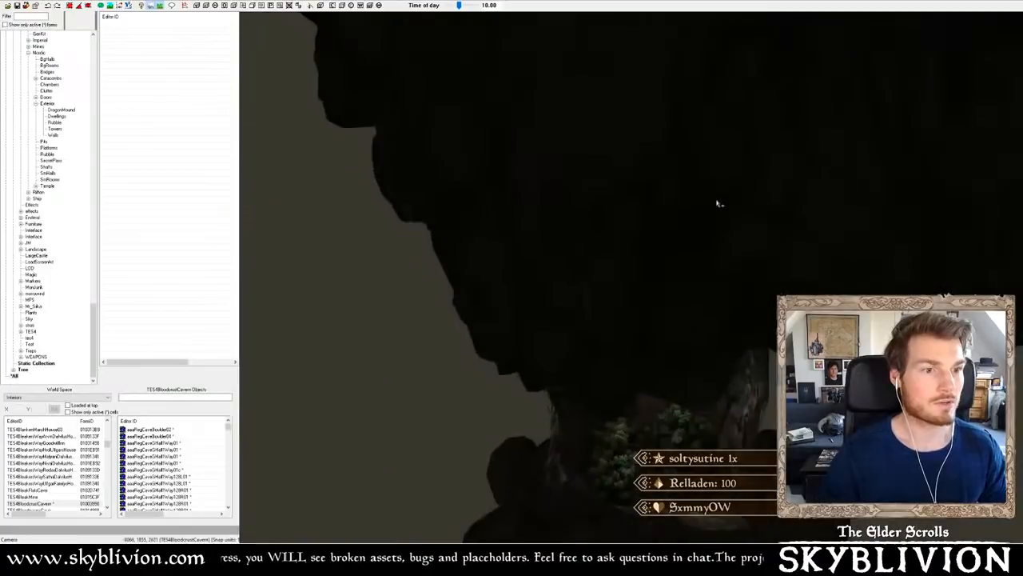
# - Show the markers and examine the exit door marker at the end of the overgrown cave passage
pyautogui.scroll(6, 683, 258)
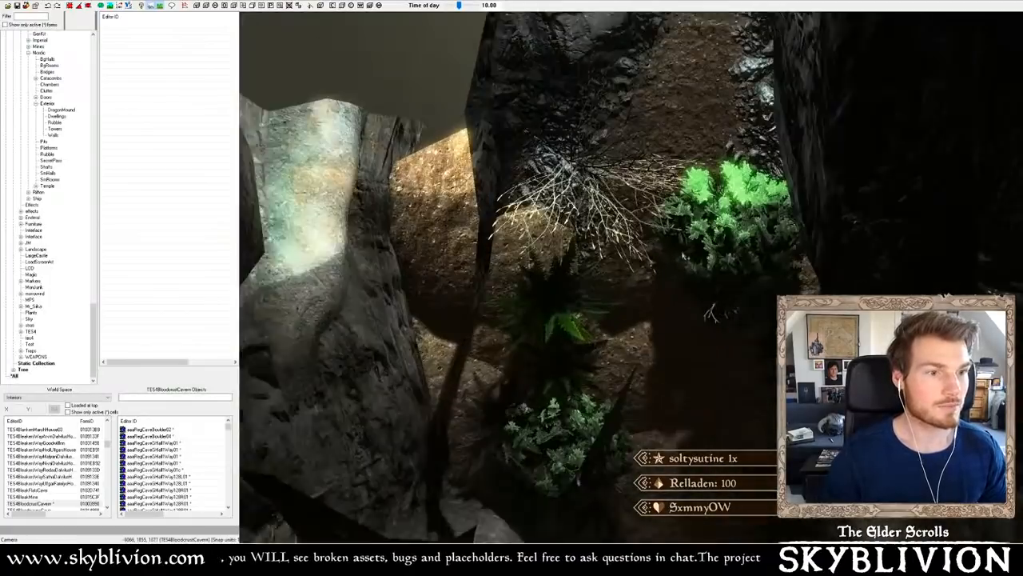
pyautogui.scroll(-2, 631, 277)
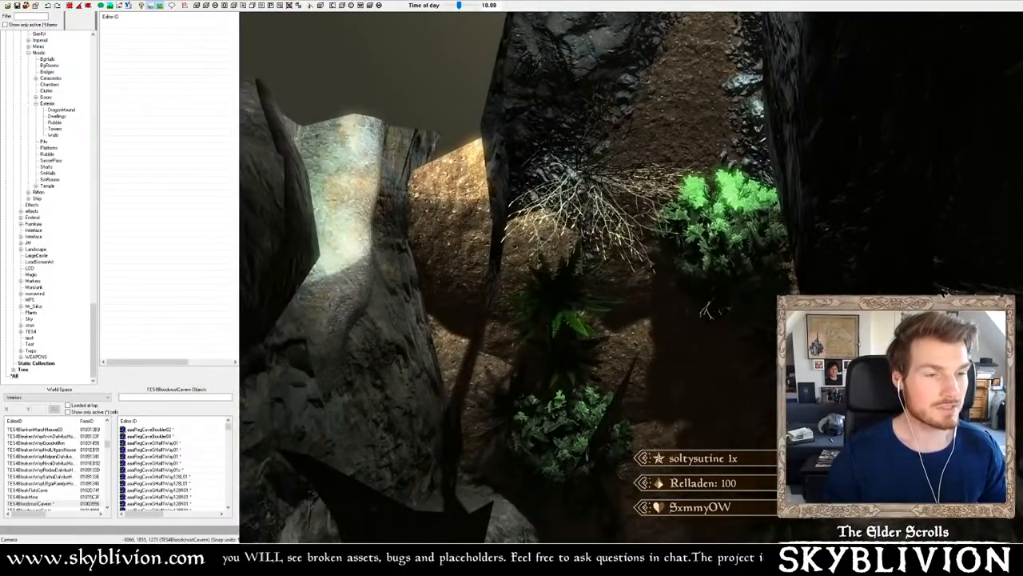
pyautogui.press('m')
pyautogui.click(677, 55)
pyautogui.keyDown('shift'); pyautogui.moveTo(677, 55); pyautogui.dragTo(707, 198, button='middle'); pyautogui.keyUp('shift')
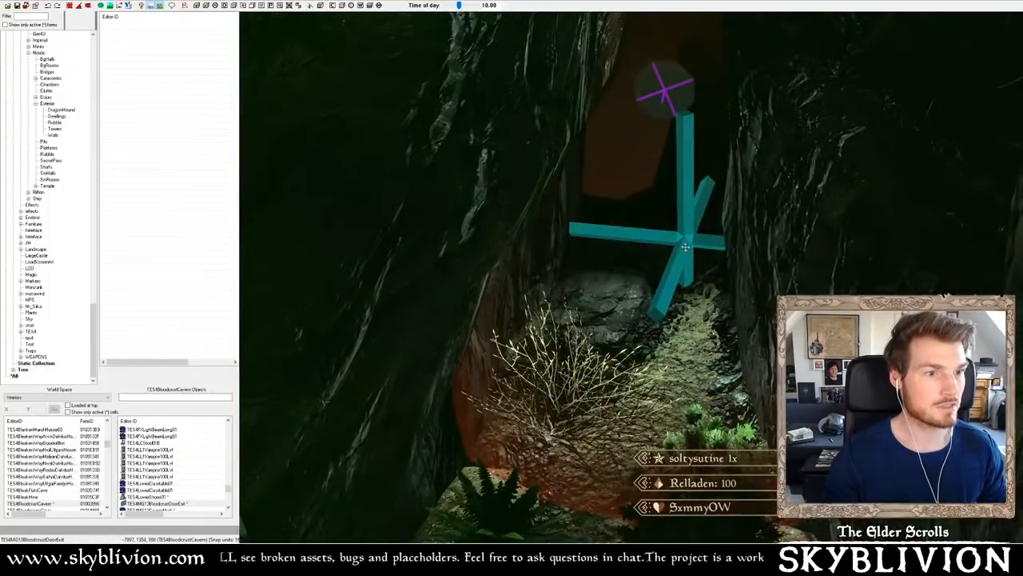
pyautogui.keyDown('shift'); pyautogui.moveTo(685, 246); pyautogui.dragTo(685, 244, button='middle'); pyautogui.keyUp('shift')
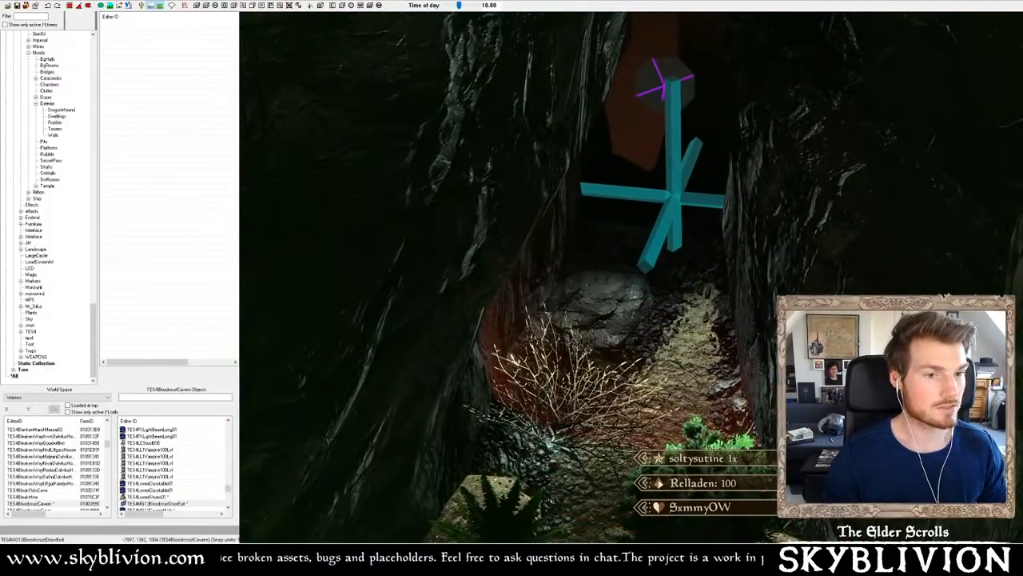
pyautogui.moveTo(646, 272)
pyautogui.keyDown('shift'); pyautogui.mouseDown(button='middle')
pyautogui.moveTo(781, 274)
pyautogui.moveTo(729, 289)
pyautogui.moveTo(735, 264)
pyautogui.mouseUp(button='middle'); pyautogui.keyUp('shift')
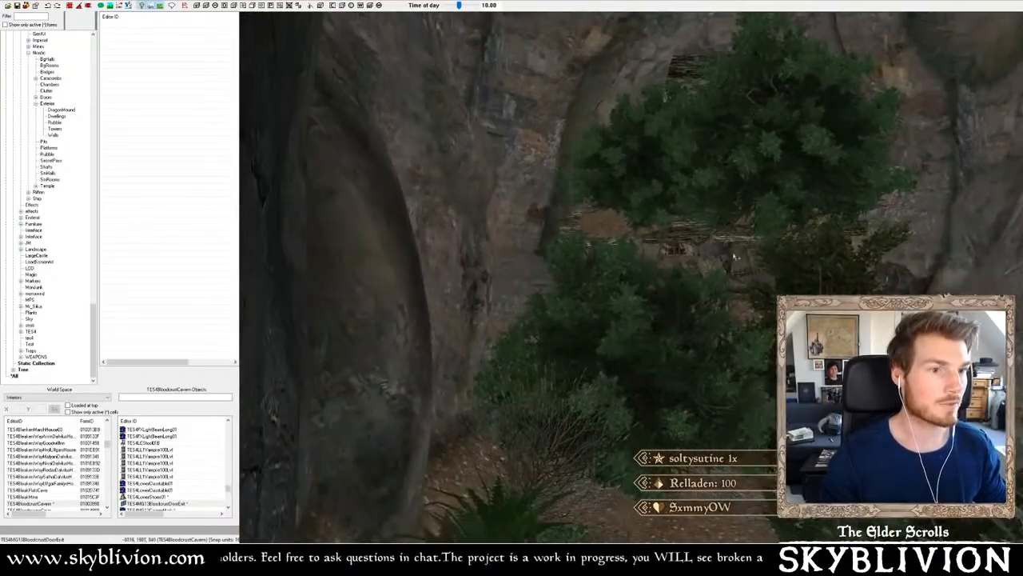
# - Delete the two boxwood shrubs covering the wooden platform against the cave wall
pyautogui.click(740, 194)
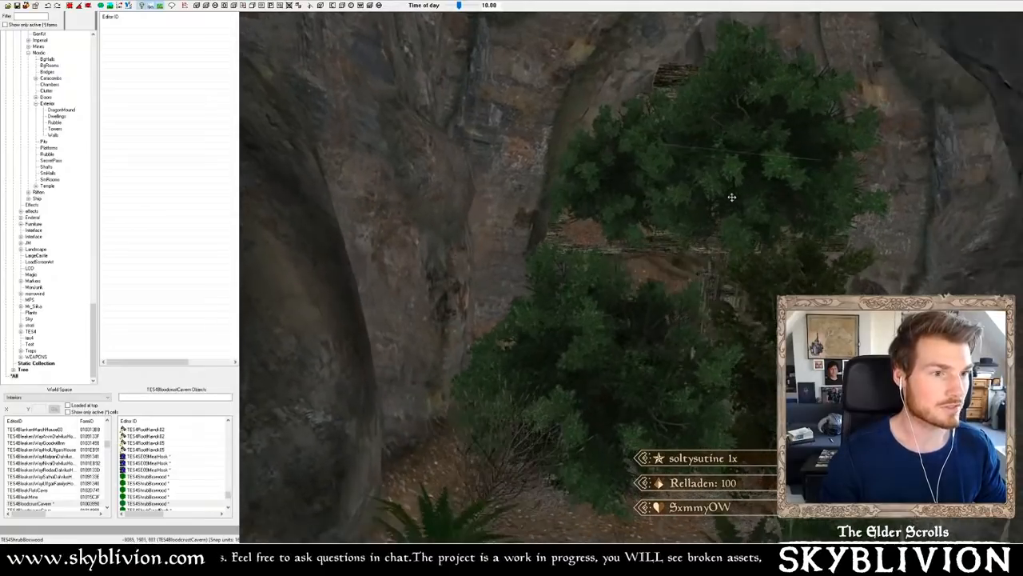
pyautogui.press('Delete')
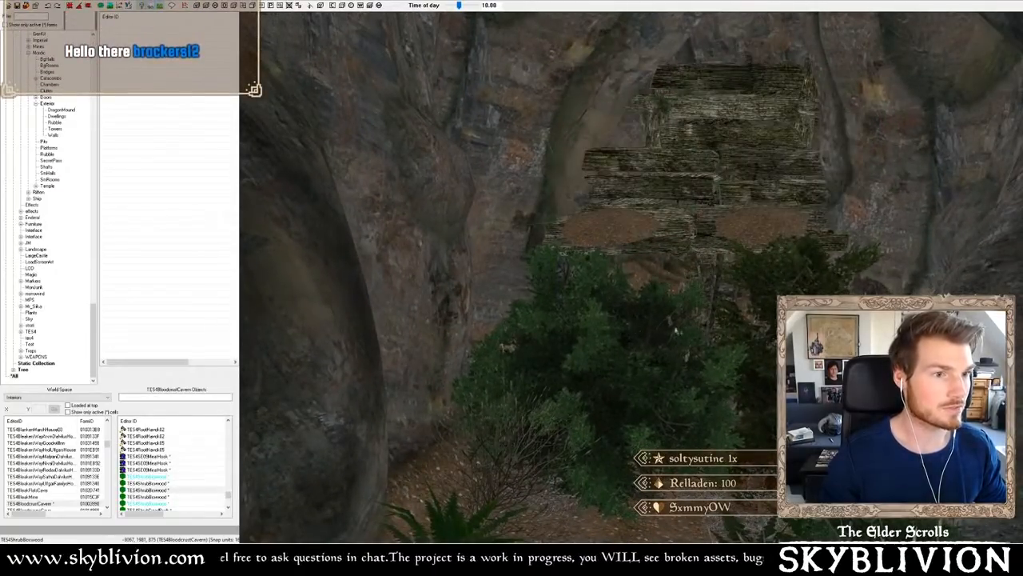
pyautogui.click(644, 328)
pyautogui.press('Delete')
# - Examine the wooden platform's planks, dirt mounds and supporting beams inside the dark shaft
pyautogui.scroll(3, 690, 293)
pyautogui.click(692, 293)
pyautogui.press('a')
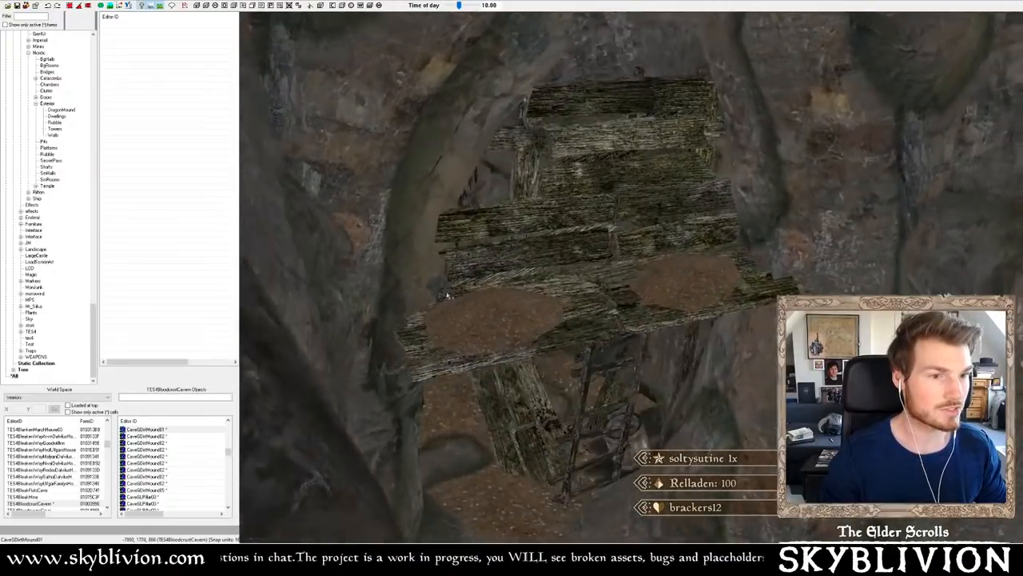
pyautogui.click(544, 287)
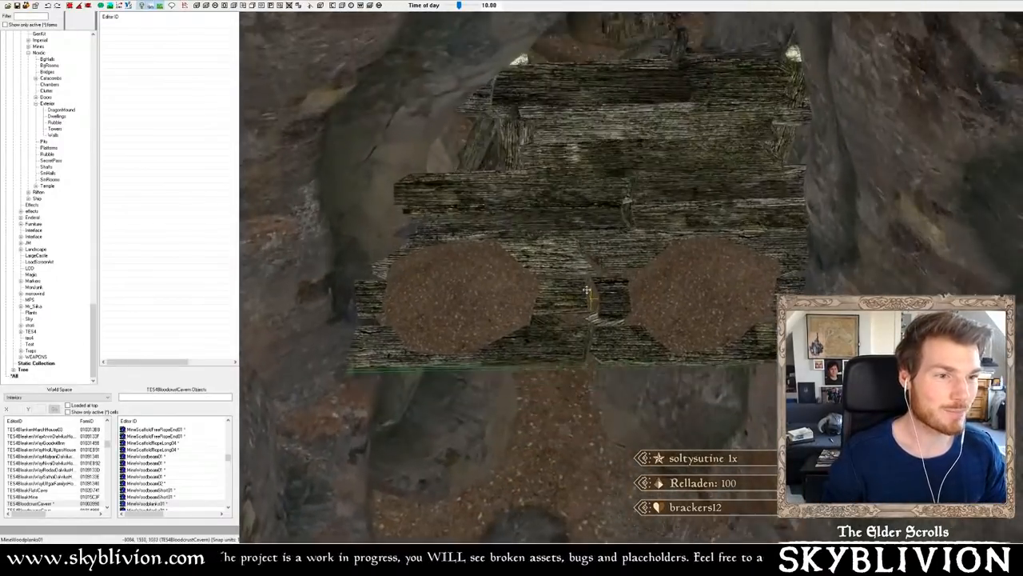
pyautogui.keyDown('shift'); pyautogui.moveTo(587, 291); pyautogui.dragTo(586, 284, button='middle'); pyautogui.keyUp('shift')
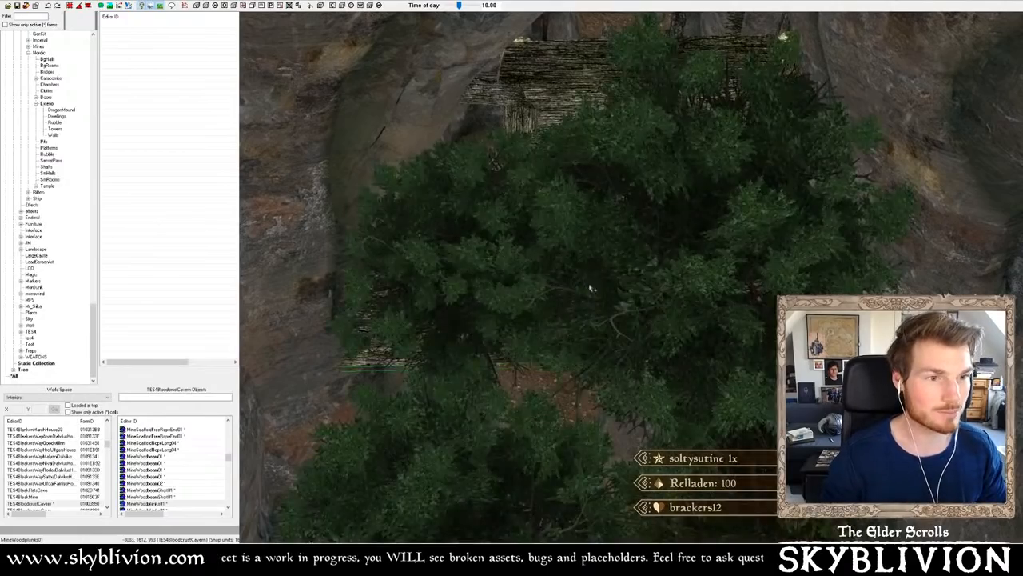
pyautogui.scroll(-3, 629, 281)
pyautogui.keyDown('shift'); pyautogui.moveTo(628, 281); pyautogui.dragTo(491, 253, button='middle'); pyautogui.keyUp('shift')
pyautogui.scroll(-4, 629, 257)
pyautogui.scroll(2, 629, 257)
pyautogui.scroll(4, 631, 250)
pyautogui.scroll(2, 485, 245)
pyautogui.scroll(3, 484, 241)
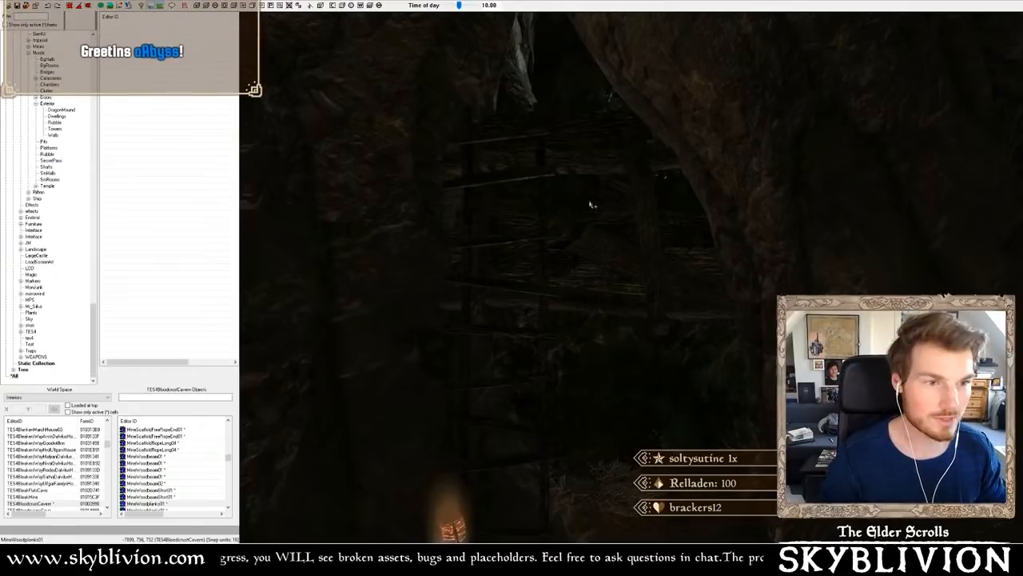
pyautogui.scroll(-2, 629, 218)
pyautogui.scroll(-4, 641, 212)
pyautogui.keyDown('shift'); pyautogui.moveTo(646, 210); pyautogui.dragTo(710, 330, button='middle'); pyautogui.keyUp('shift')
pyautogui.click(651, 226)
pyautogui.moveTo(472, 274); pyautogui.dragTo(542, 297, button='middle')
# - Examine the overall layout of the dirt-floored cavern from above and from the side
pyautogui.scroll(-6, 541, 296)
pyautogui.moveTo(690, 258); pyautogui.dragTo(693, 315, button='middle')
pyautogui.scroll(-5, 692, 315)
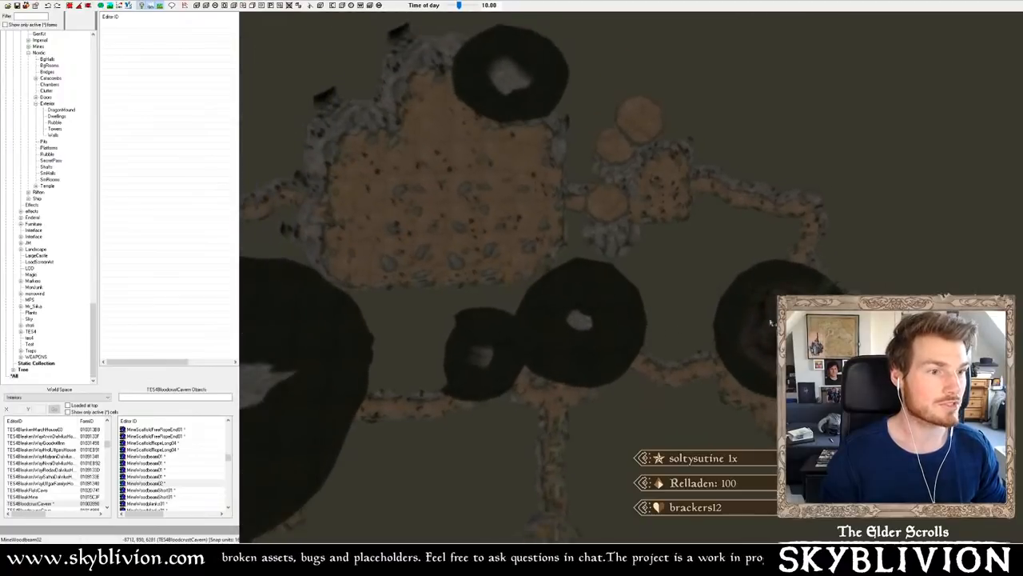
pyautogui.scroll(-3, 751, 345)
pyautogui.keyDown('shift'); pyautogui.moveTo(752, 345); pyautogui.dragTo(417, 369, button='middle'); pyautogui.keyUp('shift')
pyautogui.scroll(5, 637, 341)
pyautogui.click(611, 344)
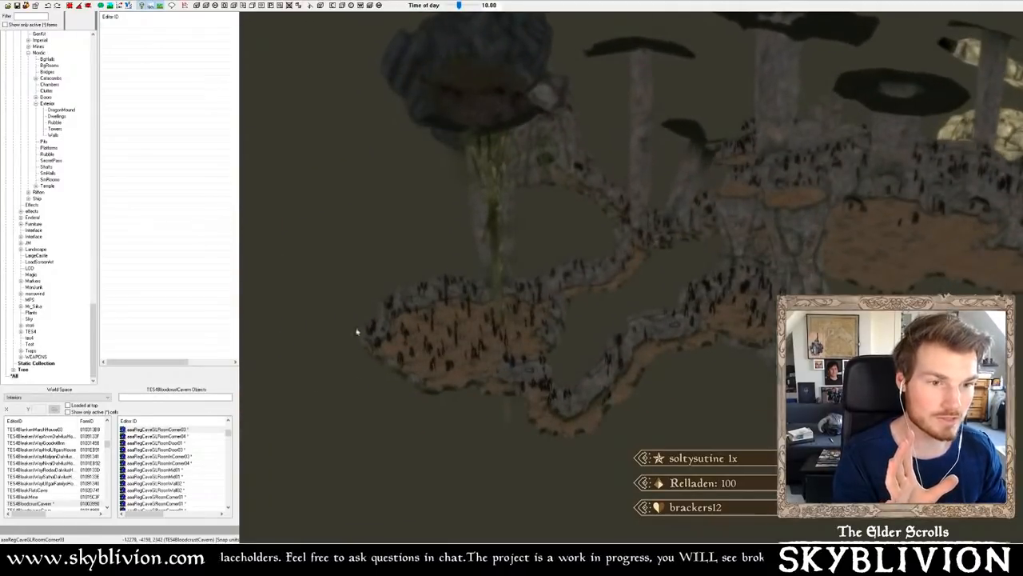
pyautogui.keyDown('shift'); pyautogui.moveTo(646, 319); pyautogui.dragTo(762, 230, button='middle'); pyautogui.keyUp('shift')
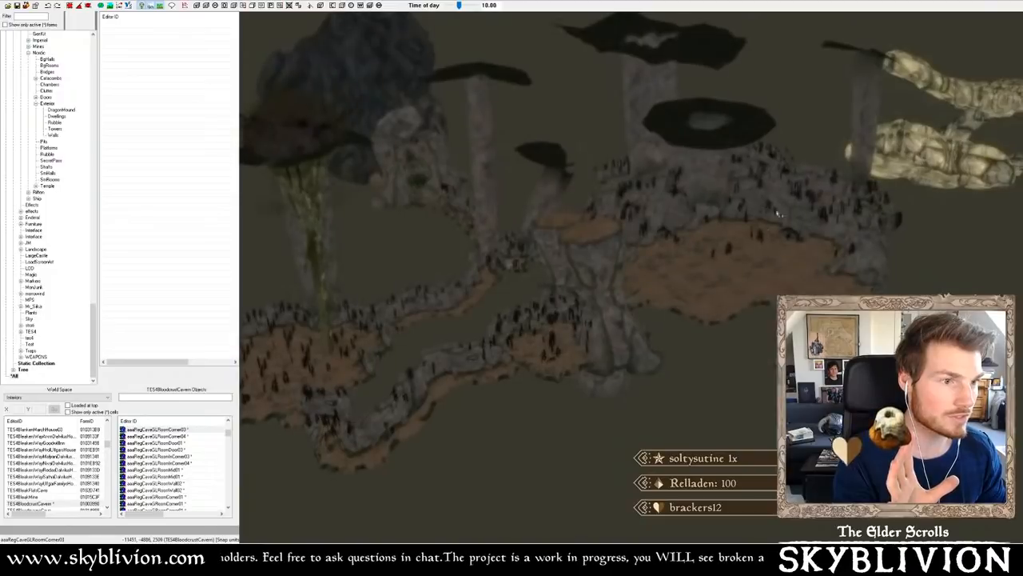
# - Examine the root-filled cave rooms, including the tree room and the large chamber's rock walls
pyautogui.keyDown('shift'); pyautogui.moveTo(642, 314); pyautogui.dragTo(606, 150, button='middle'); pyautogui.keyUp('shift')
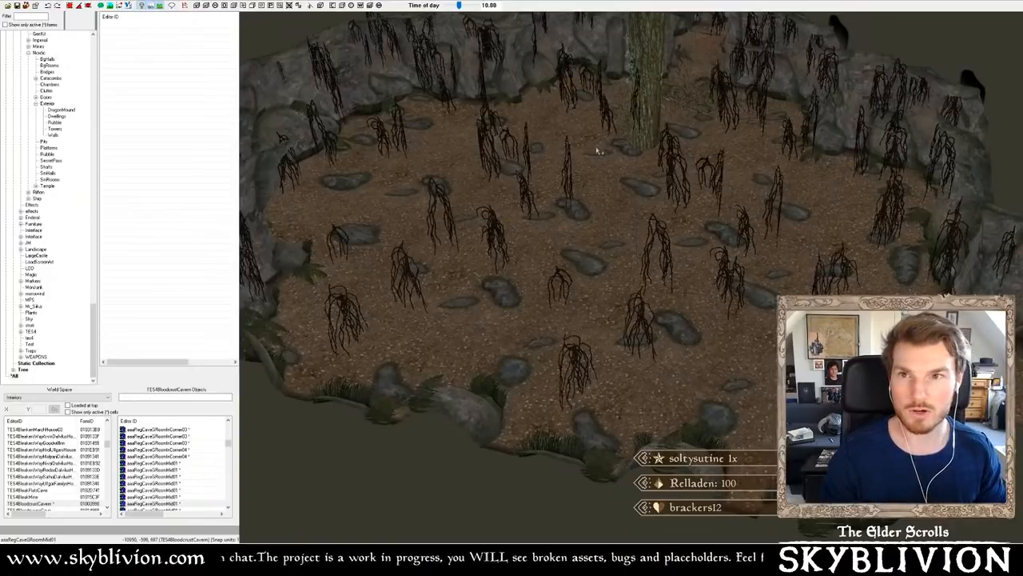
pyautogui.scroll(-3, 600, 149)
pyautogui.moveTo(674, 217); pyautogui.dragTo(602, 215, button='middle')
pyautogui.scroll(-1, 604, 219)
pyautogui.click(635, 283)
pyautogui.keyDown('shift'); pyautogui.moveTo(636, 283); pyautogui.dragTo(441, 276, button='middle'); pyautogui.keyUp('shift')
pyautogui.click(701, 295)
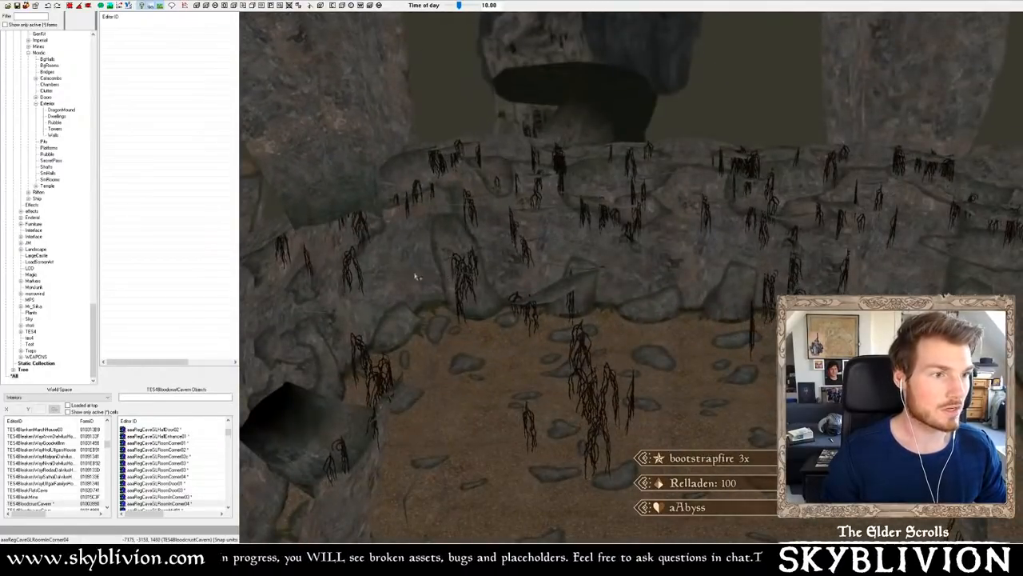
pyautogui.keyDown('shift'); pyautogui.moveTo(570, 256); pyautogui.dragTo(841, 250, button='middle'); pyautogui.keyUp('shift')
pyautogui.keyDown('shift'); pyautogui.moveTo(618, 284); pyautogui.dragTo(605, 298, button='middle'); pyautogui.keyUp('shift')
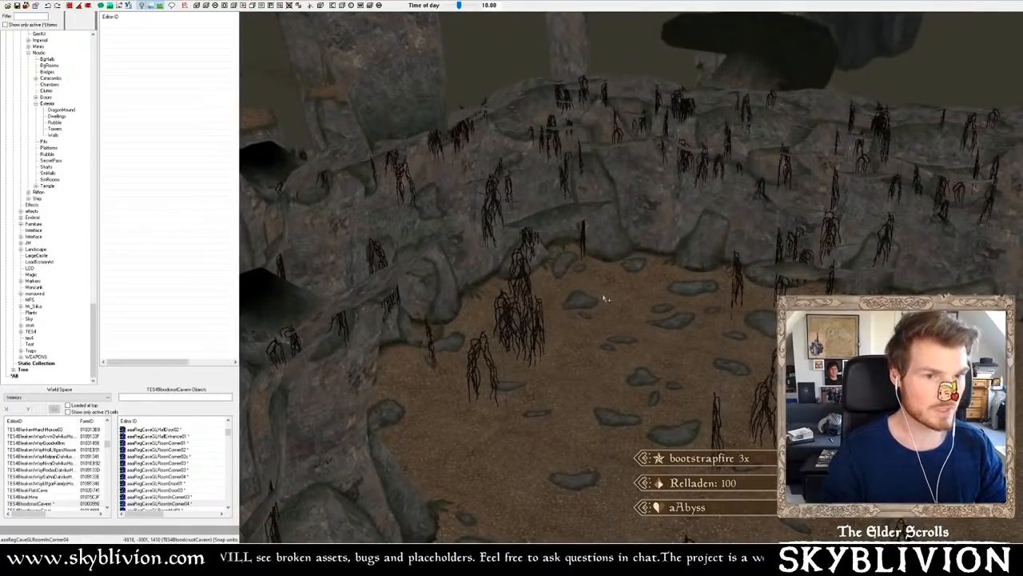
pyautogui.keyDown('shift'); pyautogui.moveTo(688, 279); pyautogui.dragTo(652, 277, button='middle'); pyautogui.keyUp('shift')
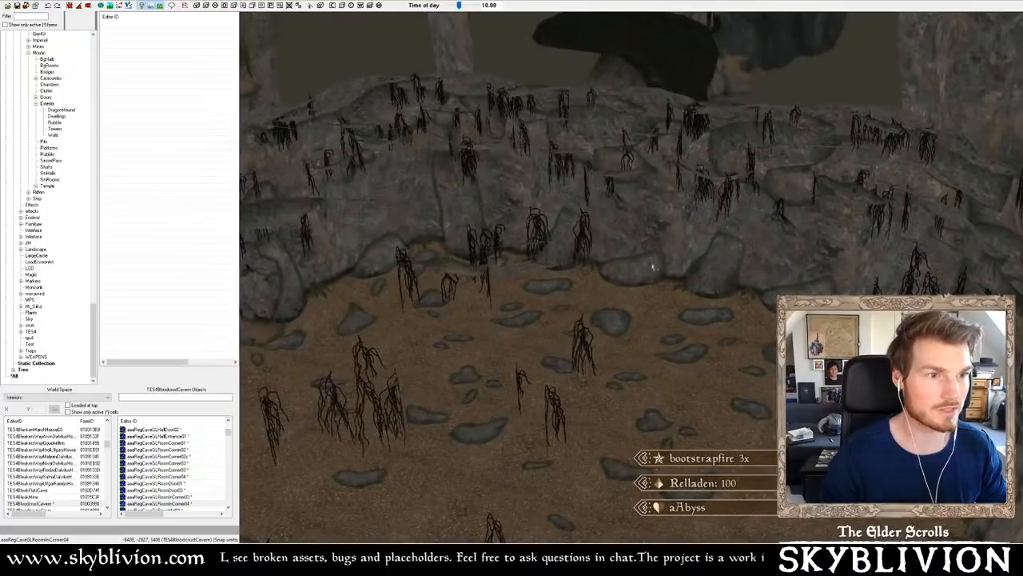
pyautogui.keyDown('shift'); pyautogui.moveTo(655, 222); pyautogui.dragTo(629, 354, button='middle'); pyautogui.keyUp('shift')
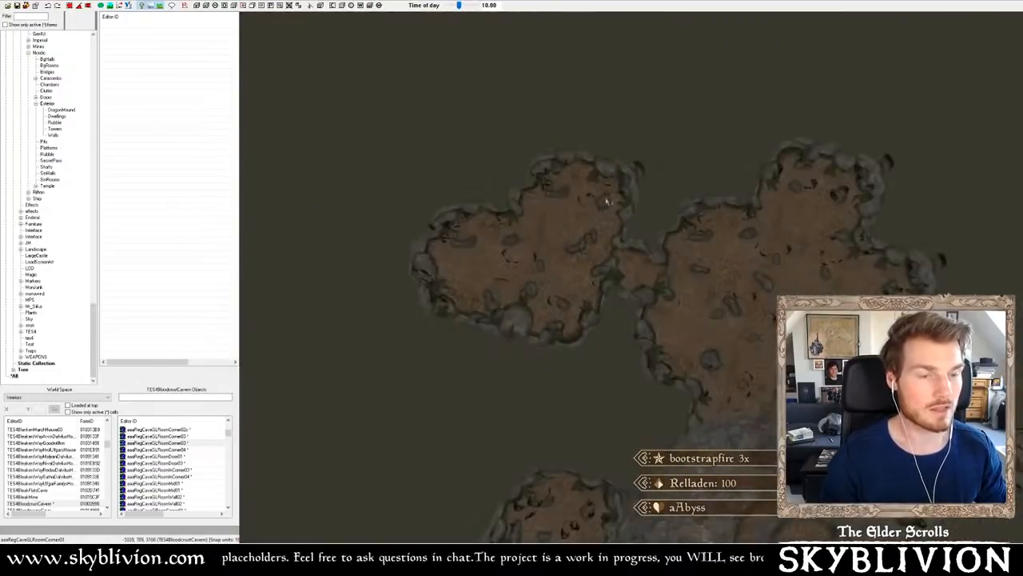
# - Compare the layout of the dirt-floored cavern with the separate yellow-rock cave from above
pyautogui.keyDown('shift'); pyautogui.moveTo(558, 237); pyautogui.dragTo(471, 166, button='middle'); pyautogui.keyUp('shift')
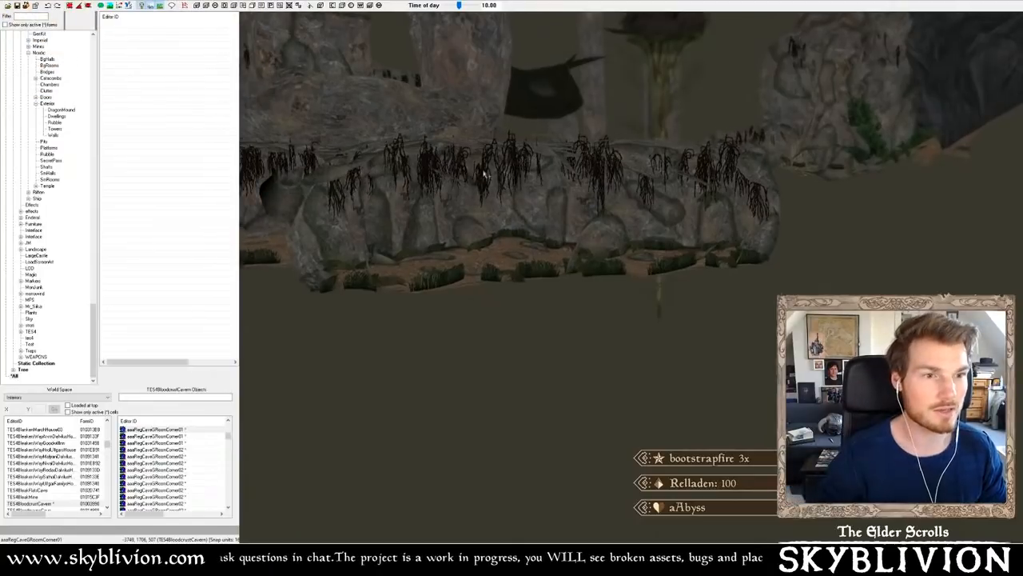
pyautogui.keyDown('shift'); pyautogui.moveTo(482, 173); pyautogui.dragTo(561, 289, button='middle'); pyautogui.keyUp('shift')
pyautogui.scroll(-8, 516, 215)
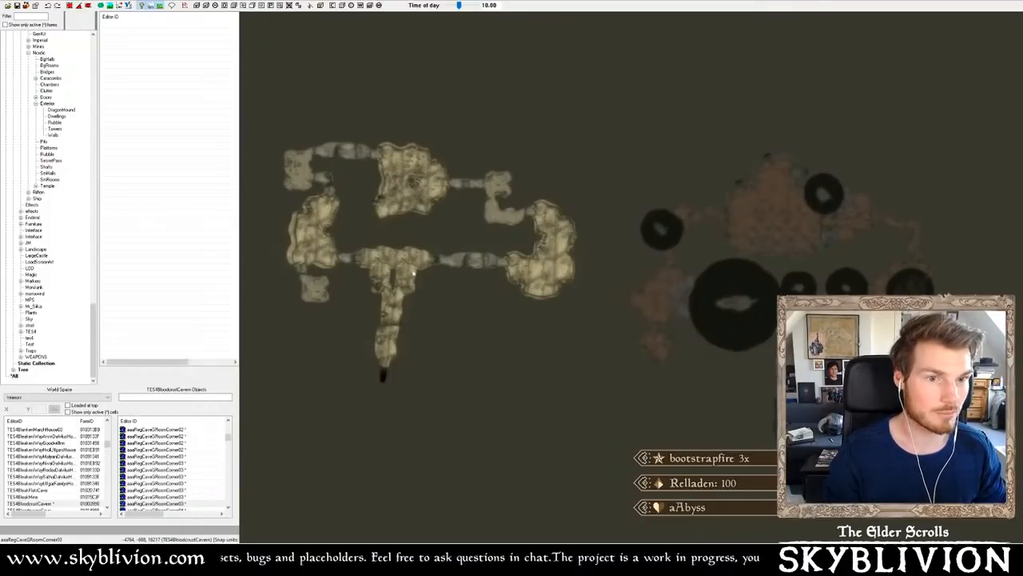
pyautogui.keyDown('shift'); pyautogui.moveTo(698, 340); pyautogui.dragTo(774, 323, button='middle'); pyautogui.keyUp('shift')
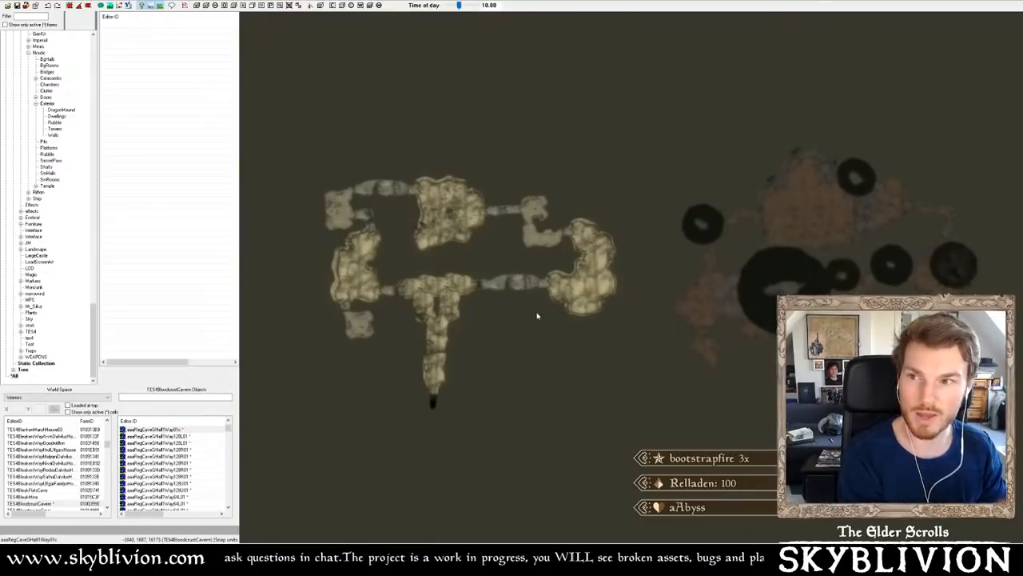
pyautogui.moveTo(486, 314); pyautogui.dragTo(555, 296, button='middle')
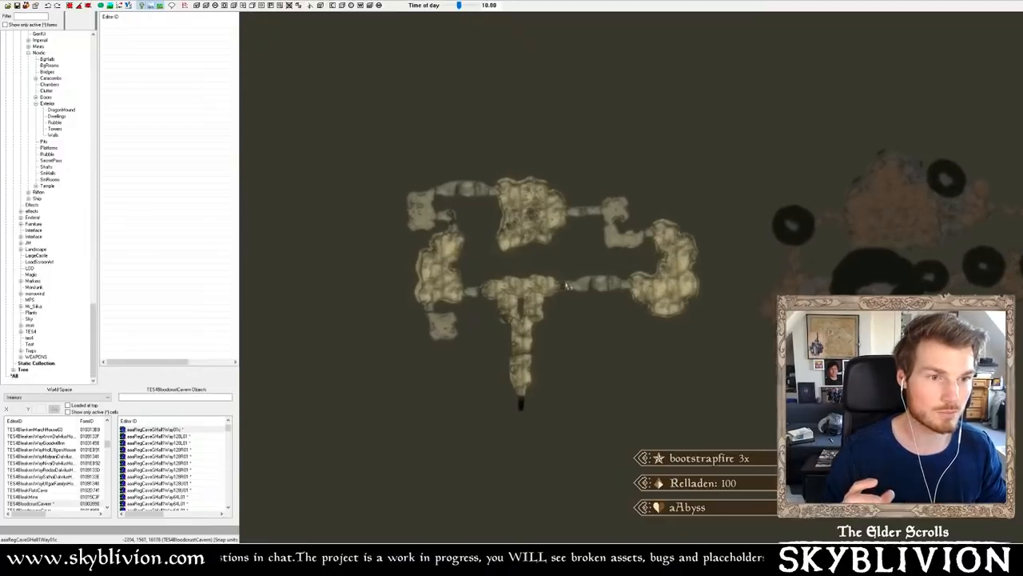
pyautogui.scroll(3, 567, 286)
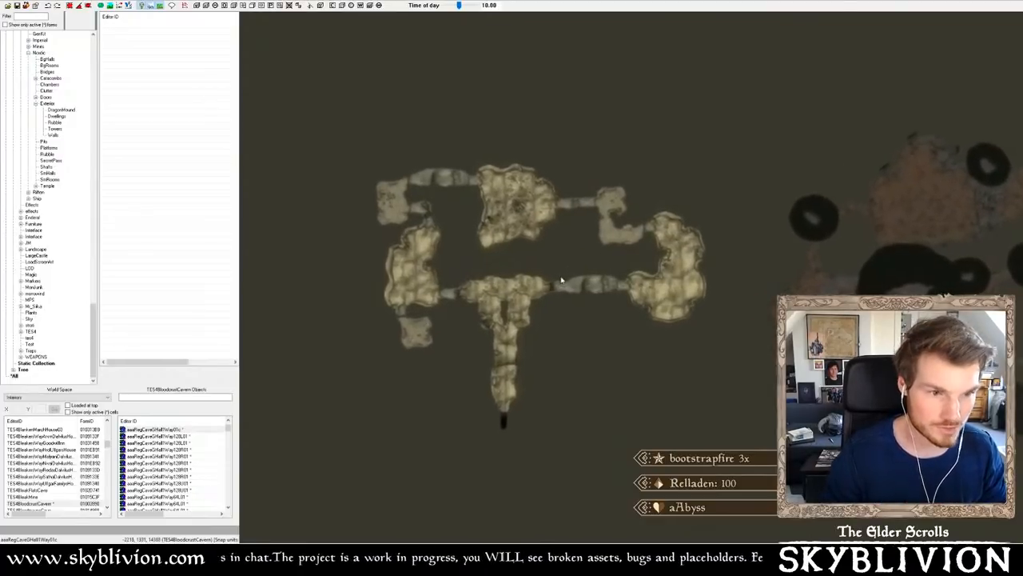
pyautogui.scroll(3, 561, 279)
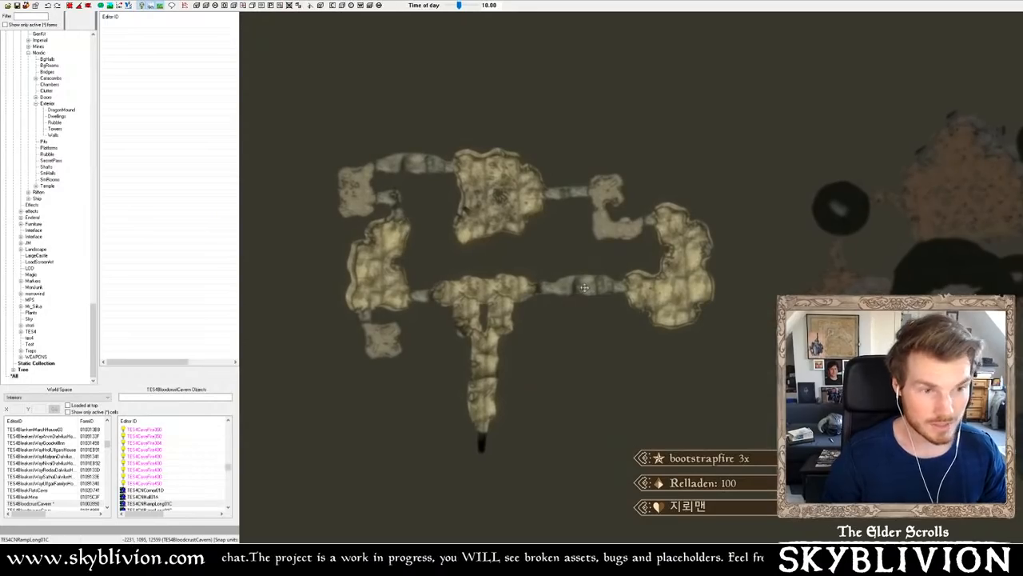
# - Examine the yellow-rock cave's rooms, ramps and connecting hallways
pyautogui.scroll(8, 584, 287)
pyautogui.keyDown('shift'); pyautogui.moveTo(585, 287); pyautogui.dragTo(589, 226, button='middle'); pyautogui.keyUp('shift')
pyautogui.scroll(4, 584, 287)
pyautogui.keyDown('shift'); pyautogui.moveTo(593, 299); pyautogui.dragTo(552, 340, button='middle'); pyautogui.keyUp('shift')
pyautogui.scroll(-4, 608, 304)
pyautogui.scroll(4, 596, 336)
pyautogui.scroll(-3, 561, 320)
pyautogui.moveTo(359, 275); pyautogui.dragTo(639, 160, button='middle')
pyautogui.scroll(2, 520, 300)
pyautogui.scroll(-4, 520, 300)
pyautogui.click(684, 288)
pyautogui.scroll(-1, 639, 176)
pyautogui.moveTo(511, 208); pyautogui.dragTo(557, 281, button='middle')
pyautogui.click(445, 209)
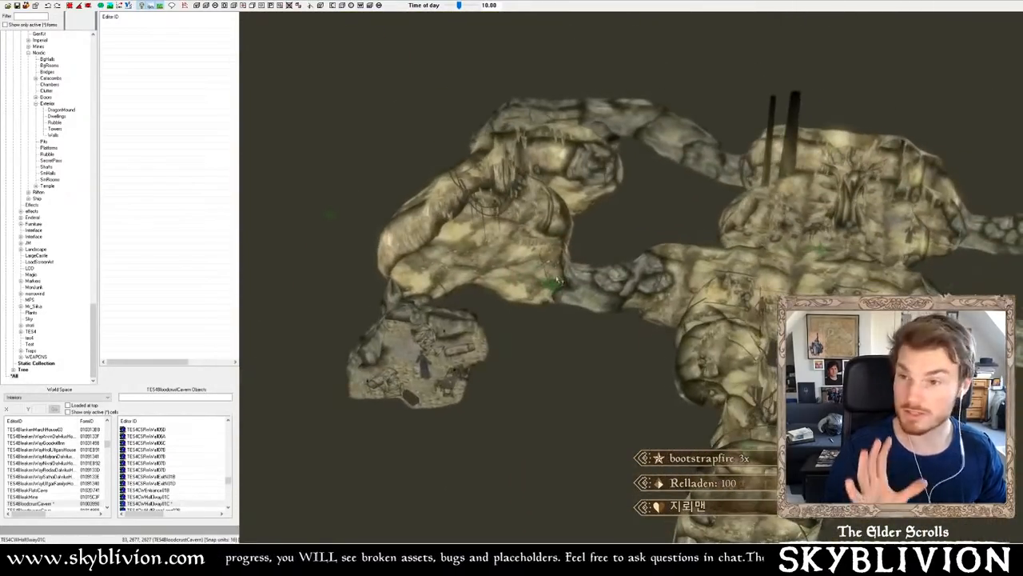
pyautogui.keyDown('shift'); pyautogui.moveTo(706, 287); pyautogui.dragTo(688, 338, button='middle'); pyautogui.keyUp('shift')
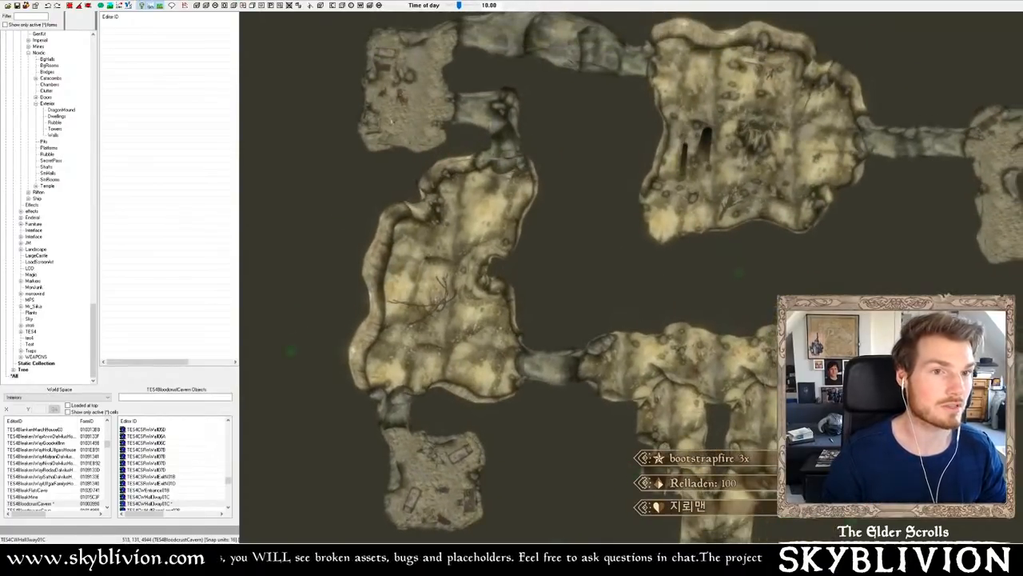
pyautogui.moveTo(685, 295); pyautogui.dragTo(665, 324, button='middle')
# - Examine the winding dirt passage and its blood-stained wooden planks in the dirt-floored cavern
pyautogui.moveTo(975, 408); pyautogui.dragTo(259, 254, button='middle')
pyautogui.scroll(-2, 739, 320)
pyautogui.scroll(-3, 808, 280)
pyautogui.scroll(-1, 813, 287)
pyautogui.moveTo(919, 336); pyautogui.dragTo(621, 298, button='middle')
pyautogui.click(676, 371)
pyautogui.keyDown('shift'); pyautogui.moveTo(676, 371); pyautogui.dragTo(539, 304, button='middle'); pyautogui.keyUp('shift')
pyautogui.keyDown('shift'); pyautogui.moveTo(651, 259); pyautogui.dragTo(684, 274, button='middle'); pyautogui.keyUp('shift')
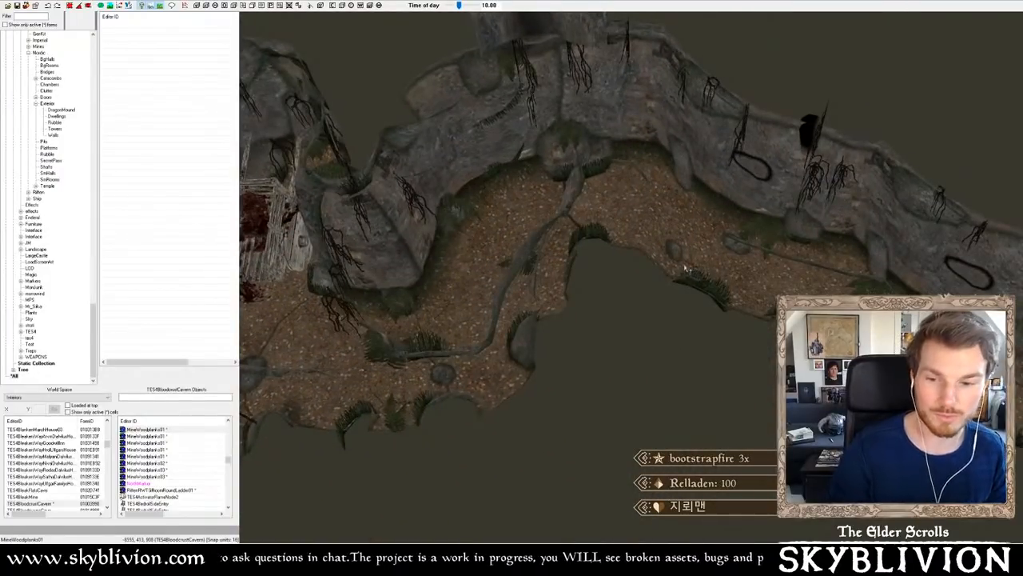
pyautogui.scroll(-6, 744, 281)
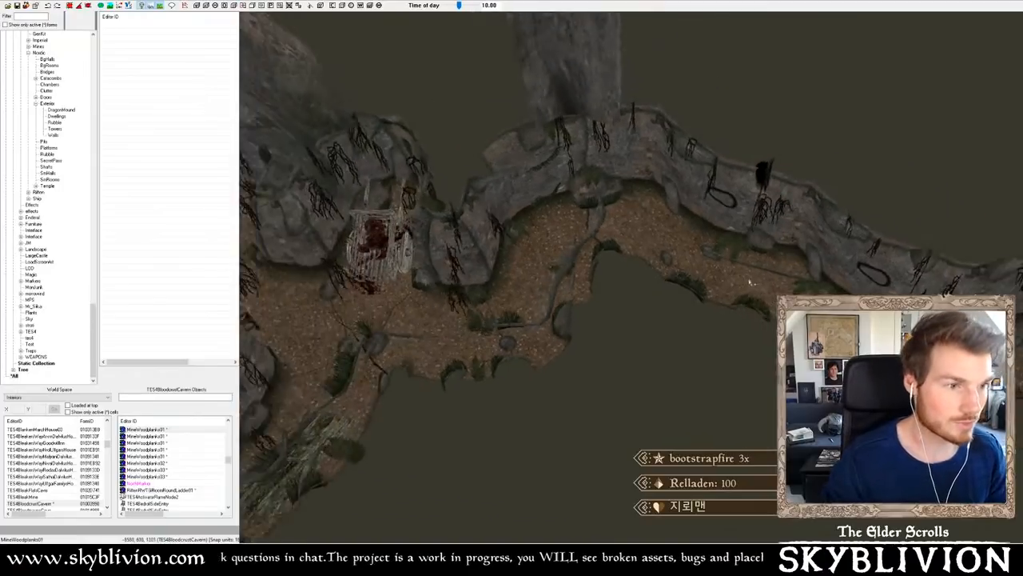
# - Filter the object list for dirt cliff pieces and browse the matching entries
pyautogui.moveTo(747, 282); pyautogui.dragTo(719, 255, button='middle')
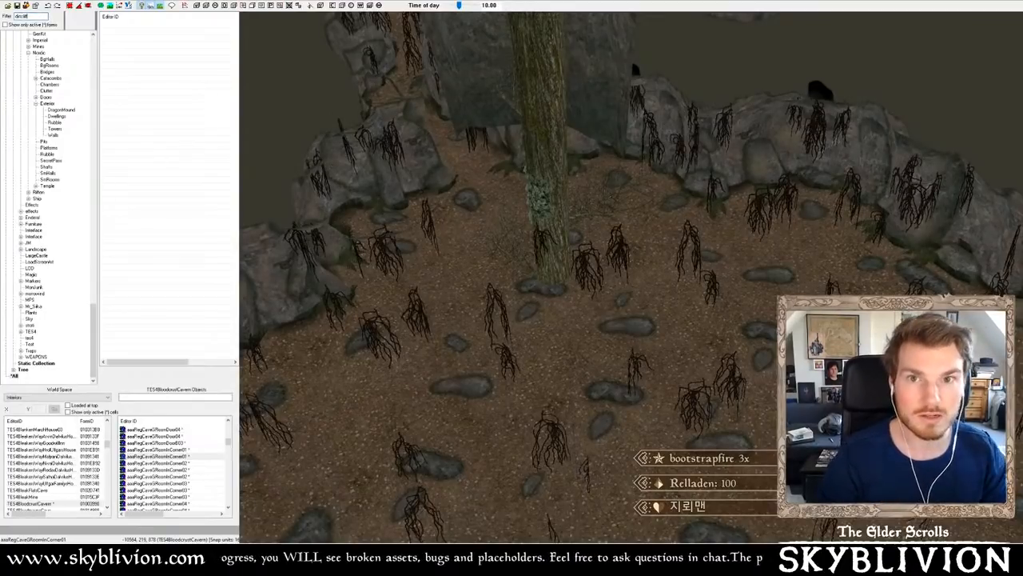
pyautogui.scroll(-10, 186, 105)
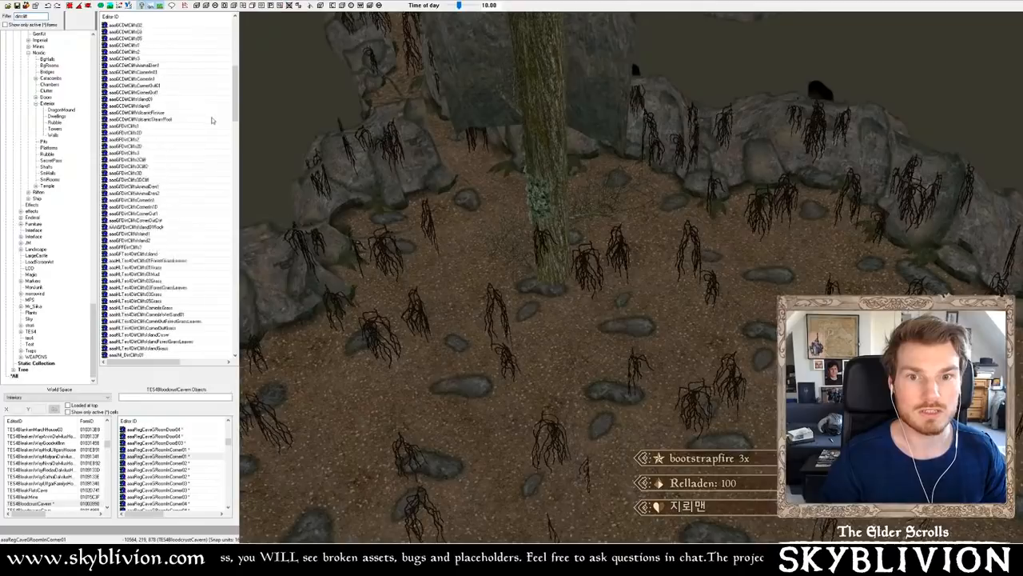
pyautogui.scroll(-5, 568, 277)
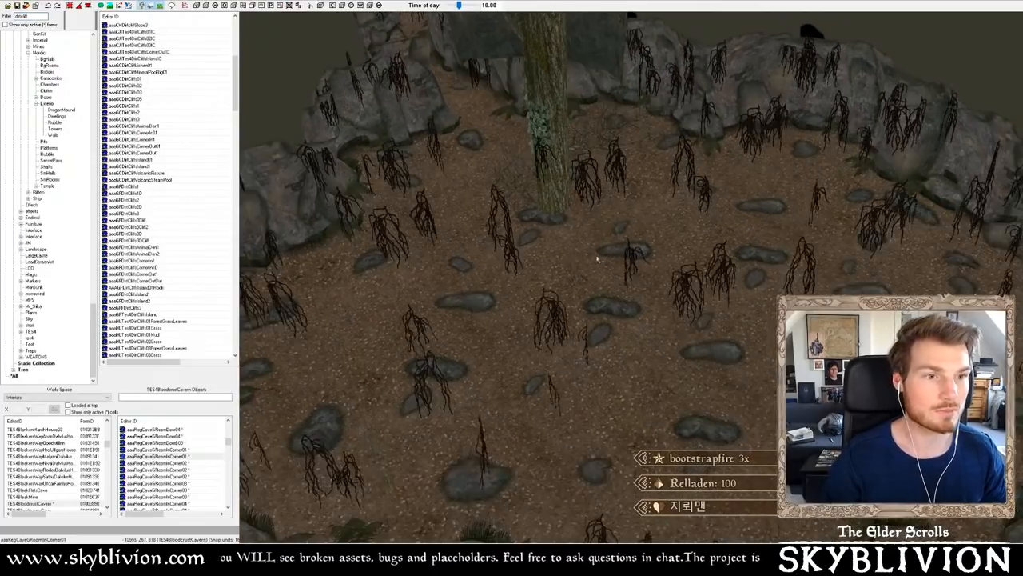
# - Try removing and shifting floor pieces in the middle of the tree room
pyautogui.click(598, 256)
pyautogui.keyDown('shift'); pyautogui.moveTo(598, 256); pyautogui.dragTo(680, 255, button='middle'); pyautogui.keyUp('shift')
pyautogui.moveTo(665, 298)
pyautogui.keyDown('shift'); pyautogui.mouseDown(button='middle')
pyautogui.moveTo(685, 290)
pyautogui.moveTo(676, 315)
pyautogui.mouseUp(button='middle'); pyautogui.keyUp('shift')
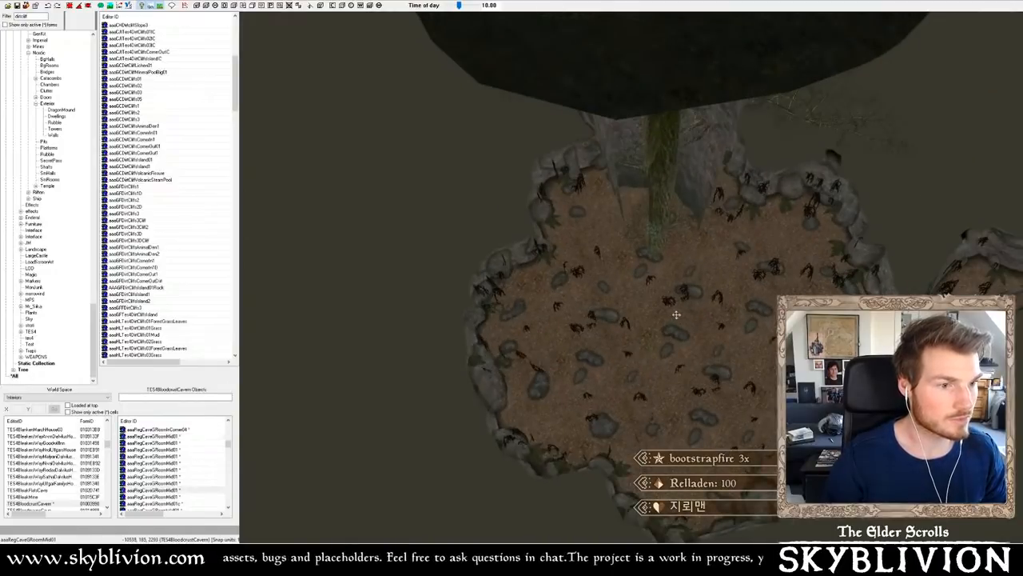
pyautogui.hotkey('ctrl', 'z')
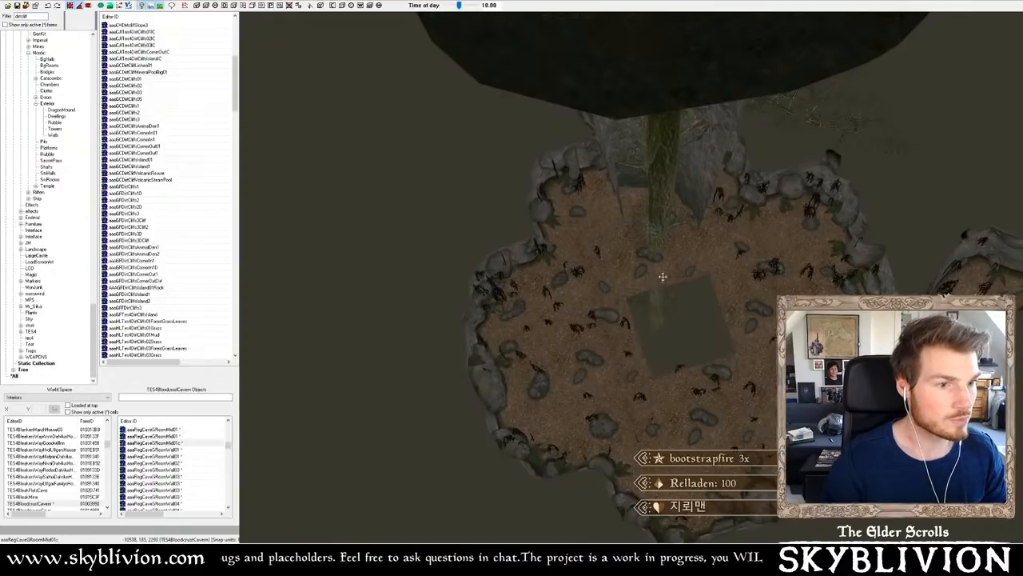
pyautogui.keyDown('shift'); pyautogui.moveTo(667, 279); pyautogui.dragTo(705, 296, button='middle'); pyautogui.keyUp('shift')
pyautogui.scroll(-3, 659, 214)
pyautogui.click(649, 176)
pyautogui.keyDown('ctrl'); pyautogui.click(476, 152); pyautogui.keyUp('ctrl')
pyautogui.click(655, 316)
pyautogui.moveTo(655, 316); pyautogui.dragTo(596, 316)
# - Select the uprooted pine in the tree room and examine where its trunk meets the floor
pyautogui.keyDown('shift'); pyautogui.moveTo(595, 317); pyautogui.dragTo(565, 283, button='middle'); pyautogui.keyUp('shift')
pyautogui.scroll(3, 591, 268)
pyautogui.click(622, 231)
pyautogui.keyDown('shift'); pyautogui.moveTo(622, 232); pyautogui.dragTo(505, 225, button='middle'); pyautogui.keyUp('shift')
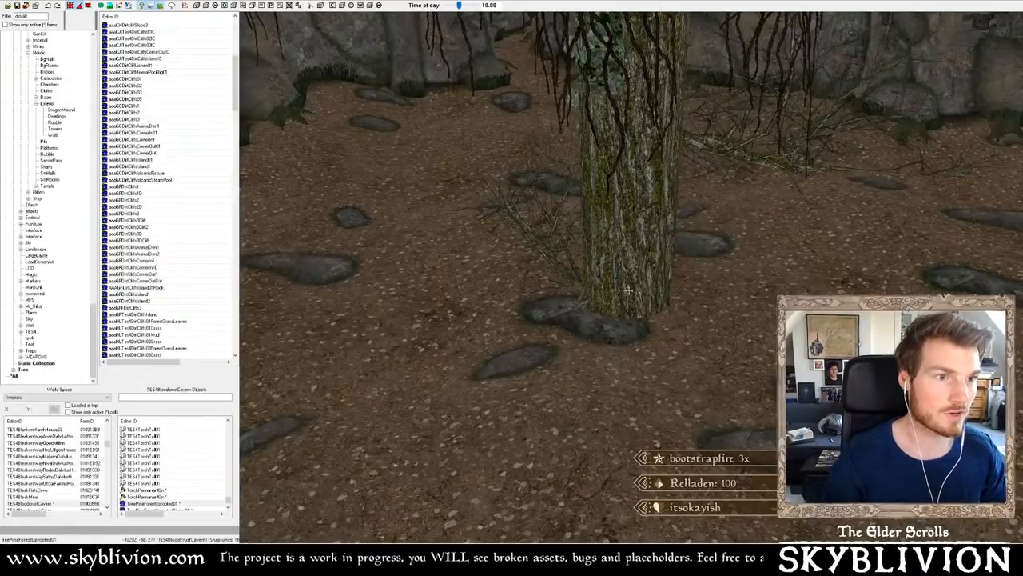
# - Browse the filtered dirt cliff entries in the object list for a piece suited to the tree room floor
pyautogui.scroll(-5, 622, 321)
pyautogui.keyDown('shift'); pyautogui.moveTo(601, 222); pyautogui.dragTo(626, 232, button='middle'); pyautogui.keyUp('shift')
pyautogui.scroll(-4, 614, 236)
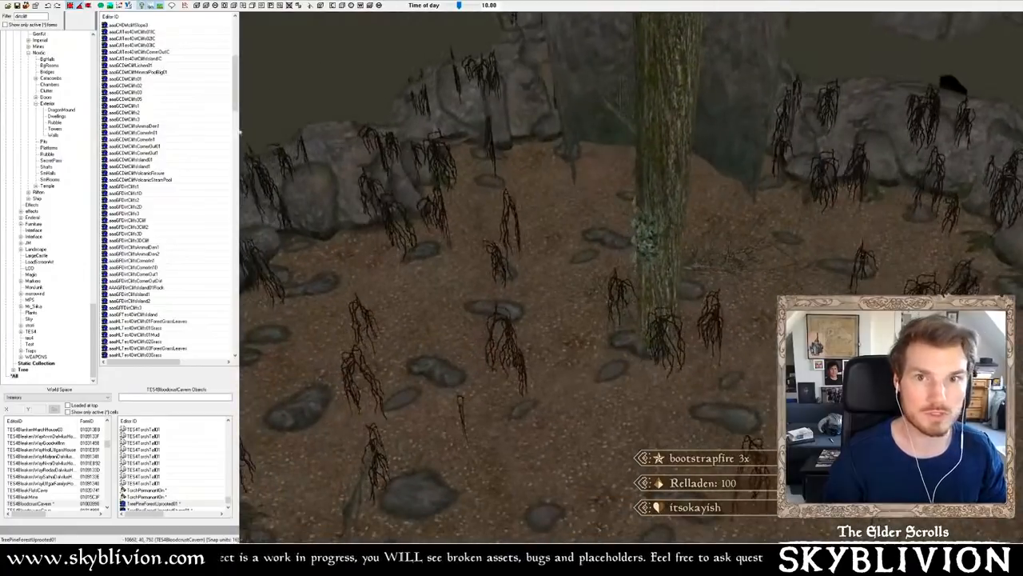
pyautogui.scroll(-14, 143, 99)
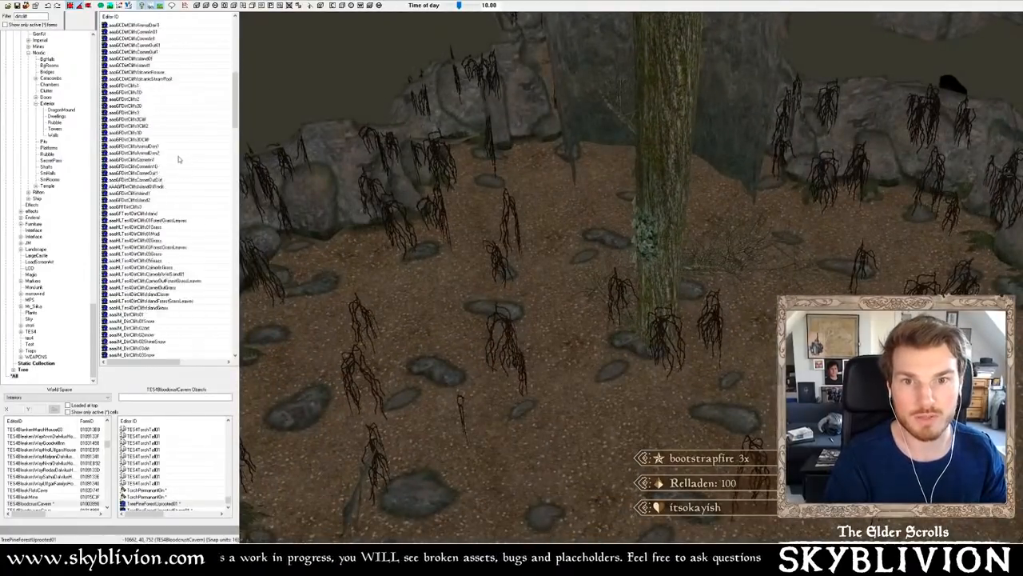
pyautogui.scroll(-15, 168, 159)
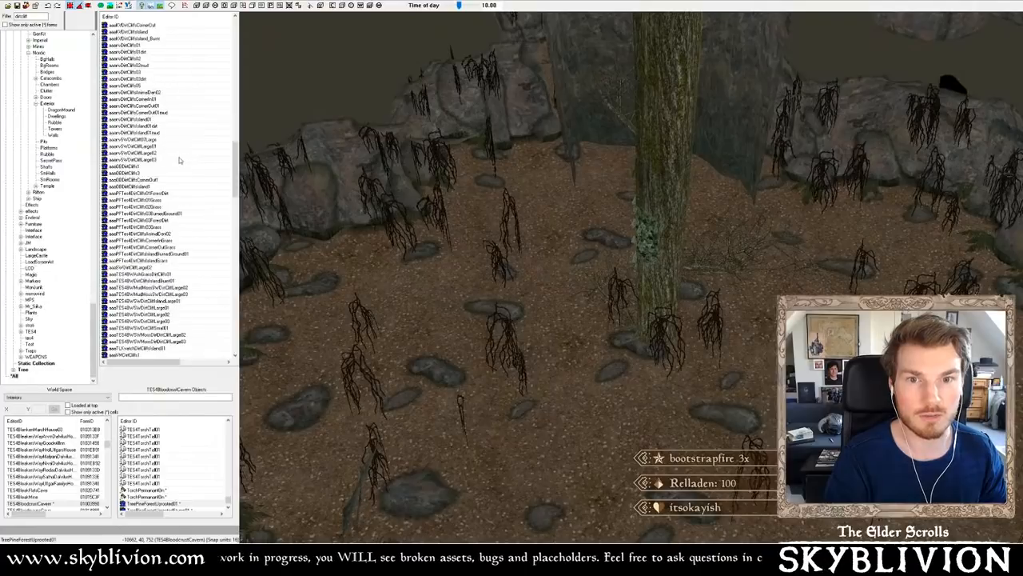
pyautogui.scroll(-5, 183, 163)
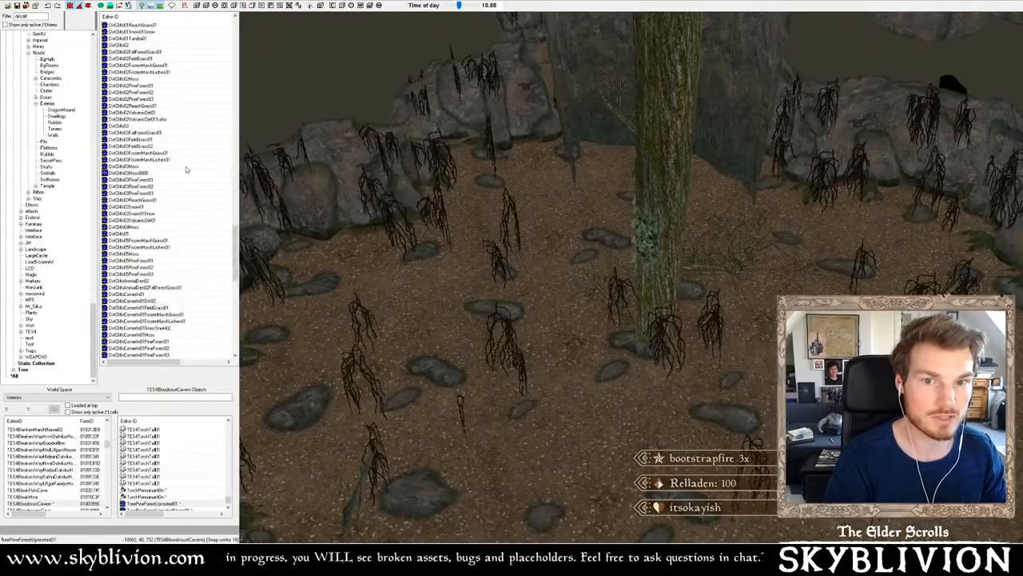
pyautogui.scroll(6, 178, 161)
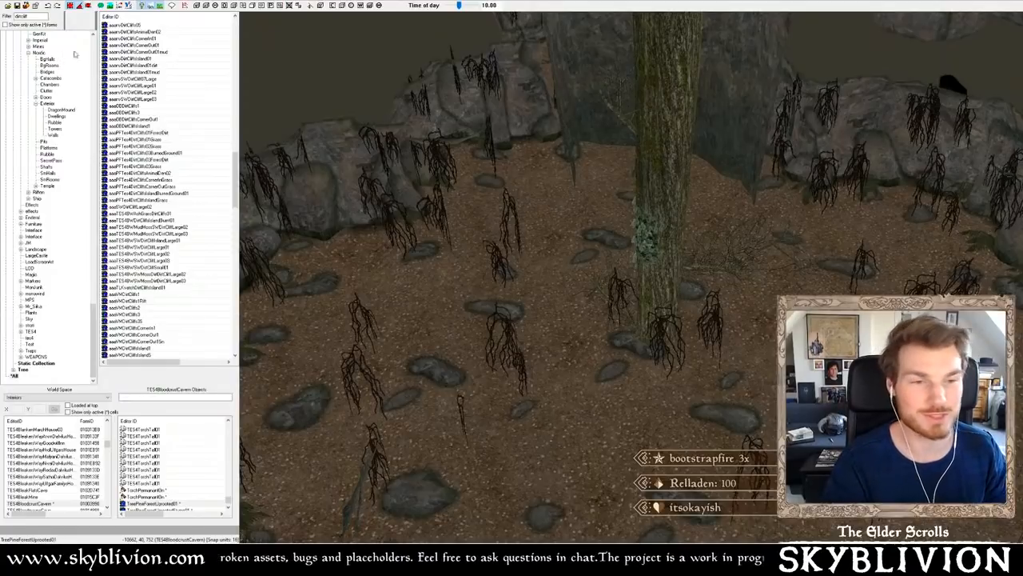
# - Bring up the object preview and view a grass dirt cliff piece from the filtered list
pyautogui.hotkey('alt', 'Tab')
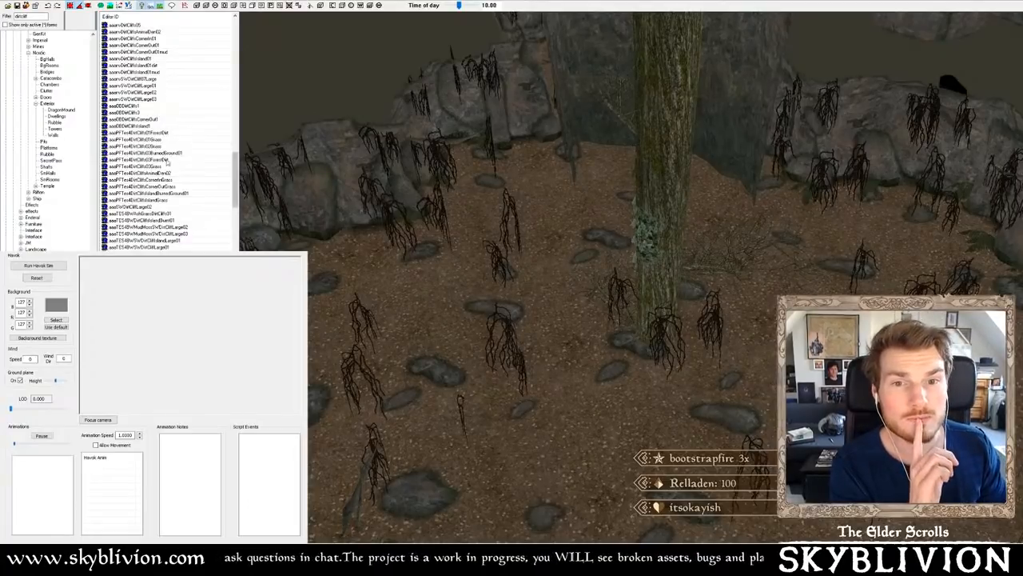
pyautogui.click(155, 181)
pyautogui.click(161, 214)
pyautogui.moveTo(758, 135); pyautogui.dragTo(694, 137, button='middle')
pyautogui.scroll(-2, 177, 244)
pyautogui.scroll(-3, 157, 230)
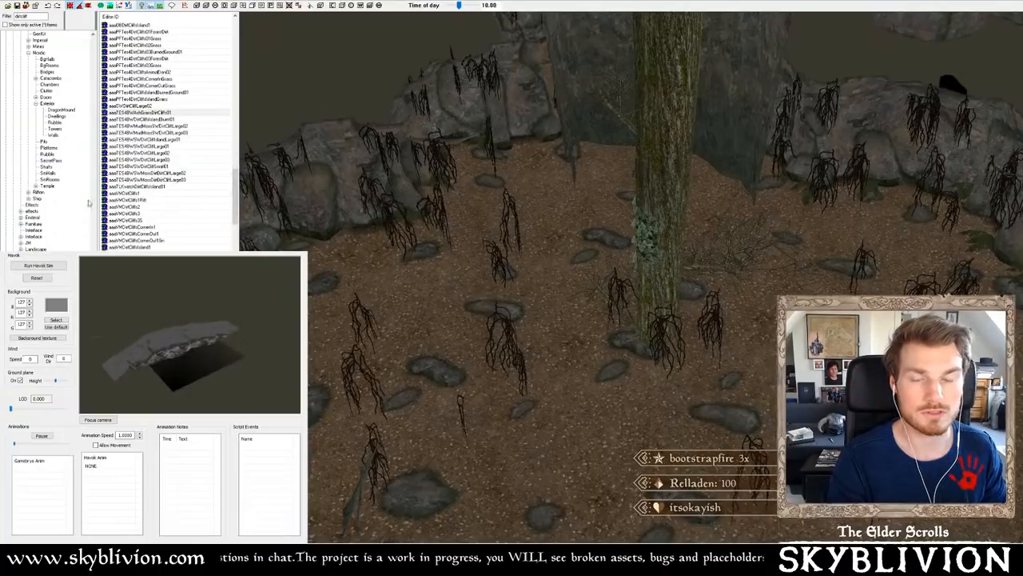
# - Narrow the object list to the dungeon Caves category, filter it for cliff, and preview the first CaveGCliffs pieces
pyautogui.scroll(10, 80, 201)
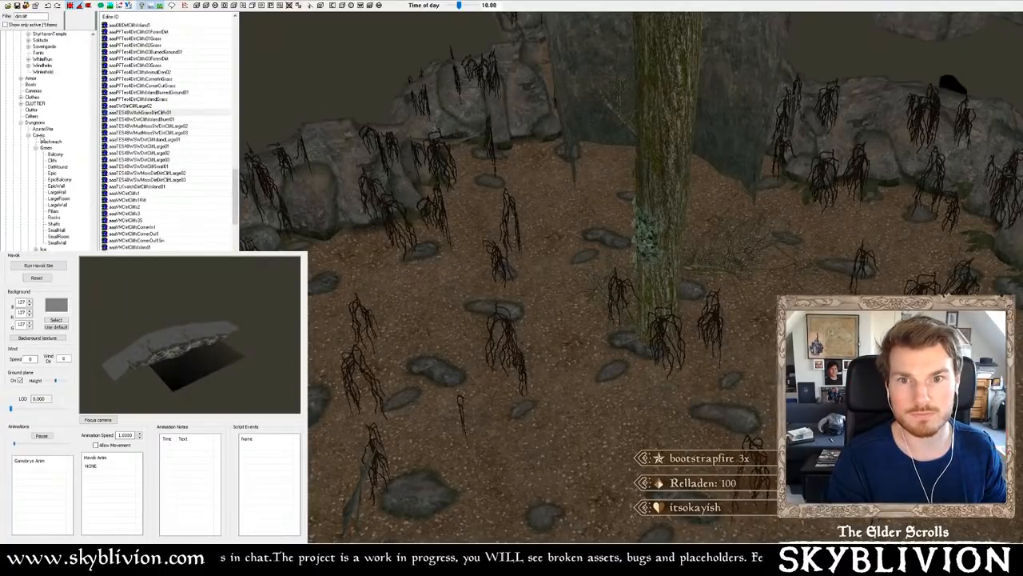
pyautogui.click(39, 135)
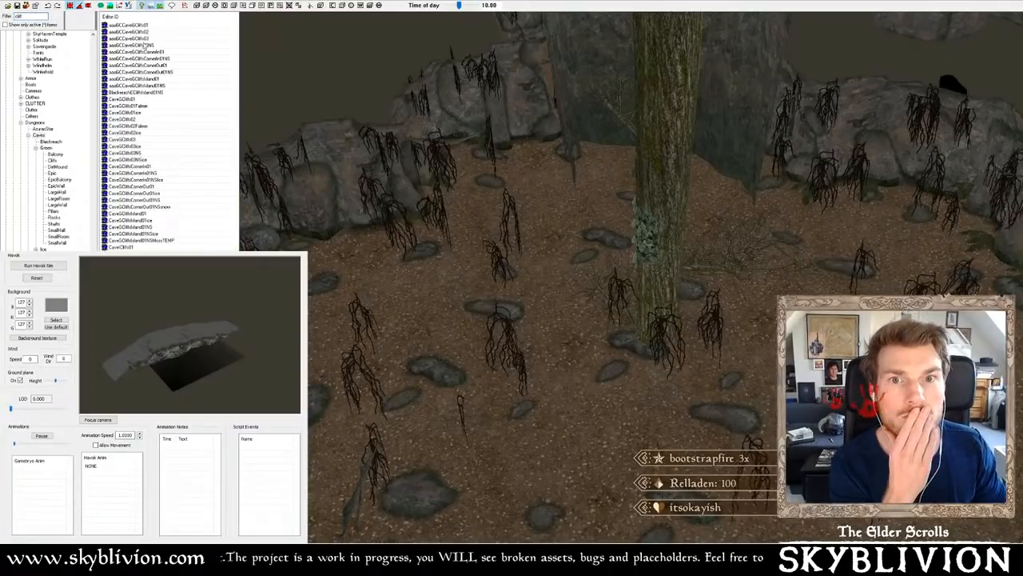
pyautogui.click(146, 32)
pyautogui.click(140, 100)
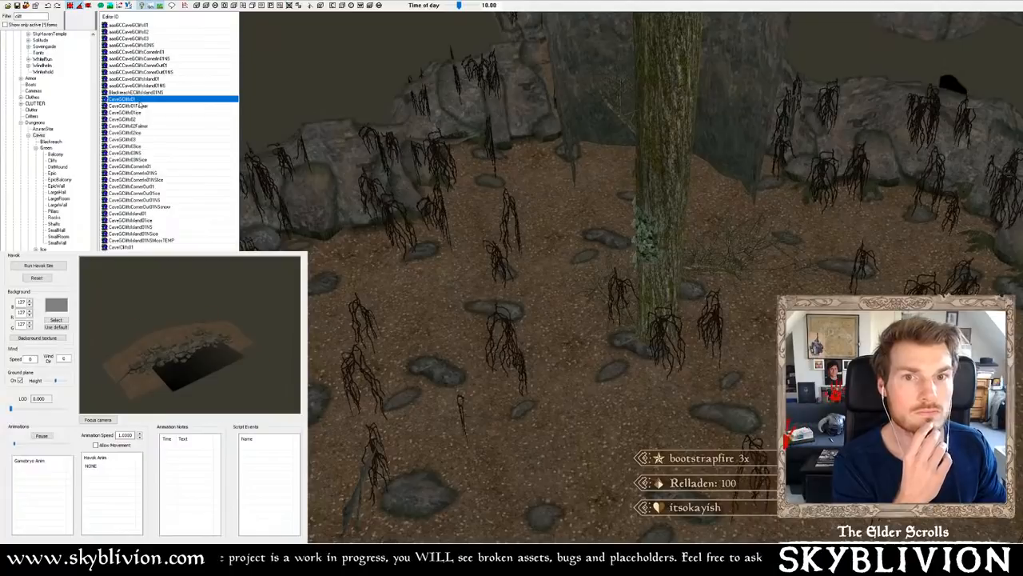
pyautogui.click(142, 112)
pyautogui.click(141, 106)
# - Preview the CaveGCliffs variants one after another, up to the CornerIn pieces
pyautogui.press('Down')
pyautogui.press('Down')
pyautogui.press('Down')
pyautogui.press('Down')
pyautogui.press('Down')
pyautogui.press('Down')
pyautogui.press('Down')
pyautogui.press('Down')
pyautogui.press('Down')
pyautogui.press('Down')
pyautogui.press('Down')
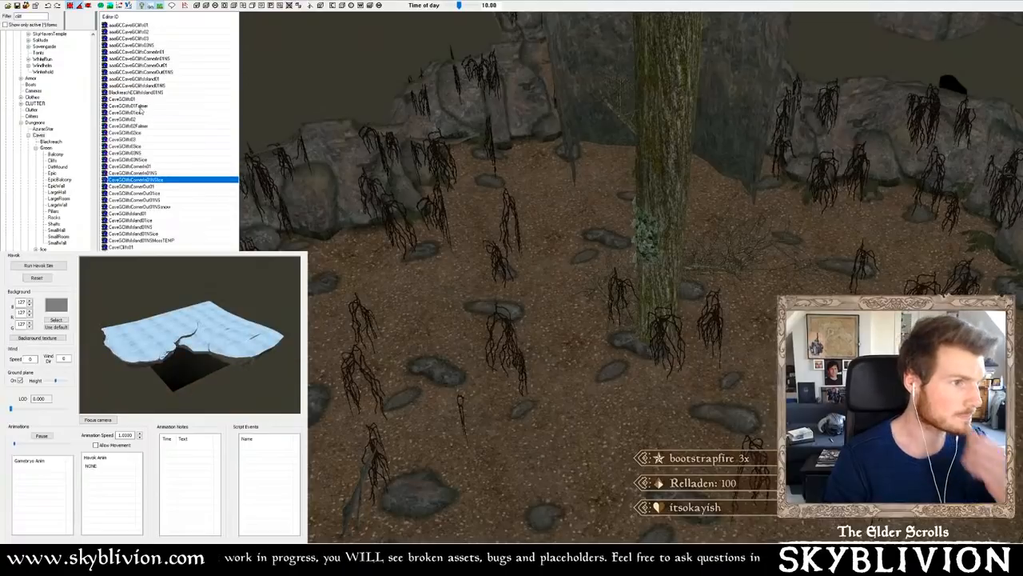
pyautogui.press('Up')
pyautogui.press('Up')
pyautogui.press('Down')
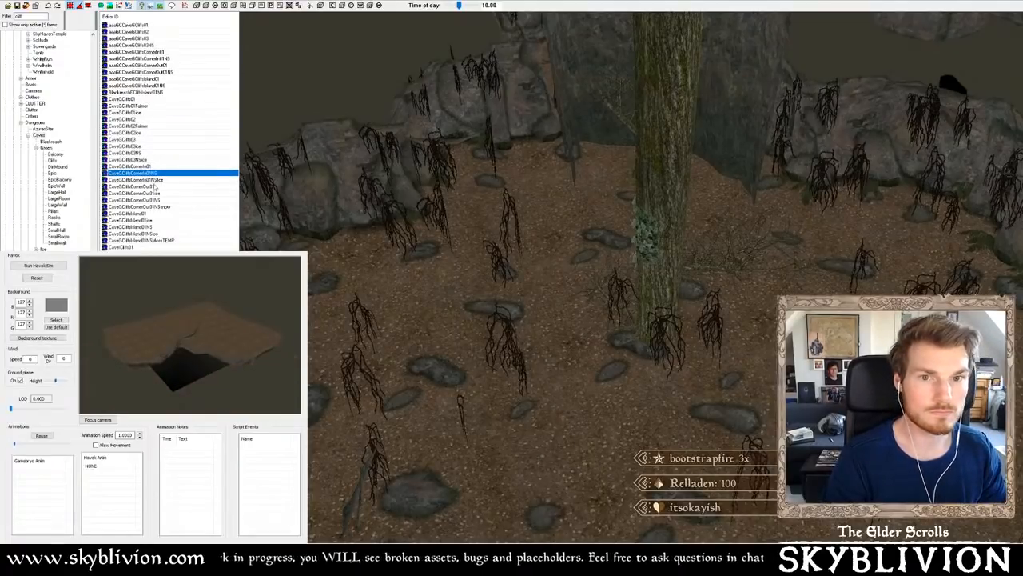
# - Preview the CaveGCliffs CornerOut and Island variants and the entries that follow them
pyautogui.press('Down')
pyautogui.press('Down')
pyautogui.press('Down')
pyautogui.press('Down')
pyautogui.press('Down')
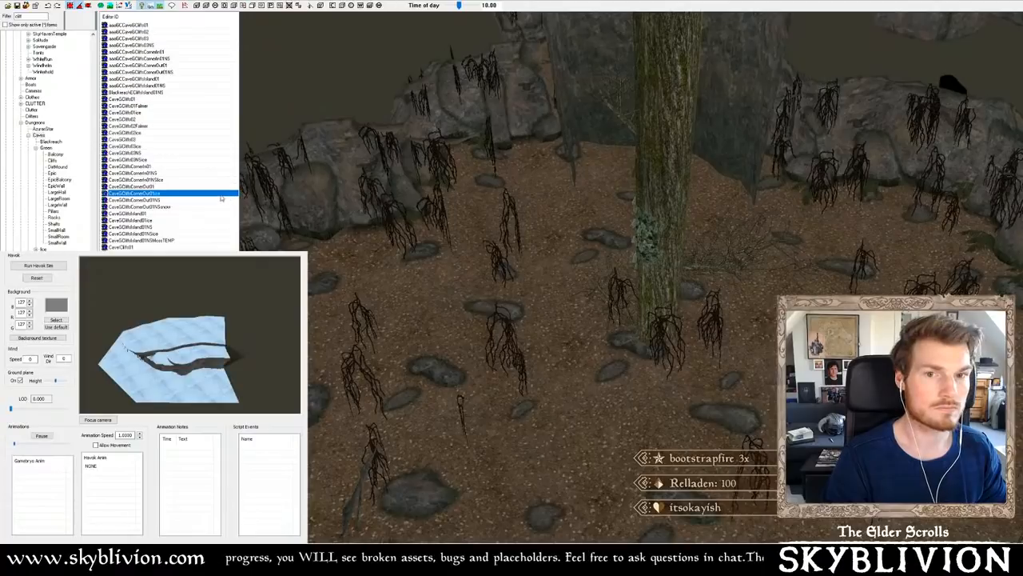
pyautogui.press('Down')
pyautogui.press('Down')
pyautogui.press('Down')
pyautogui.press('Down')
pyautogui.press('Down')
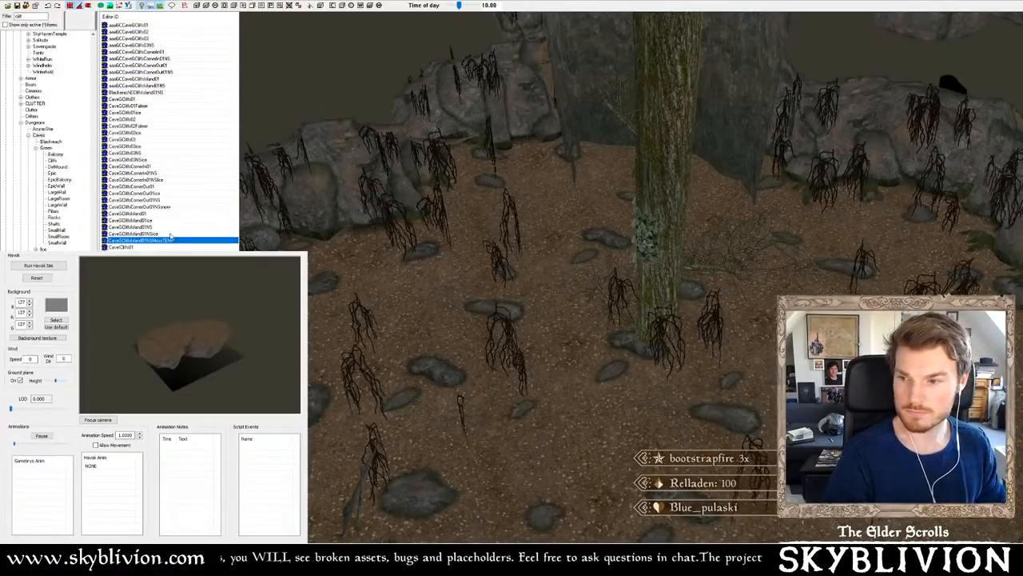
pyautogui.press('Down')
pyautogui.press('Down')
pyautogui.press('Down')
pyautogui.press('Down')
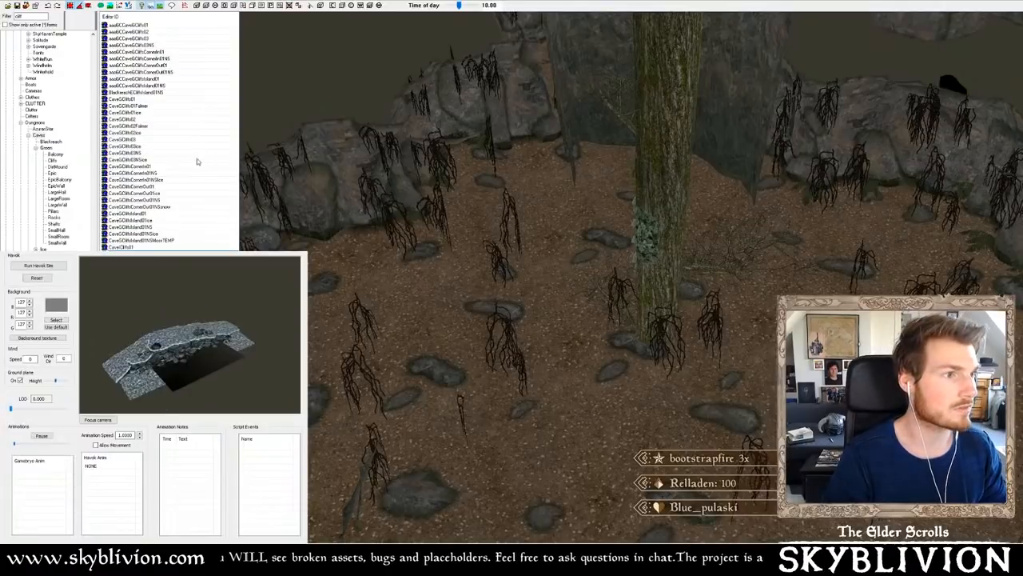
pyautogui.press('Down')
pyautogui.press('Down')
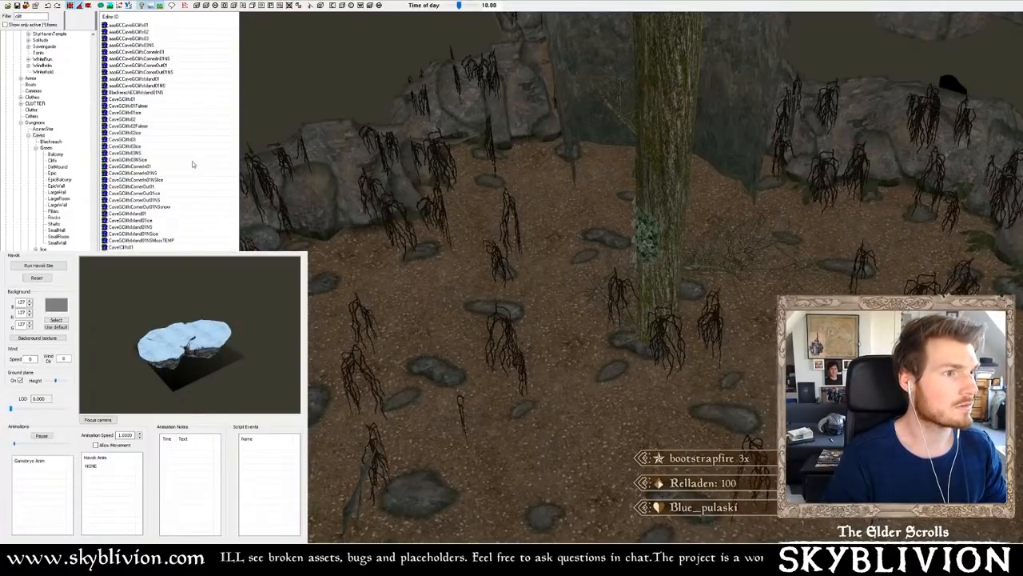
# - Inspect CaveGCliffsCornerIn01NS in the preview with its ground plane off and place the piece in the tree room
pyautogui.click(157, 179)
pyautogui.press('Up')
pyautogui.press('Up')
pyautogui.press('Up')
pyautogui.click(157, 173)
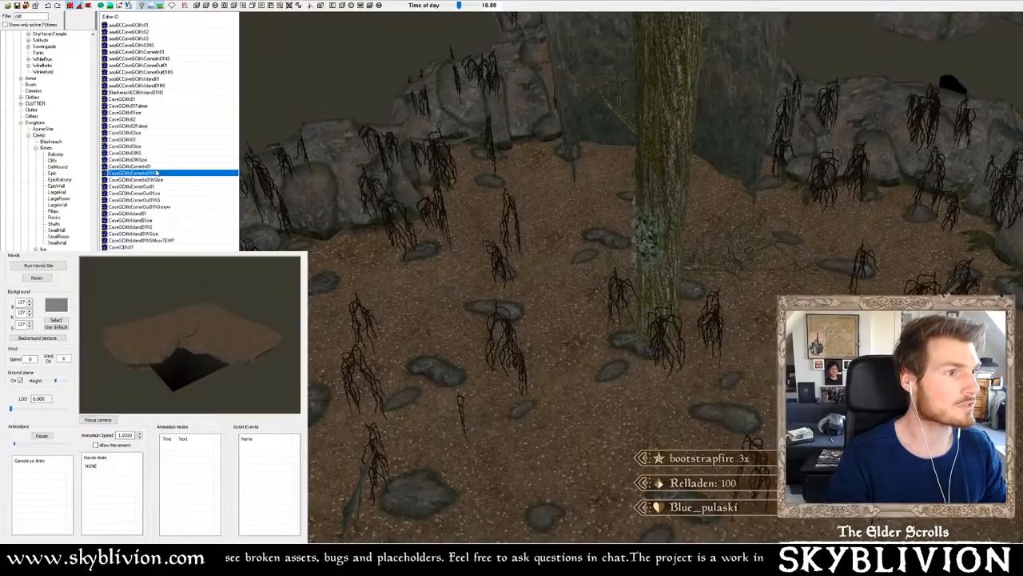
pyautogui.moveTo(134, 366); pyautogui.dragTo(137, 328)
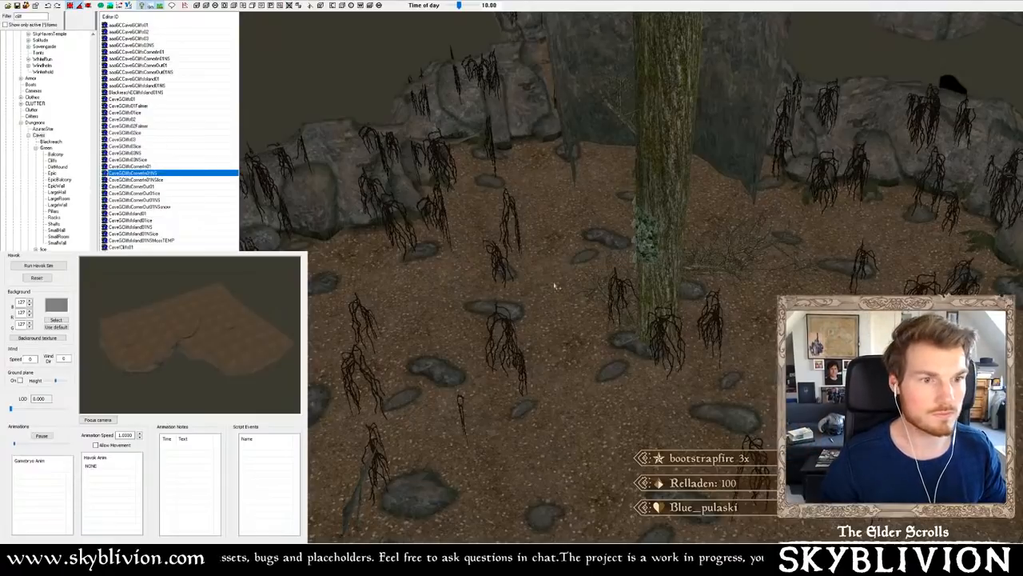
pyautogui.moveTo(555, 286); pyautogui.dragTo(557, 279)
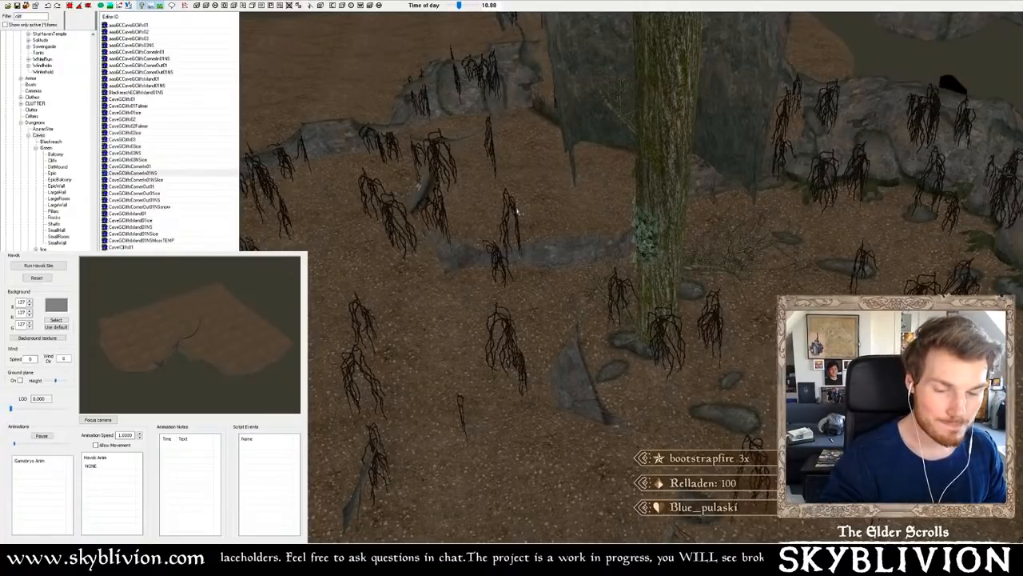
# - Reposition the placed corner cliff piece around the tree and check how it meets the tree room floor and walls
pyautogui.scroll(-3, 524, 208)
pyautogui.scroll(-3, 529, 209)
pyautogui.moveTo(548, 263); pyautogui.dragTo(482, 243, button='middle')
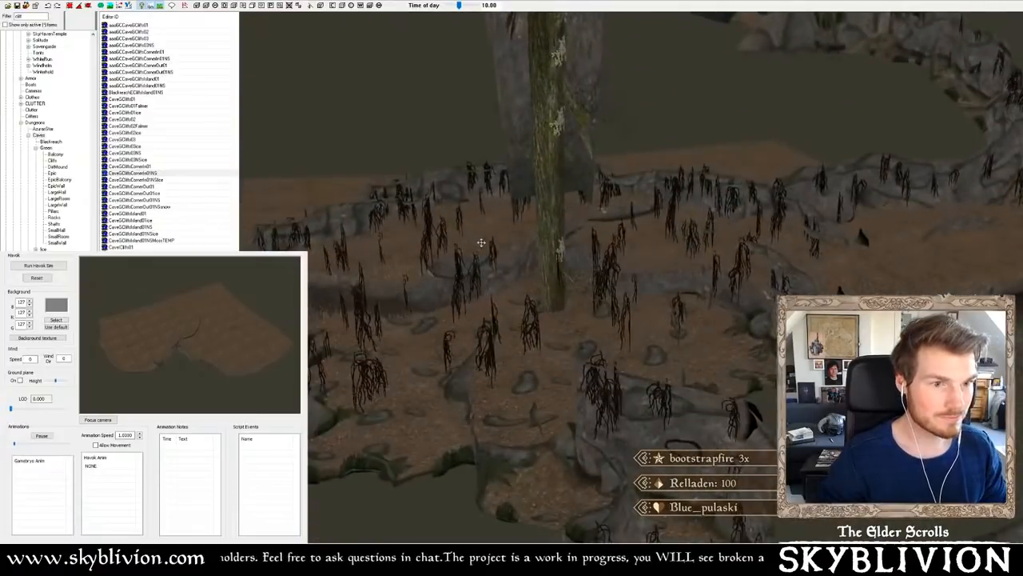
pyautogui.moveTo(601, 209); pyautogui.dragTo(571, 328, button='middle')
pyautogui.click(595, 279)
pyautogui.scroll(-3, 596, 280)
pyautogui.press('a')
pyautogui.press('a')
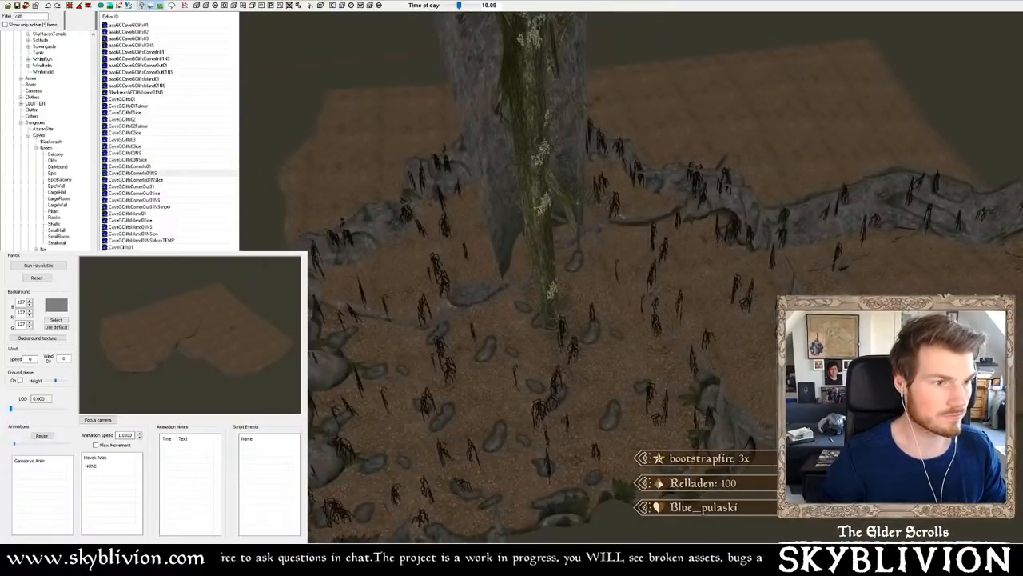
pyautogui.moveTo(571, 288); pyautogui.dragTo(596, 329, button='middle')
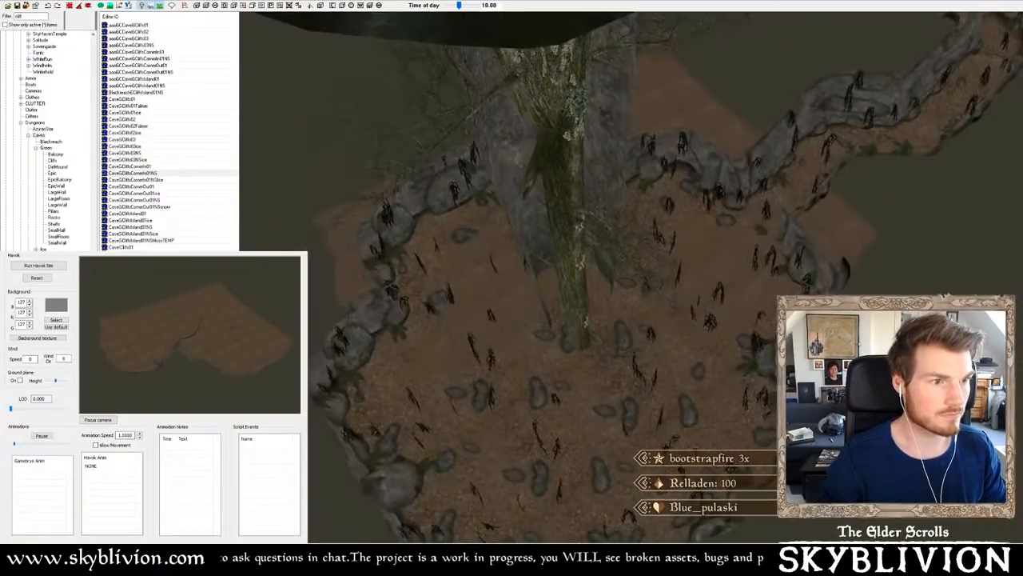
pyautogui.moveTo(734, 193); pyautogui.dragTo(792, 273, button='middle')
# - Preview CaveGCliffs03NS and other cave cliff pieces, up to the Blackreach cliff island
pyautogui.click(144, 153)
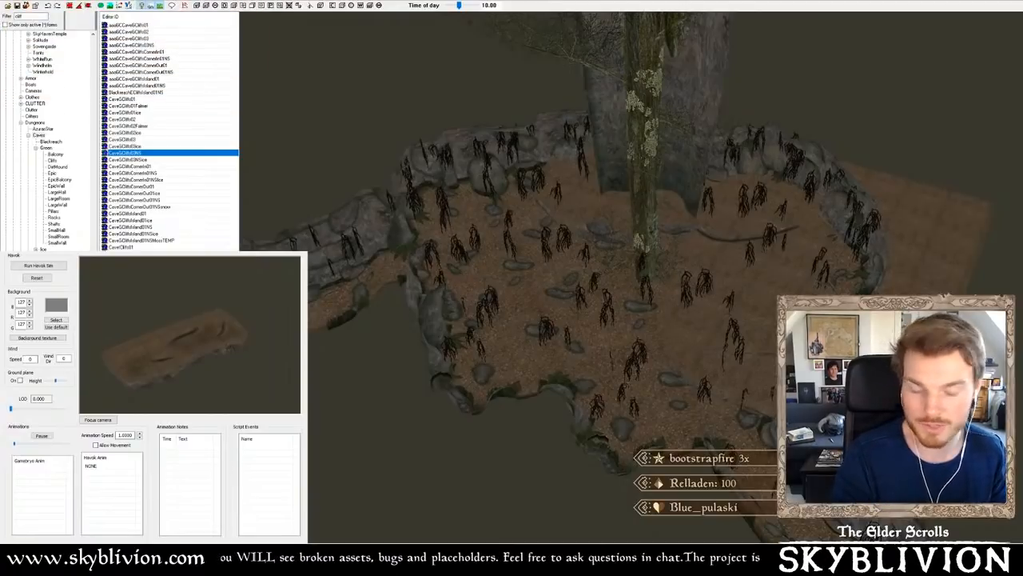
pyautogui.click(128, 267)
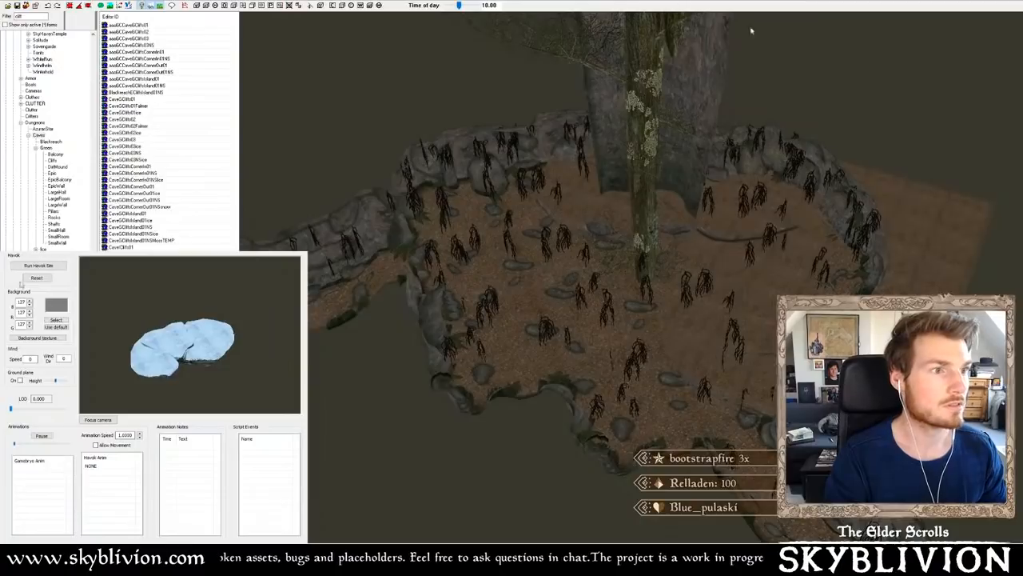
pyautogui.press('Up')
pyautogui.press('Up')
pyautogui.press('Up')
pyautogui.press('Up')
pyautogui.press('Up')
pyautogui.press('Up')
pyautogui.press('Up')
pyautogui.press('Up')
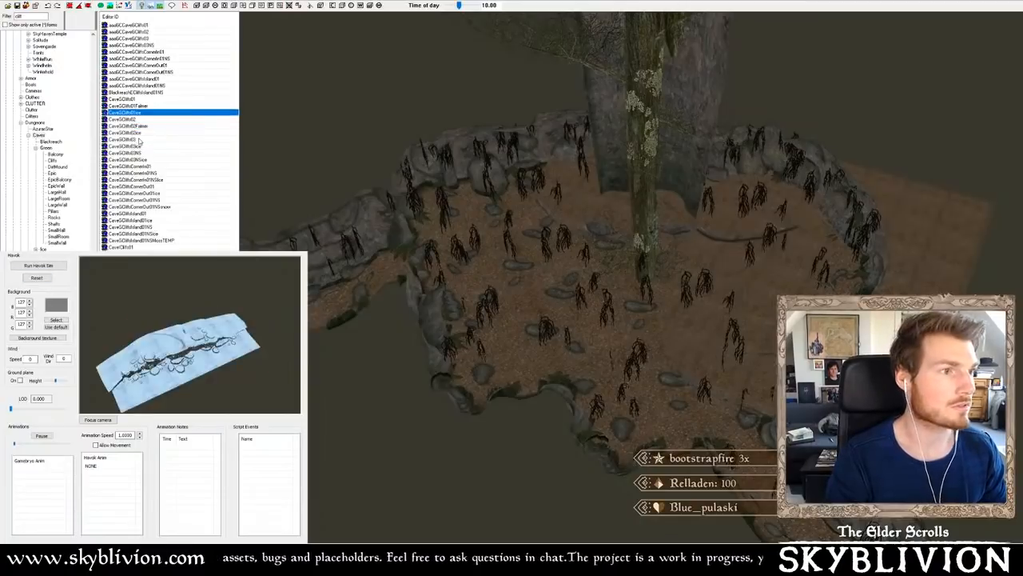
pyautogui.press('Down')
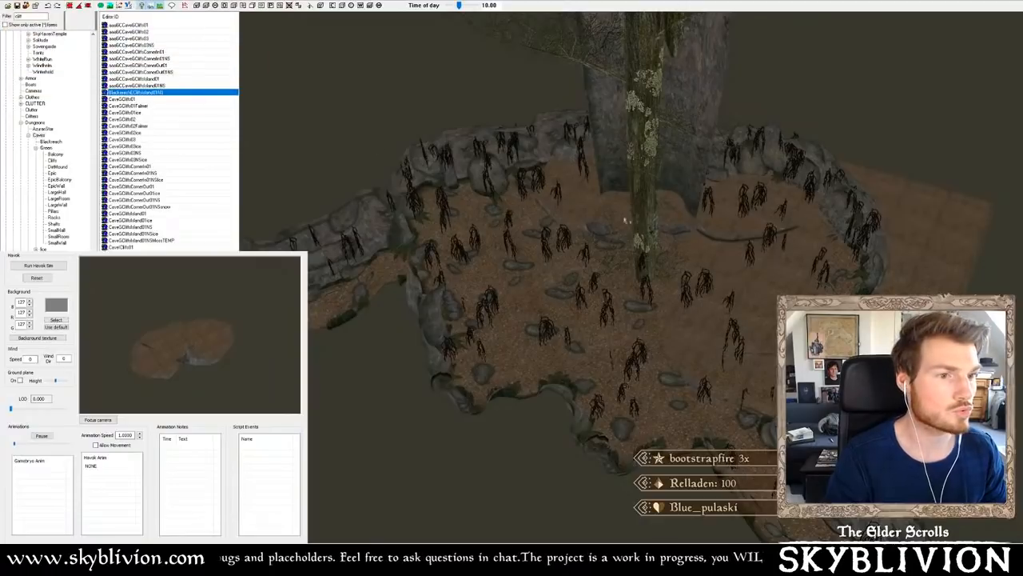
# - Select the piece beside the tree trunk in the tree room and delete it
pyautogui.click(588, 207)
pyautogui.moveTo(587, 206)
pyautogui.mouseDown(button='middle')
pyautogui.moveTo(602, 212)
pyautogui.moveTo(595, 195)
pyautogui.mouseUp(button='middle')
pyautogui.press('Delete')
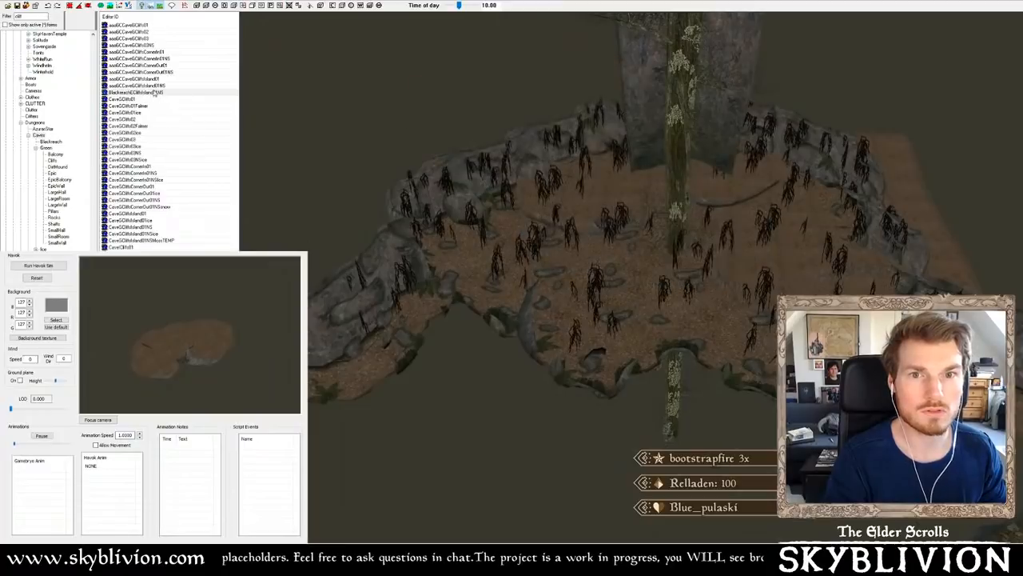
# - Preview the aaaGCCaveGCliffs pieces and examine the Blackreach cliff island from the side
pyautogui.click(133, 80)
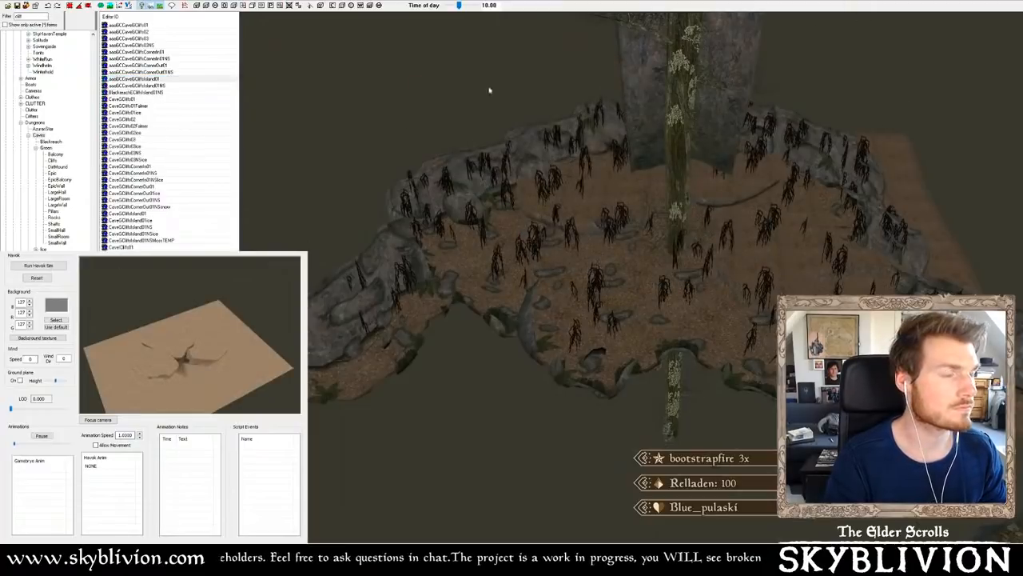
pyautogui.click(133, 27)
pyautogui.press('Down')
pyautogui.press('Down')
pyautogui.press('Down')
pyautogui.press('Down')
pyautogui.press('Down')
pyautogui.press('Down')
pyautogui.press('Down')
pyautogui.press('Down')
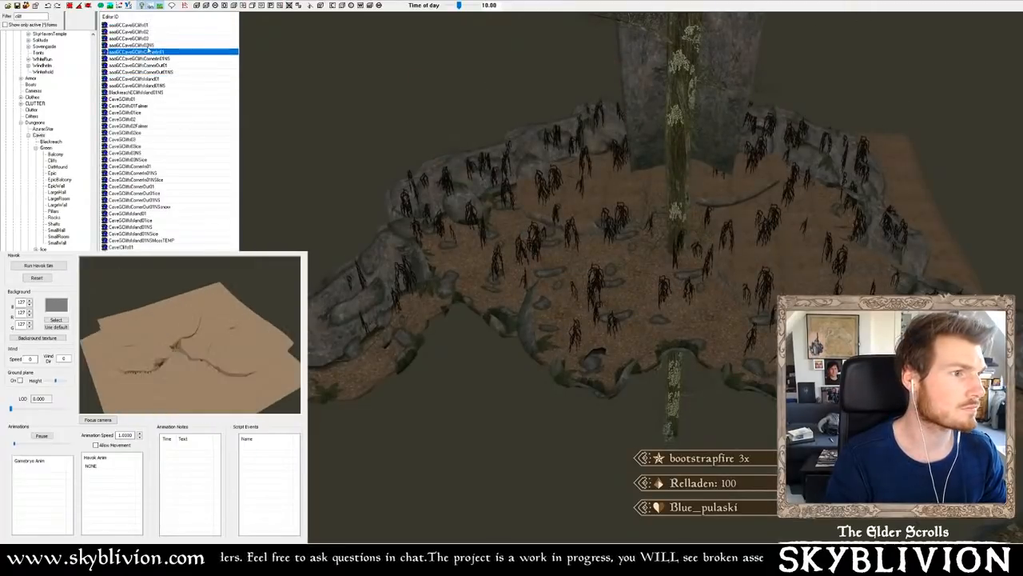
pyautogui.press('Down')
pyautogui.press('Down')
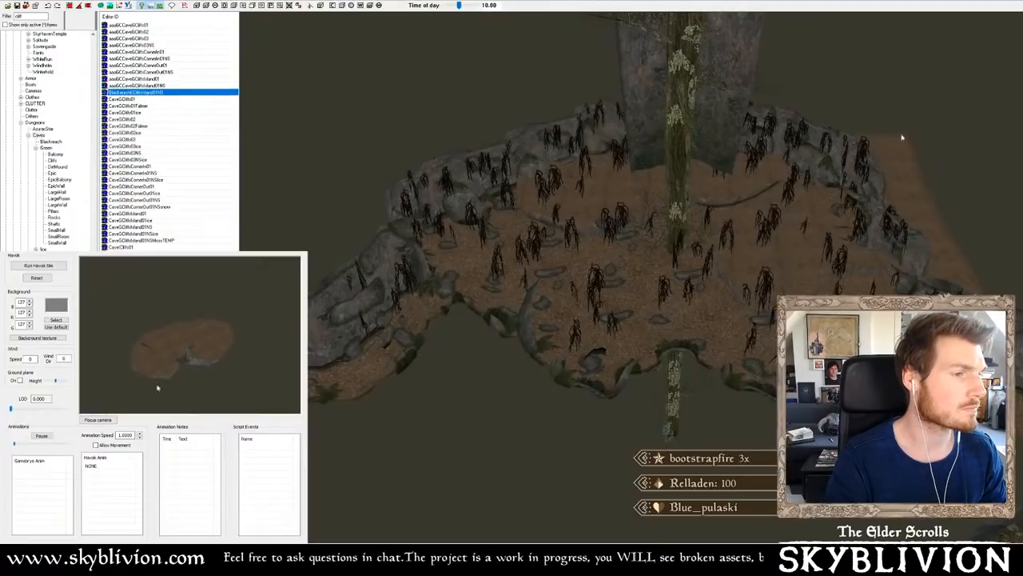
pyautogui.moveTo(120, 387); pyautogui.dragTo(204, 280)
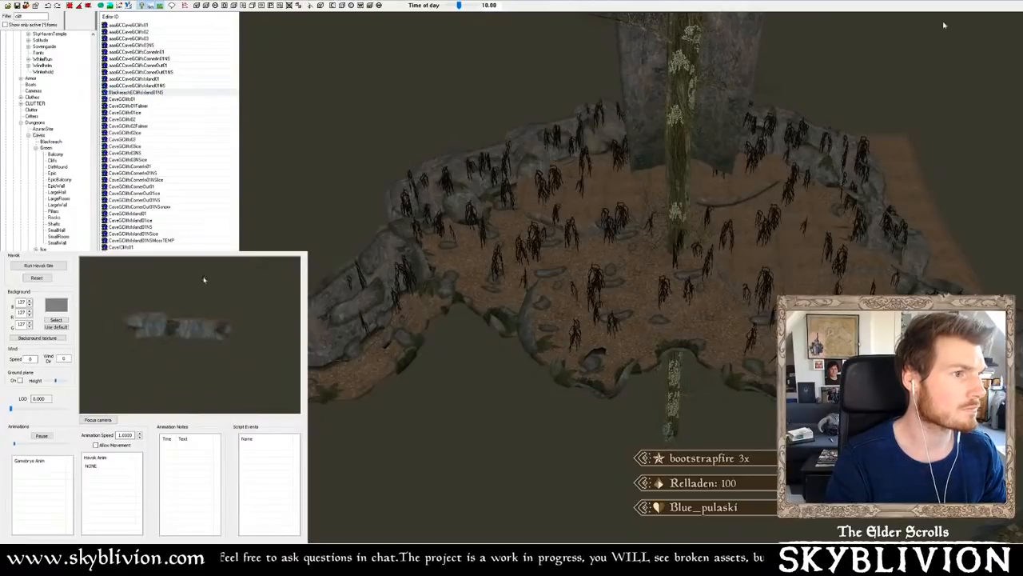
# - Compare the CaveGCliffs pieces in the preview, from CaveGCliffs01 through CaveGCliffsCornerIn01NS
pyautogui.click(147, 100)
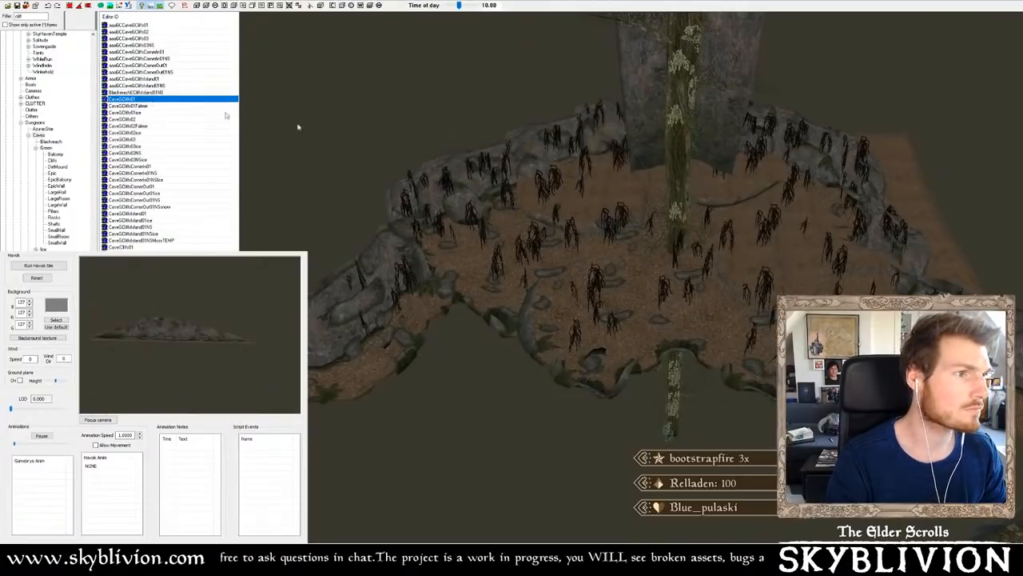
pyautogui.click(166, 106)
pyautogui.click(139, 121)
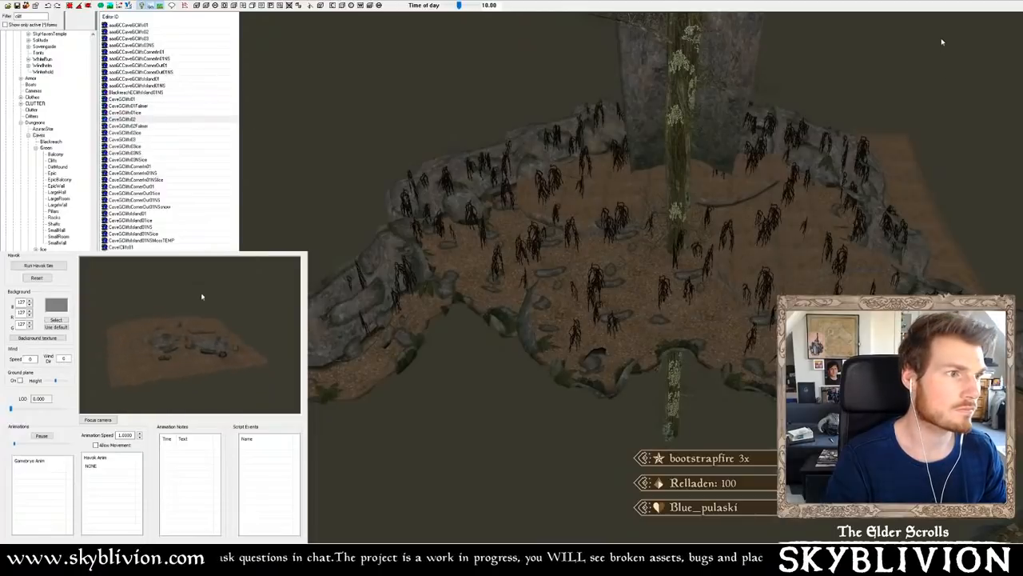
pyautogui.click(143, 133)
pyautogui.click(148, 140)
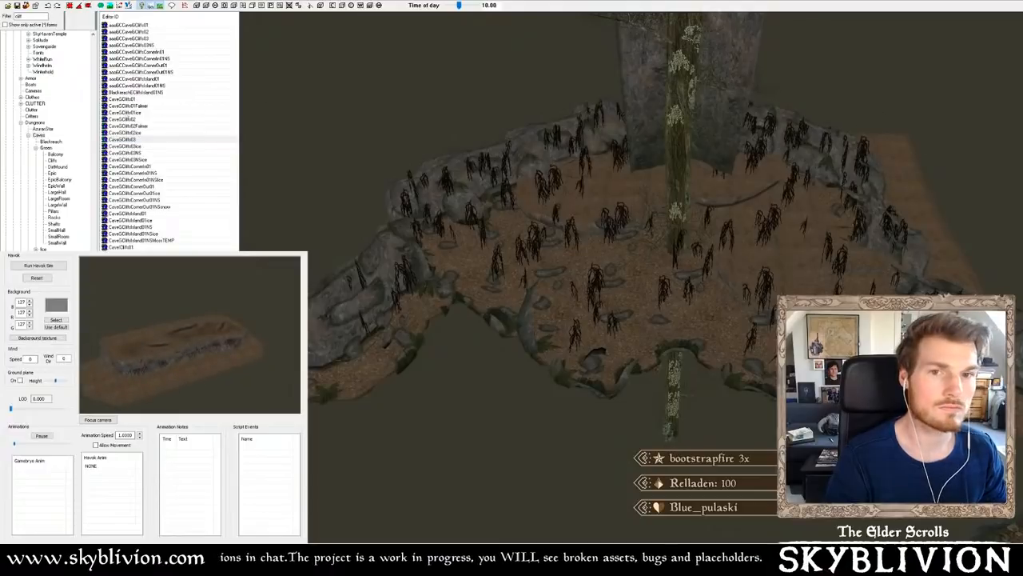
pyautogui.press('Down')
pyautogui.press('Down')
pyautogui.press('Down')
pyautogui.press('Down')
pyautogui.press('Down')
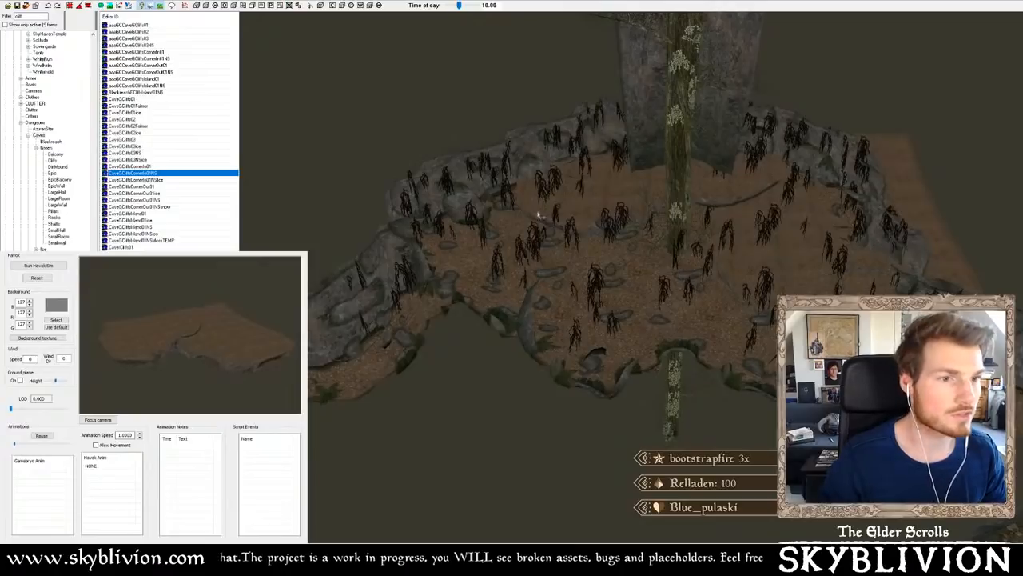
# - Select the unwanted cliff piece by the tree room and delete it
pyautogui.moveTo(559, 209); pyautogui.dragTo(759, 157, button='middle')
pyautogui.moveTo(760, 157); pyautogui.dragTo(775, 46)
pyautogui.scroll(-1, 760, 49)
pyautogui.moveTo(760, 49); pyautogui.dragTo(743, 33, button='middle')
pyautogui.moveTo(743, 32); pyautogui.dragTo(669, 151)
pyautogui.press('Delete')
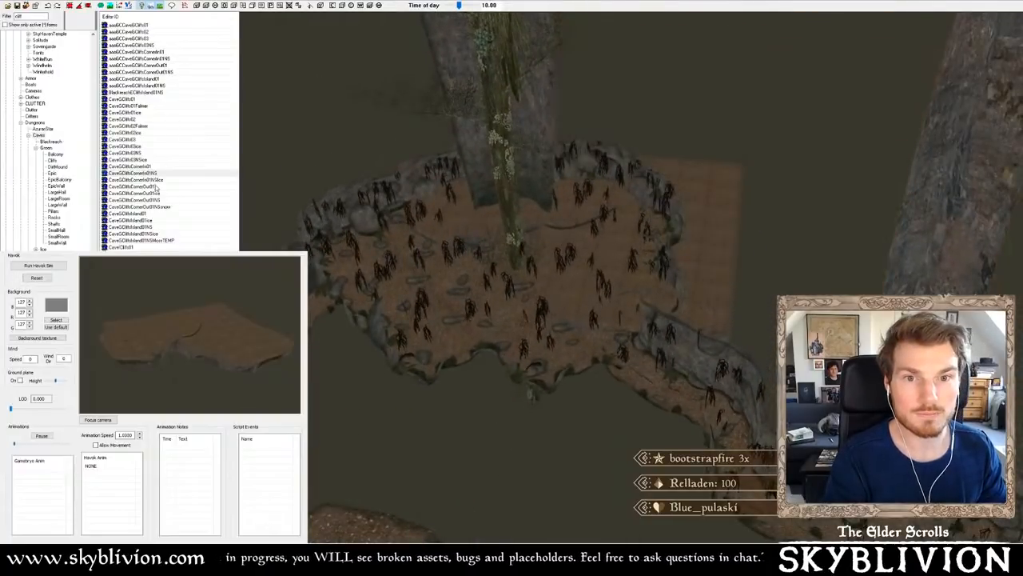
# - Preview the CaveGCliffsCornerOut01 variants and reposition the flat cliff piece at the tree room's outer wall
pyautogui.click(152, 188)
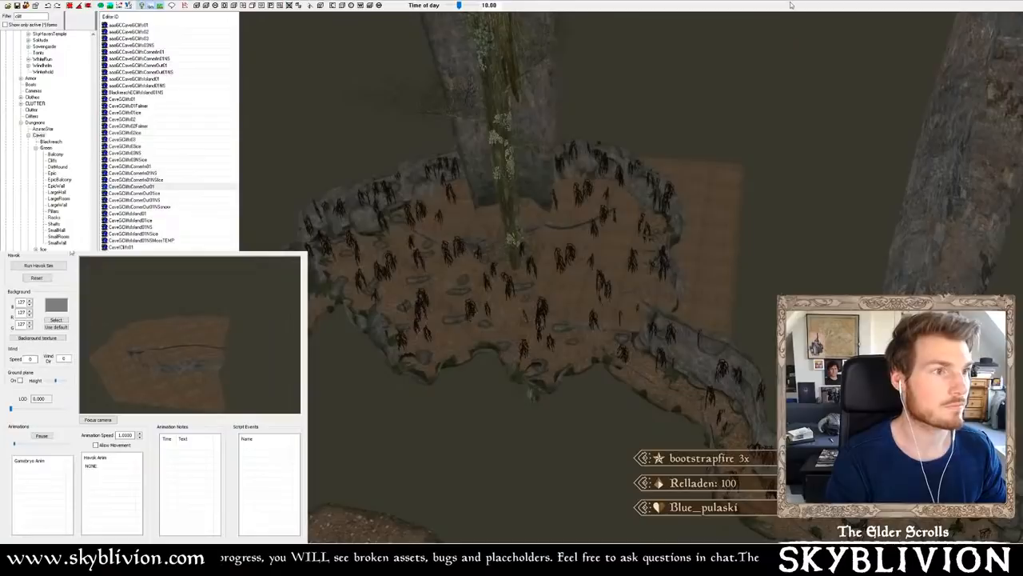
pyautogui.moveTo(216, 358); pyautogui.dragTo(234, 346)
pyautogui.click(152, 192)
pyautogui.click(154, 199)
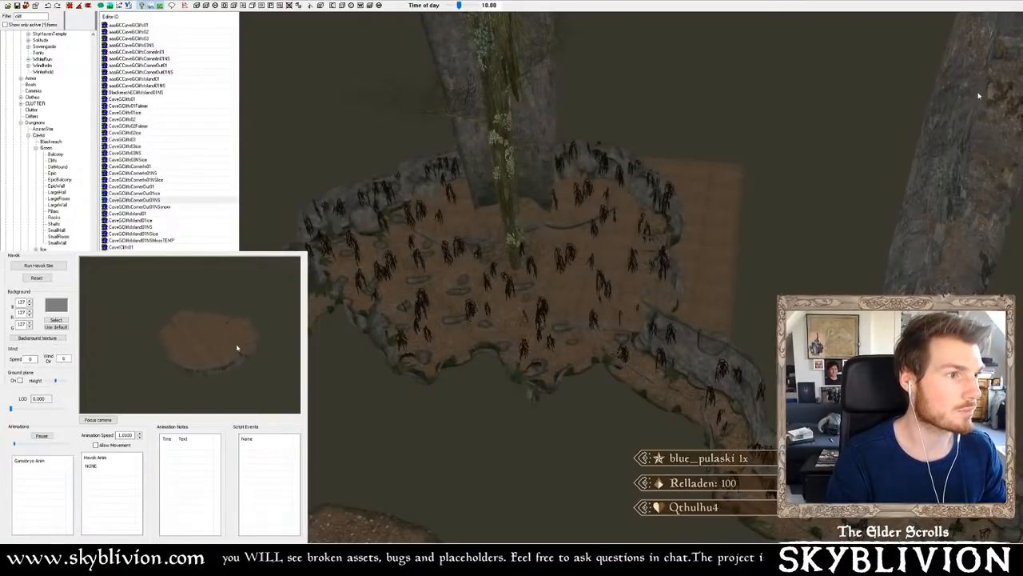
pyautogui.click(159, 200)
pyautogui.moveTo(644, 206)
pyautogui.mouseDown()
pyautogui.moveTo(633, 205)
pyautogui.moveTo(643, 202)
pyautogui.mouseUp()
pyautogui.moveTo(678, 172); pyautogui.dragTo(645, 206)
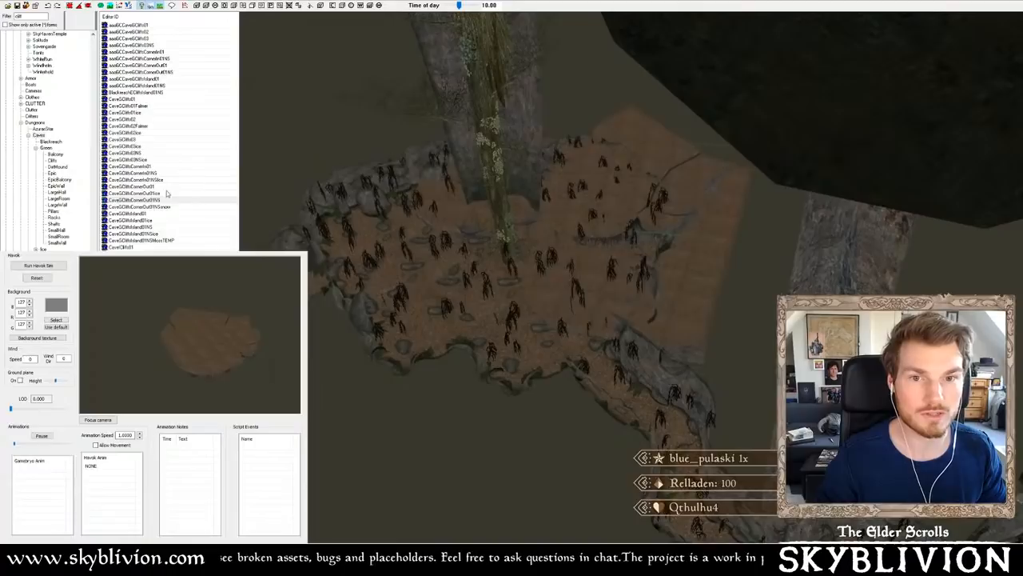
# - Preview the CaveGCliffsIsland01 variants and place CaveGCliffsIsland01NS beside the tree room's outer wall
pyautogui.click(147, 213)
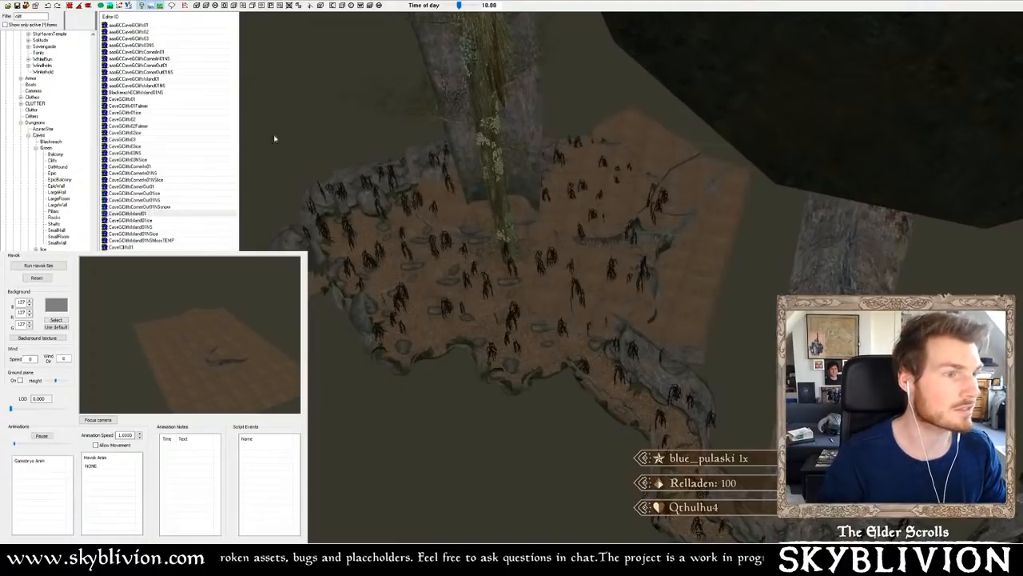
pyautogui.click(152, 220)
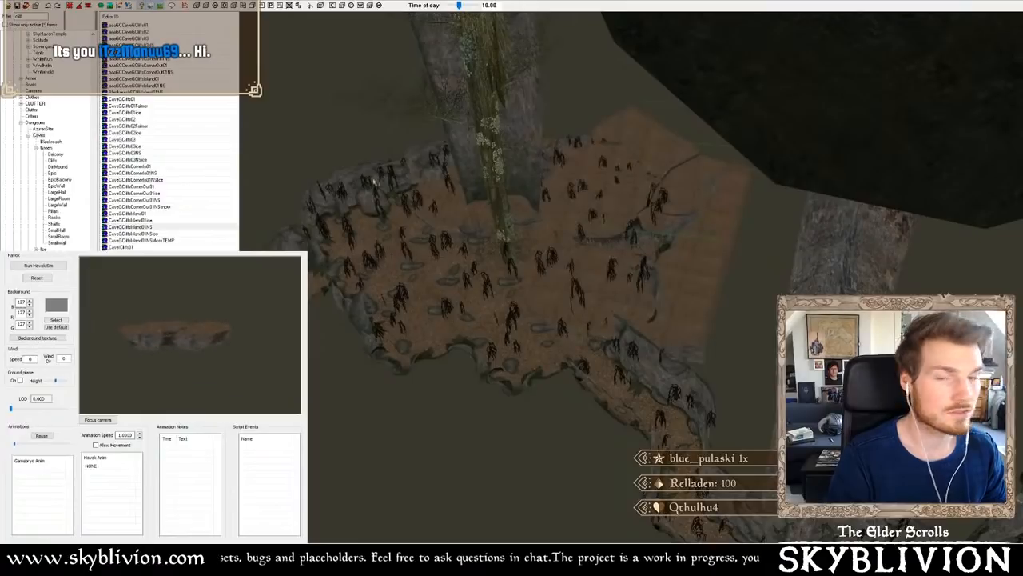
pyautogui.moveTo(160, 227); pyautogui.dragTo(671, 176)
pyautogui.scroll(3, 704, 174)
pyautogui.moveTo(708, 176)
pyautogui.keyDown('shift'); pyautogui.mouseDown(button='middle')
pyautogui.moveTo(693, 176)
pyautogui.moveTo(702, 183)
pyautogui.mouseUp(button='middle'); pyautogui.keyUp('shift')
pyautogui.scroll(1, 695, 191)
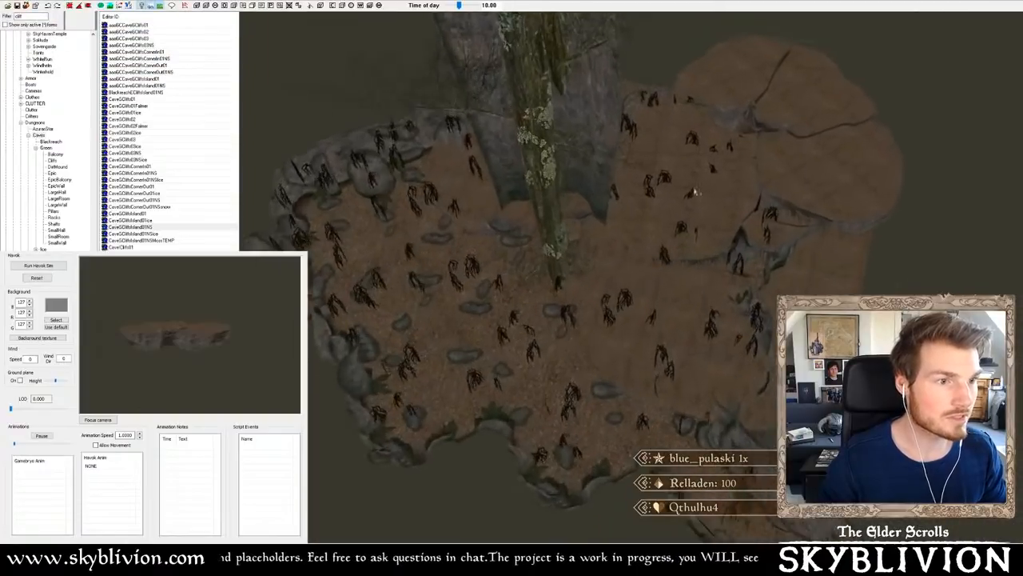
# - Position a flat cliff piece on the opposite side of the tree, rotating it against the curved rock wall
pyautogui.moveTo(702, 182); pyautogui.dragTo(326, 166)
pyautogui.keyDown('shift'); pyautogui.moveTo(325, 166); pyautogui.dragTo(447, 154, button='middle'); pyautogui.keyUp('shift')
pyautogui.moveTo(447, 155); pyautogui.dragTo(480, 160, button='right')
pyautogui.press('z')
pyautogui.moveTo(480, 160); pyautogui.dragTo(384, 200)
pyautogui.moveTo(384, 200); pyautogui.dragTo(431, 195, button='right')
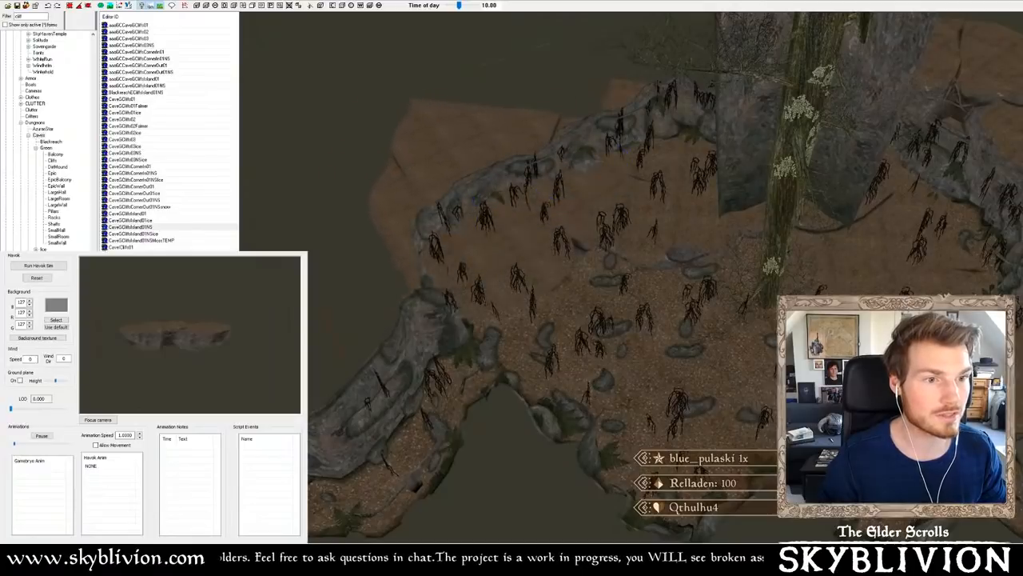
pyautogui.moveTo(431, 196); pyautogui.dragTo(446, 187)
pyautogui.keyDown('shift'); pyautogui.moveTo(445, 186); pyautogui.dragTo(535, 190, button='middle'); pyautogui.keyUp('shift')
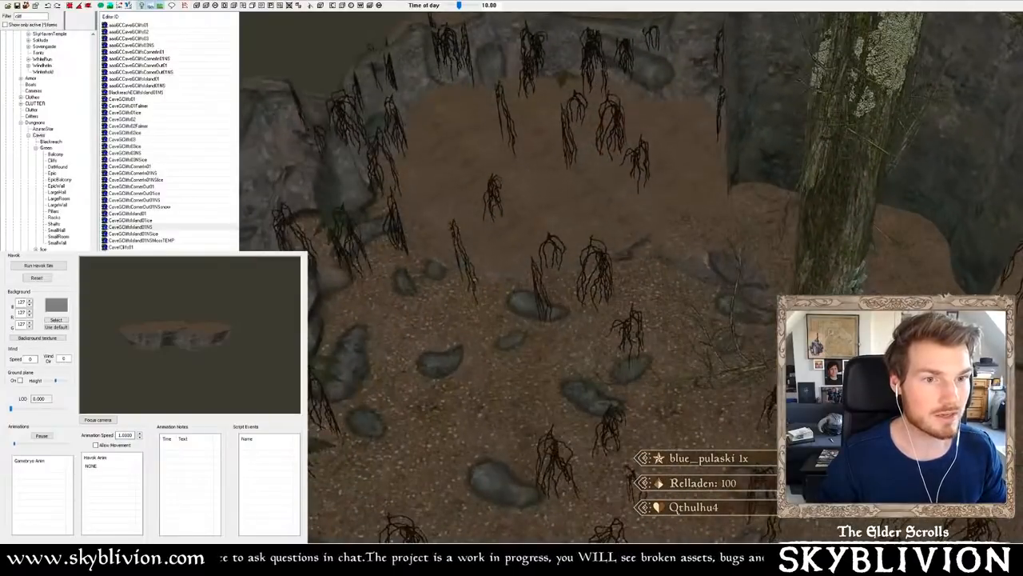
# - Adjust the cliff platform against the rock wall and check its edge from ground level
pyautogui.keyDown('shift'); pyautogui.moveTo(462, 243); pyautogui.dragTo(568, 244, button='middle'); pyautogui.keyUp('shift')
pyautogui.scroll(5, 566, 258)
pyautogui.scroll(3, 539, 244)
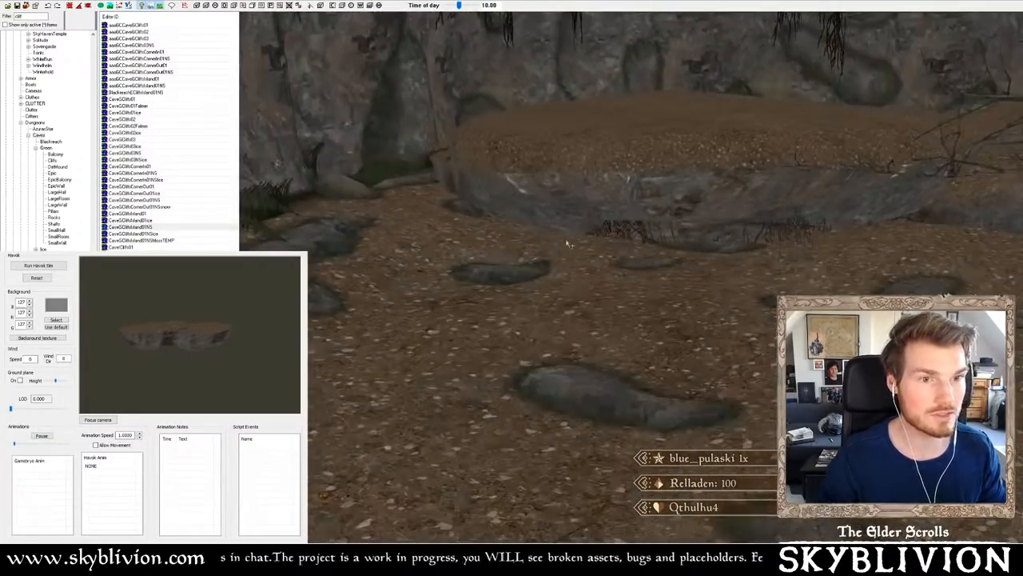
pyautogui.scroll(-4, 573, 169)
pyautogui.moveTo(620, 193)
pyautogui.mouseDown()
pyautogui.moveTo(621, 182)
pyautogui.moveTo(621, 227)
pyautogui.moveTo(620, 206)
pyautogui.mouseUp()
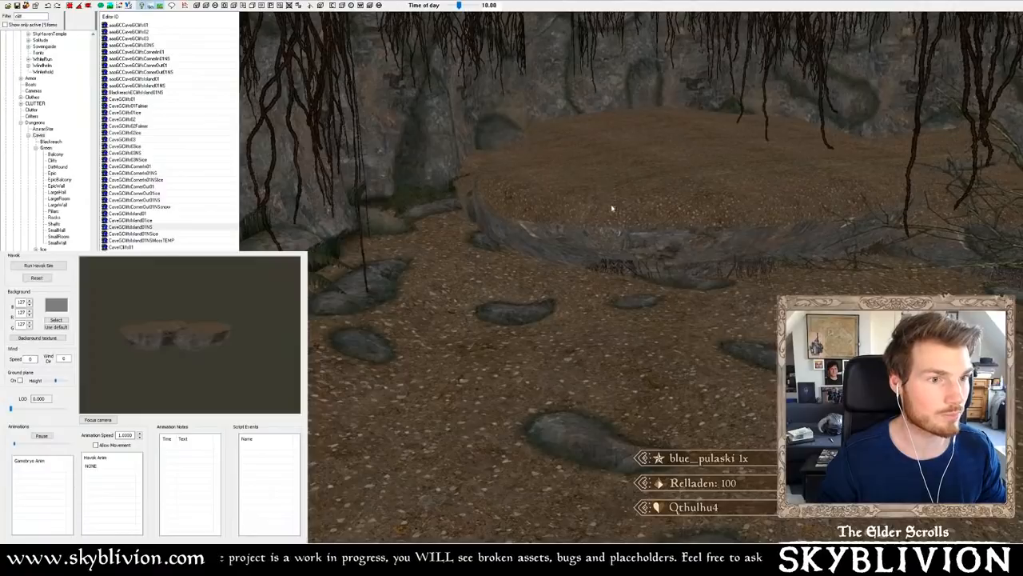
pyautogui.scroll(5, 611, 205)
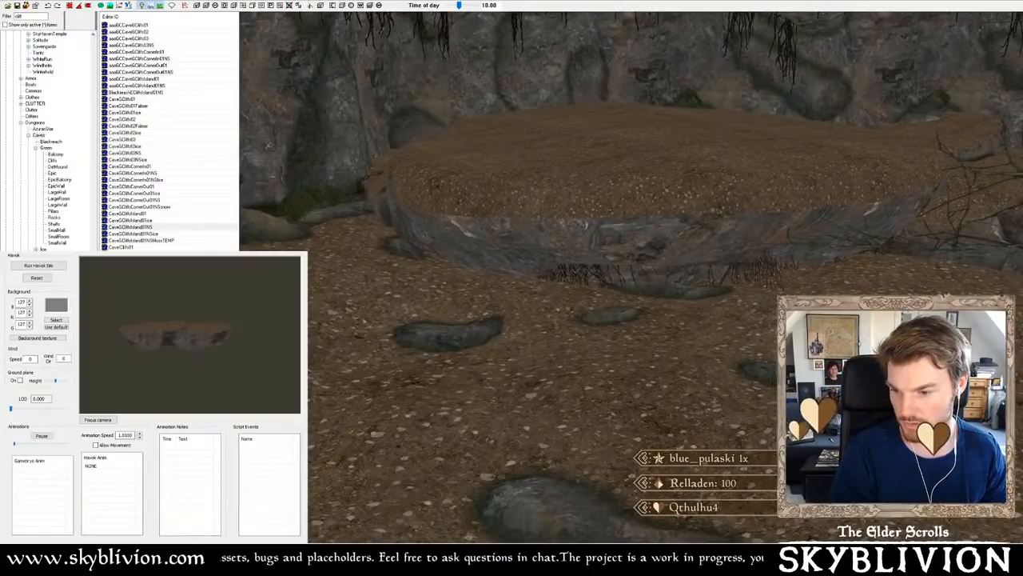
# - Switch to the browser, compare the two landscape screenshots from Discord, and return to the Creation Kit
pyautogui.hotkey('alt', 'Tab')
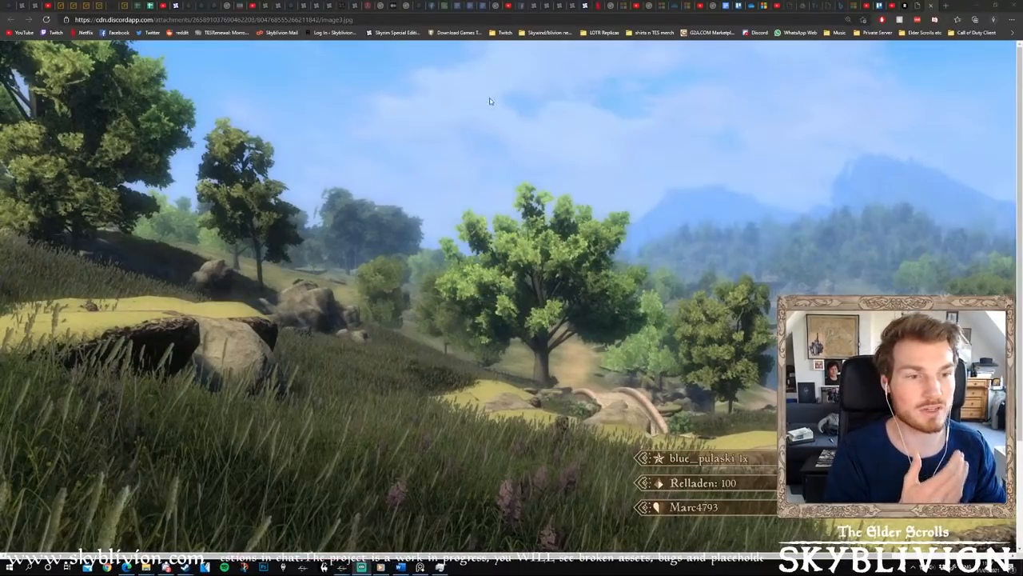
pyautogui.click(921, 5)
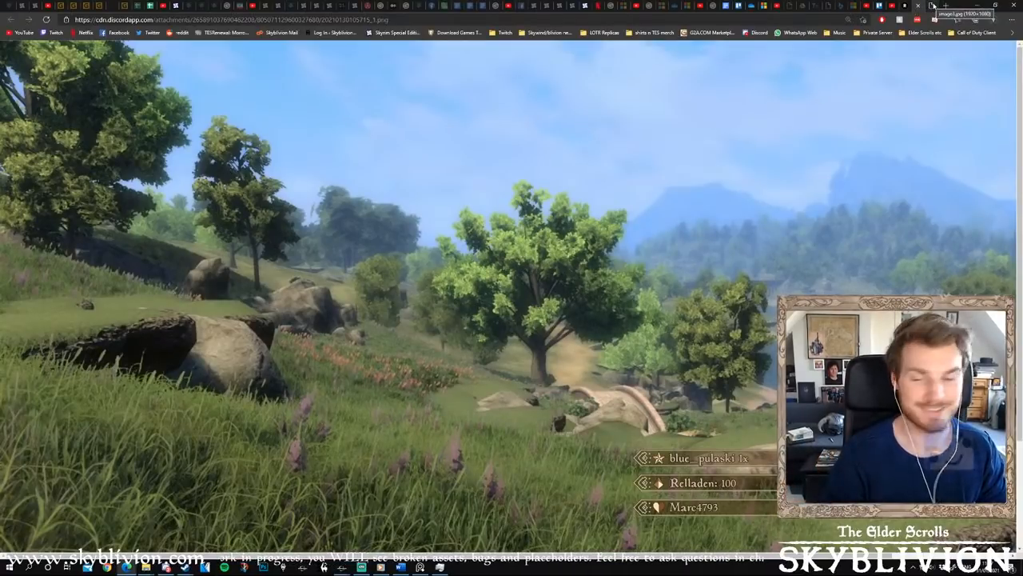
pyautogui.click(933, 5)
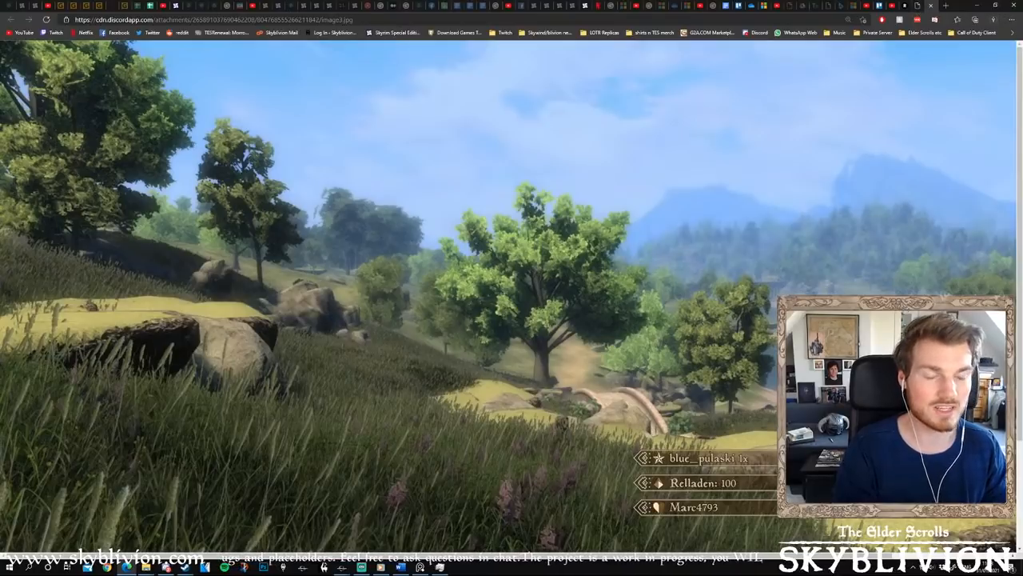
pyautogui.click(917, 6)
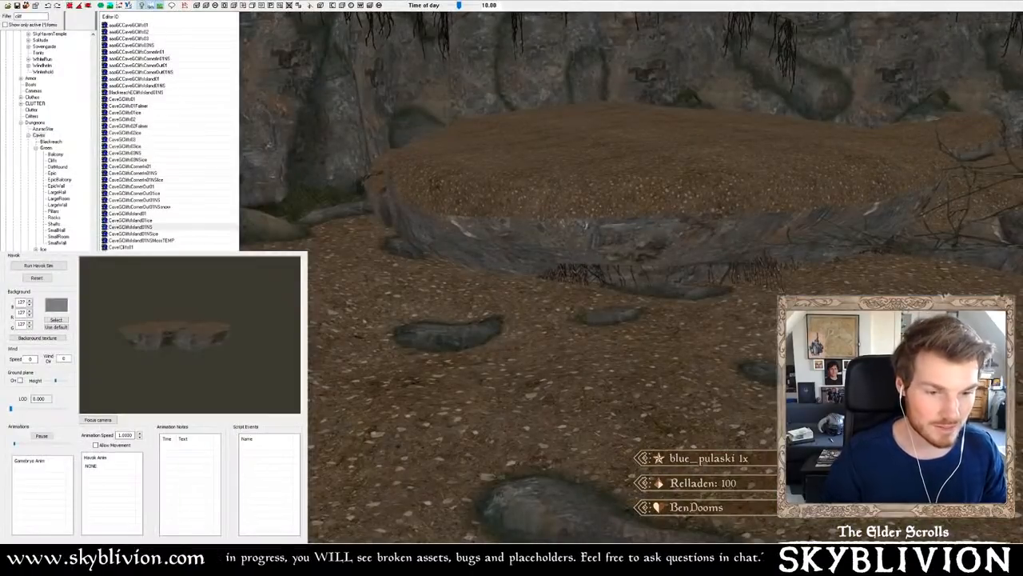
# - Rotate the flat cliff piece so its rounded side follows the curve of the cave wall
pyautogui.moveTo(637, 239); pyautogui.dragTo(578, 296, button='middle')
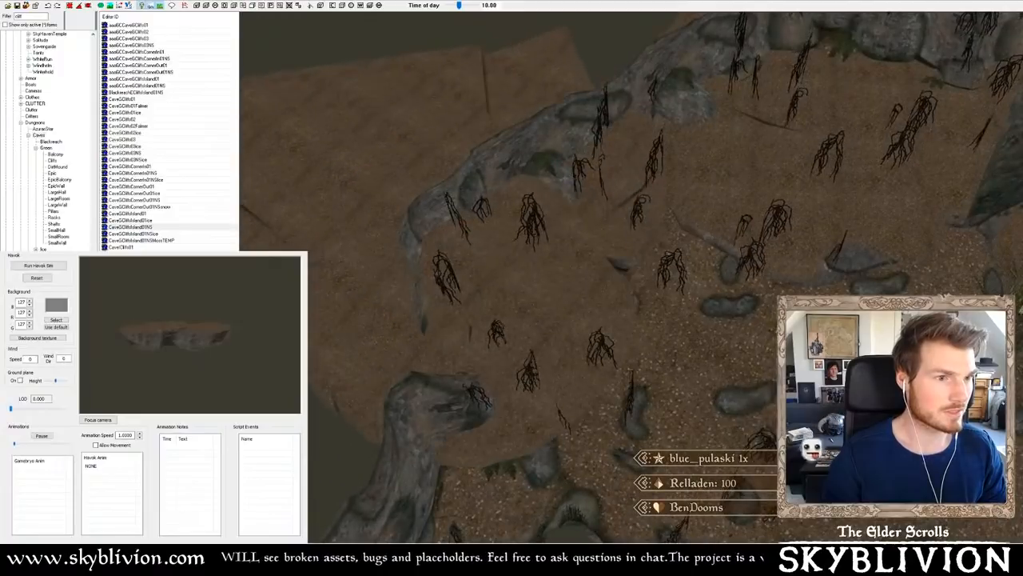
pyautogui.moveTo(540, 299); pyautogui.dragTo(616, 331, button='right')
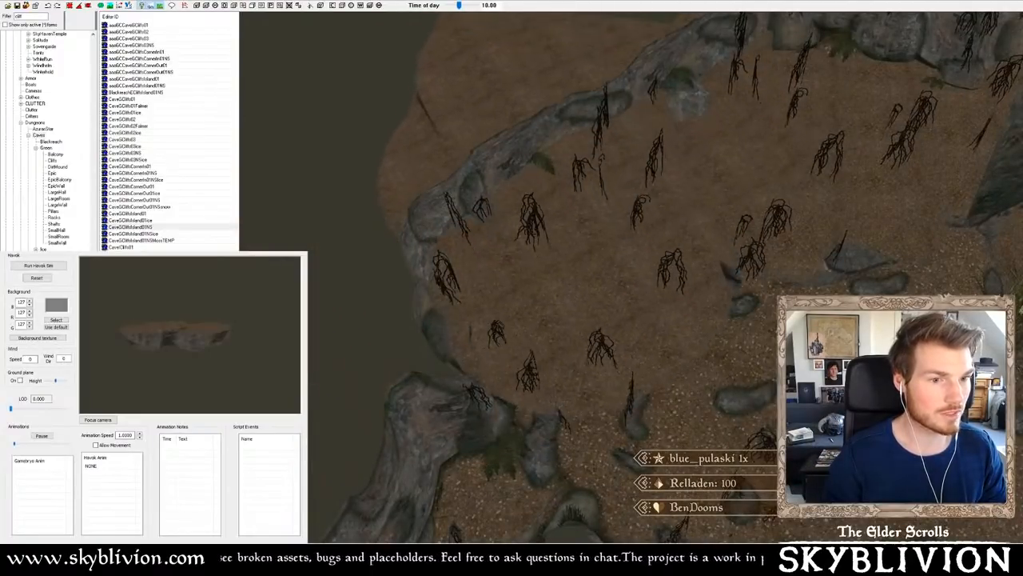
pyautogui.moveTo(575, 262); pyautogui.dragTo(623, 268, button='middle')
pyautogui.moveTo(560, 272); pyautogui.dragTo(571, 238, button='middle')
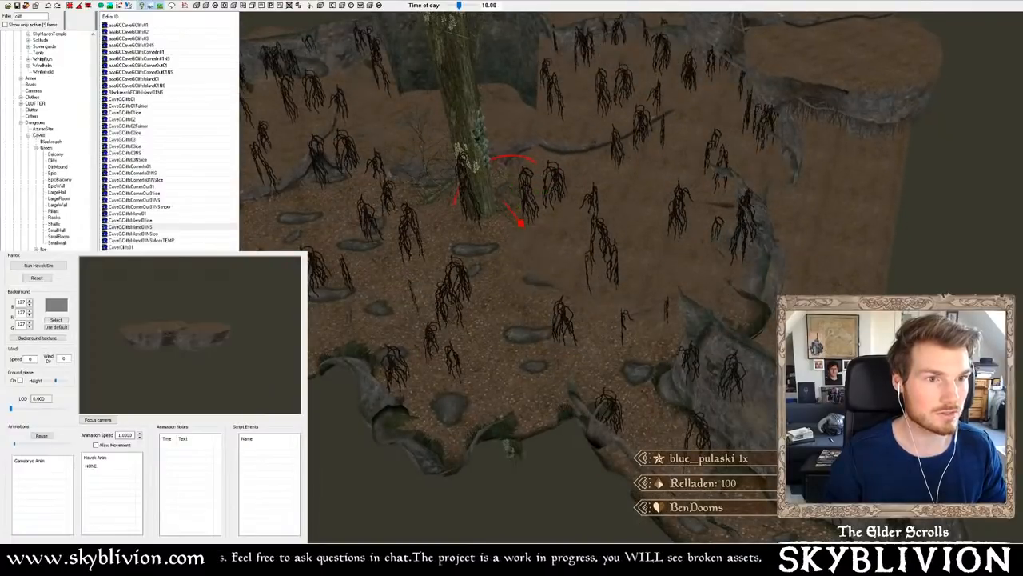
# - Adjust the tilt and height of the cliff piece beside the tree and check it around the room
pyautogui.moveTo(551, 240); pyautogui.dragTo(568, 239, button='middle')
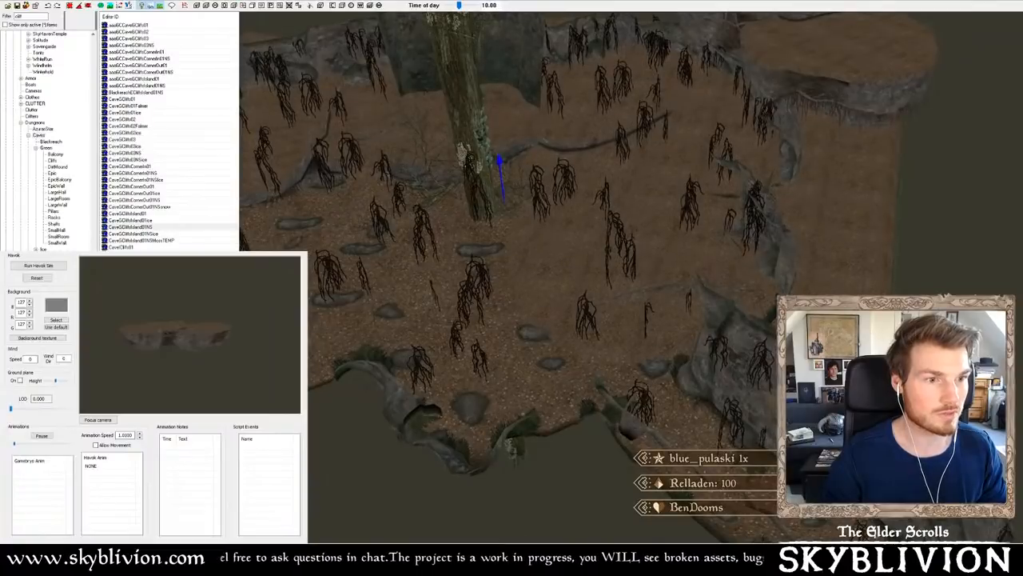
pyautogui.moveTo(676, 224)
pyautogui.mouseDown(button='middle')
pyautogui.moveTo(688, 209)
pyautogui.moveTo(646, 219)
pyautogui.moveTo(647, 231)
pyautogui.moveTo(662, 217)
pyautogui.mouseUp(button='middle')
pyautogui.scroll(8, 704, 211)
pyautogui.scroll(-8, 703, 211)
pyautogui.scroll(3, 670, 214)
pyautogui.scroll(-4, 663, 213)
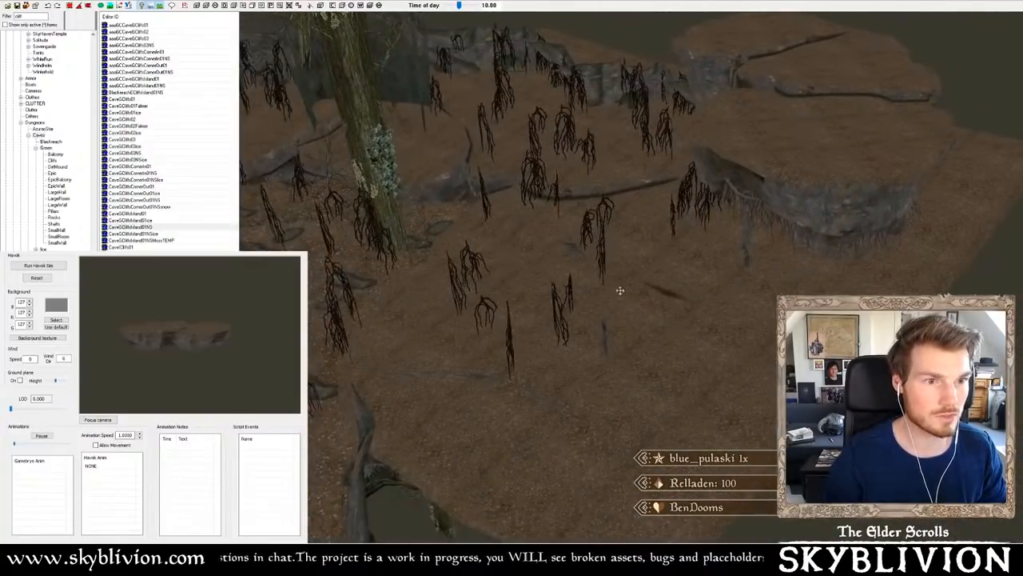
pyautogui.moveTo(633, 286)
pyautogui.mouseDown(button='middle')
pyautogui.moveTo(615, 299)
pyautogui.moveTo(629, 295)
pyautogui.mouseUp(button='middle')
pyautogui.moveTo(721, 283); pyautogui.dragTo(946, 296, button='middle')
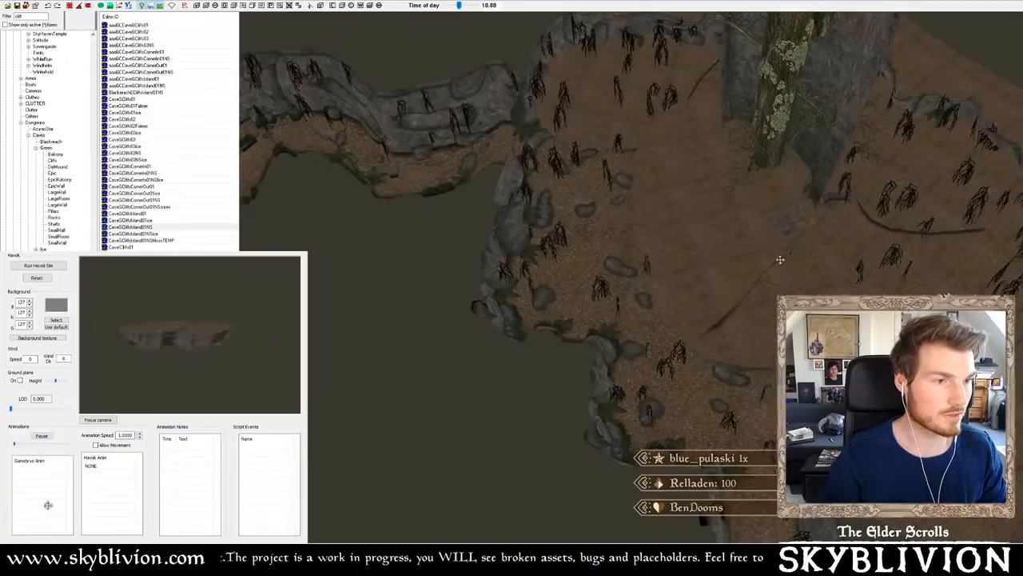
# - Align the foreground cliff piece along the vertical and Y axes and rotate it in front of the two wall platforms
pyautogui.moveTo(662, 318); pyautogui.dragTo(626, 262, button='middle')
pyautogui.scroll(4, 648, 297)
pyautogui.press('c')
pyautogui.press('z')
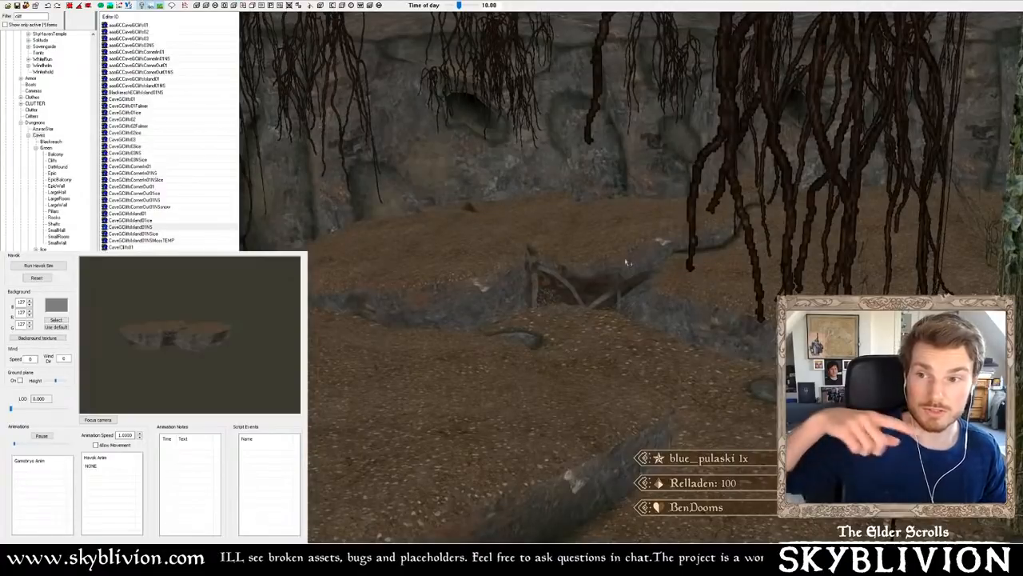
pyautogui.moveTo(662, 256); pyautogui.dragTo(692, 248, button='middle')
pyautogui.press('y')
pyautogui.moveTo(692, 249); pyautogui.dragTo(437, 147, button='right')
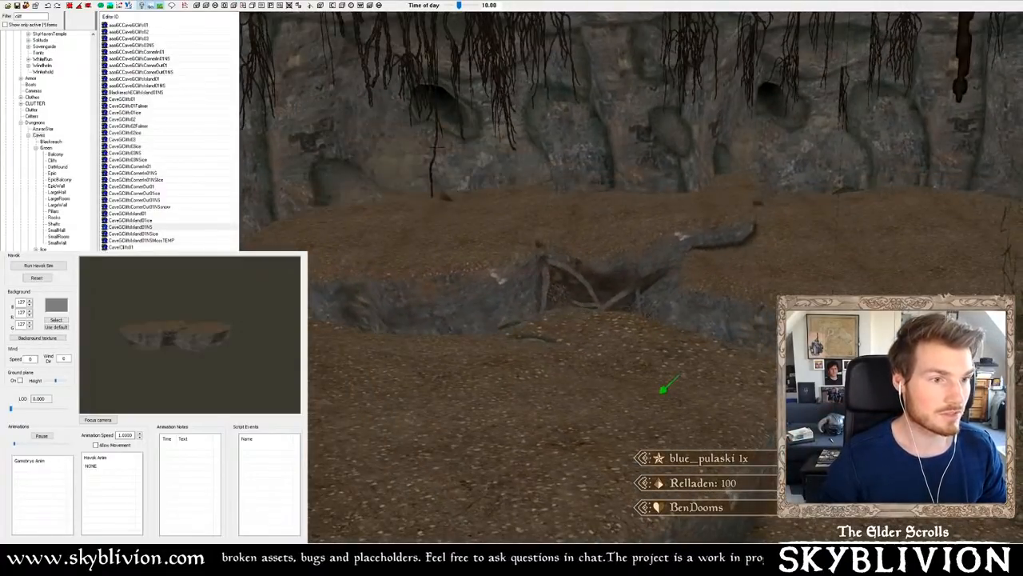
# - Move a cliff piece to the floor beside the tree room's passage entrance and rotate it into place
pyautogui.scroll(-2, 696, 245)
pyautogui.moveTo(696, 245); pyautogui.dragTo(832, 278, button='middle')
pyautogui.scroll(-2, 741, 275)
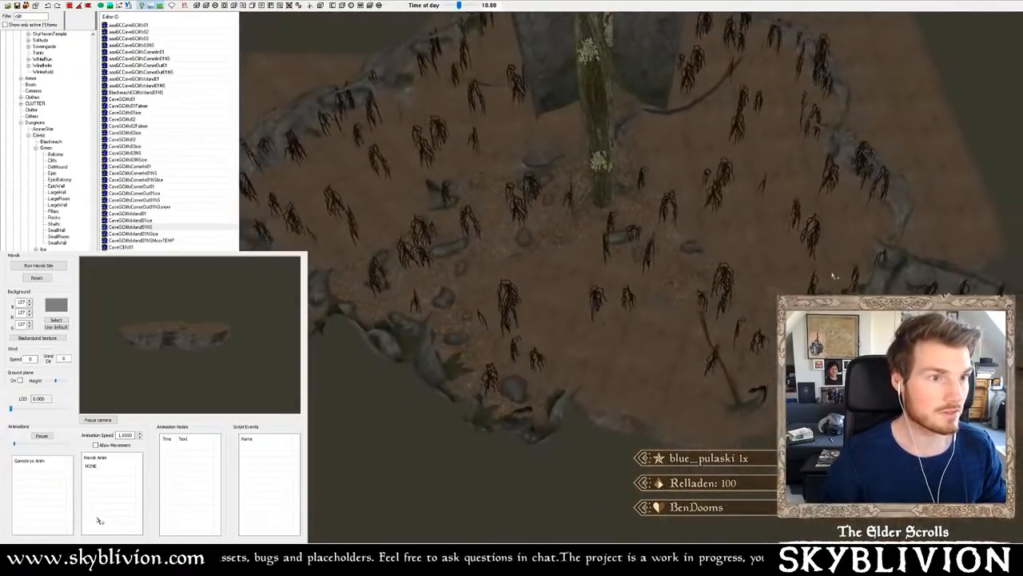
pyautogui.scroll(-3, 833, 276)
pyautogui.scroll(3, 558, 216)
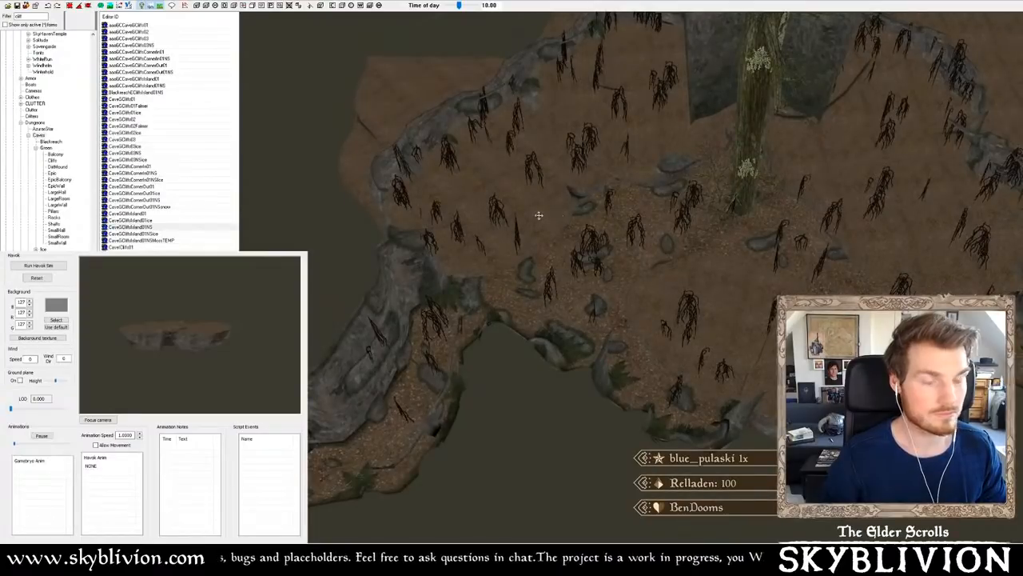
pyautogui.moveTo(512, 204); pyautogui.dragTo(720, 426)
pyautogui.moveTo(720, 426)
pyautogui.mouseDown(button='middle')
pyautogui.moveTo(714, 432)
pyautogui.moveTo(730, 438)
pyautogui.mouseUp(button='middle')
pyautogui.moveTo(710, 416); pyautogui.dragTo(688, 399, button='right')
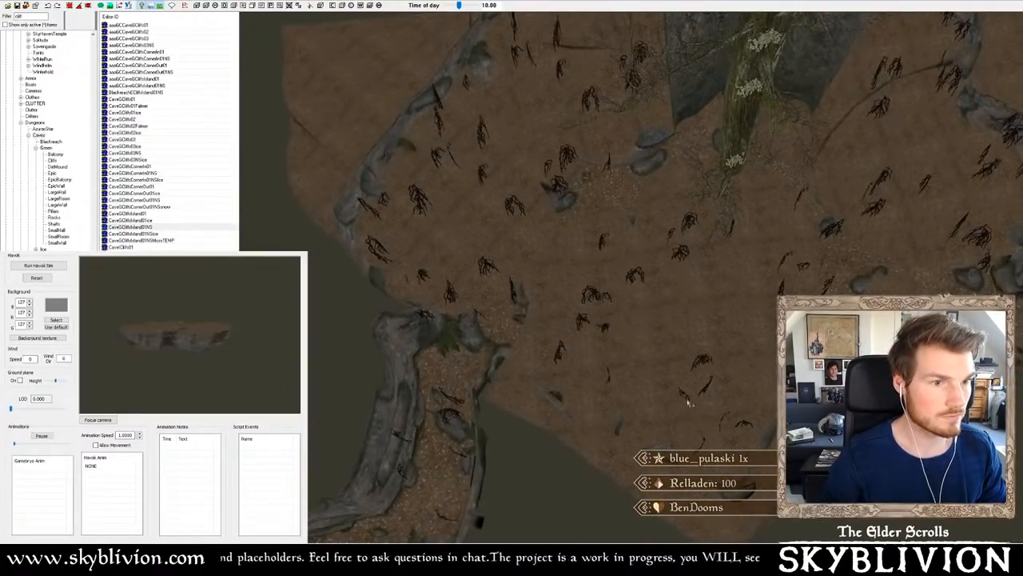
pyautogui.moveTo(695, 412); pyautogui.dragTo(632, 420, button='middle')
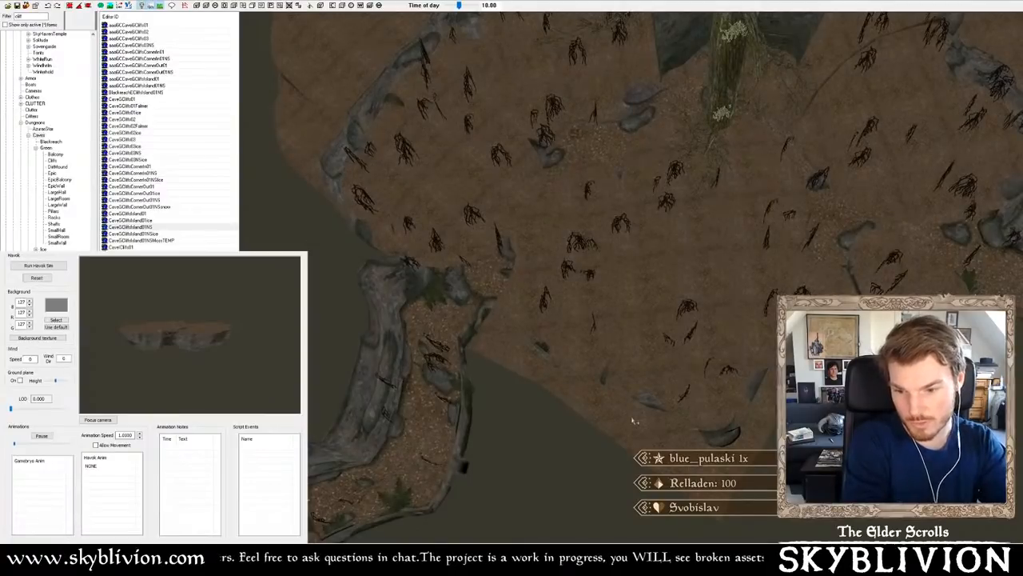
# - Shift the cliff platform beside the tree along the X axis toward the rock wall
pyautogui.moveTo(648, 392); pyautogui.dragTo(609, 489, button='middle')
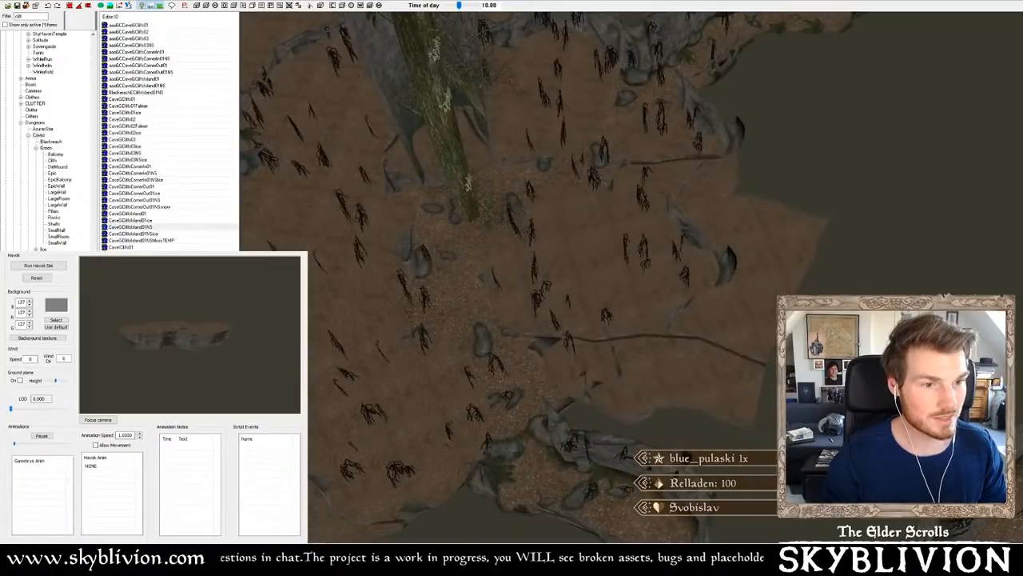
pyautogui.keyDown('shift'); pyautogui.moveTo(639, 448); pyautogui.dragTo(574, 358, button='middle'); pyautogui.keyUp('shift')
pyautogui.scroll(4, 438, 417)
pyautogui.scroll(3, 435, 381)
pyautogui.scroll(3, 478, 354)
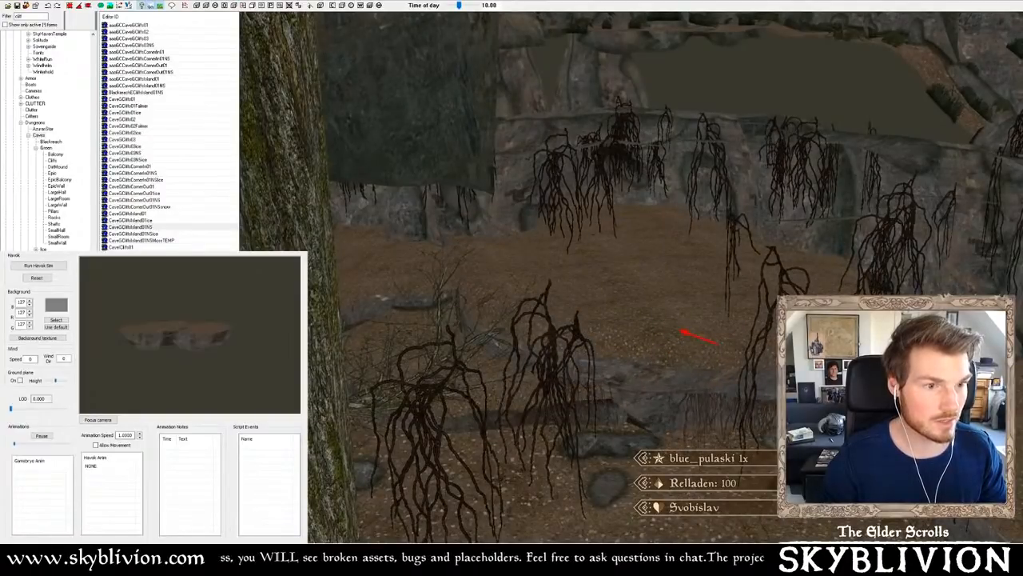
pyautogui.moveTo(624, 356)
pyautogui.keyDown('shift'); pyautogui.mouseDown(button='middle')
pyautogui.moveTo(610, 354)
pyautogui.moveTo(638, 326)
pyautogui.mouseUp(button='middle'); pyautogui.keyUp('shift')
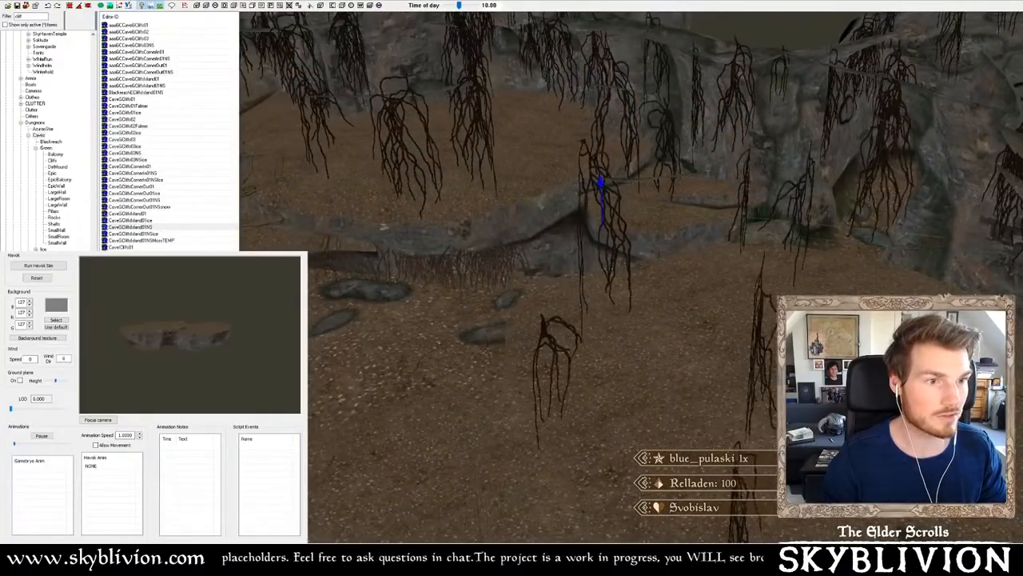
# - Adjust the height of the cliff platforms along the wall and check how they meet the floor around the tree
pyautogui.moveTo(416, 218); pyautogui.dragTo(598, 252, button='middle')
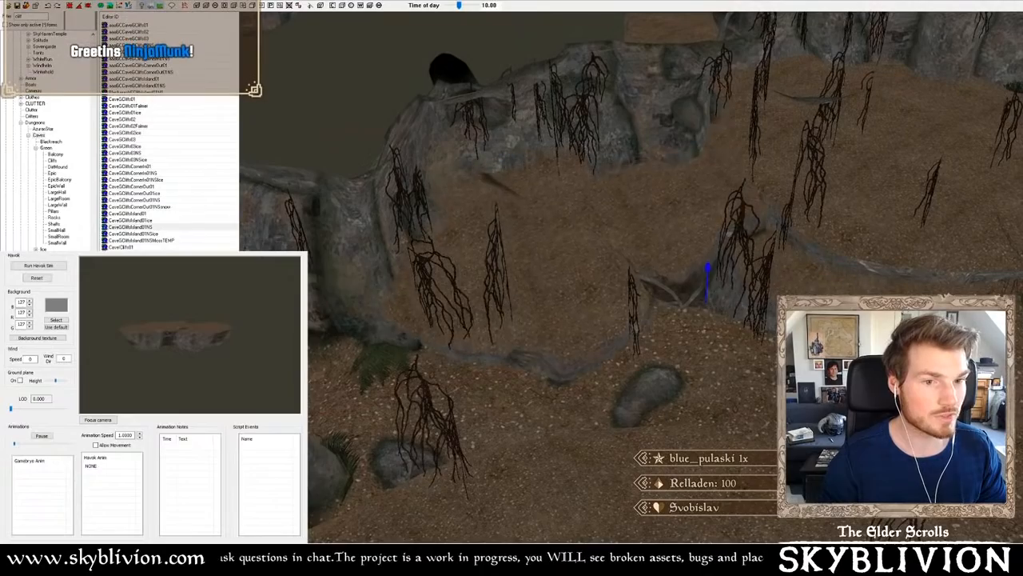
pyautogui.moveTo(569, 301)
pyautogui.mouseDown(button='middle')
pyautogui.moveTo(566, 308)
pyautogui.moveTo(563, 300)
pyautogui.mouseUp(button='middle')
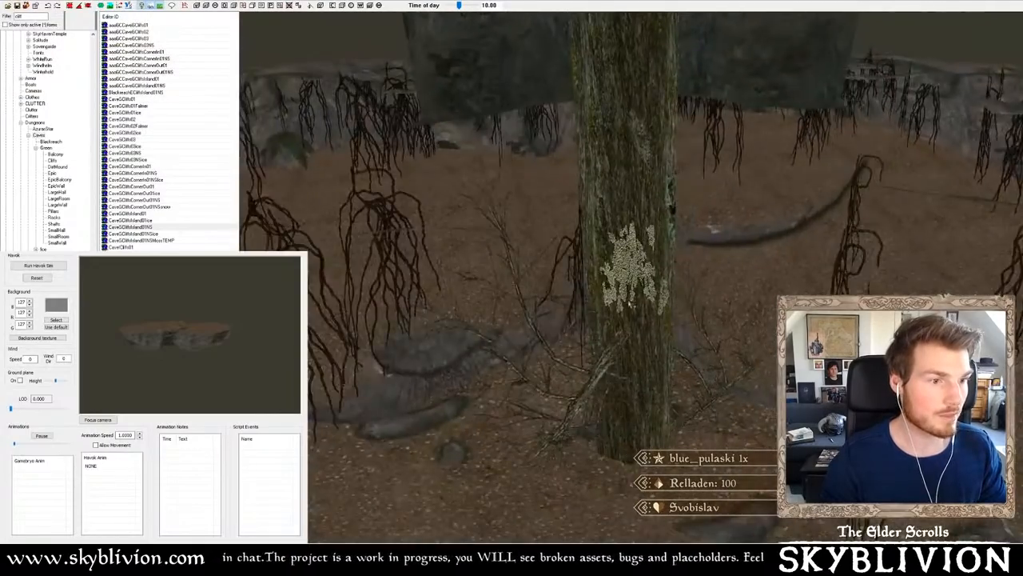
pyautogui.moveTo(598, 296); pyautogui.dragTo(585, 288, button='middle')
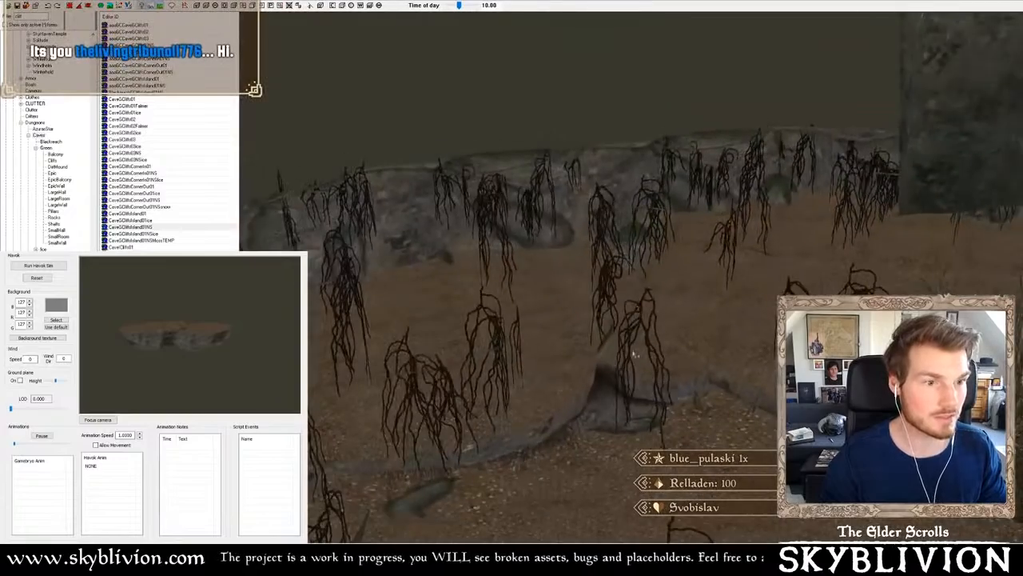
pyautogui.moveTo(634, 355); pyautogui.dragTo(611, 363, button='middle')
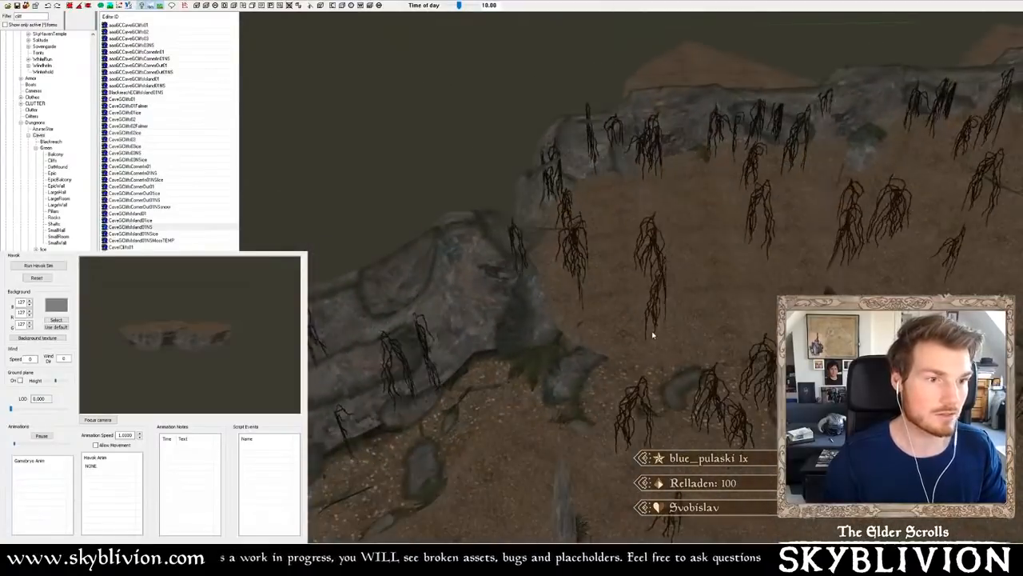
# - Examine the cliff platforms and floor around the tree from farther back, switching the scene lighting on and off
pyautogui.moveTo(650, 339); pyautogui.dragTo(641, 337, button='middle')
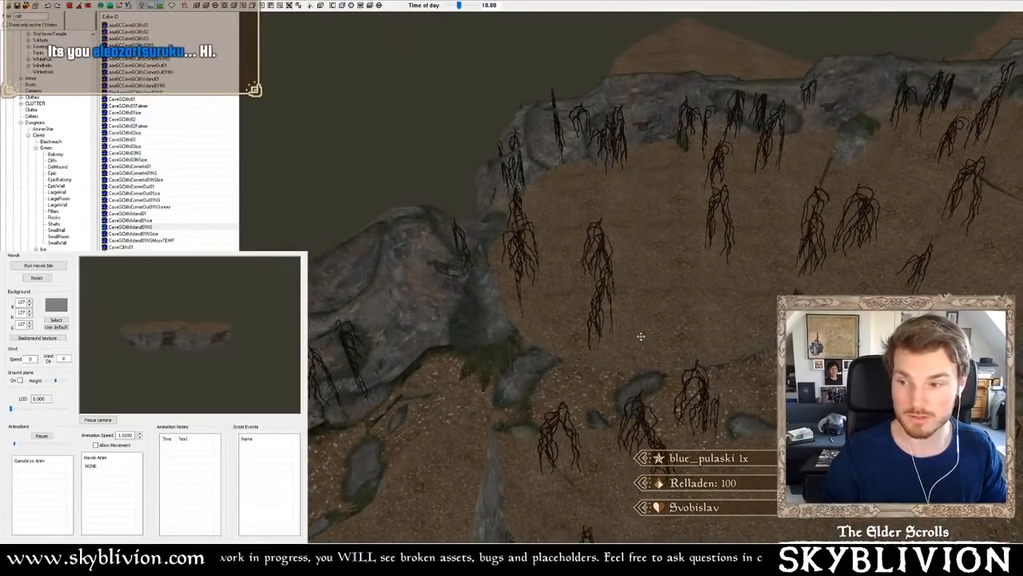
pyautogui.press('a')
pyautogui.scroll(-5, 582, 319)
pyautogui.moveTo(578, 321); pyautogui.dragTo(528, 248, button='middle')
pyautogui.scroll(-3, 635, 256)
pyautogui.press('a')
pyautogui.press('a')
pyautogui.press('a')
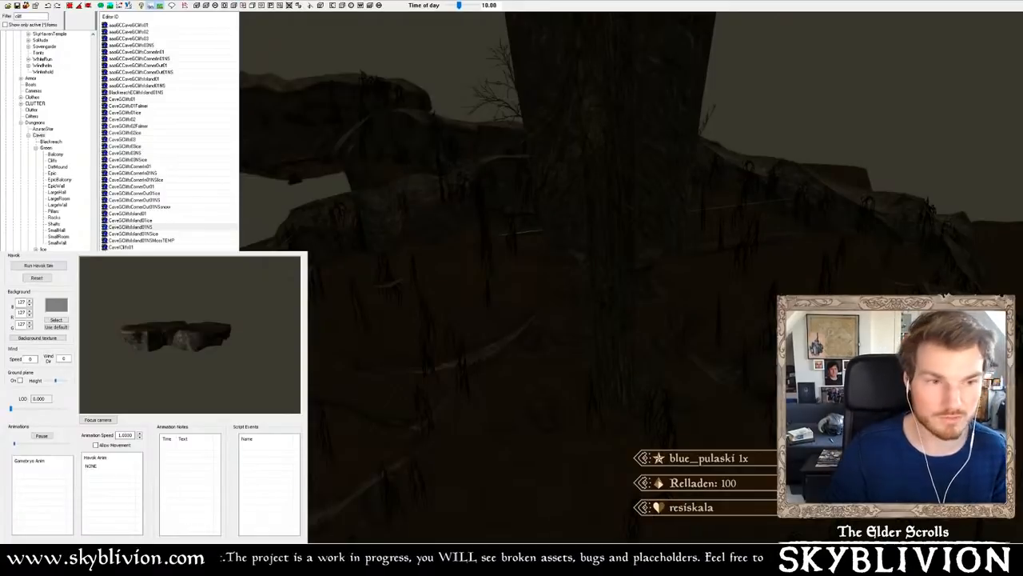
pyautogui.press('a')
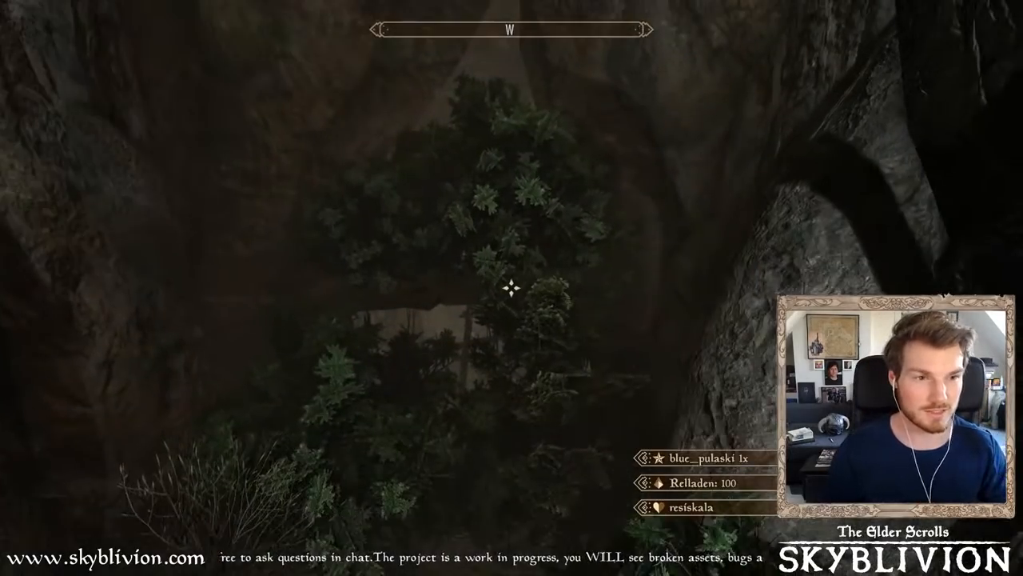
# - Enable god mode with tgm in the test game and walk into the cave passage
pyautogui.press('w')
pyautogui.press('w')
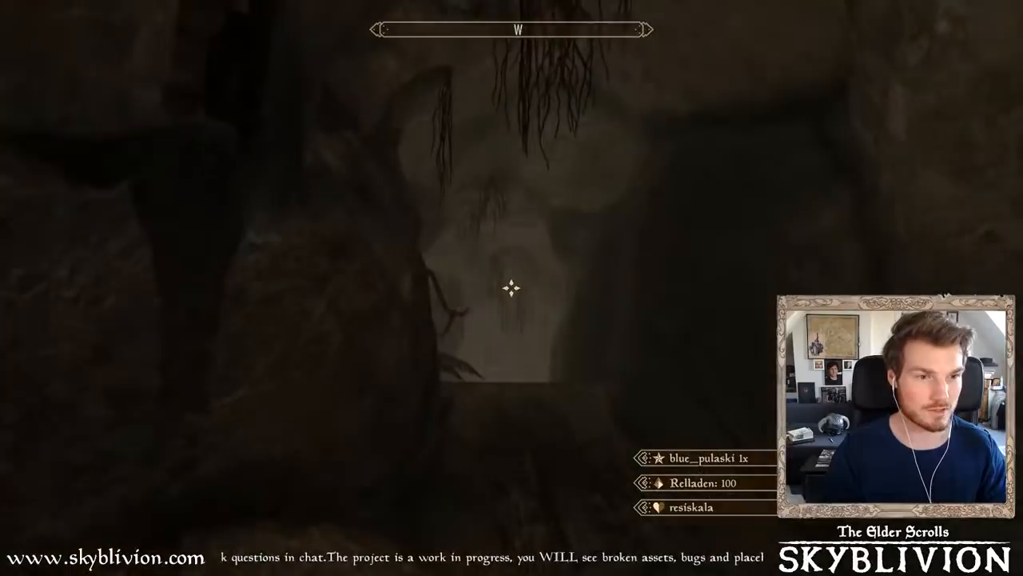
pyautogui.press('`')
pyautogui.press('`')
pyautogui.press('w')
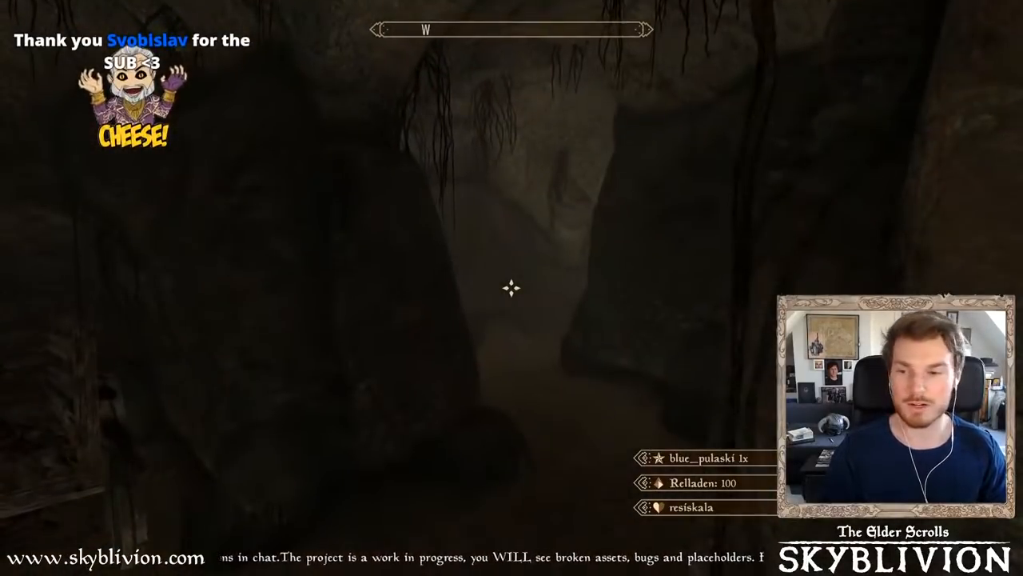
# - Open the character's inventory, dismiss the SkyUI error, look through the item categories and return to the game
pyautogui.press('Tab')
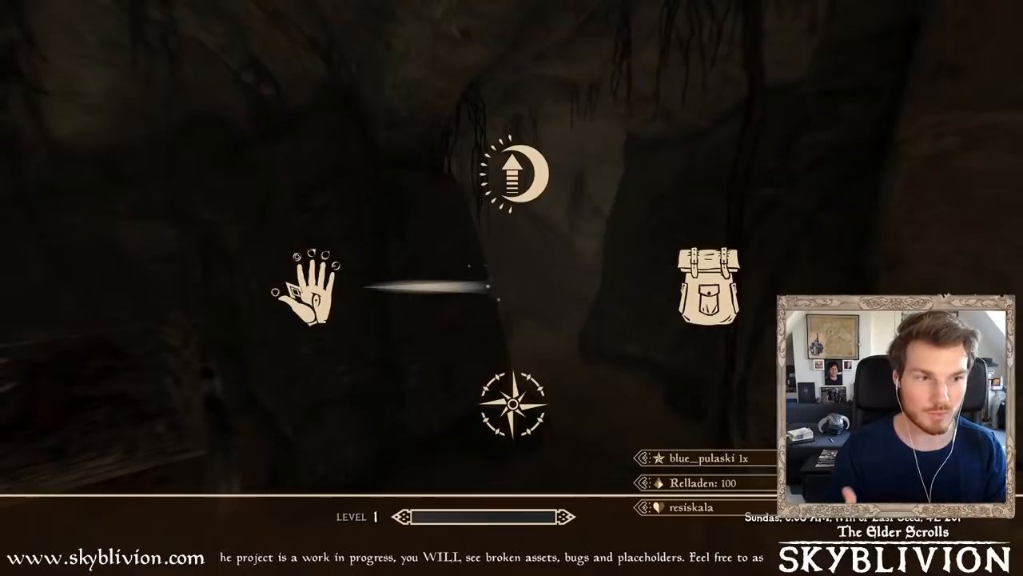
pyautogui.click(712, 285)
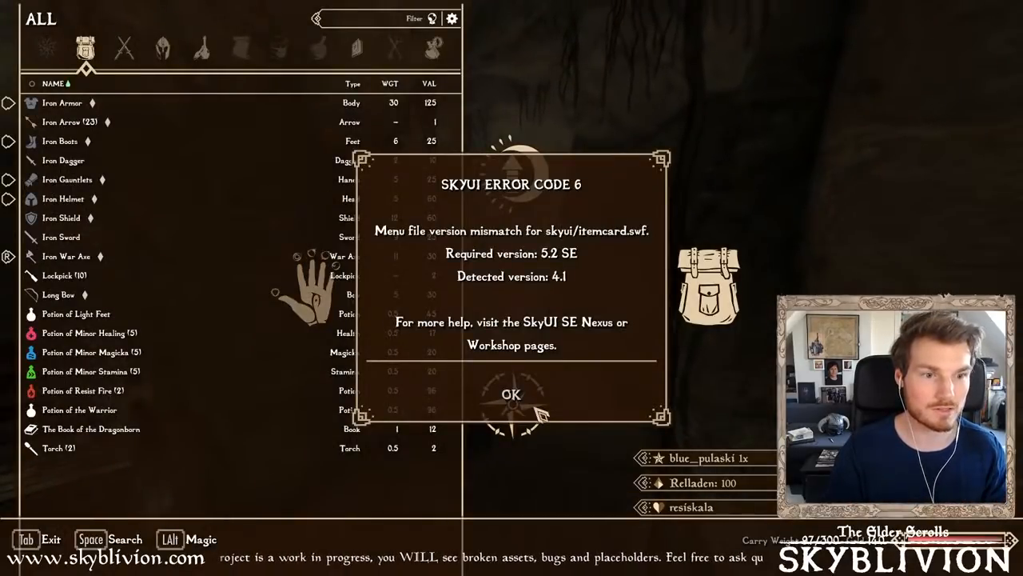
pyautogui.click(513, 396)
pyautogui.click(513, 397)
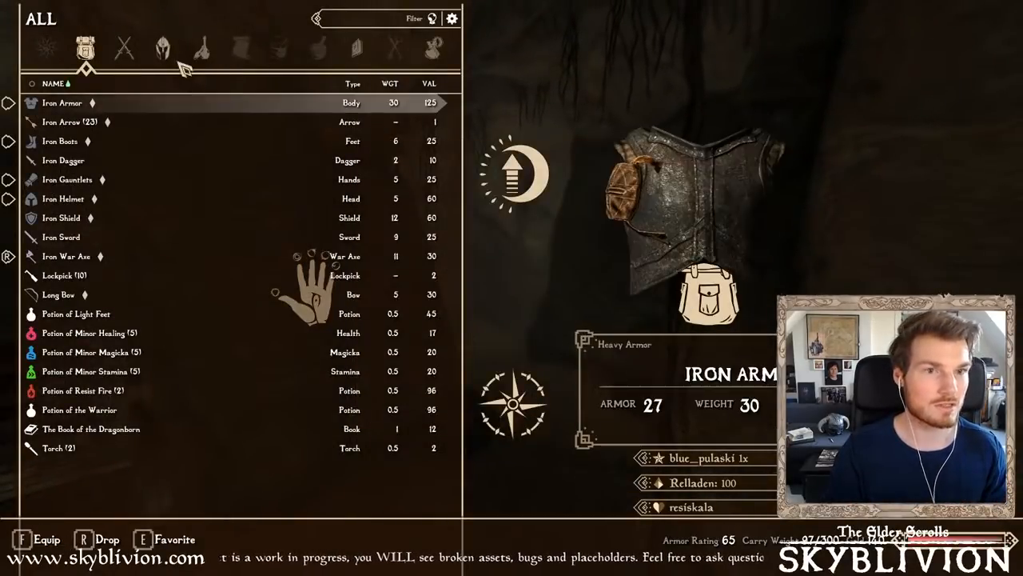
pyautogui.click(128, 52)
pyautogui.click(165, 53)
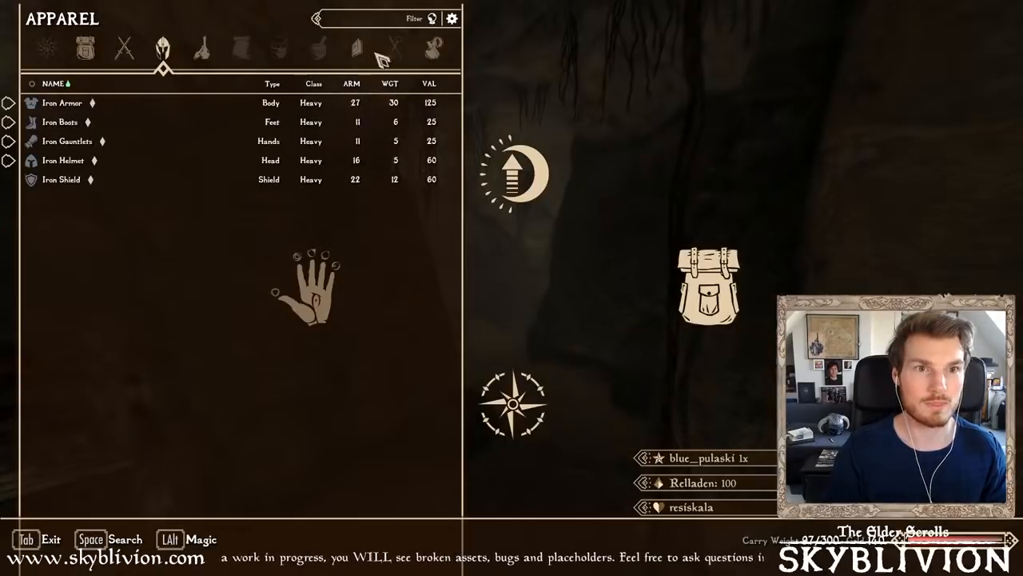
pyautogui.click(438, 53)
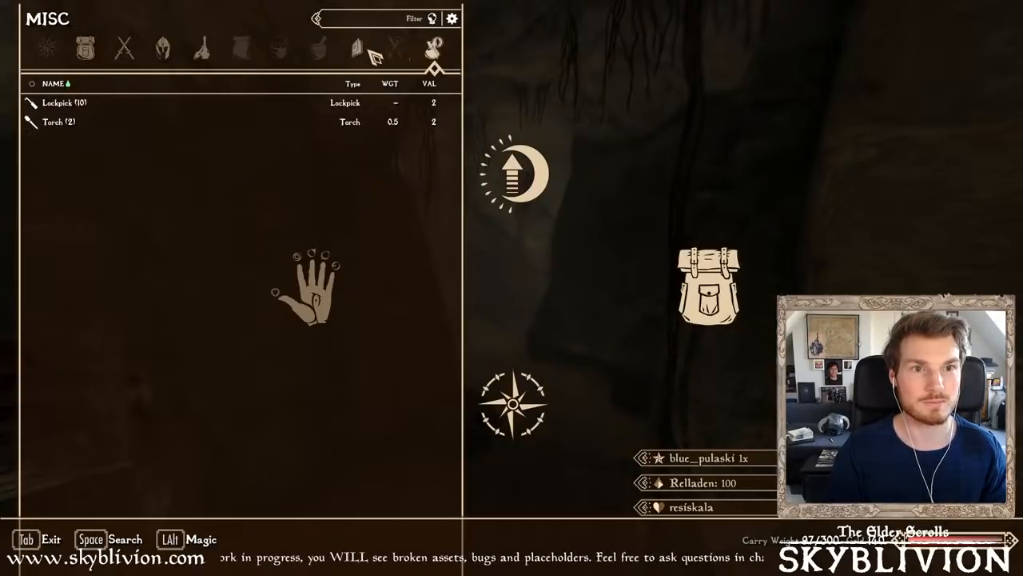
pyautogui.click(361, 54)
pyautogui.click(205, 56)
pyautogui.click(83, 53)
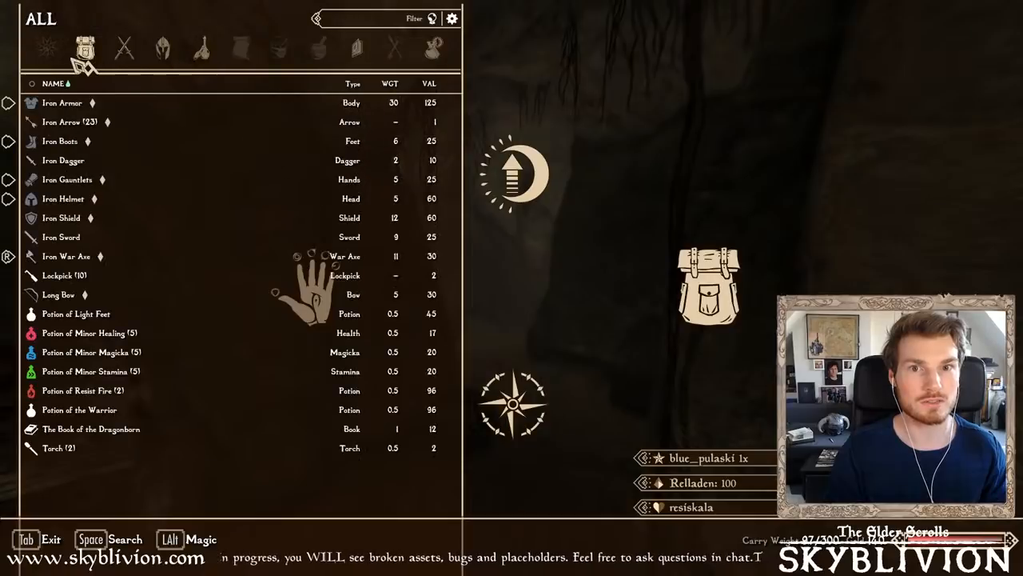
pyautogui.press('Tab')
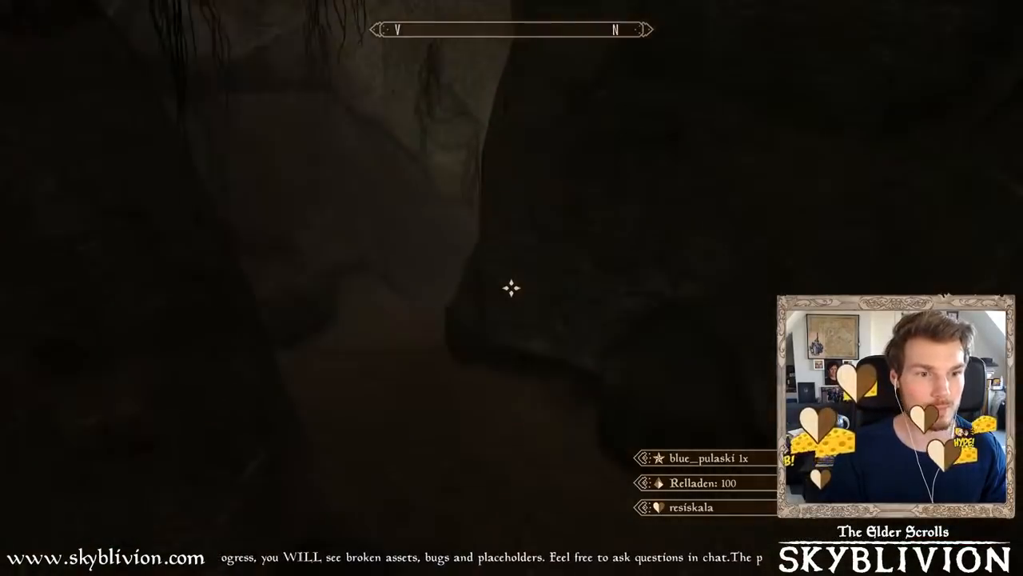
# - Walk through the passage into the tree room and examine the raised cliff platforms from around the tree
pyautogui.press('w')
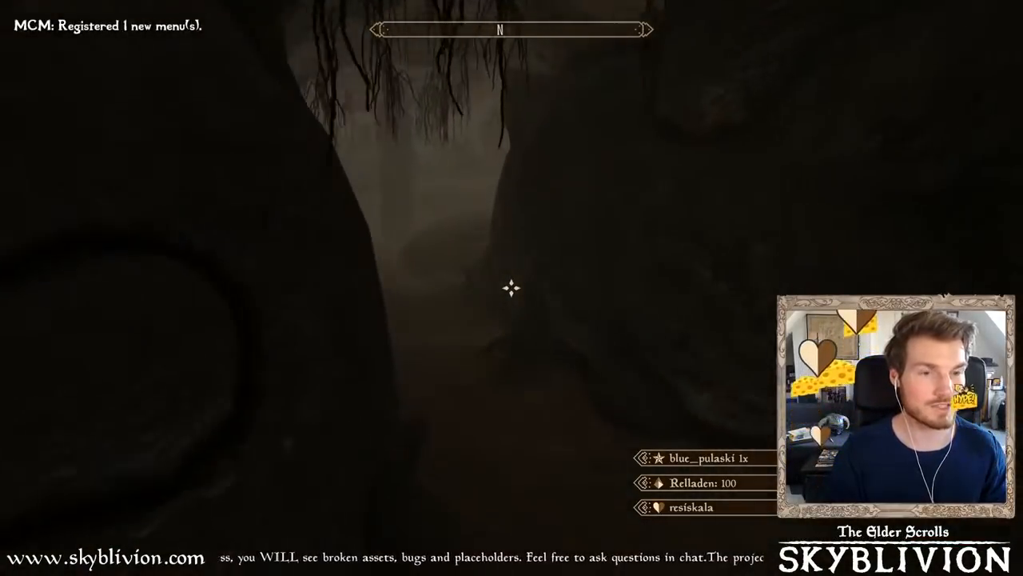
pyautogui.press('w')
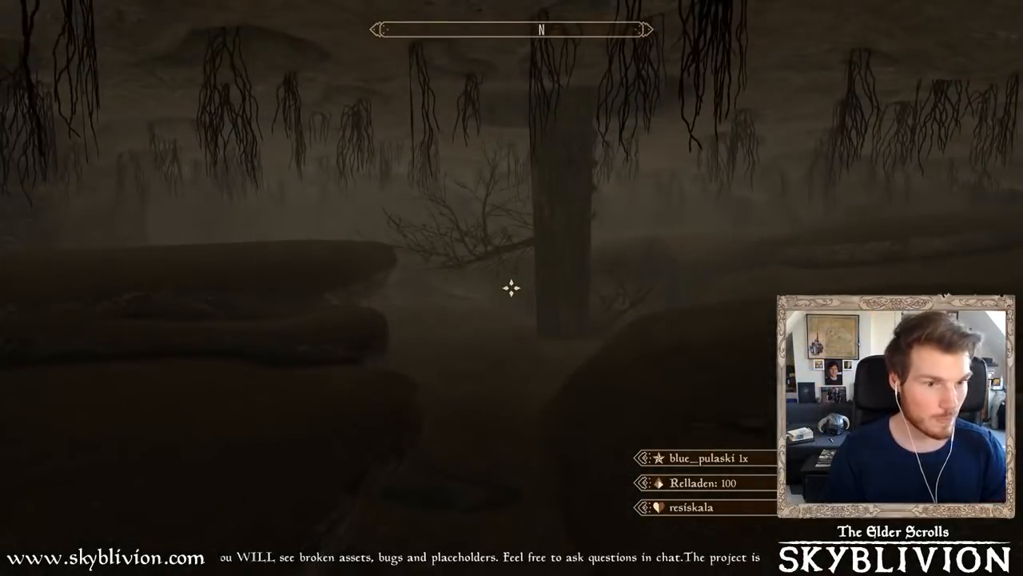
pyautogui.press('w')
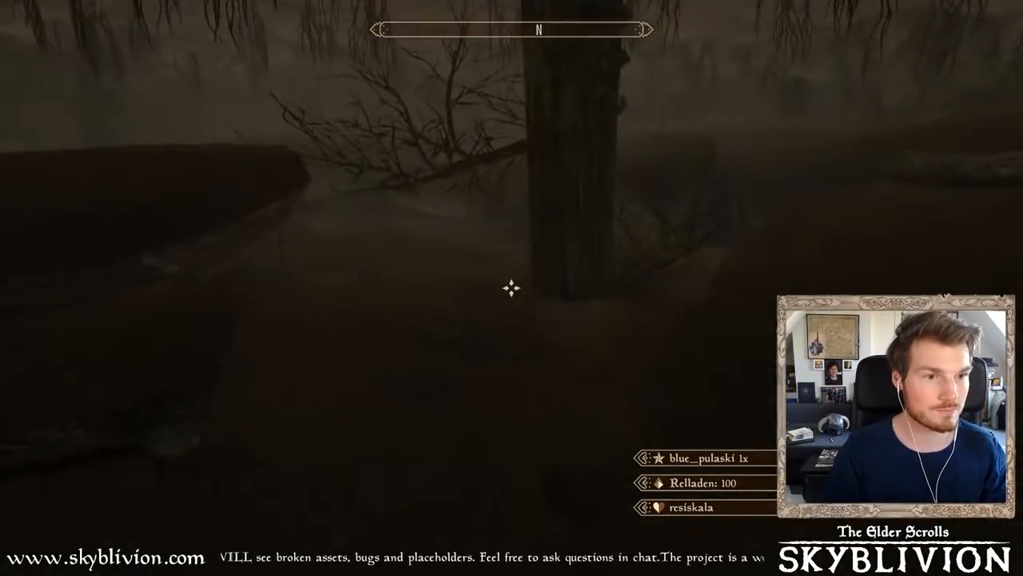
pyautogui.press('w')
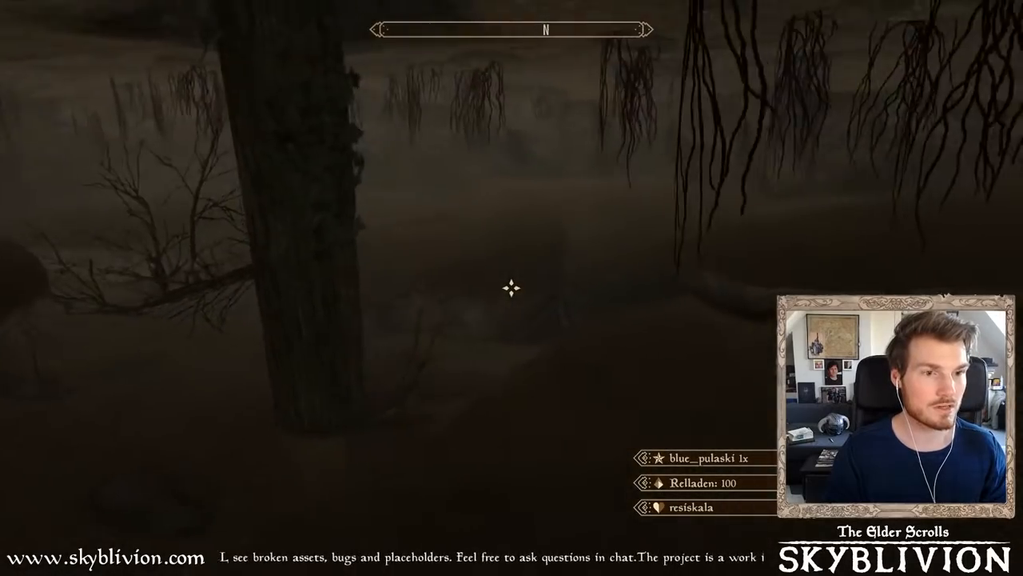
pyautogui.press('w')
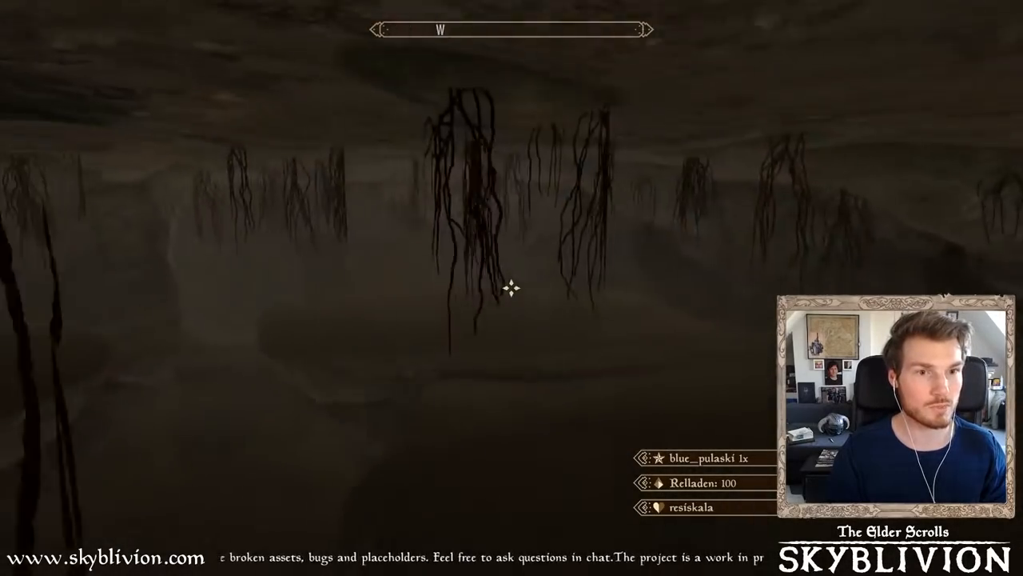
pyautogui.press('w')
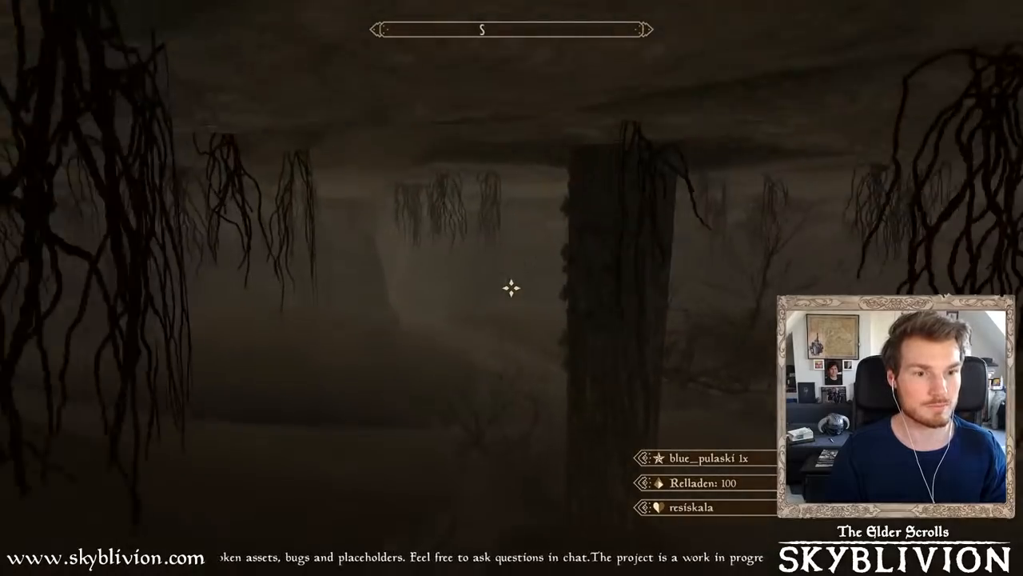
pyautogui.press('w')
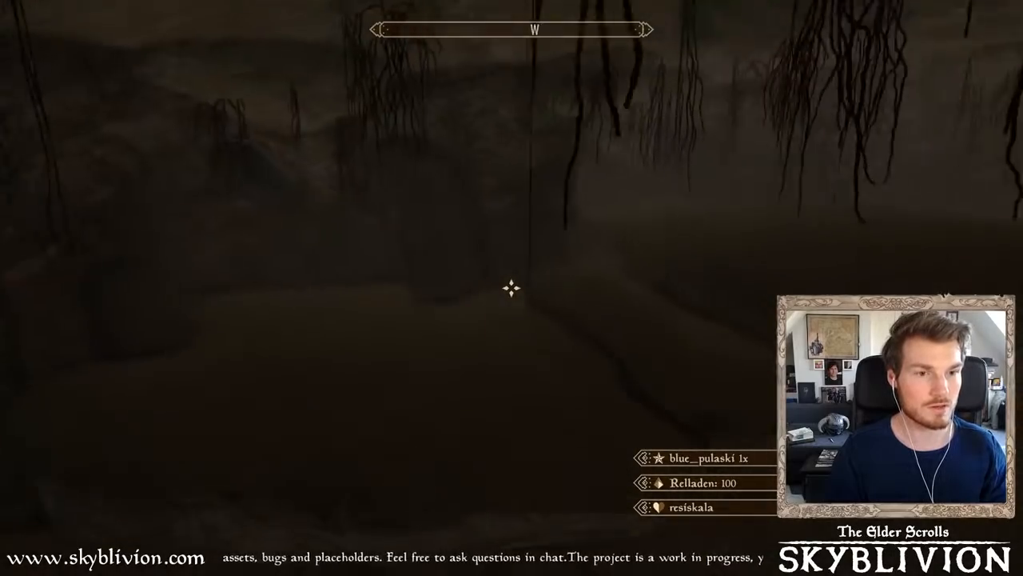
pyautogui.press('w')
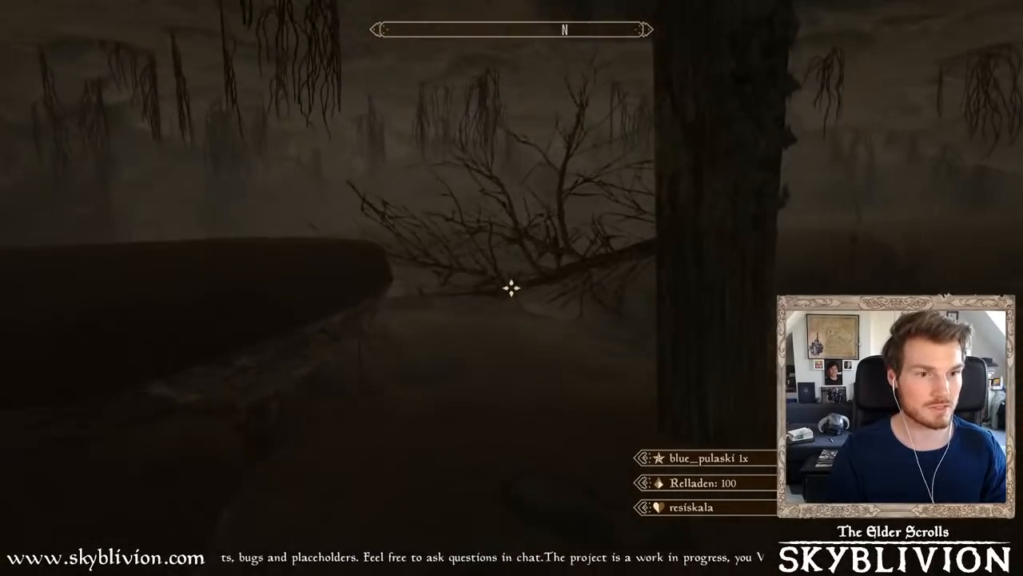
pyautogui.press('w')
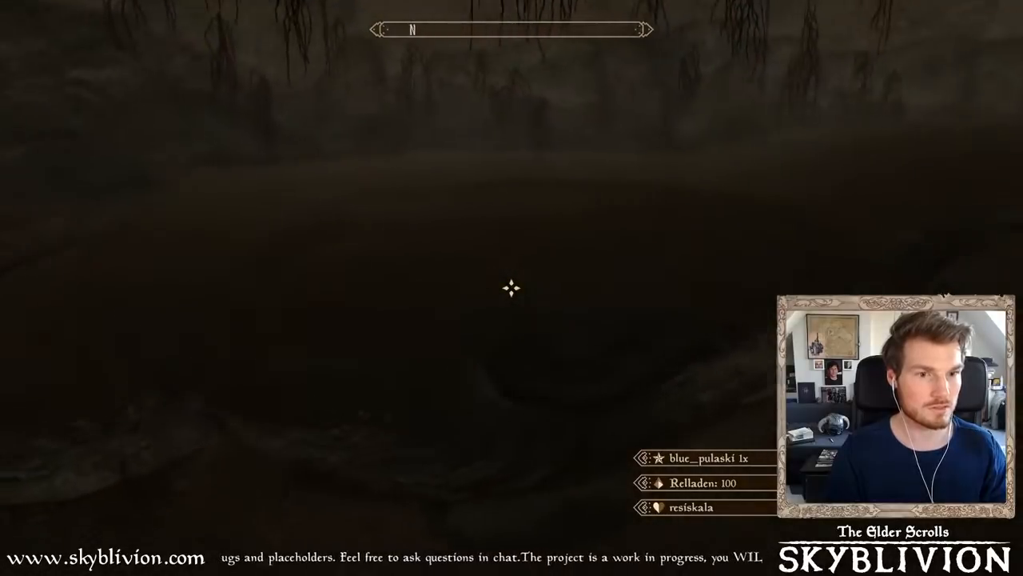
pyautogui.press('w')
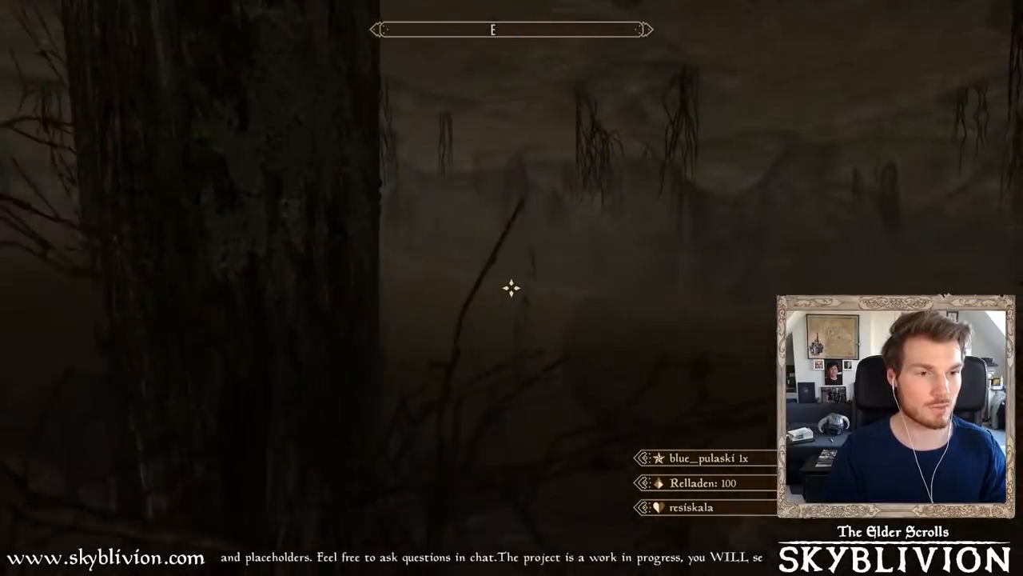
pyautogui.press('w')
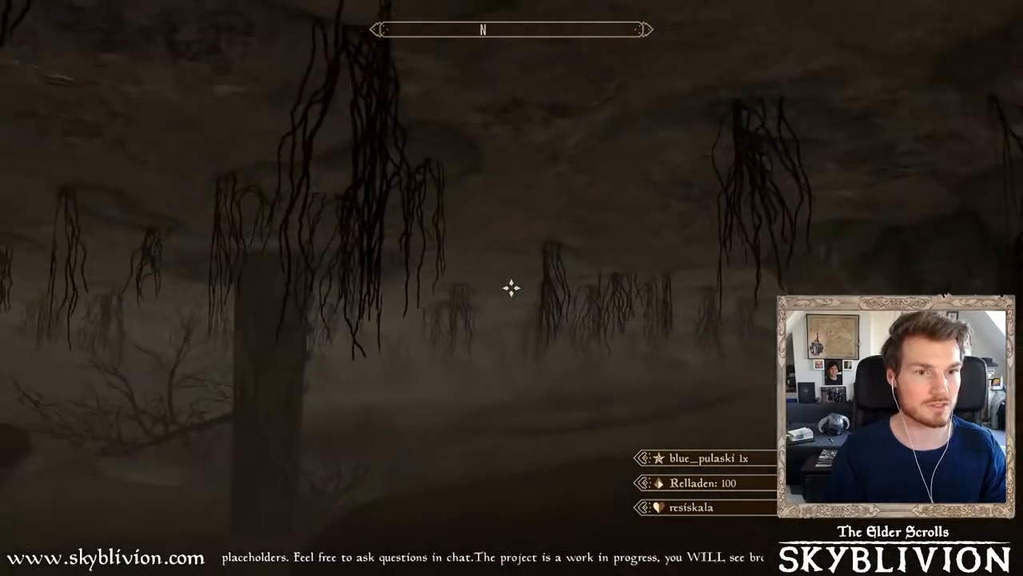
# - Judge the tree room's scale against the character in third person, returning to first person to view the platforms
pyautogui.scroll(-5, 511, 288)
pyautogui.press('w')
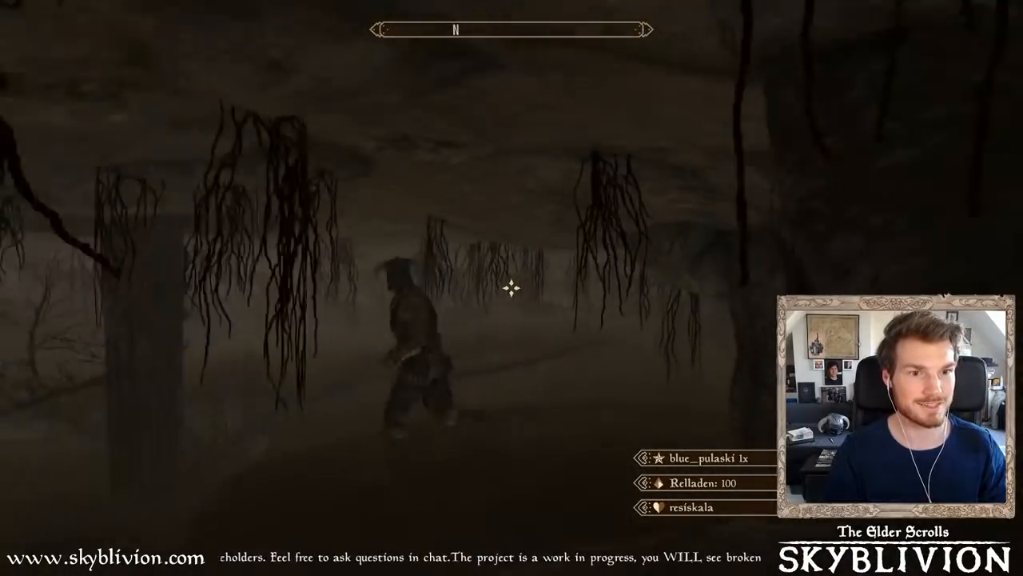
pyautogui.press('w')
pyautogui.scroll(5, 512, 288)
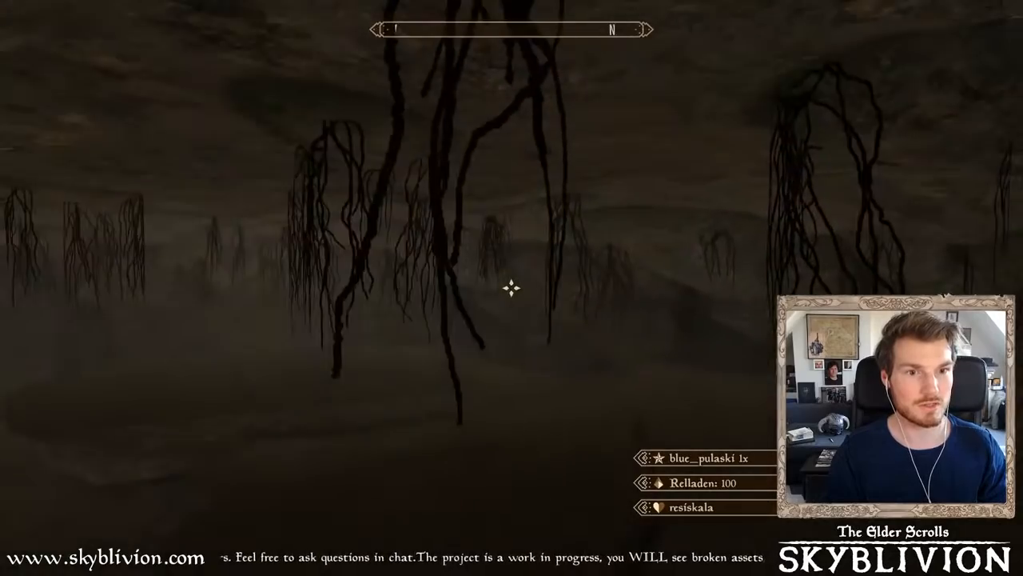
pyautogui.press('w')
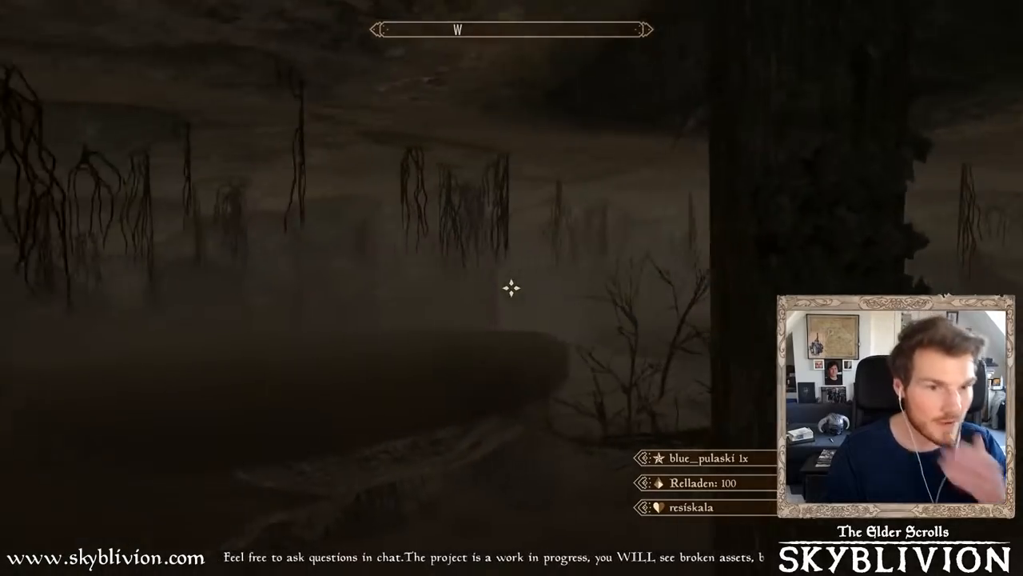
pyautogui.press('w')
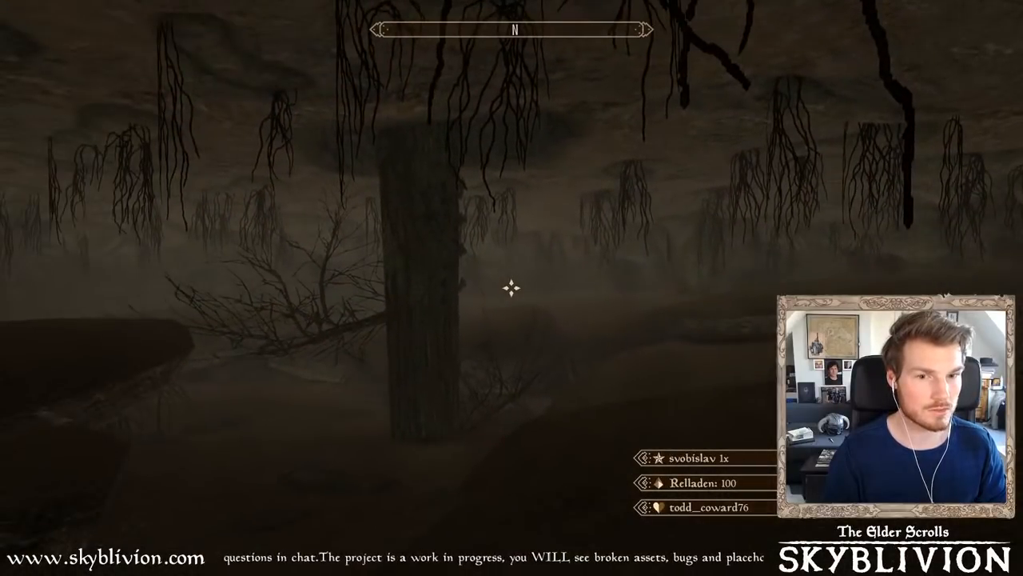
# - Quit the test game with the qqq console command and return to the Creation Kit
pyautogui.press('`')
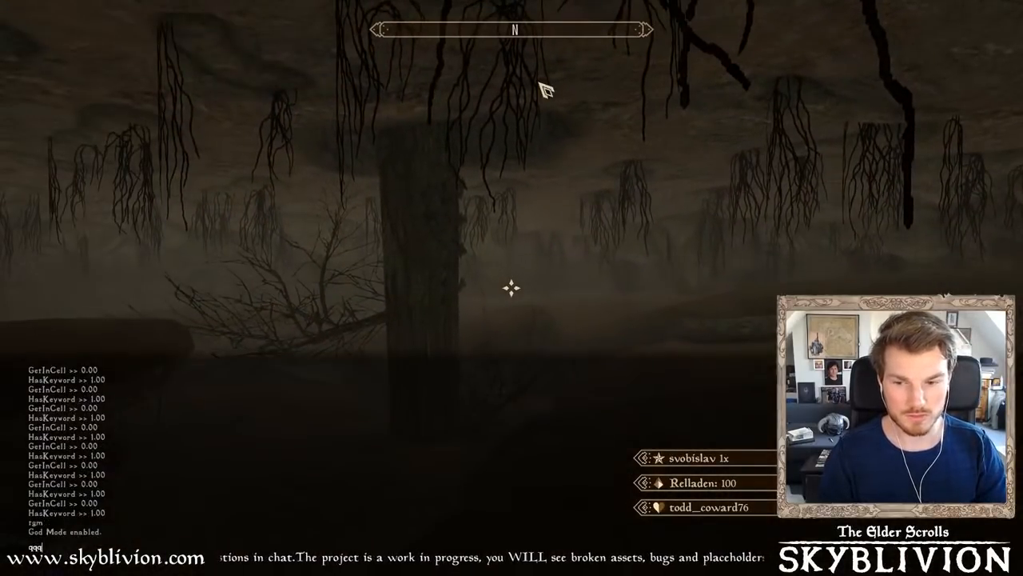
pyautogui.write('qqq')
pyautogui.press('Return')
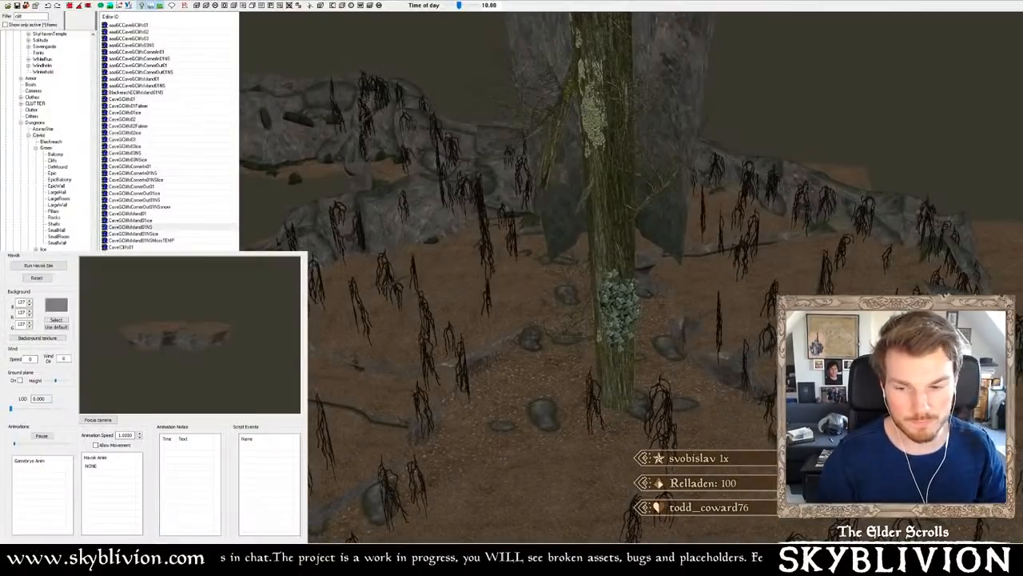
# - Examine the tree room's cliffs, floor and surrounding walls from below, side-on and above in the editor
pyautogui.scroll(-5, 655, 322)
pyautogui.keyDown('shift'); pyautogui.moveTo(656, 322); pyautogui.dragTo(565, 293, button='middle'); pyautogui.keyUp('shift')
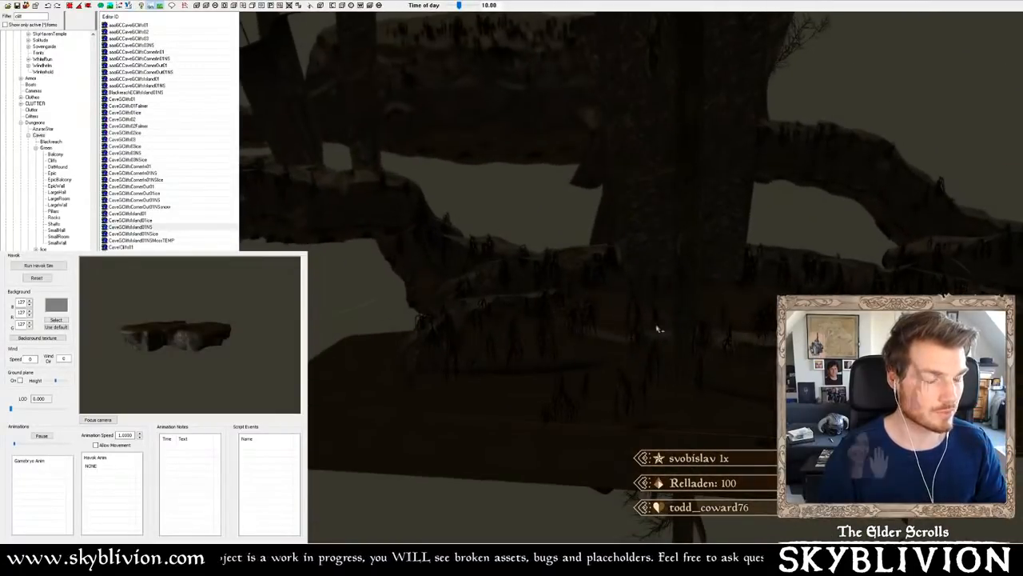
pyautogui.keyDown('shift'); pyautogui.moveTo(583, 349); pyautogui.dragTo(697, 313, button='middle'); pyautogui.keyUp('shift')
pyautogui.moveTo(531, 306)
pyautogui.keyDown('shift'); pyautogui.mouseDown(button='middle')
pyautogui.moveTo(552, 359)
pyautogui.moveTo(528, 333)
pyautogui.moveTo(521, 304)
pyautogui.mouseUp(button='middle'); pyautogui.keyUp('shift')
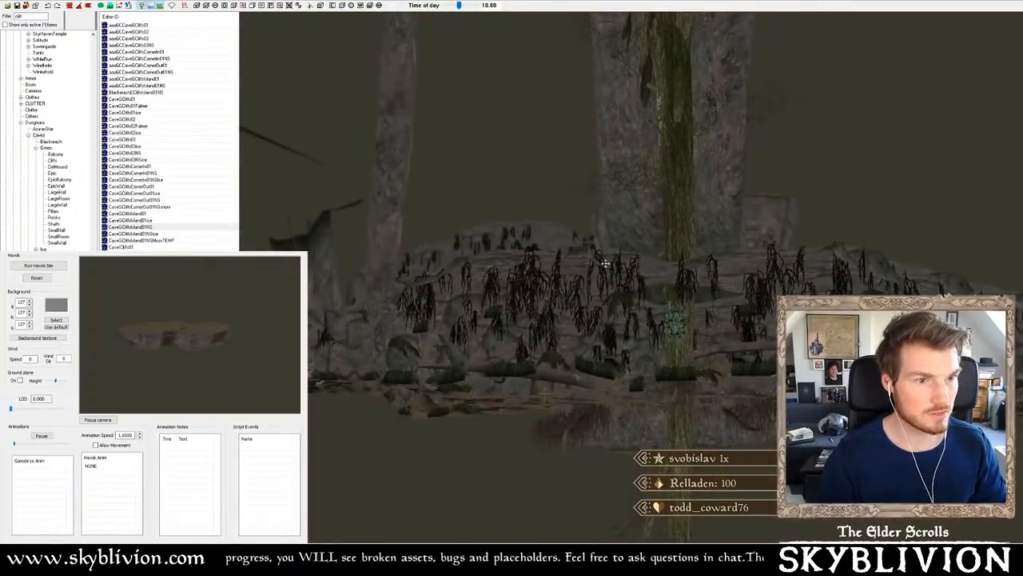
pyautogui.keyDown('shift'); pyautogui.moveTo(638, 279); pyautogui.dragTo(672, 260, button='middle'); pyautogui.keyUp('shift')
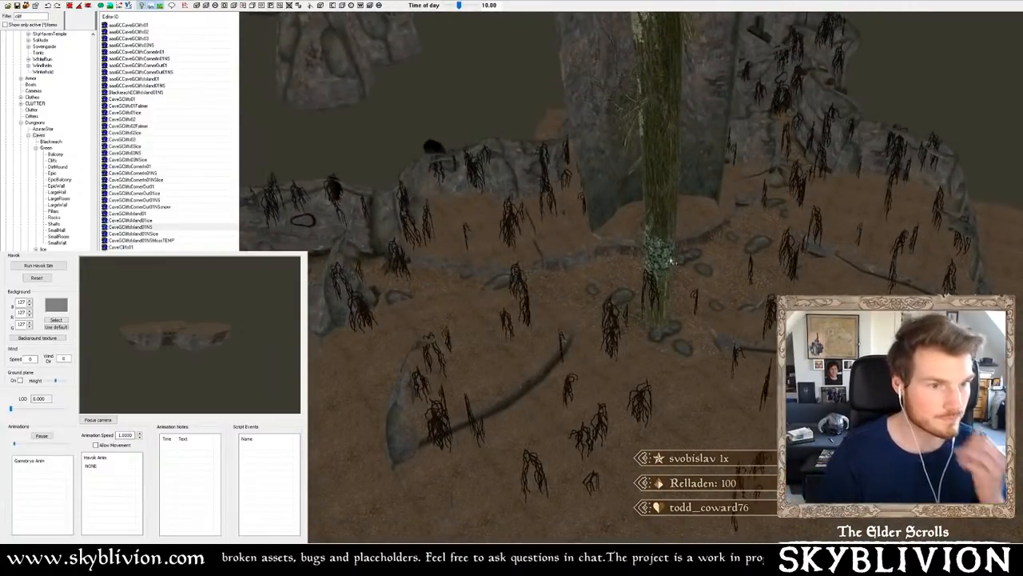
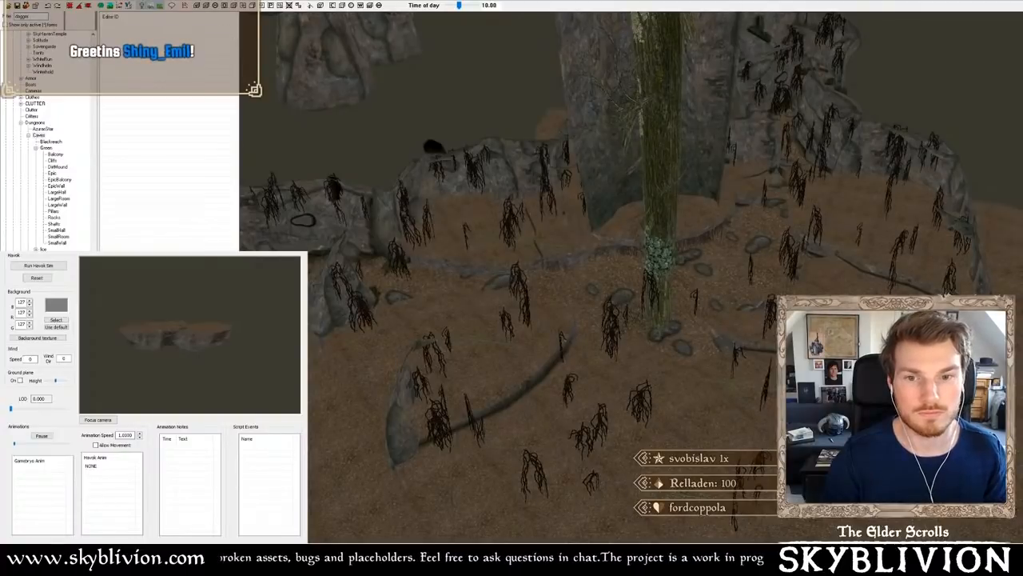
# - Look through the full object list filtered by "dagger" down to the TES4 dagger entries
pyautogui.scroll(-4, 49, 144)
pyautogui.scroll(-7, 49, 136)
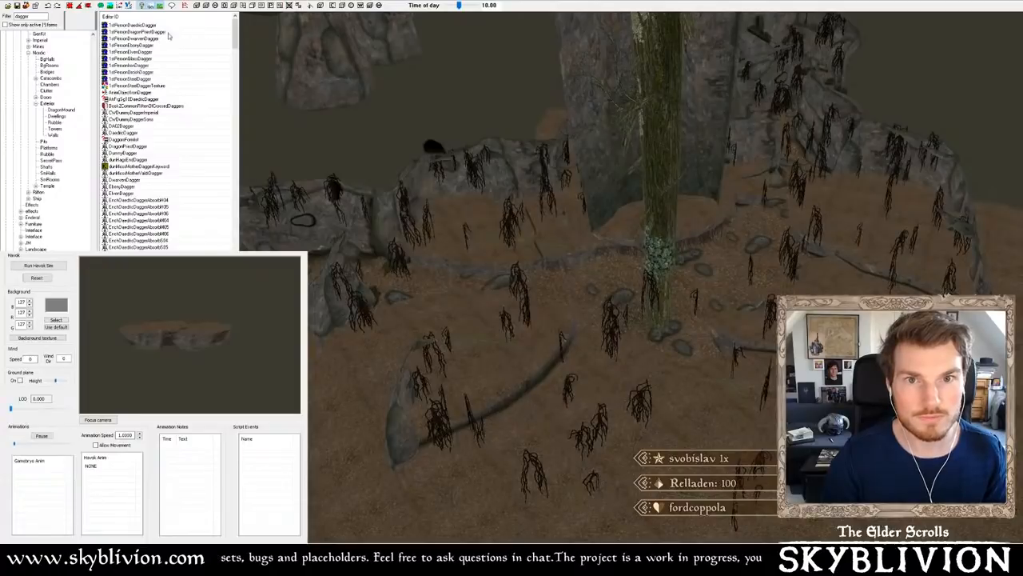
pyautogui.moveTo(236, 33); pyautogui.dragTo(237, 319)
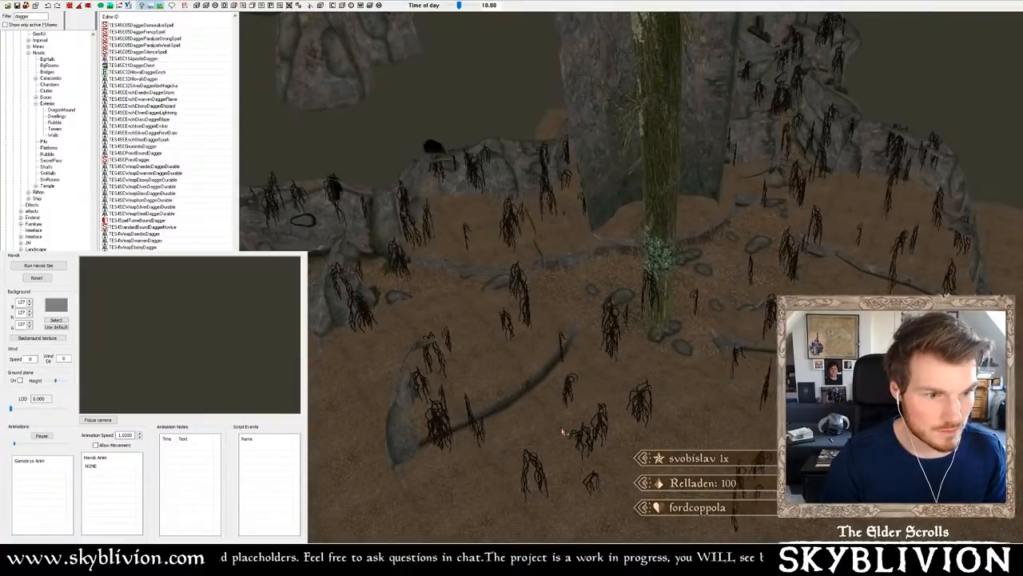
# - Examine the dagger lying on the tree room floor up close, framing its handle, guard and blade
pyautogui.scroll(10, 571, 434)
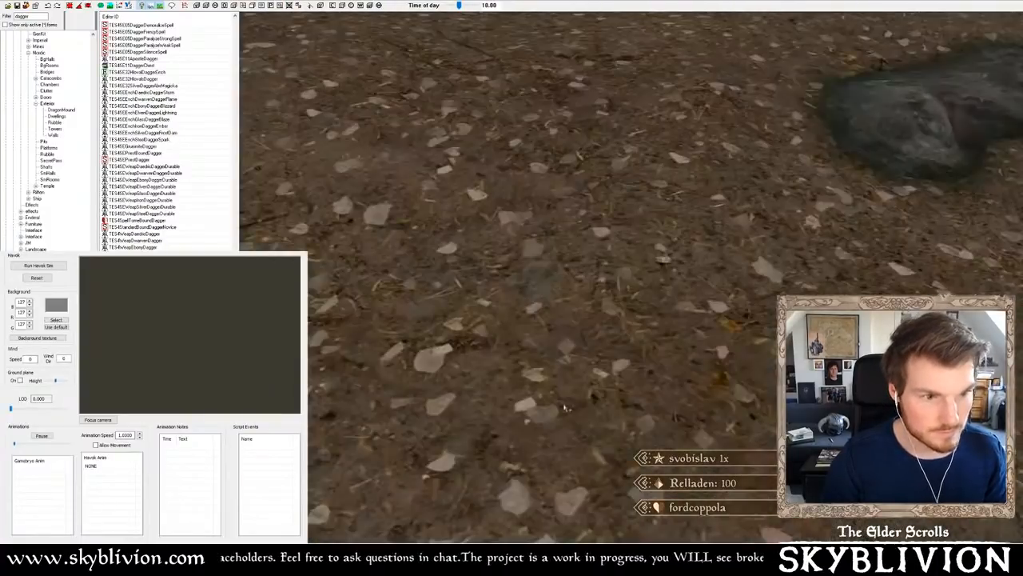
pyautogui.scroll(-5, 564, 408)
pyautogui.scroll(5, 563, 408)
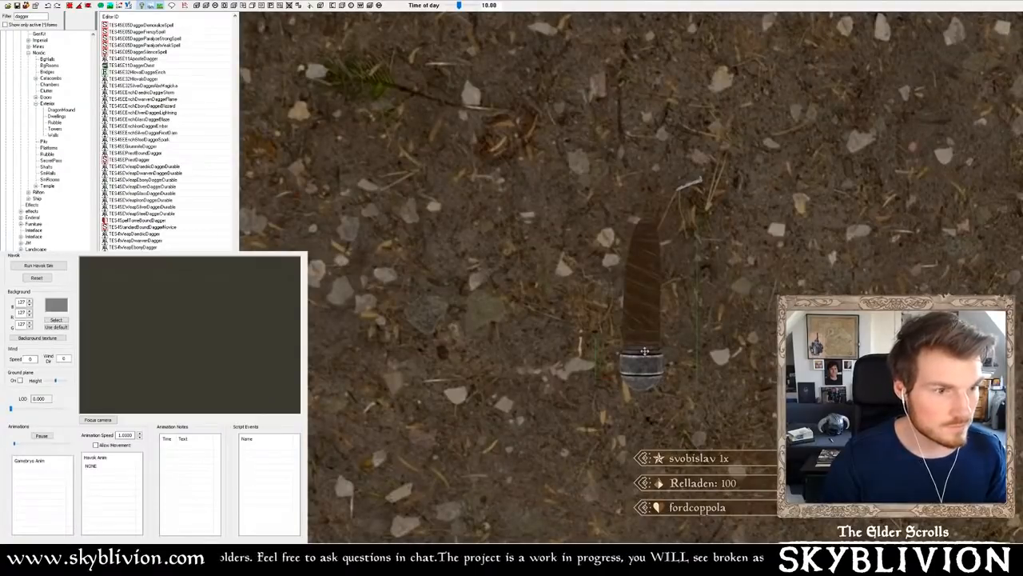
pyautogui.moveTo(644, 351); pyautogui.dragTo(642, 391)
pyautogui.scroll(-5, 642, 392)
pyautogui.keyDown('shift'); pyautogui.moveTo(642, 392); pyautogui.dragTo(587, 361, button='middle'); pyautogui.keyUp('shift')
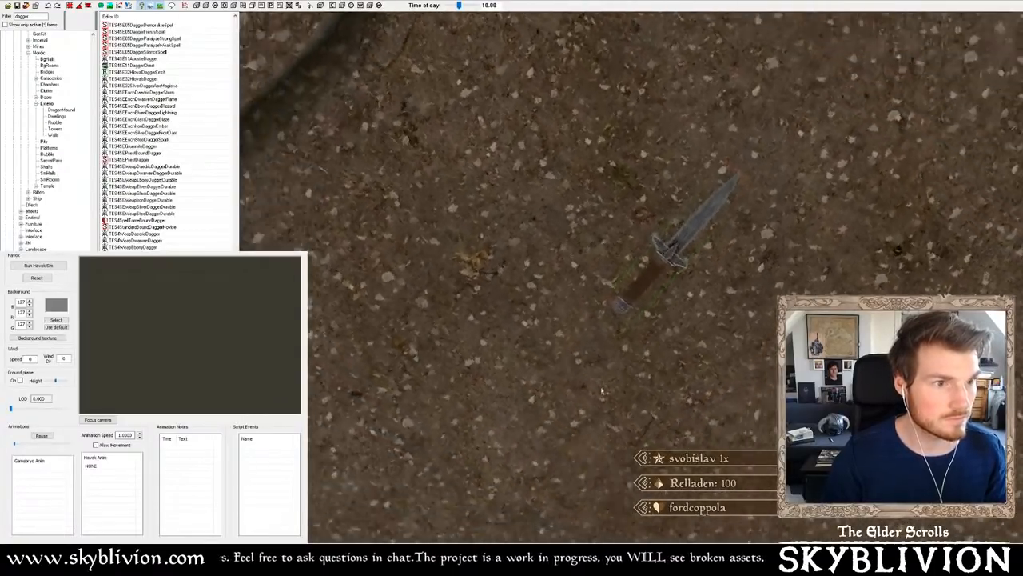
pyautogui.scroll(5, 577, 391)
pyautogui.scroll(-5, 590, 387)
pyautogui.scroll(8, 591, 385)
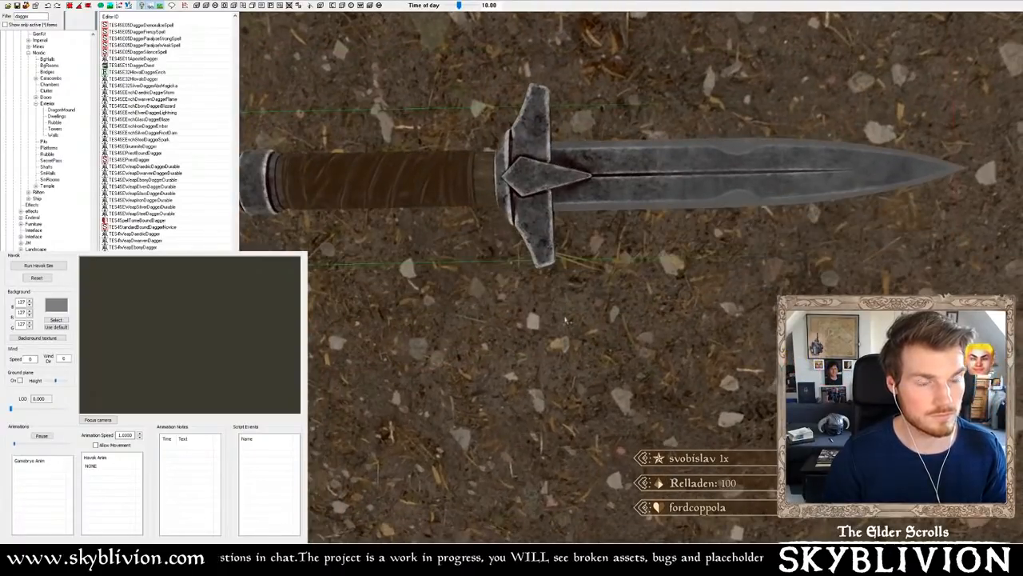
pyautogui.moveTo(550, 275); pyautogui.dragTo(550, 275, button='middle')
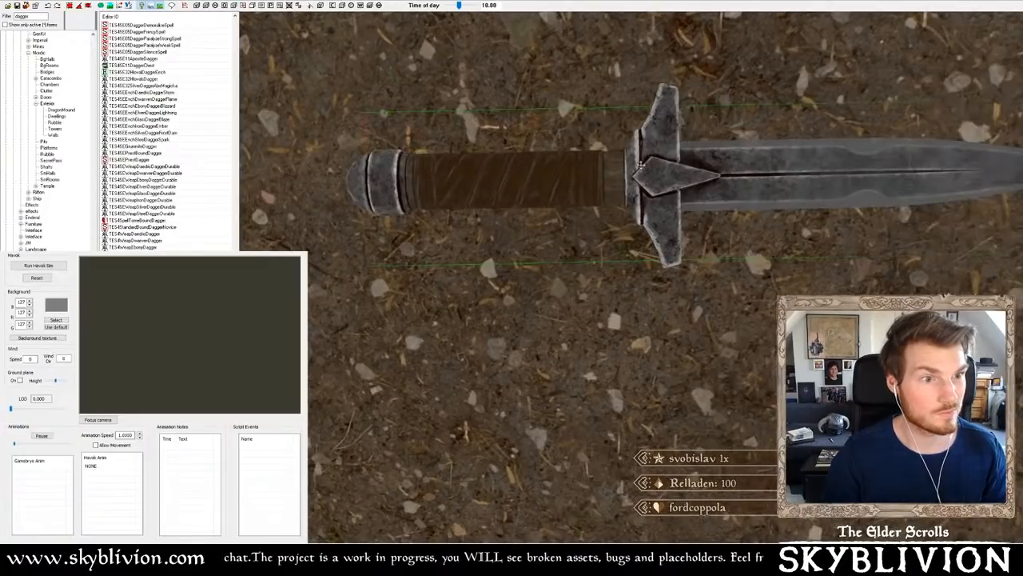
pyautogui.moveTo(641, 165); pyautogui.dragTo(639, 168, button='middle')
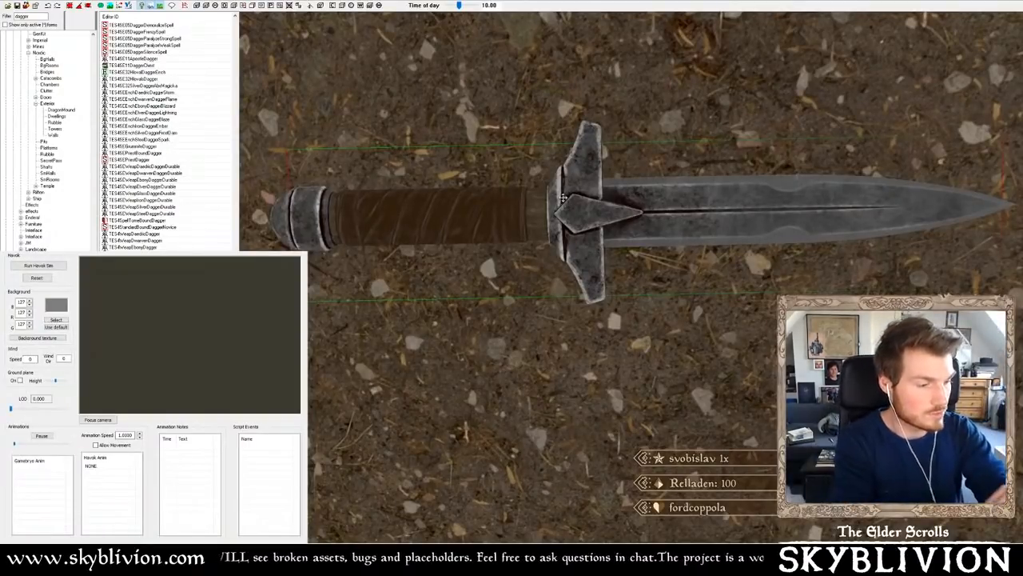
# - Delete the dagger from the tree room floor
pyautogui.scroll(-5, 564, 197)
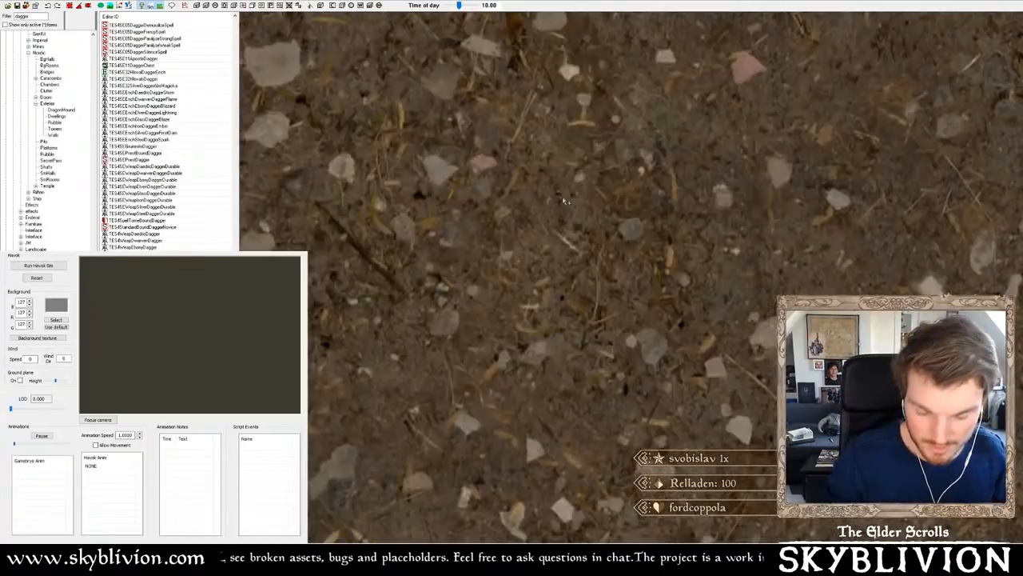
pyautogui.press('Delete')
pyautogui.scroll(-10, 576, 190)
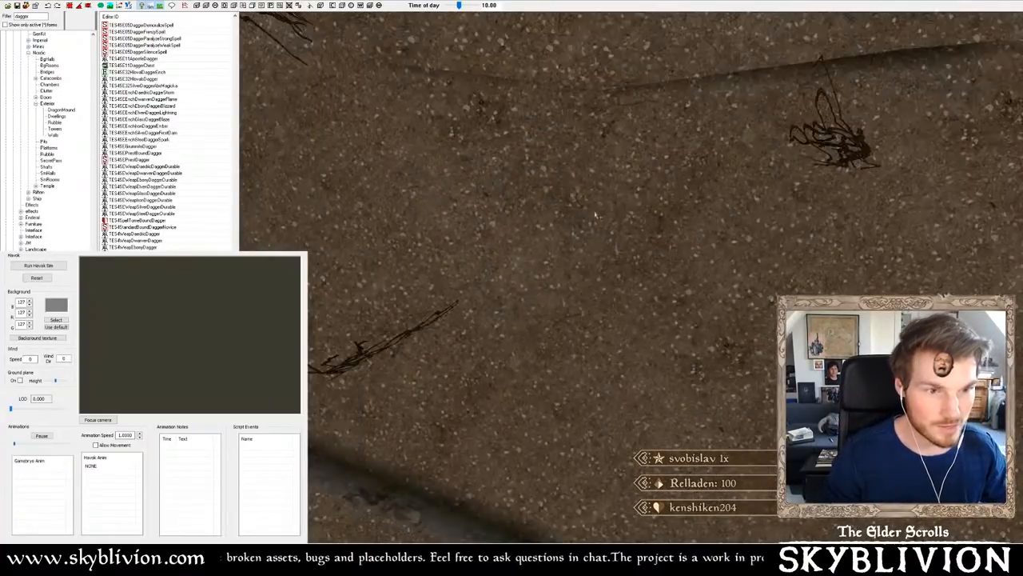
# - Examine the tree room's floor, cliff platforms, hanging roots and walls from above and at ground level
pyautogui.moveTo(602, 294); pyautogui.dragTo(604, 297, button='middle')
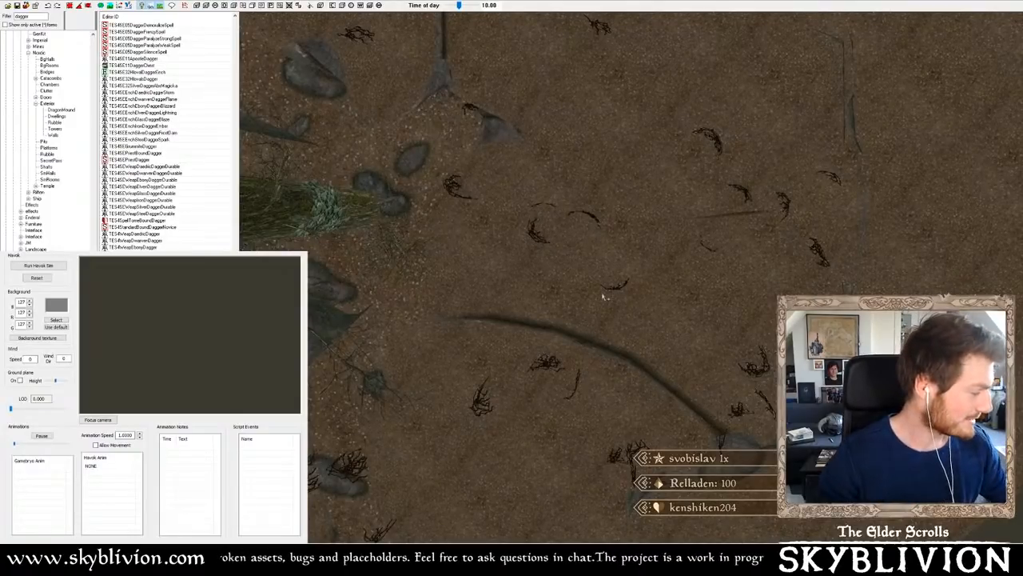
pyautogui.keyDown('shift'); pyautogui.moveTo(631, 146); pyautogui.dragTo(639, 192, button='middle'); pyautogui.keyUp('shift')
pyautogui.keyDown('shift'); pyautogui.moveTo(631, 239); pyautogui.dragTo(426, 258, button='middle'); pyautogui.keyUp('shift')
pyautogui.keyDown('shift'); pyautogui.moveTo(713, 249); pyautogui.dragTo(656, 251, button='middle'); pyautogui.keyUp('shift')
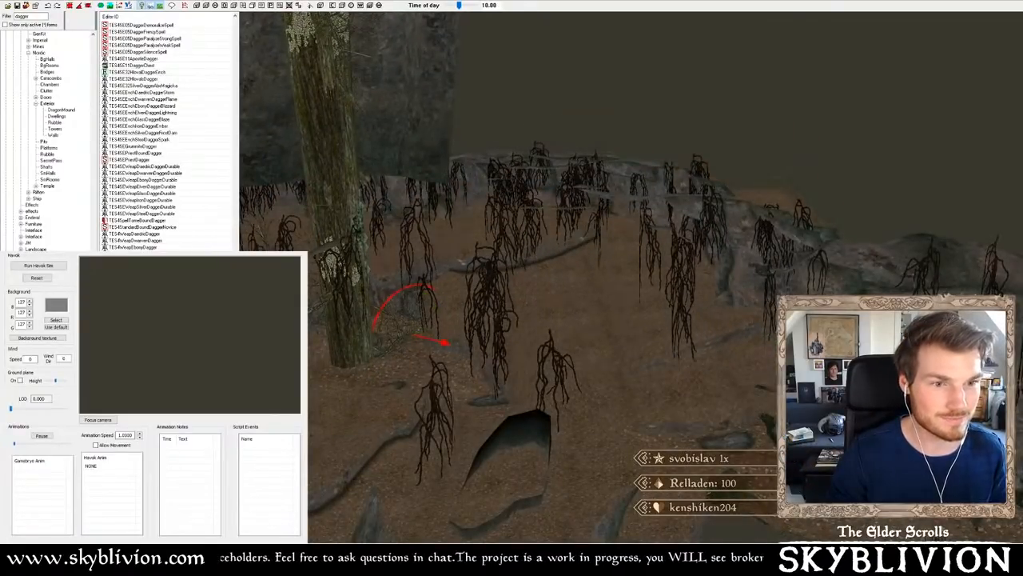
pyautogui.moveTo(652, 274)
pyautogui.keyDown('shift'); pyautogui.mouseDown(button='middle')
pyautogui.moveTo(628, 297)
pyautogui.moveTo(640, 274)
pyautogui.moveTo(610, 282)
pyautogui.moveTo(644, 267)
pyautogui.moveTo(658, 247)
pyautogui.moveTo(633, 236)
pyautogui.mouseUp(button='middle'); pyautogui.keyUp('shift')
pyautogui.scroll(3, 646, 254)
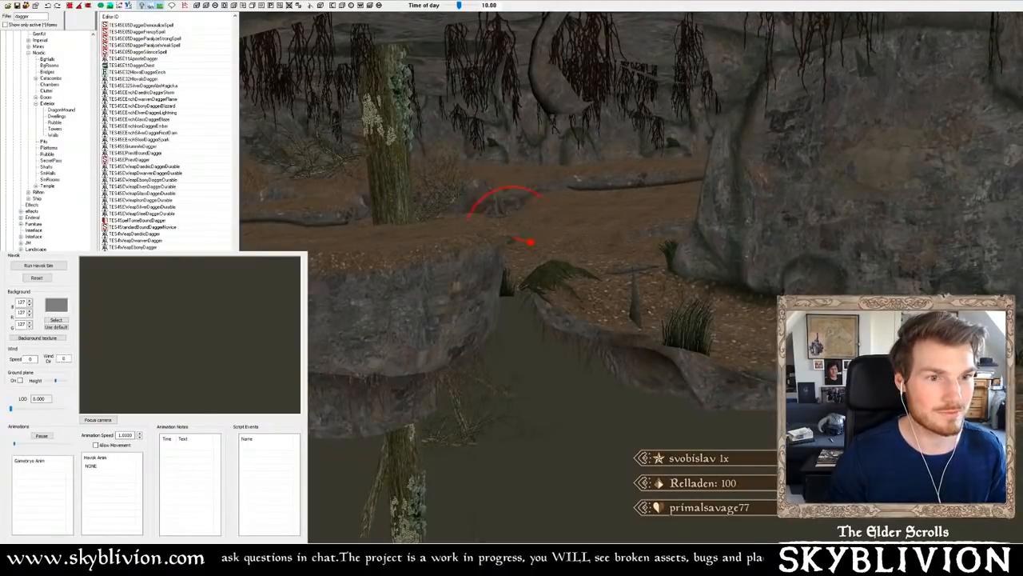
pyautogui.keyDown('shift'); pyautogui.moveTo(635, 240); pyautogui.dragTo(694, 295, button='middle'); pyautogui.keyUp('shift')
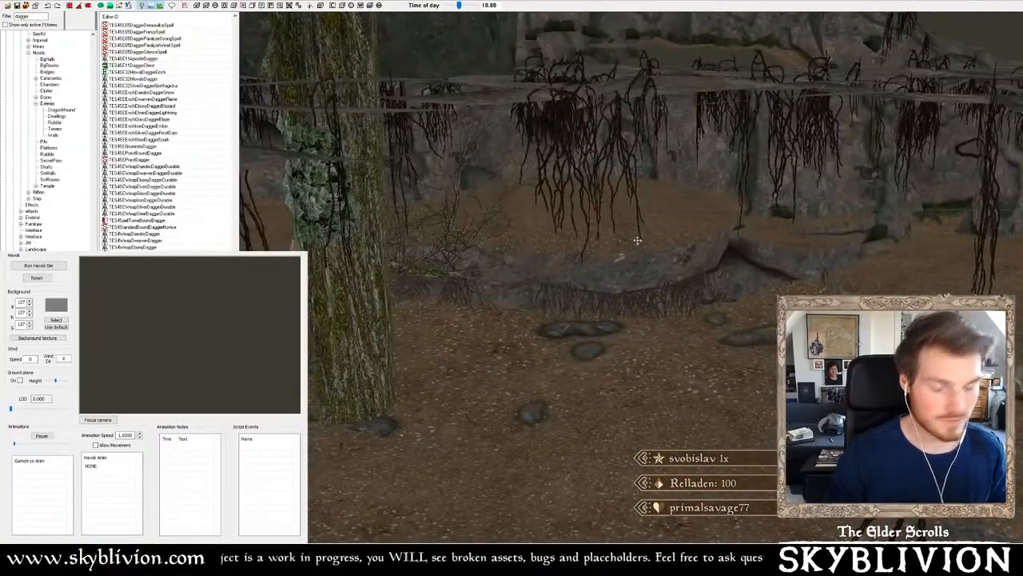
pyautogui.keyDown('shift'); pyautogui.moveTo(644, 243); pyautogui.dragTo(570, 233, button='middle'); pyautogui.keyUp('shift')
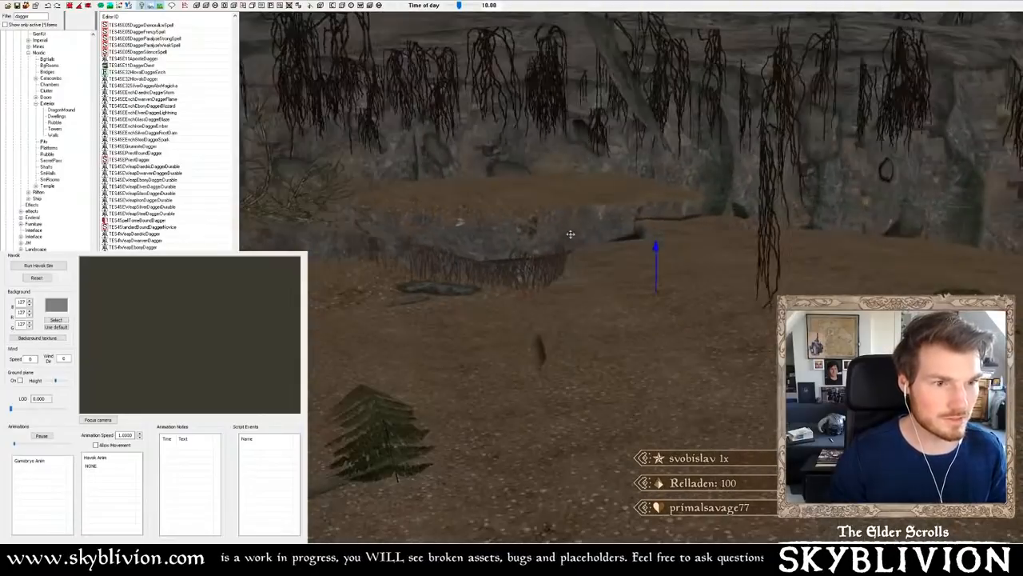
pyautogui.moveTo(461, 250)
pyautogui.keyDown('shift'); pyautogui.mouseDown(button='middle')
pyautogui.moveTo(626, 249)
pyautogui.moveTo(612, 243)
pyautogui.mouseUp(button='middle'); pyautogui.keyUp('shift')
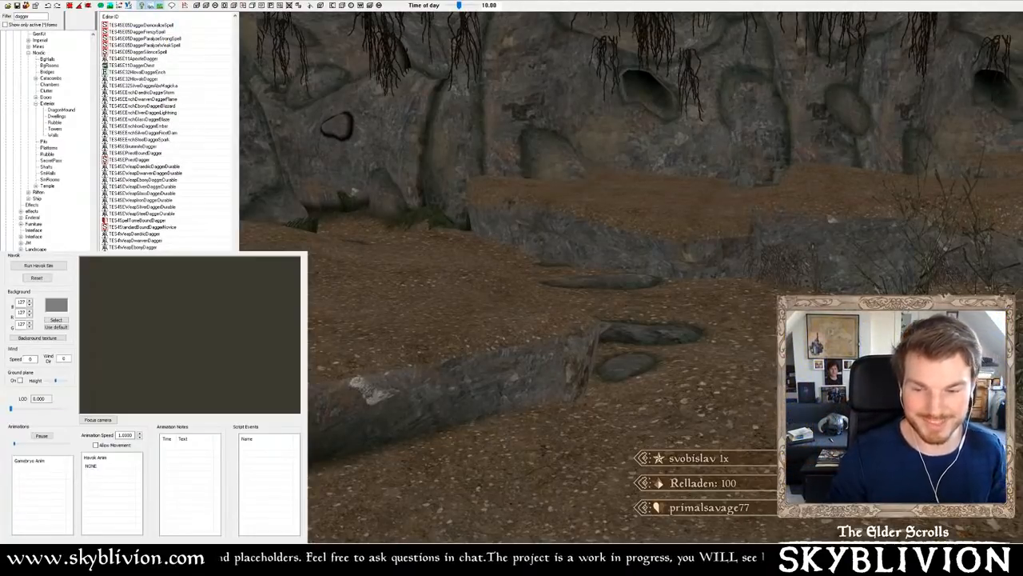
pyautogui.scroll(4, 680, 221)
pyautogui.scroll(-5, 686, 226)
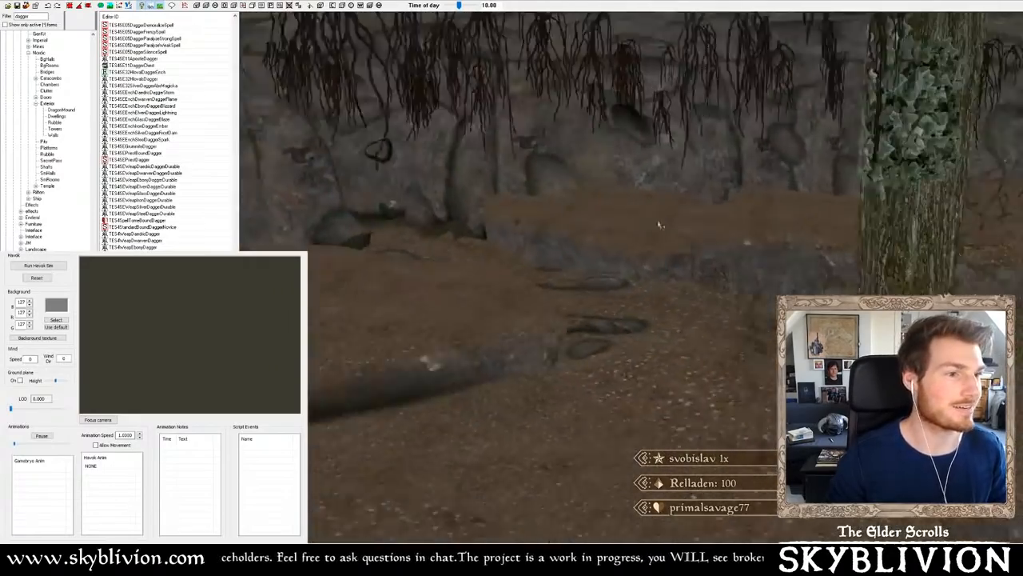
pyautogui.moveTo(660, 225)
pyautogui.keyDown('shift'); pyautogui.mouseDown(button='middle')
pyautogui.moveTo(626, 215)
pyautogui.moveTo(696, 240)
pyautogui.moveTo(683, 247)
pyautogui.moveTo(686, 263)
pyautogui.moveTo(642, 272)
pyautogui.moveTo(622, 232)
pyautogui.moveTo(613, 232)
pyautogui.moveTo(616, 244)
pyautogui.moveTo(584, 241)
pyautogui.moveTo(651, 233)
pyautogui.moveTo(647, 270)
pyautogui.moveTo(651, 224)
pyautogui.moveTo(679, 229)
pyautogui.mouseUp(button='middle'); pyautogui.keyUp('shift')
pyautogui.scroll(-5, 661, 226)
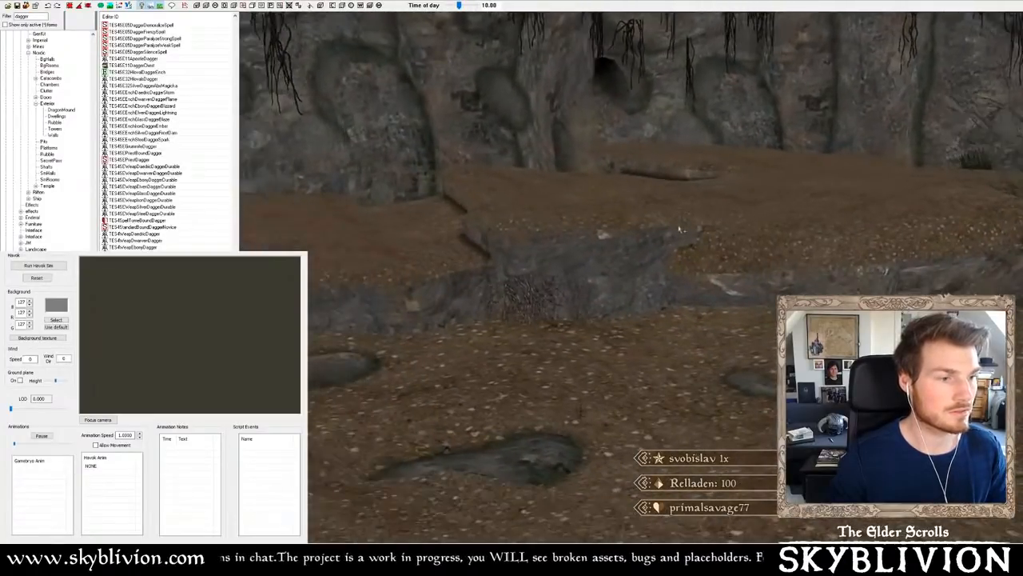
# - Adjust the position and tilt of the cliff platform in front of the cave wall, then check it against the neighbouring ledges
pyautogui.keyDown('shift'); pyautogui.moveTo(624, 211); pyautogui.dragTo(626, 217, button='middle'); pyautogui.keyUp('shift')
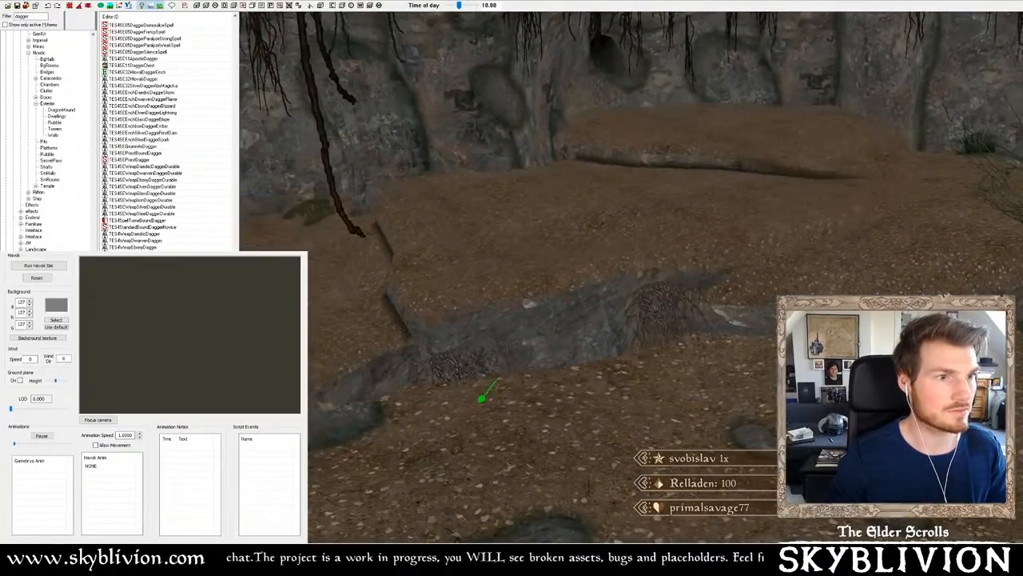
pyautogui.moveTo(496, 379); pyautogui.dragTo(494, 378)
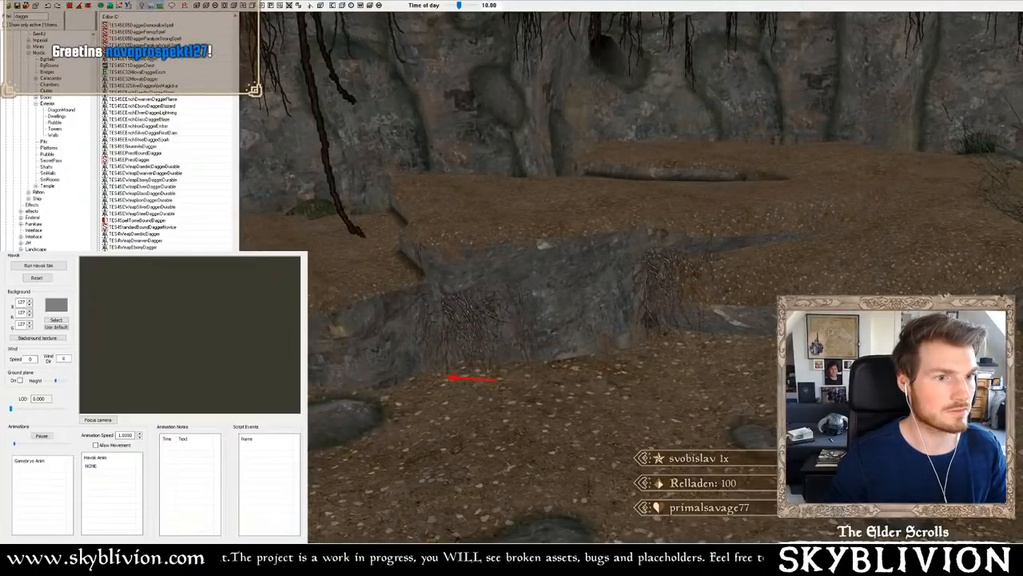
pyautogui.moveTo(496, 379); pyautogui.dragTo(497, 379, button='right')
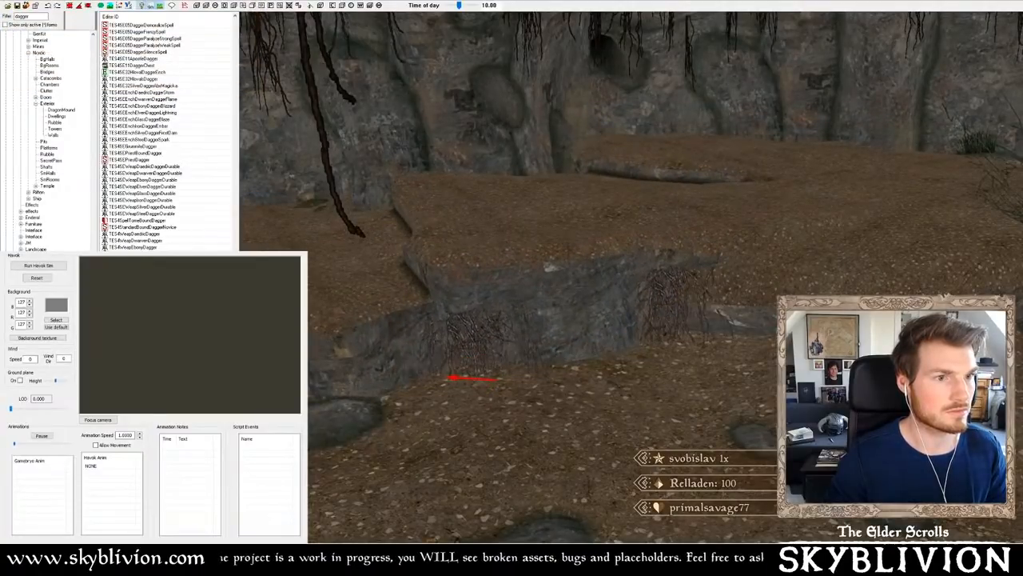
pyautogui.scroll(-3, 584, 216)
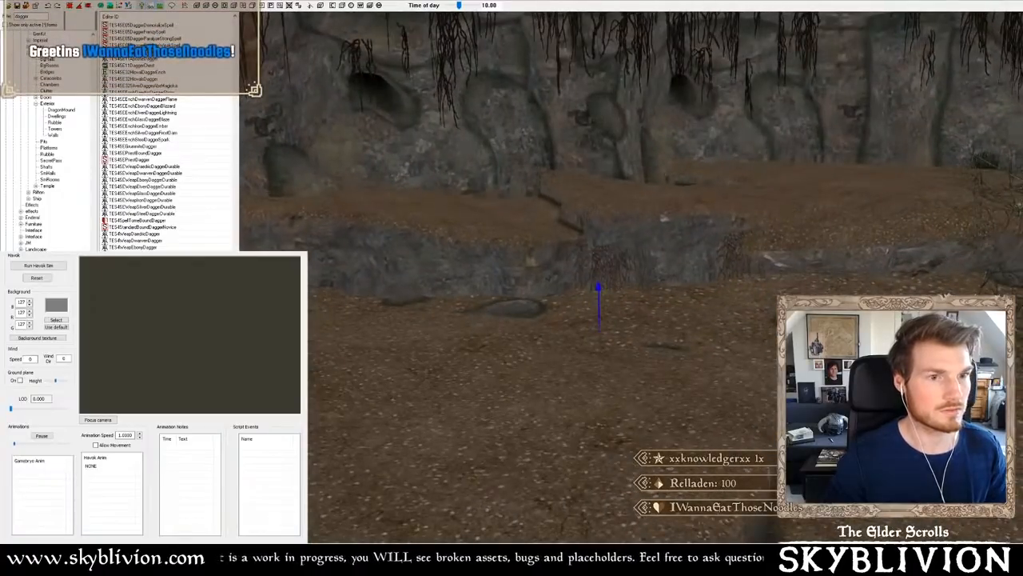
pyautogui.keyDown('shift'); pyautogui.moveTo(588, 228); pyautogui.dragTo(414, 174, button='middle'); pyautogui.keyUp('shift')
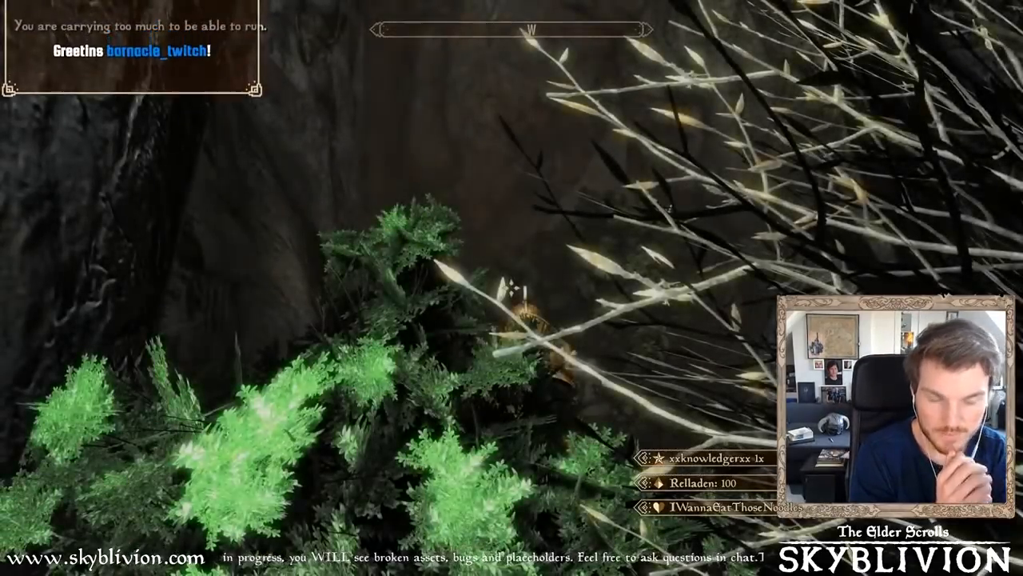
# - Switch to first person in the test game and toggle god mode with the tgm console command
pyautogui.press('w')
pyautogui.press('f')
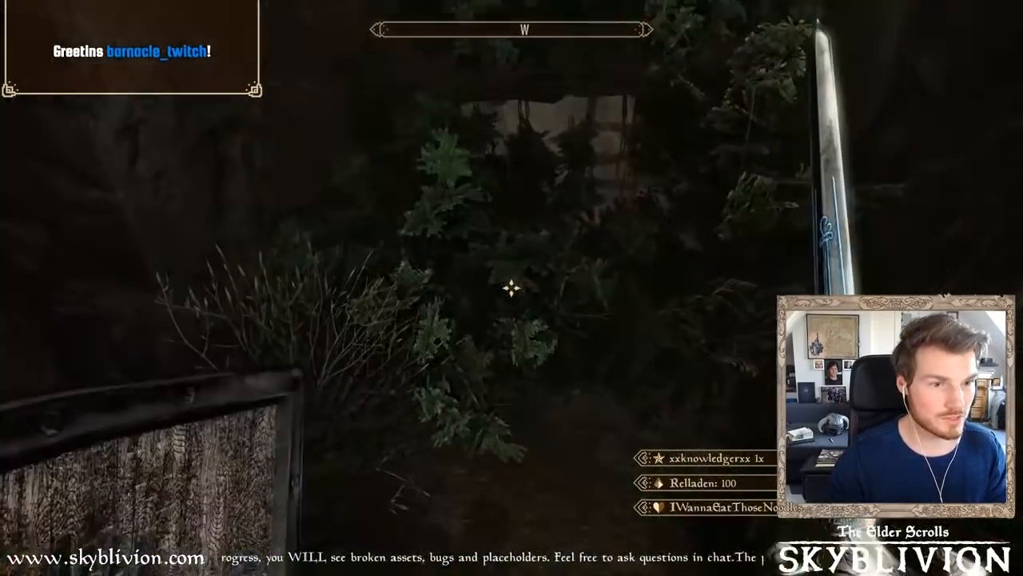
pyautogui.press('`')
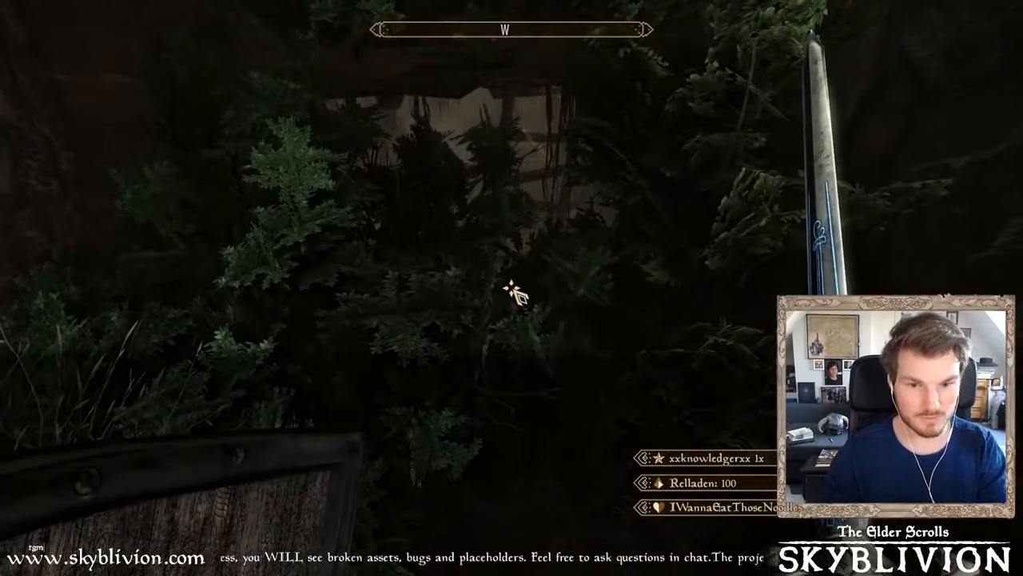
pyautogui.press('`')
# - Walk through the cavern passages, over the wooden planks and past the rack, to the tree room
pyautogui.press('w')
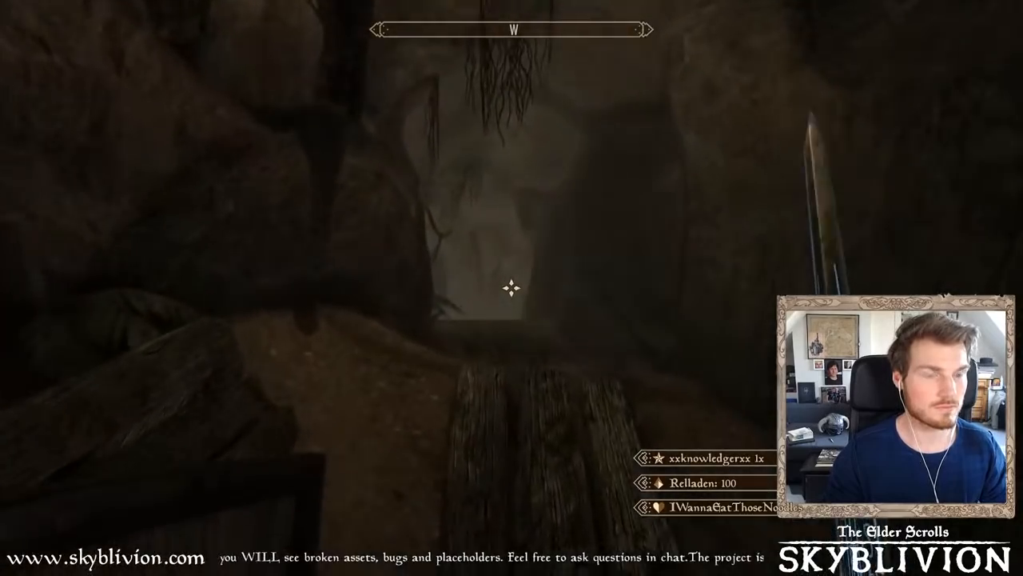
pyautogui.press('w')
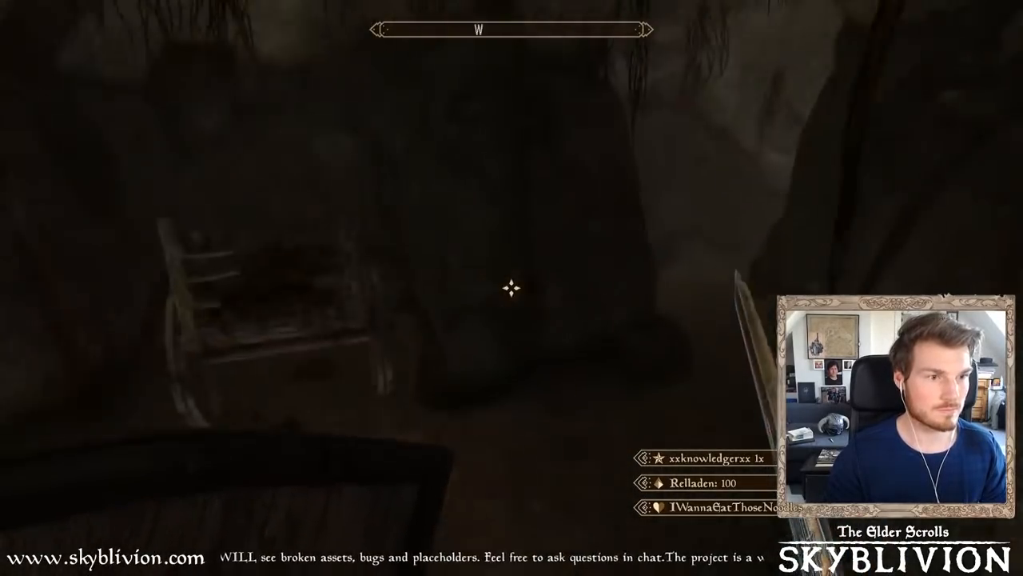
pyautogui.press('w')
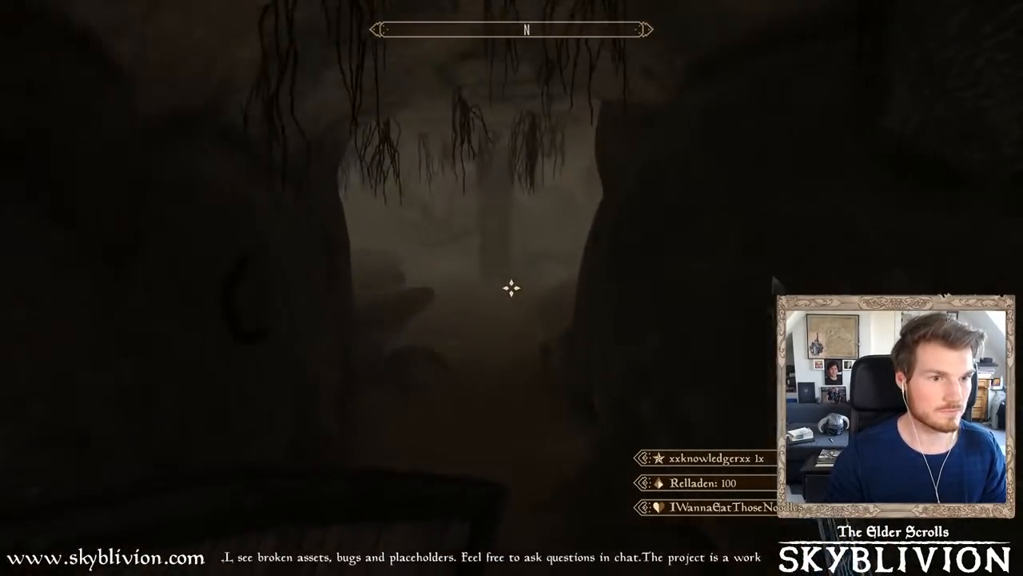
pyautogui.press('w')
# - Compare the character's size with the tree and hanging roots in third person, returning to first person
pyautogui.press('f')
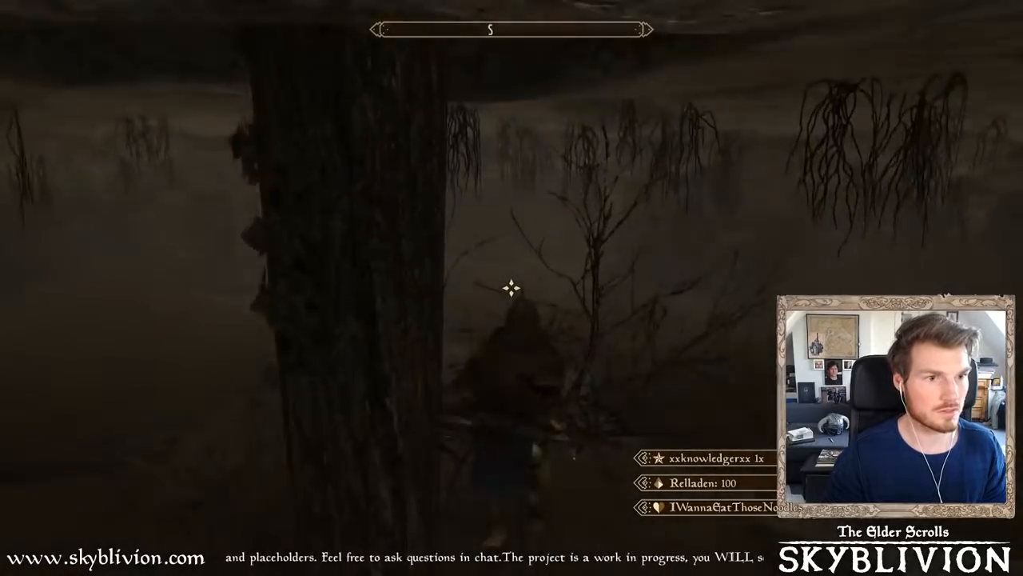
pyautogui.press('f')
pyautogui.press('f')
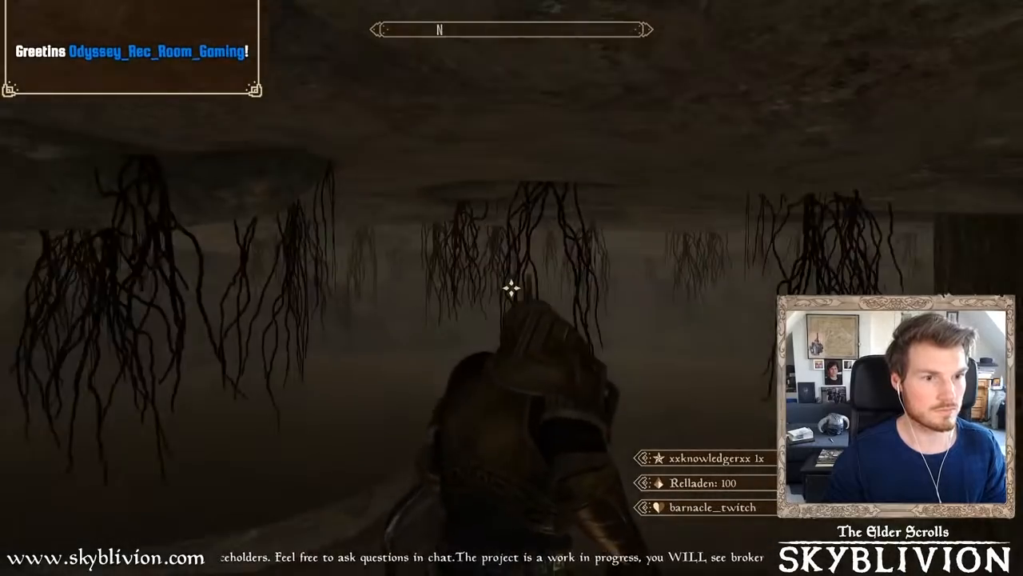
pyautogui.press('f')
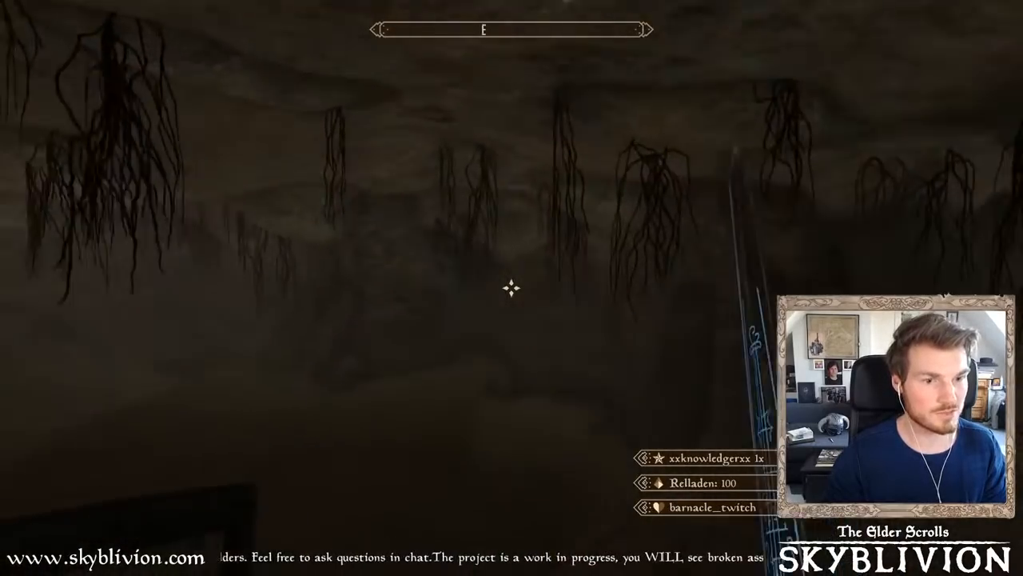
# - Walk around the tree room's raised platforms and along its walls, checking the clearance under the ceiling in both camera views
pyautogui.press('w')
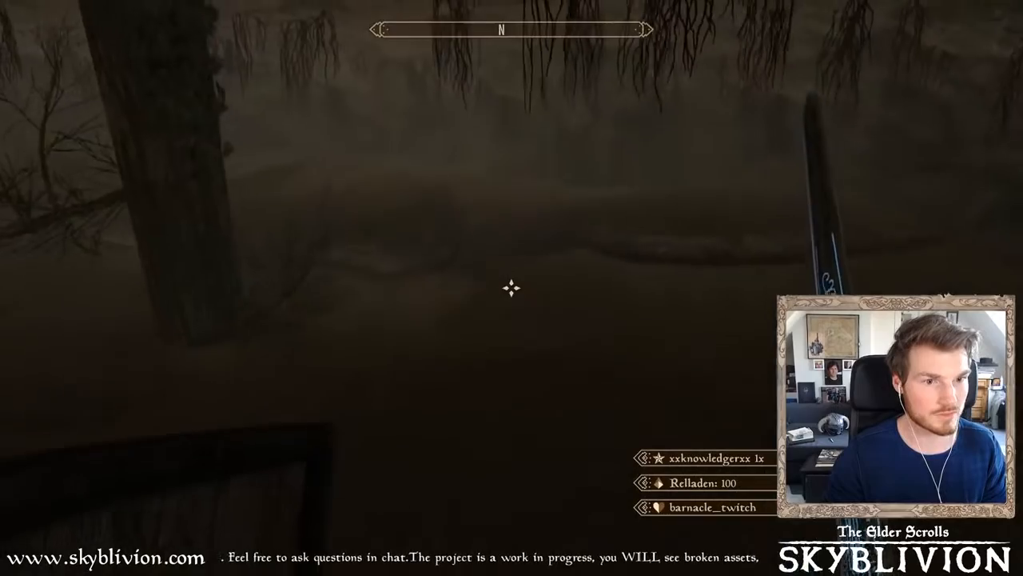
pyautogui.press('w')
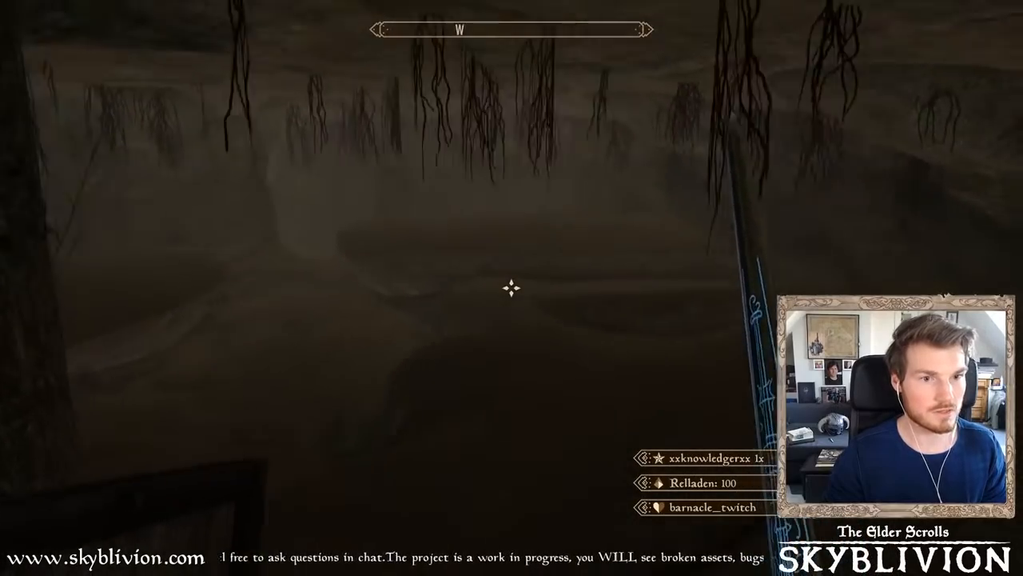
pyautogui.press('w')
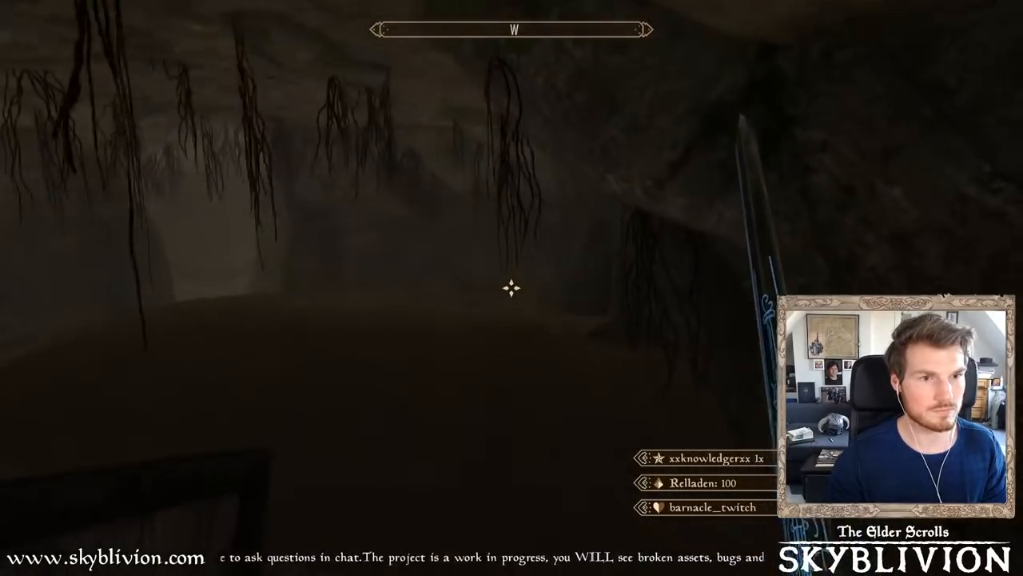
pyautogui.press('w')
pyautogui.press('f')
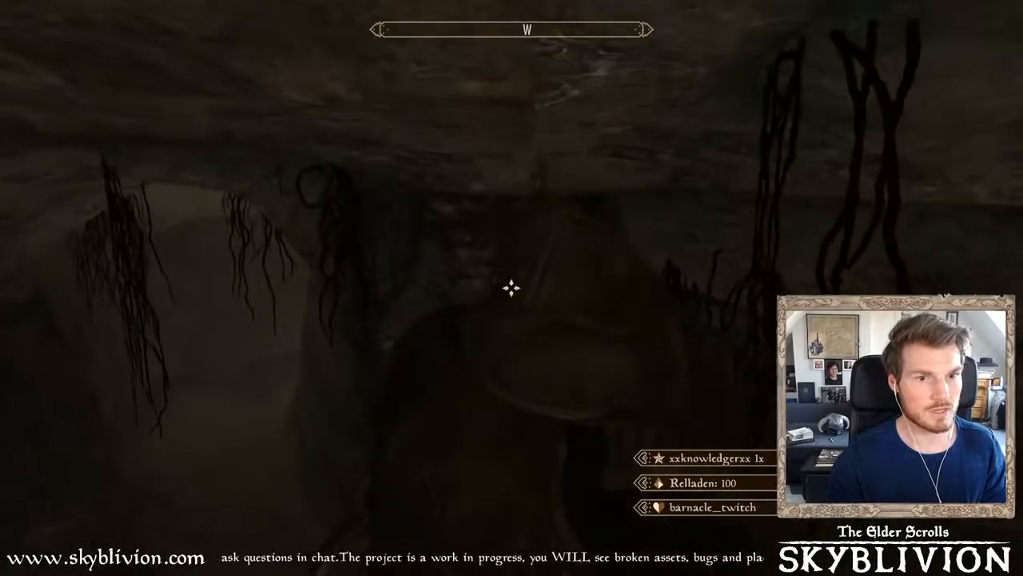
pyautogui.press('w')
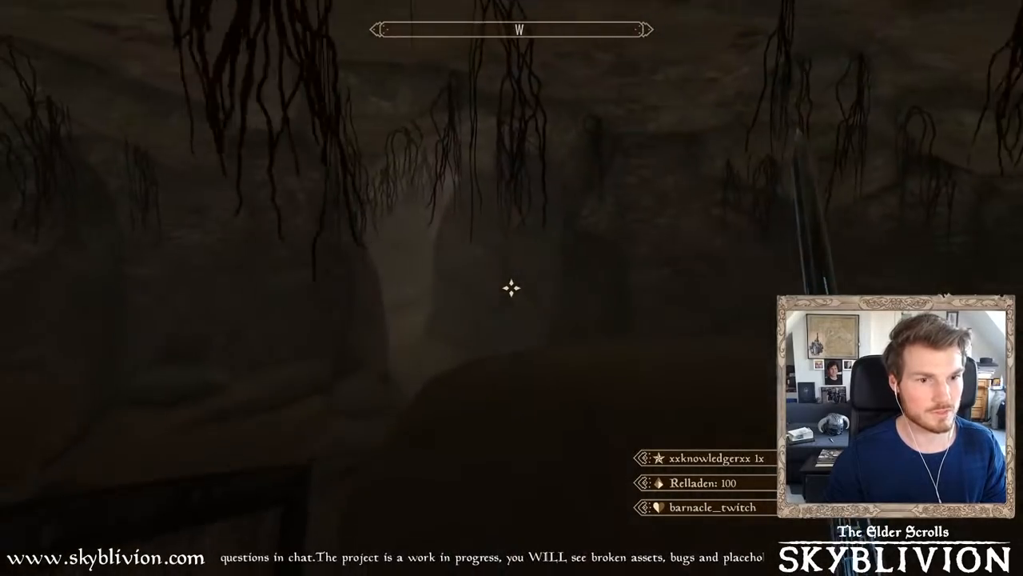
pyautogui.press('f')
pyautogui.press('w')
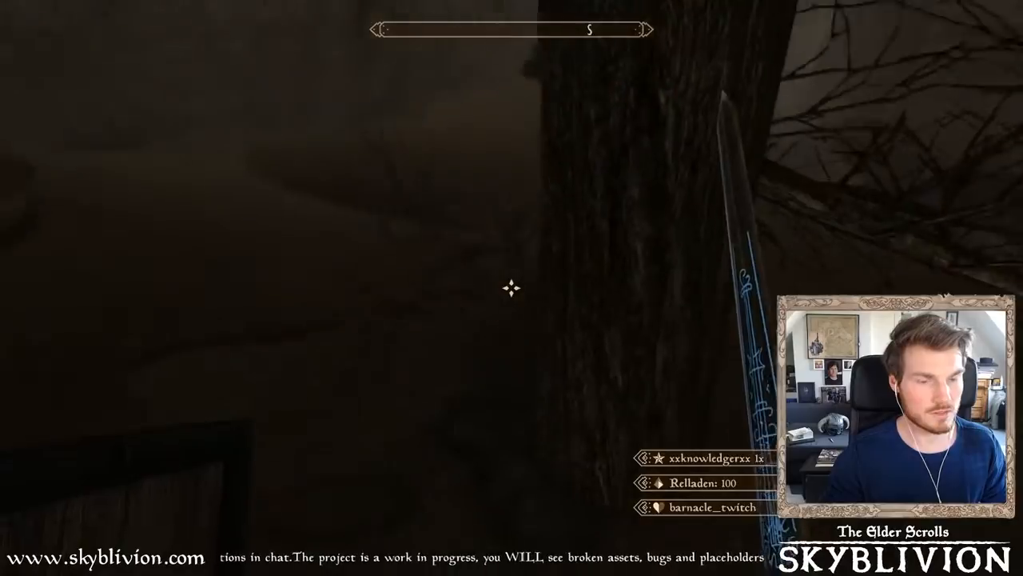
# - Enable god mode with the tgm console command and quit the test game with qqq
pyautogui.press('w')
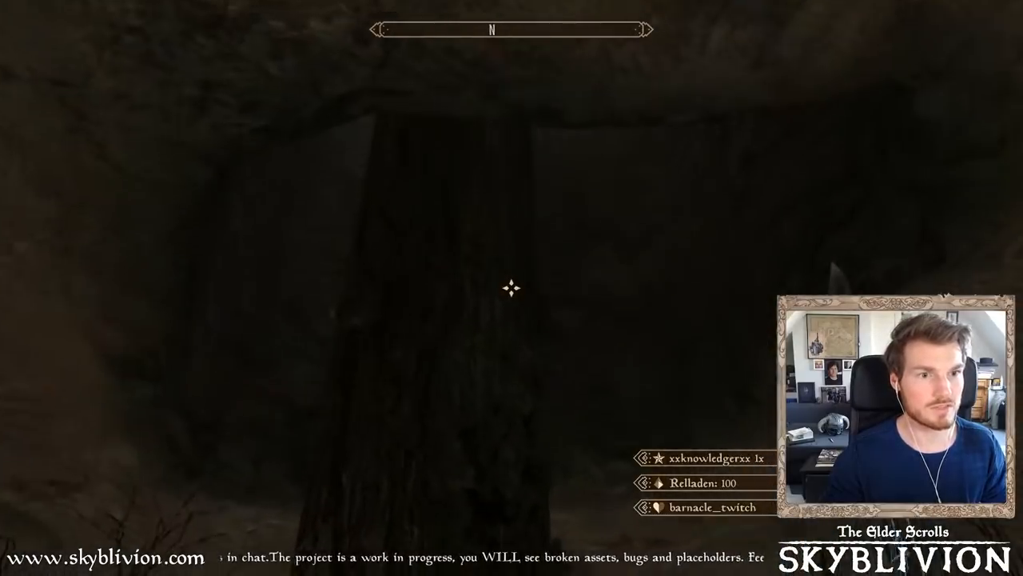
pyautogui.press('`')
pyautogui.write('tgm')
pyautogui.press('Return')
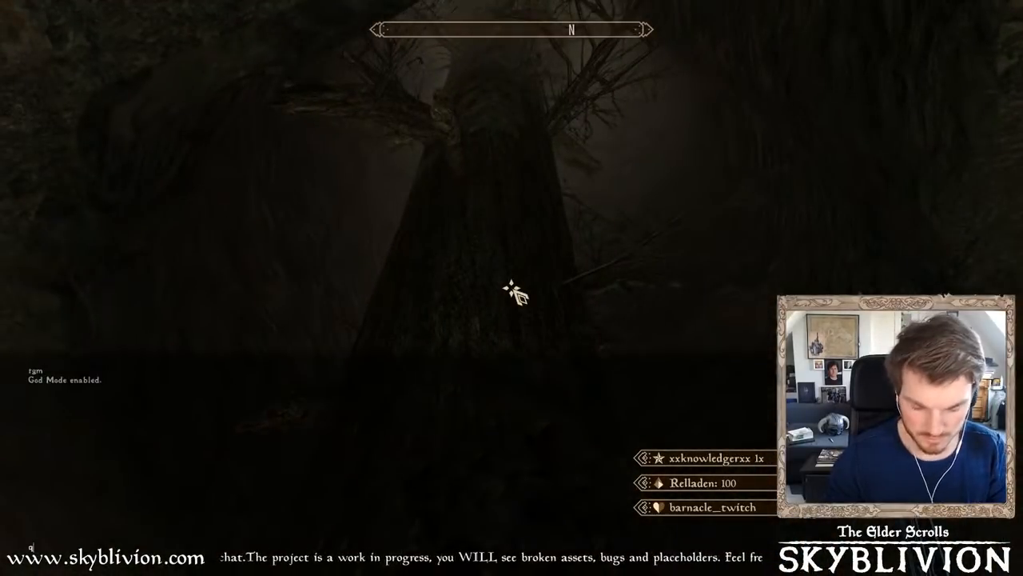
pyautogui.write('qqq')
pyautogui.press('Return')
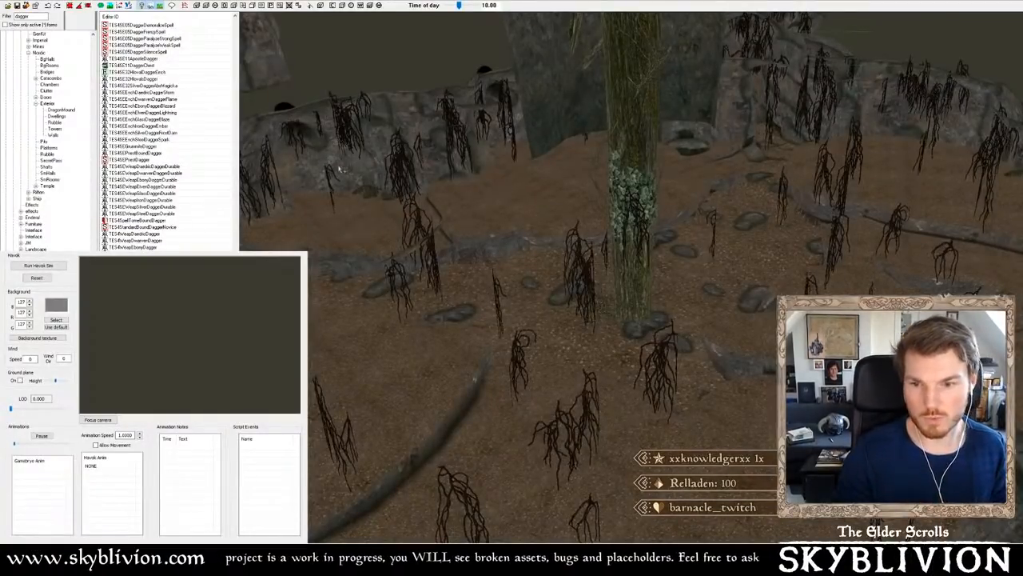
# - Filter the object list for iron and browse to the TES4Iron armor entries
pyautogui.scroll(-2, 470, 238)
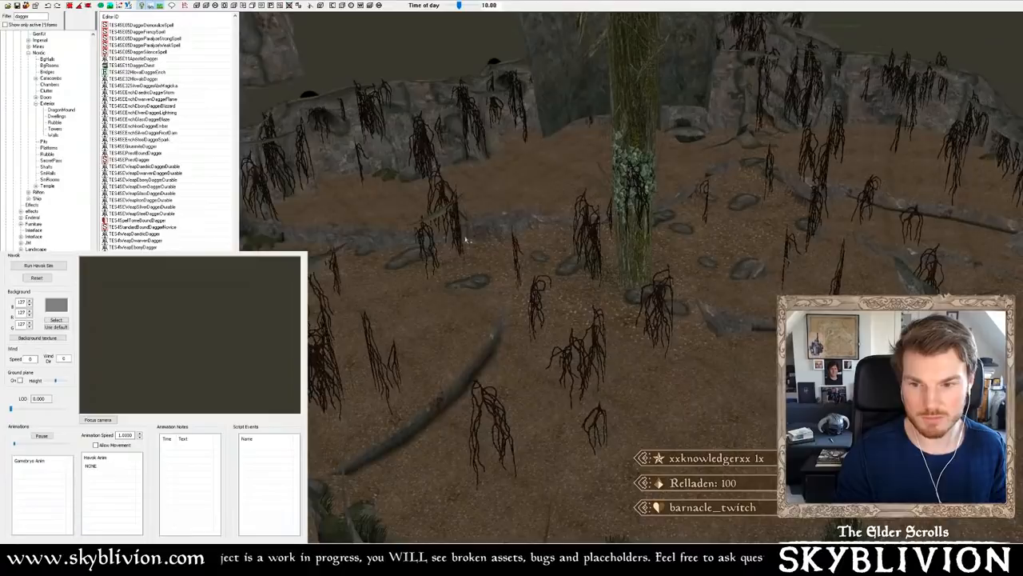
pyautogui.scroll(3, 470, 237)
pyautogui.scroll(5, 657, 190)
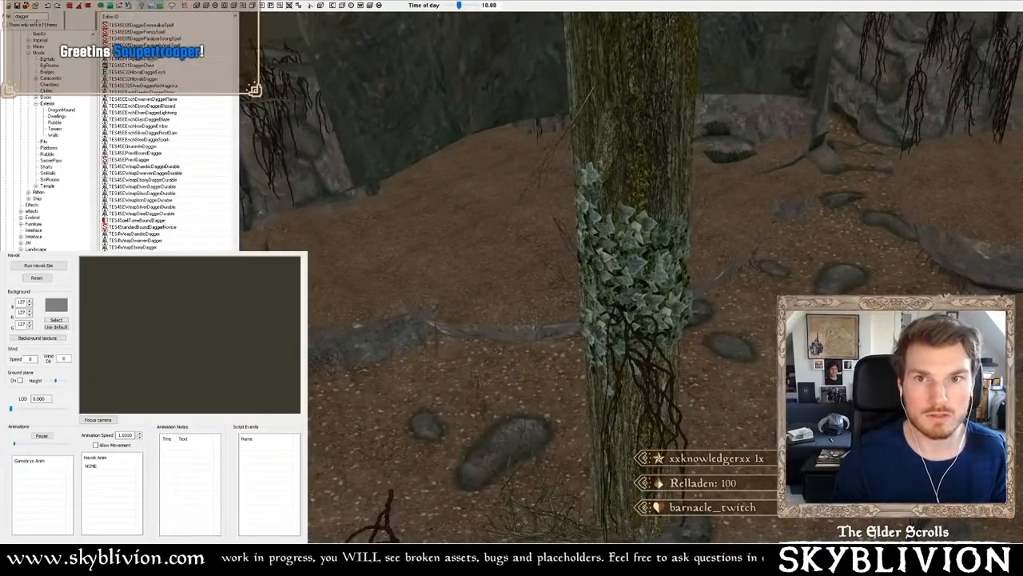
pyautogui.write('iron')
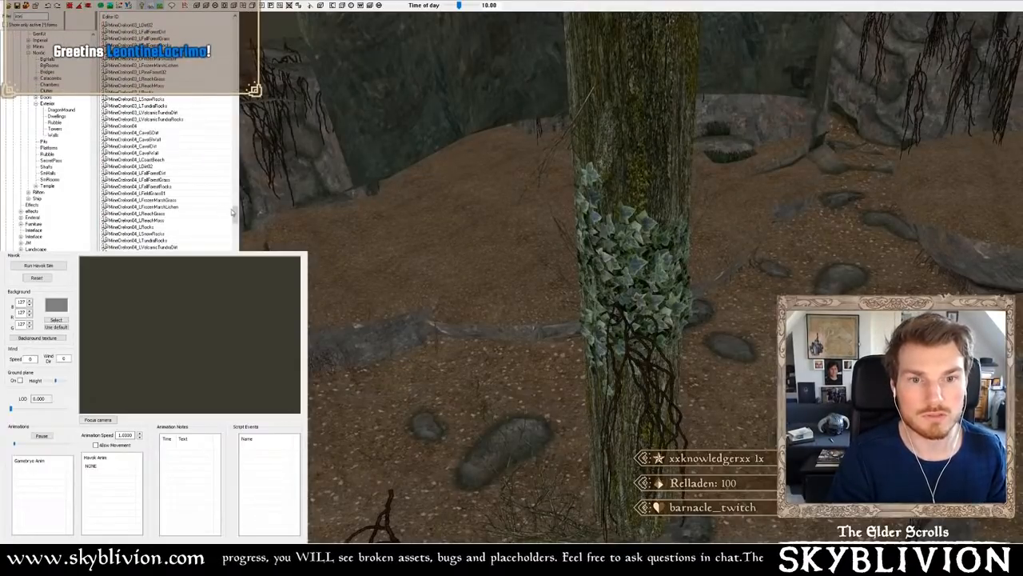
pyautogui.click(232, 213)
pyautogui.moveTo(235, 214); pyautogui.dragTo(235, 258)
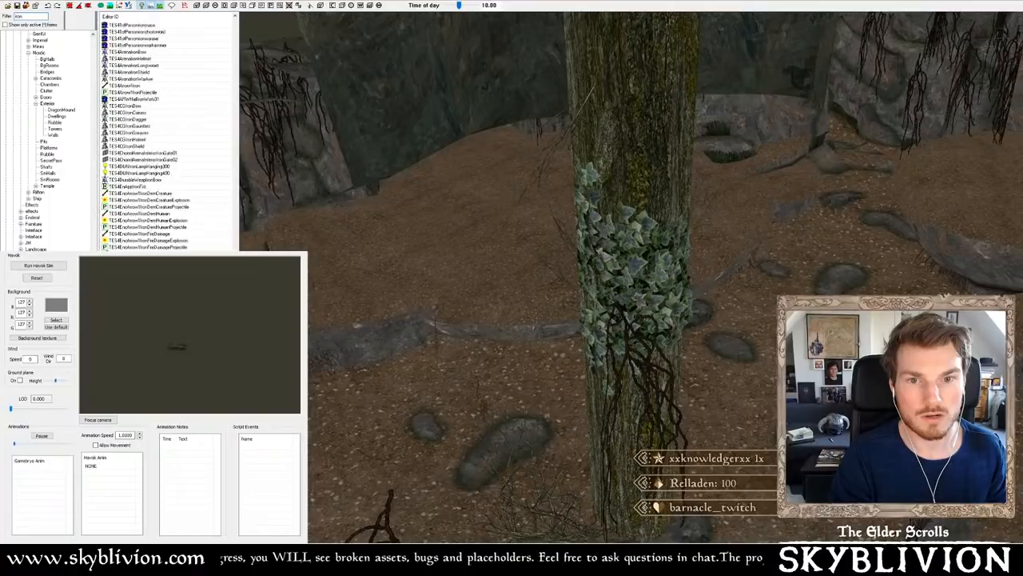
pyautogui.scroll(-10, 168, 136)
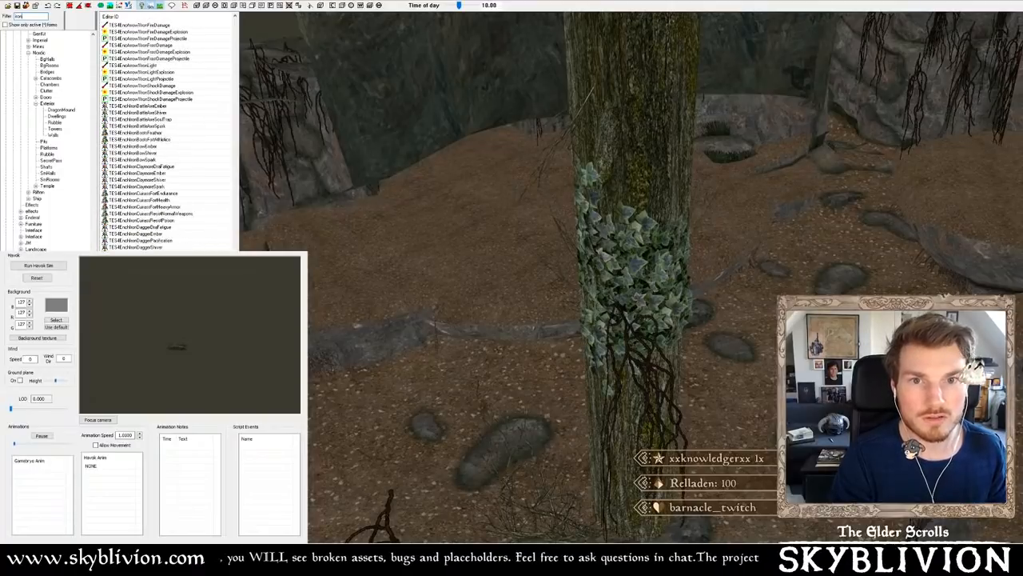
pyautogui.scroll(-1, 168, 136)
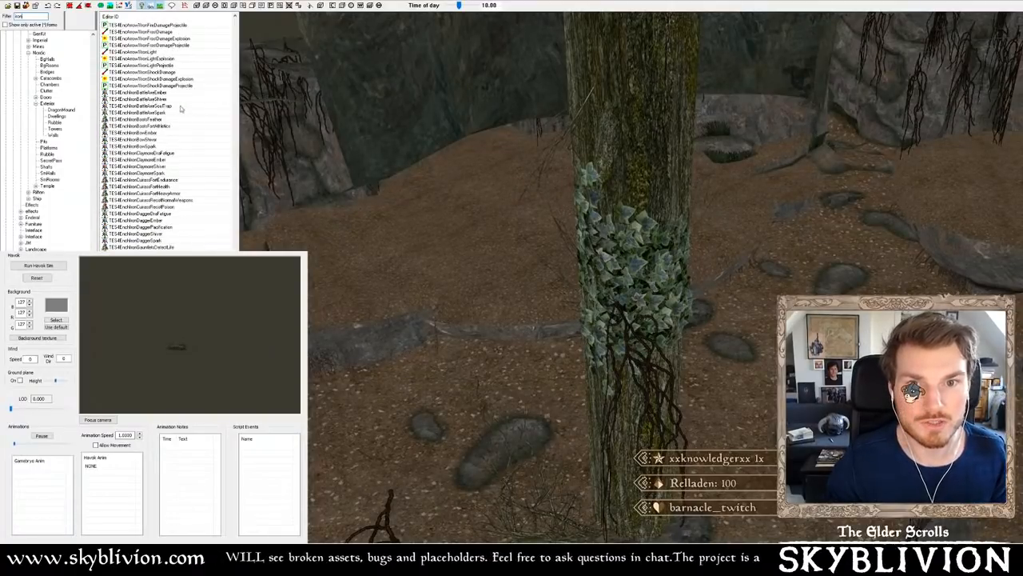
pyautogui.scroll(-20, 181, 109)
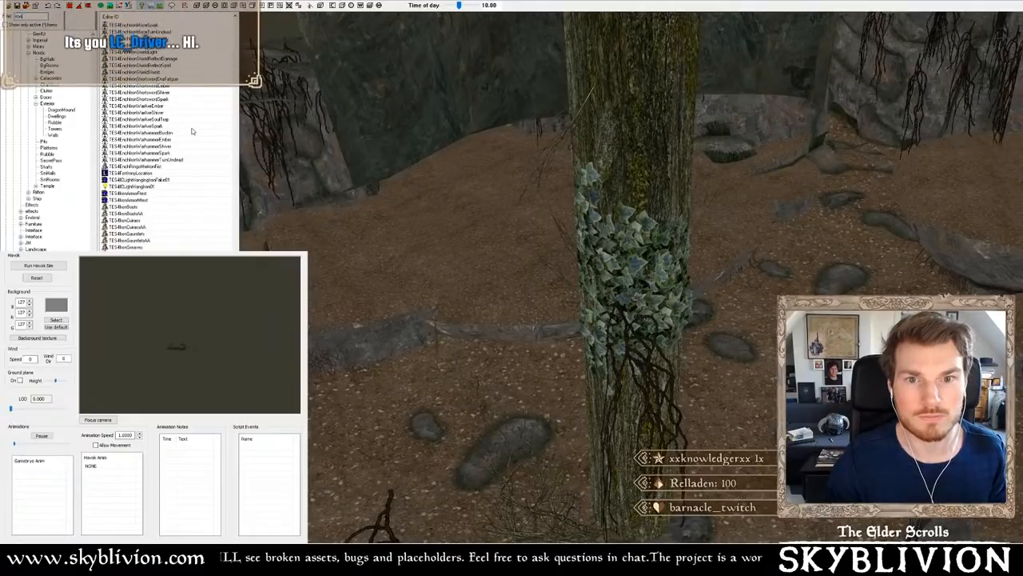
pyautogui.scroll(-10, 192, 130)
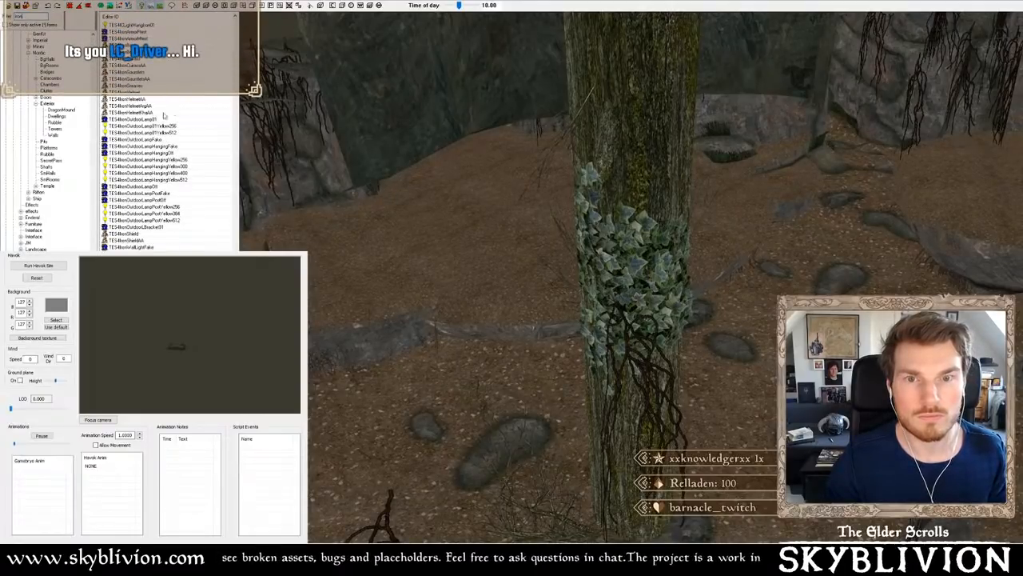
# - Place the TES4IronCuirass on the dirt floor of the tree room and inspect it up close
pyautogui.click(129, 60)
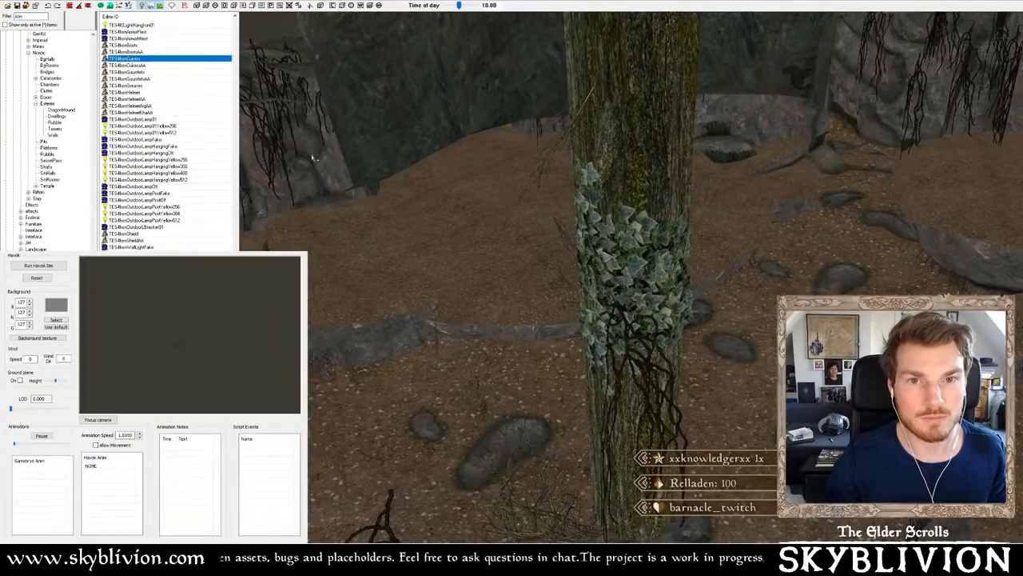
pyautogui.scroll(-2, 316, 160)
pyautogui.moveTo(320, 161); pyautogui.dragTo(299, 115, button='middle')
pyautogui.scroll(1, 529, 177)
pyautogui.moveTo(252, 90); pyautogui.dragTo(723, 304)
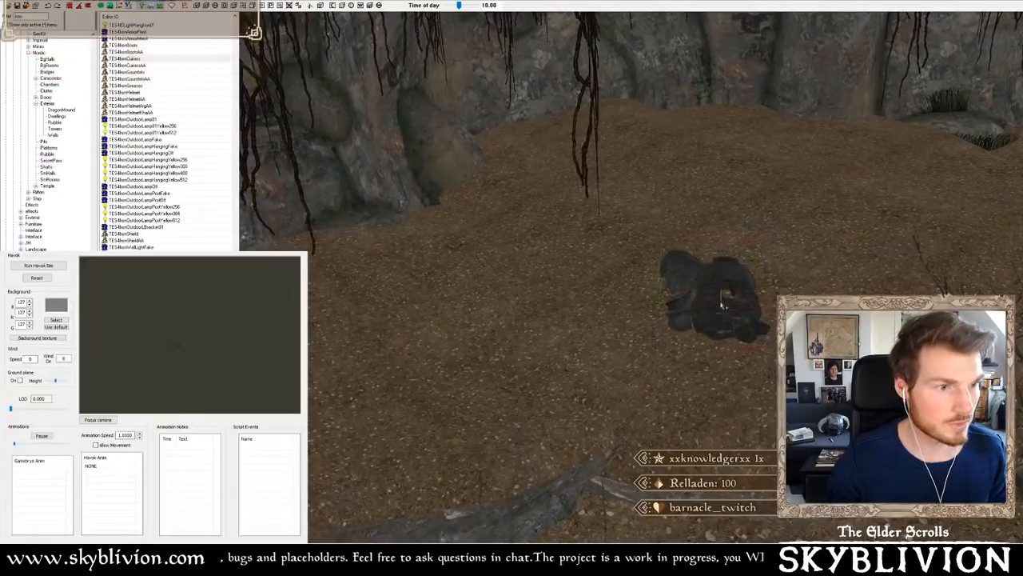
pyautogui.scroll(2, 721, 320)
pyautogui.keyDown('shift'); pyautogui.moveTo(721, 321); pyautogui.dragTo(588, 285, button='middle'); pyautogui.keyUp('shift')
pyautogui.scroll(3, 607, 312)
pyautogui.press('a')
pyautogui.press('a')
pyautogui.scroll(-8, 632, 279)
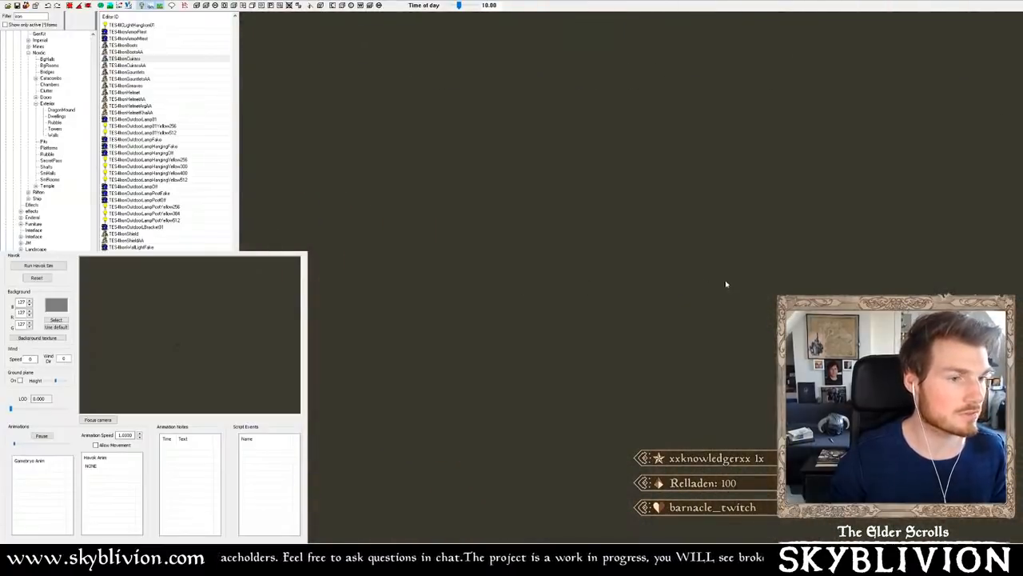
# - Examine the adjoining cave layout from above, including its passages, furnished nook and rounded chambers
pyautogui.keyDown('shift'); pyautogui.moveTo(675, 301); pyautogui.dragTo(556, 308, button='middle'); pyautogui.keyUp('shift')
pyautogui.scroll(5, 631, 279)
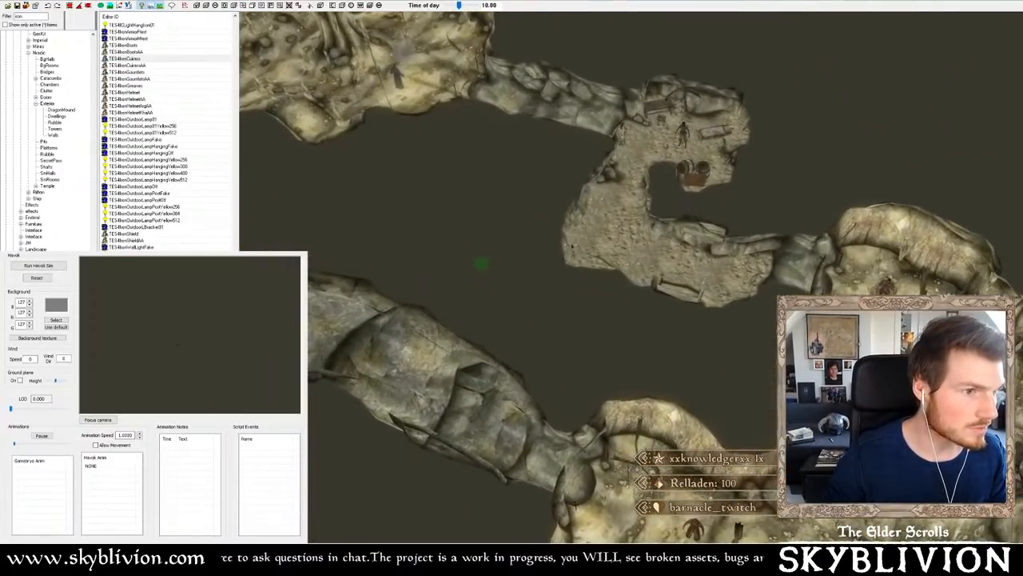
pyautogui.moveTo(632, 320); pyautogui.dragTo(584, 156, button='middle')
pyautogui.moveTo(23, 492); pyautogui.dragTo(0, 516, button='middle')
pyautogui.moveTo(384, 104); pyautogui.dragTo(807, 523, button='middle')
pyautogui.scroll(6, 738, 229)
pyautogui.scroll(-5, 799, 162)
pyautogui.moveTo(904, 88); pyautogui.dragTo(637, 253, button='middle')
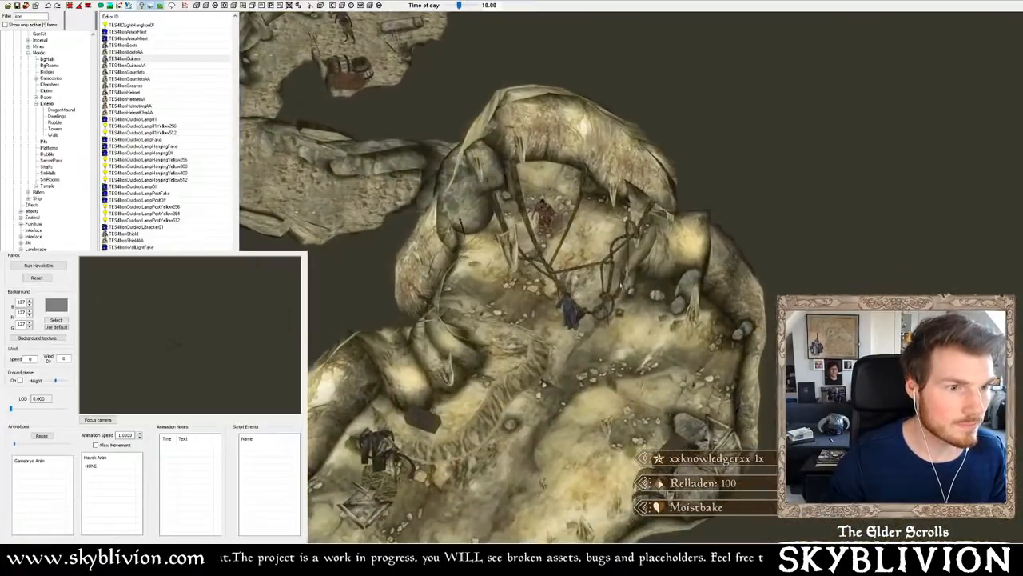
pyautogui.scroll(4, 637, 253)
pyautogui.scroll(-10, 638, 254)
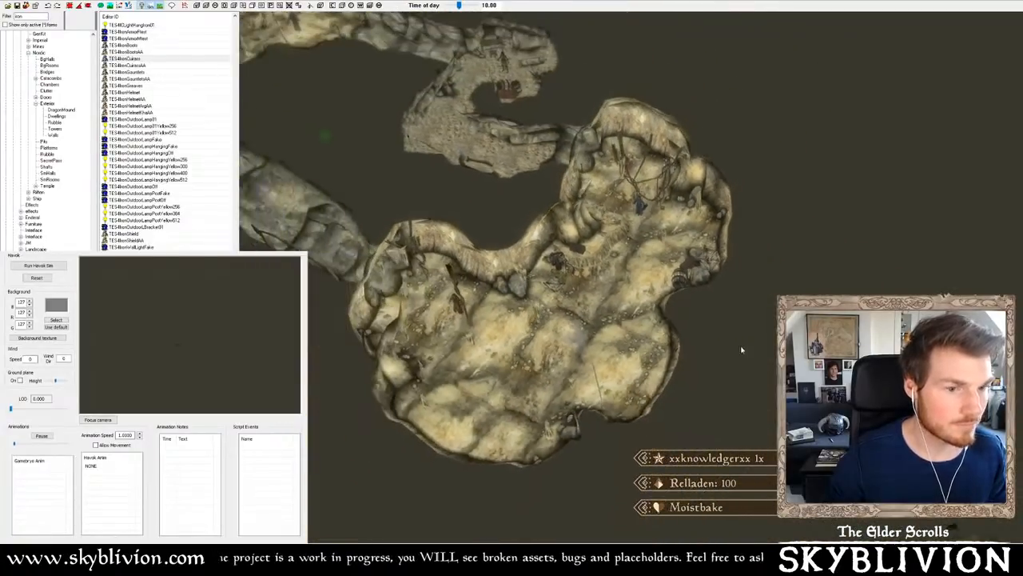
# - Return to the tree room and examine the rock-strewn ground around the trunk from above
pyautogui.scroll(-3, 715, 359)
pyautogui.moveTo(714, 359); pyautogui.dragTo(496, 295, button='middle')
pyautogui.moveTo(703, 375); pyautogui.dragTo(635, 267, button='middle')
pyautogui.moveTo(759, 376); pyautogui.dragTo(639, 269, button='middle')
pyautogui.scroll(6, 736, 306)
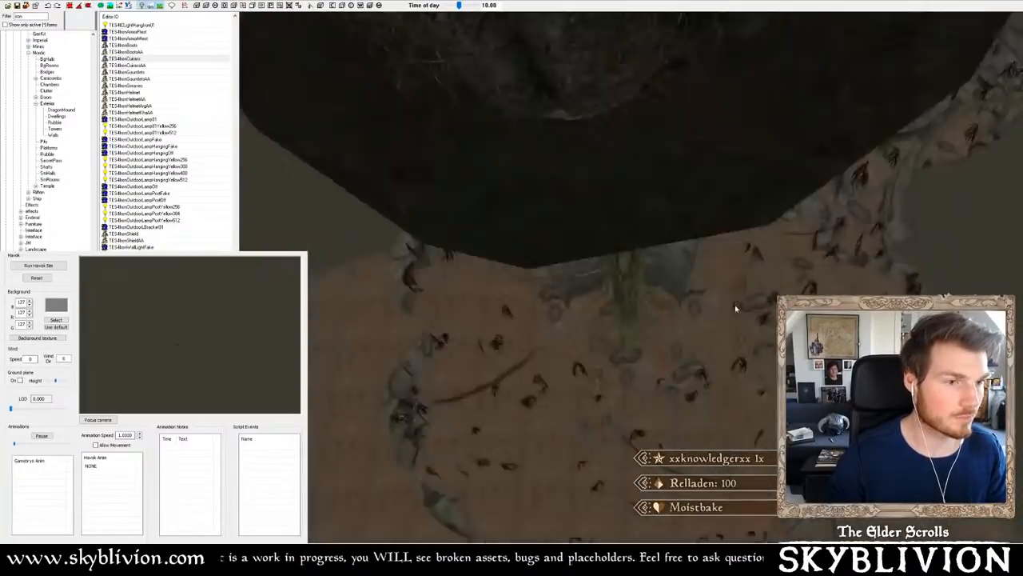
pyautogui.moveTo(736, 306); pyautogui.dragTo(710, 269, button='middle')
pyautogui.scroll(3, 710, 269)
pyautogui.scroll(3, 521, 163)
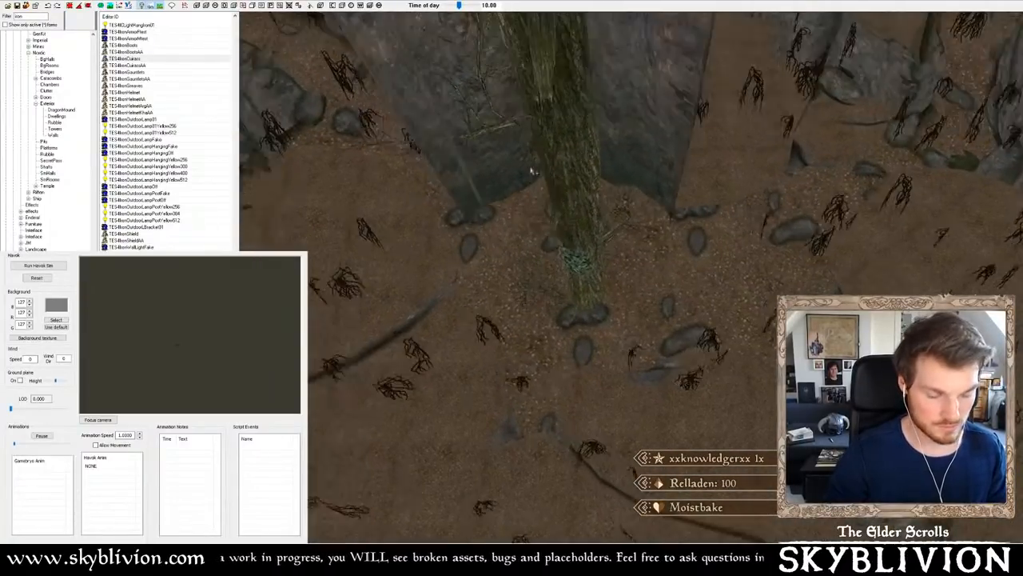
pyautogui.scroll(4, 592, 209)
pyautogui.scroll(3, 601, 210)
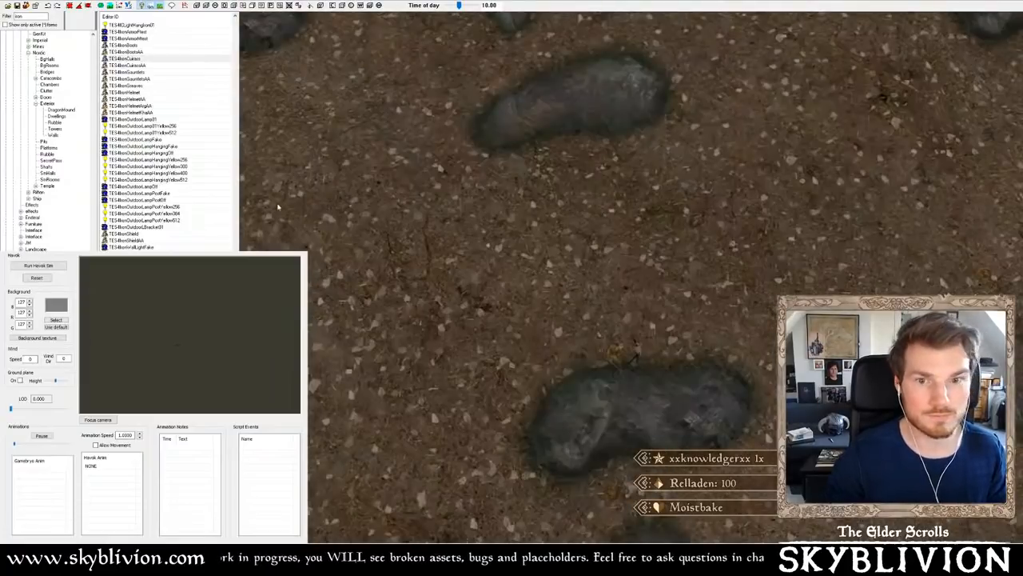
# - Place a set of standard TES4WeapIron weapons, including the bow, claymore, dagger and longsword, on the ground between the rocks
pyautogui.scroll(-10, 185, 236)
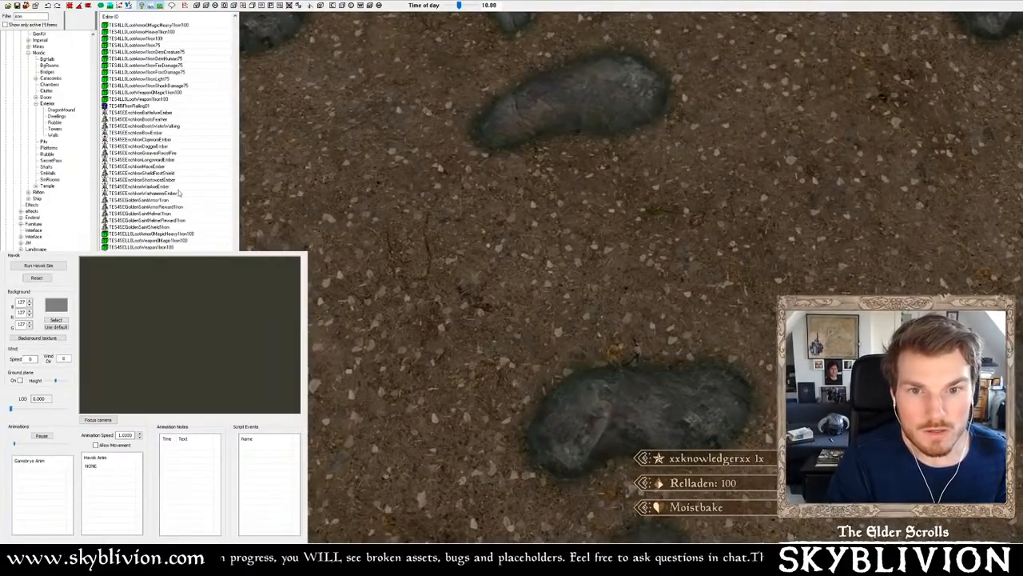
pyautogui.scroll(-5, 164, 150)
pyautogui.scroll(-8, 165, 181)
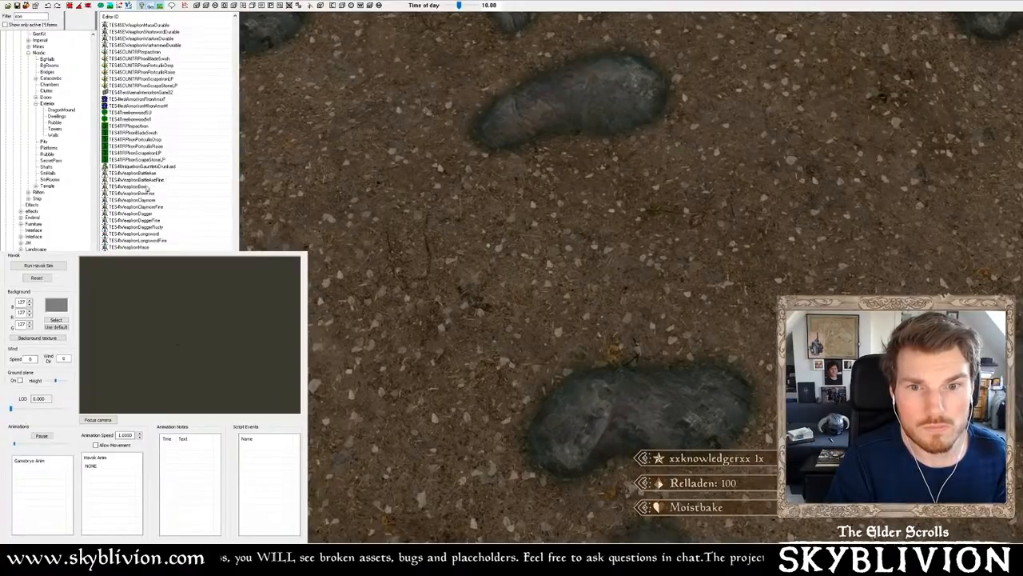
pyautogui.click(148, 187)
pyautogui.keyDown('shift'); pyautogui.click(151, 199); pyautogui.keyUp('shift')
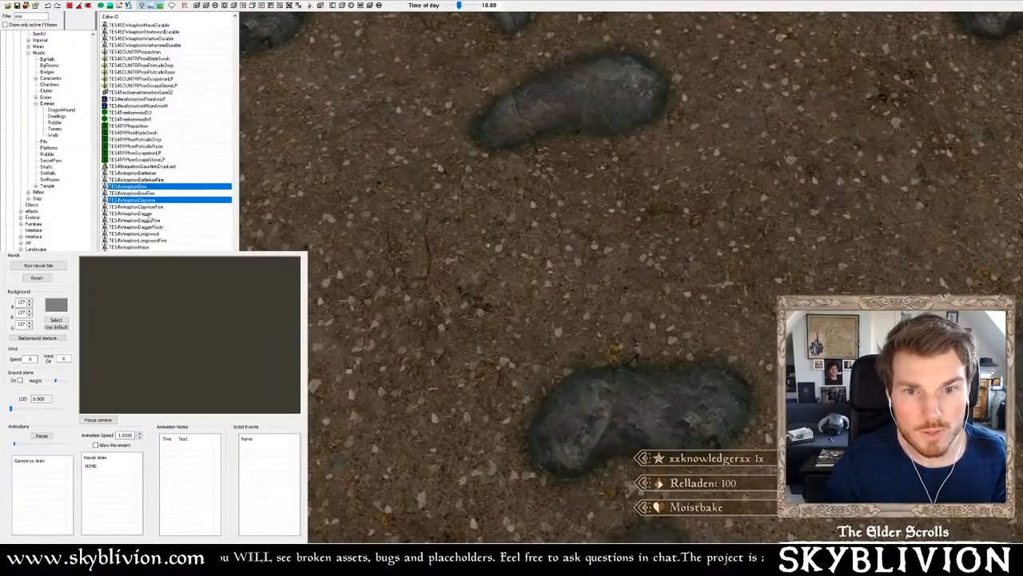
pyautogui.keyDown('ctrl'); pyautogui.click(152, 213); pyautogui.keyUp('ctrl')
pyautogui.keyDown('ctrl'); pyautogui.click(152, 233); pyautogui.keyUp('ctrl')
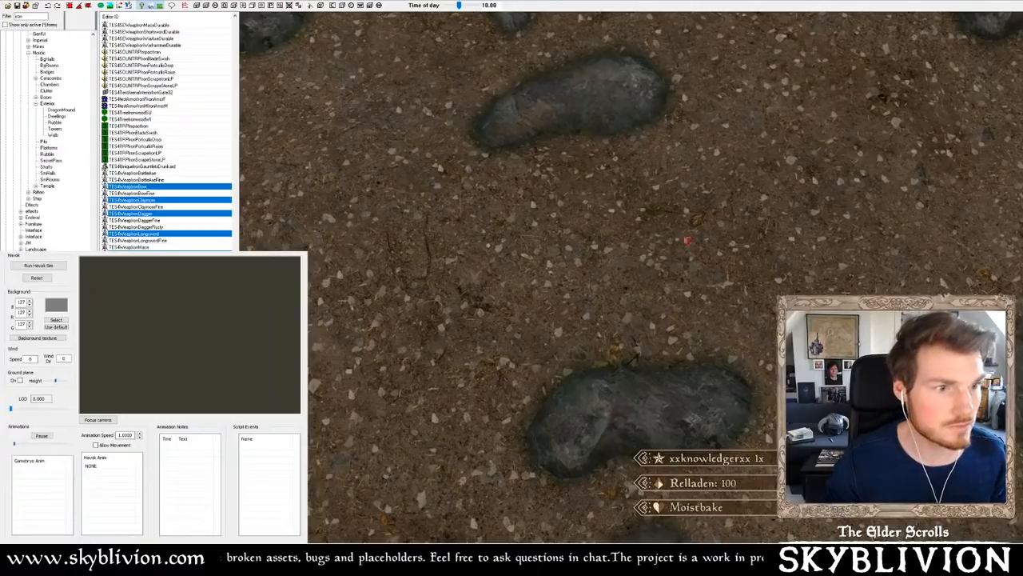
pyautogui.moveTo(688, 240); pyautogui.dragTo(686, 240)
# - Pull the claymore and the warhammer out of the overlapping weapon pile to opposite sides
pyautogui.scroll(4, 679, 241)
pyautogui.scroll(-2, 670, 243)
pyautogui.scroll(4, 678, 240)
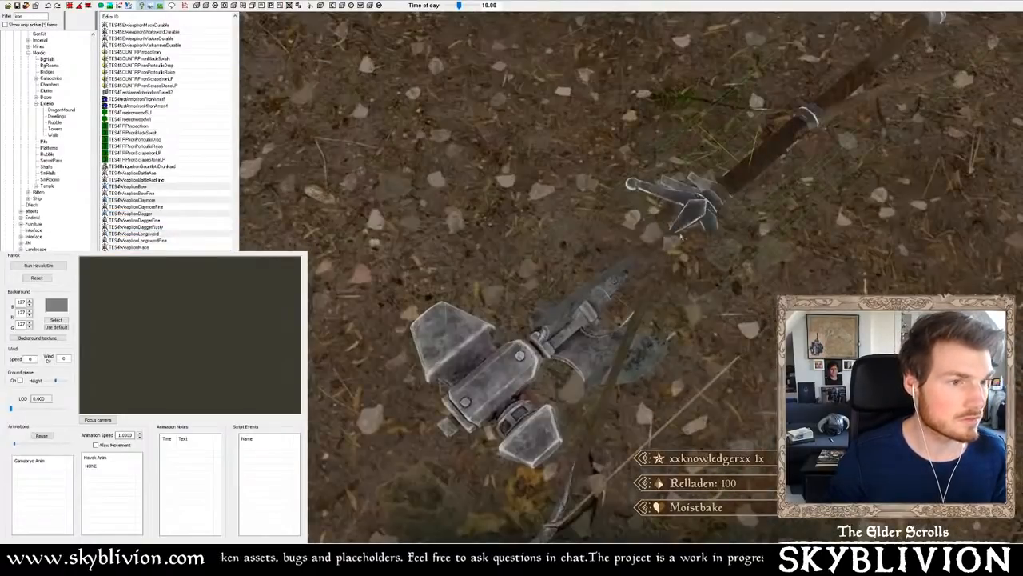
pyautogui.scroll(3, 694, 222)
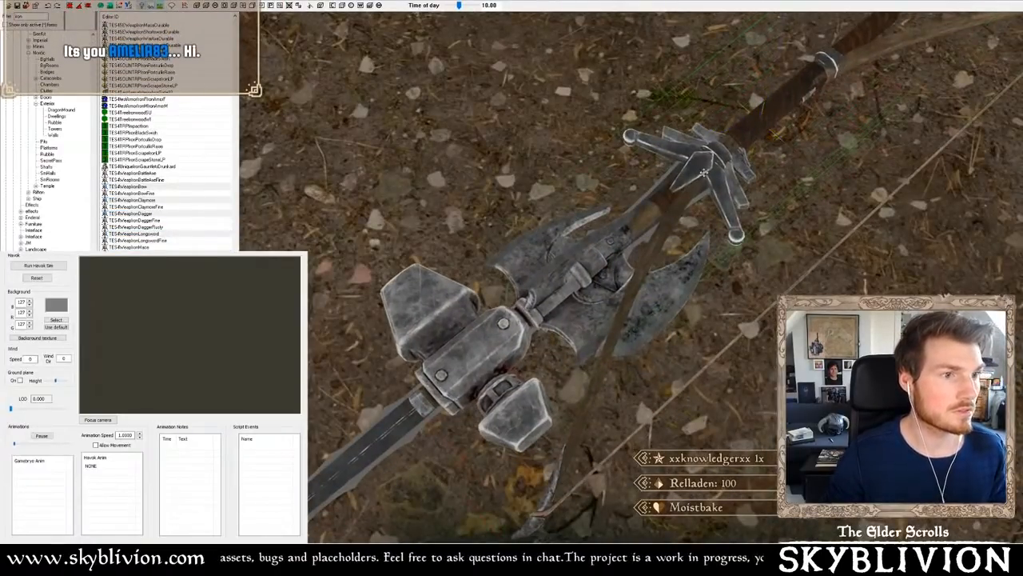
pyautogui.moveTo(703, 173); pyautogui.dragTo(550, 60)
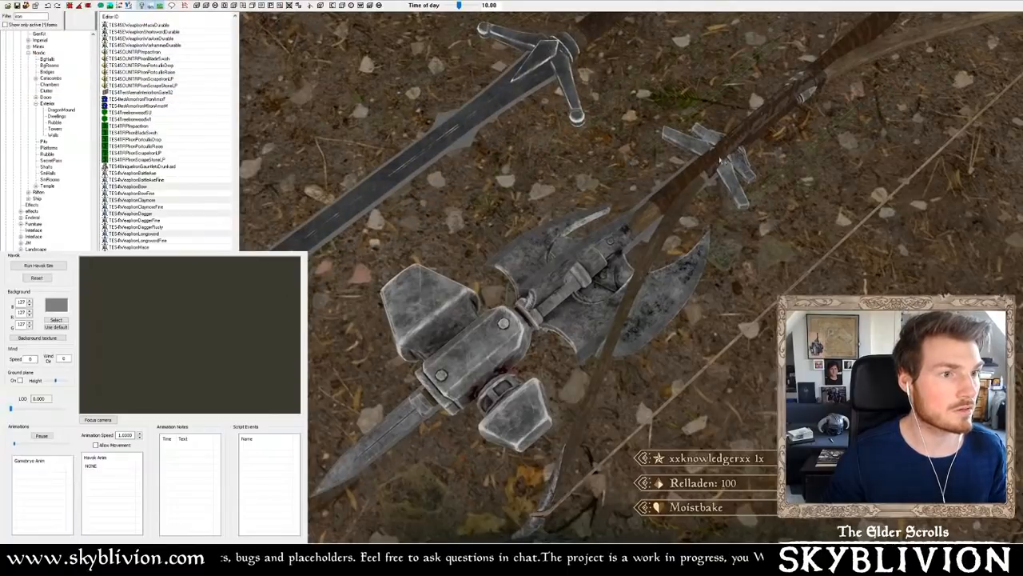
pyautogui.moveTo(713, 164); pyautogui.dragTo(903, 311)
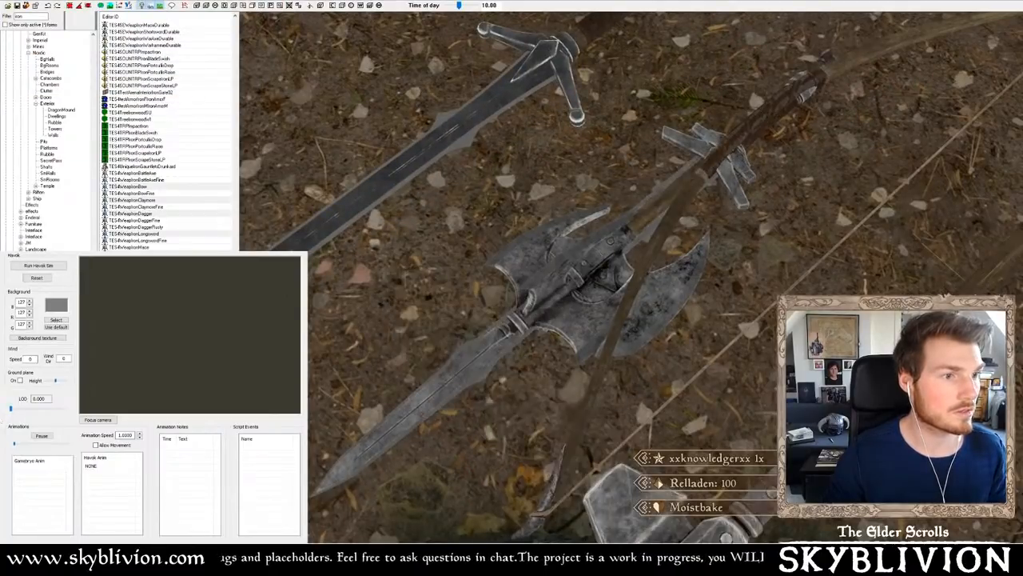
# - Spread the remaining axes, swords, bow and dagger apart so each weapon lies separately on the ground
pyautogui.scroll(-5, 903, 311)
pyautogui.scroll(2, 903, 312)
pyautogui.moveTo(620, 270); pyautogui.dragTo(457, 171)
pyautogui.moveTo(626, 261); pyautogui.dragTo(786, 385)
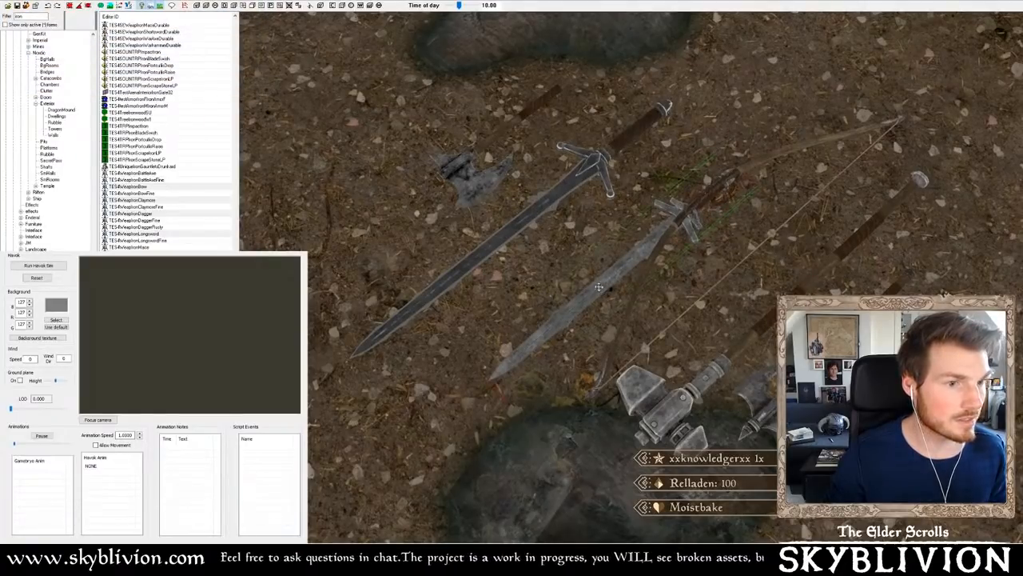
pyautogui.moveTo(598, 286); pyautogui.dragTo(549, 384)
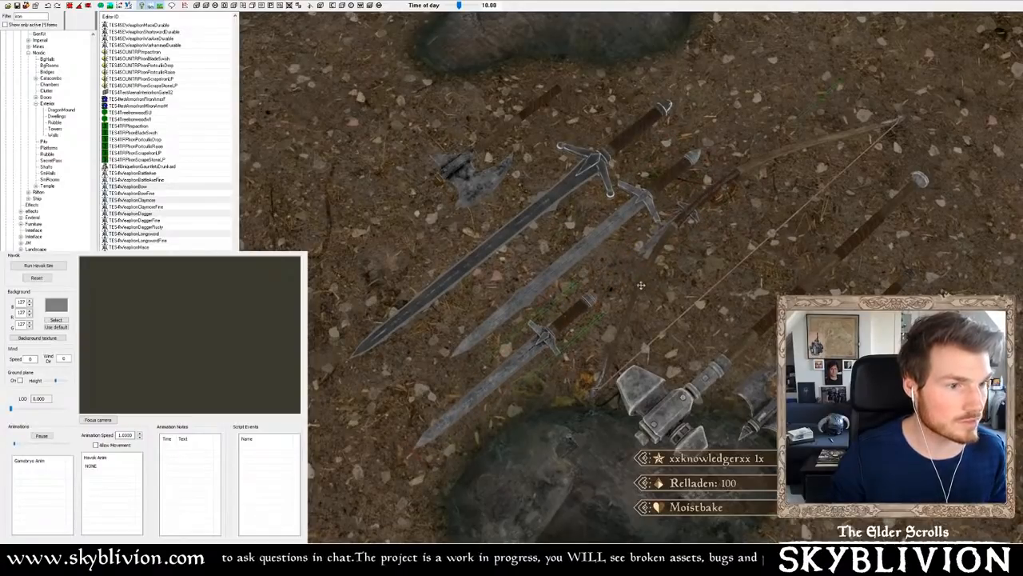
pyautogui.moveTo(641, 285); pyautogui.dragTo(670, 278)
pyautogui.moveTo(687, 211); pyautogui.dragTo(613, 299)
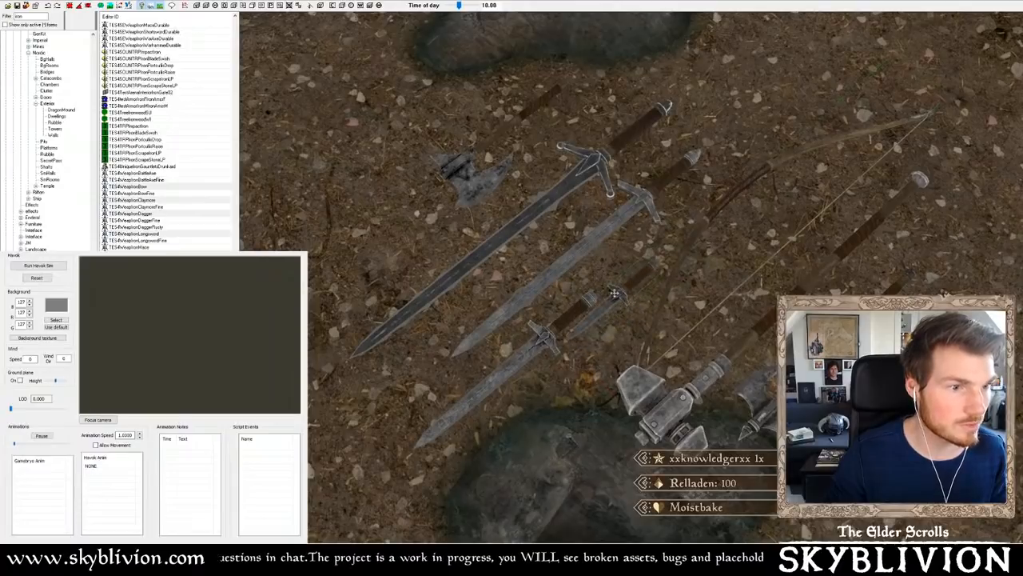
# - Delete the battleaxe, warhammer and bow from the laid-out weapons, keeping the swords, dagger and war axe
pyautogui.keyDown('shift'); pyautogui.moveTo(612, 290); pyautogui.dragTo(503, 304, button='middle'); pyautogui.keyUp('shift')
pyautogui.scroll(-3, 503, 304)
pyautogui.press('a')
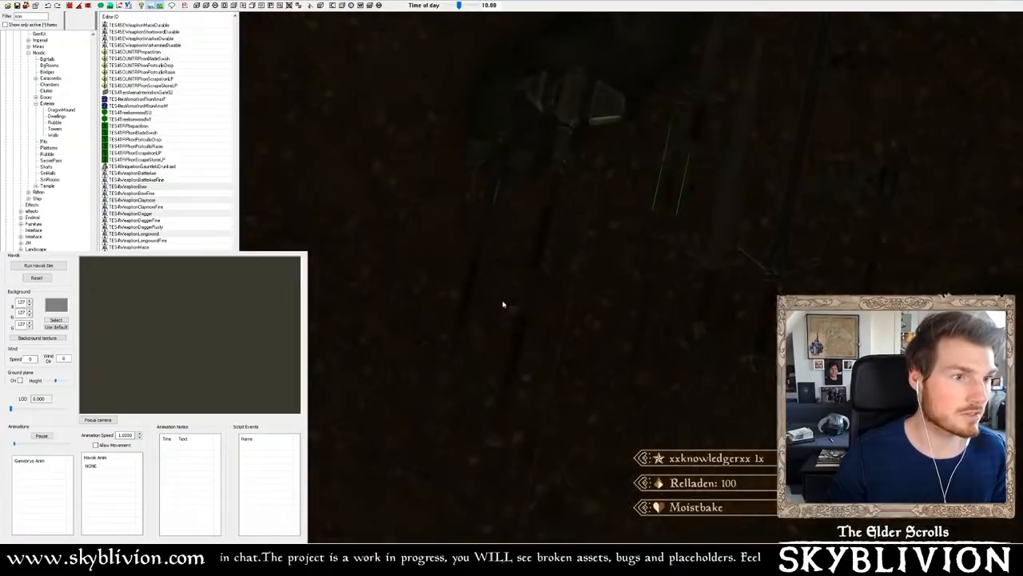
pyautogui.press('a')
pyautogui.keyDown('shift'); pyautogui.moveTo(601, 281); pyautogui.dragTo(634, 287, button='middle'); pyautogui.keyUp('shift')
pyautogui.scroll(2, 606, 278)
pyautogui.scroll(-2, 613, 272)
pyautogui.scroll(-2, 634, 285)
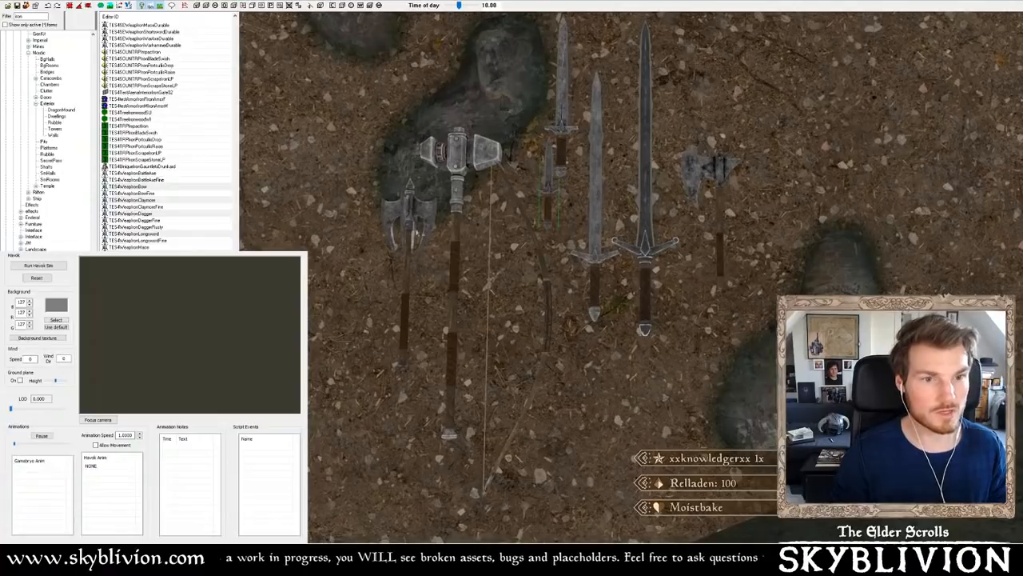
pyautogui.click(410, 214)
pyautogui.click(465, 165)
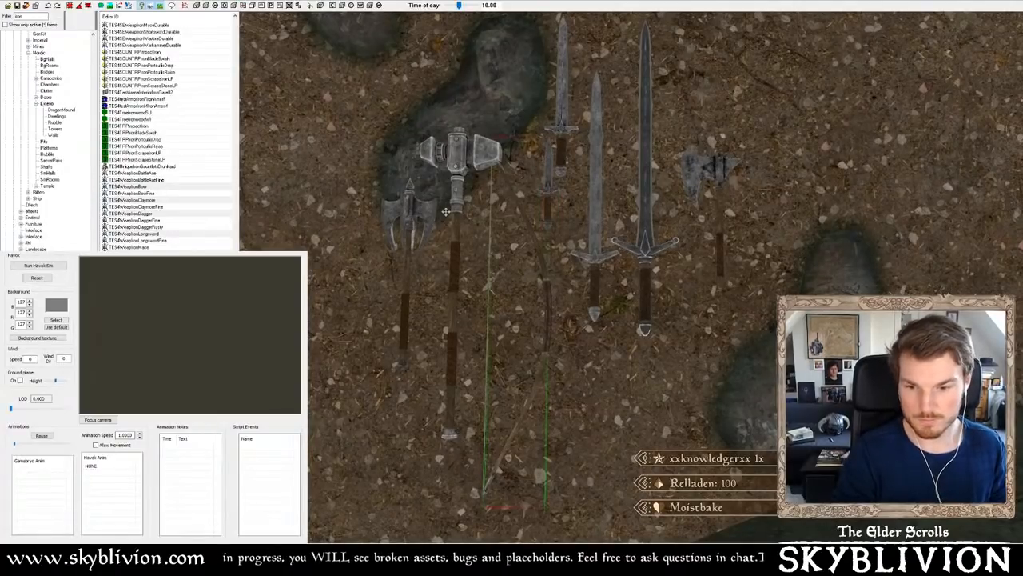
pyautogui.press('Delete')
pyautogui.press('Delete')
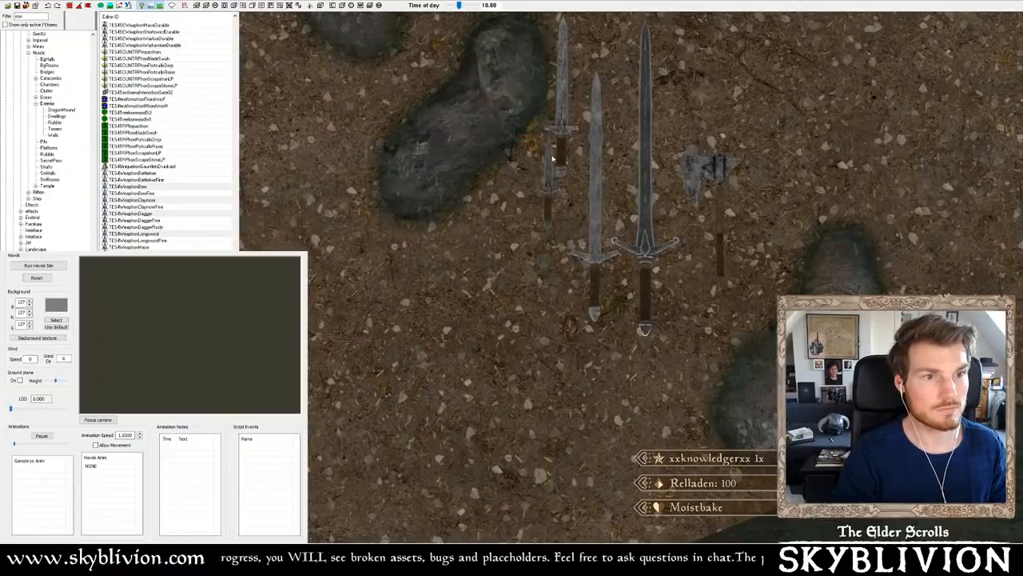
# - Delete the remaining swords, dagger and war axe from the ground between the rocks
pyautogui.click(552, 157)
pyautogui.press('Delete')
pyautogui.click(563, 144)
pyautogui.press('Delete')
pyautogui.press('Delete')
pyautogui.click(645, 211)
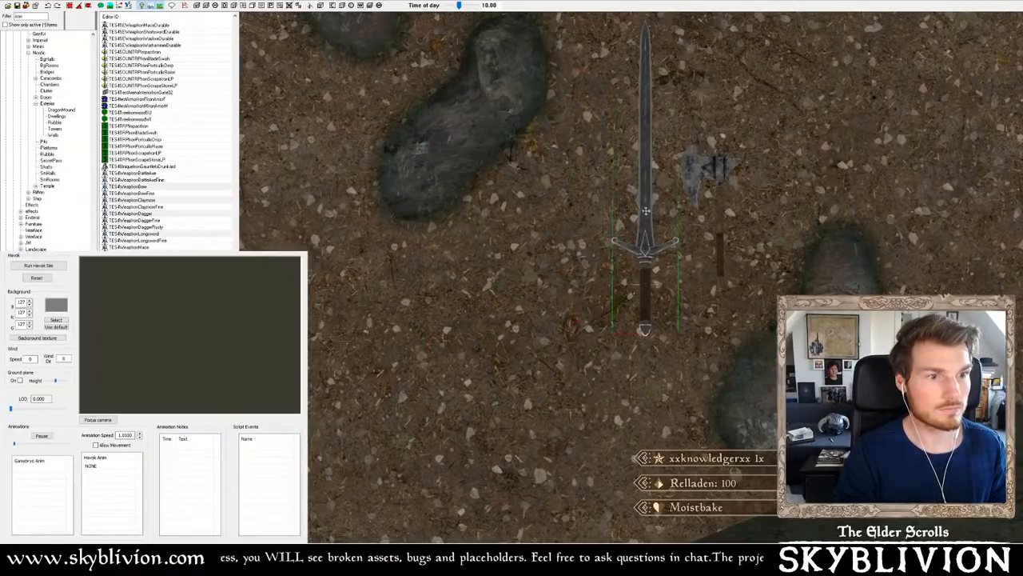
pyautogui.press('Delete')
pyautogui.click(720, 190)
pyautogui.press('Delete')
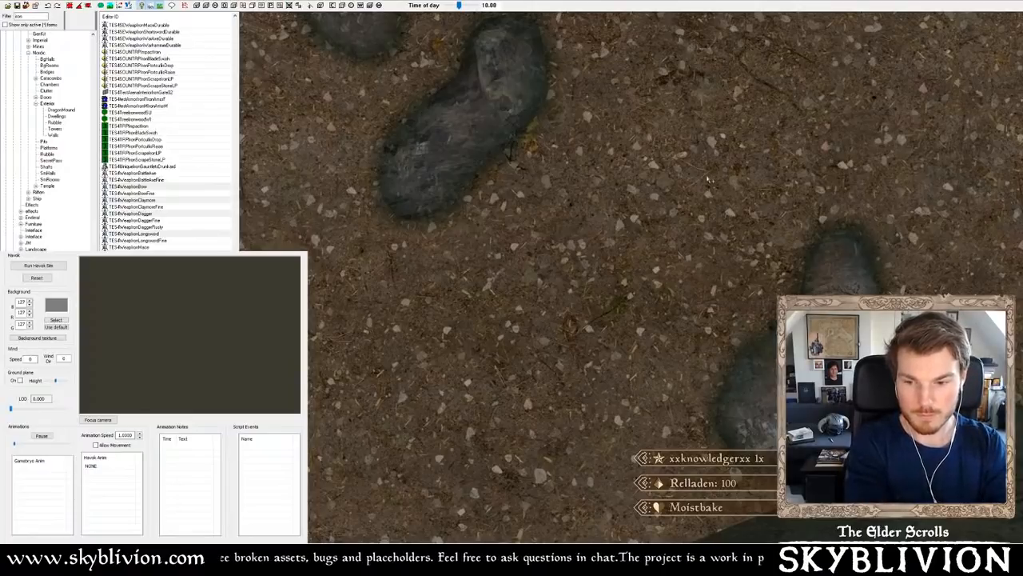
# - Examine the cleared floor of the tree room and its surroundings from several angles with the lighting switched
pyautogui.scroll(-3, 706, 178)
pyautogui.scroll(-10, 694, 172)
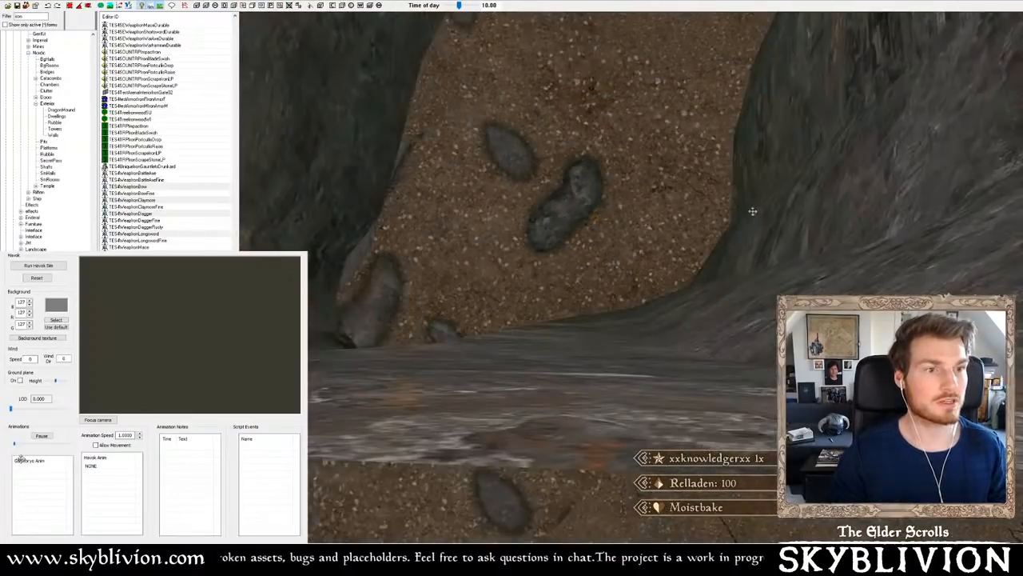
pyautogui.press('a')
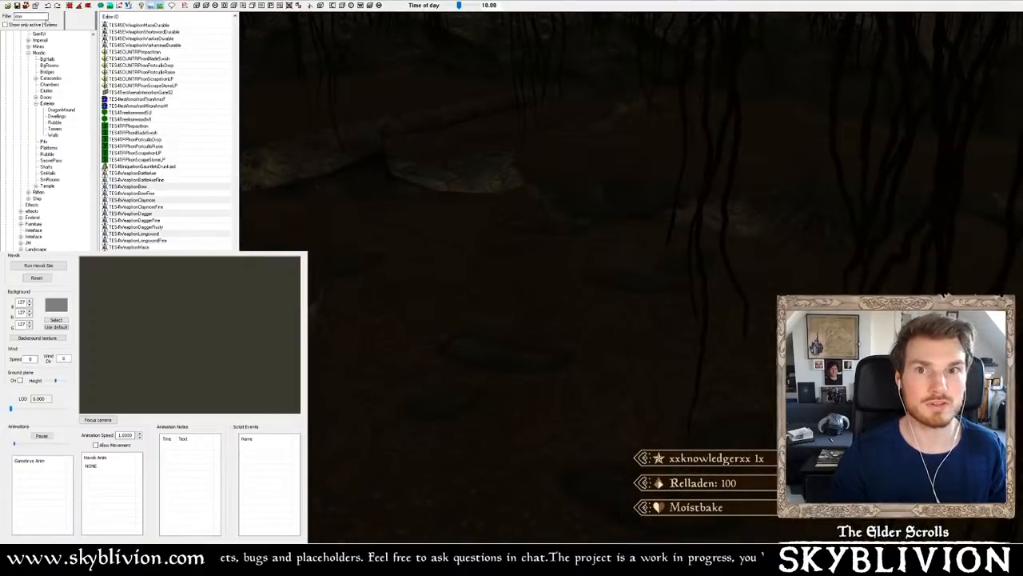
pyautogui.scroll(-7, 523, 146)
pyautogui.press('a')
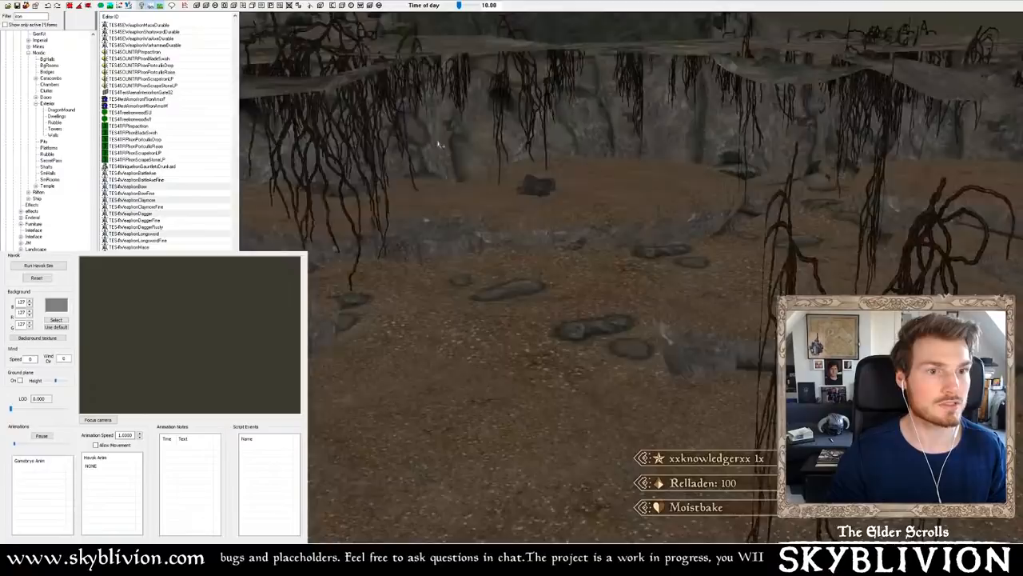
pyautogui.scroll(5, 439, 143)
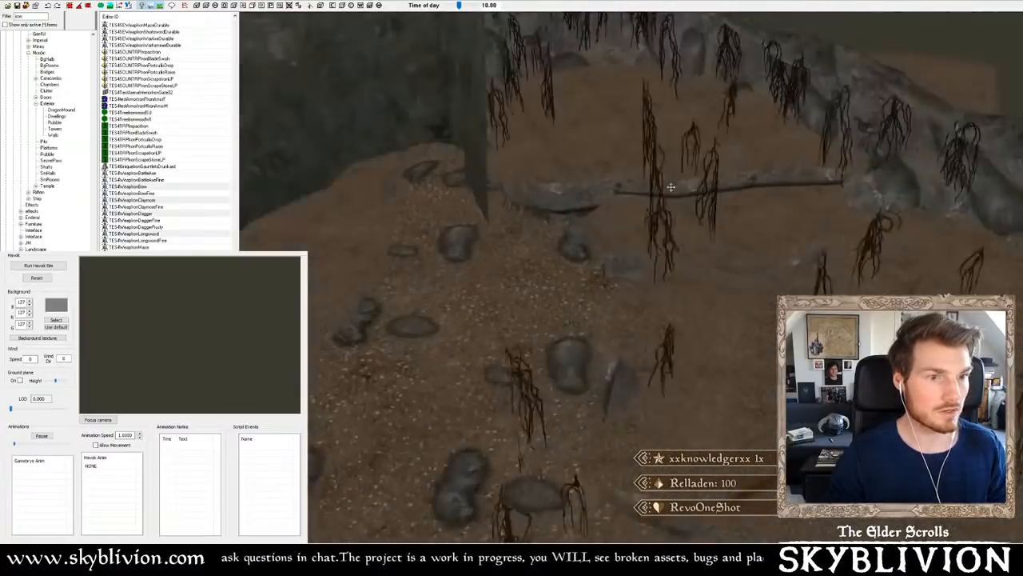
pyautogui.keyDown('shift'); pyautogui.moveTo(670, 187); pyautogui.dragTo(692, 193, button='middle'); pyautogui.keyUp('shift')
pyautogui.press('a')
pyautogui.press('a')
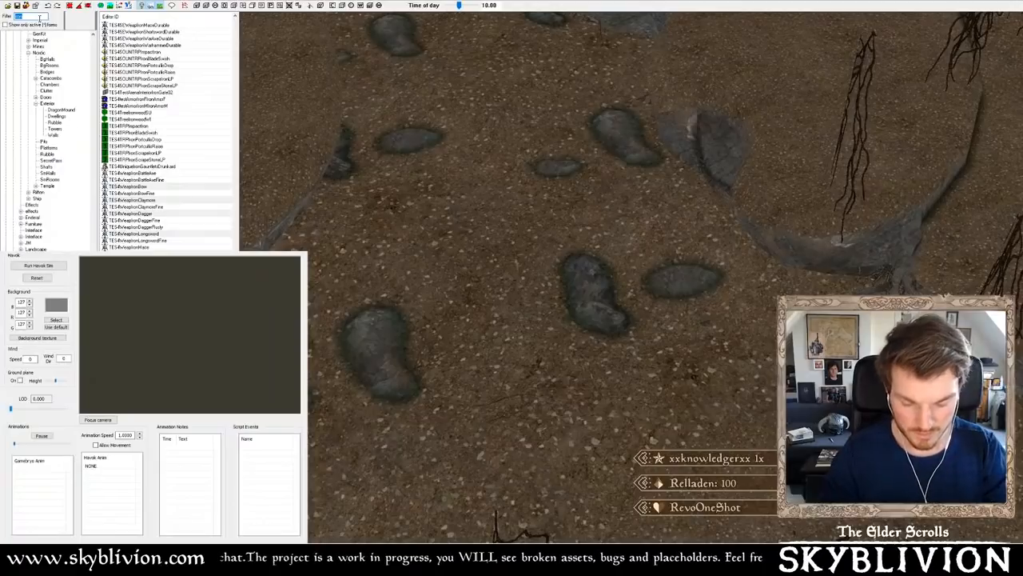
# - Filter the object list for "ember" and preview the FXfireWithEmbers variants
pyautogui.write('ember')
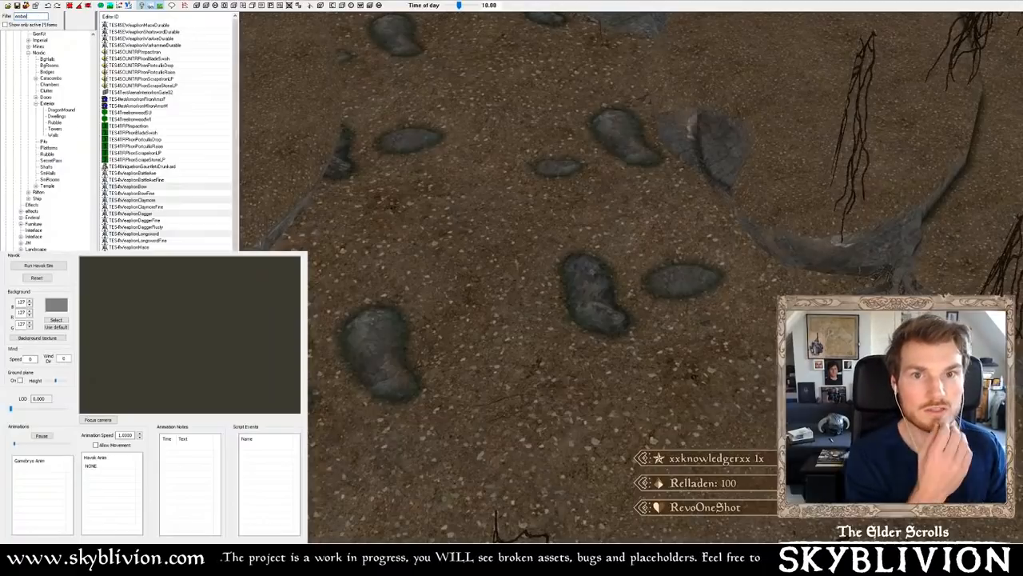
pyautogui.click(144, 25)
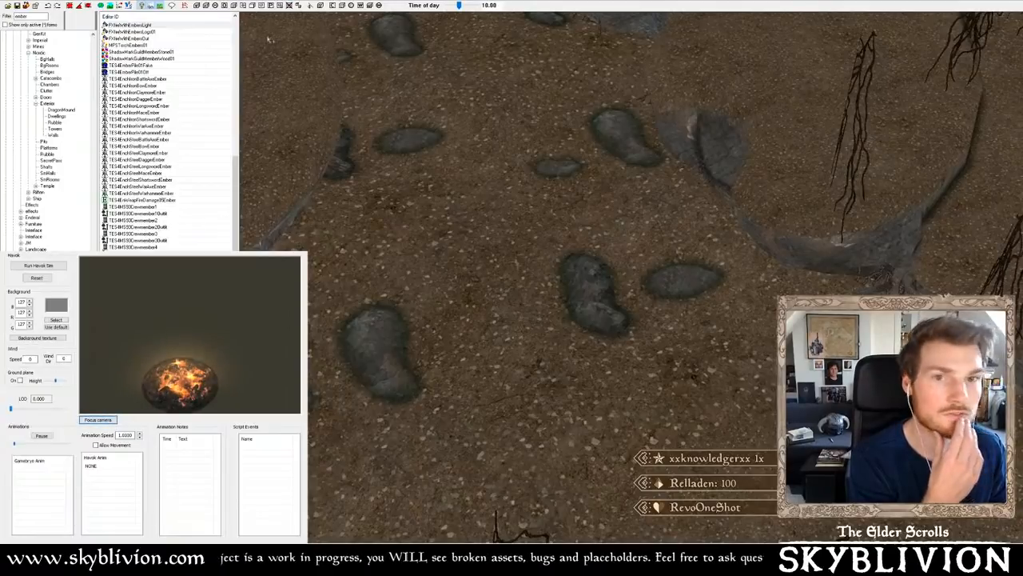
pyautogui.click(141, 38)
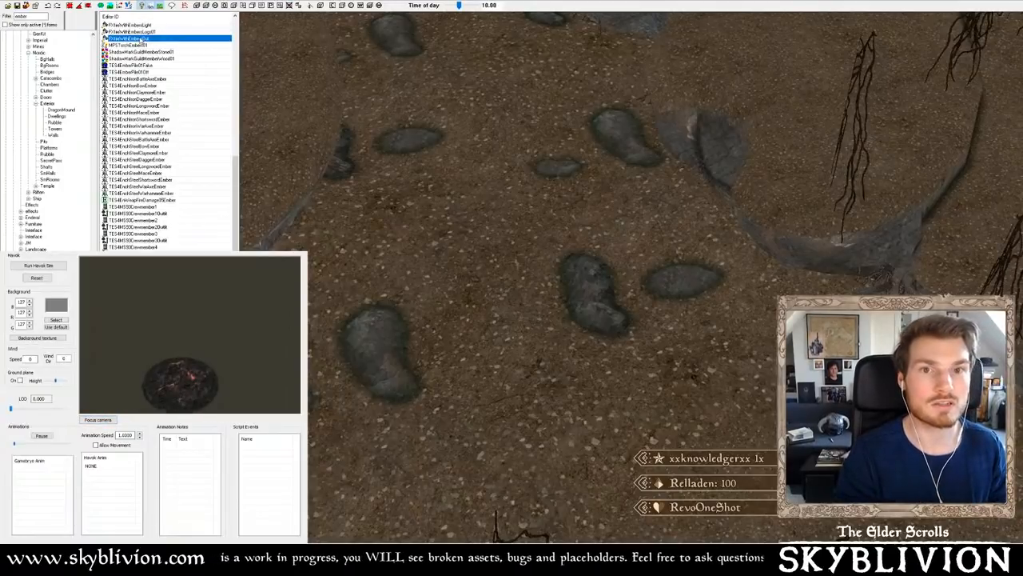
pyautogui.click(144, 47)
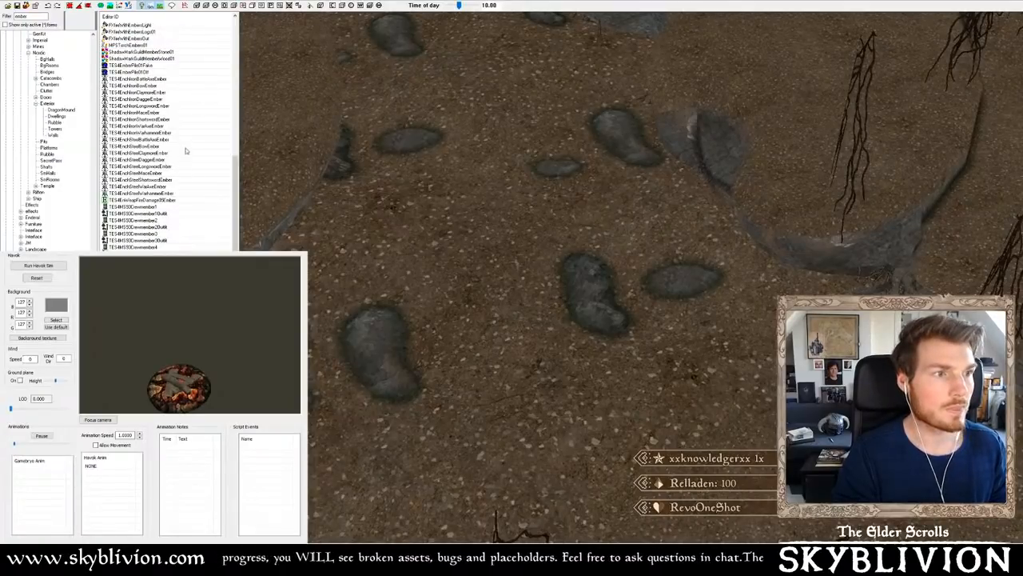
pyautogui.click(126, 38)
pyautogui.click(126, 26)
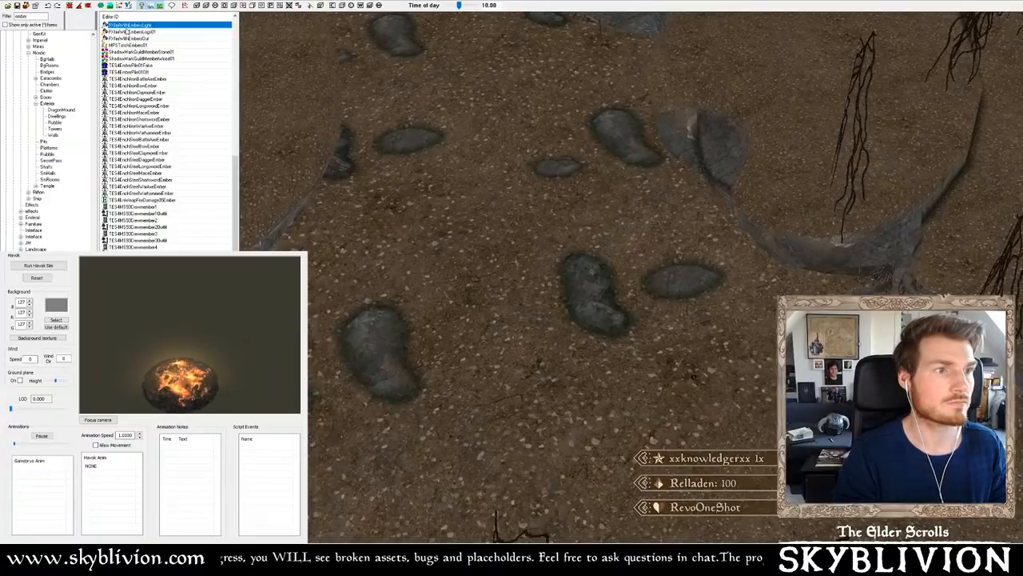
# - Place the burning FXfireWithEmbersLight pile on the cavern floor between the rocks and settle it at ground height
pyautogui.press('shift')
pyautogui.moveTo(678, 279)
pyautogui.mouseDown()
pyautogui.moveTo(675, 296)
pyautogui.moveTo(676, 284)
pyautogui.mouseUp()
pyautogui.press('z')
pyautogui.press('shift')
pyautogui.press('shift')
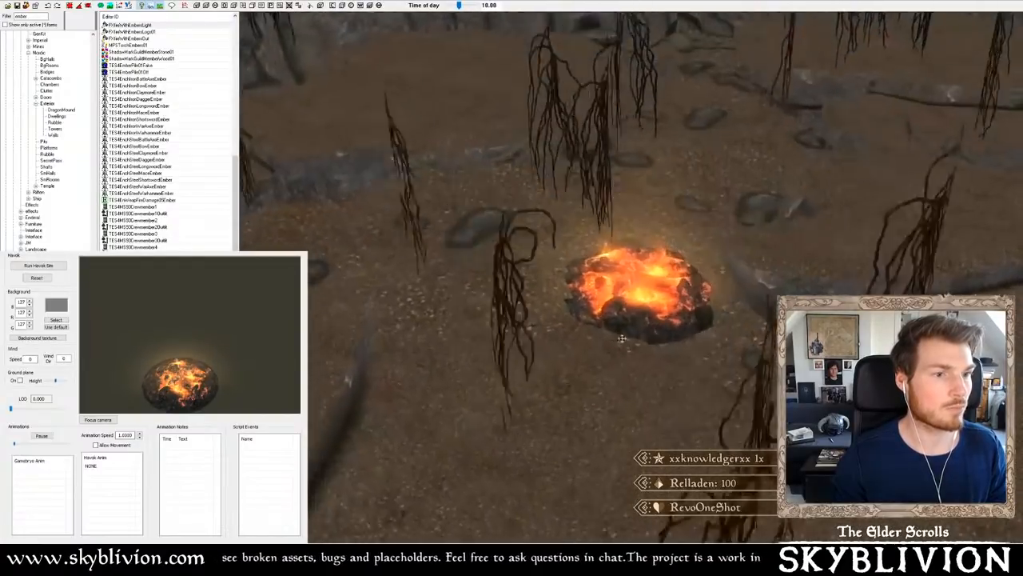
pyautogui.press('shift')
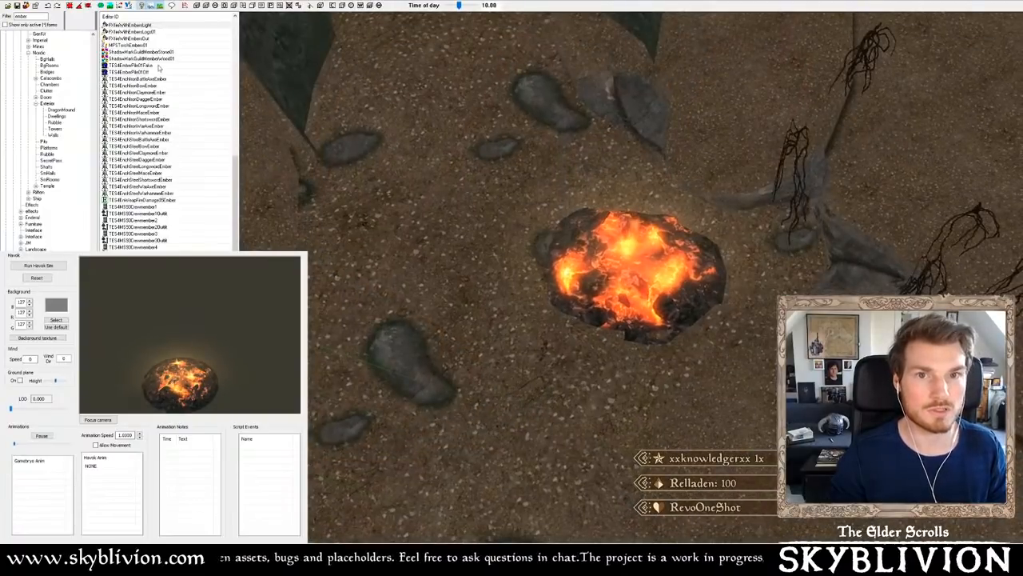
# - Add an FXfireWithEmbersOut pile overlapping the edge of the burning embers, adjusting its height and rotation
pyautogui.moveTo(134, 39); pyautogui.dragTo(605, 342)
pyautogui.press('shift')
pyautogui.press('f')
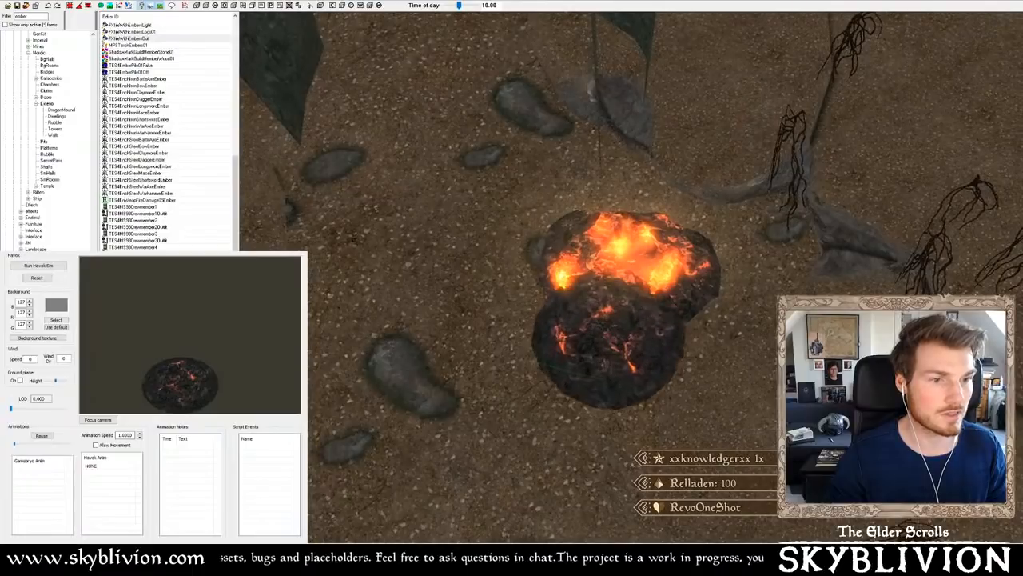
pyautogui.press('shift')
pyautogui.press('z')
pyautogui.moveTo(612, 351); pyautogui.dragTo(617, 285, button='middle')
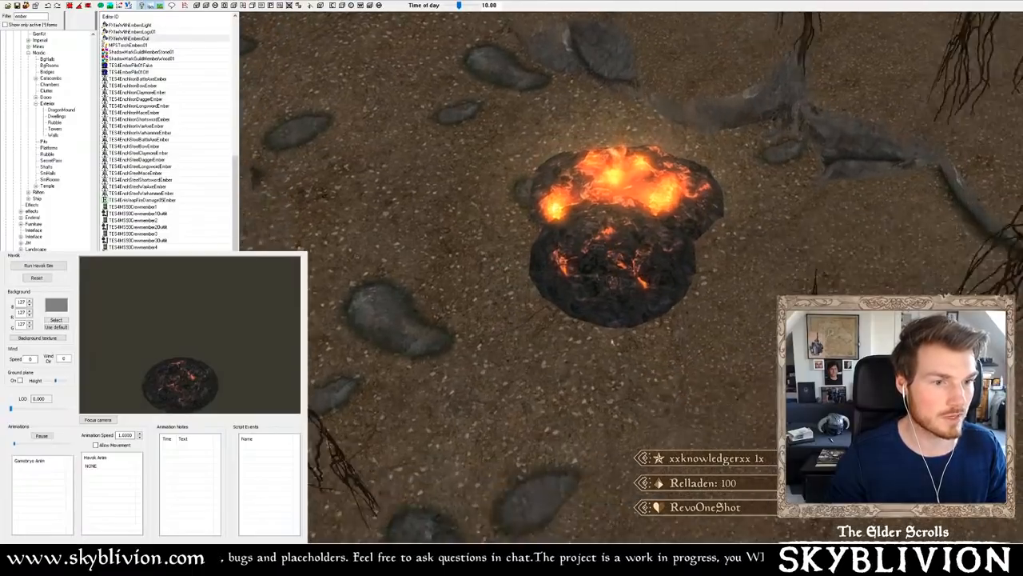
pyautogui.scroll(2, 617, 286)
pyautogui.press('shift')
pyautogui.moveTo(606, 242); pyautogui.dragTo(605, 231)
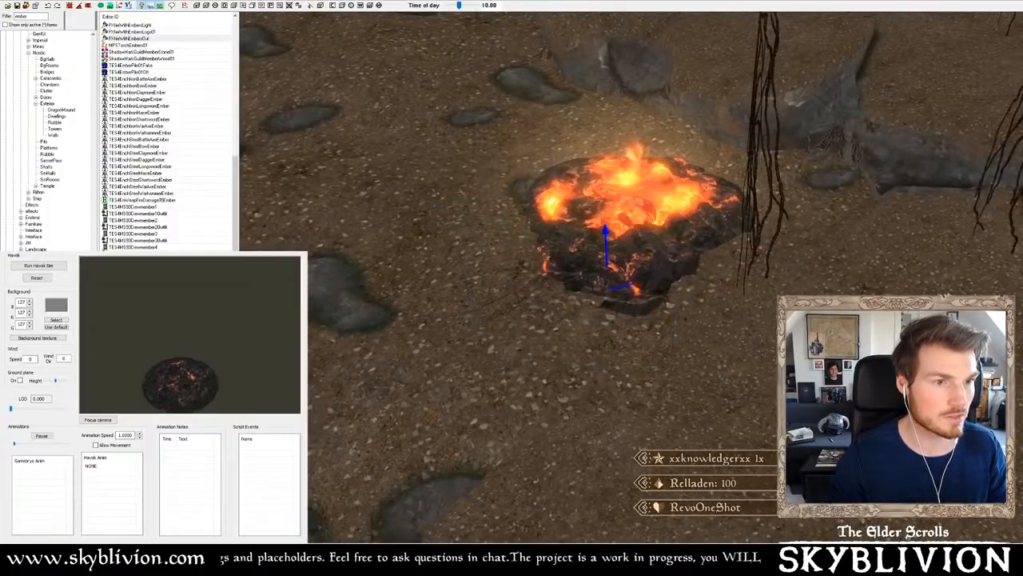
pyautogui.keyDown('shift'); pyautogui.moveTo(611, 267); pyautogui.dragTo(649, 301, button='middle'); pyautogui.keyUp('shift')
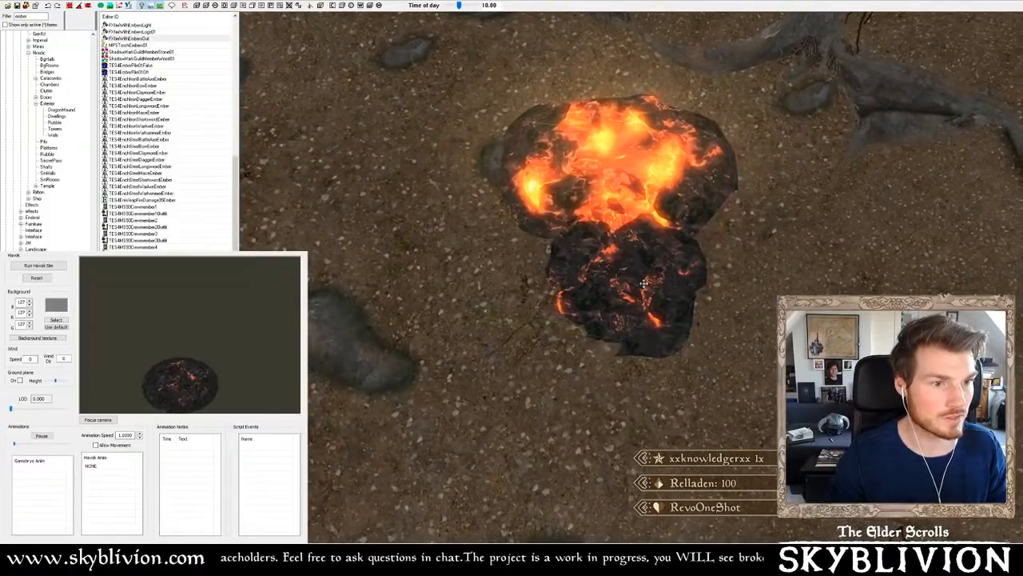
# - Duplicate the dark ember pile and arrange rotated copies around one side of the burning embers
pyautogui.hotkey('ctrl', 'd')
pyautogui.moveTo(644, 284); pyautogui.dragTo(526, 263)
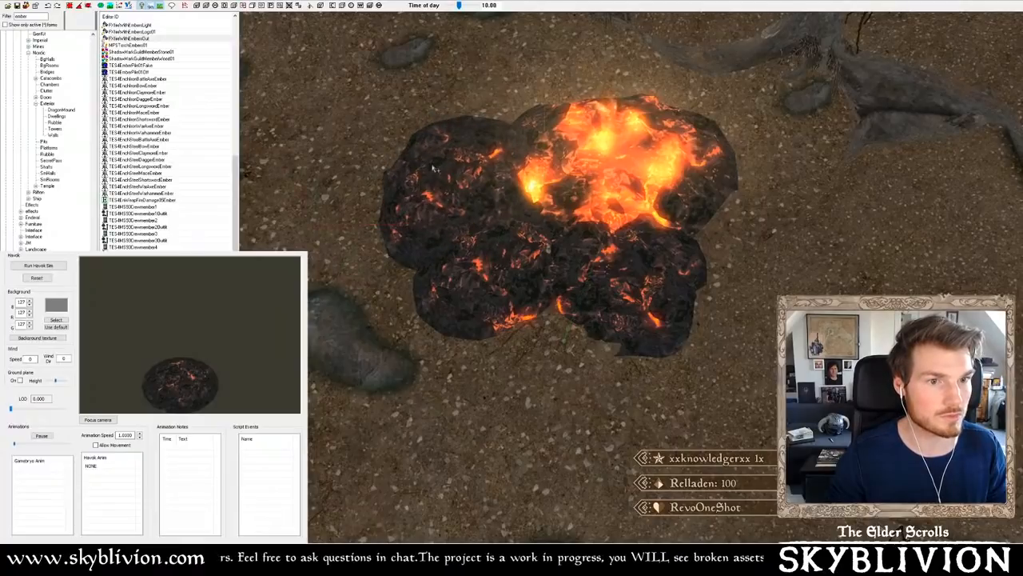
pyautogui.keyDown('shift'); pyautogui.moveTo(433, 167); pyautogui.dragTo(582, 169, button='middle'); pyautogui.keyUp('shift')
pyautogui.hotkey('ctrl', 'd')
pyautogui.moveTo(598, 150)
pyautogui.mouseDown()
pyautogui.moveTo(384, 212)
pyautogui.moveTo(389, 164)
pyautogui.mouseUp()
pyautogui.keyDown('shift'); pyautogui.moveTo(357, 201); pyautogui.dragTo(448, 194, button='middle'); pyautogui.keyUp('shift')
# - Duplicate the dark ember pile behind the fire, setting the copy's height and turning it beside its neighbour
pyautogui.scroll(-3, 416, 192)
pyautogui.scroll(4, 416, 192)
pyautogui.scroll(3, 442, 192)
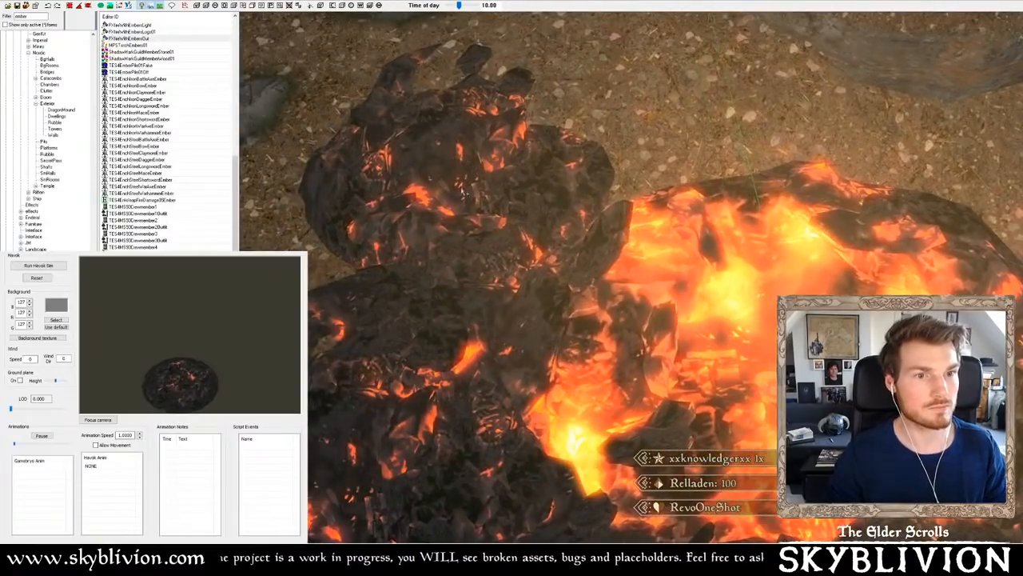
pyautogui.scroll(-2, 432, 186)
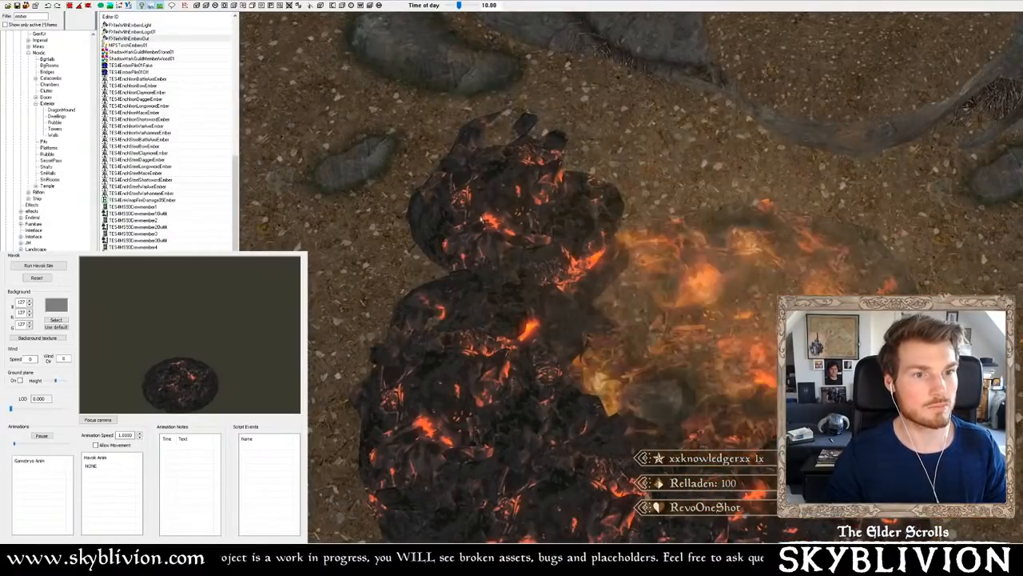
pyautogui.hotkey('ctrl', 'd')
pyautogui.moveTo(487, 208); pyautogui.dragTo(673, 223)
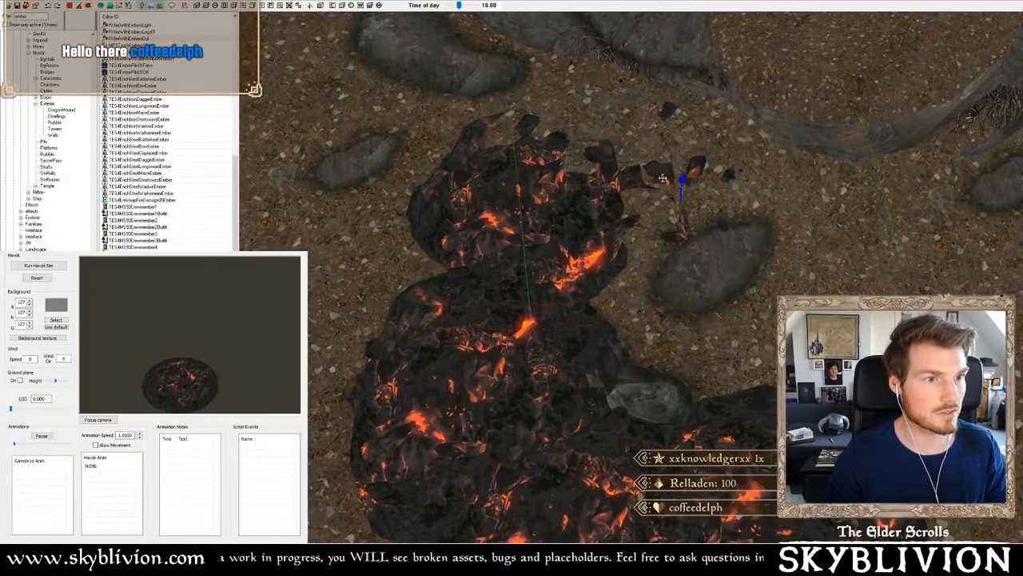
pyautogui.moveTo(662, 177); pyautogui.dragTo(662, 161)
pyautogui.keyDown('shift'); pyautogui.moveTo(661, 160); pyautogui.dragTo(647, 155, button='middle'); pyautogui.keyUp('shift')
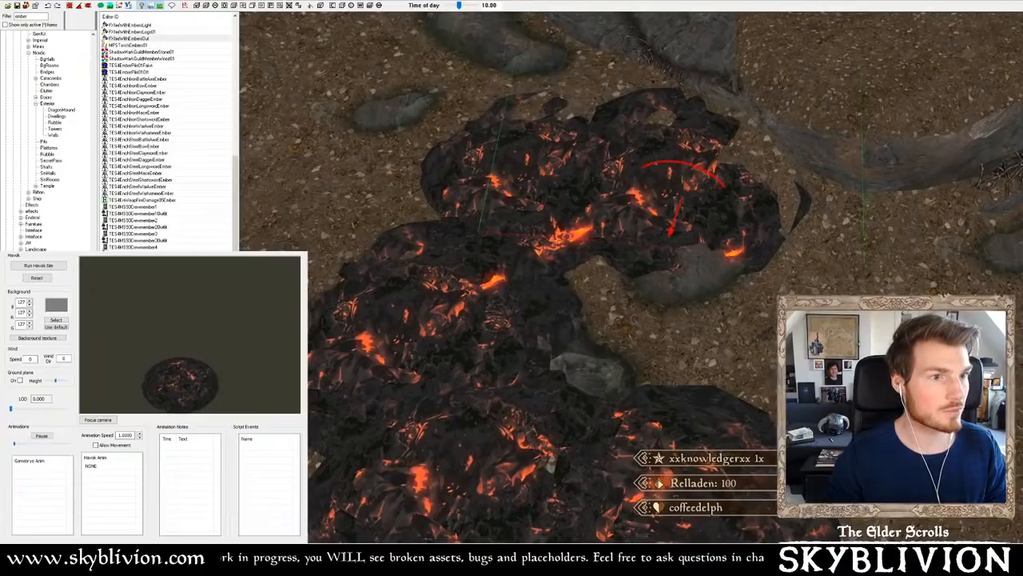
# - Extend the dark ember ring toward the tree roots with another overlapping copy
pyautogui.moveTo(680, 163); pyautogui.dragTo(811, 282)
pyautogui.hotkey('ctrl', 'd')
pyautogui.scroll(-3, 811, 282)
pyautogui.scroll(5, 503, 366)
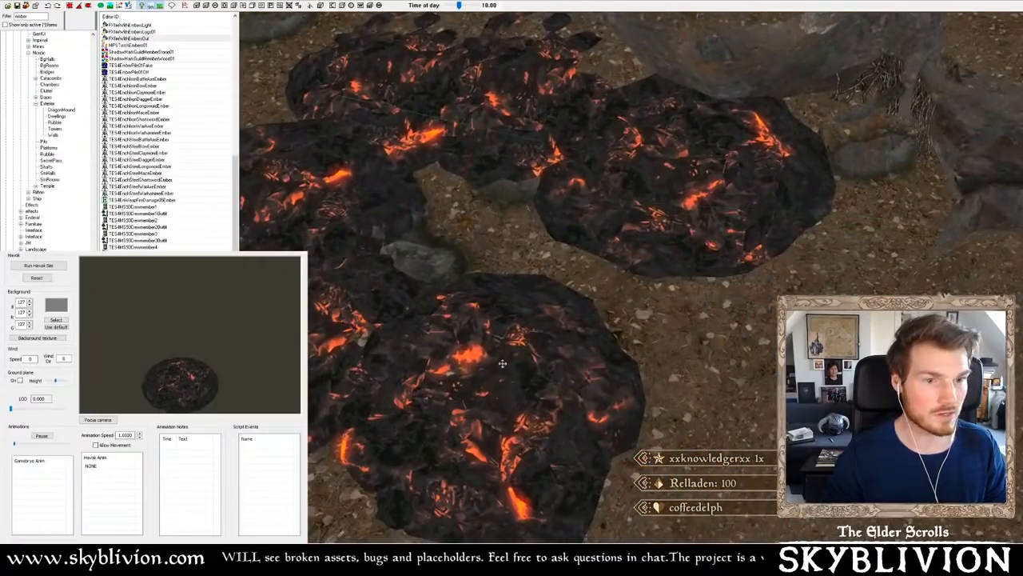
pyautogui.scroll(1, 502, 364)
# - Close the remaining gap in the ember ring with a rotated dark ember copy, fitted against the neighbouring piles
pyautogui.hotkey('ctrl', 'd')
pyautogui.moveTo(511, 374); pyautogui.dragTo(639, 374)
pyautogui.keyDown('shift'); pyautogui.moveTo(640, 374); pyautogui.dragTo(151, 533, button='middle'); pyautogui.keyUp('shift')
pyautogui.keyDown('shift'); pyautogui.moveTo(708, 356); pyautogui.dragTo(680, 365, button='middle'); pyautogui.keyUp('shift')
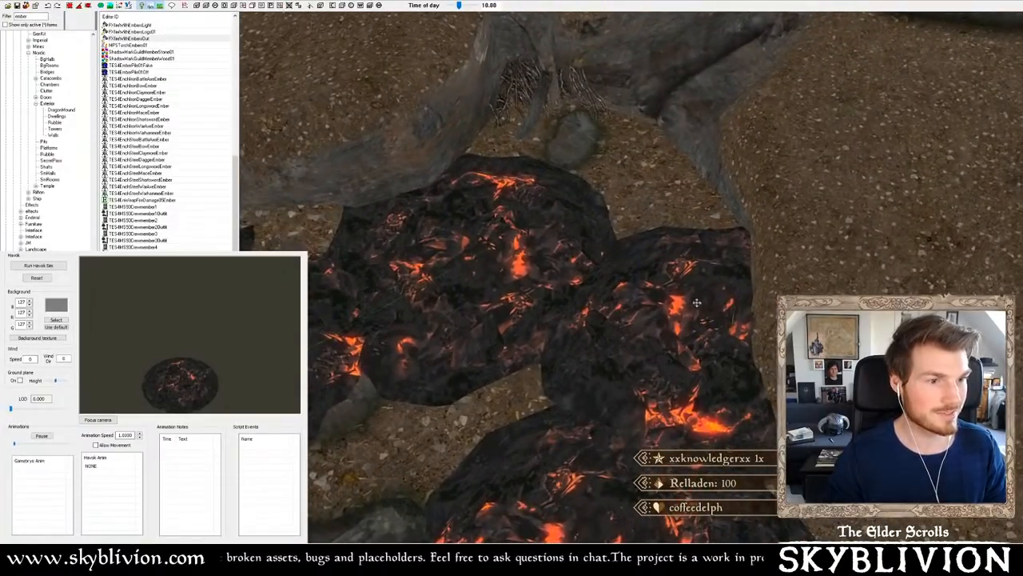
pyautogui.moveTo(697, 302); pyautogui.dragTo(654, 305)
pyautogui.keyDown('shift'); pyautogui.moveTo(654, 305); pyautogui.dragTo(683, 267, button='middle'); pyautogui.keyUp('shift')
# - Unhide the burning ember pile and review it inside the finished ring of dark embers
pyautogui.scroll(-3, 510, 286)
pyautogui.hotkey('alt', '1')
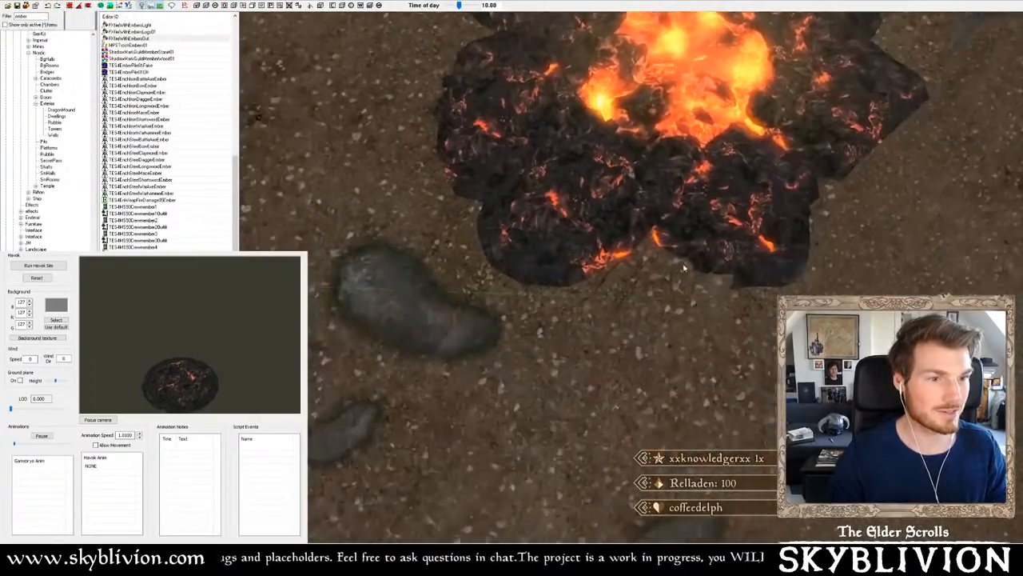
pyautogui.scroll(3, 683, 268)
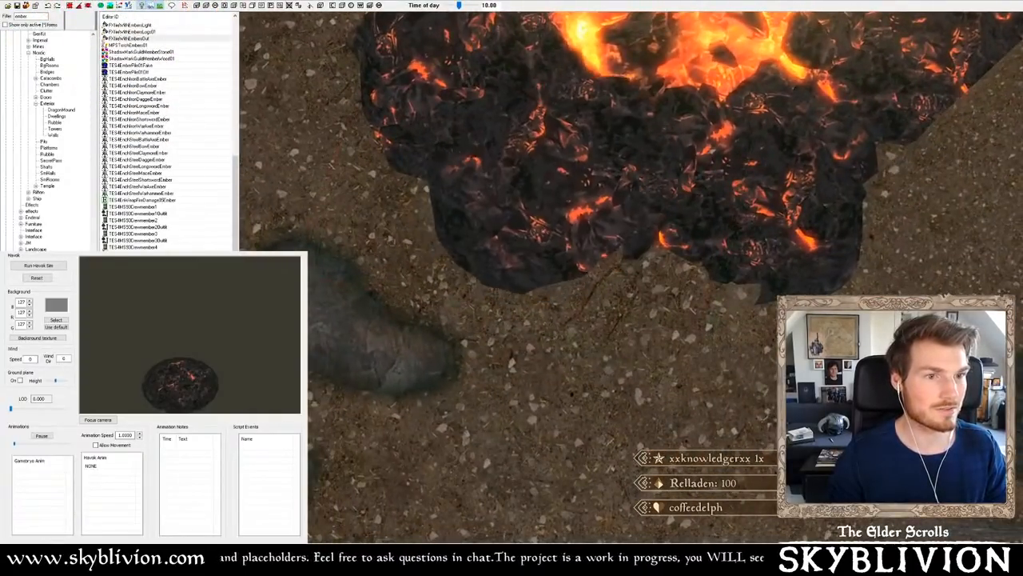
pyautogui.scroll(-2, 683, 268)
pyautogui.keyDown('shift'); pyautogui.moveTo(684, 268); pyautogui.dragTo(587, 188, button='middle'); pyautogui.keyUp('shift')
# - Filter the object list for "boulder" and preview the aaaRegCaveBoulder models 03, 05, 06 and 07
pyautogui.press('a')
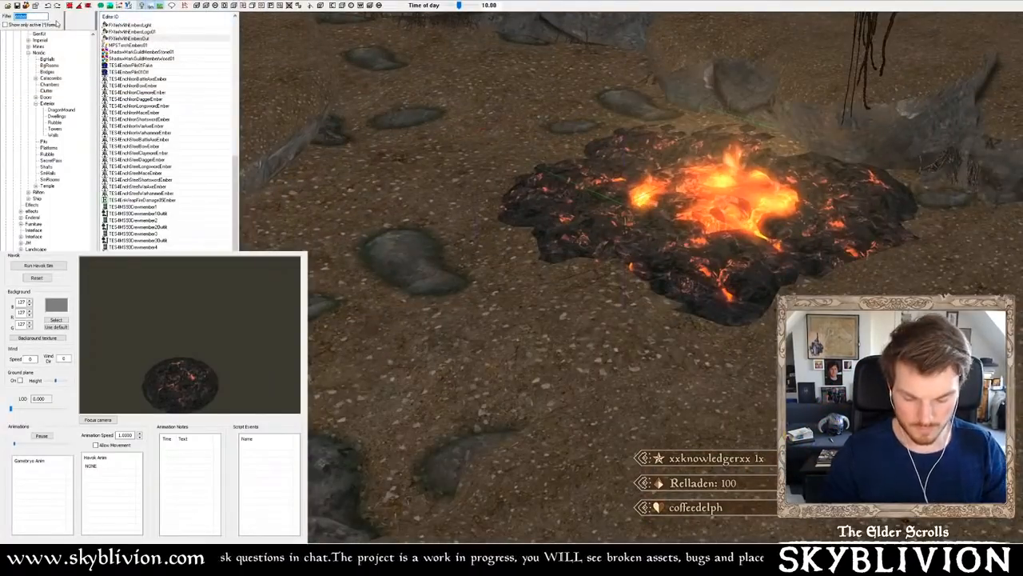
pyautogui.write('boulder')
pyautogui.scroll(-5, 162, 35)
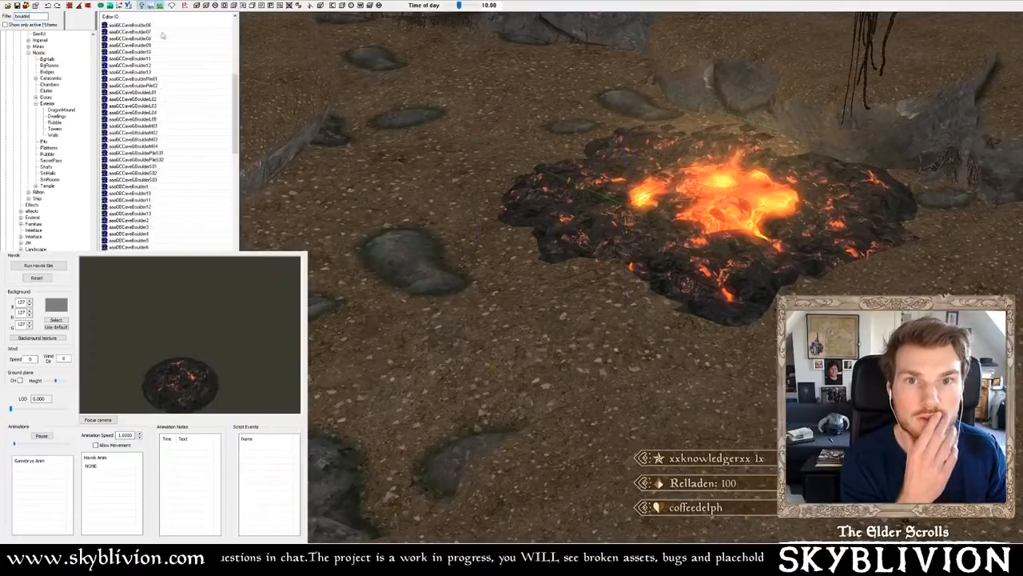
pyautogui.moveTo(231, 78); pyautogui.dragTo(233, 137)
pyautogui.click(137, 94)
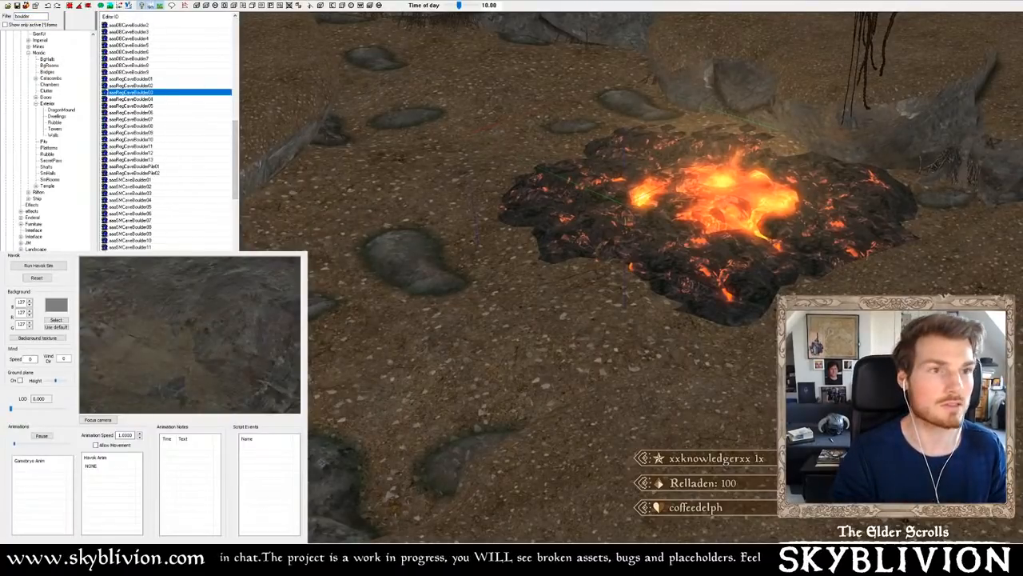
pyautogui.click(103, 421)
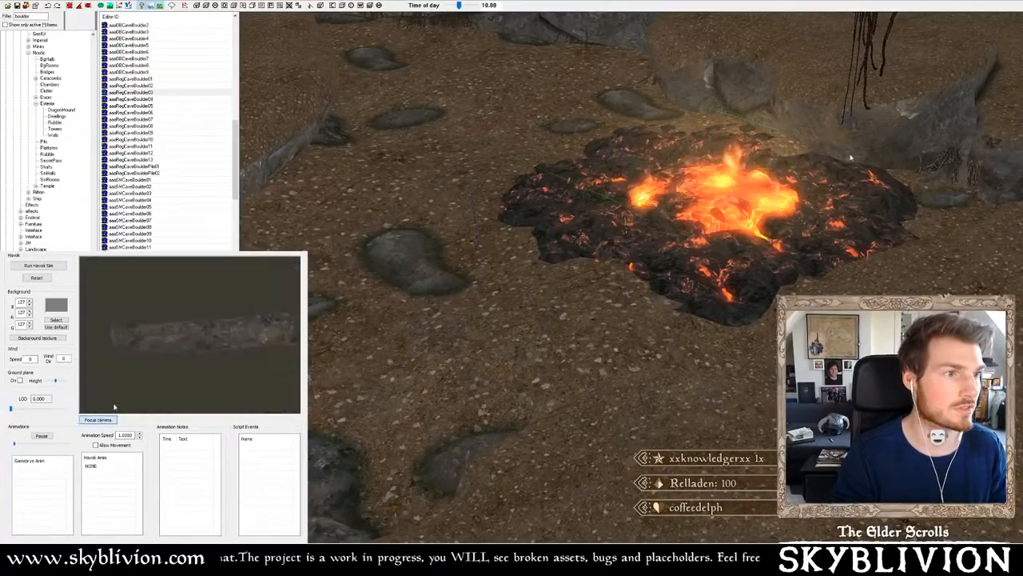
pyautogui.click(153, 106)
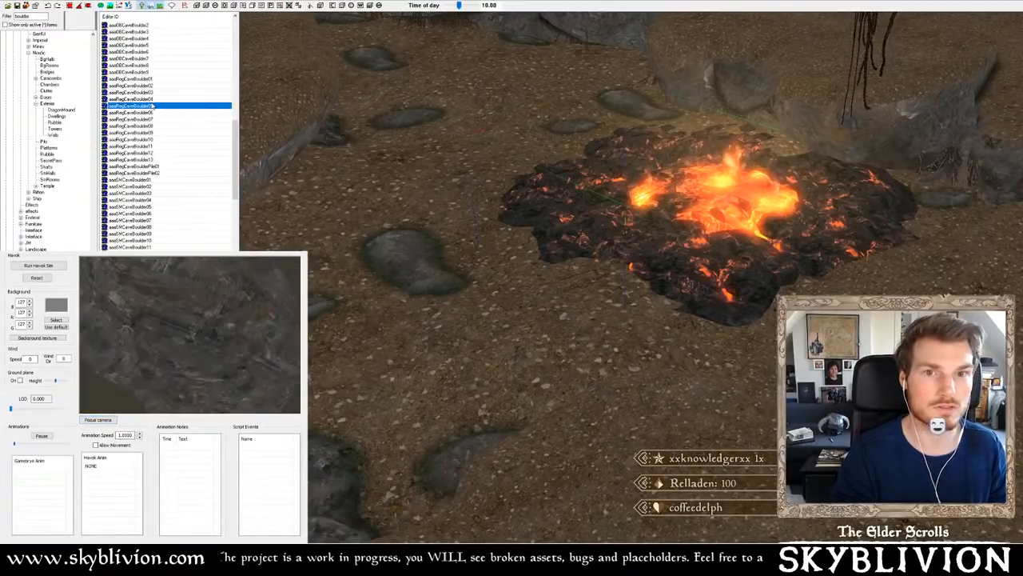
pyautogui.click(154, 113)
pyautogui.click(150, 119)
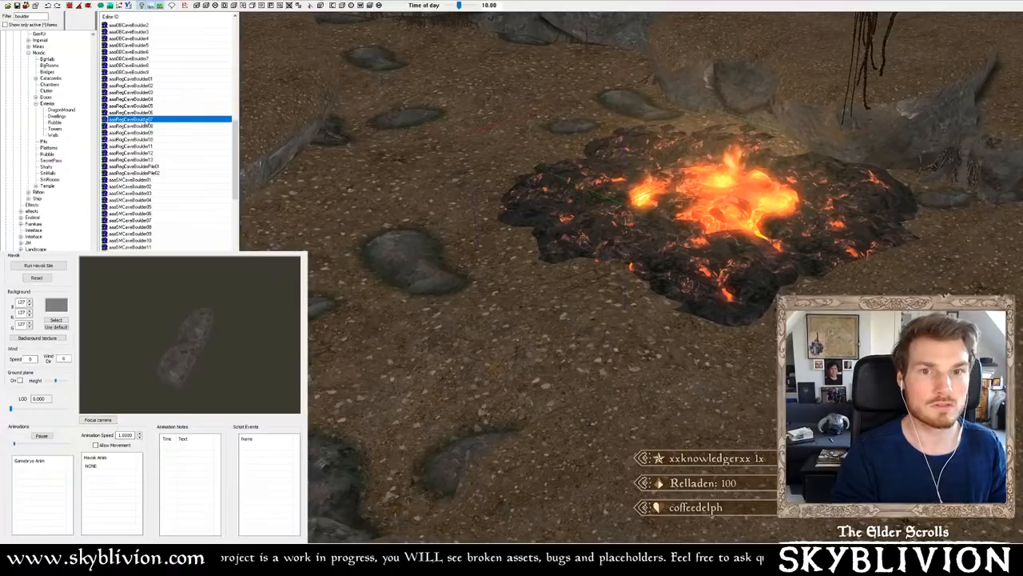
# - Place aaaRegCaveBoulder07 beside the ember bed and rotate it so it lies lengthwise along the embers' edge
pyautogui.moveTo(150, 119); pyautogui.dragTo(606, 256)
pyautogui.keyDown('shift'); pyautogui.moveTo(605, 255); pyautogui.dragTo(579, 243, button='middle'); pyautogui.keyUp('shift')
pyautogui.press('c')
pyautogui.moveTo(578, 243); pyautogui.dragTo(592, 243, button='right')
pyautogui.keyDown('shift'); pyautogui.moveTo(592, 243); pyautogui.dragTo(545, 242, button='middle'); pyautogui.keyUp('shift')
pyautogui.scroll(1, 545, 242)
pyautogui.scroll(-1, 543, 242)
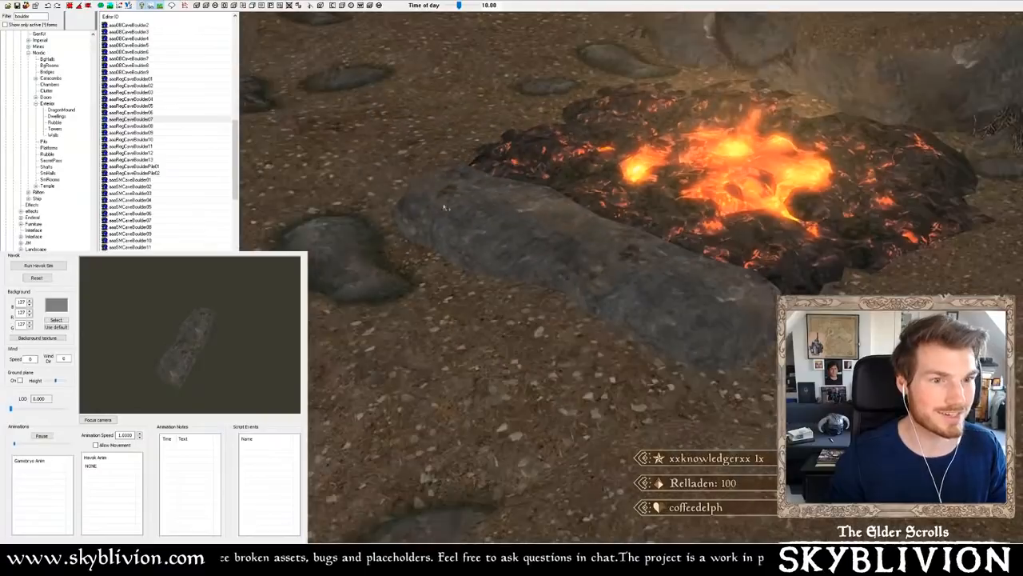
pyautogui.keyDown('shift'); pyautogui.moveTo(487, 207); pyautogui.dragTo(463, 188, button='middle'); pyautogui.keyUp('shift')
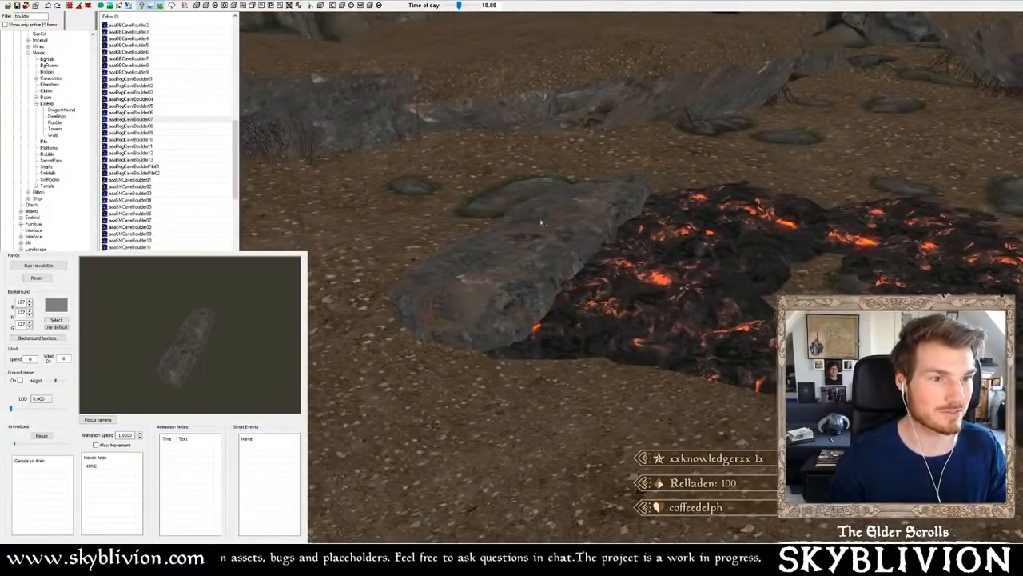
# - Add a second aaaRegCaveBoulder07 at a bare side of the ember bed and rotate it parallel to that side
pyautogui.keyDown('shift'); pyautogui.moveTo(541, 224); pyautogui.dragTo(560, 233, button='middle'); pyautogui.keyUp('shift')
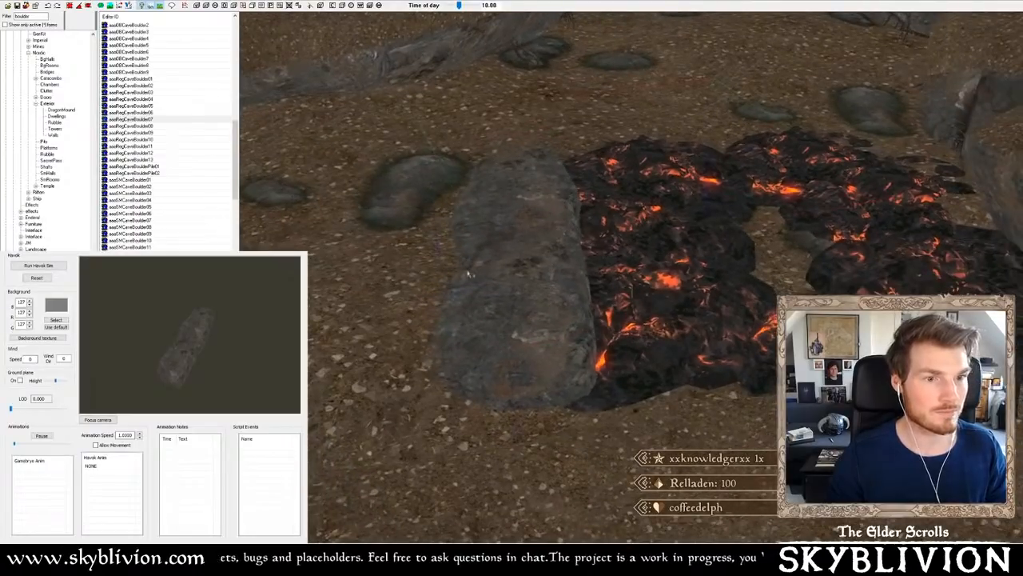
pyautogui.keyDown('shift'); pyautogui.moveTo(469, 274); pyautogui.dragTo(470, 274, button='middle'); pyautogui.keyUp('shift')
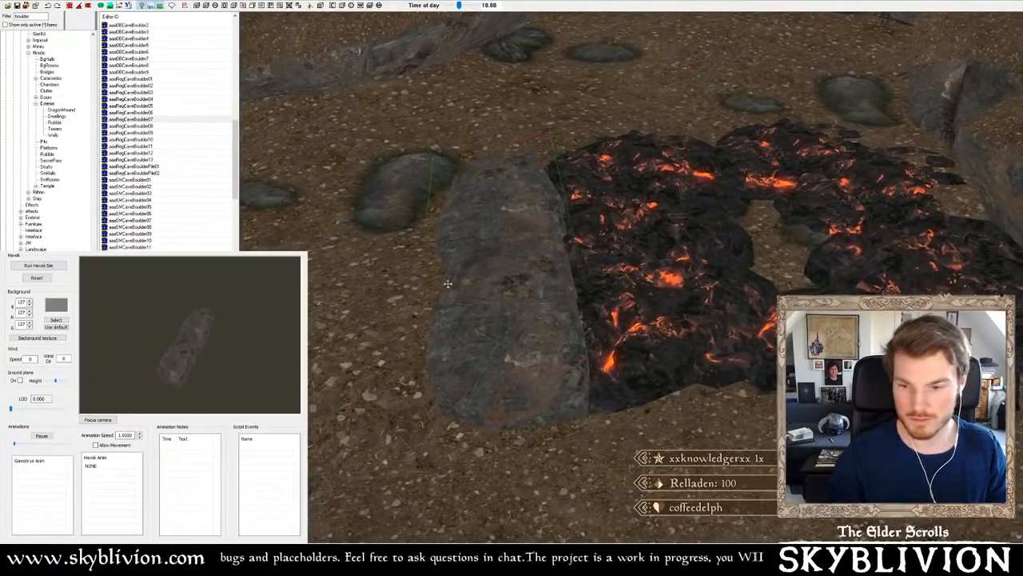
pyautogui.keyDown('shift'); pyautogui.moveTo(465, 271); pyautogui.dragTo(245, 158, button='middle'); pyautogui.keyUp('shift')
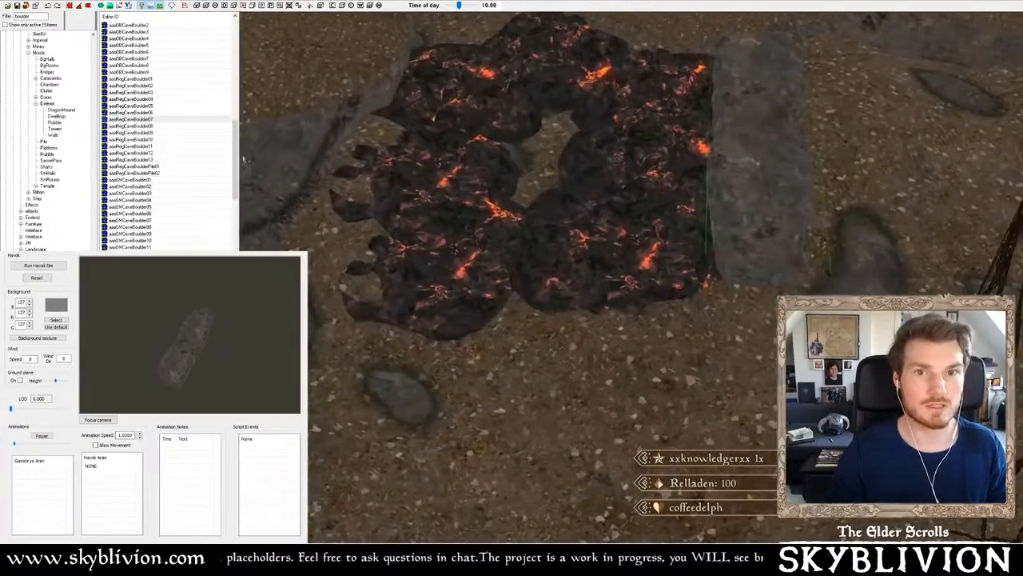
pyautogui.moveTo(131, 119); pyautogui.dragTo(404, 308)
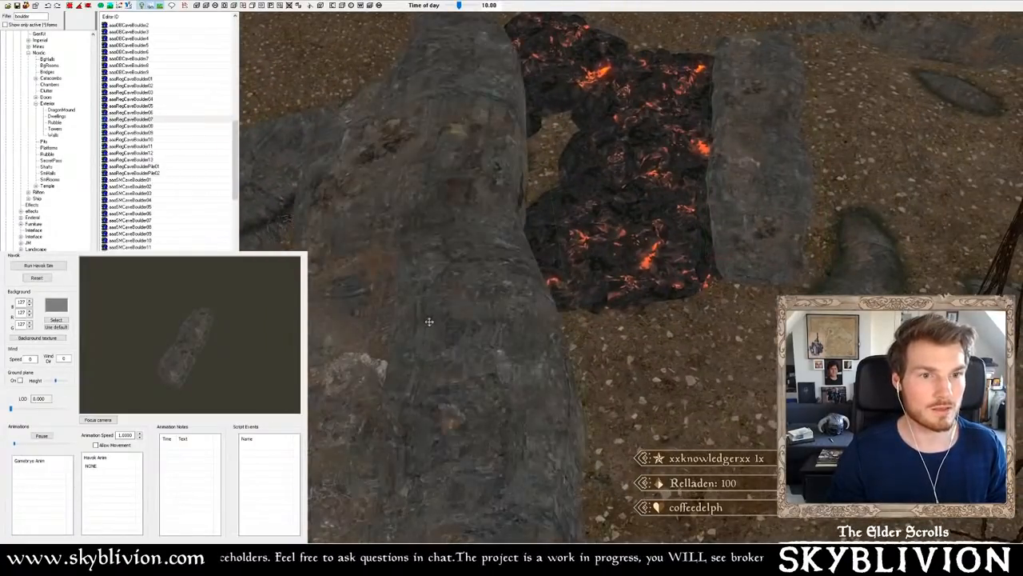
pyautogui.moveTo(403, 309); pyautogui.dragTo(441, 313, button='right')
pyautogui.scroll(-3, 441, 314)
pyautogui.keyDown('shift'); pyautogui.moveTo(441, 314); pyautogui.dragTo(453, 310, button='middle'); pyautogui.keyUp('shift')
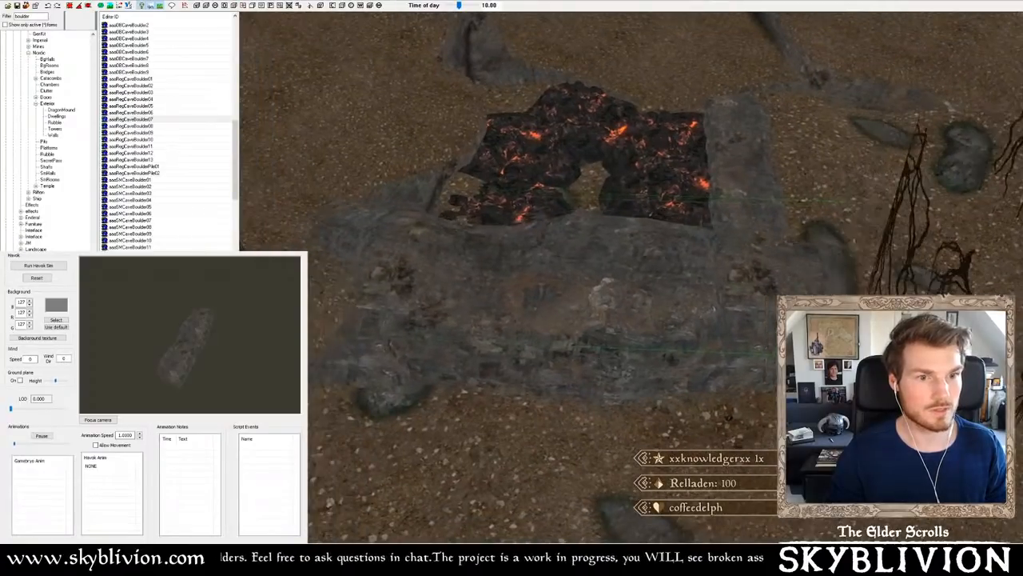
# - Fit the second boulder tightly along the edge of the embers so it closes that side of the pit
pyautogui.moveTo(452, 310); pyautogui.dragTo(457, 330)
pyautogui.keyDown('shift'); pyautogui.moveTo(457, 329); pyautogui.dragTo(473, 322, button='middle'); pyautogui.keyUp('shift')
pyautogui.moveTo(472, 321)
pyautogui.mouseDown()
pyautogui.moveTo(467, 293)
pyautogui.moveTo(469, 308)
pyautogui.mouseUp()
pyautogui.keyDown('shift'); pyautogui.moveTo(469, 308); pyautogui.dragTo(528, 280, button='middle'); pyautogui.keyUp('shift')
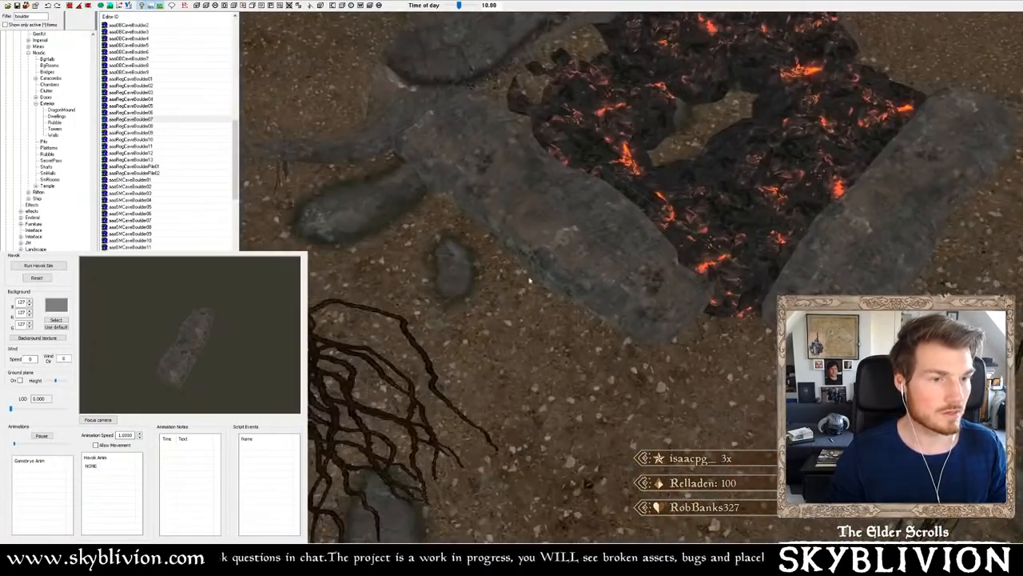
# - Preview aaaRegCaveBoulder08 and 07, then place aaaRegCaveBoulder06 at the corner between the two edging boulders and fit it there
pyautogui.click(149, 126)
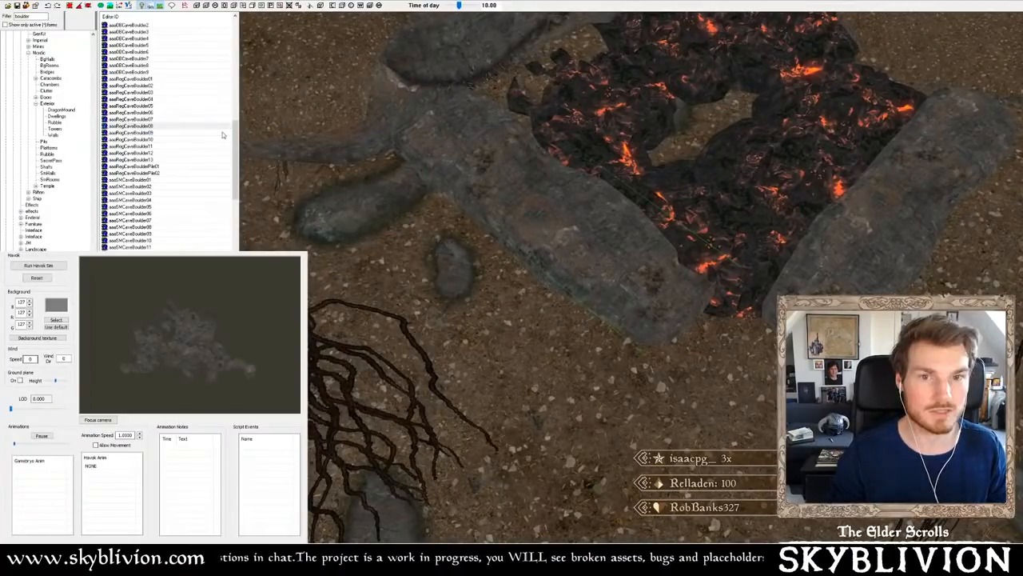
pyautogui.click(154, 119)
pyautogui.click(179, 113)
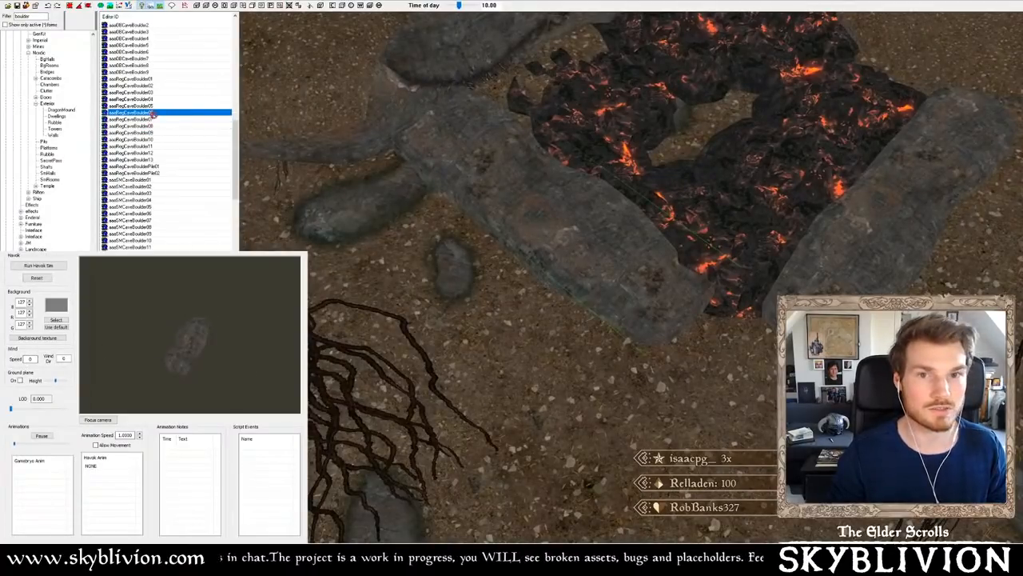
pyautogui.moveTo(179, 113); pyautogui.dragTo(747, 346)
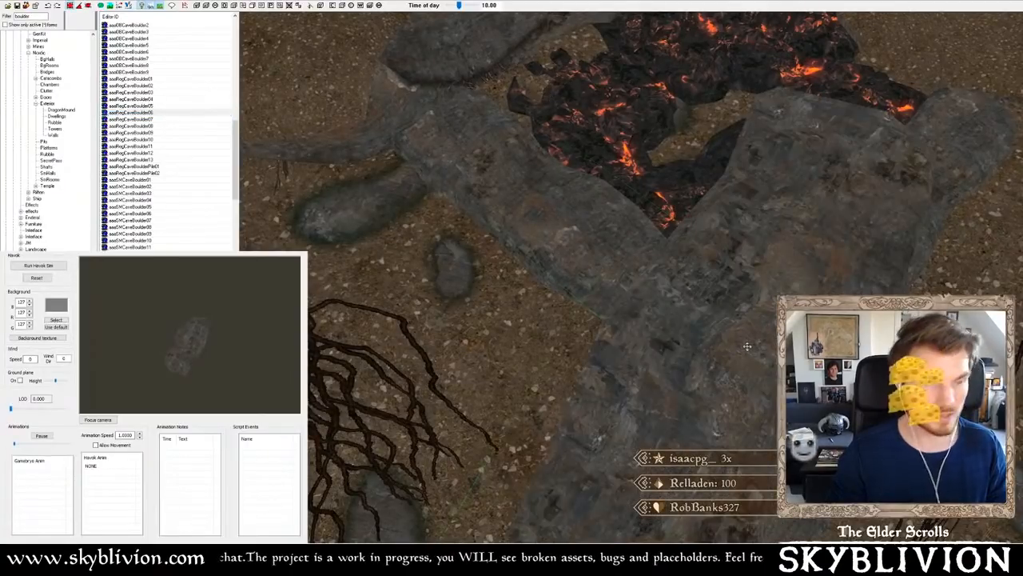
pyautogui.moveTo(750, 345)
pyautogui.mouseDown(button='right')
pyautogui.moveTo(779, 346)
pyautogui.moveTo(752, 343)
pyautogui.mouseUp(button='right')
pyautogui.moveTo(752, 343); pyautogui.dragTo(752, 365)
pyautogui.keyDown('shift'); pyautogui.moveTo(744, 319); pyautogui.dragTo(766, 325, button='middle'); pyautogui.keyUp('shift')
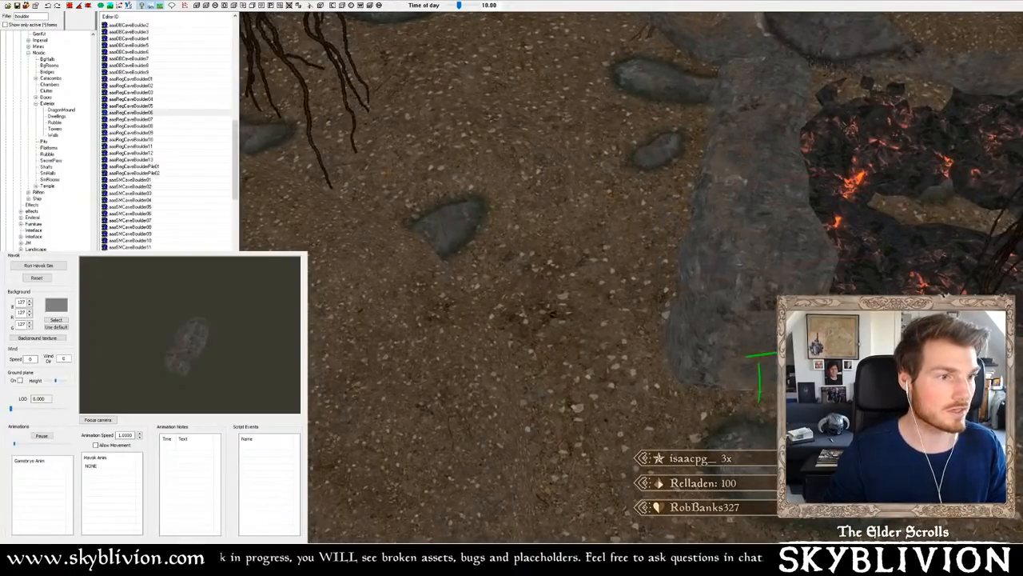
pyautogui.moveTo(752, 320); pyautogui.dragTo(753, 329)
pyautogui.keyDown('shift'); pyautogui.moveTo(752, 329); pyautogui.dragTo(751, 323, button='middle'); pyautogui.keyUp('shift')
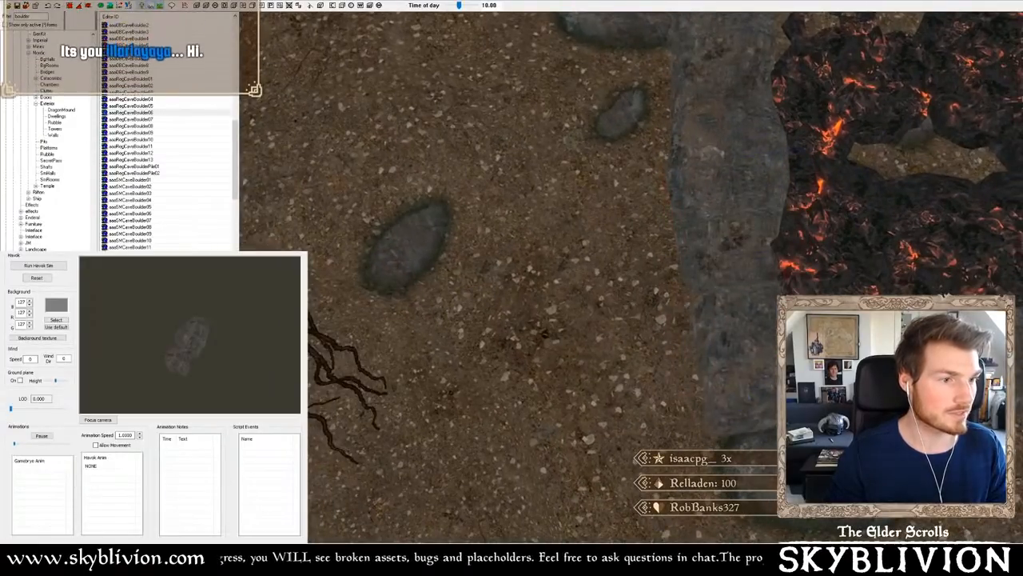
# - Inspect the boulder edging around the fire pit from several sides, comparing the cave's bright and actual lighting
pyautogui.keyDown('shift'); pyautogui.moveTo(751, 323); pyautogui.dragTo(667, 344, button='middle'); pyautogui.keyUp('shift')
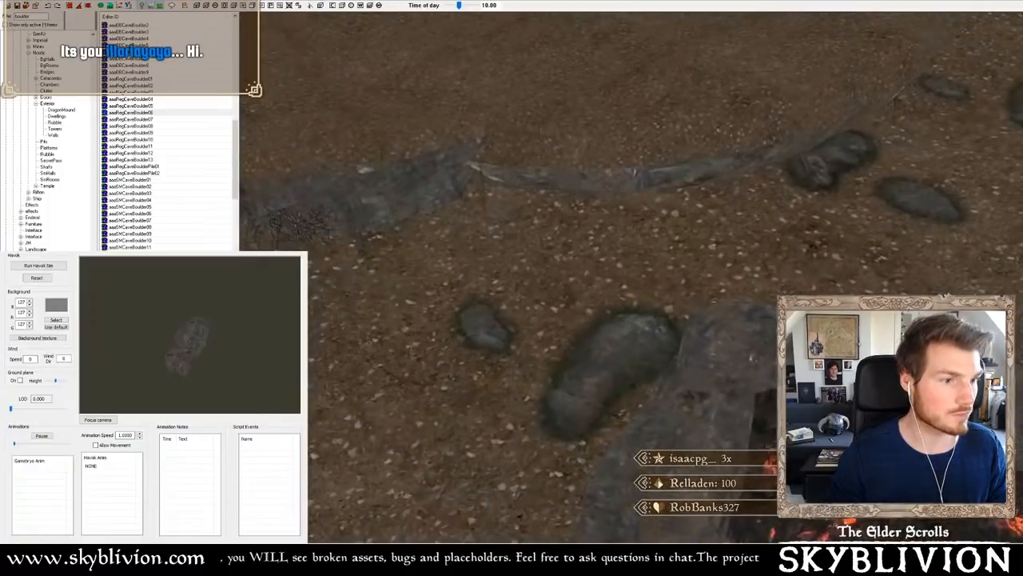
pyautogui.keyDown('shift'); pyautogui.moveTo(750, 356); pyautogui.dragTo(703, 296, button='middle'); pyautogui.keyUp('shift')
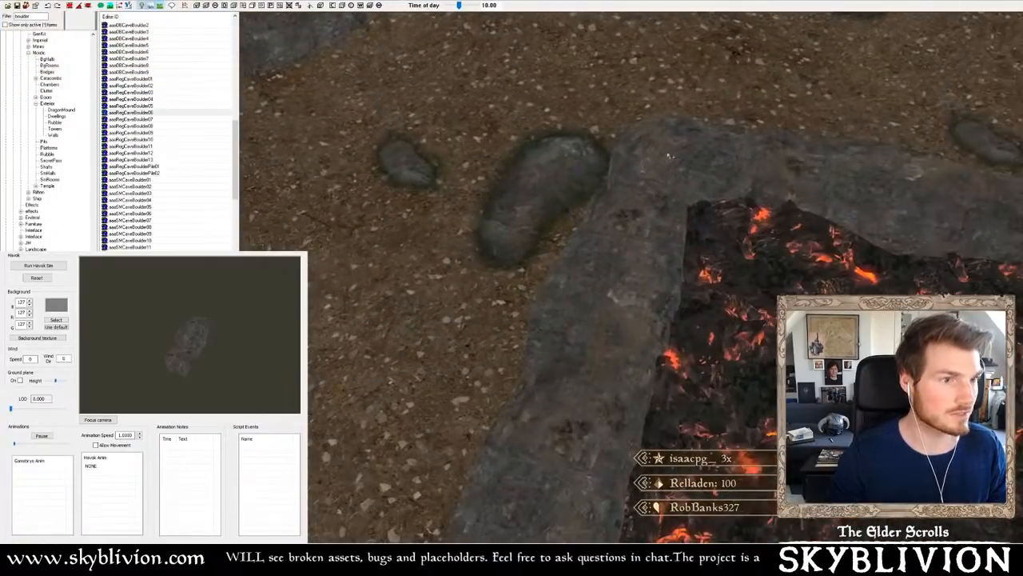
pyautogui.keyDown('shift'); pyautogui.moveTo(667, 151); pyautogui.dragTo(640, 206, button='middle'); pyautogui.keyUp('shift')
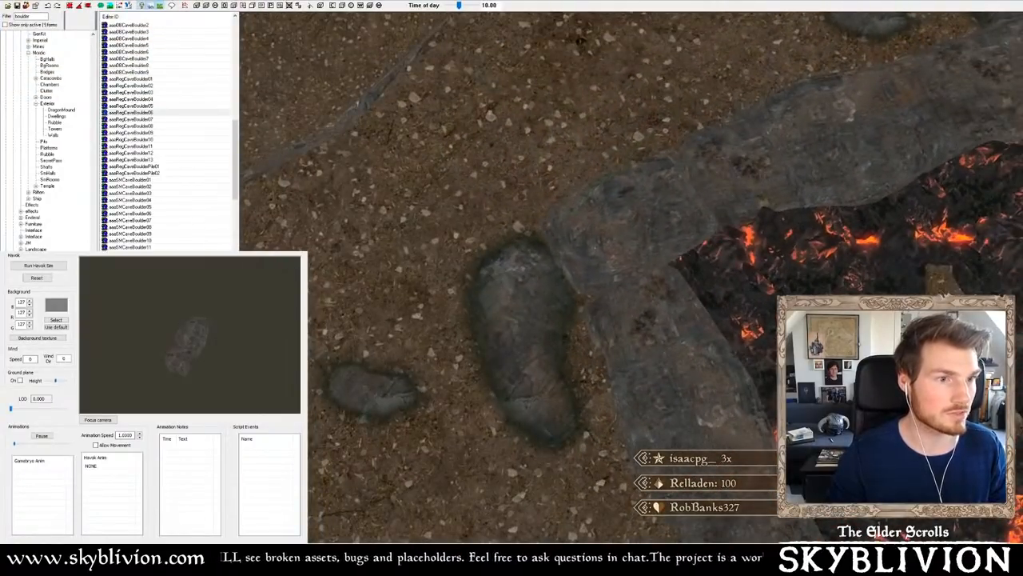
pyautogui.keyDown('shift'); pyautogui.moveTo(577, 210); pyautogui.dragTo(618, 201, button='middle'); pyautogui.keyUp('shift')
pyautogui.press('a')
pyautogui.press('a')
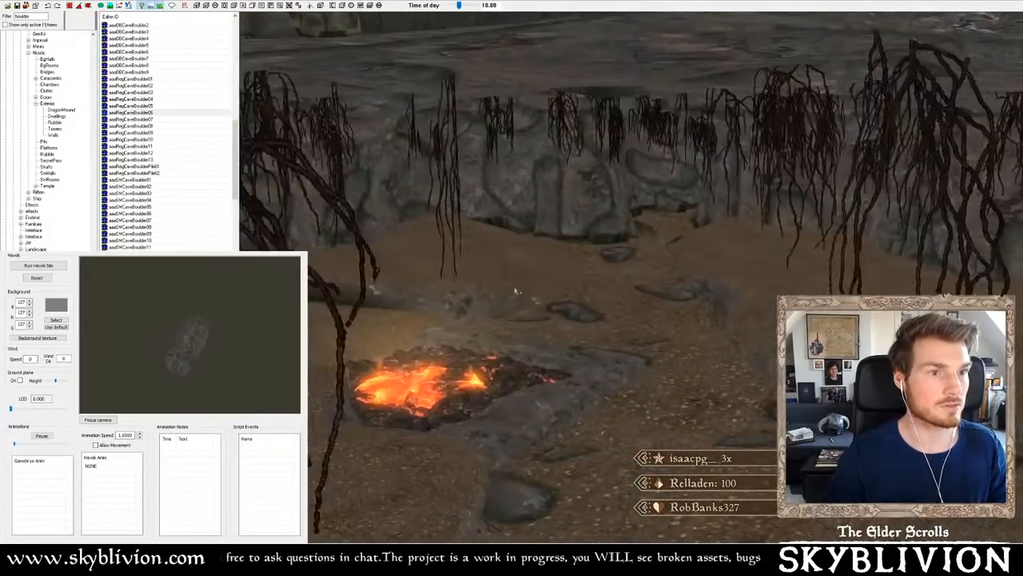
pyautogui.keyDown('shift'); pyautogui.moveTo(516, 291); pyautogui.dragTo(484, 298, button='middle'); pyautogui.keyUp('shift')
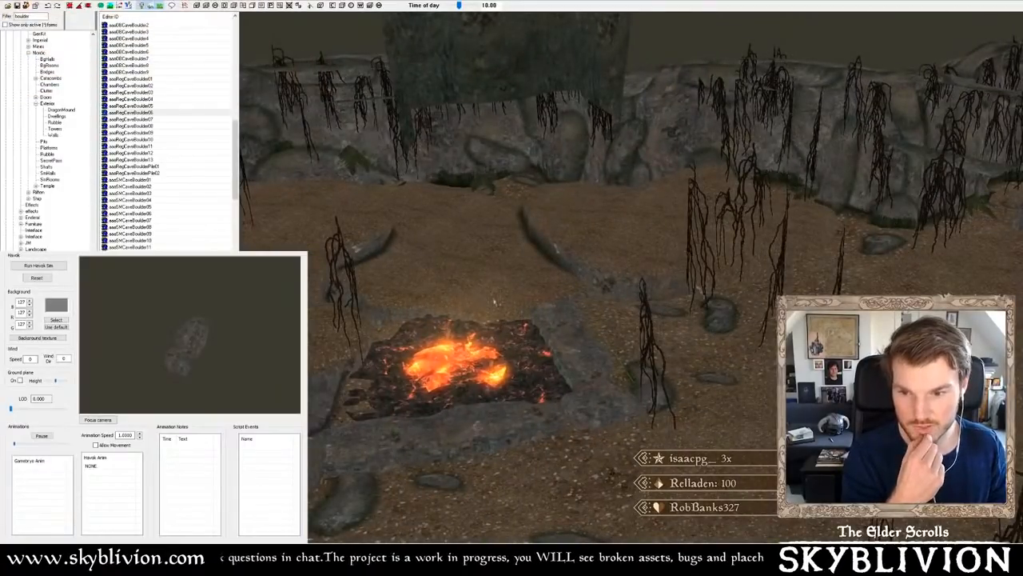
pyautogui.keyDown('shift'); pyautogui.moveTo(494, 302); pyautogui.dragTo(458, 295, button='middle'); pyautogui.keyUp('shift')
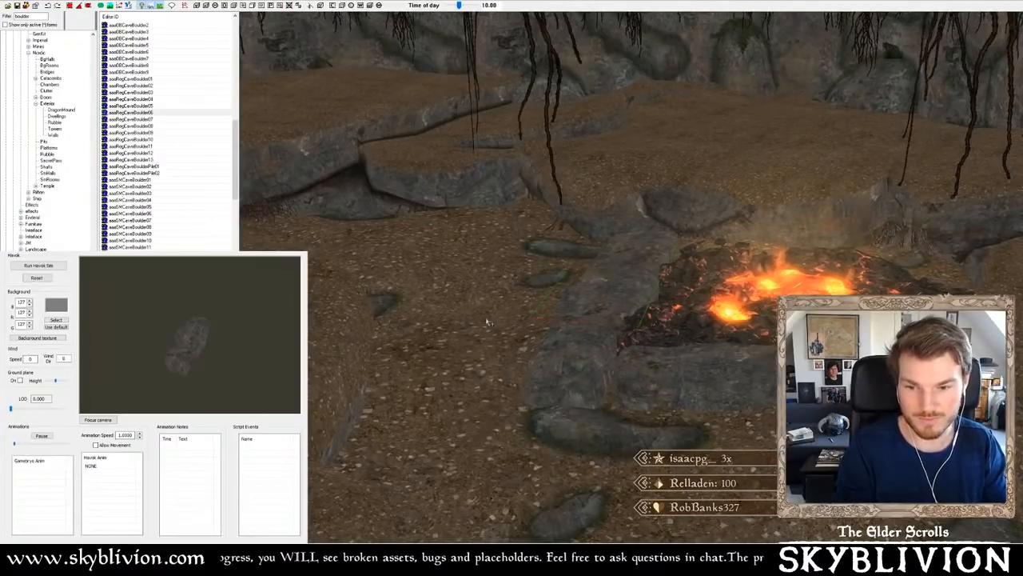
pyautogui.keyDown('shift'); pyautogui.moveTo(628, 254); pyautogui.dragTo(519, 250, button='middle'); pyautogui.keyUp('shift')
pyautogui.press('a')
pyautogui.keyDown('shift'); pyautogui.moveTo(707, 279); pyautogui.dragTo(700, 281, button='middle'); pyautogui.keyUp('shift')
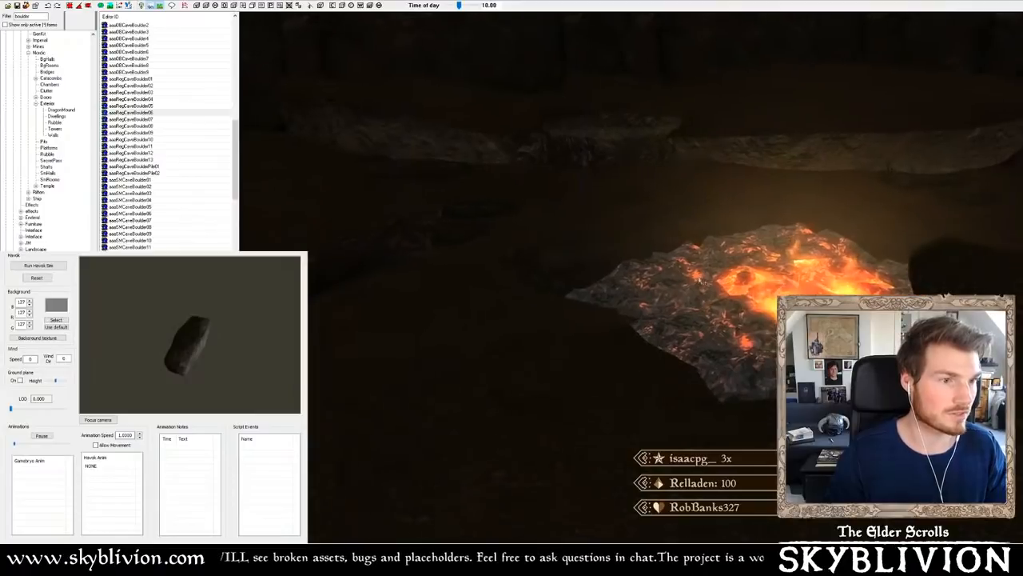
pyautogui.press('a')
# - Filter the object list for "fire" and preview the Campfire01LandBurning model
pyautogui.doubleClick(35, 17)
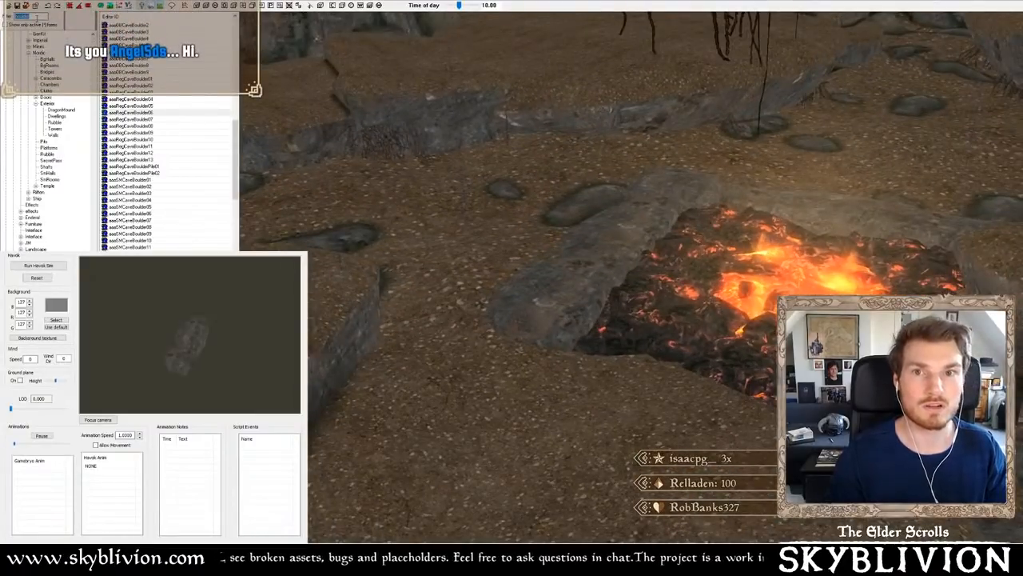
pyautogui.write('fire')
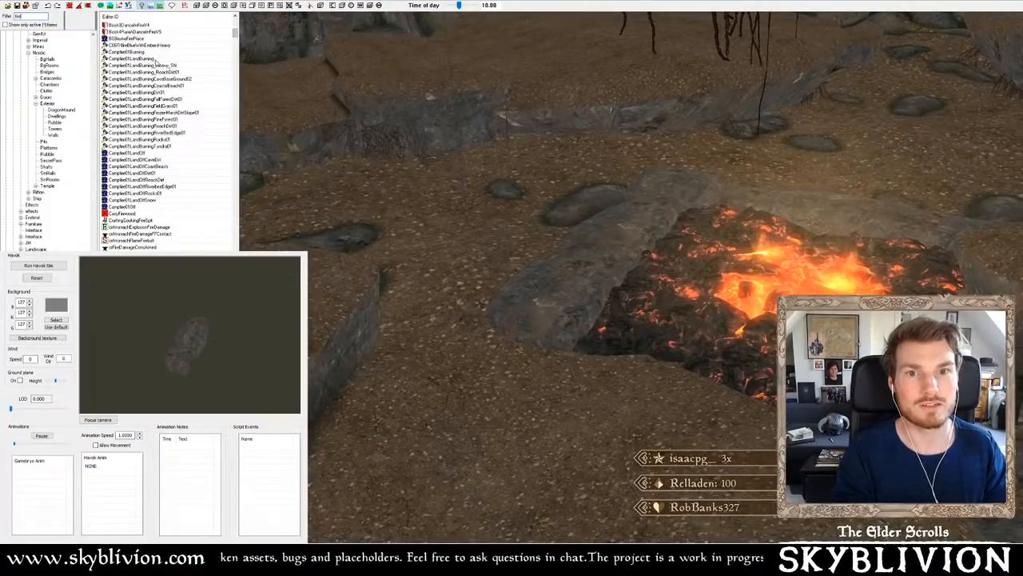
pyautogui.click(156, 61)
pyautogui.scroll(20, 182, 67)
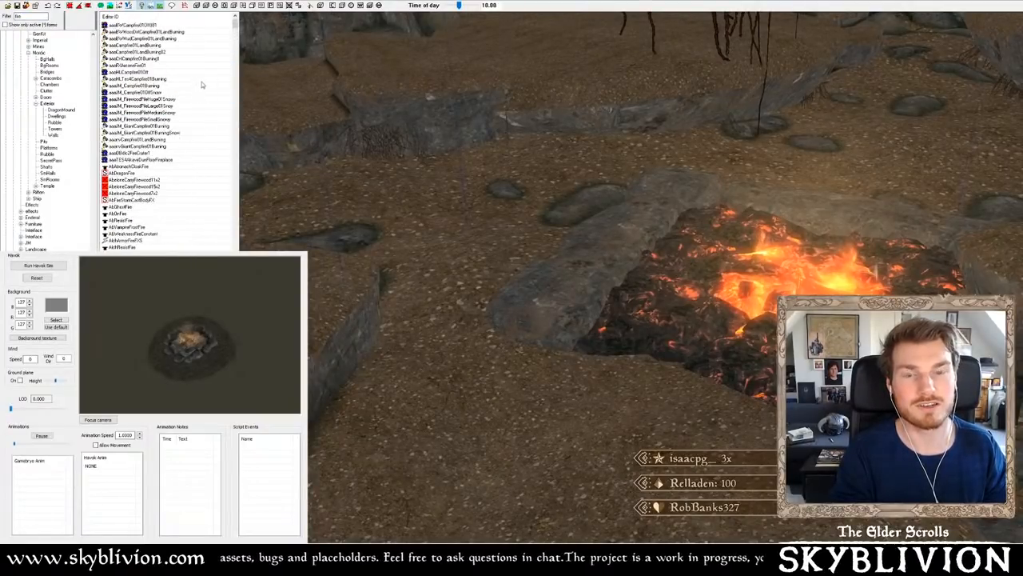
pyautogui.scroll(-10, 202, 84)
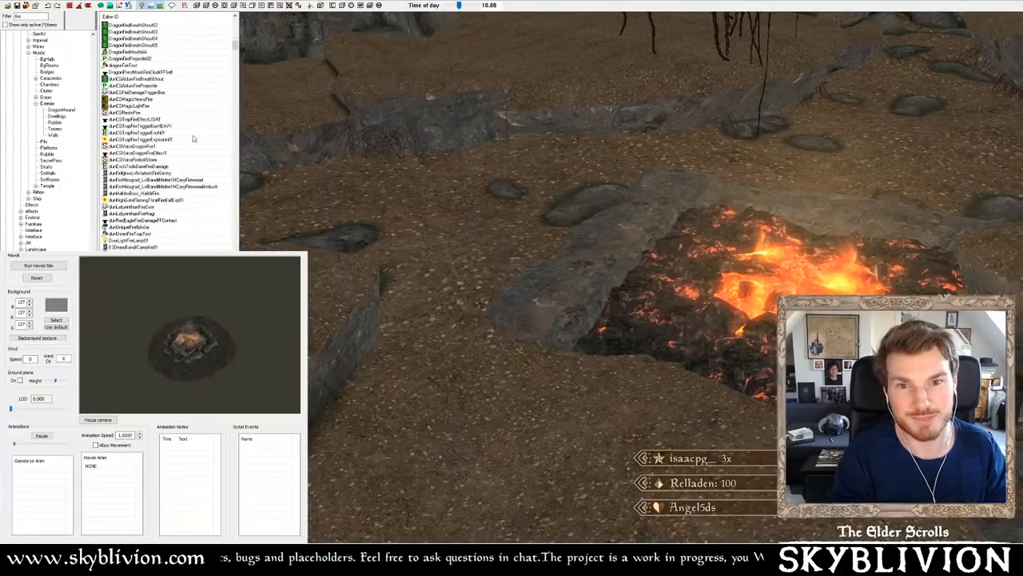
# - Browse the rest of the fire-filtered object list for a suitable fire light for the pit
pyautogui.scroll(-15, 192, 139)
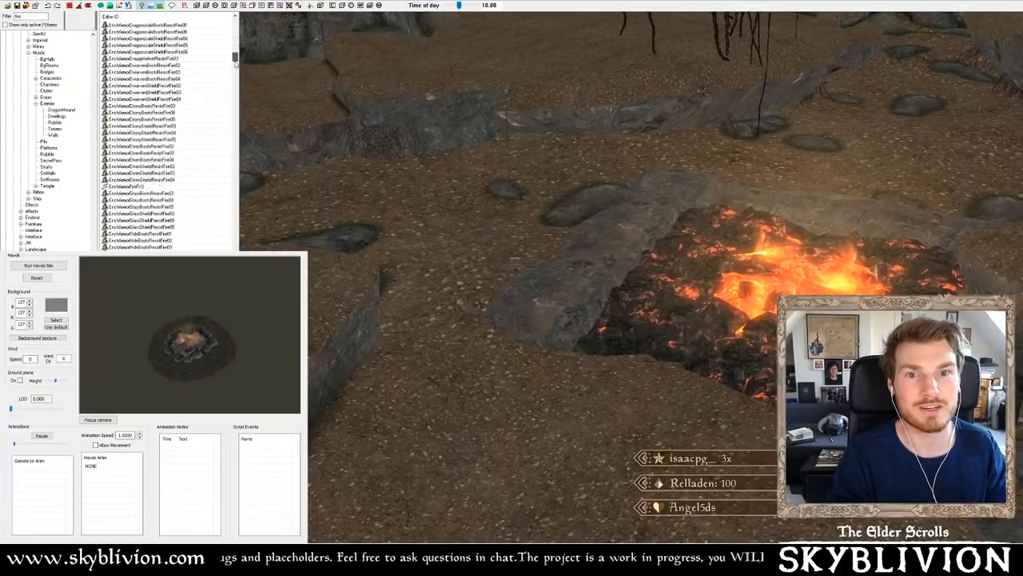
pyautogui.scroll(-15, 223, 150)
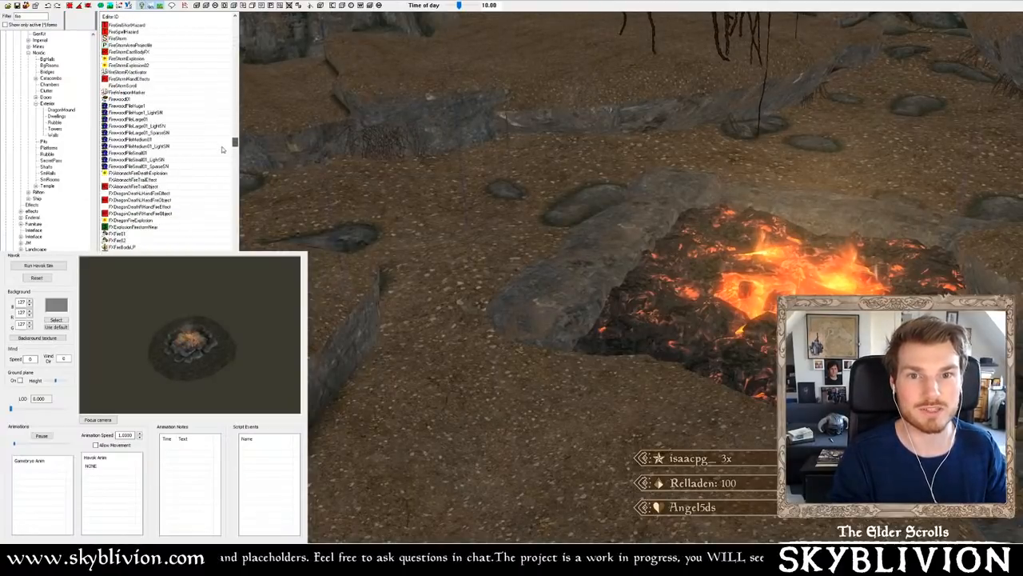
pyautogui.scroll(-15, 223, 150)
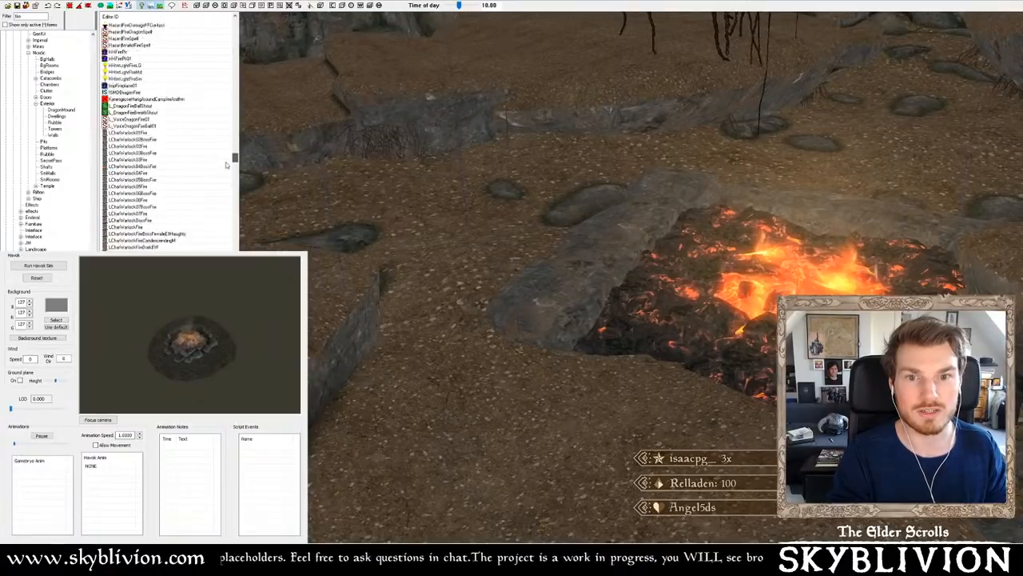
pyautogui.scroll(-15, 225, 172)
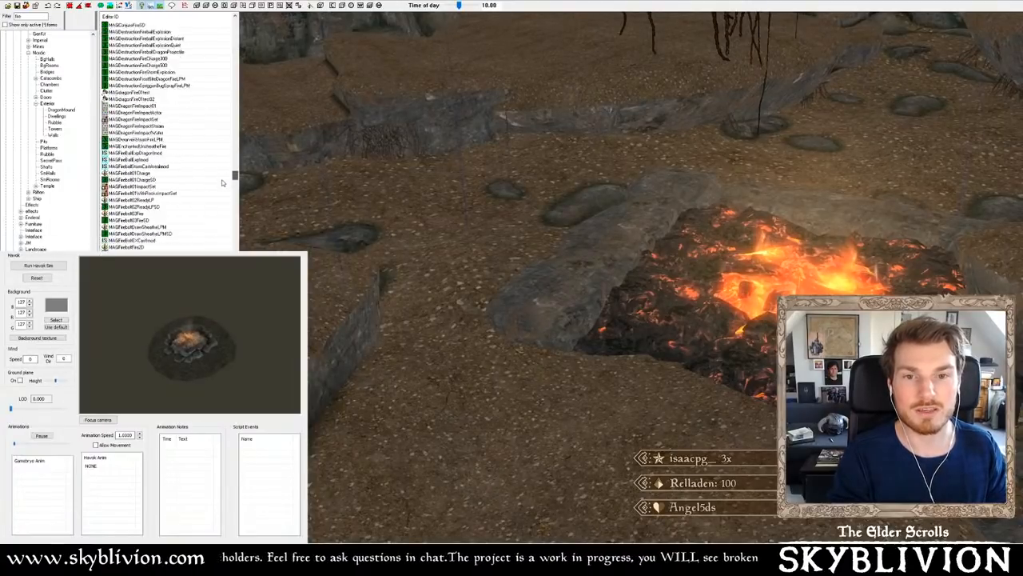
pyautogui.scroll(-15, 223, 183)
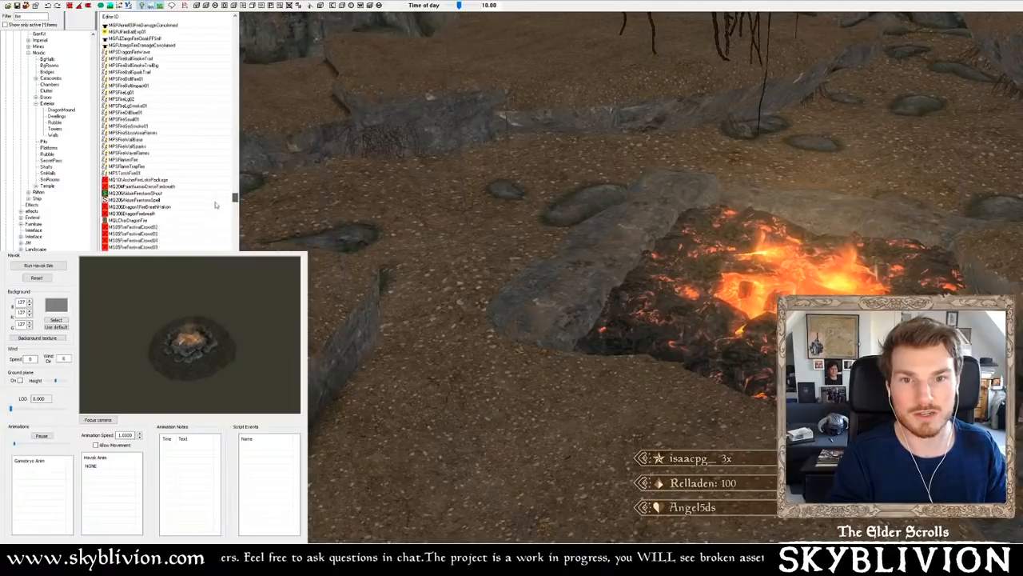
pyautogui.scroll(-15, 218, 224)
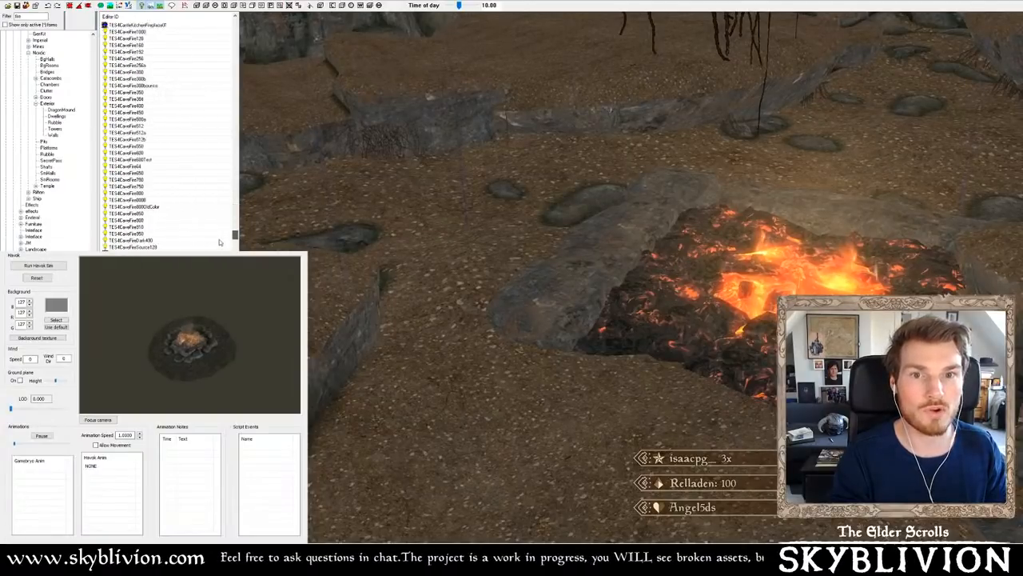
pyautogui.scroll(-15, 219, 239)
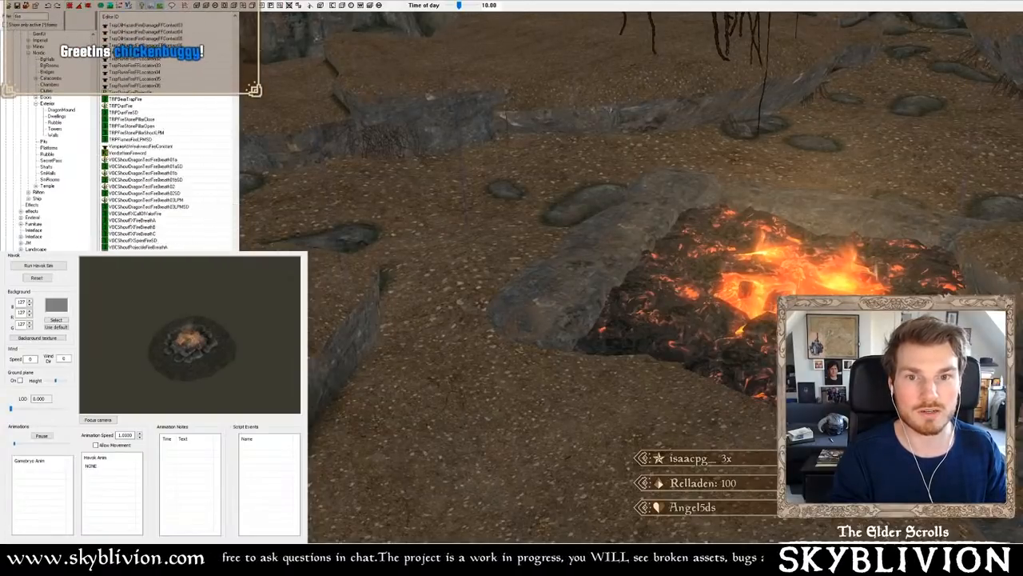
pyautogui.scroll(-10, 219, 232)
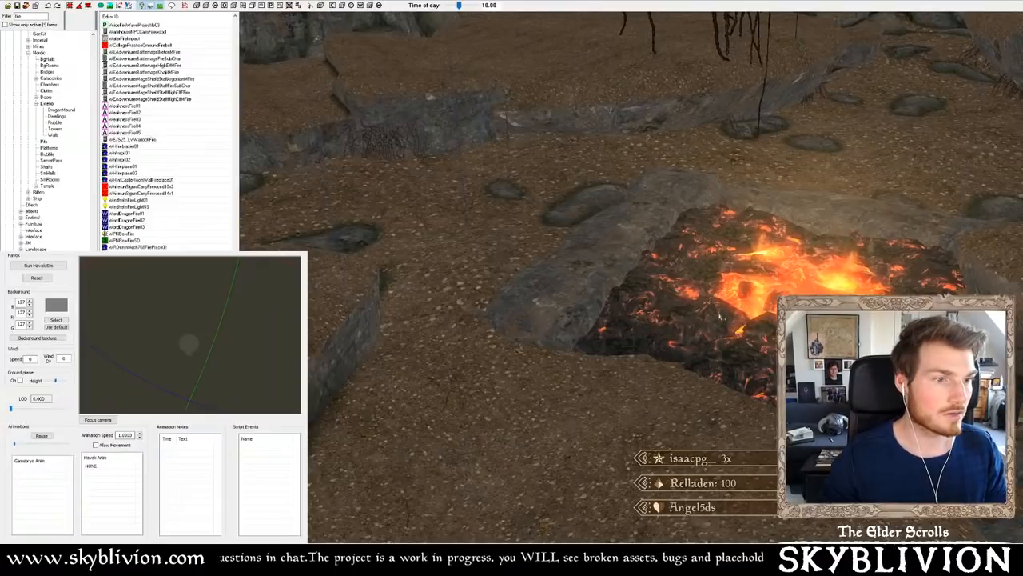
# - Try out a fire light above the burning embers under the cave's actual lighting, then delete it
pyautogui.keyDown('shift'); pyautogui.moveTo(704, 312); pyautogui.dragTo(702, 363, button='middle'); pyautogui.keyUp('shift')
pyautogui.scroll(-6, 714, 313)
pyautogui.press('a')
pyautogui.scroll(2, 684, 351)
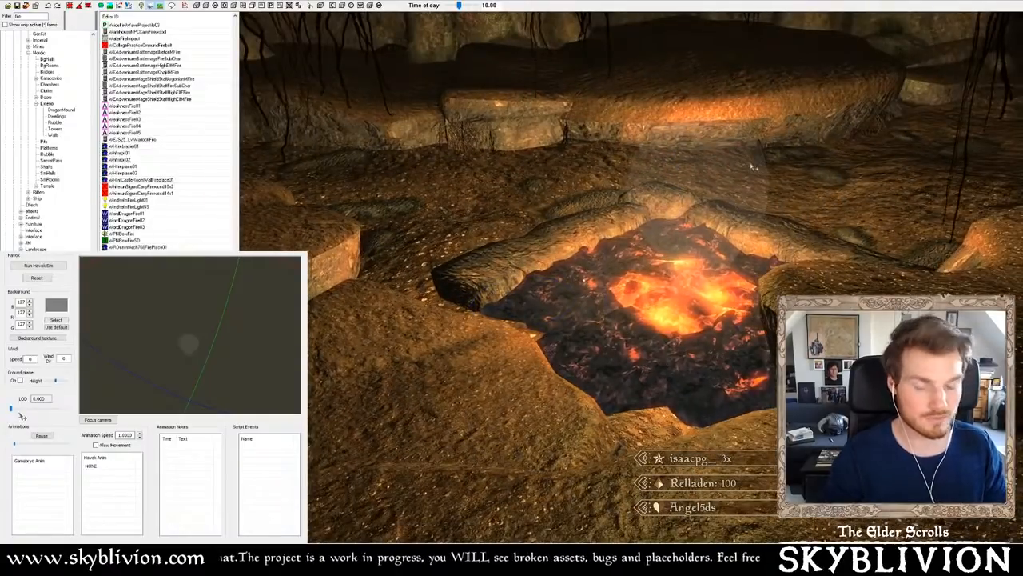
pyautogui.press('a')
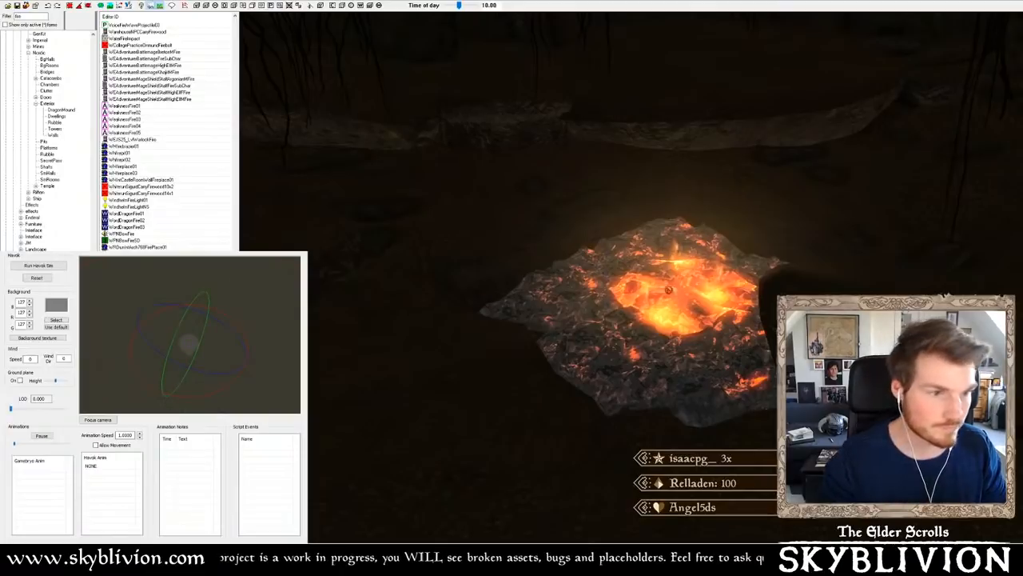
pyautogui.press('a')
pyautogui.click(672, 273)
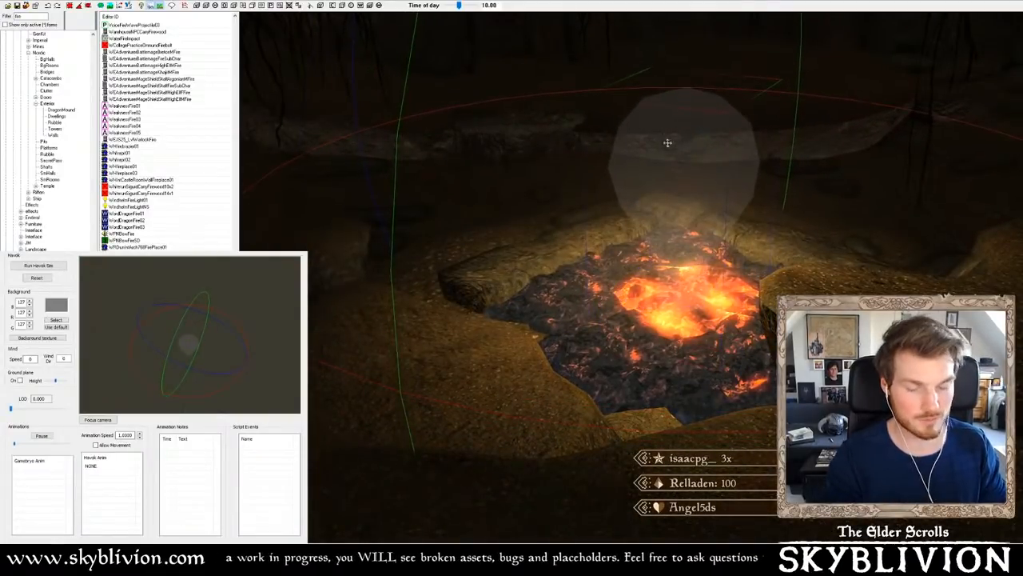
pyautogui.press('Delete')
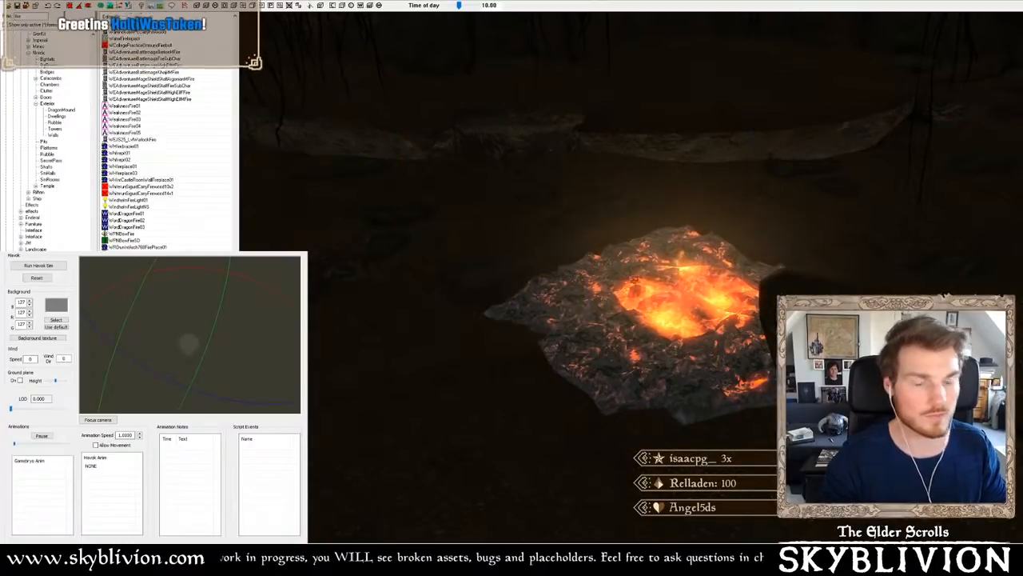
# - Place a wider-reaching light over the burning embers and raise it above the fire pit
pyautogui.press('a')
pyautogui.moveTo(685, 274); pyautogui.dragTo(683, 181)
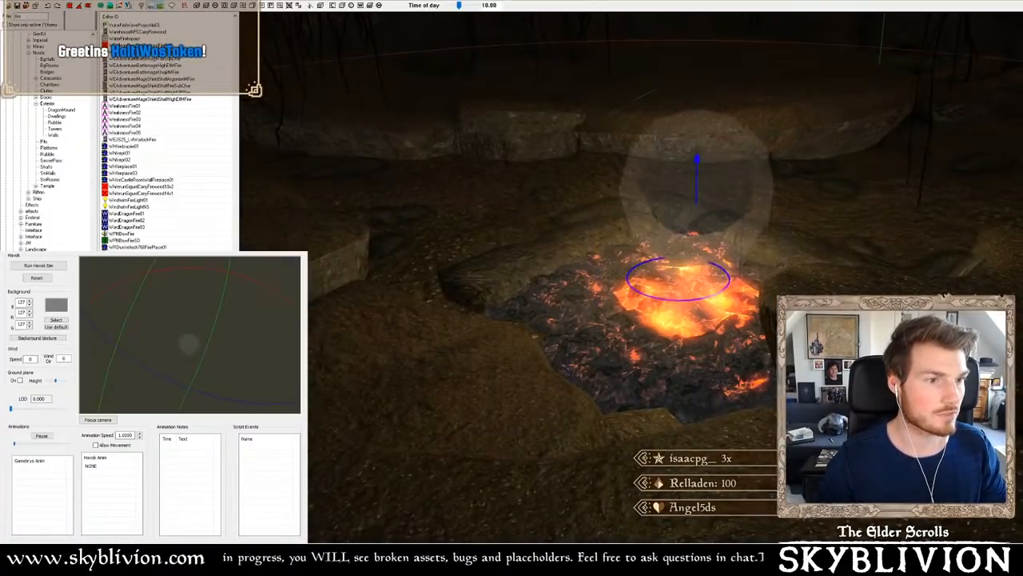
# - Filter the object list for "light" and browse it for a fire light for the pit
pyautogui.press('a')
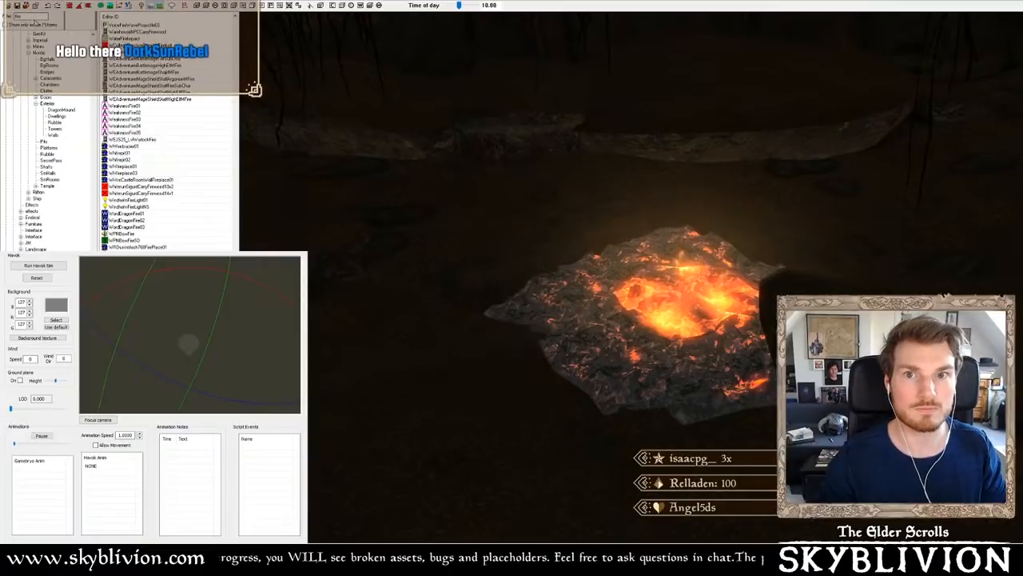
pyautogui.write('light')
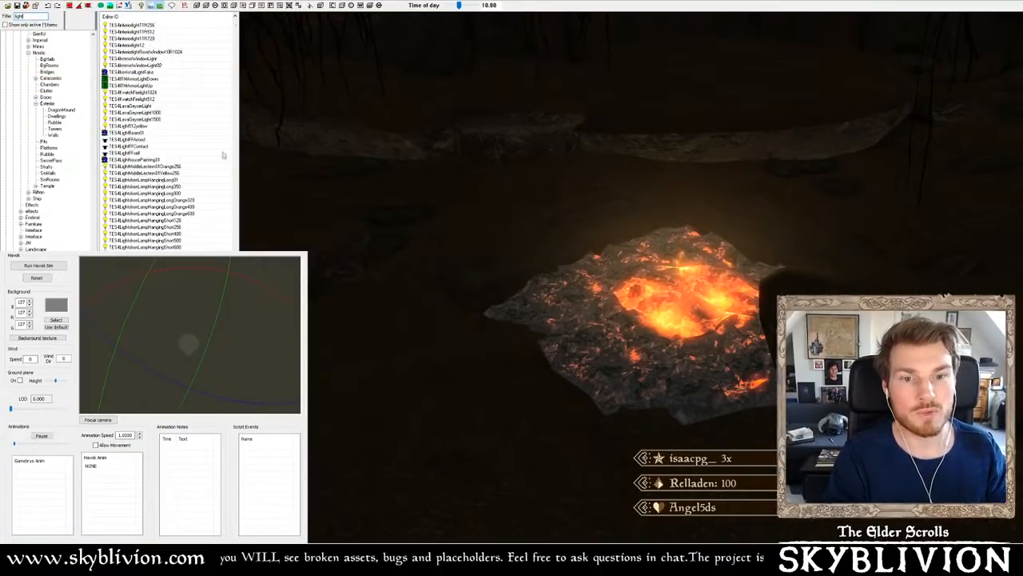
pyautogui.moveTo(236, 308); pyautogui.dragTo(235, 332)
pyautogui.scroll(-20, 168, 136)
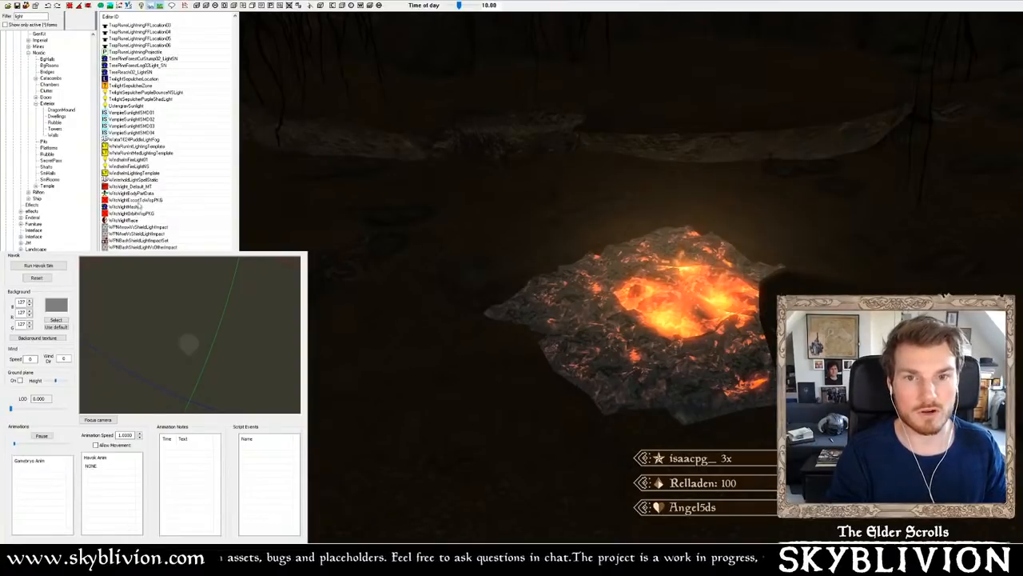
# - Try out WindhelmFireLight01 above the burning embers, then delete it
pyautogui.moveTo(133, 161); pyautogui.dragTo(672, 138)
pyautogui.moveTo(672, 138)
pyautogui.keyDown('shift'); pyautogui.mouseDown(button='middle')
pyautogui.moveTo(567, 142)
pyautogui.moveTo(672, 138)
pyautogui.mouseUp(button='middle'); pyautogui.keyUp('shift')
pyautogui.press('Delete')
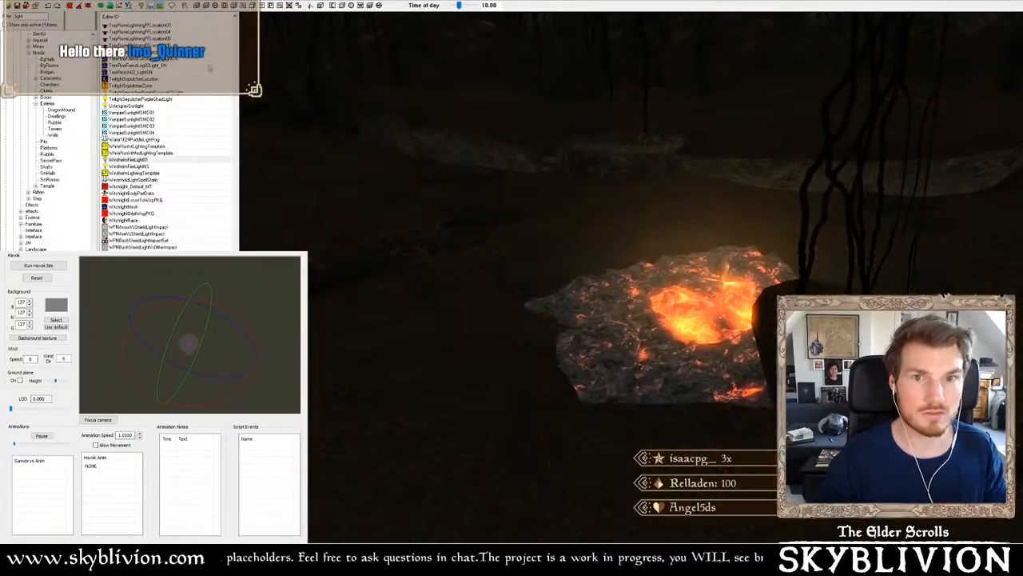
# - Look through the light-filtered object list for a light source suited to the ember fire pit
pyautogui.scroll(3, 160, 104)
pyautogui.scroll(3, 159, 104)
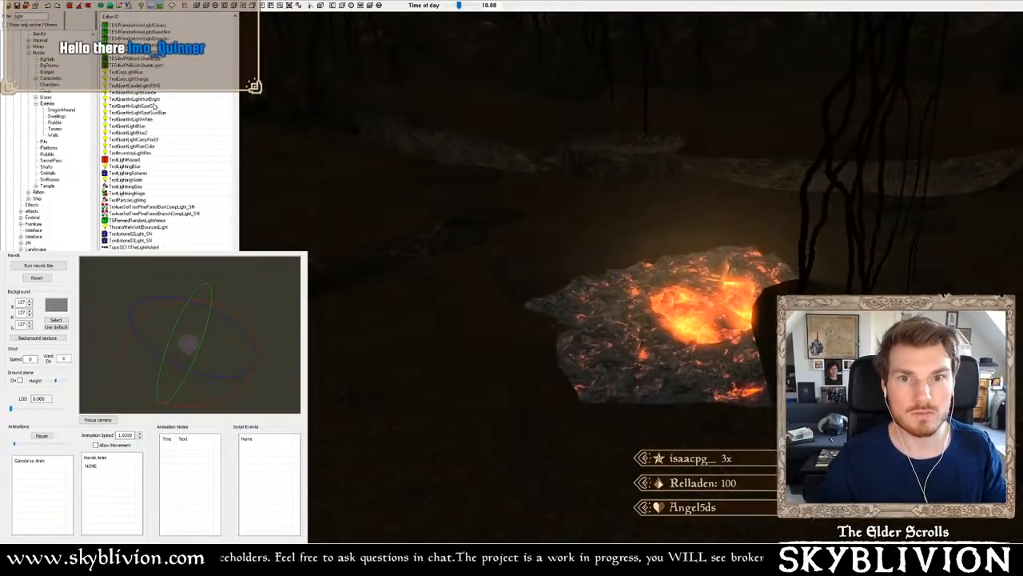
pyautogui.scroll(3, 155, 104)
pyautogui.scroll(10, 155, 157)
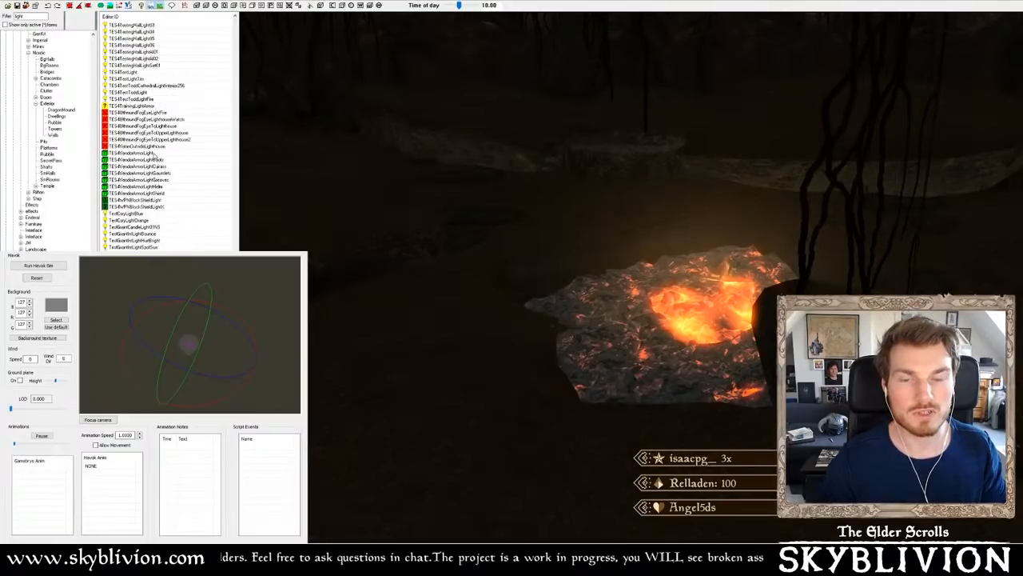
pyautogui.scroll(12, 155, 157)
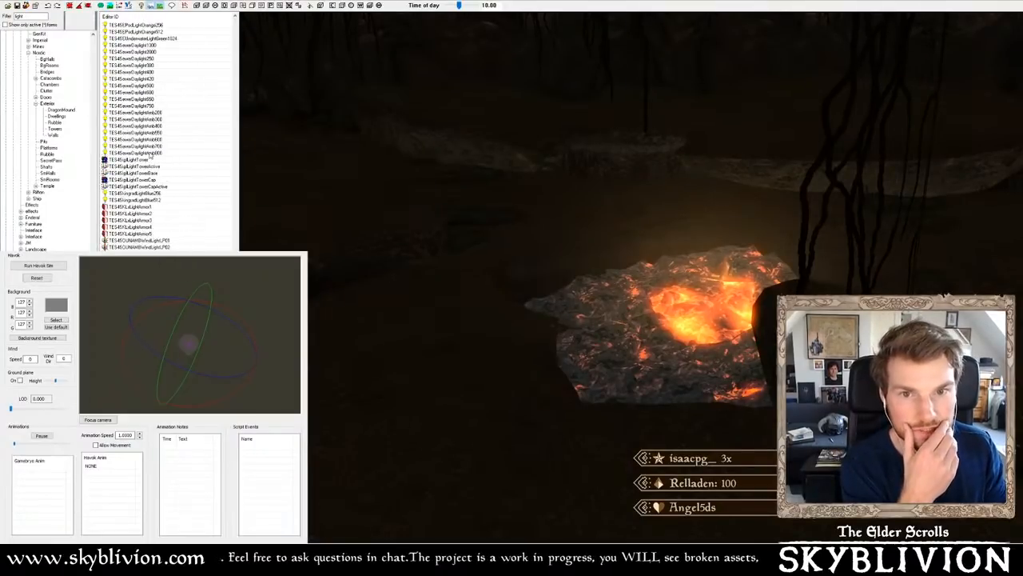
pyautogui.scroll(10, 155, 156)
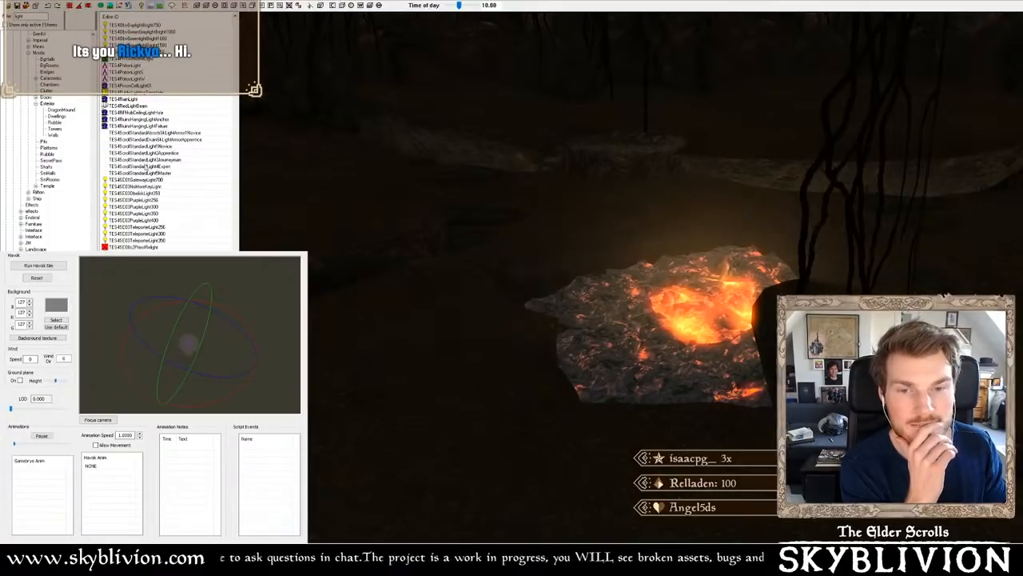
pyautogui.scroll(10, 157, 199)
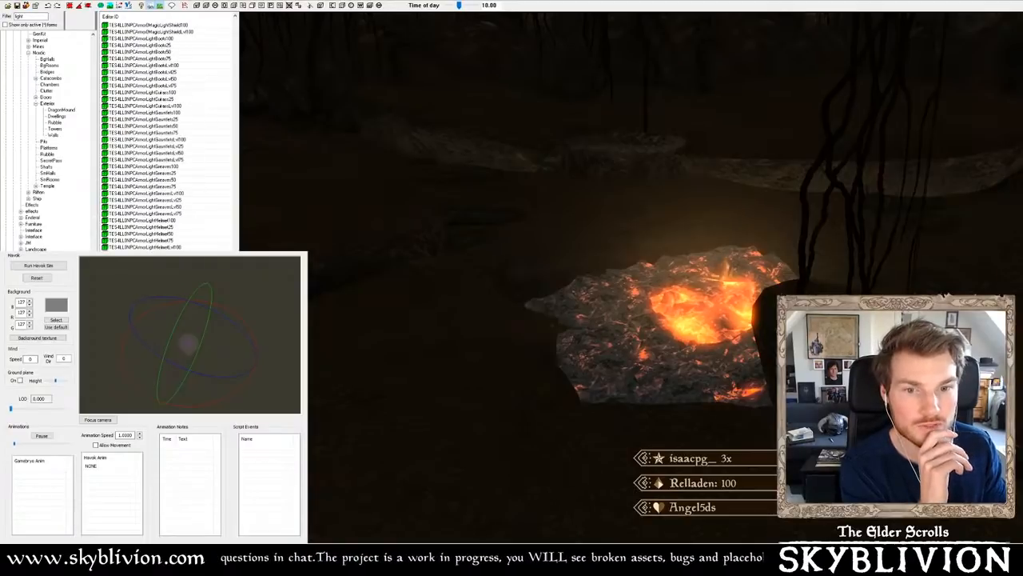
pyautogui.scroll(10, 158, 136)
pyautogui.scroll(10, 168, 132)
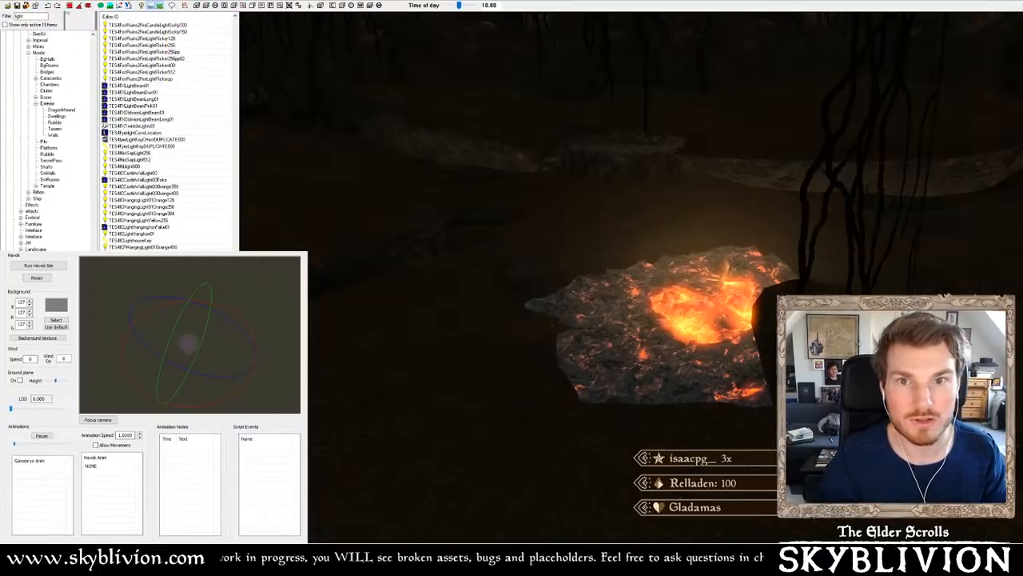
pyautogui.doubleClick(40, 16)
pyautogui.scroll(-20, 168, 132)
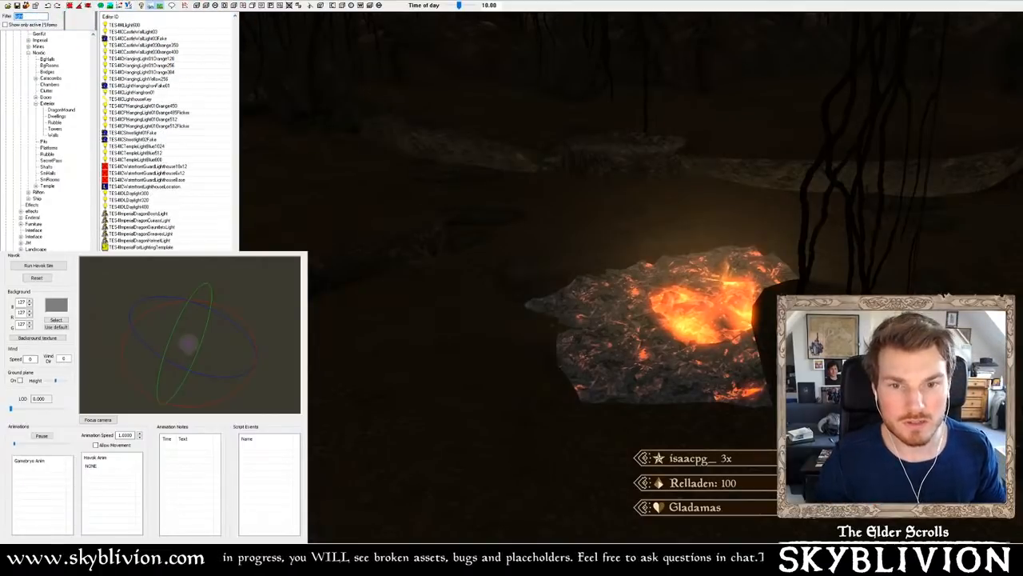
pyautogui.scroll(-12, 167, 132)
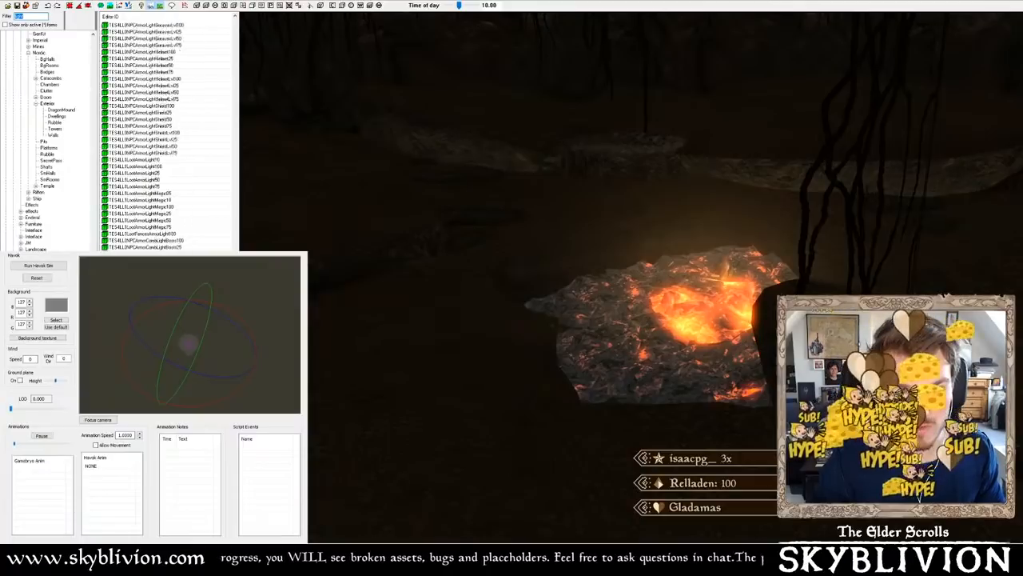
pyautogui.scroll(-20, 164, 131)
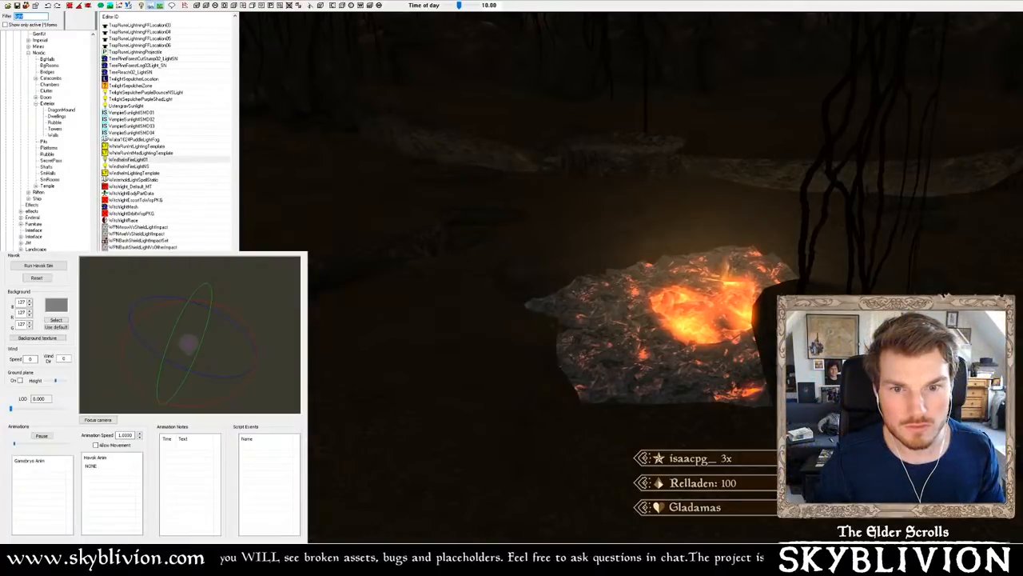
pyautogui.scroll(5, 168, 132)
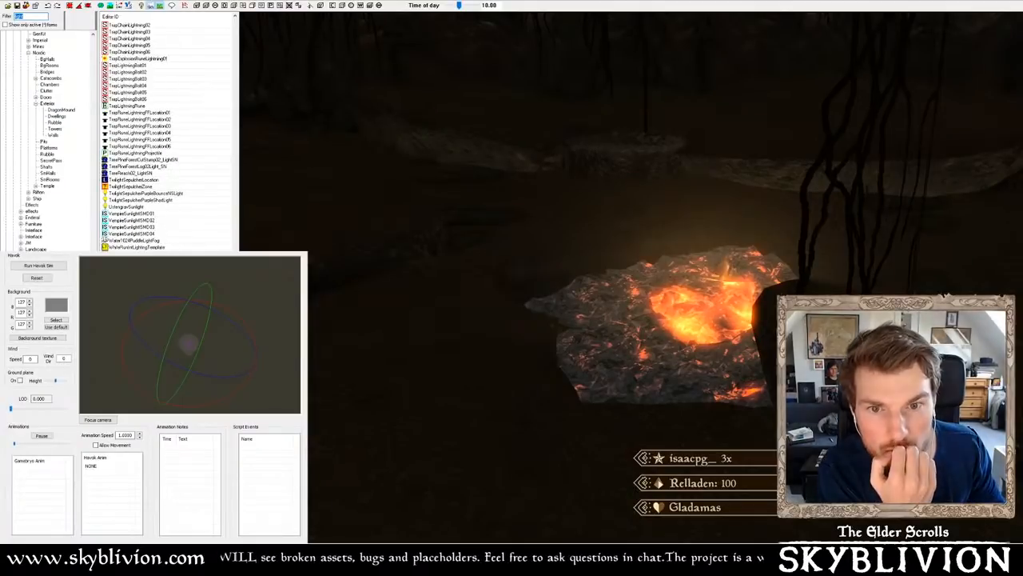
# - Place a light over the burning embers and raise it above the fire pit
pyautogui.moveTo(516, 279); pyautogui.dragTo(707, 287)
pyautogui.keyDown('shift'); pyautogui.moveTo(706, 287); pyautogui.dragTo(706, 276, button='middle'); pyautogui.keyUp('shift')
pyautogui.moveTo(707, 276); pyautogui.dragTo(735, 160)
pyautogui.moveTo(736, 160)
pyautogui.keyDown('shift'); pyautogui.mouseDown(button='middle')
pyautogui.moveTo(701, 130)
pyautogui.moveTo(615, 125)
pyautogui.moveTo(631, 121)
pyautogui.mouseUp(button='middle'); pyautogui.keyUp('shift')
pyautogui.scroll(-5, 635, 130)
pyautogui.scroll(4, 638, 123)
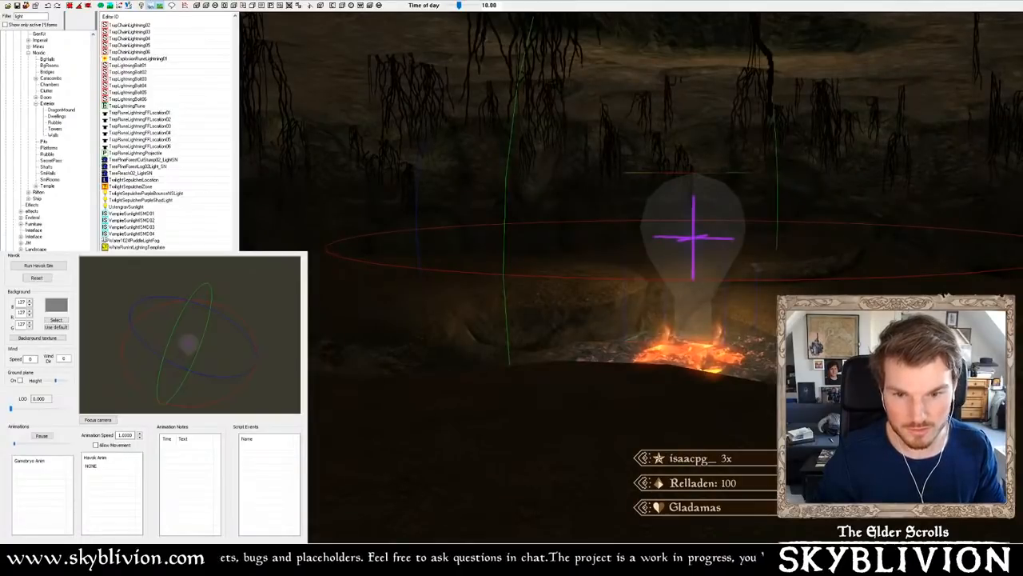
# - Open the cave cell's lighting settings and apply a GreenCave lighting template
pyautogui.click(399, 80)
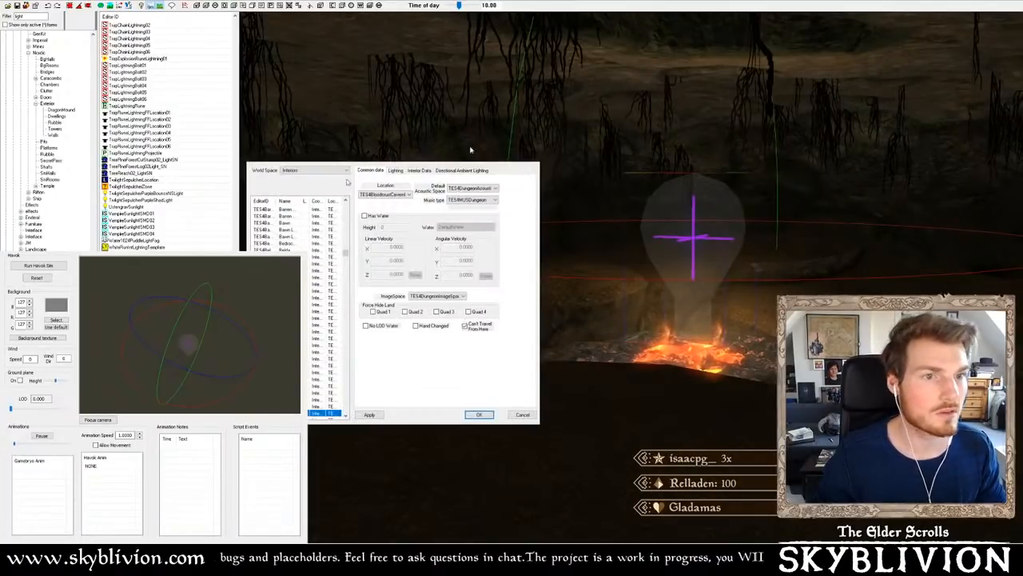
pyautogui.click(396, 170)
pyautogui.click(436, 188)
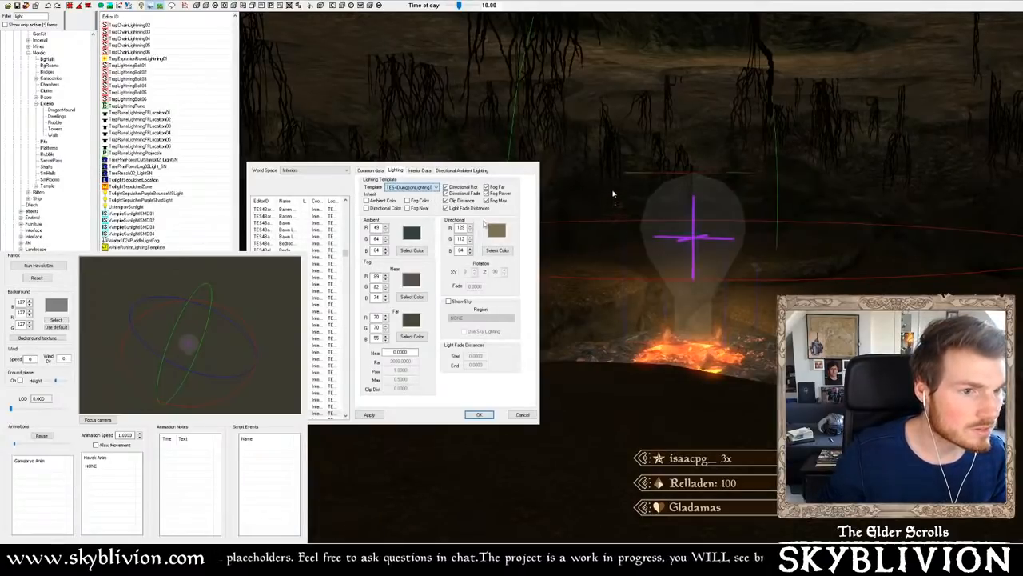
pyautogui.click(435, 330)
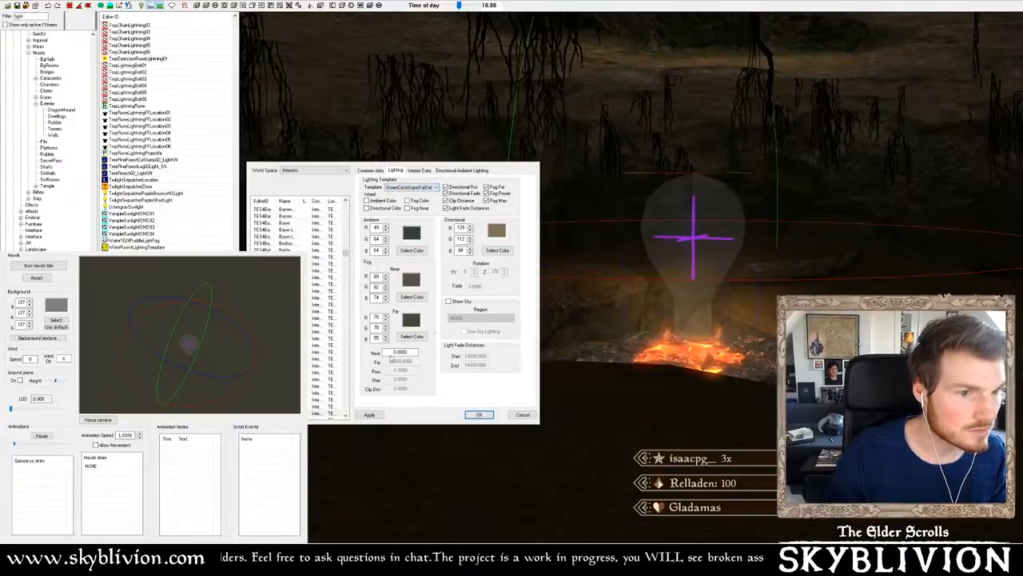
pyautogui.click(369, 415)
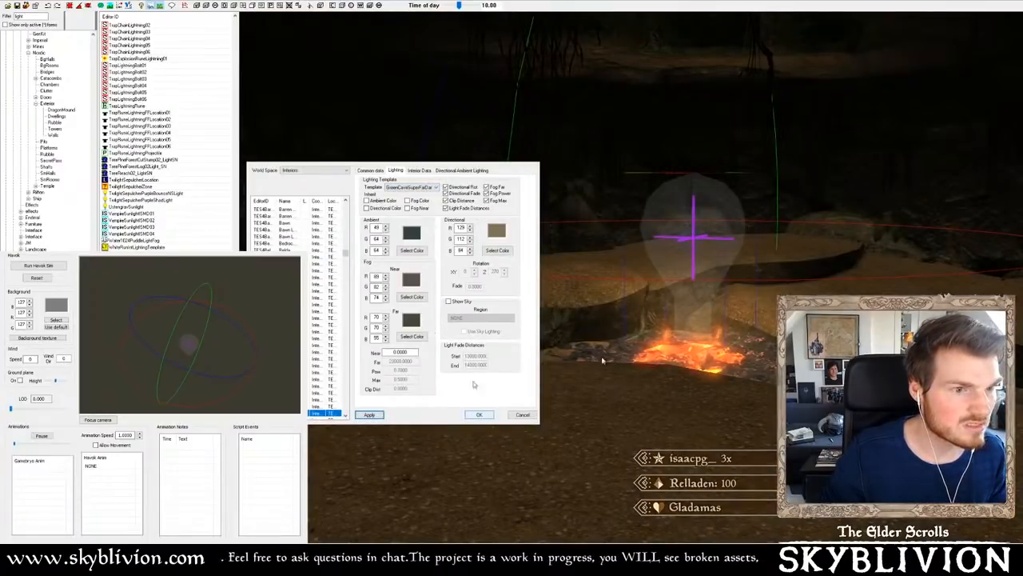
# - Make the cell inherit ambient color, directional color, fog near and fog color from the lighting template, and apply it
pyautogui.click(383, 200)
pyautogui.click(384, 208)
pyautogui.click(418, 209)
pyautogui.click(418, 201)
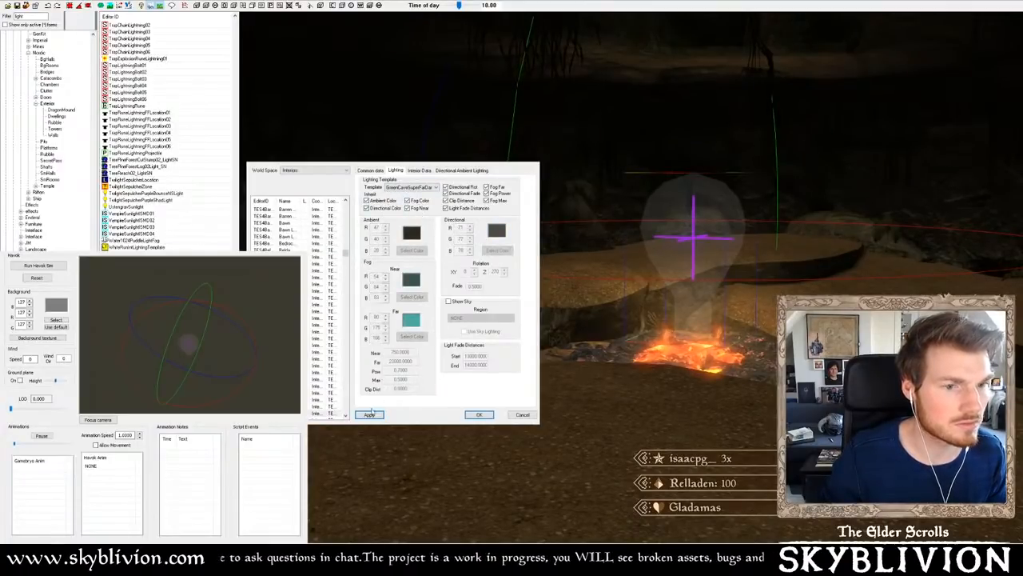
pyautogui.click(370, 414)
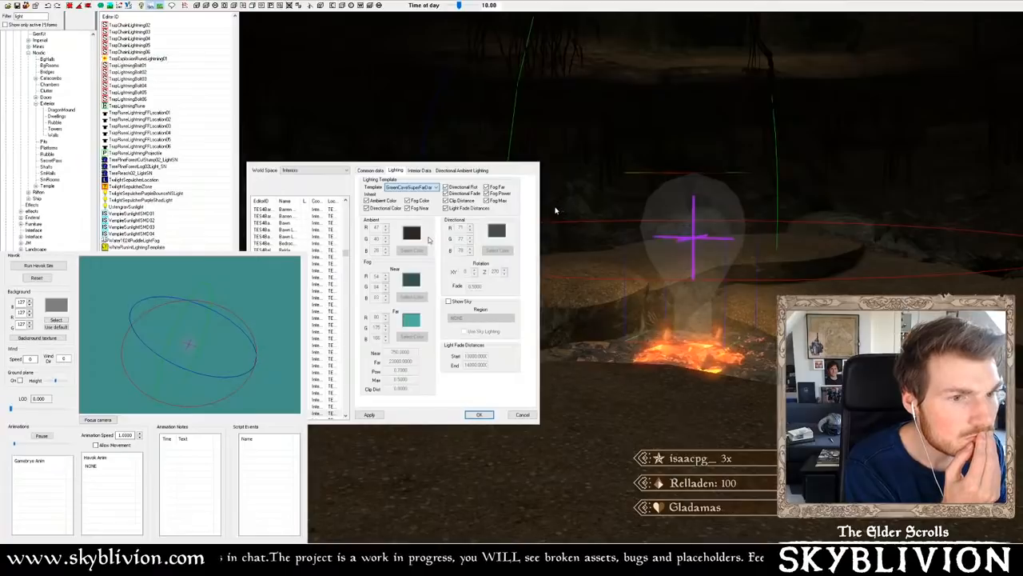
# - Switch the cell's lighting template to BleakFallsBarrowFar and apply it
pyautogui.click(427, 231)
pyautogui.click(371, 414)
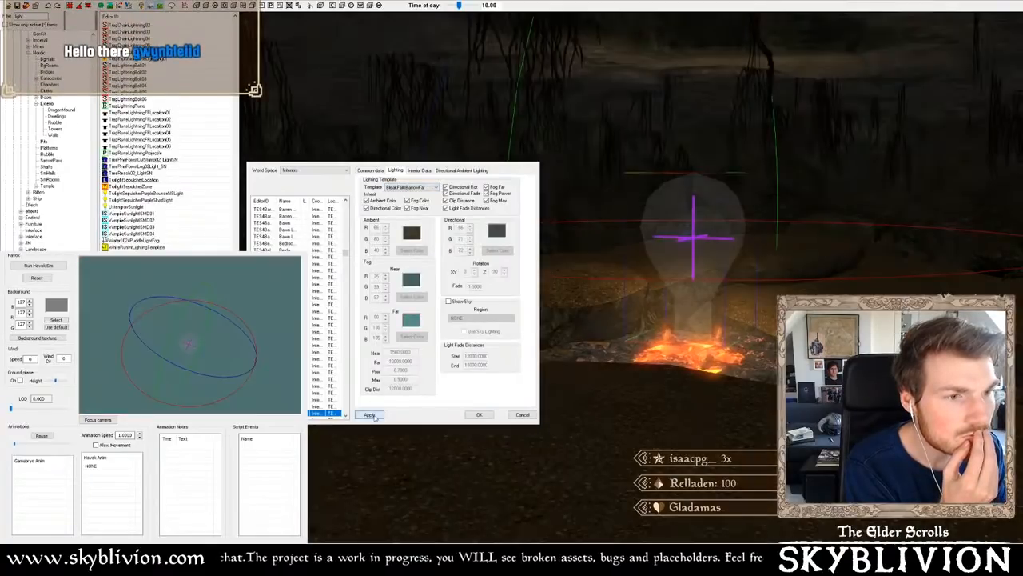
pyautogui.click(600, 395)
# - Examine the fire pit and its light from above with the scene brightly lit
pyautogui.keyDown('shift'); pyautogui.moveTo(690, 264); pyautogui.dragTo(650, 216, button='middle'); pyautogui.keyUp('shift')
pyautogui.press('a')
pyautogui.press('a')
pyautogui.scroll(-3, 568, 162)
pyautogui.press('a')
pyautogui.scroll(5, 651, 216)
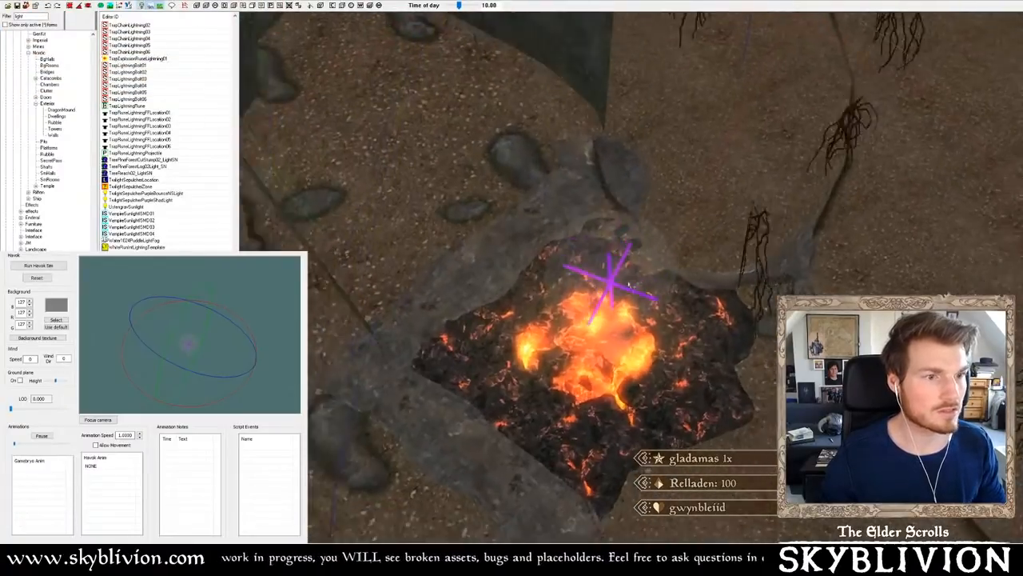
pyautogui.doubleClick(32, 16)
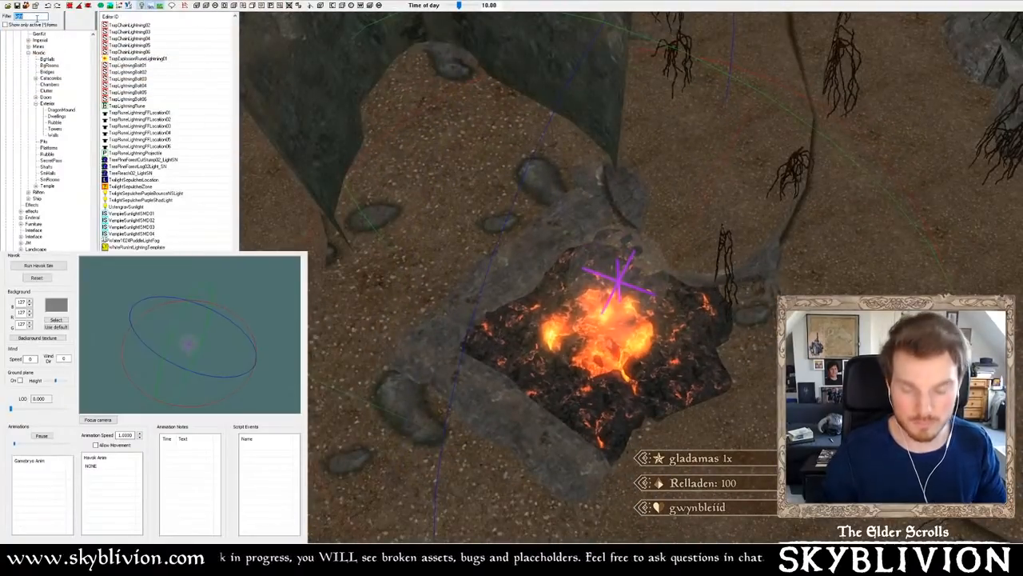
pyautogui.click(448, 141)
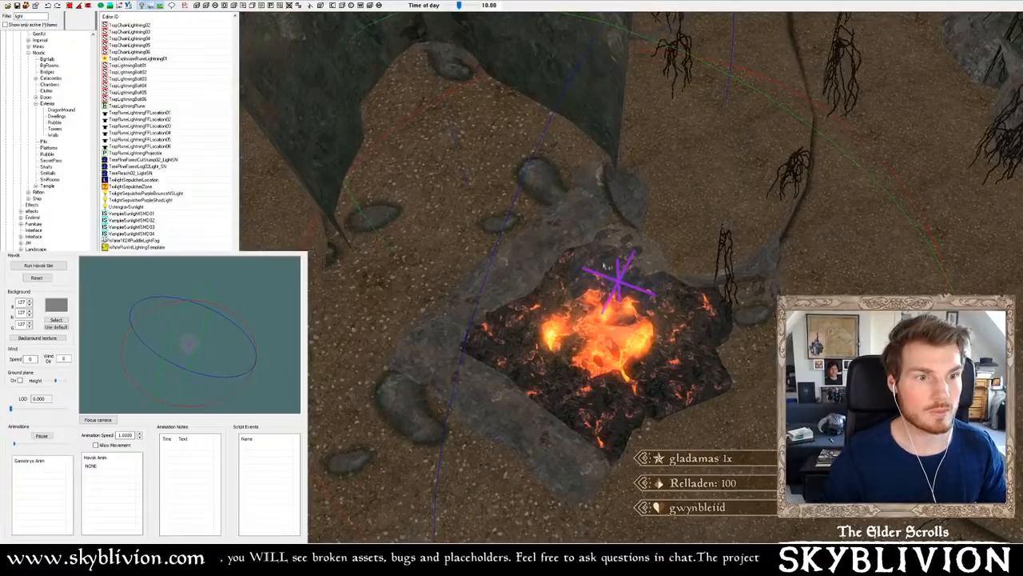
pyautogui.keyDown('shift'); pyautogui.moveTo(606, 266); pyautogui.dragTo(611, 253, button='middle'); pyautogui.keyUp('shift')
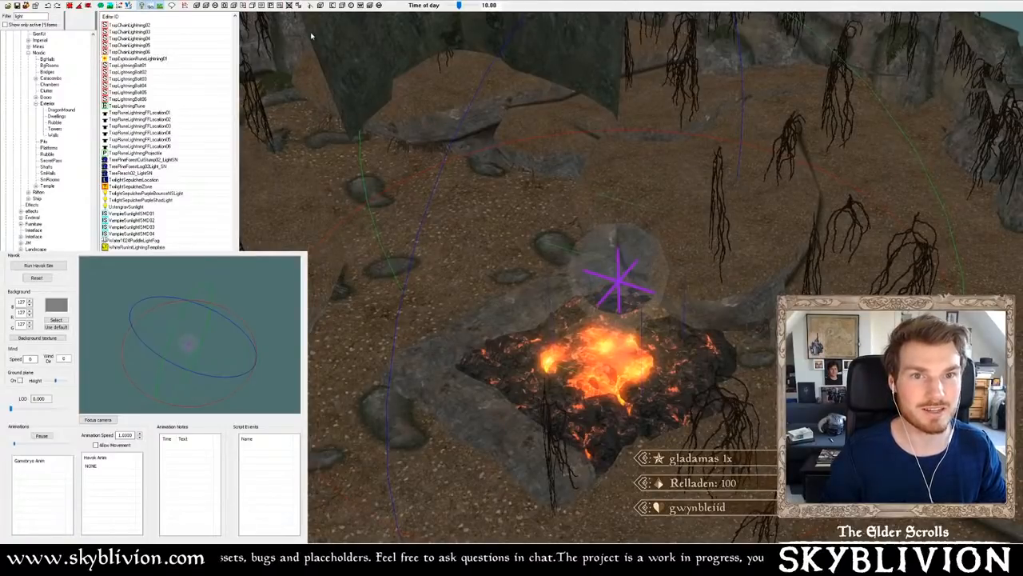
# - Open the object palette, move it over the object list, and preview its human arm, bloody bone, bloody hand and bloody ribcage objects
pyautogui.click(249, 243)
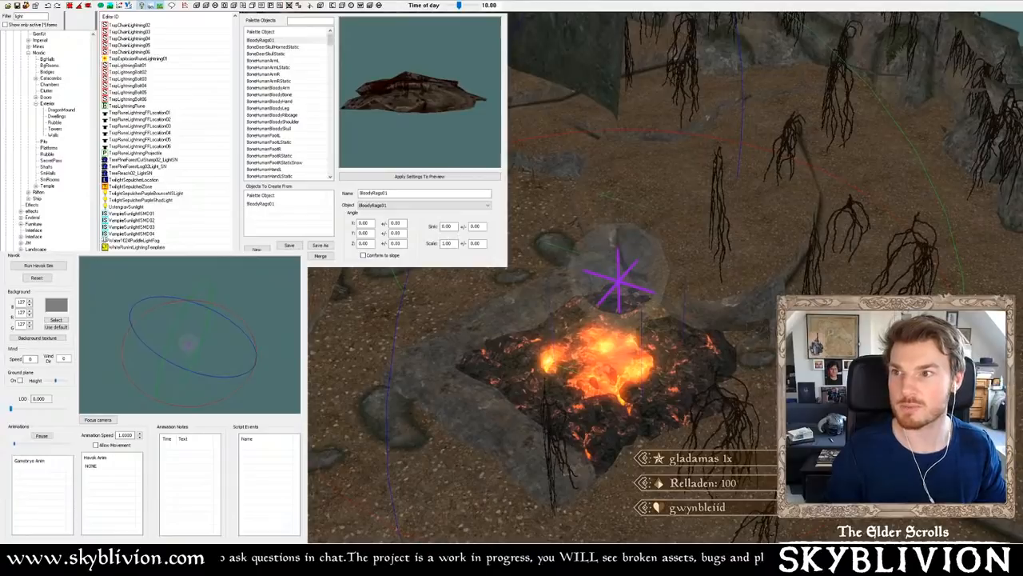
pyautogui.moveTo(373, 8); pyautogui.dragTo(134, 4)
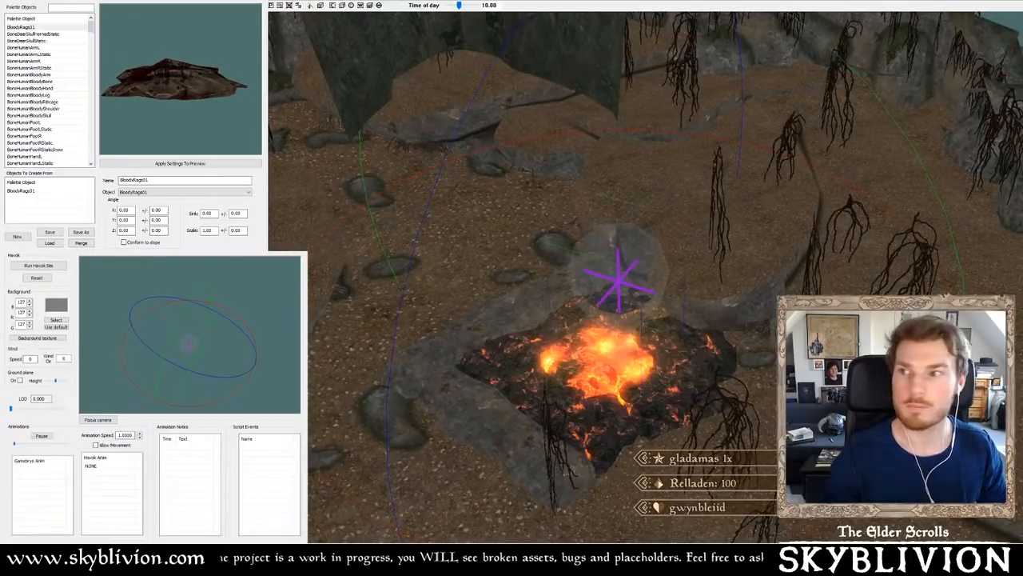
pyautogui.click(40, 54)
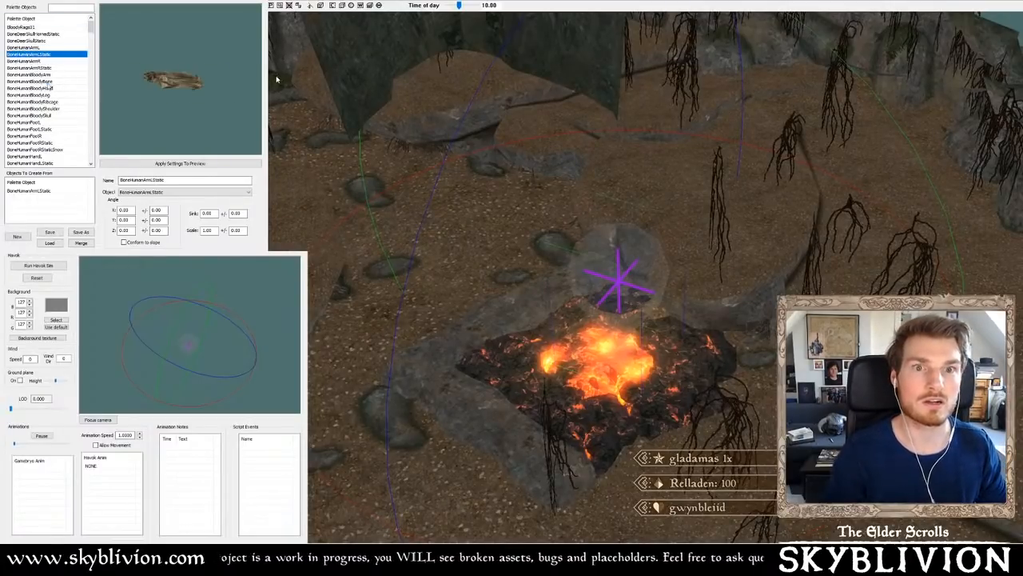
pyautogui.click(48, 81)
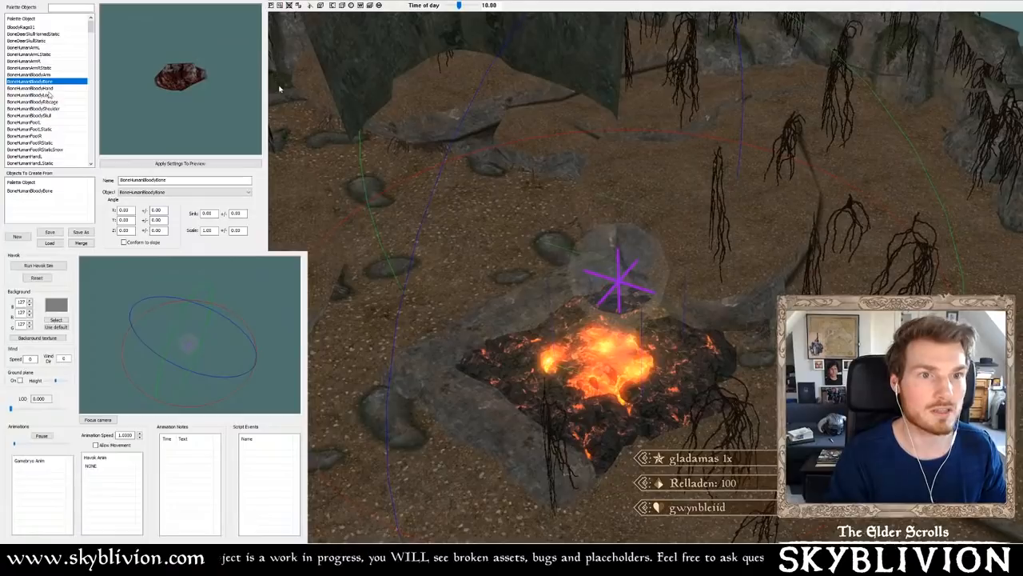
pyautogui.click(62, 88)
pyautogui.click(47, 103)
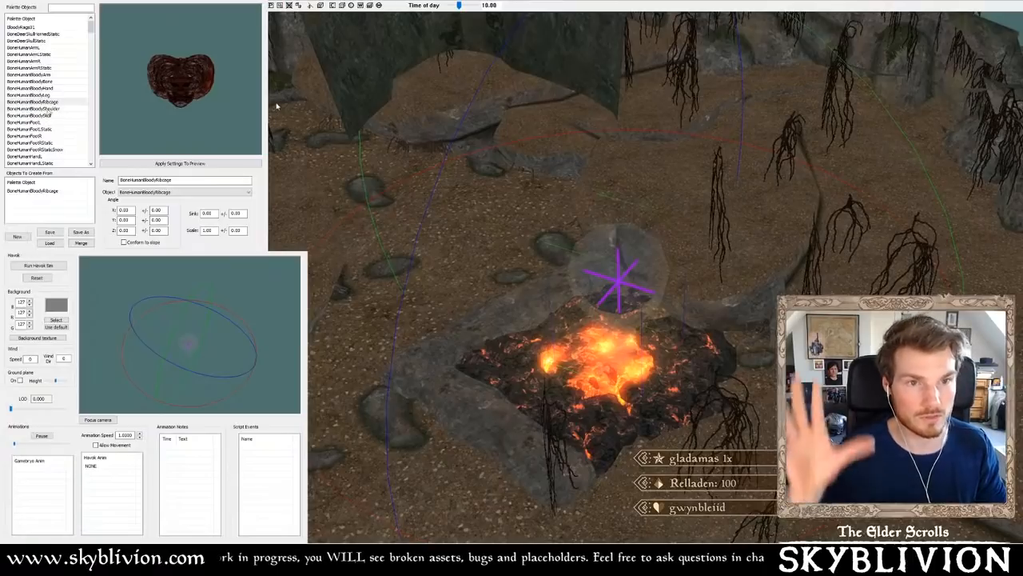
# - Preview the palette's human leg, full ribcage, skull, foot and hand bones, and browse on to the mine scaffold objects
pyautogui.scroll(-6, 38, 124)
pyautogui.click(80, 74)
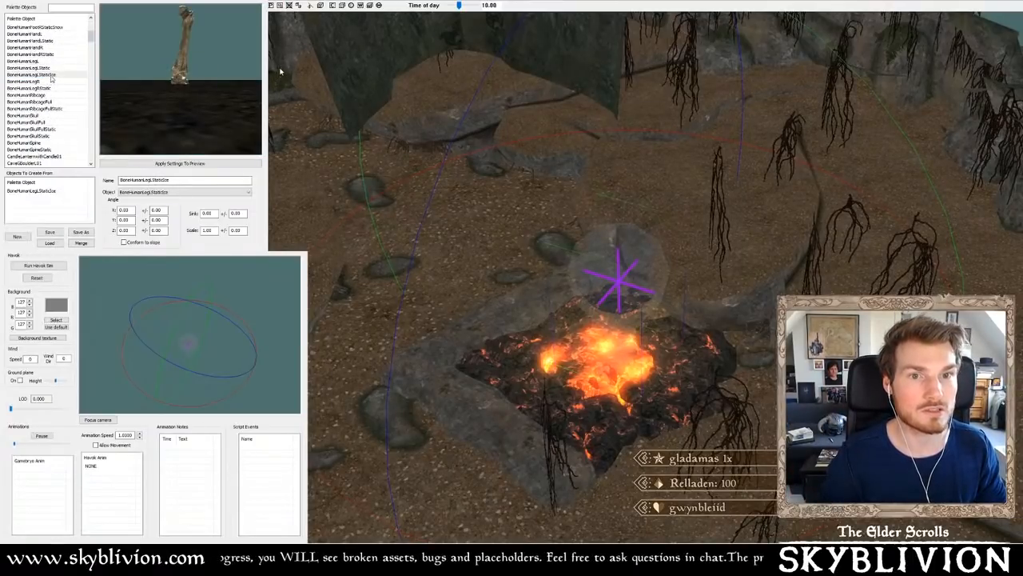
pyautogui.click(49, 109)
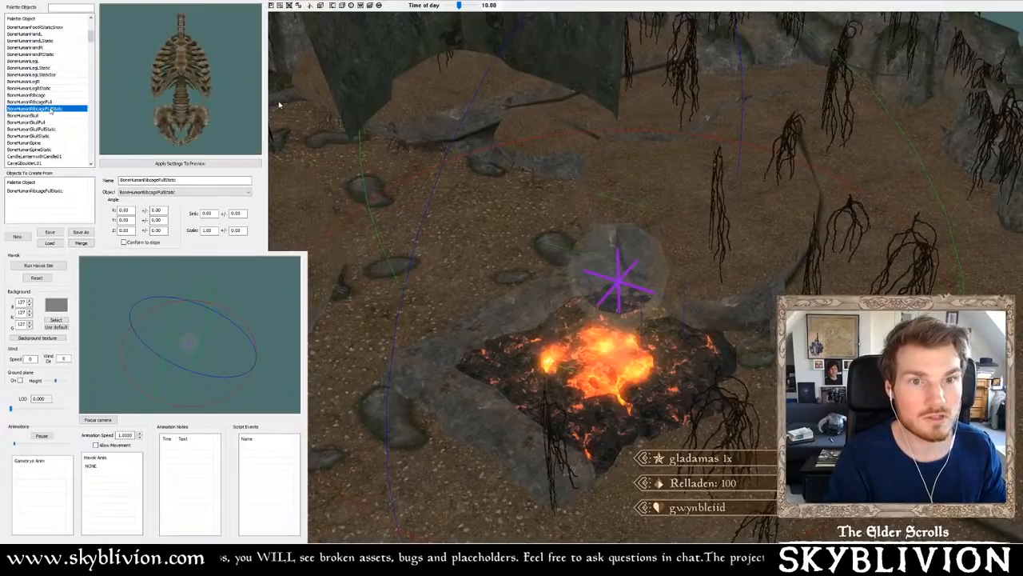
pyautogui.click(52, 122)
pyautogui.scroll(2, 68, 111)
pyautogui.click(53, 83)
pyautogui.scroll(3, 52, 82)
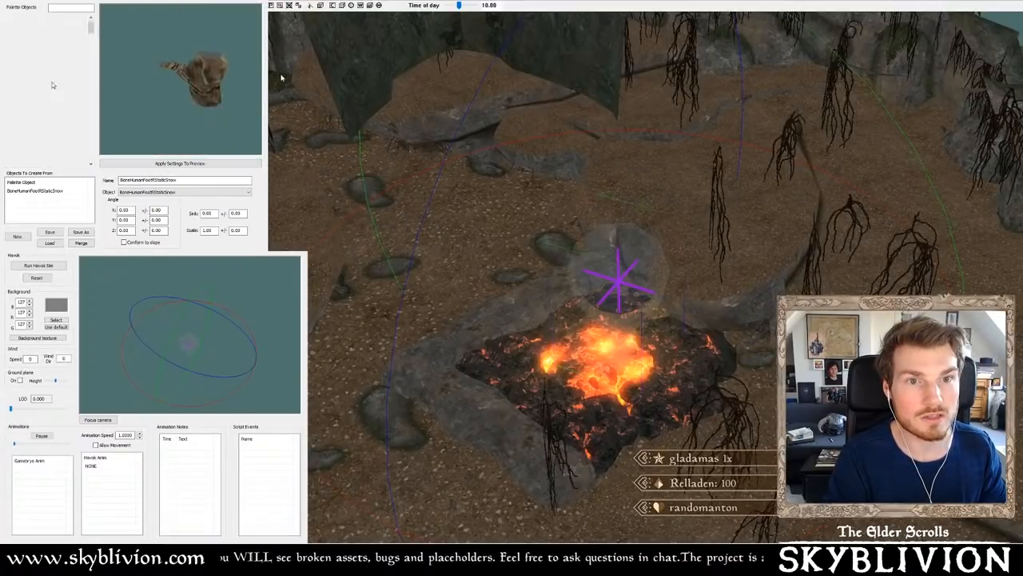
pyautogui.click(54, 85)
pyautogui.scroll(-7, 63, 135)
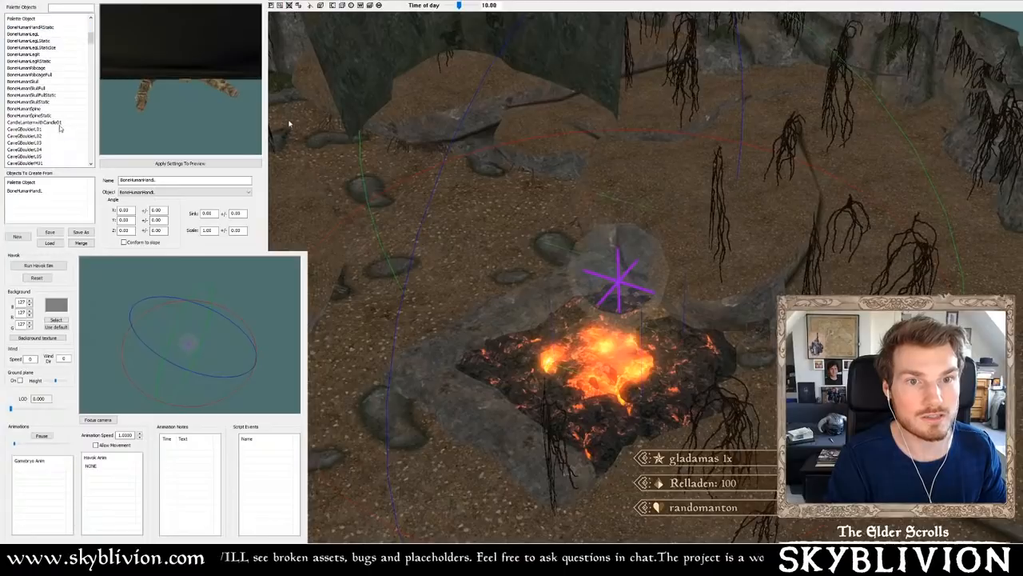
pyautogui.scroll(7, 61, 123)
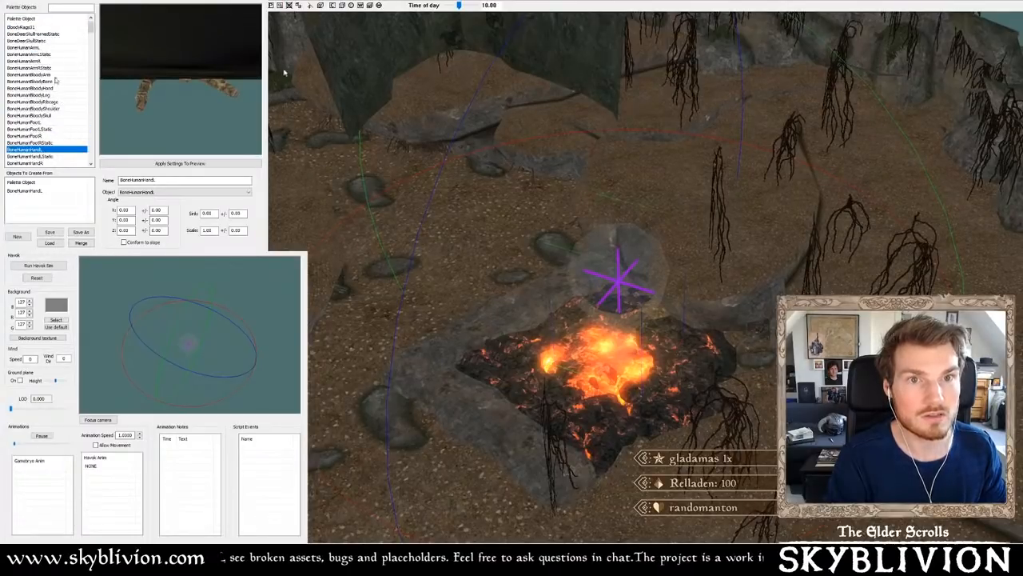
pyautogui.scroll(-8, 60, 99)
pyautogui.scroll(-8, 60, 99)
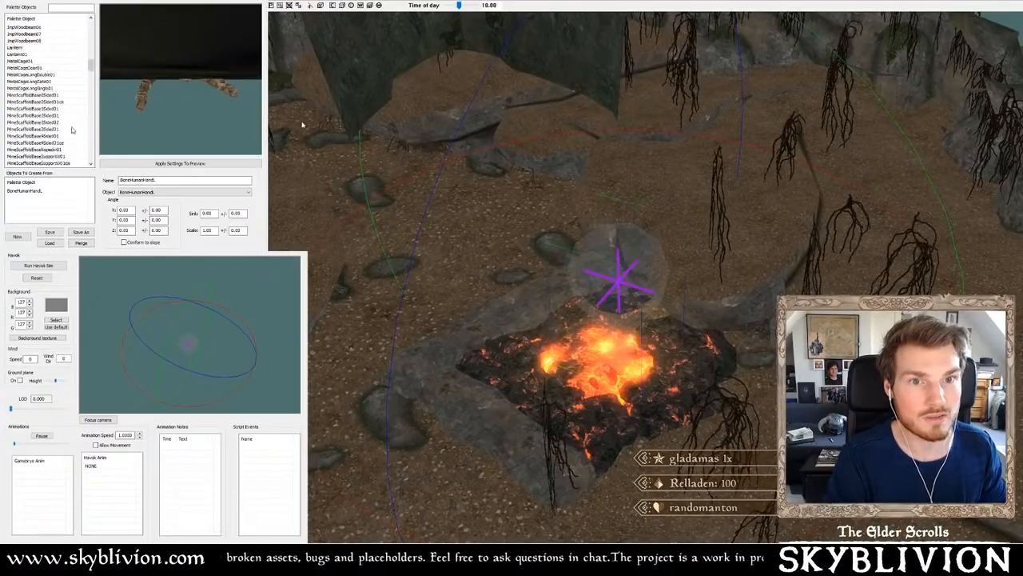
pyautogui.click(50, 232)
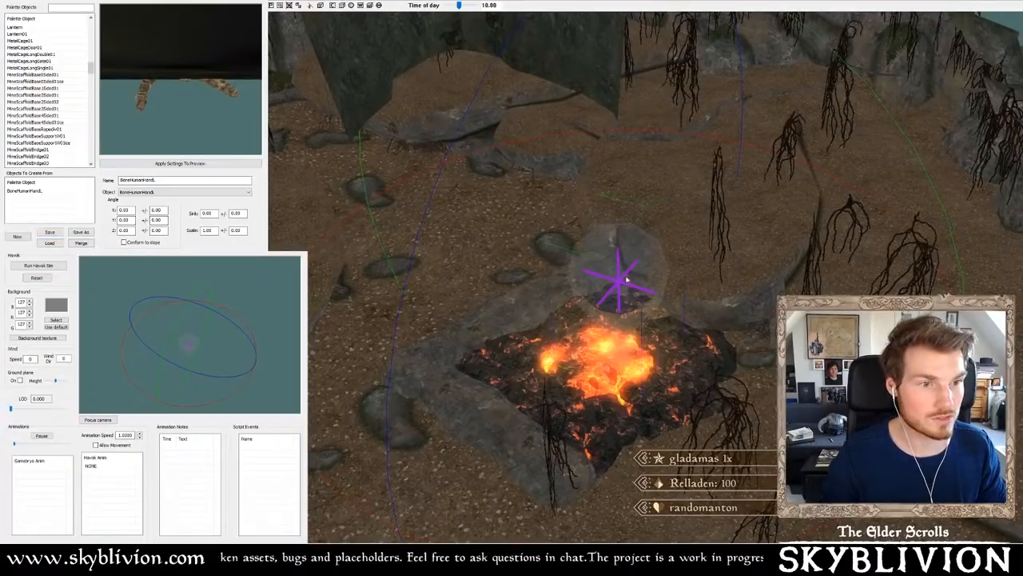
# - Switch the fire pit scene from bright lighting back to the cell's own lighting
pyautogui.moveTo(574, 308); pyautogui.dragTo(606, 258, button='middle')
pyautogui.scroll(3, 606, 258)
pyautogui.press('a')
pyautogui.scroll(2, 605, 258)
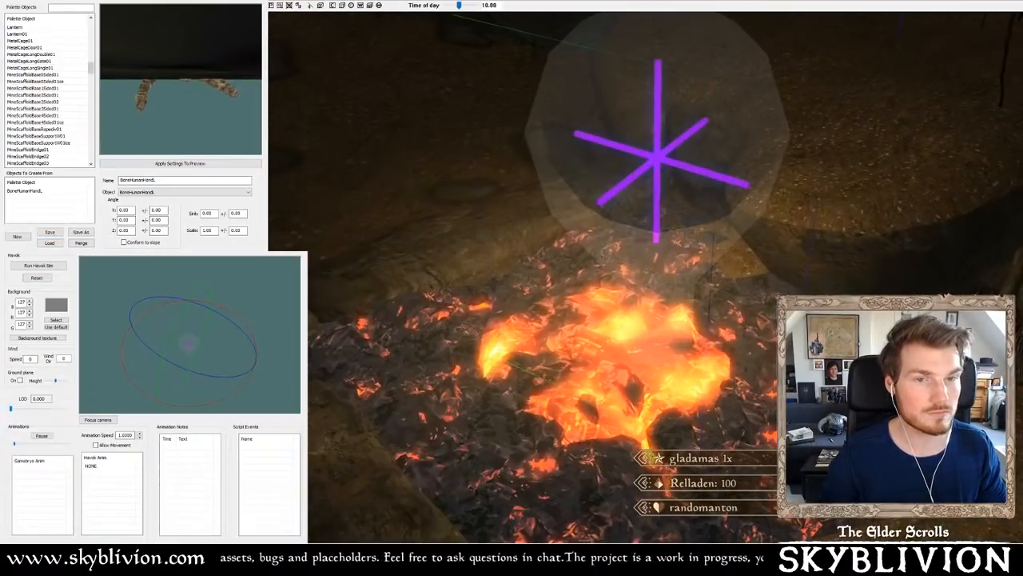
# - Preview the palette's long metal cage piece and mine scaffold bases, ending with MineScaffoldBase1Sided01
pyautogui.click(44, 61)
pyautogui.click(52, 82)
pyautogui.click(54, 88)
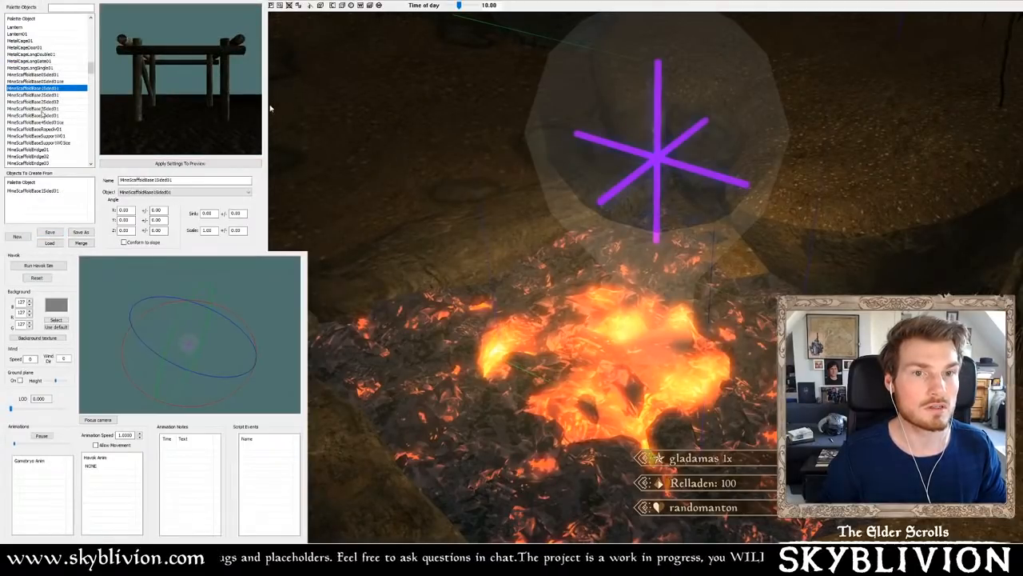
# - Filter the palette objects by "bone" and preview BoneDeerSkullHornedStatic
pyautogui.scroll(5, 43, 104)
pyautogui.click(57, 8)
pyautogui.write('bone')
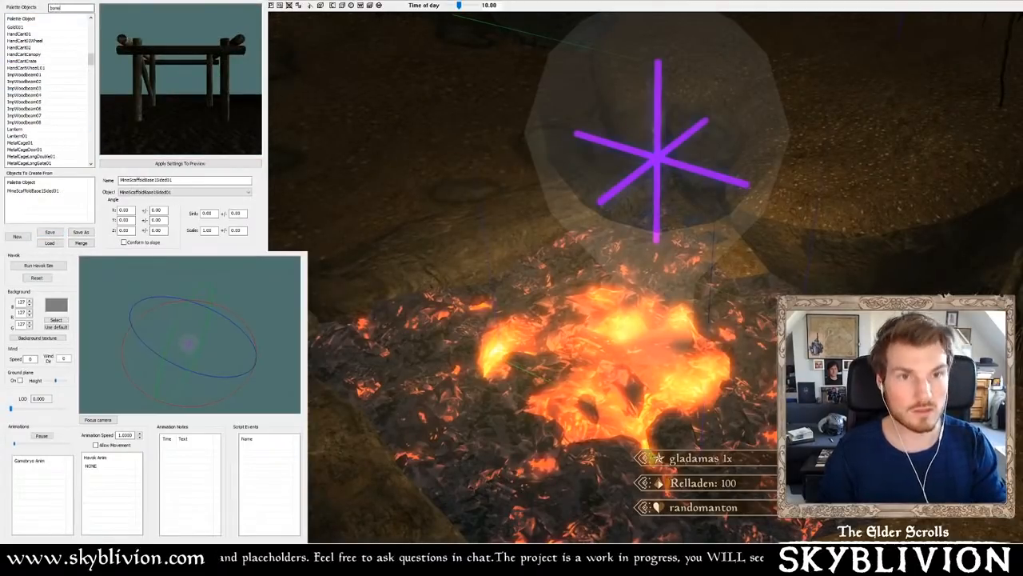
pyautogui.moveTo(92, 98); pyautogui.dragTo(91, 21)
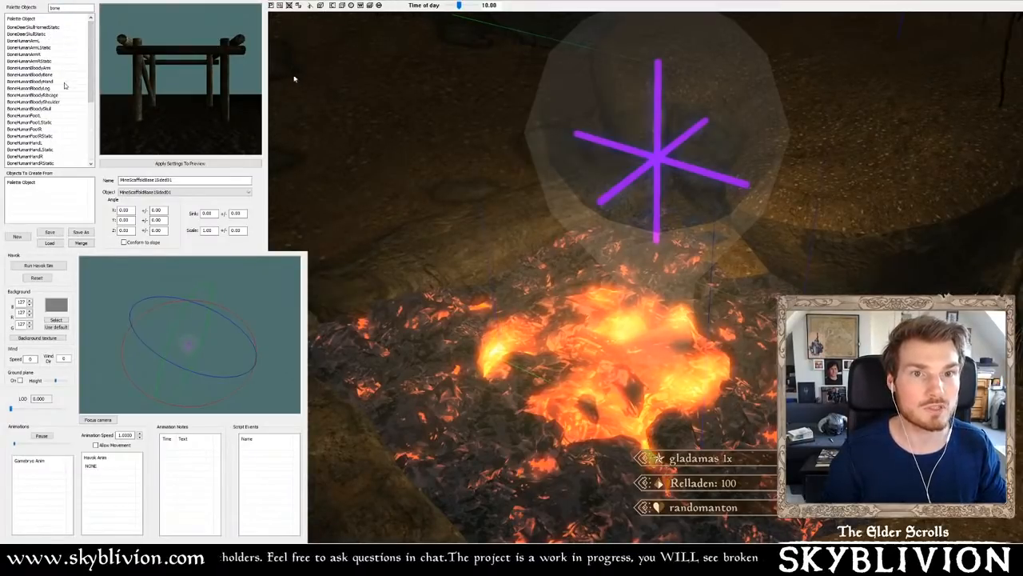
pyautogui.click(46, 28)
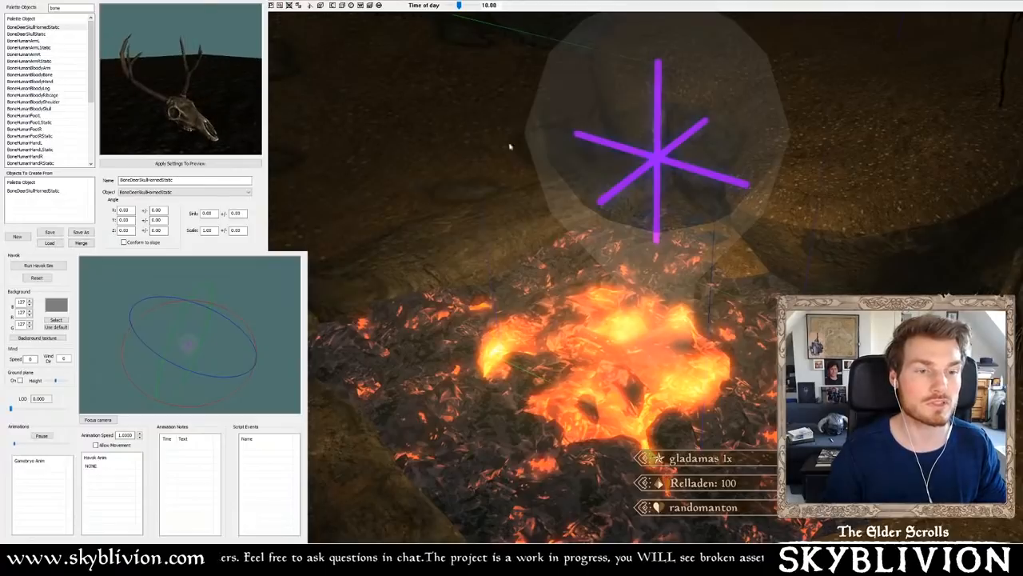
# - Preview BoneDeerSkullStatic, choose BoneHumanArmL and place the arm bone across the middle of the fire pit
pyautogui.scroll(-3, 645, 182)
pyautogui.keyDown('shift'); pyautogui.moveTo(645, 182); pyautogui.dragTo(663, 182, button='middle'); pyautogui.keyUp('shift')
pyautogui.scroll(2, 663, 182)
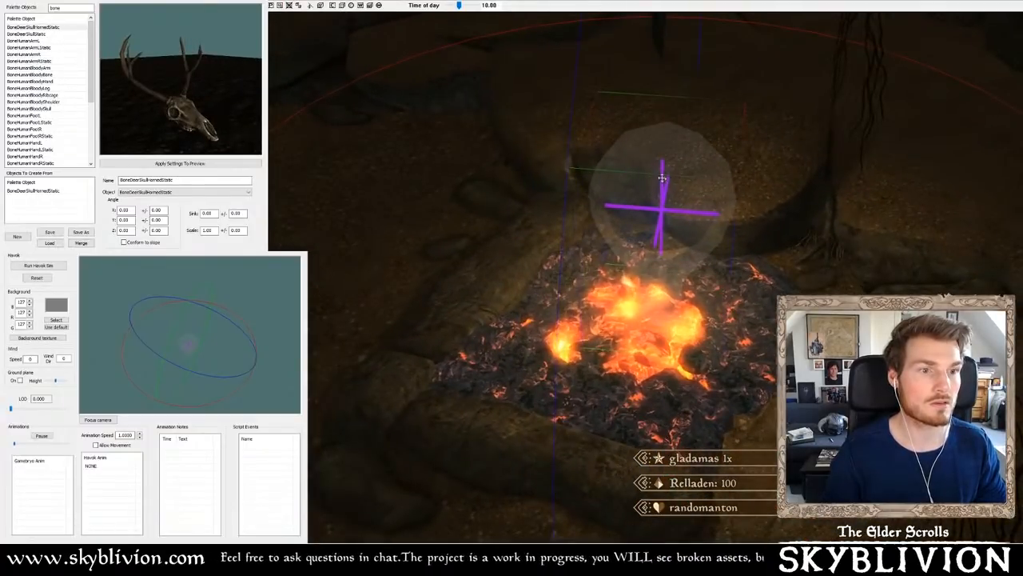
pyautogui.moveTo(651, 237)
pyautogui.keyDown('shift'); pyautogui.mouseDown(button='middle')
pyautogui.moveTo(664, 237)
pyautogui.moveTo(636, 227)
pyautogui.mouseUp(button='middle'); pyautogui.keyUp('shift')
pyautogui.scroll(1, 664, 237)
pyautogui.scroll(2, 636, 227)
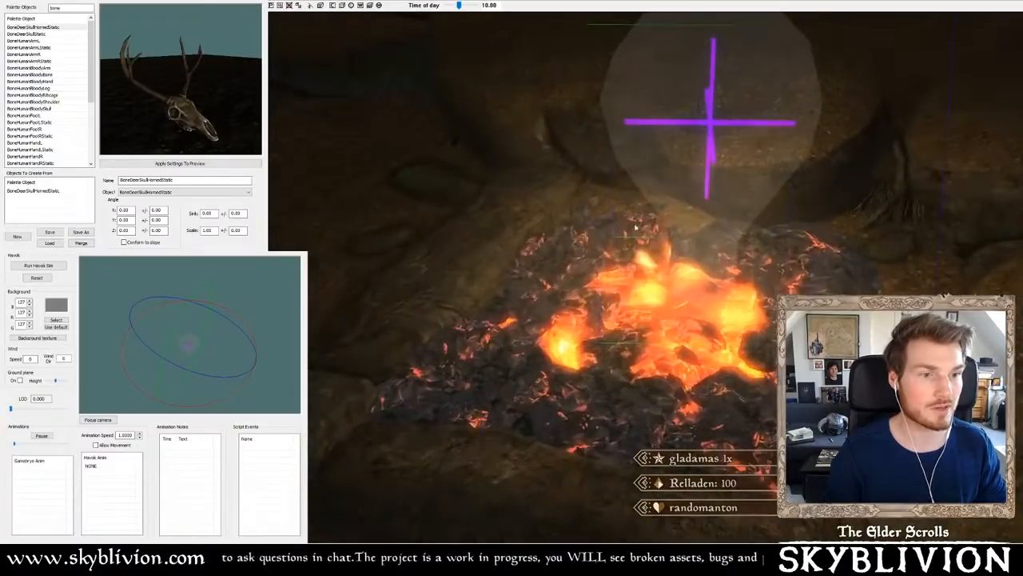
pyautogui.click(36, 35)
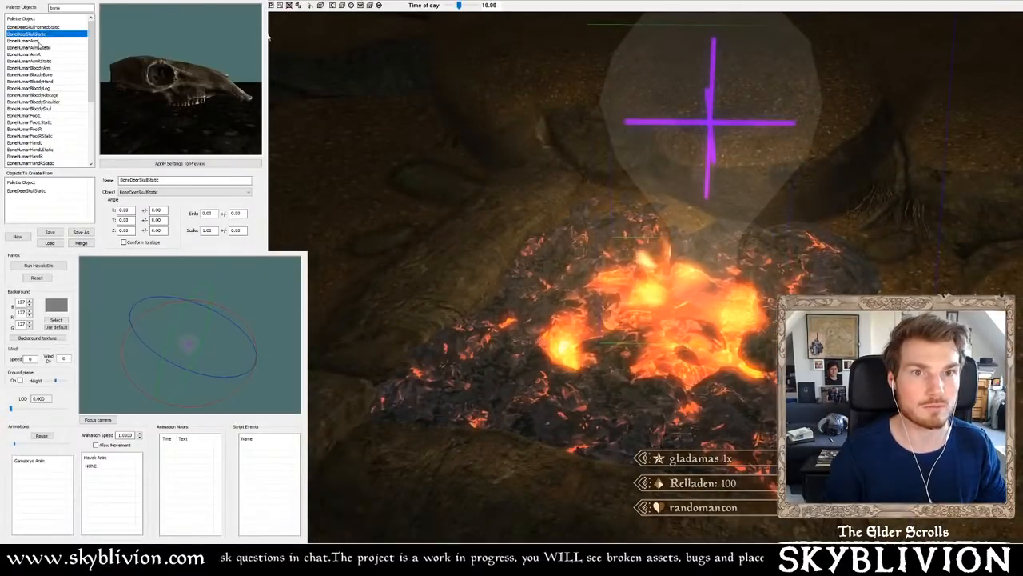
pyautogui.click(37, 41)
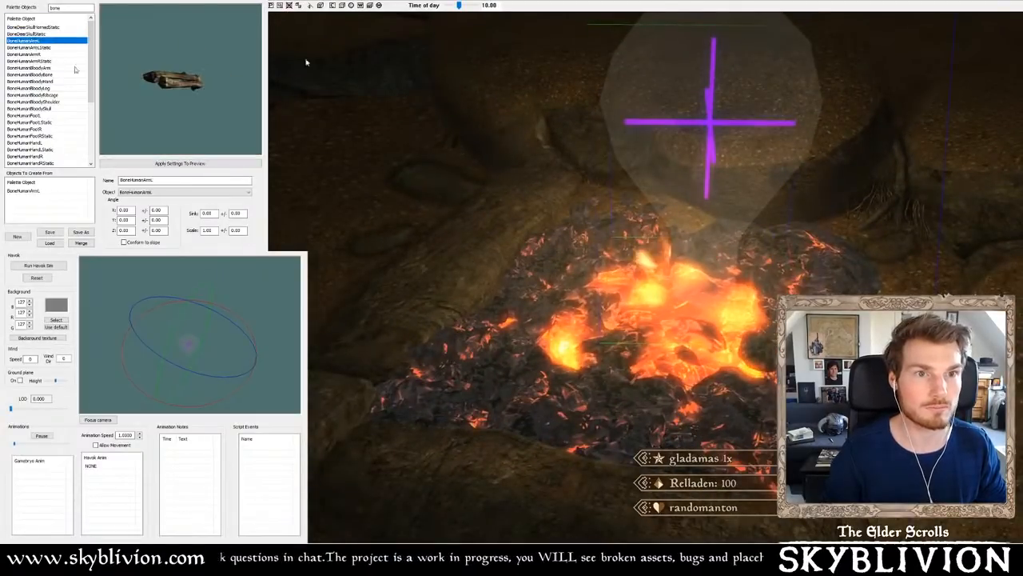
pyautogui.click(630, 318)
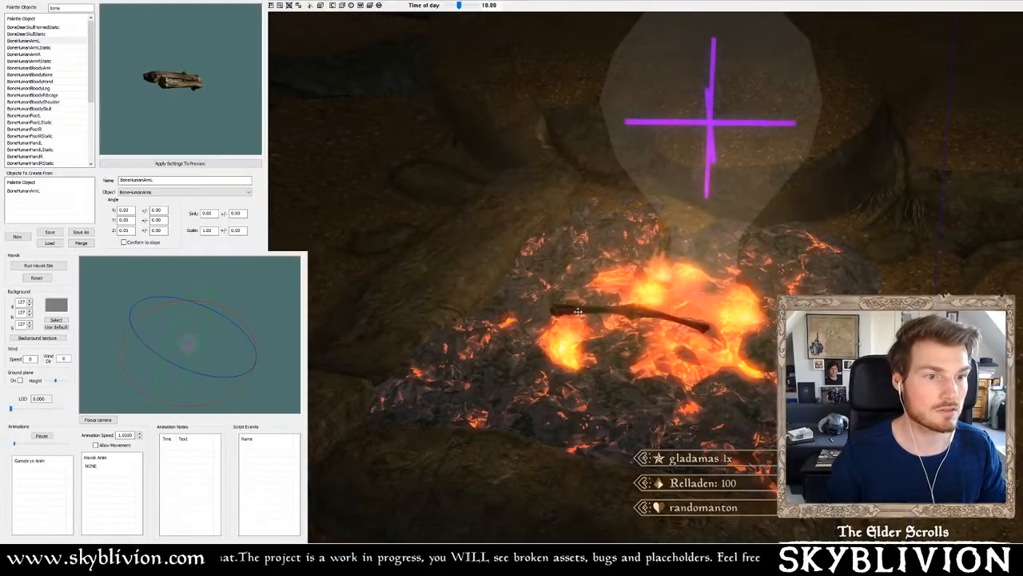
# - Hide the fire pit's flame effect and drop the placed arm bone onto the embers
pyautogui.click(612, 300)
pyautogui.press('1')
pyautogui.press('1')
pyautogui.press('f')
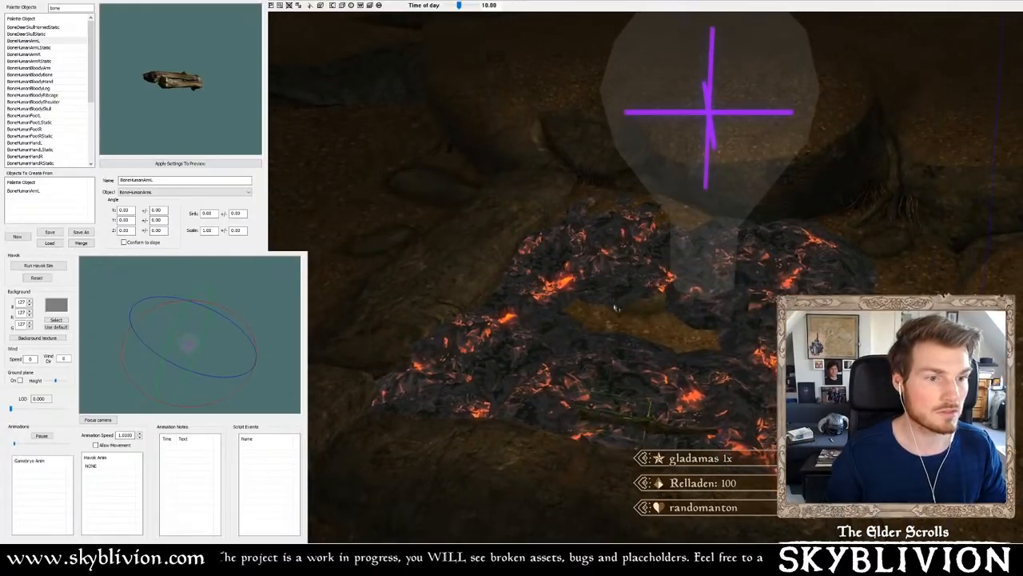
# - Choose BoneHumanArmR and place the arm bone on the embers behind the bare patch in the pit
pyautogui.press('Down')
pyautogui.press('Down')
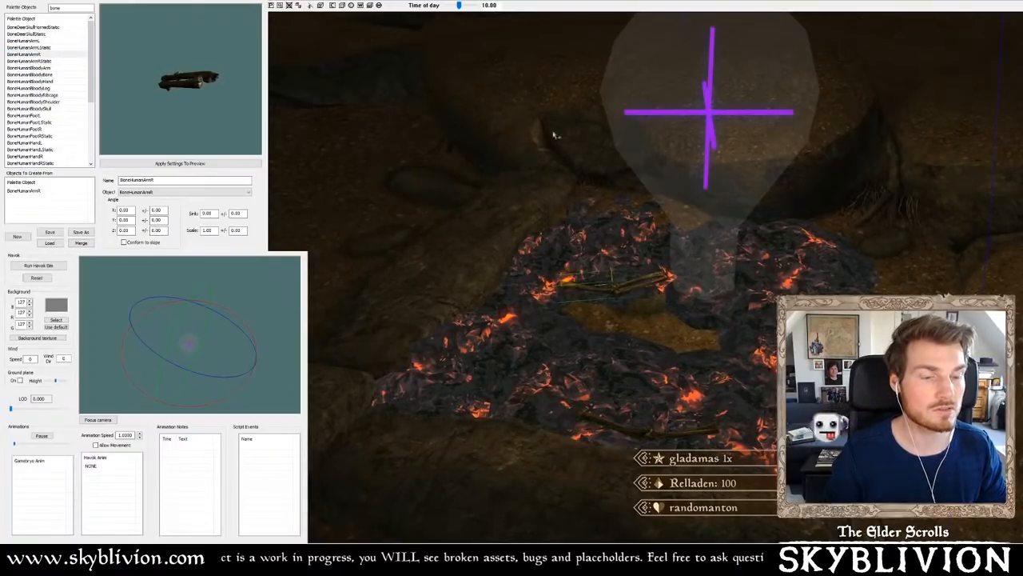
pyautogui.keyDown('alt'); pyautogui.rightClick(612, 278); pyautogui.keyUp('alt')
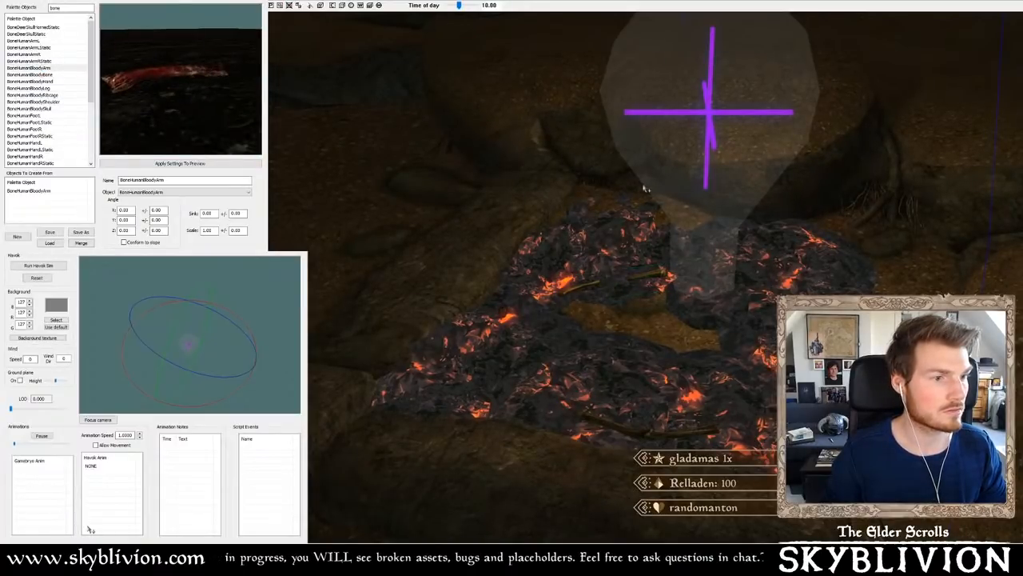
# - Place BoneHumanBloodyRibcage in the fire pit, rotate it and move it beyond the embers to the pit's far edge
pyautogui.click(32, 95)
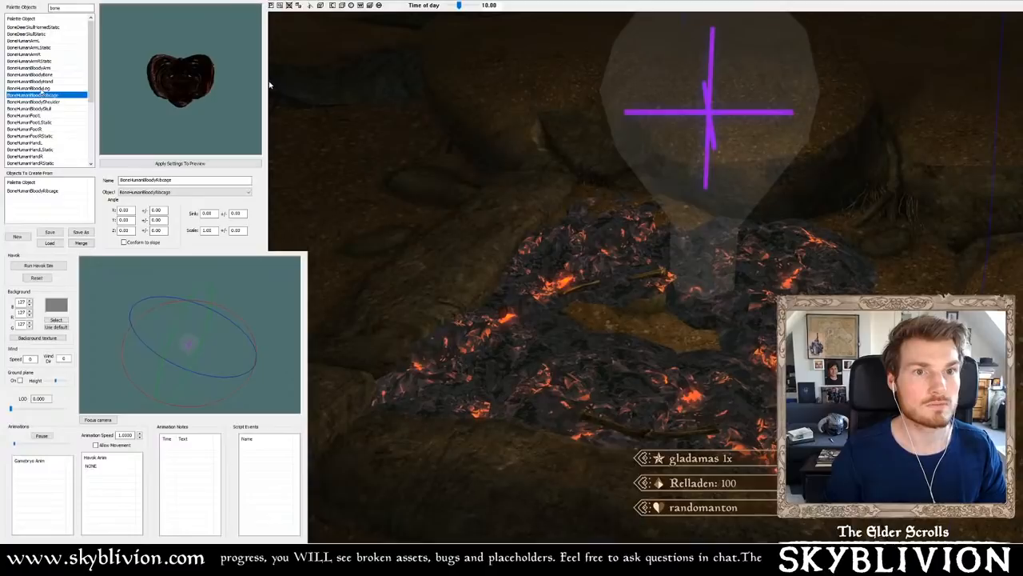
pyautogui.click(608, 227)
pyautogui.moveTo(609, 233); pyautogui.dragTo(631, 234, button='right')
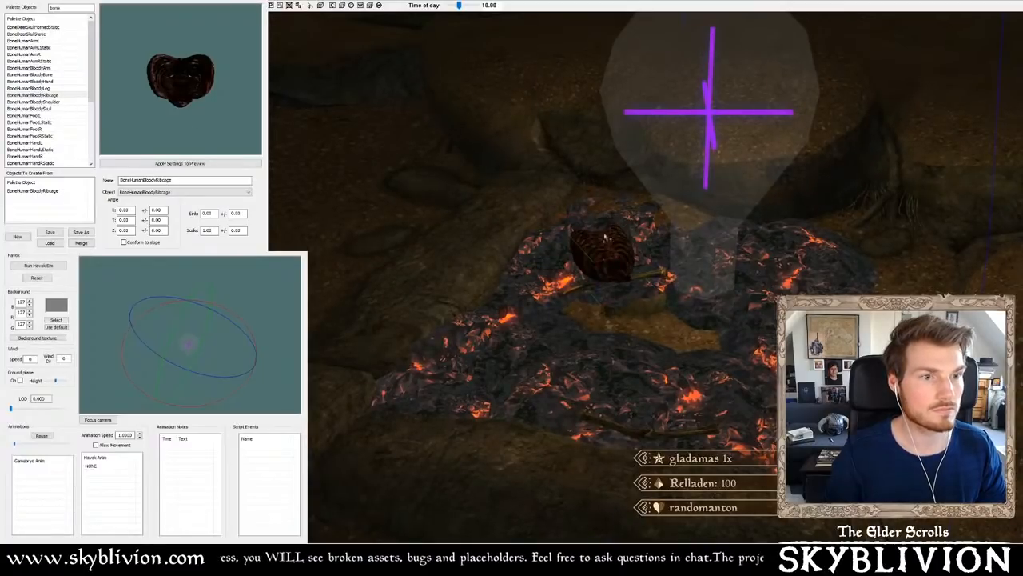
pyautogui.moveTo(603, 242); pyautogui.dragTo(609, 193)
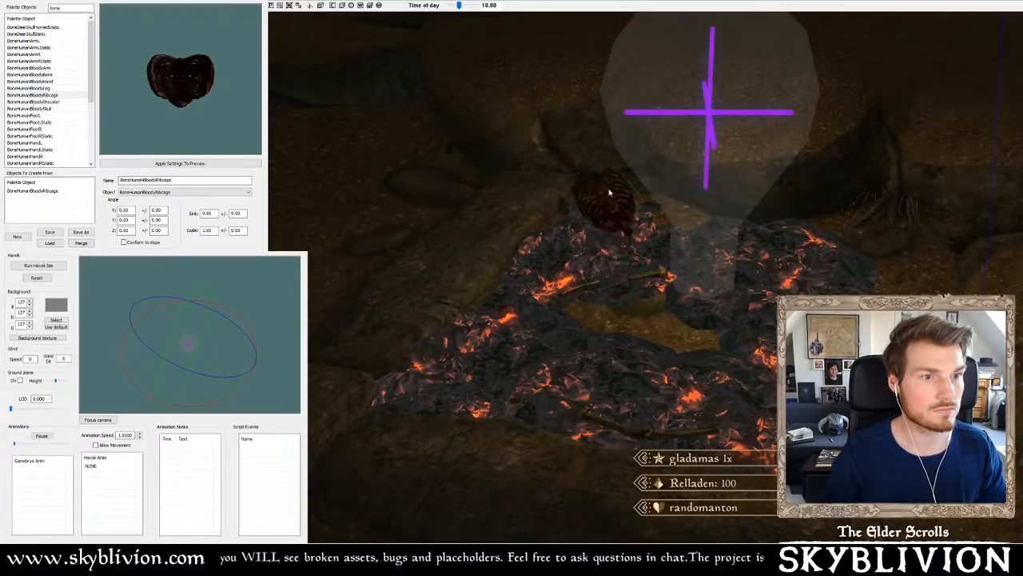
pyautogui.scroll(1, 609, 197)
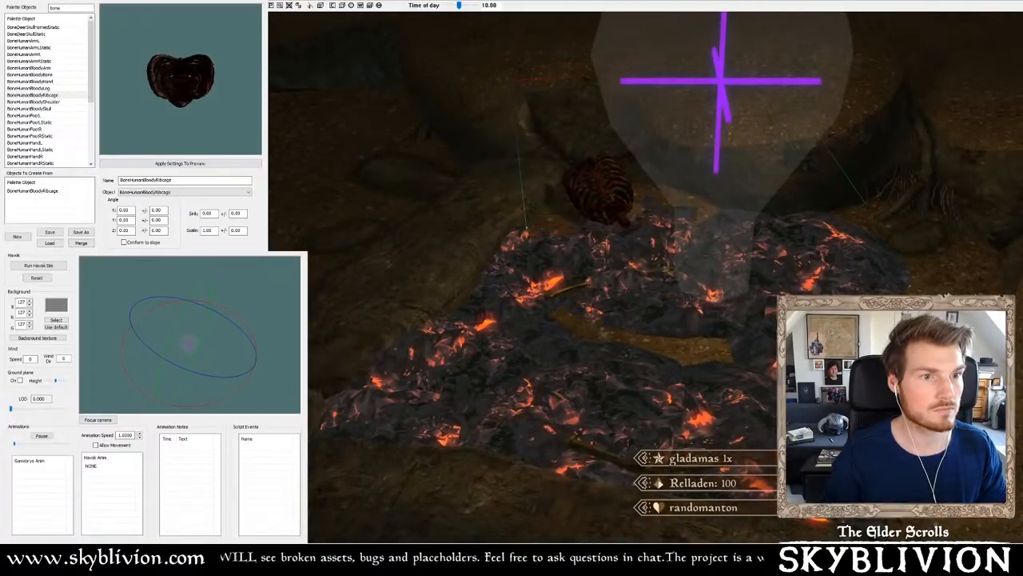
pyautogui.moveTo(593, 179); pyautogui.dragTo(600, 183)
pyautogui.keyDown('shift'); pyautogui.moveTo(619, 185); pyautogui.dragTo(585, 171, button='middle'); pyautogui.keyUp('shift')
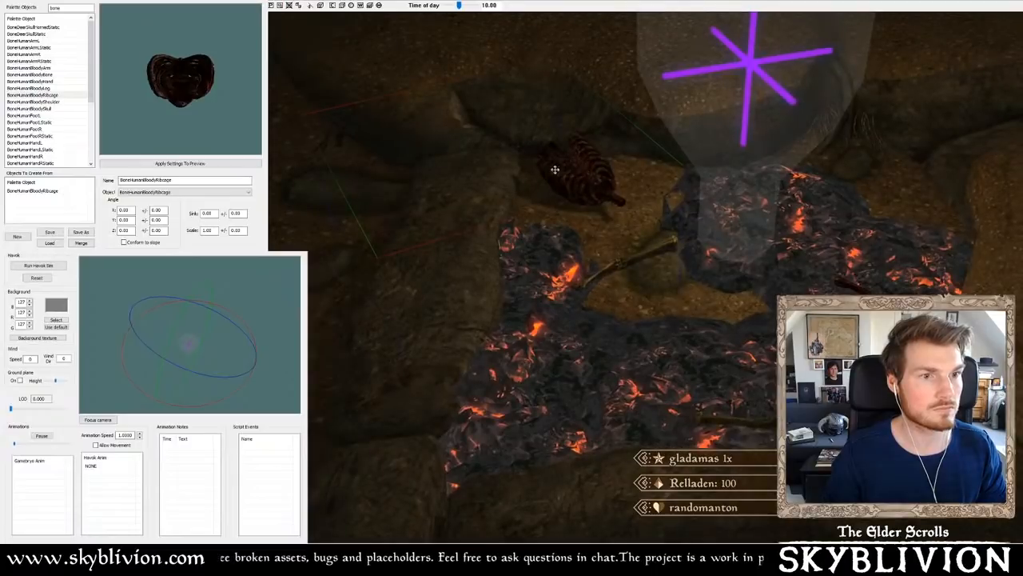
# - Choose BoneHumanFootL and place the foot bone on the embers below the light
pyautogui.click(43, 115)
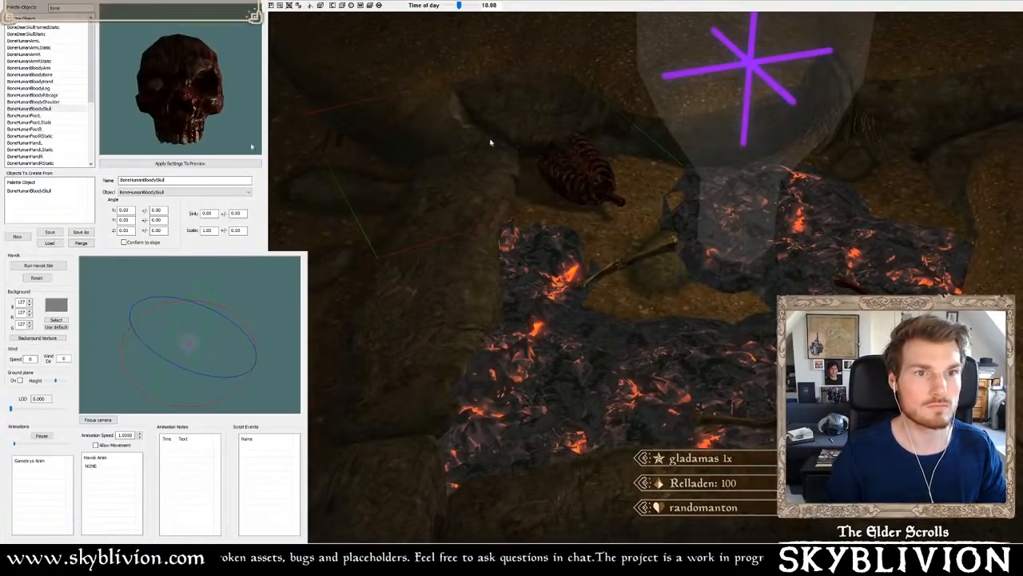
pyautogui.keyDown('ctrl'); pyautogui.keyDown('alt'); pyautogui.rightClick(847, 217); pyautogui.keyUp('alt'); pyautogui.keyUp('ctrl')
pyautogui.keyDown('shift'); pyautogui.moveTo(845, 219); pyautogui.dragTo(829, 225, button='middle'); pyautogui.keyUp('shift')
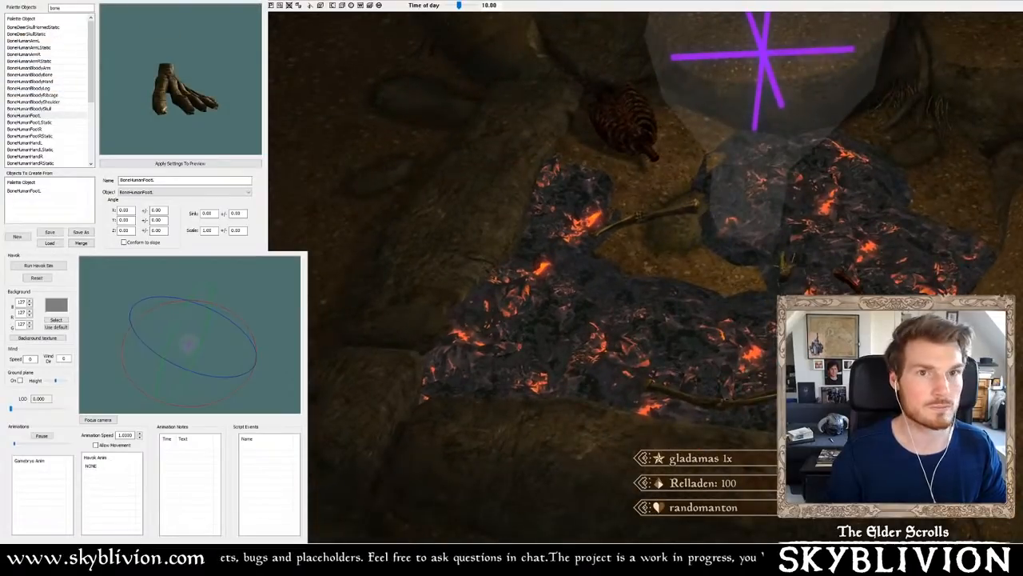
# - Place BoneHumanHandL on the embers near the pit's front and BoneHumanLegL across the embers beside the foot bone
pyautogui.click(32, 136)
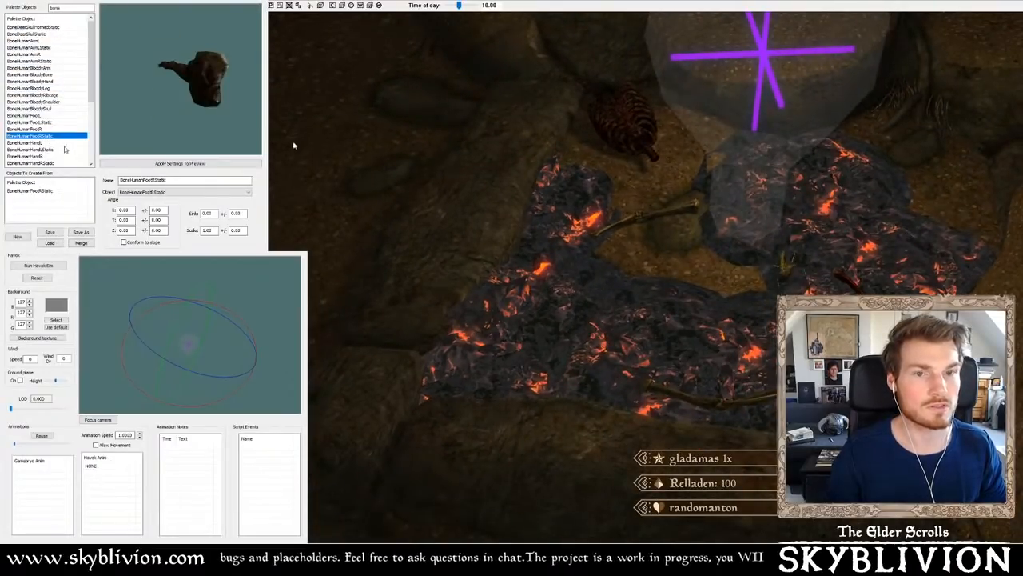
pyautogui.scroll(-2, 48, 128)
pyautogui.click(36, 103)
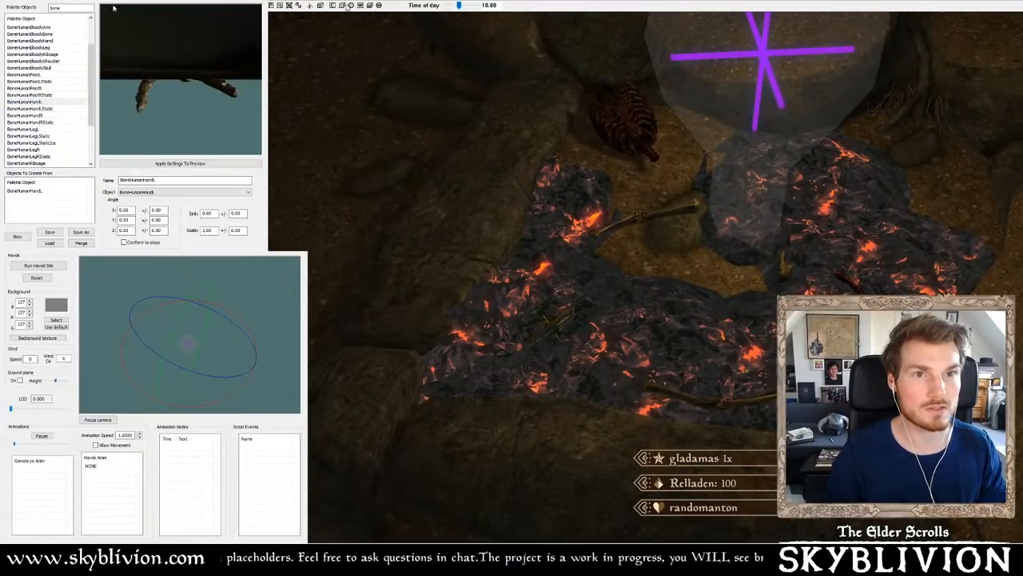
pyautogui.click(32, 129)
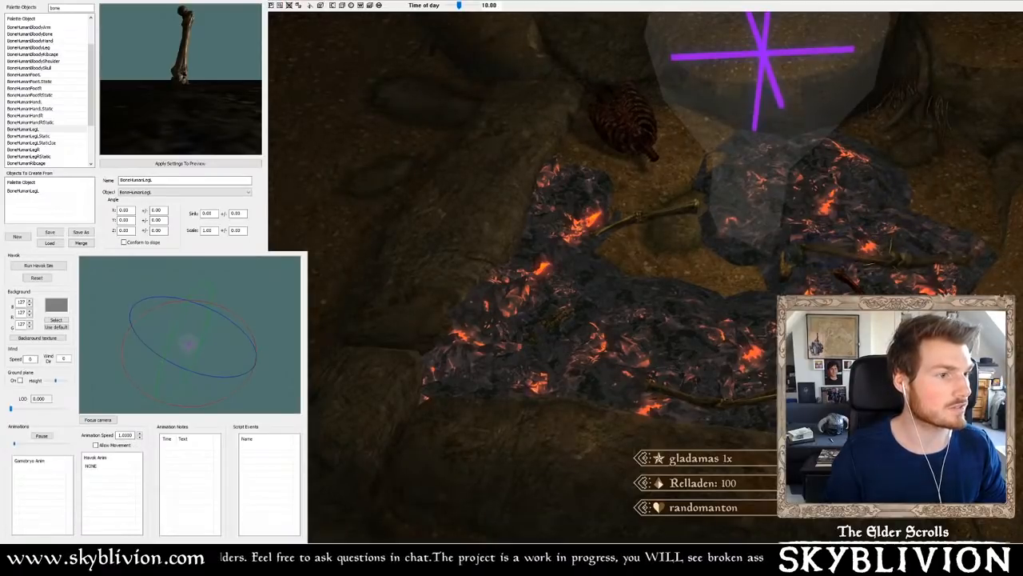
# - Place a BoneHumanRibcage from the object palette and move it onto the glowing coals
pyautogui.keyDown('shift'); pyautogui.moveTo(876, 218); pyautogui.dragTo(870, 217, button='middle'); pyautogui.keyUp('shift')
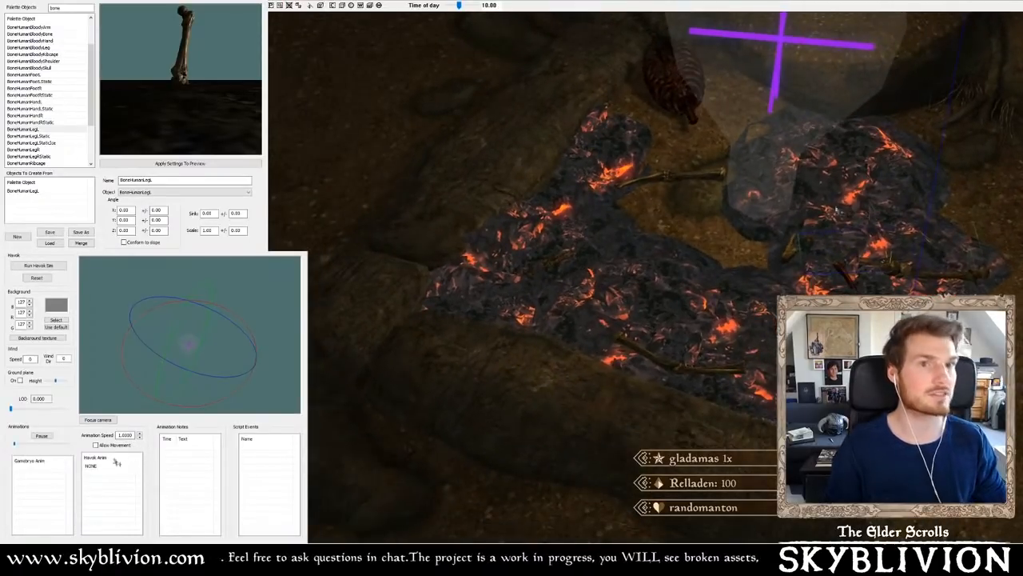
pyautogui.scroll(-3, 74, 126)
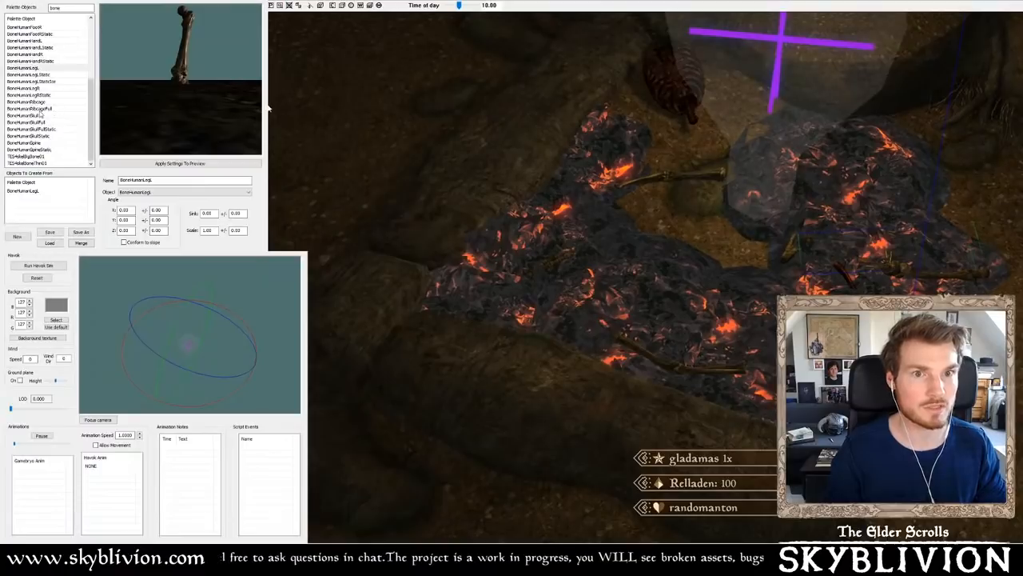
pyautogui.click(36, 101)
pyautogui.keyDown('alt'); pyautogui.rightClick(654, 263); pyautogui.keyUp('alt')
pyautogui.moveTo(653, 263); pyautogui.dragTo(808, 290)
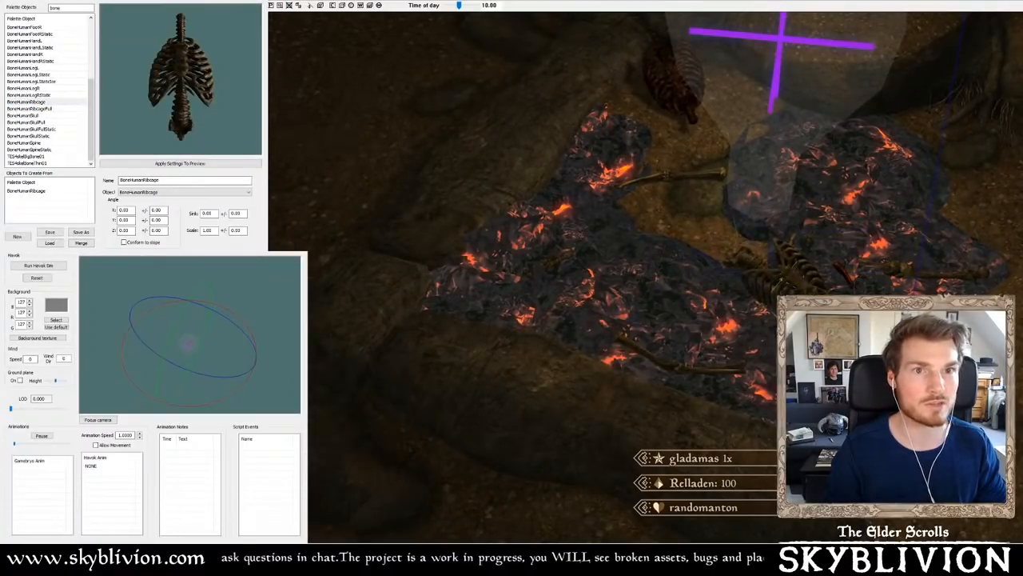
# - Place a BoneHumanSkullFull on the coals near the rock wall, away from the ribcage
pyautogui.click(38, 123)
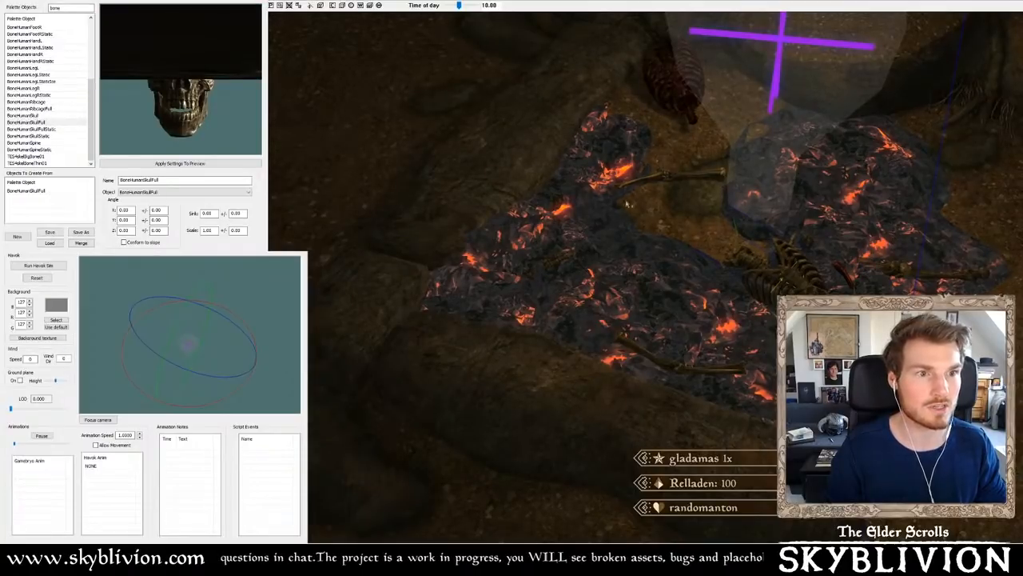
pyautogui.keyDown('alt'); pyautogui.rightClick(514, 274); pyautogui.keyUp('alt')
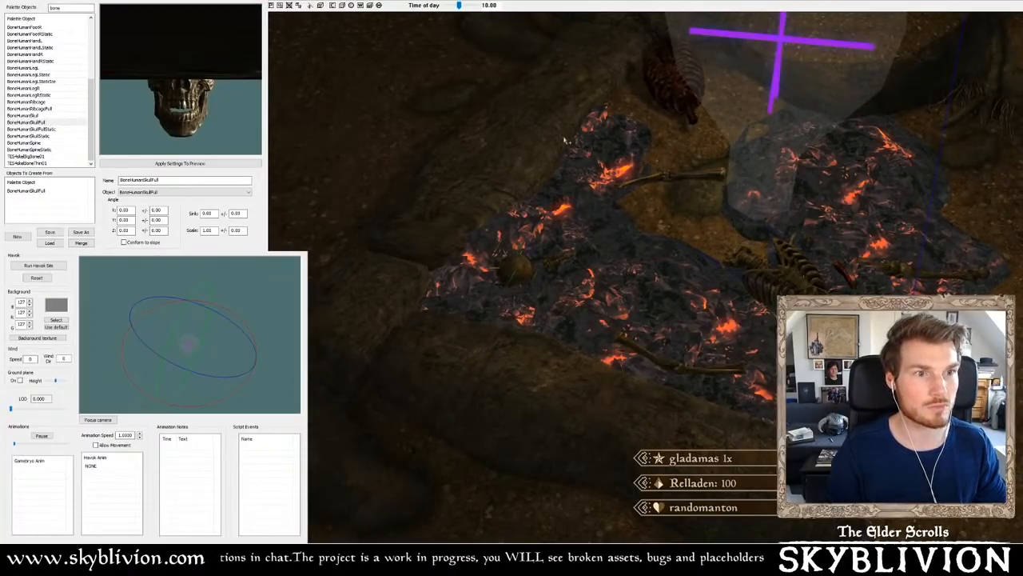
pyautogui.moveTo(565, 140)
pyautogui.keyDown('shift'); pyautogui.mouseDown(button='middle')
pyautogui.moveTo(683, 136)
pyautogui.moveTo(632, 150)
pyautogui.moveTo(518, 152)
pyautogui.mouseUp(button='middle'); pyautogui.keyUp('shift')
# - Try a BoneHumanSkullStatic on the coals, and place a BoneHumanSpine near their outer edge instead
pyautogui.click(28, 136)
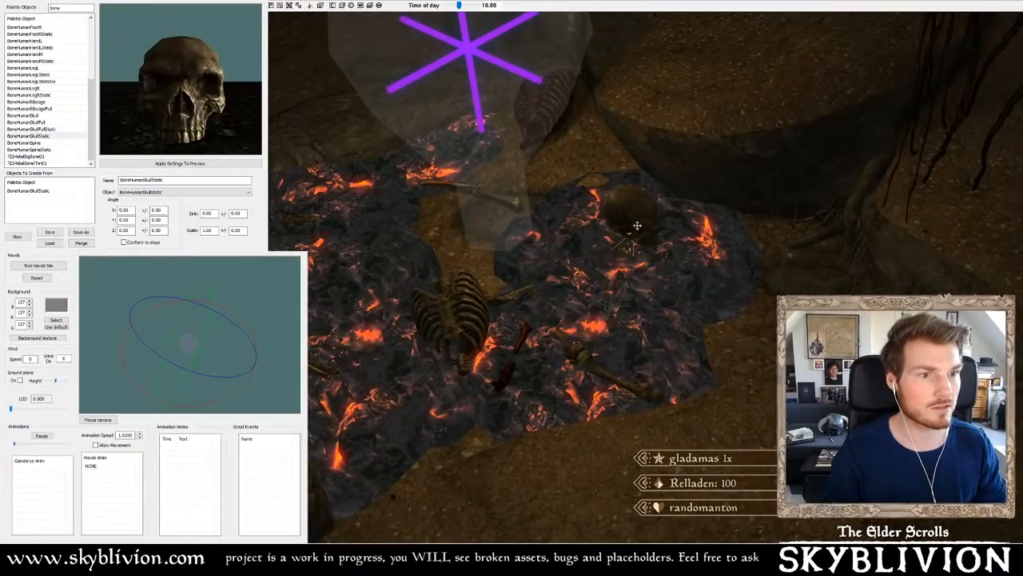
pyautogui.scroll(5, 637, 225)
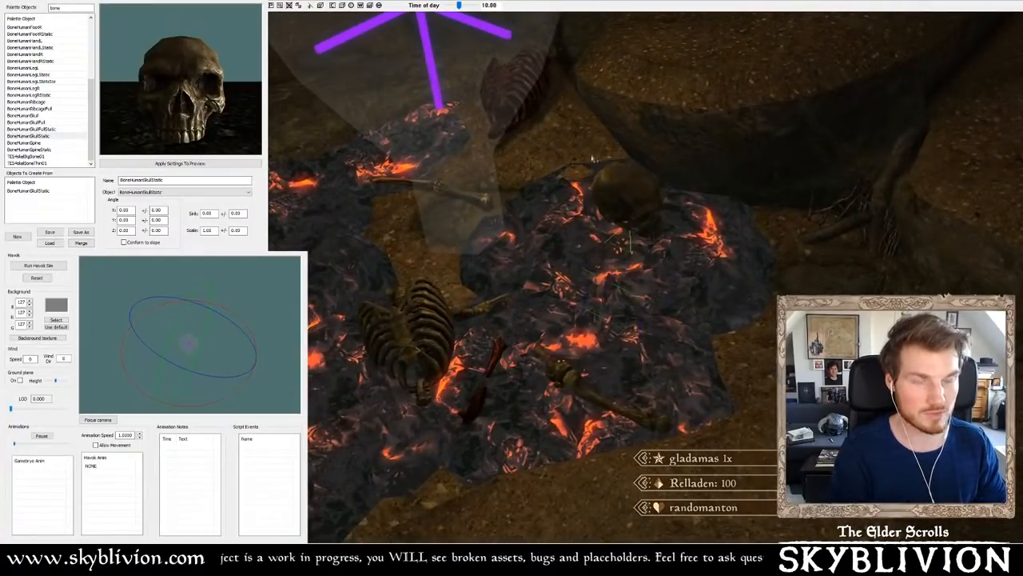
pyautogui.click(45, 130)
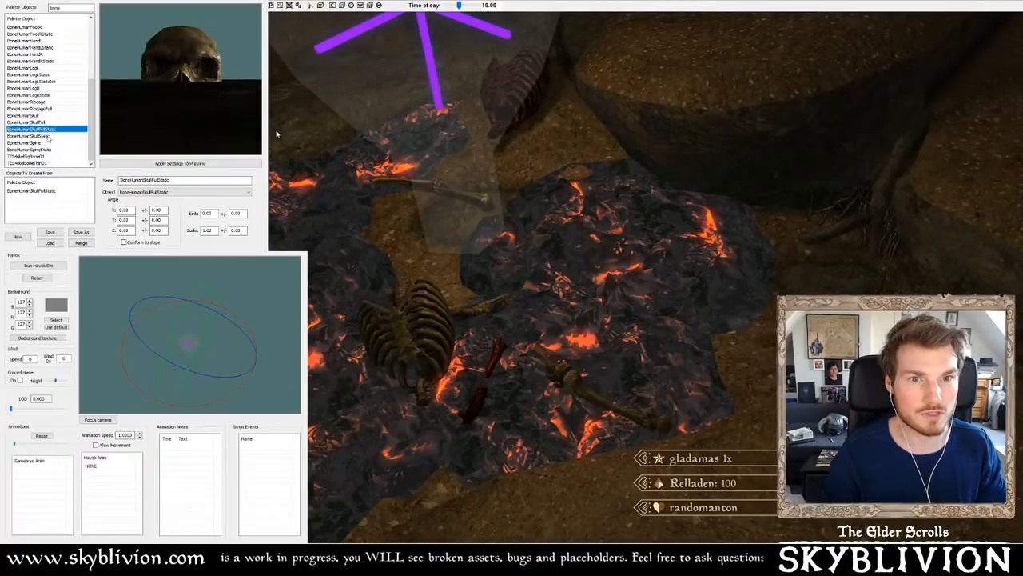
pyautogui.press('Down')
pyautogui.press('Down')
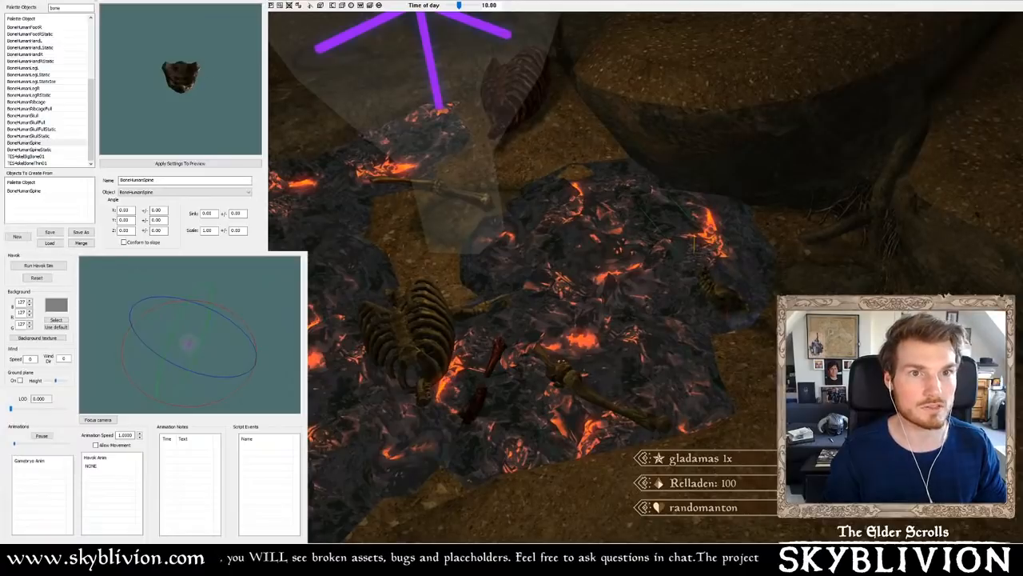
# - Compare the thin and big bone objects, and place the BigBone01 on the coals beside the ribcage
pyautogui.click(38, 157)
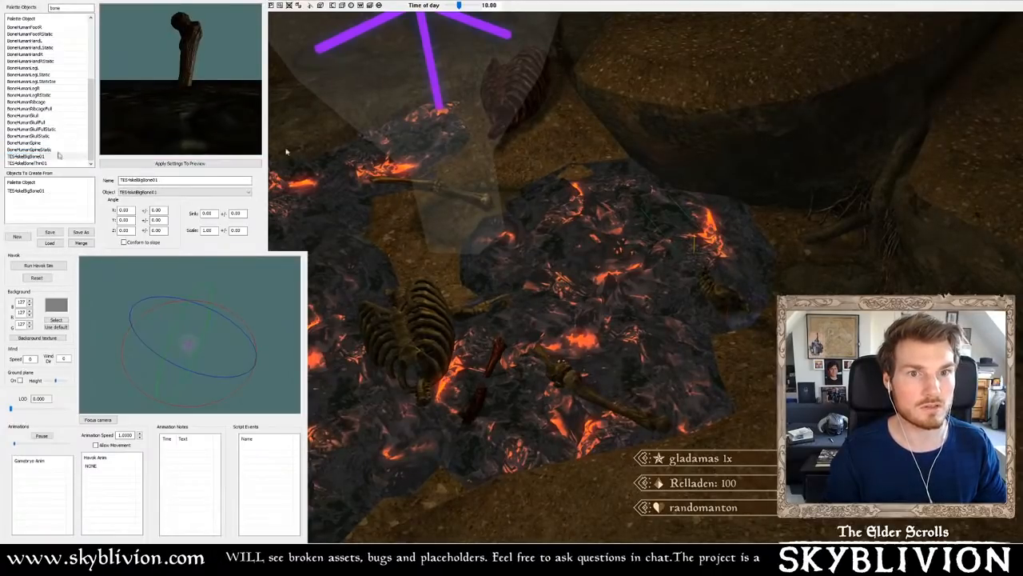
pyautogui.click(38, 163)
pyautogui.moveTo(571, 158); pyautogui.dragTo(577, 152, button='middle')
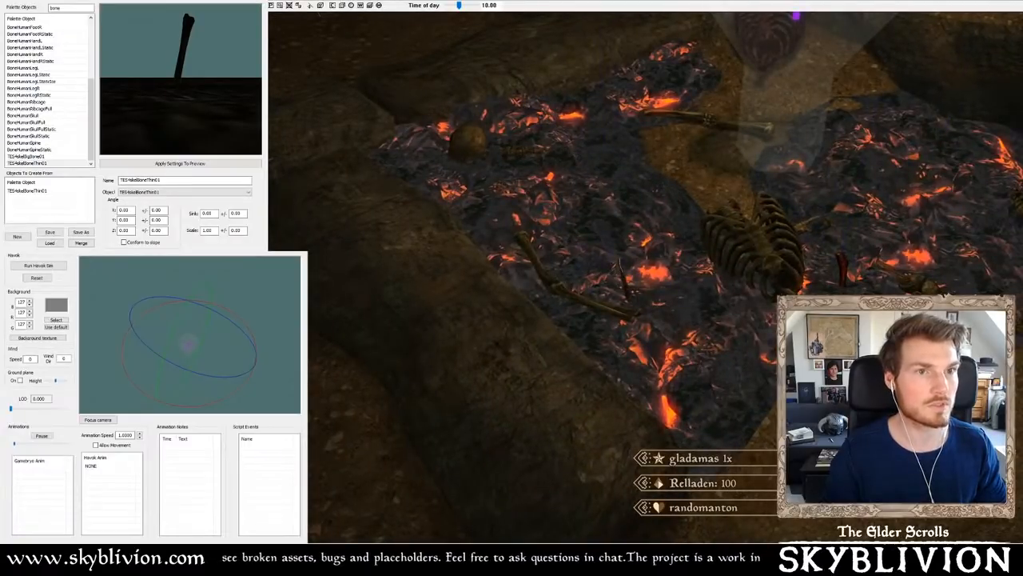
pyautogui.press('Up')
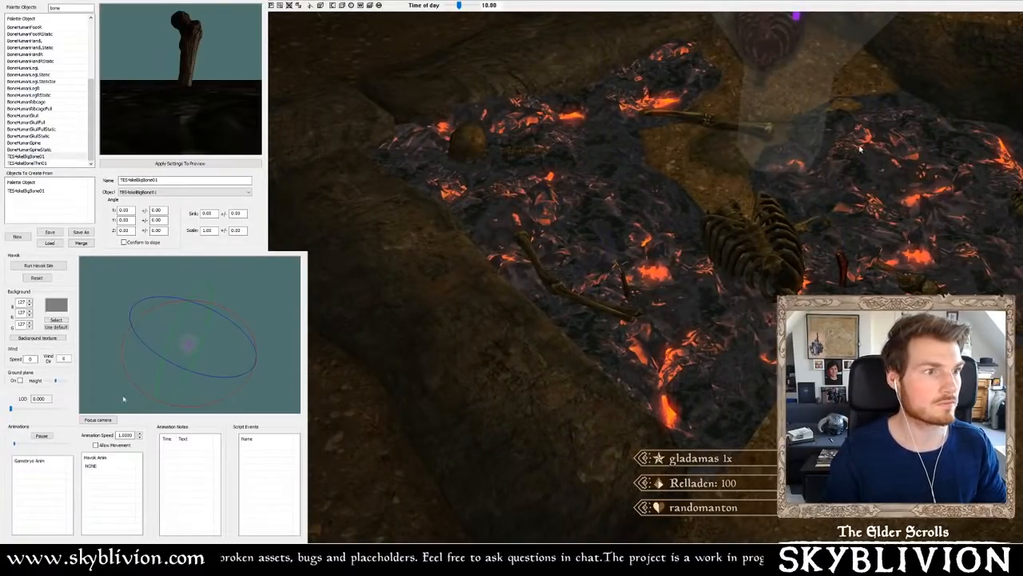
pyautogui.keyDown('ctrl'); pyautogui.keyDown('alt'); pyautogui.rightClick(841, 253); pyautogui.keyUp('alt'); pyautogui.keyUp('ctrl')
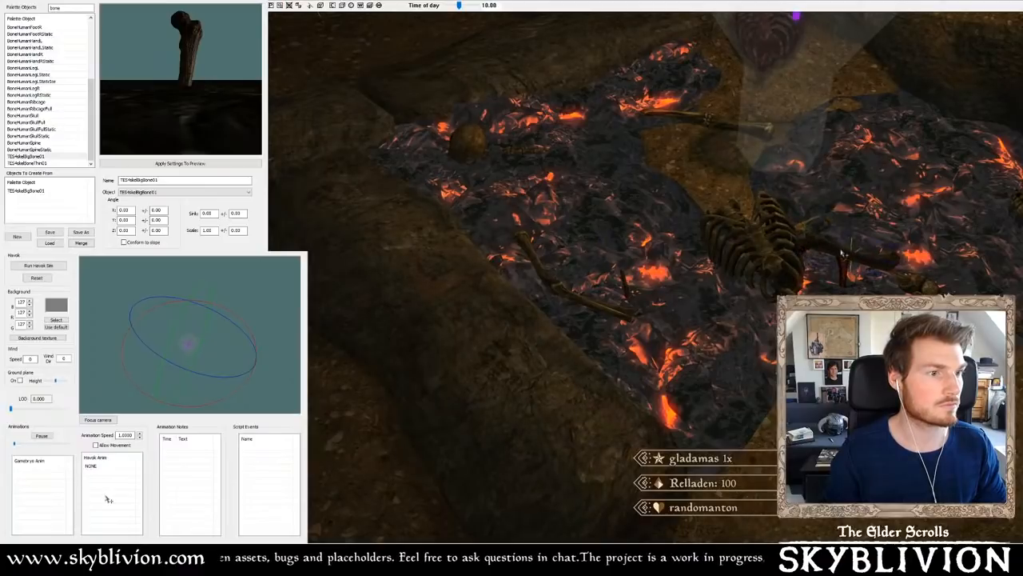
# - Try placing a BoneHumanFootRStatic on the ground beside the bloody ribcage
pyautogui.scroll(-3, 802, 205)
pyautogui.moveTo(802, 204)
pyautogui.keyDown('shift'); pyautogui.mouseDown(button='middle')
pyautogui.moveTo(811, 173)
pyautogui.moveTo(855, 155)
pyautogui.mouseUp(button='middle'); pyautogui.keyUp('shift')
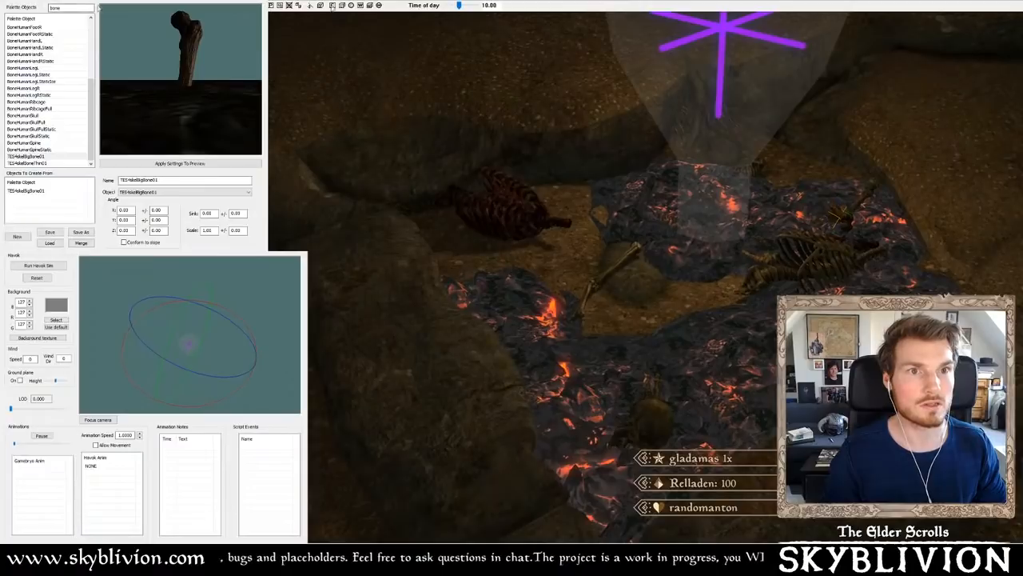
pyautogui.click(43, 162)
pyautogui.click(41, 108)
pyautogui.click(48, 81)
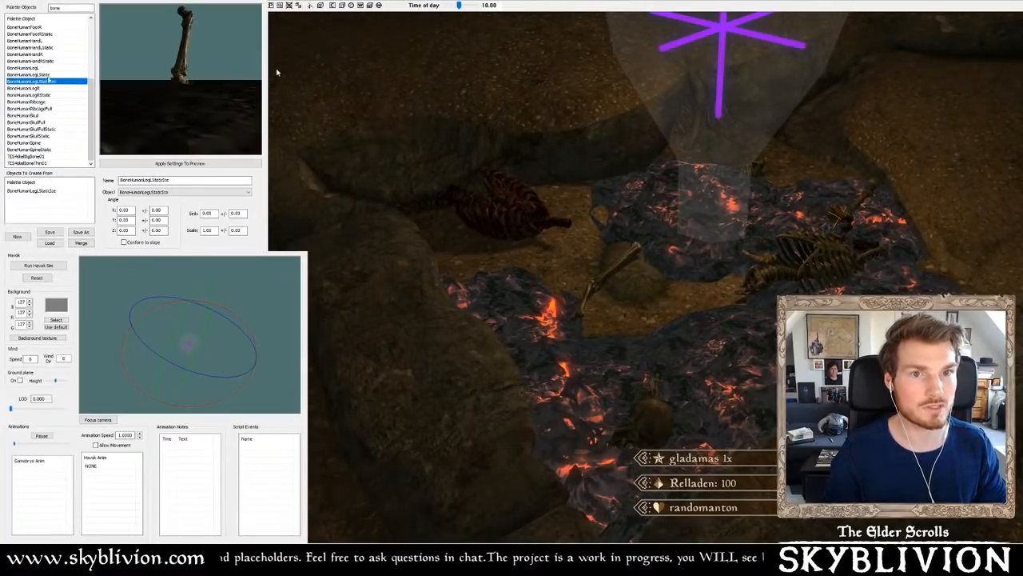
pyautogui.click(48, 61)
pyautogui.click(42, 48)
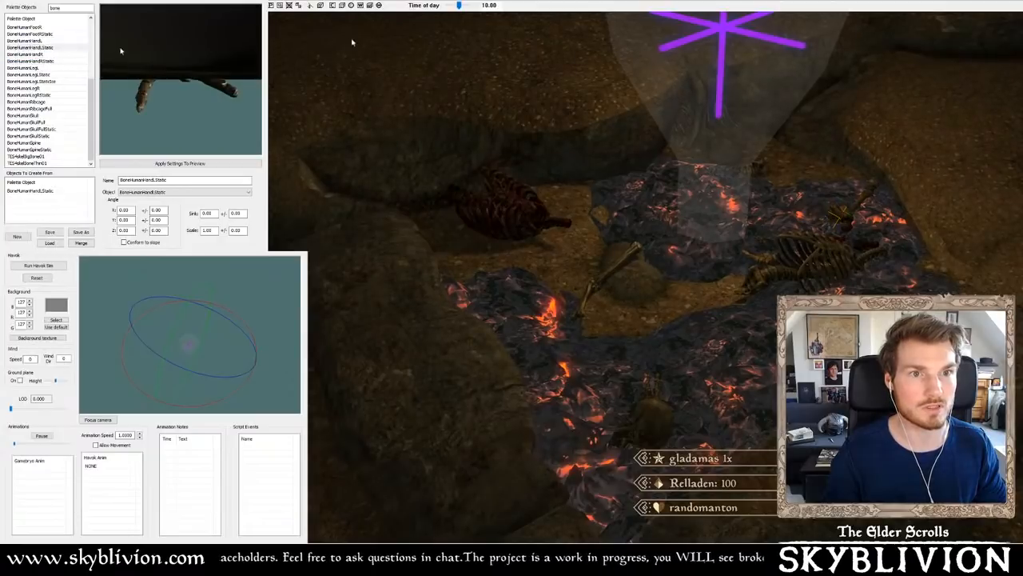
pyautogui.click(45, 35)
pyautogui.click(553, 256)
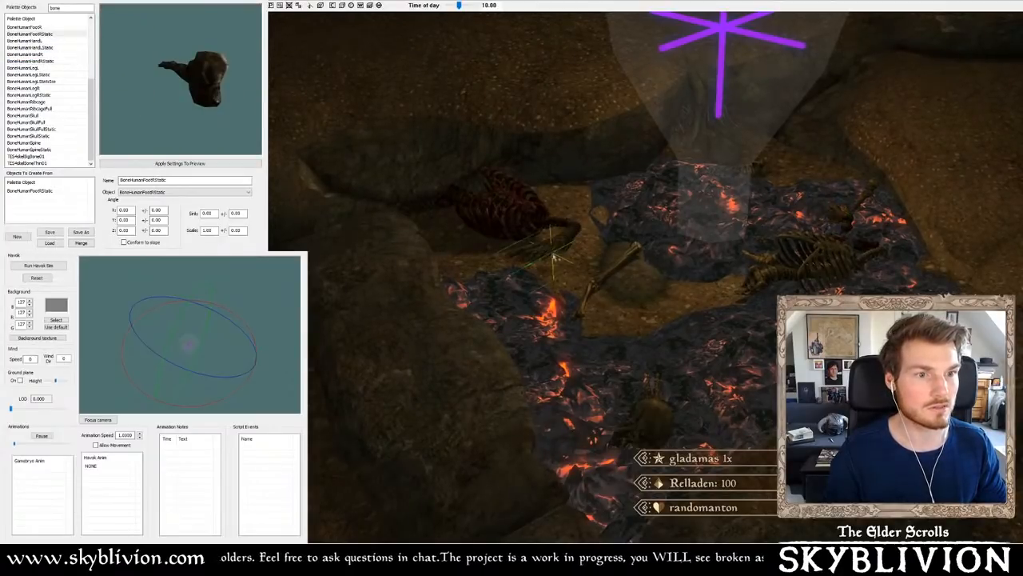
pyautogui.press('Delete')
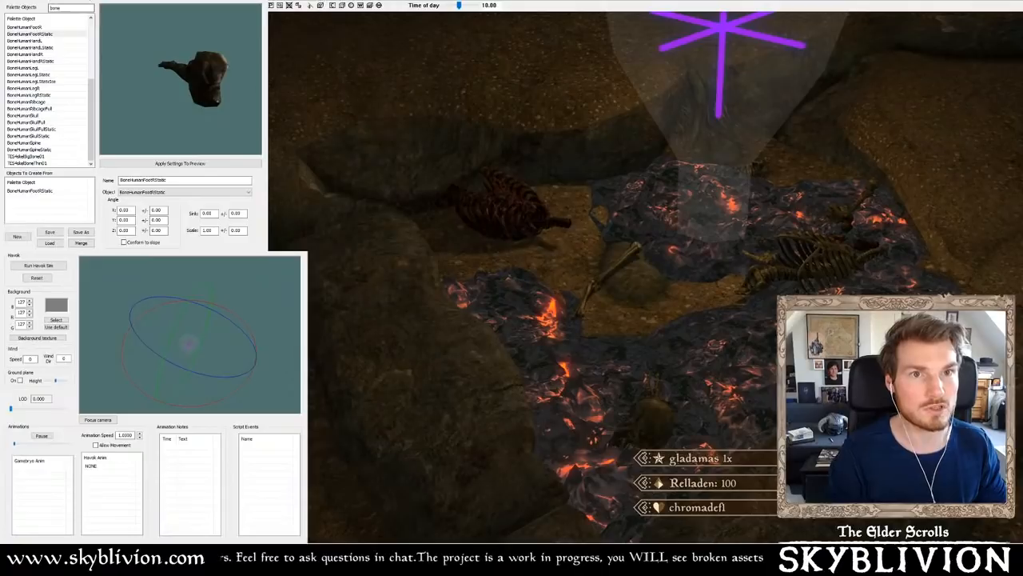
# - Place a BoneHumanHandL and a BoneHumanLegL on the coals next to the skull
pyautogui.click(36, 40)
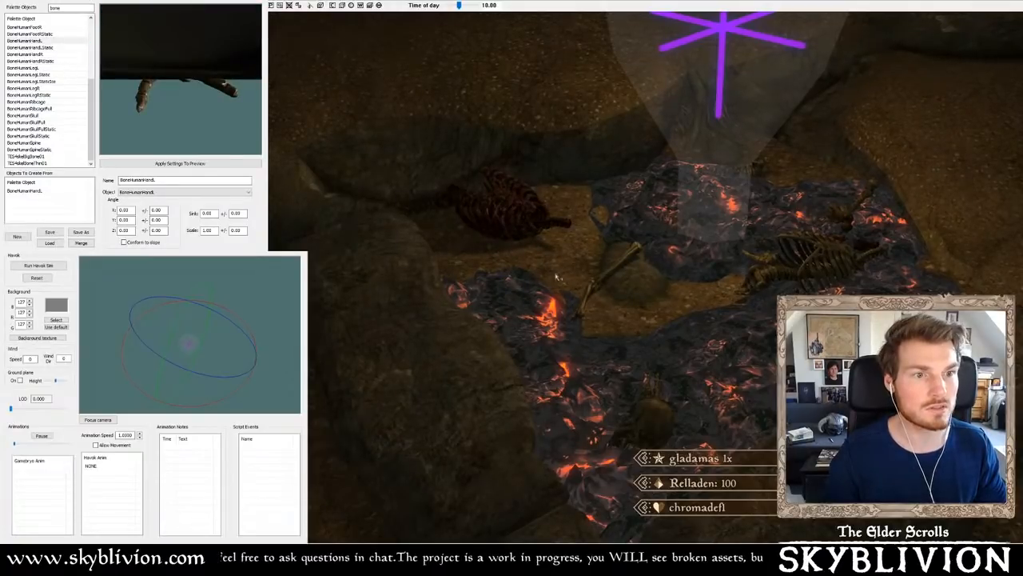
pyautogui.scroll(5, 71, 81)
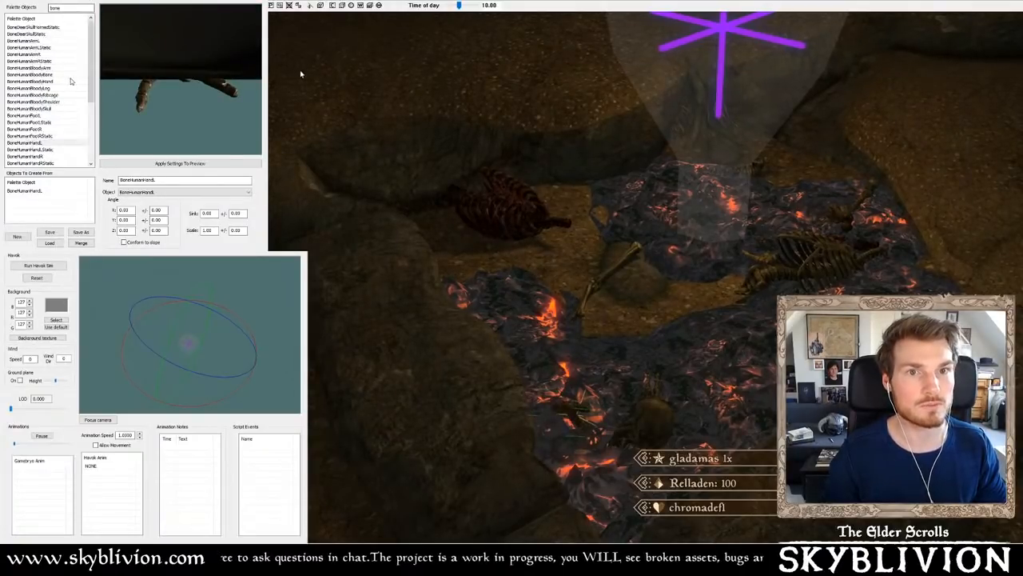
pyautogui.click(36, 41)
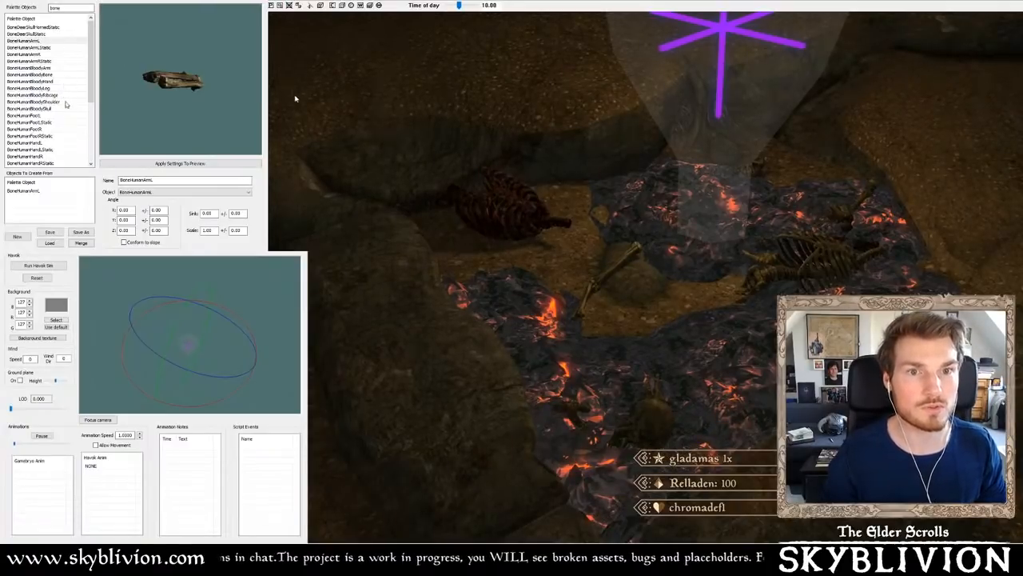
pyautogui.click(46, 118)
pyautogui.scroll(-4, 56, 136)
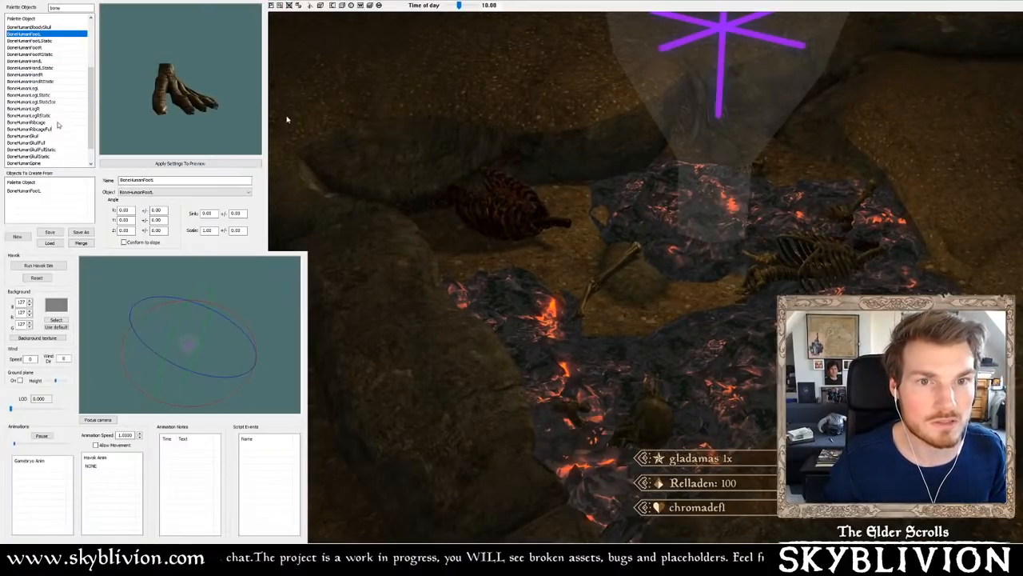
pyautogui.click(28, 88)
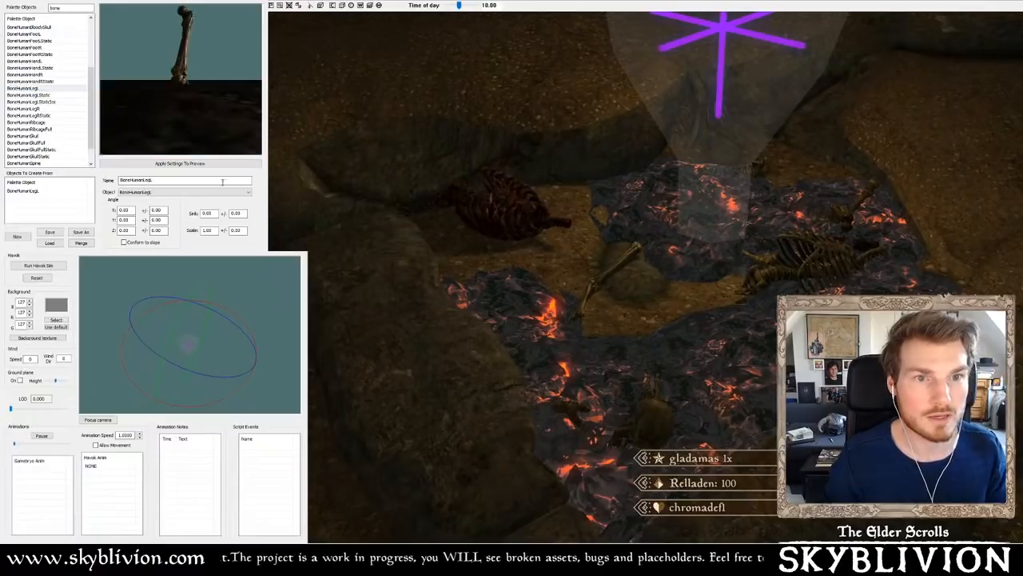
pyautogui.keyDown('alt'); pyautogui.rightClick(552, 280); pyautogui.keyUp('alt')
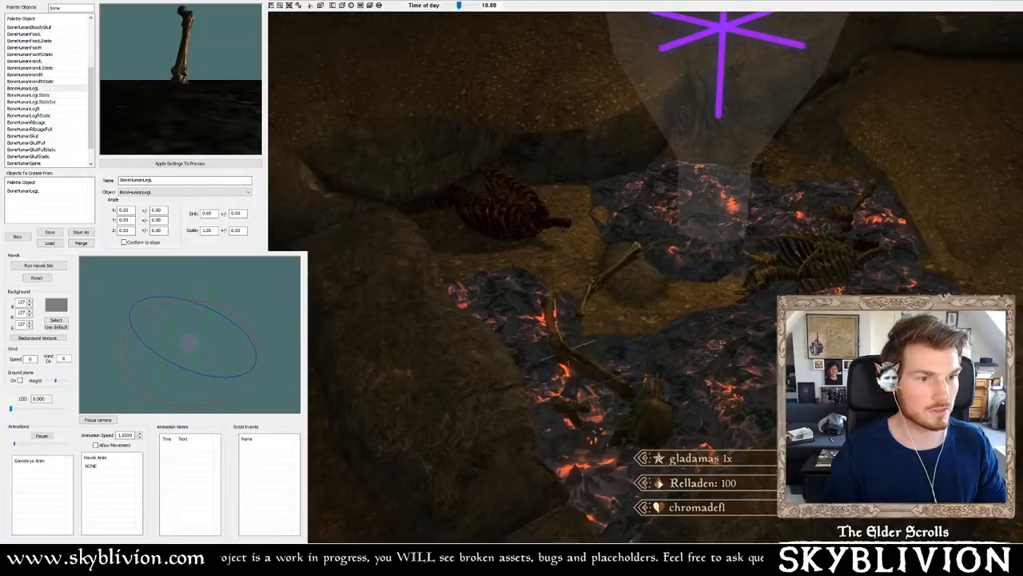
# - Filter the palette objects by "rotte" and place the aaaTES4KvatchHeadPikerotten head on the coals beside the skull
pyautogui.doubleClick(67, 8)
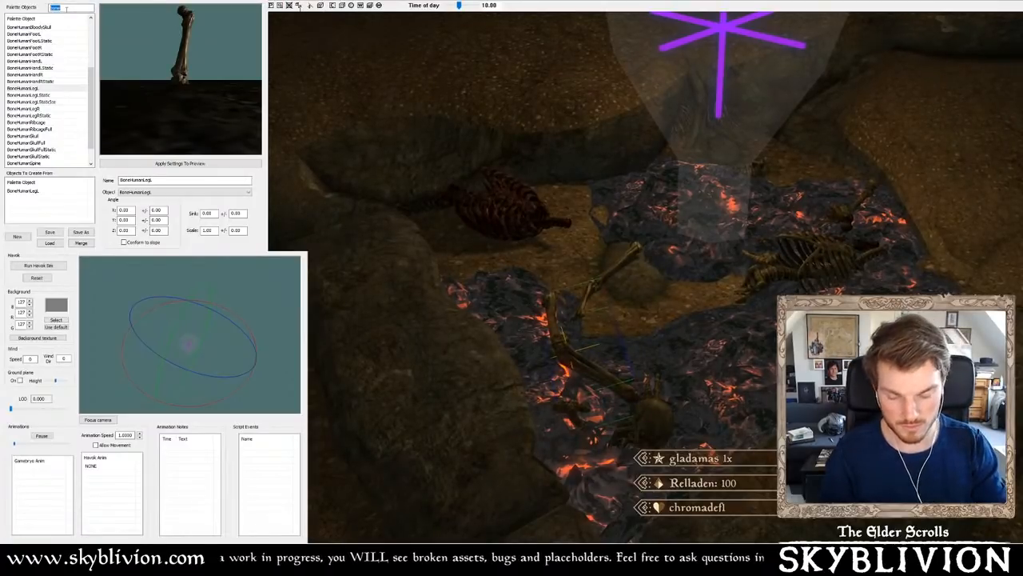
pyautogui.write('rotte')
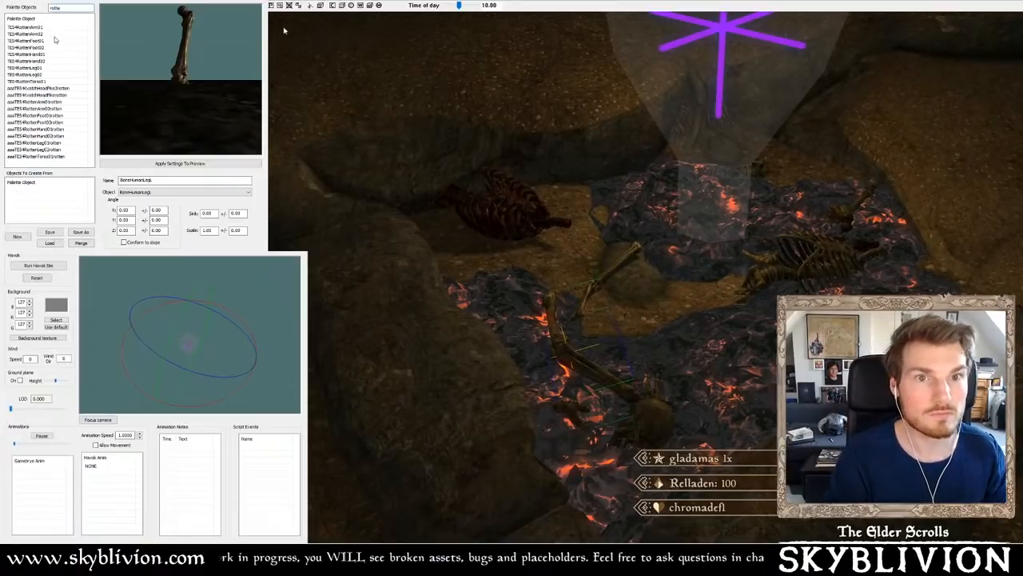
pyautogui.click(52, 95)
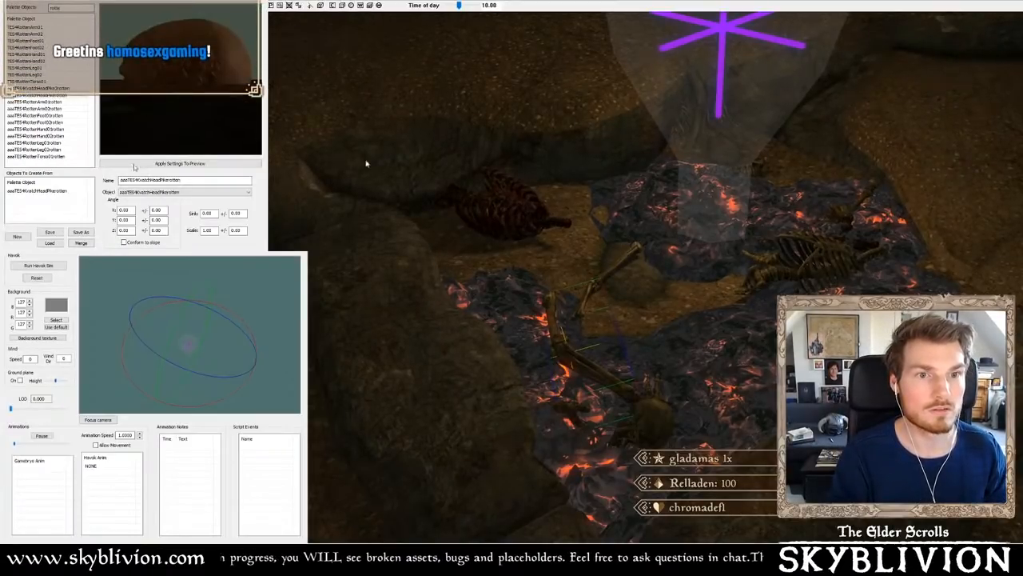
pyautogui.moveTo(188, 132); pyautogui.dragTo(182, 78)
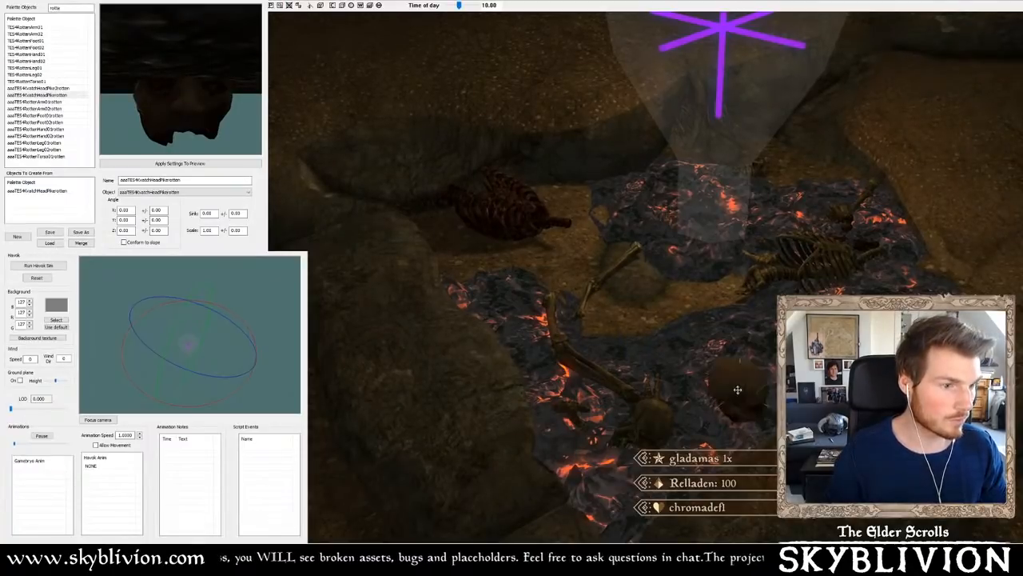
pyautogui.moveTo(737, 389); pyautogui.dragTo(720, 409)
pyautogui.moveTo(720, 414); pyautogui.dragTo(724, 414, button='right')
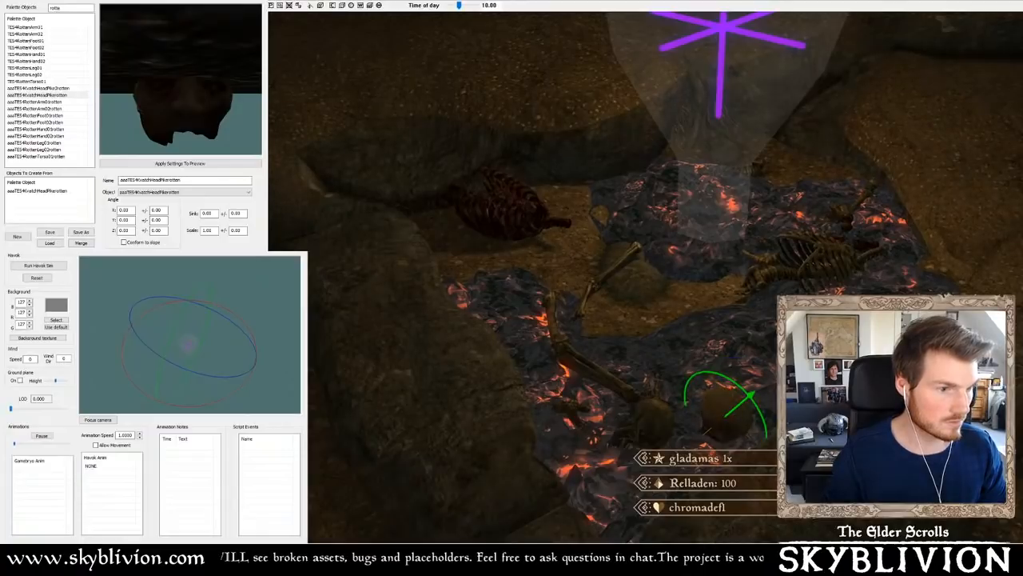
# - With the viewport brightened and the coals temporarily hidden, lower and rotate the rotten head to rest on the ground beside the skull
pyautogui.press('a')
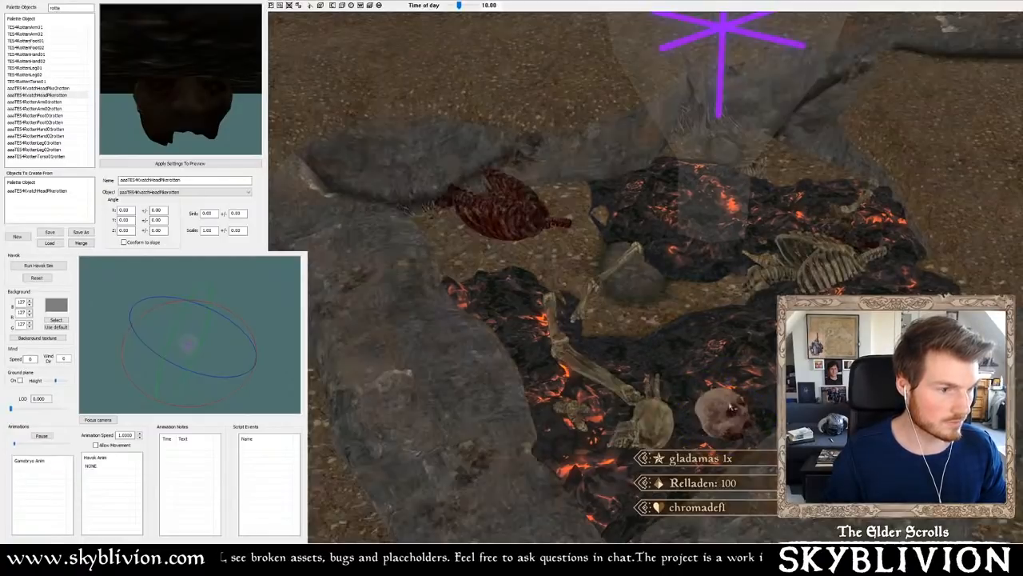
pyautogui.moveTo(723, 417); pyautogui.dragTo(633, 393, button='middle')
pyautogui.scroll(3, 700, 412)
pyautogui.press('Delete')
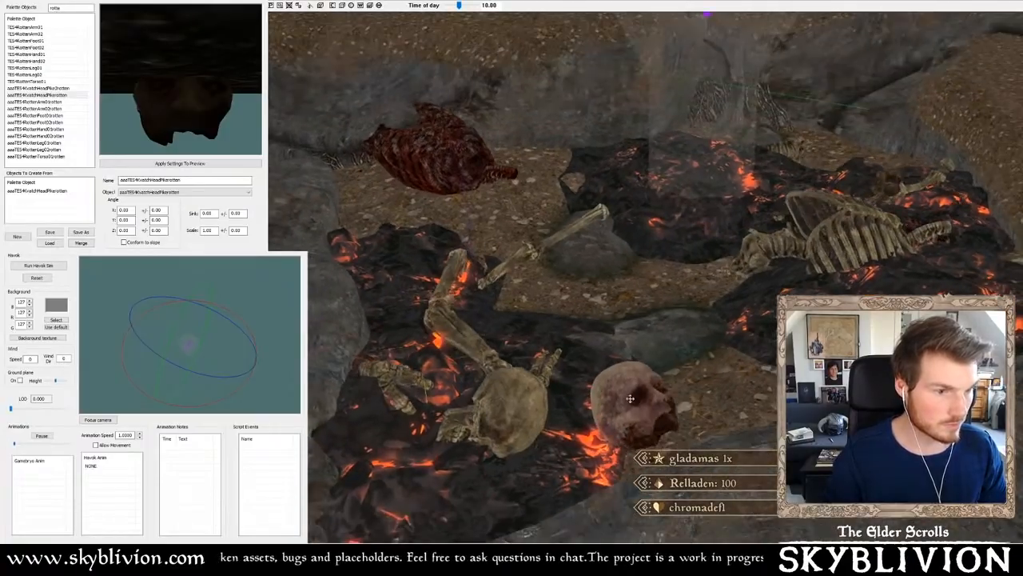
pyautogui.moveTo(631, 386); pyautogui.dragTo(630, 394)
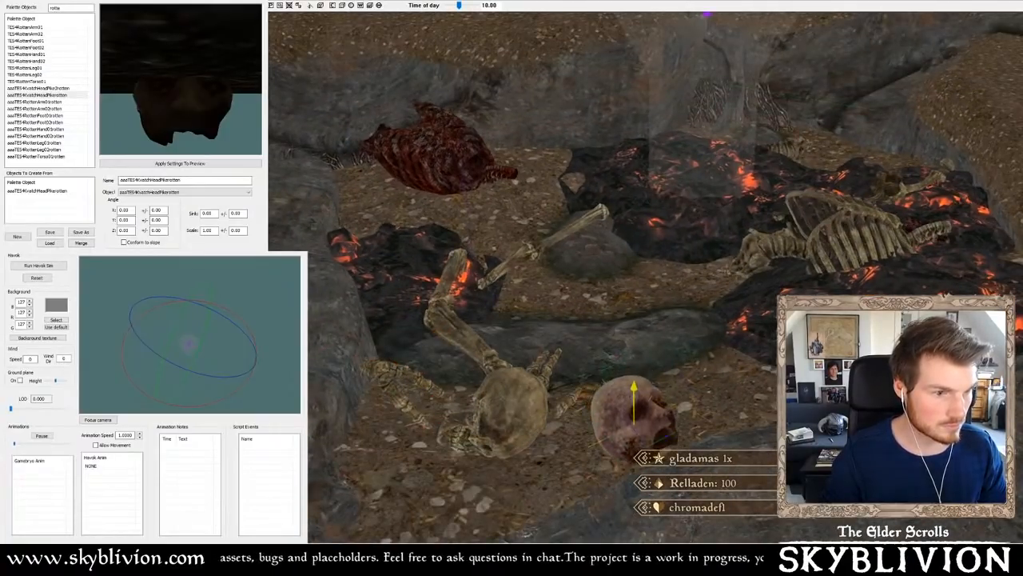
pyautogui.moveTo(631, 394); pyautogui.dragTo(630, 392, button='right')
pyautogui.moveTo(630, 391); pyautogui.dragTo(618, 385)
pyautogui.hotkey('alt', '1')
pyautogui.moveTo(618, 385)
pyautogui.mouseDown(button='middle')
pyautogui.moveTo(586, 382)
pyautogui.moveTo(664, 391)
pyautogui.moveTo(614, 395)
pyautogui.mouseUp(button='middle')
pyautogui.scroll(-4, 637, 393)
pyautogui.scroll(2, 614, 395)
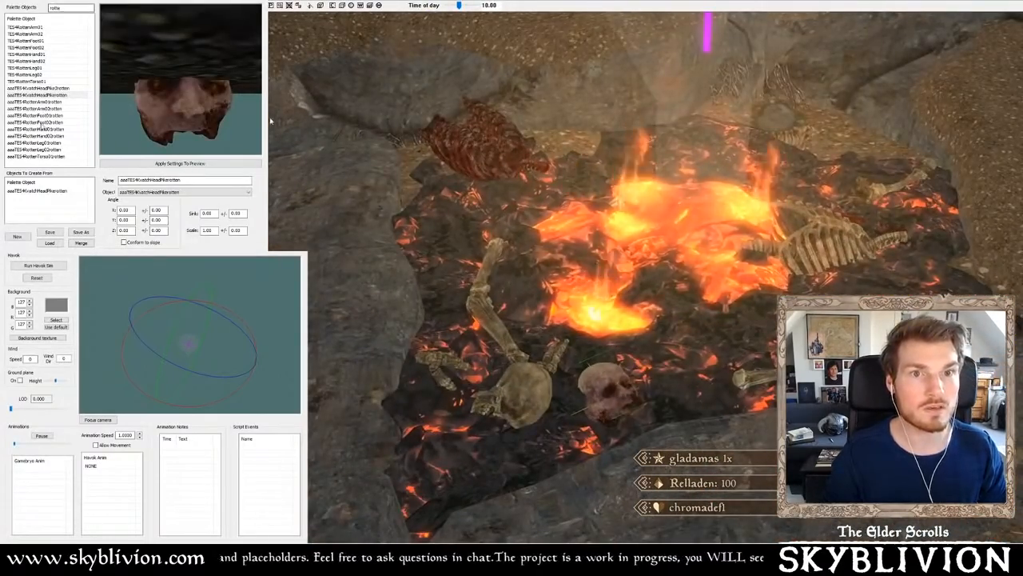
# - Place aaaTES4RottenLeg02rotten on the coals between the bloody ribcage and the flames, and adjust its position and rotation
pyautogui.click(36, 108)
pyautogui.click(76, 129)
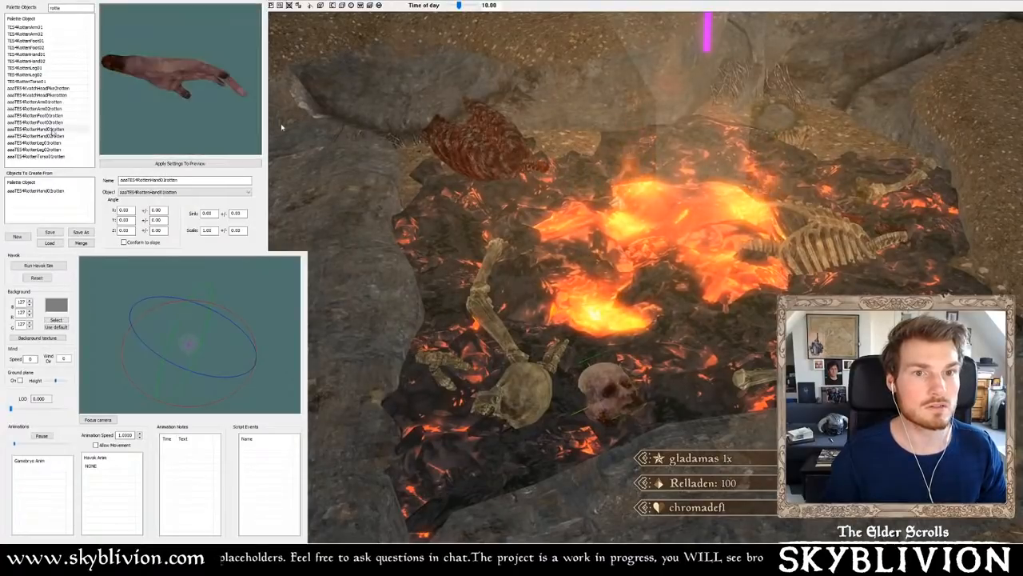
pyautogui.click(51, 150)
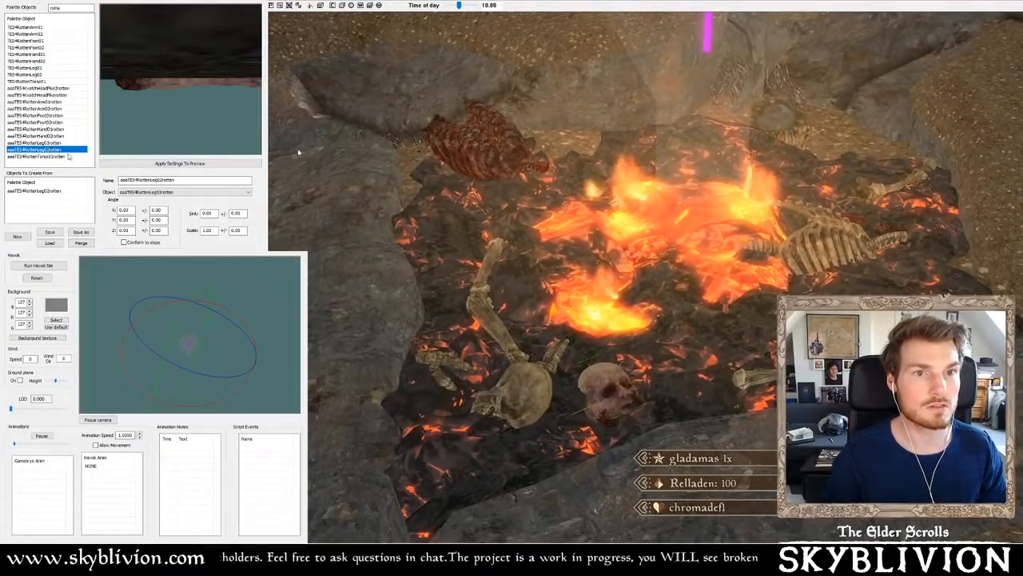
pyautogui.keyDown('shift'); pyautogui.moveTo(112, 128); pyautogui.dragTo(183, 154, button='middle'); pyautogui.keyUp('shift')
pyautogui.keyDown('shift'); pyautogui.moveTo(768, 192); pyautogui.dragTo(999, 264, button='middle'); pyautogui.keyUp('shift')
pyautogui.keyDown('alt'); pyautogui.rightClick(668, 231); pyautogui.keyUp('alt')
pyautogui.moveTo(668, 219); pyautogui.dragTo(702, 238)
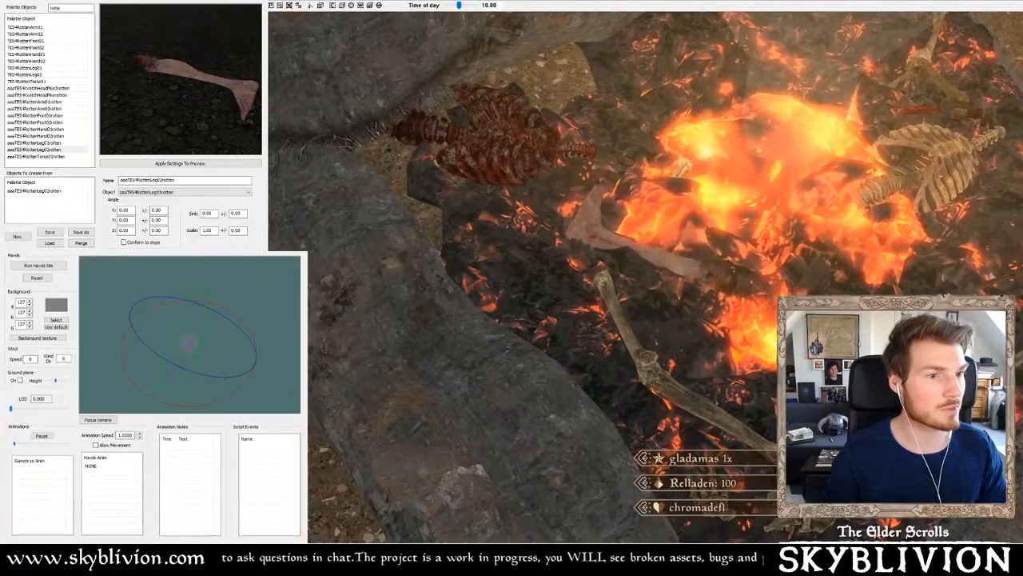
pyautogui.moveTo(670, 245); pyautogui.dragTo(689, 246, button='right')
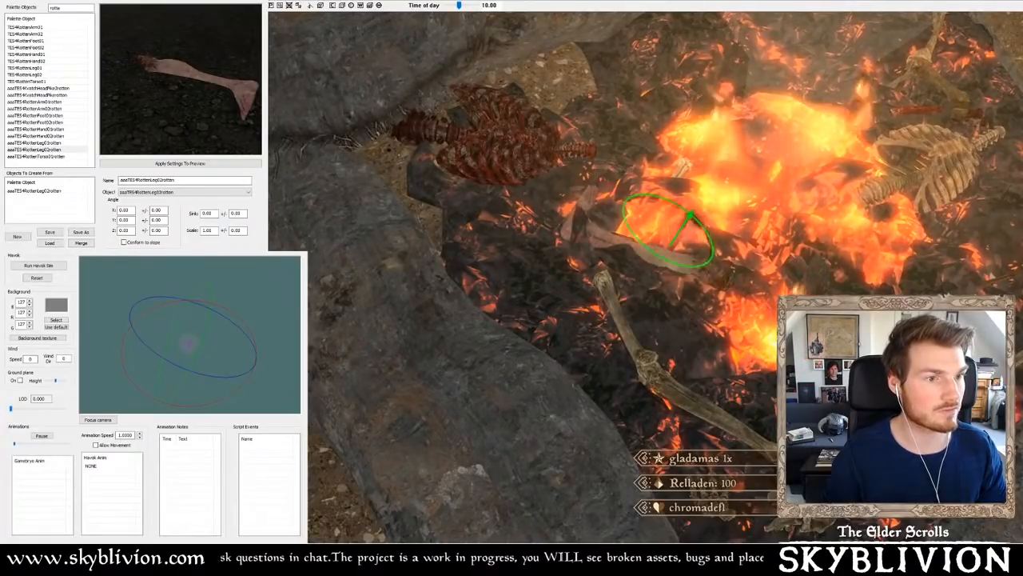
pyautogui.keyDown('shift'); pyautogui.moveTo(689, 244); pyautogui.dragTo(603, 239, button='middle'); pyautogui.keyUp('shift')
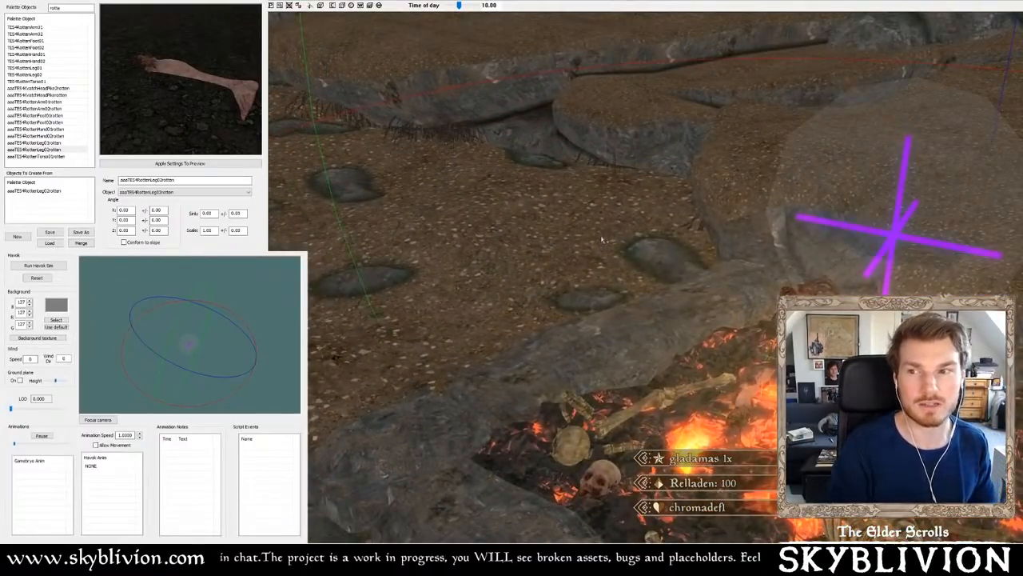
# - Turn off the viewport brightening and examine the decorated coal pit in the scene's own lighting
pyautogui.keyDown('shift'); pyautogui.moveTo(600, 240); pyautogui.dragTo(559, 328, button='middle'); pyautogui.keyUp('shift')
pyautogui.scroll(3, 560, 327)
pyautogui.scroll(-3, 560, 327)
pyautogui.press('a')
pyautogui.keyDown('shift'); pyautogui.moveTo(24, 533); pyautogui.dragTo(533, 258, button='middle'); pyautogui.keyUp('shift')
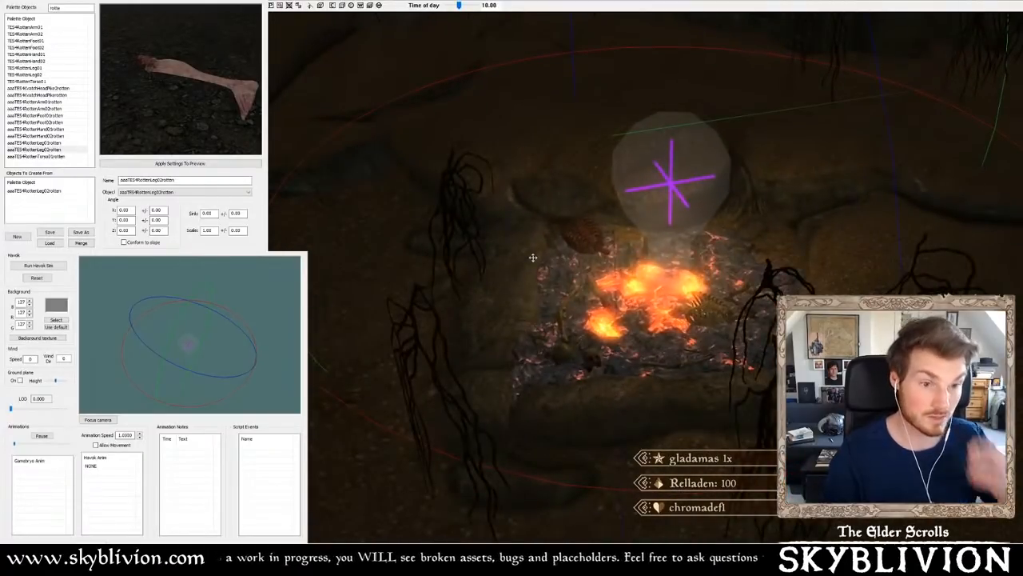
pyautogui.moveTo(546, 346)
pyautogui.keyDown('shift'); pyautogui.mouseDown(button='middle')
pyautogui.moveTo(488, 352)
pyautogui.moveTo(514, 368)
pyautogui.moveTo(569, 284)
pyautogui.moveTo(542, 275)
pyautogui.moveTo(620, 276)
pyautogui.moveTo(725, 322)
pyautogui.mouseUp(button='middle'); pyautogui.keyUp('shift')
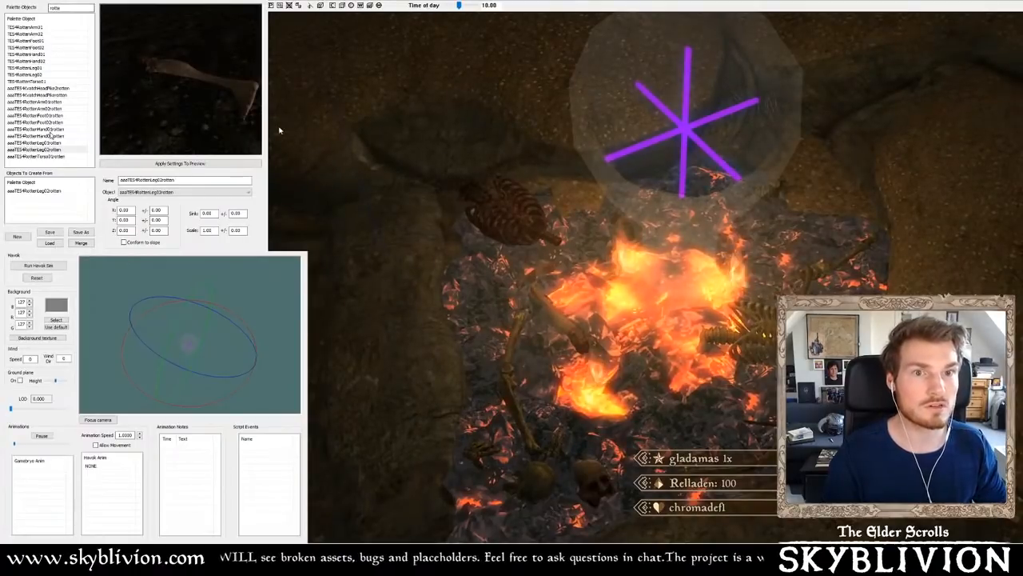
# - Place aaaTES4RottenHand01rotten on the rock rim at the edge of the coal pit
pyautogui.click(48, 128)
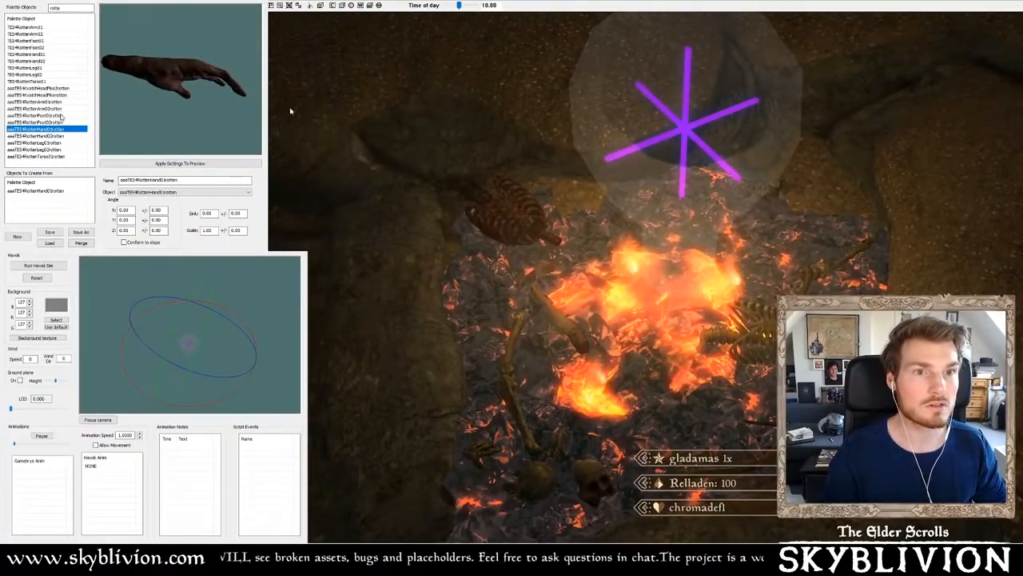
pyautogui.click(132, 523)
pyautogui.keyDown('shift'); pyautogui.moveTo(132, 523); pyautogui.dragTo(115, 541, button='middle'); pyautogui.keyUp('shift')
pyautogui.keyDown('shift'); pyautogui.moveTo(850, 311); pyautogui.dragTo(732, 282, button='middle'); pyautogui.keyUp('shift')
pyautogui.scroll(3, 767, 272)
pyautogui.keyDown('alt'); pyautogui.rightClick(765, 282); pyautogui.keyUp('alt')
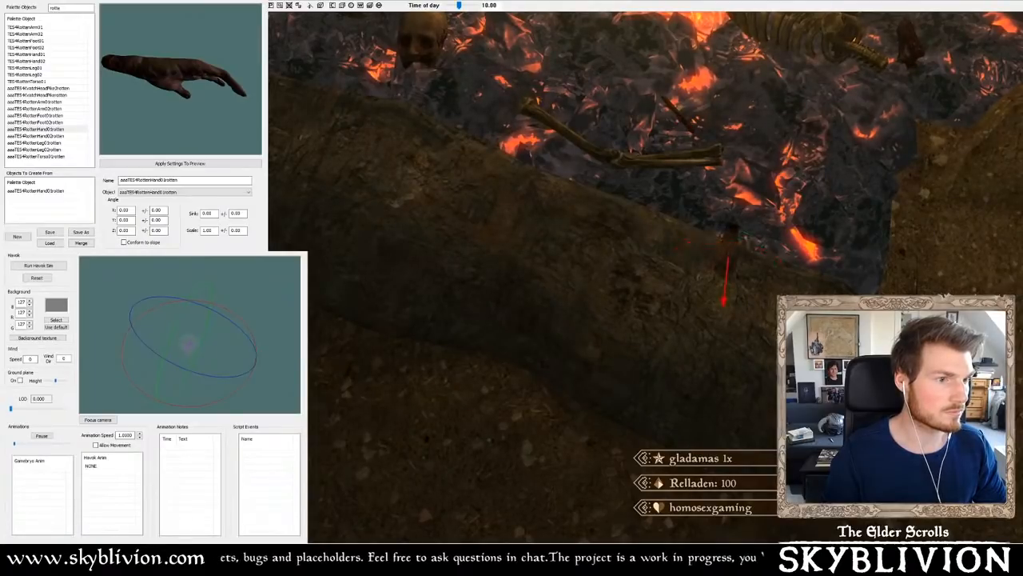
# - Rotate the rotten hand and shift it along the rock rim so its fingers rest on the stone
pyautogui.press('y')
pyautogui.keyDown('shift'); pyautogui.moveTo(729, 257); pyautogui.dragTo(819, 293, button='middle'); pyautogui.keyUp('shift')
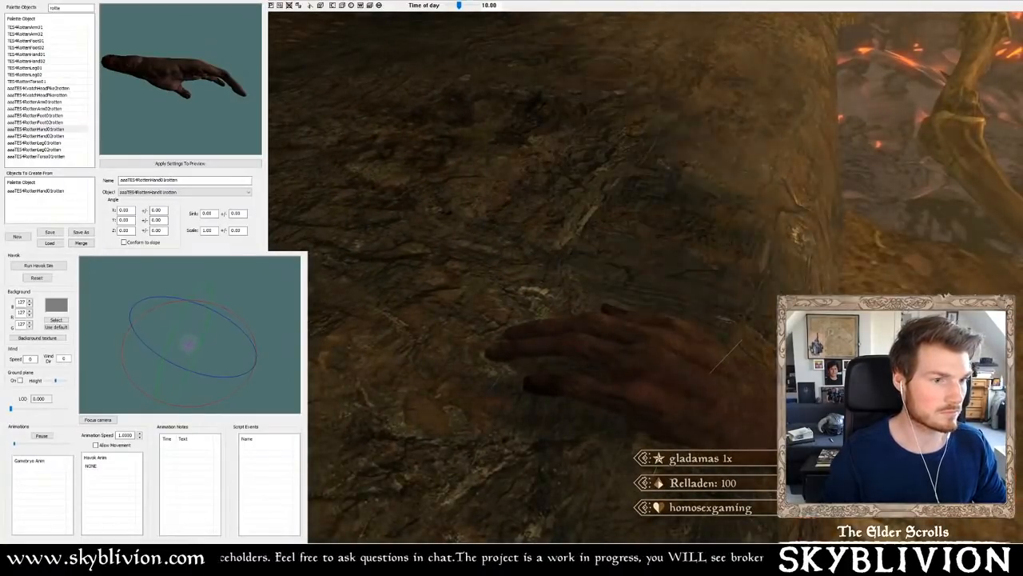
pyautogui.moveTo(624, 352); pyautogui.dragTo(750, 347)
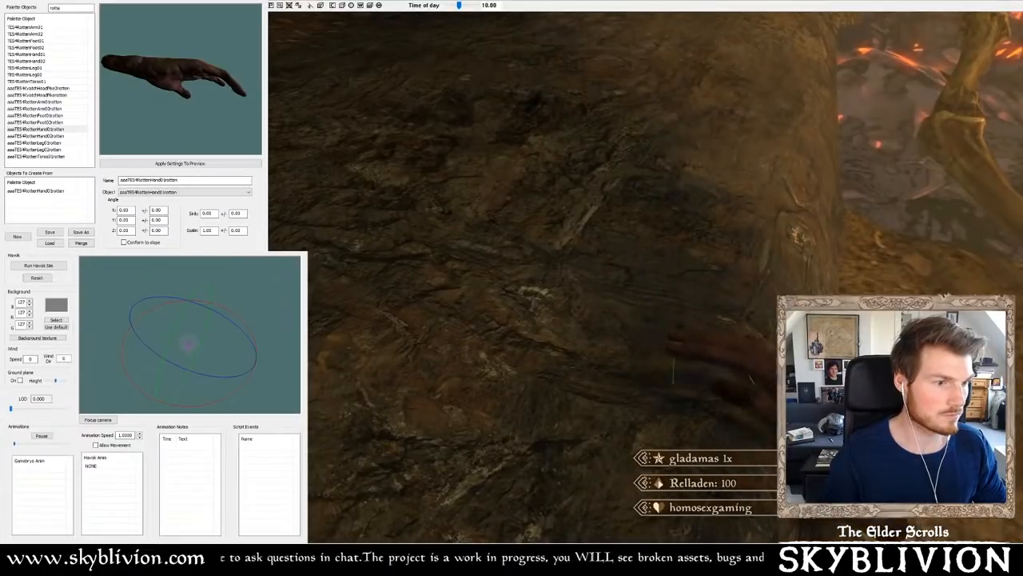
pyautogui.keyDown('shift'); pyautogui.moveTo(748, 379); pyautogui.dragTo(828, 412, button='middle'); pyautogui.keyUp('shift')
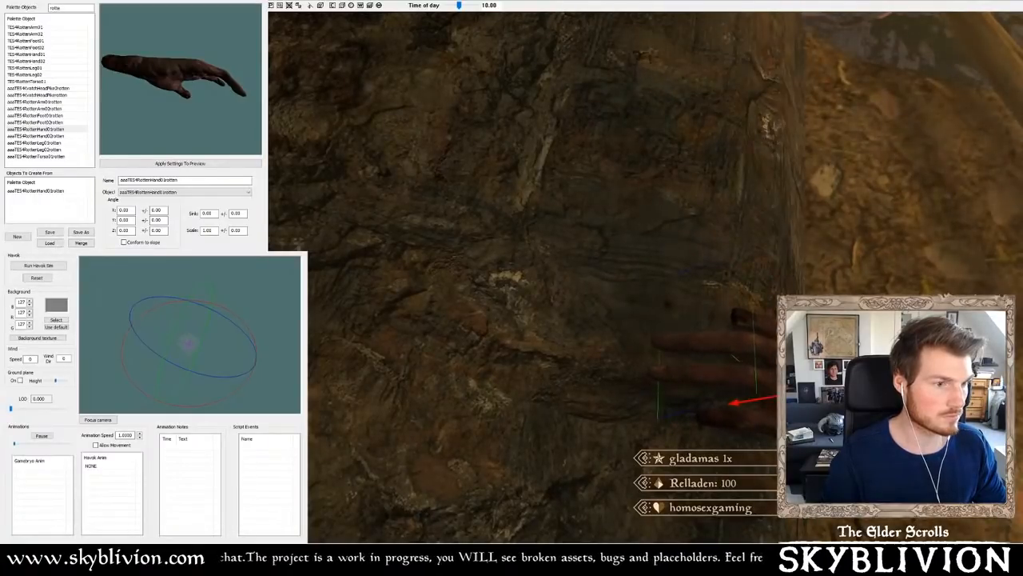
pyautogui.moveTo(735, 358)
pyautogui.keyDown('shift'); pyautogui.mouseDown(button='middle')
pyautogui.moveTo(701, 294)
pyautogui.moveTo(707, 391)
pyautogui.moveTo(733, 384)
pyautogui.moveTo(714, 331)
pyautogui.moveTo(736, 372)
pyautogui.moveTo(772, 395)
pyautogui.moveTo(745, 400)
pyautogui.moveTo(791, 406)
pyautogui.mouseUp(button='middle'); pyautogui.keyUp('shift')
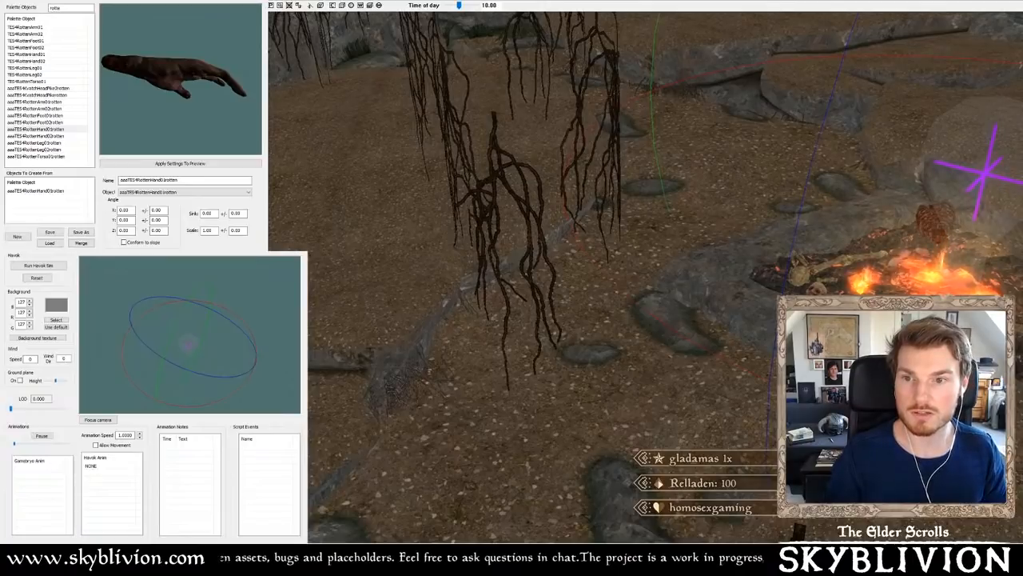
# - Filter the palette objects by "boulder" and brighten the viewport around the raised ledge at the cave wall
pyautogui.scroll(-5, 550, 209)
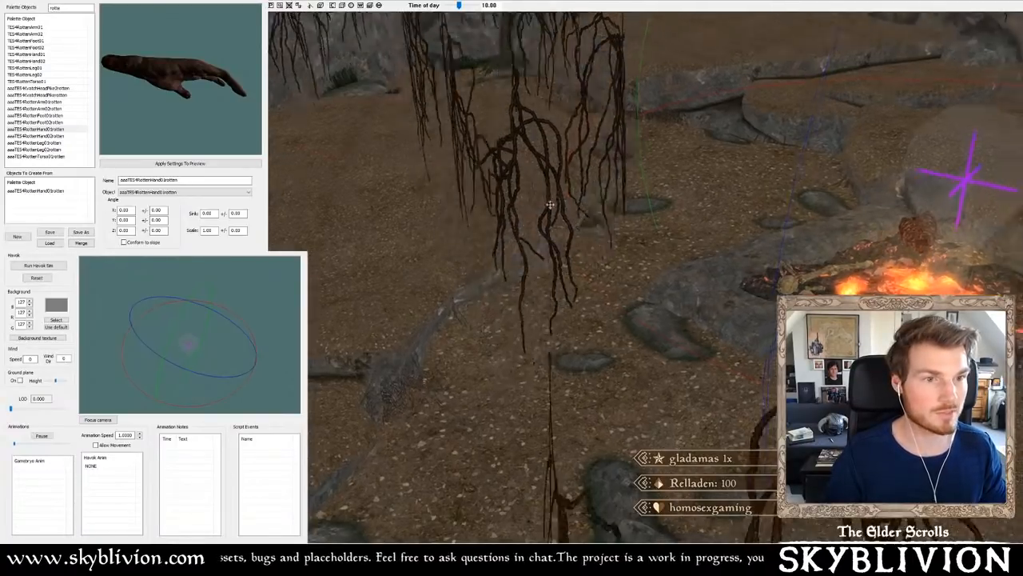
pyautogui.scroll(5, 546, 202)
pyautogui.moveTo(542, 201)
pyautogui.mouseDown(button='middle')
pyautogui.moveTo(247, 201)
pyautogui.moveTo(521, 192)
pyautogui.moveTo(505, 230)
pyautogui.mouseUp(button='middle')
pyautogui.scroll(-3, 489, 199)
pyautogui.press('a')
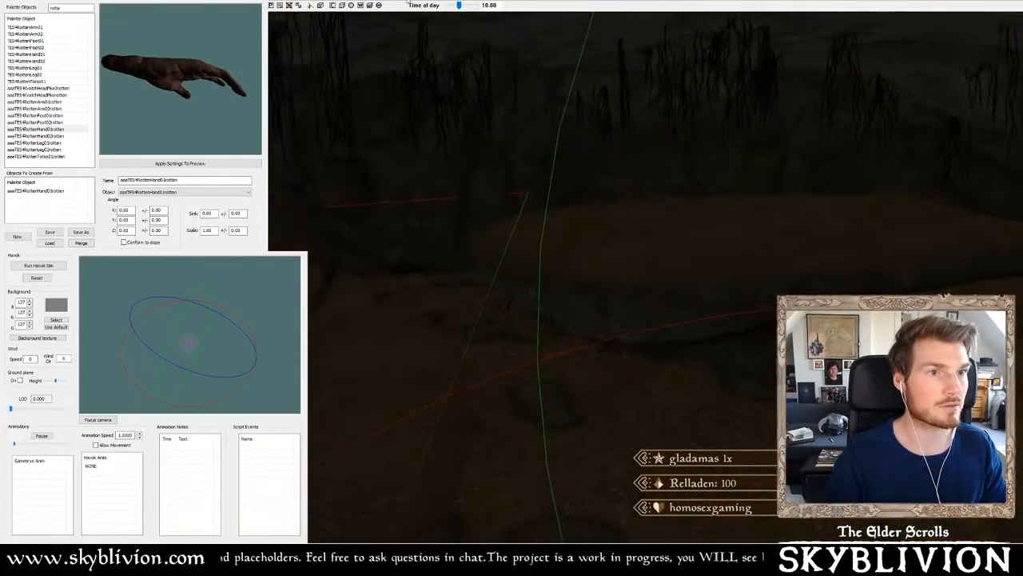
pyautogui.doubleClick(73, 7)
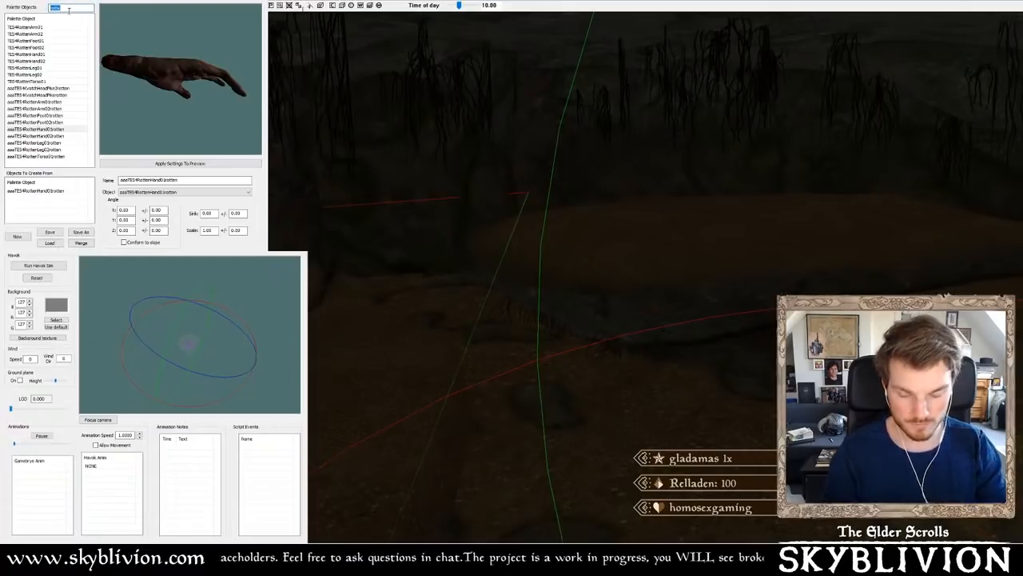
pyautogui.write('boulder')
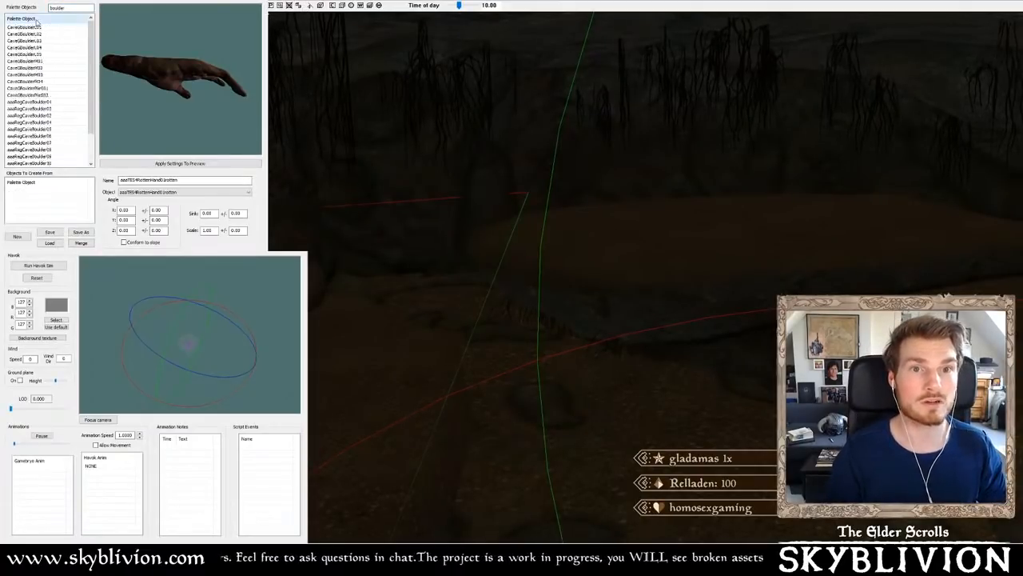
pyautogui.write('a')
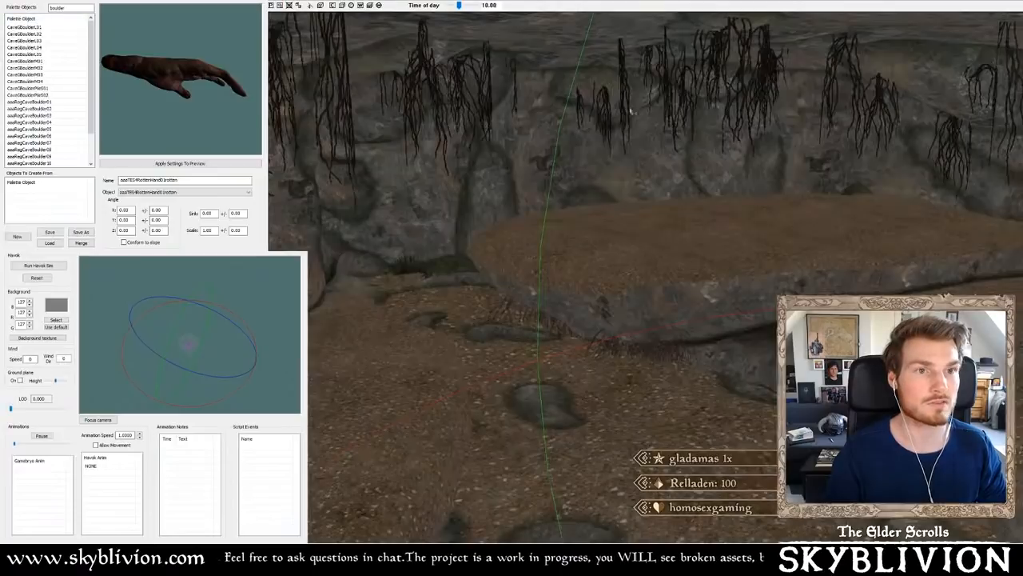
# - Preview several of the cave boulder models and choose CaveGBoulderM03 as the object to place
pyautogui.doubleClick(40, 41)
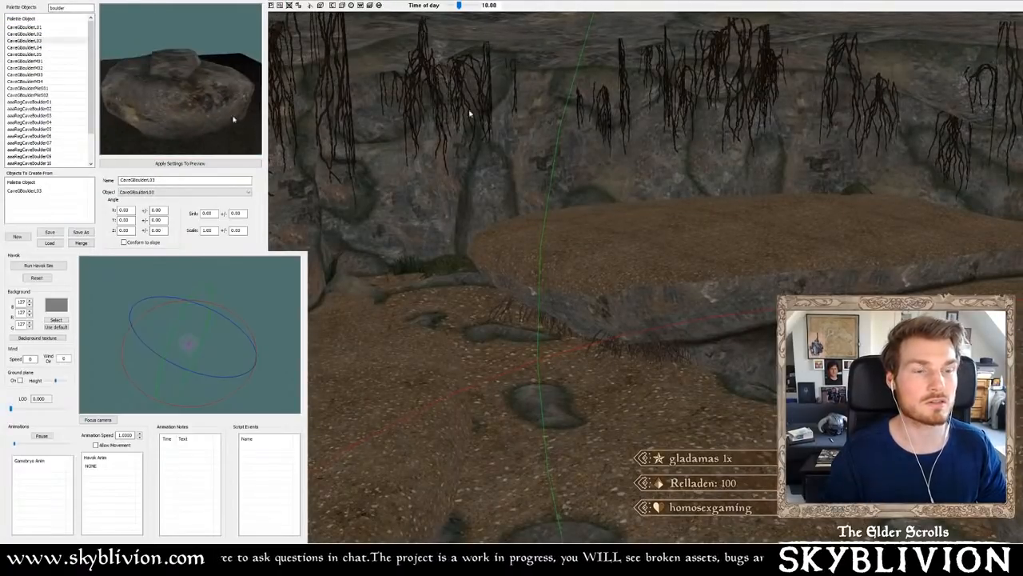
pyautogui.click(75, 75)
pyautogui.click(77, 94)
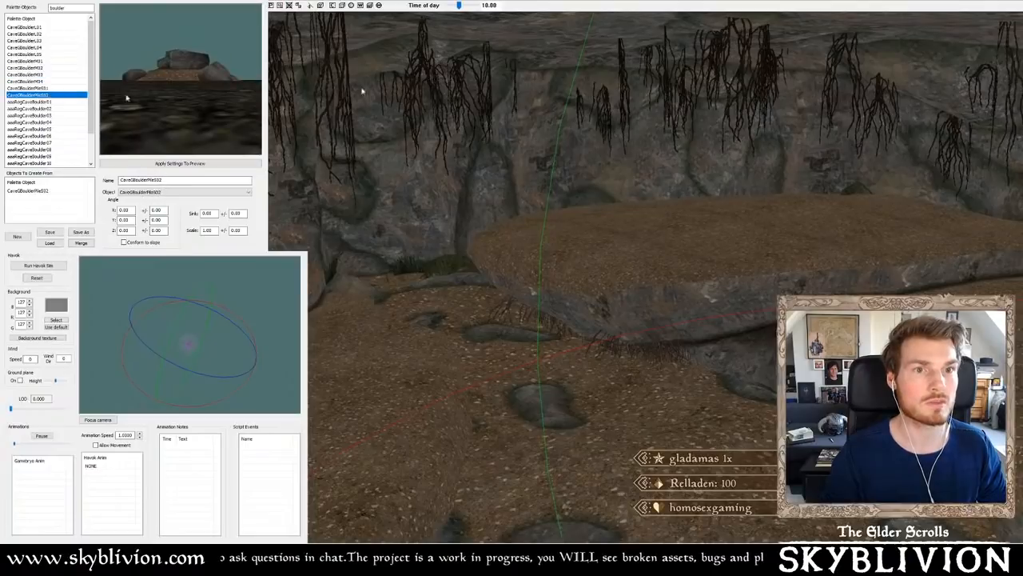
pyautogui.click(50, 82)
pyautogui.click(54, 82)
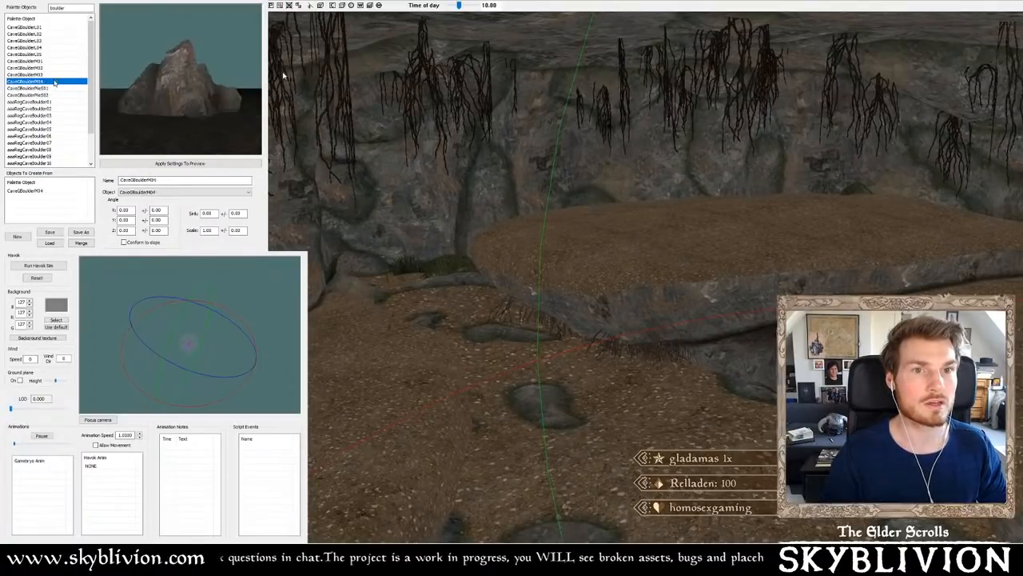
pyautogui.press('Up')
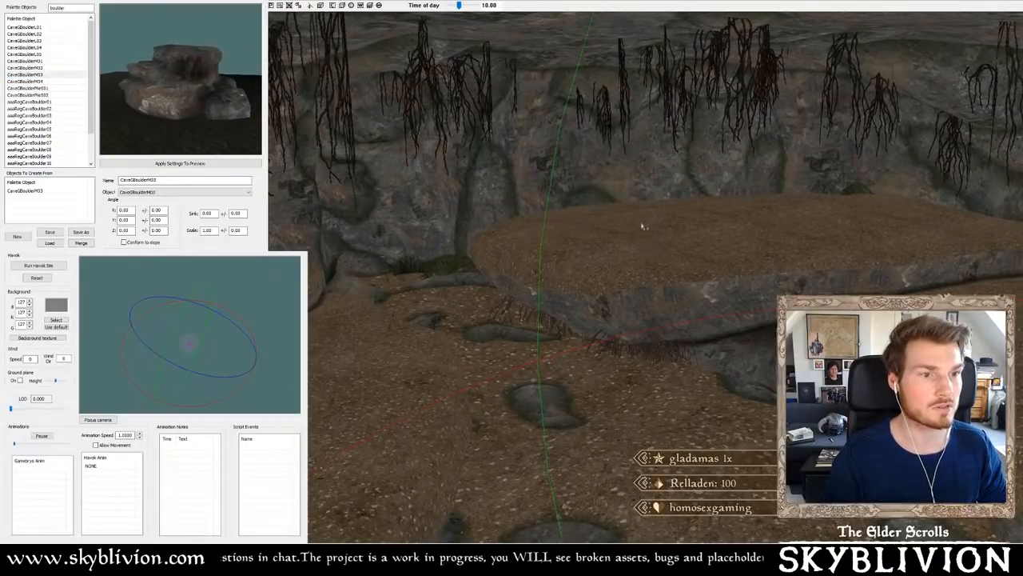
# - Place the CaveGBoulderM03 boulder on the raised ledge and move it against the cave wall
pyautogui.keyDown('ctrl'); pyautogui.keyDown('alt'); pyautogui.rightClick(642, 226); pyautogui.keyUp('alt'); pyautogui.keyUp('ctrl')
pyautogui.moveTo(642, 226)
pyautogui.mouseDown()
pyautogui.moveTo(658, 196)
pyautogui.moveTo(640, 231)
pyautogui.mouseUp()
pyautogui.scroll(-3, 658, 197)
pyautogui.scroll(5, 658, 197)
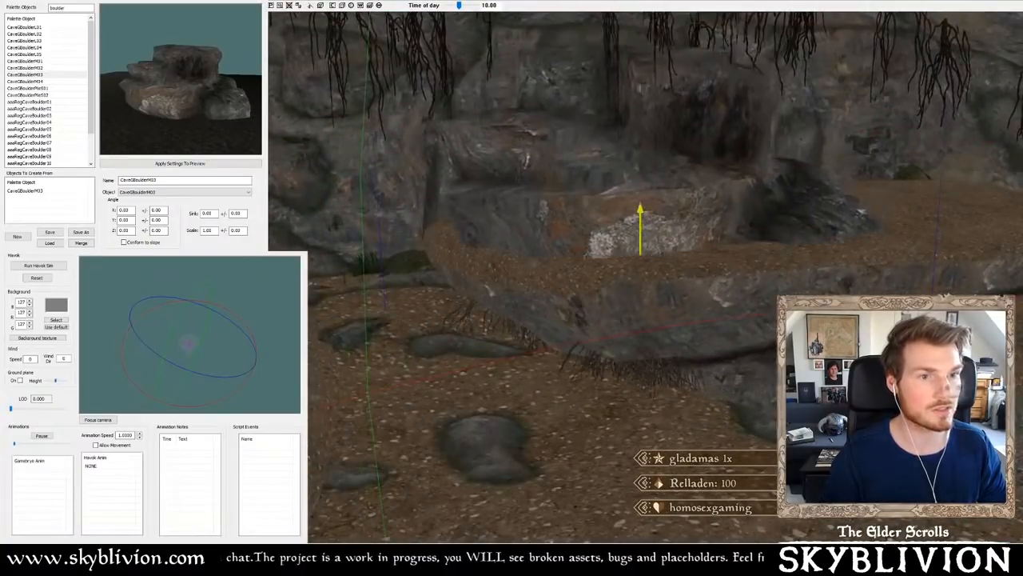
pyautogui.keyDown('shift'); pyautogui.moveTo(641, 232); pyautogui.dragTo(619, 286, button='middle'); pyautogui.keyUp('shift')
pyautogui.moveTo(619, 286); pyautogui.dragTo(634, 304)
pyautogui.keyDown('shift'); pyautogui.moveTo(634, 304); pyautogui.dragTo(569, 269, button='middle'); pyautogui.keyUp('shift')
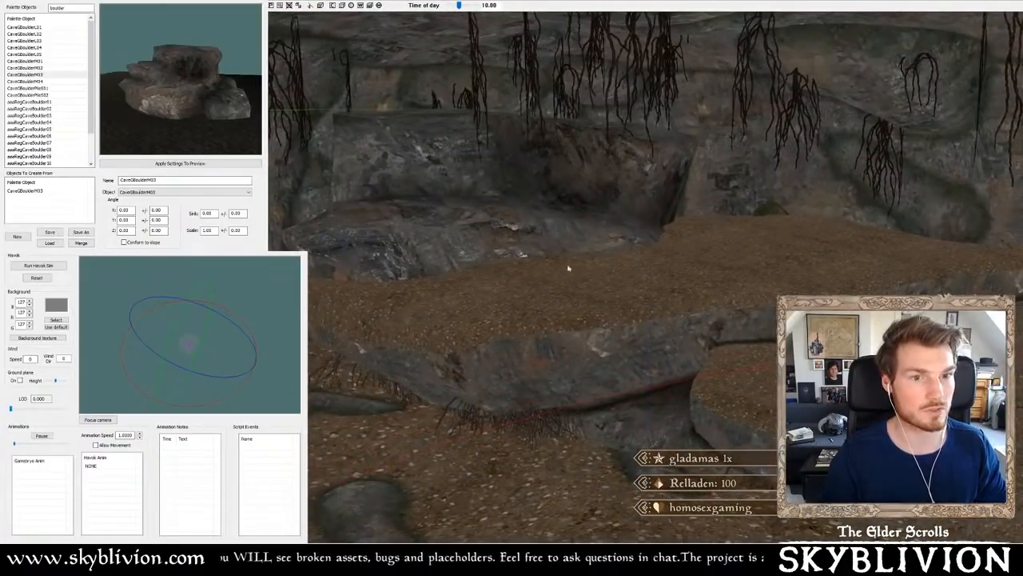
# - Rotate the boulder on the ledge and slide it sideways along the cave wall
pyautogui.moveTo(560, 240); pyautogui.dragTo(649, 241)
pyautogui.moveTo(557, 169); pyautogui.dragTo(551, 171)
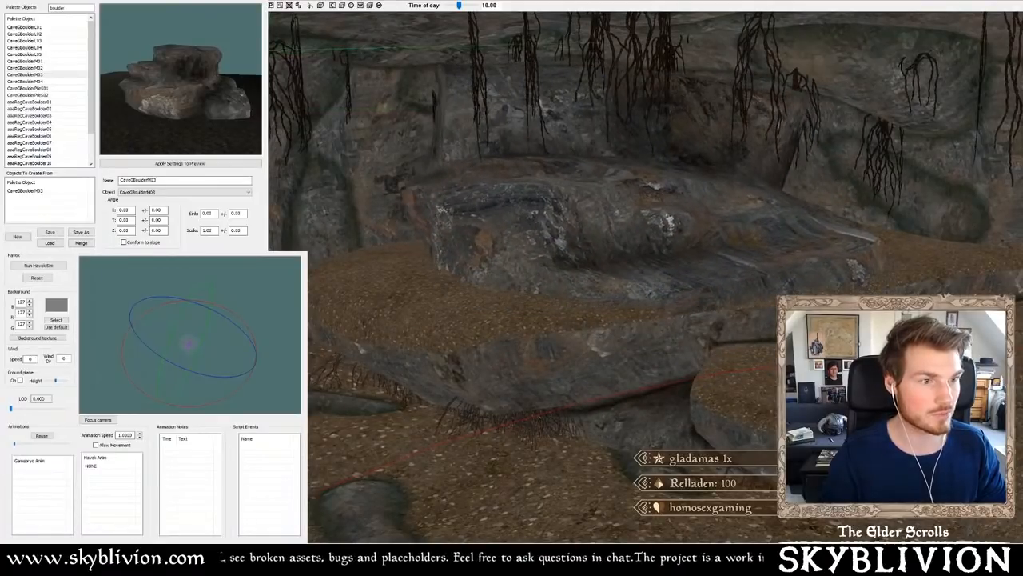
pyautogui.moveTo(550, 171)
pyautogui.keyDown('shift'); pyautogui.mouseDown(button='middle')
pyautogui.moveTo(551, 185)
pyautogui.moveTo(550, 173)
pyautogui.mouseUp(button='middle'); pyautogui.keyUp('shift')
pyautogui.moveTo(560, 240); pyautogui.dragTo(524, 269)
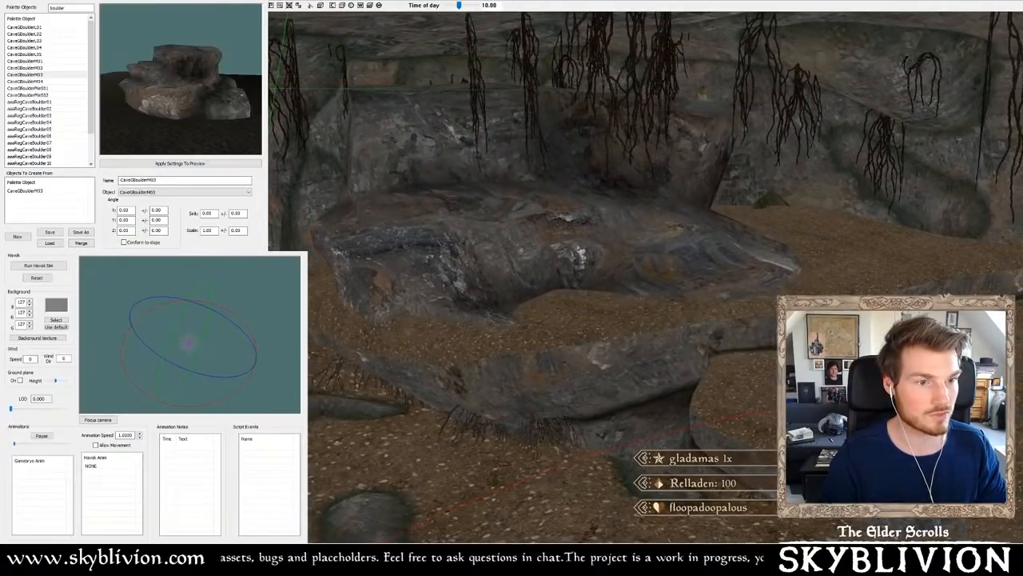
pyautogui.scroll(-8, 459, 241)
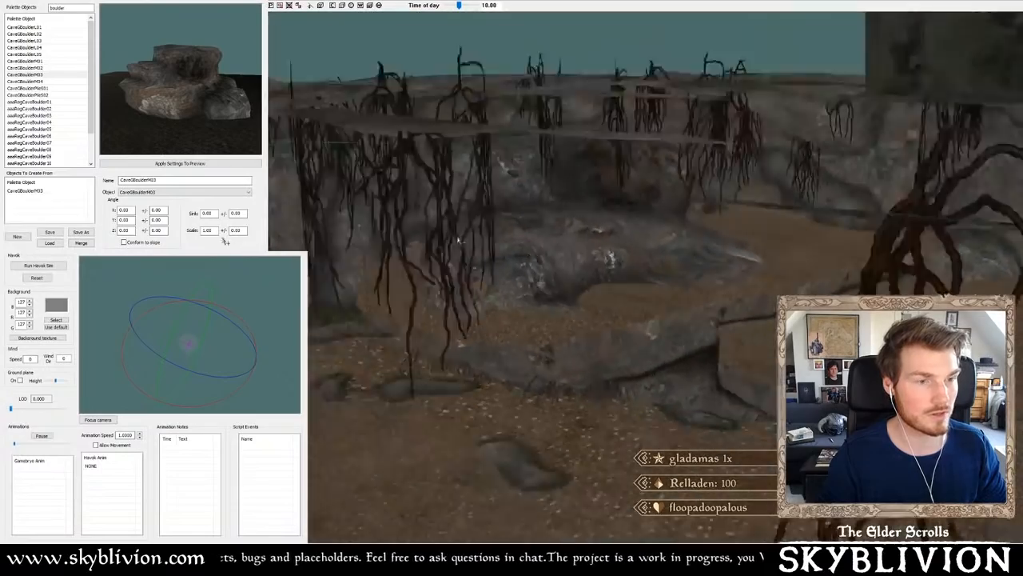
# - Reorient and shift the boulder so it rises against the cave wall and covers the end of the raised ledge
pyautogui.keyDown('shift'); pyautogui.moveTo(459, 241); pyautogui.dragTo(505, 232, button='middle'); pyautogui.keyUp('shift')
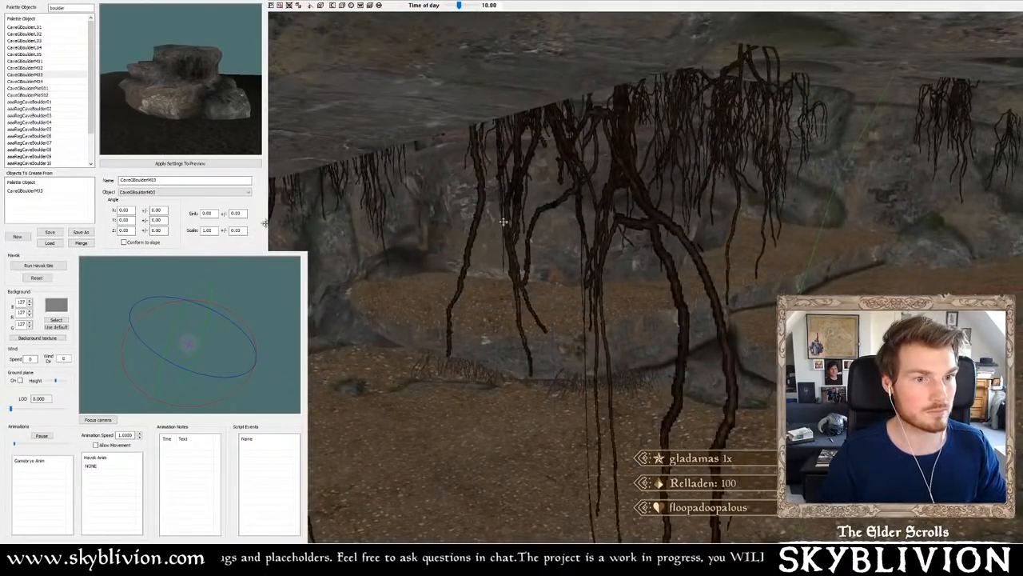
pyautogui.scroll(5, 504, 222)
pyautogui.scroll(-3, 503, 222)
pyautogui.scroll(4, 502, 222)
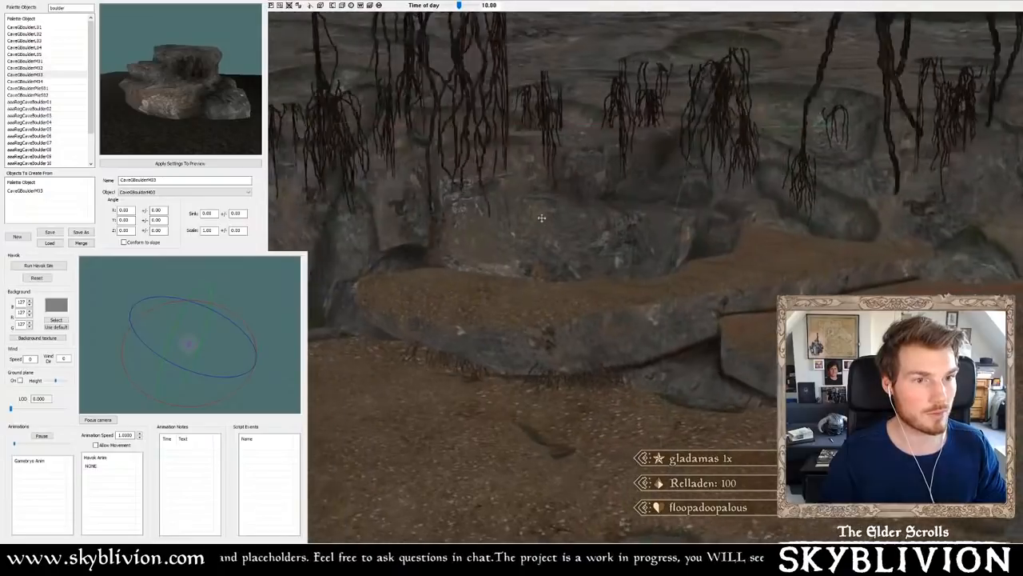
pyautogui.keyDown('shift'); pyautogui.moveTo(513, 214); pyautogui.dragTo(472, 204, button='middle'); pyautogui.keyUp('shift')
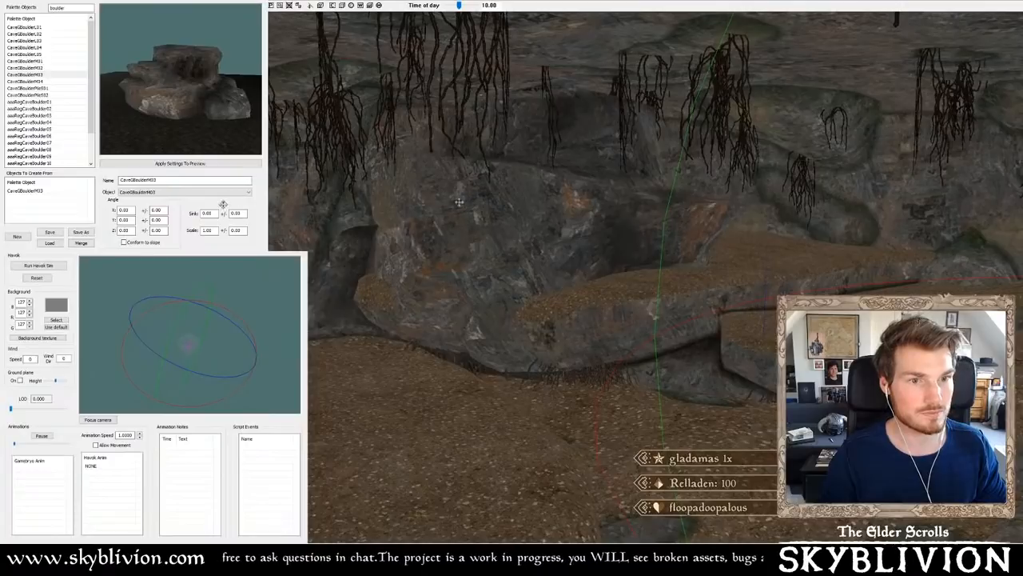
pyautogui.scroll(-2, 459, 202)
pyautogui.keyDown('shift'); pyautogui.moveTo(489, 199); pyautogui.dragTo(531, 198); pyautogui.keyUp('shift')
pyautogui.scroll(3, 542, 198)
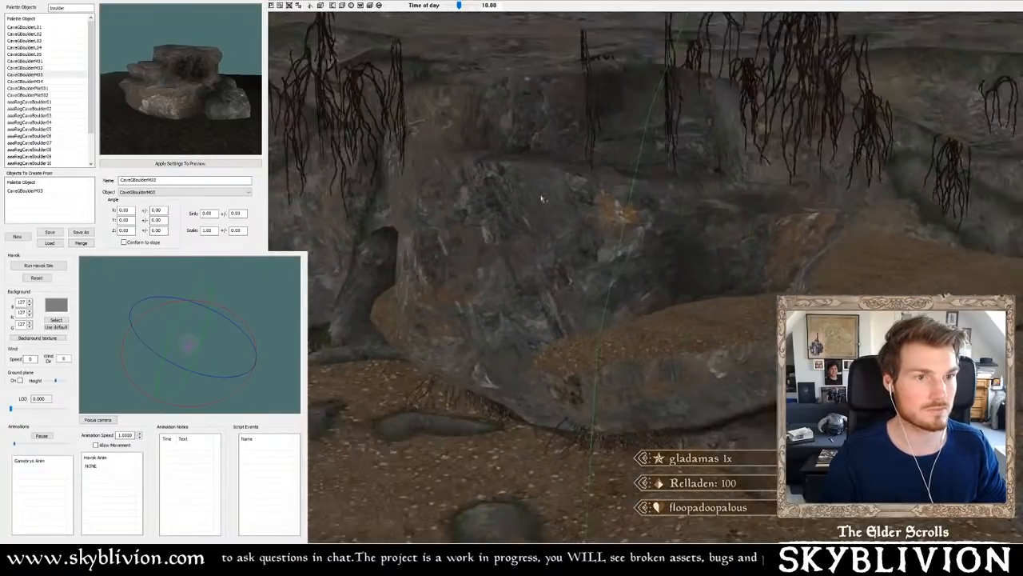
pyautogui.keyDown('shift'); pyautogui.moveTo(542, 198); pyautogui.dragTo(521, 220, button='middle'); pyautogui.keyUp('shift')
pyautogui.moveTo(522, 221); pyautogui.dragTo(541, 197)
pyautogui.keyDown('shift'); pyautogui.moveTo(542, 197); pyautogui.dragTo(480, 210, button='middle'); pyautogui.keyUp('shift')
pyautogui.scroll(-1, 528, 189)
pyautogui.scroll(2, 529, 189)
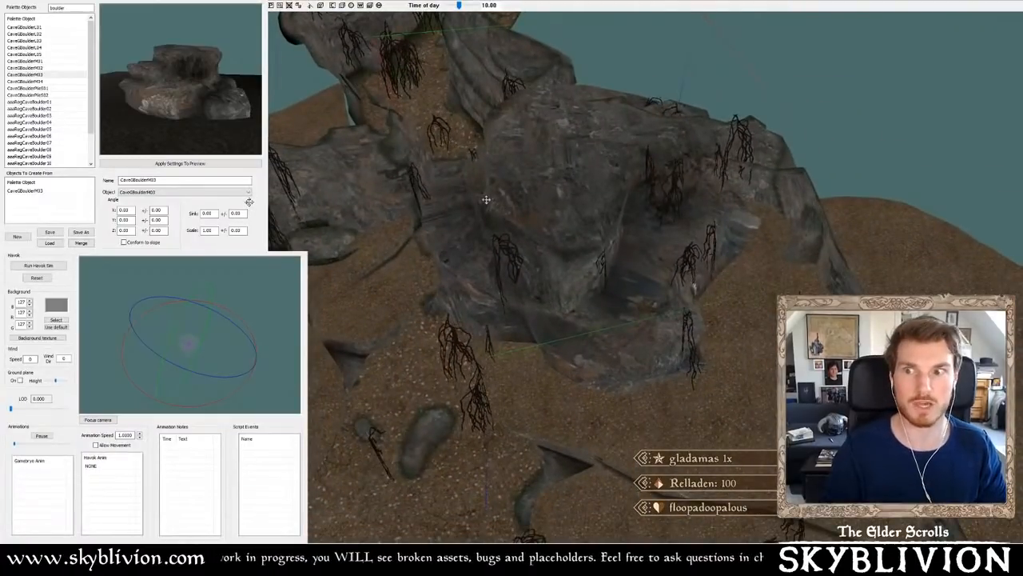
# - Filter the palette objects by "pillar"
pyautogui.doubleClick(76, 7)
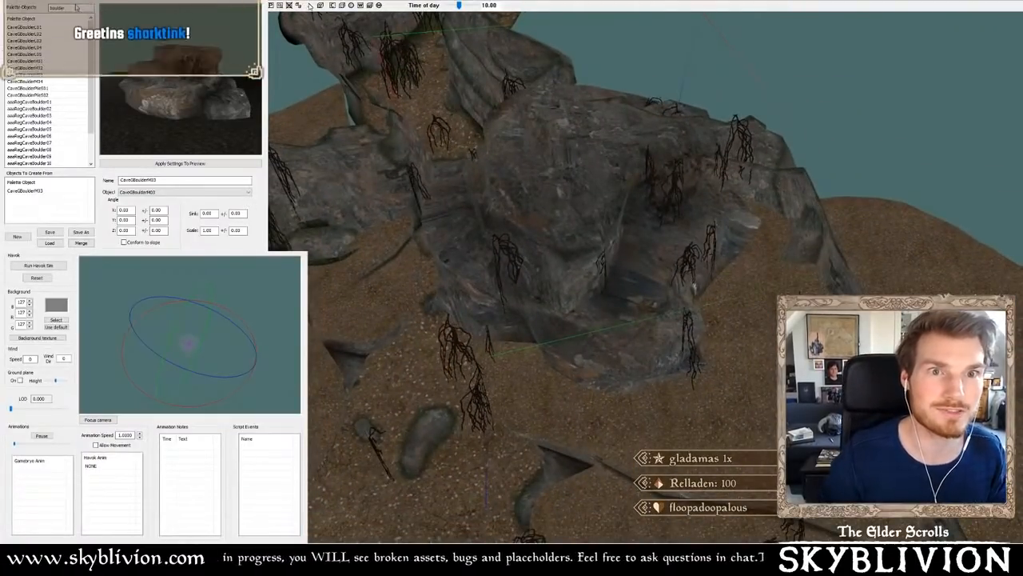
pyautogui.write('pilla')
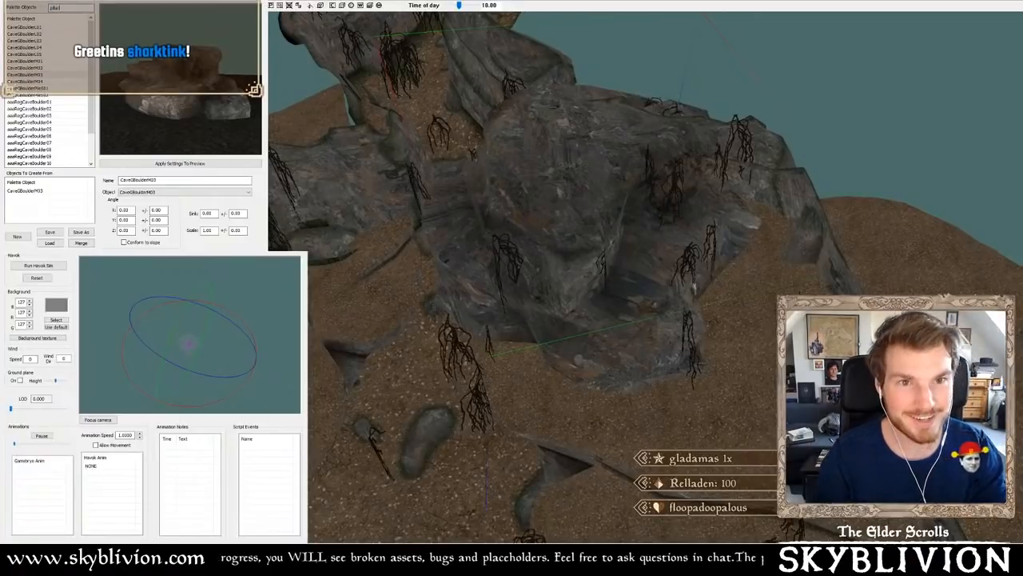
pyautogui.write('r')
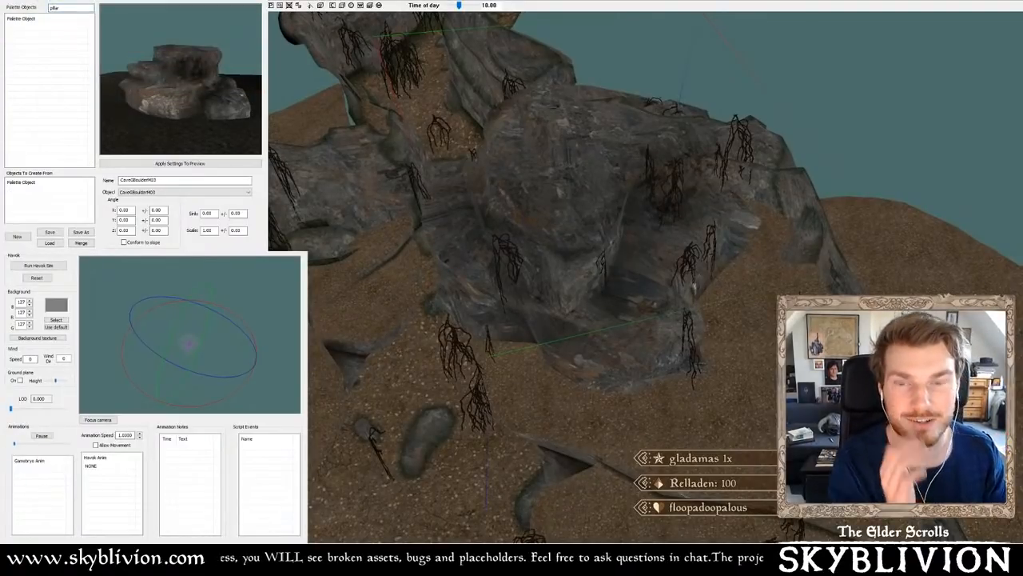
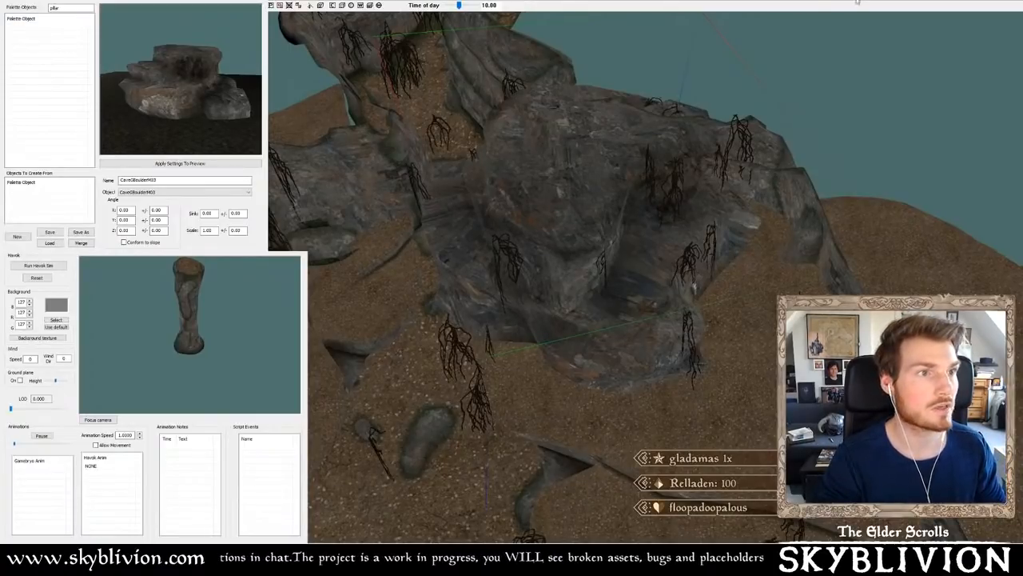
# - Place the rock pillar with the broad, flat top on the raised ledge of the cave
pyautogui.press('Down')
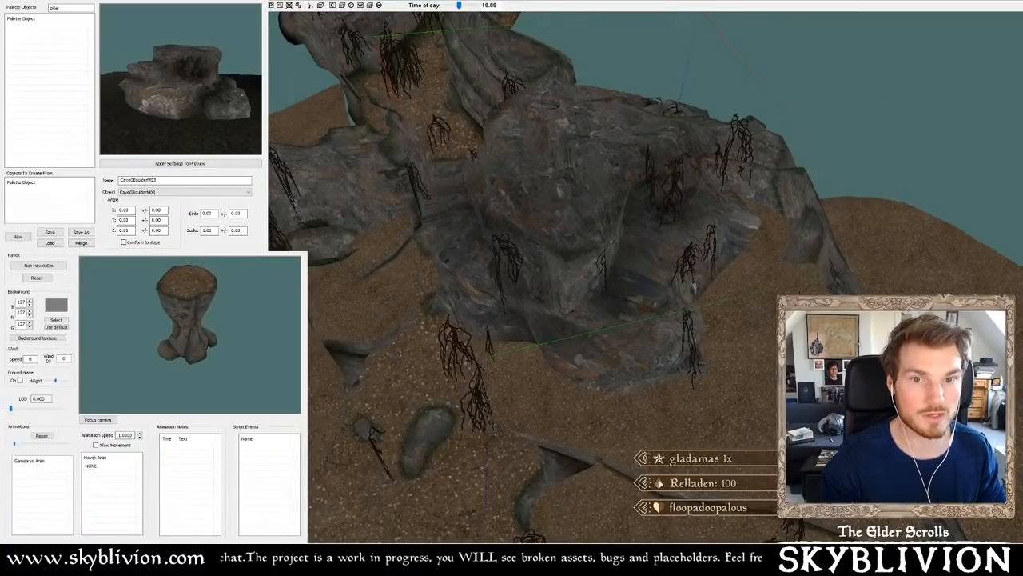
pyautogui.moveTo(559, 415); pyautogui.dragTo(574, 415)
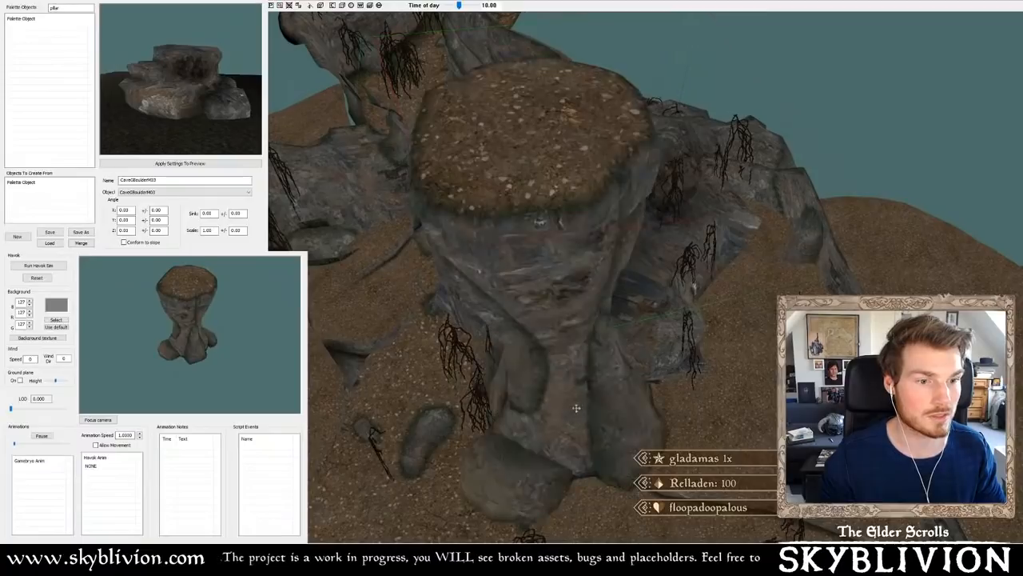
pyautogui.scroll(3, 606, 375)
pyautogui.scroll(3, 605, 373)
pyautogui.scroll(-5, 605, 373)
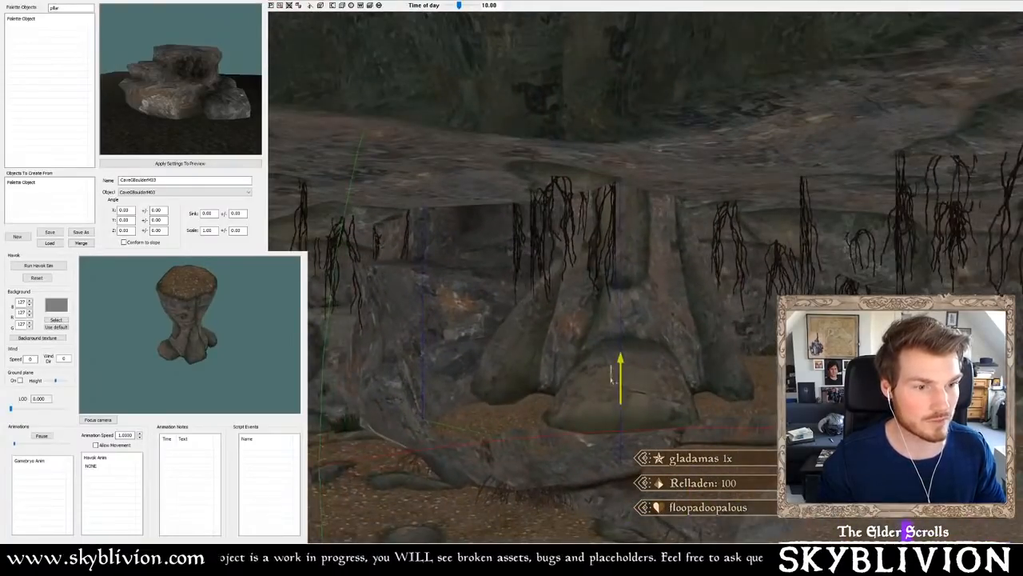
# - Adjust the pillar's height and slide it across the raised ledge towards the cave wall
pyautogui.keyDown('shift'); pyautogui.moveTo(629, 365); pyautogui.dragTo(629, 362, button='middle'); pyautogui.keyUp('shift')
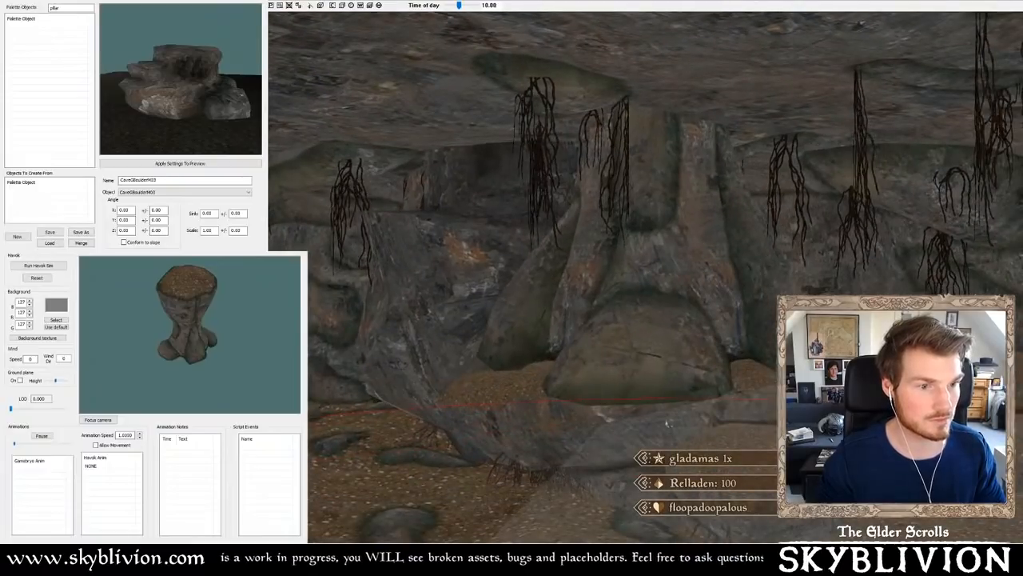
pyautogui.keyDown('shift'); pyautogui.moveTo(672, 295); pyautogui.dragTo(638, 286, button='middle'); pyautogui.keyUp('shift')
pyautogui.moveTo(564, 352); pyautogui.dragTo(544, 301)
pyautogui.scroll(2, 552, 302)
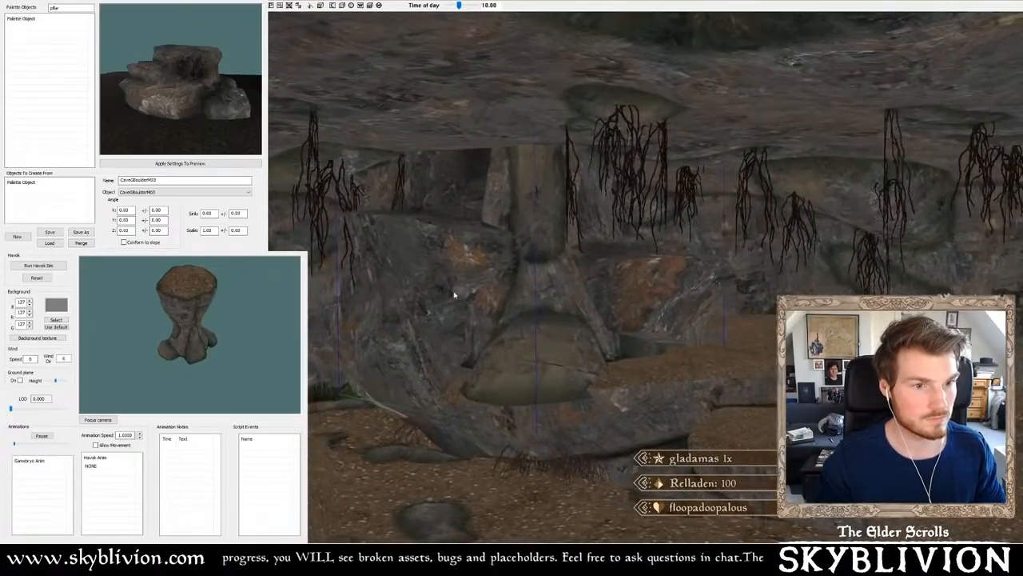
pyautogui.scroll(2, 598, 330)
pyautogui.moveTo(610, 328); pyautogui.dragTo(454, 421, button='middle')
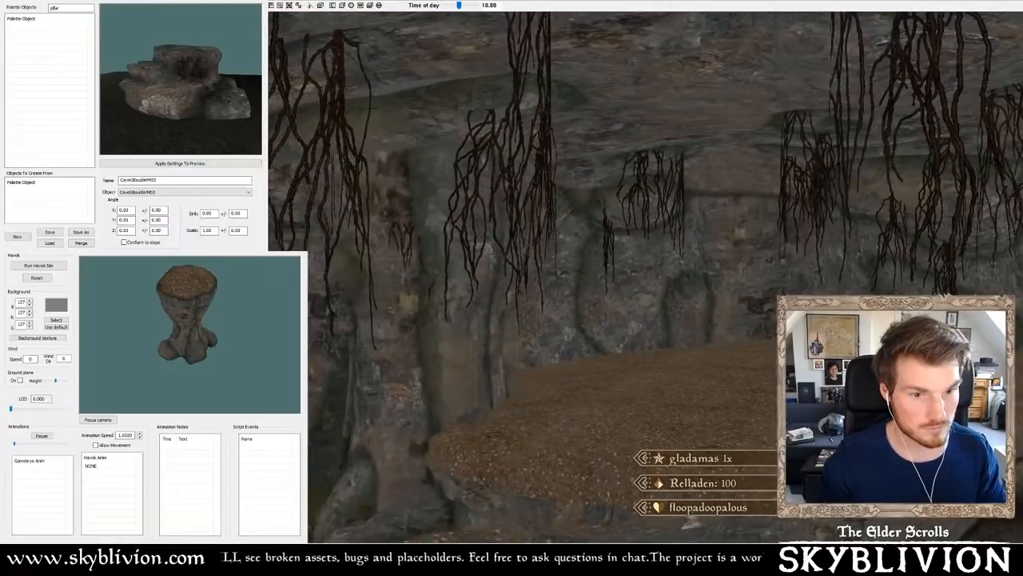
# - Shift and turn the pillar so it stands at the end of the ledge where it meets the cave wall
pyautogui.scroll(-5, 408, 375)
pyautogui.moveTo(408, 374); pyautogui.dragTo(446, 412, button='middle')
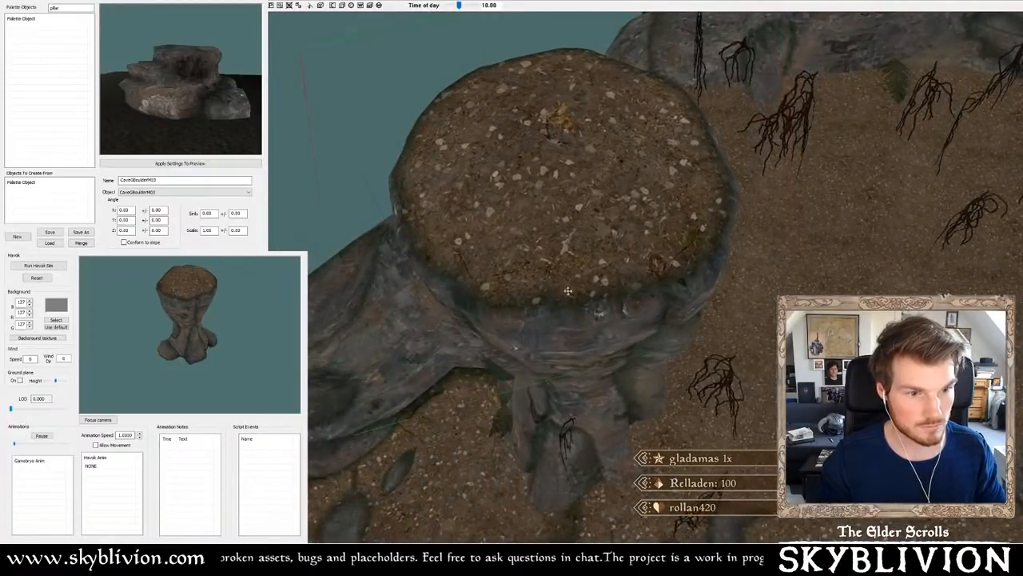
pyautogui.moveTo(594, 396); pyautogui.dragTo(592, 389)
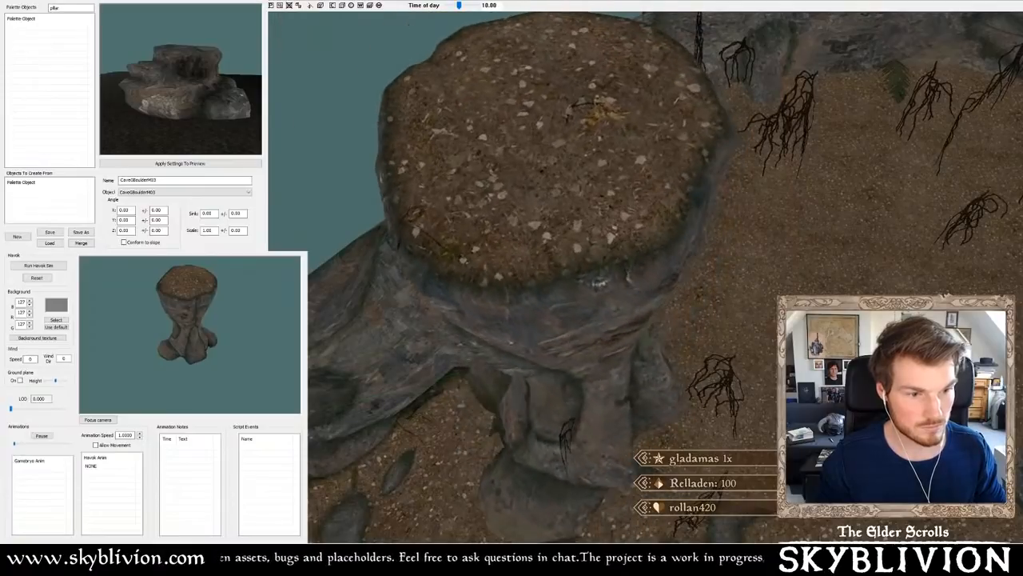
pyautogui.moveTo(561, 246); pyautogui.dragTo(667, 290, button='middle')
pyautogui.moveTo(676, 218); pyautogui.dragTo(629, 229, button='middle')
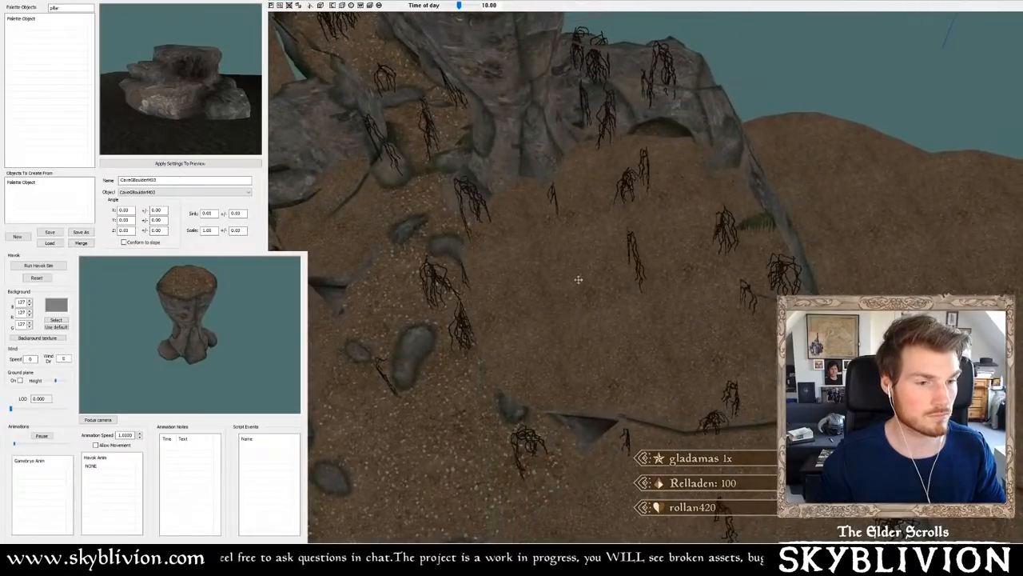
# - Check the pillar's surroundings on the ledge and filter the palette objects by "boulder"
pyautogui.moveTo(578, 279); pyautogui.dragTo(716, 208, button='middle')
pyautogui.scroll(2, 597, 259)
pyautogui.scroll(2, 600, 250)
pyautogui.scroll(4, 544, 242)
pyautogui.scroll(2, 750, 221)
pyautogui.scroll(-4, 722, 212)
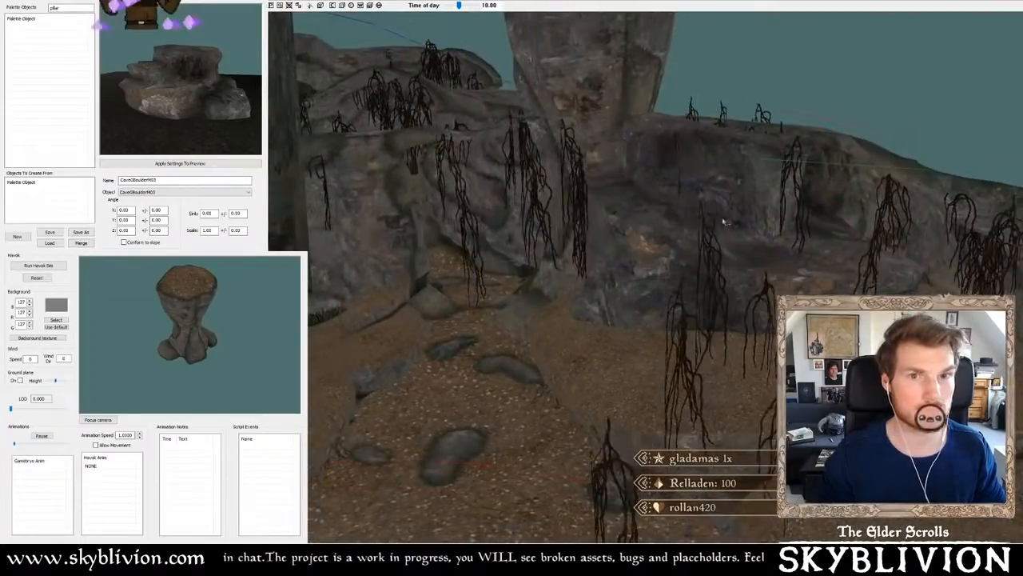
pyautogui.doubleClick(67, 7)
pyautogui.write('bou')
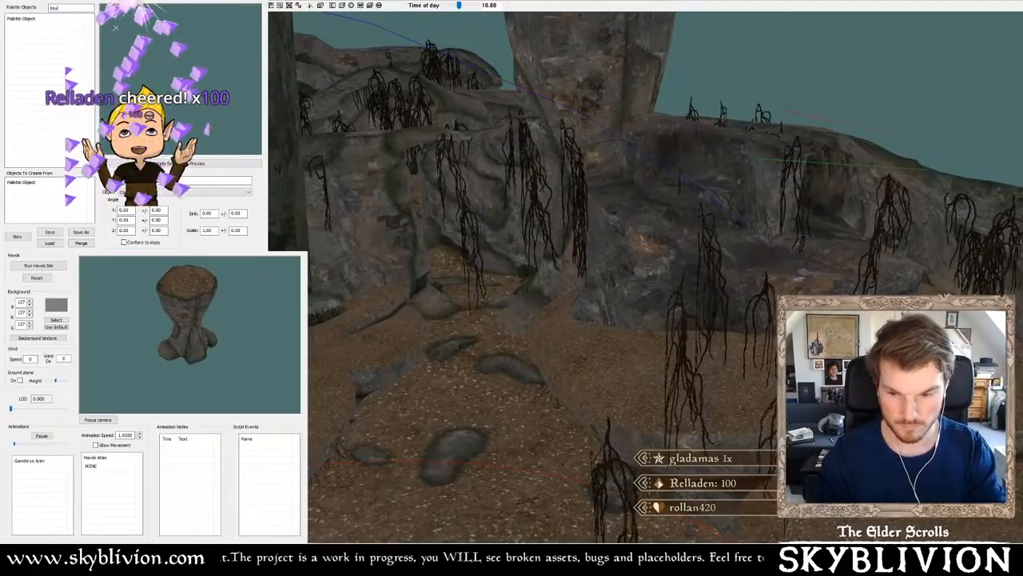
pyautogui.write('lder')
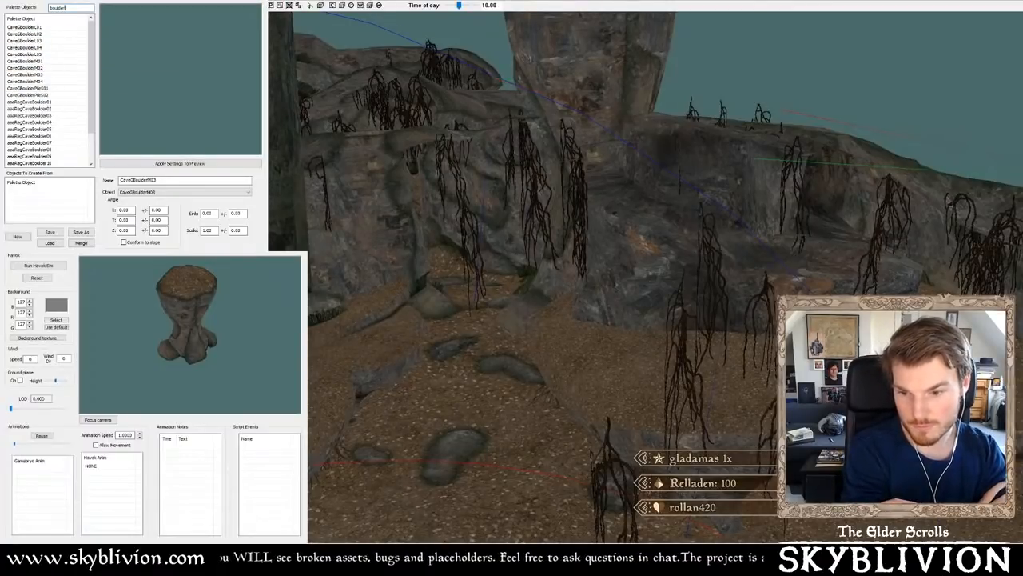
# - Preview the CaveGBoulder models in turn and rotate the preview to examine their shapes
pyautogui.click(24, 27)
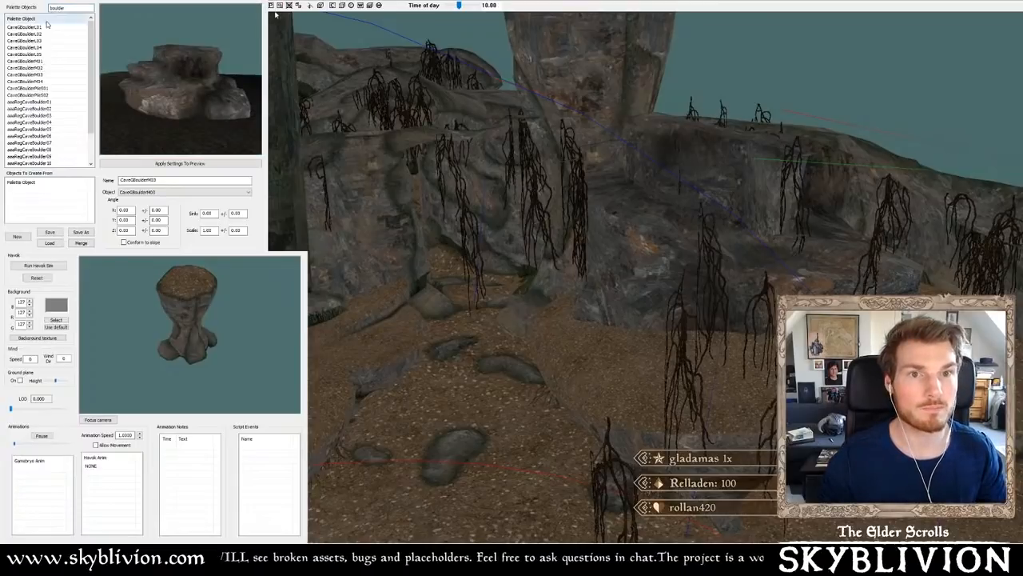
pyautogui.click(24, 40)
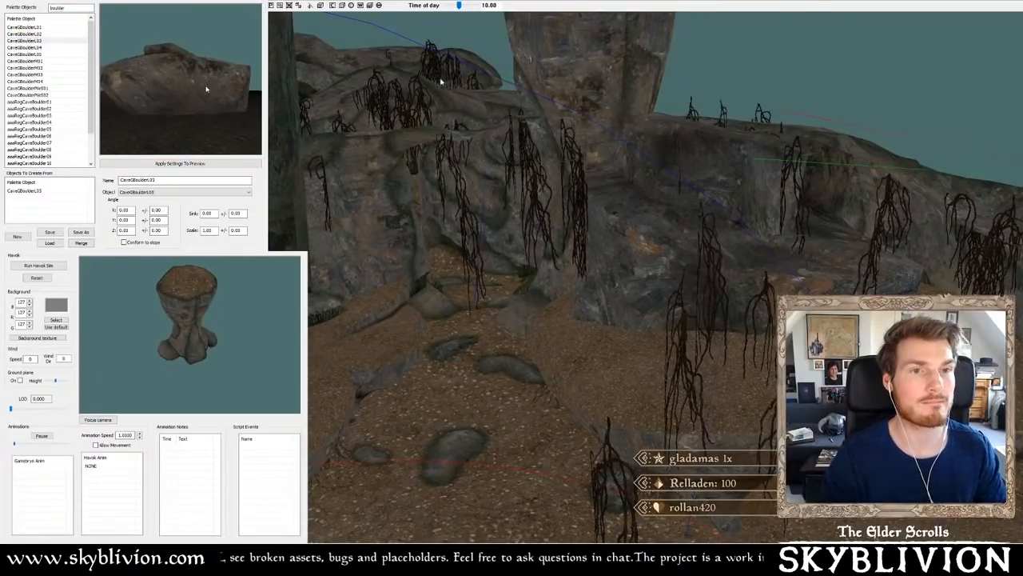
pyautogui.moveTo(205, 88); pyautogui.dragTo(258, 142)
pyautogui.click(39, 54)
pyautogui.click(38, 62)
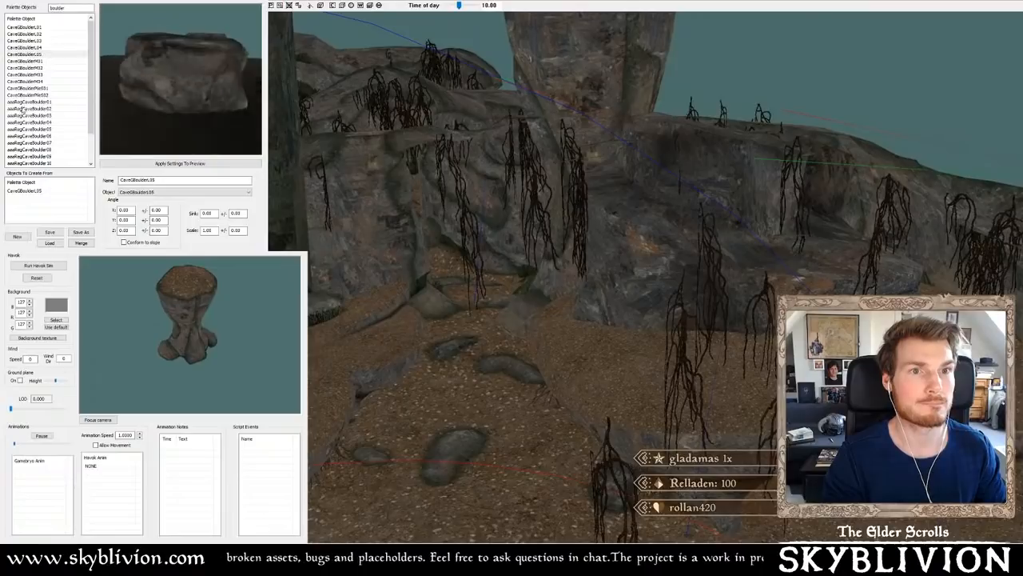
pyautogui.click(37, 69)
pyautogui.click(36, 76)
pyautogui.moveTo(186, 79); pyautogui.dragTo(164, 143)
pyautogui.click(50, 88)
pyautogui.click(40, 108)
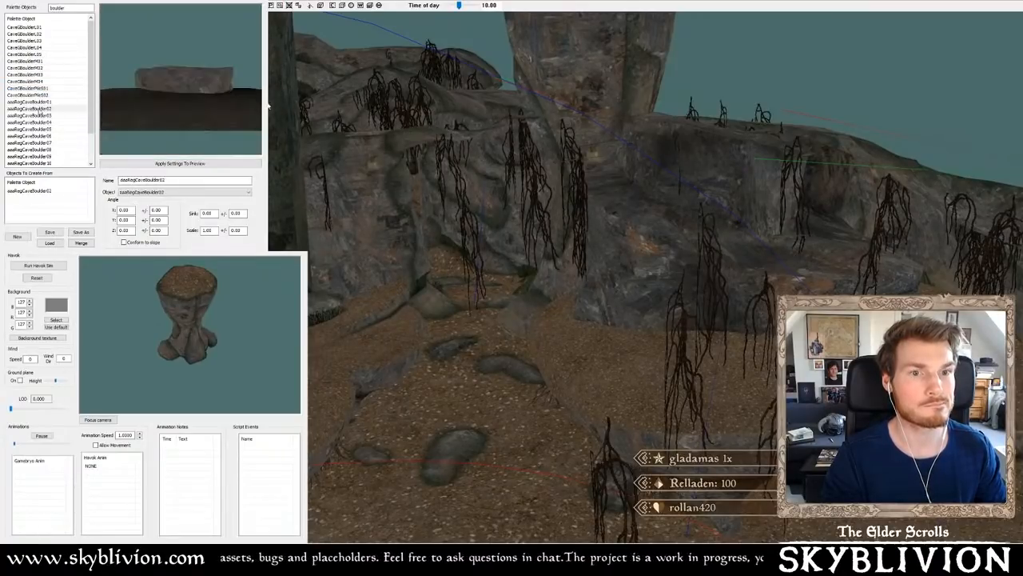
# - Go through the aaaRegCaveBoulder models down to the boulder piles and compare their shapes
pyautogui.press('Down')
pyautogui.press('Down')
pyautogui.press('Down')
pyautogui.press('Down')
pyautogui.press('Down')
pyautogui.press('Down')
pyautogui.press('Down')
pyautogui.press('Down')
pyautogui.press('Down')
pyautogui.press('Down')
pyautogui.press('Down')
pyautogui.press('Down')
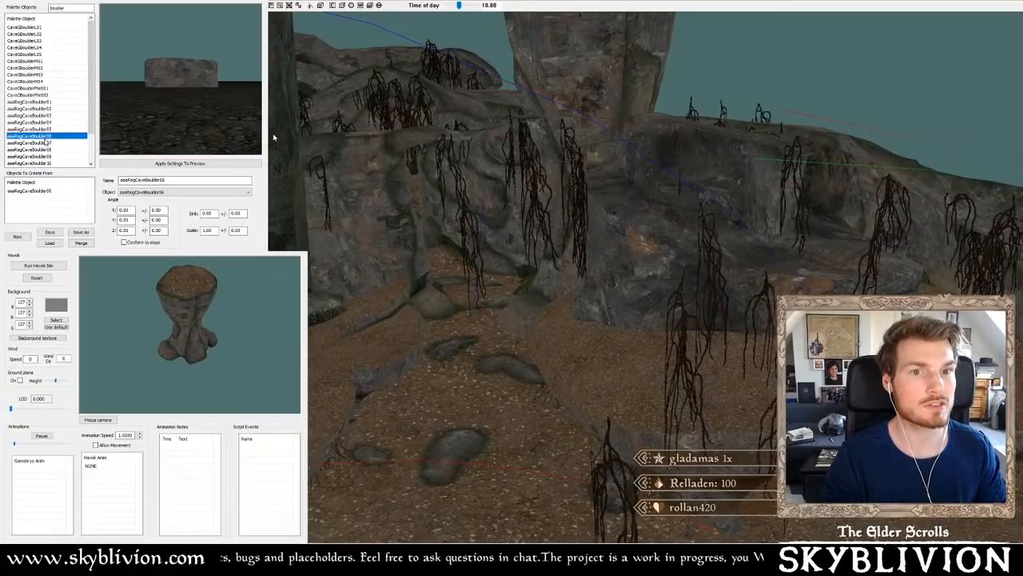
pyautogui.press('Down')
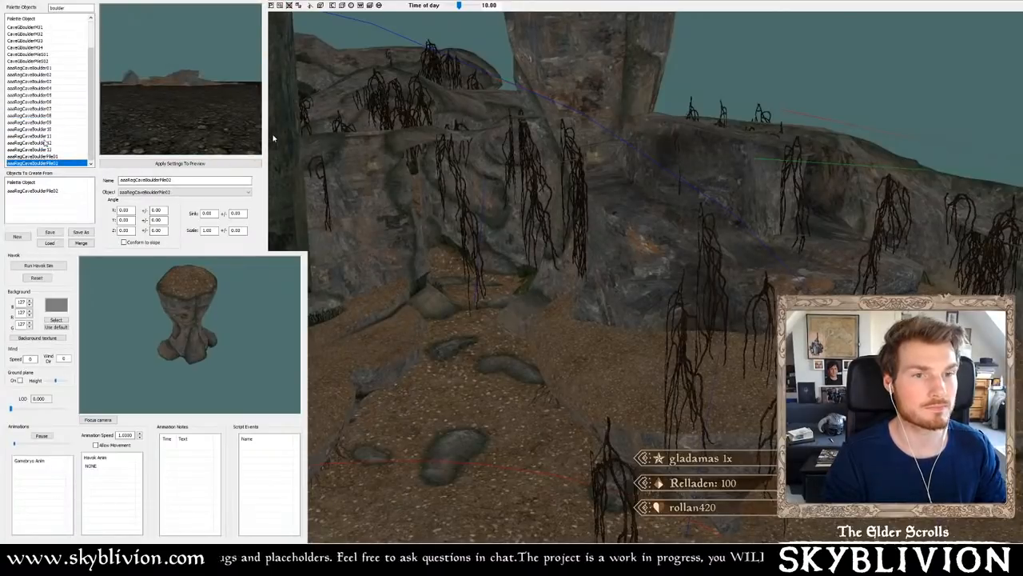
# - Go back up through the boulder models and compare the CaveGBoulder shapes again
pyautogui.press('Up')
pyautogui.press('Up')
pyautogui.press('Up')
pyautogui.press('Up')
pyautogui.press('Up')
pyautogui.press('Up')
pyautogui.press('Up')
pyautogui.press('Up')
pyautogui.press('Up')
pyautogui.press('Up')
pyautogui.press('Up')
pyautogui.press('Up')
pyautogui.press('Up')
pyautogui.press('Up')
pyautogui.press('Up')
pyautogui.press('Up')
pyautogui.press('Up')
pyautogui.press('Up')
pyautogui.press('Up')
pyautogui.press('Up')
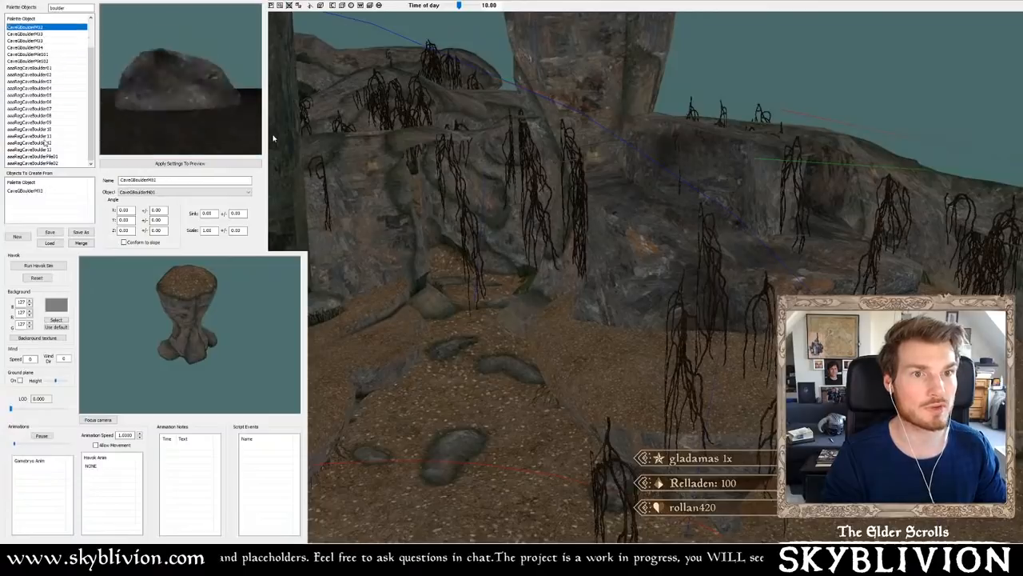
pyautogui.press('Down')
pyautogui.press('Down')
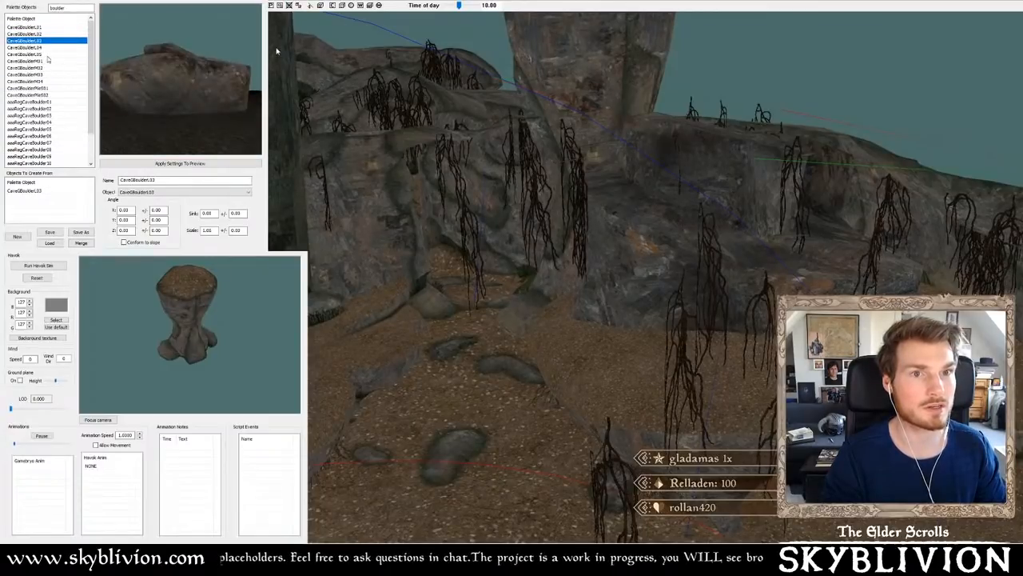
pyautogui.press('Up')
pyautogui.press('Up')
# - Examine the large CaveGBoulder models, CaveGBoulderM01 and aaaRegCaveBoulderPile01 from different angles in the preview
pyautogui.moveTo(186, 98); pyautogui.dragTo(289, 54)
pyautogui.click(38, 36)
pyautogui.click(37, 53)
pyautogui.moveTo(144, 75)
pyautogui.mouseDown()
pyautogui.moveTo(161, 68)
pyautogui.moveTo(128, 71)
pyautogui.mouseUp()
pyautogui.click(31, 62)
pyautogui.scroll(-2, 57, 96)
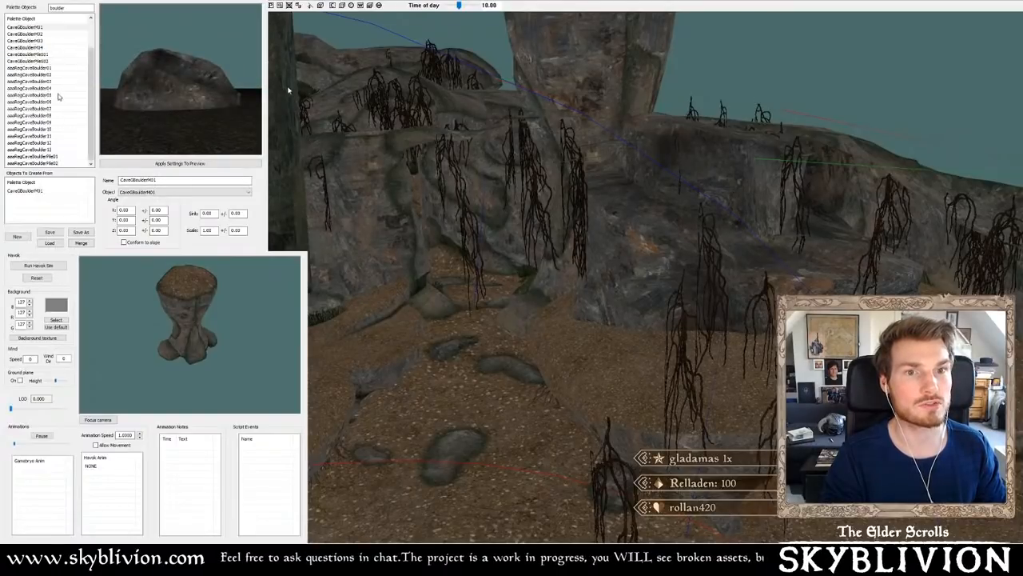
pyautogui.click(44, 157)
pyautogui.moveTo(162, 100); pyautogui.dragTo(154, 121)
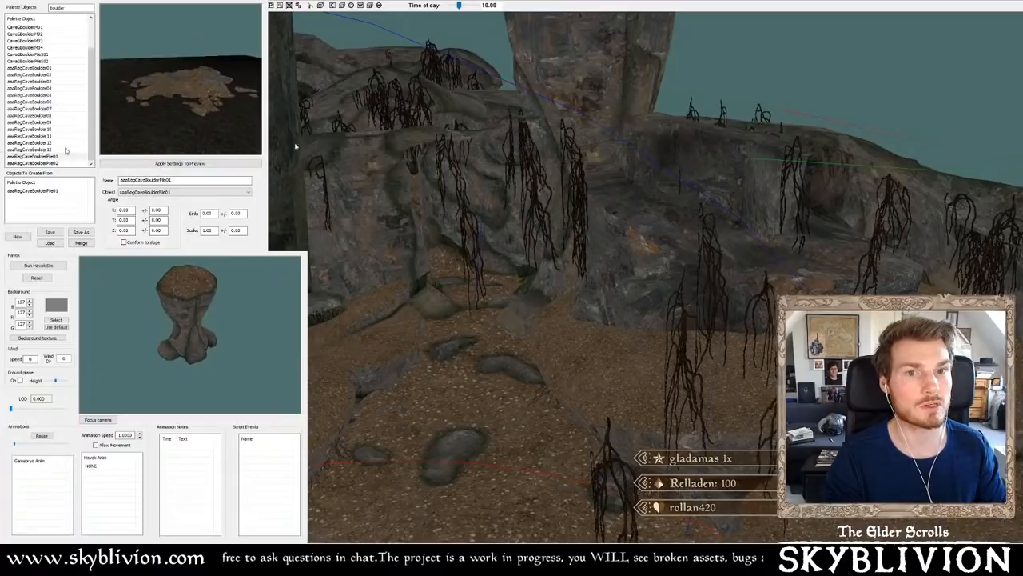
# - Compare the higher-numbered aaaRegCaveBoulder models up to aaaRegCaveBoulder06 and examine their shapes from above
pyautogui.click(64, 149)
pyautogui.press('Up')
pyautogui.press('Up')
pyautogui.press('Up')
pyautogui.press('Up')
pyautogui.press('Up')
pyautogui.press('Up')
pyautogui.press('Up')
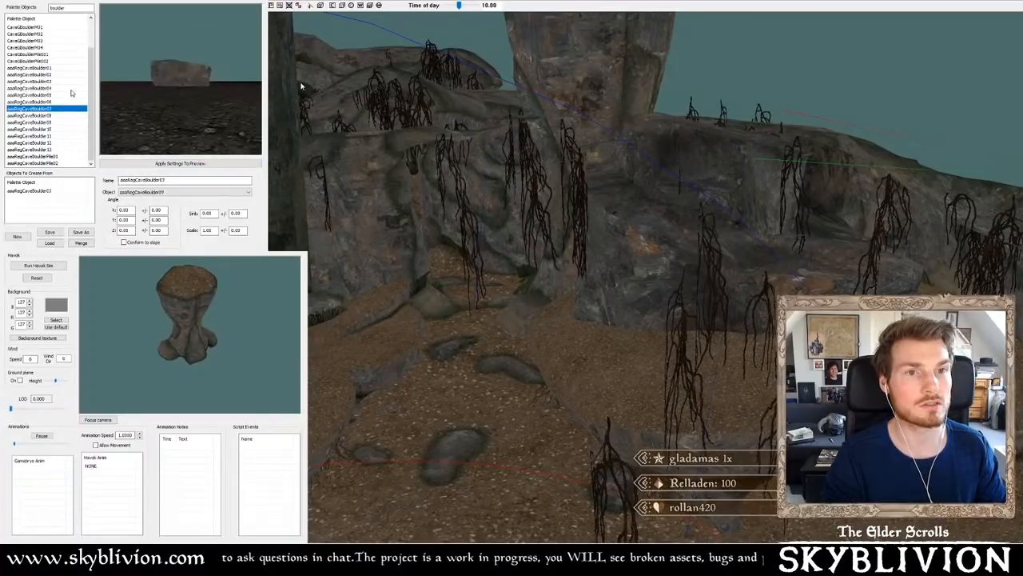
pyautogui.moveTo(170, 87); pyautogui.dragTo(136, 92)
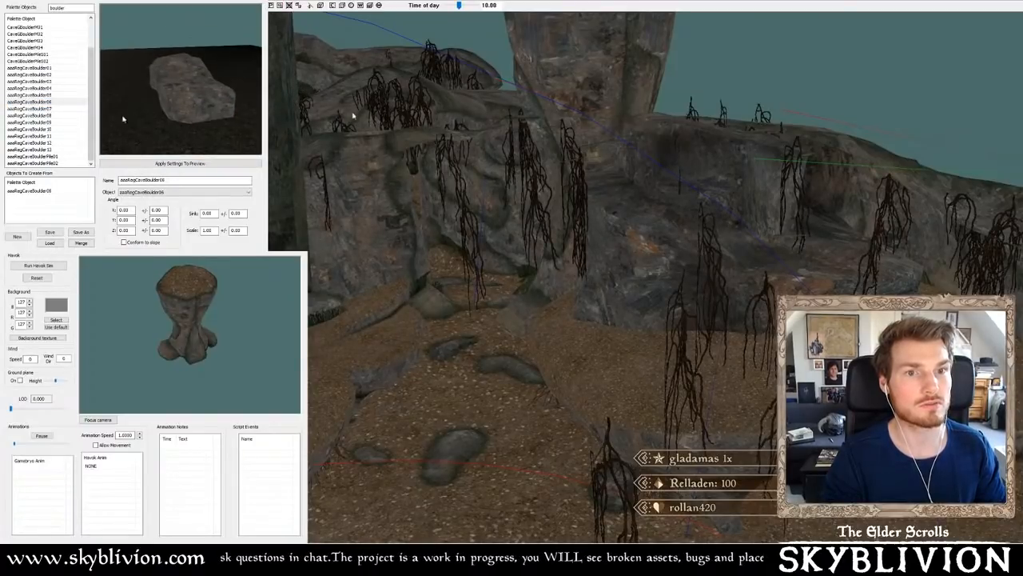
# - Examine aaaRegCaveBoulder05 and the lower-numbered variants, and choose aaaRegCaveBoulder01 for placement
pyautogui.click(60, 96)
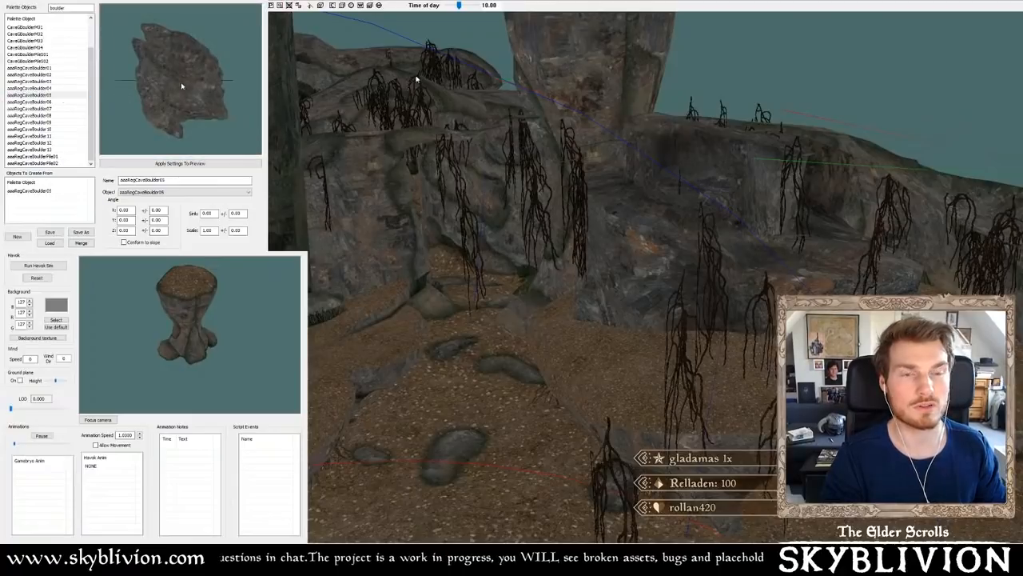
pyautogui.moveTo(181, 86); pyautogui.dragTo(59, 69)
pyautogui.click(52, 83)
pyautogui.click(48, 88)
pyautogui.click(45, 75)
pyautogui.click(51, 68)
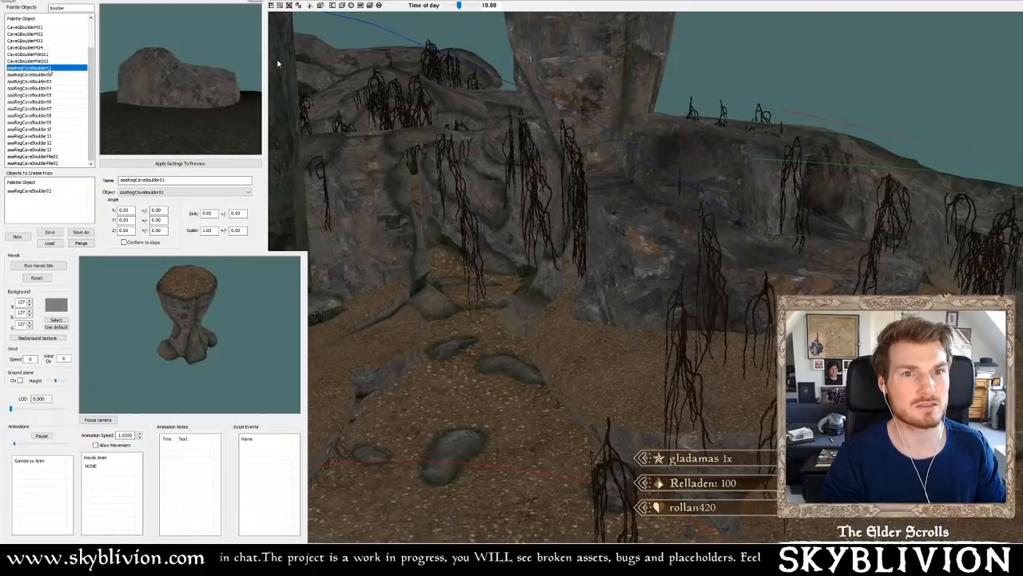
# - Try placing the aaaRegCaveBoulder01 boulder on the raised ledge and rotating it against the cave wall
pyautogui.keyDown('shift'); pyautogui.moveTo(560, 280); pyautogui.dragTo(528, 296, button='middle'); pyautogui.keyUp('shift')
pyautogui.moveTo(730, 320); pyautogui.dragTo(671, 320, button='right')
pyautogui.keyDown('shift'); pyautogui.moveTo(672, 320); pyautogui.dragTo(751, 312, button='middle'); pyautogui.keyUp('shift')
pyautogui.moveTo(736, 320); pyautogui.dragTo(679, 320, button='right')
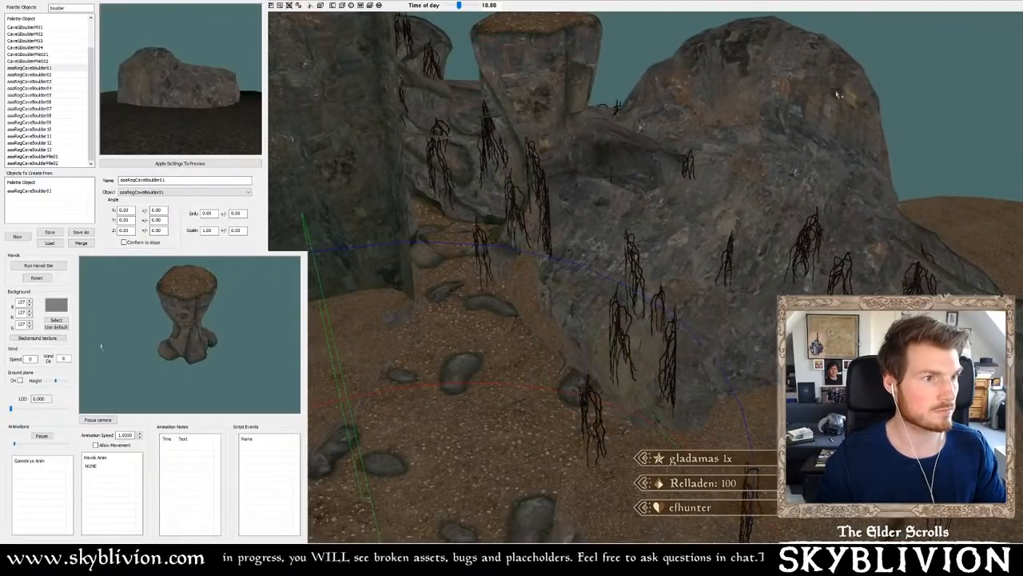
pyautogui.keyDown('shift'); pyautogui.moveTo(102, 347); pyautogui.dragTo(33, 382, button='middle'); pyautogui.keyUp('shift')
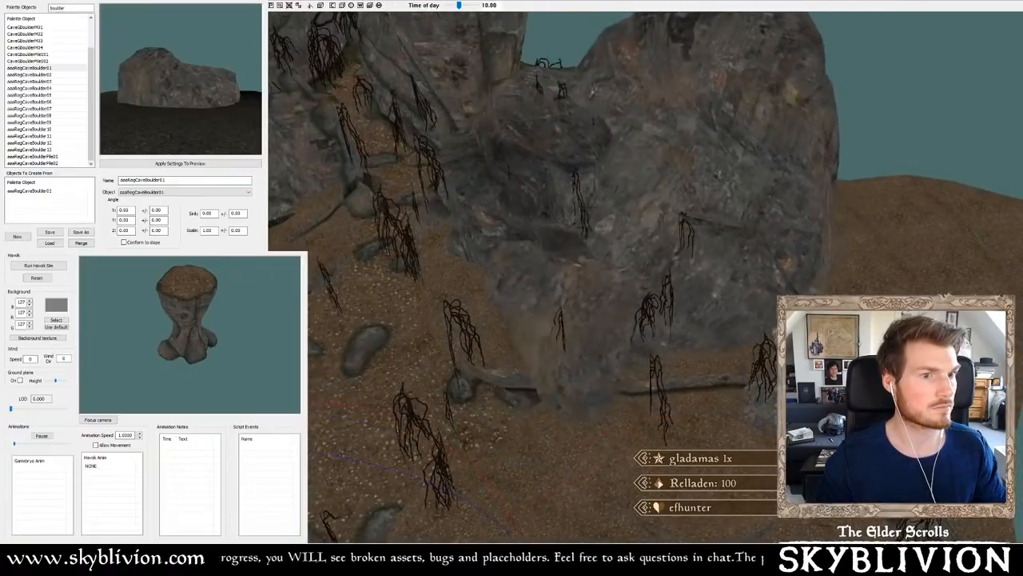
pyautogui.keyDown('shift'); pyautogui.moveTo(719, 173); pyautogui.dragTo(764, 120, button='middle'); pyautogui.keyUp('shift')
# - Try the aaaRegCaveBoulder01 boulder in other positions along the ledge, and delete it
pyautogui.scroll(5, 807, 66)
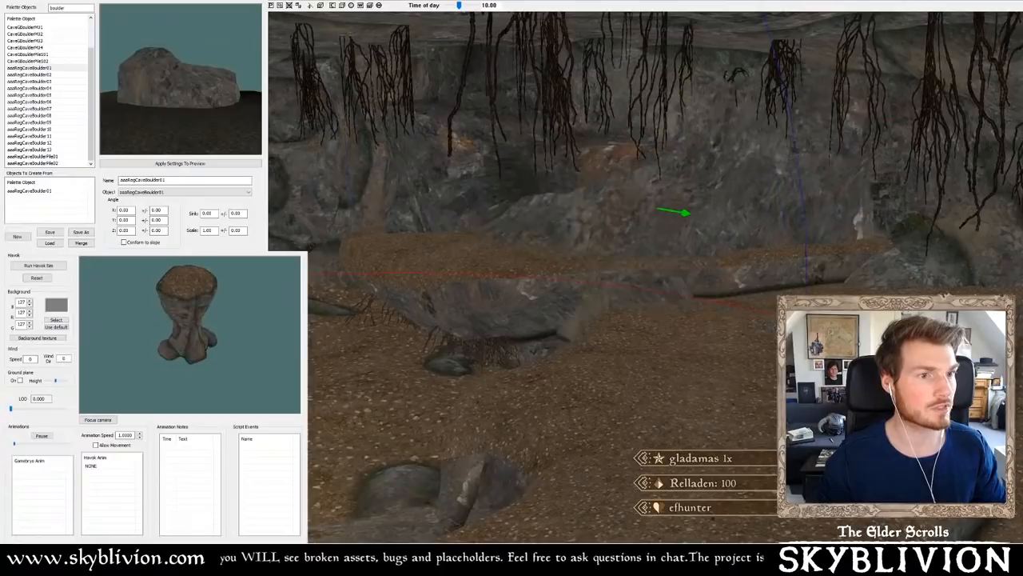
pyautogui.scroll(-4, 751, 133)
pyautogui.keyDown('shift'); pyautogui.moveTo(749, 133); pyautogui.dragTo(723, 65, button='middle'); pyautogui.keyUp('shift')
pyautogui.moveTo(723, 80); pyautogui.dragTo(792, 142)
pyautogui.moveTo(792, 142)
pyautogui.keyDown('shift'); pyautogui.mouseDown(button='middle')
pyautogui.moveTo(813, 118)
pyautogui.moveTo(796, 139)
pyautogui.mouseUp(button='middle'); pyautogui.keyUp('shift')
pyautogui.press('Delete')
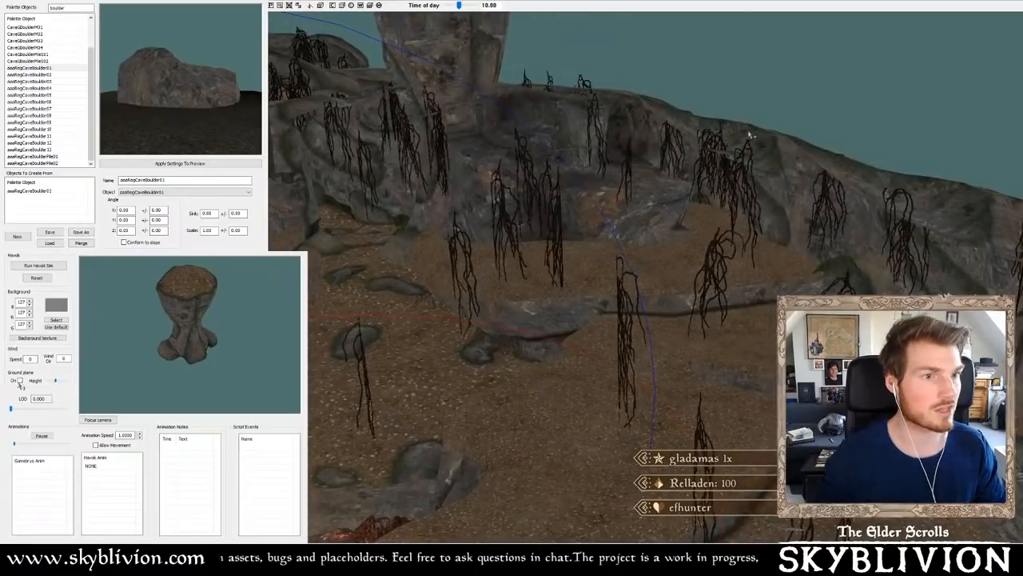
# - Place the CaveGBoulderL04 boulder on the raised ledge and rotate it beside the cave wall
pyautogui.scroll(3, 47, 47)
pyautogui.click(28, 48)
pyautogui.moveTo(153, 72); pyautogui.dragTo(179, 85)
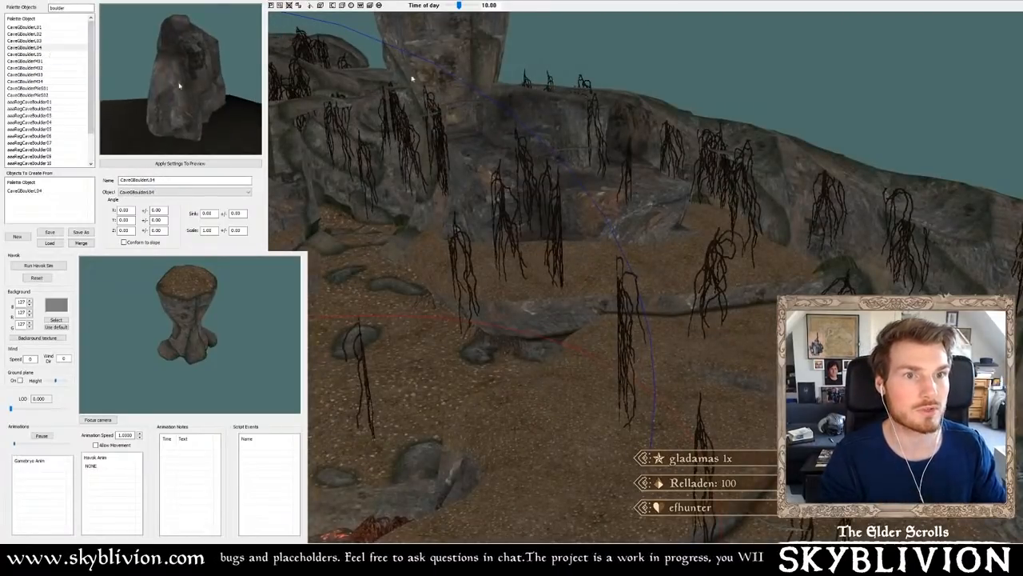
pyautogui.keyDown('ctrl'); pyautogui.rightClick(737, 320); pyautogui.keyUp('ctrl')
pyautogui.keyDown('shift'); pyautogui.moveTo(737, 320); pyautogui.dragTo(759, 203, button='middle'); pyautogui.keyUp('shift')
pyautogui.moveTo(778, 191); pyautogui.dragTo(780, 210)
pyautogui.keyDown('shift'); pyautogui.moveTo(780, 210); pyautogui.dragTo(779, 196, button='middle'); pyautogui.keyUp('shift')
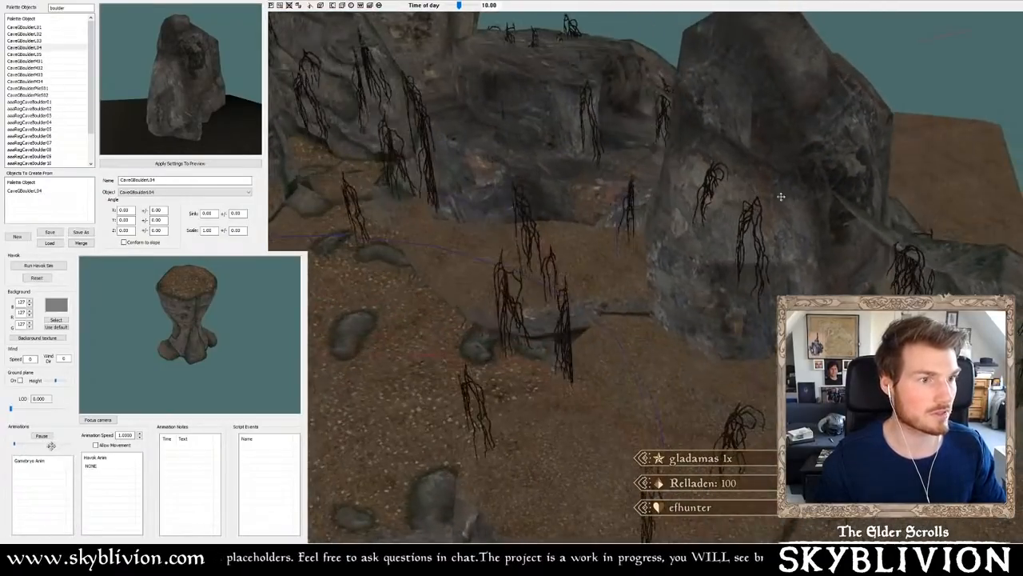
# - Reposition and rotate the CaveGBoulderL04 boulder on the raised ledge so that it merges with the cave wall
pyautogui.moveTo(779, 196); pyautogui.dragTo(770, 189)
pyautogui.keyDown('shift'); pyautogui.moveTo(770, 189); pyautogui.dragTo(771, 201, button='middle'); pyautogui.keyUp('shift')
pyautogui.moveTo(712, 331); pyautogui.dragTo(746, 169)
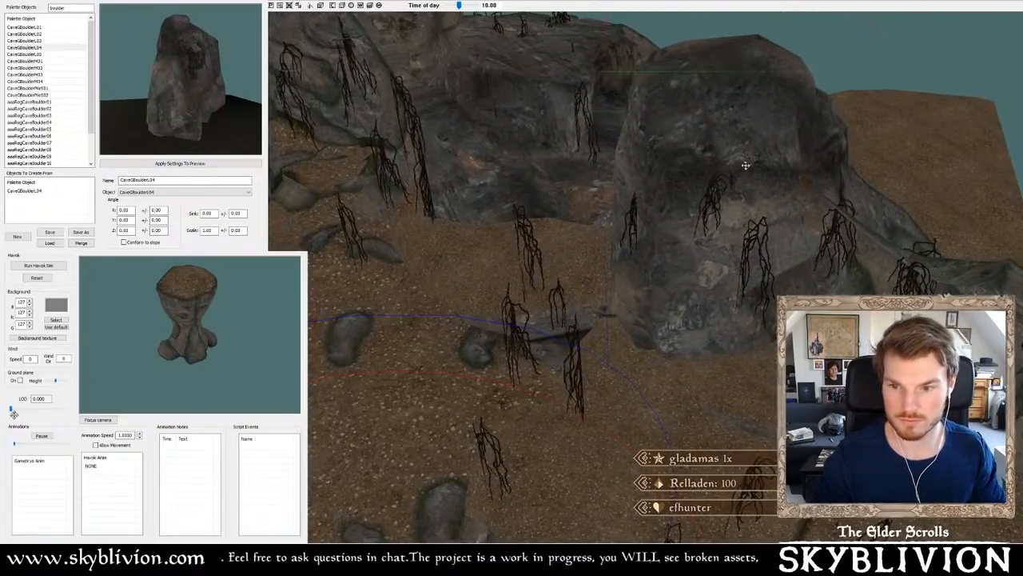
pyautogui.moveTo(746, 165)
pyautogui.keyDown('shift'); pyautogui.mouseDown(button='middle')
pyautogui.moveTo(754, 135)
pyautogui.moveTo(759, 177)
pyautogui.mouseUp(button='middle'); pyautogui.keyUp('shift')
pyautogui.moveTo(721, 335); pyautogui.dragTo(726, 340)
pyautogui.moveTo(743, 163); pyautogui.dragTo(720, 161)
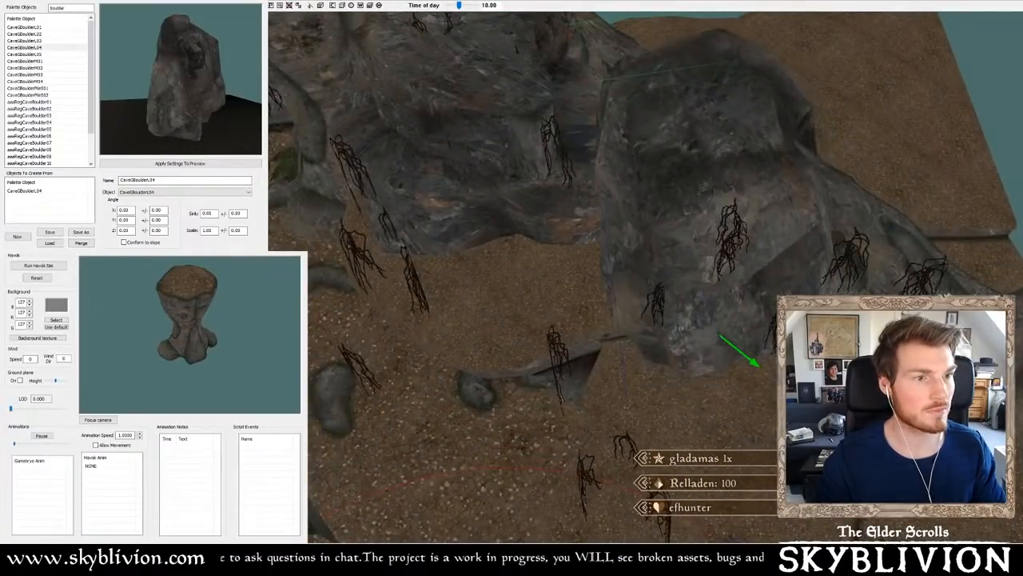
pyautogui.moveTo(726, 162)
pyautogui.keyDown('shift'); pyautogui.mouseDown(button='middle')
pyautogui.moveTo(742, 119)
pyautogui.moveTo(724, 119)
pyautogui.moveTo(749, 117)
pyautogui.moveTo(712, 171)
pyautogui.moveTo(655, 222)
pyautogui.moveTo(680, 234)
pyautogui.mouseUp(button='middle'); pyautogui.keyUp('shift')
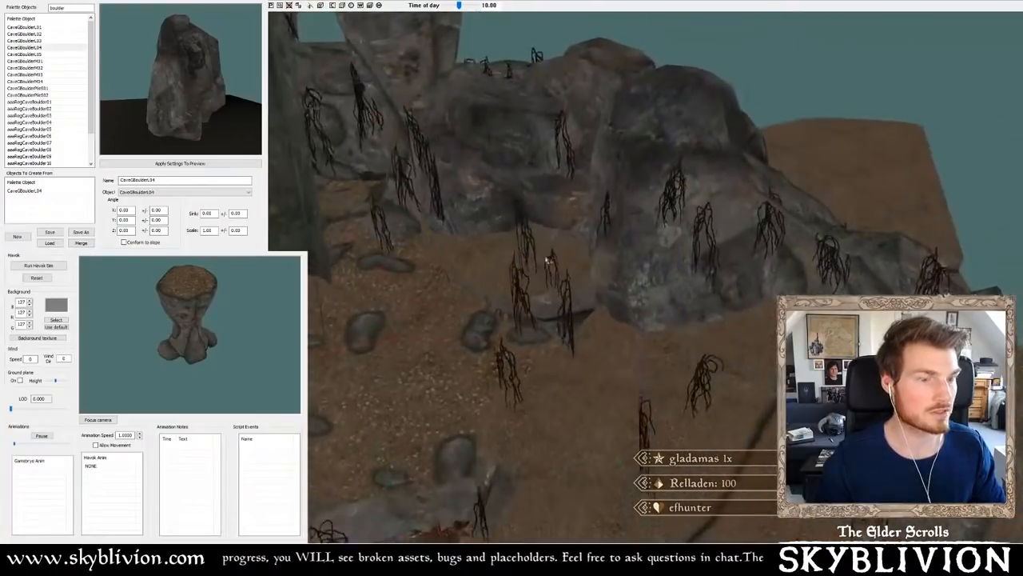
# - Examine the ledge and cave wall from around the coal pit, with the cave lighting toggled
pyautogui.scroll(-4, 553, 264)
pyautogui.keyDown('shift'); pyautogui.moveTo(553, 250); pyautogui.dragTo(508, 202, button='middle'); pyautogui.keyUp('shift')
pyautogui.scroll(4, 497, 202)
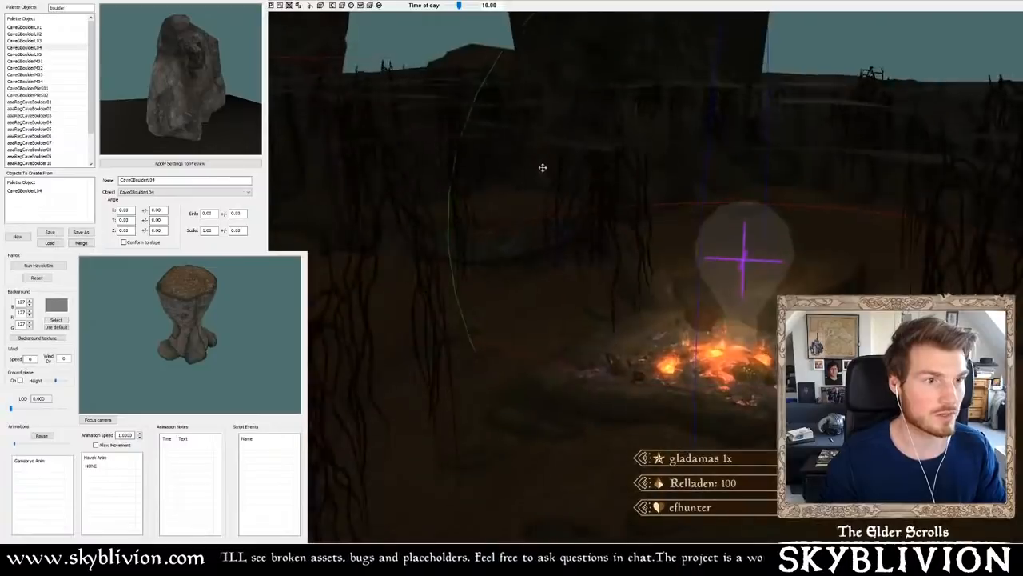
pyautogui.moveTo(543, 167)
pyautogui.keyDown('shift'); pyautogui.mouseDown(button='middle')
pyautogui.moveTo(532, 170)
pyautogui.moveTo(541, 168)
pyautogui.moveTo(537, 191)
pyautogui.moveTo(528, 171)
pyautogui.moveTo(571, 201)
pyautogui.moveTo(552, 183)
pyautogui.mouseUp(button='middle'); pyautogui.keyUp('shift')
pyautogui.press('a')
pyautogui.press('a')
pyautogui.scroll(4, 531, 178)
pyautogui.press('a')
# - Compare the CaveGBoulderM01 to M03 variants and place the CaveGBoulderM03 boulder against the cave wall behind the ledge
pyautogui.click(46, 61)
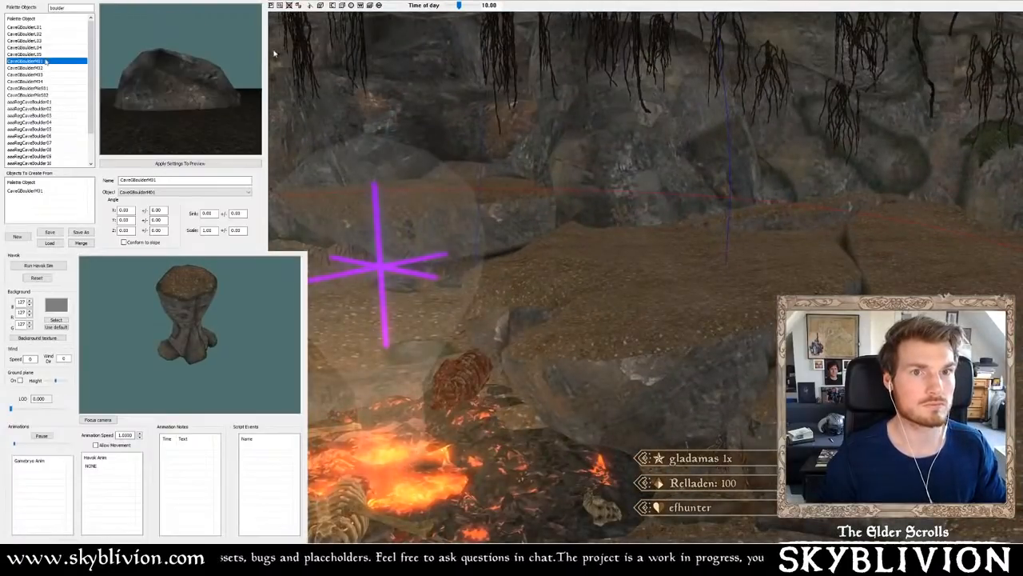
pyautogui.click(52, 67)
pyautogui.click(48, 75)
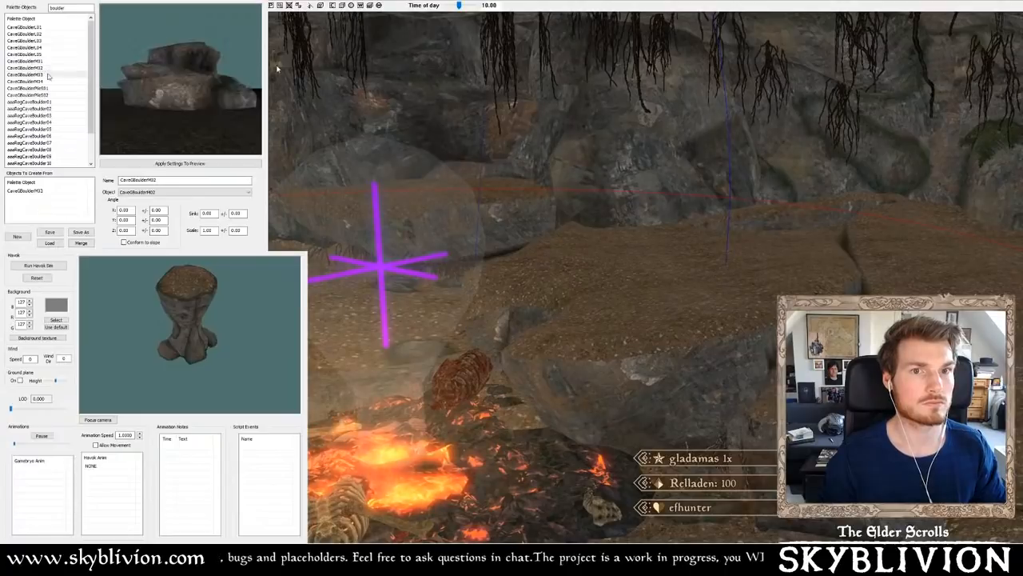
pyautogui.scroll(6, 813, 181)
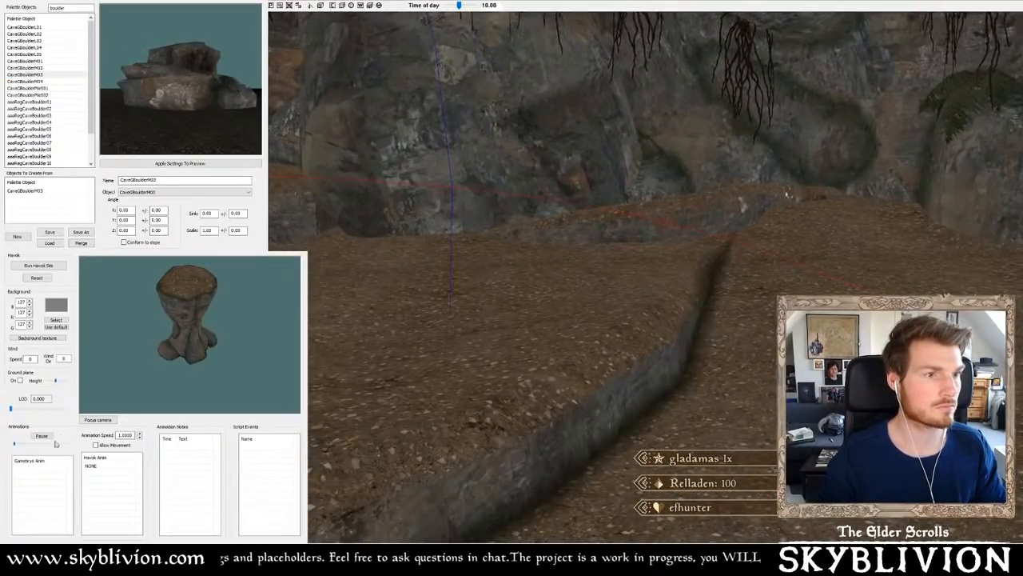
pyautogui.scroll(2, 784, 191)
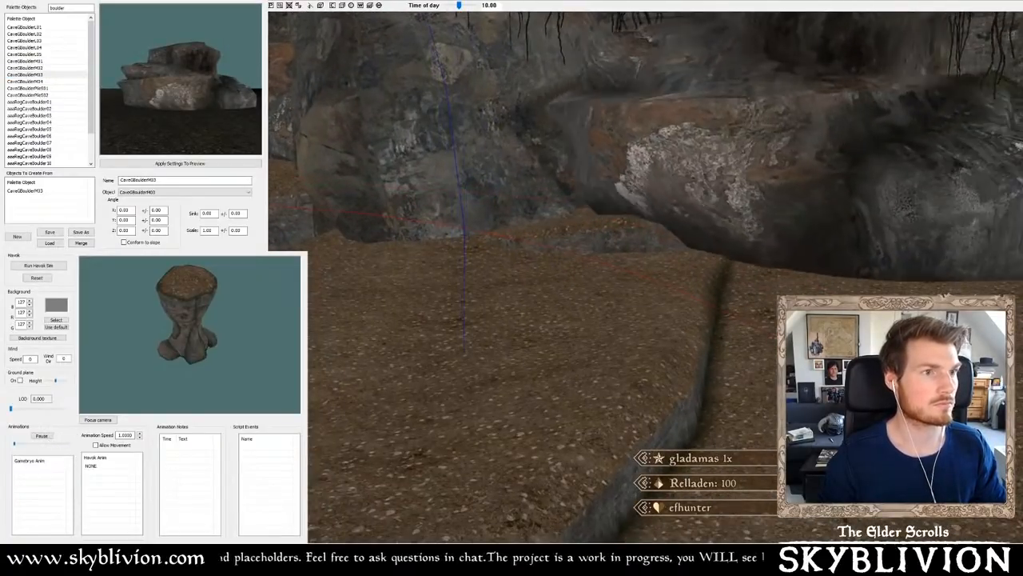
# - Rotate the CaveGBoulderM03 boulder and push it back into the cave wall
pyautogui.scroll(-3, 790, 156)
pyautogui.keyDown('shift'); pyautogui.moveTo(789, 156); pyautogui.dragTo(857, 165, button='middle'); pyautogui.keyUp('shift')
pyautogui.scroll(3, 788, 156)
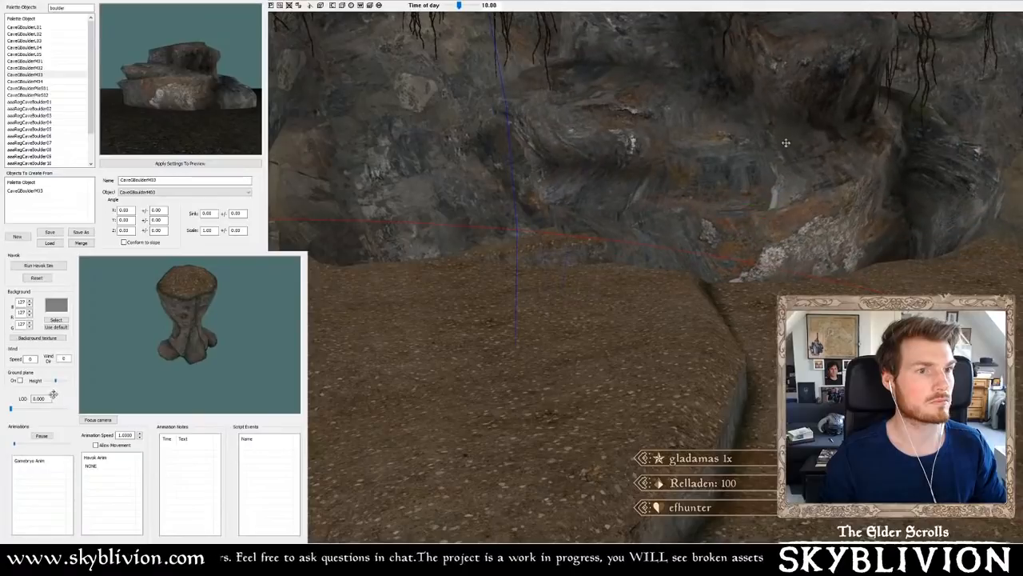
pyautogui.scroll(-3, 785, 143)
pyautogui.scroll(1, 763, 161)
pyautogui.moveTo(768, 156); pyautogui.dragTo(599, 159, button='middle')
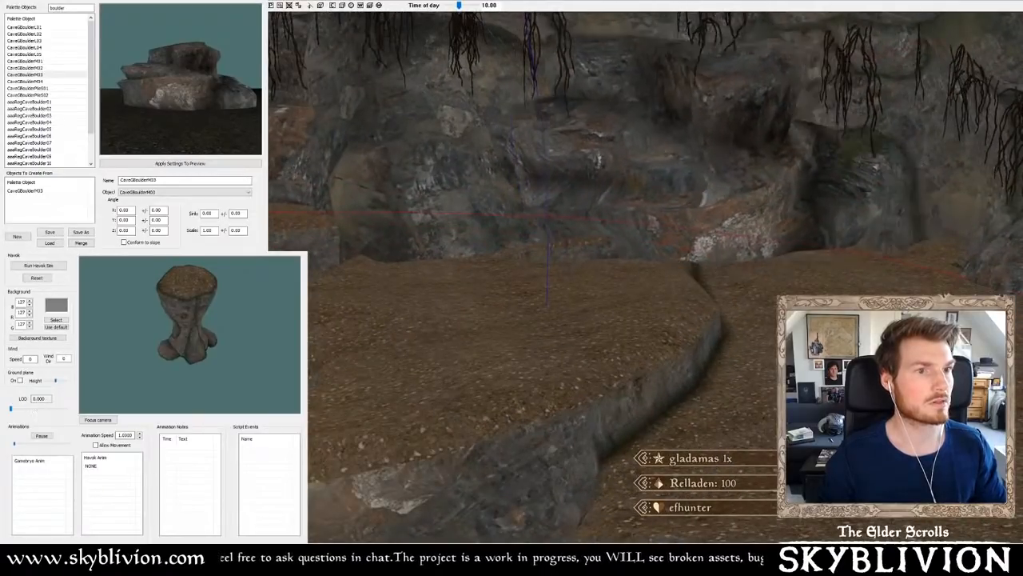
pyautogui.moveTo(598, 160); pyautogui.dragTo(679, 190)
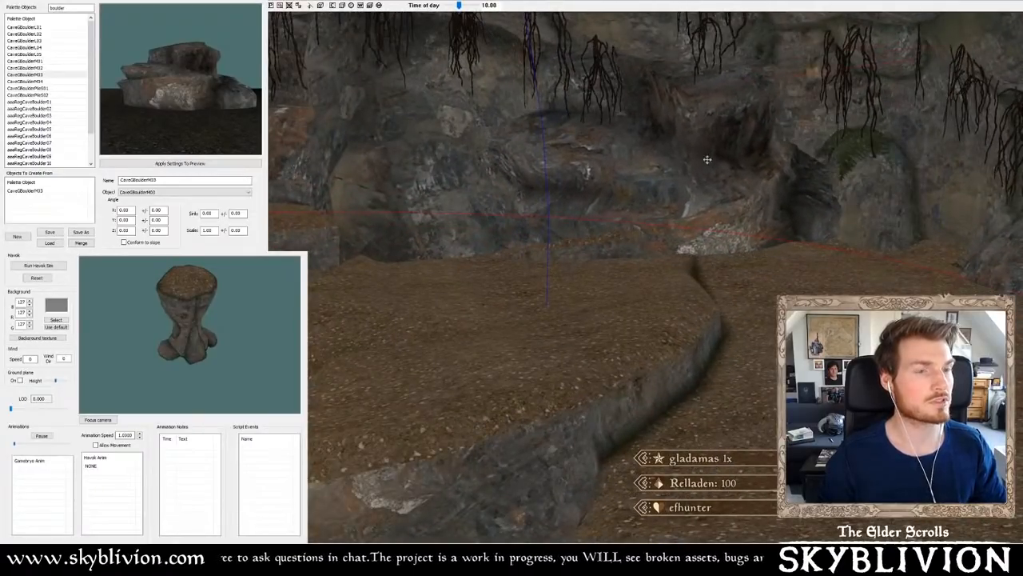
pyautogui.scroll(3, 704, 171)
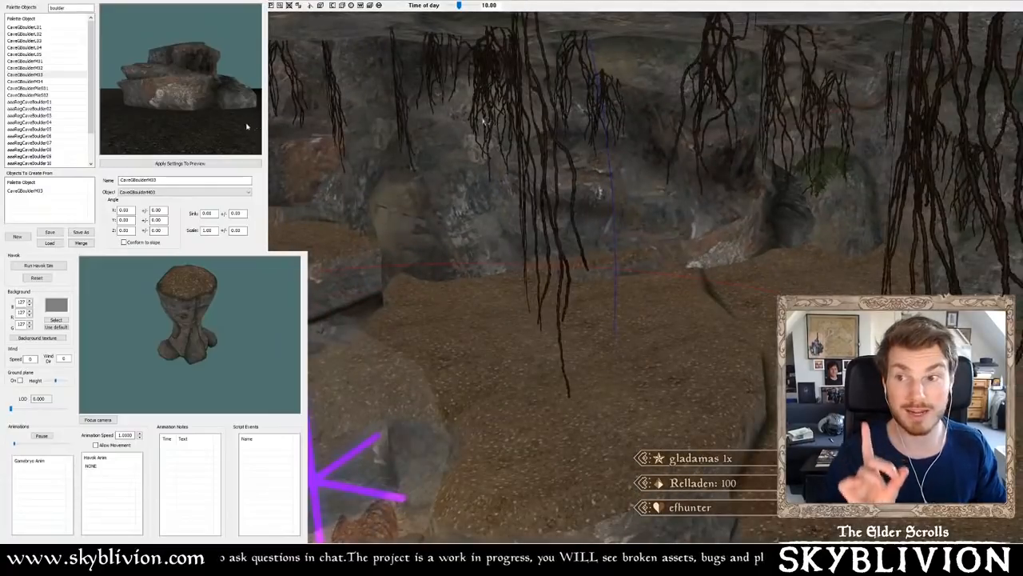
# - Place the CaveGBoulderL01 boulder farther along the cave wall, and rotate and tilt it to fit against the rock
pyautogui.click(40, 28)
pyautogui.moveTo(209, 100); pyautogui.dragTo(140, 85)
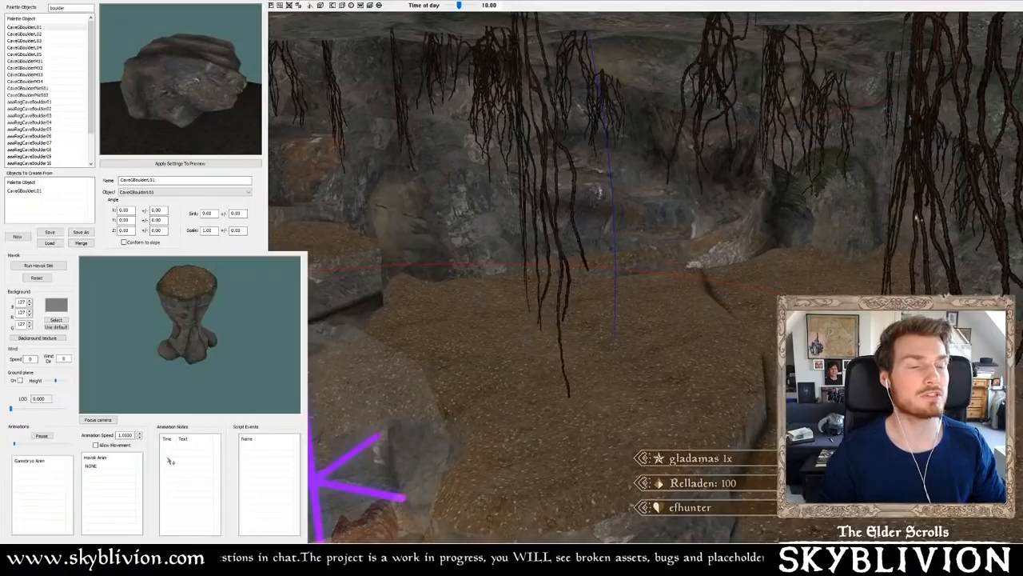
pyautogui.keyDown('shift'); pyautogui.moveTo(170, 461); pyautogui.dragTo(157, 479, button='middle'); pyautogui.keyUp('shift')
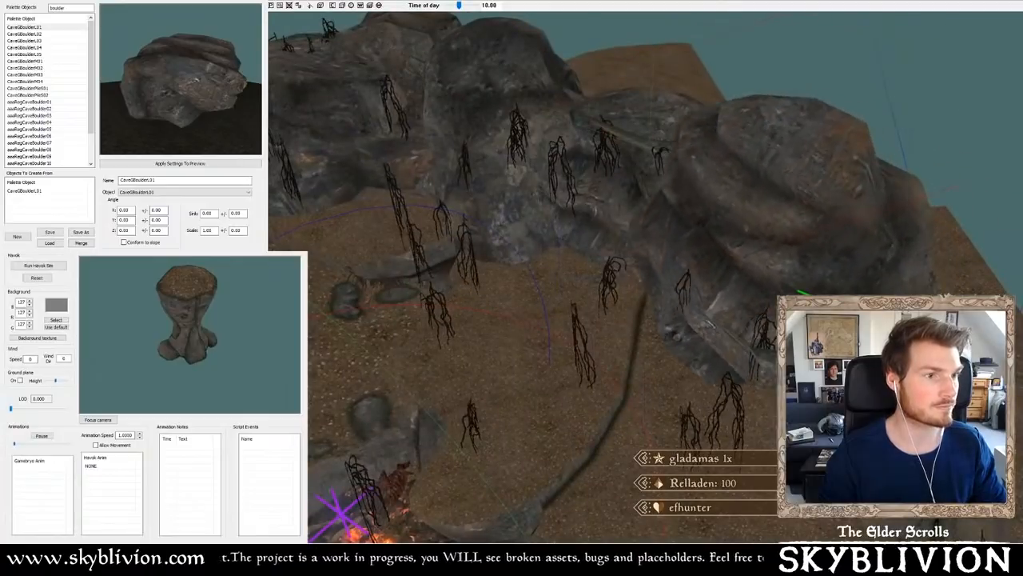
pyautogui.moveTo(768, 200); pyautogui.dragTo(812, 200, button='right')
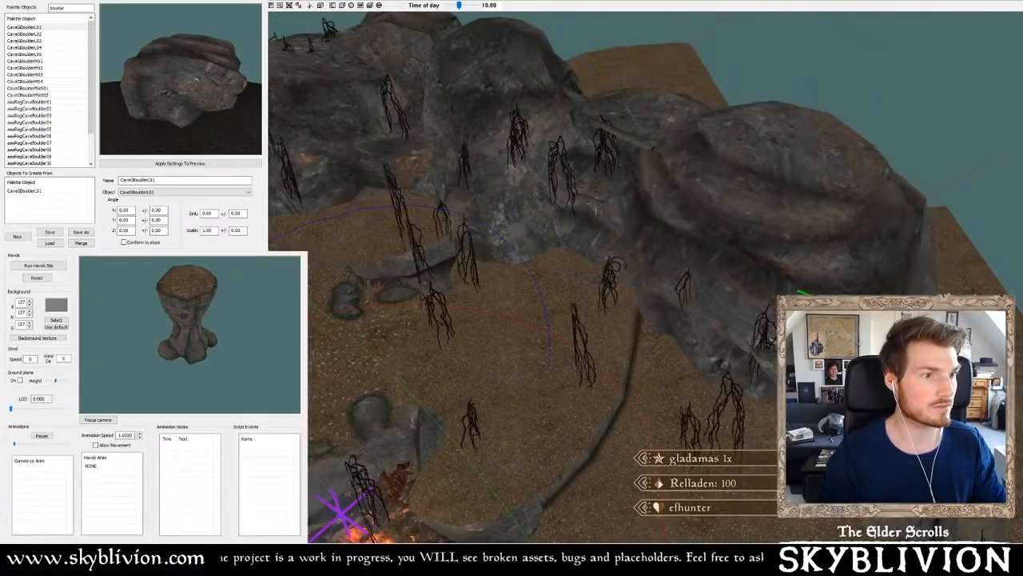
pyautogui.moveTo(880, 264); pyautogui.dragTo(894, 262, button='right')
pyautogui.keyDown('shift'); pyautogui.moveTo(894, 262); pyautogui.dragTo(893, 255, button='middle'); pyautogui.keyUp('shift')
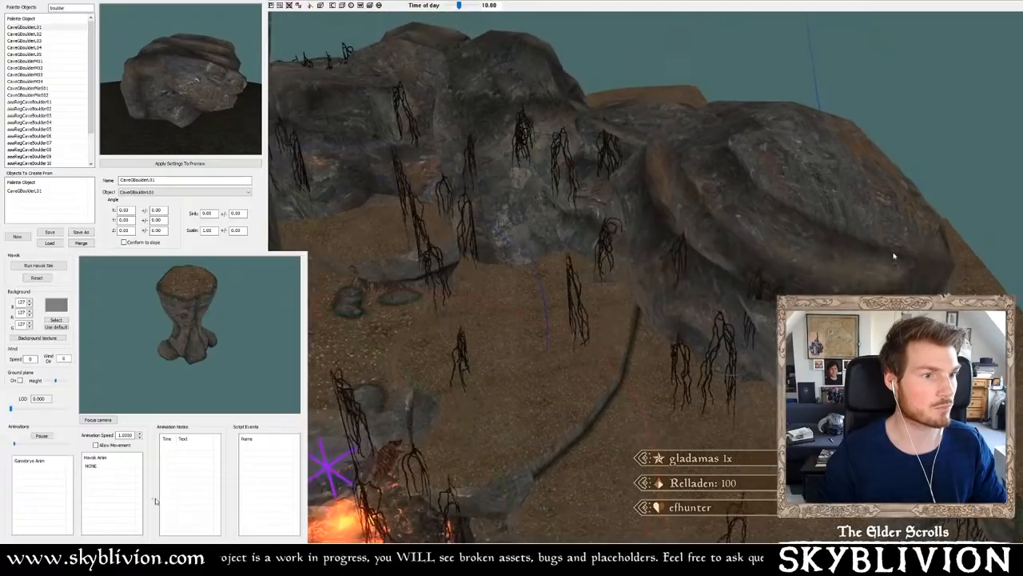
pyautogui.moveTo(838, 219)
pyautogui.keyDown('shift'); pyautogui.mouseDown(button='middle')
pyautogui.moveTo(857, 194)
pyautogui.moveTo(846, 209)
pyautogui.mouseUp(button='middle'); pyautogui.keyUp('shift')
pyautogui.moveTo(846, 210); pyautogui.dragTo(858, 121)
pyautogui.moveTo(859, 121)
pyautogui.keyDown('shift'); pyautogui.mouseDown(button='middle')
pyautogui.moveTo(875, 109)
pyautogui.moveTo(866, 131)
pyautogui.moveTo(754, 159)
pyautogui.mouseUp(button='middle'); pyautogui.keyUp('shift')
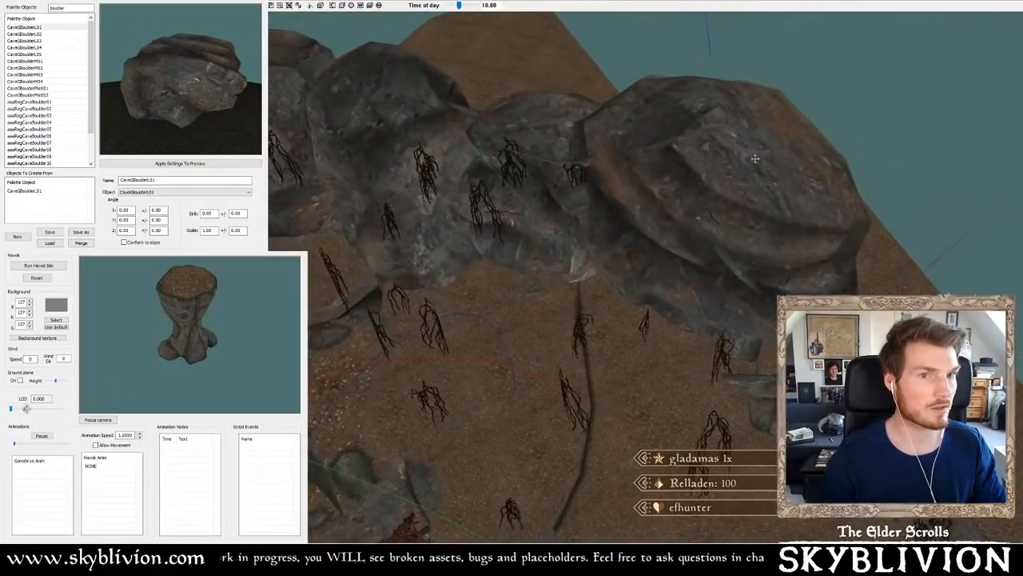
# - Compare the other CaveGBoulder and aaaRegCaveBoulder variants, and choose aaaRegCaveBoulder05 for placement
pyautogui.click(49, 37)
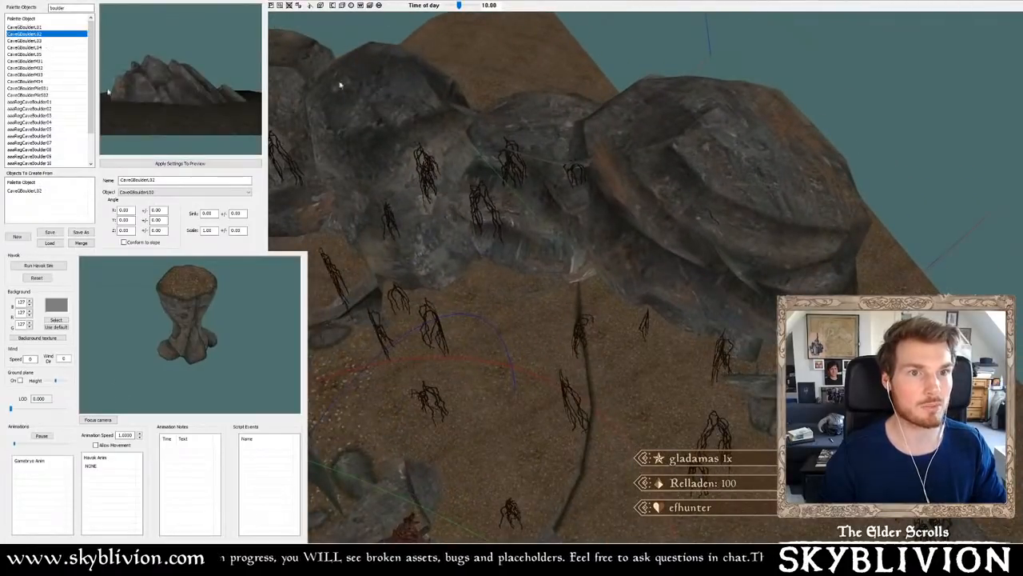
pyautogui.click(32, 42)
pyautogui.click(37, 48)
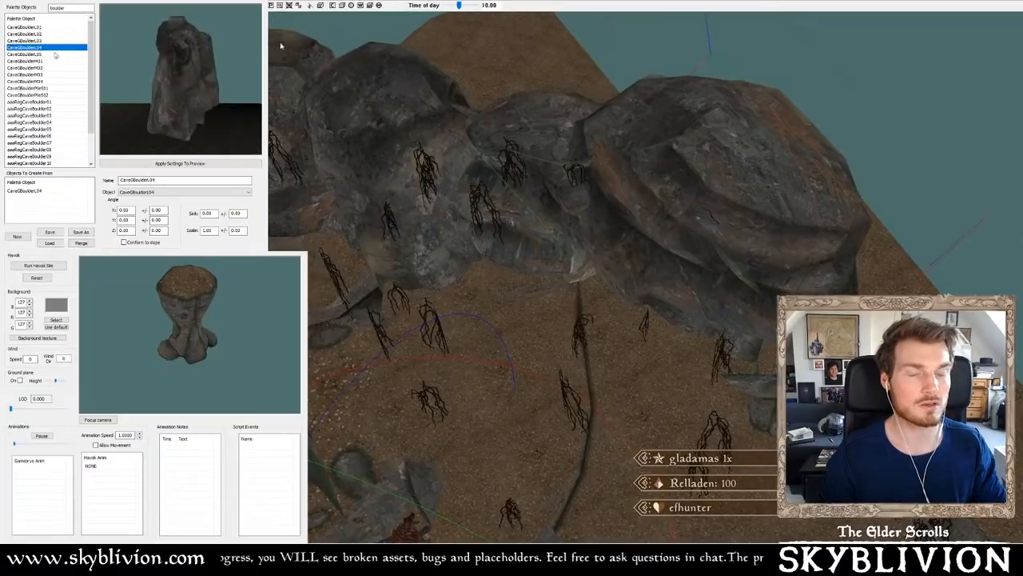
pyautogui.click(42, 55)
pyautogui.click(50, 68)
pyautogui.keyDown('shift'); pyautogui.moveTo(206, 80); pyautogui.dragTo(141, 75, button='middle'); pyautogui.keyUp('shift')
pyautogui.click(44, 62)
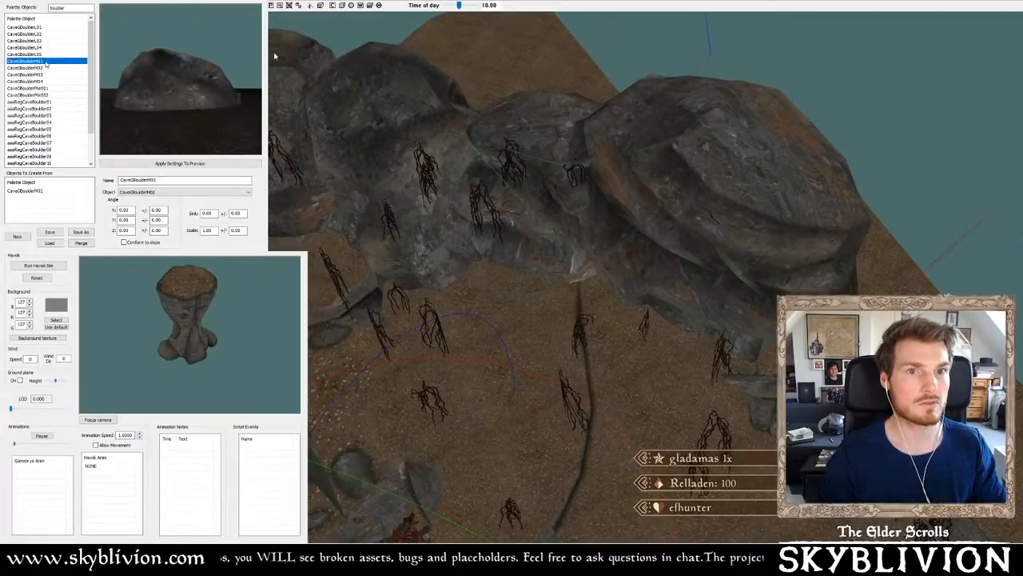
pyautogui.click(37, 89)
pyautogui.click(39, 95)
pyautogui.click(42, 106)
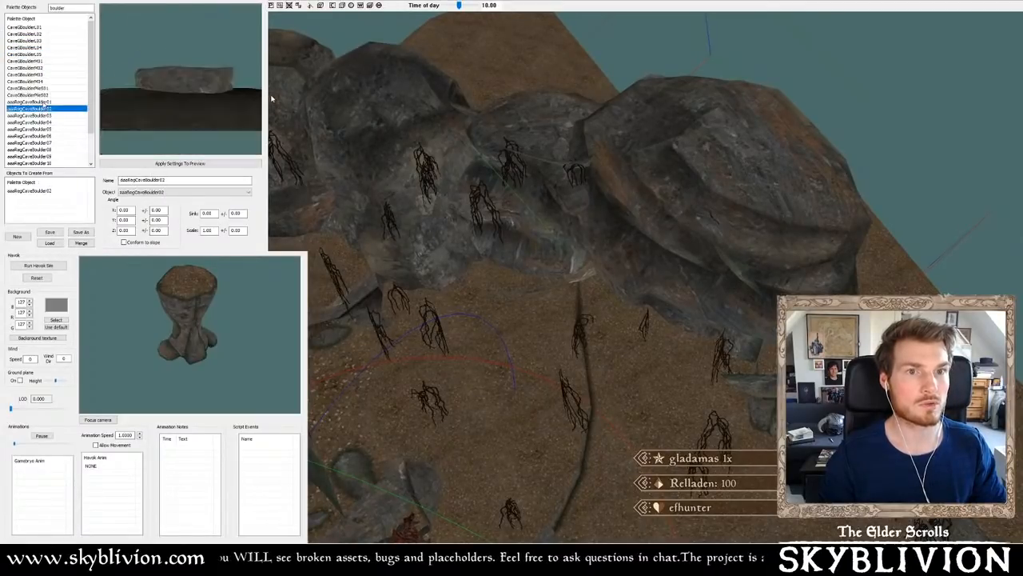
pyautogui.click(50, 116)
pyautogui.click(49, 130)
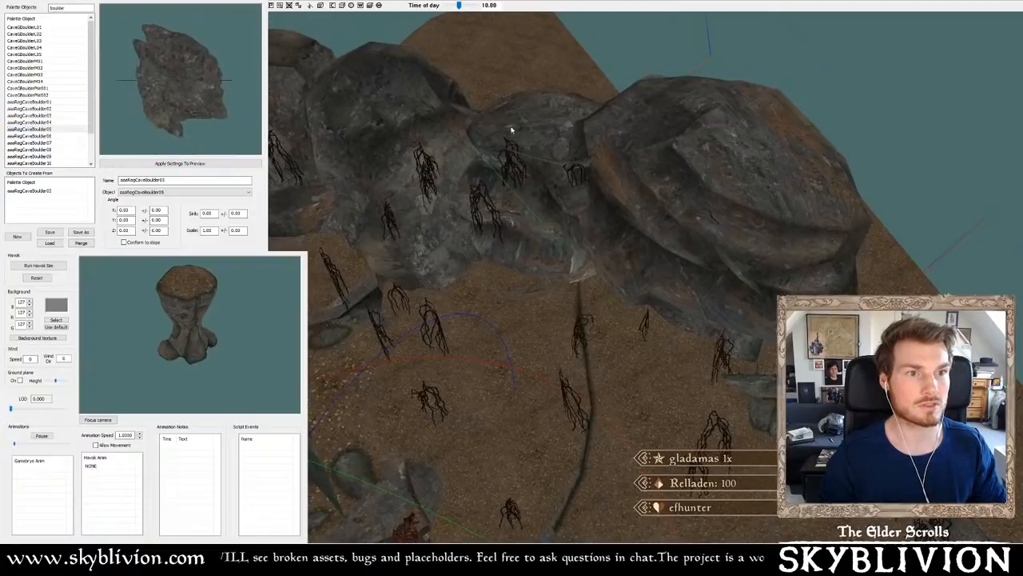
# - Place the aaaRegCaveBoulder05 boulder upright against the cave wall and lower it into the ground
pyautogui.keyDown('shift'); pyautogui.moveTo(511, 130); pyautogui.dragTo(400, 152, button='middle'); pyautogui.keyUp('shift')
pyautogui.moveTo(555, 302); pyautogui.dragTo(568, 254)
pyautogui.scroll(-5, 562, 218)
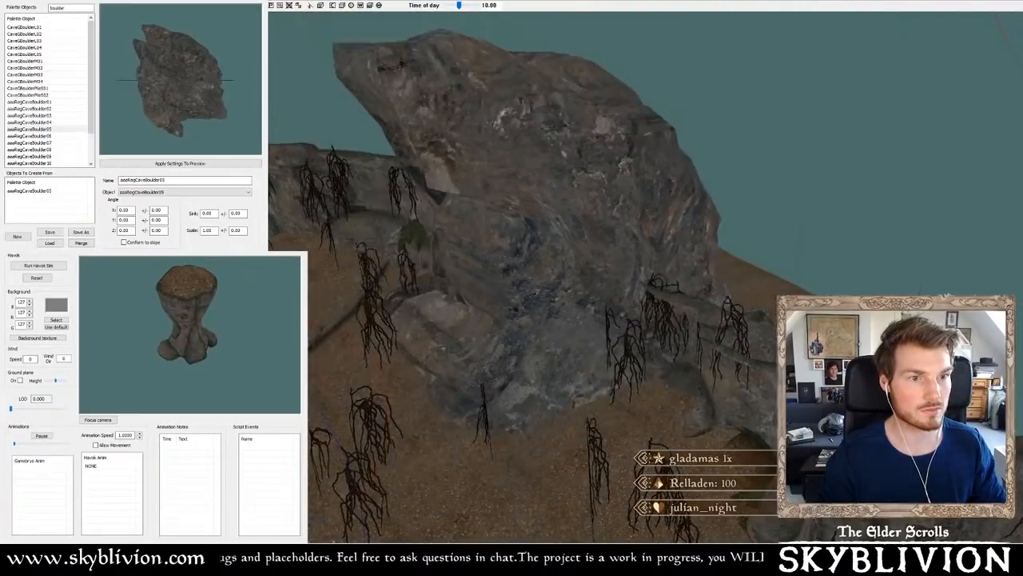
pyautogui.keyDown('shift'); pyautogui.moveTo(562, 219); pyautogui.dragTo(575, 187, button='middle'); pyautogui.keyUp('shift')
pyautogui.moveTo(581, 177); pyautogui.dragTo(583, 200)
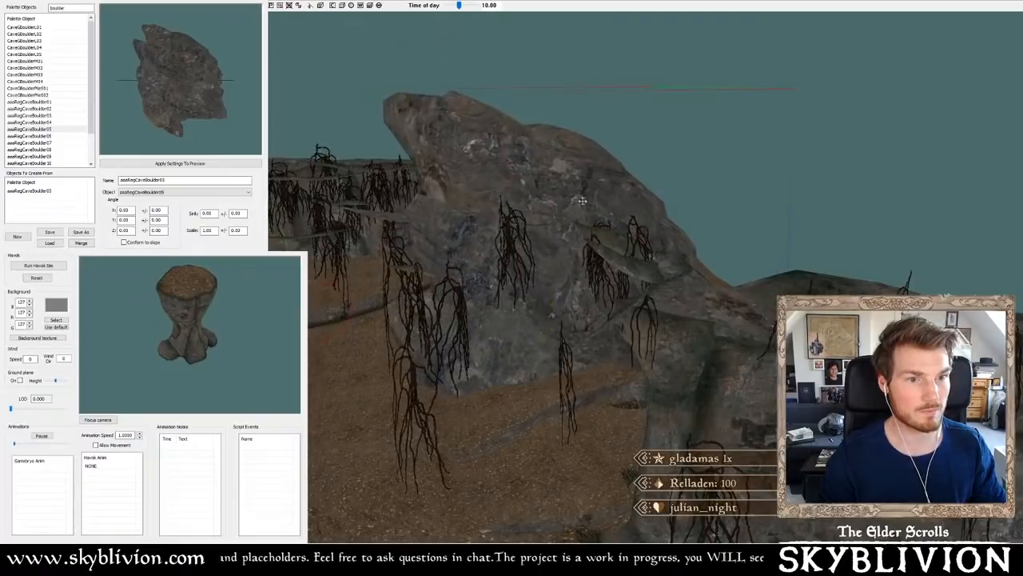
pyautogui.keyDown('shift'); pyautogui.moveTo(584, 199); pyautogui.dragTo(577, 149, button='middle'); pyautogui.keyUp('shift')
# - Check the aaaRegCaveBoulder05 boulder from inside the cave with the lighting toggled, and adjust its position along the wall
pyautogui.press('a')
pyautogui.press('a')
pyautogui.press('a')
pyautogui.keyDown('shift'); pyautogui.moveTo(695, 249); pyautogui.dragTo(699, 245, button='middle'); pyautogui.keyUp('shift')
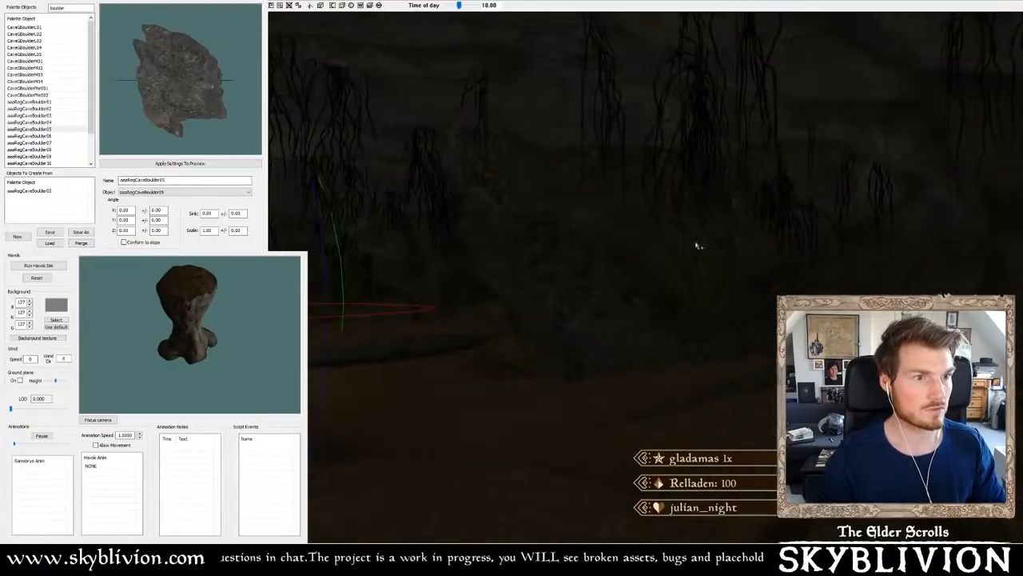
pyautogui.press('a')
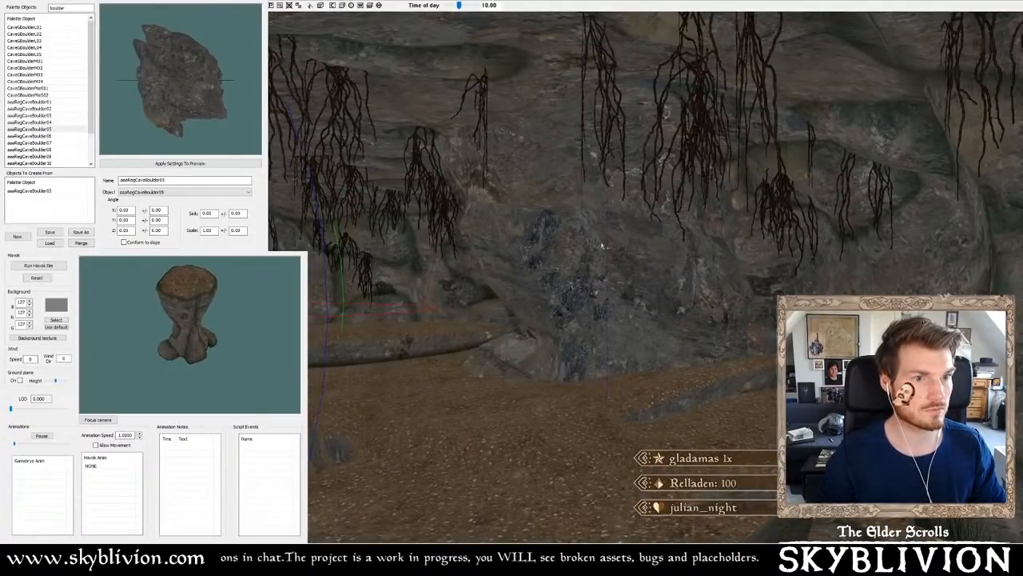
pyautogui.keyDown('shift'); pyautogui.moveTo(593, 242); pyautogui.dragTo(588, 242, button='middle'); pyautogui.keyUp('shift')
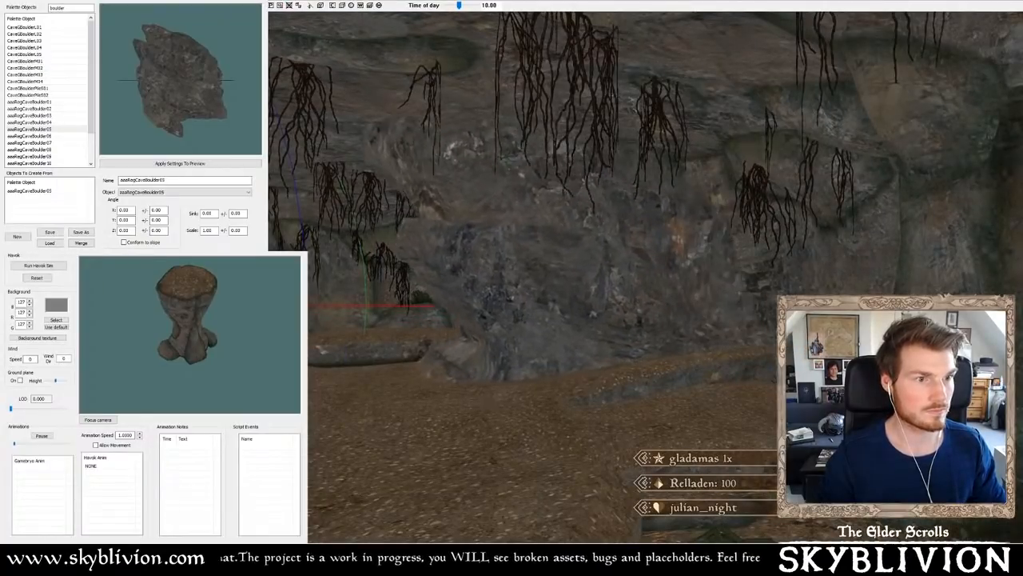
pyautogui.moveTo(592, 286); pyautogui.dragTo(609, 304)
# - Rotate and tilt the aaaRegCaveBoulder05 boulder at the outer end of the rock group to blend it into the wall
pyautogui.moveTo(544, 192)
pyautogui.keyDown('shift'); pyautogui.mouseDown(button='middle')
pyautogui.moveTo(603, 187)
pyautogui.moveTo(551, 194)
pyautogui.moveTo(704, 213)
pyautogui.moveTo(652, 208)
pyautogui.moveTo(695, 208)
pyautogui.mouseUp(button='middle'); pyautogui.keyUp('shift')
pyautogui.press('a')
pyautogui.moveTo(694, 195); pyautogui.dragTo(755, 198, button='right')
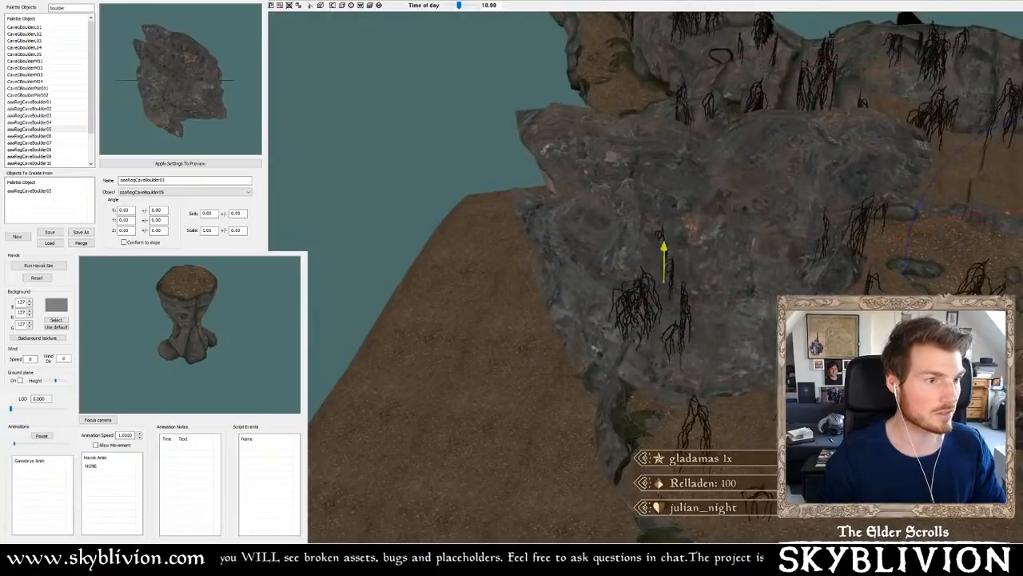
pyautogui.moveTo(611, 265); pyautogui.dragTo(608, 211)
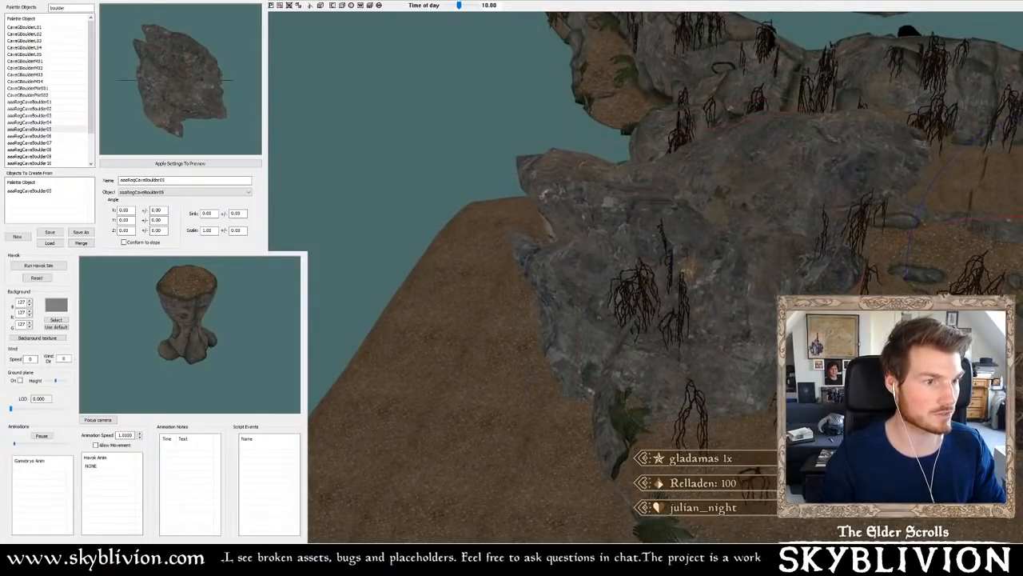
pyautogui.keyDown('shift'); pyautogui.moveTo(609, 211); pyautogui.dragTo(561, 174, button='middle'); pyautogui.keyUp('shift')
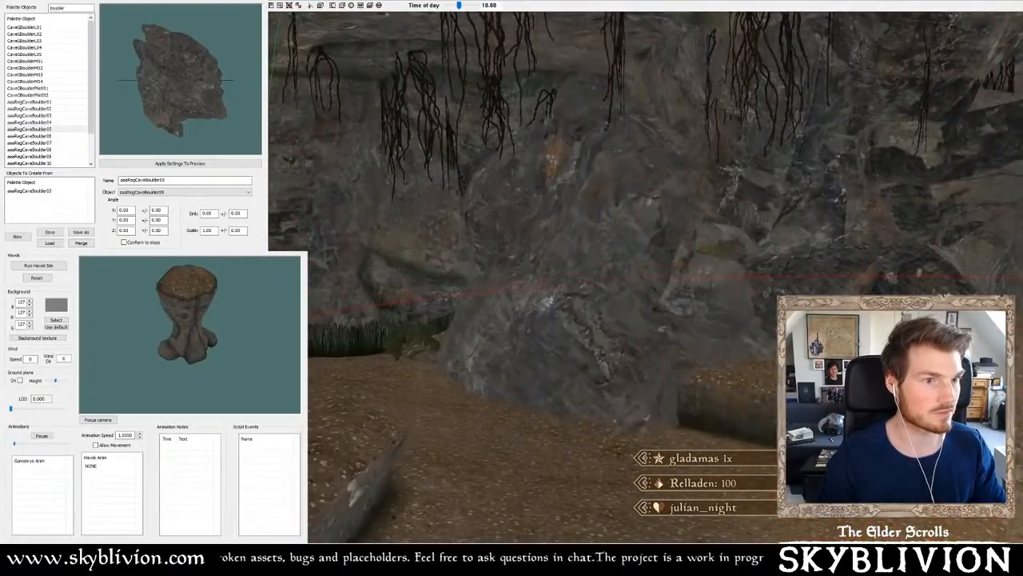
pyautogui.moveTo(561, 174); pyautogui.dragTo(614, 204, button='right')
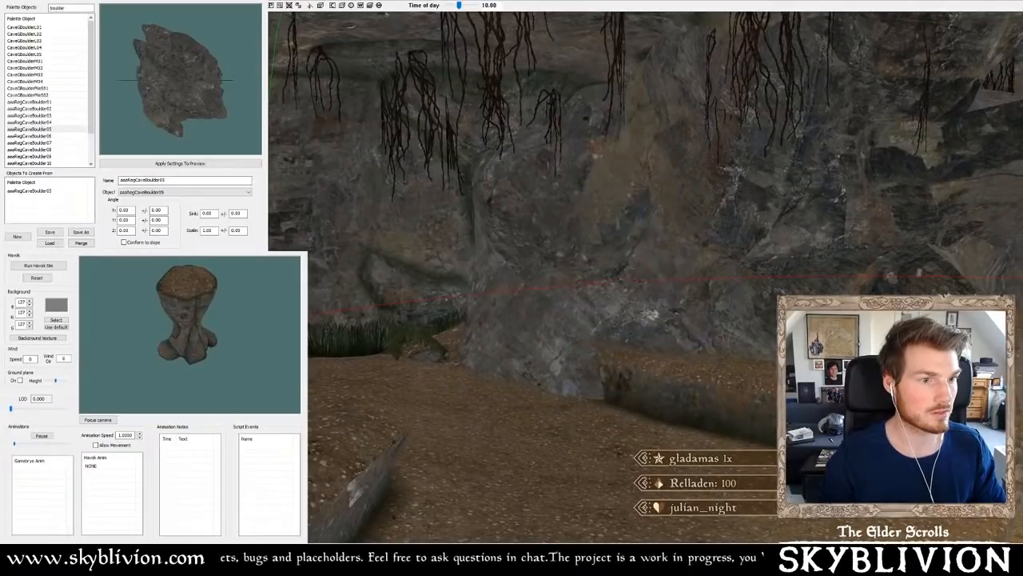
pyautogui.scroll(-8, 604, 194)
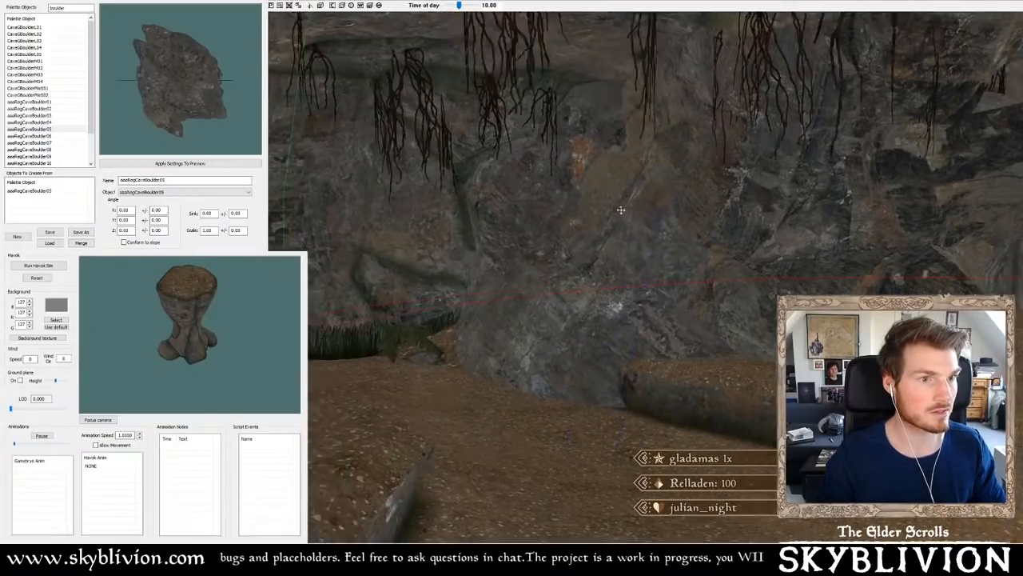
# - Examine the new rock group along the cave wall from the cave floor and the coal pit
pyautogui.moveTo(614, 211)
pyautogui.keyDown('shift'); pyautogui.mouseDown(button='middle')
pyautogui.moveTo(598, 215)
pyautogui.moveTo(648, 222)
pyautogui.moveTo(645, 212)
pyautogui.mouseUp(button='middle'); pyautogui.keyUp('shift')
pyautogui.scroll(4, 652, 223)
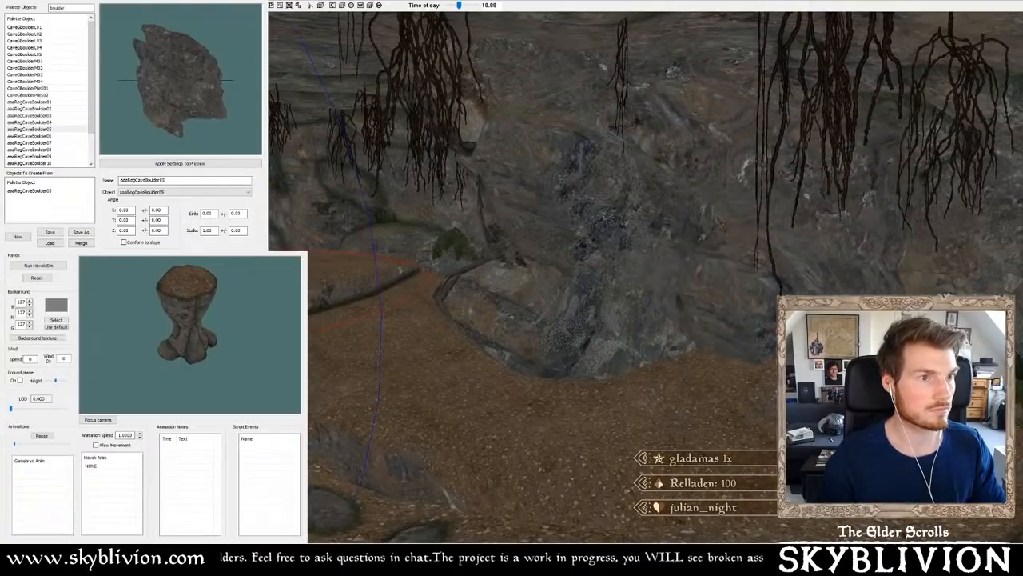
pyautogui.keyDown('shift'); pyautogui.moveTo(850, 278); pyautogui.dragTo(820, 233, button='middle'); pyautogui.keyUp('shift')
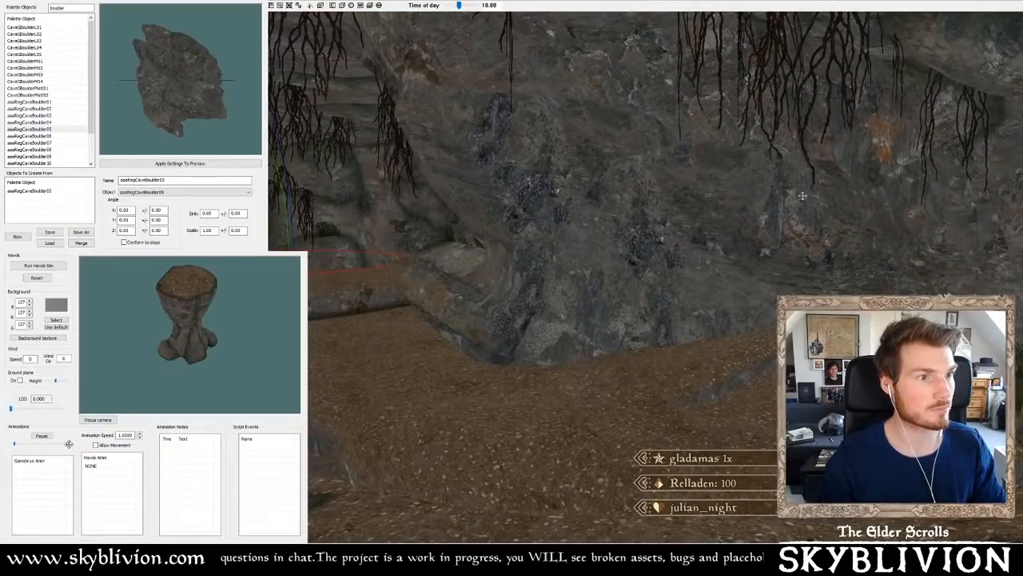
pyautogui.moveTo(803, 196)
pyautogui.keyDown('shift'); pyautogui.mouseDown(button='middle')
pyautogui.moveTo(850, 194)
pyautogui.moveTo(809, 198)
pyautogui.moveTo(811, 182)
pyautogui.moveTo(838, 180)
pyautogui.moveTo(898, 198)
pyautogui.moveTo(784, 227)
pyautogui.moveTo(701, 193)
pyautogui.moveTo(686, 145)
pyautogui.moveTo(461, 122)
pyautogui.mouseUp(button='middle'); pyautogui.keyUp('shift')
pyautogui.press('a')
pyautogui.press('a')
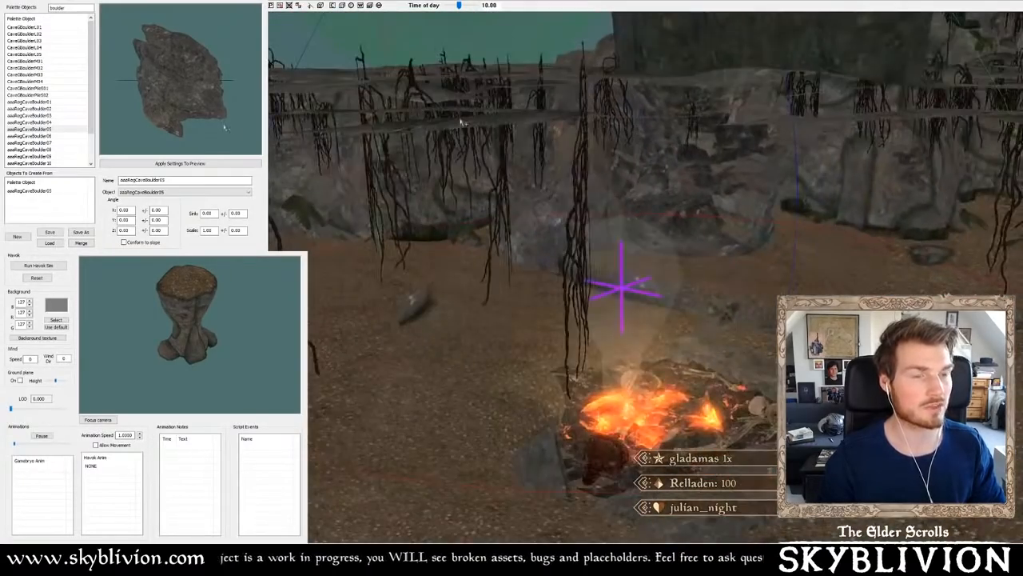
# - Place the flared rock pillar against the cave wall beyond the coal pit
pyautogui.moveTo(532, 162)
pyautogui.keyDown('shift'); pyautogui.mouseDown(button='middle')
pyautogui.moveTo(579, 155)
pyautogui.moveTo(516, 132)
pyautogui.moveTo(554, 141)
pyautogui.mouseUp(button='middle'); pyautogui.keyUp('shift')
pyautogui.press('a')
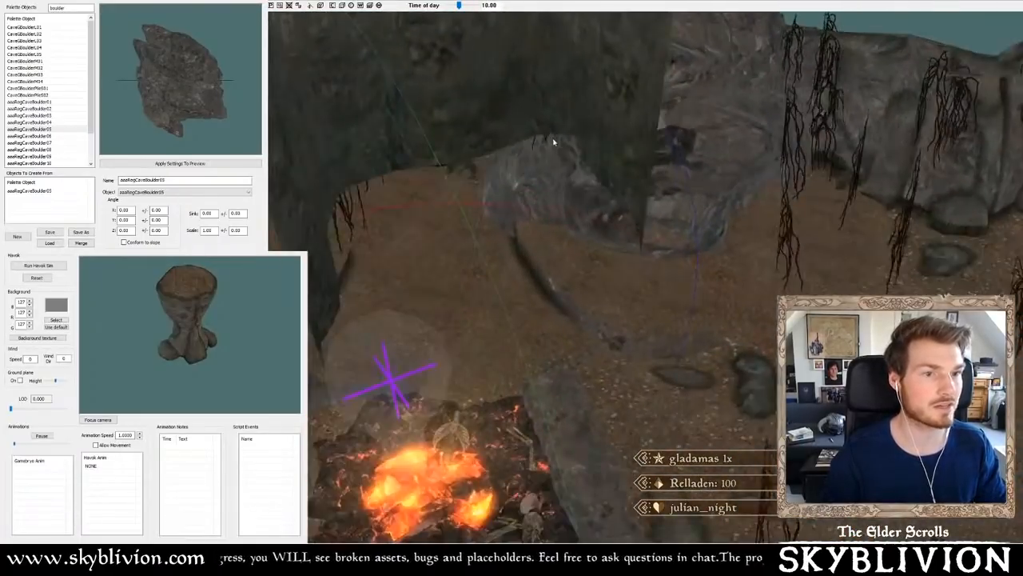
pyautogui.scroll(3, 560, 142)
pyautogui.click(663, 146)
pyautogui.keyDown('shift'); pyautogui.moveTo(664, 146); pyautogui.dragTo(691, 179, button='middle'); pyautogui.keyUp('shift')
pyautogui.scroll(-3, 685, 142)
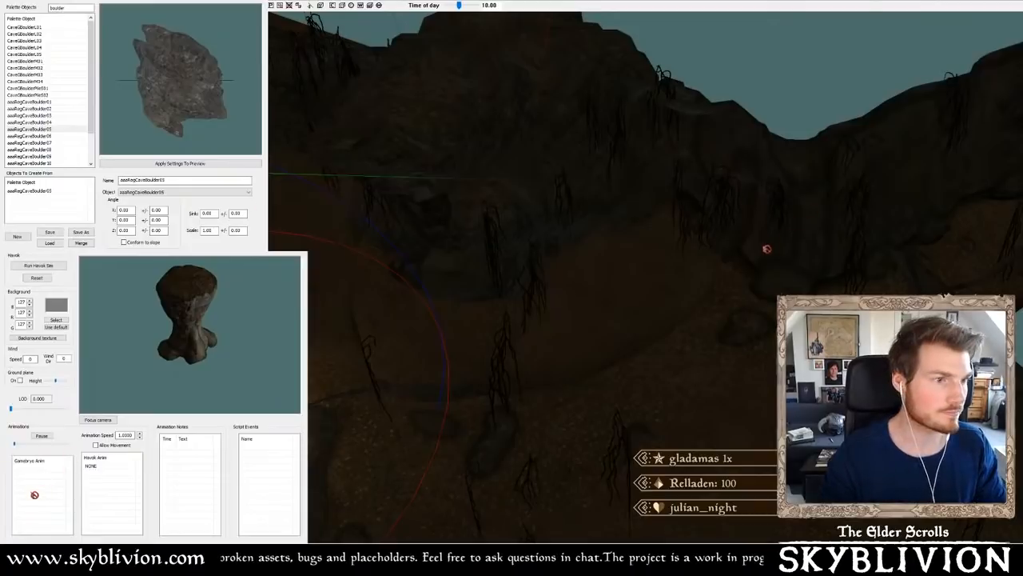
pyautogui.moveTo(767, 249); pyautogui.dragTo(770, 246)
pyautogui.press('a')
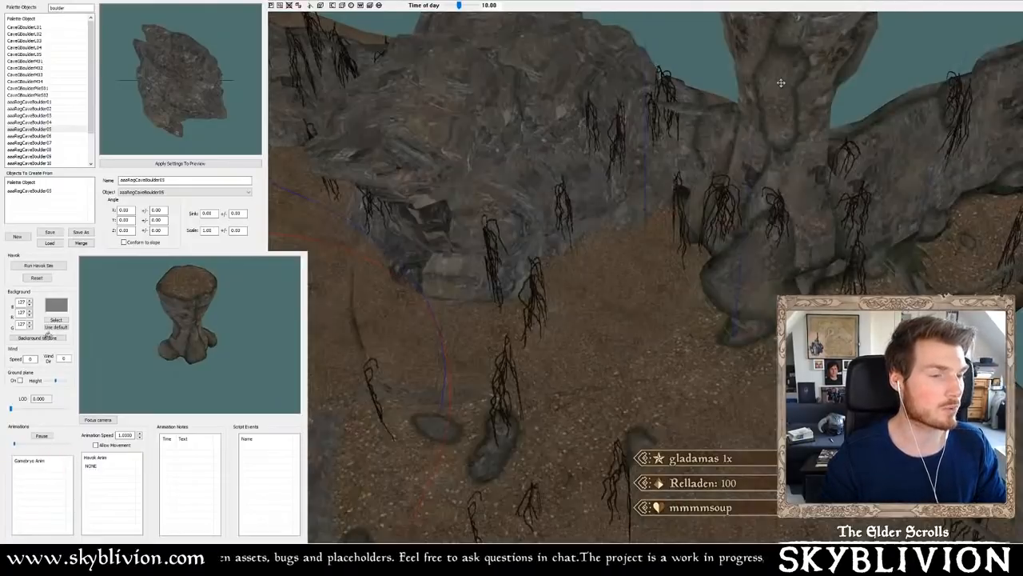
# - Move and turn the flared rock pillar so its base blends into the cave wall
pyautogui.keyDown('shift'); pyautogui.moveTo(781, 81); pyautogui.dragTo(784, 73, button='middle'); pyautogui.keyUp('shift')
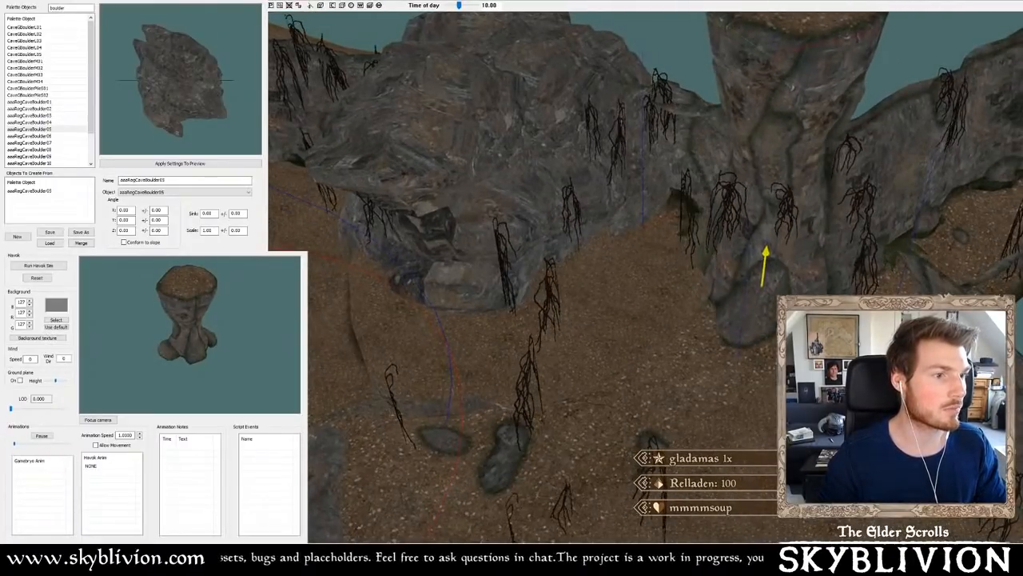
pyautogui.keyDown('shift'); pyautogui.moveTo(781, 131); pyautogui.dragTo(817, 120, button='middle'); pyautogui.keyUp('shift')
pyautogui.scroll(2, 784, 136)
pyautogui.moveTo(808, 380); pyautogui.dragTo(784, 358)
pyautogui.press('e')
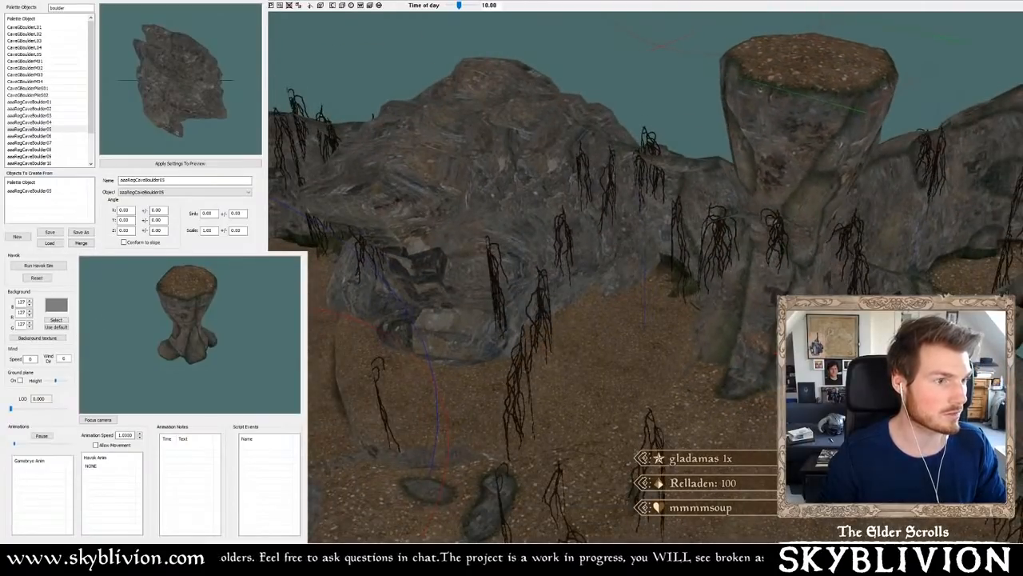
pyautogui.keyDown('shift'); pyautogui.moveTo(807, 86); pyautogui.dragTo(855, 93, button='middle'); pyautogui.keyUp('shift')
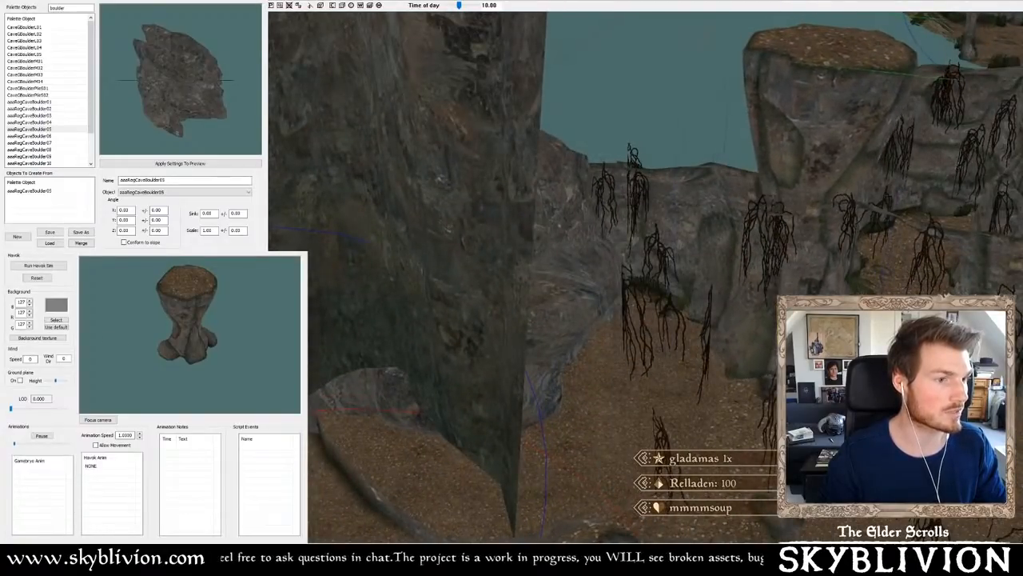
pyautogui.moveTo(833, 88)
pyautogui.keyDown('shift'); pyautogui.mouseDown(button='middle')
pyautogui.moveTo(841, 96)
pyautogui.moveTo(835, 83)
pyautogui.mouseUp(button='middle'); pyautogui.keyUp('shift')
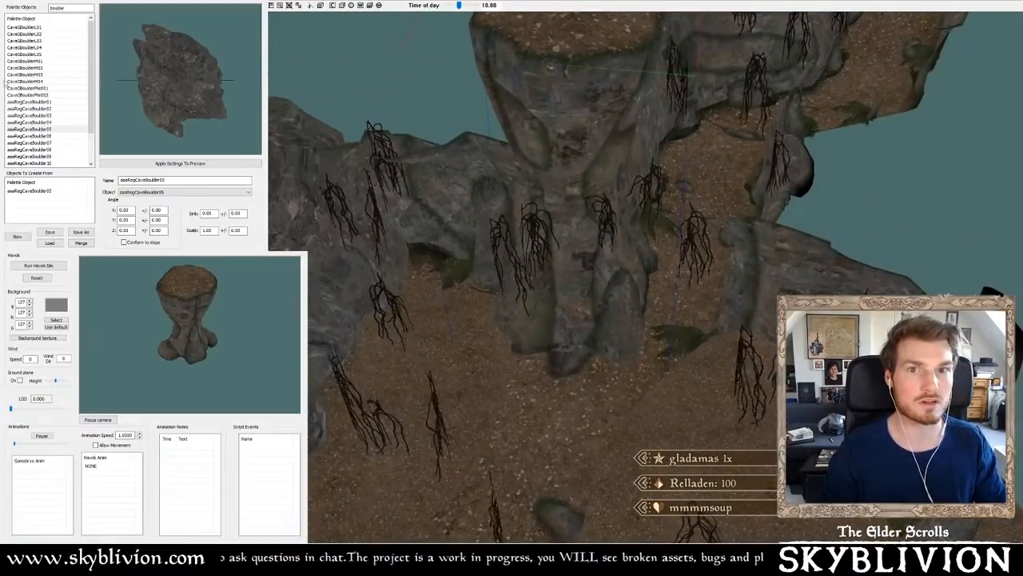
# - Place the slimmer rock pillar against the wall beside the flared pillar and check it from inside the cave
pyautogui.press('Down')
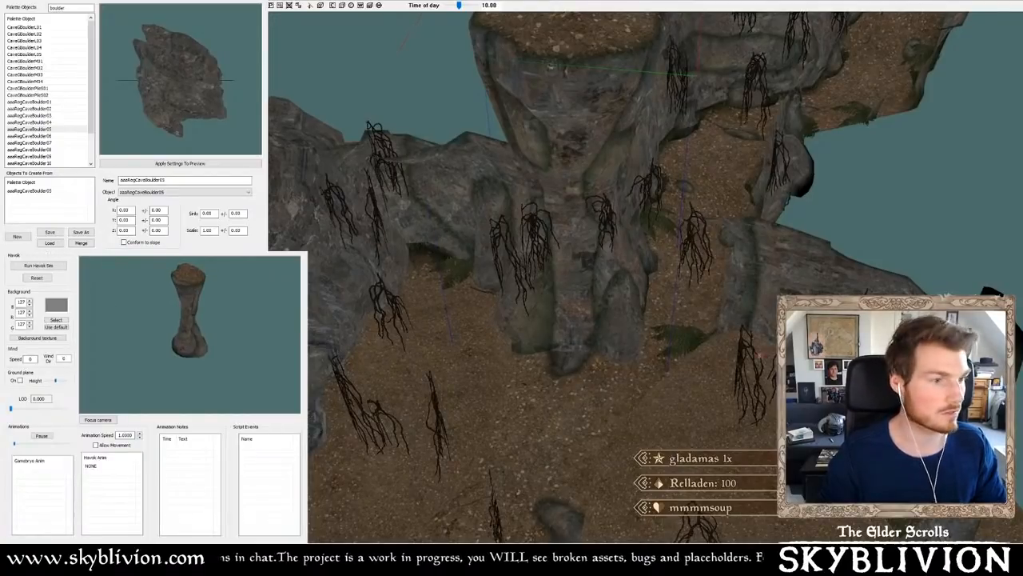
pyautogui.keyDown('shift'); pyautogui.moveTo(760, 331); pyautogui.dragTo(764, 332, button='middle'); pyautogui.keyUp('shift')
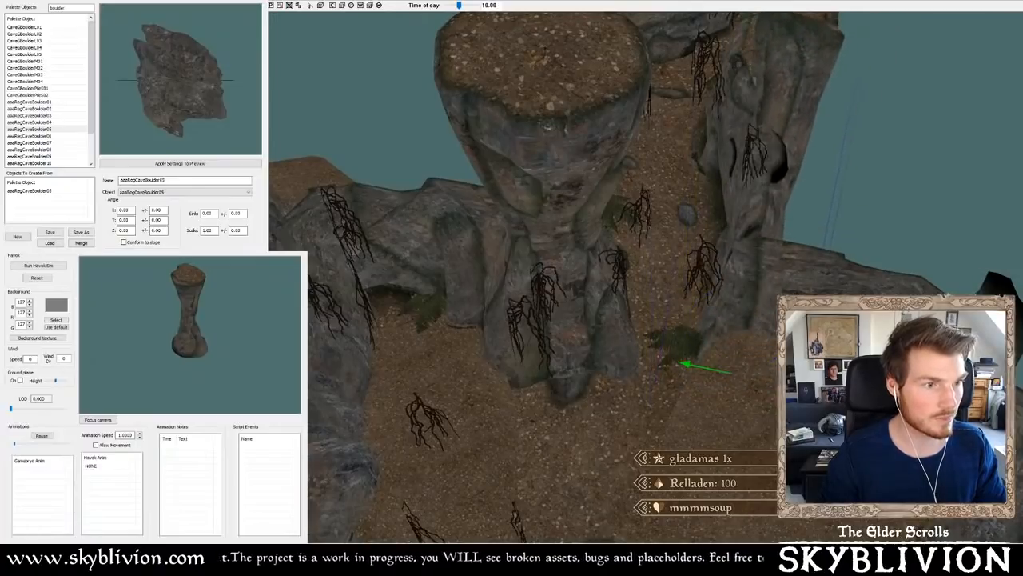
pyautogui.moveTo(762, 152); pyautogui.dragTo(835, 169)
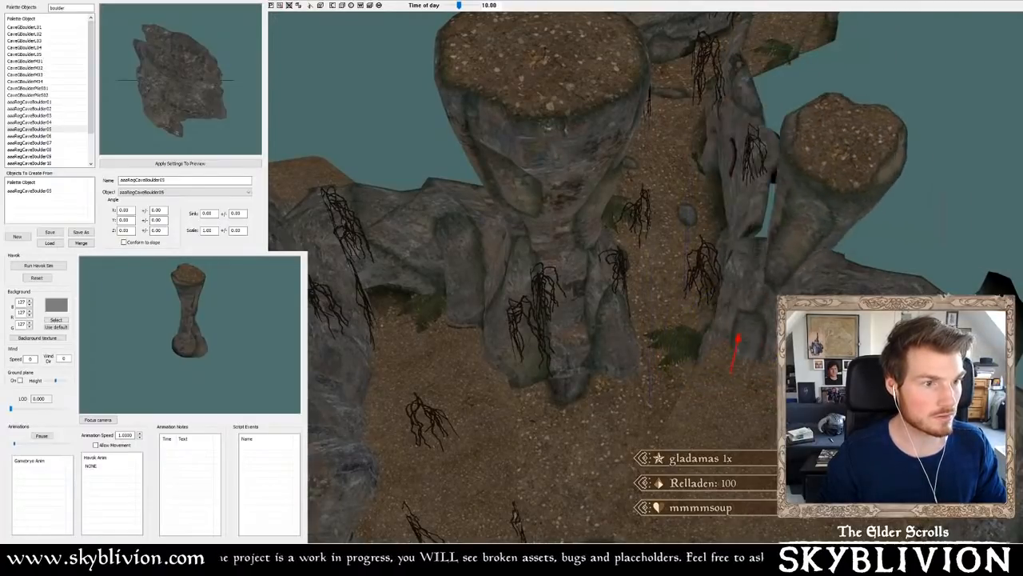
pyautogui.keyDown('shift'); pyautogui.moveTo(739, 335); pyautogui.dragTo(726, 225, button='middle'); pyautogui.keyUp('shift')
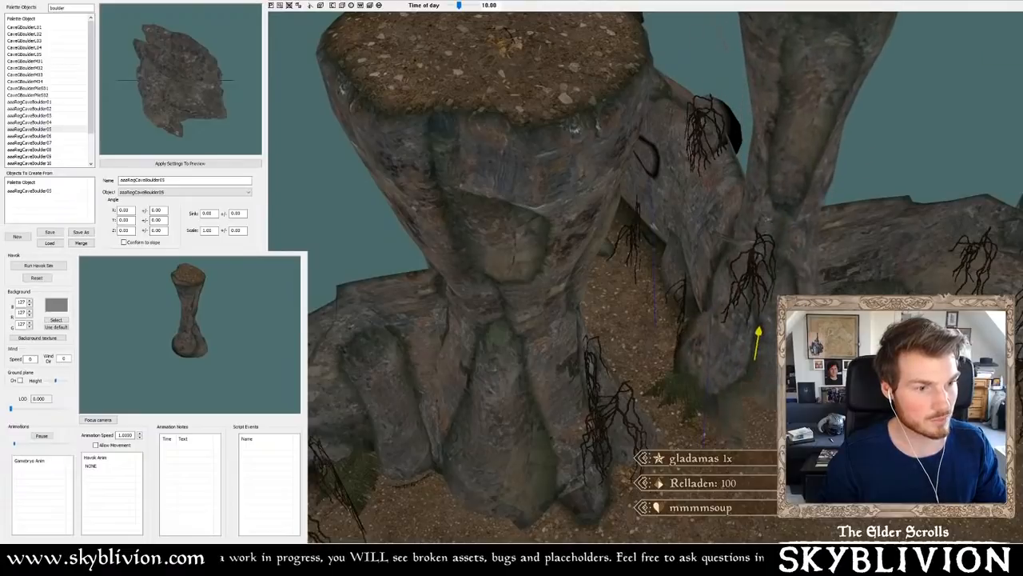
pyautogui.keyDown('shift'); pyautogui.moveTo(797, 130); pyautogui.dragTo(676, 113, button='middle'); pyautogui.keyUp('shift')
pyautogui.scroll(-8, 667, 111)
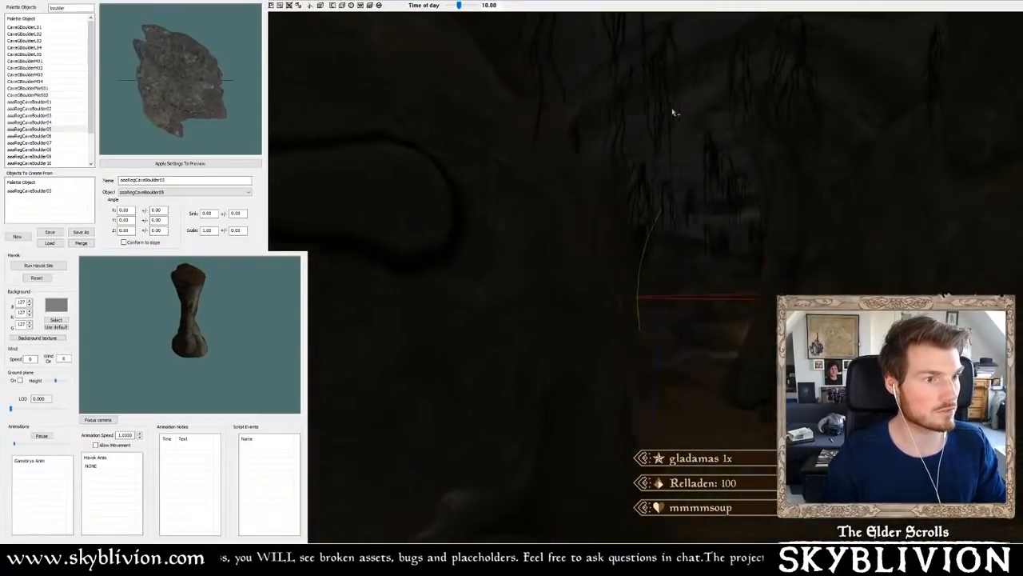
pyautogui.press('a')
pyautogui.keyDown('shift'); pyautogui.moveTo(670, 113); pyautogui.dragTo(292, 185, button='middle'); pyautogui.keyUp('shift')
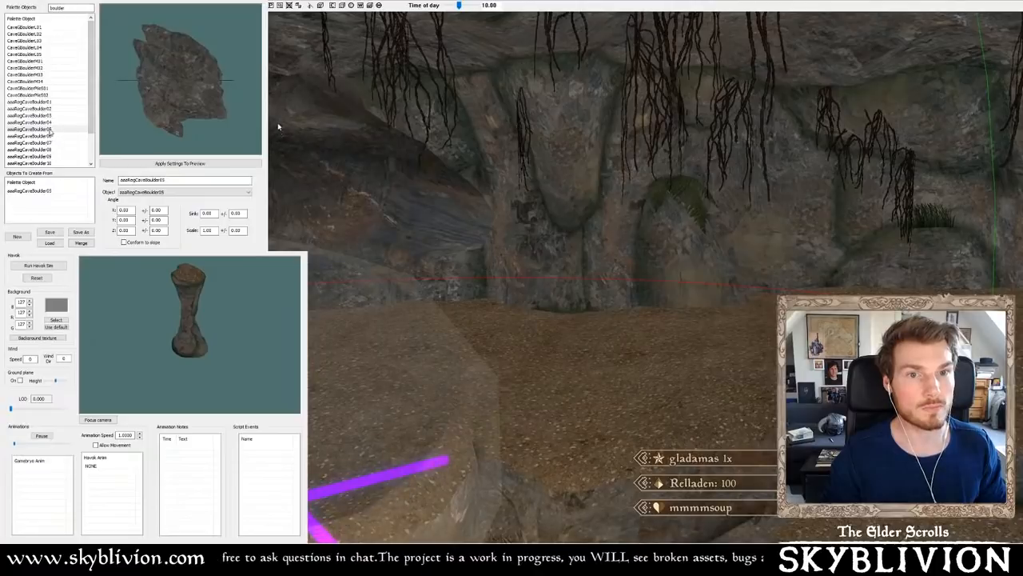
# - Rotate and shift the large rock along the cave wall near the coal pit, checking it with the lighting toggled
pyautogui.moveTo(747, 207); pyautogui.dragTo(692, 252, button='middle')
pyautogui.moveTo(693, 253); pyautogui.dragTo(681, 301, button='right')
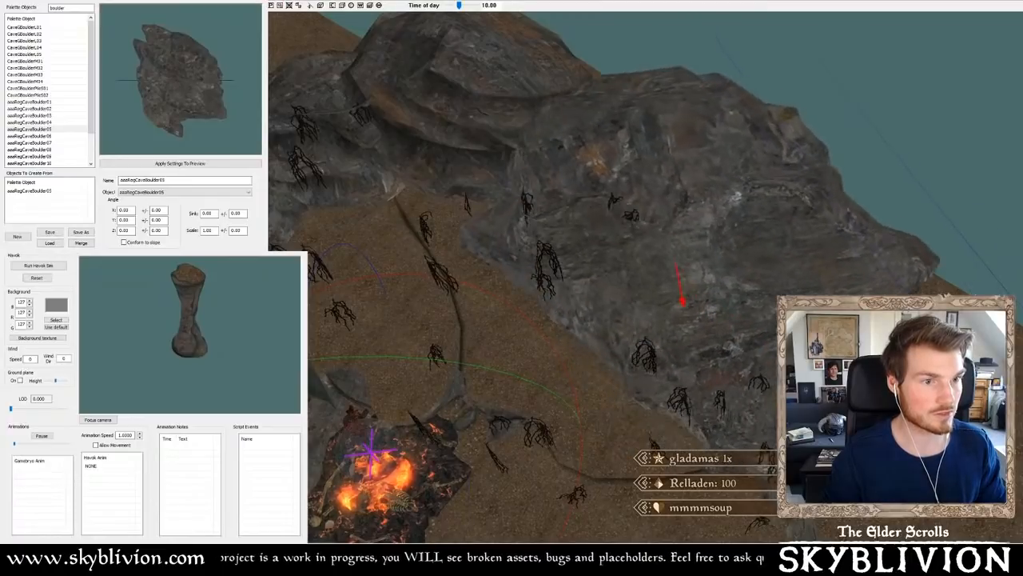
pyautogui.moveTo(682, 302); pyautogui.dragTo(767, 154, button='middle')
pyautogui.press('a')
pyautogui.press('a')
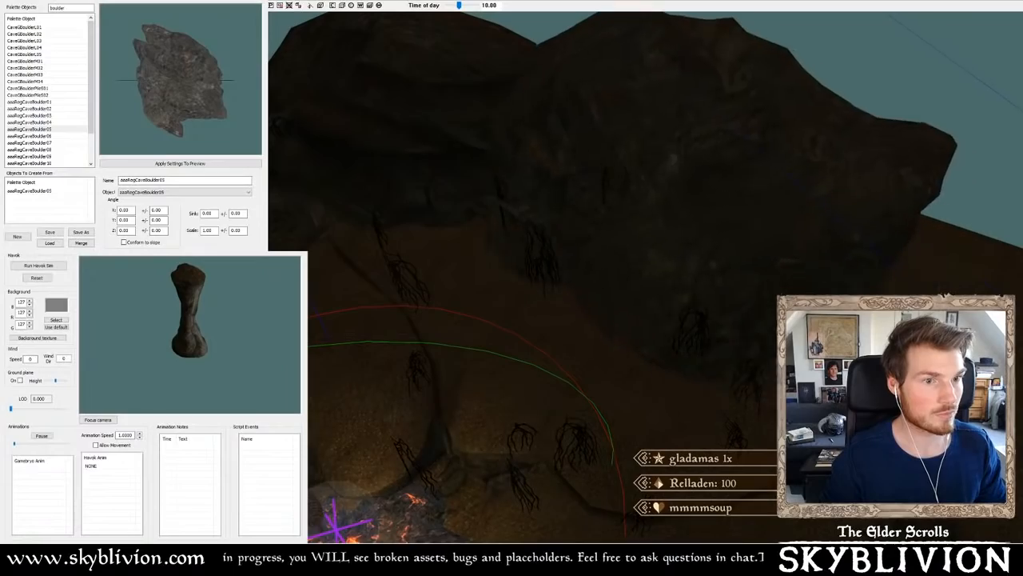
pyautogui.moveTo(674, 158); pyautogui.dragTo(792, 133, button='middle')
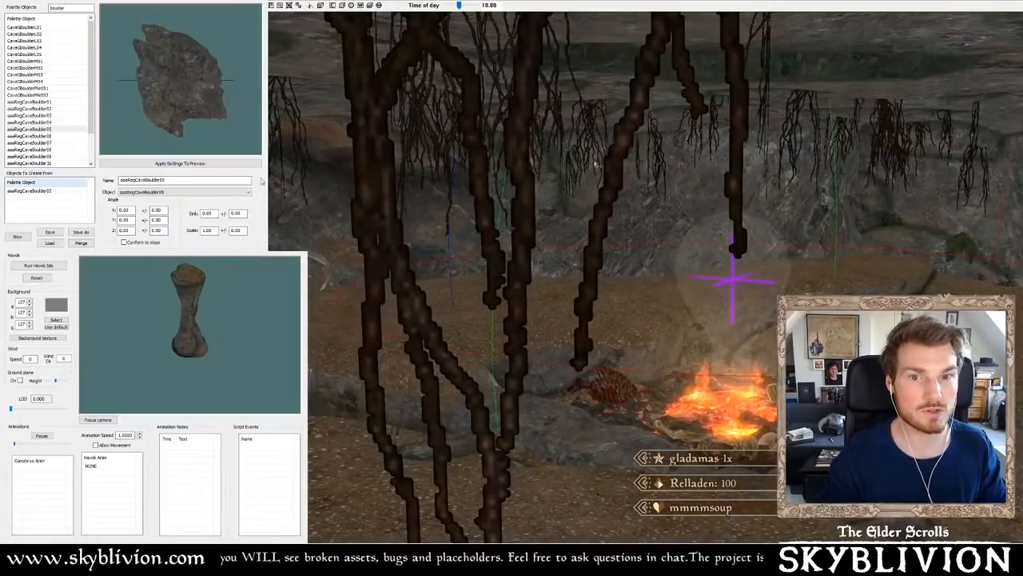
# - Place another flared rock pillar in the wall gap across from the coal pit and rotate it upright into the rock
pyautogui.scroll(6, 657, 149)
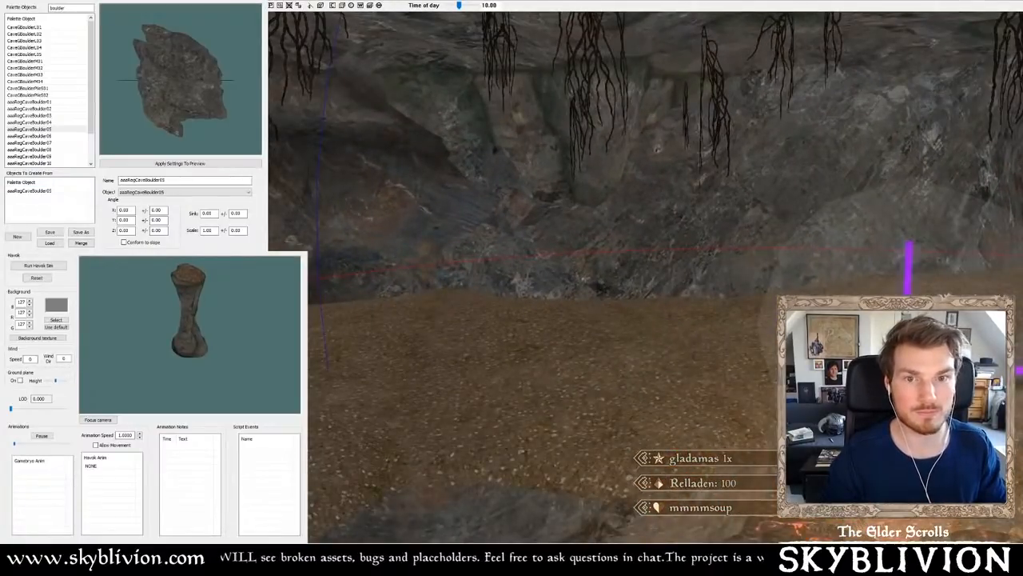
pyautogui.moveTo(0, 192); pyautogui.dragTo(261, 184)
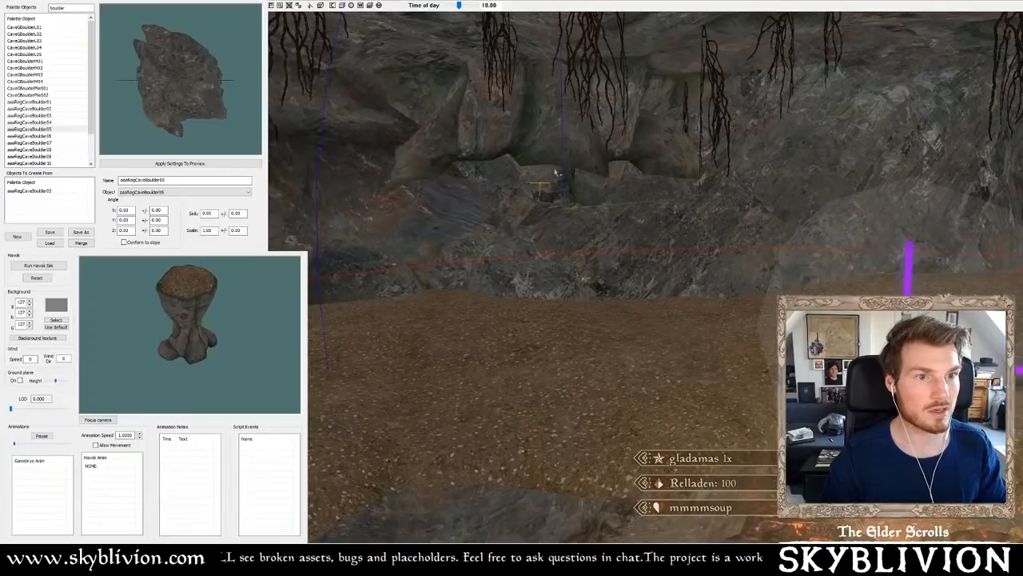
pyautogui.moveTo(556, 172); pyautogui.dragTo(576, 177, button='right')
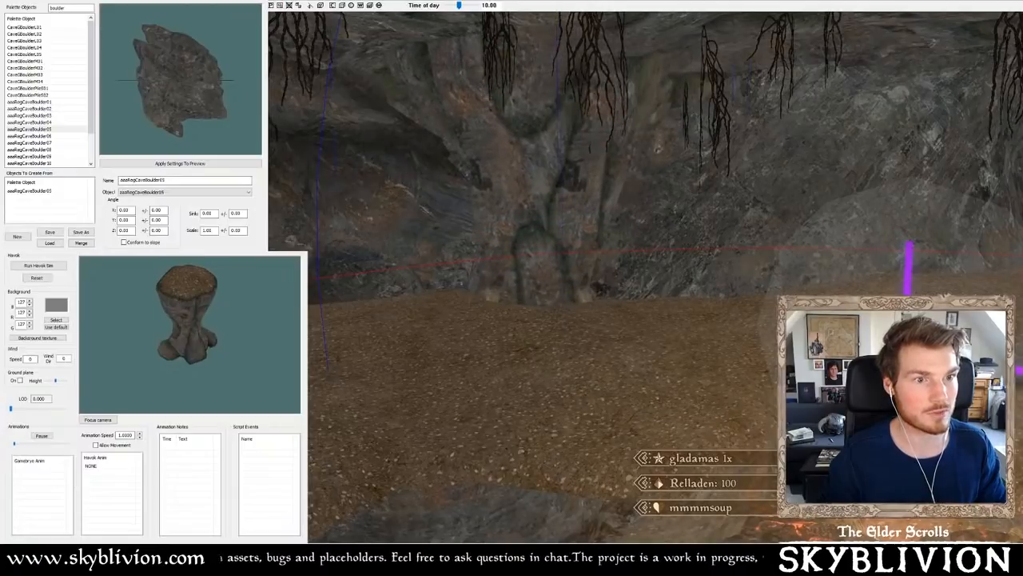
pyautogui.scroll(-3, 541, 34)
pyautogui.scroll(2, 519, 27)
pyautogui.moveTo(572, 98)
pyautogui.mouseDown(button='right')
pyautogui.moveTo(588, 99)
pyautogui.moveTo(577, 99)
pyautogui.mouseUp(button='right')
pyautogui.moveTo(571, 87); pyautogui.dragTo(581, 120, button='middle')
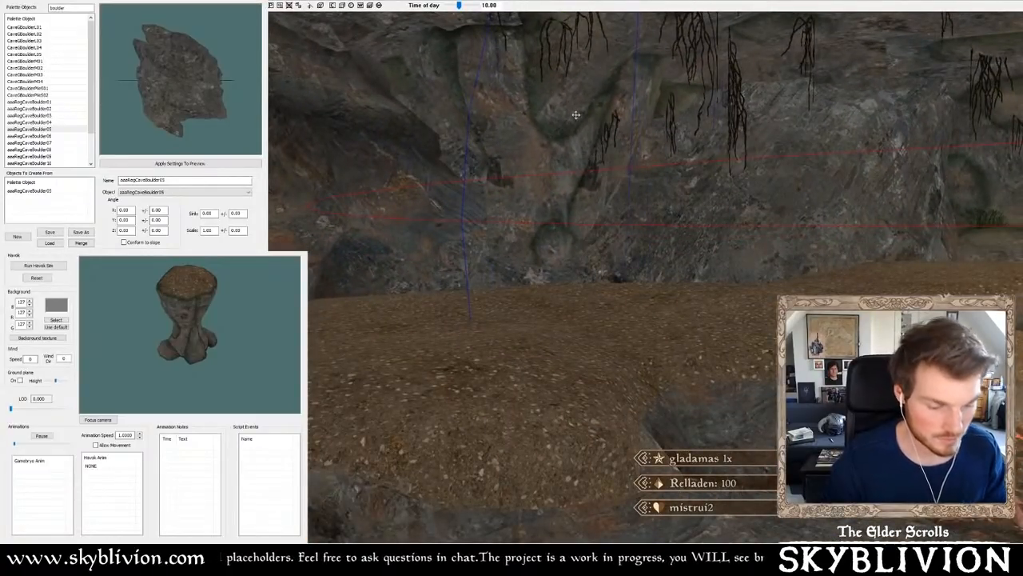
# - Duplicate the large rock, move the copy farther along the cave wall, and rotate it to continue the rock line
pyautogui.moveTo(575, 112)
pyautogui.mouseDown(button='middle')
pyautogui.moveTo(541, 125)
pyautogui.moveTo(516, 100)
pyautogui.moveTo(559, 100)
pyautogui.moveTo(538, 112)
pyautogui.moveTo(477, 108)
pyautogui.moveTo(544, 126)
pyautogui.moveTo(507, 132)
pyautogui.moveTo(512, 121)
pyautogui.moveTo(570, 144)
pyautogui.moveTo(565, 129)
pyautogui.mouseUp(button='middle')
pyautogui.press('a')
pyautogui.press('a')
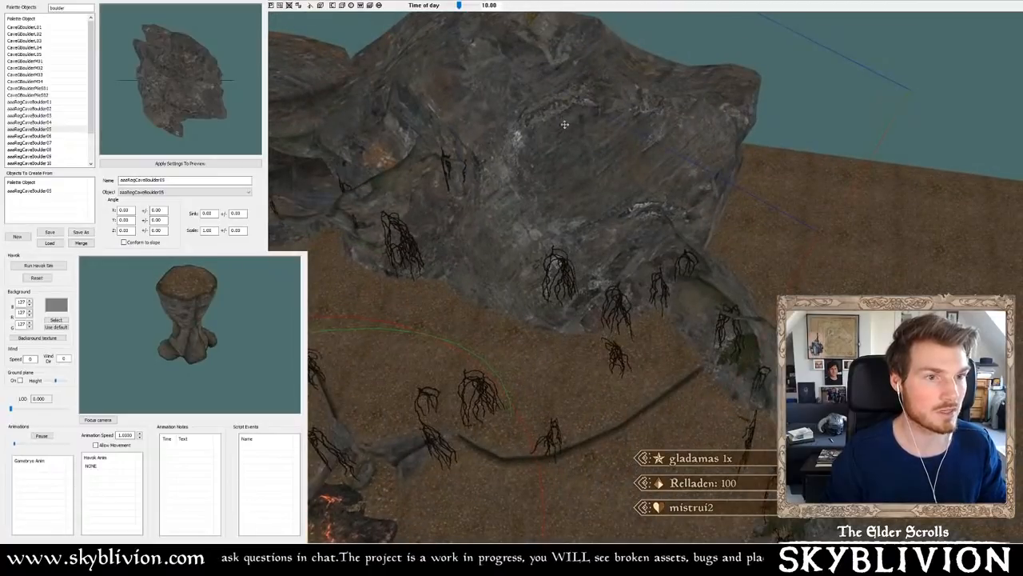
pyautogui.hotkey('ctrl', 'd')
pyautogui.moveTo(564, 125); pyautogui.dragTo(867, 148)
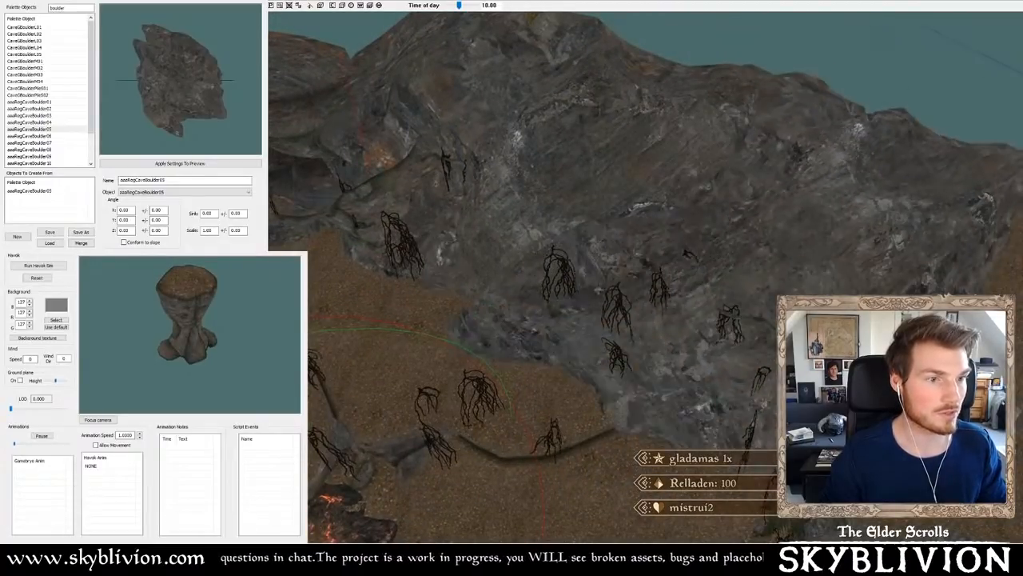
pyautogui.press('c')
pyautogui.moveTo(868, 148); pyautogui.dragTo(812, 148, button='right')
pyautogui.press('x')
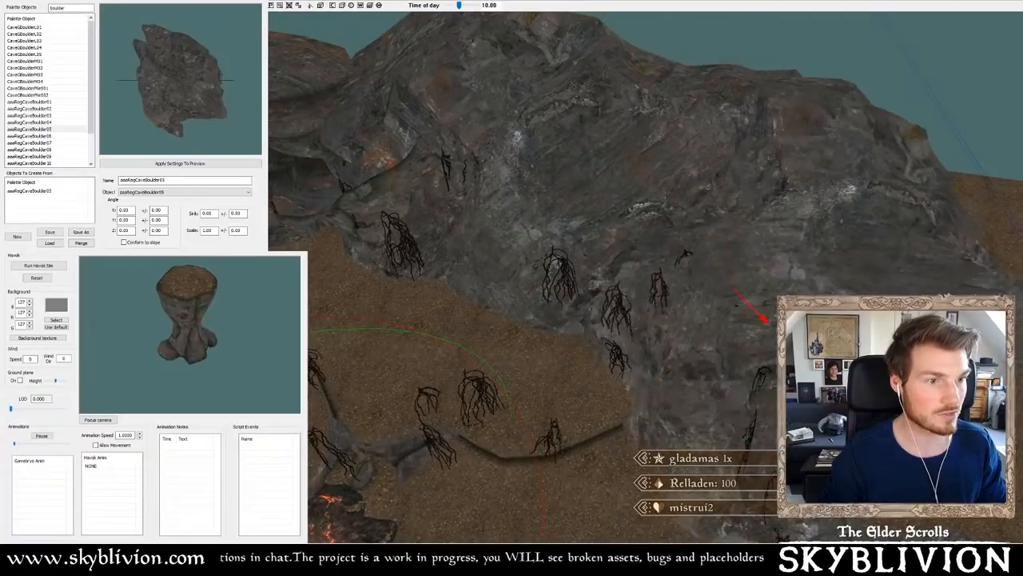
pyautogui.moveTo(809, 210); pyautogui.dragTo(792, 238, button='middle')
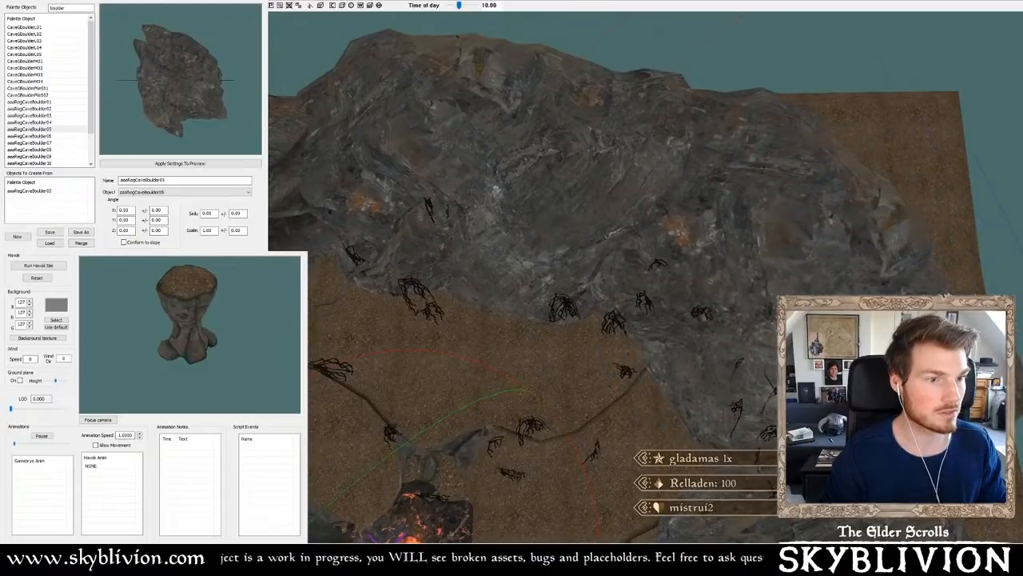
pyautogui.moveTo(793, 238)
pyautogui.mouseDown(button='middle')
pyautogui.moveTo(879, 270)
pyautogui.moveTo(903, 239)
pyautogui.moveTo(889, 253)
pyautogui.moveTo(820, 222)
pyautogui.moveTo(821, 233)
pyautogui.moveTo(740, 247)
pyautogui.moveTo(816, 263)
pyautogui.moveTo(918, 231)
pyautogui.moveTo(879, 236)
pyautogui.moveTo(911, 229)
pyautogui.moveTo(877, 249)
pyautogui.mouseUp(button='middle')
pyautogui.press('a')
pyautogui.press('a')
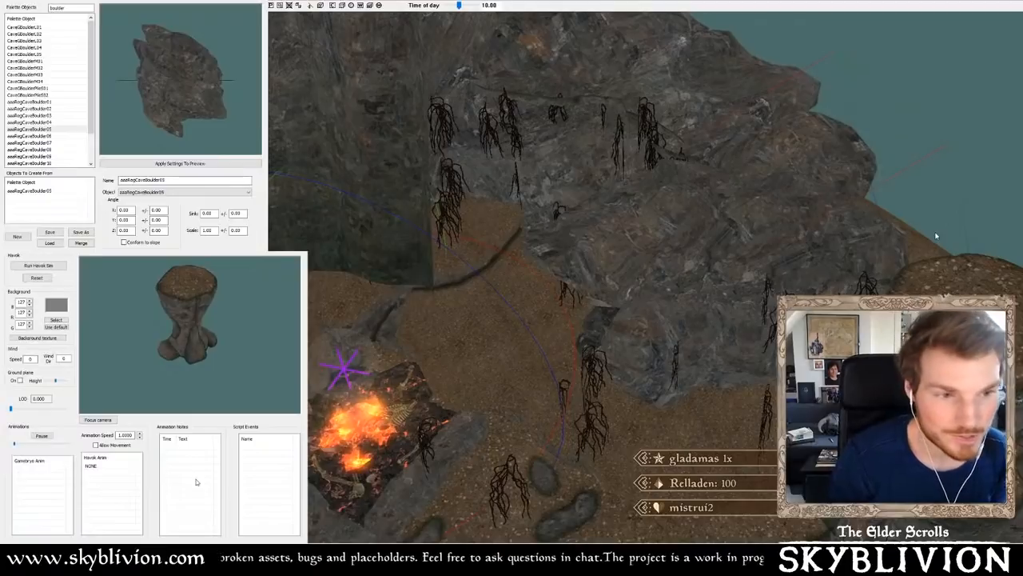
# - Examine the remaining cave walls, from the rock line by the coal pit to the low wall at the outer edge
pyautogui.moveTo(672, 227); pyautogui.dragTo(480, 233, button='middle')
pyautogui.moveTo(588, 213); pyautogui.dragTo(573, 246, button='middle')
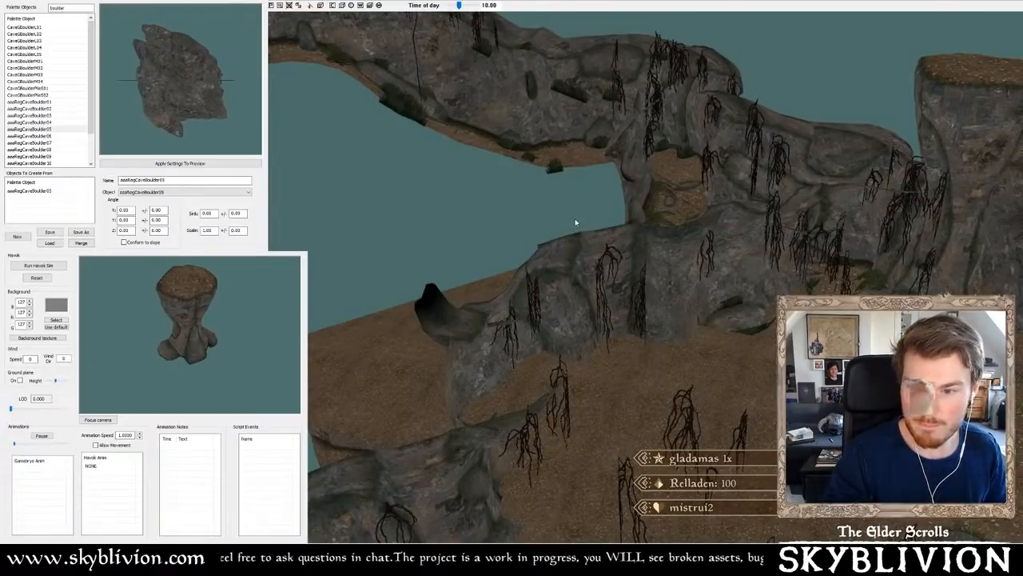
pyautogui.scroll(2, 693, 245)
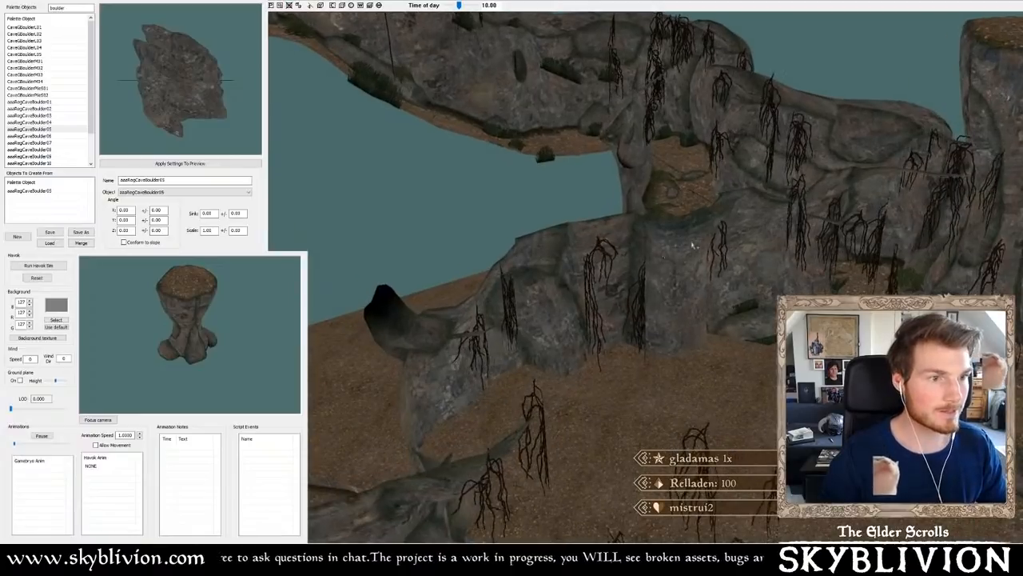
pyautogui.scroll(3, 698, 244)
pyautogui.keyDown('shift'); pyautogui.moveTo(698, 245); pyautogui.dragTo(742, 252, button='middle'); pyautogui.keyUp('shift')
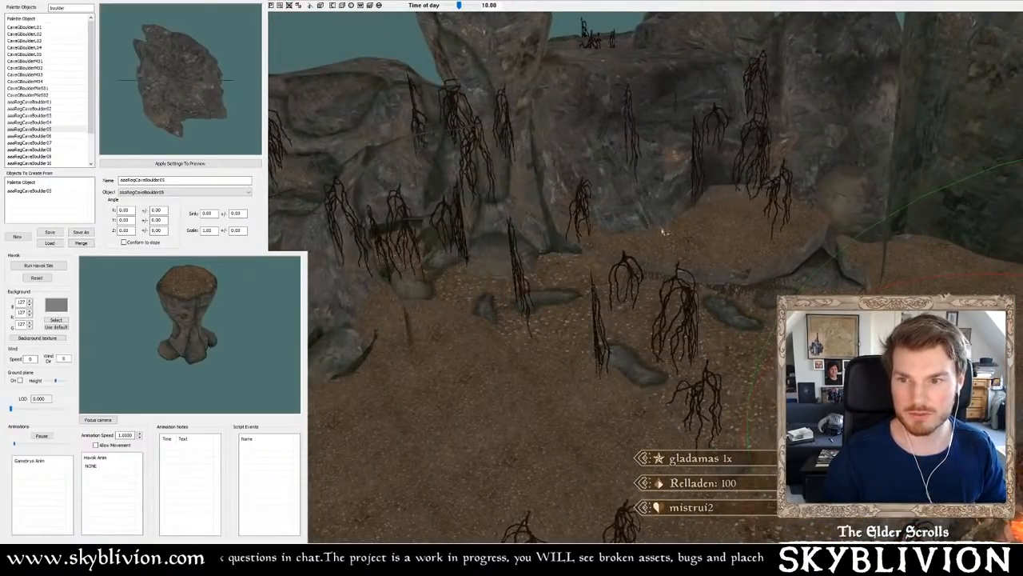
pyautogui.keyDown('shift'); pyautogui.moveTo(662, 232); pyautogui.dragTo(674, 232, button='middle'); pyautogui.keyUp('shift')
pyautogui.keyDown('shift'); pyautogui.moveTo(493, 262); pyautogui.dragTo(609, 217, button='middle'); pyautogui.keyUp('shift')
pyautogui.keyDown('shift'); pyautogui.moveTo(697, 104); pyautogui.dragTo(672, 146, button='middle'); pyautogui.keyUp('shift')
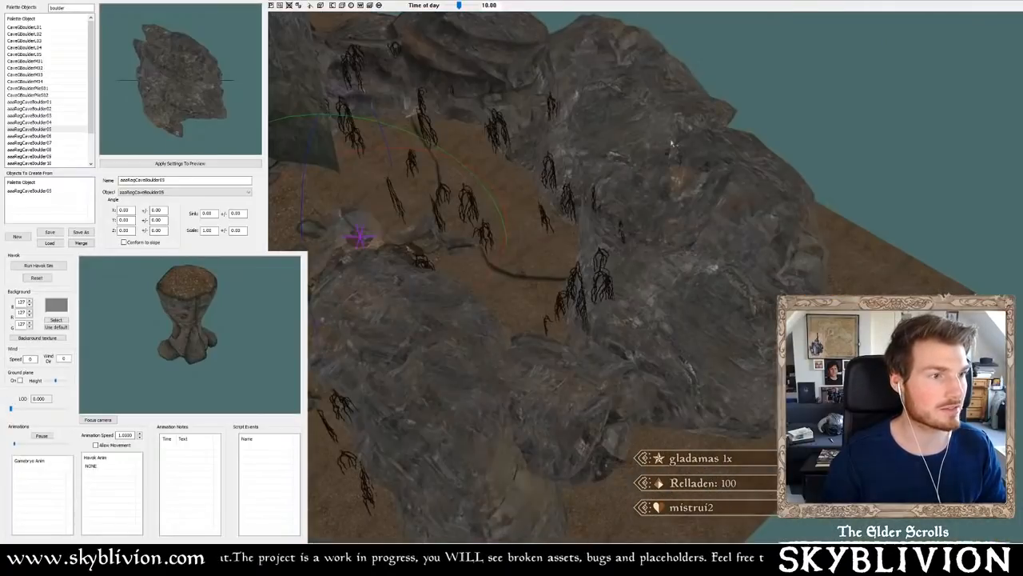
pyautogui.keyDown('shift'); pyautogui.moveTo(653, 264); pyautogui.dragTo(599, 279, button='middle'); pyautogui.keyUp('shift')
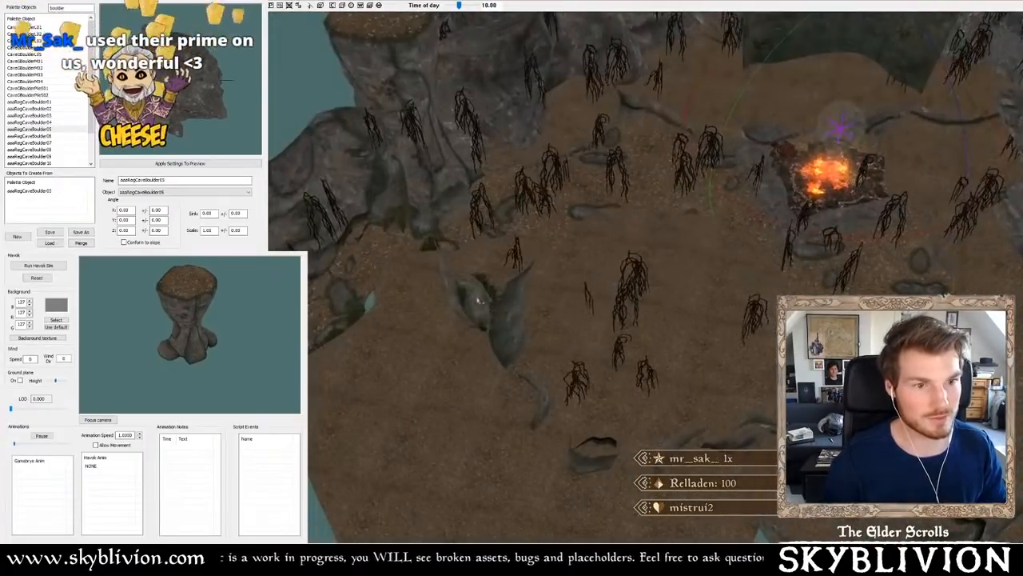
pyautogui.keyDown('shift'); pyautogui.moveTo(478, 300); pyautogui.dragTo(622, 244, button='middle'); pyautogui.keyUp('shift')
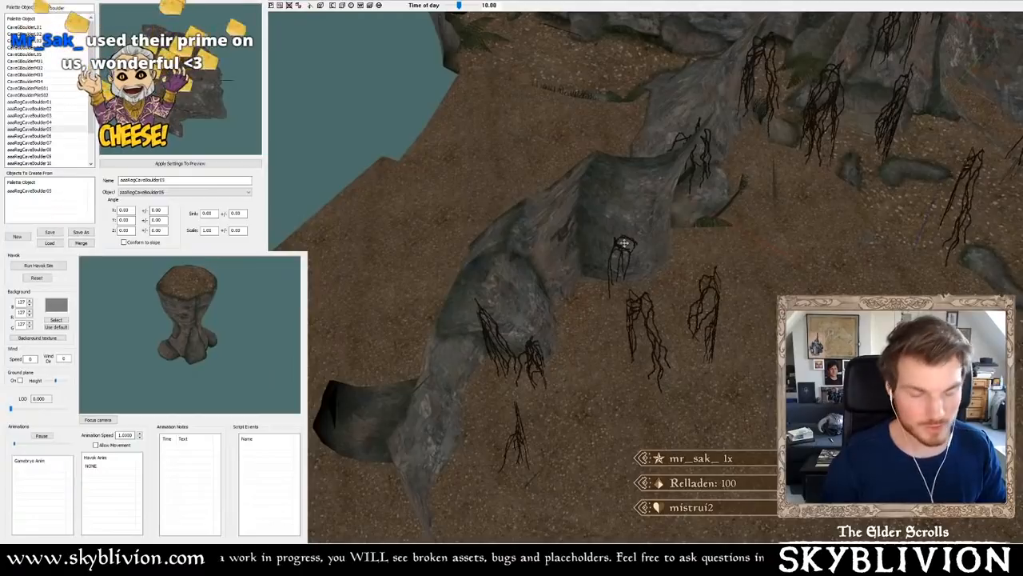
# - Place a large rock over the low wall beside the hollow pointed rock and adjust its height
pyautogui.keyDown('ctrl'); pyautogui.moveTo(624, 243); pyautogui.dragTo(665, 265, button='right'); pyautogui.keyUp('ctrl')
pyautogui.keyDown('shift'); pyautogui.moveTo(665, 266); pyautogui.dragTo(645, 197, button='middle'); pyautogui.keyUp('shift')
pyautogui.moveTo(645, 196); pyautogui.dragTo(643, 255)
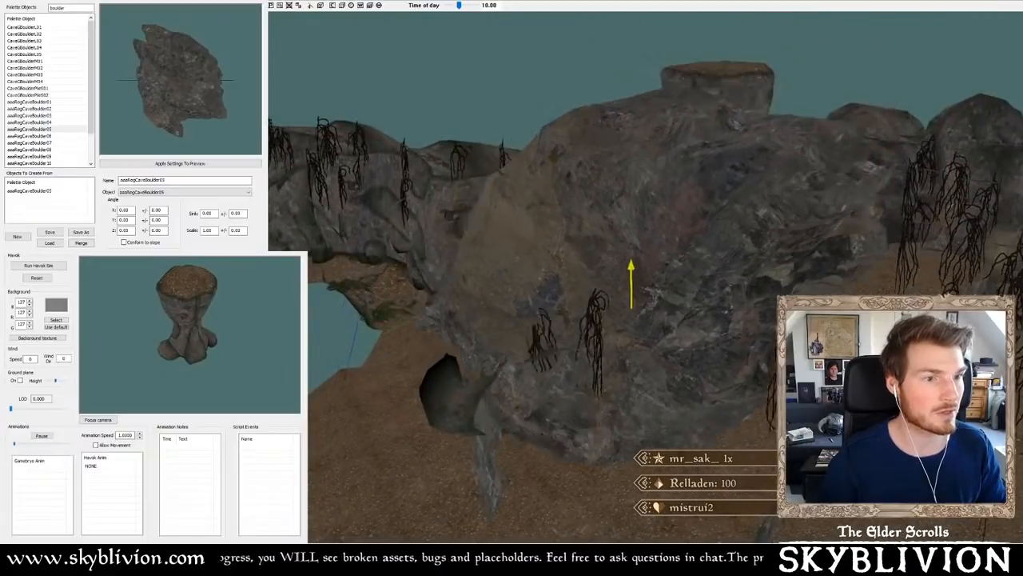
pyautogui.keyDown('shift'); pyautogui.moveTo(643, 255); pyautogui.dragTo(616, 321, button='middle'); pyautogui.keyUp('shift')
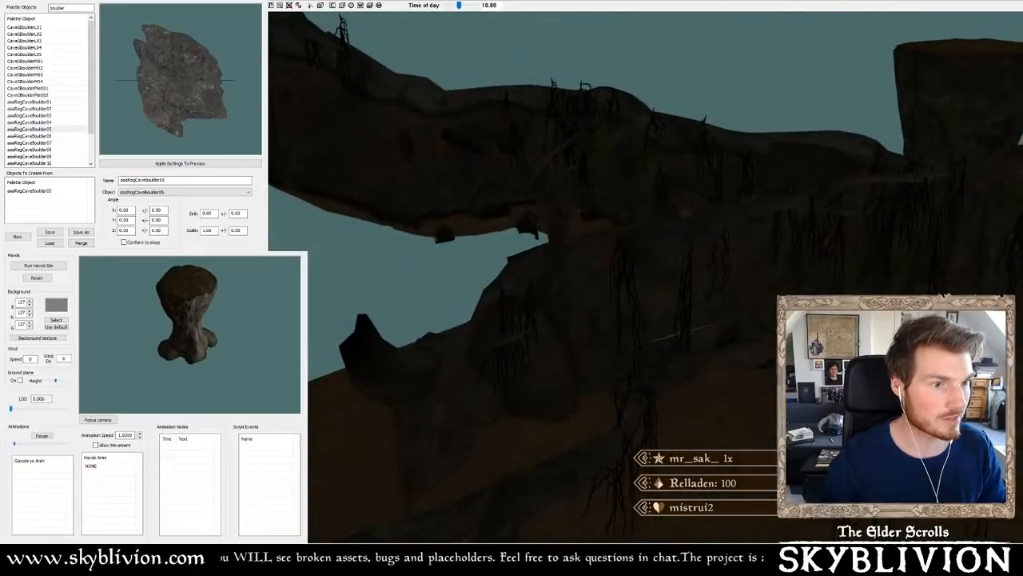
# - Shift the large rock along the low wall and check it from inside the cave with the lighting toggled
pyautogui.keyDown('shift'); pyautogui.moveTo(678, 256); pyautogui.dragTo(693, 270, button='middle'); pyautogui.keyUp('shift')
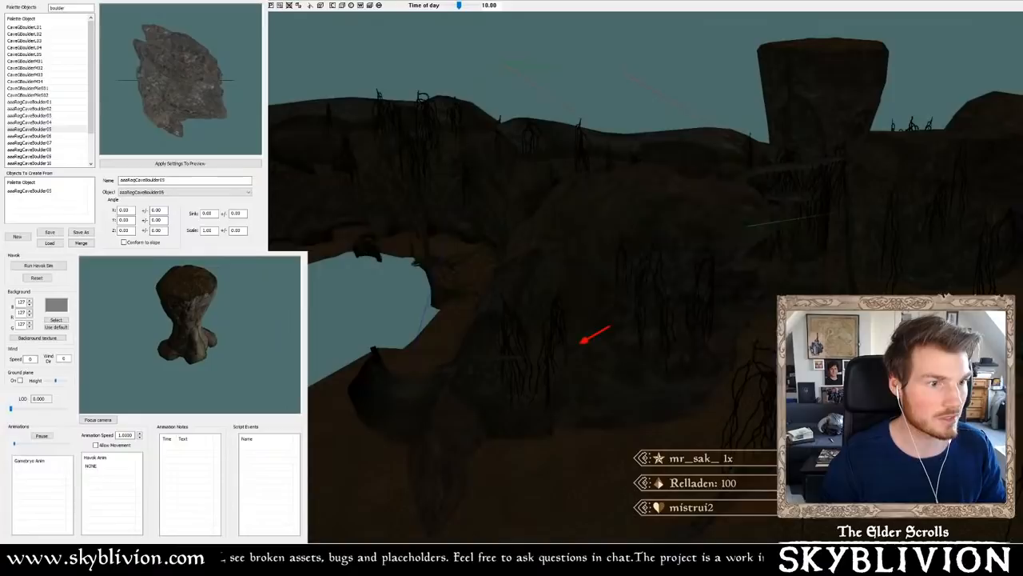
pyautogui.keyDown('shift'); pyautogui.moveTo(685, 227); pyautogui.dragTo(592, 267, button='middle'); pyautogui.keyUp('shift')
pyautogui.scroll(5, 633, 222)
pyautogui.press('a')
pyautogui.press('a')
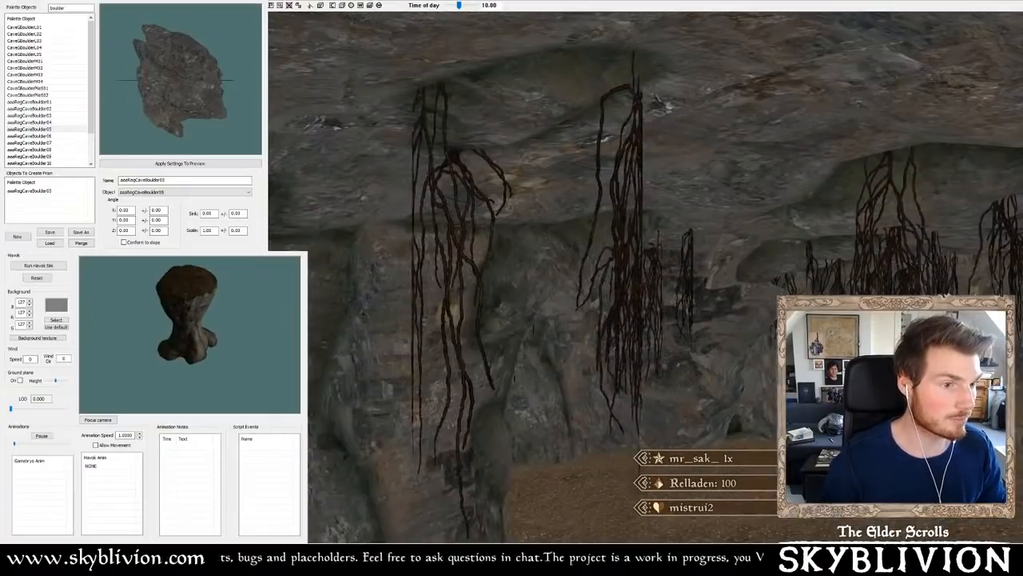
# - Examine the root-hung cave walls and ceiling from inside and above, comparing them with the lighting toggled
pyautogui.scroll(-5, 669, 106)
pyautogui.keyDown('shift'); pyautogui.moveTo(669, 106); pyautogui.dragTo(600, 322, button='middle'); pyautogui.keyUp('shift')
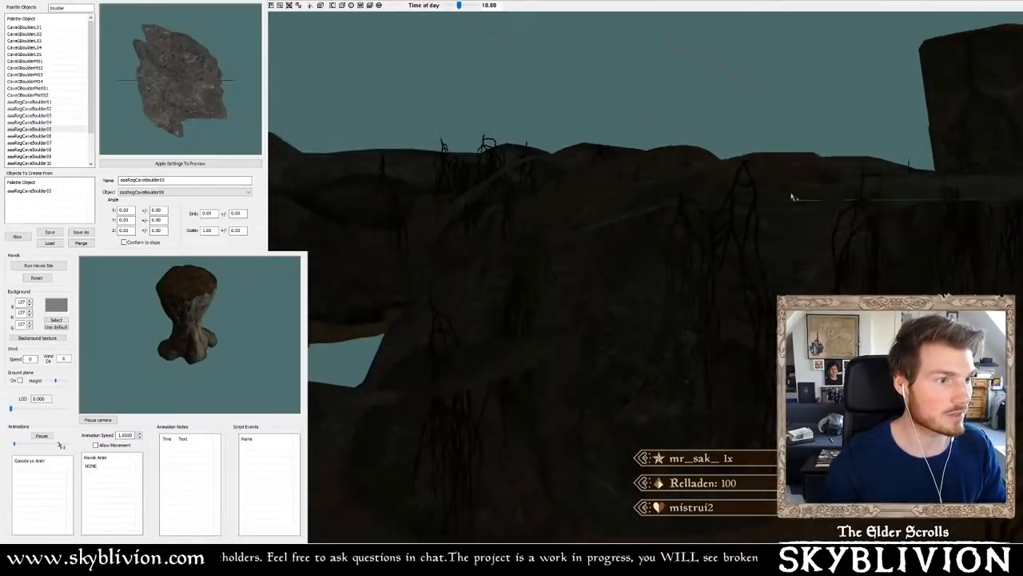
pyautogui.keyDown('shift'); pyautogui.moveTo(792, 197); pyautogui.dragTo(770, 192, button='middle'); pyautogui.keyUp('shift')
pyautogui.press('a')
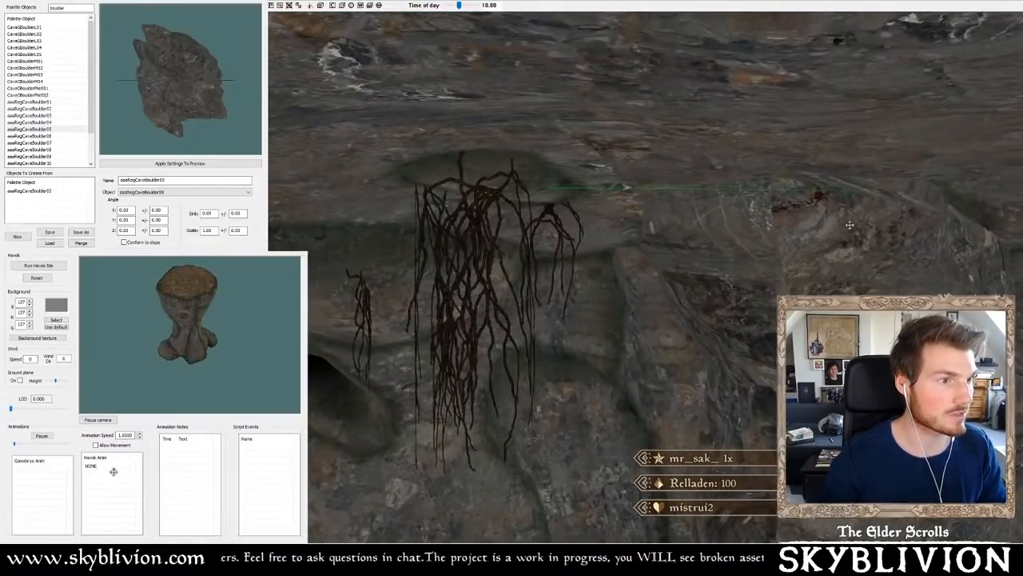
pyautogui.scroll(-5, 854, 182)
pyautogui.keyDown('shift'); pyautogui.moveTo(855, 181); pyautogui.dragTo(790, 251, button='middle'); pyautogui.keyUp('shift')
pyautogui.keyDown('shift'); pyautogui.moveTo(720, 240); pyautogui.dragTo(551, 152, button='middle'); pyautogui.keyUp('shift')
# - Shift the large rock along the cave wall beside the raised dirt ledge and check its fit from nearby
pyautogui.moveTo(719, 317); pyautogui.dragTo(764, 373)
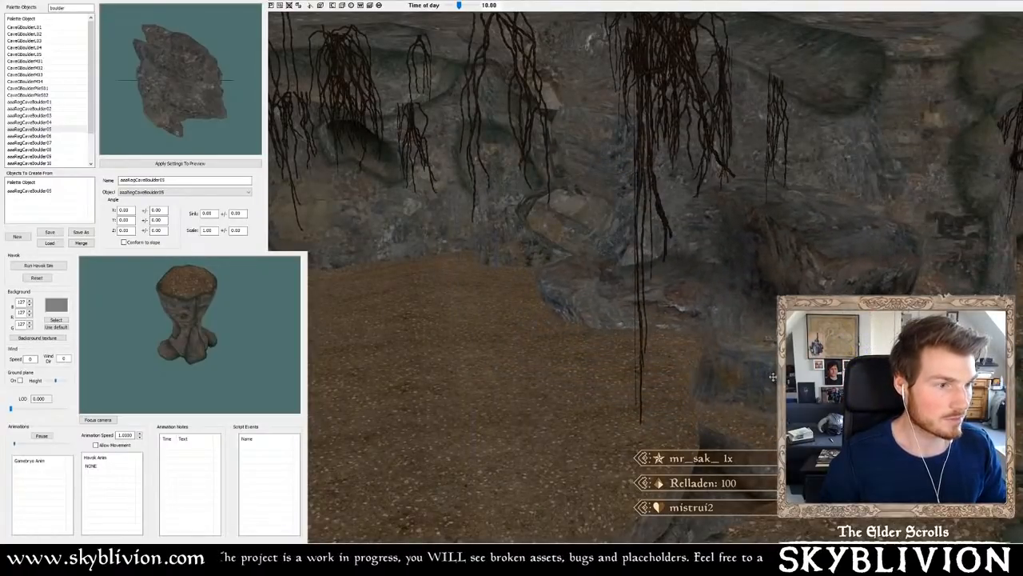
pyautogui.press('a')
pyautogui.keyDown('shift'); pyautogui.moveTo(772, 376); pyautogui.dragTo(811, 360, button='middle'); pyautogui.keyUp('shift')
pyautogui.press('a')
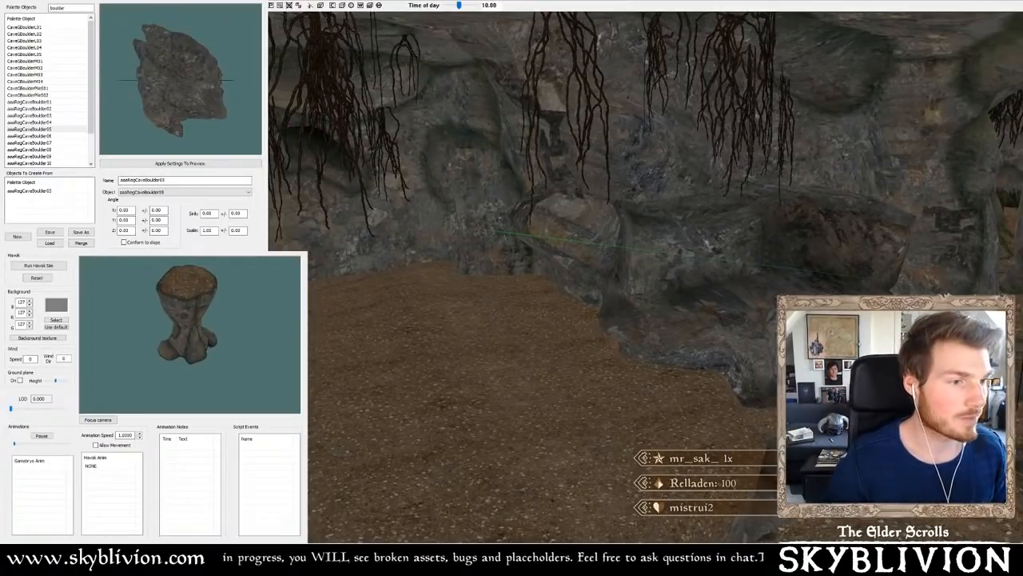
pyautogui.moveTo(560, 280)
pyautogui.keyDown('shift'); pyautogui.mouseDown(button='middle')
pyautogui.moveTo(624, 264)
pyautogui.moveTo(576, 276)
pyautogui.mouseUp(button='middle'); pyautogui.keyUp('shift')
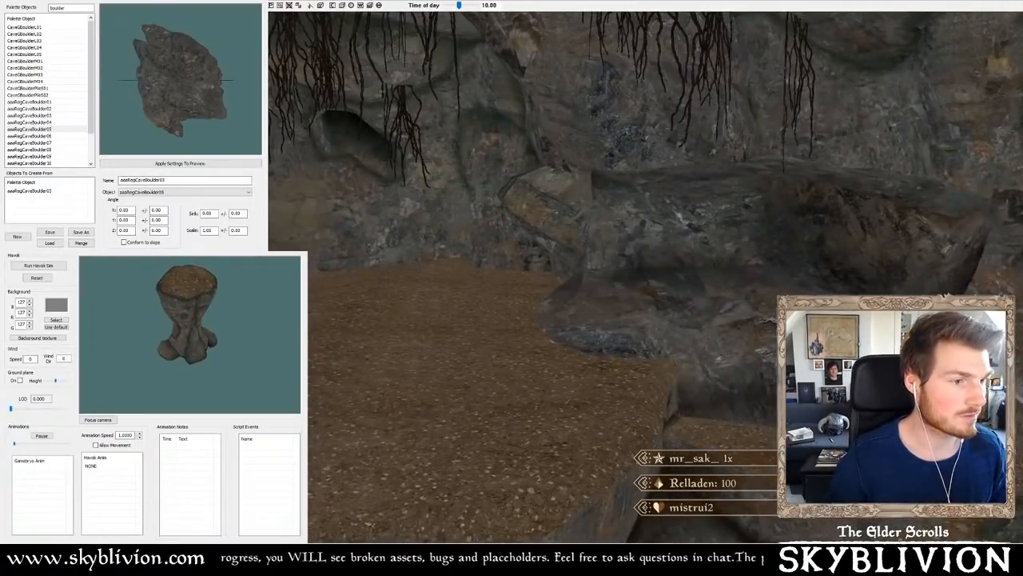
pyautogui.moveTo(720, 248); pyautogui.dragTo(682, 245)
pyautogui.press('e')
pyautogui.press('e')
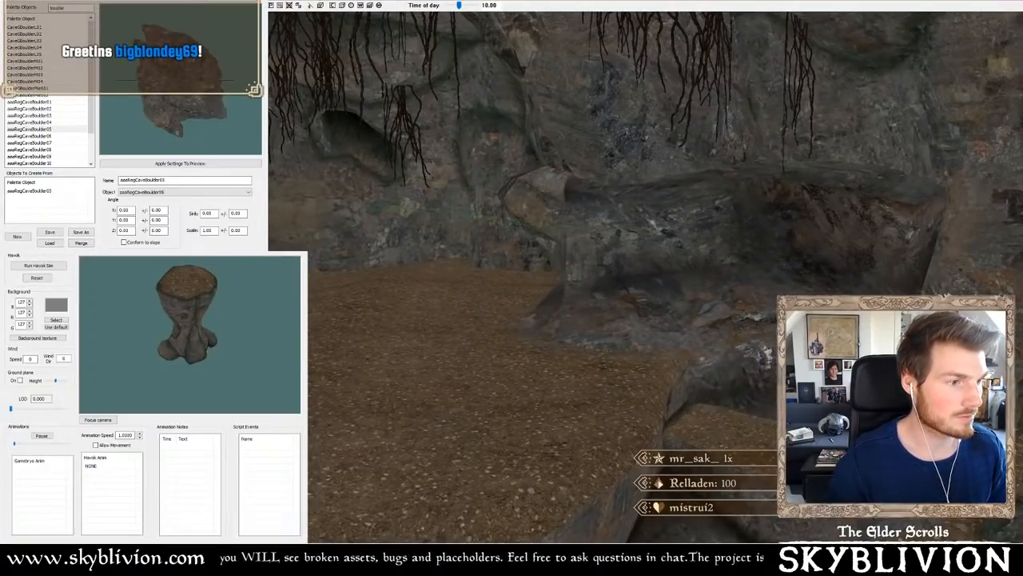
pyautogui.keyDown('shift'); pyautogui.moveTo(863, 279); pyautogui.dragTo(818, 266, button='middle'); pyautogui.keyUp('shift')
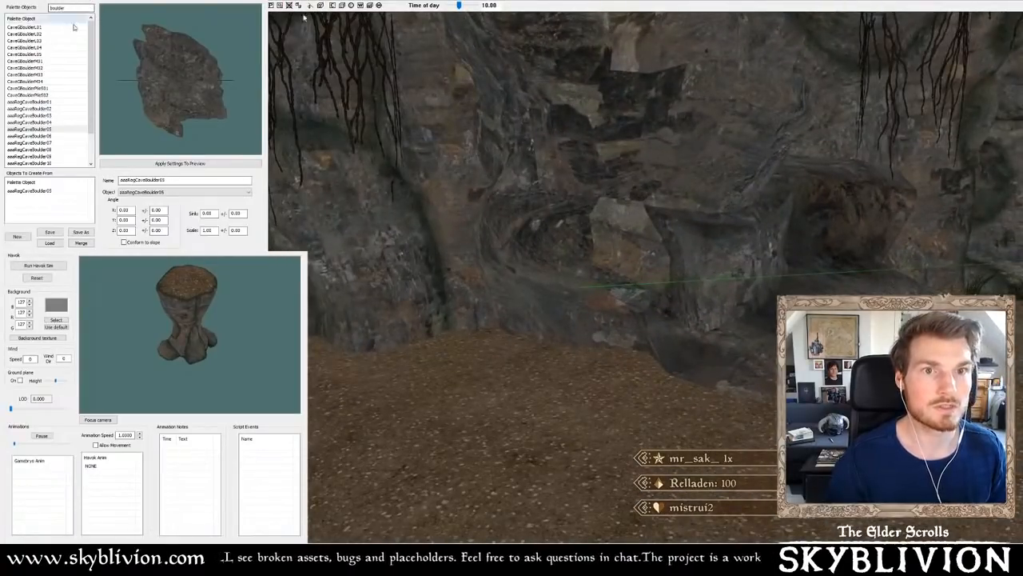
# - Pick CaveGBoulderL03 from the boulder palette and place it on the dirt floor at the foot of the cave wall
pyautogui.click(26, 26)
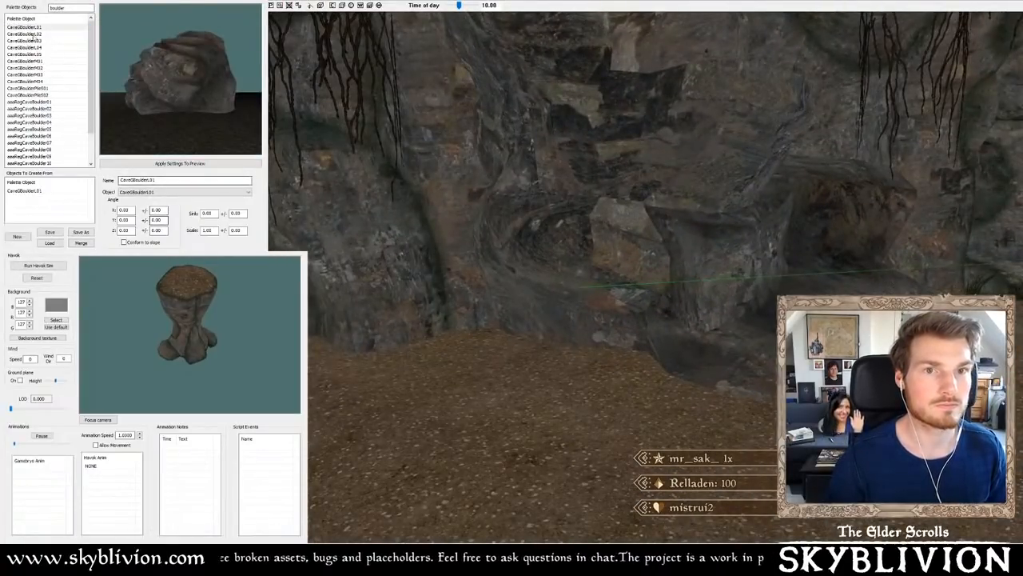
pyautogui.click(26, 34)
pyautogui.click(32, 40)
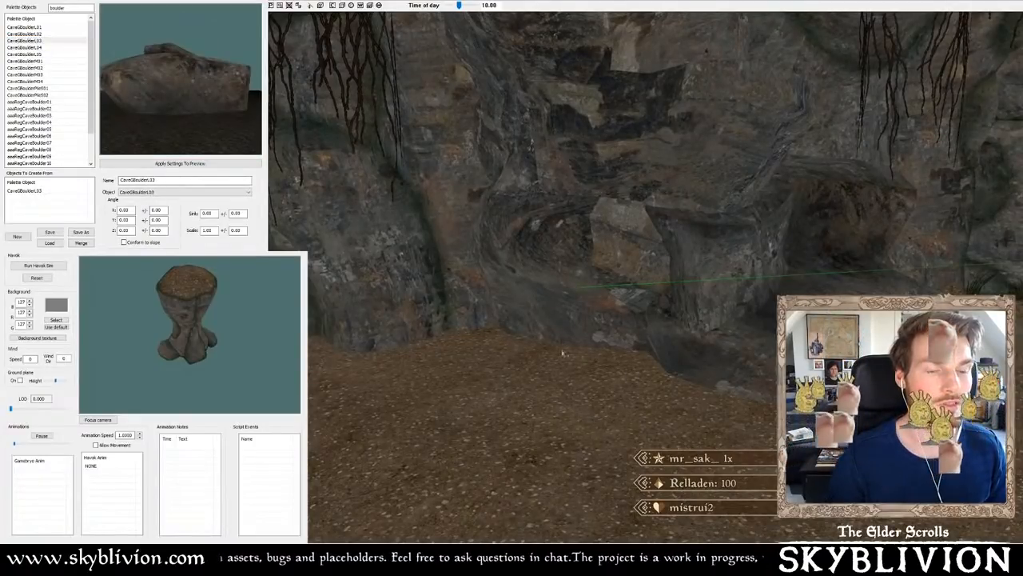
pyautogui.click(475, 328)
pyautogui.scroll(-3, 477, 327)
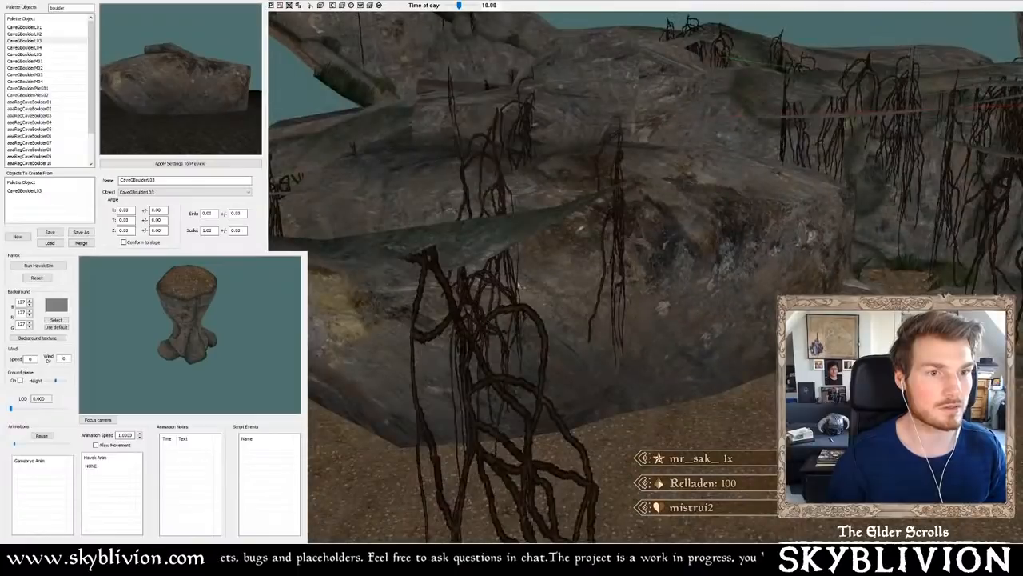
pyautogui.press('shift')
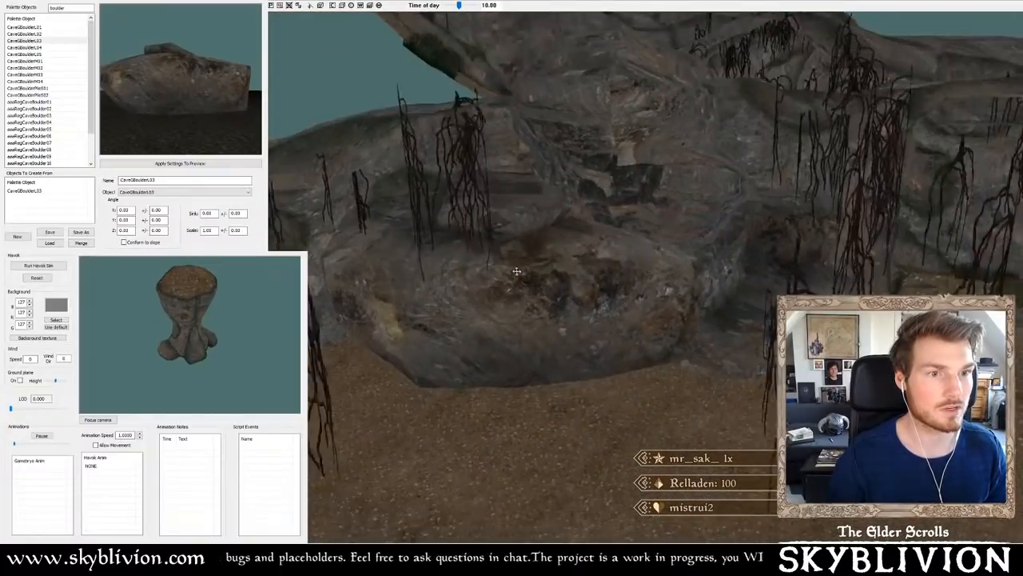
# - Rotate and tilt the new boulder so it leans into the cave wall
pyautogui.press('y')
pyautogui.moveTo(517, 271)
pyautogui.mouseDown(button='right')
pyautogui.moveTo(568, 271)
pyautogui.moveTo(504, 271)
pyautogui.mouseUp(button='right')
pyautogui.press('x')
pyautogui.press('y')
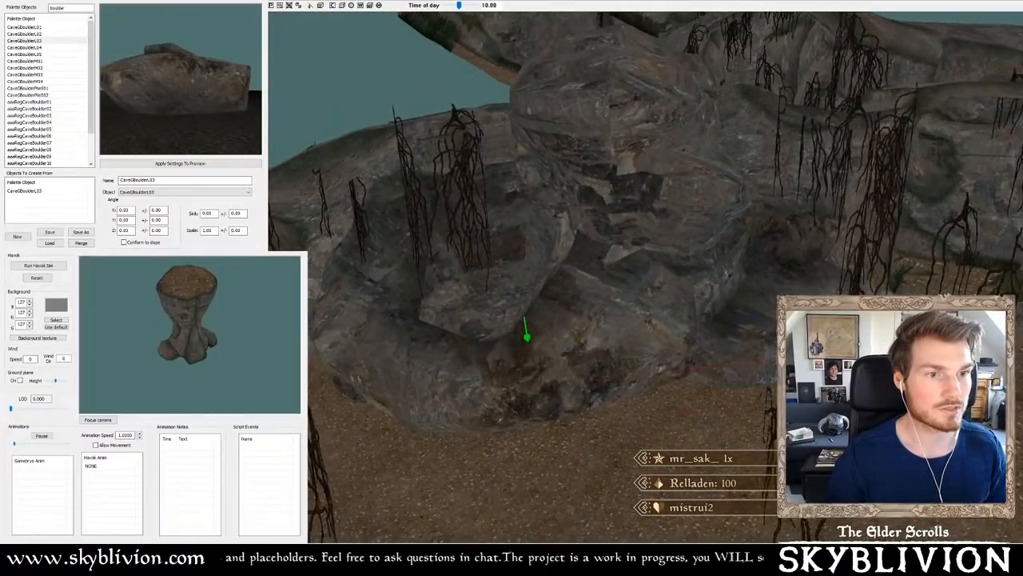
# - Adjust the tilted boulder's height along the vertical axis against the cave wall
pyautogui.press('shift')
pyautogui.press('z')
pyautogui.scroll(4, 504, 268)
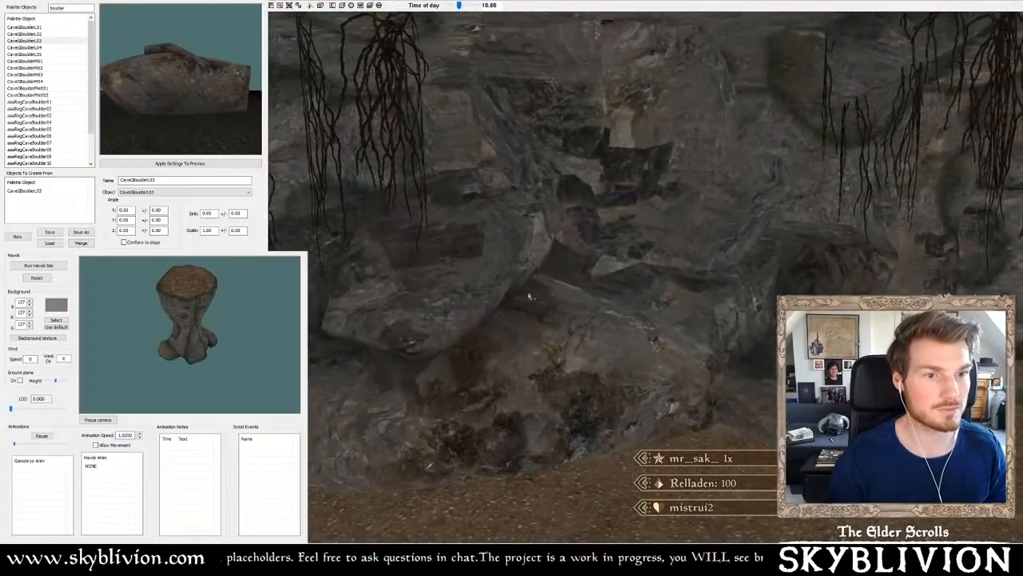
pyautogui.press('z')
pyautogui.moveTo(483, 267); pyautogui.dragTo(483, 260)
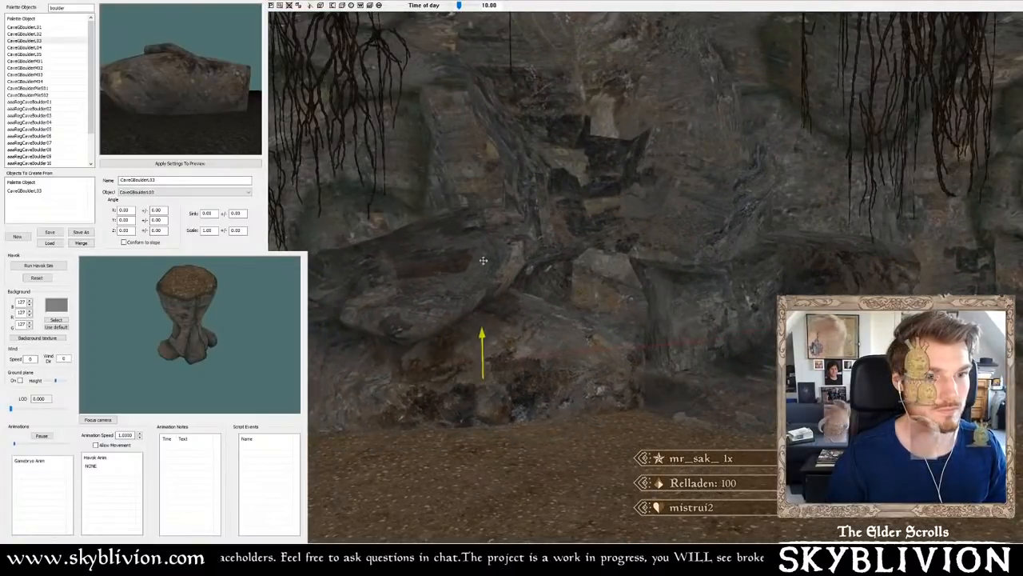
pyautogui.scroll(-3, 483, 260)
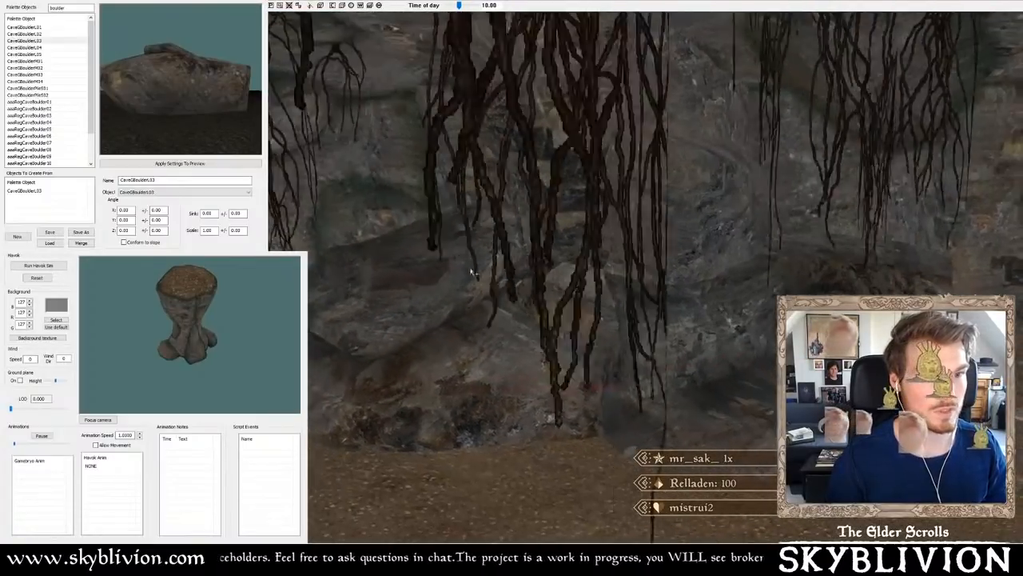
# - Examine the boulder cluster and surrounding cave walls from above and from the cave floor, with the lighting toggled
pyautogui.scroll(-2, 470, 303)
pyautogui.scroll(-6, 470, 303)
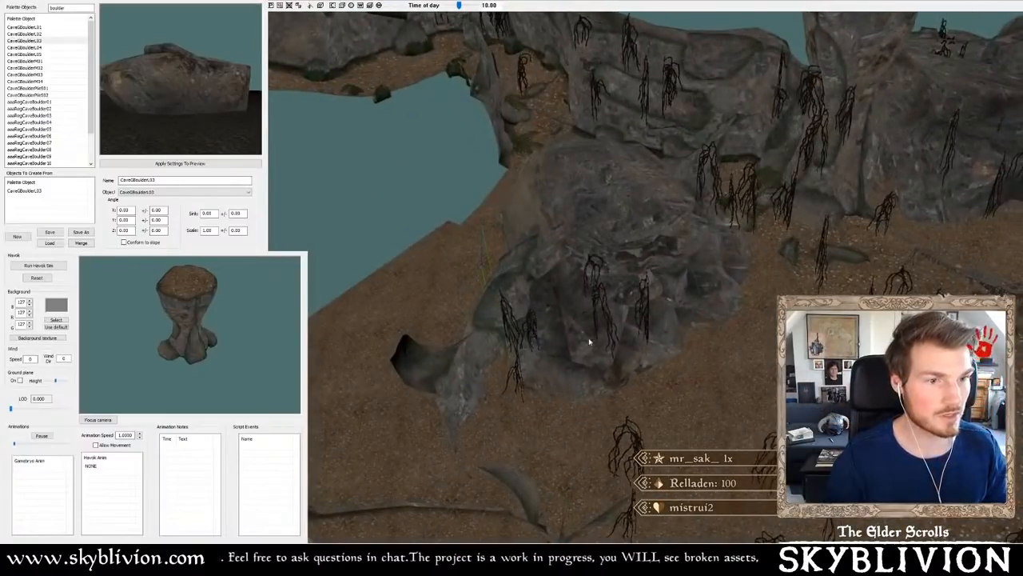
pyautogui.scroll(-1, 560, 331)
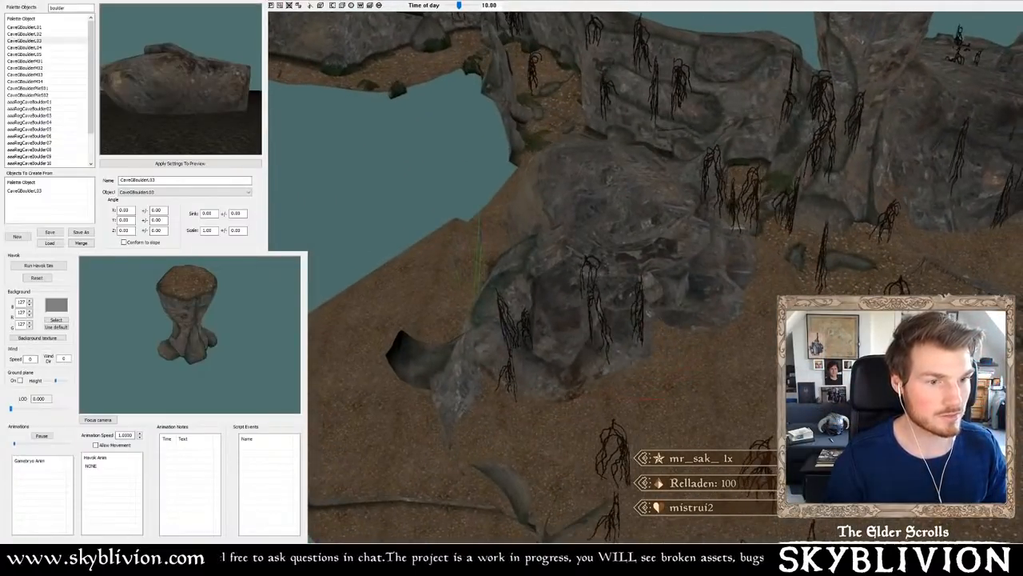
pyautogui.keyDown('shift'); pyautogui.moveTo(533, 346); pyautogui.dragTo(554, 314, button='middle'); pyautogui.keyUp('shift')
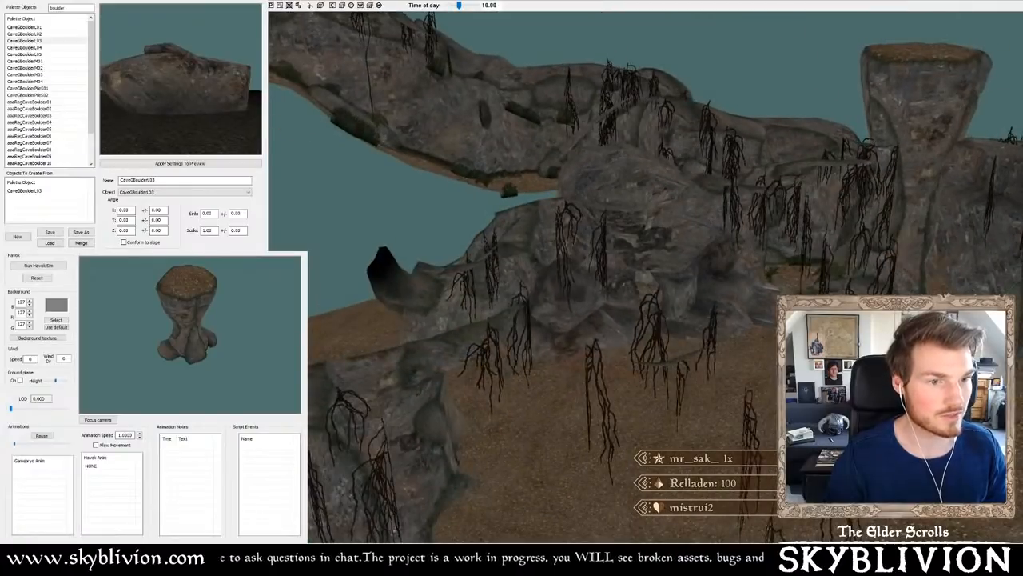
pyautogui.scroll(5, 563, 308)
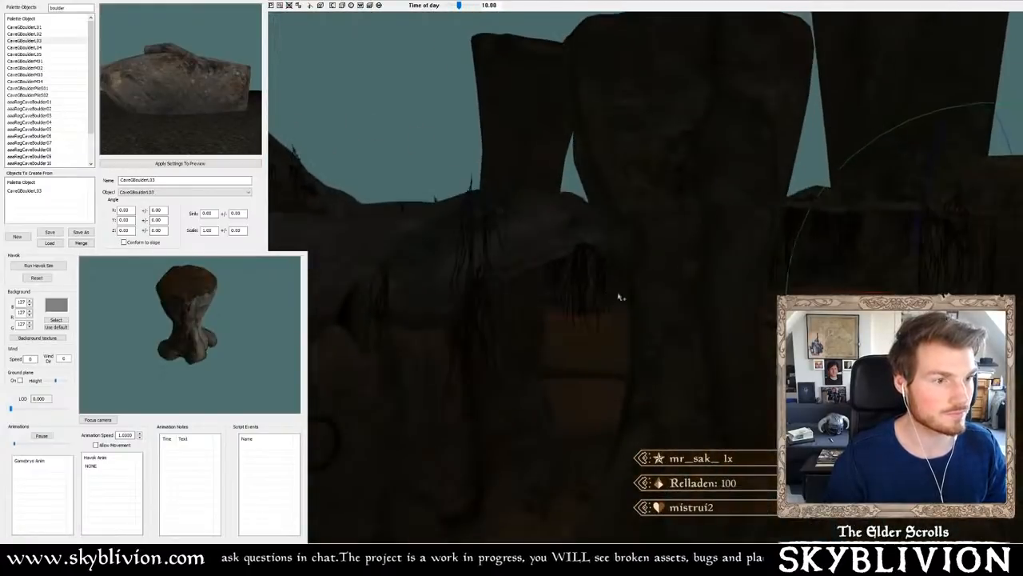
pyautogui.keyDown('shift'); pyautogui.moveTo(639, 297); pyautogui.dragTo(603, 308, button='middle'); pyautogui.keyUp('shift')
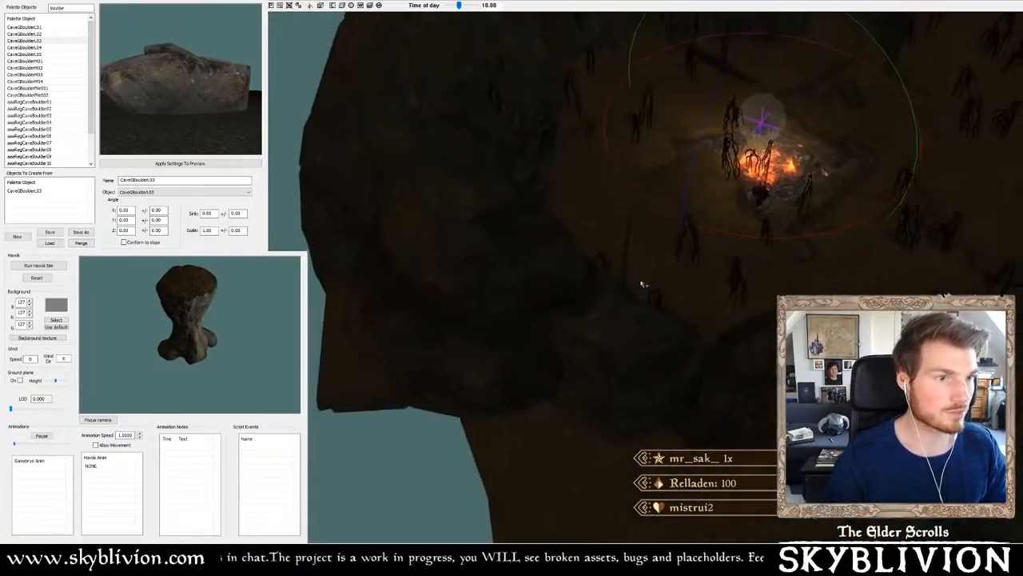
pyautogui.keyDown('shift'); pyautogui.moveTo(344, 248); pyautogui.dragTo(273, 206, button='middle'); pyautogui.keyUp('shift')
pyautogui.press('a')
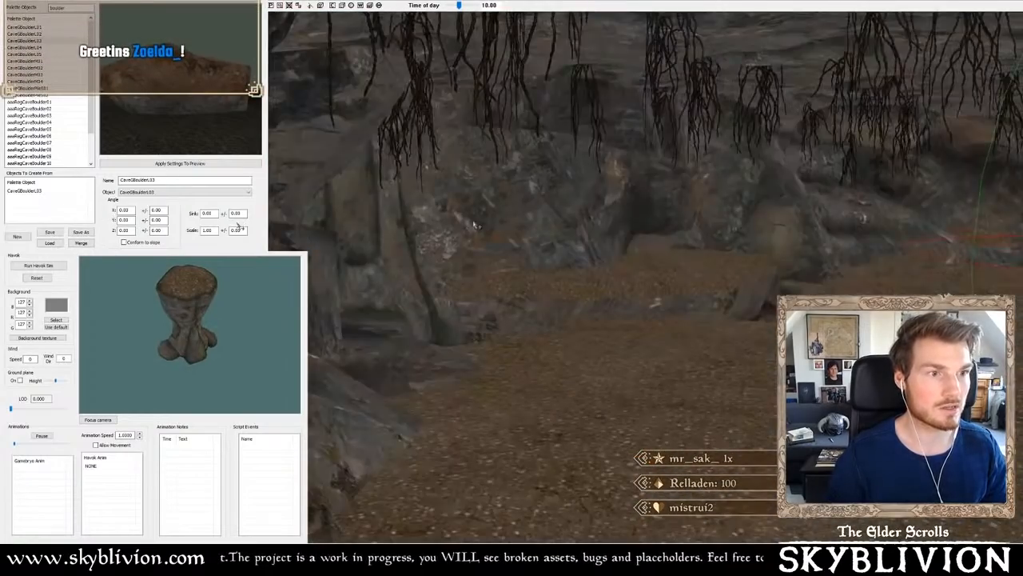
pyautogui.keyDown('shift'); pyautogui.moveTo(474, 225); pyautogui.dragTo(454, 230, button='middle'); pyautogui.keyUp('shift')
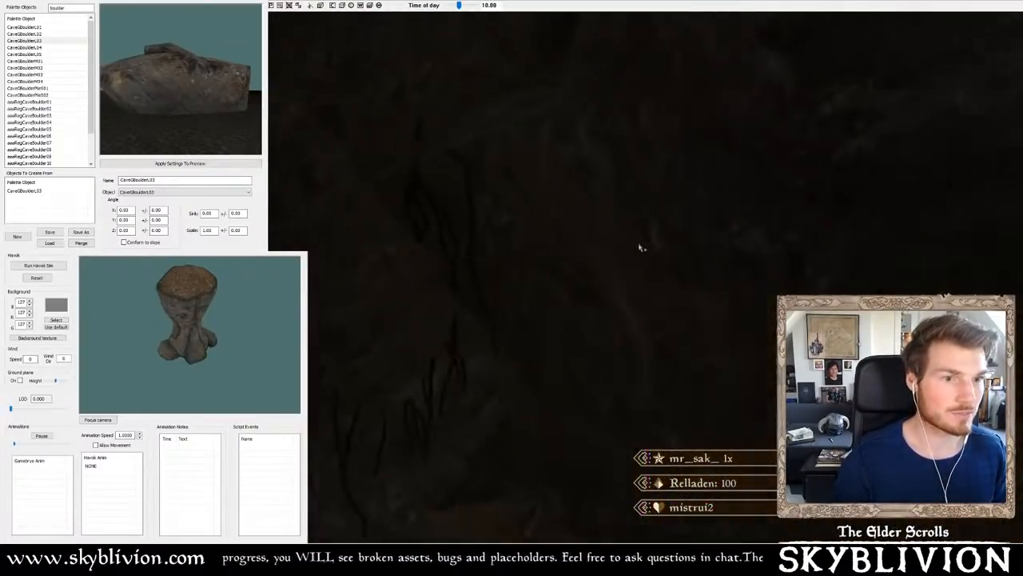
# - Inspect the cave walls and dirt floor around the burning coal pit for bare areas
pyautogui.scroll(-5, 638, 247)
pyautogui.scroll(4, 624, 247)
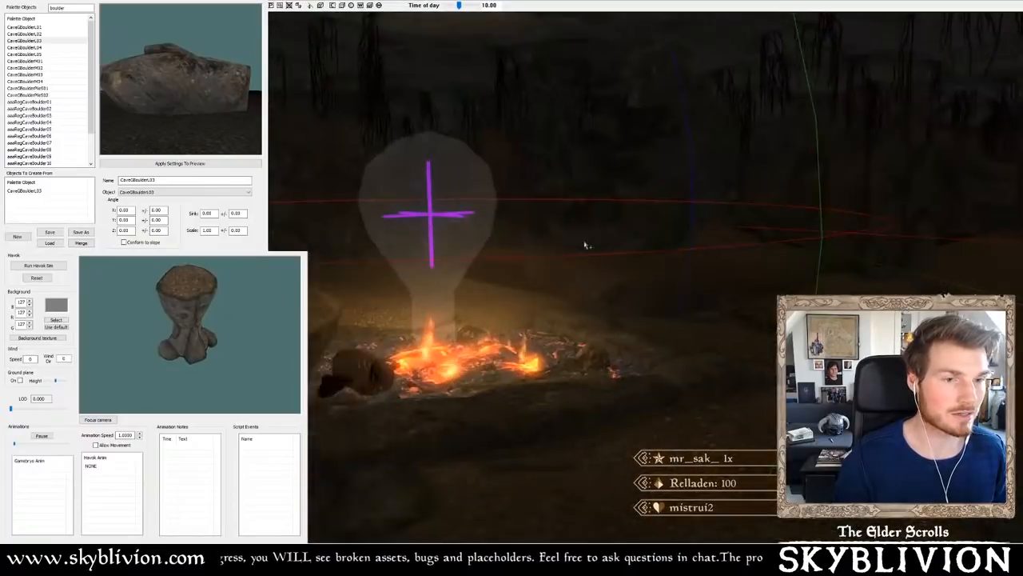
pyautogui.scroll(6, 599, 246)
pyautogui.press('a')
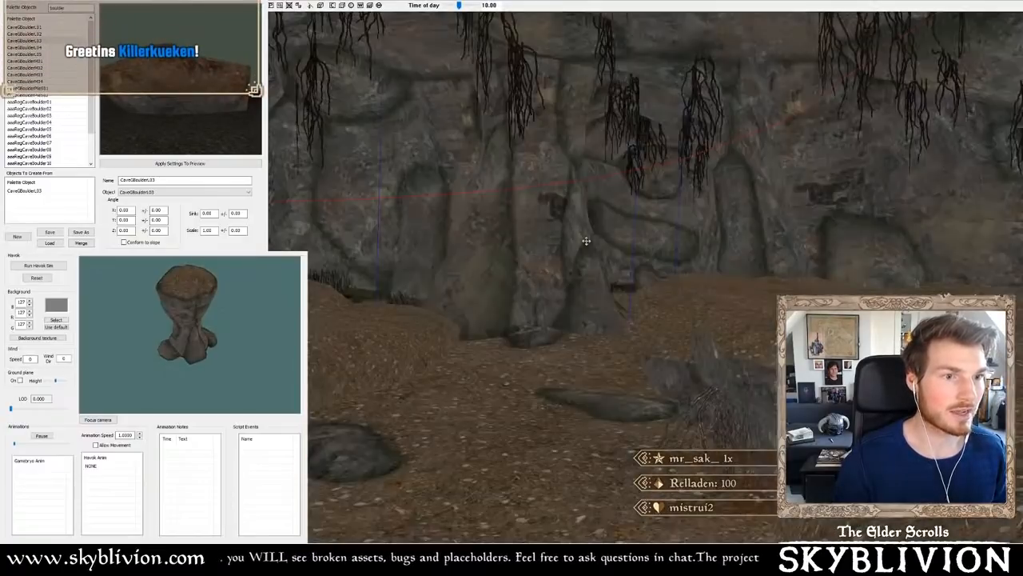
pyautogui.keyDown('shift'); pyautogui.moveTo(680, 260); pyautogui.dragTo(685, 262, button='middle'); pyautogui.keyUp('shift')
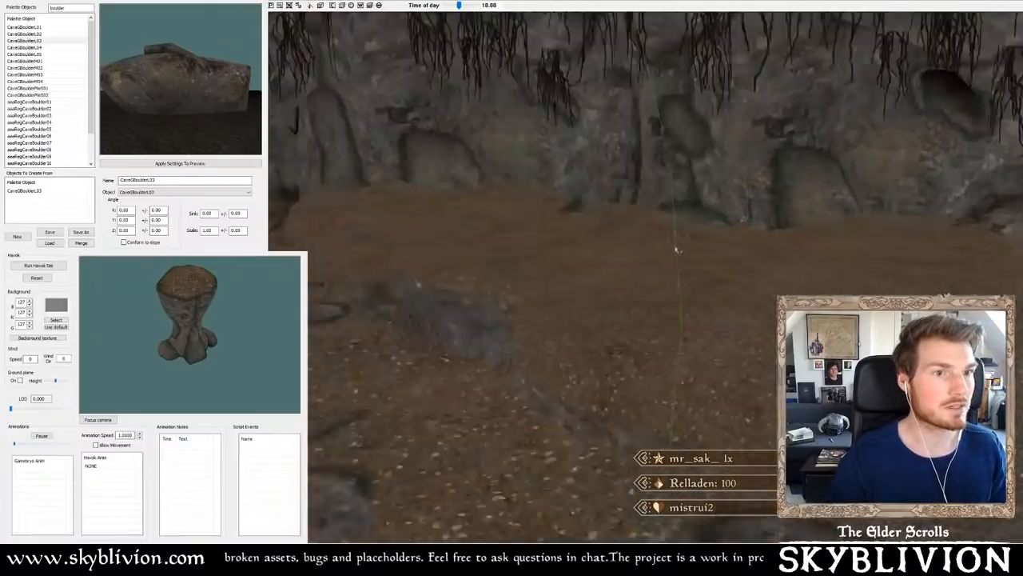
pyautogui.keyDown('shift'); pyautogui.moveTo(675, 249); pyautogui.dragTo(670, 251, button='middle'); pyautogui.keyUp('shift')
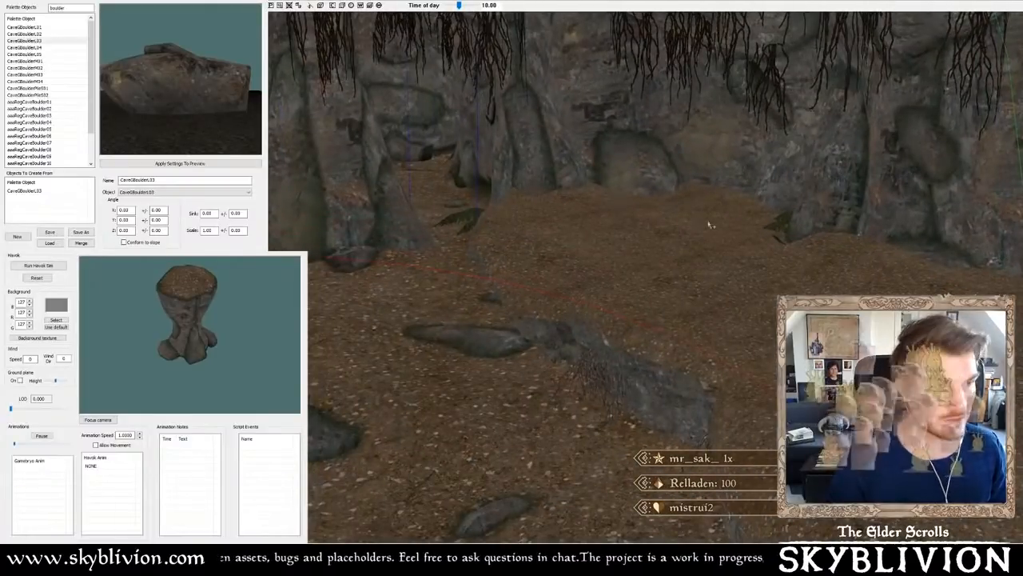
pyautogui.scroll(3, 903, 217)
pyautogui.keyDown('shift'); pyautogui.moveTo(913, 219); pyautogui.dragTo(922, 225, button='middle'); pyautogui.keyUp('shift')
pyautogui.scroll(1, 922, 225)
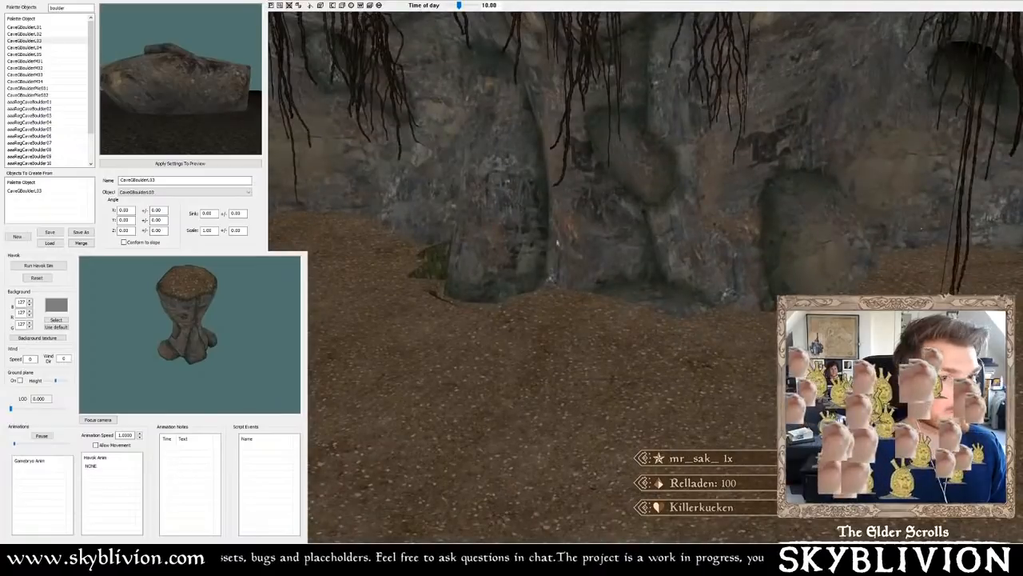
# - Survey the flared pillars' bases from above and the floor around the coal pit, toggling the lighting
pyautogui.keyDown('shift'); pyautogui.moveTo(533, 236); pyautogui.dragTo(652, 252, button='middle'); pyautogui.keyUp('shift')
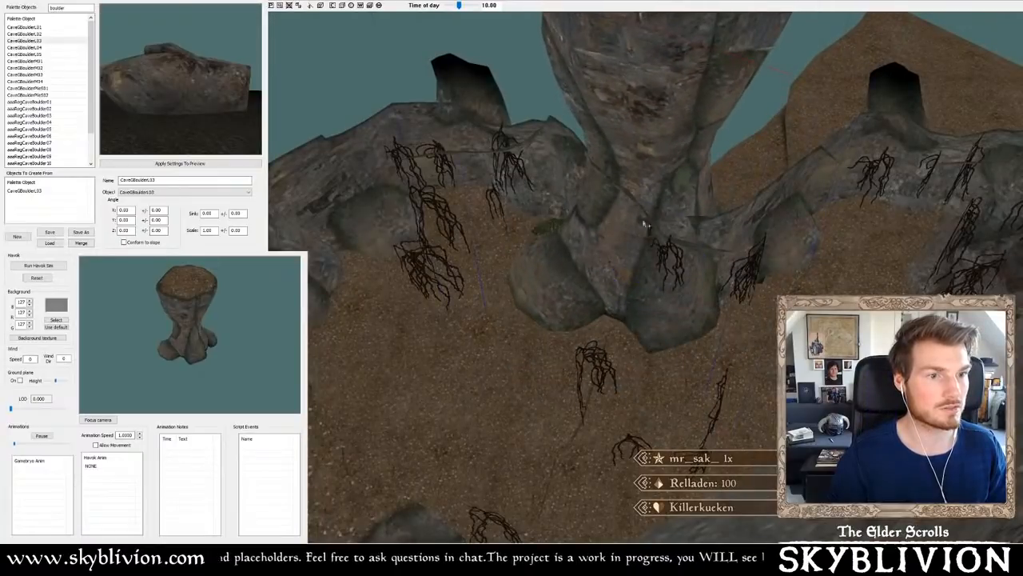
pyautogui.keyDown('shift'); pyautogui.moveTo(650, 123); pyautogui.dragTo(660, 144, button='middle'); pyautogui.keyUp('shift')
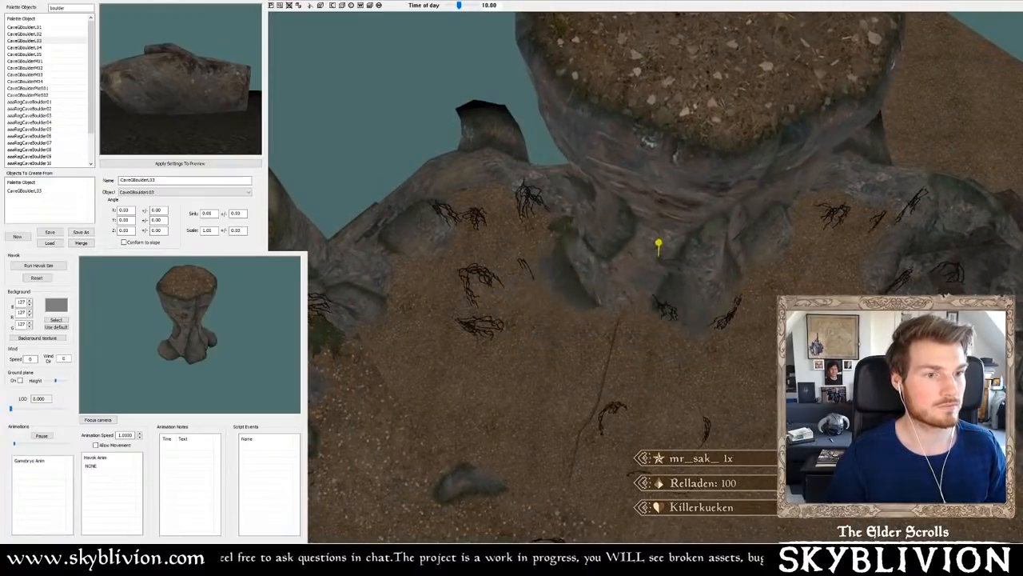
pyautogui.keyDown('shift'); pyautogui.moveTo(655, 144); pyautogui.dragTo(701, 115, button='middle'); pyautogui.keyUp('shift')
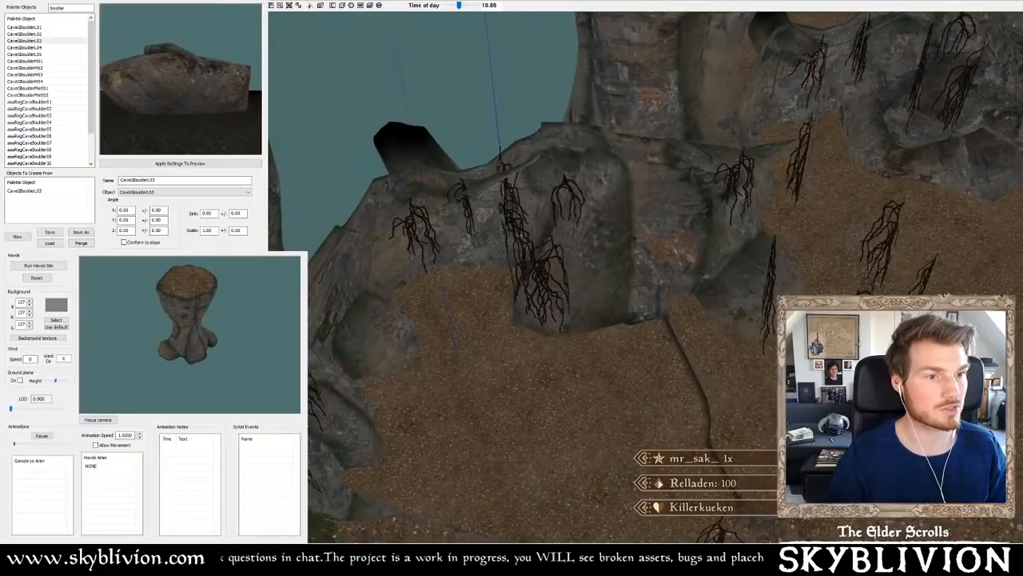
pyautogui.keyDown('shift'); pyautogui.moveTo(689, 112); pyautogui.dragTo(745, 101, button='middle'); pyautogui.keyUp('shift')
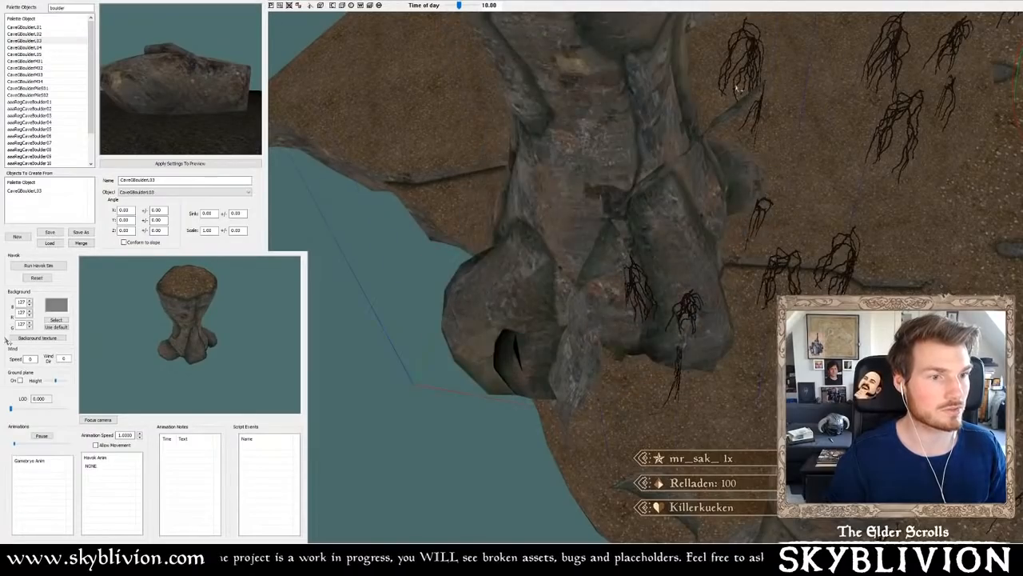
pyautogui.keyDown('shift'); pyautogui.moveTo(738, 90); pyautogui.dragTo(632, 70, button='middle'); pyautogui.keyUp('shift')
pyautogui.press('a')
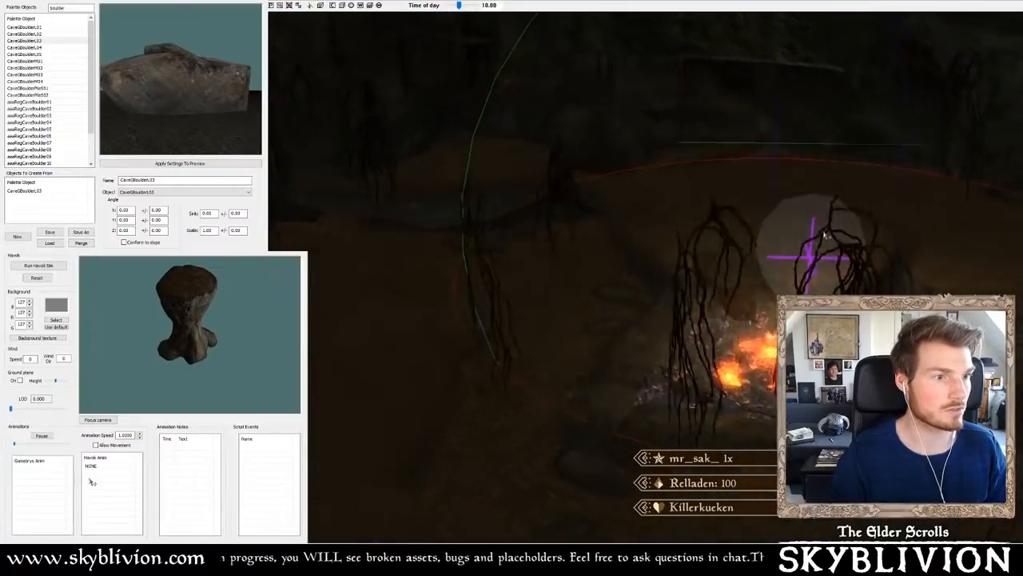
pyautogui.moveTo(812, 231)
pyautogui.keyDown('shift'); pyautogui.mouseDown(button='middle')
pyautogui.moveTo(638, 221)
pyautogui.moveTo(727, 213)
pyautogui.moveTo(654, 208)
pyautogui.moveTo(503, 241)
pyautogui.moveTo(487, 225)
pyautogui.mouseUp(button='middle'); pyautogui.keyUp('shift')
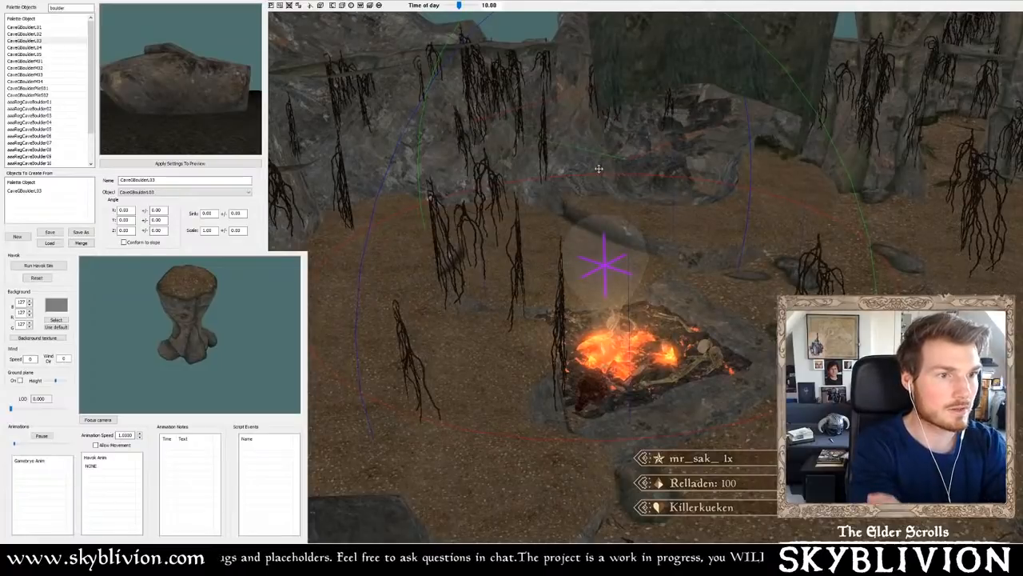
pyautogui.scroll(-3, 560, 240)
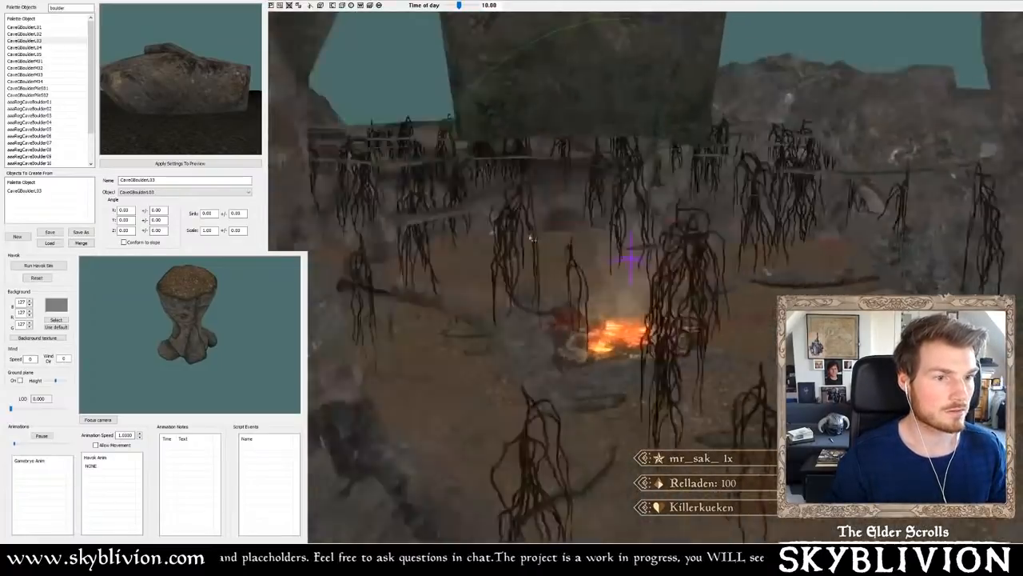
pyautogui.moveTo(533, 235)
pyautogui.keyDown('shift'); pyautogui.mouseDown(button='middle')
pyautogui.moveTo(530, 253)
pyautogui.moveTo(590, 275)
pyautogui.moveTo(644, 246)
pyautogui.moveTo(716, 267)
pyautogui.moveTo(744, 244)
pyautogui.moveTo(783, 243)
pyautogui.moveTo(715, 208)
pyautogui.moveTo(747, 213)
pyautogui.moveTo(663, 206)
pyautogui.moveTo(723, 214)
pyautogui.mouseUp(button='middle'); pyautogui.keyUp('shift')
pyautogui.scroll(3, 707, 259)
pyautogui.press('a')
pyautogui.press('a')
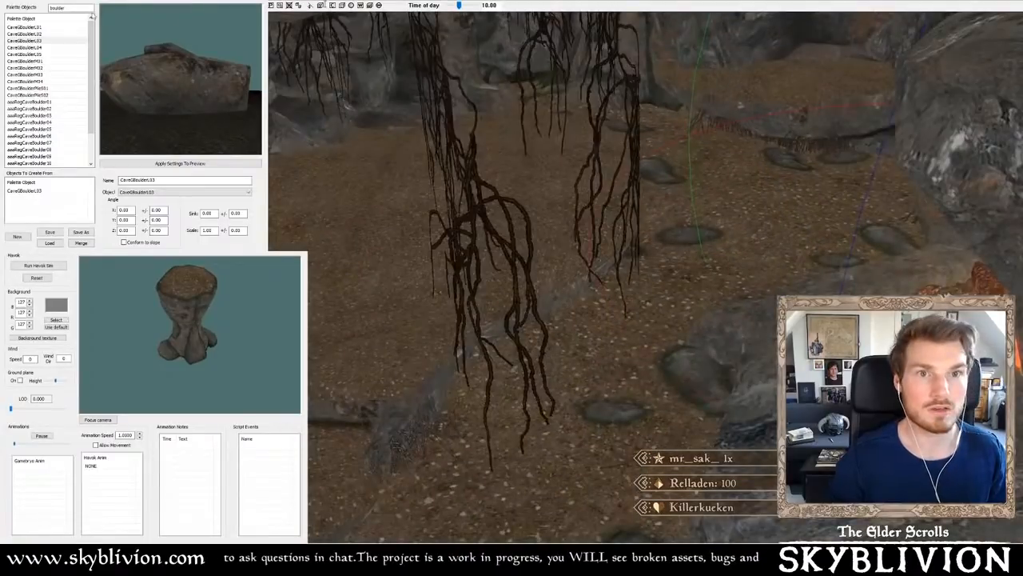
# - Place an aaaRegCaveBoulderPile01 rock pile on the open dirt floor beneath the hanging roots
pyautogui.scroll(-2, 68, 132)
pyautogui.click(58, 156)
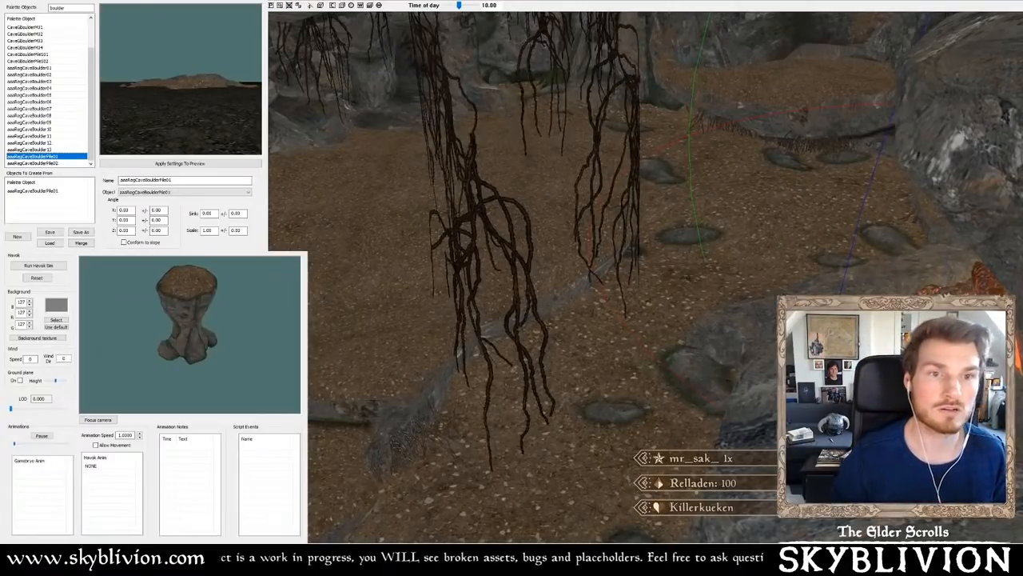
pyautogui.click(52, 163)
pyautogui.click(52, 158)
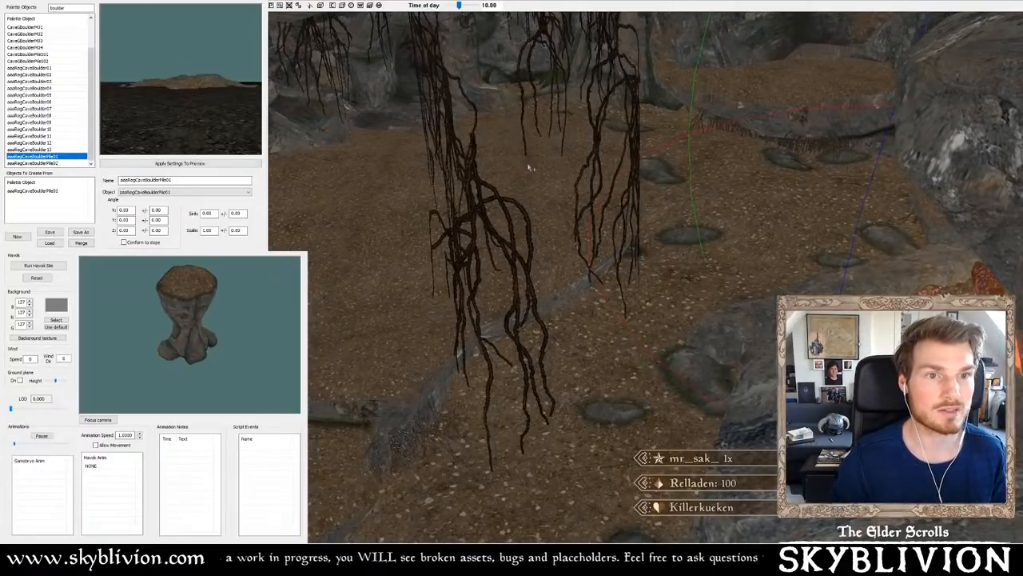
pyautogui.moveTo(526, 174); pyautogui.dragTo(635, 224, button='middle')
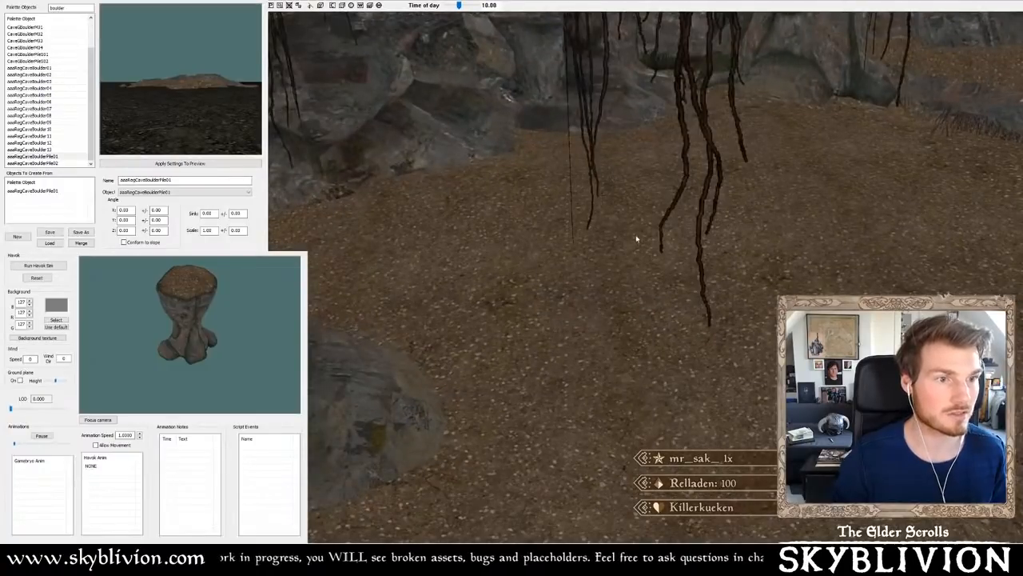
pyautogui.keyDown('ctrl'); pyautogui.rightClick(637, 239); pyautogui.keyUp('ctrl')
pyautogui.moveTo(635, 224); pyautogui.dragTo(634, 251)
# - Place another aaaRegCaveBoulderPile01 on the dirt floor between the coal pit and the flared pillars
pyautogui.press('a')
pyautogui.keyDown('shift'); pyautogui.moveTo(743, 260); pyautogui.dragTo(706, 269, button='middle'); pyautogui.keyUp('shift')
pyautogui.press('a')
pyautogui.moveTo(718, 261); pyautogui.dragTo(770, 295, button='middle')
pyautogui.press('a')
pyautogui.press('a')
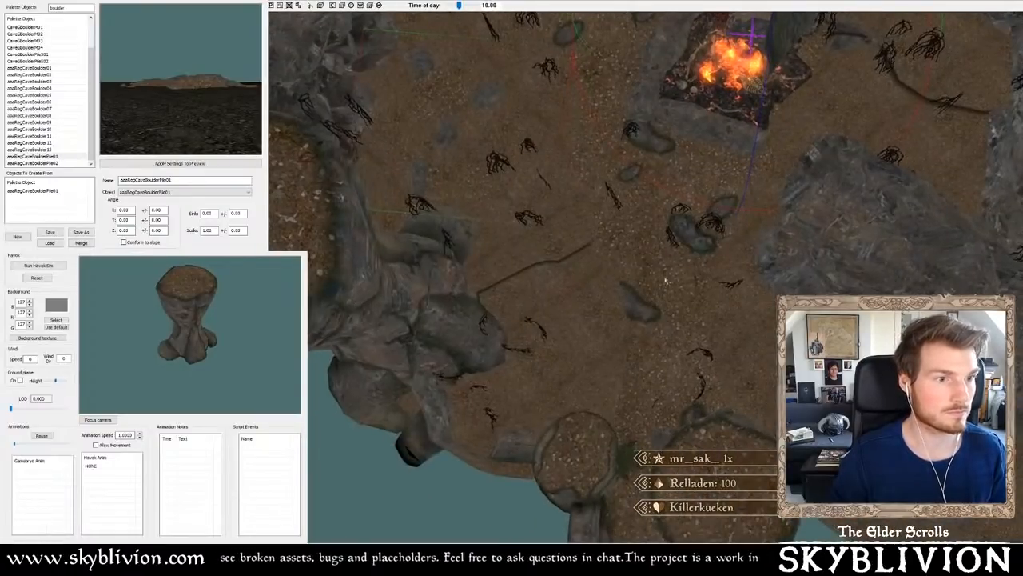
pyautogui.keyDown('alt'); pyautogui.rightClick(662, 271); pyautogui.keyUp('alt')
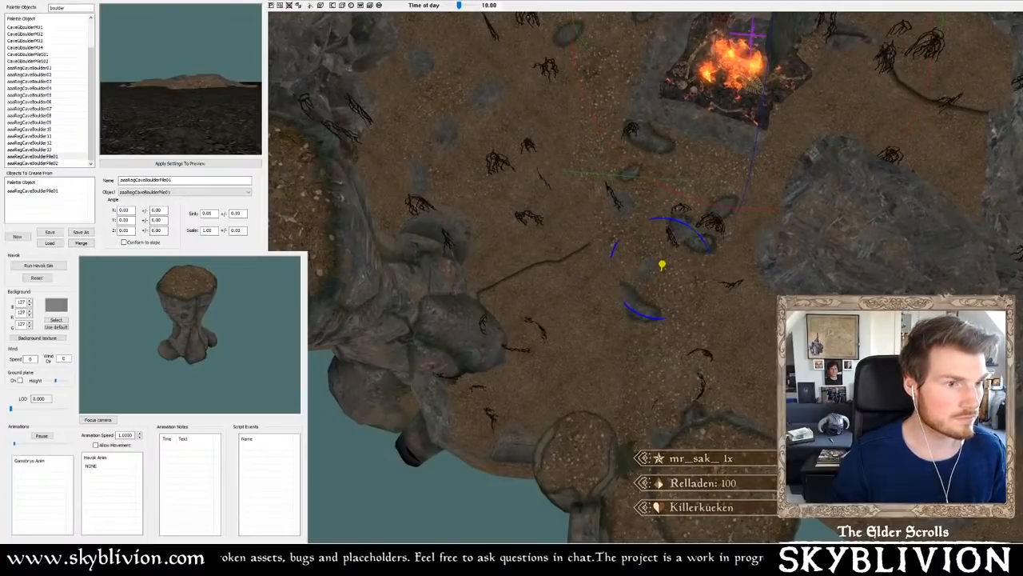
# - Scatter more aaaRegCaveBoulderPile01 piles over the bare dirt between the coal pit and the surrounding cave walls
pyautogui.moveTo(653, 263); pyautogui.dragTo(598, 288, button='middle')
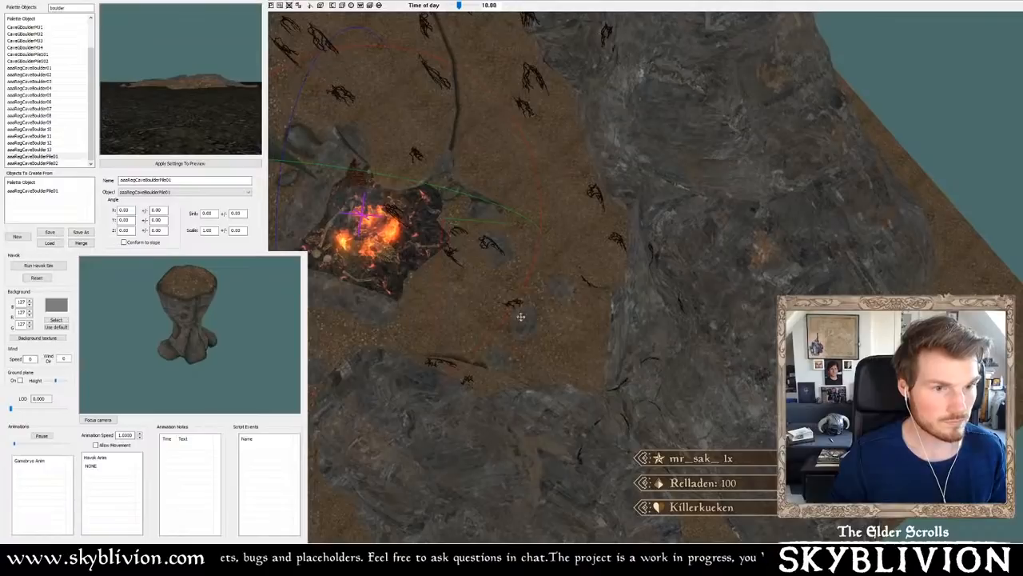
pyautogui.keyDown('alt'); pyautogui.rightClick(571, 344); pyautogui.keyUp('alt')
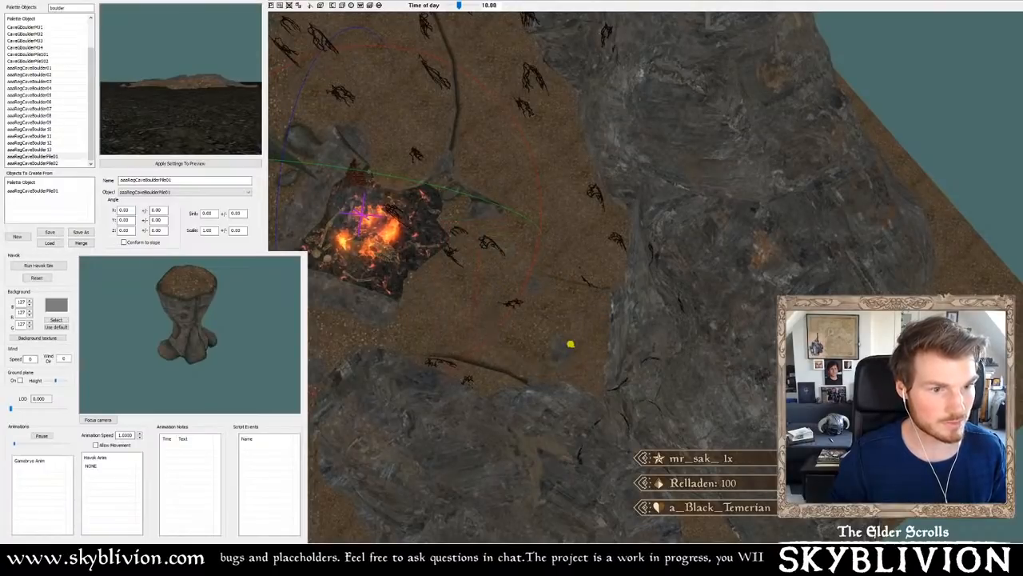
pyautogui.moveTo(571, 344); pyautogui.dragTo(550, 259, button='middle')
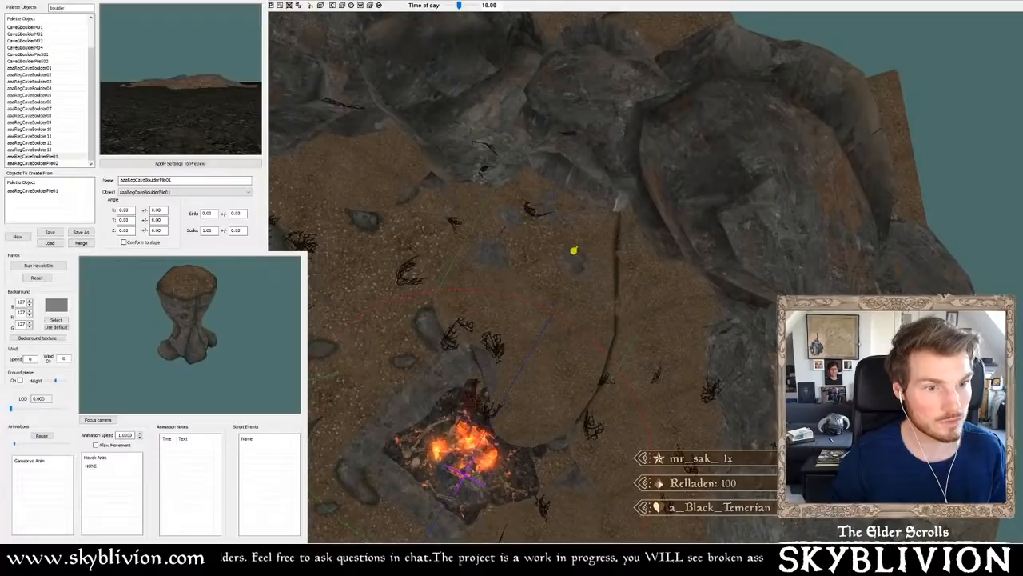
pyautogui.moveTo(578, 258)
pyautogui.keyDown('shift'); pyautogui.mouseDown(button='middle')
pyautogui.moveTo(546, 236)
pyautogui.moveTo(555, 258)
pyautogui.moveTo(552, 240)
pyautogui.mouseUp(button='middle'); pyautogui.keyUp('shift')
# - Place aaaRegCaveBoulderPile02 piles on the dirt path beyond the coal pit and rotate them into the ground
pyautogui.click(51, 157)
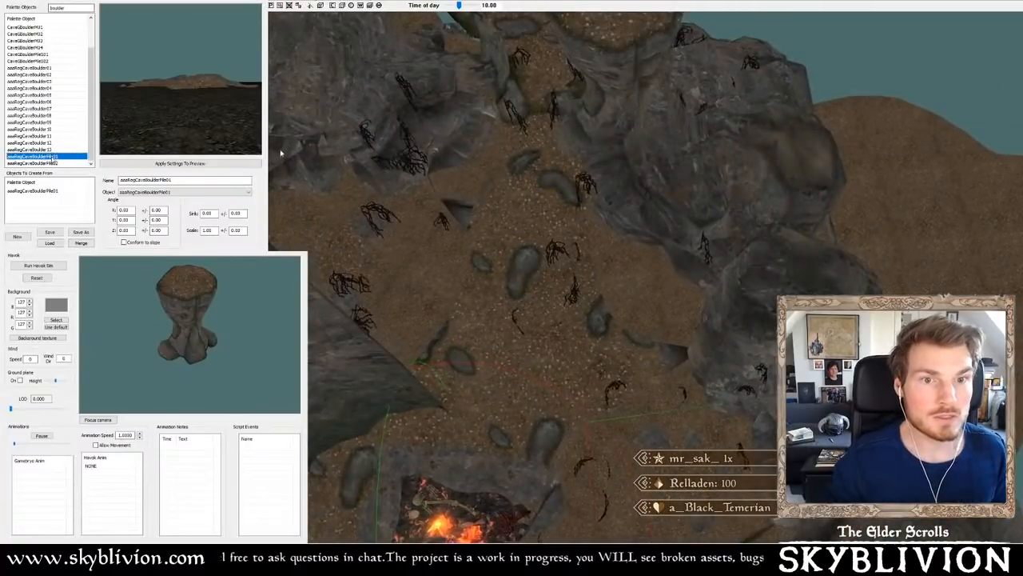
pyautogui.click(56, 163)
pyautogui.scroll(-4, 555, 229)
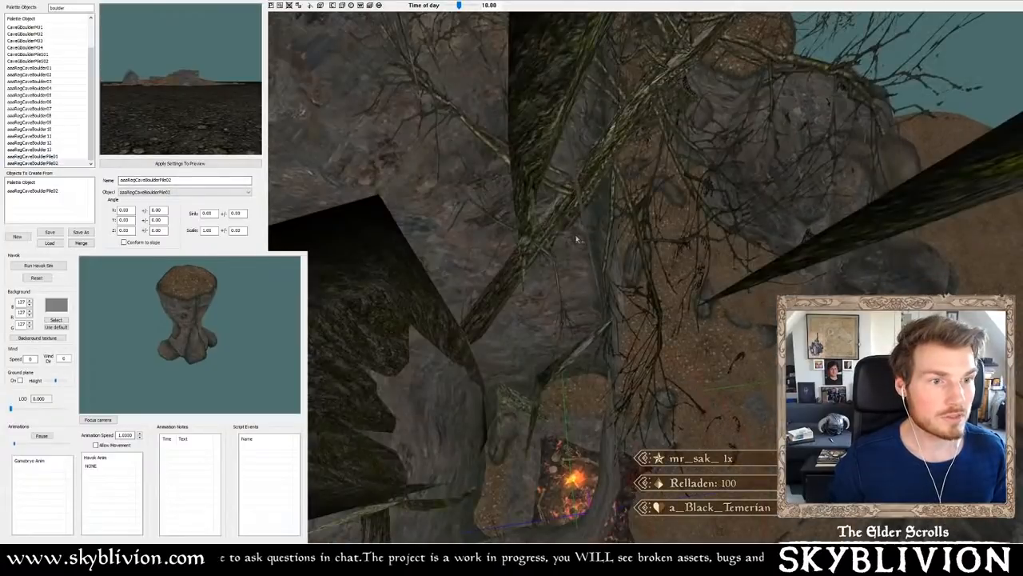
pyautogui.scroll(3, 592, 227)
pyautogui.scroll(3, 569, 251)
pyautogui.moveTo(587, 267); pyautogui.dragTo(525, 286, button='right')
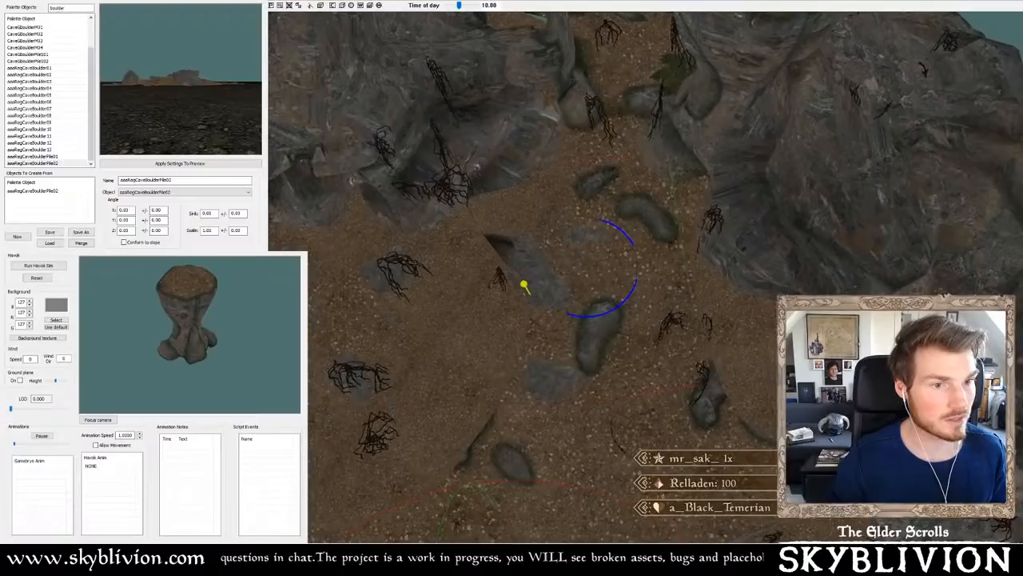
pyautogui.keyDown('shift'); pyautogui.moveTo(520, 281); pyautogui.dragTo(482, 279, button='middle'); pyautogui.keyUp('shift')
pyautogui.scroll(3, 472, 288)
pyautogui.press('y')
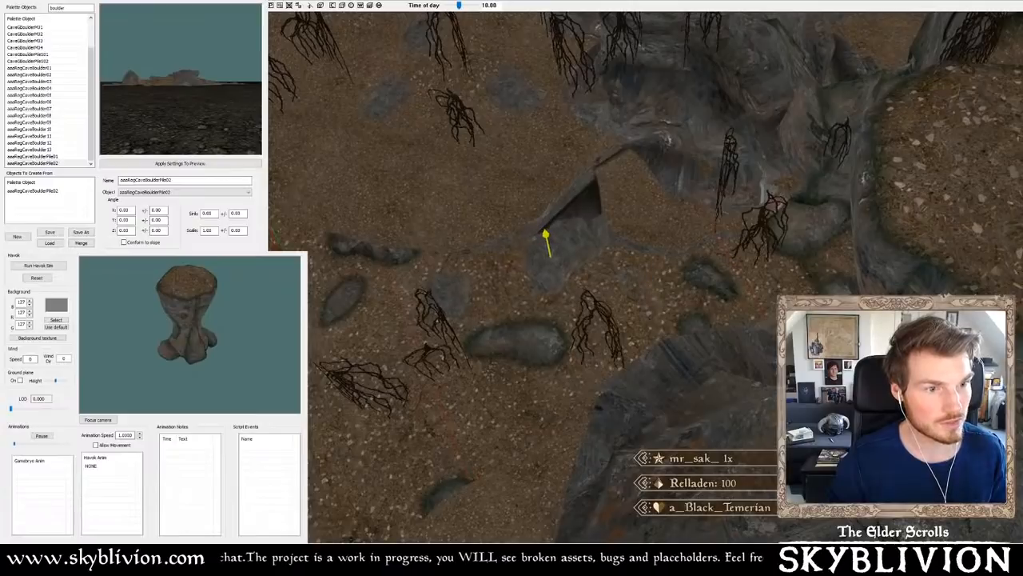
# - Add aaaRegCaveBoulderPile02 piles along the cave wall near the flared pillars and adjust their position and rotation
pyautogui.keyDown('shift'); pyautogui.moveTo(553, 256); pyautogui.dragTo(613, 267, button='middle'); pyautogui.keyUp('shift')
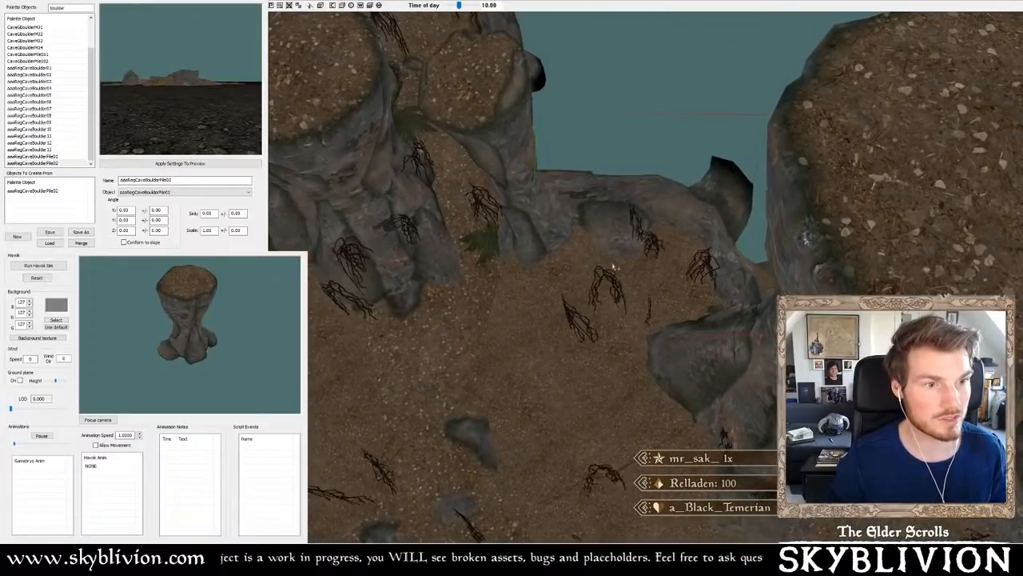
pyautogui.keyDown('alt'); pyautogui.moveTo(610, 275); pyautogui.dragTo(616, 335, button='right'); pyautogui.keyUp('alt')
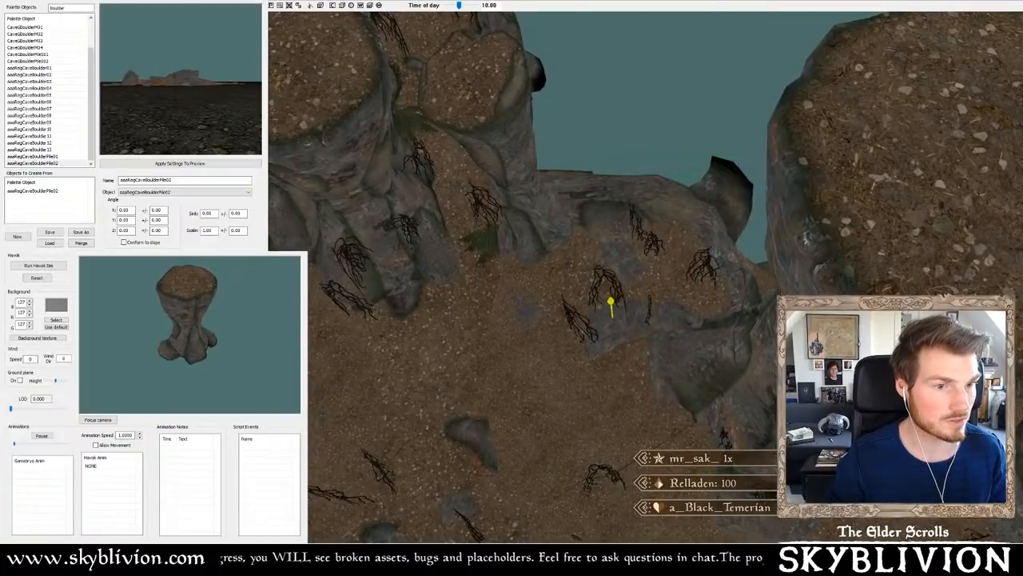
pyautogui.keyDown('shift'); pyautogui.moveTo(628, 310); pyautogui.dragTo(616, 344, button='middle'); pyautogui.keyUp('shift')
pyautogui.keyDown('shift'); pyautogui.moveTo(608, 294); pyautogui.dragTo(599, 310, button='middle'); pyautogui.keyUp('shift')
pyautogui.moveTo(564, 315); pyautogui.dragTo(555, 299)
pyautogui.keyDown('shift'); pyautogui.moveTo(554, 299); pyautogui.dragTo(392, 303, button='middle'); pyautogui.keyUp('shift')
pyautogui.scroll(2, 61, 81)
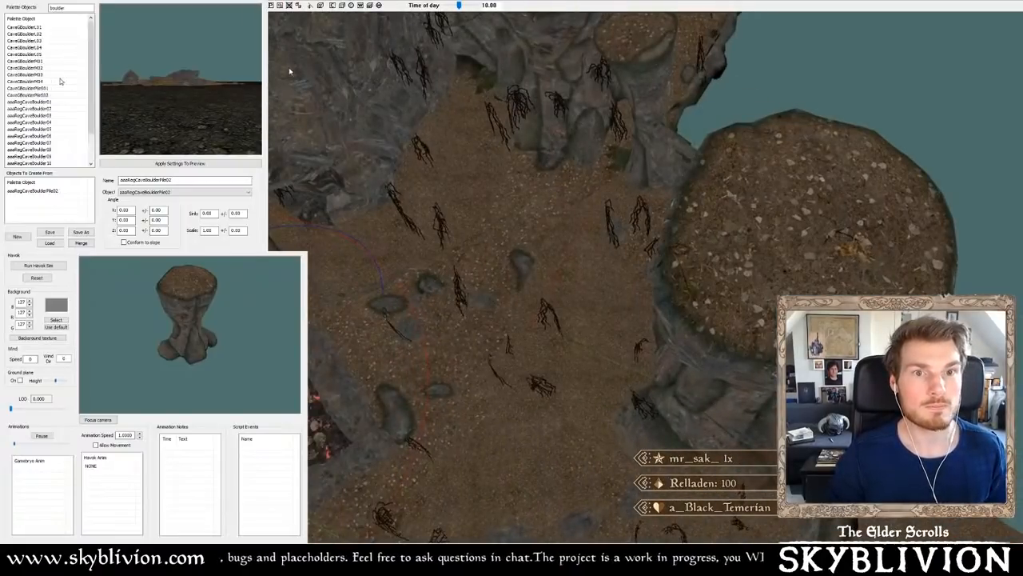
# - Place a CaveGBoulderPileS02 pile near the coal pit, then move and rotate it against the large flared pillar's base
pyautogui.click(40, 96)
pyautogui.moveTo(587, 293); pyautogui.dragTo(607, 260, button='middle')
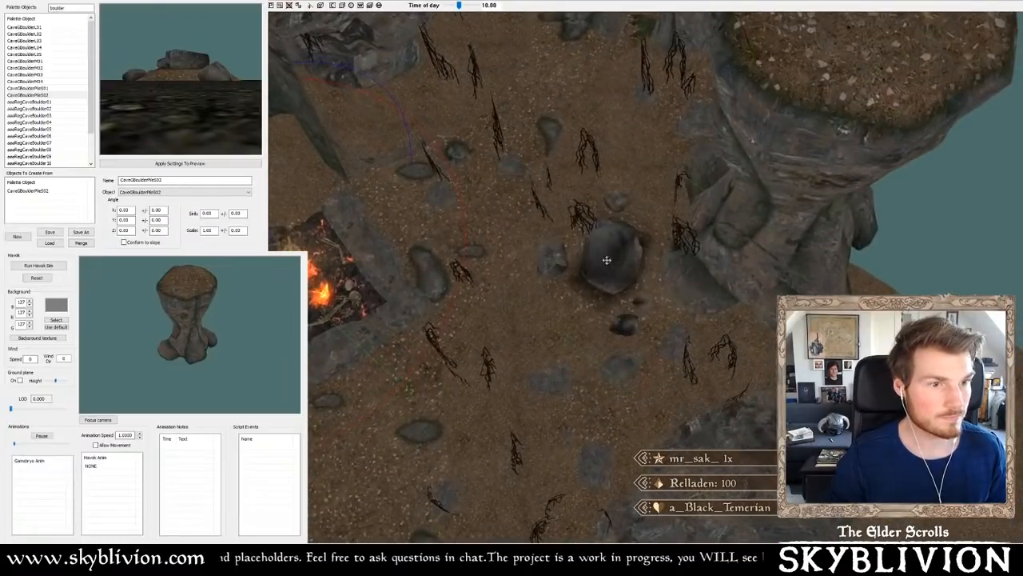
pyautogui.moveTo(607, 258); pyautogui.dragTo(612, 250)
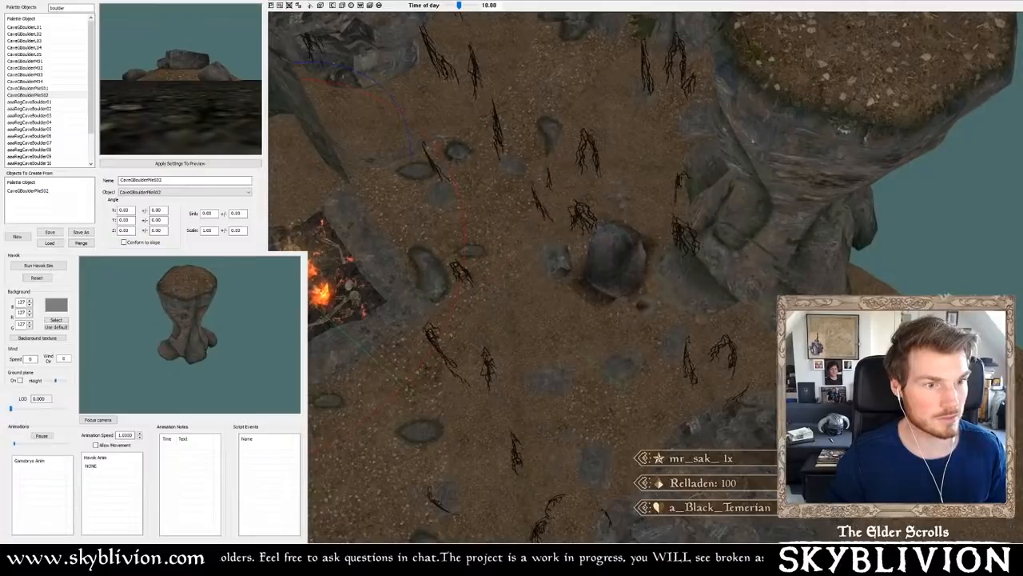
pyautogui.moveTo(644, 235); pyautogui.dragTo(654, 218)
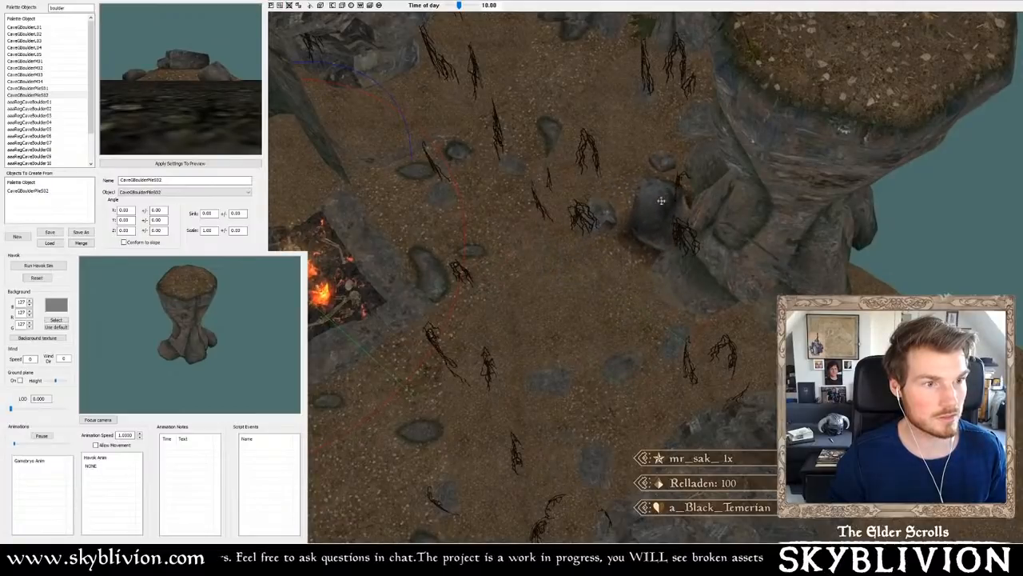
pyautogui.moveTo(661, 201); pyautogui.dragTo(670, 201, button='right')
pyautogui.scroll(-2, 670, 201)
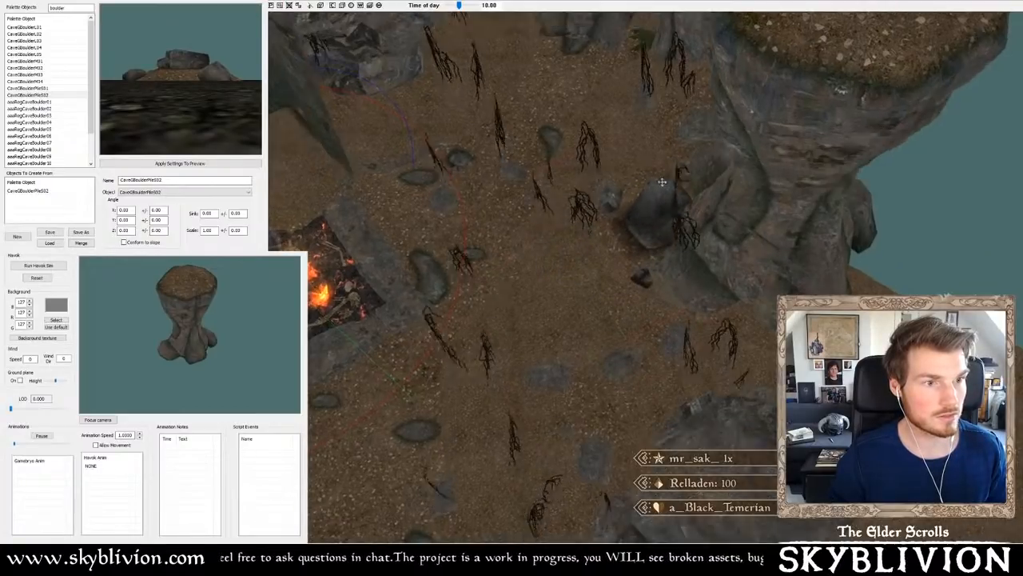
pyautogui.keyDown('shift'); pyautogui.moveTo(670, 201); pyautogui.dragTo(610, 201, button='middle'); pyautogui.keyUp('shift')
pyautogui.scroll(1, 624, 201)
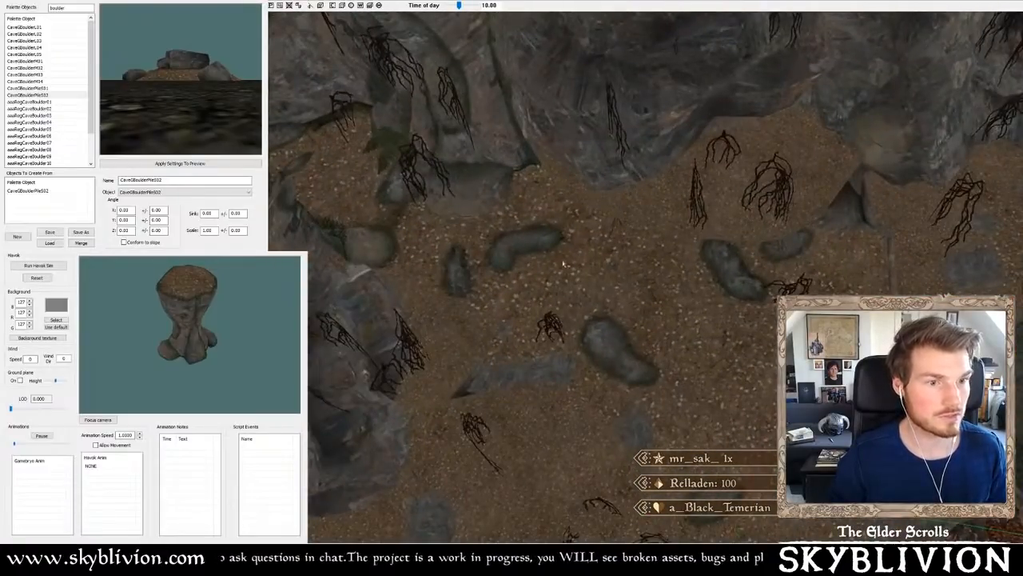
# - Place another CaveGBoulderPileS02 on the dirt path, then move it against the cave wall and rotate it
pyautogui.keyDown('alt'); pyautogui.rightClick(564, 263); pyautogui.keyUp('alt')
pyautogui.keyDown('shift'); pyautogui.moveTo(565, 262); pyautogui.dragTo(584, 251, button='middle'); pyautogui.keyUp('shift')
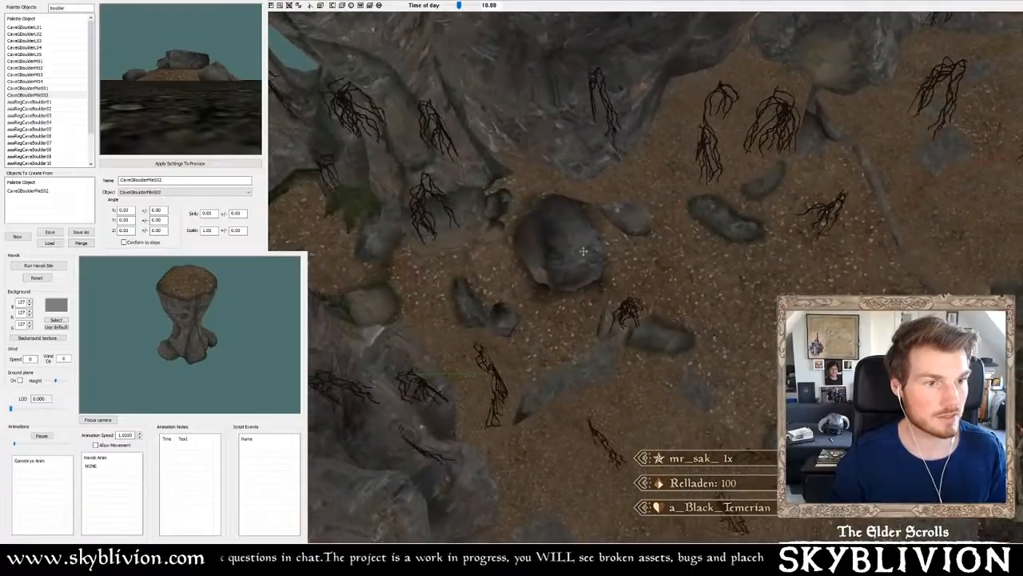
pyautogui.moveTo(584, 251); pyautogui.dragTo(852, 190)
pyautogui.moveTo(852, 190); pyautogui.dragTo(823, 205, button='right')
pyautogui.press('x')
pyautogui.press('y')
pyautogui.keyDown('shift'); pyautogui.moveTo(829, 173); pyautogui.dragTo(603, 146, button='middle'); pyautogui.keyUp('shift')
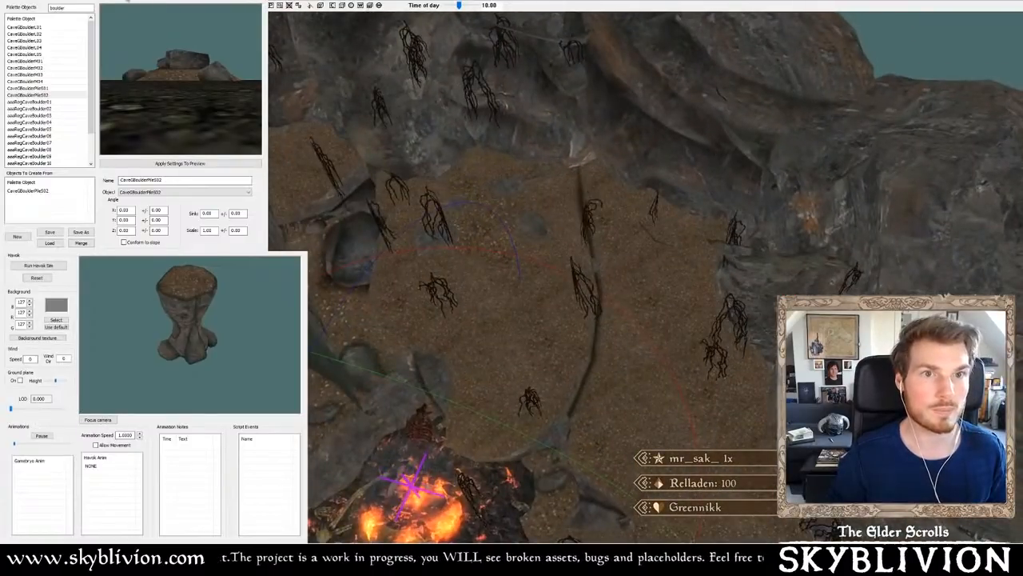
# - Place a CaveGBoulderPileS01 pile on the dirt beyond the coal pit and rotate and shift it toward the rock wall
pyautogui.click(66, 87)
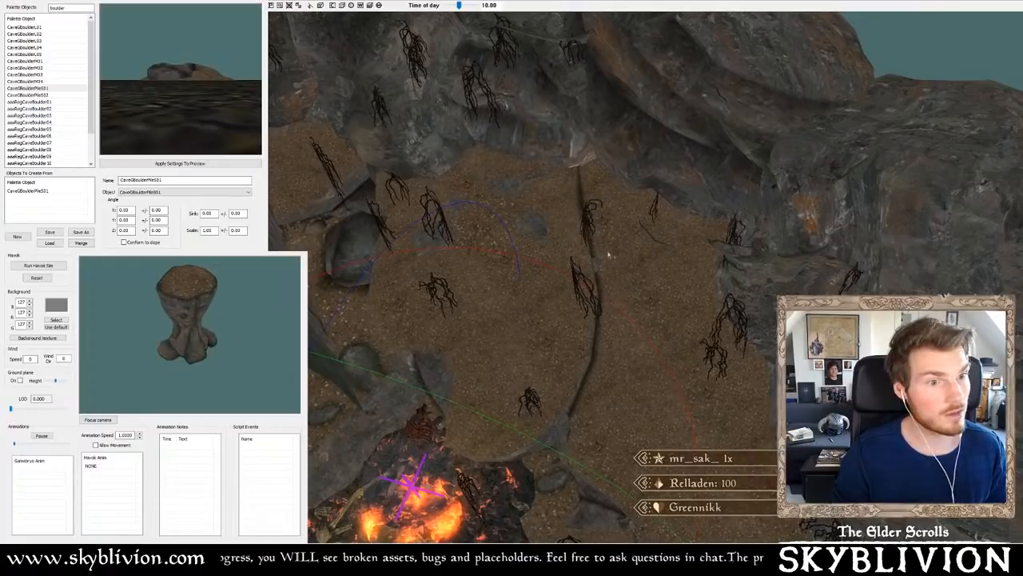
pyautogui.keyDown('shift'); pyautogui.moveTo(608, 254); pyautogui.dragTo(721, 257, button='middle'); pyautogui.keyUp('shift')
pyautogui.moveTo(721, 257); pyautogui.dragTo(704, 248, button='right')
pyautogui.moveTo(704, 239); pyautogui.dragTo(729, 192)
pyautogui.press('d')
pyautogui.moveTo(726, 126)
pyautogui.keyDown('shift'); pyautogui.mouseDown(button='middle')
pyautogui.moveTo(720, 97)
pyautogui.moveTo(722, 120)
pyautogui.mouseUp(button='middle'); pyautogui.keyUp('shift')
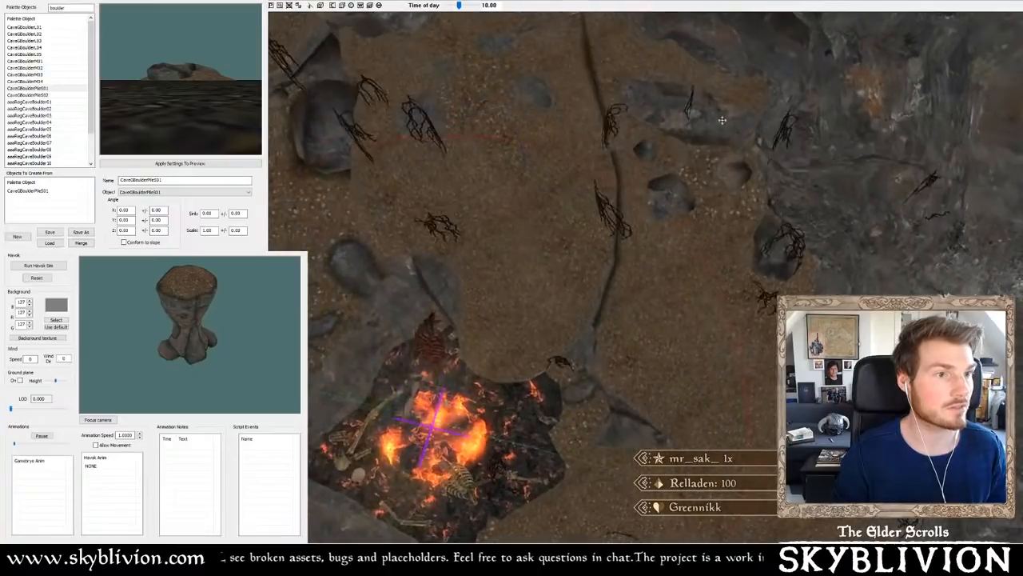
pyautogui.moveTo(700, 117); pyautogui.dragTo(694, 88)
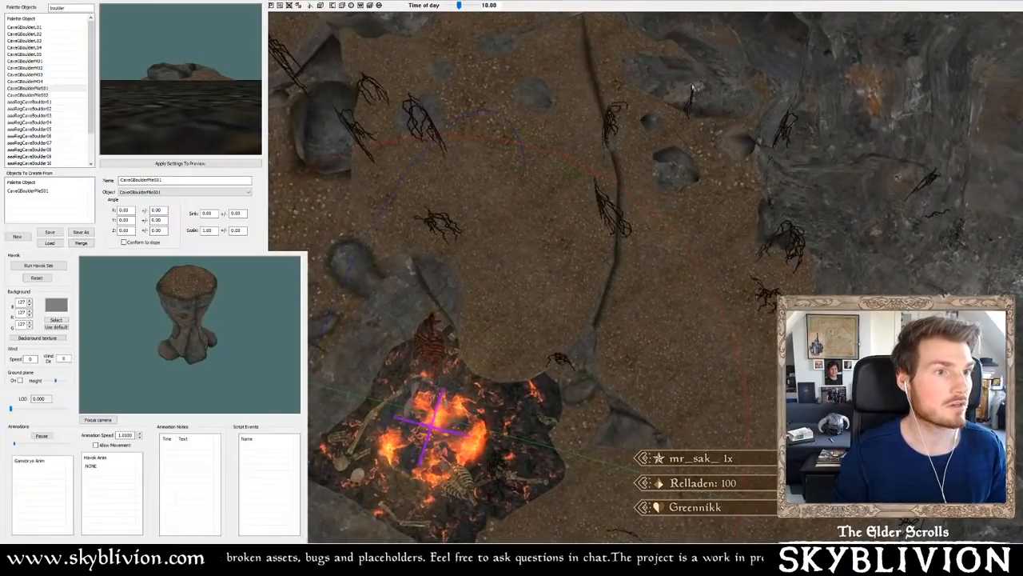
# - Place a second CaveGBoulderPileS01 beside the coal pit and move and rotate it to sit into the rock wall's edge
pyautogui.keyDown('shift'); pyautogui.moveTo(694, 88); pyautogui.dragTo(640, 215, button='middle'); pyautogui.keyUp('shift')
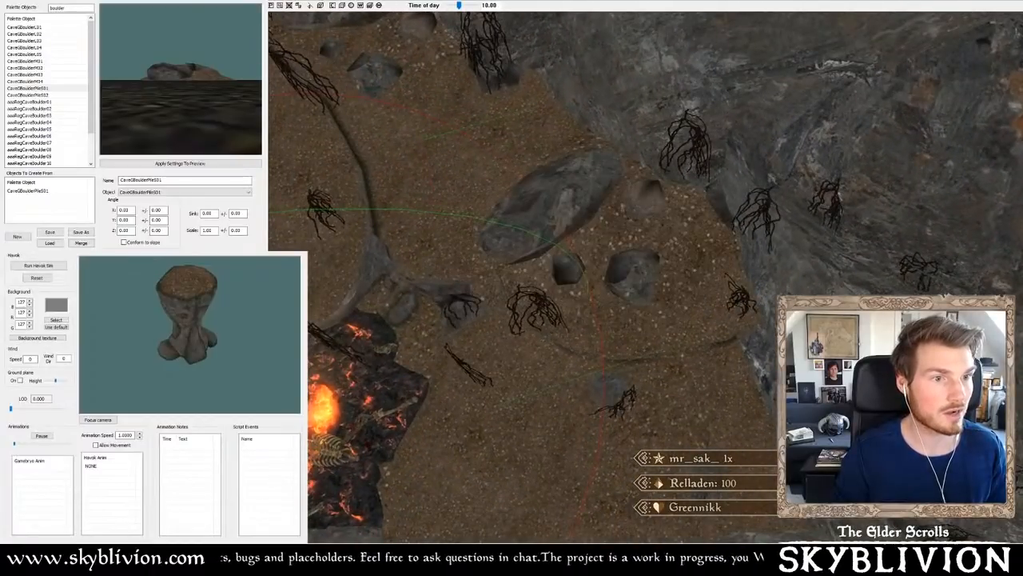
pyautogui.moveTo(640, 214); pyautogui.dragTo(628, 202, button='right')
pyautogui.moveTo(630, 208); pyautogui.dragTo(623, 188)
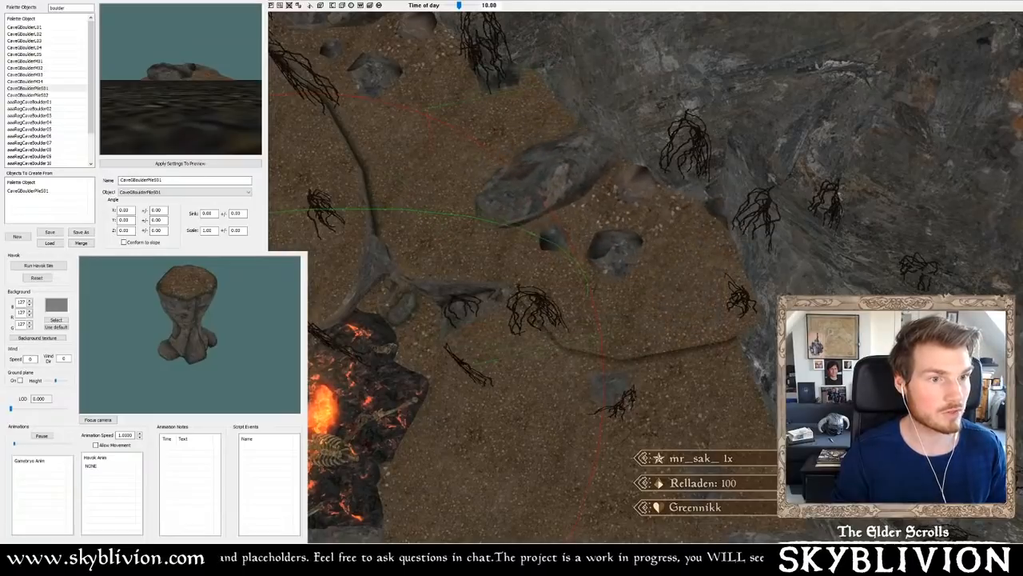
pyautogui.keyDown('shift'); pyautogui.moveTo(587, 179); pyautogui.dragTo(591, 132, button='middle'); pyautogui.keyUp('shift')
pyautogui.keyDown('shift'); pyautogui.moveTo(560, 200); pyautogui.dragTo(636, 195, button='middle'); pyautogui.keyUp('shift')
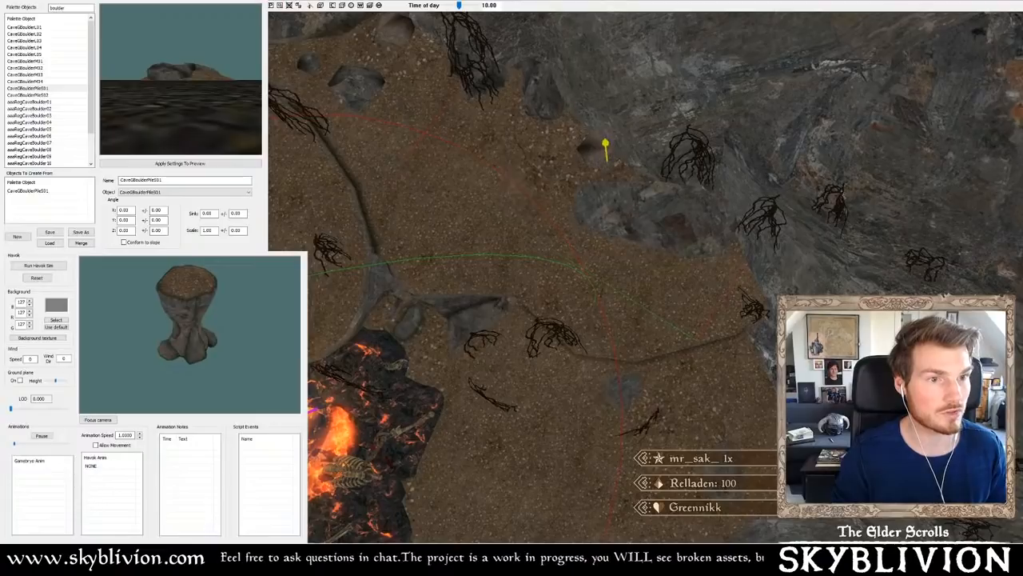
pyautogui.keyDown('shift'); pyautogui.moveTo(639, 191); pyautogui.dragTo(624, 144, button='middle'); pyautogui.keyUp('shift')
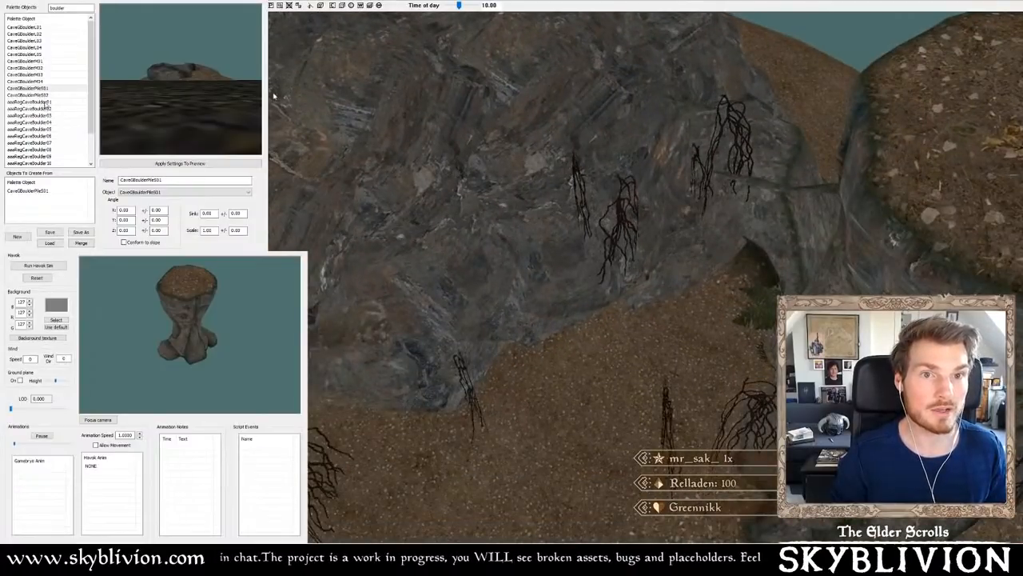
# - Place a CaveGBoulderPileS02 pile at the foot of the cave wall behind the hanging roots and adjust its position
pyautogui.press('Down')
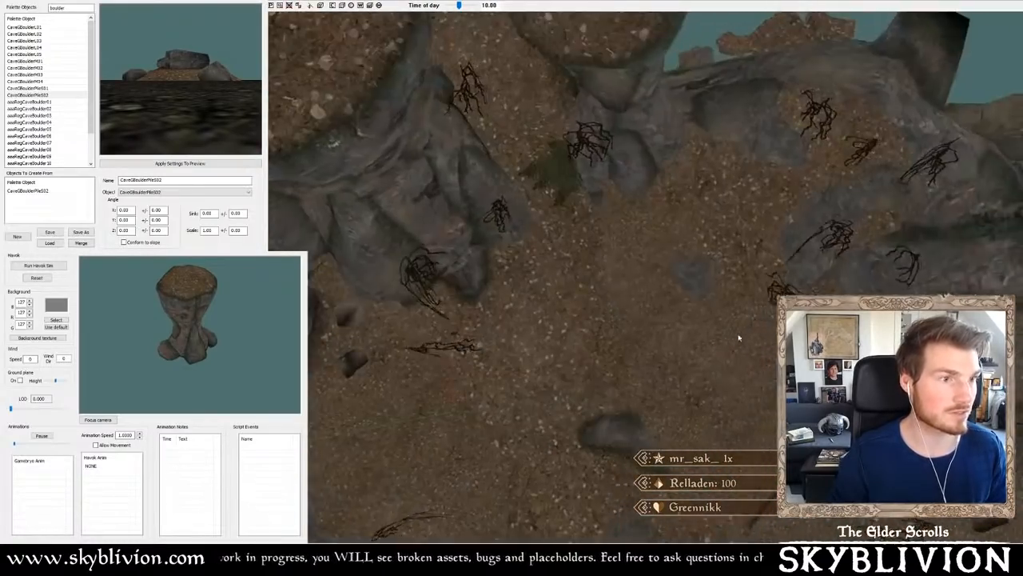
pyautogui.moveTo(739, 338)
pyautogui.mouseDown(button='middle')
pyautogui.moveTo(756, 316)
pyautogui.moveTo(740, 334)
pyautogui.mouseUp(button='middle')
pyautogui.moveTo(794, 294)
pyautogui.mouseDown(button='middle')
pyautogui.moveTo(741, 277)
pyautogui.moveTo(724, 291)
pyautogui.moveTo(565, 213)
pyautogui.moveTo(520, 213)
pyautogui.moveTo(766, 312)
pyautogui.moveTo(549, 206)
pyautogui.mouseUp(button='middle')
pyautogui.moveTo(673, 213)
pyautogui.mouseDown(button='middle')
pyautogui.moveTo(674, 193)
pyautogui.moveTo(694, 219)
pyautogui.moveTo(675, 209)
pyautogui.mouseUp(button='middle')
pyautogui.keyDown('ctrl'); pyautogui.keyDown('alt'); pyautogui.rightClick(714, 363); pyautogui.keyUp('alt'); pyautogui.keyUp('ctrl')
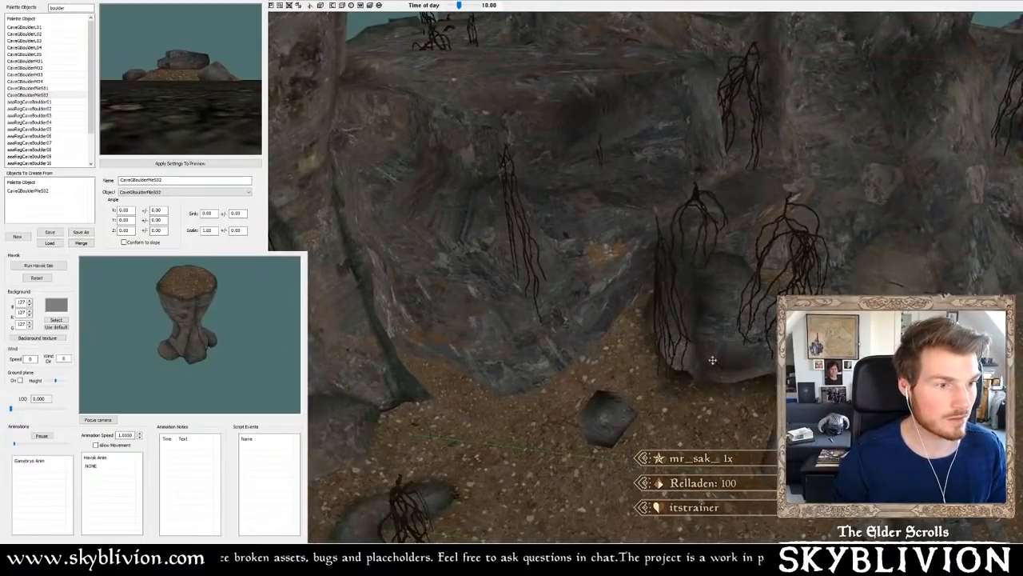
pyautogui.moveTo(714, 363); pyautogui.dragTo(720, 304)
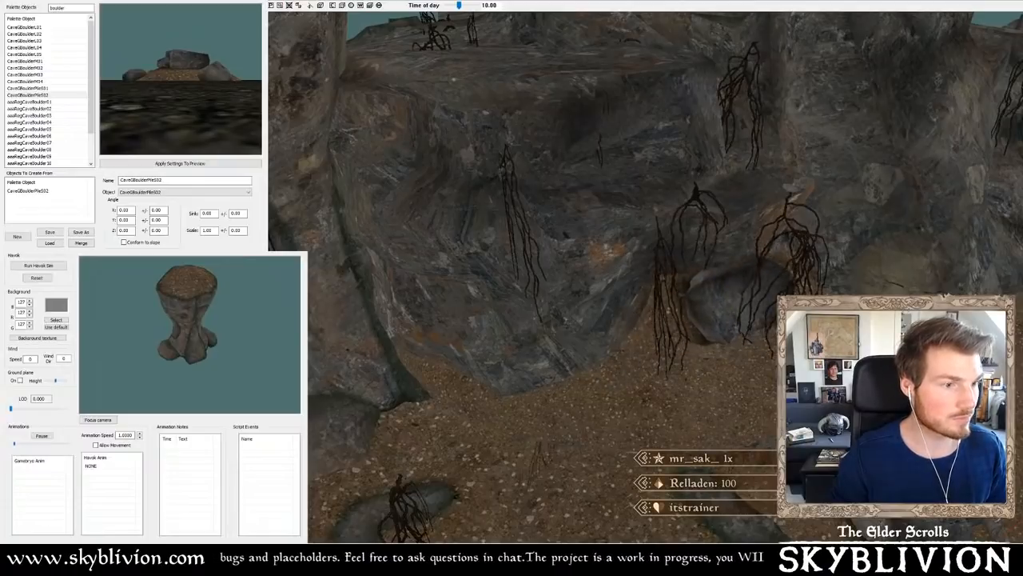
pyautogui.keyDown('shift'); pyautogui.moveTo(731, 247); pyautogui.dragTo(753, 243, button='middle'); pyautogui.keyUp('shift')
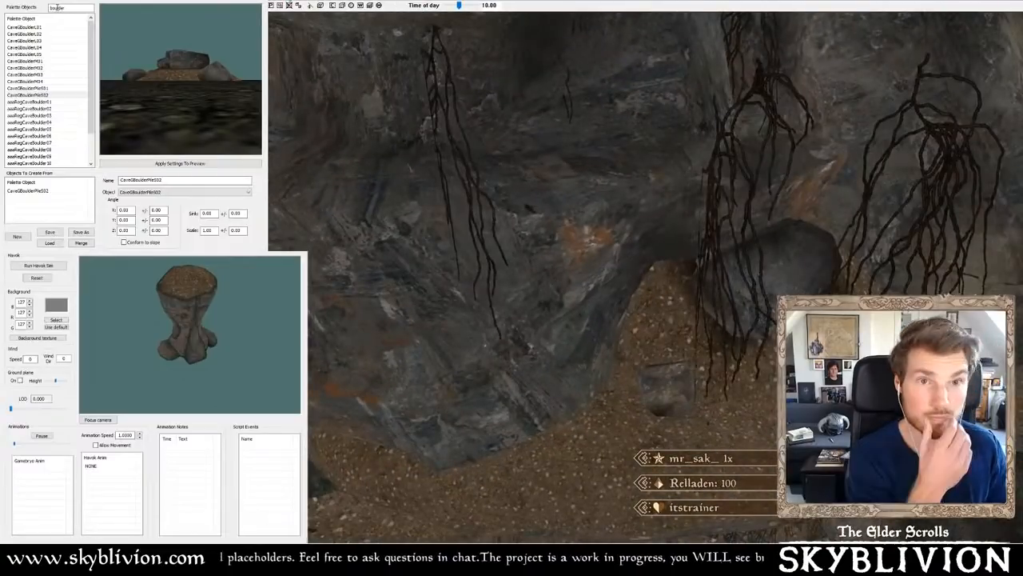
# - Place a CaveGBoulderPileS01 pile on the dirt near the cave wall and move and rotate it up against the rock
pyautogui.click(28, 88)
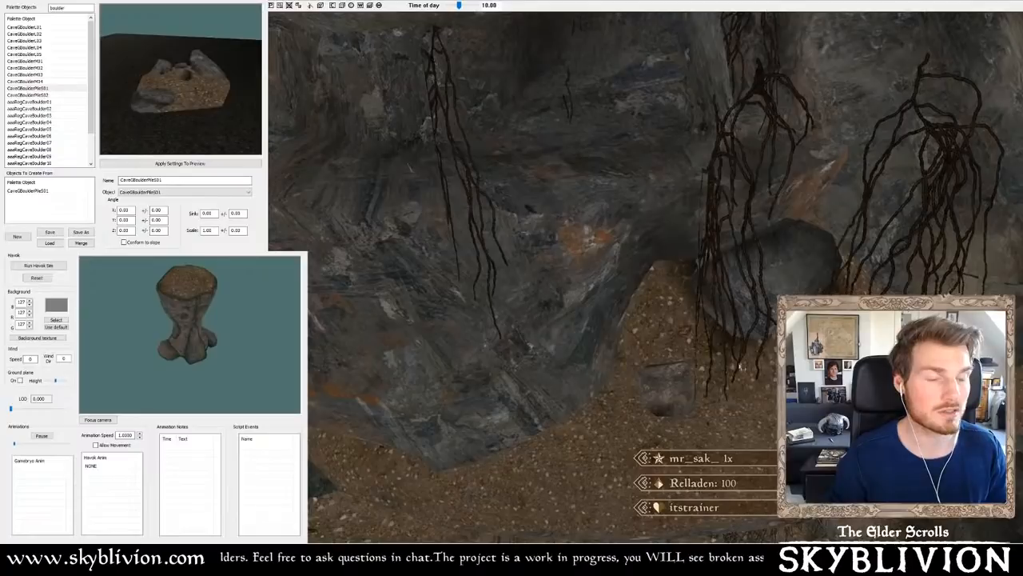
pyautogui.scroll(-5, 662, 407)
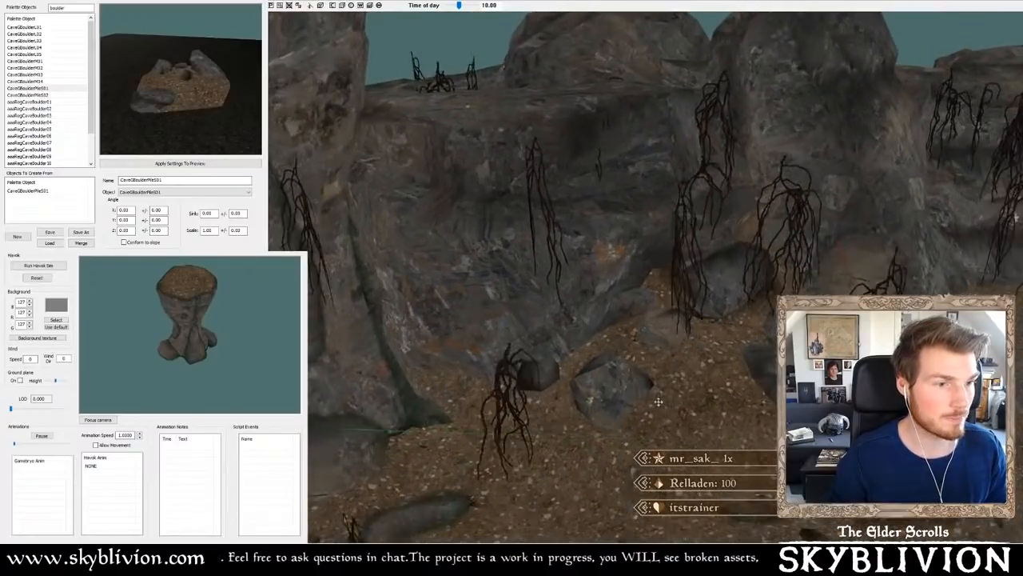
pyautogui.moveTo(656, 386); pyautogui.dragTo(653, 358, button='right')
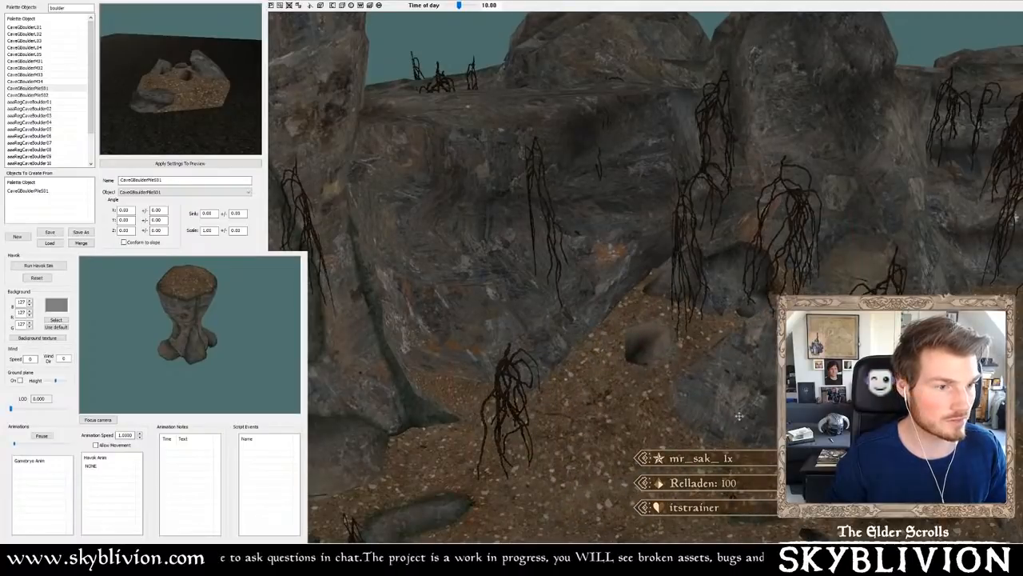
pyautogui.moveTo(740, 416); pyautogui.dragTo(748, 413, button='right')
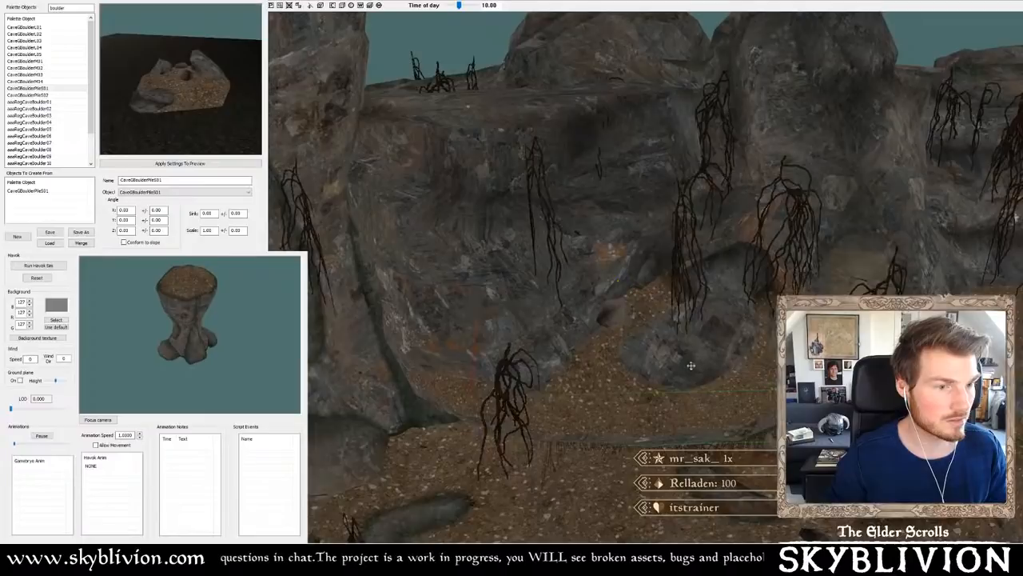
pyautogui.scroll(4, 690, 365)
pyautogui.moveTo(673, 354); pyautogui.dragTo(560, 314, button='middle')
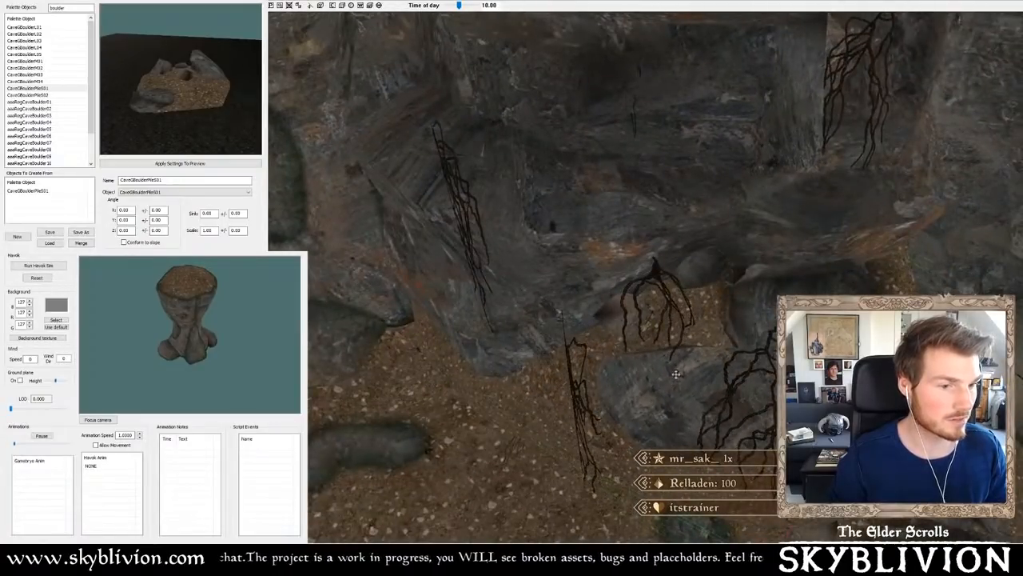
pyautogui.moveTo(676, 374); pyautogui.dragTo(654, 349, button='middle')
pyautogui.moveTo(750, 303); pyautogui.dragTo(663, 314, button='middle')
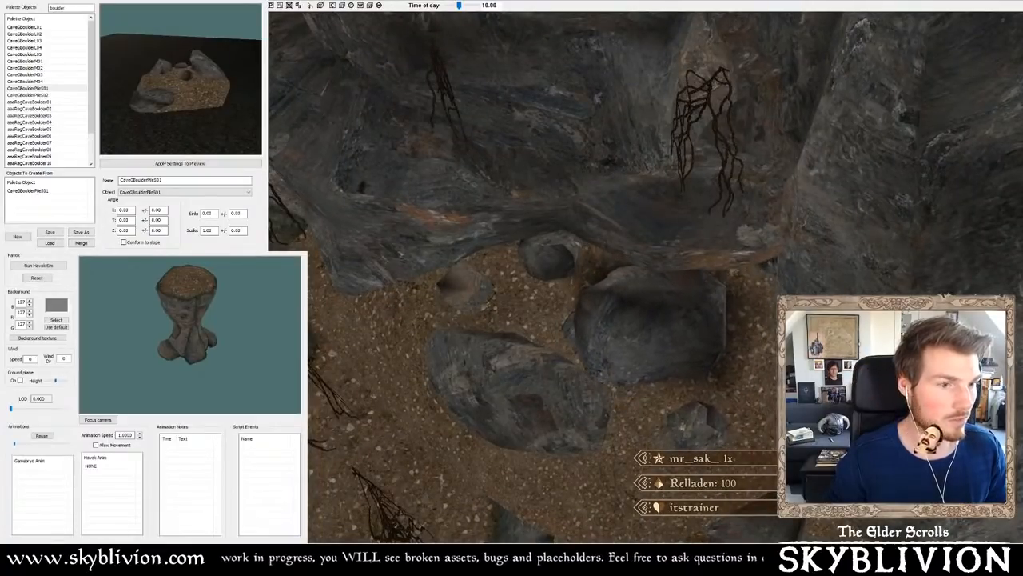
pyautogui.moveTo(665, 311); pyautogui.dragTo(734, 281, button='middle')
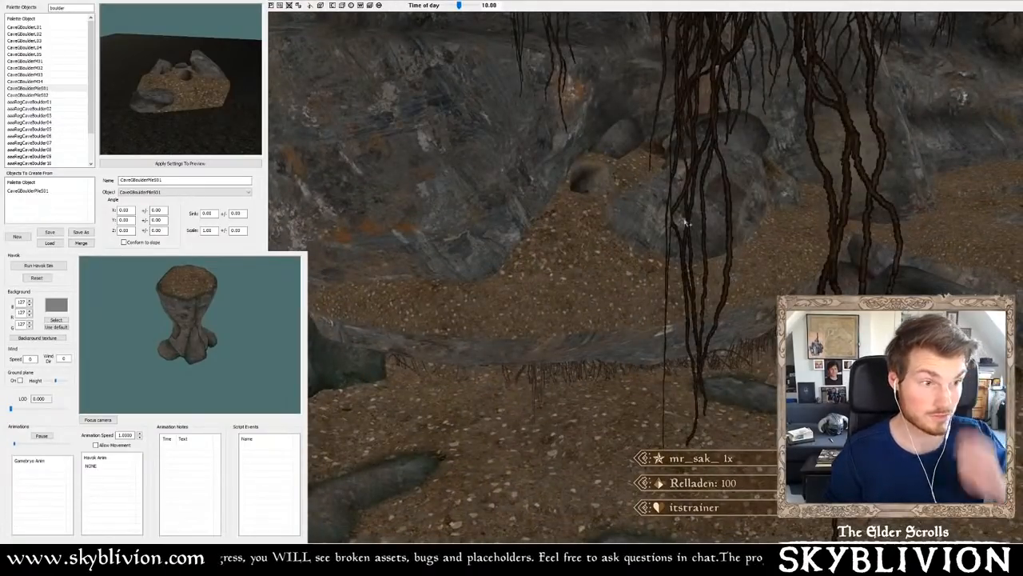
pyautogui.moveTo(686, 223); pyautogui.dragTo(887, 216, button='middle')
pyautogui.moveTo(150, 463); pyautogui.dragTo(207, 484, button='middle')
pyautogui.moveTo(642, 151); pyautogui.dragTo(644, 252, button='middle')
pyautogui.scroll(-2, 544, 211)
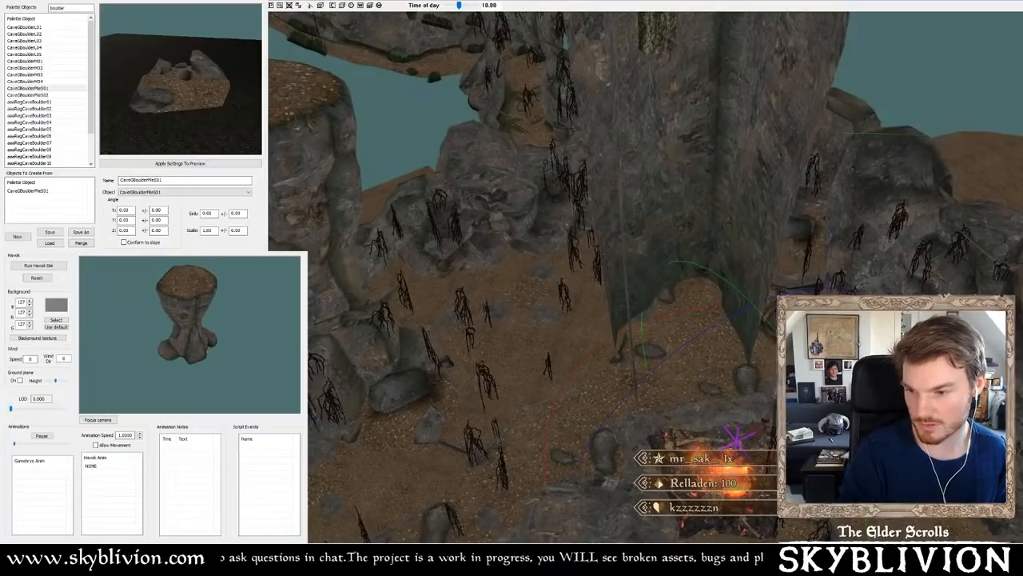
# - Switch to the web browser and view the Shimmerstrike dagger images in the Skyblivion Twitter thread
pyautogui.hotkey('alt', 'Tab')
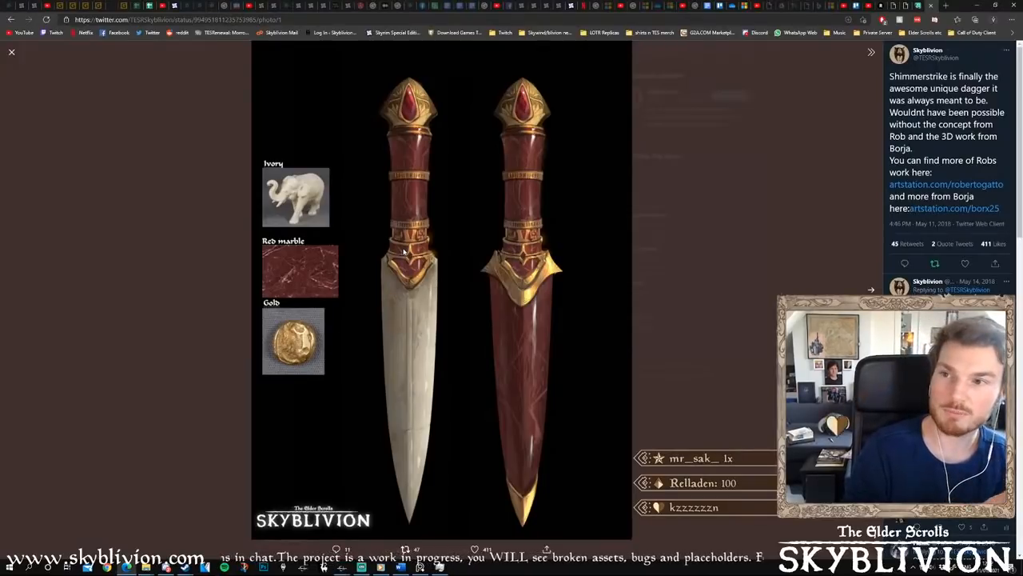
pyautogui.press('Right')
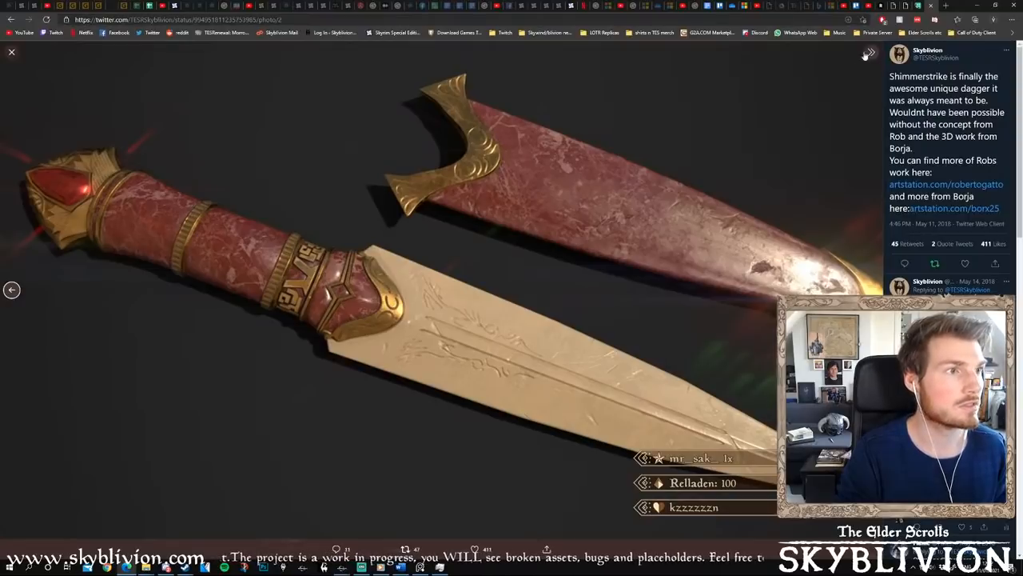
pyautogui.click(12, 52)
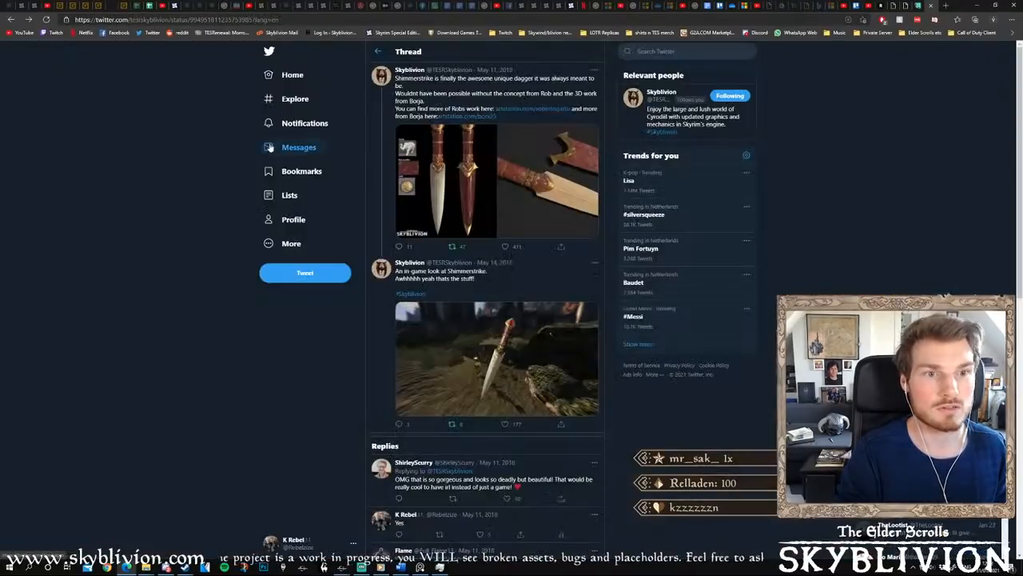
pyautogui.hotkey('alt', 'Left')
pyautogui.hotkey('alt', 'Right')
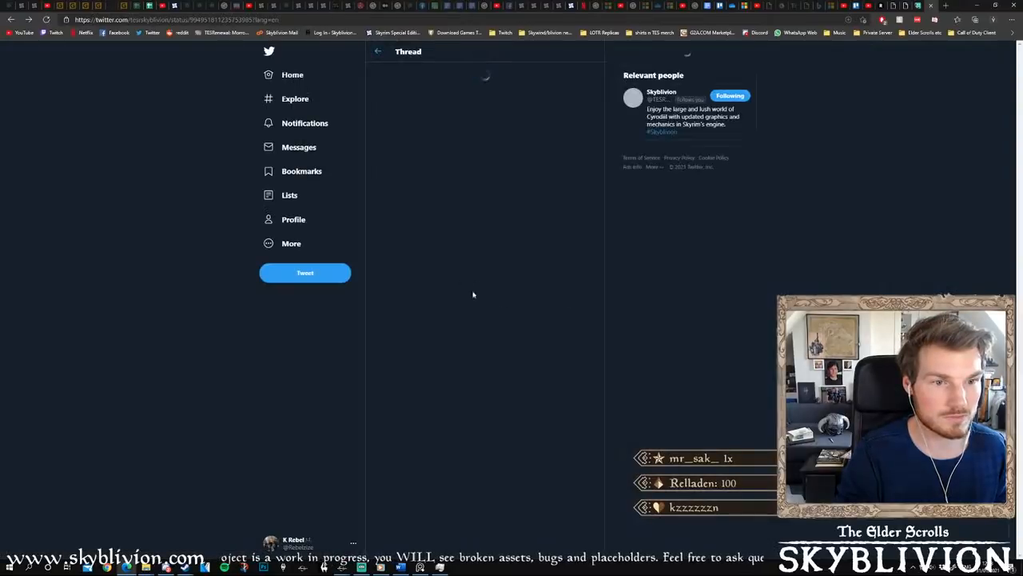
pyautogui.click(506, 474)
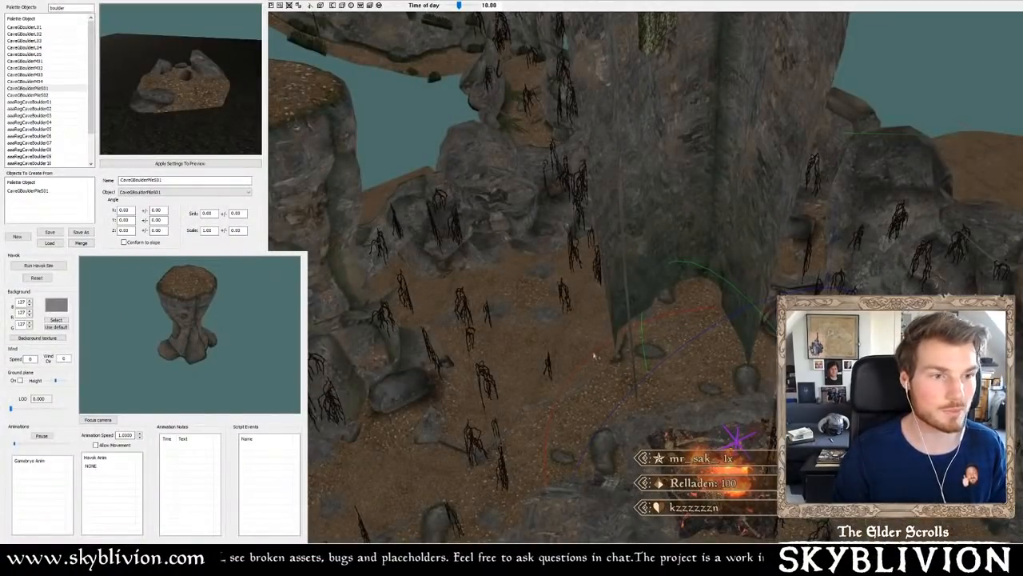
# - Preview the shovel model and place a shovel at the edge of the burning coal pit
pyautogui.keyDown('shift'); pyautogui.moveTo(597, 354); pyautogui.dragTo(642, 365, button='middle'); pyautogui.keyUp('shift')
pyautogui.scroll(-2, 653, 120)
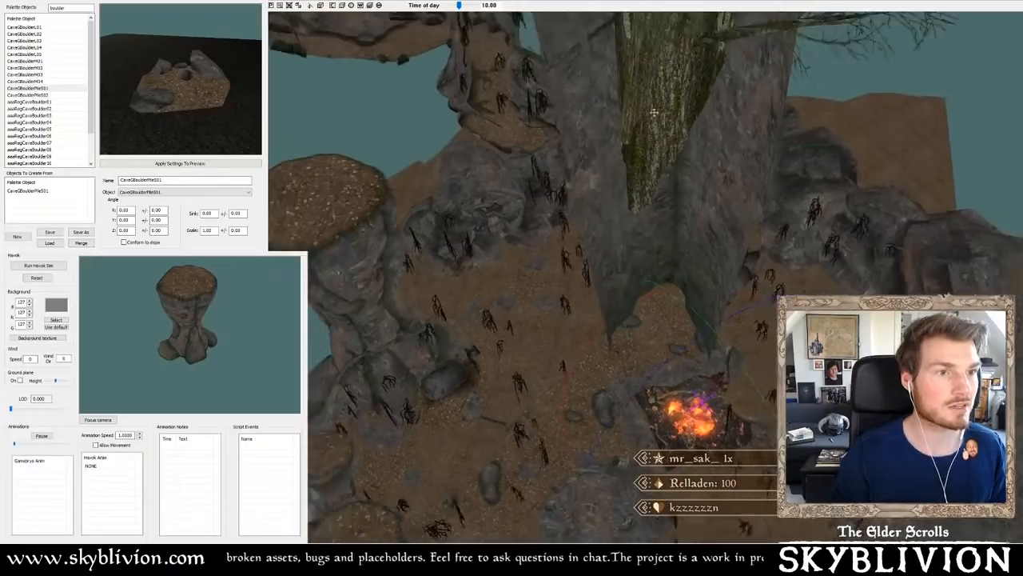
pyautogui.keyDown('shift'); pyautogui.moveTo(652, 119); pyautogui.dragTo(680, 289, button='middle'); pyautogui.keyUp('shift')
pyautogui.press('a')
pyautogui.scroll(5, 670, 312)
pyautogui.press('a')
pyautogui.press('a')
pyautogui.press('a')
pyautogui.scroll(2, 690, 289)
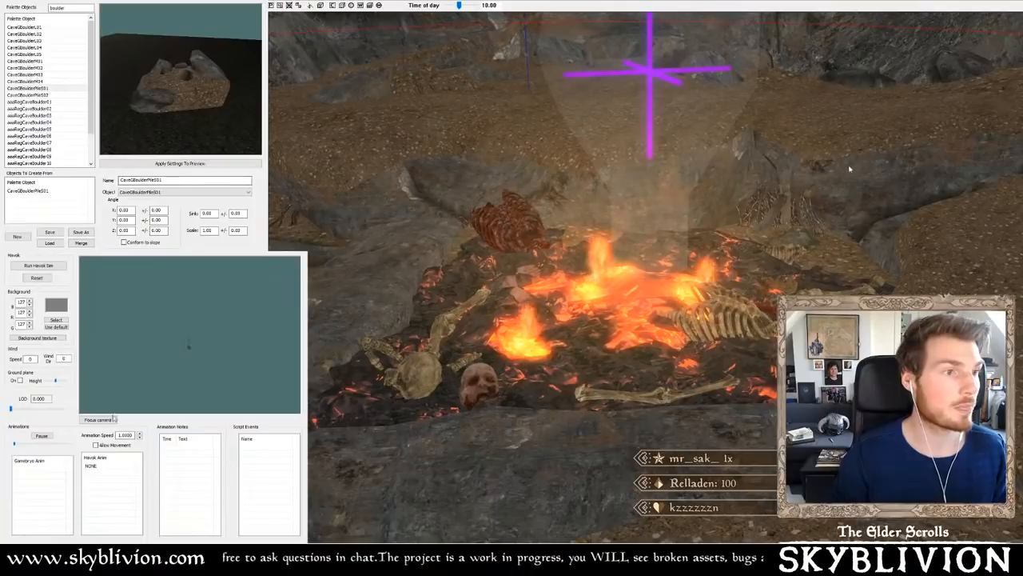
pyautogui.click(112, 419)
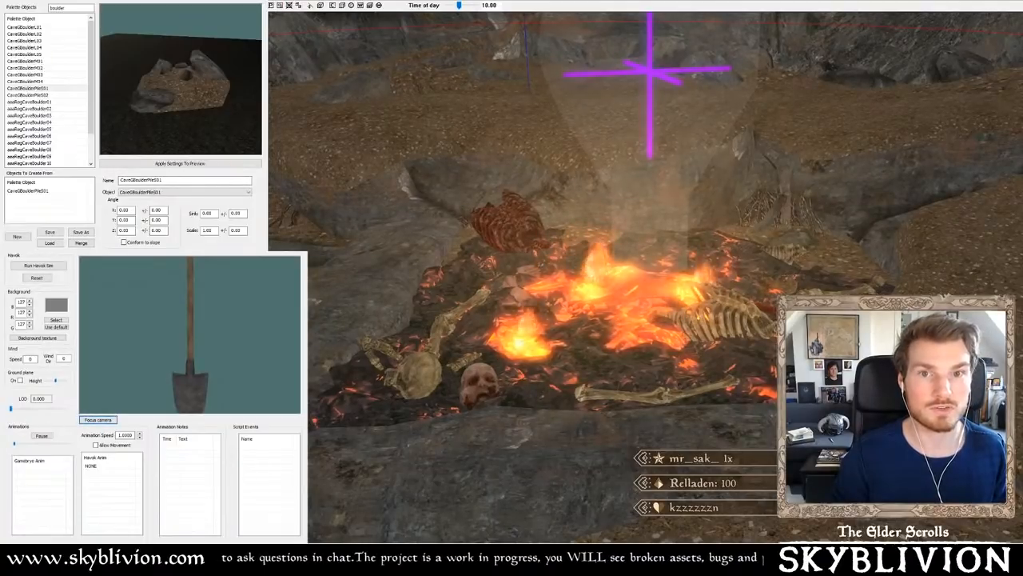
pyautogui.keyDown('shift'); pyautogui.moveTo(559, 336); pyautogui.dragTo(563, 350, button='middle'); pyautogui.keyUp('shift')
pyautogui.moveTo(564, 350); pyautogui.dragTo(908, 245)
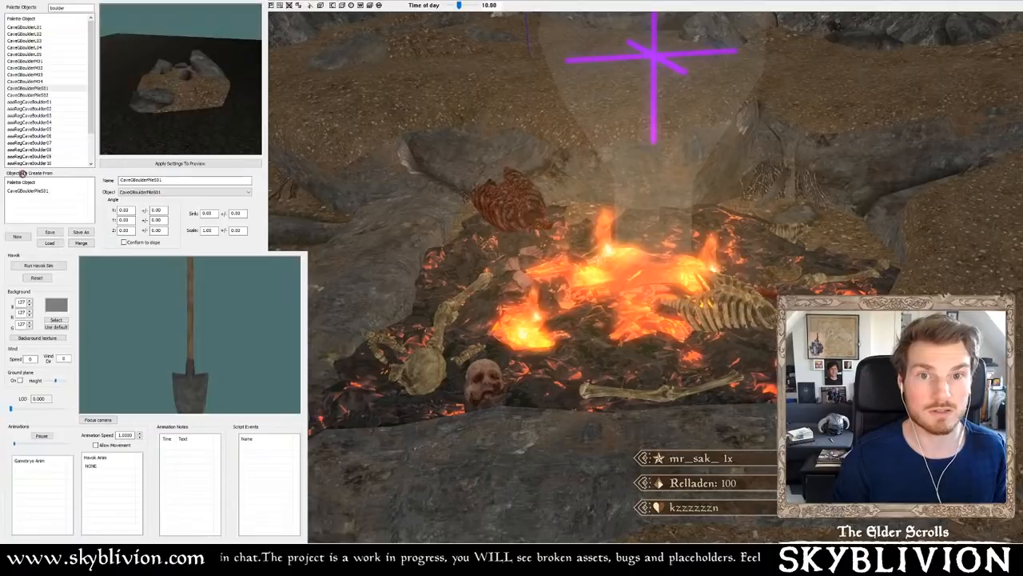
pyautogui.moveTo(336, 296); pyautogui.dragTo(599, 304, button='middle')
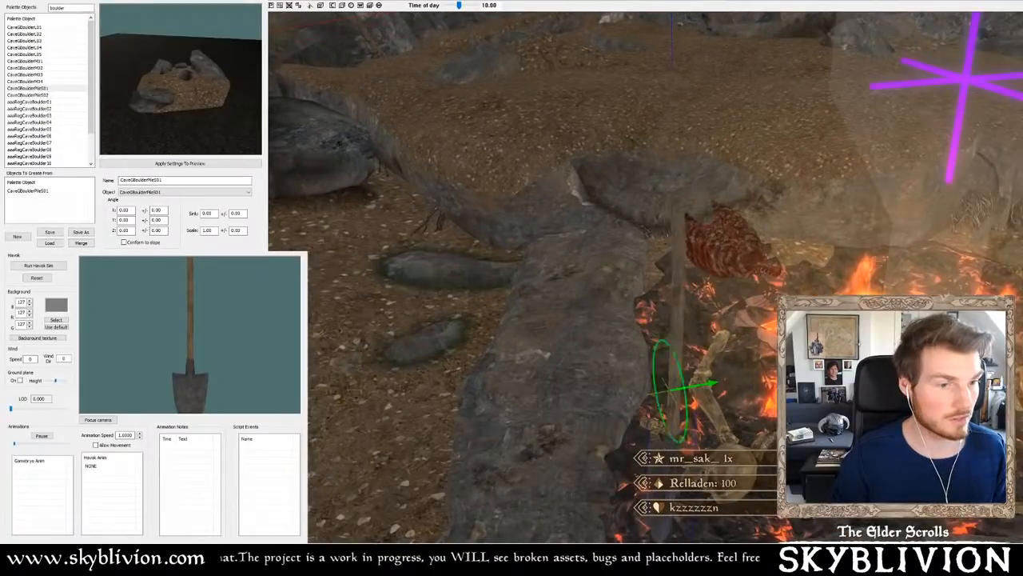
# - Tilt the shovel and move it out of the coals onto the dirt beside the pit's stone rim
pyautogui.moveTo(685, 414); pyautogui.dragTo(648, 430)
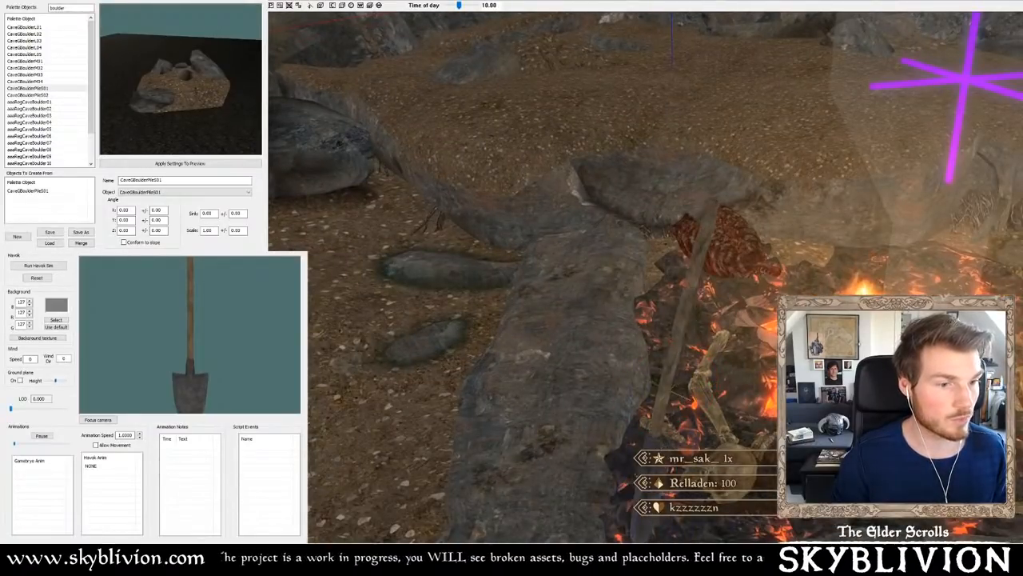
pyautogui.moveTo(716, 383); pyautogui.dragTo(638, 303)
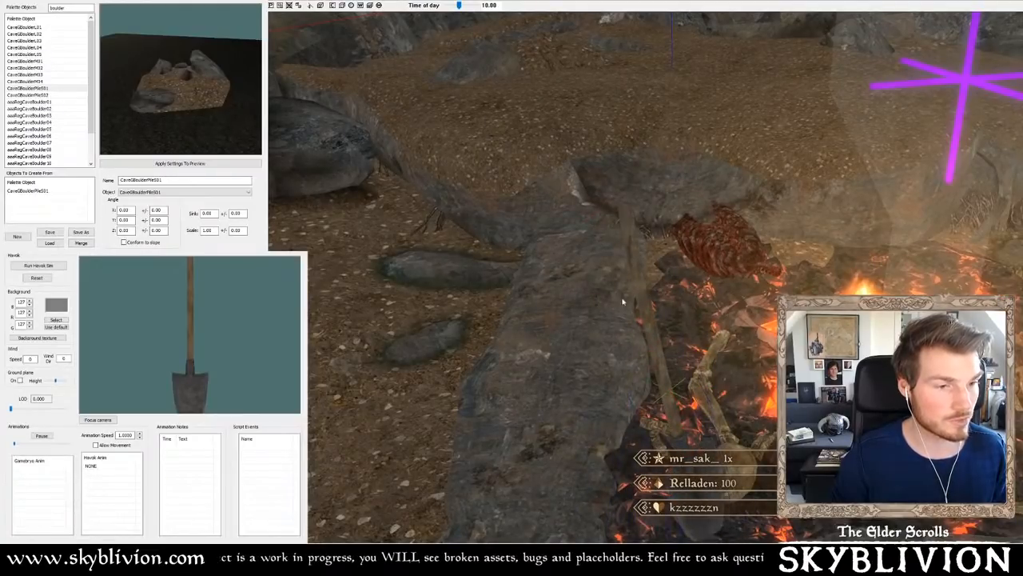
pyautogui.keyDown('shift'); pyautogui.moveTo(623, 302); pyautogui.dragTo(642, 310, button='middle'); pyautogui.keyUp('shift')
pyautogui.moveTo(642, 307); pyautogui.dragTo(344, 290)
pyautogui.scroll(-5, 344, 290)
pyautogui.keyDown('shift'); pyautogui.moveTo(344, 290); pyautogui.dragTo(381, 328, button='middle'); pyautogui.keyUp('shift')
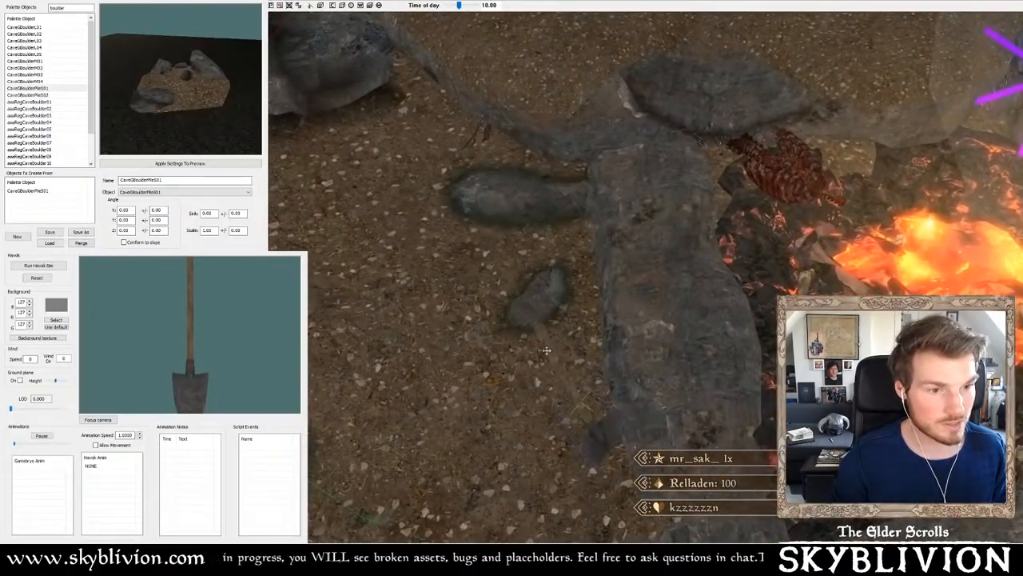
# - Drop the shovel to the ground outside the pit's rim, then rotate and shift it so it stands stuck in the dirt
pyautogui.press('f')
pyautogui.moveTo(537, 299)
pyautogui.mouseDown(button='right')
pyautogui.moveTo(547, 289)
pyautogui.moveTo(538, 304)
pyautogui.mouseUp(button='right')
pyautogui.press('x')
pyautogui.moveTo(537, 304); pyautogui.dragTo(476, 286, button='middle')
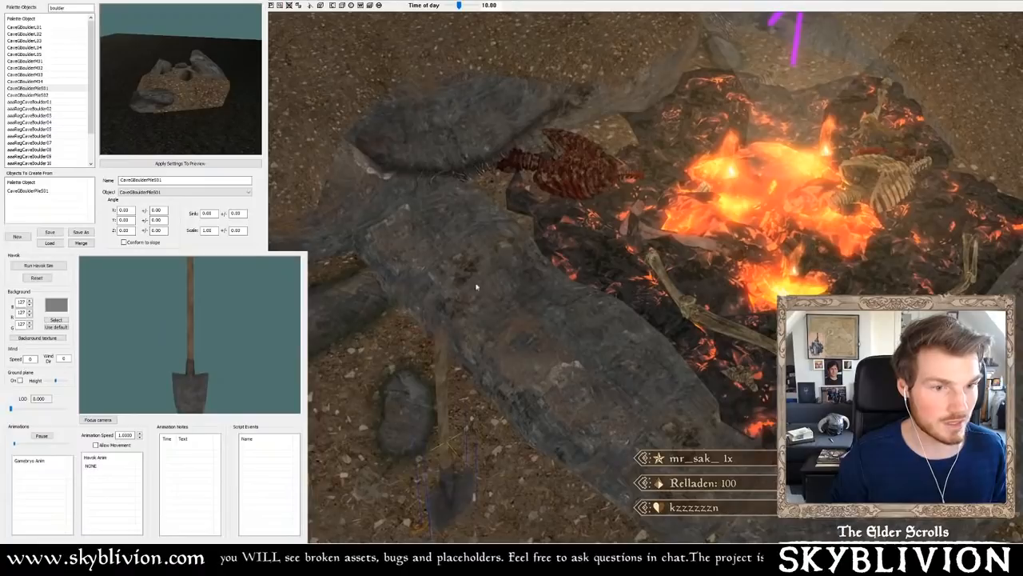
pyautogui.keyDown('shift'); pyautogui.moveTo(442, 333); pyautogui.dragTo(388, 338, button='middle'); pyautogui.keyUp('shift')
pyautogui.press('x')
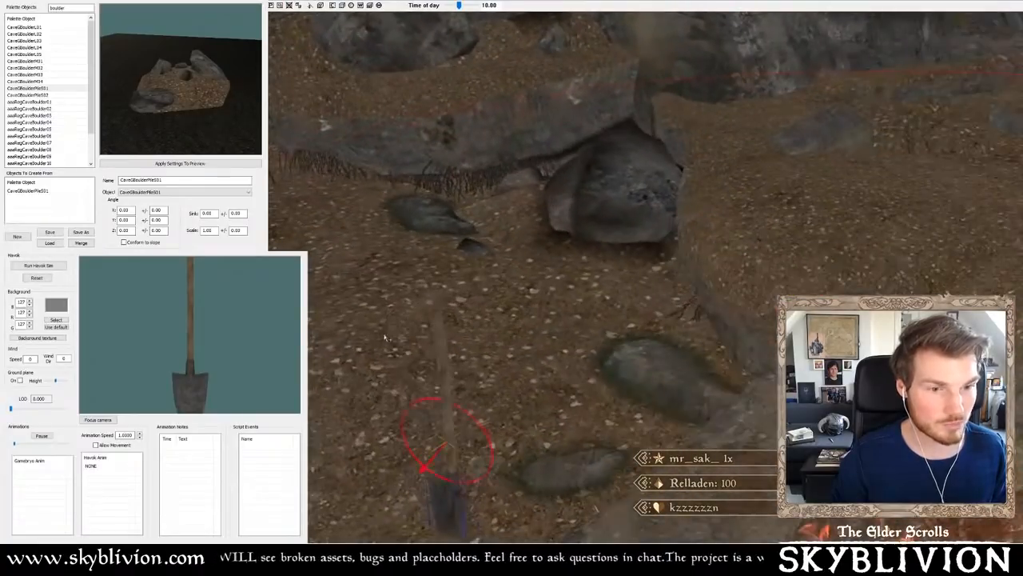
pyautogui.moveTo(388, 339); pyautogui.dragTo(382, 340, button='right')
pyautogui.moveTo(383, 340)
pyautogui.keyDown('shift'); pyautogui.mouseDown(button='middle')
pyautogui.moveTo(465, 341)
pyautogui.moveTo(507, 328)
pyautogui.mouseUp(button='middle'); pyautogui.keyUp('shift')
pyautogui.moveTo(558, 339); pyautogui.dragTo(560, 328)
pyautogui.moveTo(559, 328)
pyautogui.keyDown('shift'); pyautogui.mouseDown(button='middle')
pyautogui.moveTo(540, 324)
pyautogui.moveTo(548, 327)
pyautogui.mouseUp(button='middle'); pyautogui.keyUp('shift')
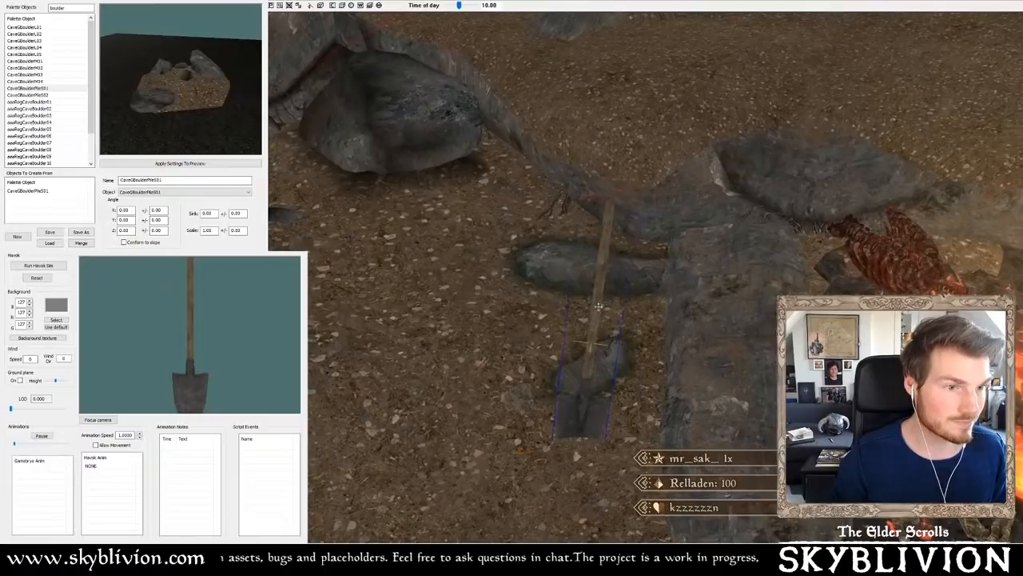
# - Enable Don't Havok Settle in the shovel's reference properties and accept the changes
pyautogui.doubleClick(555, 335)
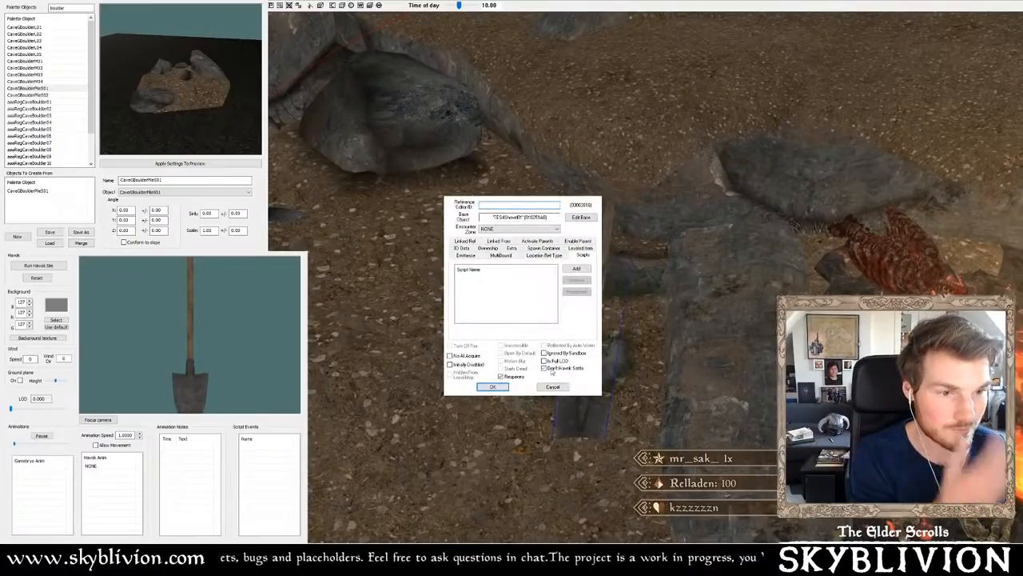
pyautogui.click(577, 269)
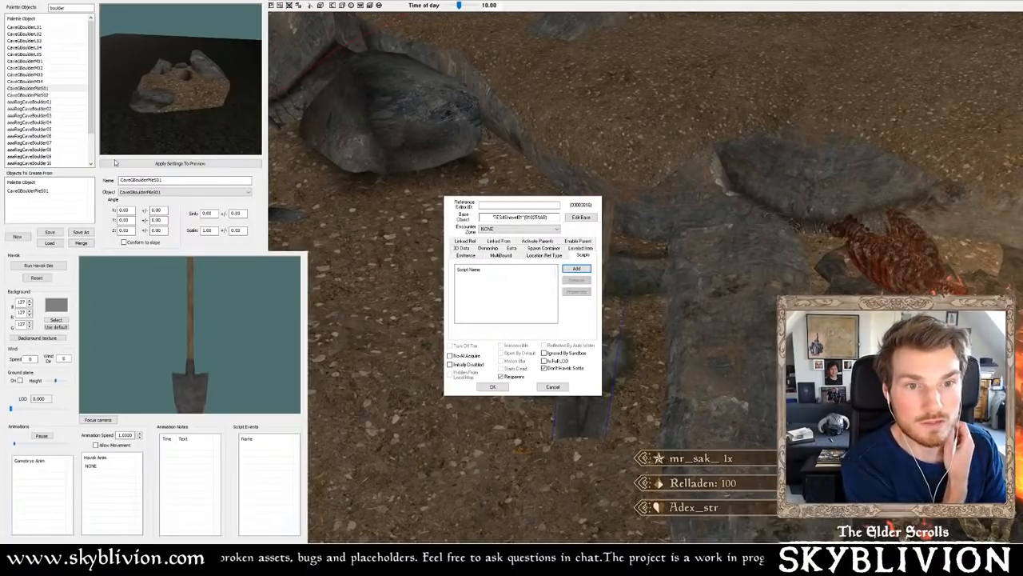
pyautogui.click(493, 387)
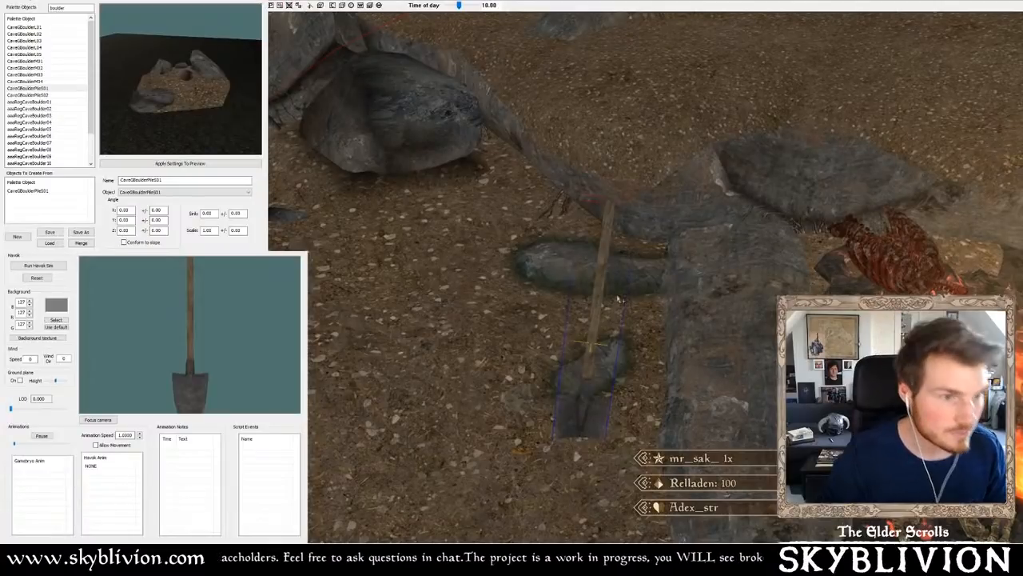
# - Preview the cave dirt mound models, add CaveGDirtMound01 to CaveGDirtMound08 to the object palette and save it
pyautogui.moveTo(600, 289)
pyautogui.keyDown('shift'); pyautogui.mouseDown(button='middle')
pyautogui.moveTo(636, 270)
pyautogui.moveTo(601, 281)
pyautogui.mouseUp(button='middle'); pyautogui.keyUp('shift')
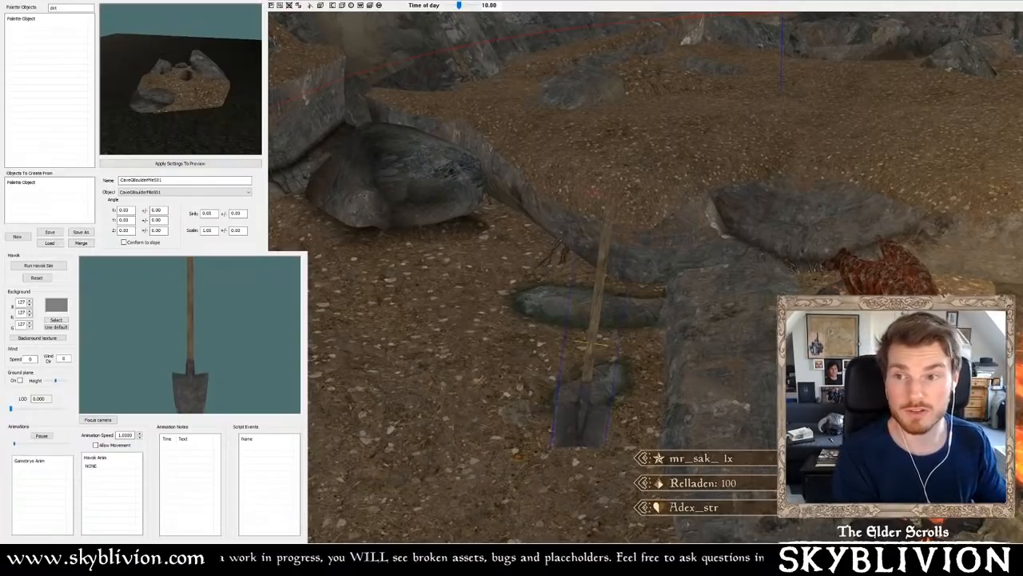
pyautogui.press('Down')
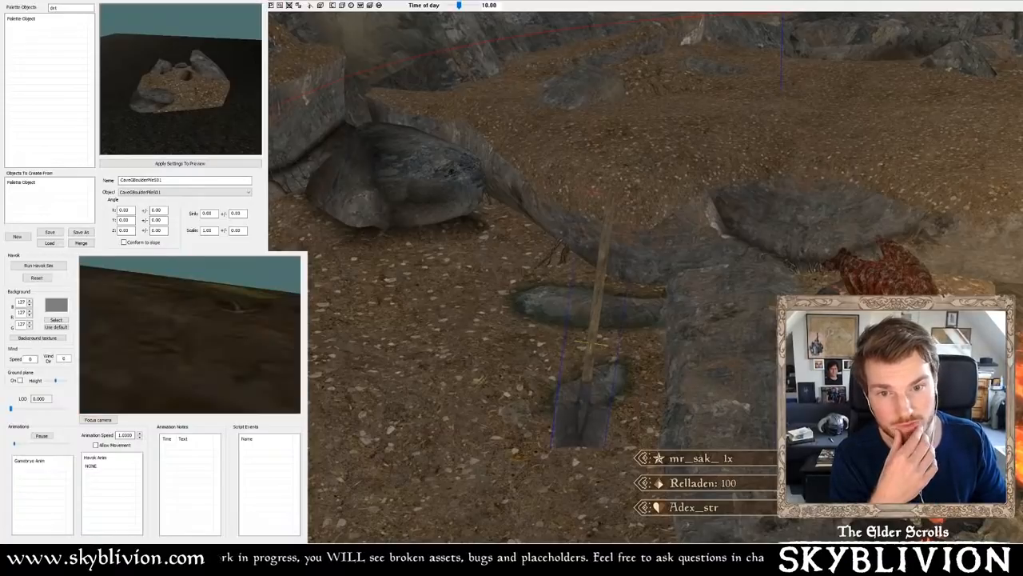
pyautogui.press('Down')
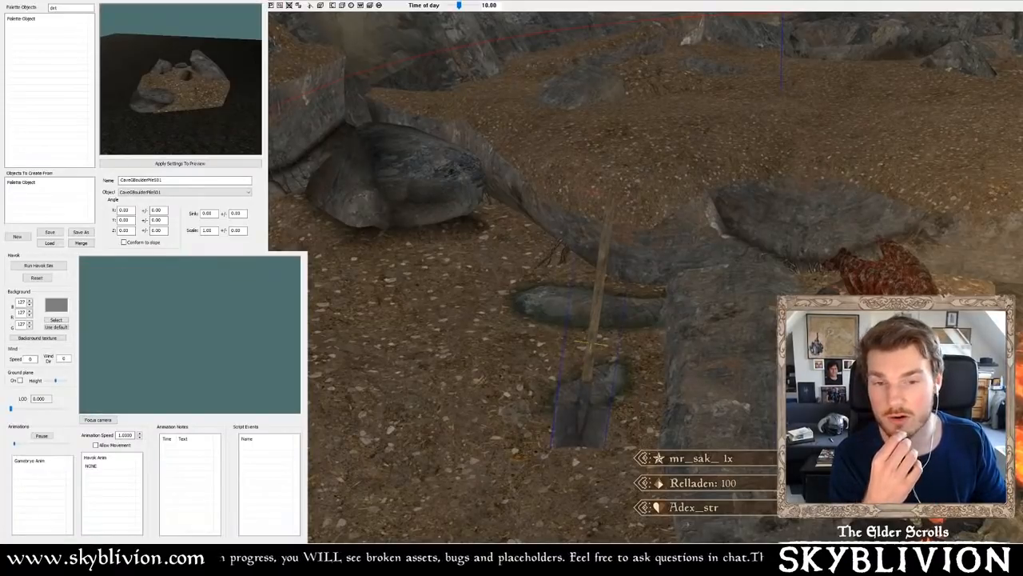
pyautogui.press('Down')
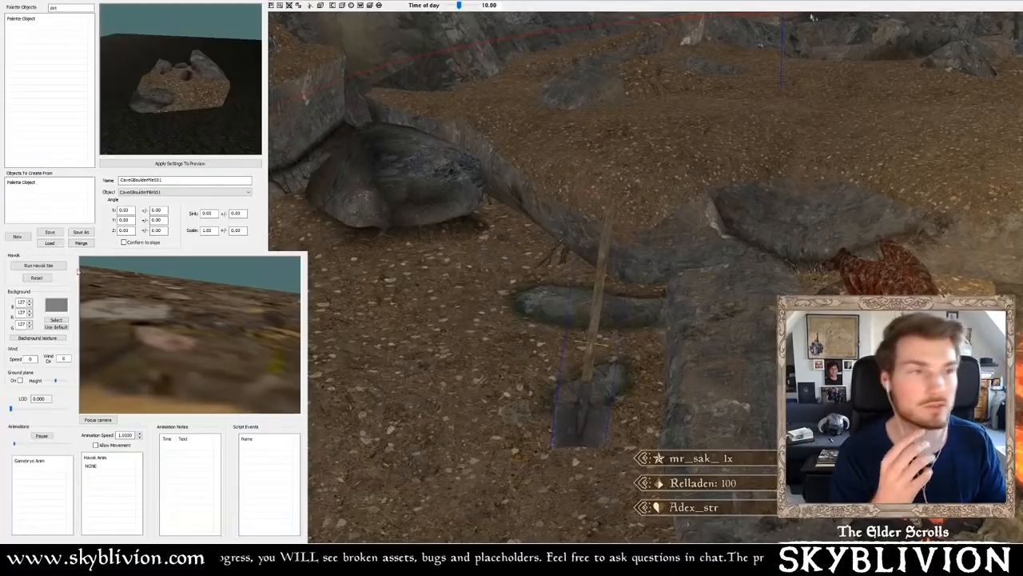
pyautogui.click(89, 422)
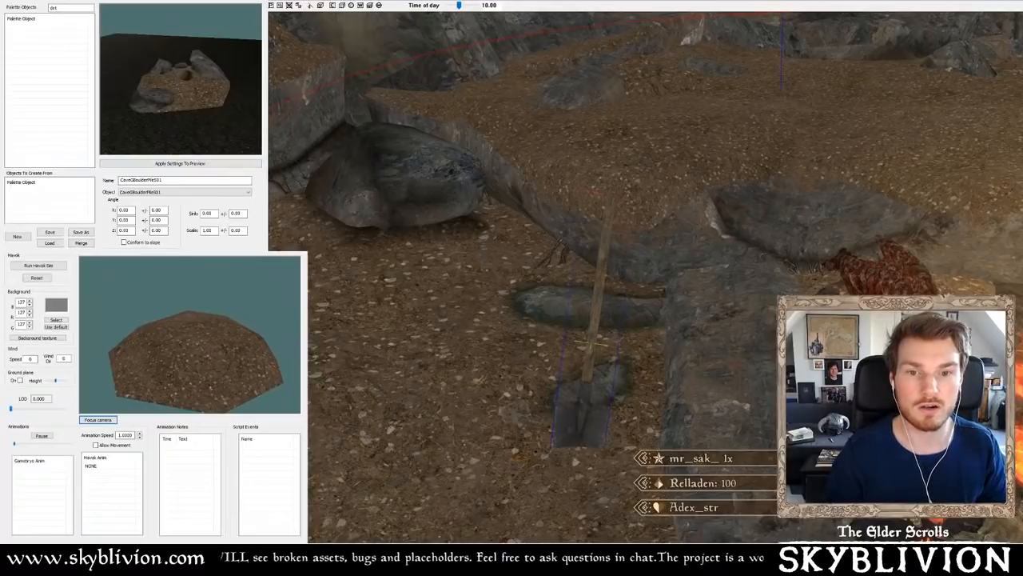
pyautogui.moveTo(190, 352)
pyautogui.mouseDown()
pyautogui.moveTo(207, 339)
pyautogui.moveTo(240, 340)
pyautogui.moveTo(197, 350)
pyautogui.mouseUp()
pyautogui.scroll(3, 190, 336)
pyautogui.press('Down')
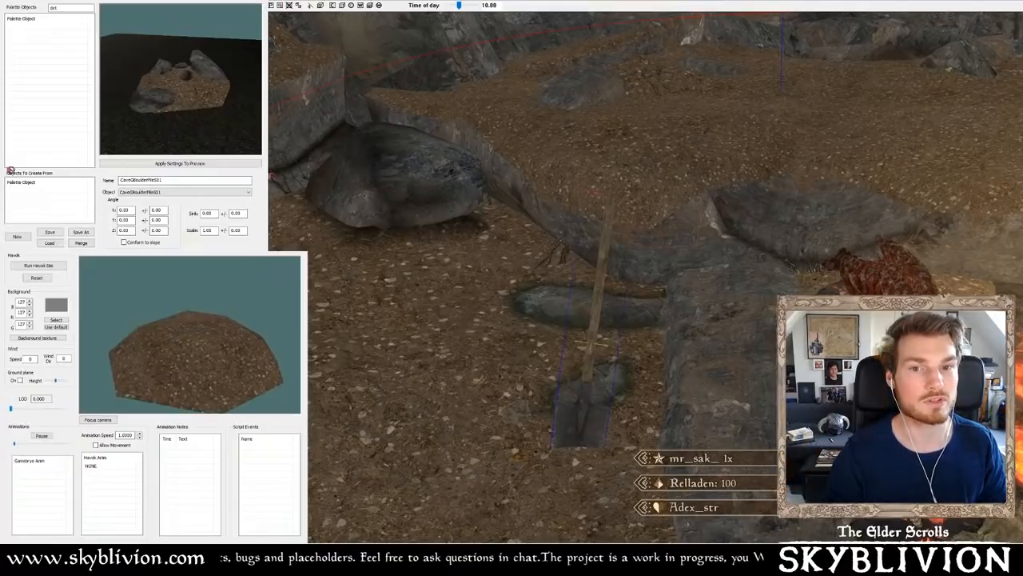
pyautogui.moveTo(9, 168); pyautogui.dragTo(57, 115)
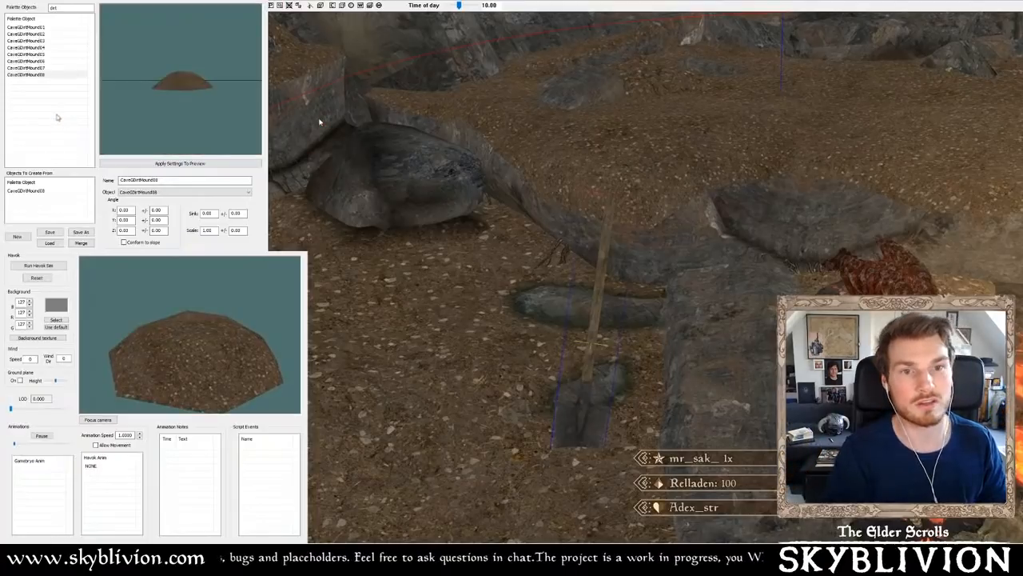
pyautogui.click(50, 233)
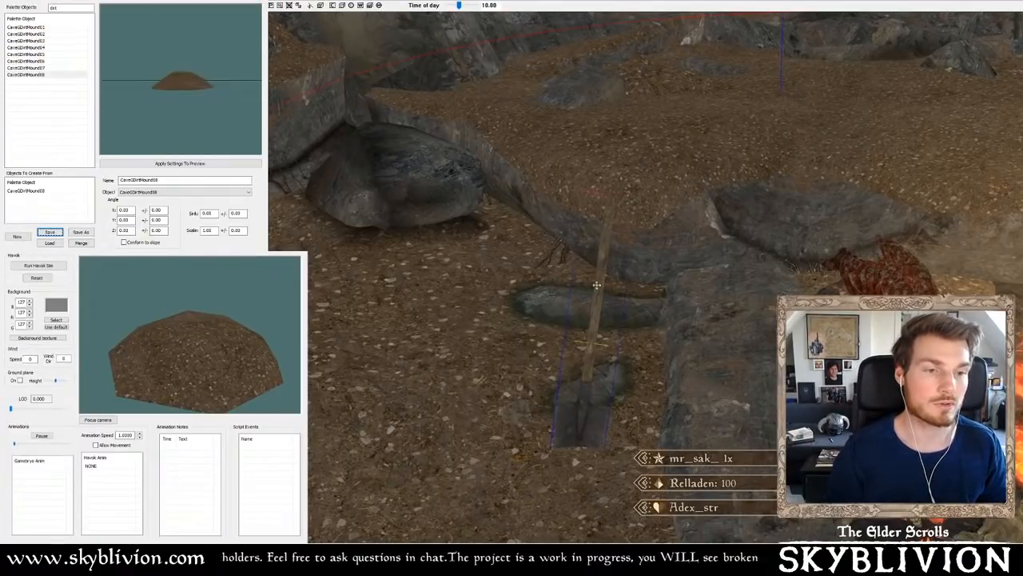
# - Place a cave dirt mound from the object palette at the base of the shovel beside the pit's rim
pyautogui.keyDown('shift'); pyautogui.moveTo(598, 286); pyautogui.dragTo(596, 286, button='middle'); pyautogui.keyUp('shift')
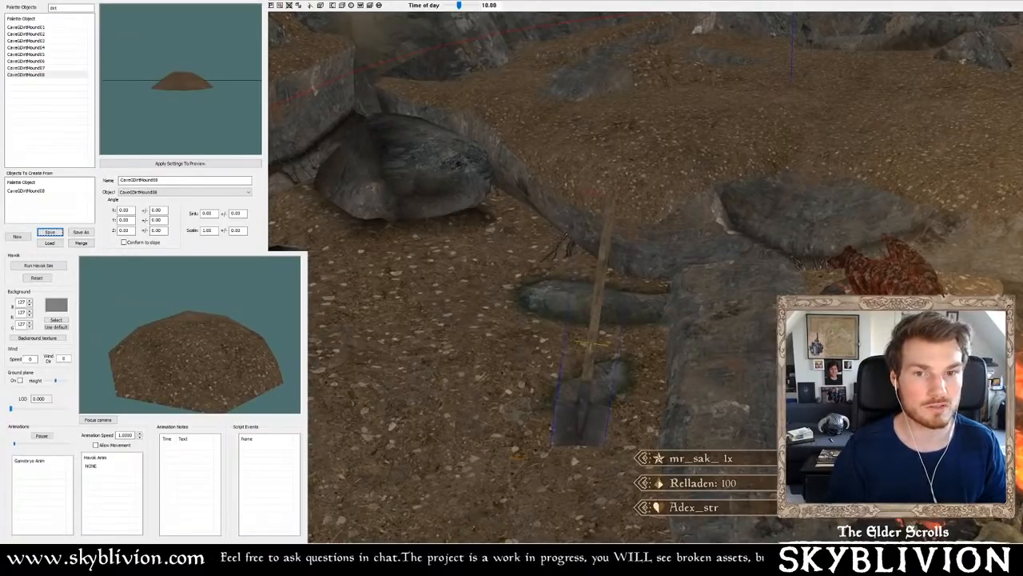
pyautogui.press('Down')
pyautogui.press('Down')
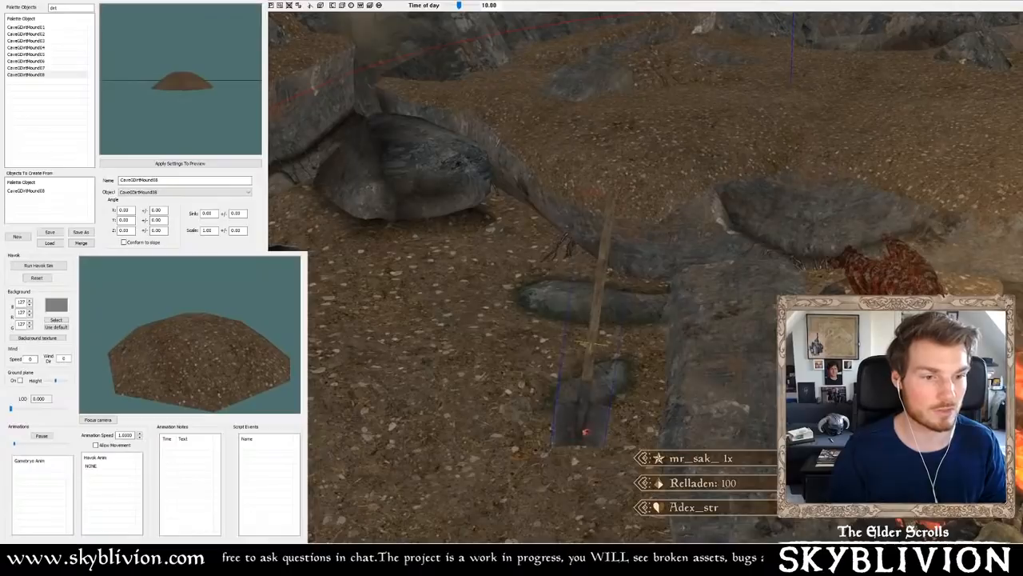
pyautogui.keyDown('ctrl'); pyautogui.rightClick(586, 432); pyautogui.keyUp('ctrl')
pyautogui.keyDown('shift'); pyautogui.moveTo(588, 432); pyautogui.dragTo(607, 402, button='middle'); pyautogui.keyUp('shift')
pyautogui.scroll(-3, 593, 433)
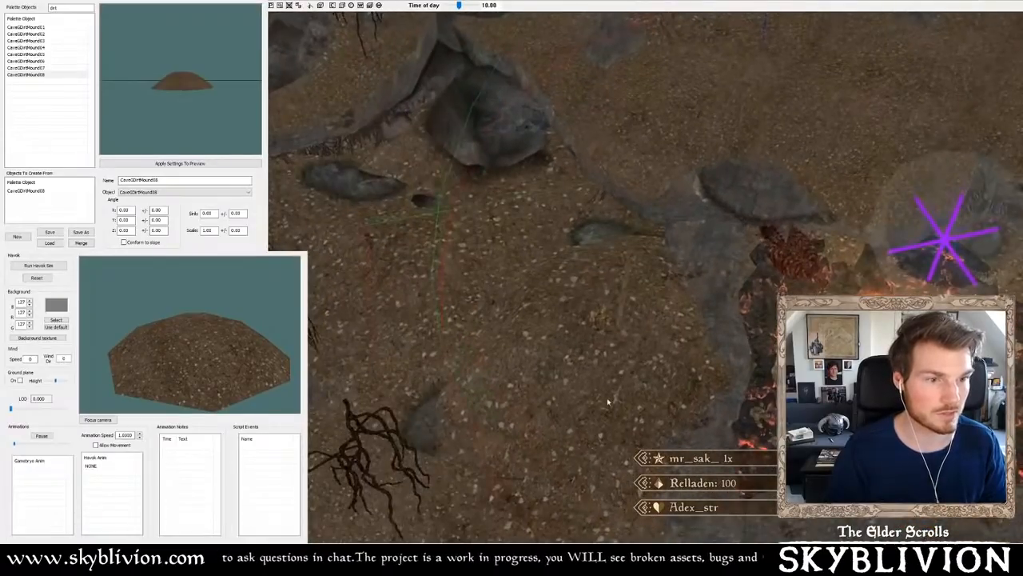
# - Shift the new dirt mound into position around the shovel's blade in the dirt
pyautogui.moveTo(607, 401); pyautogui.dragTo(607, 395)
pyautogui.keyDown('shift'); pyautogui.moveTo(607, 394); pyautogui.dragTo(612, 352, button='middle'); pyautogui.keyUp('shift')
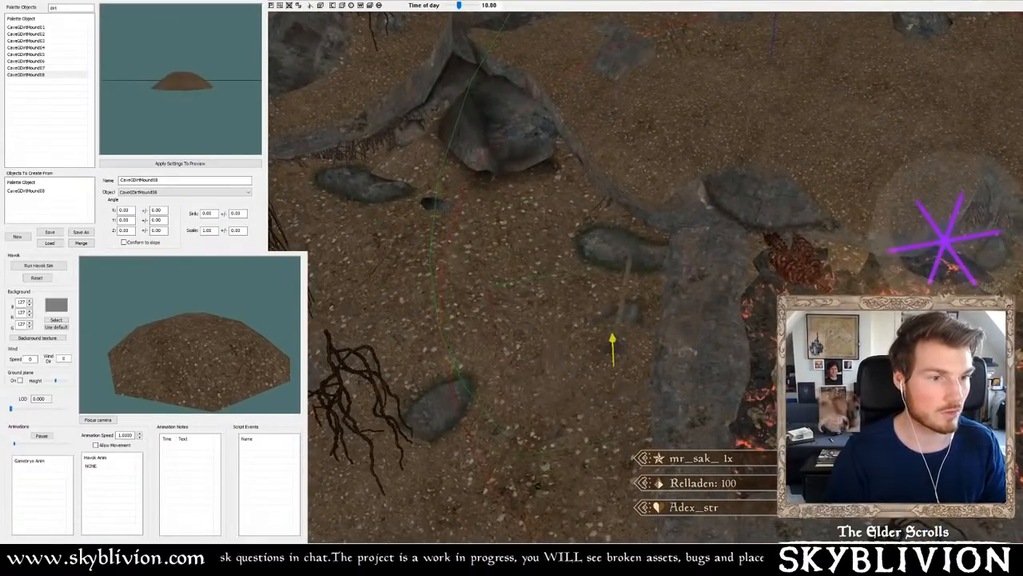
pyautogui.moveTo(612, 352); pyautogui.dragTo(615, 342)
pyautogui.keyDown('shift'); pyautogui.moveTo(615, 342); pyautogui.dragTo(610, 321, button='middle'); pyautogui.keyUp('shift')
pyautogui.moveTo(610, 321); pyautogui.dragTo(612, 332)
pyautogui.keyDown('shift'); pyautogui.moveTo(612, 333); pyautogui.dragTo(569, 374, button='middle'); pyautogui.keyUp('shift')
pyautogui.moveTo(568, 374); pyautogui.dragTo(571, 371)
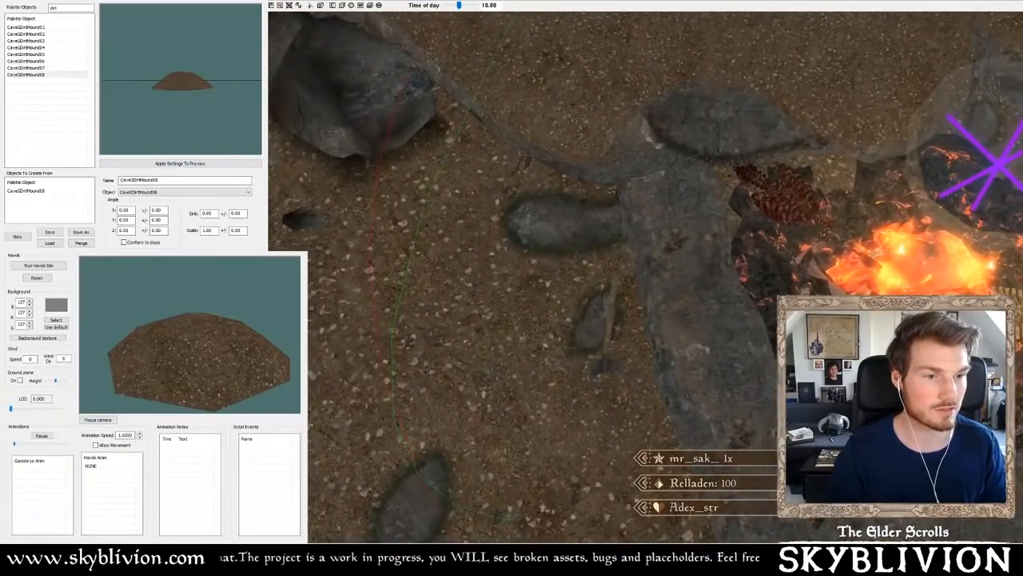
pyautogui.keyDown('shift'); pyautogui.moveTo(605, 343); pyautogui.dragTo(658, 368, button='middle'); pyautogui.keyUp('shift')
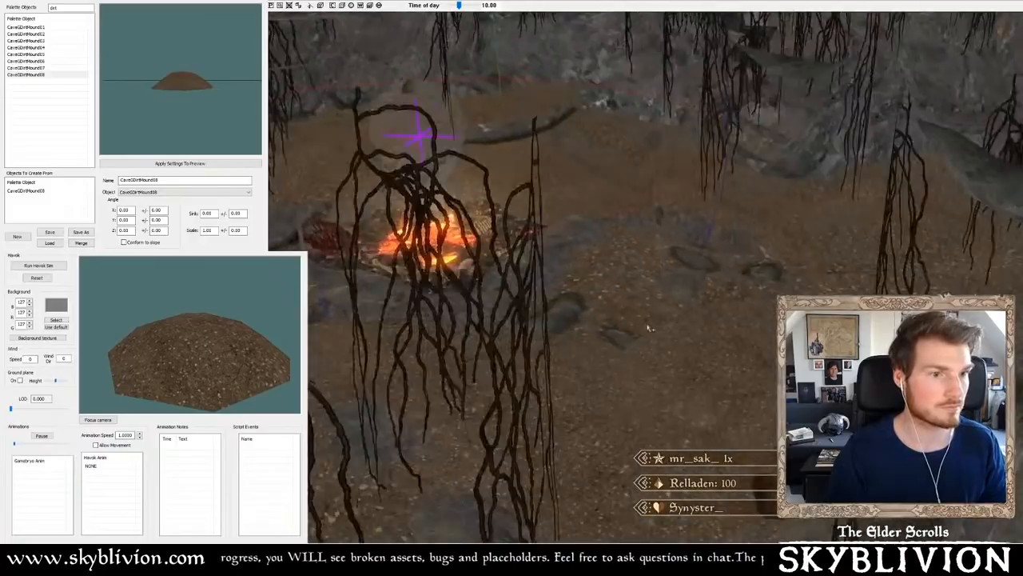
# - Examine the coal pit and surrounding cave with the bright editor lighting switched off and back on
pyautogui.scroll(2, 677, 327)
pyautogui.press('a')
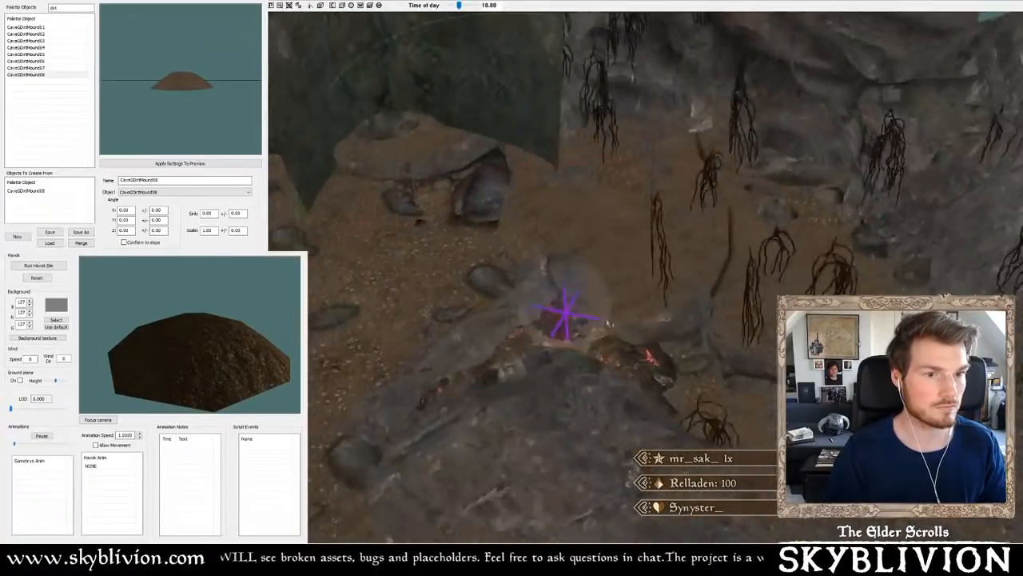
pyautogui.moveTo(610, 323); pyautogui.dragTo(628, 317, button='middle')
pyautogui.press('a')
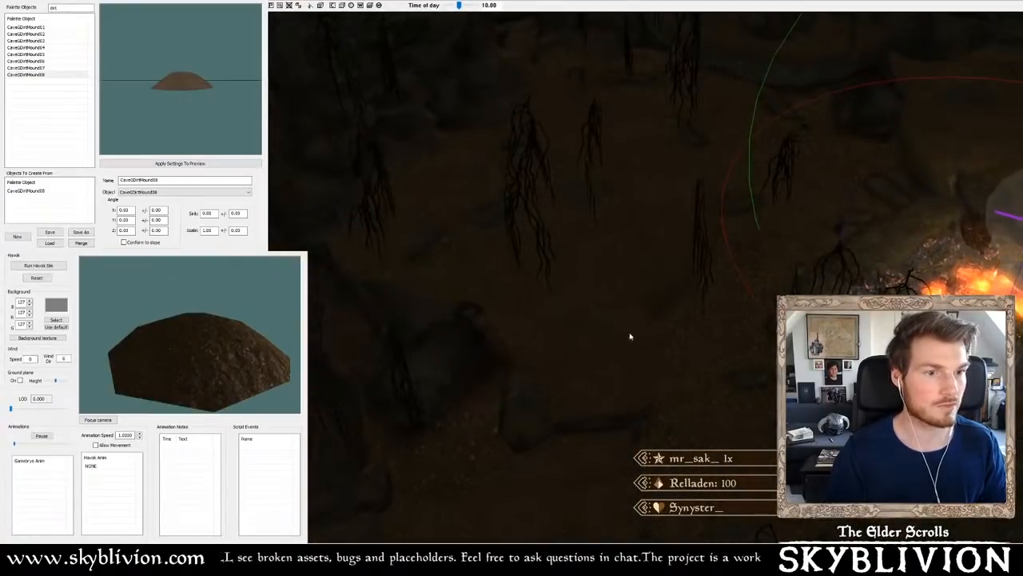
pyautogui.moveTo(626, 353); pyautogui.dragTo(647, 351, button='middle')
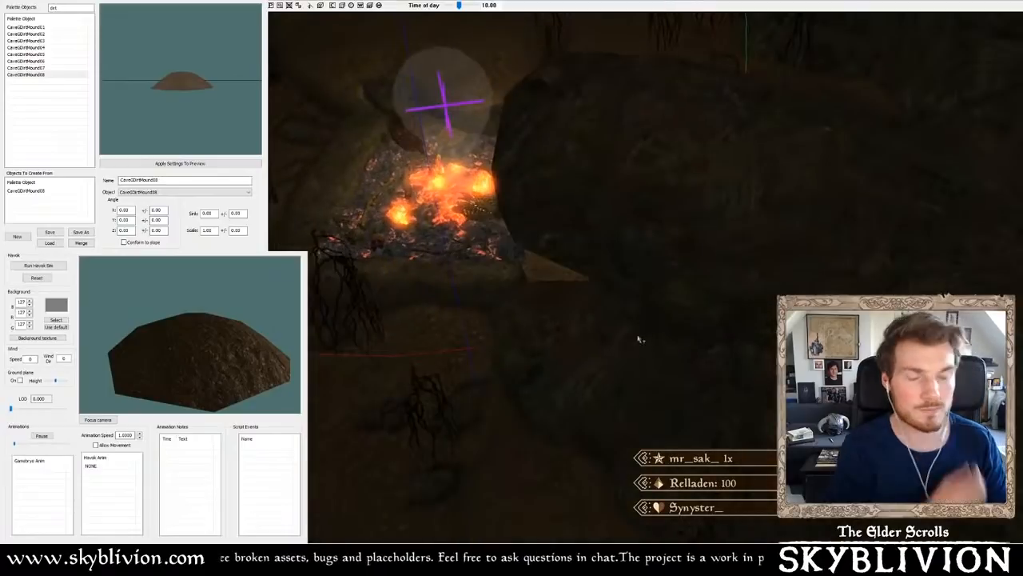
pyautogui.moveTo(487, 296); pyautogui.dragTo(535, 296, button='middle')
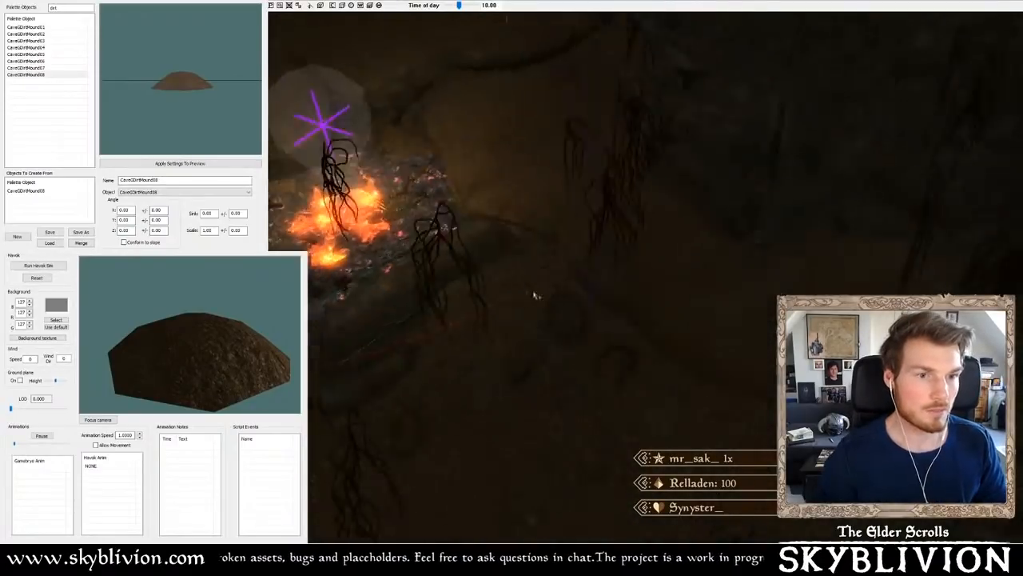
pyautogui.press('a')
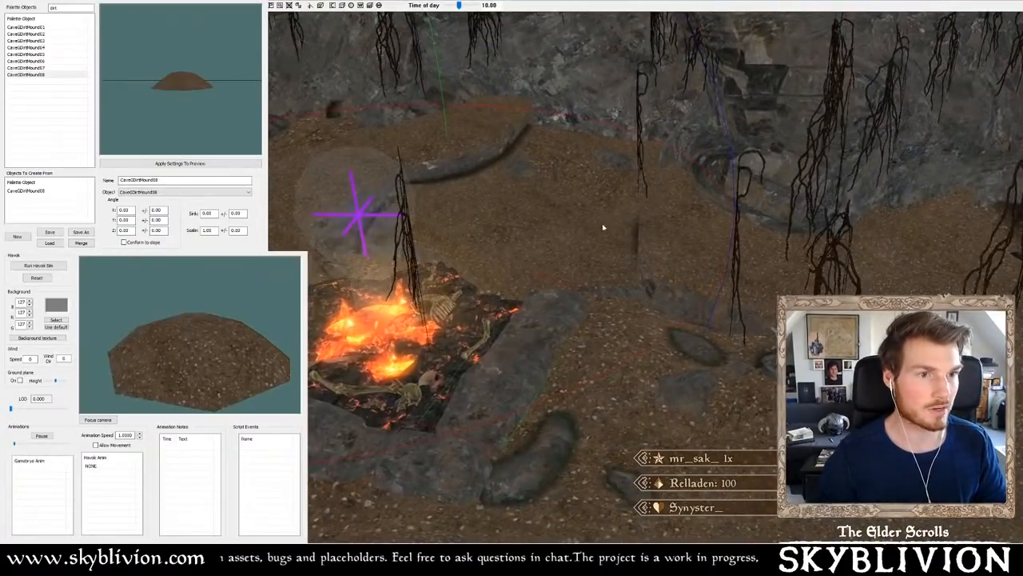
pyautogui.moveTo(604, 227)
pyautogui.mouseDown(button='middle')
pyautogui.moveTo(599, 236)
pyautogui.moveTo(579, 229)
pyautogui.moveTo(610, 235)
pyautogui.moveTo(584, 249)
pyautogui.mouseUp(button='middle')
# - Select and copy the bloodied wooden cart together with its blue arrow markers in the other cave chamber
pyautogui.scroll(-10, 525, 323)
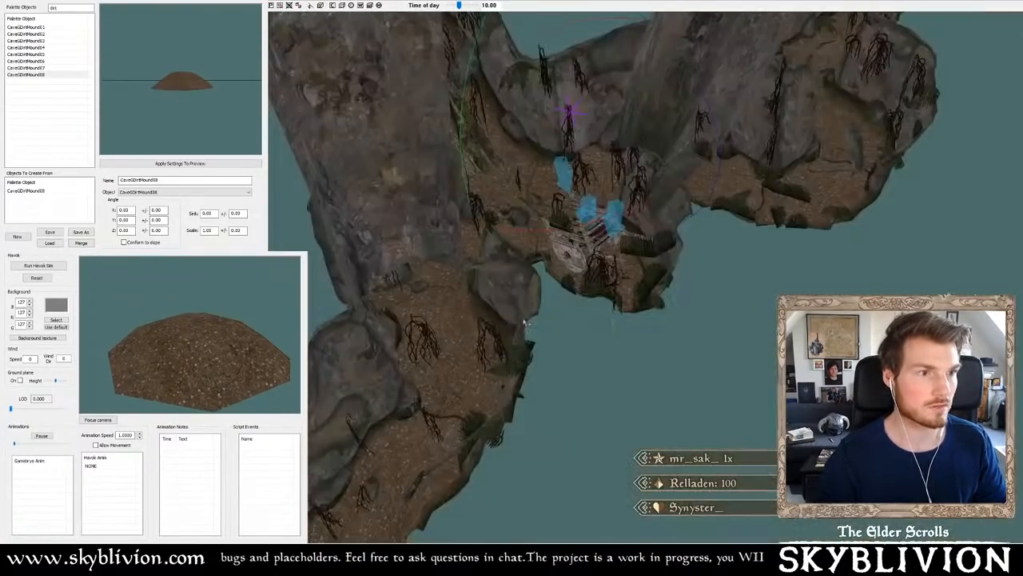
pyautogui.moveTo(525, 323); pyautogui.dragTo(554, 307, button='middle')
pyautogui.moveTo(533, 266); pyautogui.dragTo(576, 287, button='middle')
pyautogui.scroll(5, 571, 271)
pyautogui.moveTo(538, 192); pyautogui.dragTo(664, 312)
# - Paste the wooden cart with its markers onto the dirt behind the coal pit, then turn and shift it into place
pyautogui.moveTo(560, 239)
pyautogui.mouseDown(button='middle')
pyautogui.moveTo(530, 248)
pyautogui.moveTo(554, 267)
pyautogui.moveTo(680, 247)
pyautogui.moveTo(740, 277)
pyautogui.moveTo(636, 289)
pyautogui.moveTo(636, 265)
pyautogui.moveTo(610, 288)
pyautogui.moveTo(585, 276)
pyautogui.mouseUp(button='middle')
pyautogui.scroll(-3, 577, 269)
pyautogui.scroll(3, 741, 276)
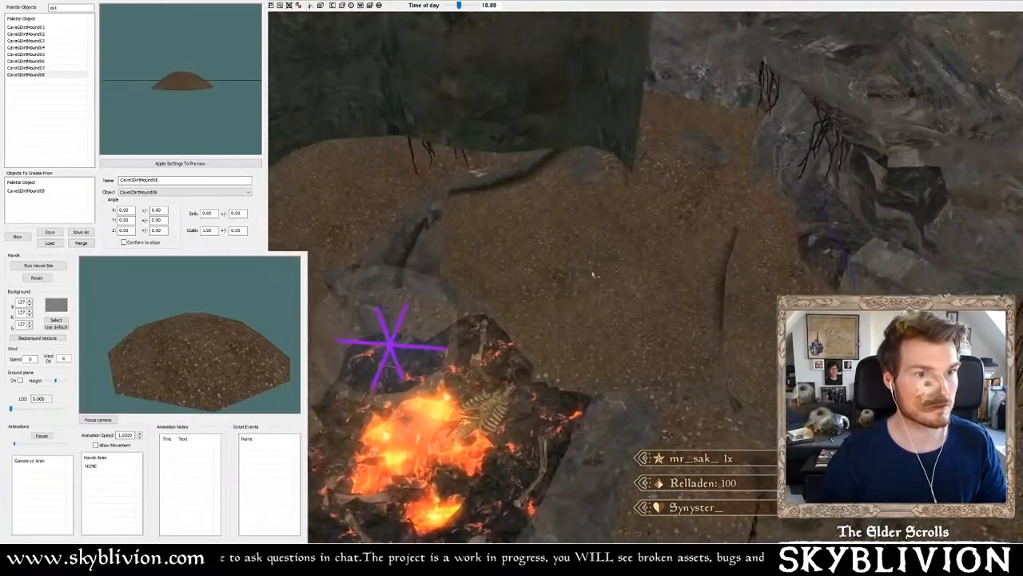
pyautogui.scroll(1, 585, 276)
pyautogui.hotkey('ctrl', 'v')
pyautogui.moveTo(585, 277); pyautogui.dragTo(598, 288, button='right')
pyautogui.moveTo(598, 288); pyautogui.dragTo(638, 267)
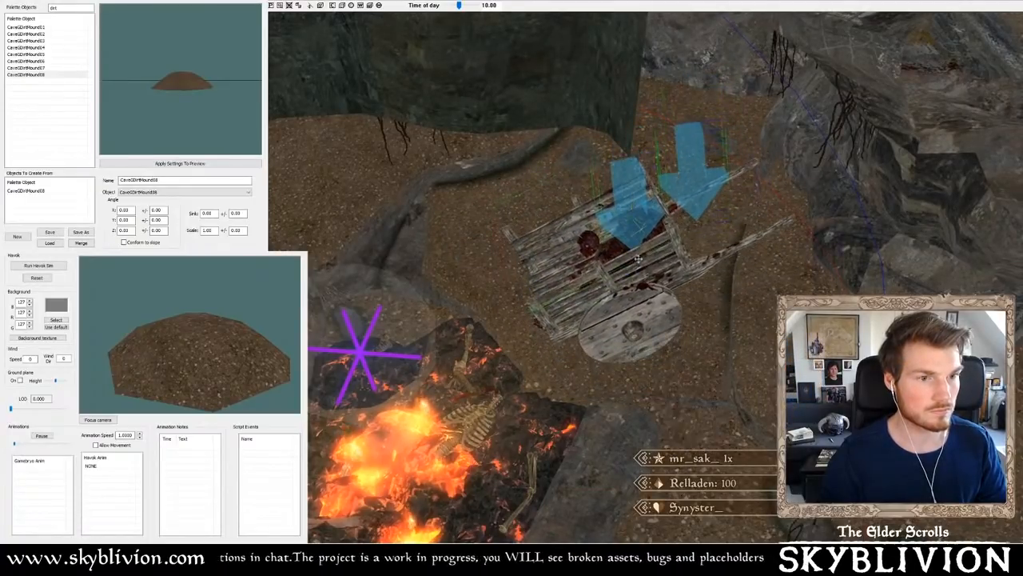
pyautogui.moveTo(638, 268); pyautogui.dragTo(621, 244, button='middle')
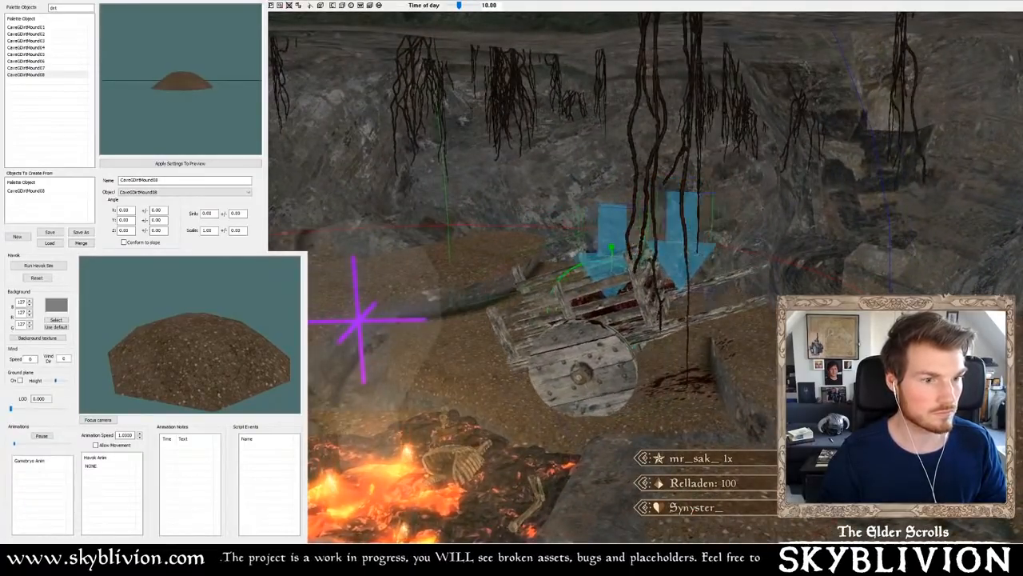
pyautogui.moveTo(624, 251)
pyautogui.mouseDown(button='middle')
pyautogui.moveTo(622, 263)
pyautogui.moveTo(644, 251)
pyautogui.mouseUp(button='middle')
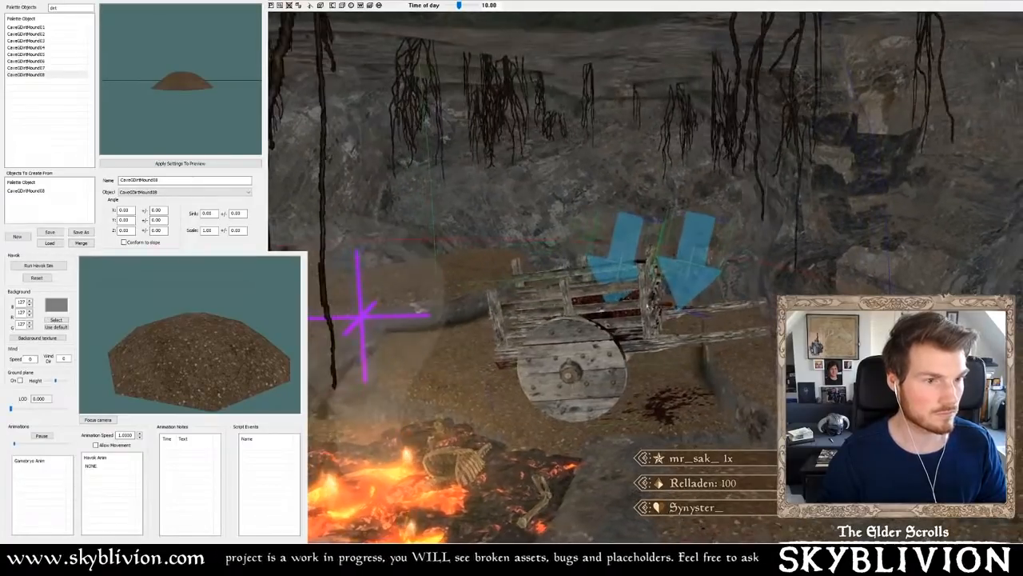
# - Select the pasted cart and adjust its position along the X axis behind the pit
pyautogui.click(635, 310)
pyautogui.moveTo(632, 310)
pyautogui.mouseDown()
pyautogui.moveTo(659, 312)
pyautogui.moveTo(635, 316)
pyautogui.mouseUp()
pyautogui.moveTo(635, 316)
pyautogui.keyDown('shift'); pyautogui.mouseDown(button='middle')
pyautogui.moveTo(646, 297)
pyautogui.moveTo(630, 312)
pyautogui.mouseUp(button='middle'); pyautogui.keyUp('shift')
pyautogui.press('x')
pyautogui.moveTo(631, 312); pyautogui.dragTo(596, 339)
pyautogui.press('d')
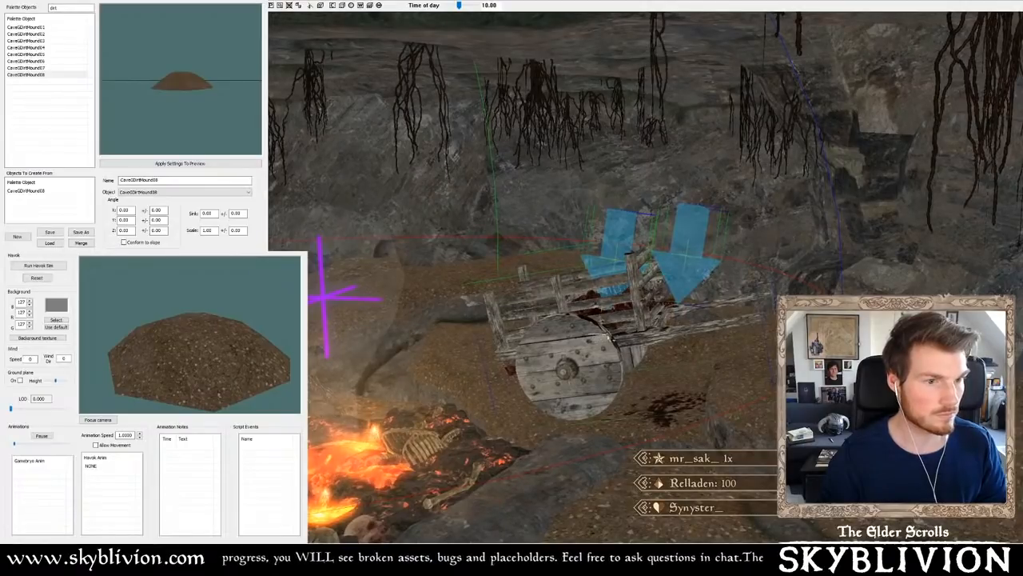
# - Lower the cart along the Z axis toward the dirt and rotate it about the Y axis until it is level
pyautogui.moveTo(584, 284)
pyautogui.mouseDown(button='middle')
pyautogui.moveTo(706, 411)
pyautogui.moveTo(569, 294)
pyautogui.mouseUp(button='middle')
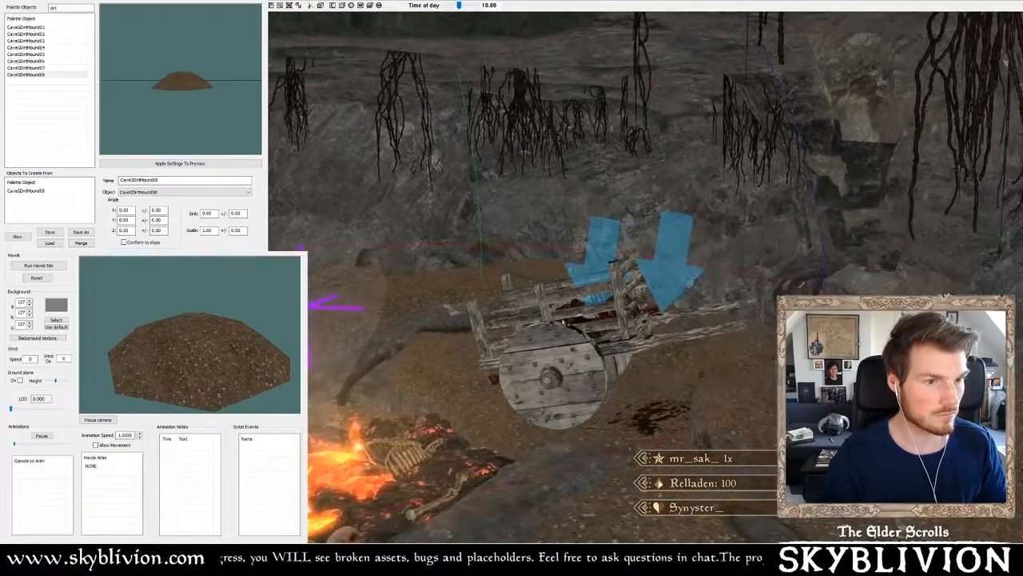
pyautogui.click(570, 299)
pyautogui.press('z')
pyautogui.moveTo(569, 300); pyautogui.dragTo(576, 368)
pyautogui.press('y')
pyautogui.moveTo(640, 322); pyautogui.dragTo(579, 346, button='right')
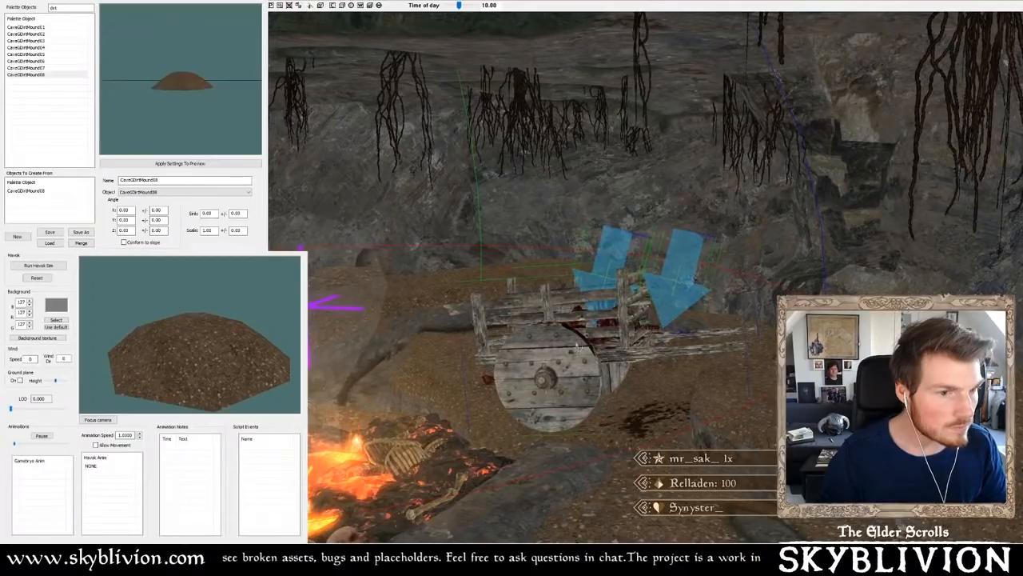
# - Nudge the cart away from the flames and turn it slightly so it rests on the dirt behind the pit
pyautogui.moveTo(646, 337); pyautogui.dragTo(658, 330)
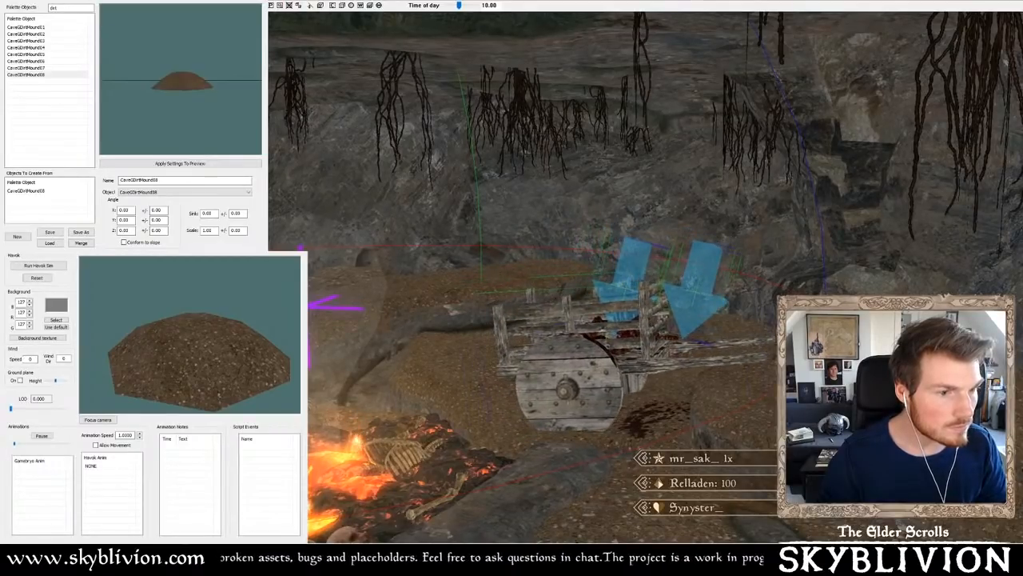
pyautogui.moveTo(658, 329)
pyautogui.mouseDown(button='right')
pyautogui.moveTo(672, 329)
pyautogui.moveTo(663, 330)
pyautogui.mouseUp(button='right')
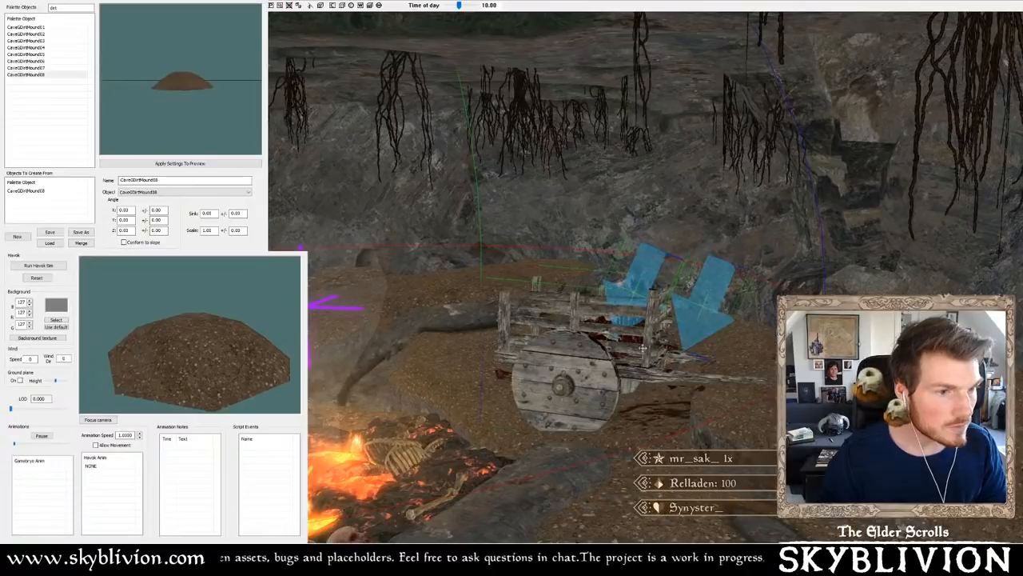
pyautogui.moveTo(663, 329); pyautogui.dragTo(671, 322)
pyautogui.moveTo(671, 323); pyautogui.dragTo(674, 323, button='right')
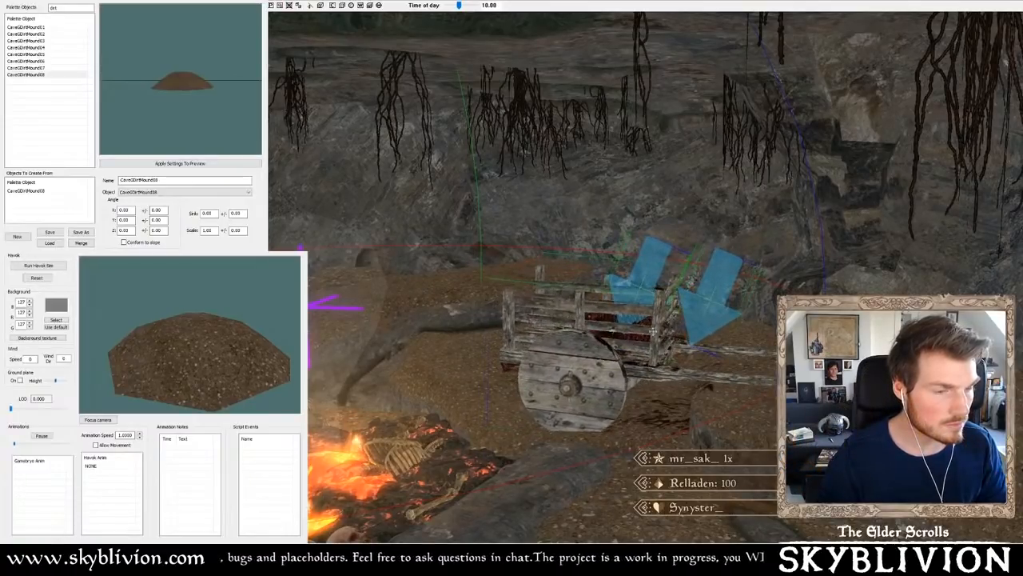
# - Check the cart's placement behind the coal pit from several viewing angles
pyautogui.moveTo(674, 323); pyautogui.dragTo(647, 299, button='middle')
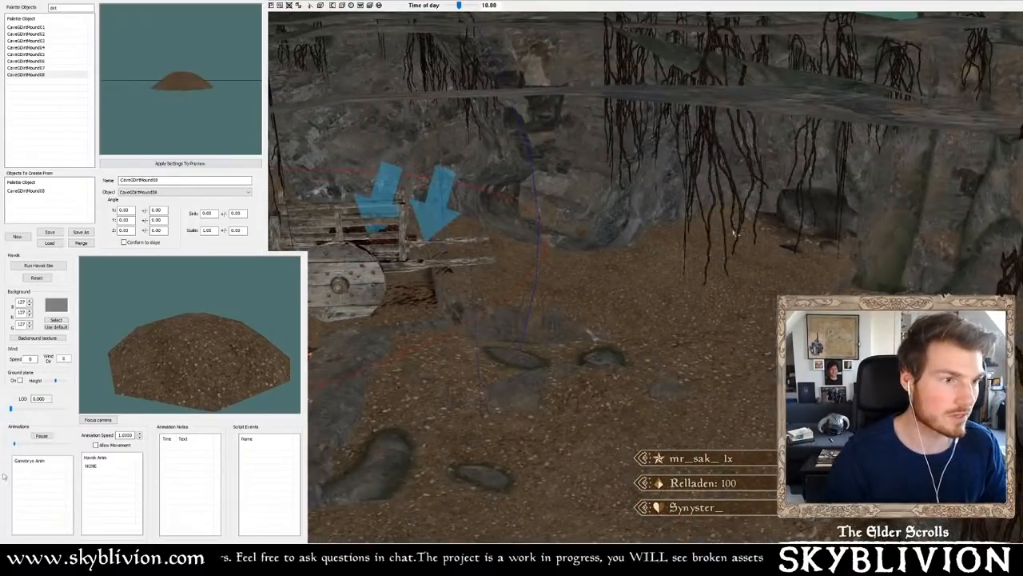
pyautogui.moveTo(734, 233); pyautogui.dragTo(745, 267, button='middle')
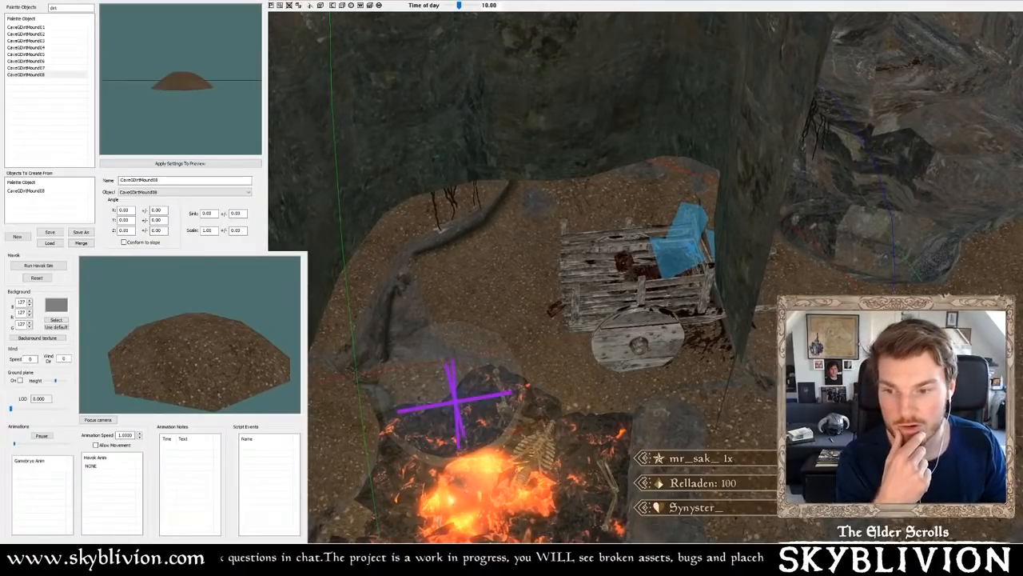
pyautogui.scroll(-3, 461, 286)
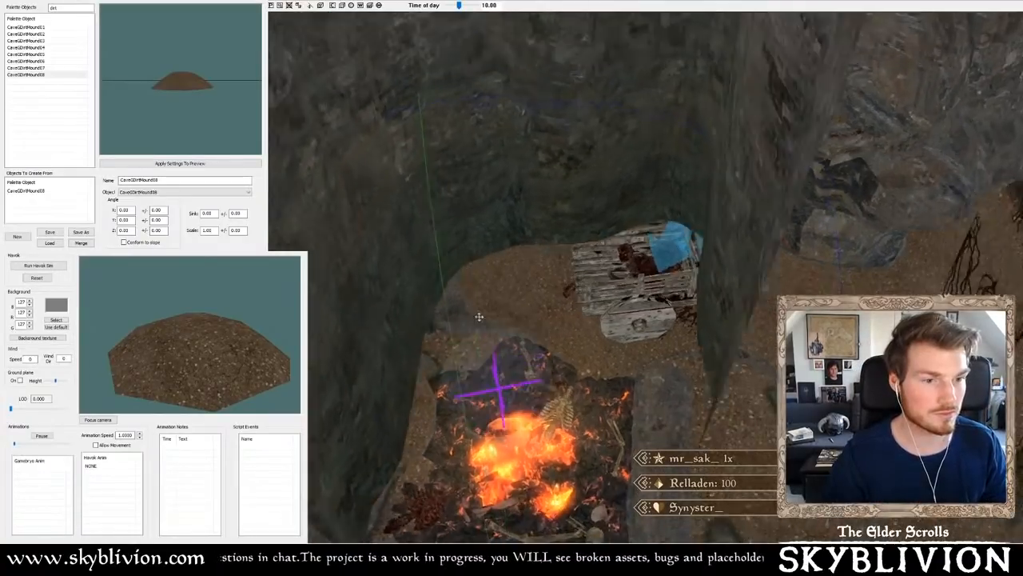
pyautogui.moveTo(480, 315); pyautogui.dragTo(448, 301, button='middle')
pyautogui.scroll(-3, 449, 300)
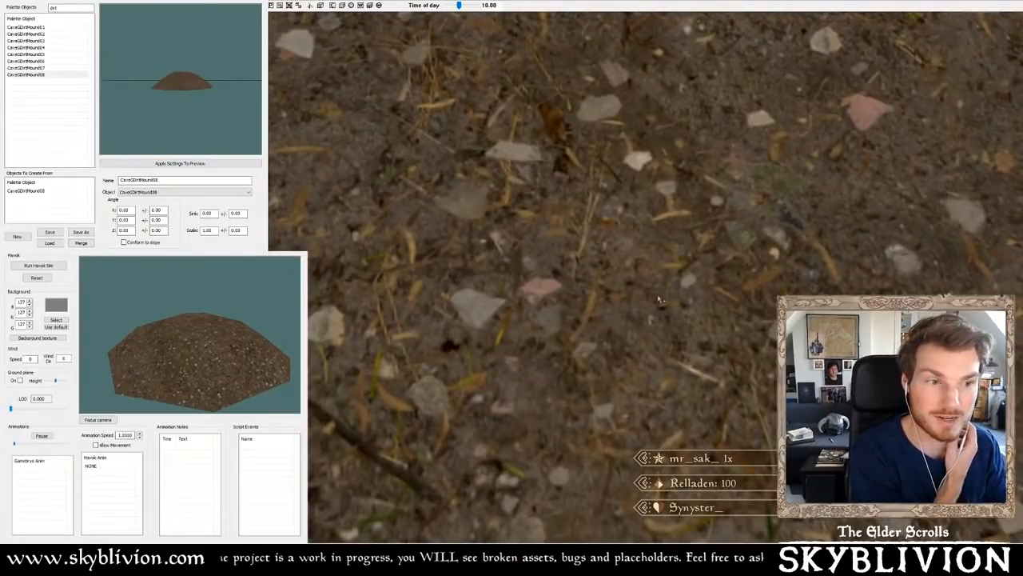
pyautogui.scroll(1, 652, 298)
pyautogui.scroll(-1, 652, 299)
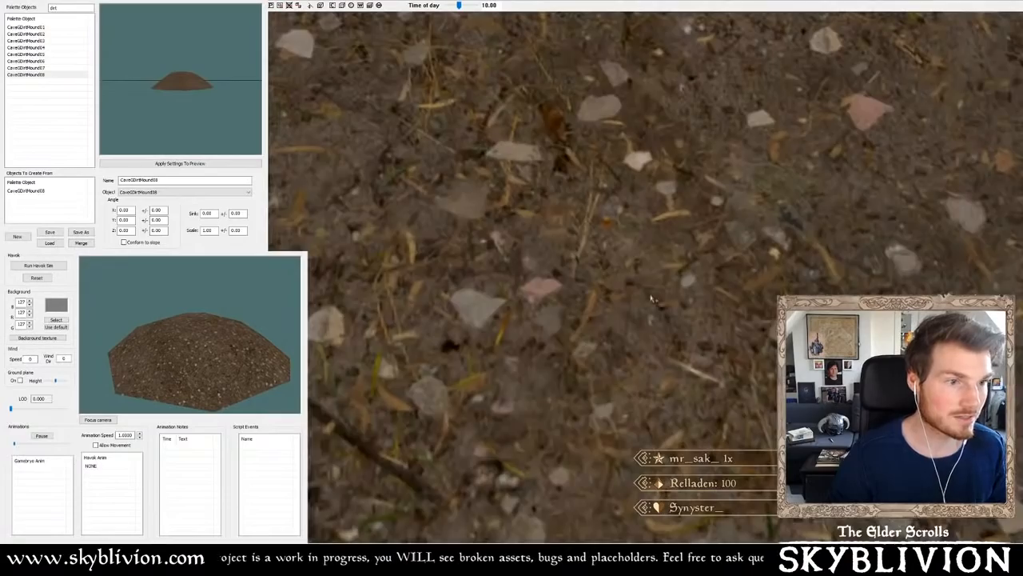
pyautogui.scroll(-1, 652, 299)
pyautogui.scroll(1, 649, 313)
pyautogui.moveTo(652, 301); pyautogui.dragTo(646, 322, button='middle')
pyautogui.scroll(-1, 649, 309)
pyautogui.scroll(-1, 656, 327)
pyautogui.scroll(1, 653, 326)
pyautogui.scroll(-1, 646, 321)
pyautogui.scroll(1, 641, 318)
pyautogui.scroll(2, 648, 288)
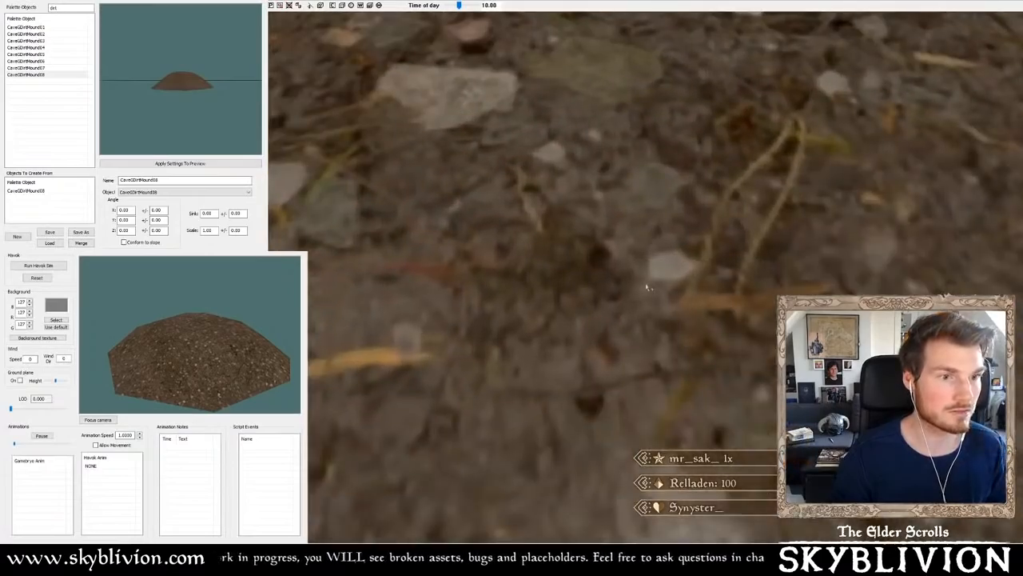
pyautogui.scroll(-4, 647, 288)
# - Examine the layout of the pale-rock cave, including its robed figure, boulders and outer walls
pyautogui.keyDown('shift'); pyautogui.moveTo(647, 288); pyautogui.dragTo(816, 244, button='middle'); pyautogui.keyUp('shift')
pyautogui.scroll(-5, 616, 287)
pyautogui.scroll(-4, 624, 291)
pyautogui.scroll(-3, 552, 272)
pyautogui.scroll(8, 814, 244)
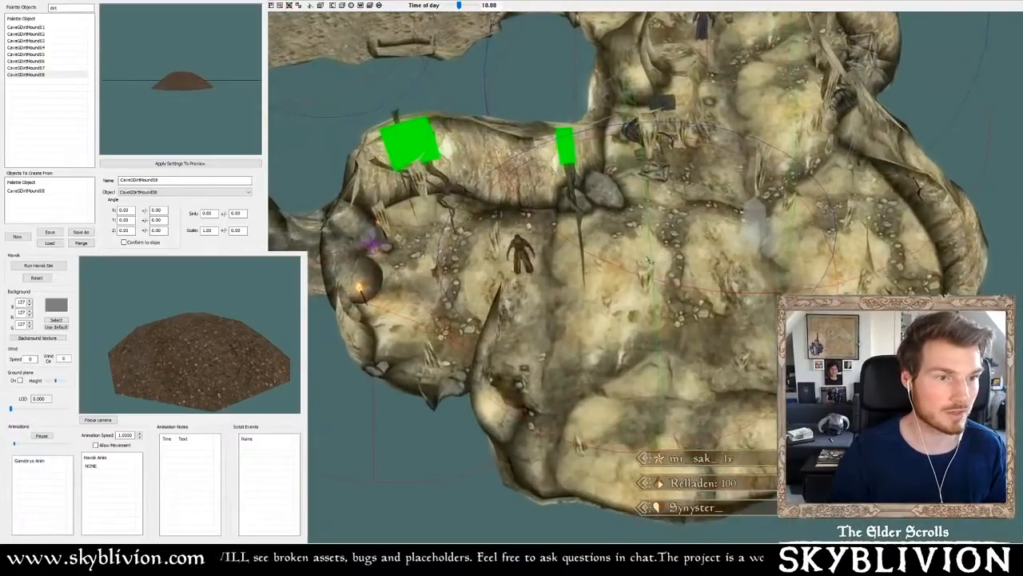
pyautogui.scroll(3, 646, 261)
pyautogui.scroll(-3, 648, 260)
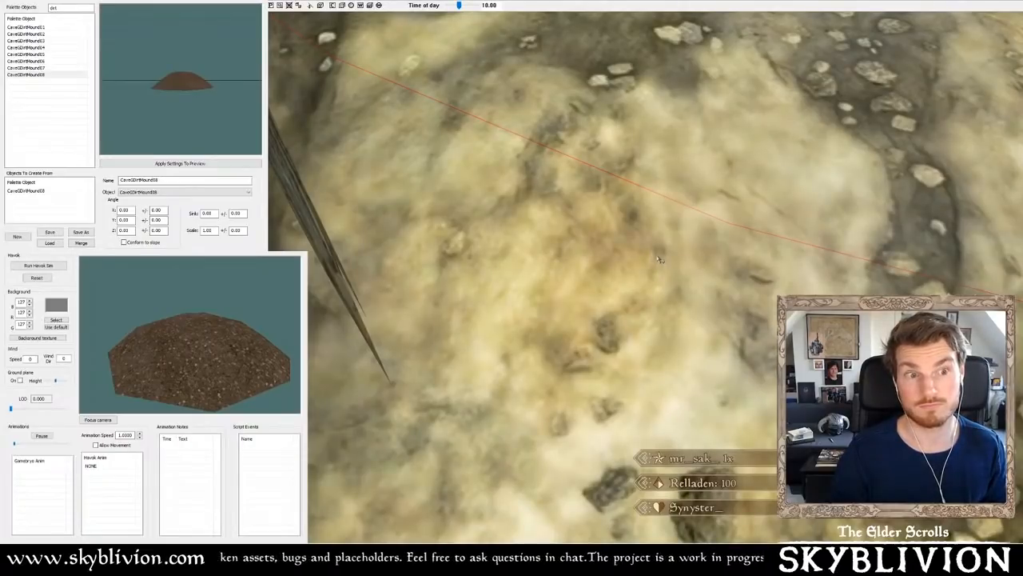
pyautogui.scroll(-4, 659, 259)
pyautogui.moveTo(670, 264); pyautogui.dragTo(685, 267, button='middle')
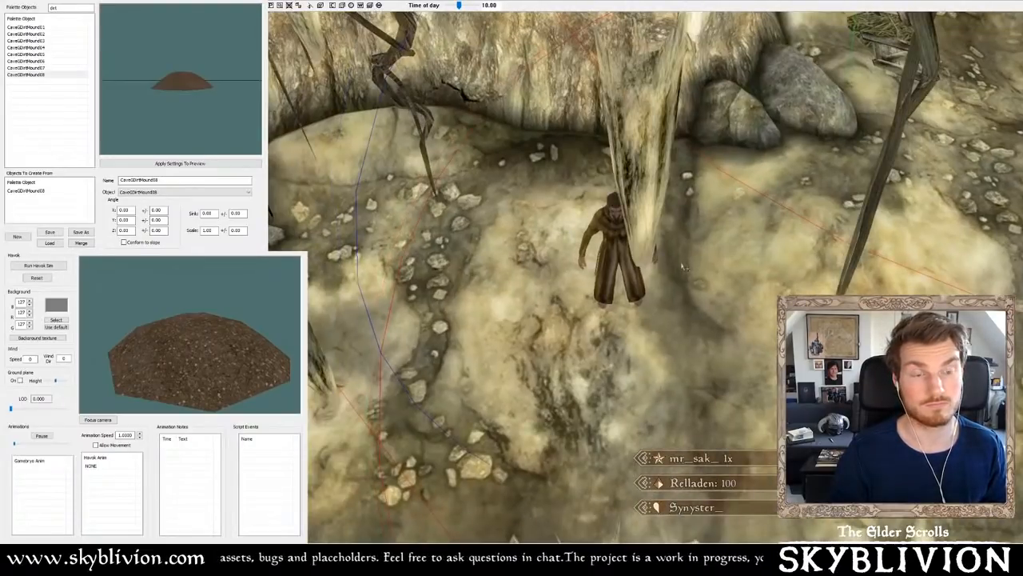
pyautogui.scroll(5, 684, 268)
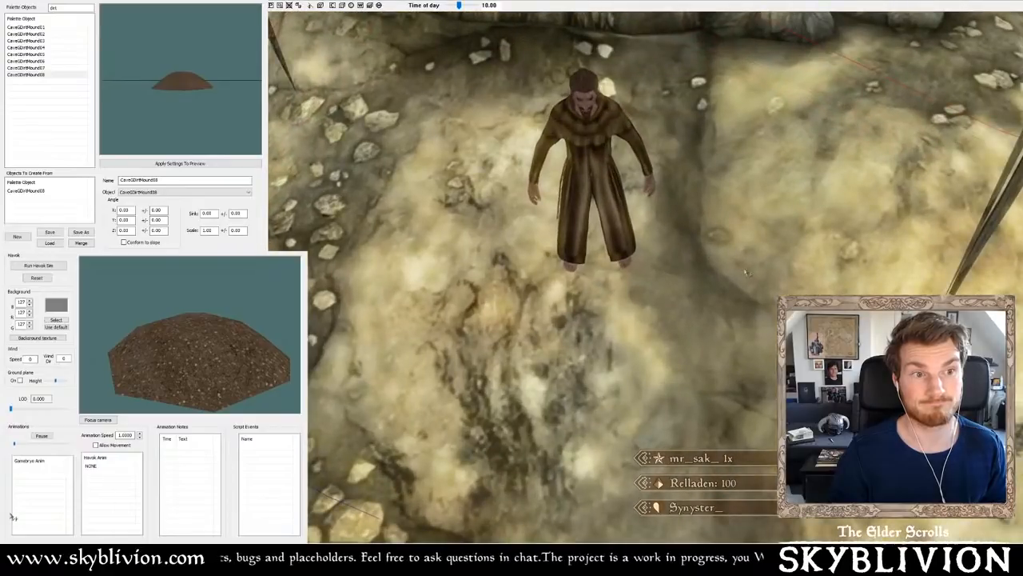
pyautogui.scroll(8, 746, 273)
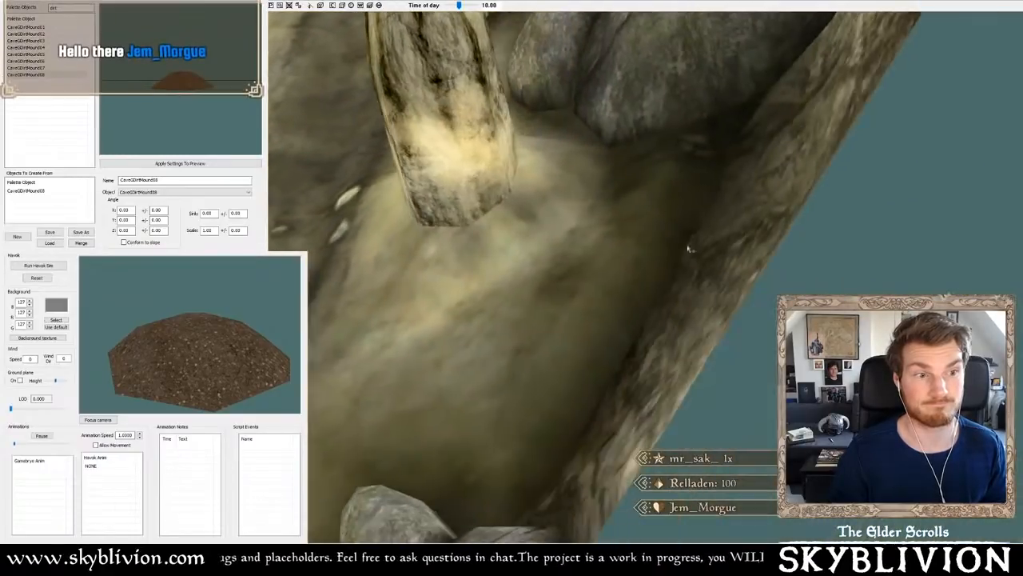
pyautogui.moveTo(689, 249); pyautogui.dragTo(689, 248, button='middle')
pyautogui.scroll(-10, 675, 243)
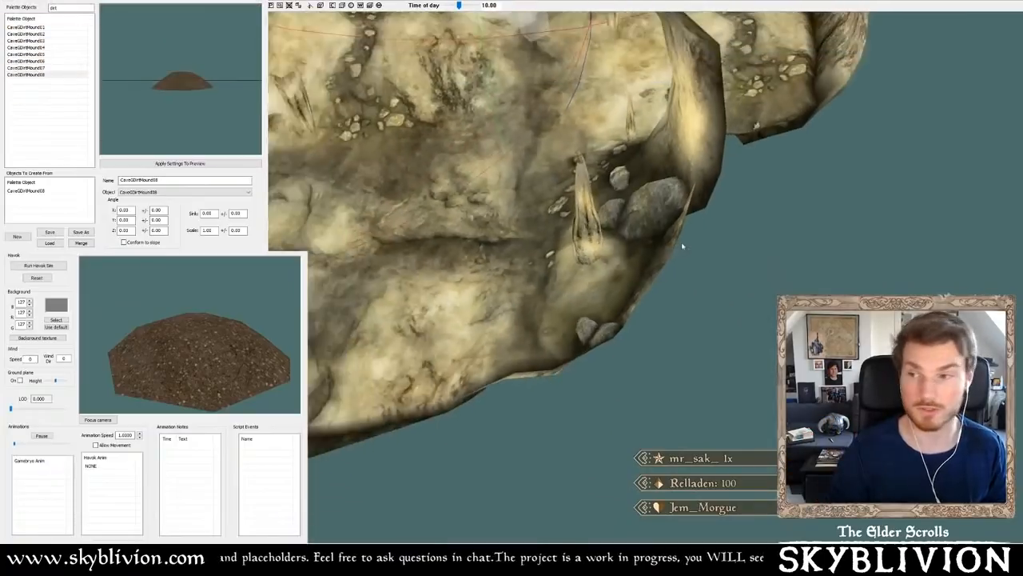
pyautogui.scroll(-10, 703, 267)
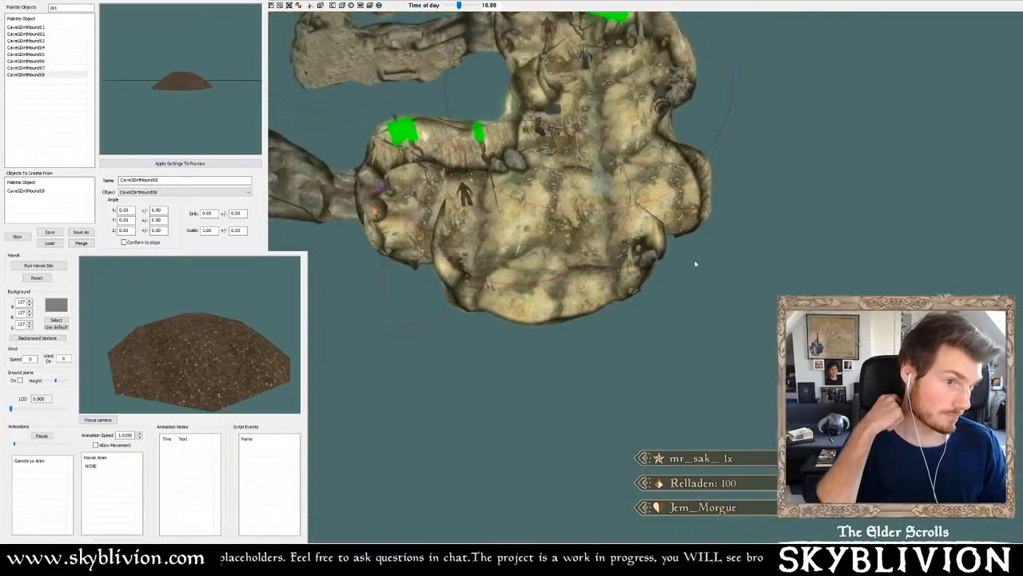
# - Survey the surrounding cave interiors from above and close in on the burning coal pit and the wooden cart
pyautogui.scroll(-5, 685, 270)
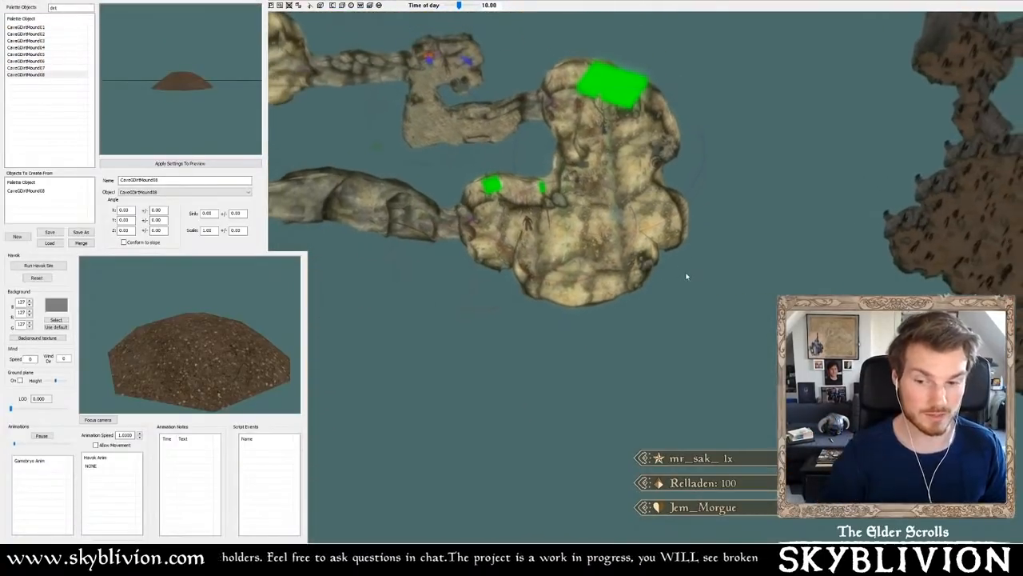
pyautogui.moveTo(760, 298); pyautogui.dragTo(316, 322, button='middle')
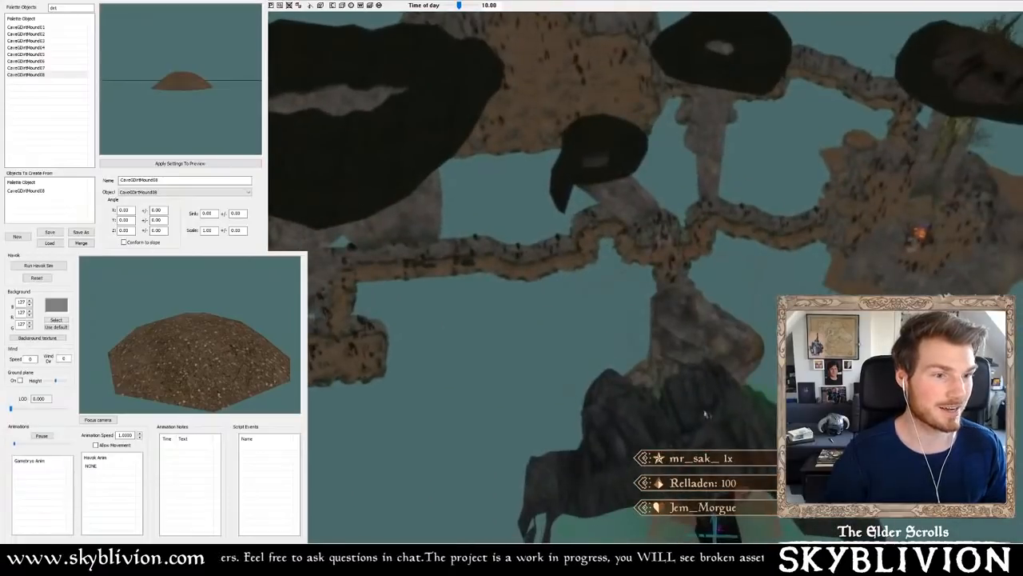
pyautogui.moveTo(739, 404); pyautogui.dragTo(721, 357, button='middle')
pyautogui.scroll(3, 596, 414)
pyautogui.scroll(5, 589, 415)
pyautogui.scroll(4, 525, 347)
pyautogui.scroll(3, 637, 355)
pyautogui.press('a')
pyautogui.scroll(3, 680, 333)
pyautogui.press('a')
pyautogui.scroll(3, 725, 343)
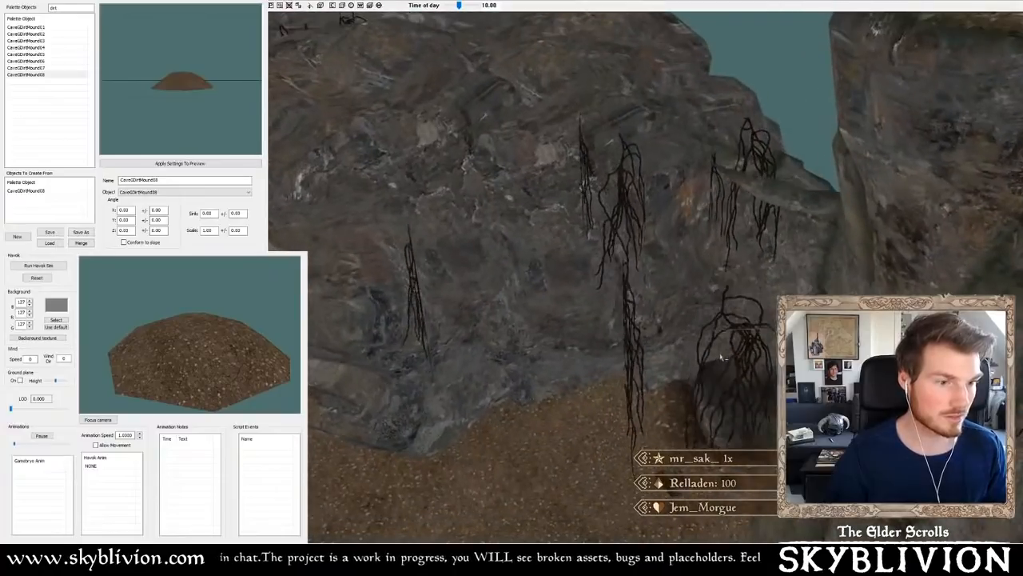
pyautogui.keyDown('shift'); pyautogui.moveTo(724, 400); pyautogui.dragTo(719, 377, button='middle'); pyautogui.keyUp('shift')
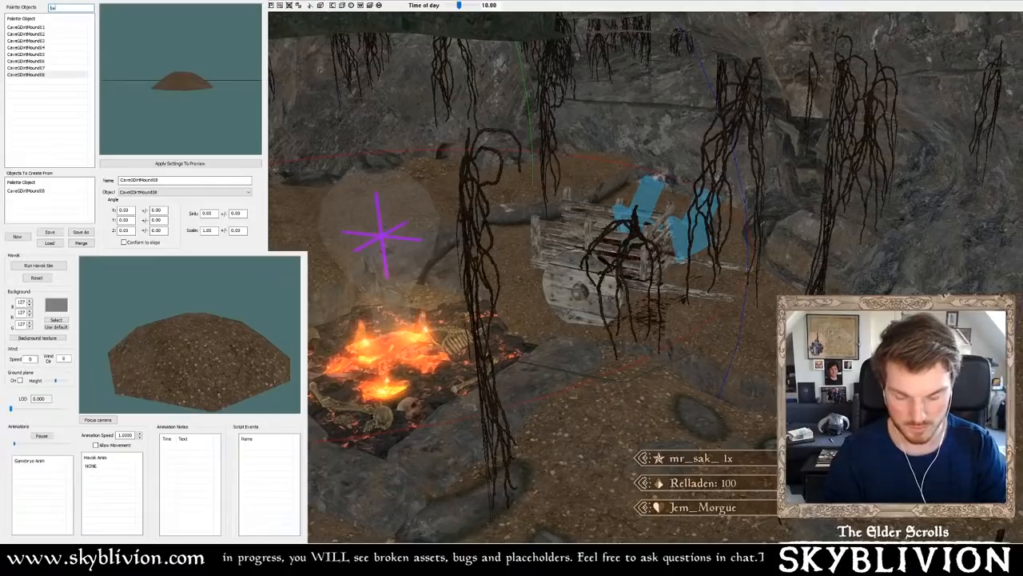
# - Filter the palette objects by "barrel", compare the variants and choose TES4MiddleBarrelOpen01
pyautogui.write('l')
pyautogui.click(53, 33)
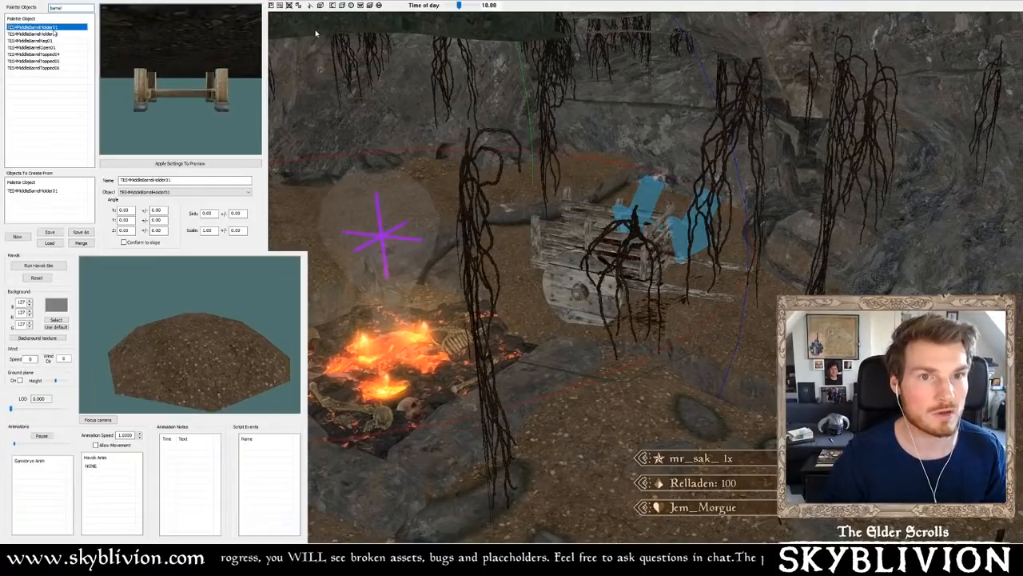
pyautogui.click(50, 40)
pyautogui.click(52, 54)
pyautogui.click(49, 47)
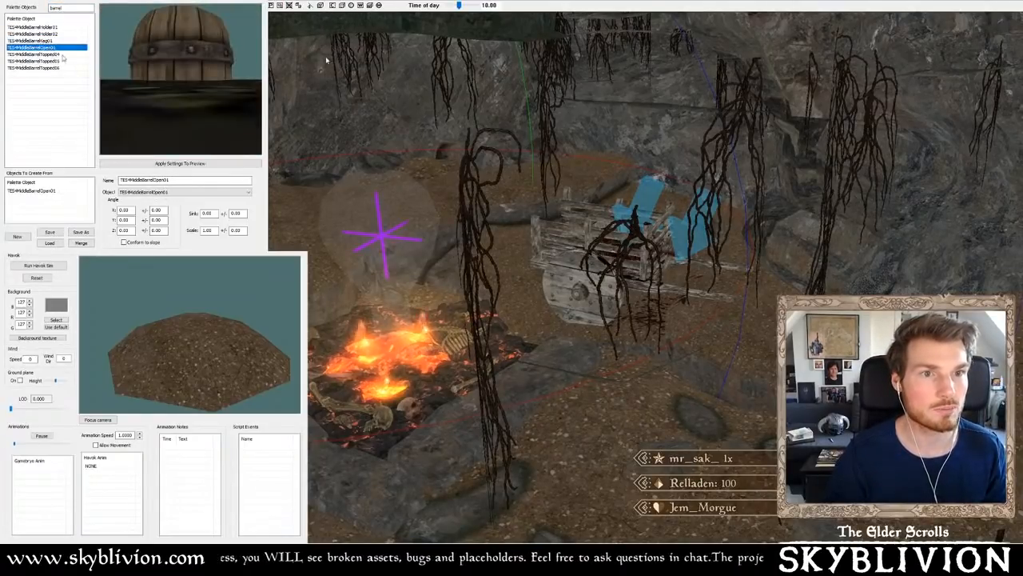
pyautogui.click(52, 68)
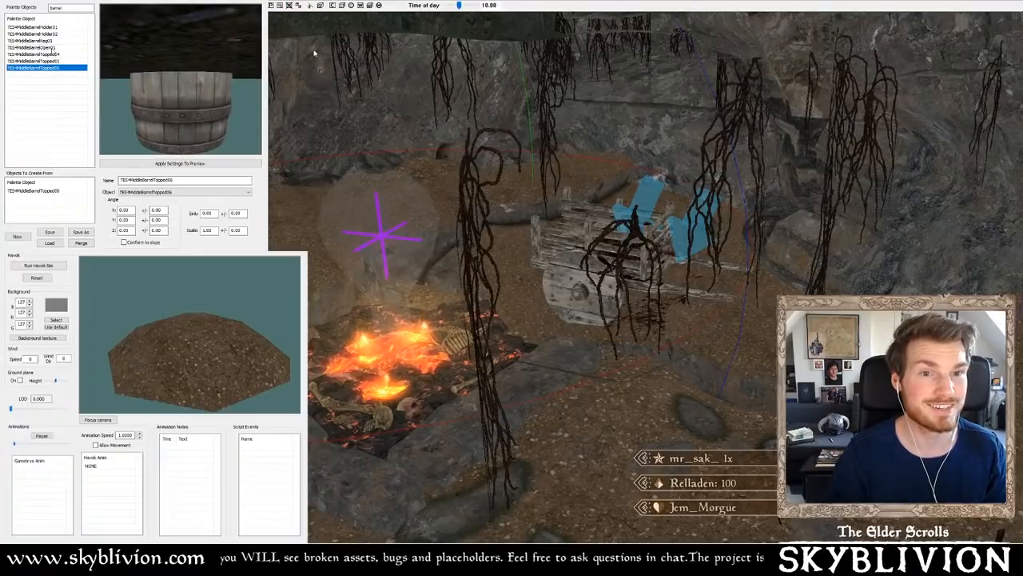
pyautogui.click(53, 48)
pyautogui.moveTo(252, 146); pyautogui.dragTo(461, 77, button='middle')
pyautogui.moveTo(461, 149); pyautogui.dragTo(476, 188, button='middle')
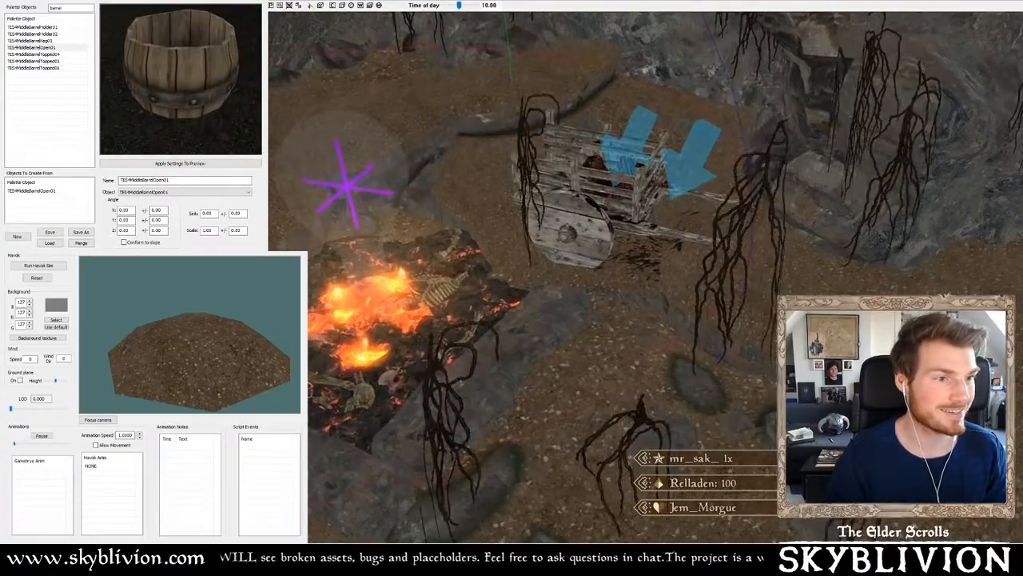
# - Place the open barrel on the dirt beside the shafts of the bloodied cart and adjust its position
pyautogui.scroll(3, 749, 296)
pyautogui.moveTo(750, 297); pyautogui.dragTo(665, 270, button='middle')
pyautogui.keyDown('alt'); pyautogui.rightClick(651, 269); pyautogui.keyUp('alt')
pyautogui.moveTo(665, 271); pyautogui.dragTo(644, 228)
pyautogui.moveTo(659, 258); pyautogui.dragTo(619, 222, button='middle')
pyautogui.moveTo(620, 222); pyautogui.dragTo(610, 215)
# - Place another open barrel on the dirt near the shovel and shift it into position beside the pit
pyautogui.moveTo(611, 216); pyautogui.dragTo(496, 296, button='middle')
pyautogui.keyDown('alt'); pyautogui.rightClick(494, 294); pyautogui.keyUp('alt')
pyautogui.moveTo(497, 296); pyautogui.dragTo(500, 292)
pyautogui.moveTo(500, 292); pyautogui.dragTo(470, 250, button='middle')
pyautogui.moveTo(470, 249); pyautogui.dragTo(460, 233)
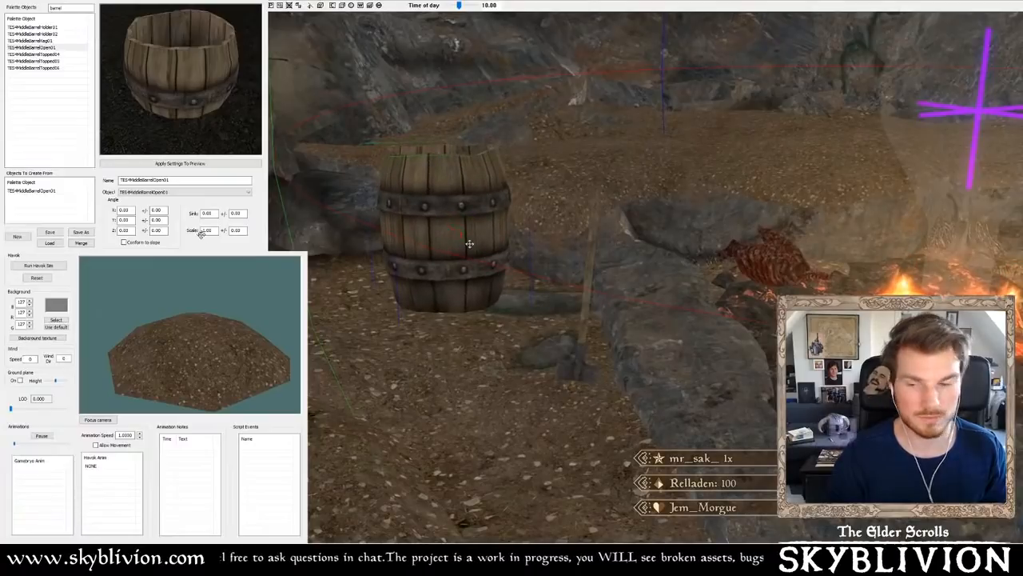
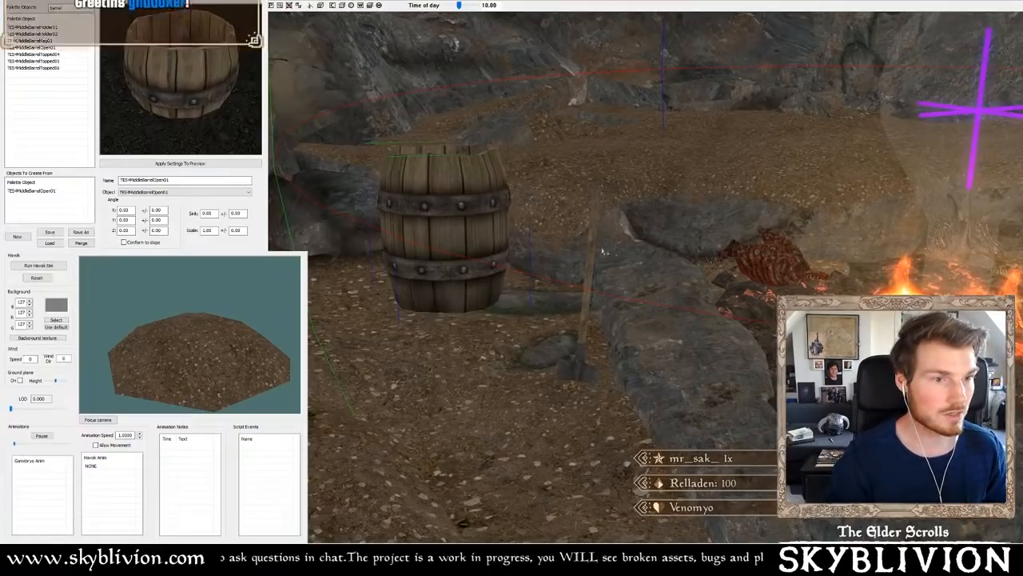
# - Filter the palette objects by "rotten" and place TES4RottenArm01 inside the open barrel beside the cart
pyautogui.moveTo(617, 257); pyautogui.dragTo(648, 323, button='middle')
pyautogui.press('a')
pyautogui.doubleClick(66, 8)
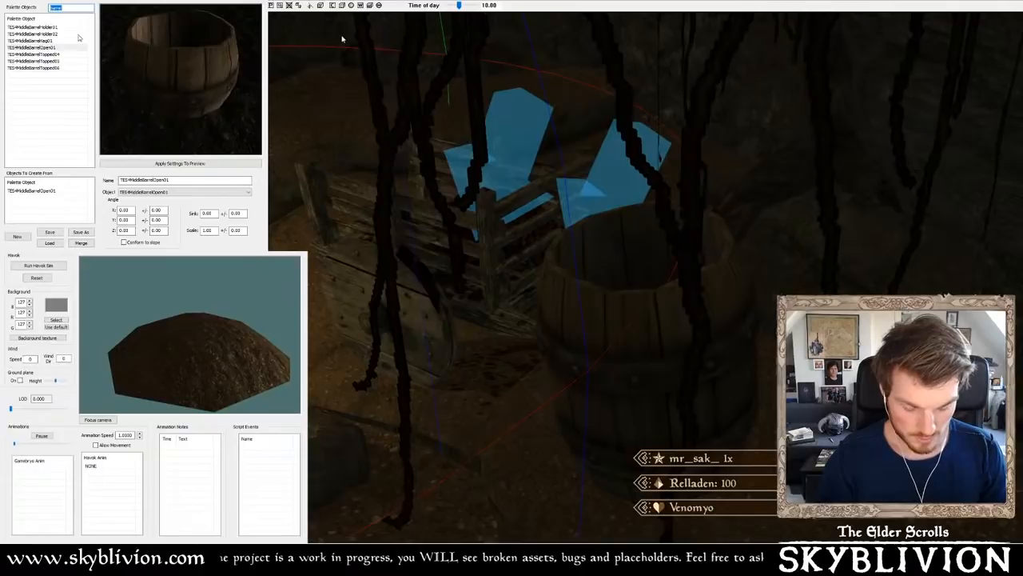
pyautogui.write('rotten')
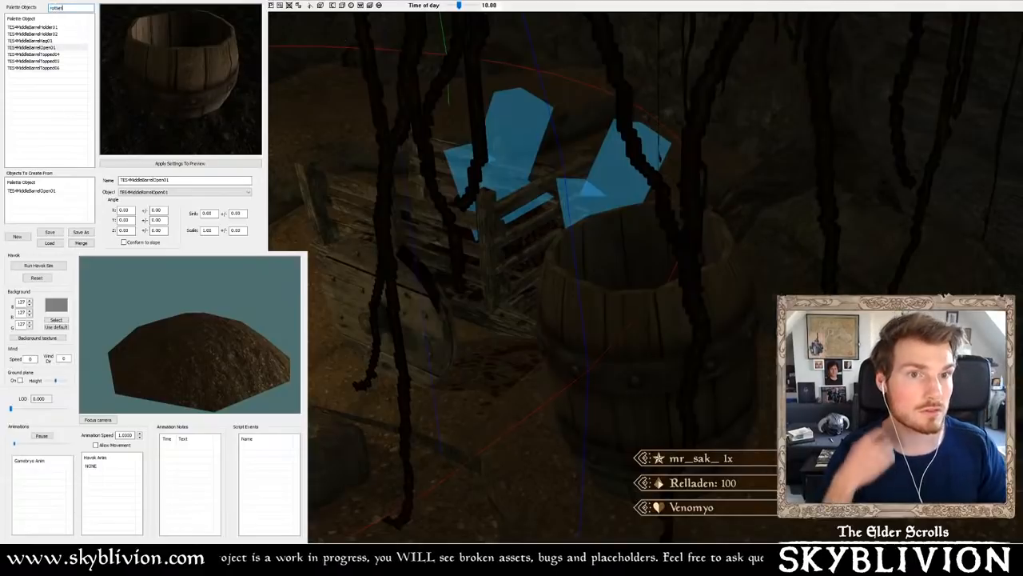
pyautogui.moveTo(112, 51); pyautogui.dragTo(227, 126)
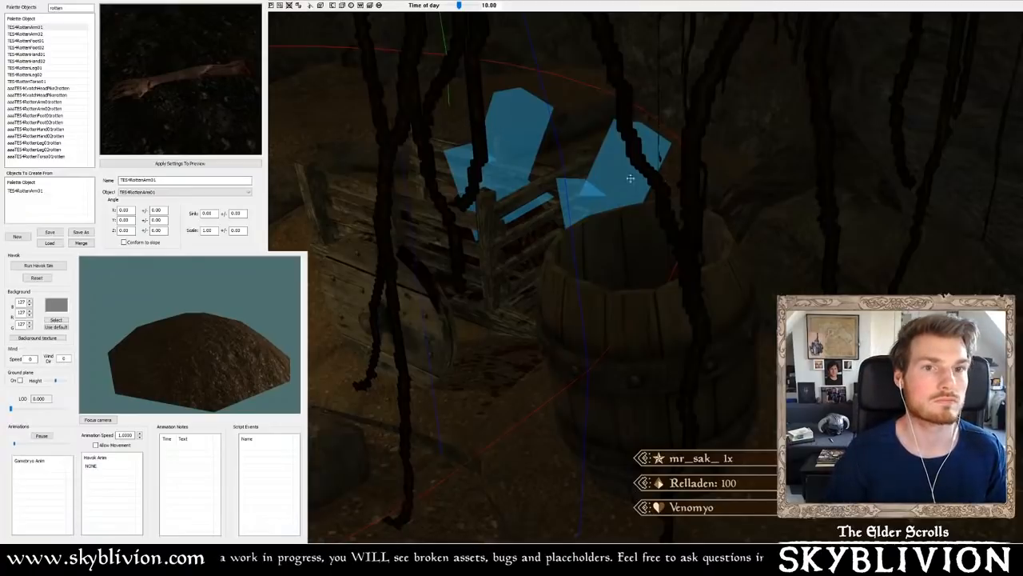
pyautogui.press('a')
pyautogui.scroll(3, 627, 235)
pyautogui.moveTo(627, 234); pyautogui.dragTo(683, 323, button='middle')
pyautogui.keyDown('alt'); pyautogui.rightClick(696, 282); pyautogui.keyUp('alt')
# - Move and rotate the severed arm so it stands upright inside the barrel with its hand pointing up
pyautogui.moveTo(696, 281); pyautogui.dragTo(704, 308, button='middle')
pyautogui.press('c')
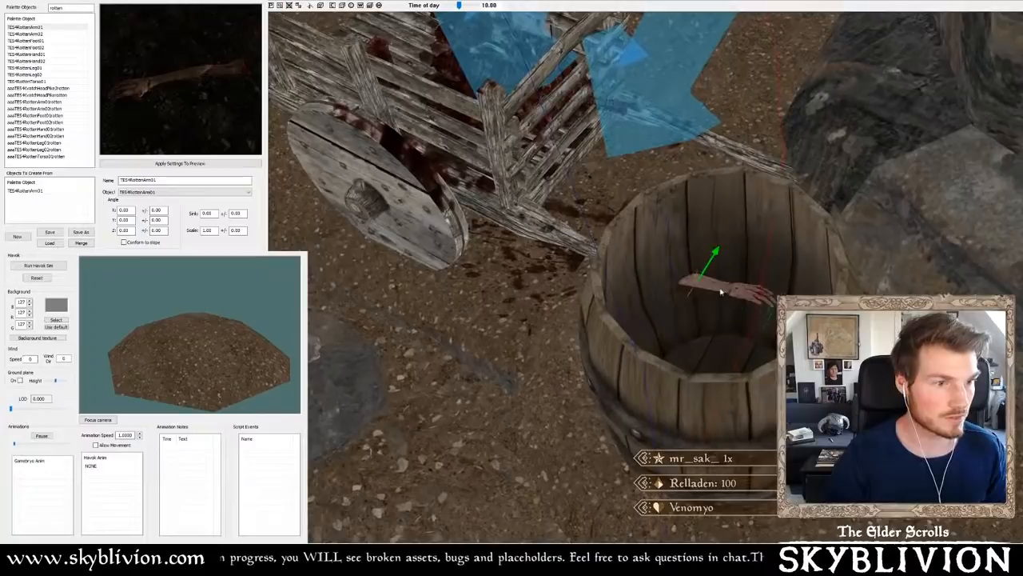
pyautogui.moveTo(704, 287)
pyautogui.mouseDown(button='right')
pyautogui.moveTo(740, 296)
pyautogui.moveTo(686, 299)
pyautogui.moveTo(695, 302)
pyautogui.mouseUp(button='right')
pyautogui.moveTo(694, 303); pyautogui.dragTo(743, 292)
pyautogui.moveTo(744, 291); pyautogui.dragTo(738, 326, button='middle')
pyautogui.moveTo(738, 326); pyautogui.dragTo(726, 333)
pyautogui.moveTo(726, 333)
pyautogui.mouseDown(button='right')
pyautogui.moveTo(710, 333)
pyautogui.moveTo(740, 333)
pyautogui.mouseUp(button='right')
pyautogui.press('x')
pyautogui.moveTo(735, 331); pyautogui.dragTo(726, 313, button='middle')
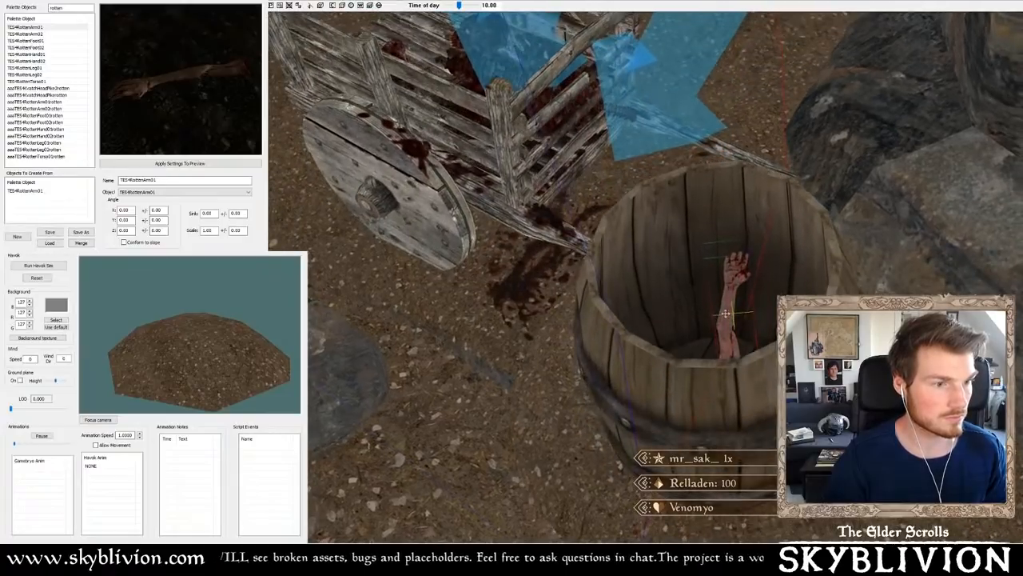
# - Choose TES4RottenLeg01 from the palette and place it next to the arm inside the barrel
pyautogui.click(77, 30)
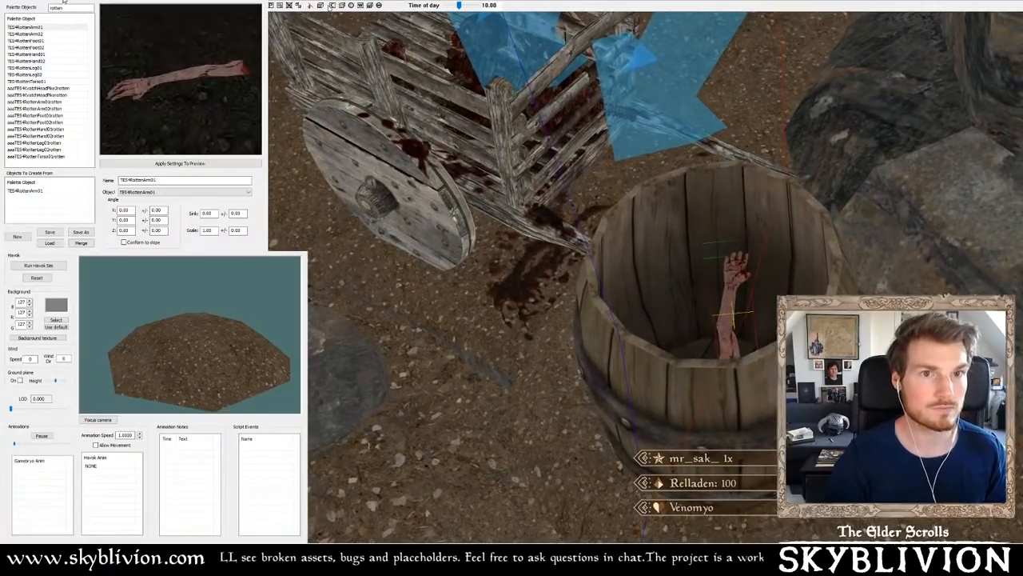
pyautogui.click(44, 74)
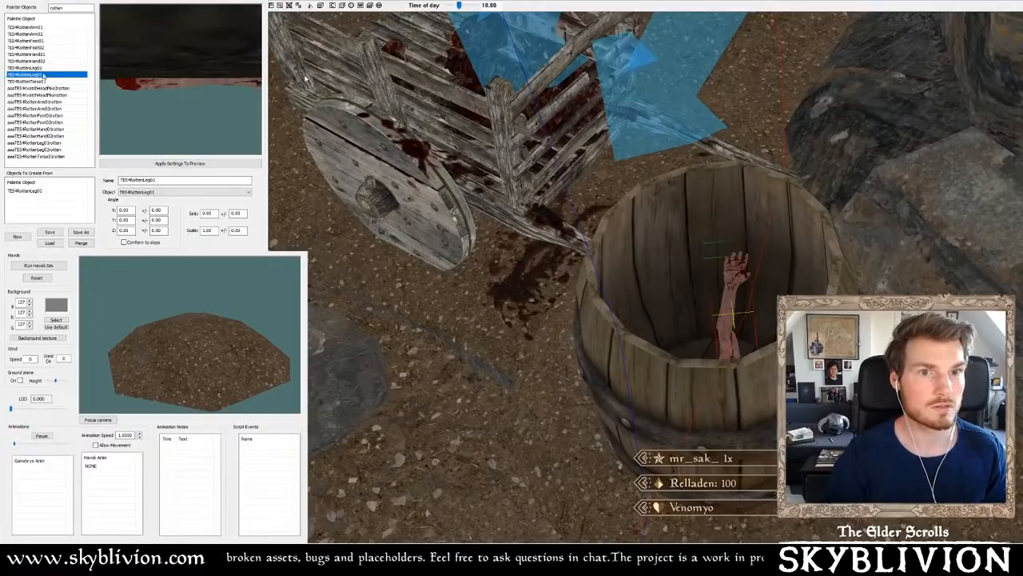
pyautogui.click(40, 68)
pyautogui.click(692, 336)
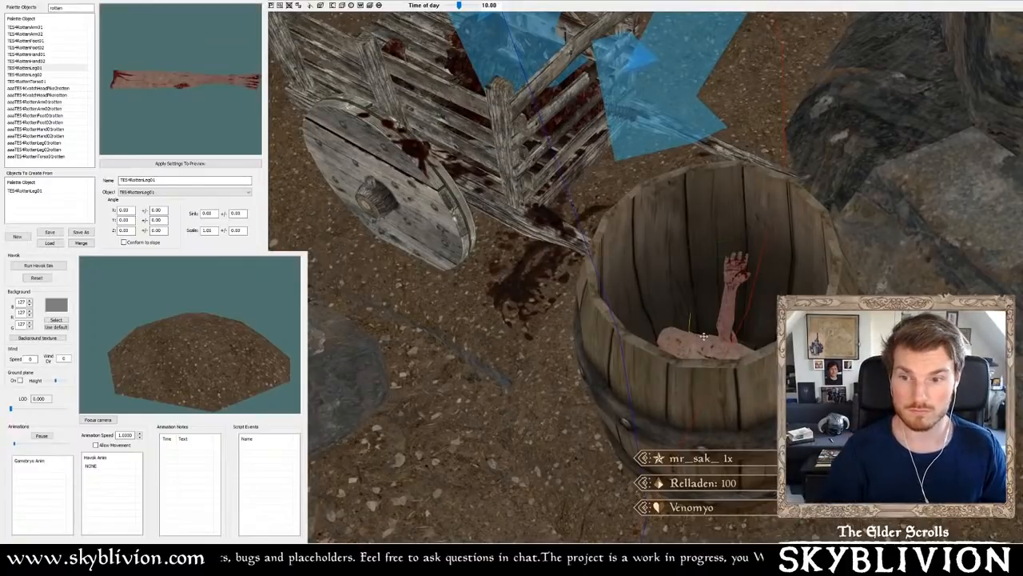
pyautogui.moveTo(704, 336); pyautogui.dragTo(707, 345, button='middle')
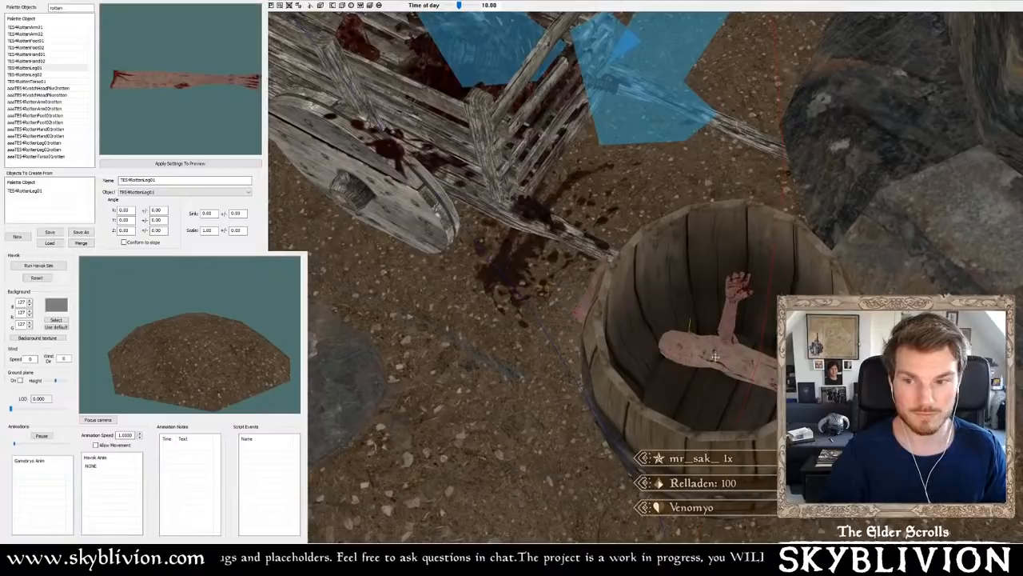
# - Rotate and move the severed leg until it leans inside the barrel with its bloody stump against the rim
pyautogui.moveTo(715, 357); pyautogui.dragTo(744, 341, button='right')
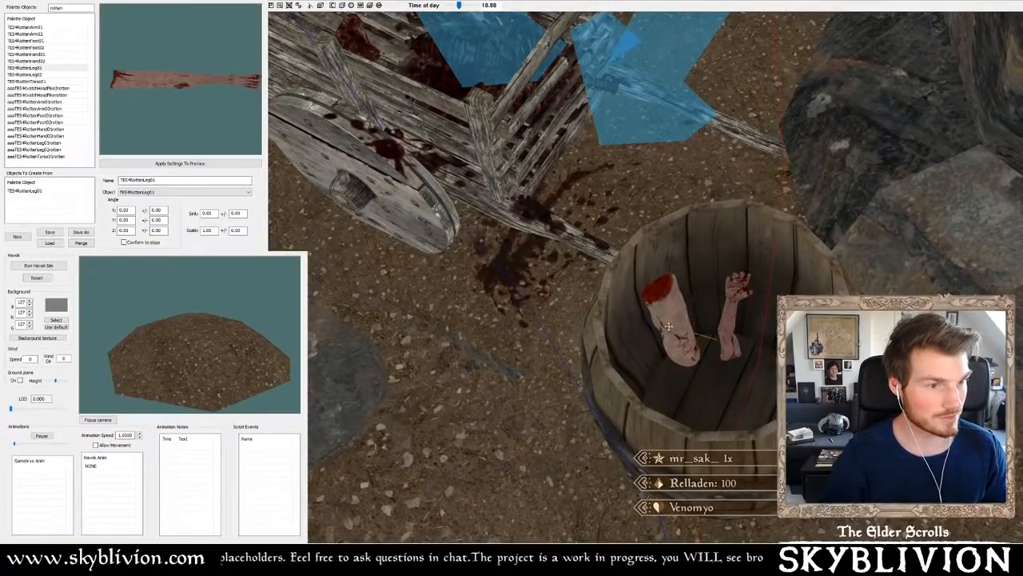
pyautogui.moveTo(669, 327); pyautogui.dragTo(714, 359)
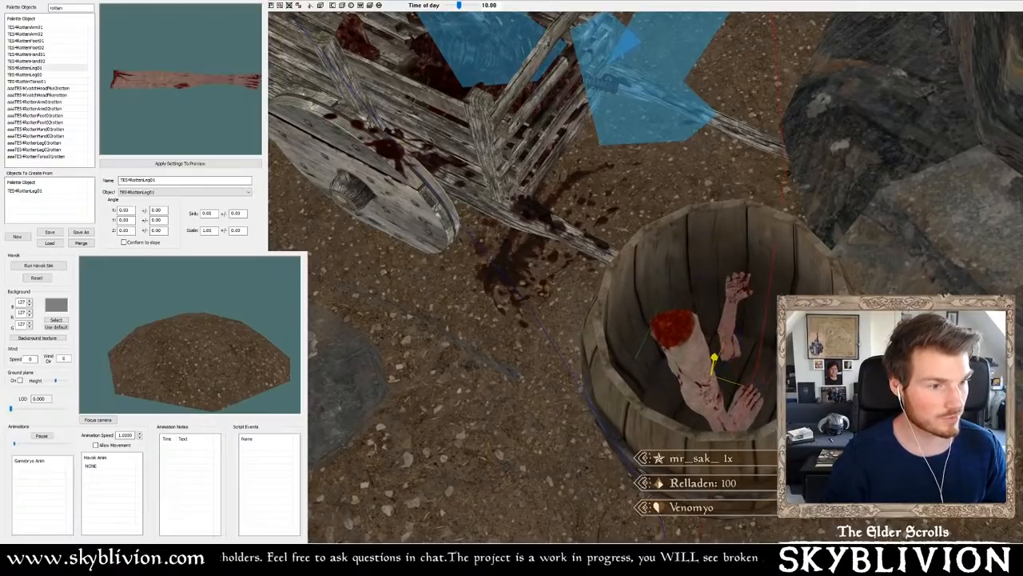
pyautogui.keyDown('shift'); pyautogui.moveTo(714, 359); pyautogui.dragTo(648, 388, button='middle'); pyautogui.keyUp('shift')
pyautogui.moveTo(595, 373); pyautogui.dragTo(553, 372)
pyautogui.keyDown('shift'); pyautogui.moveTo(554, 373); pyautogui.dragTo(583, 364, button='middle'); pyautogui.keyUp('shift')
pyautogui.moveTo(584, 376); pyautogui.dragTo(632, 383, button='right')
pyautogui.keyDown('shift'); pyautogui.moveTo(631, 384); pyautogui.dragTo(590, 390, button='middle'); pyautogui.keyUp('shift')
pyautogui.moveTo(590, 390); pyautogui.dragTo(602, 406)
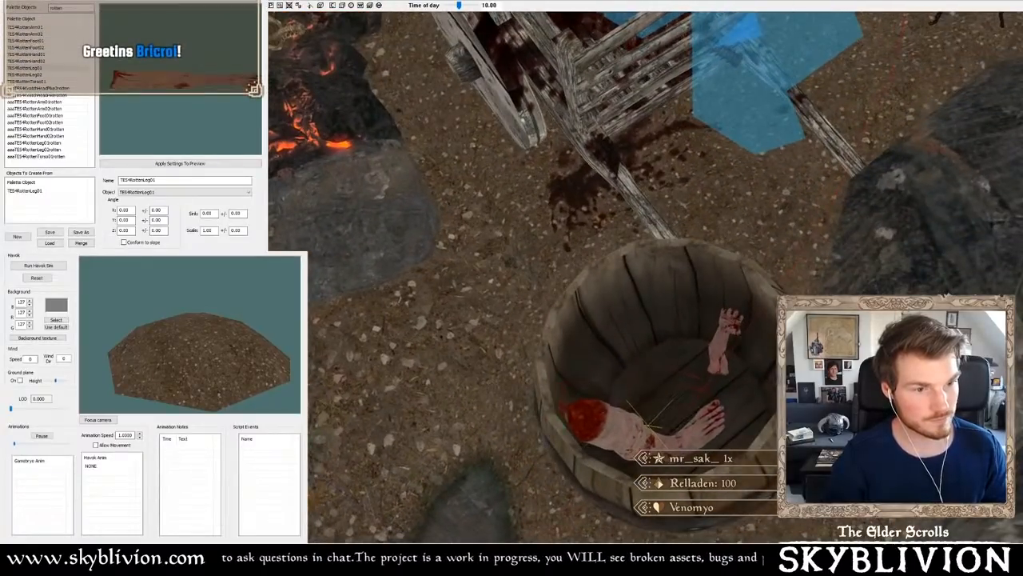
pyautogui.keyDown('shift'); pyautogui.moveTo(601, 406); pyautogui.dragTo(502, 53, button='middle'); pyautogui.keyUp('shift')
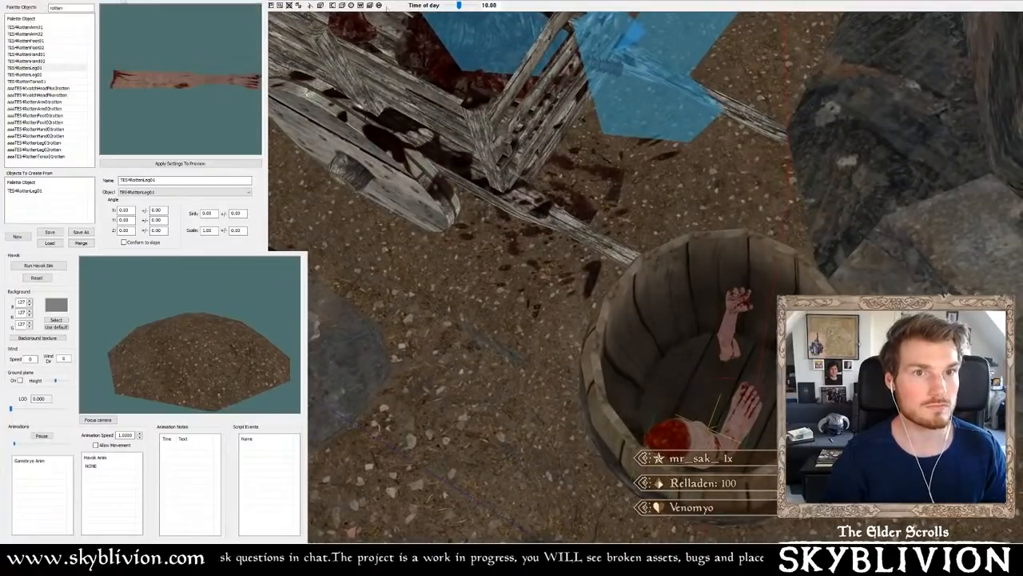
# - Go through the remaining rotten body parts, choose aaaTES4RottenLeg02rotten and place it inside the barrel
pyautogui.click(69, 88)
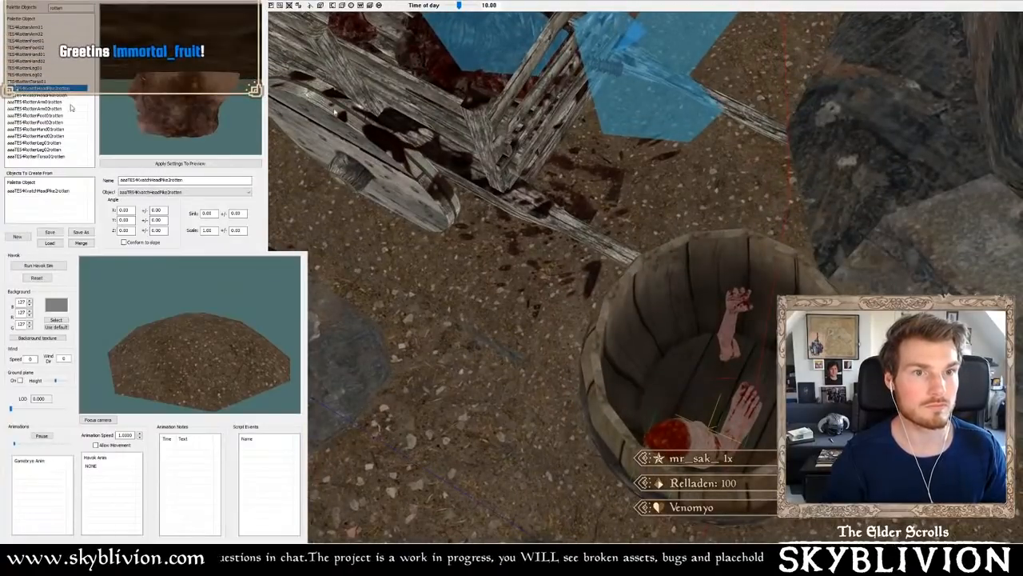
pyautogui.press('Down')
pyautogui.press('Down')
pyautogui.press('Down')
pyautogui.press('Down')
pyautogui.press('Down')
pyautogui.press('Down')
pyautogui.press('Down')
pyautogui.press('Down')
pyautogui.press('Down')
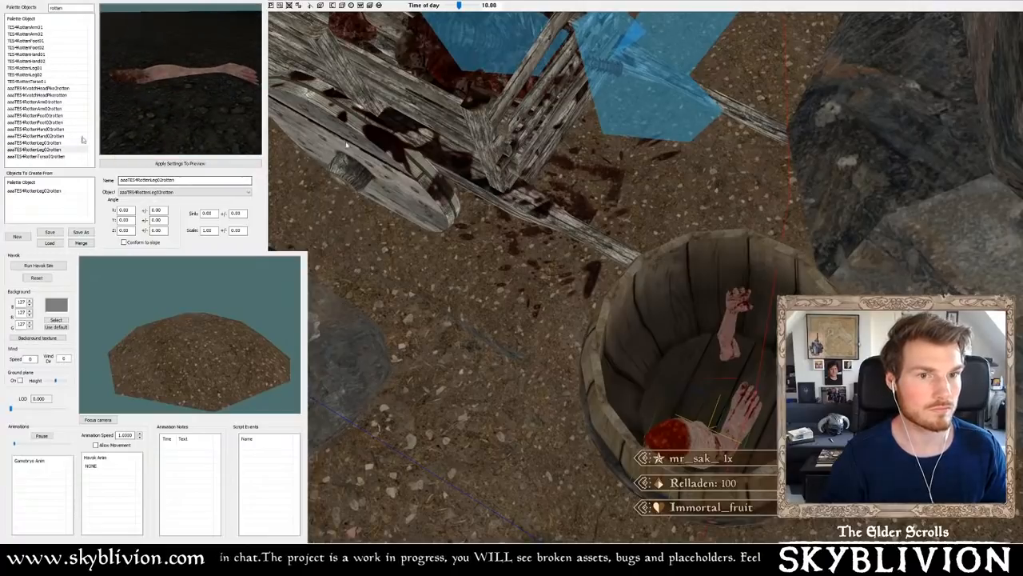
pyautogui.keyDown('shift'); pyautogui.moveTo(706, 356); pyautogui.dragTo(710, 374, button='middle'); pyautogui.keyUp('shift')
pyautogui.keyDown('ctrl'); pyautogui.rightClick(704, 373); pyautogui.keyUp('ctrl')
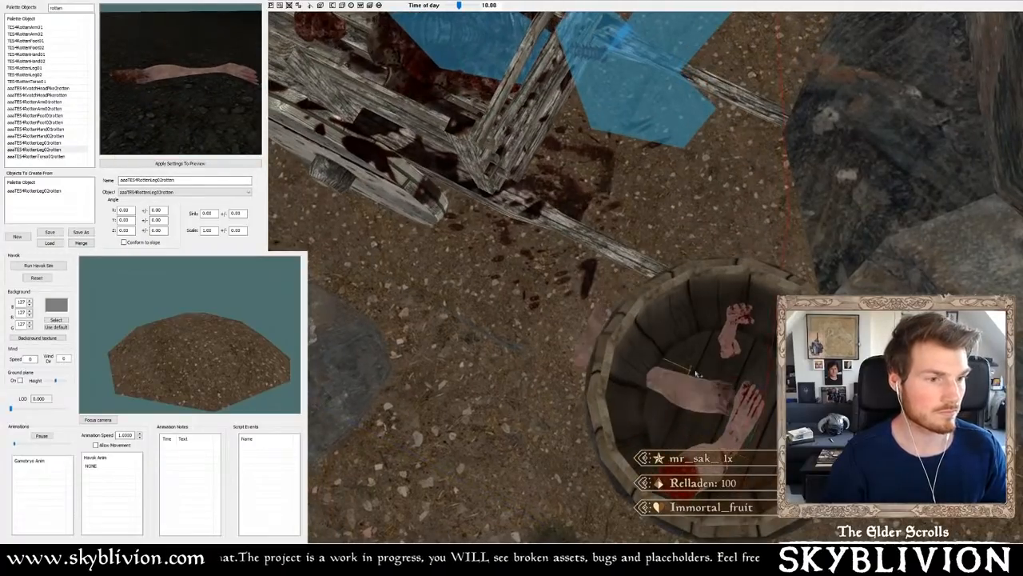
# - Rotate and shift the second leg inside the barrel so it rests among the other limbs
pyautogui.moveTo(697, 372); pyautogui.dragTo(712, 335, button='right')
pyautogui.keyDown('shift'); pyautogui.moveTo(712, 335); pyautogui.dragTo(804, 323, button='middle'); pyautogui.keyUp('shift')
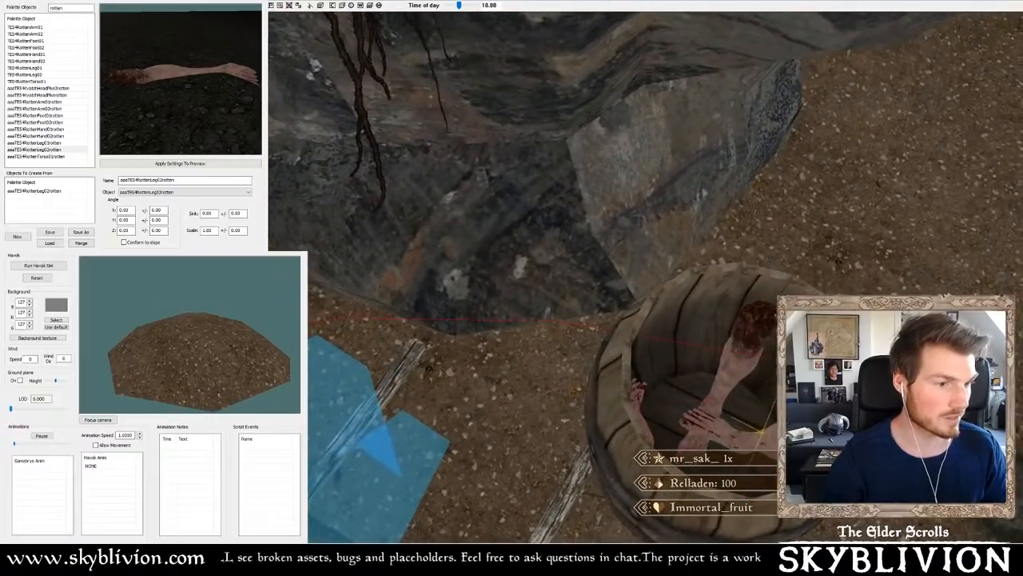
pyautogui.moveTo(764, 414); pyautogui.dragTo(759, 433)
pyautogui.moveTo(759, 432)
pyautogui.keyDown('shift'); pyautogui.mouseDown(button='middle')
pyautogui.moveTo(768, 424)
pyautogui.moveTo(780, 448)
pyautogui.moveTo(765, 423)
pyautogui.mouseUp(button='middle'); pyautogui.keyUp('shift')
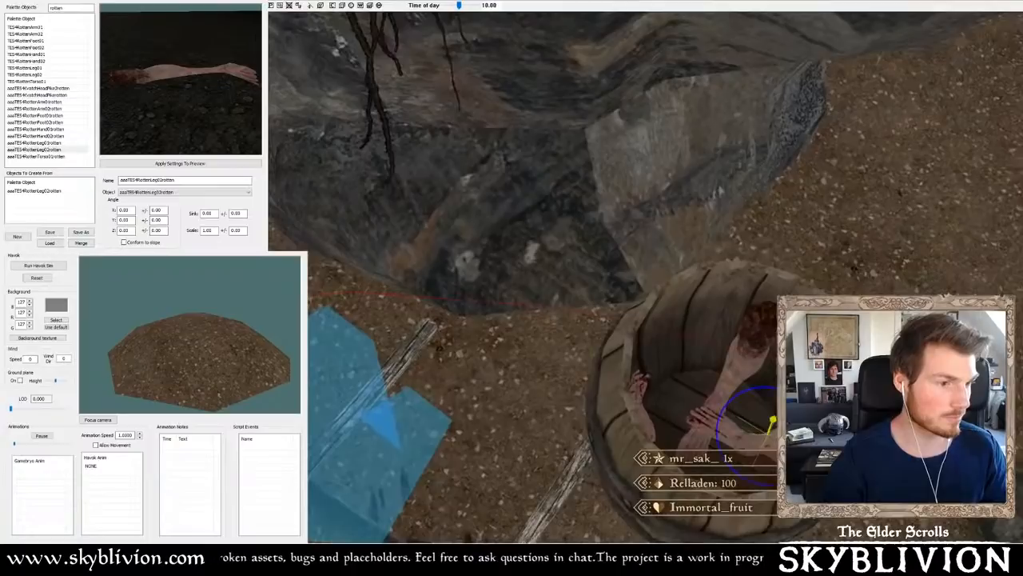
pyautogui.moveTo(765, 424); pyautogui.dragTo(763, 428)
pyautogui.moveTo(763, 427)
pyautogui.keyDown('shift'); pyautogui.mouseDown(button='middle')
pyautogui.moveTo(771, 439)
pyautogui.moveTo(752, 442)
pyautogui.mouseUp(button='middle'); pyautogui.keyUp('shift')
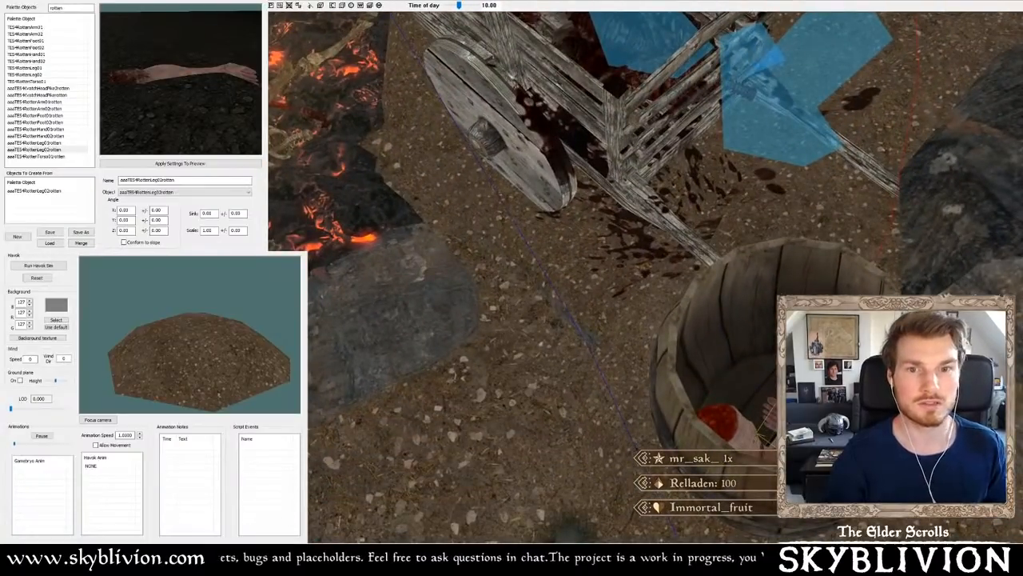
# - Try placing the aaaTES4KvatchHeadPikerotten head inside the barrel, and undo the placement
pyautogui.click(40, 102)
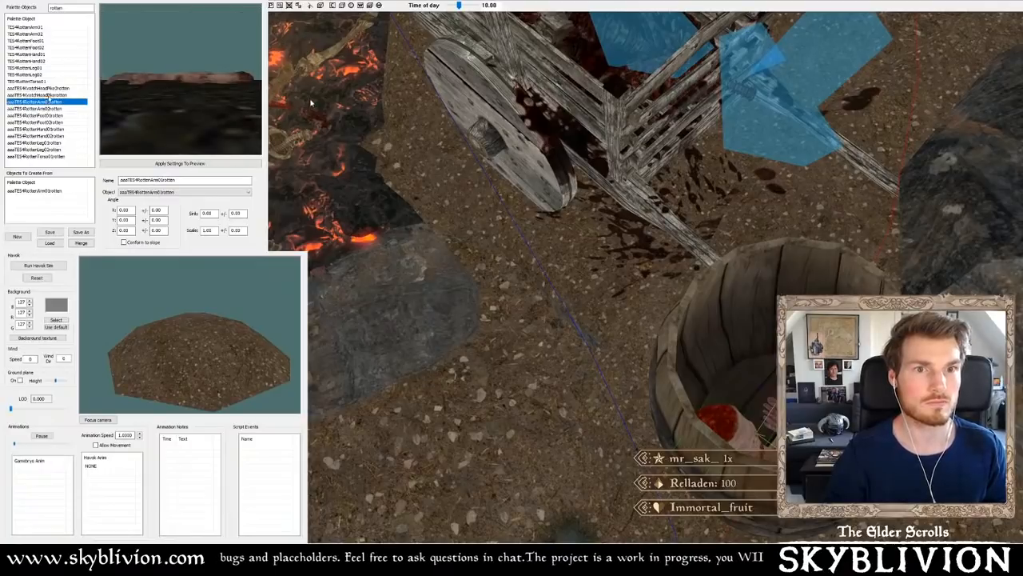
pyautogui.click(46, 95)
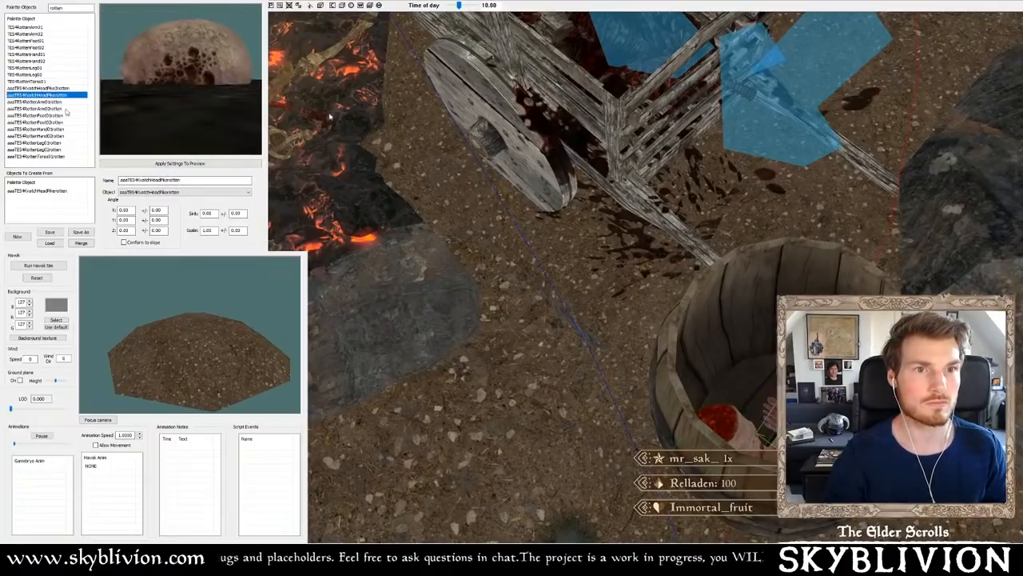
pyautogui.keyDown('alt'); pyautogui.rightClick(749, 379); pyautogui.keyUp('alt')
pyautogui.keyDown('shift'); pyautogui.moveTo(749, 379); pyautogui.dragTo(751, 387, button='middle'); pyautogui.keyUp('shift')
pyautogui.hotkey('ctrl', 'z')
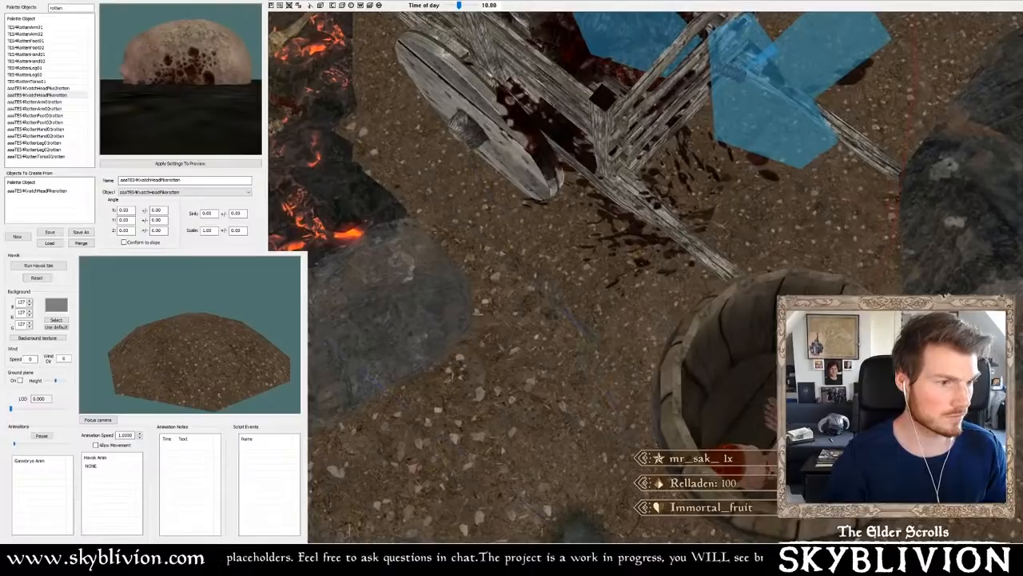
# - Place the rotten Kvatch head inside the barrel beside the cart, turning and positioning it with its face visible
pyautogui.keyDown('alt'); pyautogui.rightClick(750, 379); pyautogui.keyUp('alt')
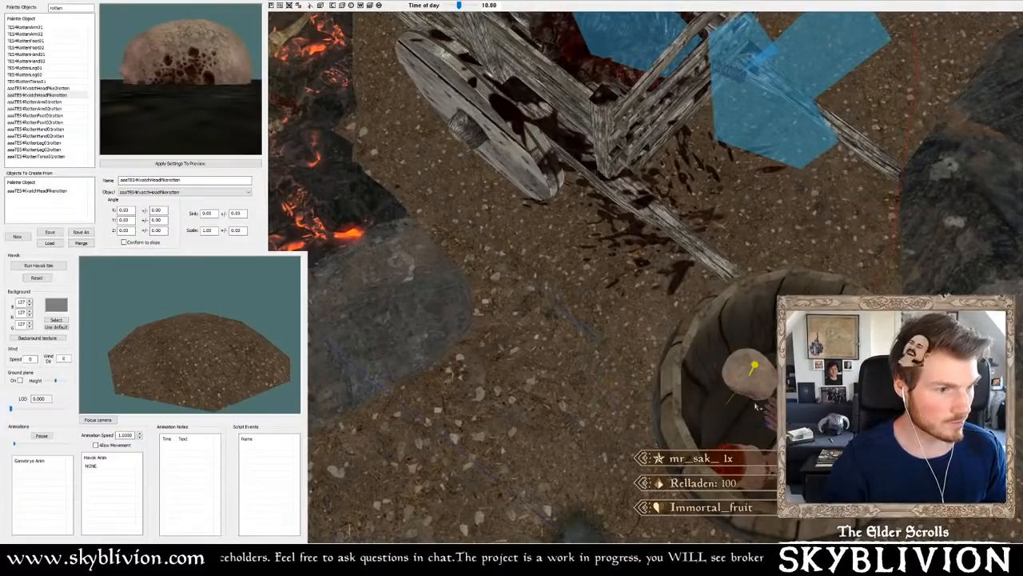
pyautogui.moveTo(760, 383)
pyautogui.mouseDown()
pyautogui.moveTo(767, 359)
pyautogui.moveTo(764, 409)
pyautogui.mouseUp()
pyautogui.moveTo(764, 409); pyautogui.dragTo(815, 410, button='right')
pyautogui.moveTo(755, 400); pyautogui.dragTo(776, 400, button='right')
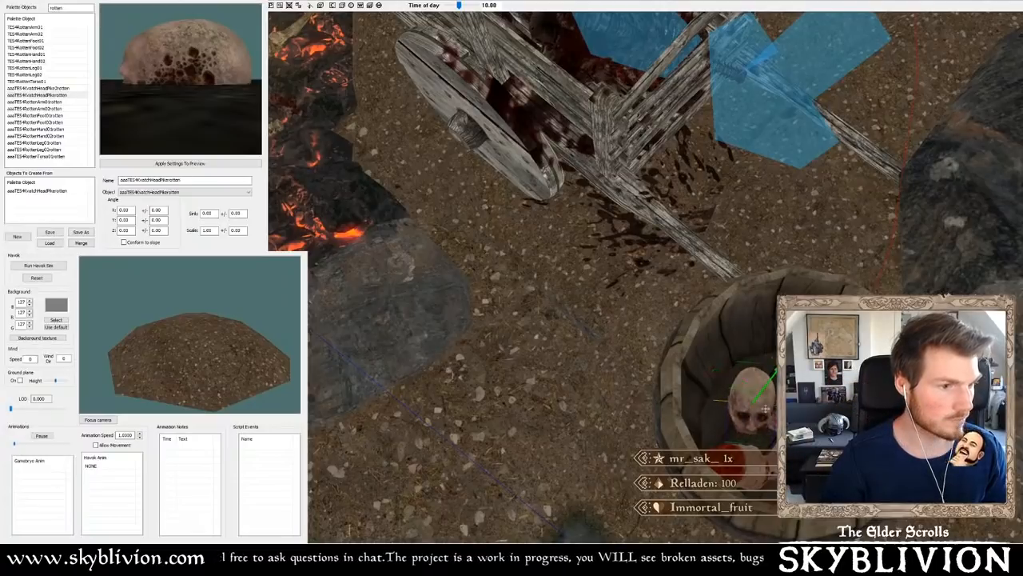
pyautogui.moveTo(755, 398); pyautogui.dragTo(765, 380)
pyautogui.moveTo(765, 380); pyautogui.dragTo(765, 380, button='right')
pyautogui.moveTo(765, 379); pyautogui.dragTo(768, 368)
pyautogui.moveTo(767, 368)
pyautogui.keyDown('shift'); pyautogui.mouseDown(button='middle')
pyautogui.moveTo(736, 354)
pyautogui.moveTo(760, 384)
pyautogui.moveTo(771, 380)
pyautogui.mouseUp(button='middle'); pyautogui.keyUp('shift')
pyautogui.moveTo(770, 368); pyautogui.dragTo(781, 371, button='right')
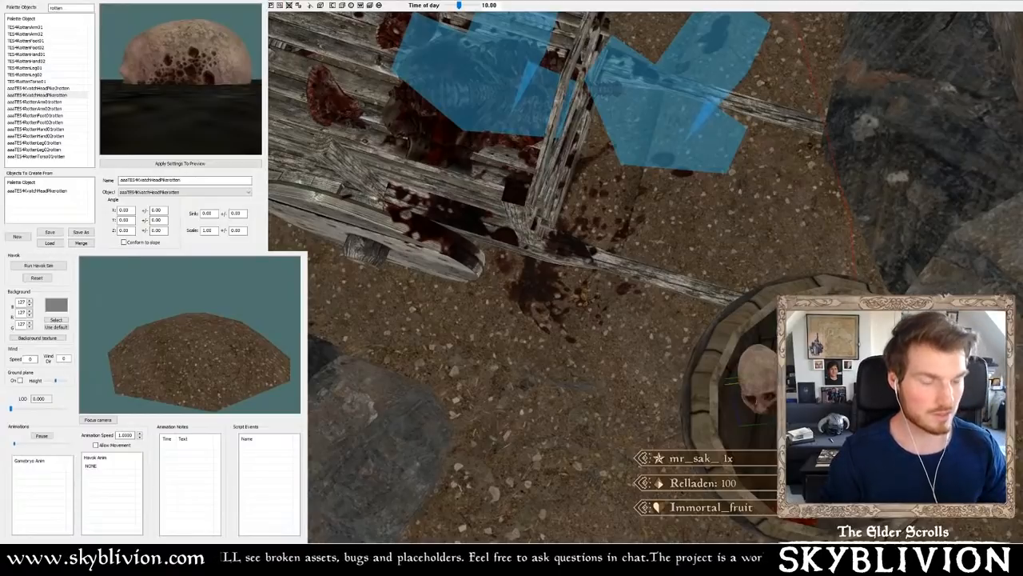
pyautogui.keyDown('shift'); pyautogui.moveTo(763, 374); pyautogui.dragTo(747, 354, button='middle'); pyautogui.keyUp('shift')
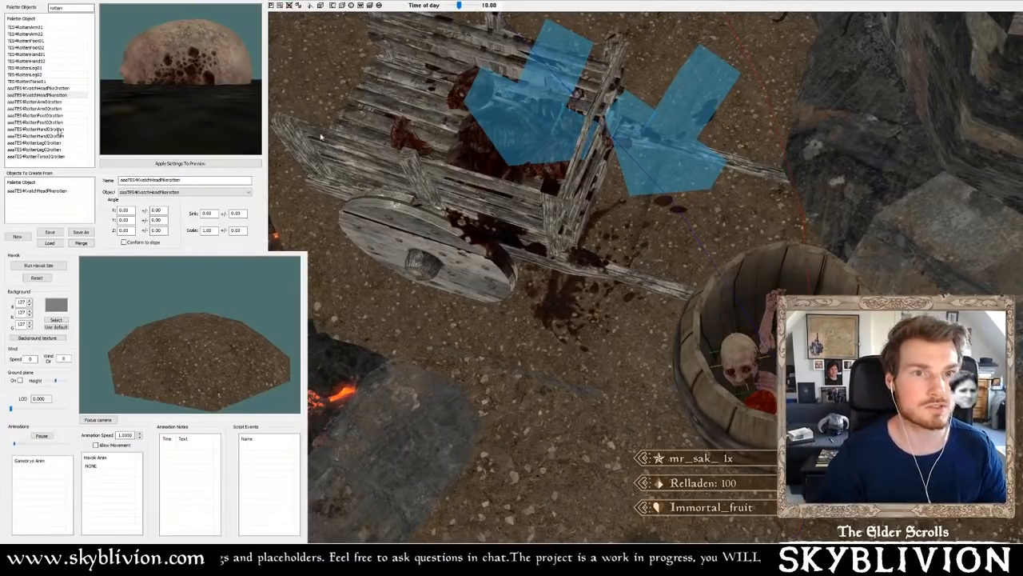
# - Choose the aaaTES4RottenTorso01rotten palette object and place it in the barrel beside the head
pyautogui.click(49, 111)
pyautogui.click(53, 129)
pyautogui.click(61, 149)
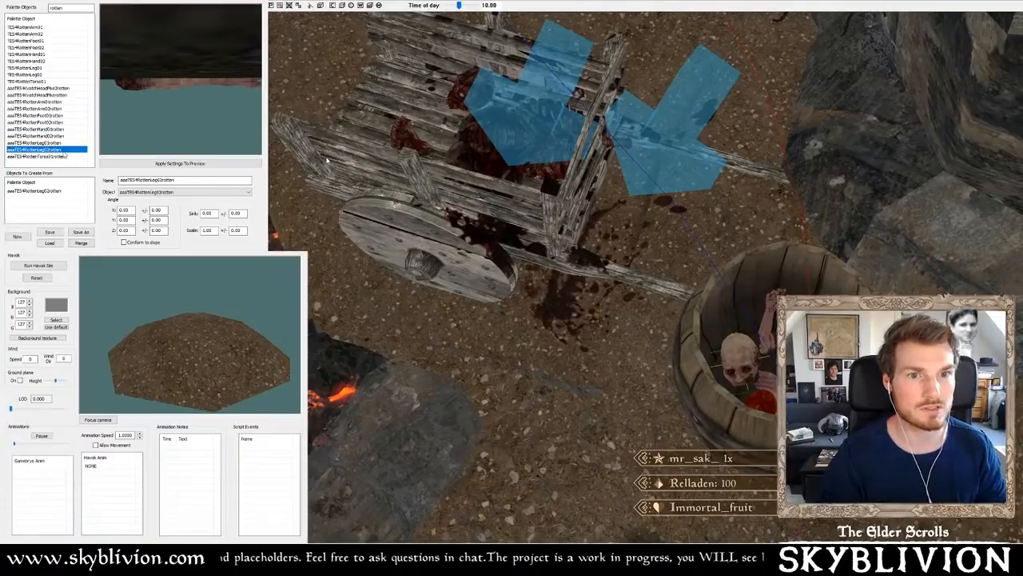
pyautogui.click(58, 156)
pyautogui.keyDown('shift'); pyautogui.moveTo(560, 280); pyautogui.dragTo(495, 270, button='middle'); pyautogui.keyUp('shift')
pyautogui.keyDown('alt'); pyautogui.rightClick(758, 352); pyautogui.keyUp('alt')
pyautogui.keyDown('shift'); pyautogui.moveTo(758, 351); pyautogui.dragTo(755, 344, button='middle'); pyautogui.keyUp('shift')
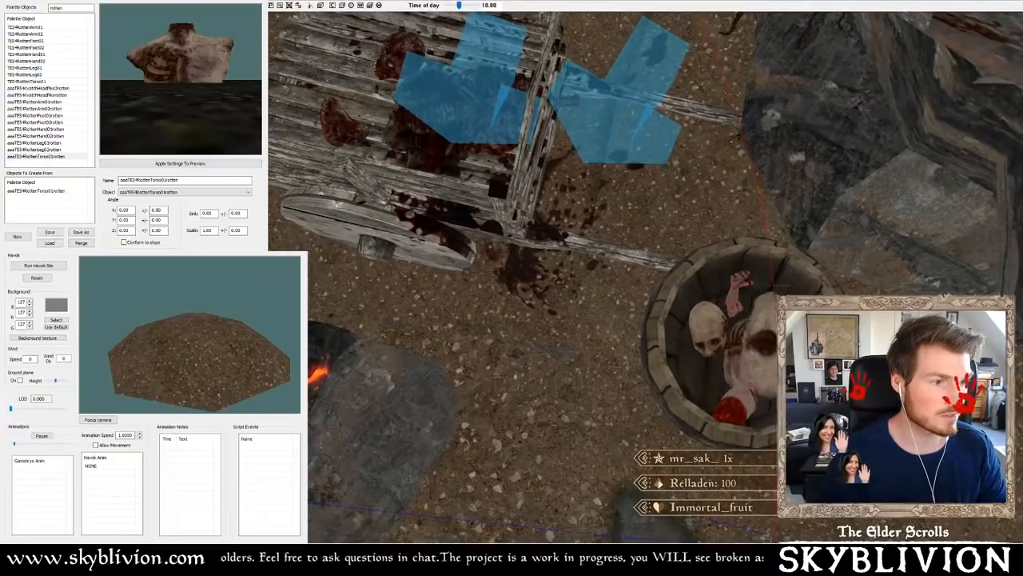
pyautogui.moveTo(755, 344); pyautogui.dragTo(768, 324, button='right')
# - Isolate the remains from the barrel and adjust the torso's position between the head and the severed limbs
pyautogui.keyDown('shift'); pyautogui.moveTo(767, 324); pyautogui.dragTo(694, 281, button='middle'); pyautogui.keyUp('shift')
pyautogui.scroll(4, 694, 281)
pyautogui.press('1')
pyautogui.press('1')
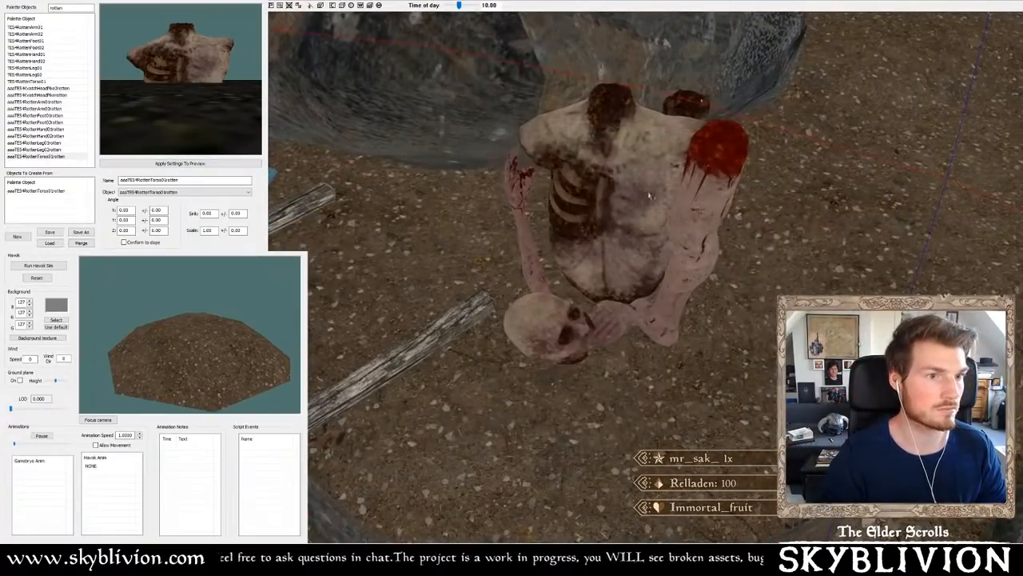
pyautogui.keyDown('shift'); pyautogui.moveTo(649, 195); pyautogui.dragTo(657, 170, button='middle'); pyautogui.keyUp('shift')
pyautogui.moveTo(657, 169); pyautogui.dragTo(658, 183)
pyautogui.keyDown('shift'); pyautogui.moveTo(657, 182); pyautogui.dragTo(646, 208, button='middle'); pyautogui.keyUp('shift')
pyautogui.moveTo(646, 208); pyautogui.dragTo(631, 214)
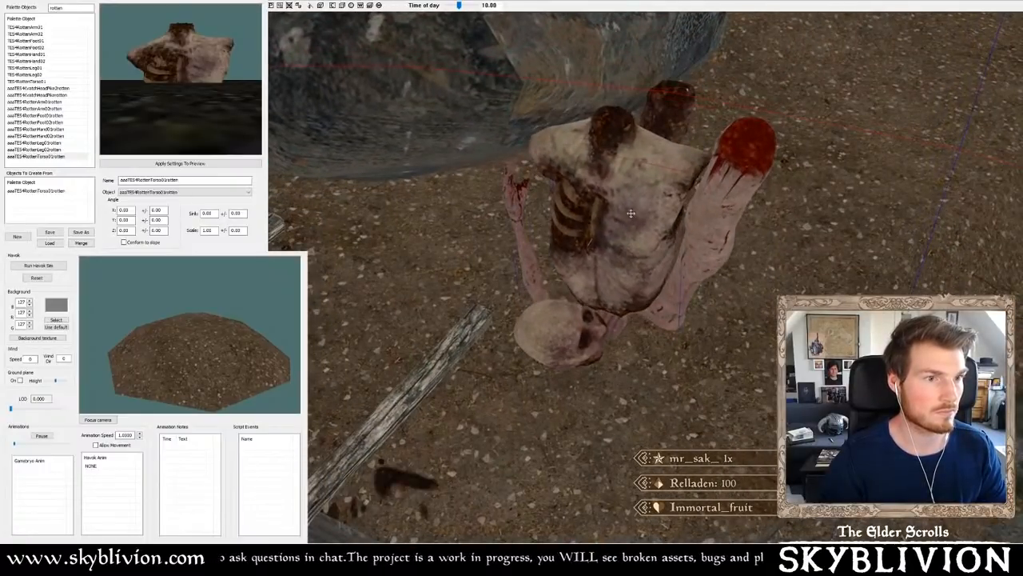
pyautogui.keyDown('shift'); pyautogui.moveTo(631, 213); pyautogui.dragTo(595, 232, button='middle'); pyautogui.keyUp('shift')
# - Bring the barrel back into view and rotate and reposition the remains inside it
pyautogui.hotkey('alt', '1')
pyautogui.scroll(-2, 567, 221)
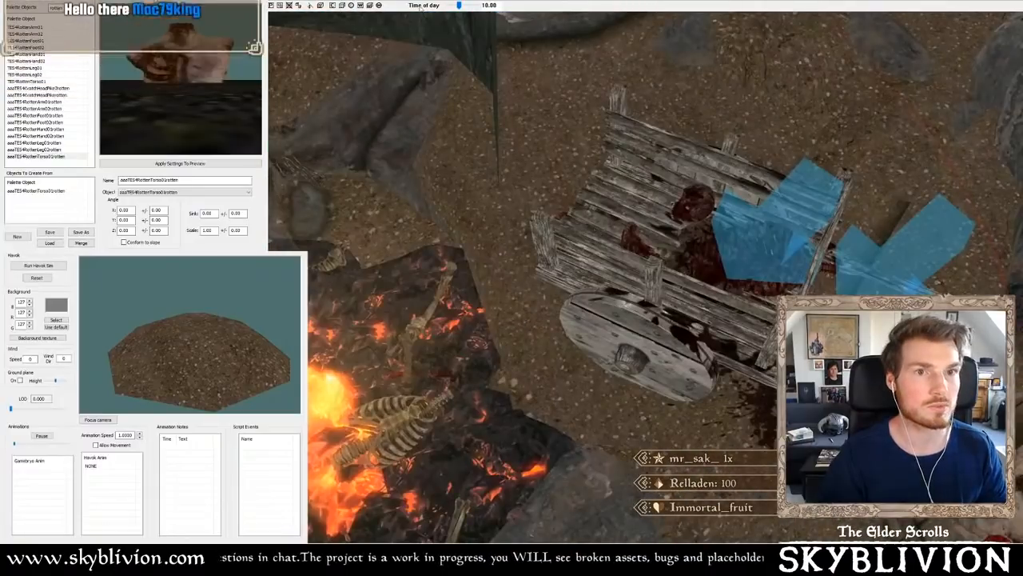
pyautogui.scroll(-2, 566, 304)
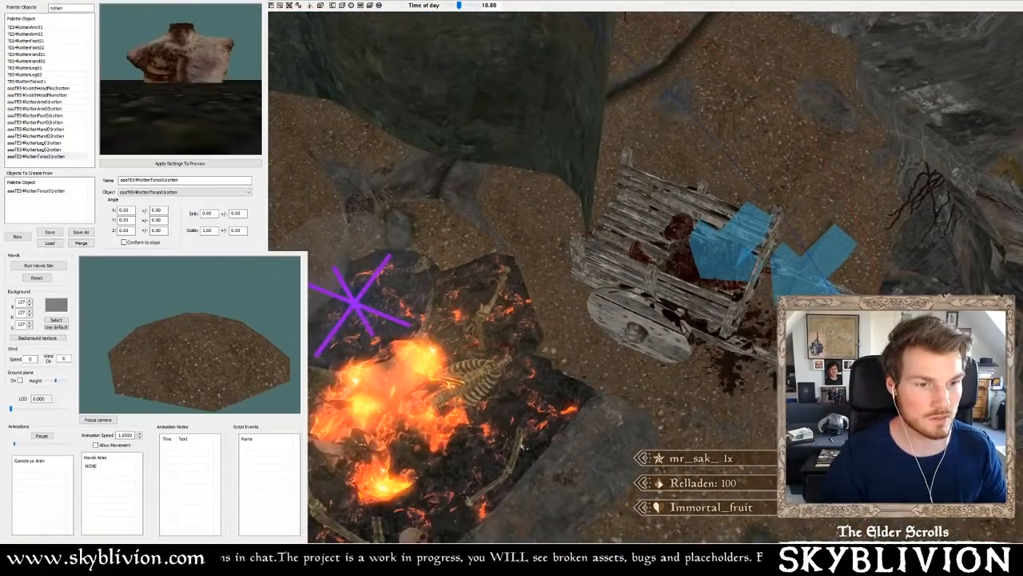
pyautogui.moveTo(377, 494); pyautogui.dragTo(473, 425, button='middle')
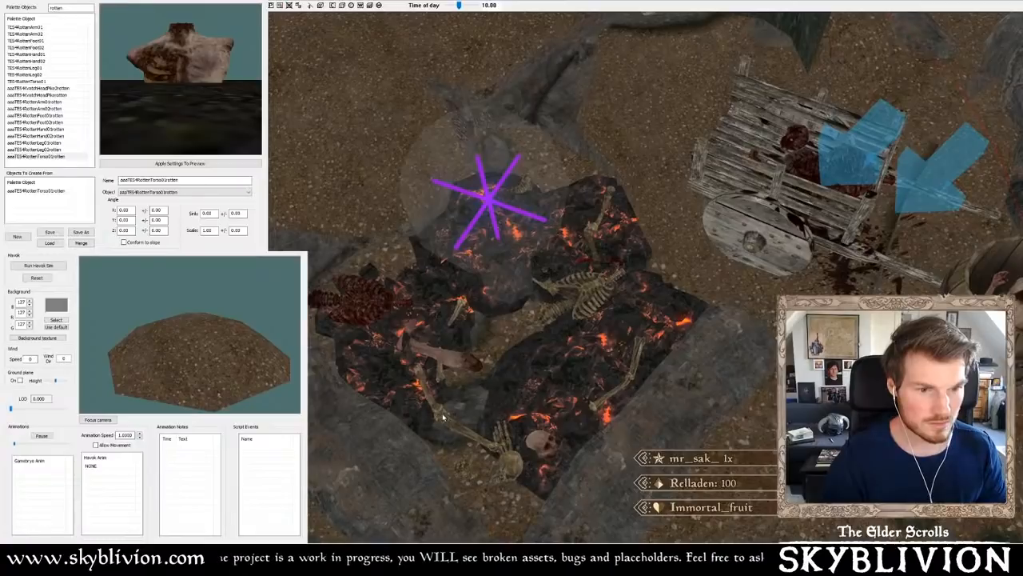
pyautogui.moveTo(976, 268); pyautogui.dragTo(748, 363, button='middle')
pyautogui.scroll(3, 720, 374)
pyautogui.press('w')
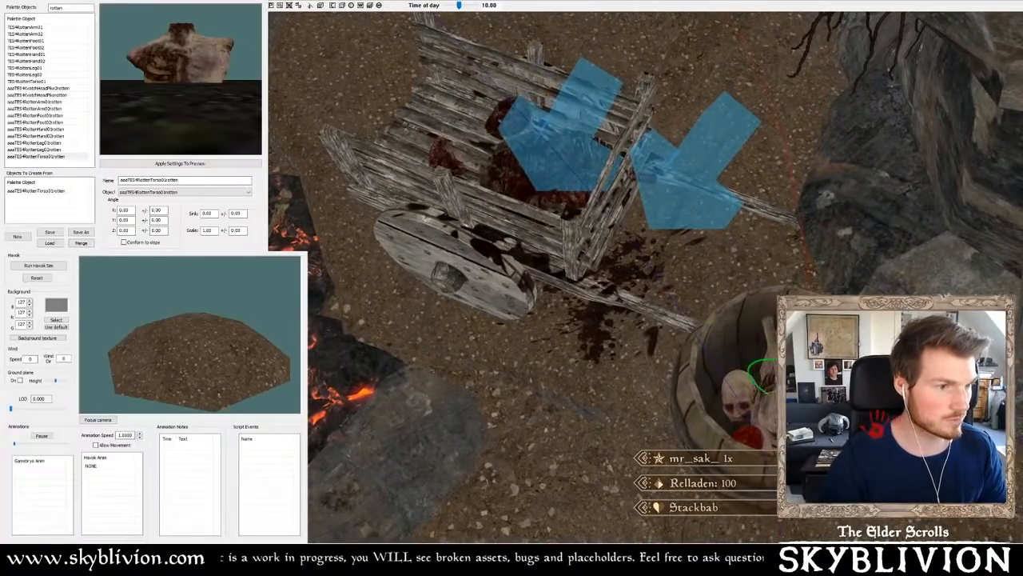
pyautogui.keyDown('shift'); pyautogui.moveTo(847, 417); pyautogui.dragTo(808, 409, button='middle'); pyautogui.keyUp('shift')
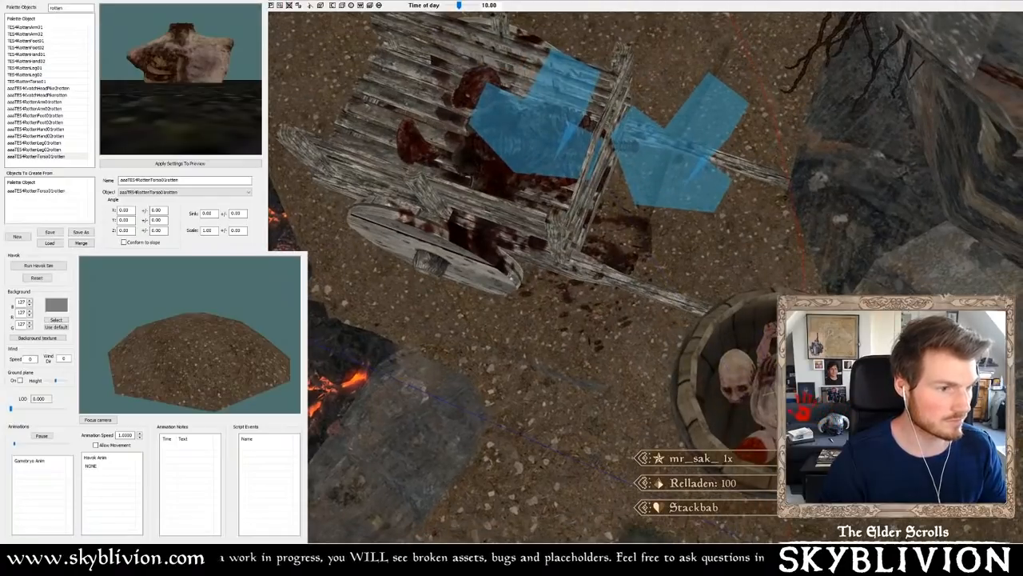
pyautogui.moveTo(740, 376); pyautogui.dragTo(752, 388)
pyautogui.keyDown('shift'); pyautogui.moveTo(751, 388); pyautogui.dragTo(816, 392, button='middle'); pyautogui.keyUp('shift')
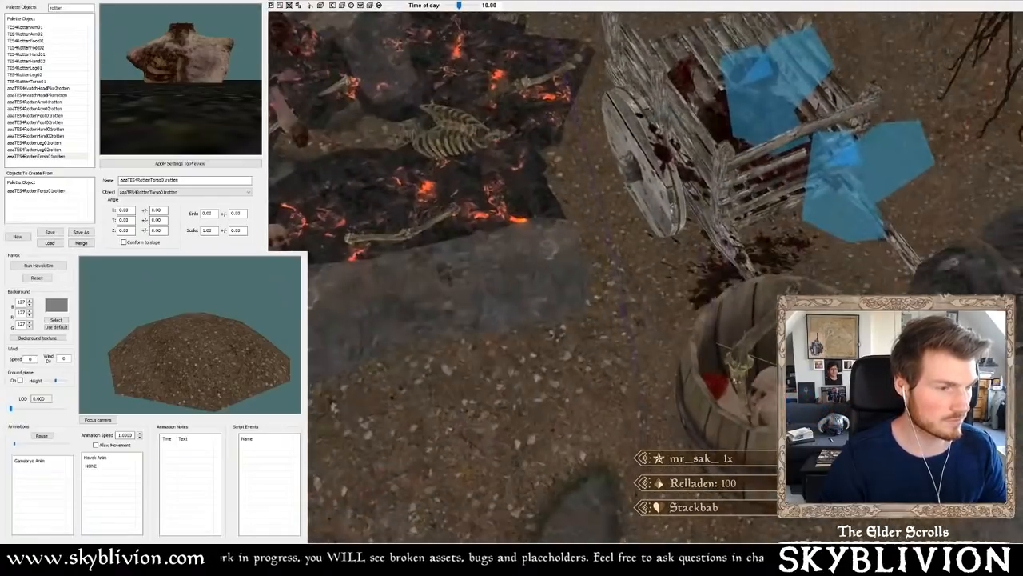
pyautogui.moveTo(748, 331); pyautogui.dragTo(761, 379)
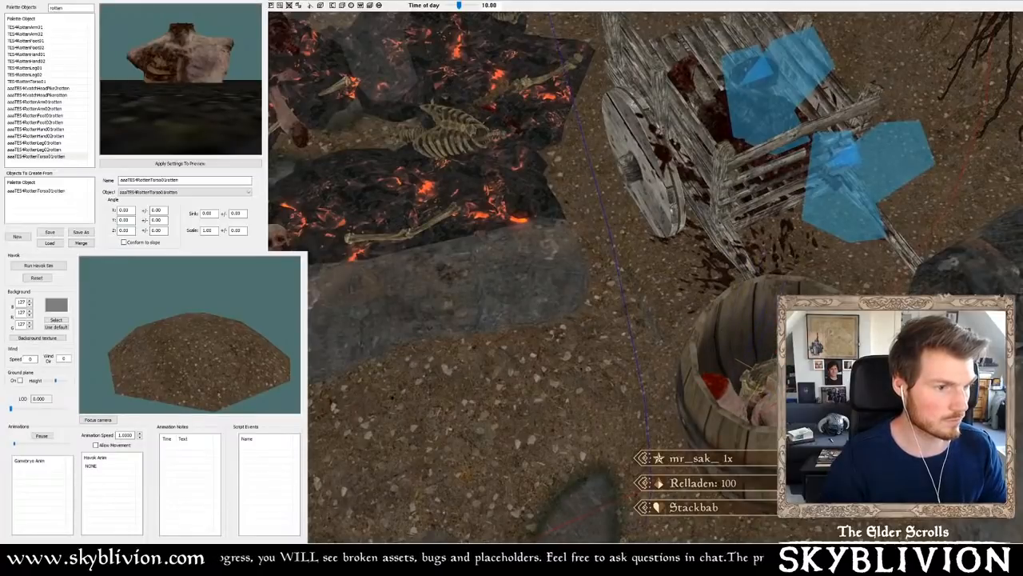
pyautogui.keyDown('shift'); pyautogui.moveTo(761, 379); pyautogui.dragTo(751, 320, button='middle'); pyautogui.keyUp('shift')
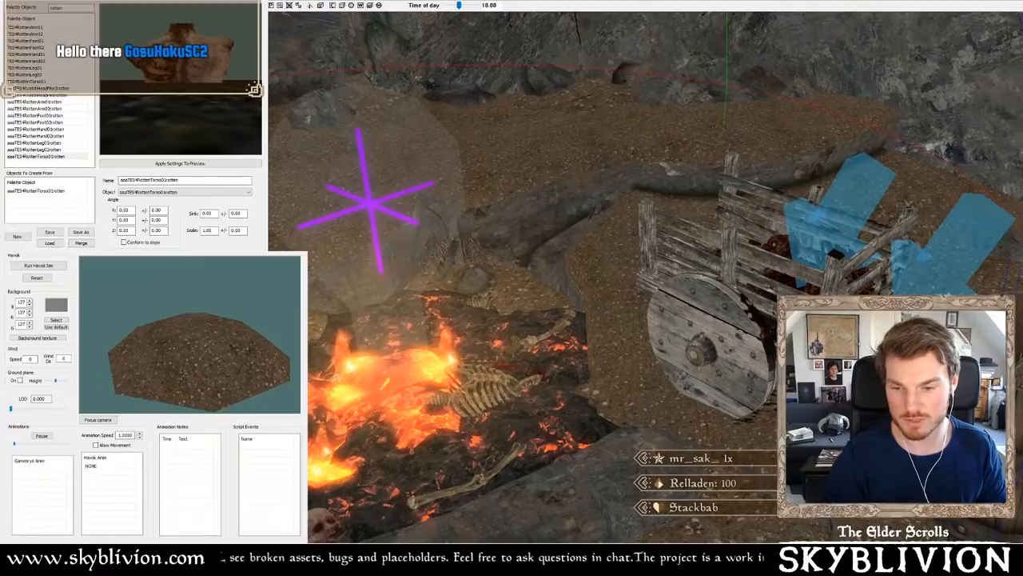
# - Position the pitchfork inside the empty barrel on the other side of the fire pit and start tilting it
pyautogui.scroll(-4, 646, 278)
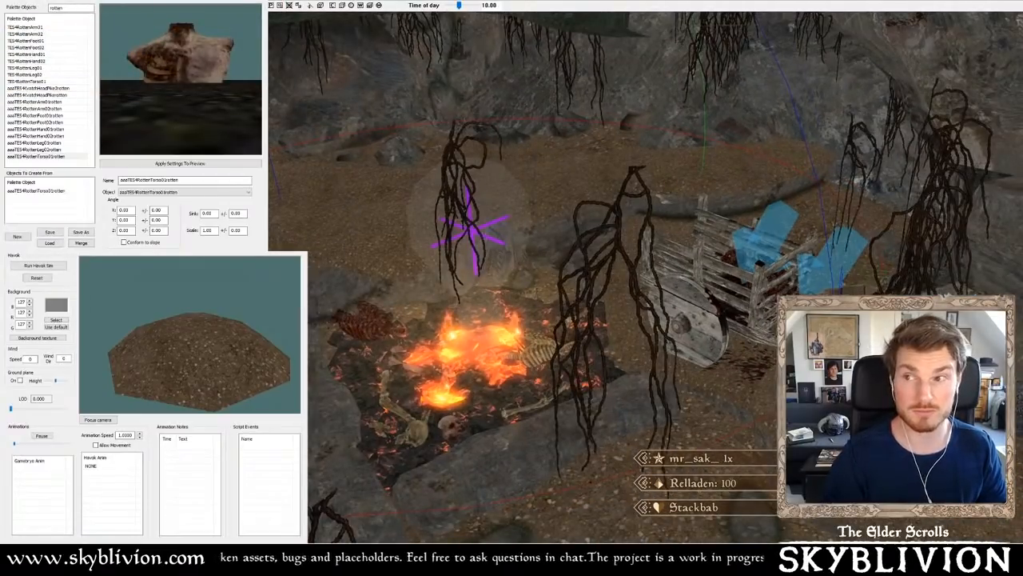
pyautogui.moveTo(709, 296)
pyautogui.mouseDown(button='middle')
pyautogui.moveTo(23, 530)
pyautogui.moveTo(22, 539)
pyautogui.moveTo(52, 541)
pyautogui.moveTo(22, 538)
pyautogui.moveTo(727, 293)
pyautogui.moveTo(625, 424)
pyautogui.mouseUp(button='middle')
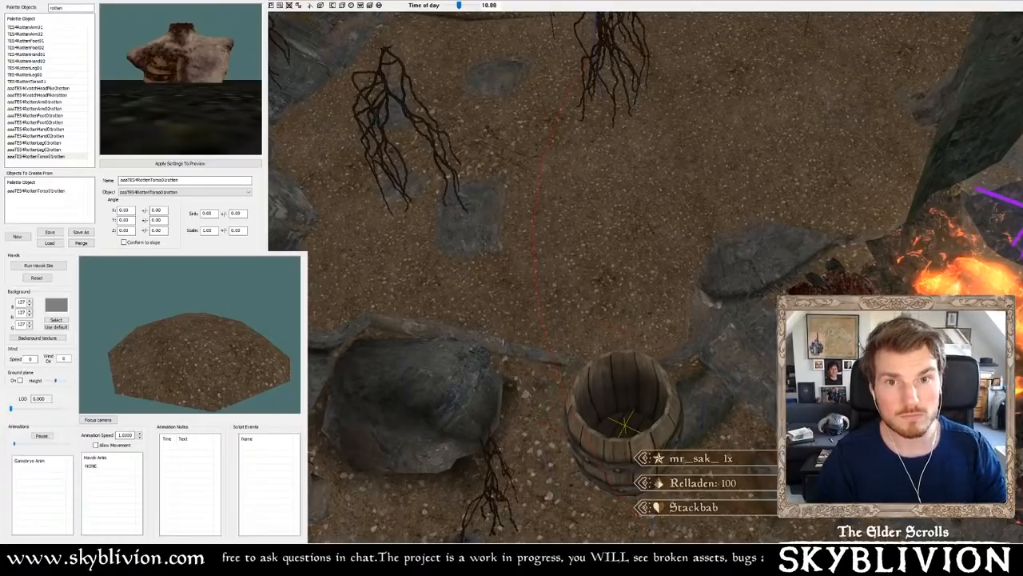
pyautogui.press('Down')
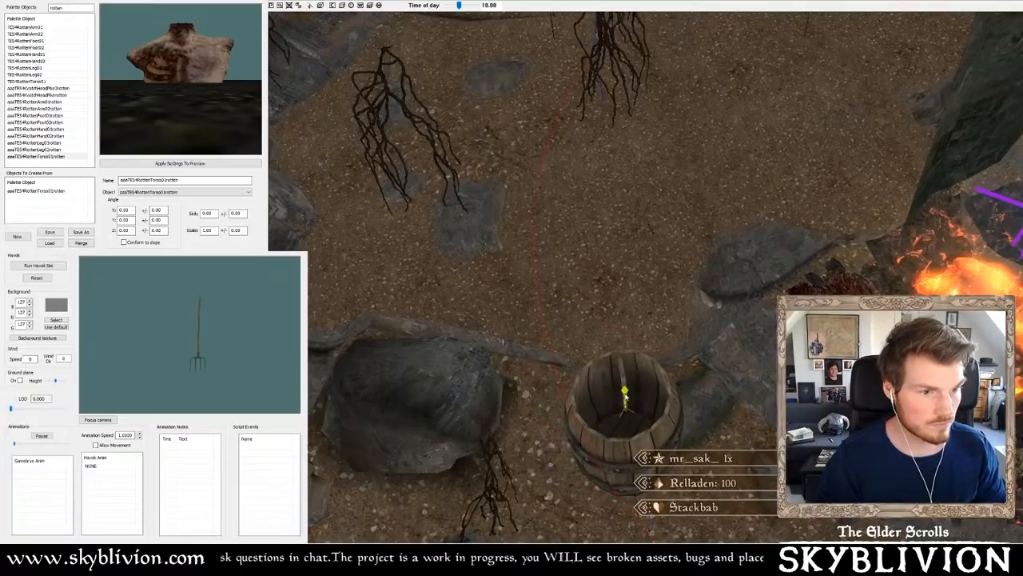
pyautogui.moveTo(627, 398); pyautogui.dragTo(629, 374)
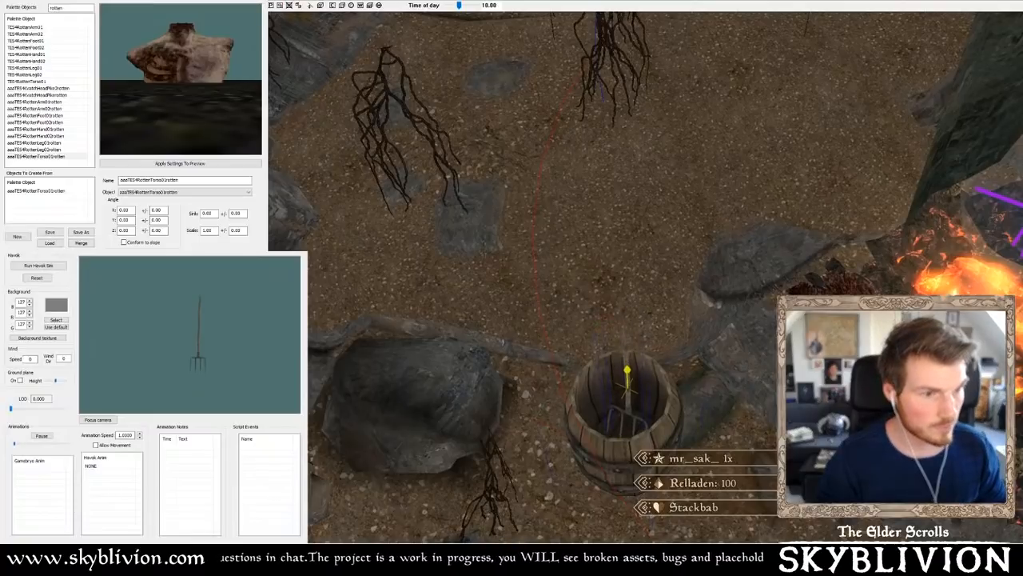
pyautogui.keyDown('shift'); pyautogui.moveTo(628, 374); pyautogui.dragTo(636, 399, button='middle'); pyautogui.keyUp('shift')
pyautogui.scroll(2, 636, 400)
pyautogui.press('w')
pyautogui.moveTo(637, 403); pyautogui.dragTo(648, 416)
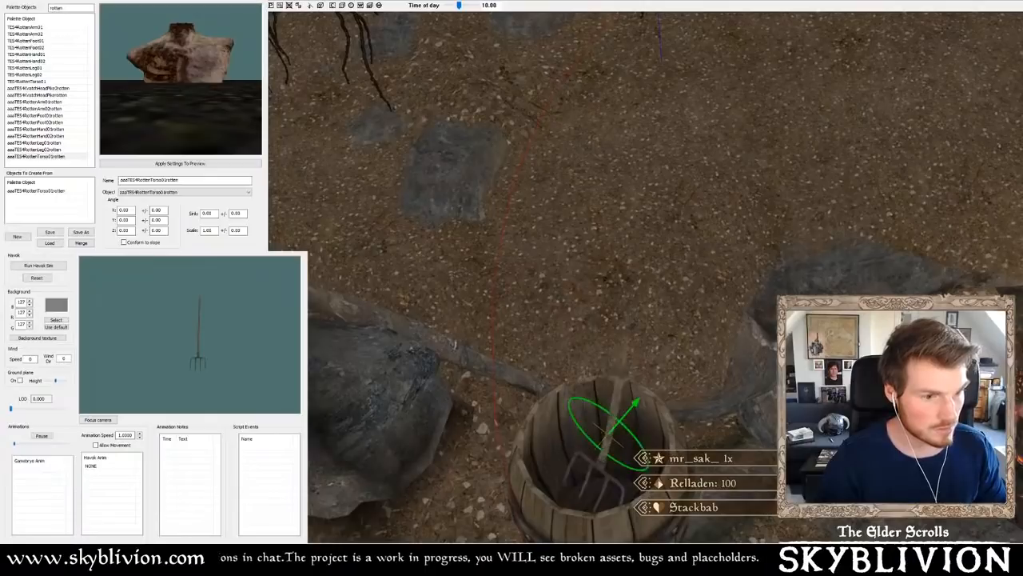
# - Rotate and raise the pitchfork so its handle leans out over the barrel's rim
pyautogui.moveTo(605, 336)
pyautogui.mouseDown(button='right')
pyautogui.moveTo(578, 354)
pyautogui.moveTo(604, 351)
pyautogui.mouseUp(button='right')
pyautogui.keyDown('shift'); pyautogui.moveTo(606, 345); pyautogui.dragTo(613, 368, button='middle'); pyautogui.keyUp('shift')
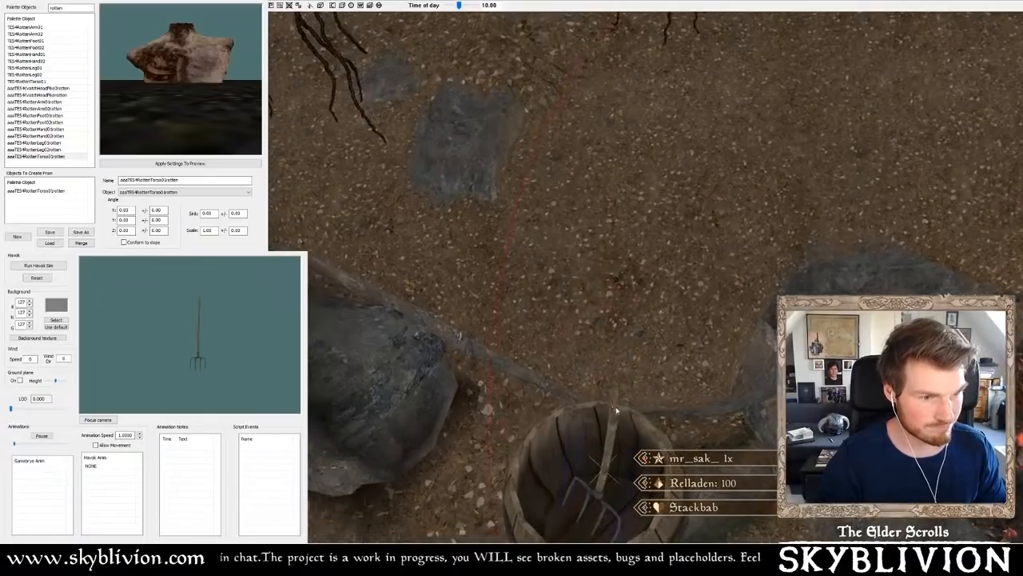
pyautogui.moveTo(615, 410); pyautogui.dragTo(634, 388)
pyautogui.moveTo(634, 388); pyautogui.dragTo(637, 389, button='right')
pyautogui.keyDown('shift'); pyautogui.moveTo(640, 373); pyautogui.dragTo(632, 347, button='middle'); pyautogui.keyUp('shift')
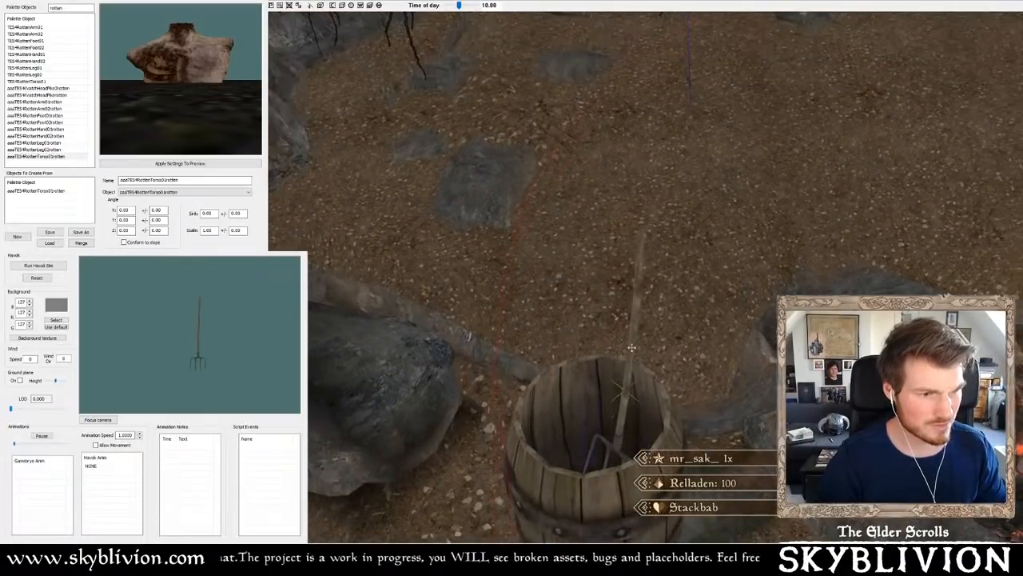
pyautogui.scroll(3, 619, 345)
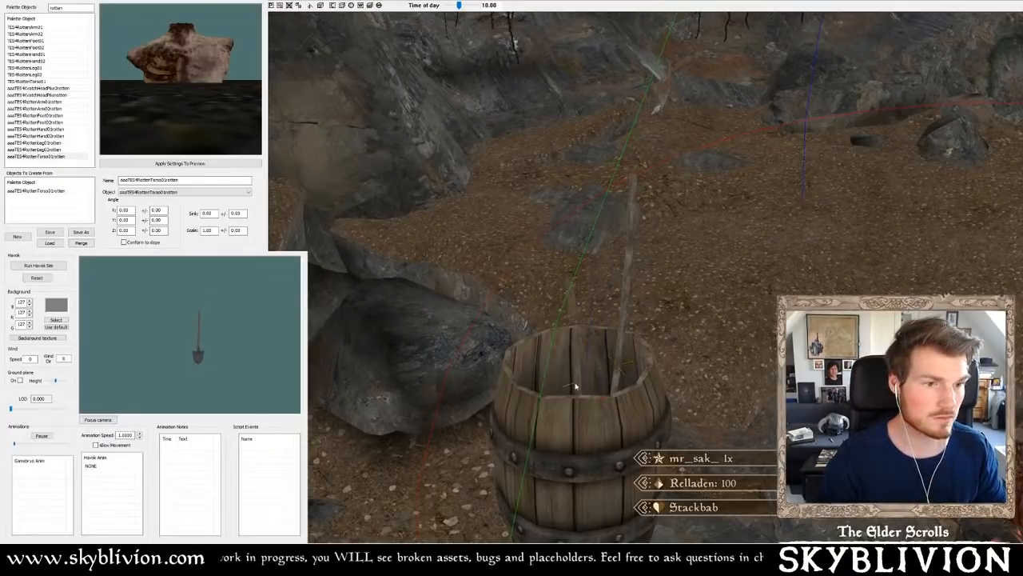
# - Lower the shovel into the barrel beside the pitchfork and tilt it against the opposite inner wall
pyautogui.keyDown('shift'); pyautogui.moveTo(574, 387); pyautogui.dragTo(583, 410, button='middle'); pyautogui.keyUp('shift')
pyautogui.moveTo(573, 394); pyautogui.dragTo(575, 437)
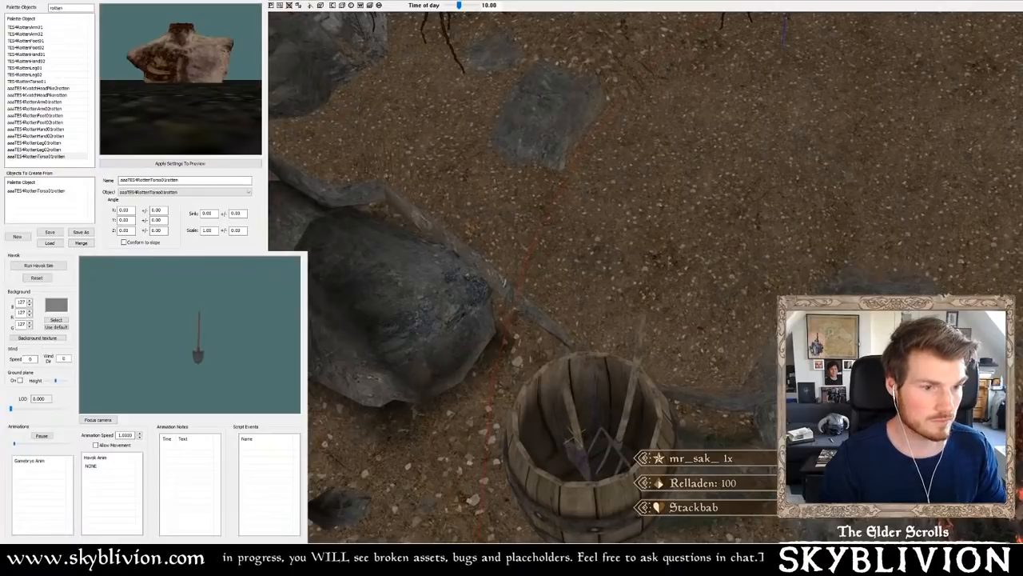
pyautogui.moveTo(574, 436); pyautogui.dragTo(532, 414, button='right')
pyautogui.press('c')
pyautogui.press('x')
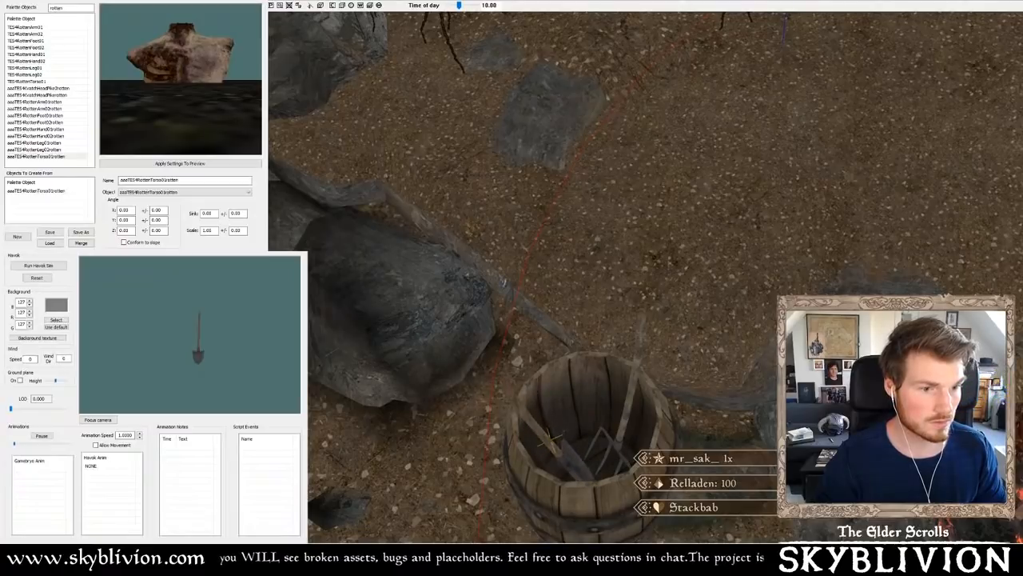
pyautogui.keyDown('shift'); pyautogui.moveTo(532, 414); pyautogui.dragTo(531, 385, button='middle'); pyautogui.keyUp('shift')
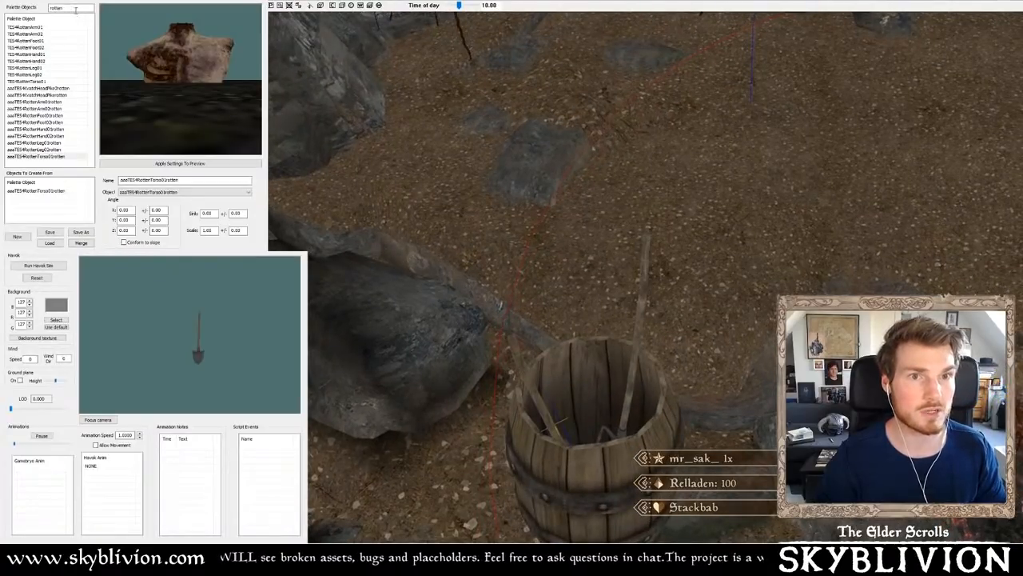
# - Filter the palette objects by "blood" and place BloodyRags01 in the scene
pyautogui.write('bloo')
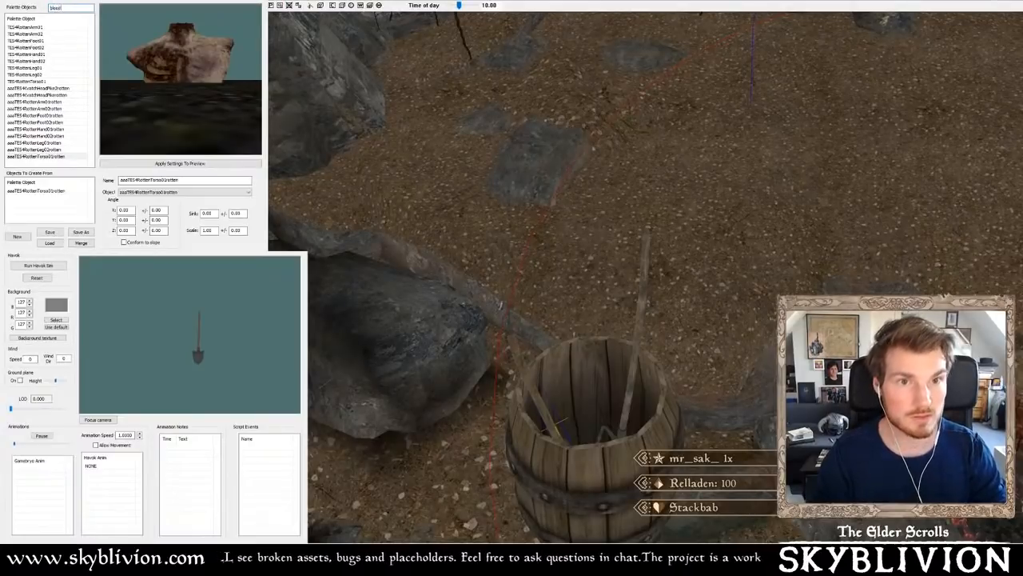
pyautogui.write('d')
pyautogui.click(56, 28)
pyautogui.scroll(-3, 592, 185)
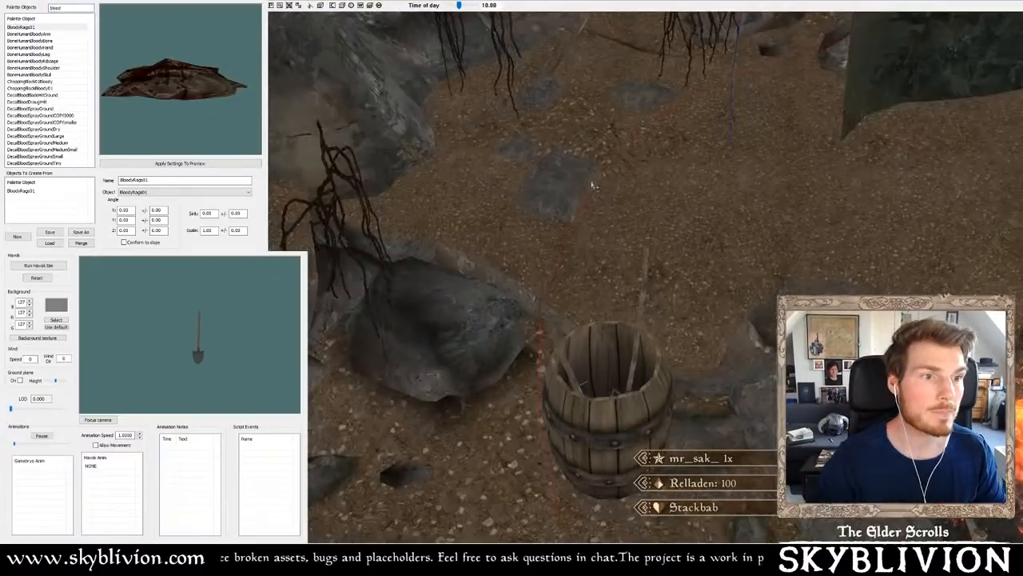
pyautogui.keyDown('shift'); pyautogui.moveTo(593, 186); pyautogui.dragTo(686, 224, button='middle'); pyautogui.keyUp('shift')
pyautogui.keyDown('ctrl'); pyautogui.keyDown('alt'); pyautogui.click(674, 244); pyautogui.keyUp('alt'); pyautogui.keyUp('ctrl')
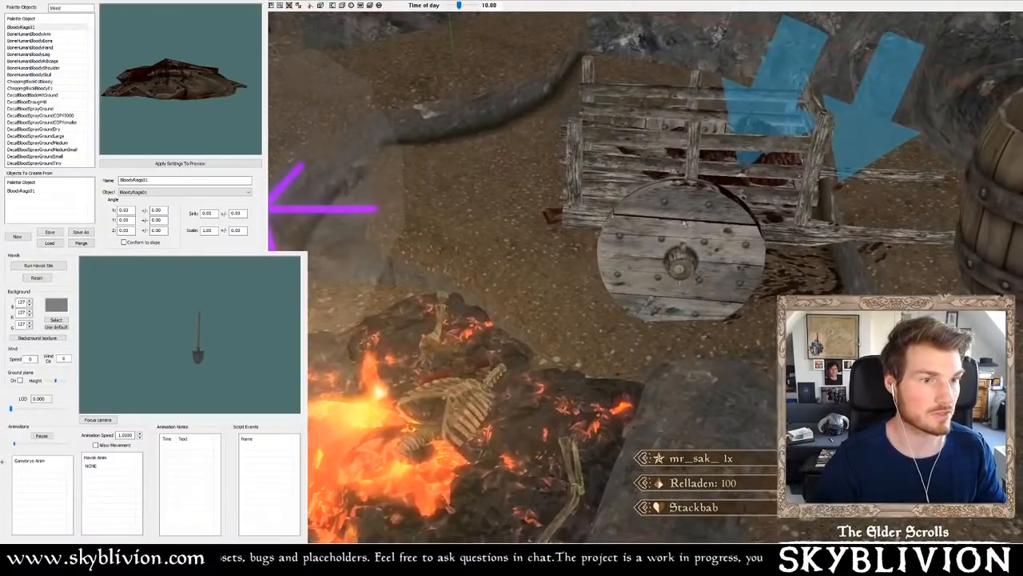
# - Place another BloodyRags01 on the ground behind the cart's wheel, adjusting its rotation and height
pyautogui.keyDown('ctrl'); pyautogui.keyDown('alt'); pyautogui.click(549, 260); pyautogui.keyUp('alt'); pyautogui.keyUp('ctrl')
pyautogui.moveTo(549, 261)
pyautogui.mouseDown()
pyautogui.moveTo(513, 161)
pyautogui.moveTo(539, 257)
pyautogui.moveTo(551, 258)
pyautogui.mouseUp()
pyautogui.moveTo(552, 257); pyautogui.dragTo(567, 266, button='right')
pyautogui.moveTo(566, 266); pyautogui.dragTo(566, 246)
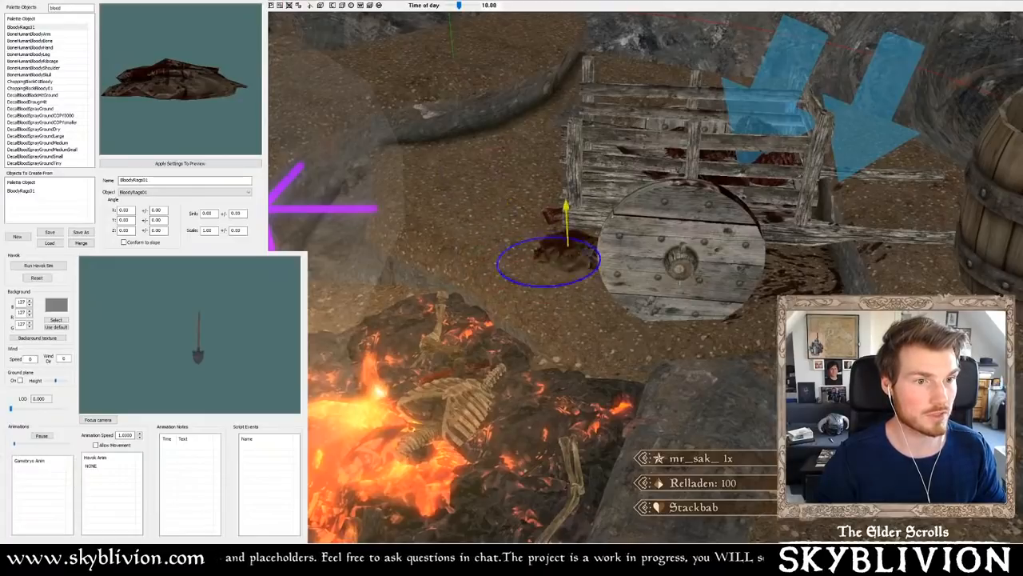
pyautogui.moveTo(566, 246); pyautogui.dragTo(568, 247, button='right')
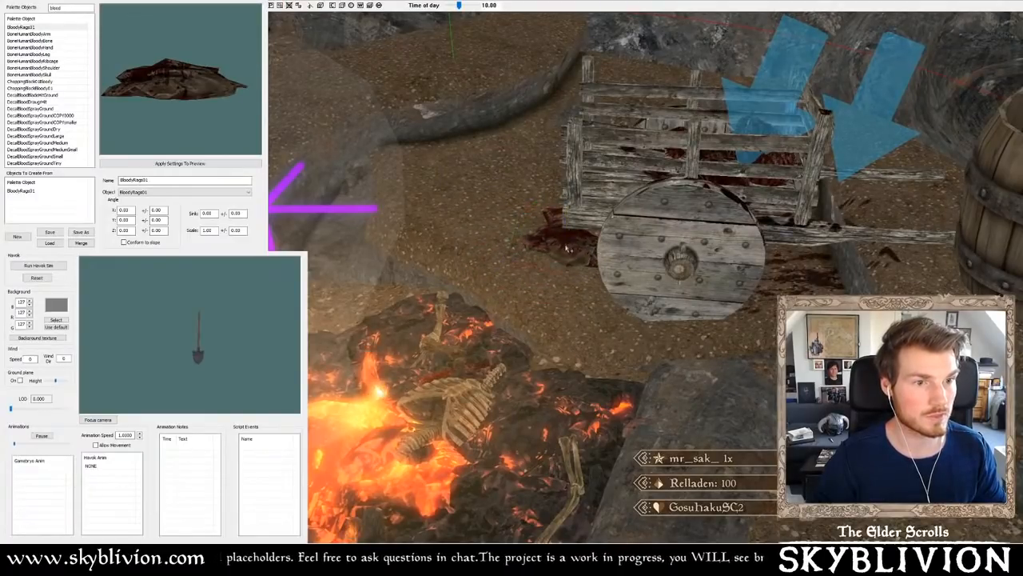
# - Compare the bloody chopping block objects and place ChoppingBlockBloody01 on the ground near the cart and barrel
pyautogui.click(44, 81)
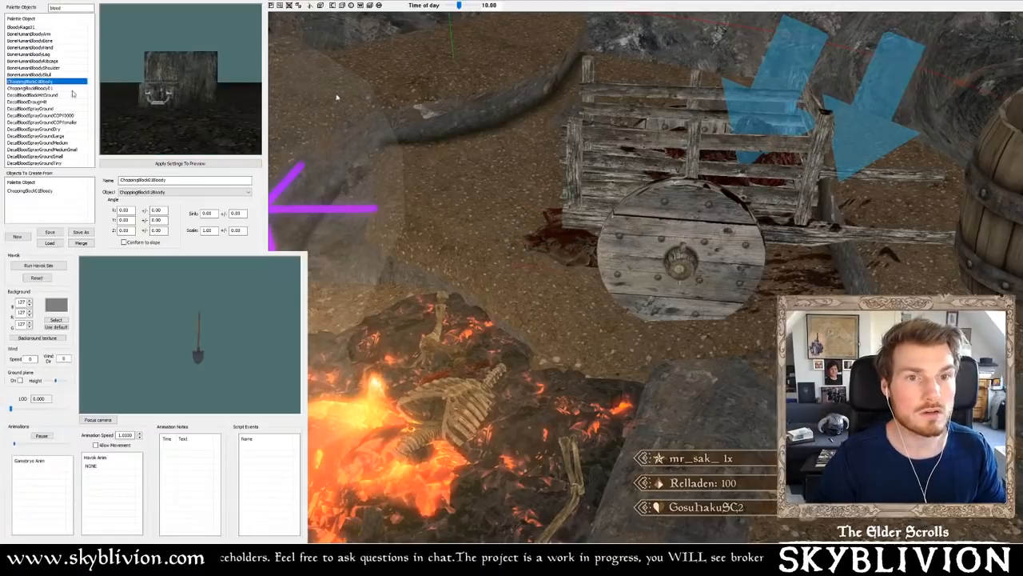
pyautogui.click(44, 89)
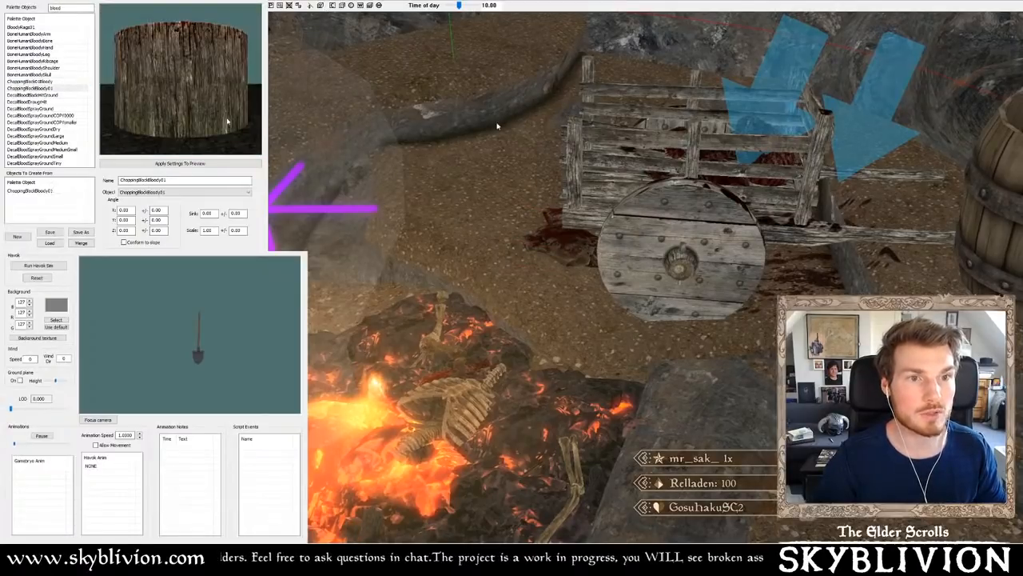
pyautogui.moveTo(197, 105); pyautogui.dragTo(210, 89, button='middle')
pyautogui.scroll(-6, 627, 189)
pyautogui.keyDown('shift'); pyautogui.moveTo(627, 189); pyautogui.dragTo(680, 256, button='middle'); pyautogui.keyUp('shift')
pyautogui.scroll(3, 622, 184)
pyautogui.keyDown('alt'); pyautogui.rightClick(702, 238); pyautogui.keyUp('alt')
# - Move and rotate the bloody chopping block into position between the fire pit and the barrel of remains
pyautogui.moveTo(680, 255); pyautogui.dragTo(702, 242)
pyautogui.keyDown('shift'); pyautogui.moveTo(702, 243); pyautogui.dragTo(724, 226, button='middle'); pyautogui.keyUp('shift')
pyautogui.scroll(2, 719, 239)
pyautogui.moveTo(724, 226); pyautogui.dragTo(736, 224, button='right')
pyautogui.keyDown('shift'); pyautogui.moveTo(735, 223); pyautogui.dragTo(729, 240, button='middle'); pyautogui.keyUp('shift')
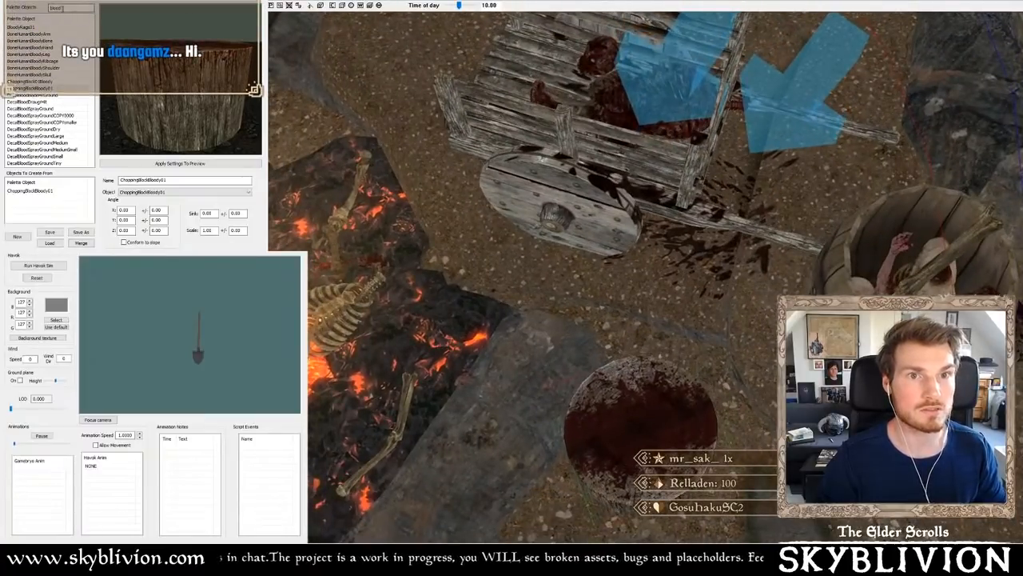
# - Filter the palette objects by "rotten", compare the severed body parts and choose TES4RottenTorso01
pyautogui.write('rotten')
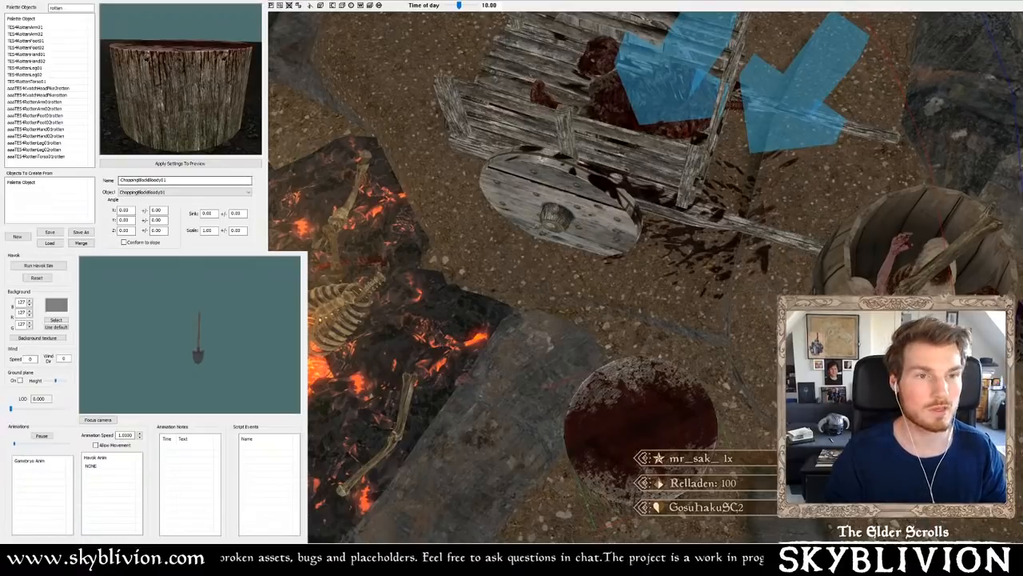
pyautogui.keyDown('shift'); pyautogui.moveTo(352, 208); pyautogui.dragTo(332, 119, button='middle'); pyautogui.keyUp('shift')
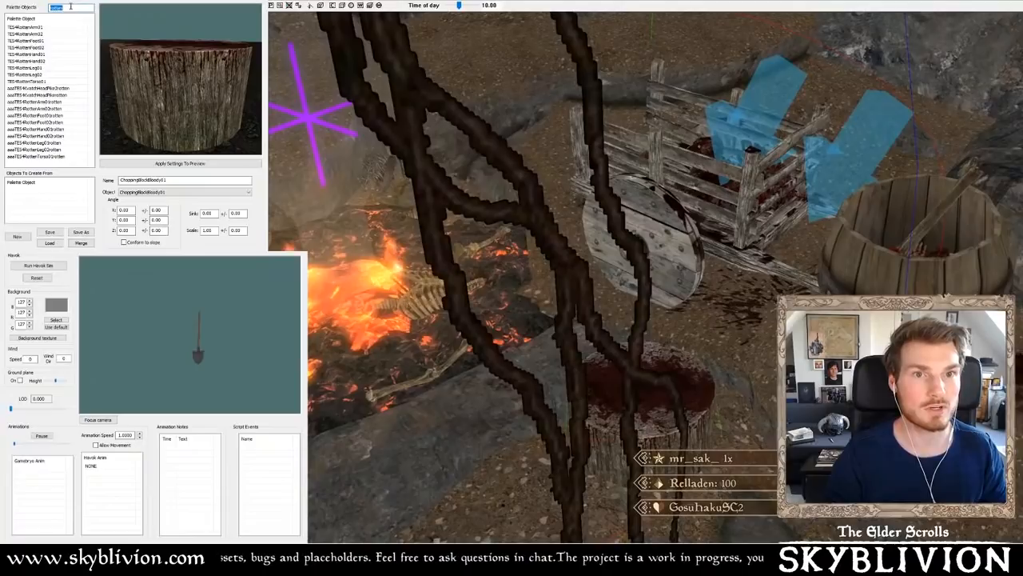
pyautogui.click(51, 60)
pyautogui.click(47, 40)
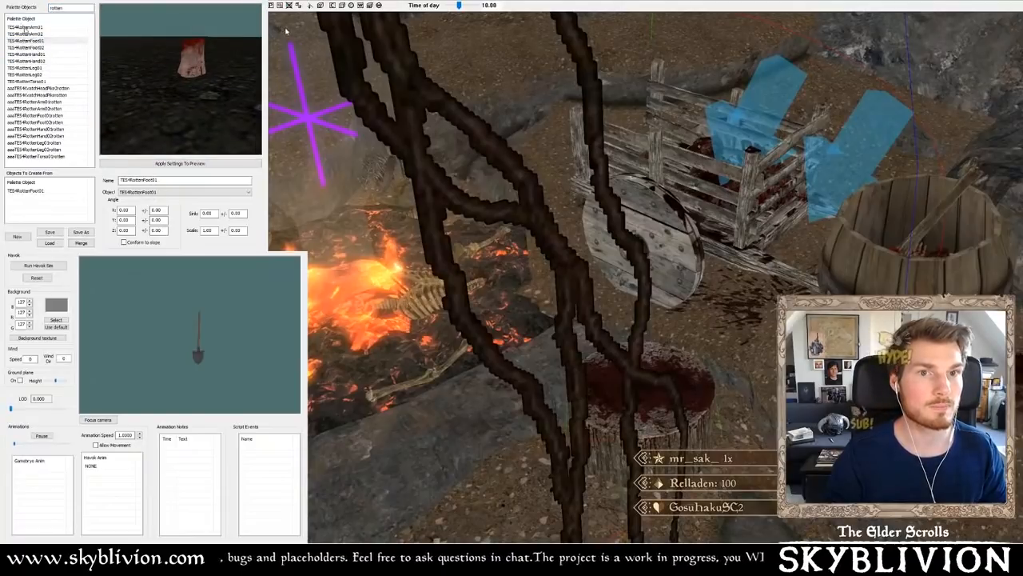
pyautogui.click(31, 47)
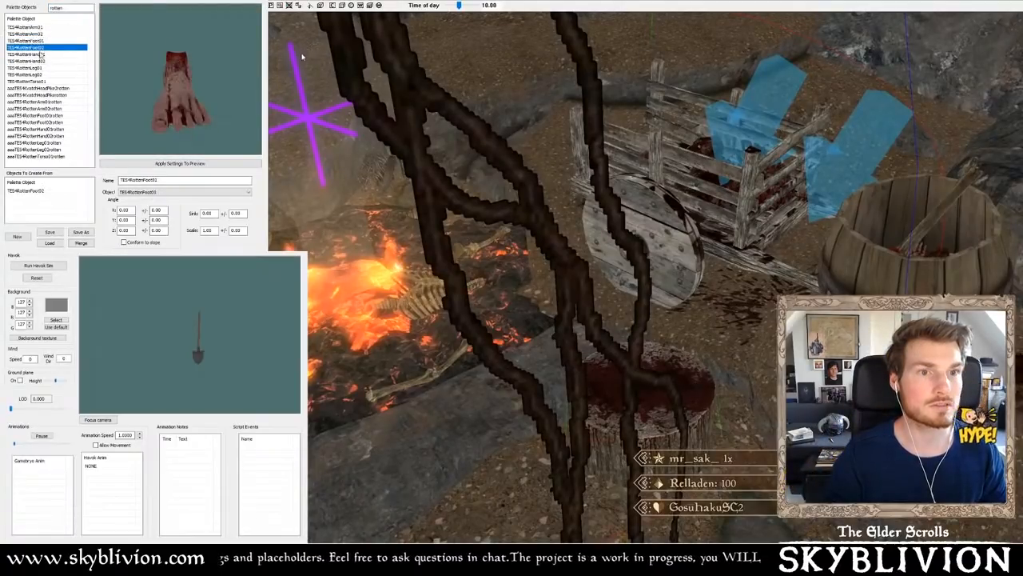
pyautogui.click(44, 74)
pyautogui.moveTo(160, 83); pyautogui.dragTo(150, 66)
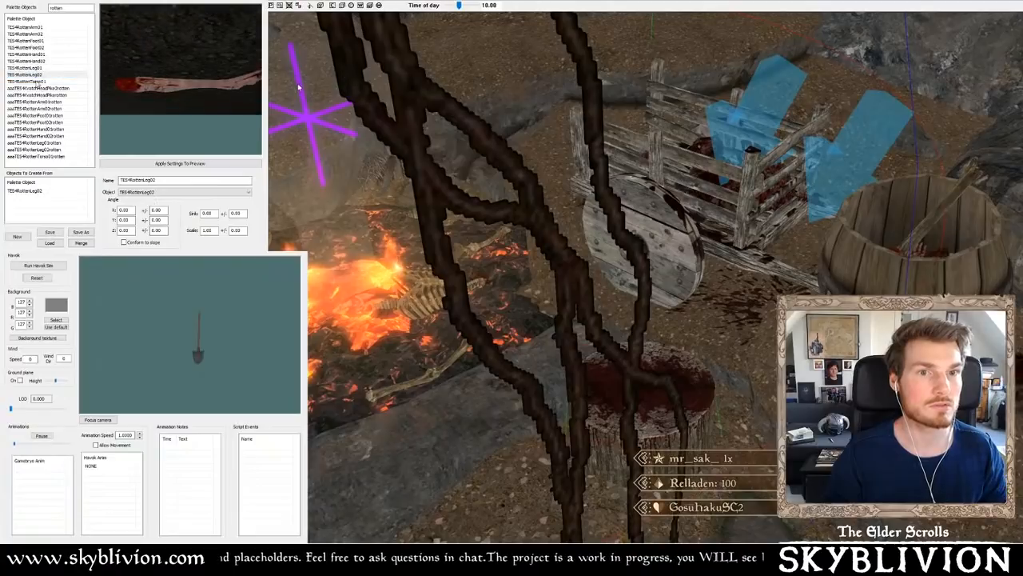
pyautogui.press('Down')
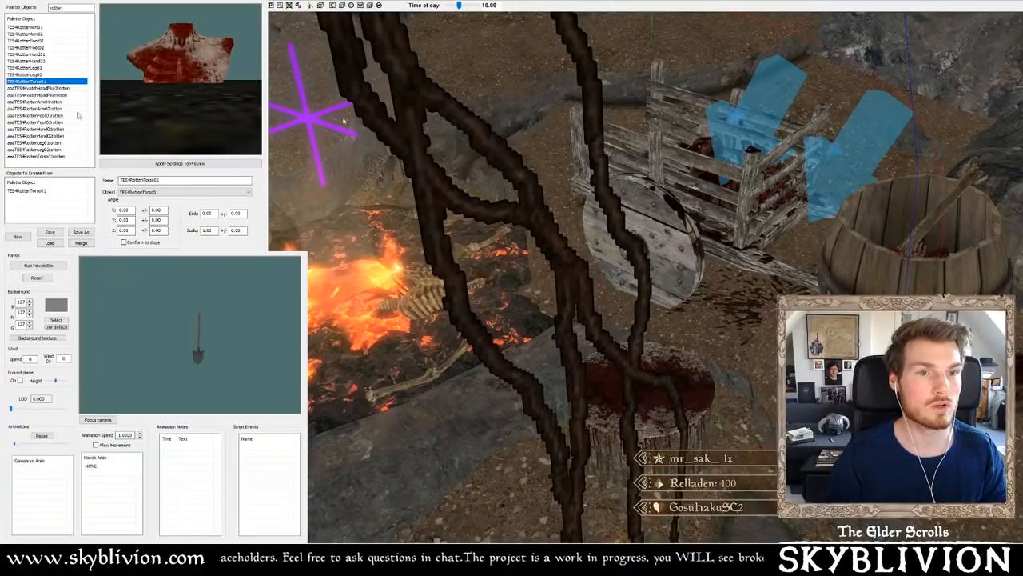
# - Place TES4RottenTorso01 on top of the bloody chopping block, turning and centring it on the surface
pyautogui.keyDown('shift'); pyautogui.moveTo(666, 388); pyautogui.dragTo(693, 334, button='middle'); pyautogui.keyUp('shift')
pyautogui.keyDown('ctrl'); pyautogui.rightClick(692, 342); pyautogui.keyUp('ctrl')
pyautogui.moveTo(693, 334)
pyautogui.mouseDown(button='right')
pyautogui.moveTo(715, 320)
pyautogui.moveTo(704, 336)
pyautogui.moveTo(710, 328)
pyautogui.mouseUp(button='right')
pyautogui.moveTo(701, 320); pyautogui.dragTo(696, 327)
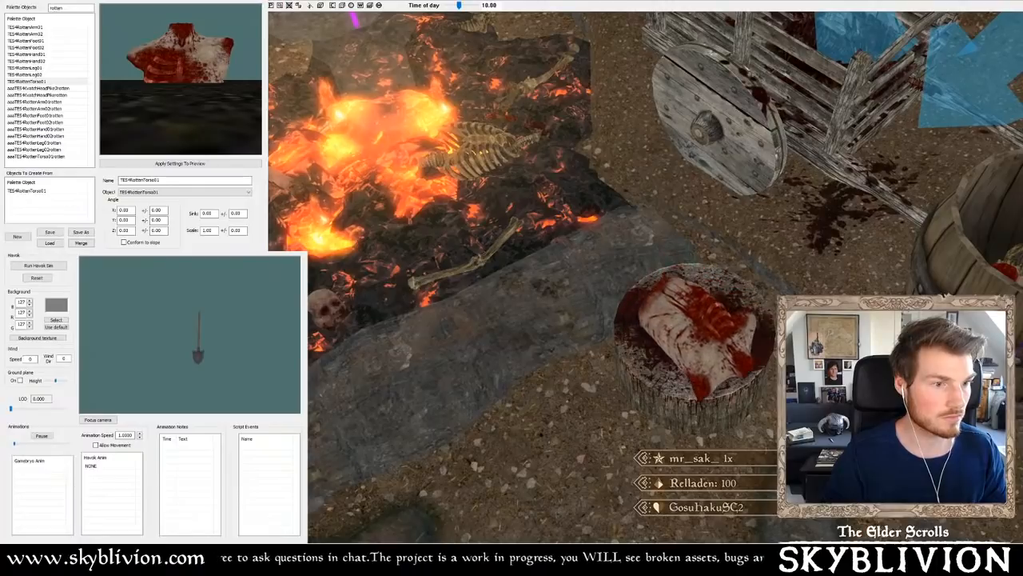
# - Tilt the rotten torso to lie level and lower it onto the chopping block's surface
pyautogui.keyDown('shift'); pyautogui.moveTo(695, 327); pyautogui.dragTo(787, 268, button='middle'); pyautogui.keyUp('shift')
pyautogui.scroll(10, 687, 290)
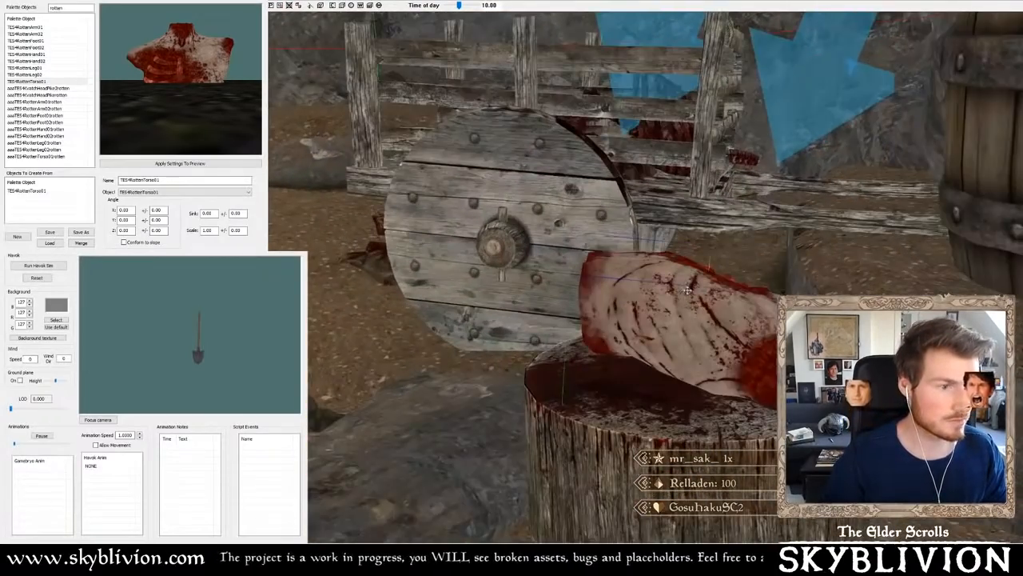
pyautogui.moveTo(688, 291); pyautogui.dragTo(677, 291, button='right')
pyautogui.moveTo(688, 291); pyautogui.dragTo(688, 307)
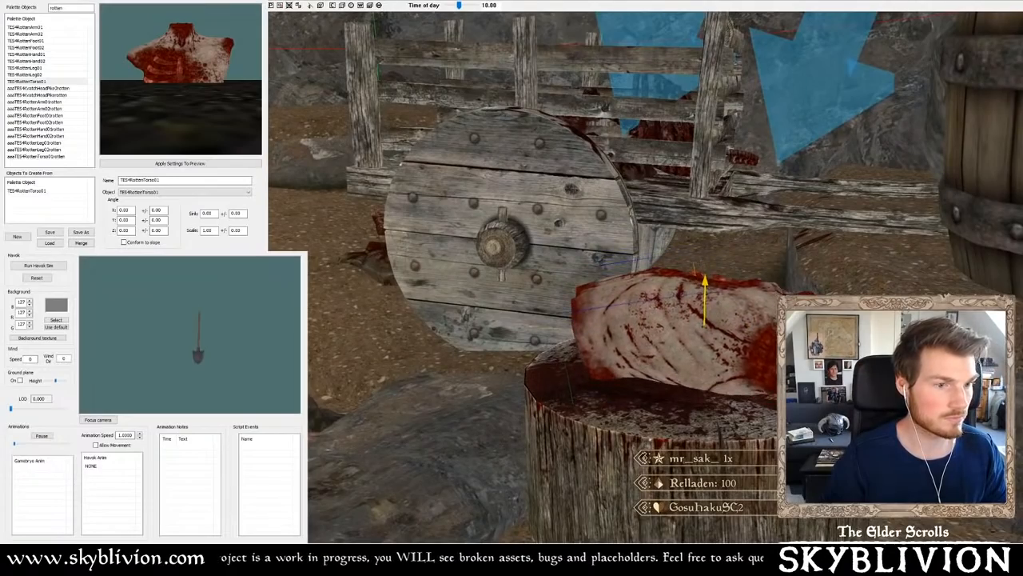
# - Bring the axe to the chopping block and rotate it so its blade faces the torso
pyautogui.keyDown('shift'); pyautogui.moveTo(687, 307); pyautogui.dragTo(532, 230, button='middle'); pyautogui.keyUp('shift')
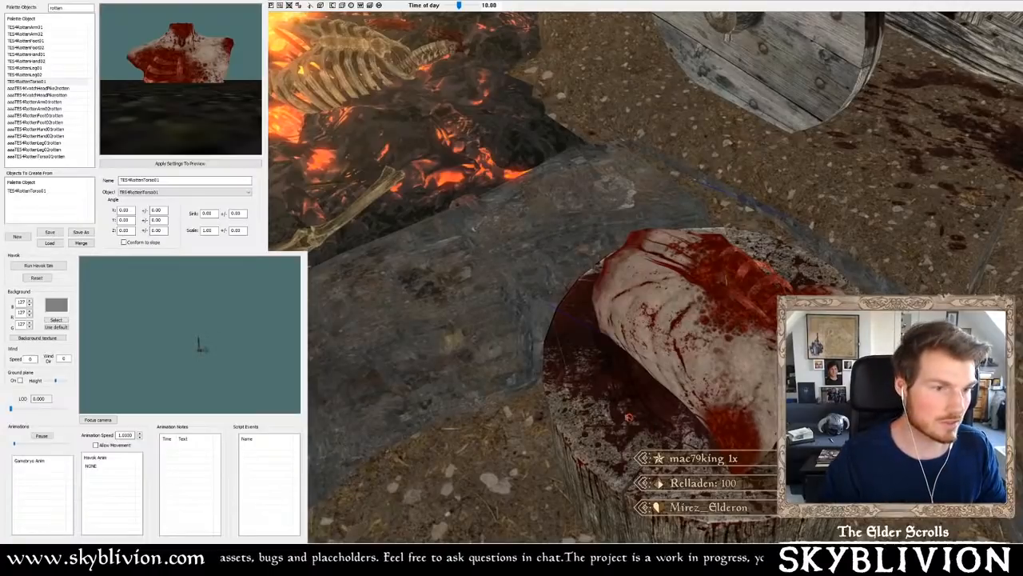
pyautogui.keyDown('shift'); pyautogui.moveTo(628, 416); pyautogui.dragTo(616, 399, button='middle'); pyautogui.keyUp('shift')
pyautogui.moveTo(628, 416); pyautogui.dragTo(560, 384, button='right')
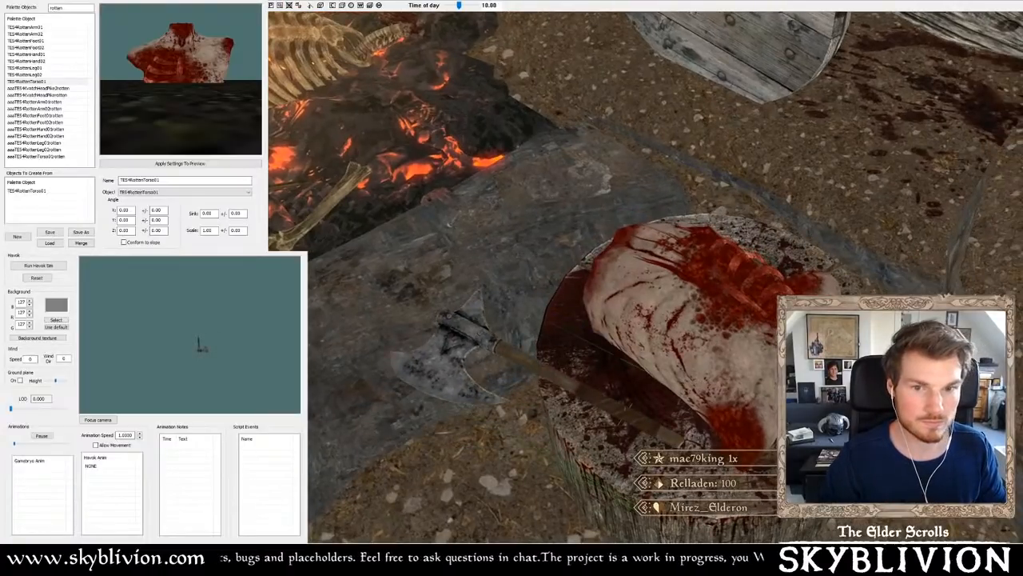
pyautogui.moveTo(629, 408)
pyautogui.mouseDown(button='right')
pyautogui.moveTo(559, 402)
pyautogui.moveTo(615, 406)
pyautogui.mouseUp(button='right')
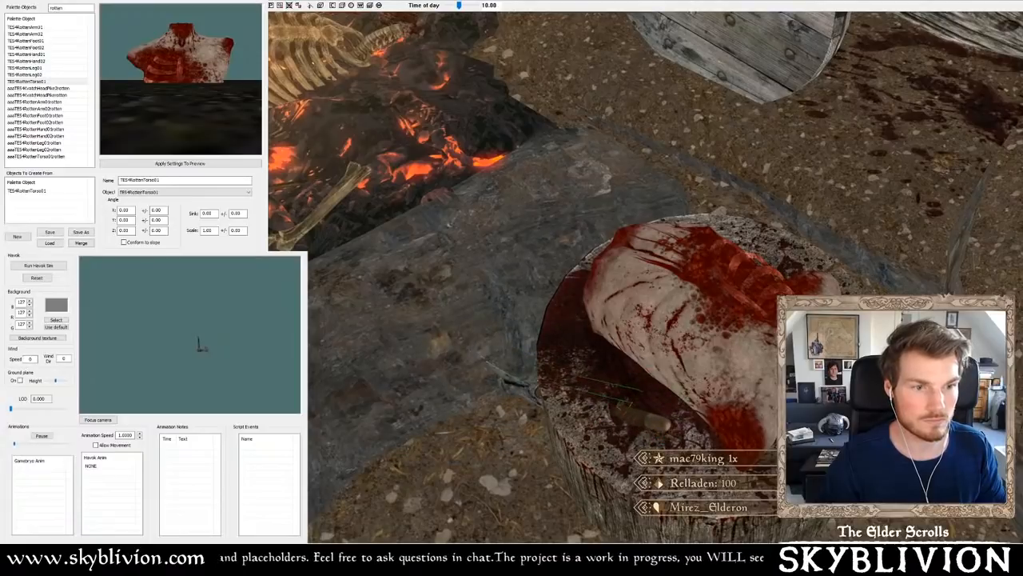
pyautogui.keyDown('shift'); pyautogui.moveTo(628, 408); pyautogui.dragTo(647, 372, button='middle'); pyautogui.keyUp('shift')
pyautogui.moveTo(652, 412); pyautogui.dragTo(735, 401, button='right')
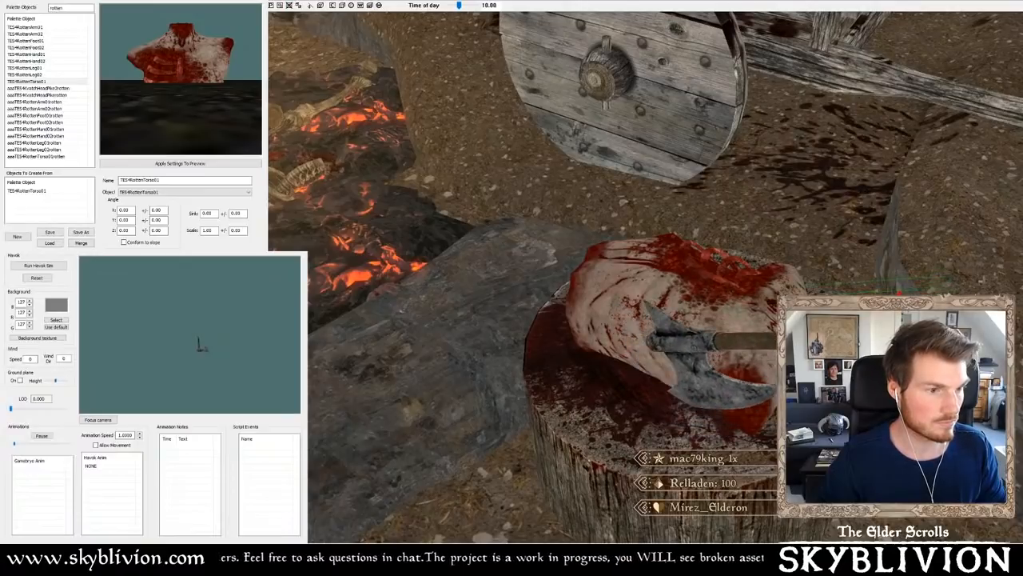
# - Position the axe so its blade is embedded in the torso and the chopping block
pyautogui.keyDown('shift'); pyautogui.moveTo(735, 401); pyautogui.dragTo(696, 380, button='middle'); pyautogui.keyUp('shift')
pyautogui.moveTo(692, 375)
pyautogui.mouseDown()
pyautogui.moveTo(744, 396)
pyautogui.moveTo(703, 432)
pyautogui.moveTo(712, 408)
pyautogui.moveTo(694, 395)
pyautogui.mouseUp()
pyautogui.keyDown('shift'); pyautogui.moveTo(693, 396); pyautogui.dragTo(815, 360, button='middle'); pyautogui.keyUp('shift')
pyautogui.moveTo(719, 518); pyautogui.dragTo(745, 473)
pyautogui.keyDown('shift'); pyautogui.moveTo(745, 472); pyautogui.dragTo(788, 447, button='middle'); pyautogui.keyUp('shift')
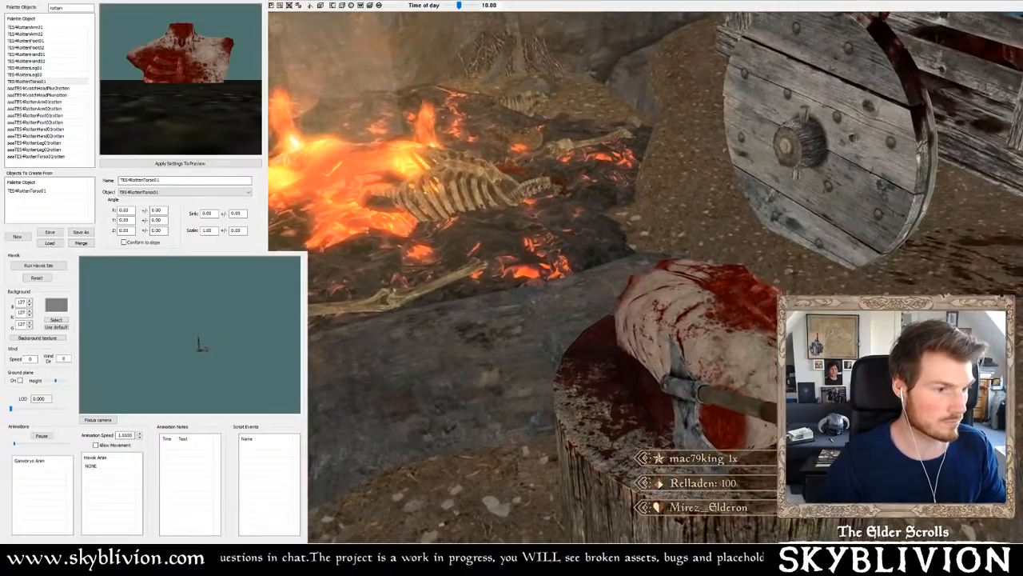
pyautogui.moveTo(719, 399); pyautogui.dragTo(731, 409)
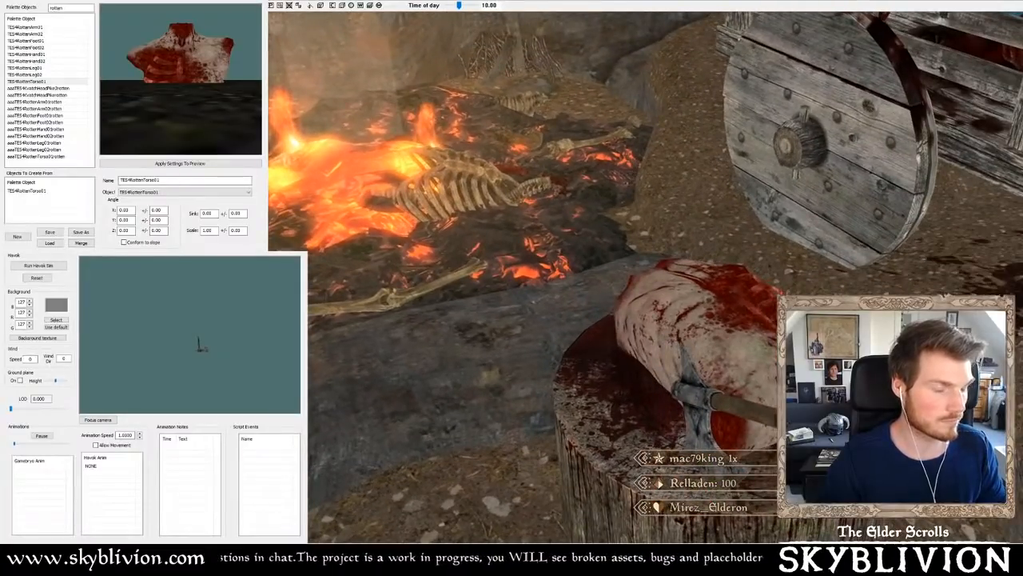
# - Open the axe's reference properties at its scripts and accept the dialog
pyautogui.doubleClick(718, 404)
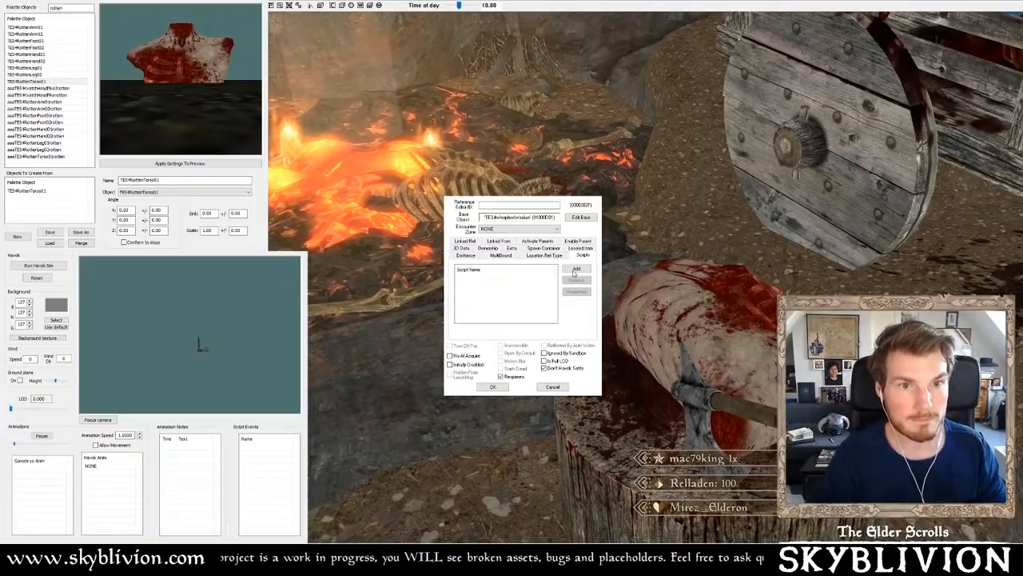
pyautogui.click(494, 387)
pyautogui.keyDown('shift'); pyautogui.moveTo(715, 399); pyautogui.dragTo(688, 360, button='middle'); pyautogui.keyUp('shift')
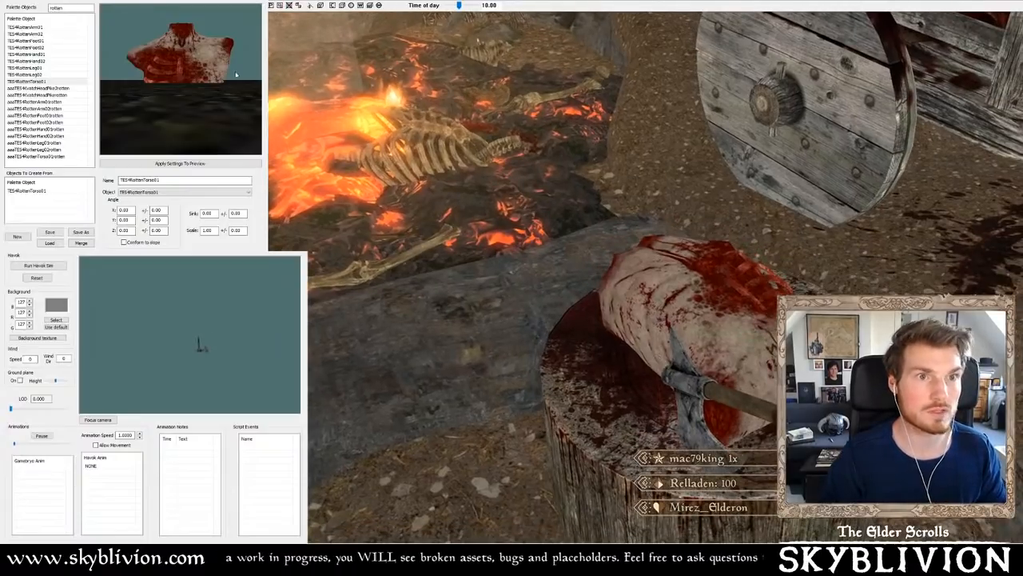
# - Examine the rotten legs, hands, feet and arms in the palette preview to find a limb for the chopping block
pyautogui.click(48, 75)
pyautogui.press('Up')
pyautogui.press('Up')
pyautogui.press('Up')
pyautogui.press('Up')
pyautogui.press('Up')
pyautogui.press('Up')
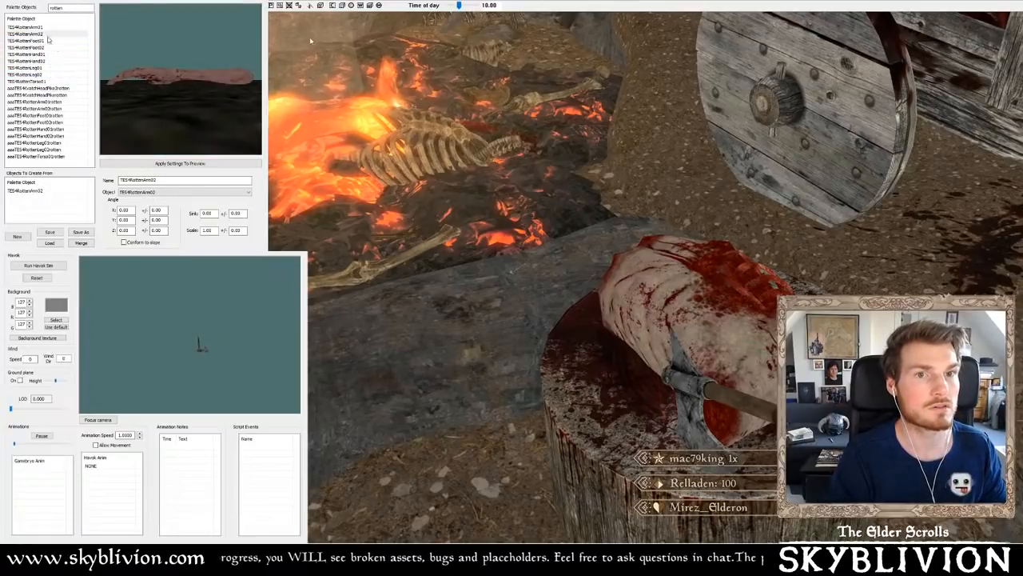
pyautogui.click(34, 29)
pyautogui.click(204, 78)
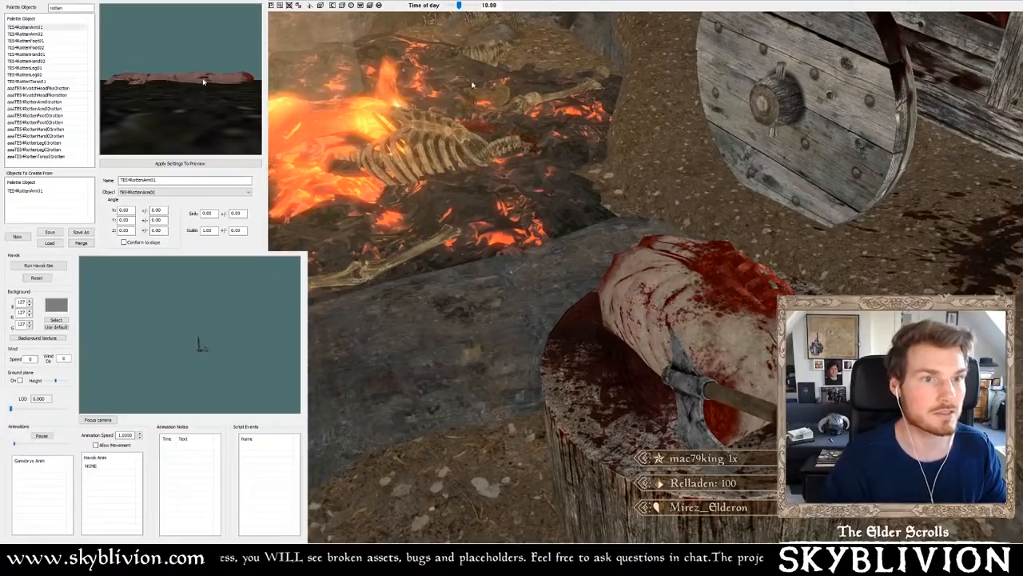
pyautogui.moveTo(198, 75); pyautogui.dragTo(182, 155, button='middle')
pyautogui.click(36, 35)
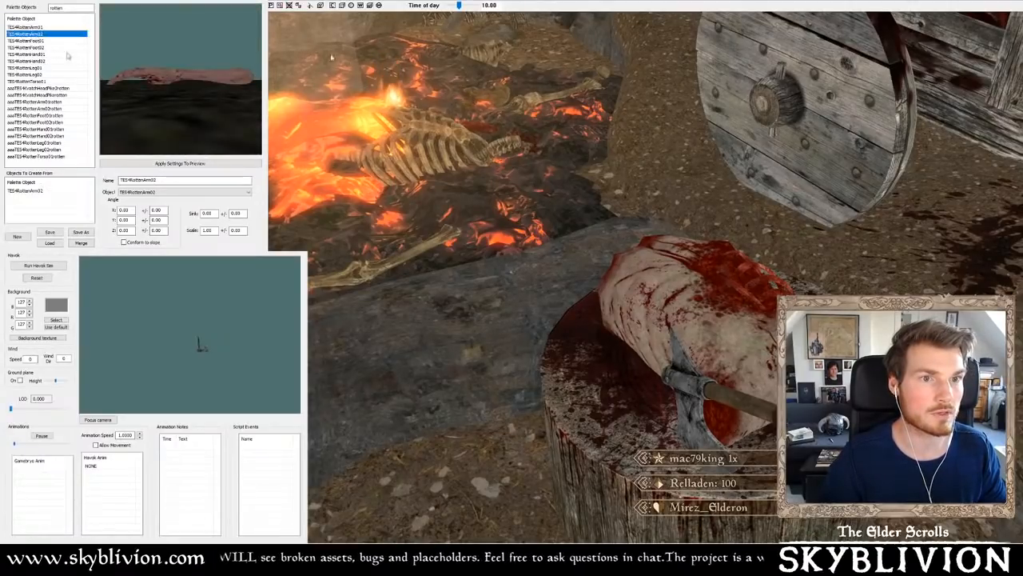
pyautogui.keyDown('ctrl'); pyautogui.keyDown('alt'); pyautogui.rightClick(609, 407); pyautogui.keyUp('alt'); pyautogui.keyUp('ctrl')
pyautogui.keyDown('shift'); pyautogui.moveTo(610, 406); pyautogui.dragTo(613, 408, button='middle'); pyautogui.keyUp('shift')
pyautogui.moveTo(612, 408); pyautogui.dragTo(614, 408, button='right')
pyautogui.keyDown('shift'); pyautogui.moveTo(614, 408); pyautogui.dragTo(649, 332, button='middle'); pyautogui.keyUp('shift')
pyautogui.press('Delete')
# - Place TES4RottenArm01 at the front edge of the chopping block and turn it to point outward from the block
pyautogui.scroll(-6, 721, 331)
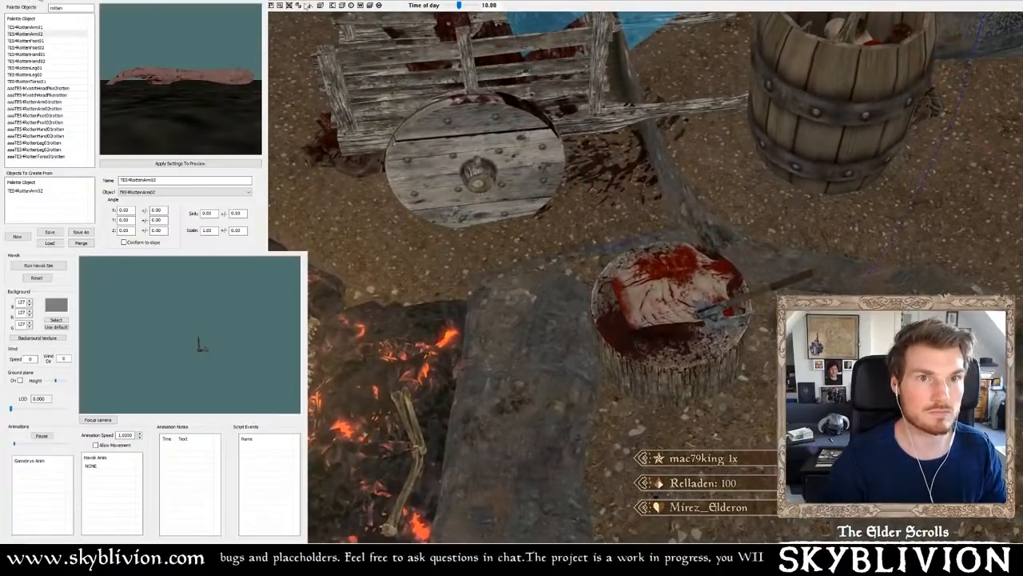
pyautogui.click(39, 27)
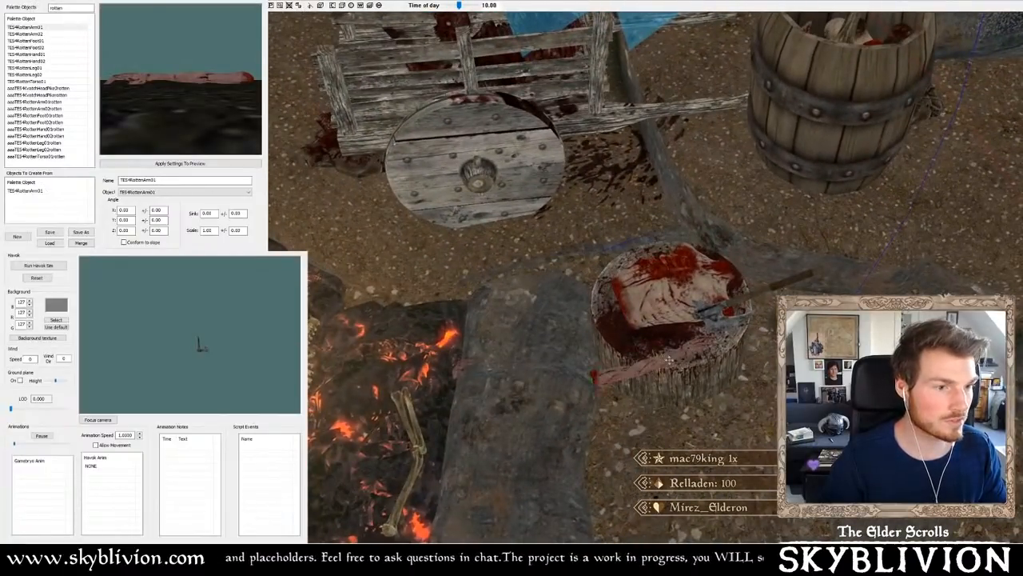
pyautogui.keyDown('shift'); pyautogui.moveTo(669, 361); pyautogui.dragTo(680, 361, button='middle'); pyautogui.keyUp('shift')
pyautogui.moveTo(680, 362); pyautogui.dragTo(700, 364, button='right')
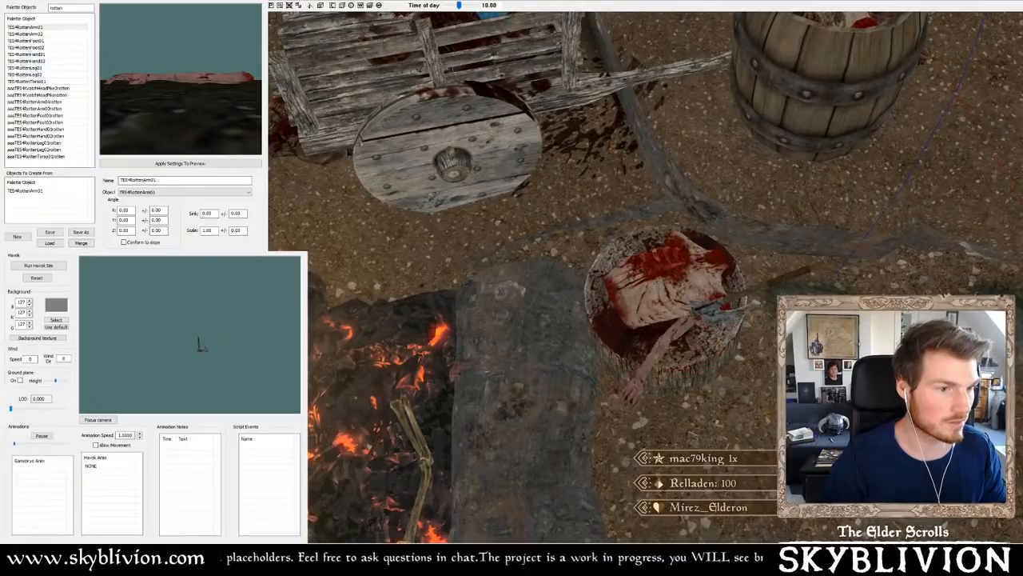
pyautogui.keyDown('shift'); pyautogui.moveTo(700, 364); pyautogui.dragTo(699, 392, button='middle'); pyautogui.keyUp('shift')
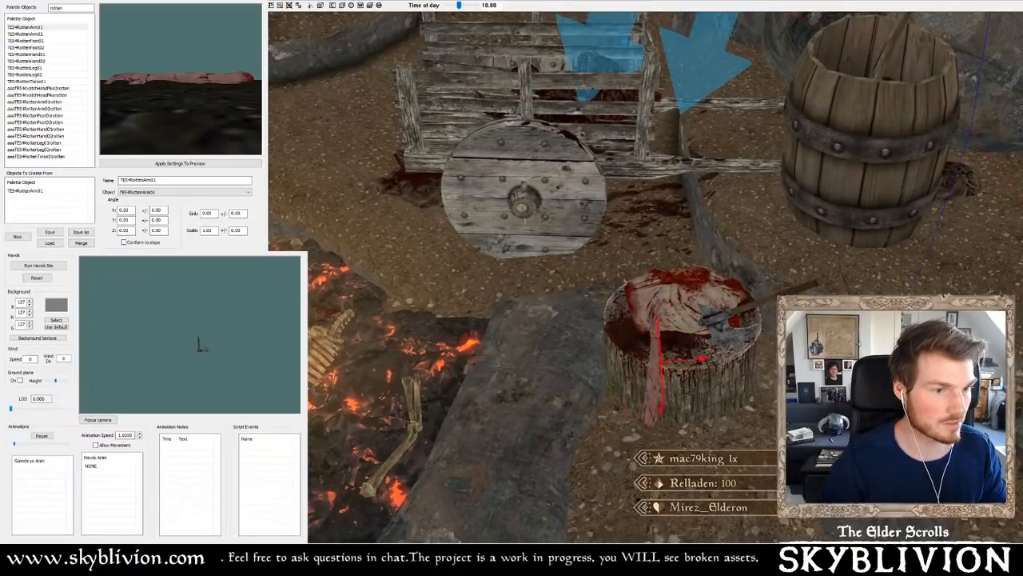
# - Move and tilt the rotten arm so it leans against the chopping block's side below the axe
pyautogui.scroll(6, 656, 344)
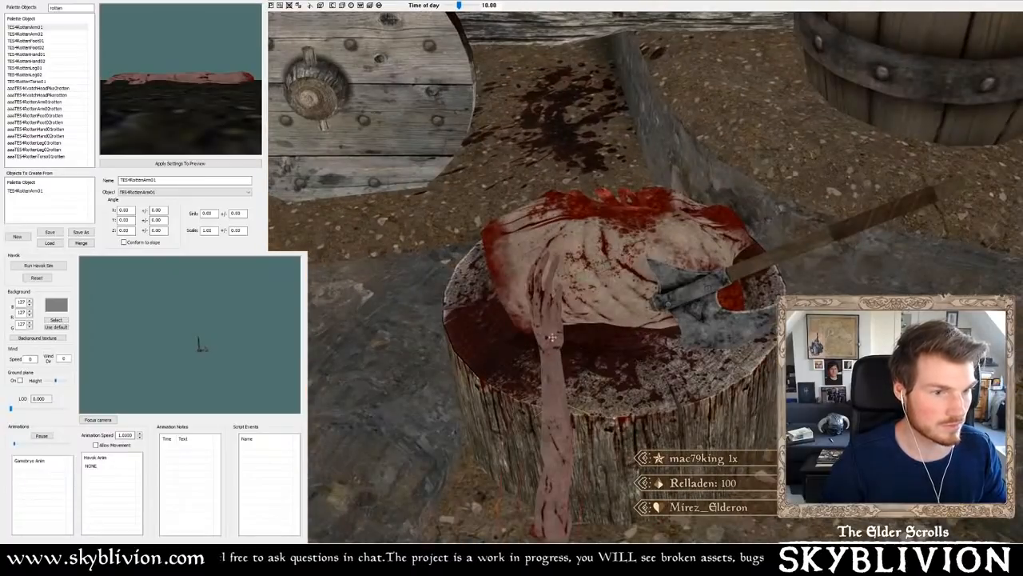
pyautogui.moveTo(553, 338); pyautogui.dragTo(635, 304)
pyautogui.scroll(-5, 640, 374)
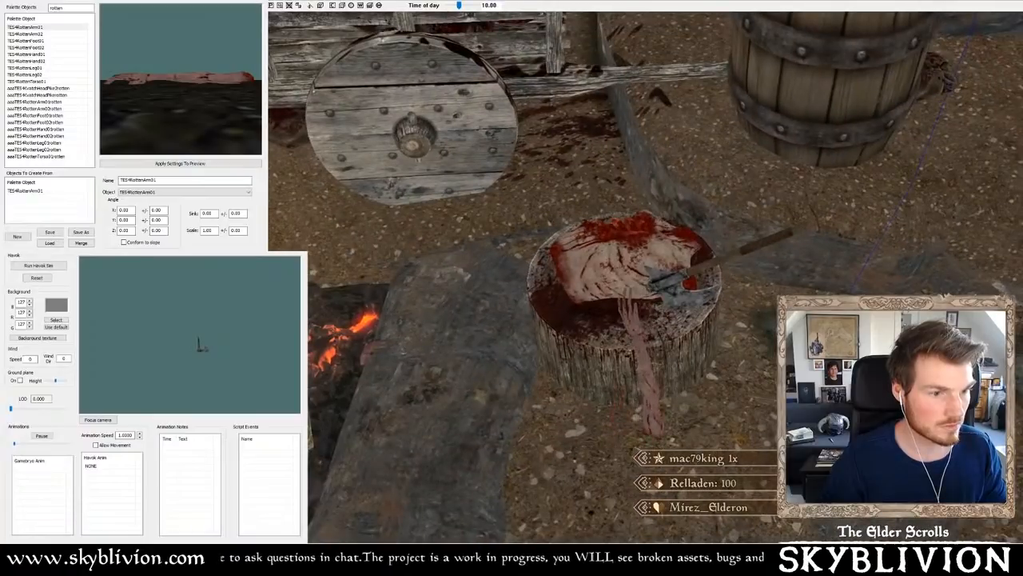
pyautogui.moveTo(646, 360); pyautogui.dragTo(645, 339, button='right')
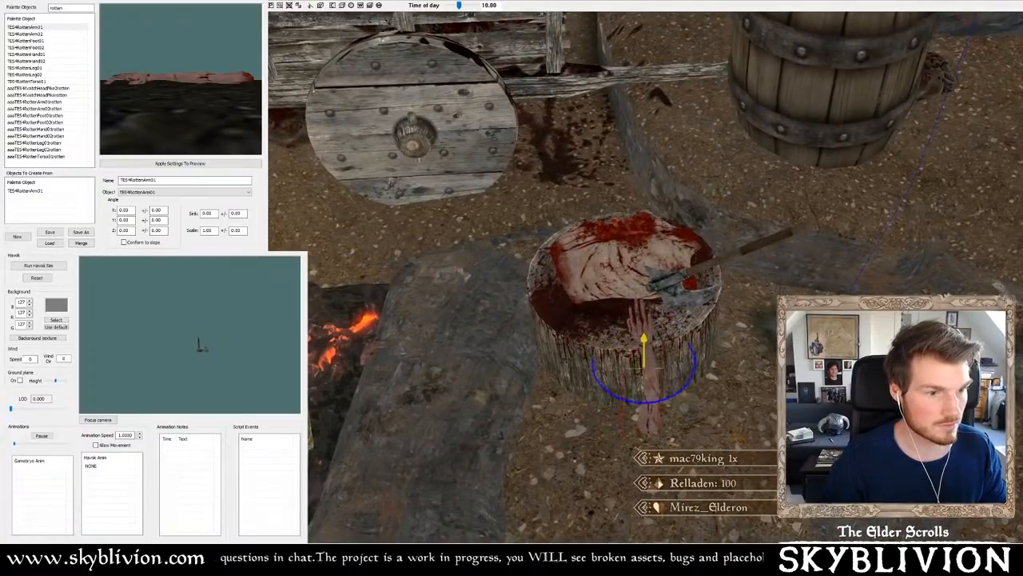
pyautogui.keyDown('shift'); pyautogui.moveTo(645, 343); pyautogui.dragTo(556, 276, button='middle'); pyautogui.keyUp('shift')
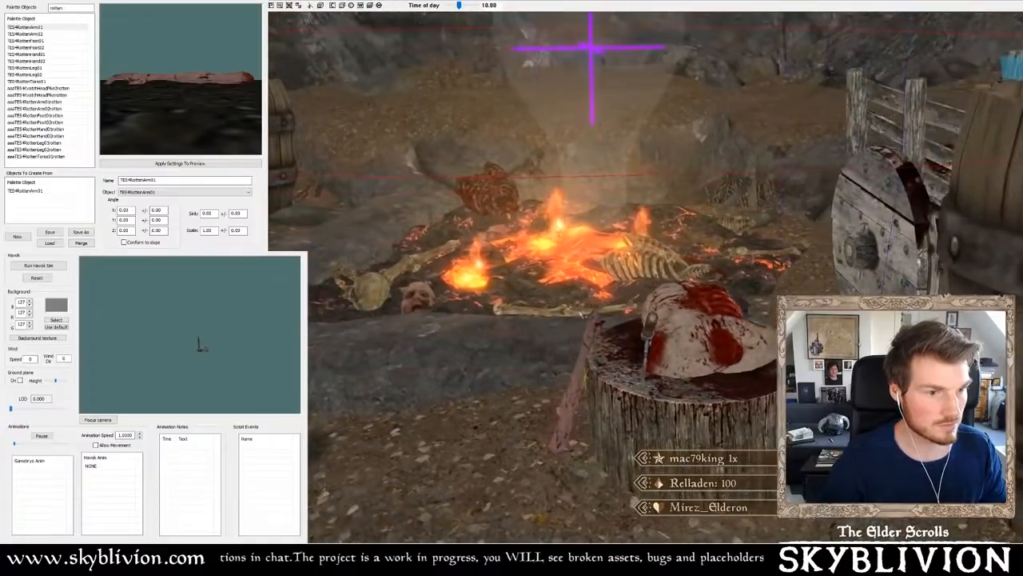
pyautogui.keyDown('shift'); pyautogui.moveTo(588, 321); pyautogui.dragTo(686, 331, button='middle'); pyautogui.keyUp('shift')
# - Duplicate a blood decal from beside the cart and move the copy above the chopping block, adjusting its rotation
pyautogui.press('a')
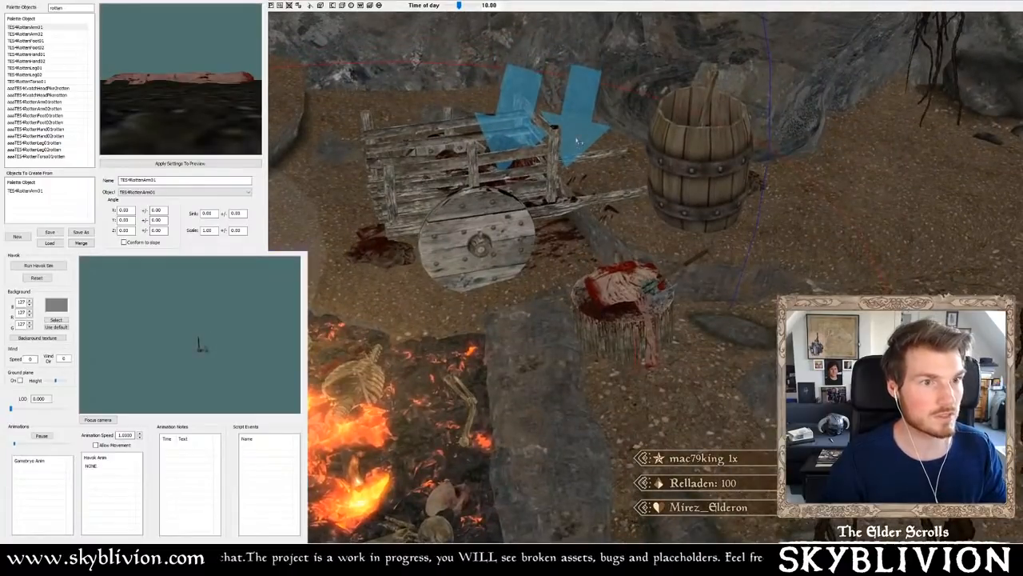
pyautogui.keyDown('shift'); pyautogui.moveTo(578, 141); pyautogui.dragTo(572, 136, button='middle'); pyautogui.keyUp('shift')
pyautogui.hotkey('ctrl', 'd')
pyautogui.moveTo(579, 121); pyautogui.dragTo(630, 216)
pyautogui.keyDown('shift'); pyautogui.moveTo(630, 217); pyautogui.dragTo(632, 231, button='middle'); pyautogui.keyUp('shift')
pyautogui.moveTo(630, 220)
pyautogui.mouseDown(button='right')
pyautogui.moveTo(652, 219)
pyautogui.moveTo(630, 220)
pyautogui.mouseUp(button='right')
pyautogui.press('x')
pyautogui.press('z')
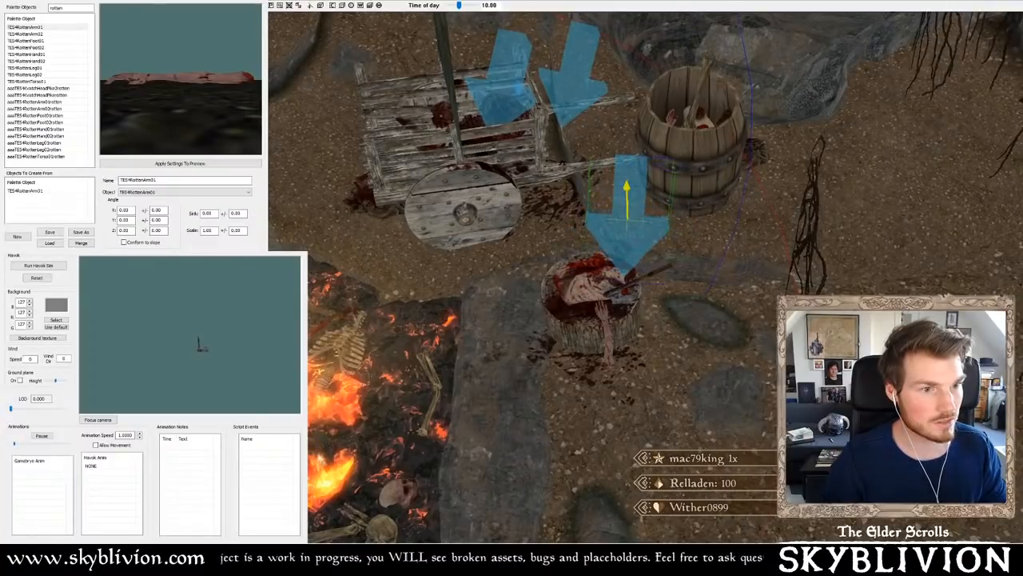
pyautogui.moveTo(630, 220); pyautogui.dragTo(629, 220)
# - Turn and tilt the duplicated blood decal to adjust how its blood projects onto the chopping block
pyautogui.moveTo(629, 220)
pyautogui.keyDown('shift'); pyautogui.mouseDown(button='middle')
pyautogui.moveTo(590, 213)
pyautogui.moveTo(560, 224)
pyautogui.moveTo(552, 239)
pyautogui.moveTo(569, 344)
pyautogui.mouseUp(button='middle'); pyautogui.keyUp('shift')
pyautogui.press('a')
pyautogui.press('x')
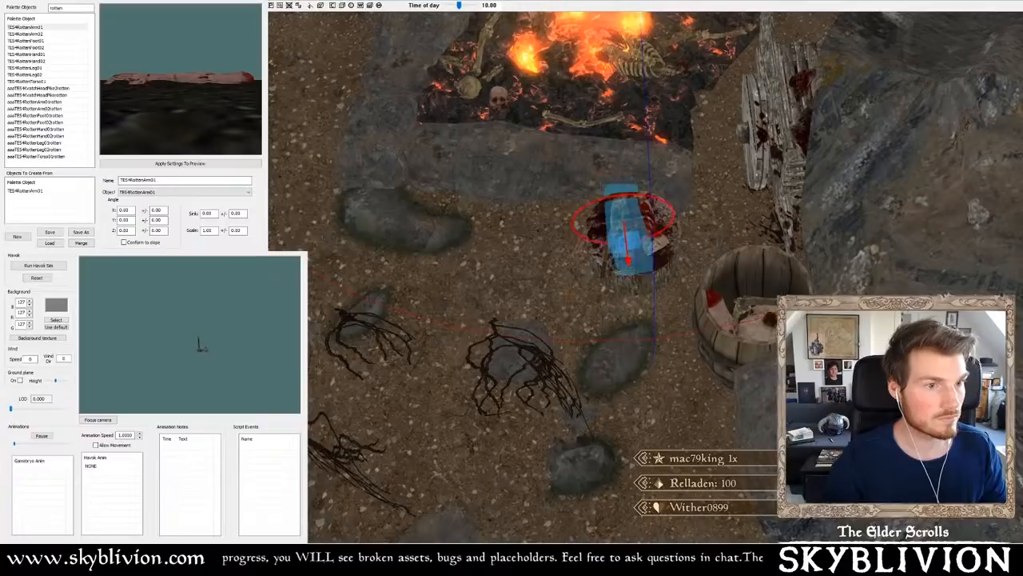
pyautogui.moveTo(624, 220); pyautogui.dragTo(617, 221, button='right')
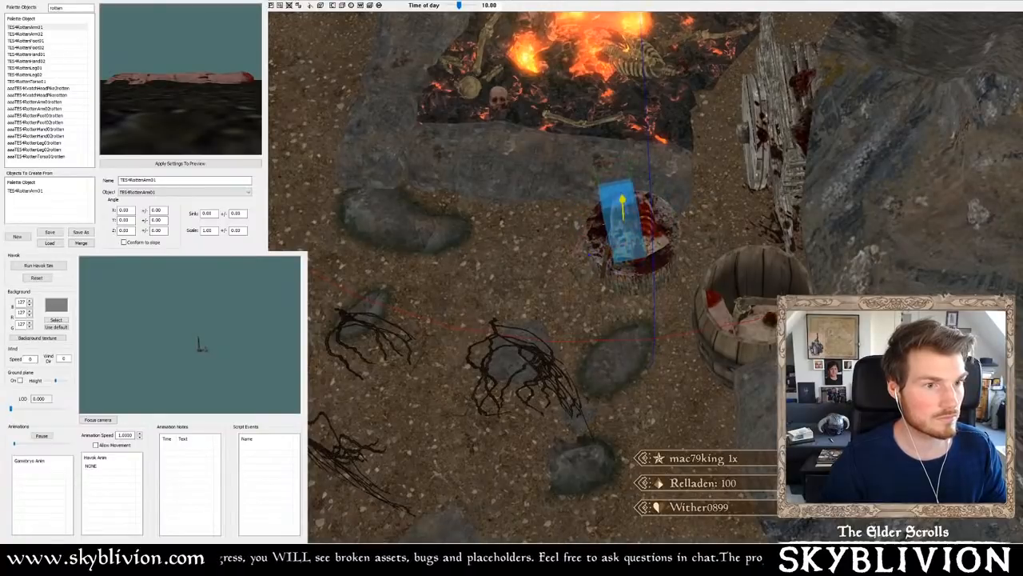
pyautogui.moveTo(617, 221)
pyautogui.keyDown('shift'); pyautogui.mouseDown(button='middle')
pyautogui.moveTo(651, 223)
pyautogui.moveTo(652, 193)
pyautogui.moveTo(600, 181)
pyautogui.mouseUp(button='middle'); pyautogui.keyUp('shift')
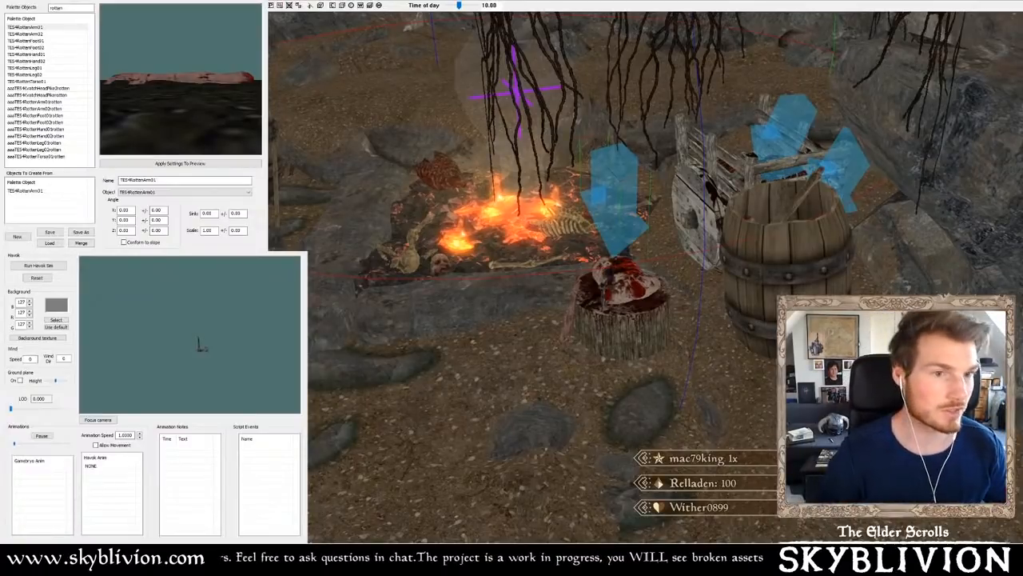
pyautogui.scroll(-5, 620, 289)
pyautogui.keyDown('shift'); pyautogui.moveTo(620, 290); pyautogui.dragTo(586, 294, button='middle'); pyautogui.keyUp('shift')
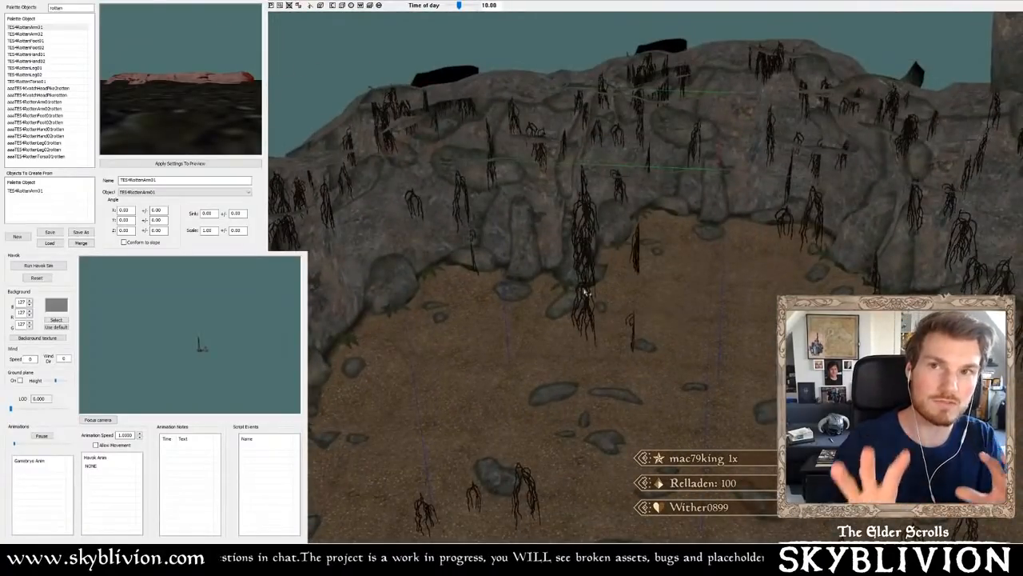
pyautogui.scroll(-1, 640, 313)
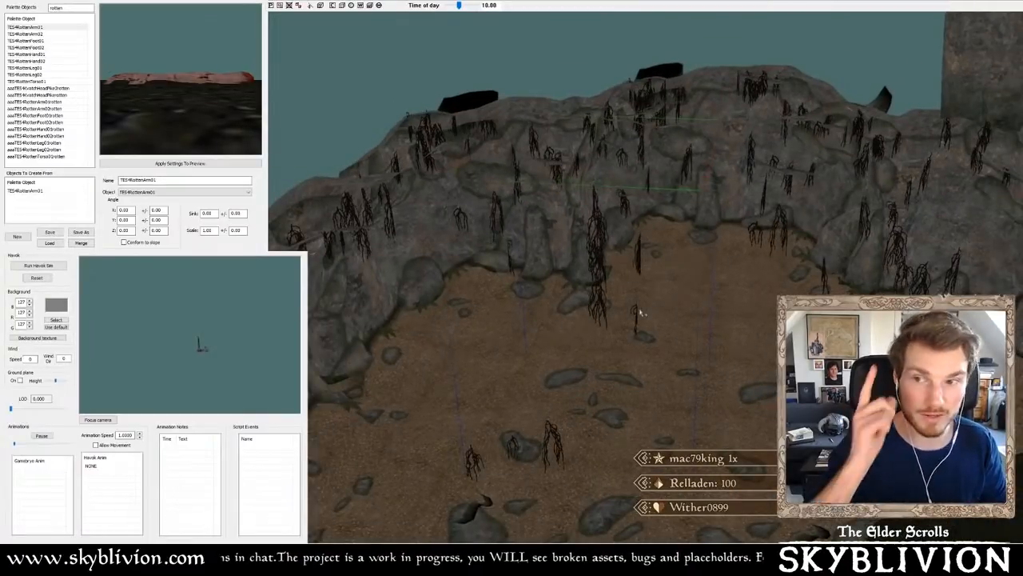
# - Filter the palette for stool, compare the stool variants, and place TES4DUNStool beside the fire pit
pyautogui.moveTo(640, 313)
pyautogui.keyDown('shift'); pyautogui.mouseDown(button='middle')
pyautogui.moveTo(714, 364)
pyautogui.moveTo(661, 335)
pyautogui.moveTo(616, 338)
pyautogui.moveTo(665, 350)
pyautogui.moveTo(464, 287)
pyautogui.moveTo(521, 323)
pyautogui.moveTo(503, 297)
pyautogui.mouseUp(button='middle'); pyautogui.keyUp('shift')
pyautogui.press('a')
pyautogui.scroll(3, 465, 288)
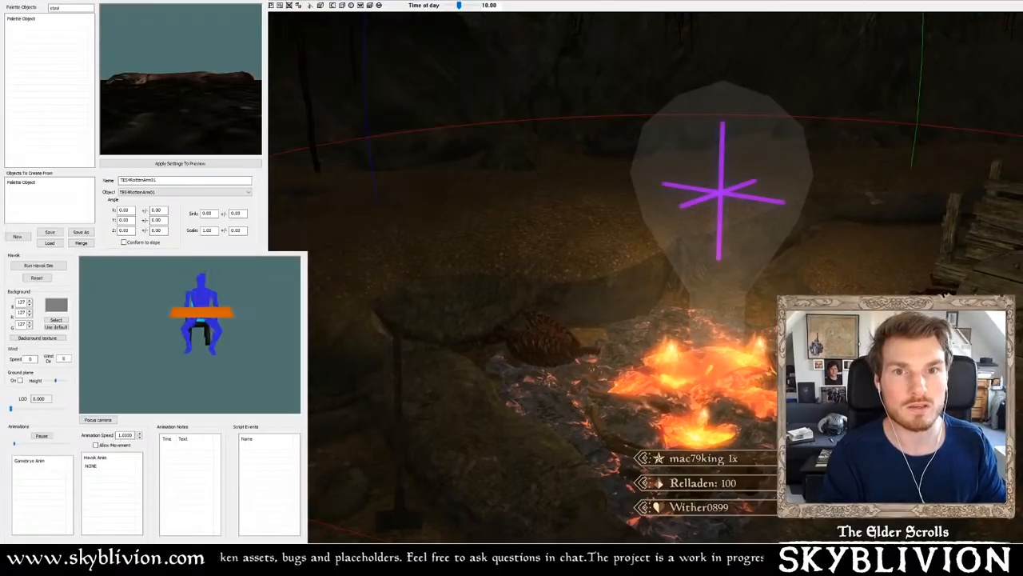
pyautogui.moveTo(882, 84); pyautogui.dragTo(784, 73)
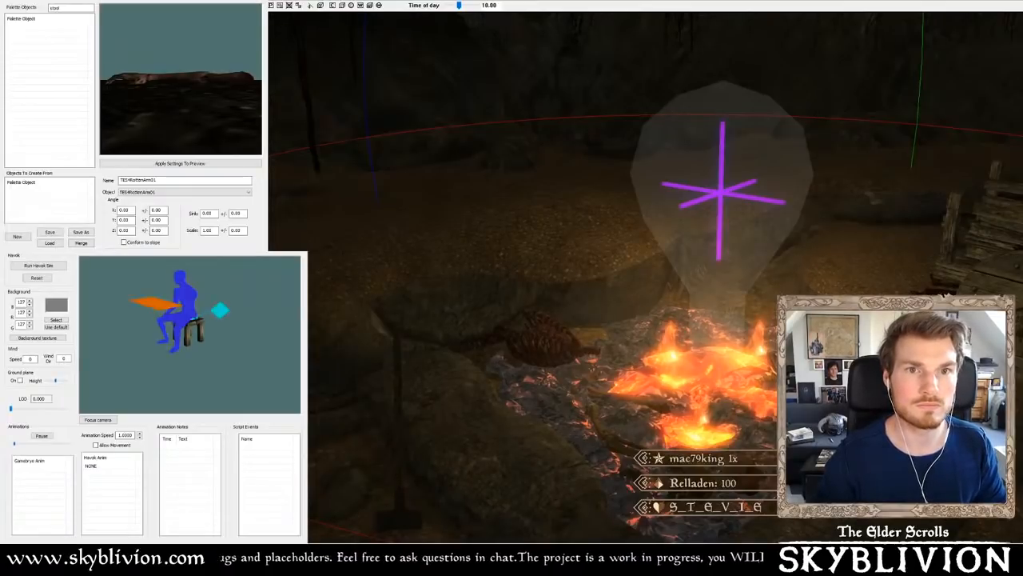
pyautogui.moveTo(2, 58); pyautogui.dragTo(31, 56)
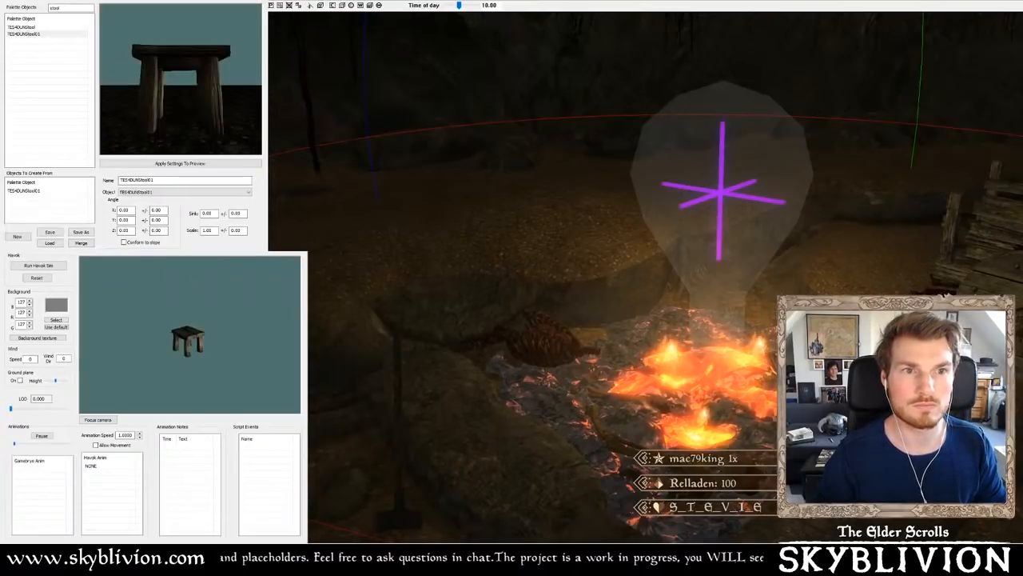
pyautogui.moveTo(144, 80); pyautogui.dragTo(231, 68)
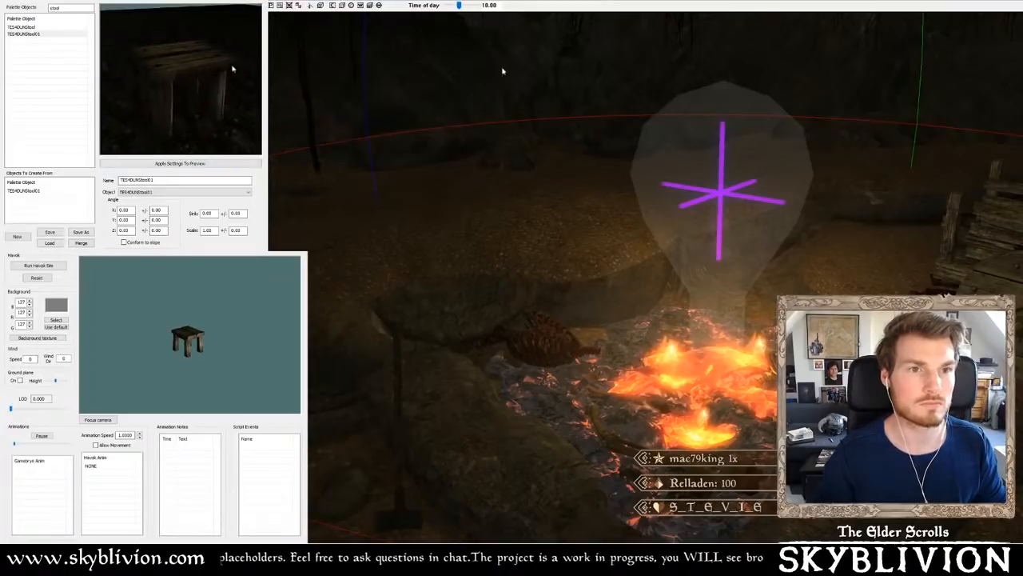
pyautogui.click(33, 28)
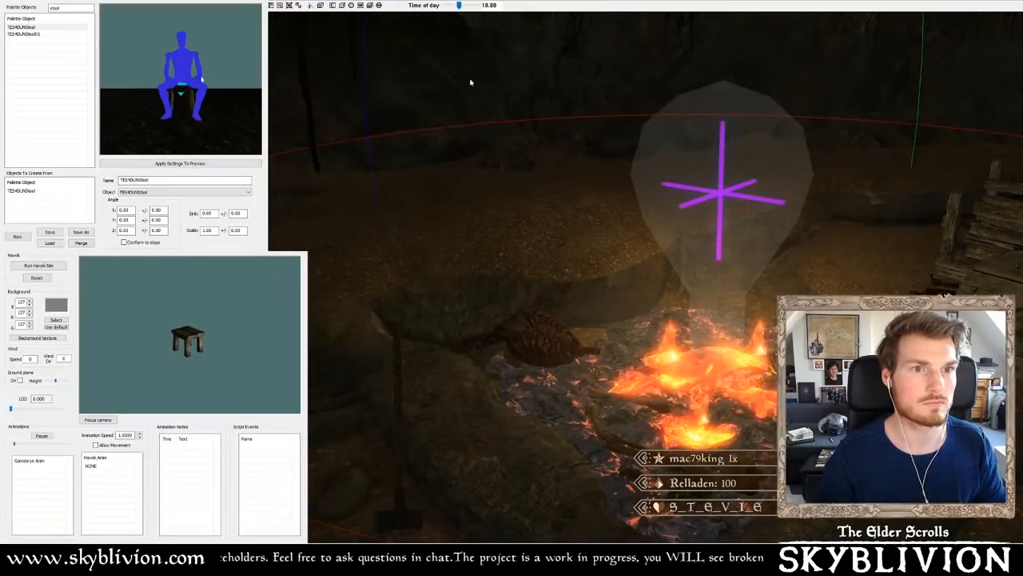
pyautogui.click(599, 232)
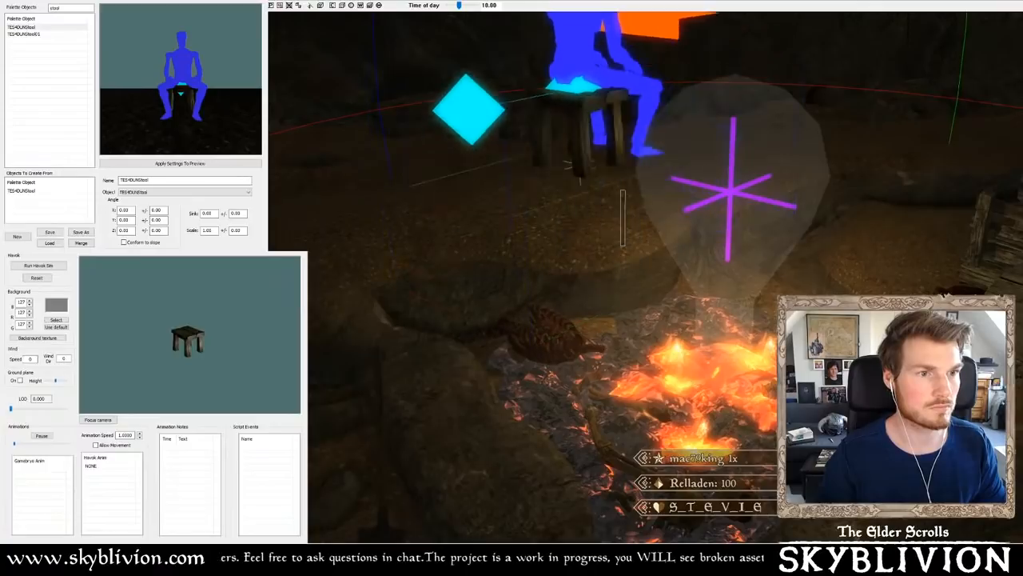
# - Set the stool on the ground at the fire pit's edge and turn it so a seated figure faces the fire
pyautogui.moveTo(570, 165); pyautogui.dragTo(609, 251)
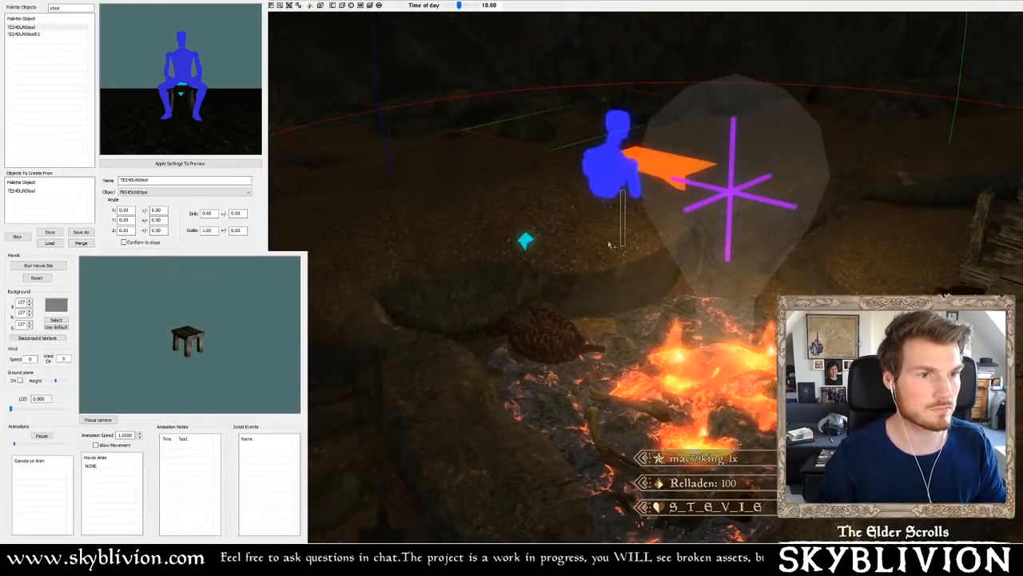
pyautogui.hotkey('ctrl', 'z')
pyautogui.moveTo(612, 171)
pyautogui.mouseDown()
pyautogui.moveTo(606, 132)
pyautogui.moveTo(610, 187)
pyautogui.mouseUp()
pyautogui.moveTo(610, 187); pyautogui.dragTo(632, 188, button='right')
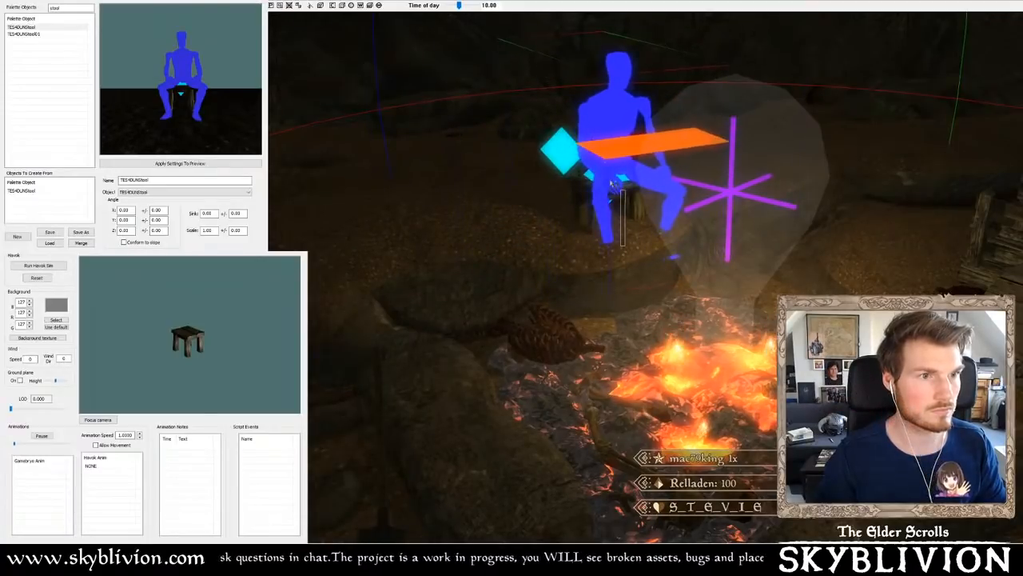
pyautogui.keyDown('shift'); pyautogui.moveTo(632, 188); pyautogui.dragTo(644, 207, button='middle'); pyautogui.keyUp('shift')
pyautogui.press('c')
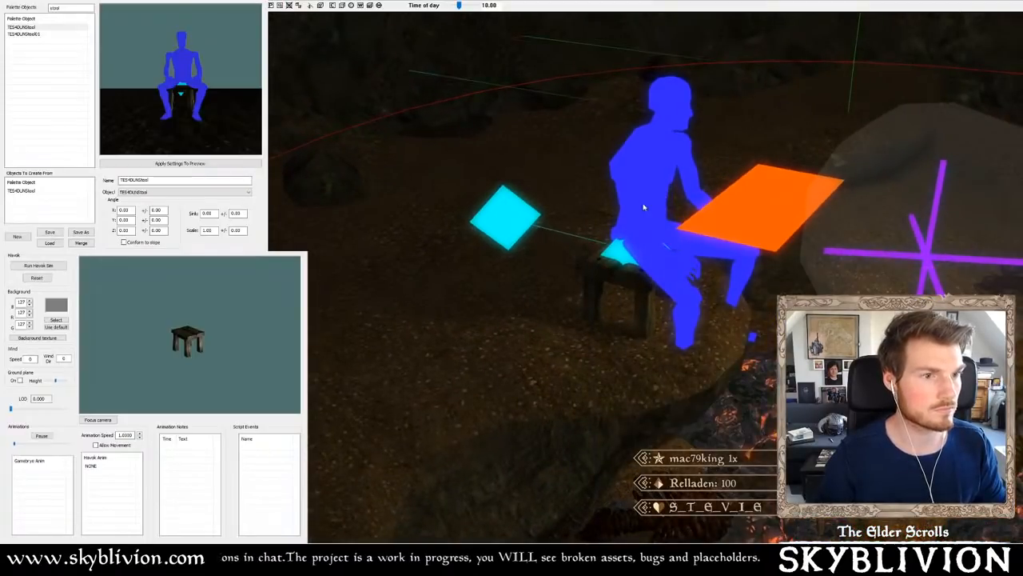
pyautogui.moveTo(644, 207); pyautogui.dragTo(626, 185)
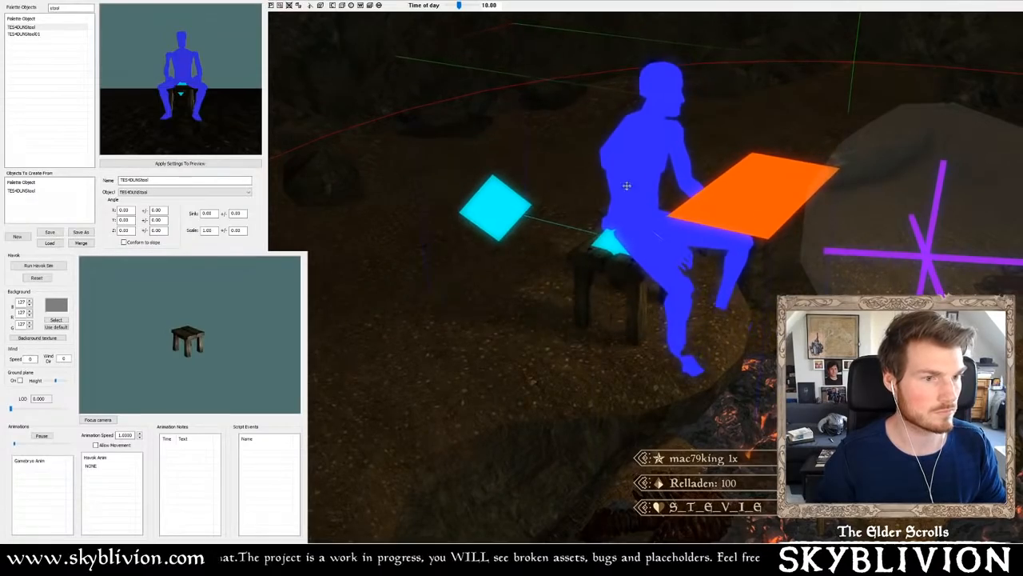
# - Examine the stool, fire pit, cart and chopping block from several angles, with and without the scene lighting
pyautogui.press('a')
pyautogui.keyDown('shift'); pyautogui.moveTo(627, 185); pyautogui.dragTo(516, 184, button='middle'); pyautogui.keyUp('shift')
pyautogui.scroll(-4, 576, 168)
pyautogui.press('a')
pyautogui.scroll(-2, 572, 203)
pyautogui.press('a')
pyautogui.press('a')
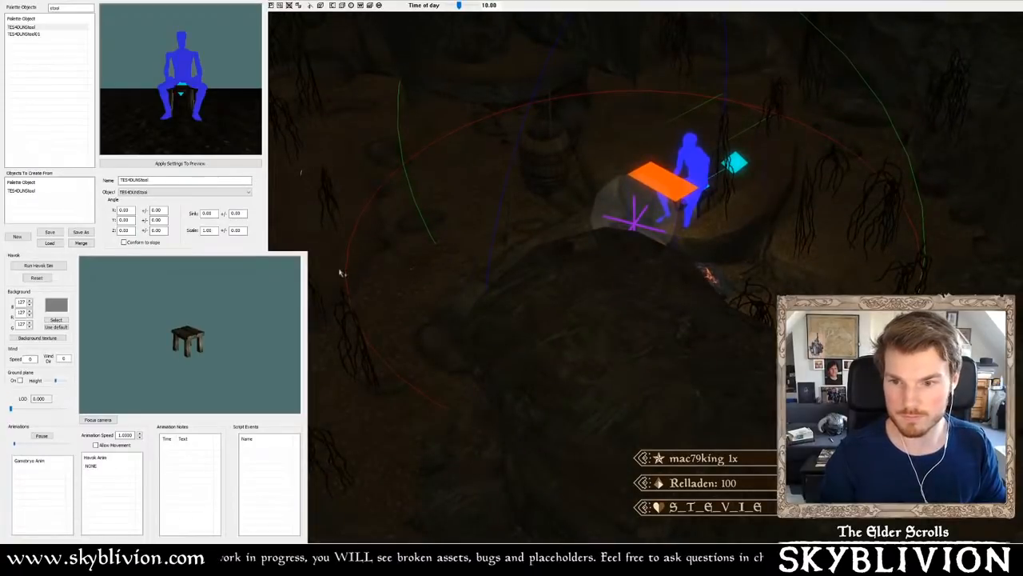
pyautogui.keyDown('shift'); pyautogui.moveTo(441, 284); pyautogui.dragTo(339, 344, button='middle'); pyautogui.keyUp('shift')
pyautogui.scroll(1, 574, 341)
pyautogui.press('a')
pyautogui.scroll(2, 562, 368)
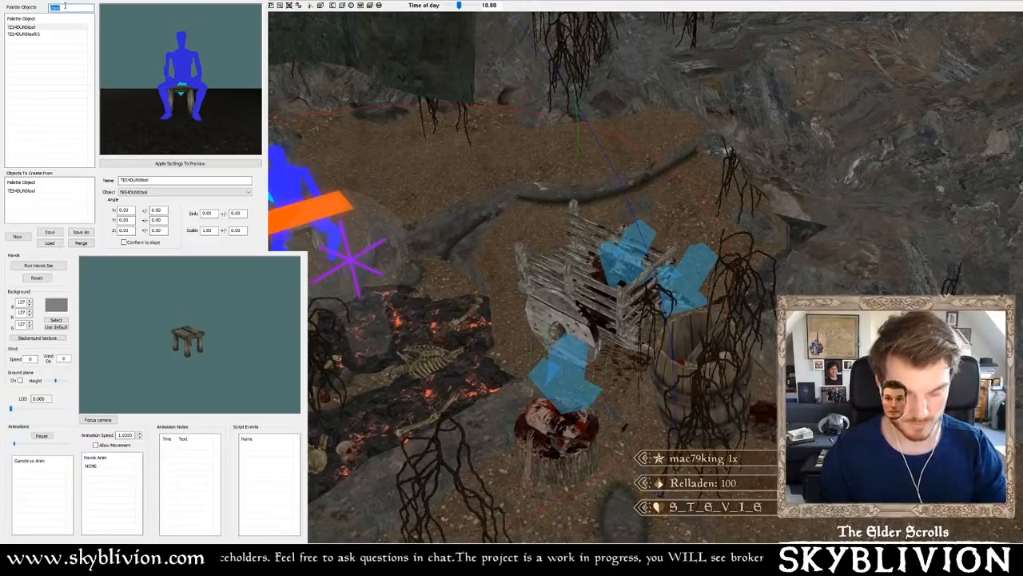
# - Find aaaHeadSpike in the palette and place it at the stone rim in front of the fire pit
pyautogui.write('k')
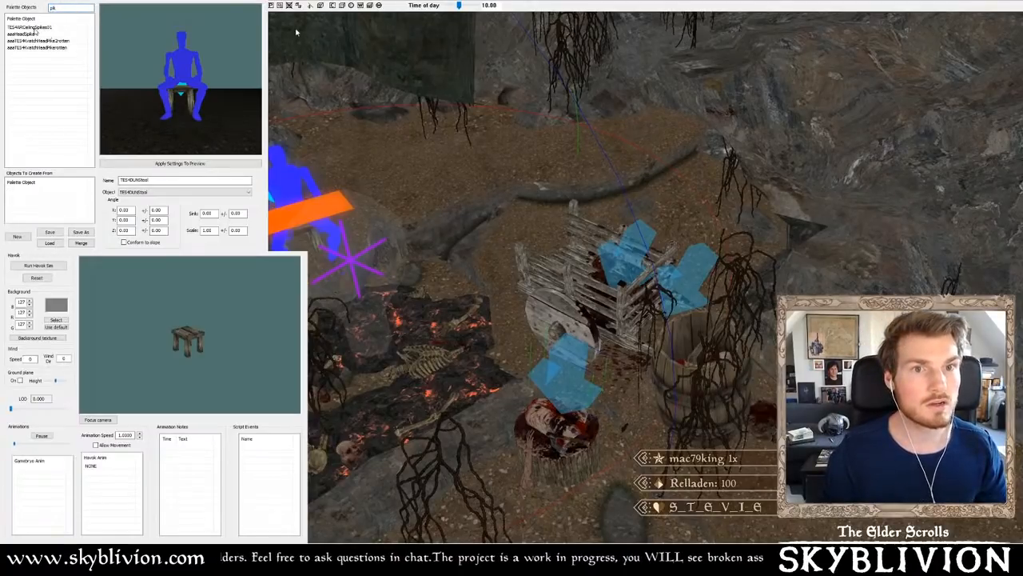
pyautogui.click(32, 33)
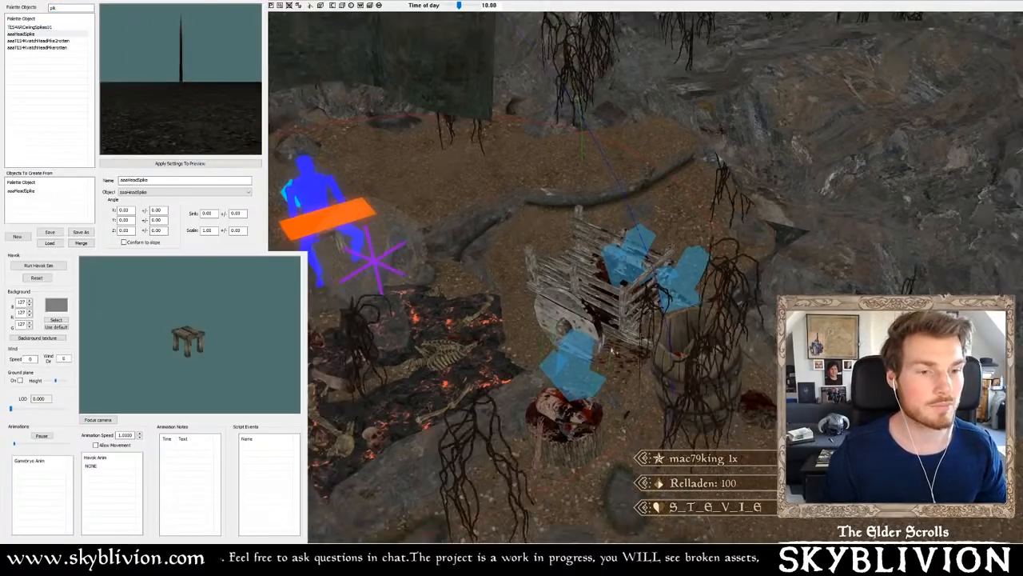
pyautogui.moveTo(545, 303); pyautogui.dragTo(668, 349, button='middle')
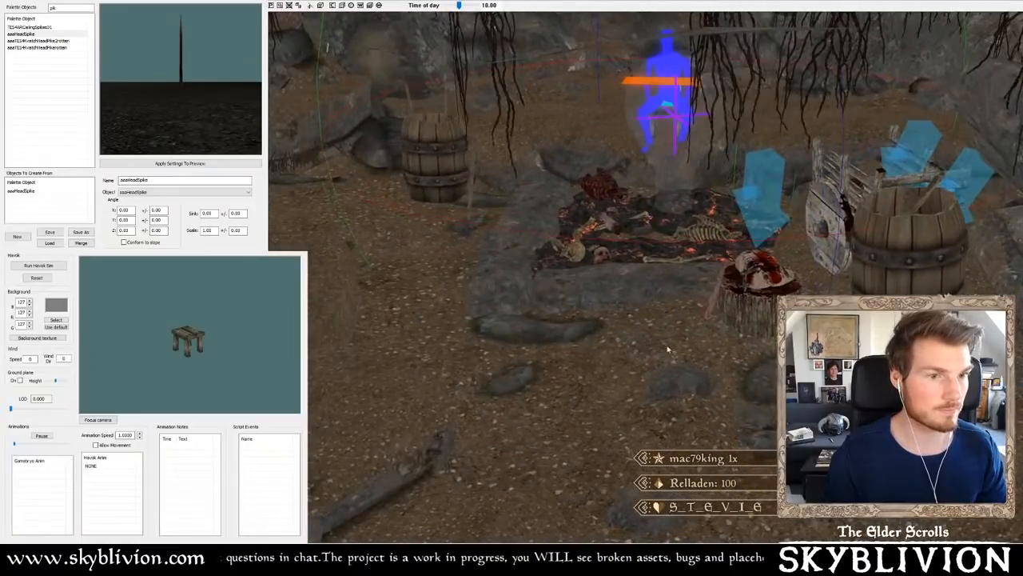
pyautogui.keyDown('alt'); pyautogui.rightClick(536, 317); pyautogui.keyUp('alt')
pyautogui.scroll(3, 525, 311)
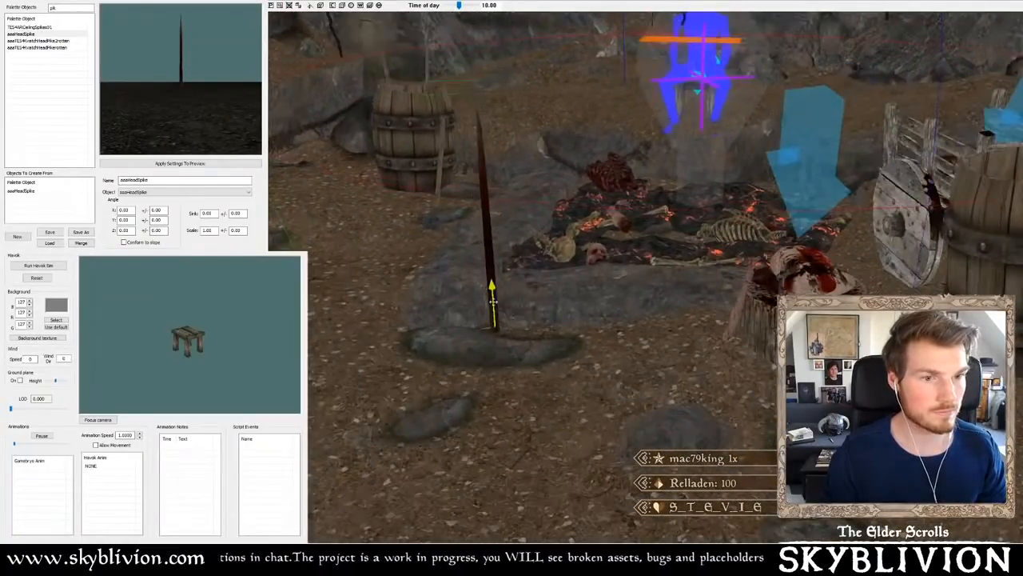
# - Raise the spike vertically so it stands tall above the stone at the fire pit's rim
pyautogui.moveTo(494, 302); pyautogui.dragTo(488, 164)
pyautogui.scroll(-3, 489, 161)
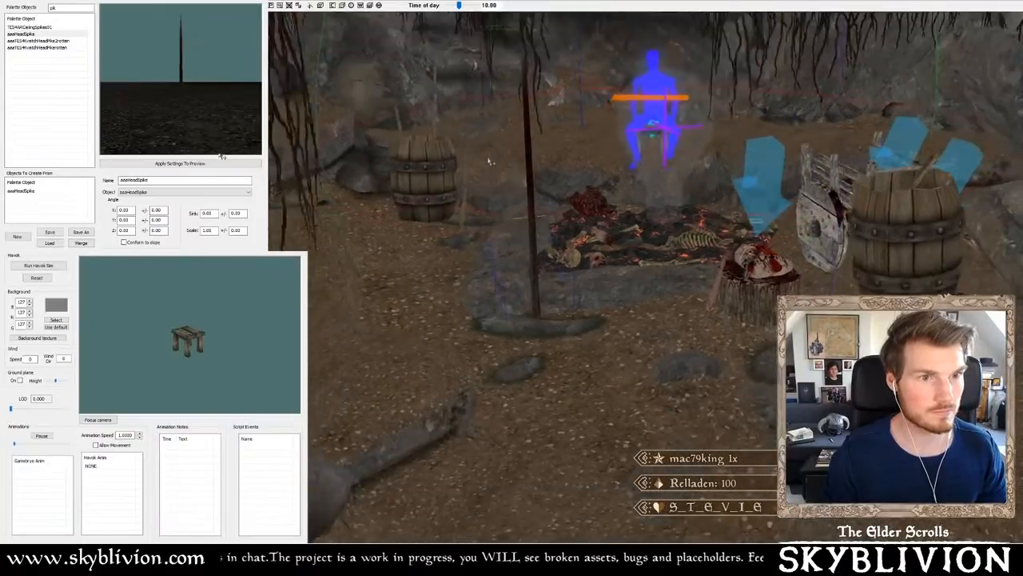
pyautogui.scroll(3, 491, 162)
pyautogui.scroll(3, 499, 219)
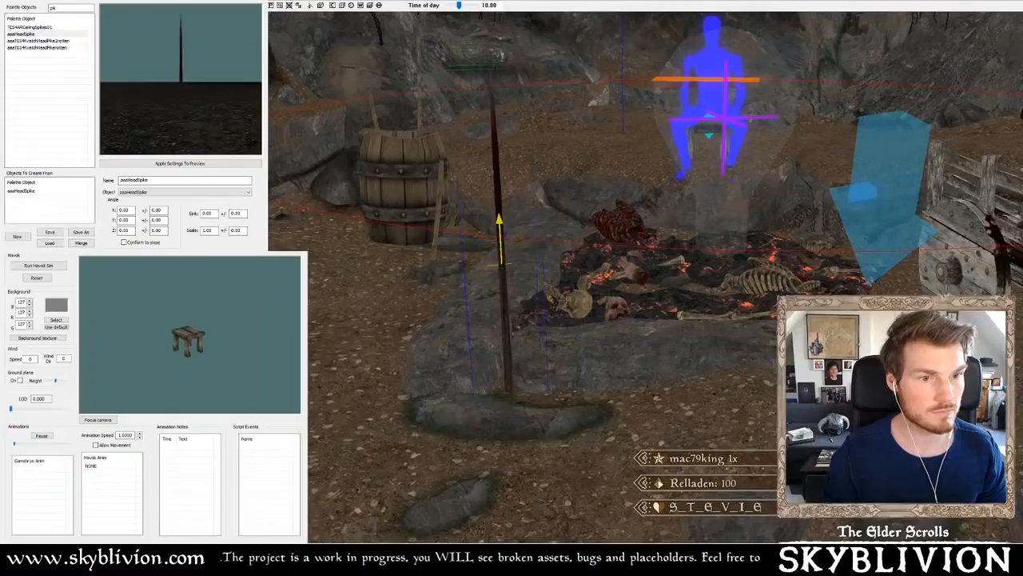
pyautogui.keyDown('shift'); pyautogui.moveTo(498, 230); pyautogui.dragTo(509, 247, button='middle'); pyautogui.keyUp('shift')
pyautogui.moveTo(533, 250); pyautogui.dragTo(542, 246, button='middle')
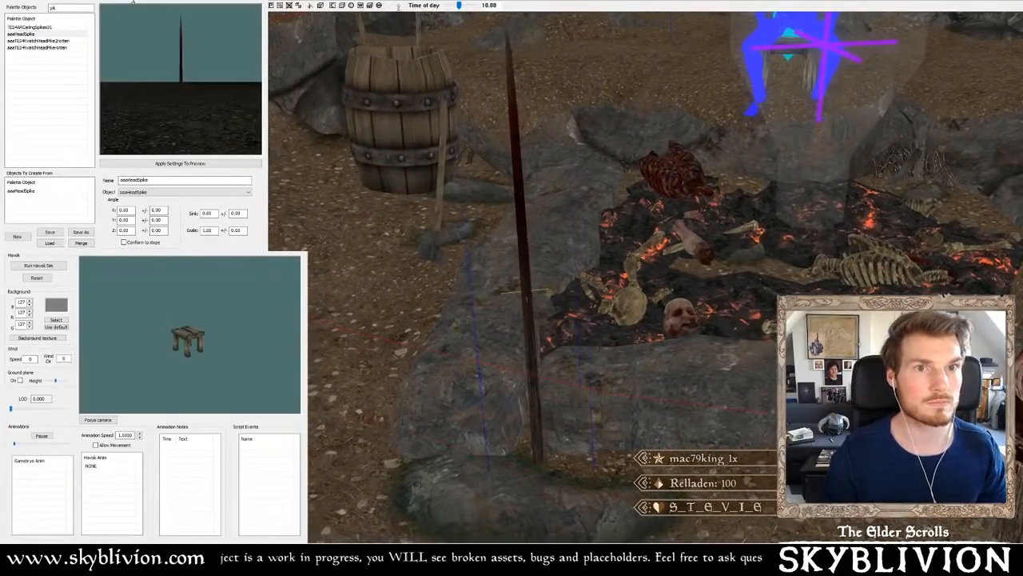
# - Filter the palette for rotten parts, place aaaTES4KvatchHeadPike2rotten on the spike, and raise the head to the spike's upper end
pyautogui.doubleClick(69, 7)
pyautogui.write('i')
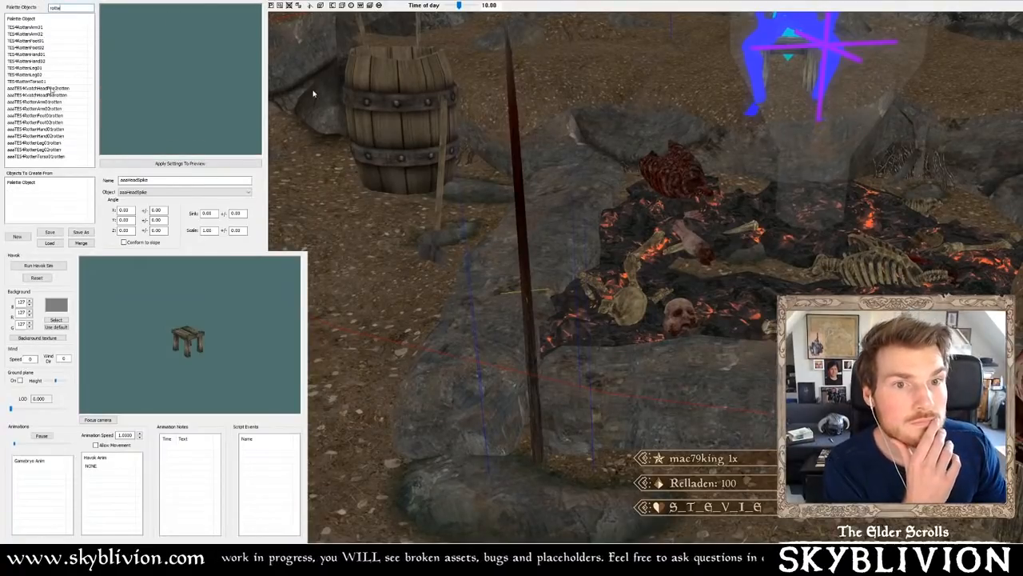
pyautogui.click(54, 96)
pyautogui.click(66, 89)
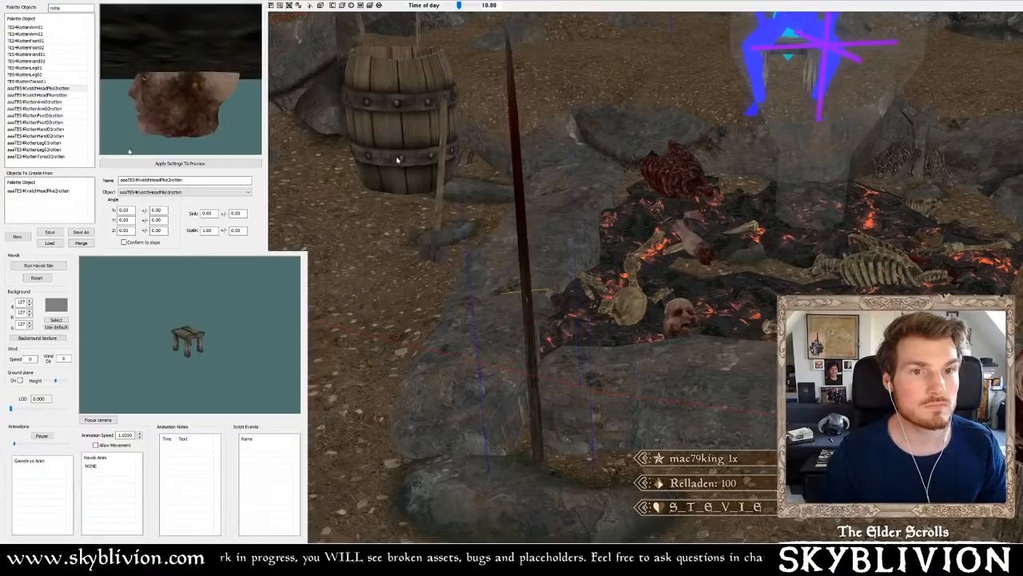
pyautogui.rightClick(527, 287)
pyautogui.hotkey('ctrl', 'z')
pyautogui.rightClick(528, 287)
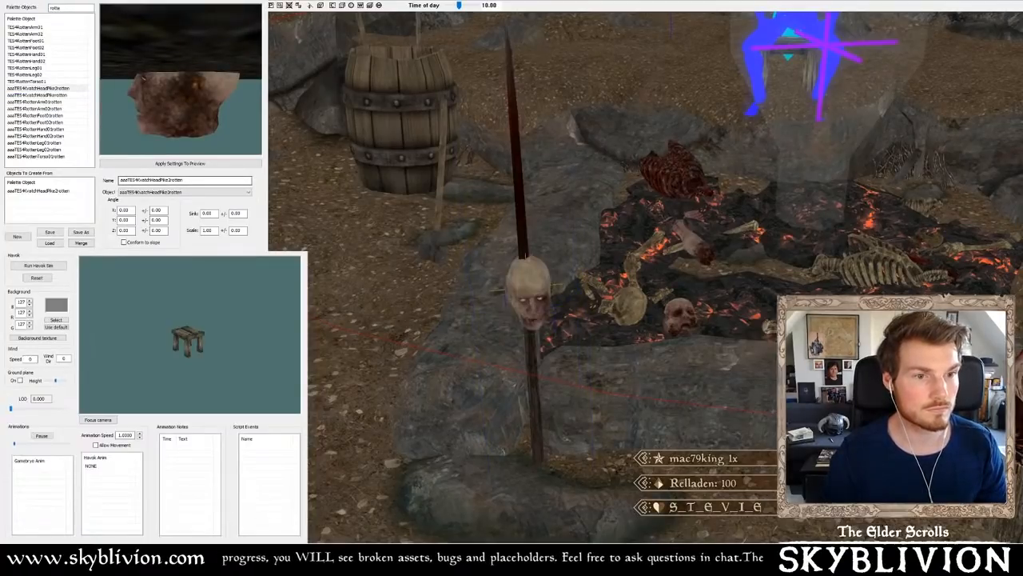
pyautogui.press('z')
pyautogui.moveTo(528, 287); pyautogui.dragTo(519, 112)
# - Check the spiked head beside the fire pit from several angles and distances, including under the scene lighting
pyautogui.keyDown('shift'); pyautogui.moveTo(520, 112); pyautogui.dragTo(187, 81, button='middle'); pyautogui.keyUp('shift')
pyautogui.keyDown('shift'); pyautogui.moveTo(250, 79); pyautogui.dragTo(25, 144, button='middle'); pyautogui.keyUp('shift')
pyautogui.scroll(-5, 284, 147)
pyautogui.moveTo(284, 147)
pyautogui.keyDown('shift'); pyautogui.mouseDown(button='middle')
pyautogui.moveTo(289, 118)
pyautogui.moveTo(368, 101)
pyautogui.moveTo(341, 104)
pyautogui.mouseUp(button='middle'); pyautogui.keyUp('shift')
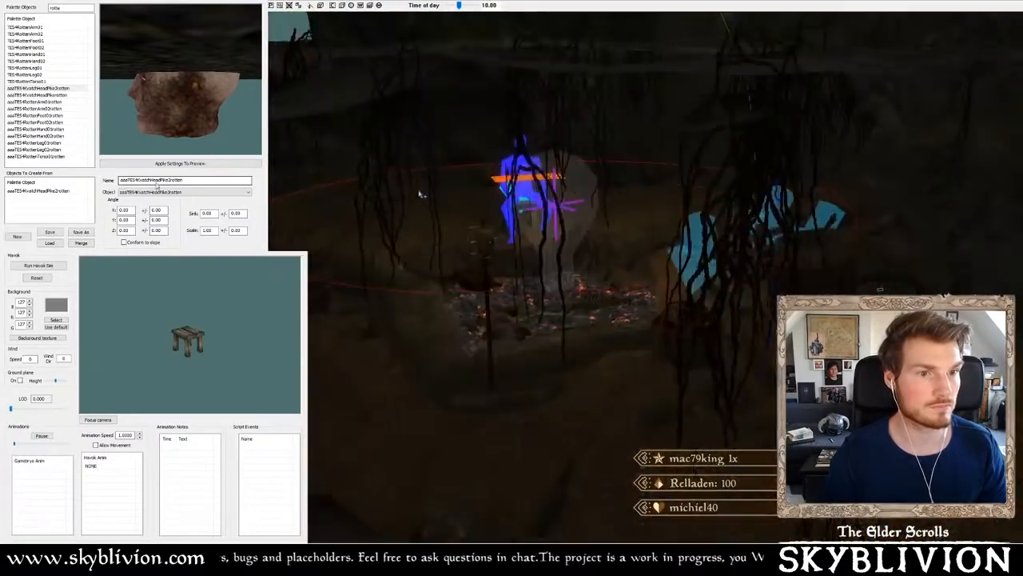
pyautogui.moveTo(422, 193)
pyautogui.keyDown('shift'); pyautogui.mouseDown(button='middle')
pyautogui.moveTo(384, 192)
pyautogui.moveTo(405, 191)
pyautogui.mouseUp(button='middle'); pyautogui.keyUp('shift')
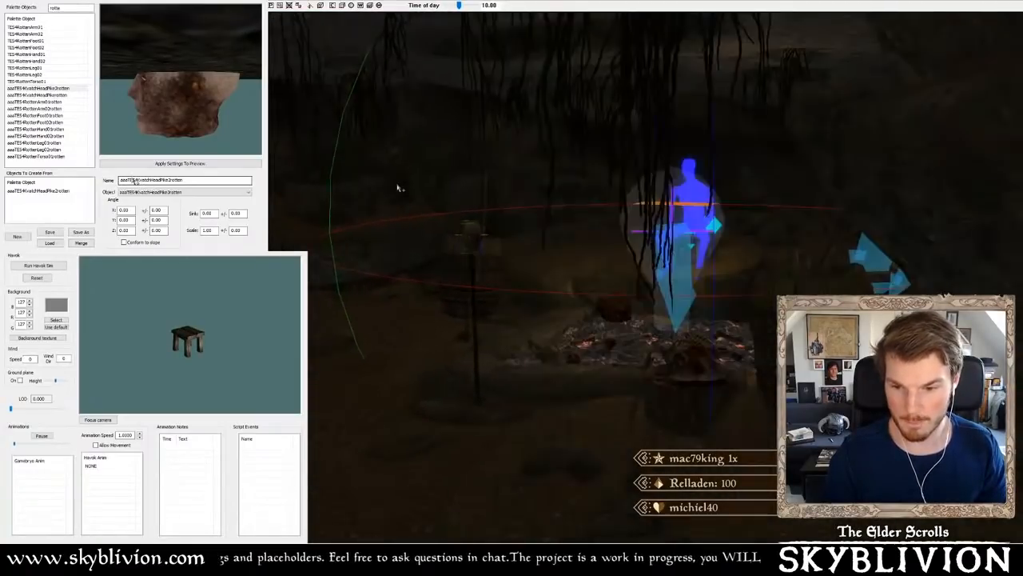
pyautogui.press('a')
pyautogui.keyDown('shift'); pyautogui.moveTo(525, 229); pyautogui.dragTo(588, 310, button='middle'); pyautogui.keyUp('shift')
# - Examine the layout and clutter of the furnished cave with the bed, table and barrels, along with its connecting tunnels
pyautogui.scroll(2, 584, 309)
pyautogui.scroll(6, 622, 308)
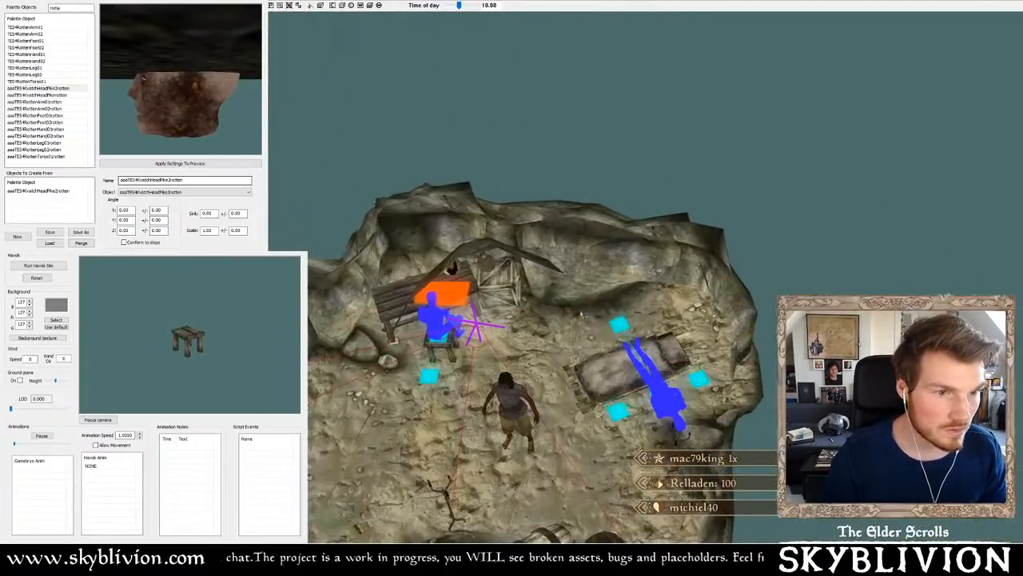
pyautogui.moveTo(585, 307); pyautogui.dragTo(578, 297, button='middle')
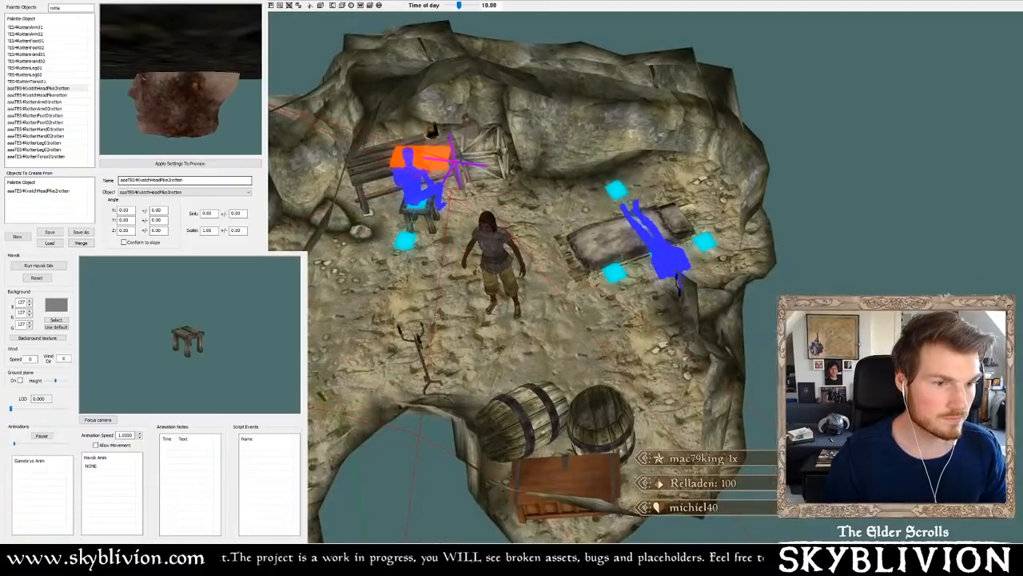
pyautogui.scroll(-3, 580, 304)
pyautogui.moveTo(567, 392); pyautogui.dragTo(589, 331, button='middle')
pyautogui.scroll(-5, 590, 331)
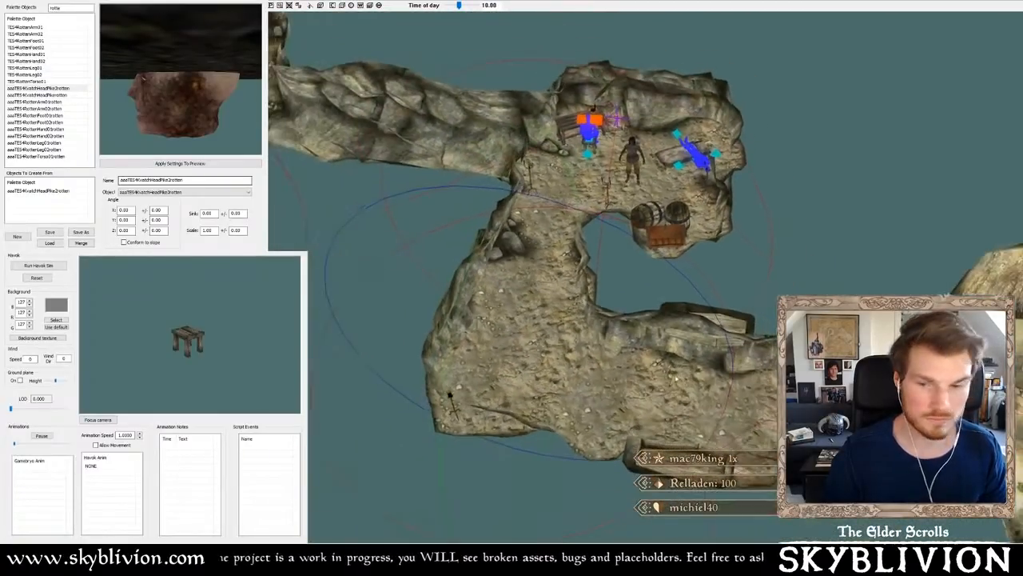
pyautogui.moveTo(694, 485); pyautogui.dragTo(674, 352, button='middle')
pyautogui.scroll(-3, 672, 348)
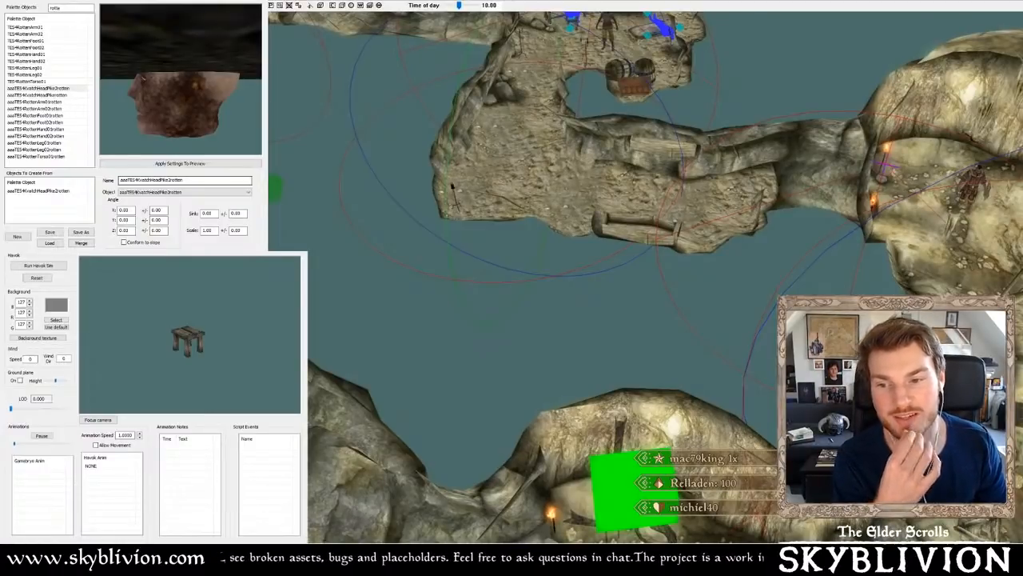
pyautogui.moveTo(442, 342); pyautogui.dragTo(578, 448, button='middle')
# - Browse the rotten body parts in the palette and place TES4RottenTorso01 on open cave floor beside a small rock
pyautogui.scroll(4, 583, 371)
pyautogui.scroll(4, 578, 448)
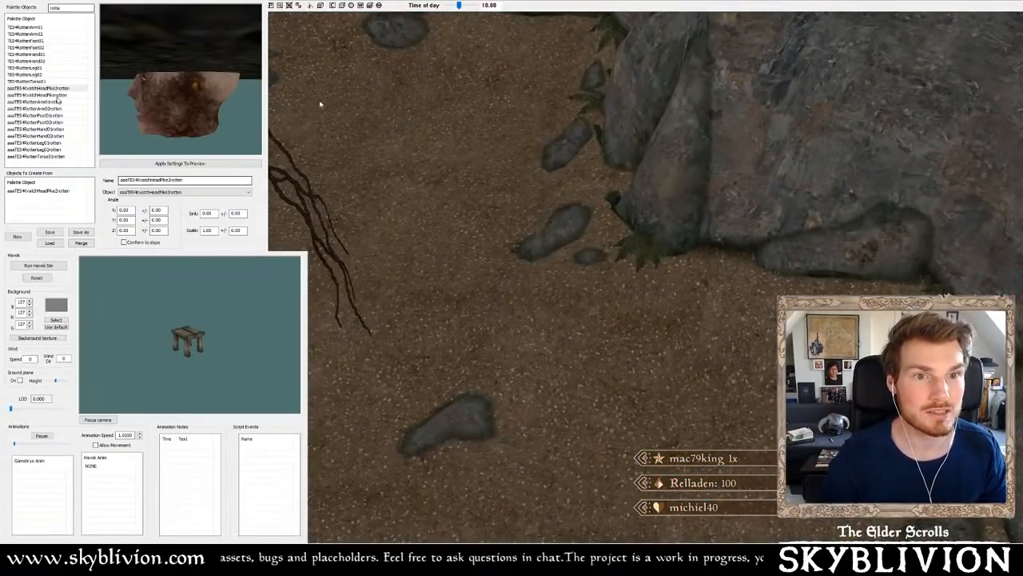
pyautogui.click(53, 129)
pyautogui.click(36, 41)
pyautogui.click(36, 35)
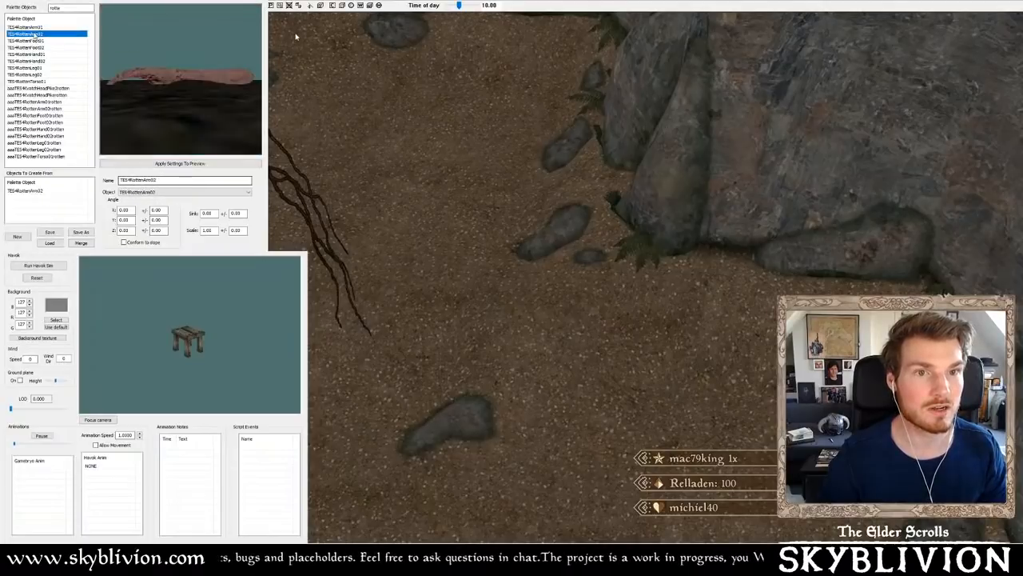
pyautogui.click(37, 28)
pyautogui.click(42, 34)
pyautogui.click(42, 62)
pyautogui.click(44, 82)
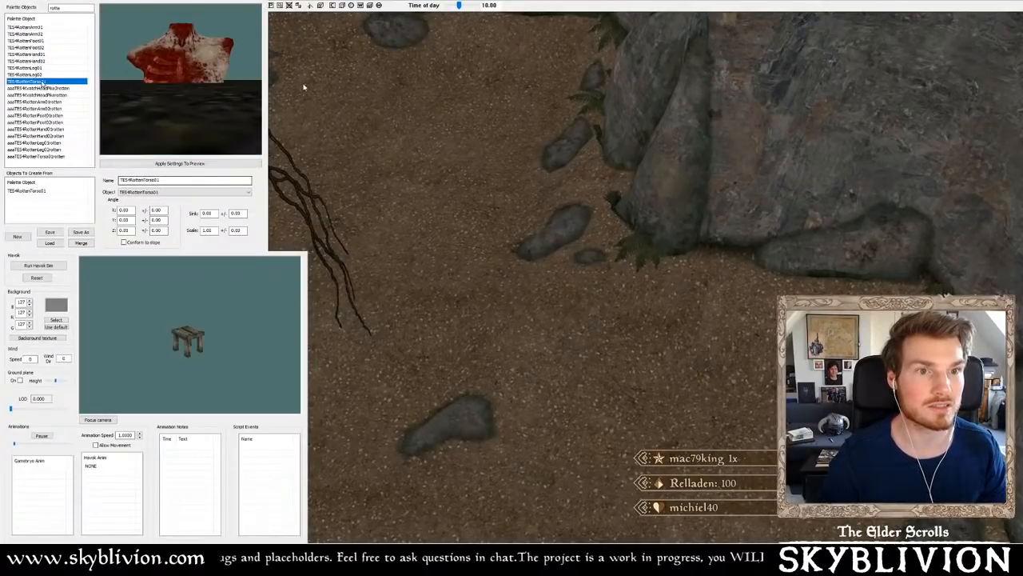
pyautogui.keyDown('alt'); pyautogui.rightClick(528, 382); pyautogui.keyUp('alt')
# - Rotate the rotten torso on the cave floor so it lies turned beside the small rock
pyautogui.scroll(3, 529, 382)
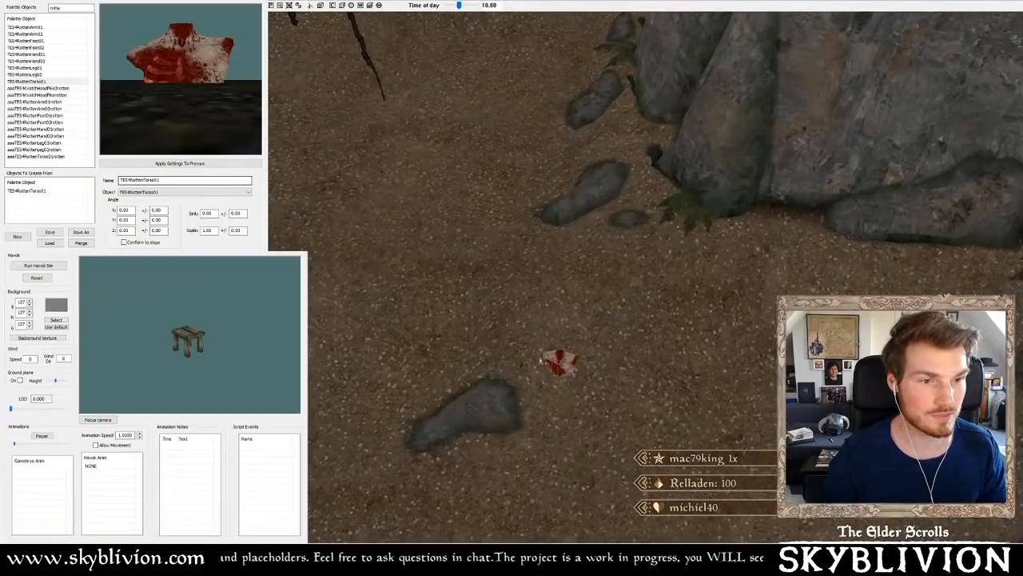
pyautogui.moveTo(555, 362); pyautogui.dragTo(549, 360, button='right')
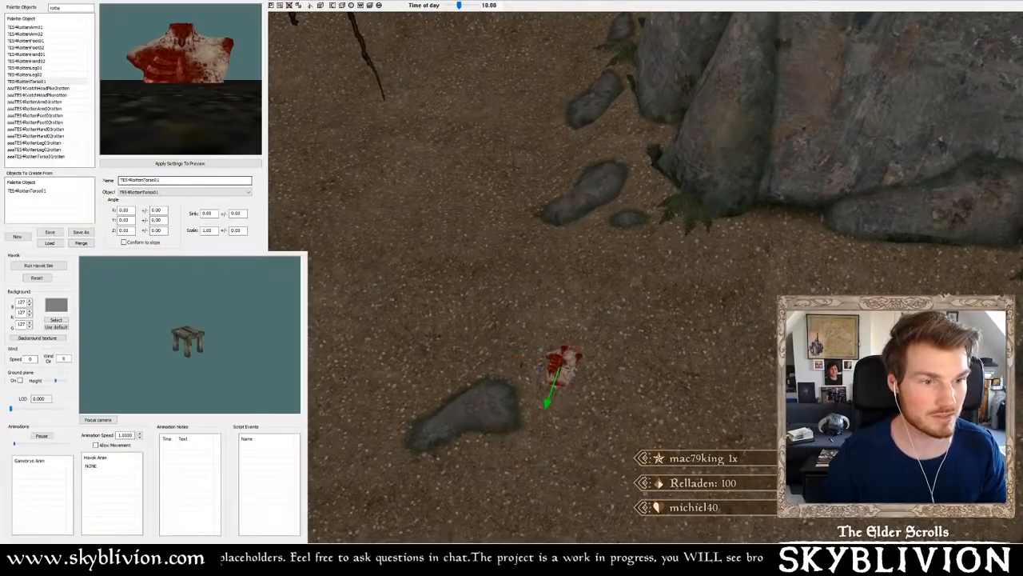
pyautogui.moveTo(546, 359); pyautogui.dragTo(546, 353, button='middle')
pyautogui.scroll(5, 546, 353)
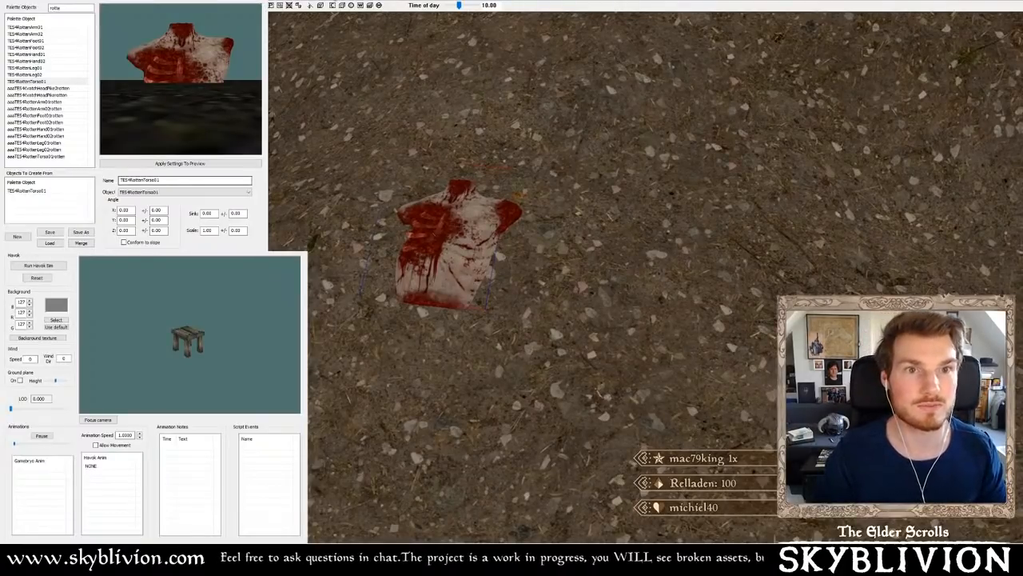
# - Preview TES4RottenArm01, filter the palette for "spig" to preview Spigot01, and inspect the torso closely
pyautogui.click(25, 27)
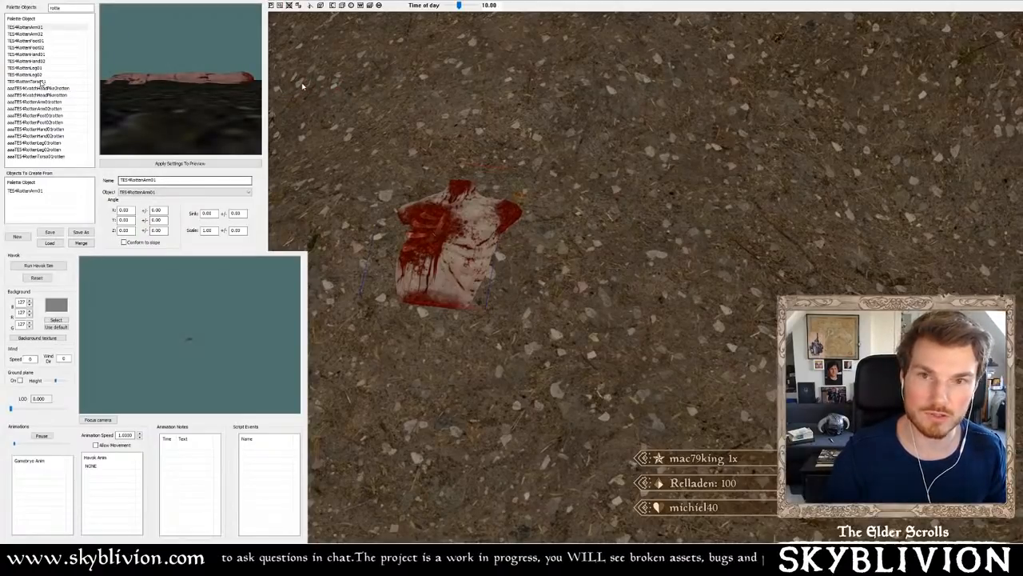
pyautogui.doubleClick(69, 8)
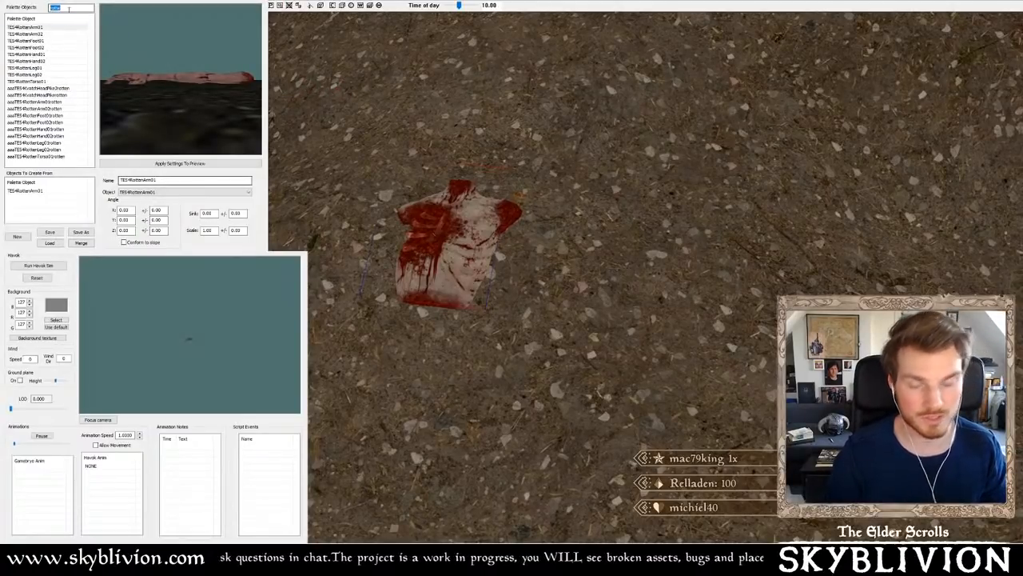
pyautogui.write('spig')
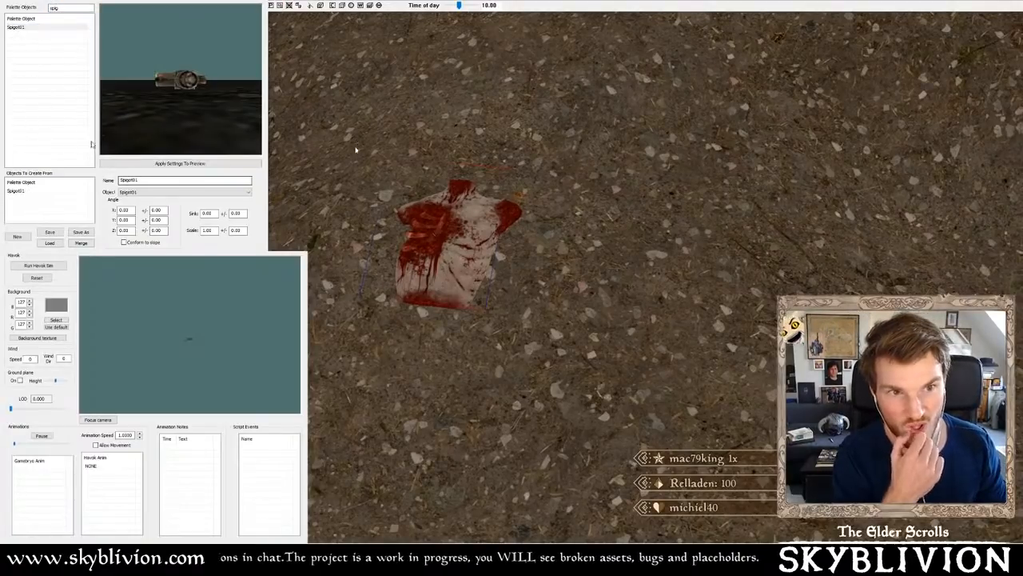
pyautogui.scroll(2, 426, 275)
pyautogui.keyDown('shift'); pyautogui.moveTo(426, 275); pyautogui.dragTo(366, 231, button='middle'); pyautogui.keyUp('shift')
pyautogui.scroll(2, 406, 261)
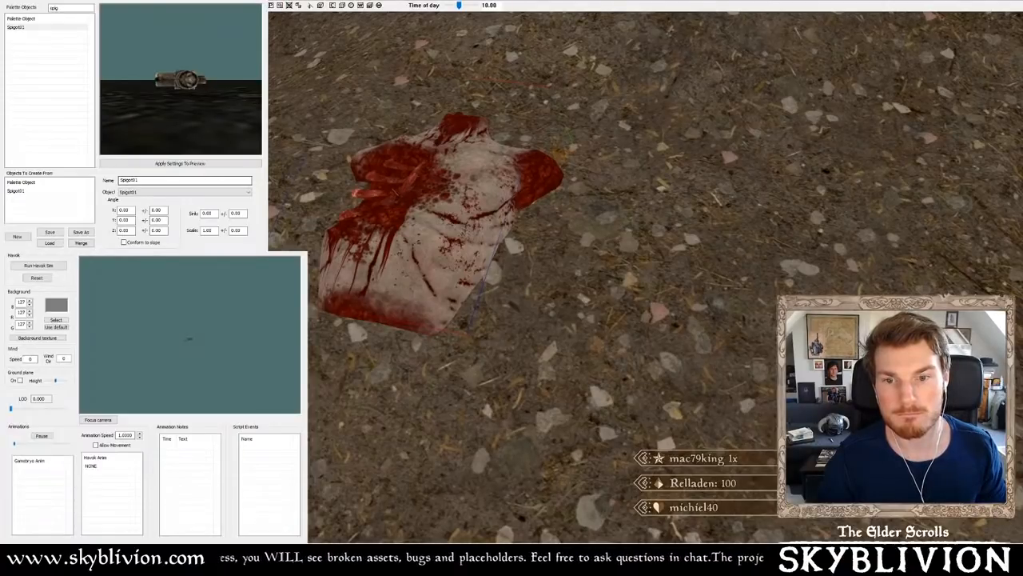
# - Start a new static object and give it the ID aaaSpigotStatic
pyautogui.click(488, 200)
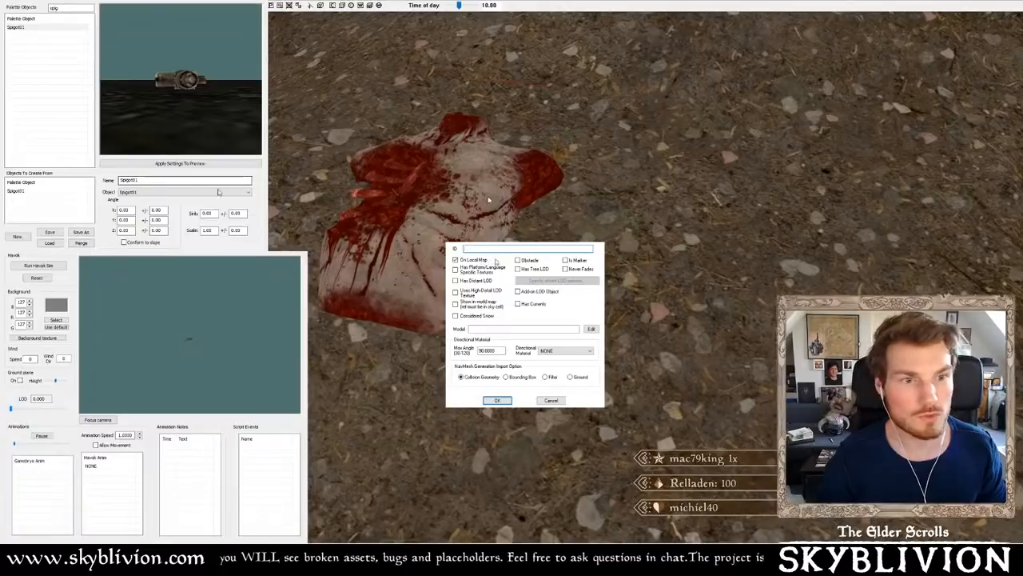
pyautogui.write('Spigot')
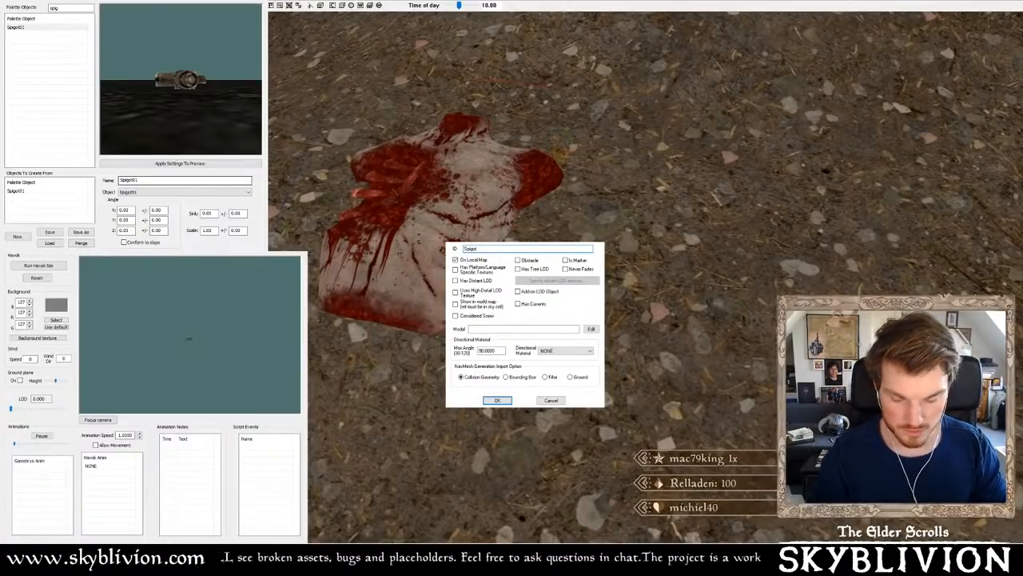
pyautogui.press('BackSpace')
pyautogui.press('BackSpace')
pyautogui.write('aaa')
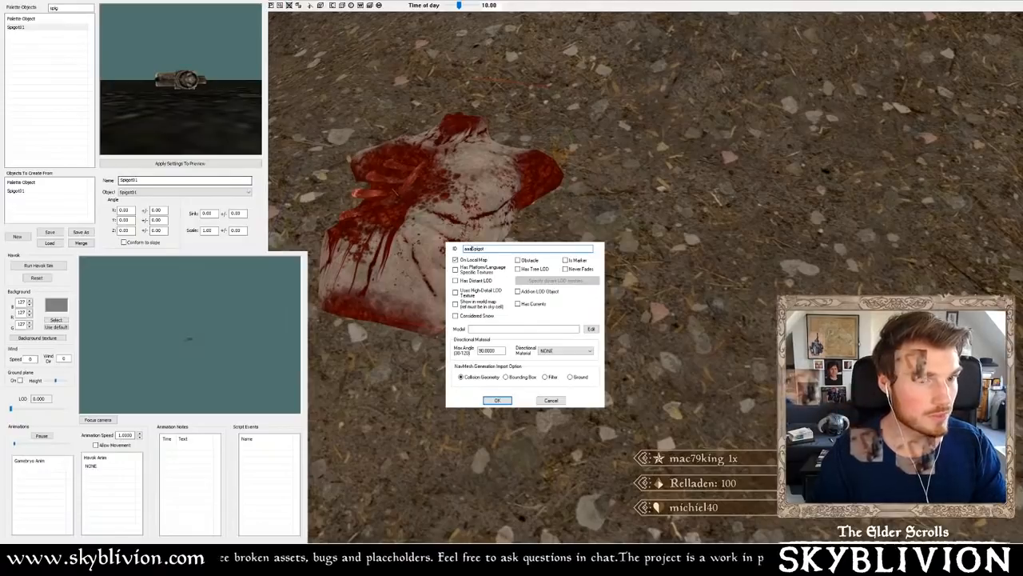
pyautogui.write('SpigotStatic')
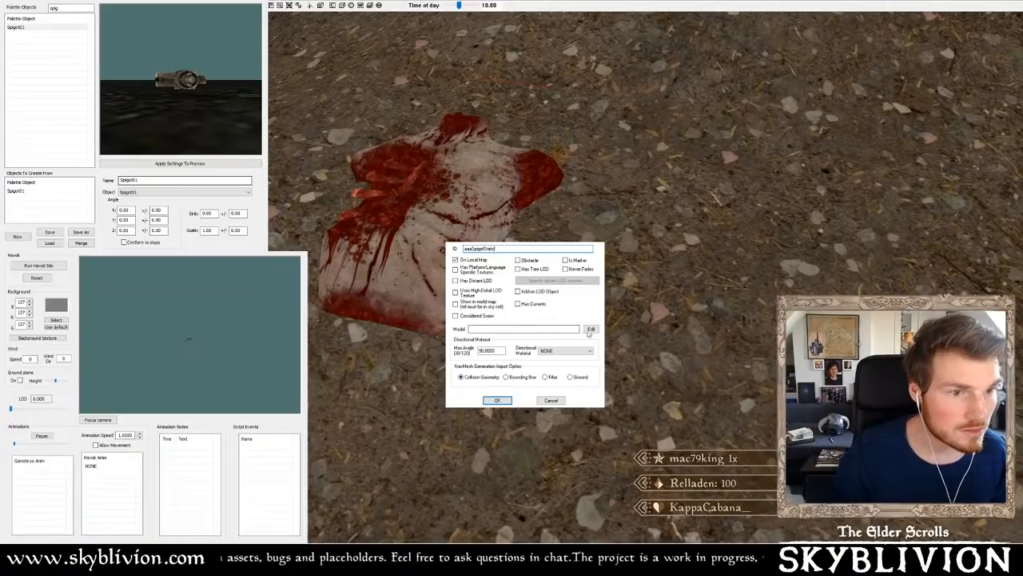
# - Try to assign a Spigot01.nif model file to the new spigot static
pyautogui.click(592, 329)
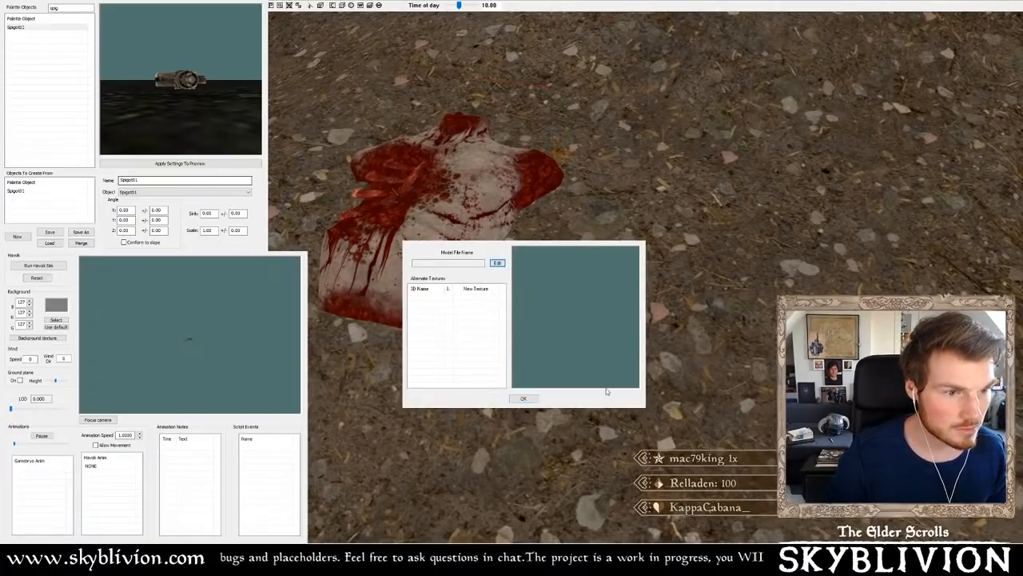
pyautogui.click(496, 266)
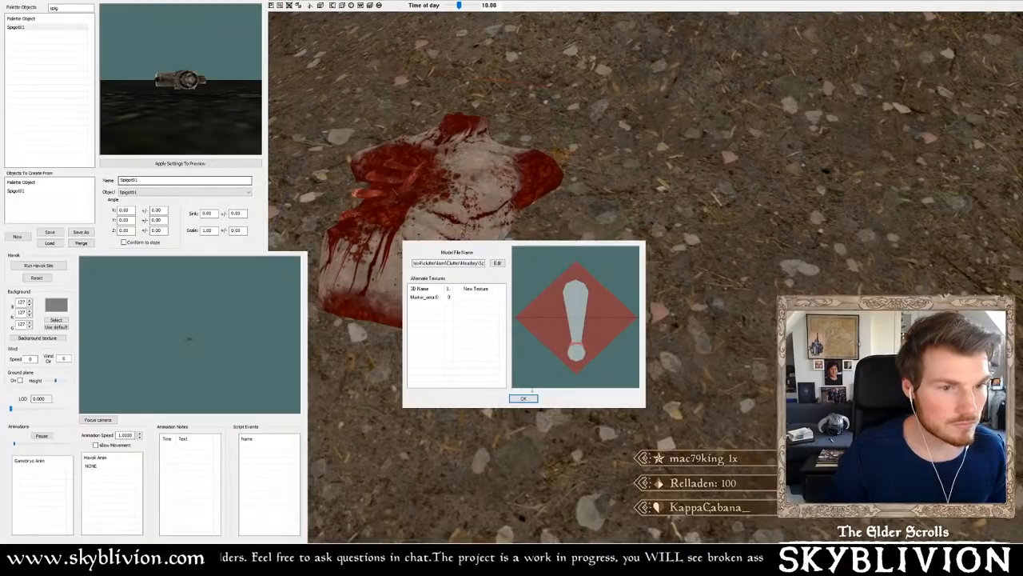
pyautogui.click(497, 263)
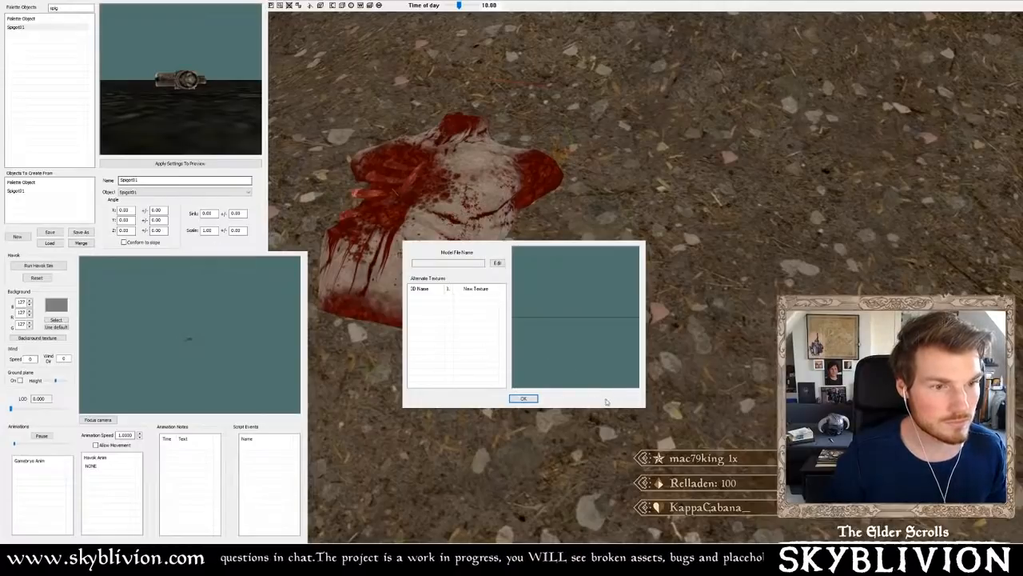
pyautogui.click(498, 264)
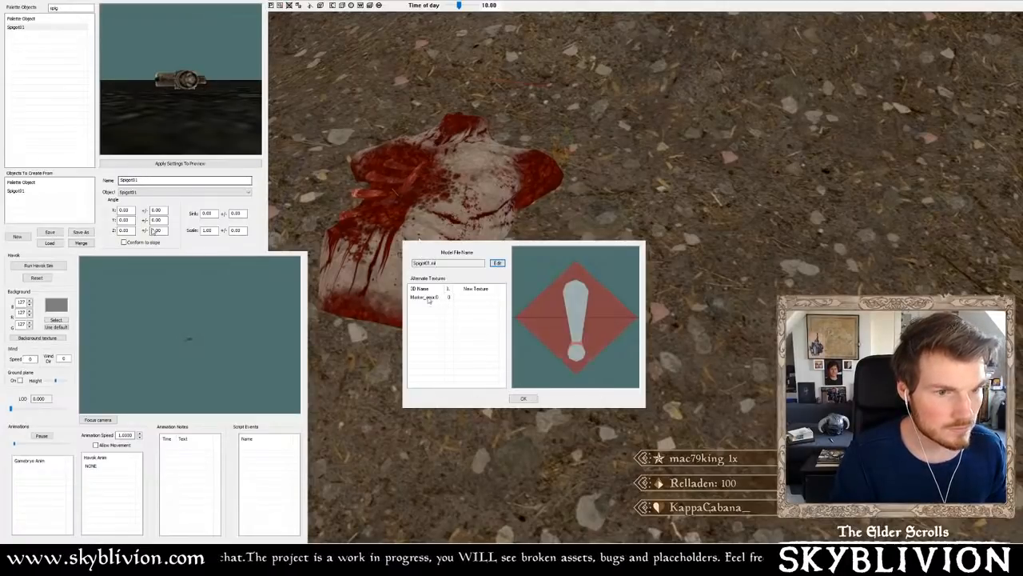
pyautogui.click(436, 298)
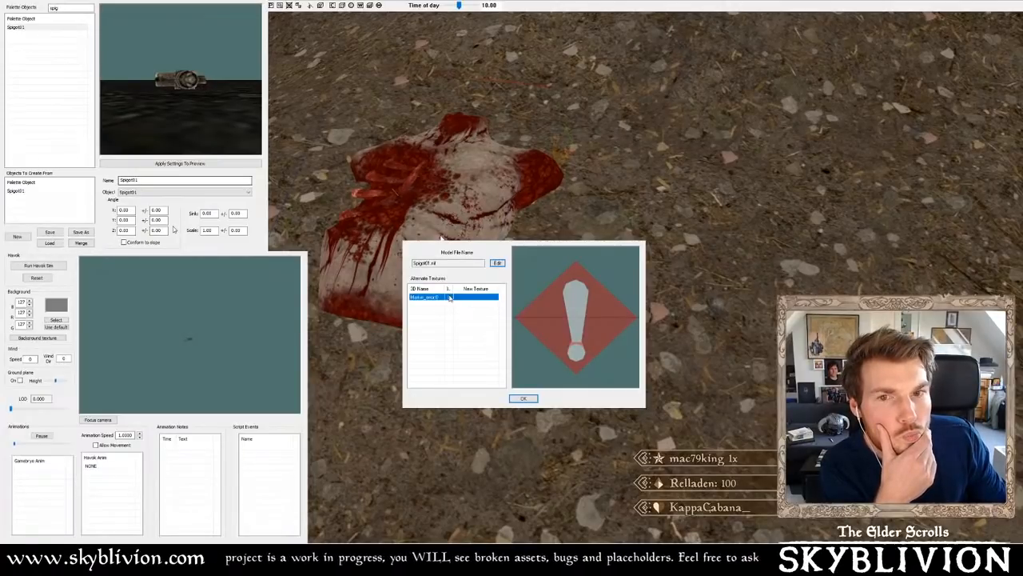
pyautogui.click(525, 397)
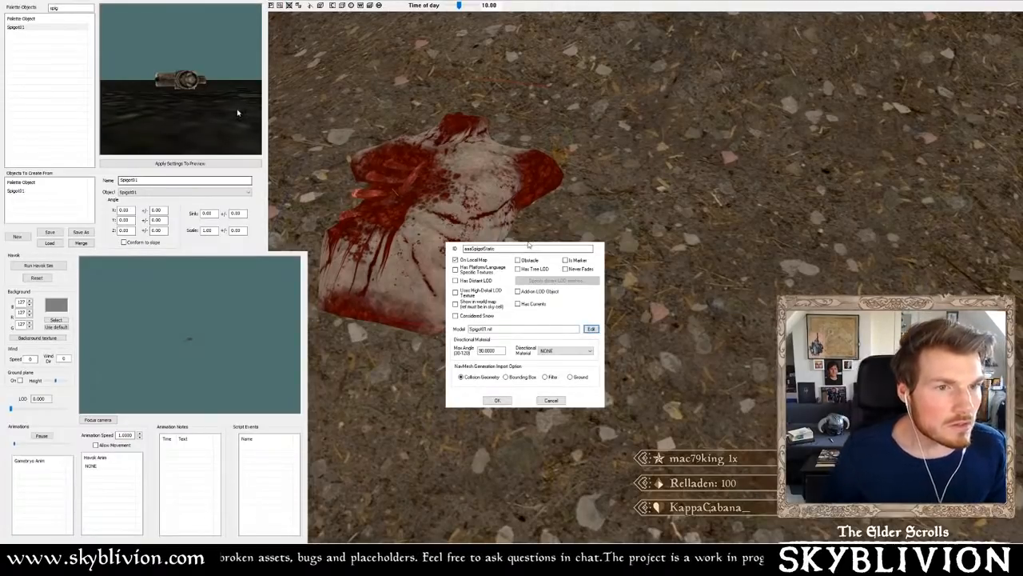
# - Set the static's model to Clutter\Meadery\Spigot01.nif and save the new object
pyautogui.click(592, 328)
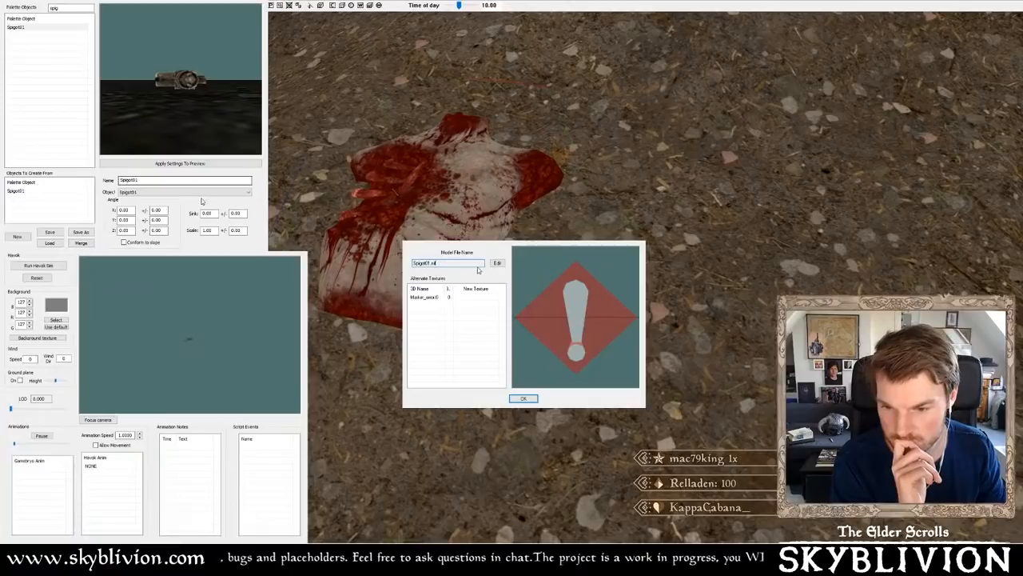
pyautogui.click(496, 264)
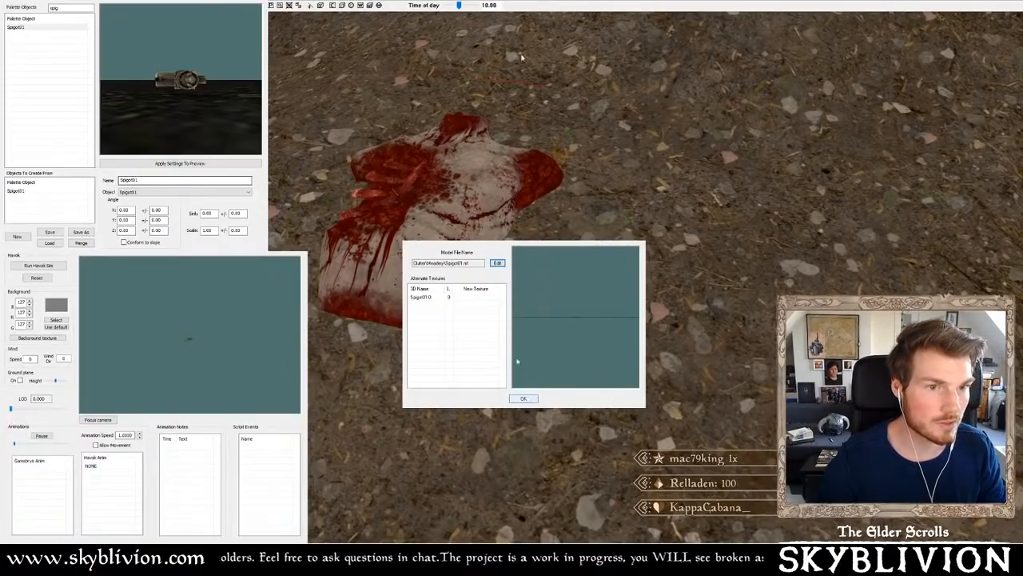
pyautogui.click(524, 398)
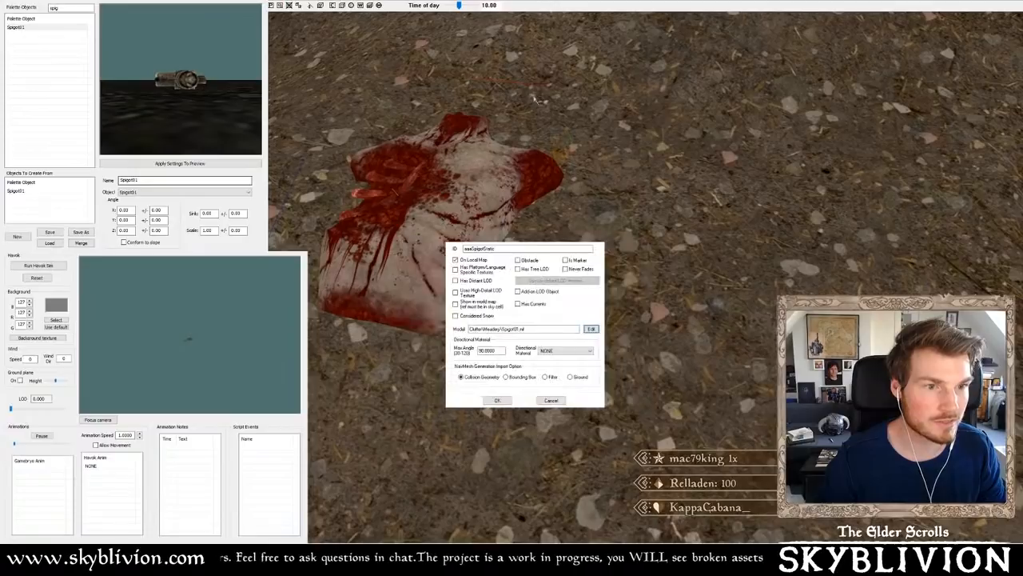
pyautogui.click(496, 400)
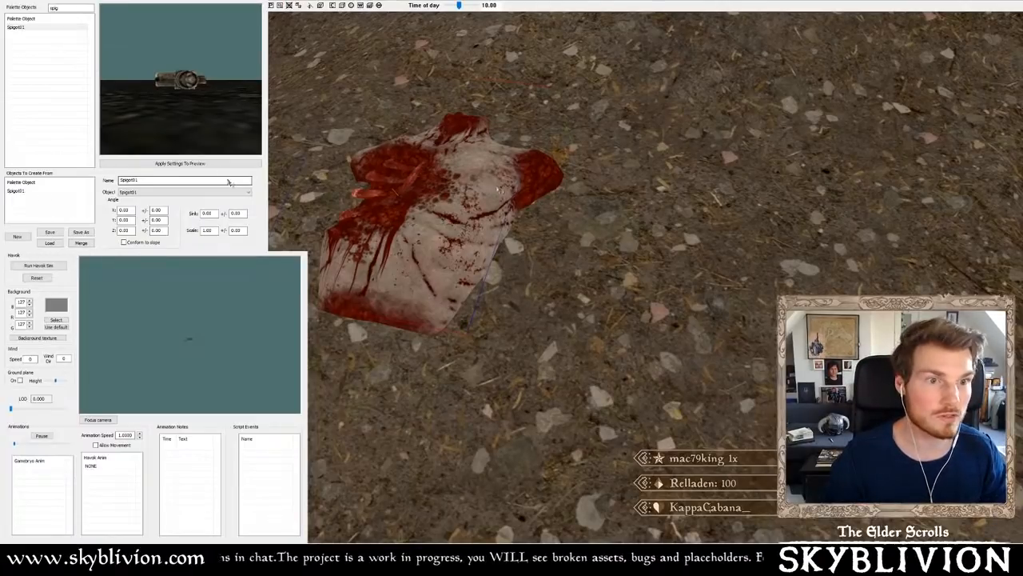
# - Place the spigot static on the upper chest of the rotten torso
pyautogui.keyDown('alt'); pyautogui.rightClick(500, 191); pyautogui.keyUp('alt')
pyautogui.press('shift')
pyautogui.press('c')
pyautogui.moveTo(500, 190)
pyautogui.mouseDown(button='right')
pyautogui.moveTo(532, 190)
pyautogui.moveTo(497, 185)
pyautogui.mouseUp(button='right')
pyautogui.press('shift')
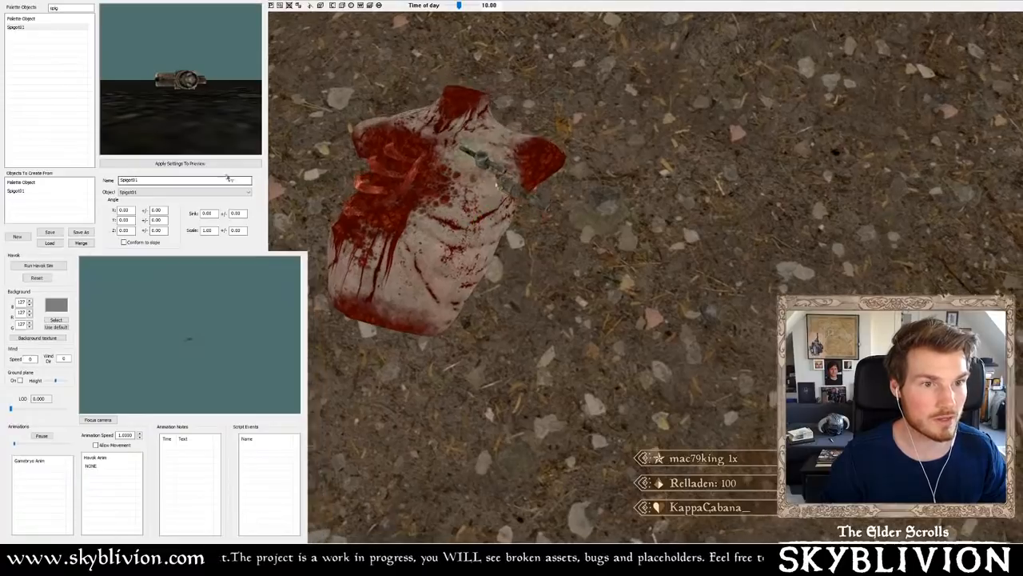
pyautogui.keyDown('shift'); pyautogui.moveTo(497, 185); pyautogui.dragTo(548, 189, button='middle'); pyautogui.keyUp('shift')
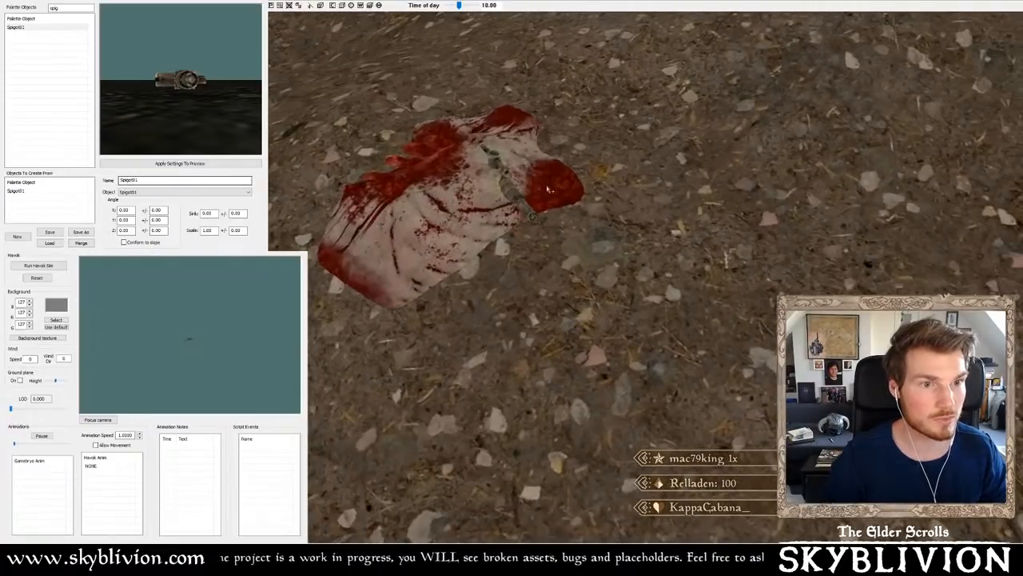
# - Move and rotate the spigot around the rotten torso's shoulder, including about the X axis
pyautogui.moveTo(519, 200); pyautogui.dragTo(516, 229)
pyautogui.moveTo(515, 229); pyautogui.dragTo(528, 229, button='right')
pyautogui.keyDown('shift'); pyautogui.moveTo(516, 229); pyautogui.dragTo(534, 211, button='middle'); pyautogui.keyUp('shift')
pyautogui.moveTo(535, 211); pyautogui.dragTo(543, 209, button='right')
pyautogui.moveTo(535, 210); pyautogui.dragTo(696, 210)
pyautogui.scroll(3, 697, 209)
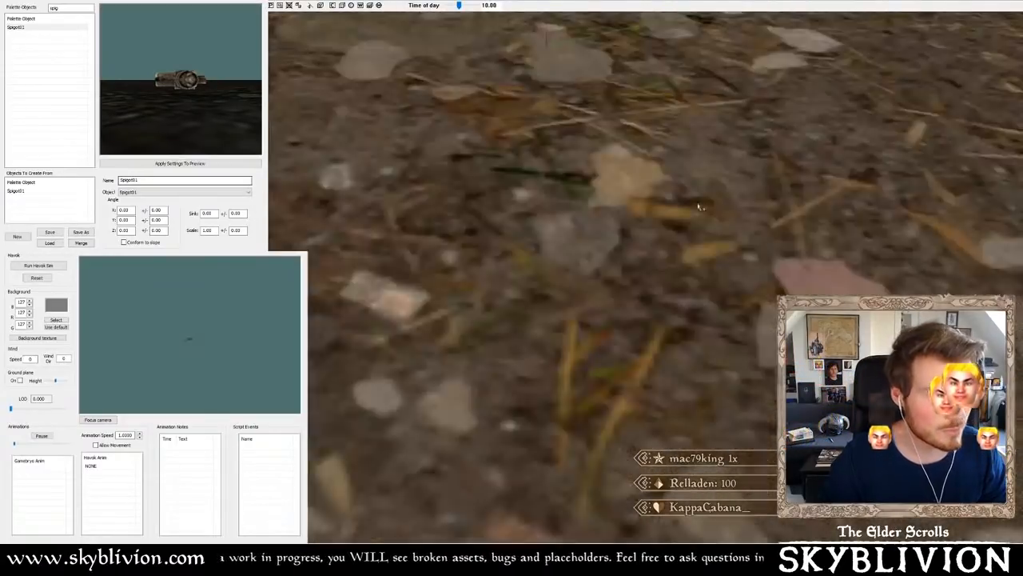
pyautogui.moveTo(697, 209); pyautogui.dragTo(735, 210, button='right')
pyautogui.press('x')
pyautogui.moveTo(720, 168)
pyautogui.mouseDown(button='right')
pyautogui.moveTo(751, 168)
pyautogui.moveTo(728, 185)
pyautogui.moveTo(780, 184)
pyautogui.mouseUp(button='right')
pyautogui.press('x')
pyautogui.moveTo(780, 185); pyautogui.dragTo(456, 199)
# - Return to the fire pit, preview the palette's TES4HangingCorpse models and TES4HangingCorpseClip using the filter "hang", and clear the filter
pyautogui.scroll(-10, 456, 191)
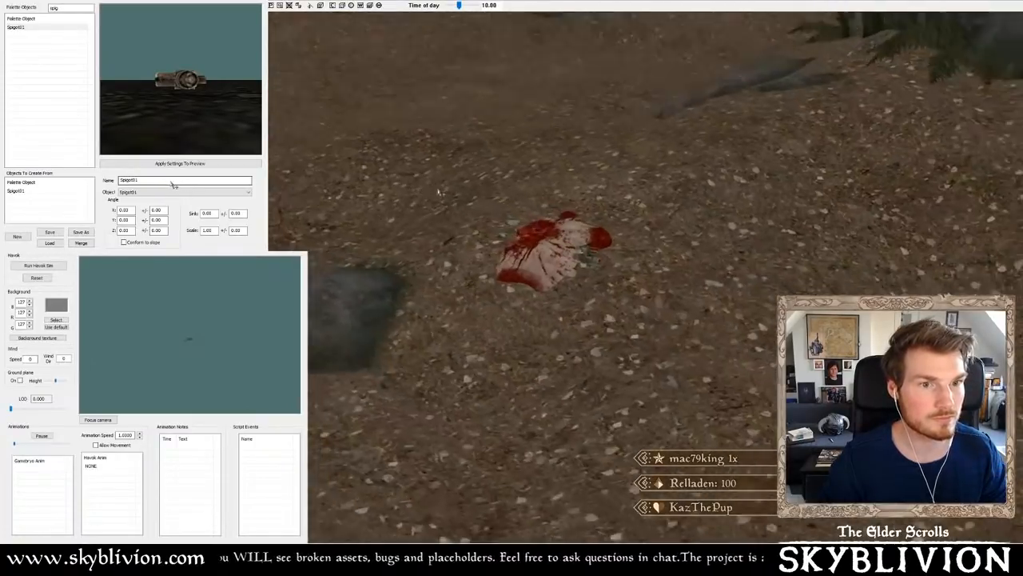
pyautogui.scroll(-10, 587, 210)
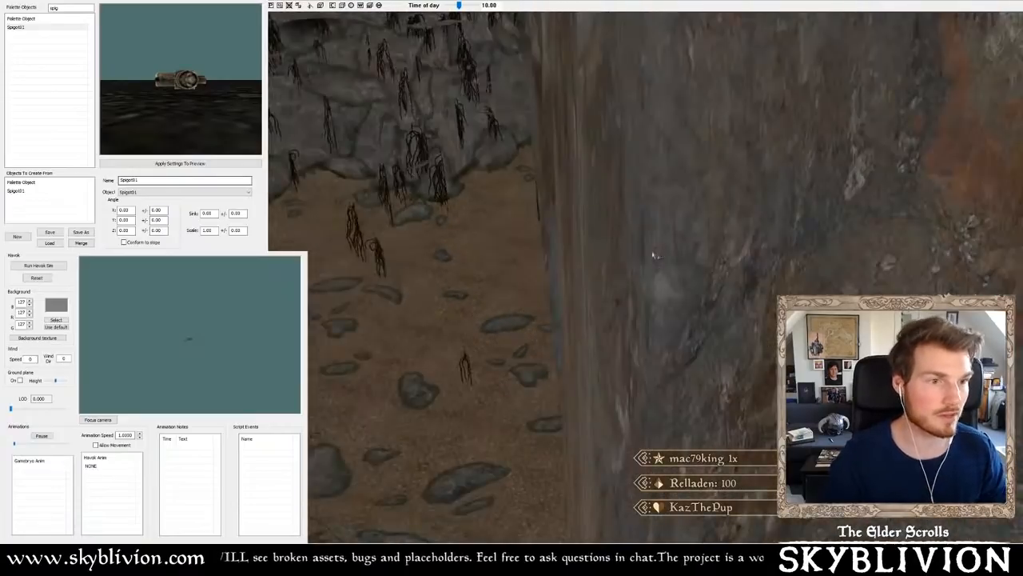
pyautogui.scroll(-10, 605, 267)
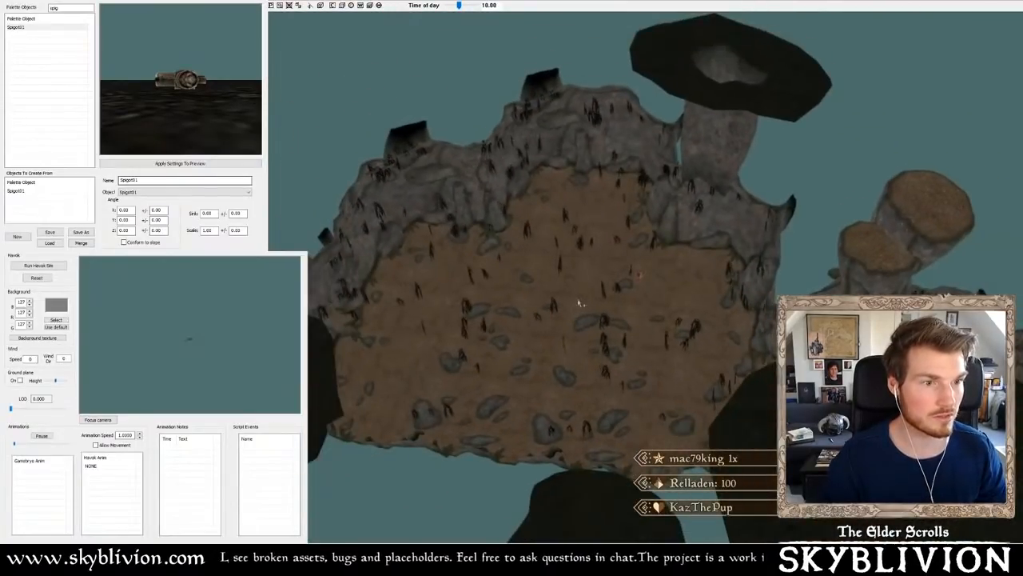
pyautogui.scroll(15, 614, 310)
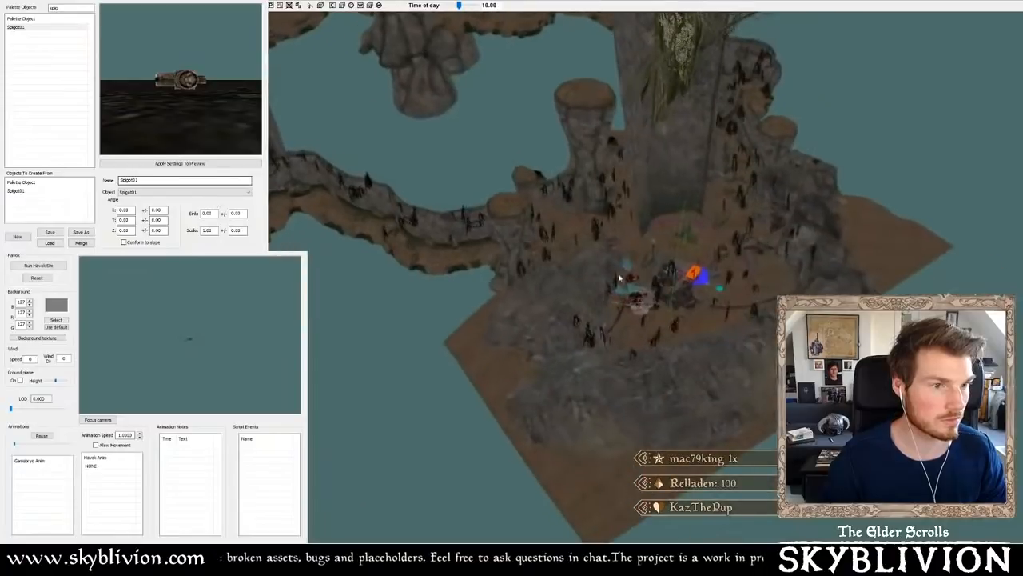
pyautogui.scroll(10, 577, 265)
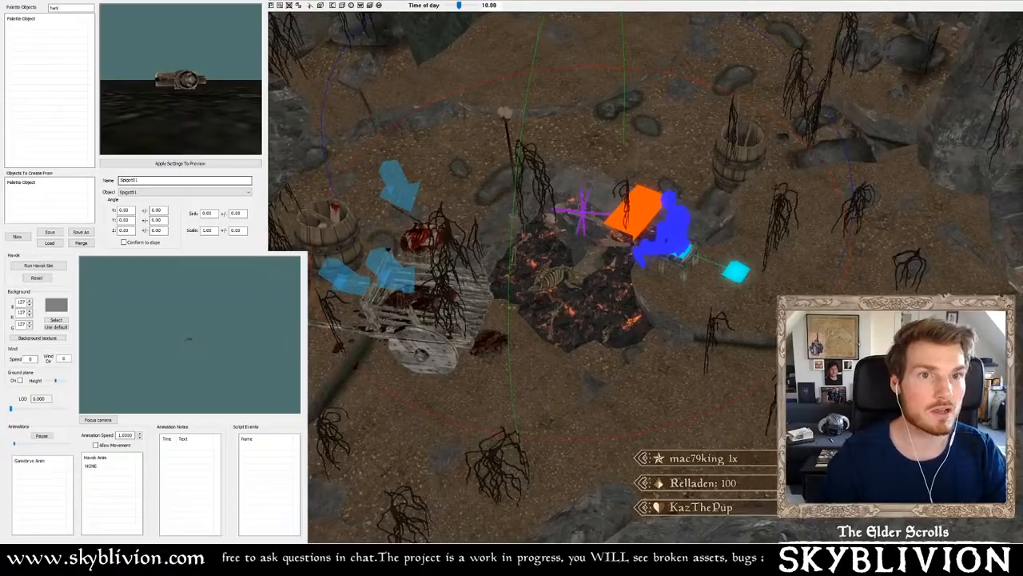
pyautogui.click(44, 35)
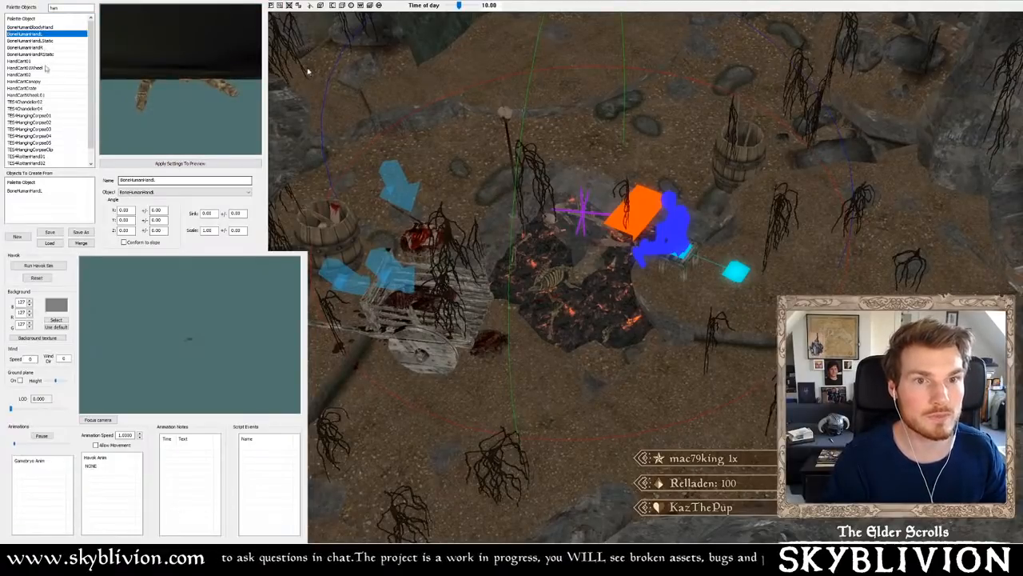
pyautogui.click(63, 8)
pyautogui.write('g')
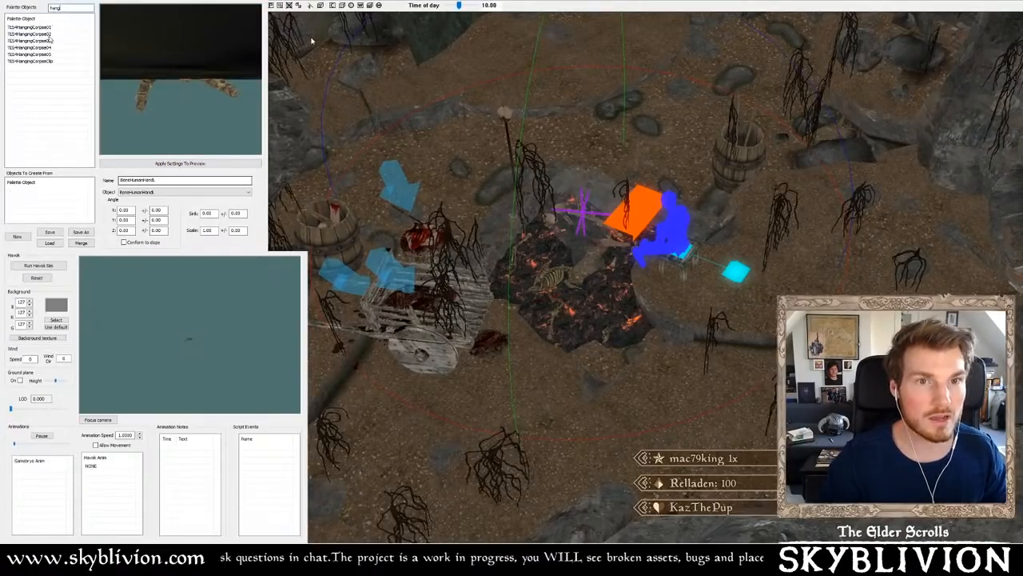
pyautogui.press('Down')
pyautogui.press('Down')
pyautogui.press('Down')
pyautogui.press('Down')
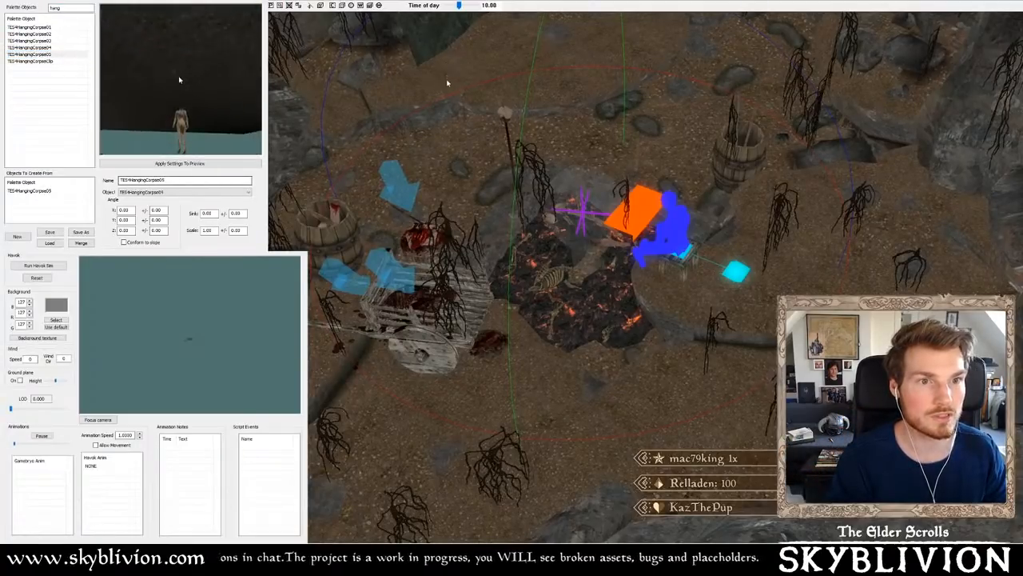
pyautogui.click(51, 63)
pyautogui.click(357, 26)
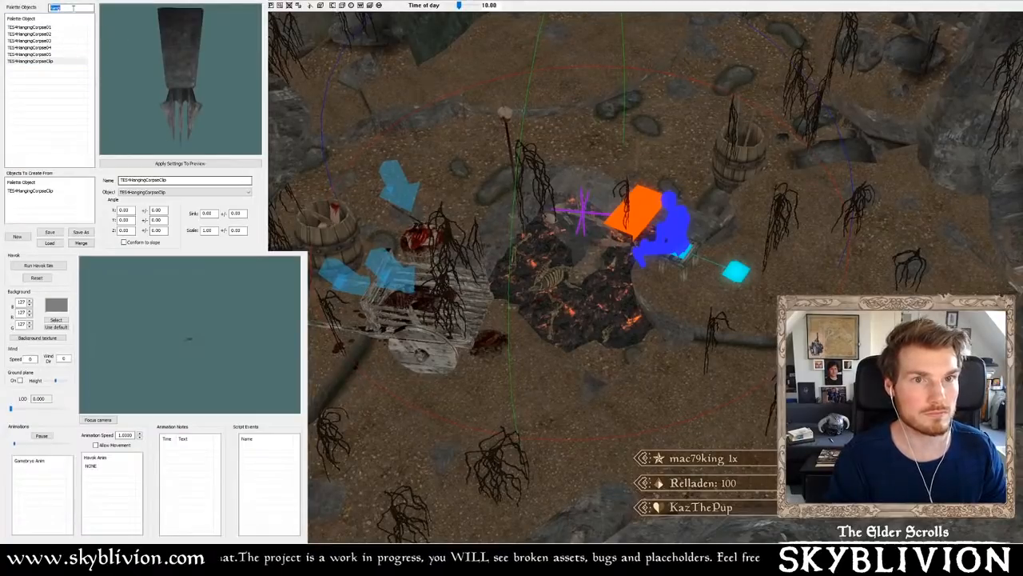
pyautogui.press('BackSpace')
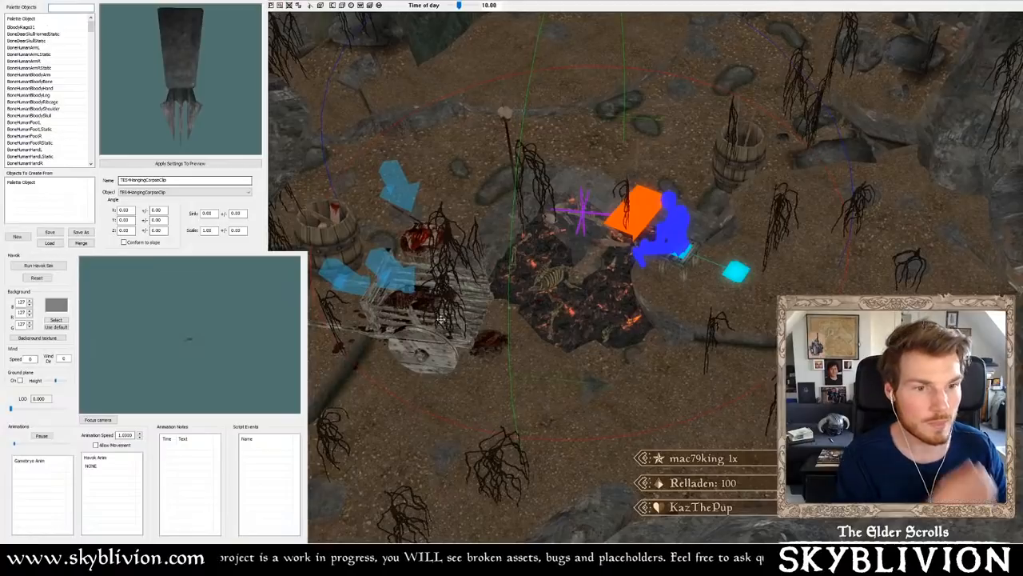
# - Examine the fire pit surroundings and the neighbouring cave section with the torch and the robed figure
pyautogui.scroll(-4, 443, 319)
pyautogui.scroll(3, 539, 278)
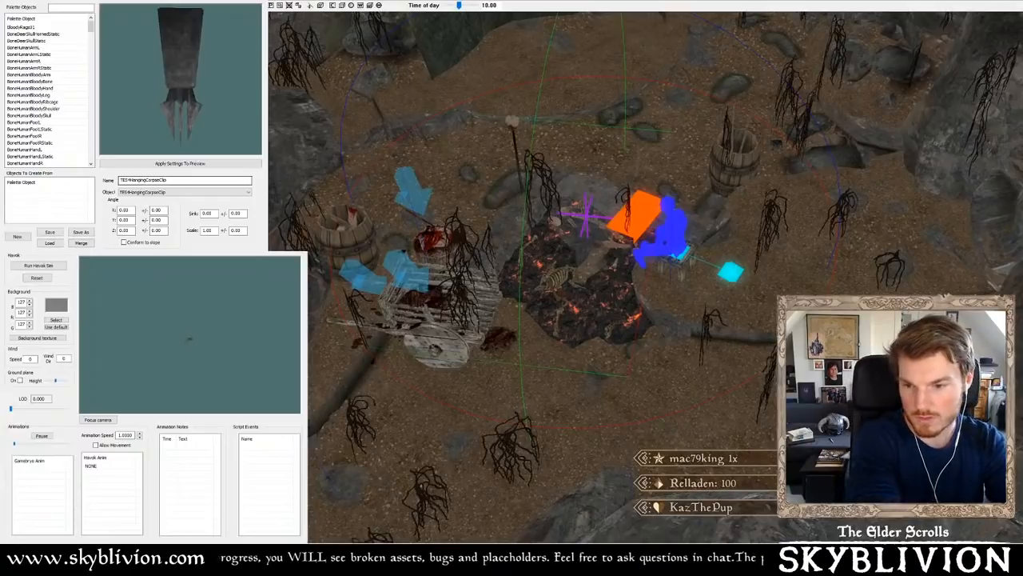
pyautogui.scroll(-3, 690, 295)
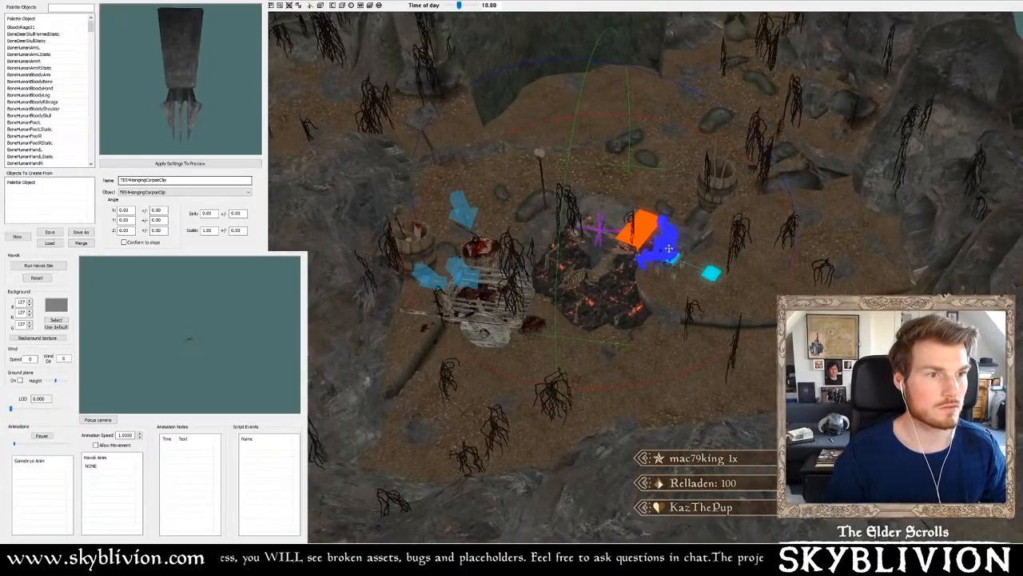
pyautogui.keyDown('shift'); pyautogui.moveTo(691, 295); pyautogui.dragTo(1015, 348, button='middle'); pyautogui.keyUp('shift')
pyautogui.scroll(-6, 663, 258)
pyautogui.moveTo(959, 319); pyautogui.dragTo(552, 342, button='middle')
pyautogui.scroll(3, 555, 312)
pyautogui.scroll(4, 646, 277)
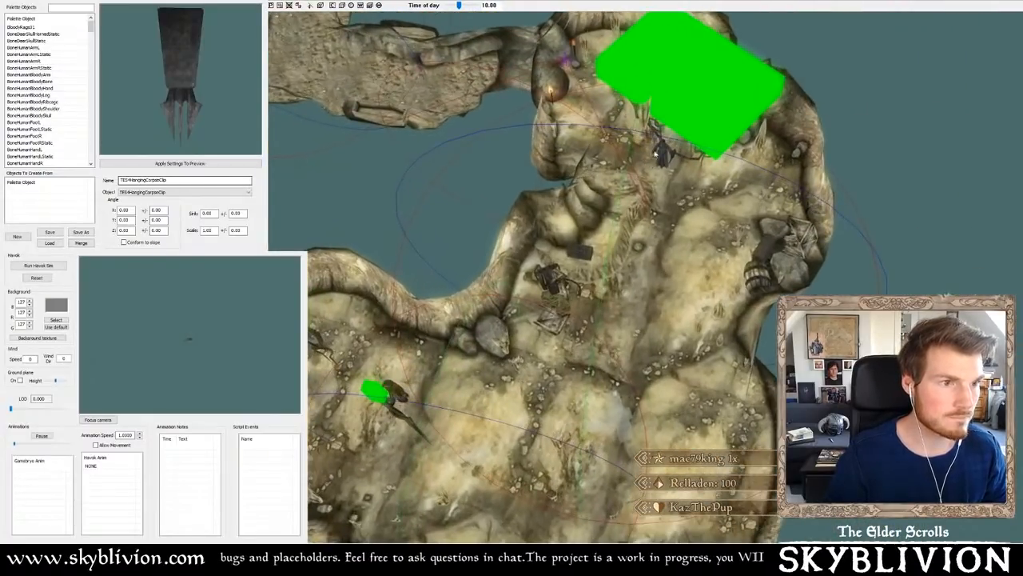
pyautogui.scroll(6, 663, 152)
pyautogui.moveTo(663, 153)
pyautogui.mouseDown(button='middle')
pyautogui.moveTo(646, 210)
pyautogui.moveTo(646, 185)
pyautogui.mouseUp(button='middle')
pyautogui.scroll(4, 646, 185)
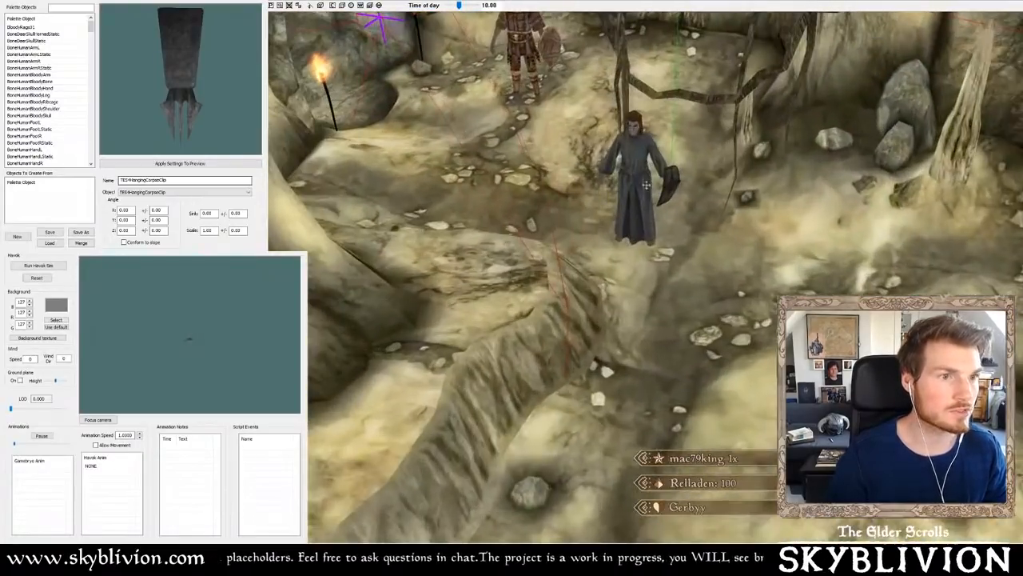
# - Inspect the reference properties of the robed figure in the cave and of the armoured character nearby, leaving both unchanged
pyautogui.click(646, 187)
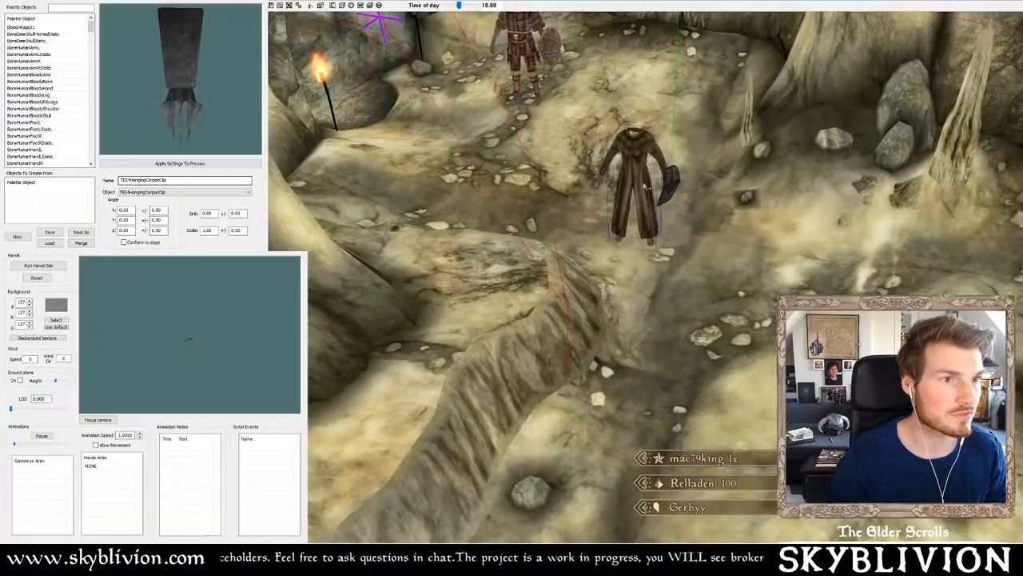
pyautogui.doubleClick(601, 252)
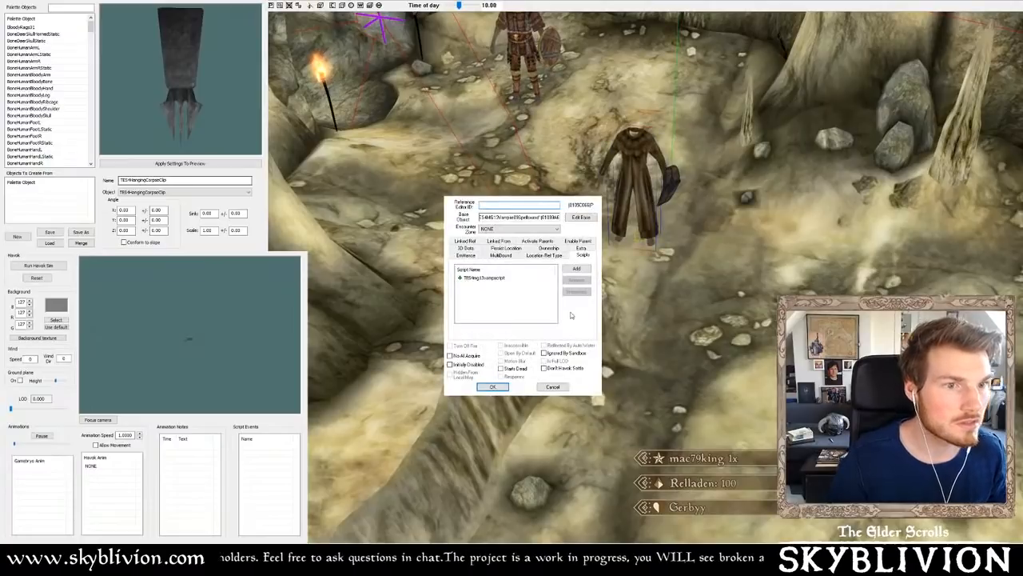
pyautogui.click(553, 387)
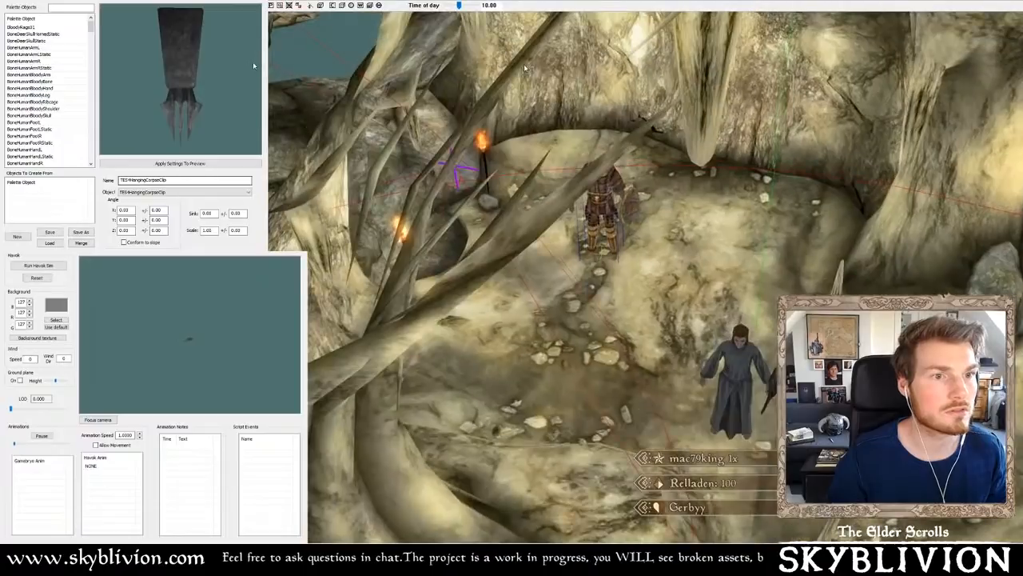
pyautogui.doubleClick(709, 294)
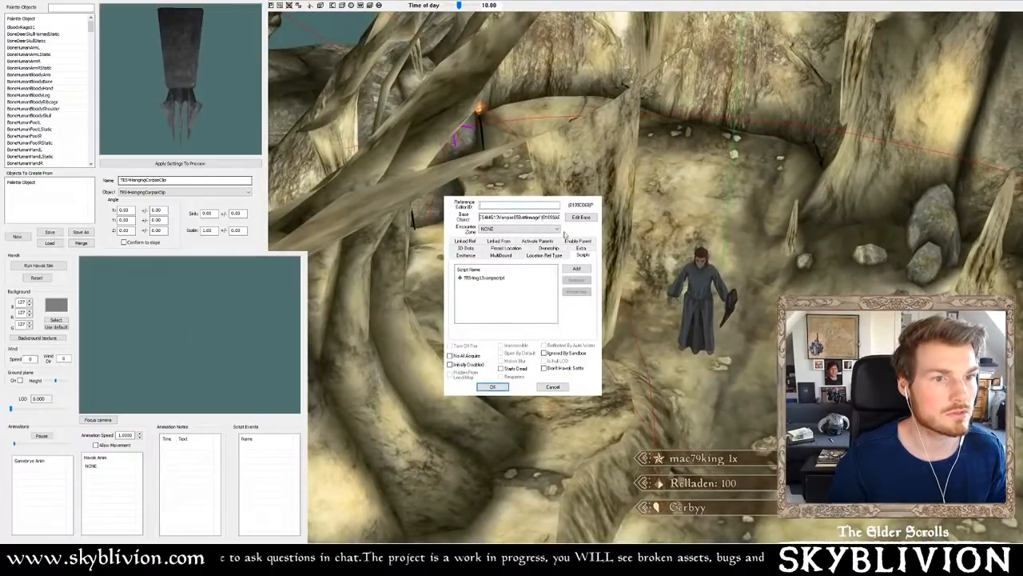
pyautogui.click(598, 194)
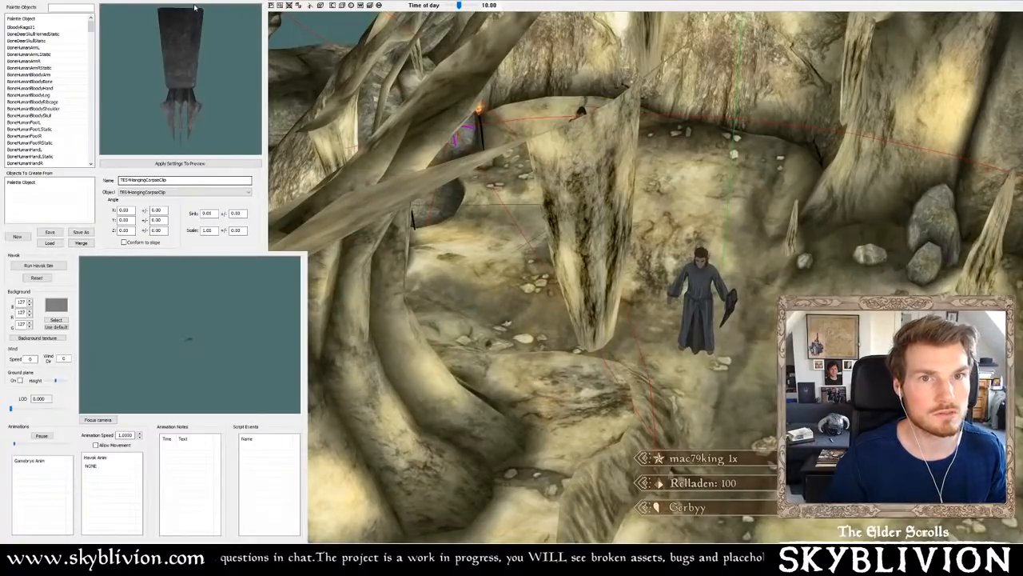
# - Inspect the reference properties of the hooded figure near the two torches and of a further cave character, without editing them
pyautogui.scroll(-3, 697, 288)
pyautogui.moveTo(698, 289)
pyautogui.keyDown('shift'); pyautogui.mouseDown(button='middle')
pyautogui.moveTo(664, 268)
pyautogui.moveTo(714, 281)
pyautogui.mouseUp(button='middle'); pyautogui.keyUp('shift')
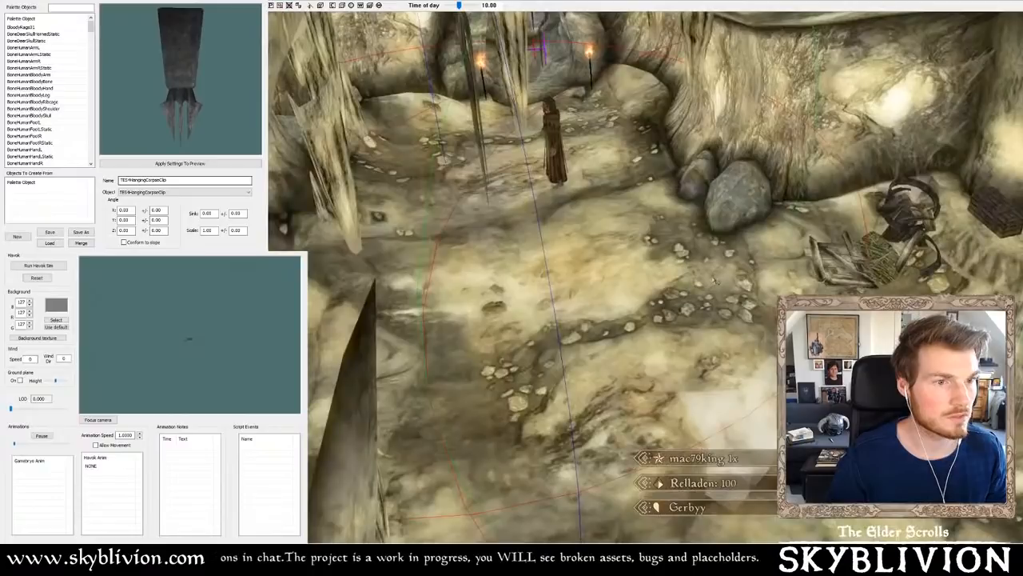
pyautogui.doubleClick(559, 127)
pyautogui.click(558, 388)
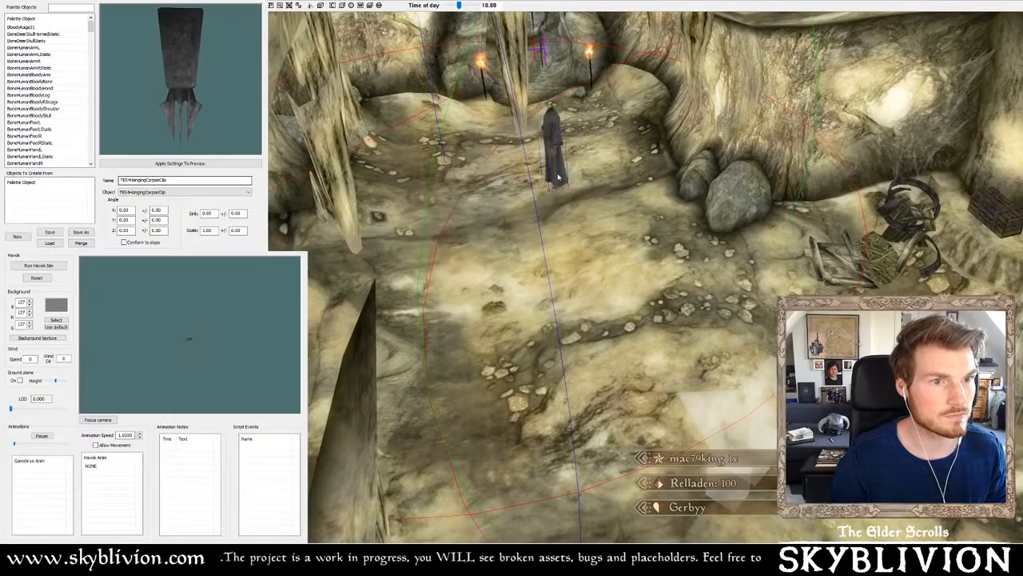
pyautogui.doubleClick(557, 130)
pyautogui.click(558, 386)
pyautogui.scroll(-8, 571, 344)
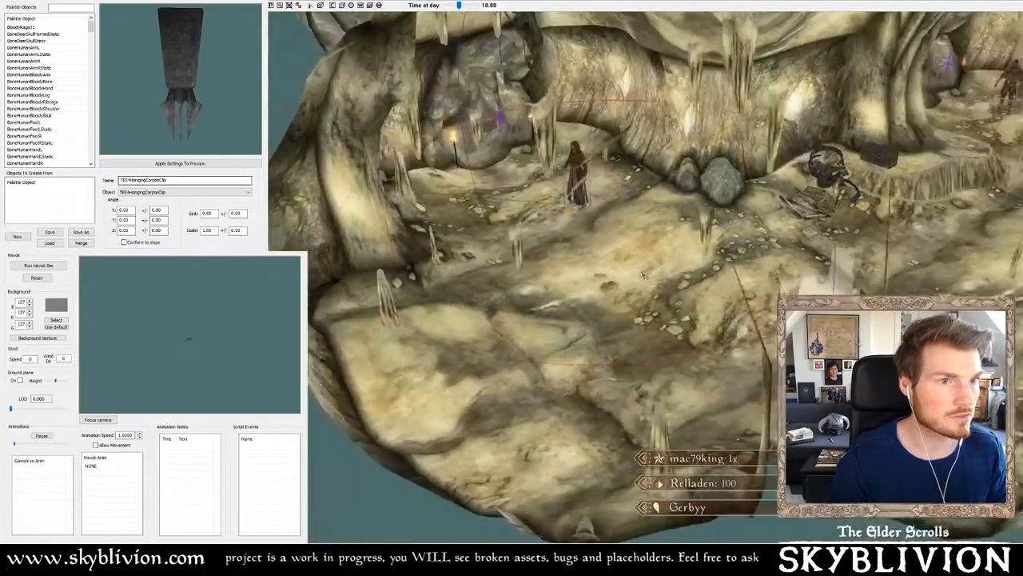
pyautogui.moveTo(696, 200); pyautogui.dragTo(642, 440, button='middle')
pyautogui.moveTo(680, 260)
pyautogui.mouseDown(button='middle')
pyautogui.moveTo(761, 302)
pyautogui.moveTo(723, 352)
pyautogui.moveTo(771, 363)
pyautogui.mouseUp(button='middle')
pyautogui.moveTo(519, 231); pyautogui.dragTo(618, 248, button='middle')
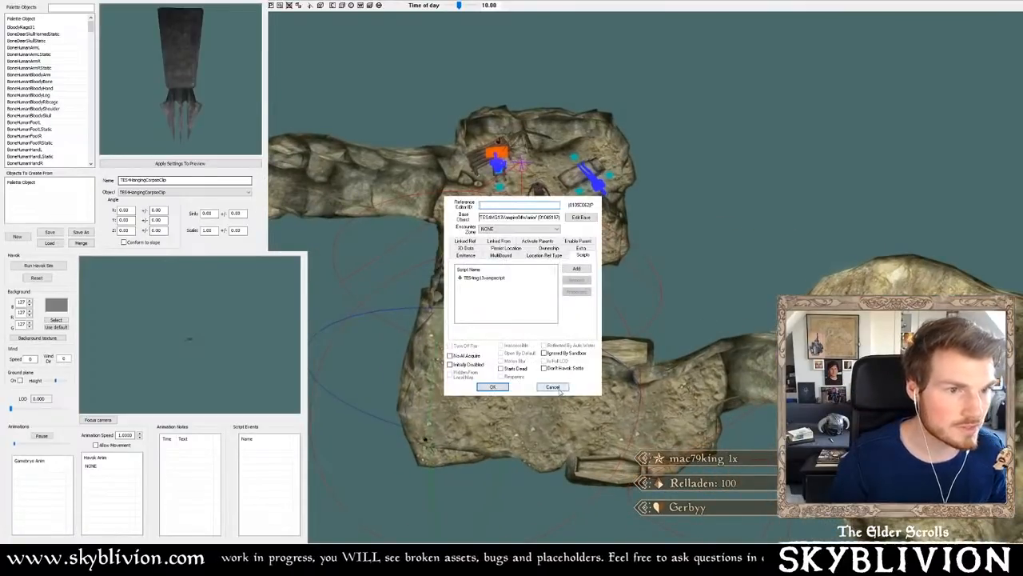
pyautogui.click(553, 387)
# - Move the selected vampire character out of the pale cave section and across to the brown cave with the fire pit
pyautogui.scroll(-5, 663, 292)
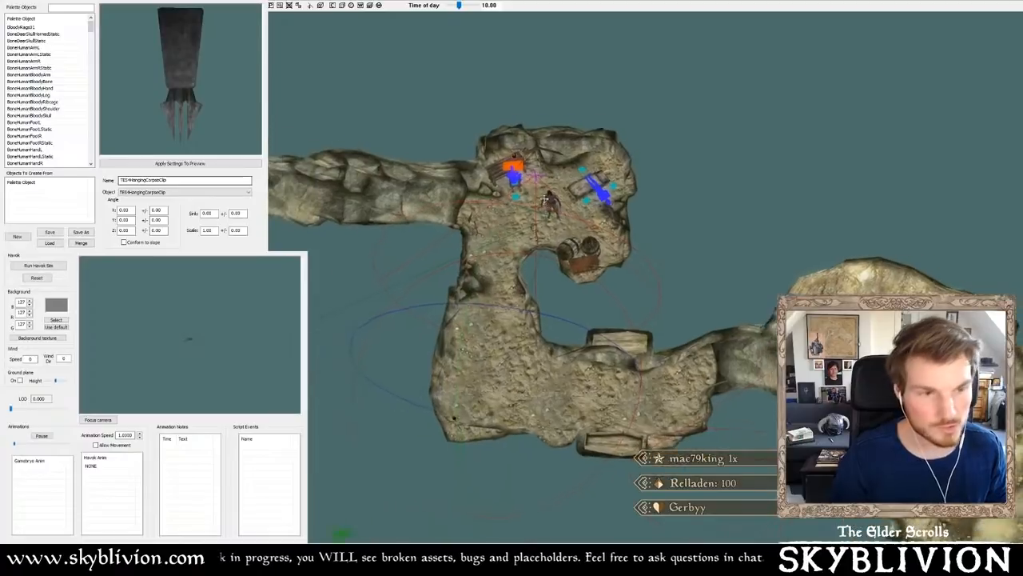
pyautogui.scroll(-2, 575, 218)
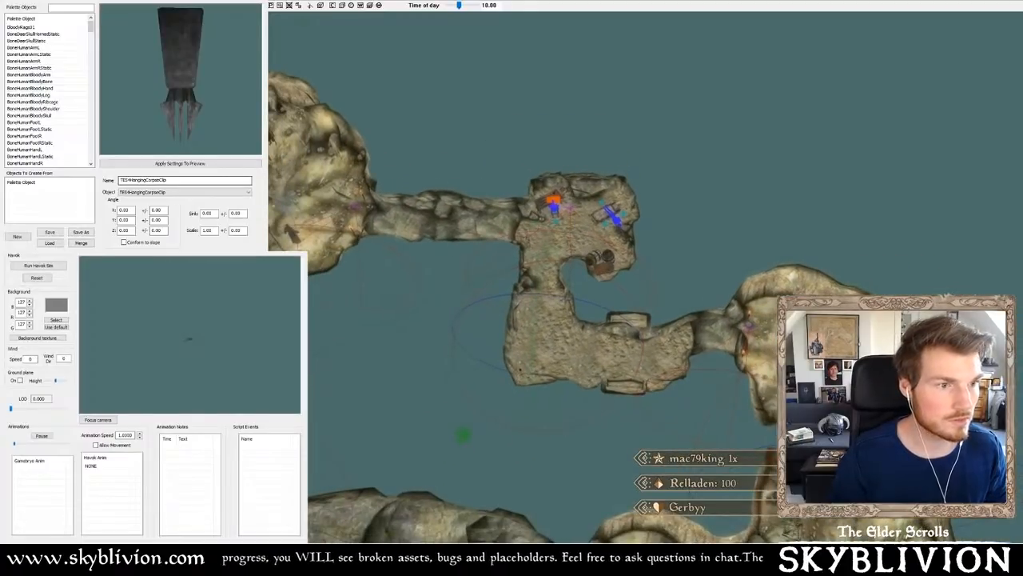
pyautogui.moveTo(951, 400); pyautogui.dragTo(406, 192, button='middle')
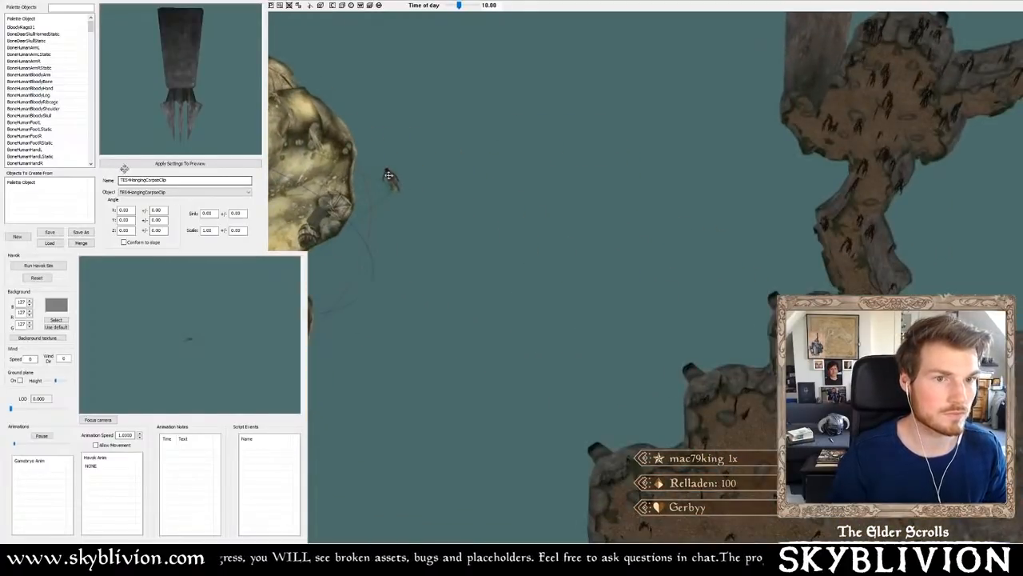
pyautogui.keyDown('shift'); pyautogui.moveTo(807, 336); pyautogui.dragTo(864, 416, button='middle'); pyautogui.keyUp('shift')
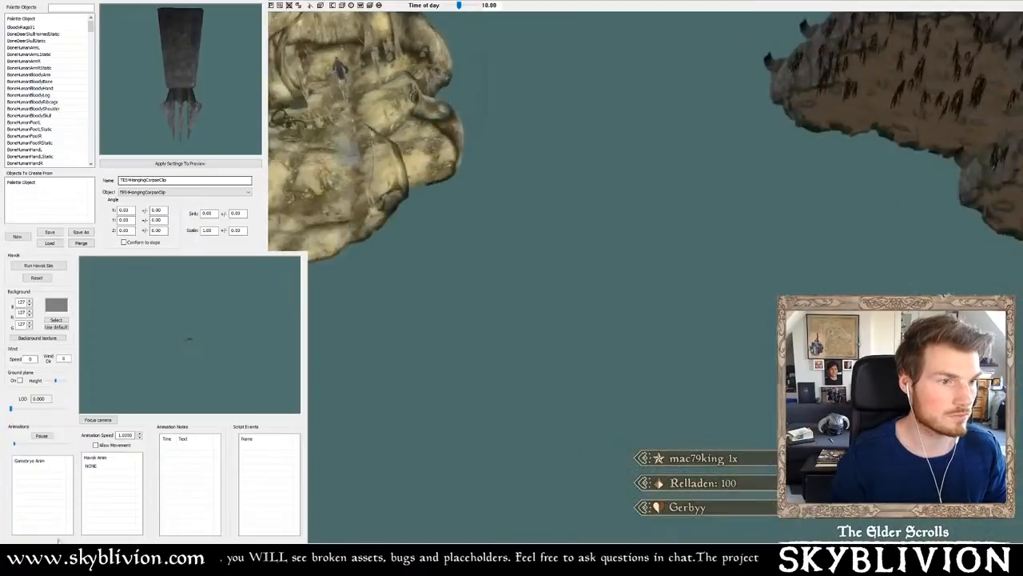
pyautogui.keyDown('shift'); pyautogui.moveTo(792, 296); pyautogui.dragTo(673, 371, button='middle'); pyautogui.keyUp('shift')
pyautogui.click(772, 190)
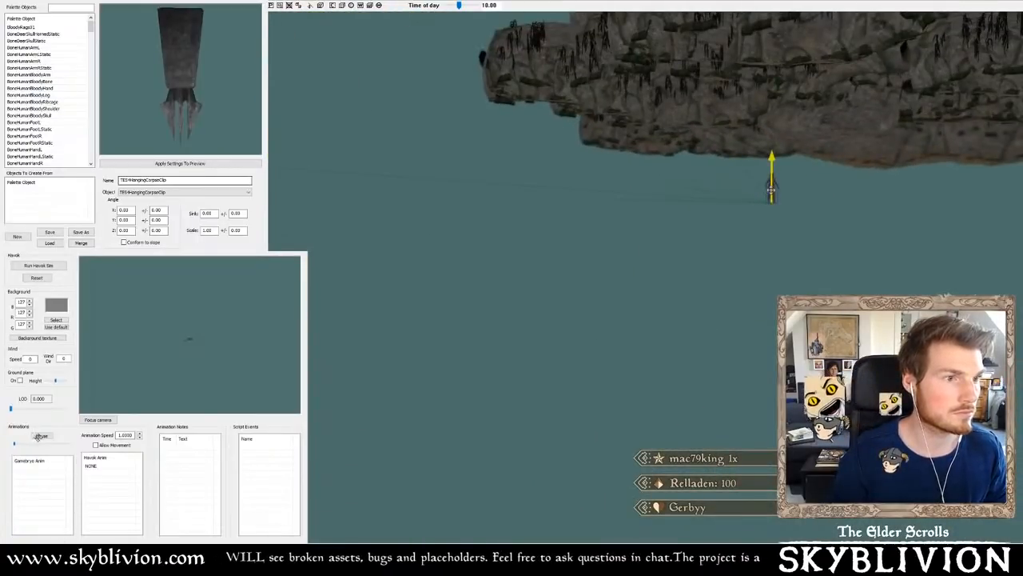
pyautogui.click(38, 437)
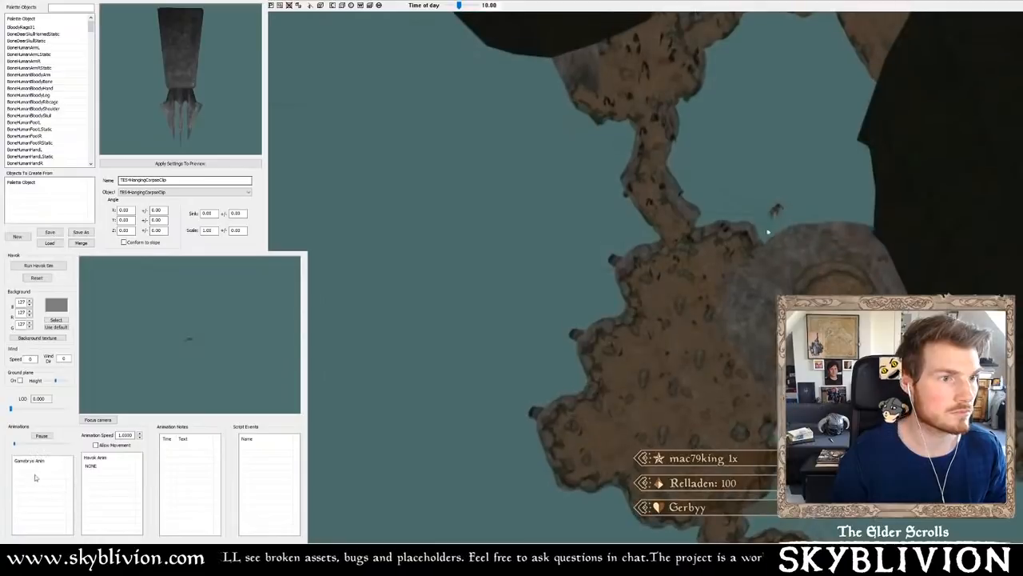
pyautogui.moveTo(776, 206); pyautogui.dragTo(621, 228)
# - Go back to the pale caves and inspect the reference properties of an object in the furnished room with the robed figure
pyautogui.scroll(-2, 619, 228)
pyautogui.moveTo(619, 228)
pyautogui.mouseDown(button='middle')
pyautogui.moveTo(637, 243)
pyautogui.moveTo(735, 207)
pyautogui.mouseUp(button='middle')
pyautogui.moveTo(680, 234); pyautogui.dragTo(791, 197, button='middle')
pyautogui.moveTo(637, 243); pyautogui.dragTo(719, 217, button='middle')
pyautogui.moveTo(614, 283); pyautogui.dragTo(701, 256, button='middle')
pyautogui.moveTo(701, 310); pyautogui.dragTo(677, 330, button='middle')
pyautogui.scroll(3, 711, 263)
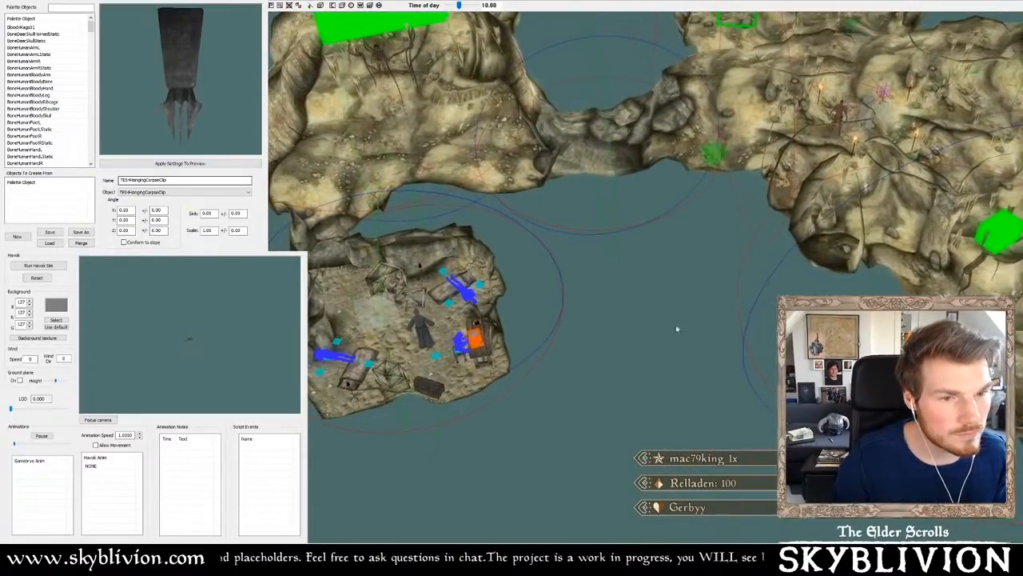
pyautogui.doubleClick(369, 312)
pyautogui.click(550, 387)
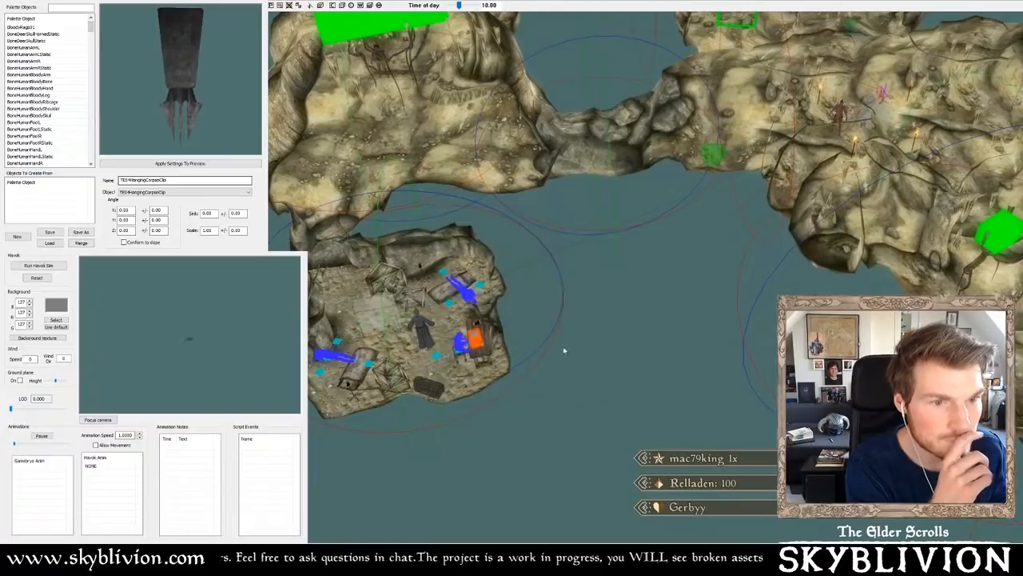
# - Move another character from the pale cave passages across the level to the fire pit cave
pyautogui.scroll(-2, 566, 349)
pyautogui.moveTo(656, 327); pyautogui.dragTo(590, 368, button='middle')
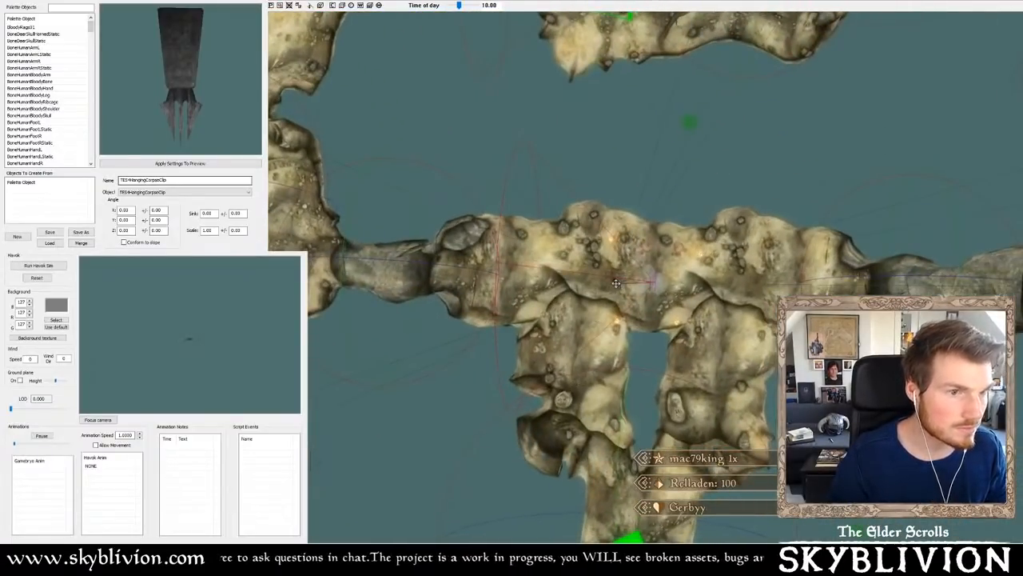
pyautogui.scroll(-2, 616, 283)
pyautogui.moveTo(618, 288); pyautogui.dragTo(667, 344, button='middle')
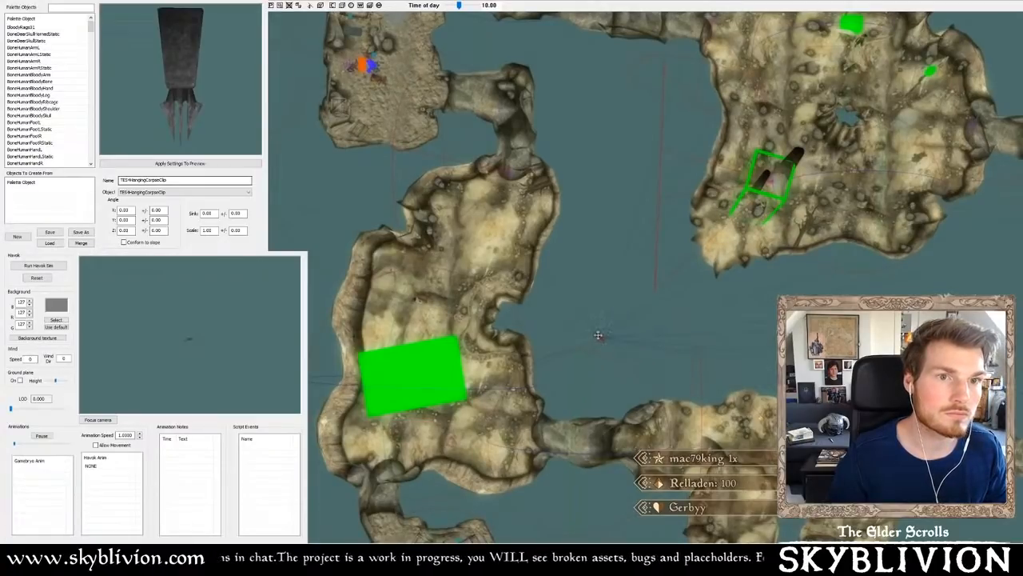
pyautogui.moveTo(598, 338); pyautogui.dragTo(498, 251, button='middle')
pyautogui.scroll(-3, 466, 222)
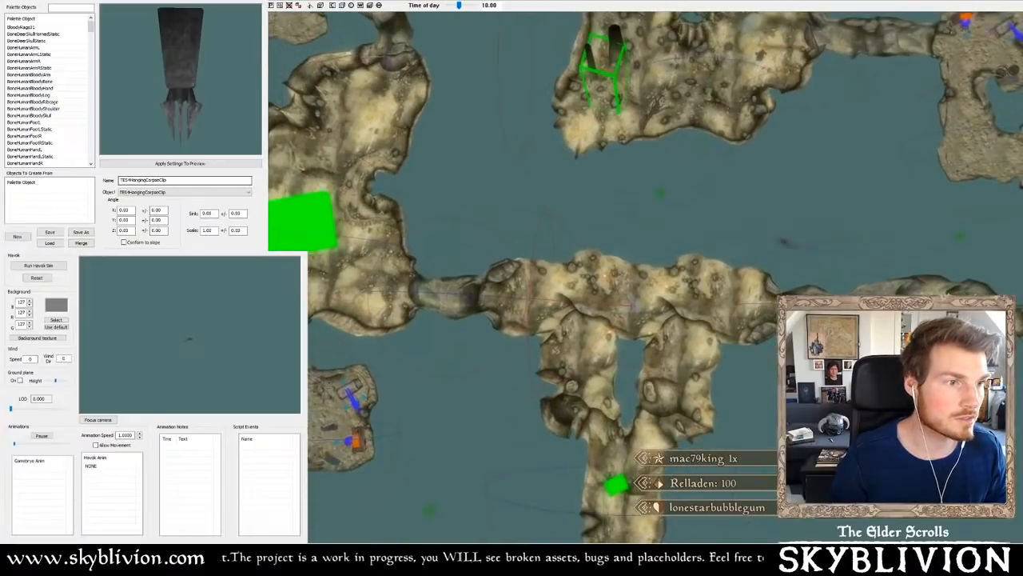
pyautogui.moveTo(889, 254); pyautogui.dragTo(552, 186, button='middle')
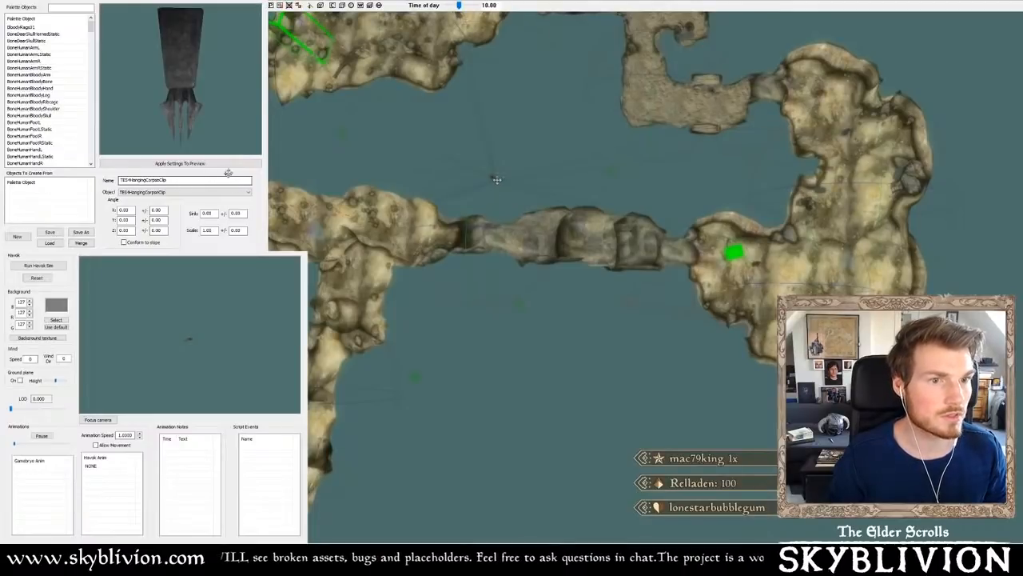
pyautogui.moveTo(506, 263); pyautogui.dragTo(258, 339, button='middle')
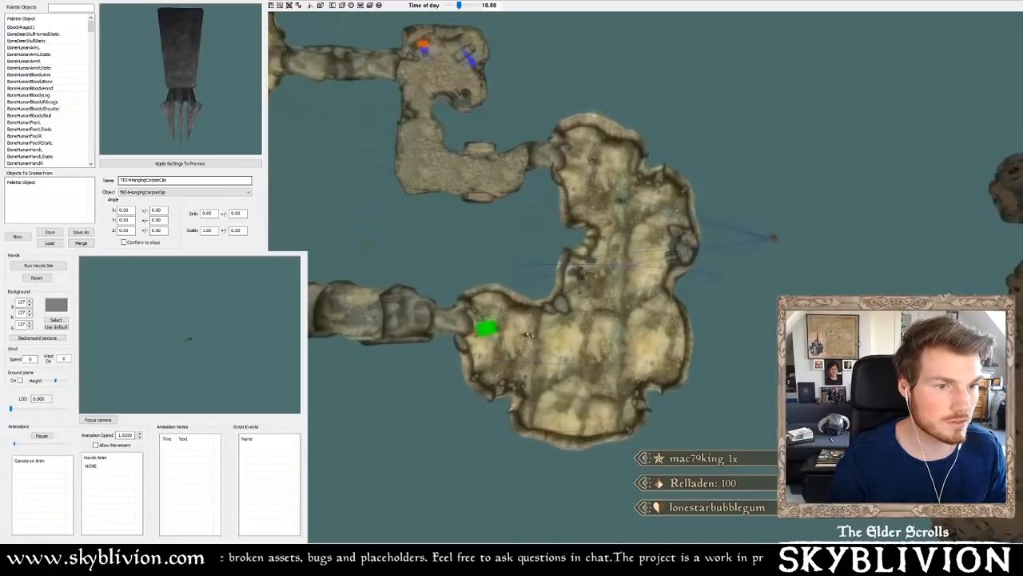
pyautogui.moveTo(527, 335); pyautogui.dragTo(416, 347, button='middle')
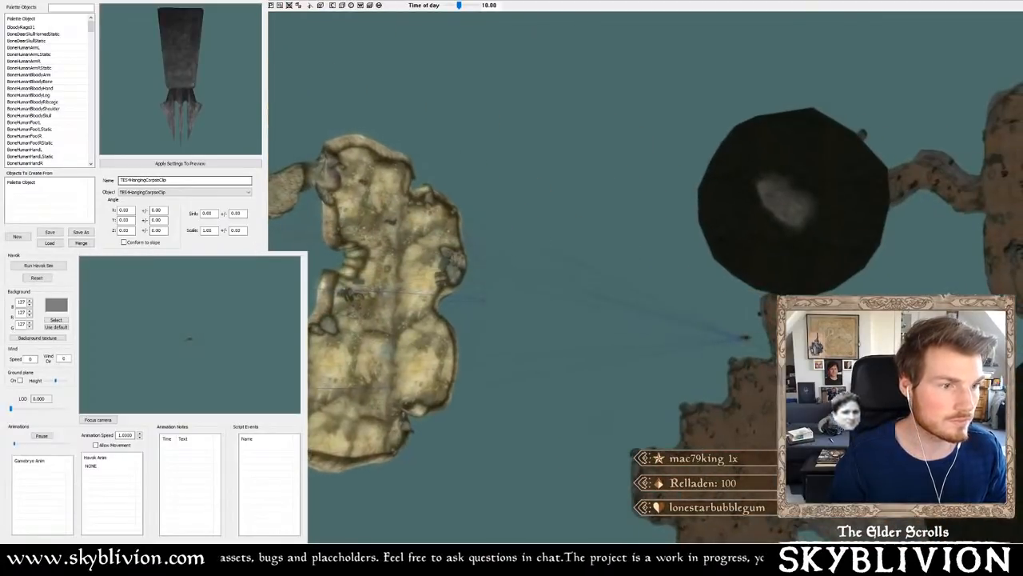
pyautogui.moveTo(744, 353); pyautogui.dragTo(530, 235, button='middle')
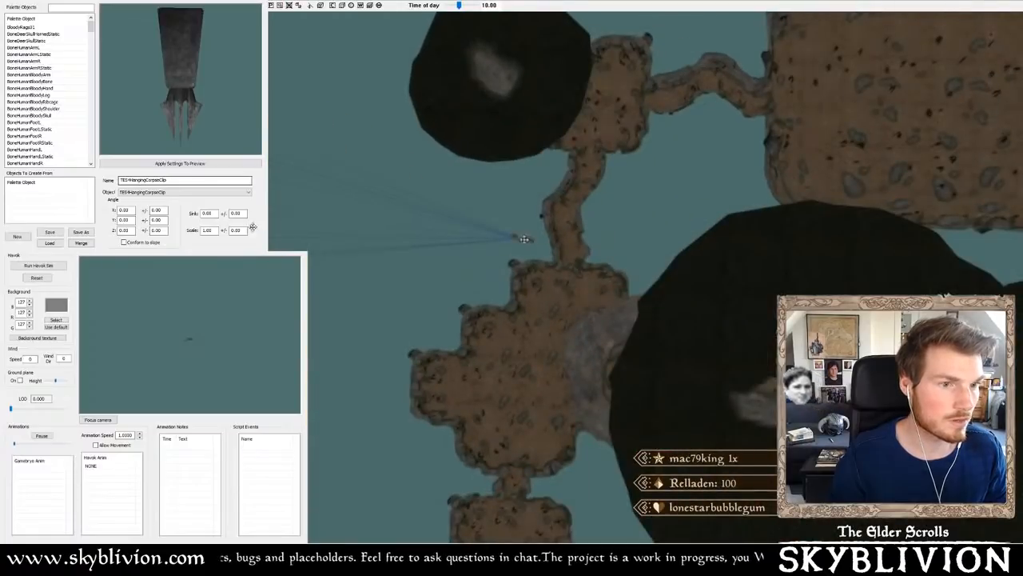
pyautogui.moveTo(704, 288); pyautogui.dragTo(483, 197, button='middle')
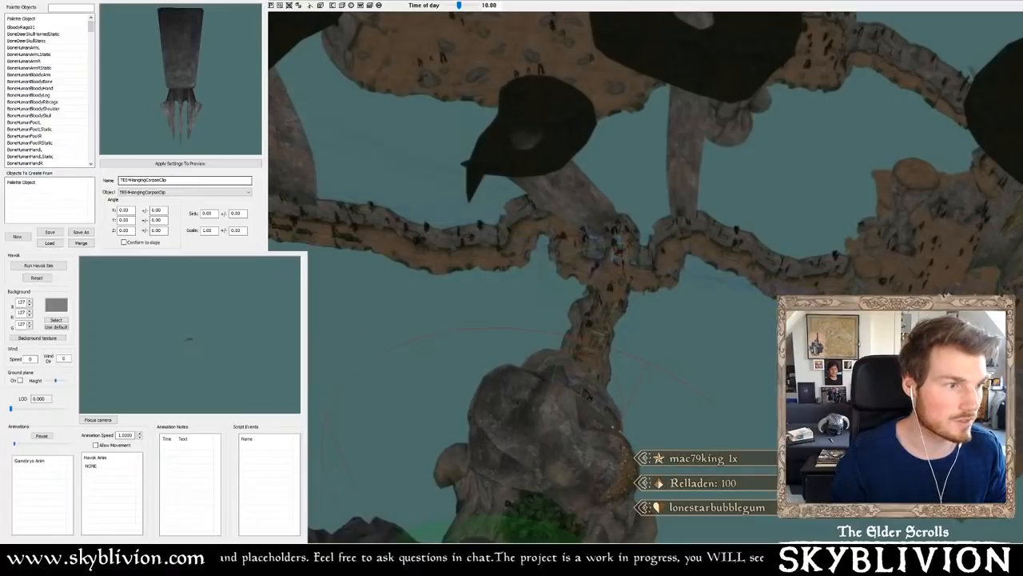
pyautogui.moveTo(643, 234); pyautogui.dragTo(344, 168, button='middle')
pyautogui.keyDown('shift'); pyautogui.moveTo(544, 183); pyautogui.dragTo(571, 189, button='middle'); pyautogui.keyUp('shift')
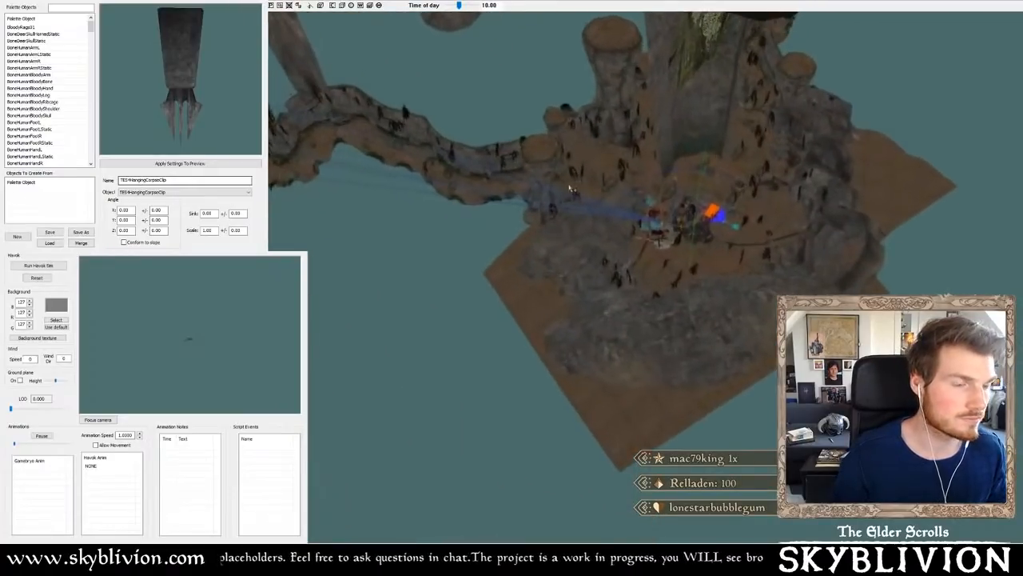
# - Set the two relocated characters down on the ground between the fire pit and the cart
pyautogui.scroll(10, 571, 189)
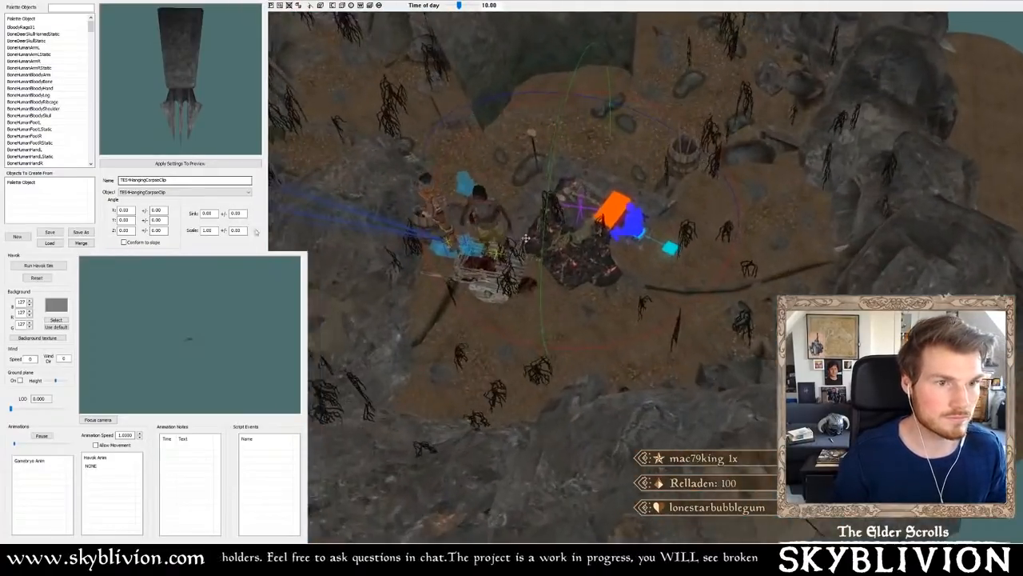
pyautogui.scroll(3, 526, 238)
pyautogui.scroll(3, 685, 121)
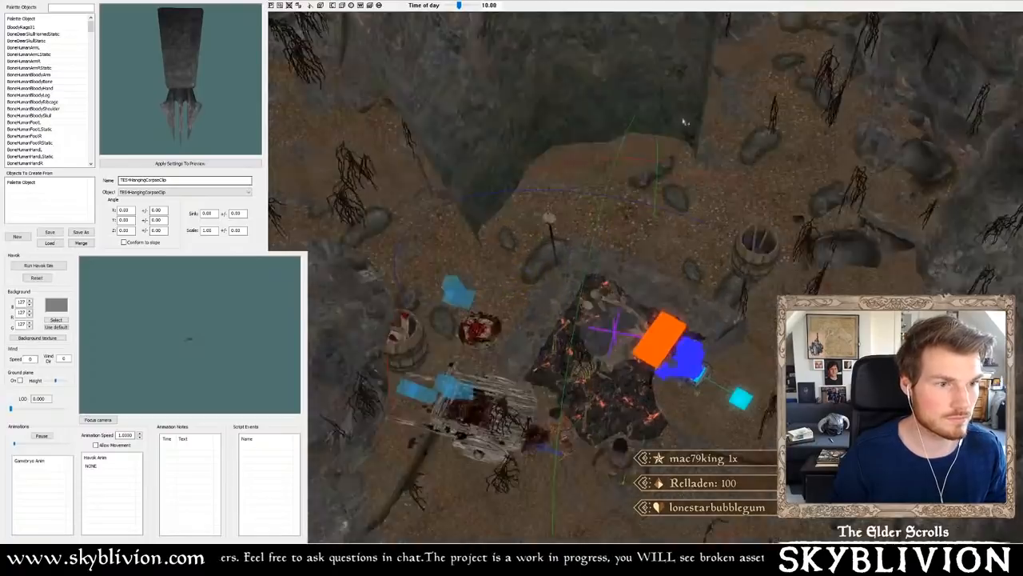
pyautogui.scroll(3, 686, 122)
pyautogui.scroll(-5, 679, 120)
pyautogui.moveTo(685, 124)
pyautogui.keyDown('shift'); pyautogui.mouseDown(button='middle')
pyautogui.moveTo(665, 142)
pyautogui.moveTo(605, 151)
pyautogui.moveTo(670, 169)
pyautogui.mouseUp(button='middle'); pyautogui.keyUp('shift')
pyautogui.press('c')
# - Position one character by the rocks beside the fire pit and the yellow-trousered one on the side near the cart
pyautogui.scroll(-3, 662, 143)
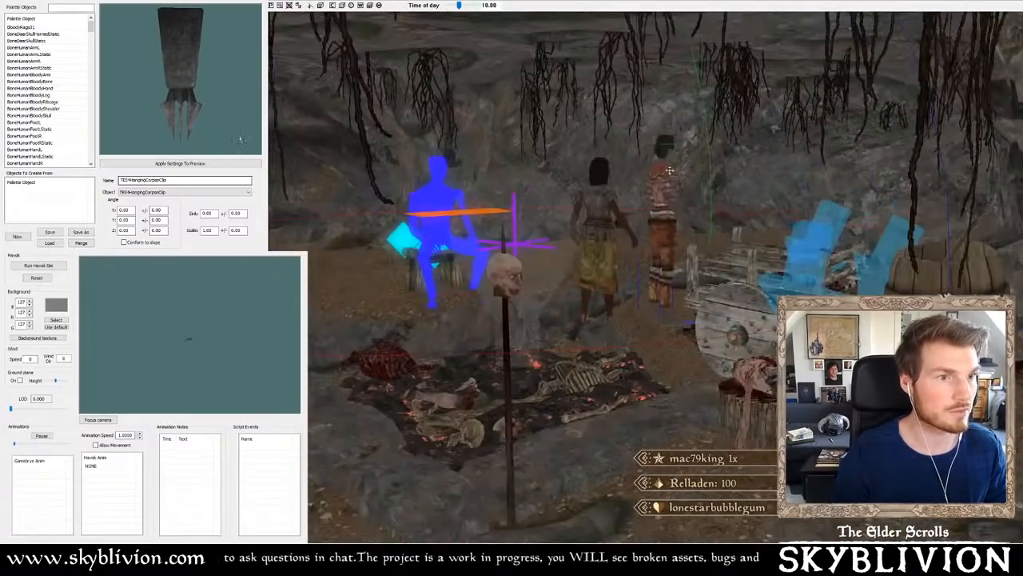
pyautogui.scroll(-4, 691, 169)
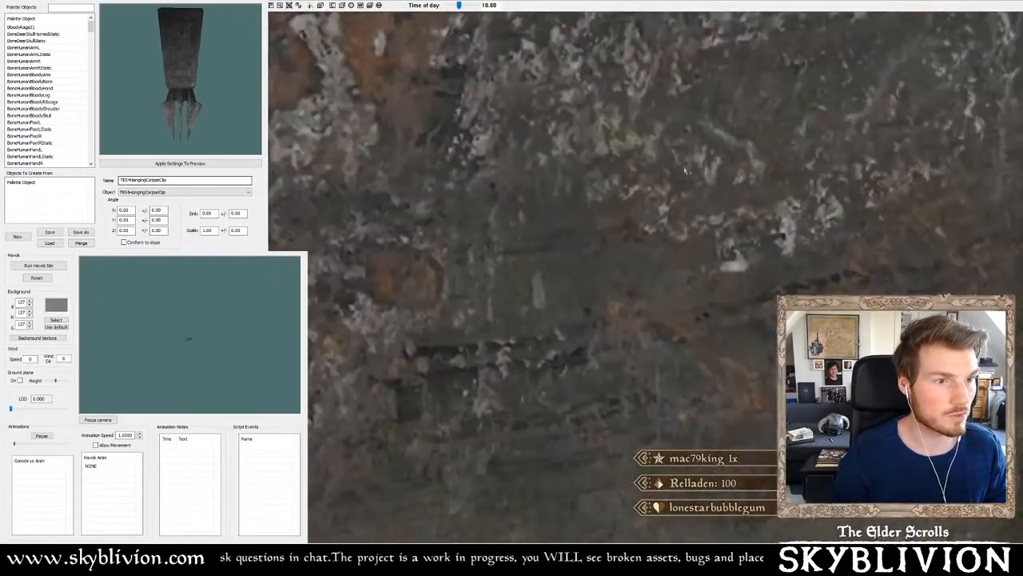
pyautogui.scroll(3, 690, 170)
pyautogui.keyDown('shift'); pyautogui.moveTo(690, 169); pyautogui.dragTo(750, 130, button='middle'); pyautogui.keyUp('shift')
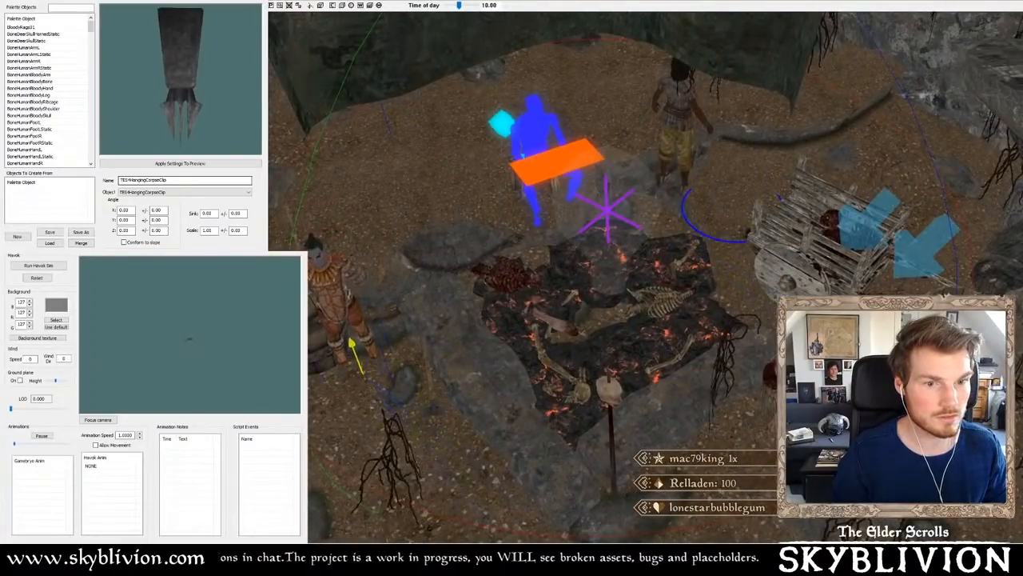
pyautogui.moveTo(700, 83); pyautogui.dragTo(678, 119, button='middle')
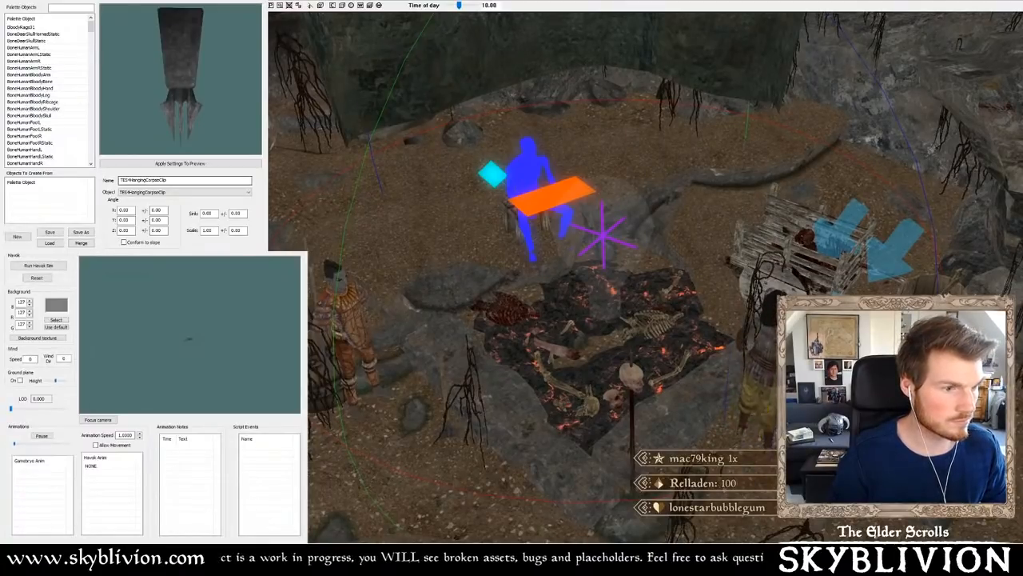
pyautogui.scroll(-2, 754, 369)
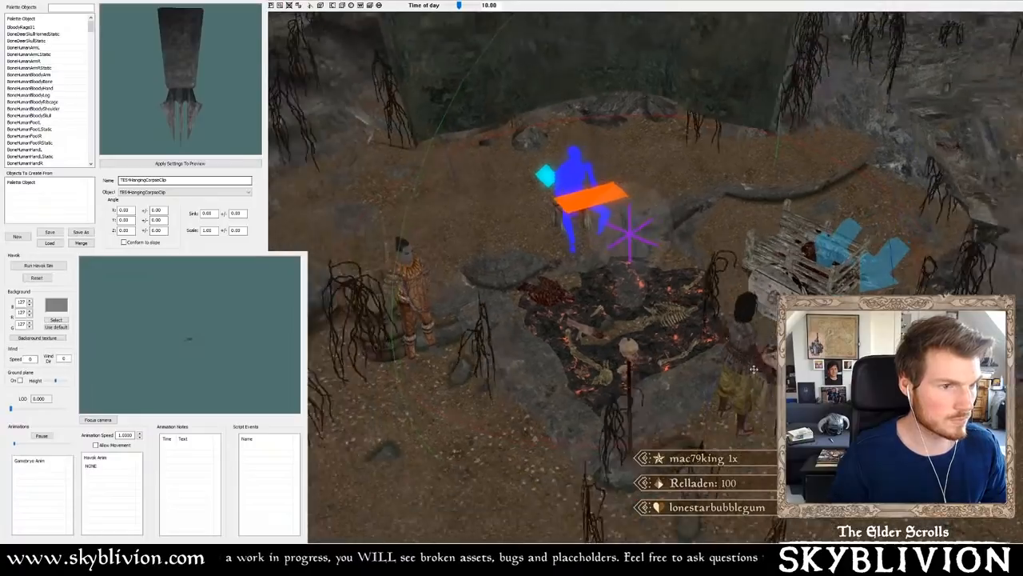
# - Switch to the scene's own lighting to examine the fire pit and characters, restore bright lighting, and view the cart
pyautogui.keyDown('shift'); pyautogui.moveTo(754, 370); pyautogui.dragTo(742, 359, button='middle'); pyautogui.keyUp('shift')
pyautogui.press('a')
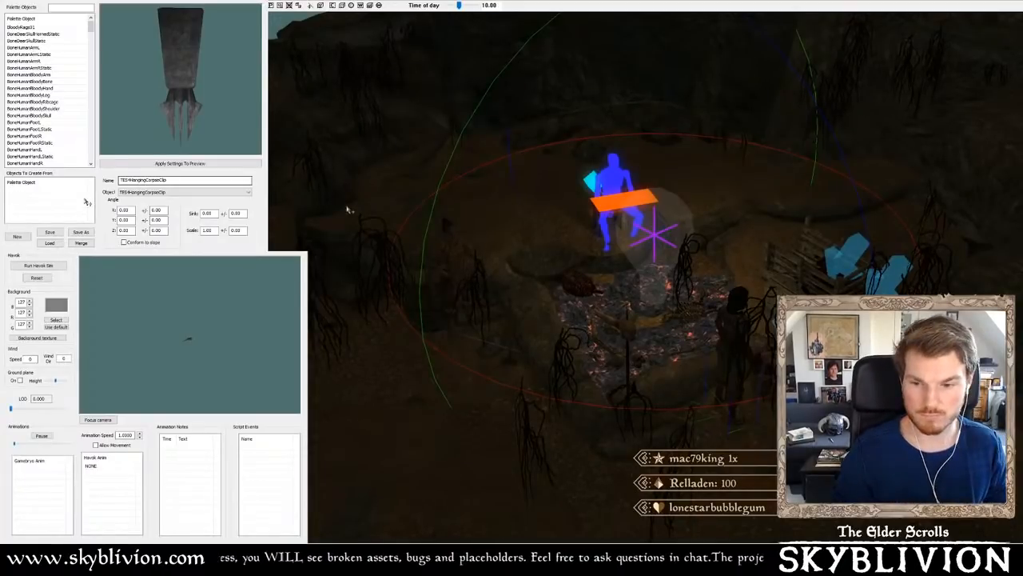
pyautogui.scroll(-2, 539, 213)
pyautogui.keyDown('shift'); pyautogui.moveTo(539, 214); pyautogui.dragTo(712, 250, button='middle'); pyautogui.keyUp('shift')
pyautogui.press('a')
pyautogui.scroll(-3, 718, 242)
pyautogui.scroll(6, 712, 254)
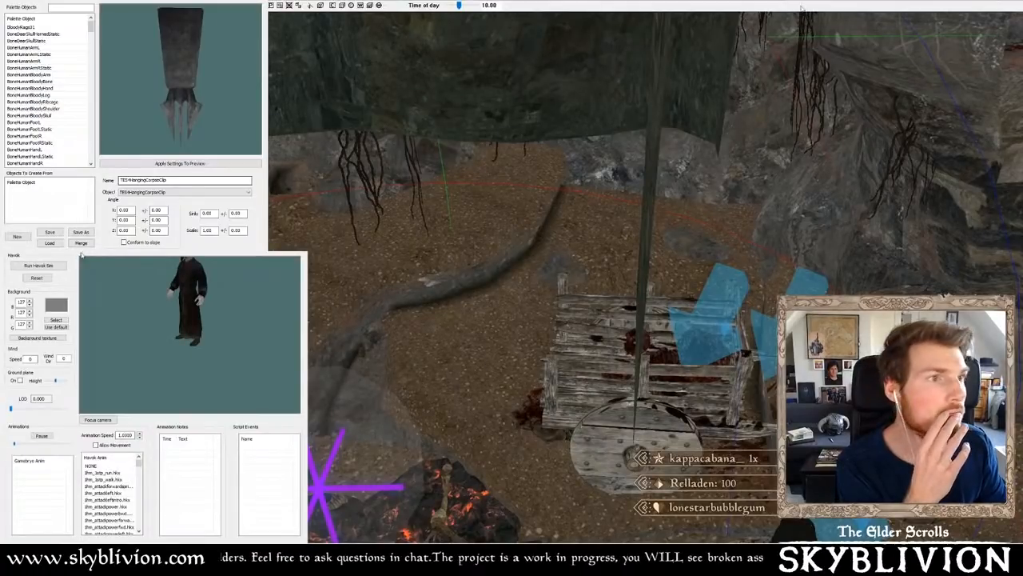
# - Preview the candidate character models and place the fur-and-leather-armoured captive in the cave near the cart
pyautogui.moveTo(156, 322); pyautogui.dragTo(195, 312)
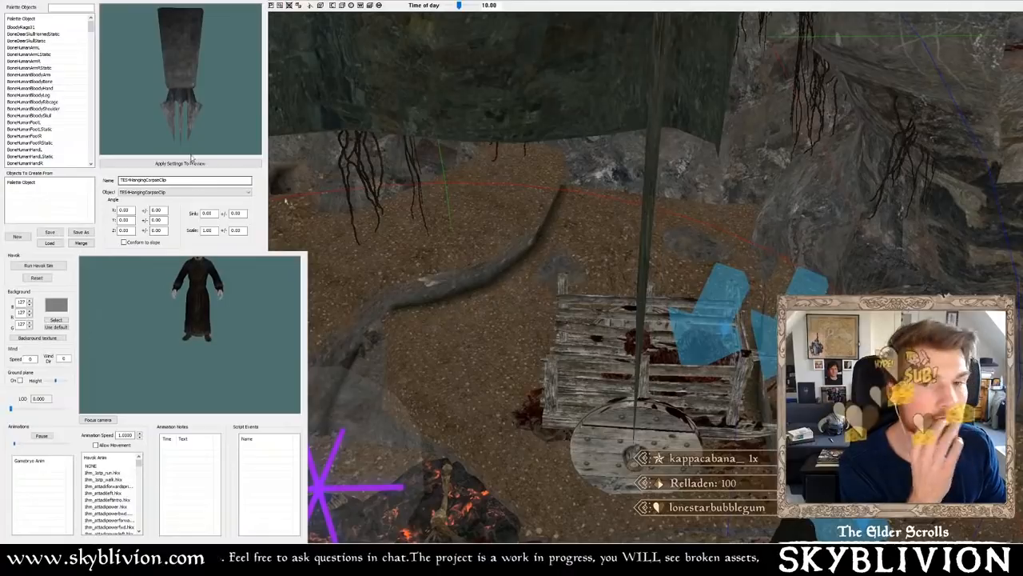
pyautogui.click(99, 419)
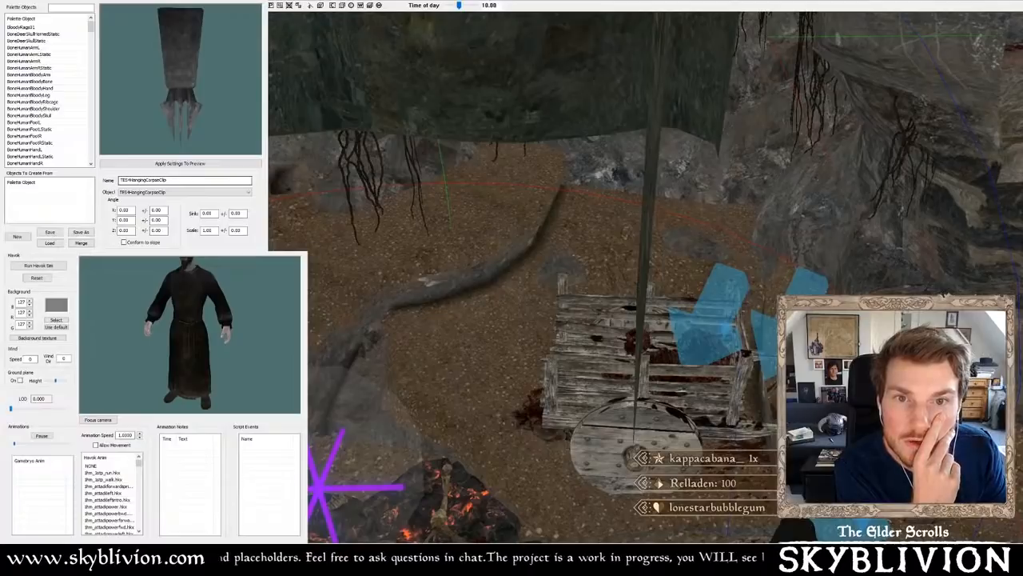
pyautogui.press('Down')
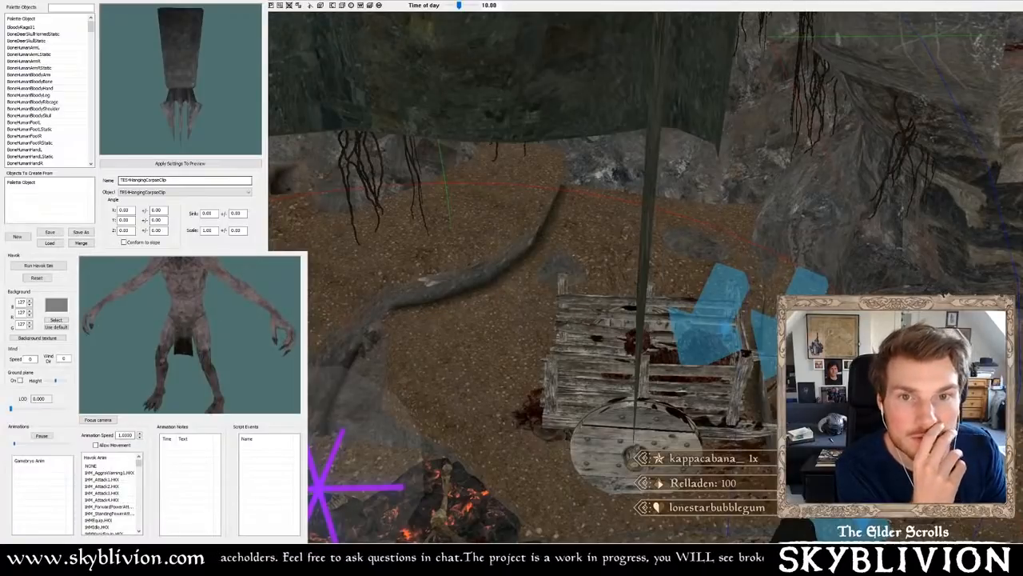
pyautogui.press('Down')
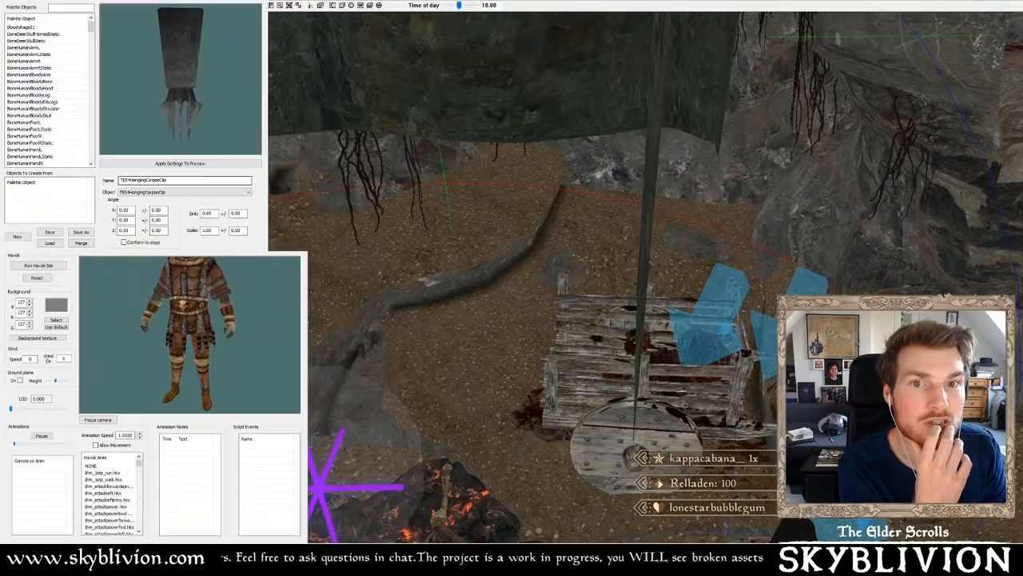
pyautogui.moveTo(211, 158); pyautogui.dragTo(615, 202)
# - Rotate the armoured captive and move it across the open ground closer to the cart
pyautogui.keyDown('shift'); pyautogui.moveTo(616, 201); pyautogui.dragTo(651, 230, button='middle'); pyautogui.keyUp('shift')
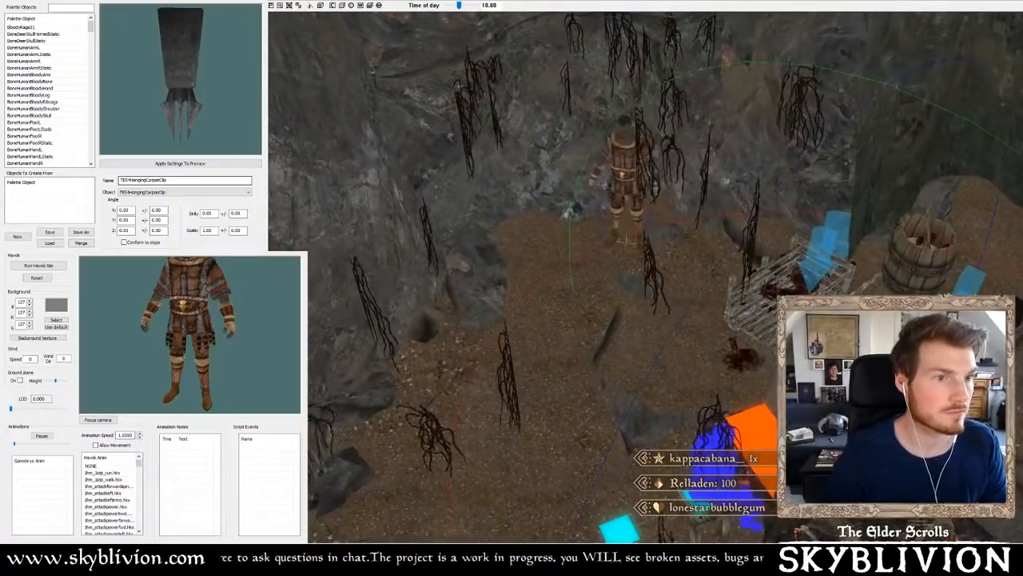
pyautogui.moveTo(626, 181); pyautogui.dragTo(640, 181, button='right')
pyautogui.moveTo(625, 181); pyautogui.dragTo(667, 198)
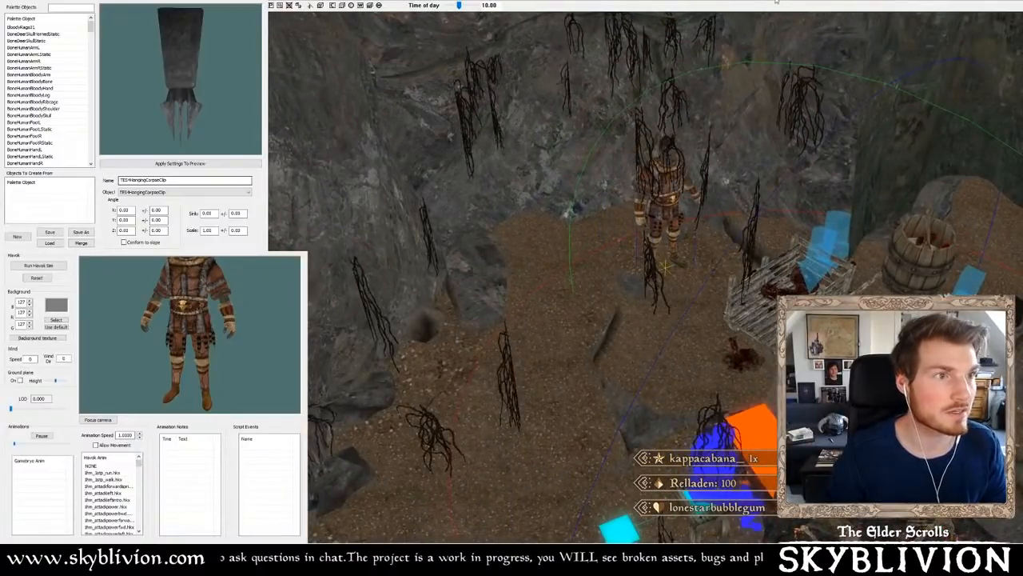
pyautogui.keyDown('shift'); pyautogui.moveTo(629, 3); pyautogui.dragTo(694, 160, button='middle'); pyautogui.keyUp('shift')
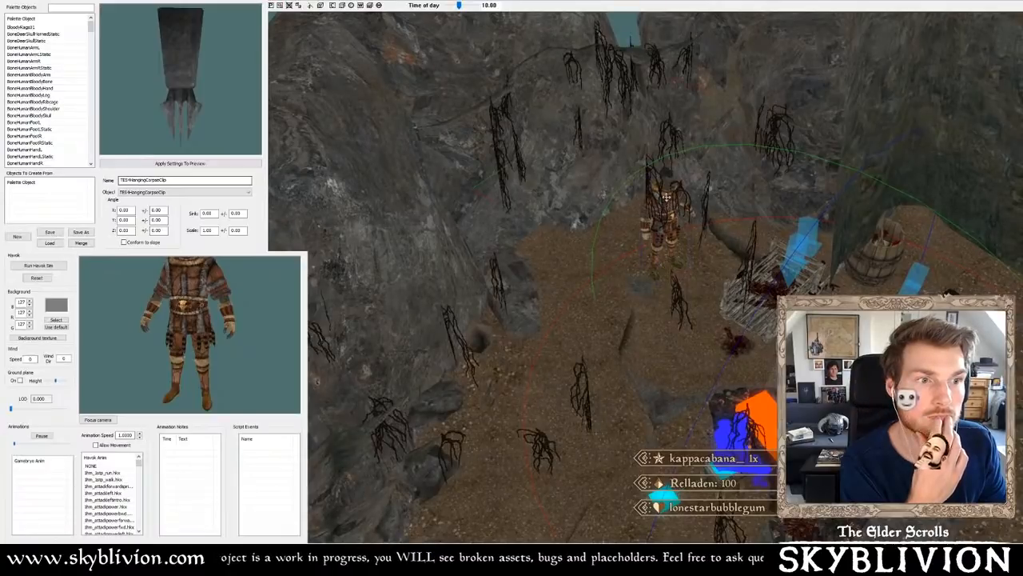
pyautogui.moveTo(665, 196)
pyautogui.keyDown('shift'); pyautogui.mouseDown(button='middle')
pyautogui.moveTo(678, 187)
pyautogui.moveTo(684, 202)
pyautogui.mouseUp(button='middle'); pyautogui.keyUp('shift')
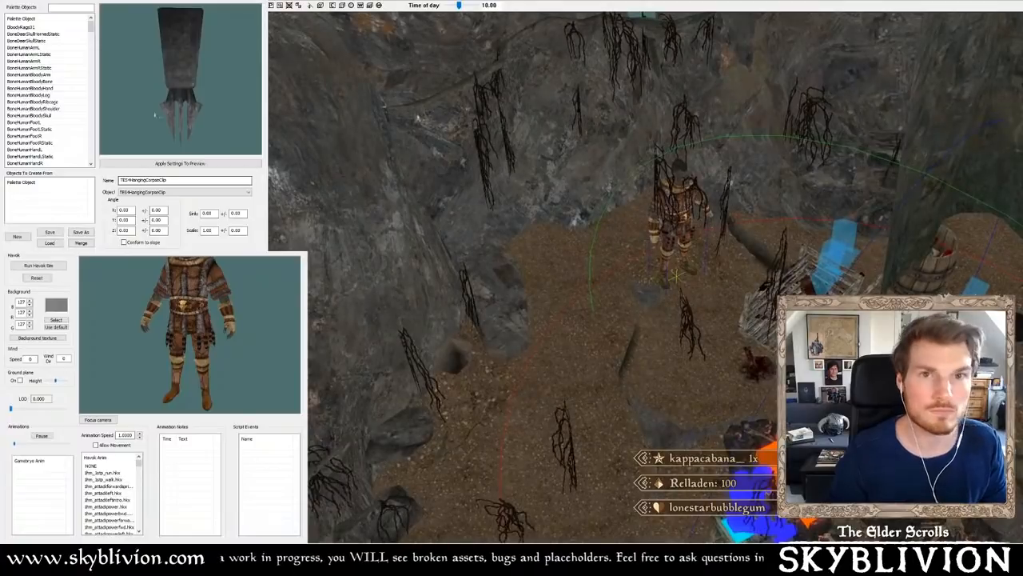
# - Set the armoured captive to Starts Dead and lay its body on the ground beside the cart
pyautogui.press('Delete')
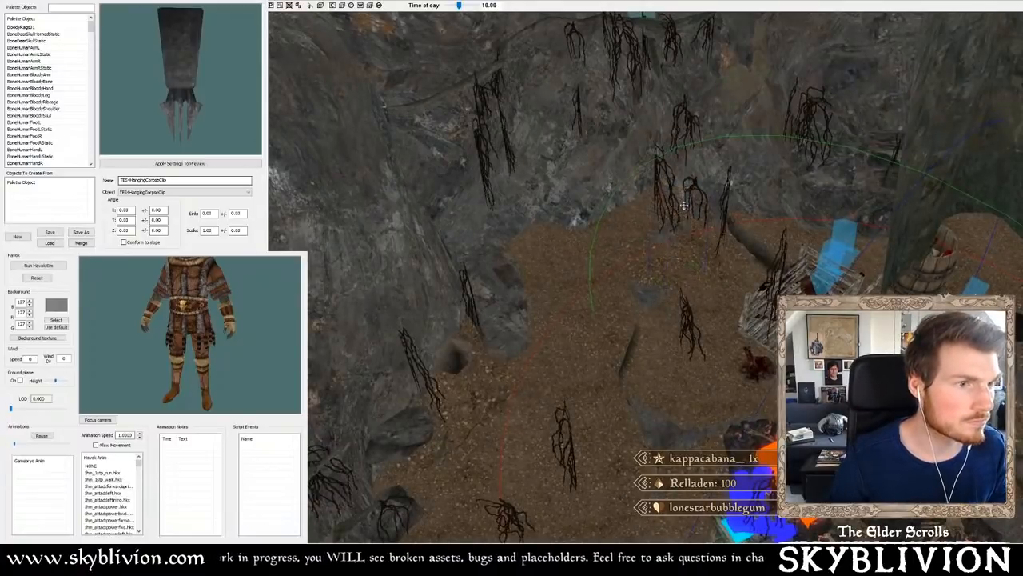
pyautogui.hotkey('ctrl', 'z')
pyautogui.keyDown('shift'); pyautogui.moveTo(684, 204); pyautogui.dragTo(685, 206, button='middle'); pyautogui.keyUp('shift')
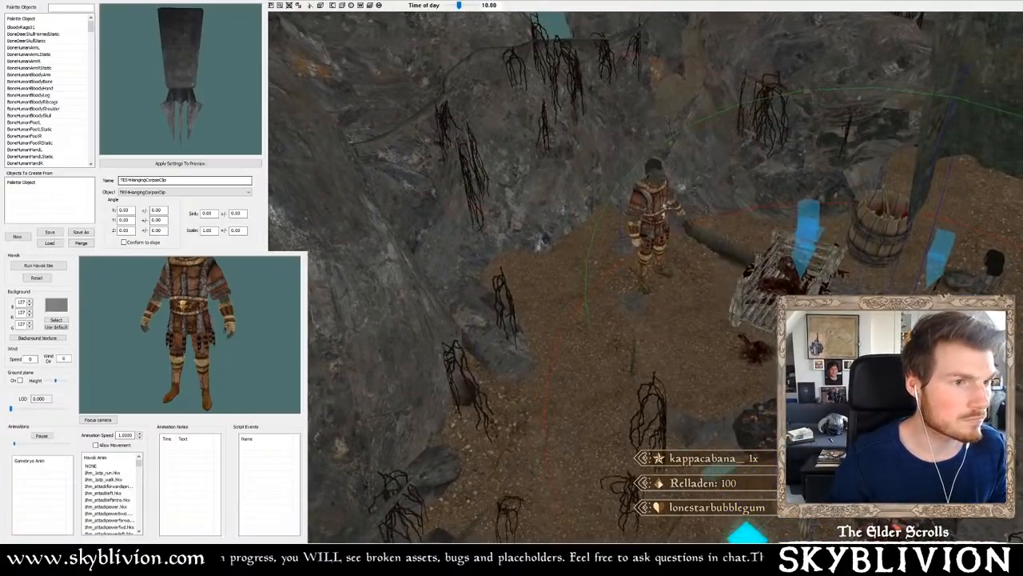
pyautogui.click(662, 202)
pyautogui.doubleClick(662, 204)
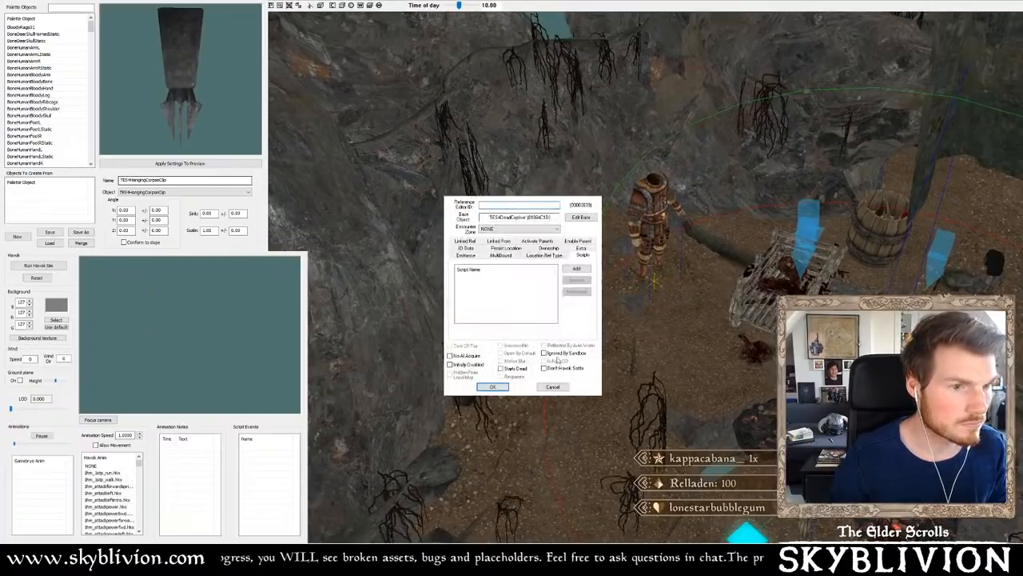
pyautogui.click(501, 368)
pyautogui.click(492, 386)
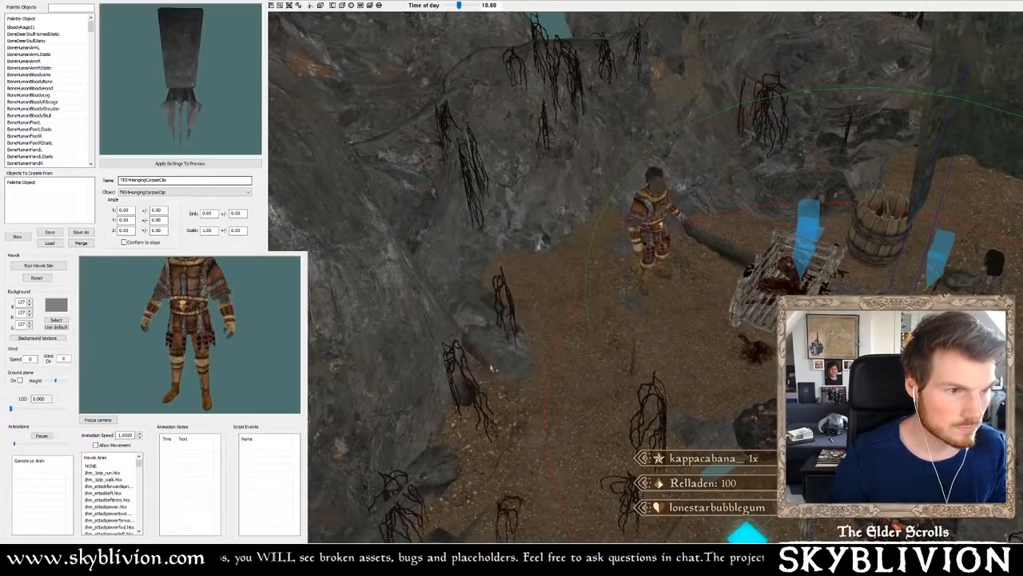
pyautogui.moveTo(685, 257); pyautogui.dragTo(642, 260)
pyautogui.keyDown('shift'); pyautogui.moveTo(642, 260); pyautogui.dragTo(700, 243, button='middle'); pyautogui.keyUp('shift')
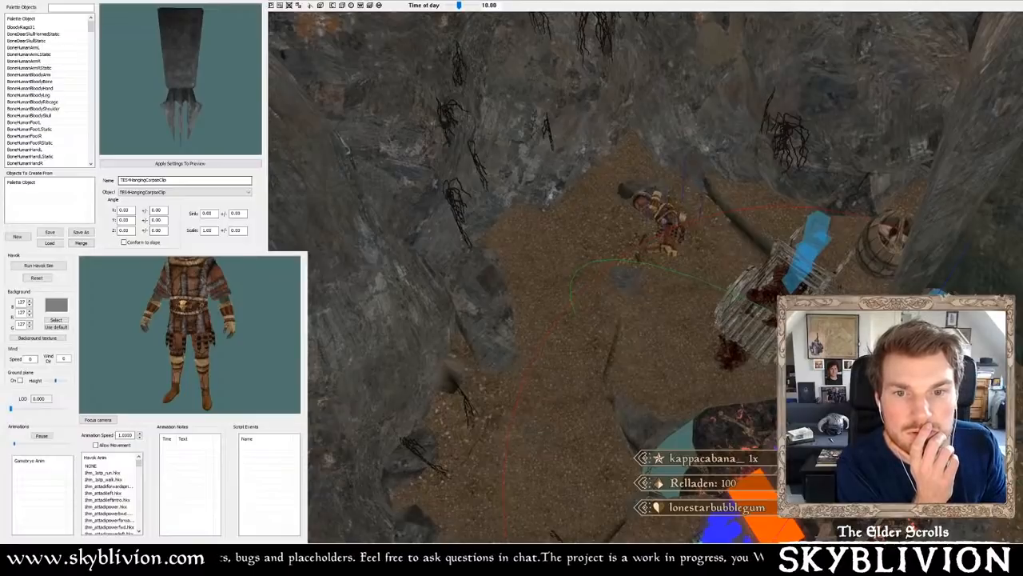
# - Preview the blue-clothed character model and frame its full body
pyautogui.press('Down')
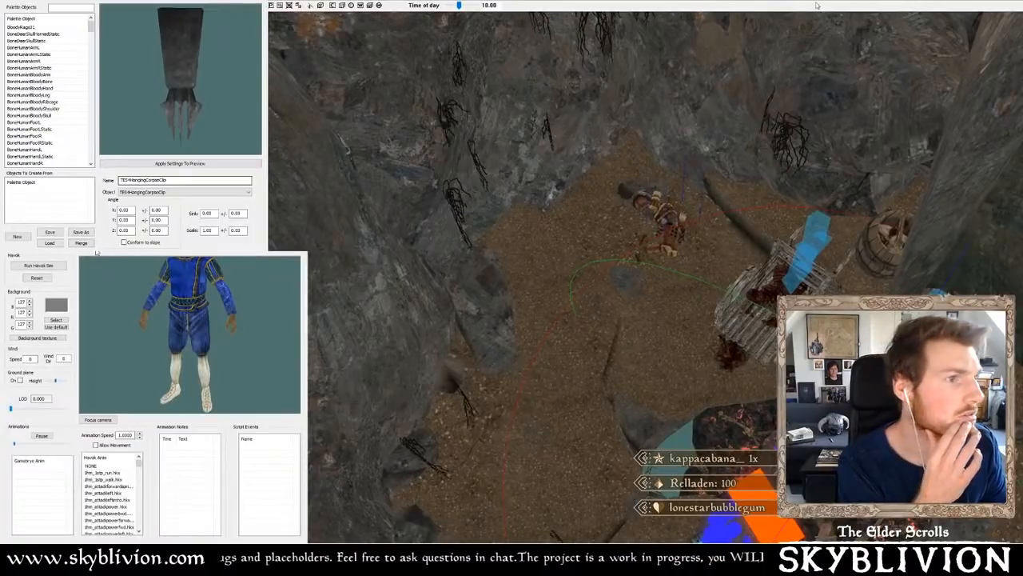
pyautogui.moveTo(114, 320)
pyautogui.mouseDown(button='middle')
pyautogui.moveTo(119, 334)
pyautogui.moveTo(127, 298)
pyautogui.moveTo(127, 332)
pyautogui.mouseUp(button='middle')
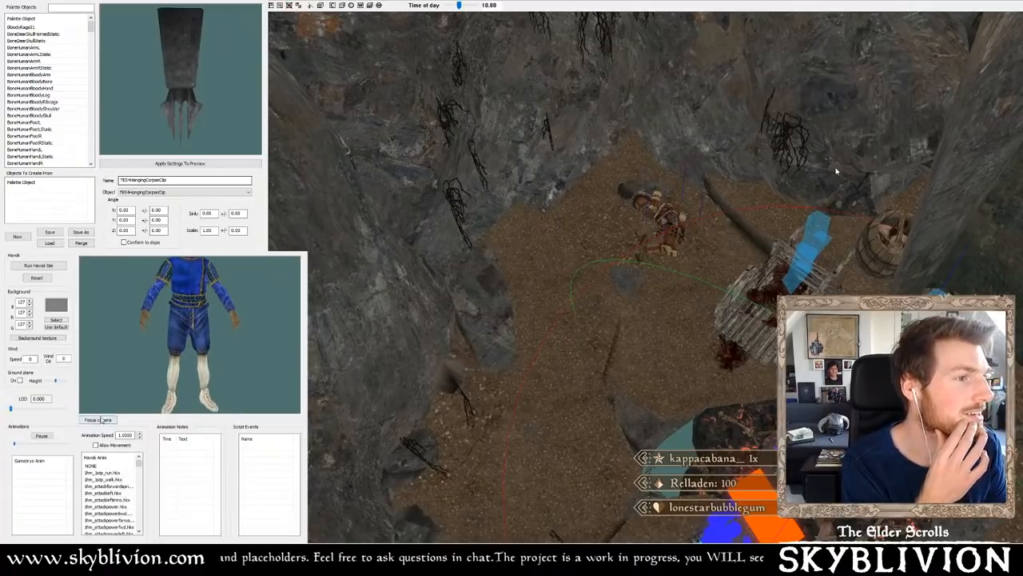
pyautogui.click(100, 420)
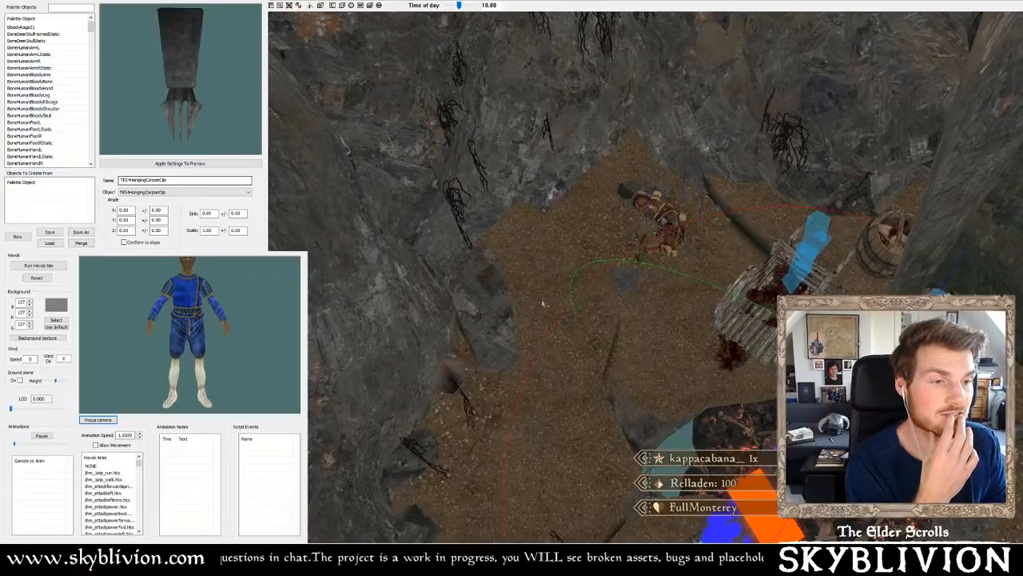
# - Examine the cave walls, hanging roots and fire pit area from several angles
pyautogui.scroll(-3, 544, 297)
pyautogui.keyDown('shift'); pyautogui.moveTo(548, 292); pyautogui.dragTo(399, 297, button='middle'); pyautogui.keyUp('shift')
pyautogui.scroll(3, 542, 256)
pyautogui.scroll(-4, 470, 300)
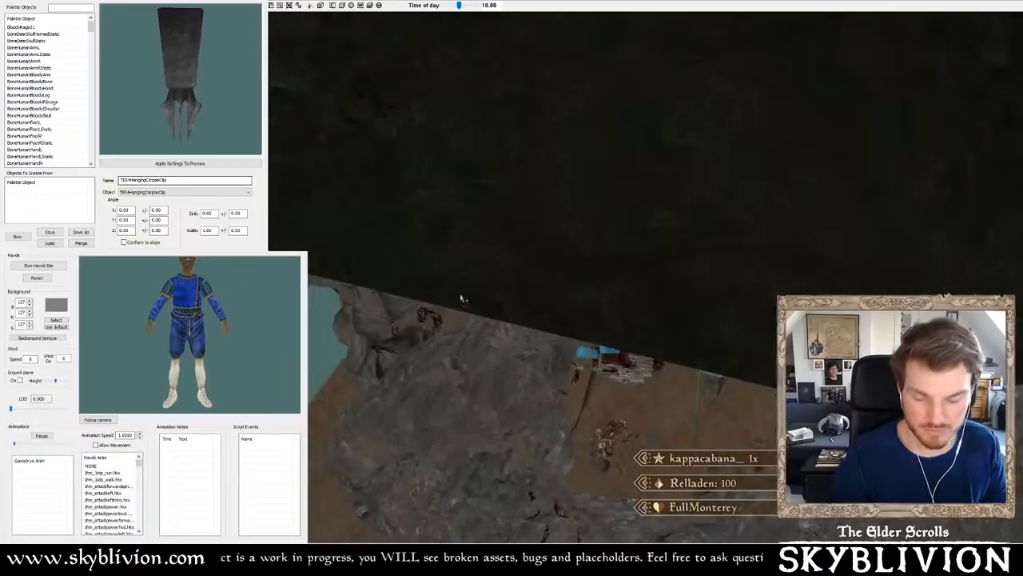
pyautogui.keyDown('shift'); pyautogui.moveTo(492, 300); pyautogui.dragTo(518, 286, button='middle'); pyautogui.keyUp('shift')
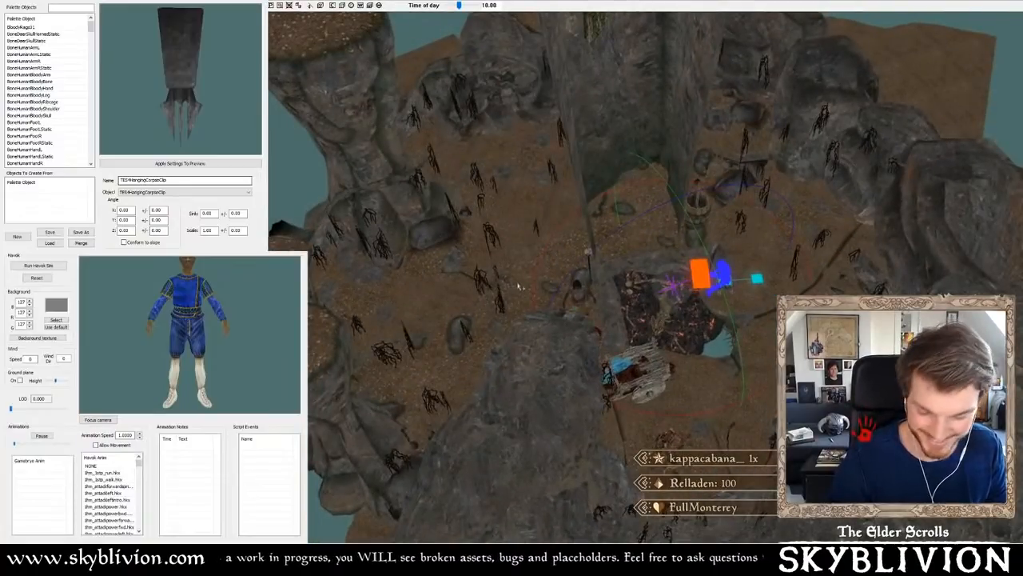
pyautogui.keyDown('shift'); pyautogui.moveTo(765, 348); pyautogui.dragTo(863, 312, button='middle'); pyautogui.keyUp('shift')
pyautogui.keyDown('shift'); pyautogui.moveTo(560, 235); pyautogui.dragTo(670, 244, button='middle'); pyautogui.keyUp('shift')
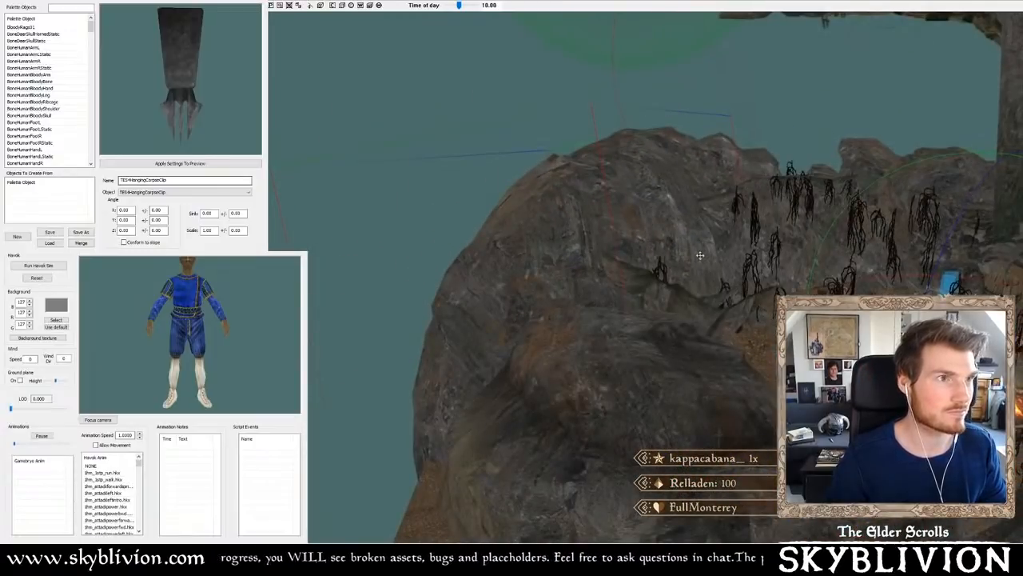
pyautogui.keyDown('shift'); pyautogui.moveTo(663, 264); pyautogui.dragTo(644, 292, button='middle'); pyautogui.keyUp('shift')
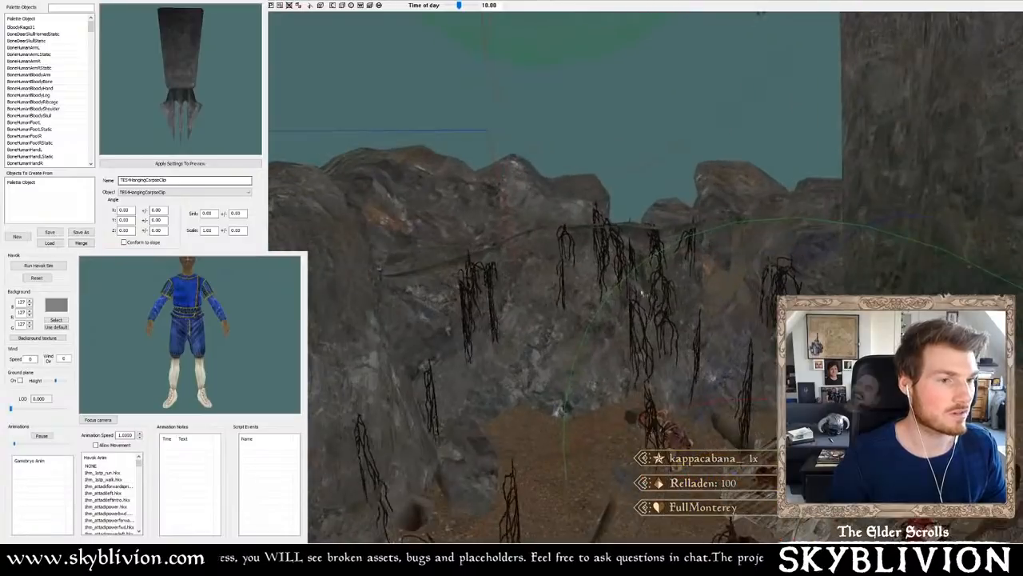
pyautogui.keyDown('shift'); pyautogui.moveTo(557, 244); pyautogui.dragTo(575, 256, button='middle'); pyautogui.keyUp('shift')
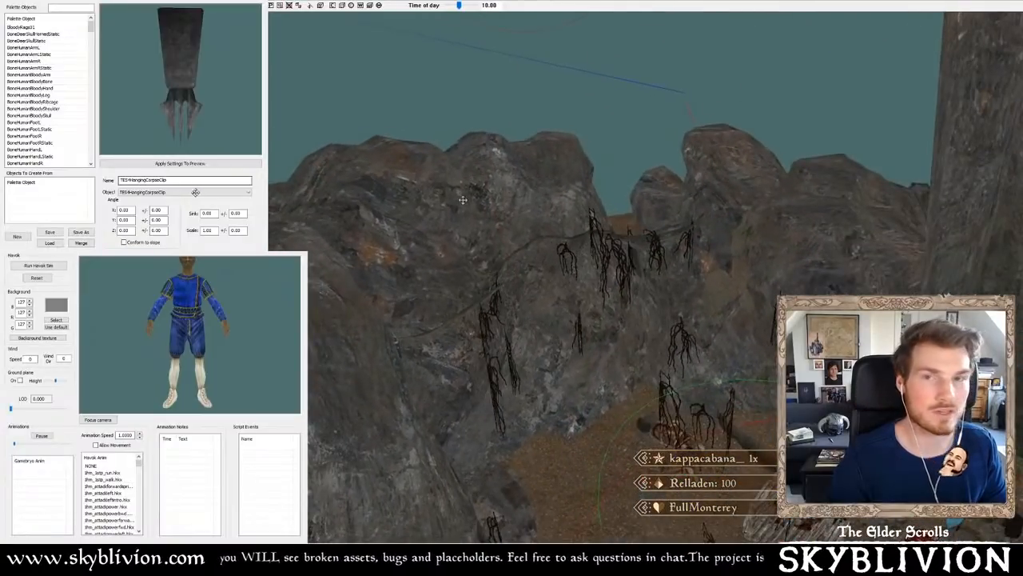
pyautogui.keyDown('shift'); pyautogui.moveTo(458, 232); pyautogui.dragTo(557, 259, button='middle'); pyautogui.keyUp('shift')
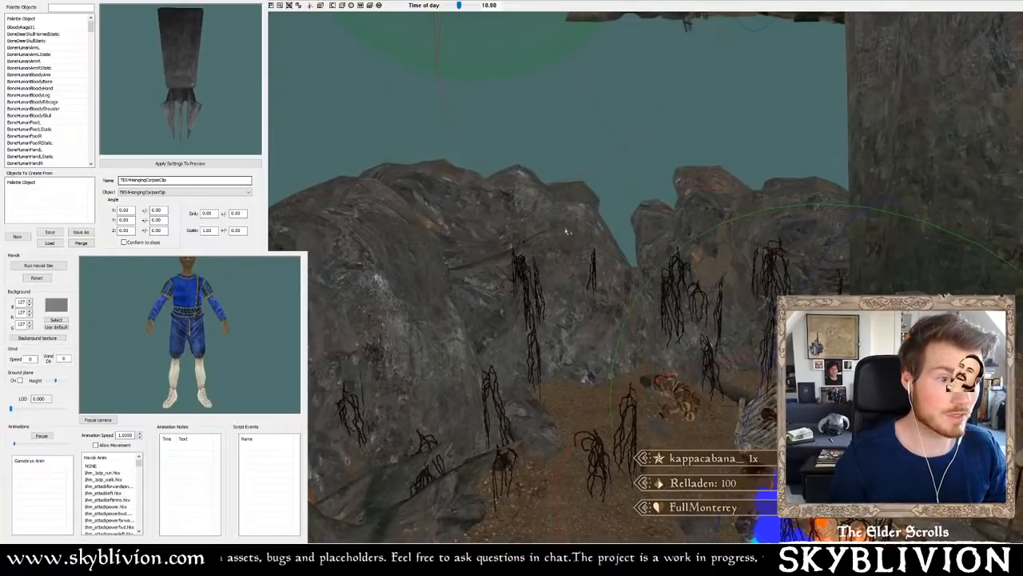
pyautogui.keyDown('shift'); pyautogui.moveTo(567, 231); pyautogui.dragTo(236, 205, button='middle'); pyautogui.keyUp('shift')
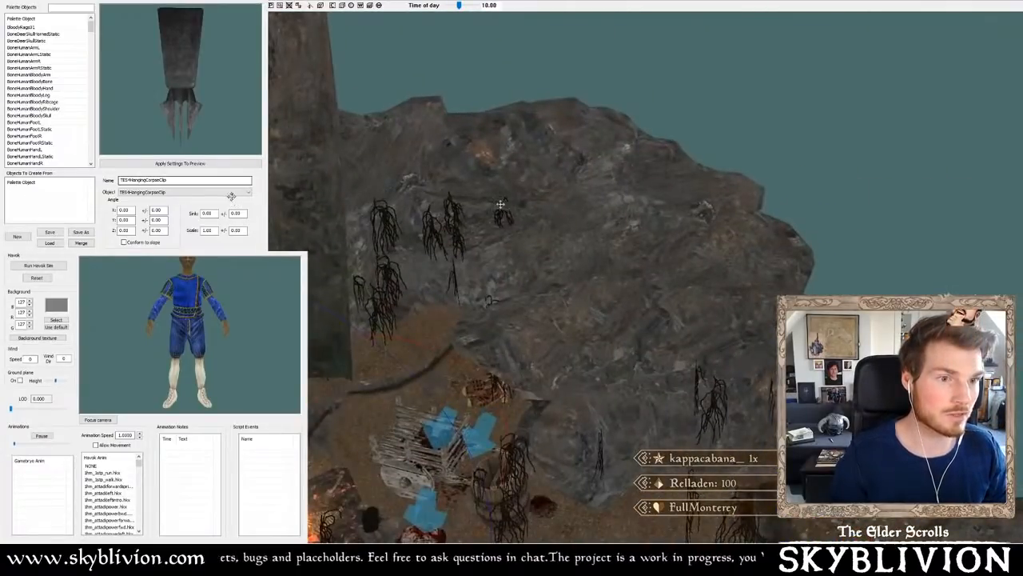
pyautogui.keyDown('shift'); pyautogui.moveTo(500, 205); pyautogui.dragTo(481, 224, button='middle'); pyautogui.keyUp('shift')
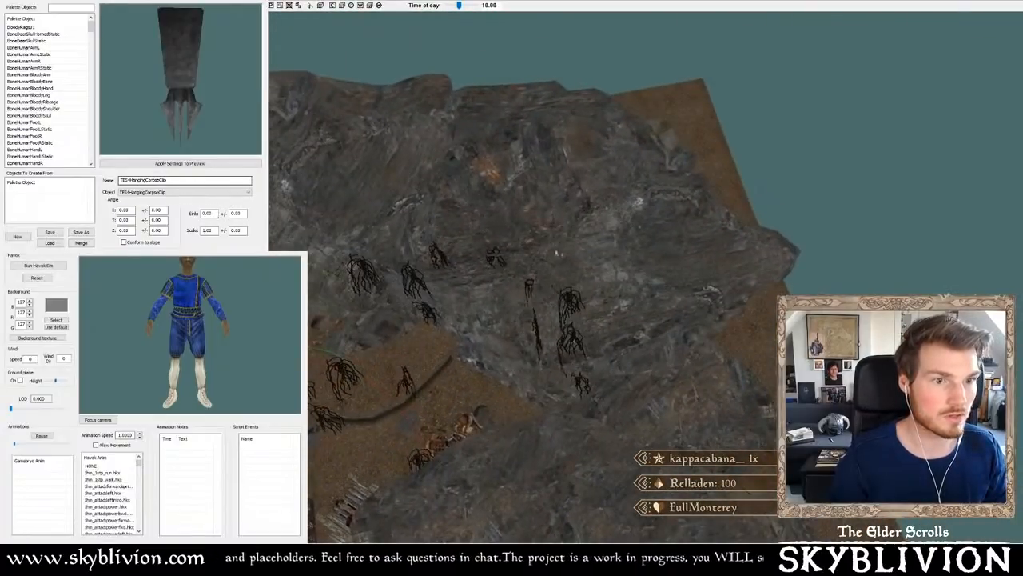
pyautogui.keyDown('shift'); pyautogui.moveTo(555, 250); pyautogui.dragTo(509, 207, button='middle'); pyautogui.keyUp('shift')
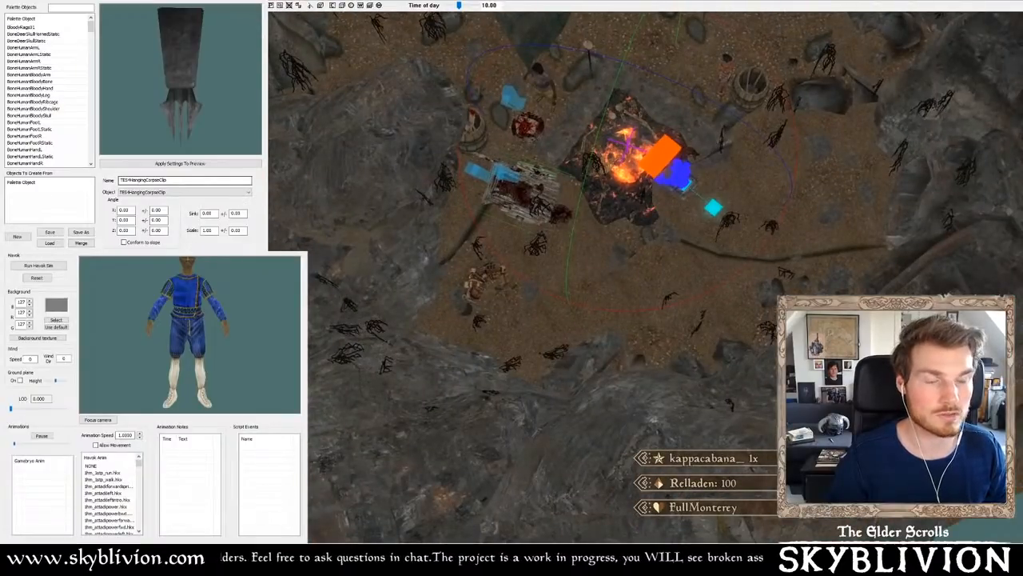
# - Rotate the wooden cart and shift its position between the fire pit and the dead captive
pyautogui.keyDown('shift'); pyautogui.moveTo(509, 210); pyautogui.dragTo(624, 237, button='middle'); pyautogui.keyUp('shift')
pyautogui.scroll(5, 466, 217)
pyautogui.scroll(5, 433, 221)
pyautogui.moveTo(625, 235); pyautogui.dragTo(623, 228)
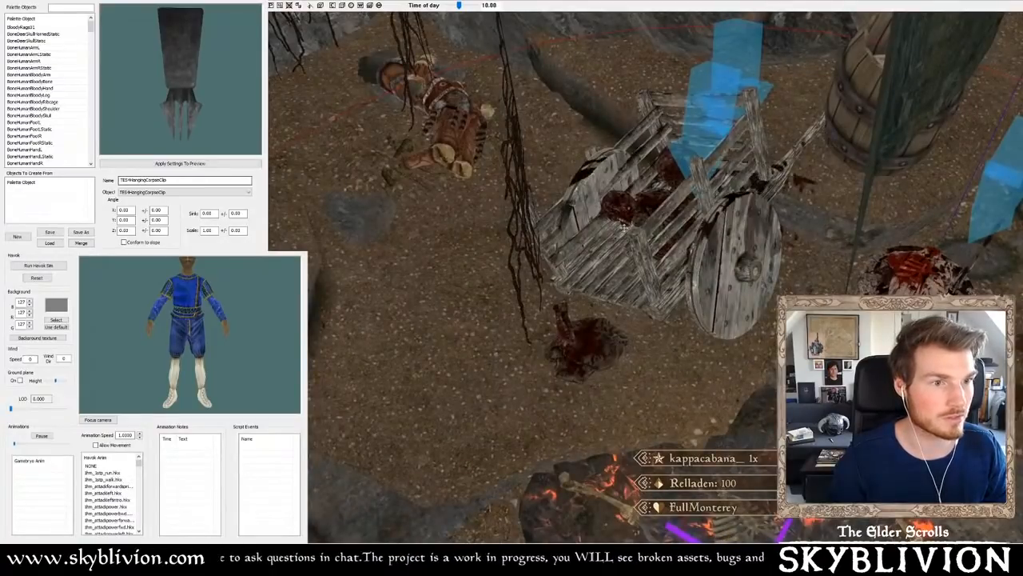
pyautogui.keyDown('shift'); pyautogui.moveTo(623, 228); pyautogui.dragTo(614, 294, button='middle'); pyautogui.keyUp('shift')
pyautogui.moveTo(614, 295); pyautogui.dragTo(626, 293, button='right')
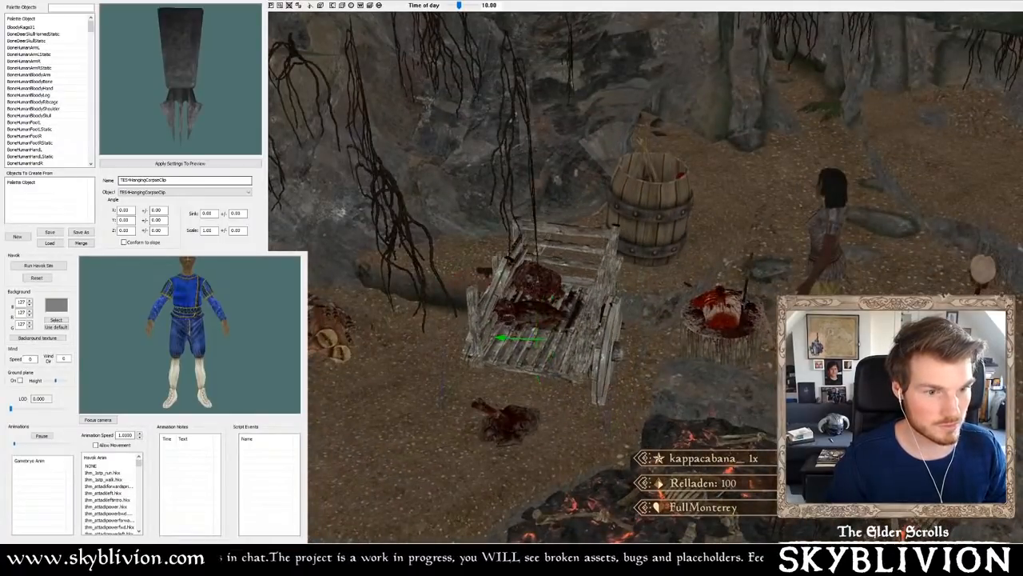
pyautogui.keyDown('shift'); pyautogui.moveTo(626, 293); pyautogui.dragTo(611, 319, button='middle'); pyautogui.keyUp('shift')
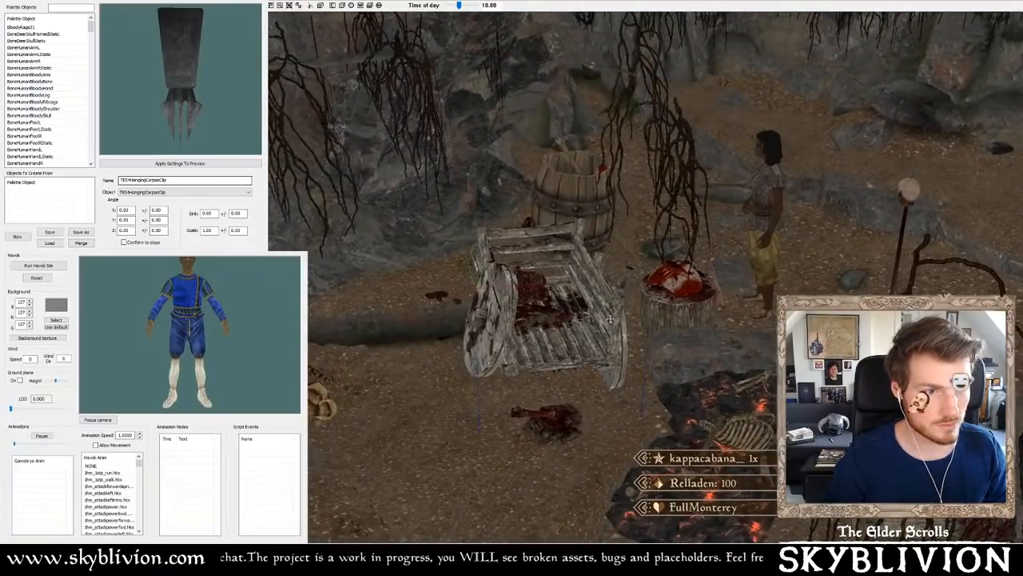
pyautogui.moveTo(550, 317); pyautogui.dragTo(540, 324)
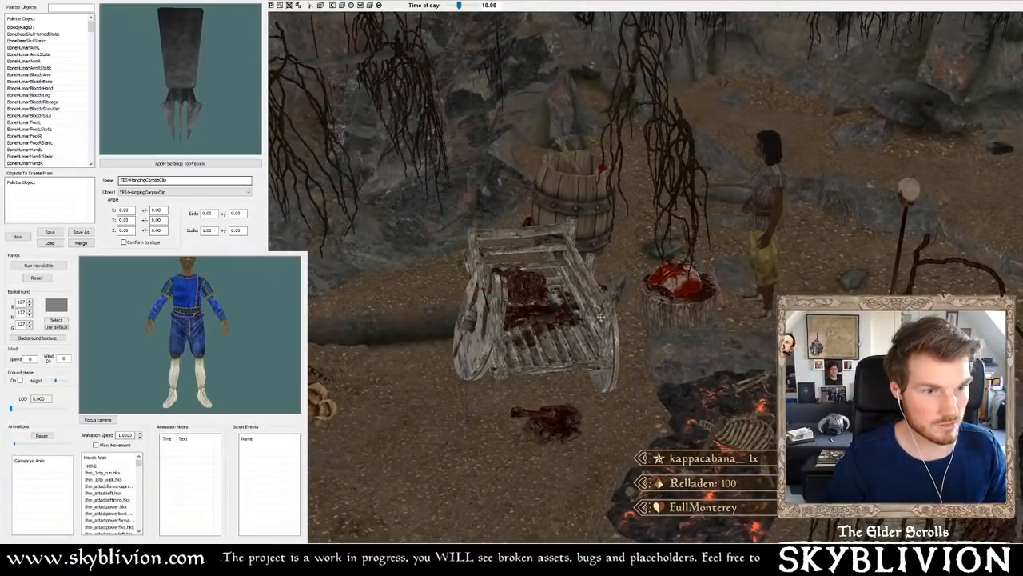
pyautogui.keyDown('shift'); pyautogui.moveTo(601, 312); pyautogui.dragTo(582, 322, button='middle'); pyautogui.keyUp('shift')
pyautogui.moveTo(582, 318)
pyautogui.mouseDown(button='right')
pyautogui.moveTo(547, 309)
pyautogui.moveTo(577, 368)
pyautogui.moveTo(600, 369)
pyautogui.moveTo(579, 358)
pyautogui.moveTo(566, 319)
pyautogui.mouseUp(button='right')
pyautogui.keyDown('shift'); pyautogui.moveTo(567, 318); pyautogui.dragTo(523, 311, button='middle'); pyautogui.keyUp('shift')
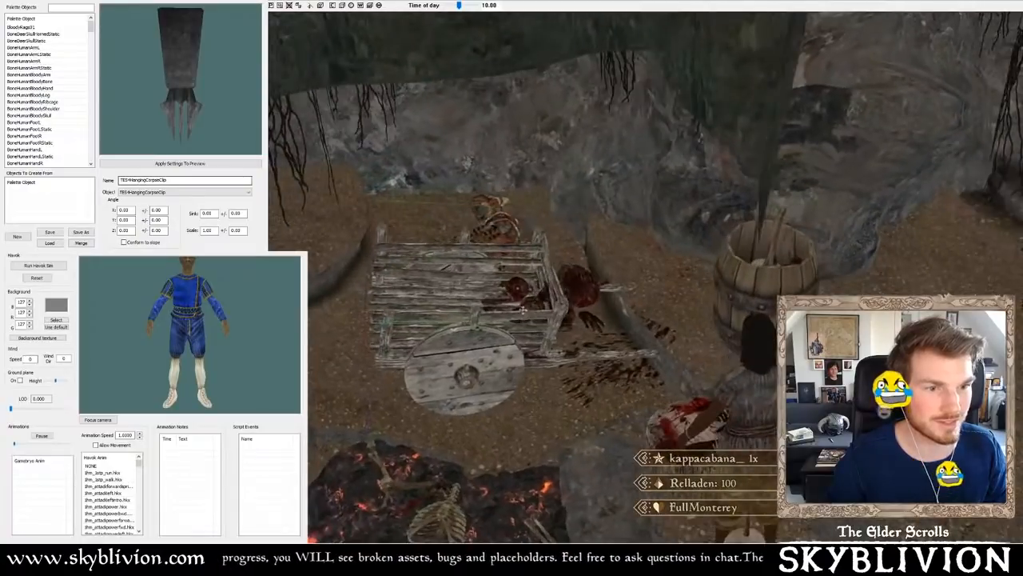
# - Raise the bloody body parts from in and around the wooden cart so they sit above it
pyautogui.scroll(5, 511, 300)
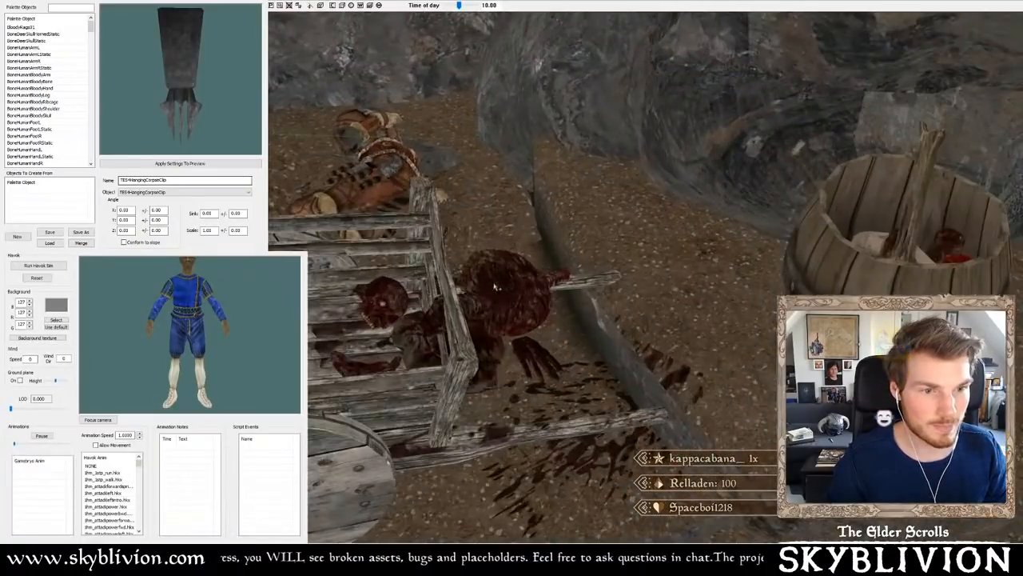
pyautogui.keyDown('shift'); pyautogui.moveTo(492, 286); pyautogui.dragTo(497, 283, button='middle'); pyautogui.keyUp('shift')
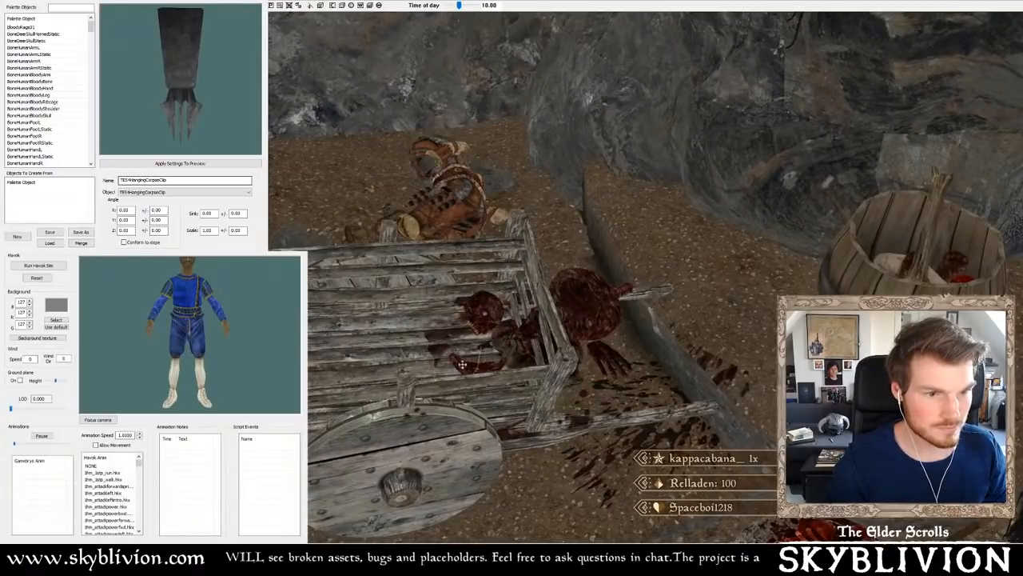
pyautogui.keyDown('shift'); pyautogui.moveTo(462, 364); pyautogui.dragTo(483, 362, button='middle'); pyautogui.keyUp('shift')
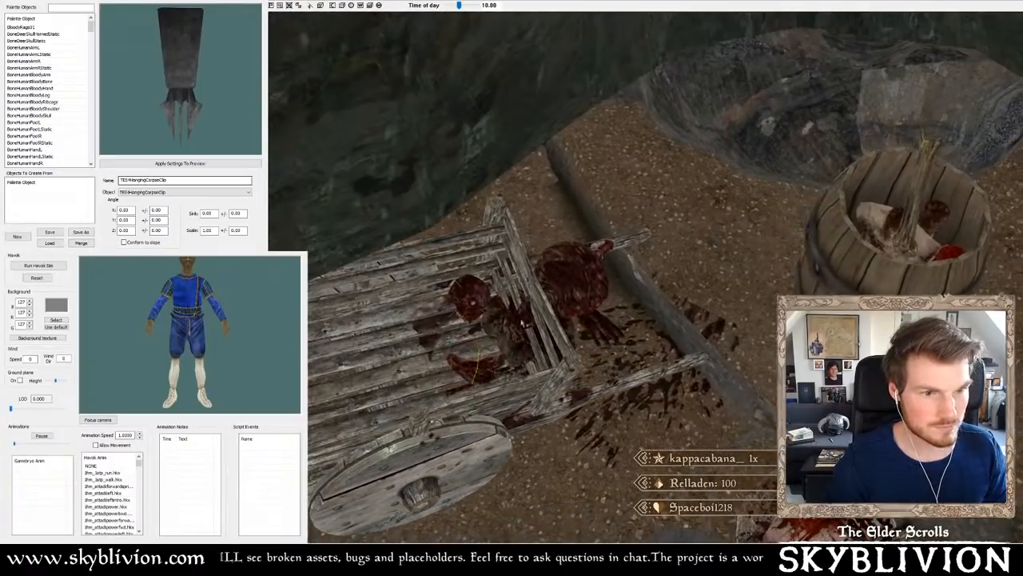
pyautogui.keyDown('shift'); pyautogui.moveTo(567, 329); pyautogui.dragTo(600, 339, button='middle'); pyautogui.keyUp('shift')
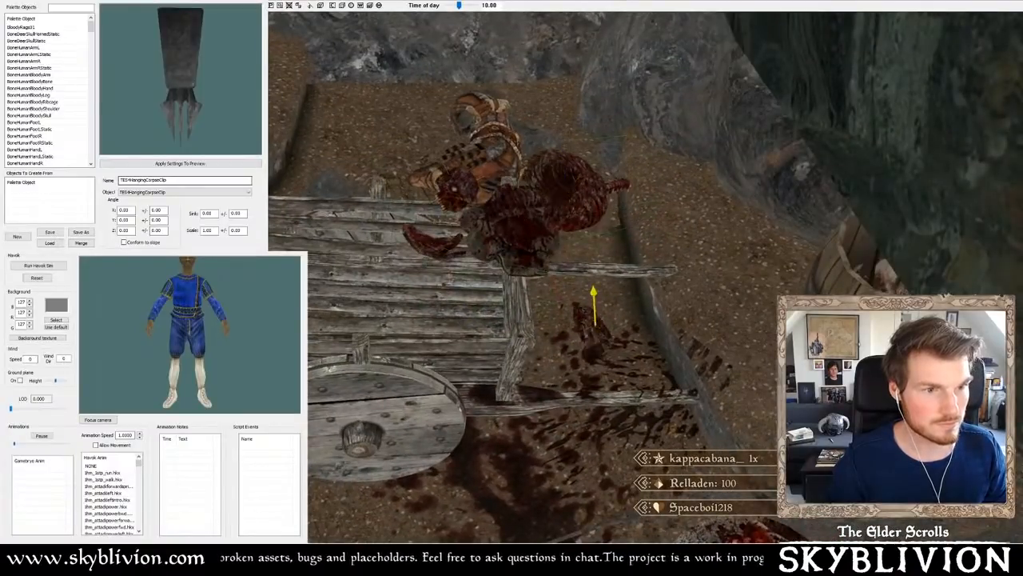
pyautogui.keyDown('shift'); pyautogui.moveTo(534, 352); pyautogui.dragTo(631, 260, button='middle'); pyautogui.keyUp('shift')
pyautogui.moveTo(630, 259); pyautogui.dragTo(593, 270)
pyautogui.keyDown('shift'); pyautogui.moveTo(593, 270); pyautogui.dragTo(670, 232, button='middle'); pyautogui.keyUp('shift')
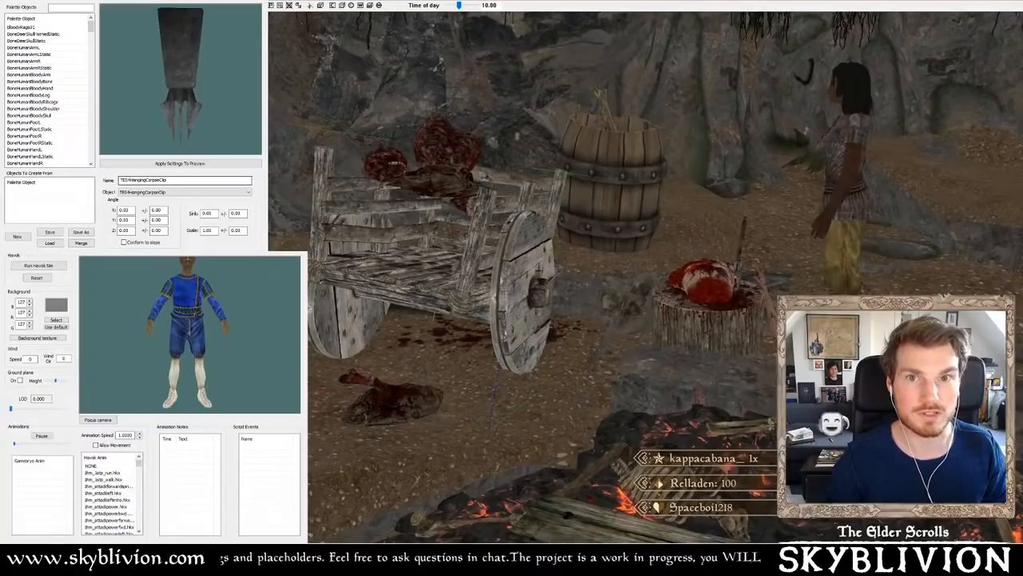
# - Delete the wooden cart underneath the raised body parts
pyautogui.moveTo(551, 239); pyautogui.dragTo(505, 233)
pyautogui.keyDown('shift'); pyautogui.moveTo(505, 234); pyautogui.dragTo(387, 232, button='middle'); pyautogui.keyUp('shift')
pyautogui.moveTo(387, 232); pyautogui.dragTo(548, 269)
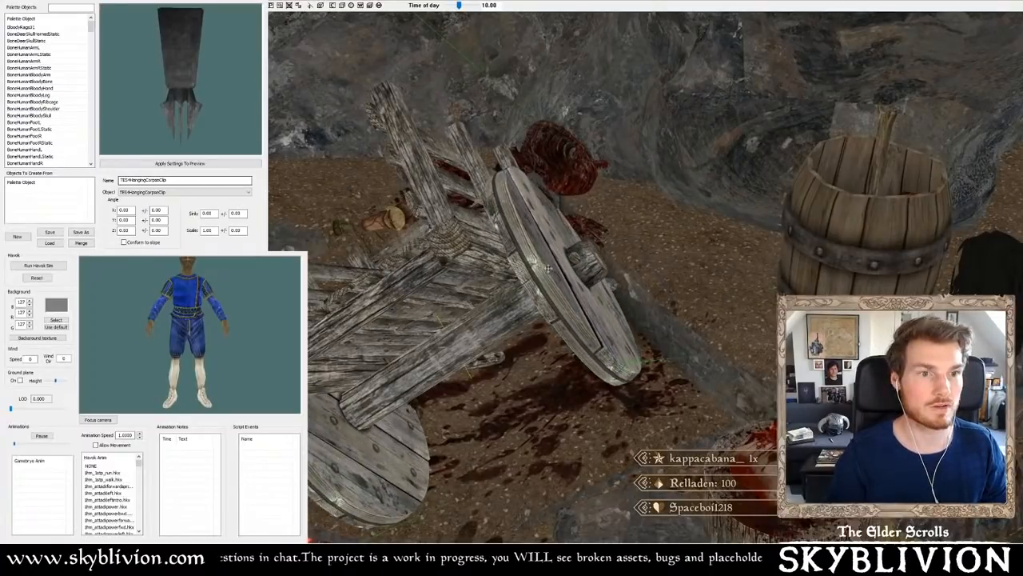
pyautogui.press('Delete')
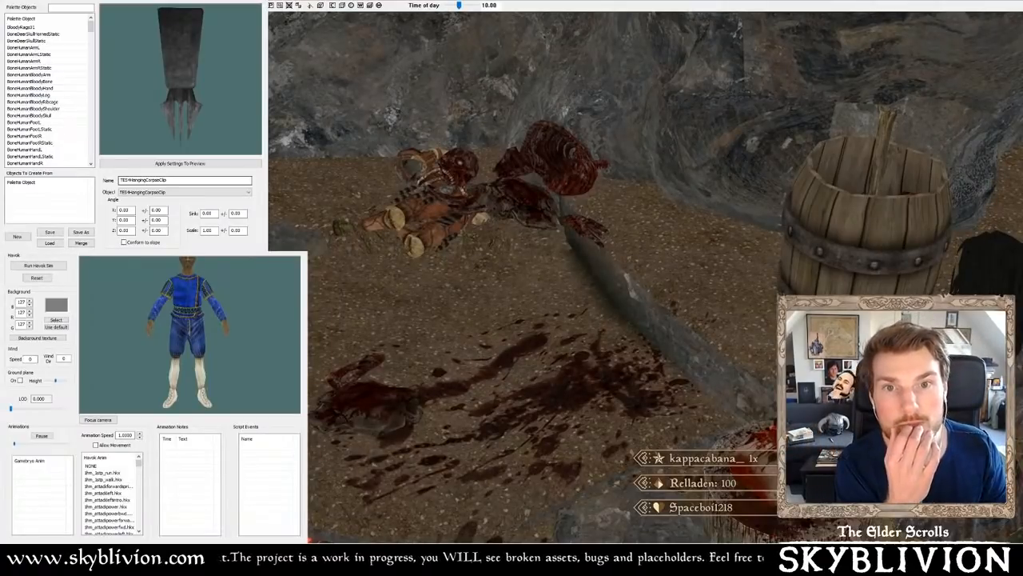
# - Place a replacement wooden cart beneath the body parts and rotate it so its handles point towards the barrel
pyautogui.moveTo(534, 310); pyautogui.dragTo(498, 301)
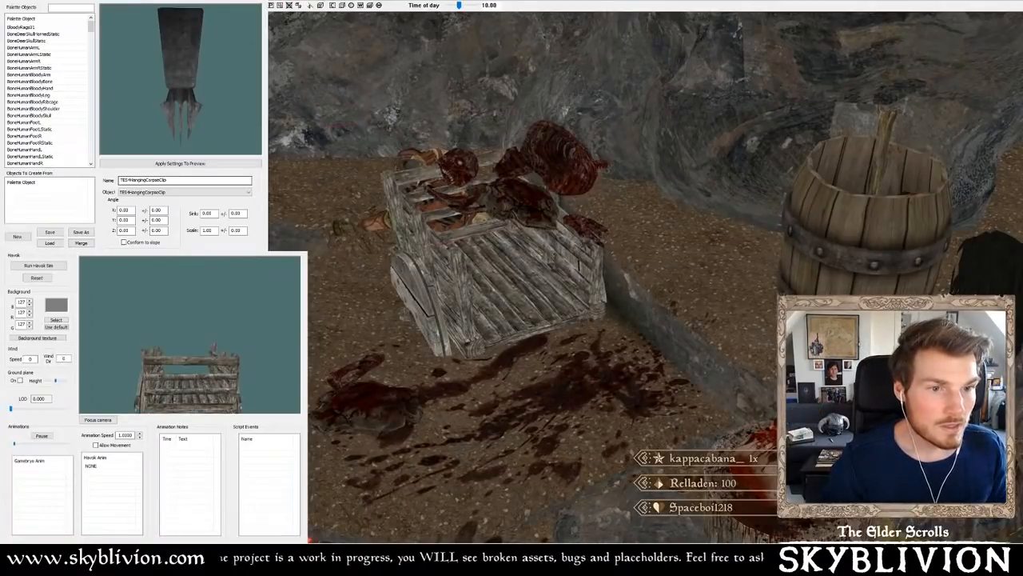
pyautogui.moveTo(498, 302)
pyautogui.mouseDown(button='right')
pyautogui.moveTo(567, 301)
pyautogui.moveTo(512, 301)
pyautogui.mouseUp(button='right')
pyautogui.press('x')
pyautogui.press('y')
pyautogui.press('z')
pyautogui.moveTo(479, 304); pyautogui.dragTo(532, 299)
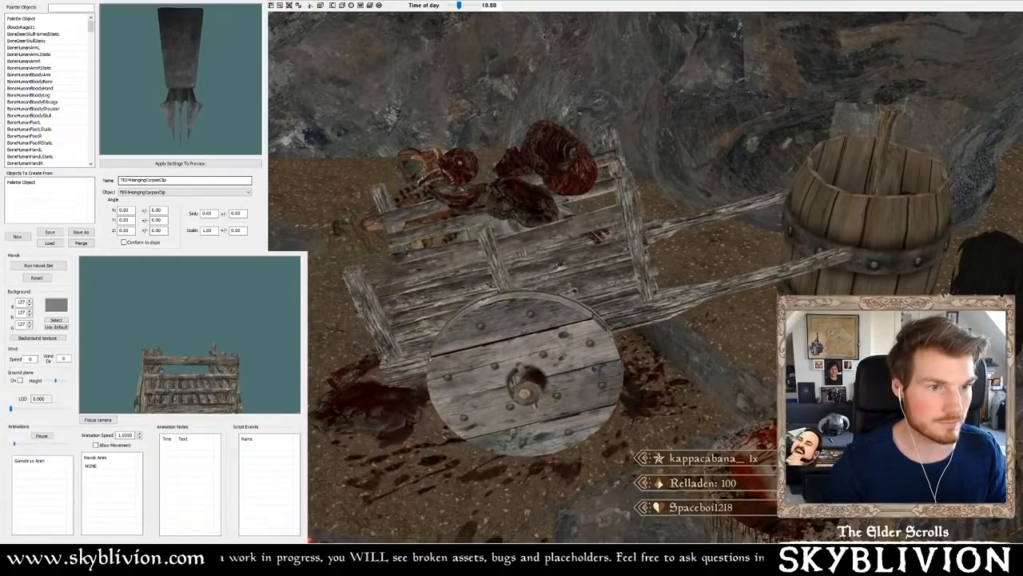
# - Fine-tune the replacement cart's position and its rotation around the X and Y axes beneath the body parts
pyautogui.keyDown('shift'); pyautogui.moveTo(561, 264); pyautogui.dragTo(616, 326, button='middle'); pyautogui.keyUp('shift')
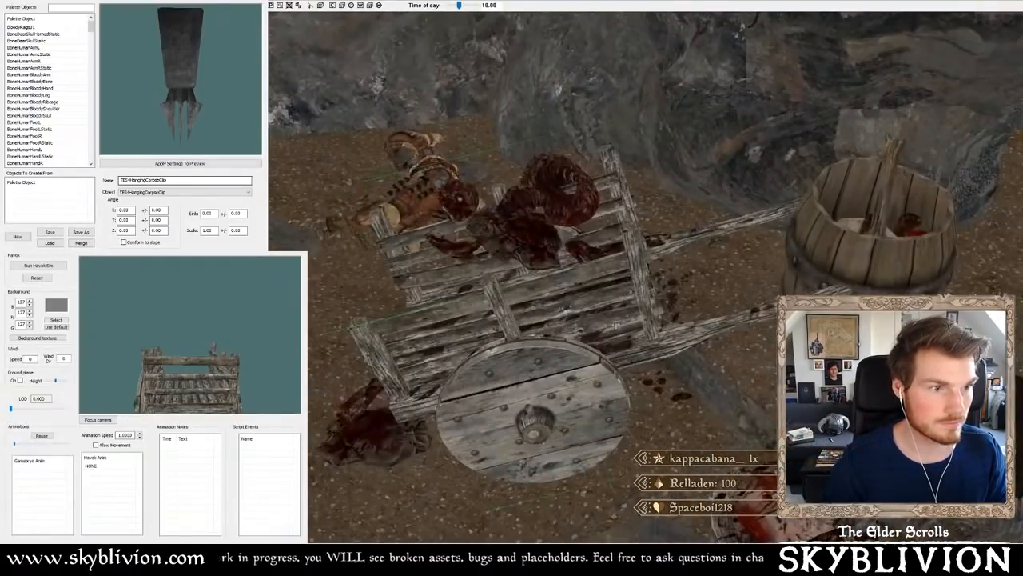
pyautogui.moveTo(617, 326); pyautogui.dragTo(560, 302)
pyautogui.keyDown('shift'); pyautogui.moveTo(559, 302); pyautogui.dragTo(359, 344, button='middle'); pyautogui.keyUp('shift')
pyautogui.press('x')
pyautogui.moveTo(359, 343); pyautogui.dragTo(174, 398, button='right')
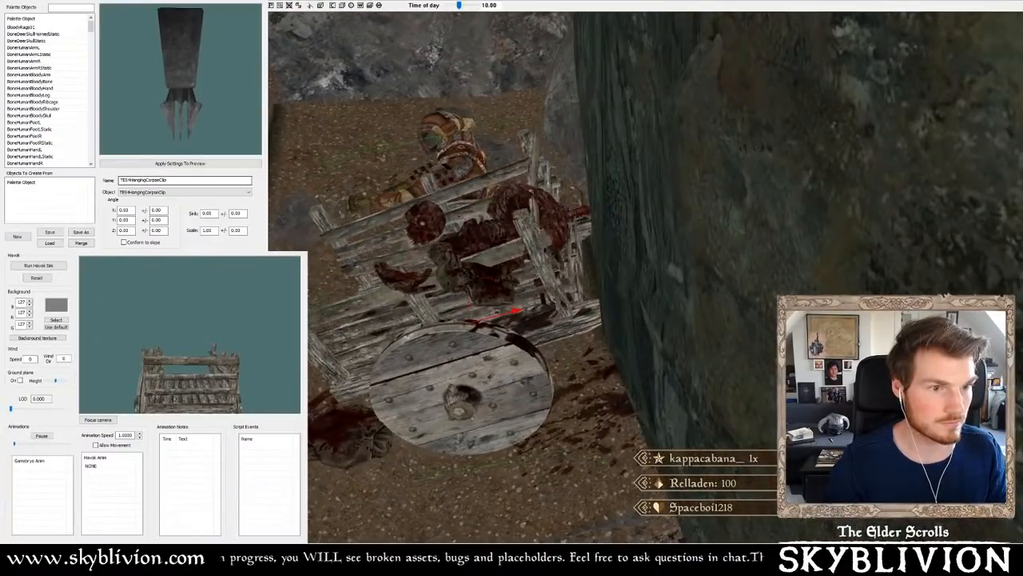
pyautogui.moveTo(479, 320)
pyautogui.mouseDown(button='right')
pyautogui.moveTo(500, 319)
pyautogui.moveTo(464, 320)
pyautogui.mouseUp(button='right')
pyautogui.press('y')
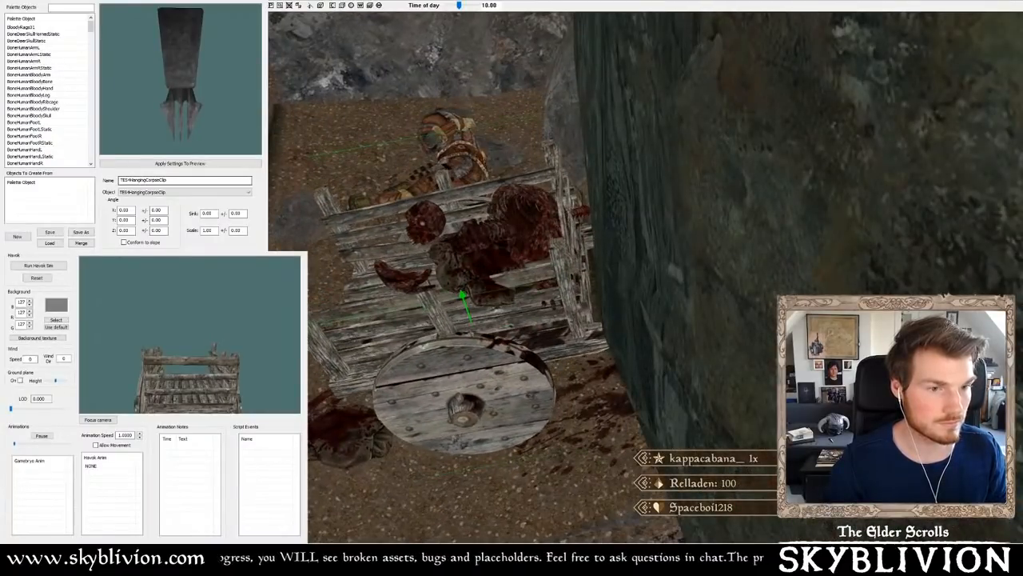
# - Move and rotate the bloody torso, skull and limb pieces so they lie on the cart bed
pyautogui.keyDown('shift'); pyautogui.moveTo(463, 320); pyautogui.dragTo(622, 249, button='middle'); pyautogui.keyUp('shift')
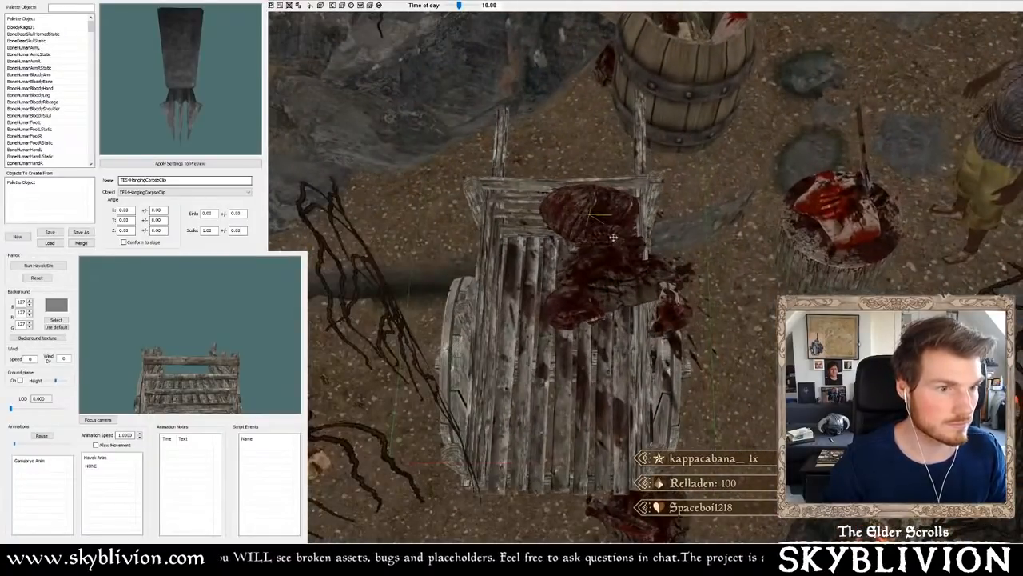
pyautogui.moveTo(593, 304); pyautogui.dragTo(565, 314)
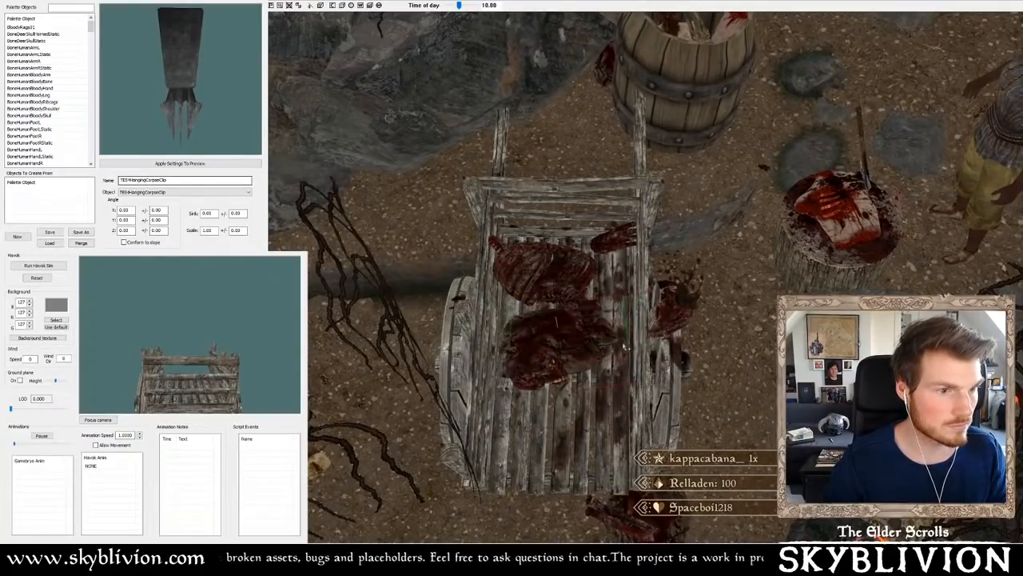
pyautogui.keyDown('shift'); pyautogui.moveTo(594, 393); pyautogui.dragTo(569, 356, button='middle'); pyautogui.keyUp('shift')
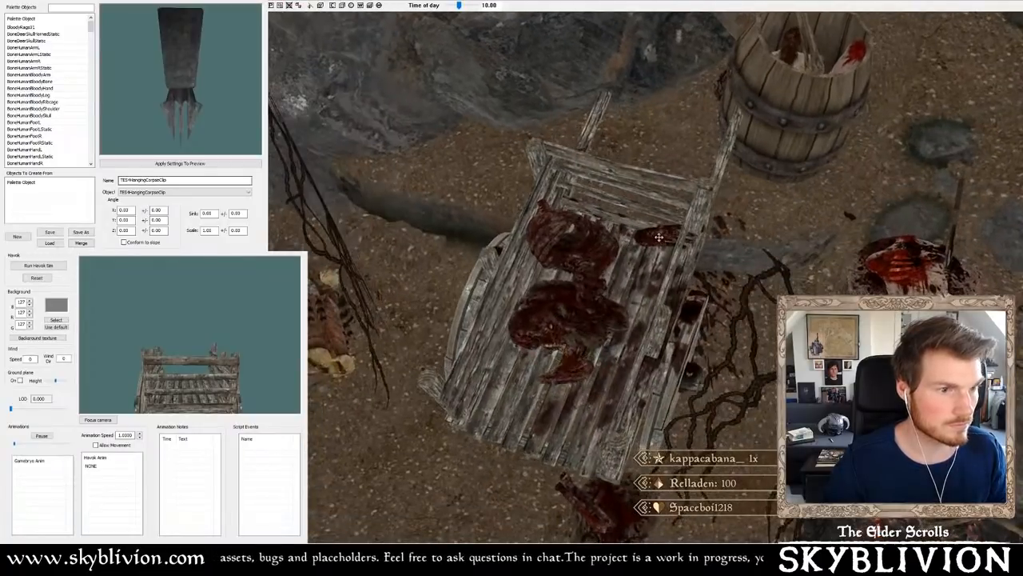
pyautogui.scroll(3, 660, 239)
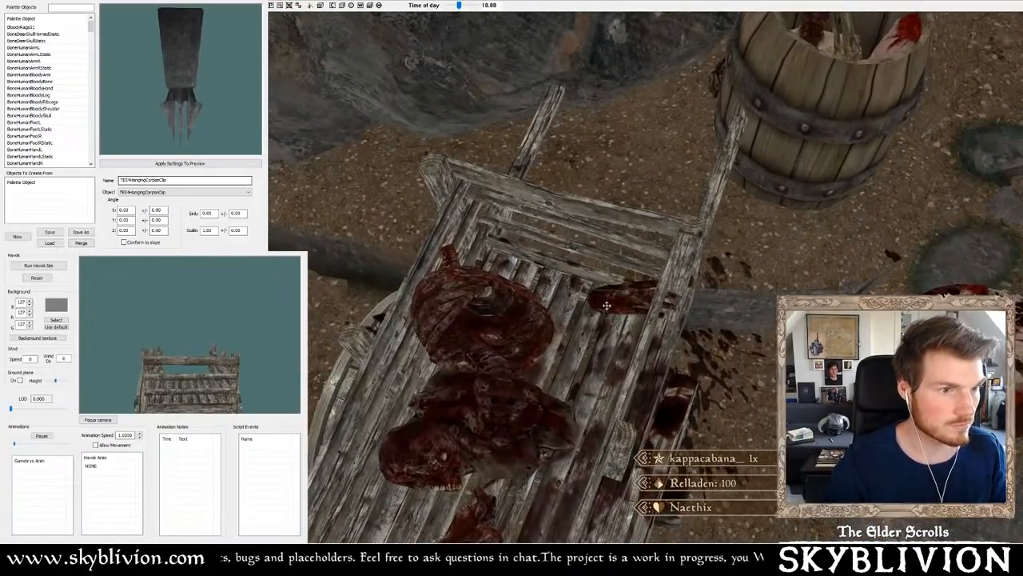
pyautogui.moveTo(590, 321); pyautogui.dragTo(597, 328, button='right')
pyautogui.keyDown('shift'); pyautogui.moveTo(597, 328); pyautogui.dragTo(525, 339, button='middle'); pyautogui.keyUp('shift')
pyautogui.moveTo(548, 184); pyautogui.dragTo(571, 216)
pyautogui.keyDown('shift'); pyautogui.moveTo(571, 216); pyautogui.dragTo(702, 359, button='middle'); pyautogui.keyUp('shift')
pyautogui.scroll(-2, 585, 208)
pyautogui.scroll(-3, 587, 206)
pyautogui.scroll(3, 591, 212)
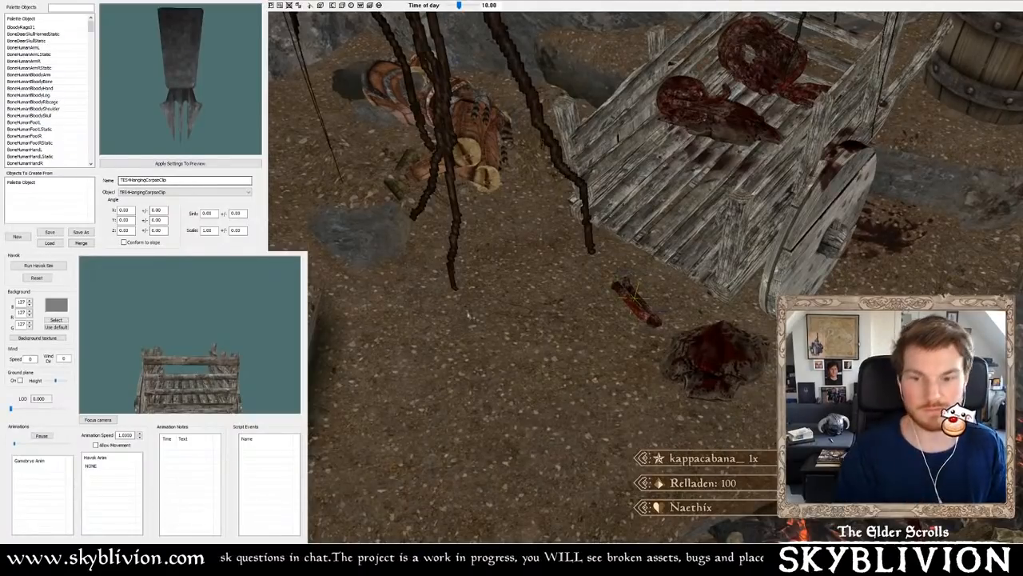
# - Check the loaded cart in scene lighting and full brightness, and adjust its tilt beside the barrel
pyautogui.scroll(-5, 718, 219)
pyautogui.moveTo(718, 219)
pyautogui.keyDown('shift'); pyautogui.mouseDown(button='middle')
pyautogui.moveTo(674, 205)
pyautogui.moveTo(704, 207)
pyautogui.moveTo(701, 229)
pyautogui.mouseUp(button='middle'); pyautogui.keyUp('shift')
pyautogui.press('a')
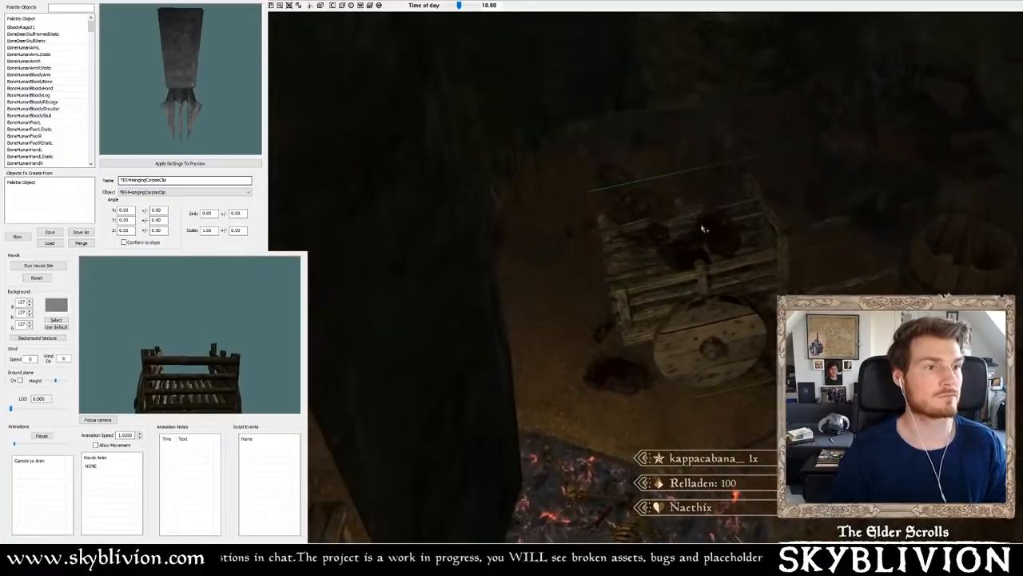
pyautogui.scroll(6, 702, 230)
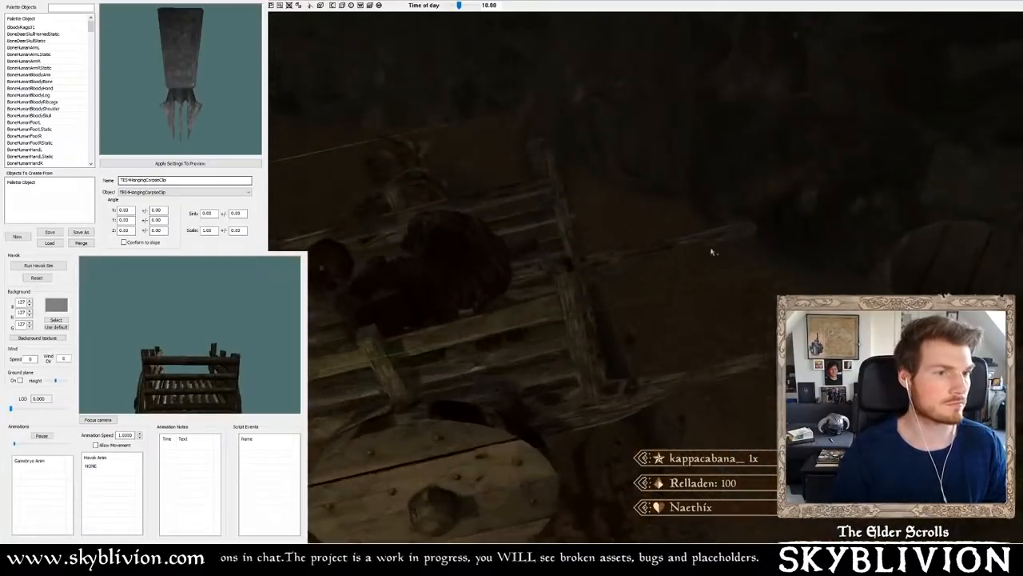
pyautogui.scroll(-3, 553, 299)
pyautogui.press('a')
pyautogui.keyDown('shift'); pyautogui.moveTo(555, 293); pyautogui.dragTo(499, 325, button='middle'); pyautogui.keyUp('shift')
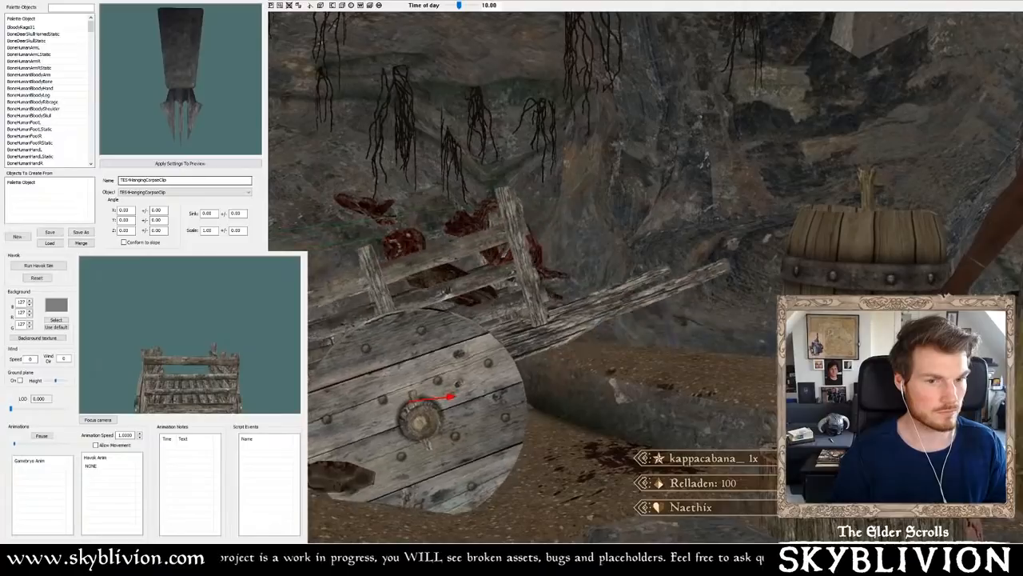
pyautogui.keyDown('shift'); pyautogui.moveTo(499, 326); pyautogui.dragTo(430, 330, button='middle'); pyautogui.keyUp('shift')
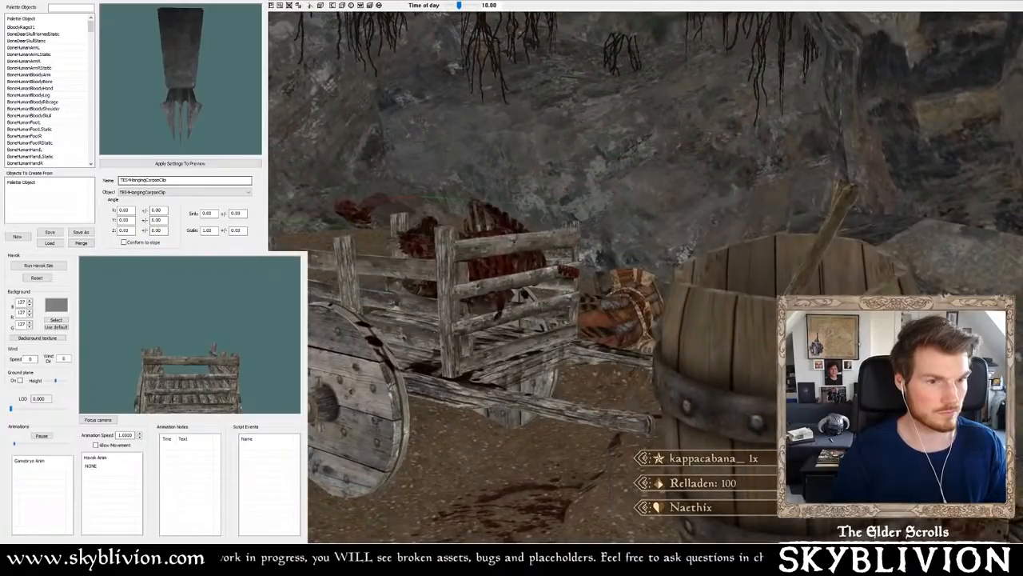
pyautogui.keyDown('shift'); pyautogui.moveTo(432, 340); pyautogui.dragTo(597, 152, button='middle'); pyautogui.keyUp('shift')
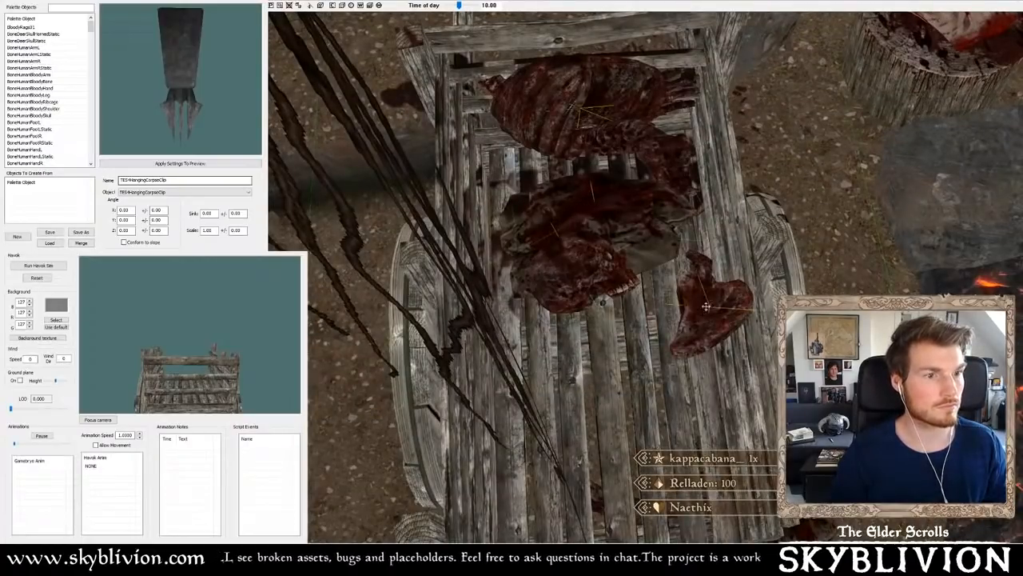
# - Shift and turn the loose bloody piece at the side of the cart bed
pyautogui.moveTo(706, 306); pyautogui.dragTo(722, 385)
pyautogui.moveTo(722, 385); pyautogui.dragTo(688, 387, button='right')
pyautogui.keyDown('shift'); pyautogui.moveTo(688, 387); pyautogui.dragTo(694, 448, button='middle'); pyautogui.keyUp('shift')
pyautogui.moveTo(694, 432); pyautogui.dragTo(690, 470)
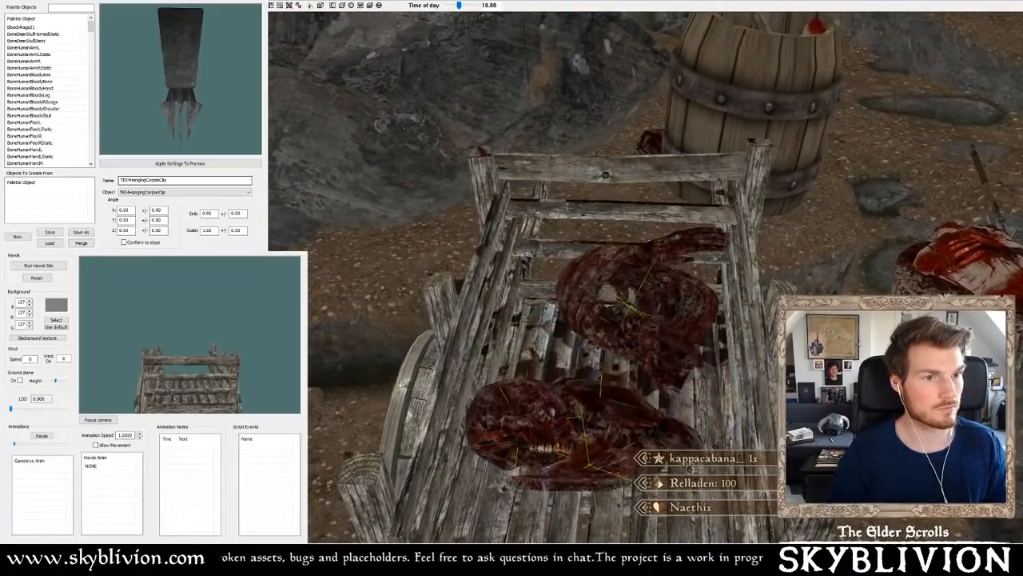
pyautogui.keyDown('shift'); pyautogui.moveTo(690, 470); pyautogui.dragTo(671, 322, button='middle'); pyautogui.keyUp('shift')
pyautogui.press('d')
# - Delete the small bloody piece lying on the ground behind the cart
pyautogui.keyDown('shift'); pyautogui.moveTo(623, 375); pyautogui.dragTo(574, 439, button='middle'); pyautogui.keyUp('shift')
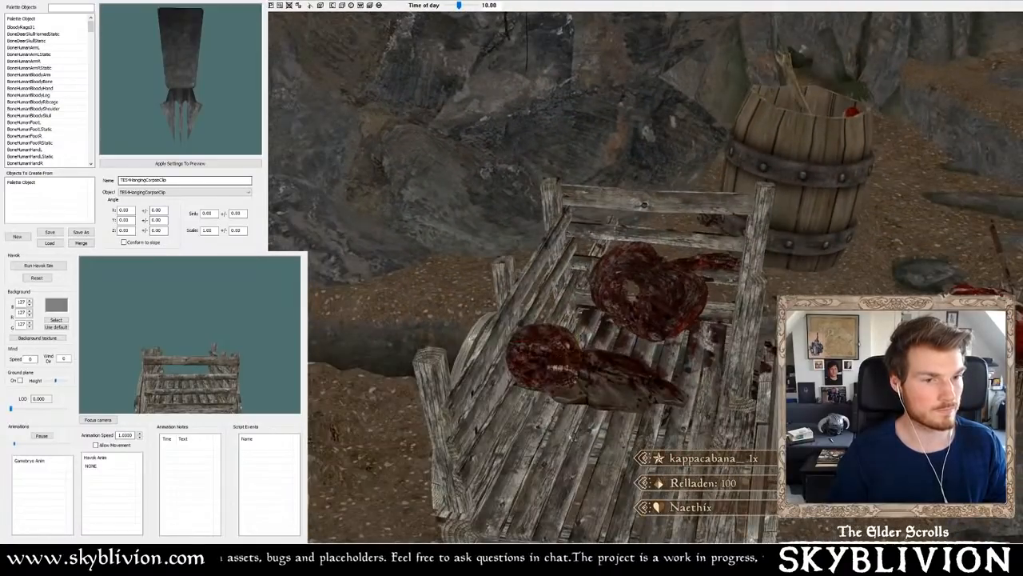
pyautogui.scroll(-5, 574, 439)
pyautogui.click(620, 457)
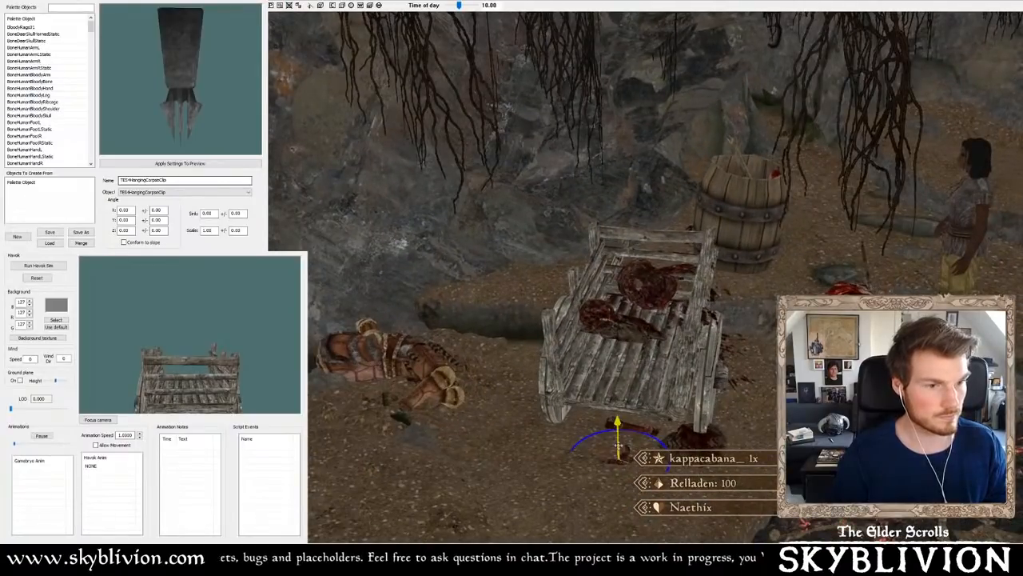
pyautogui.press('Delete')
# - Reposition and rotate the bloody skull and neighbouring pieces on the cart bed
pyautogui.scroll(4, 596, 392)
pyautogui.click(579, 352)
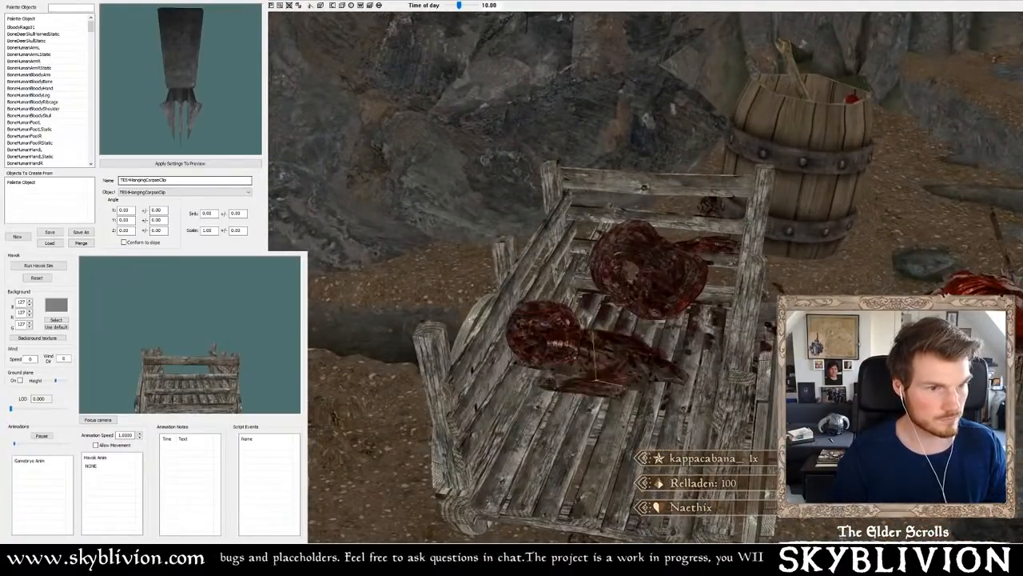
pyautogui.moveTo(590, 350); pyautogui.dragTo(599, 349, button='right')
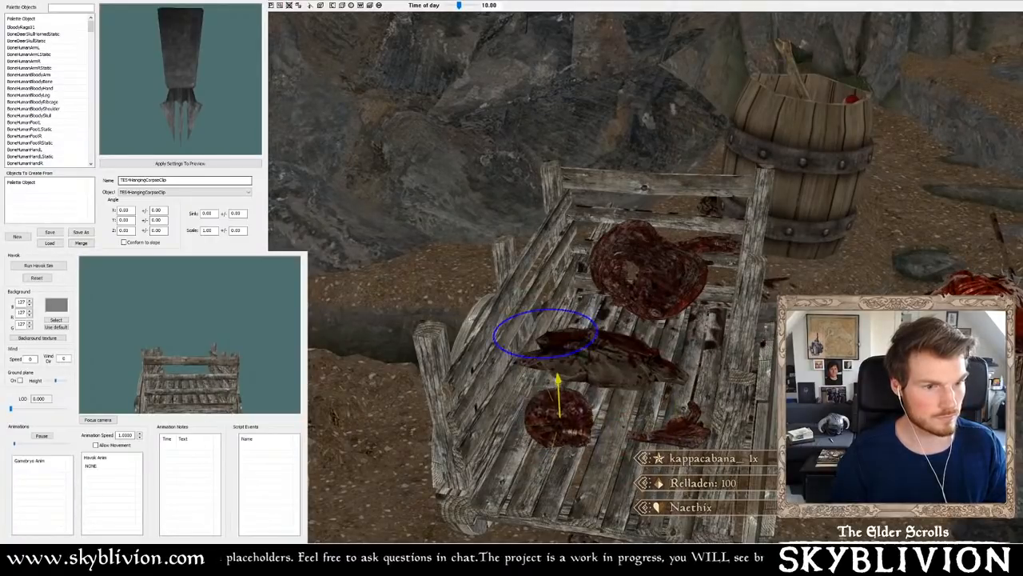
pyautogui.press('d')
pyautogui.keyDown('shift'); pyautogui.moveTo(609, 343); pyautogui.dragTo(518, 317, button='middle'); pyautogui.keyUp('shift')
pyautogui.scroll(-3, 619, 365)
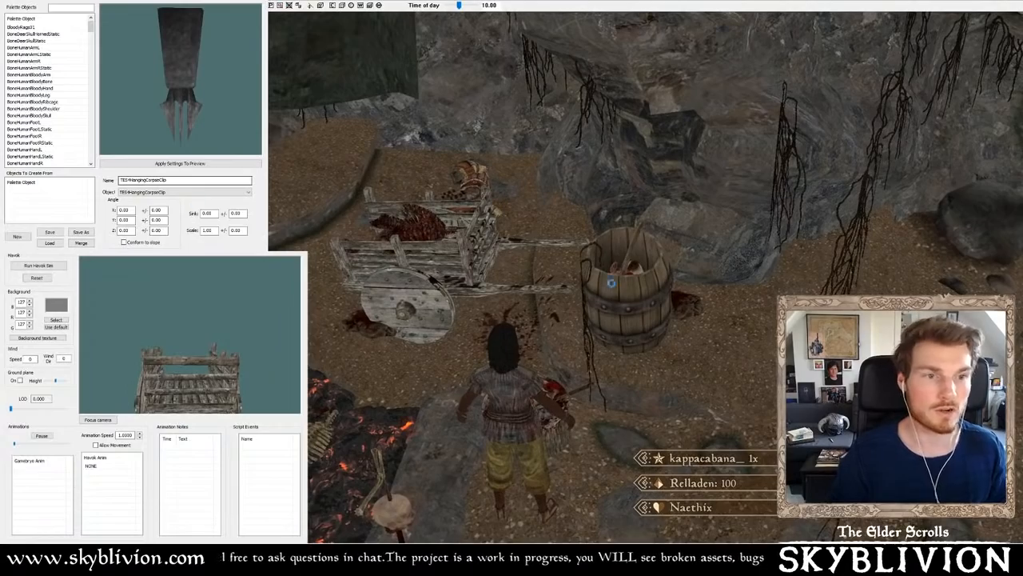
pyautogui.keyDown('shift'); pyautogui.moveTo(585, 284); pyautogui.dragTo(634, 256, button='middle'); pyautogui.keyUp('shift')
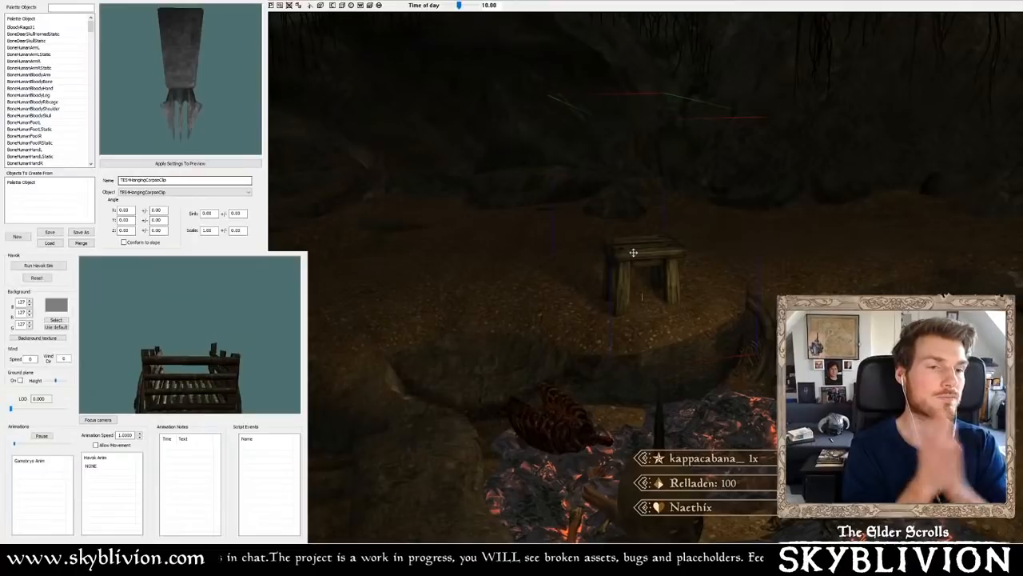
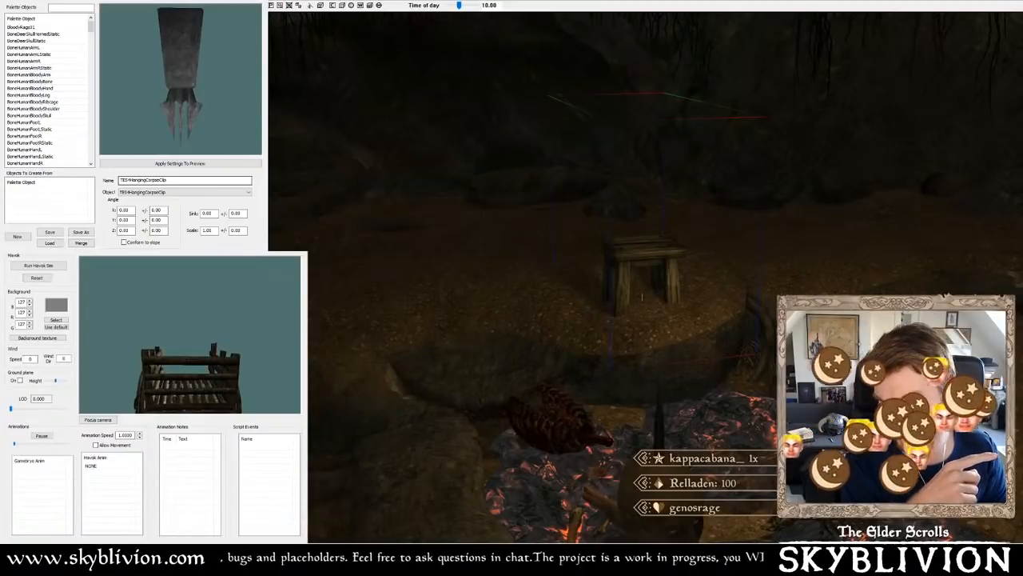
# - Switch to the browser to view the ragged tunic renders, and return to the Creation Kit
pyautogui.hotkey('alt', 'Tab')
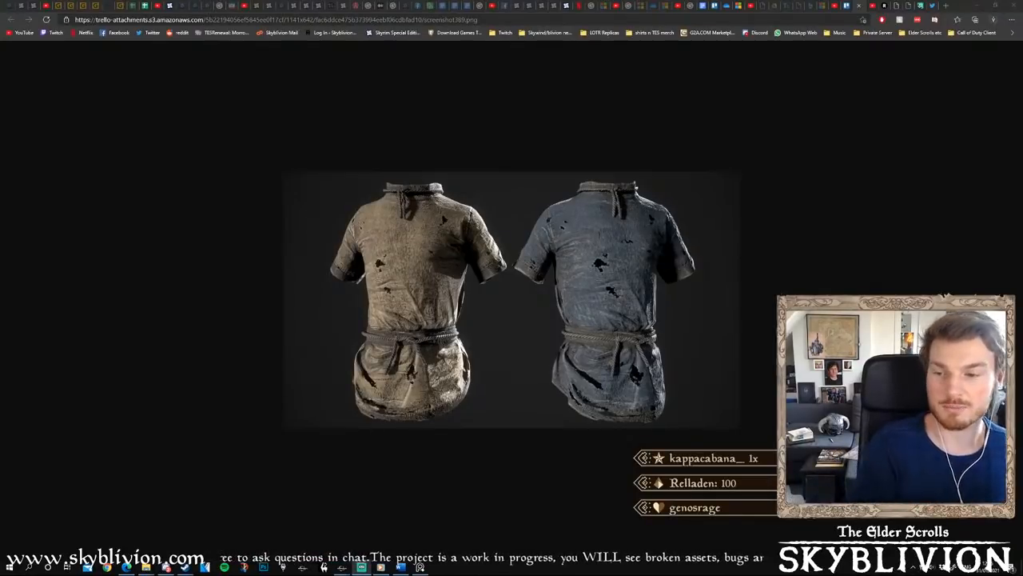
pyautogui.hotkey('alt', 'Tab')
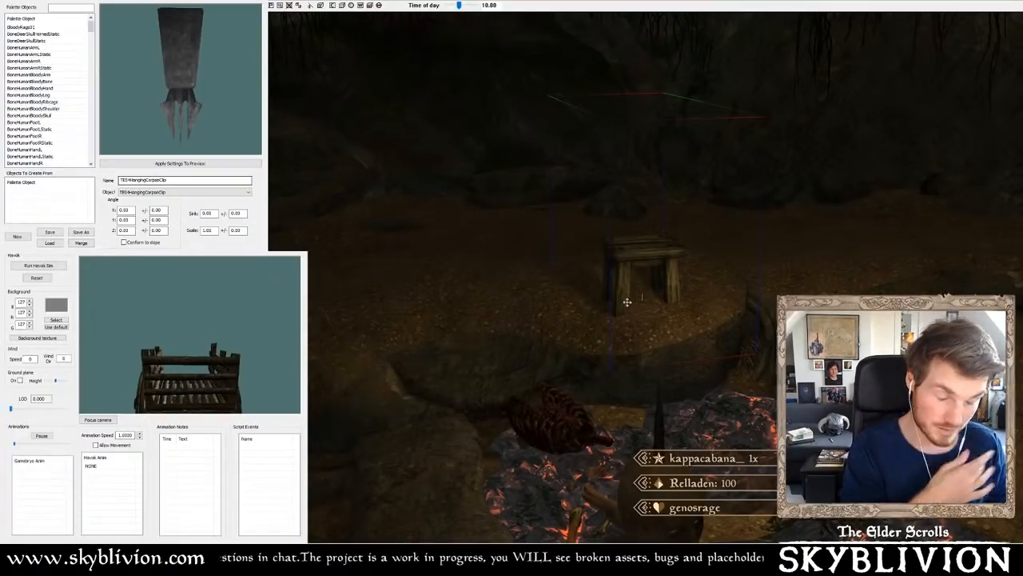
# - Examine the fire pit area, its characters and the surrounding cave layout with the lighting toggled
pyautogui.keyDown('shift'); pyautogui.moveTo(639, 261); pyautogui.dragTo(640, 165, button='middle'); pyautogui.keyUp('shift')
pyautogui.press('a')
pyautogui.scroll(-3, 611, 254)
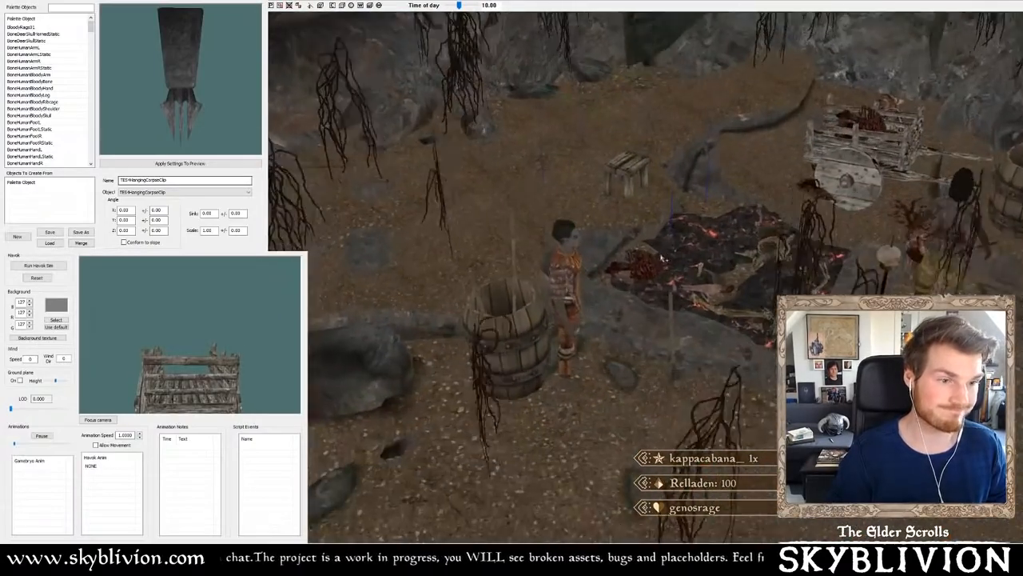
pyautogui.click(558, 288)
pyautogui.keyDown('shift'); pyautogui.moveTo(558, 288); pyautogui.dragTo(504, 305, button='middle'); pyautogui.keyUp('shift')
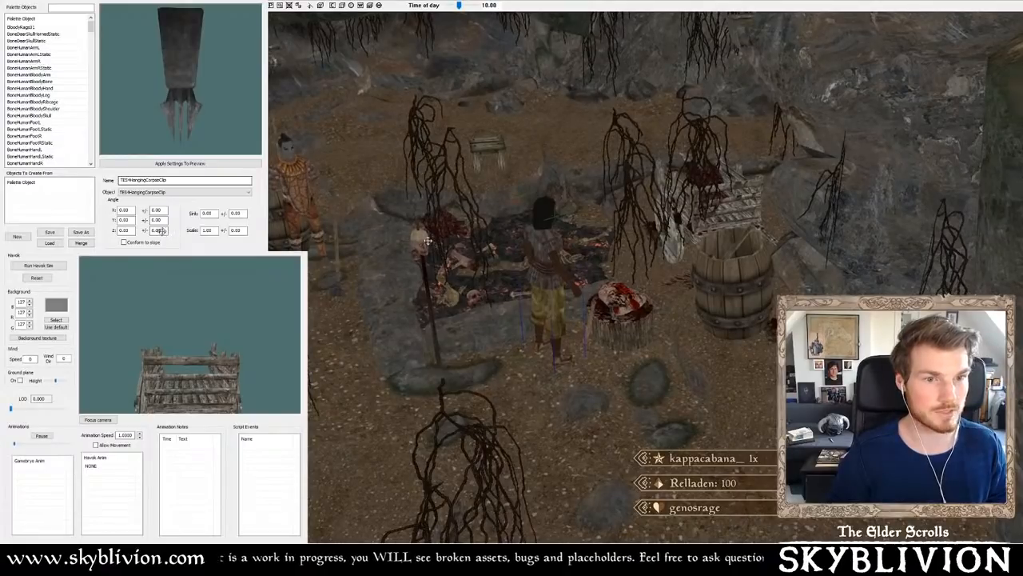
pyautogui.keyDown('shift'); pyautogui.moveTo(427, 242); pyautogui.dragTo(720, 280, button='middle'); pyautogui.keyUp('shift')
pyautogui.press('a')
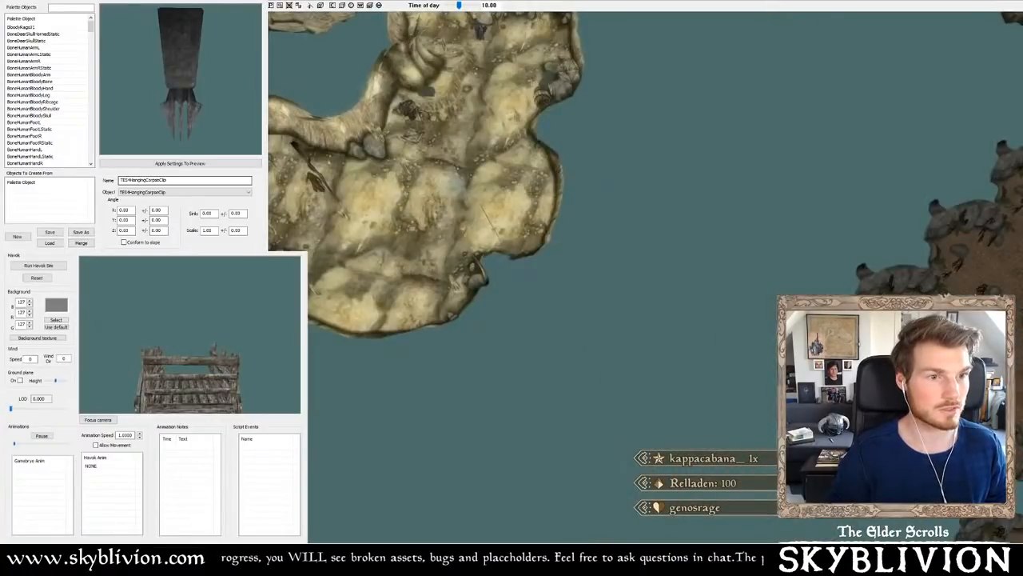
# - Move the dark barrel and broken crate off the straw bale in the neighbouring cave
pyautogui.moveTo(586, 279); pyautogui.dragTo(511, 352, button='middle')
pyautogui.moveTo(784, 308)
pyautogui.mouseDown(button='middle')
pyautogui.moveTo(751, 312)
pyautogui.moveTo(709, 350)
pyautogui.moveTo(700, 331)
pyautogui.moveTo(710, 320)
pyautogui.moveTo(496, 352)
pyautogui.moveTo(448, 376)
pyautogui.moveTo(2, 498)
pyautogui.moveTo(675, 302)
pyautogui.moveTo(574, 326)
pyautogui.moveTo(590, 305)
pyautogui.moveTo(534, 282)
pyautogui.moveTo(514, 339)
pyautogui.mouseUp(button='middle')
pyautogui.scroll(10, 513, 339)
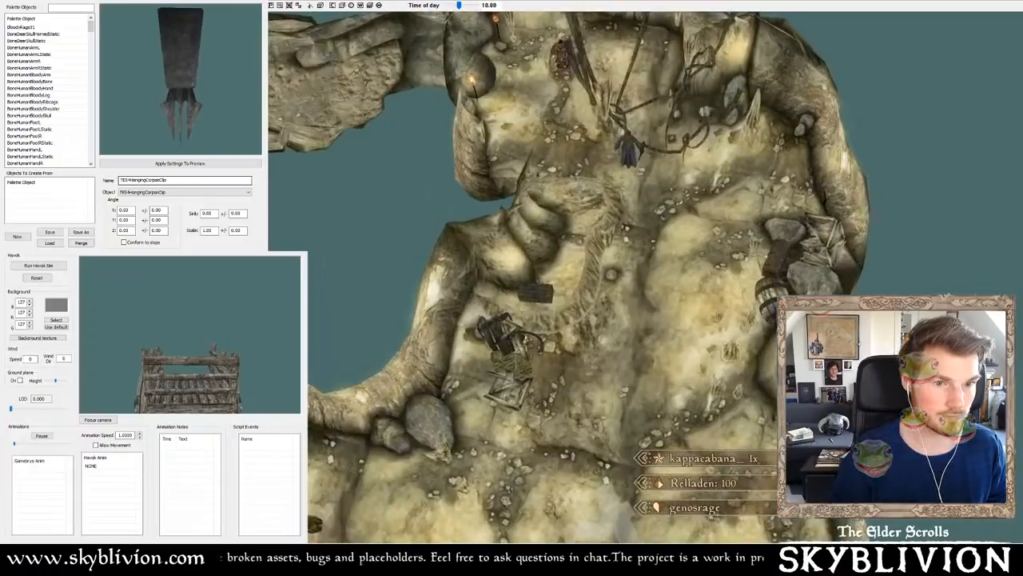
pyautogui.scroll(3, 513, 339)
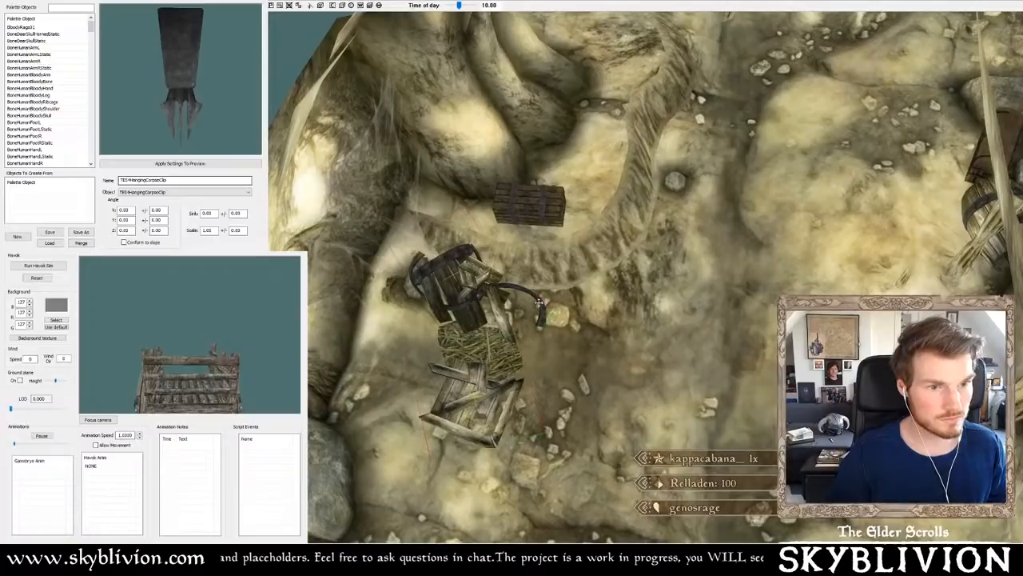
pyautogui.moveTo(539, 302); pyautogui.dragTo(649, 331)
pyautogui.scroll(-4, 559, 219)
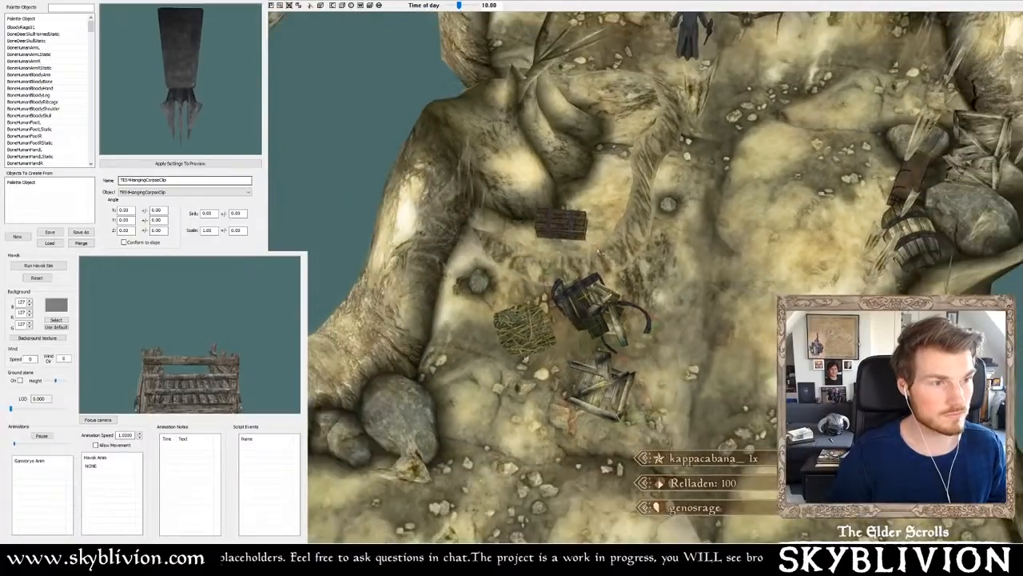
# - Transfer the selected barrel and crate clutter from the neighbouring cave toward the fire pit cave by cutting and pasting it in stages
pyautogui.moveTo(886, 266); pyautogui.dragTo(693, 296, button='middle')
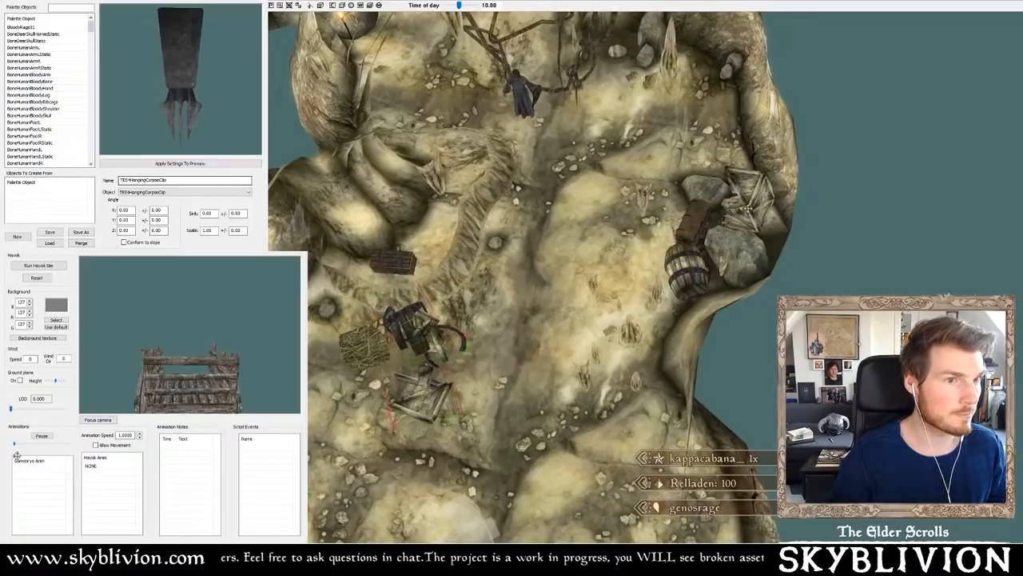
pyautogui.scroll(-2, 748, 209)
pyautogui.moveTo(745, 222); pyautogui.dragTo(738, 263, button='middle')
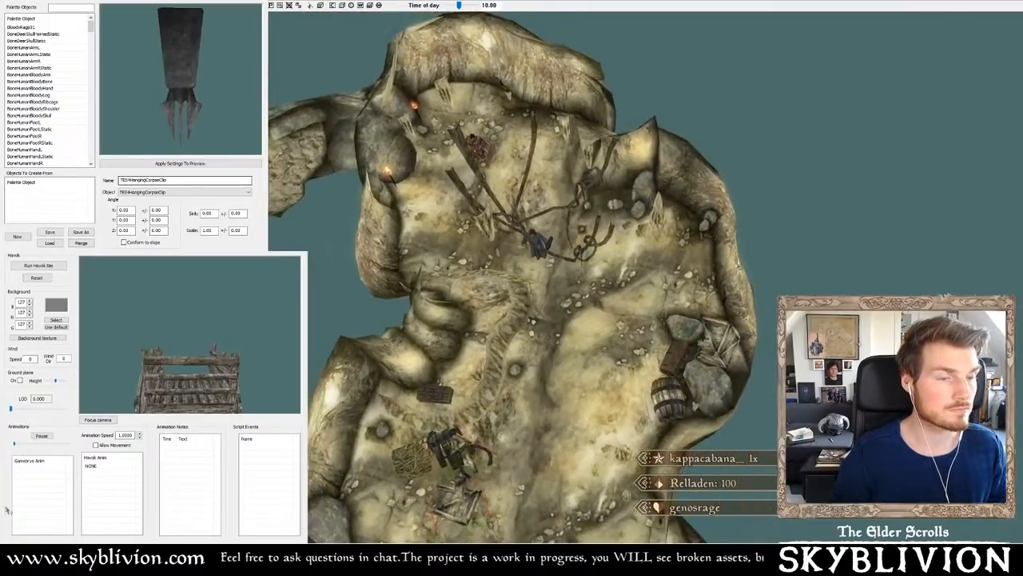
pyautogui.scroll(-2, 646, 276)
pyautogui.hotkey('ctrl', 'x')
pyautogui.hotkey('ctrl', 'v')
pyautogui.moveTo(959, 351); pyautogui.dragTo(632, 293, button='middle')
pyautogui.scroll(-2, 581, 283)
pyautogui.hotkey('ctrl', 'x')
pyautogui.moveTo(999, 270); pyautogui.dragTo(607, 200, button='middle')
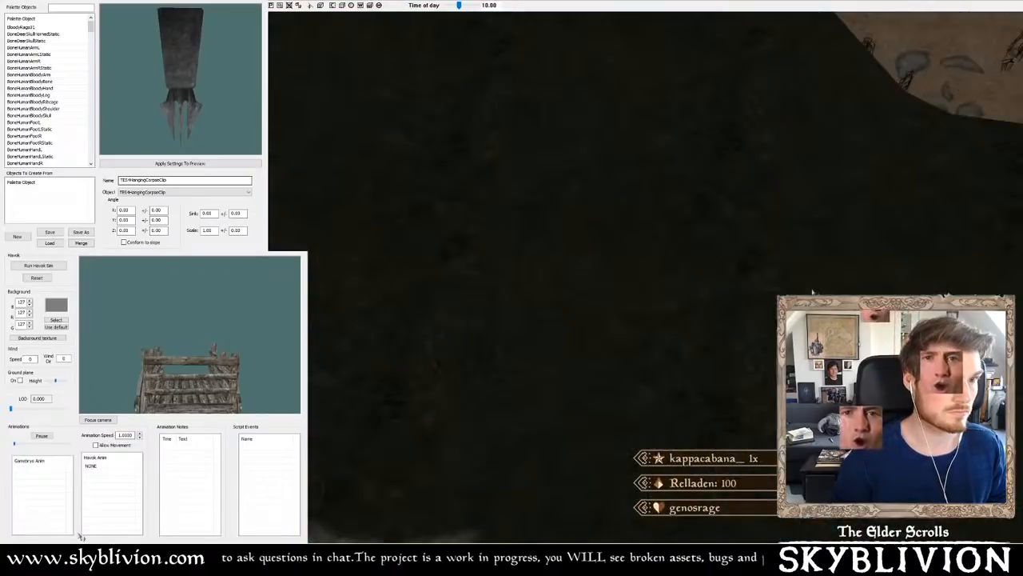
pyautogui.moveTo(711, 120); pyautogui.dragTo(754, 245, button='middle')
pyautogui.hotkey('ctrl', 'v')
pyautogui.hotkey('ctrl', 'x')
pyautogui.hotkey('ctrl', 'v')
pyautogui.moveTo(726, 201); pyautogui.dragTo(976, 280)
pyautogui.moveTo(975, 280); pyautogui.dragTo(399, 175, button='middle')
pyautogui.moveTo(399, 176); pyautogui.dragTo(920, 274)
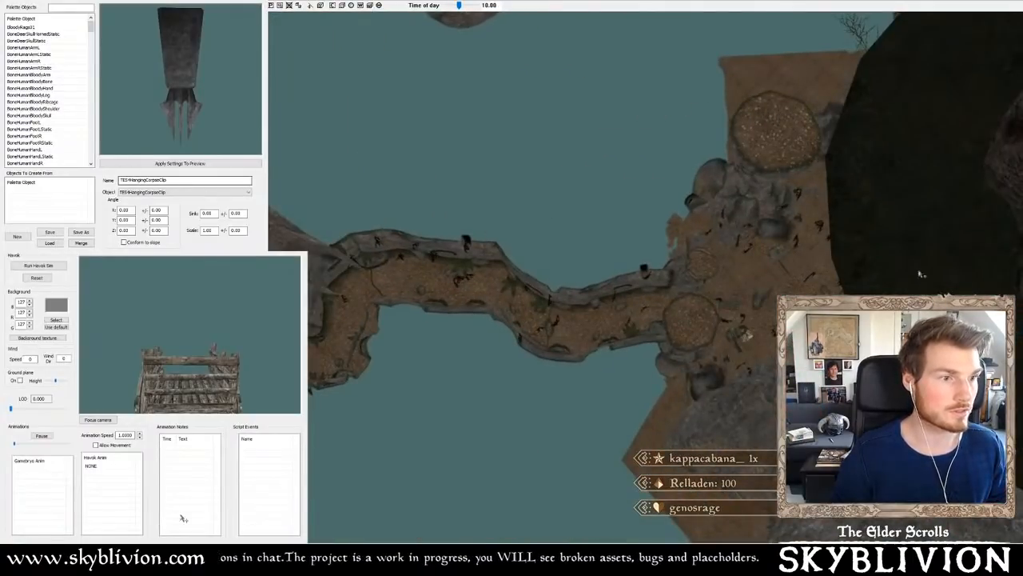
# - Position the pasted barrel and crate clutter on the cave floor near the fire pit
pyautogui.keyDown('shift'); pyautogui.moveTo(920, 274); pyautogui.dragTo(832, 332, button='middle'); pyautogui.keyUp('shift')
pyautogui.scroll(5, 646, 276)
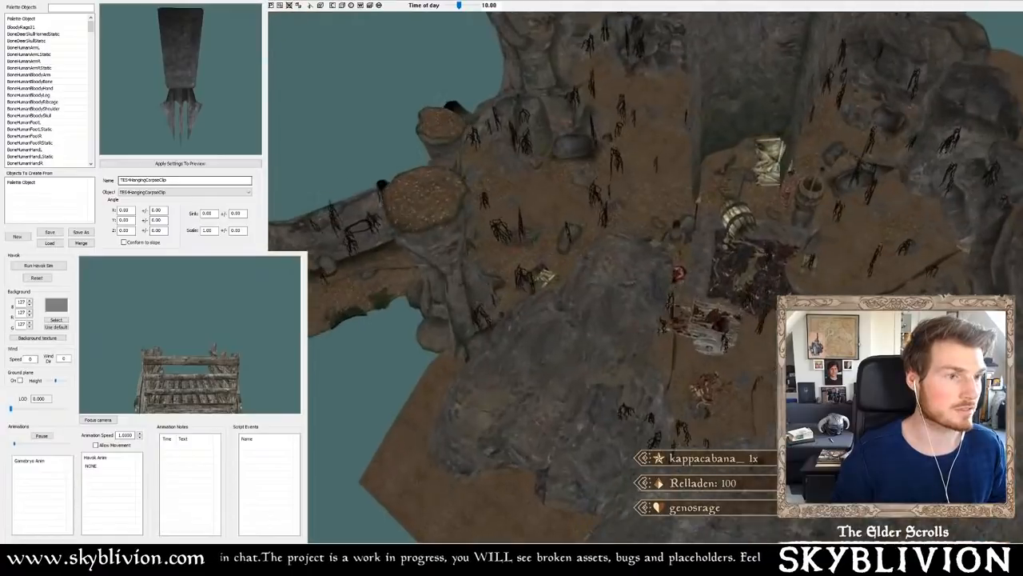
pyautogui.keyDown('shift'); pyautogui.moveTo(646, 276); pyautogui.dragTo(612, 296, button='middle'); pyautogui.keyUp('shift')
pyautogui.scroll(1, 646, 275)
pyautogui.moveTo(694, 283); pyautogui.dragTo(787, 200)
pyautogui.press('d')
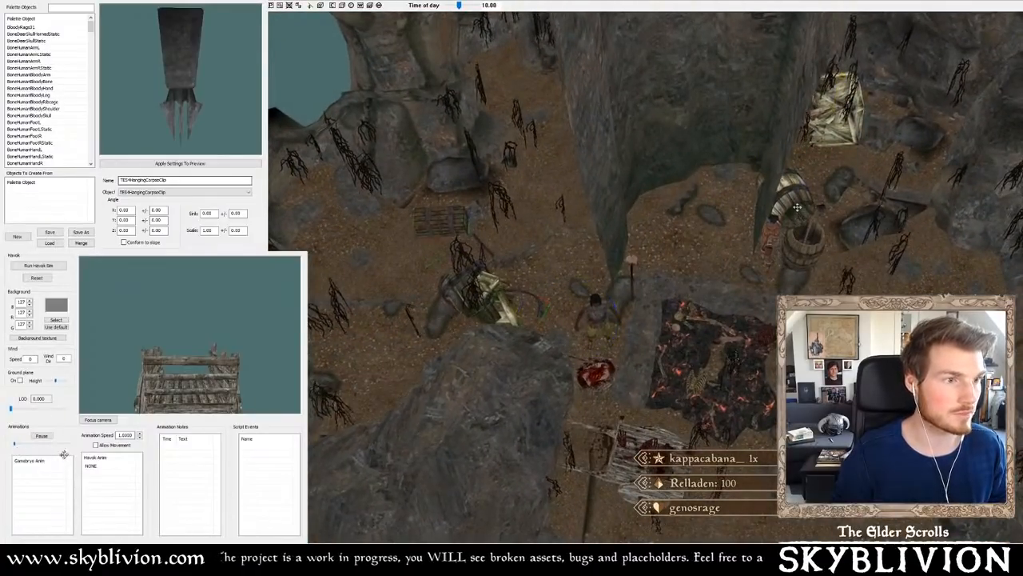
# - Separate the mossy barrel from the crate and chest clutter, moving it toward the rock wall
pyautogui.keyDown('shift'); pyautogui.moveTo(787, 200); pyautogui.dragTo(644, 200, button='middle'); pyautogui.keyUp('shift')
pyautogui.scroll(4, 703, 251)
pyautogui.scroll(-1, 707, 252)
pyautogui.scroll(3, 642, 219)
pyautogui.moveTo(646, 310); pyautogui.dragTo(644, 112)
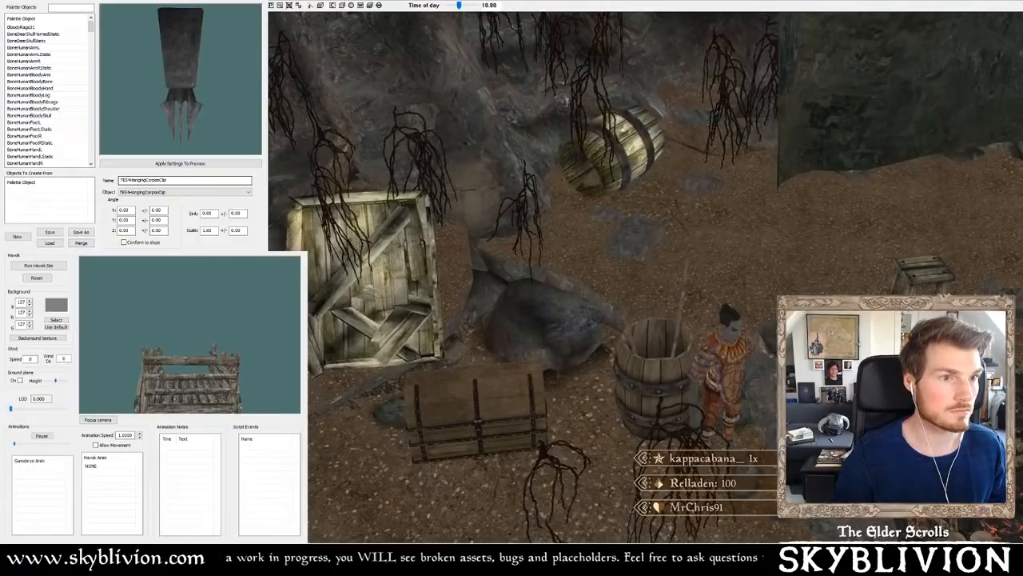
pyautogui.keyDown('shift'); pyautogui.moveTo(697, 114); pyautogui.dragTo(369, 138, button='middle'); pyautogui.keyUp('shift')
pyautogui.scroll(4, 370, 138)
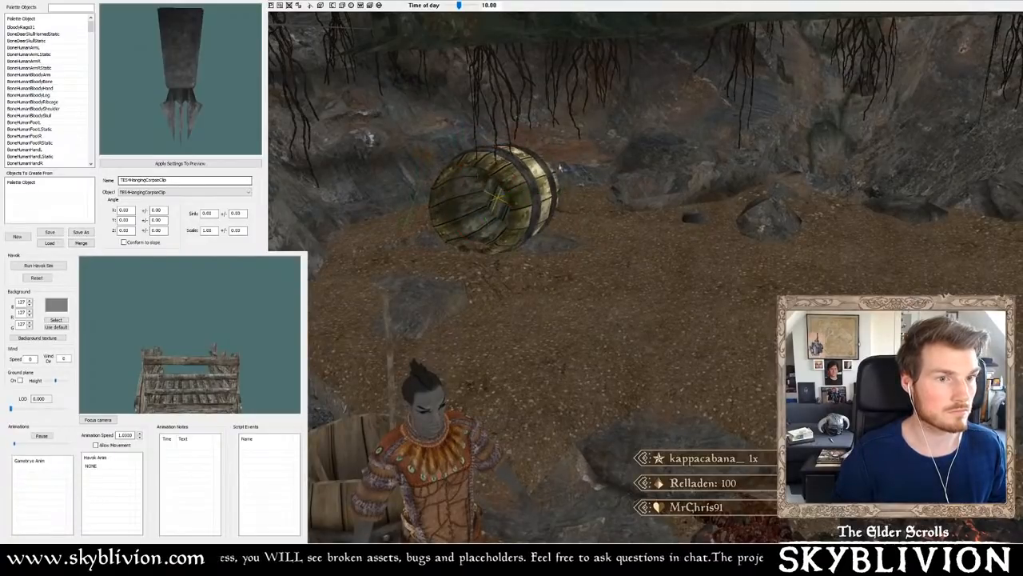
# - Carry the mossy barrel across the cave floor to an open spot by the rocks
pyautogui.scroll(-5, 561, 169)
pyautogui.keyDown('shift'); pyautogui.moveTo(555, 171); pyautogui.dragTo(573, 254, button='middle'); pyautogui.keyUp('shift')
pyautogui.scroll(4, 512, 238)
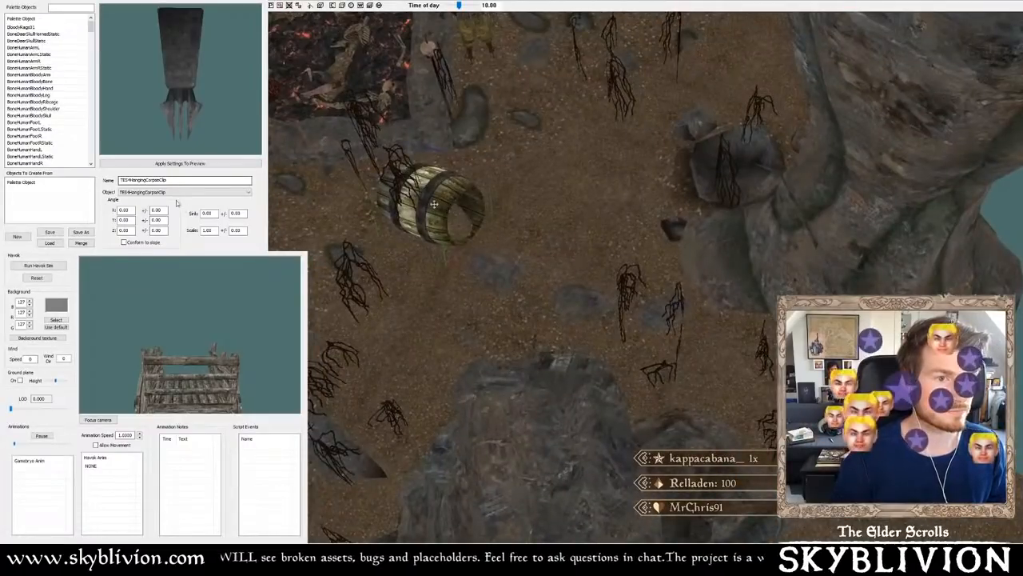
pyautogui.moveTo(434, 204); pyautogui.dragTo(608, 209)
pyautogui.keyDown('shift'); pyautogui.moveTo(608, 210); pyautogui.dragTo(550, 293, button='middle'); pyautogui.keyUp('shift')
pyautogui.keyDown('shift'); pyautogui.moveTo(769, 281); pyautogui.dragTo(719, 275, button='middle'); pyautogui.keyUp('shift')
pyautogui.moveTo(489, 244); pyautogui.dragTo(949, 242)
pyautogui.keyDown('shift'); pyautogui.moveTo(949, 242); pyautogui.dragTo(861, 247, button='middle'); pyautogui.keyUp('shift')
# - Rotate the mossy barrel so its open end faces into the cave beside the rock wall
pyautogui.scroll(3, 861, 247)
pyautogui.moveTo(861, 247); pyautogui.dragTo(800, 264, button='right')
pyautogui.moveTo(612, 192); pyautogui.dragTo(726, 207)
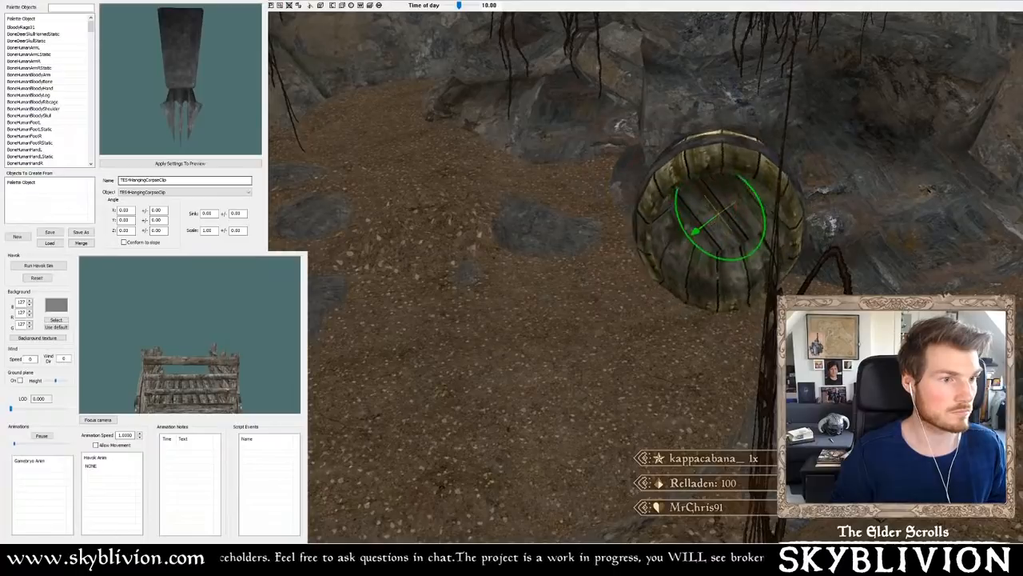
pyautogui.keyDown('shift'); pyautogui.moveTo(826, 200); pyautogui.dragTo(450, 53, button='middle'); pyautogui.keyUp('shift')
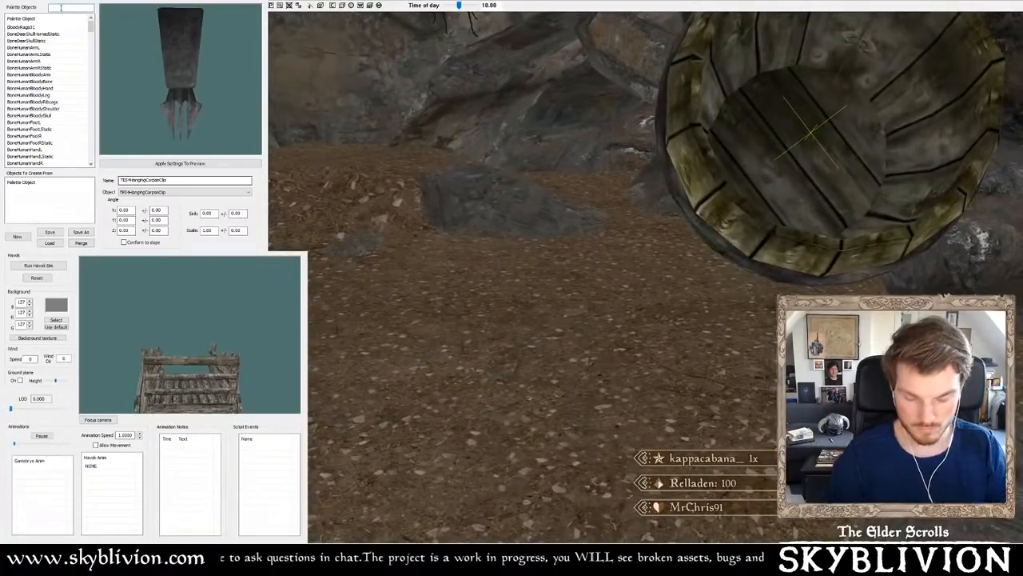
# - Filter the palette objects by boulder and preview the cave boulder and boulder pile models
pyautogui.write('boulder')
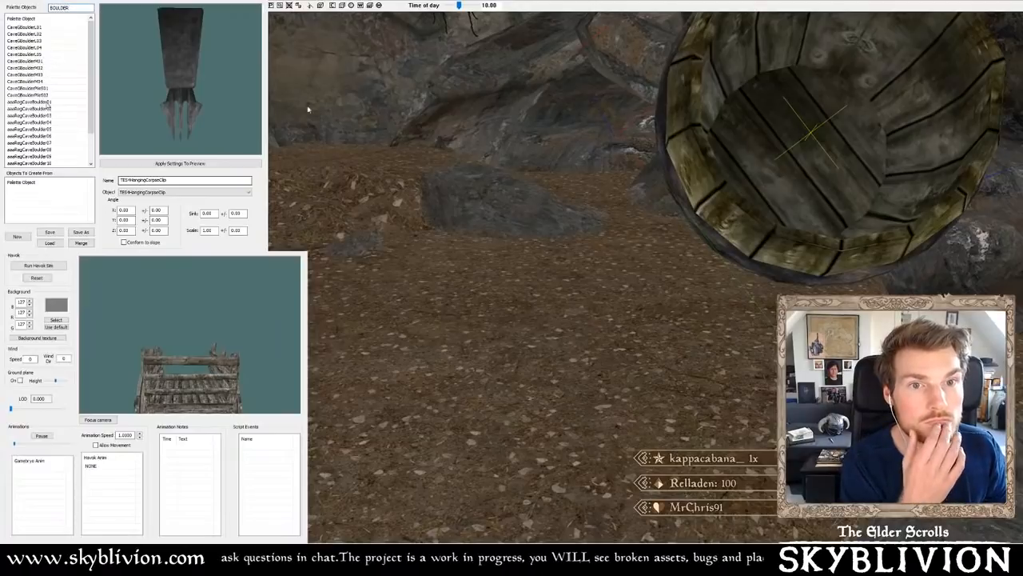
pyautogui.click(42, 88)
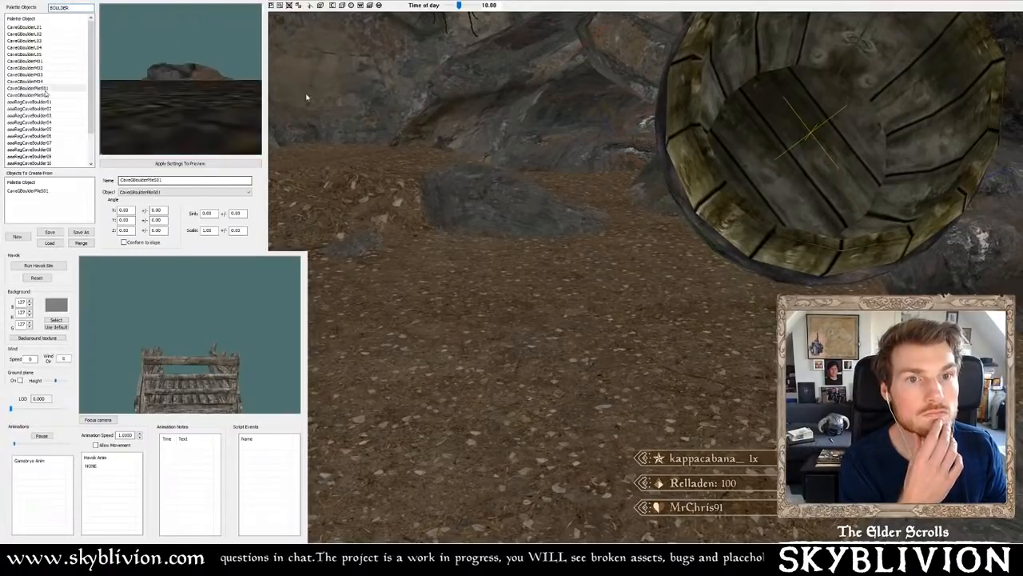
pyautogui.click(45, 81)
pyautogui.click(44, 75)
pyautogui.click(43, 68)
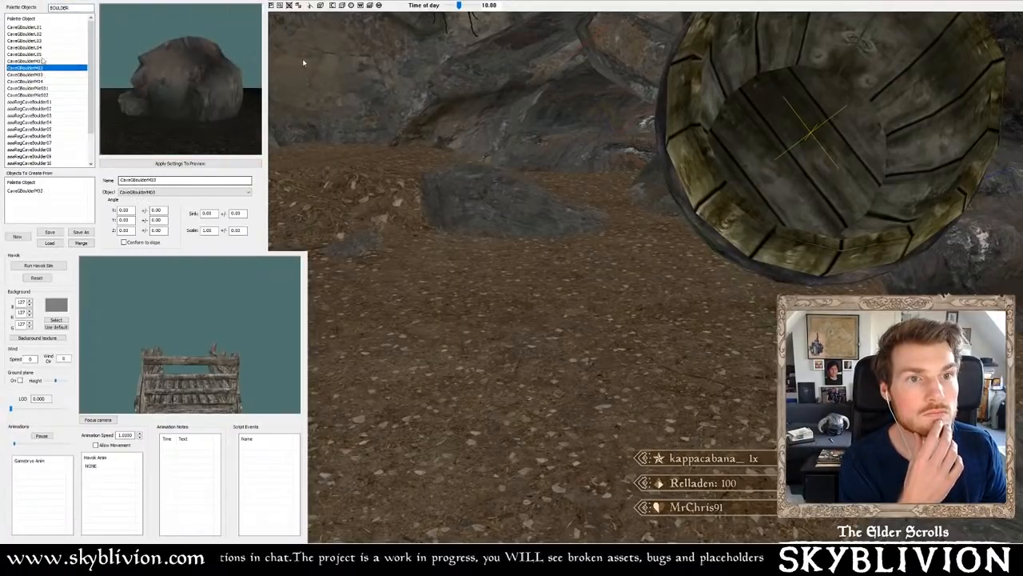
pyautogui.click(44, 54)
pyautogui.scroll(-2, 49, 56)
pyautogui.click(51, 156)
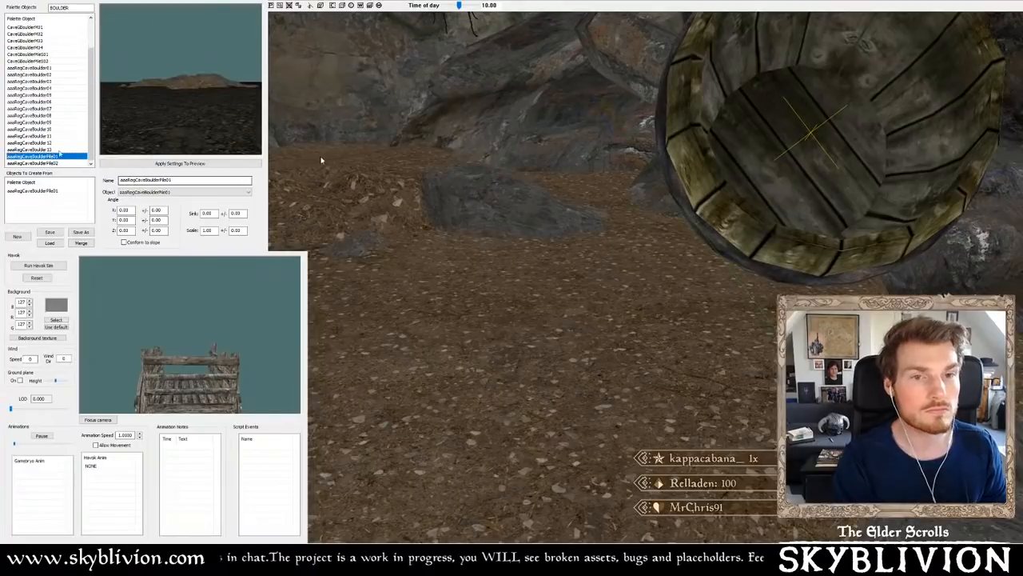
pyautogui.click(51, 164)
# - Filter the palette objects by rock, and replace that filter with cave
pyautogui.click(68, 8)
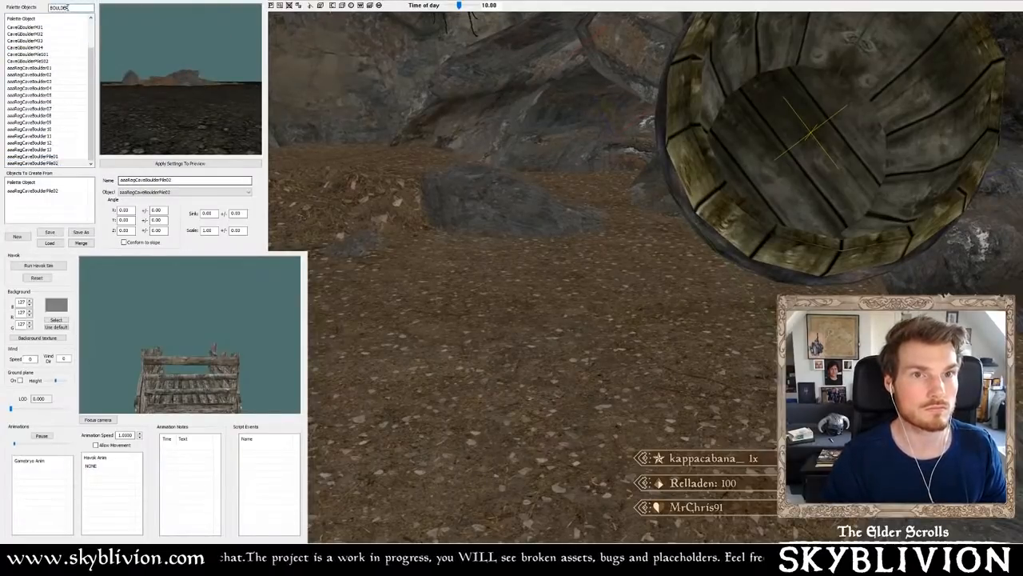
pyautogui.doubleClick(68, 8)
pyautogui.write('ROC')
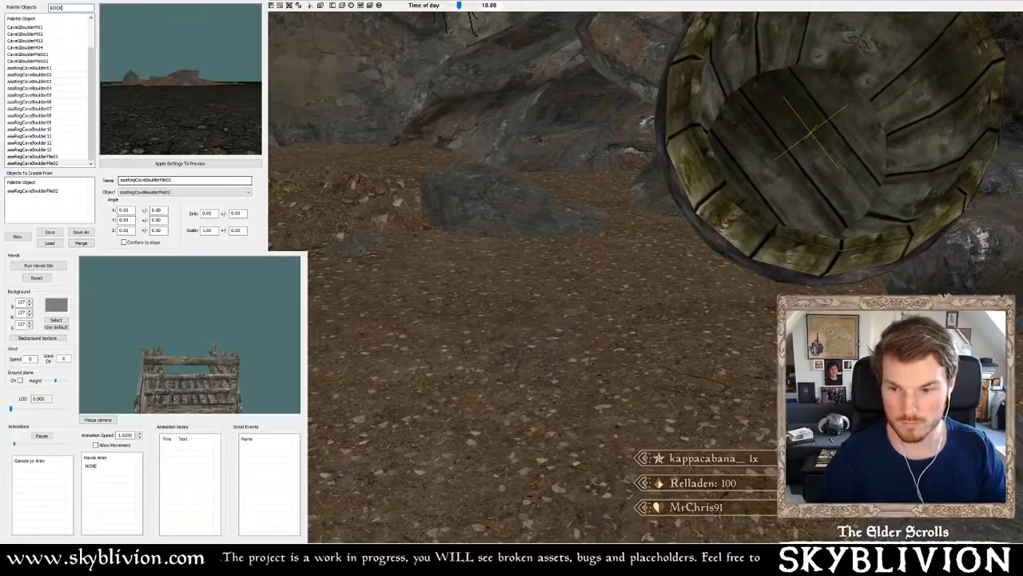
pyautogui.write('K')
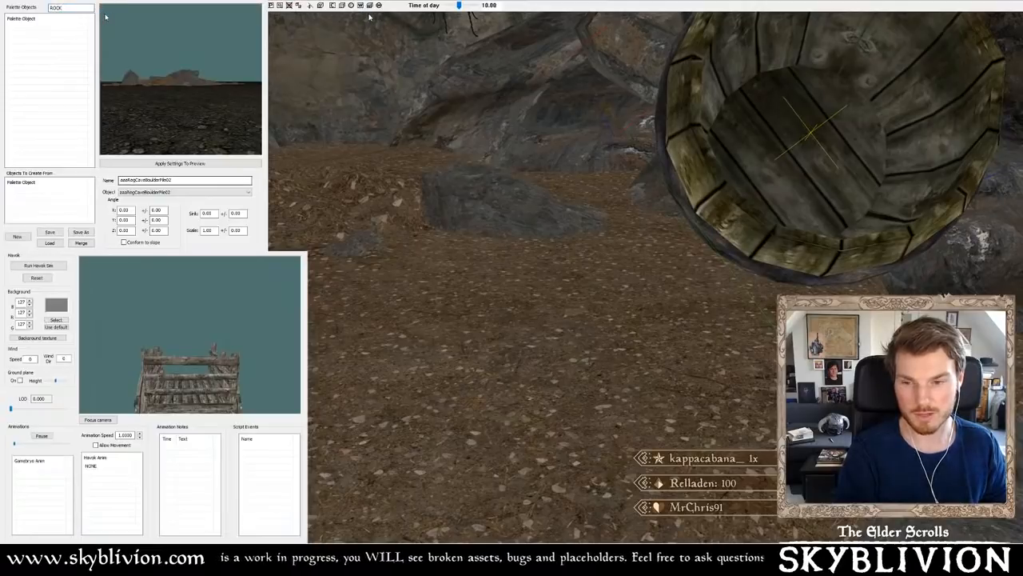
pyautogui.doubleClick(65, 8)
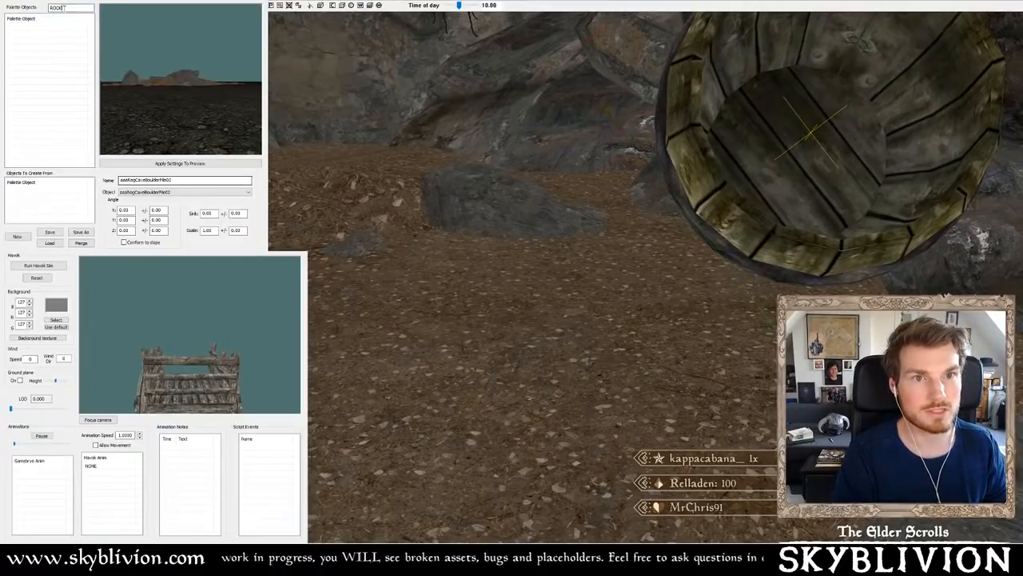
pyautogui.write('CA')
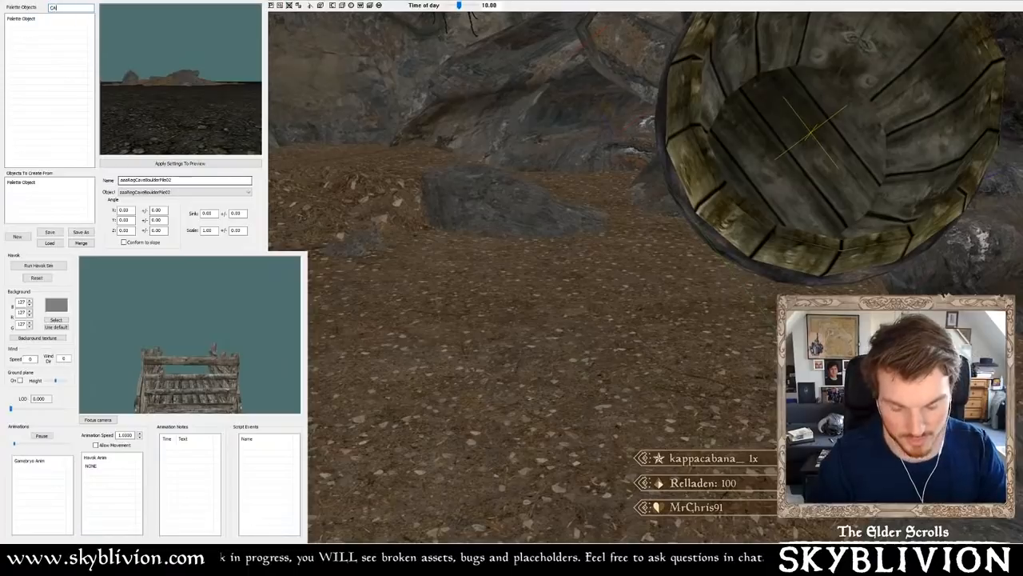
pyautogui.write('ve')
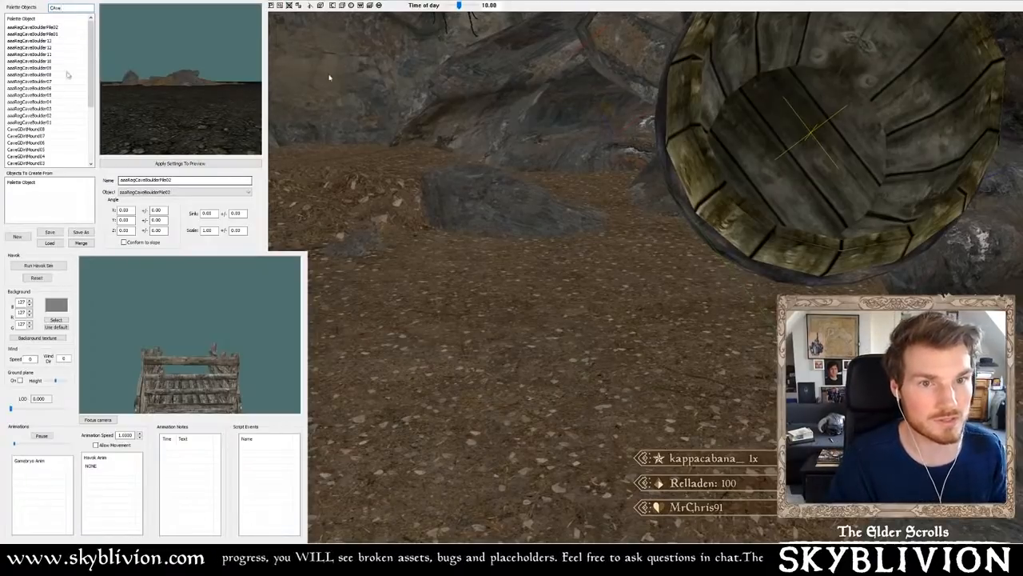
# - Preview the CaveGDirtMound, CaveGBoulder and boulder pile models in the filtered palette
pyautogui.click(36, 136)
pyautogui.scroll(-4, 64, 120)
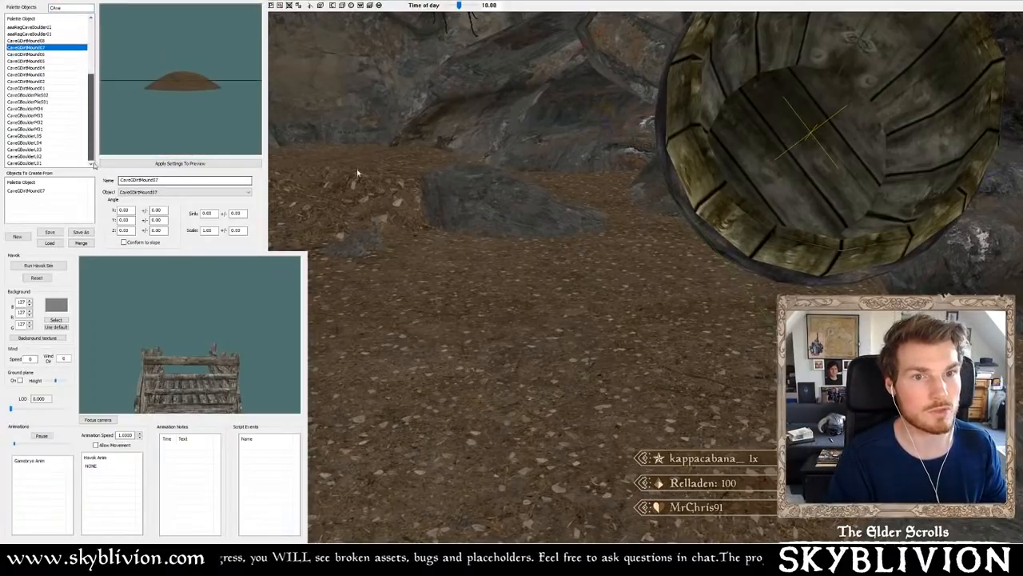
pyautogui.click(45, 160)
pyautogui.click(45, 156)
pyautogui.click(45, 142)
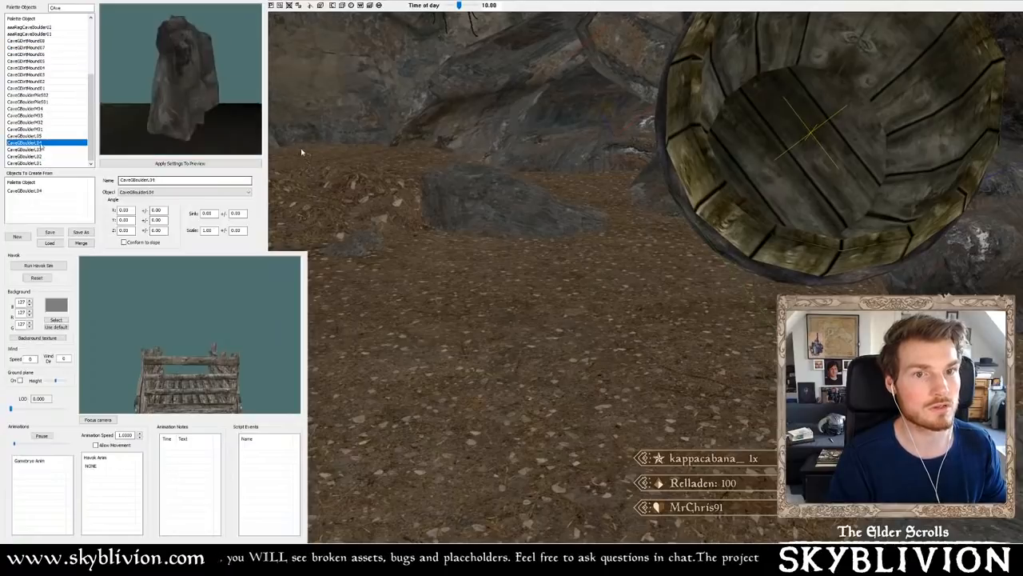
pyautogui.click(44, 136)
pyautogui.click(43, 129)
pyautogui.click(44, 123)
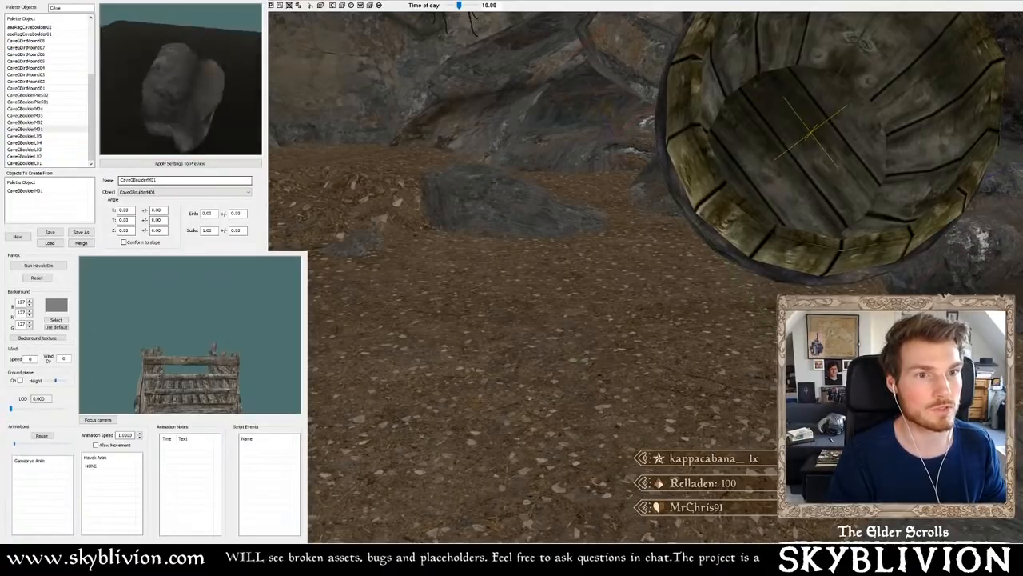
pyautogui.click(45, 110)
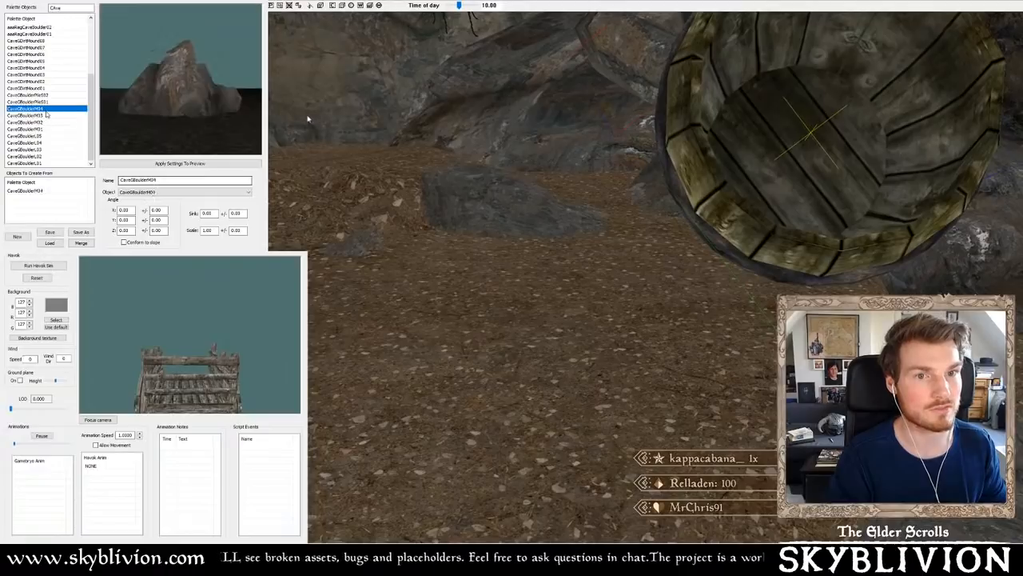
pyautogui.click(44, 102)
pyautogui.click(45, 95)
pyautogui.click(45, 89)
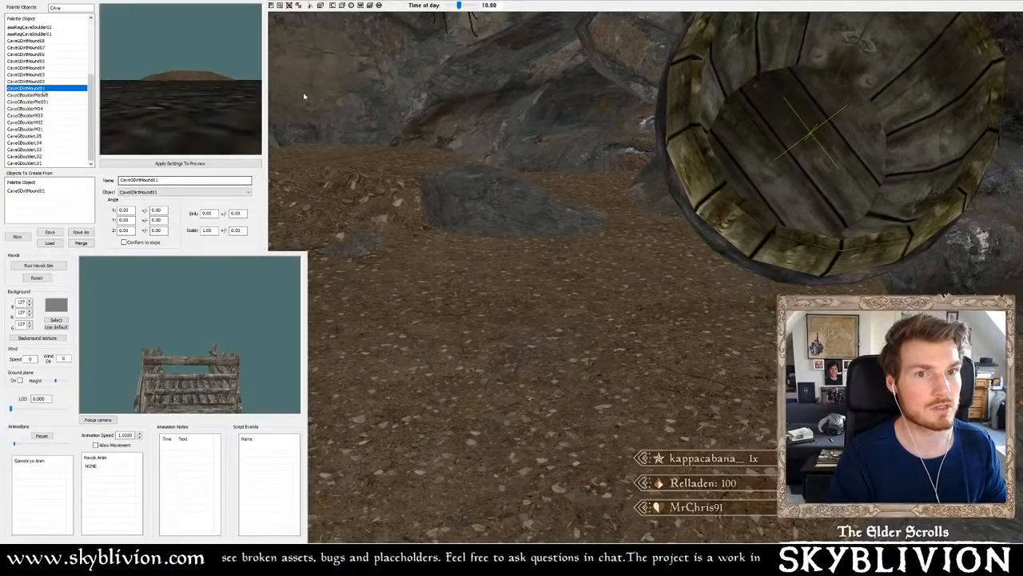
pyautogui.click(44, 81)
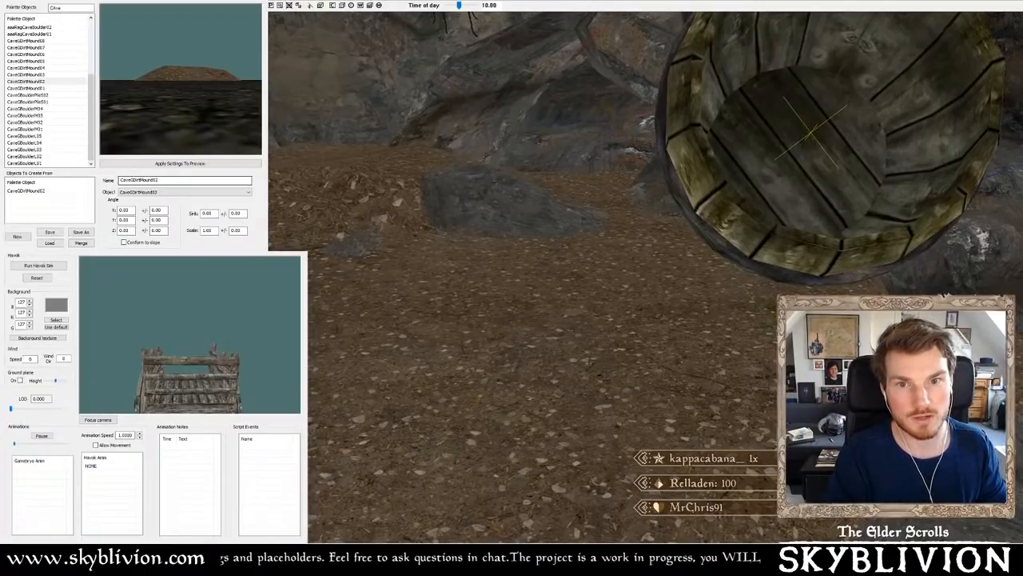
# - Preview the small cave boulders and add CaveGBoulderS01 and CaveGBoulderS02 to the object palette
pyautogui.press('Down')
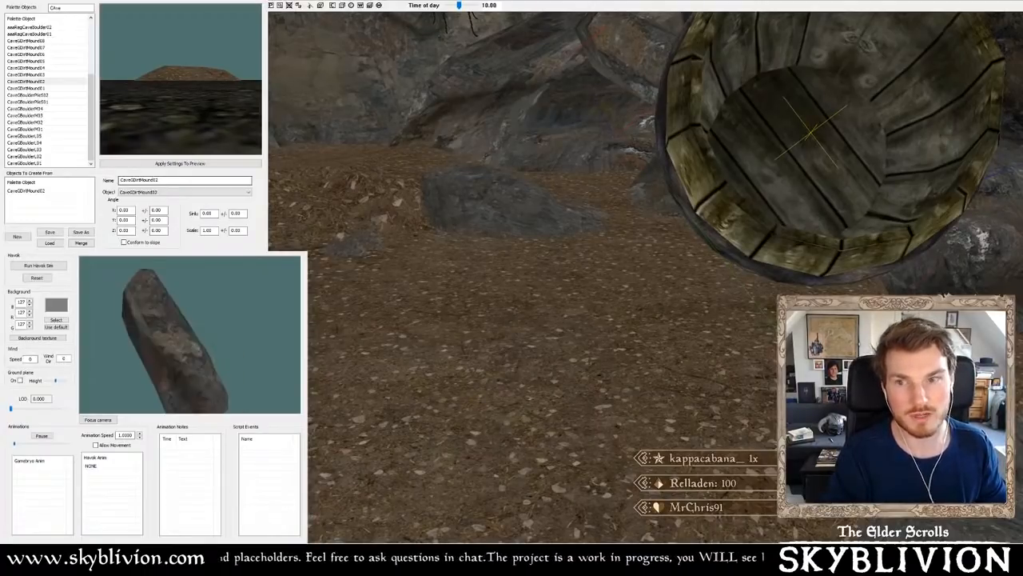
pyautogui.press('Down')
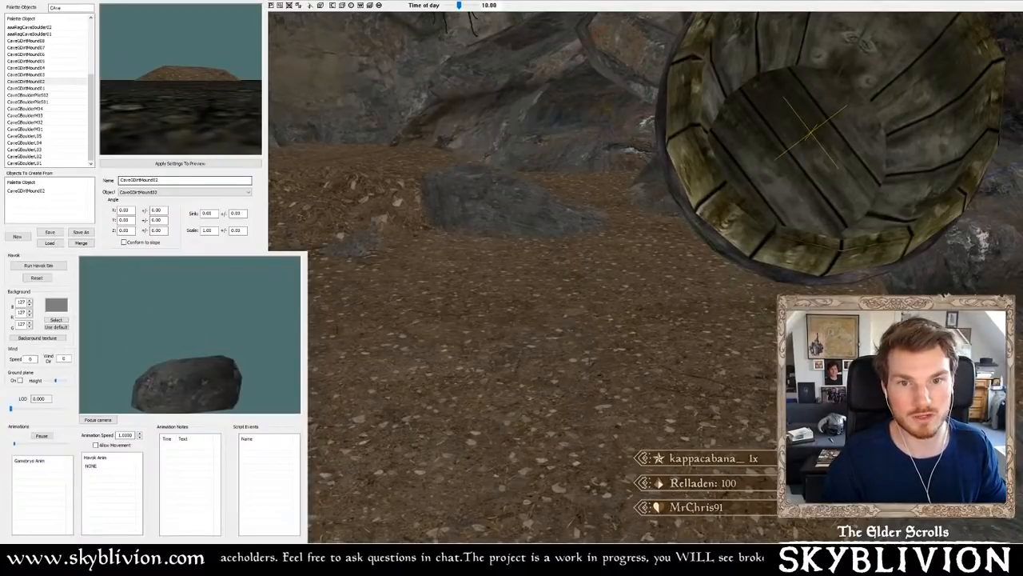
pyautogui.press('Up')
pyautogui.moveTo(59, 126); pyautogui.dragTo(52, 119)
pyautogui.scroll(-4, 57, 141)
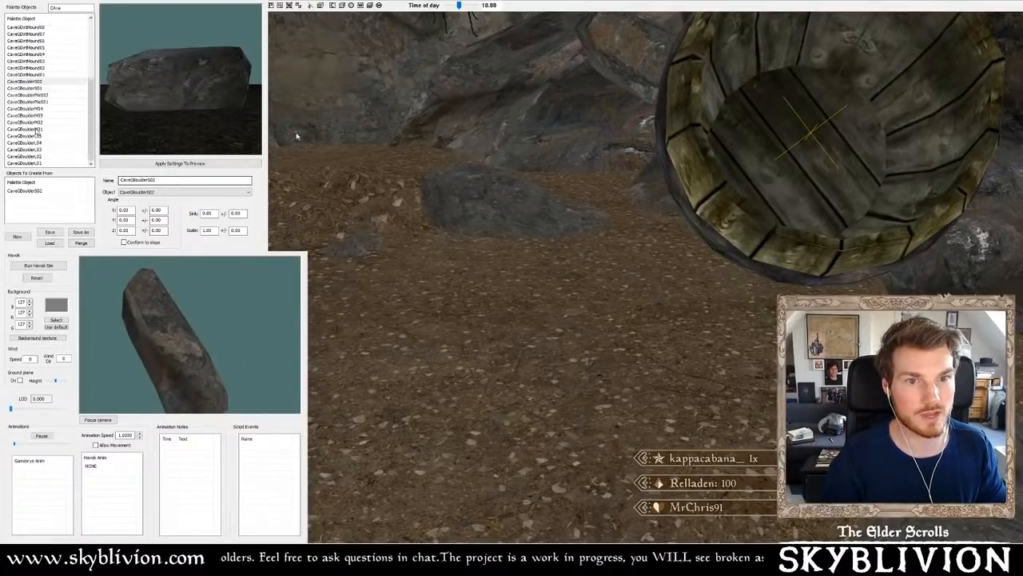
# - Place a CaveGBoulderS02 boulder on the ground in front of the tipped barrel's open end and rotate it
pyautogui.click(41, 88)
pyautogui.click(41, 83)
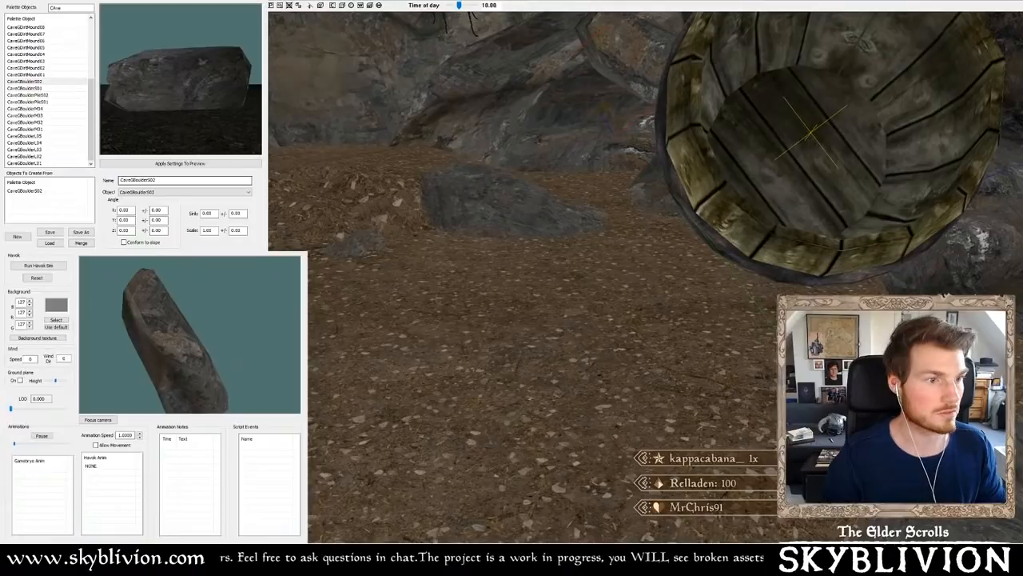
pyautogui.scroll(-8, 738, 270)
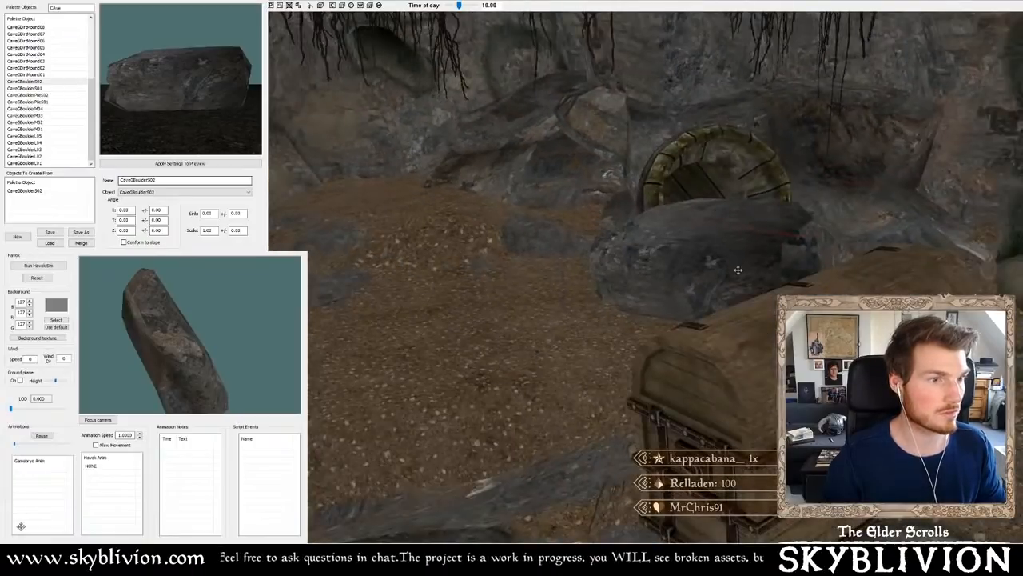
pyautogui.keyDown('shift'); pyautogui.moveTo(738, 269); pyautogui.dragTo(749, 282, button='middle'); pyautogui.keyUp('shift')
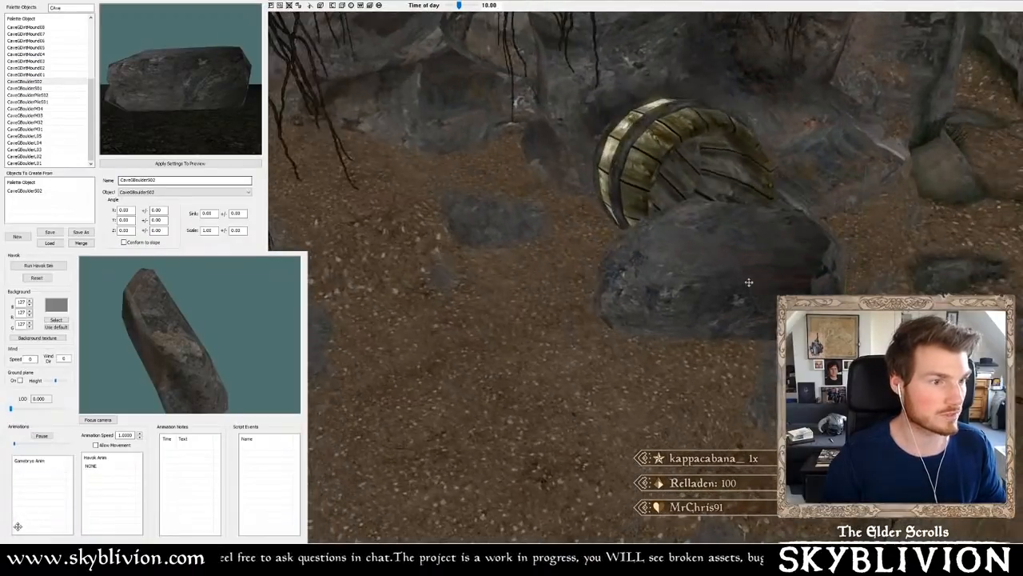
pyautogui.moveTo(749, 282); pyautogui.dragTo(746, 281)
pyautogui.keyDown('shift'); pyautogui.moveTo(746, 281); pyautogui.dragTo(739, 281, button='middle'); pyautogui.keyUp('shift')
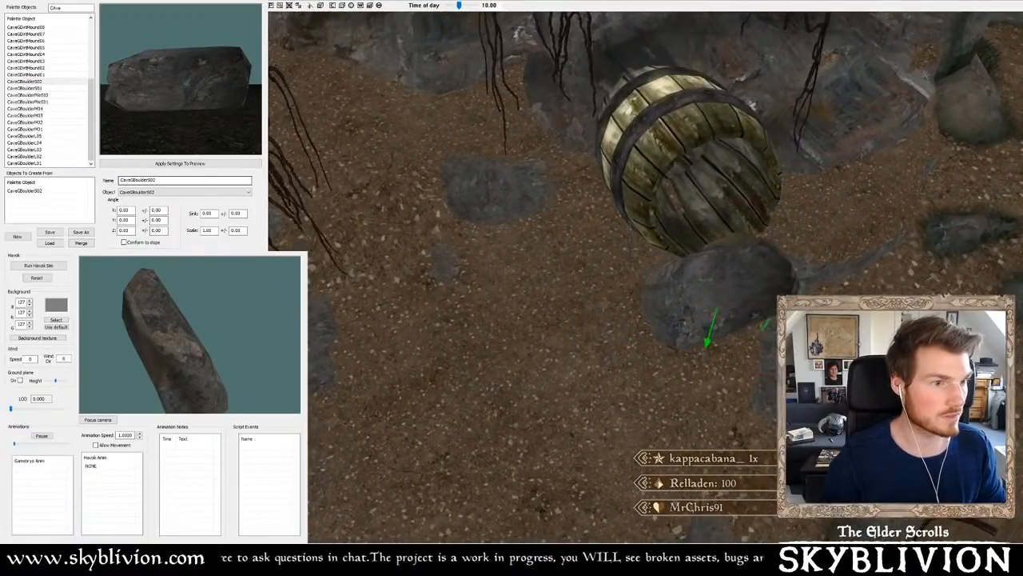
pyautogui.moveTo(739, 281); pyautogui.dragTo(738, 277, button='right')
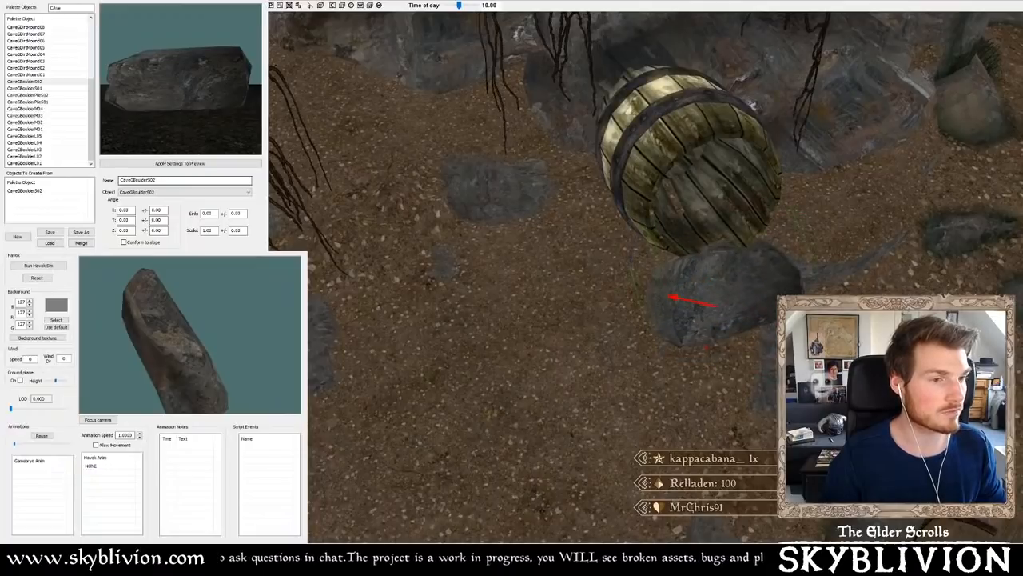
pyautogui.moveTo(738, 277)
pyautogui.keyDown('shift'); pyautogui.mouseDown(button='middle')
pyautogui.moveTo(670, 259)
pyautogui.moveTo(736, 272)
pyautogui.mouseUp(button='middle'); pyautogui.keyUp('shift')
pyautogui.scroll(2, 736, 272)
pyautogui.moveTo(729, 281); pyautogui.dragTo(702, 284)
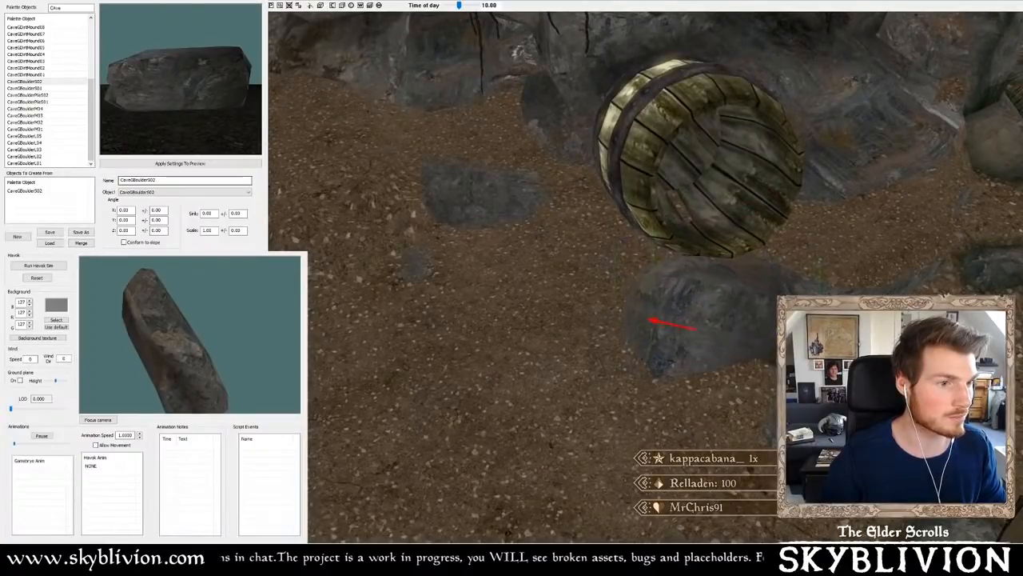
# - Nudge and turn the boulder so that it sits snugly under the tipped barrel's open rim
pyautogui.moveTo(705, 295)
pyautogui.keyDown('shift'); pyautogui.mouseDown(button='middle')
pyautogui.moveTo(657, 274)
pyautogui.moveTo(707, 298)
pyautogui.moveTo(697, 287)
pyautogui.mouseUp(button='middle'); pyautogui.keyUp('shift')
pyautogui.scroll(3, 707, 298)
pyautogui.moveTo(697, 288); pyautogui.dragTo(692, 293)
pyautogui.scroll(-2, 692, 293)
pyautogui.keyDown('shift'); pyautogui.moveTo(692, 293); pyautogui.dragTo(749, 239, button='middle'); pyautogui.keyUp('shift')
pyautogui.scroll(3, 740, 262)
pyautogui.moveTo(745, 245); pyautogui.dragTo(739, 237)
pyautogui.moveTo(738, 237); pyautogui.dragTo(734, 228, button='right')
pyautogui.keyDown('shift'); pyautogui.moveTo(735, 229); pyautogui.dragTo(632, 192, button='middle'); pyautogui.keyUp('shift')
pyautogui.moveTo(493, 357); pyautogui.dragTo(504, 358, button='right')
pyautogui.keyDown('shift'); pyautogui.moveTo(506, 358); pyautogui.dragTo(578, 389, button='middle'); pyautogui.keyUp('shift')
pyautogui.scroll(-4, 578, 389)
pyautogui.scroll(4, 578, 388)
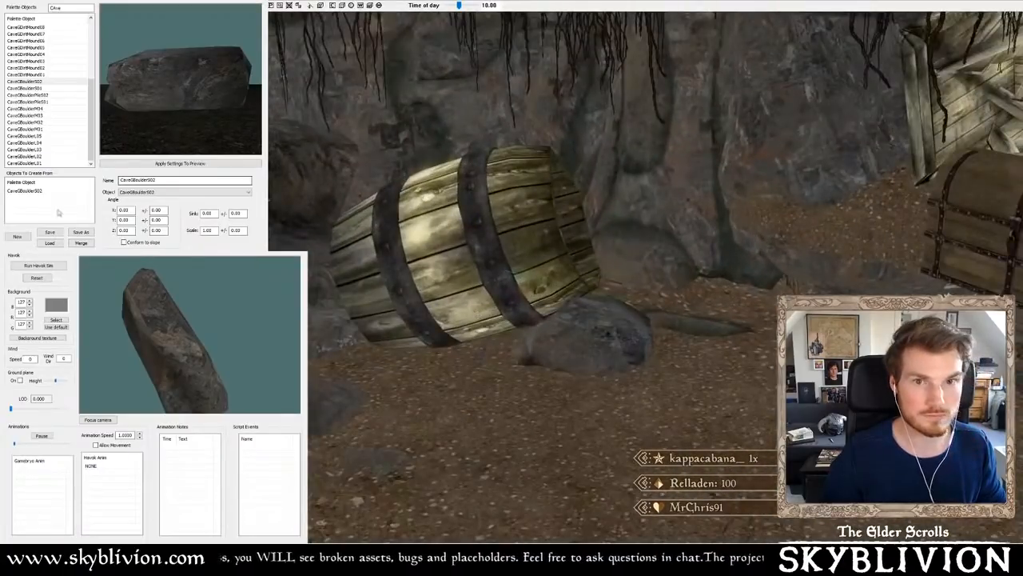
pyautogui.scroll(1, 578, 375)
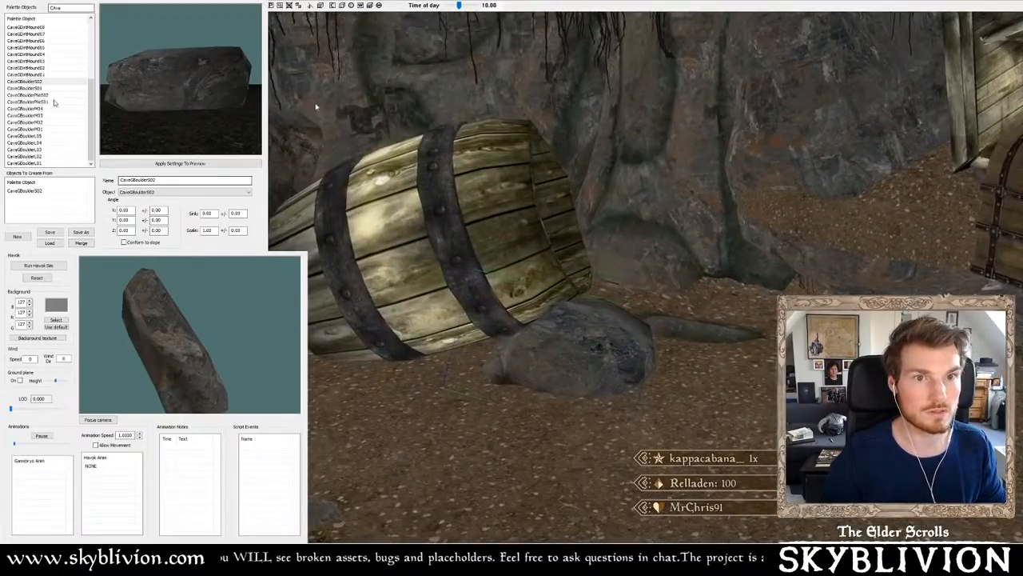
# - Place a CaveGBoulderS01 boulder on the ground beside the tipped barrel and turn it
pyautogui.click(53, 88)
pyautogui.keyDown('shift'); pyautogui.moveTo(376, 387); pyautogui.dragTo(447, 404, button='middle'); pyautogui.keyUp('shift')
pyautogui.keyDown('shift'); pyautogui.moveTo(328, 408); pyautogui.dragTo(512, 379, button='middle'); pyautogui.keyUp('shift')
pyautogui.scroll(-2, 368, 393)
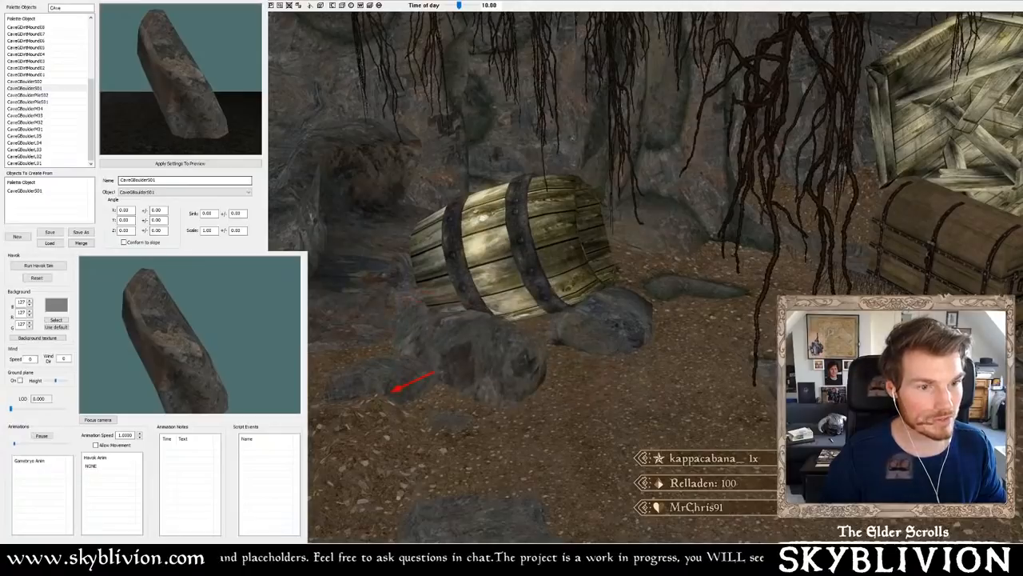
pyautogui.moveTo(512, 344); pyautogui.dragTo(493, 362, button='right')
pyautogui.keyDown('shift'); pyautogui.moveTo(493, 363); pyautogui.dragTo(453, 85, button='middle'); pyautogui.keyUp('shift')
# - Move the wooden chest to the edge of the rocks near the upright barrel
pyautogui.scroll(4, 547, 311)
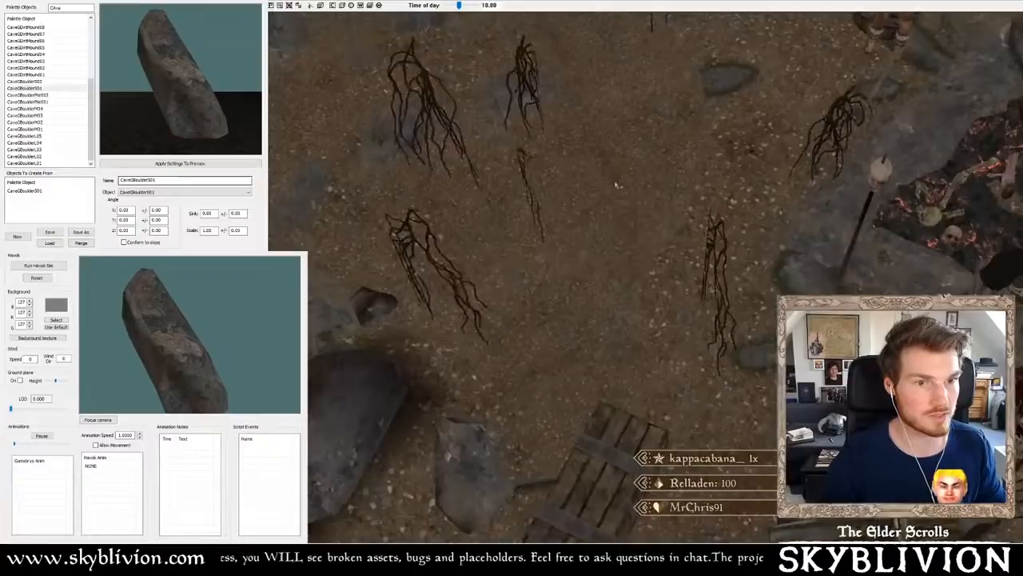
pyautogui.moveTo(1008, 44); pyautogui.dragTo(588, 320, button='middle')
pyautogui.moveTo(524, 456); pyautogui.dragTo(747, 351)
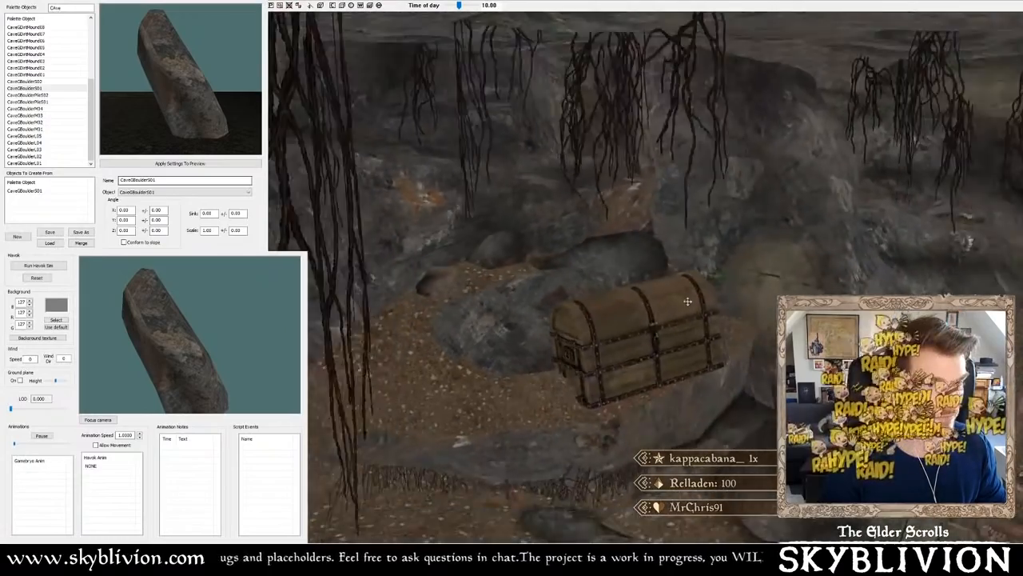
pyautogui.keyDown('shift'); pyautogui.moveTo(688, 302); pyautogui.dragTo(701, 304, button='middle'); pyautogui.keyUp('shift')
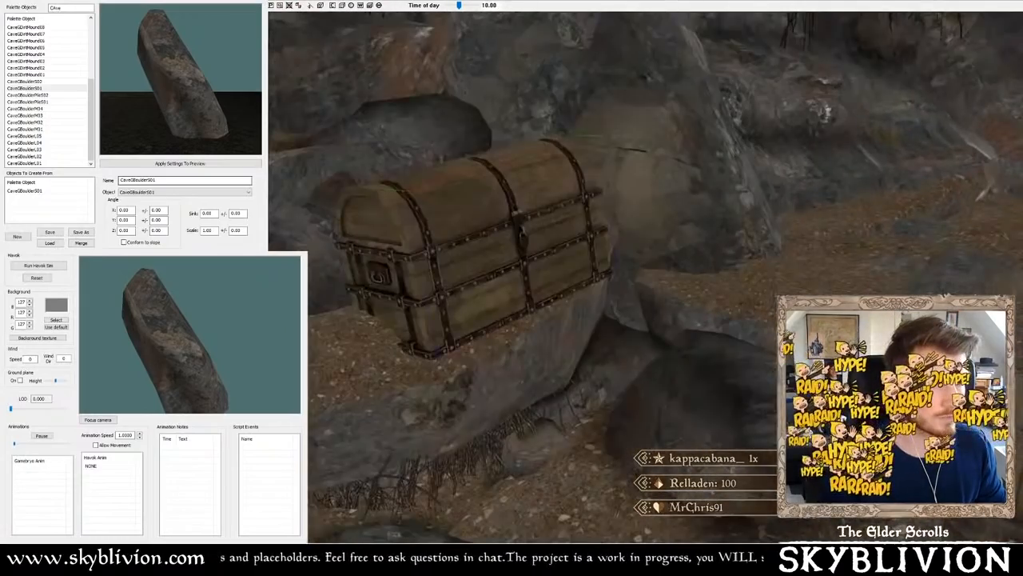
pyautogui.keyDown('shift'); pyautogui.moveTo(639, 280); pyautogui.dragTo(696, 203, button='middle'); pyautogui.keyUp('shift')
pyautogui.scroll(3, 708, 272)
pyautogui.scroll(-3, 591, 177)
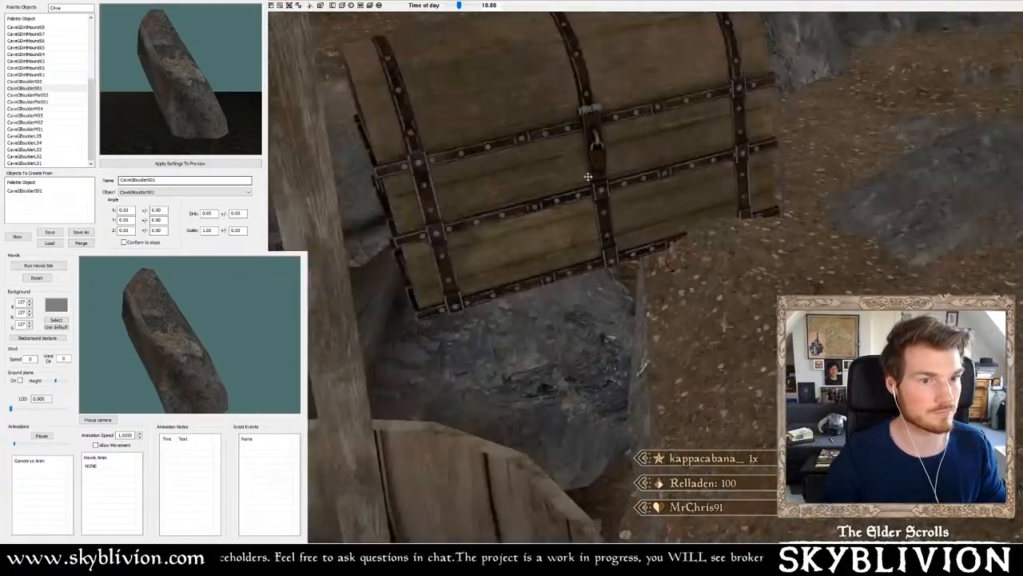
# - Rotate and shift the wooden chest so that it rests on the rock behind the upright barrel
pyautogui.scroll(-3, 587, 177)
pyautogui.moveTo(587, 177)
pyautogui.keyDown('shift'); pyautogui.mouseDown(button='middle')
pyautogui.moveTo(571, 173)
pyautogui.moveTo(587, 174)
pyautogui.mouseUp(button='middle'); pyautogui.keyUp('shift')
pyautogui.scroll(3, 586, 174)
pyautogui.moveTo(588, 174); pyautogui.dragTo(610, 169, button='right')
pyautogui.keyDown('shift'); pyautogui.moveTo(610, 169); pyautogui.dragTo(572, 141, button='middle'); pyautogui.keyUp('shift')
pyautogui.moveTo(571, 139); pyautogui.dragTo(570, 142, button='right')
pyautogui.moveTo(621, 165); pyautogui.dragTo(582, 167)
pyautogui.keyDown('shift'); pyautogui.moveTo(583, 167); pyautogui.dragTo(586, 146, button='middle'); pyautogui.keyUp('shift')
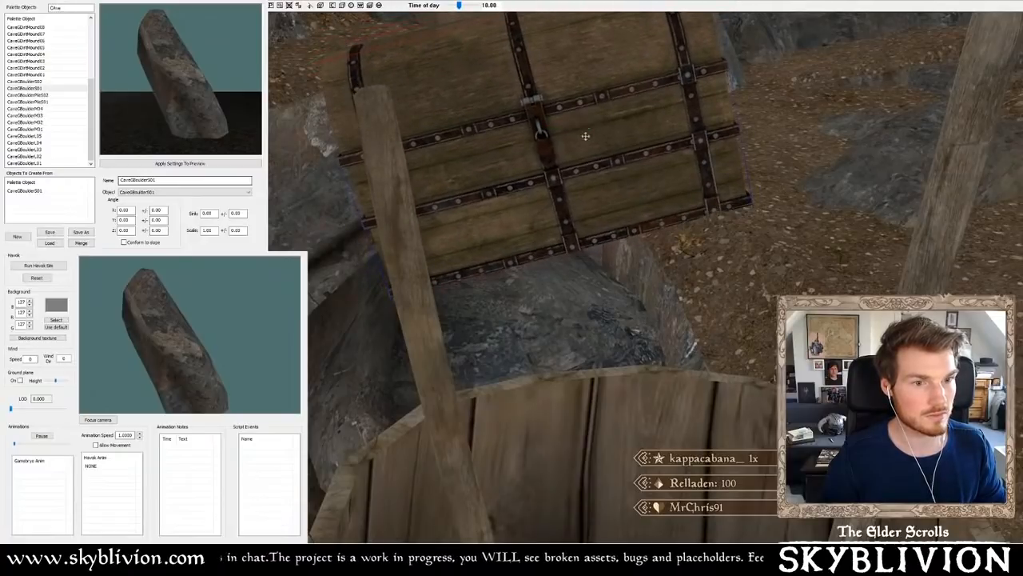
pyautogui.keyDown('shift'); pyautogui.moveTo(585, 135); pyautogui.dragTo(298, 141, button='middle'); pyautogui.keyUp('shift')
pyautogui.press('z')
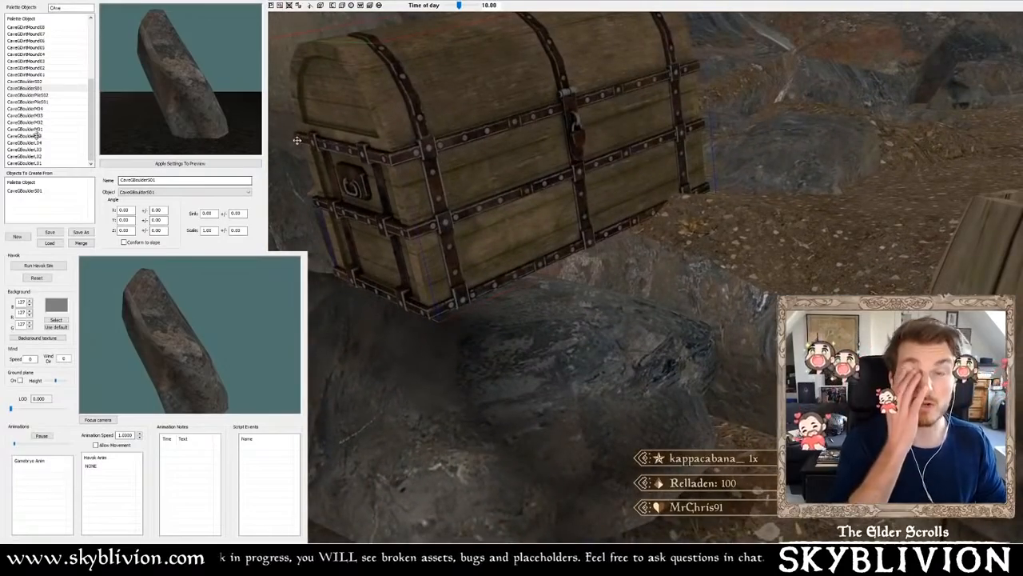
pyautogui.scroll(-3, 550, 168)
pyautogui.keyDown('shift'); pyautogui.moveTo(559, 174); pyautogui.dragTo(480, 178, button='middle'); pyautogui.keyUp('shift')
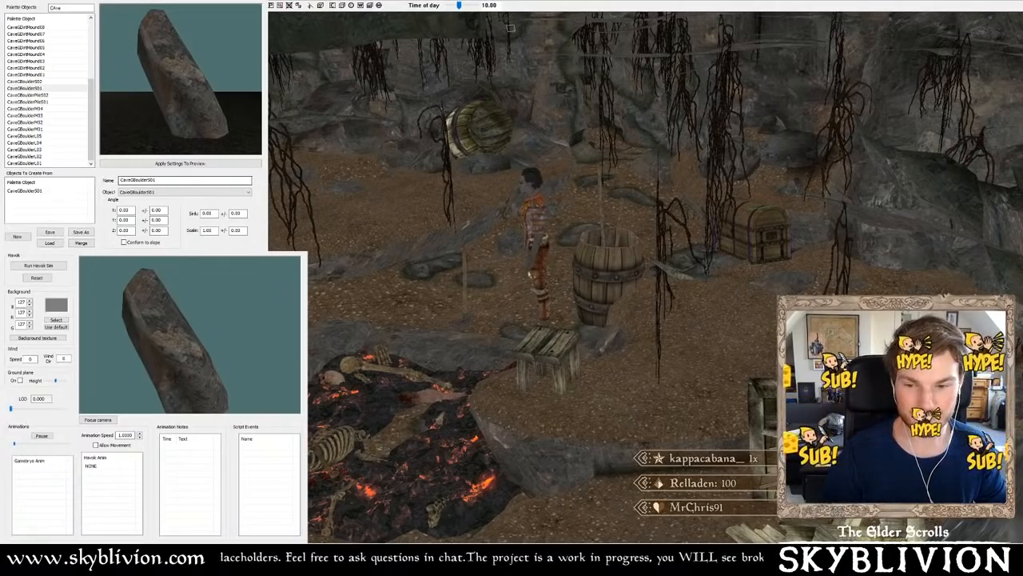
# - Move the broken barrel wreckage across the cave floor towards the wall and rotate it
pyautogui.moveTo(456, 303); pyautogui.dragTo(598, 291, button='middle')
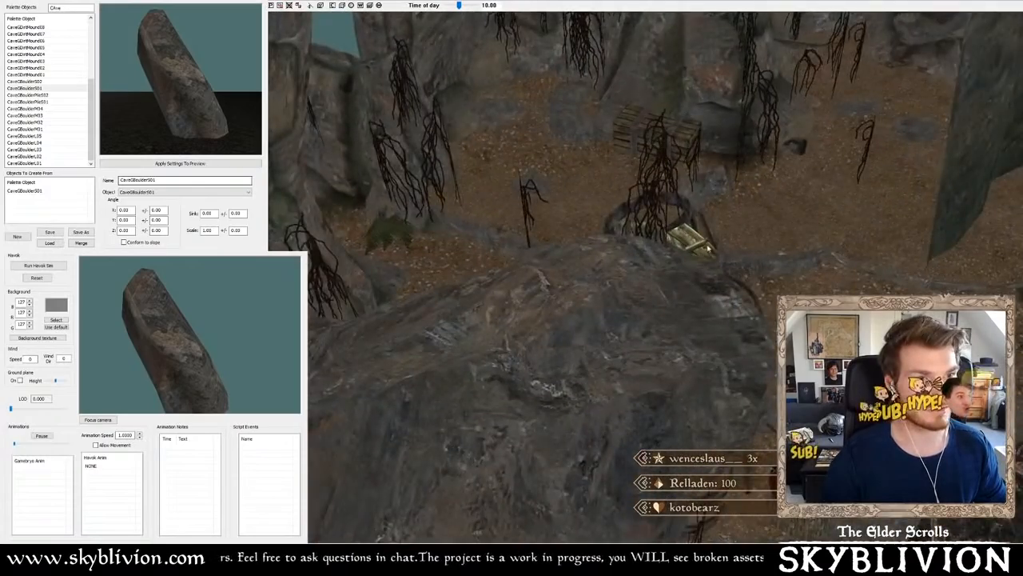
pyautogui.moveTo(708, 249); pyautogui.dragTo(574, 253, button='middle')
pyautogui.moveTo(550, 245); pyautogui.dragTo(820, 240)
pyautogui.moveTo(812, 240); pyautogui.dragTo(840, 240, button='right')
pyautogui.moveTo(840, 240); pyautogui.dragTo(767, 192, button='middle')
pyautogui.moveTo(807, 281); pyautogui.dragTo(811, 271)
# - Move the broken crate planks next to the barrel wreckage and turn them to a new angle
pyautogui.moveTo(521, 214); pyautogui.dragTo(614, 240, button='middle')
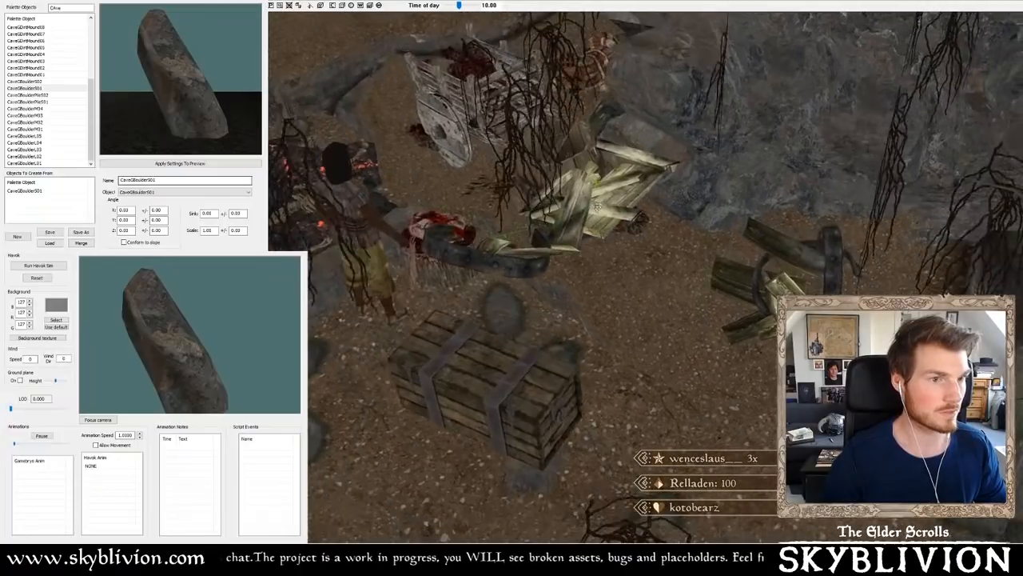
pyautogui.moveTo(614, 186); pyautogui.dragTo(650, 268)
pyautogui.moveTo(649, 268); pyautogui.dragTo(629, 255, button='right')
pyautogui.moveTo(629, 255); pyautogui.dragTo(649, 260)
pyautogui.moveTo(648, 259); pyautogui.dragTo(670, 270, button='right')
pyautogui.moveTo(670, 270)
pyautogui.keyDown('shift'); pyautogui.mouseDown(button='middle')
pyautogui.moveTo(680, 260)
pyautogui.moveTo(676, 276)
pyautogui.moveTo(652, 268)
pyautogui.mouseUp(button='middle'); pyautogui.keyUp('shift')
# - Scatter the loose barrel hoop and stave debris along the cave wall and adjust its angle
pyautogui.moveTo(532, 271); pyautogui.dragTo(879, 282)
pyautogui.moveTo(880, 280); pyautogui.dragTo(885, 279, button='right')
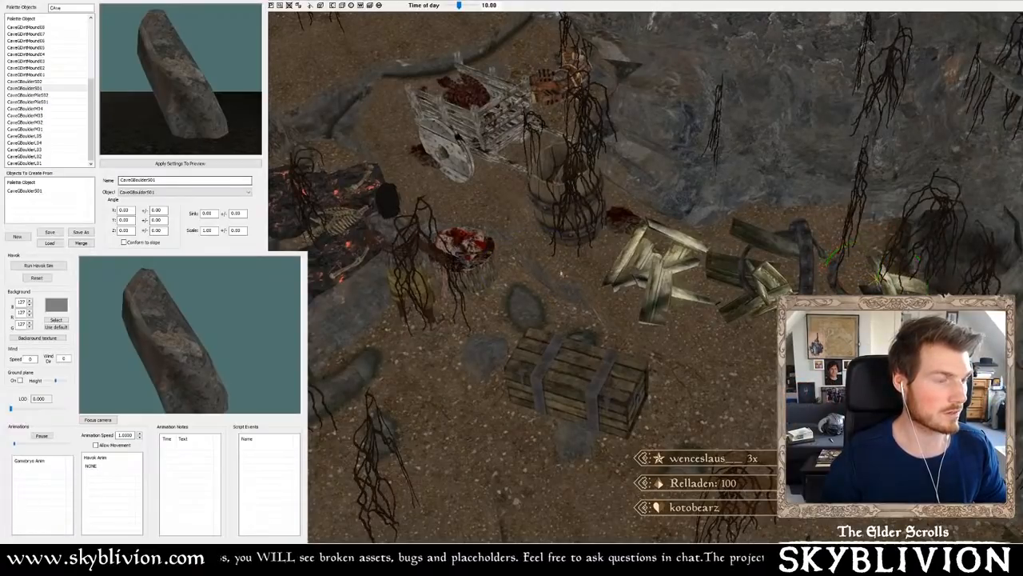
pyautogui.scroll(3, 883, 279)
pyautogui.moveTo(882, 278); pyautogui.dragTo(705, 274, button='middle')
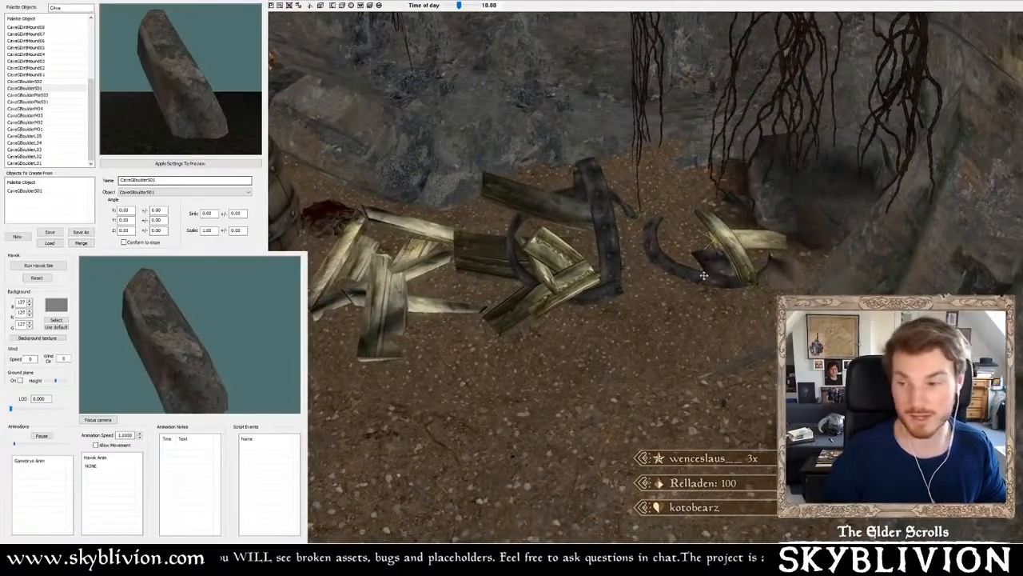
pyautogui.scroll(2, 704, 275)
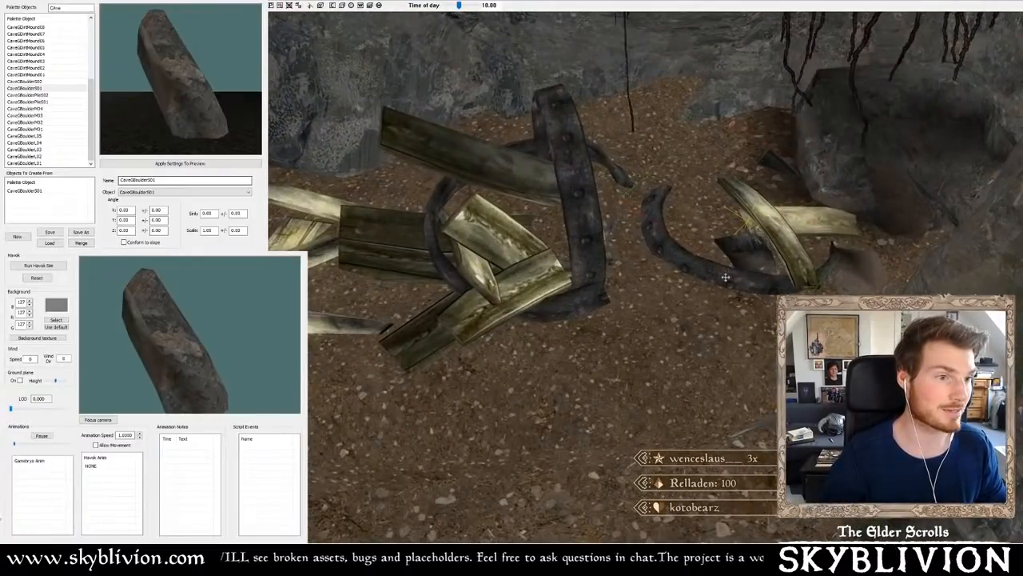
pyautogui.keyDown('shift'); pyautogui.moveTo(726, 277); pyautogui.dragTo(527, 319, button='middle'); pyautogui.keyUp('shift')
pyautogui.moveTo(525, 328); pyautogui.dragTo(452, 422)
pyautogui.keyDown('shift'); pyautogui.moveTo(452, 422); pyautogui.dragTo(463, 395, button='middle'); pyautogui.keyUp('shift')
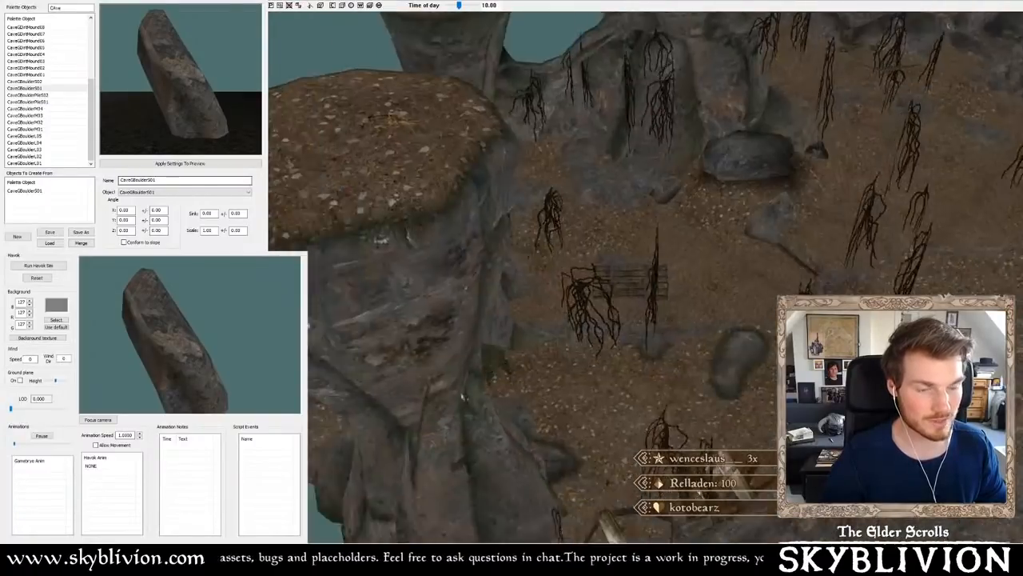
pyautogui.press('c')
pyautogui.moveTo(582, 349); pyautogui.dragTo(536, 356, button='right')
pyautogui.moveTo(593, 319); pyautogui.dragTo(588, 262)
# - Delete the wrongly placed marker object from the tipped barrel and put a small brown sack inside the barrel instead
pyautogui.scroll(-5, 581, 250)
pyautogui.moveTo(581, 248)
pyautogui.keyDown('shift'); pyautogui.mouseDown(button='middle')
pyautogui.moveTo(541, 245)
pyautogui.moveTo(565, 251)
pyautogui.mouseUp(button='middle'); pyautogui.keyUp('shift')
pyautogui.keyDown('shift'); pyautogui.moveTo(654, 212); pyautogui.dragTo(454, 217, button='middle'); pyautogui.keyUp('shift')
pyautogui.scroll(6, 702, 224)
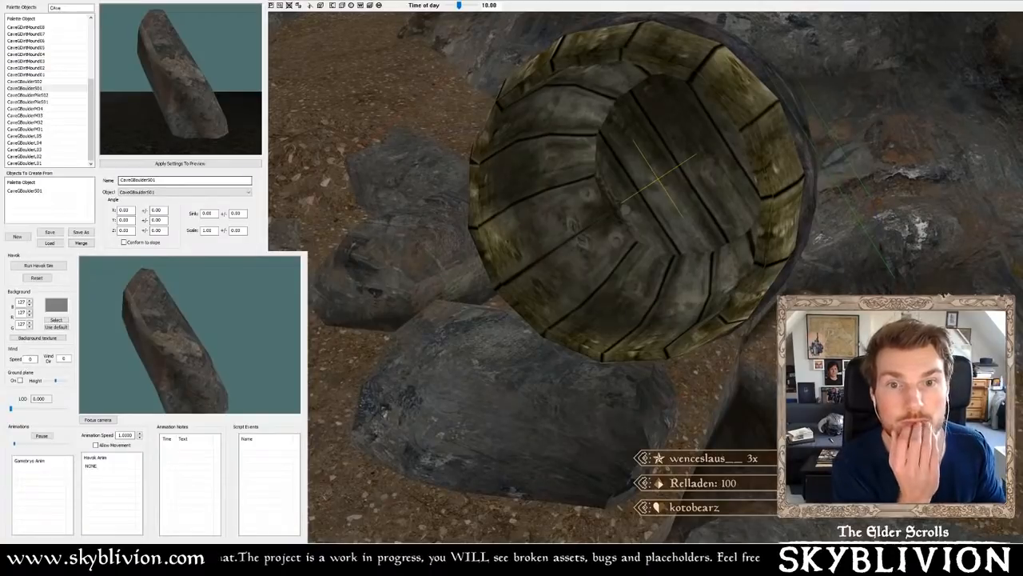
pyautogui.moveTo(613, 244); pyautogui.dragTo(651, 266)
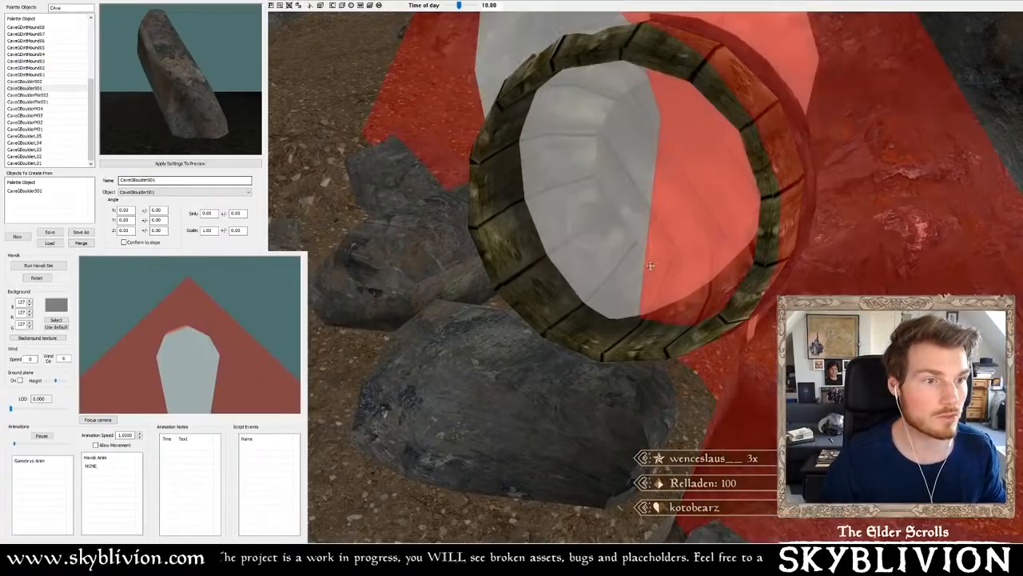
pyautogui.press('Delete')
pyautogui.click(220, 250)
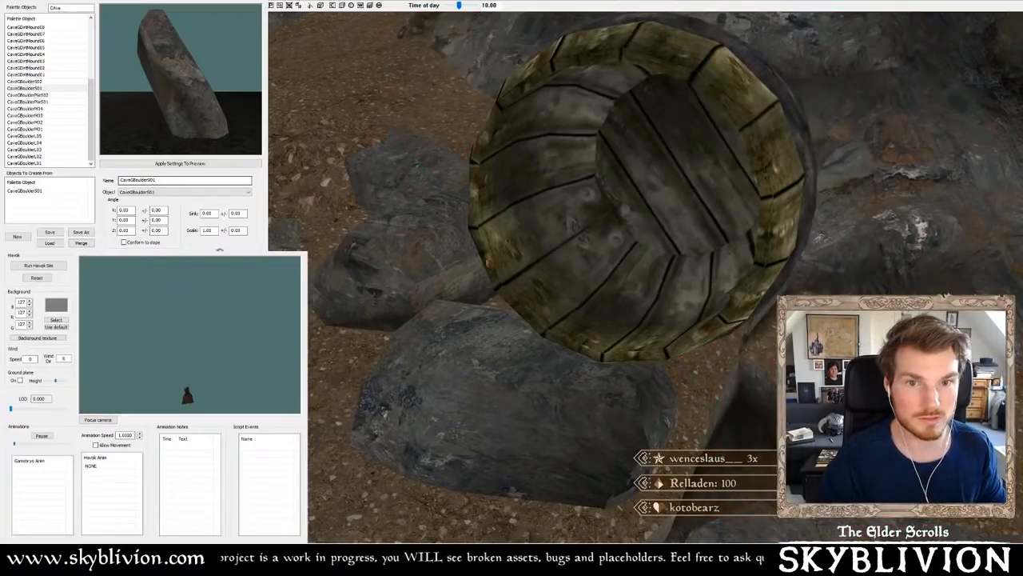
pyautogui.moveTo(594, 274); pyautogui.dragTo(668, 263)
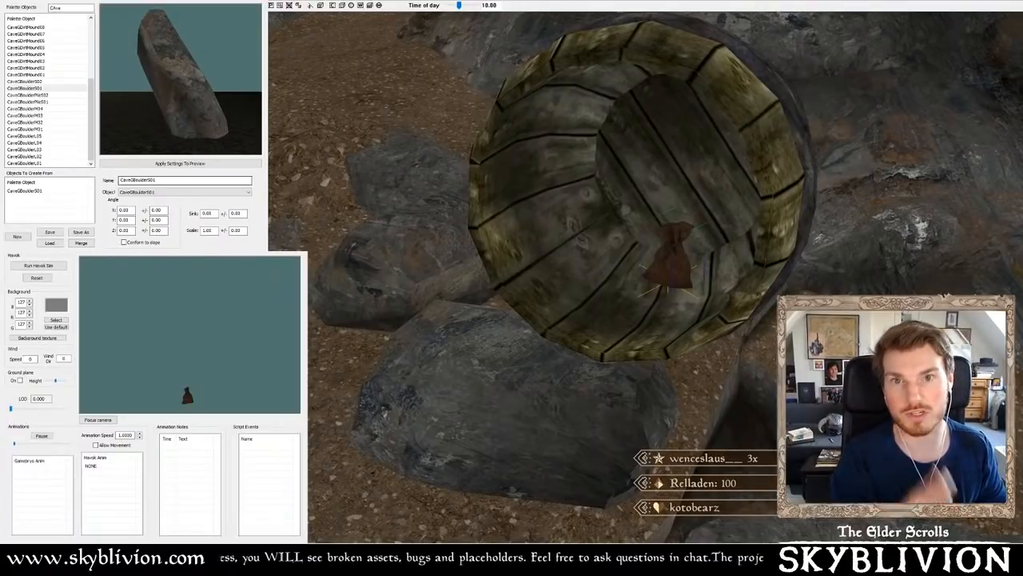
pyautogui.click(668, 257)
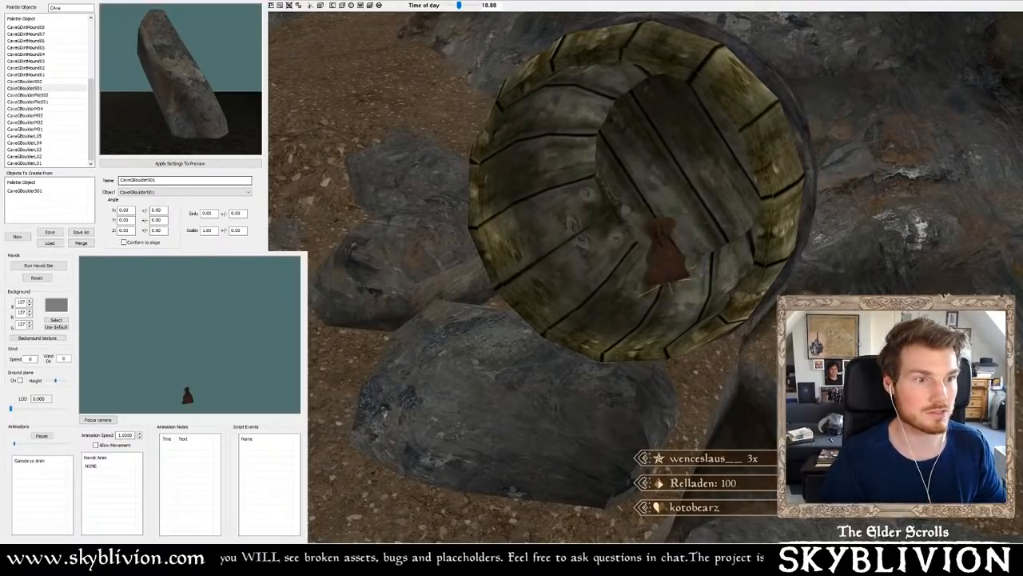
pyautogui.moveTo(681, 233)
pyautogui.mouseDown()
pyautogui.moveTo(642, 256)
pyautogui.moveTo(673, 240)
pyautogui.mouseUp()
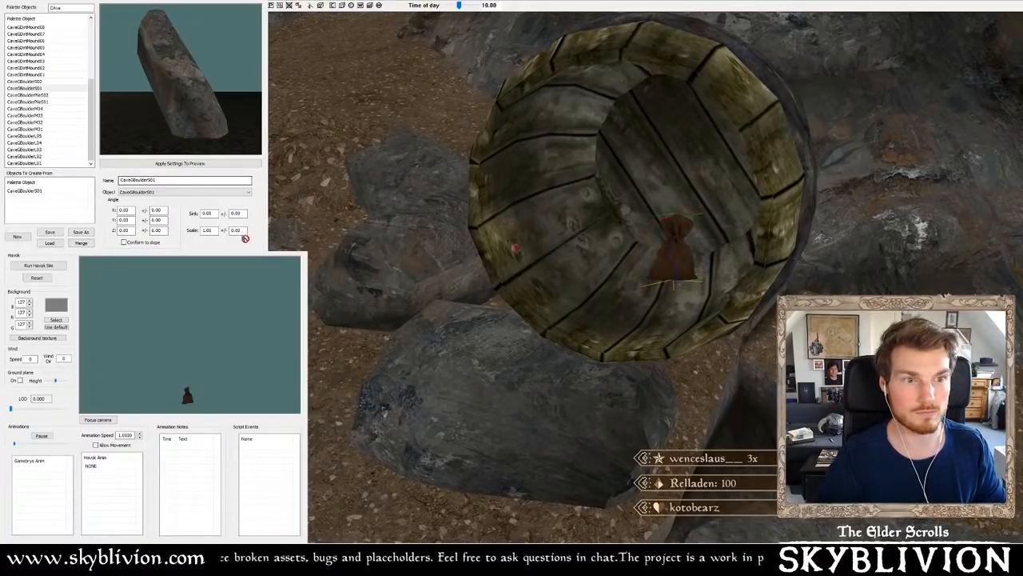
# - Place a second small sack inside the tipped barrel and rotate it beside the first one
pyautogui.moveTo(246, 238); pyautogui.dragTo(622, 267)
pyautogui.moveTo(621, 267); pyautogui.dragTo(611, 261, button='right')
pyautogui.moveTo(611, 260); pyautogui.dragTo(601, 239)
pyautogui.moveTo(601, 240); pyautogui.dragTo(615, 233, button='right')
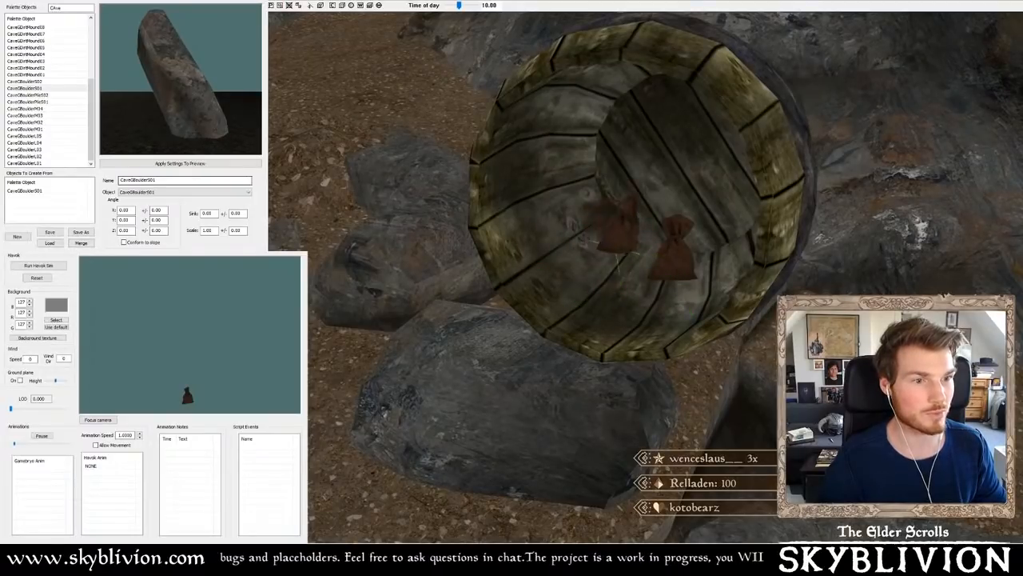
pyautogui.moveTo(615, 234); pyautogui.dragTo(639, 234)
pyautogui.moveTo(640, 233); pyautogui.dragTo(638, 232, button='right')
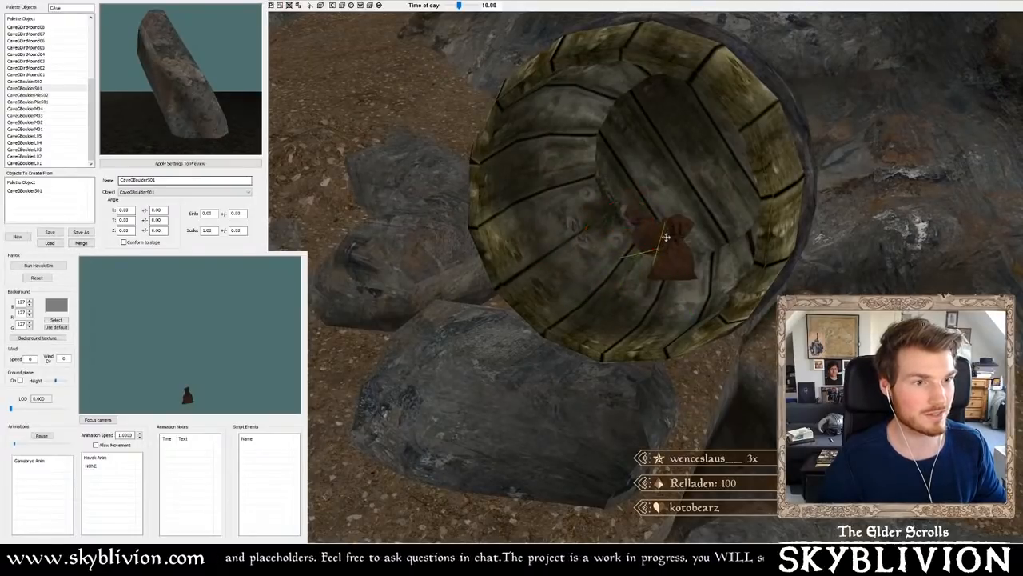
# - Tilt and shift the second sack inside the barrel, and undo the last adjustment
pyautogui.moveTo(637, 232); pyautogui.dragTo(629, 289)
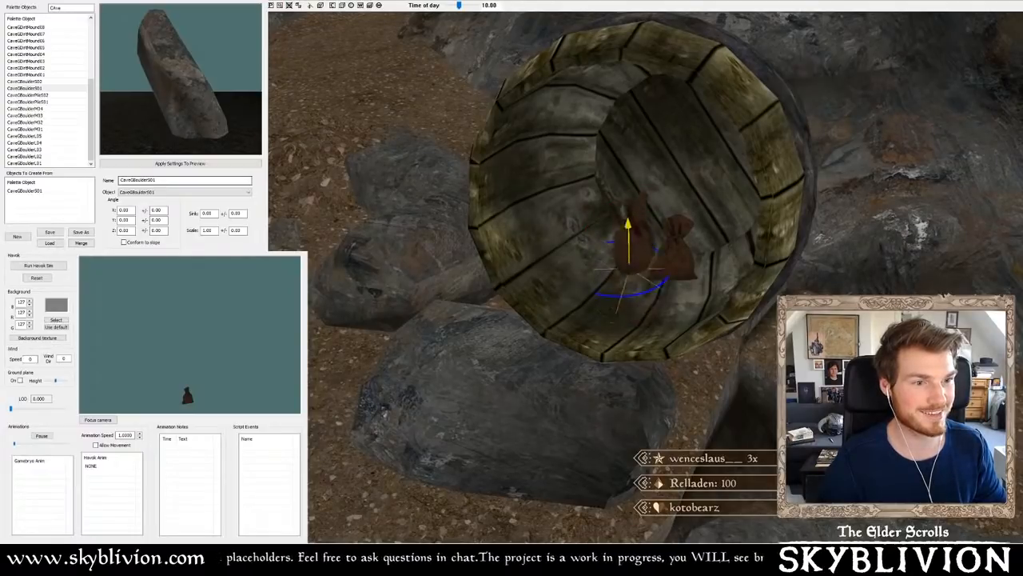
pyautogui.moveTo(630, 252); pyautogui.dragTo(631, 297)
pyautogui.moveTo(631, 297); pyautogui.dragTo(620, 296, button='right')
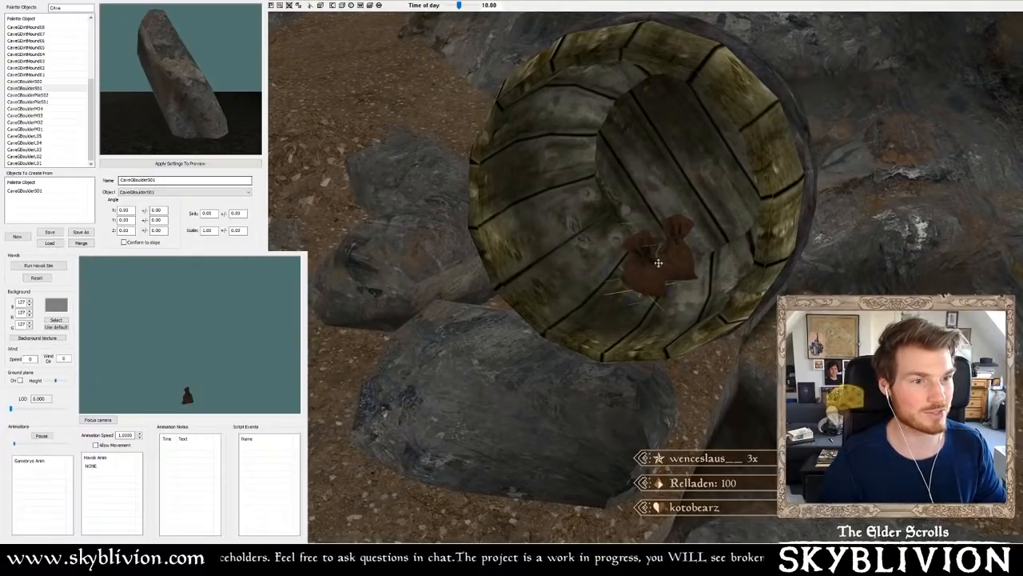
pyautogui.moveTo(658, 256); pyautogui.dragTo(651, 273, button='right')
pyautogui.moveTo(652, 280); pyautogui.dragTo(653, 301)
pyautogui.hotkey('ctrl', 'z')
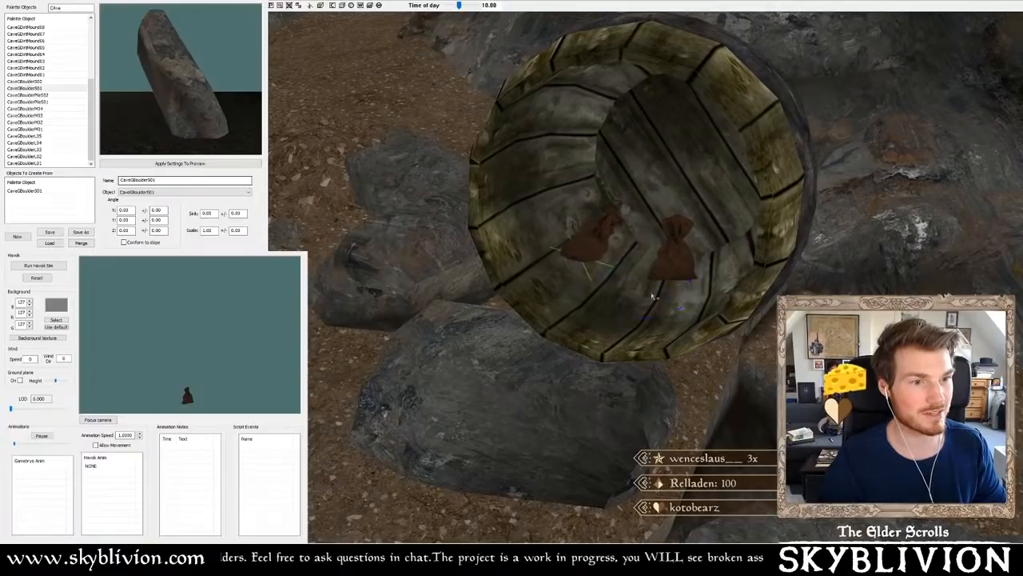
pyautogui.keyDown('shift'); pyautogui.moveTo(653, 292); pyautogui.dragTo(595, 228, button='middle'); pyautogui.keyUp('shift')
pyautogui.scroll(3, 632, 262)
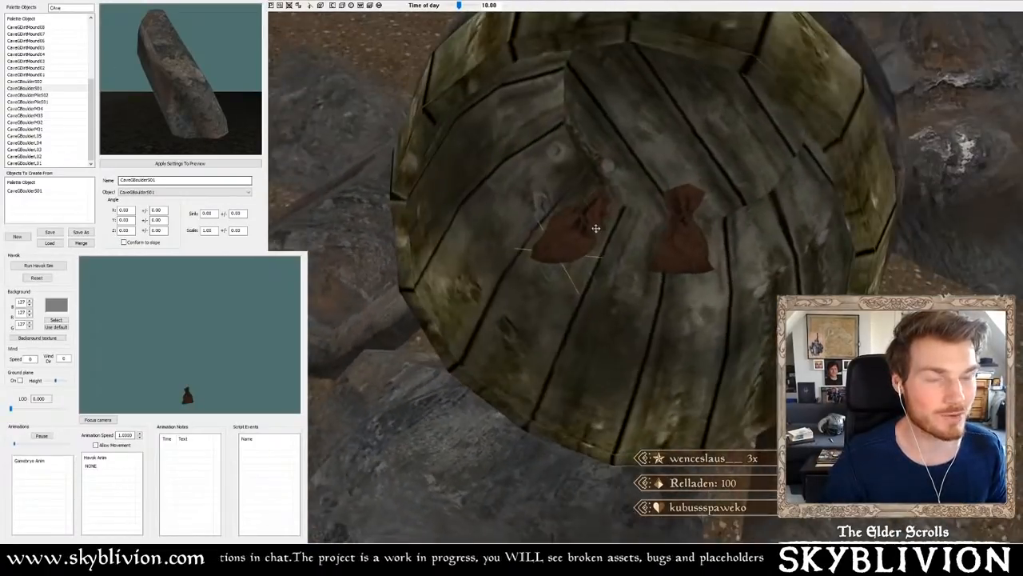
pyautogui.scroll(-5, 593, 232)
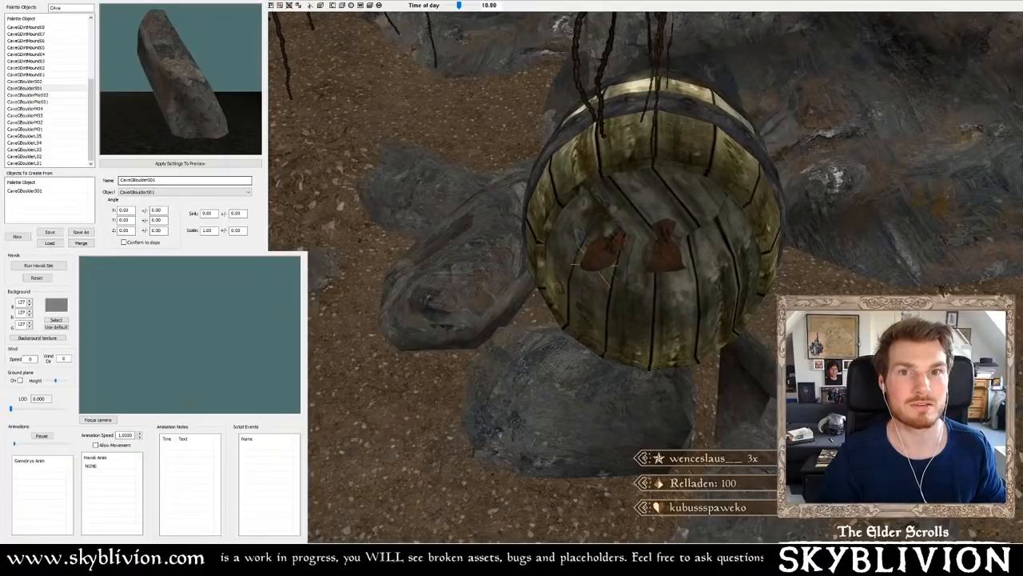
# - Move the second sack up against the first and place two gold coins, one in front of them and one leaning beside them
pyautogui.moveTo(604, 252); pyautogui.dragTo(638, 259)
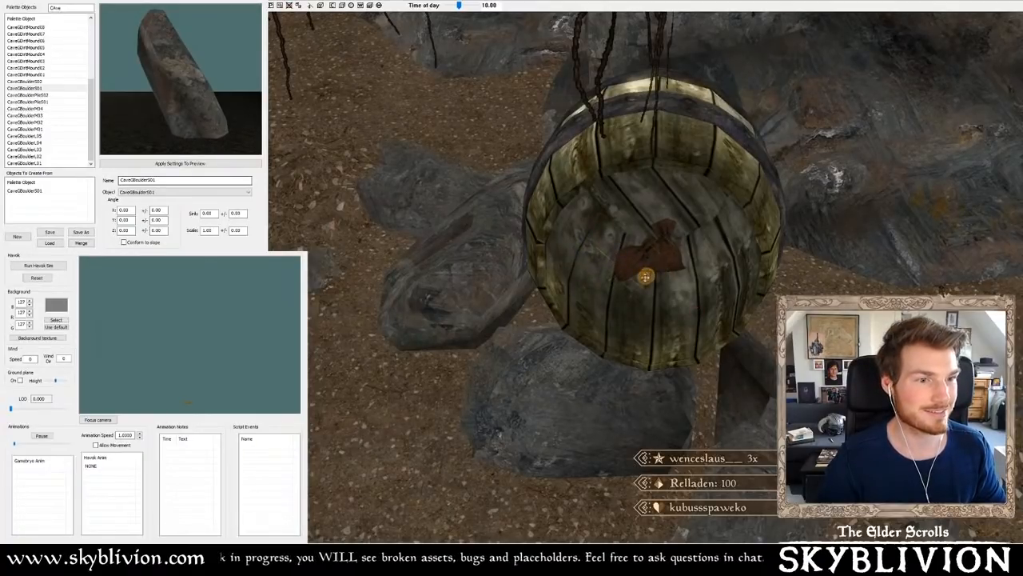
pyautogui.moveTo(645, 276); pyautogui.dragTo(648, 302)
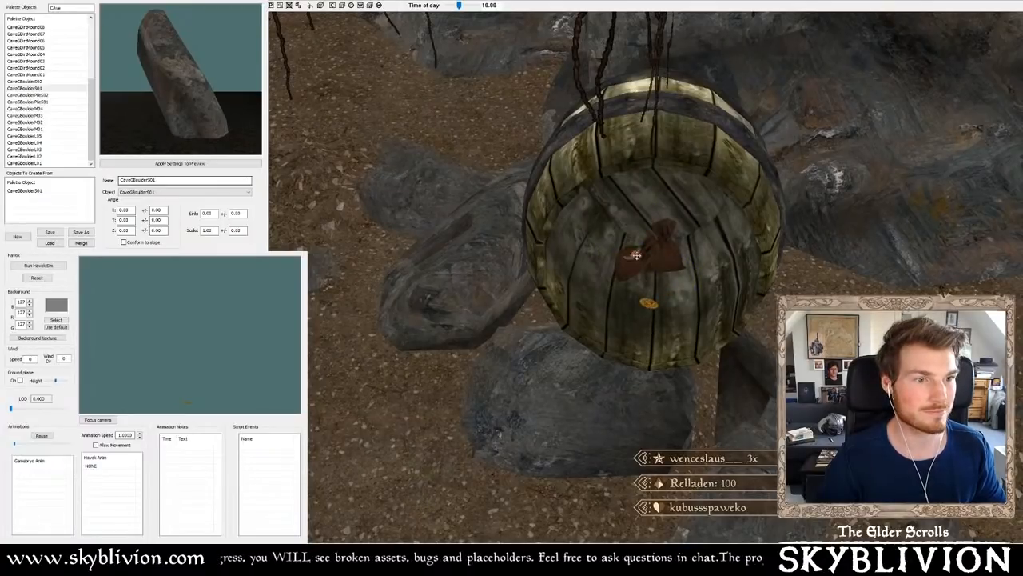
pyautogui.moveTo(619, 264)
pyautogui.mouseDown()
pyautogui.moveTo(618, 239)
pyautogui.moveTo(622, 267)
pyautogui.mouseUp()
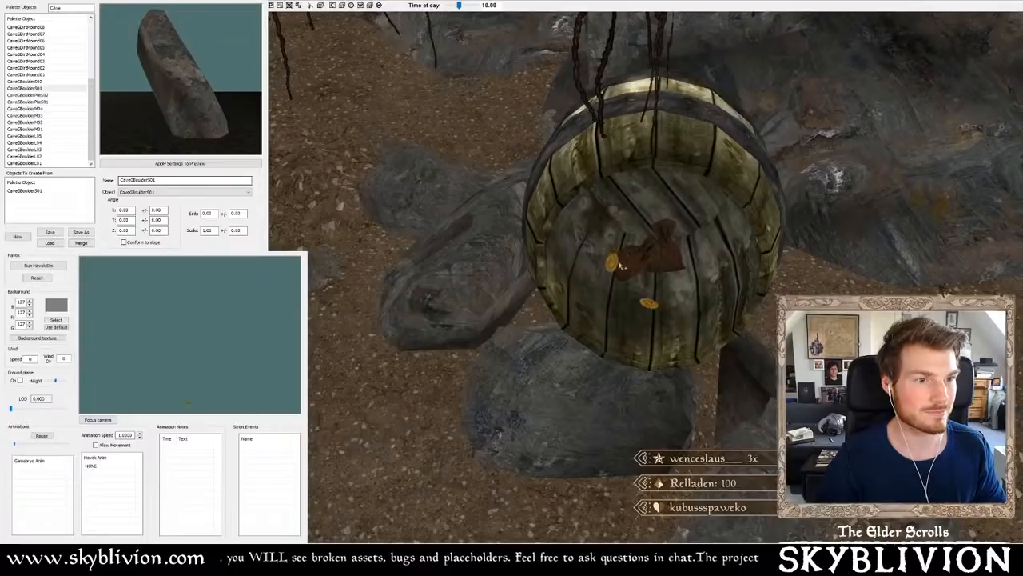
pyautogui.click(615, 266)
pyautogui.press('d')
pyautogui.scroll(3, 618, 266)
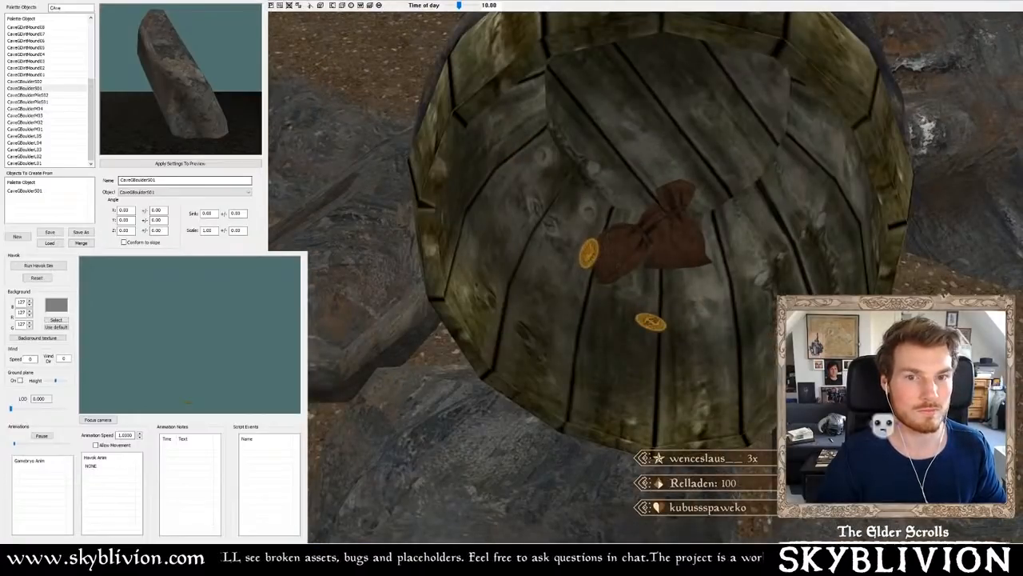
# - Add two more gold coins in the barrel, one tucked behind the upright sack and one near the front coin
pyautogui.moveTo(693, 231); pyautogui.dragTo(700, 236)
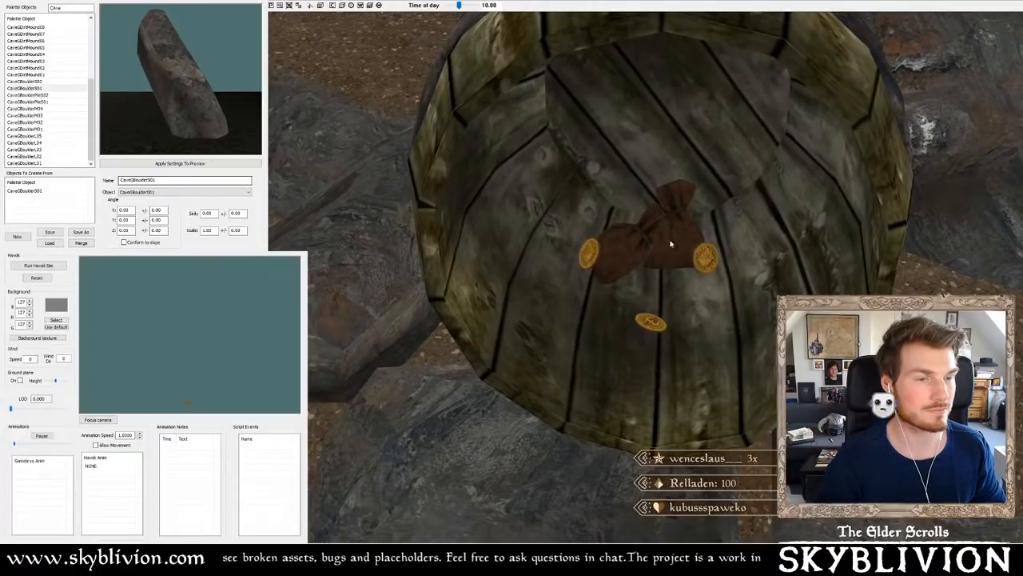
pyautogui.click(706, 256)
pyautogui.moveTo(705, 256); pyautogui.dragTo(710, 205)
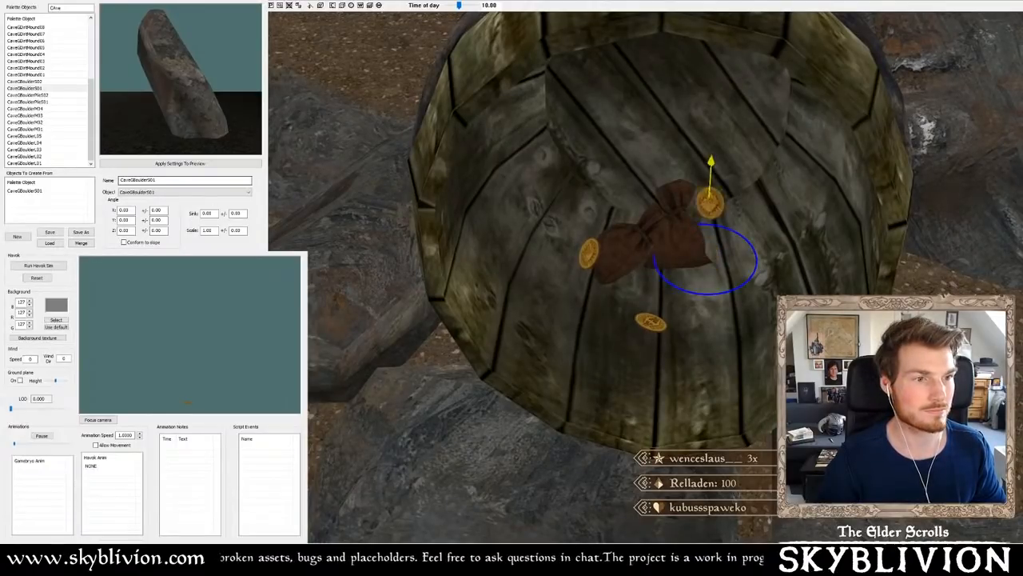
pyautogui.press('d')
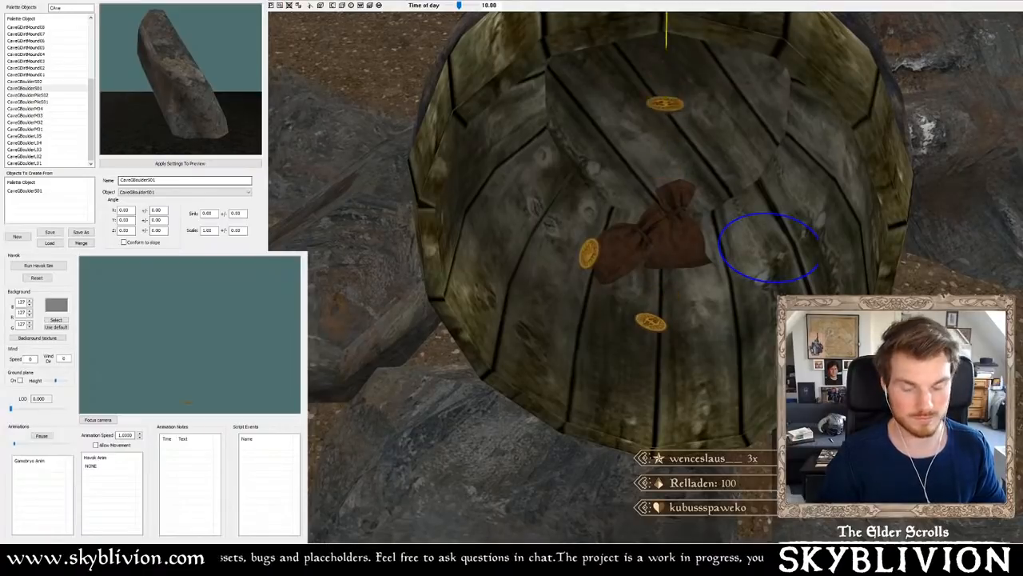
pyautogui.click(660, 272)
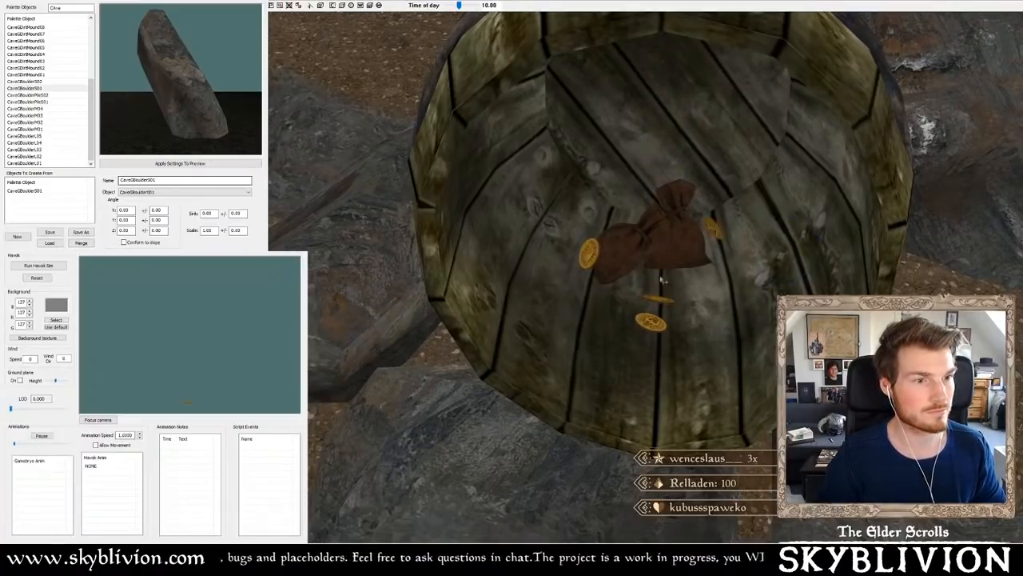
pyautogui.moveTo(679, 286)
pyautogui.keyDown('shift'); pyautogui.mouseDown(button='middle')
pyautogui.moveTo(665, 291)
pyautogui.moveTo(668, 303)
pyautogui.mouseUp(button='middle'); pyautogui.keyUp('shift')
pyautogui.scroll(-4, 668, 302)
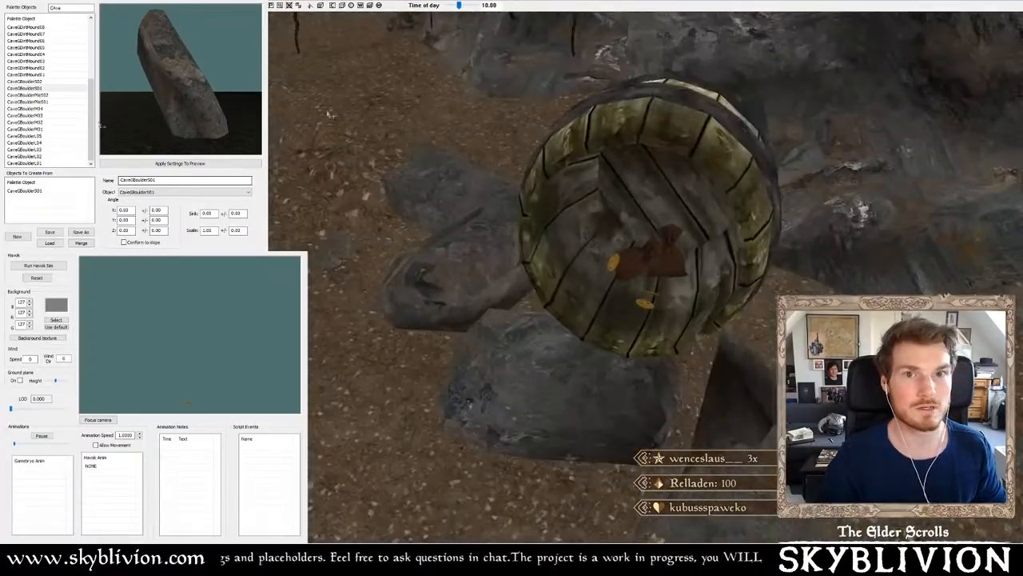
pyautogui.scroll(2, 669, 302)
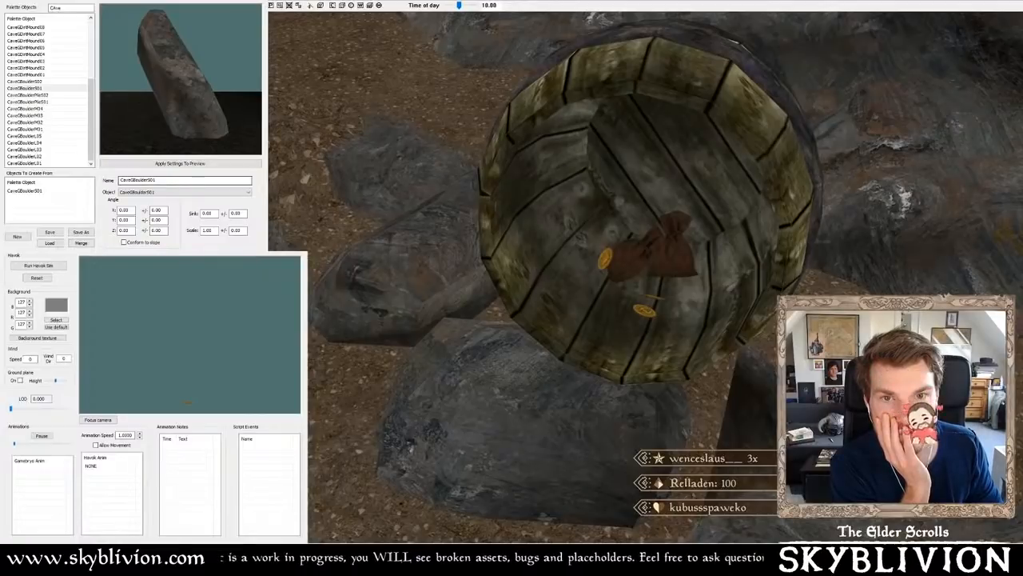
# - Try a necklace in front of the sacks and examine its model in the preview
pyautogui.click(641, 286)
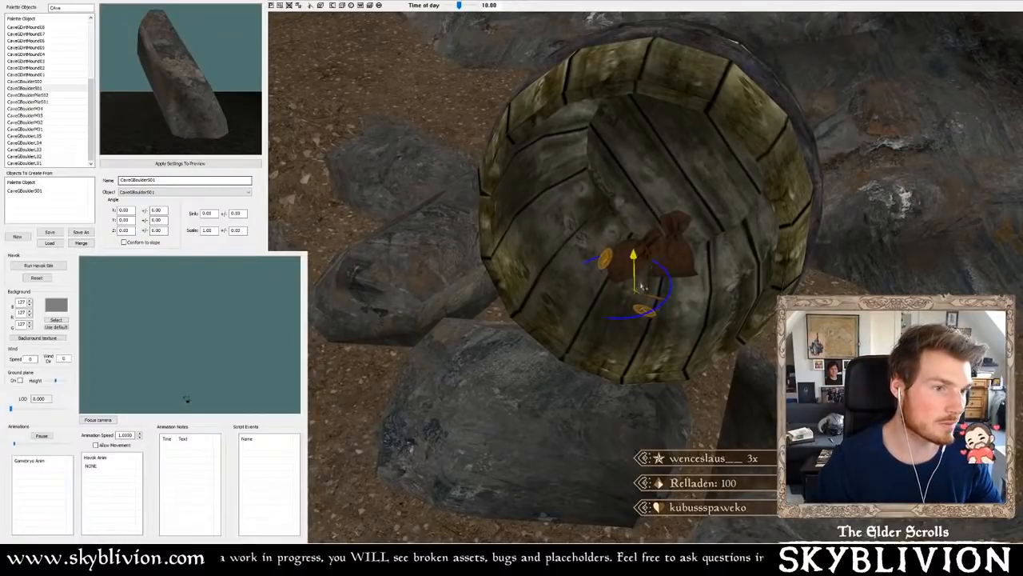
pyautogui.scroll(6, 640, 299)
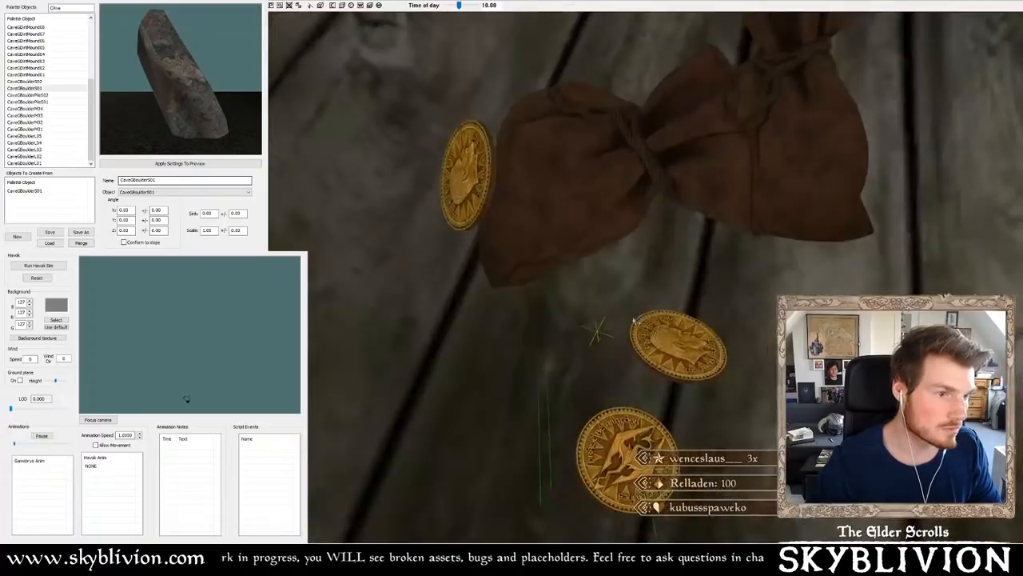
pyautogui.scroll(-6, 634, 320)
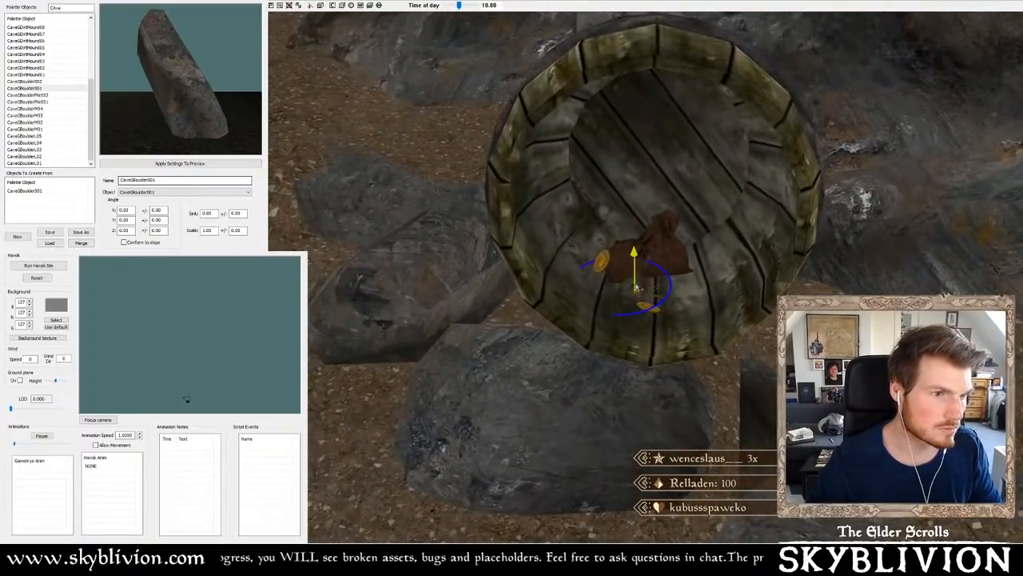
pyautogui.click(98, 419)
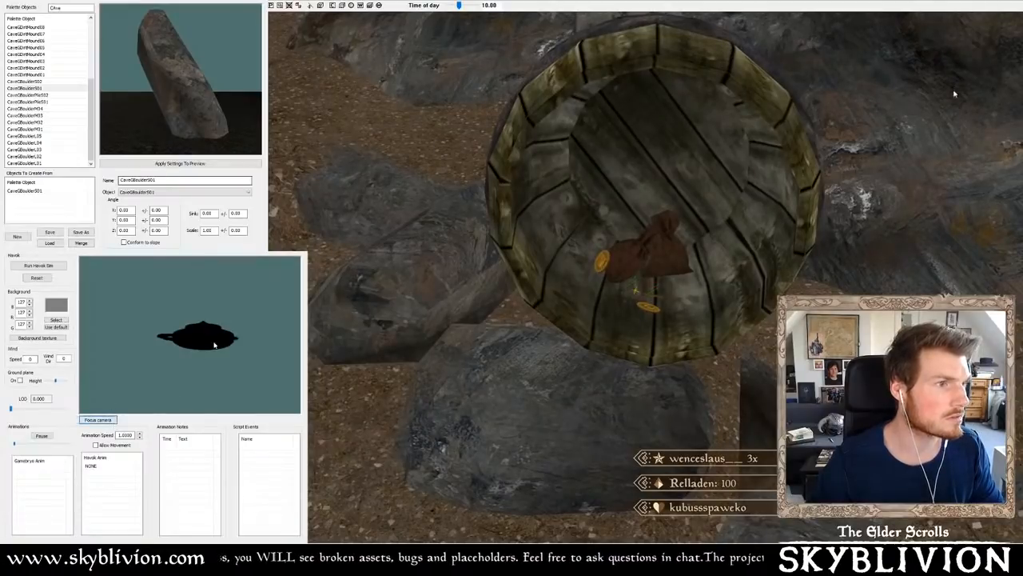
pyautogui.moveTo(214, 345); pyautogui.dragTo(142, 409)
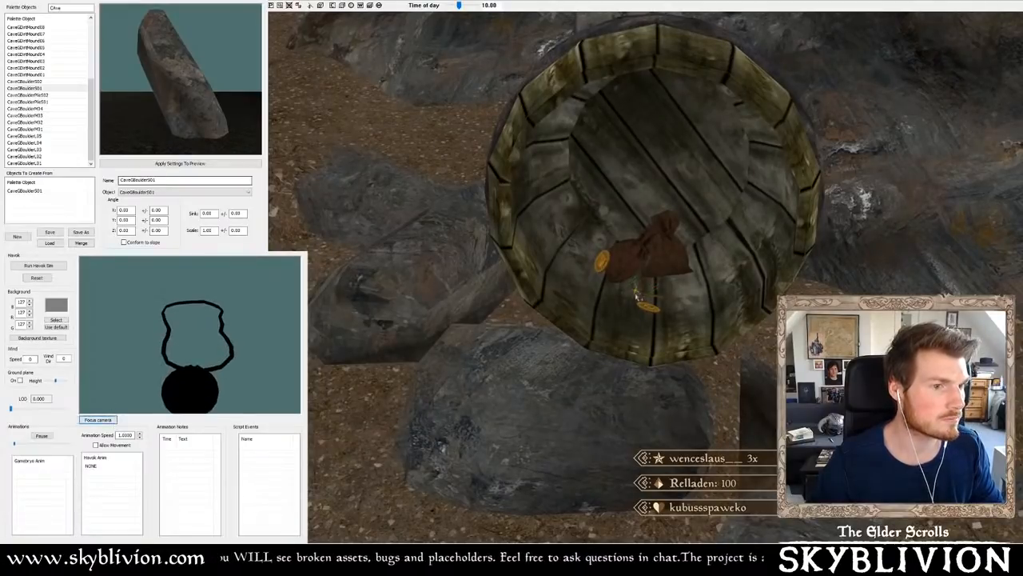
# - Place a gold ring beside the coins in front of the sacks
pyautogui.keyDown('shift'); pyautogui.moveTo(637, 296); pyautogui.dragTo(638, 307, button='middle'); pyautogui.keyUp('shift')
pyautogui.click(638, 295)
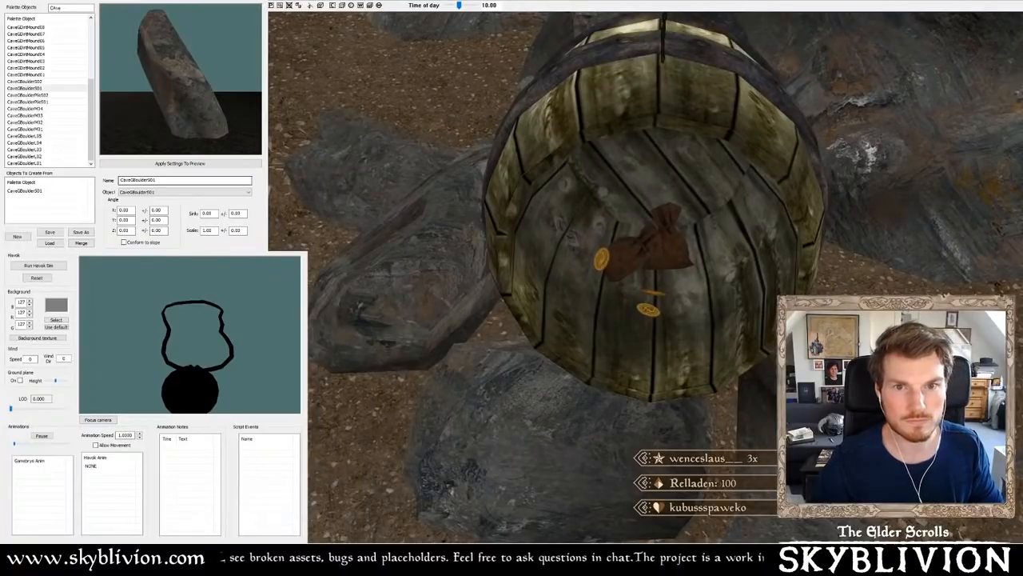
pyautogui.click(646, 307)
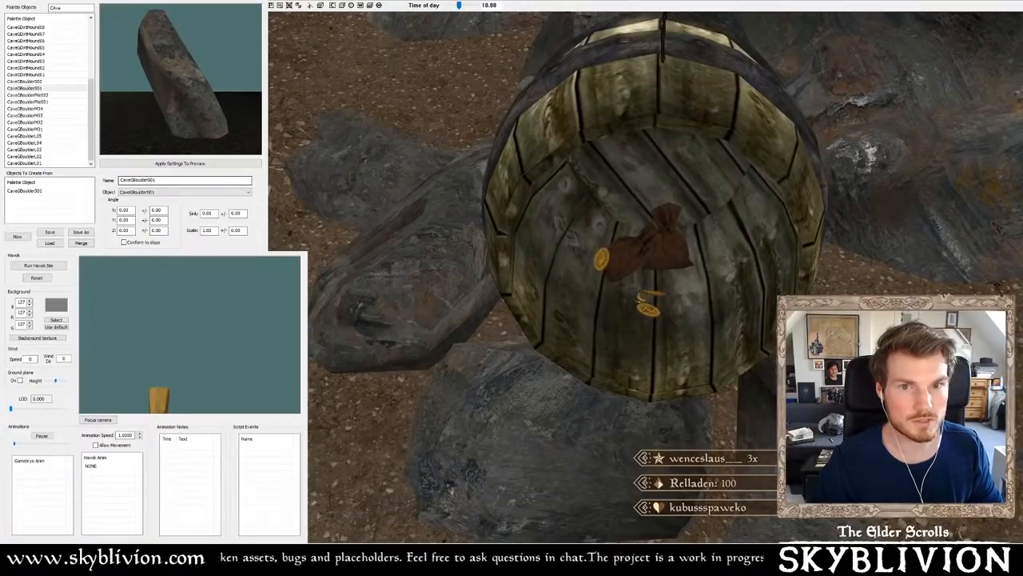
# - Try to place the necklace at the base of the upright sack and lift it clear of the barrel's inside
pyautogui.click(652, 244)
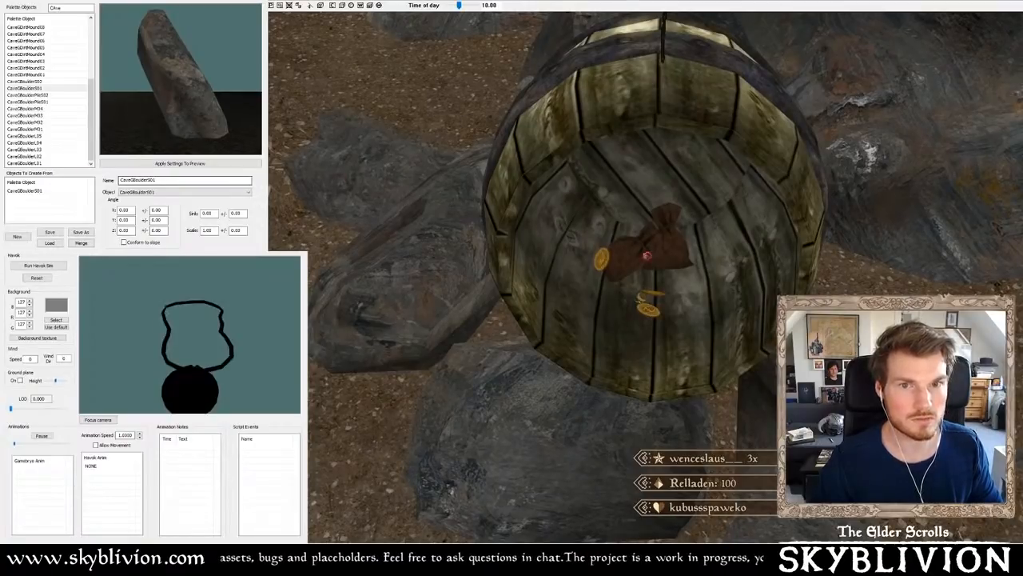
pyautogui.click(692, 265)
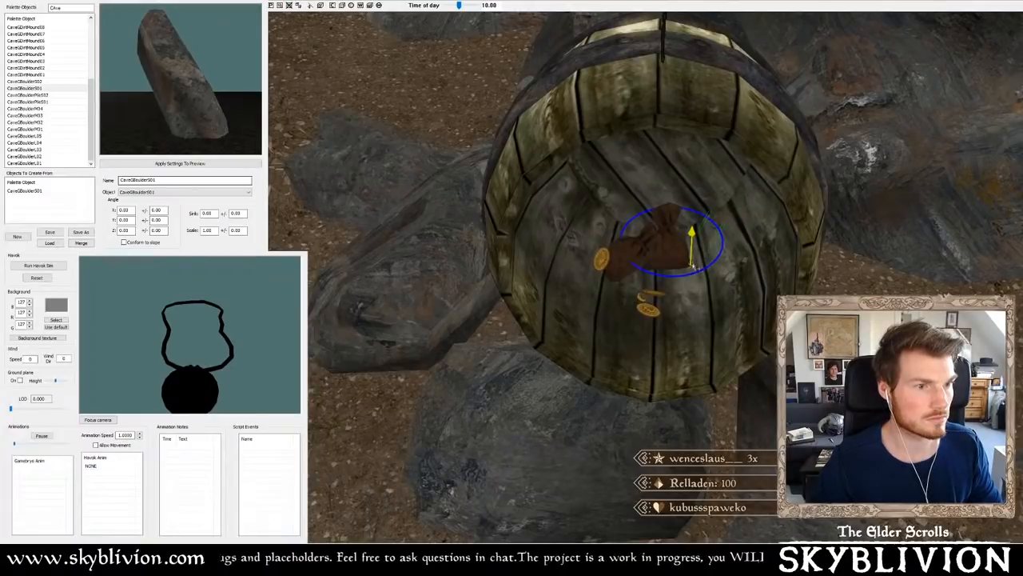
pyautogui.scroll(5, 694, 265)
pyautogui.scroll(-2, 695, 262)
pyautogui.moveTo(695, 262)
pyautogui.mouseDown(button='middle')
pyautogui.moveTo(670, 239)
pyautogui.moveTo(676, 212)
pyautogui.moveTo(716, 196)
pyautogui.moveTo(707, 272)
pyautogui.mouseUp(button='middle')
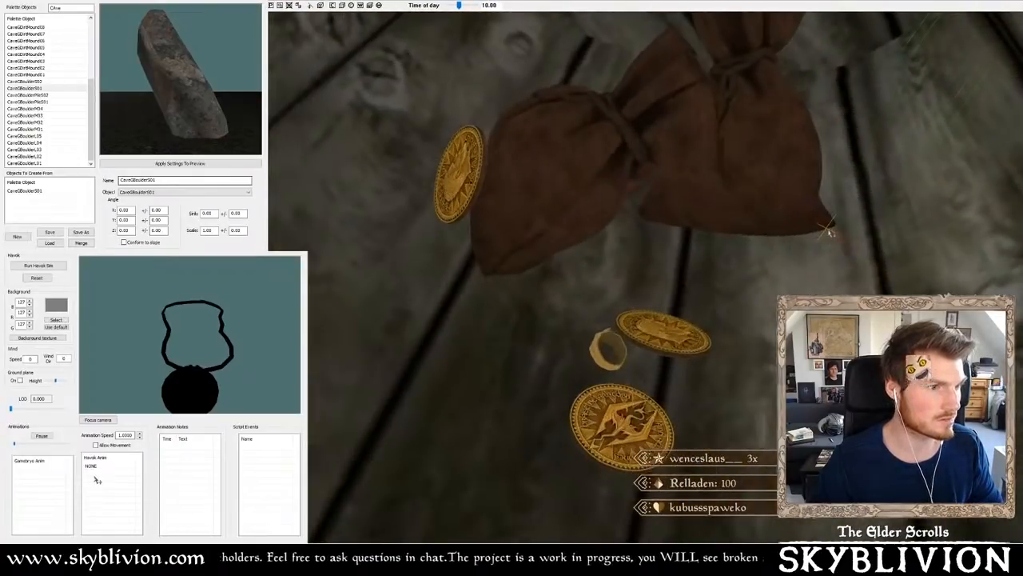
pyautogui.moveTo(841, 230); pyautogui.dragTo(837, 232, button='middle')
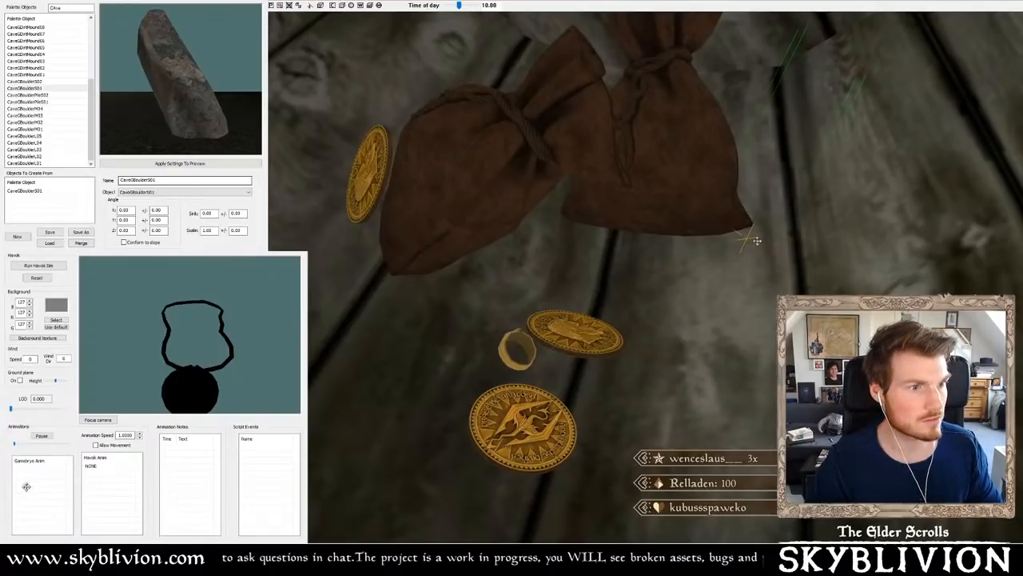
pyautogui.moveTo(758, 239); pyautogui.dragTo(768, 181)
pyautogui.scroll(-6, 768, 179)
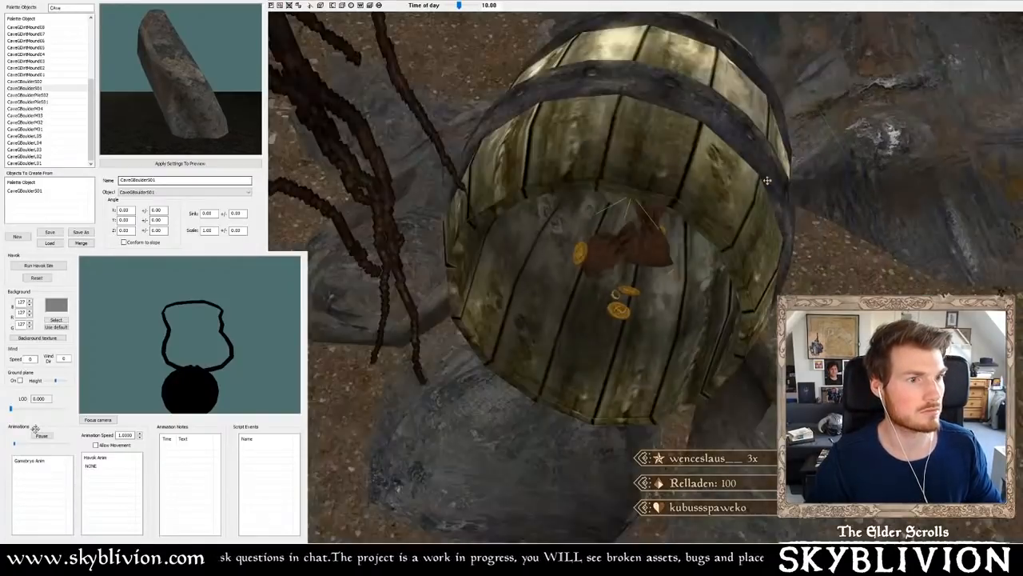
pyautogui.keyDown('shift'); pyautogui.moveTo(767, 179); pyautogui.dragTo(772, 173, button='middle'); pyautogui.keyUp('shift')
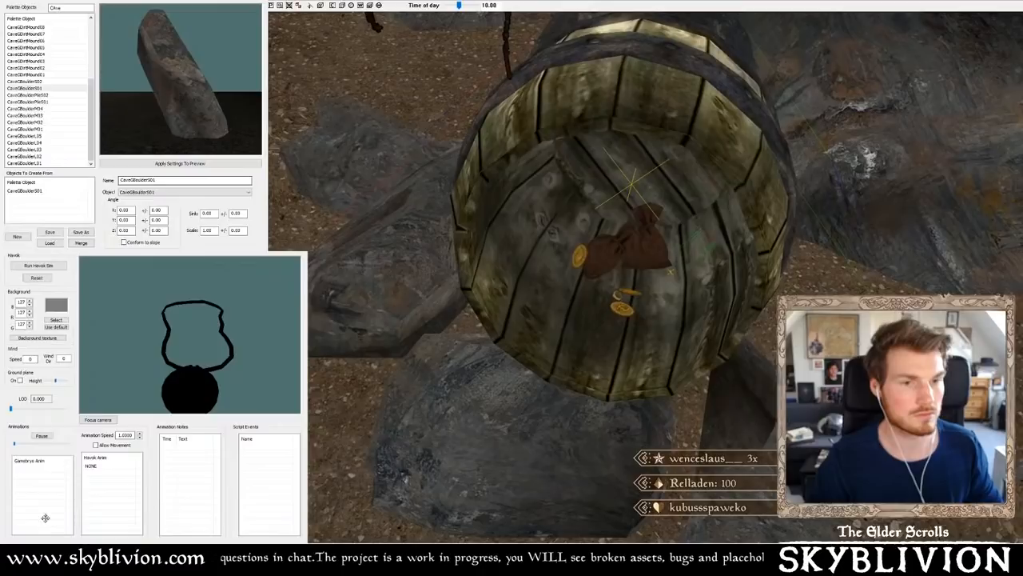
pyautogui.press('m')
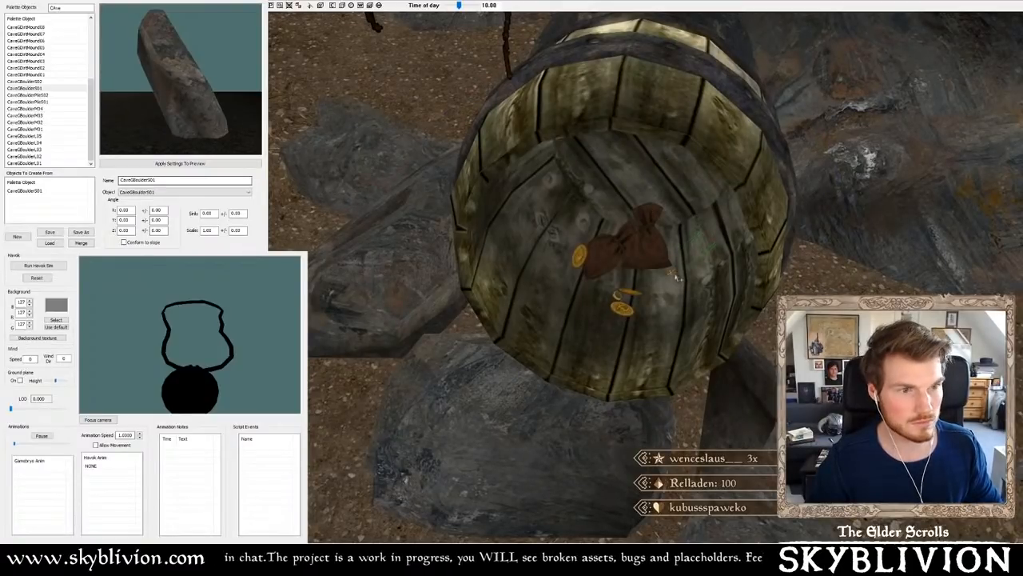
# - Place a green-bladed dagger inside the tipped barrel and shift it beside the upright sack
pyautogui.scroll(3, 677, 277)
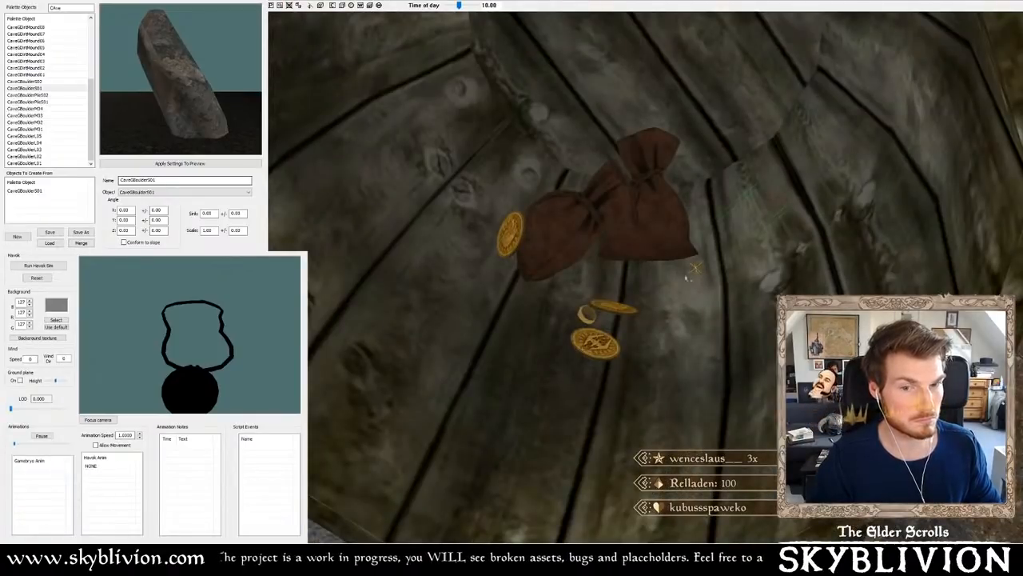
pyautogui.scroll(-3, 622, 350)
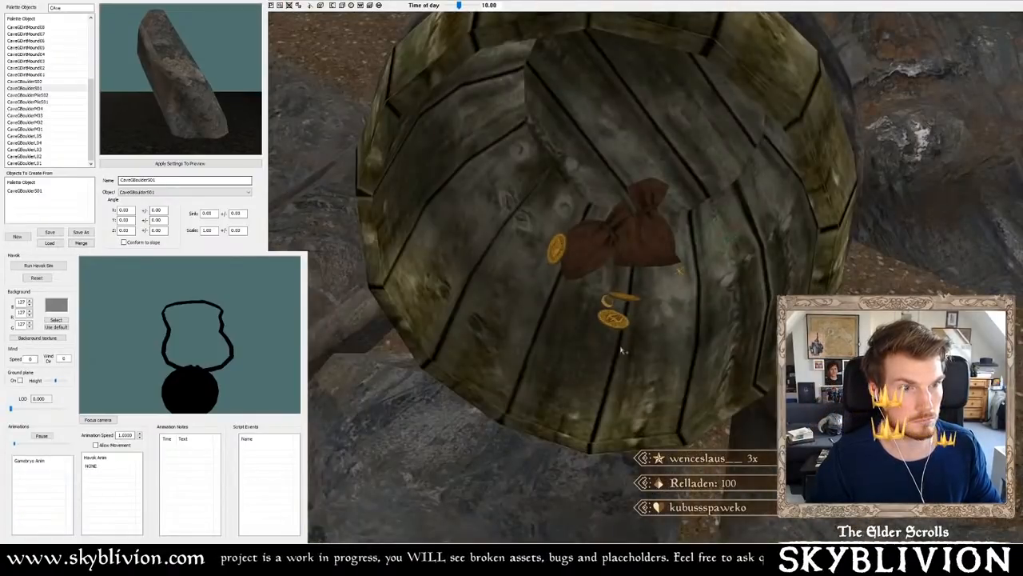
pyautogui.keyDown('shift'); pyautogui.moveTo(623, 350); pyautogui.dragTo(623, 375, button='middle'); pyautogui.keyUp('shift')
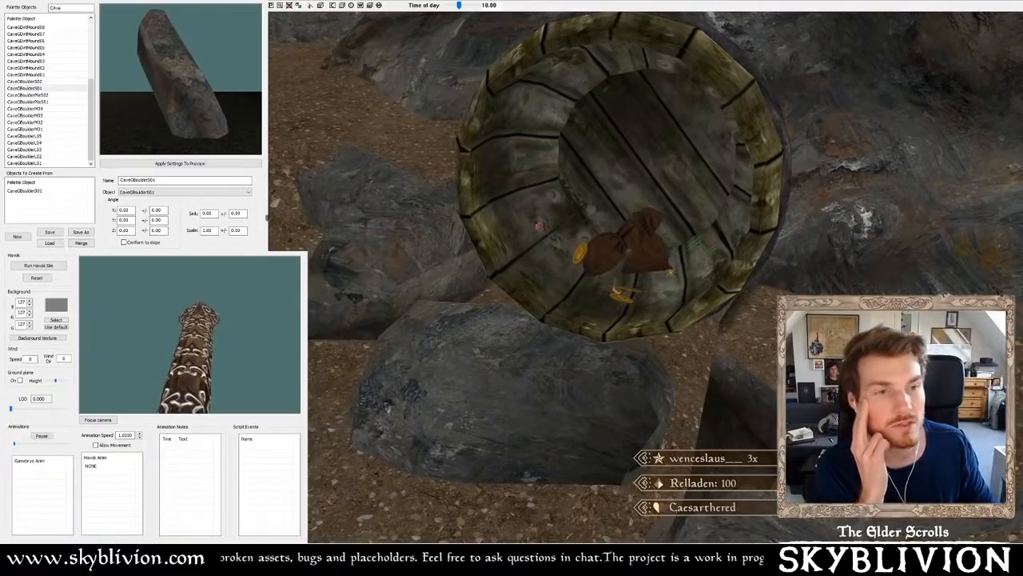
pyautogui.moveTo(539, 226); pyautogui.dragTo(636, 256)
pyautogui.scroll(3, 636, 255)
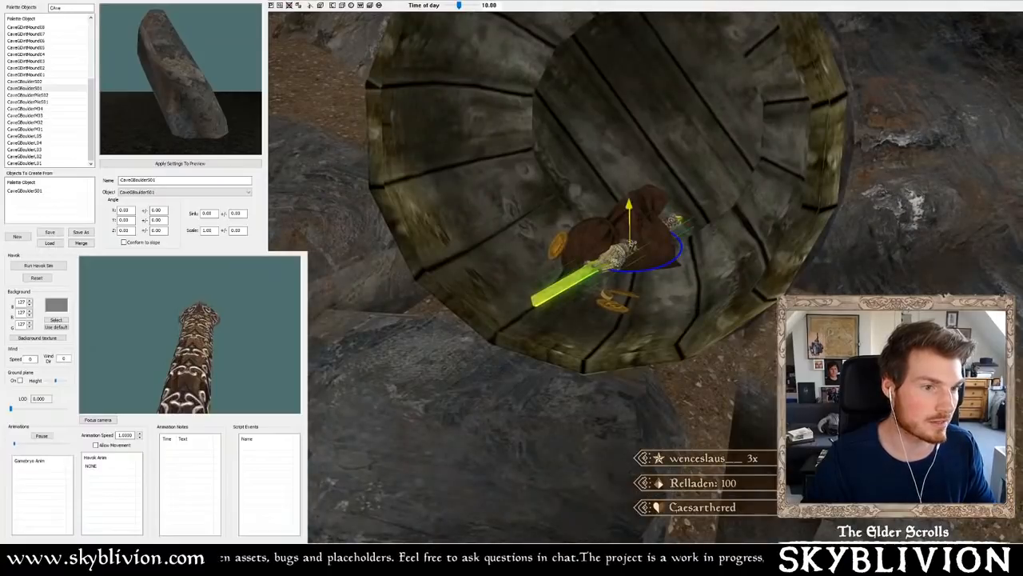
pyautogui.moveTo(624, 257)
pyautogui.mouseDown(button='right')
pyautogui.moveTo(639, 257)
pyautogui.moveTo(623, 268)
pyautogui.mouseUp(button='right')
pyautogui.moveTo(624, 259); pyautogui.dragTo(678, 268)
# - Rotate the dagger so its blade points toward the barrel's opening and nudge it into place next to the sack
pyautogui.moveTo(678, 268)
pyautogui.mouseDown(button='right')
pyautogui.moveTo(700, 268)
pyautogui.moveTo(679, 268)
pyautogui.mouseUp(button='right')
pyautogui.scroll(-4, 680, 267)
pyautogui.moveTo(679, 268)
pyautogui.keyDown('shift'); pyautogui.mouseDown(button='middle')
pyautogui.moveTo(639, 249)
pyautogui.moveTo(663, 268)
pyautogui.mouseUp(button='middle'); pyautogui.keyUp('shift')
pyautogui.scroll(3, 663, 268)
pyautogui.moveTo(668, 276); pyautogui.dragTo(679, 271)
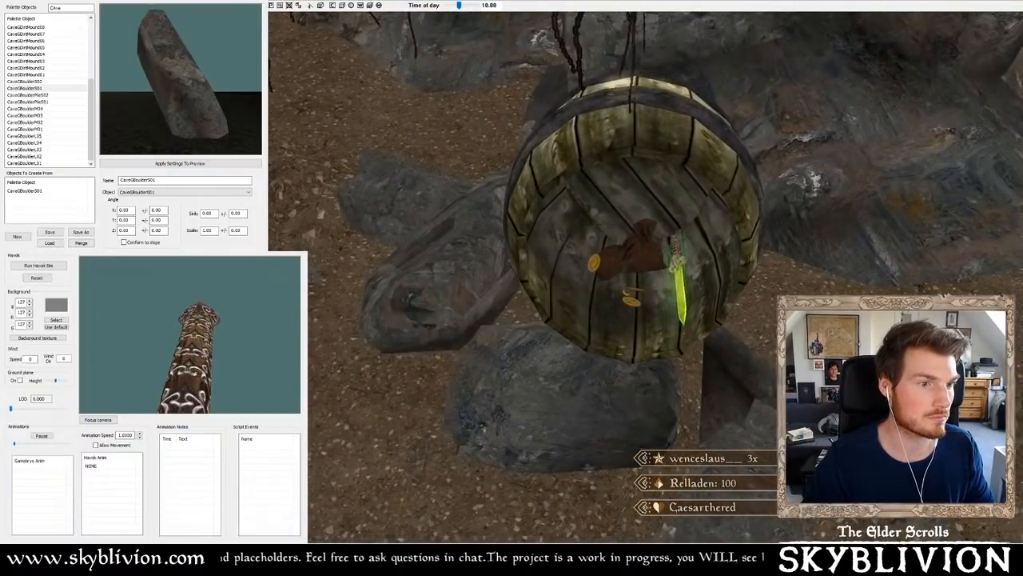
pyautogui.moveTo(679, 270); pyautogui.dragTo(676, 268, button='right')
# - Survey the barrel's surroundings and the bare ground by the cave wall, and preview the chest and cupboard models
pyautogui.keyDown('shift'); pyautogui.moveTo(676, 269); pyautogui.dragTo(7, 494, button='middle'); pyautogui.keyUp('shift')
pyautogui.scroll(-3, 815, 271)
pyautogui.scroll(-5, 722, 246)
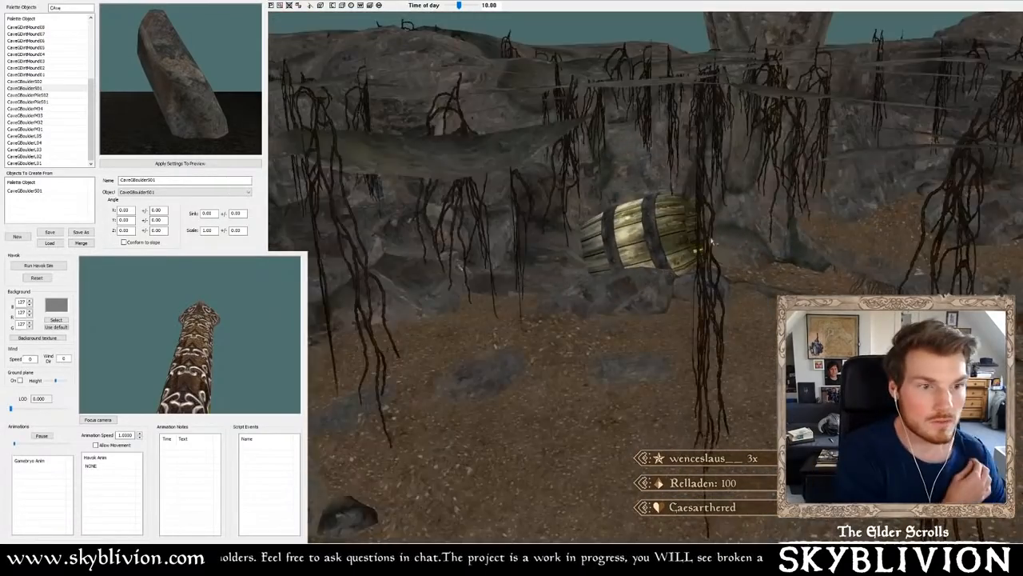
pyautogui.keyDown('shift'); pyautogui.moveTo(756, 229); pyautogui.dragTo(626, 248, button='middle'); pyautogui.keyUp('shift')
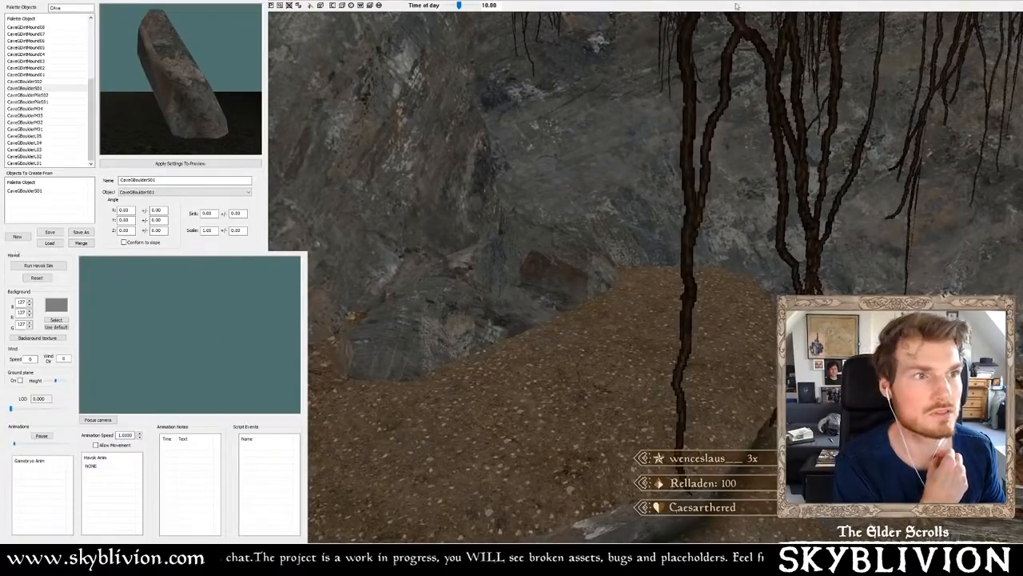
pyautogui.click(97, 420)
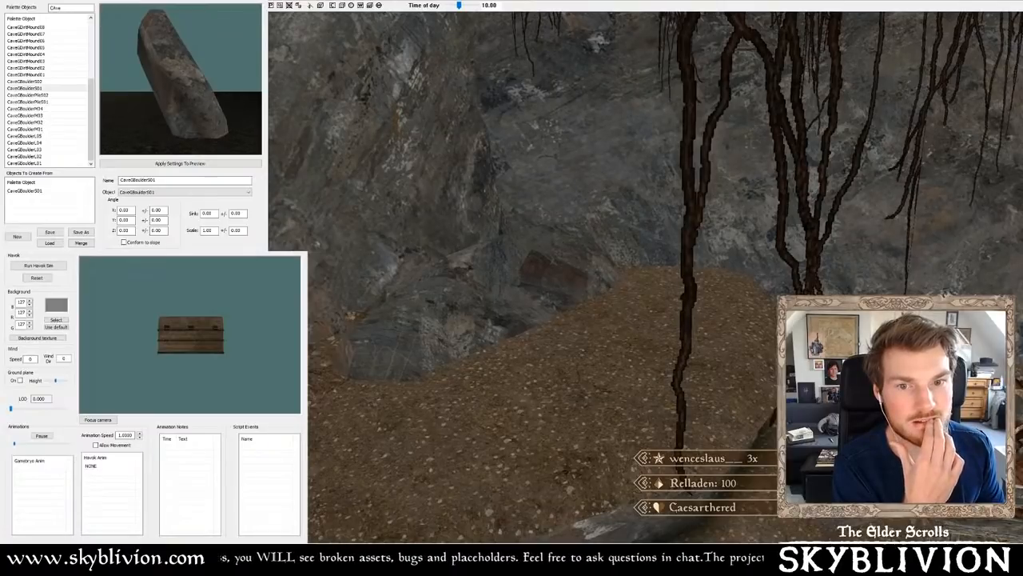
pyautogui.press('Down')
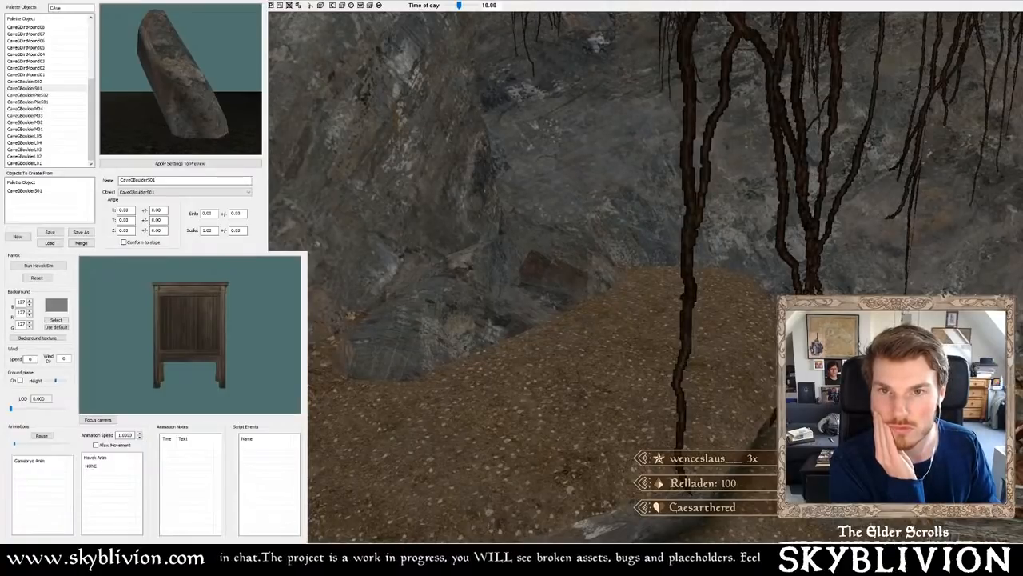
pyautogui.scroll(-4, 586, 307)
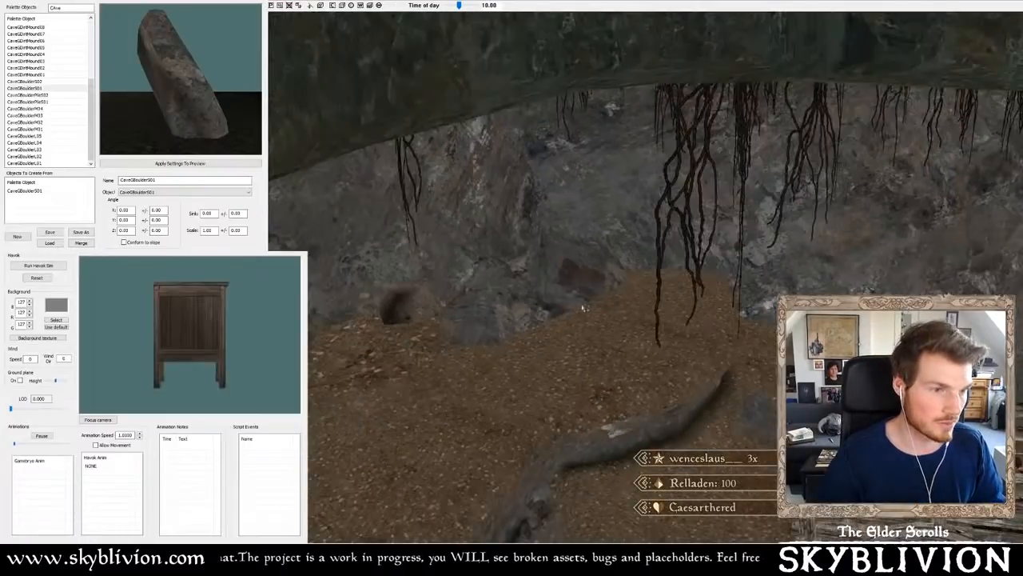
pyautogui.scroll(-10, 586, 306)
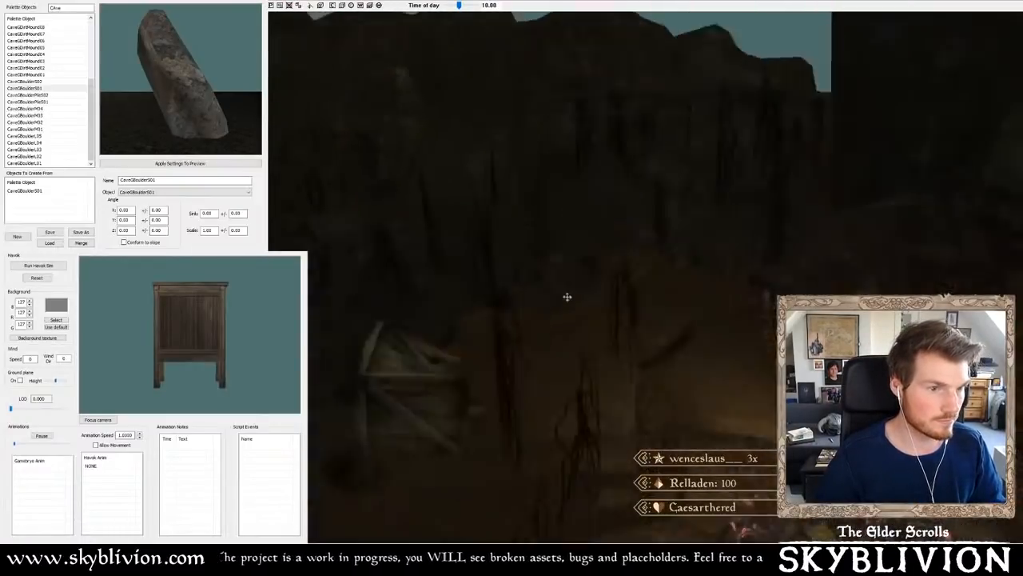
pyautogui.scroll(10, 499, 294)
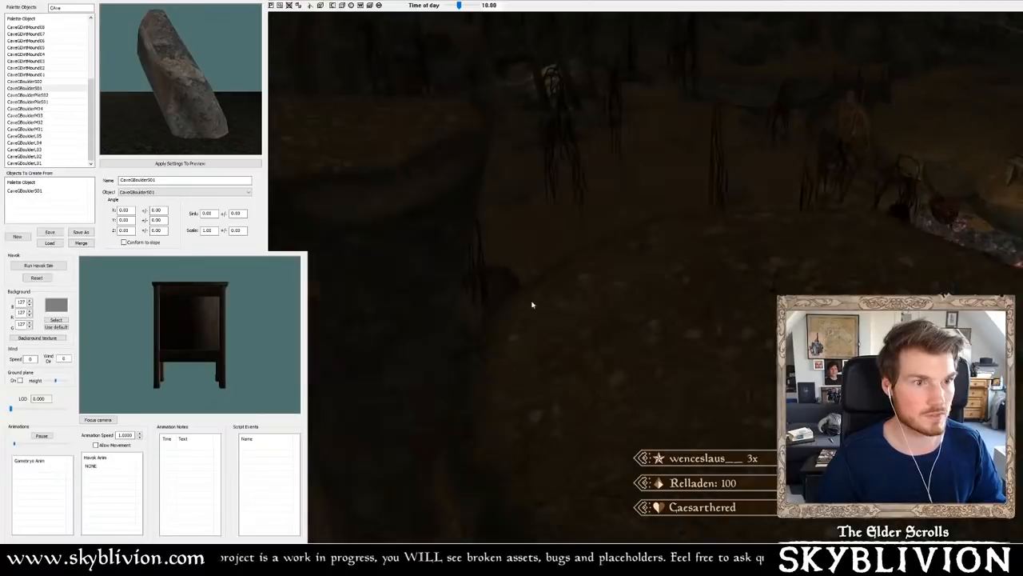
pyautogui.scroll(-8, 515, 302)
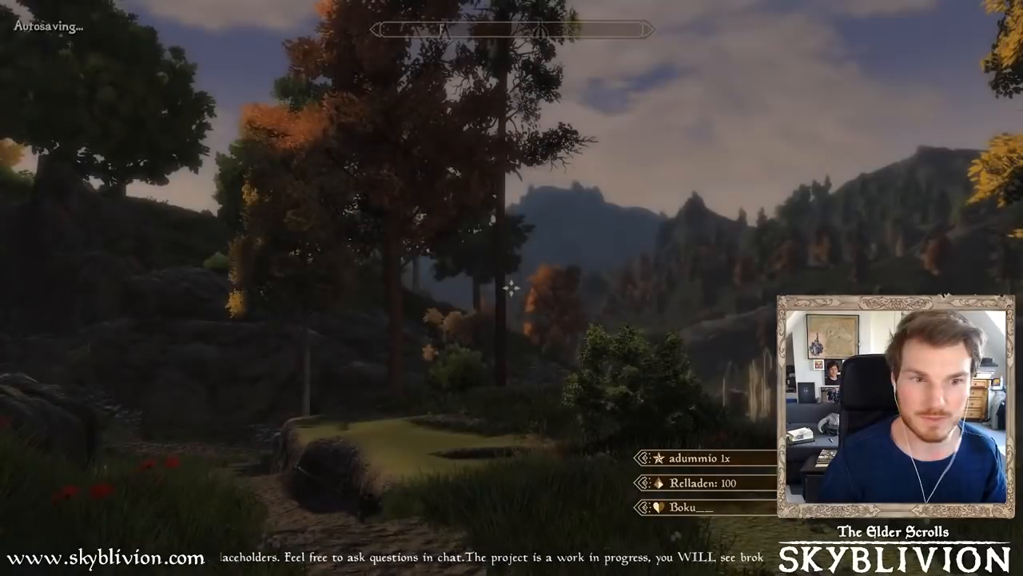
# - Enter the cave in the running game and look around the overgrown entrance with the ladder
pyautogui.press('e')
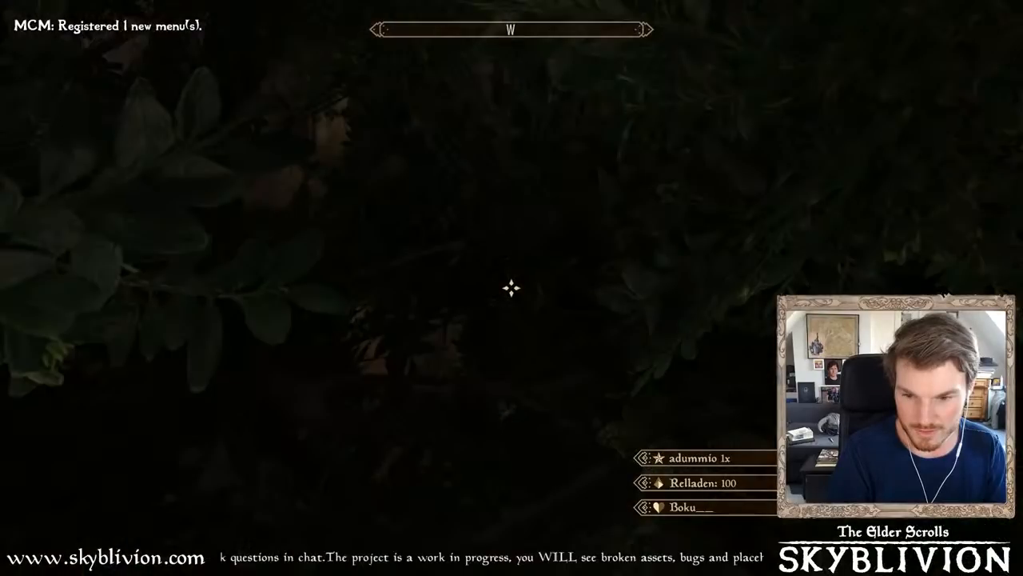
pyautogui.press('w')
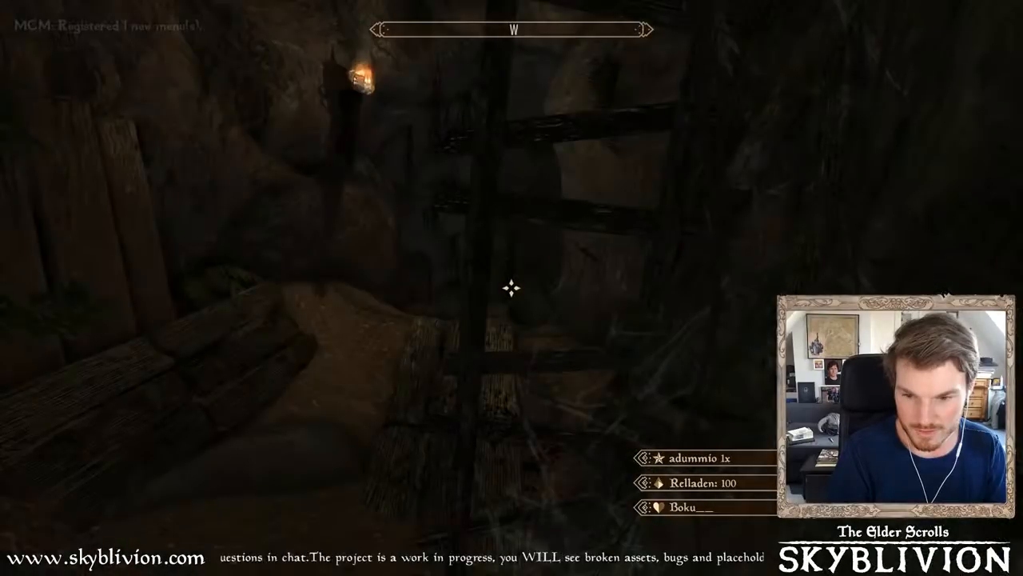
pyautogui.press('s')
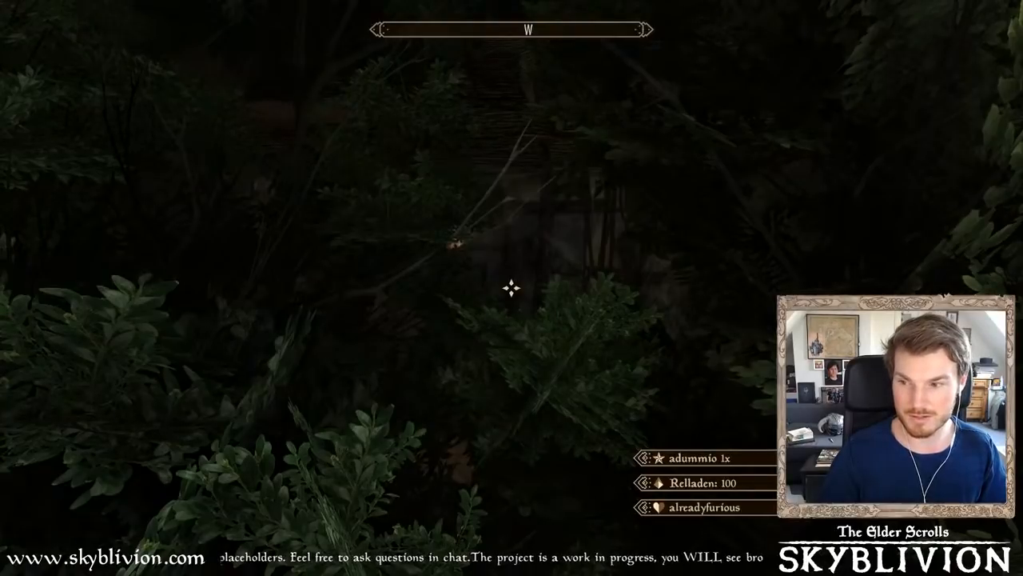
pyautogui.click(512, 288)
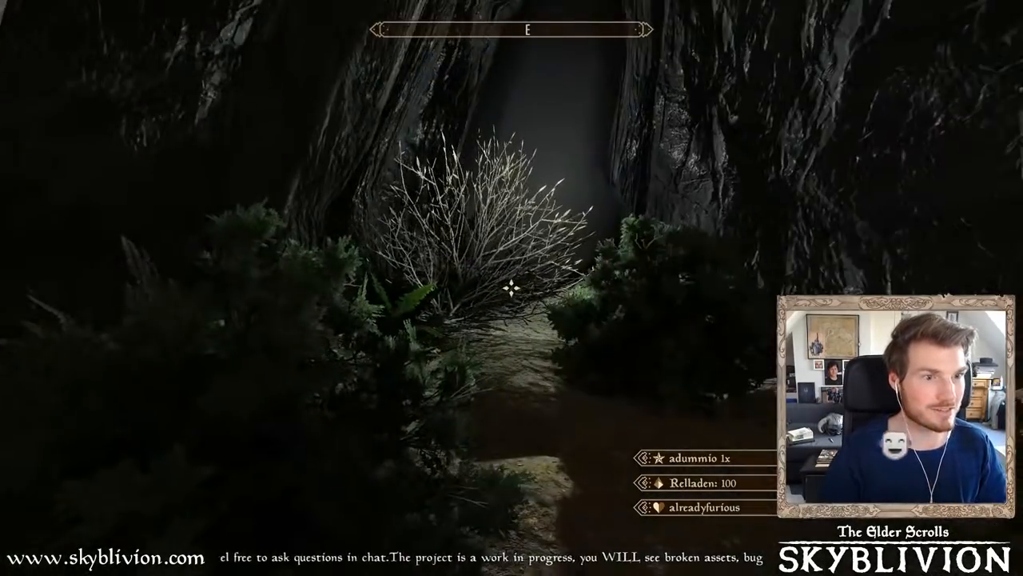
# - Dismiss the SkyUI error in the inventory, equip the Torch and return to the game
pyautogui.press('Tab')
pyautogui.click(640, 292)
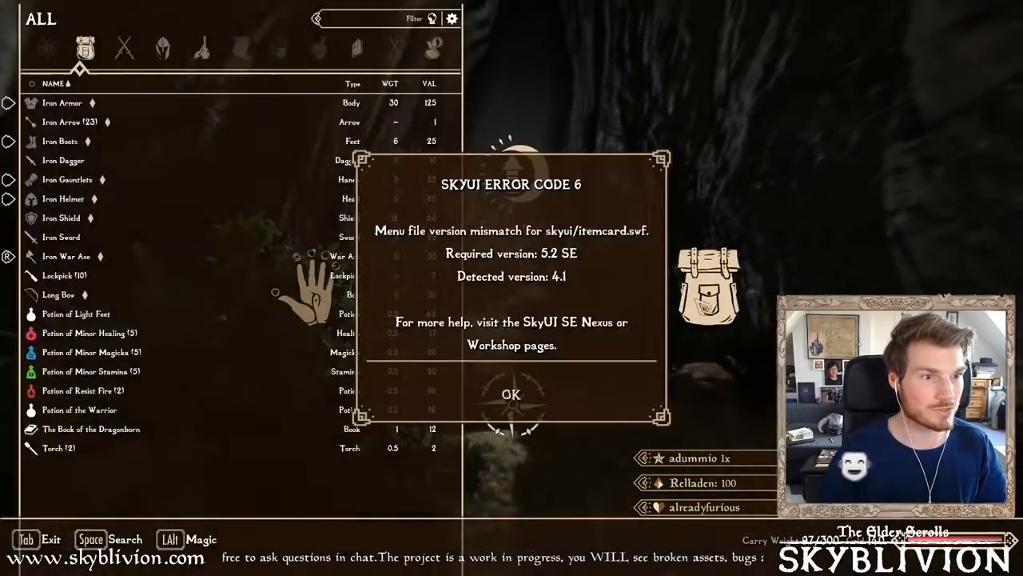
pyautogui.click(511, 394)
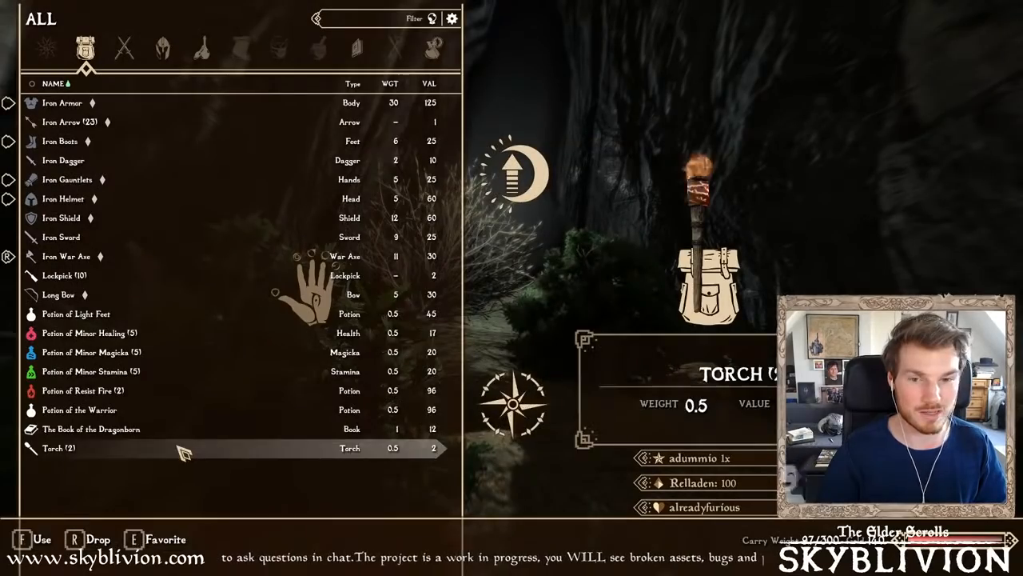
pyautogui.press('Tab')
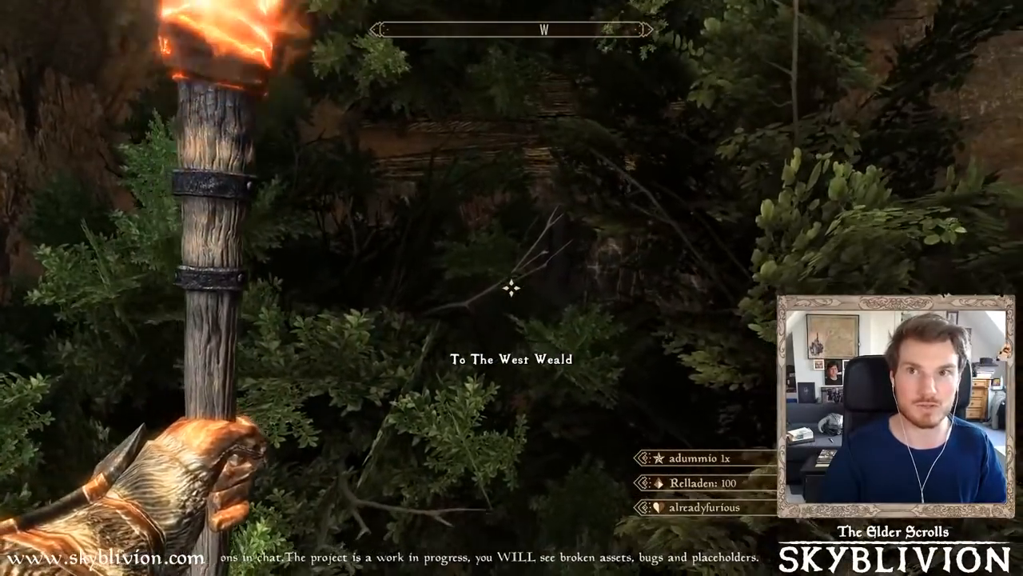
# - Examine the foliage and boarded opening around the exit to The West Weald by torchlight
pyautogui.press('e')
pyautogui.press('e')
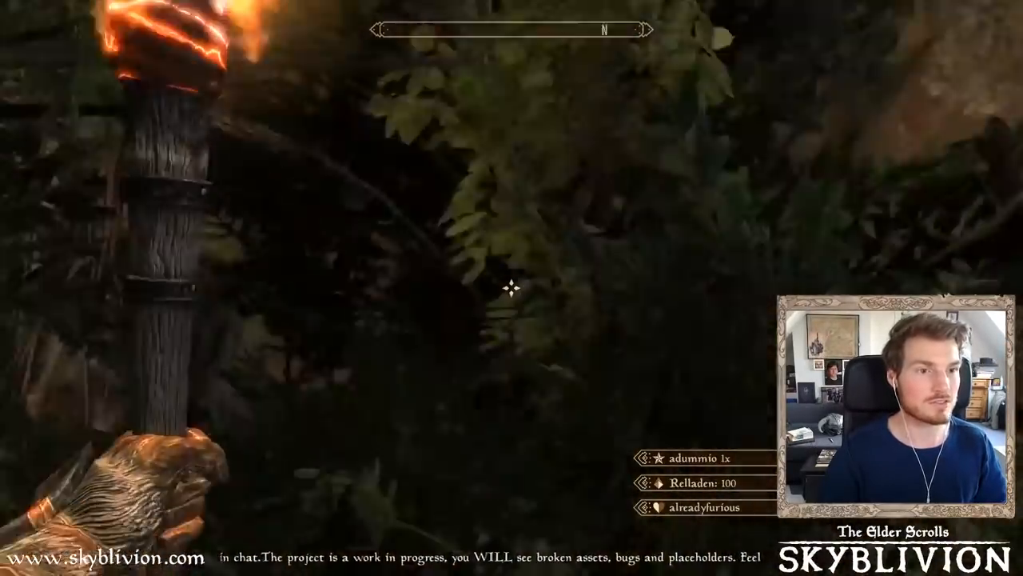
pyautogui.press('w')
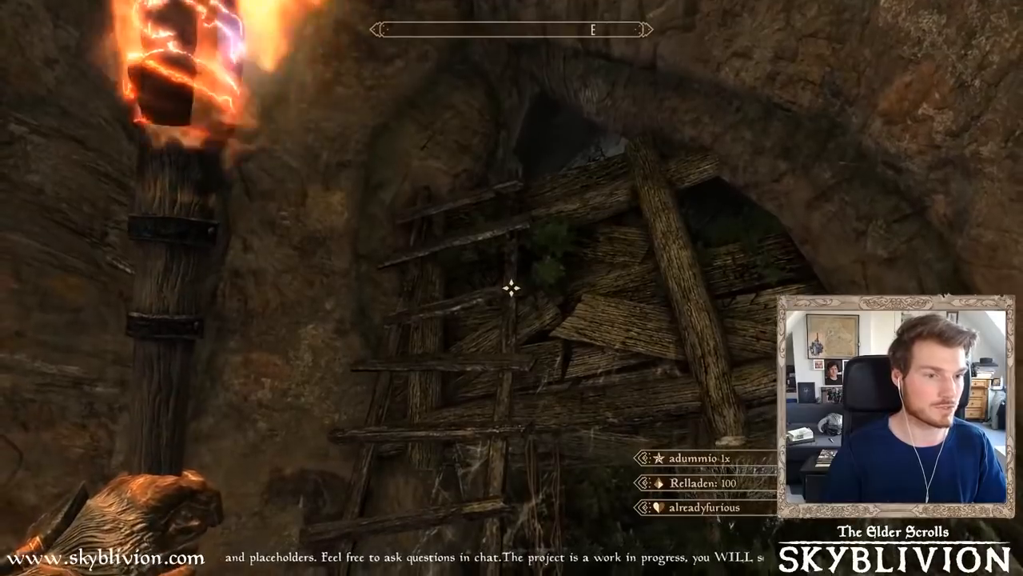
# - Run the console commands tfc and tfc 1 to start the free camera with time frozen
pyautogui.press('`')
pyautogui.write('tf')
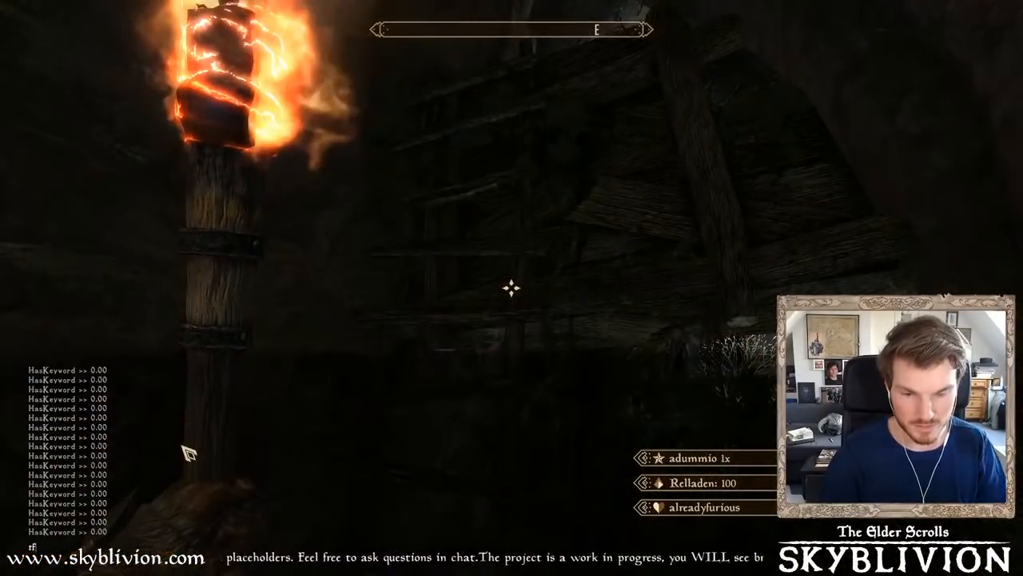
pyautogui.write('c')
pyautogui.press('Return')
pyautogui.press('Return')
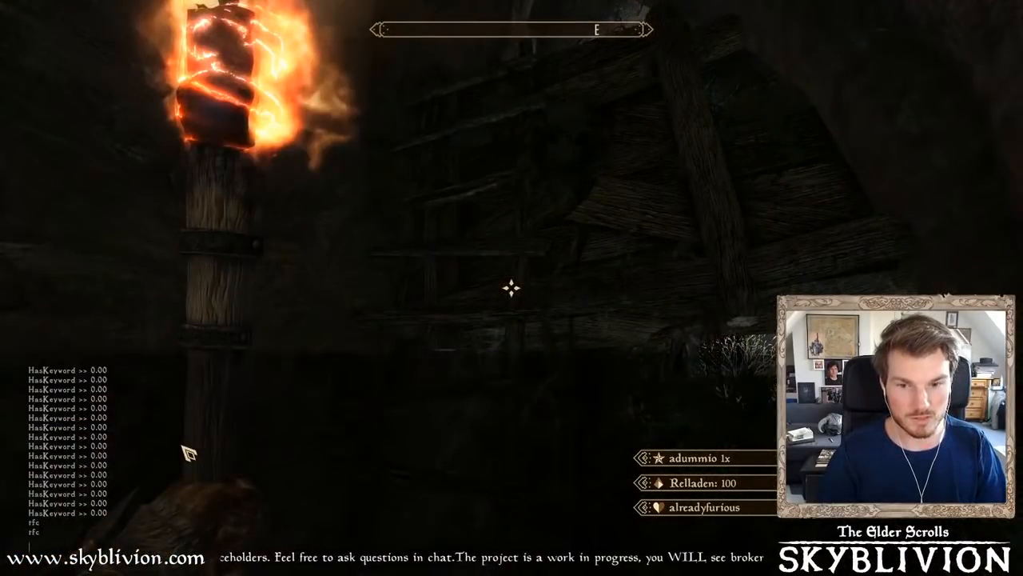
pyautogui.write('tfc 1')
pyautogui.press('Return')
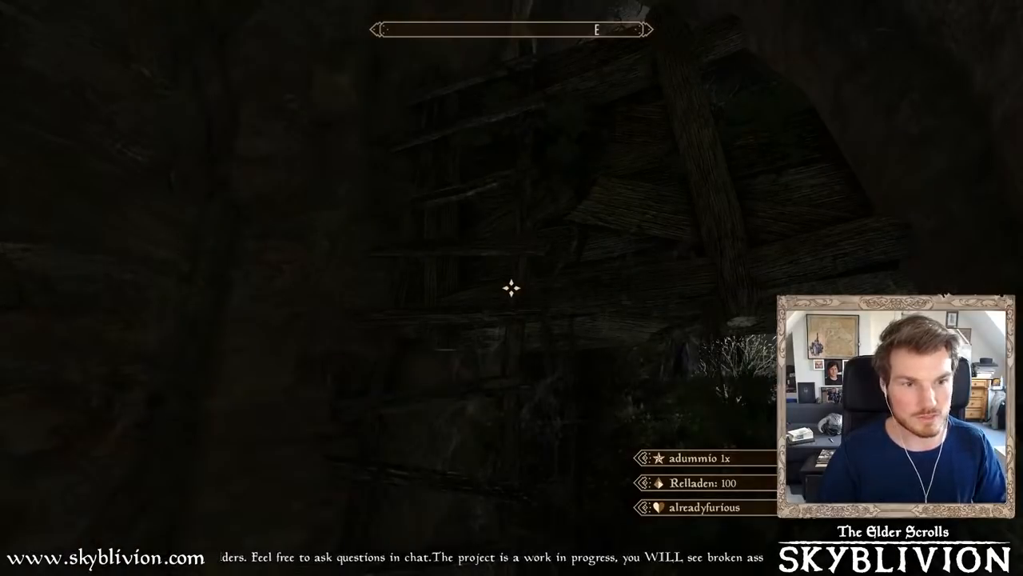
# - Change to the third-person view and restart the free camera from the console
pyautogui.press('w')
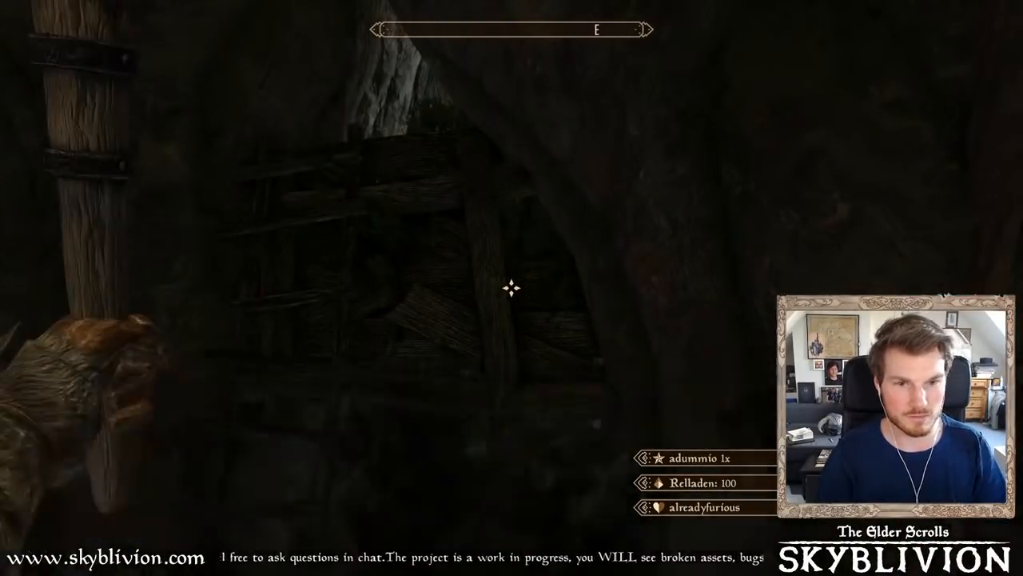
pyautogui.press('f')
pyautogui.press('`')
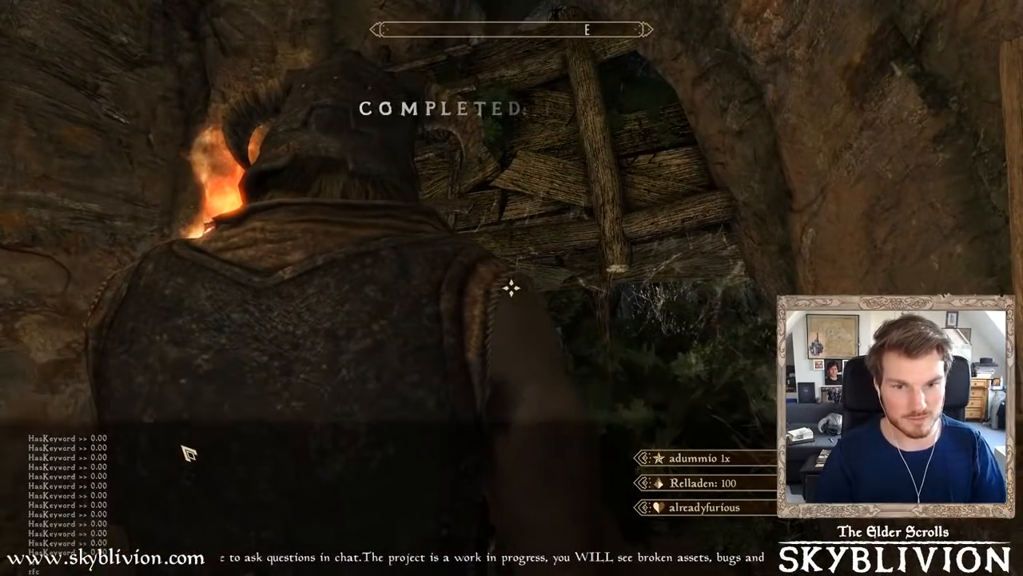
# - Fly the free camera around the ladder, wooden boards, bushes and outer rock walls to examine the cave entrance
pyautogui.press('s')
pyautogui.press('w')
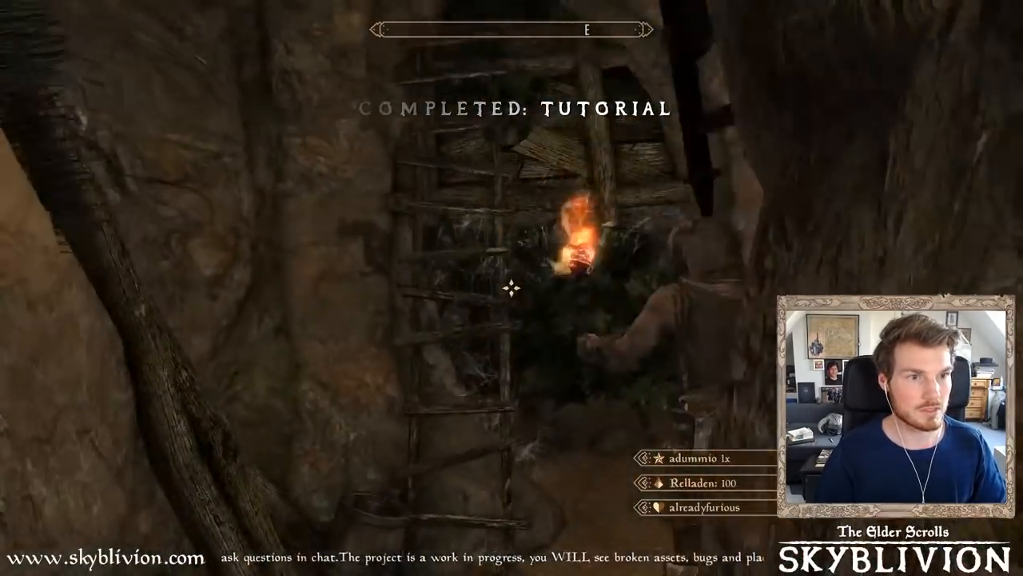
pyautogui.press('a')
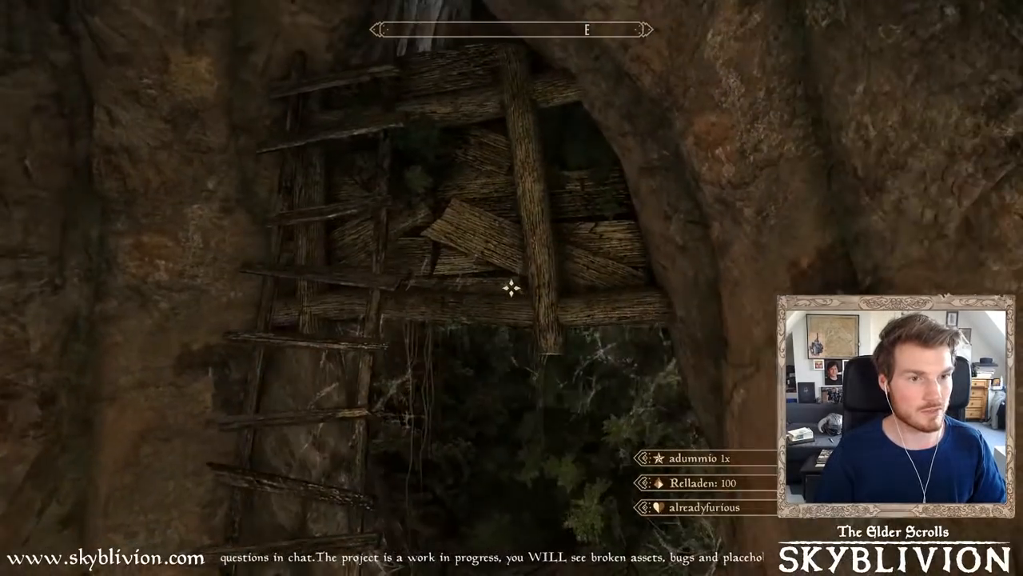
pyautogui.press('w')
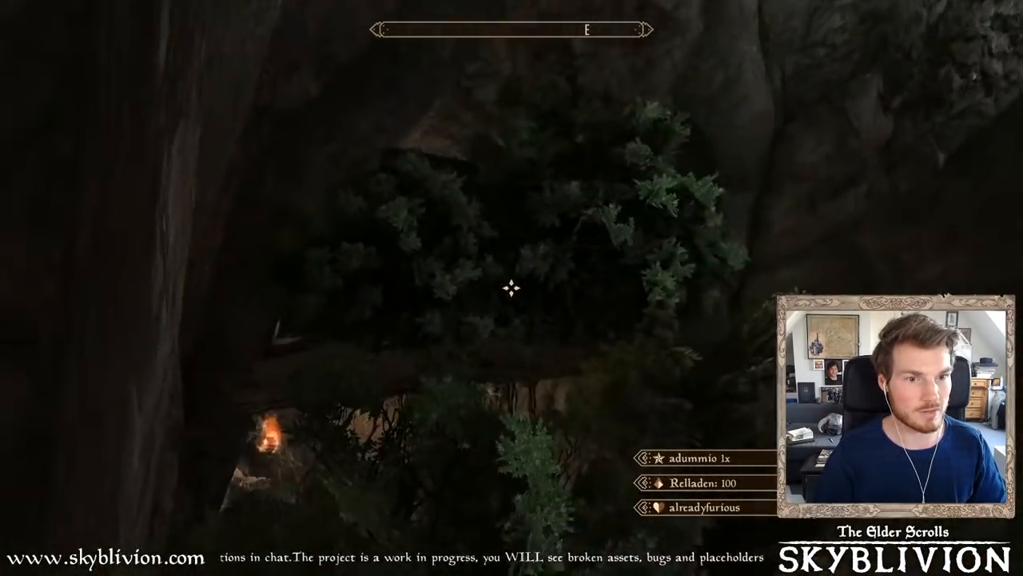
pyautogui.press('w')
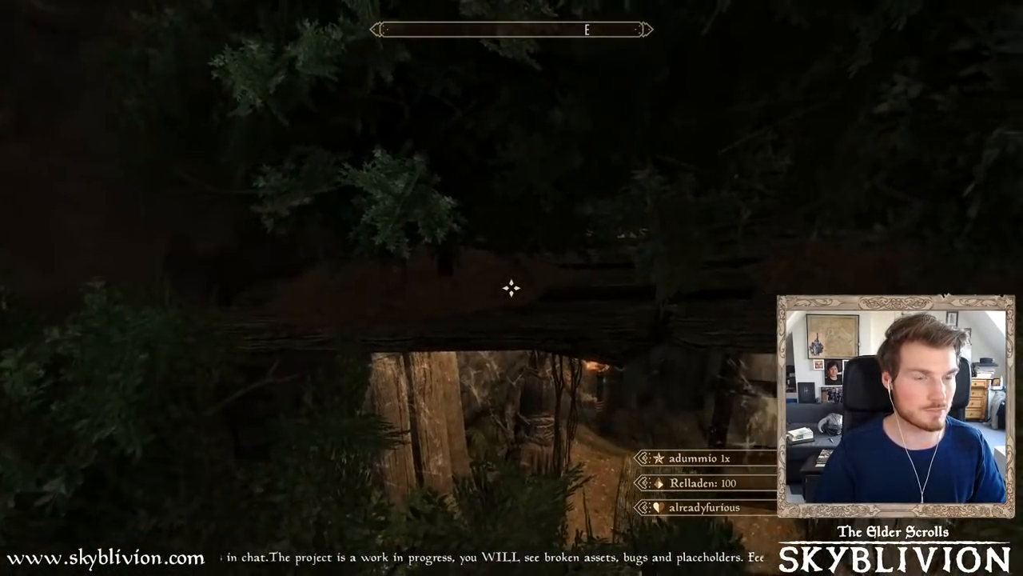
pyautogui.press('s')
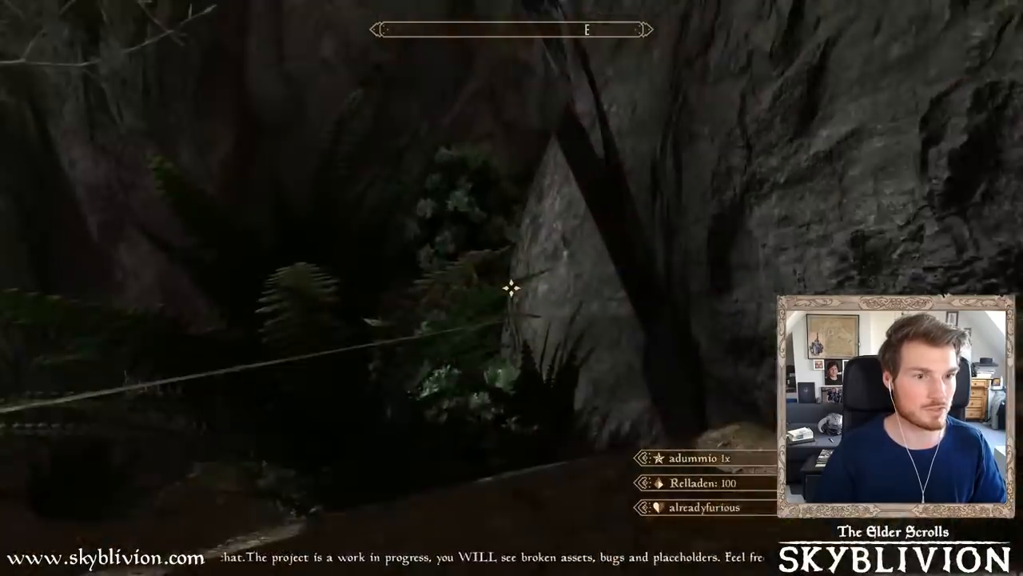
pyautogui.press('s')
pyautogui.press('a')
pyautogui.press('w')
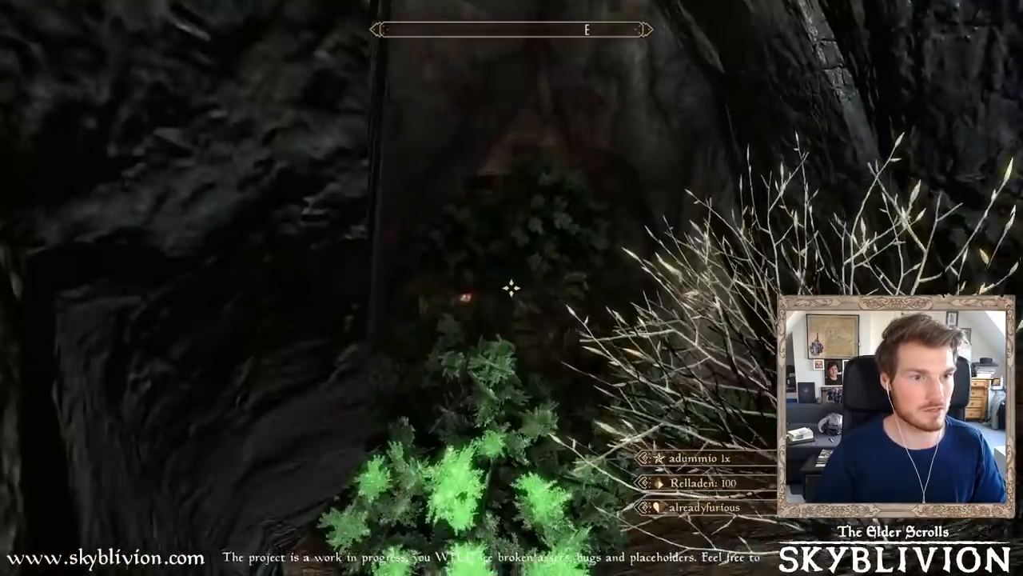
pyautogui.press('s')
pyautogui.press('w')
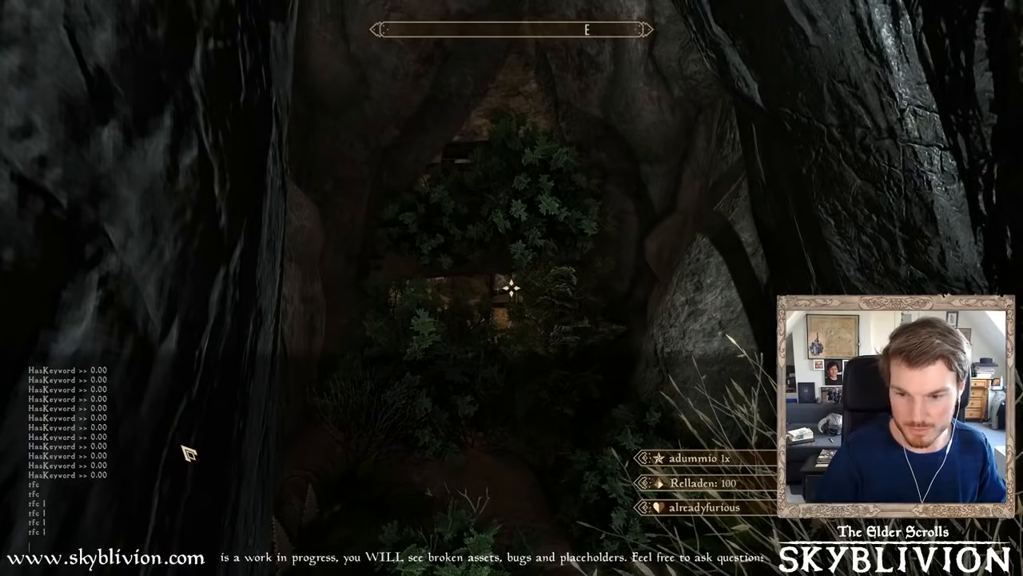
# - Turn off the free camera with tfc 1 and return to the first-person view
pyautogui.press('Return')
pyautogui.press('`')
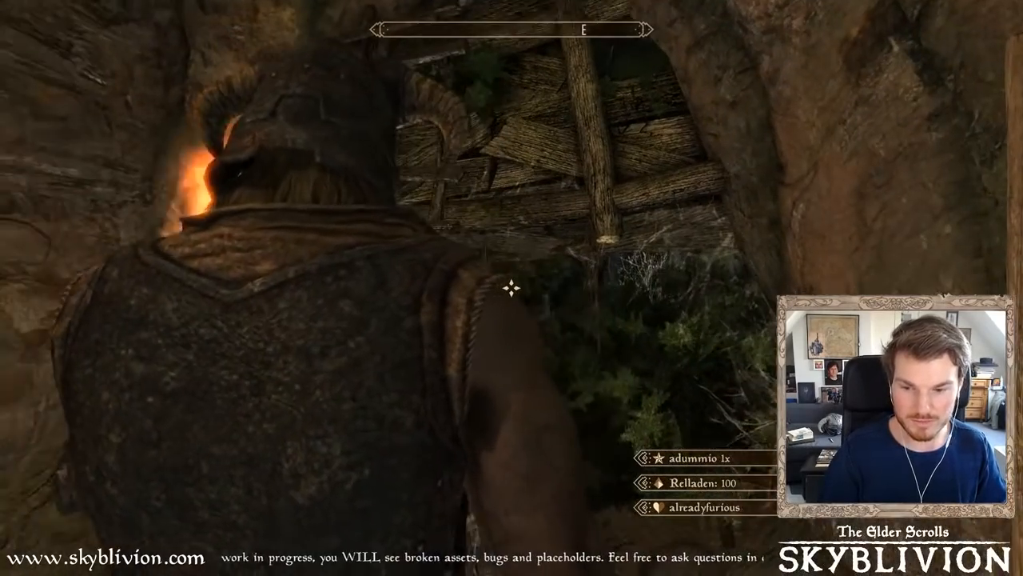
pyautogui.press('f')
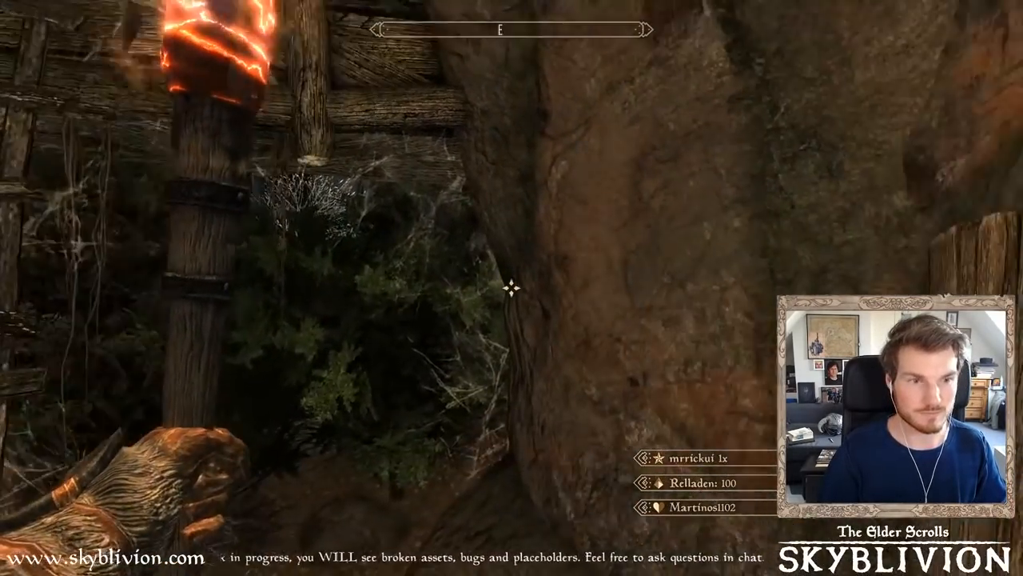
# - Walk through the cave passages by torchlight, examining the rock walls, boulders, barrel and fenced area
pyautogui.press('w')
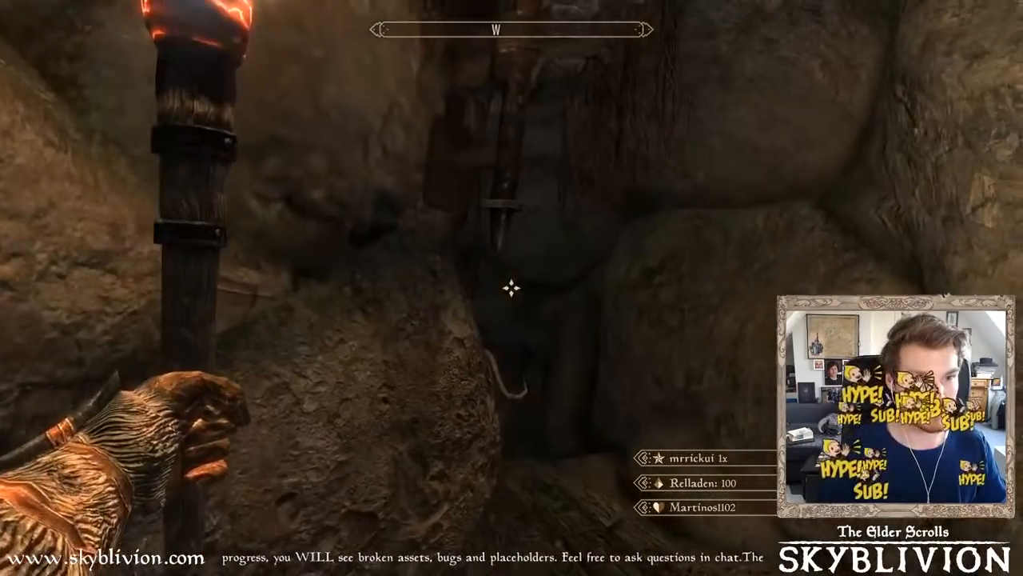
pyautogui.press('w')
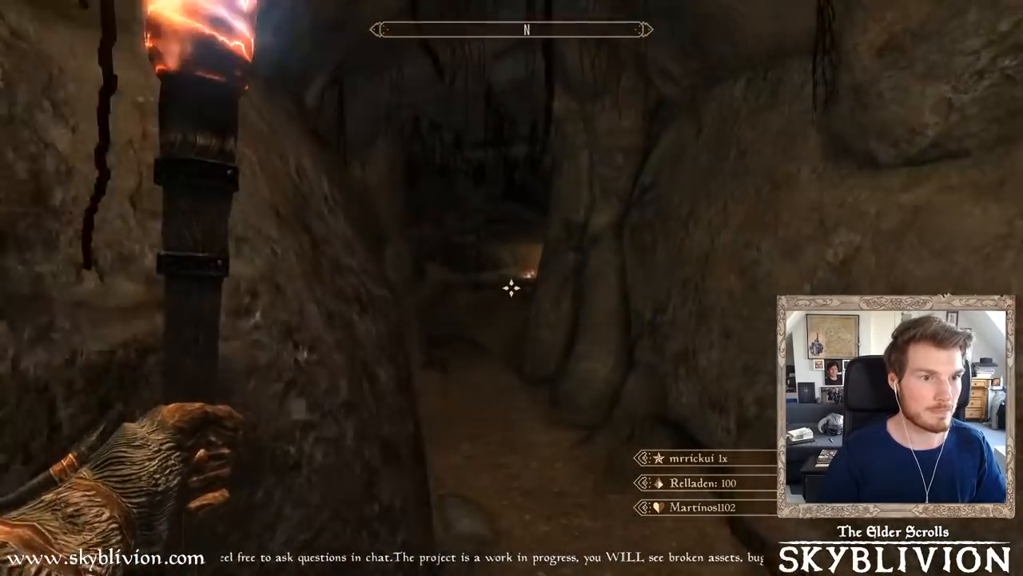
pyautogui.press('w')
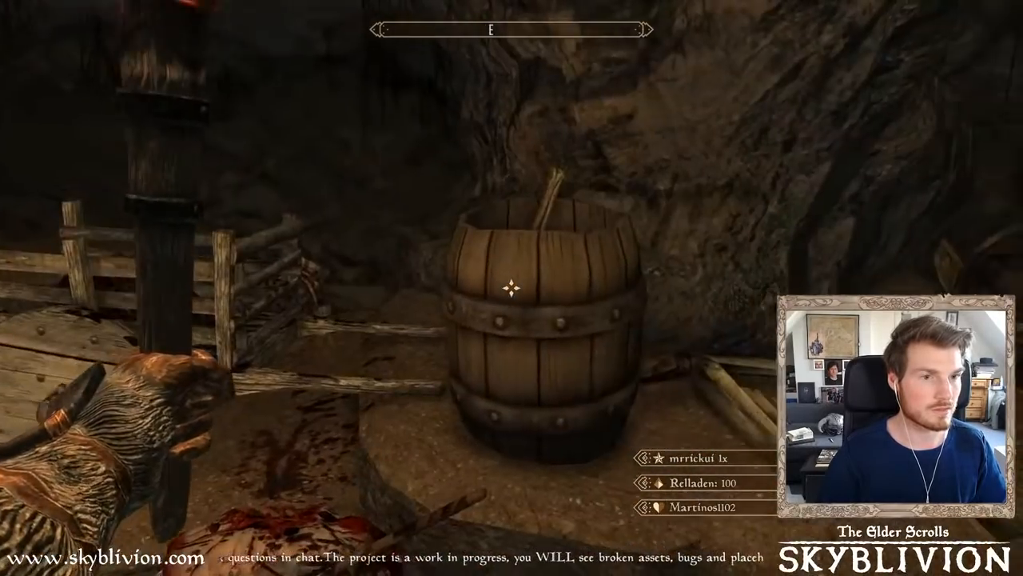
pyautogui.press('w')
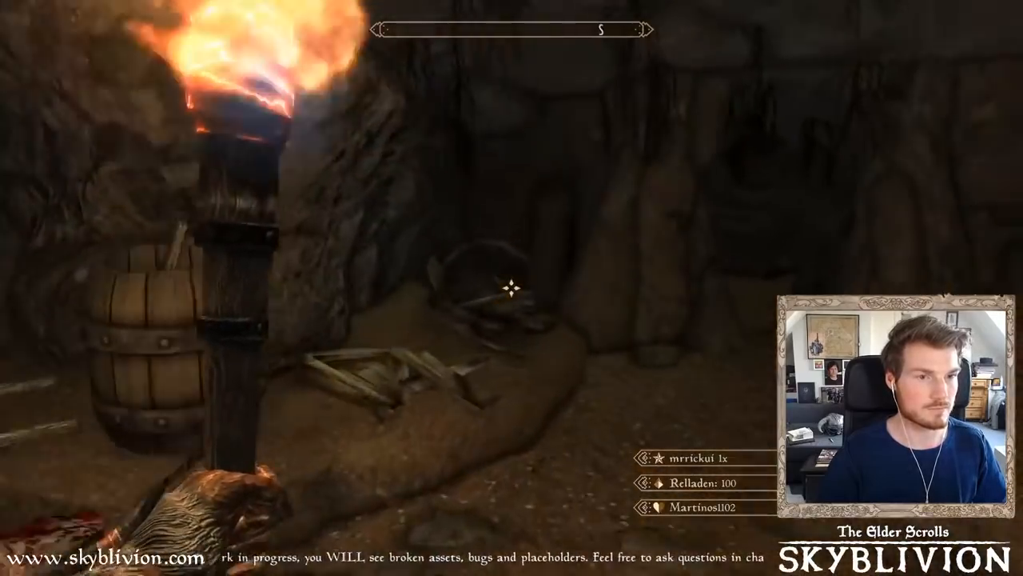
pyautogui.press('w')
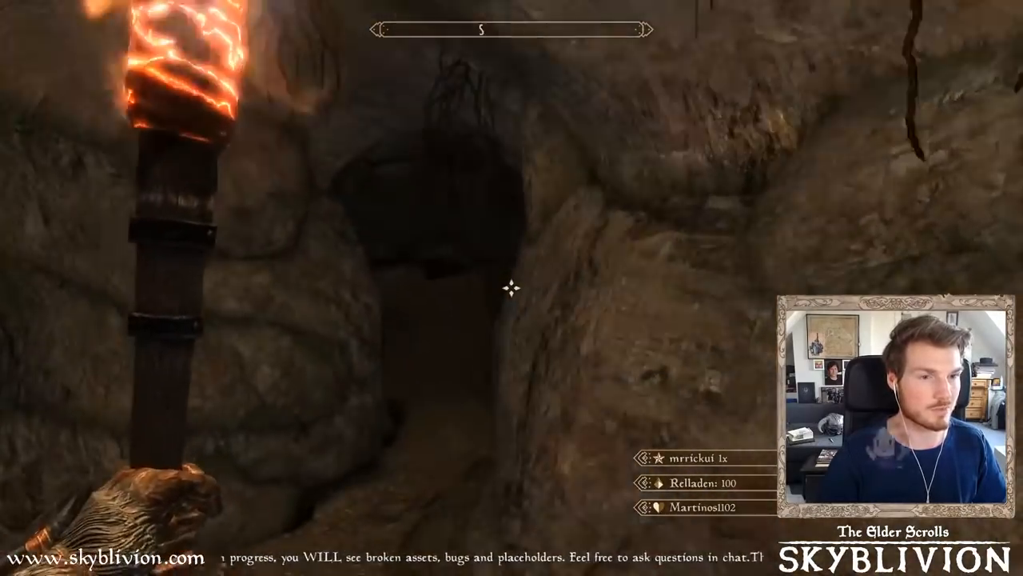
pyautogui.press('w')
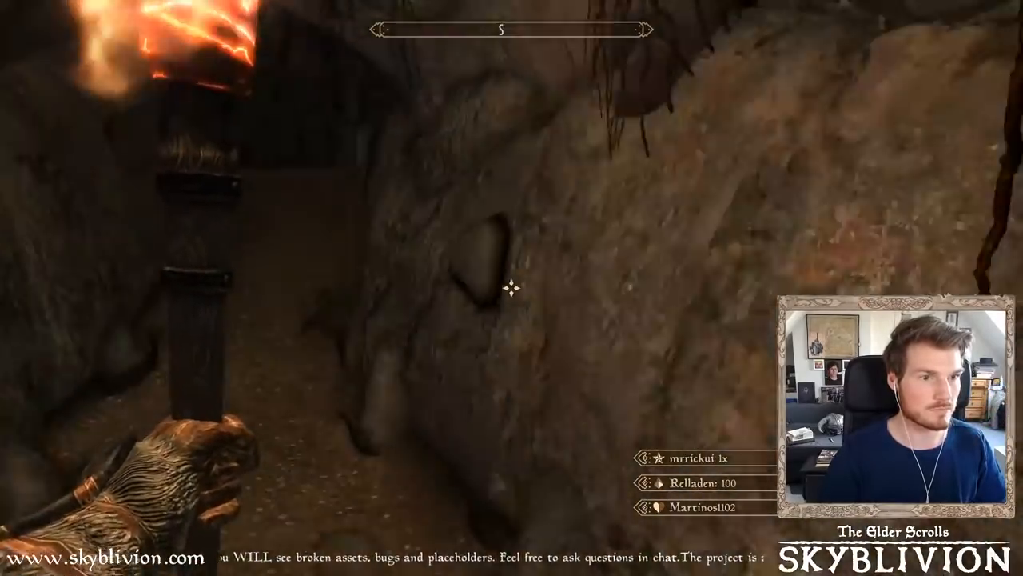
pyautogui.press('w')
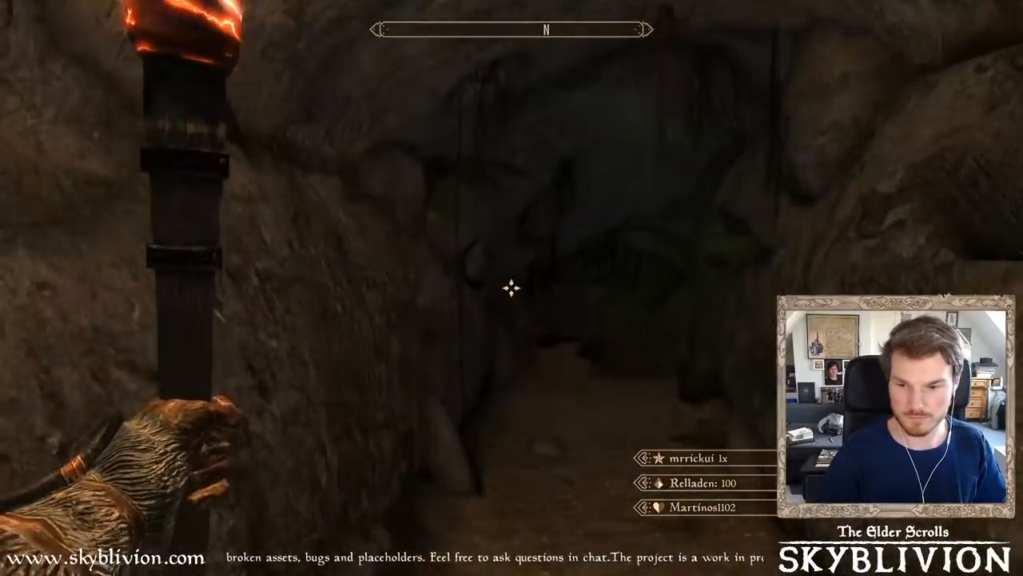
pyautogui.press('w')
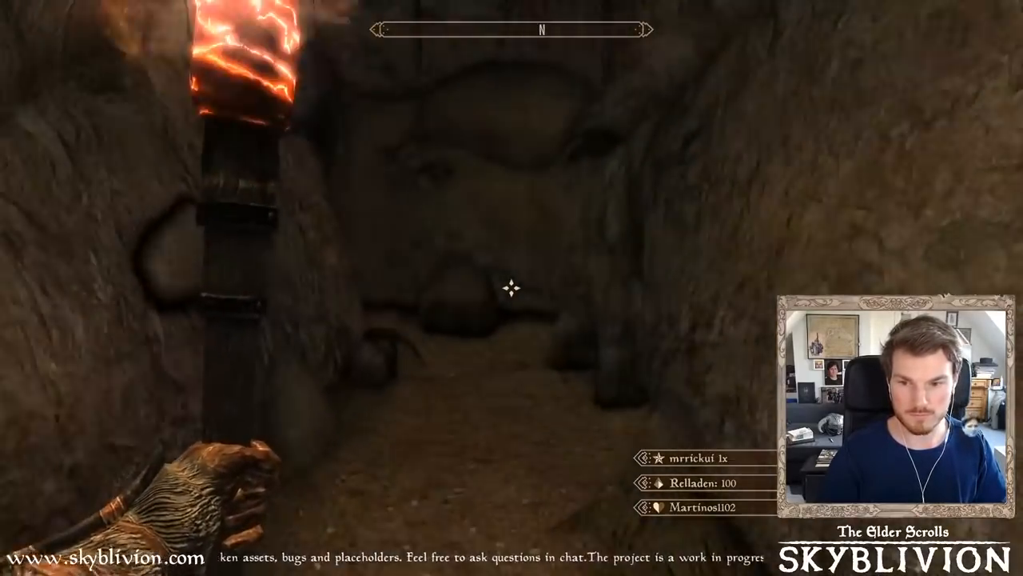
pyautogui.press('w')
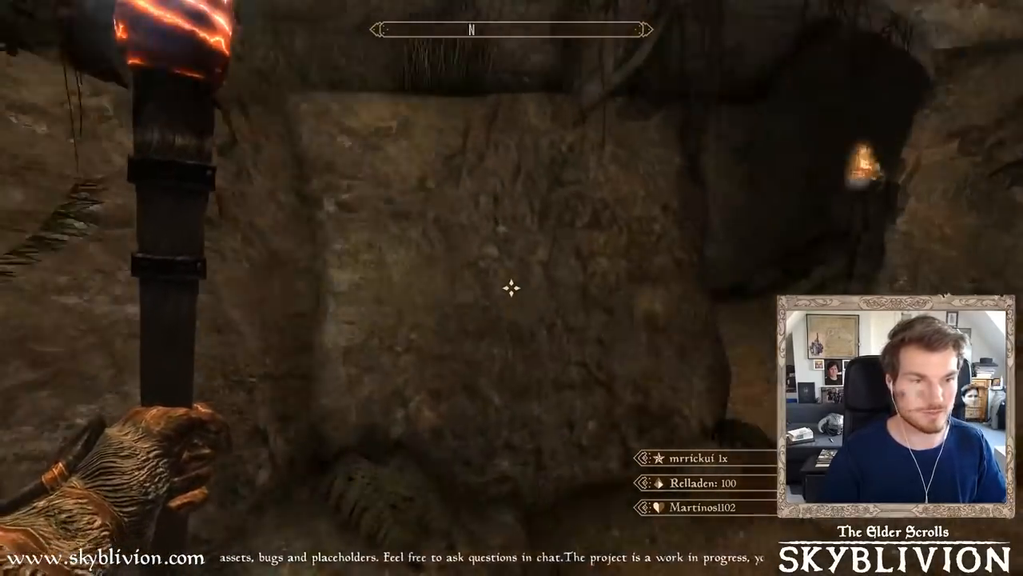
pyautogui.press('w')
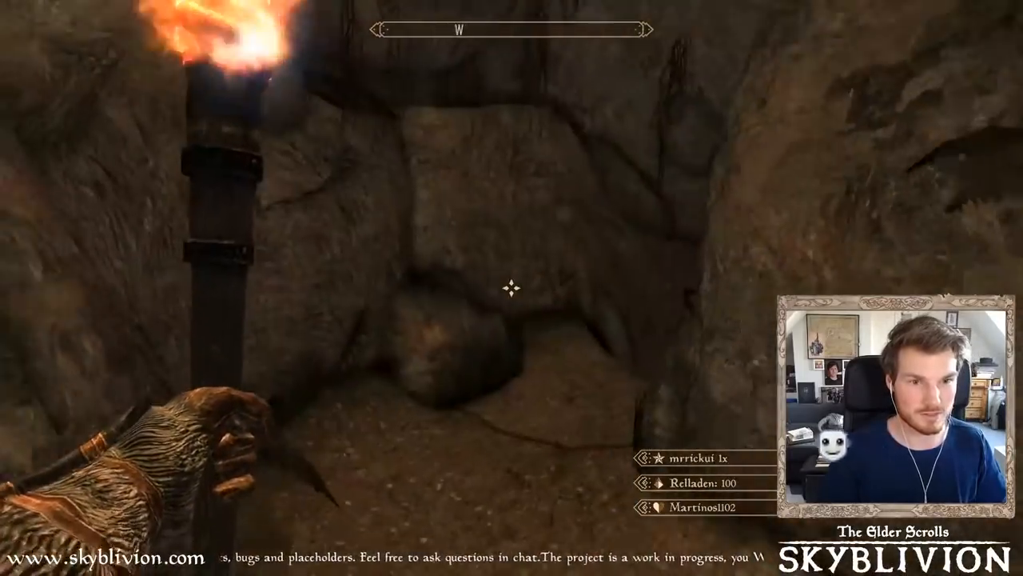
# - Walk through the cave passage to the campfire chamber and examine the fire pit, bones, skull stake, barrel and hanging roots
pyautogui.press('w')
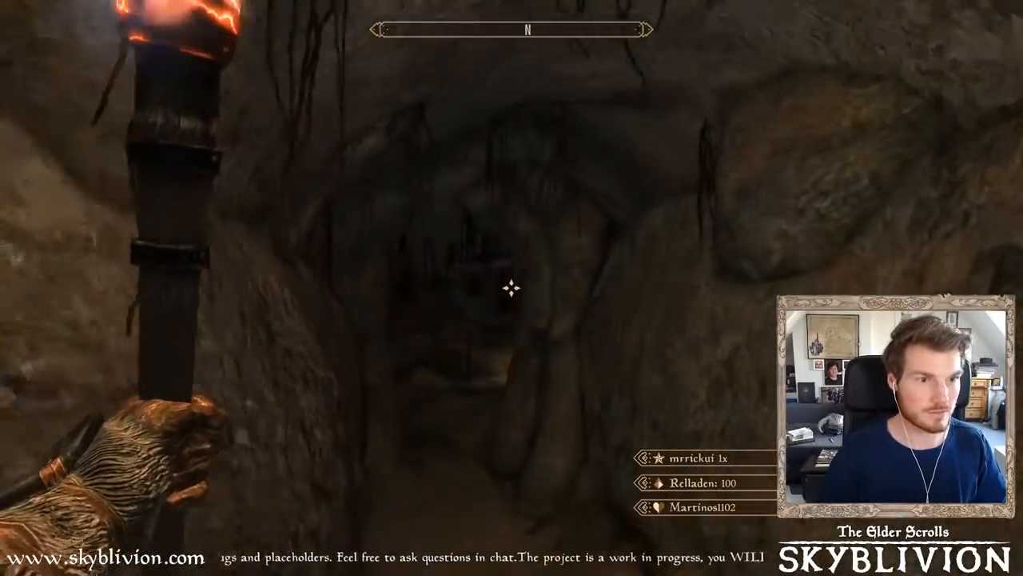
pyautogui.press('w')
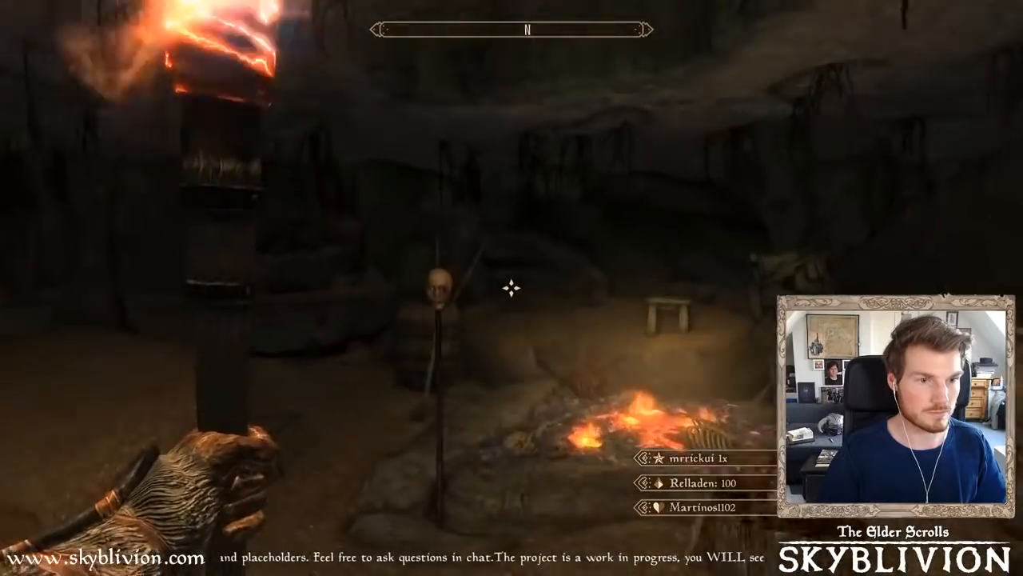
pyautogui.press('w')
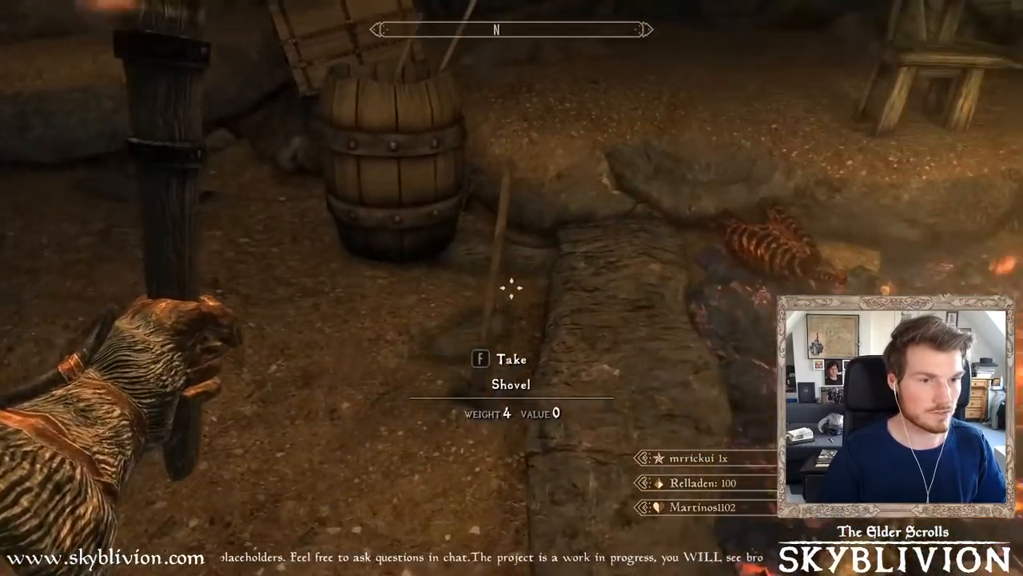
pyautogui.press('w')
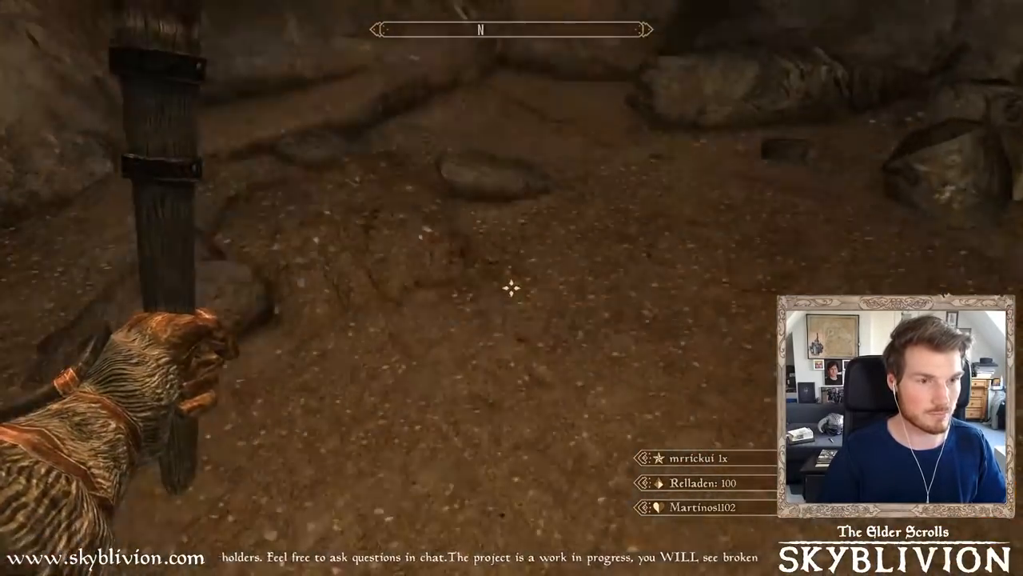
pyautogui.press('w')
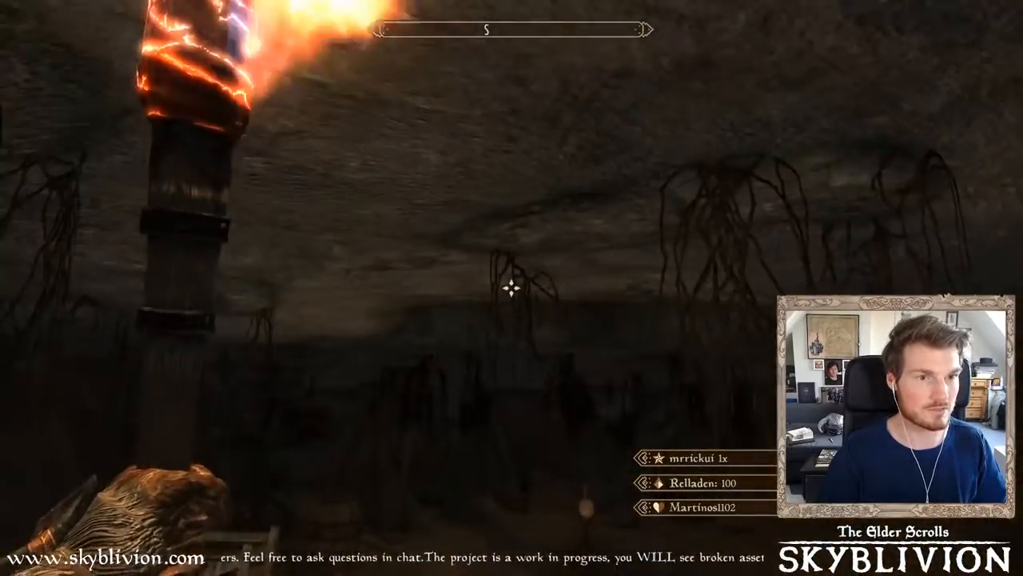
pyautogui.press('w')
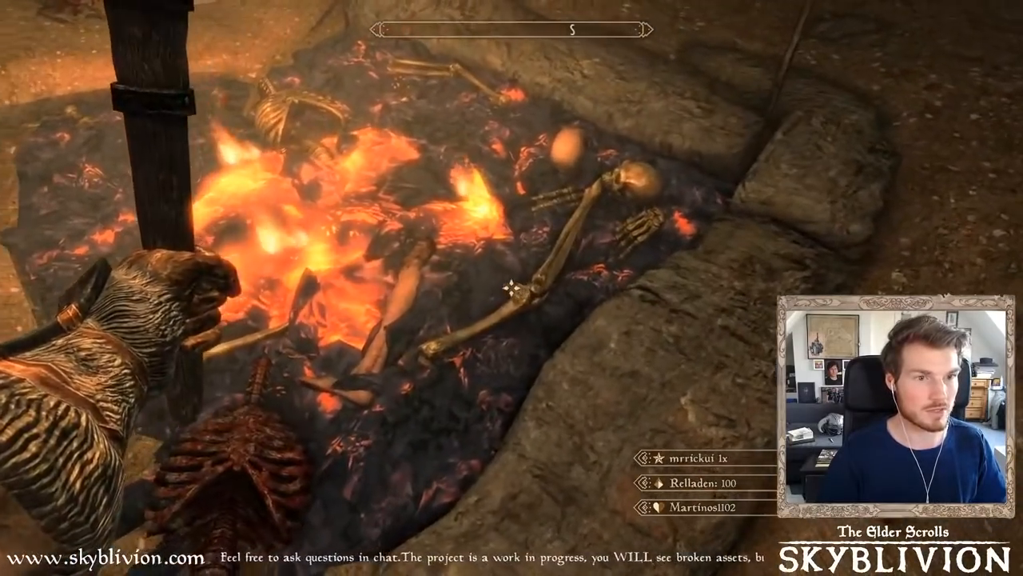
pyautogui.press('d')
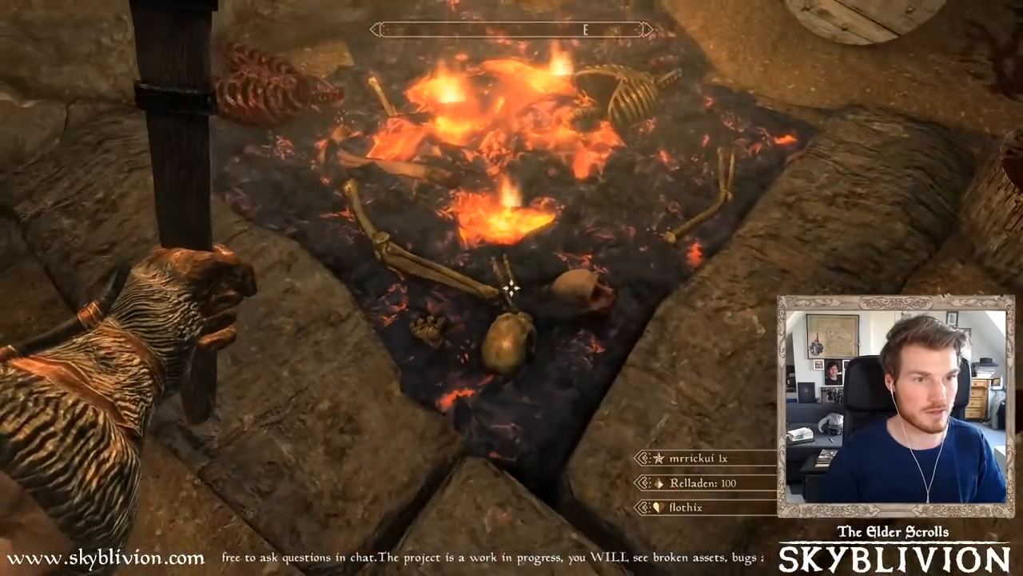
pyautogui.press('w')
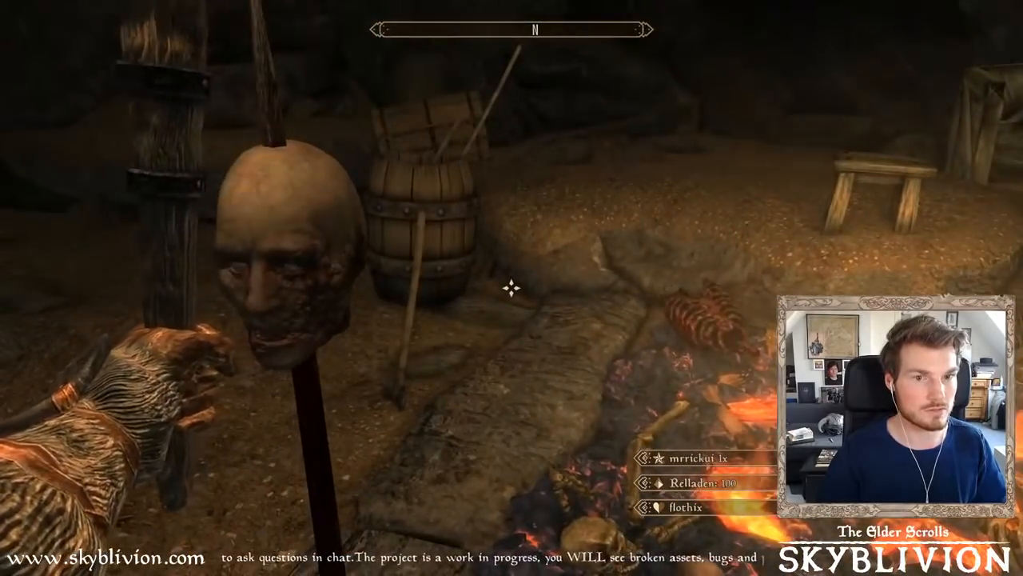
# - Inspect the barrel, broken wooden planks and bloody cart placed beside the fire pit from several sides
pyautogui.press('w')
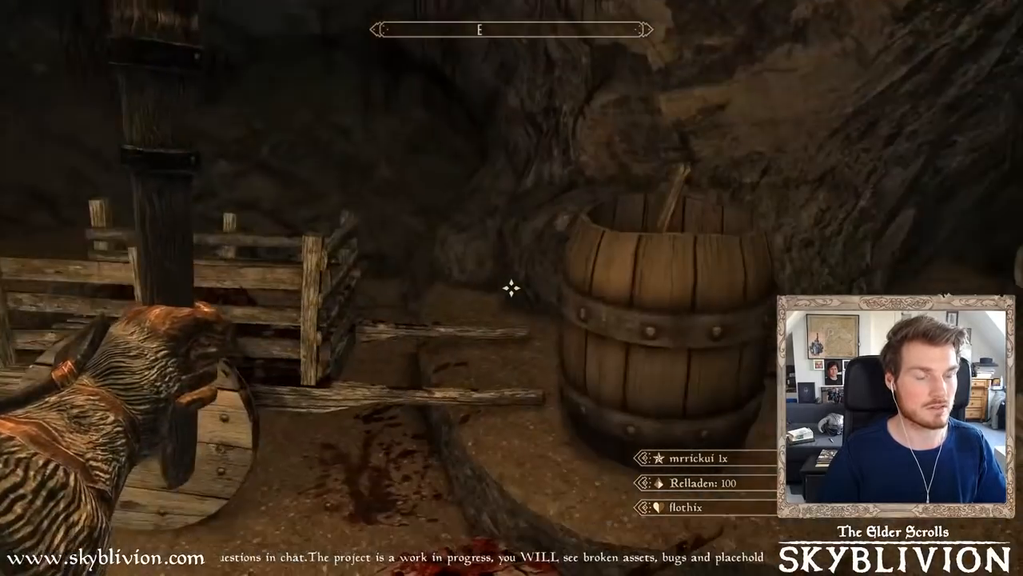
pyautogui.press('d')
pyautogui.press('w')
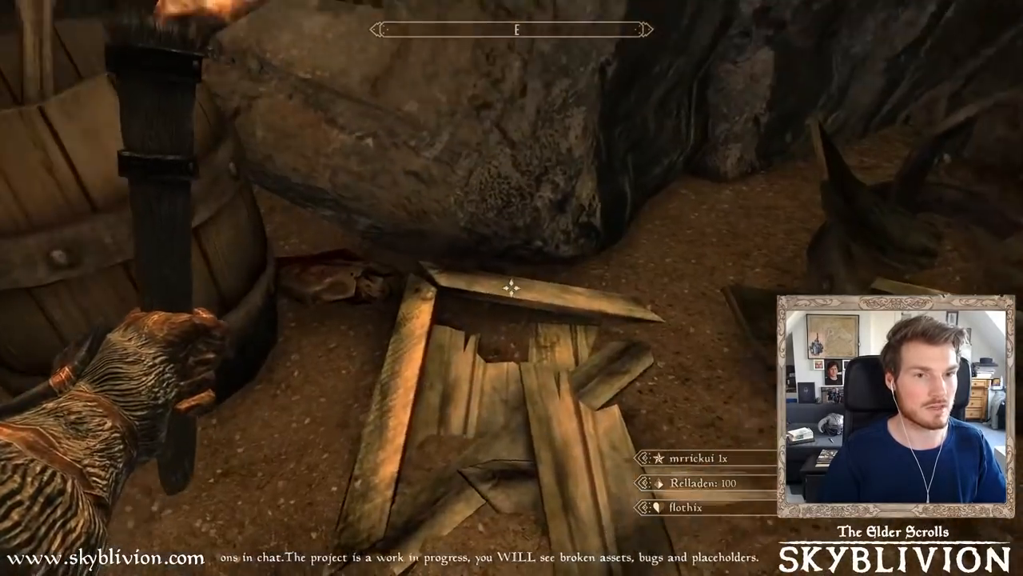
pyautogui.press('a')
pyautogui.press('w')
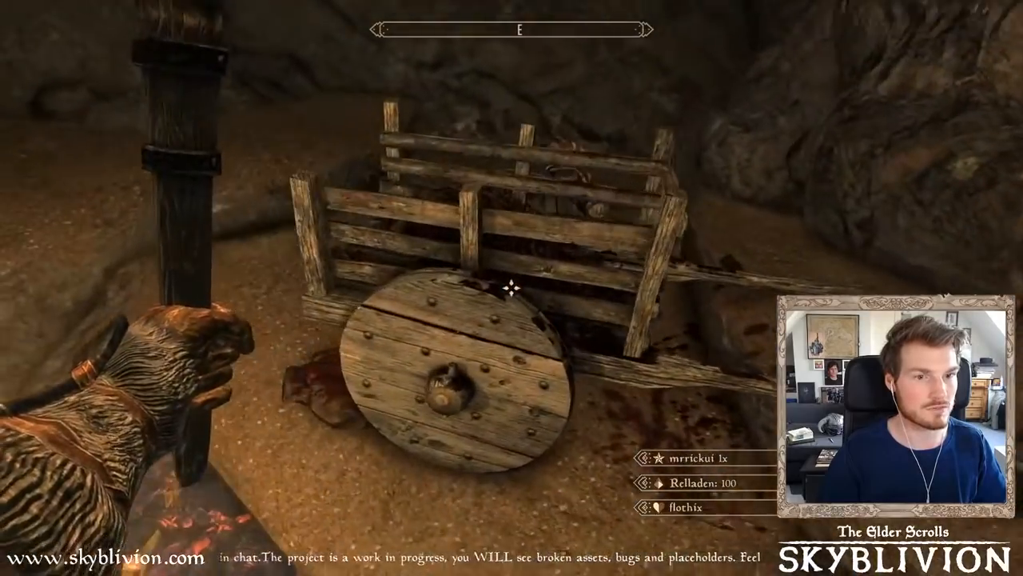
pyautogui.press('a')
pyautogui.press('w')
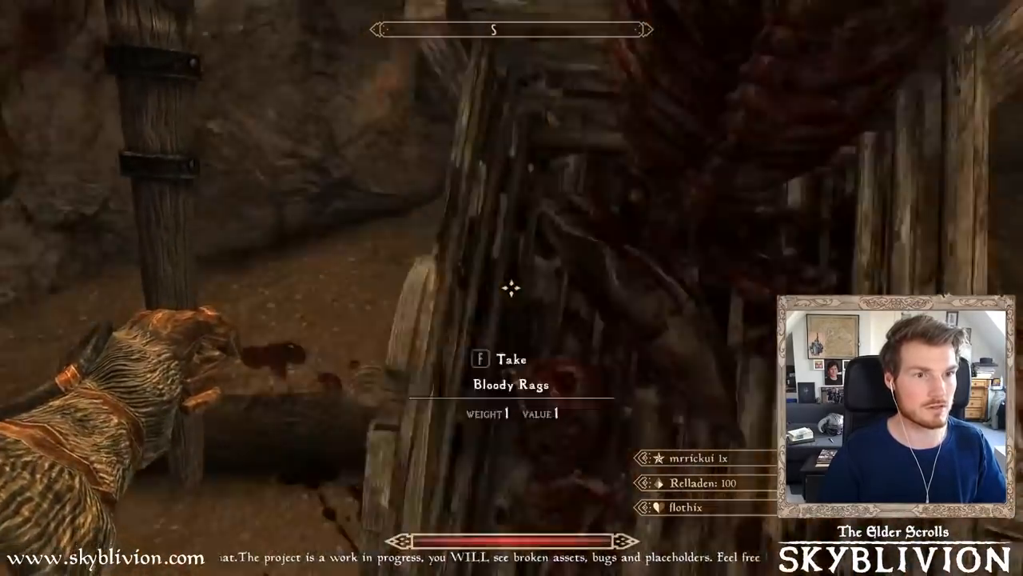
pyautogui.press('a')
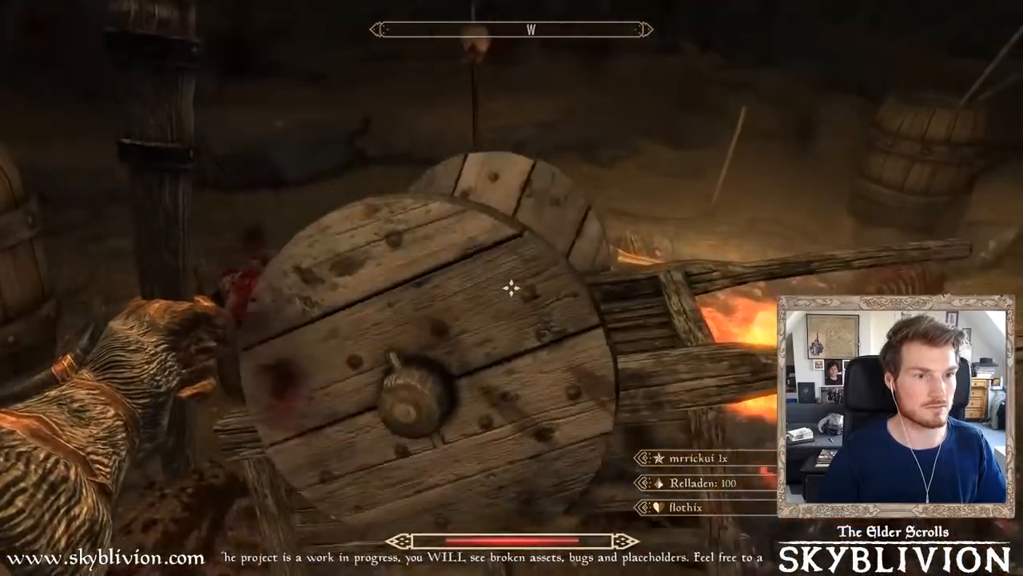
# - Walk through the cave passages leading away from the campfire into the large dark chamber, checking the rock walls and lighting
pyautogui.press('w')
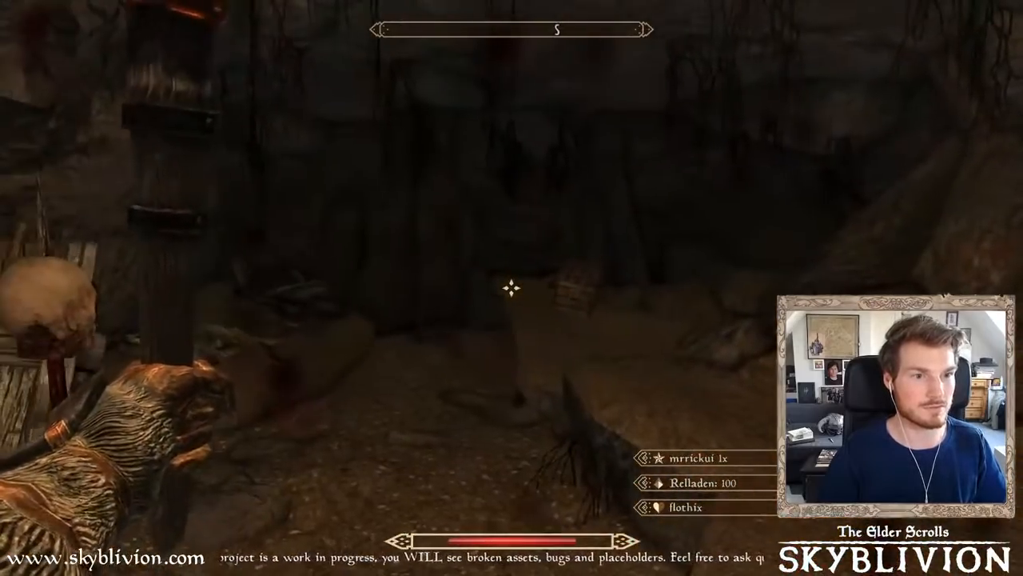
pyautogui.press('w')
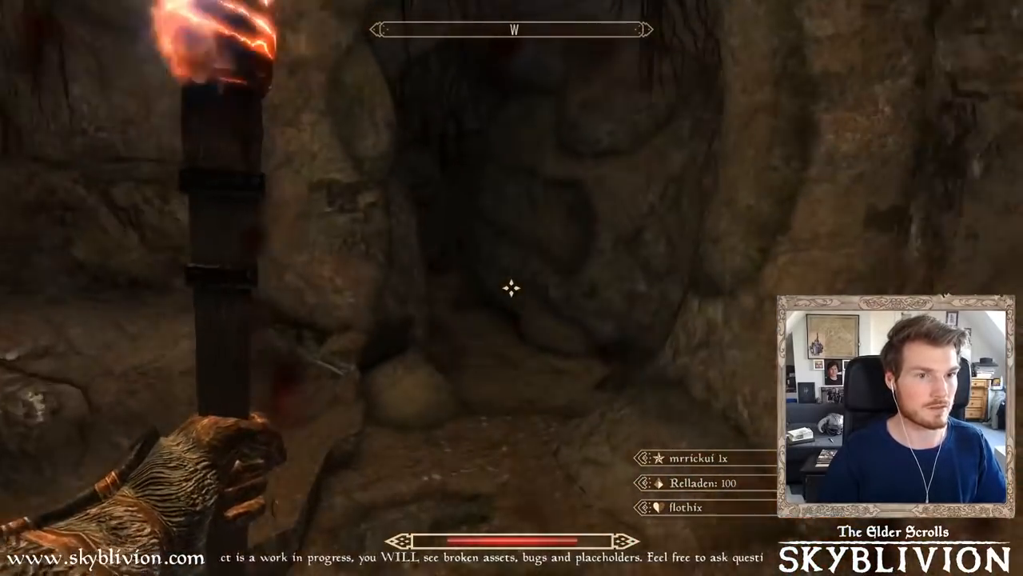
pyautogui.press('w')
pyautogui.press('w')
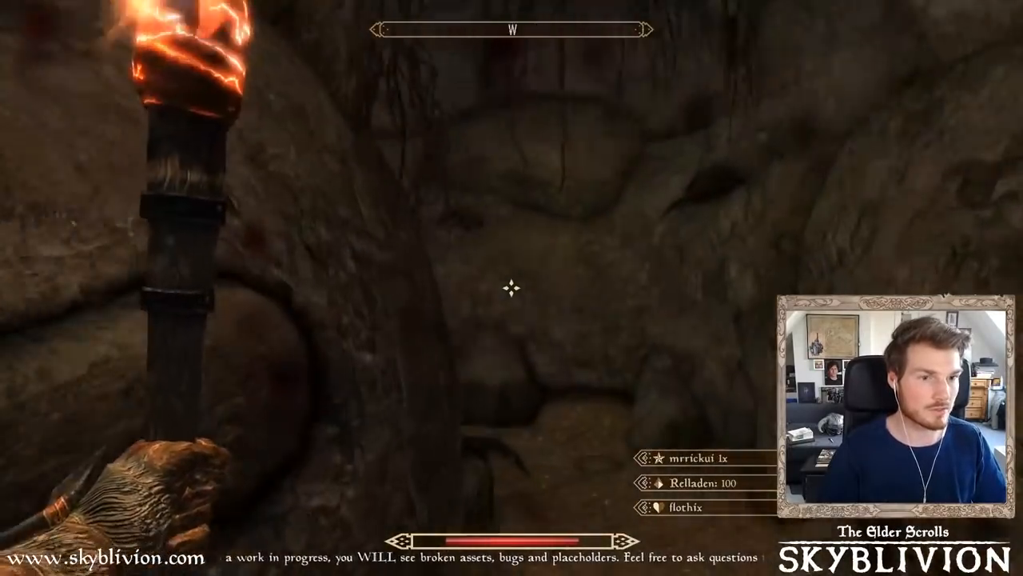
pyautogui.press('w')
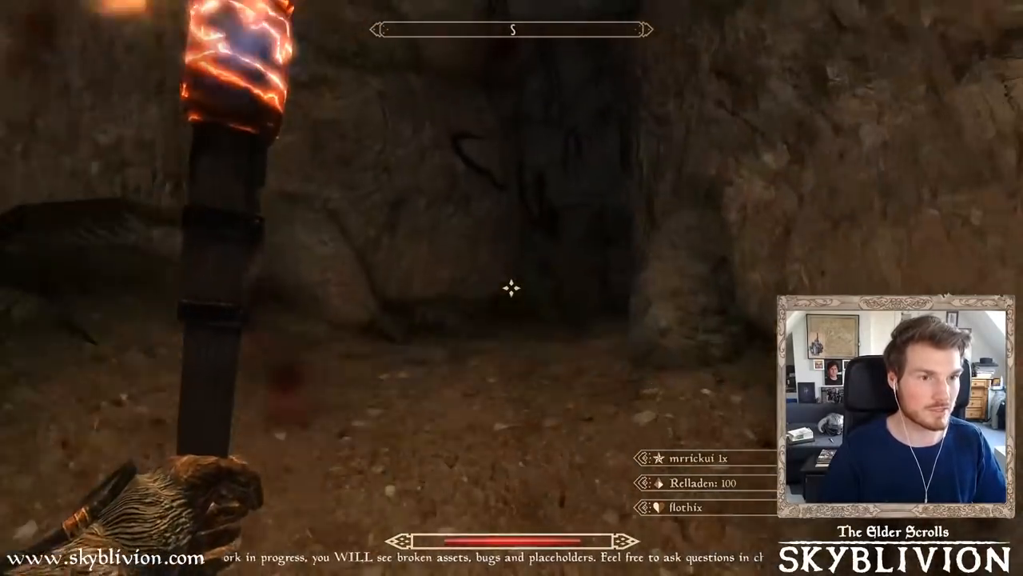
pyautogui.press('w')
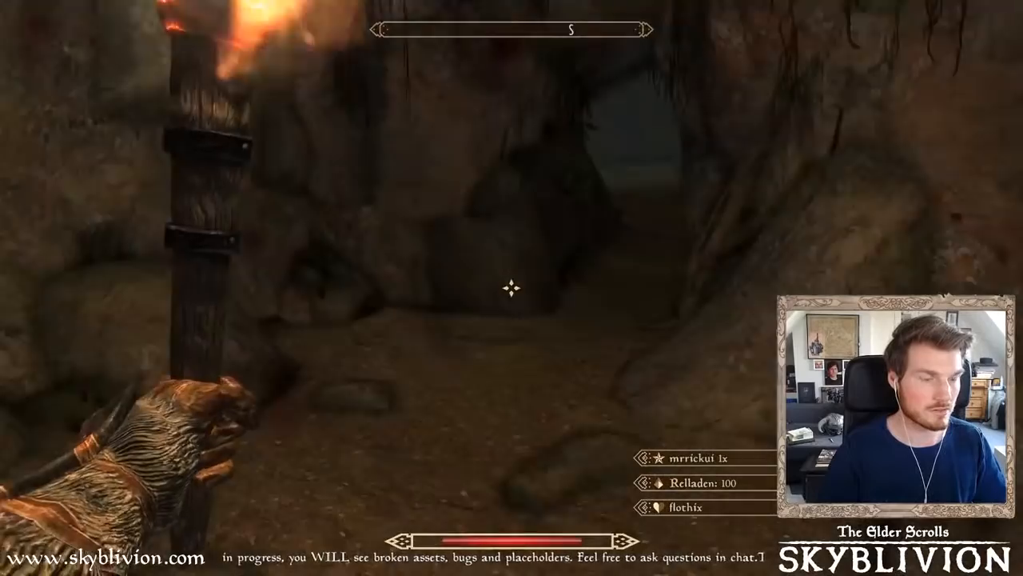
pyautogui.press('w')
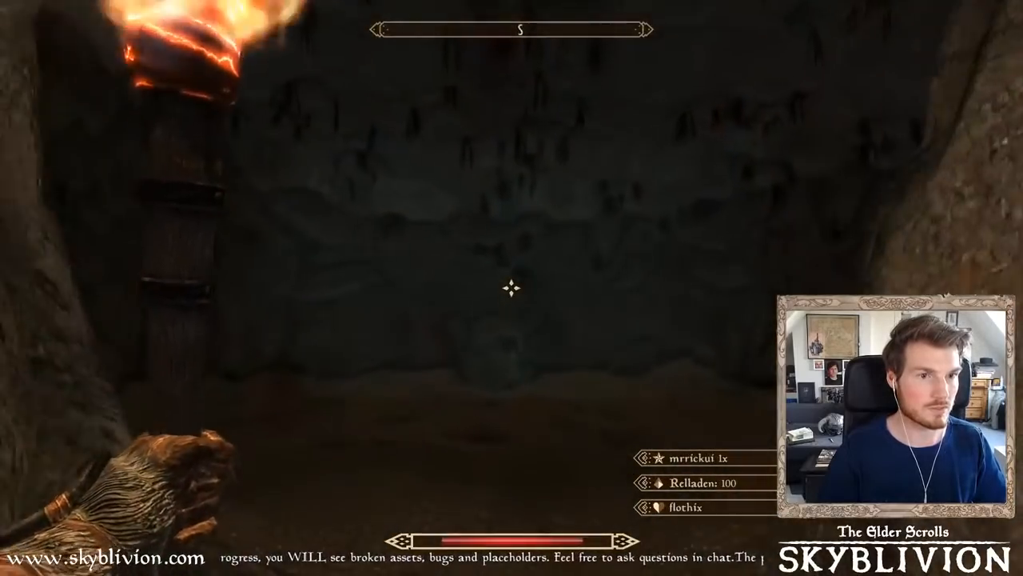
pyautogui.press('w')
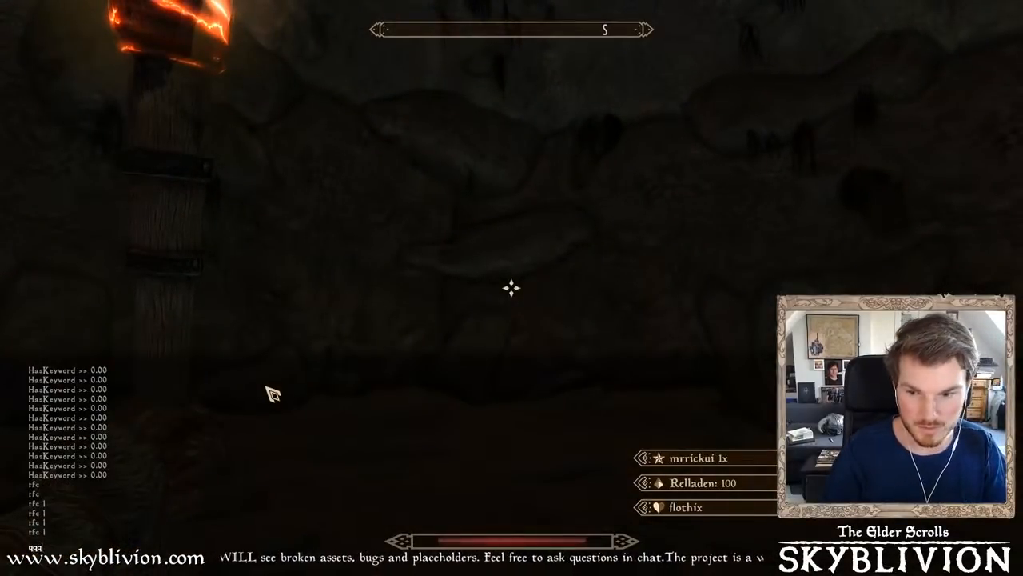
# - Switch to the Creation Kit, brighten the render view and inspect the campfire chamber and neighbouring rock formations
pyautogui.hotkey('alt', 'Tab')
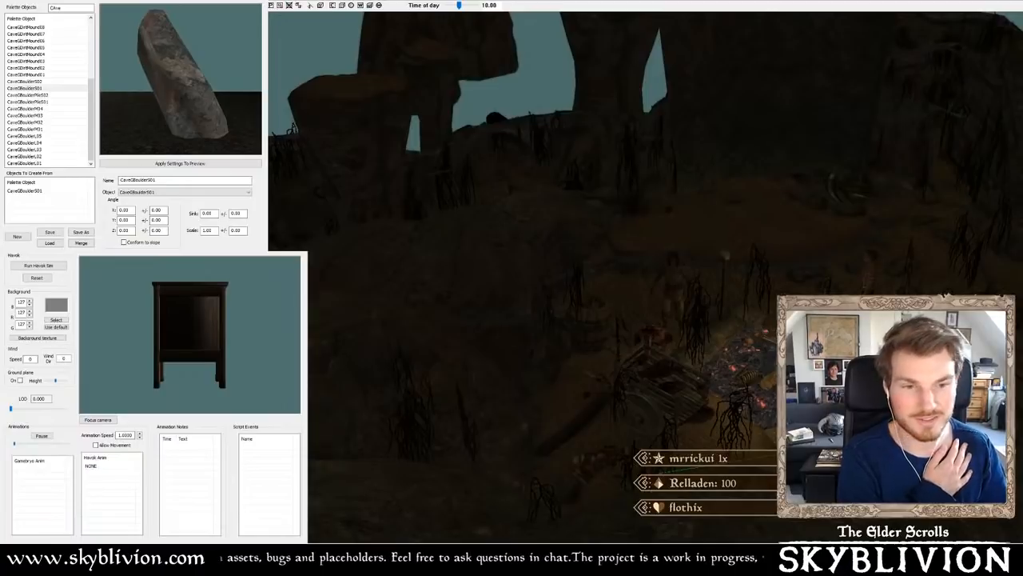
pyautogui.press('a')
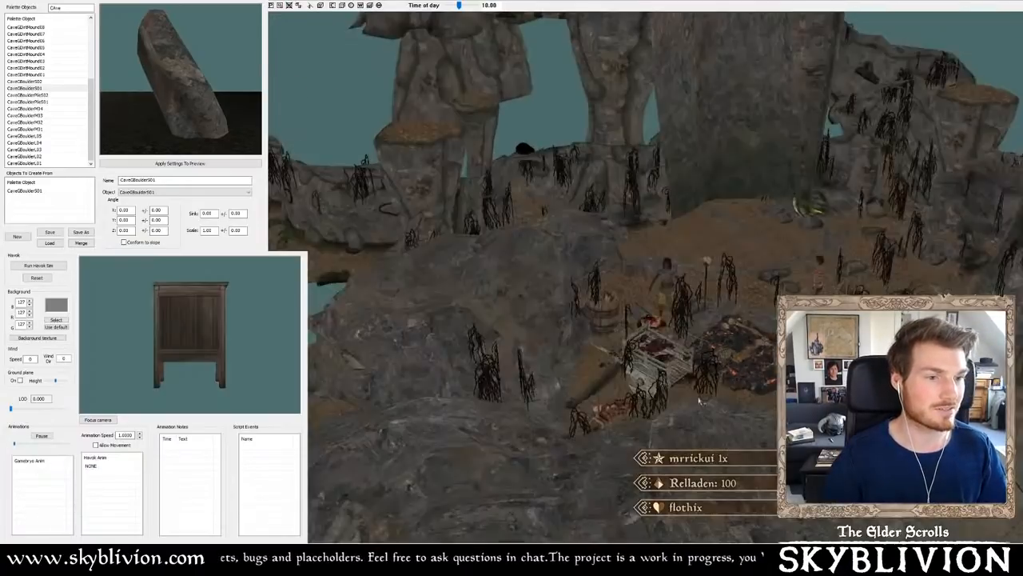
pyautogui.scroll(5, 622, 400)
pyautogui.moveTo(622, 400); pyautogui.dragTo(568, 399, button='middle')
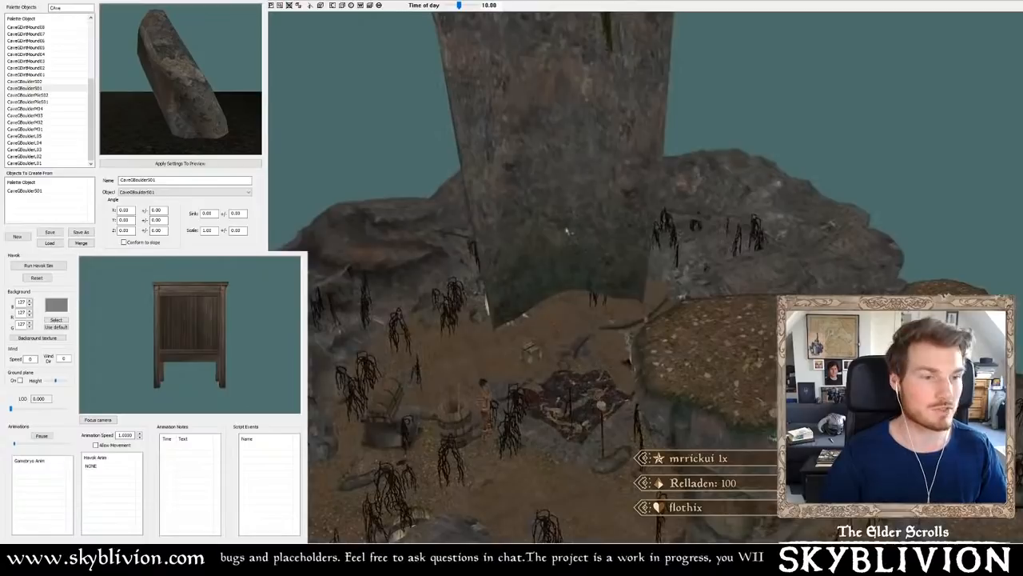
pyautogui.moveTo(567, 230); pyautogui.dragTo(343, 221, button='middle')
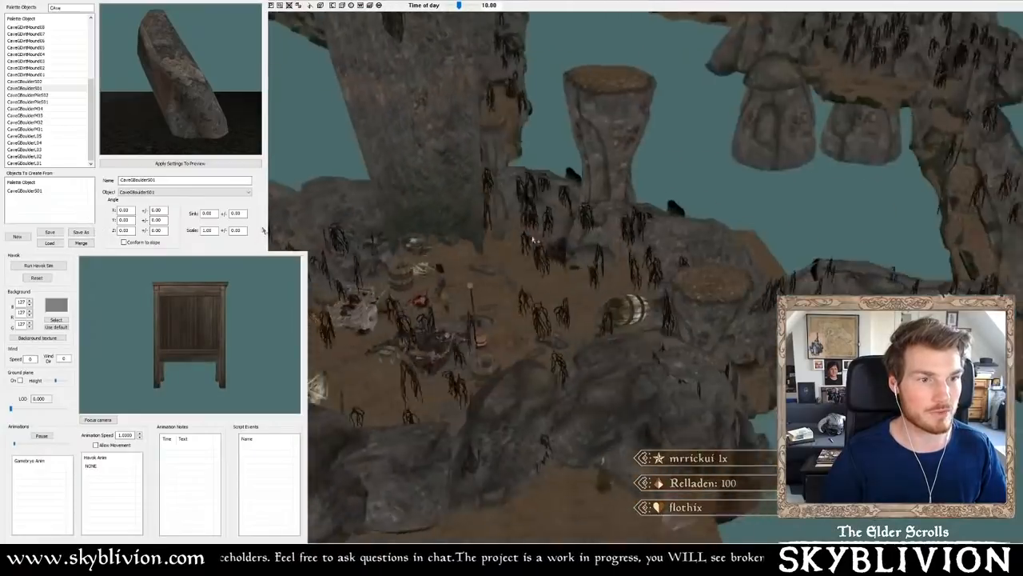
pyautogui.moveTo(533, 240); pyautogui.dragTo(649, 194, button='middle')
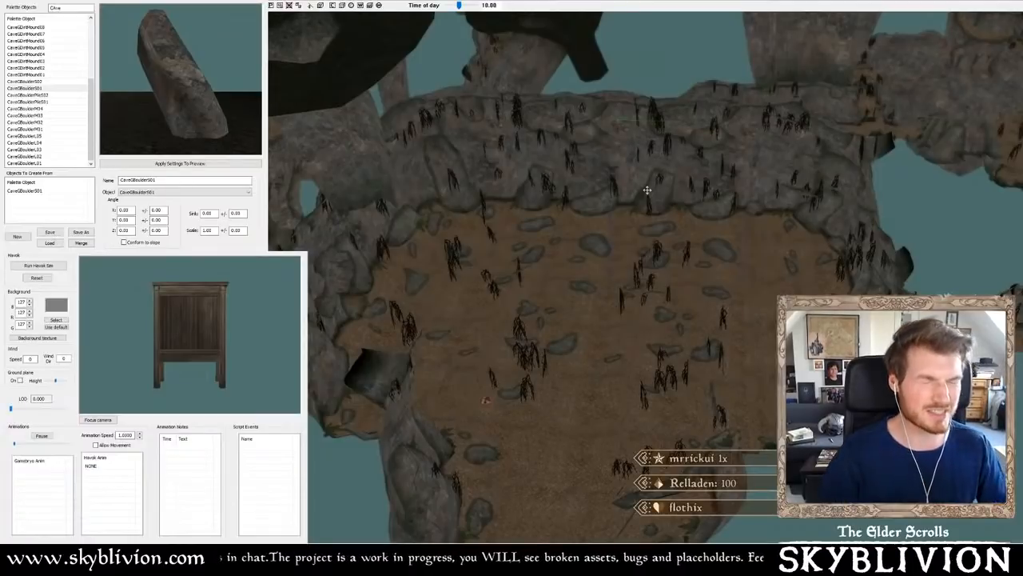
# - Examine the large cave chamber's rock walls, scattered boulders and hanging roots from above in the render view
pyautogui.scroll(4, 703, 213)
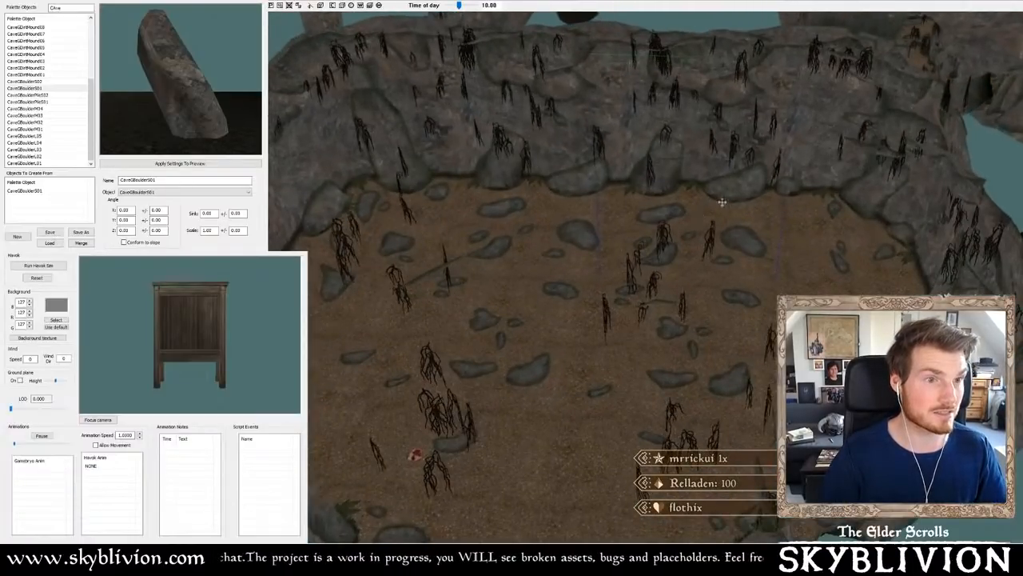
pyautogui.keyDown('shift'); pyautogui.moveTo(724, 201); pyautogui.dragTo(700, 181, button='middle'); pyautogui.keyUp('shift')
pyautogui.scroll(-4, 647, 169)
pyautogui.scroll(6, 645, 167)
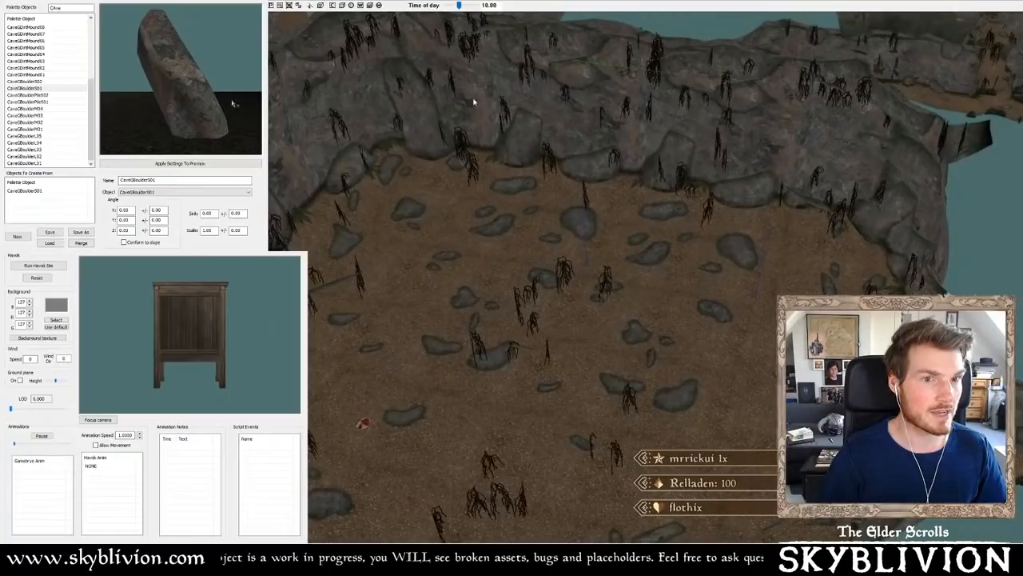
pyautogui.scroll(-3, 379, 114)
pyautogui.scroll(-3, 353, 131)
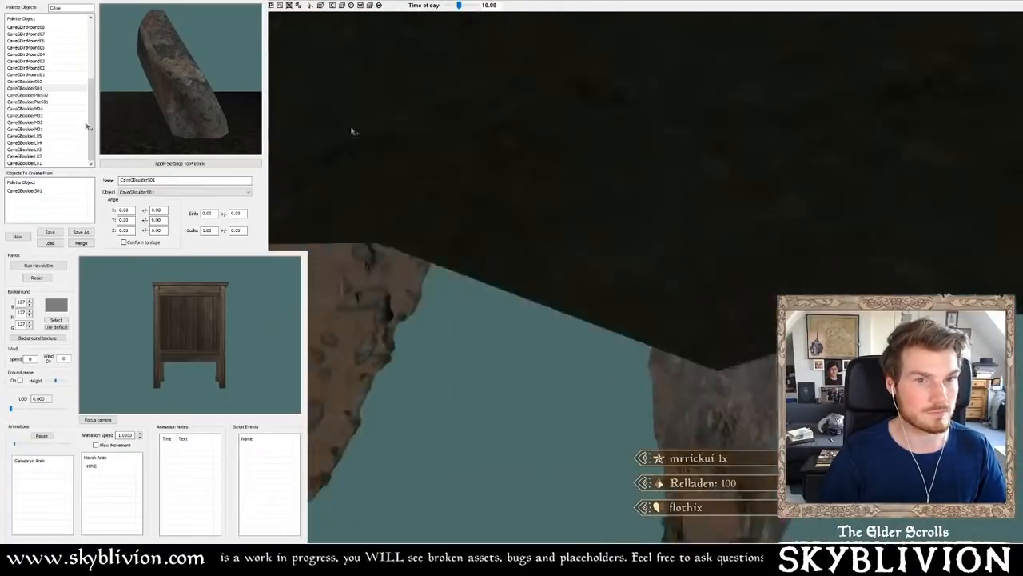
pyautogui.scroll(-3, 352, 130)
pyautogui.moveTo(394, 132); pyautogui.dragTo(539, 176, button='middle')
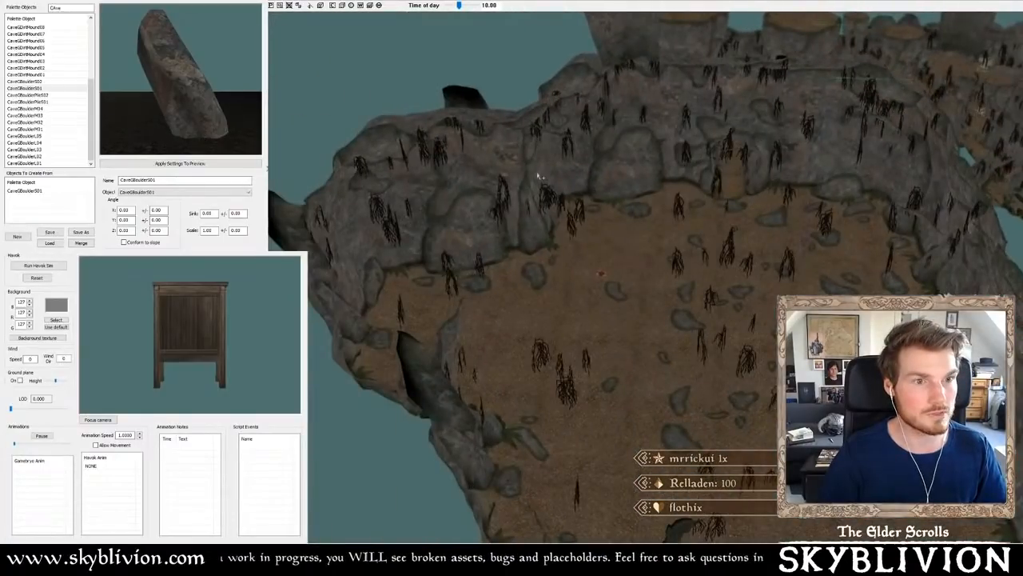
pyautogui.scroll(2, 666, 149)
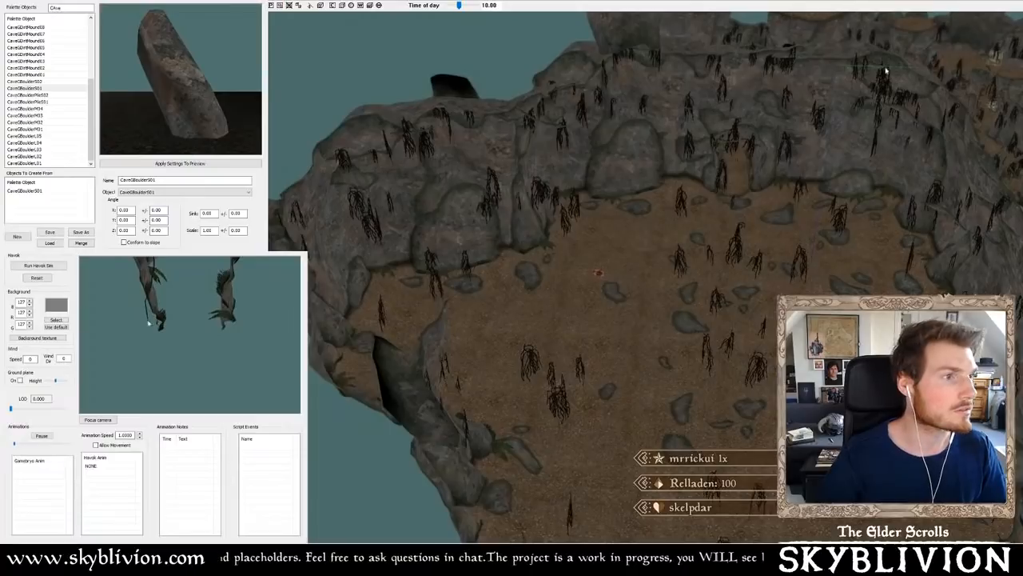
# - Preview candidate cave wall, rock and root models, framing each one and viewing it from several angles
pyautogui.moveTo(148, 323); pyautogui.dragTo(14, 327)
pyautogui.click(105, 420)
pyautogui.moveTo(176, 343); pyautogui.dragTo(1, 329)
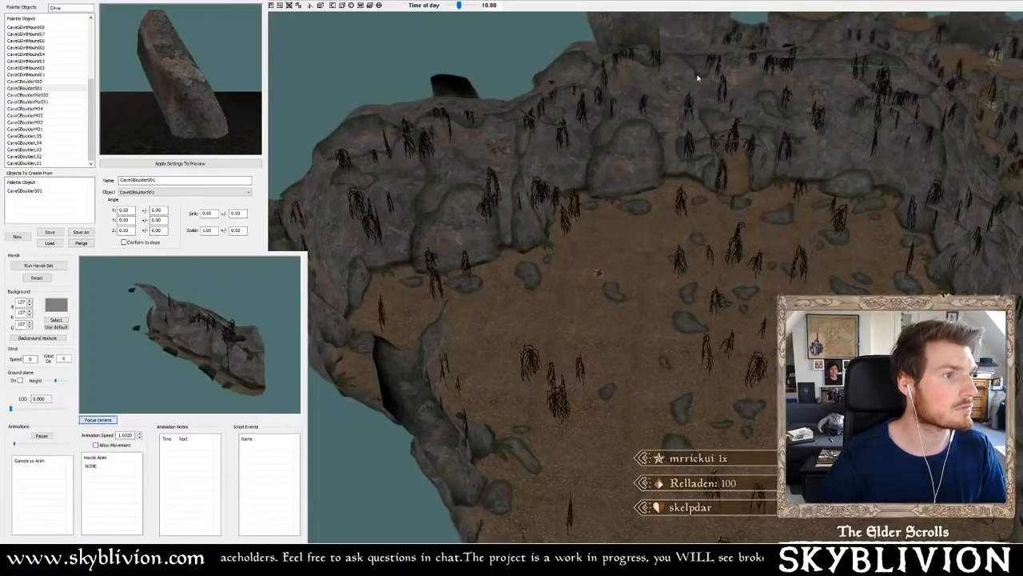
pyautogui.moveTo(190, 336); pyautogui.dragTo(92, 335)
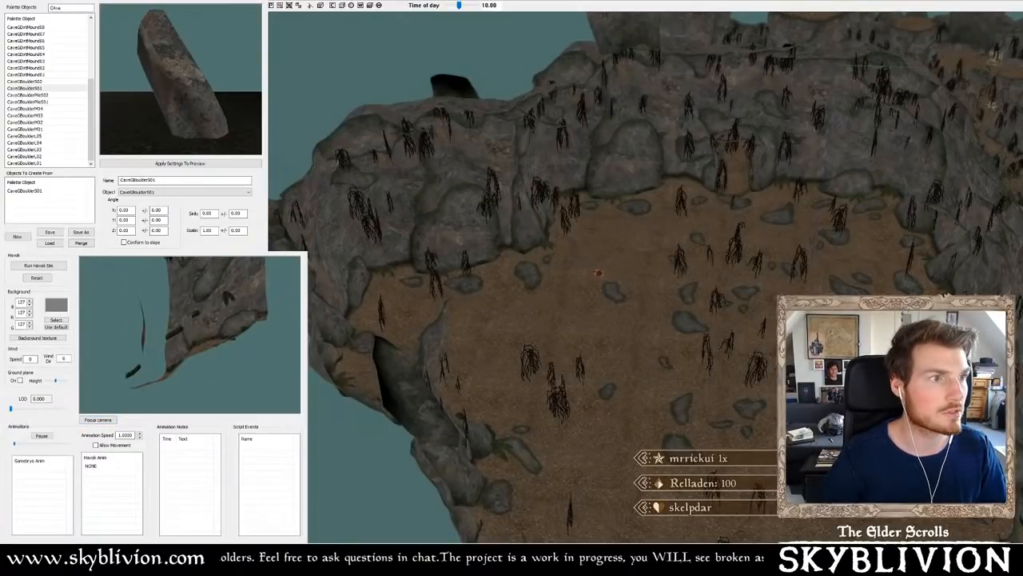
pyautogui.moveTo(233, 338); pyautogui.dragTo(196, 361)
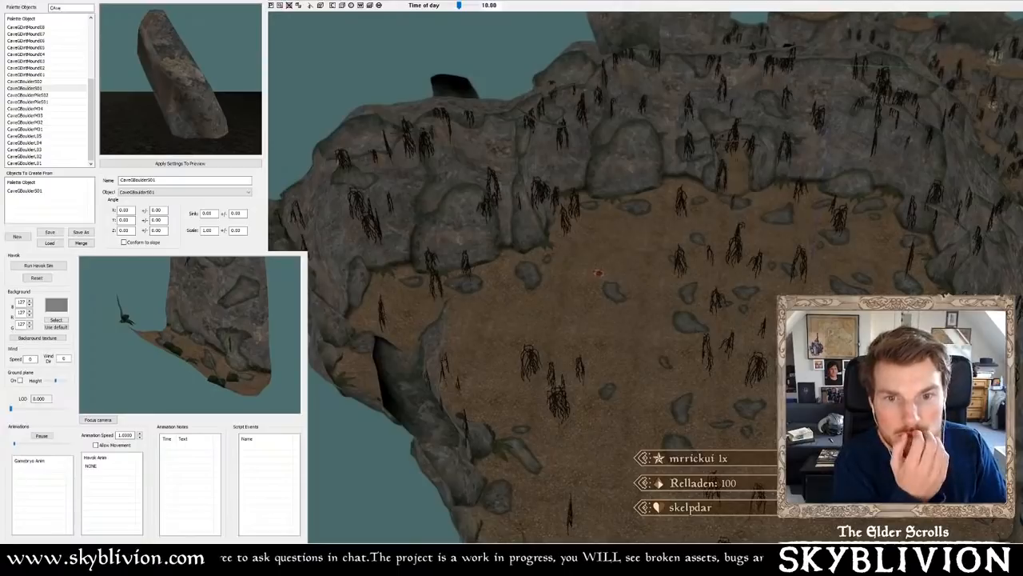
pyautogui.press('Down')
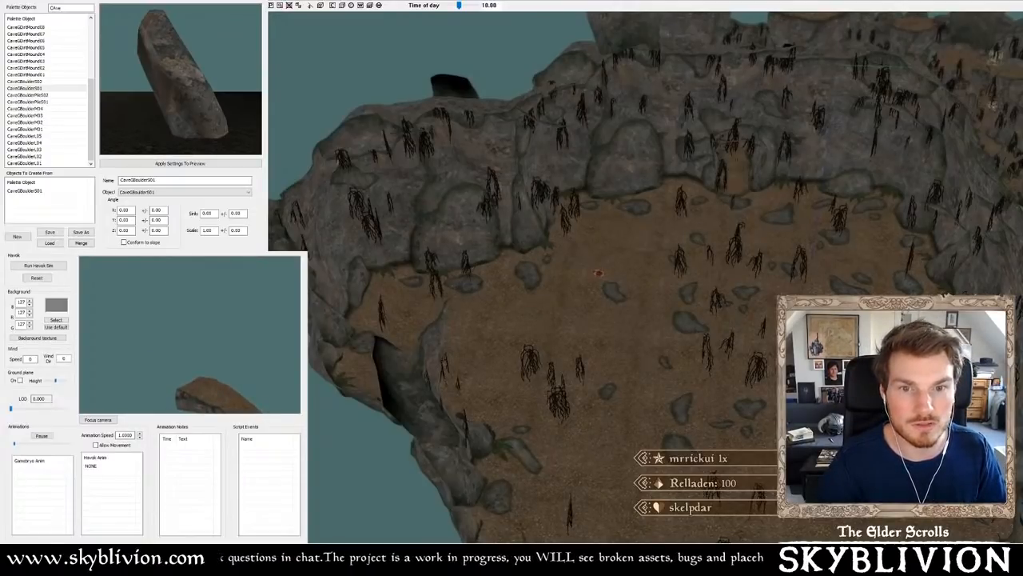
pyautogui.press('Down')
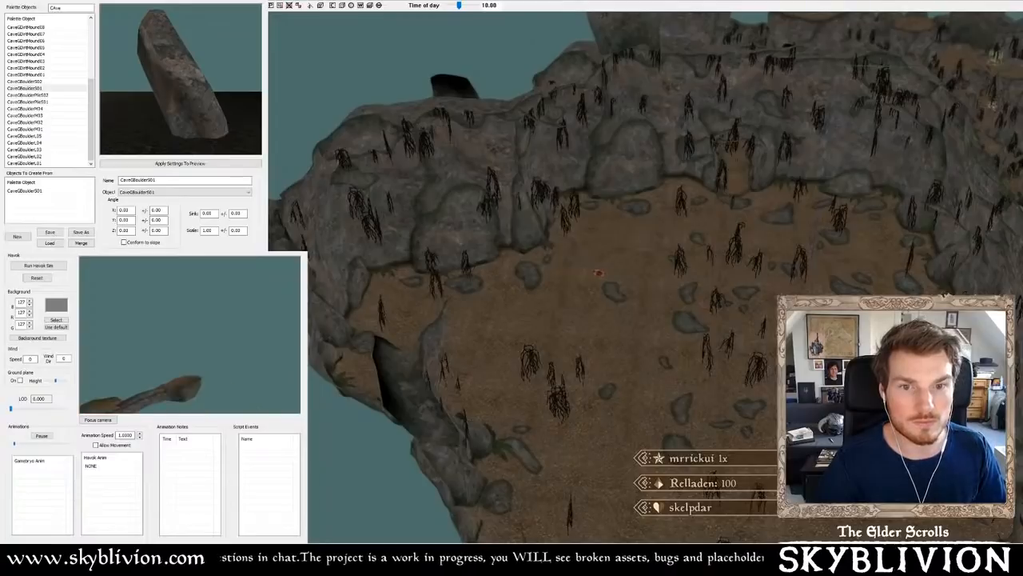
pyautogui.press('Down')
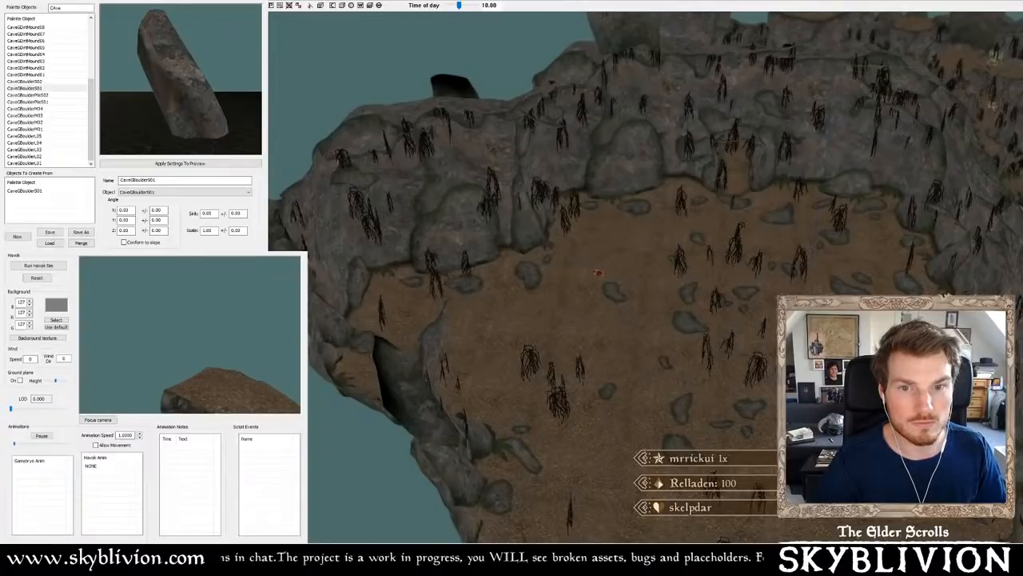
pyautogui.click(97, 419)
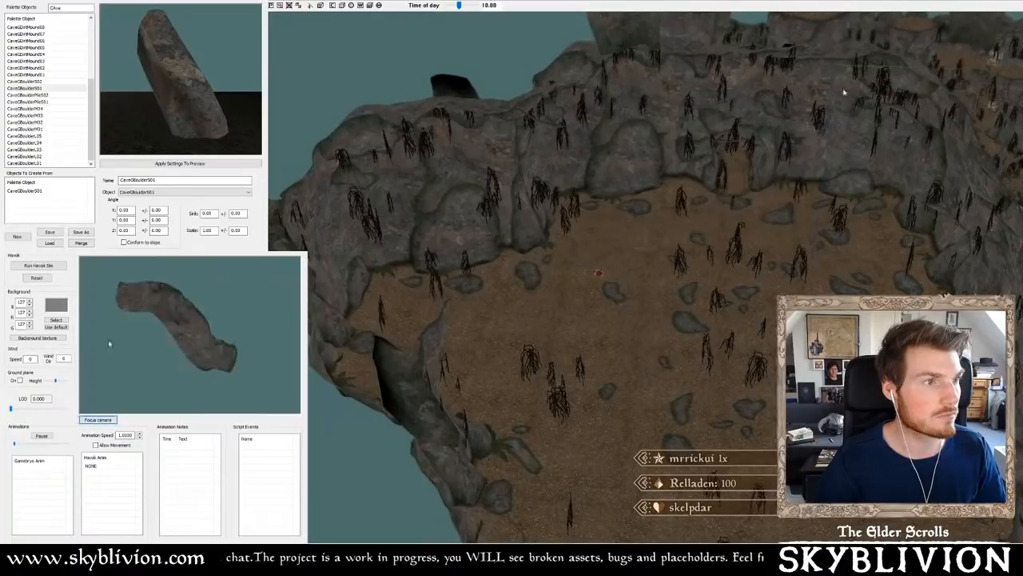
pyautogui.press('Down')
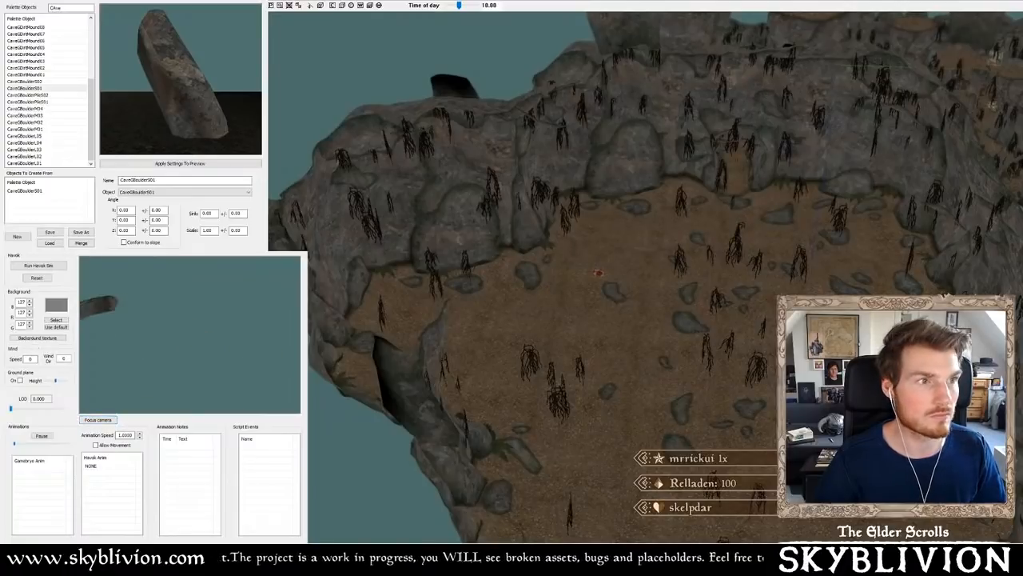
pyautogui.press('Down')
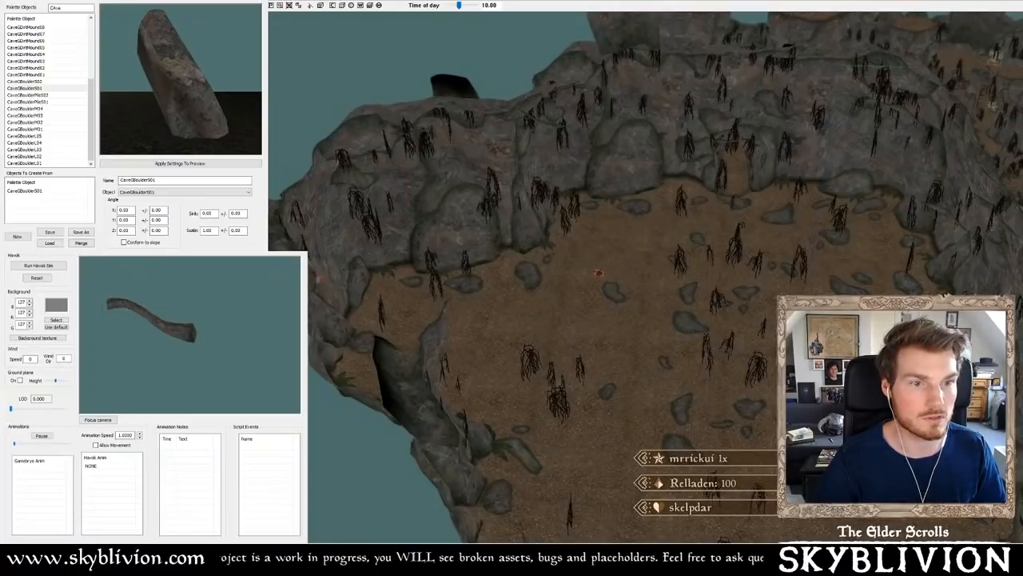
# - Choose CaveGBalconyRamp02 in the object palette and place the ramp on the large chamber's floor
pyautogui.moveTo(621, 304); pyautogui.dragTo(644, 320, button='middle')
pyautogui.moveTo(644, 320); pyautogui.dragTo(687, 259, button='right')
pyautogui.keyDown('shift'); pyautogui.moveTo(688, 260); pyautogui.dragTo(712, 262, button='middle'); pyautogui.keyUp('shift')
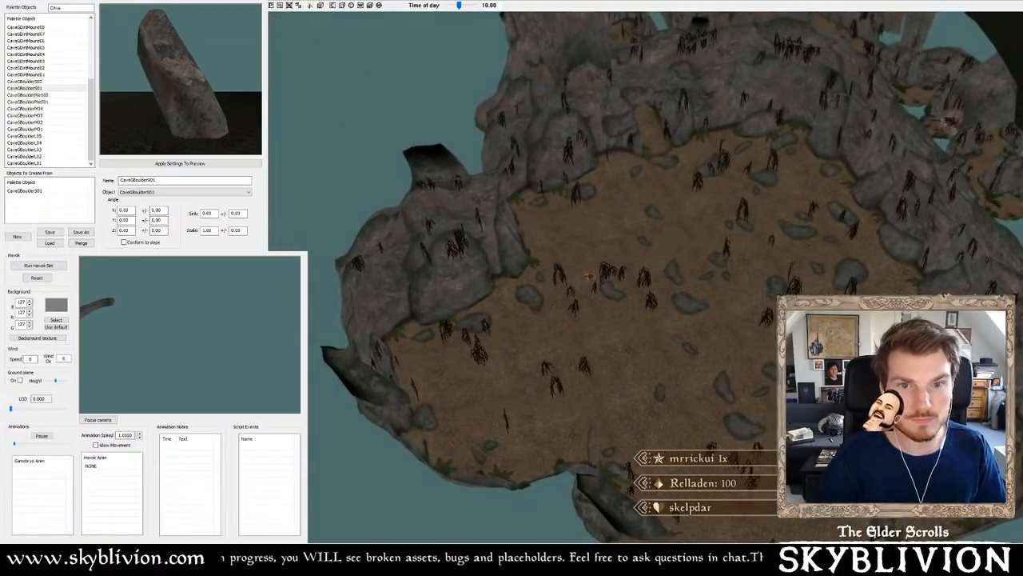
pyautogui.moveTo(63, 2); pyautogui.dragTo(177, 120)
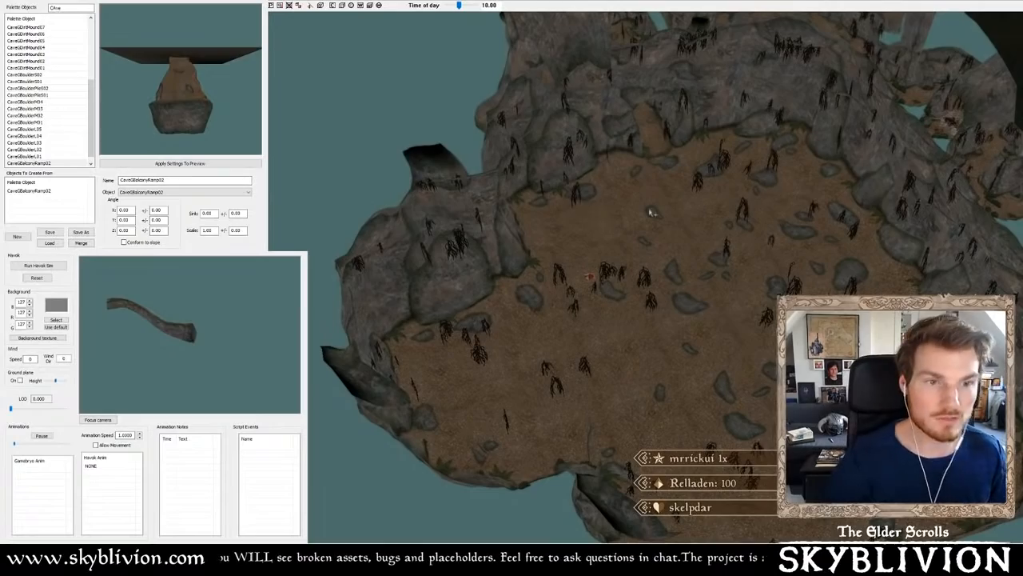
pyautogui.keyDown('shift'); pyautogui.moveTo(783, 203); pyautogui.dragTo(627, 217, button='middle'); pyautogui.keyUp('shift')
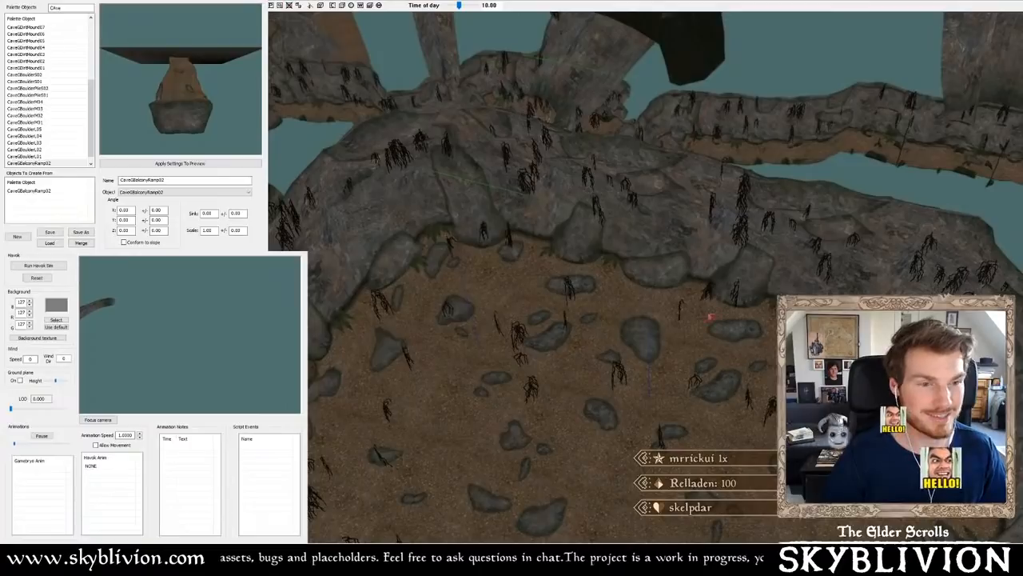
pyautogui.click(696, 329)
pyautogui.moveTo(696, 329); pyautogui.dragTo(712, 315)
# - Rotate the dirt ramp and move it against the chamber's back rock wall so it slopes down to the floor
pyautogui.keyDown('shift'); pyautogui.moveTo(712, 314); pyautogui.dragTo(705, 353, button='middle'); pyautogui.keyUp('shift')
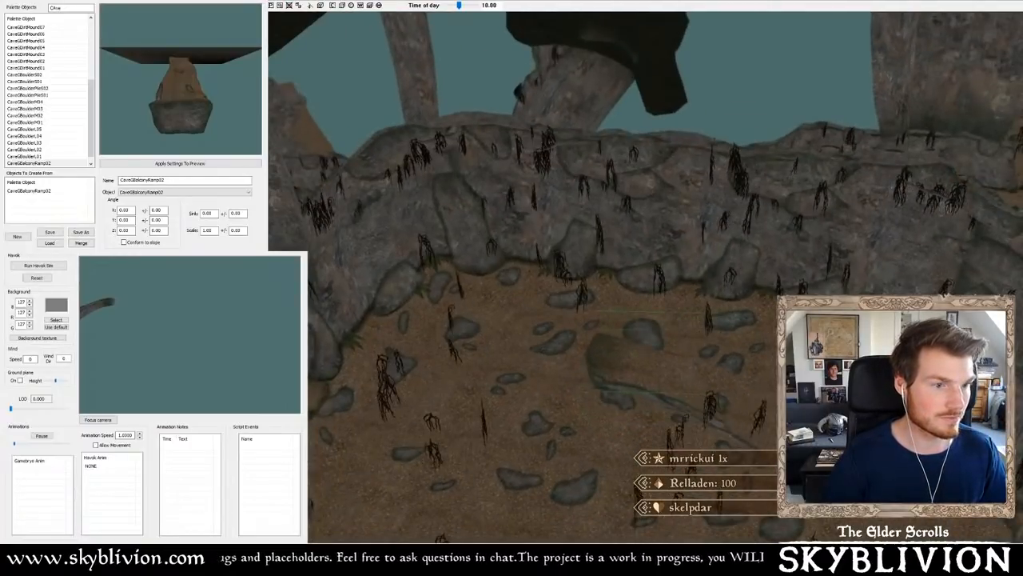
pyautogui.moveTo(705, 354); pyautogui.dragTo(689, 353, button='right')
pyautogui.moveTo(611, 250); pyautogui.dragTo(587, 249, button='right')
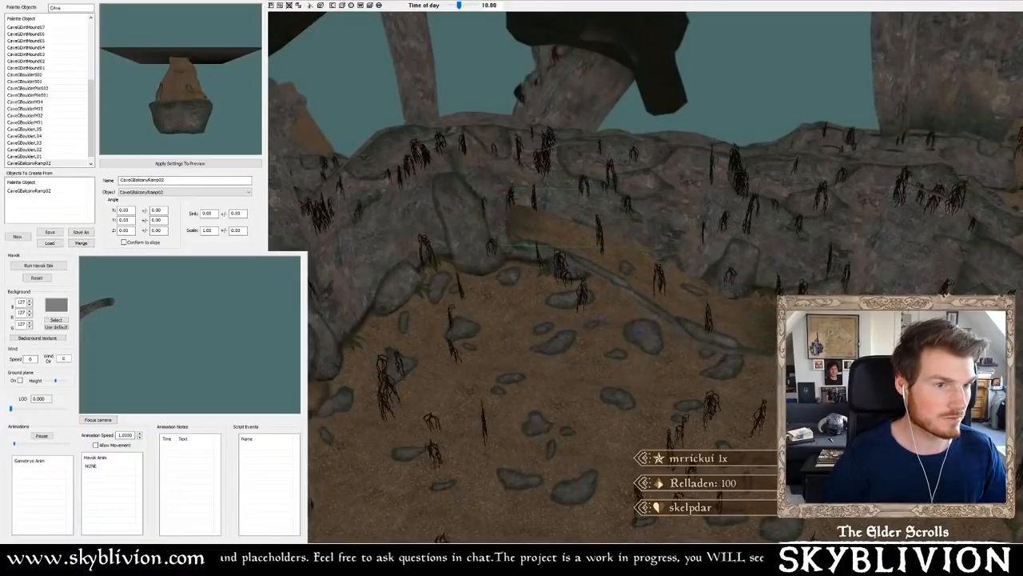
pyautogui.moveTo(586, 250); pyautogui.dragTo(601, 249)
pyautogui.moveTo(601, 249)
pyautogui.keyDown('shift'); pyautogui.mouseDown(button='middle')
pyautogui.moveTo(574, 258)
pyautogui.moveTo(583, 258)
pyautogui.mouseUp(button='middle'); pyautogui.keyUp('shift')
pyautogui.moveTo(589, 254); pyautogui.dragTo(665, 221)
pyautogui.keyDown('shift'); pyautogui.moveTo(665, 221); pyautogui.dragTo(761, 312, button='middle'); pyautogui.keyUp('shift')
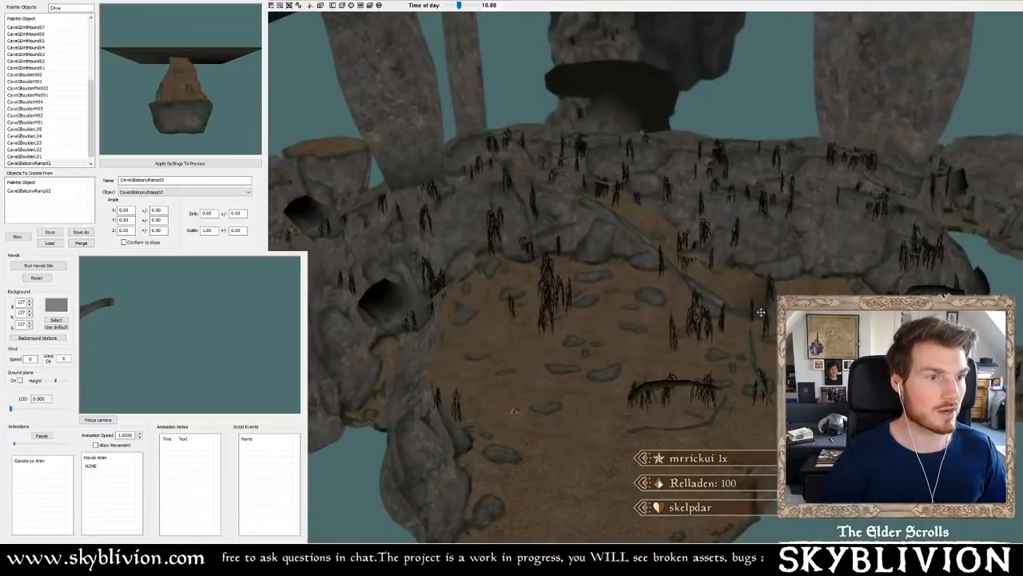
# - Examine the chamber's rock walls and the space around the ramp from low and close viewpoints
pyautogui.moveTo(811, 226)
pyautogui.keyDown('shift'); pyautogui.mouseDown(button='middle')
pyautogui.moveTo(804, 213)
pyautogui.moveTo(805, 227)
pyautogui.mouseUp(button='middle'); pyautogui.keyUp('shift')
pyautogui.click(664, 244)
pyautogui.keyDown('shift'); pyautogui.moveTo(659, 239); pyautogui.dragTo(682, 251, button='middle'); pyautogui.keyUp('shift')
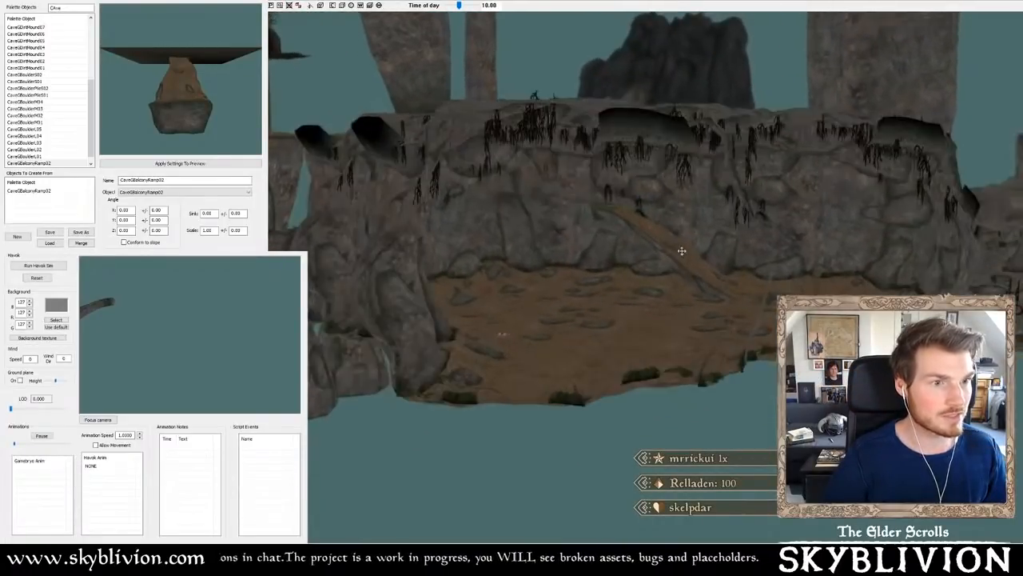
pyautogui.keyDown('shift'); pyautogui.moveTo(630, 211); pyautogui.dragTo(548, 222, button='middle'); pyautogui.keyUp('shift')
pyautogui.keyDown('shift'); pyautogui.moveTo(585, 189); pyautogui.dragTo(614, 350, button='middle'); pyautogui.keyUp('shift')
pyautogui.scroll(5, 613, 350)
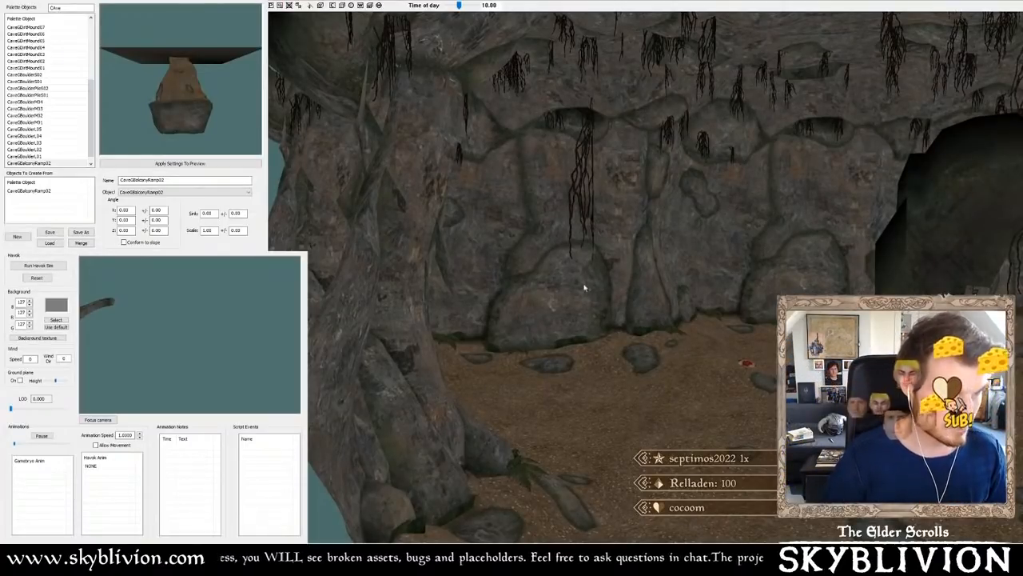
pyautogui.moveTo(584, 287)
pyautogui.keyDown('shift'); pyautogui.mouseDown(button='middle')
pyautogui.moveTo(560, 322)
pyautogui.moveTo(596, 307)
pyautogui.moveTo(537, 295)
pyautogui.moveTo(577, 290)
pyautogui.mouseUp(button='middle'); pyautogui.keyUp('shift')
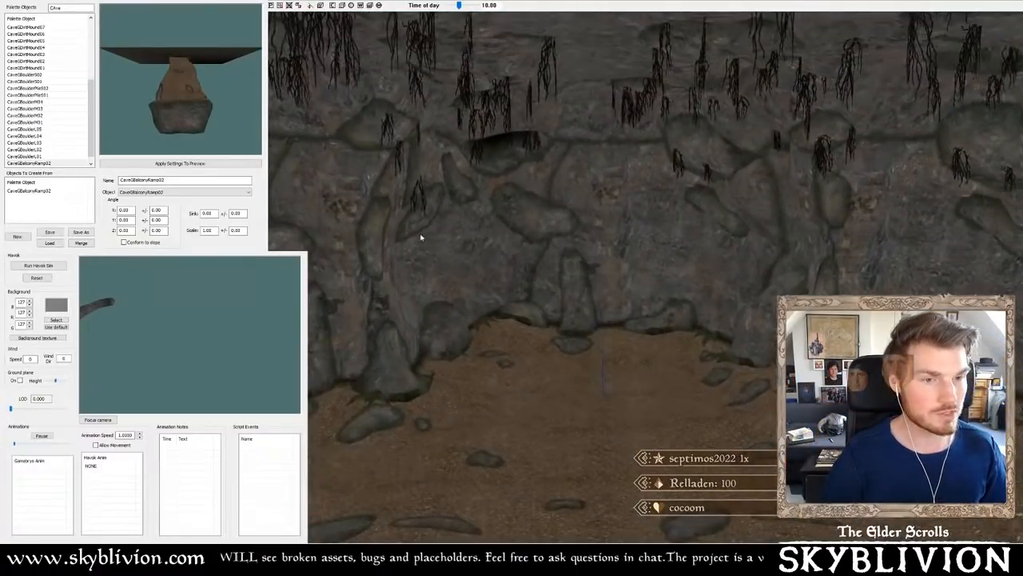
pyautogui.scroll(-2, 471, 213)
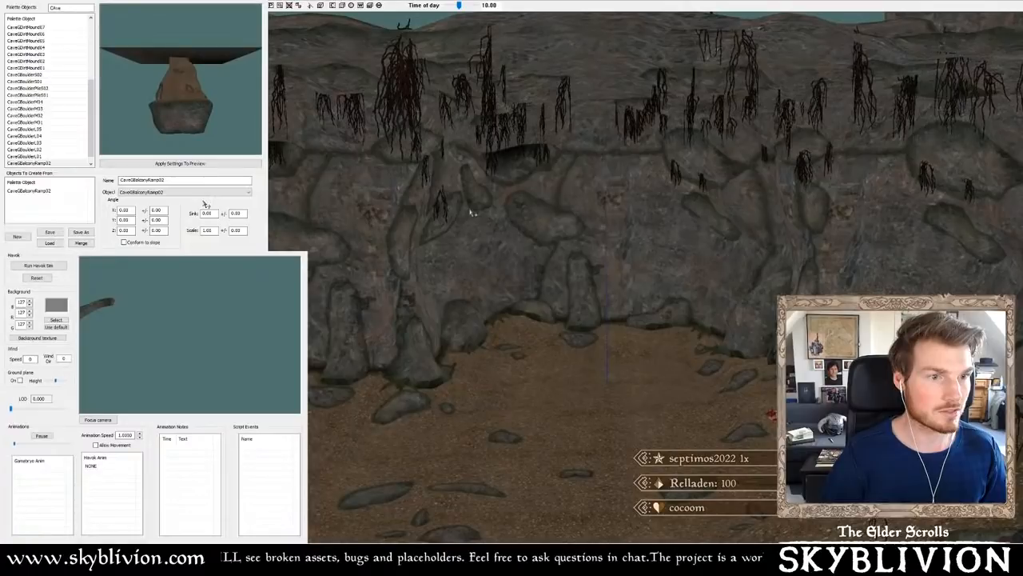
# - Check how the ramp meets the back wall and boulder-strewn floor from above and from several sides
pyautogui.scroll(-4, 472, 214)
pyautogui.keyDown('shift'); pyautogui.moveTo(471, 224); pyautogui.dragTo(758, 242, button='middle'); pyautogui.keyUp('shift')
pyautogui.scroll(-3, 471, 231)
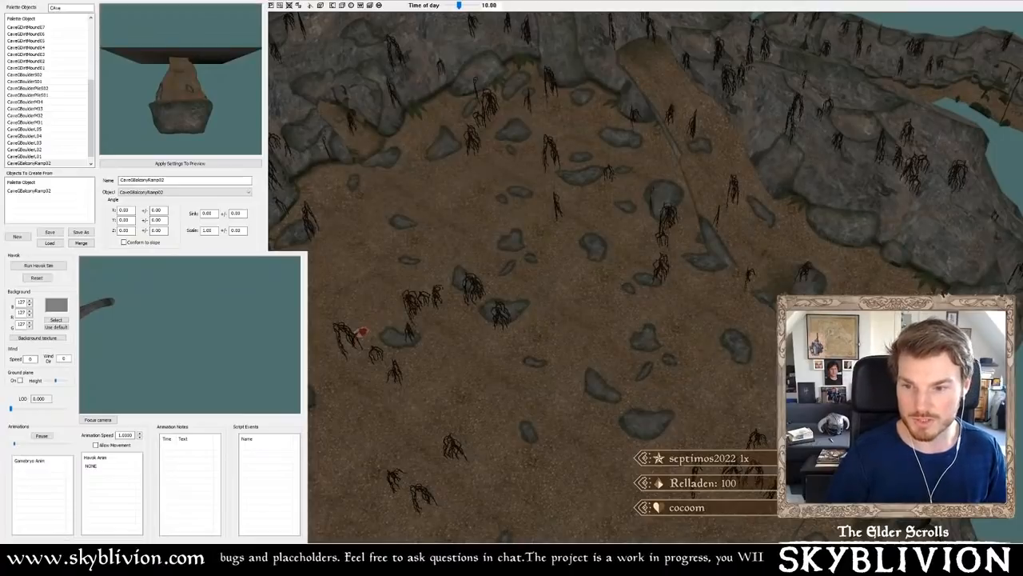
pyautogui.keyDown('shift'); pyautogui.moveTo(611, 285); pyautogui.dragTo(633, 288, button='middle'); pyautogui.keyUp('shift')
pyautogui.scroll(3, 770, 215)
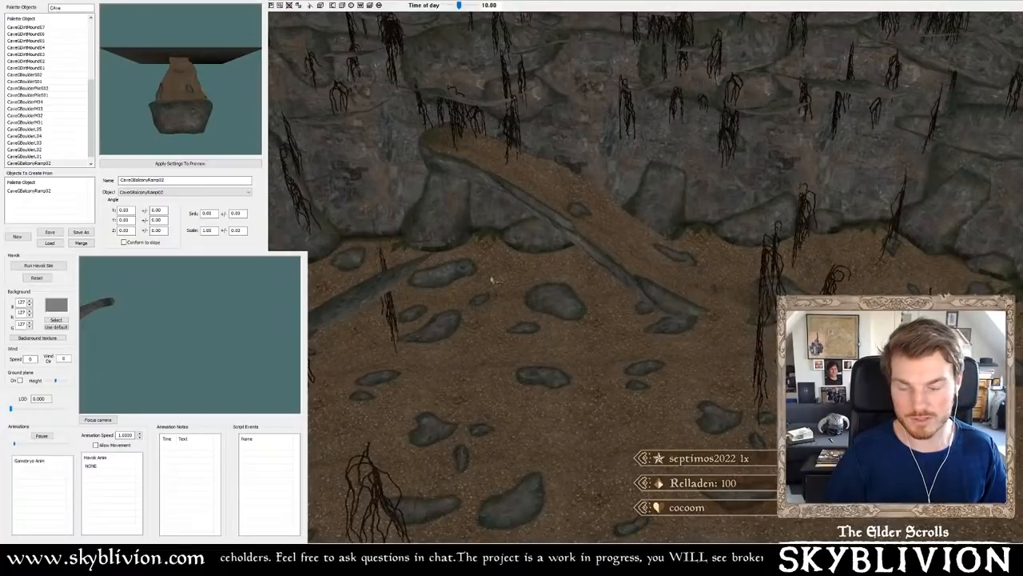
pyautogui.keyDown('shift'); pyautogui.moveTo(628, 252); pyautogui.dragTo(670, 256, button='middle'); pyautogui.keyUp('shift')
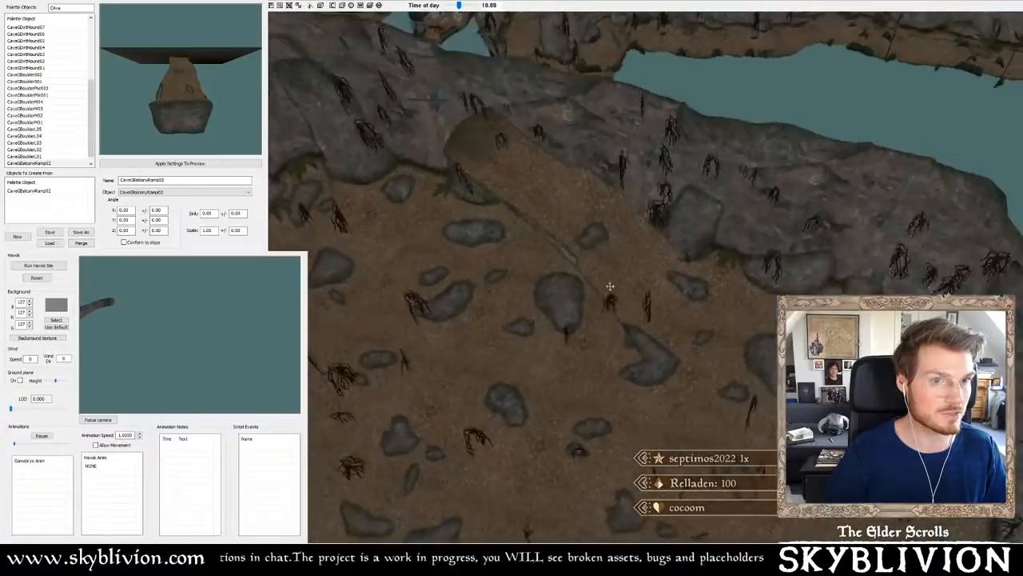
pyautogui.keyDown('shift'); pyautogui.moveTo(610, 286); pyautogui.dragTo(636, 272, button='middle'); pyautogui.keyUp('shift')
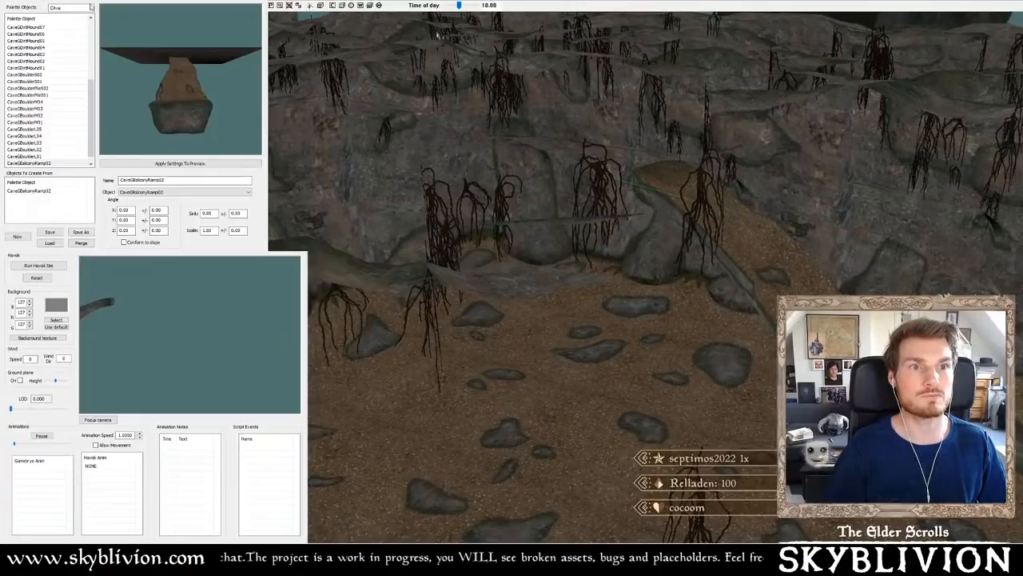
pyautogui.keyDown('shift'); pyautogui.moveTo(627, 148); pyautogui.dragTo(636, 168, button='middle'); pyautogui.keyUp('shift')
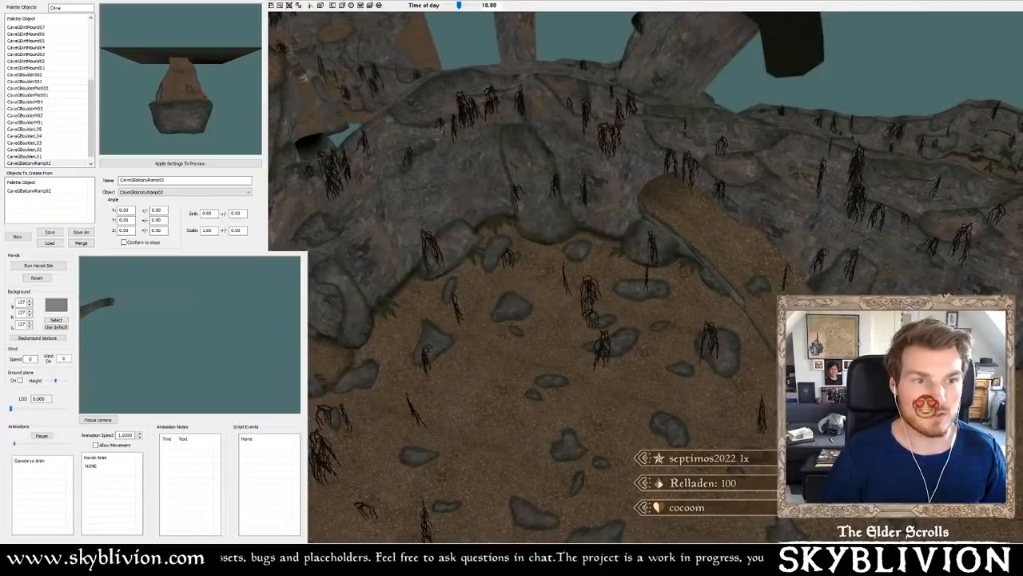
pyautogui.keyDown('shift'); pyautogui.moveTo(302, 77); pyautogui.dragTo(681, 195, button='middle'); pyautogui.keyUp('shift')
pyautogui.scroll(3, 426, 202)
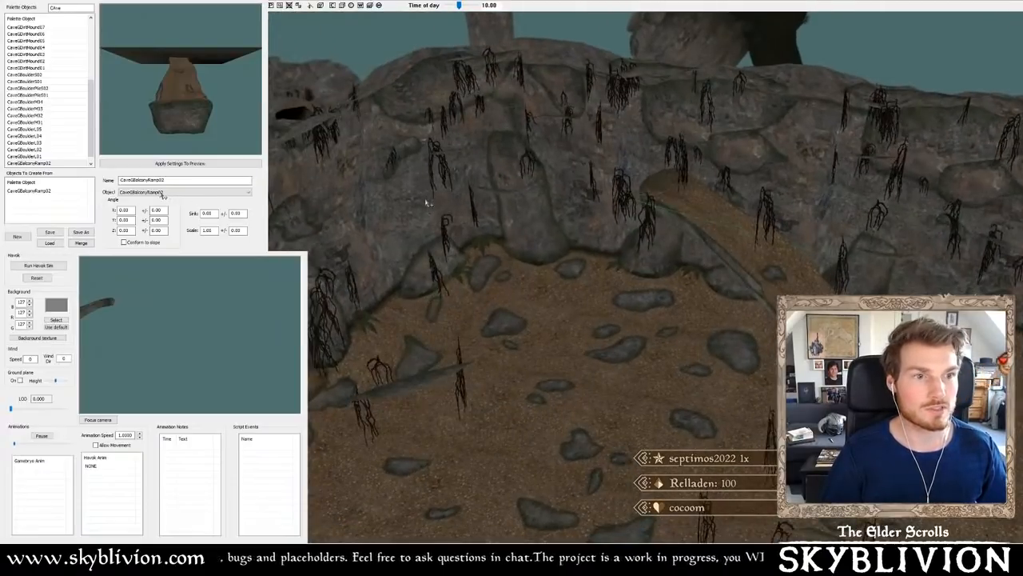
pyautogui.keyDown('shift'); pyautogui.moveTo(426, 202); pyautogui.dragTo(425, 200, button='middle'); pyautogui.keyUp('shift')
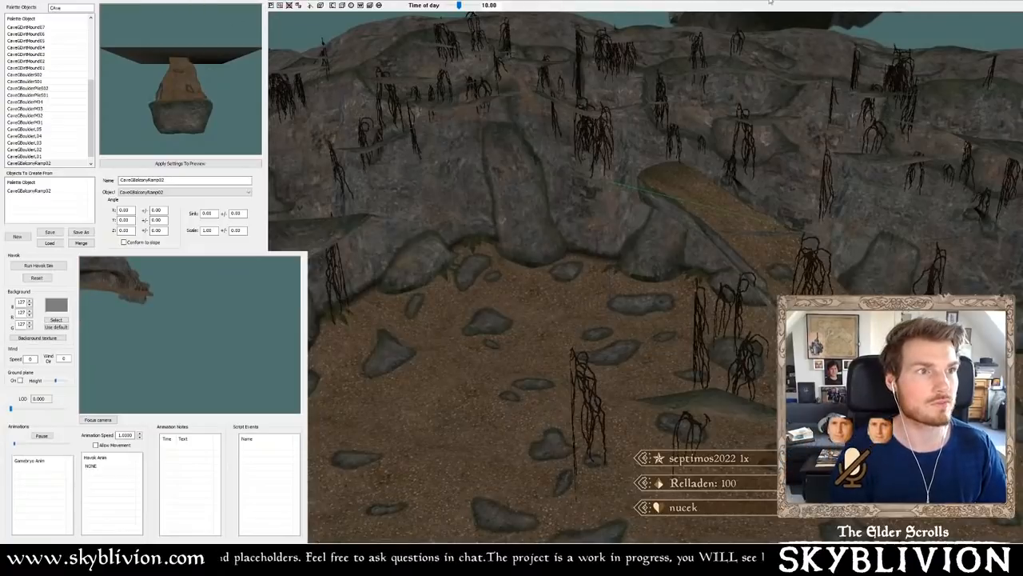
# - Preview the cave platform and ledge models one after another and pick the wide dirt-topped balcony with a rocky edge
pyautogui.keyDown('shift'); pyautogui.moveTo(137, 324); pyautogui.dragTo(126, 372, button='middle'); pyautogui.keyUp('shift')
pyautogui.click(99, 422)
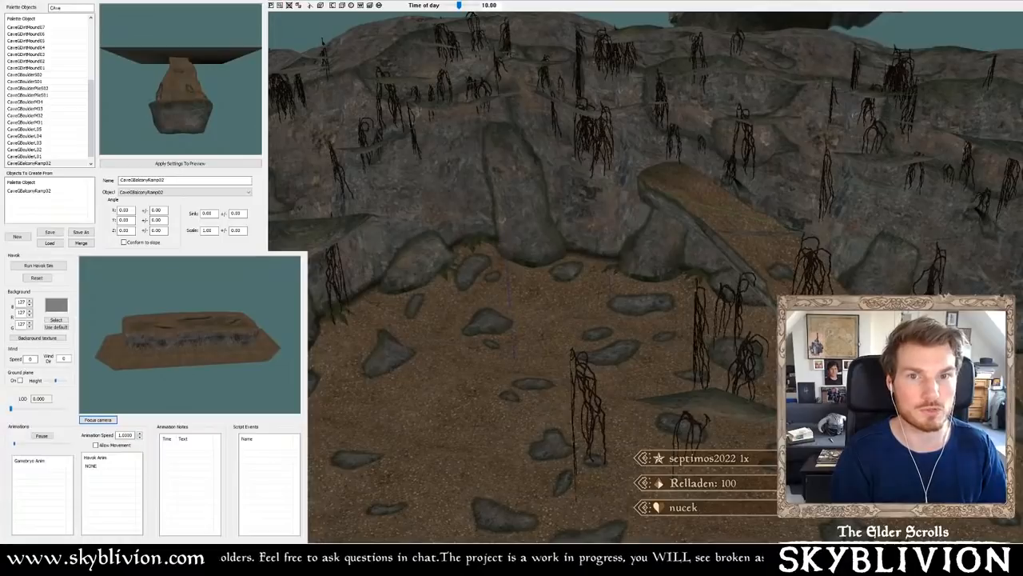
pyautogui.press('Down')
pyautogui.press('Down')
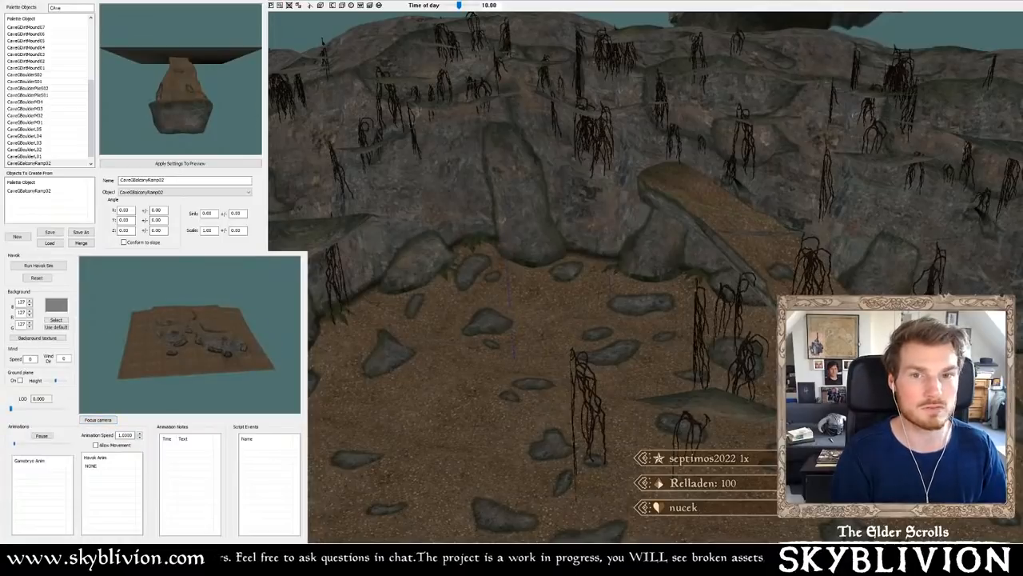
pyautogui.press('Down')
pyautogui.press('Down')
pyautogui.press('Down')
pyautogui.press('Down')
pyautogui.press('Down')
pyautogui.press('Down')
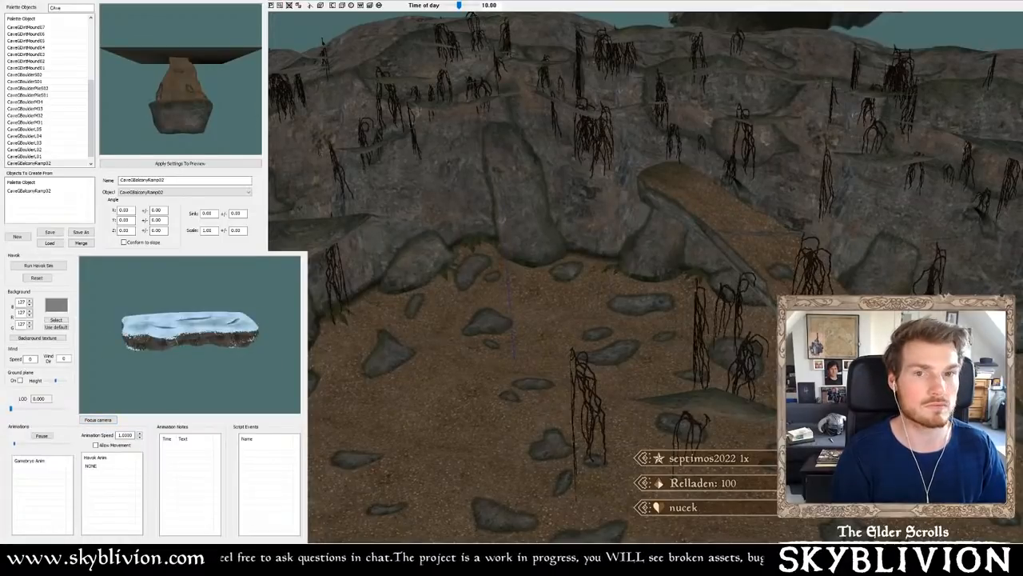
pyautogui.press('Up')
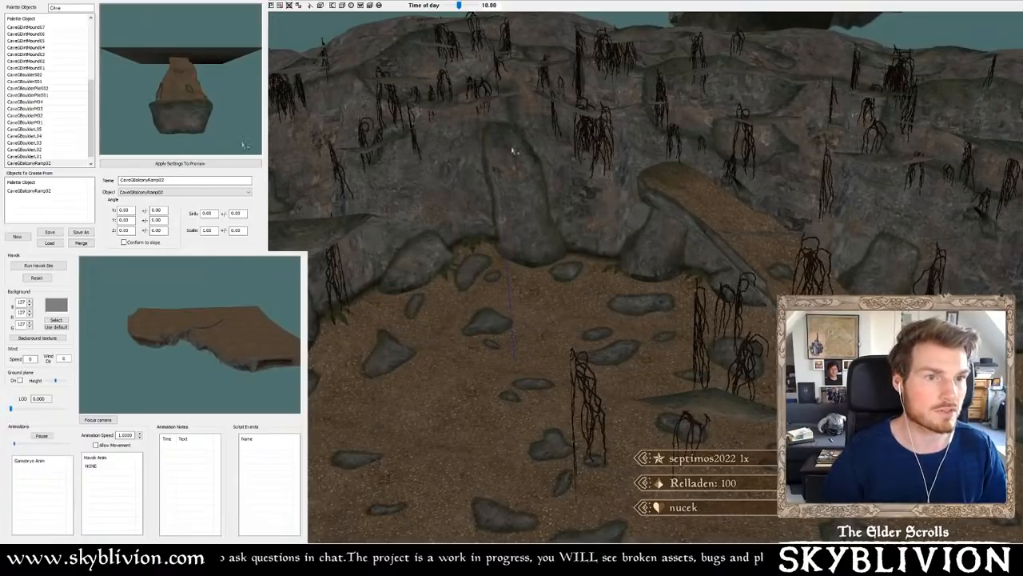
# - Place the dirt-topped balcony along the chamber's back wall, lowering, rotating and shifting it to join the ramp's upper end
pyautogui.keyDown('shift'); pyautogui.moveTo(513, 150); pyautogui.dragTo(609, 155, button='middle'); pyautogui.keyUp('shift')
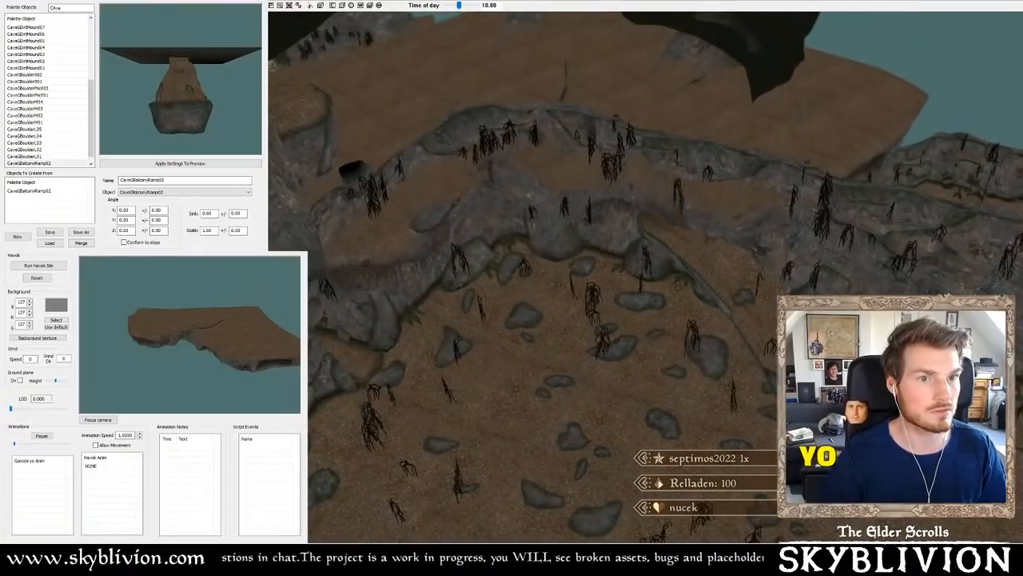
pyautogui.moveTo(595, 157); pyautogui.dragTo(590, 204)
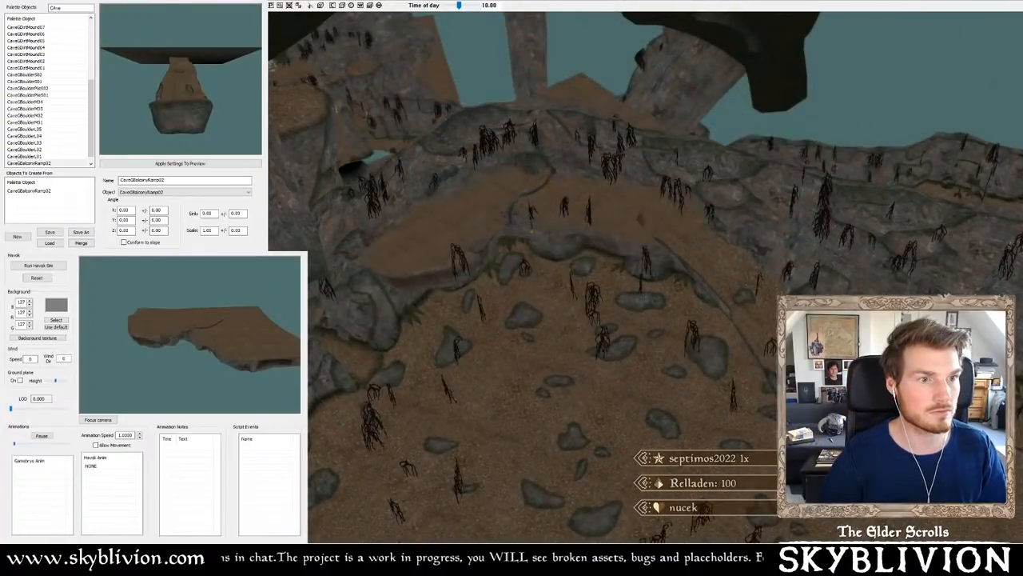
pyautogui.moveTo(531, 229); pyautogui.dragTo(515, 231, button='right')
pyautogui.moveTo(524, 230); pyautogui.dragTo(498, 239)
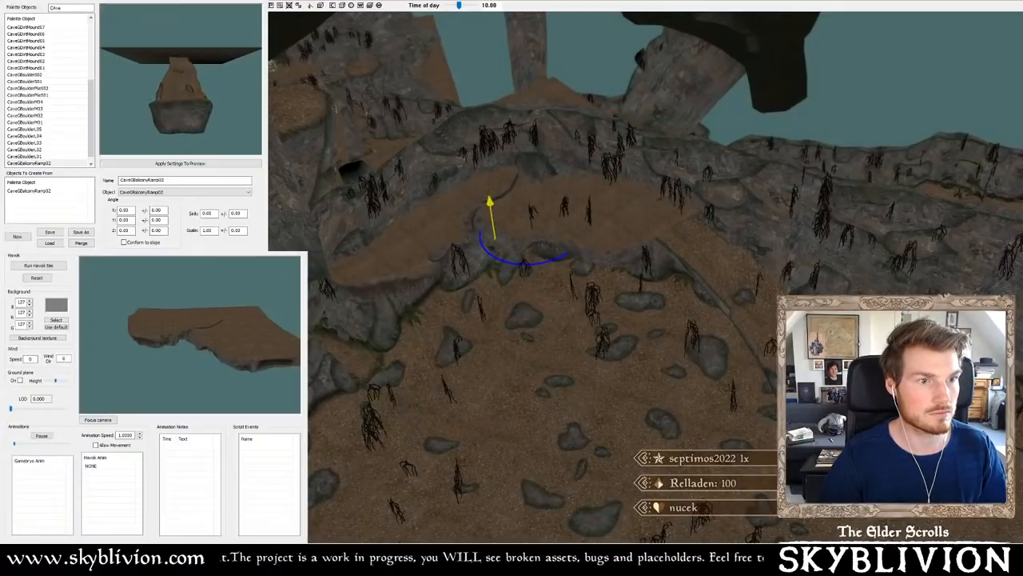
pyautogui.moveTo(495, 239); pyautogui.dragTo(489, 238, button='right')
pyautogui.moveTo(489, 238); pyautogui.dragTo(478, 240)
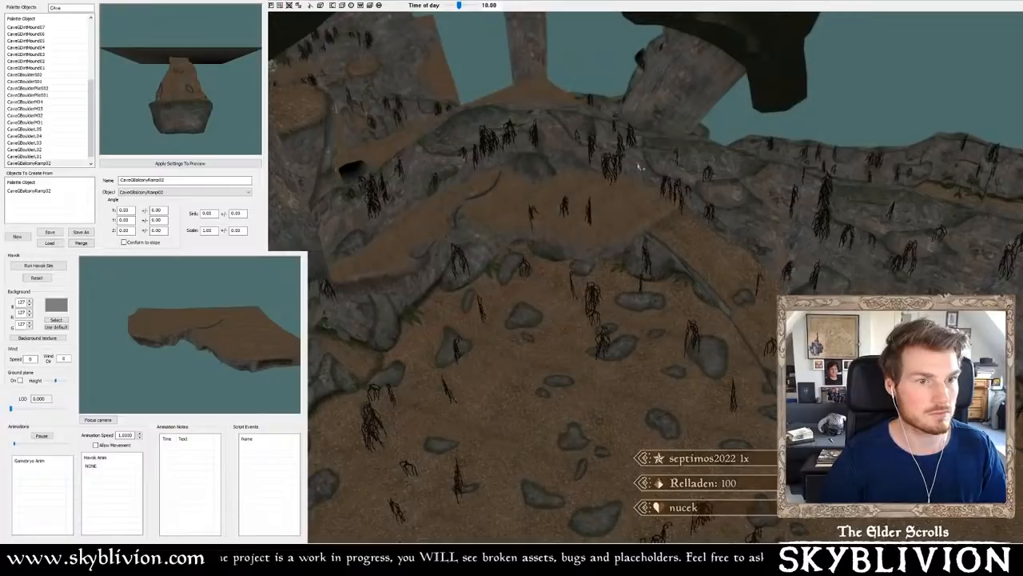
pyautogui.moveTo(639, 166)
pyautogui.keyDown('shift'); pyautogui.mouseDown(button='middle')
pyautogui.moveTo(636, 142)
pyautogui.moveTo(640, 153)
pyautogui.mouseUp(button='middle'); pyautogui.keyUp('shift')
pyautogui.scroll(5, 639, 163)
pyautogui.scroll(-3, 638, 153)
pyautogui.scroll(4, 641, 152)
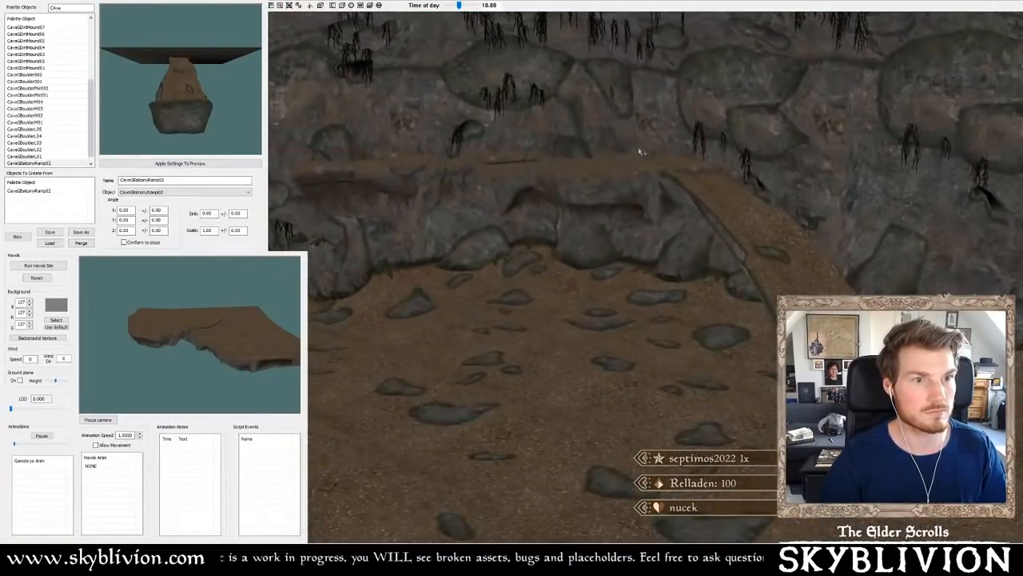
# - Shift and rotate the dirt-topped balcony against the back wall so its end meets the ramp's upper end
pyautogui.moveTo(641, 153); pyautogui.dragTo(569, 179)
pyautogui.scroll(-3, 566, 188)
pyautogui.scroll(2, 569, 177)
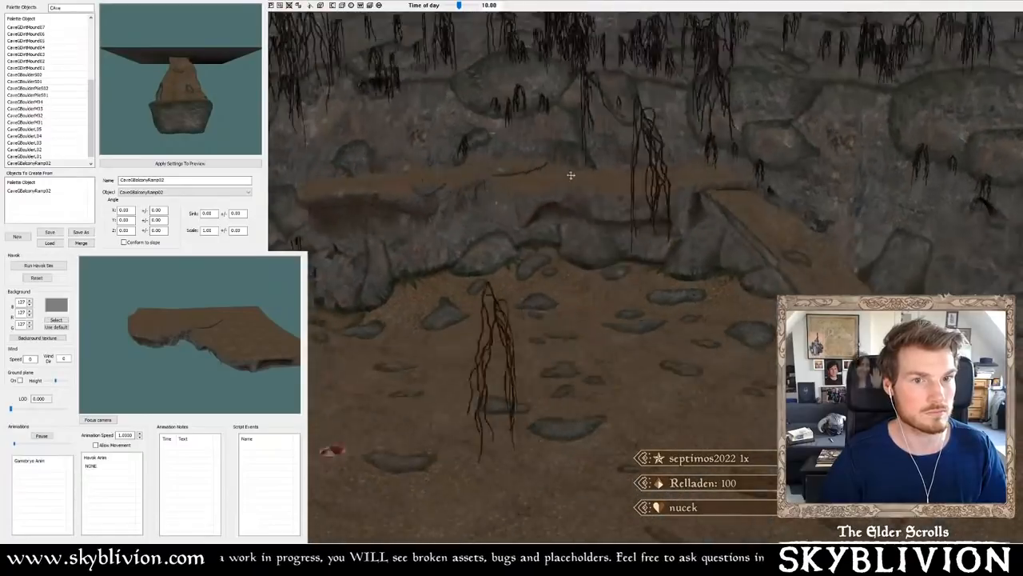
pyautogui.keyDown('shift'); pyautogui.moveTo(571, 175); pyautogui.dragTo(576, 202, button='middle'); pyautogui.keyUp('shift')
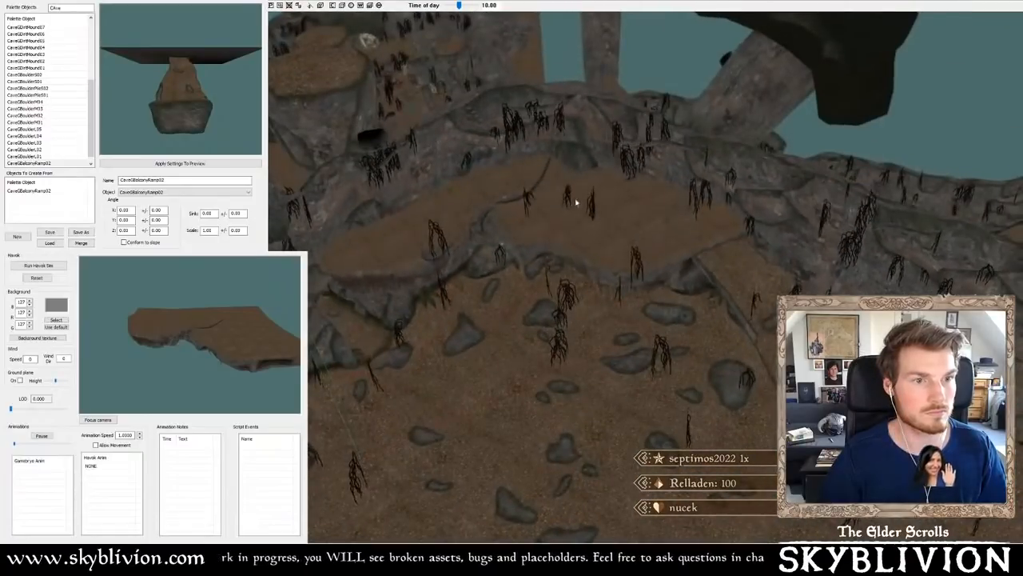
pyautogui.moveTo(576, 202); pyautogui.dragTo(566, 192, button='right')
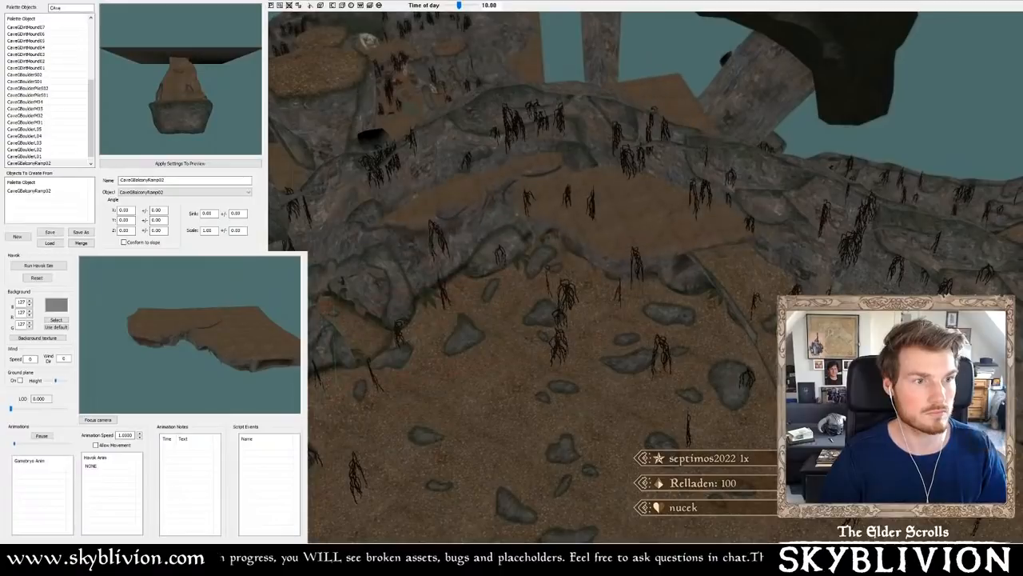
pyautogui.keyDown('shift'); pyautogui.moveTo(566, 192); pyautogui.dragTo(652, 241, button='middle'); pyautogui.keyUp('shift')
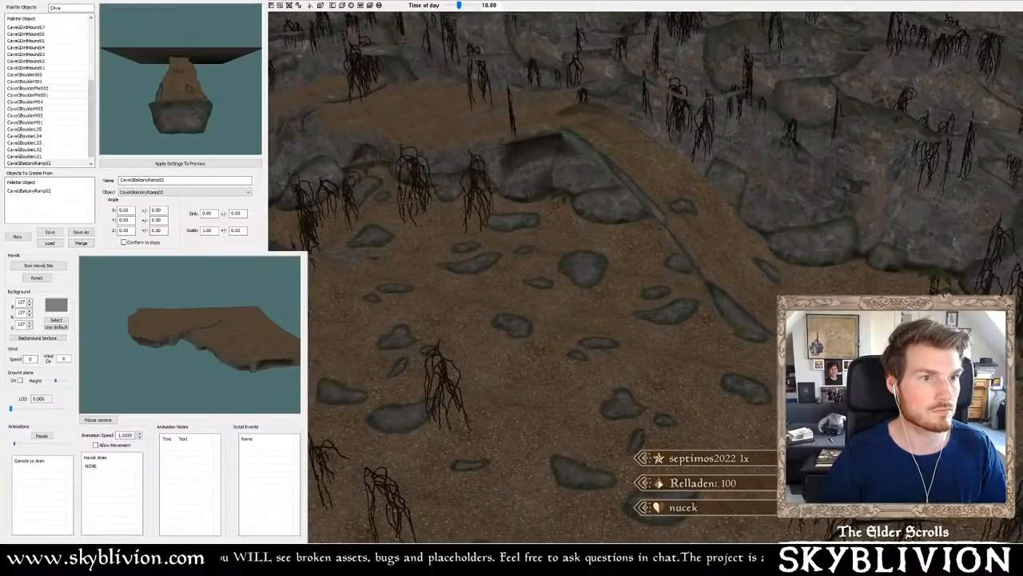
# - Fine-tune the ramp's tilt, rotation and height so its upper end blends into the balcony along the wall
pyautogui.keyDown('shift'); pyautogui.moveTo(697, 247); pyautogui.dragTo(702, 237, button='middle'); pyautogui.keyUp('shift')
pyautogui.press('c')
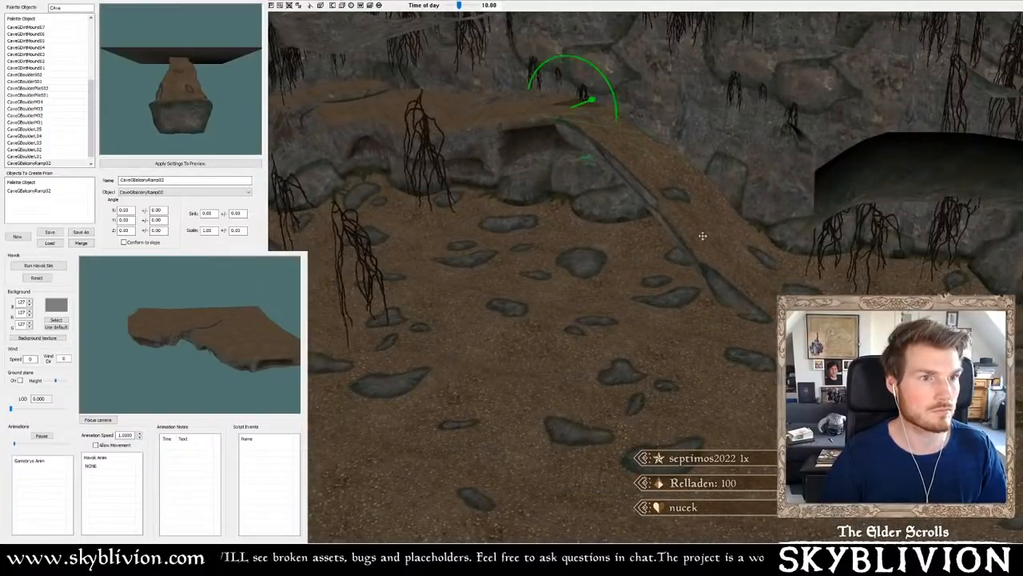
pyautogui.press('x')
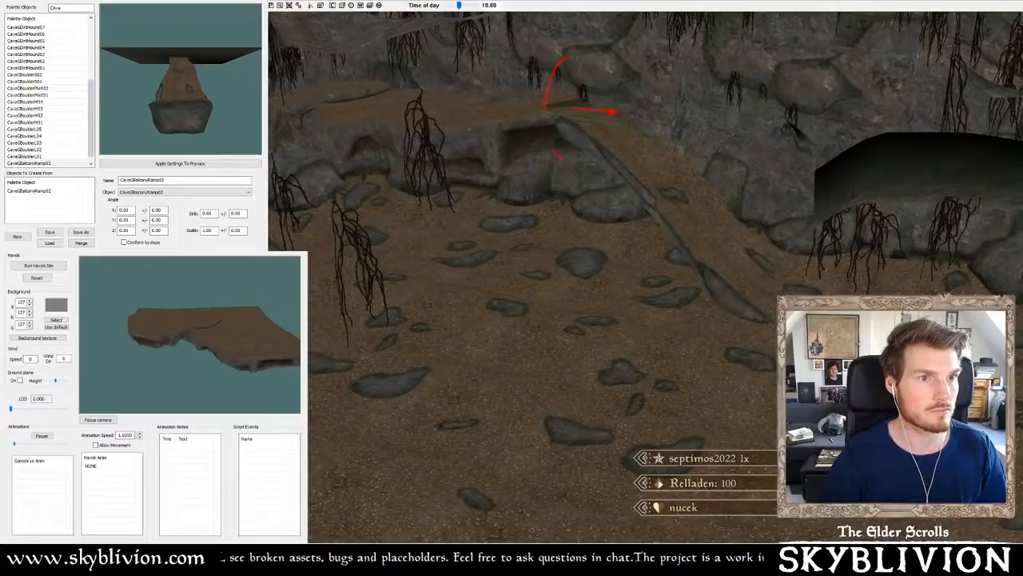
pyautogui.moveTo(694, 229); pyautogui.dragTo(704, 230, button='right')
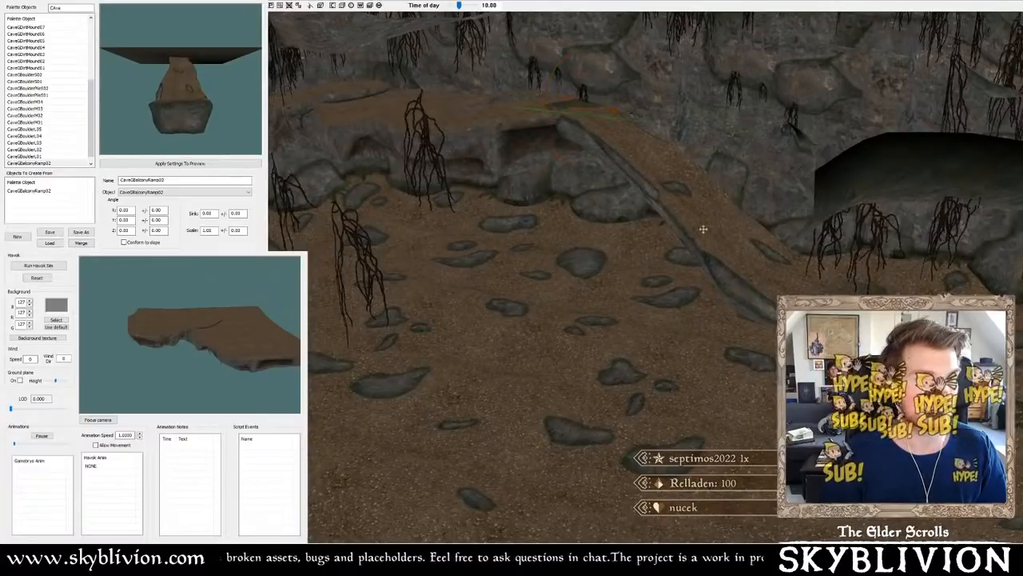
pyautogui.press('z')
pyautogui.moveTo(704, 229); pyautogui.dragTo(704, 241)
pyautogui.press('c')
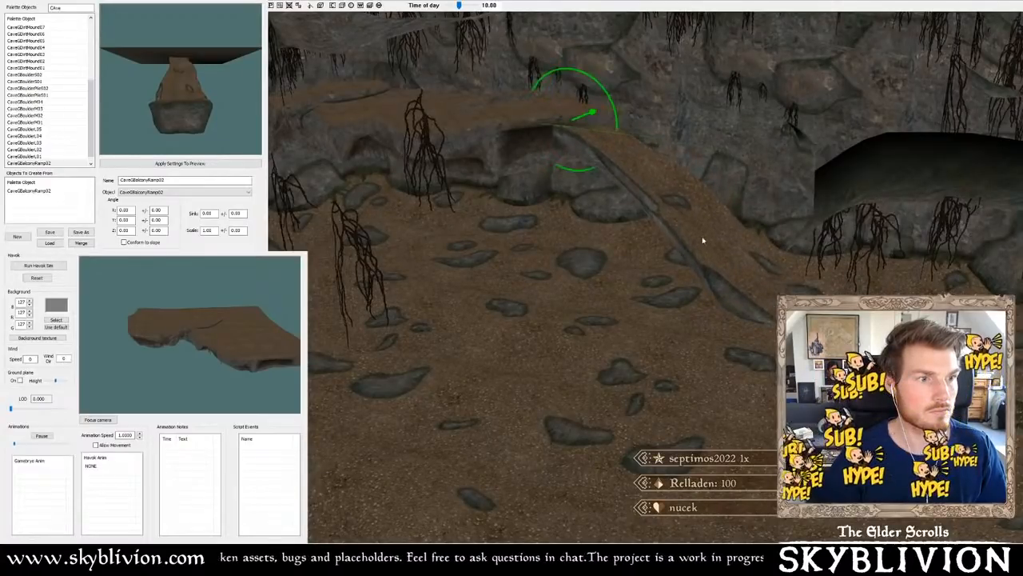
pyautogui.press('x')
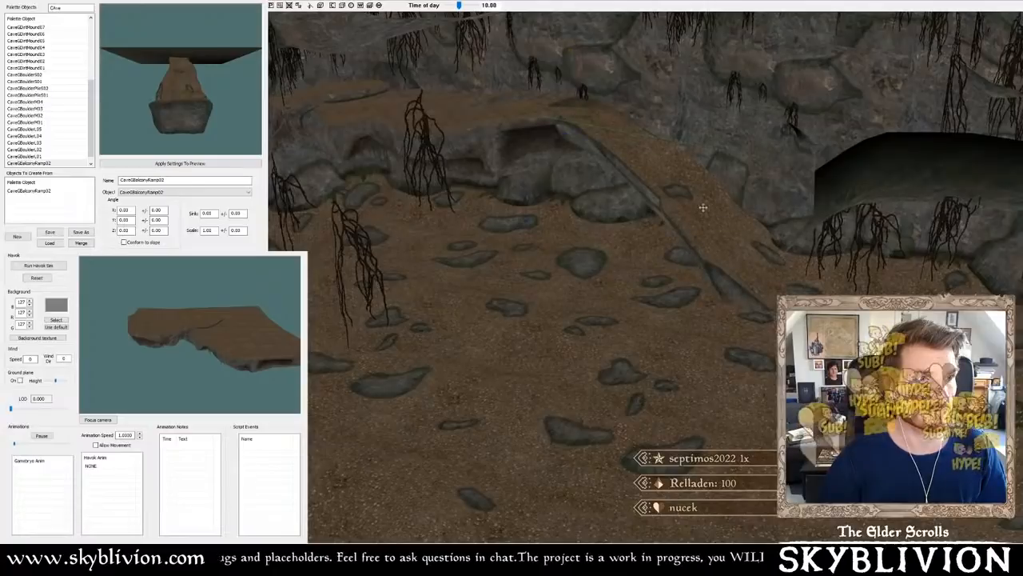
pyautogui.press('c')
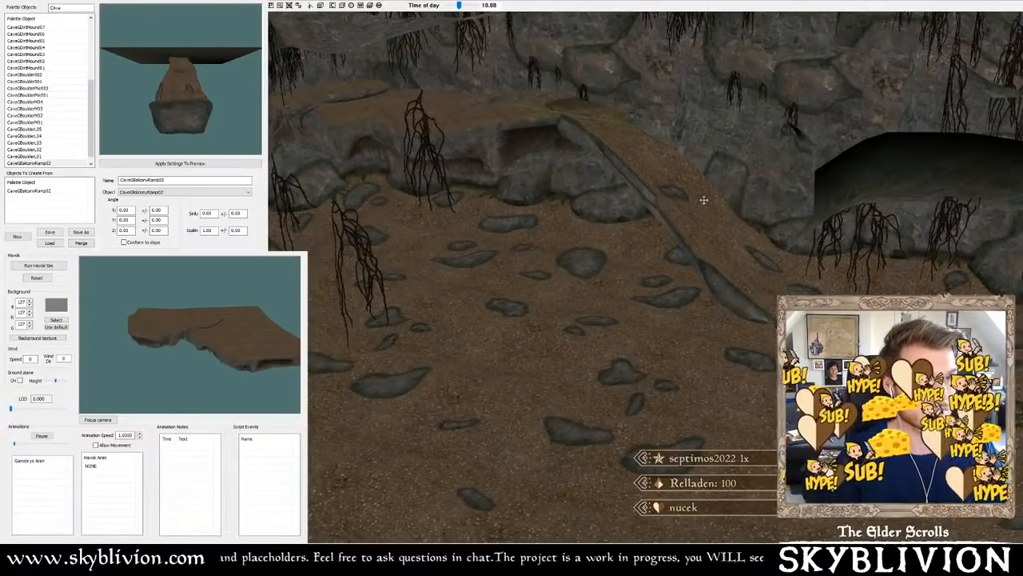
pyautogui.keyDown('shift'); pyautogui.moveTo(703, 200); pyautogui.dragTo(665, 171, button='middle'); pyautogui.keyUp('shift')
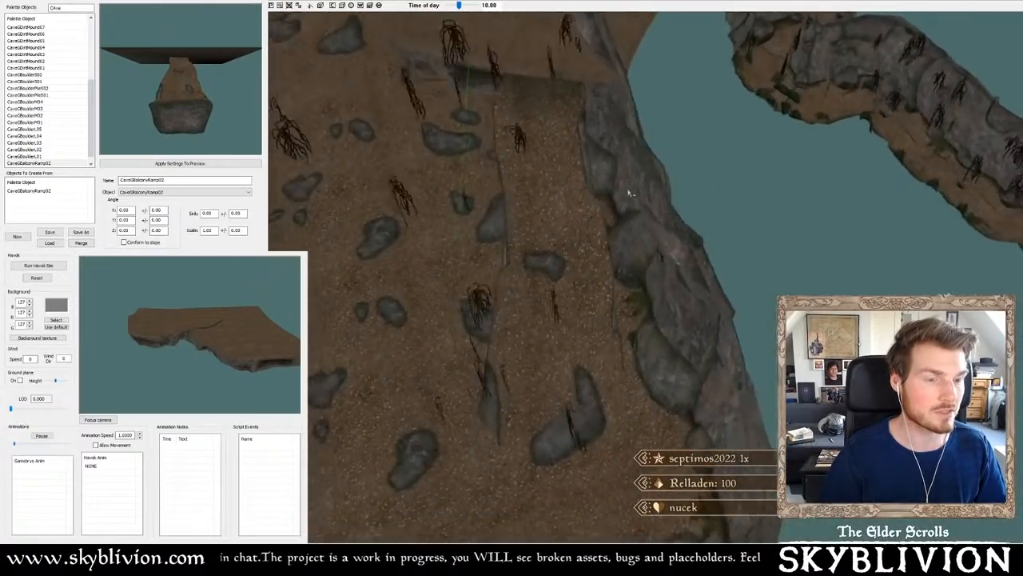
pyautogui.keyDown('shift'); pyautogui.moveTo(629, 192); pyautogui.dragTo(701, 184, button='middle'); pyautogui.keyUp('shift')
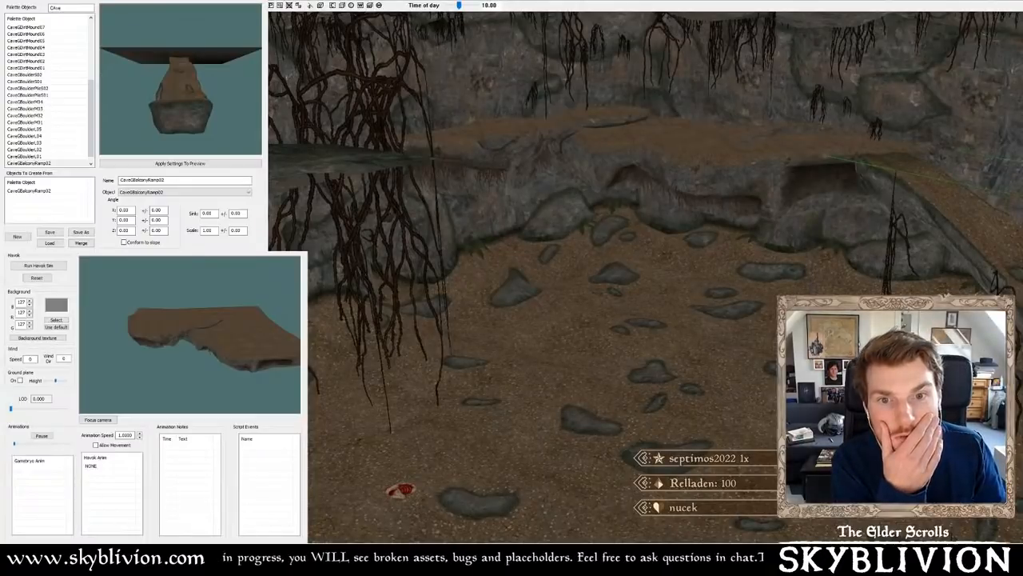
# - Place a rock pillar model under the balcony's front edge near the ramp, rotating and raising it to meet the underside
pyautogui.press('Down')
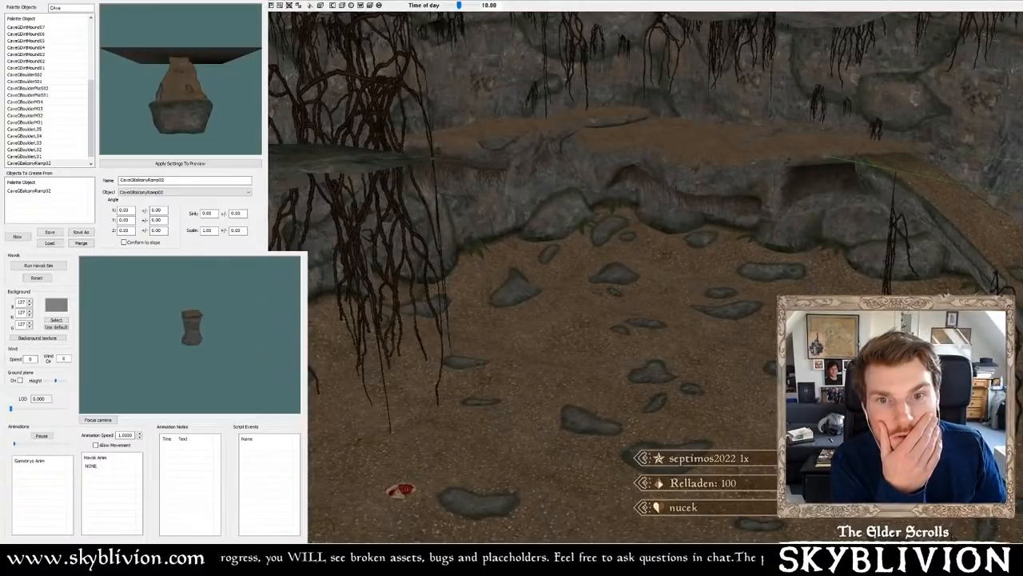
pyautogui.keyDown('shift'); pyautogui.moveTo(521, 234); pyautogui.dragTo(506, 144, button='middle'); pyautogui.keyUp('shift')
pyautogui.moveTo(507, 144); pyautogui.dragTo(507, 209)
pyautogui.press('d')
pyautogui.moveTo(506, 210)
pyautogui.keyDown('shift'); pyautogui.mouseDown(button='middle')
pyautogui.moveTo(502, 227)
pyautogui.moveTo(499, 213)
pyautogui.moveTo(494, 222)
pyautogui.mouseUp(button='middle'); pyautogui.keyUp('shift')
pyautogui.moveTo(493, 222); pyautogui.dragTo(868, 295)
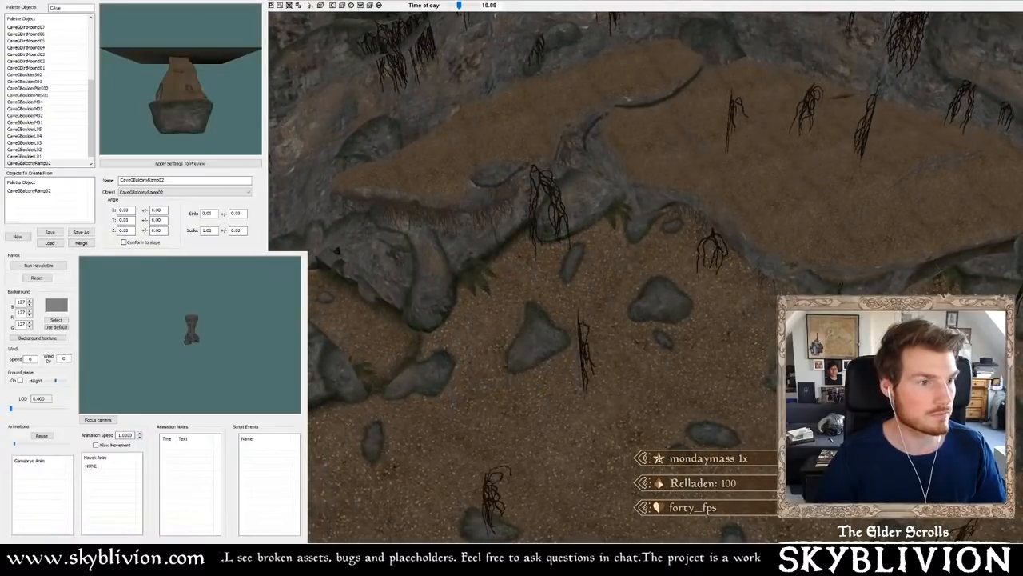
pyautogui.keyDown('shift'); pyautogui.moveTo(868, 295); pyautogui.dragTo(729, 227, button='middle'); pyautogui.keyUp('shift')
pyautogui.moveTo(729, 228); pyautogui.dragTo(738, 216, button='right')
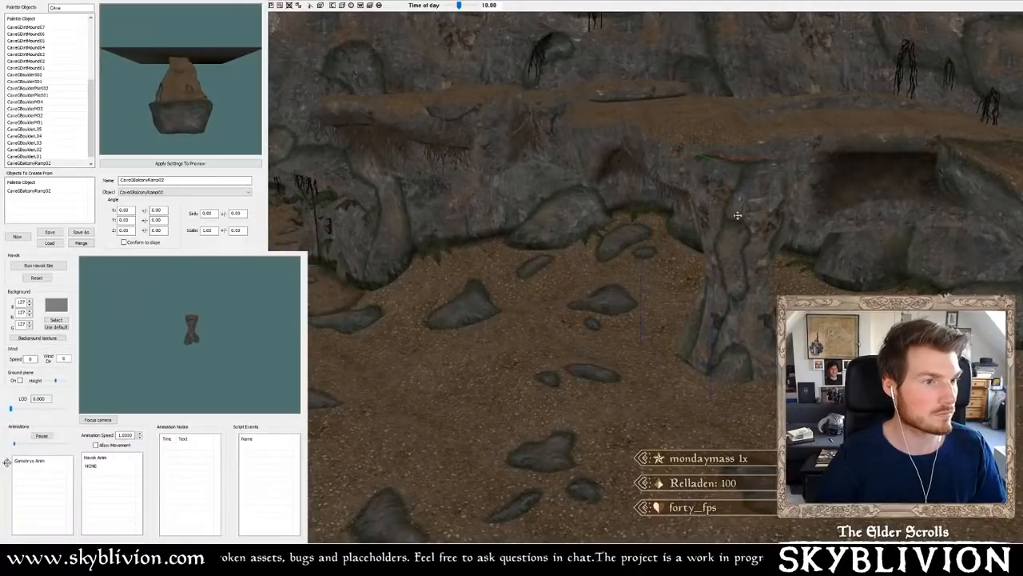
pyautogui.moveTo(738, 216); pyautogui.dragTo(738, 181)
# - Duplicate the rock pillar and move the copy under the balcony edge on the side away from the ramp
pyautogui.keyDown('shift'); pyautogui.moveTo(737, 181); pyautogui.dragTo(785, 237, button='middle'); pyautogui.keyUp('shift')
pyautogui.hotkey('ctrl', 'd')
pyautogui.moveTo(785, 237); pyautogui.dragTo(556, 224)
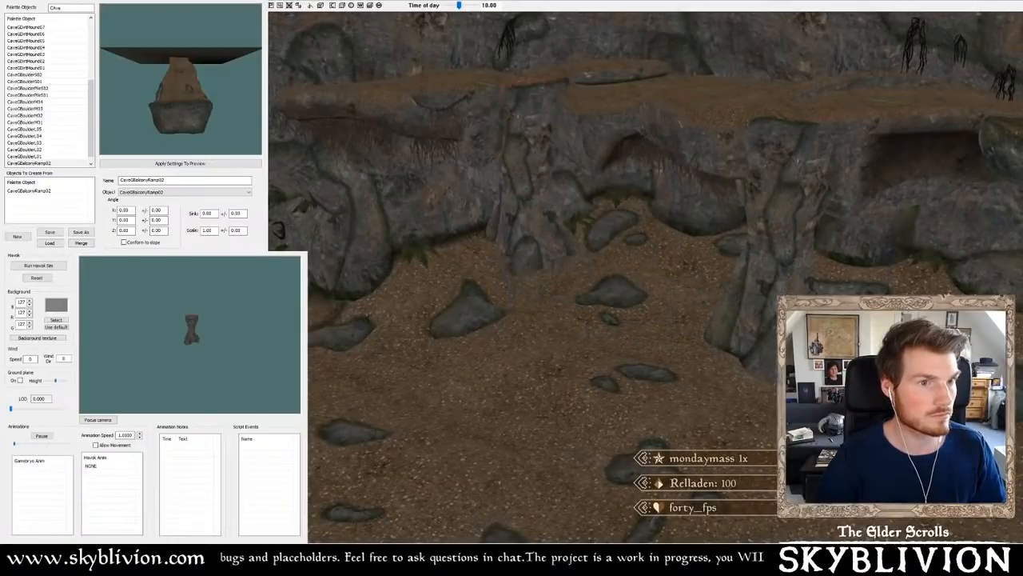
pyautogui.moveTo(533, 209)
pyautogui.keyDown('shift'); pyautogui.mouseDown(button='middle')
pyautogui.moveTo(536, 200)
pyautogui.moveTo(538, 223)
pyautogui.mouseUp(button='middle'); pyautogui.keyUp('shift')
pyautogui.press('y')
pyautogui.moveTo(538, 222)
pyautogui.mouseDown()
pyautogui.moveTo(563, 231)
pyautogui.moveTo(538, 219)
pyautogui.mouseUp()
# - Enlarge the copied pillar and rotate it to spread its foot over the boulders below the balcony
pyautogui.press('x')
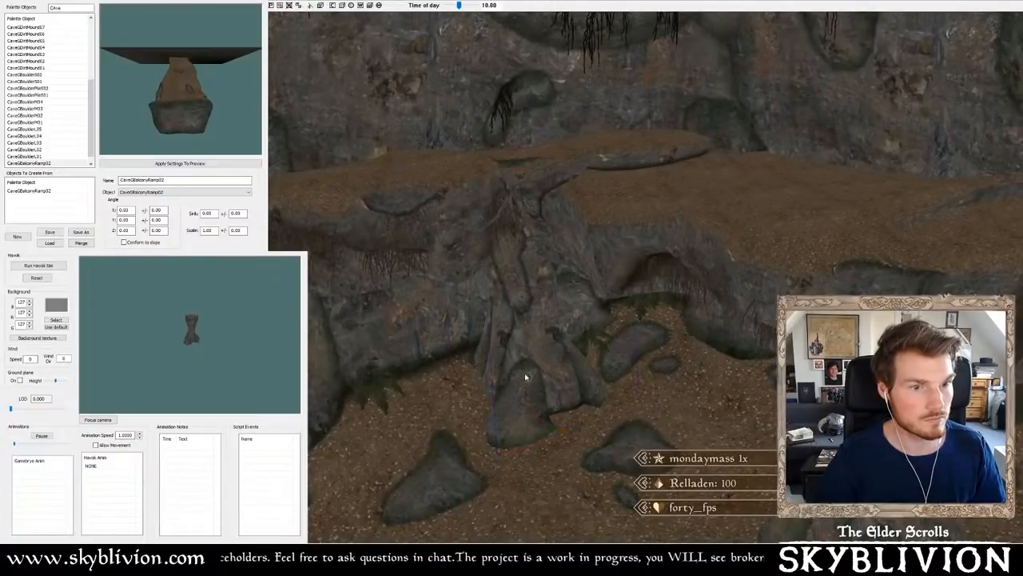
pyautogui.press('s')
pyautogui.moveTo(532, 374); pyautogui.dragTo(537, 440)
pyautogui.press('y')
pyautogui.moveTo(537, 441); pyautogui.dragTo(556, 476, button='right')
pyautogui.press('x')
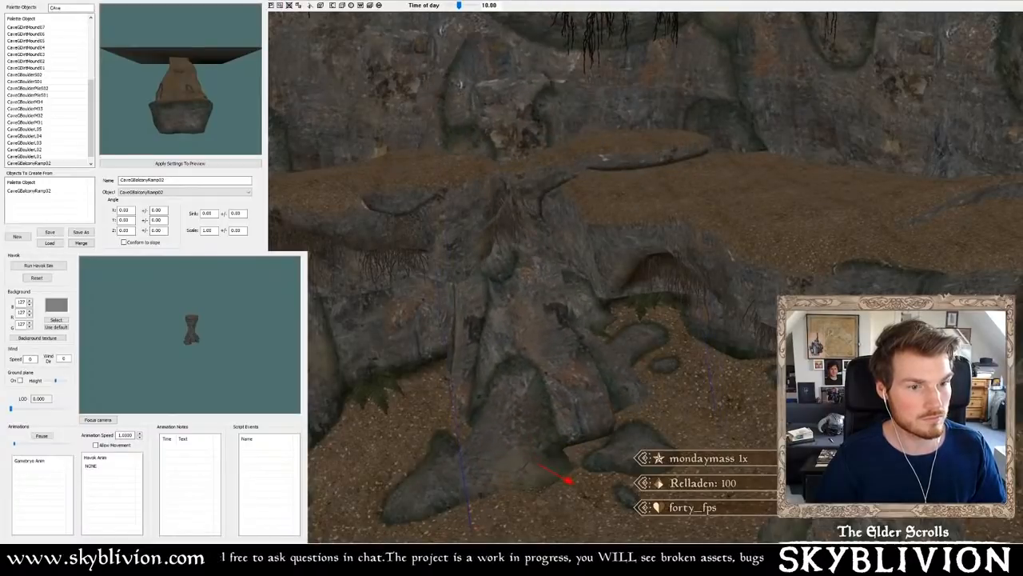
pyautogui.moveTo(535, 424); pyautogui.dragTo(570, 408, button='right')
pyautogui.moveTo(538, 423); pyautogui.dragTo(553, 454)
pyautogui.moveTo(553, 454); pyautogui.dragTo(535, 454, button='right')
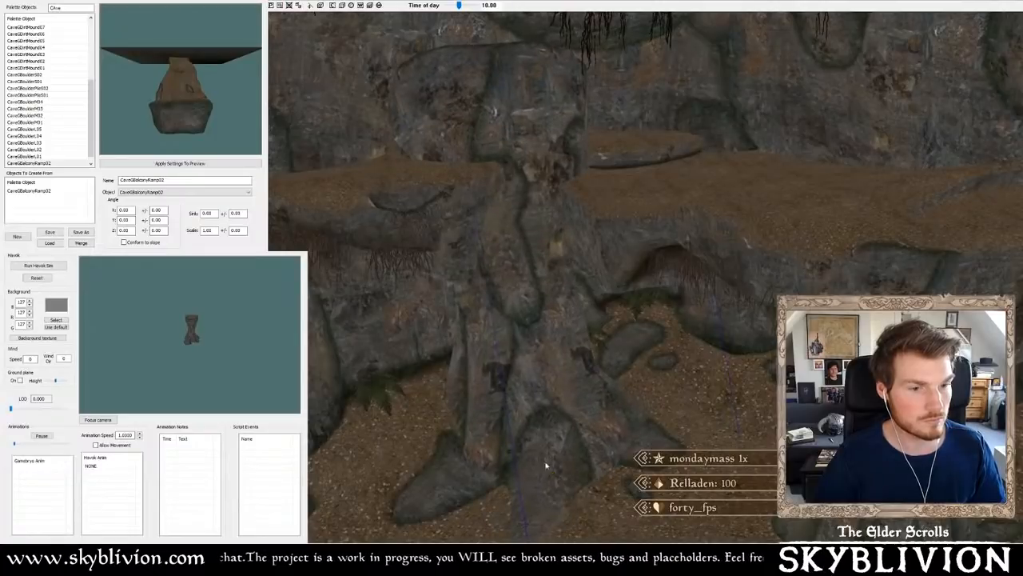
# - Turn, tilt and shift the enlarged pillar until it leans into the rock wall beneath the balcony
pyautogui.keyDown('shift'); pyautogui.moveTo(547, 466); pyautogui.dragTo(523, 257, button='middle'); pyautogui.keyUp('shift')
pyautogui.moveTo(557, 502); pyautogui.dragTo(561, 503, button='right')
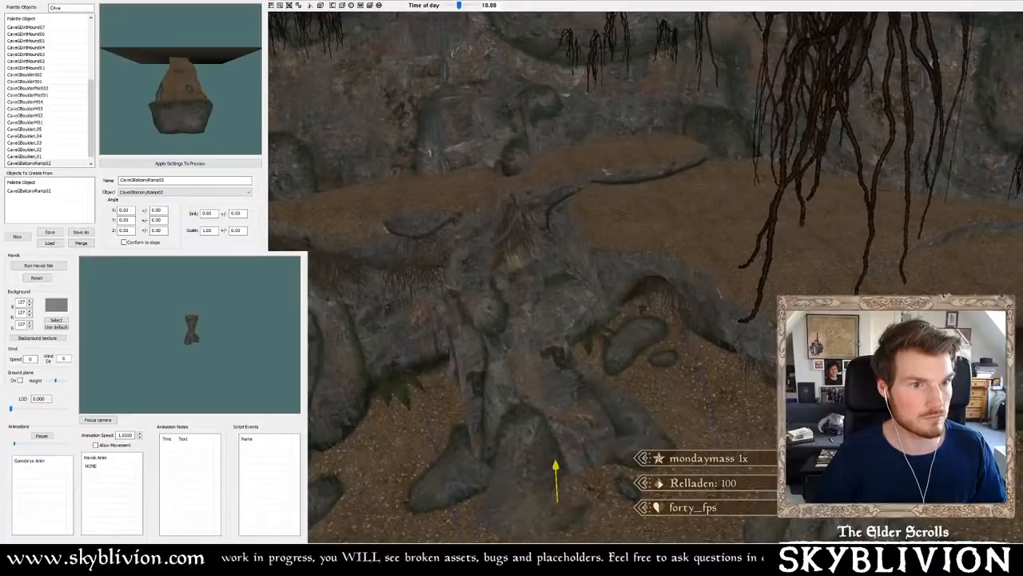
pyautogui.moveTo(557, 502); pyautogui.dragTo(562, 503, button='right')
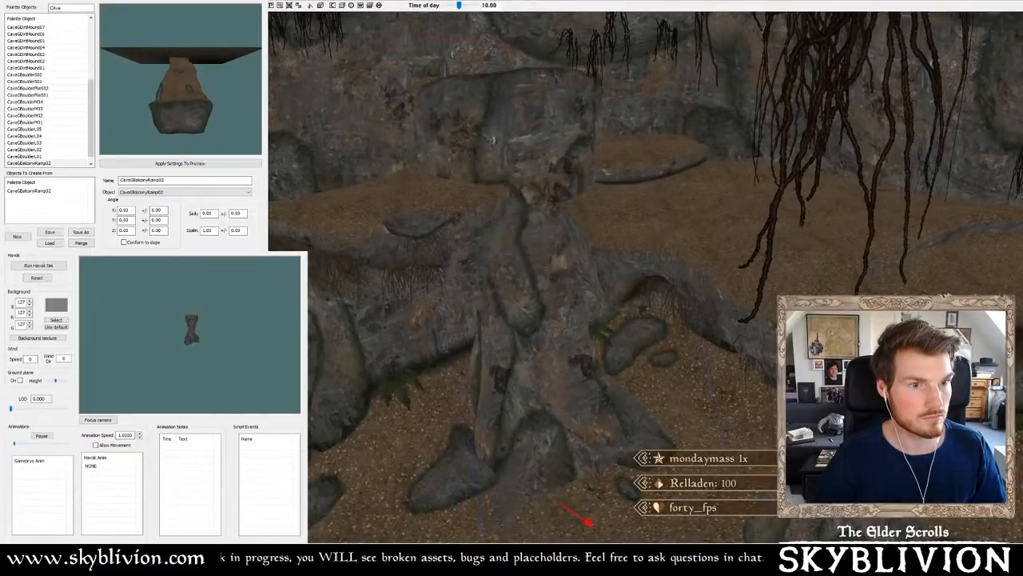
pyautogui.keyDown('shift'); pyautogui.moveTo(569, 258); pyautogui.dragTo(546, 257, button='middle'); pyautogui.keyUp('shift')
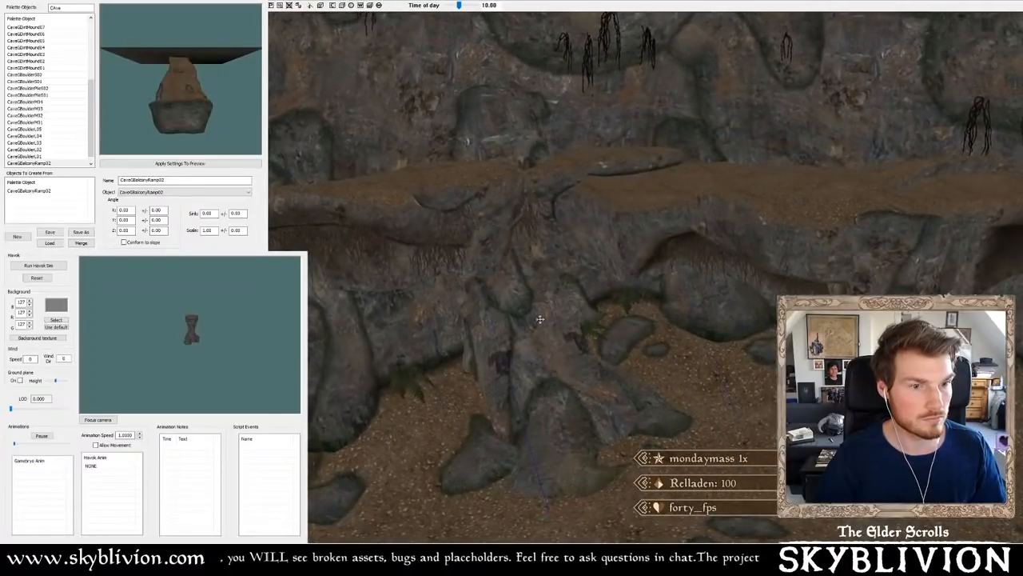
pyautogui.keyDown('shift'); pyautogui.moveTo(541, 313); pyautogui.dragTo(535, 327, button='middle'); pyautogui.keyUp('shift')
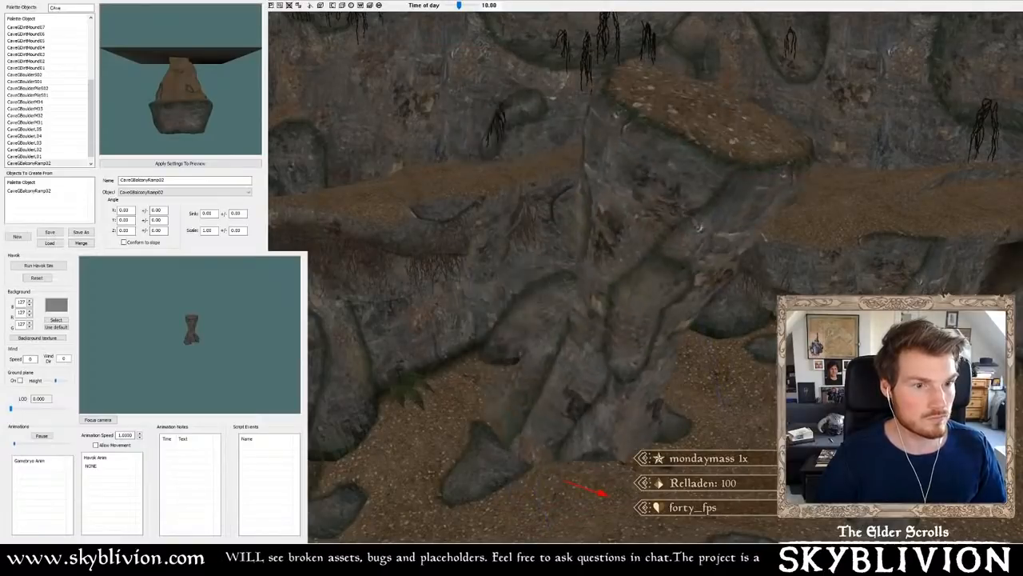
pyautogui.keyDown('shift'); pyautogui.moveTo(522, 309); pyautogui.dragTo(528, 316, button='middle'); pyautogui.keyUp('shift')
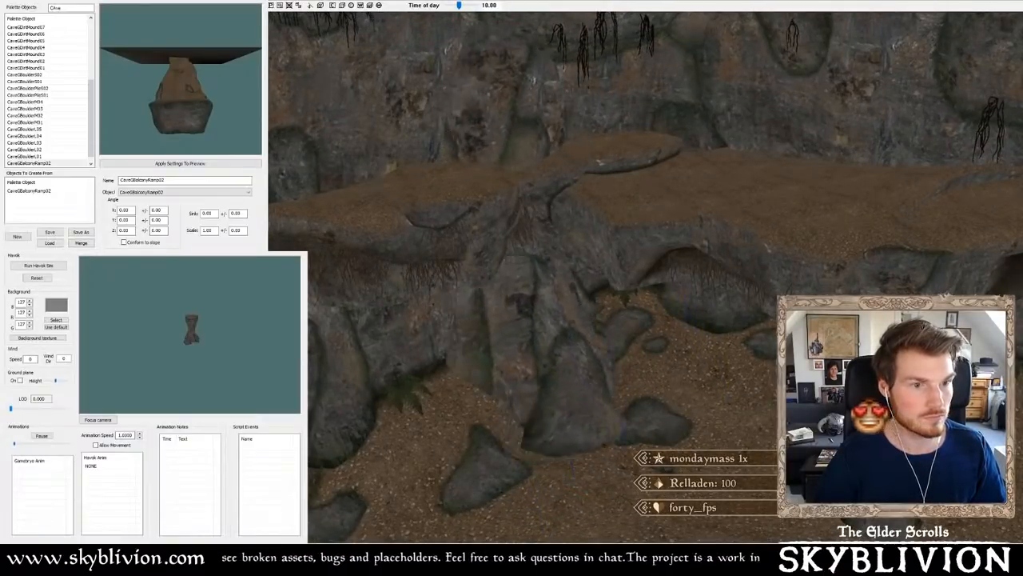
pyautogui.moveTo(546, 360); pyautogui.dragTo(562, 362)
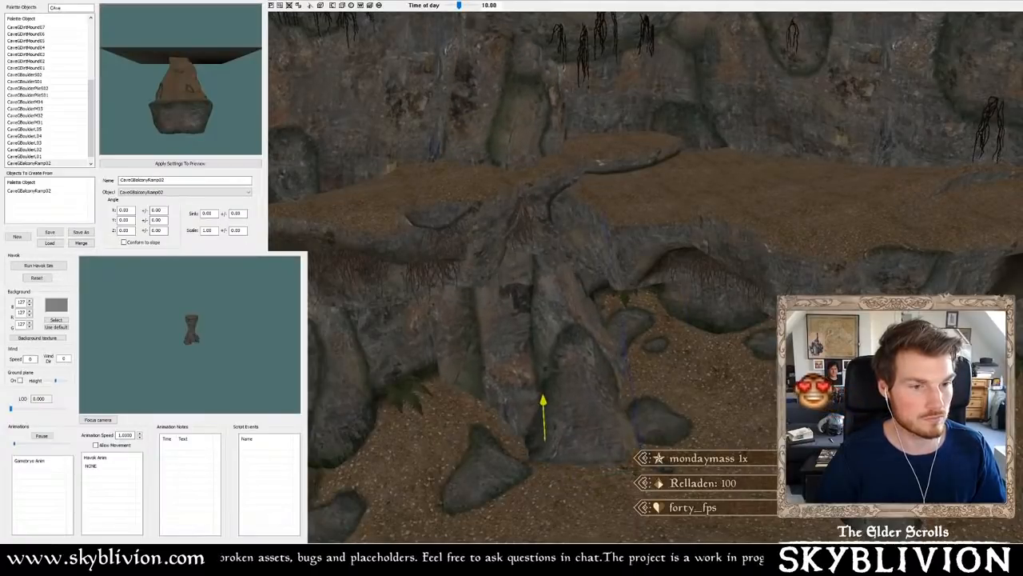
pyautogui.moveTo(551, 360); pyautogui.dragTo(591, 360, button='right')
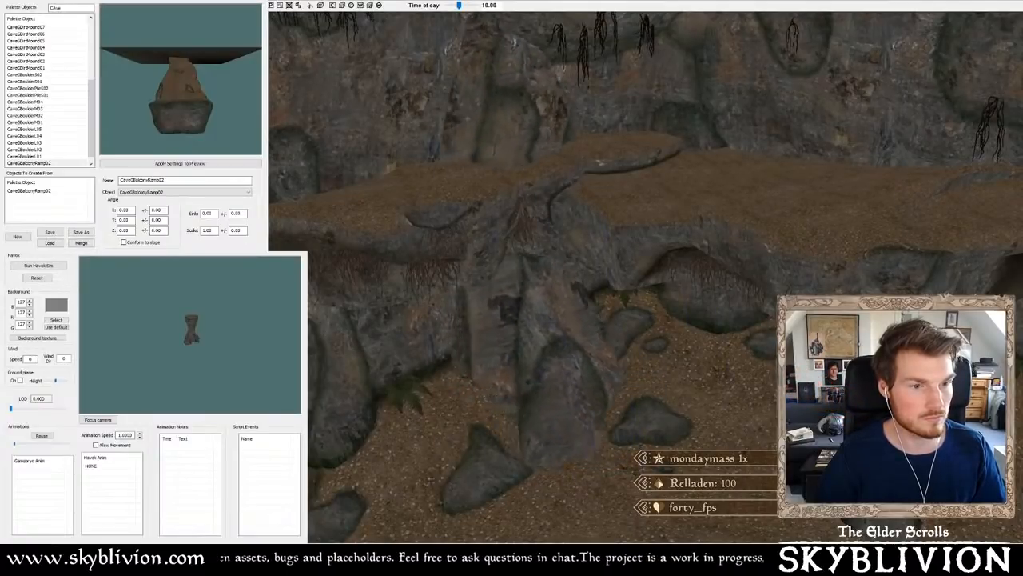
# - Move the dirt-topped balcony away from the back wall, leaving the two rock pillars in place
pyautogui.keyDown('shift'); pyautogui.moveTo(553, 343); pyautogui.dragTo(594, 209, button='middle'); pyautogui.keyUp('shift')
pyautogui.moveTo(594, 208); pyautogui.dragTo(696, 174)
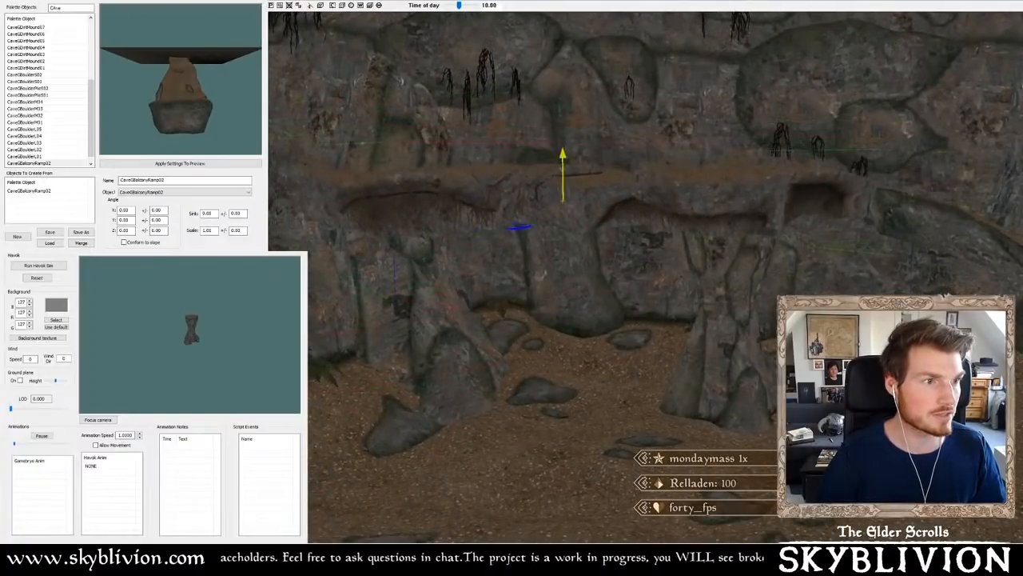
pyautogui.keyDown('shift'); pyautogui.moveTo(695, 174); pyautogui.dragTo(622, 229, button='middle'); pyautogui.keyUp('shift')
pyautogui.moveTo(622, 229); pyautogui.dragTo(681, 227)
pyautogui.moveTo(680, 227)
pyautogui.keyDown('shift'); pyautogui.mouseDown(button='middle')
pyautogui.moveTo(676, 253)
pyautogui.moveTo(676, 213)
pyautogui.moveTo(702, 227)
pyautogui.moveTo(702, 215)
pyautogui.moveTo(687, 231)
pyautogui.mouseUp(button='middle'); pyautogui.keyUp('shift')
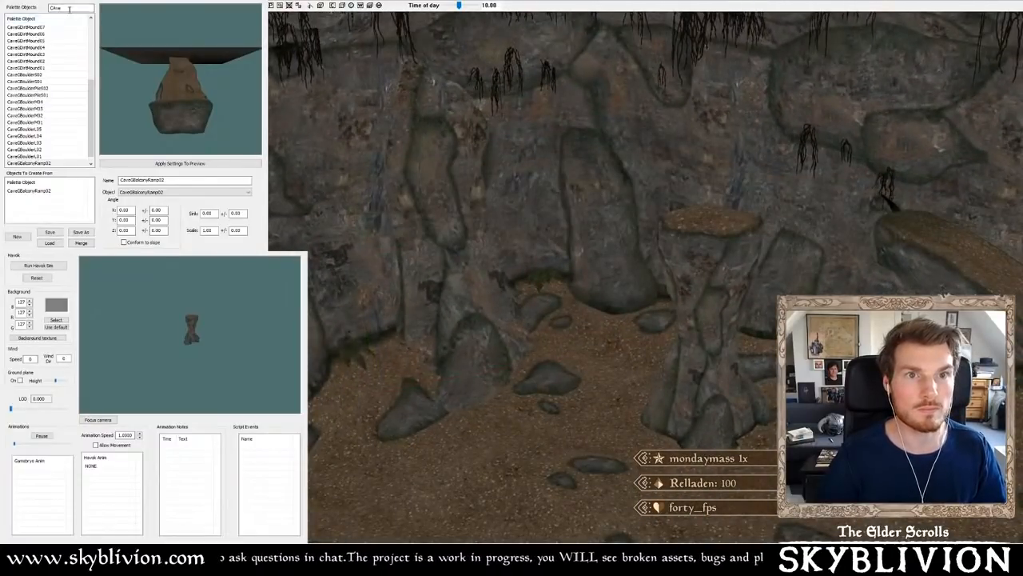
# - Filter the palette objects by "boulder" and preview several of the cave boulder models
pyautogui.doubleClick(68, 8)
pyautogui.write('ballde')
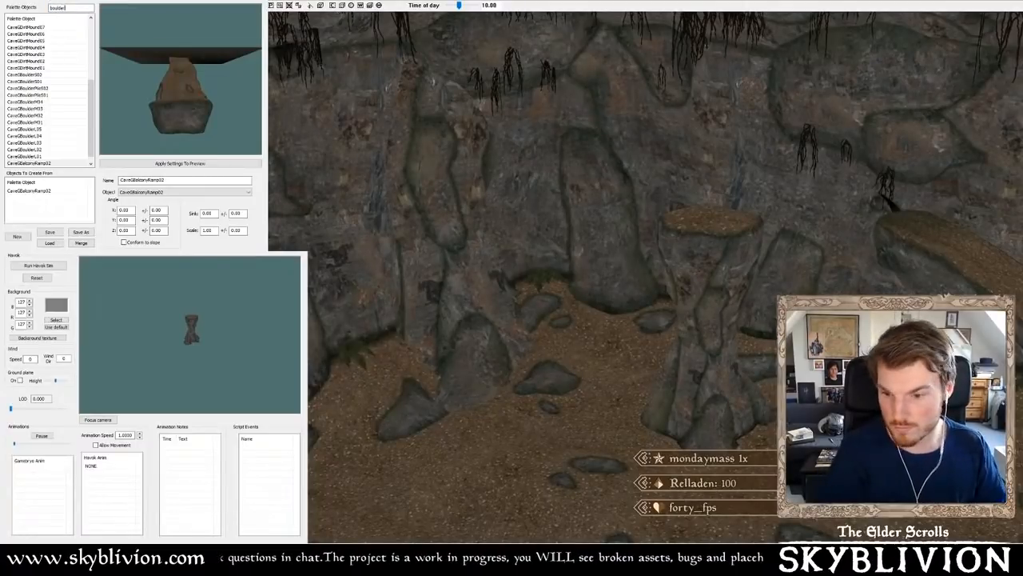
pyautogui.write('r')
pyautogui.press('BackSpace')
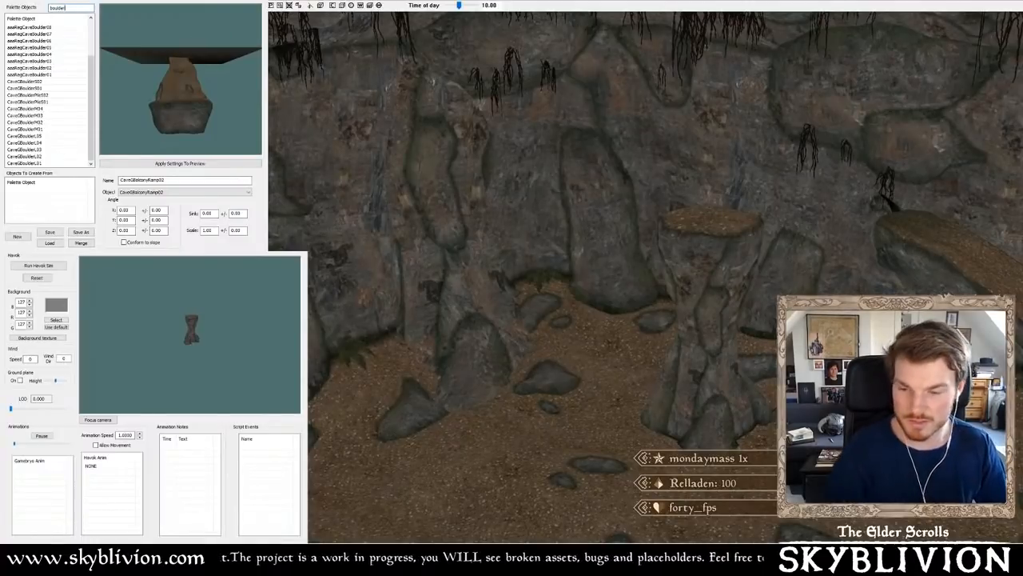
pyautogui.click(33, 33)
pyautogui.click(36, 29)
pyautogui.click(59, 47)
pyautogui.scroll(3, 52, 66)
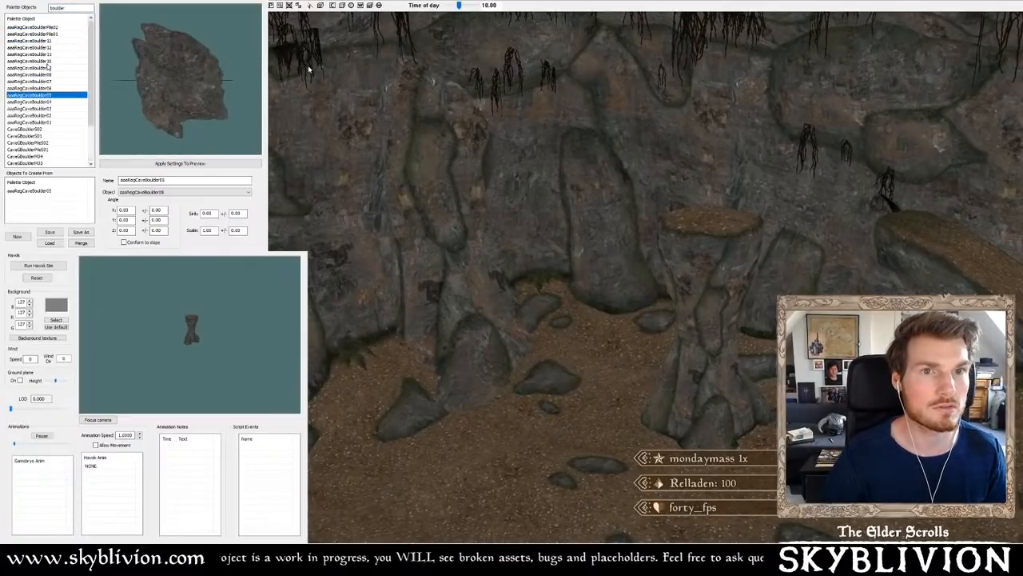
pyautogui.click(35, 19)
pyautogui.click(52, 28)
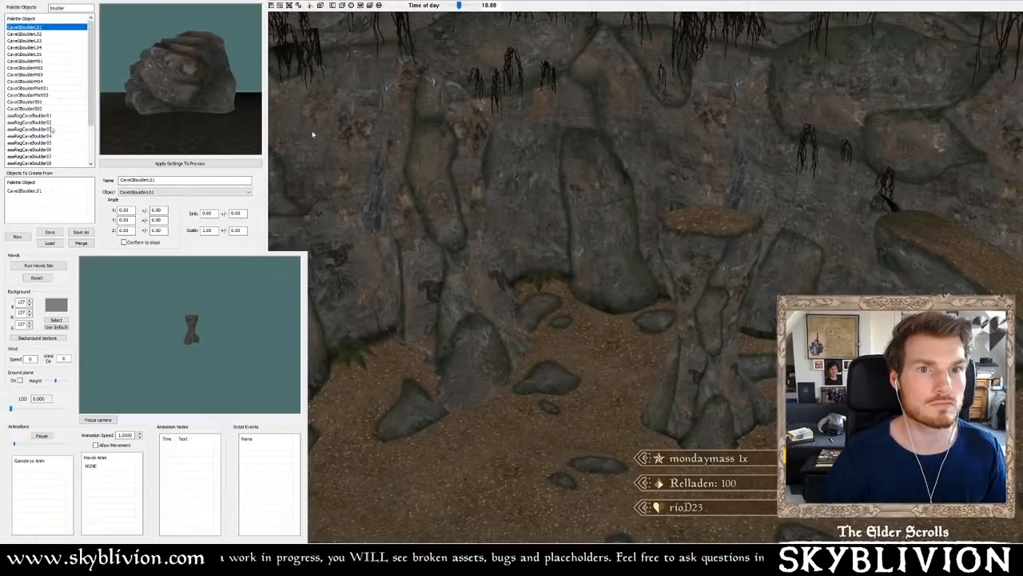
# - Preview the aaaRegCaveBoulder models and pick aaaRegCaveBoulder04 as the object to place
pyautogui.scroll(-2, 52, 128)
pyautogui.click(48, 89)
pyautogui.click(50, 95)
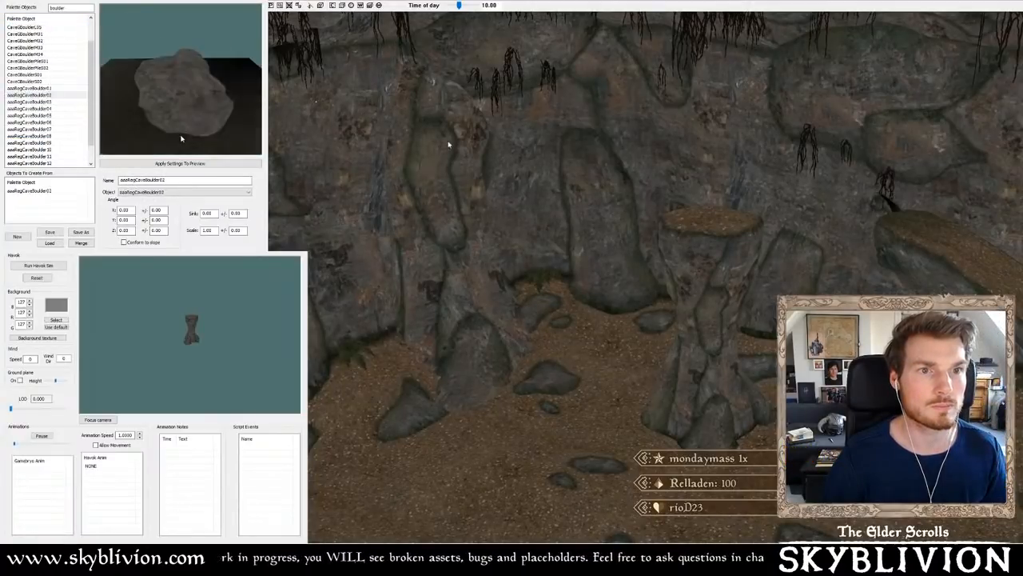
pyautogui.press('Down')
pyautogui.press('Down')
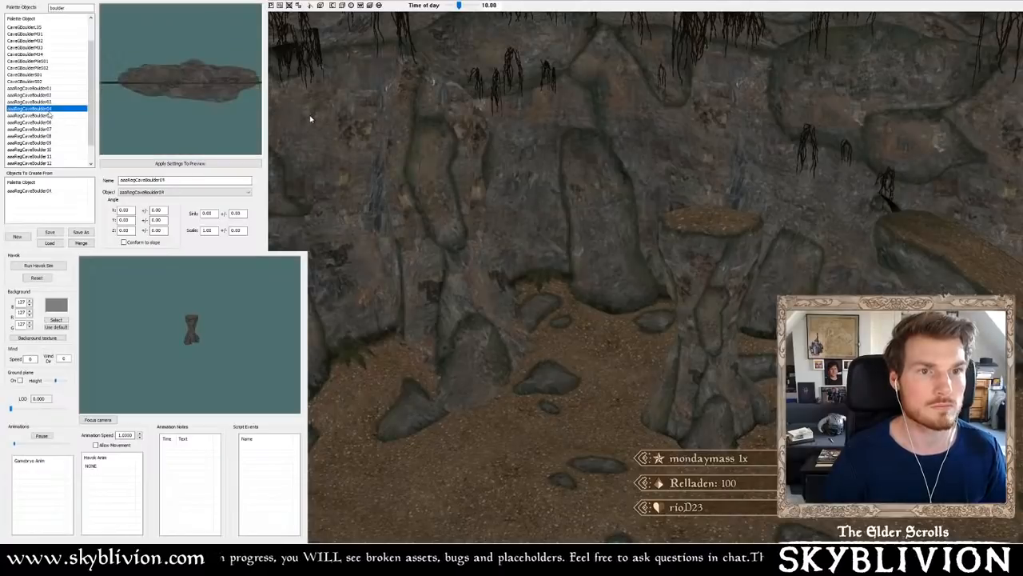
# - Try placing the aaaRegCaveBoulder04 slab against the cave's back wall above the rock pillars
pyautogui.keyDown('ctrl'); pyautogui.rightClick(711, 227); pyautogui.keyUp('ctrl')
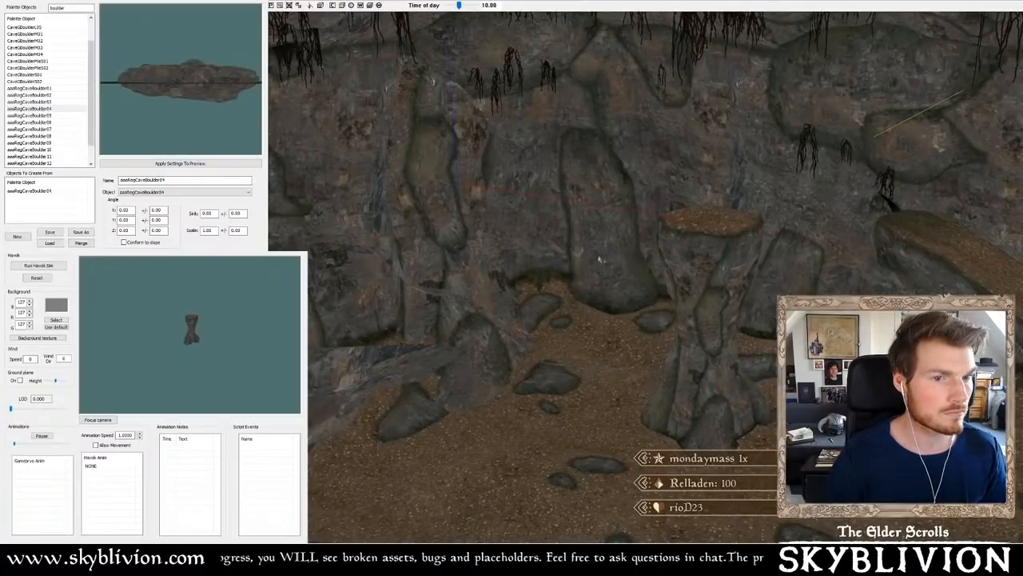
pyautogui.scroll(-10, 489, 319)
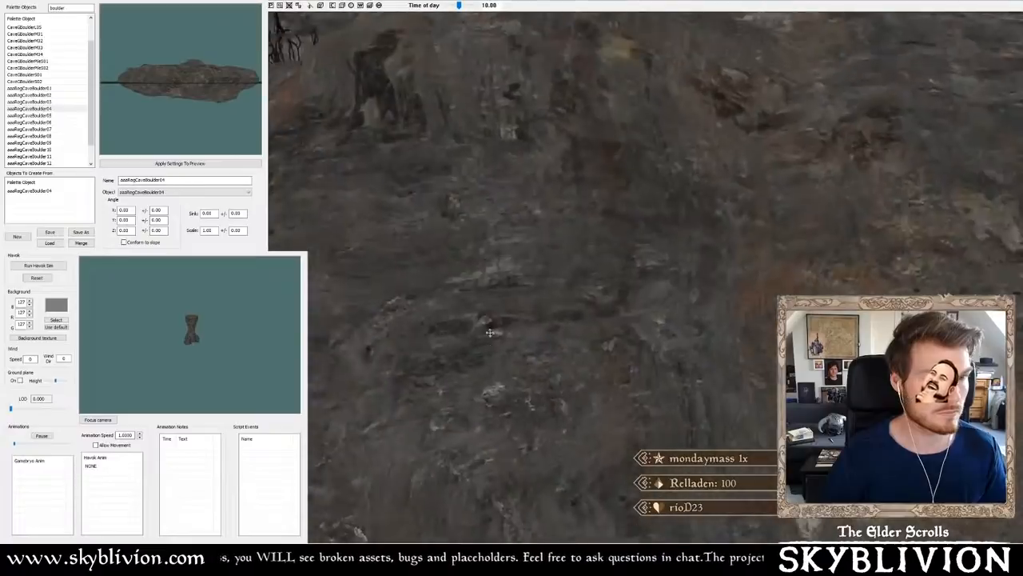
pyautogui.scroll(-5, 489, 324)
pyautogui.moveTo(498, 324); pyautogui.dragTo(499, 320)
pyautogui.keyDown('shift'); pyautogui.moveTo(548, 344); pyautogui.dragTo(612, 299, button='middle'); pyautogui.keyUp('shift')
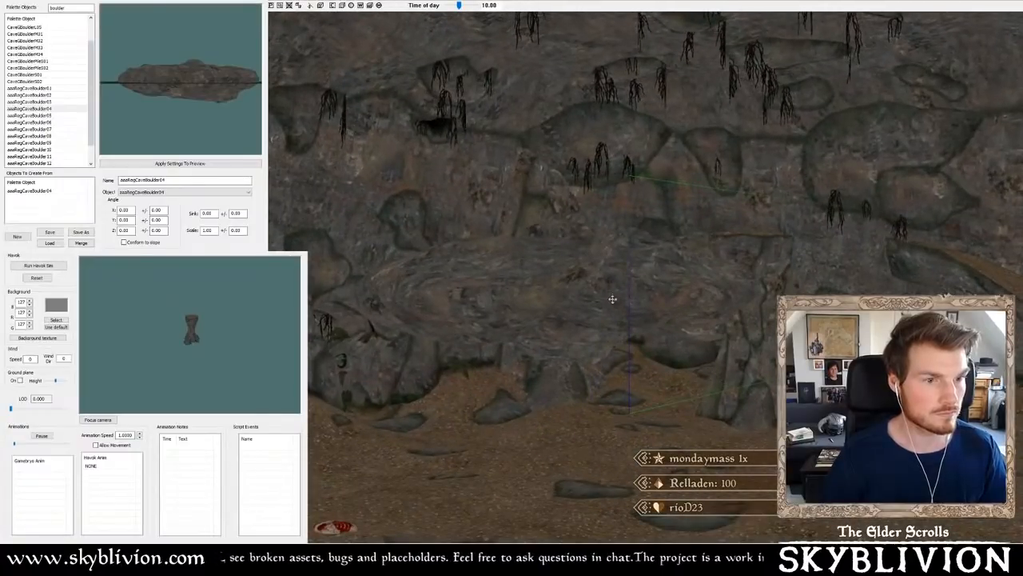
pyautogui.moveTo(612, 299); pyautogui.dragTo(624, 285)
pyautogui.keyDown('shift'); pyautogui.moveTo(623, 284); pyautogui.dragTo(615, 313, button='middle'); pyautogui.keyUp('shift')
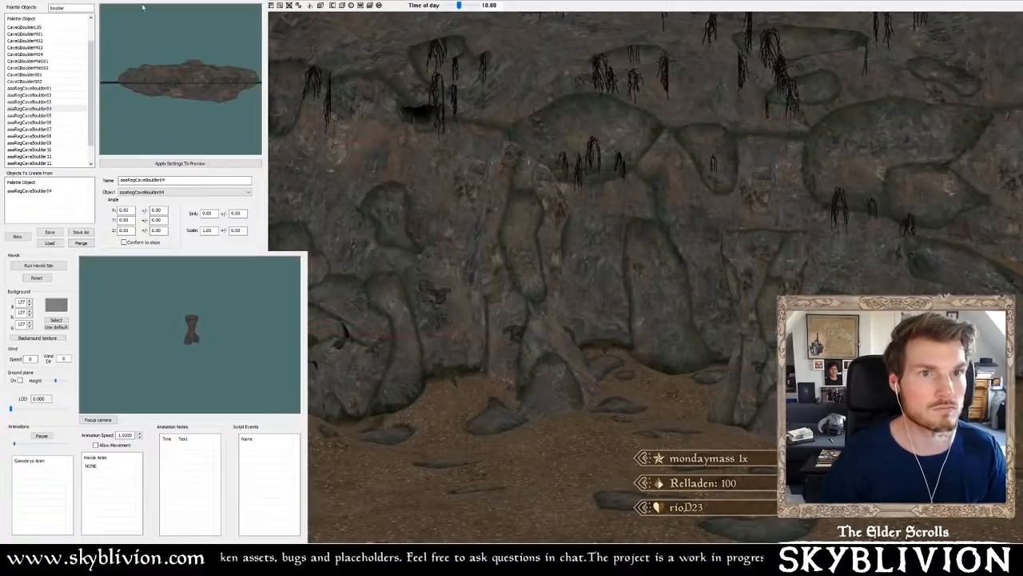
# - Place the flat aaaRegCaveBoulder03 slab across the tops of the rock pillars along the back wall
pyautogui.click(48, 101)
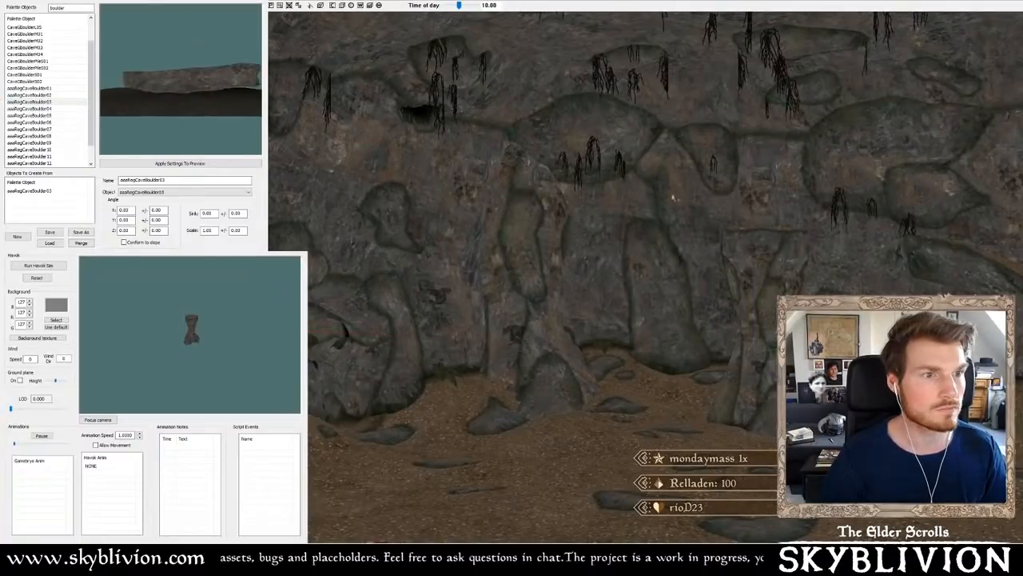
pyautogui.moveTo(749, 236)
pyautogui.keyDown('shift'); pyautogui.mouseDown(button='middle')
pyautogui.moveTo(760, 280)
pyautogui.moveTo(751, 232)
pyautogui.mouseUp(button='middle'); pyautogui.keyUp('shift')
pyautogui.moveTo(749, 196); pyautogui.dragTo(750, 241)
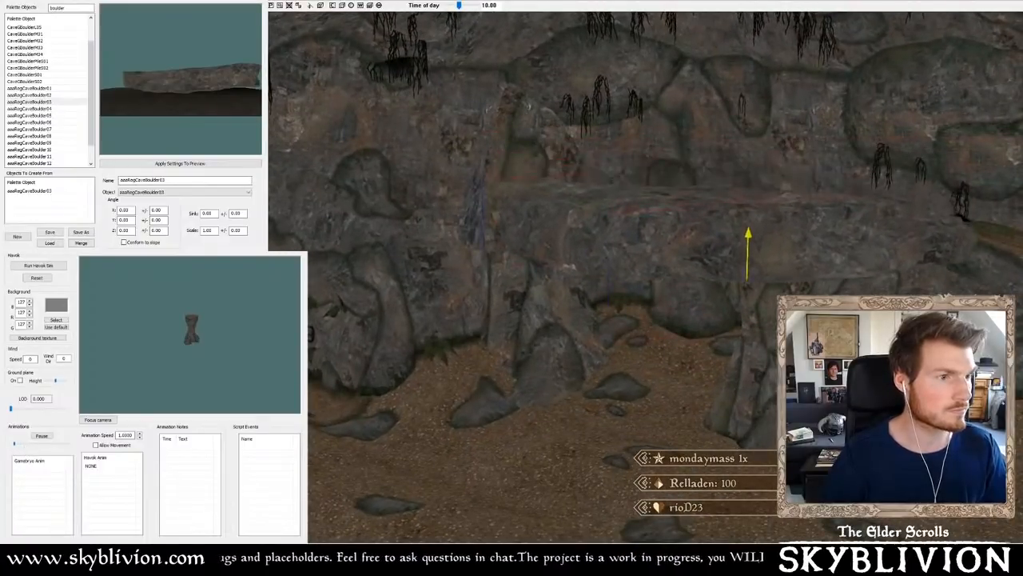
pyautogui.keyDown('shift'); pyautogui.moveTo(795, 247); pyautogui.dragTo(740, 240, button='middle'); pyautogui.keyUp('shift')
pyautogui.moveTo(740, 240); pyautogui.dragTo(613, 245)
pyautogui.keyDown('shift'); pyautogui.moveTo(613, 245); pyautogui.dragTo(455, 210, button='middle'); pyautogui.keyUp('shift')
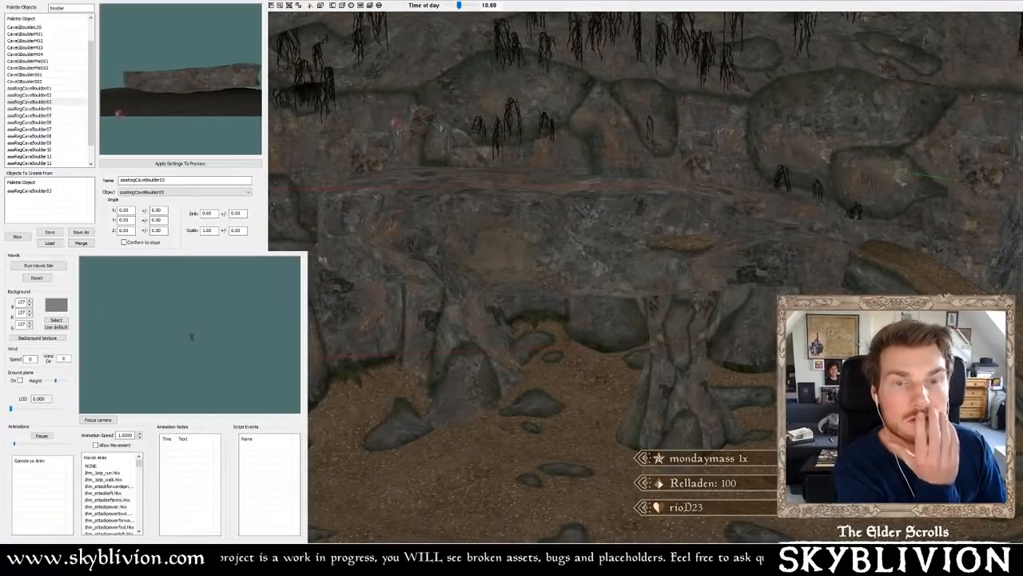
# - Position a human figure on top of the stone slab as a scale reference
pyautogui.press('a')
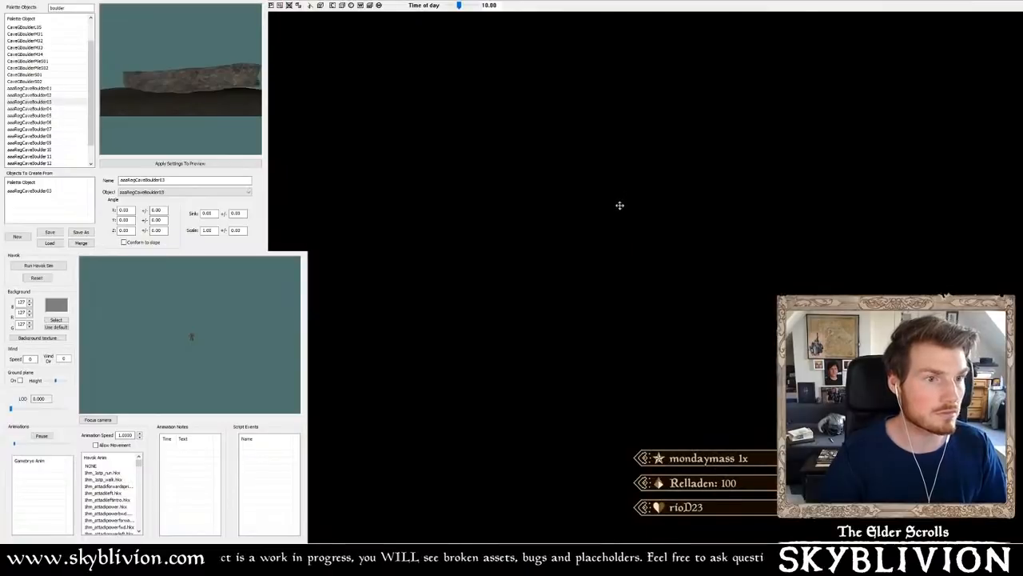
pyautogui.press('a')
pyautogui.keyDown('shift'); pyautogui.moveTo(620, 209); pyautogui.dragTo(611, 245, button='middle'); pyautogui.keyUp('shift')
pyautogui.scroll(-5, 521, 264)
pyautogui.scroll(5, 600, 250)
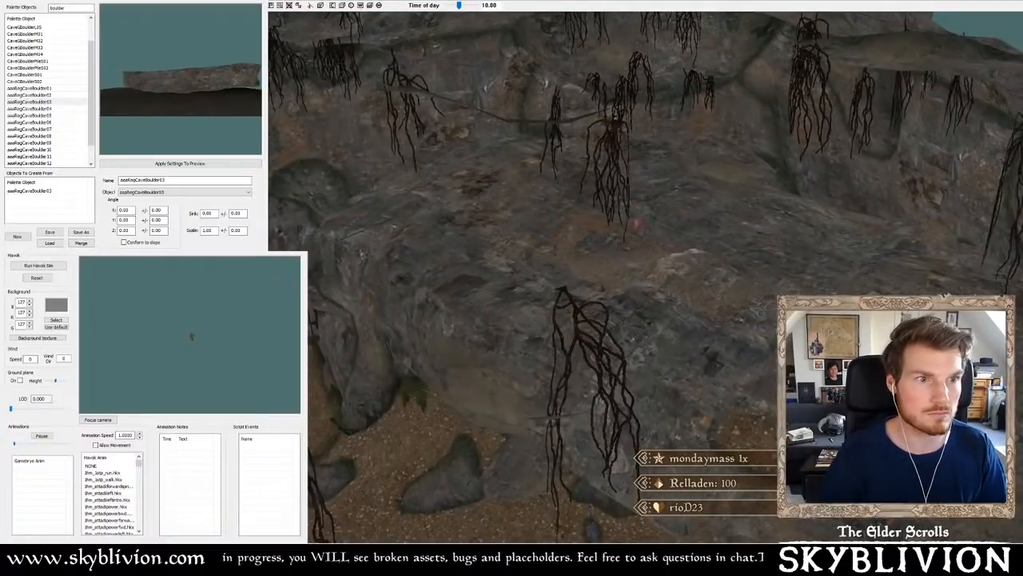
pyautogui.press('a')
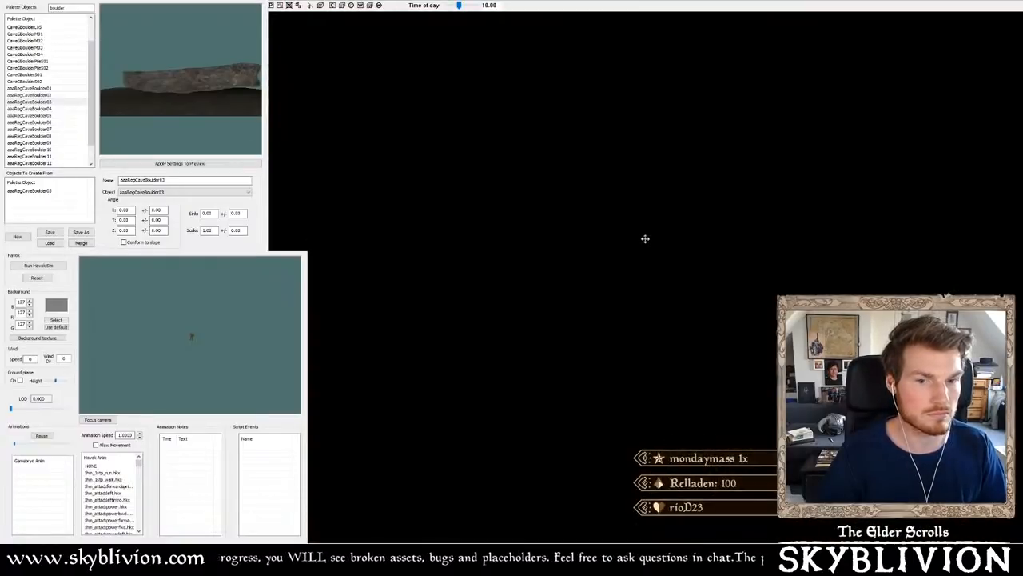
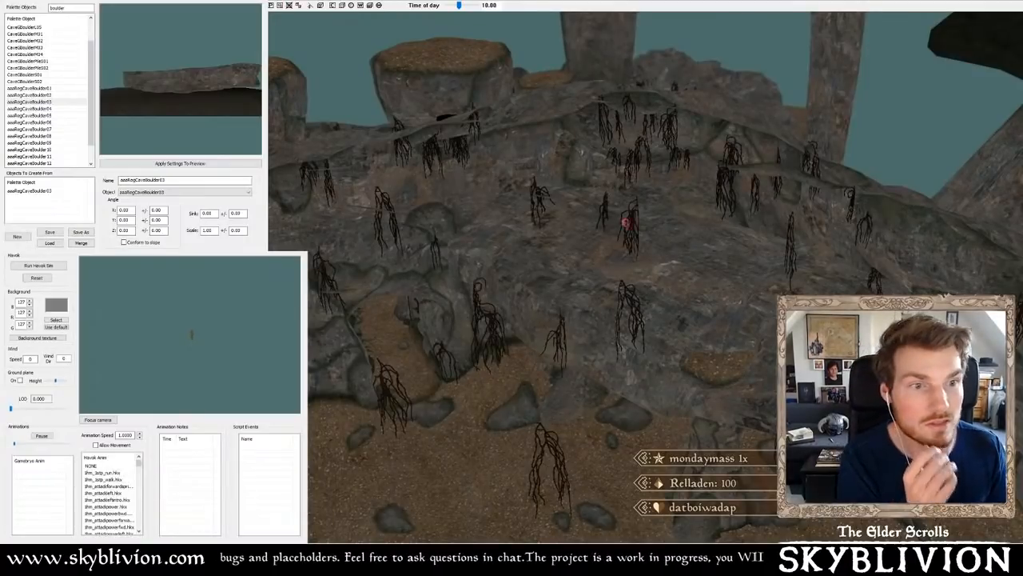
pyautogui.moveTo(626, 222); pyautogui.dragTo(669, 256)
pyautogui.keyDown('shift'); pyautogui.moveTo(672, 259); pyautogui.dragTo(629, 255, button='middle'); pyautogui.keyUp('shift')
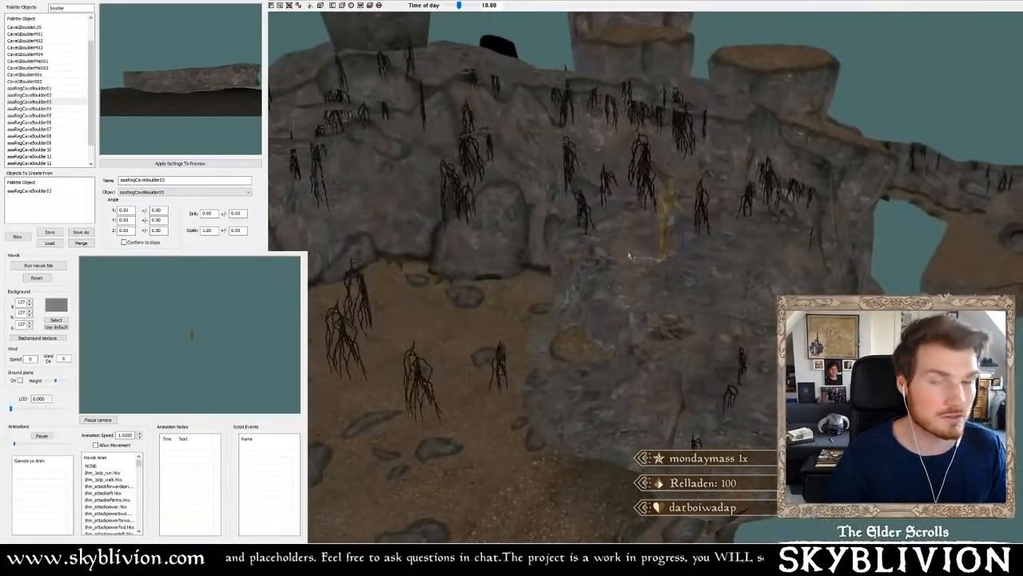
pyautogui.scroll(5, 639, 251)
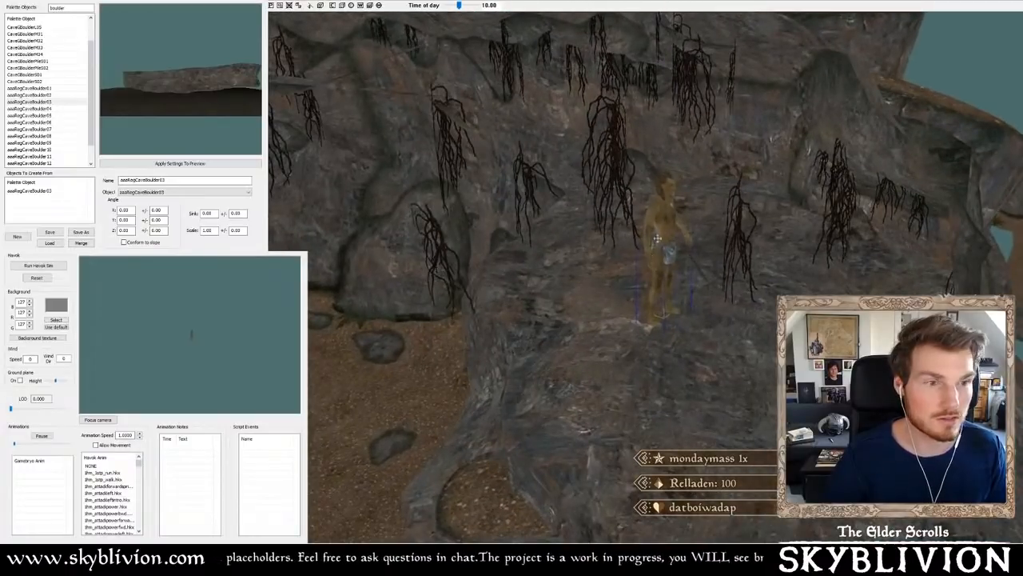
pyautogui.moveTo(657, 238); pyautogui.dragTo(670, 237, button='right')
pyautogui.keyDown('shift'); pyautogui.moveTo(670, 237); pyautogui.dragTo(699, 236, button='middle'); pyautogui.keyUp('shift')
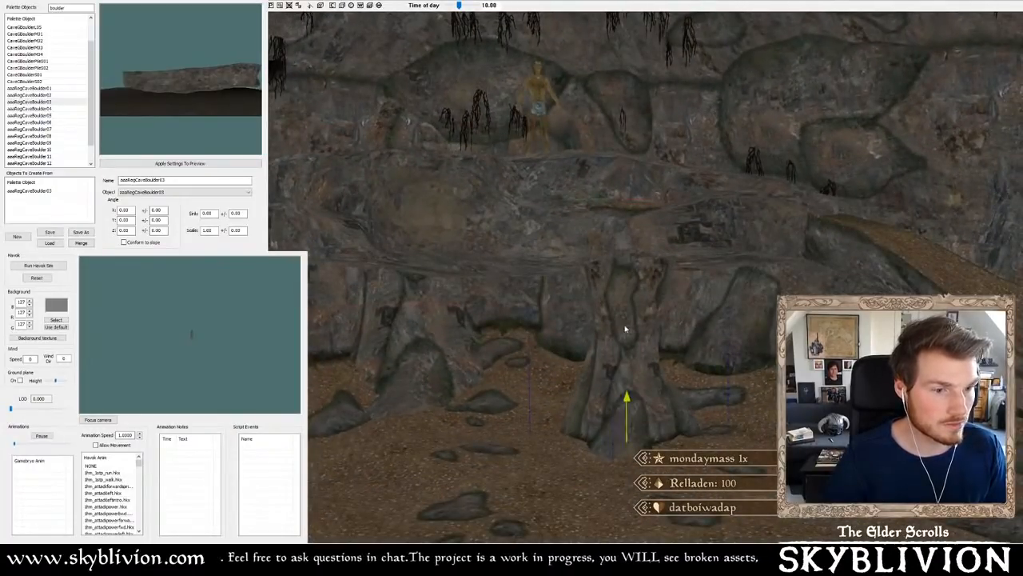
# - Turn and adjust the free-standing rock pillar beneath the front of the stone slab
pyautogui.moveTo(626, 328); pyautogui.dragTo(626, 327)
pyautogui.keyDown('shift'); pyautogui.moveTo(626, 327); pyautogui.dragTo(625, 331, button='middle'); pyautogui.keyUp('shift')
pyautogui.moveTo(625, 330); pyautogui.dragTo(624, 327)
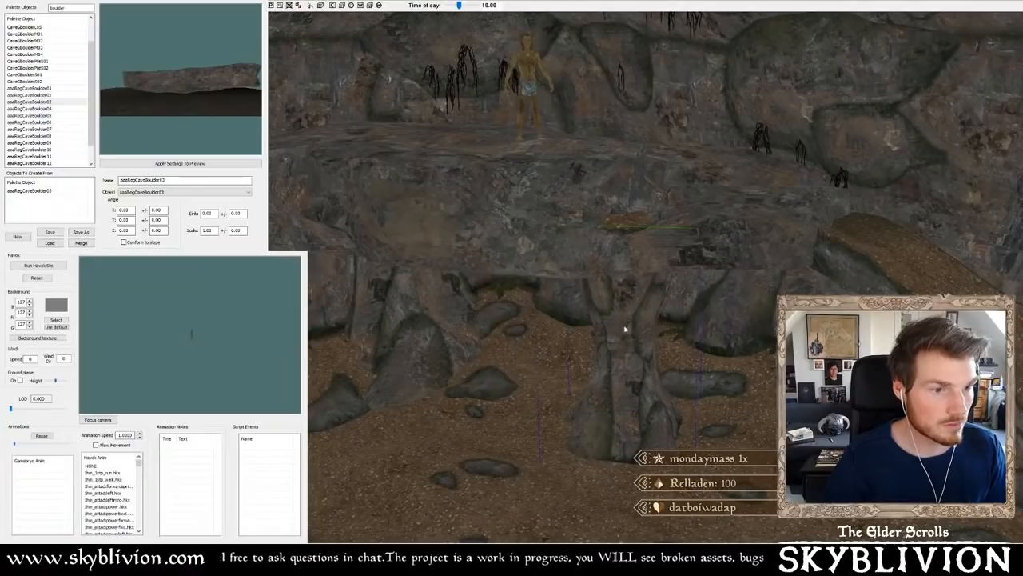
pyautogui.moveTo(624, 322)
pyautogui.keyDown('shift'); pyautogui.mouseDown(button='middle')
pyautogui.moveTo(615, 314)
pyautogui.moveTo(619, 333)
pyautogui.moveTo(629, 315)
pyautogui.moveTo(619, 317)
pyautogui.mouseUp(button='middle'); pyautogui.keyUp('shift')
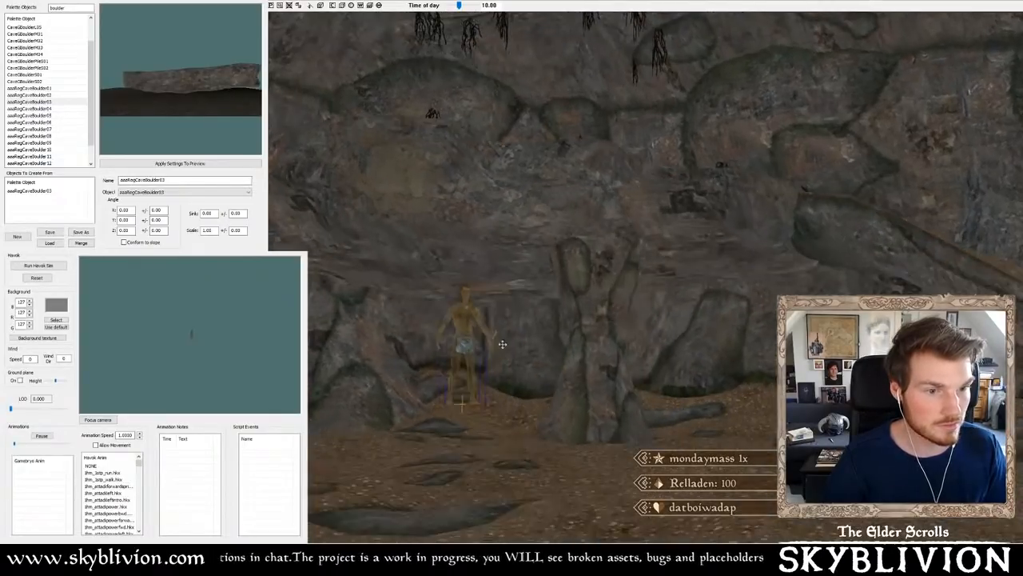
# - Stand the human figure back on the platform and fit the dirt-topped pieces over the stone slab
pyautogui.keyDown('shift'); pyautogui.moveTo(503, 367); pyautogui.dragTo(601, 252, button='middle'); pyautogui.keyUp('shift')
pyautogui.moveTo(760, 220)
pyautogui.keyDown('shift'); pyautogui.mouseDown(button='middle')
pyautogui.moveTo(770, 253)
pyautogui.moveTo(772, 235)
pyautogui.mouseUp(button='middle'); pyautogui.keyUp('shift')
pyautogui.moveTo(597, 164); pyautogui.dragTo(594, 182)
pyautogui.keyDown('shift'); pyautogui.moveTo(777, 243); pyautogui.dragTo(677, 232, button='middle'); pyautogui.keyUp('shift')
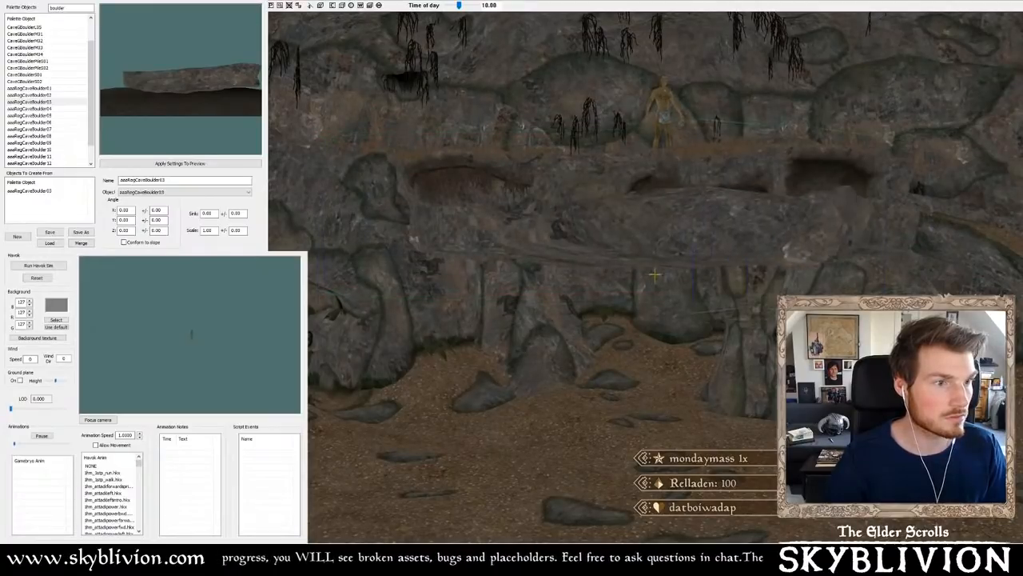
# - Rotate and shift the boulder slabs under the dirt-topped platform to close the gaps along its front edge
pyautogui.moveTo(655, 278); pyautogui.dragTo(655, 277, button='right')
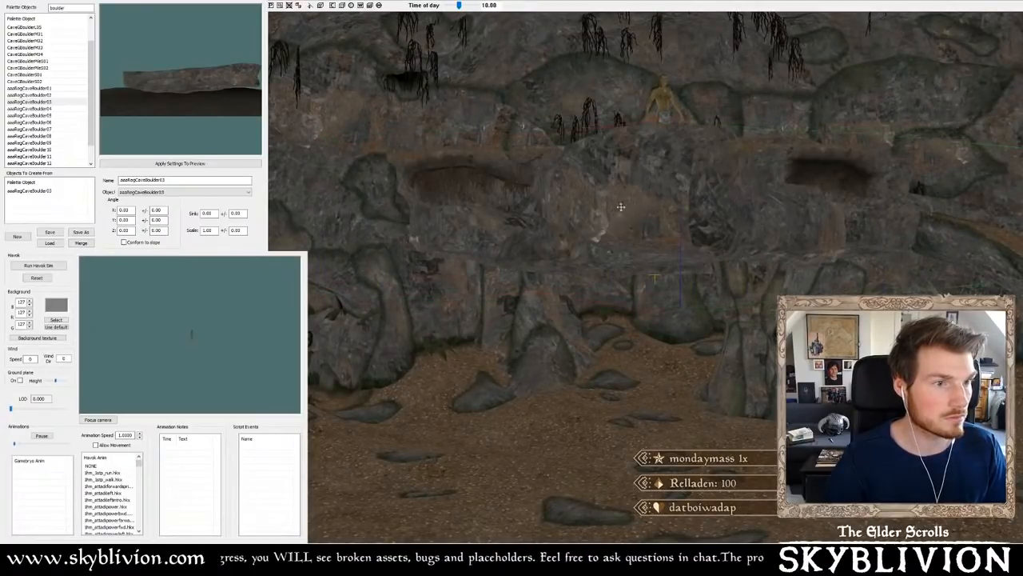
pyautogui.keyDown('shift'); pyautogui.moveTo(620, 207); pyautogui.dragTo(721, 213, button='middle'); pyautogui.keyUp('shift')
pyautogui.moveTo(673, 240); pyautogui.dragTo(690, 244)
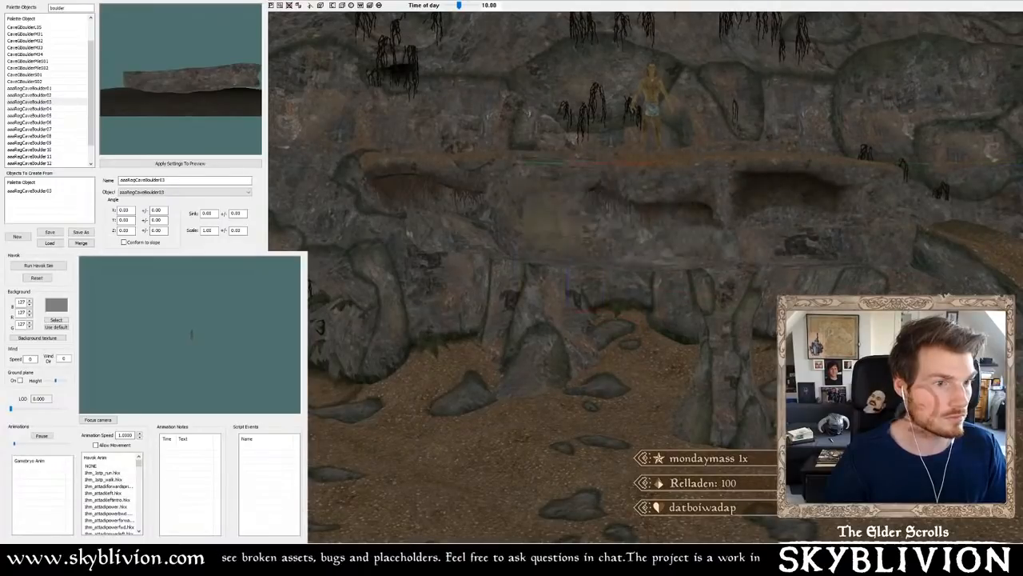
pyautogui.moveTo(631, 248); pyautogui.dragTo(779, 278, button='right')
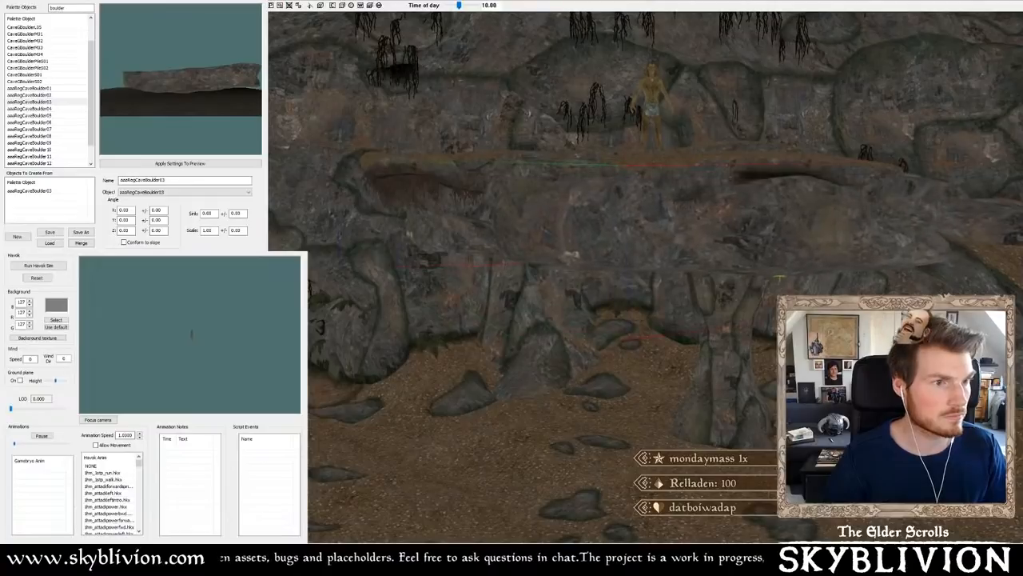
pyautogui.moveTo(718, 209)
pyautogui.keyDown('shift'); pyautogui.mouseDown(button='middle')
pyautogui.moveTo(720, 227)
pyautogui.moveTo(701, 210)
pyautogui.moveTo(711, 222)
pyautogui.moveTo(718, 209)
pyautogui.moveTo(708, 223)
pyautogui.mouseUp(button='middle'); pyautogui.keyUp('shift')
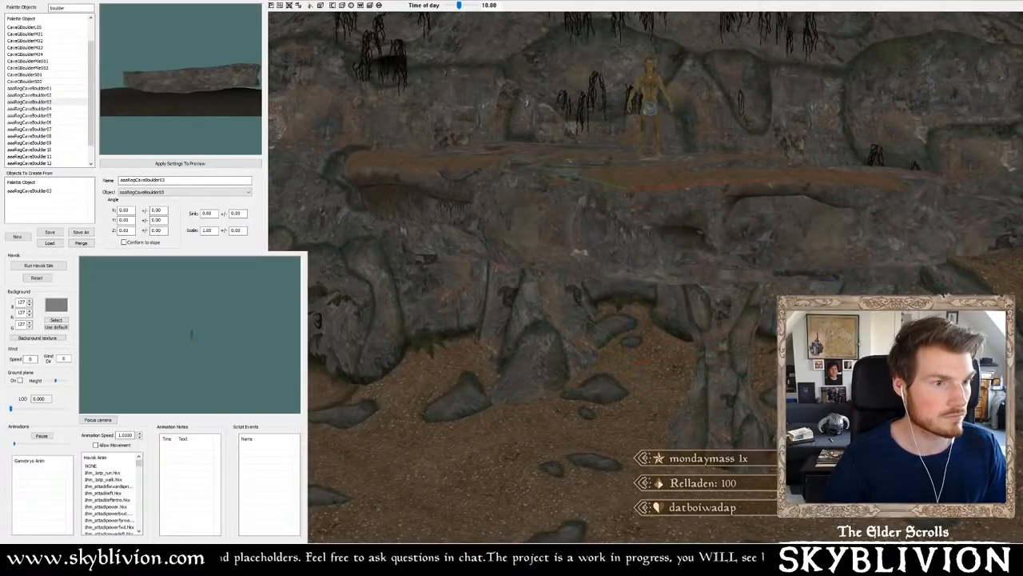
pyautogui.moveTo(709, 223)
pyautogui.keyDown('shift'); pyautogui.mouseDown(button='middle')
pyautogui.moveTo(674, 212)
pyautogui.moveTo(670, 222)
pyautogui.moveTo(692, 221)
pyautogui.moveTo(710, 239)
pyautogui.moveTo(714, 225)
pyautogui.mouseUp(button='middle'); pyautogui.keyUp('shift')
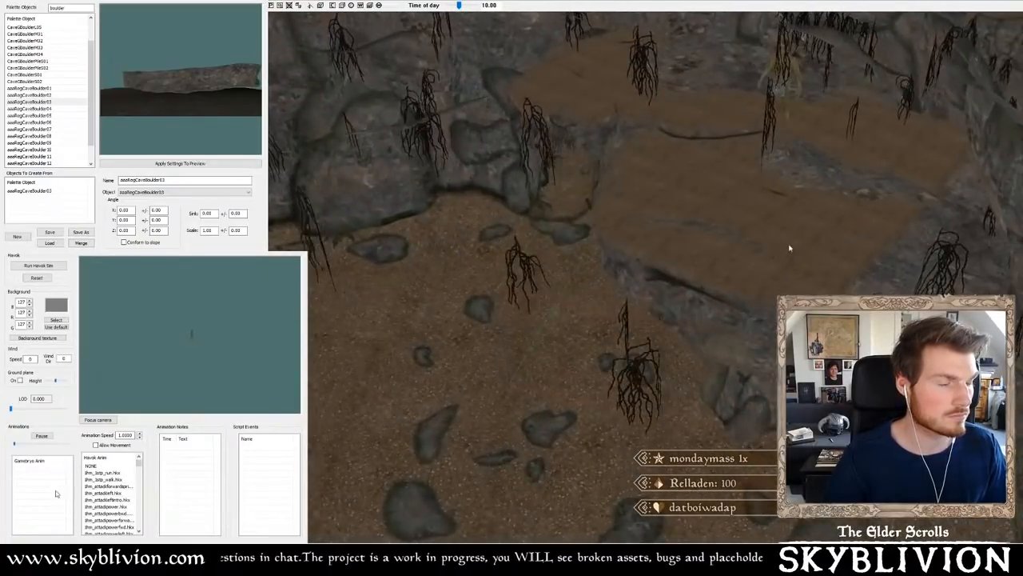
pyautogui.keyDown('shift'); pyautogui.moveTo(583, 171); pyautogui.dragTo(646, 208, button='middle'); pyautogui.keyUp('shift')
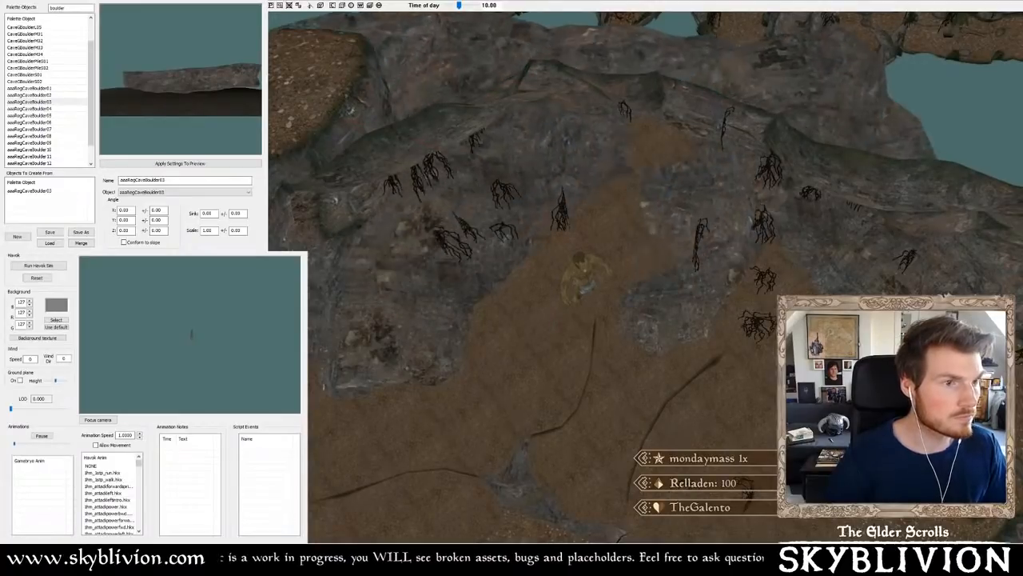
# - Position and rotate another boulder slab beside the dirt-topped platform to extend the ledge along the cave wall
pyautogui.keyDown('shift'); pyautogui.moveTo(815, 186); pyautogui.dragTo(803, 148, button='middle'); pyautogui.keyUp('shift')
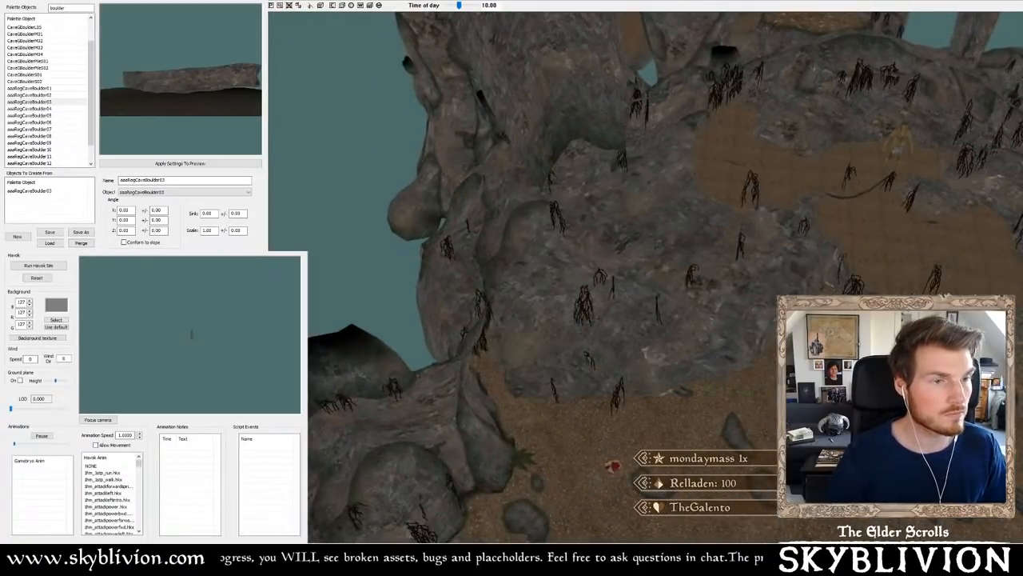
pyautogui.keyDown('shift'); pyautogui.moveTo(578, 258); pyautogui.dragTo(585, 176, button='middle'); pyautogui.keyUp('shift')
pyautogui.scroll(3, 570, 194)
pyautogui.scroll(2, 578, 188)
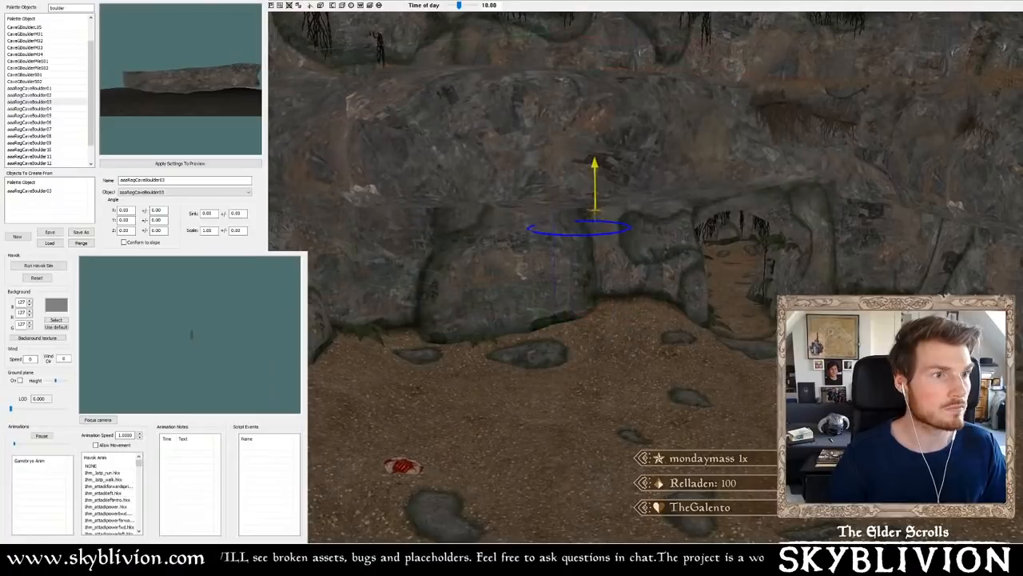
pyautogui.moveTo(595, 211); pyautogui.dragTo(612, 215, button='right')
pyautogui.moveTo(608, 132)
pyautogui.keyDown('shift'); pyautogui.mouseDown(button='middle')
pyautogui.moveTo(614, 101)
pyautogui.moveTo(617, 120)
pyautogui.mouseUp(button='middle'); pyautogui.keyUp('shift')
pyautogui.moveTo(617, 120); pyautogui.dragTo(596, 120)
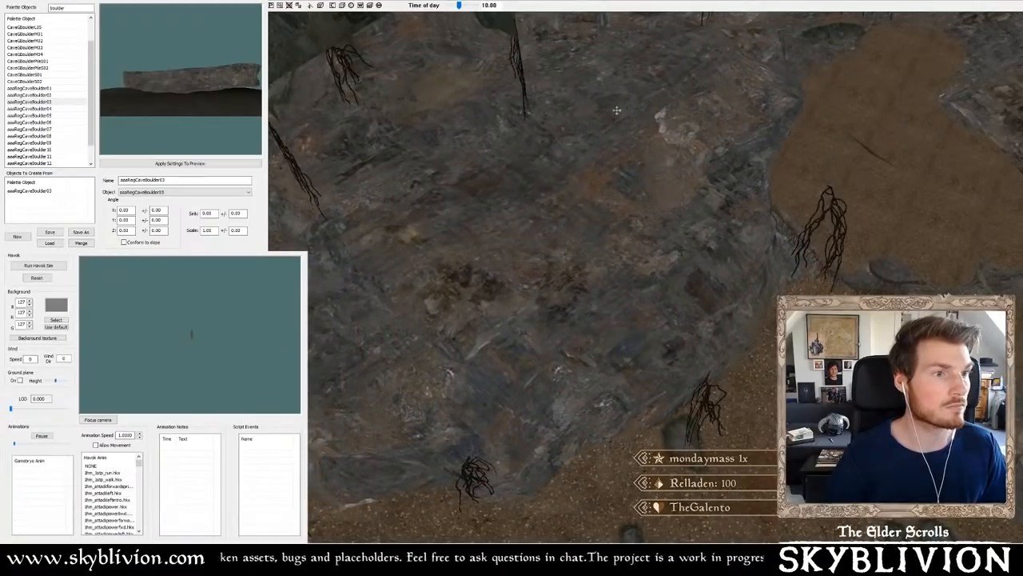
# - Continue the rock ledge around the cave wall with a further boulder slab beyond the previous one
pyautogui.keyDown('shift'); pyautogui.moveTo(597, 120); pyautogui.dragTo(705, 174, button='middle'); pyautogui.keyUp('shift')
pyautogui.moveTo(729, 192); pyautogui.dragTo(604, 239)
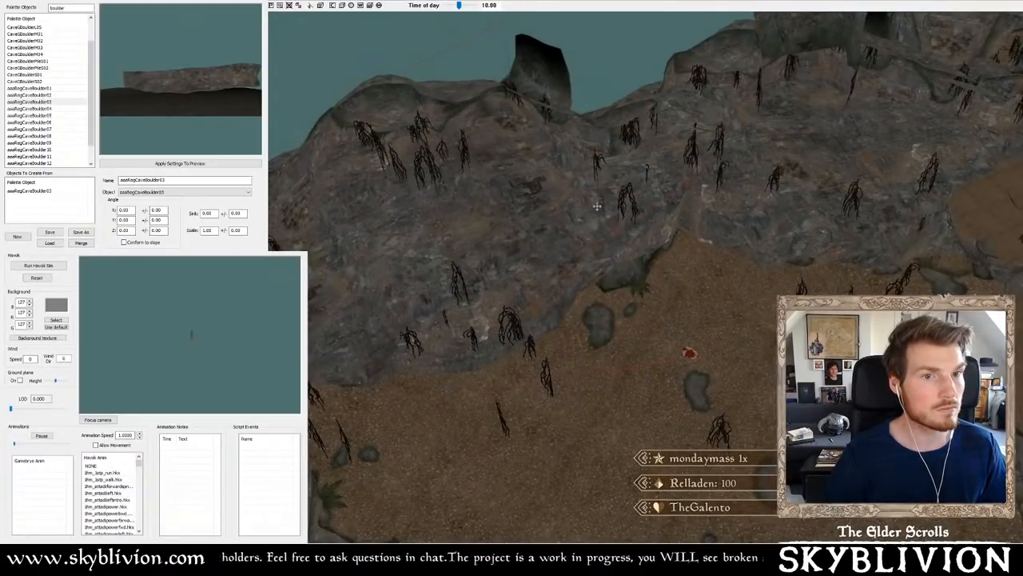
pyautogui.keyDown('shift'); pyautogui.moveTo(597, 206); pyautogui.dragTo(614, 230, button='middle'); pyautogui.keyUp('shift')
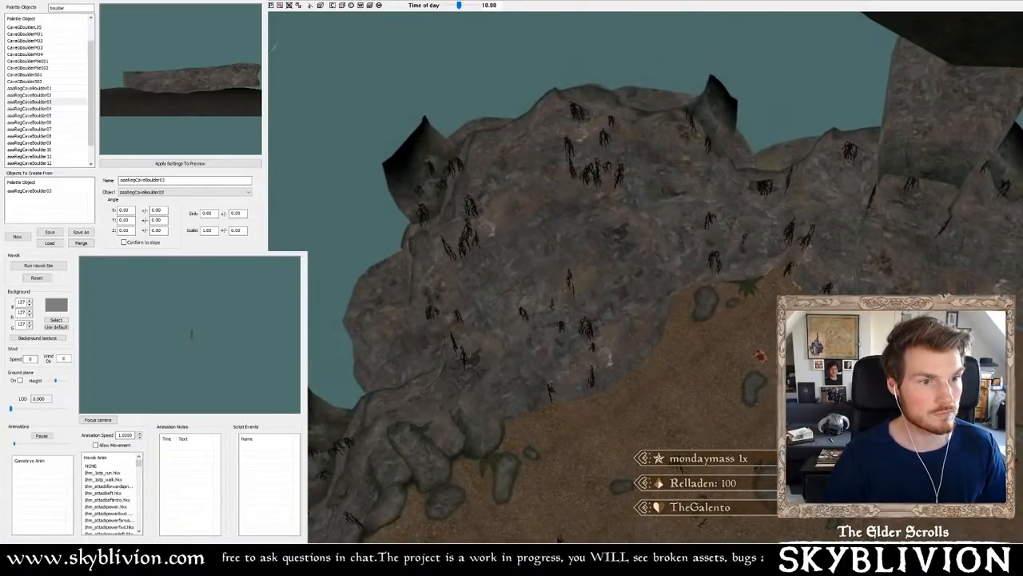
pyautogui.keyDown('shift'); pyautogui.moveTo(572, 240); pyautogui.dragTo(695, 235, button='middle'); pyautogui.keyUp('shift')
# - Adjust the boulder slab between the corner ledge and the dirt-topped platform to join them
pyautogui.scroll(5, 588, 211)
pyautogui.scroll(-5, 596, 210)
pyautogui.scroll(4, 582, 213)
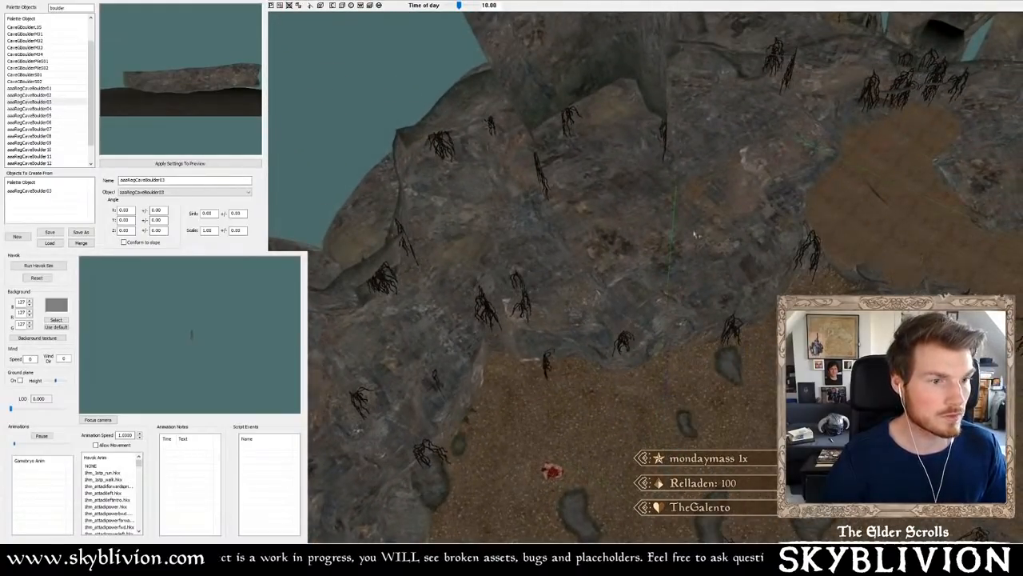
pyautogui.keyDown('shift'); pyautogui.moveTo(620, 238); pyautogui.dragTo(597, 222, button='middle'); pyautogui.keyUp('shift')
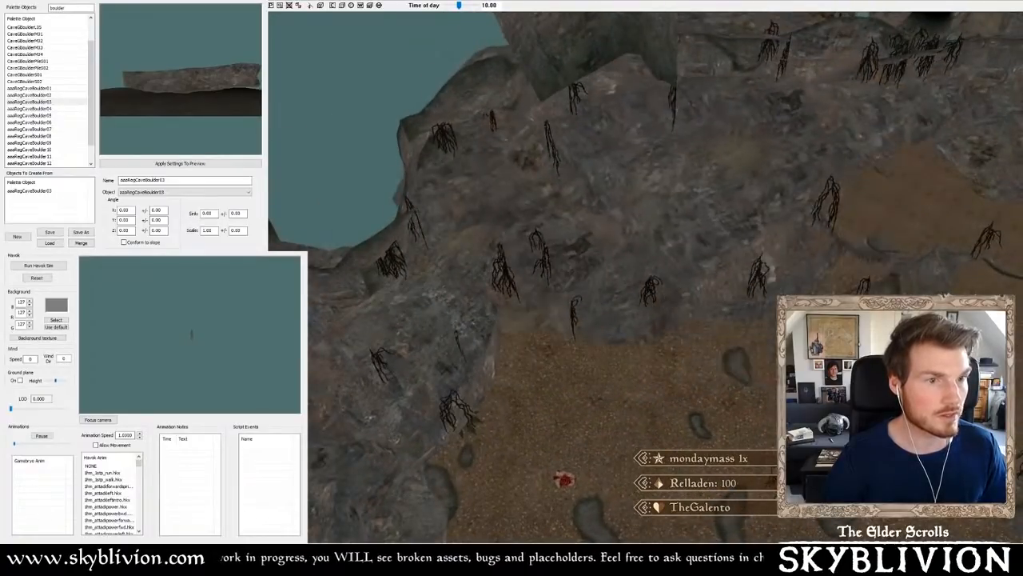
pyautogui.keyDown('shift'); pyautogui.moveTo(525, 270); pyautogui.dragTo(518, 227, button='middle'); pyautogui.keyUp('shift')
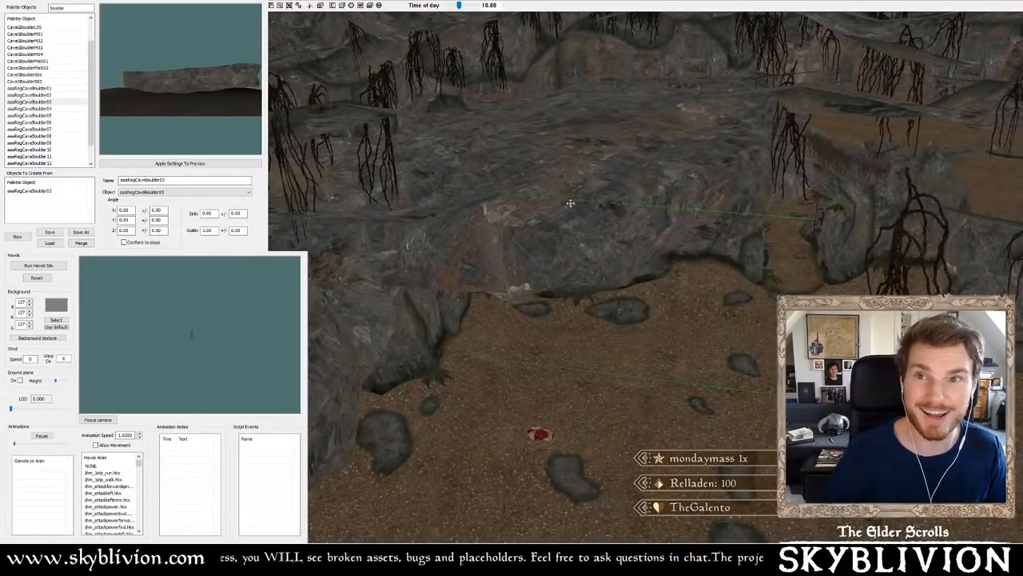
pyautogui.keyDown('shift'); pyautogui.moveTo(570, 203); pyautogui.dragTo(570, 233, button='middle'); pyautogui.keyUp('shift')
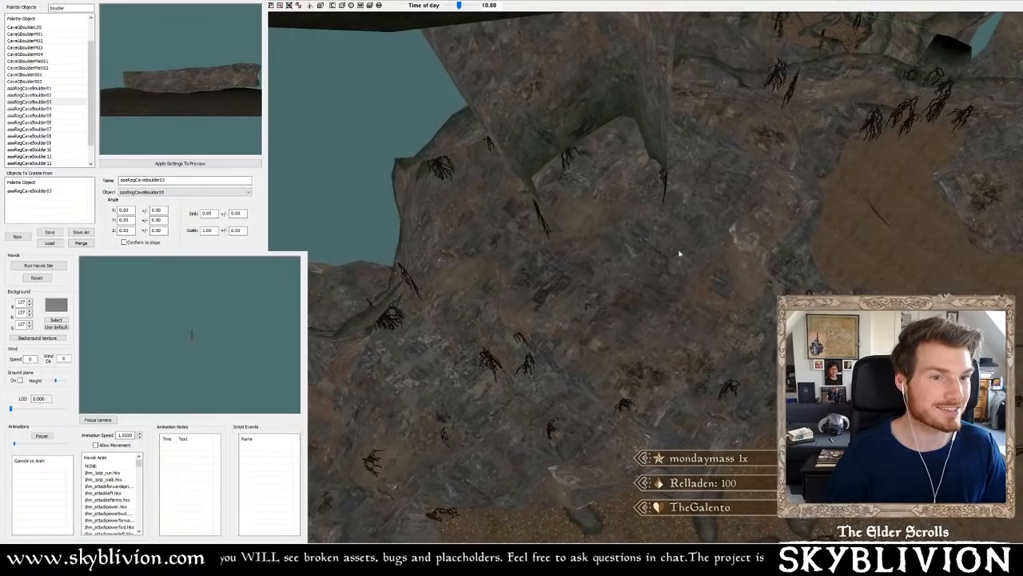
pyautogui.keyDown('shift'); pyautogui.moveTo(644, 254); pyautogui.dragTo(639, 208, button='middle'); pyautogui.keyUp('shift')
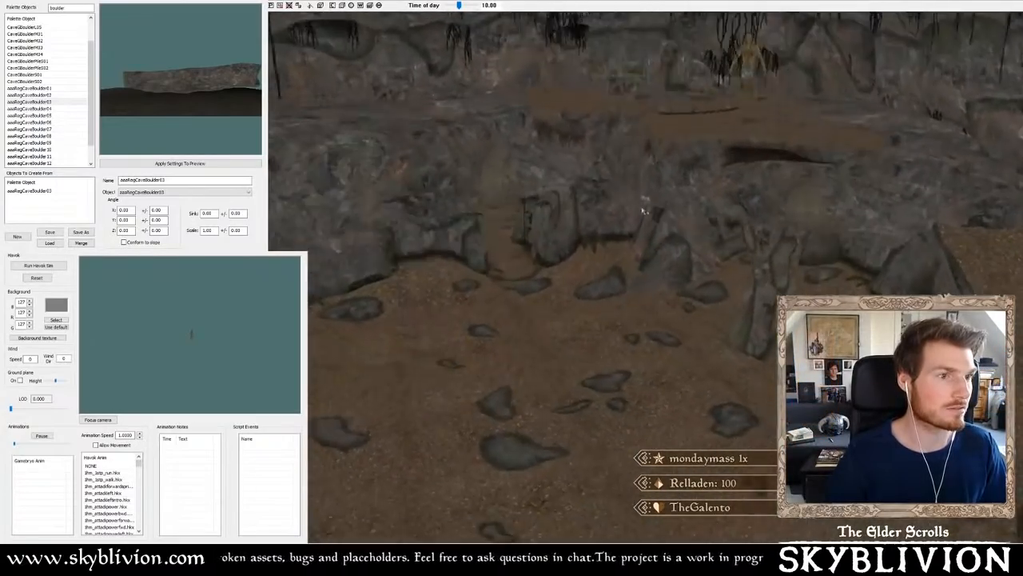
pyautogui.keyDown('shift'); pyautogui.moveTo(644, 211); pyautogui.dragTo(639, 206, button='middle'); pyautogui.keyUp('shift')
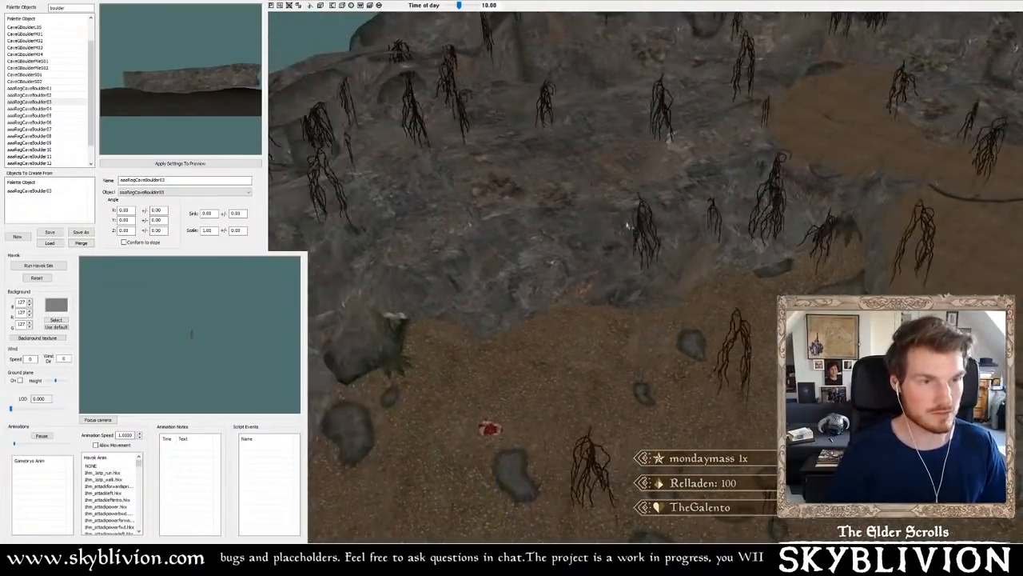
pyautogui.keyDown('shift'); pyautogui.moveTo(632, 233); pyautogui.dragTo(628, 275, button='middle'); pyautogui.keyUp('shift')
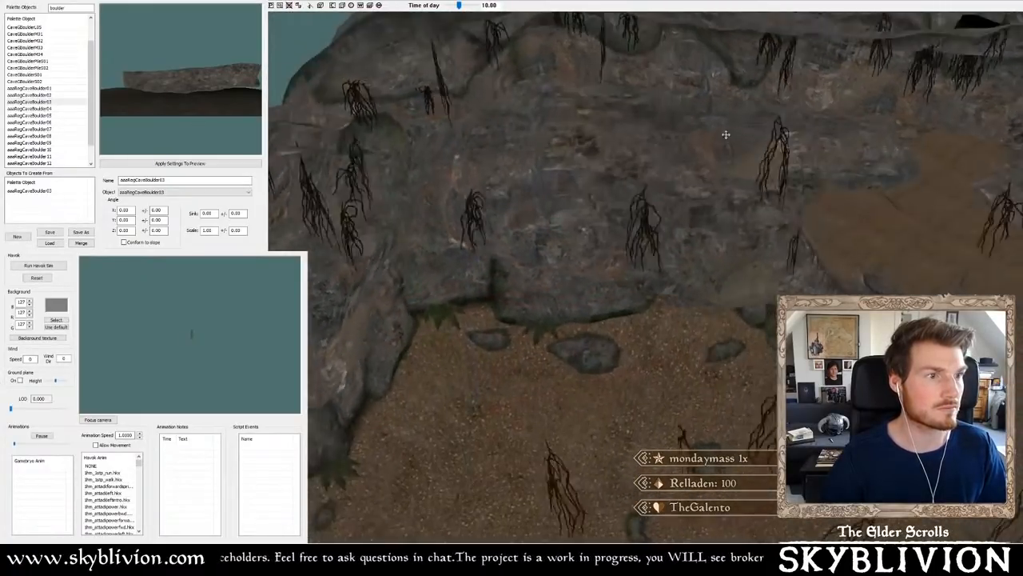
pyautogui.keyDown('shift'); pyautogui.moveTo(721, 146); pyautogui.dragTo(693, 176, button='middle'); pyautogui.keyUp('shift')
pyautogui.moveTo(559, 239); pyautogui.dragTo(623, 239, button='right')
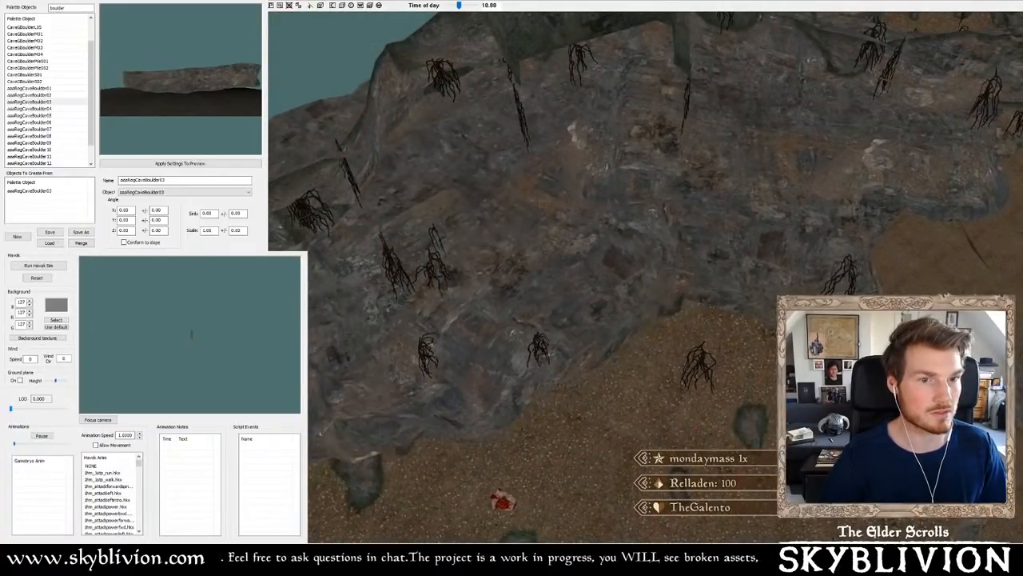
pyautogui.keyDown('shift'); pyautogui.moveTo(495, 320); pyautogui.dragTo(484, 292, button='middle'); pyautogui.keyUp('shift')
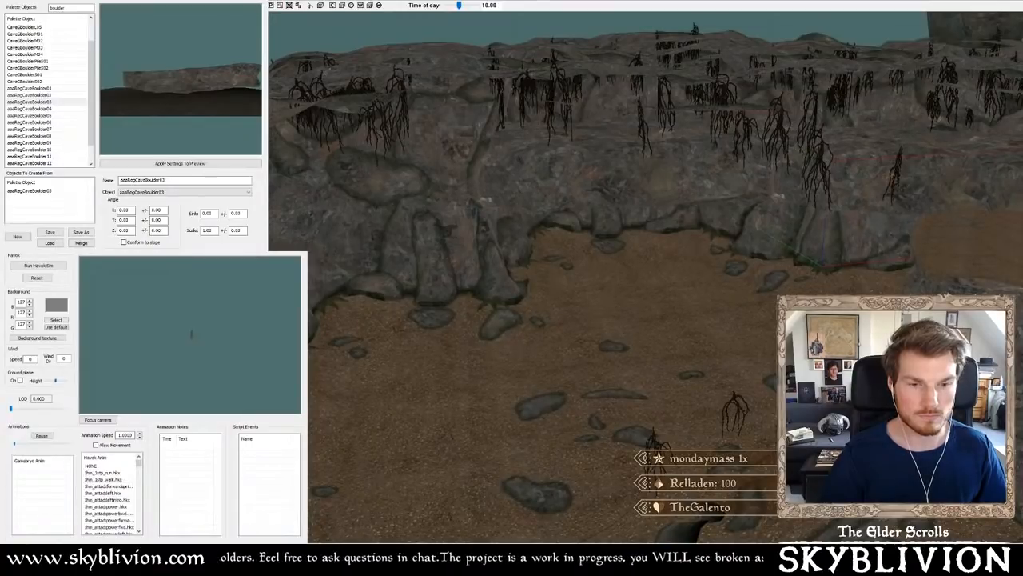
# - Filter the palette objects by "ramp" and preview CaveGBalconyRamp01, CaveGBalconyRamp02 and MineScaffoldRamp01
pyautogui.click(68, 18)
pyautogui.doubleClick(68, 9)
pyautogui.write('ramp')
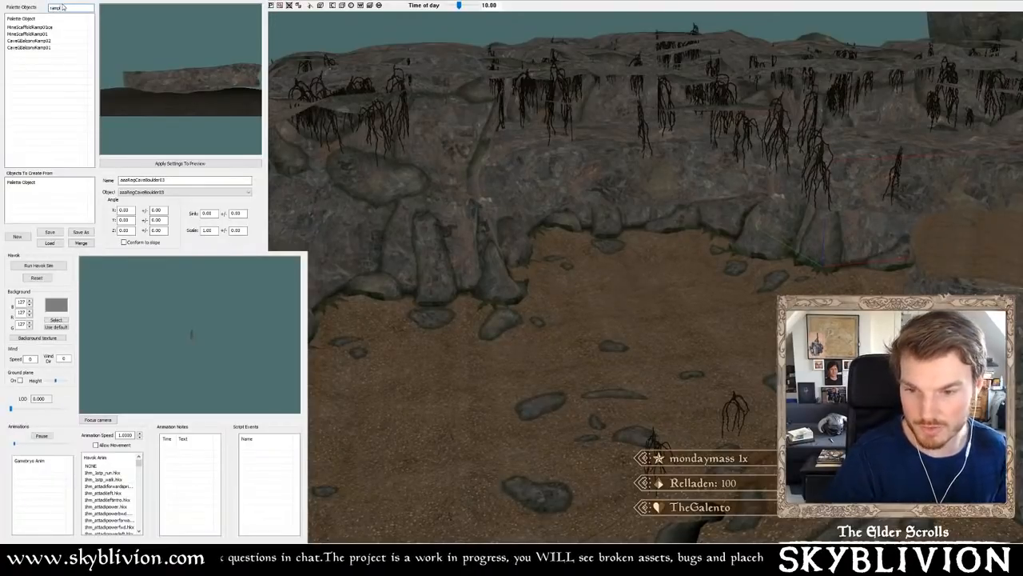
pyautogui.click(39, 48)
pyautogui.moveTo(164, 80); pyautogui.dragTo(8, 73)
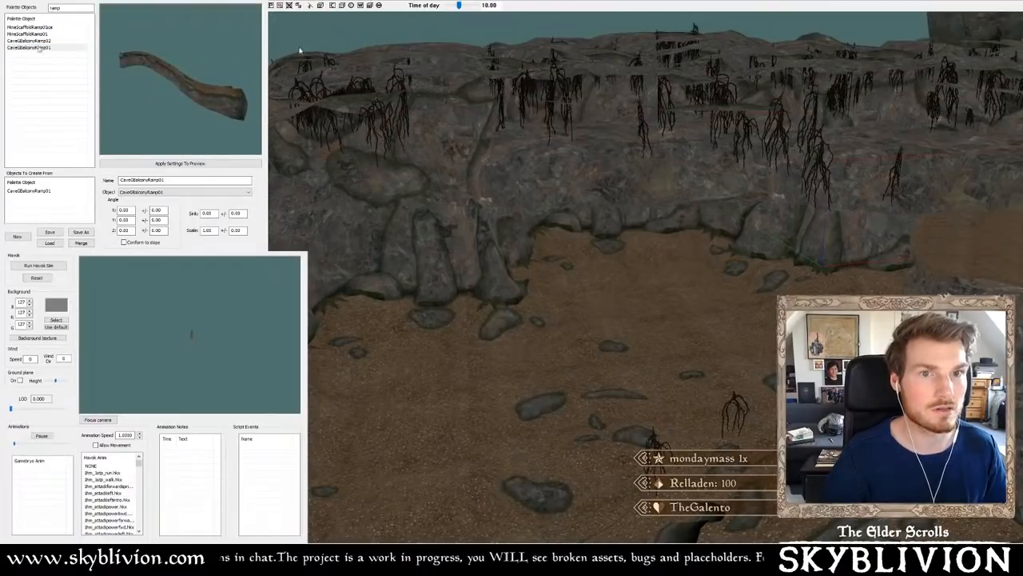
pyautogui.click(40, 43)
pyautogui.moveTo(150, 65); pyautogui.dragTo(51, 41)
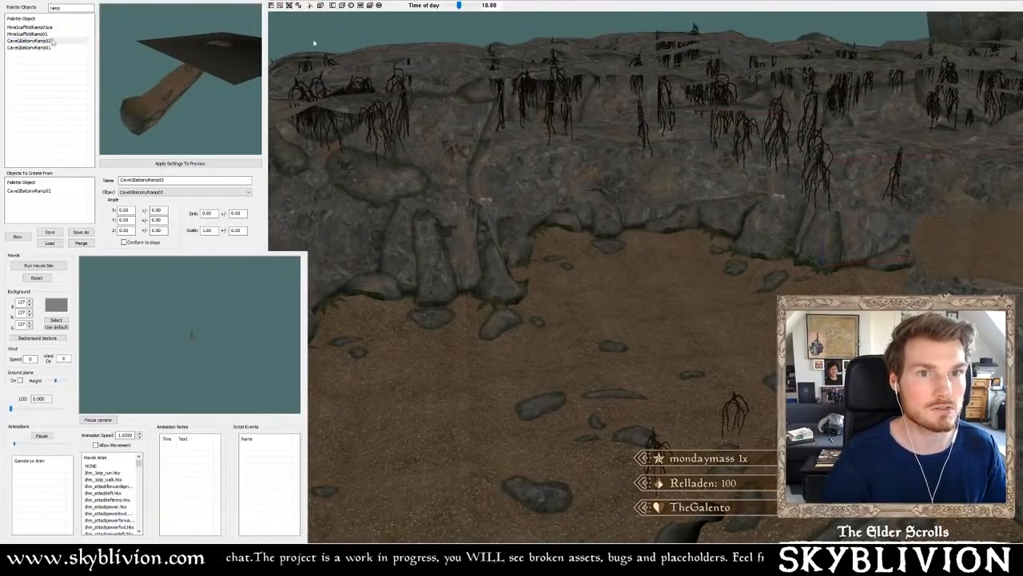
pyautogui.click(48, 33)
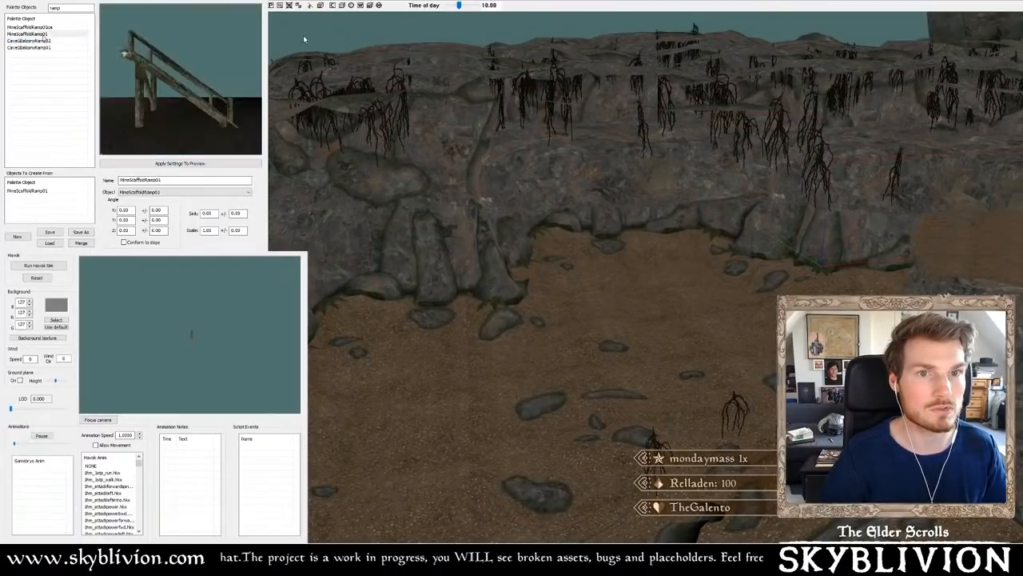
pyautogui.click(50, 41)
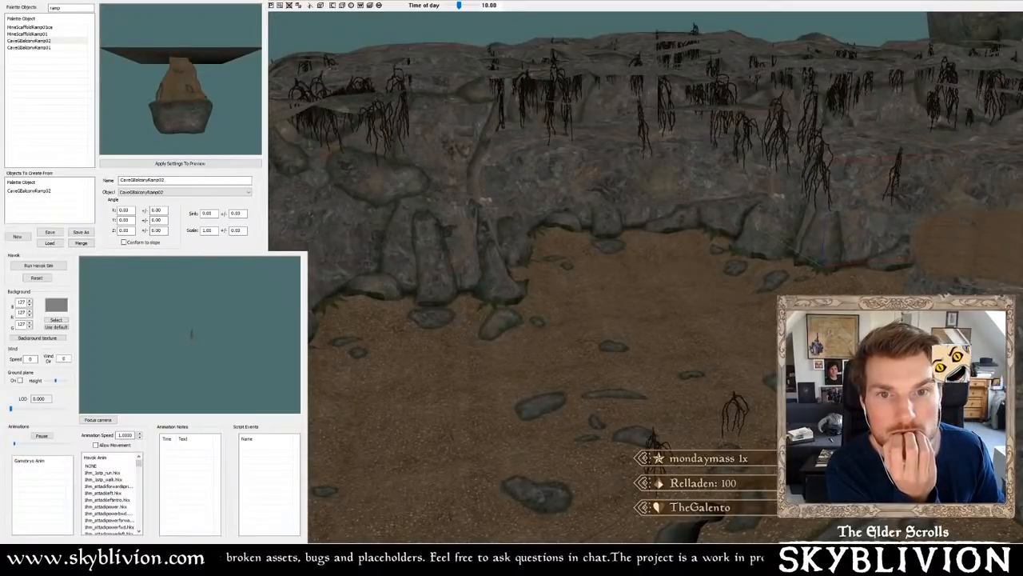
# - Browse the cave balcony and ramp models in the object preview, framing and turning them to compare their shapes
pyautogui.press('Down')
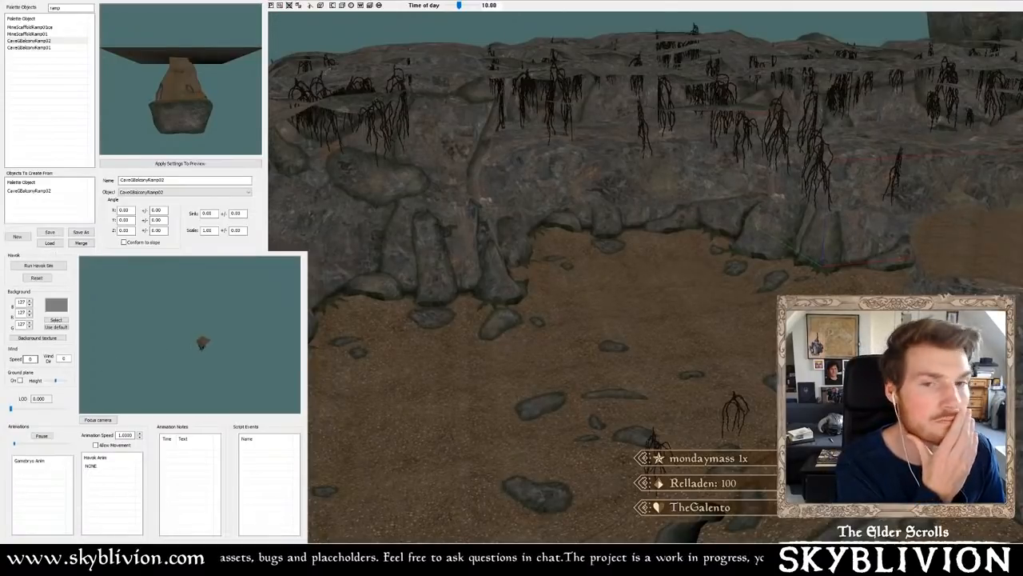
pyautogui.click(98, 420)
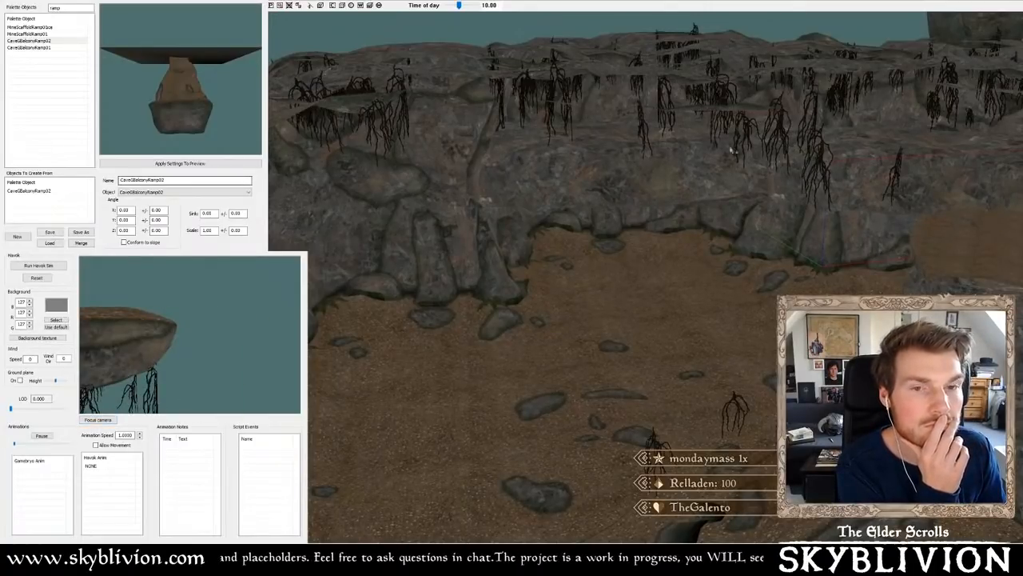
pyautogui.click(98, 420)
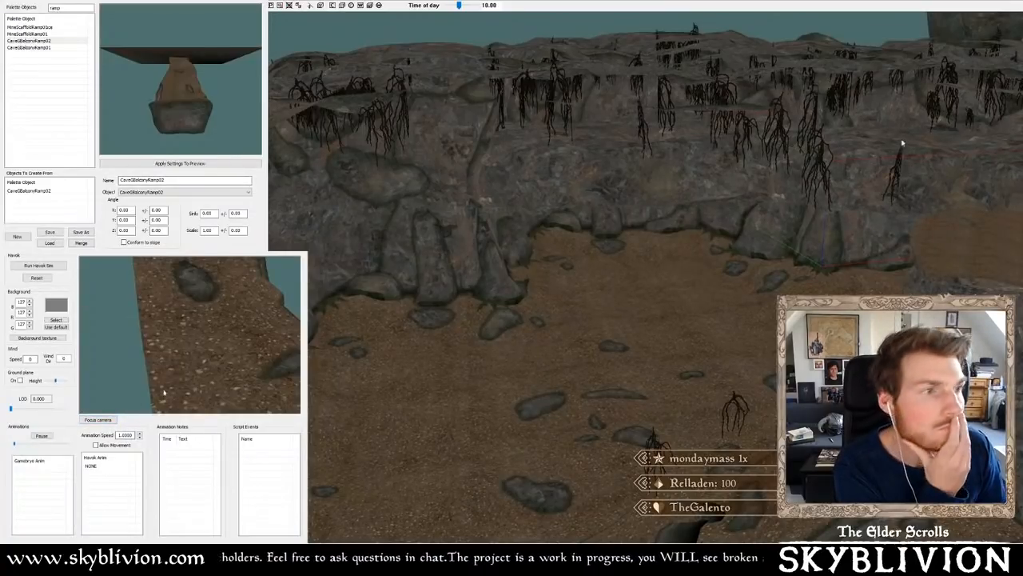
pyautogui.click(97, 419)
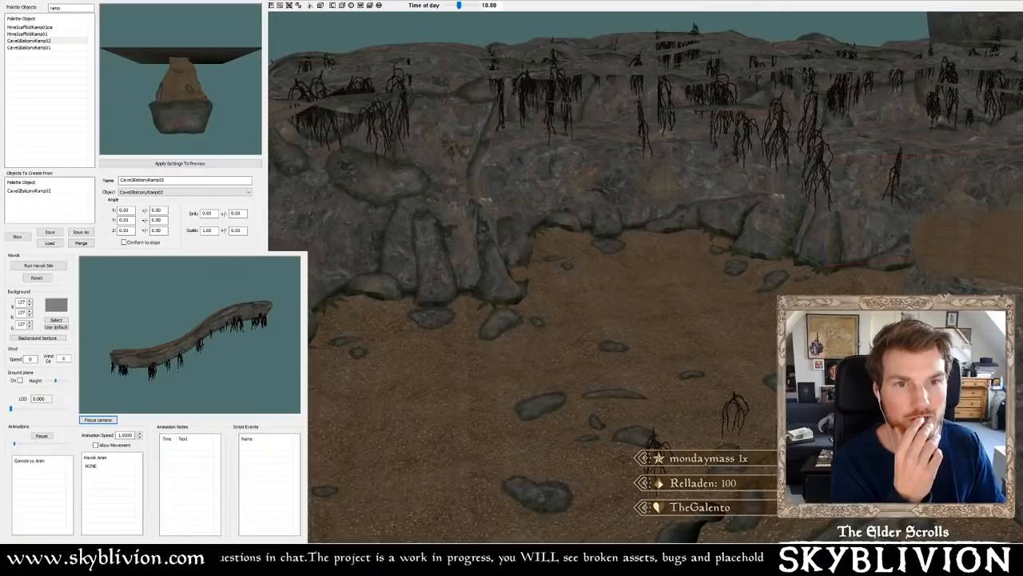
pyautogui.moveTo(158, 133); pyautogui.dragTo(55, 161)
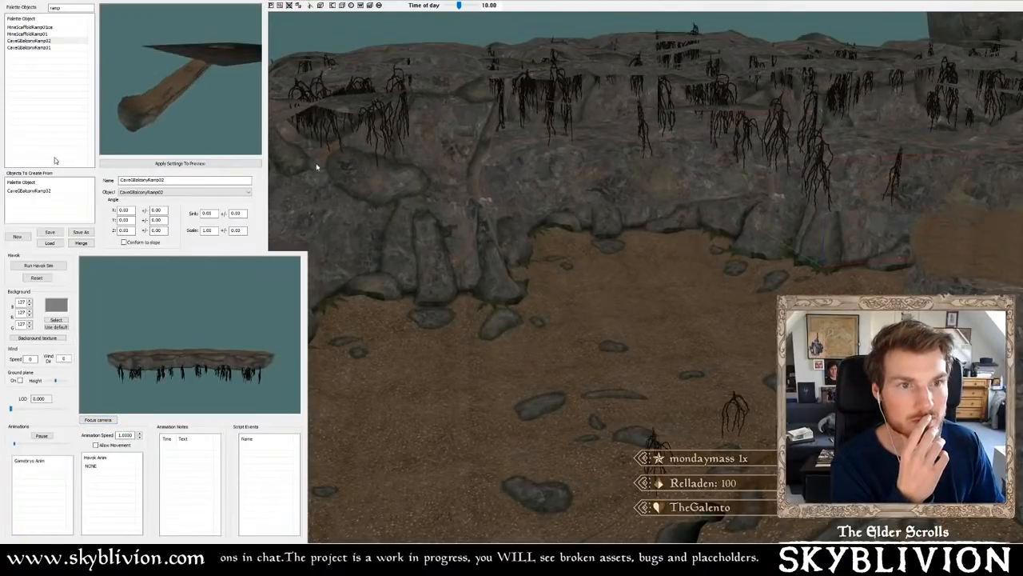
pyautogui.moveTo(174, 345); pyautogui.dragTo(81, 360)
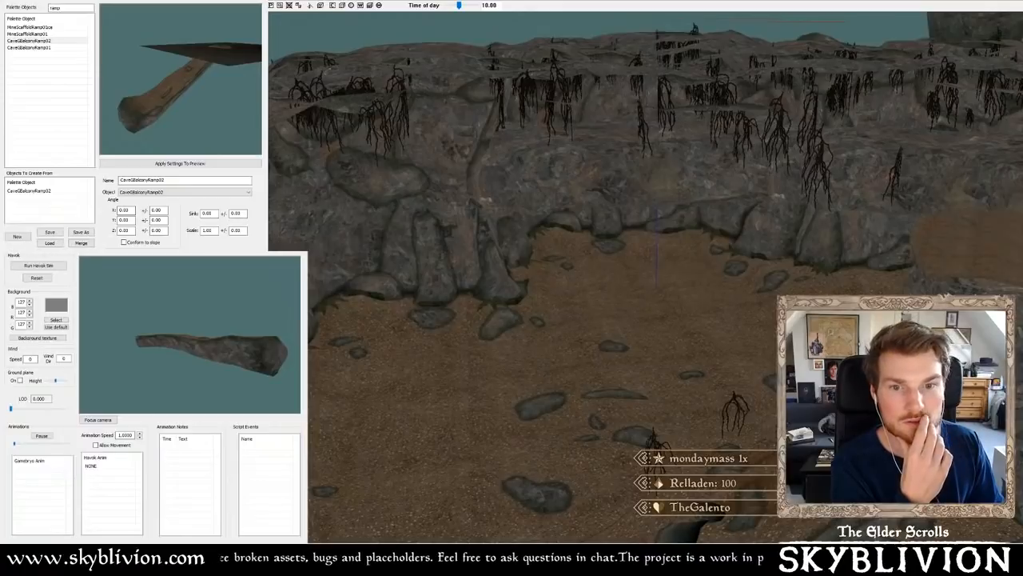
# - Try a long dirt-topped balcony piece across the chamber's end wall, rotating and shifting it, and delete it
pyautogui.keyDown('alt'); pyautogui.rightClick(665, 173); pyautogui.keyUp('alt')
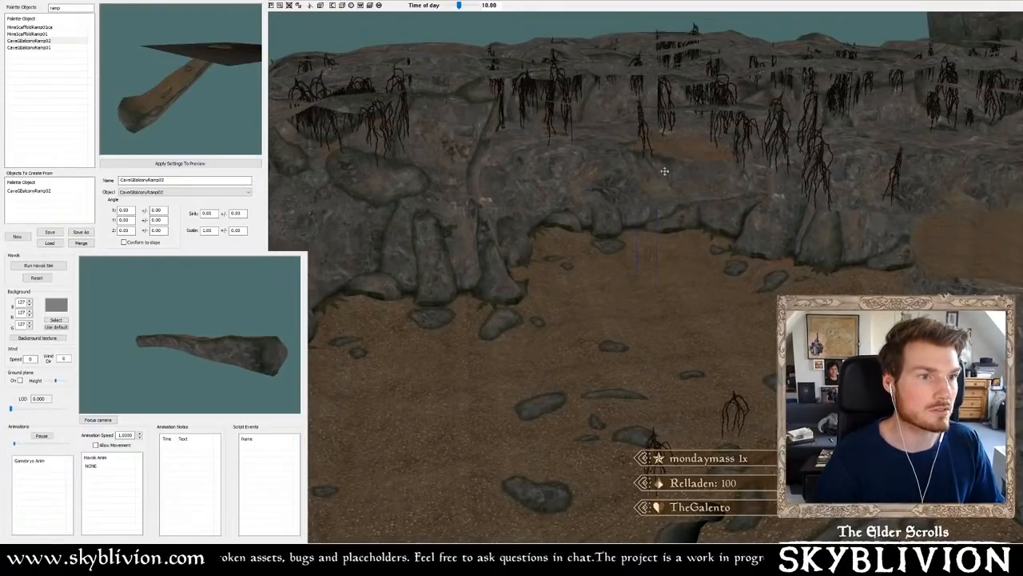
pyautogui.keyDown('shift'); pyautogui.moveTo(665, 173); pyautogui.dragTo(669, 229, button='middle'); pyautogui.keyUp('shift')
pyautogui.moveTo(669, 228); pyautogui.dragTo(856, 219, button='right')
pyautogui.keyDown('shift'); pyautogui.moveTo(856, 219); pyautogui.dragTo(610, 169, button='middle'); pyautogui.keyUp('shift')
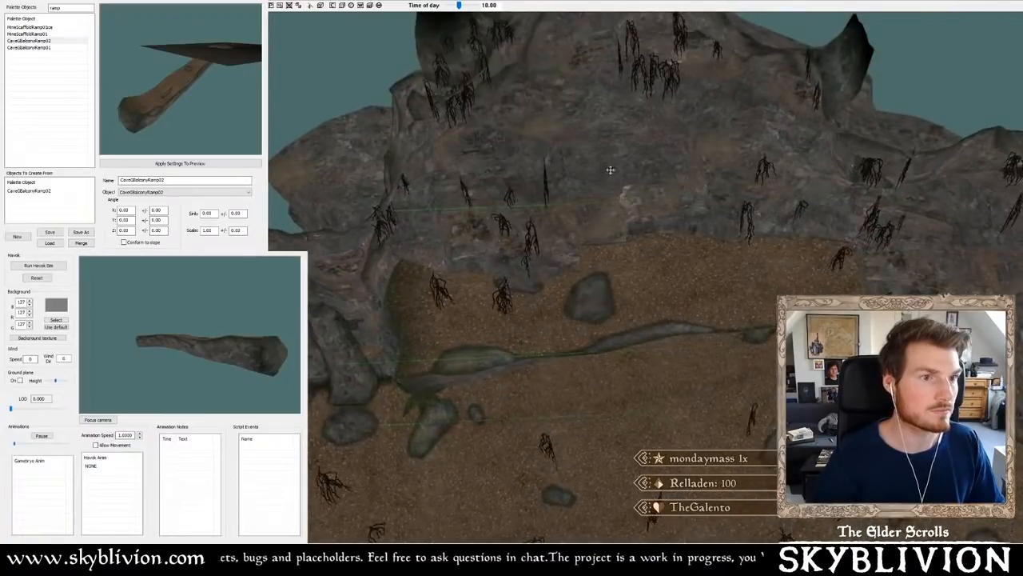
pyautogui.keyDown('shift'); pyautogui.moveTo(755, 149); pyautogui.dragTo(671, 172, button='middle'); pyautogui.keyUp('shift')
pyautogui.press('y')
pyautogui.moveTo(671, 172)
pyautogui.mouseDown()
pyautogui.moveTo(670, 162)
pyautogui.moveTo(667, 181)
pyautogui.mouseUp()
pyautogui.press('x')
pyautogui.moveTo(647, 182); pyautogui.dragTo(643, 183, button='right')
pyautogui.keyDown('shift'); pyautogui.moveTo(644, 182); pyautogui.dragTo(648, 122, button='middle'); pyautogui.keyUp('shift')
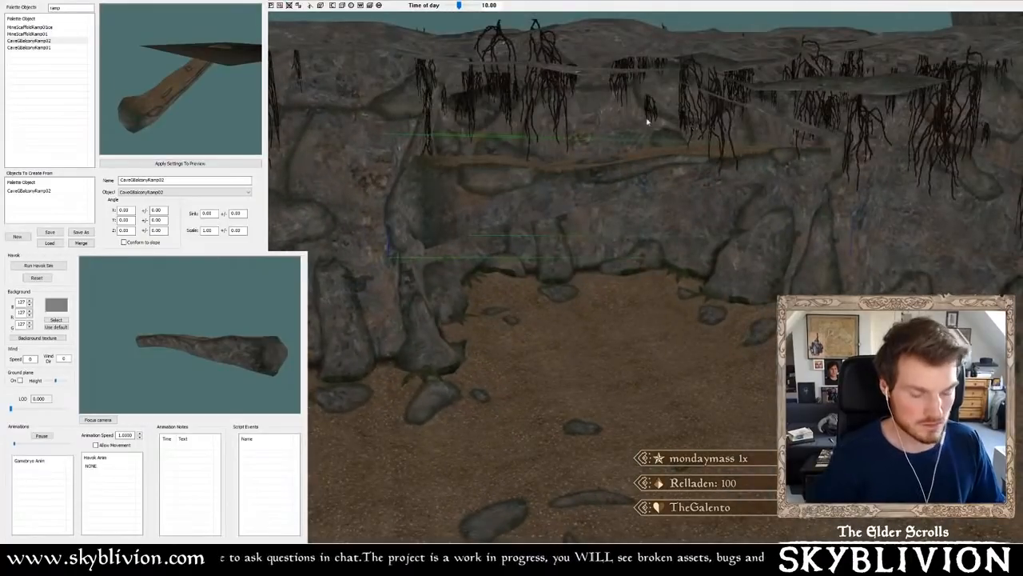
pyautogui.press('Delete')
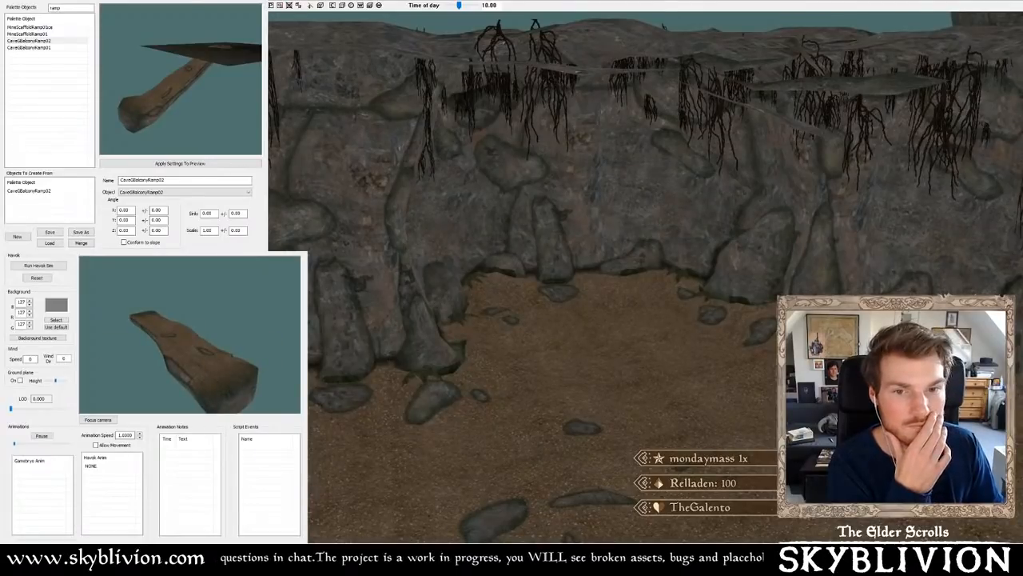
# - Choose a short straight balcony piece from the previewed models and add it near the chamber's end wall
pyautogui.press('Down')
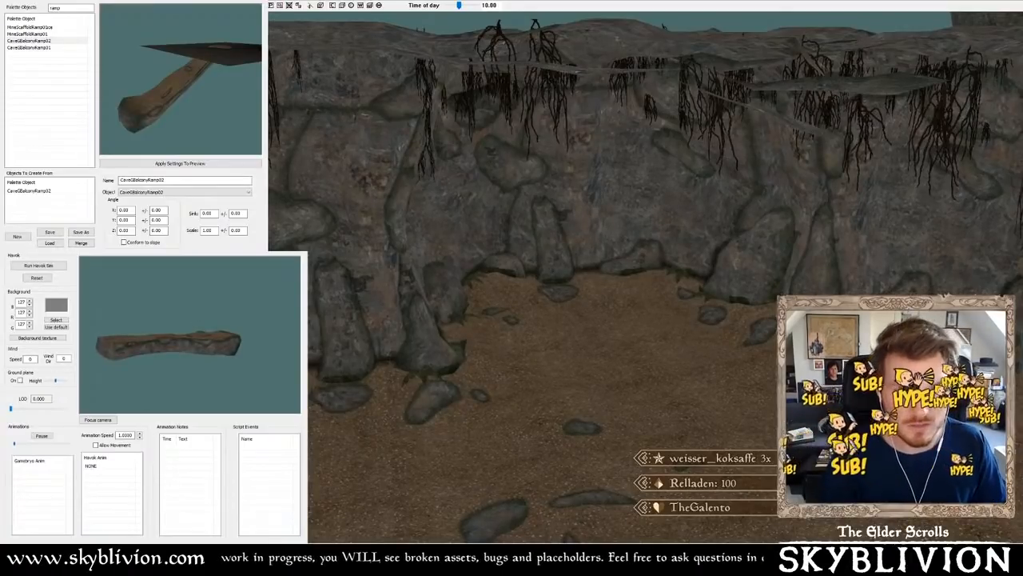
pyautogui.scroll(-5, 653, 271)
pyautogui.keyDown('shift'); pyautogui.moveTo(653, 270); pyautogui.dragTo(649, 306, button='middle'); pyautogui.keyUp('shift')
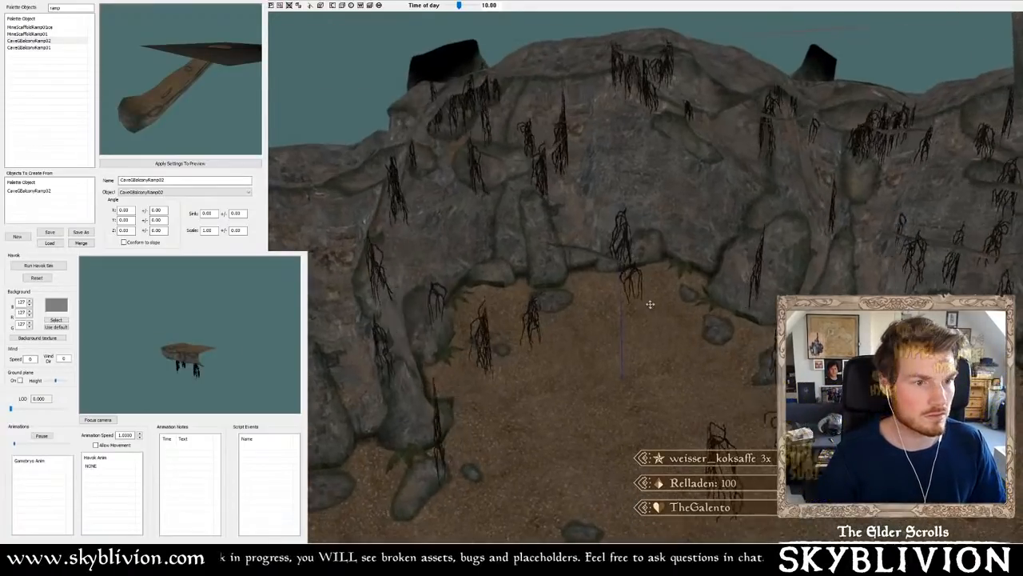
pyautogui.scroll(5, 647, 303)
pyautogui.scroll(3, 637, 271)
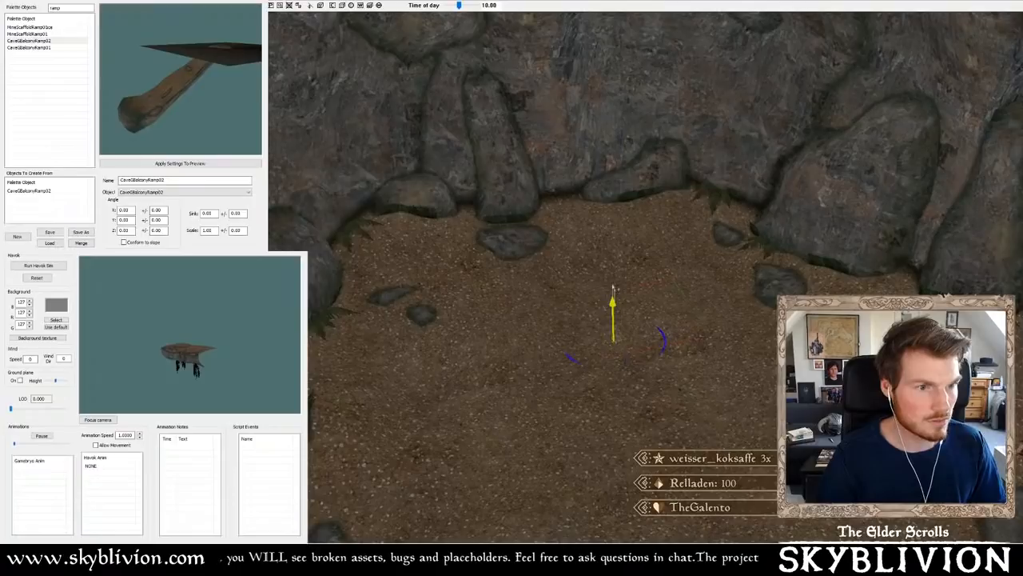
# - Raise the short balcony piece above the chamber floor and set it into the end wall as a dirt-topped ledge
pyautogui.press('Delete')
pyautogui.press('Delete')
pyautogui.click(650, 325)
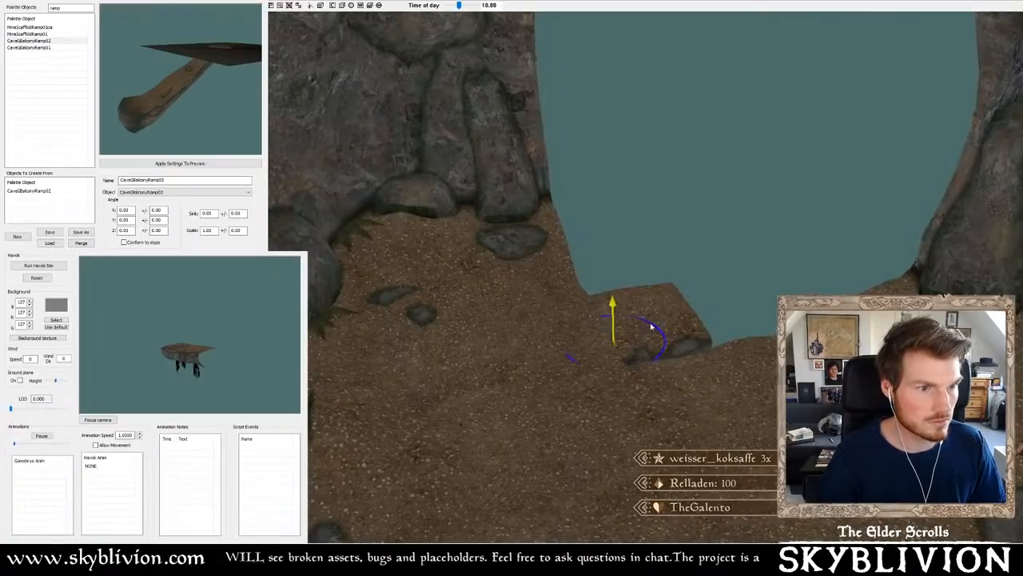
pyautogui.moveTo(651, 326); pyautogui.dragTo(678, 269)
pyautogui.keyDown('shift'); pyautogui.moveTo(678, 269); pyautogui.dragTo(649, 293, button='middle'); pyautogui.keyUp('shift')
pyautogui.moveTo(649, 292); pyautogui.dragTo(640, 342)
pyautogui.keyDown('shift'); pyautogui.moveTo(640, 342); pyautogui.dragTo(636, 339, button='middle'); pyautogui.keyUp('shift')
pyautogui.moveTo(636, 339); pyautogui.dragTo(523, 130)
pyautogui.moveTo(522, 130)
pyautogui.keyDown('shift'); pyautogui.mouseDown(button='middle')
pyautogui.moveTo(514, 136)
pyautogui.moveTo(498, 114)
pyautogui.moveTo(543, 157)
pyautogui.moveTo(519, 124)
pyautogui.mouseUp(button='middle'); pyautogui.keyUp('shift')
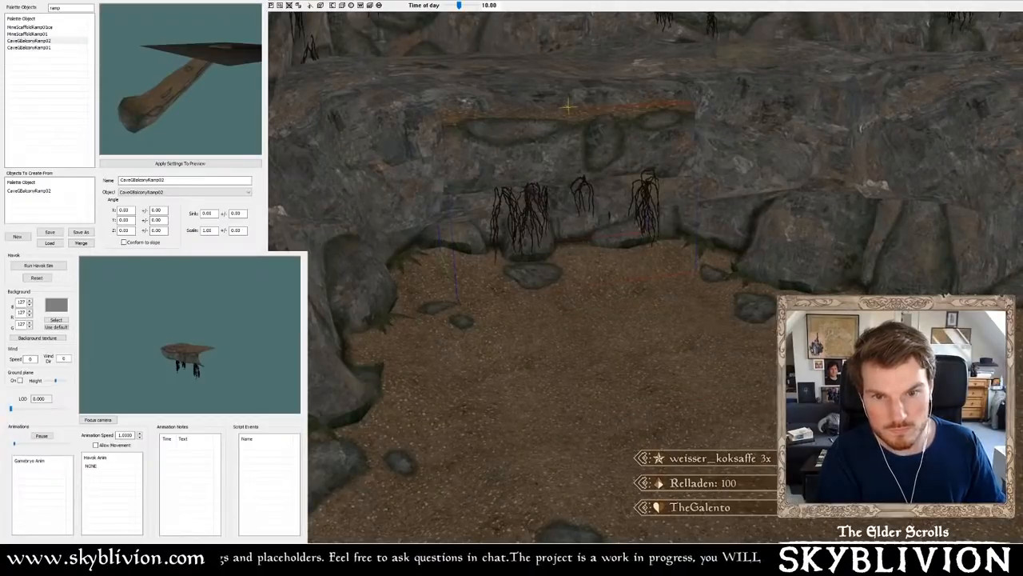
# - Try another balcony piece beside the first one on the wall, adjust its position, and delete it
pyautogui.moveTo(18, 398); pyautogui.dragTo(747, 147)
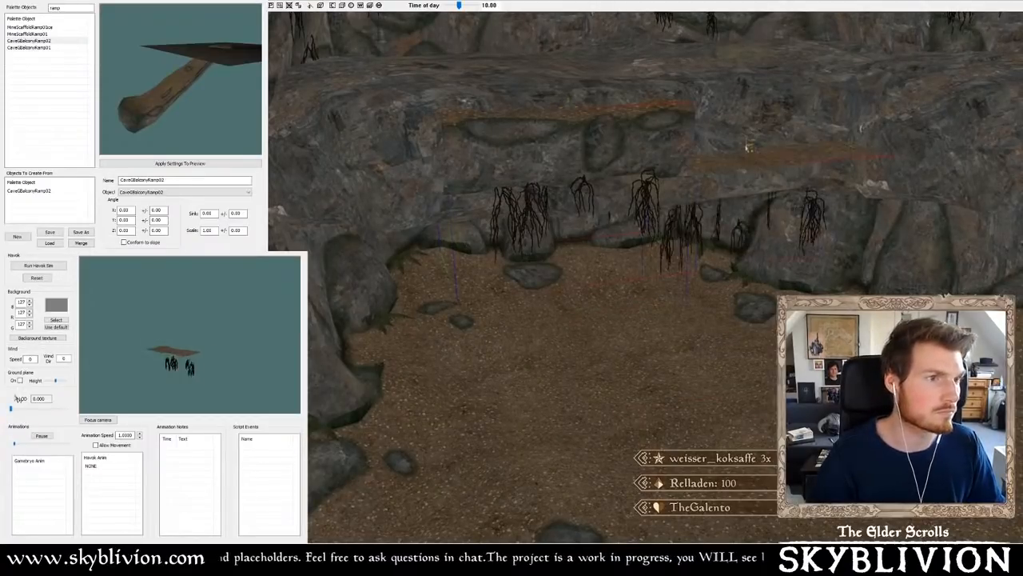
pyautogui.moveTo(752, 160); pyautogui.dragTo(753, 160, button='right')
pyautogui.keyDown('shift'); pyautogui.moveTo(751, 159); pyautogui.dragTo(741, 186, button='middle'); pyautogui.keyUp('shift')
pyautogui.moveTo(772, 135)
pyautogui.mouseDown()
pyautogui.moveTo(787, 88)
pyautogui.moveTo(780, 146)
pyautogui.mouseUp()
pyautogui.keyDown('shift'); pyautogui.moveTo(781, 145); pyautogui.dragTo(767, 100, button='middle'); pyautogui.keyUp('shift')
pyautogui.moveTo(780, 60); pyautogui.dragTo(765, 84)
pyautogui.keyDown('shift'); pyautogui.moveTo(764, 83); pyautogui.dragTo(740, 131, button='middle'); pyautogui.keyUp('shift')
pyautogui.press('Delete')
# - Duplicate the straight balcony piece and line the copy up end to end with the original along the wall
pyautogui.moveTo(740, 132); pyautogui.dragTo(467, 116)
pyautogui.moveTo(467, 115)
pyautogui.keyDown('shift'); pyautogui.mouseDown(button='middle')
pyautogui.moveTo(458, 102)
pyautogui.moveTo(449, 112)
pyautogui.mouseUp(button='middle'); pyautogui.keyUp('shift')
pyautogui.hotkey('ctrl', 'd')
pyautogui.moveTo(479, 129); pyautogui.dragTo(725, 121)
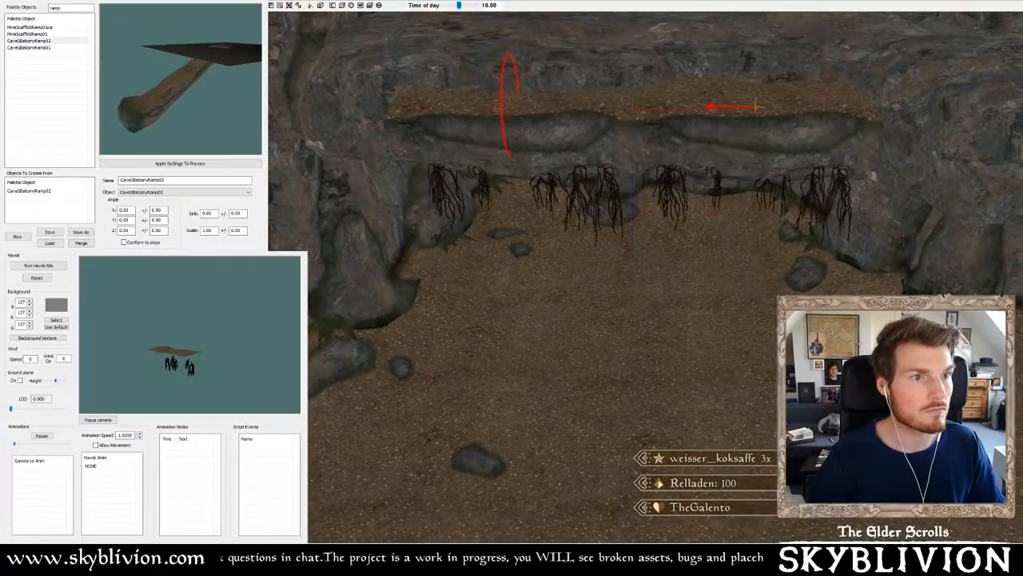
pyautogui.keyDown('shift'); pyautogui.moveTo(724, 121); pyautogui.dragTo(732, 113, button='middle'); pyautogui.keyUp('shift')
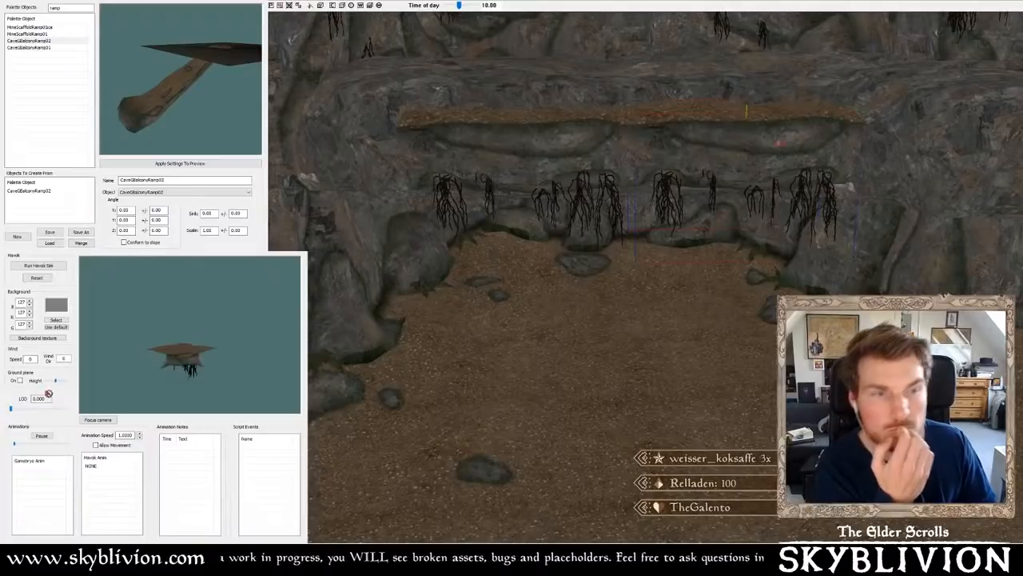
# - Place a balcony corner piece at the end of the duplicated straight section and align it so the ledge turns the corner
pyautogui.moveTo(780, 141); pyautogui.dragTo(787, 140)
pyautogui.moveTo(787, 140)
pyautogui.mouseDown(button='middle')
pyautogui.moveTo(770, 158)
pyautogui.moveTo(749, 153)
pyautogui.moveTo(790, 159)
pyautogui.mouseUp(button='middle')
pyautogui.moveTo(789, 159); pyautogui.dragTo(806, 162, button='right')
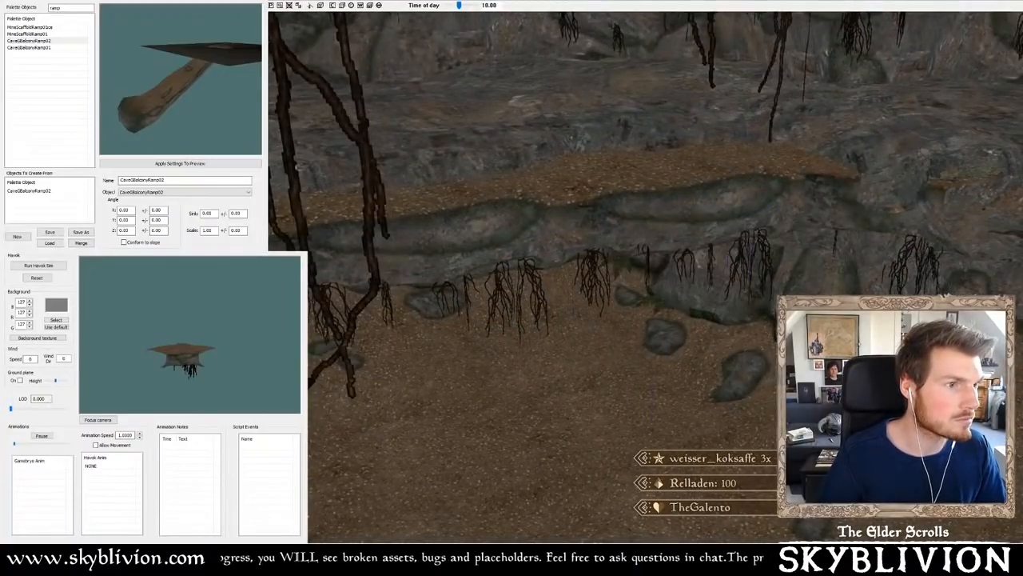
pyautogui.moveTo(806, 162); pyautogui.dragTo(833, 221, button='middle')
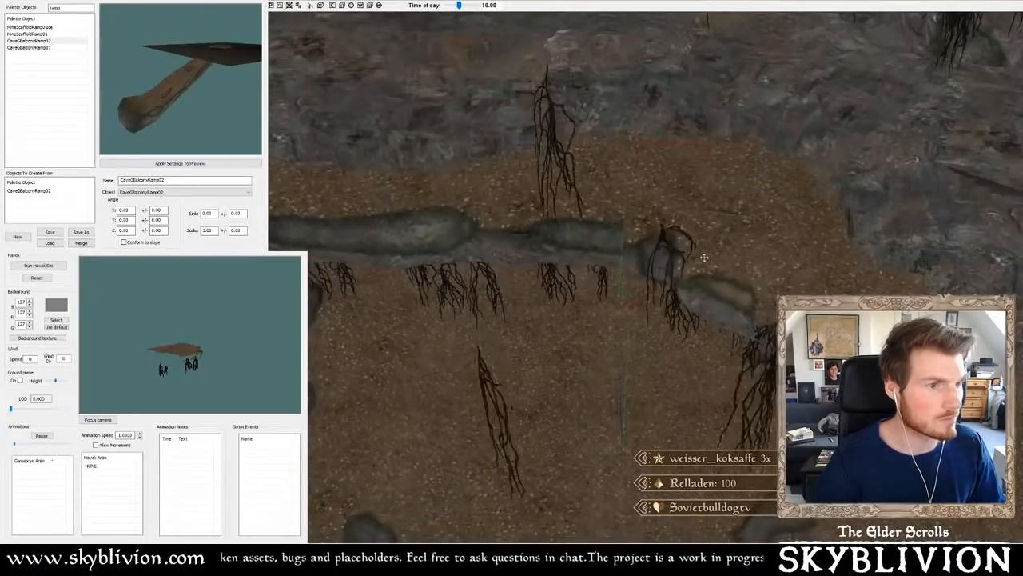
pyautogui.scroll(1, 694, 266)
pyautogui.moveTo(694, 265); pyautogui.dragTo(790, 257)
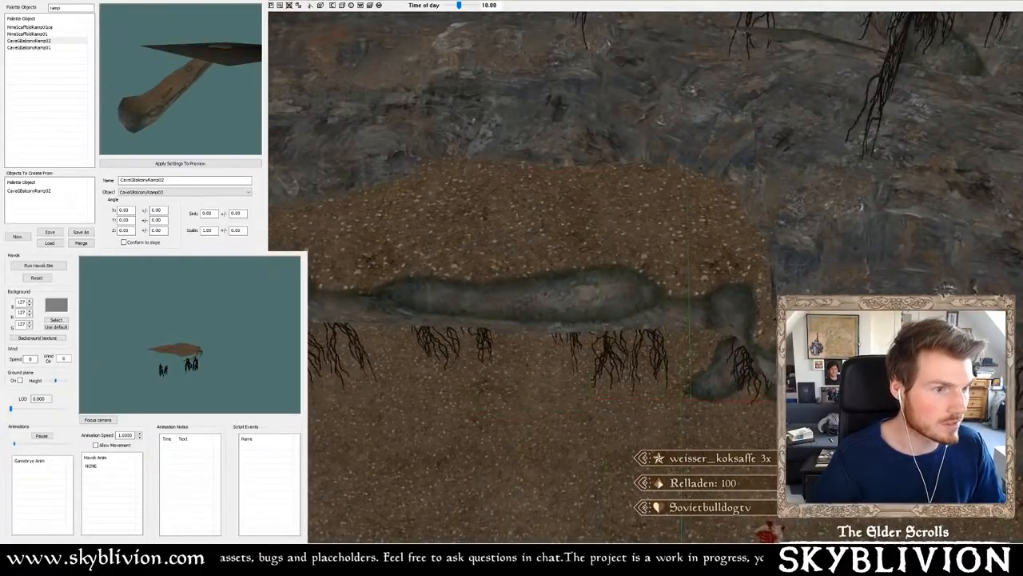
# - Select the balcony pieces together and shift the whole ledge along the chamber wall
pyautogui.moveTo(110, 563); pyautogui.dragTo(124, 531, button='middle')
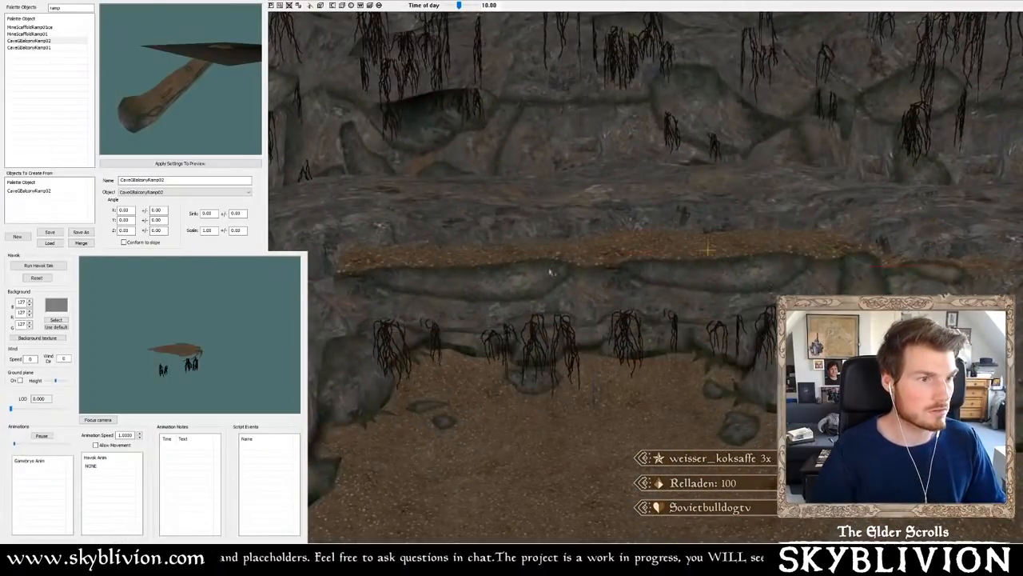
pyautogui.keyDown('ctrl'); pyautogui.click(510, 270); pyautogui.keyUp('ctrl')
pyautogui.moveTo(510, 270); pyautogui.dragTo(507, 235)
pyautogui.moveTo(507, 235); pyautogui.dragTo(537, 226, button='middle')
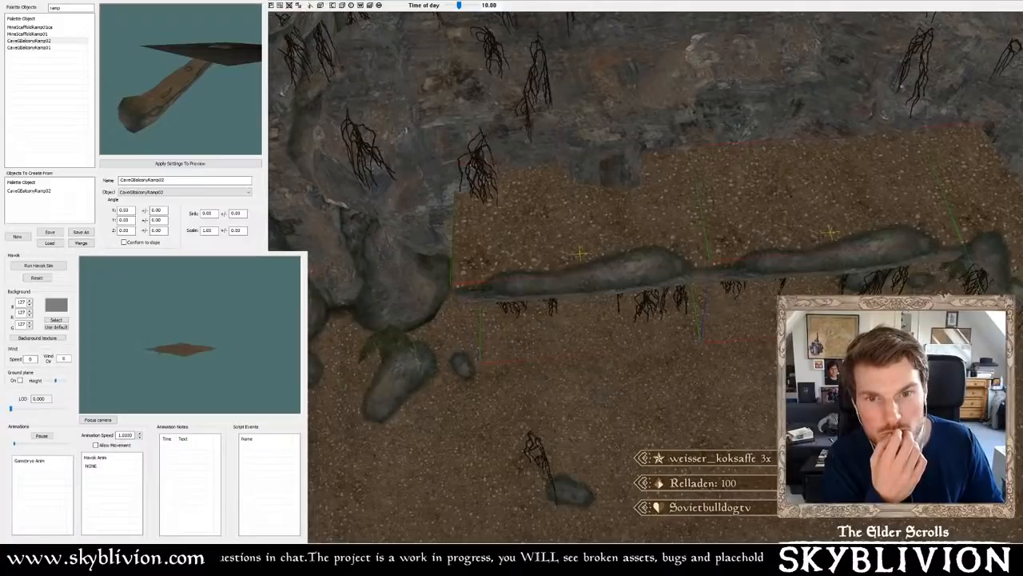
# - Add another balcony piece at the open end of the straight ledge and move it toward the corner boulders
pyautogui.moveTo(198, 230); pyautogui.dragTo(417, 232)
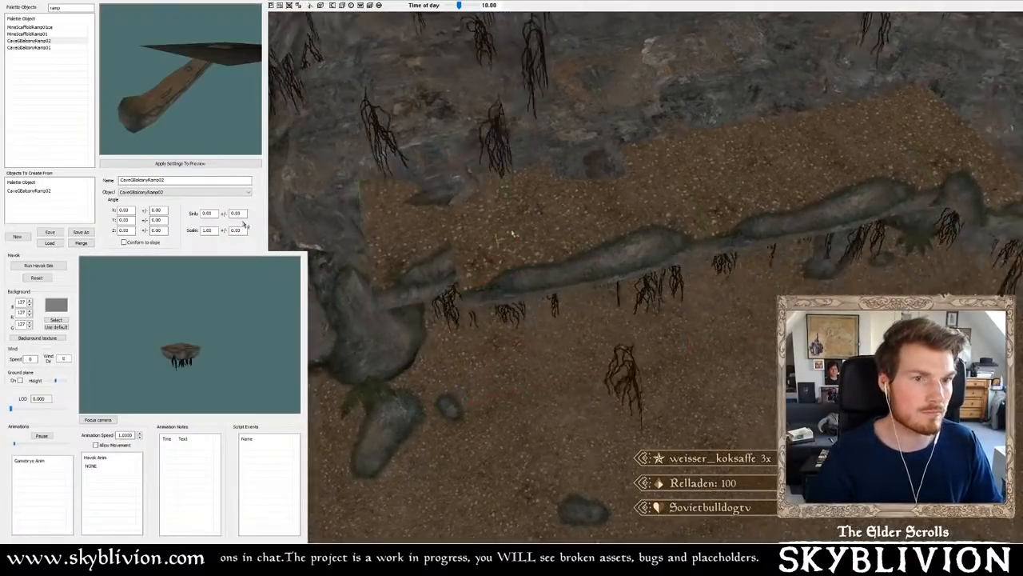
pyautogui.moveTo(498, 238); pyautogui.dragTo(395, 284, button='middle')
pyautogui.moveTo(394, 285); pyautogui.dragTo(323, 331)
pyautogui.moveTo(400, 269)
pyautogui.mouseDown(button='middle')
pyautogui.moveTo(393, 242)
pyautogui.moveTo(409, 255)
pyautogui.mouseUp(button='middle')
pyautogui.hotkey('ctrl', 'Right')
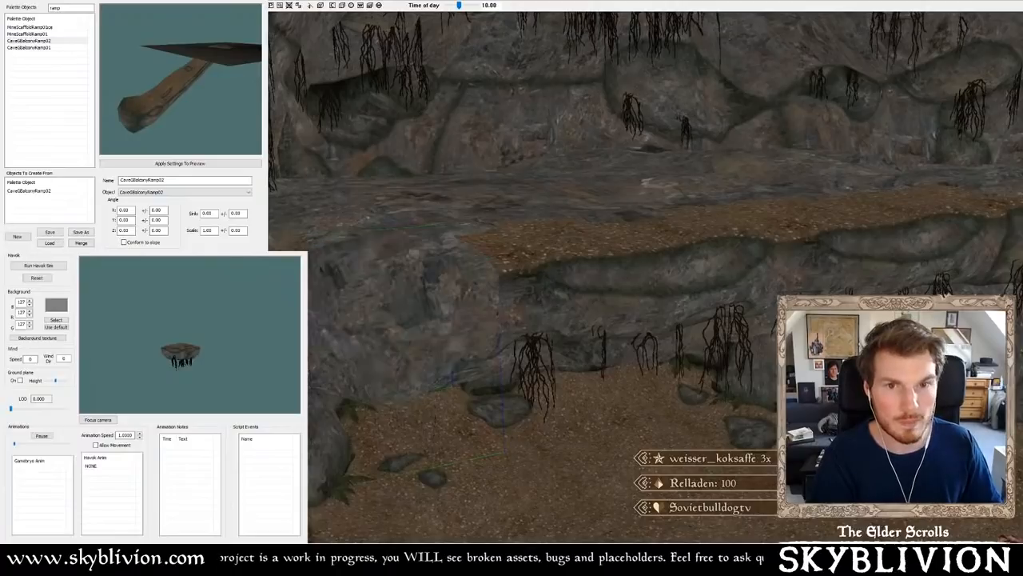
# - Rotate the newly added balcony piece and line it up with the open end of the ledge near the corner boulders
pyautogui.moveTo(0, 189); pyautogui.dragTo(491, 264)
pyautogui.moveTo(491, 264); pyautogui.dragTo(495, 367, button='right')
pyautogui.press('e')
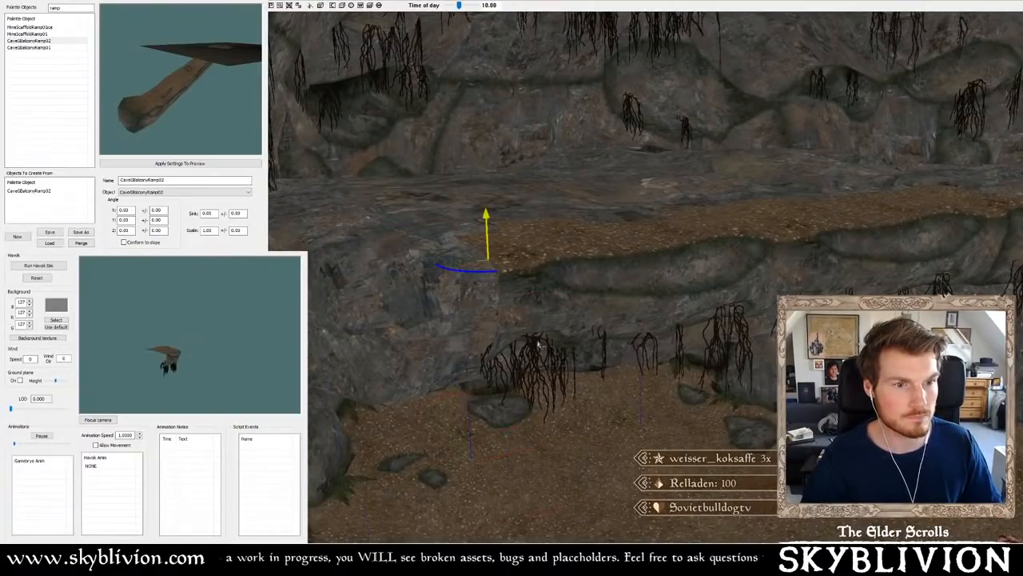
pyautogui.press('e')
pyautogui.moveTo(535, 339); pyautogui.dragTo(452, 230, button='right')
pyautogui.moveTo(530, 248); pyautogui.dragTo(454, 240, button='right')
pyautogui.moveTo(454, 240)
pyautogui.keyDown('shift'); pyautogui.mouseDown(button='middle')
pyautogui.moveTo(409, 269)
pyautogui.moveTo(405, 255)
pyautogui.moveTo(448, 256)
pyautogui.mouseUp(button='middle'); pyautogui.keyUp('shift')
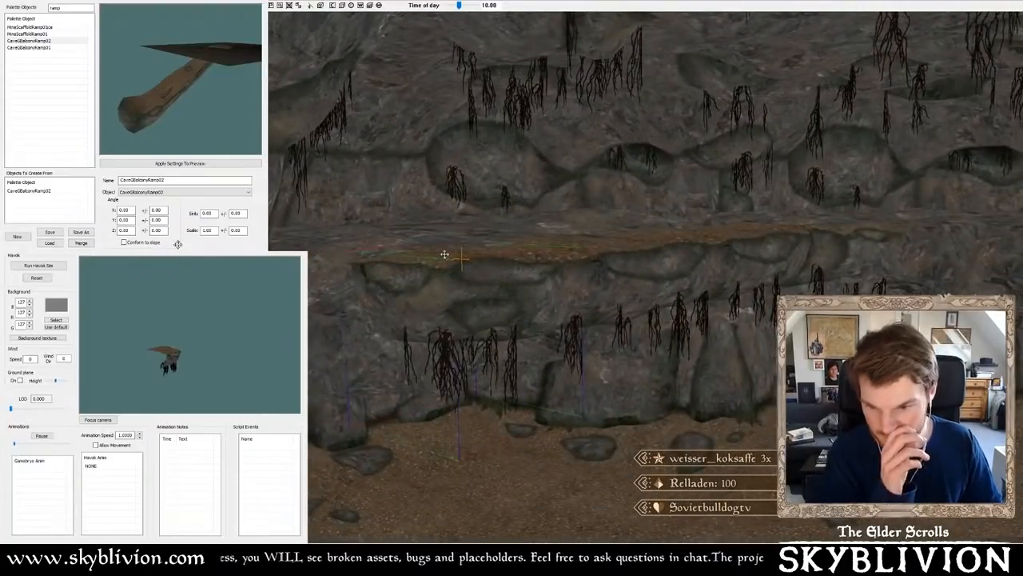
# - Rotate and reposition the rock pillar so it stands beneath the outer edge of the balcony
pyautogui.keyDown('shift'); pyautogui.moveTo(428, 261); pyautogui.dragTo(550, 306, button='middle'); pyautogui.keyUp('shift')
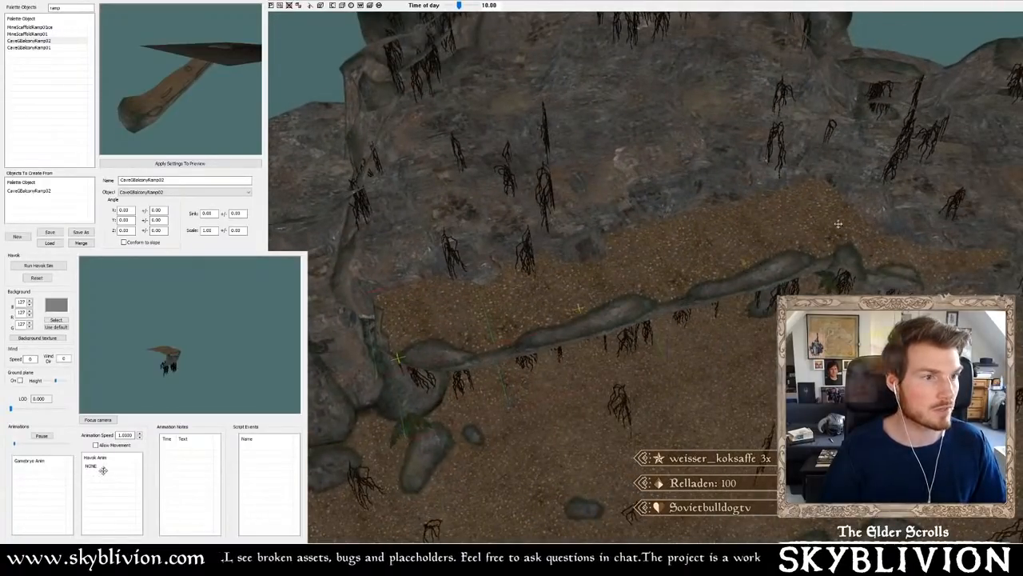
pyautogui.keyDown('shift'); pyautogui.moveTo(744, 246); pyautogui.dragTo(708, 265, button='middle'); pyautogui.keyUp('shift')
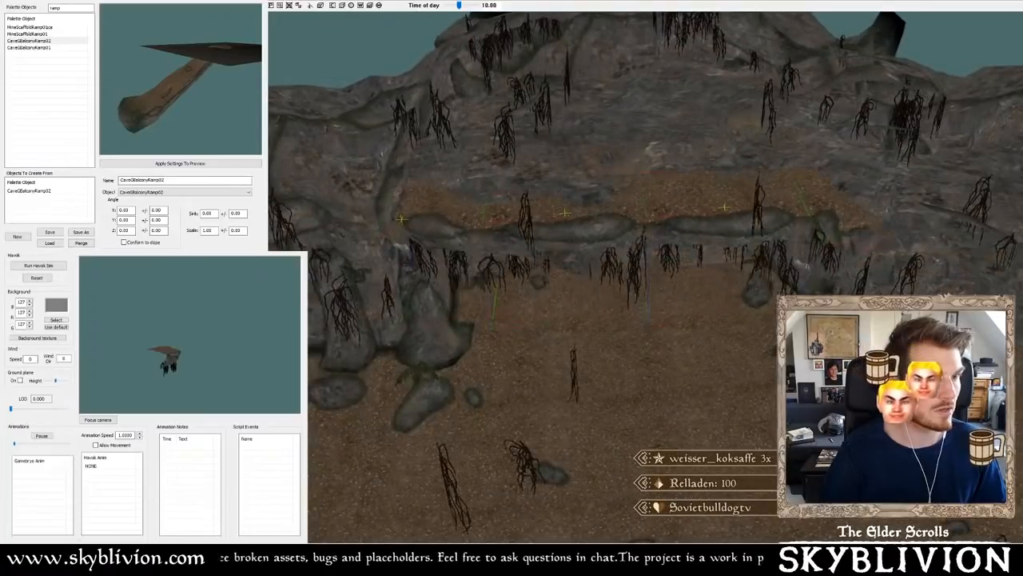
pyautogui.keyDown('shift'); pyautogui.moveTo(691, 199); pyautogui.dragTo(523, 200, button='middle'); pyautogui.keyUp('shift')
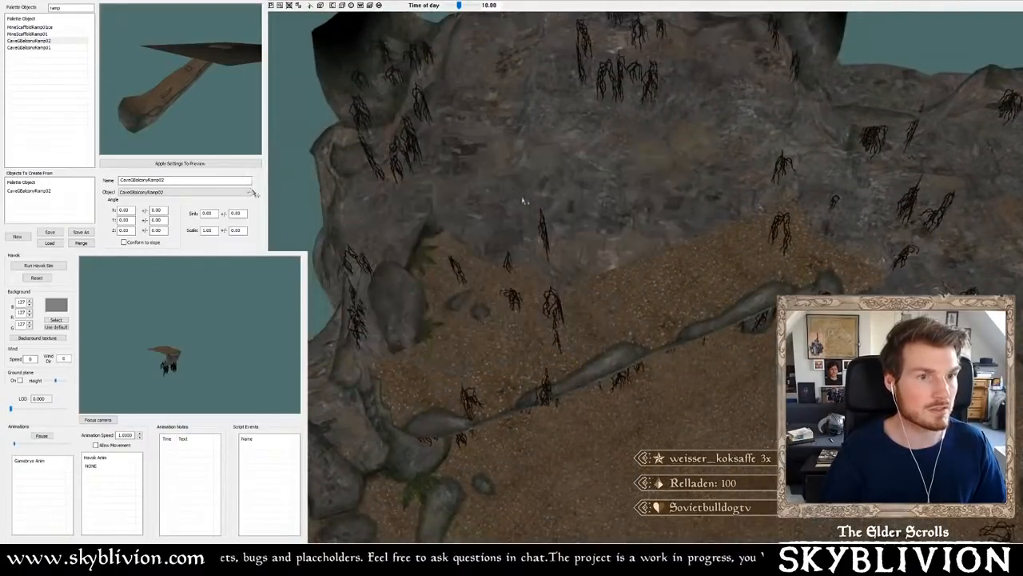
pyautogui.keyDown('shift'); pyautogui.moveTo(582, 125); pyautogui.dragTo(694, 168, button='middle'); pyautogui.keyUp('shift')
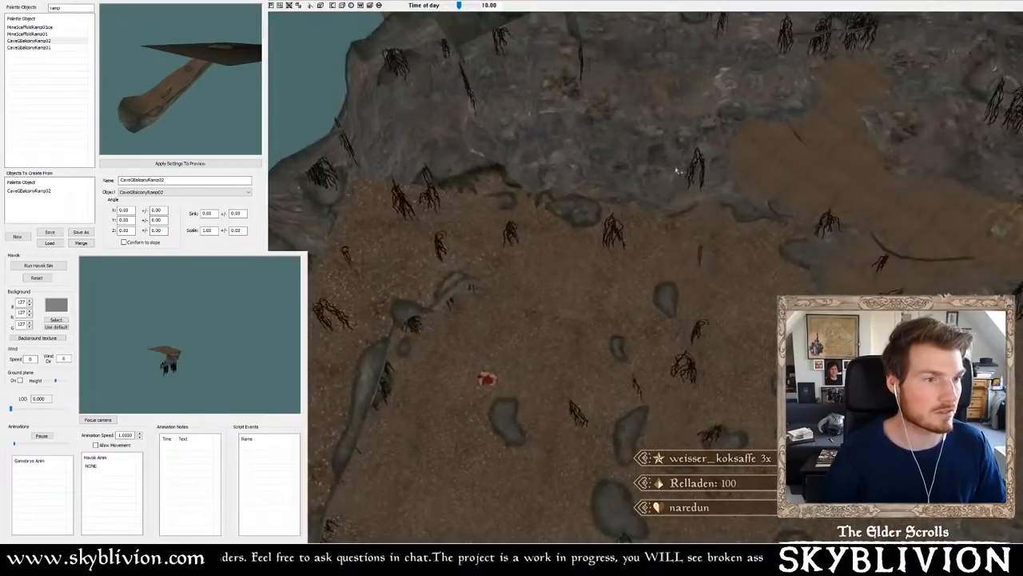
pyautogui.keyDown('shift'); pyautogui.moveTo(831, 216); pyautogui.dragTo(874, 264, button='middle'); pyautogui.keyUp('shift')
pyautogui.keyDown('shift'); pyautogui.moveTo(737, 255); pyautogui.dragTo(665, 318, button='middle'); pyautogui.keyUp('shift')
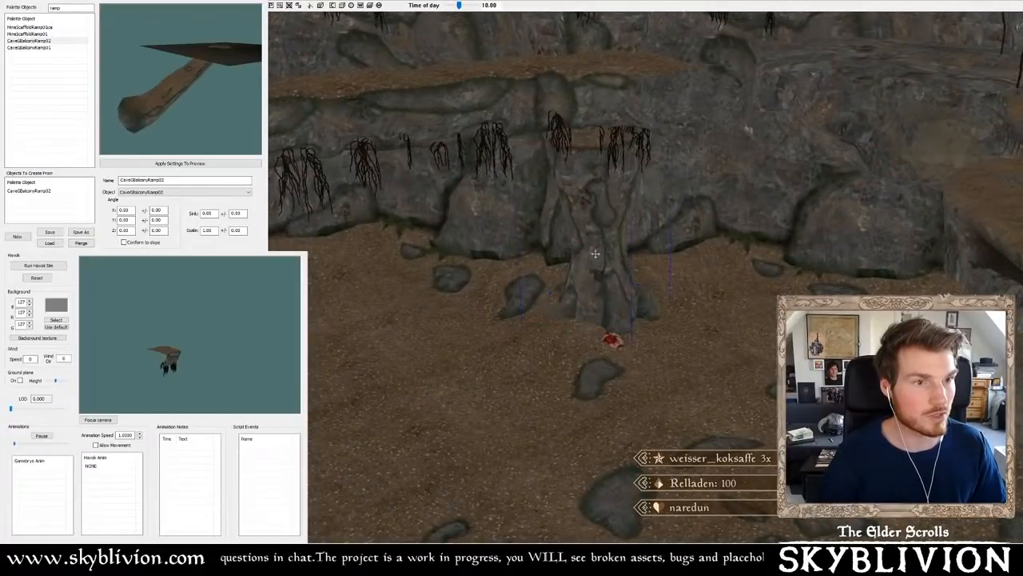
pyautogui.keyDown('shift'); pyautogui.moveTo(596, 247); pyautogui.dragTo(591, 273, button='middle'); pyautogui.keyUp('shift')
pyautogui.moveTo(591, 274); pyautogui.dragTo(572, 268, button='right')
pyautogui.moveTo(572, 268); pyautogui.dragTo(565, 250)
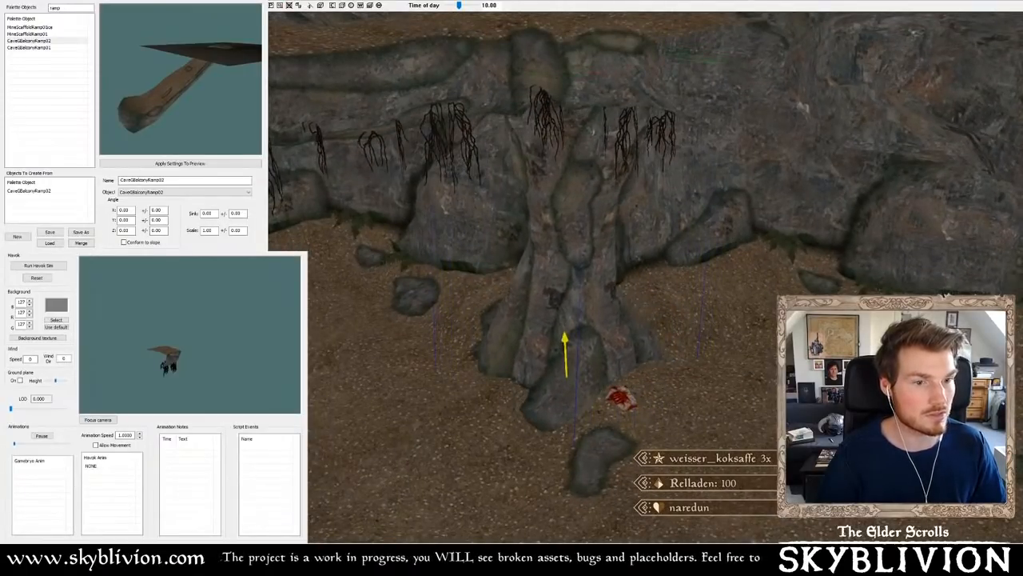
pyautogui.keyDown('shift'); pyautogui.moveTo(565, 249); pyautogui.dragTo(610, 267, button='middle'); pyautogui.keyUp('shift')
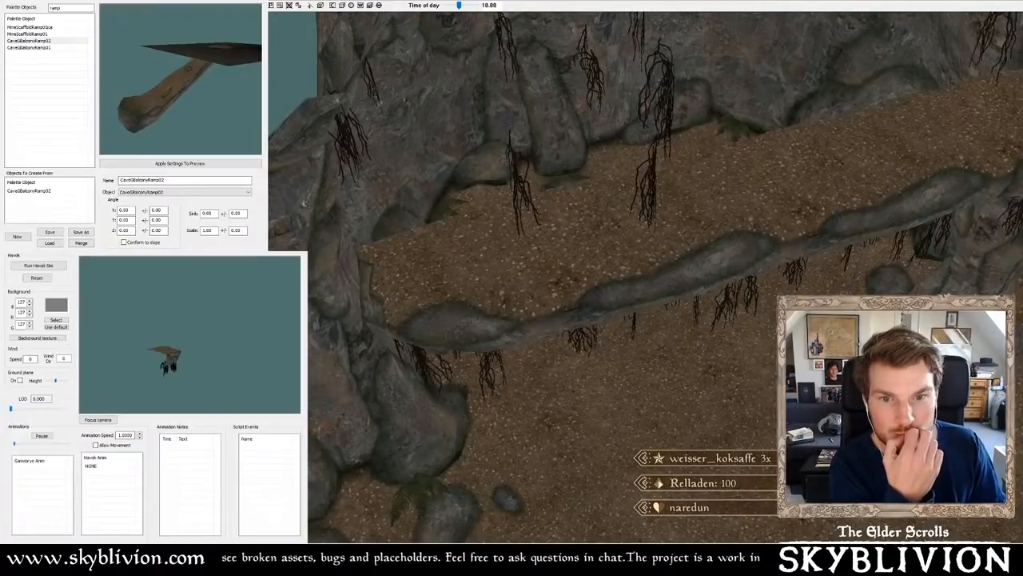
# - Move a flat dirt floor piece up against the chamber wall and lower it toward the balcony's height
pyautogui.moveTo(1022, 274); pyautogui.dragTo(549, 274)
pyautogui.keyDown('shift'); pyautogui.moveTo(549, 275); pyautogui.dragTo(522, 277, button='middle'); pyautogui.keyUp('shift')
pyautogui.moveTo(521, 276); pyautogui.dragTo(791, 191)
pyautogui.keyDown('shift'); pyautogui.moveTo(791, 192); pyautogui.dragTo(738, 189, button='middle'); pyautogui.keyUp('shift')
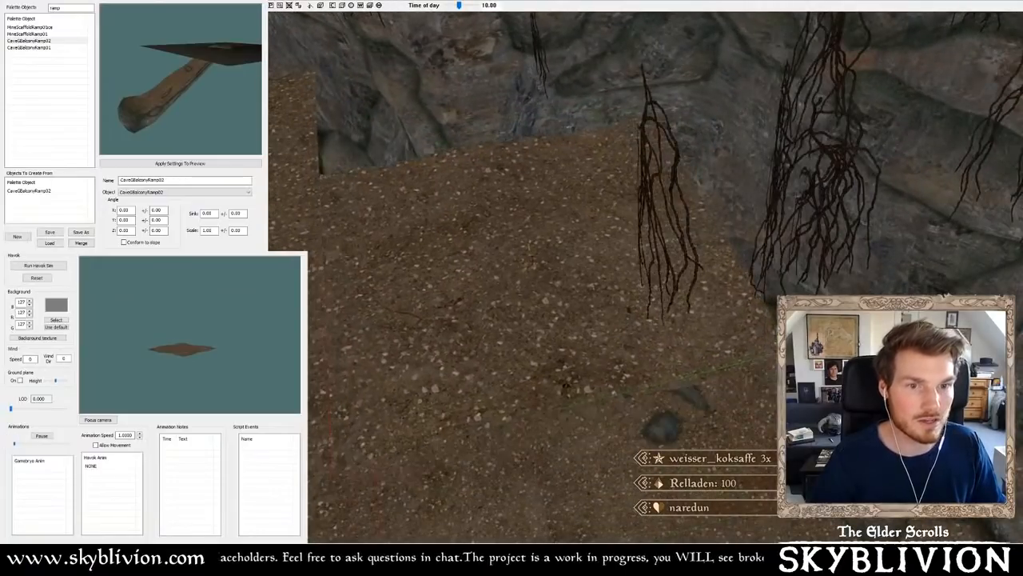
pyautogui.moveTo(560, 272); pyautogui.dragTo(585, 348)
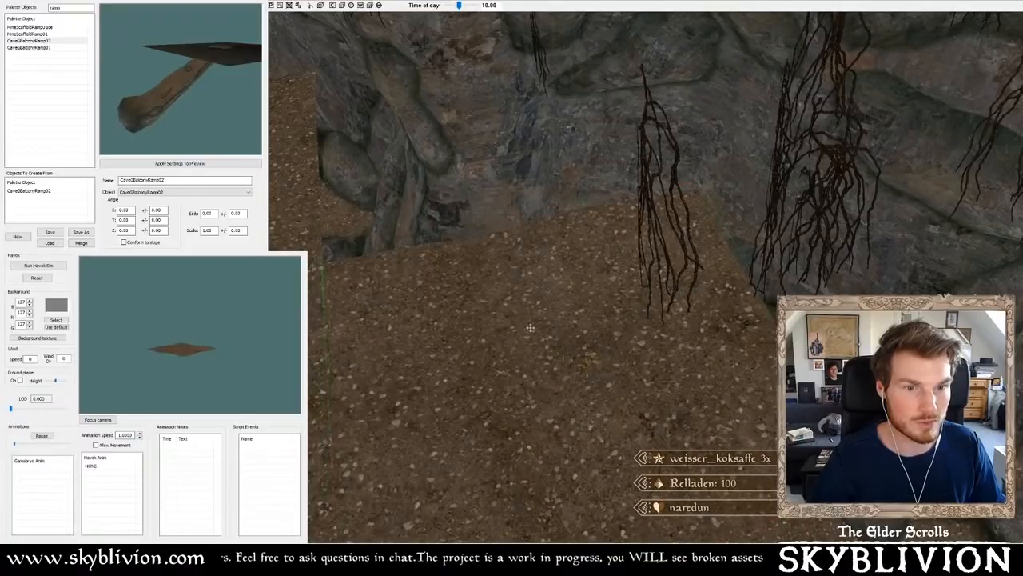
# - Turn the flat dirt piece and shift it along the X axis over the chamber floor
pyautogui.keyDown('shift'); pyautogui.moveTo(509, 306); pyautogui.dragTo(455, 297, button='middle'); pyautogui.keyUp('shift')
pyautogui.press('a')
pyautogui.scroll(-4, 506, 323)
pyautogui.press('a')
pyautogui.press('a')
pyautogui.press('a')
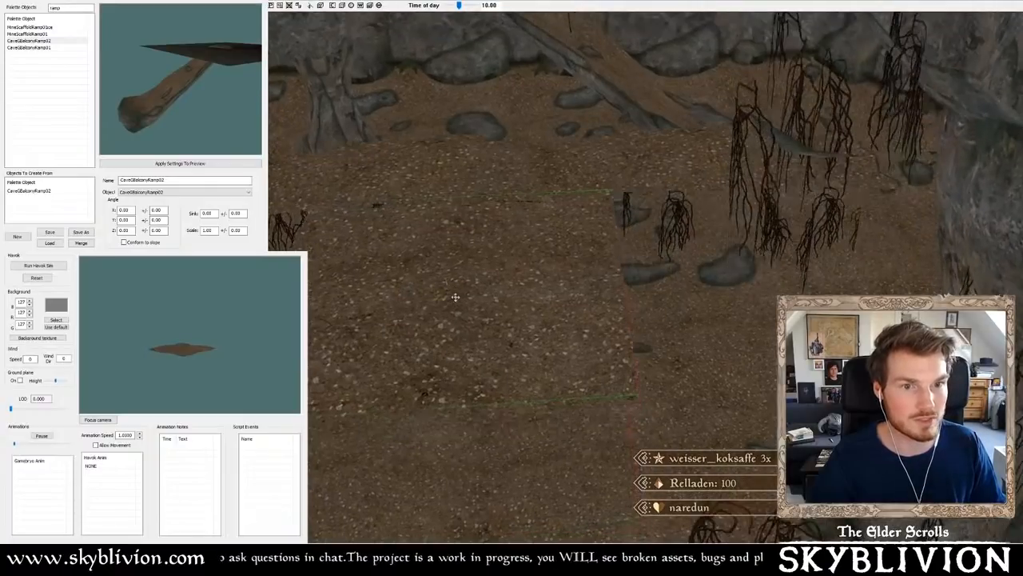
pyautogui.moveTo(453, 297)
pyautogui.mouseDown(button='right')
pyautogui.moveTo(468, 297)
pyautogui.moveTo(442, 291)
pyautogui.mouseUp(button='right')
pyautogui.press('c')
pyautogui.press('x')
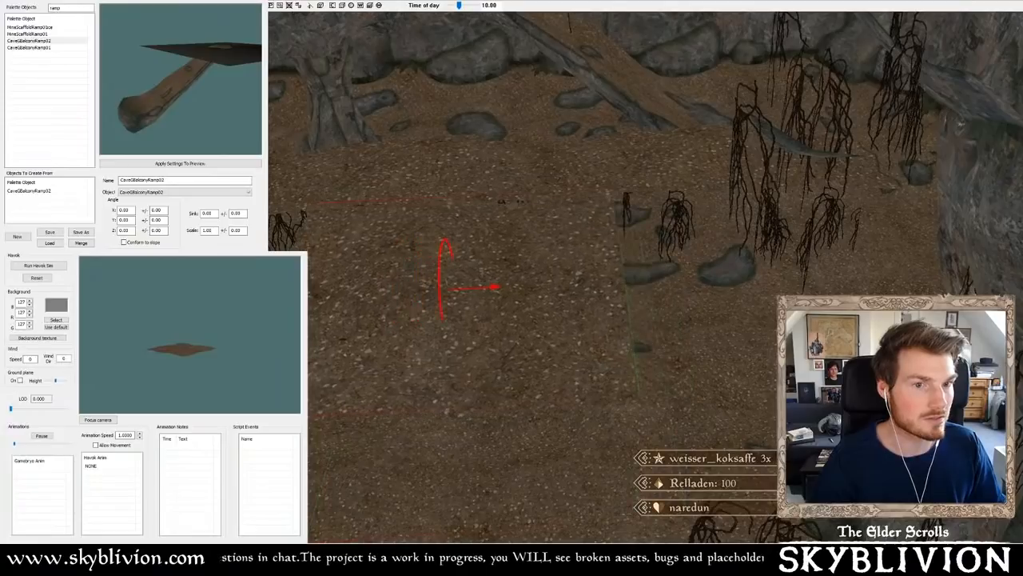
pyautogui.moveTo(444, 289); pyautogui.dragTo(475, 286)
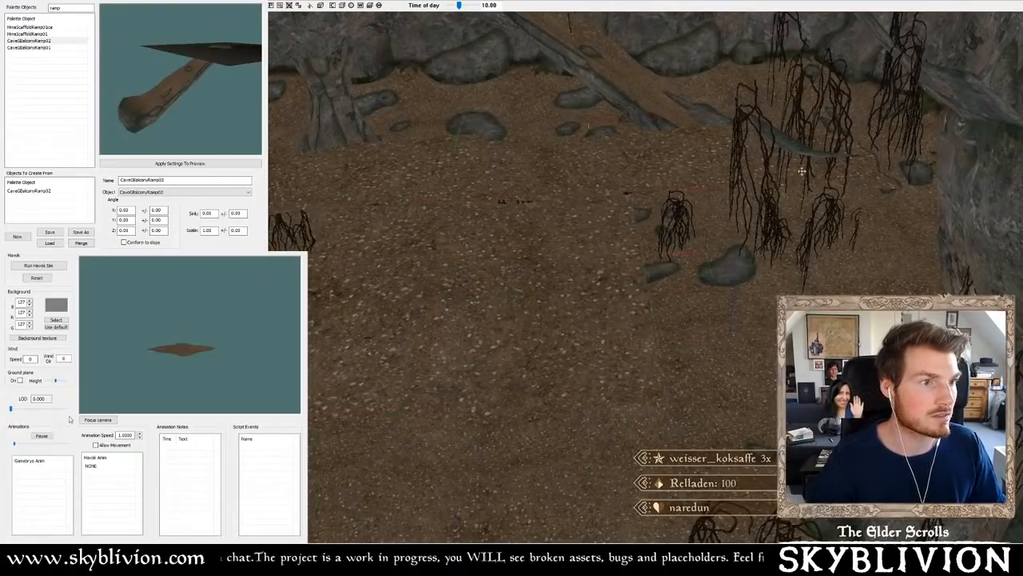
# - Slide the flat dirt piece across the chamber toward the corner boulders
pyautogui.moveTo(803, 174); pyautogui.dragTo(754, 216, button='middle')
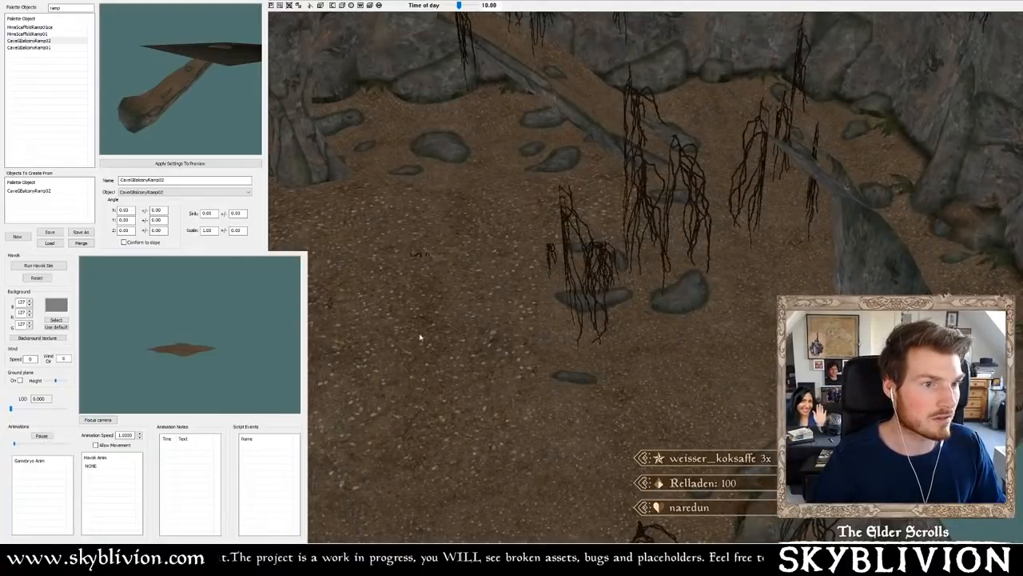
pyautogui.keyDown('shift'); pyautogui.moveTo(421, 336); pyautogui.dragTo(447, 384, button='middle'); pyautogui.keyUp('shift')
pyautogui.moveTo(447, 384); pyautogui.dragTo(496, 382)
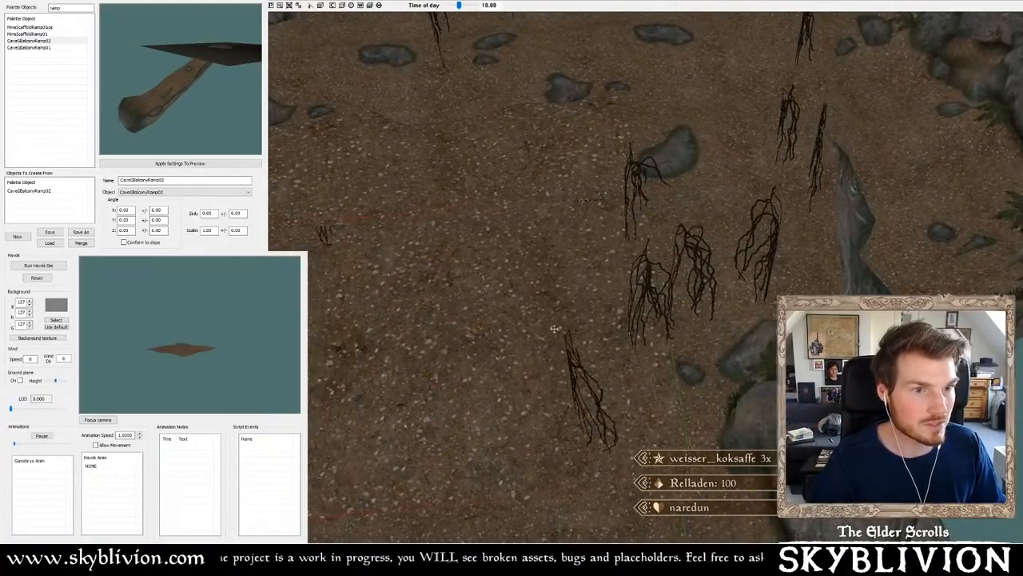
pyautogui.moveTo(554, 328); pyautogui.dragTo(592, 331, button='right')
pyautogui.moveTo(556, 320)
pyautogui.keyDown('shift'); pyautogui.mouseDown(button='middle')
pyautogui.moveTo(555, 300)
pyautogui.moveTo(553, 325)
pyautogui.moveTo(563, 322)
pyautogui.mouseUp(button='middle'); pyautogui.keyUp('shift')
pyautogui.scroll(-3, 556, 300)
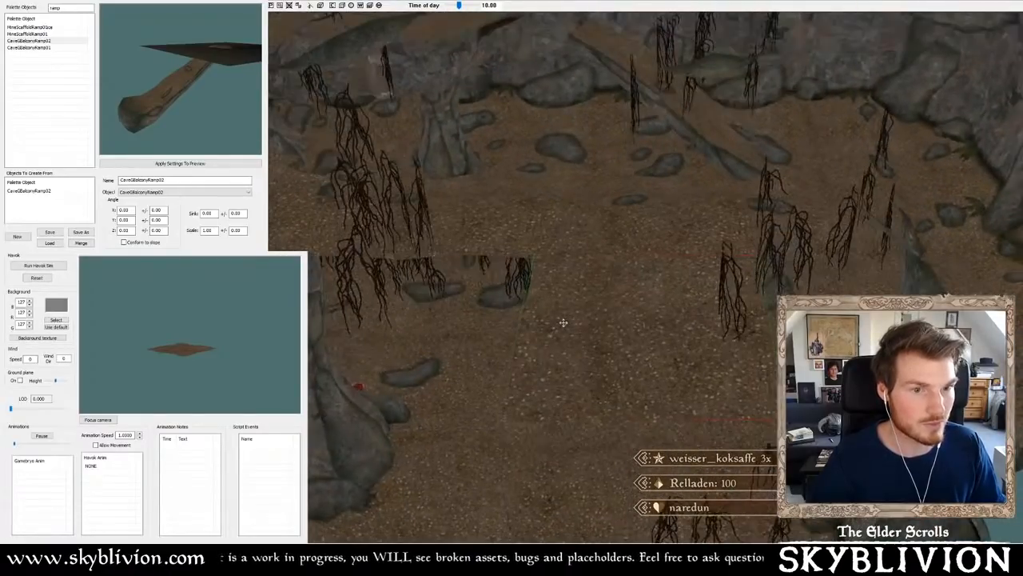
pyautogui.moveTo(575, 323); pyautogui.dragTo(329, 322)
pyautogui.keyDown('shift'); pyautogui.moveTo(331, 318); pyautogui.dragTo(508, 296, button='middle'); pyautogui.keyUp('shift')
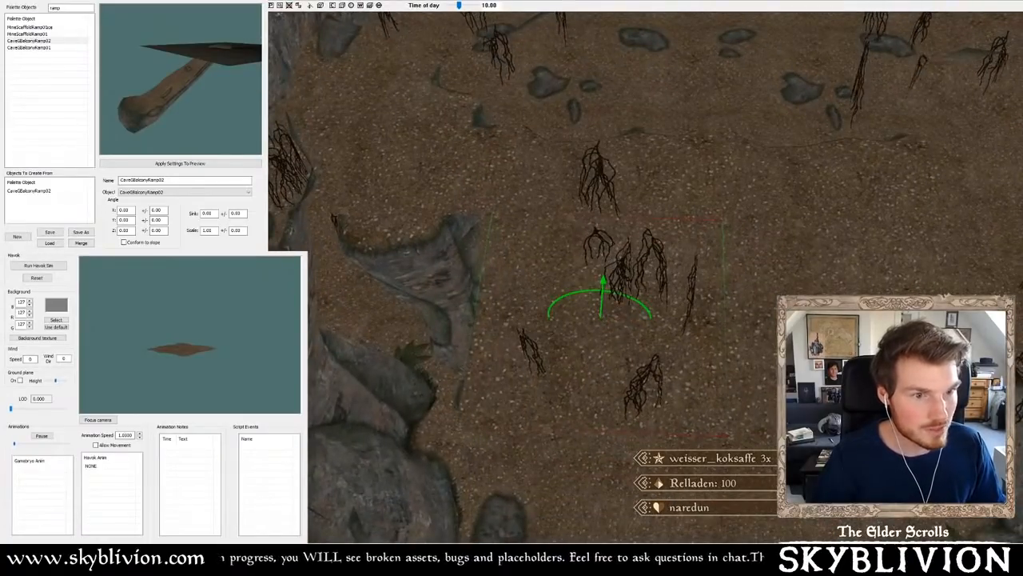
pyautogui.moveTo(602, 318); pyautogui.dragTo(353, 311)
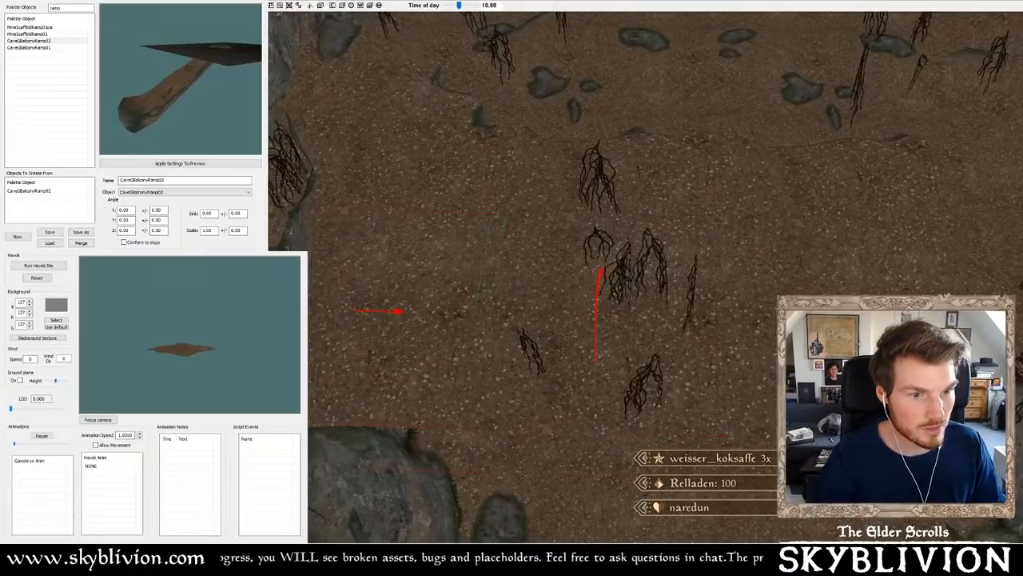
# - Select the flat root-hung balcony piece at the chamber corner and push it farther into the side wall
pyautogui.keyDown('shift'); pyautogui.moveTo(354, 310); pyautogui.dragTo(448, 40, button='middle'); pyautogui.keyUp('shift')
pyautogui.keyDown('shift'); pyautogui.moveTo(366, 270); pyautogui.dragTo(610, 254, button='middle'); pyautogui.keyUp('shift')
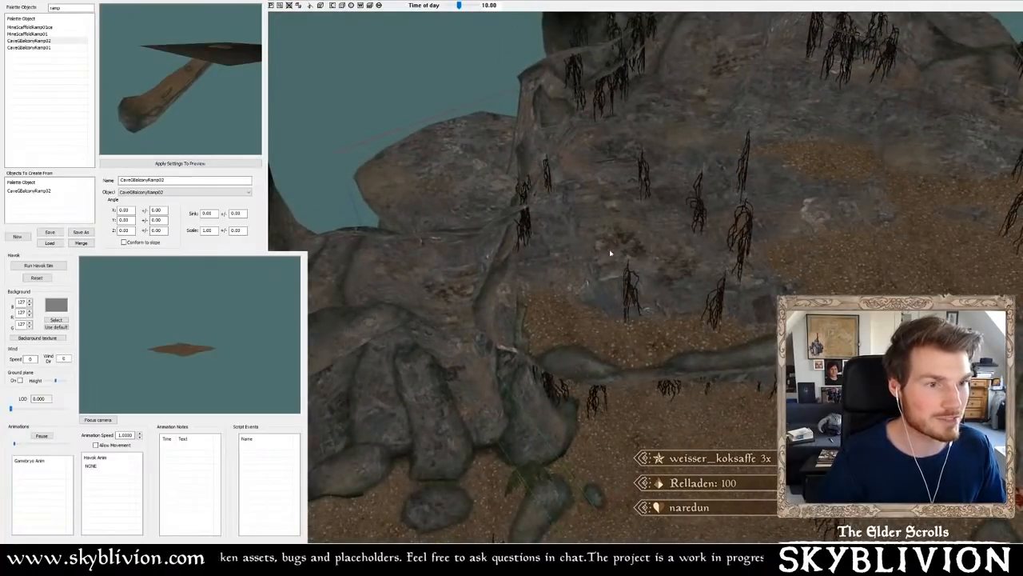
pyautogui.keyDown('shift'); pyautogui.moveTo(458, 190); pyautogui.dragTo(693, 225, button='middle'); pyautogui.keyUp('shift')
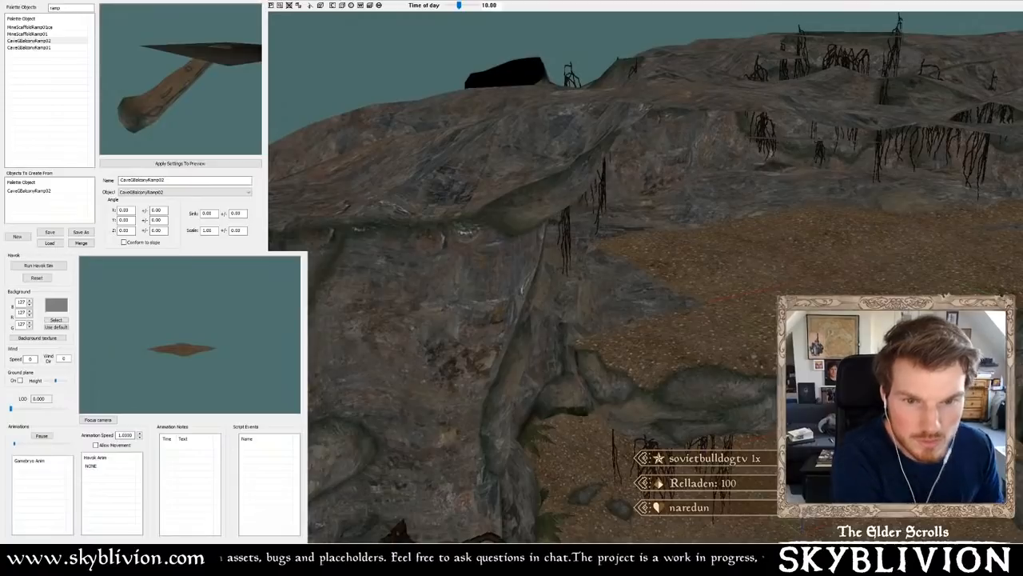
pyautogui.keyDown('shift'); pyautogui.moveTo(659, 300); pyautogui.dragTo(665, 298, button='middle'); pyautogui.keyUp('shift')
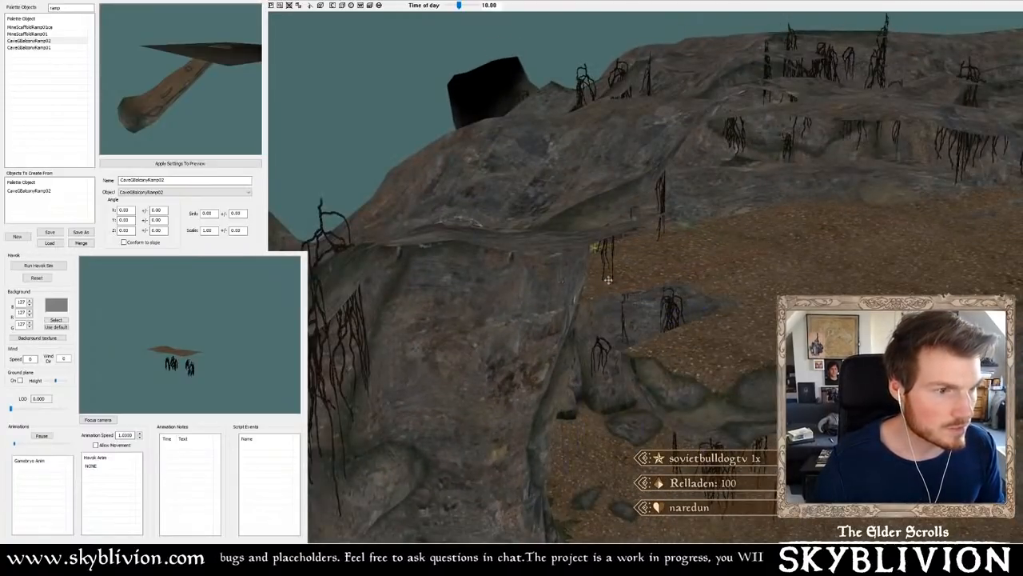
pyautogui.keyDown('shift'); pyautogui.moveTo(594, 248); pyautogui.dragTo(549, 345, button='middle'); pyautogui.keyUp('shift')
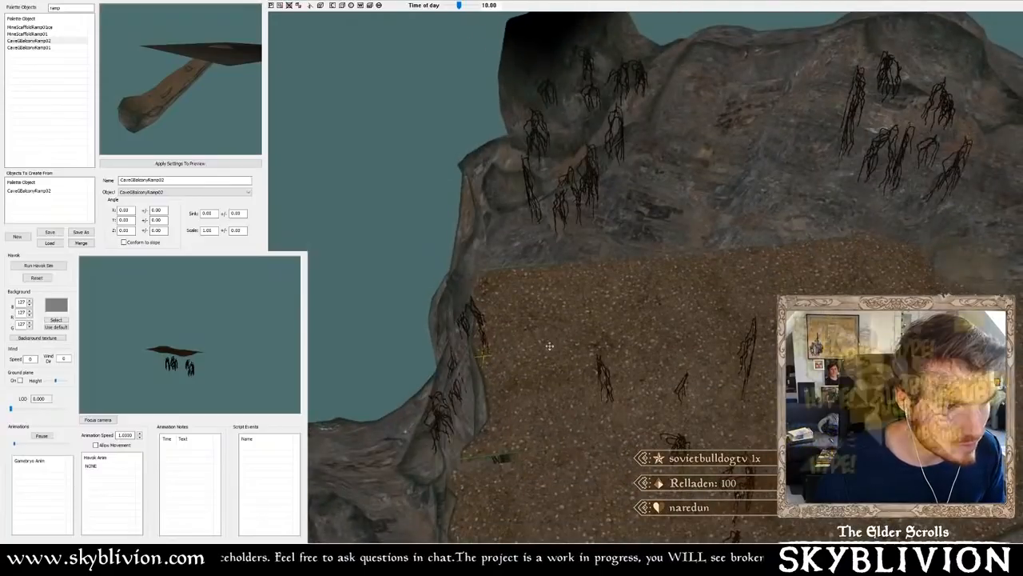
pyautogui.moveTo(550, 346); pyautogui.dragTo(535, 362)
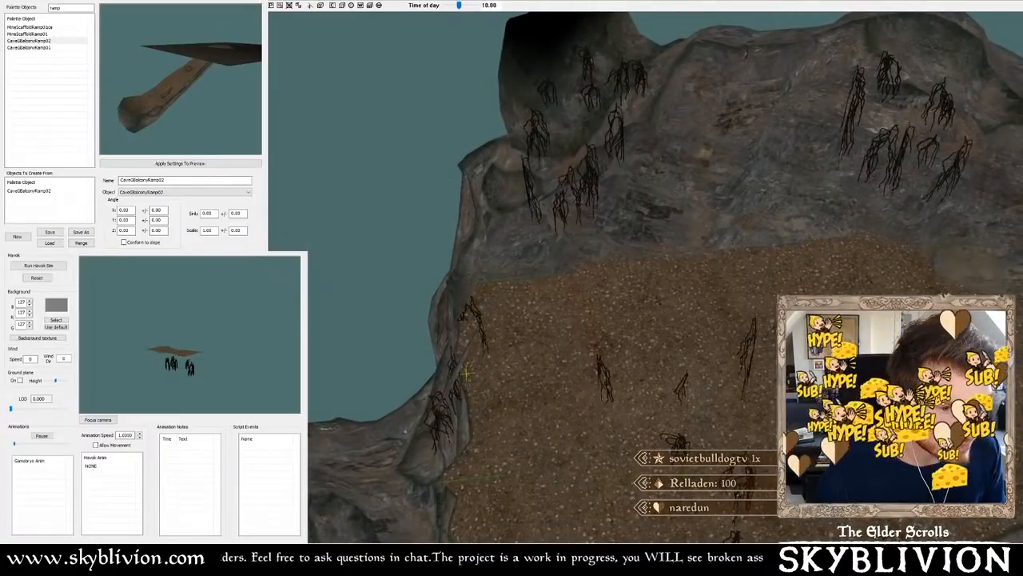
pyautogui.keyDown('shift'); pyautogui.moveTo(535, 361); pyautogui.dragTo(524, 306, button='middle'); pyautogui.keyUp('shift')
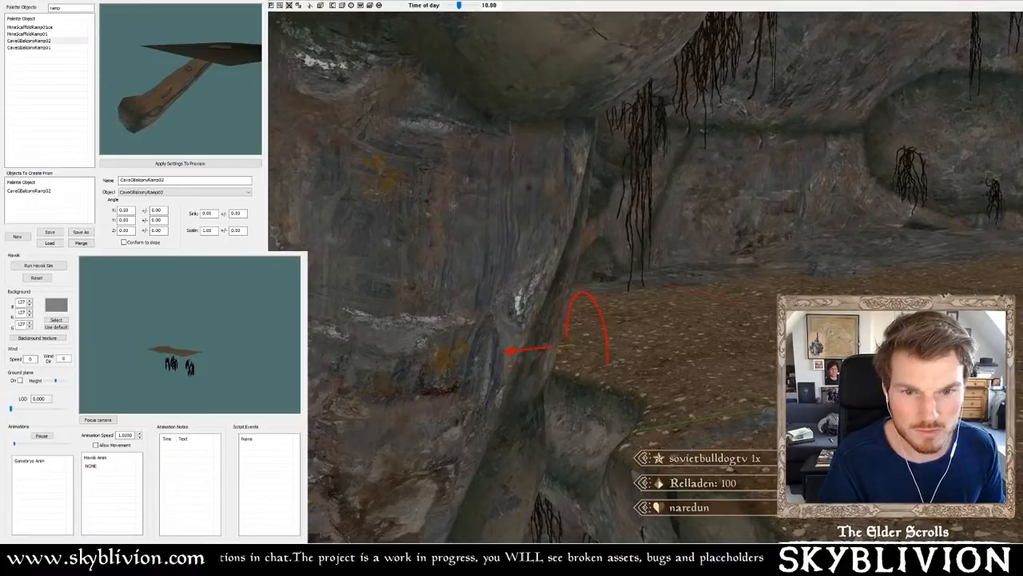
# - Swap the corner piece for a rock-edged balcony variant with hanging roots and undo the last change
pyautogui.press('Right')
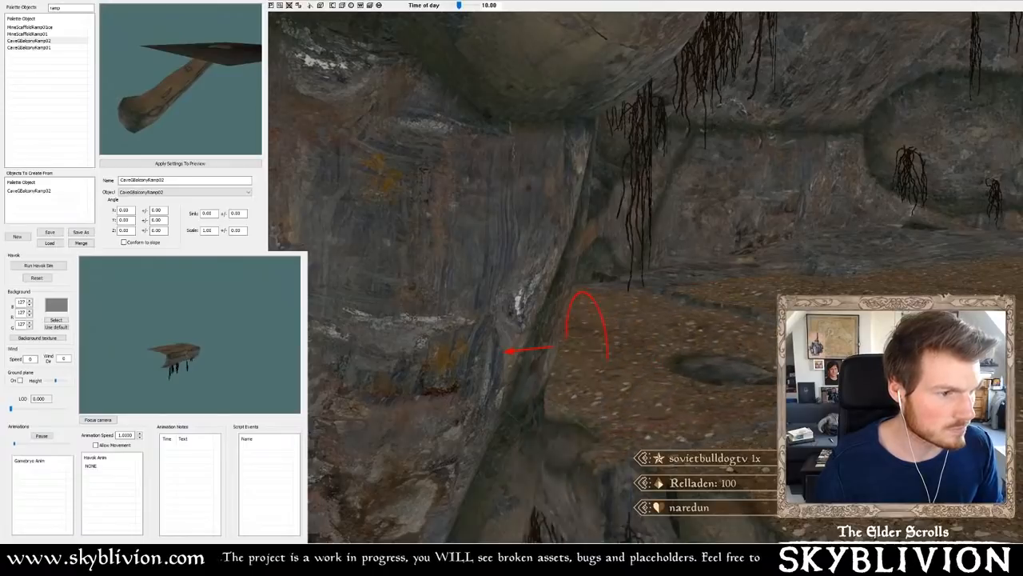
pyautogui.moveTo(522, 387)
pyautogui.keyDown('shift'); pyautogui.mouseDown(button='middle')
pyautogui.moveTo(528, 379)
pyautogui.moveTo(549, 411)
pyautogui.moveTo(620, 382)
pyautogui.moveTo(600, 394)
pyautogui.moveTo(538, 386)
pyautogui.moveTo(480, 397)
pyautogui.moveTo(454, 379)
pyautogui.moveTo(504, 381)
pyautogui.mouseUp(button='middle'); pyautogui.keyUp('shift')
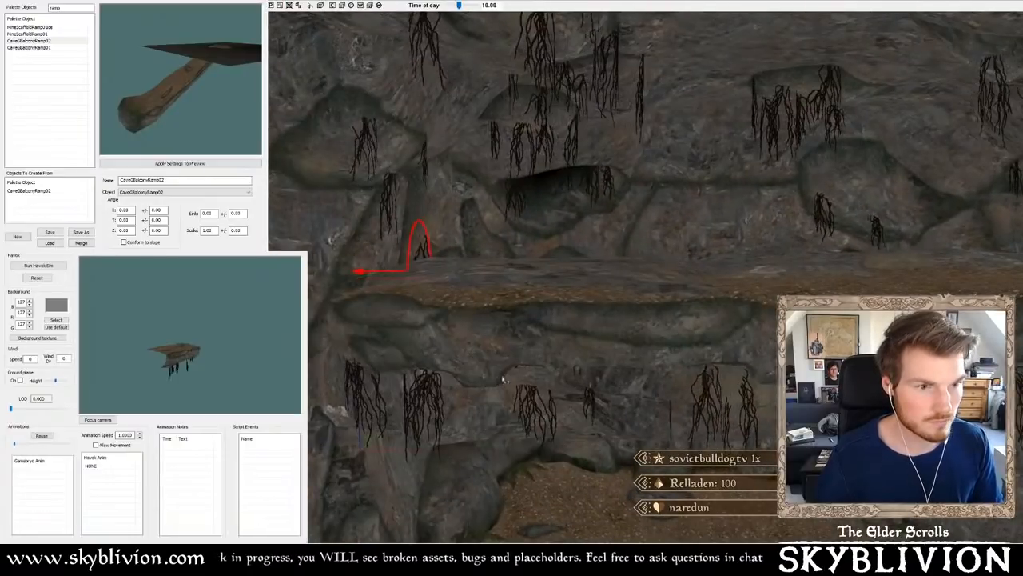
pyautogui.keyDown('shift'); pyautogui.moveTo(653, 402); pyautogui.dragTo(647, 398, button='middle'); pyautogui.keyUp('shift')
pyautogui.hotkey('ctrl', 'z')
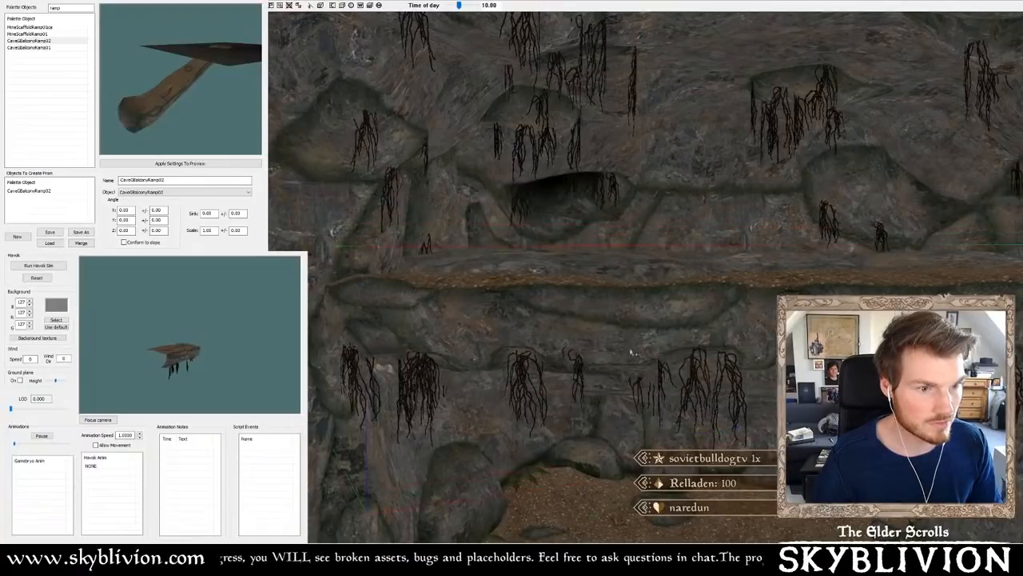
# - Move the rock-edged balcony piece into the corner and adjust its height to meet the adjoining ledge
pyautogui.keyDown('shift'); pyautogui.moveTo(630, 353); pyautogui.dragTo(569, 364, button='middle'); pyautogui.keyUp('shift')
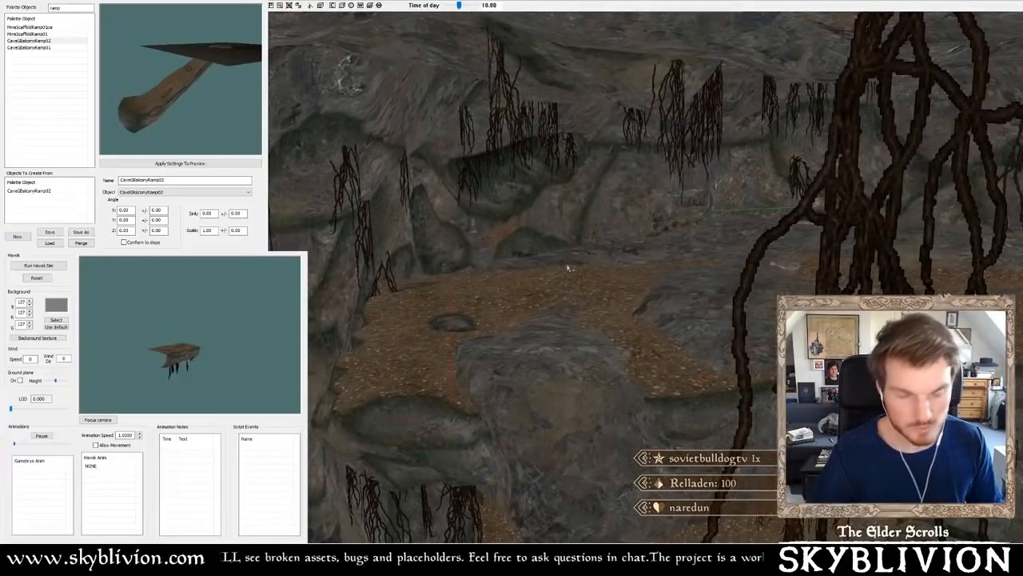
pyautogui.scroll(2, 569, 268)
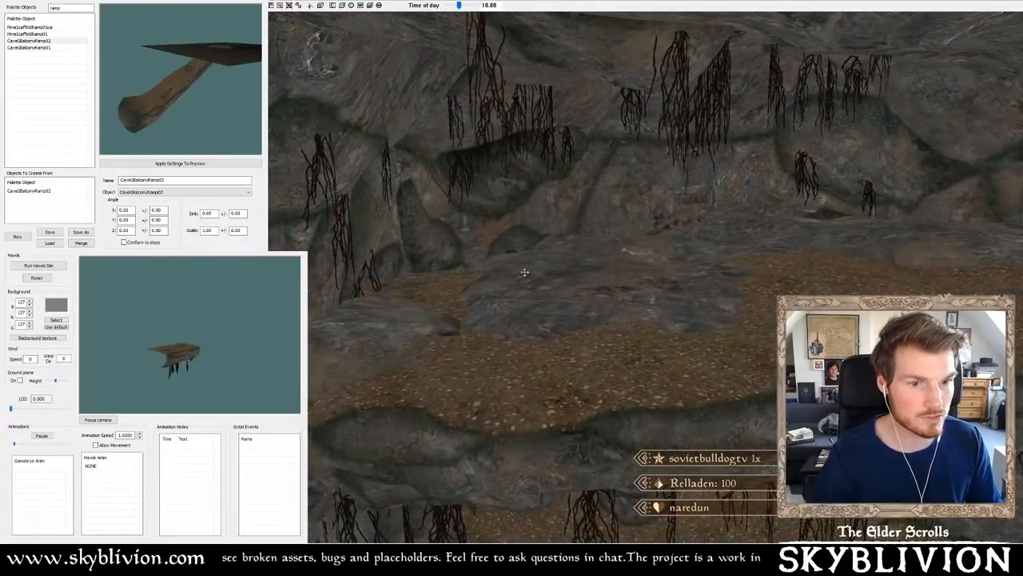
pyautogui.keyDown('shift'); pyautogui.moveTo(525, 272); pyautogui.dragTo(486, 280, button='middle'); pyautogui.keyUp('shift')
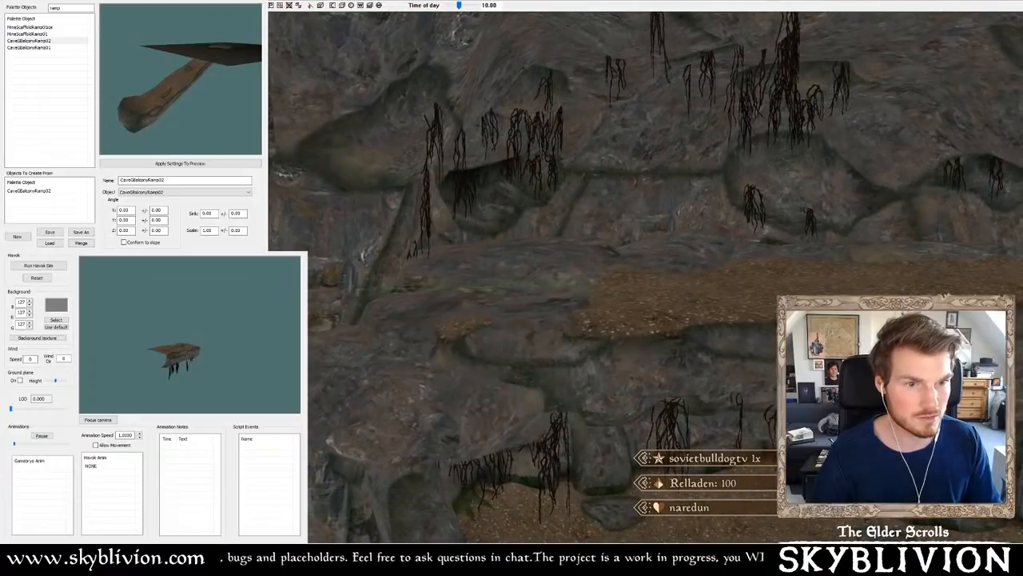
pyautogui.moveTo(516, 387); pyautogui.dragTo(517, 366)
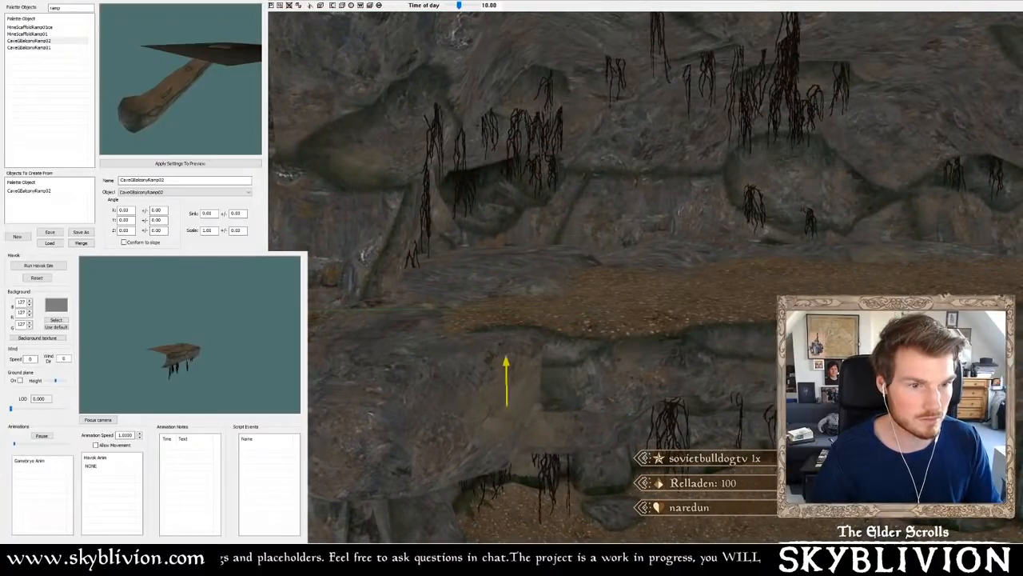
pyautogui.moveTo(432, 262)
pyautogui.keyDown('shift'); pyautogui.mouseDown(button='middle')
pyautogui.moveTo(417, 243)
pyautogui.moveTo(424, 274)
pyautogui.mouseUp(button='middle'); pyautogui.keyUp('shift')
pyautogui.moveTo(494, 367); pyautogui.dragTo(494, 374)
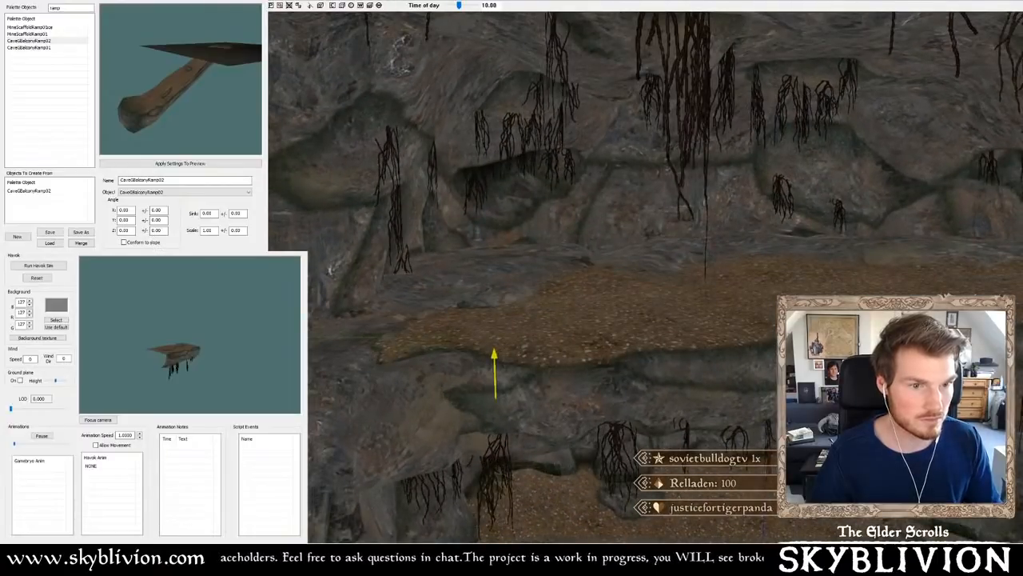
# - Slide the rock-edged balcony piece along the chamber wall and adjust its height against the adjoining ledge
pyautogui.keyDown('shift'); pyautogui.moveTo(495, 374); pyautogui.dragTo(688, 308, button='middle'); pyautogui.keyUp('shift')
pyautogui.scroll(-2, 445, 257)
pyautogui.press('x')
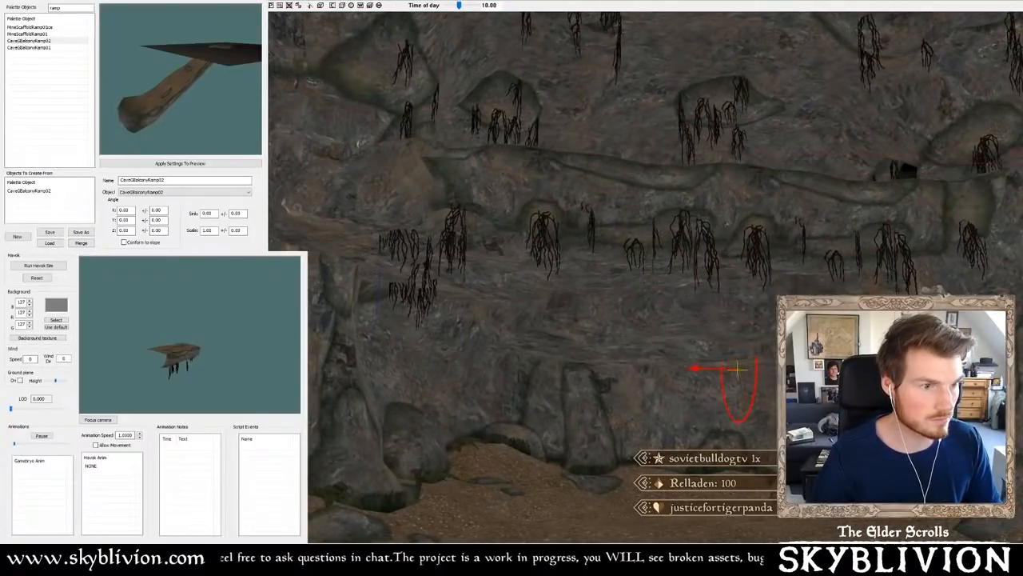
pyautogui.press('z')
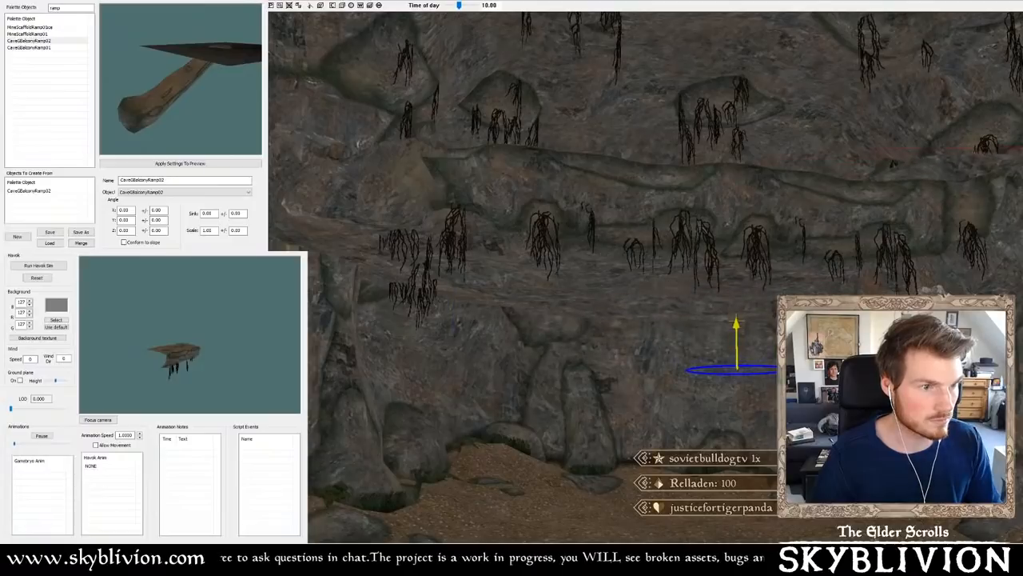
pyautogui.moveTo(697, 258); pyautogui.dragTo(689, 278, button='middle')
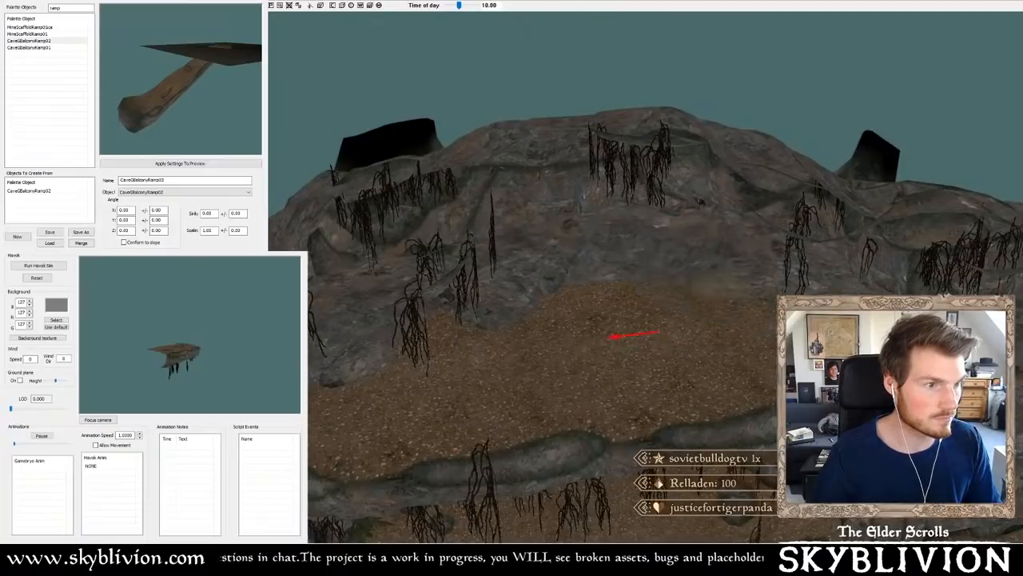
pyautogui.press('c')
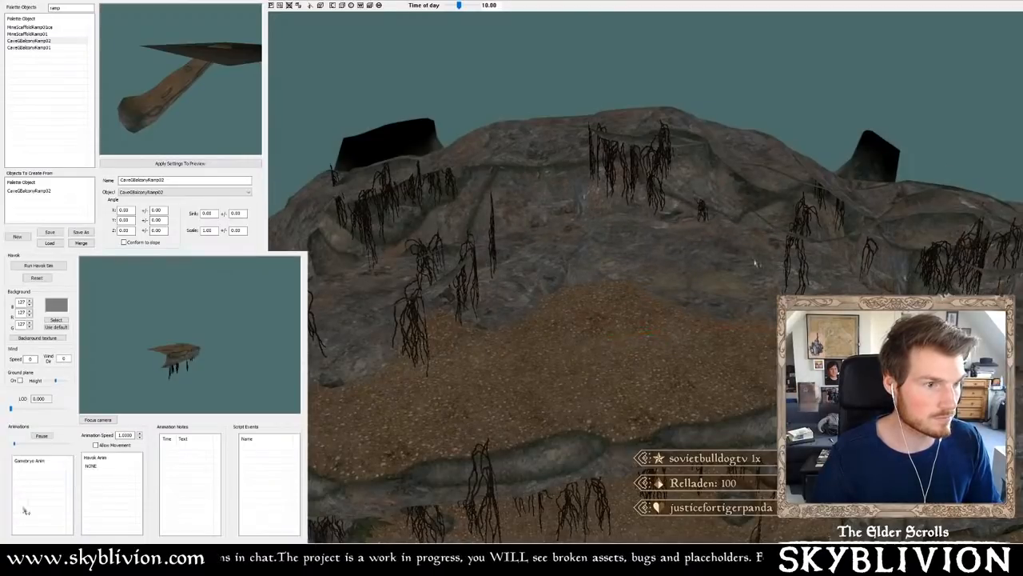
# - Position the rock balcony piece beside the leaning-stone pillar and adjust its height to the neighbouring ledge
pyautogui.keyDown('shift'); pyautogui.moveTo(755, 242); pyautogui.dragTo(587, 205, button='middle'); pyautogui.keyUp('shift')
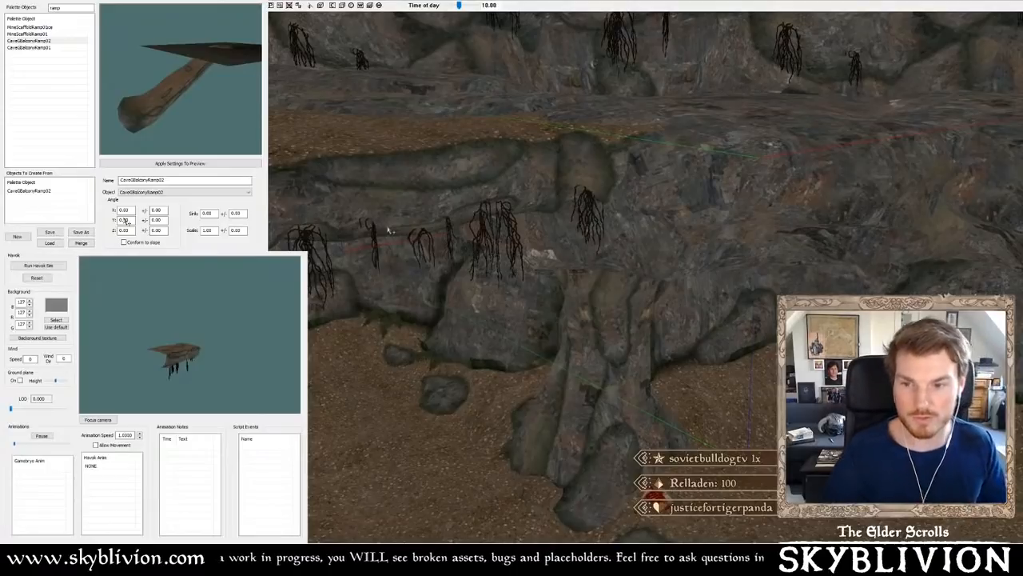
pyautogui.keyDown('shift'); pyautogui.moveTo(538, 238); pyautogui.dragTo(624, 201, button='middle'); pyautogui.keyUp('shift')
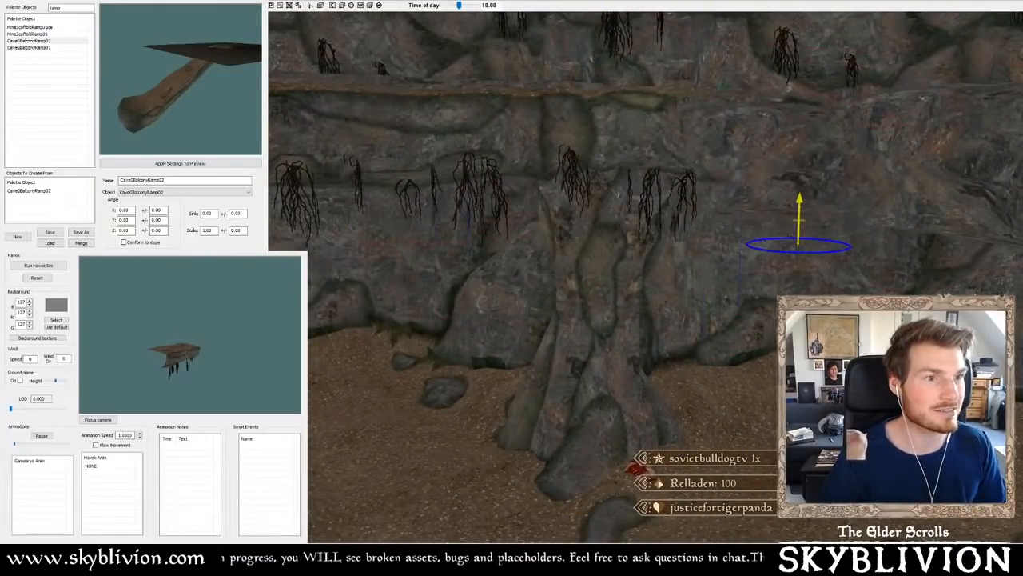
pyautogui.keyDown('shift'); pyautogui.moveTo(584, 139); pyautogui.dragTo(587, 168, button='middle'); pyautogui.keyUp('shift')
pyautogui.scroll(3, 600, 172)
pyautogui.scroll(-5, 599, 172)
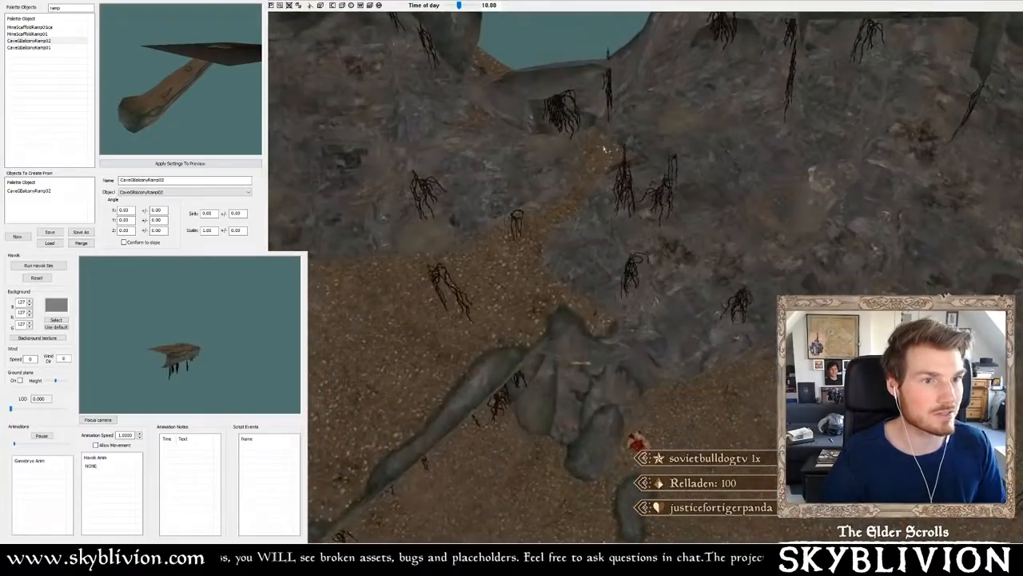
pyautogui.keyDown('shift'); pyautogui.moveTo(700, 170); pyautogui.dragTo(654, 200, button='middle'); pyautogui.keyUp('shift')
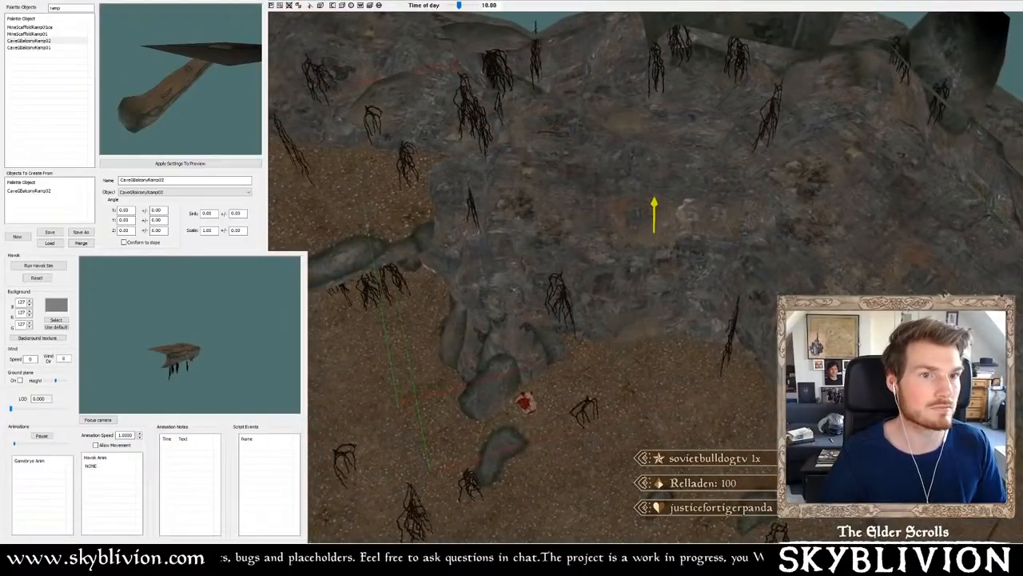
pyautogui.keyDown('shift'); pyautogui.moveTo(583, 175); pyautogui.dragTo(553, 178, button='middle'); pyautogui.keyUp('shift')
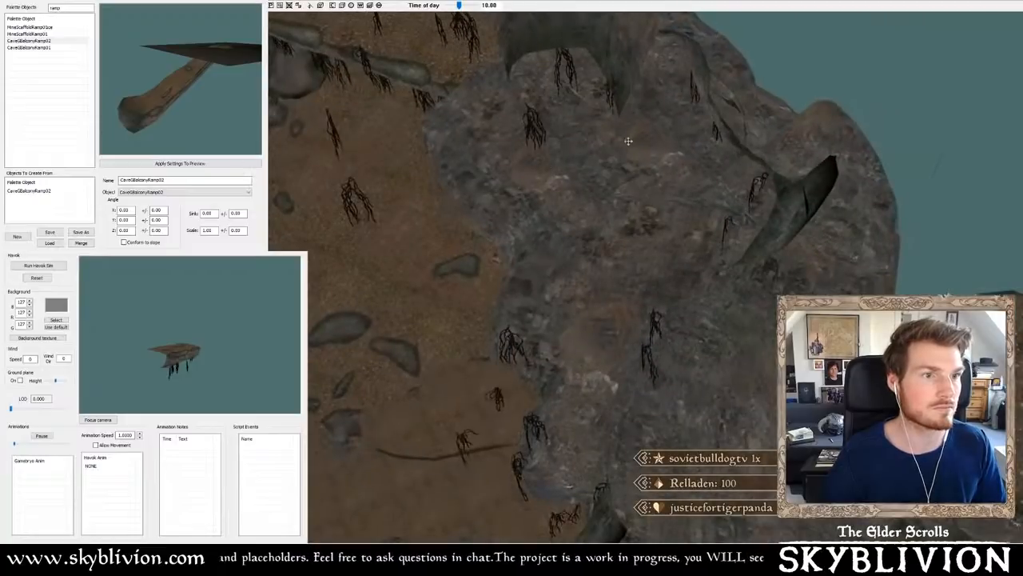
# - Rotate the large flat rock piece slightly and shift it along the edge of the dirt floor
pyautogui.moveTo(495, 258); pyautogui.dragTo(510, 258, button='right')
pyautogui.keyDown('shift'); pyautogui.moveTo(510, 257); pyautogui.dragTo(479, 241, button='middle'); pyautogui.keyUp('shift')
pyautogui.moveTo(479, 242); pyautogui.dragTo(494, 242, button='right')
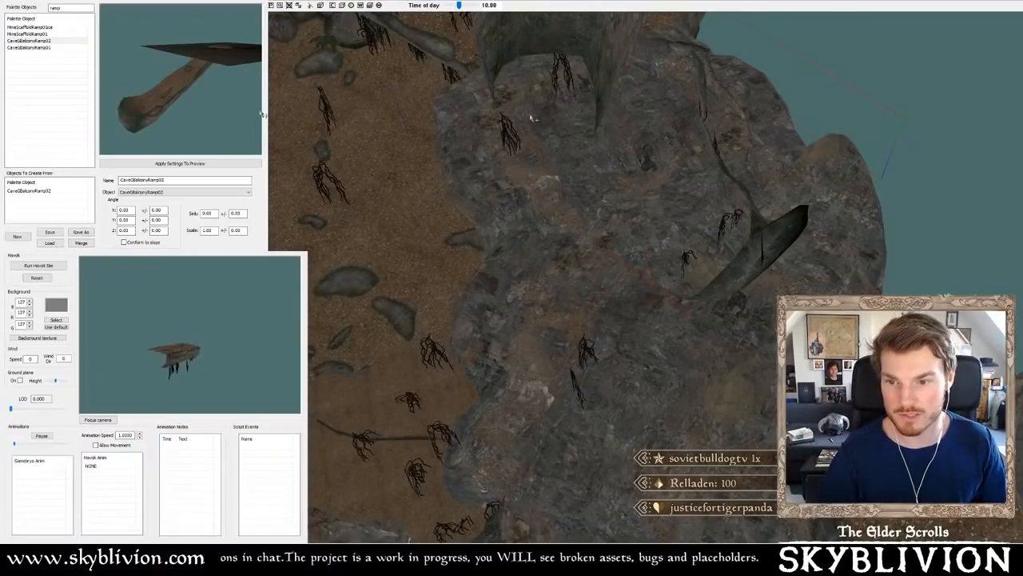
pyautogui.scroll(-2, 532, 118)
pyautogui.keyDown('shift'); pyautogui.moveTo(532, 118); pyautogui.dragTo(648, 160, button='middle'); pyautogui.keyUp('shift')
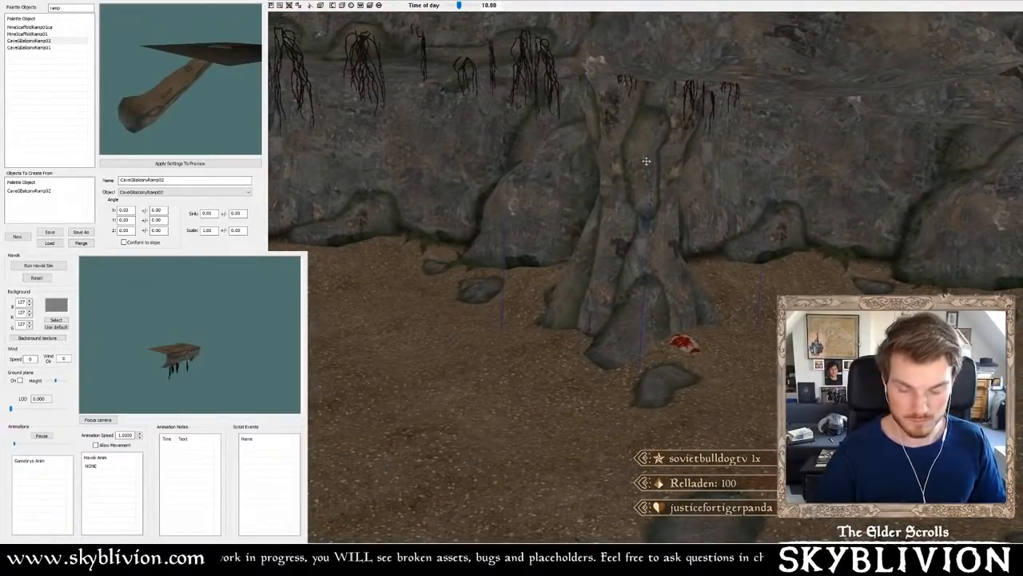
# - Move the stone pillar under the ledge and rotate it so a different side faces the chamber
pyautogui.press('w')
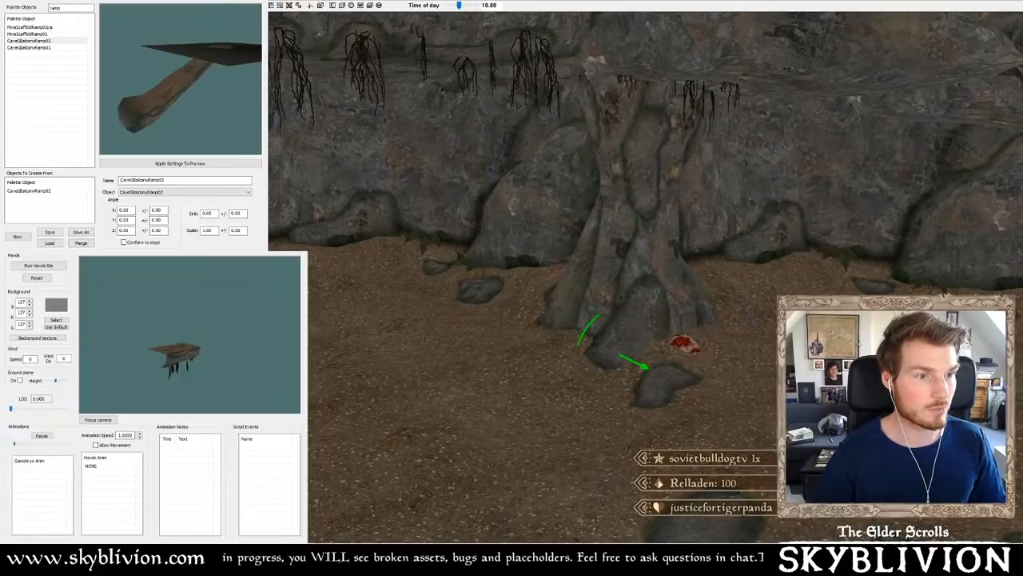
pyautogui.keyDown('shift'); pyautogui.moveTo(638, 164); pyautogui.dragTo(618, 238, button='middle'); pyautogui.keyUp('shift')
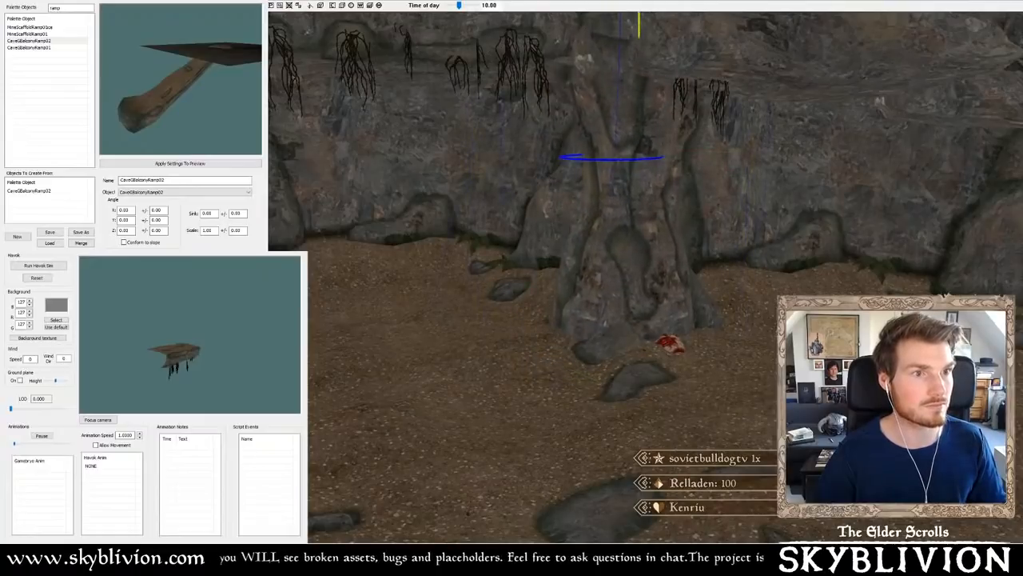
pyautogui.keyDown('shift'); pyautogui.moveTo(647, 110); pyautogui.dragTo(640, 94, button='middle'); pyautogui.keyUp('shift')
pyautogui.moveTo(639, 94); pyautogui.dragTo(691, 94, button='right')
pyautogui.keyDown('shift'); pyautogui.moveTo(637, 91); pyautogui.dragTo(717, 83, button='middle'); pyautogui.keyUp('shift')
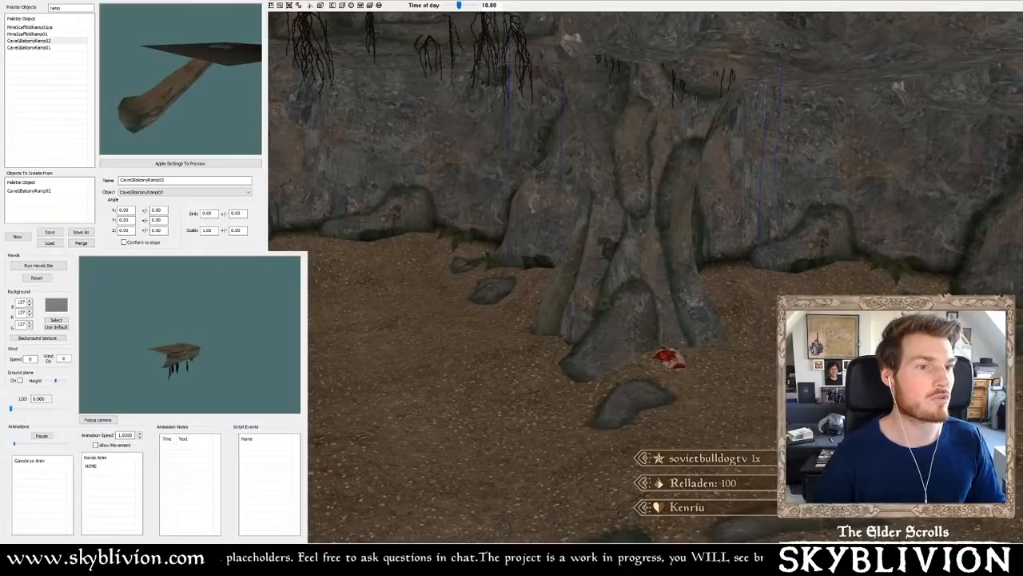
# - Nudge the stone pillar into place beneath the rock overhang beside the balcony corner
pyautogui.keyDown('shift'); pyautogui.moveTo(640, 313); pyautogui.dragTo(640, 313, button='middle'); pyautogui.keyUp('shift')
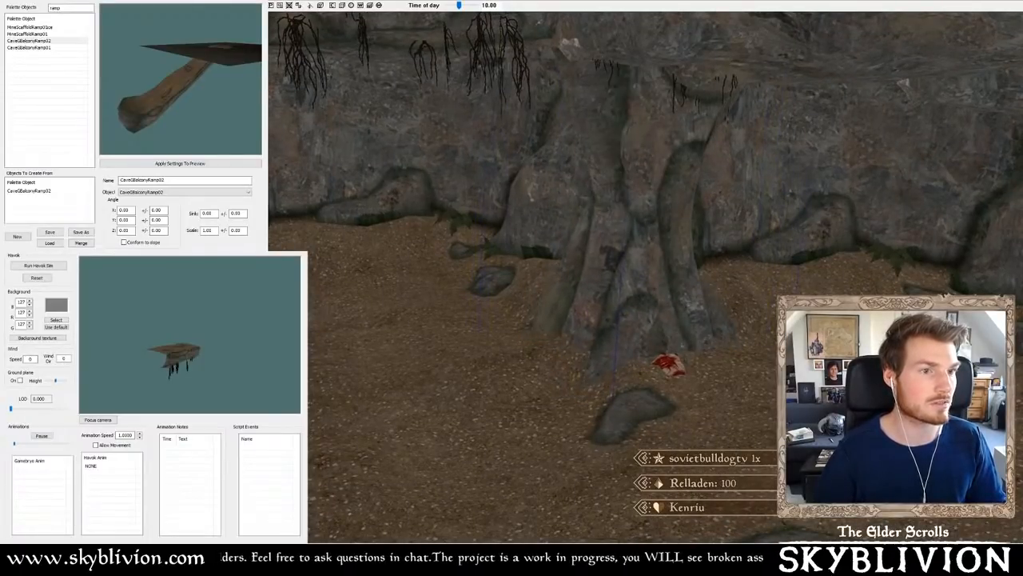
pyautogui.keyDown('shift'); pyautogui.moveTo(640, 313); pyautogui.dragTo(660, 304, button='middle'); pyautogui.keyUp('shift')
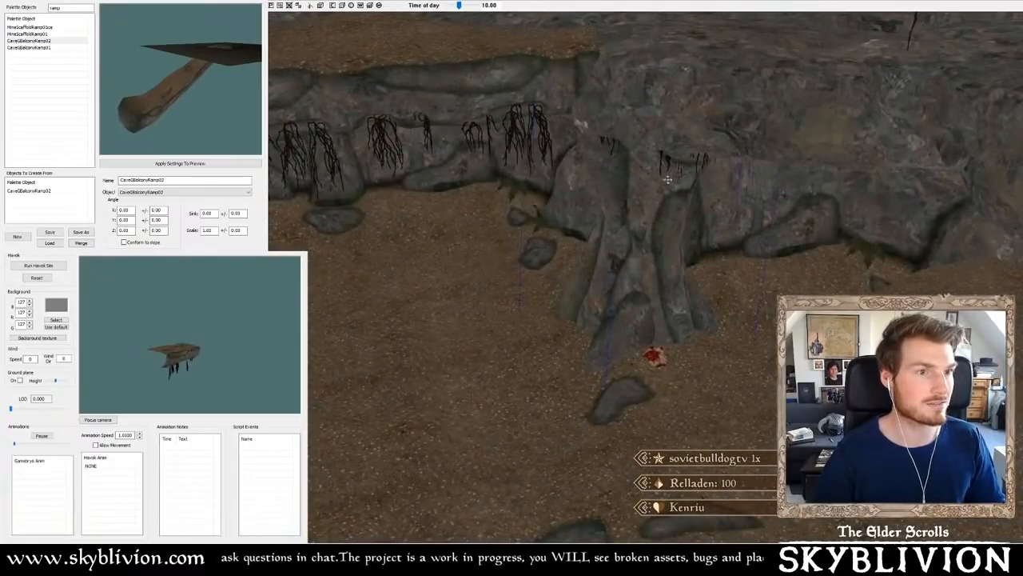
pyautogui.keyDown('shift'); pyautogui.moveTo(668, 180); pyautogui.dragTo(667, 184, button='middle'); pyautogui.keyUp('shift')
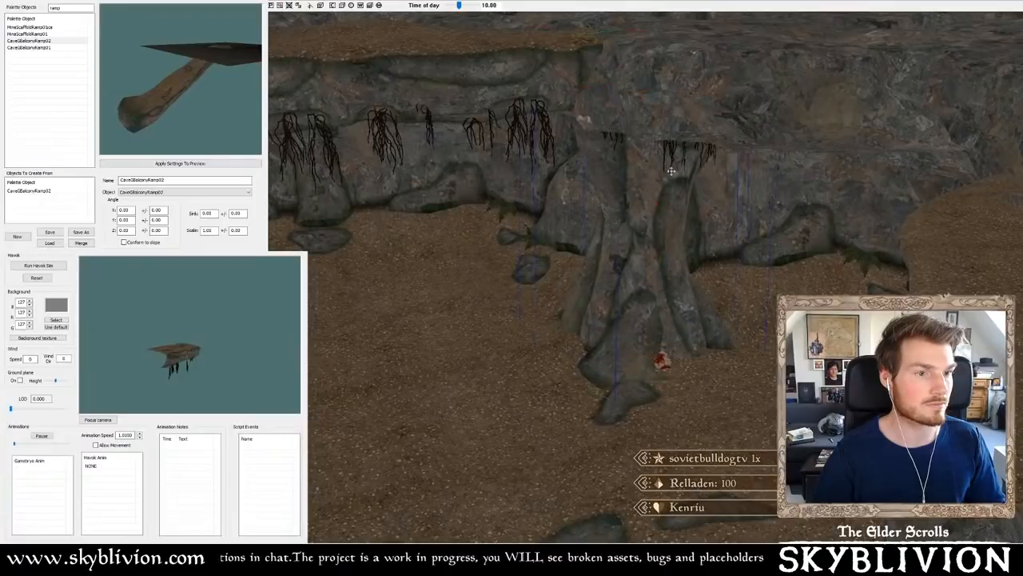
pyautogui.keyDown('shift'); pyautogui.moveTo(671, 171); pyautogui.dragTo(668, 178, button='middle'); pyautogui.keyUp('shift')
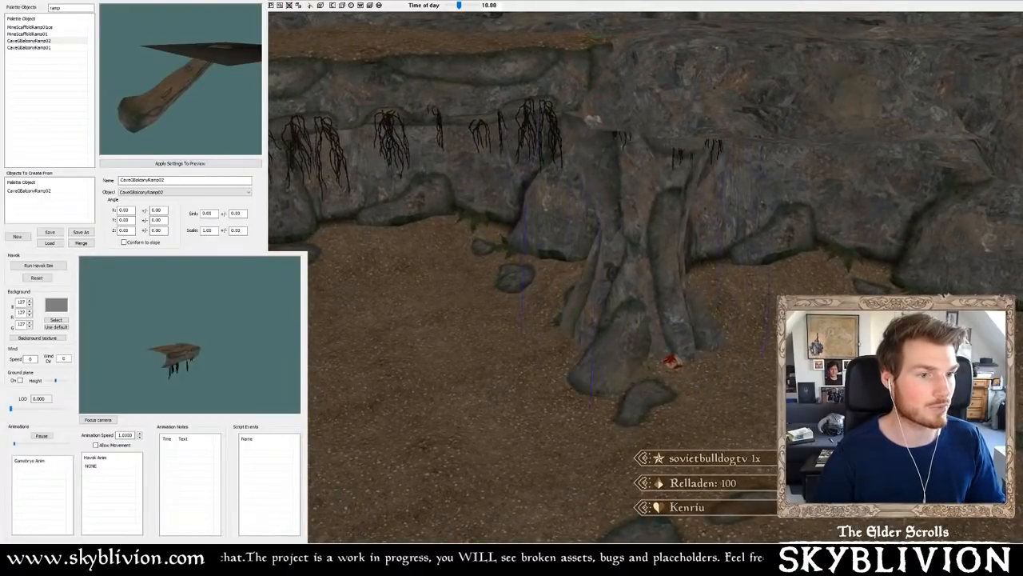
pyautogui.keyDown('shift'); pyautogui.moveTo(592, 121); pyautogui.dragTo(509, 163, button='middle'); pyautogui.keyUp('shift')
pyautogui.keyDown('shift'); pyautogui.moveTo(493, 163); pyautogui.dragTo(413, 166, button='middle'); pyautogui.keyUp('shift')
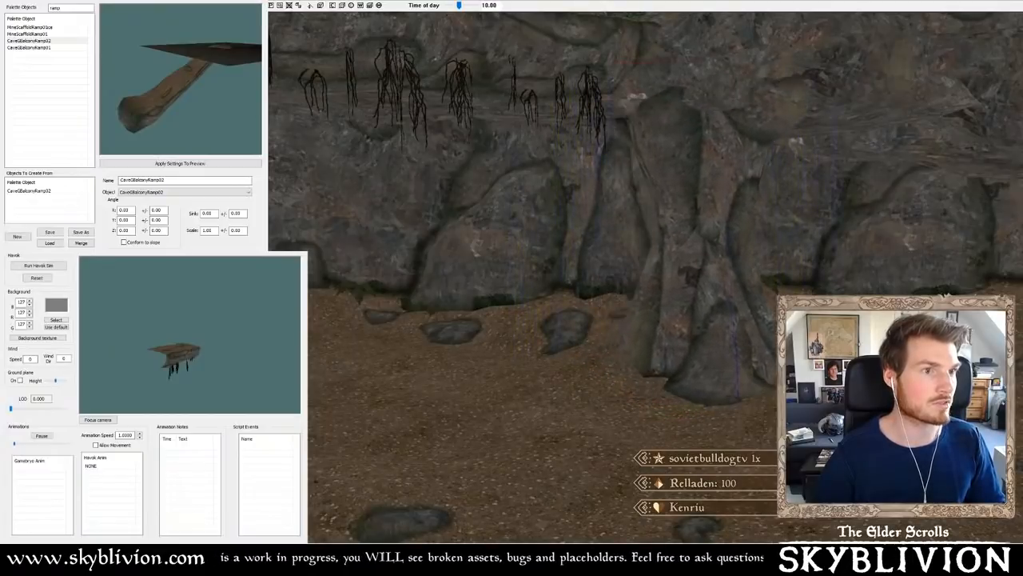
pyautogui.keyDown('shift'); pyautogui.moveTo(679, 163); pyautogui.dragTo(686, 216, button='middle'); pyautogui.keyUp('shift')
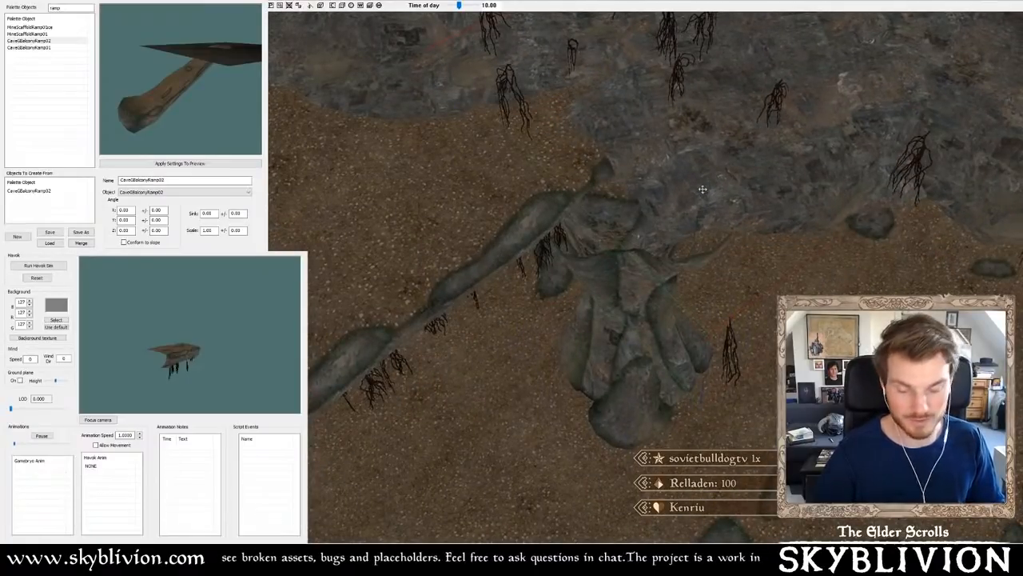
# - Extend the flat rock ledge over the top of the stone pillar at the balcony corner
pyautogui.moveTo(703, 190)
pyautogui.mouseDown()
pyautogui.moveTo(703, 160)
pyautogui.moveTo(703, 184)
pyautogui.mouseUp()
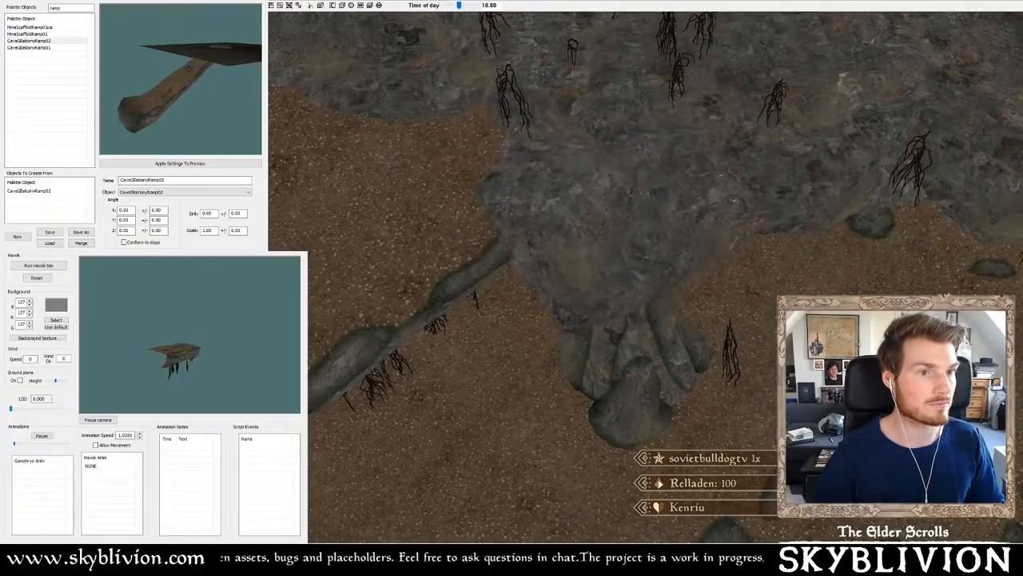
pyautogui.moveTo(516, 226); pyautogui.dragTo(511, 191)
pyautogui.moveTo(512, 192); pyautogui.dragTo(577, 164, button='middle')
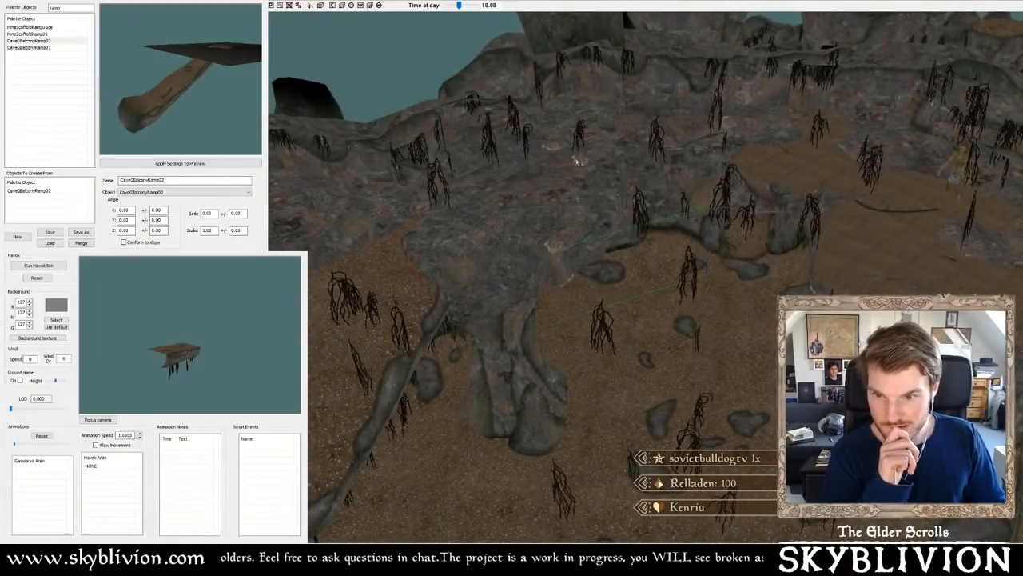
# - Slide a rock ledge piece across the root-filled gap above the tunnel arch, adjusting its rotation and height
pyautogui.moveTo(608, 160)
pyautogui.mouseDown(button='middle')
pyautogui.moveTo(600, 192)
pyautogui.moveTo(621, 175)
pyautogui.moveTo(600, 130)
pyautogui.moveTo(601, 142)
pyautogui.moveTo(567, 136)
pyautogui.moveTo(613, 152)
pyautogui.mouseUp(button='middle')
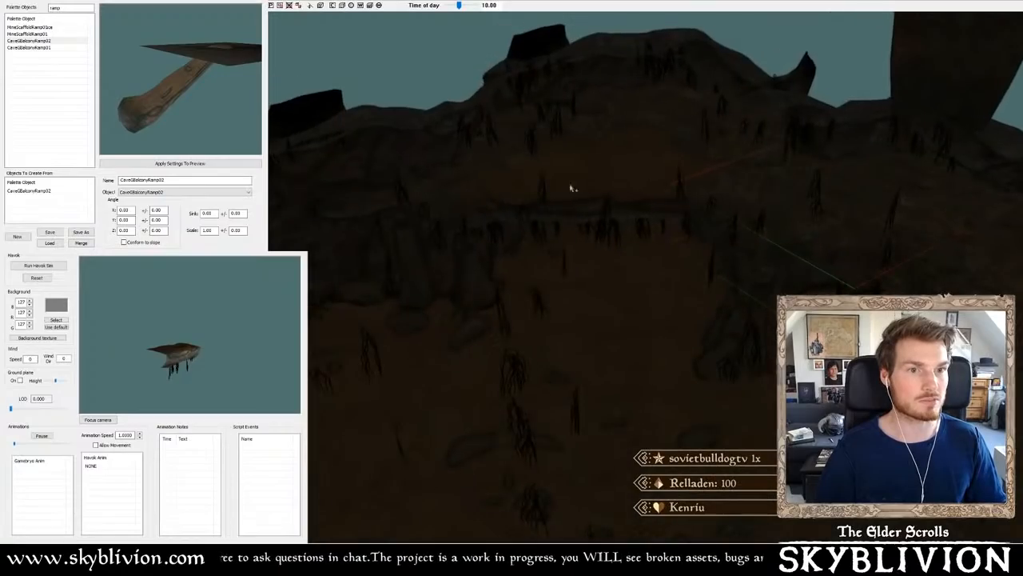
pyautogui.moveTo(568, 198); pyautogui.dragTo(685, 187, button='middle')
pyautogui.press('a')
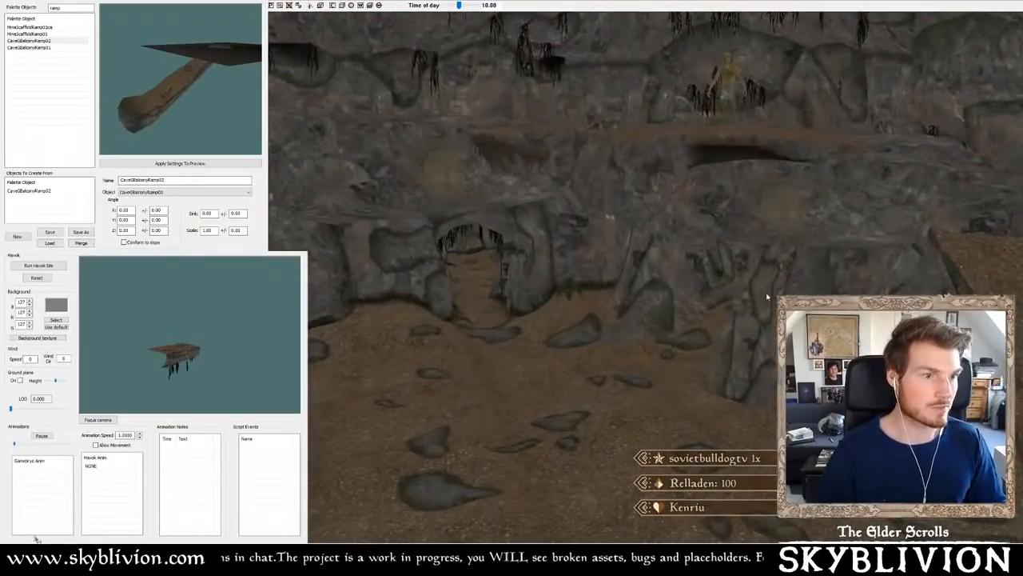
pyautogui.moveTo(775, 293); pyautogui.dragTo(760, 296, button='middle')
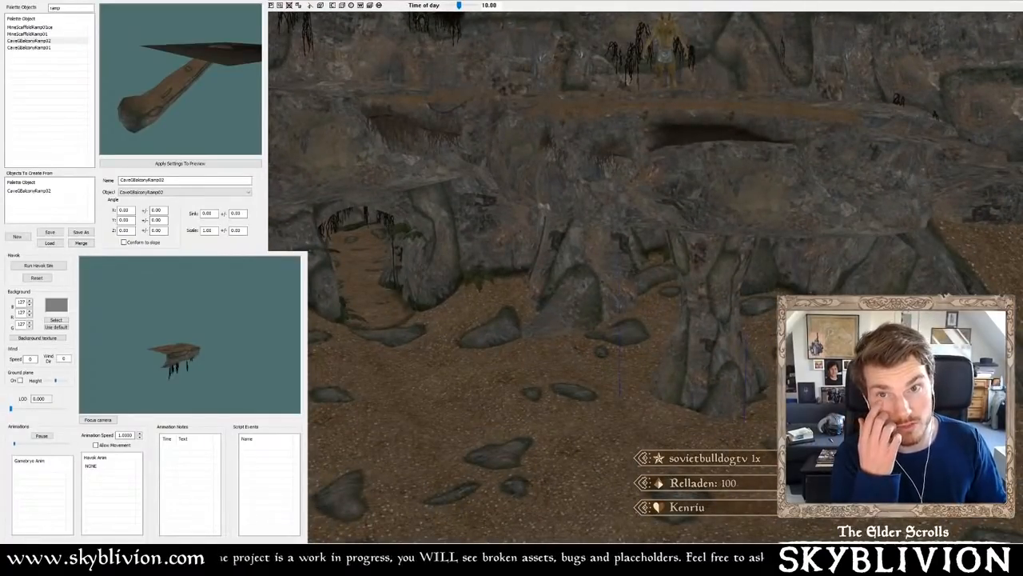
pyautogui.moveTo(913, 158)
pyautogui.mouseDown(button='middle')
pyautogui.moveTo(910, 193)
pyautogui.moveTo(931, 153)
pyautogui.mouseUp(button='middle')
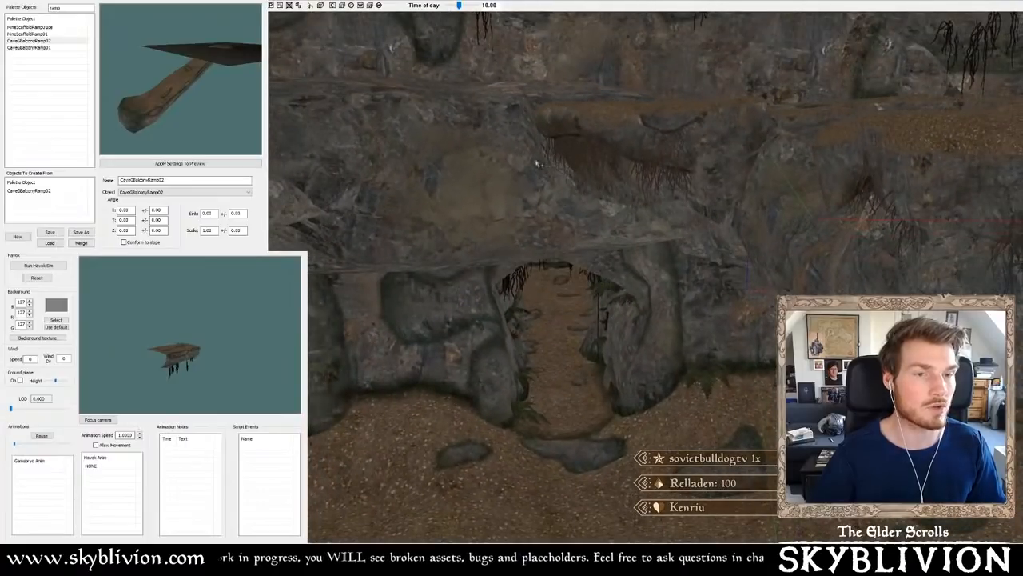
pyautogui.scroll(3, 538, 164)
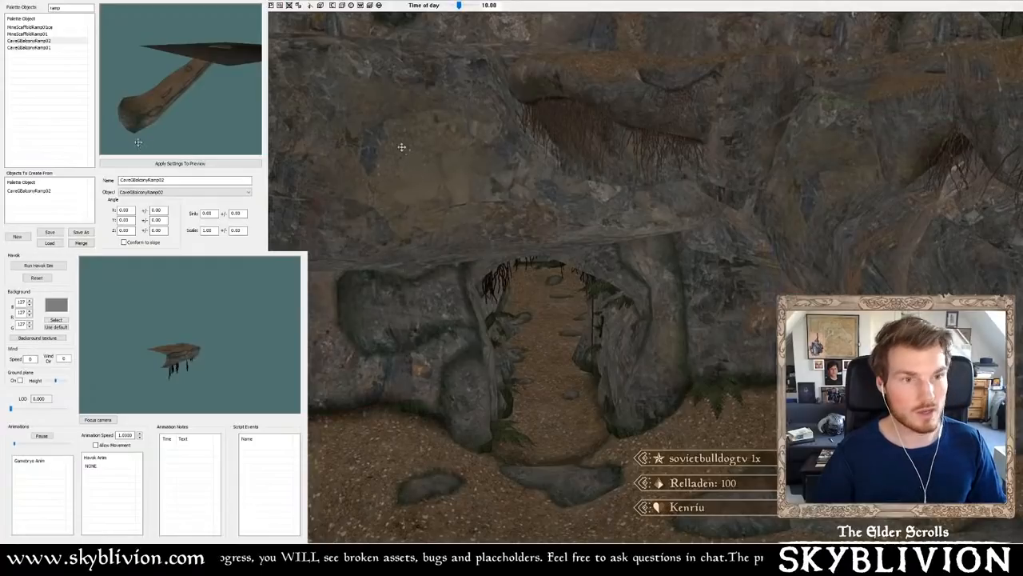
pyautogui.moveTo(401, 147); pyautogui.dragTo(494, 146)
pyautogui.moveTo(743, 134); pyautogui.dragTo(788, 136, button='right')
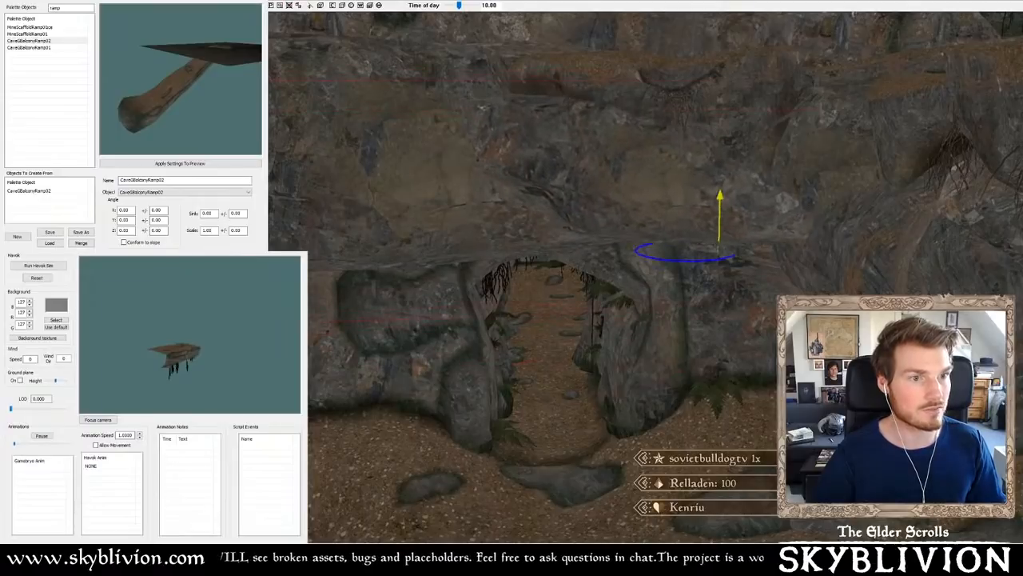
pyautogui.moveTo(720, 192)
pyautogui.mouseDown(button='middle')
pyautogui.moveTo(704, 164)
pyautogui.moveTo(693, 171)
pyautogui.moveTo(697, 197)
pyautogui.moveTo(679, 187)
pyautogui.moveTo(714, 196)
pyautogui.mouseUp(button='middle')
pyautogui.press('a')
# - Shift the rock ledge pieces between the tunnel arch and the pillar to close the gap below the dirt-topped ledge
pyautogui.moveTo(797, 187); pyautogui.dragTo(614, 186, button='middle')
pyautogui.press('a')
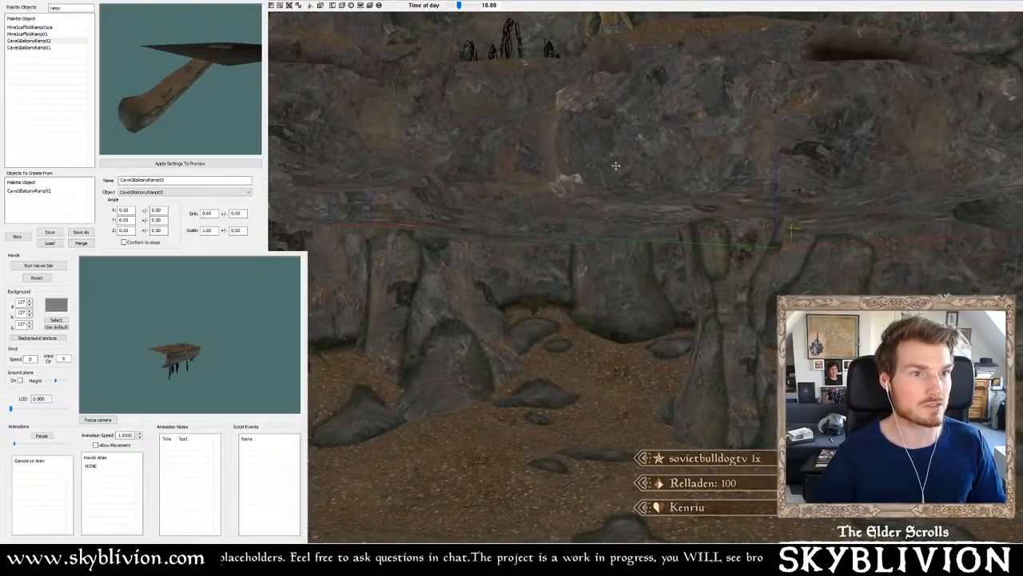
pyautogui.moveTo(522, 229); pyautogui.dragTo(521, 197)
pyautogui.moveTo(521, 197)
pyautogui.mouseDown(button='middle')
pyautogui.moveTo(524, 216)
pyautogui.moveTo(539, 169)
pyautogui.mouseUp(button='middle')
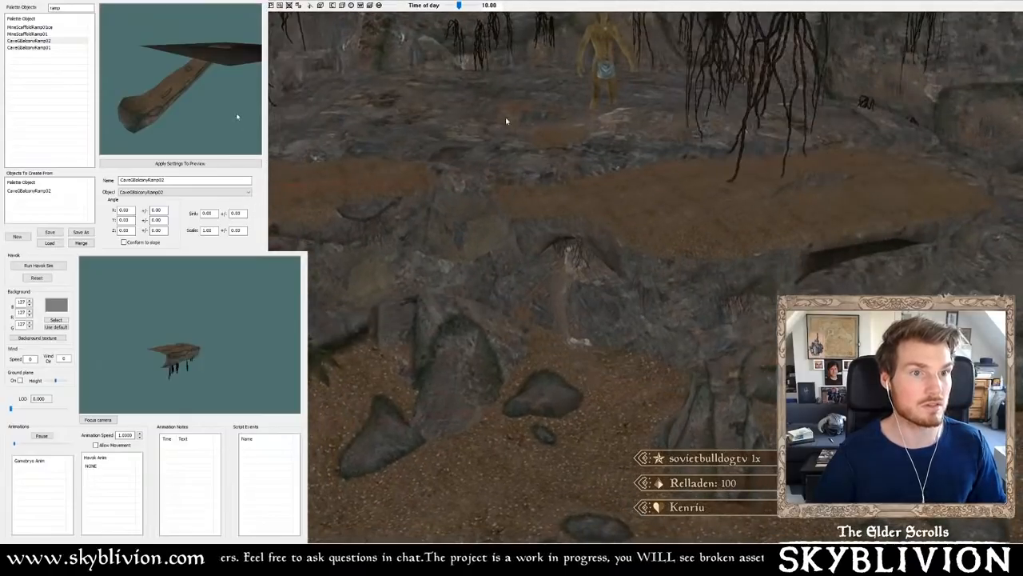
pyautogui.moveTo(505, 121); pyautogui.dragTo(509, 141)
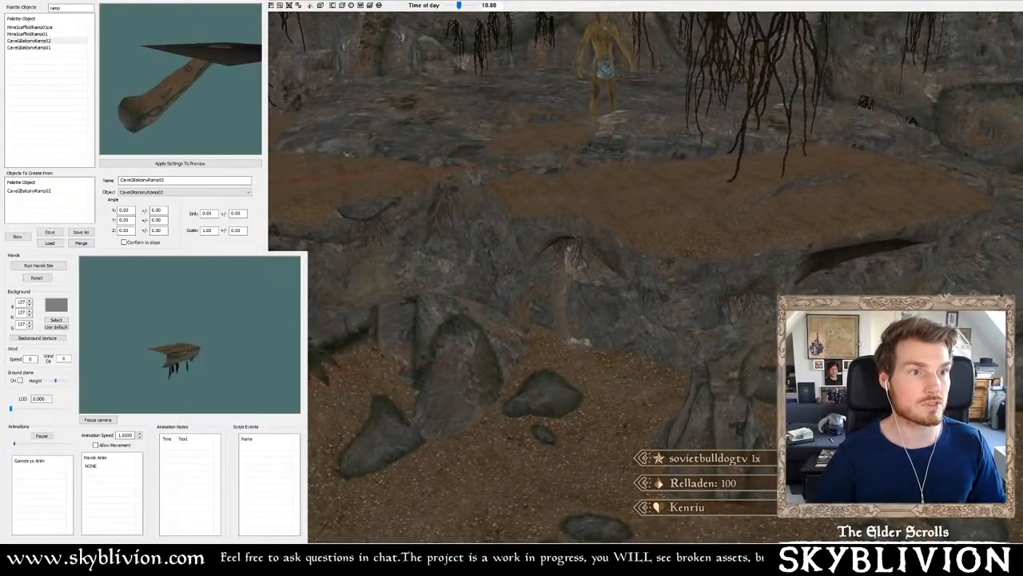
pyautogui.scroll(-3, 508, 136)
# - Shift the dirt ramp along the cave wall toward the dark gap beneath the dirt-topped balcony
pyautogui.moveTo(509, 136); pyautogui.dragTo(497, 202, button='middle')
pyautogui.scroll(-3, 492, 117)
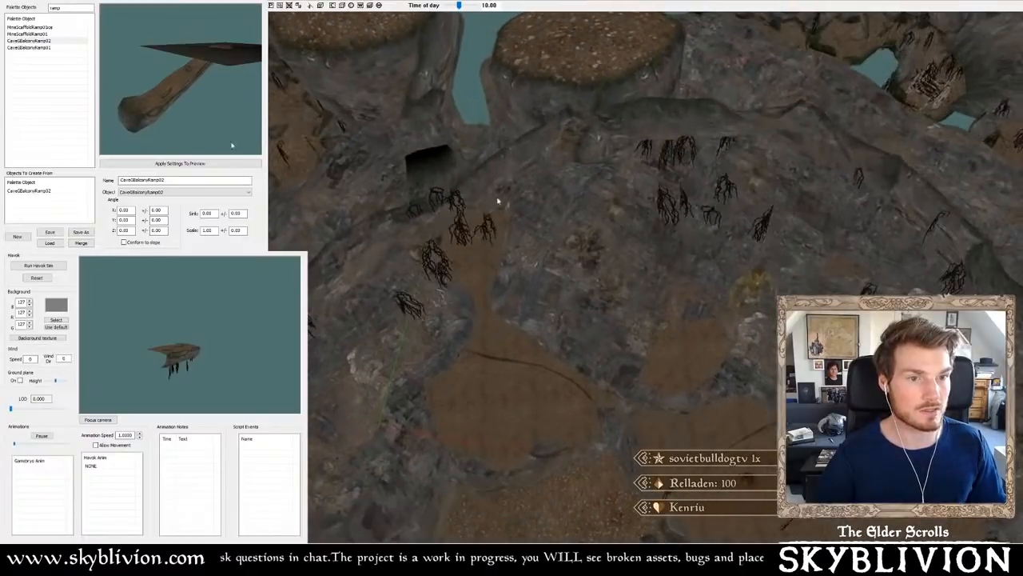
pyautogui.moveTo(483, 274); pyautogui.dragTo(608, 293, button='middle')
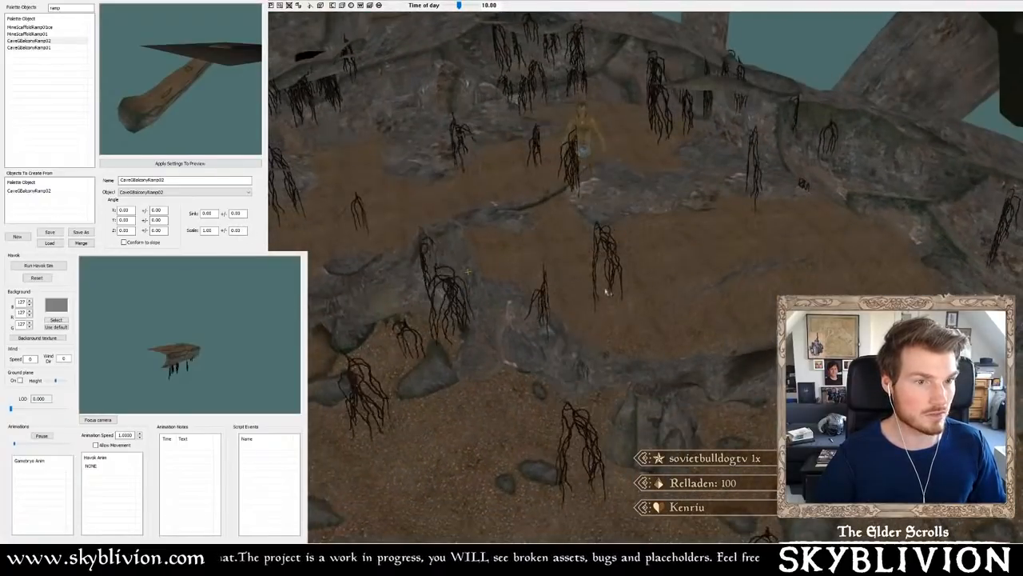
pyautogui.moveTo(736, 343); pyautogui.dragTo(685, 263, button='middle')
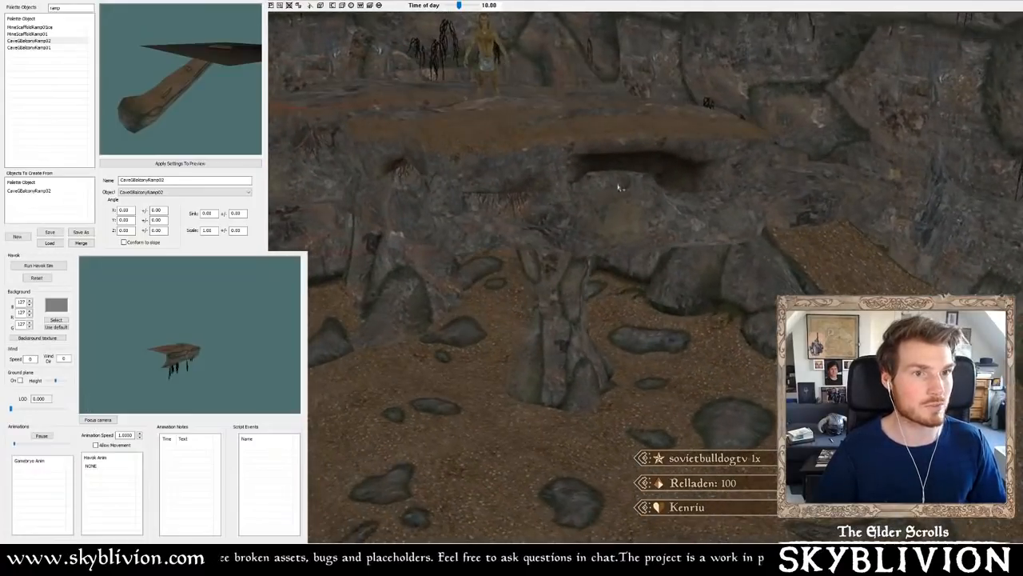
pyautogui.scroll(1, 628, 219)
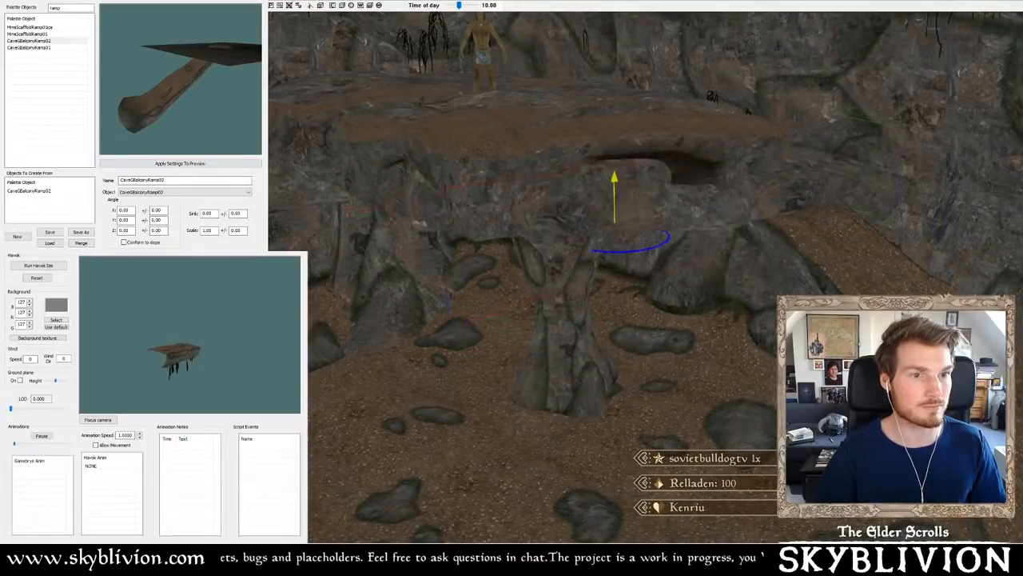
pyautogui.keyDown('shift'); pyautogui.moveTo(617, 194); pyautogui.dragTo(706, 184, button='middle'); pyautogui.keyUp('shift')
pyautogui.moveTo(706, 186); pyautogui.dragTo(680, 156)
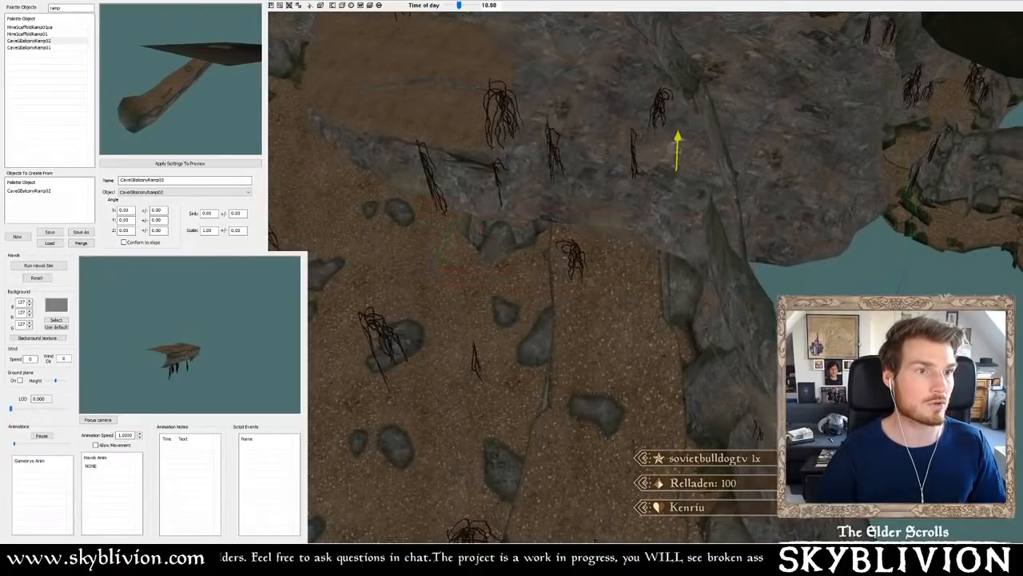
# - Raise and slide the dirt ramp until its upper end meets the corner of the dirt-topped balcony
pyautogui.moveTo(677, 160)
pyautogui.keyDown('shift'); pyautogui.mouseDown(button='middle')
pyautogui.moveTo(680, 136)
pyautogui.moveTo(685, 171)
pyautogui.mouseUp(button='middle'); pyautogui.keyUp('shift')
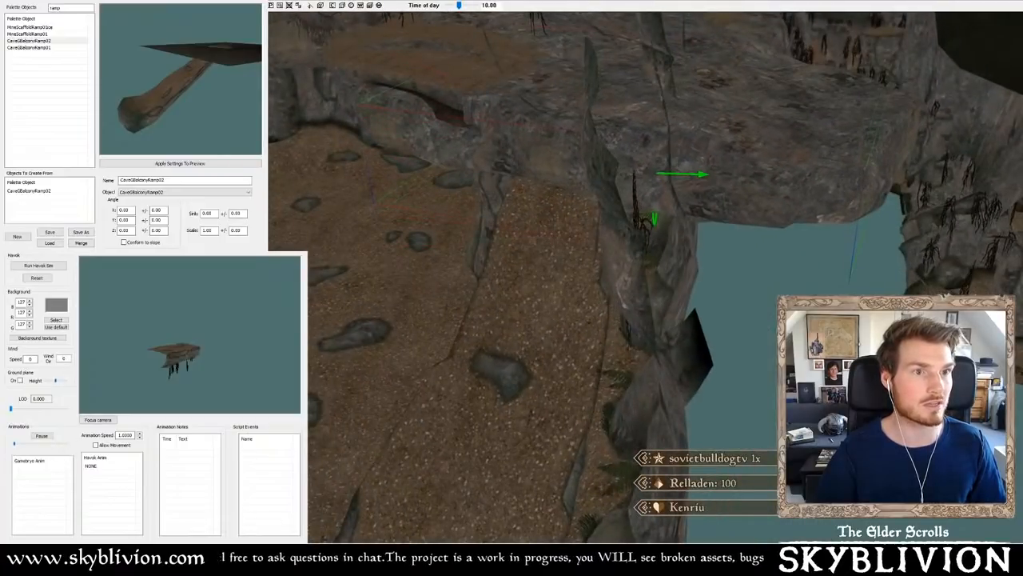
pyautogui.press('x')
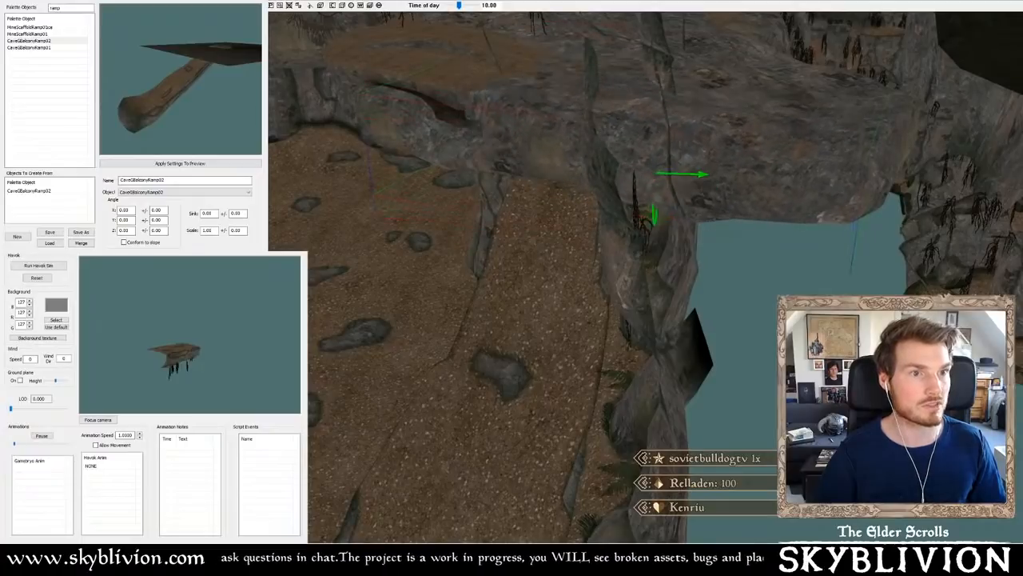
pyautogui.keyDown('shift'); pyautogui.moveTo(681, 173); pyautogui.dragTo(694, 209, button='middle'); pyautogui.keyUp('shift')
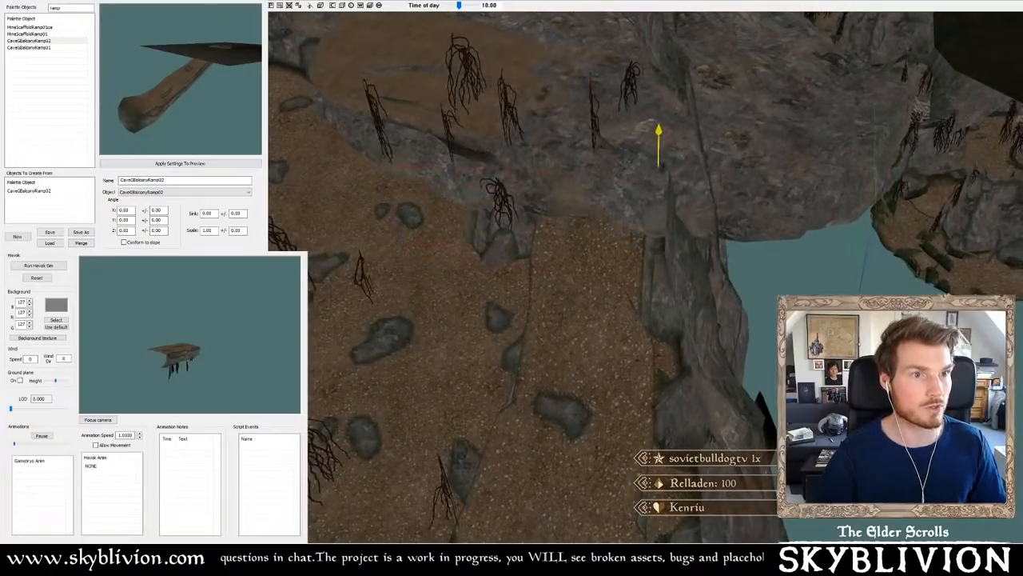
pyautogui.keyDown('shift'); pyautogui.moveTo(782, 162); pyautogui.dragTo(642, 215, button='middle'); pyautogui.keyUp('shift')
pyautogui.moveTo(642, 214); pyautogui.dragTo(642, 140)
pyautogui.moveTo(729, 152); pyautogui.dragTo(687, 157)
pyautogui.keyDown('shift'); pyautogui.moveTo(688, 157); pyautogui.dragTo(731, 239, button='middle'); pyautogui.keyUp('shift')
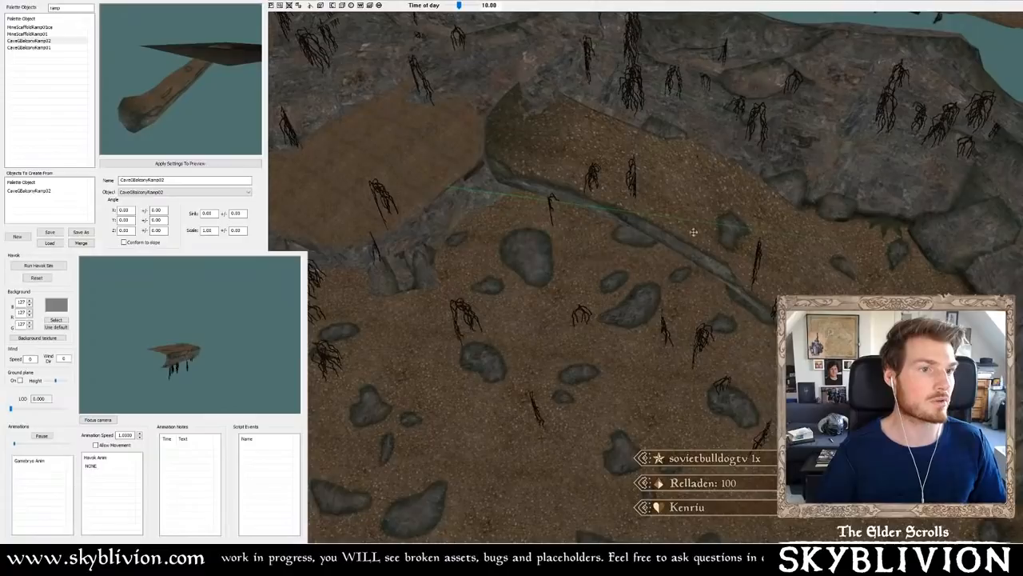
# - Nudge the ramp closer to the forked stone pillar so its upper end overlaps the balcony edge
pyautogui.keyDown('shift'); pyautogui.moveTo(685, 216); pyautogui.dragTo(678, 214, button='middle'); pyautogui.keyUp('shift')
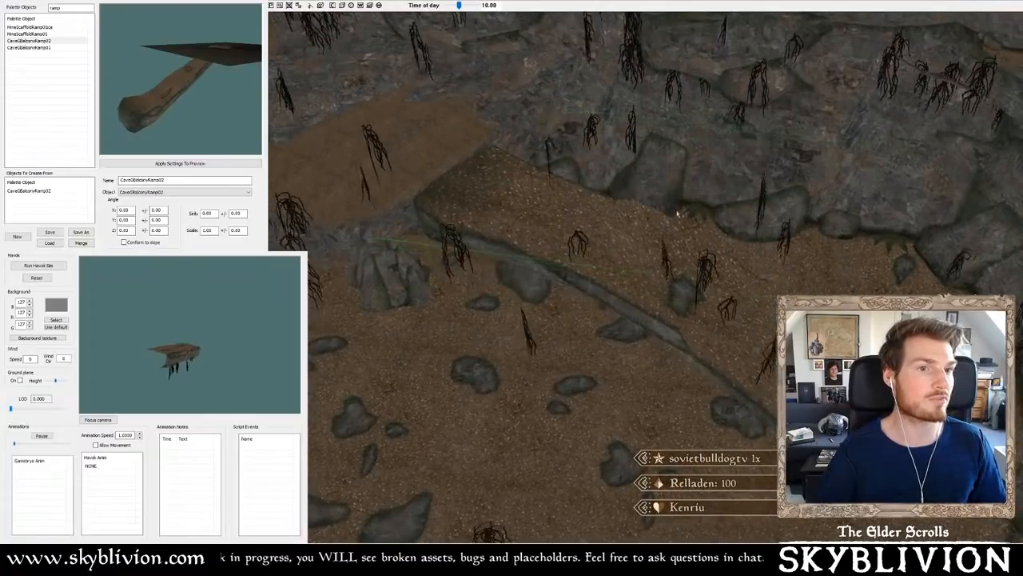
pyautogui.moveTo(649, 213); pyautogui.dragTo(624, 209)
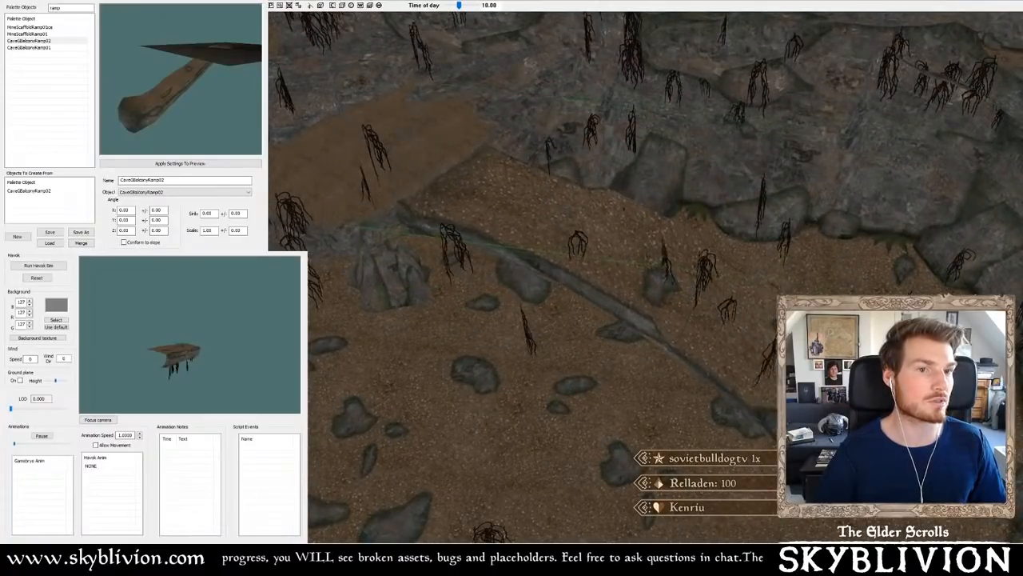
pyautogui.moveTo(605, 213)
pyautogui.keyDown('shift'); pyautogui.mouseDown(button='middle')
pyautogui.moveTo(599, 205)
pyautogui.moveTo(606, 247)
pyautogui.moveTo(608, 214)
pyautogui.mouseUp(button='middle'); pyautogui.keyUp('shift')
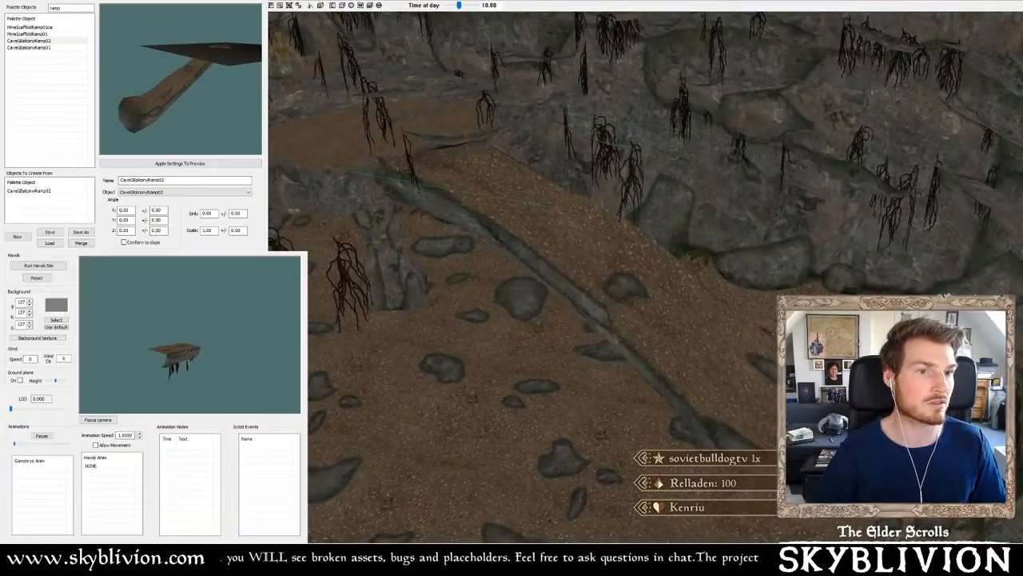
pyautogui.keyDown('shift'); pyautogui.moveTo(571, 249); pyautogui.dragTo(618, 257, button='middle'); pyautogui.keyUp('shift')
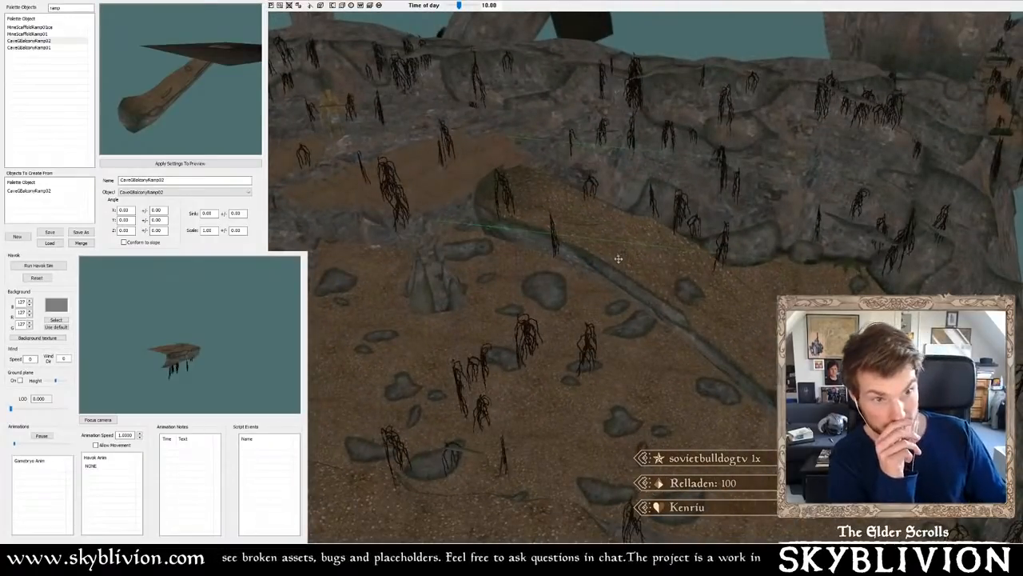
# - Move the ramp and adjust its tilt between the balcony corner and the chamber floor
pyautogui.moveTo(618, 257); pyautogui.dragTo(590, 232)
pyautogui.keyDown('shift'); pyautogui.moveTo(590, 232); pyautogui.dragTo(555, 260, button='middle'); pyautogui.keyUp('shift')
pyautogui.moveTo(555, 261); pyautogui.dragTo(606, 251)
pyautogui.press('y')
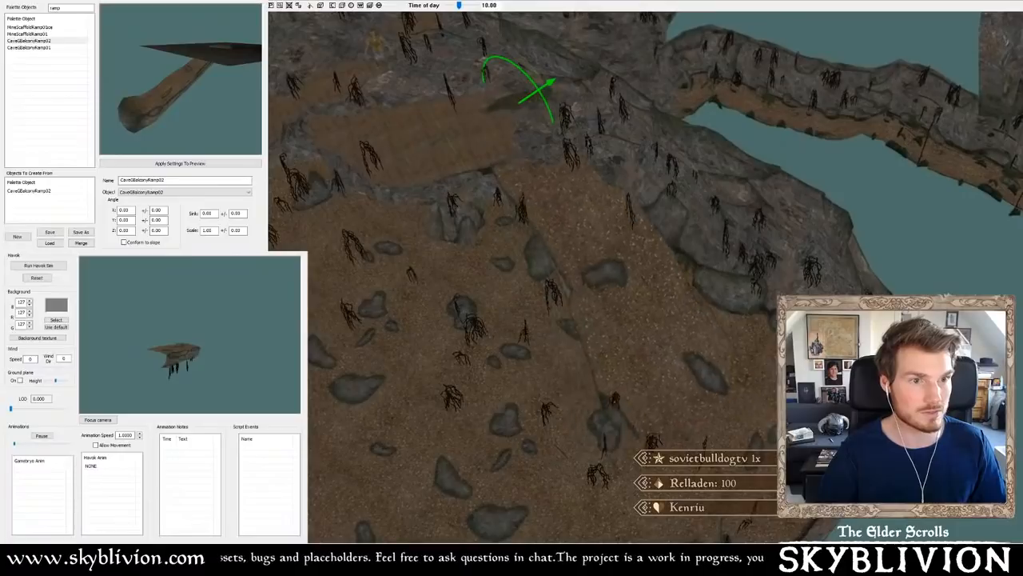
pyautogui.press('x')
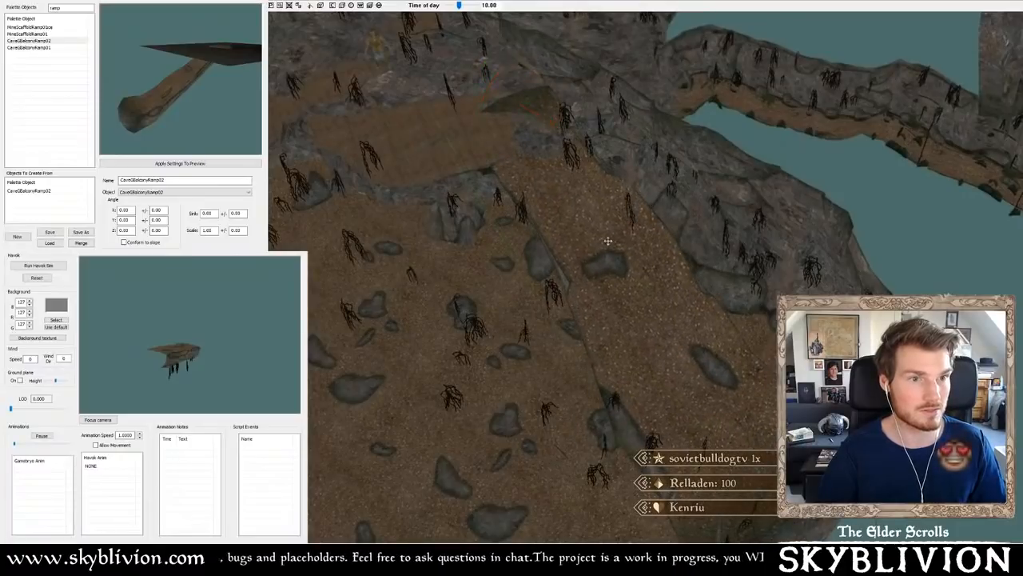
# - Align the ramp along the cave wall, joining its upper end to the balcony dirt
pyautogui.keyDown('shift'); pyautogui.moveTo(607, 241); pyautogui.dragTo(638, 227, button='middle'); pyautogui.keyUp('shift')
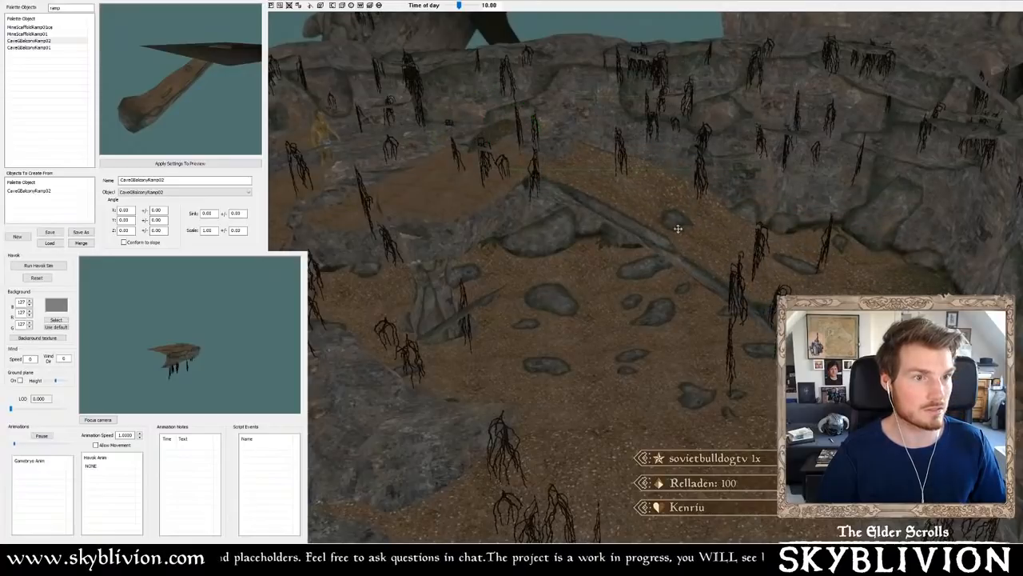
pyautogui.moveTo(657, 209)
pyautogui.keyDown('shift'); pyautogui.mouseDown(button='middle')
pyautogui.moveTo(662, 220)
pyautogui.moveTo(668, 210)
pyautogui.moveTo(655, 213)
pyautogui.mouseUp(button='middle'); pyautogui.keyUp('shift')
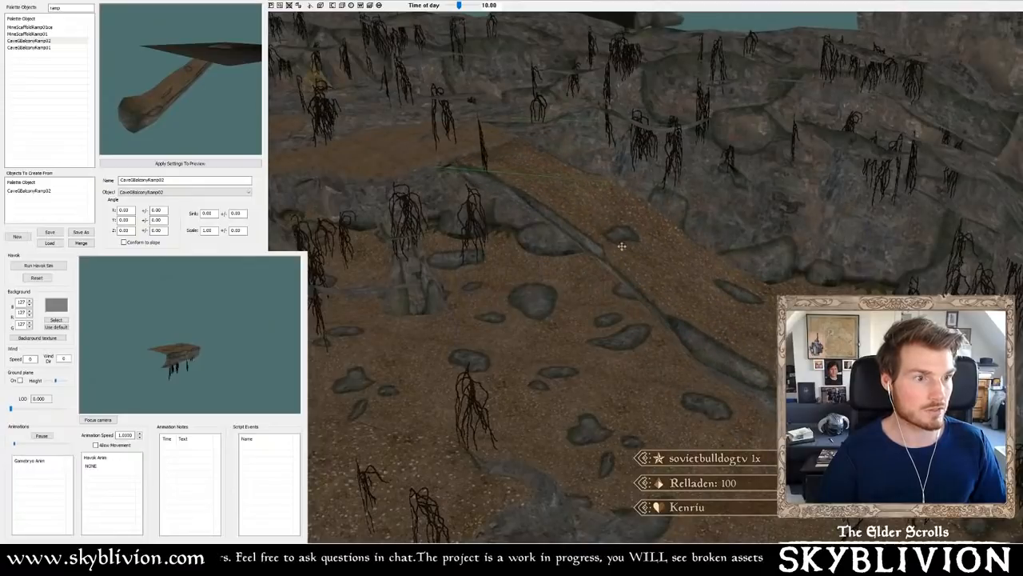
pyautogui.moveTo(622, 246)
pyautogui.keyDown('shift'); pyautogui.mouseDown(button='middle')
pyautogui.moveTo(626, 267)
pyautogui.moveTo(618, 244)
pyautogui.mouseUp(button='middle'); pyautogui.keyUp('shift')
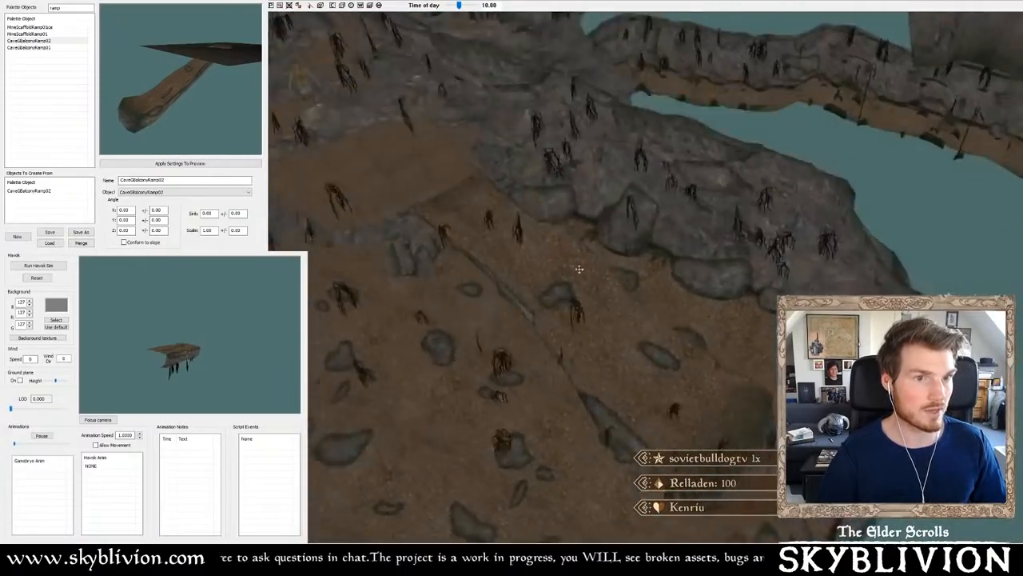
pyautogui.keyDown('shift'); pyautogui.moveTo(596, 243); pyautogui.dragTo(612, 263, button='middle'); pyautogui.keyUp('shift')
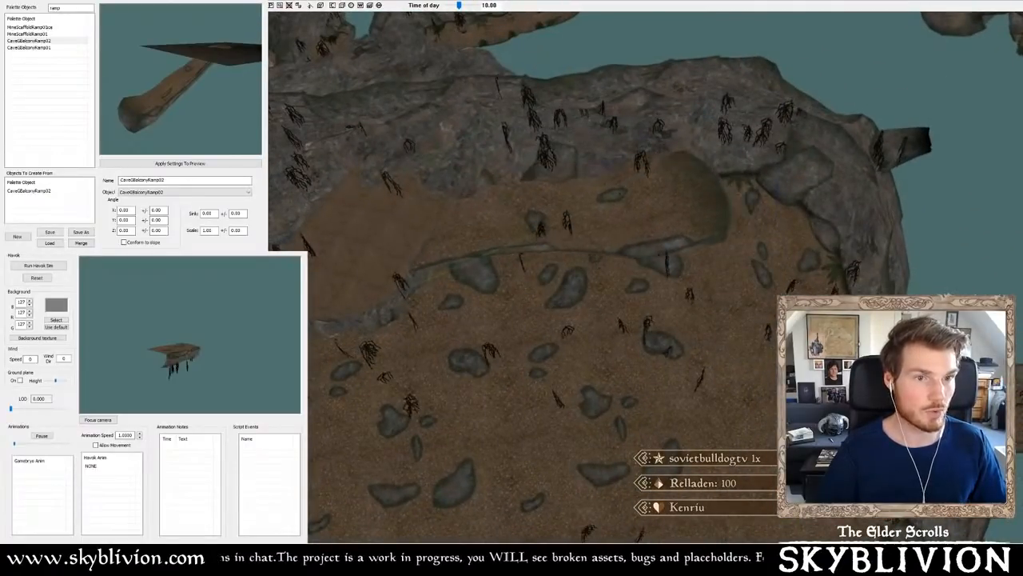
pyautogui.keyDown('shift'); pyautogui.moveTo(577, 248); pyautogui.dragTo(604, 226, button='middle'); pyautogui.keyUp('shift')
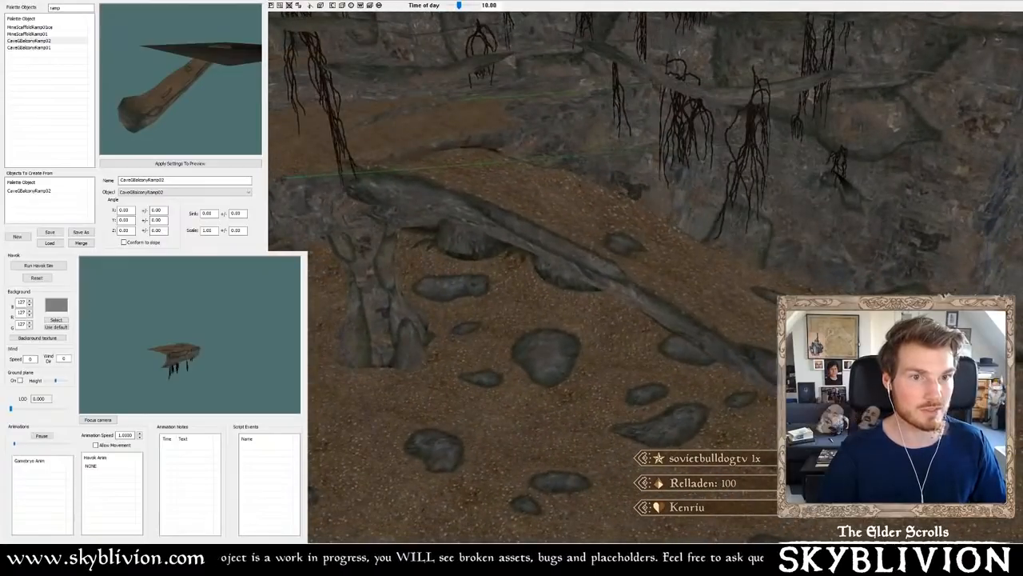
# - Fine-tune the ramp's rotation so its slope runs smoothly down from the balcony corner
pyautogui.press('w')
pyautogui.press('x')
pyautogui.moveTo(604, 227)
pyautogui.mouseDown(button='right')
pyautogui.moveTo(617, 226)
pyautogui.moveTo(607, 226)
pyautogui.mouseUp(button='right')
pyautogui.press('c')
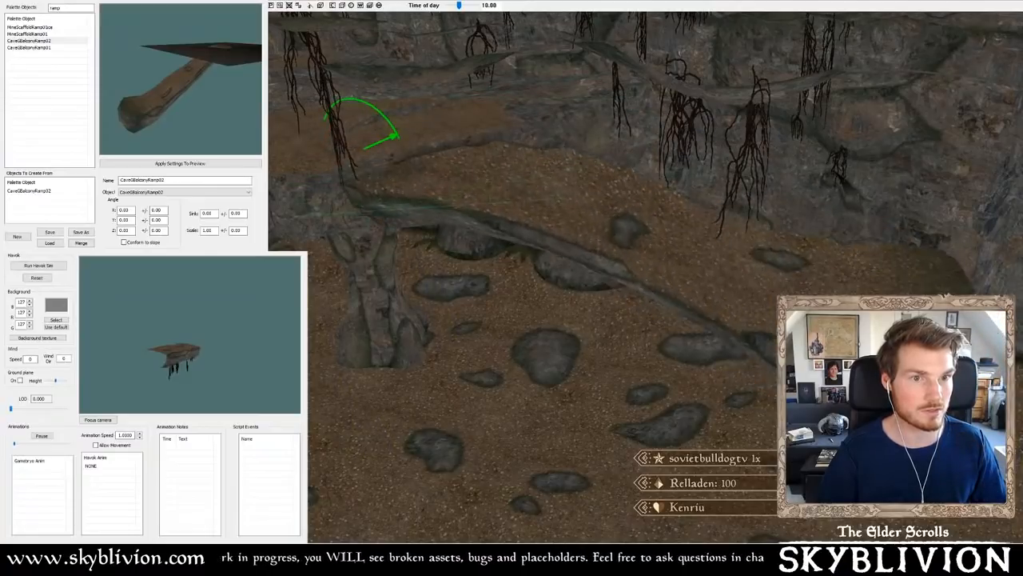
pyautogui.keyDown('shift'); pyautogui.moveTo(580, 173); pyautogui.dragTo(596, 246, button='middle'); pyautogui.keyUp('shift')
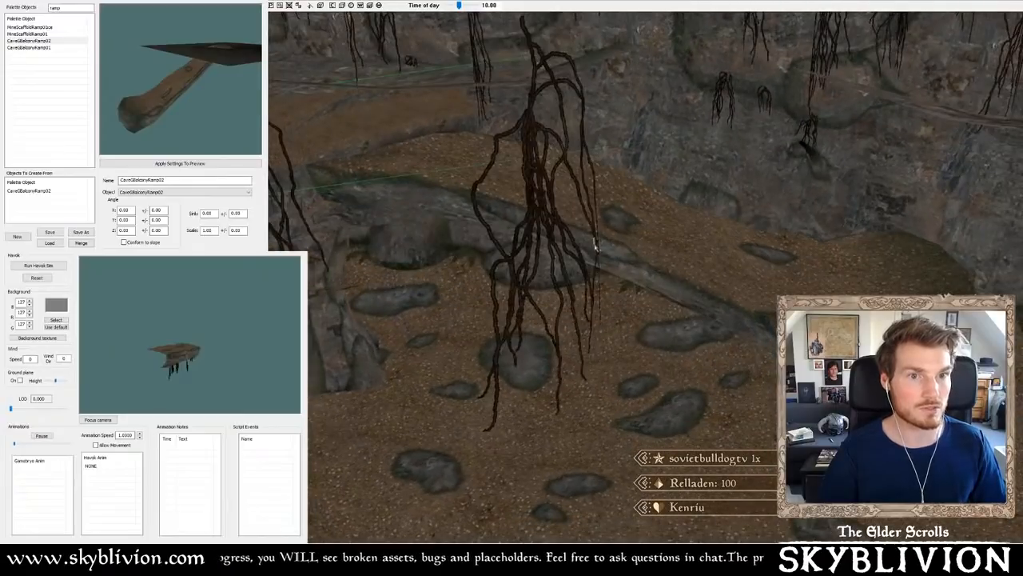
# - Rotate and shift the ramp so its lower end settles into the dirt floor beside the wall
pyautogui.keyDown('shift'); pyautogui.moveTo(709, 269); pyautogui.dragTo(697, 279, button='middle'); pyautogui.keyUp('shift')
pyautogui.moveTo(711, 282); pyautogui.dragTo(712, 282, button='right')
pyautogui.press('x')
pyautogui.press('y')
pyautogui.keyDown('shift'); pyautogui.moveTo(712, 282); pyautogui.dragTo(656, 252, button='middle'); pyautogui.keyUp('shift')
pyautogui.moveTo(650, 256); pyautogui.dragTo(812, 264, button='right')
pyautogui.moveTo(370, 260); pyautogui.dragTo(807, 369)
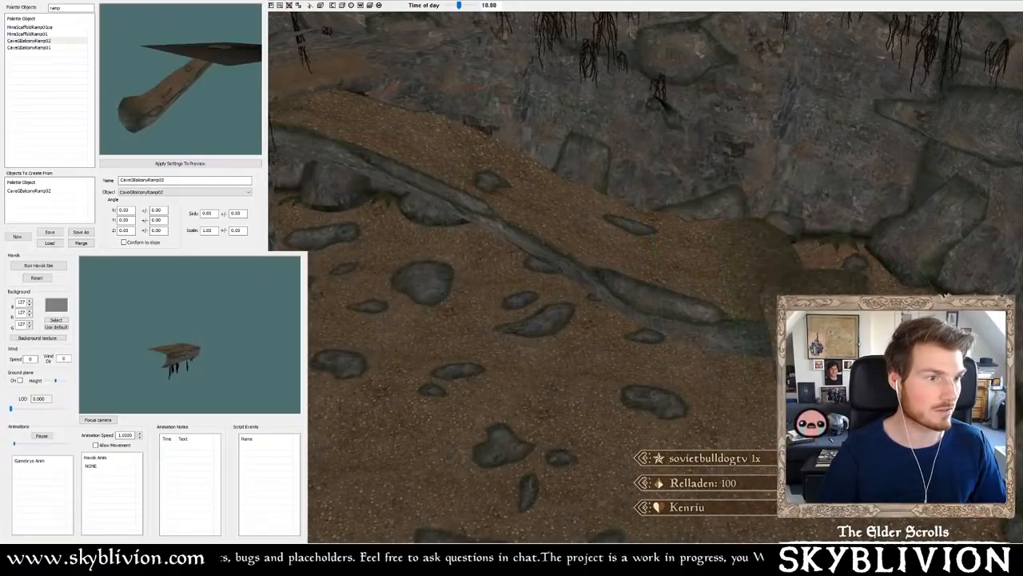
# - Rotate and raise the round dirt-topped rock piece at the foot of the ramp
pyautogui.keyDown('shift'); pyautogui.moveTo(807, 370); pyautogui.dragTo(608, 352, button='middle'); pyautogui.keyUp('shift')
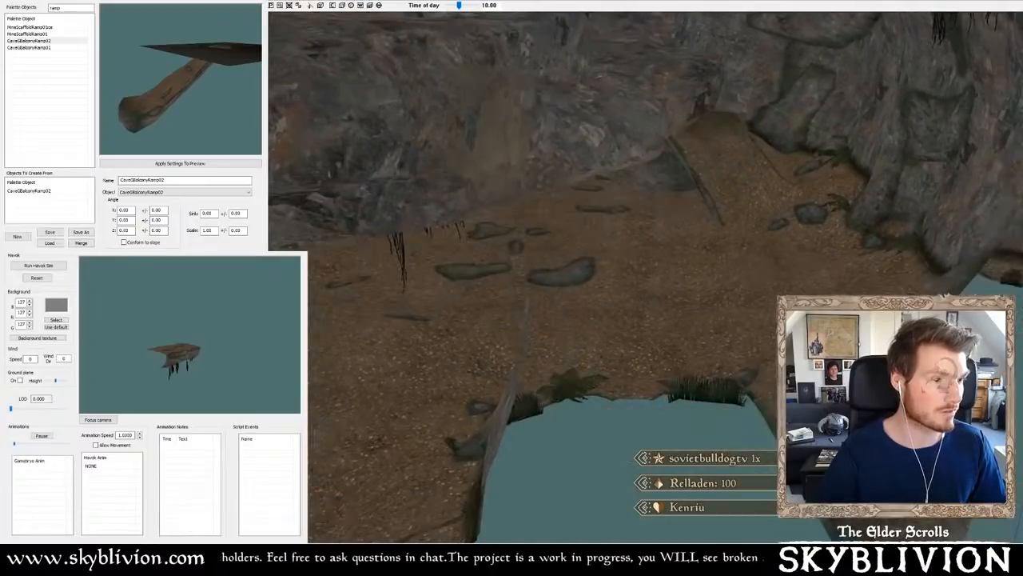
pyautogui.keyDown('shift'); pyautogui.moveTo(752, 122); pyautogui.dragTo(703, 248, button='middle'); pyautogui.keyUp('shift')
pyautogui.moveTo(703, 249); pyautogui.dragTo(651, 240, button='right')
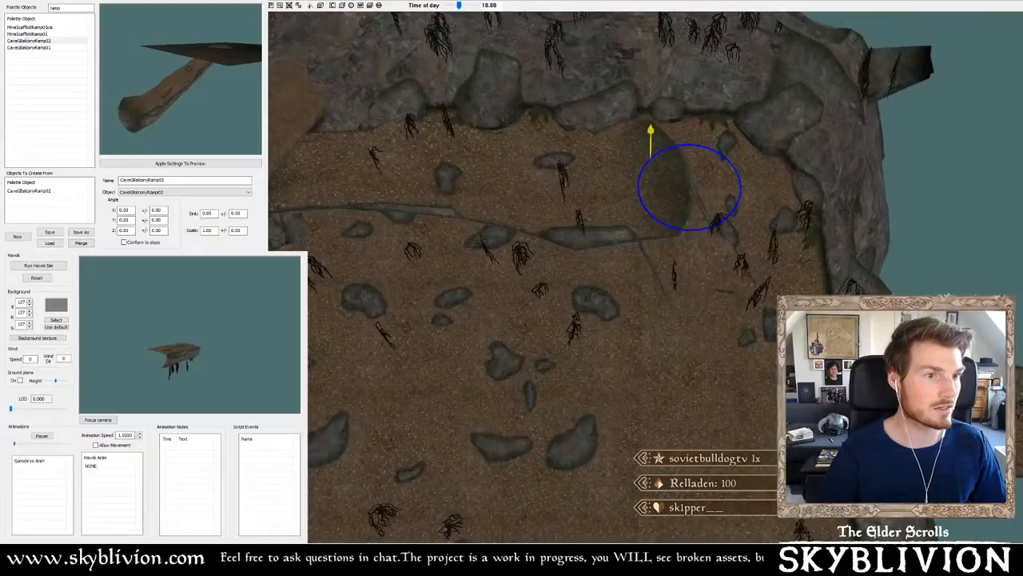
pyautogui.moveTo(651, 130); pyautogui.dragTo(651, 119)
pyautogui.keyDown('shift'); pyautogui.moveTo(658, 204); pyautogui.dragTo(585, 207, button='middle'); pyautogui.keyUp('shift')
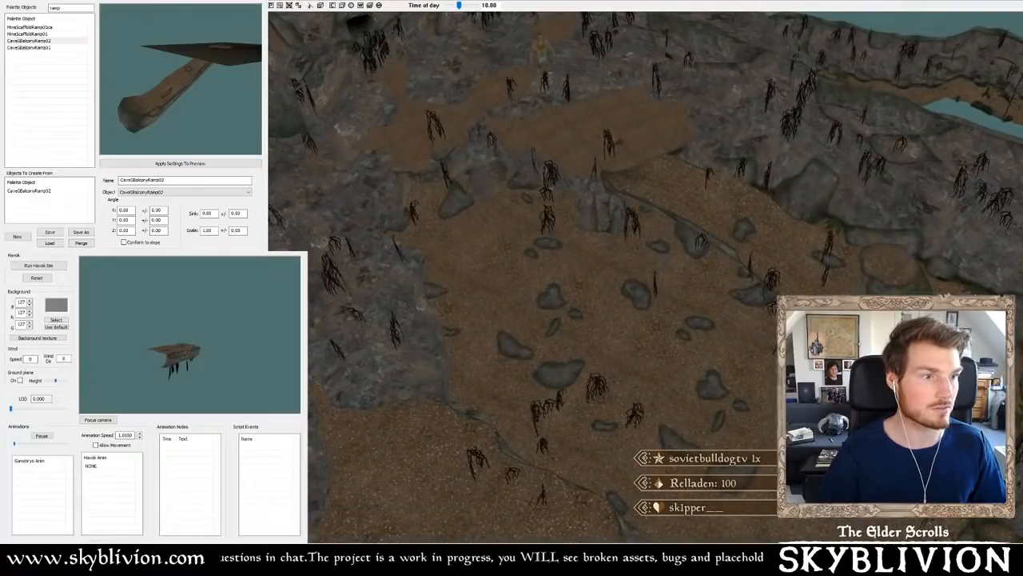
# - Lower the round dirt-topped rock and slide it against the ramp's lower end to blend it into the floor
pyautogui.moveTo(598, 211); pyautogui.dragTo(479, 221, button='middle')
pyautogui.scroll(2, 480, 221)
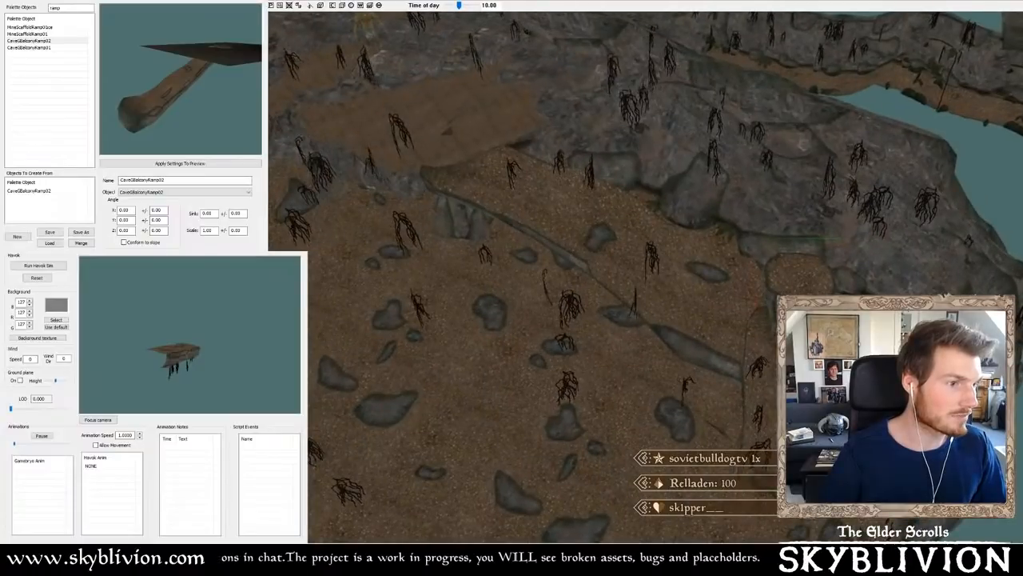
pyautogui.moveTo(832, 264)
pyautogui.mouseDown()
pyautogui.moveTo(831, 159)
pyautogui.moveTo(832, 271)
pyautogui.mouseUp()
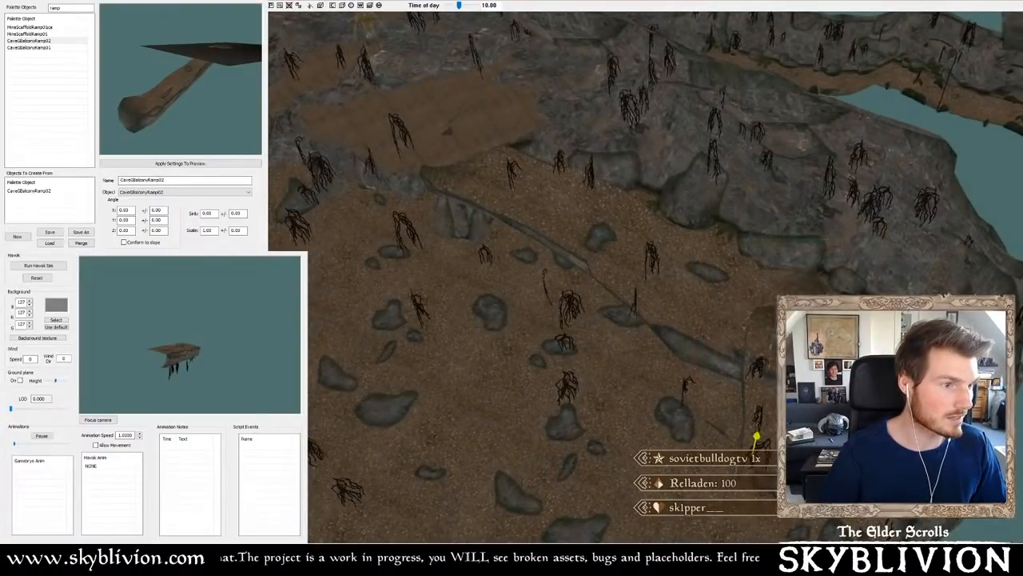
pyautogui.keyDown('shift'); pyautogui.moveTo(757, 435); pyautogui.dragTo(742, 382, button='middle'); pyautogui.keyUp('shift')
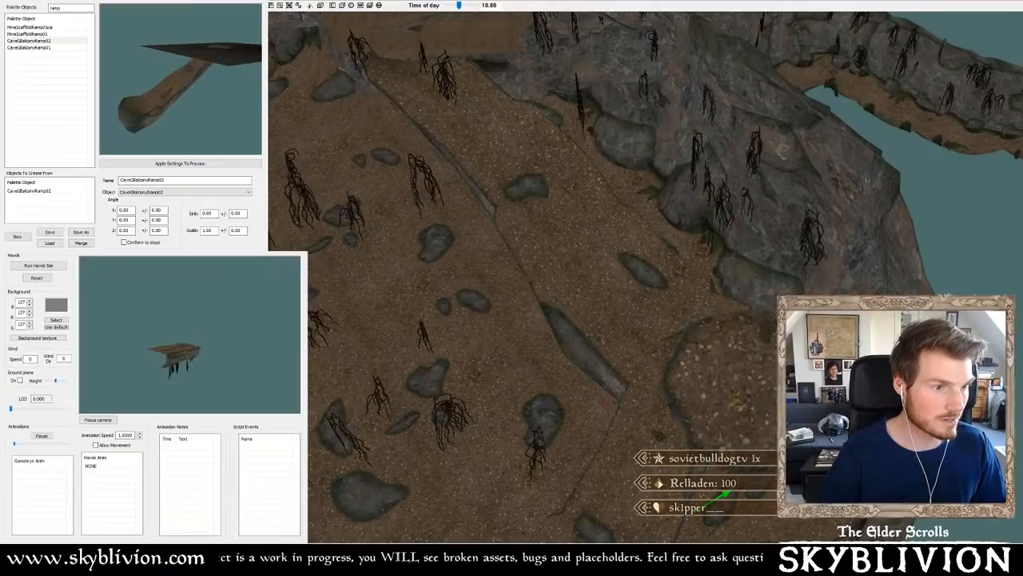
pyautogui.moveTo(720, 400); pyautogui.dragTo(676, 378)
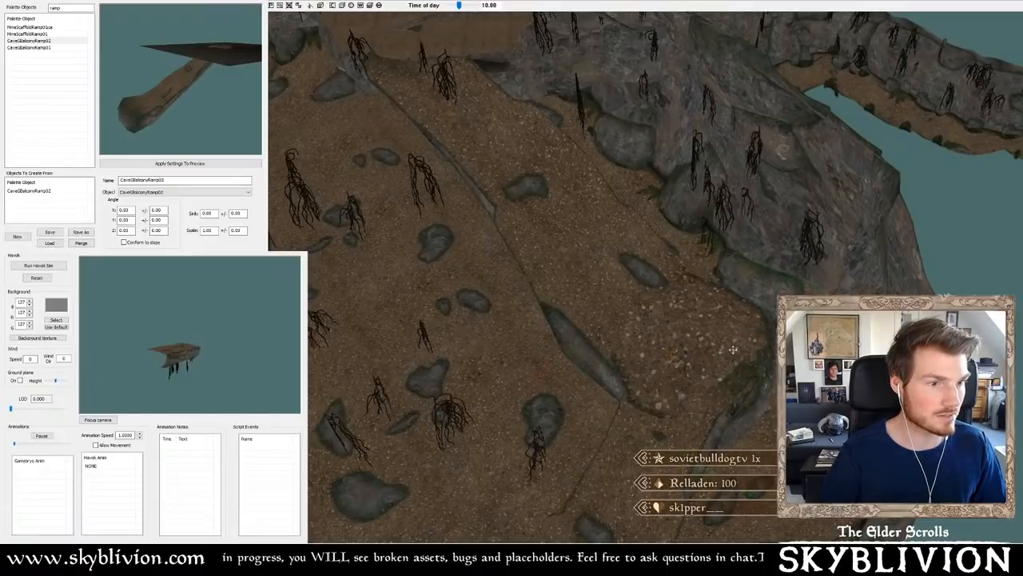
pyautogui.keyDown('shift'); pyautogui.moveTo(733, 350); pyautogui.dragTo(770, 365, button='middle'); pyautogui.keyUp('shift')
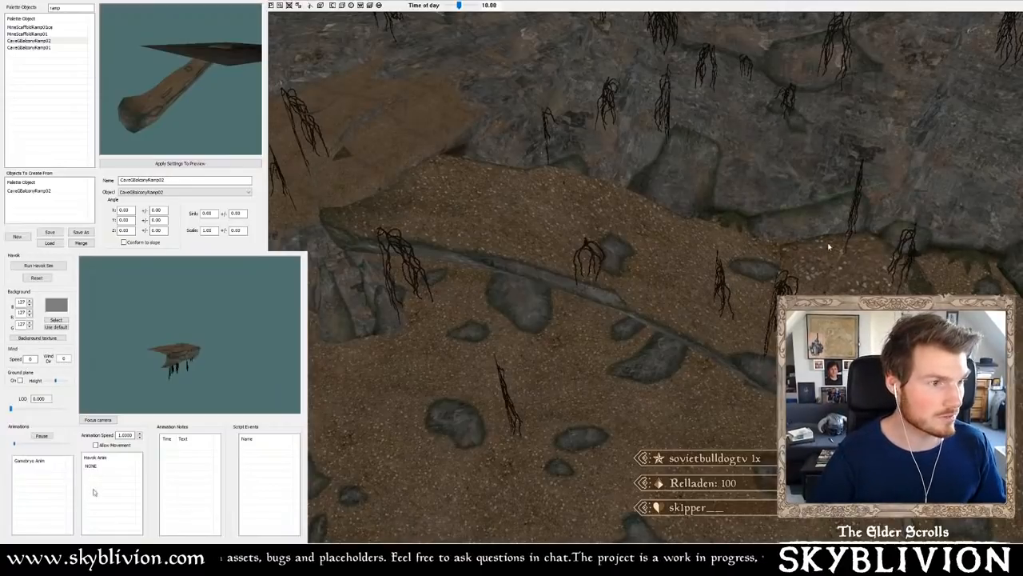
# - Preview the cave rock and pillar pieces, and add the pillar with the flared base near the ramp's lower end
pyautogui.doubleClick(548, 320)
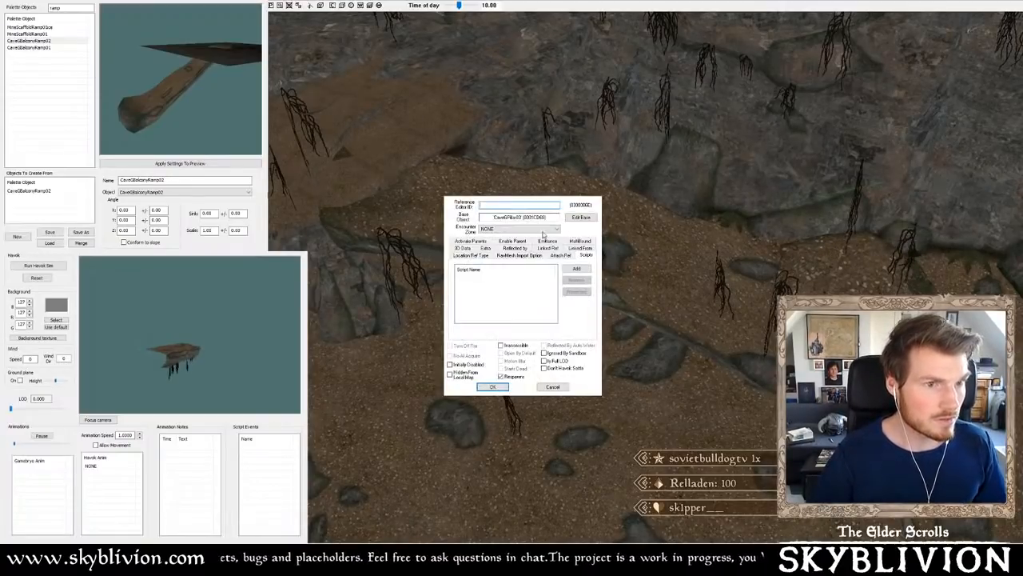
pyautogui.click(552, 386)
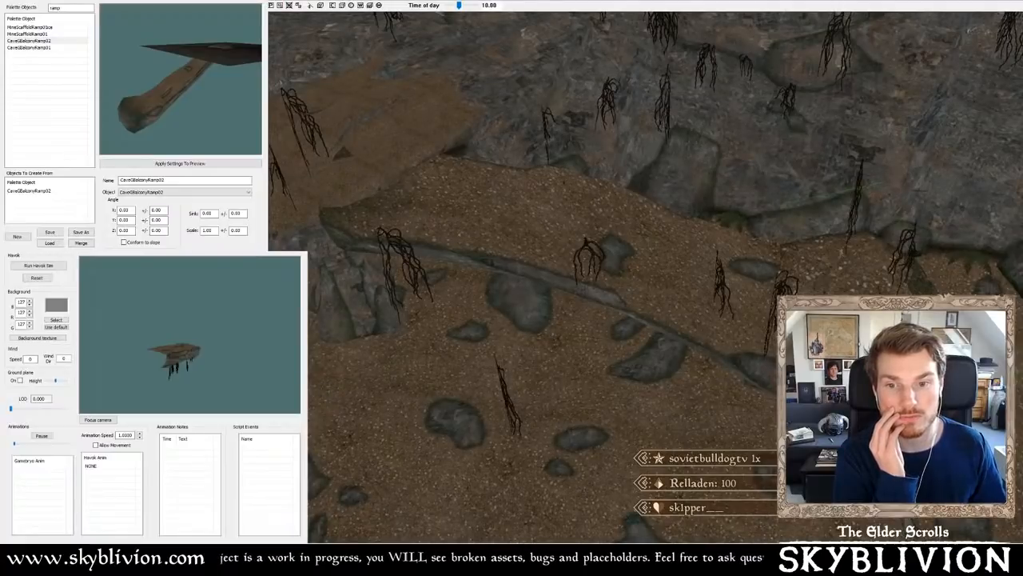
pyautogui.press('Down')
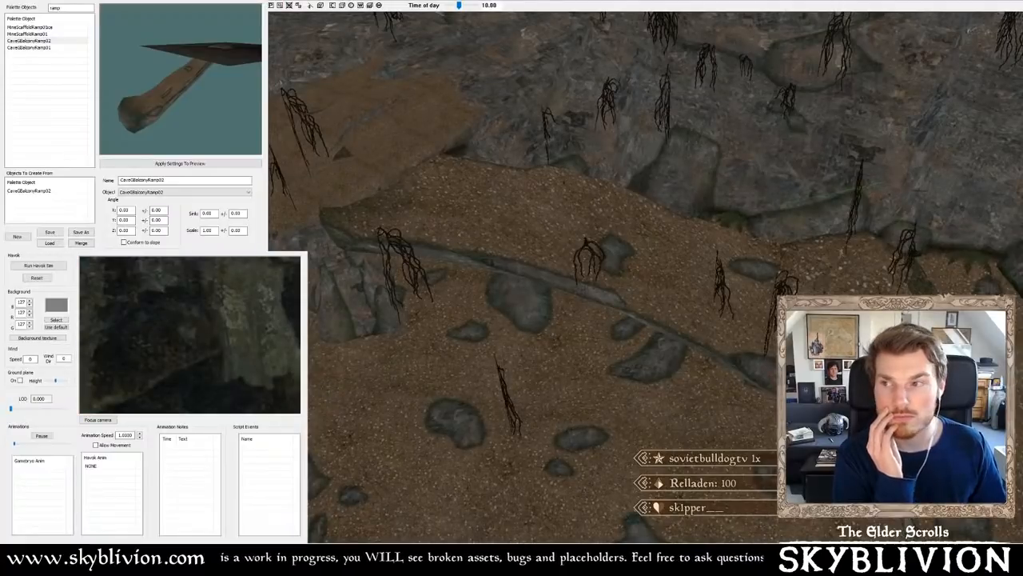
pyautogui.scroll(-6, 684, 343)
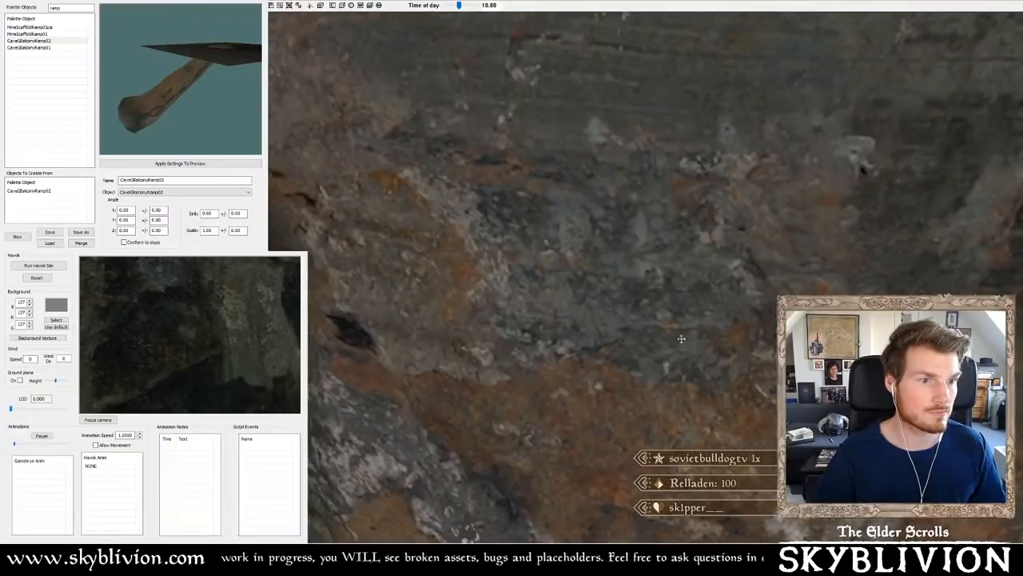
pyautogui.scroll(-5, 673, 320)
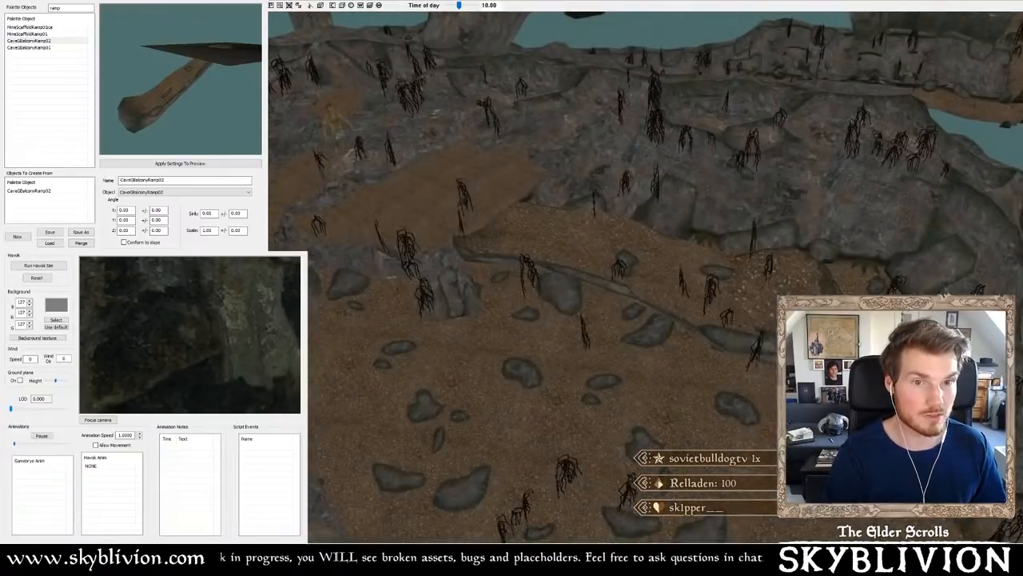
pyautogui.press('Down')
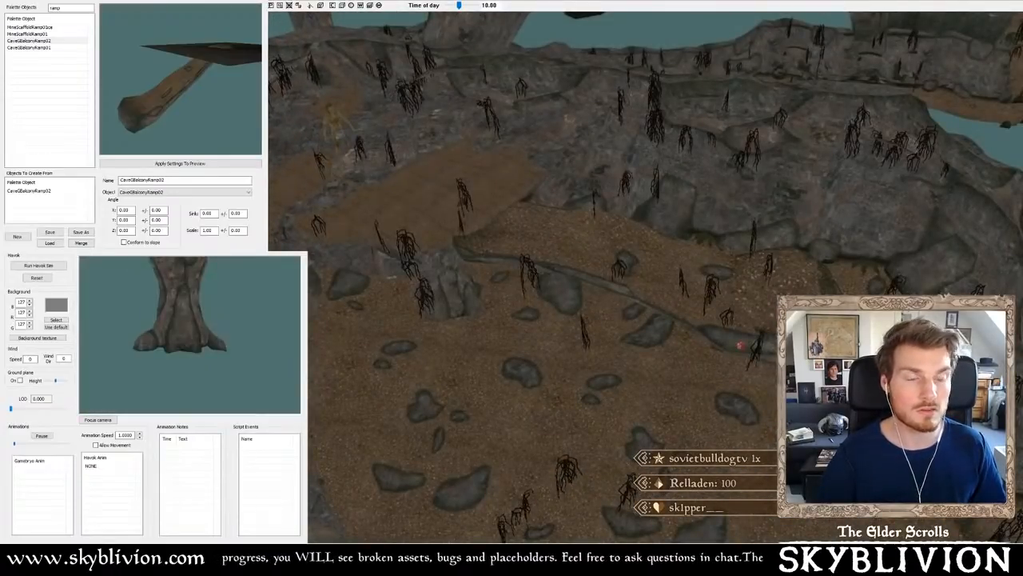
pyautogui.moveTo(738, 345); pyautogui.dragTo(736, 343)
# - Move and sink the dirt-topped pillar so its round top blends into the ramp's lower end
pyautogui.moveTo(735, 343); pyautogui.dragTo(677, 265, button='middle')
pyautogui.scroll(2, 683, 268)
pyautogui.scroll(1, 677, 266)
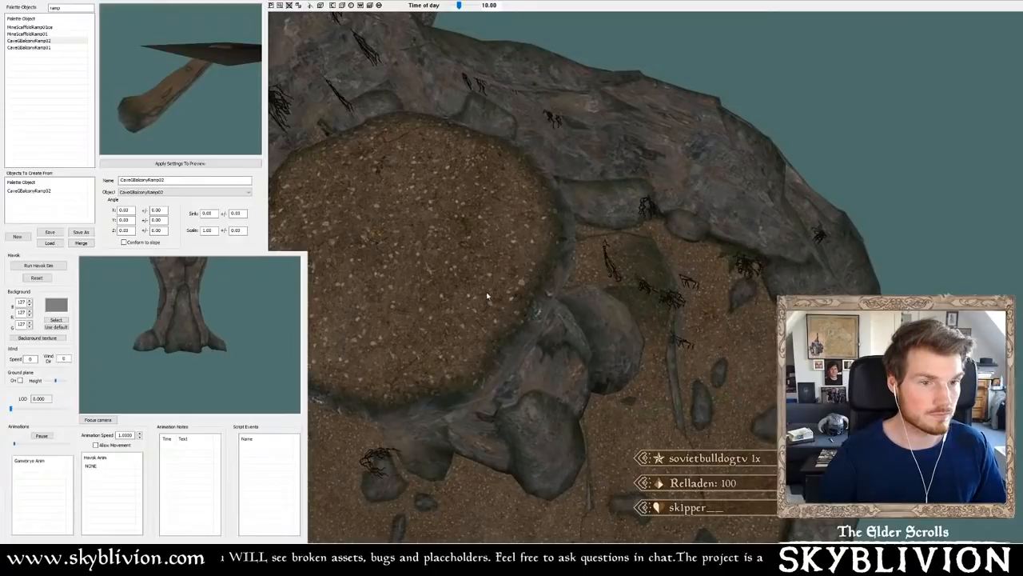
pyautogui.moveTo(487, 295); pyautogui.dragTo(638, 366)
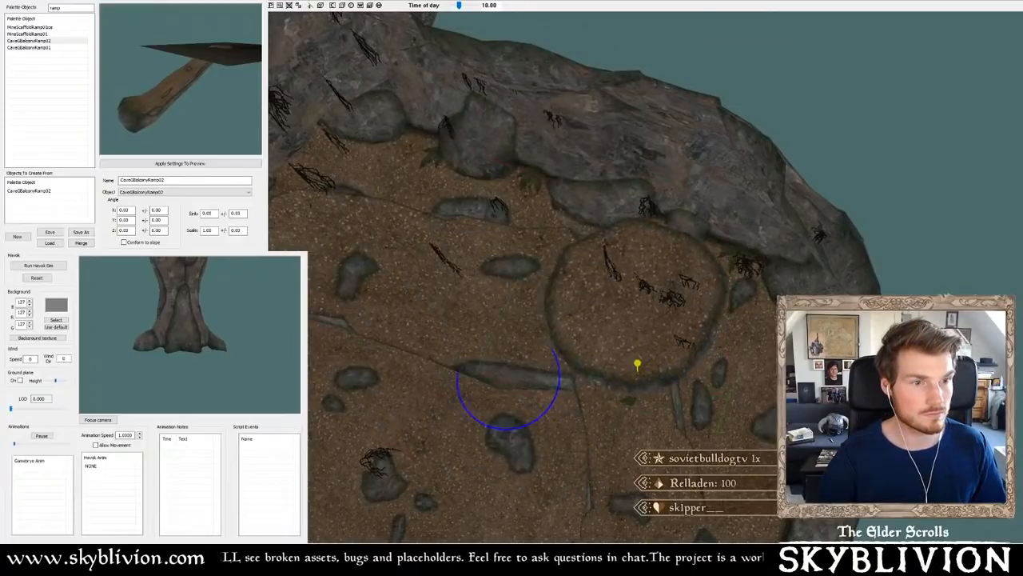
pyautogui.press('Delete')
pyautogui.moveTo(471, 293); pyautogui.dragTo(472, 259, button='middle')
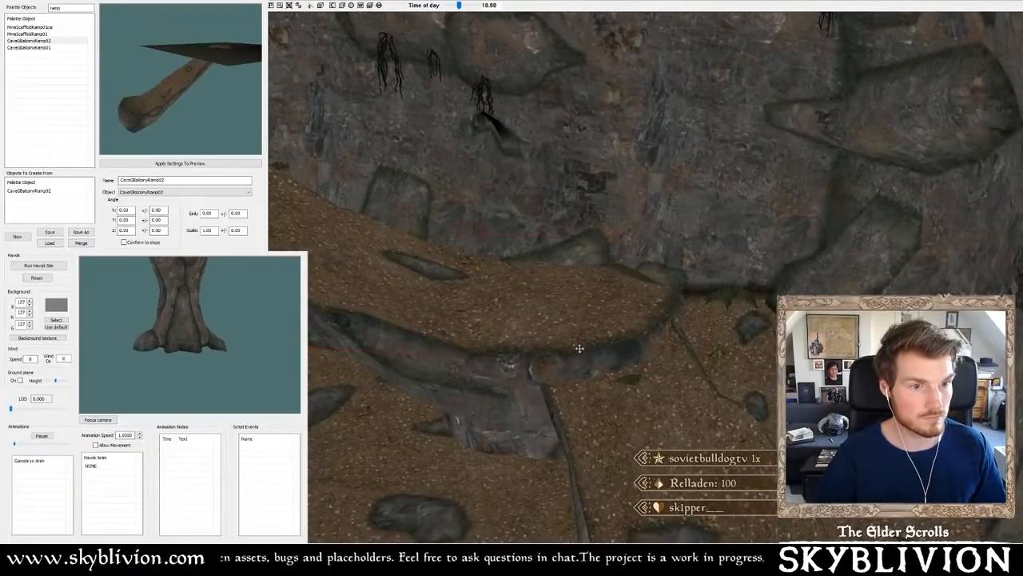
pyautogui.moveTo(580, 348); pyautogui.dragTo(552, 349)
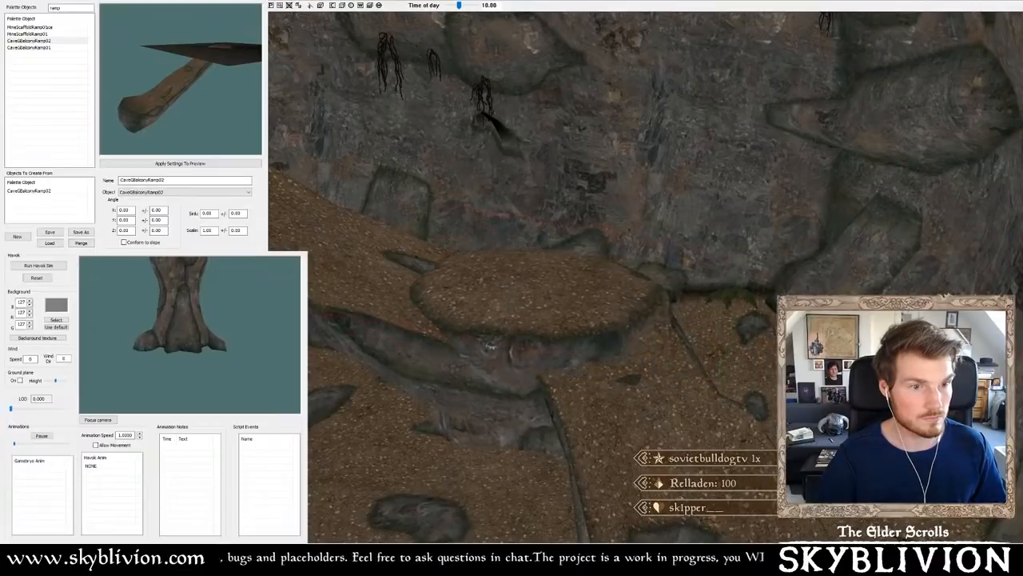
pyautogui.moveTo(509, 360)
pyautogui.mouseDown()
pyautogui.moveTo(508, 349)
pyautogui.moveTo(510, 364)
pyautogui.mouseUp()
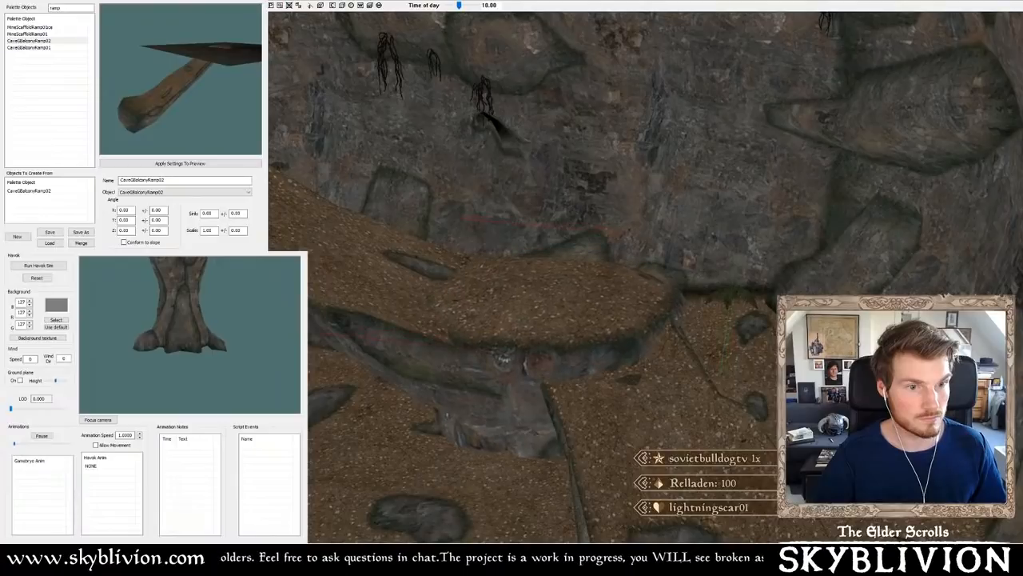
# - Shift and tilt the lower ramp piece so it slopes from the round platform down into the dirt floor
pyautogui.keyDown('shift'); pyautogui.moveTo(505, 359); pyautogui.dragTo(621, 314, button='middle'); pyautogui.keyUp('shift')
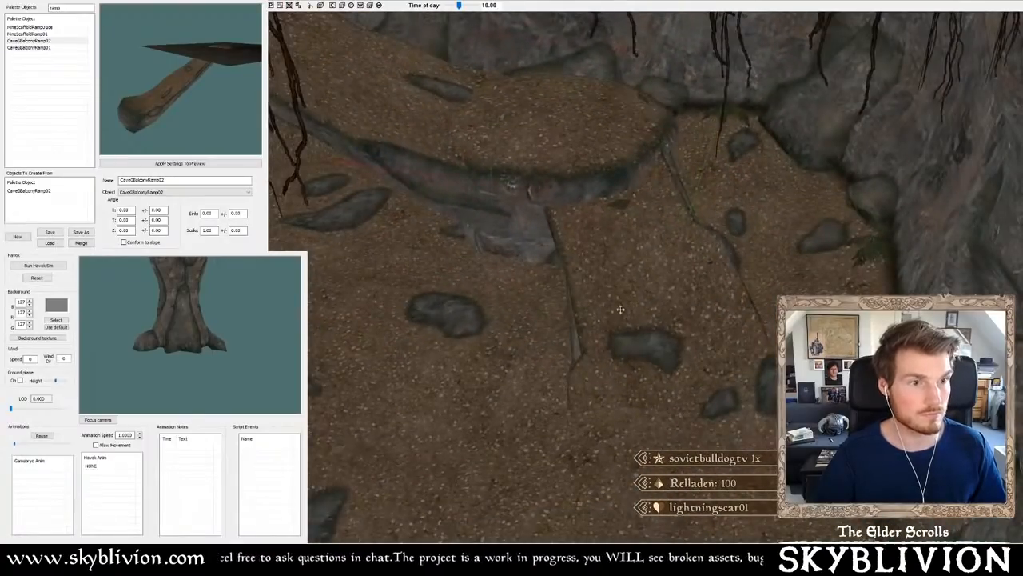
pyautogui.doubleClick(621, 310)
pyautogui.press('Escape')
pyautogui.moveTo(621, 310); pyautogui.dragTo(616, 354)
pyautogui.keyDown('shift'); pyautogui.moveTo(616, 354); pyautogui.dragTo(622, 348, button='middle'); pyautogui.keyUp('shift')
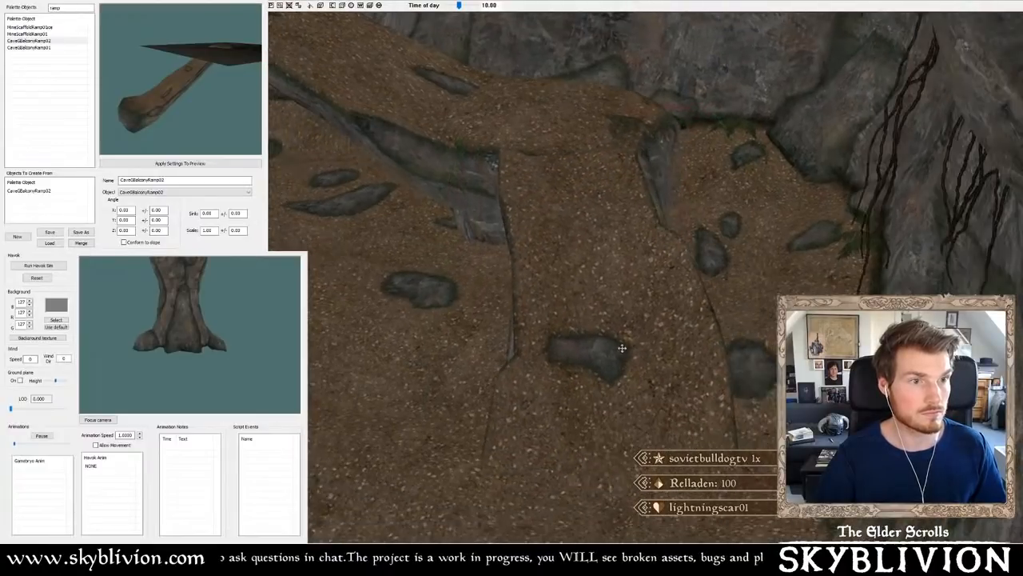
pyautogui.moveTo(622, 348); pyautogui.dragTo(649, 332)
pyautogui.moveTo(649, 333)
pyautogui.mouseDown(button='right')
pyautogui.moveTo(598, 329)
pyautogui.moveTo(657, 330)
pyautogui.moveTo(614, 331)
pyautogui.moveTo(641, 331)
pyautogui.mouseUp(button='right')
pyautogui.press('x')
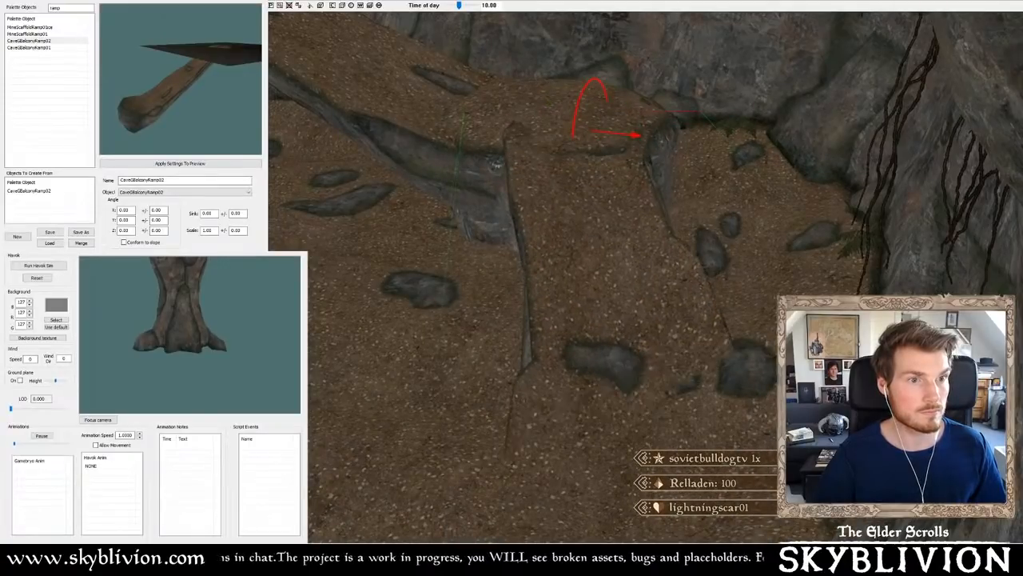
pyautogui.keyDown('shift'); pyautogui.moveTo(624, 343); pyautogui.dragTo(644, 356, button='middle'); pyautogui.keyUp('shift')
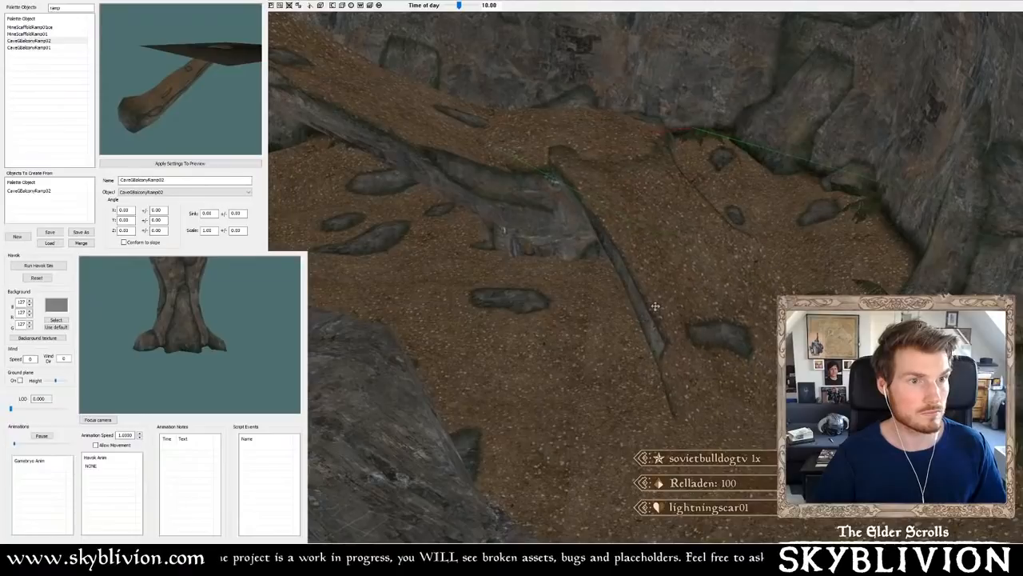
pyautogui.keyDown('shift'); pyautogui.moveTo(655, 306); pyautogui.dragTo(630, 330, button='middle'); pyautogui.keyUp('shift')
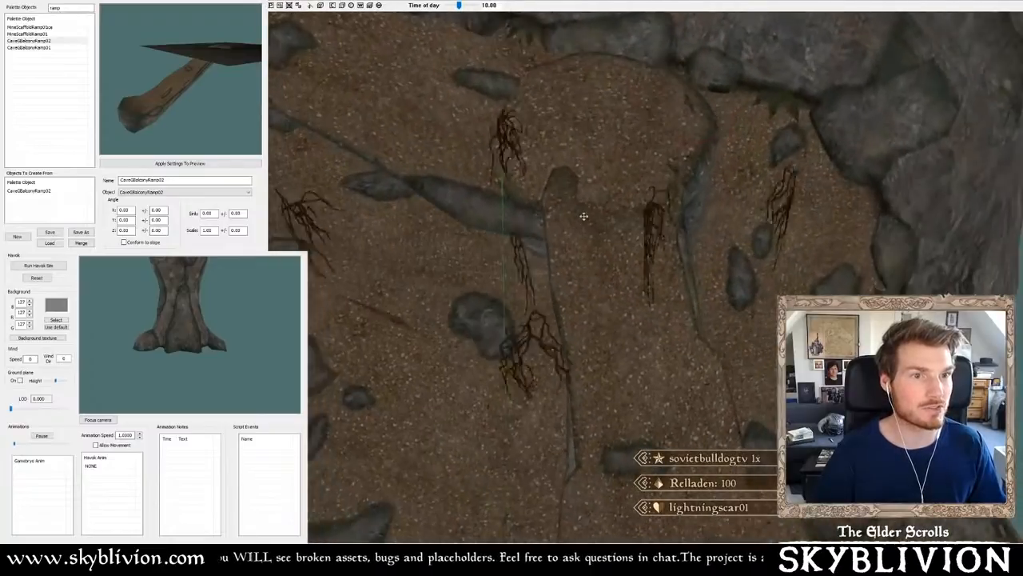
# - Add the narrow-waisted rock pillar beside the existing flared pillar under the chamber's ledge
pyautogui.keyDown('shift'); pyautogui.moveTo(545, 185); pyautogui.dragTo(592, 193, button='middle'); pyautogui.keyUp('shift')
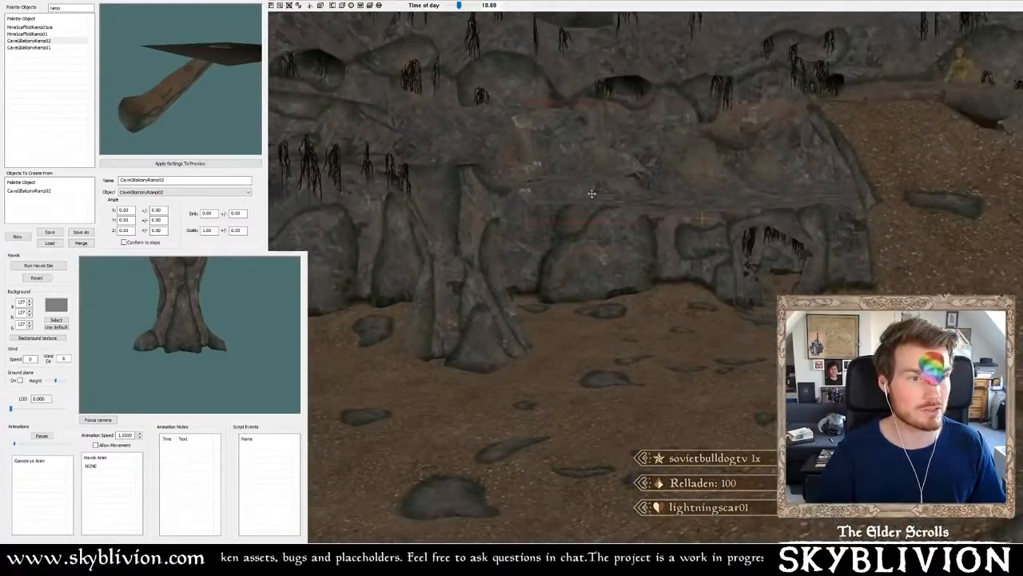
pyautogui.keyDown('shift'); pyautogui.moveTo(653, 241); pyautogui.dragTo(682, 237, button='middle'); pyautogui.keyUp('shift')
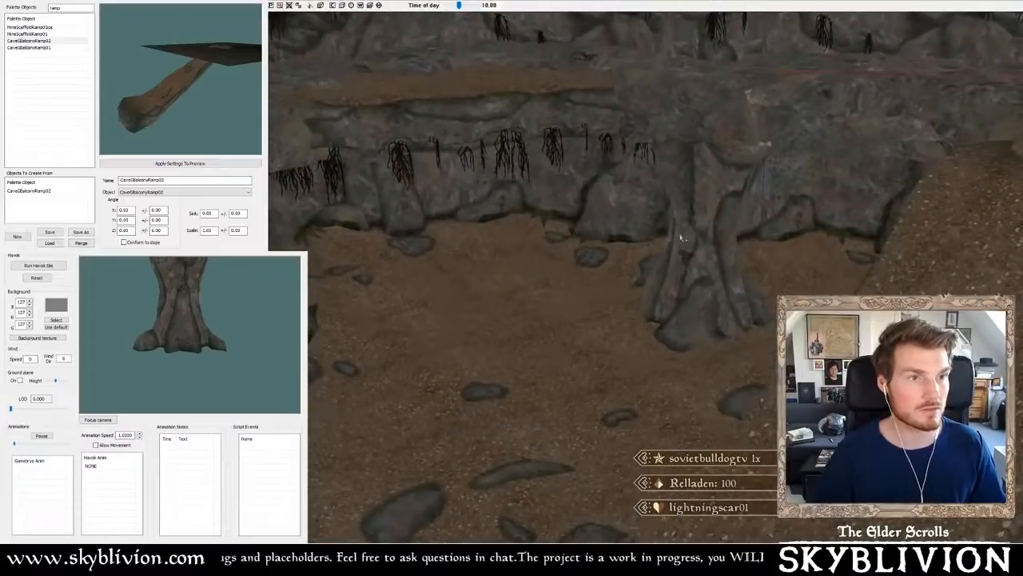
pyautogui.keyDown('shift'); pyautogui.moveTo(525, 187); pyautogui.dragTo(614, 193, button='middle'); pyautogui.keyUp('shift')
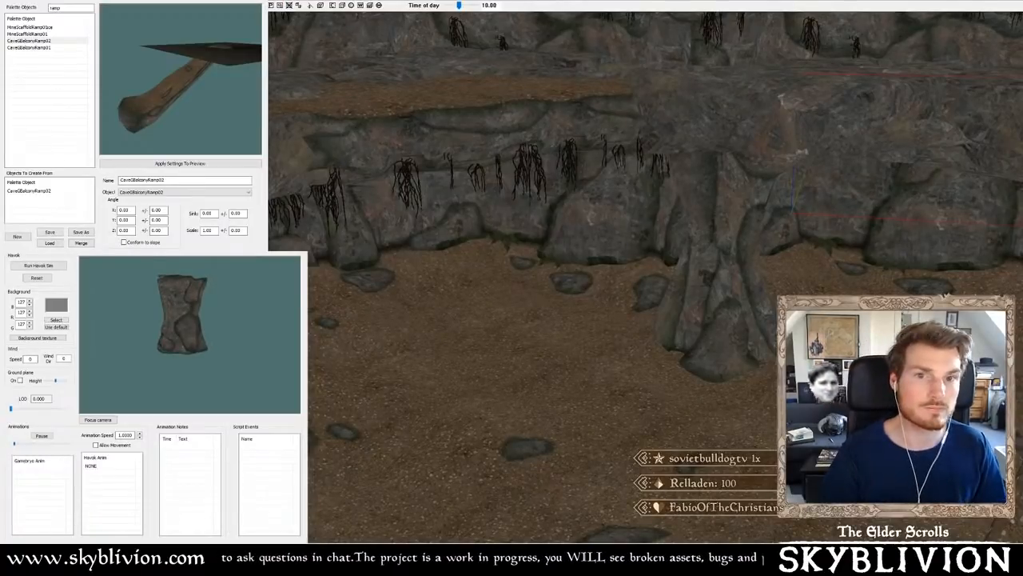
pyautogui.moveTo(8, 522); pyautogui.dragTo(673, 262)
pyautogui.moveTo(674, 262)
pyautogui.mouseDown(button='middle')
pyautogui.moveTo(674, 251)
pyautogui.moveTo(671, 262)
pyautogui.moveTo(697, 267)
pyautogui.moveTo(664, 254)
pyautogui.mouseUp(button='middle')
pyautogui.moveTo(664, 254); pyautogui.dragTo(670, 261)
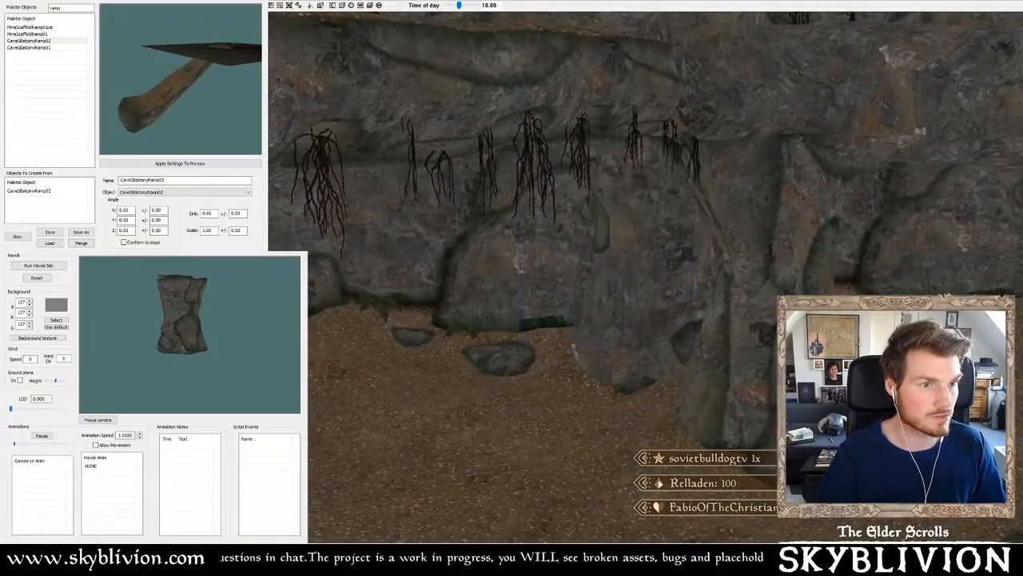
# - Adjust the narrow-waisted pillar's position and height so it supports the ledge against the wall
pyautogui.moveTo(670, 259); pyautogui.dragTo(698, 345, button='middle')
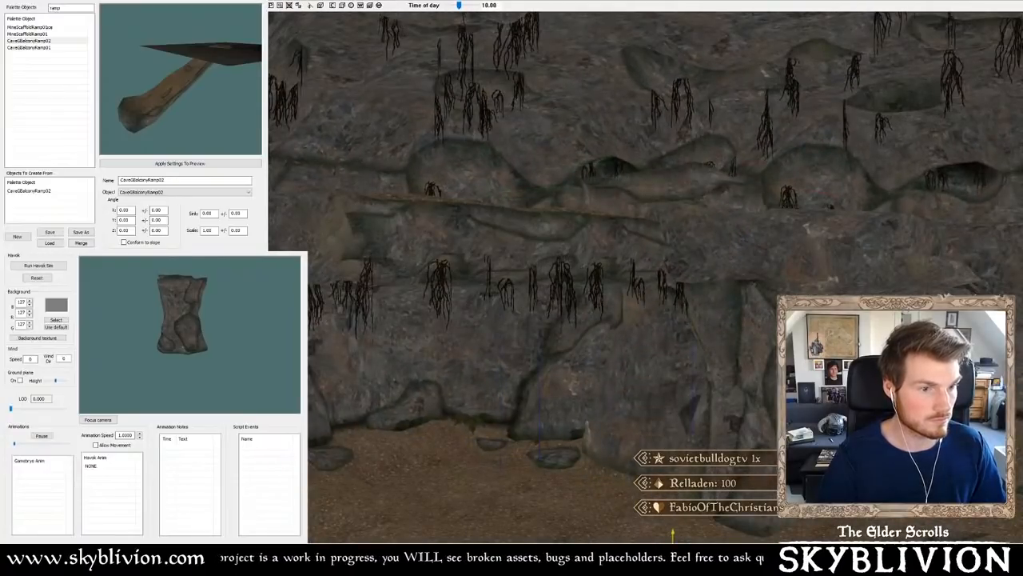
pyautogui.moveTo(573, 387); pyautogui.dragTo(683, 302, button='middle')
pyautogui.moveTo(685, 377); pyautogui.dragTo(701, 377, button='middle')
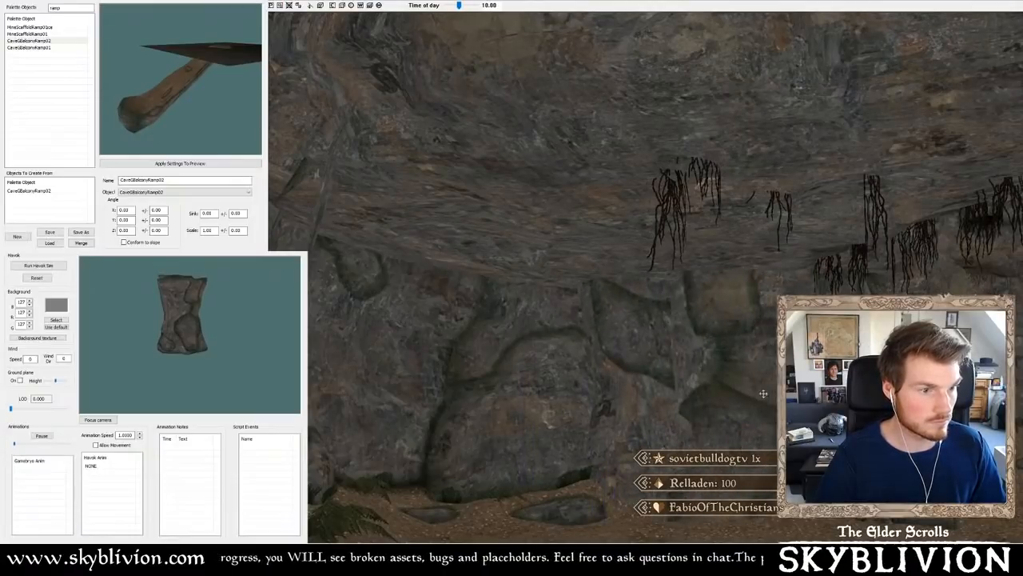
pyautogui.moveTo(758, 391); pyautogui.dragTo(761, 391, button='middle')
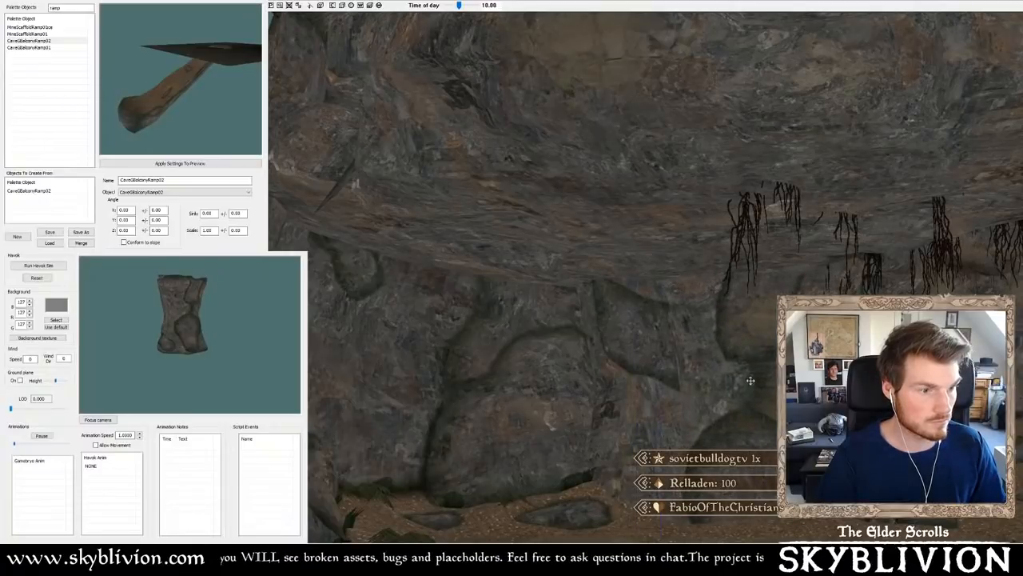
pyautogui.moveTo(800, 352); pyautogui.dragTo(784, 424, button='middle')
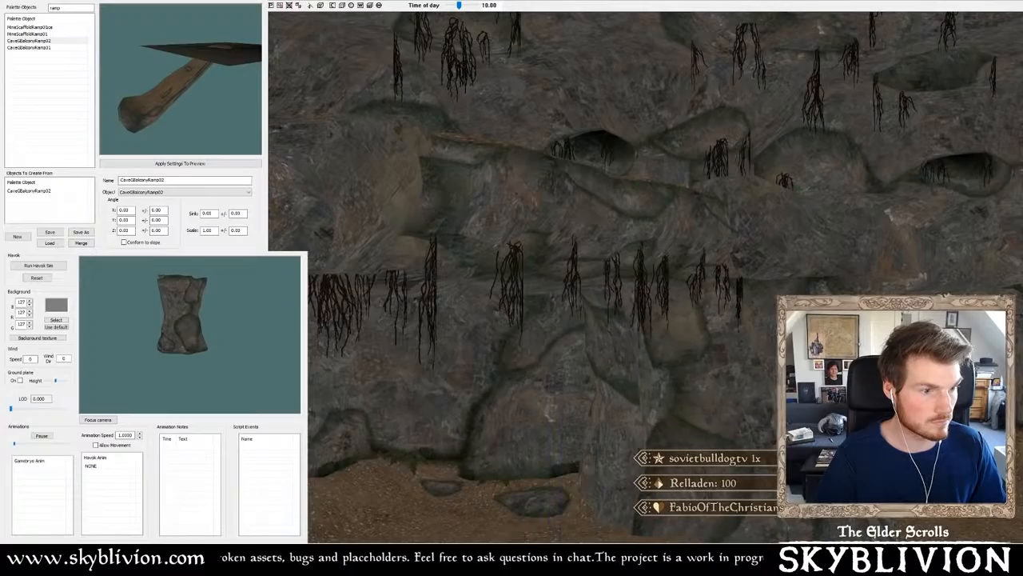
pyautogui.moveTo(728, 392); pyautogui.dragTo(762, 370, button='middle')
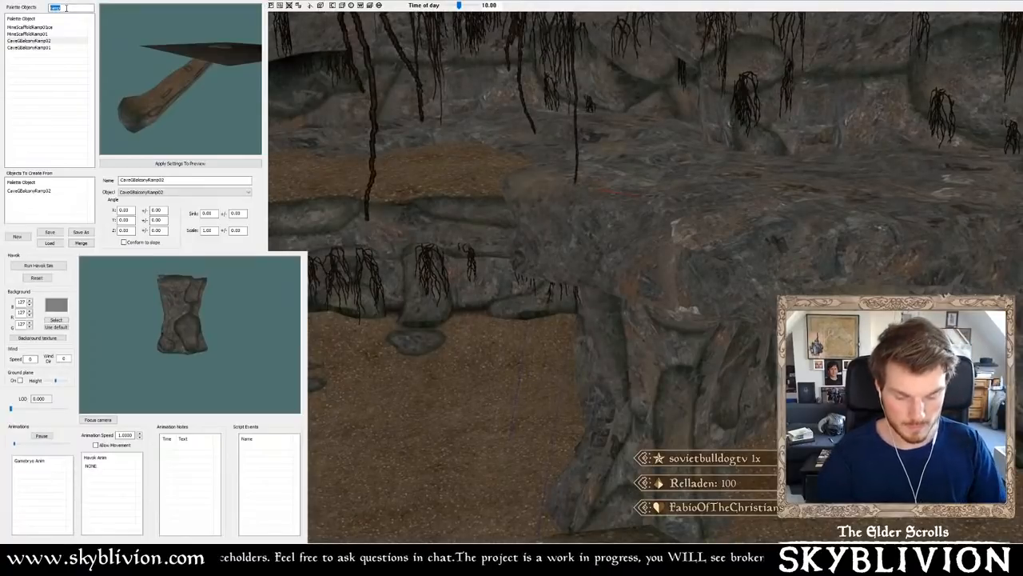
# - Filter the palette objects by "boulder" and reverse the list's sort order
pyautogui.write('boulder')
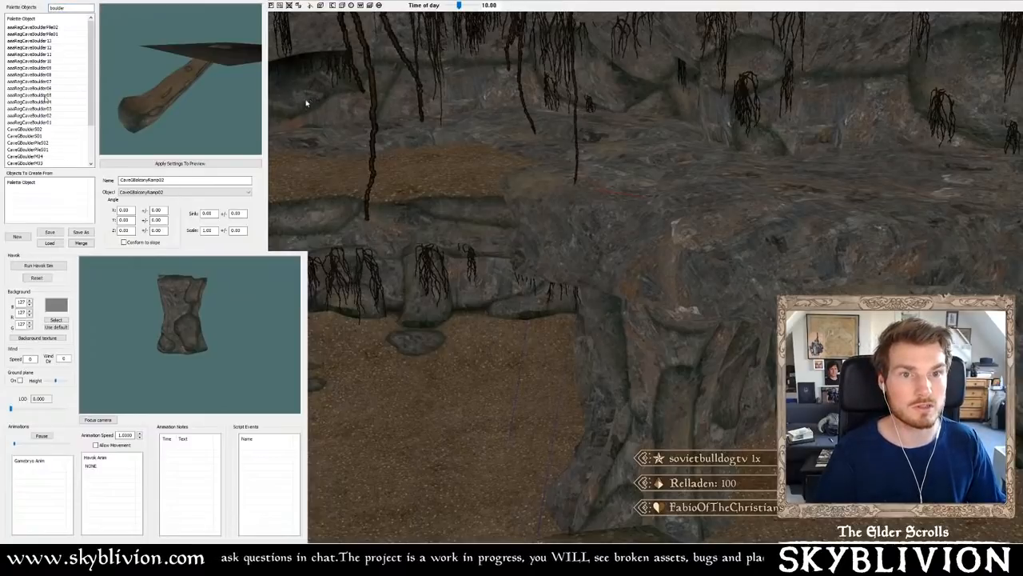
pyautogui.click(42, 48)
pyautogui.click(53, 61)
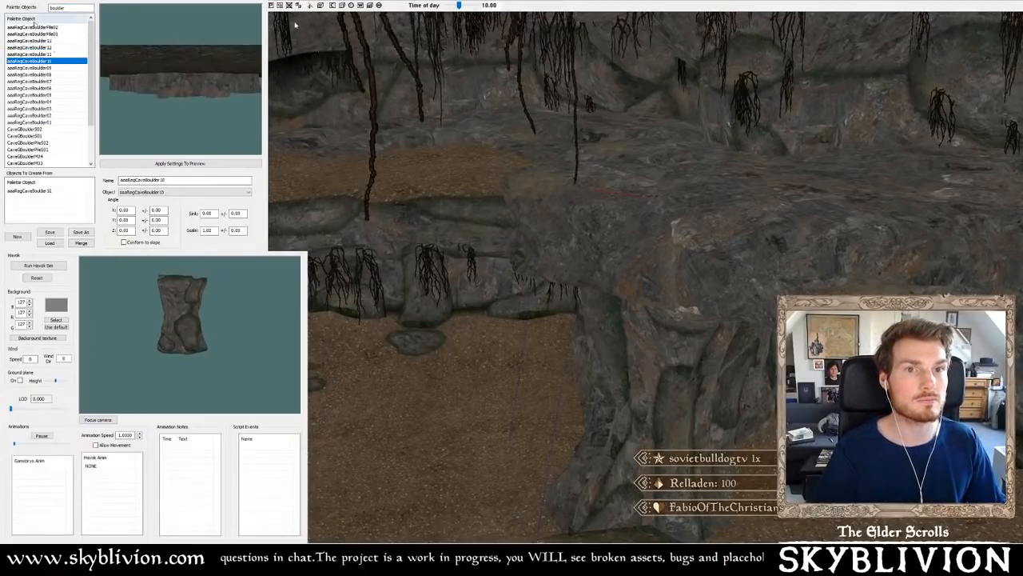
pyautogui.click(33, 19)
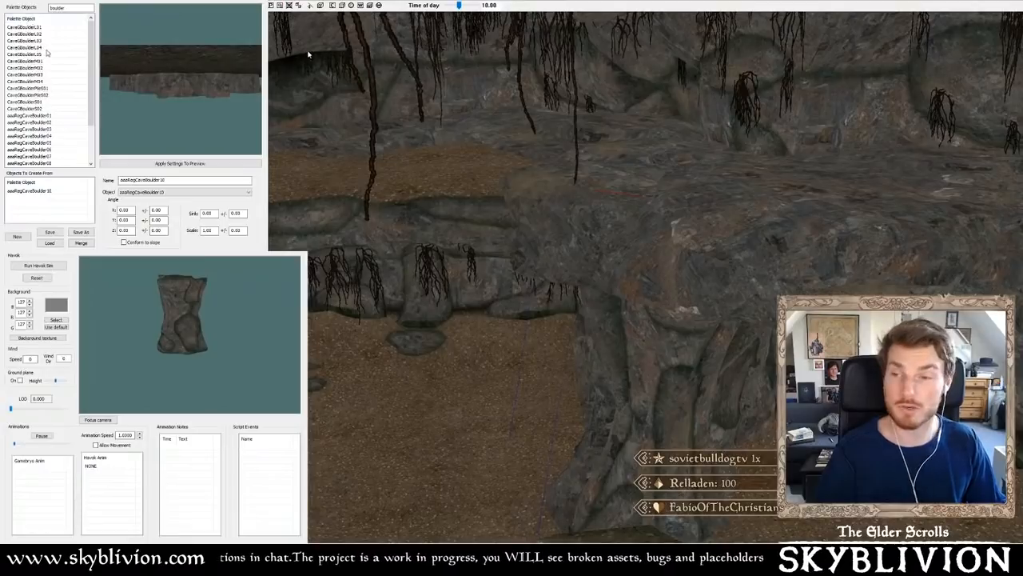
# - Preview the aaaRegCaveBoulder pieces one after another and select aaaRegCaveBoulder05 for placement
pyautogui.scroll(-2, 52, 88)
pyautogui.click(56, 102)
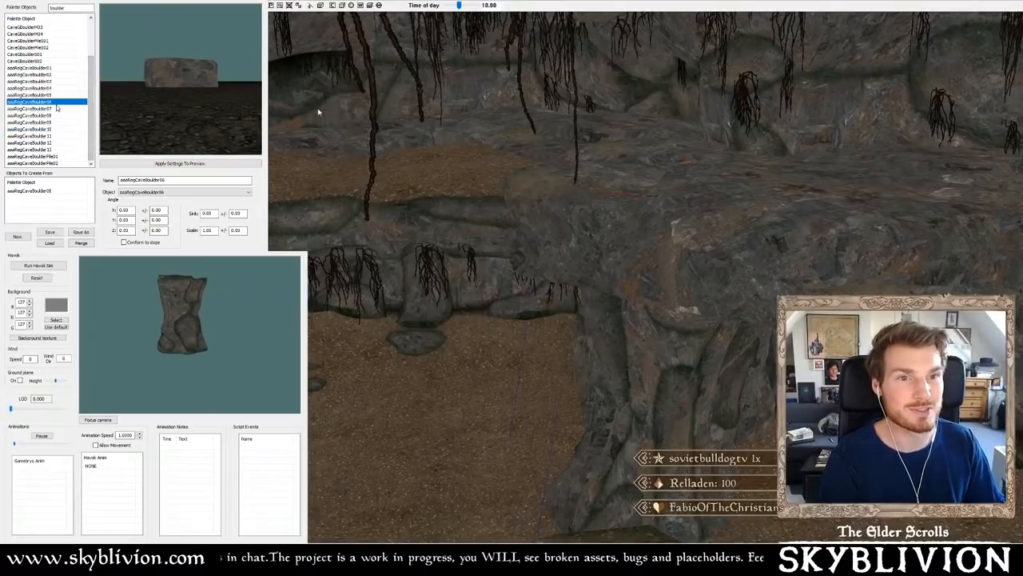
pyautogui.moveTo(126, 93); pyautogui.dragTo(119, 134)
pyautogui.click(50, 115)
pyautogui.press('Down')
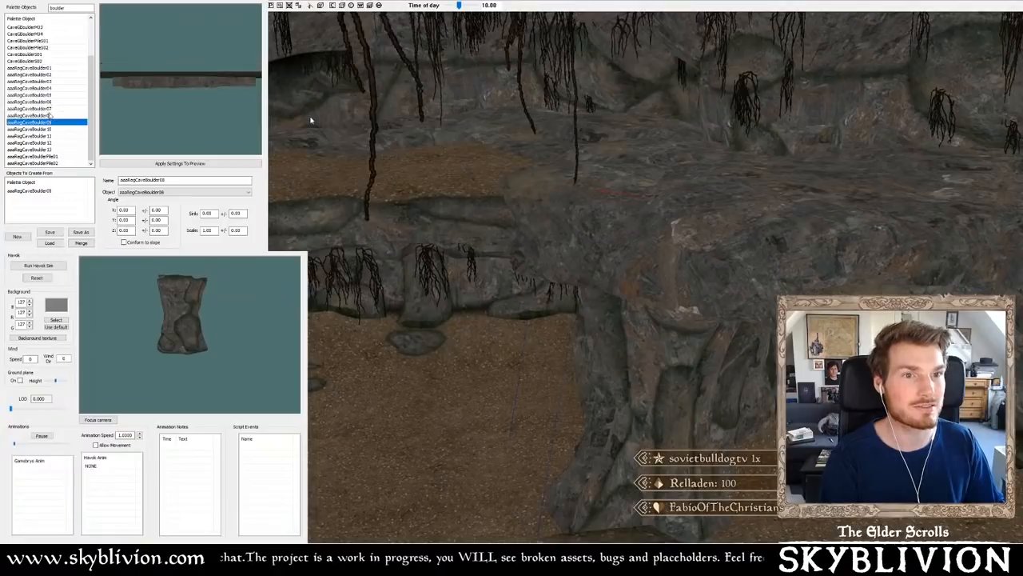
pyautogui.press('Down')
pyautogui.press('Down')
pyautogui.press('Down')
pyautogui.press('Down')
pyautogui.press('Down')
pyautogui.press('Down')
pyautogui.press('Up')
pyautogui.press('Up')
pyautogui.press('Up')
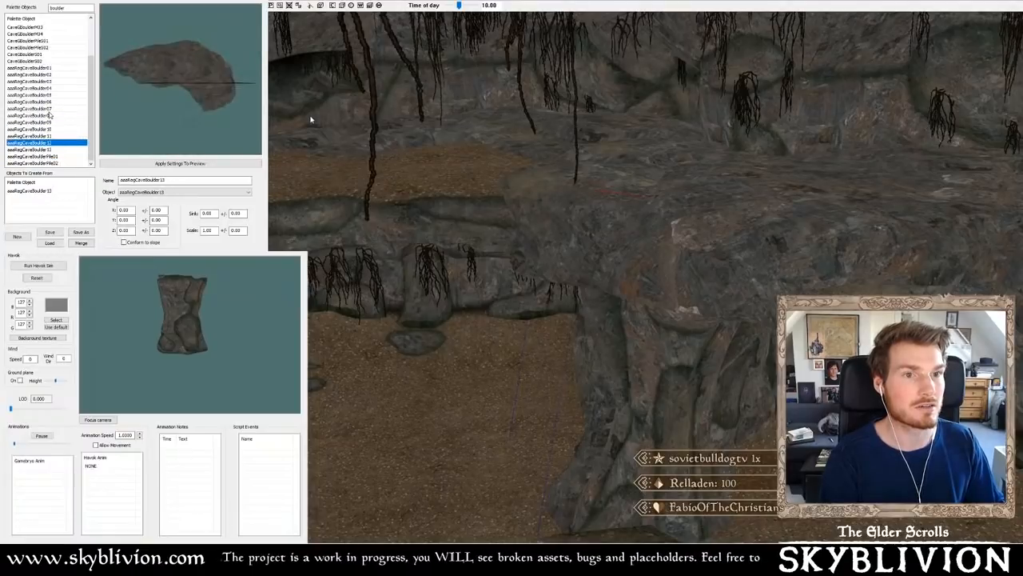
pyautogui.press('Up')
pyautogui.press('Up')
pyautogui.press('Up')
pyautogui.press('Up')
pyautogui.press('Up')
pyautogui.press('Up')
pyautogui.press('Up')
pyautogui.press('Up')
pyautogui.press('Up')
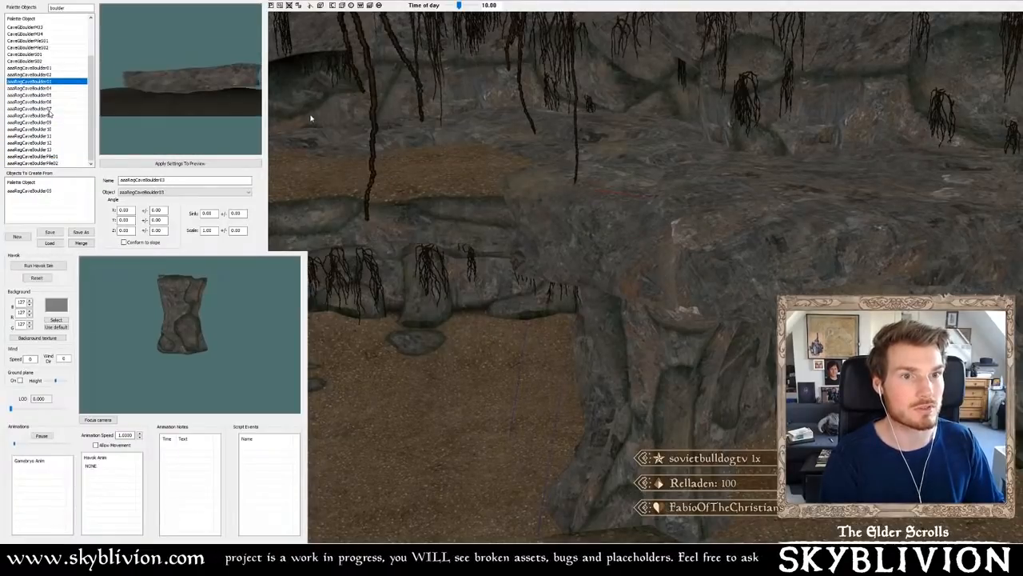
pyautogui.press('Down')
pyautogui.press('Down')
# - Place aaaRegCaveBoulder05 under the chamber's ledge beside the rock pillars and adjust its height against the wall
pyautogui.moveTo(444, 184); pyautogui.dragTo(405, 148, button='middle')
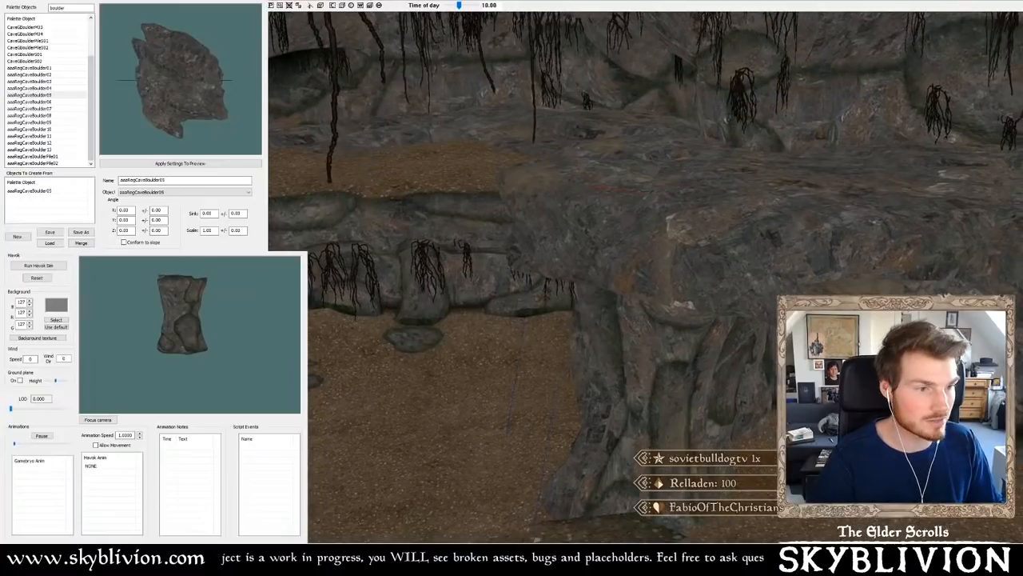
pyautogui.keyDown('shift'); pyautogui.moveTo(616, 192); pyautogui.dragTo(612, 120, button='middle'); pyautogui.keyUp('shift')
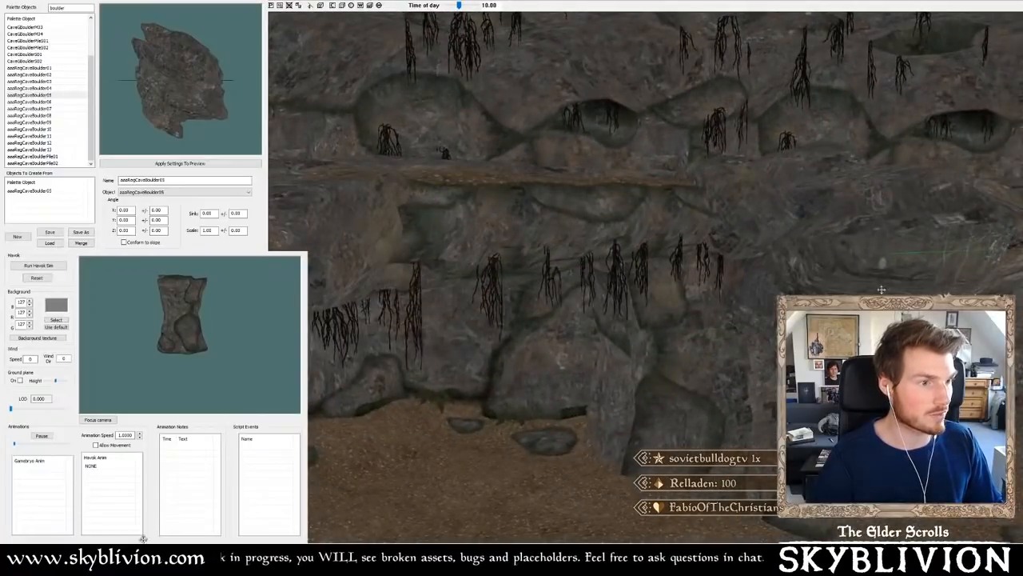
pyautogui.moveTo(711, 391); pyautogui.dragTo(711, 415)
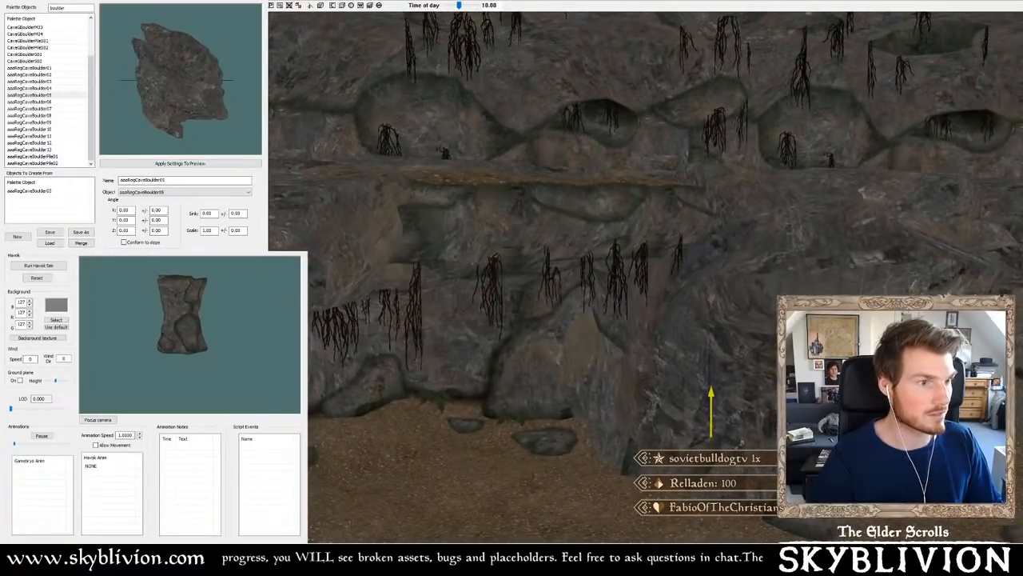
pyautogui.keyDown('shift'); pyautogui.moveTo(712, 416); pyautogui.dragTo(680, 426, button='middle'); pyautogui.keyUp('shift')
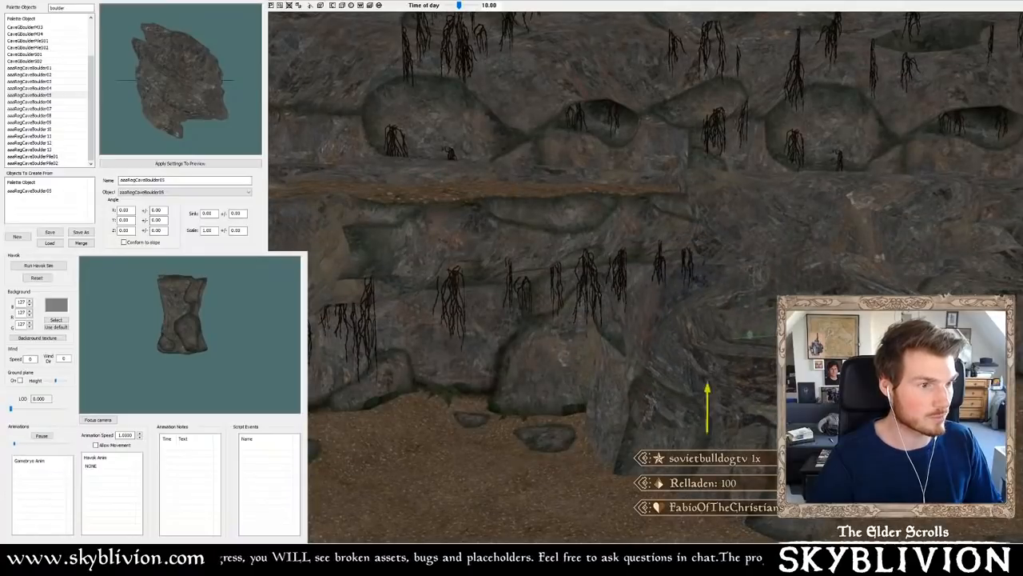
pyautogui.moveTo(796, 245)
pyautogui.keyDown('shift'); pyautogui.mouseDown(button='middle')
pyautogui.moveTo(749, 254)
pyautogui.moveTo(834, 238)
pyautogui.moveTo(783, 251)
pyautogui.mouseUp(button='middle'); pyautogui.keyUp('shift')
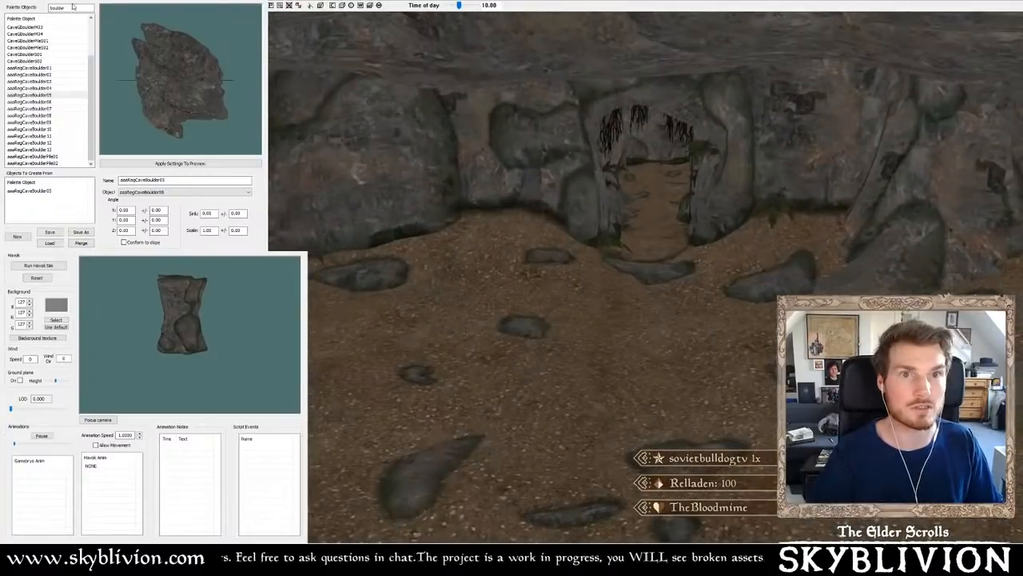
# - Preview further aaaRegCaveBoulder pieces and select aaaRegCaveBoulder13 for placement
pyautogui.click(56, 129)
pyautogui.click(55, 142)
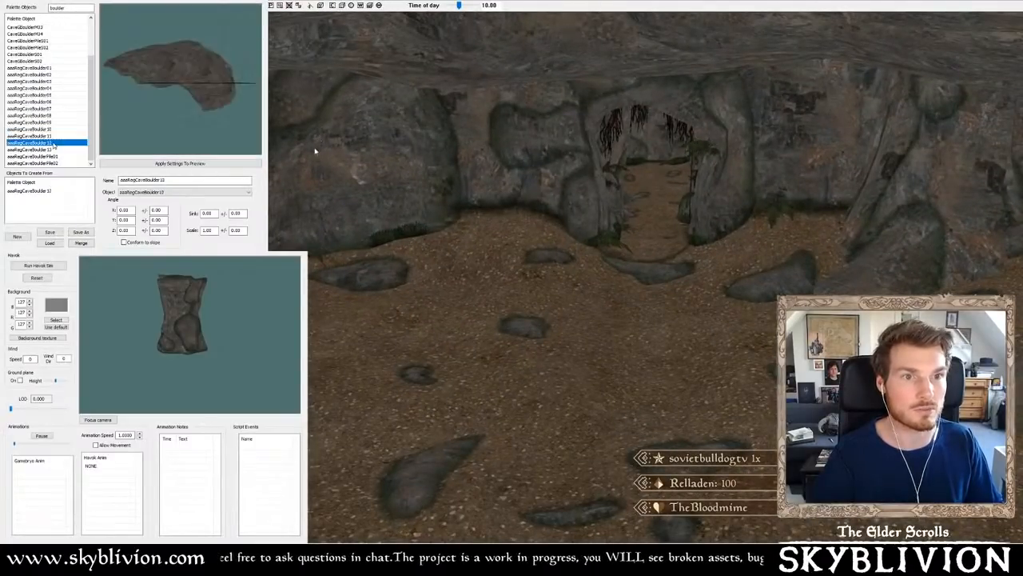
pyautogui.click(54, 150)
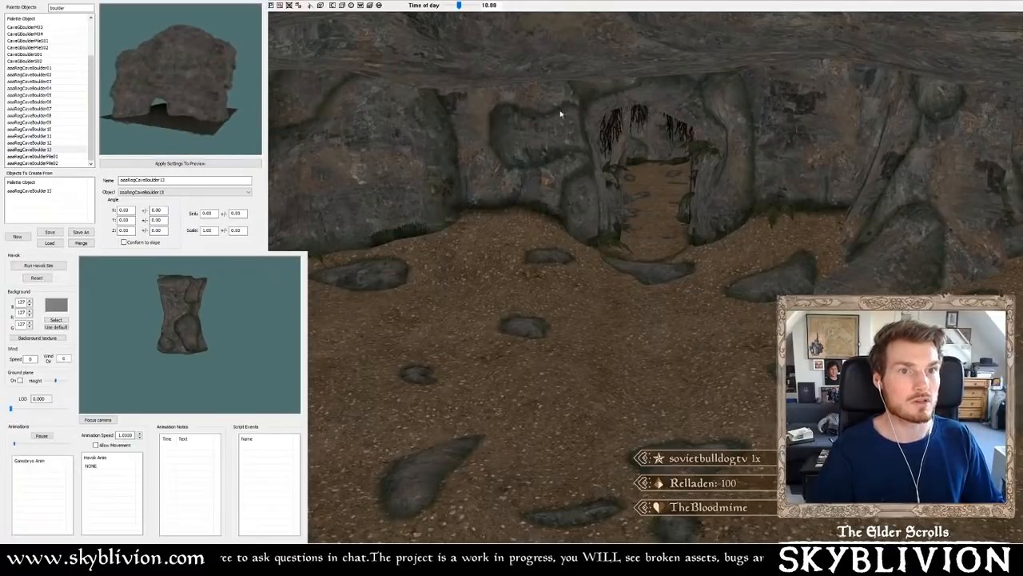
# - Place aaaRegCaveBoulder13 on the dirt floor beside the tunnel entrance, then move and rotate it against the cave wall
pyautogui.scroll(-8, 651, 275)
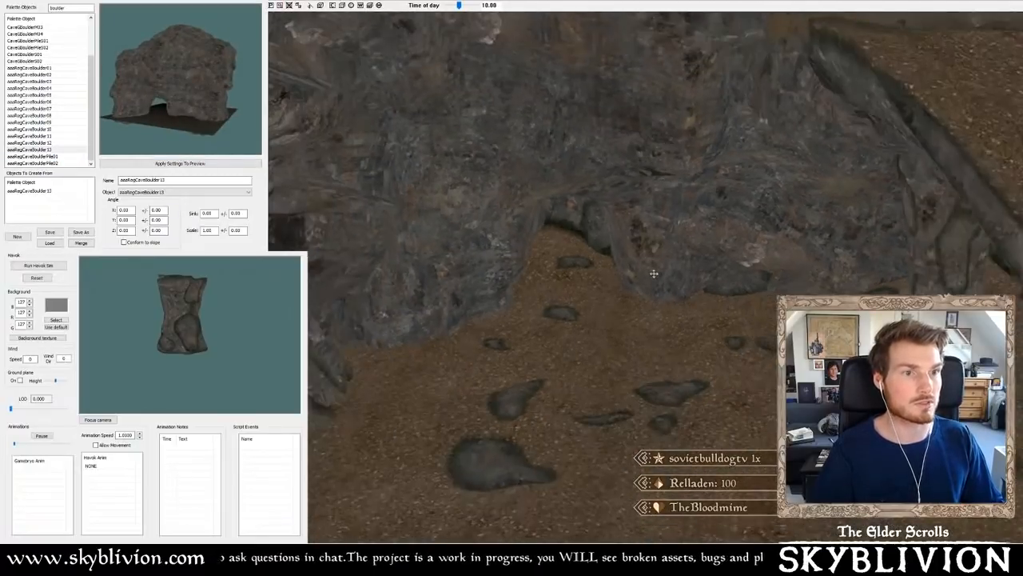
pyautogui.scroll(-3, 646, 277)
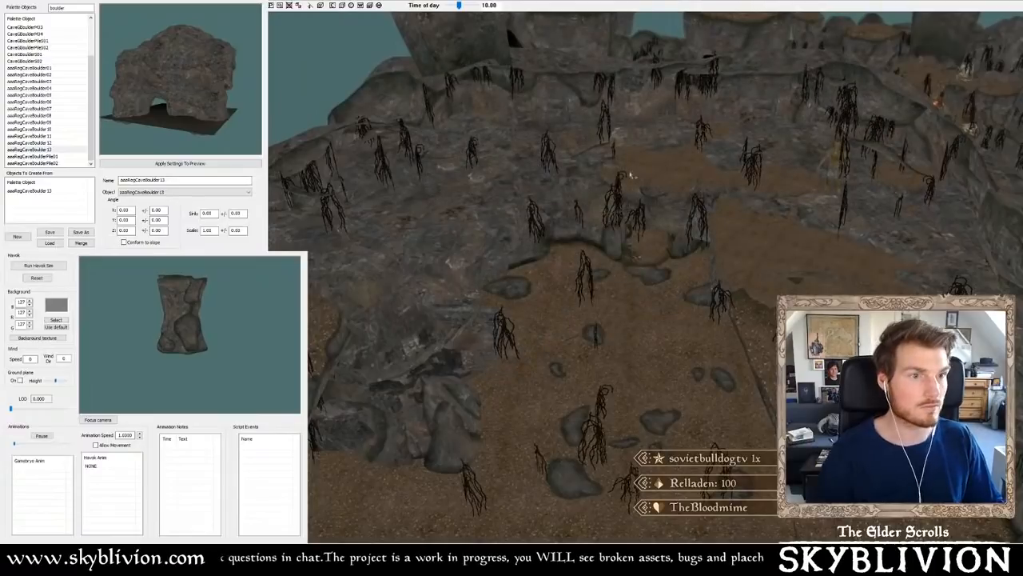
pyautogui.keyDown('shift'); pyautogui.moveTo(693, 174); pyautogui.dragTo(633, 167, button='middle'); pyautogui.keyUp('shift')
pyautogui.scroll(8, 658, 176)
pyautogui.scroll(10, 656, 185)
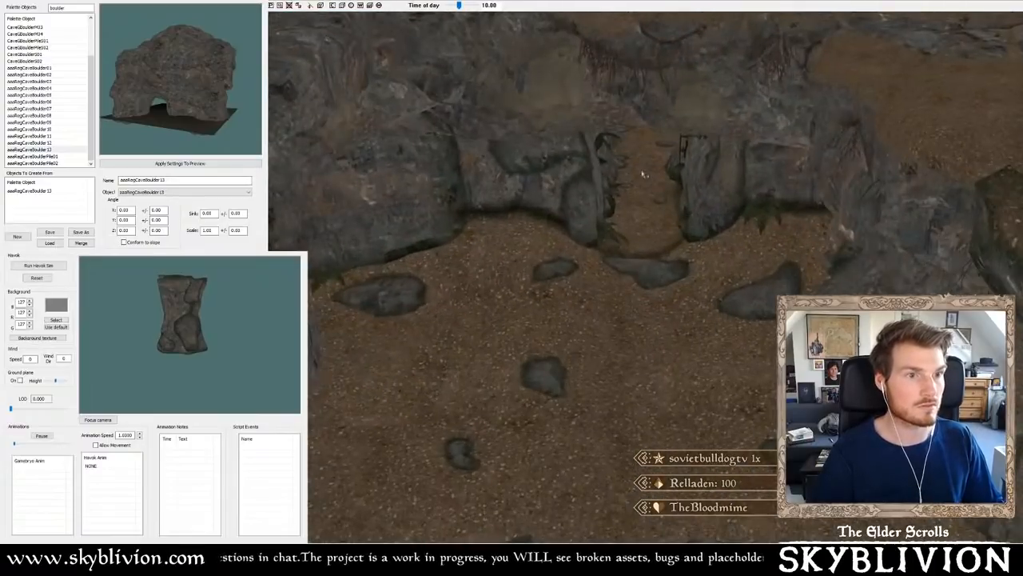
pyautogui.scroll(3, 663, 160)
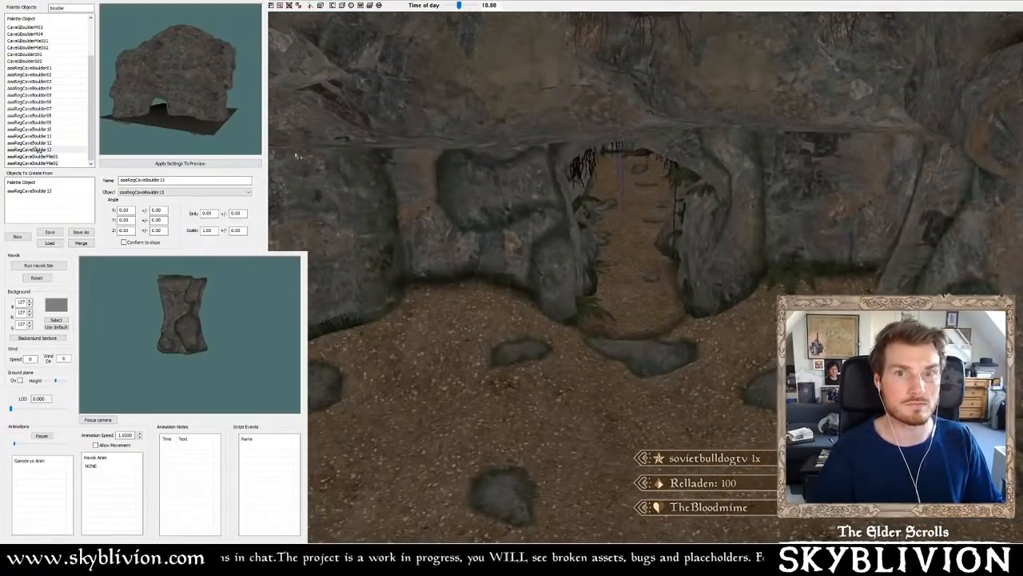
pyautogui.keyDown('alt'); pyautogui.rightClick(553, 297); pyautogui.keyUp('alt')
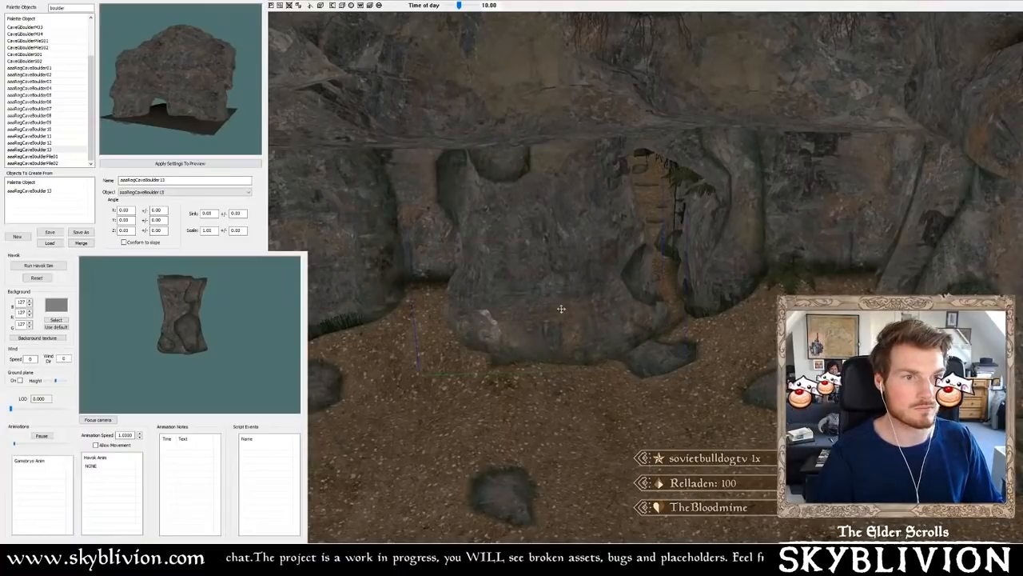
pyautogui.moveTo(548, 298); pyautogui.dragTo(524, 335)
pyautogui.moveTo(524, 334)
pyautogui.keyDown('shift'); pyautogui.mouseDown(button='middle')
pyautogui.moveTo(507, 335)
pyautogui.moveTo(520, 327)
pyautogui.mouseUp(button='middle'); pyautogui.keyUp('shift')
pyautogui.moveTo(520, 327); pyautogui.dragTo(488, 304, button='right')
pyautogui.moveTo(490, 289)
pyautogui.keyDown('shift'); pyautogui.mouseDown(button='middle')
pyautogui.moveTo(496, 330)
pyautogui.moveTo(491, 295)
pyautogui.moveTo(491, 317)
pyautogui.moveTo(469, 306)
pyautogui.moveTo(483, 303)
pyautogui.mouseUp(button='middle'); pyautogui.keyUp('shift')
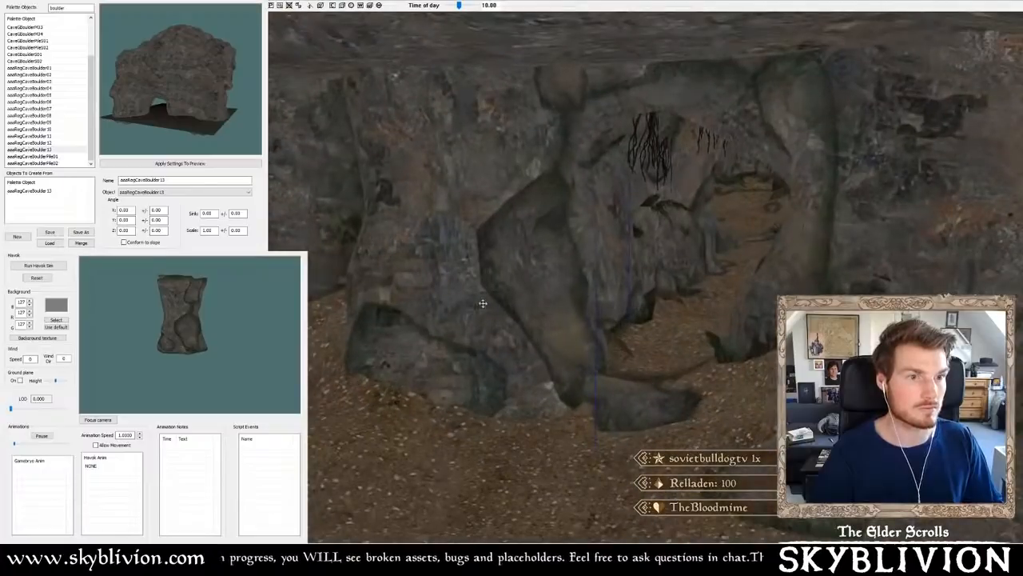
# - Turn the rock pillar beside the narrow cave passage and shift it against the wall edge
pyautogui.moveTo(483, 304); pyautogui.dragTo(472, 304, button='right')
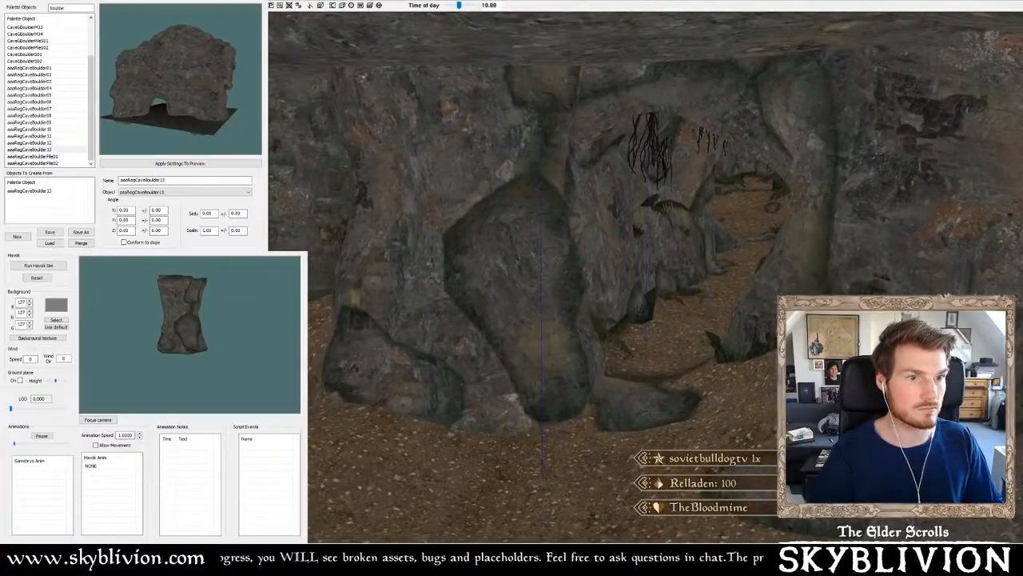
pyautogui.keyDown('shift'); pyautogui.moveTo(448, 276); pyautogui.dragTo(417, 273, button='middle'); pyautogui.keyUp('shift')
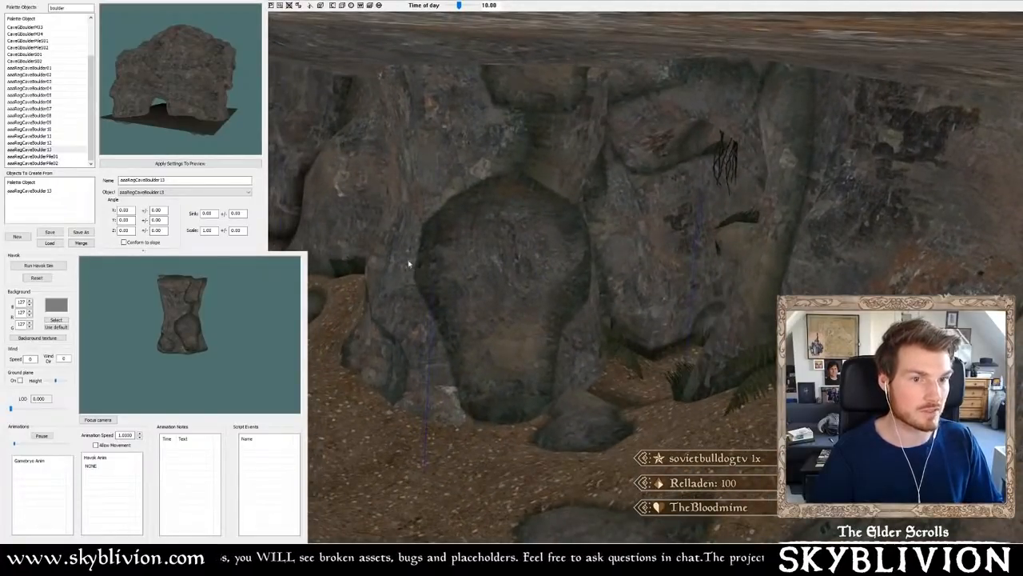
pyautogui.moveTo(409, 264); pyautogui.dragTo(427, 245)
pyautogui.keyDown('shift'); pyautogui.moveTo(427, 245); pyautogui.dragTo(476, 241, button='middle'); pyautogui.keyUp('shift')
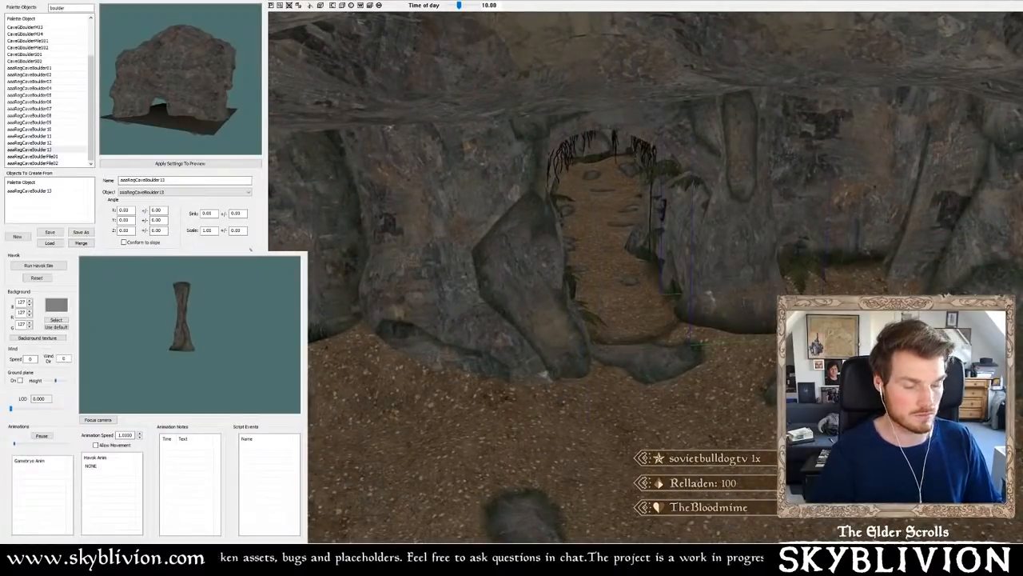
# - Position a flared rock pillar on the opposite side of the passage opening, adjusting its height and rotation to blend with the wall
pyautogui.press('m')
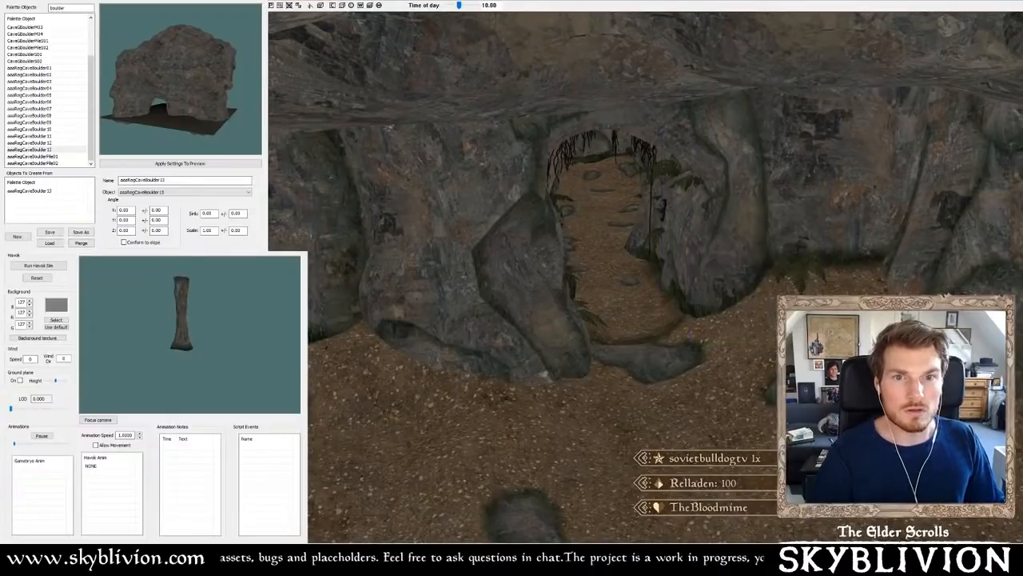
pyautogui.click(734, 311)
pyautogui.moveTo(735, 311); pyautogui.dragTo(735, 363)
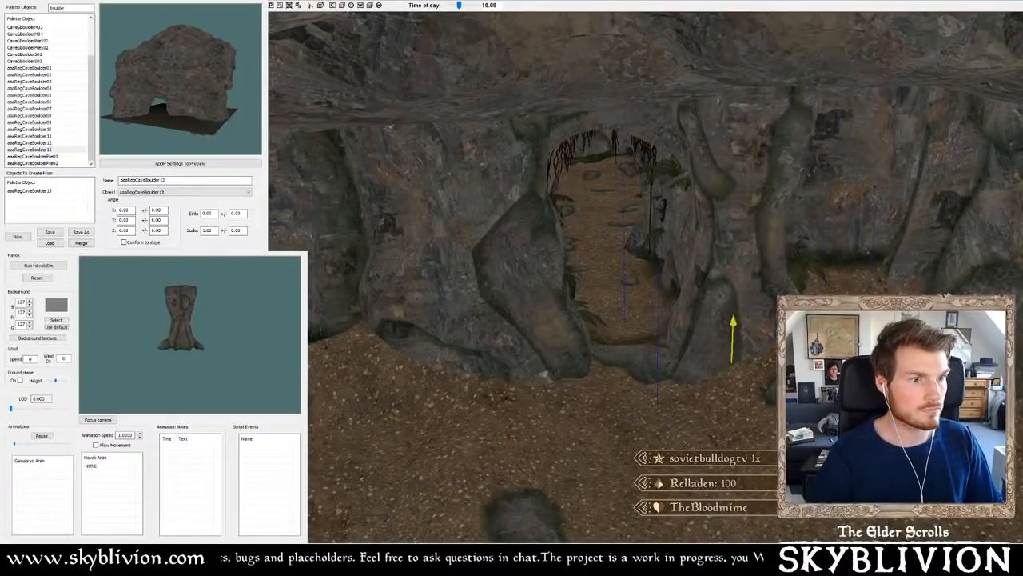
pyautogui.keyDown('shift'); pyautogui.moveTo(734, 364); pyautogui.dragTo(780, 364, button='middle'); pyautogui.keyUp('shift')
pyautogui.moveTo(779, 364); pyautogui.dragTo(800, 364, button='right')
pyautogui.moveTo(751, 336)
pyautogui.mouseDown()
pyautogui.moveTo(774, 343)
pyautogui.moveTo(754, 337)
pyautogui.mouseUp()
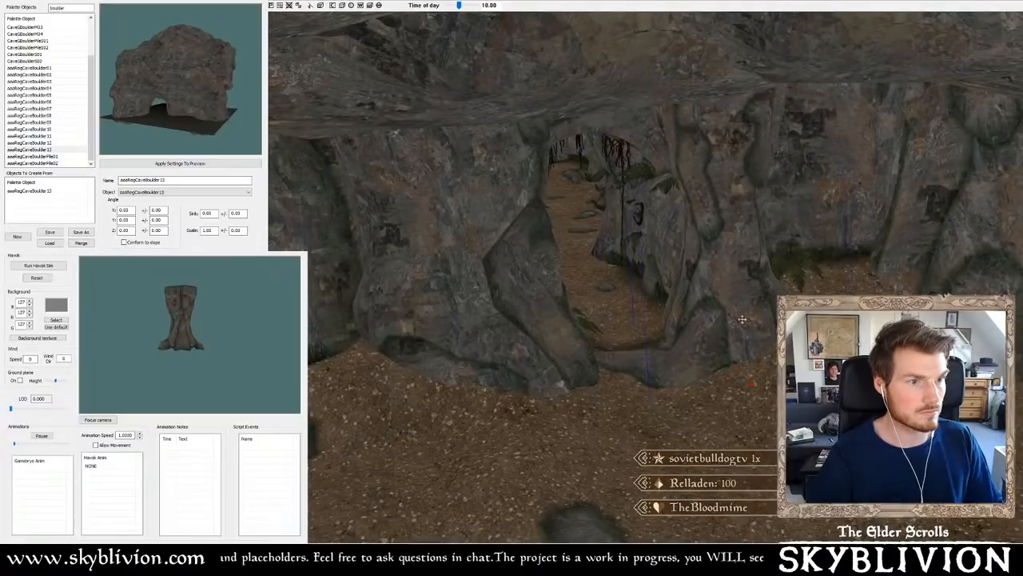
pyautogui.keyDown('shift'); pyautogui.moveTo(742, 319); pyautogui.dragTo(743, 312, button='middle'); pyautogui.keyUp('shift')
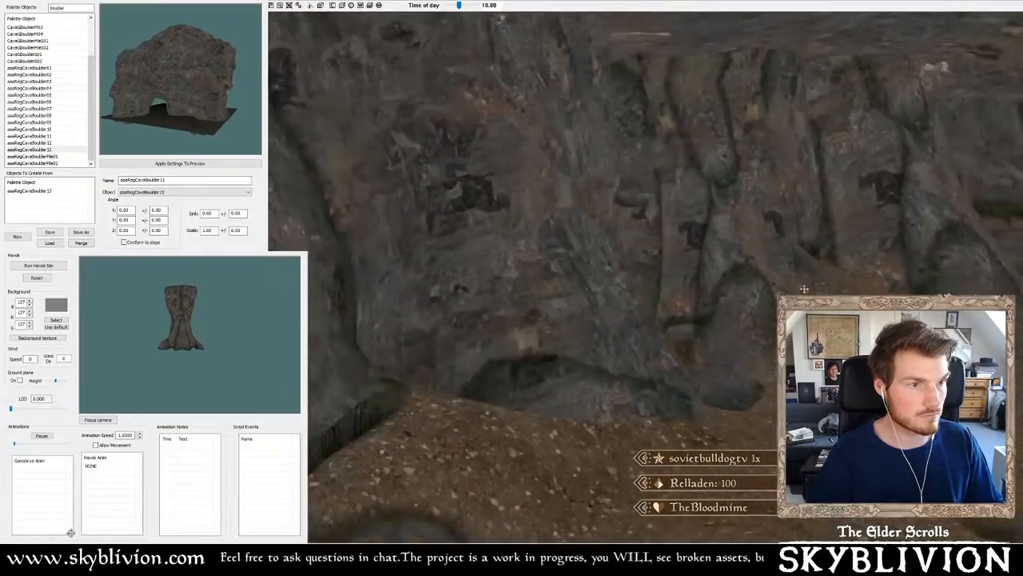
# - Examine the cave's walls, ledges and the dirt ramp from several viewpoints
pyautogui.scroll(-8, 765, 318)
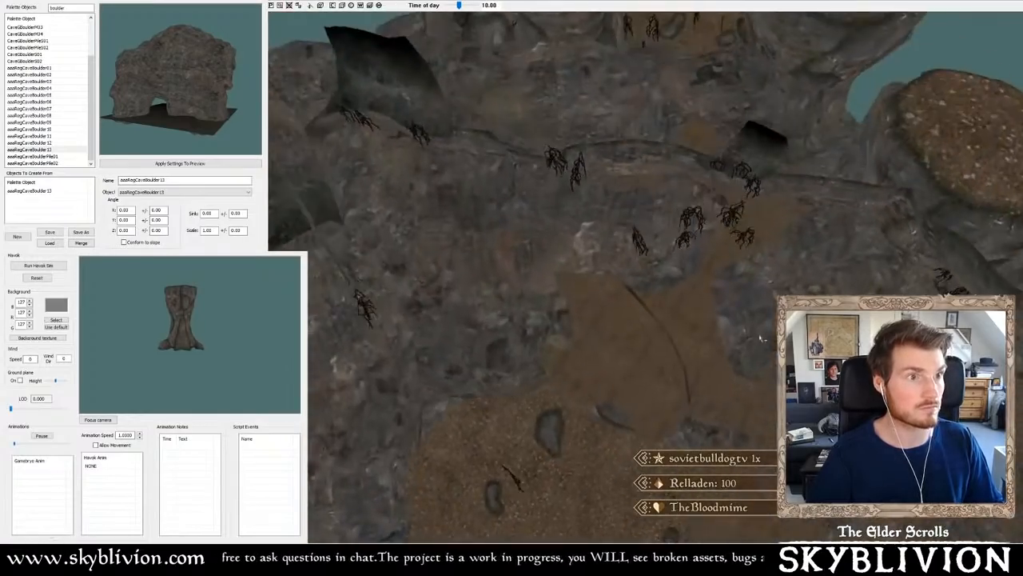
pyautogui.keyDown('shift'); pyautogui.moveTo(765, 318); pyautogui.dragTo(640, 286, button='middle'); pyautogui.keyUp('shift')
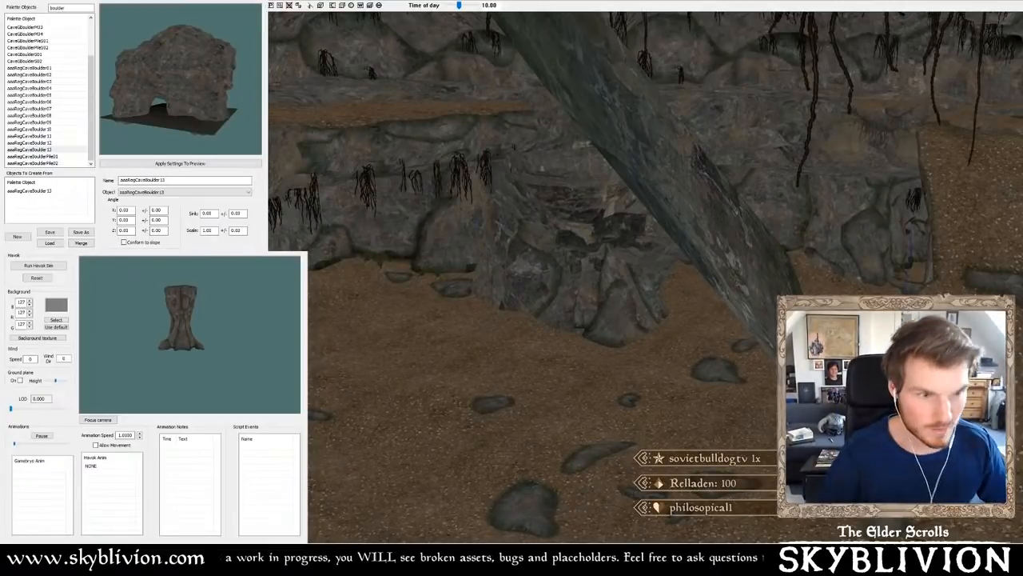
pyautogui.moveTo(602, 235); pyautogui.dragTo(593, 166, button='middle')
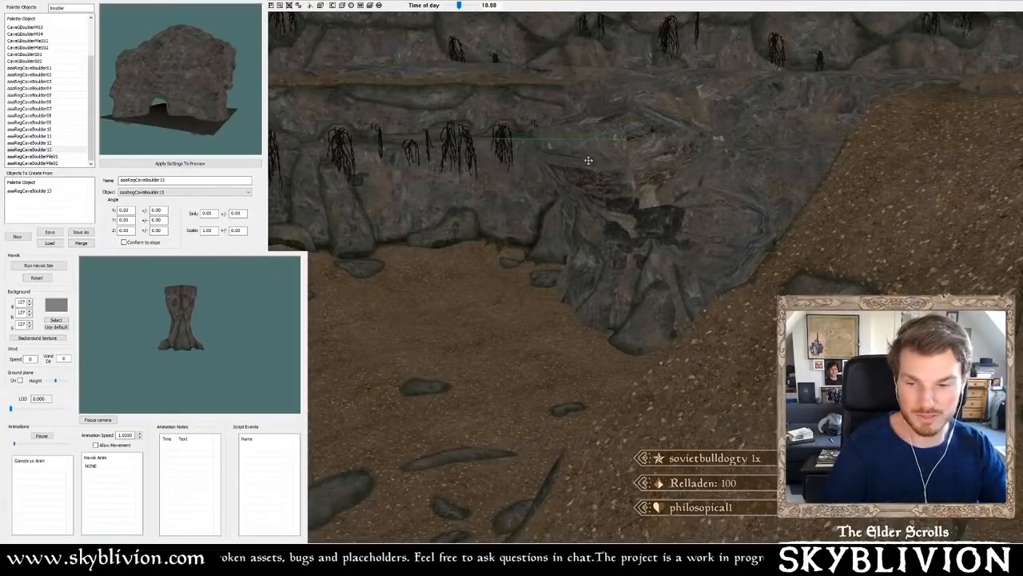
pyautogui.scroll(-5, 579, 153)
pyautogui.keyDown('shift'); pyautogui.moveTo(579, 153); pyautogui.dragTo(655, 149, button='middle'); pyautogui.keyUp('shift')
pyautogui.scroll(5, 610, 155)
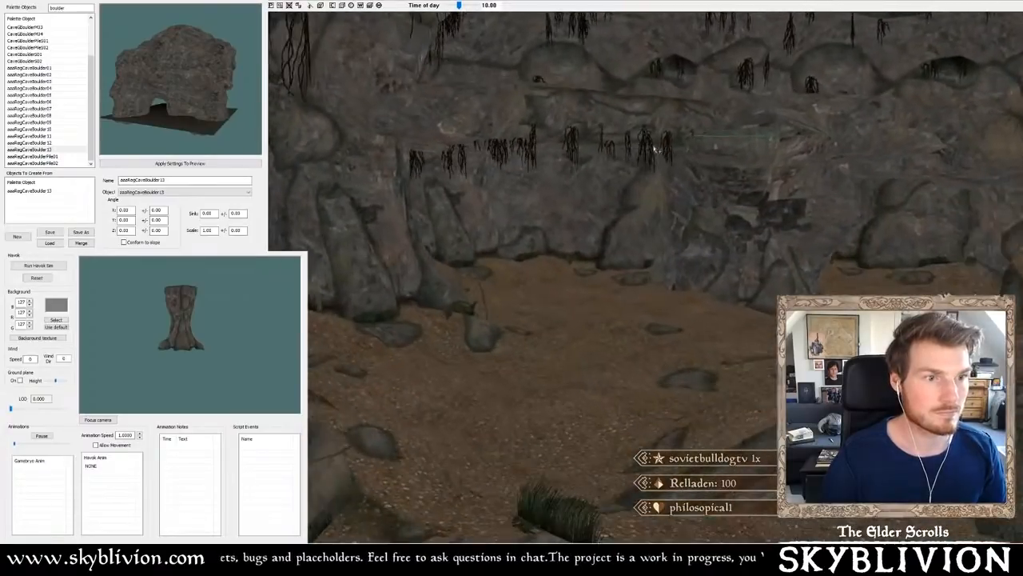
pyautogui.scroll(-5, 596, 331)
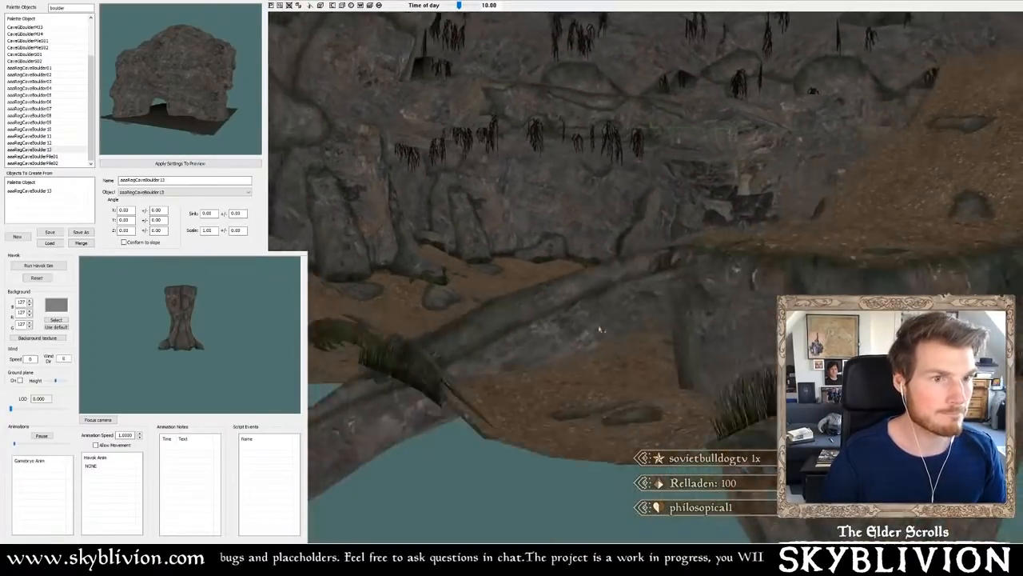
pyautogui.scroll(3, 606, 336)
pyautogui.keyDown('shift'); pyautogui.moveTo(605, 336); pyautogui.dragTo(546, 356, button='middle'); pyautogui.keyUp('shift')
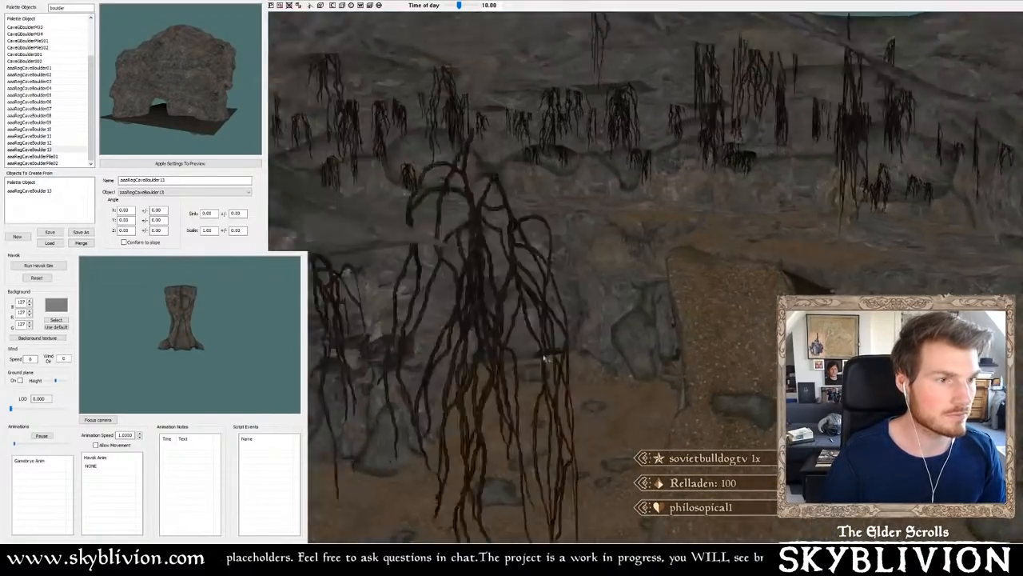
pyautogui.scroll(3, 552, 357)
pyautogui.moveTo(725, 346)
pyautogui.keyDown('shift'); pyautogui.mouseDown(button='middle')
pyautogui.moveTo(758, 341)
pyautogui.moveTo(743, 338)
pyautogui.mouseUp(button='middle'); pyautogui.keyUp('shift')
pyautogui.scroll(3, 756, 340)
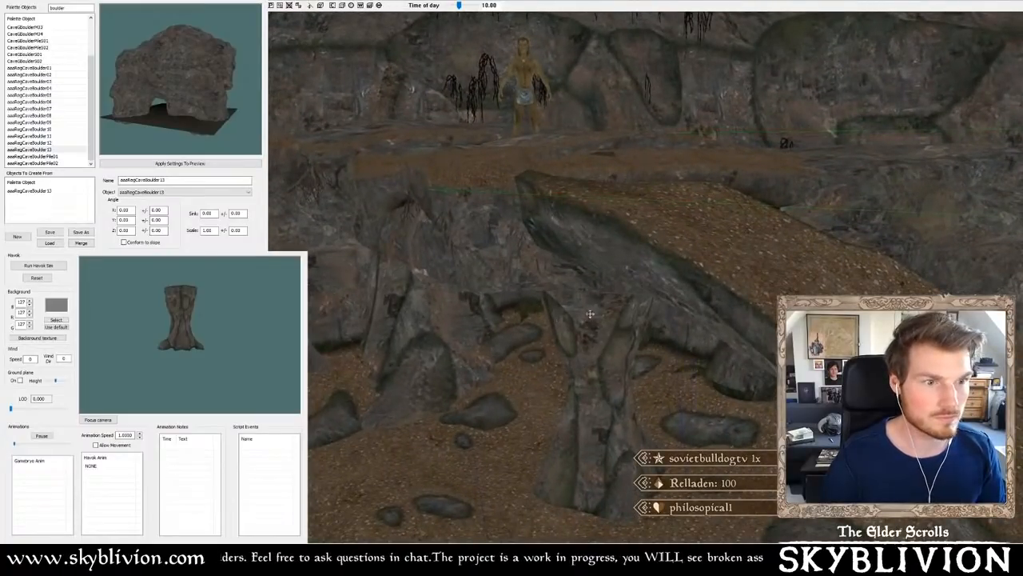
pyautogui.keyDown('shift'); pyautogui.moveTo(590, 315); pyautogui.dragTo(577, 315, button='middle'); pyautogui.keyUp('shift')
pyautogui.keyDown('shift'); pyautogui.moveTo(631, 286); pyautogui.dragTo(673, 295, button='middle'); pyautogui.keyUp('shift')
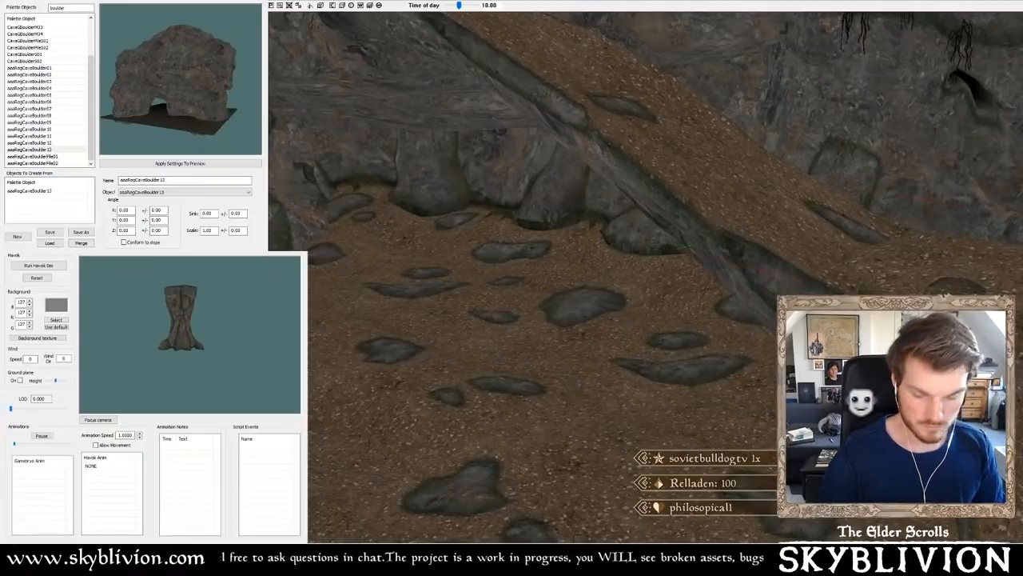
# - Place the flared rock pillar on the cave floor beneath the upper end of the dirt ramp
pyautogui.moveTo(456, 376); pyautogui.dragTo(456, 228)
pyautogui.scroll(-3, 479, 240)
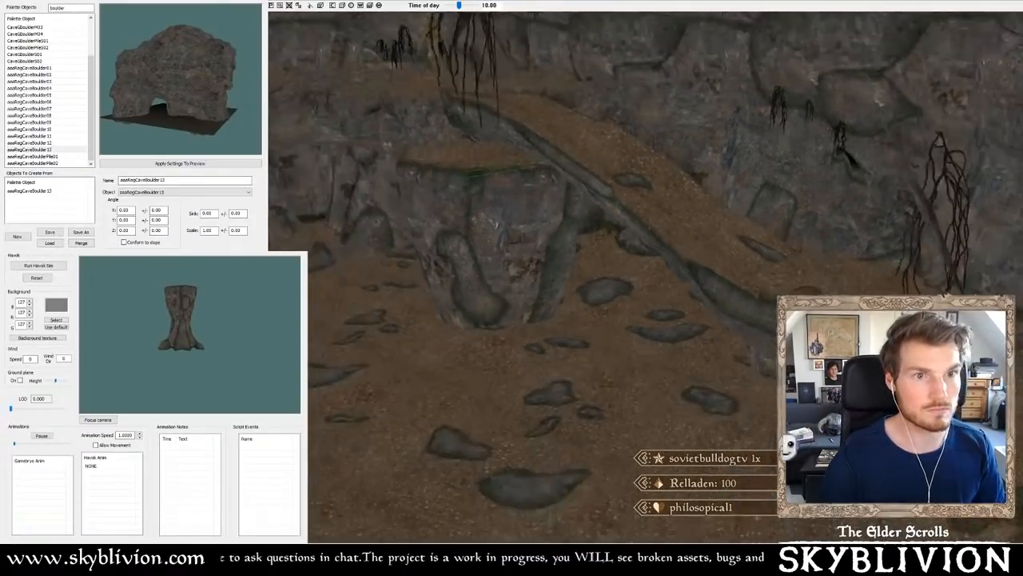
pyautogui.scroll(3, 471, 229)
pyautogui.keyDown('shift'); pyautogui.moveTo(467, 240); pyautogui.dragTo(471, 228, button='middle'); pyautogui.keyUp('shift')
pyautogui.moveTo(471, 228)
pyautogui.mouseDown()
pyautogui.moveTo(469, 184)
pyautogui.moveTo(469, 219)
pyautogui.mouseUp()
pyautogui.keyDown('shift'); pyautogui.moveTo(421, 106); pyautogui.dragTo(514, 126, button='middle'); pyautogui.keyUp('shift')
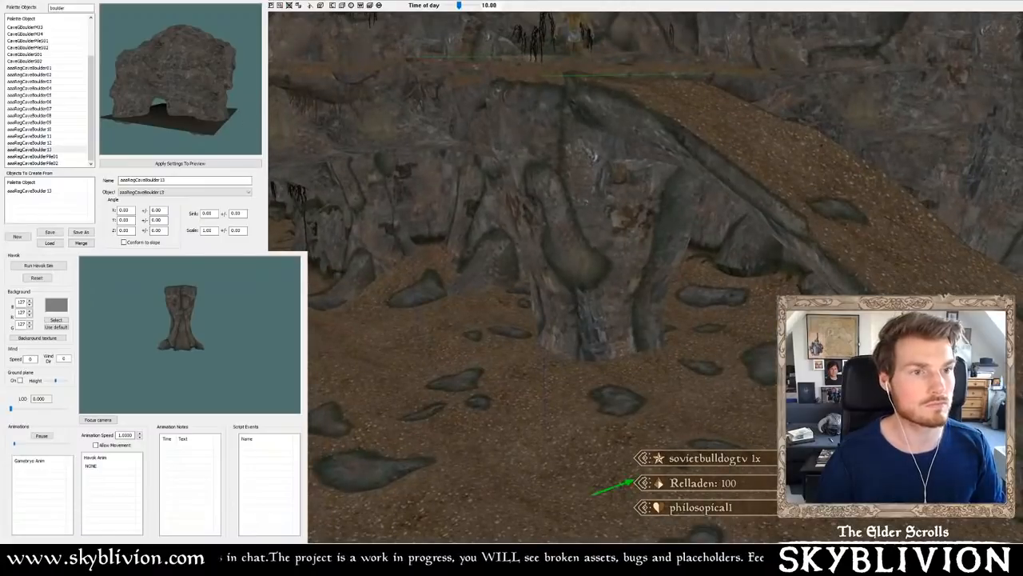
pyautogui.moveTo(595, 157); pyautogui.dragTo(599, 159)
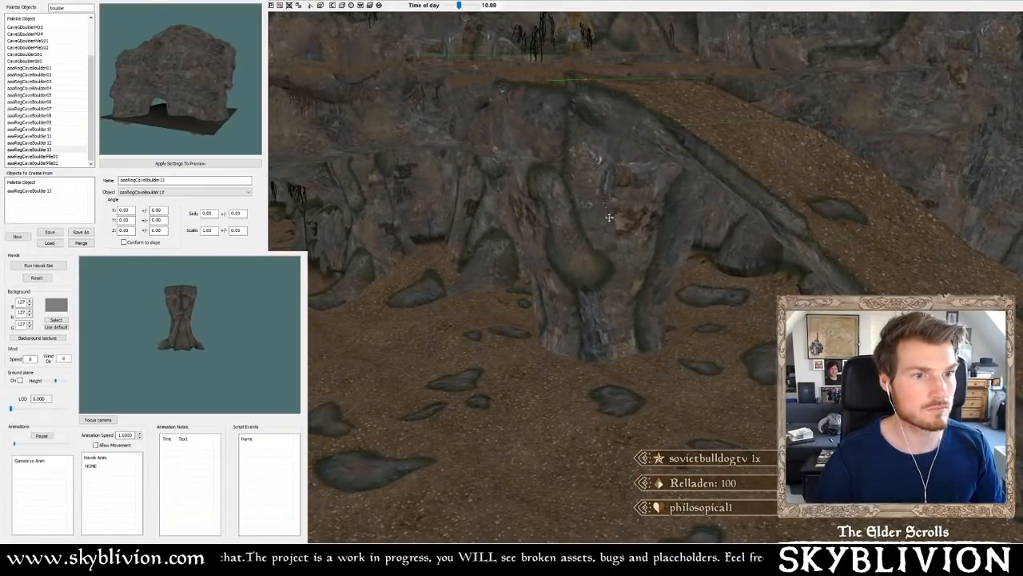
# - Flip the rock pillar about its Y axis, raise it to the ramp's upper end and turn it
pyautogui.moveTo(609, 218); pyautogui.dragTo(647, 224, button='right')
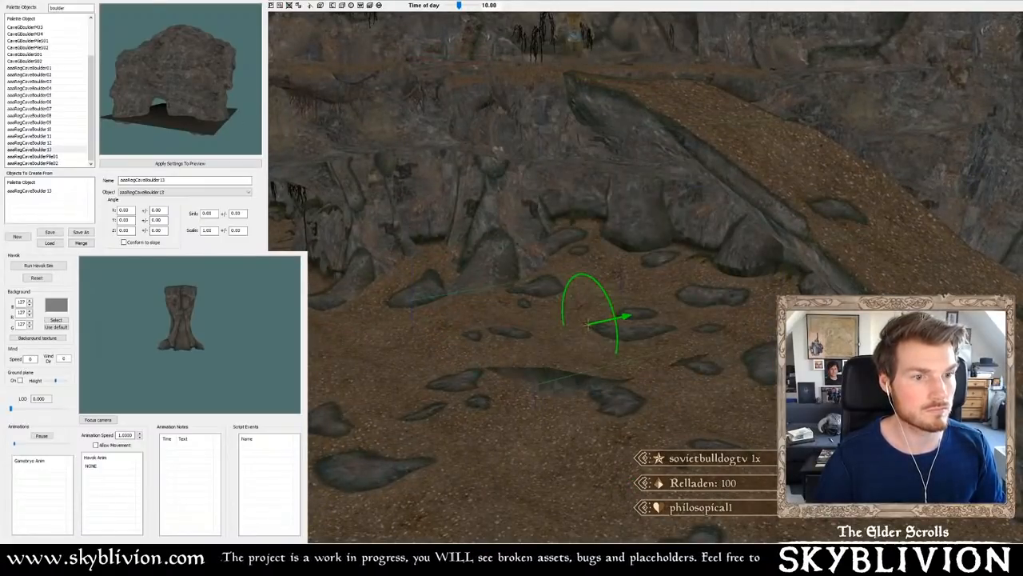
pyautogui.moveTo(585, 119); pyautogui.dragTo(585, 46)
pyautogui.moveTo(585, 46); pyautogui.dragTo(599, 48, button='right')
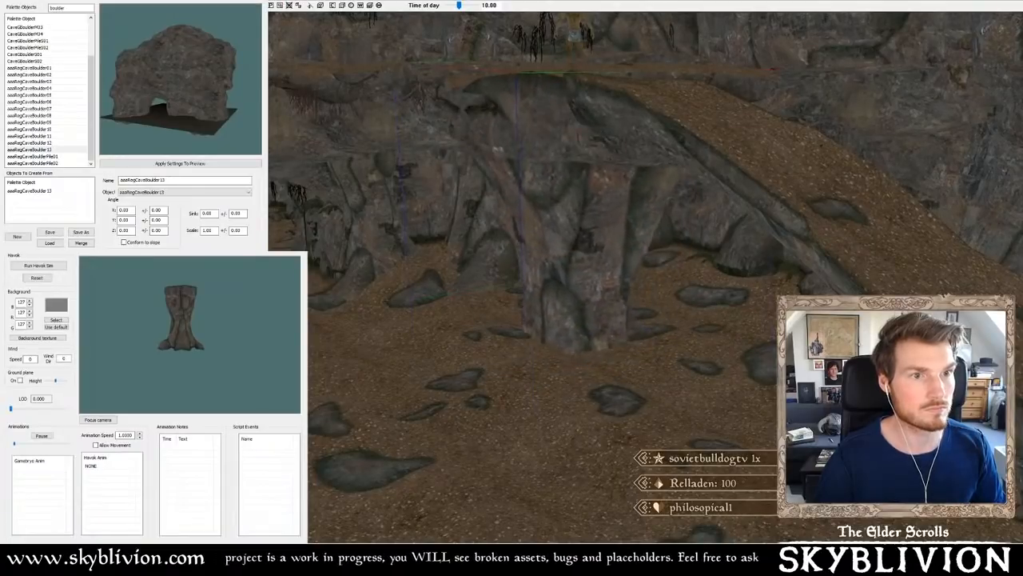
pyautogui.moveTo(561, 79)
pyautogui.keyDown('shift'); pyautogui.mouseDown(button='middle')
pyautogui.moveTo(566, 120)
pyautogui.moveTo(555, 83)
pyautogui.moveTo(576, 80)
pyautogui.mouseUp(button='middle'); pyautogui.keyUp('shift')
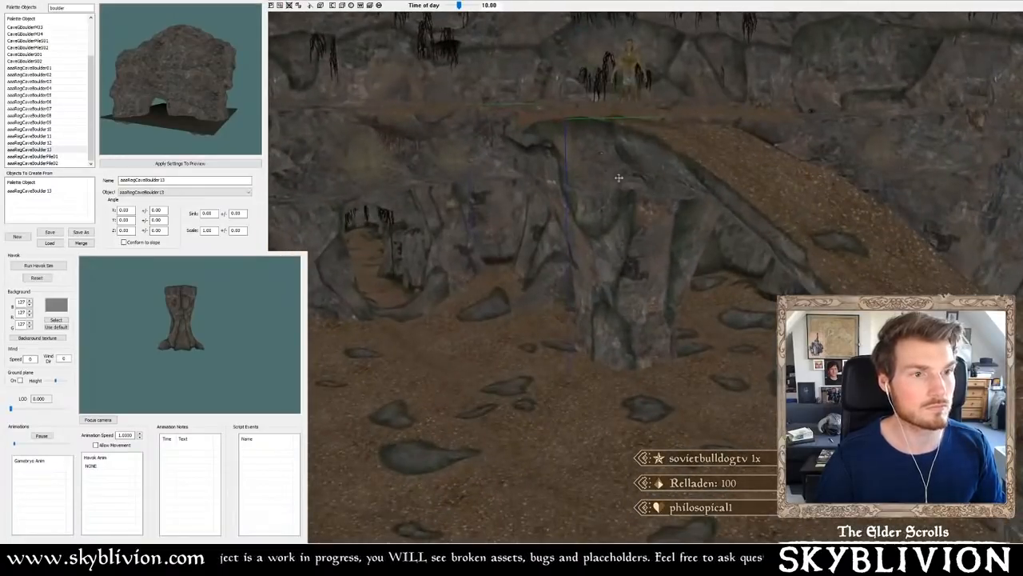
# - Tilt the pillar about its X axis, turn it and raise it slightly under the ramp's upper end
pyautogui.moveTo(592, 122); pyautogui.dragTo(623, 123, button='right')
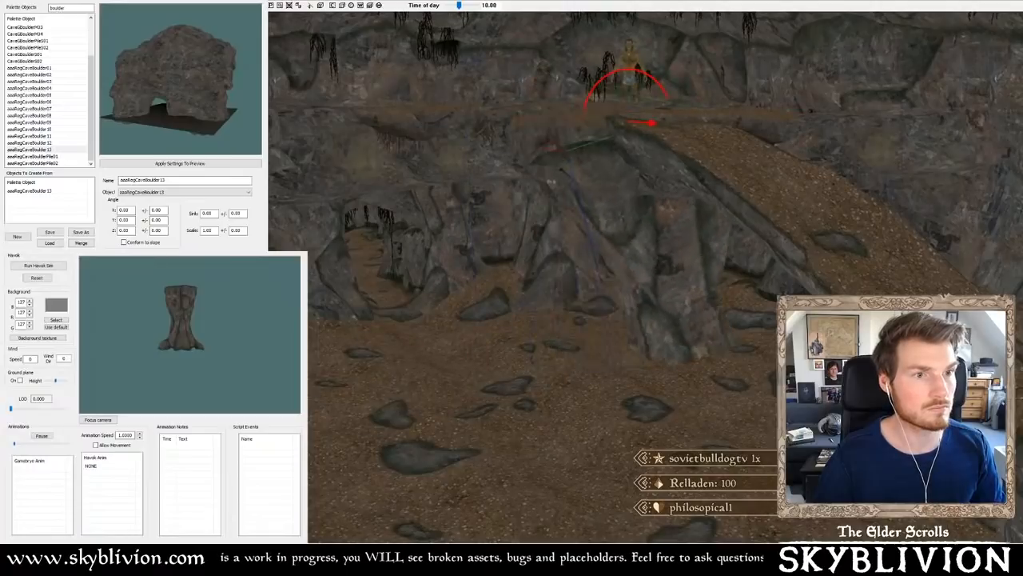
pyautogui.moveTo(562, 170); pyautogui.dragTo(616, 170, button='right')
pyautogui.scroll(3, 618, 170)
pyautogui.keyDown('shift'); pyautogui.moveTo(618, 170); pyautogui.dragTo(640, 183, button='middle'); pyautogui.keyUp('shift')
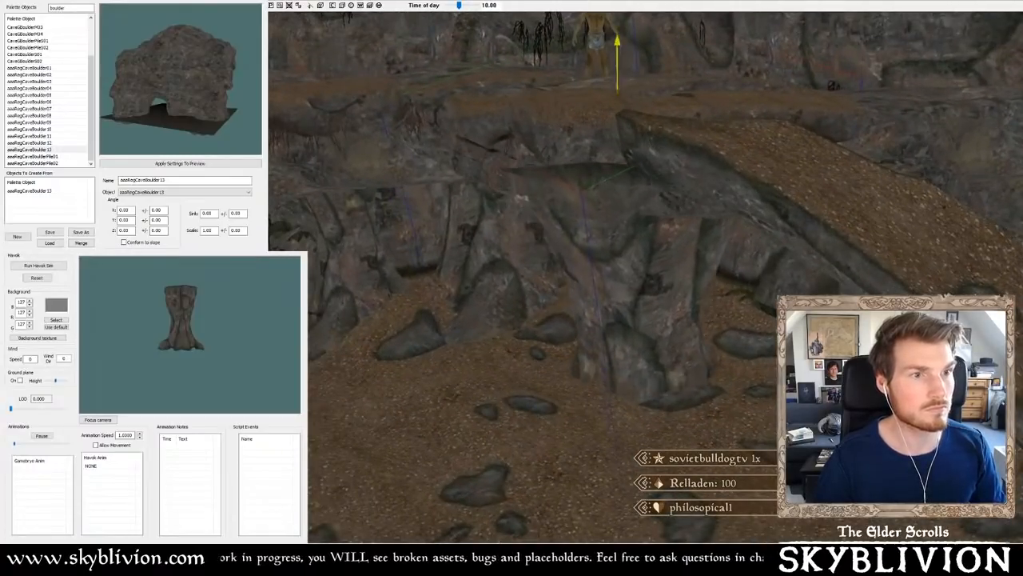
pyautogui.moveTo(630, 177); pyautogui.dragTo(630, 172)
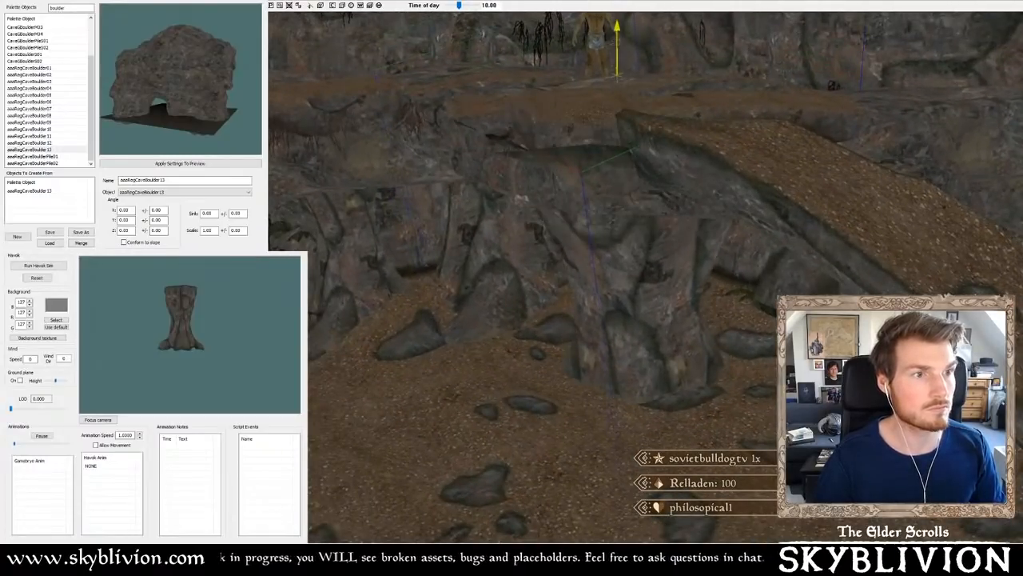
pyautogui.keyDown('shift'); pyautogui.moveTo(630, 173); pyautogui.dragTo(600, 156, button='middle'); pyautogui.keyUp('shift')
pyautogui.moveTo(600, 155); pyautogui.dragTo(503, 158, button='right')
# - Check the pillar's fit against the ramp and upper ledge, and fine-tune its rotation
pyautogui.scroll(-4, 511, 208)
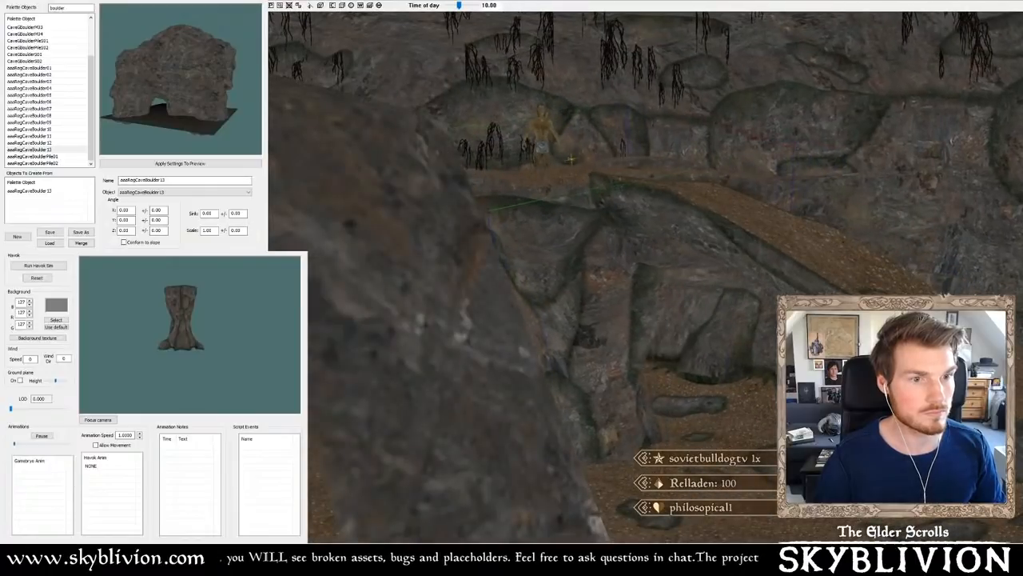
pyautogui.keyDown('shift'); pyautogui.moveTo(521, 231); pyautogui.dragTo(670, 115, button='middle'); pyautogui.keyUp('shift')
pyautogui.keyDown('shift'); pyautogui.moveTo(571, 235); pyautogui.dragTo(666, 233, button='middle'); pyautogui.keyUp('shift')
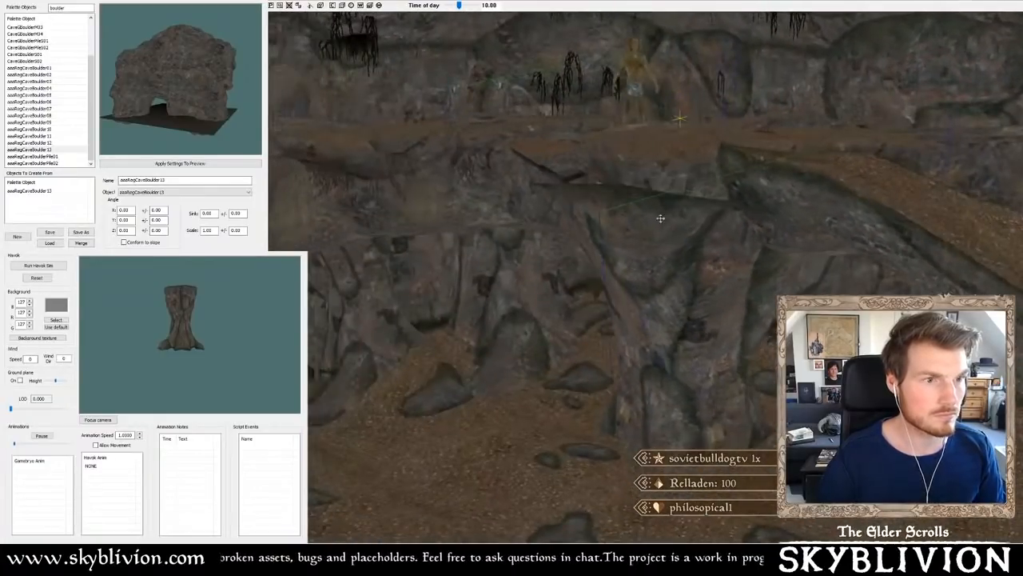
pyautogui.click(669, 236)
pyautogui.moveTo(668, 236); pyautogui.dragTo(689, 236, button='right')
pyautogui.keyDown('shift'); pyautogui.moveTo(660, 212); pyautogui.dragTo(663, 237, button='middle'); pyautogui.keyUp('shift')
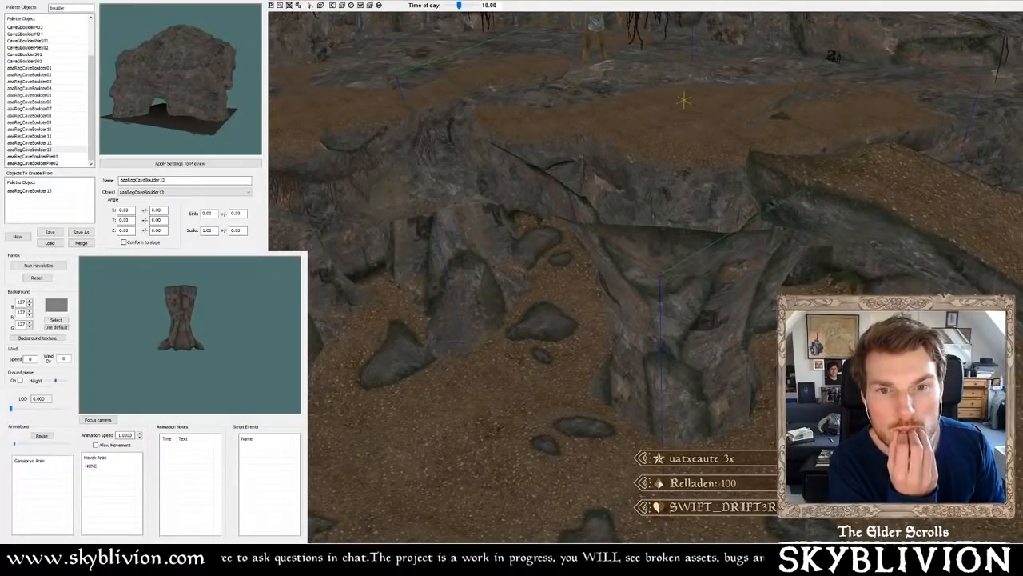
# - Place a dirt-topped rock platform over the pillar beside the ramp and rotate it to follow the existing ledge
pyautogui.press('Down')
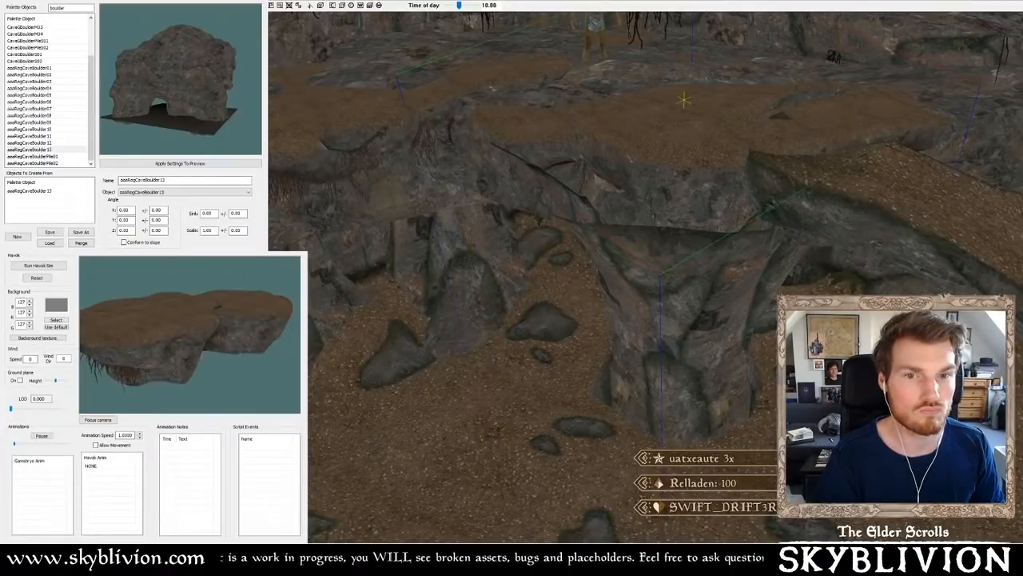
pyautogui.moveTo(664, 197); pyautogui.dragTo(660, 180)
pyautogui.keyDown('shift'); pyautogui.moveTo(659, 180); pyautogui.dragTo(667, 178, button='middle'); pyautogui.keyUp('shift')
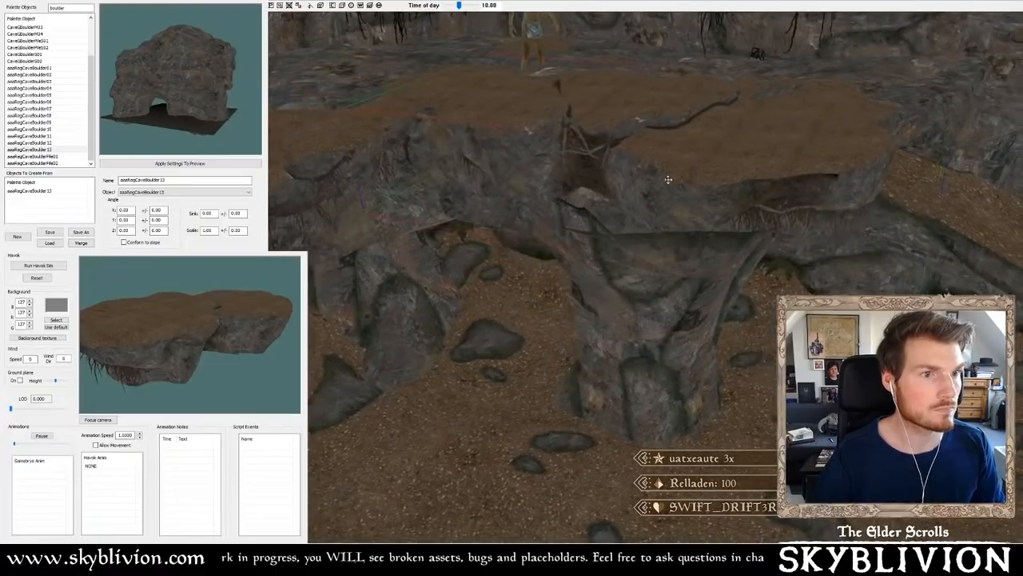
pyautogui.moveTo(667, 178); pyautogui.dragTo(707, 178, button='right')
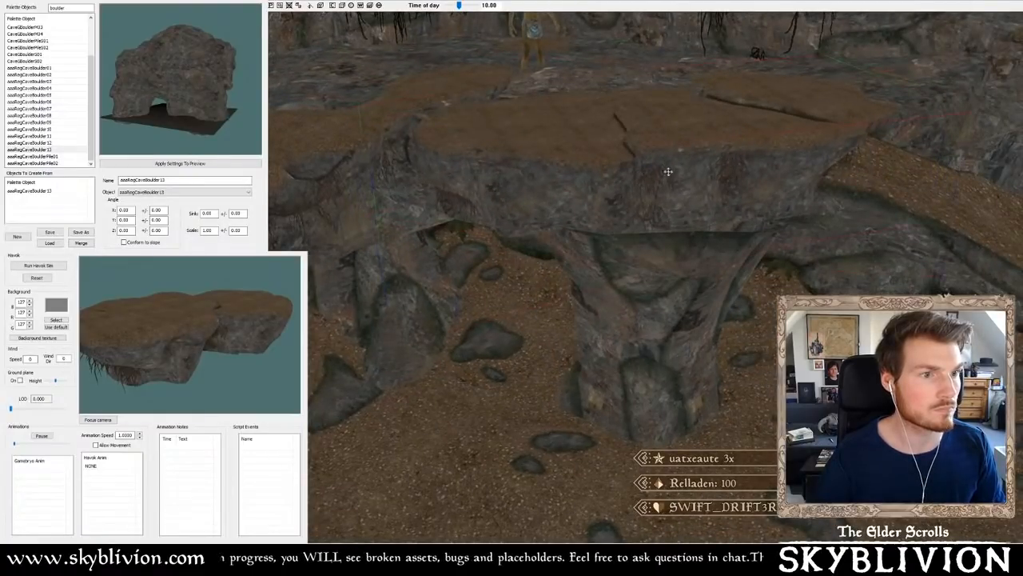
# - Adjust the rock platform's position and height so its dirt surface lines up with the ledge and ramp
pyautogui.moveTo(667, 171); pyautogui.dragTo(669, 165)
pyautogui.keyDown('shift'); pyautogui.moveTo(669, 165); pyautogui.dragTo(667, 159, button='middle'); pyautogui.keyUp('shift')
pyautogui.moveTo(667, 160); pyautogui.dragTo(666, 178)
pyautogui.keyDown('shift'); pyautogui.moveTo(667, 178); pyautogui.dragTo(677, 188, button='middle'); pyautogui.keyUp('shift')
pyautogui.moveTo(677, 187); pyautogui.dragTo(674, 175)
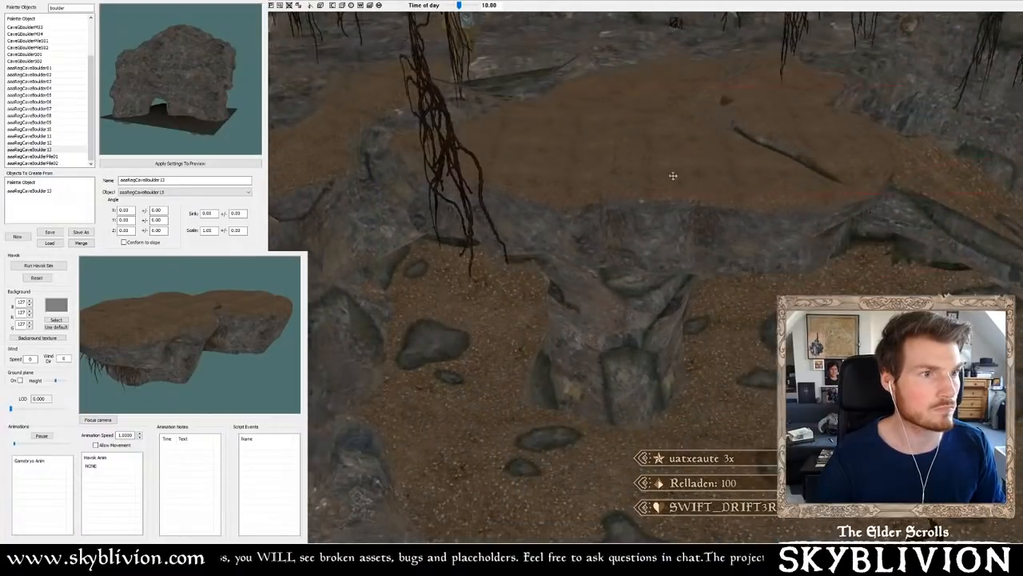
pyautogui.keyDown('shift'); pyautogui.moveTo(674, 176); pyautogui.dragTo(674, 174, button='middle'); pyautogui.keyUp('shift')
# - Shift the rock platform over the pillar's top to bridge the gap between the upper ledge and the ramp
pyautogui.moveTo(674, 173); pyautogui.dragTo(582, 194)
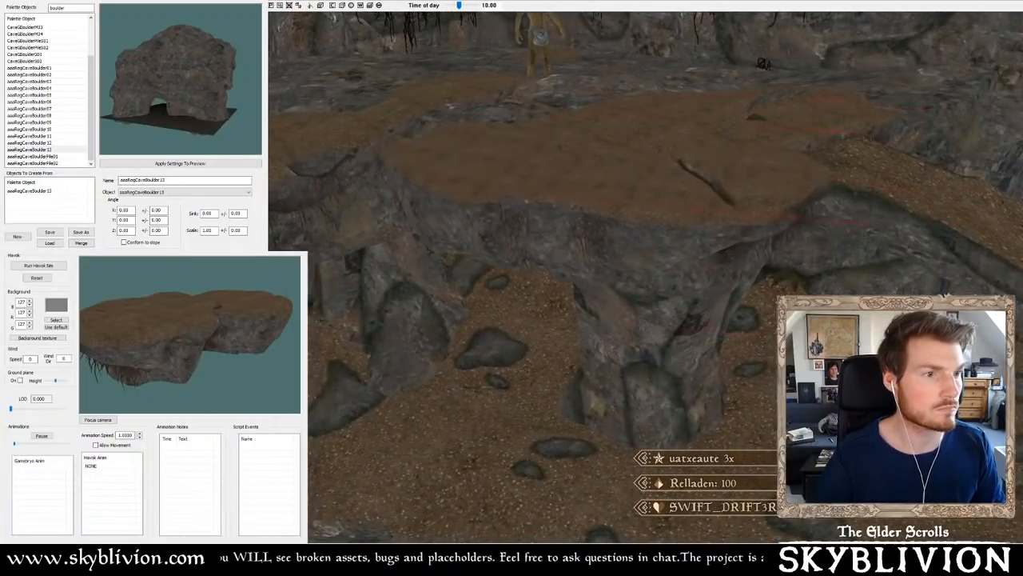
pyautogui.keyDown('shift'); pyautogui.moveTo(582, 194); pyautogui.dragTo(616, 218, button='middle'); pyautogui.keyUp('shift')
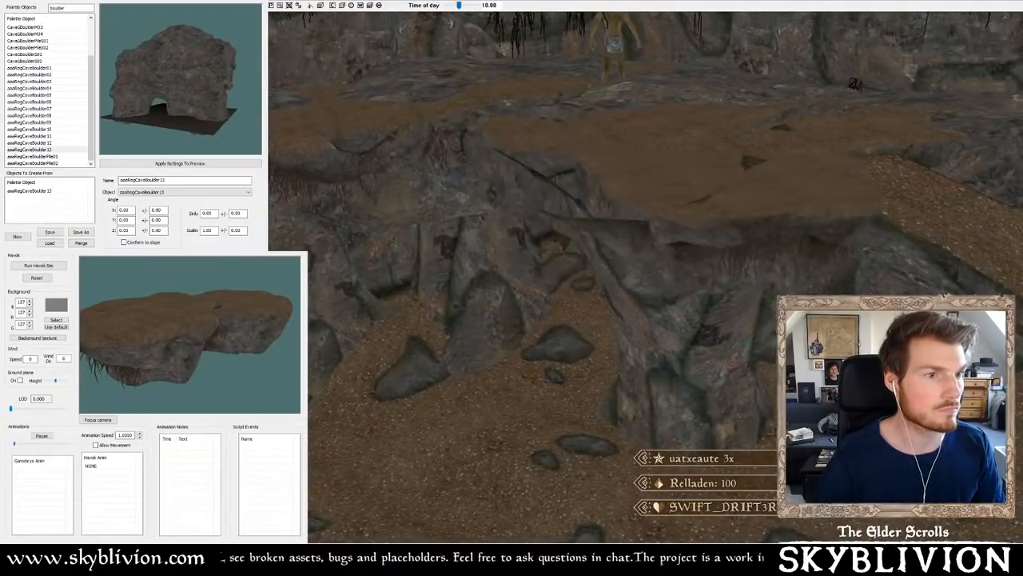
pyautogui.keyDown('shift'); pyautogui.moveTo(675, 175); pyautogui.dragTo(671, 149, button='middle'); pyautogui.keyUp('shift')
pyautogui.moveTo(671, 149)
pyautogui.mouseDown()
pyautogui.moveTo(672, 158)
pyautogui.moveTo(668, 149)
pyautogui.mouseUp()
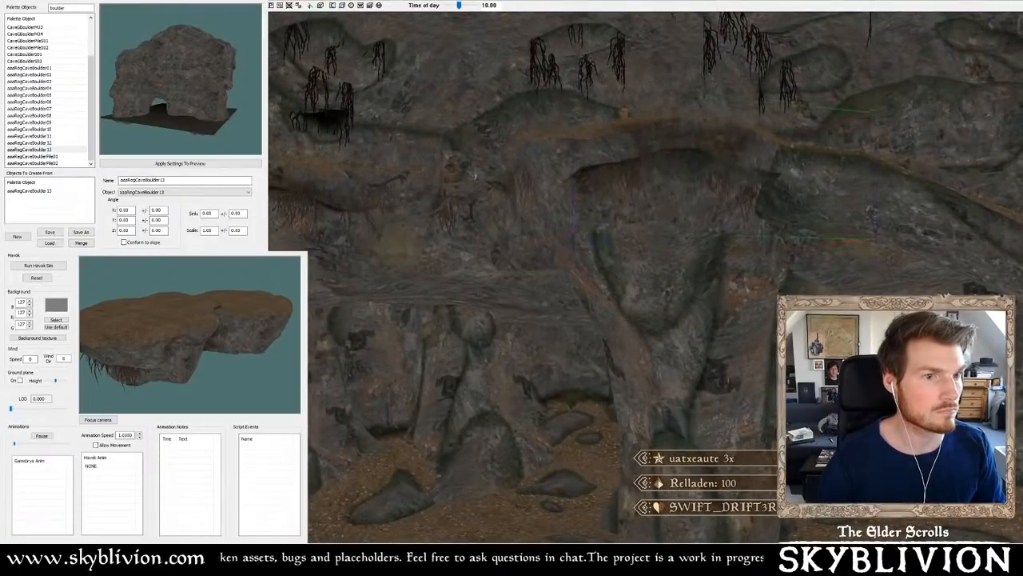
pyautogui.moveTo(677, 141)
pyautogui.keyDown('shift'); pyautogui.mouseDown(button='middle')
pyautogui.moveTo(722, 151)
pyautogui.moveTo(663, 133)
pyautogui.moveTo(663, 119)
pyautogui.moveTo(699, 119)
pyautogui.moveTo(676, 143)
pyautogui.moveTo(699, 156)
pyautogui.moveTo(727, 142)
pyautogui.moveTo(688, 143)
pyautogui.mouseUp(button='middle'); pyautogui.keyUp('shift')
pyautogui.scroll(1, 646, 277)
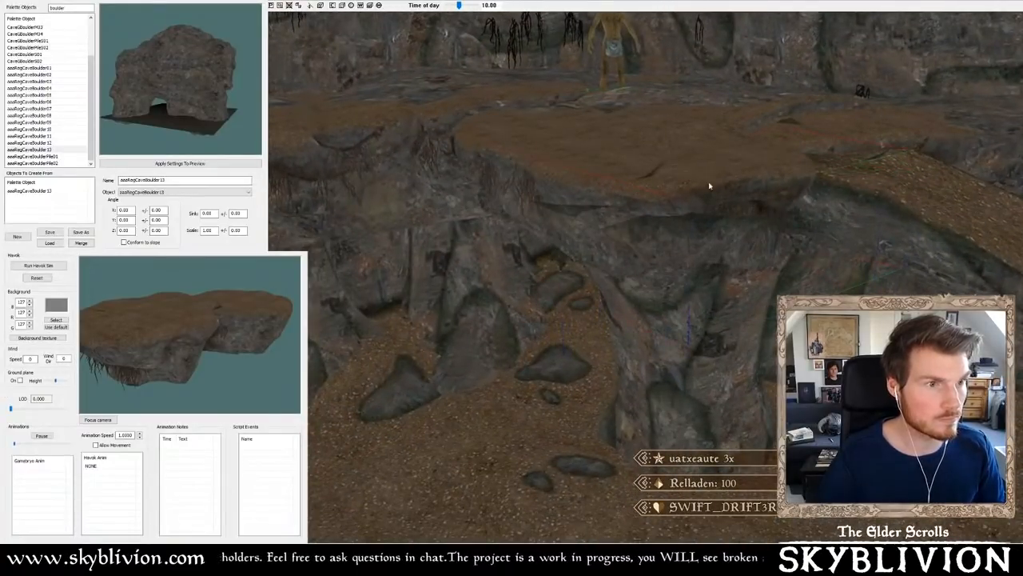
# - Fine-tune the dirt-topped platform's position over the pillar so its edge meets the ramp and upper ledge
pyautogui.moveTo(709, 185)
pyautogui.mouseDown()
pyautogui.moveTo(735, 178)
pyautogui.moveTo(727, 182)
pyautogui.mouseUp()
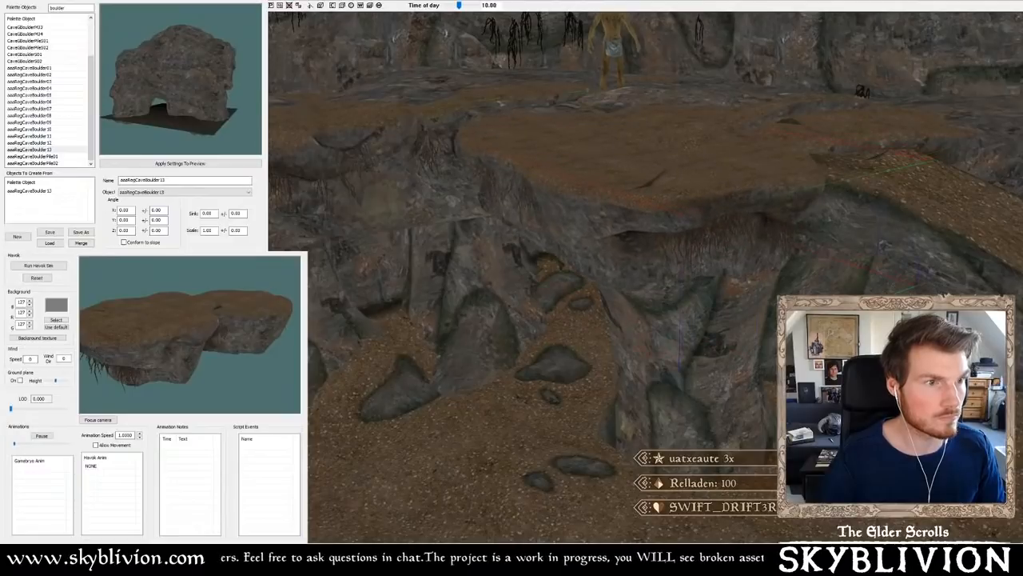
pyautogui.moveTo(729, 183)
pyautogui.keyDown('shift'); pyautogui.mouseDown(button='middle')
pyautogui.moveTo(722, 162)
pyautogui.moveTo(730, 181)
pyautogui.moveTo(721, 192)
pyautogui.moveTo(713, 181)
pyautogui.mouseUp(button='middle'); pyautogui.keyUp('shift')
pyautogui.moveTo(714, 180); pyautogui.dragTo(729, 165)
pyautogui.moveTo(729, 165)
pyautogui.keyDown('shift'); pyautogui.mouseDown(button='middle')
pyautogui.moveTo(723, 178)
pyautogui.moveTo(741, 162)
pyautogui.mouseUp(button='middle'); pyautogui.keyUp('shift')
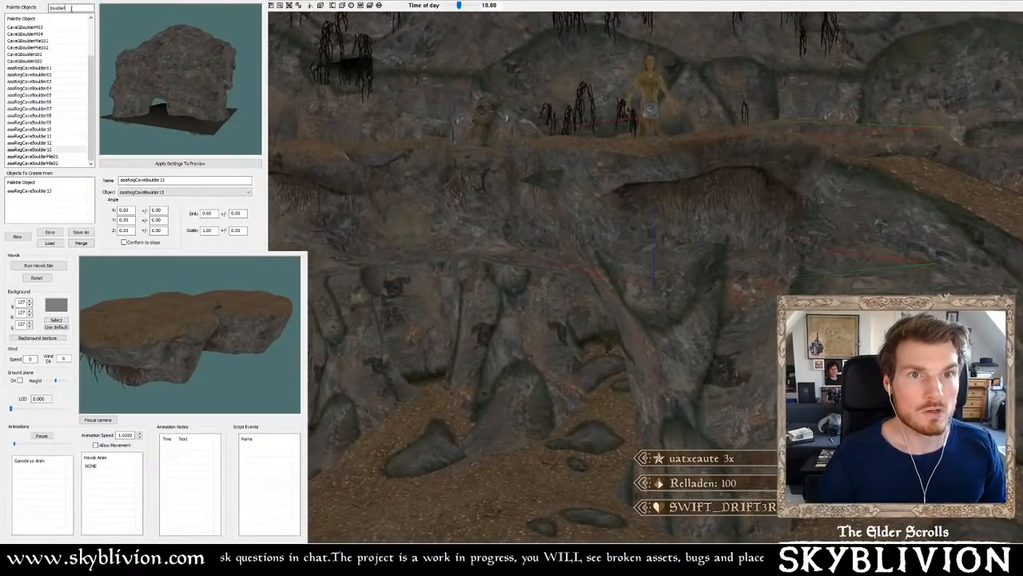
# - Preview the CaveGBoulderL01, CaveGBoulderL03 and aaaRegCaveBoulder01 rocks as candidates for filling the space under the platform
pyautogui.scroll(2, 63, 48)
pyautogui.click(41, 27)
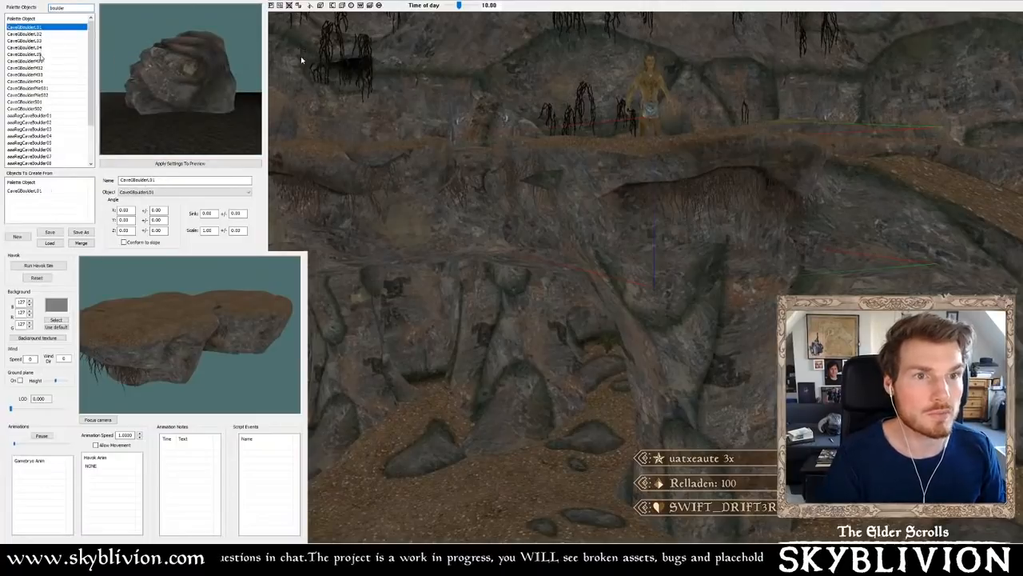
pyautogui.click(39, 42)
pyautogui.moveTo(175, 107); pyautogui.dragTo(145, 66)
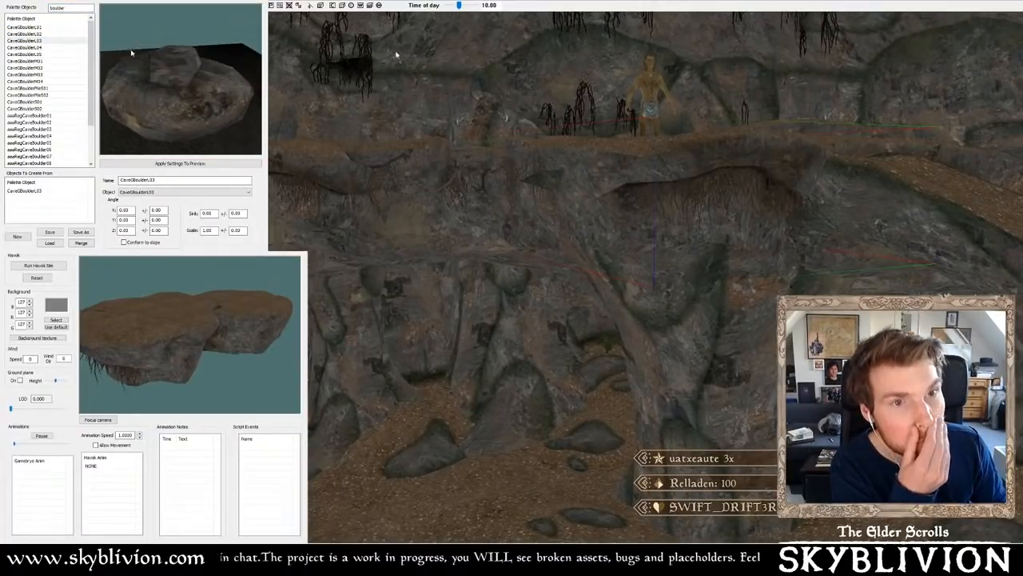
pyautogui.click(48, 68)
pyautogui.click(42, 116)
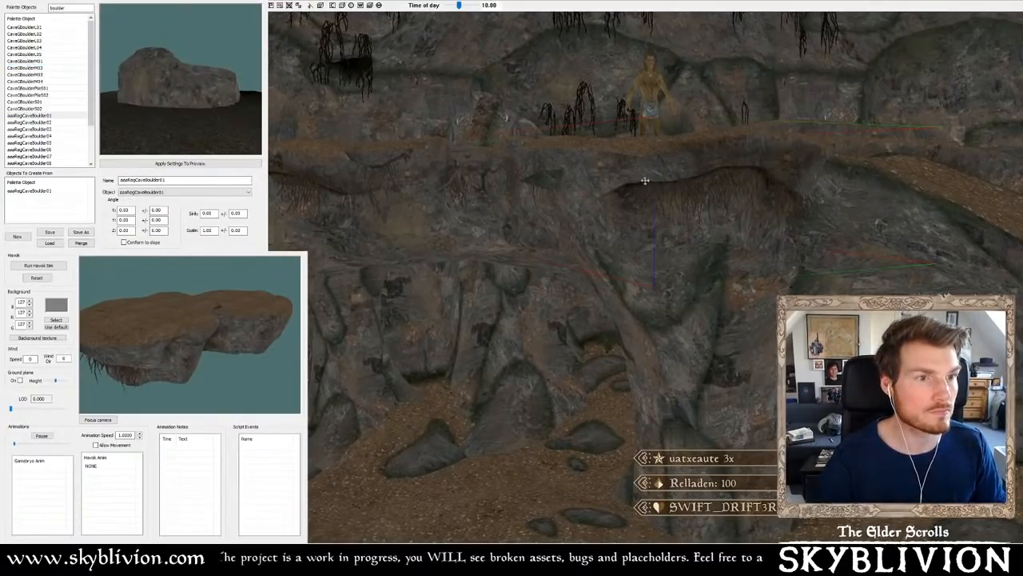
# - Try placing an aaaRegCaveBoulder01 boulder beneath the platform, moving it down and rotating it against the rock face
pyautogui.scroll(5, 649, 185)
pyautogui.moveTo(651, 189); pyautogui.dragTo(651, 137, button='middle')
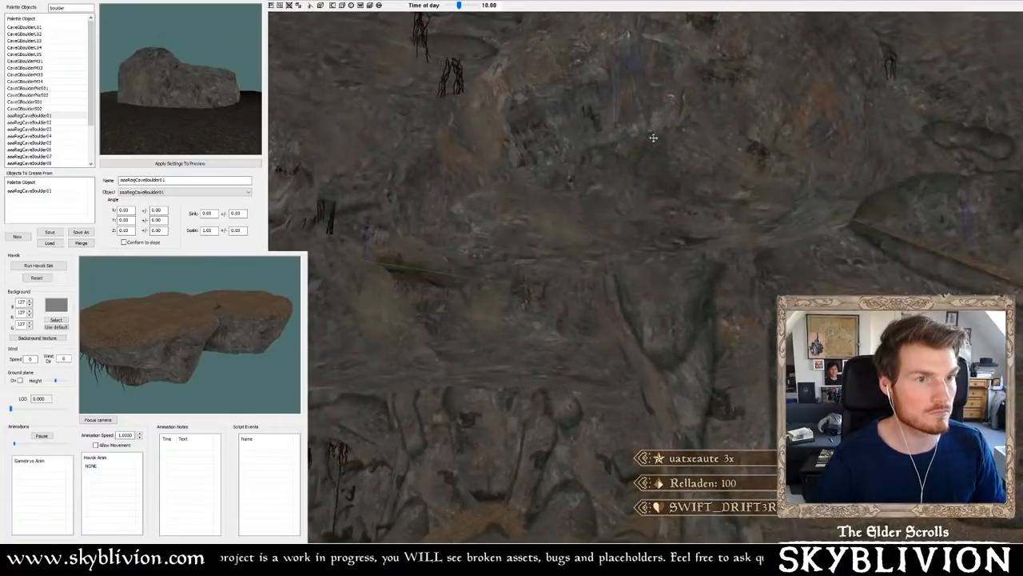
pyautogui.scroll(-5, 650, 137)
pyautogui.keyDown('alt'); pyautogui.rightClick(622, 203); pyautogui.keyUp('alt')
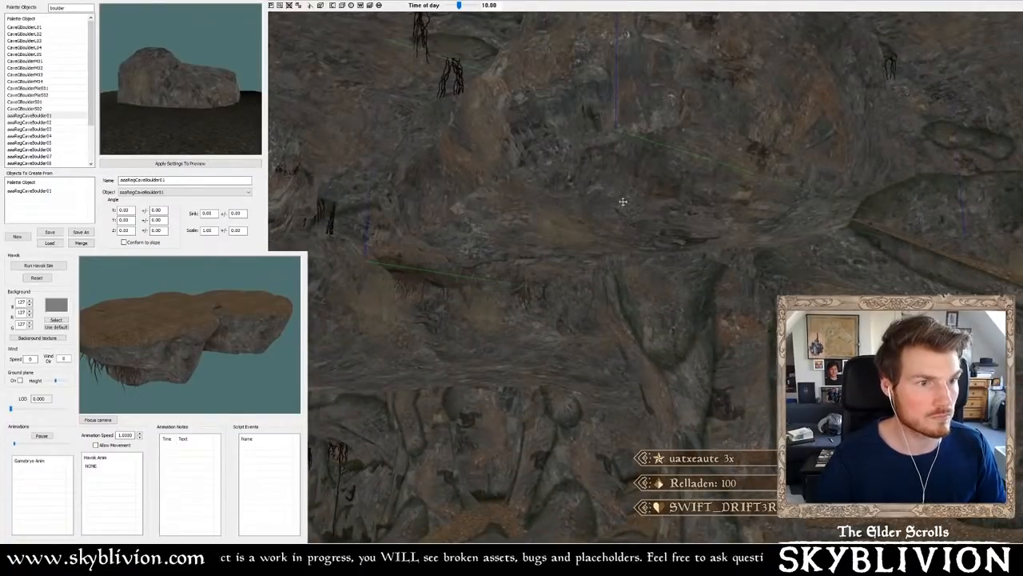
pyautogui.moveTo(631, 211); pyautogui.dragTo(672, 309)
pyautogui.moveTo(672, 309); pyautogui.dragTo(711, 311, button='right')
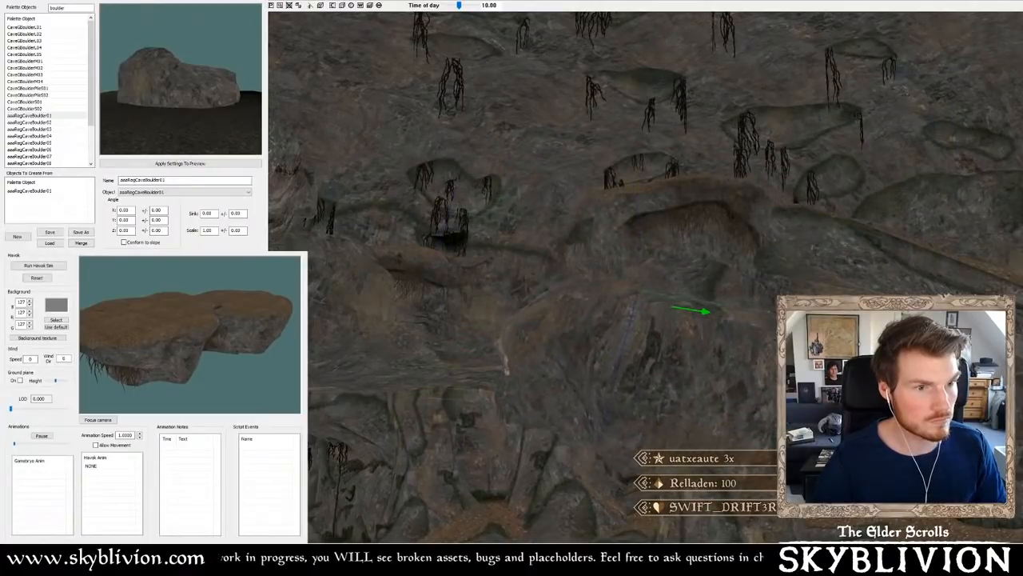
# - Try fitting the aaaRegCaveBoulder01 boulder between the platform and the pillar from several angles, and delete it
pyautogui.scroll(4, 648, 280)
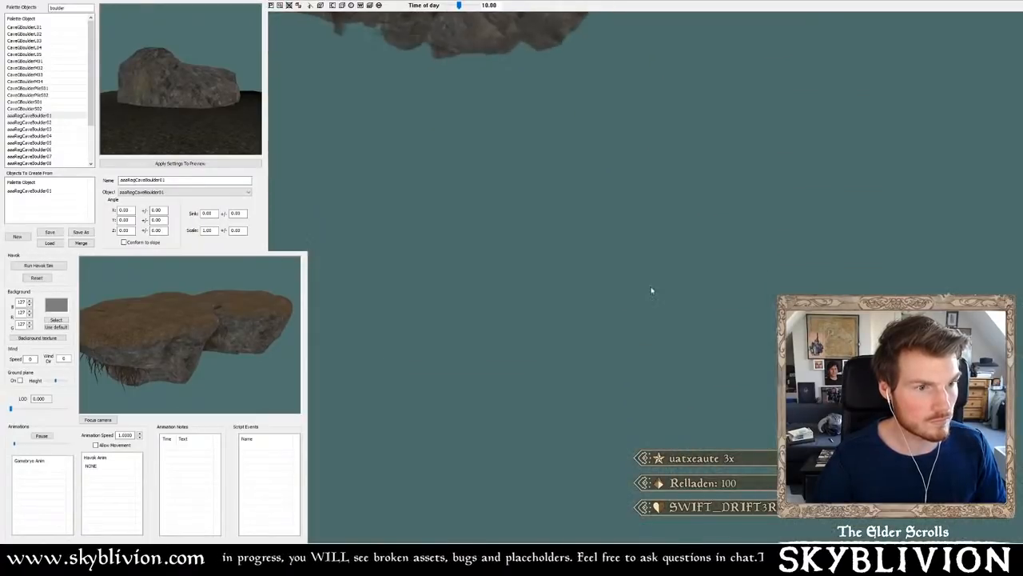
pyautogui.scroll(-5, 651, 282)
pyautogui.keyDown('shift'); pyautogui.moveTo(647, 317); pyautogui.dragTo(641, 339, button='middle'); pyautogui.keyUp('shift')
pyautogui.moveTo(631, 344); pyautogui.dragTo(688, 317)
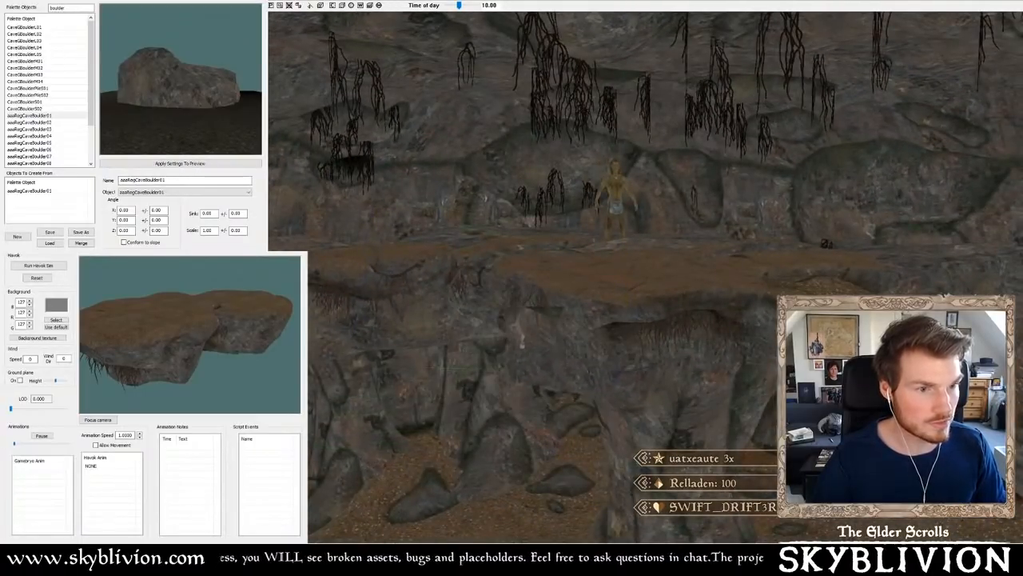
pyautogui.scroll(-3, 639, 344)
pyautogui.keyDown('shift'); pyautogui.moveTo(640, 344); pyautogui.dragTo(616, 357, button='middle'); pyautogui.keyUp('shift')
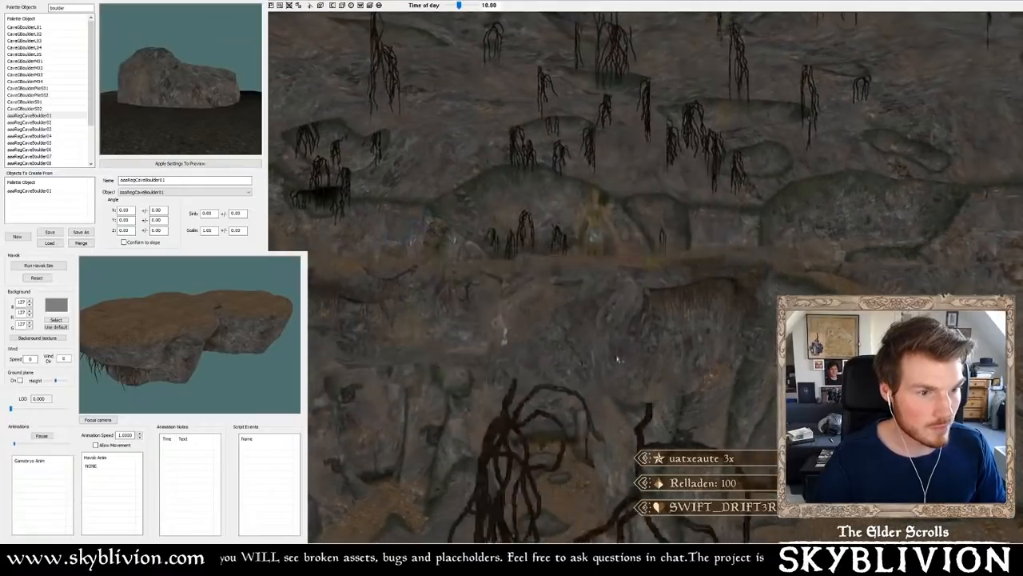
pyautogui.scroll(4, 616, 356)
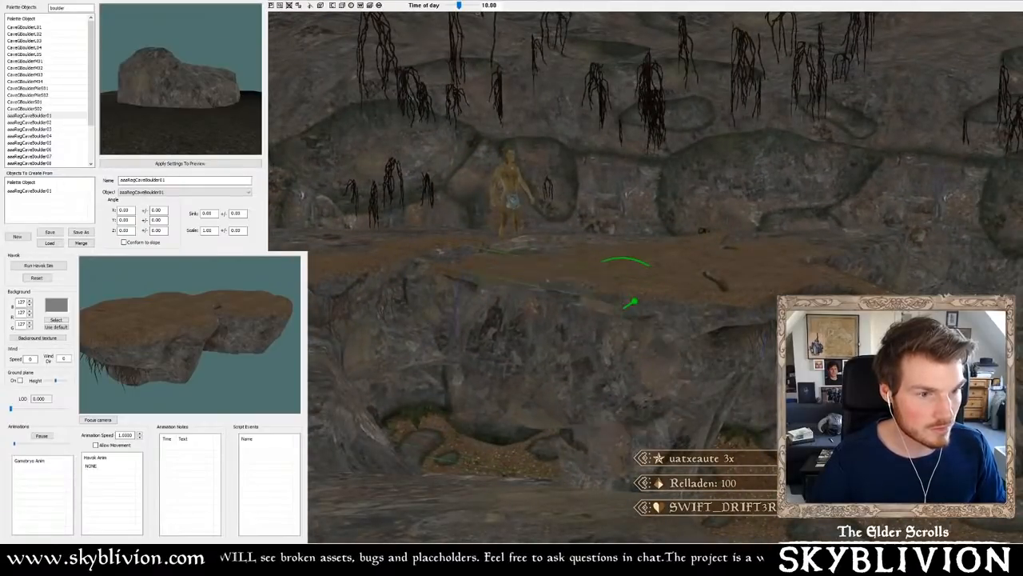
pyautogui.keyDown('shift'); pyautogui.moveTo(633, 359); pyautogui.dragTo(550, 303, button='middle'); pyautogui.keyUp('shift')
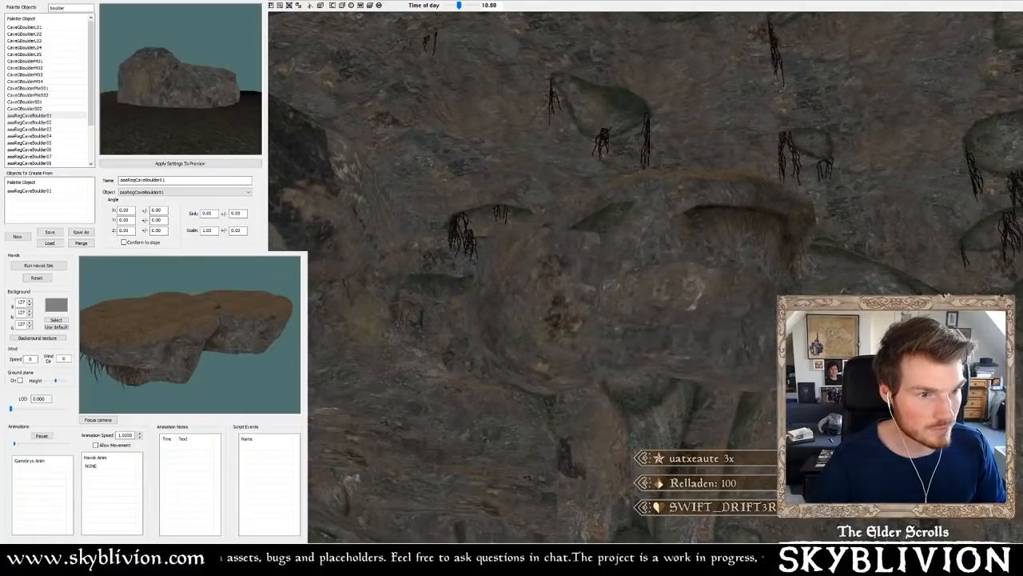
pyautogui.moveTo(620, 308)
pyautogui.mouseDown()
pyautogui.moveTo(639, 304)
pyautogui.moveTo(662, 274)
pyautogui.moveTo(651, 296)
pyautogui.moveTo(665, 274)
pyautogui.mouseUp()
pyautogui.moveTo(664, 274); pyautogui.dragTo(504, 295, button='middle')
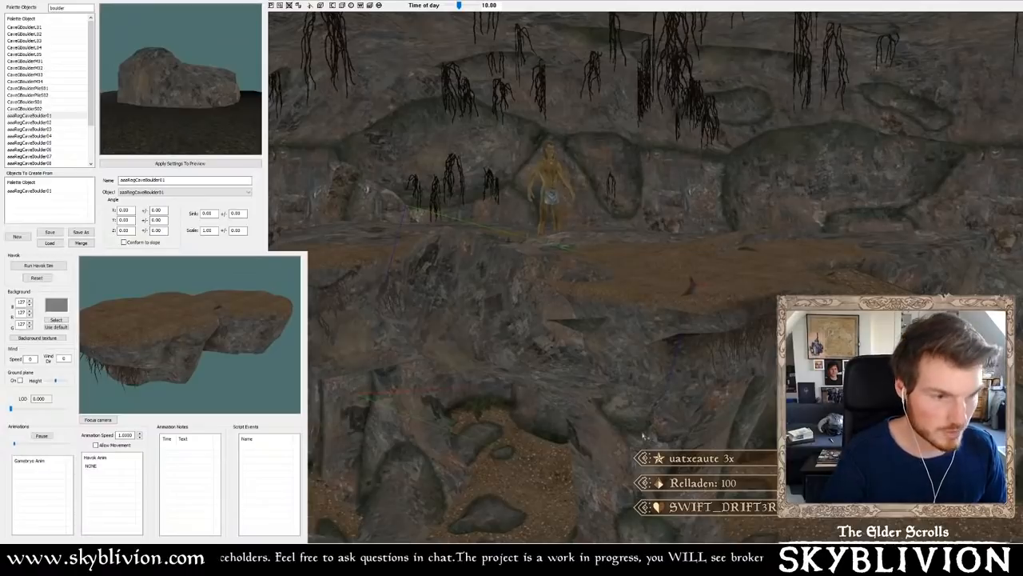
pyautogui.press('Delete')
# - Try shifting the pillar beneath the platform sideways, and undo the move
pyautogui.click(655, 441)
pyautogui.scroll(-2, 655, 442)
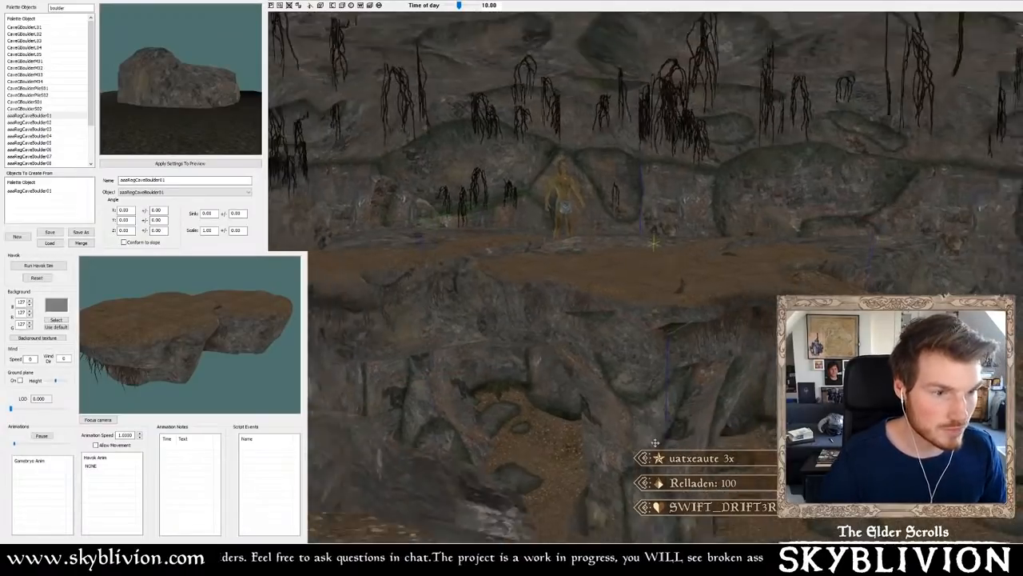
pyautogui.moveTo(655, 442); pyautogui.dragTo(618, 457, button='middle')
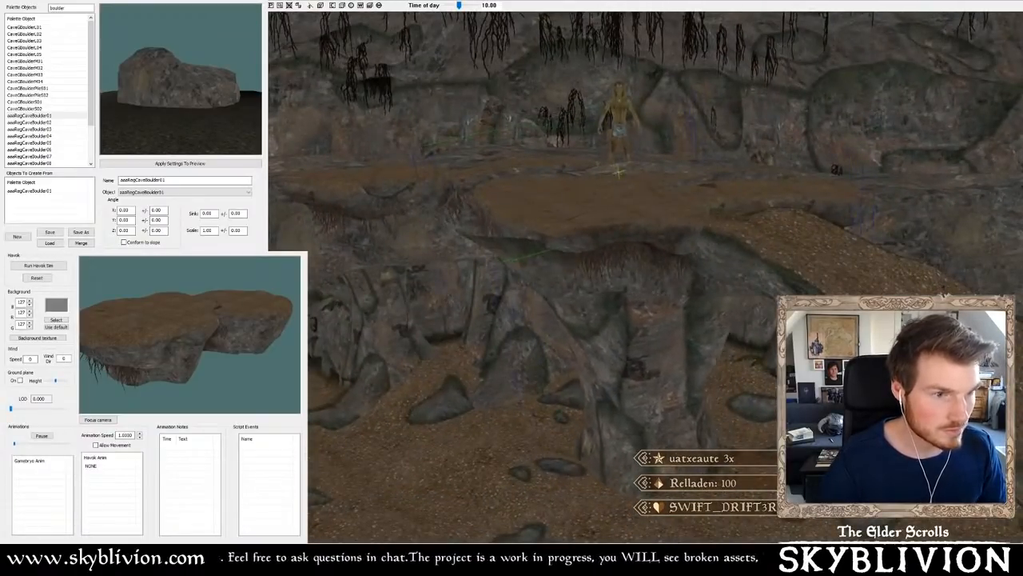
pyautogui.moveTo(646, 423); pyautogui.dragTo(534, 422)
pyautogui.hotkey('ctrl', 'z')
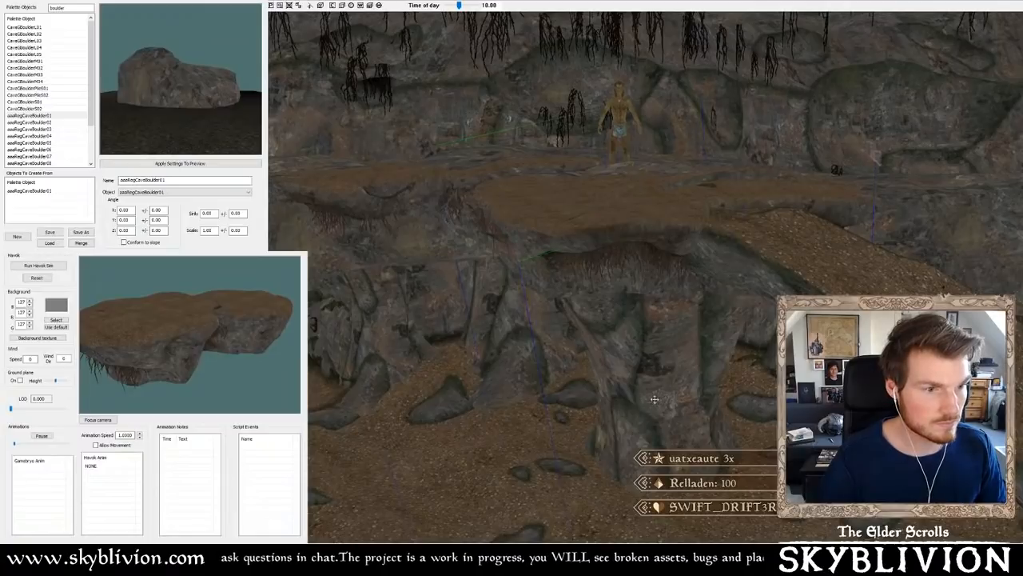
# - Rotate the pillar beneath the platform and adjust its height and sideways position so its broad face supports the ledge
pyautogui.press('y')
pyautogui.moveTo(652, 381); pyautogui.dragTo(791, 382, button='right')
pyautogui.press('z')
pyautogui.moveTo(653, 342); pyautogui.dragTo(653, 471)
pyautogui.press('y')
pyautogui.moveTo(560, 367); pyautogui.dragTo(644, 367)
pyautogui.press('z')
pyautogui.press('y')
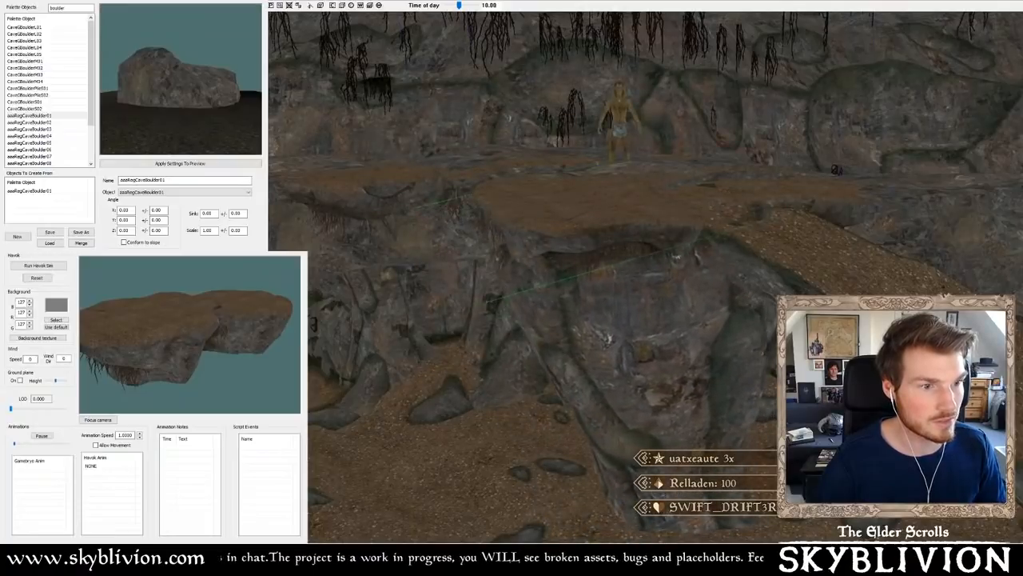
# - Check the pillar and platform under the cave's dark lighting, and restore the bright working light
pyautogui.keyDown('shift'); pyautogui.moveTo(612, 330); pyautogui.dragTo(634, 310, button='middle'); pyautogui.keyUp('shift')
pyautogui.press('a')
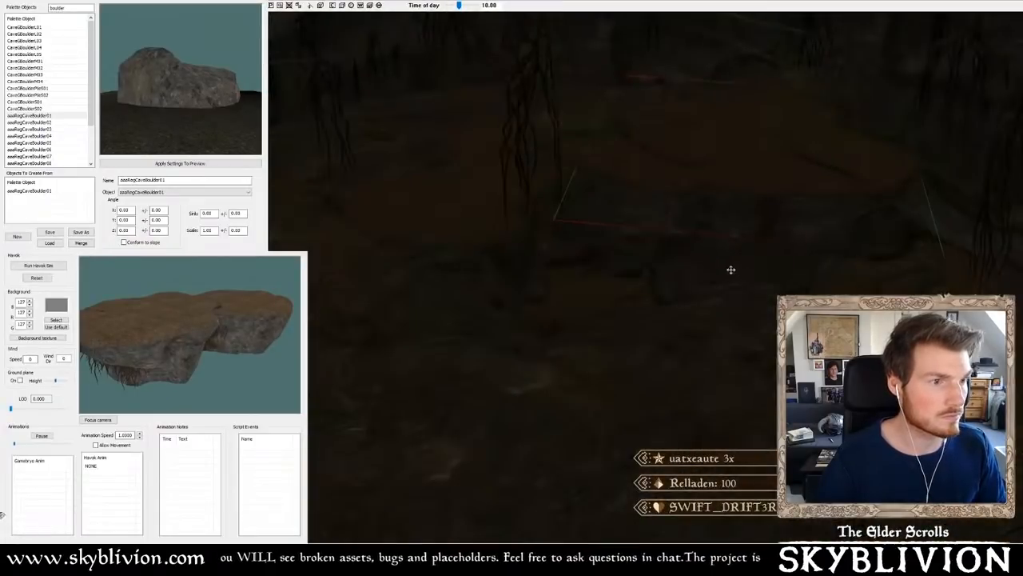
pyautogui.keyDown('shift'); pyautogui.moveTo(731, 269); pyautogui.dragTo(668, 249, button='middle'); pyautogui.keyUp('shift')
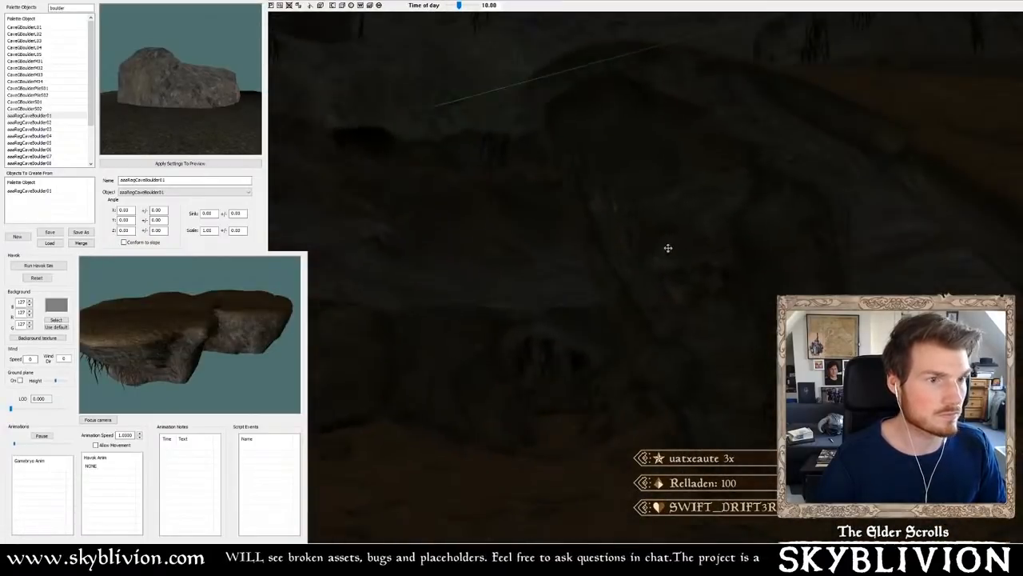
pyautogui.press('a')
pyautogui.keyDown('shift'); pyautogui.moveTo(628, 140); pyautogui.dragTo(661, 122, button='middle'); pyautogui.keyUp('shift')
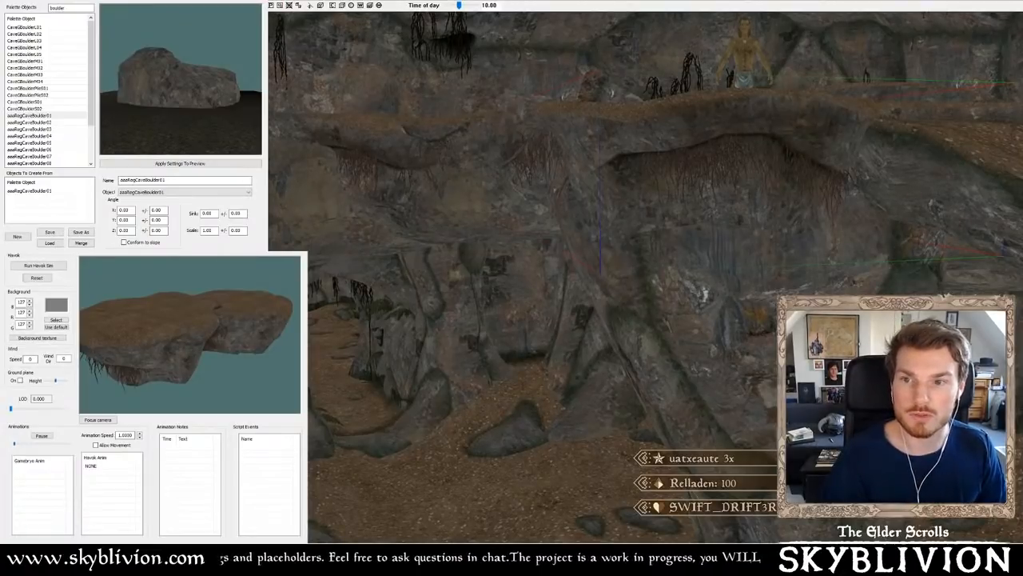
# - Compare the CaveGBoulderL02, CaveGBoulderL01 and CaveGBoulderL03 previews, and choose CaveGBoulderL03 for placement
pyautogui.click(35, 33)
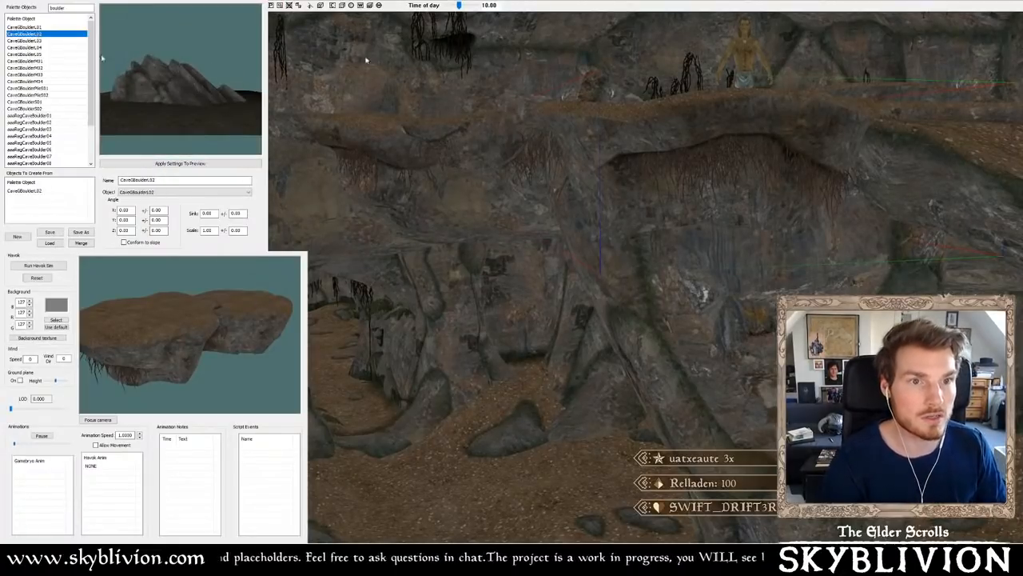
pyautogui.click(36, 28)
pyautogui.moveTo(160, 95); pyautogui.dragTo(241, 100, button='middle')
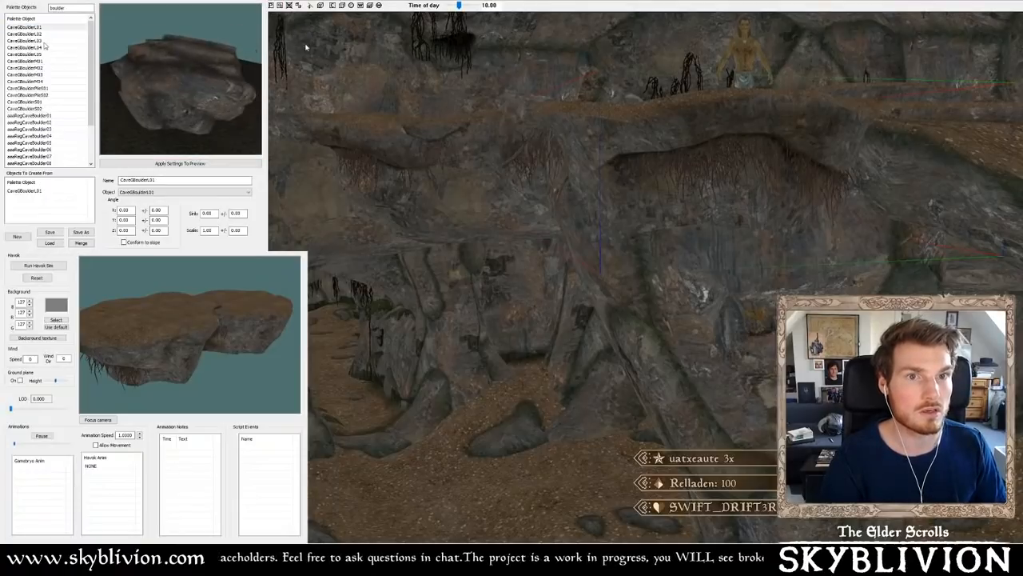
pyautogui.click(44, 42)
pyautogui.moveTo(164, 73); pyautogui.dragTo(164, 104, button='middle')
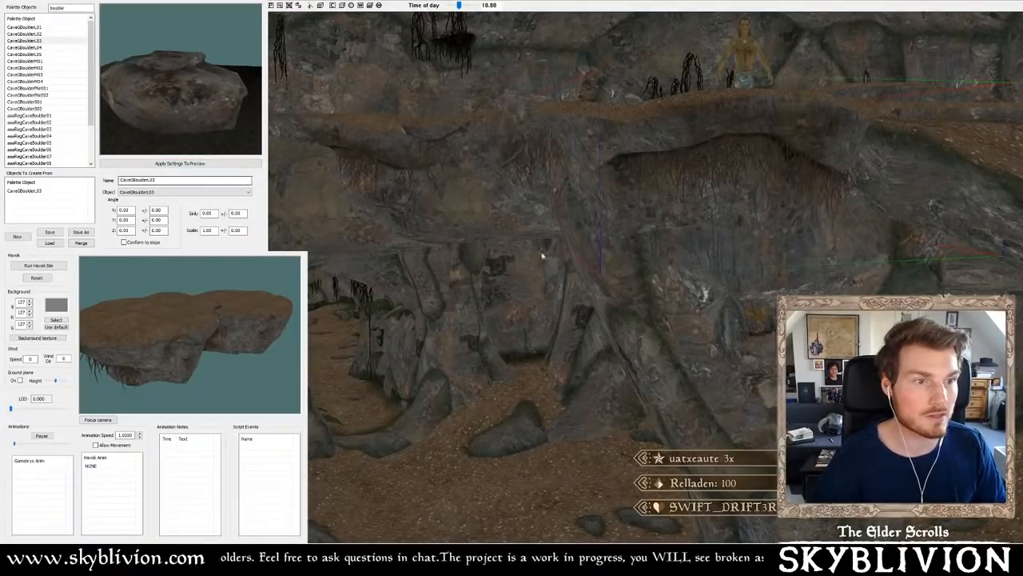
pyautogui.keyDown('shift'); pyautogui.moveTo(690, 239); pyautogui.dragTo(675, 256, button='middle'); pyautogui.keyUp('shift')
pyautogui.keyDown('alt'); pyautogui.rightClick(690, 236); pyautogui.keyUp('alt')
pyautogui.press('Delete')
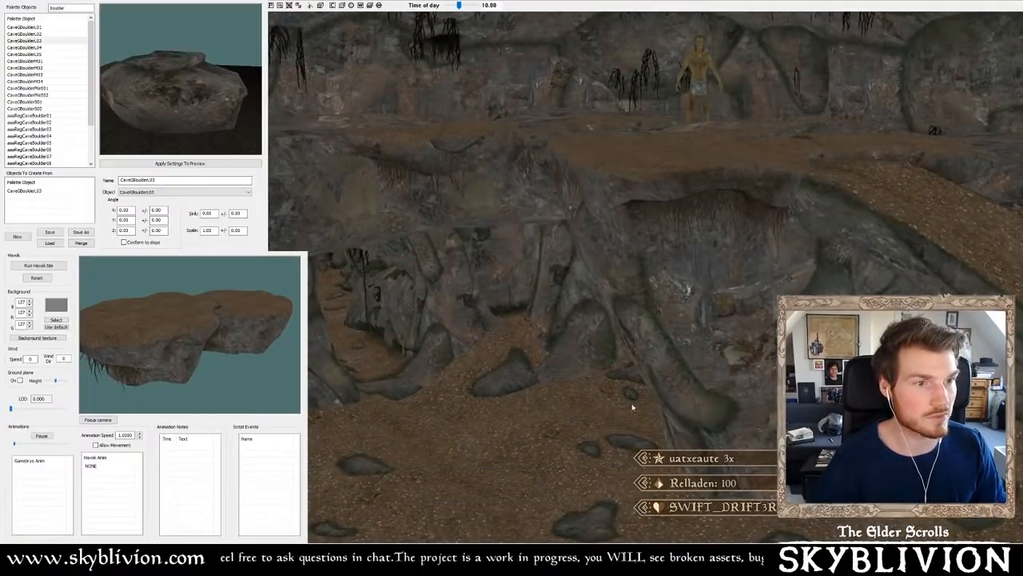
# - Place a CaveGBoulderL03 boulder in front of the pillar beneath the platform
pyautogui.keyDown('alt'); pyautogui.rightClick(701, 362); pyautogui.keyUp('alt')
pyautogui.moveTo(691, 201)
pyautogui.keyDown('shift'); pyautogui.mouseDown(button='middle')
pyautogui.moveTo(694, 220)
pyautogui.moveTo(691, 205)
pyautogui.mouseUp(button='middle'); pyautogui.keyUp('shift')
pyautogui.press('c')
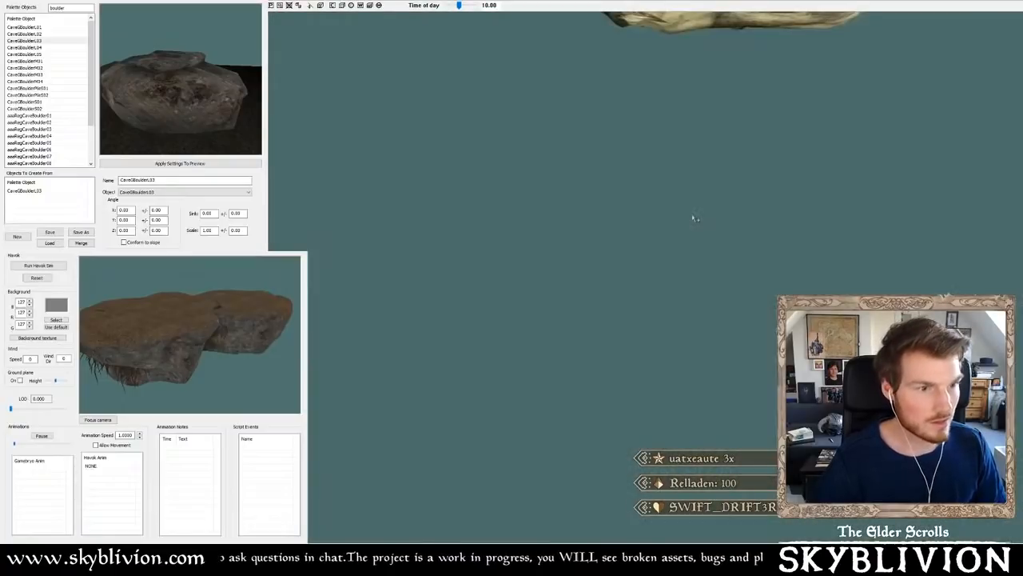
# - Find the way back to the placed boulder by the pillar and platform in the cave
pyautogui.scroll(-3, 696, 213)
pyautogui.press('t')
pyautogui.keyDown('shift'); pyautogui.moveTo(695, 214); pyautogui.dragTo(700, 204, button='middle'); pyautogui.keyUp('shift')
pyautogui.keyDown('shift'); pyautogui.moveTo(473, 320); pyautogui.dragTo(480, 331, button='middle'); pyautogui.keyUp('shift')
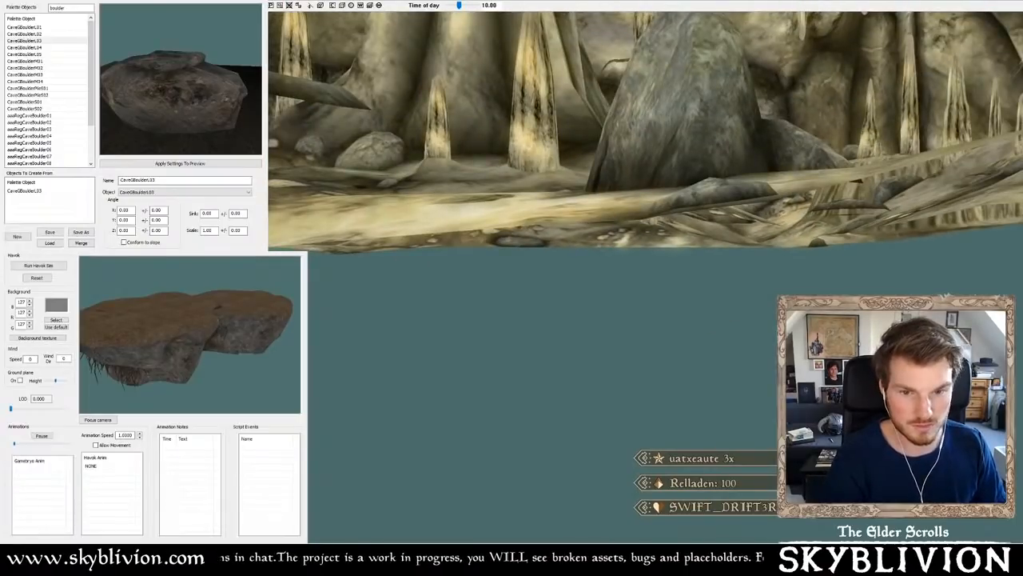
pyautogui.press('c')
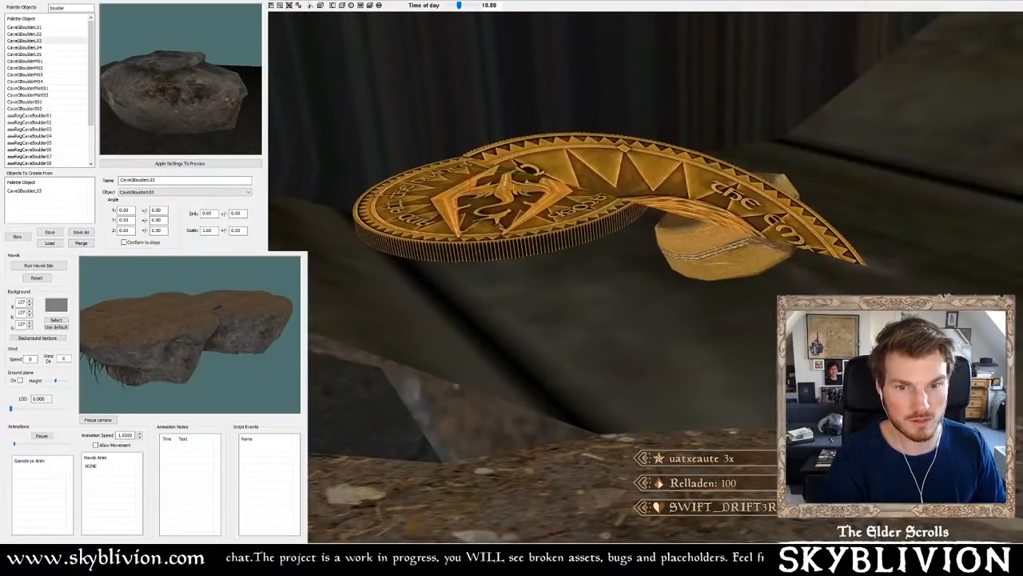
pyautogui.scroll(-10, 482, 305)
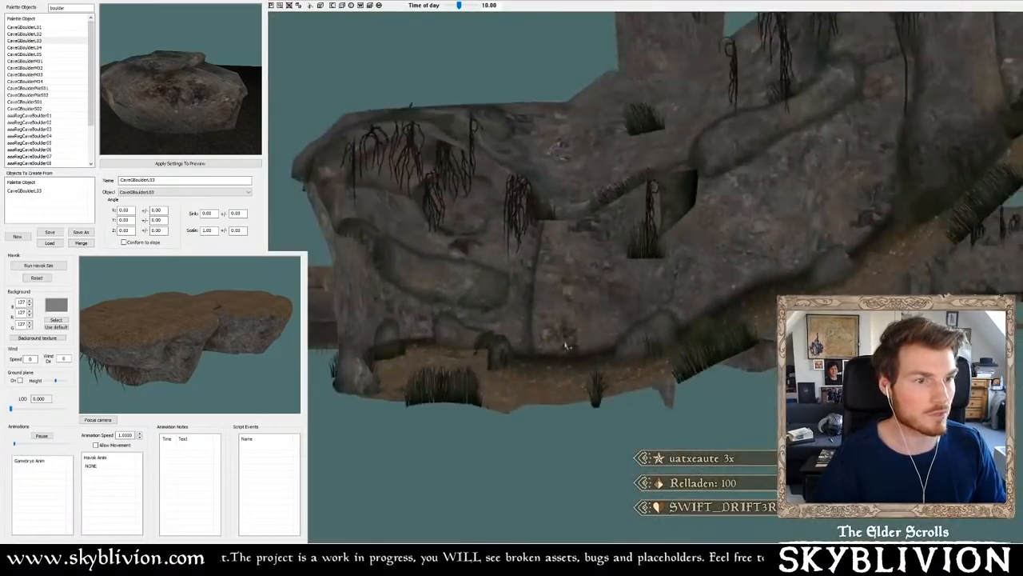
pyautogui.scroll(-5, 567, 358)
pyautogui.moveTo(571, 370); pyautogui.dragTo(359, 520, button='middle')
pyautogui.scroll(8, 534, 329)
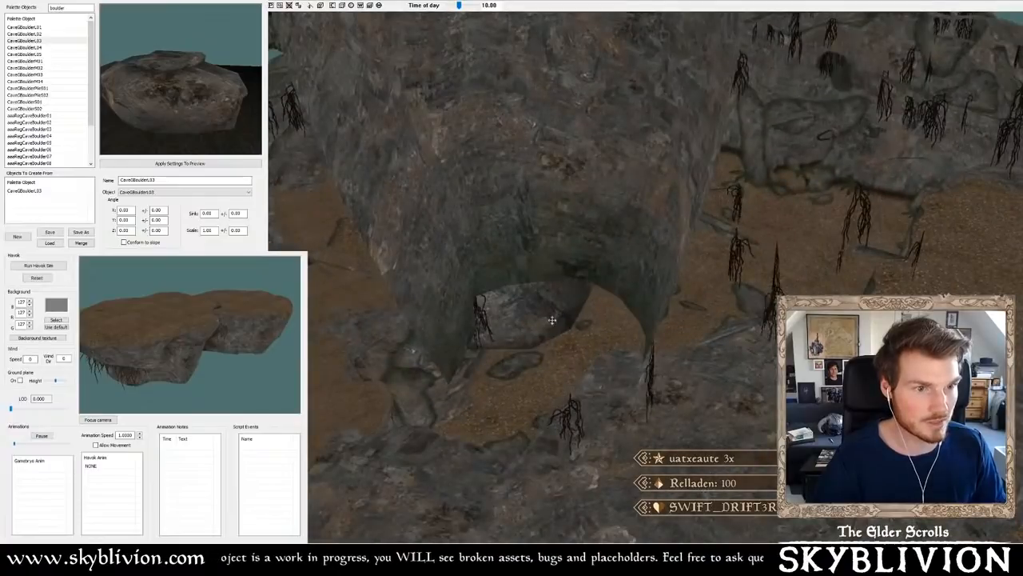
pyautogui.scroll(6, 552, 320)
pyautogui.keyDown('shift'); pyautogui.moveTo(494, 318); pyautogui.dragTo(474, 291, button='middle'); pyautogui.keyUp('shift')
pyautogui.scroll(4, 483, 301)
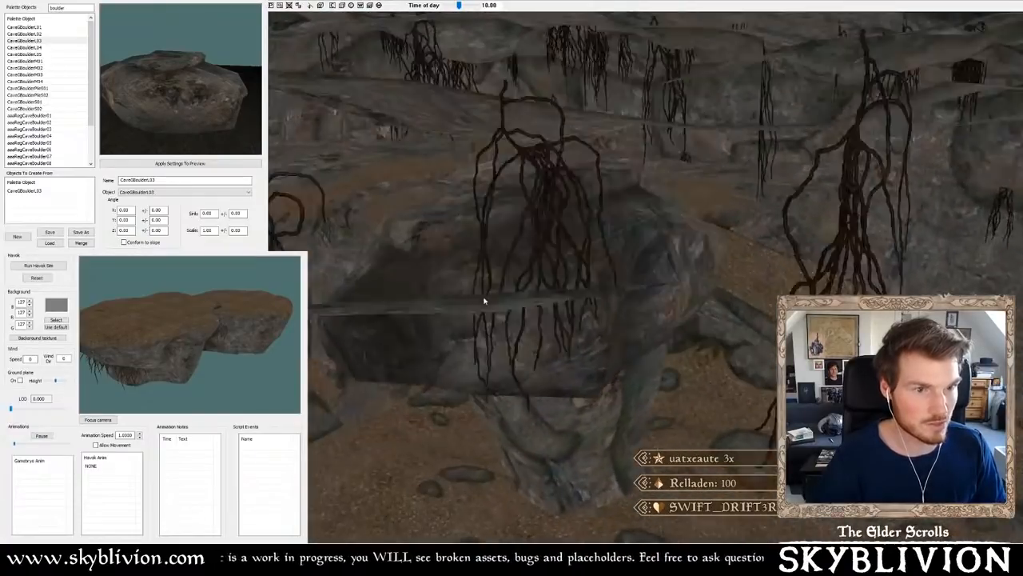
pyautogui.scroll(4, 483, 301)
# - Move the CaveGBoulderL03 boulder into the rock face beneath the platform and check how it blends under the cave's dark lighting
pyautogui.click(480, 286)
pyautogui.scroll(-3, 526, 294)
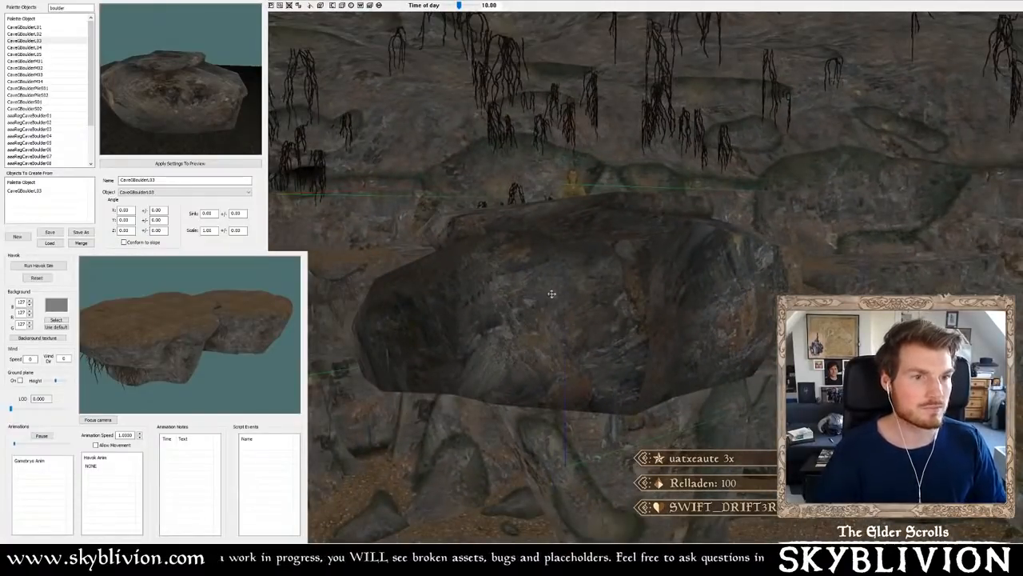
pyautogui.moveTo(552, 294); pyautogui.dragTo(565, 316)
pyautogui.scroll(-4, 555, 306)
pyautogui.scroll(4, 544, 283)
pyautogui.keyDown('shift'); pyautogui.moveTo(555, 306); pyautogui.dragTo(605, 278, button='middle'); pyautogui.keyUp('shift')
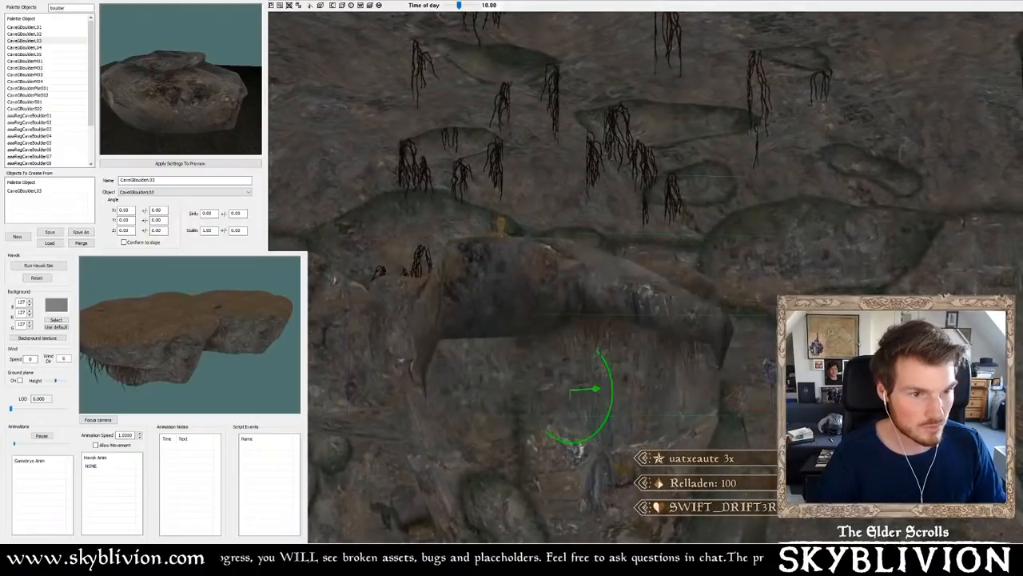
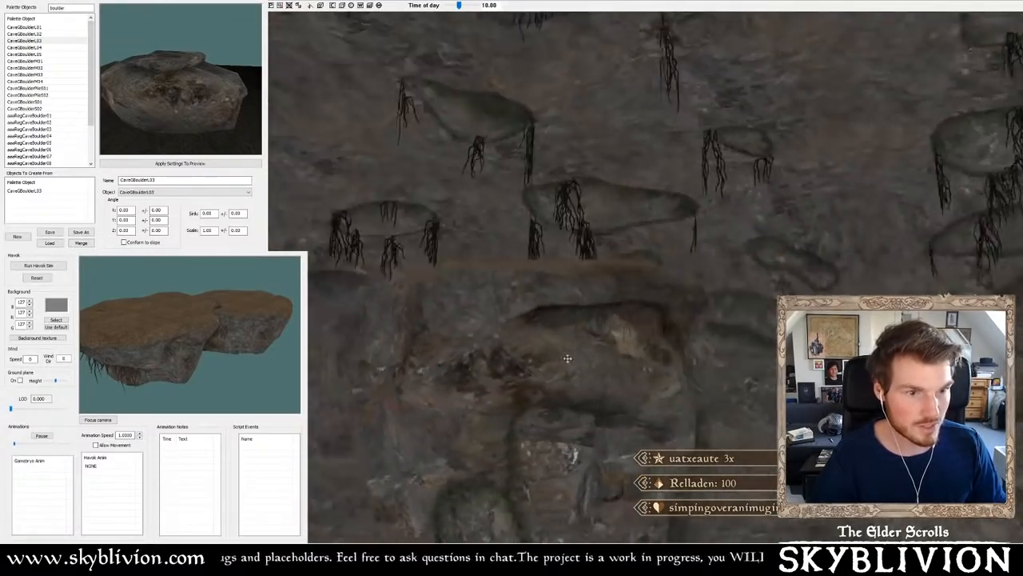
pyautogui.press('a')
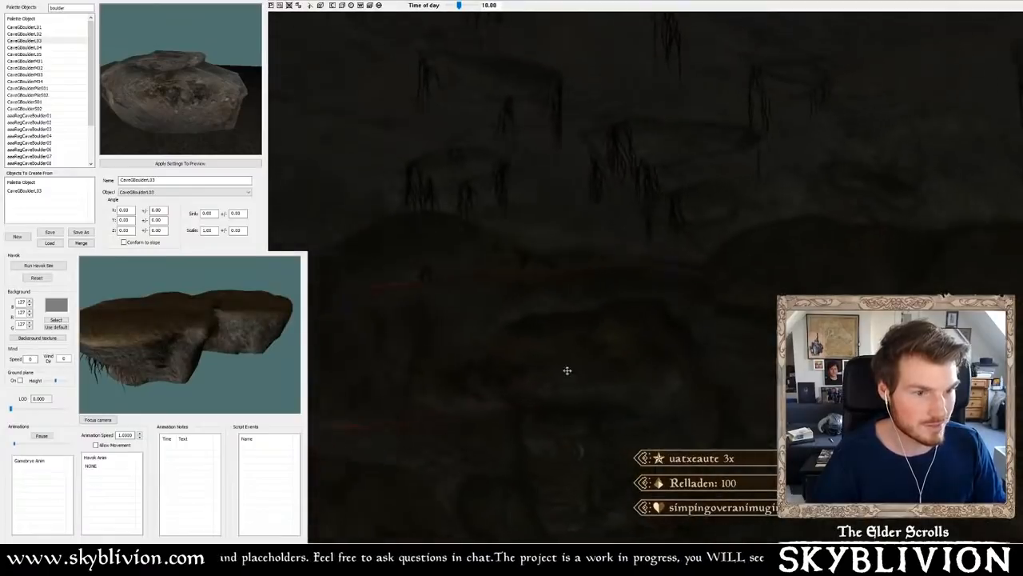
# - Examine how the boulder, platform and ramp blend with the surrounding cave rock under bright lighting
pyautogui.press('a')
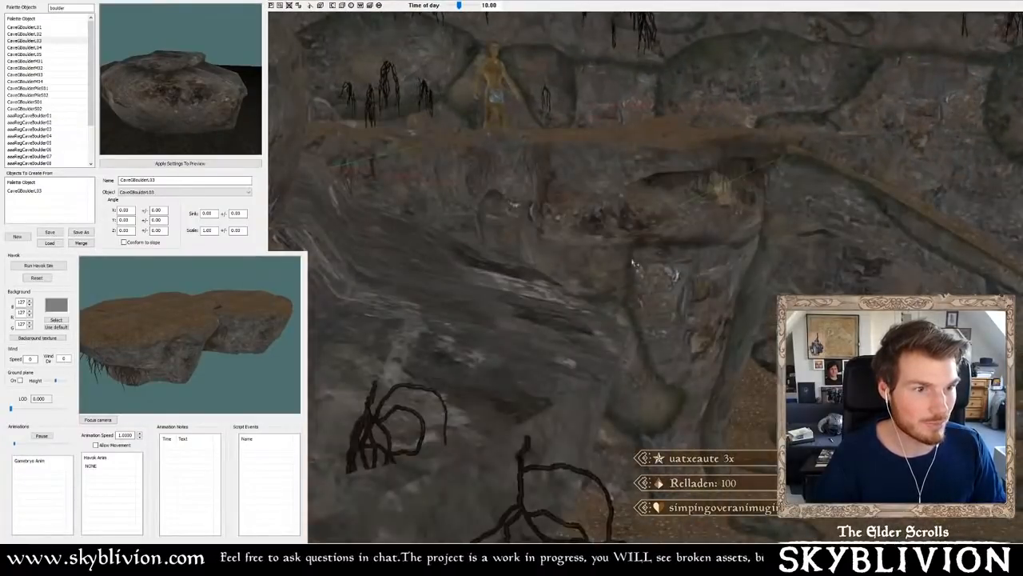
pyautogui.press('a')
pyautogui.press('a')
pyautogui.scroll(3, 599, 235)
pyautogui.keyDown('shift'); pyautogui.moveTo(599, 235); pyautogui.dragTo(622, 239, button='middle'); pyautogui.keyUp('shift')
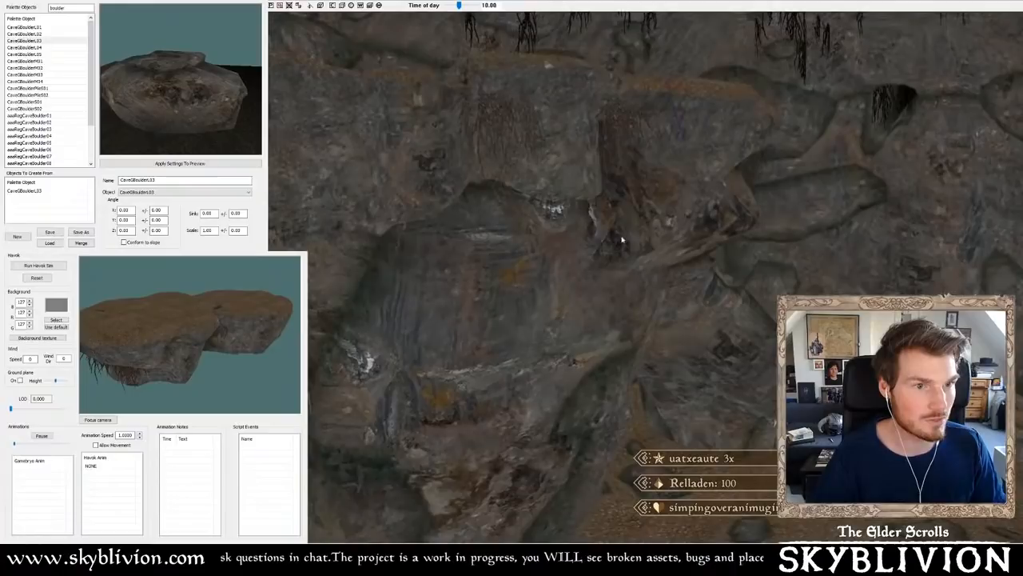
pyautogui.press('a')
pyautogui.keyDown('shift'); pyautogui.moveTo(556, 238); pyautogui.dragTo(496, 260, button='middle'); pyautogui.keyUp('shift')
pyautogui.press('a')
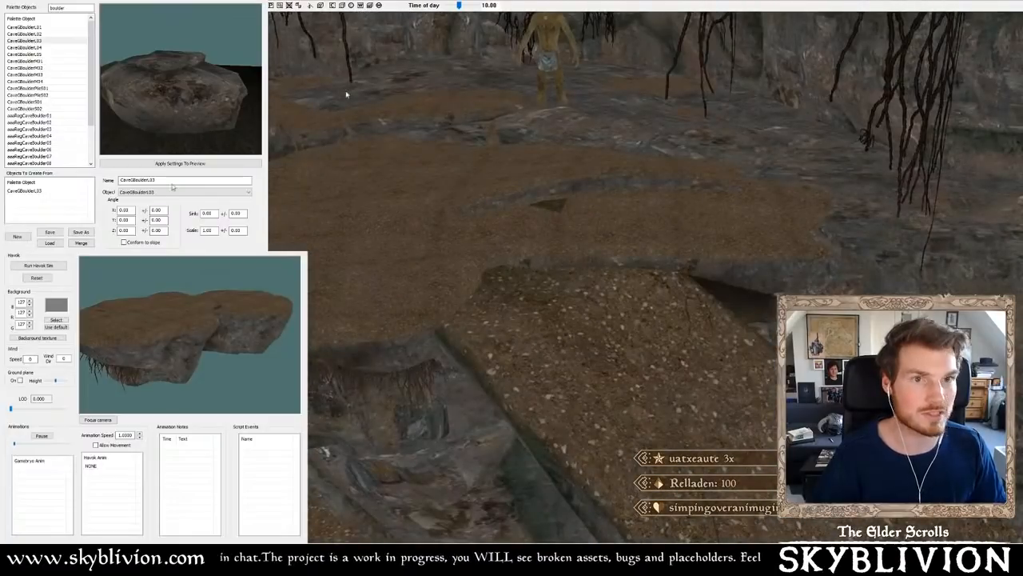
# - Filter the object palette by "dirt" and place a CaveGDirtMound01 where the ramp meets the platform
pyautogui.doubleClick(59, 8)
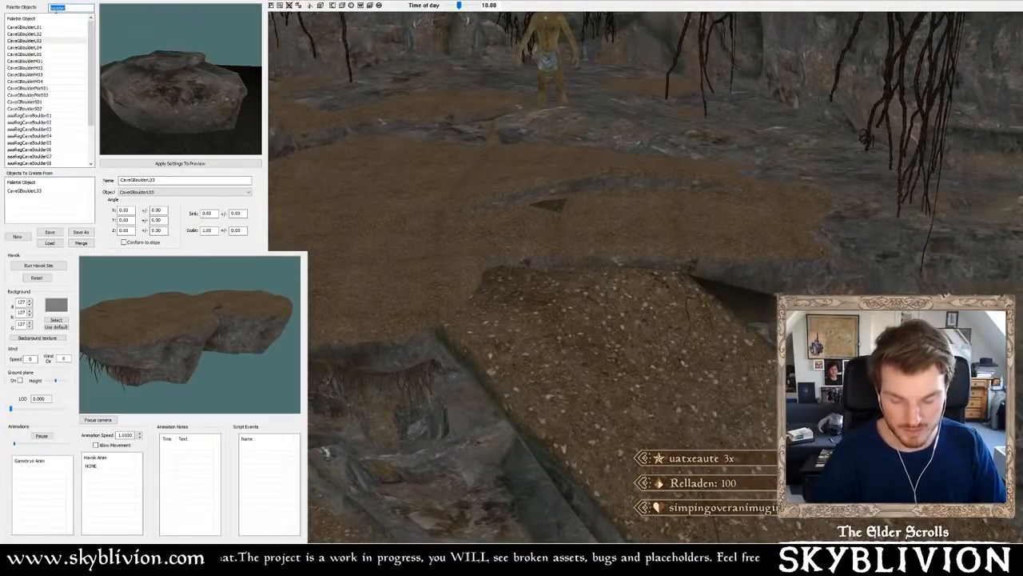
pyautogui.write('dirt')
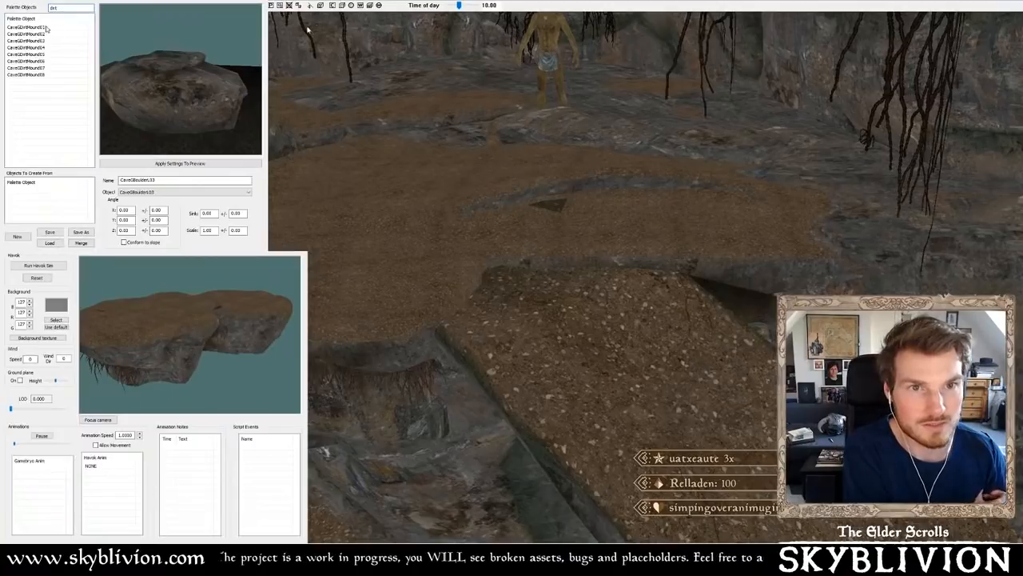
pyautogui.click(36, 27)
pyautogui.click(513, 299)
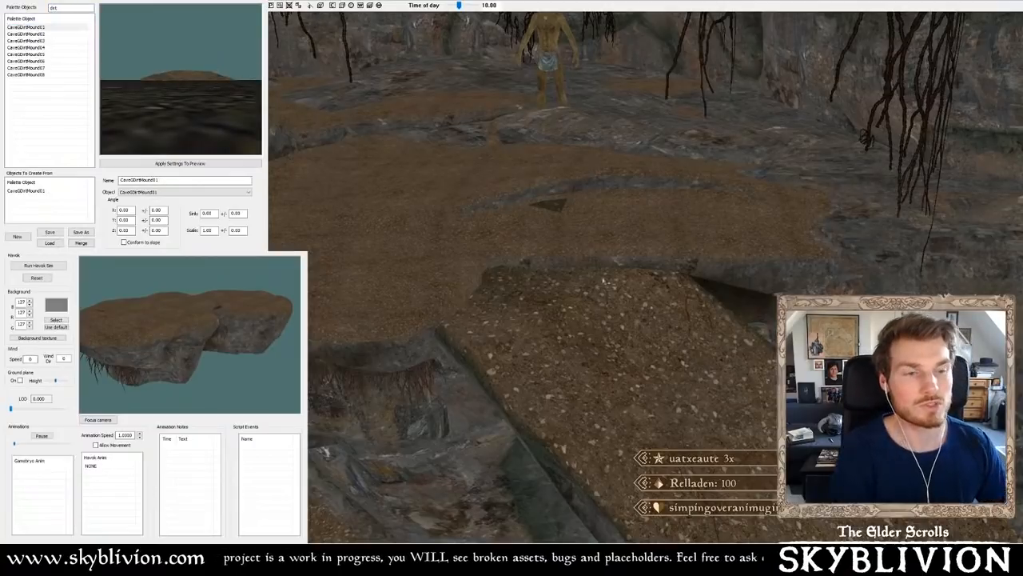
pyautogui.keyDown('ctrl'); pyautogui.rightClick(516, 295); pyautogui.keyUp('ctrl')
# - Move the dirt mound over the seam between the top of the gravel ramp and the platform
pyautogui.keyDown('shift'); pyautogui.moveTo(516, 295); pyautogui.dragTo(472, 360, button='middle'); pyautogui.keyUp('shift')
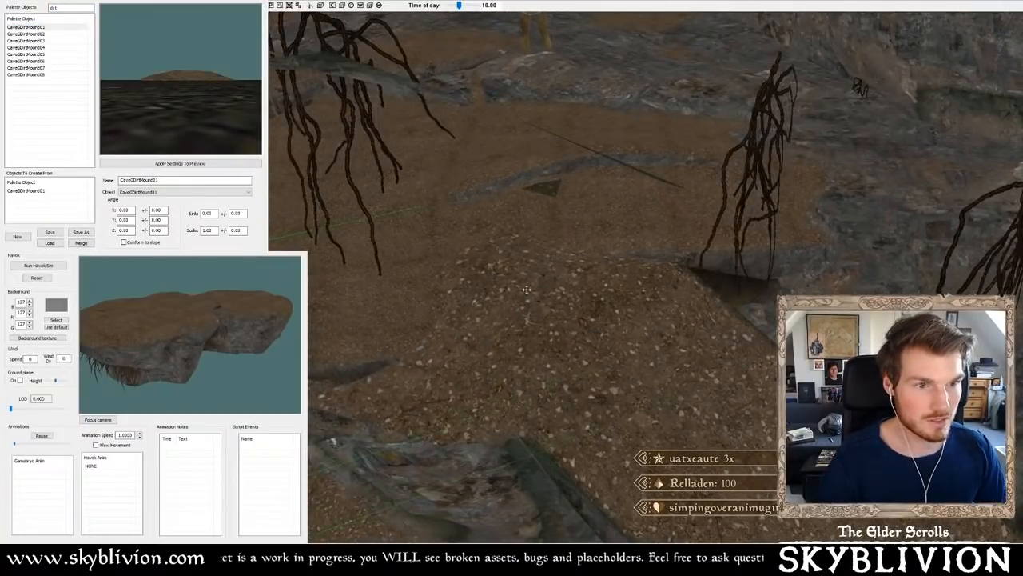
pyautogui.keyDown('shift'); pyautogui.moveTo(332, 441); pyautogui.dragTo(264, 238, button='middle'); pyautogui.keyUp('shift')
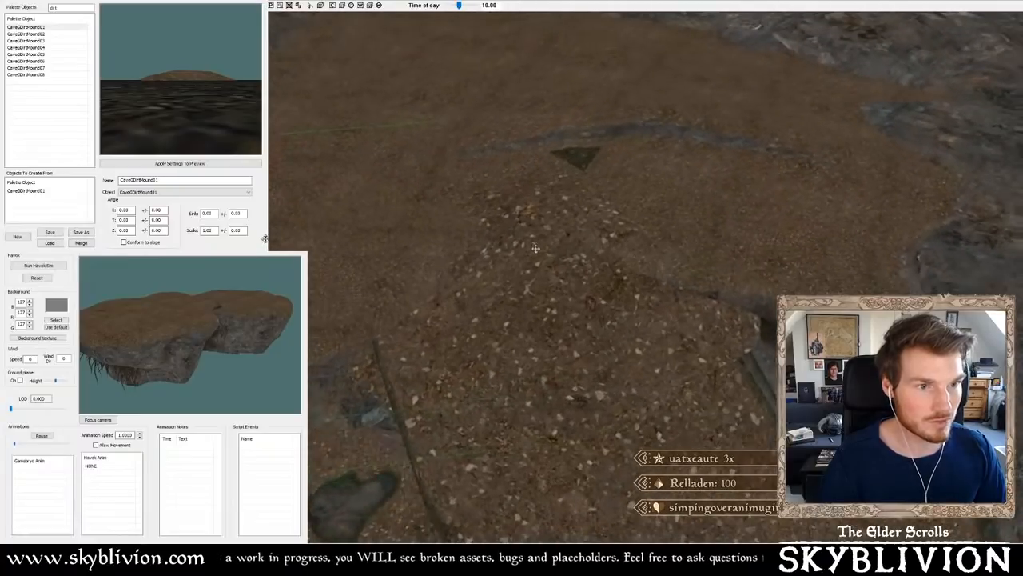
pyautogui.moveTo(536, 249); pyautogui.dragTo(492, 263)
pyautogui.keyDown('shift'); pyautogui.moveTo(492, 264); pyautogui.dragTo(492, 311, button='middle'); pyautogui.keyUp('shift')
pyautogui.moveTo(512, 280)
pyautogui.mouseDown()
pyautogui.moveTo(502, 285)
pyautogui.moveTo(500, 227)
pyautogui.moveTo(506, 237)
pyautogui.moveTo(526, 213)
pyautogui.mouseUp()
pyautogui.moveTo(536, 173)
pyautogui.mouseDown(button='middle')
pyautogui.moveTo(539, 153)
pyautogui.moveTo(544, 177)
pyautogui.mouseUp(button='middle')
pyautogui.moveTo(537, 231)
pyautogui.mouseDown()
pyautogui.moveTo(535, 260)
pyautogui.moveTo(534, 251)
pyautogui.mouseUp()
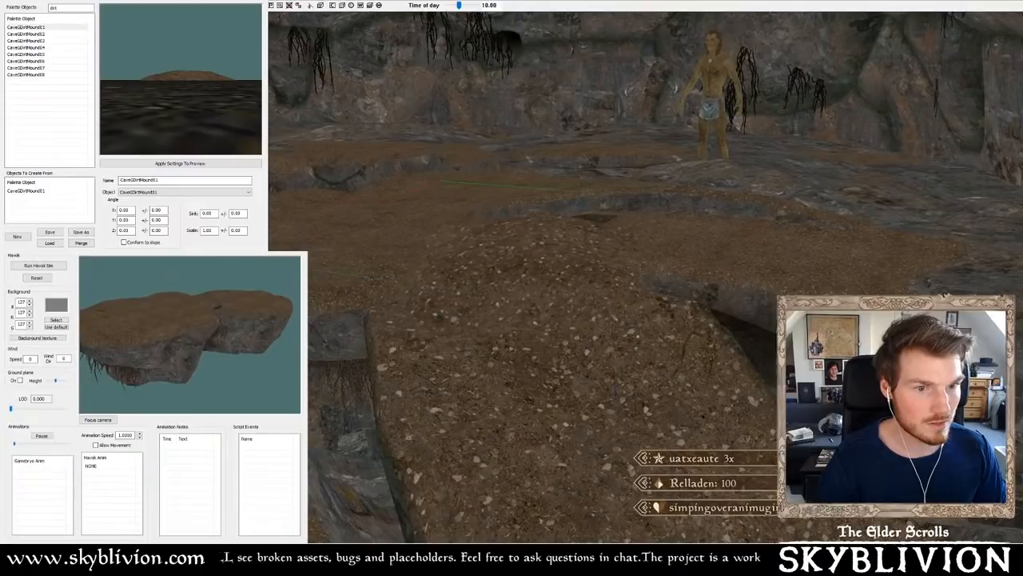
# - Fine-tune the dirt mound's position and rotation to cover the triangular gap at the platform's edge
pyautogui.moveTo(534, 251); pyautogui.dragTo(511, 264, button='middle')
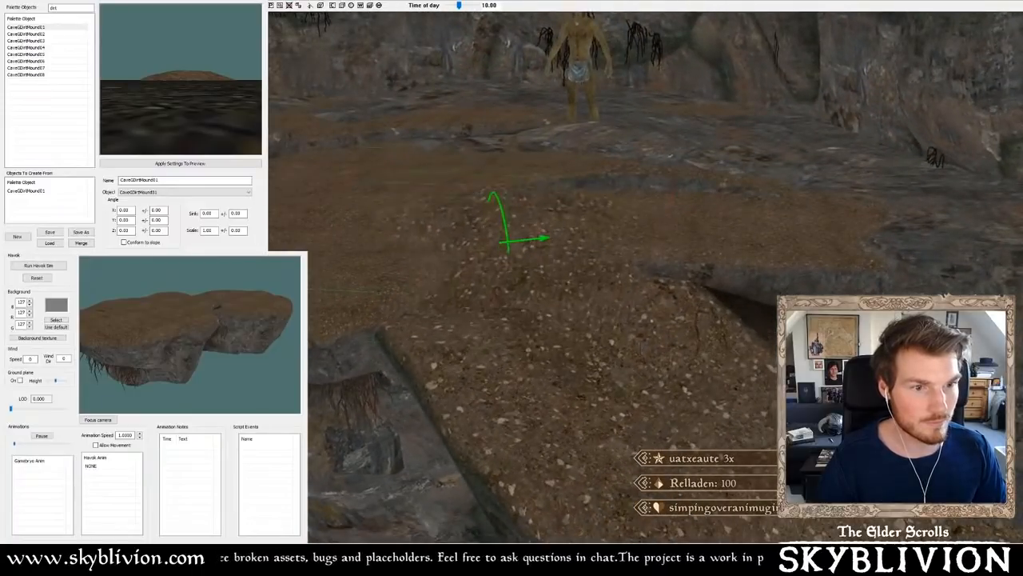
pyautogui.moveTo(511, 240); pyautogui.dragTo(535, 265)
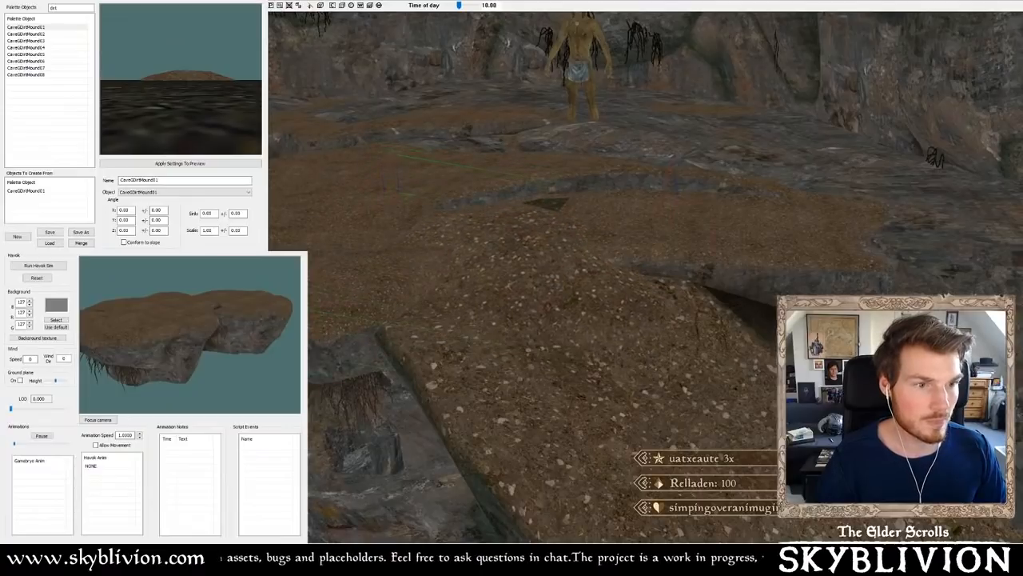
pyautogui.moveTo(579, 261); pyautogui.dragTo(560, 276, button='middle')
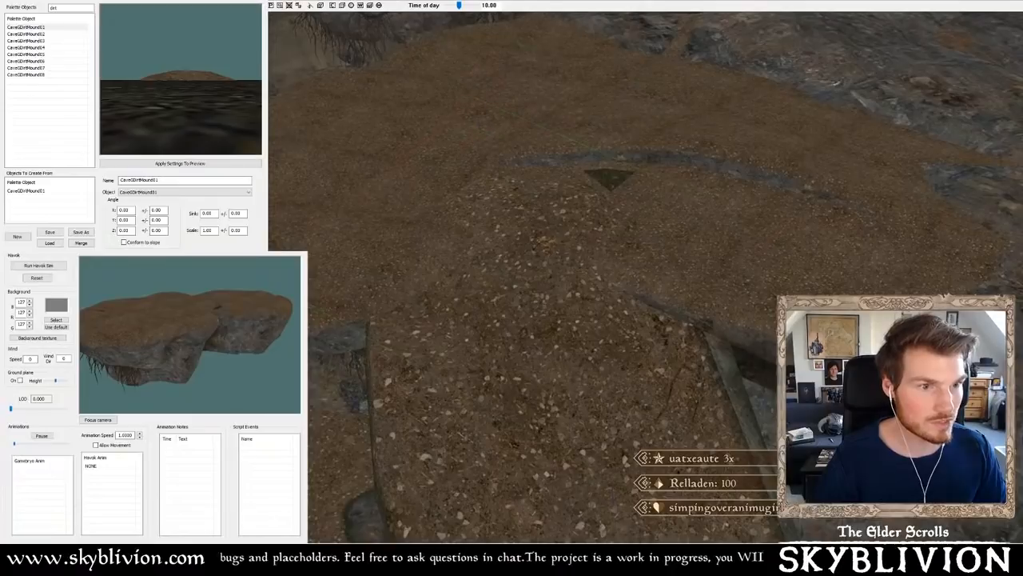
pyautogui.moveTo(560, 276); pyautogui.dragTo(560, 267)
pyautogui.moveTo(560, 267); pyautogui.dragTo(566, 267, button='right')
pyautogui.moveTo(641, 186); pyautogui.dragTo(633, 190, button='right')
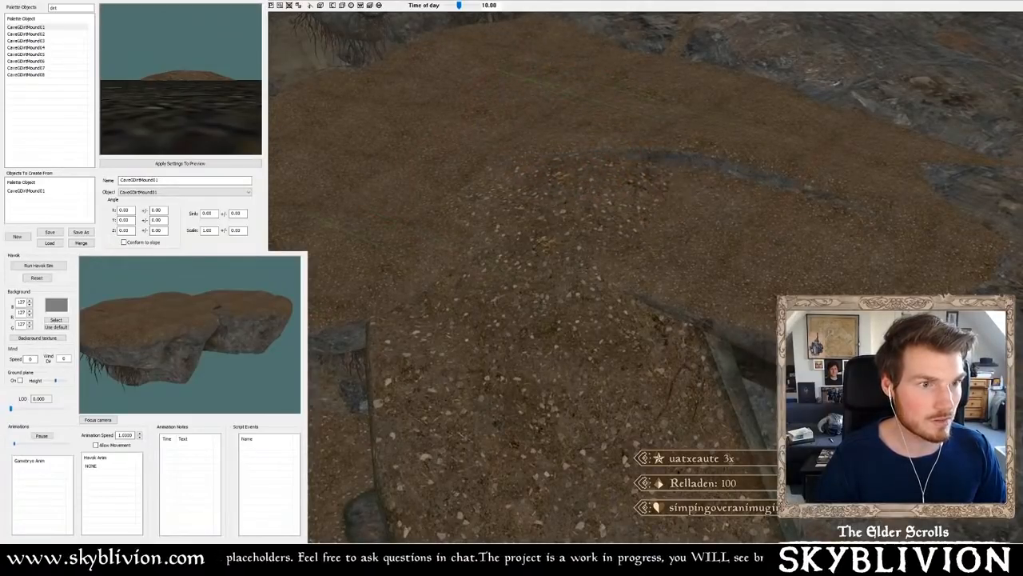
pyautogui.moveTo(633, 190); pyautogui.dragTo(631, 190)
pyautogui.keyDown('shift'); pyautogui.moveTo(631, 190); pyautogui.dragTo(610, 191, button='middle'); pyautogui.keyUp('shift')
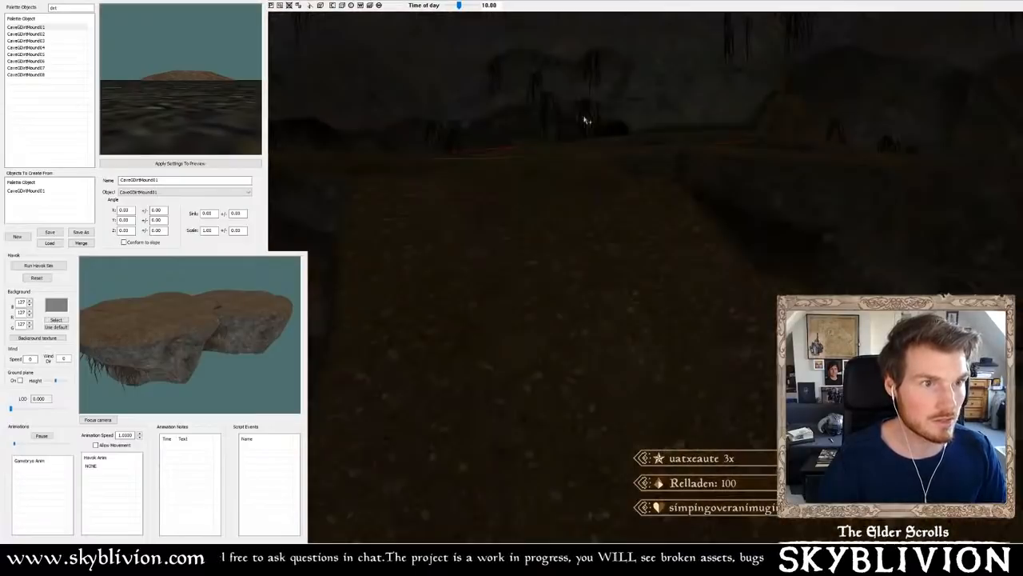
# - Inspect the ramp, the platform and the rock wall beneath it under dark and bright lighting
pyautogui.scroll(-3, 585, 122)
pyautogui.press('a')
pyautogui.scroll(3, 639, 172)
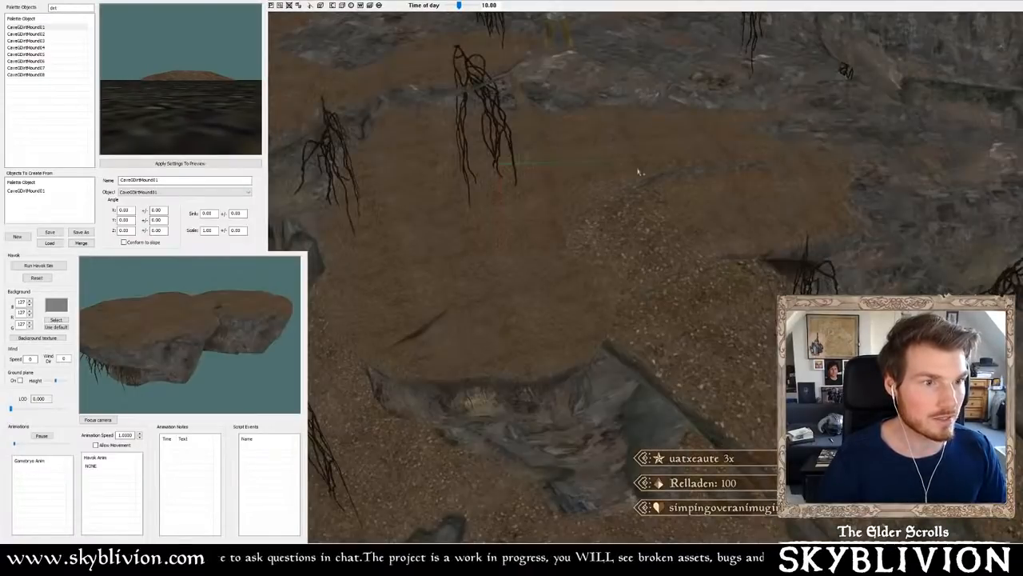
pyautogui.scroll(-4, 582, 192)
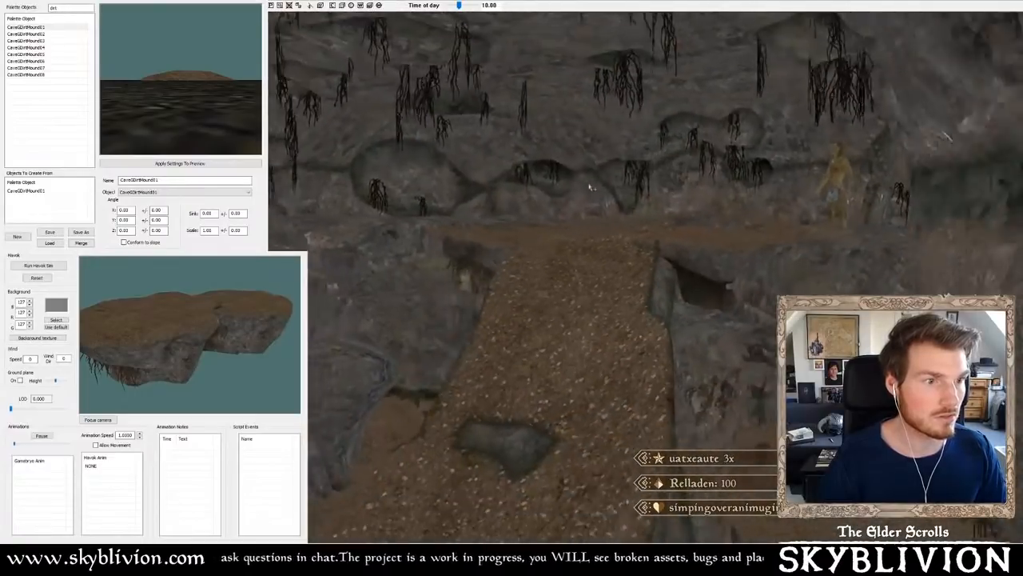
pyautogui.keyDown('shift'); pyautogui.moveTo(589, 185); pyautogui.dragTo(701, 178, button='middle'); pyautogui.keyUp('shift')
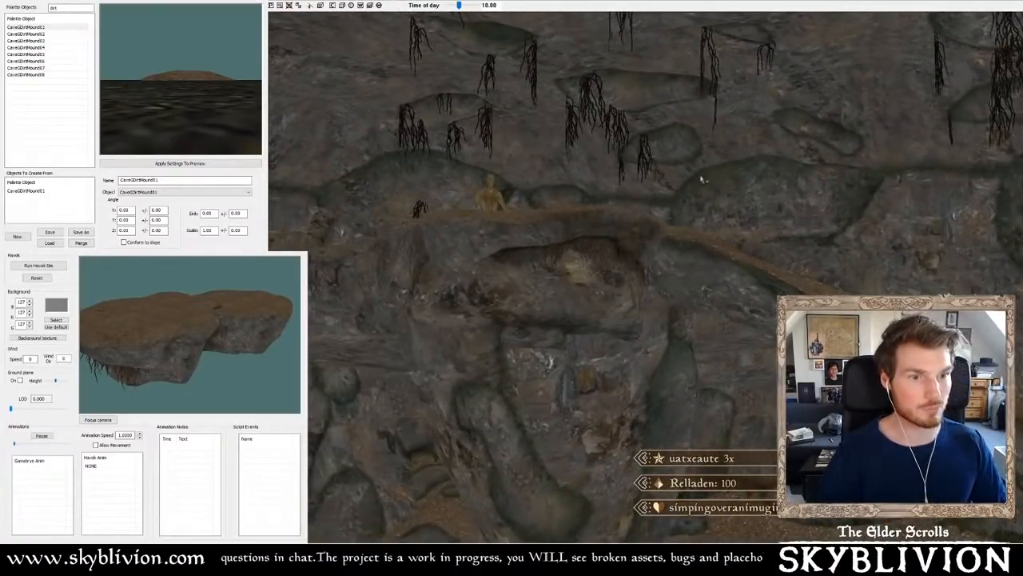
pyautogui.moveTo(601, 271)
pyautogui.keyDown('shift'); pyautogui.mouseDown(button='middle')
pyautogui.moveTo(600, 311)
pyautogui.moveTo(613, 267)
pyautogui.moveTo(581, 270)
pyautogui.moveTo(599, 272)
pyautogui.mouseUp(button='middle'); pyautogui.keyUp('shift')
pyautogui.scroll(4, 599, 272)
pyautogui.scroll(5, 558, 252)
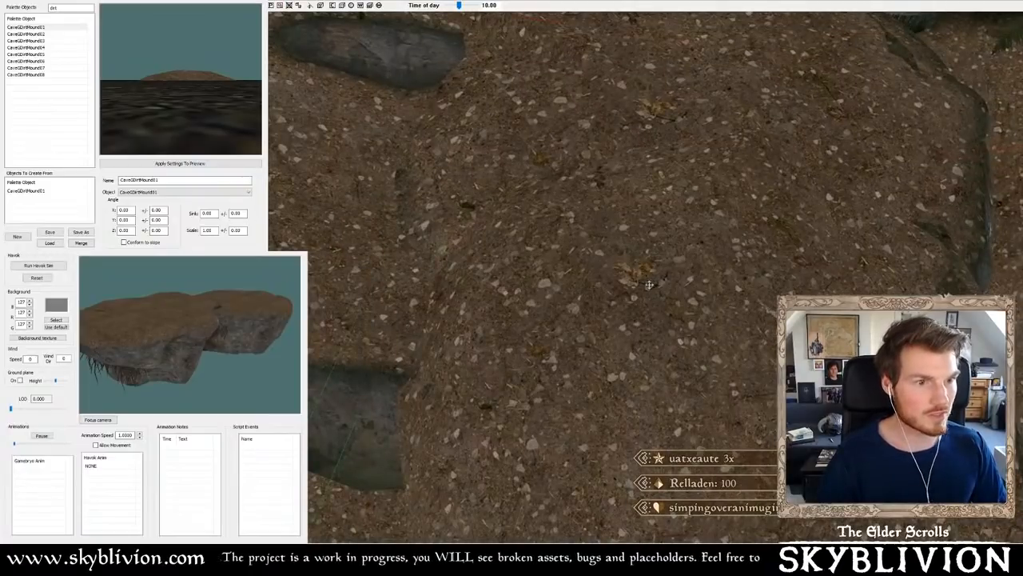
# - Shift and rotate the dirt mound at the foot of the ramp beside the half-buried rock
pyautogui.scroll(-5, 647, 278)
pyautogui.keyDown('alt'); pyautogui.rightClick(657, 263); pyautogui.keyUp('alt')
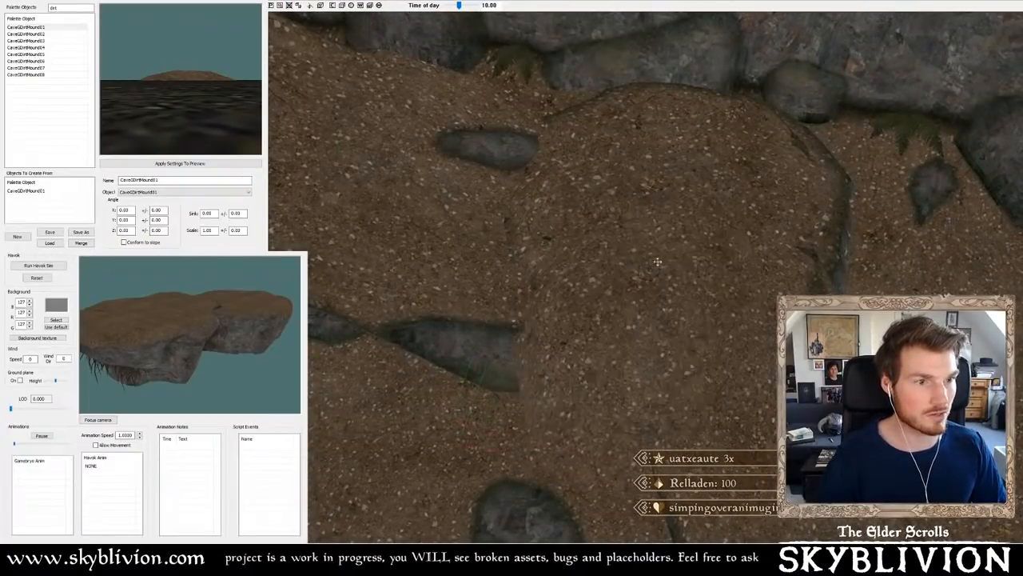
pyautogui.moveTo(653, 303); pyautogui.dragTo(653, 330)
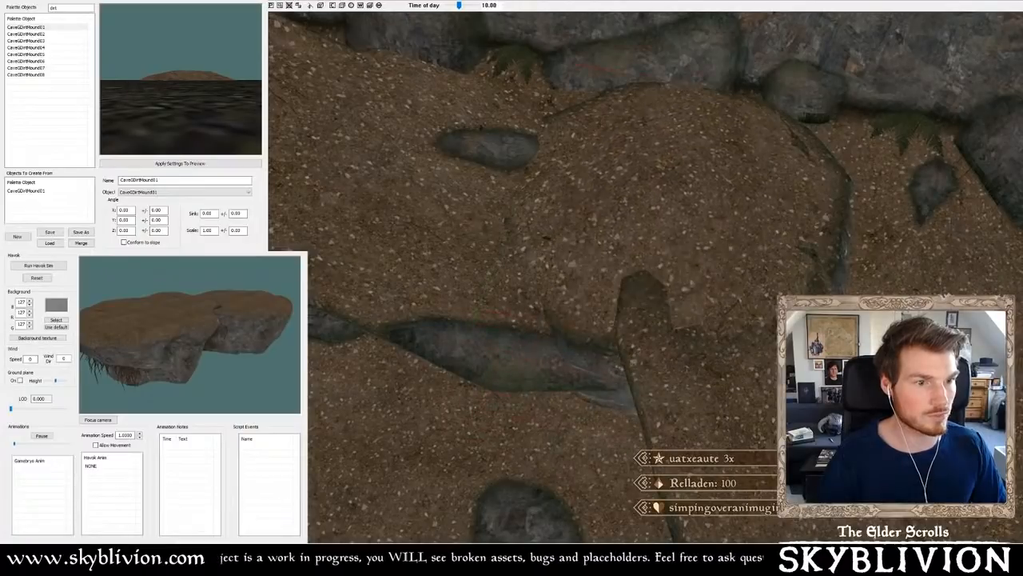
pyautogui.moveTo(675, 198); pyautogui.dragTo(654, 207, button='right')
pyautogui.press('x')
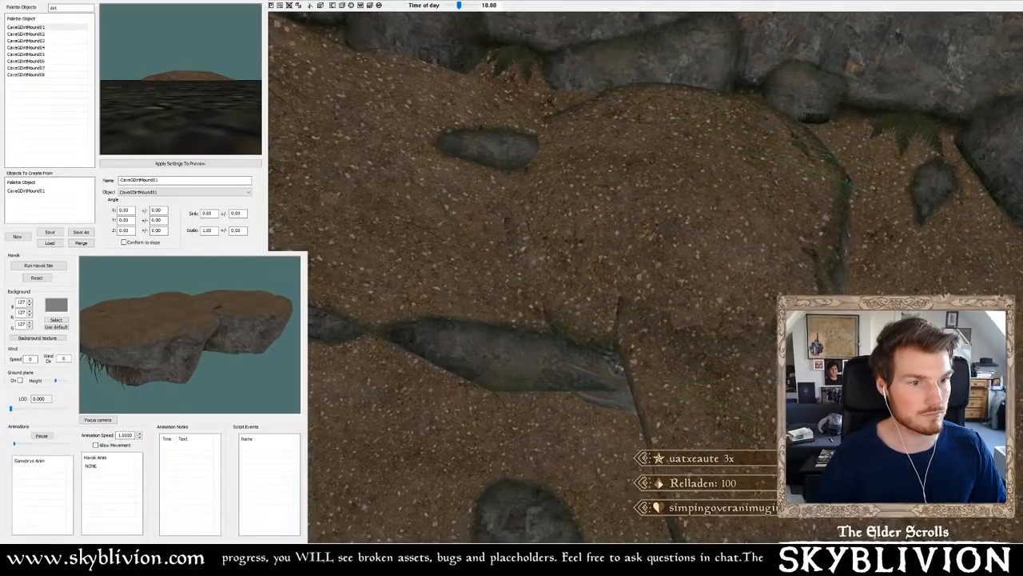
# - Adjust the height and tilt of the ramp-foot mound along single axes to blend it into the floor
pyautogui.press('z')
pyautogui.moveTo(639, 220); pyautogui.dragTo(649, 219)
pyautogui.press('z')
pyautogui.press('x')
pyautogui.moveTo(649, 219); pyautogui.dragTo(651, 213, button='right')
pyautogui.press('y')
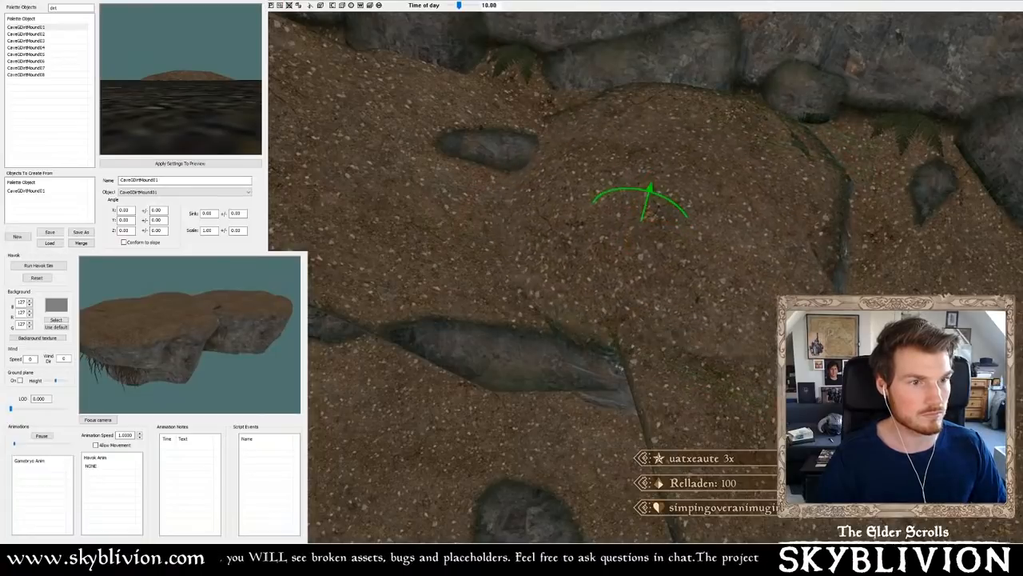
pyautogui.moveTo(642, 220); pyautogui.dragTo(647, 211)
pyautogui.press('z')
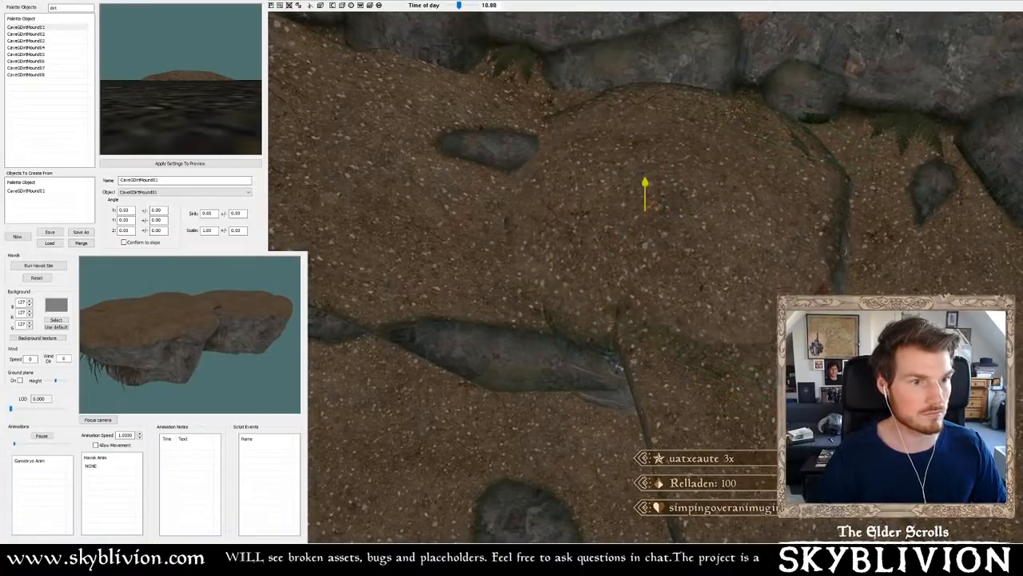
pyautogui.press('x')
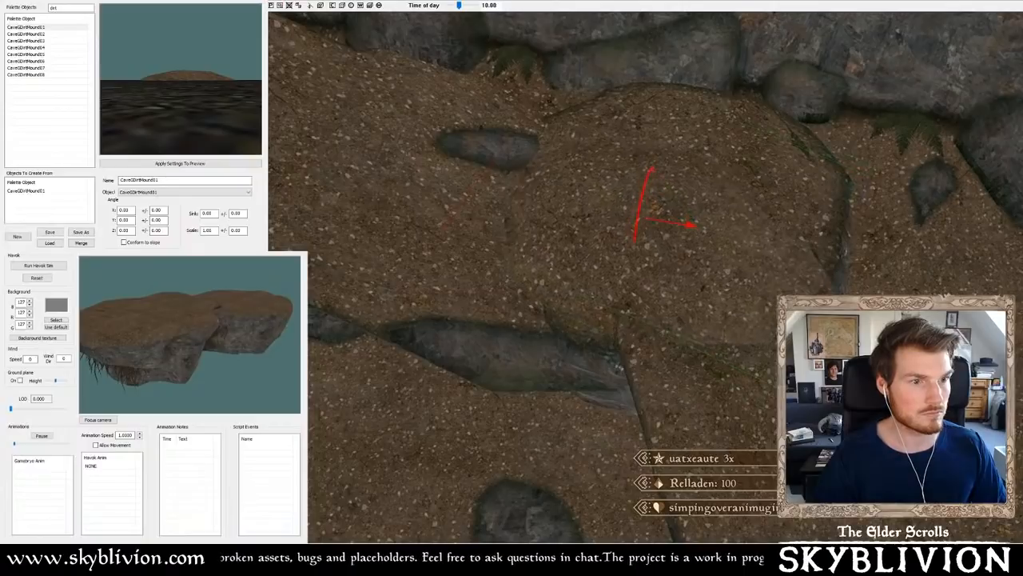
pyautogui.moveTo(648, 168); pyautogui.dragTo(632, 187, button='middle')
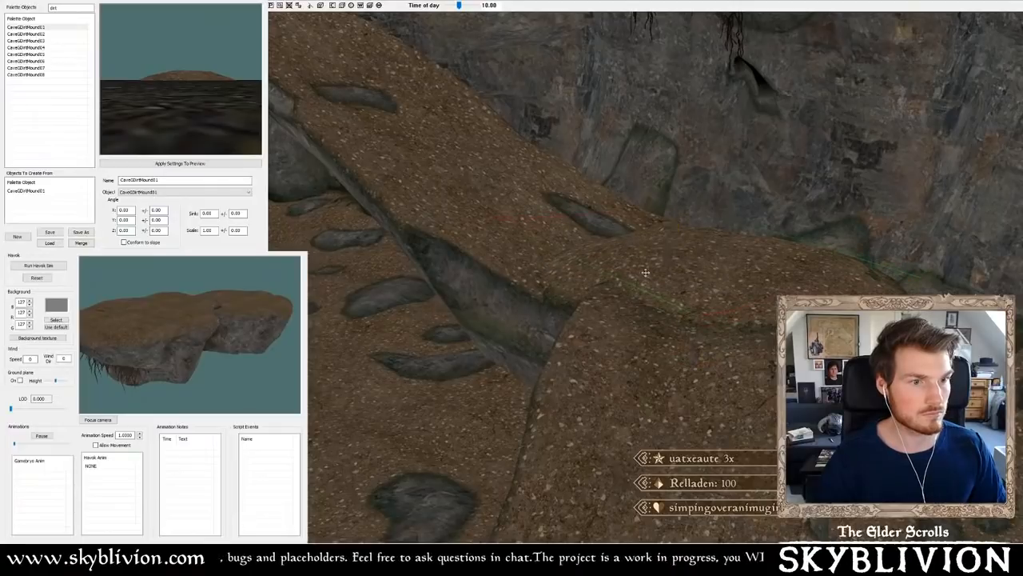
# - Shift the rock piece in the cave wall beside the low passage along its X and Y axes
pyautogui.moveTo(645, 273); pyautogui.dragTo(653, 312, button='middle')
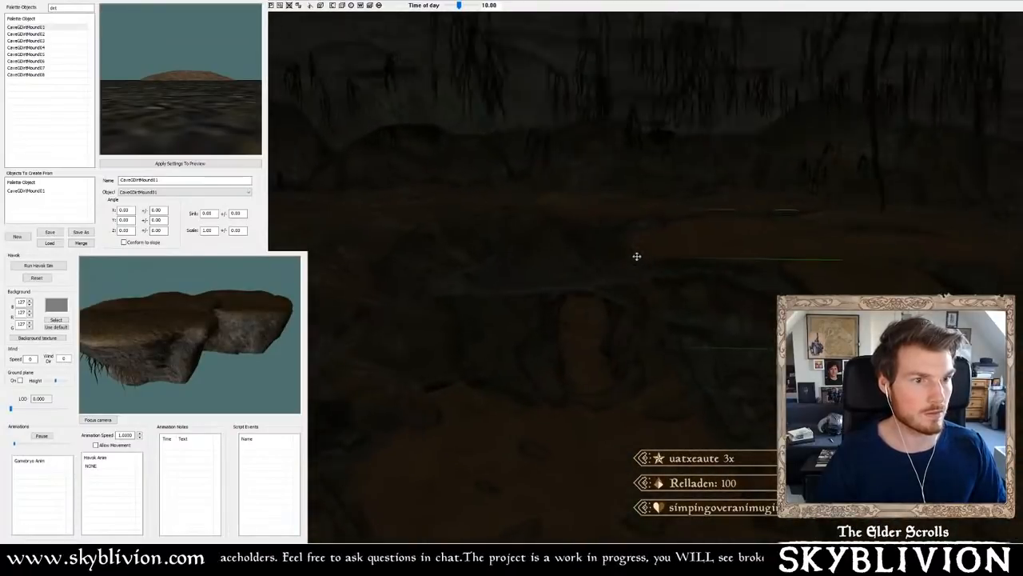
pyautogui.moveTo(637, 256); pyautogui.dragTo(631, 259, button='middle')
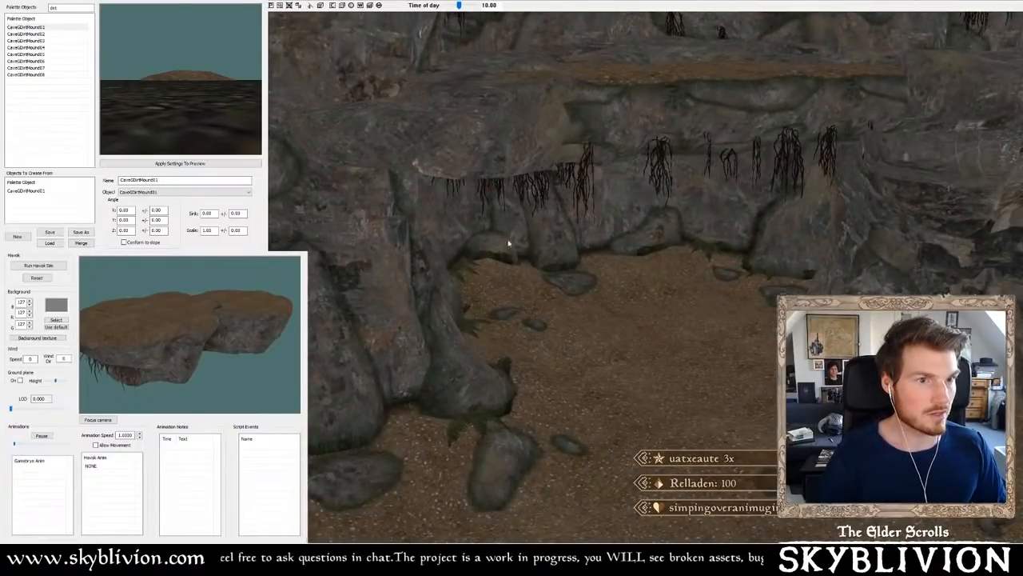
pyautogui.moveTo(509, 243); pyautogui.dragTo(493, 226, button='middle')
pyautogui.scroll(-2, 501, 187)
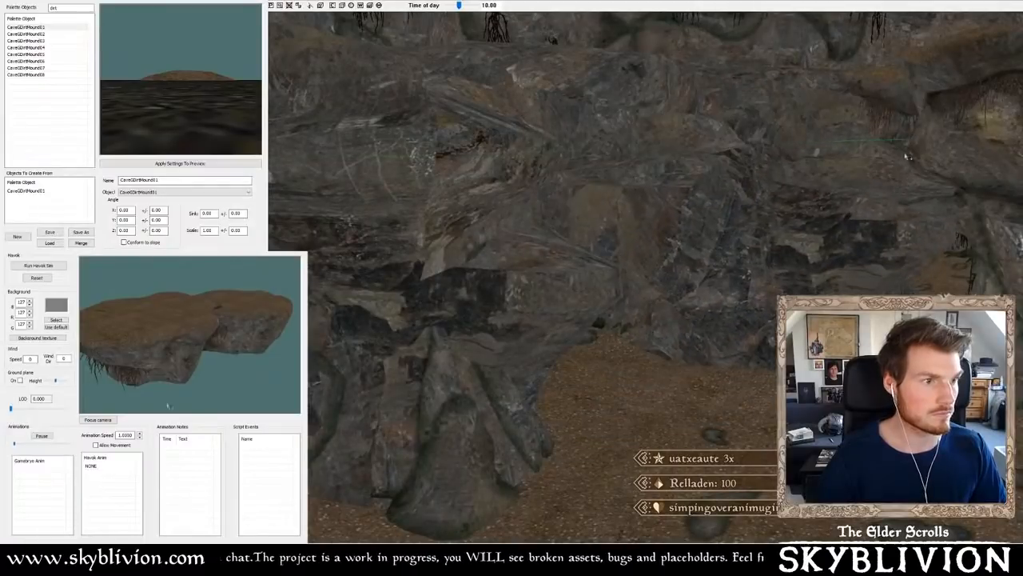
pyautogui.moveTo(906, 156); pyautogui.dragTo(914, 200, button='middle')
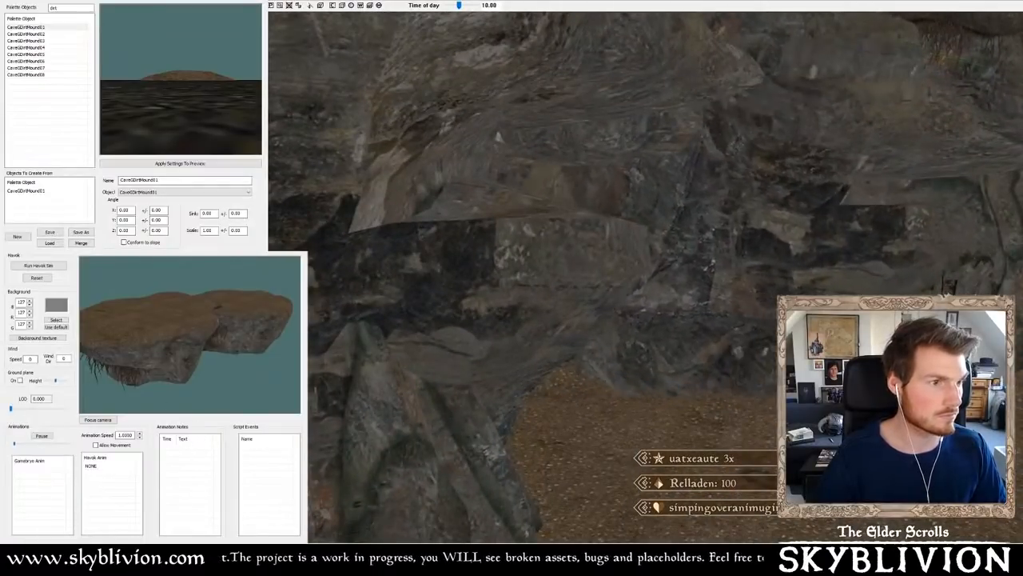
pyautogui.moveTo(892, 199); pyautogui.dragTo(847, 164)
pyautogui.press('y')
pyautogui.press('x')
pyautogui.moveTo(645, 304); pyautogui.dragTo(642, 301)
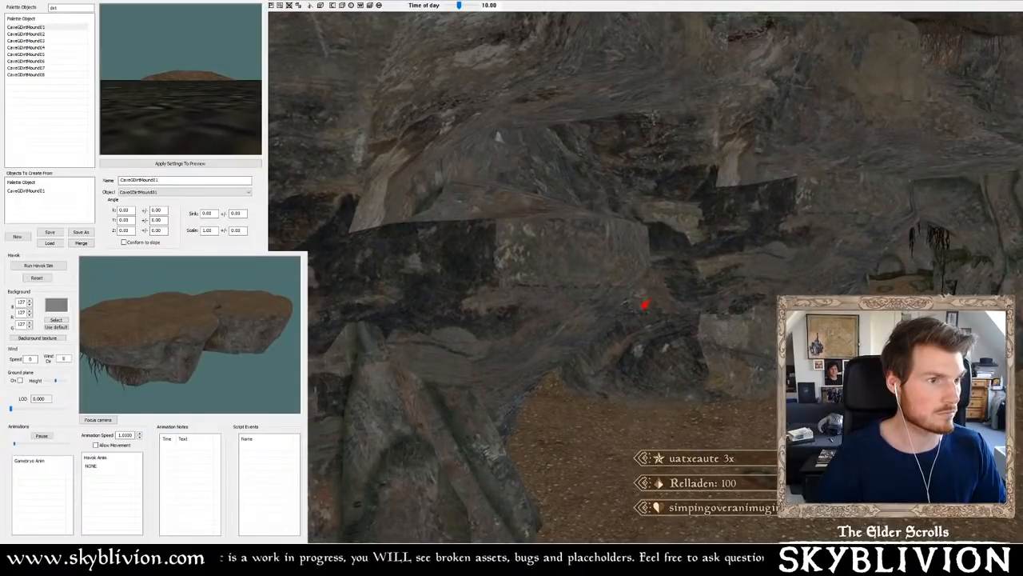
# - Reposition the rock piece between the two passage openings, sliding it along single axes toward the wall
pyautogui.scroll(3, 642, 301)
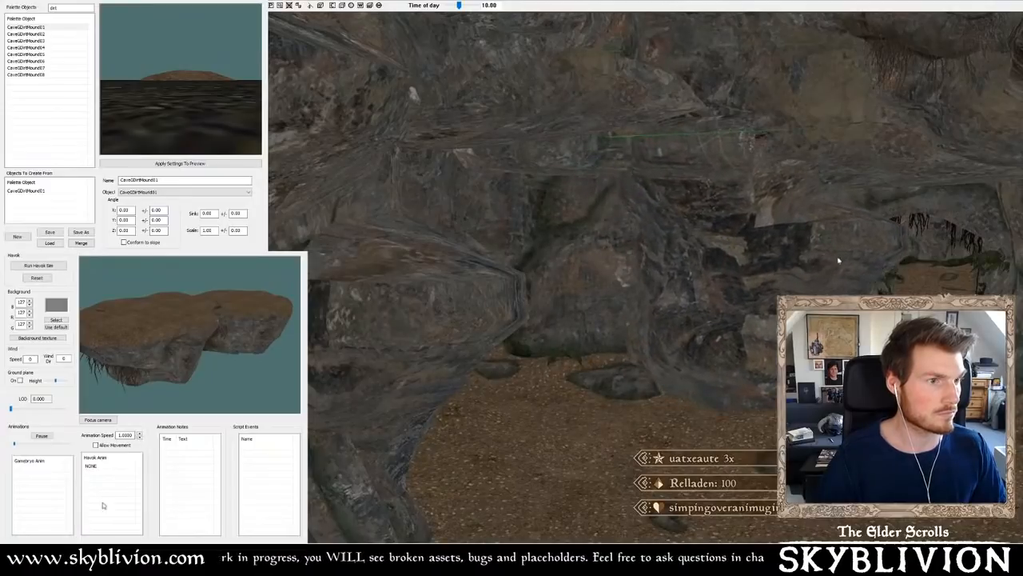
pyautogui.moveTo(838, 260); pyautogui.dragTo(804, 312)
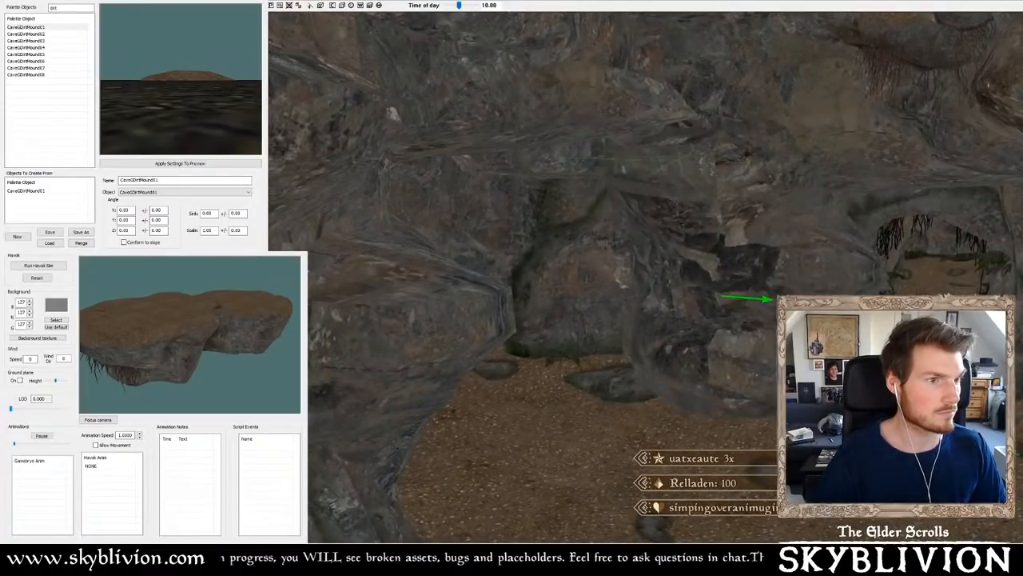
pyautogui.keyDown('shift'); pyautogui.moveTo(839, 251); pyautogui.dragTo(800, 251, button='middle'); pyautogui.keyUp('shift')
pyautogui.moveTo(732, 276); pyautogui.dragTo(652, 290)
pyautogui.keyDown('shift'); pyautogui.moveTo(652, 290); pyautogui.dragTo(724, 293, button='middle'); pyautogui.keyUp('shift')
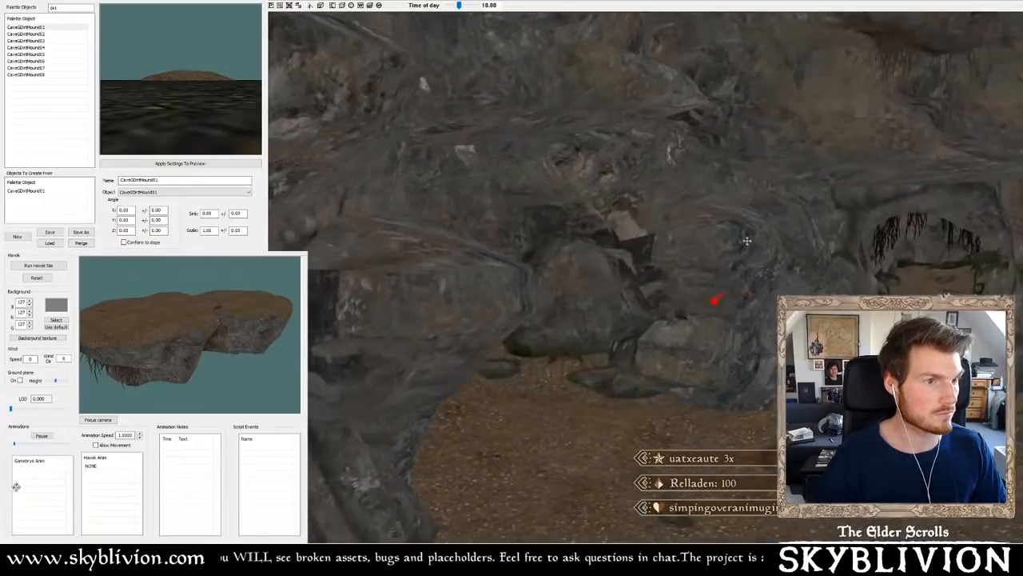
pyautogui.moveTo(723, 292); pyautogui.dragTo(716, 299)
# - Rotate and nudge the rock piece so it fits the wall above the dirt floor by the passage
pyautogui.moveTo(765, 254); pyautogui.dragTo(708, 245)
pyautogui.keyDown('shift'); pyautogui.moveTo(708, 245); pyautogui.dragTo(719, 208, button='middle'); pyautogui.keyUp('shift')
pyautogui.moveTo(724, 206); pyautogui.dragTo(744, 192, button='right')
pyautogui.keyDown('shift'); pyautogui.moveTo(744, 191); pyautogui.dragTo(750, 220, button='middle'); pyautogui.keyUp('shift')
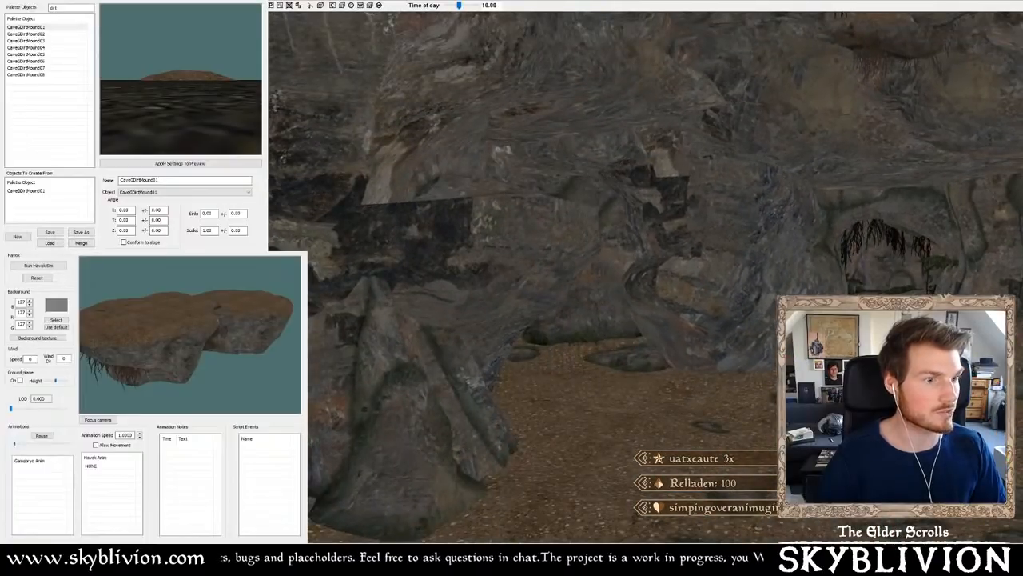
pyautogui.moveTo(750, 221)
pyautogui.mouseDown()
pyautogui.moveTo(718, 228)
pyautogui.moveTo(753, 189)
pyautogui.mouseUp()
pyautogui.moveTo(753, 189)
pyautogui.keyDown('shift'); pyautogui.mouseDown(button='middle')
pyautogui.moveTo(736, 199)
pyautogui.moveTo(751, 178)
pyautogui.moveTo(717, 193)
pyautogui.moveTo(737, 185)
pyautogui.moveTo(756, 195)
pyautogui.moveTo(685, 220)
pyautogui.moveTo(694, 205)
pyautogui.moveTo(679, 205)
pyautogui.moveTo(725, 208)
pyautogui.moveTo(813, 251)
pyautogui.mouseUp(button='middle'); pyautogui.keyUp('shift')
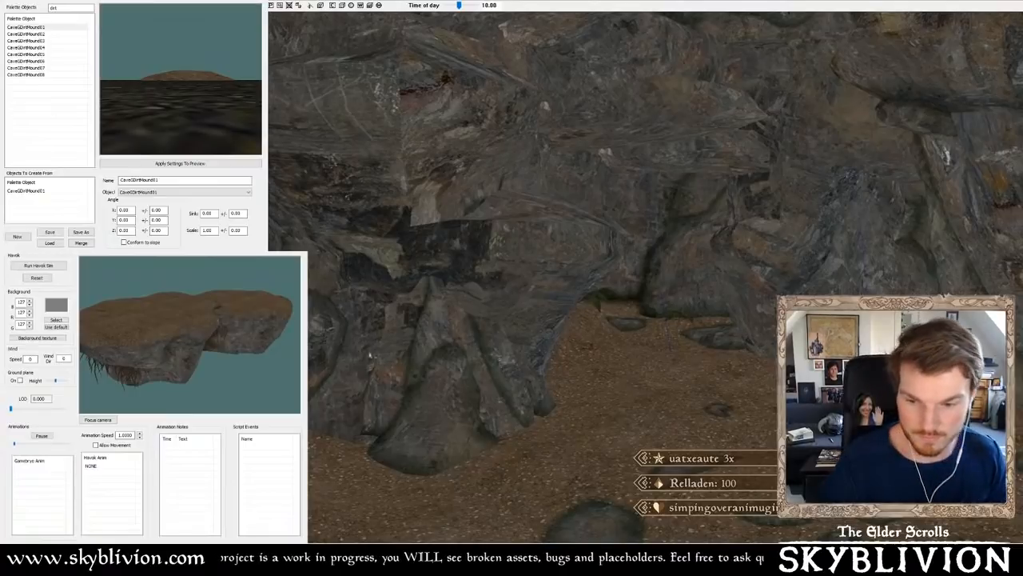
# - Survey the low passage, surrounding cave walls and raised dirt ledge from several angles
pyautogui.keyDown('shift'); pyautogui.moveTo(646, 271); pyautogui.dragTo(535, 288, button='middle'); pyautogui.keyUp('shift')
pyautogui.scroll(-8, 741, 303)
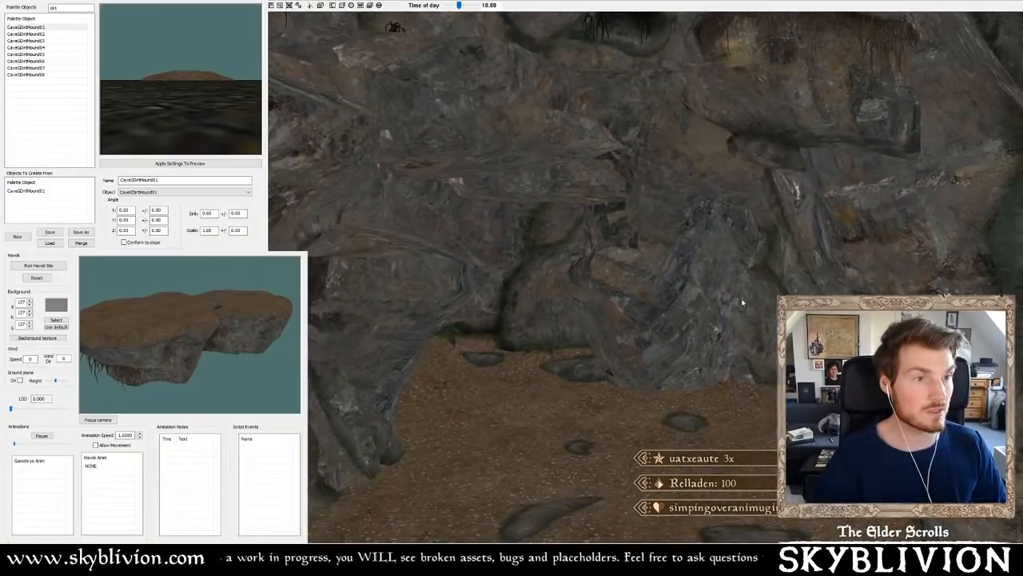
pyautogui.scroll(8, 754, 335)
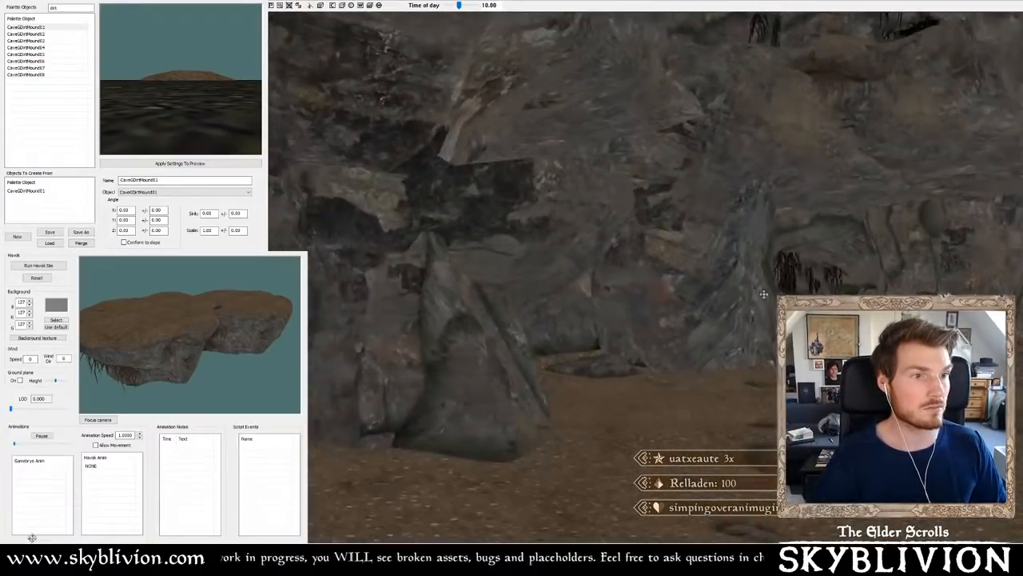
pyautogui.keyDown('shift'); pyautogui.moveTo(754, 335); pyautogui.dragTo(714, 296, button='middle'); pyautogui.keyUp('shift')
pyautogui.scroll(10, 714, 296)
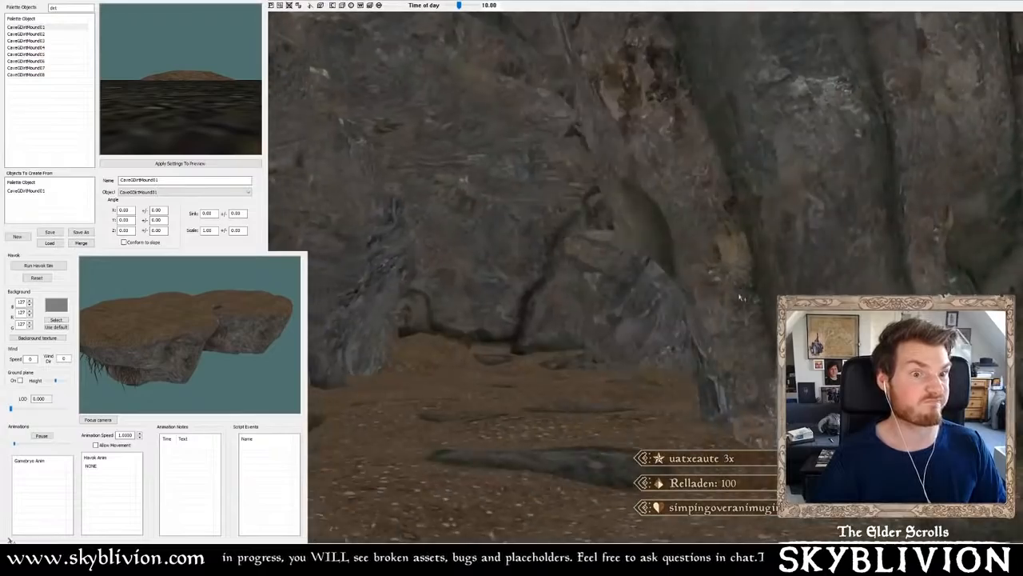
pyautogui.scroll(-10, 750, 309)
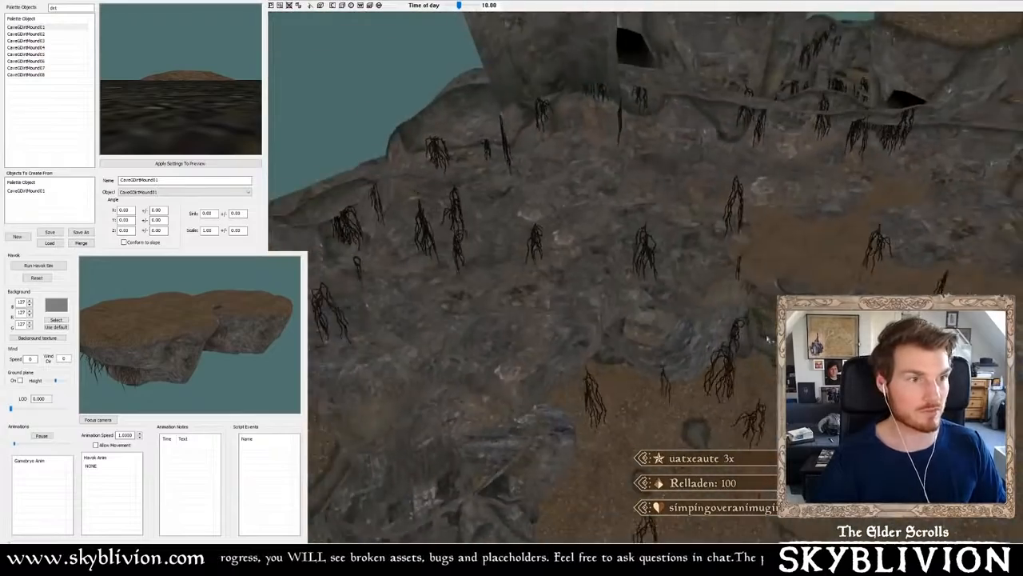
pyautogui.scroll(10, 744, 350)
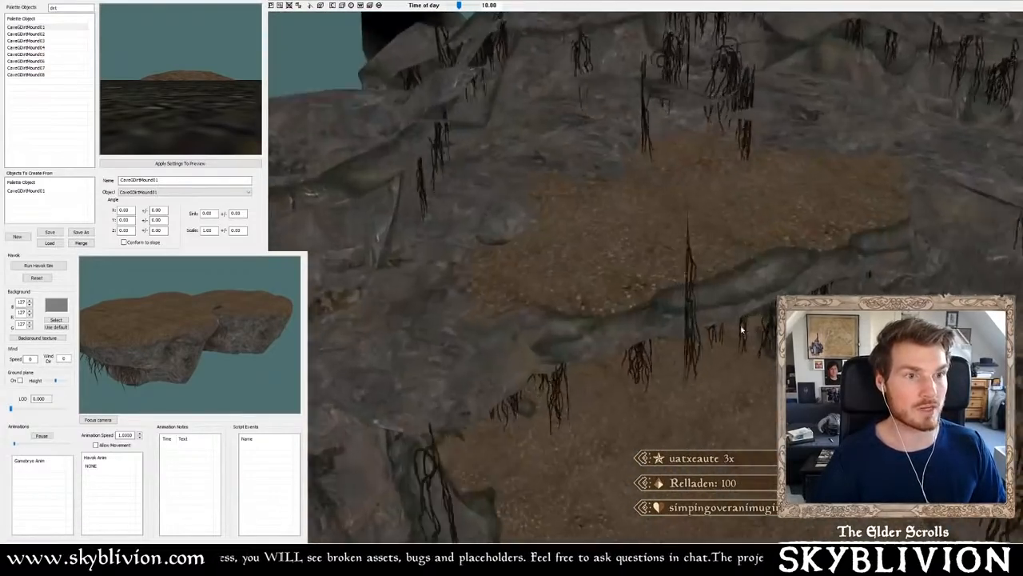
pyautogui.scroll(6, 743, 350)
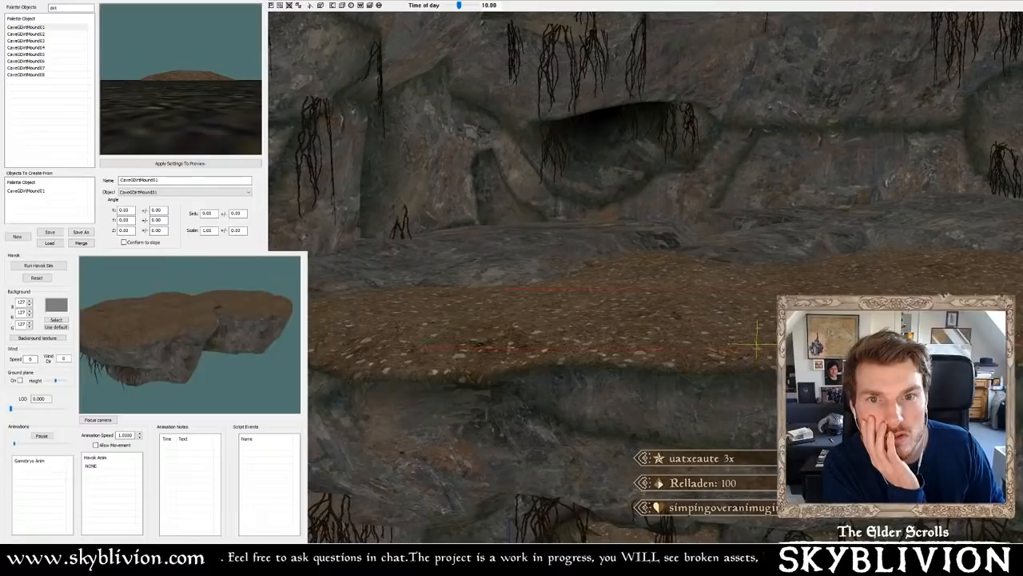
# - Preview furniture models for the ledge and check the properties of the MiddleLectern01 static
pyautogui.click(37, 266)
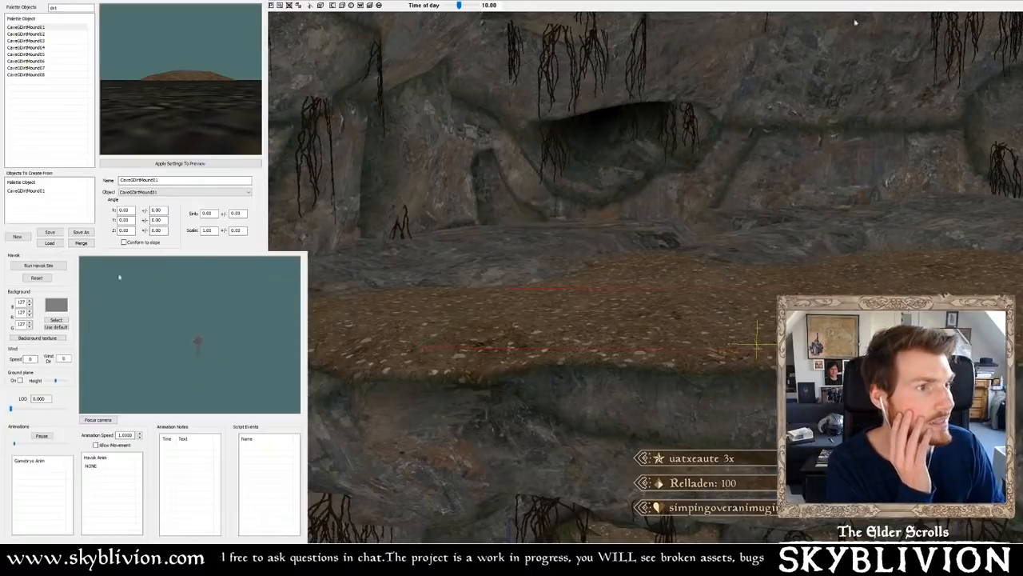
pyautogui.click(112, 420)
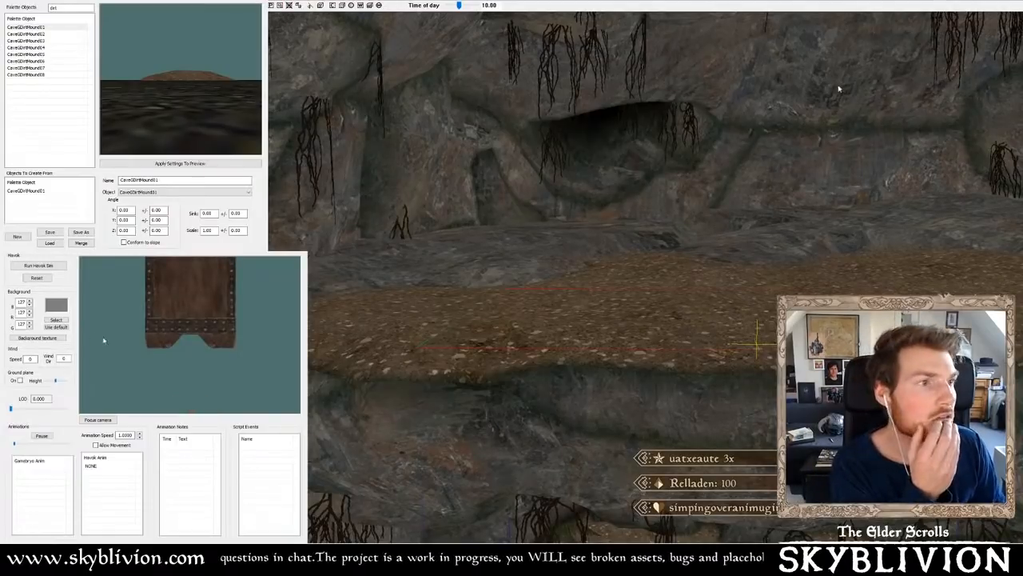
pyautogui.click(107, 418)
pyautogui.moveTo(111, 370); pyautogui.dragTo(70, 379)
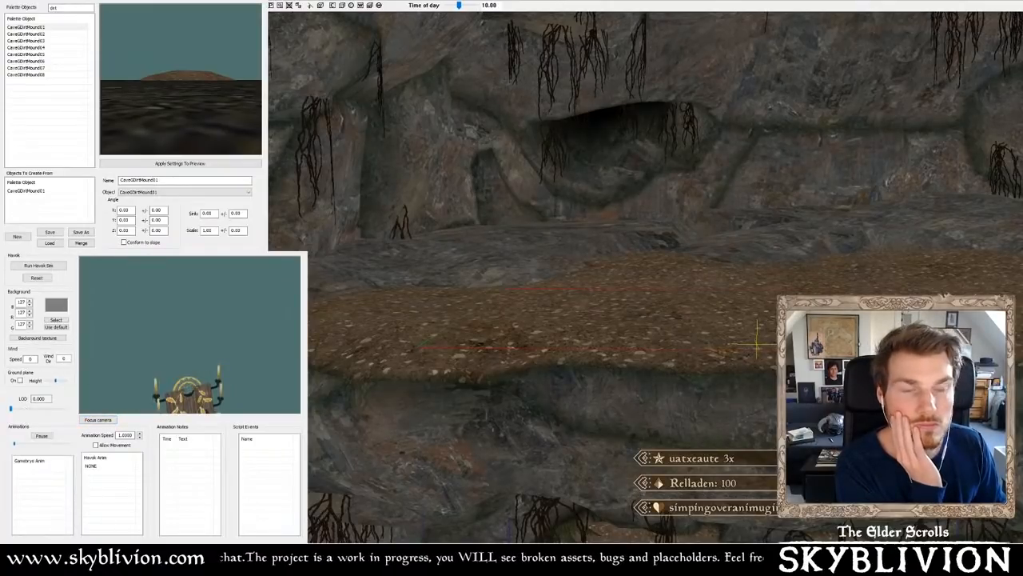
pyautogui.click(98, 420)
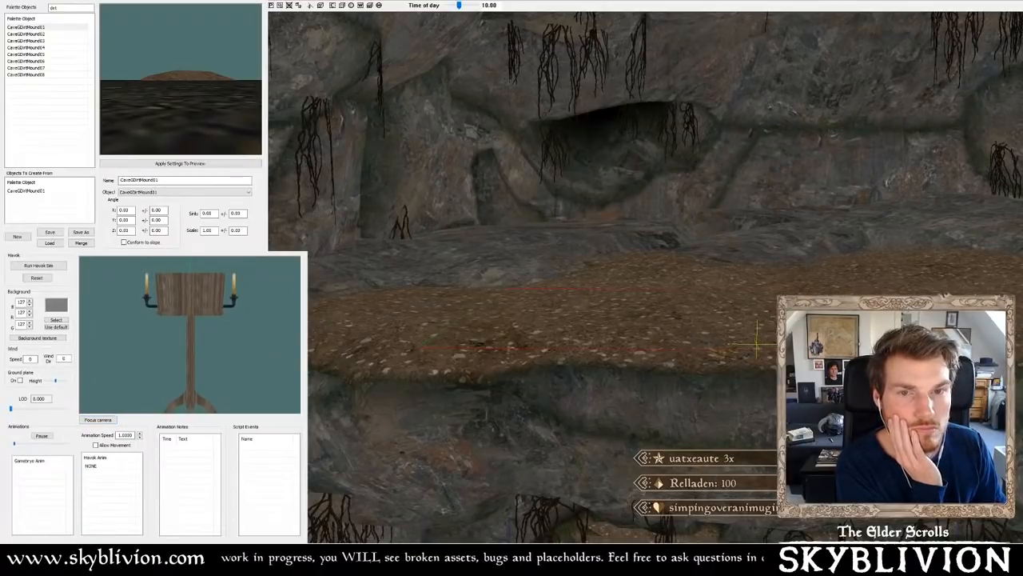
pyautogui.doubleClick(549, 223)
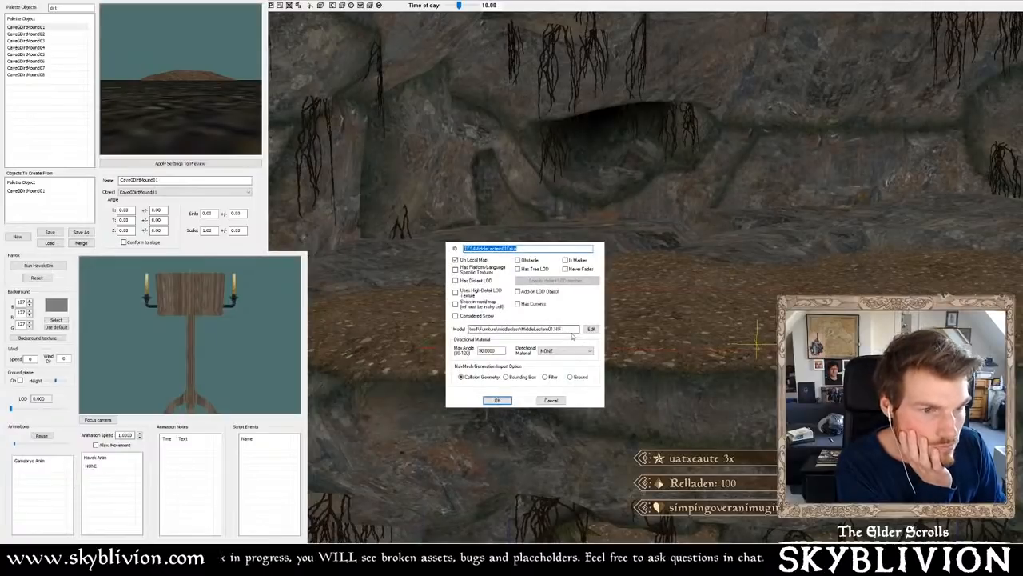
pyautogui.click(547, 400)
# - Place the wooden candle lectern on the raised dirt ledge and lift it so its feet rest on the ground
pyautogui.moveTo(756, 340); pyautogui.dragTo(625, 348)
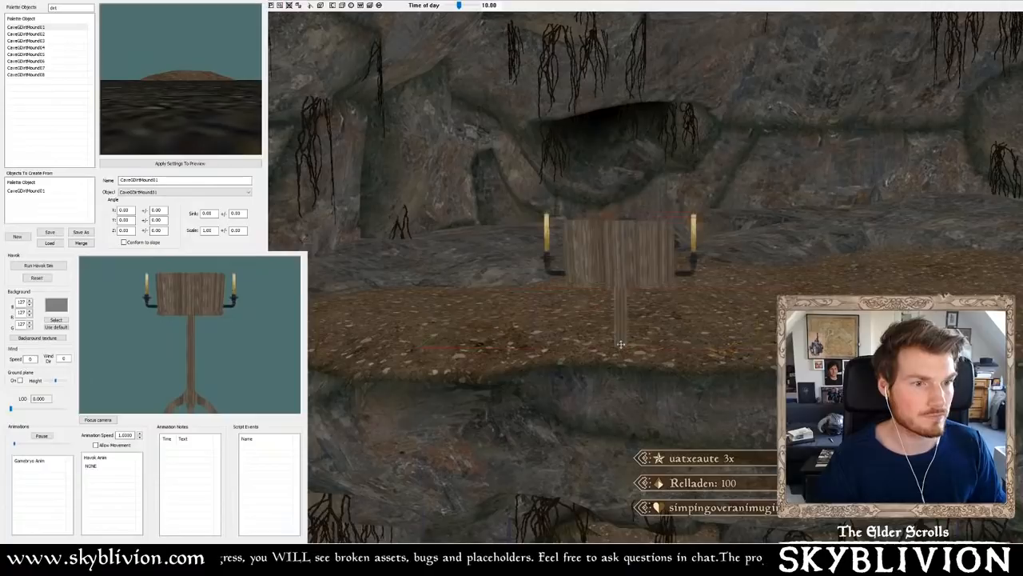
pyautogui.keyDown('shift'); pyautogui.moveTo(625, 349); pyautogui.dragTo(624, 343, button='middle'); pyautogui.keyUp('shift')
pyautogui.moveTo(622, 344); pyautogui.dragTo(628, 217)
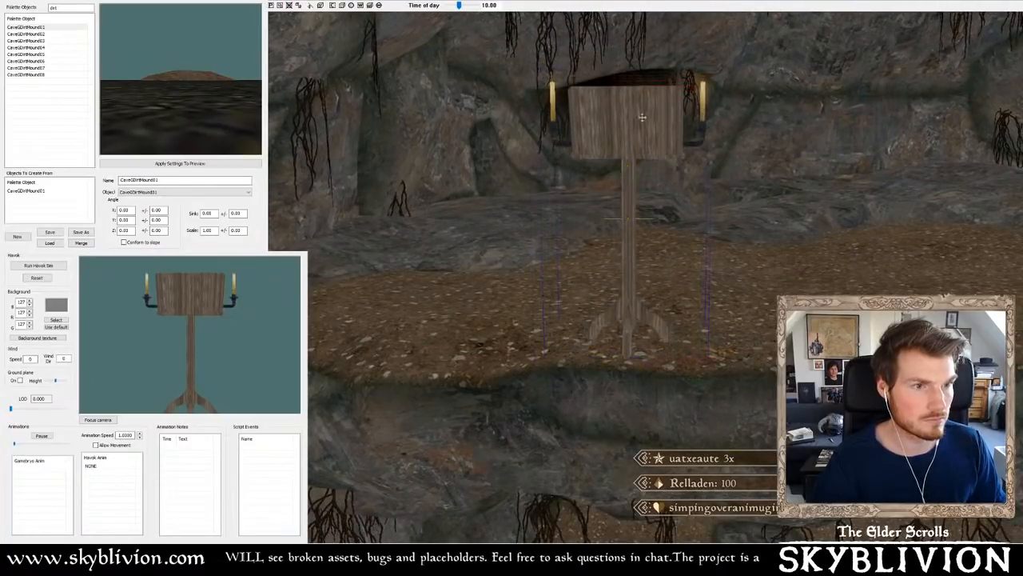
pyautogui.press('a')
pyautogui.keyDown('shift'); pyautogui.moveTo(610, 121); pyautogui.dragTo(469, 136, button='middle'); pyautogui.keyUp('shift')
pyautogui.press('a')
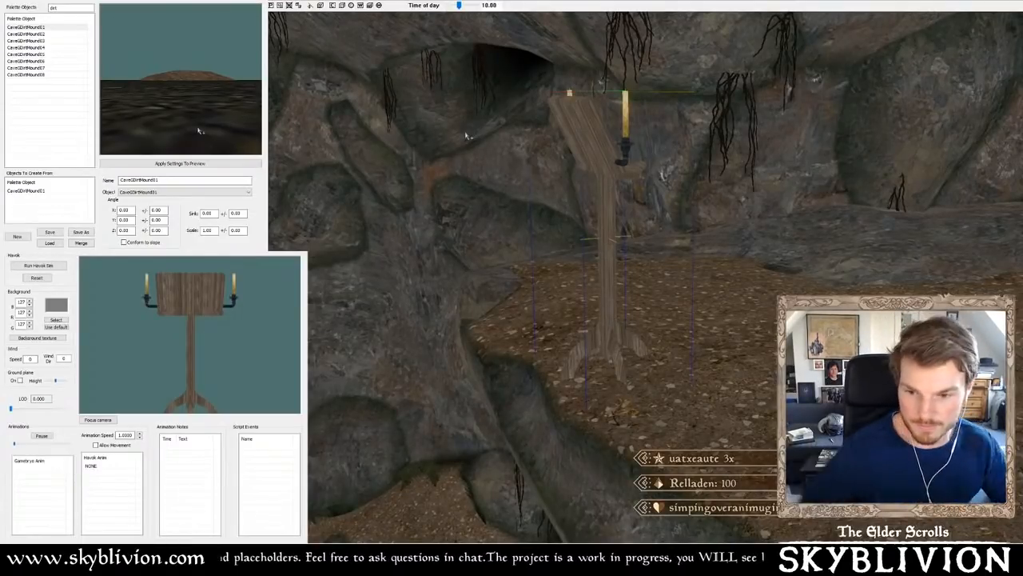
pyautogui.scroll(-2, 598, 159)
pyautogui.keyDown('shift'); pyautogui.moveTo(598, 160); pyautogui.dragTo(626, 116, button='middle'); pyautogui.keyUp('shift')
pyautogui.scroll(-3, 707, 164)
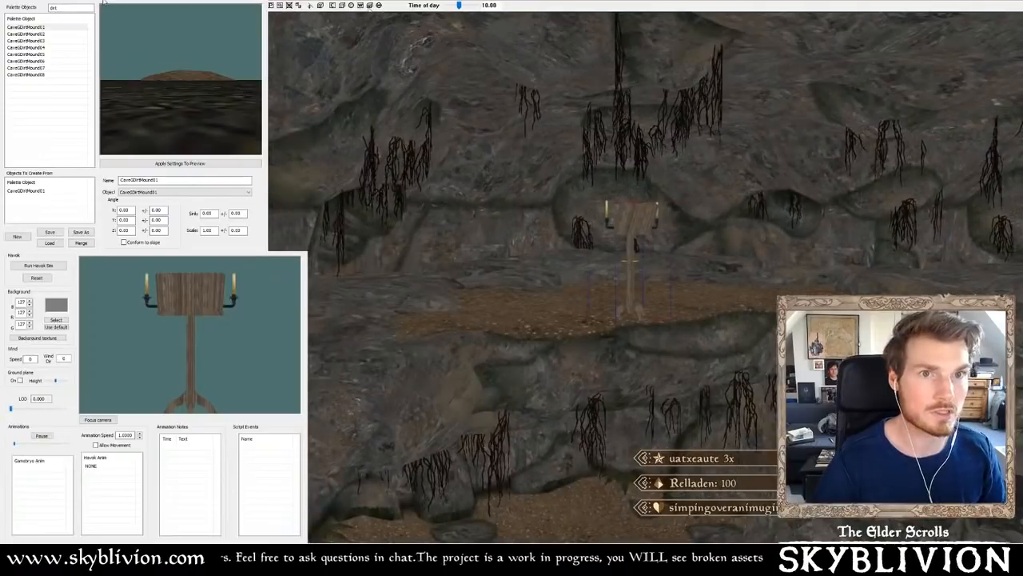
# - Filter the palette objects by "scaff" and preview the mine scaffold bridge and rope pieces
pyautogui.doubleClick(74, 8)
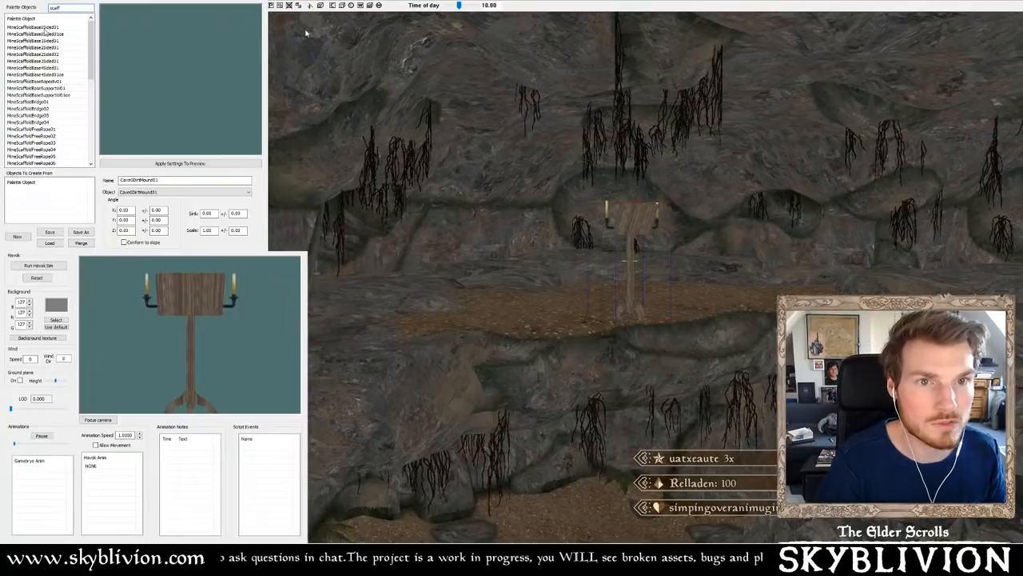
pyautogui.click(47, 28)
pyautogui.click(53, 108)
pyautogui.click(47, 103)
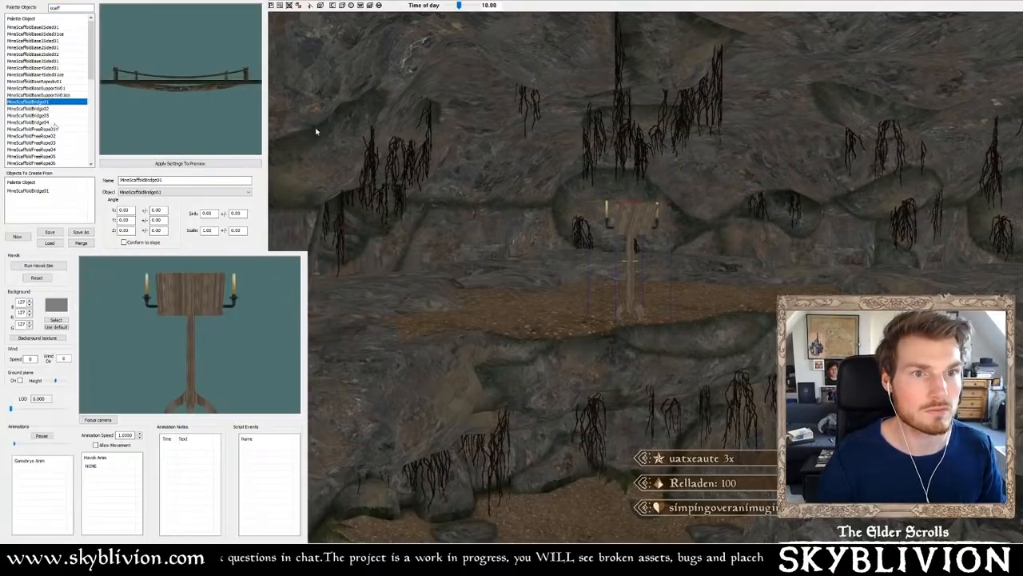
pyautogui.click(53, 130)
pyautogui.click(53, 144)
pyautogui.click(53, 157)
pyautogui.scroll(-4, 53, 158)
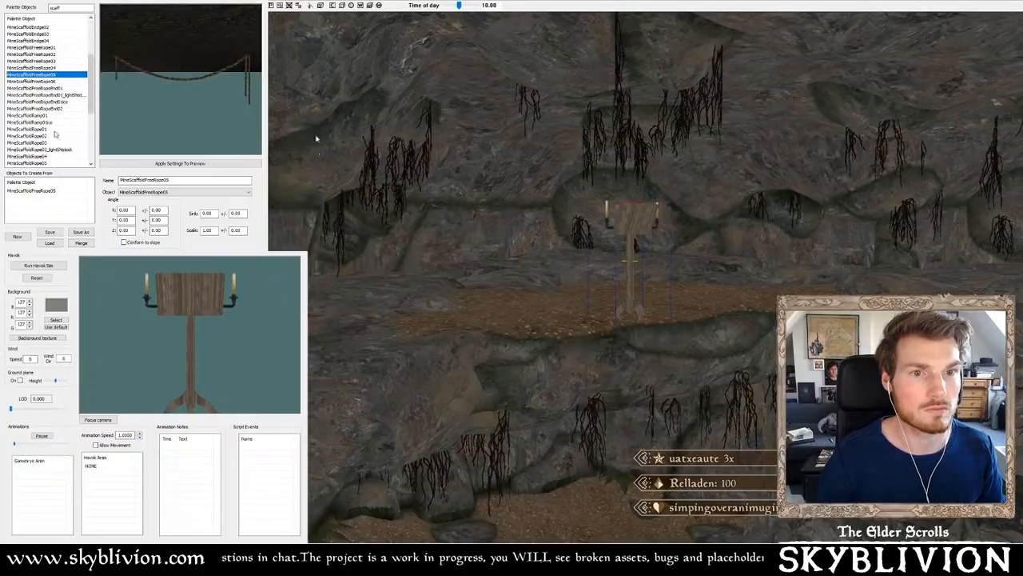
pyautogui.click(53, 122)
pyautogui.click(51, 142)
pyautogui.click(52, 121)
pyautogui.click(51, 142)
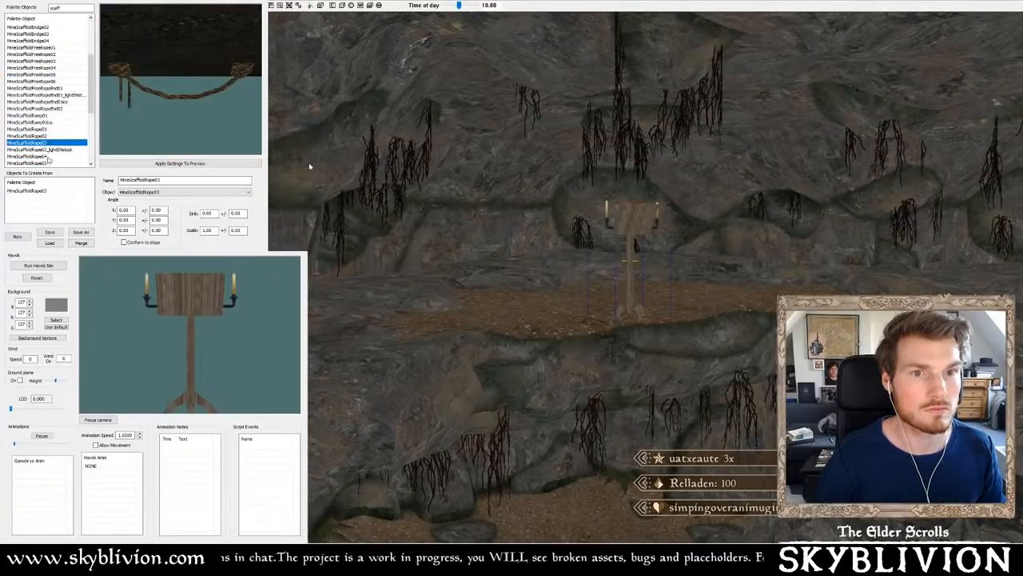
pyautogui.click(48, 157)
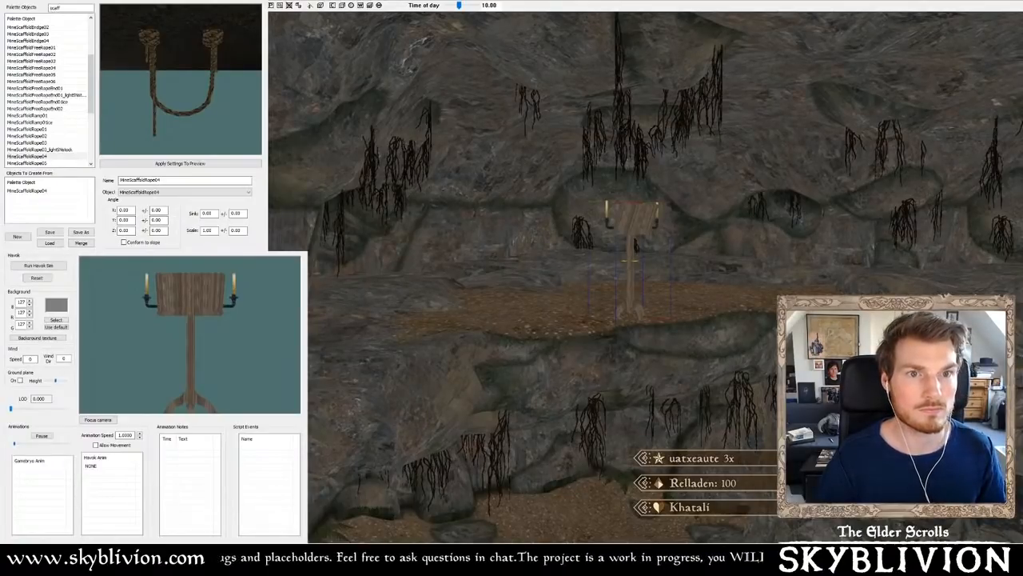
# - Preview the scaffold support and top pieces, and choose MineScaffoldTop3Sided01 as the object to create
pyautogui.click(40, 130)
pyautogui.scroll(-5, 43, 137)
pyautogui.click(46, 117)
pyautogui.click(46, 130)
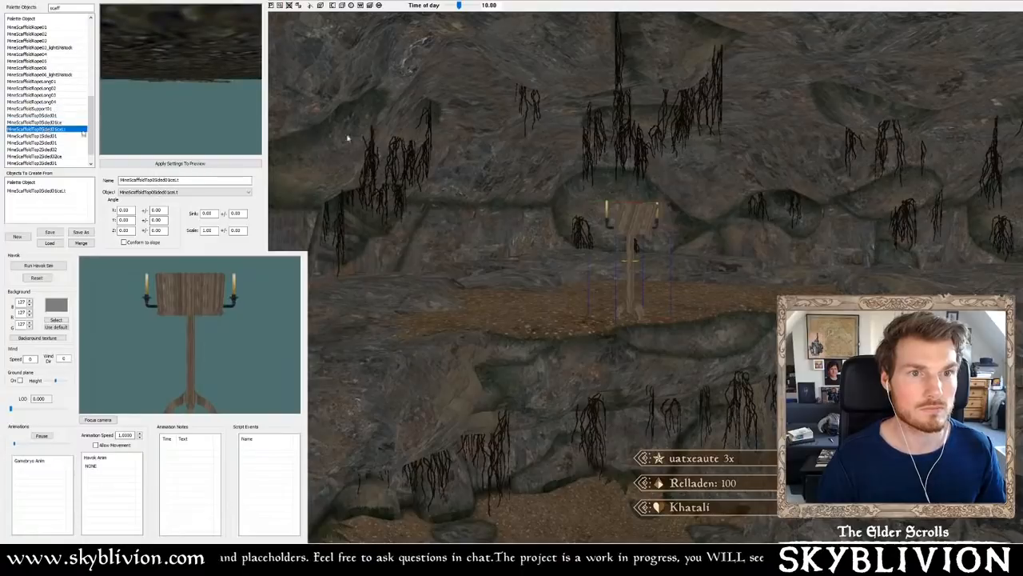
pyautogui.moveTo(114, 60); pyautogui.dragTo(121, 144)
pyautogui.click(46, 112)
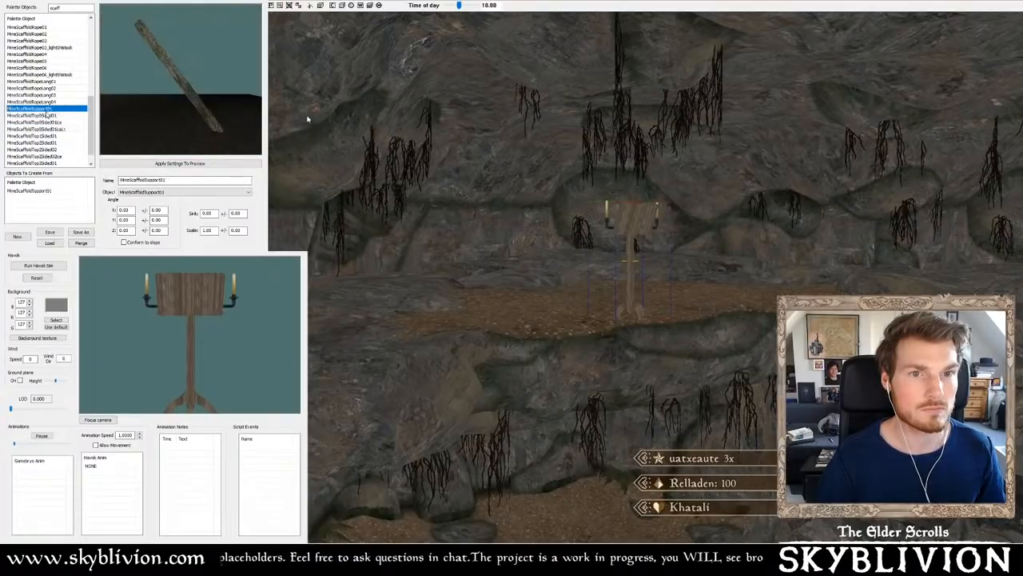
pyautogui.moveTo(152, 108); pyautogui.dragTo(160, 136)
pyautogui.click(50, 150)
pyautogui.click(49, 143)
pyautogui.click(45, 164)
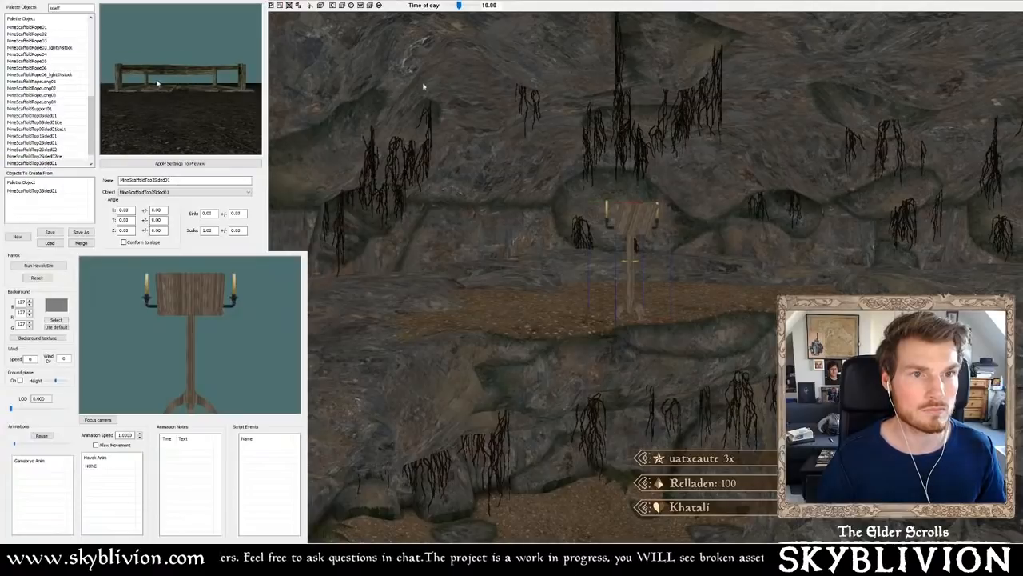
pyautogui.moveTo(160, 79); pyautogui.dragTo(147, 132)
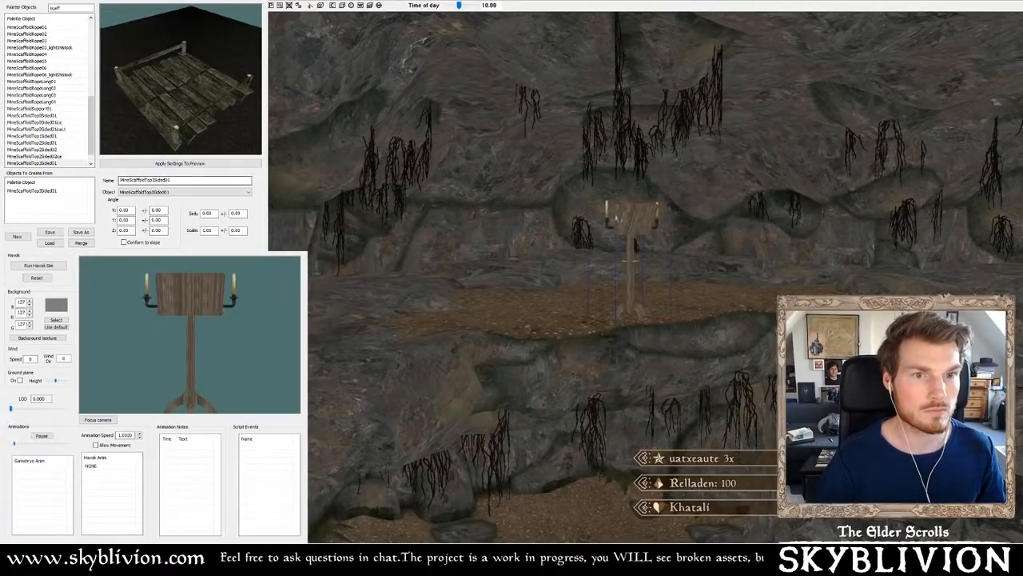
# - Place the railed scaffold platform on the dirt ledge at the lectern and adjust its rotation and position
pyautogui.keyDown('alt'); pyautogui.rightClick(630, 333); pyautogui.keyUp('alt')
pyautogui.press('shift')
pyautogui.moveTo(629, 342); pyautogui.dragTo(632, 341, button='right')
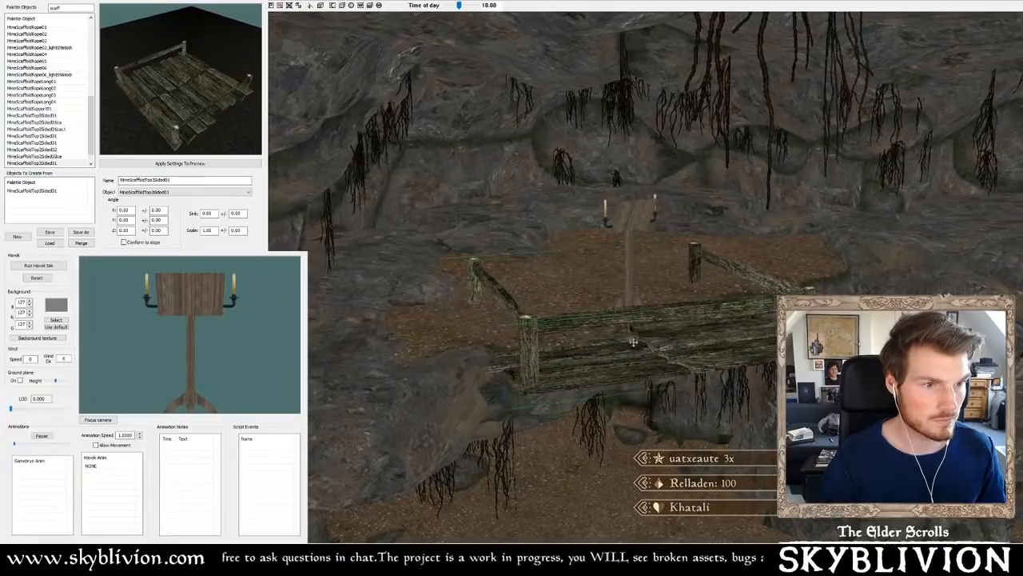
pyautogui.press('shift')
pyautogui.moveTo(628, 339); pyautogui.dragTo(666, 333)
pyautogui.press('shift')
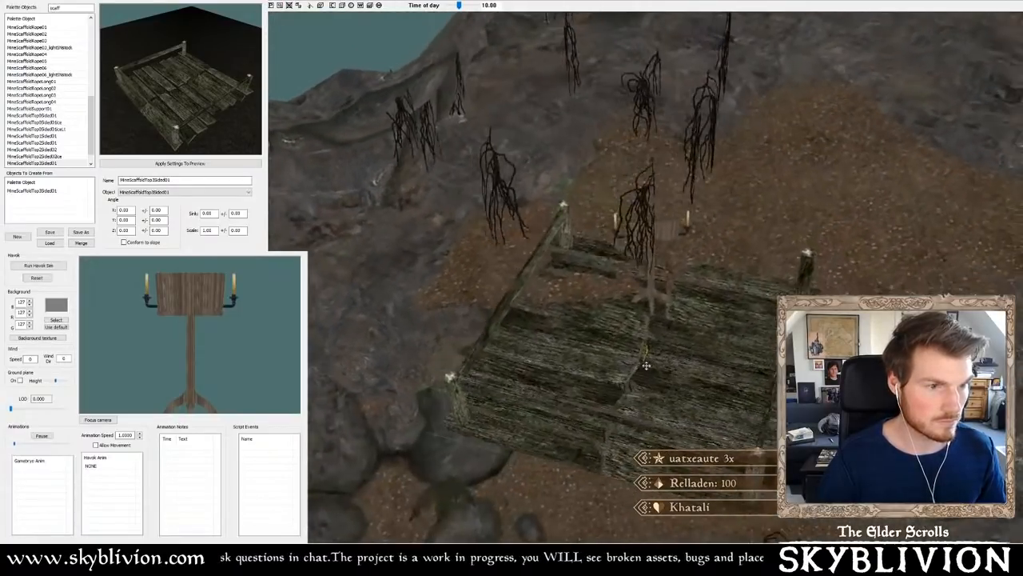
# - Rotate and slide the scaffold platform so it projects from the edge of the dirt ledge
pyautogui.moveTo(654, 360); pyautogui.dragTo(648, 362, button='right')
pyautogui.press('shift')
pyautogui.press('shift')
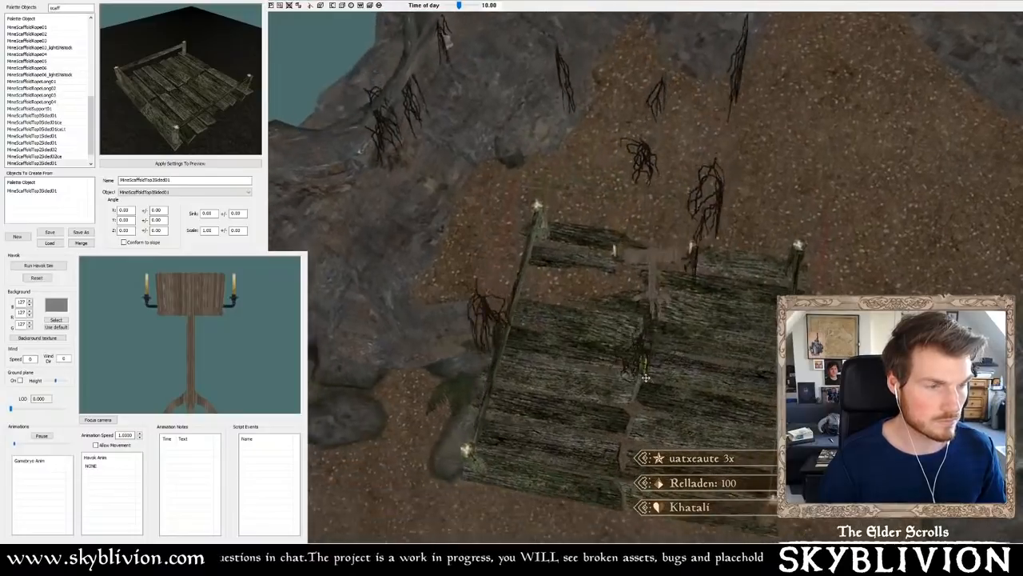
pyautogui.scroll(-3, 652, 336)
pyautogui.press('shift')
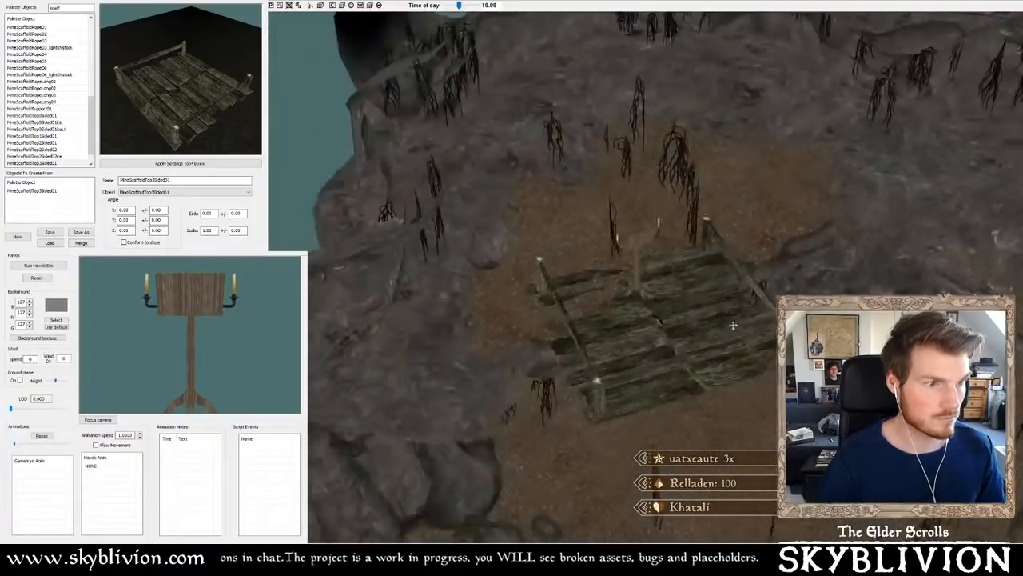
pyautogui.press('shift')
pyautogui.moveTo(644, 381); pyautogui.dragTo(666, 383)
pyautogui.press('shift')
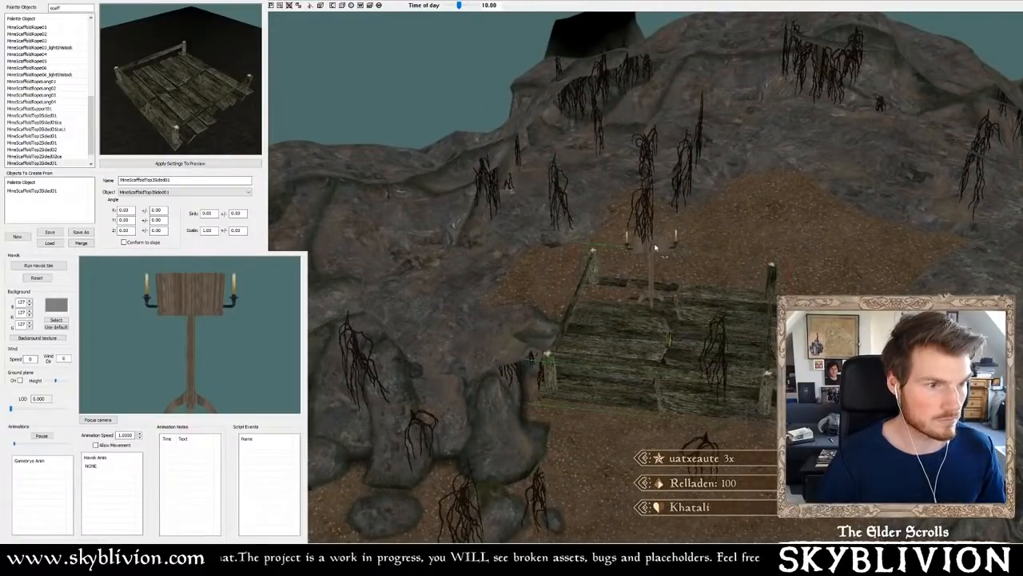
# - Move the lectern onto the scaffold planks, near the middle of the platform's outer edge
pyautogui.press('shift')
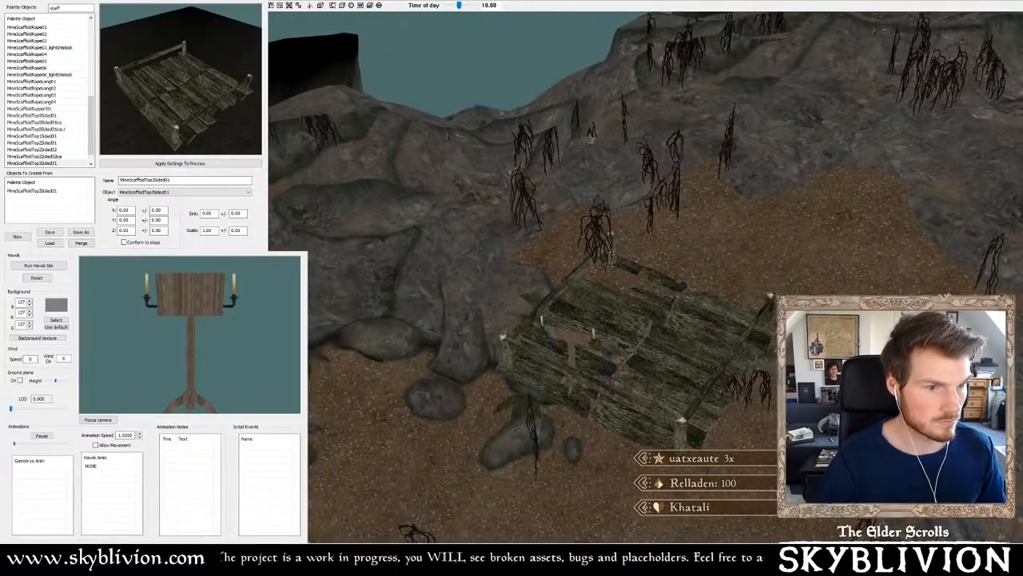
pyautogui.press('shift')
pyautogui.scroll(3, 599, 333)
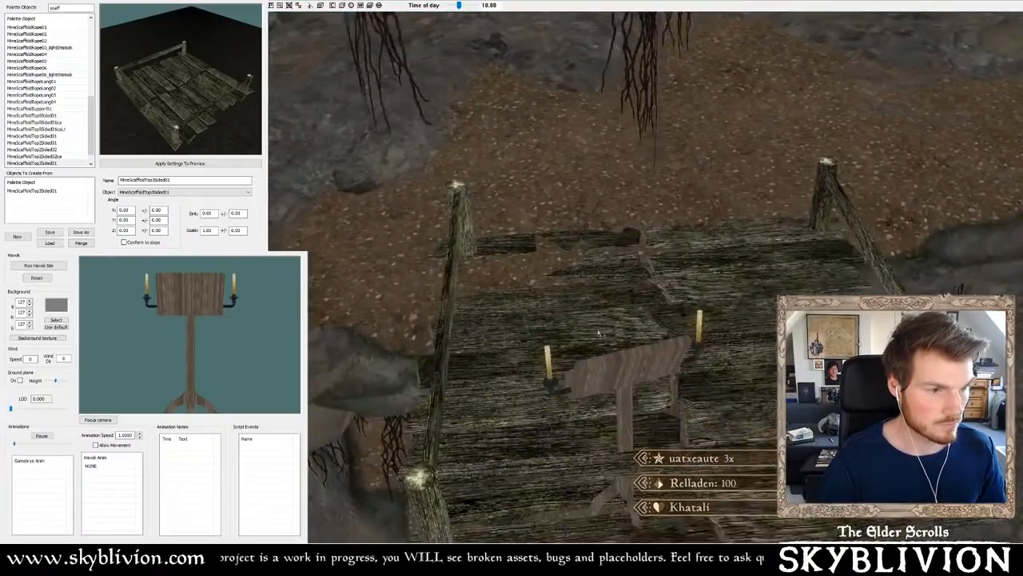
pyautogui.press('shift')
pyautogui.scroll(3, 598, 337)
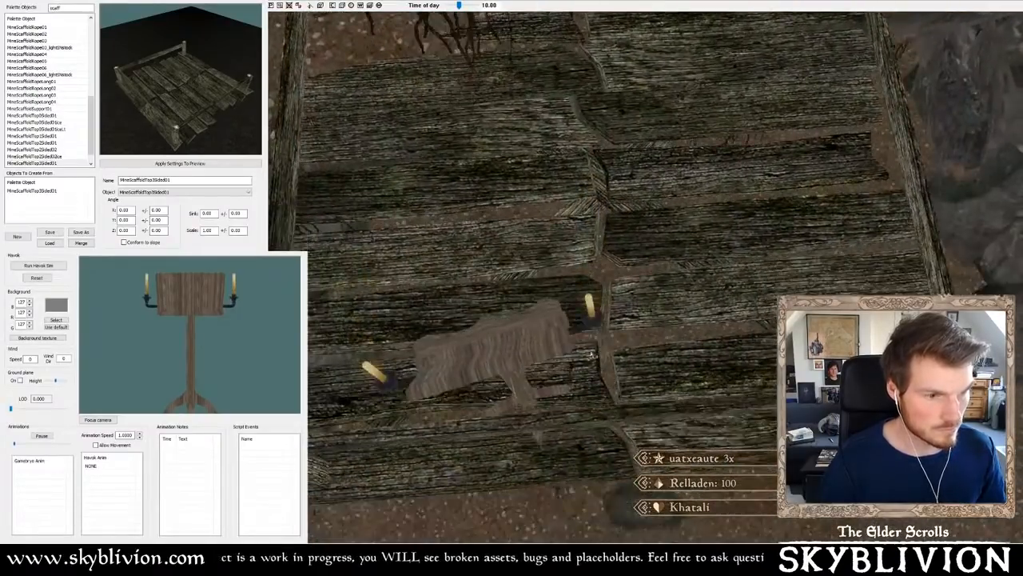
pyautogui.moveTo(591, 354); pyautogui.dragTo(596, 200, button='middle')
pyautogui.press('shift')
pyautogui.moveTo(512, 200); pyautogui.dragTo(673, 189)
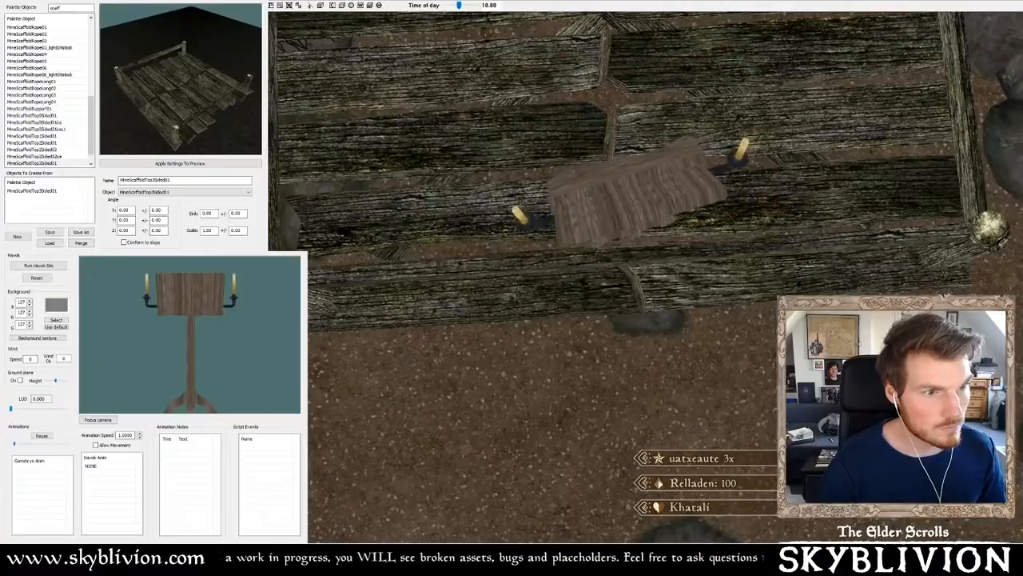
# - Rotate the lectern to line up with the scaffold's outer edge and nudge it into place
pyautogui.press('shift')
pyautogui.moveTo(616, 144); pyautogui.dragTo(667, 174, button='right')
pyautogui.press('shift')
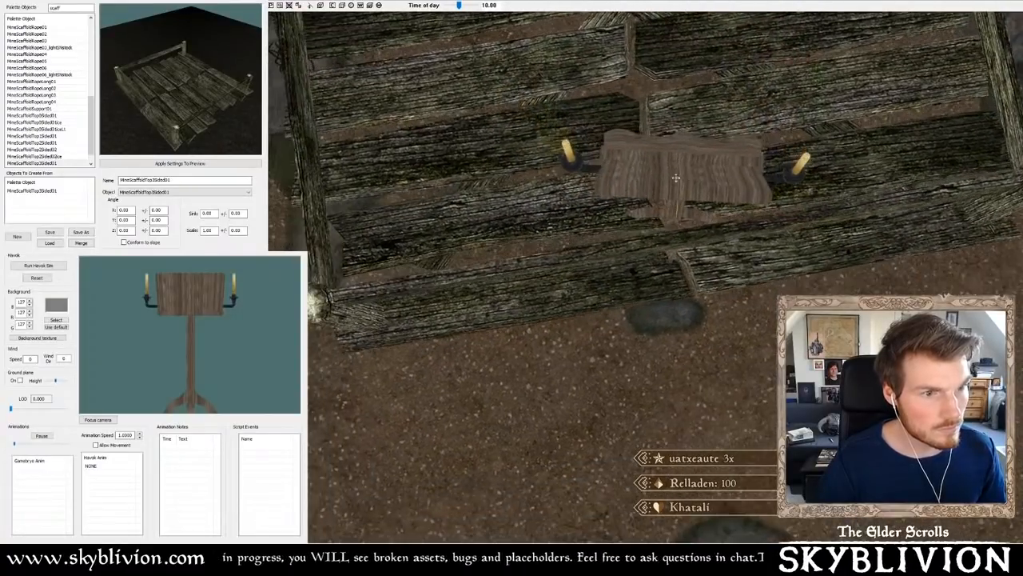
pyautogui.moveTo(683, 186)
pyautogui.mouseDown()
pyautogui.moveTo(684, 197)
pyautogui.moveTo(673, 194)
pyautogui.mouseUp()
pyautogui.press('shift')
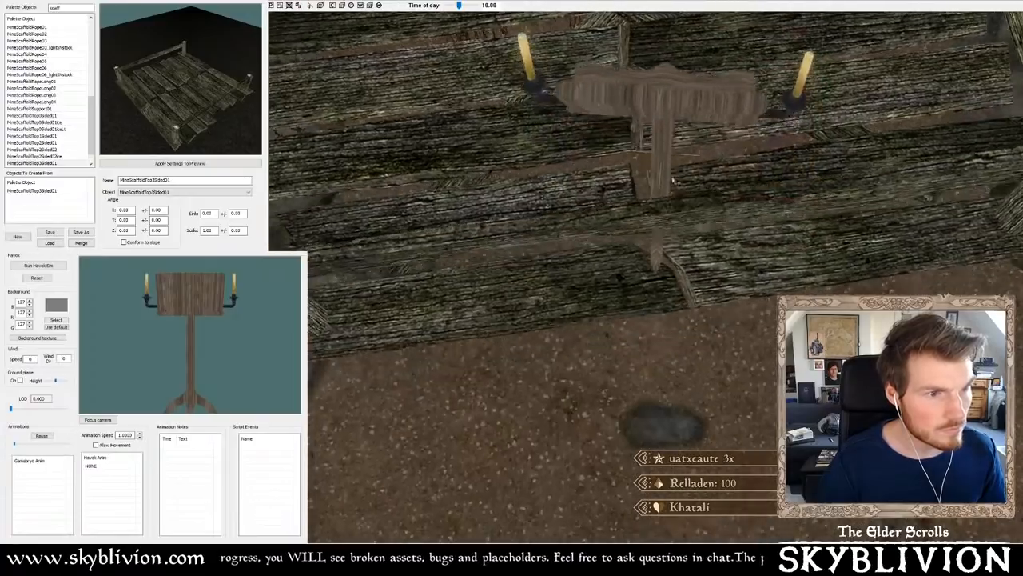
# - Adjust the lectern's height so its feet stand on the scaffold planks
pyautogui.press('shift')
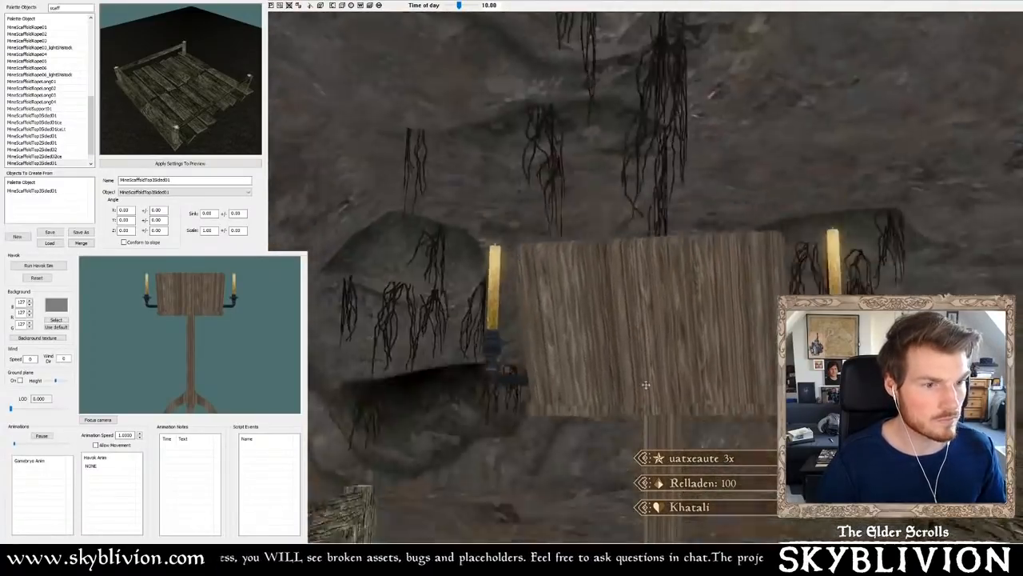
pyautogui.moveTo(649, 370); pyautogui.dragTo(649, 367, button='middle')
pyautogui.scroll(-2, 649, 367)
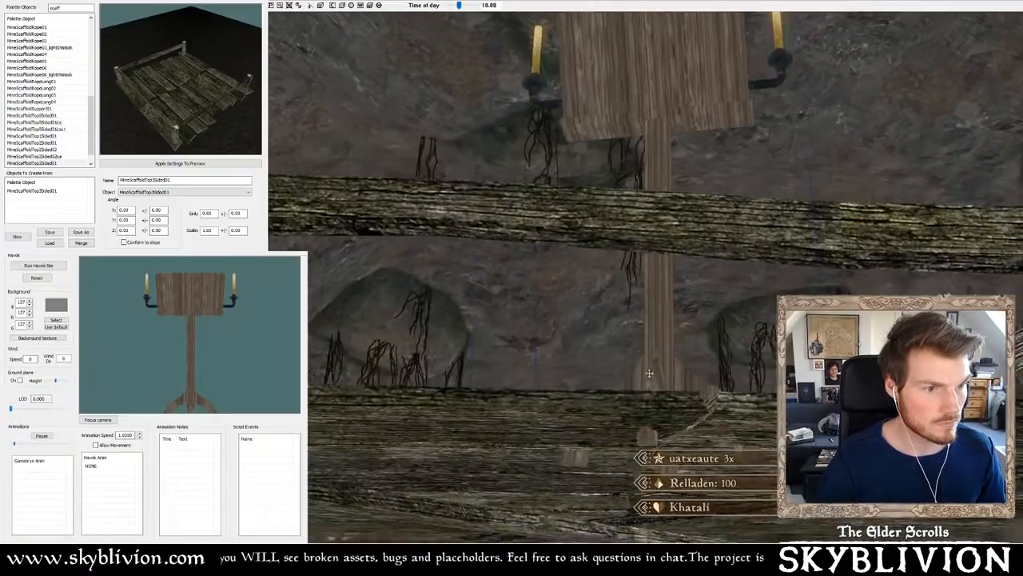
pyautogui.press('shift')
pyautogui.press('z')
pyautogui.moveTo(649, 374); pyautogui.dragTo(649, 382)
pyautogui.press('shift')
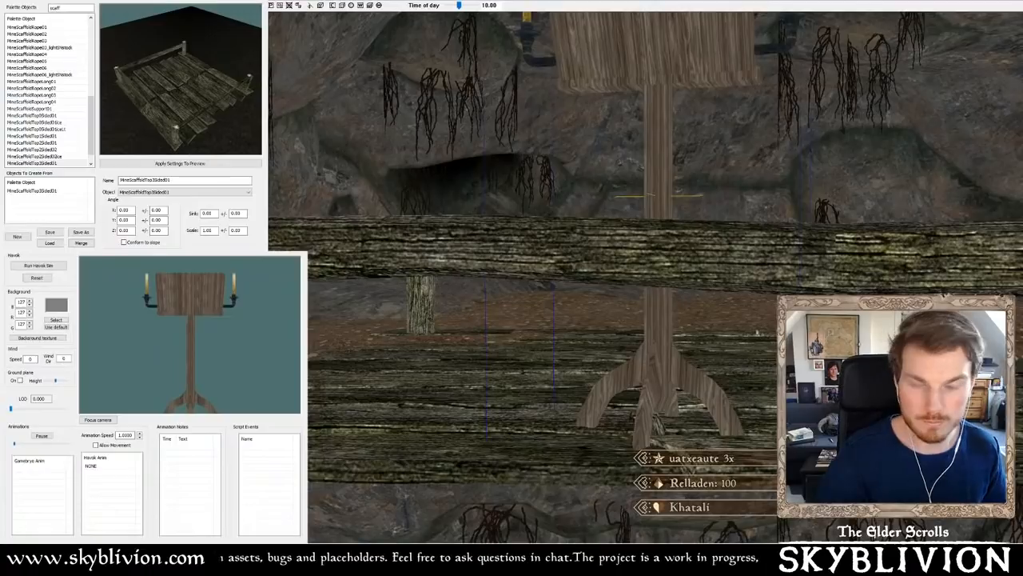
pyautogui.scroll(-3, 667, 206)
pyautogui.keyDown('shift'); pyautogui.moveTo(666, 206); pyautogui.dragTo(545, 223, button='middle'); pyautogui.keyUp('shift')
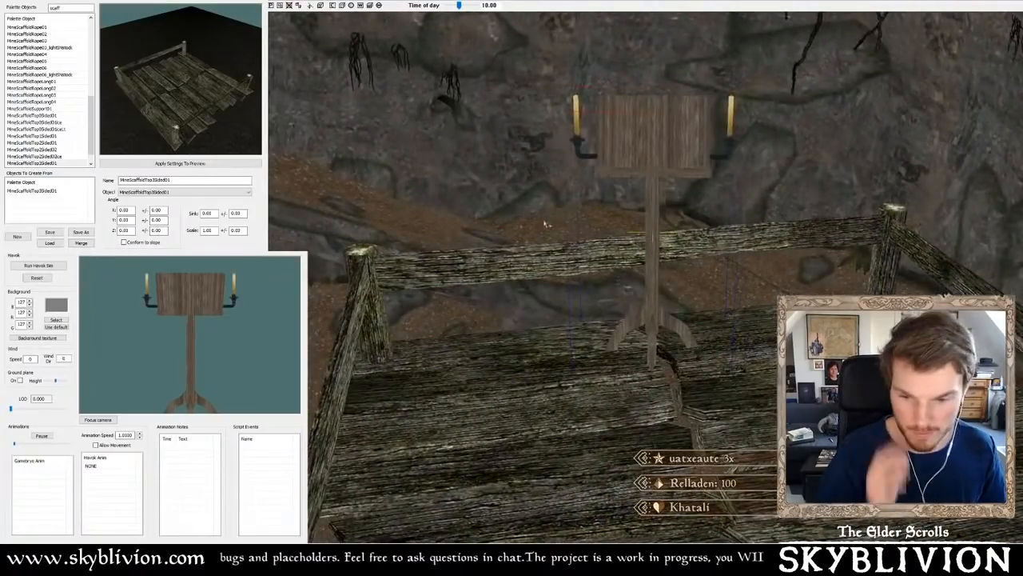
# - Filter the object palette by "beam", preview several wood beams, and choose MineWoodbeam01 for placement
pyautogui.scroll(-3, 612, 223)
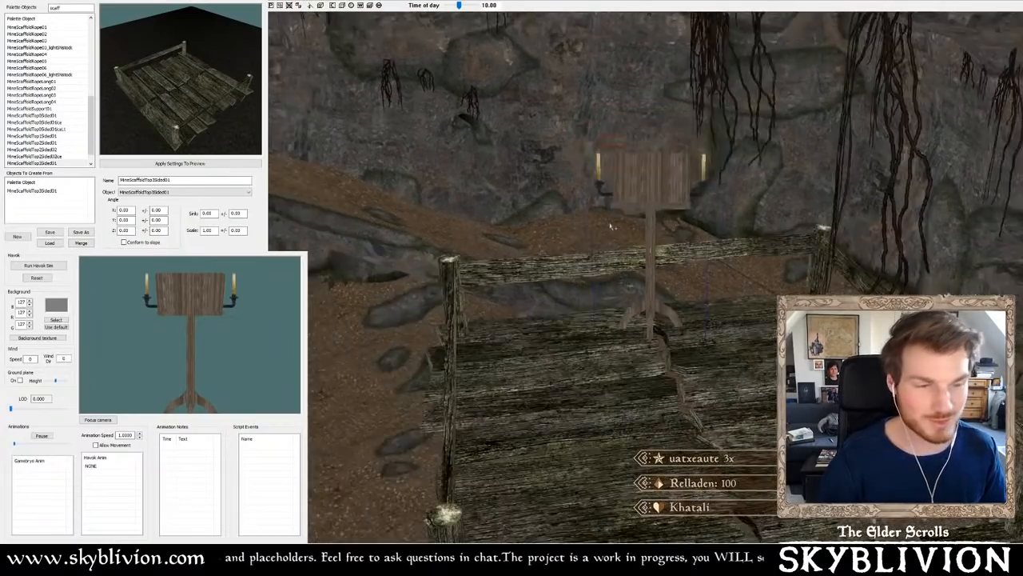
pyautogui.keyDown('shift'); pyautogui.moveTo(611, 225); pyautogui.dragTo(668, 246, button='middle'); pyautogui.keyUp('shift')
pyautogui.scroll(-4, 582, 224)
pyautogui.press('a')
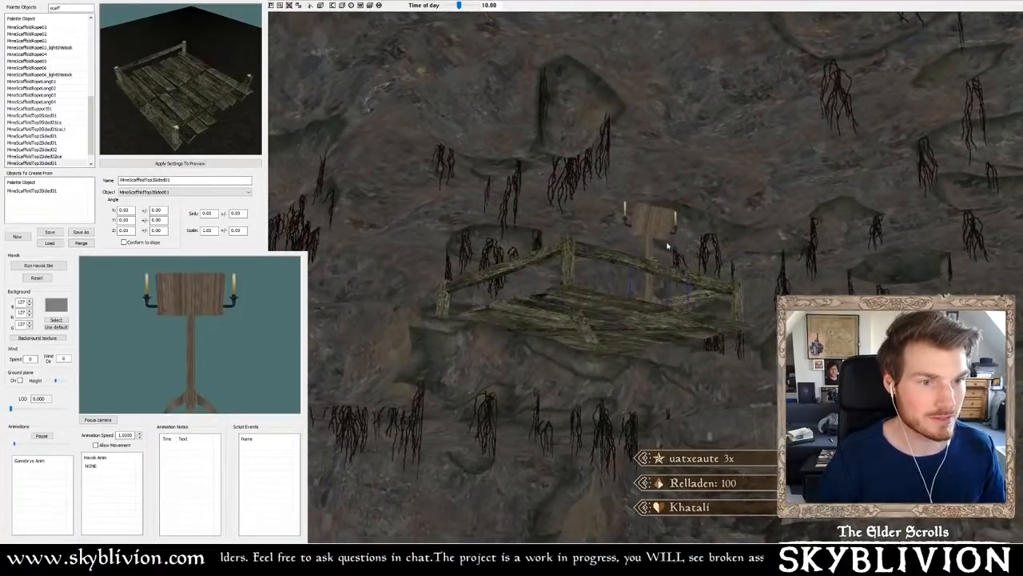
pyautogui.scroll(-1, 72, 145)
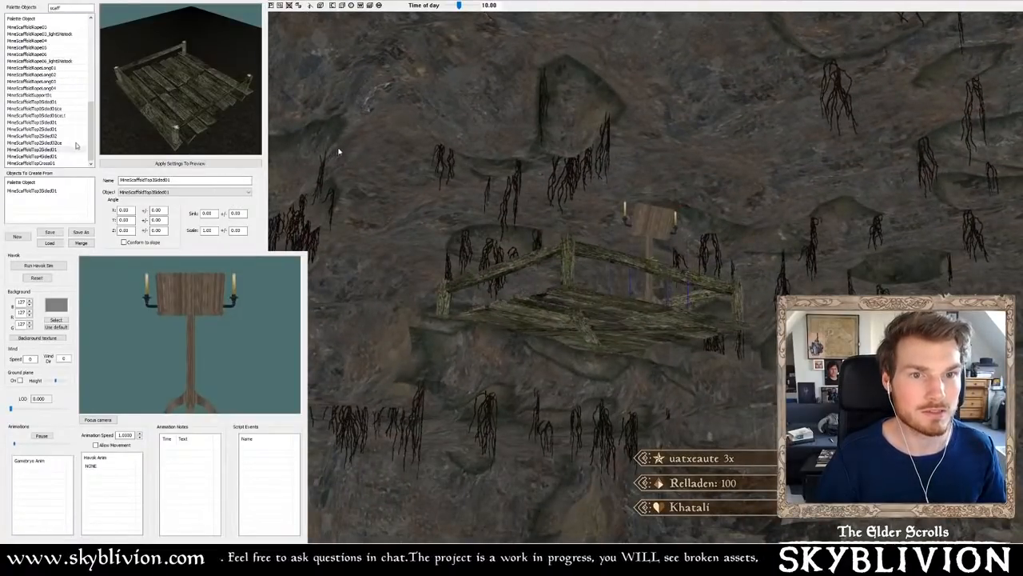
pyautogui.click(71, 7)
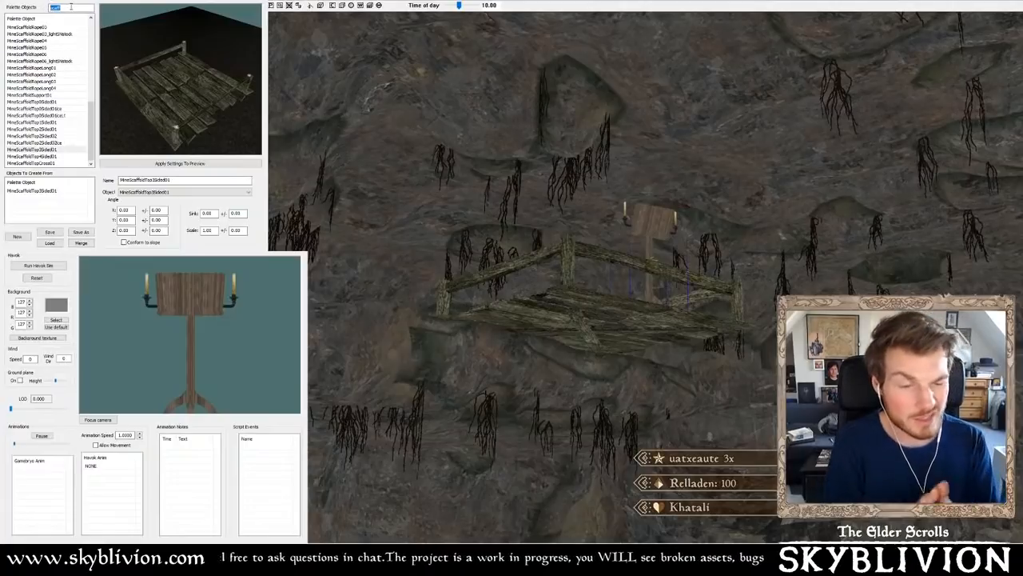
pyautogui.write('ba')
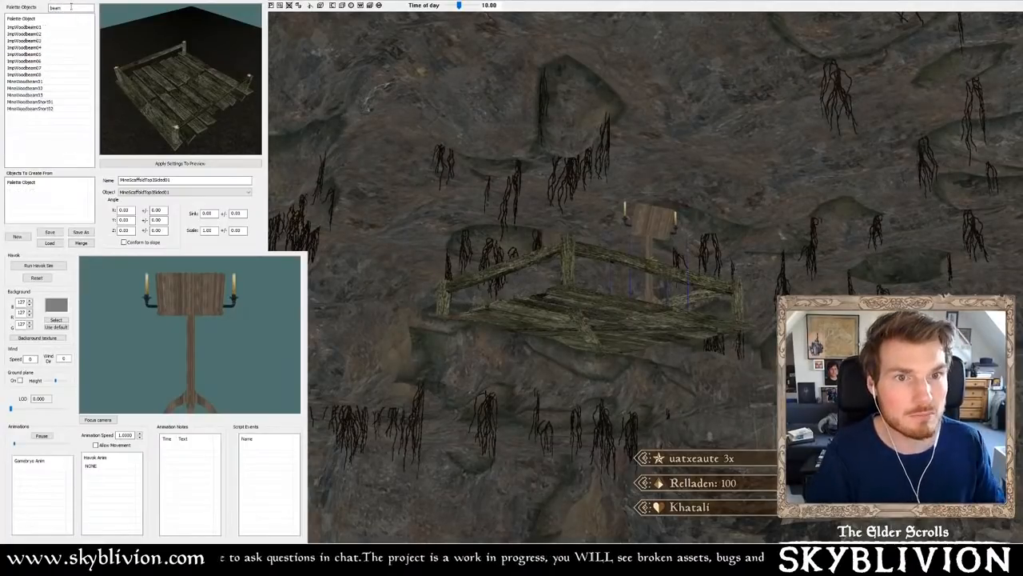
pyautogui.click(40, 88)
pyautogui.click(40, 95)
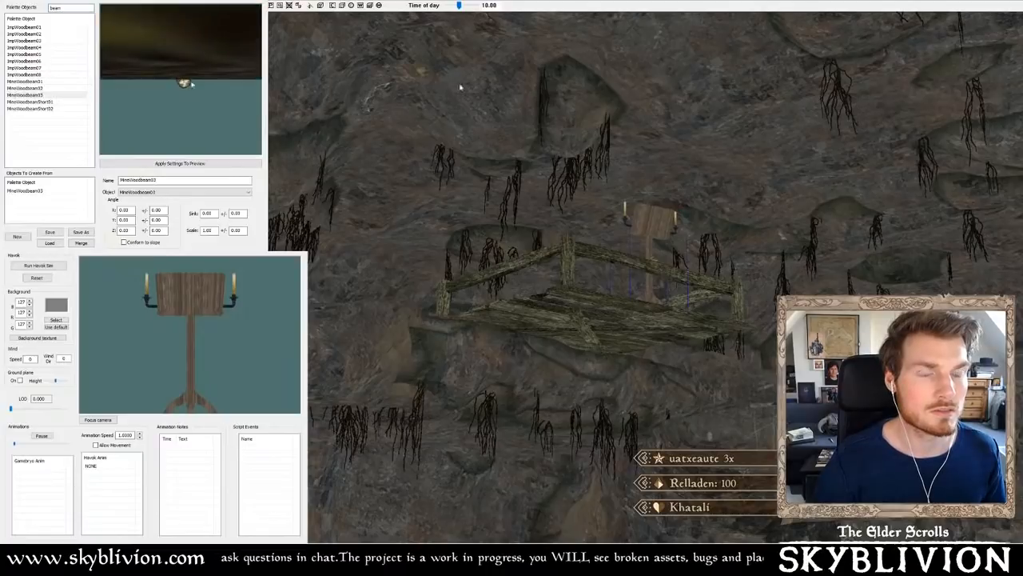
pyautogui.moveTo(601, 317)
pyautogui.keyDown('shift'); pyautogui.mouseDown(button='middle')
pyautogui.moveTo(574, 356)
pyautogui.moveTo(585, 320)
pyautogui.moveTo(601, 311)
pyautogui.mouseUp(button='middle'); pyautogui.keyUp('shift')
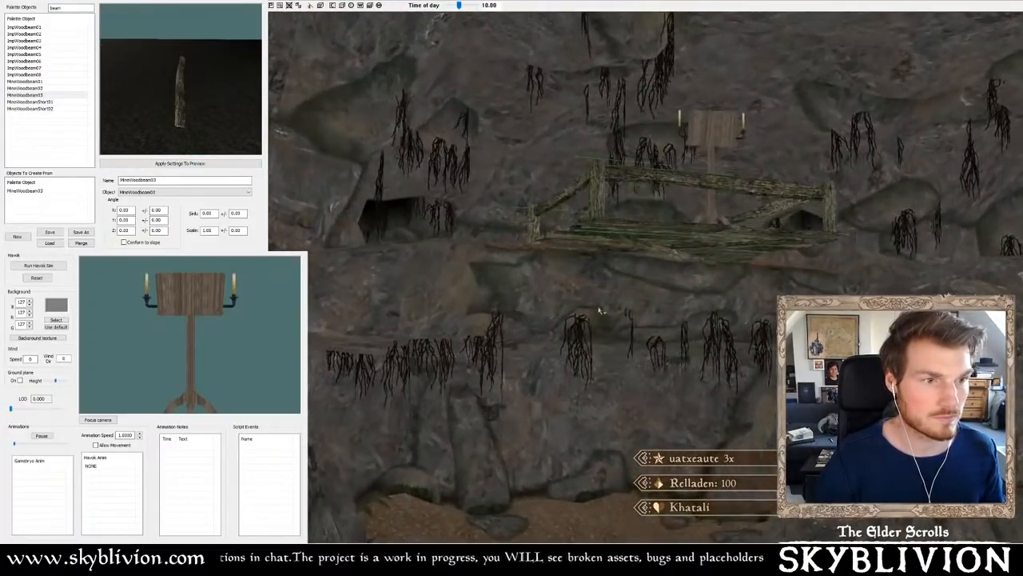
pyautogui.click(41, 27)
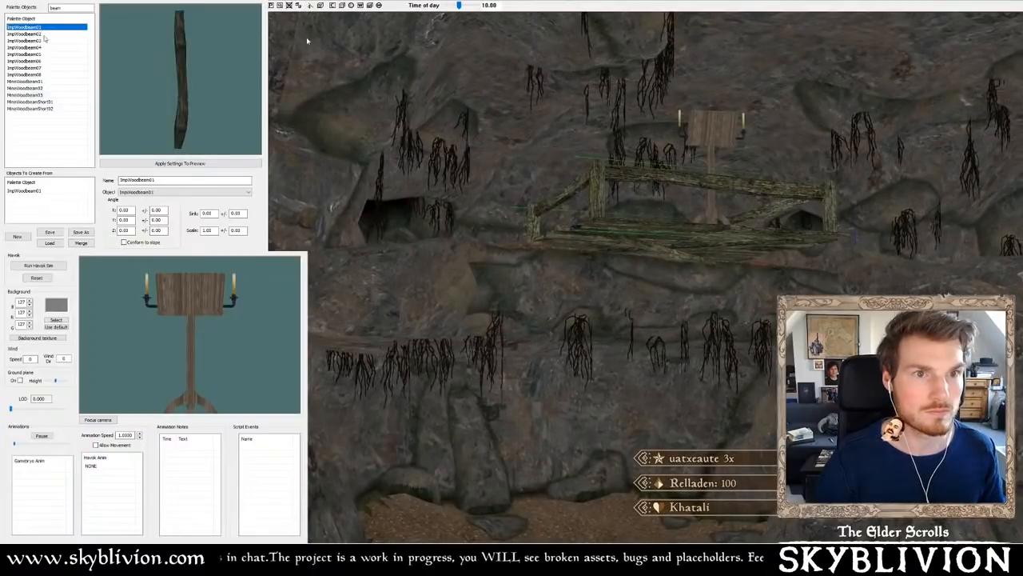
pyautogui.click(42, 81)
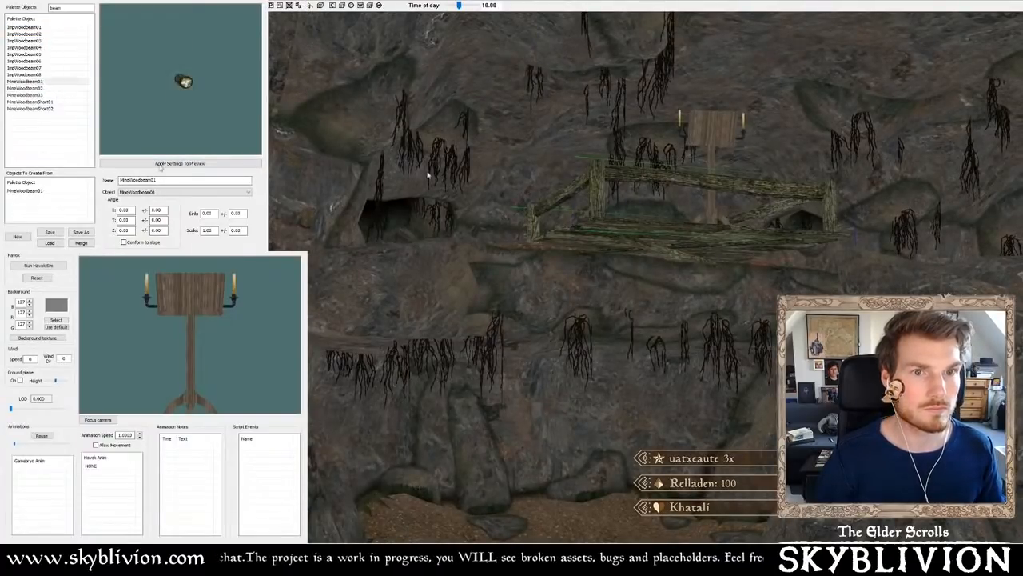
# - Place the wood beam below the scaffold and rotate it into a diagonal brace under the platform's near corner
pyautogui.keyDown('alt'); pyautogui.rightClick(592, 278); pyautogui.keyUp('alt')
pyautogui.keyDown('shift'); pyautogui.moveTo(591, 277); pyautogui.dragTo(595, 275, button='middle'); pyautogui.keyUp('shift')
pyautogui.press('c')
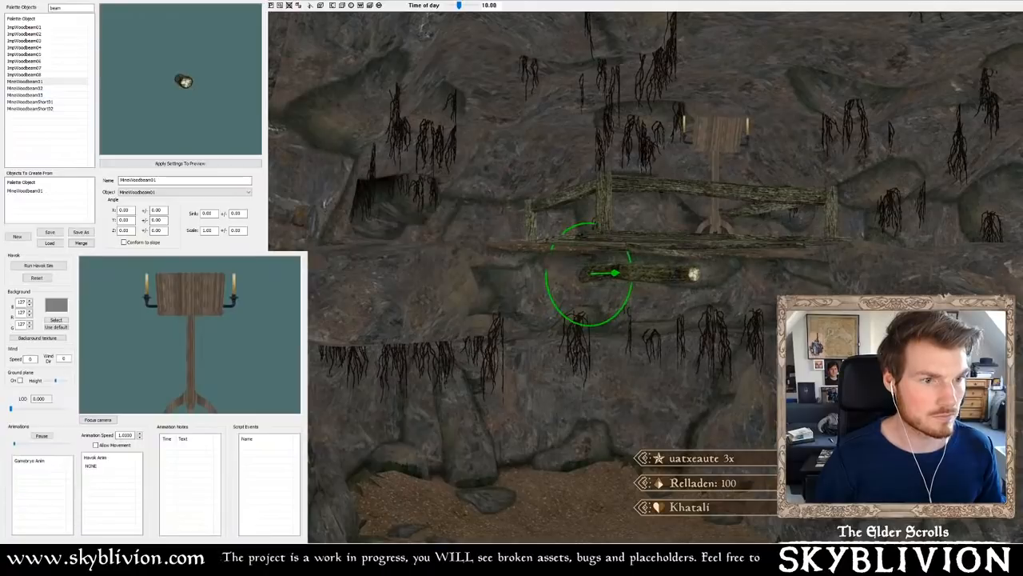
pyautogui.press('x')
pyautogui.moveTo(596, 276); pyautogui.dragTo(618, 278, button='right')
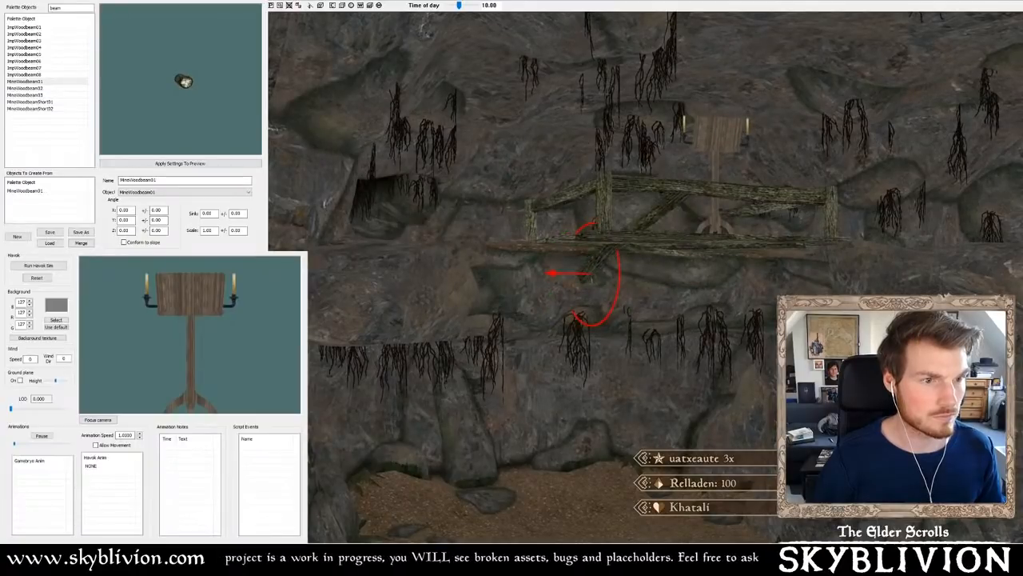
pyautogui.moveTo(685, 211); pyautogui.dragTo(605, 242)
pyautogui.moveTo(607, 241); pyautogui.dragTo(598, 237, button='right')
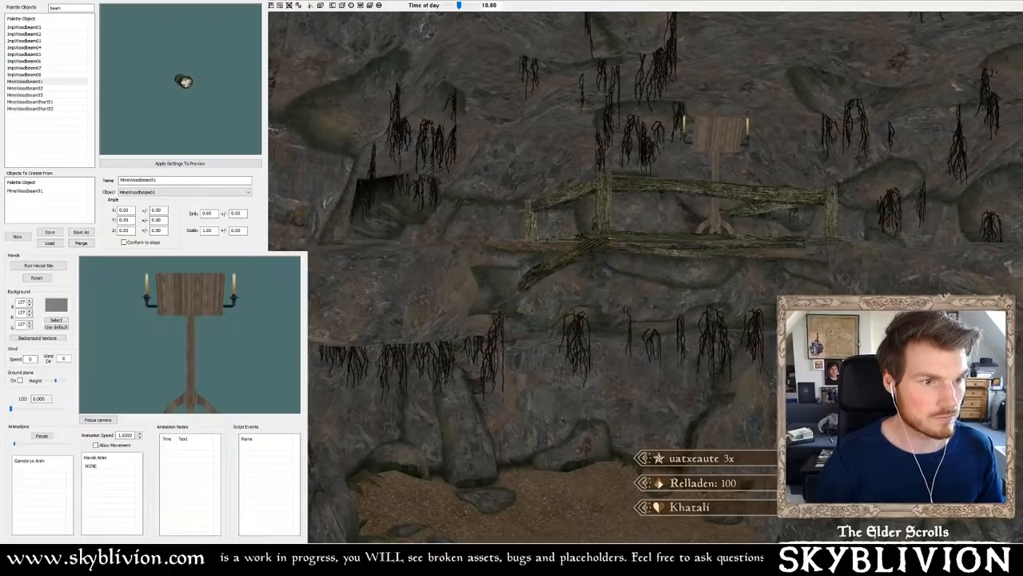
# - Move the beam so its cut end meets the base of the scaffold's outer corner post
pyautogui.keyDown('shift'); pyautogui.moveTo(602, 237); pyautogui.dragTo(598, 269, button='middle'); pyautogui.keyUp('shift')
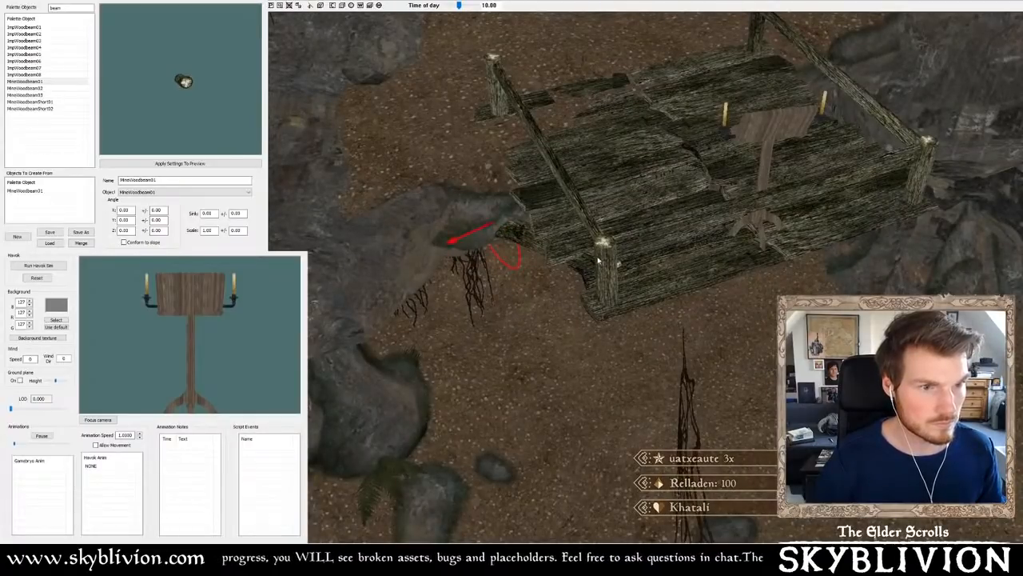
pyautogui.moveTo(523, 256); pyautogui.dragTo(598, 250)
pyautogui.keyDown('shift'); pyautogui.moveTo(597, 250); pyautogui.dragTo(602, 213, button='middle'); pyautogui.keyUp('shift')
pyautogui.moveTo(506, 196); pyautogui.dragTo(560, 230)
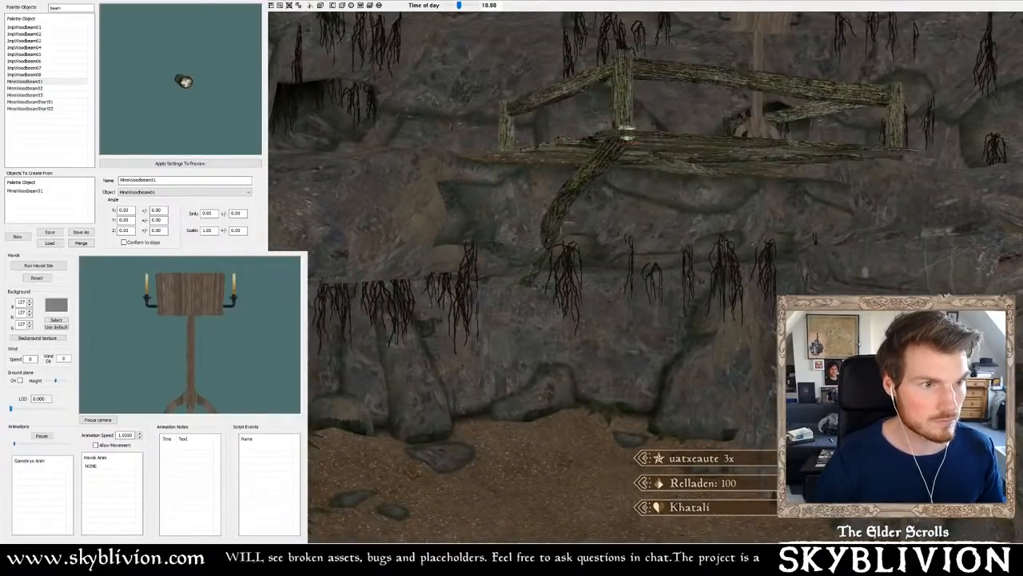
# - Fine-tune the beam's tilt and rotation so it runs from under the corner post back towards the rock wall
pyautogui.keyDown('shift'); pyautogui.moveTo(560, 230); pyautogui.dragTo(605, 139, button='middle'); pyautogui.keyUp('shift')
pyautogui.press('w')
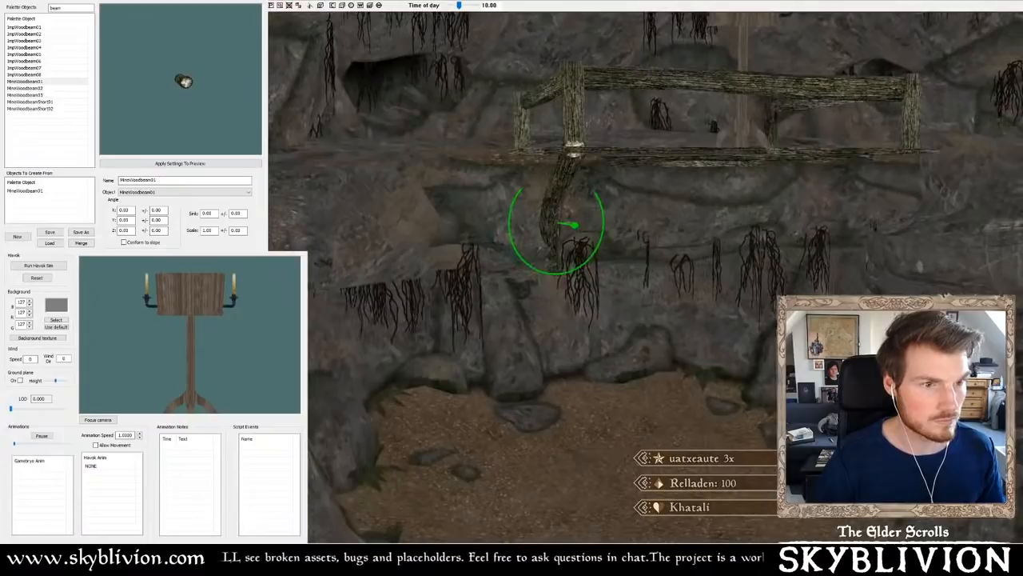
pyautogui.moveTo(576, 244)
pyautogui.mouseDown()
pyautogui.moveTo(579, 228)
pyautogui.moveTo(573, 256)
pyautogui.moveTo(575, 247)
pyautogui.mouseUp()
pyautogui.press('w')
pyautogui.keyDown('shift'); pyautogui.moveTo(610, 132); pyautogui.dragTo(611, 139, button='middle'); pyautogui.keyUp('shift')
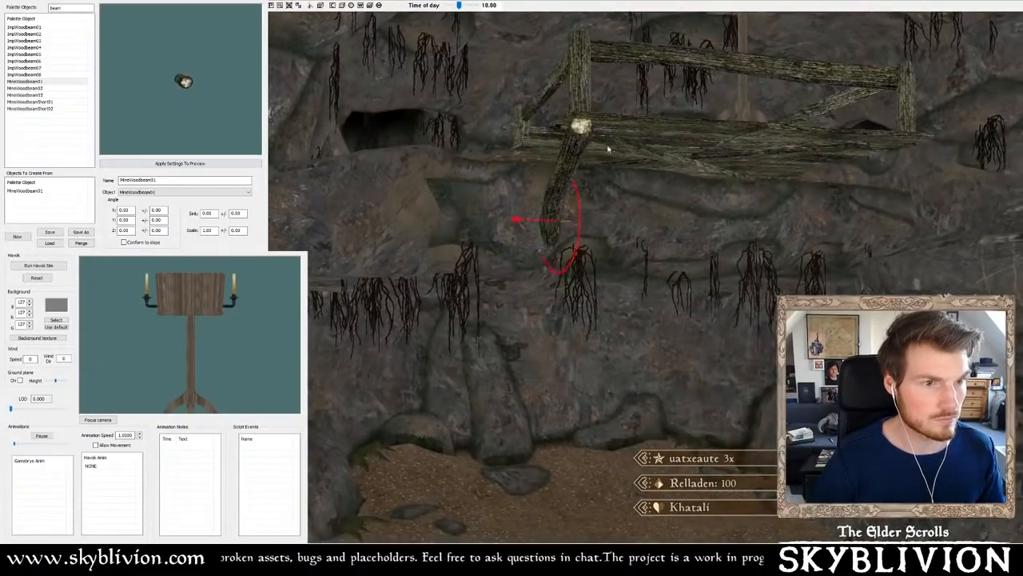
pyautogui.moveTo(579, 220)
pyautogui.mouseDown()
pyautogui.moveTo(580, 207)
pyautogui.moveTo(579, 225)
pyautogui.mouseUp()
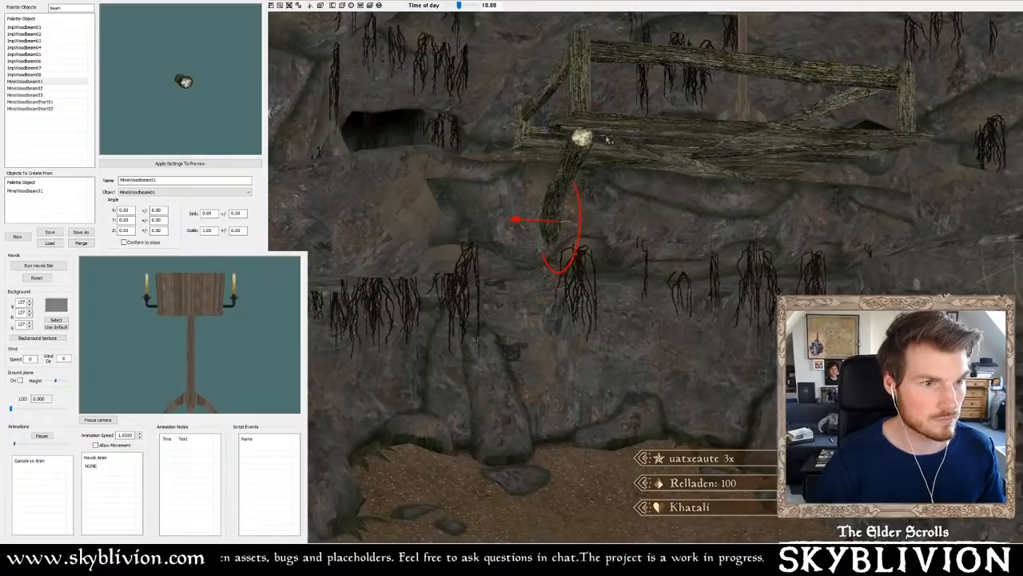
pyautogui.keyDown('shift'); pyautogui.moveTo(579, 226); pyautogui.dragTo(595, 228, button='middle'); pyautogui.keyUp('shift')
pyautogui.press('e')
pyautogui.moveTo(561, 183)
pyautogui.mouseDown()
pyautogui.moveTo(560, 169)
pyautogui.moveTo(558, 185)
pyautogui.mouseUp()
pyautogui.keyDown('shift'); pyautogui.moveTo(558, 184); pyautogui.dragTo(599, 140, button='middle'); pyautogui.keyUp('shift')
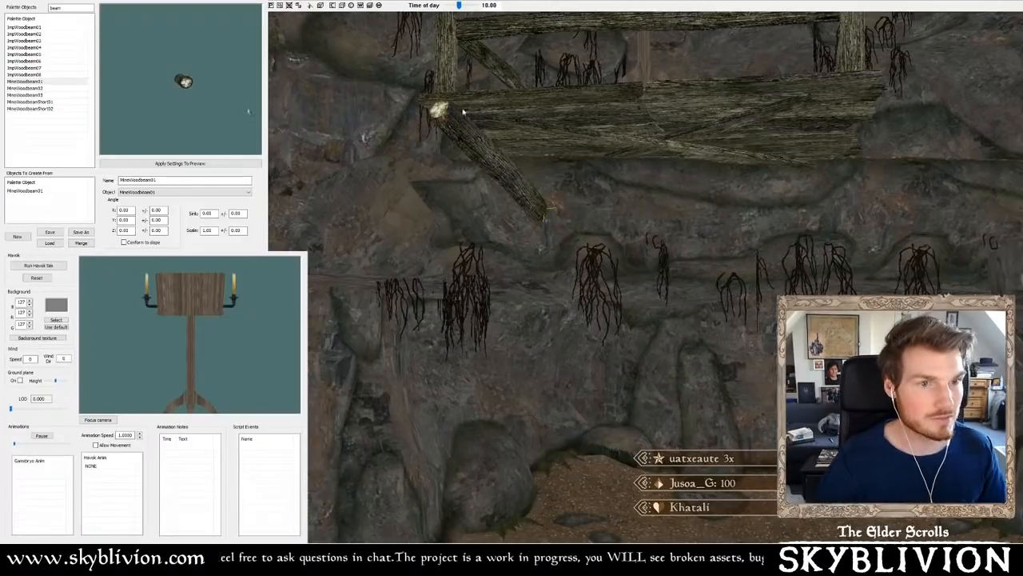
pyautogui.keyDown('shift'); pyautogui.moveTo(463, 112); pyautogui.dragTo(470, 117, button='middle'); pyautogui.keyUp('shift')
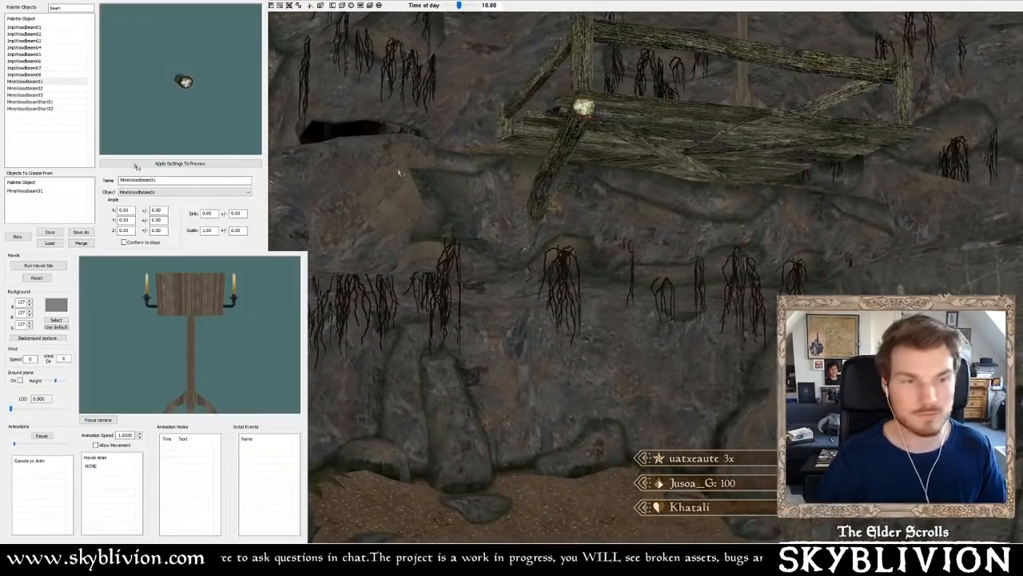
# - Duplicate the support beam and move the copy to the scaffold's other outer corner
pyautogui.moveTo(399, 172); pyautogui.dragTo(550, 171, button='middle')
pyautogui.hotkey('ctrl', 'd')
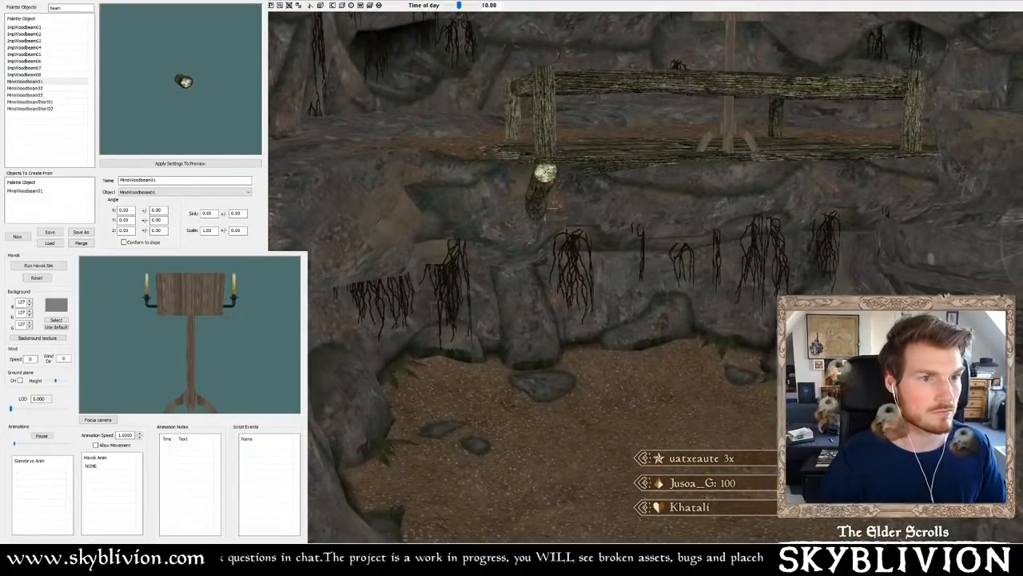
pyautogui.moveTo(548, 171); pyautogui.dragTo(914, 161)
pyautogui.keyDown('shift'); pyautogui.moveTo(914, 161); pyautogui.dragTo(832, 166, button='middle'); pyautogui.keyUp('shift')
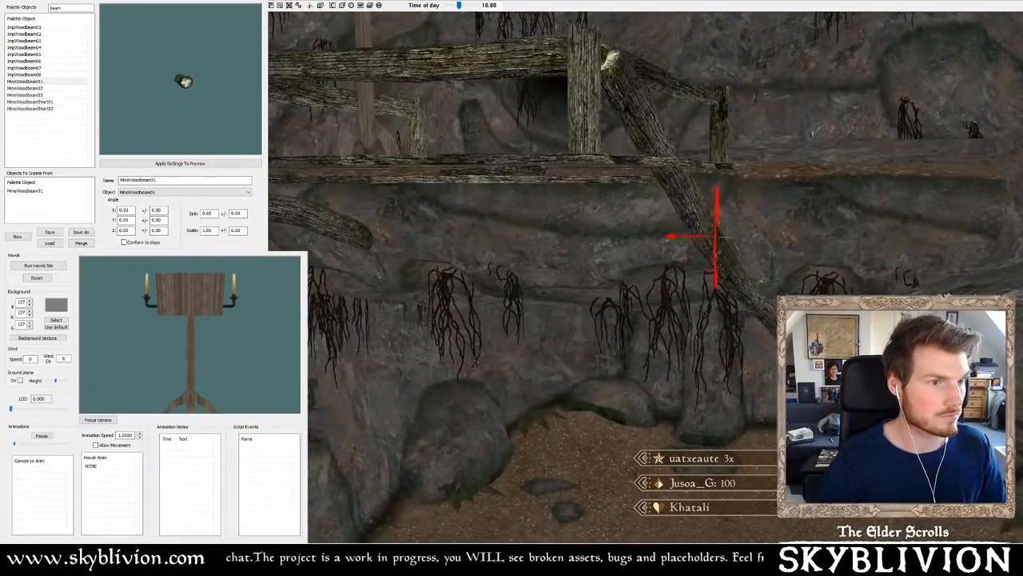
# - Rotate the duplicated beam to angle back towards the rock and seat its cut end beneath the corner post
pyautogui.moveTo(832, 166); pyautogui.dragTo(855, 166, button='right')
pyautogui.press('x')
pyautogui.press('x')
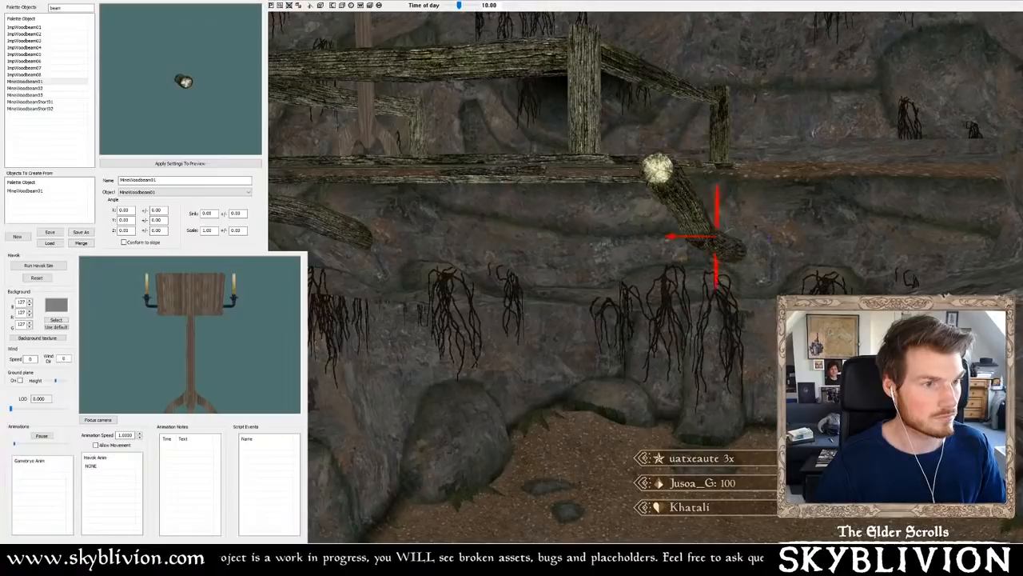
pyautogui.keyDown('shift'); pyautogui.moveTo(802, 152); pyautogui.dragTo(792, 166, button='middle'); pyautogui.keyUp('shift')
pyautogui.moveTo(792, 166); pyautogui.dragTo(749, 150)
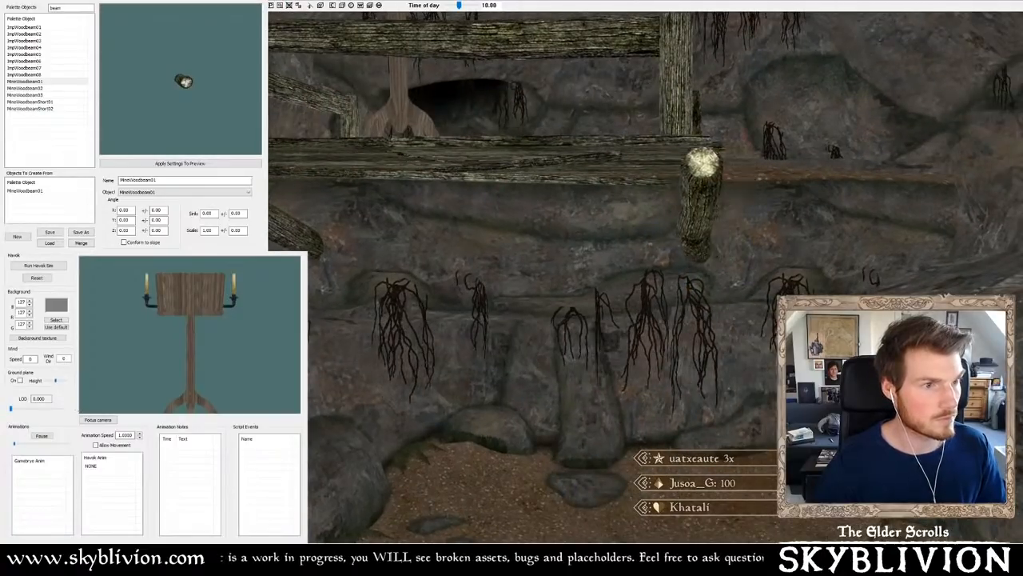
pyautogui.keyDown('shift'); pyautogui.moveTo(719, 160); pyautogui.dragTo(651, 163, button='middle'); pyautogui.keyUp('shift')
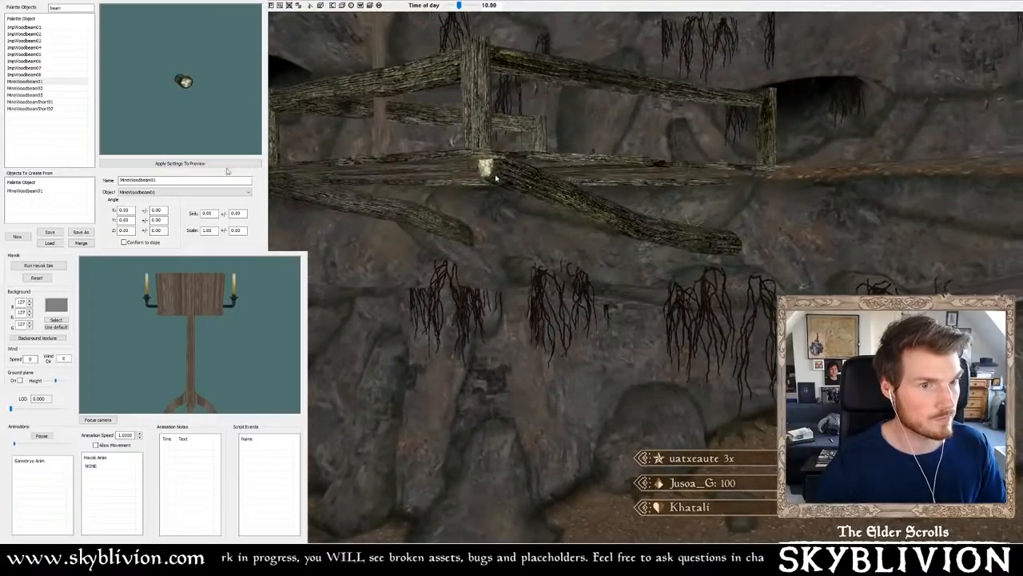
pyautogui.moveTo(496, 179); pyautogui.dragTo(473, 169)
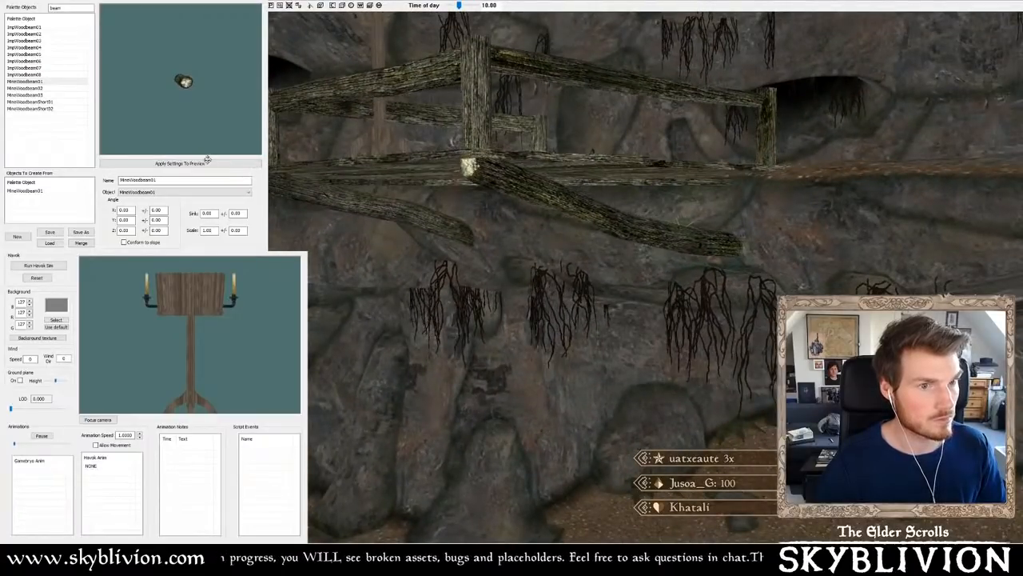
pyautogui.moveTo(210, 160)
pyautogui.keyDown('shift'); pyautogui.mouseDown(button='middle')
pyautogui.moveTo(197, 164)
pyautogui.moveTo(216, 164)
pyautogui.mouseUp(button='middle'); pyautogui.keyUp('shift')
pyautogui.keyDown('shift'); pyautogui.moveTo(480, 167); pyautogui.dragTo(557, 183, button='middle'); pyautogui.keyUp('shift')
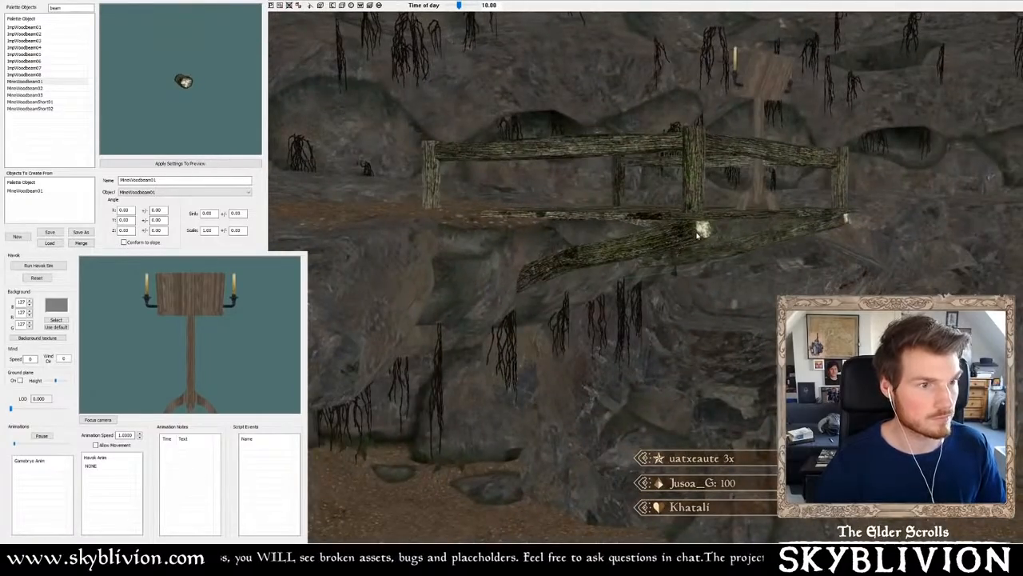
# - Inspect the scaffold platform's reference and base object settings, close them without changes, and refocus the model preview
pyautogui.keyDown('shift'); pyautogui.moveTo(697, 232); pyautogui.dragTo(457, 234, button='middle'); pyautogui.keyUp('shift')
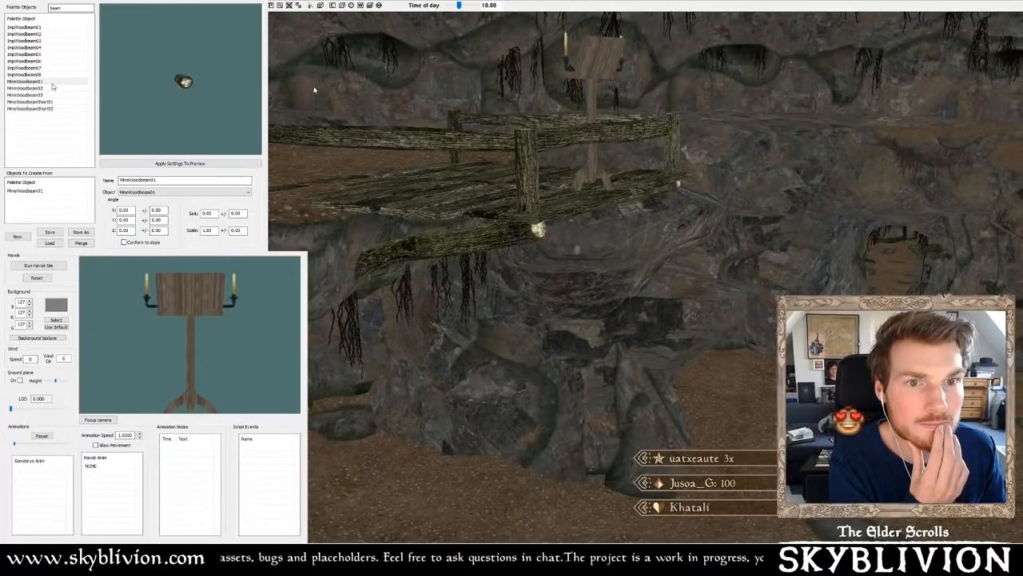
pyautogui.doubleClick(540, 143)
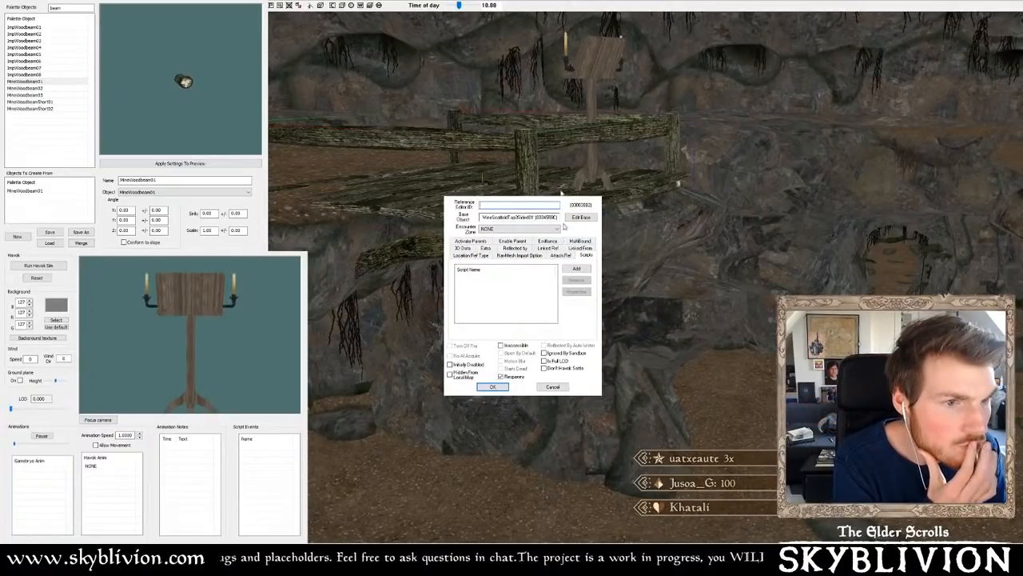
pyautogui.click(574, 217)
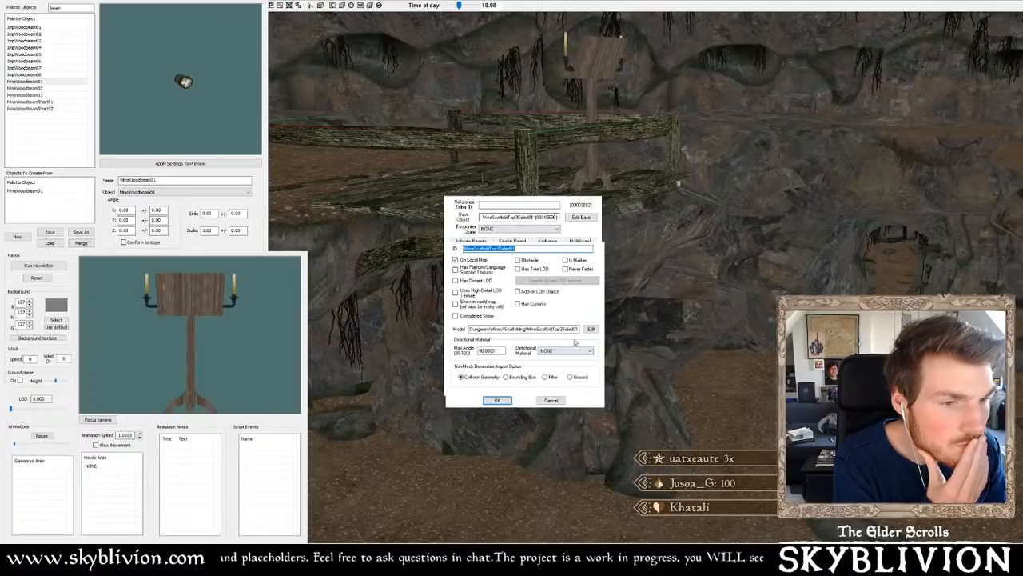
pyautogui.click(551, 399)
pyautogui.click(551, 387)
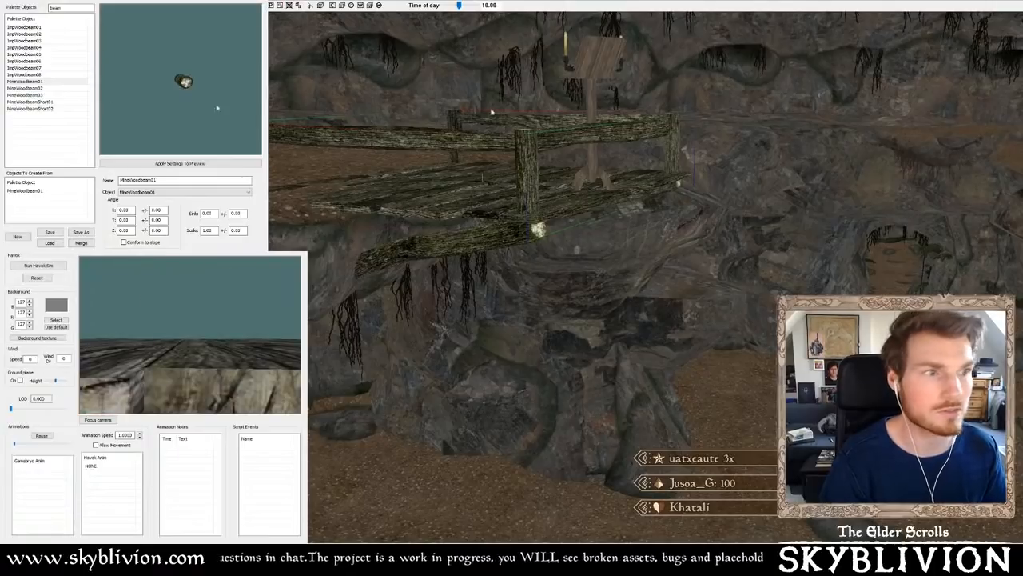
pyautogui.click(98, 419)
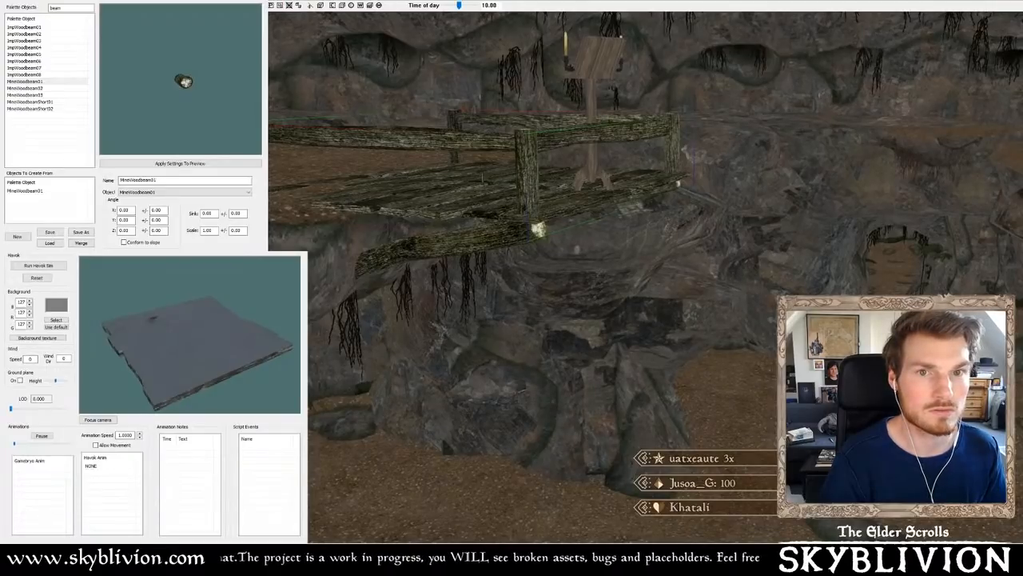
# - Examine the filtered stockade scaffold models in the preview to find a three-sided railed platform matching the one on the ledge
pyautogui.press('Down')
pyautogui.press('Down')
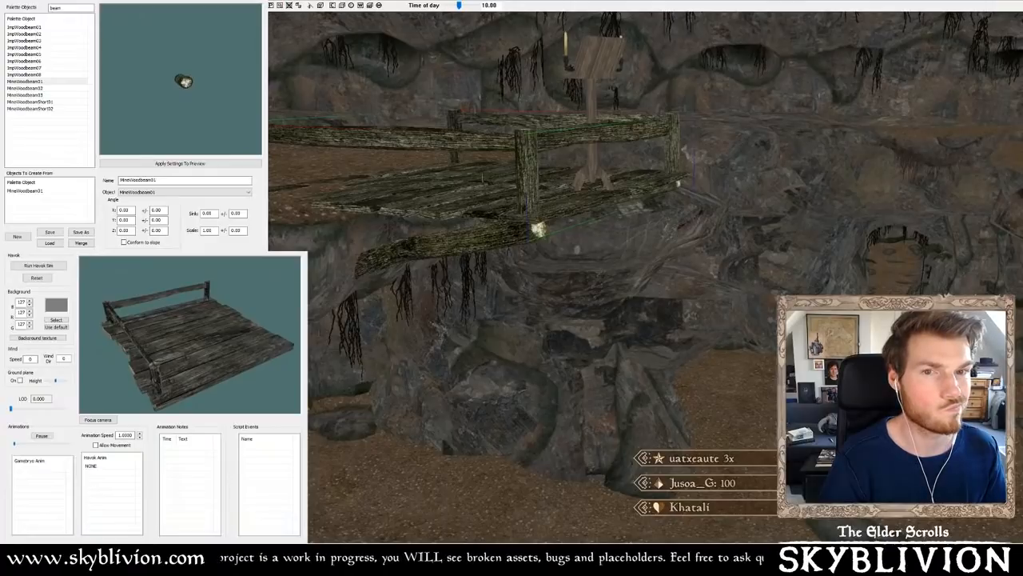
pyautogui.press('Down')
pyautogui.press('Down')
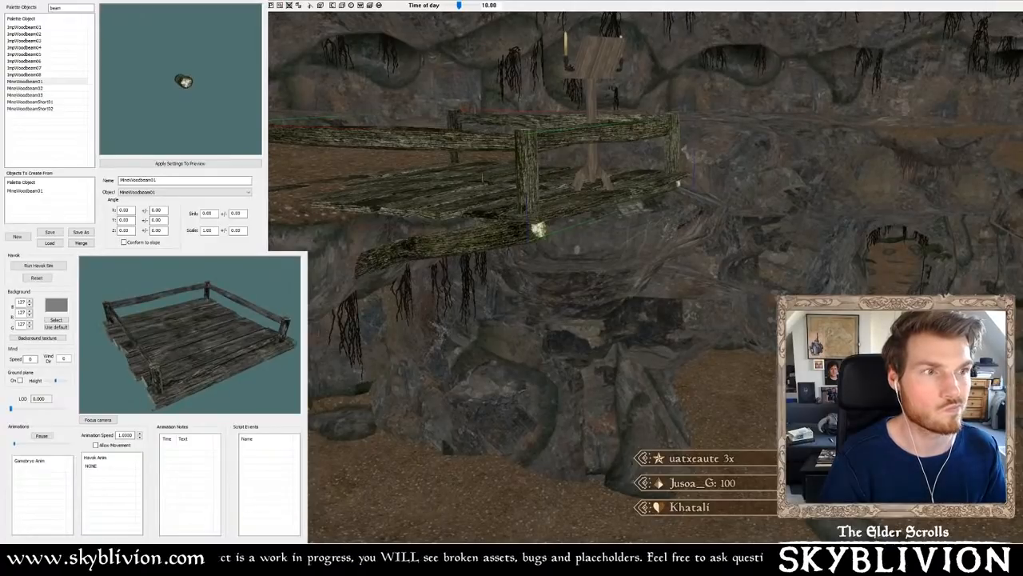
pyautogui.press('Down')
pyautogui.press('Down')
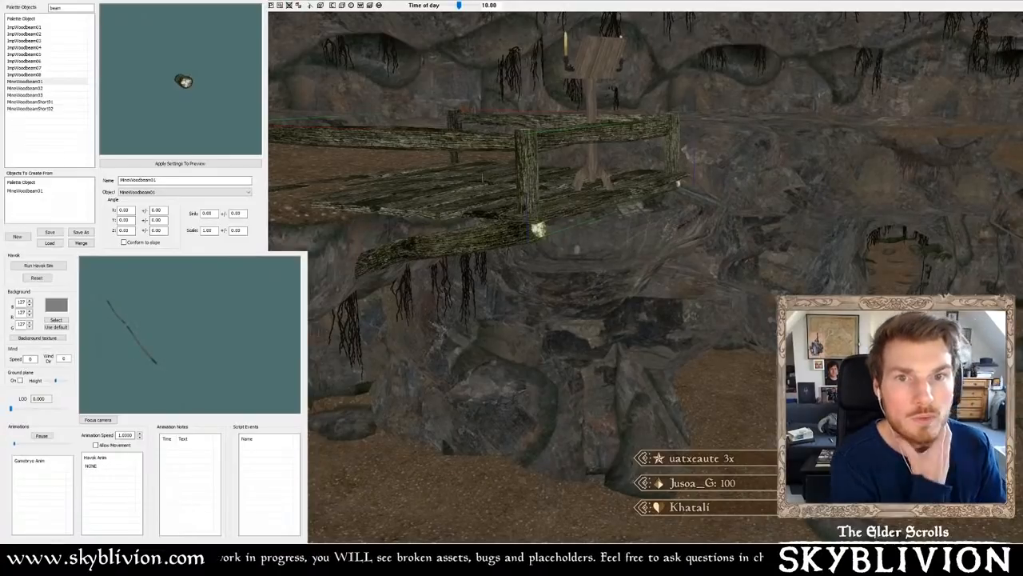
pyautogui.press('Down')
pyautogui.press('Down')
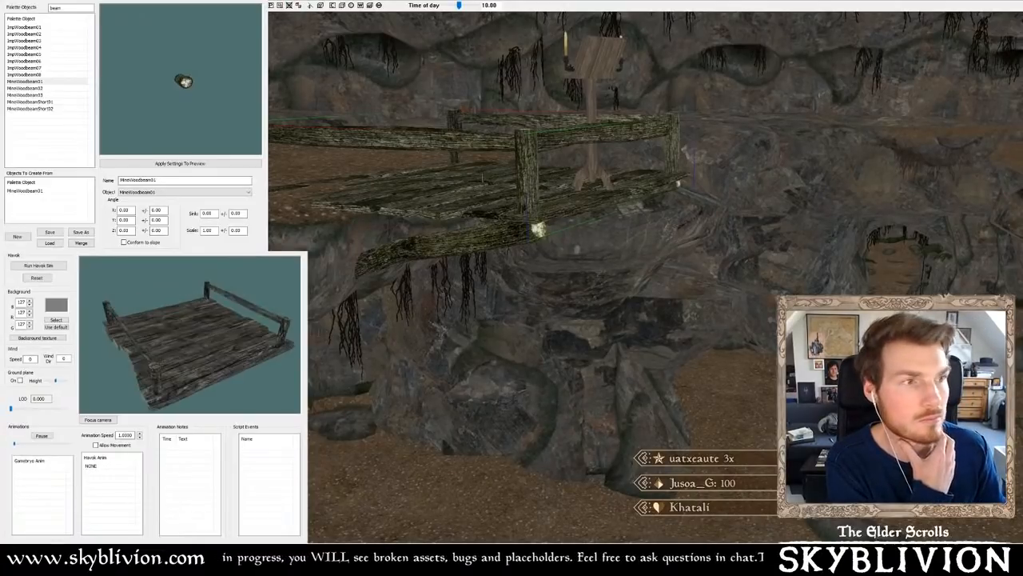
pyautogui.press('Down')
pyautogui.press('Down')
pyautogui.press('Down')
pyautogui.press('Down')
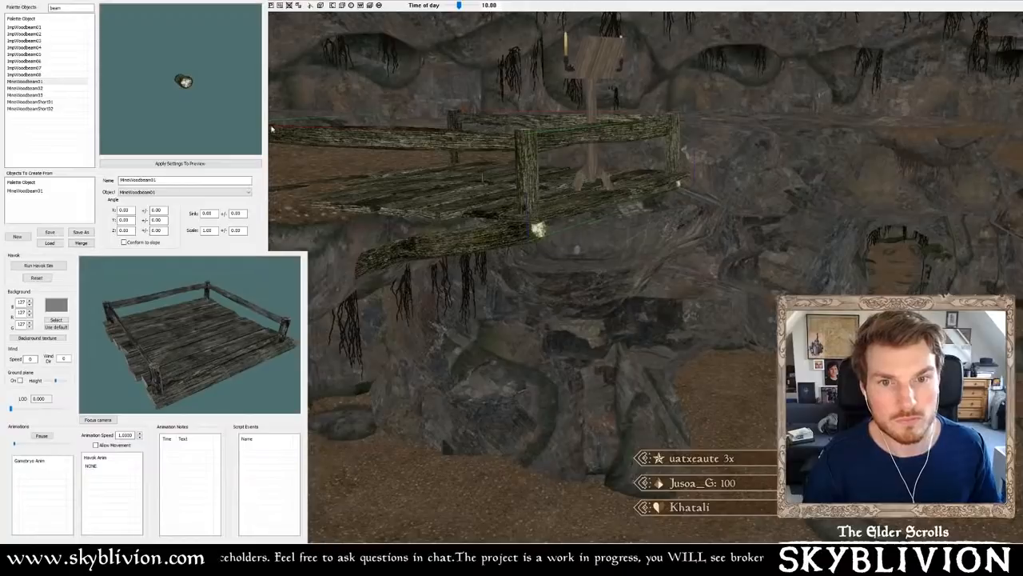
# - Replace the selected platform MineScaffoldTop3Sided01 with StockadeScaffoldTop3Sided01 using a wildcard replace limited to the selection
pyautogui.click(532, 6)
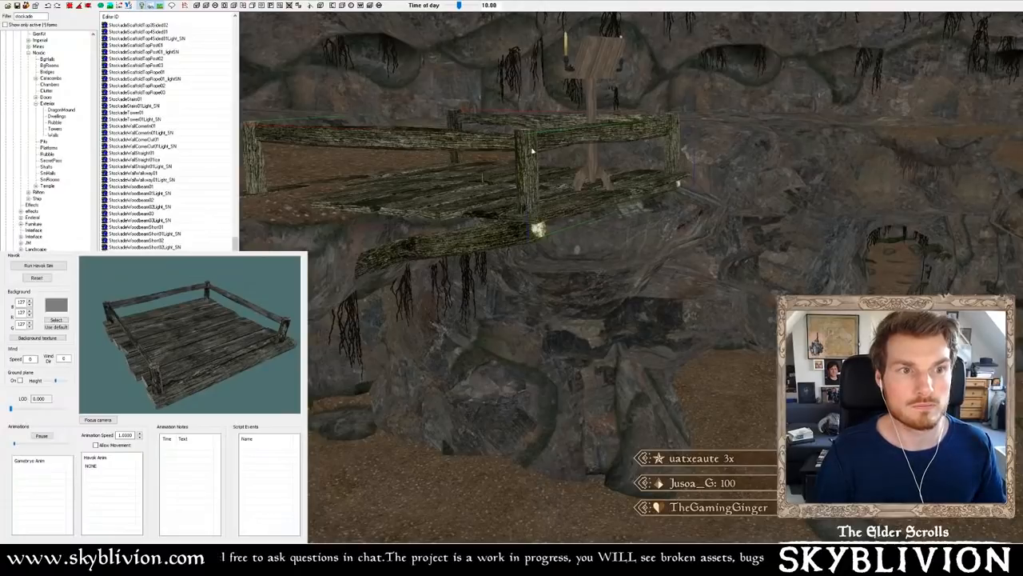
pyautogui.hotkey('ctrl', 'f')
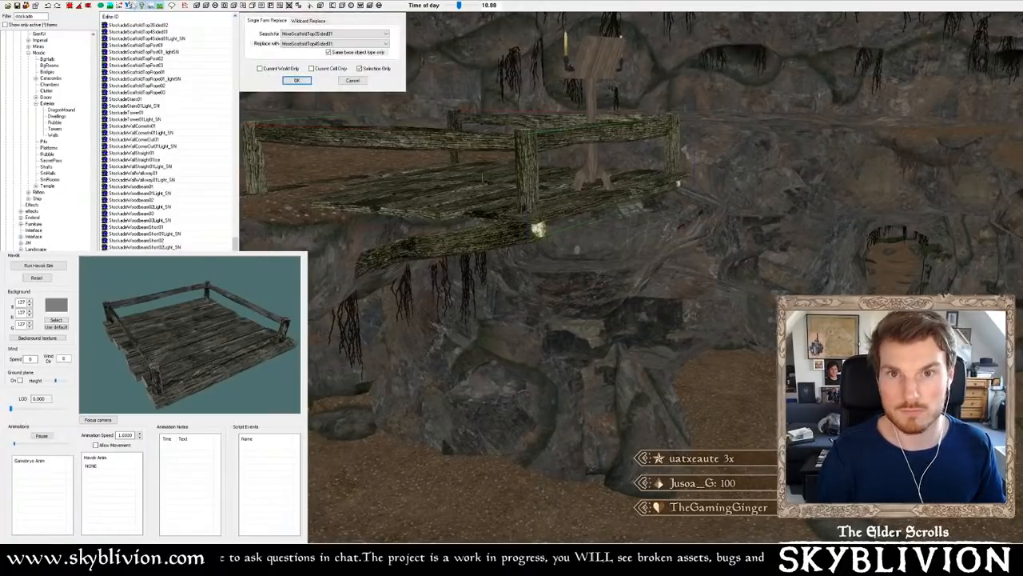
pyautogui.click(322, 20)
pyautogui.click(353, 42)
pyautogui.doubleClick(353, 43)
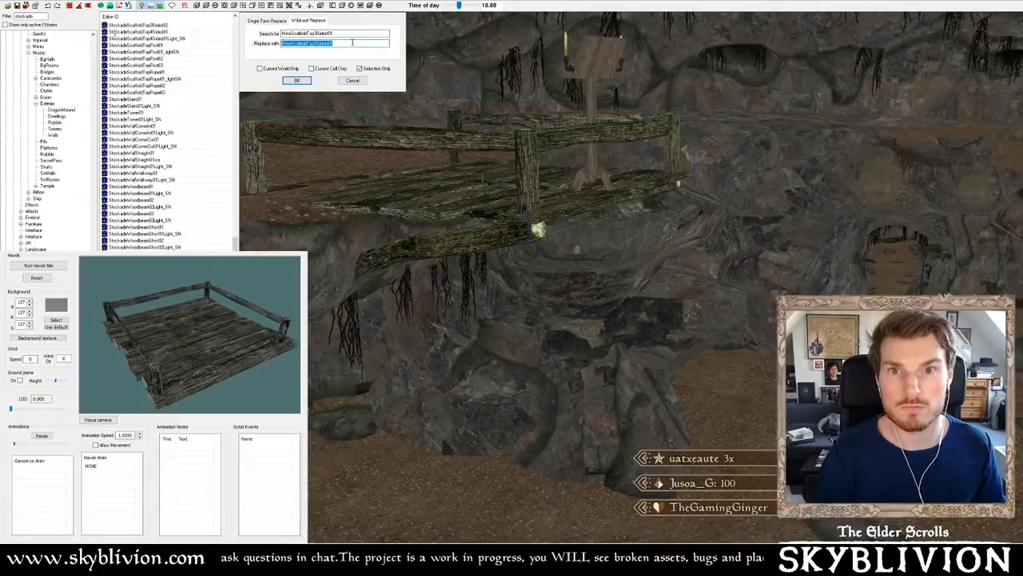
pyautogui.write('StockadeScaffoldTop3Sided01')
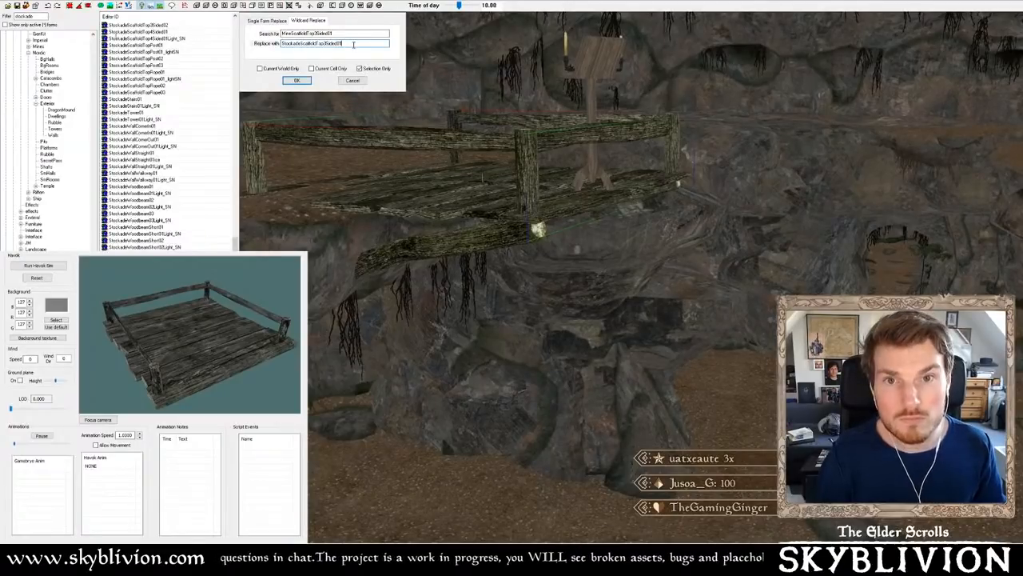
pyautogui.click(300, 82)
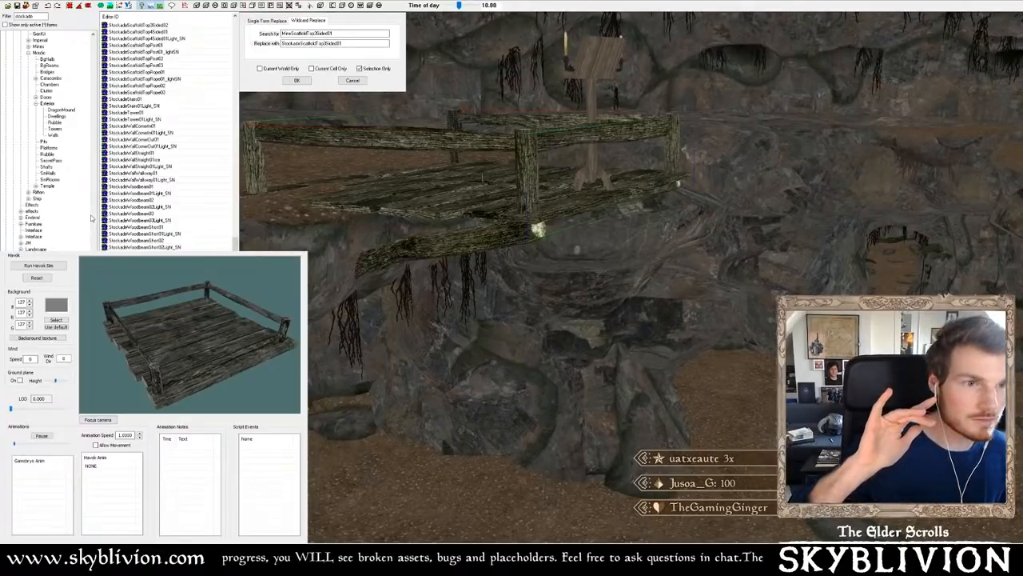
pyautogui.press('Return')
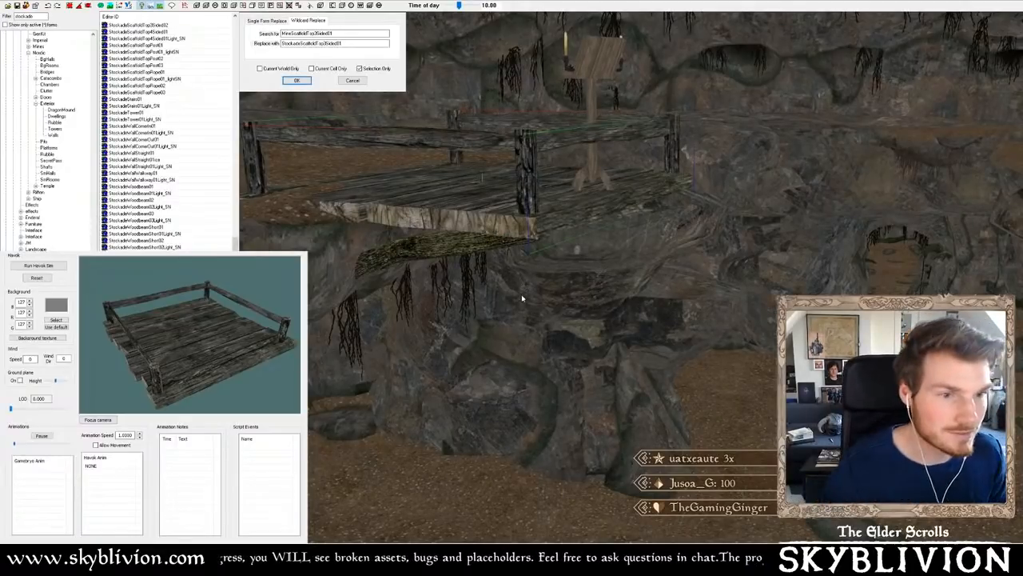
# - Swap the first support beam under the platform from MineWoodbeam01 to StockadeWoodbeam01 with a selection-only wildcard replace
pyautogui.keyDown('shift'); pyautogui.moveTo(532, 214); pyautogui.dragTo(403, 219, button='middle'); pyautogui.keyUp('shift')
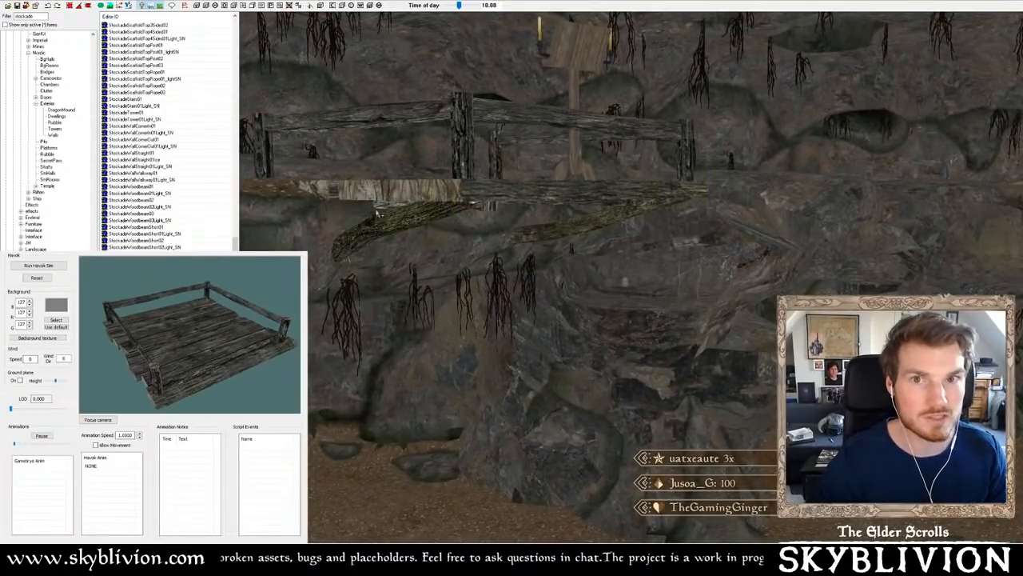
pyautogui.hotkey('ctrl', 'f')
pyautogui.click(310, 22)
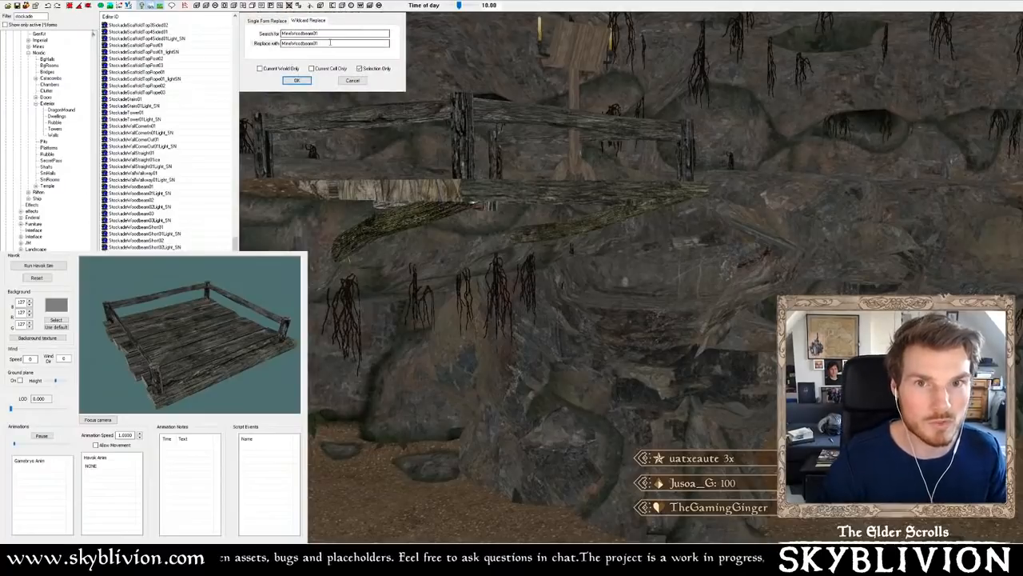
pyautogui.doubleClick(325, 45)
pyautogui.hotkey('ctrl', 'c')
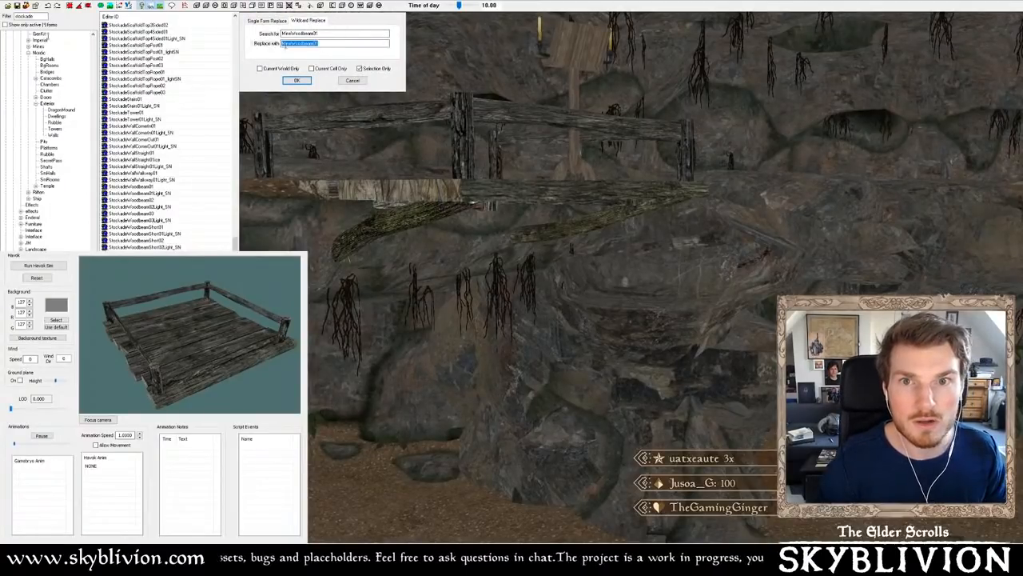
pyautogui.click(284, 45)
pyautogui.write('Stockade')
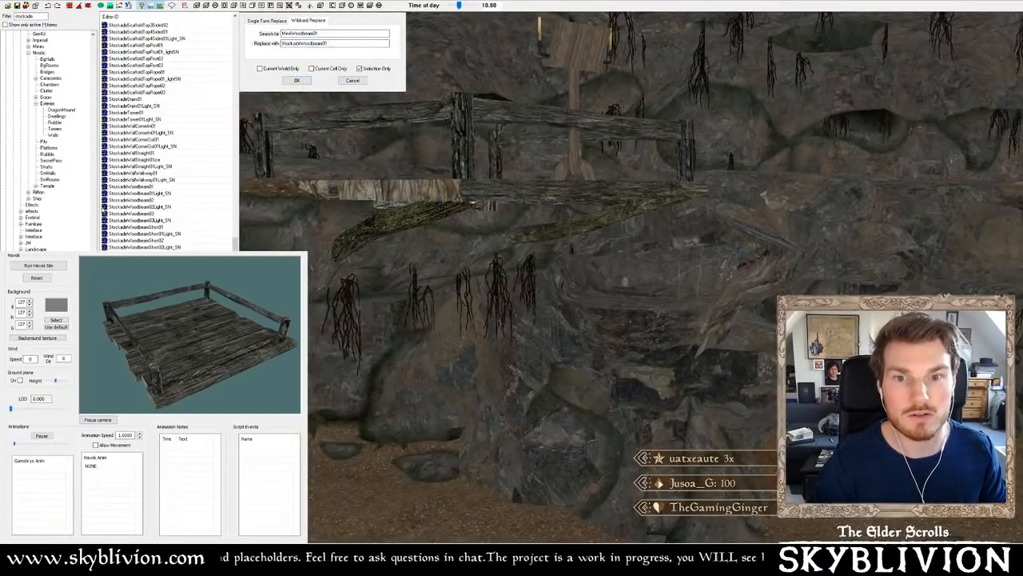
pyautogui.click(297, 80)
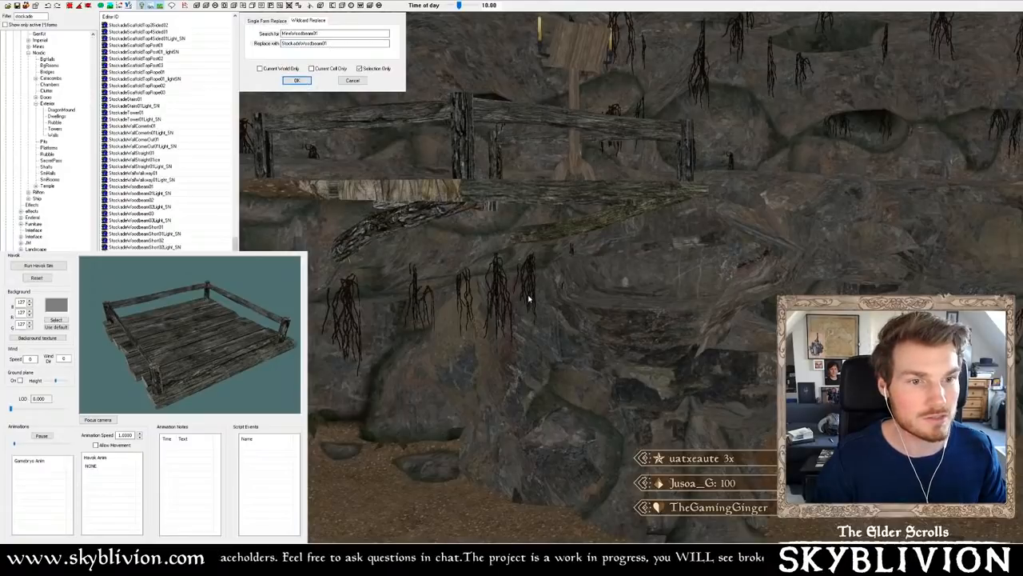
# - Replace the remaining mossy MineWoodbeam01 beam under the opposite outer corner with StockadeWoodbeam01, for the selection only
pyautogui.scroll(-3, 631, 261)
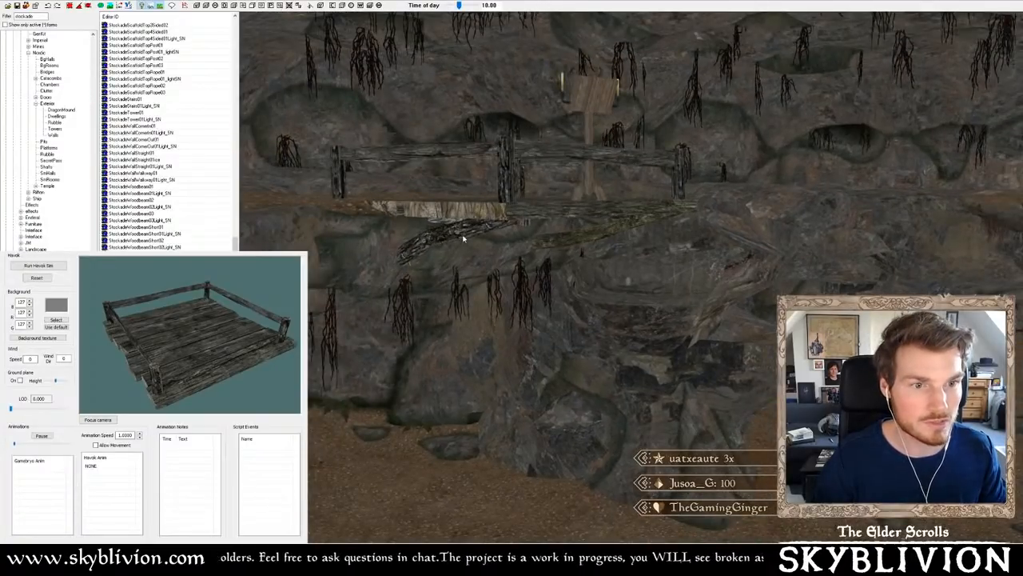
pyautogui.moveTo(463, 239)
pyautogui.keyDown('shift'); pyautogui.mouseDown(button='middle')
pyautogui.moveTo(391, 227)
pyautogui.moveTo(481, 233)
pyautogui.mouseUp(button='middle'); pyautogui.keyUp('shift')
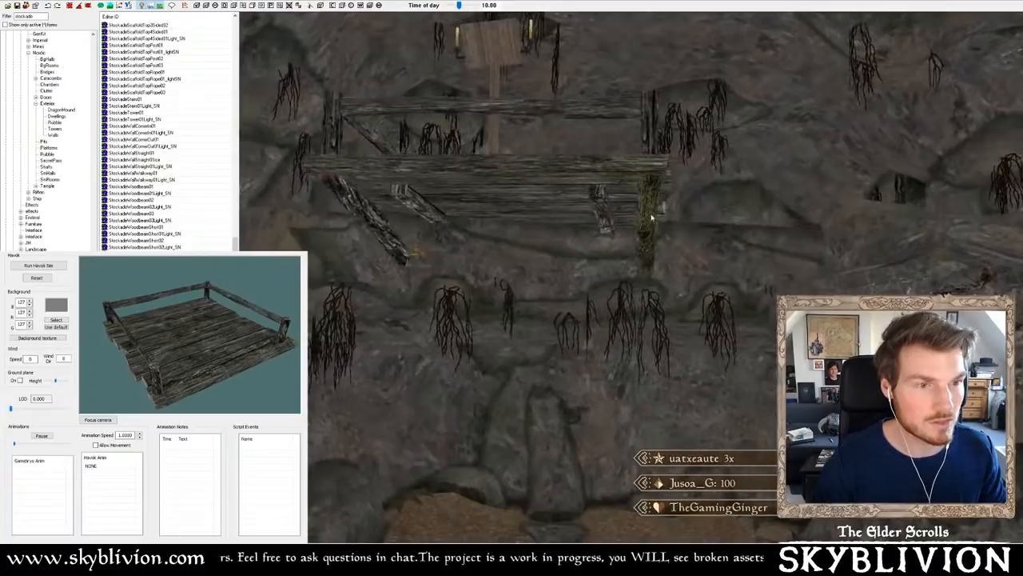
pyautogui.moveTo(651, 217)
pyautogui.keyDown('shift'); pyautogui.mouseDown(button='middle')
pyautogui.moveTo(613, 226)
pyautogui.moveTo(662, 226)
pyautogui.mouseUp(button='middle'); pyautogui.keyUp('shift')
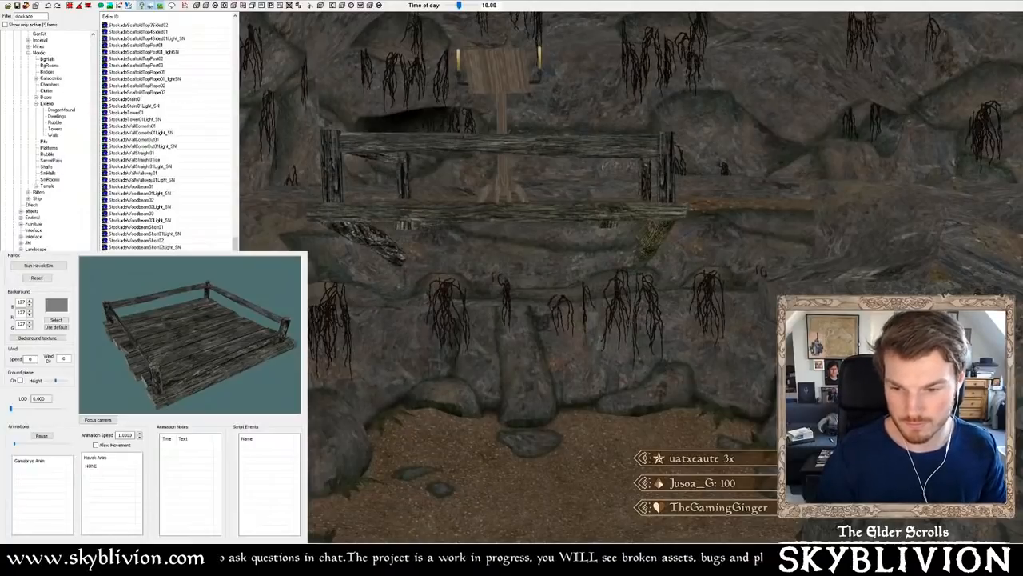
pyautogui.hotkey('ctrl', 'f')
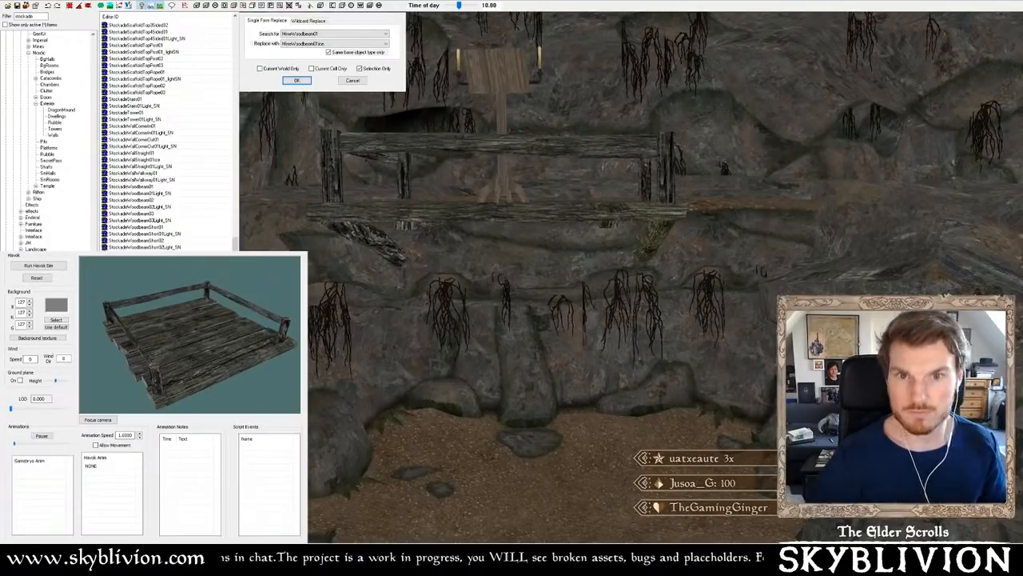
pyautogui.click(311, 22)
pyautogui.click(315, 34)
pyautogui.hotkey('ctrl', 'v')
pyautogui.click(317, 43)
pyautogui.hotkey('ctrl', 'v')
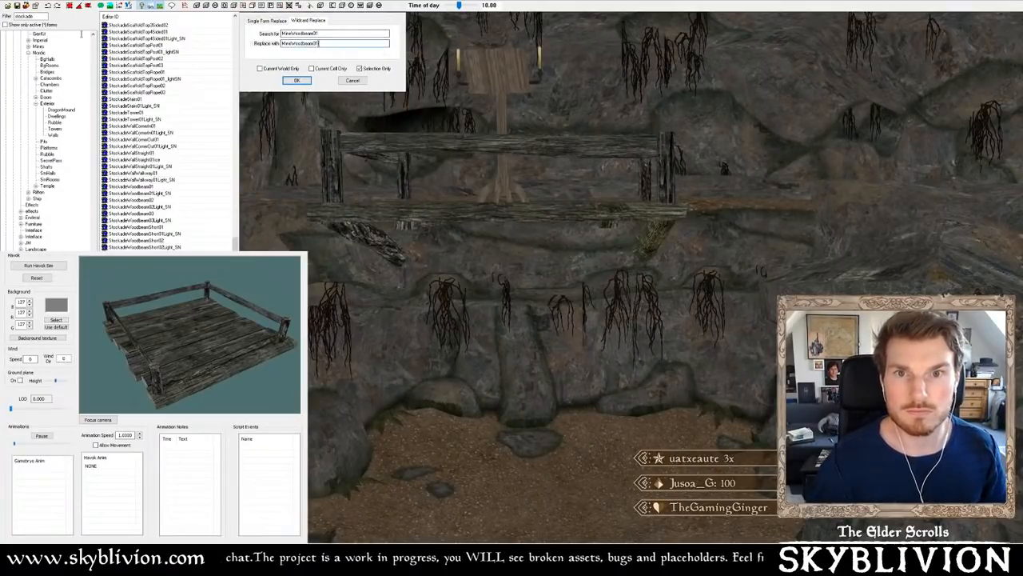
pyautogui.moveTo(292, 44); pyautogui.dragTo(268, 49)
pyautogui.write('Stocka')
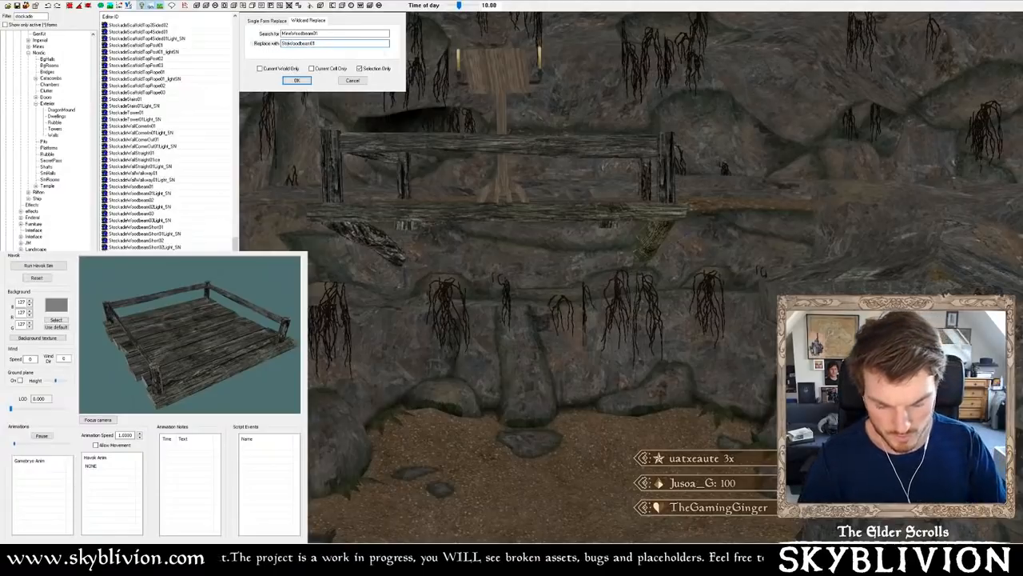
pyautogui.write('de')
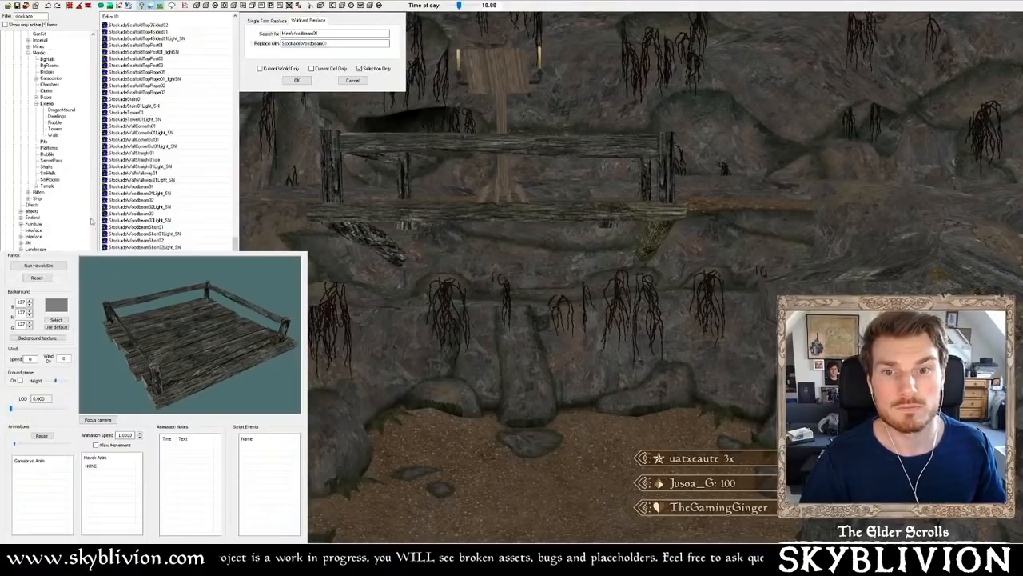
pyautogui.press('Return')
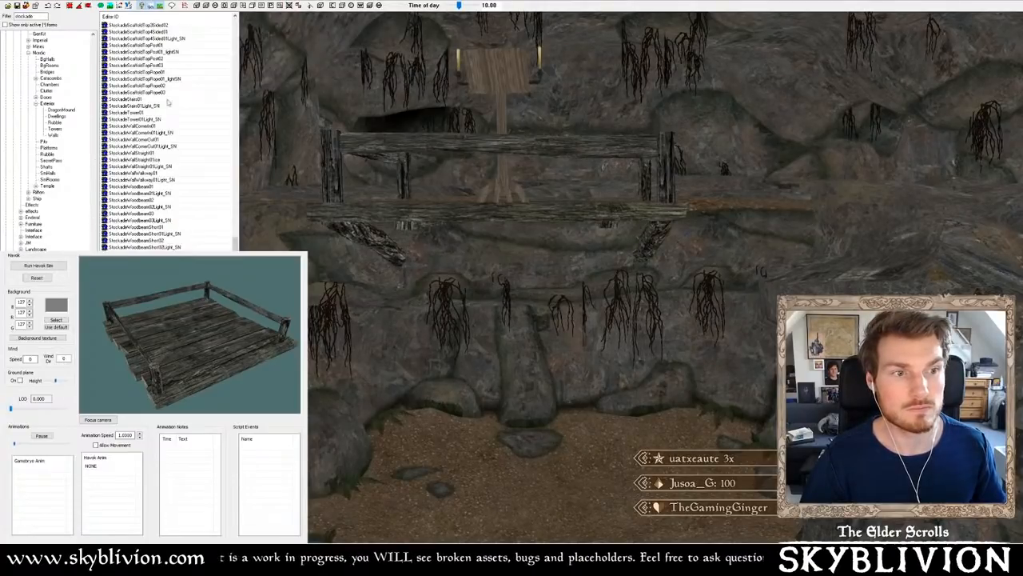
# - Check the replaced platform from above and browse previews of the stockade barrier, bridge, building and free-standing wall models
pyautogui.keyDown('shift'); pyautogui.moveTo(589, 214); pyautogui.dragTo(607, 236, button='middle'); pyautogui.keyUp('shift')
pyautogui.keyDown('shift'); pyautogui.moveTo(561, 232); pyautogui.dragTo(336, 228, button='middle'); pyautogui.keyUp('shift')
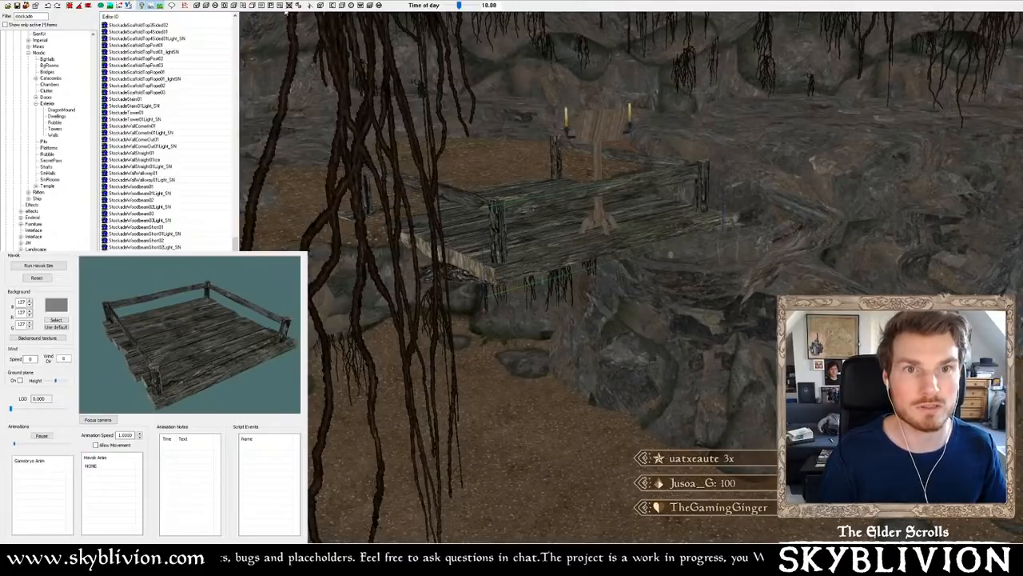
pyautogui.click(185, 98)
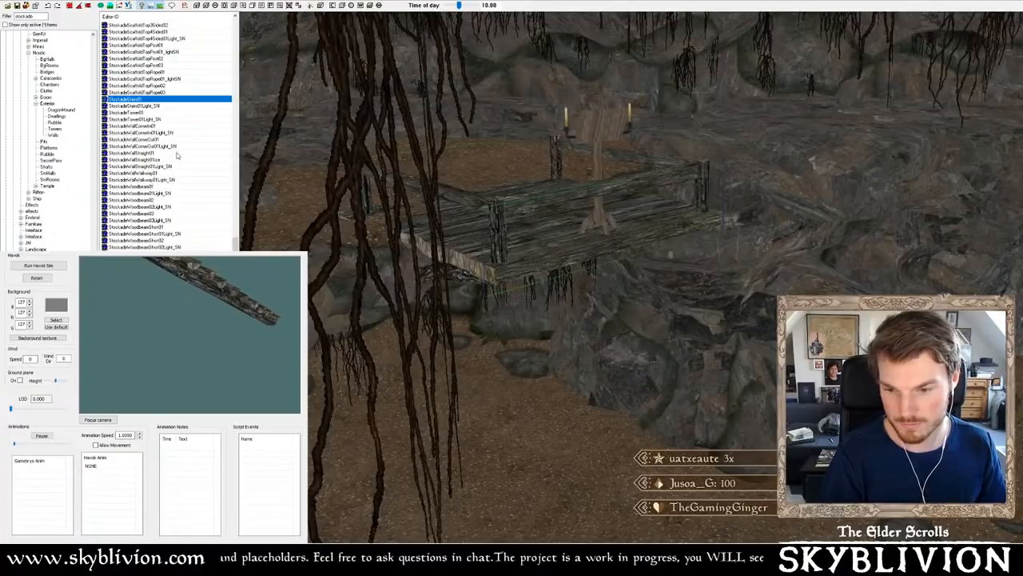
pyautogui.scroll(1, 177, 156)
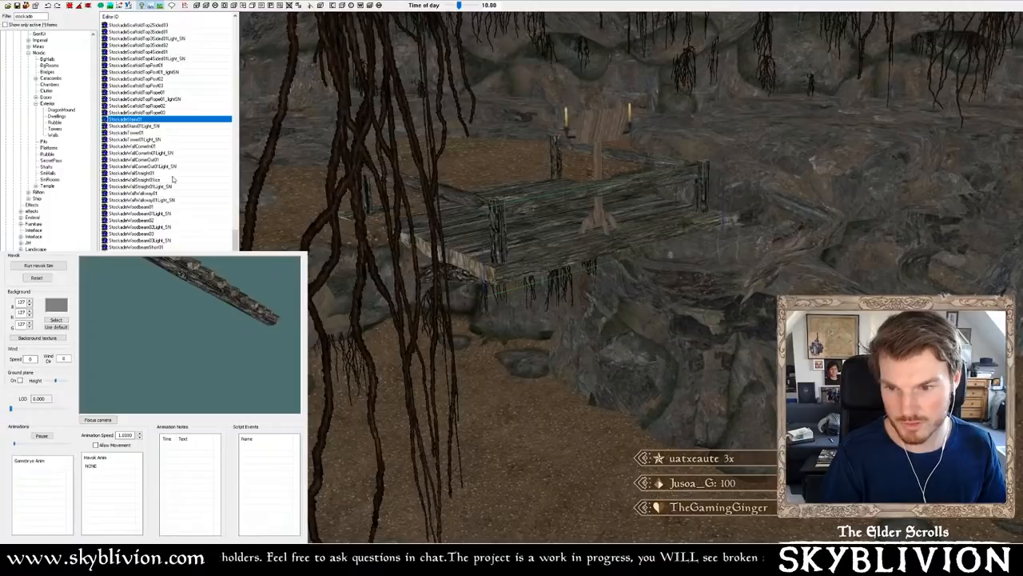
pyautogui.scroll(15, 173, 180)
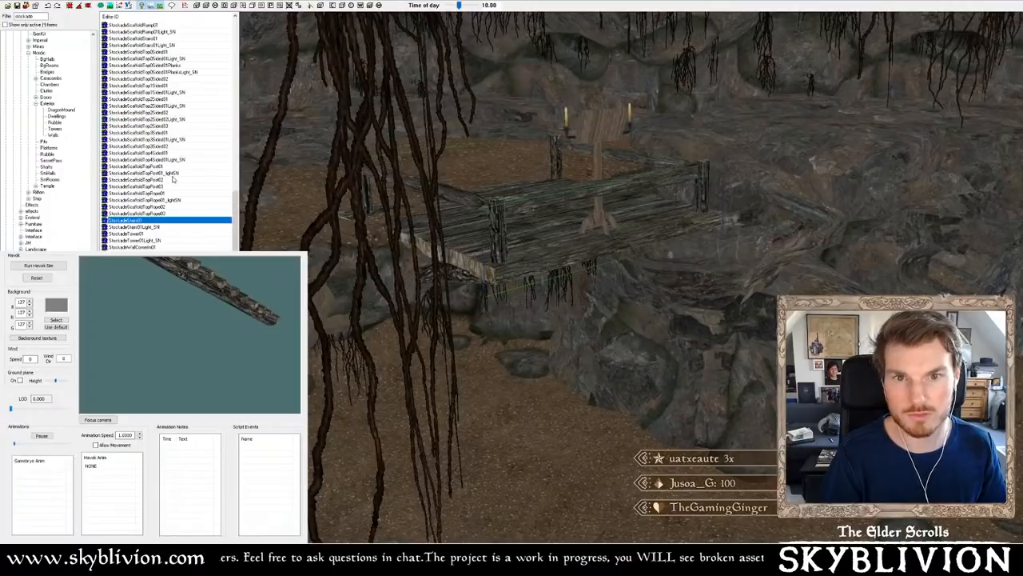
pyautogui.click(143, 73)
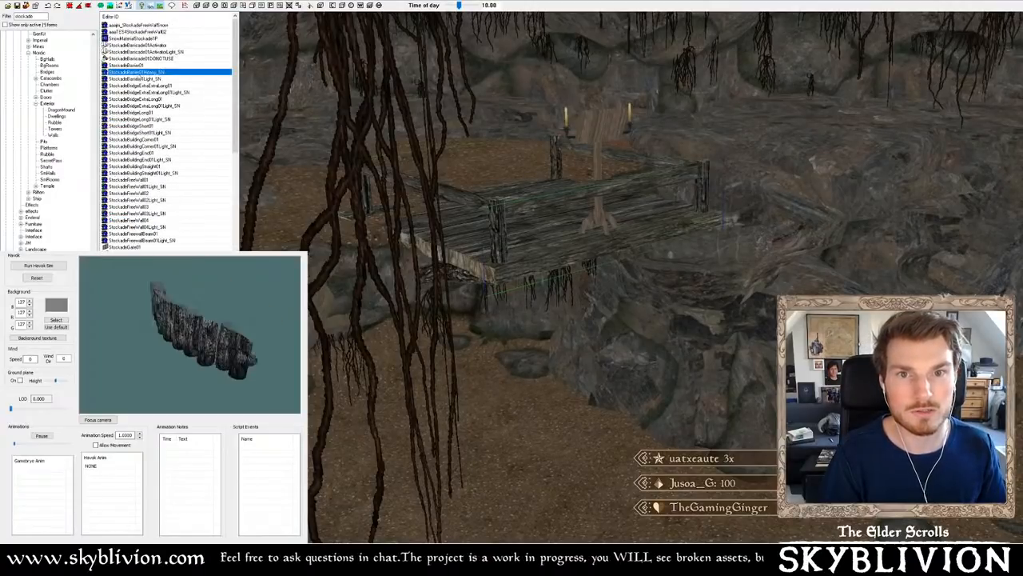
pyautogui.click(156, 126)
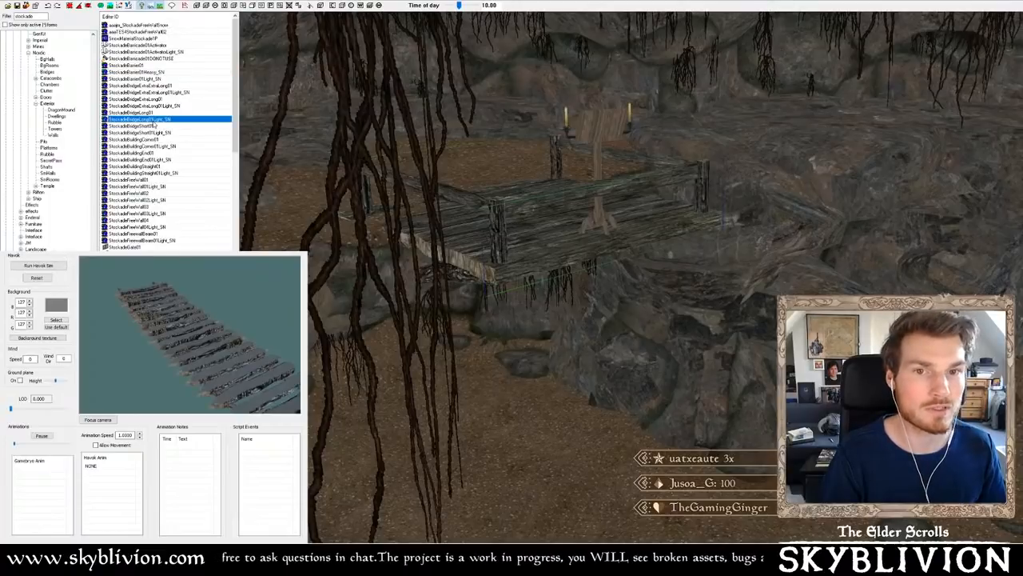
pyautogui.press('Down')
pyautogui.press('Down')
pyautogui.press('Down')
pyautogui.press('Down')
pyautogui.press('Down')
pyautogui.press('Down')
pyautogui.press('Down')
pyautogui.press('Down')
pyautogui.press('Down')
pyautogui.press('Down')
pyautogui.press('Down')
pyautogui.press('Down')
pyautogui.press('Down')
pyautogui.press('Up')
pyautogui.press('Up')
pyautogui.press('Up')
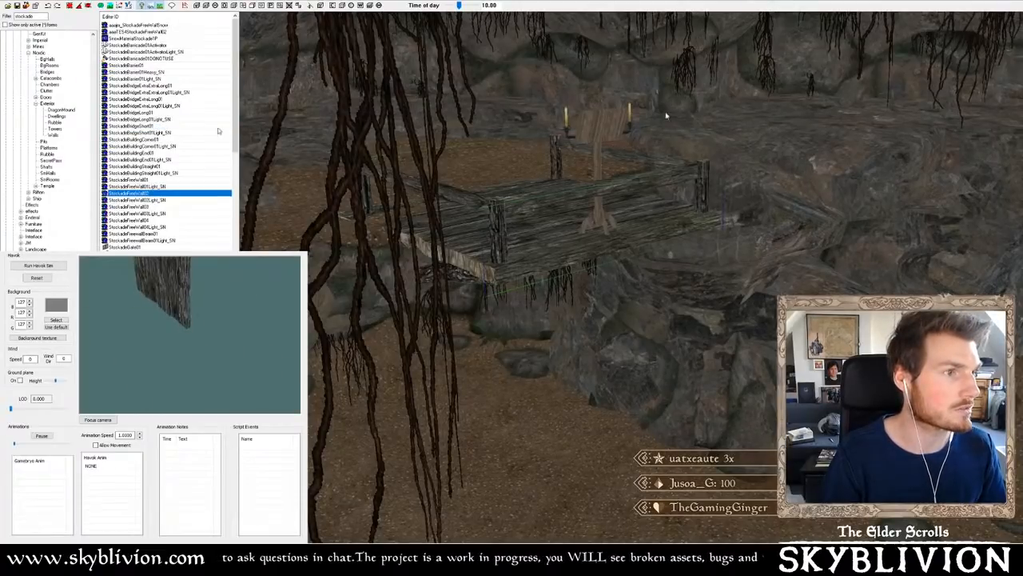
# - Browse previews of the remaining stockade models, from the free-standing walls to the upright posts and braced scaffold bases
pyautogui.moveTo(128, 302); pyautogui.dragTo(119, 261)
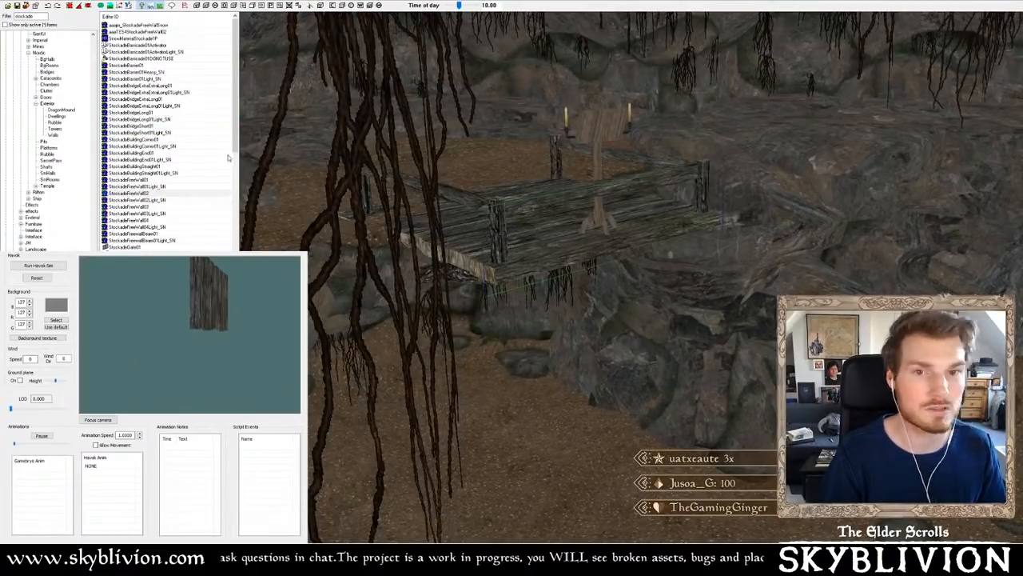
pyautogui.click(159, 201)
pyautogui.press('Down')
pyautogui.press('Down')
pyautogui.press('Down')
pyautogui.press('Down')
pyautogui.press('Down')
pyautogui.press('Down')
pyautogui.press('Down')
pyautogui.press('Down')
pyautogui.press('Down')
pyautogui.press('Down')
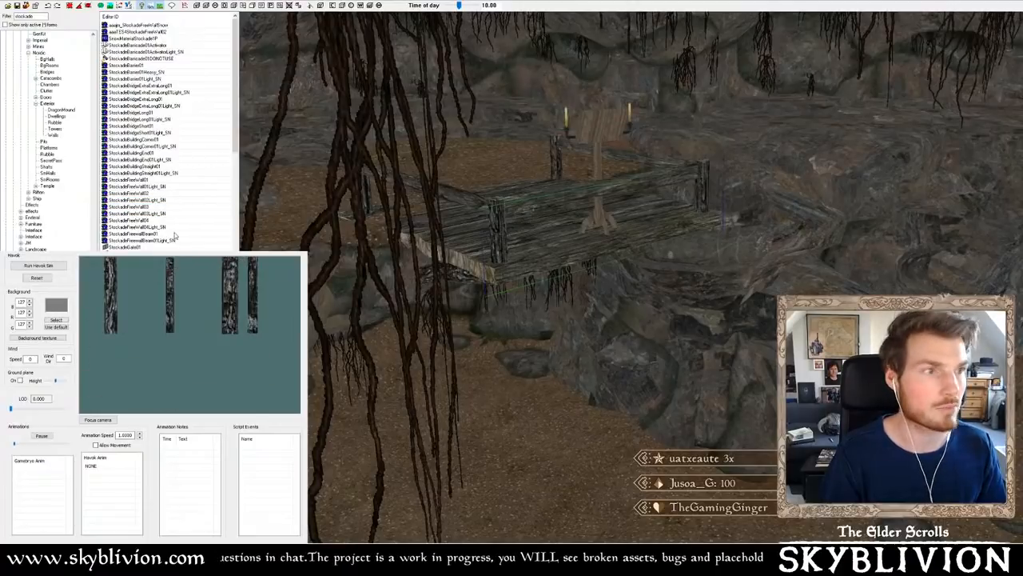
pyautogui.press('Down')
pyautogui.press('Down')
pyautogui.press('Down')
pyautogui.press('Down')
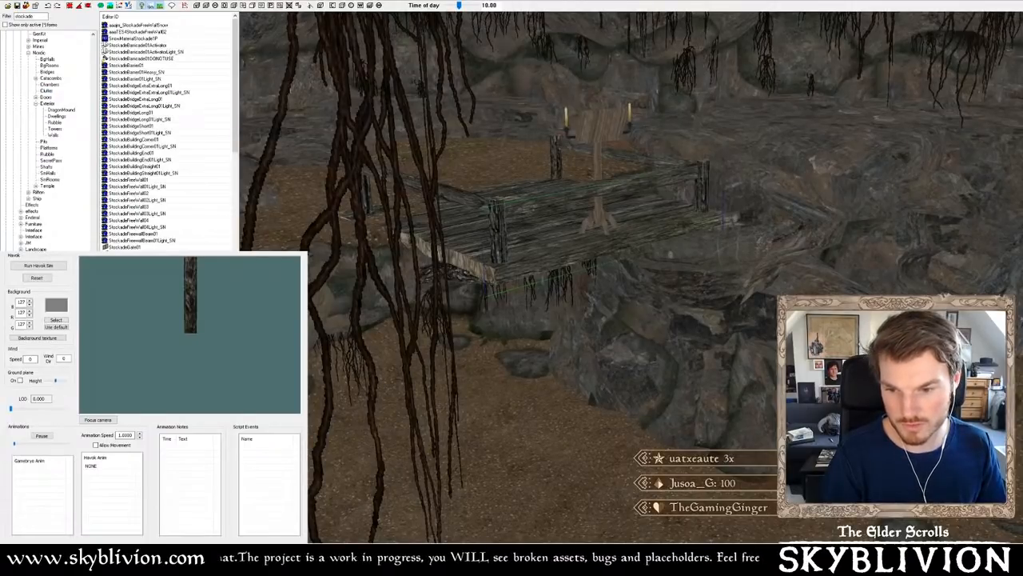
pyautogui.press('Down')
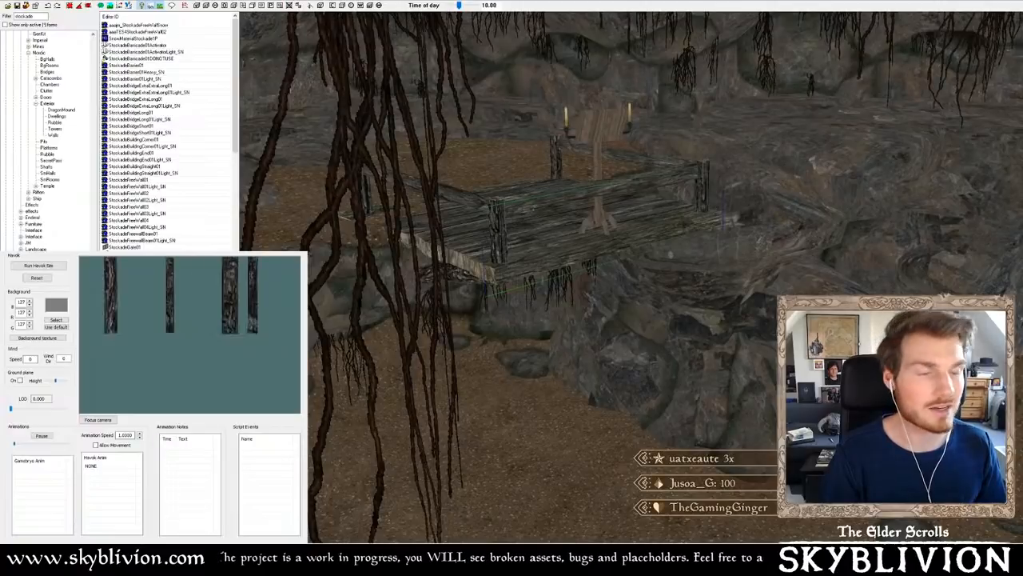
pyautogui.press('Down')
pyautogui.press('Down')
pyautogui.press('Down')
pyautogui.press('Down')
pyautogui.press('Down')
pyautogui.press('Down')
pyautogui.press('Down')
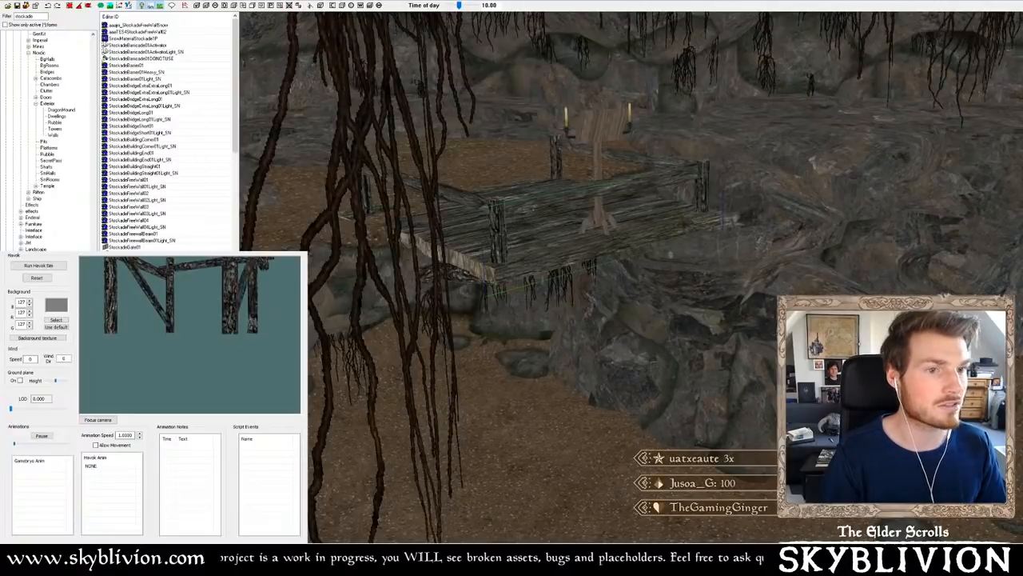
pyautogui.press('Down')
pyautogui.press('Down')
pyautogui.press('Down')
pyautogui.press('Down')
pyautogui.press('Down')
pyautogui.press('Down')
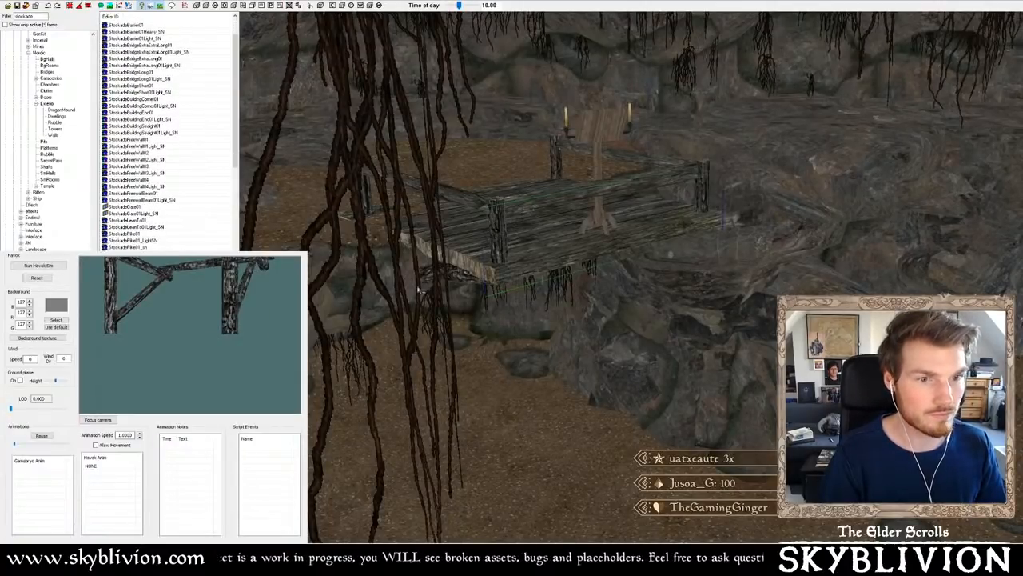
# - Examine the platform's support beams from below and view the platform from across the cave
pyautogui.scroll(-5, 384, 283)
pyautogui.keyDown('shift'); pyautogui.moveTo(385, 283); pyautogui.dragTo(514, 324, button='middle'); pyautogui.keyUp('shift')
pyautogui.scroll(5, 321, 268)
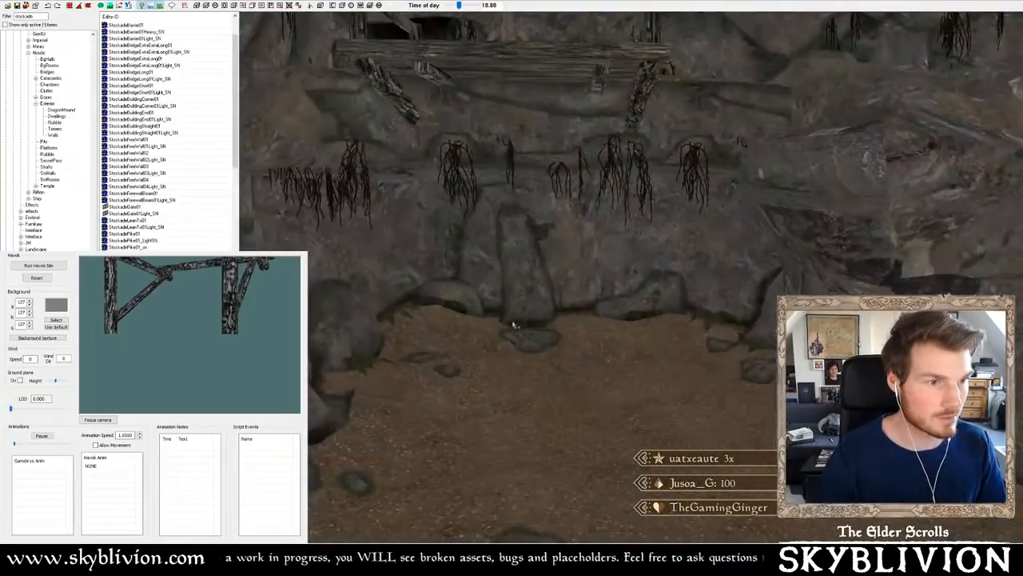
pyautogui.scroll(1, 514, 292)
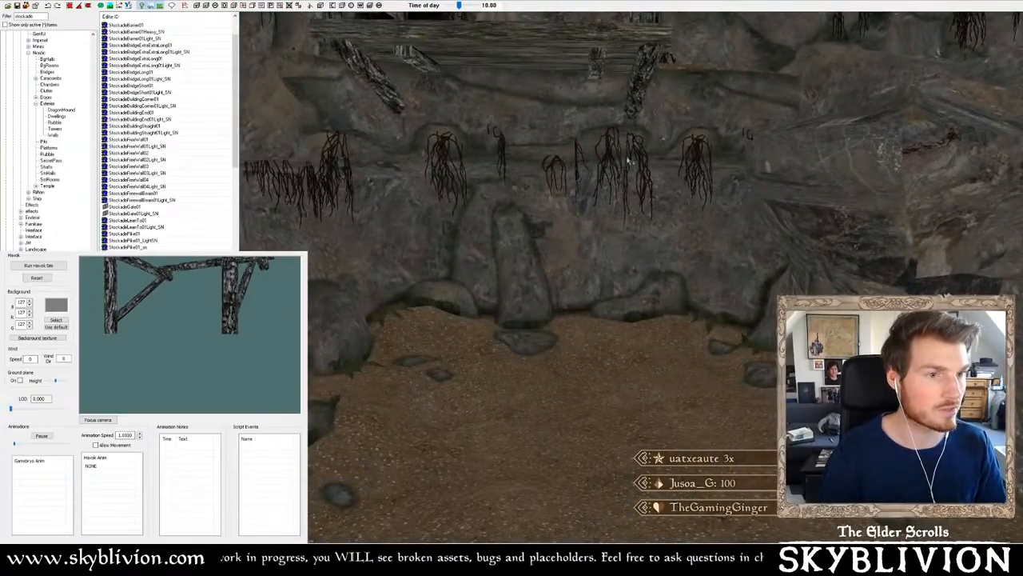
pyautogui.keyDown('shift'); pyautogui.moveTo(630, 161); pyautogui.dragTo(670, 244, button='middle'); pyautogui.keyUp('shift')
pyautogui.moveTo(554, 316)
pyautogui.keyDown('shift'); pyautogui.mouseDown(button='middle')
pyautogui.moveTo(589, 320)
pyautogui.moveTo(563, 330)
pyautogui.moveTo(572, 322)
pyautogui.mouseUp(button='middle'); pyautogui.keyUp('shift')
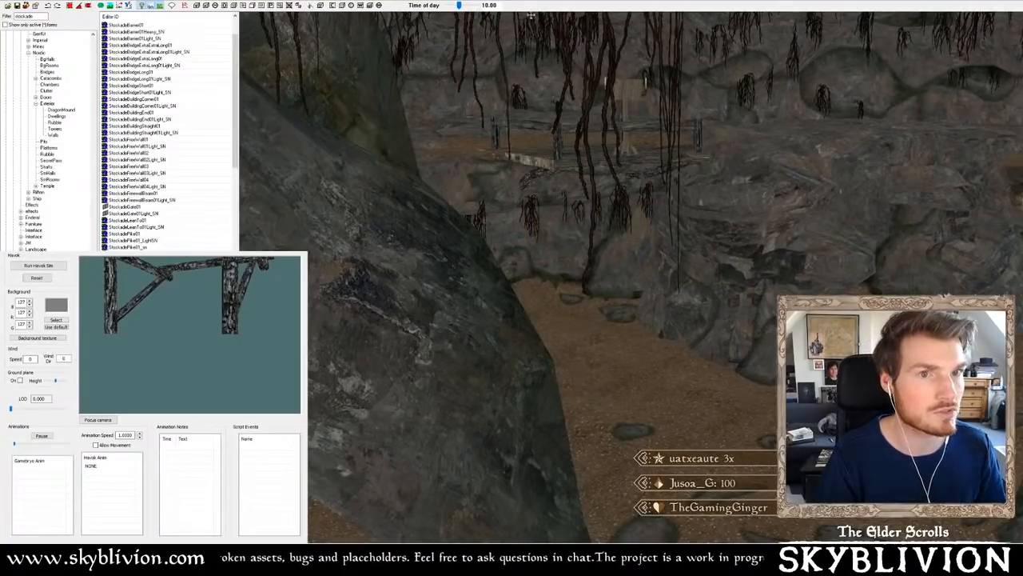
# - Preview the stockade models from StockadeFreeWall04 onward, tilting the preview to see a flat deck model's surface
pyautogui.click(134, 193)
pyautogui.click(150, 180)
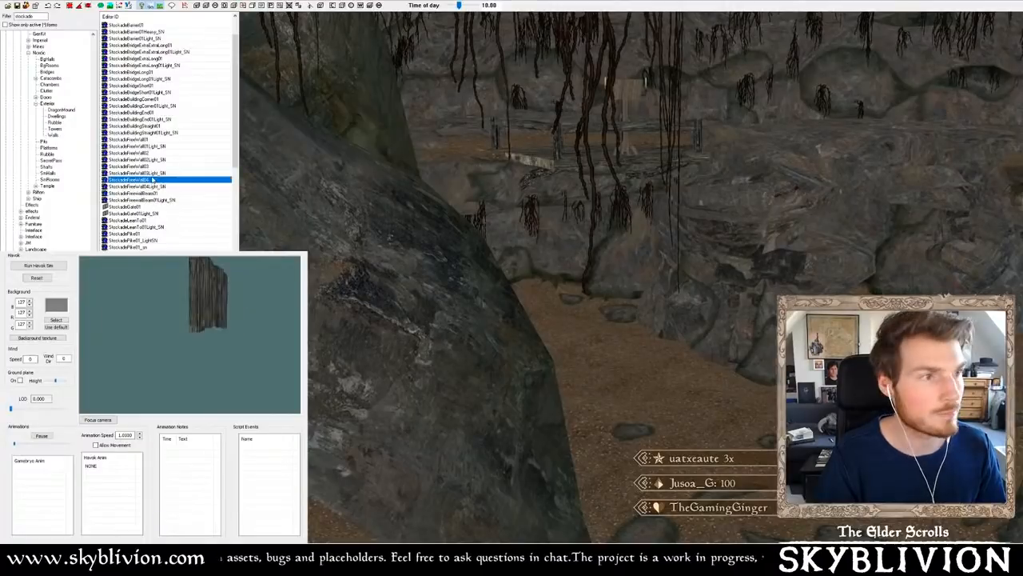
pyautogui.click(150, 260)
pyautogui.press('Down')
pyautogui.press('Down')
pyautogui.press('Down')
pyautogui.press('Down')
pyautogui.press('Down')
pyautogui.press('Down')
pyautogui.press('Down')
pyautogui.press('Down')
pyautogui.press('Down')
pyautogui.press('Down')
pyautogui.press('Down')
pyautogui.press('Down')
pyautogui.press('Down')
pyautogui.press('Down')
pyautogui.press('Down')
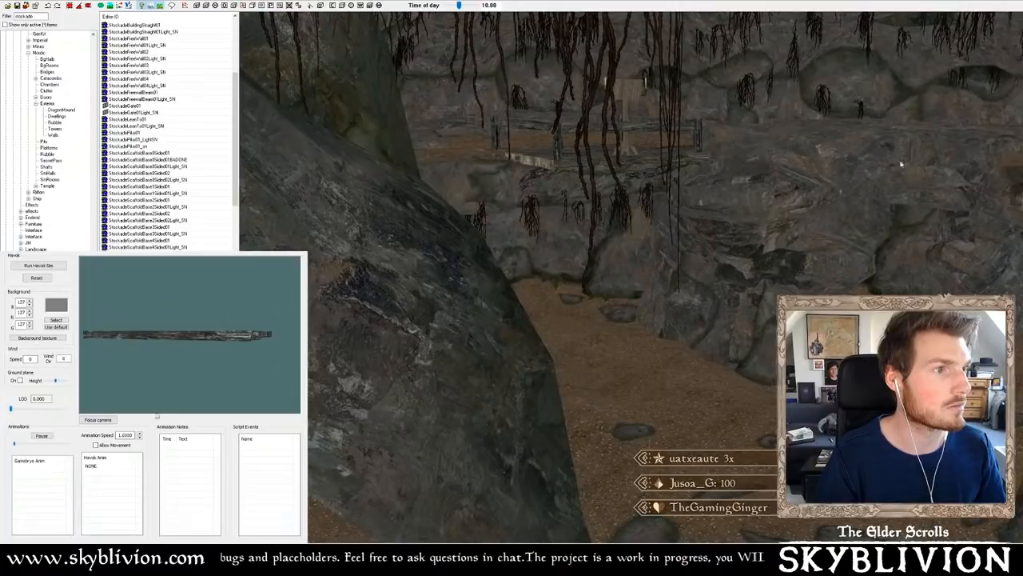
pyautogui.moveTo(150, 342); pyautogui.dragTo(148, 382)
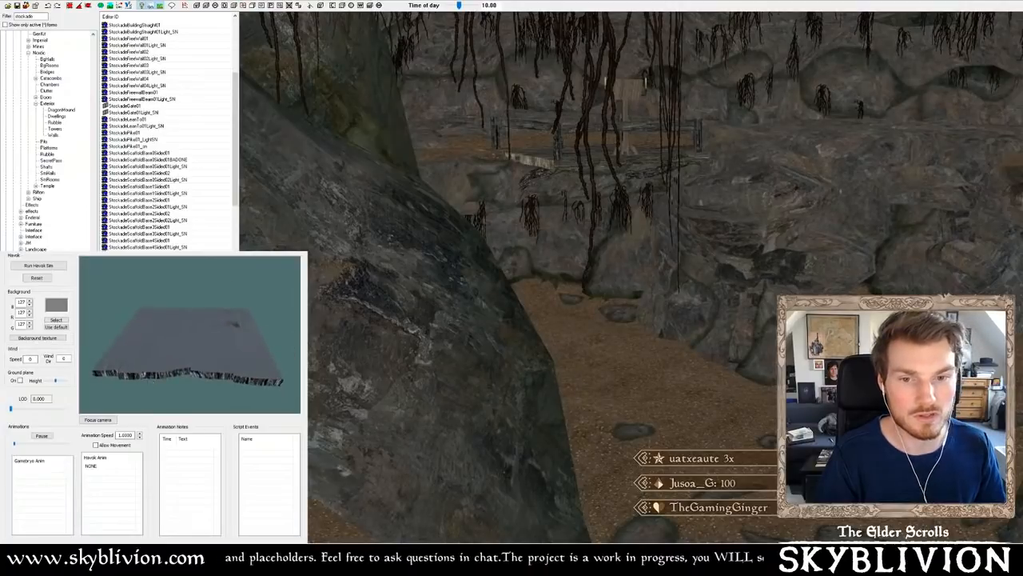
# - Browse the remaining scaffold models for a flat, railing-free deck made of gapped, broken planks
pyautogui.press('Down')
pyautogui.press('Down')
pyautogui.press('Down')
pyautogui.press('Down')
pyautogui.press('Down')
pyautogui.press('Down')
pyautogui.press('Down')
pyautogui.press('Down')
pyautogui.press('Down')
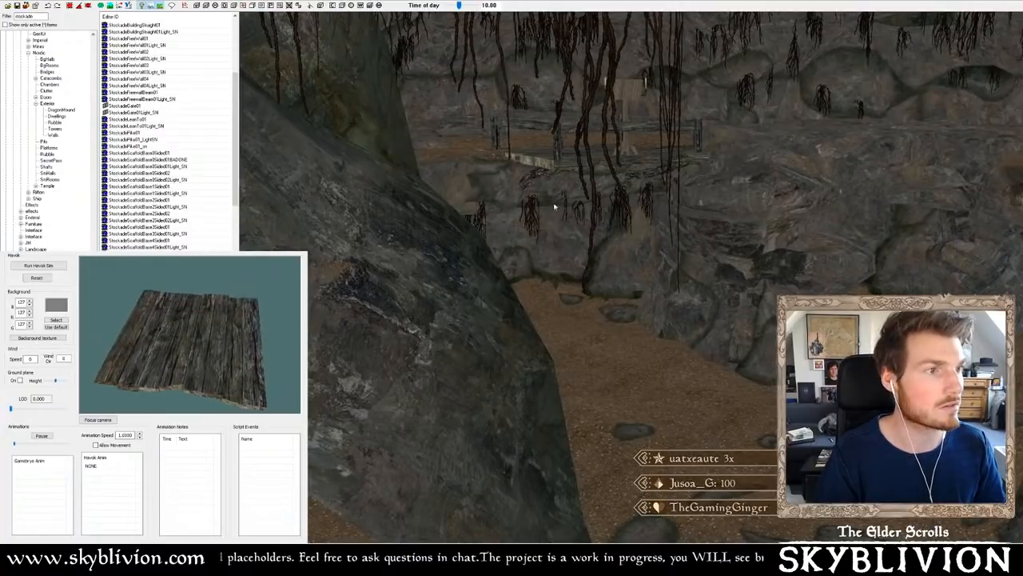
pyautogui.press('Down')
pyautogui.press('Down')
pyautogui.press('Down')
pyautogui.press('Down')
pyautogui.press('Down')
pyautogui.press('Down')
pyautogui.press('Down')
pyautogui.press('Down')
pyautogui.press('Down')
pyautogui.press('Down')
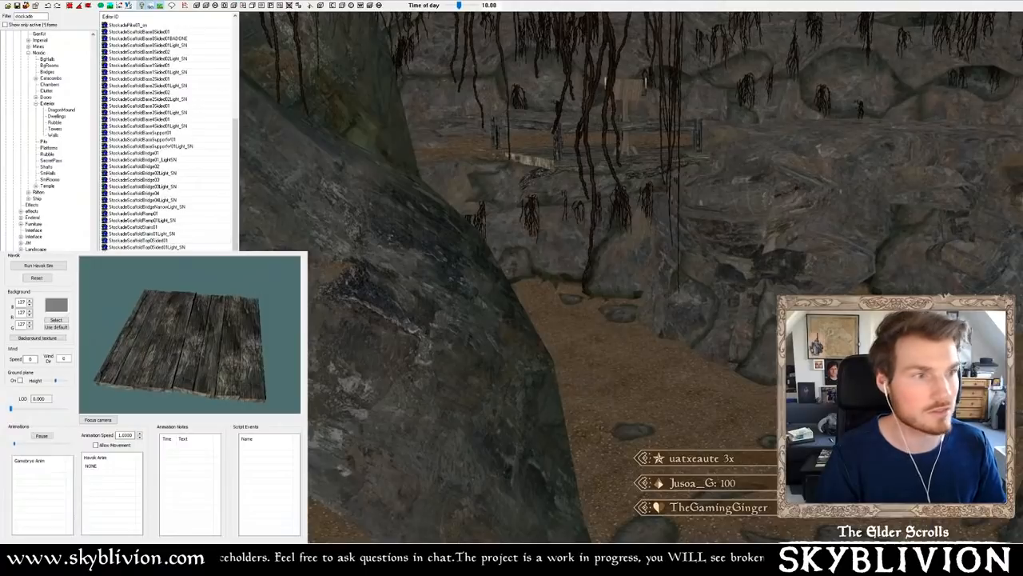
pyautogui.press('Down')
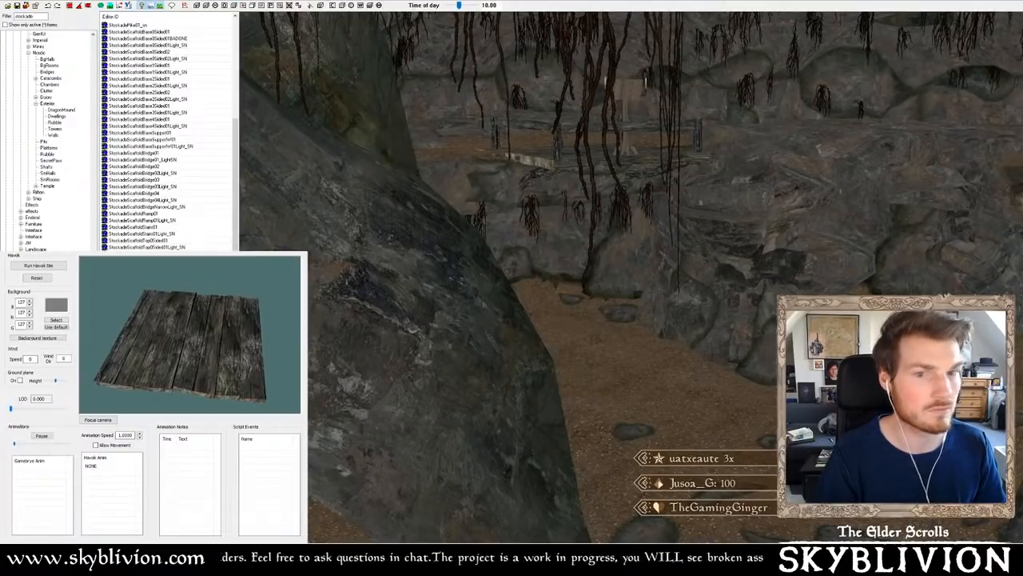
pyautogui.press('Down')
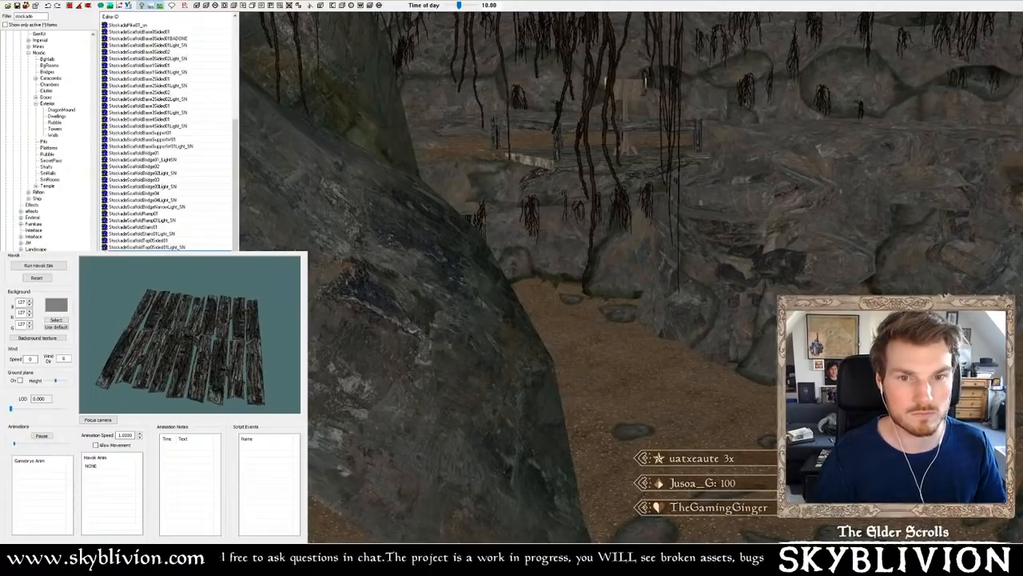
# - Lay the gapped-plank scaffold deck over the platform's floor beneath the lectern and align it with the railings
pyautogui.moveTo(443, 189); pyautogui.dragTo(518, 206, button='middle')
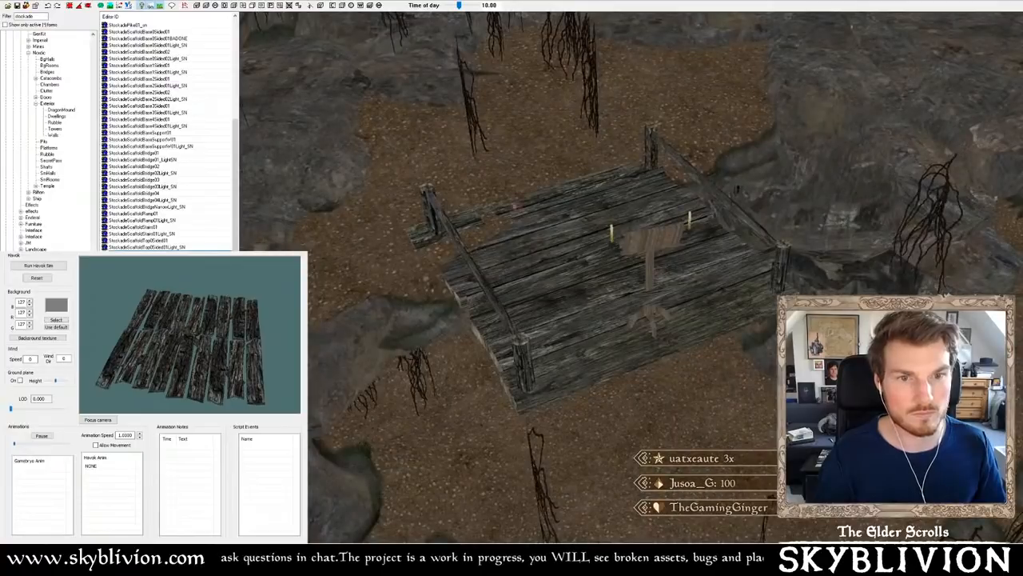
pyautogui.moveTo(544, 168)
pyautogui.mouseDown(button='middle')
pyautogui.moveTo(537, 200)
pyautogui.moveTo(528, 179)
pyautogui.mouseUp(button='middle')
pyautogui.moveTo(527, 180)
pyautogui.mouseDown(button='right')
pyautogui.moveTo(588, 180)
pyautogui.moveTo(546, 163)
pyautogui.mouseUp(button='right')
pyautogui.moveTo(547, 163); pyautogui.dragTo(496, 184, button='middle')
pyautogui.moveTo(560, 172); pyautogui.dragTo(464, 266)
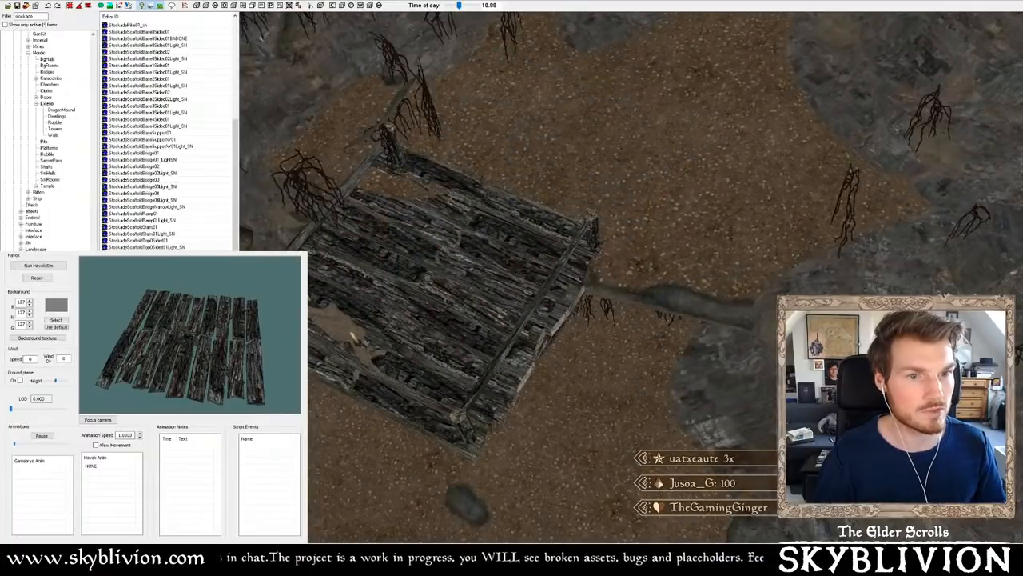
pyautogui.moveTo(464, 276); pyautogui.dragTo(539, 242, button='middle')
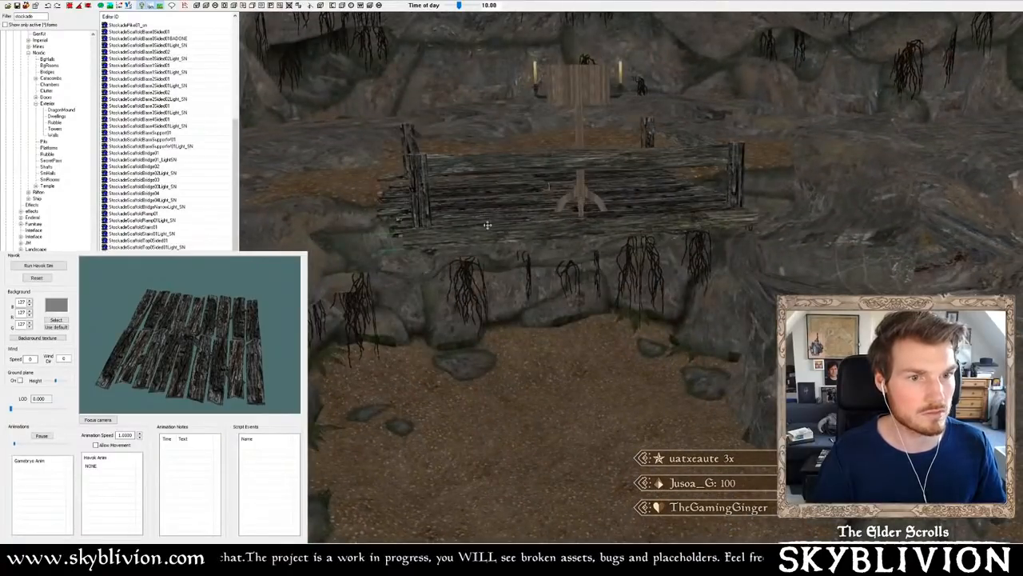
pyautogui.moveTo(488, 224); pyautogui.dragTo(481, 217)
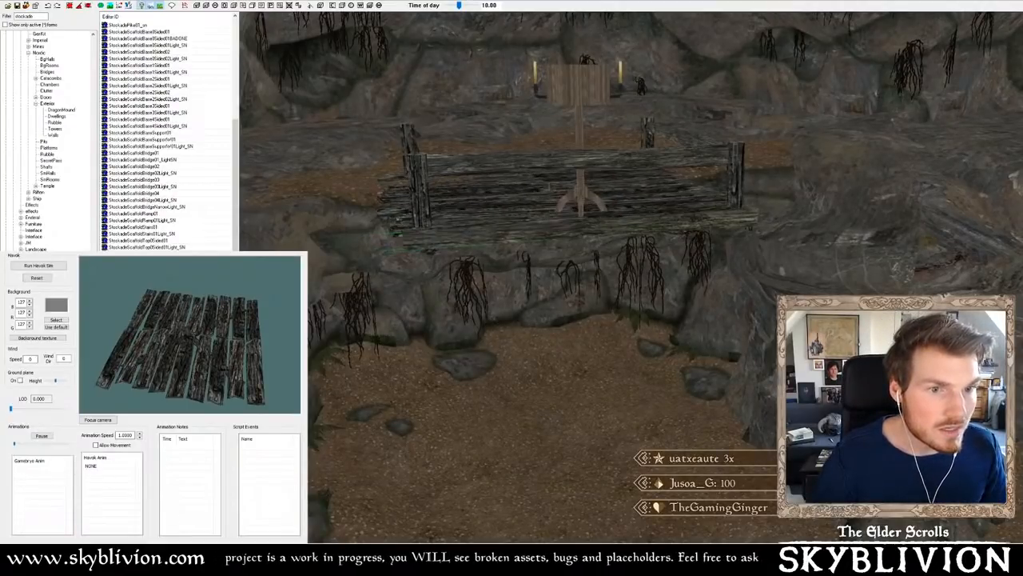
# - Extend the gapped planks from the back of the platform onto the dirt ledge
pyautogui.moveTo(475, 218); pyautogui.dragTo(436, 251, button='middle')
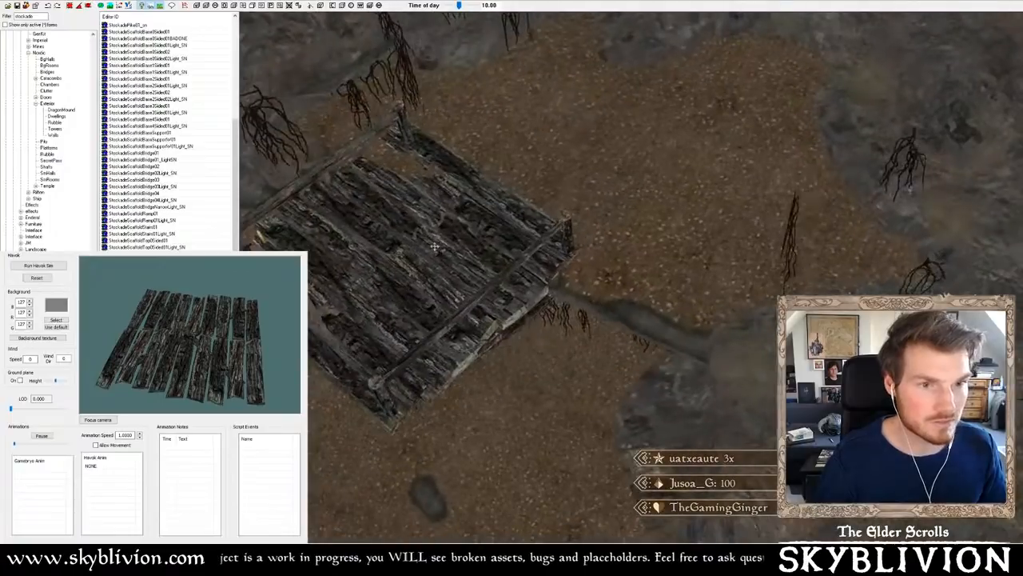
pyautogui.moveTo(435, 255); pyautogui.dragTo(573, 114)
pyautogui.moveTo(572, 114); pyautogui.dragTo(618, 130, button='middle')
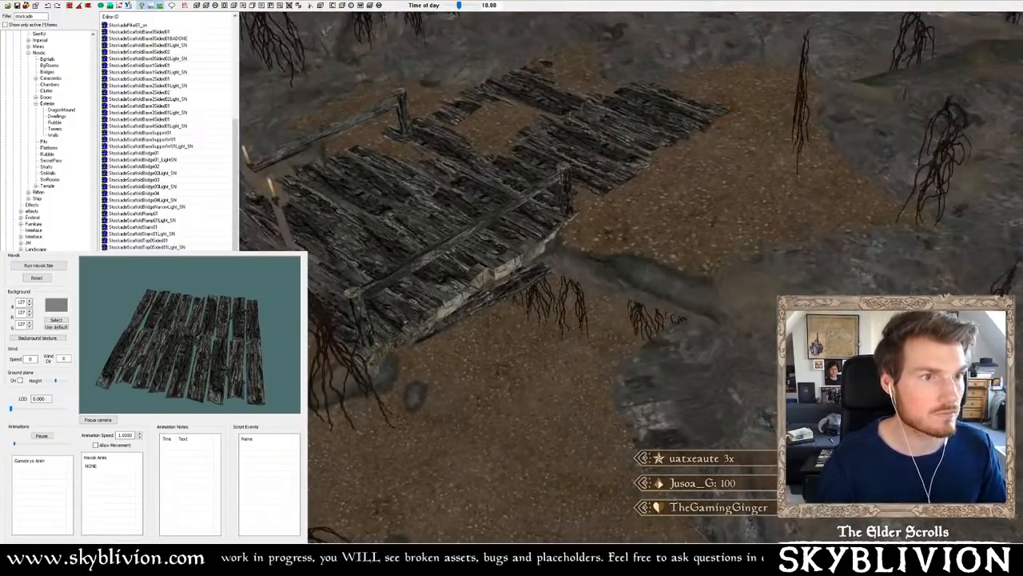
# - Position another gapped-plank deck over the rocks beside the platform and adjust its height and rotation
pyautogui.moveTo(834, 227); pyautogui.dragTo(856, 218, button='middle')
pyautogui.moveTo(856, 218); pyautogui.dragTo(816, 217, button='right')
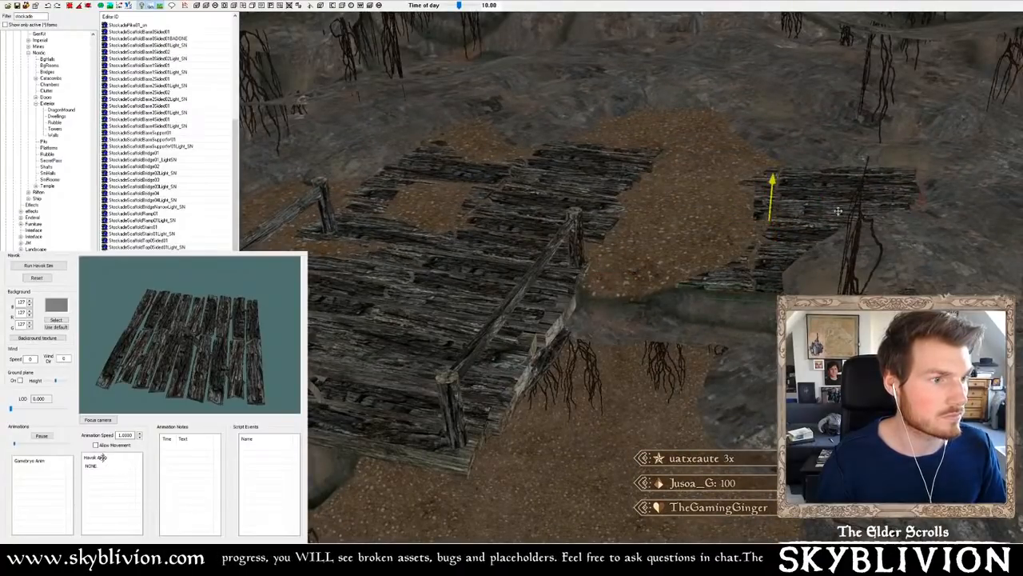
pyautogui.moveTo(838, 211); pyautogui.dragTo(838, 199)
pyautogui.moveTo(842, 192); pyautogui.dragTo(839, 181, button='right')
pyautogui.press('c')
pyautogui.moveTo(838, 181); pyautogui.dragTo(664, 190, button='middle')
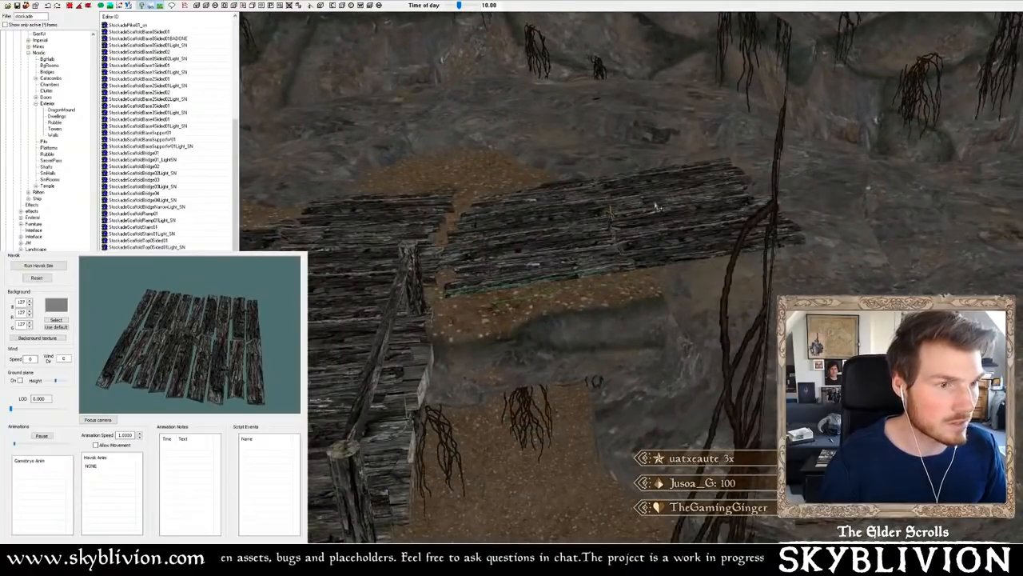
# - Tilt the side plank deck about its X and Y axes and shift it against the neighbouring planks
pyautogui.moveTo(656, 206); pyautogui.dragTo(663, 207, button='right')
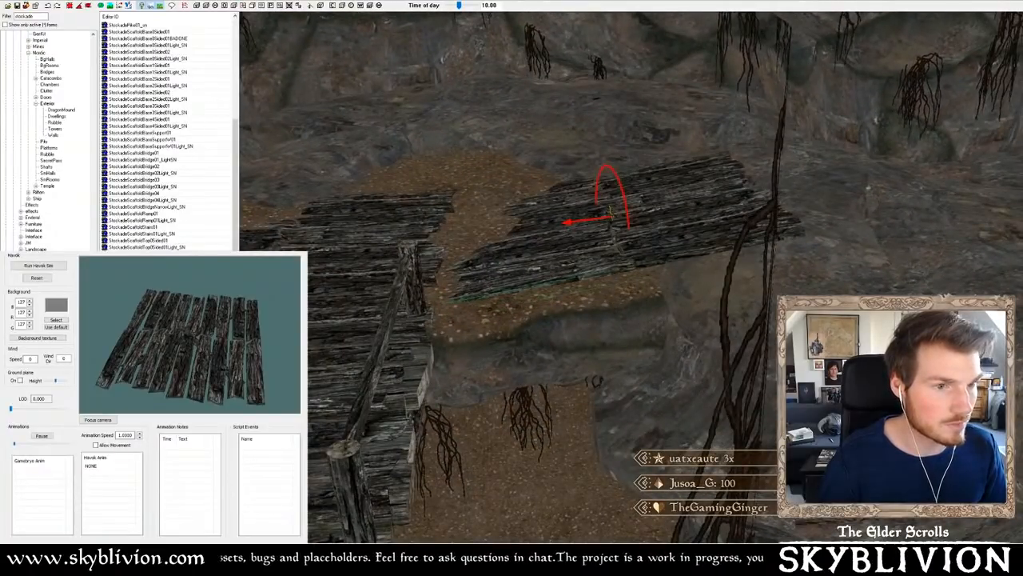
pyautogui.moveTo(609, 210); pyautogui.dragTo(610, 210, button='right')
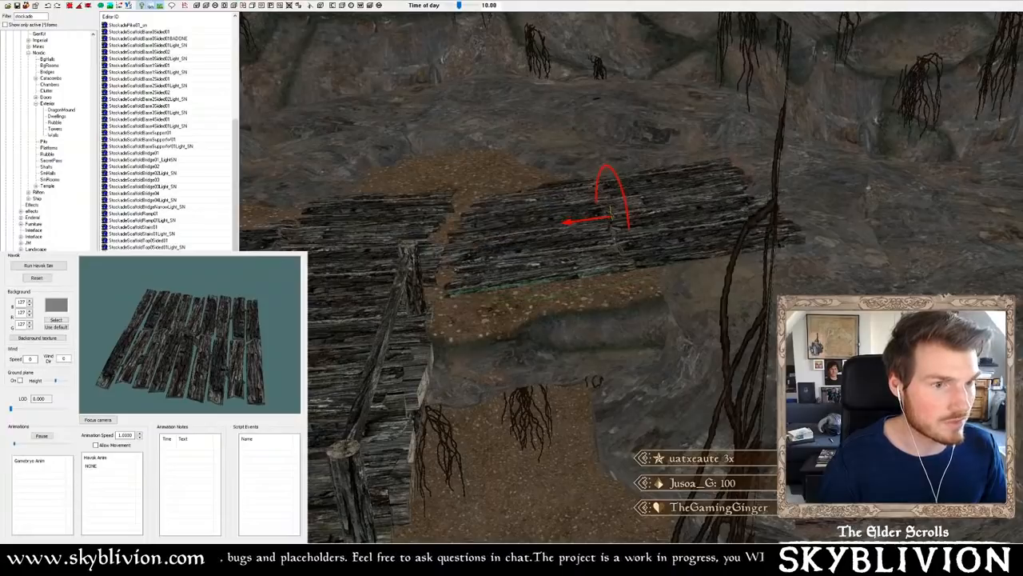
pyautogui.press('y')
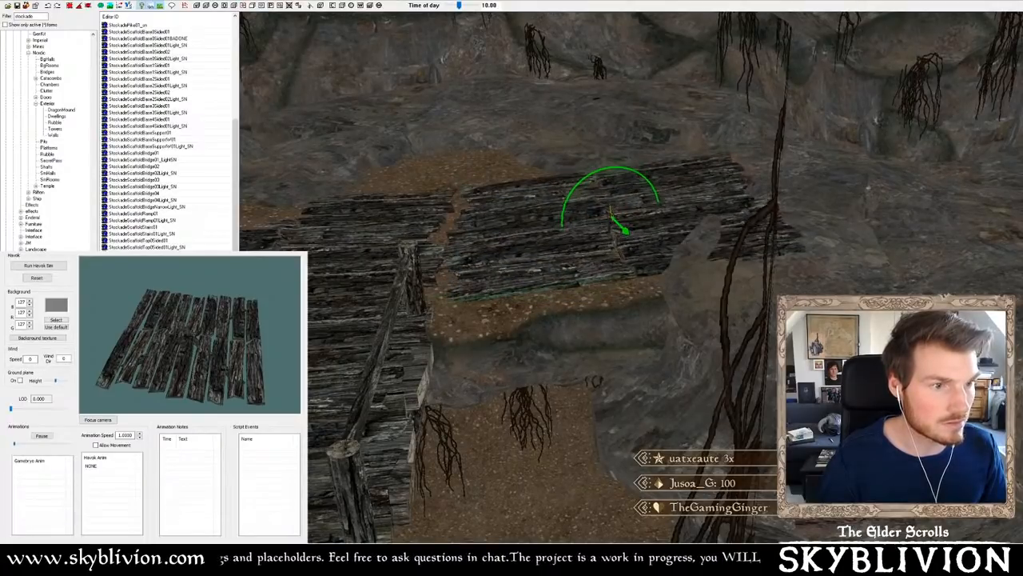
pyautogui.keyDown('shift'); pyautogui.moveTo(654, 195); pyautogui.dragTo(652, 191, button='middle'); pyautogui.keyUp('shift')
pyautogui.moveTo(652, 191); pyautogui.dragTo(657, 191, button='right')
pyautogui.moveTo(657, 190); pyautogui.dragTo(651, 187)
pyautogui.press('z')
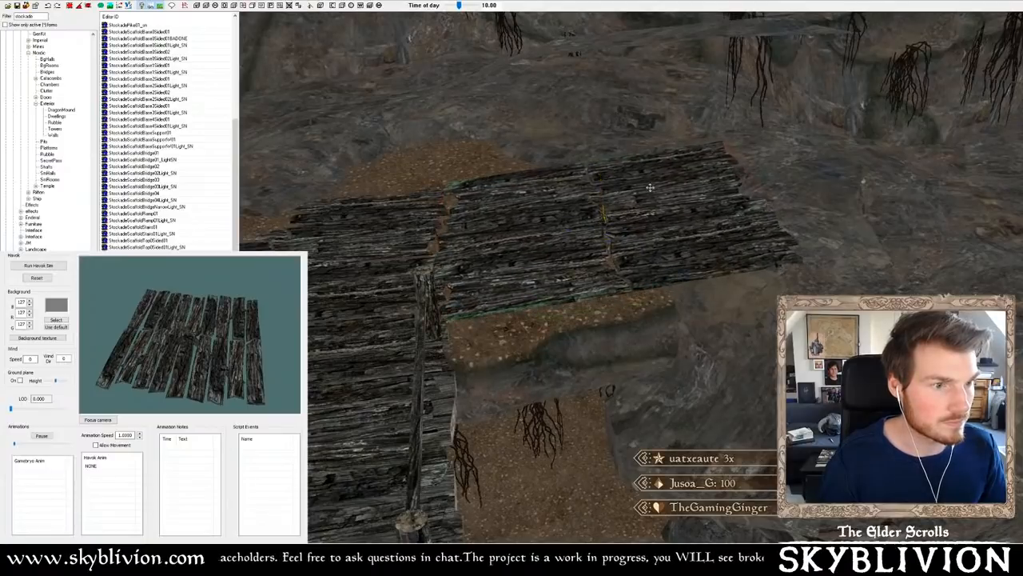
# - Check the planks laid along the dirt ledge and delete the selected surplus pieces
pyautogui.keyDown('shift'); pyautogui.moveTo(651, 187); pyautogui.dragTo(698, 191, button='middle'); pyautogui.keyUp('shift')
pyautogui.press('Delete')
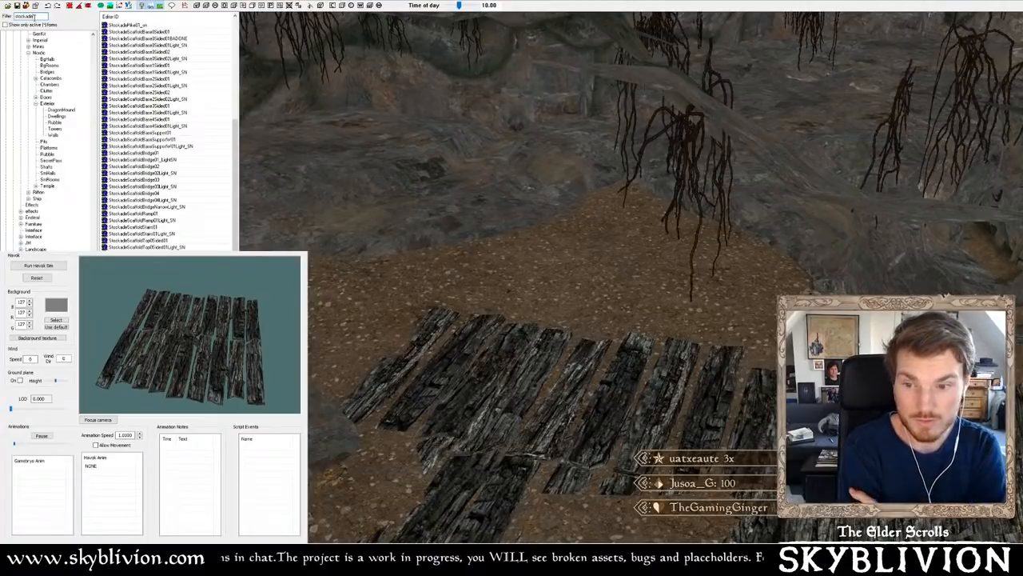
pyautogui.scroll(-2, 568, 158)
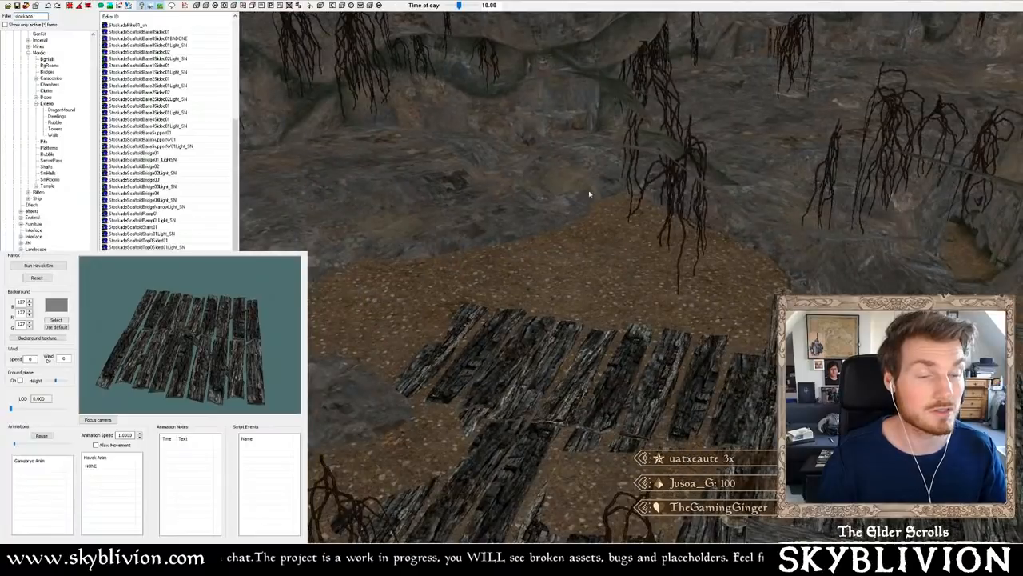
pyautogui.scroll(-3, 687, 279)
pyautogui.moveTo(688, 280); pyautogui.dragTo(686, 253, button='middle')
pyautogui.press('Delete')
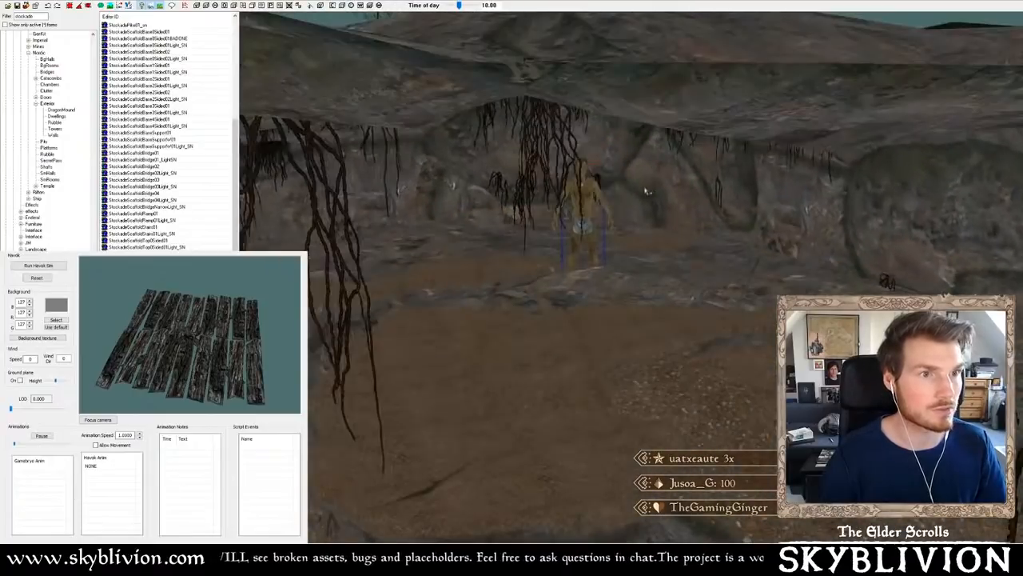
# - Inspect the humanoid figure on the rock ledge and the rock face below it
pyautogui.press('d')
pyautogui.scroll(4, 580, 194)
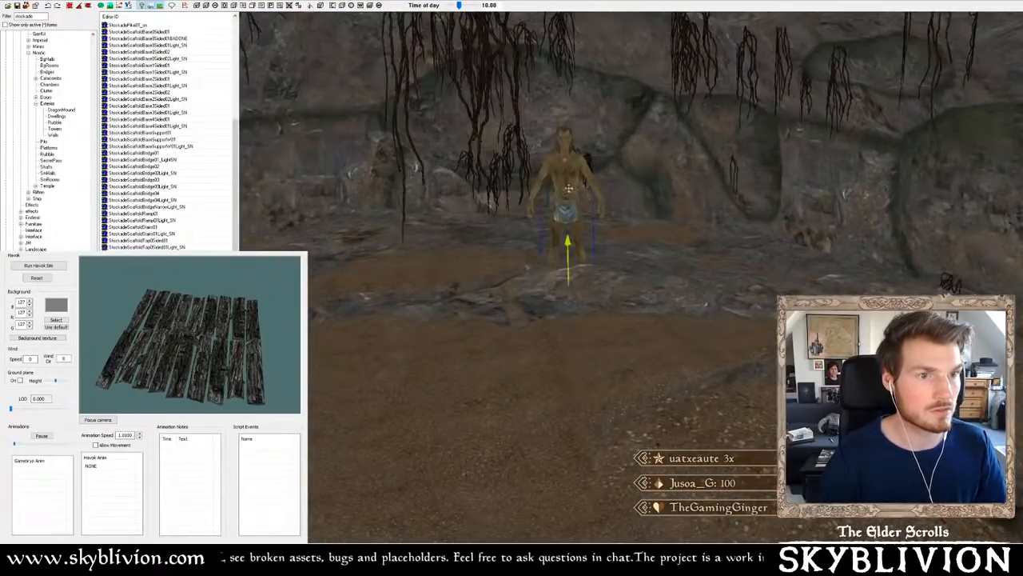
pyautogui.scroll(-5, 578, 153)
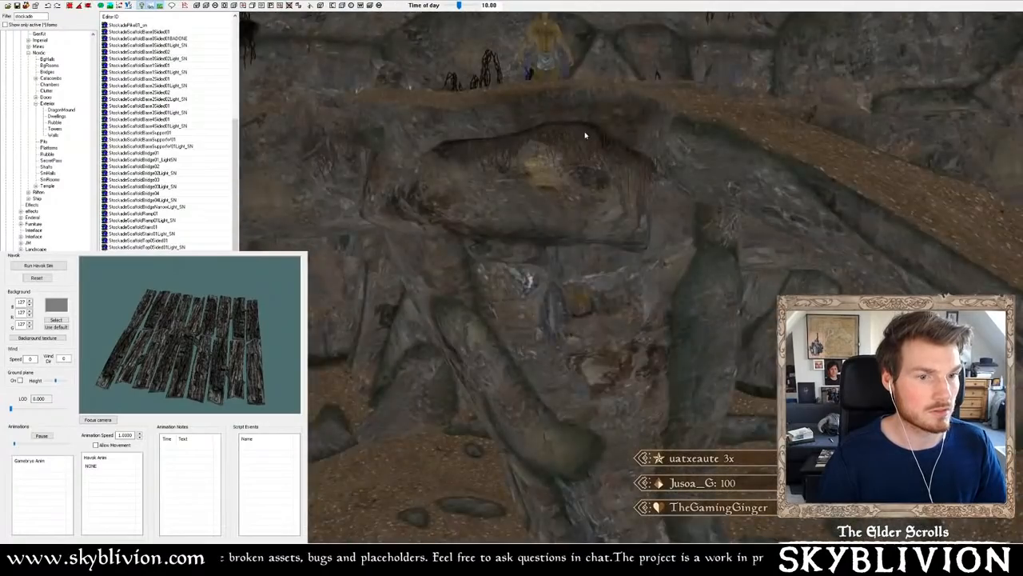
pyautogui.scroll(6, 600, 141)
pyautogui.scroll(-6, 600, 148)
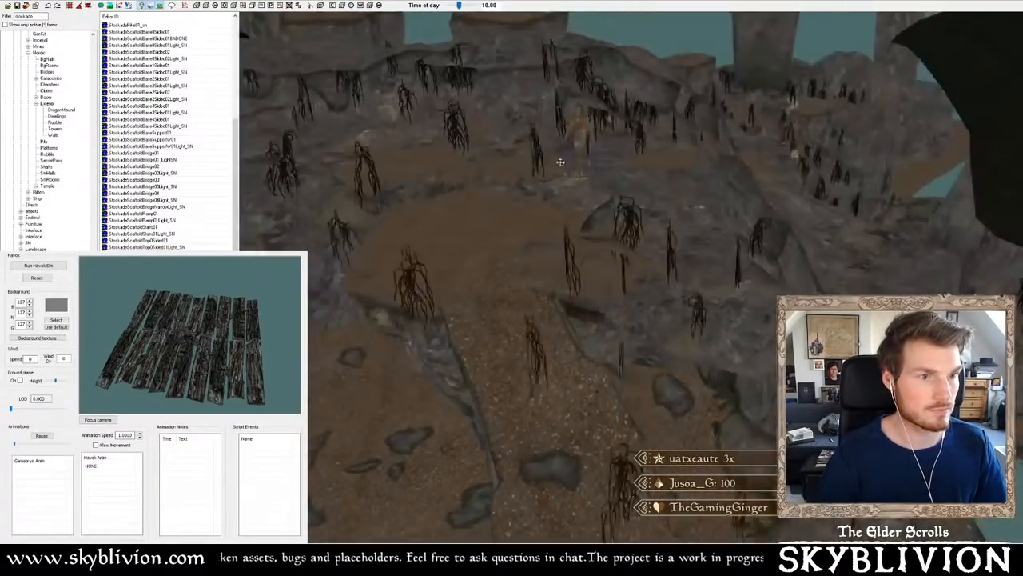
# - Duplicate the selected object and move the copy toward the dirt ramp leading up to the ledge
pyautogui.moveTo(795, 155); pyautogui.dragTo(510, 221, button='middle')
pyautogui.scroll(4, 560, 136)
pyautogui.scroll(-4, 561, 131)
pyautogui.scroll(-4, 589, 130)
pyautogui.hotkey('ctrl', 'd')
pyautogui.moveTo(510, 221); pyautogui.dragTo(624, 224)
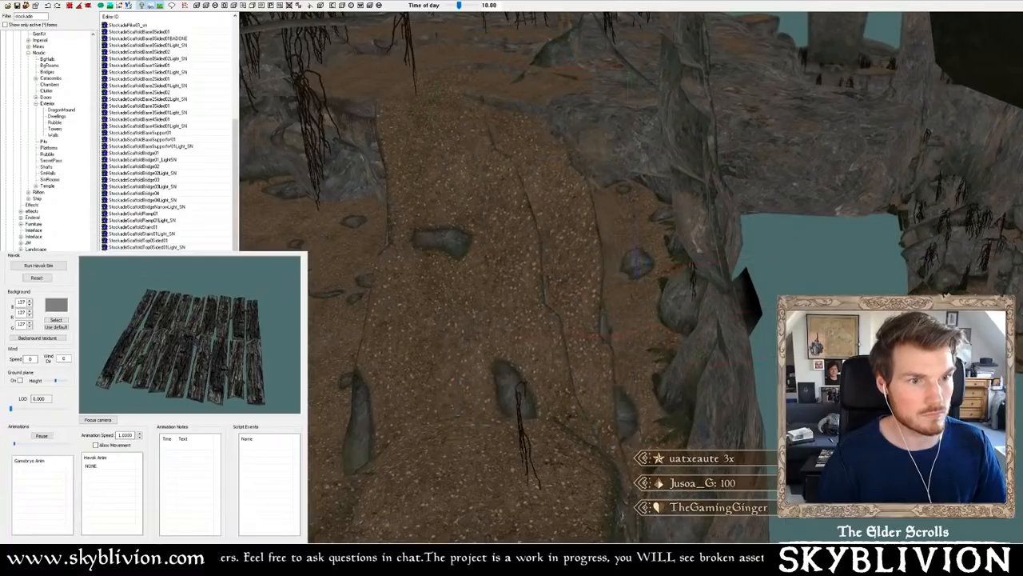
# - Shift the selected copy around the dirt ramp and check its placement near the ledge at the ramp's head
pyautogui.moveTo(624, 224); pyautogui.dragTo(577, 233)
pyautogui.press('x')
pyautogui.moveTo(584, 231)
pyautogui.keyDown('shift'); pyautogui.mouseDown(button='middle')
pyautogui.moveTo(603, 224)
pyautogui.moveTo(584, 225)
pyautogui.moveTo(567, 247)
pyautogui.moveTo(603, 215)
pyautogui.moveTo(598, 230)
pyautogui.mouseUp(button='middle'); pyautogui.keyUp('shift')
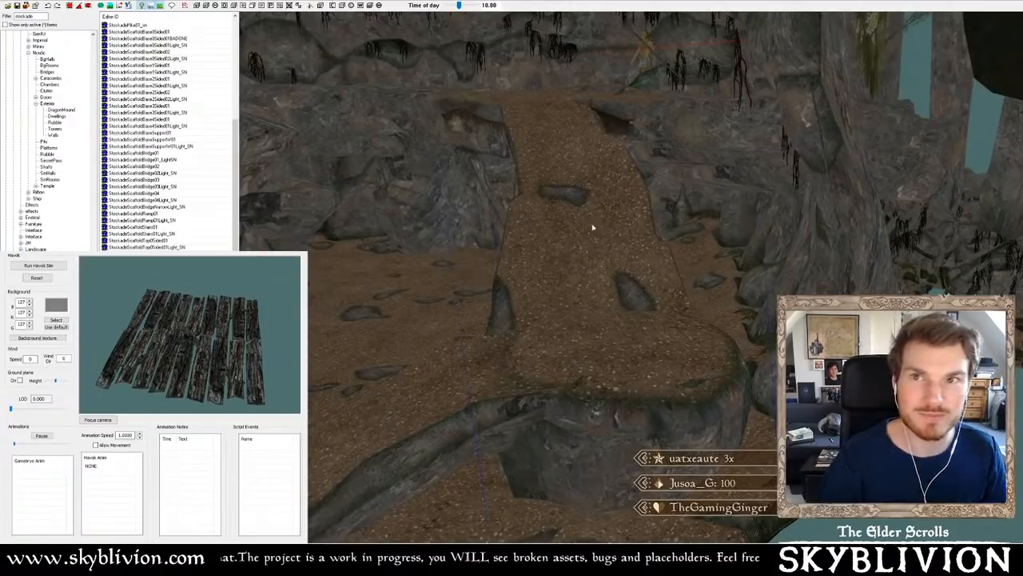
pyautogui.moveTo(594, 226)
pyautogui.keyDown('shift'); pyautogui.mouseDown(button='middle')
pyautogui.moveTo(633, 251)
pyautogui.moveTo(571, 291)
pyautogui.moveTo(600, 279)
pyautogui.moveTo(607, 296)
pyautogui.moveTo(608, 242)
pyautogui.moveTo(595, 225)
pyautogui.mouseUp(button='middle'); pyautogui.keyUp('shift')
pyautogui.scroll(4, 606, 233)
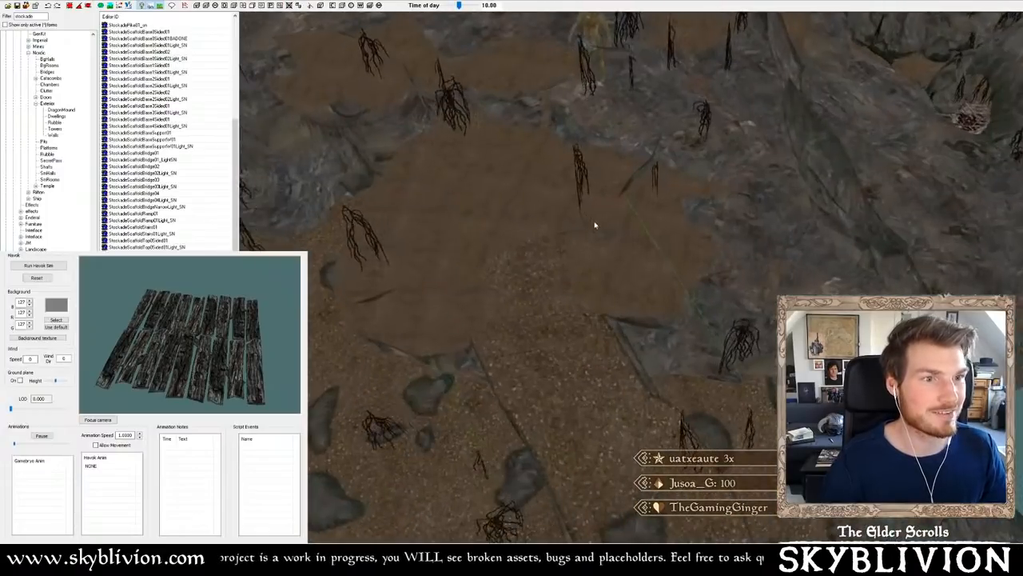
# - Inspect the lectern platform from the front and above, and the rock-strewn cave floor beside the dirt ramp
pyautogui.keyDown('shift'); pyautogui.moveTo(533, 255); pyautogui.dragTo(506, 212, button='middle'); pyautogui.keyUp('shift')
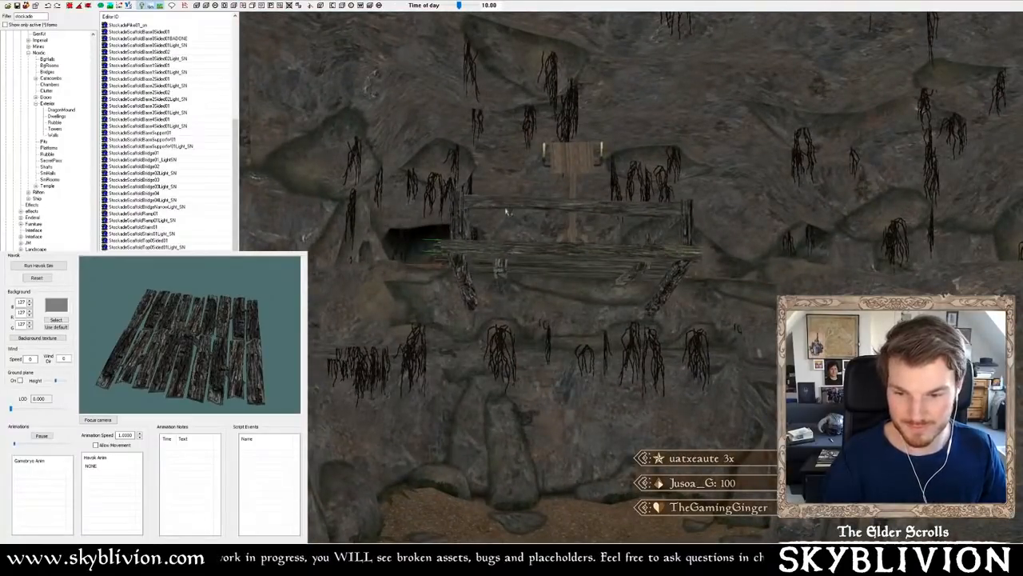
pyautogui.moveTo(512, 214); pyautogui.dragTo(526, 248, button='middle')
pyautogui.scroll(1, 525, 231)
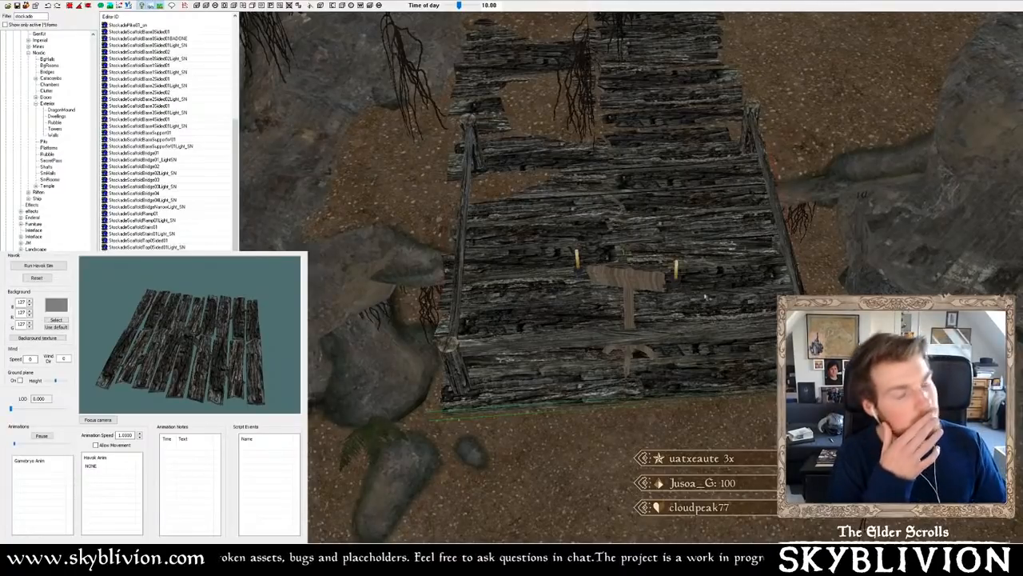
pyautogui.scroll(-3, 755, 250)
pyautogui.keyDown('shift'); pyautogui.moveTo(742, 259); pyautogui.dragTo(730, 292, button='middle'); pyautogui.keyUp('shift')
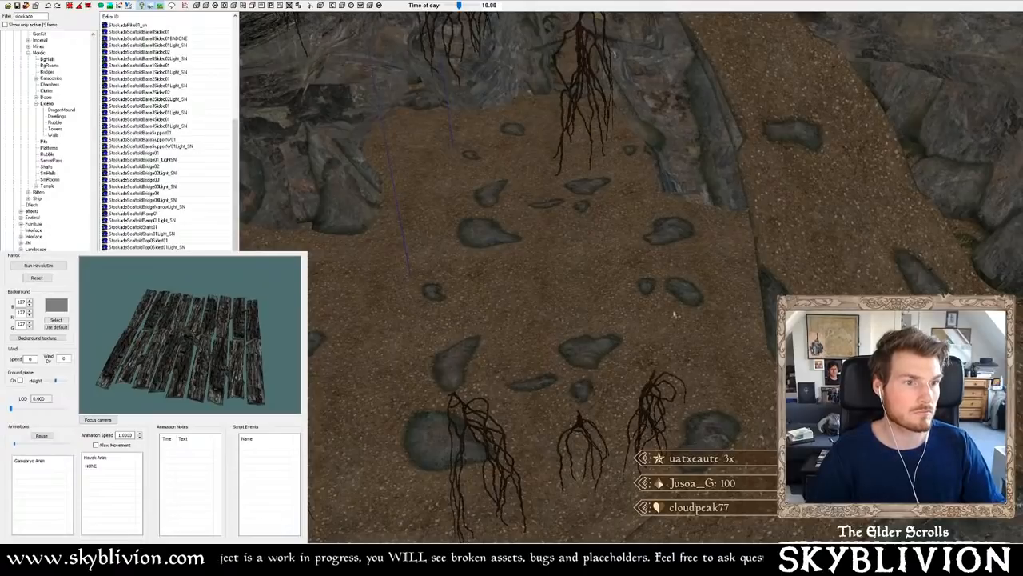
pyautogui.scroll(-5, 688, 305)
pyautogui.scroll(6, 648, 293)
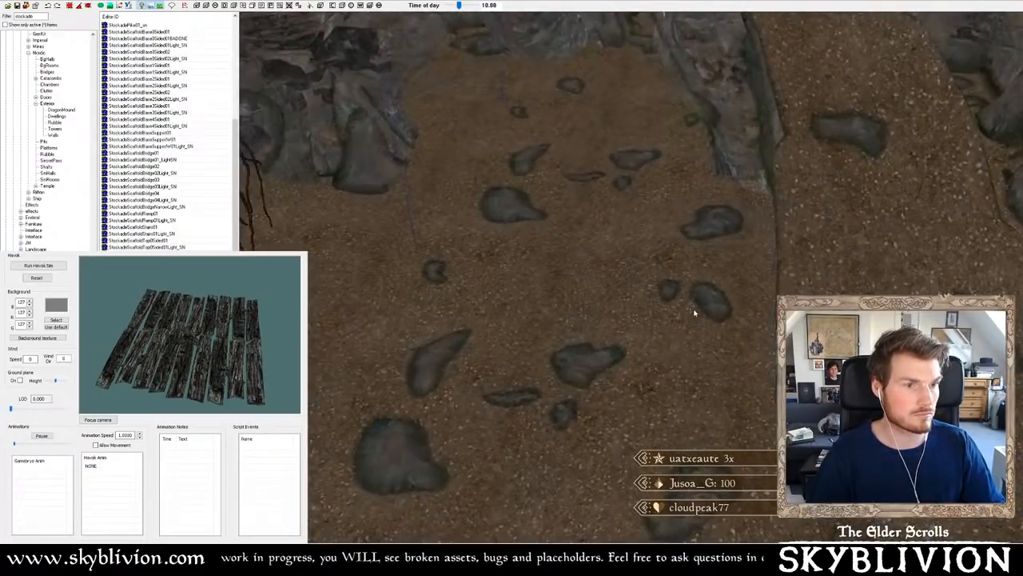
# - Paste a wooden post onto the cave floor and move it beside the lower edge of the dirt ramp
pyautogui.hotkey('ctrl', 'v')
pyautogui.scroll(-3, 704, 307)
pyautogui.scroll(4, 692, 283)
pyautogui.moveTo(681, 274); pyautogui.dragTo(697, 276, button='right')
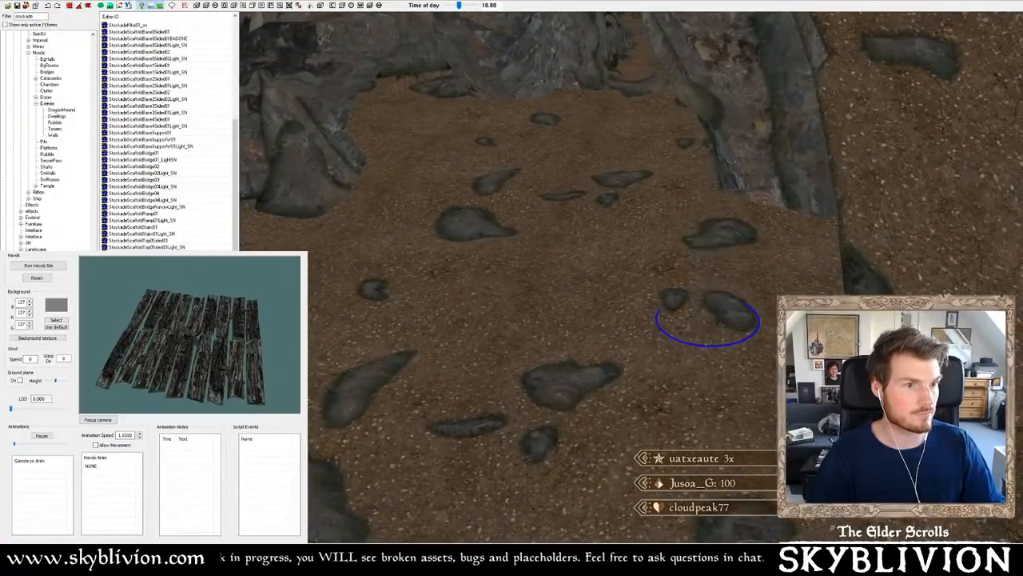
pyautogui.hotkey('ctrl', 'z')
pyautogui.click(699, 281)
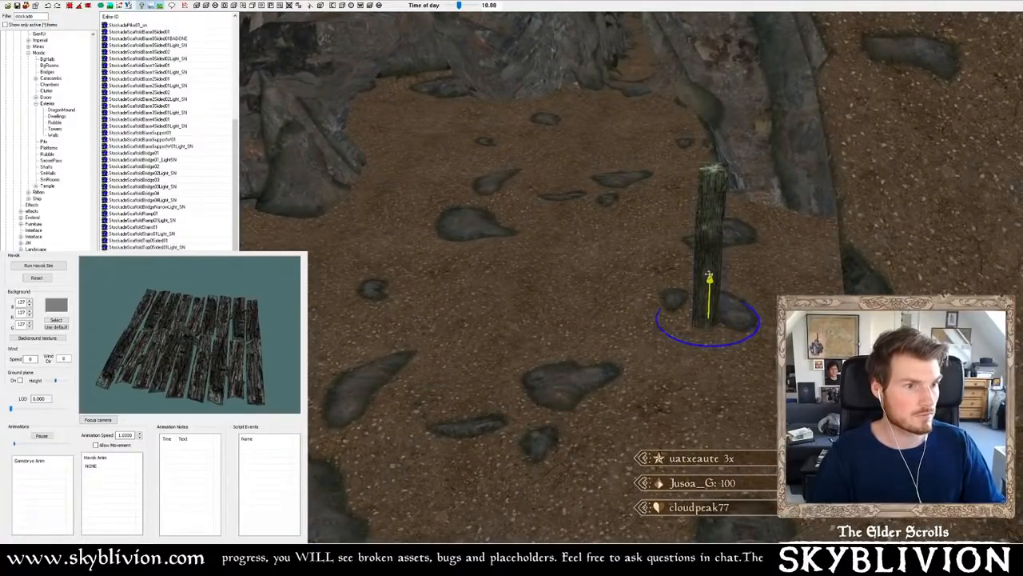
pyautogui.moveTo(709, 274); pyautogui.dragTo(795, 160)
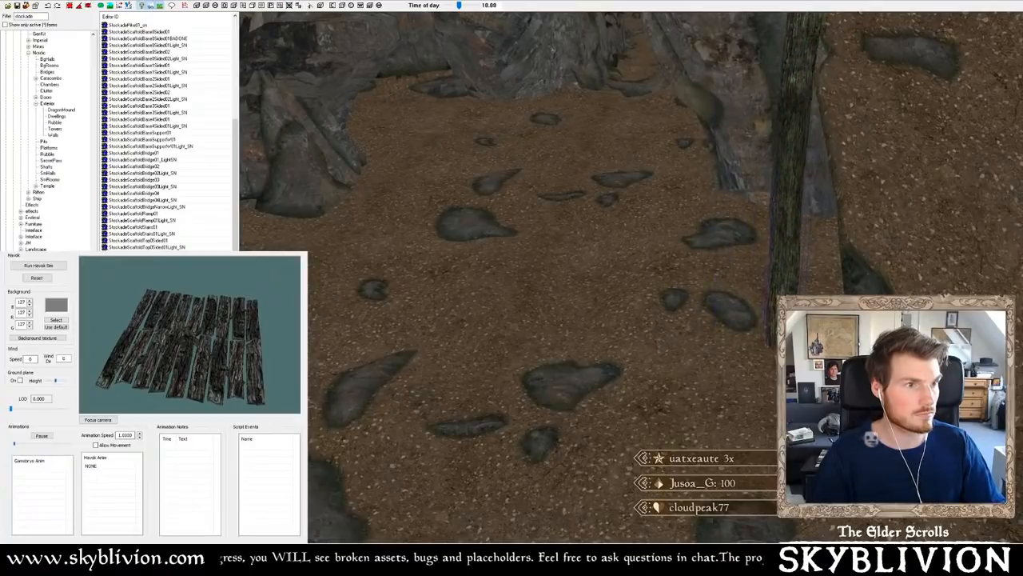
pyautogui.moveTo(795, 160)
pyautogui.keyDown('shift'); pyautogui.mouseDown(button='middle')
pyautogui.moveTo(807, 144)
pyautogui.moveTo(777, 151)
pyautogui.moveTo(827, 150)
pyautogui.moveTo(799, 143)
pyautogui.moveTo(782, 170)
pyautogui.mouseUp(button='middle'); pyautogui.keyUp('shift')
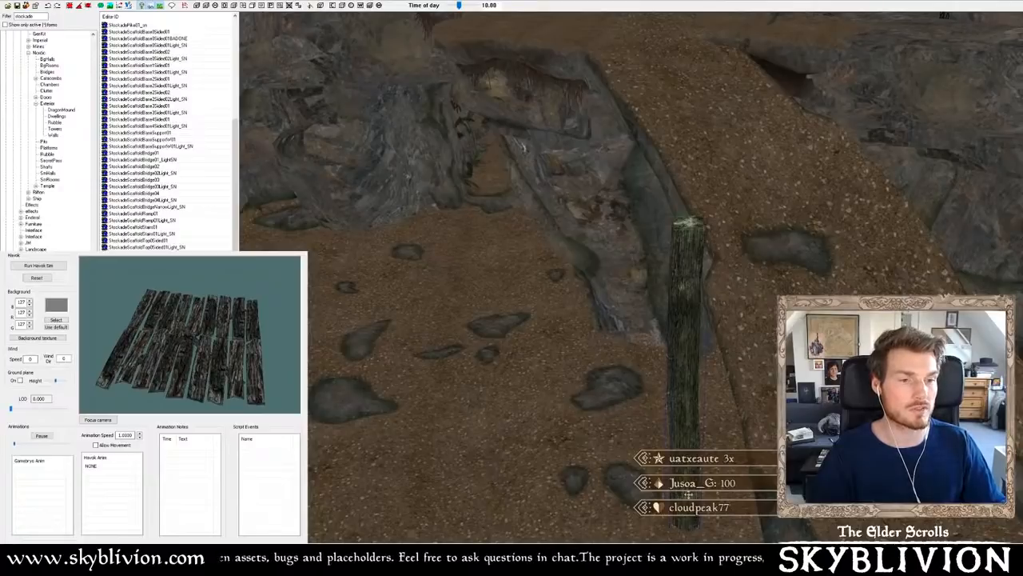
# - Paste a second wooden post and place it next to the first one at the dirt ramp
pyautogui.hotkey('ctrl', 'v')
pyautogui.moveTo(643, 506); pyautogui.dragTo(640, 361)
pyautogui.keyDown('shift'); pyautogui.moveTo(645, 338); pyautogui.dragTo(701, 311, button='middle'); pyautogui.keyUp('shift')
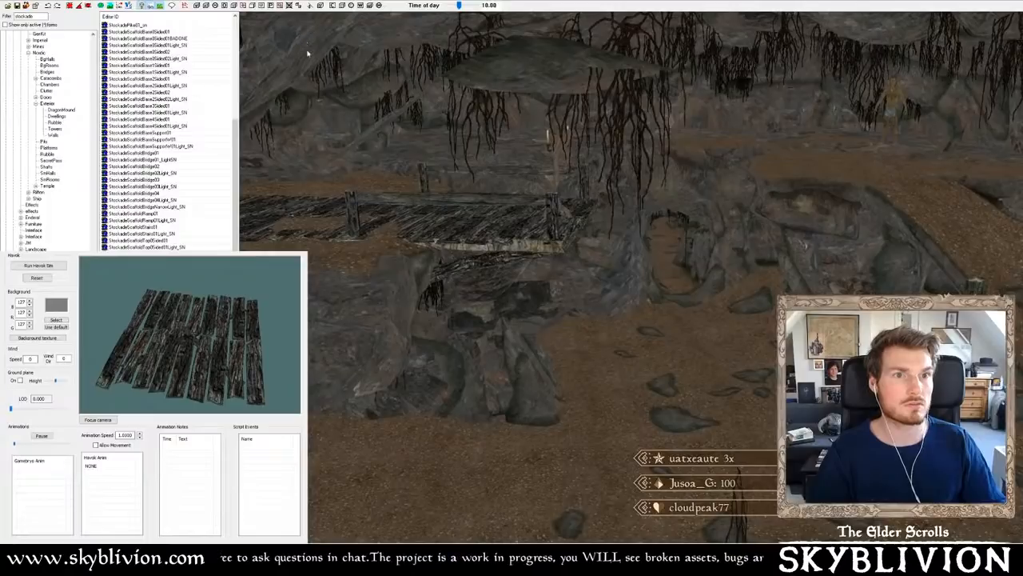
# - Place another wooden post by the lectern platform and rotate it to lie horizontally as a beam
pyautogui.press('1')
pyautogui.doubleClick(379, 254)
pyautogui.click(549, 386)
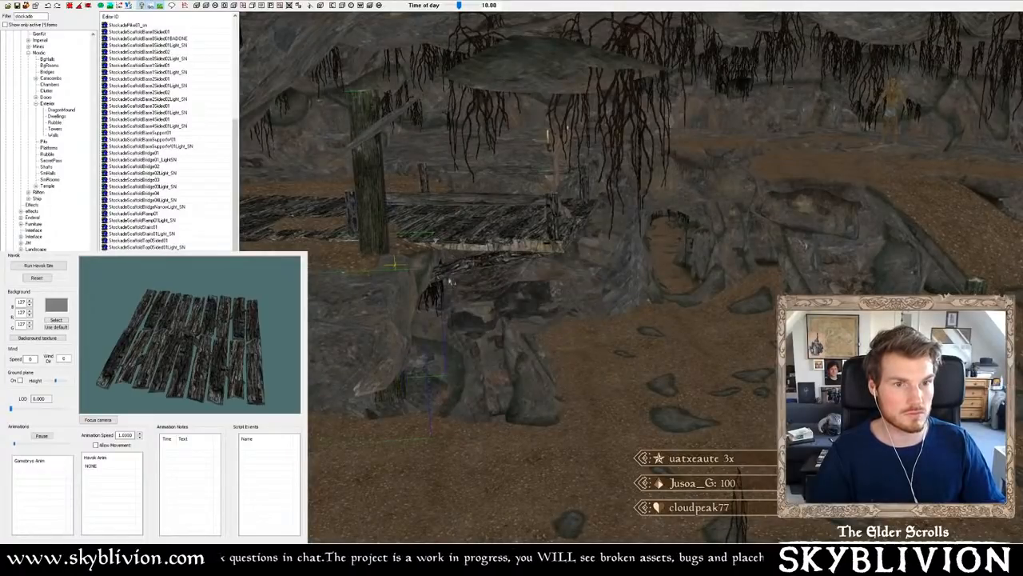
pyautogui.keyDown('shift'); pyautogui.moveTo(365, 200); pyautogui.dragTo(350, 203, button='middle'); pyautogui.keyUp('shift')
pyautogui.moveTo(350, 203)
pyautogui.mouseDown(button='right')
pyautogui.moveTo(380, 203)
pyautogui.moveTo(345, 199)
pyautogui.mouseUp(button='right')
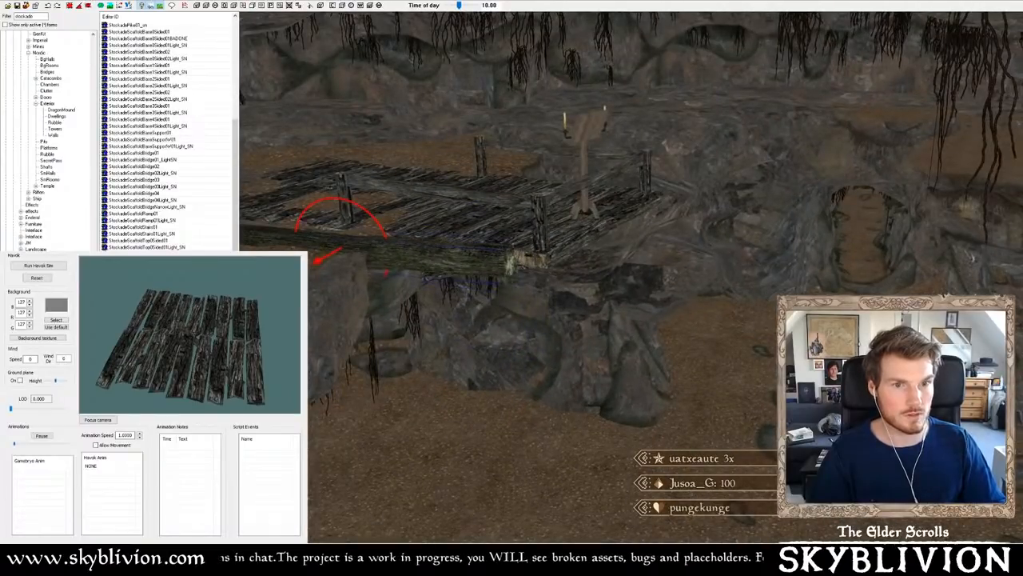
pyautogui.keyDown('shift'); pyautogui.moveTo(345, 199); pyautogui.dragTo(305, 198, button='middle'); pyautogui.keyUp('shift')
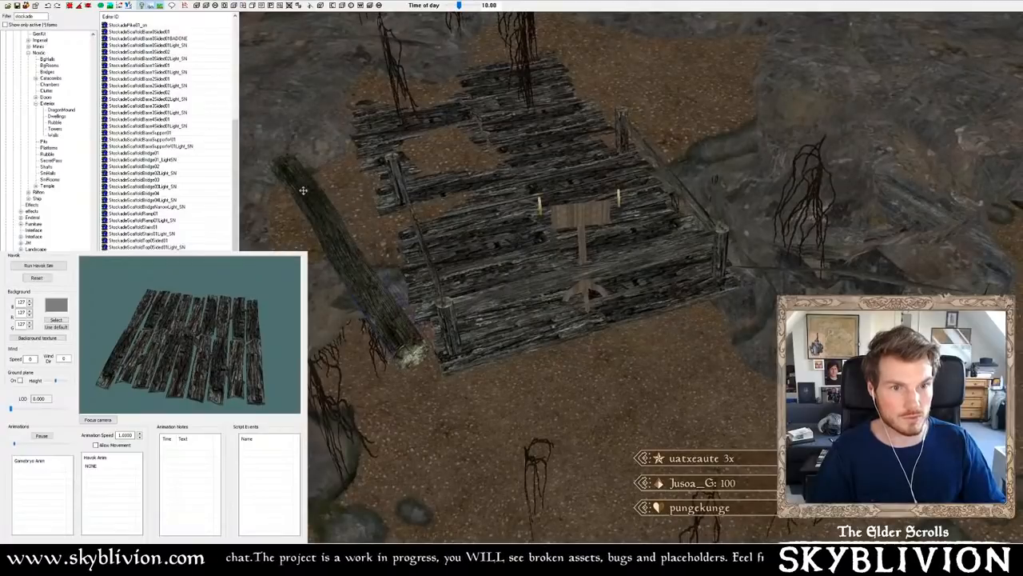
# - Turn the horizontal beam parallel to the platform's side and move it against the platform edge
pyautogui.moveTo(303, 189); pyautogui.dragTo(343, 194, button='right')
pyautogui.keyDown('shift'); pyautogui.moveTo(342, 195); pyautogui.dragTo(334, 197, button='middle'); pyautogui.keyUp('shift')
pyautogui.moveTo(334, 197); pyautogui.dragTo(423, 217)
pyautogui.keyDown('shift'); pyautogui.moveTo(423, 217); pyautogui.dragTo(433, 244, button='middle'); pyautogui.keyUp('shift')
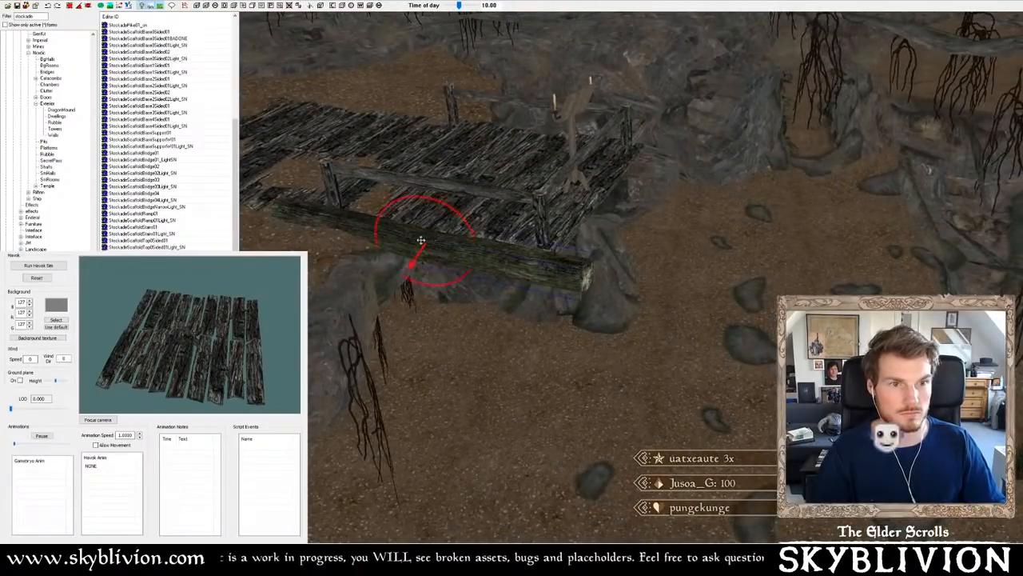
# - Slide the beam forward past the platform's front and position it underneath the planks
pyautogui.moveTo(421, 239); pyautogui.dragTo(516, 258)
pyautogui.moveTo(516, 258); pyautogui.dragTo(522, 259, button='right')
pyautogui.moveTo(522, 259); pyautogui.dragTo(539, 264)
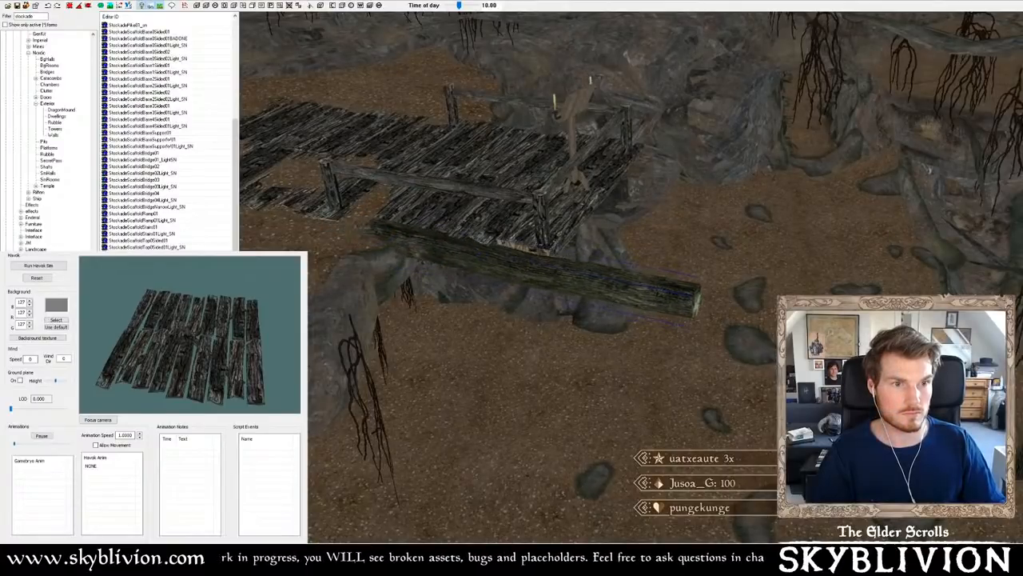
pyautogui.moveTo(539, 264); pyautogui.dragTo(528, 260, button='right')
pyautogui.keyDown('shift'); pyautogui.moveTo(527, 260); pyautogui.dragTo(481, 236, button='middle'); pyautogui.keyUp('shift')
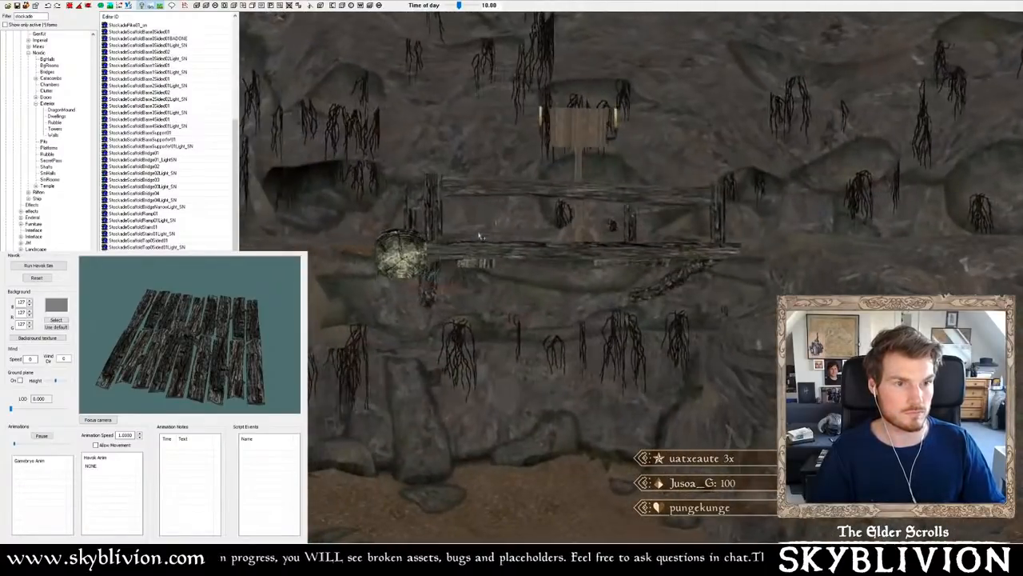
pyautogui.moveTo(480, 236); pyautogui.dragTo(622, 254)
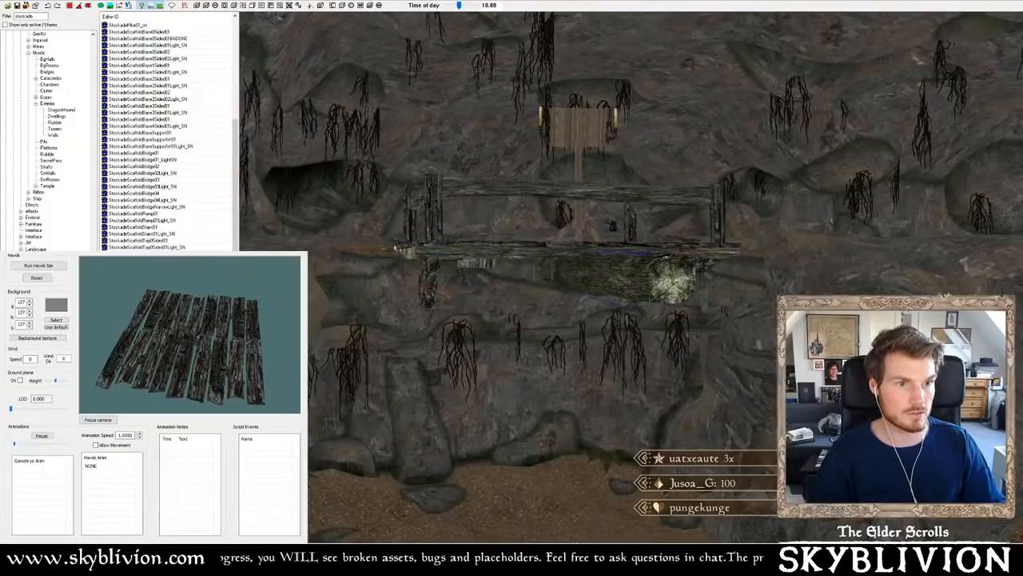
pyautogui.keyDown('shift'); pyautogui.moveTo(622, 254); pyautogui.dragTo(593, 234, button='middle'); pyautogui.keyUp('shift')
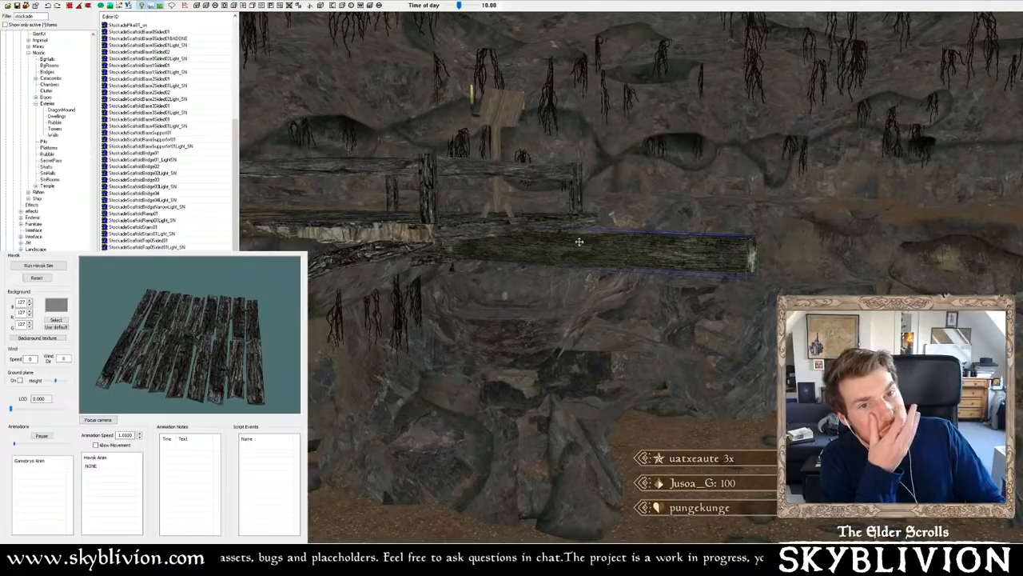
# - Pull the beam out from under the platform so it hangs above the cave floor
pyautogui.keyDown('shift'); pyautogui.moveTo(592, 242); pyautogui.dragTo(600, 247, button='middle'); pyautogui.keyUp('shift')
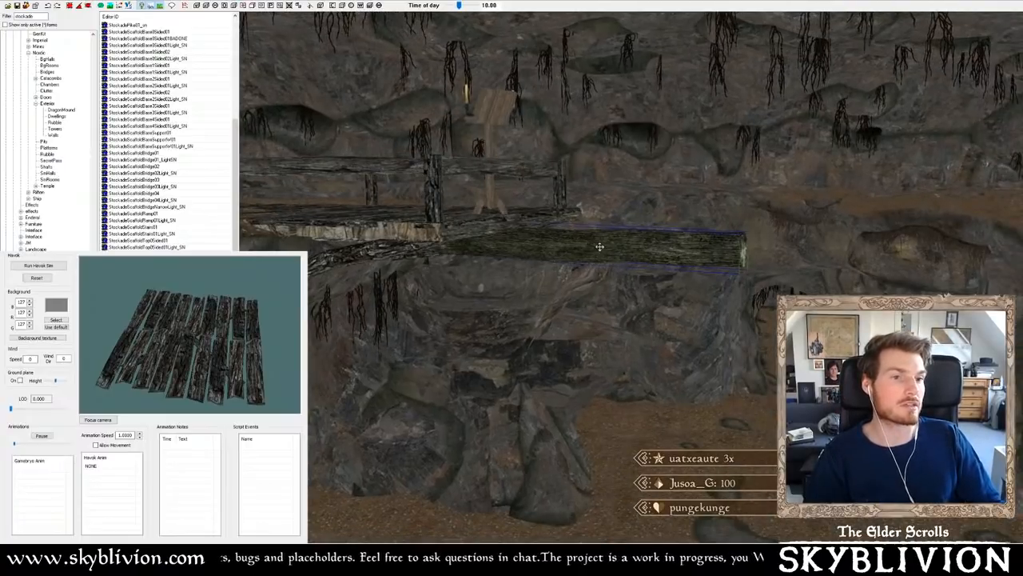
pyautogui.moveTo(603, 250); pyautogui.dragTo(895, 251)
pyautogui.keyDown('shift'); pyautogui.moveTo(880, 249); pyautogui.dragTo(662, 206, button='middle'); pyautogui.keyUp('shift')
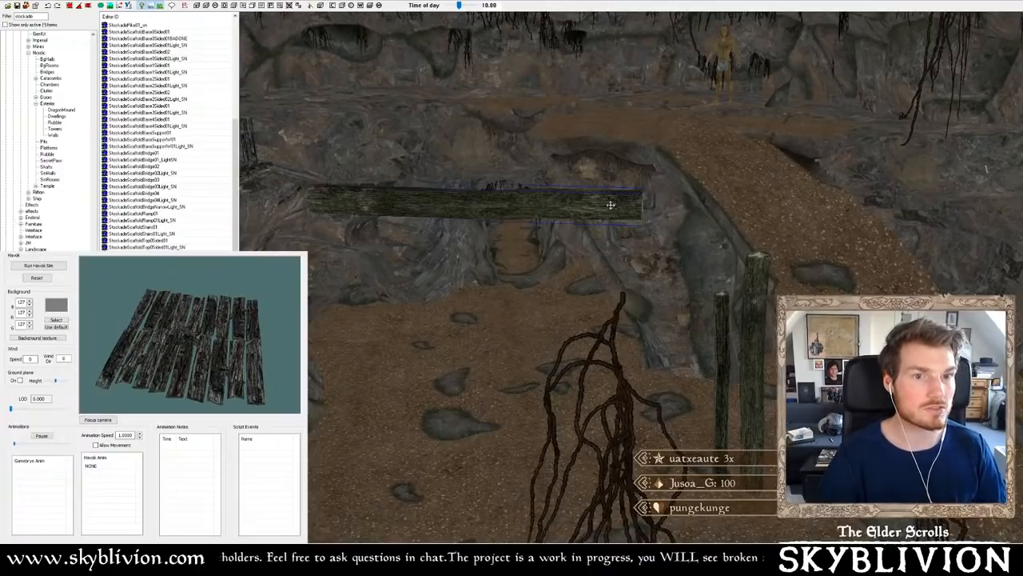
pyautogui.keyDown('shift'); pyautogui.moveTo(610, 205); pyautogui.dragTo(552, 224, button='middle'); pyautogui.keyUp('shift')
pyautogui.keyDown('shift'); pyautogui.moveTo(524, 304); pyautogui.dragTo(559, 297, button='middle'); pyautogui.keyUp('shift')
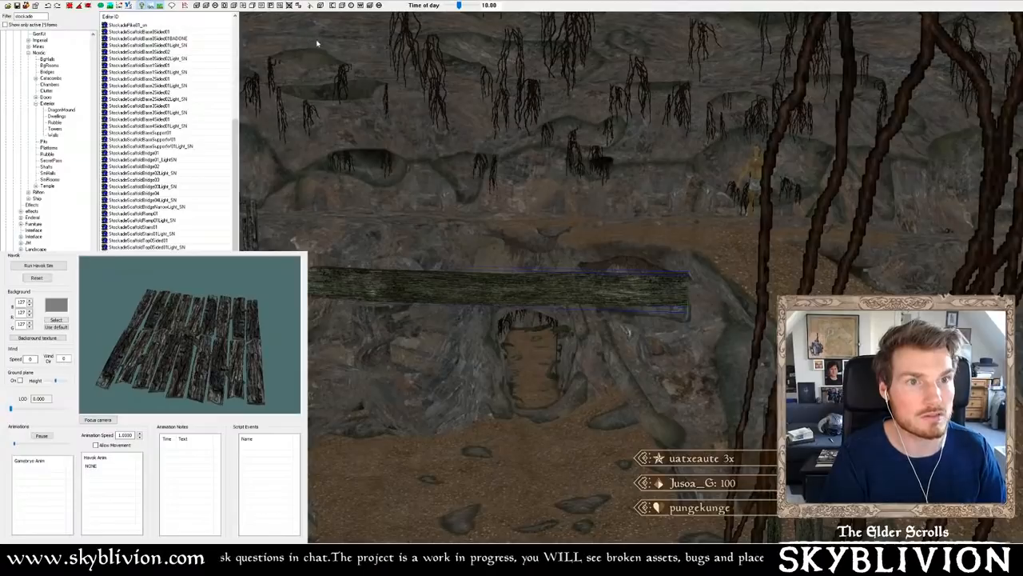
# - Paste the chained candle chandelier at the beam and lower it until it hangs beneath the wood
pyautogui.hotkey('ctrl', 'v')
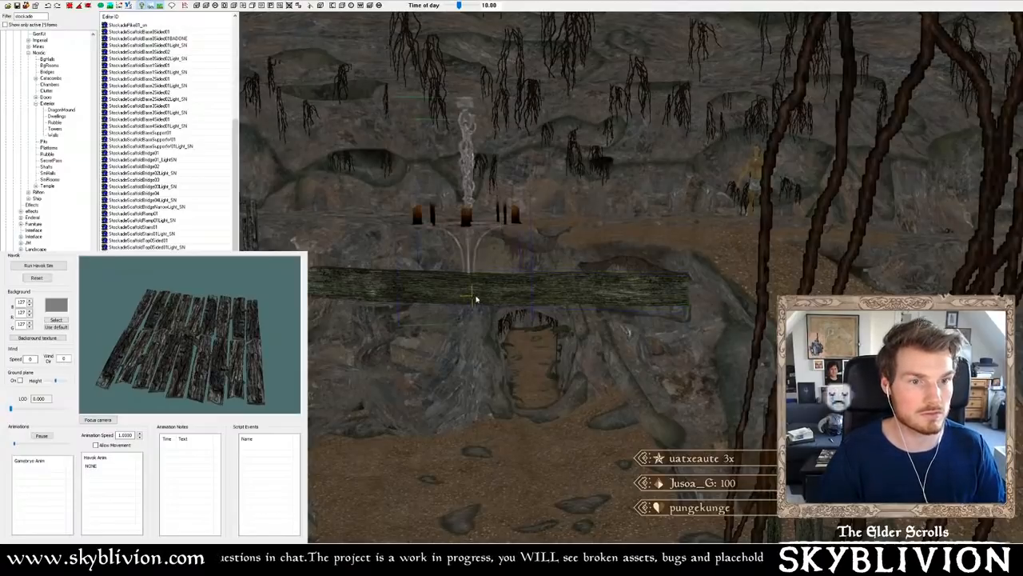
pyautogui.keyDown('shift'); pyautogui.moveTo(476, 297); pyautogui.dragTo(472, 296, button='middle'); pyautogui.keyUp('shift')
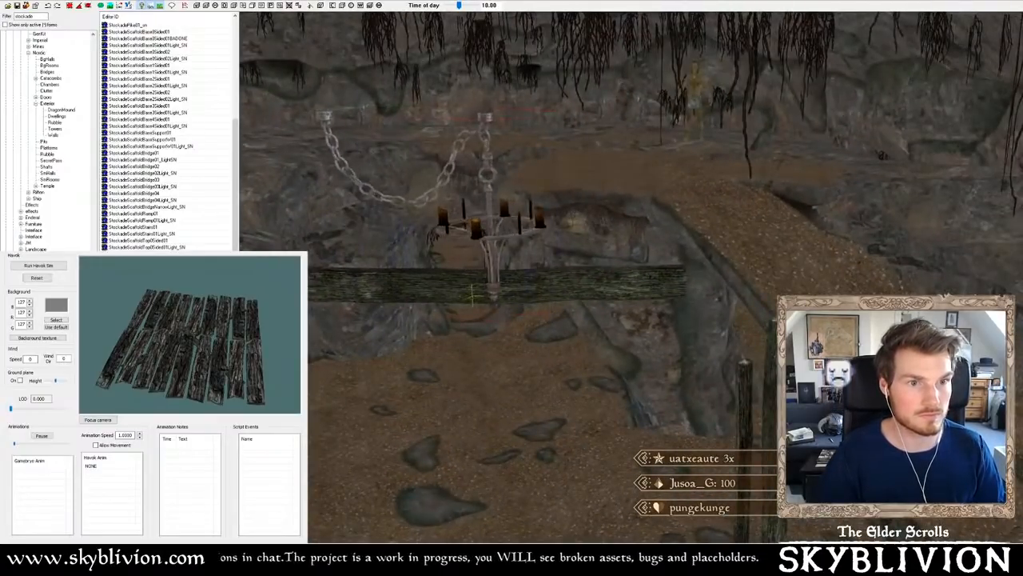
pyautogui.press('z')
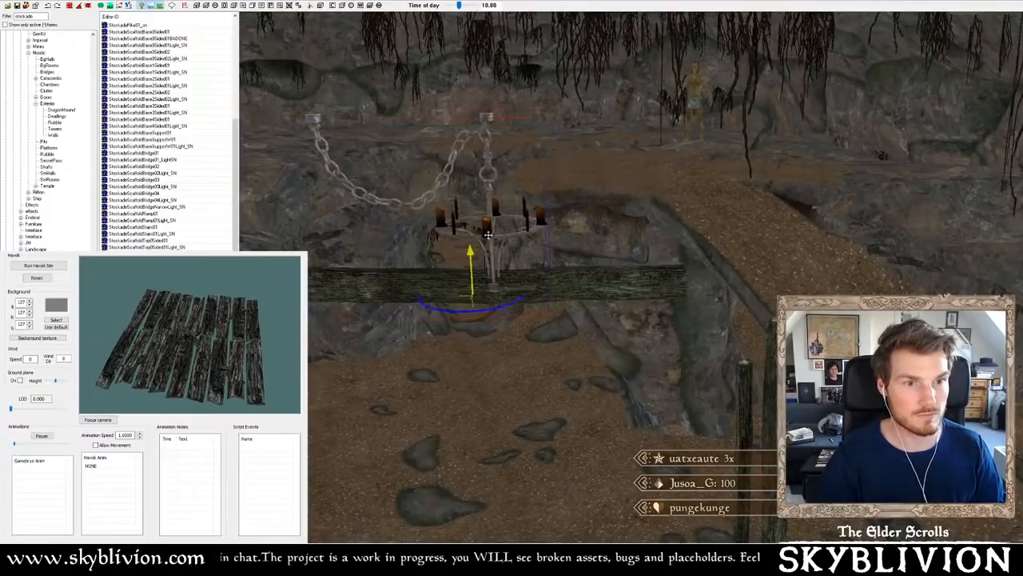
pyautogui.moveTo(488, 234); pyautogui.dragTo(483, 452)
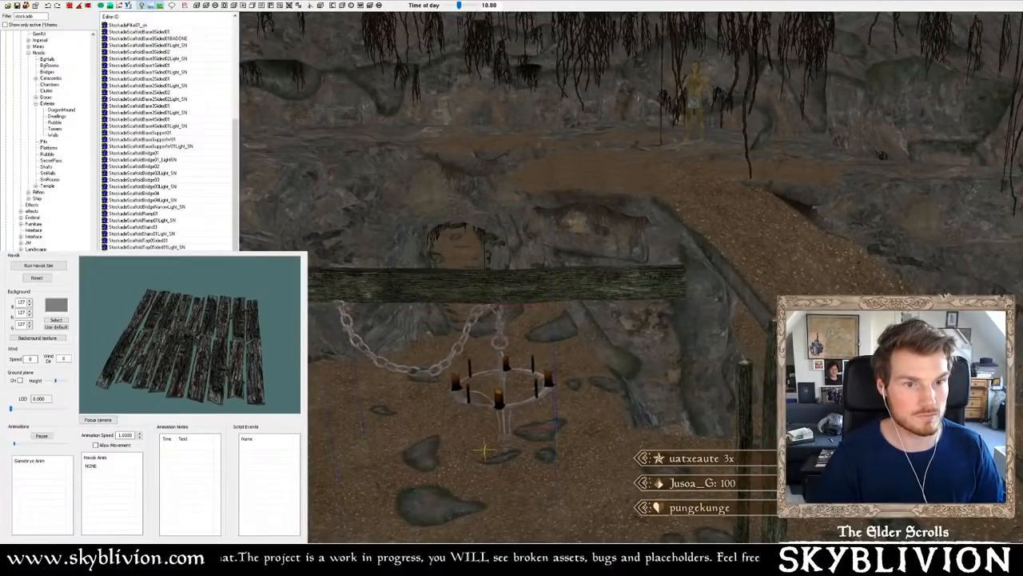
pyautogui.keyDown('shift'); pyautogui.moveTo(484, 450); pyautogui.dragTo(488, 383, button='middle'); pyautogui.keyUp('shift')
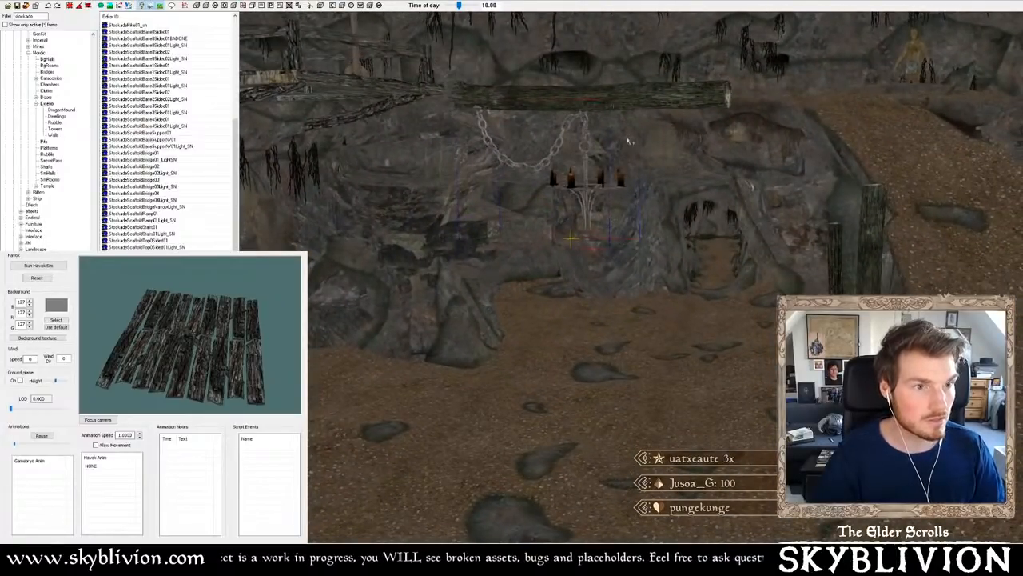
# - Rotate the chandelier so its slack chain points toward the beam's outer end, and adjust its position below the beam
pyautogui.moveTo(627, 141); pyautogui.dragTo(676, 142, button='right')
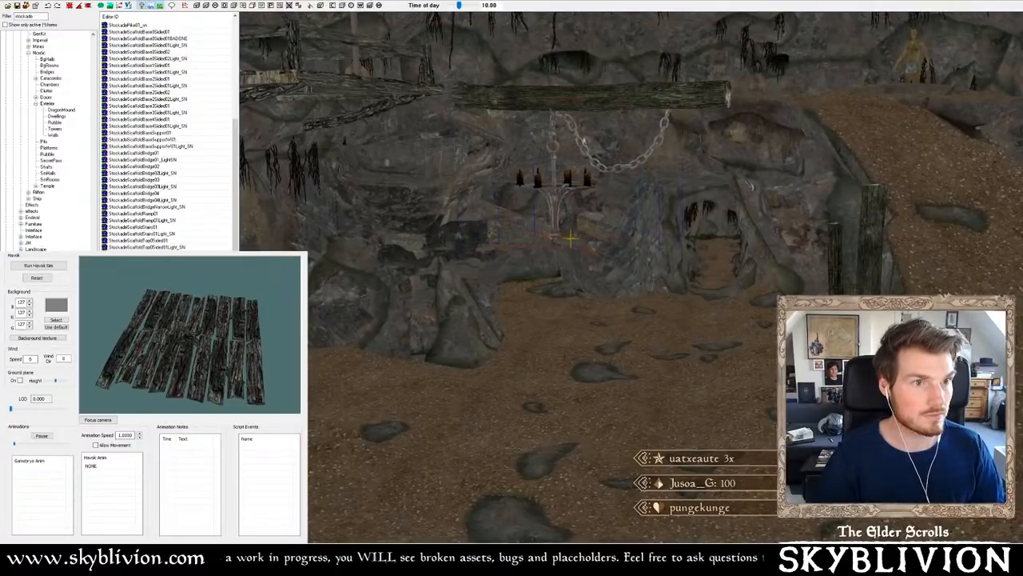
pyautogui.moveTo(570, 237); pyautogui.dragTo(570, 245)
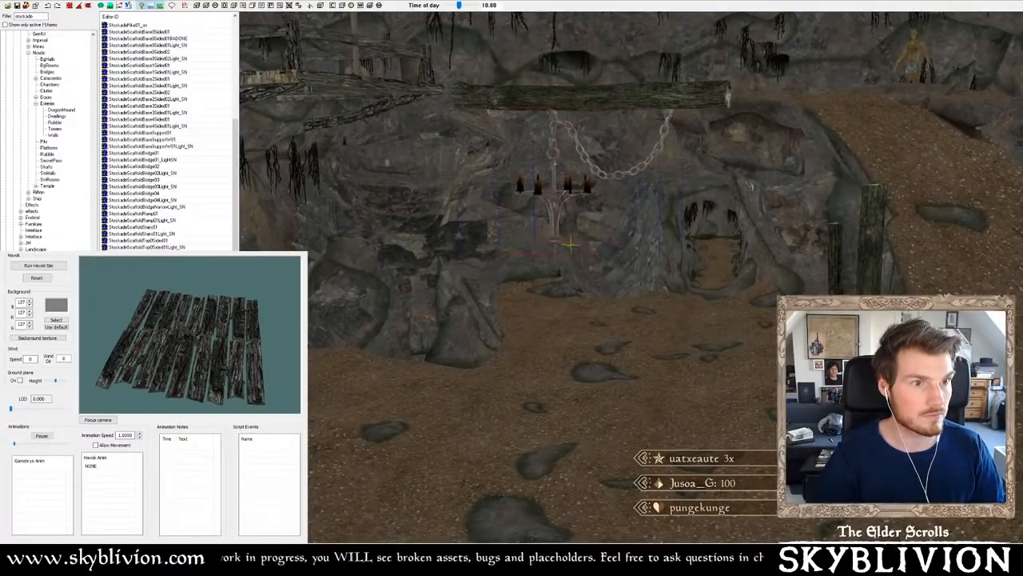
pyautogui.scroll(-4, 557, 130)
pyautogui.keyDown('shift'); pyautogui.moveTo(557, 130); pyautogui.dragTo(555, 122, button='middle'); pyautogui.keyUp('shift')
pyautogui.scroll(4, 554, 120)
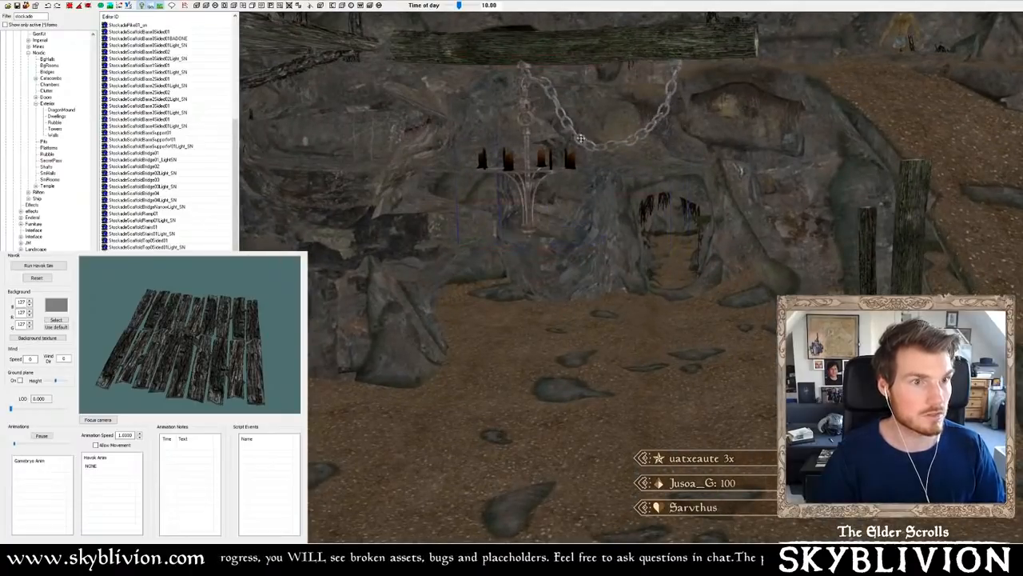
pyautogui.moveTo(581, 138); pyautogui.dragTo(580, 143, button='middle')
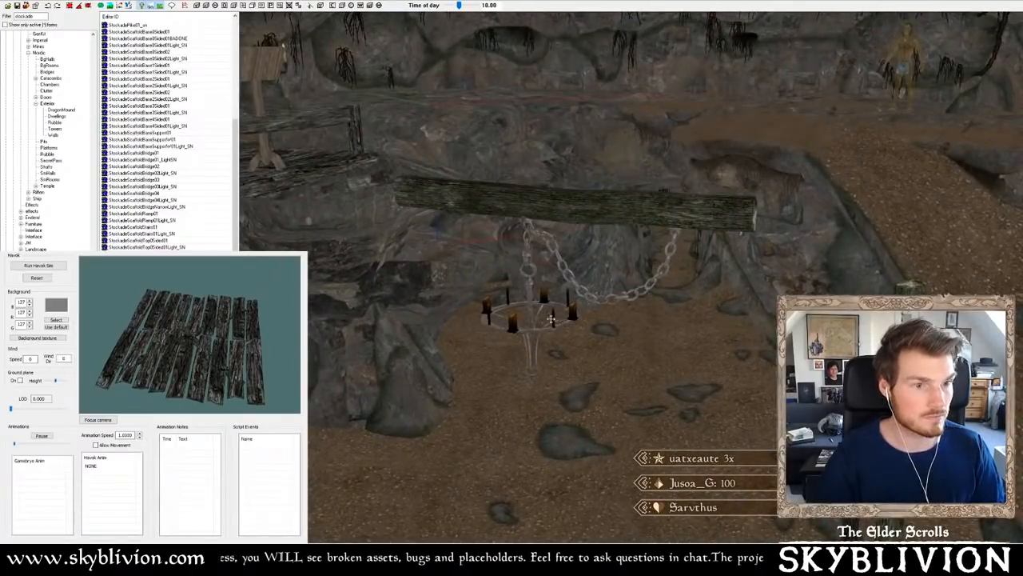
pyautogui.moveTo(553, 376); pyautogui.dragTo(553, 412)
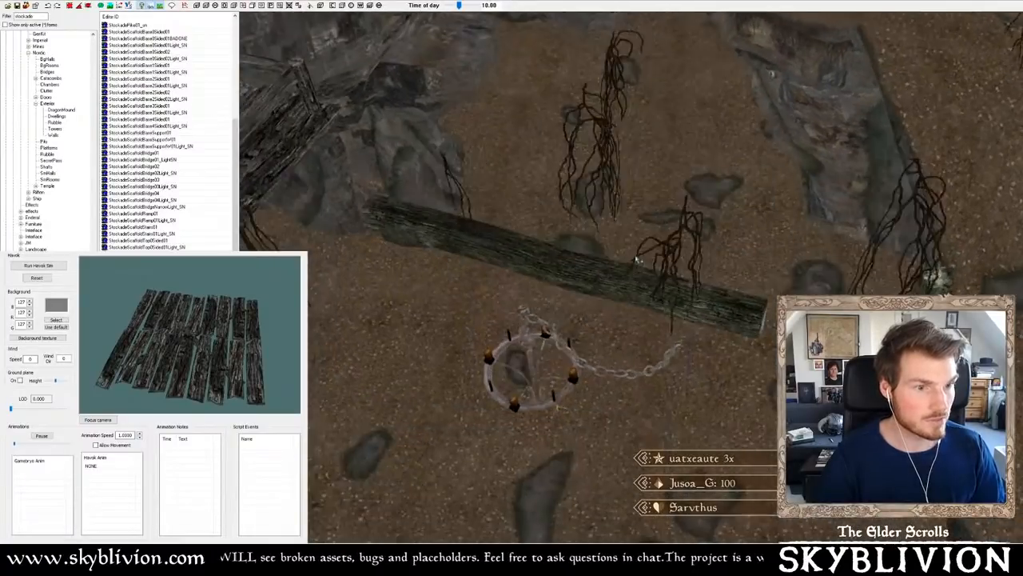
# - Move the beam over the chandelier and align it with both chain mounts
pyautogui.keyDown('shift'); pyautogui.moveTo(638, 260); pyautogui.dragTo(629, 192, button='middle'); pyautogui.keyUp('shift')
pyautogui.press('z')
pyautogui.moveTo(629, 192); pyautogui.dragTo(628, 240)
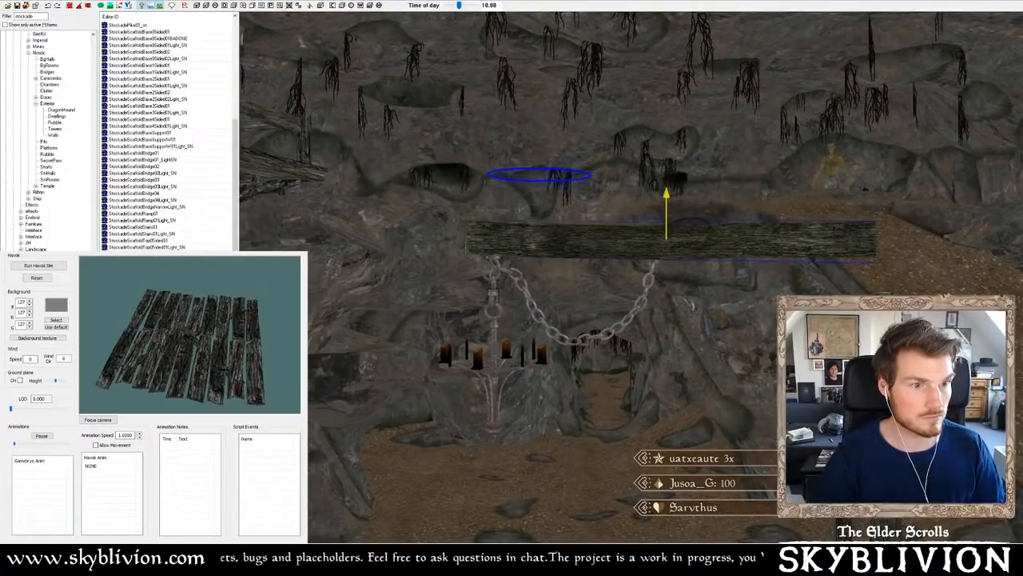
pyautogui.keyDown('shift'); pyautogui.moveTo(750, 238); pyautogui.dragTo(702, 259, button='middle'); pyautogui.keyUp('shift')
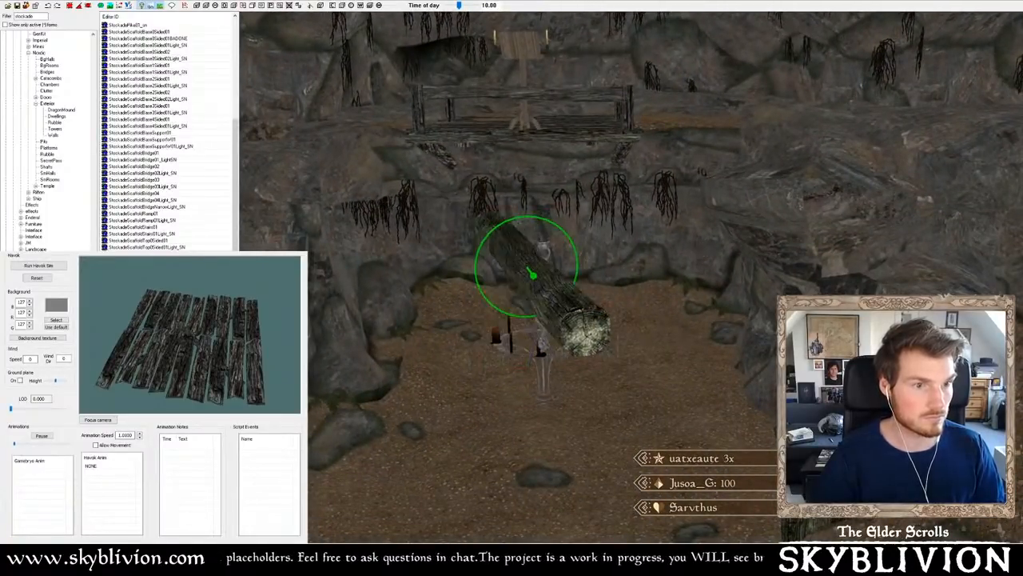
pyautogui.keyDown('shift'); pyautogui.moveTo(706, 235); pyautogui.dragTo(481, 250, button='middle'); pyautogui.keyUp('shift')
pyautogui.keyDown('shift'); pyautogui.moveTo(677, 301); pyautogui.dragTo(578, 285, button='middle'); pyautogui.keyUp('shift')
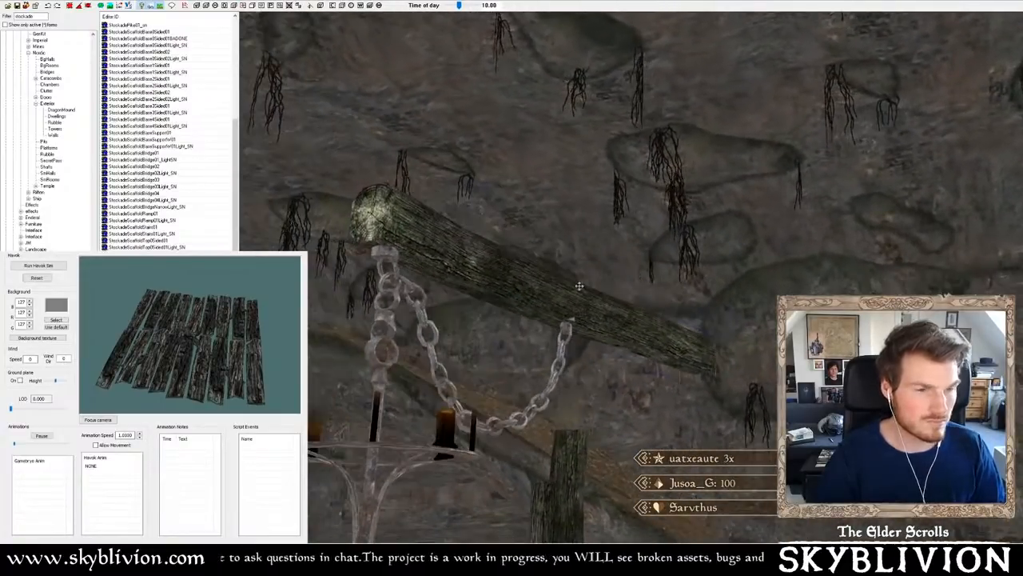
# - Tilt the beam about its X axis and adjust its height so its underside rests on both chandelier chain mounts
pyautogui.press('x')
pyautogui.moveTo(578, 286); pyautogui.dragTo(592, 286, button='right')
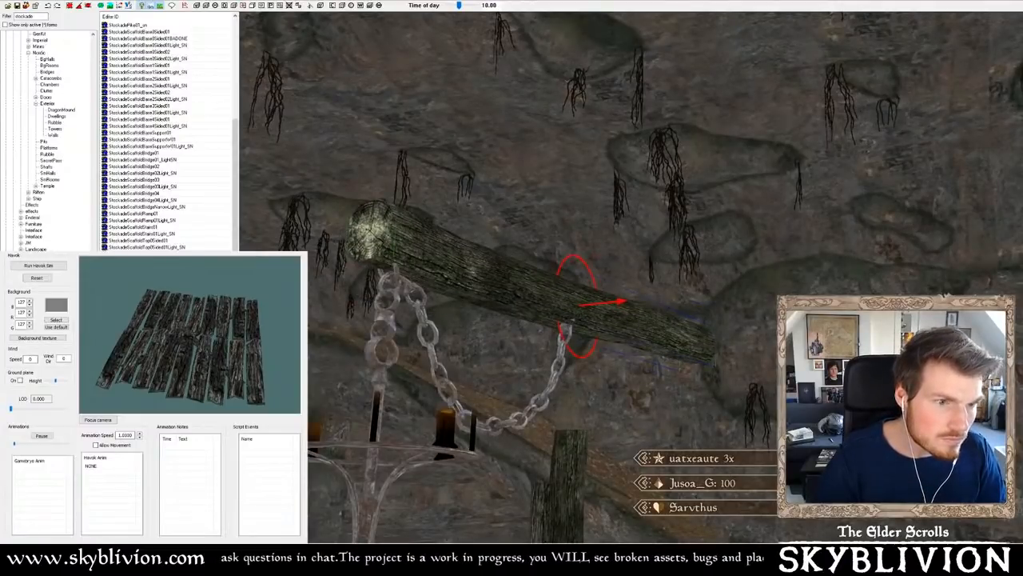
pyautogui.moveTo(499, 283); pyautogui.dragTo(499, 274)
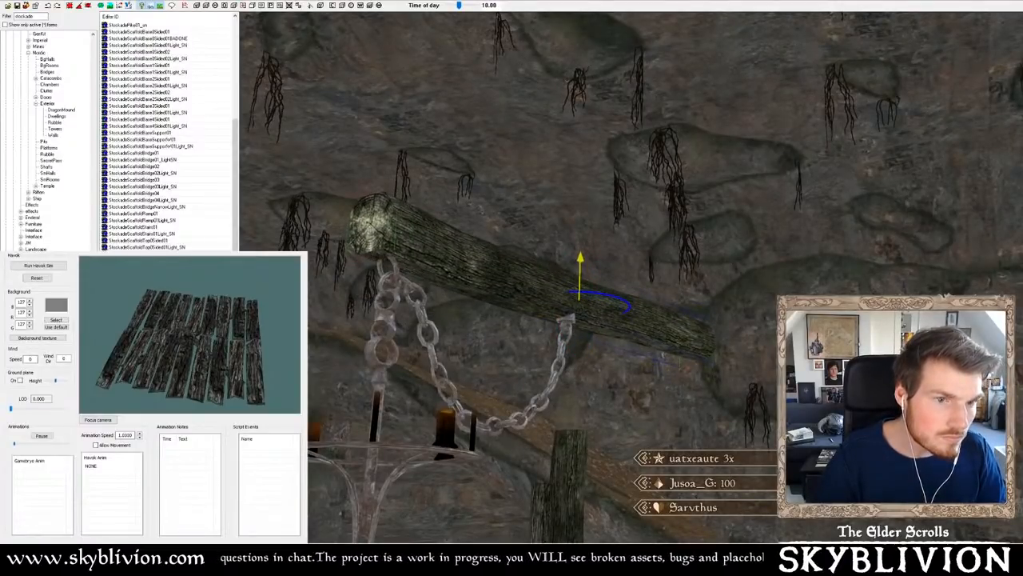
pyautogui.keyDown('shift'); pyautogui.moveTo(499, 275); pyautogui.dragTo(501, 267, button='middle'); pyautogui.keyUp('shift')
pyautogui.moveTo(500, 267); pyautogui.dragTo(501, 262)
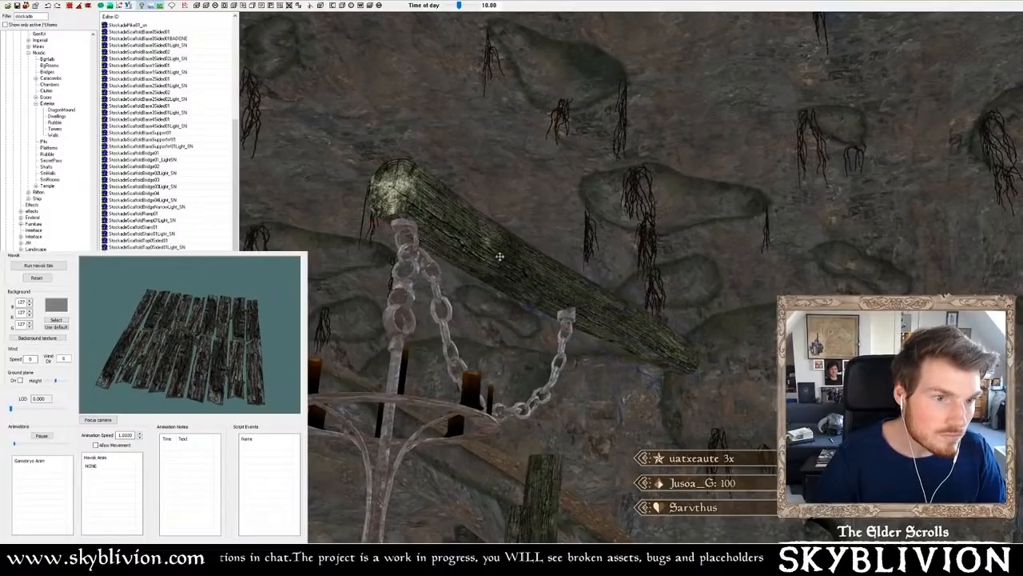
pyautogui.keyDown('shift'); pyautogui.moveTo(499, 256); pyautogui.dragTo(405, 264, button='middle'); pyautogui.keyUp('shift')
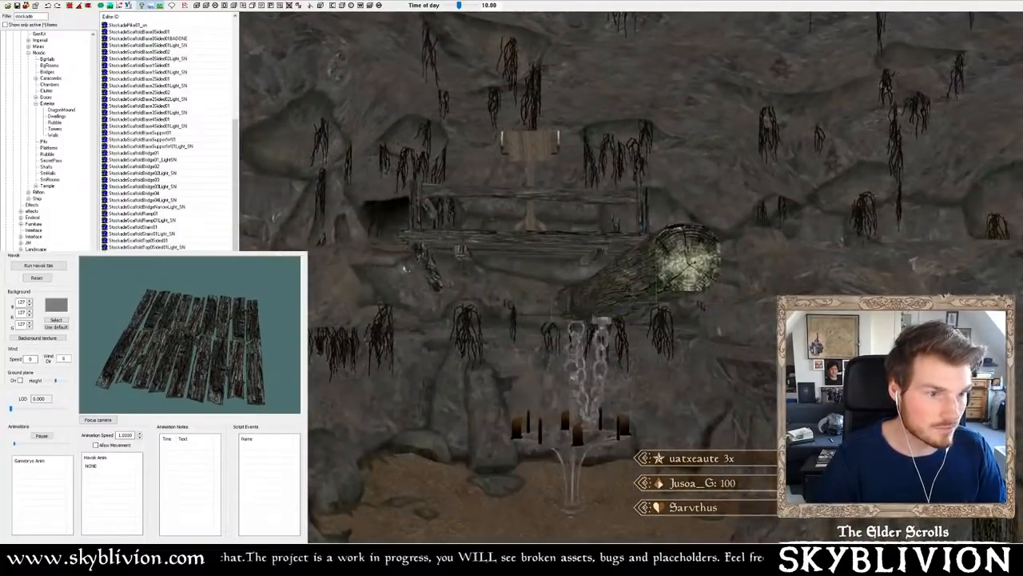
# - Fine-tune the beam's rotation and sideways position so it runs level and straight above the chandelier's two chain mounts
pyautogui.moveTo(639, 276)
pyautogui.mouseDown(button='right')
pyautogui.moveTo(662, 276)
pyautogui.moveTo(631, 274)
pyautogui.mouseUp(button='right')
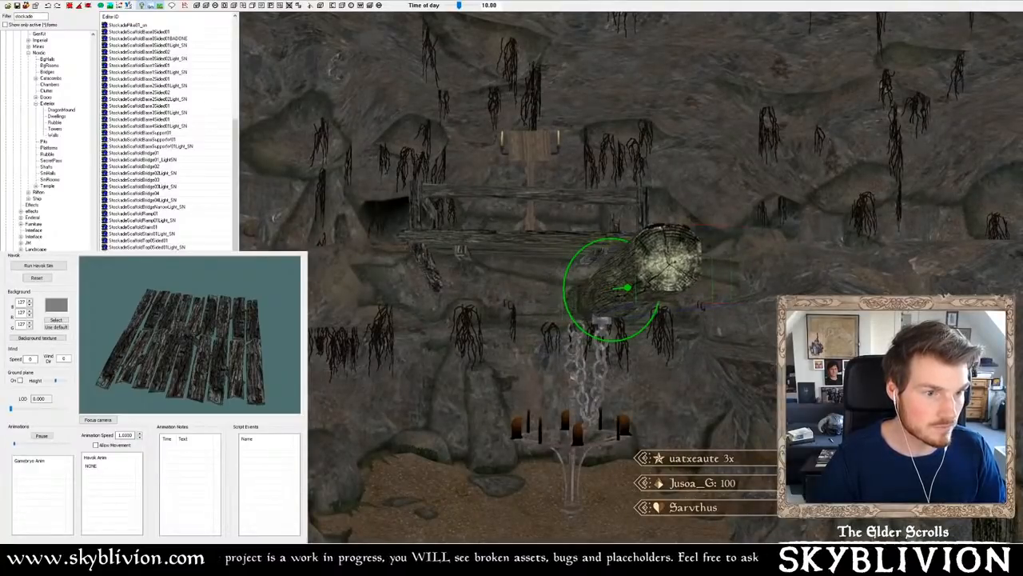
pyautogui.keyDown('shift'); pyautogui.moveTo(630, 274); pyautogui.dragTo(525, 262, button='middle'); pyautogui.keyUp('shift')
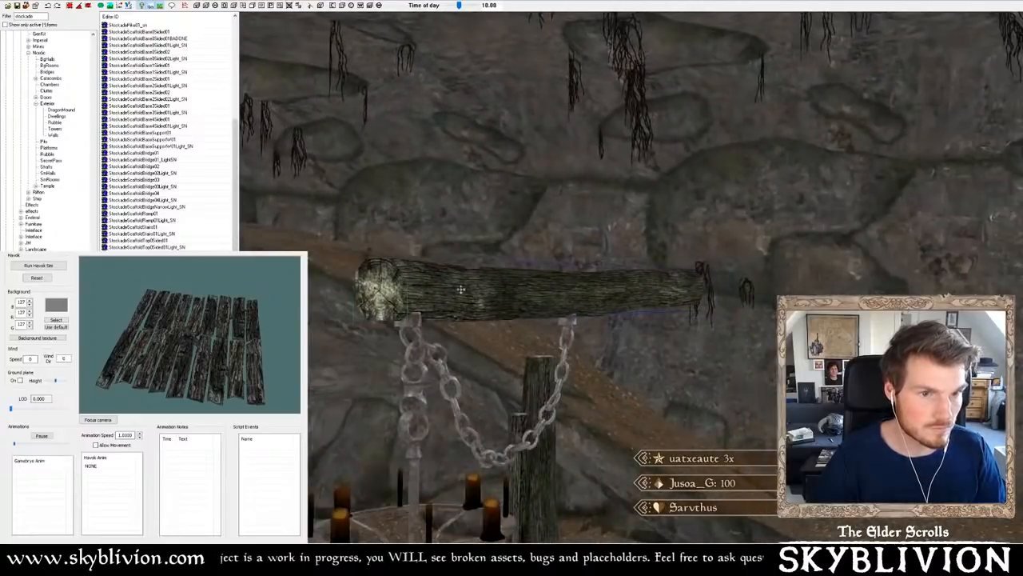
pyautogui.moveTo(460, 289); pyautogui.dragTo(465, 289)
pyautogui.keyDown('shift'); pyautogui.moveTo(465, 289); pyautogui.dragTo(431, 280, button='middle'); pyautogui.keyUp('shift')
pyautogui.moveTo(442, 286); pyautogui.dragTo(445, 286, button='right')
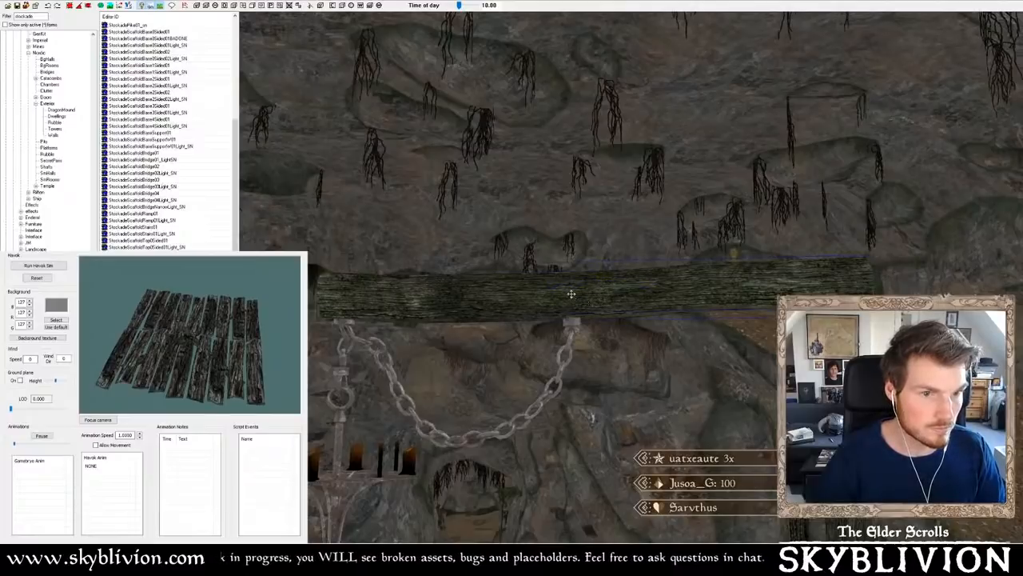
pyautogui.moveTo(607, 285); pyautogui.dragTo(608, 287, button='right')
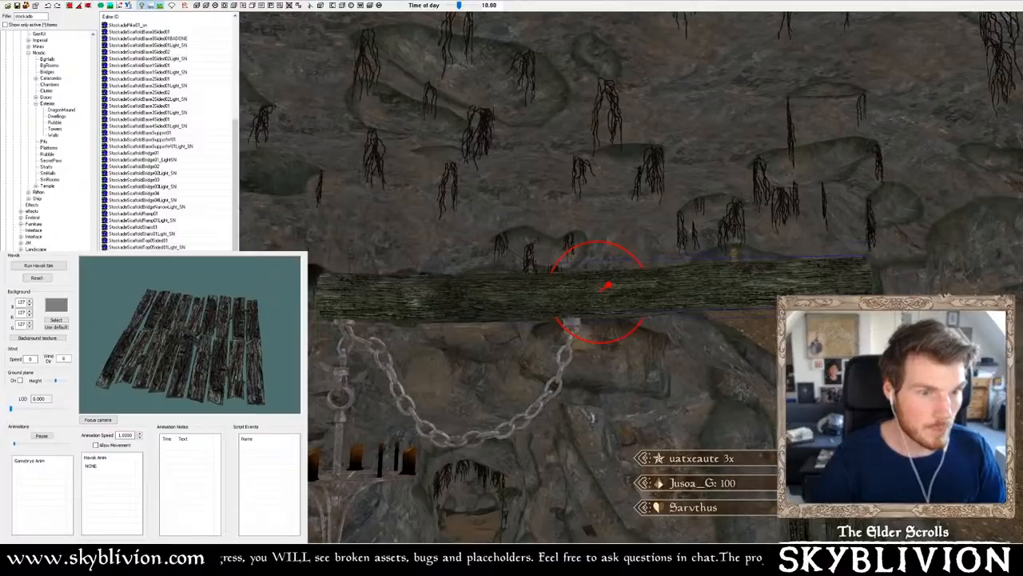
pyautogui.moveTo(607, 286); pyautogui.dragTo(608, 284, button='right')
pyautogui.moveTo(609, 304)
pyautogui.keyDown('shift'); pyautogui.mouseDown(button='middle')
pyautogui.moveTo(590, 328)
pyautogui.moveTo(607, 323)
pyautogui.mouseUp(button='middle'); pyautogui.keyUp('shift')
# - Position the thick vertical post against the beam's outer end and lower it until its top rises just above the beam
pyautogui.keyDown('shift'); pyautogui.moveTo(748, 294); pyautogui.dragTo(640, 357, button='middle'); pyautogui.keyUp('shift')
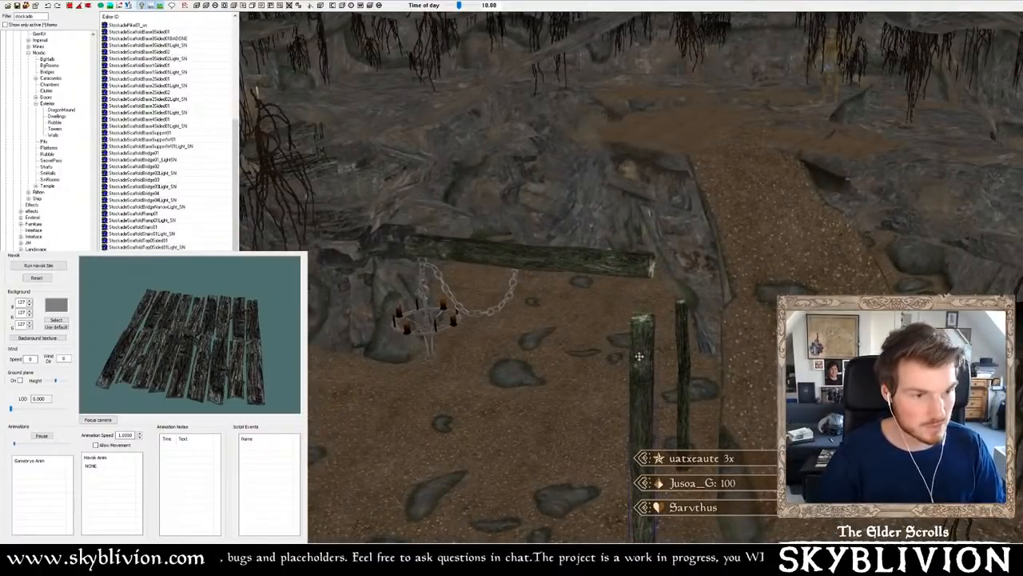
pyautogui.keyDown('shift'); pyautogui.moveTo(645, 164); pyautogui.dragTo(662, 189, button='middle'); pyautogui.keyUp('shift')
pyautogui.scroll(5, 665, 189)
pyautogui.scroll(2, 659, 251)
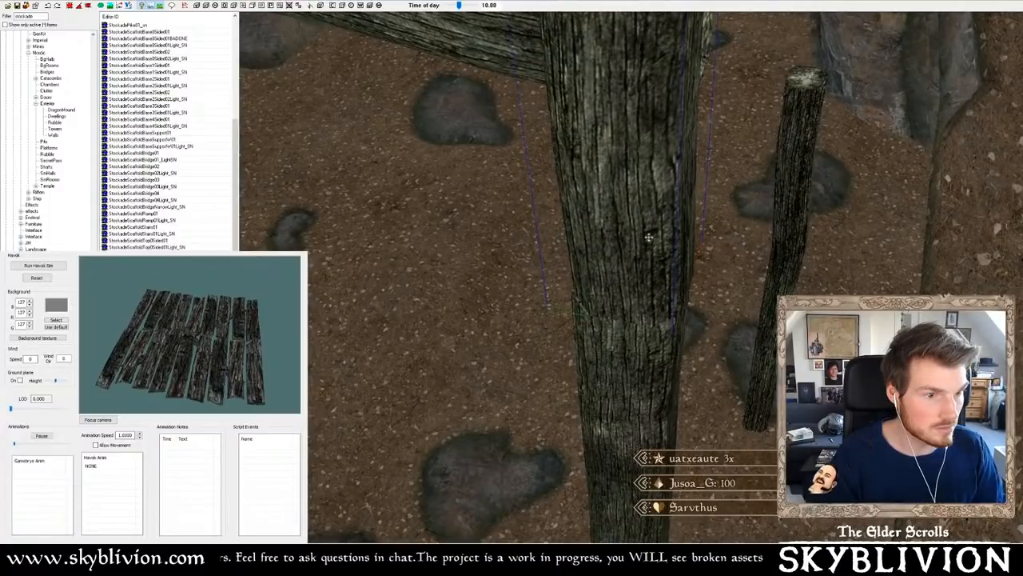
pyautogui.keyDown('shift'); pyautogui.moveTo(648, 232); pyautogui.dragTo(535, 232, button='middle'); pyautogui.keyUp('shift')
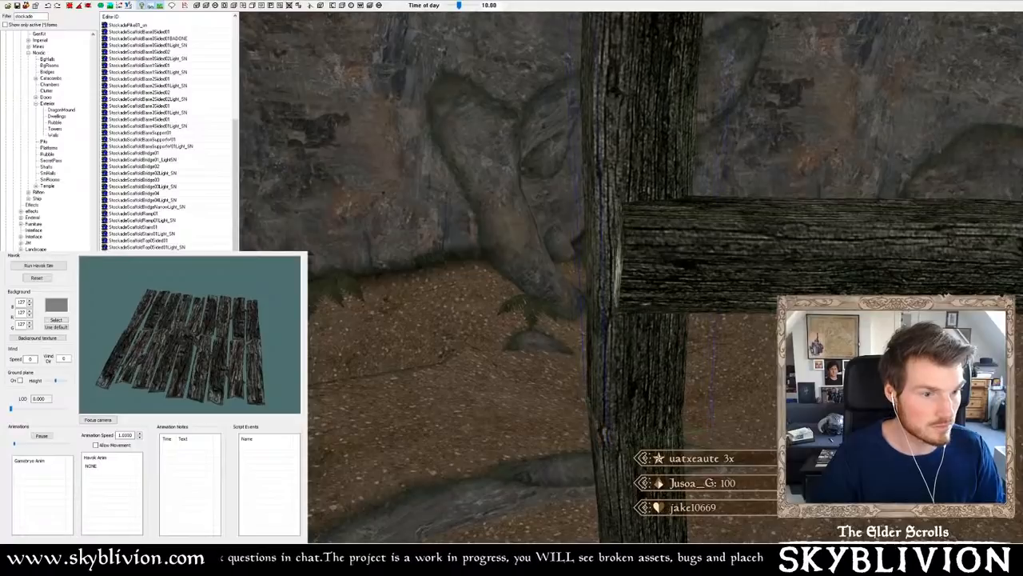
pyautogui.moveTo(631, 240); pyautogui.dragTo(635, 240)
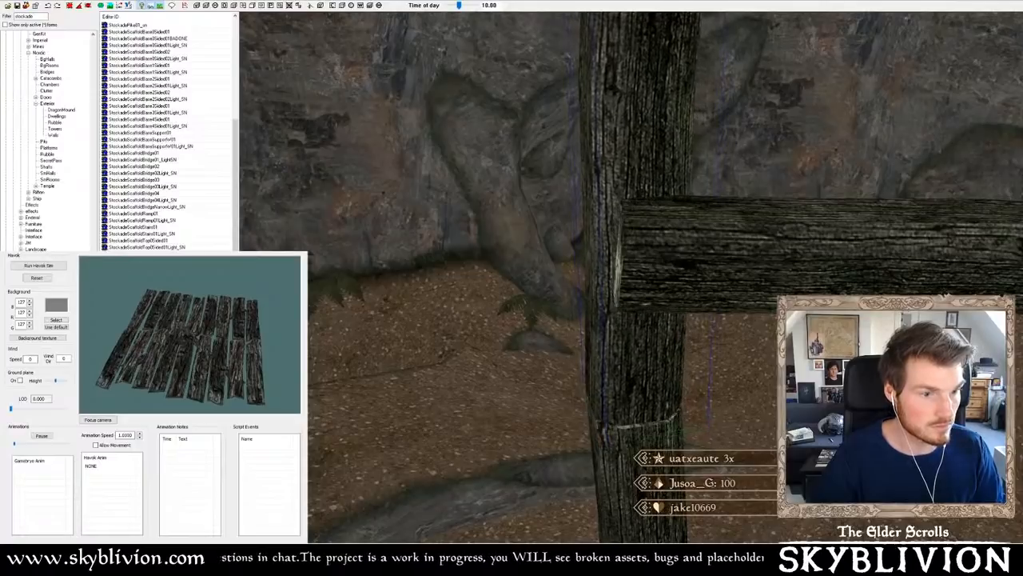
pyautogui.moveTo(632, 283); pyautogui.dragTo(638, 285)
pyautogui.keyDown('shift'); pyautogui.moveTo(615, 280); pyautogui.dragTo(662, 360, button='middle'); pyautogui.keyUp('shift')
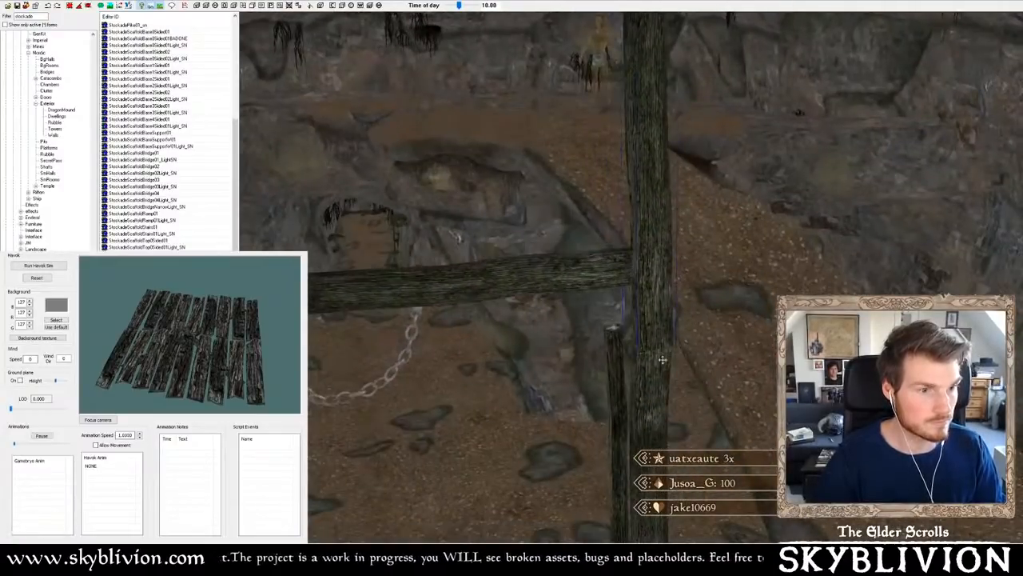
pyautogui.moveTo(648, 229); pyautogui.dragTo(649, 300)
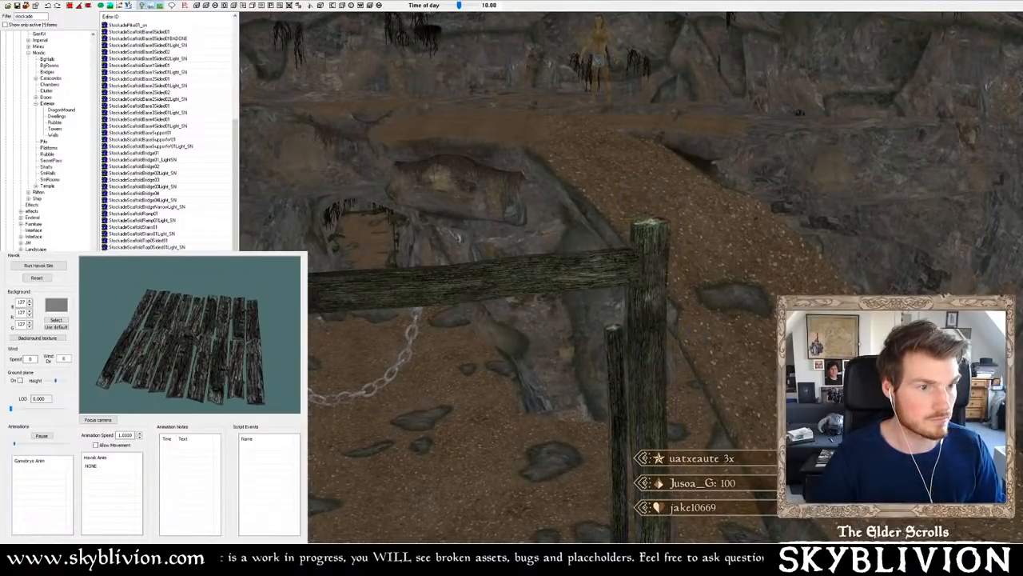
# - Raise the thin post and tilt it into a diagonal brace in the corner between the beam and the thick post
pyautogui.keyDown('shift'); pyautogui.moveTo(648, 300); pyautogui.dragTo(612, 288, button='middle'); pyautogui.keyUp('shift')
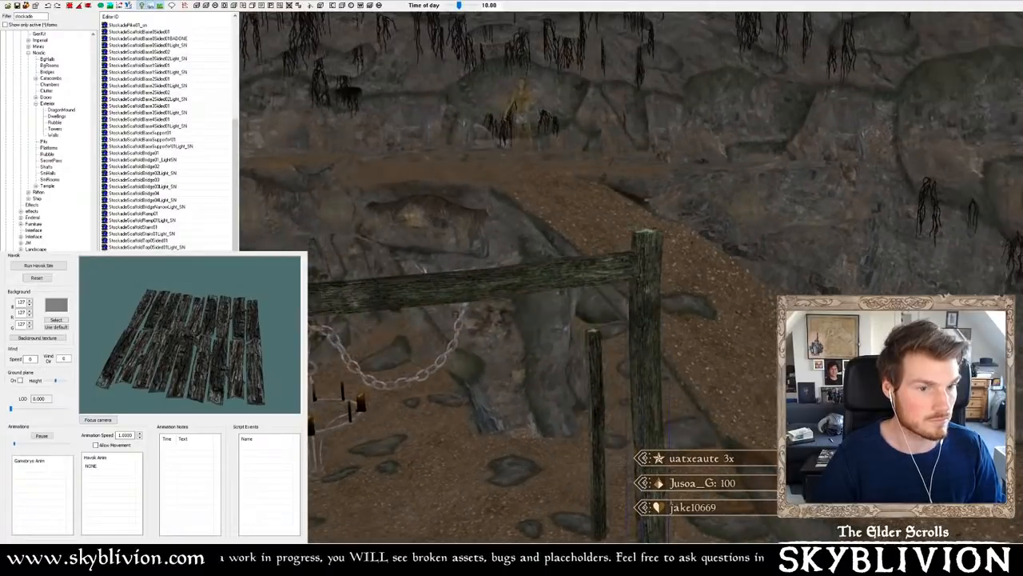
pyautogui.moveTo(597, 400); pyautogui.dragTo(602, 356)
pyautogui.moveTo(590, 408)
pyautogui.mouseDown(button='right')
pyautogui.moveTo(604, 407)
pyautogui.moveTo(592, 408)
pyautogui.mouseUp(button='right')
pyautogui.moveTo(593, 408); pyautogui.dragTo(596, 408)
pyautogui.moveTo(604, 408); pyautogui.dragTo(622, 409, button='right')
pyautogui.moveTo(612, 410); pyautogui.dragTo(598, 375)
# - Turn and shift the diagonal brace so it lines up with both the beam's underside and the thick post
pyautogui.moveTo(598, 375)
pyautogui.keyDown('shift'); pyautogui.mouseDown(button='middle')
pyautogui.moveTo(569, 383)
pyautogui.moveTo(613, 381)
pyautogui.mouseUp(button='middle'); pyautogui.keyUp('shift')
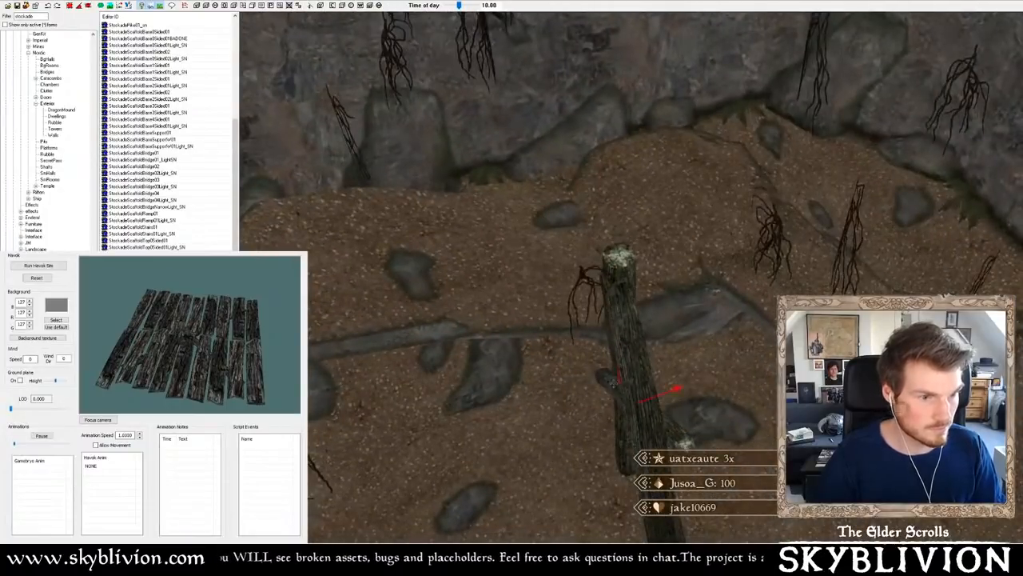
pyautogui.moveTo(613, 382); pyautogui.dragTo(612, 380)
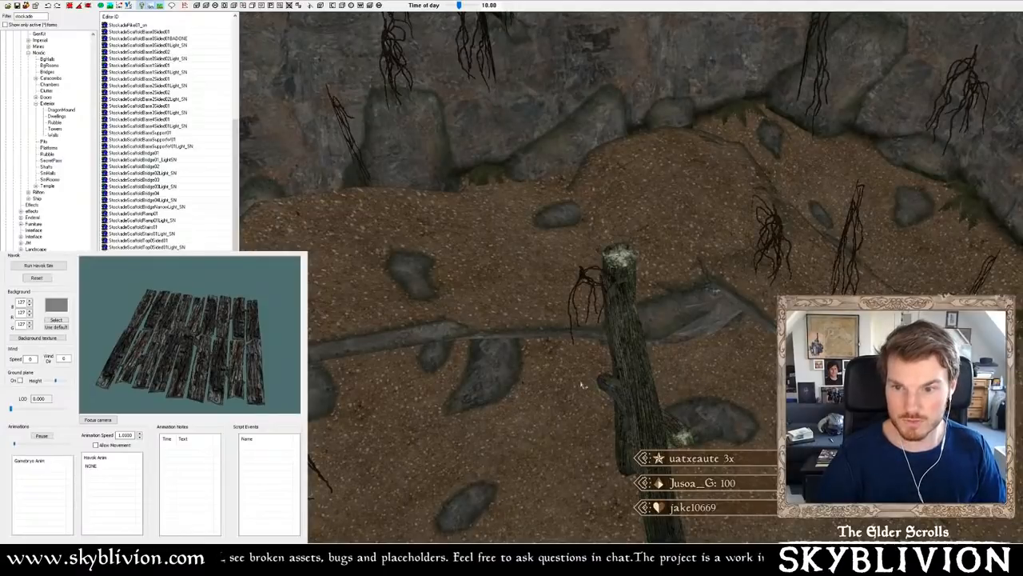
pyautogui.keyDown('shift'); pyautogui.moveTo(602, 388); pyautogui.dragTo(635, 369, button='middle'); pyautogui.keyUp('shift')
pyautogui.moveTo(635, 369); pyautogui.dragTo(638, 368)
pyautogui.moveTo(670, 344); pyautogui.dragTo(638, 329, button='right')
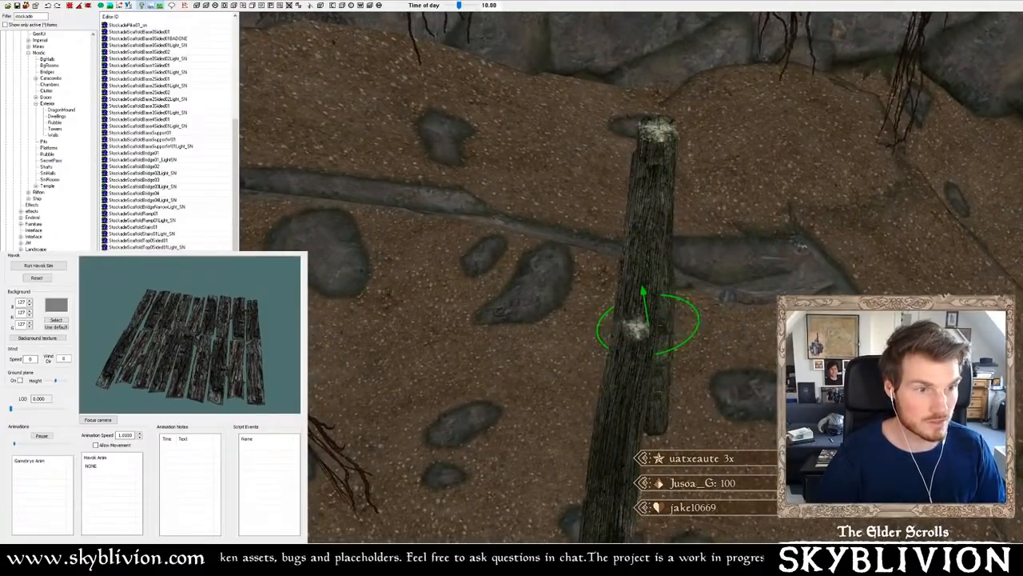
pyautogui.keyDown('shift'); pyautogui.moveTo(638, 328); pyautogui.dragTo(615, 336, button='middle'); pyautogui.keyUp('shift')
pyautogui.moveTo(615, 336); pyautogui.dragTo(616, 333, button='right')
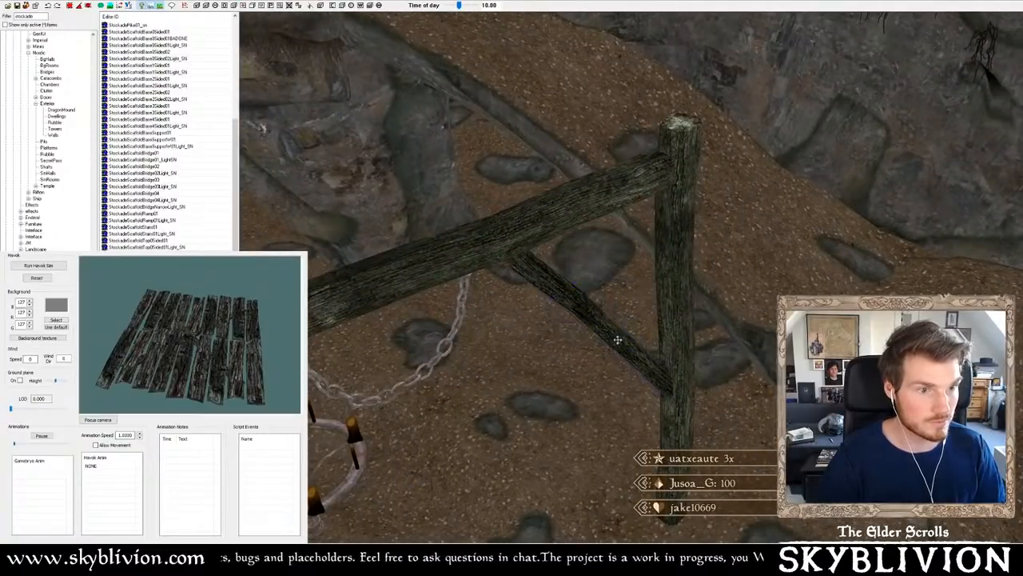
# - Check the timber joints up close and nudge the brace and post into line with each other
pyautogui.keyDown('shift'); pyautogui.moveTo(618, 341); pyautogui.dragTo(492, 332, button='middle'); pyautogui.keyUp('shift')
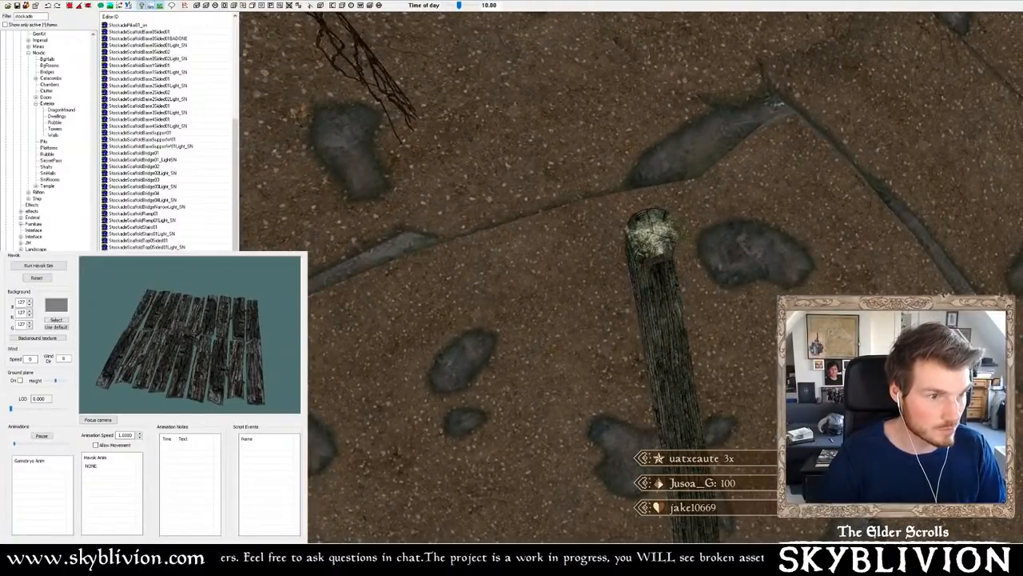
pyautogui.keyDown('shift'); pyautogui.moveTo(662, 240); pyautogui.dragTo(477, 305, button='middle'); pyautogui.keyUp('shift')
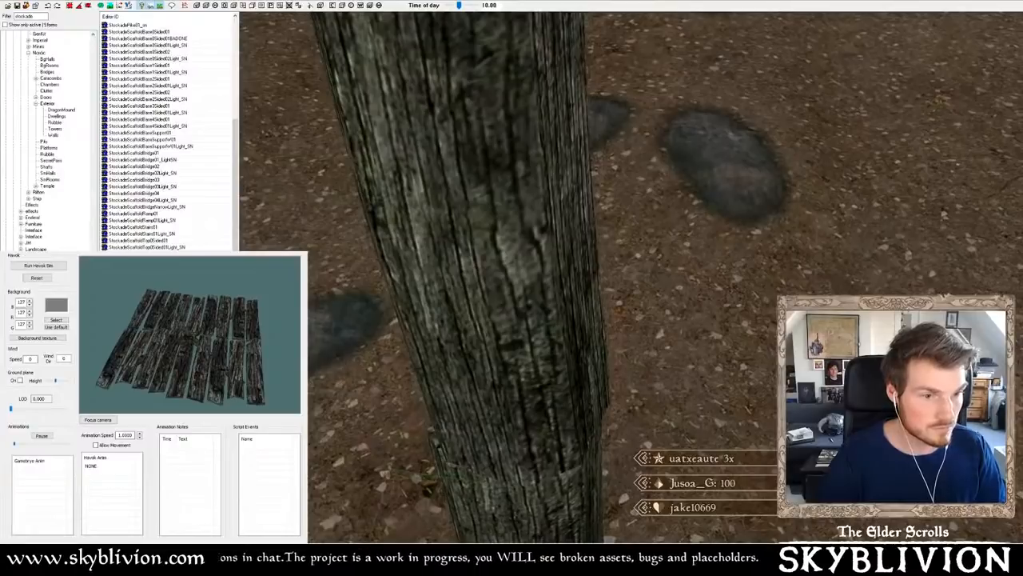
pyautogui.moveTo(518, 507); pyautogui.dragTo(561, 505)
pyautogui.moveTo(562, 505); pyautogui.dragTo(621, 463, button='middle')
# - Switch the render view to the cell's own lighting to see the chandelier area in the dark
pyautogui.scroll(-5, 686, 496)
pyautogui.press('a')
pyautogui.scroll(5, 622, 463)
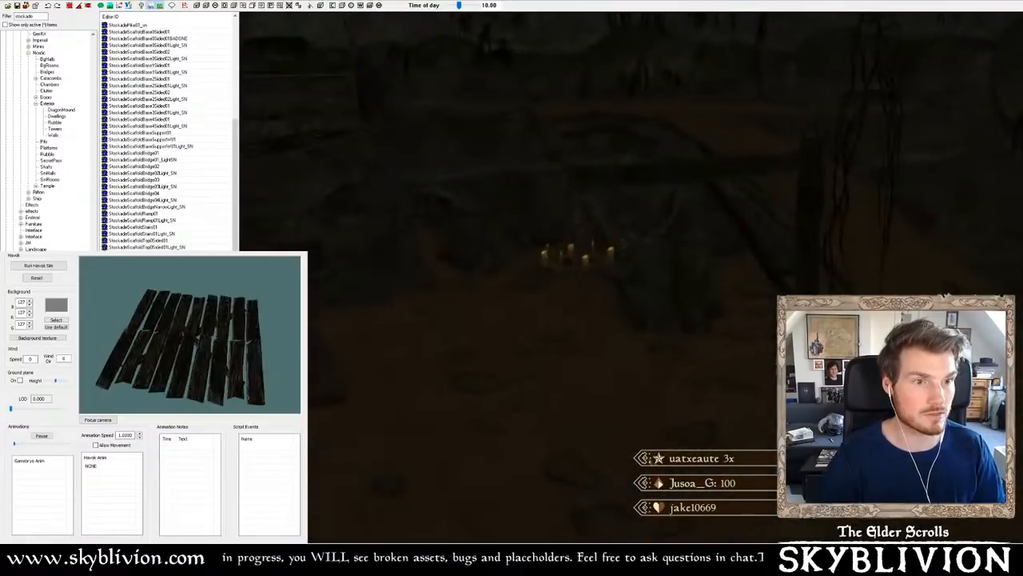
pyautogui.scroll(1, 621, 463)
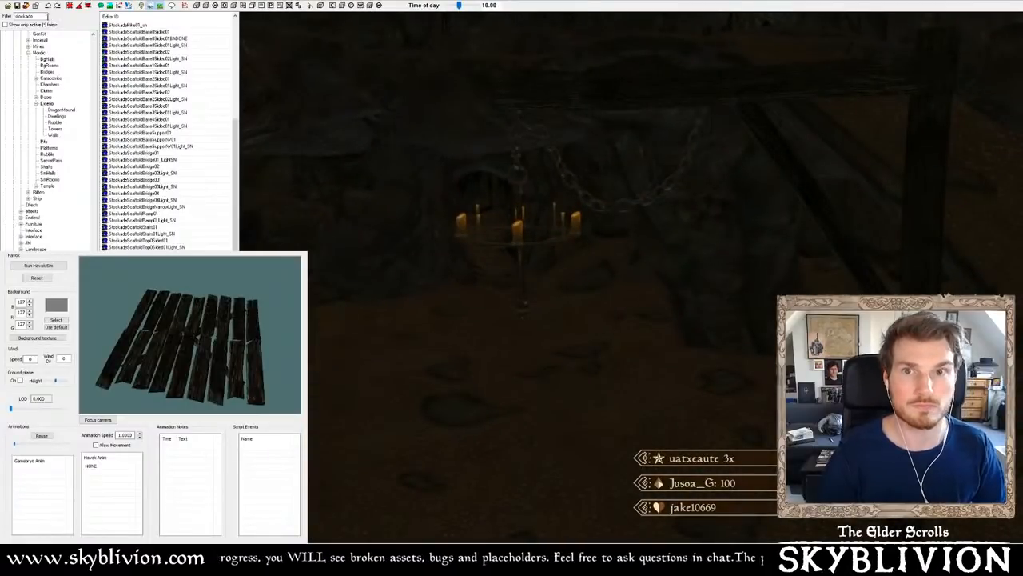
# - Filter the object list by "candle" and preview the candle light objects, including BleakFallsCandleLight01, for the chandelier
pyautogui.doubleClick(46, 16)
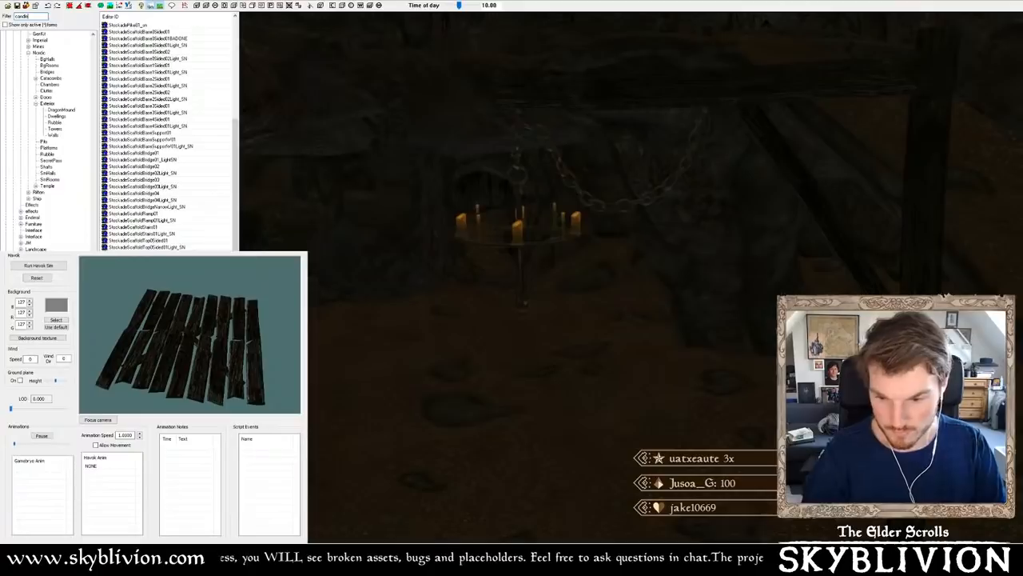
pyautogui.write('candle')
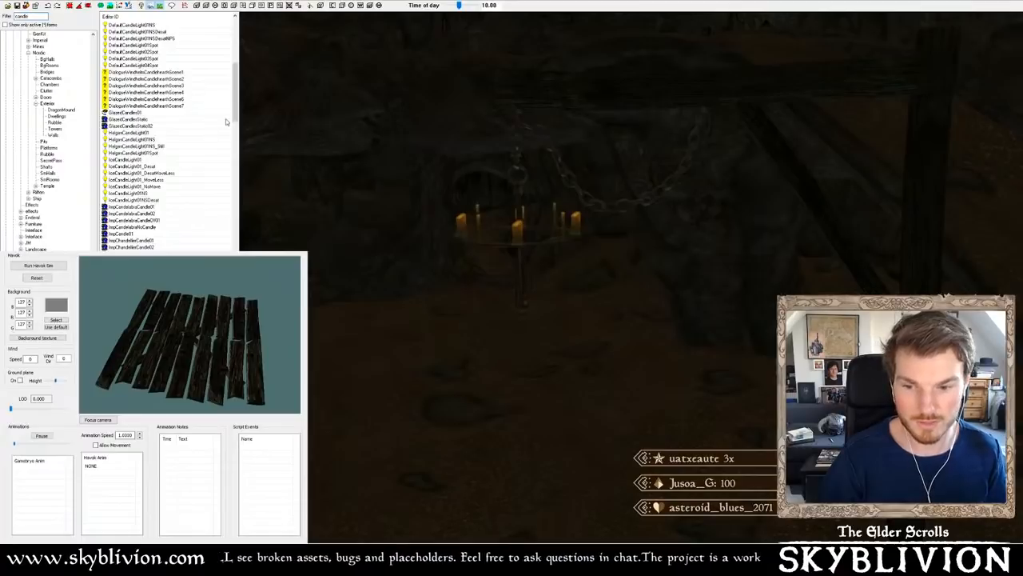
pyautogui.moveTo(237, 85); pyautogui.dragTo(224, 43)
pyautogui.click(143, 65)
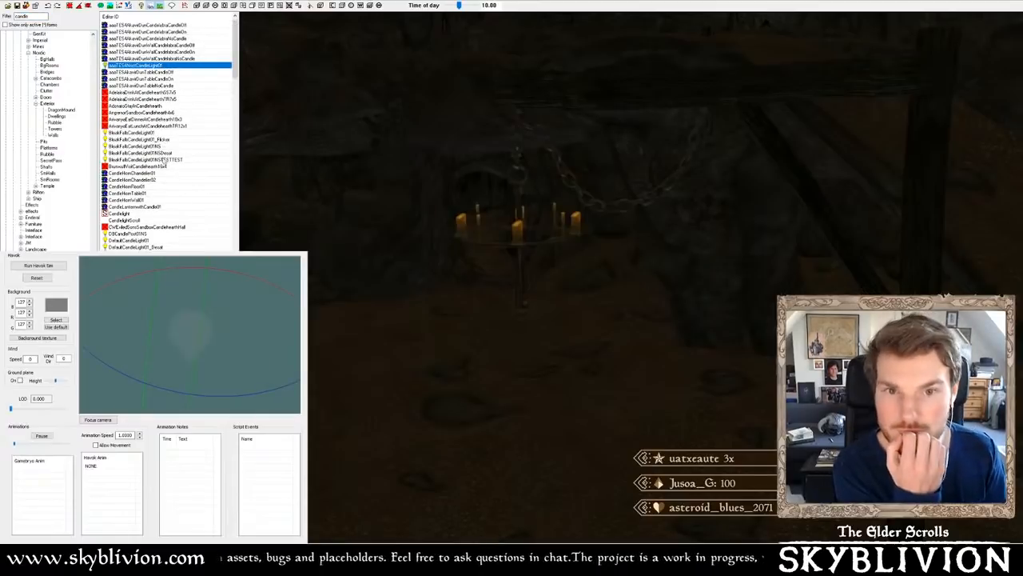
pyautogui.click(141, 133)
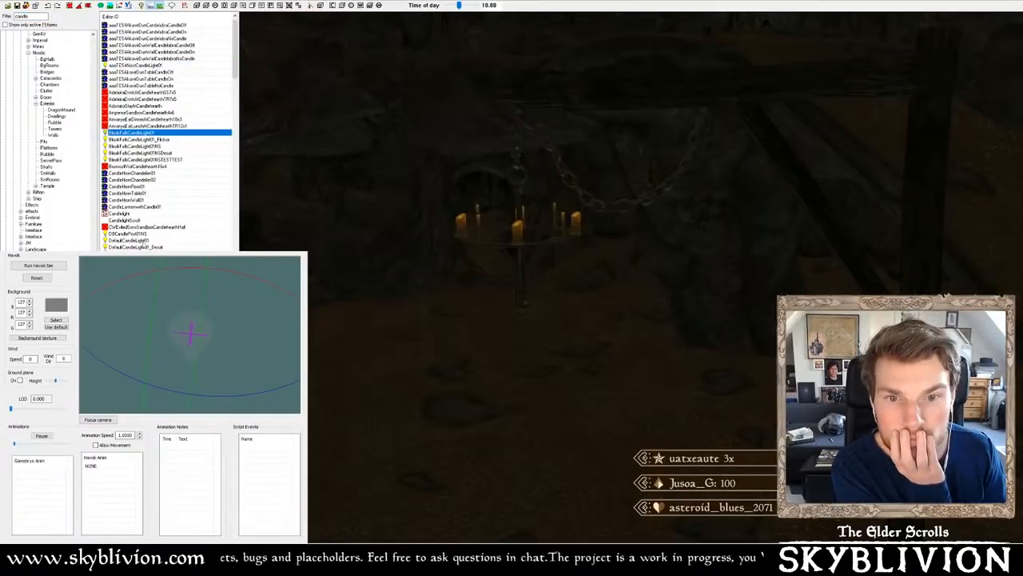
pyautogui.click(143, 241)
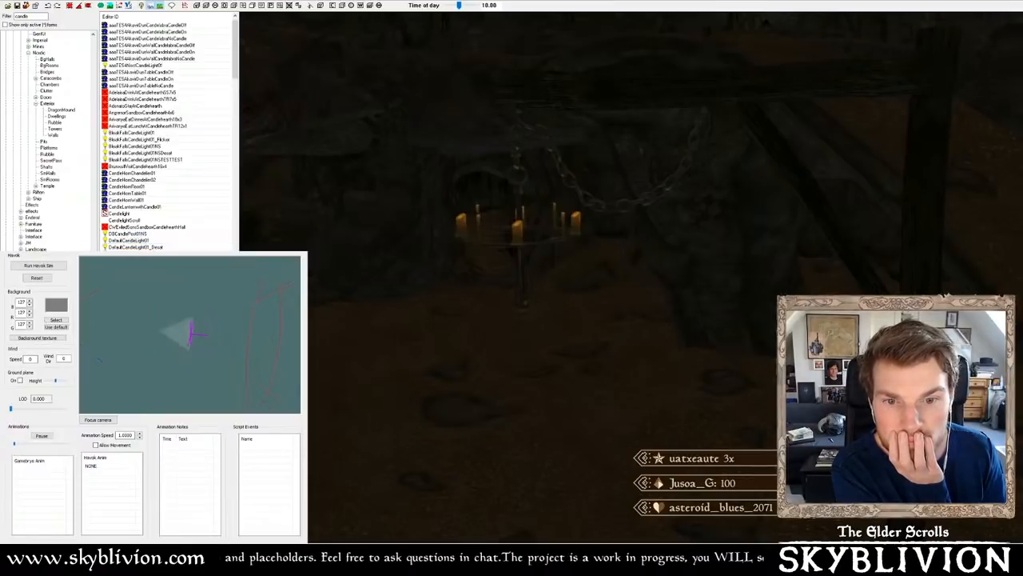
pyautogui.moveTo(236, 51); pyautogui.dragTo(244, 240)
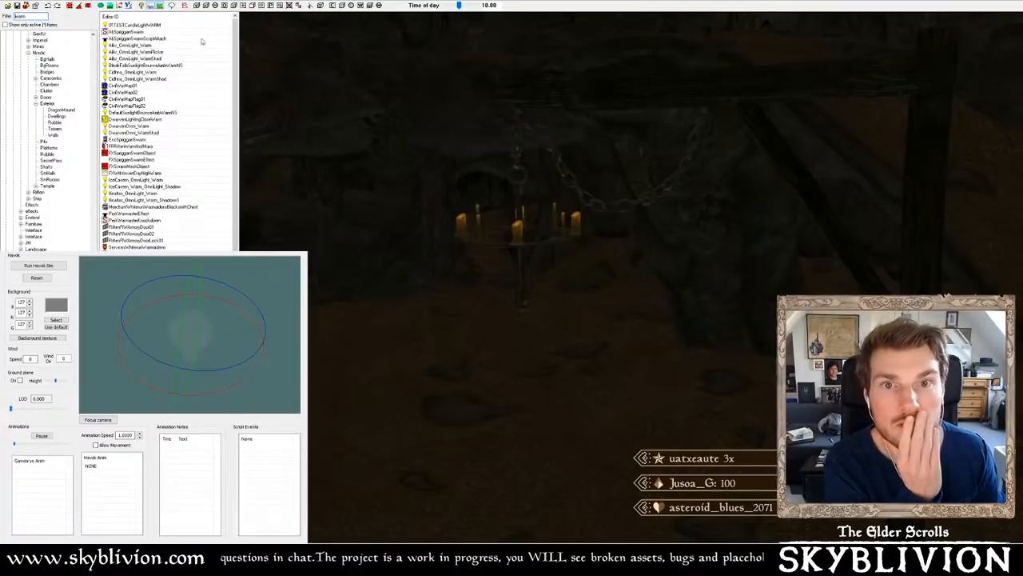
# - Try light objects from the "warm" filter on the chandelier, deleting each trial light
pyautogui.click(144, 46)
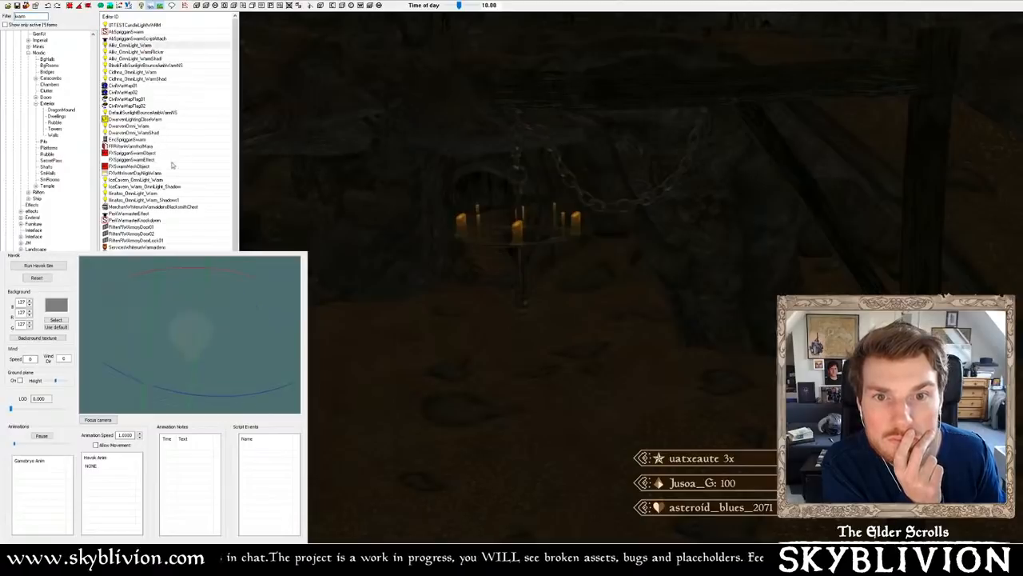
pyautogui.scroll(-3, 210, 233)
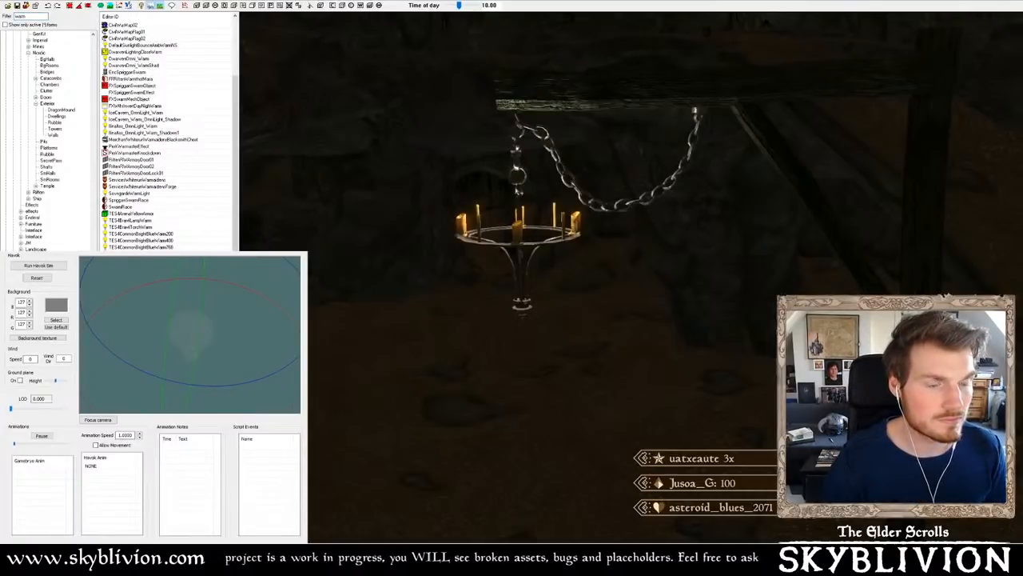
pyautogui.click(518, 192)
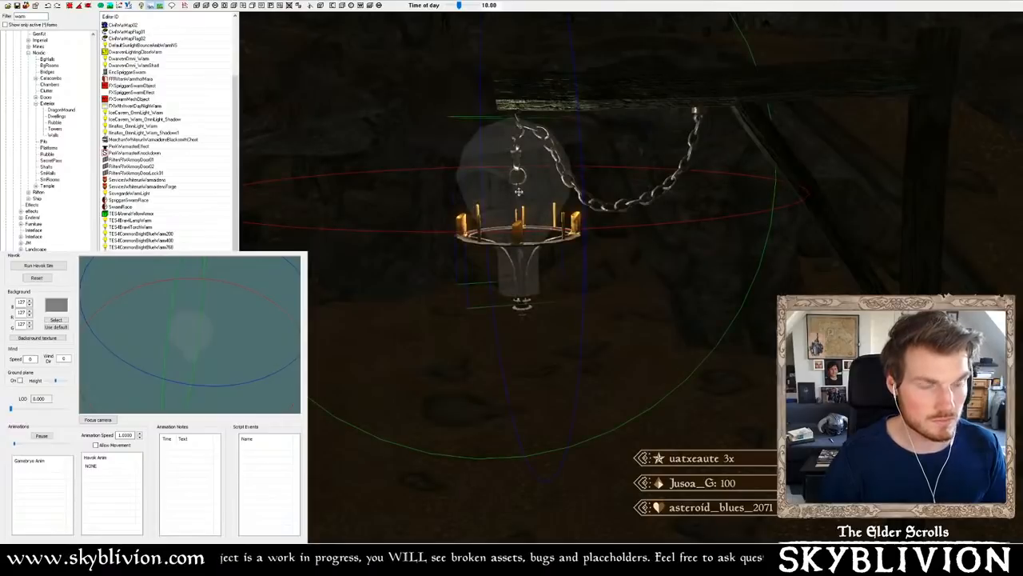
pyautogui.press('Delete')
pyautogui.moveTo(152, 241); pyautogui.dragTo(518, 204)
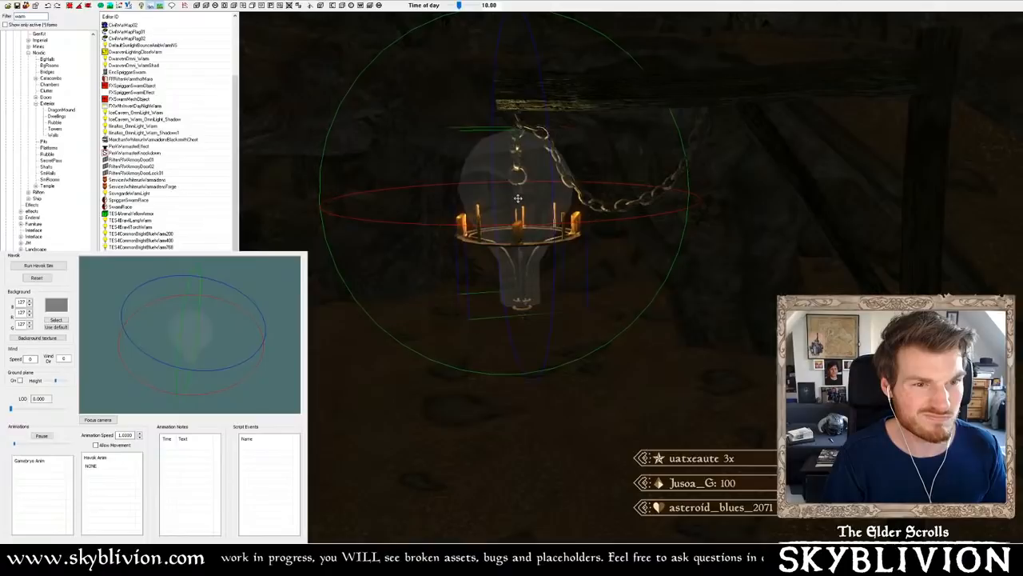
pyautogui.press('Delete')
# - Try the Cidhna warm omni lights and SovngardeWarmLight at the chandelier, deleting each trial light
pyautogui.scroll(3, 152, 233)
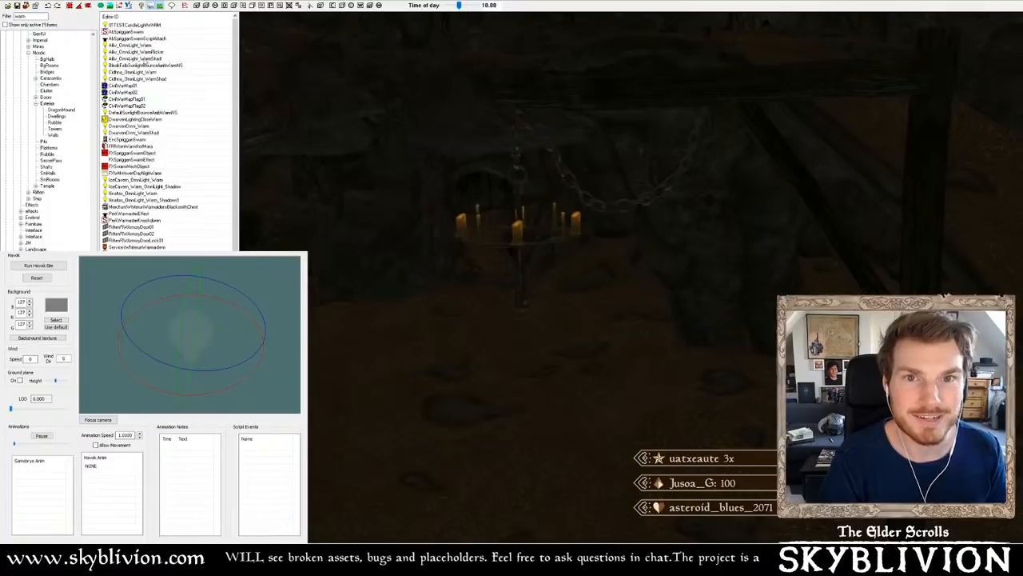
pyautogui.click(142, 79)
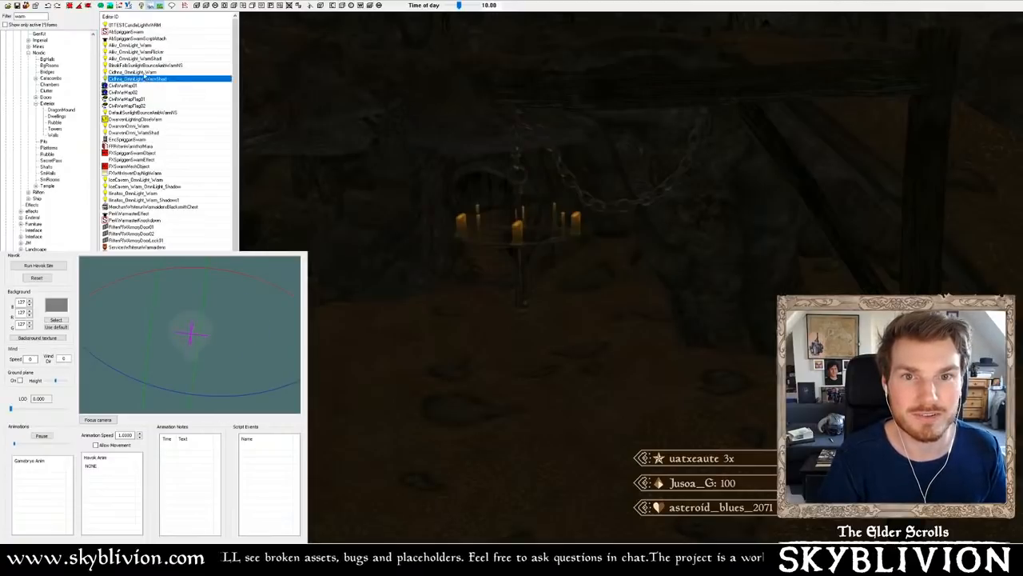
pyautogui.moveTo(144, 79)
pyautogui.mouseDown()
pyautogui.moveTo(455, 203)
pyautogui.moveTo(531, 216)
pyautogui.moveTo(457, 210)
pyautogui.mouseUp()
pyautogui.press('Delete')
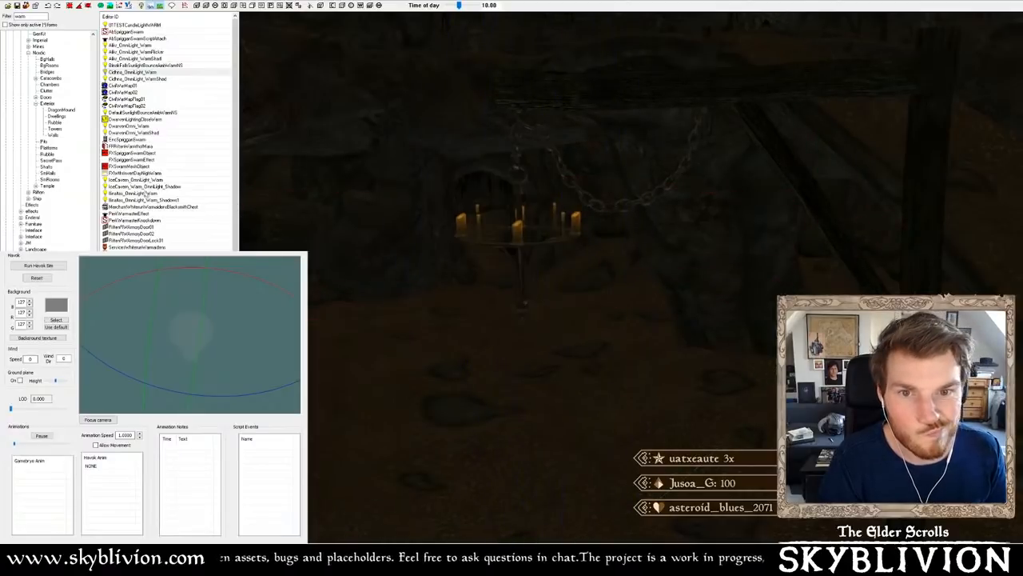
pyautogui.scroll(-4, 166, 232)
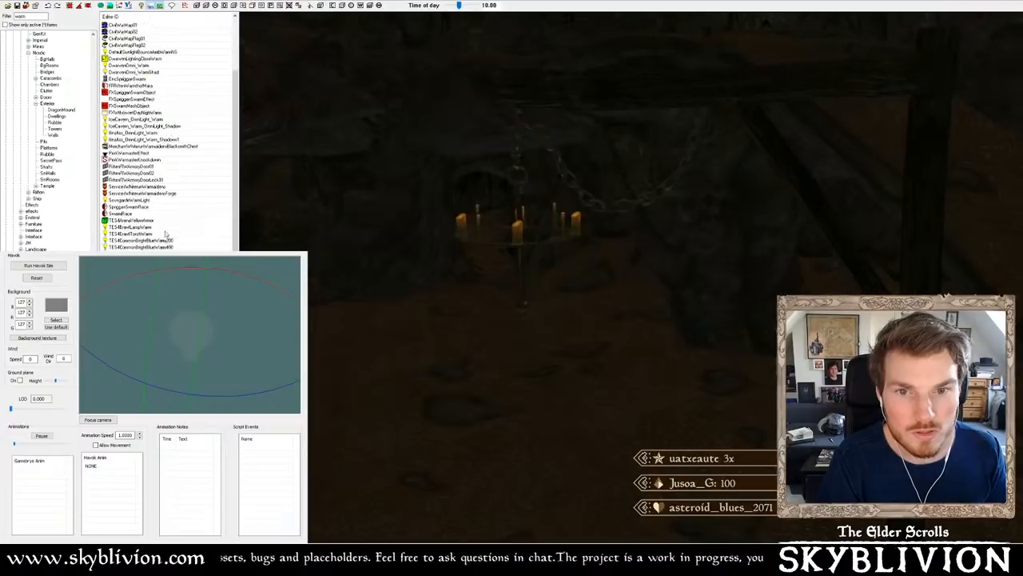
pyautogui.moveTo(140, 194); pyautogui.dragTo(526, 212)
pyautogui.keyDown('shift'); pyautogui.moveTo(527, 217); pyautogui.dragTo(525, 240, button='middle'); pyautogui.keyUp('shift')
pyautogui.press('Delete')
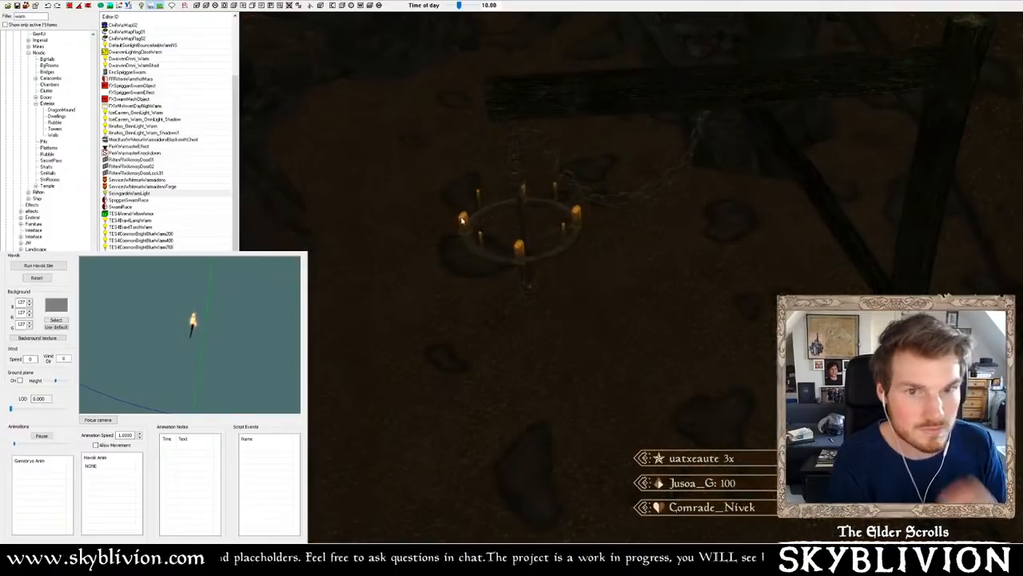
# - Try the warm test candle light, the BleakFalls warm sunlight bounce light and Cidhna_OmniLight_Warm at the chandelier, deleting each one
pyautogui.scroll(3, 196, 142)
pyautogui.scroll(1, 191, 144)
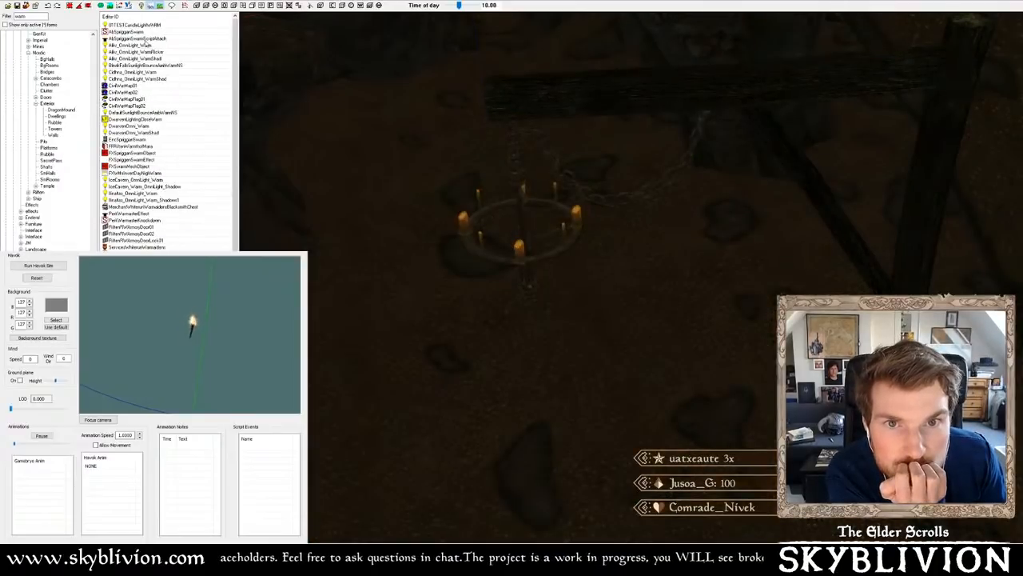
pyautogui.moveTo(139, 27); pyautogui.dragTo(519, 208)
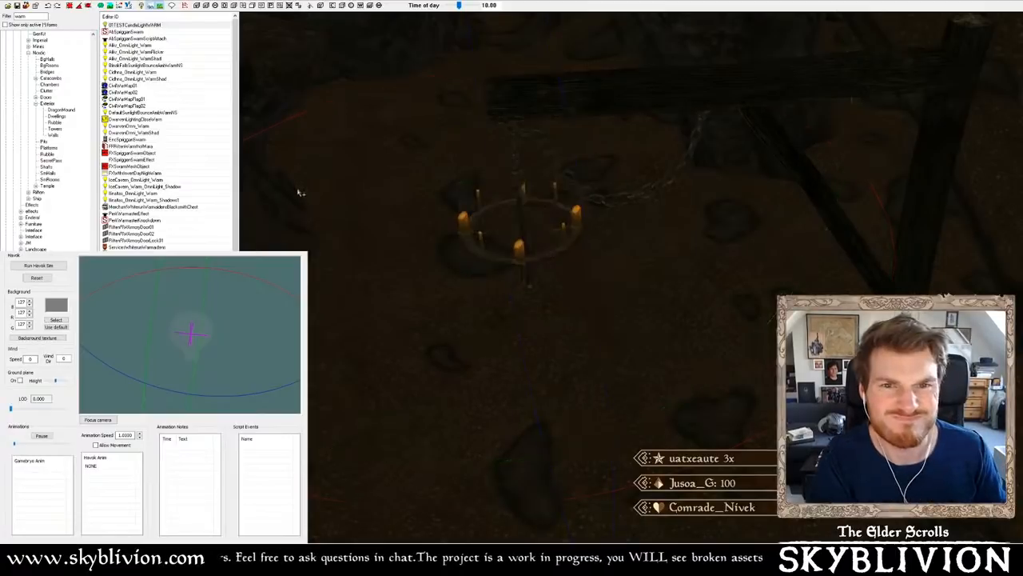
pyautogui.press('Delete')
pyautogui.moveTo(142, 66); pyautogui.dragTo(518, 203)
pyautogui.press('Delete')
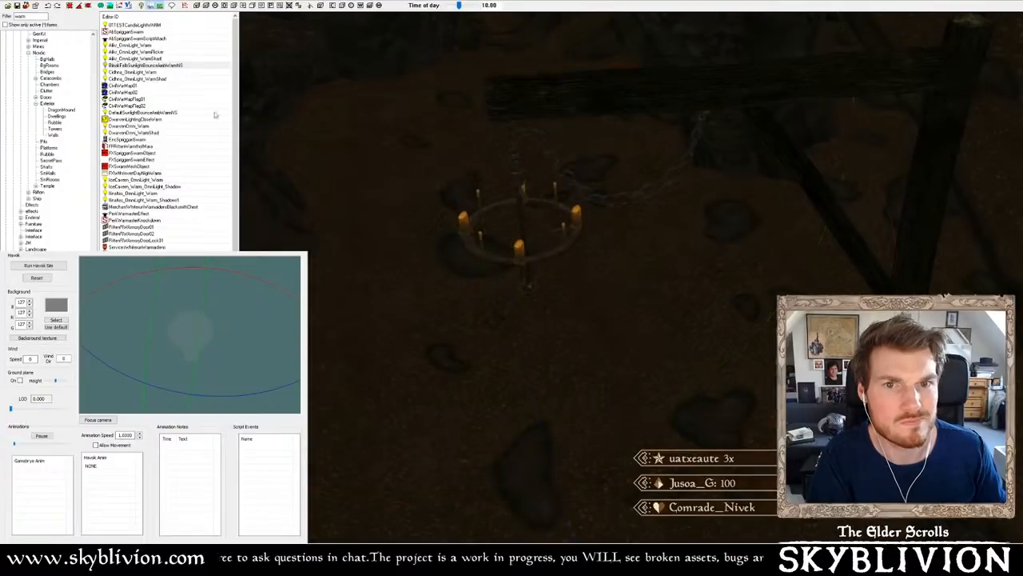
pyautogui.moveTo(144, 72); pyautogui.dragTo(533, 219)
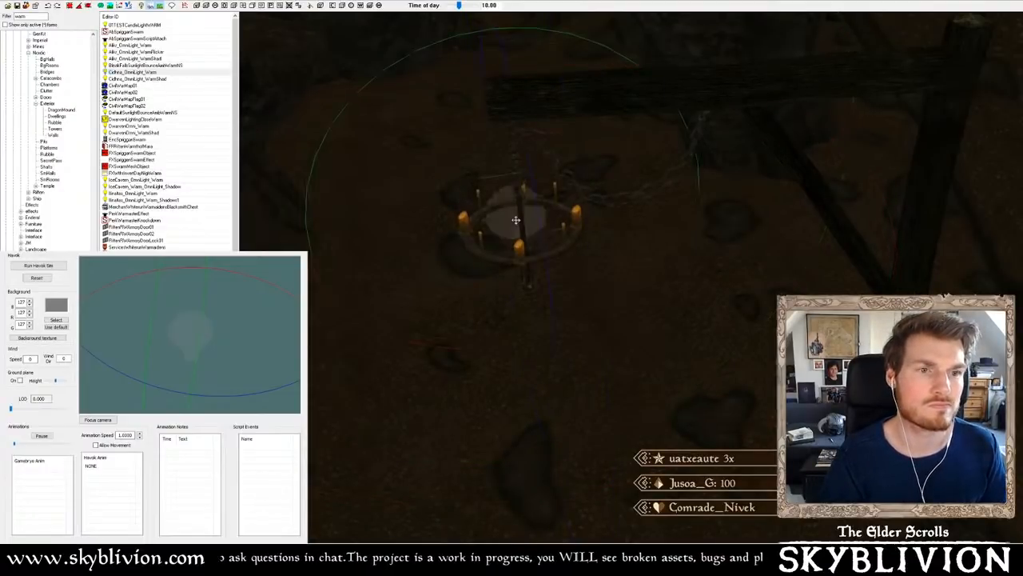
pyautogui.press('Delete')
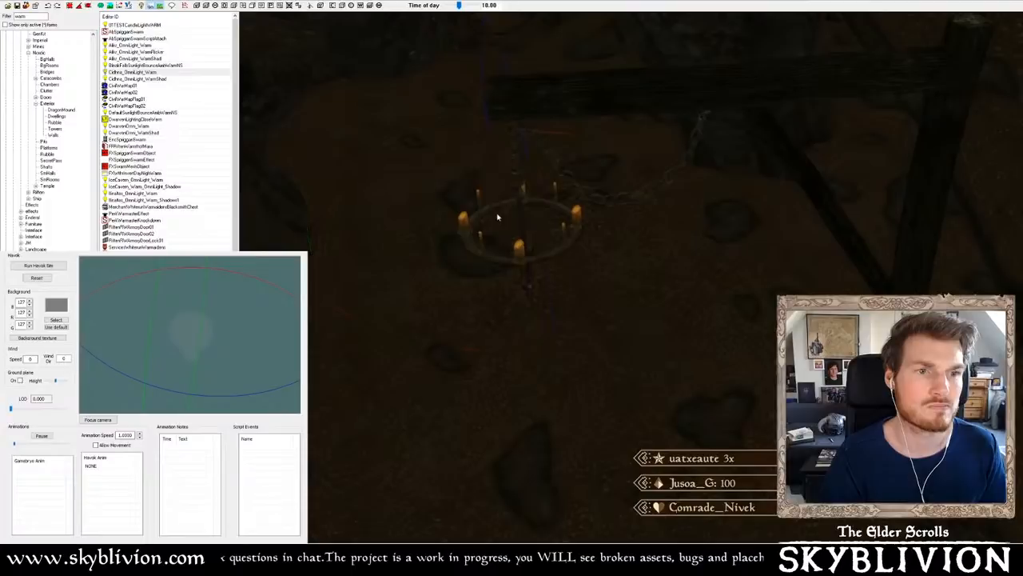
# - Filter the object list by "farm" and place a shadow-casting light in the chandelier's ring, adjusting its height
pyautogui.doubleClick(21, 16)
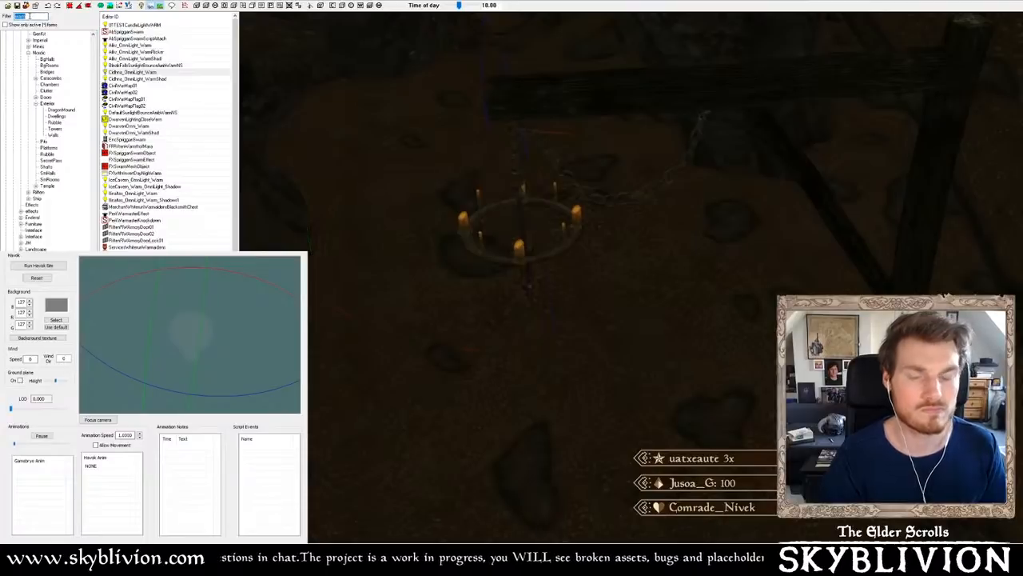
pyautogui.write('lamp')
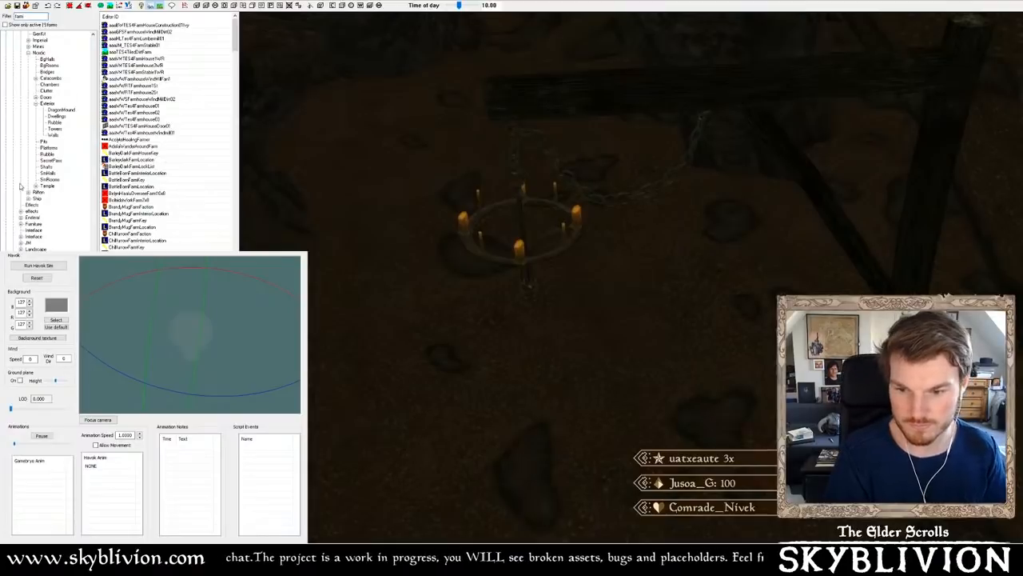
pyautogui.moveTo(234, 40); pyautogui.dragTo(249, 226)
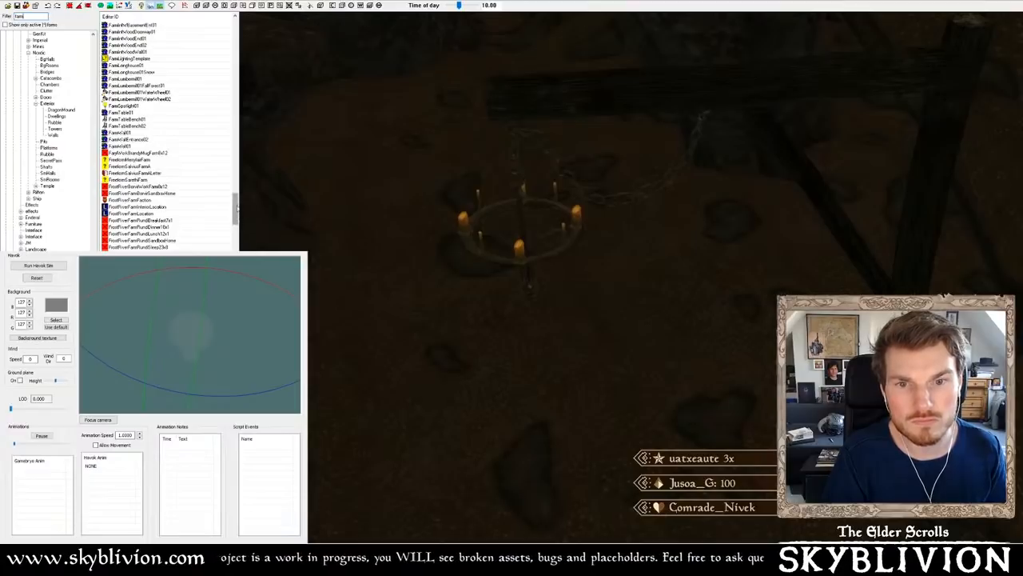
pyautogui.moveTo(237, 208); pyautogui.dragTo(235, 170)
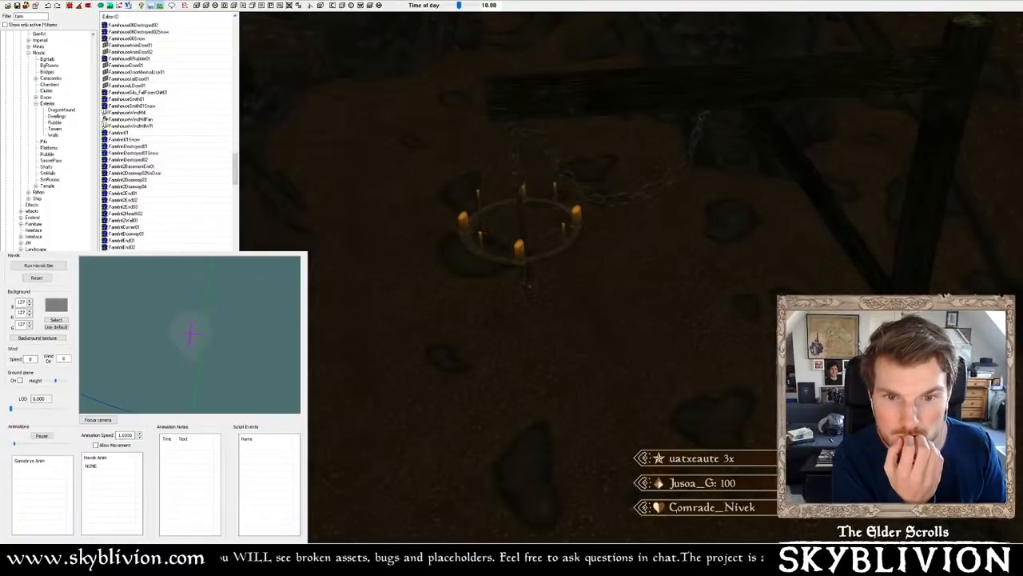
pyautogui.click(518, 201)
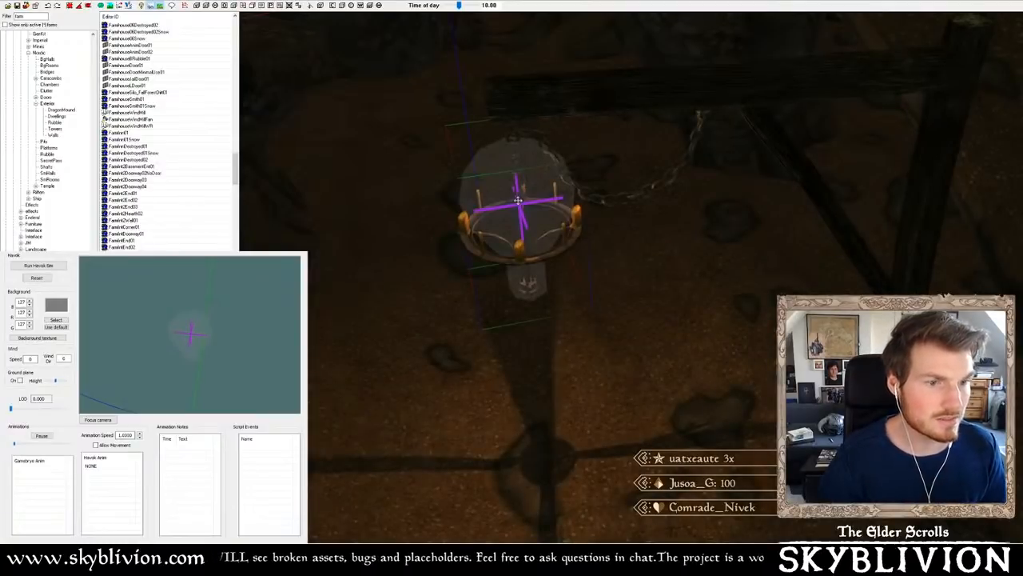
pyautogui.keyDown('shift'); pyautogui.moveTo(518, 201); pyautogui.dragTo(552, 214, button='middle'); pyautogui.keyUp('shift')
pyautogui.scroll(-2, 505, 194)
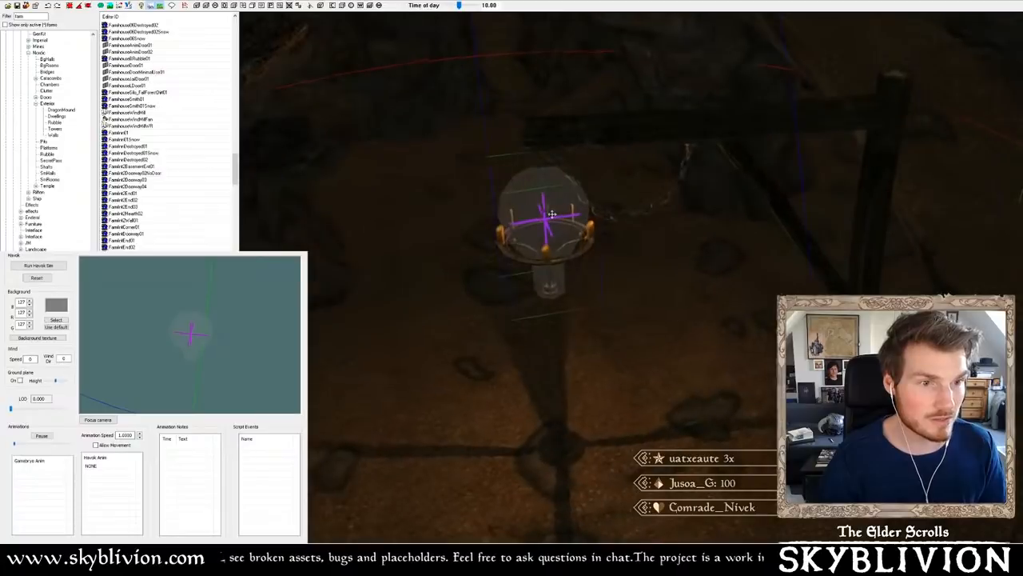
pyautogui.press('z')
pyautogui.moveTo(551, 214)
pyautogui.mouseDown()
pyautogui.moveTo(554, 348)
pyautogui.moveTo(547, 203)
pyautogui.moveTo(547, 225)
pyautogui.mouseUp()
pyautogui.keyDown('shift'); pyautogui.moveTo(547, 225); pyautogui.dragTo(288, 189, button='middle'); pyautogui.keyUp('shift')
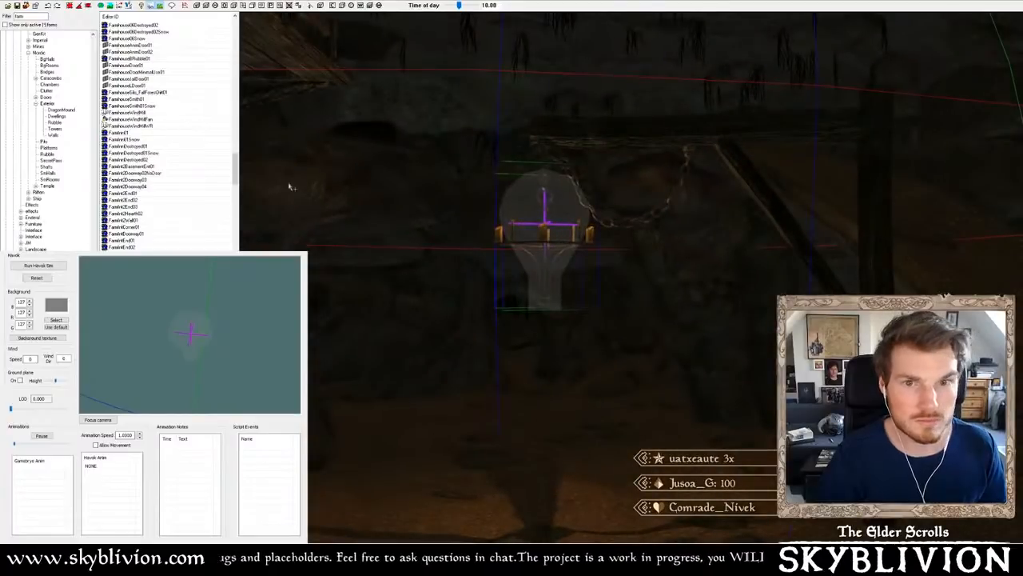
# - Compare the chandelier with and without its trial lights, keep the shadow-casting one and align it with the centre of the candle ring
pyautogui.press('Delete')
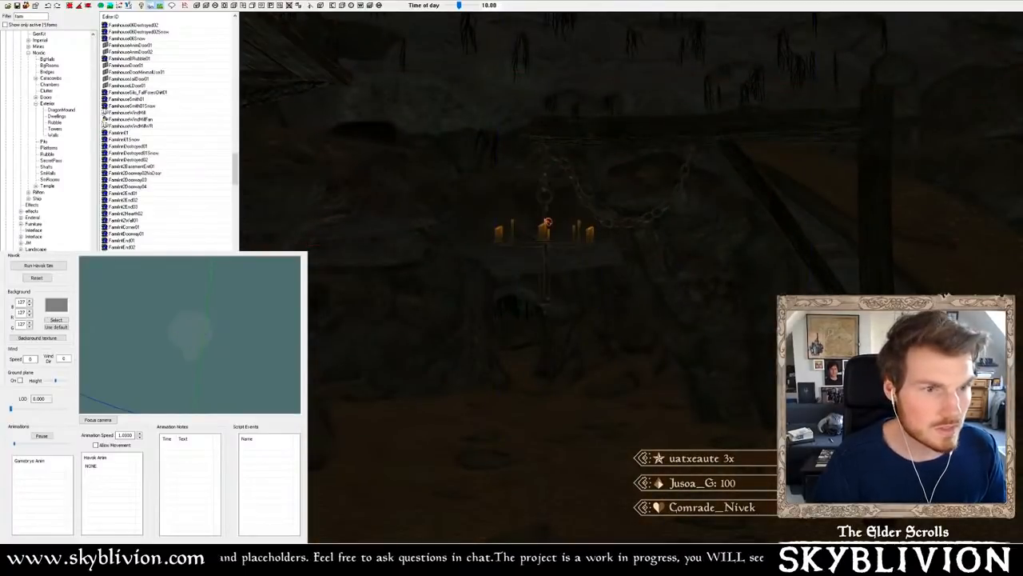
pyautogui.hotkey('ctrl', 'z')
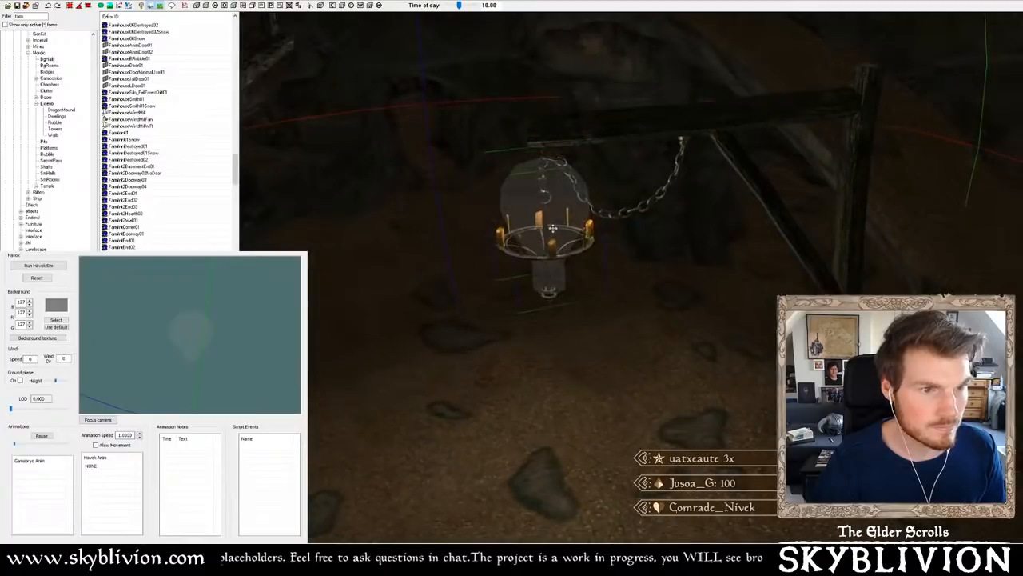
pyautogui.press('Delete')
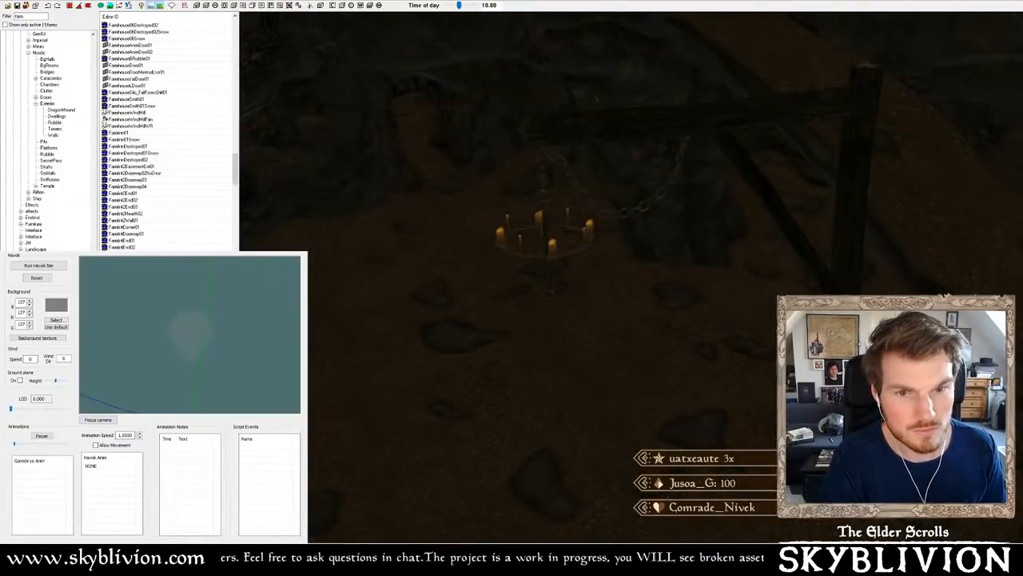
pyautogui.hotkey('ctrl', 'z')
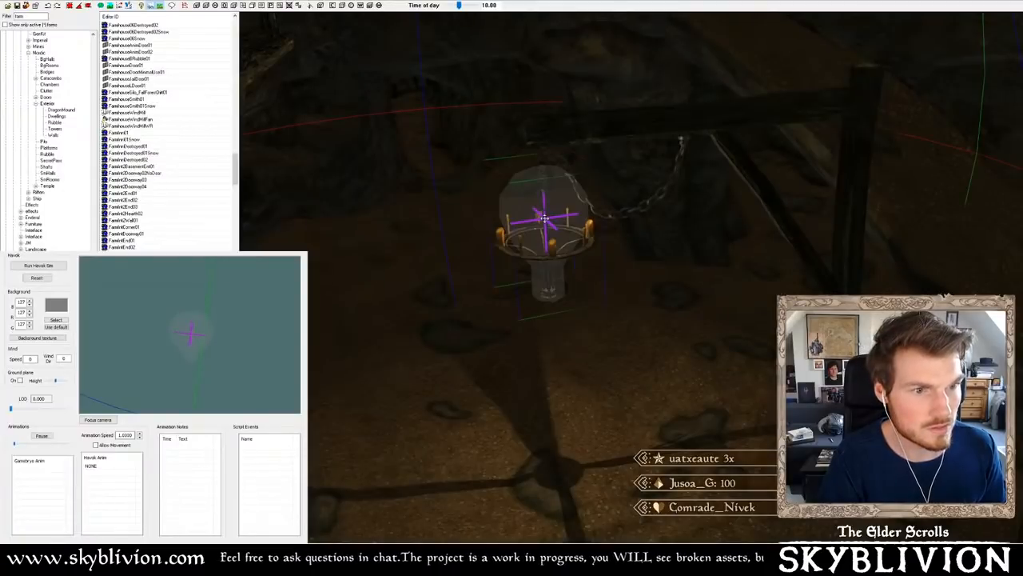
pyautogui.press('Delete')
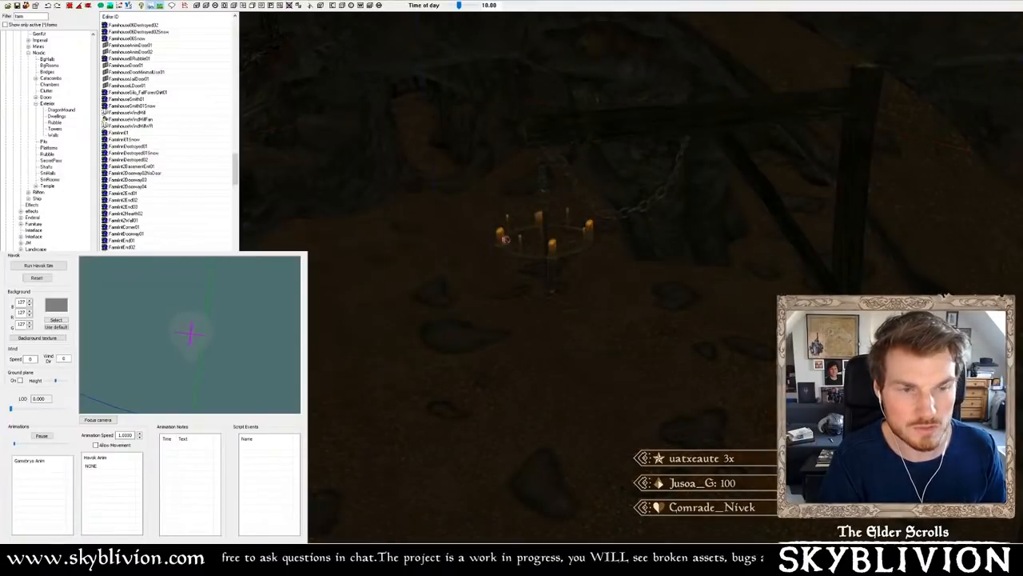
pyautogui.hotkey('ctrl', 'z')
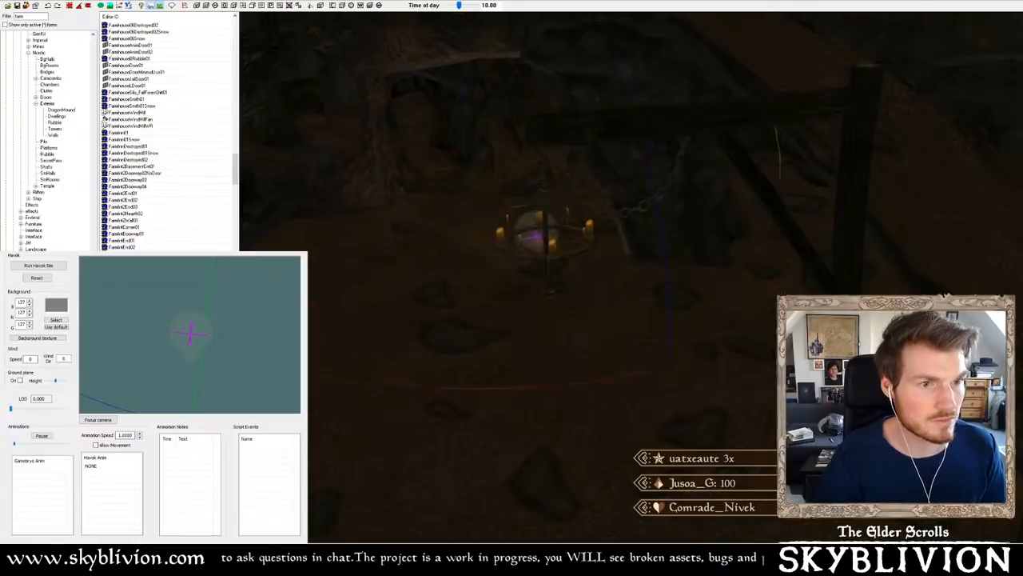
pyautogui.moveTo(543, 181)
pyautogui.mouseDown()
pyautogui.moveTo(549, 210)
pyautogui.moveTo(526, 240)
pyautogui.moveTo(579, 226)
pyautogui.moveTo(541, 224)
pyautogui.mouseUp()
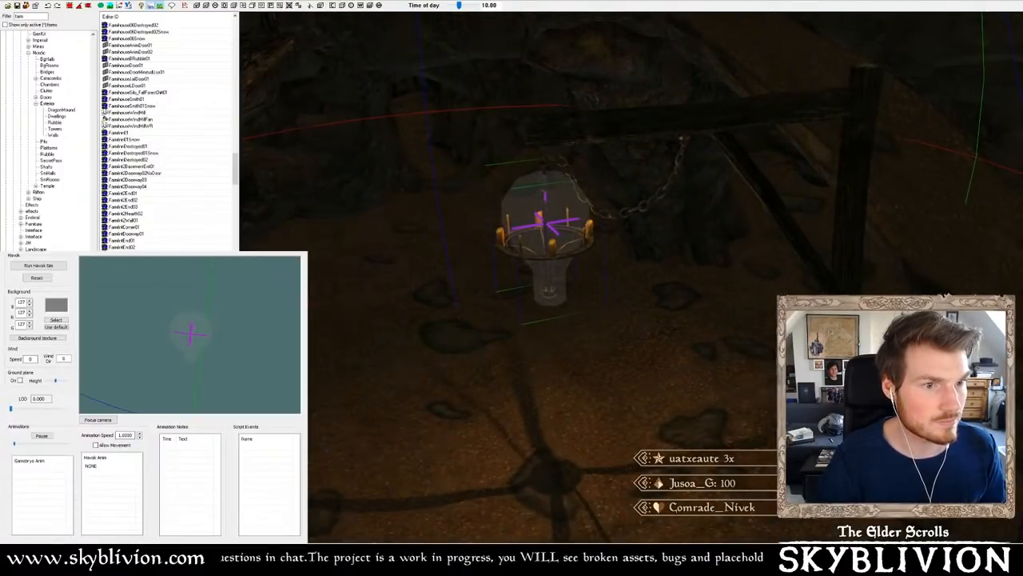
# - Examine the chandelier's light and cast shadows from above, and switch the render view back to bright lighting
pyautogui.moveTo(563, 337)
pyautogui.mouseDown(button='middle')
pyautogui.moveTo(546, 344)
pyautogui.moveTo(560, 356)
pyautogui.moveTo(547, 324)
pyautogui.mouseUp(button='middle')
pyautogui.moveTo(424, 278); pyautogui.dragTo(237, 274, button='middle')
pyautogui.press('a')
pyautogui.press('a')
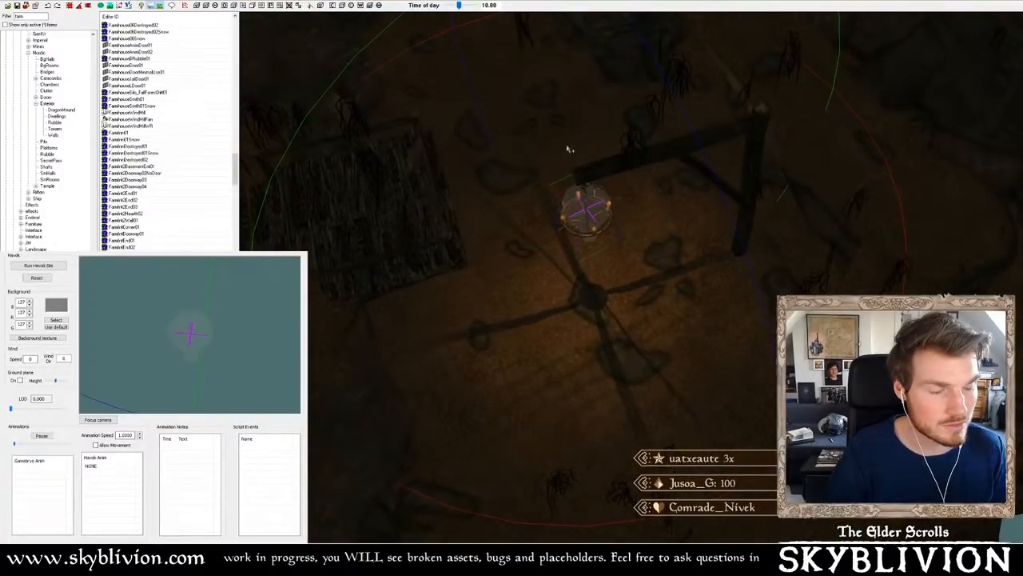
pyautogui.moveTo(570, 149); pyautogui.dragTo(662, 242, button='middle')
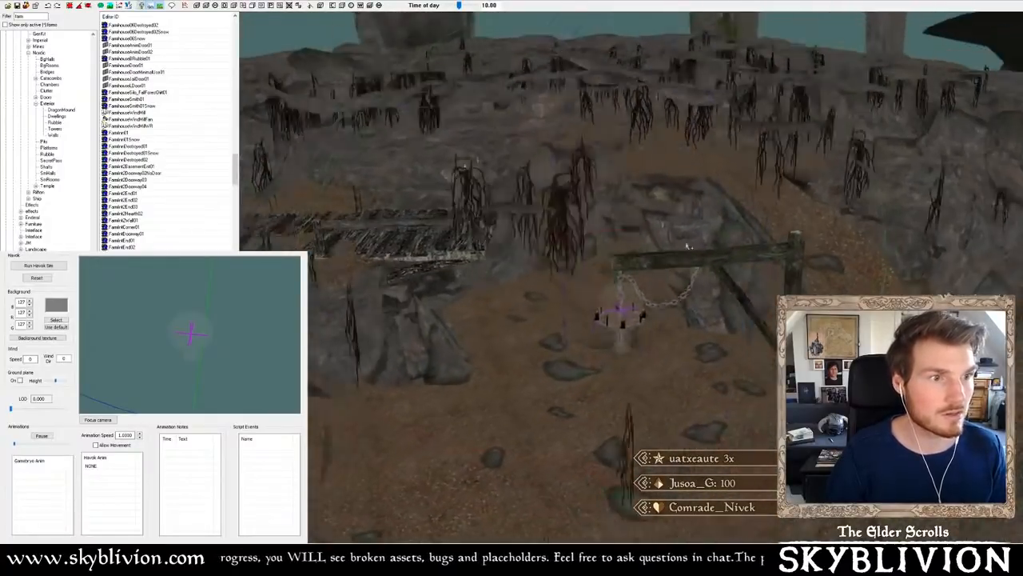
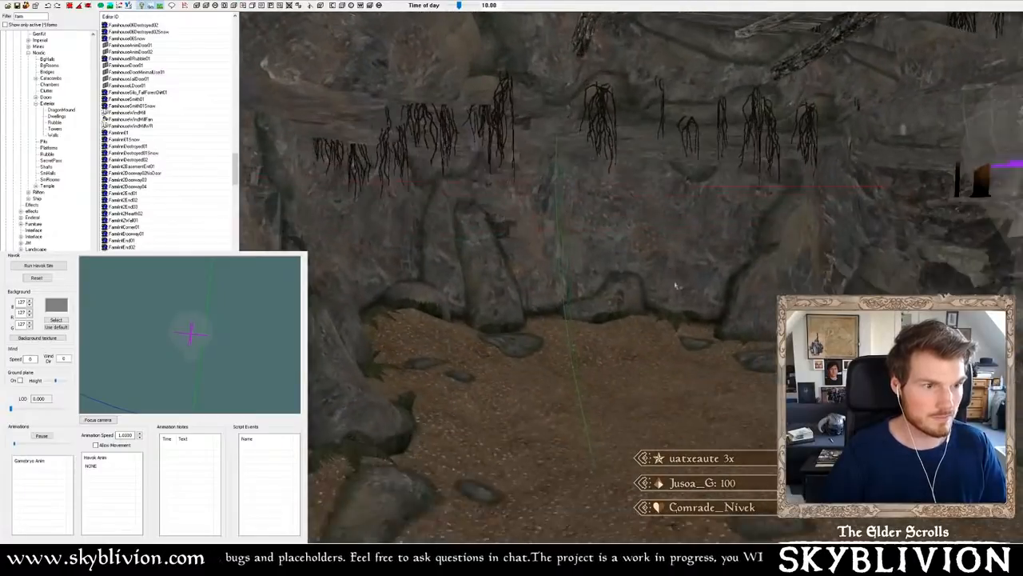
# - Rotate the rock formation at the corner of the cave wall so its pillars blend into the neighbouring rocks
pyautogui.press('a')
pyautogui.moveTo(675, 286)
pyautogui.mouseDown(button='middle')
pyautogui.moveTo(636, 288)
pyautogui.moveTo(656, 288)
pyautogui.mouseUp(button='middle')
pyautogui.press('a')
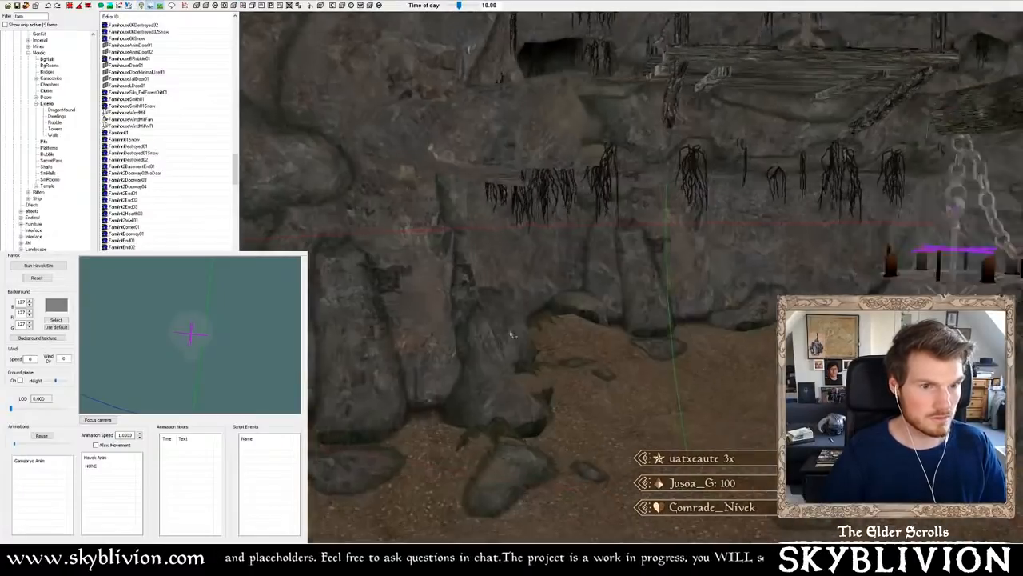
pyautogui.scroll(-2, 512, 334)
pyautogui.moveTo(544, 336); pyautogui.dragTo(702, 359, button='middle')
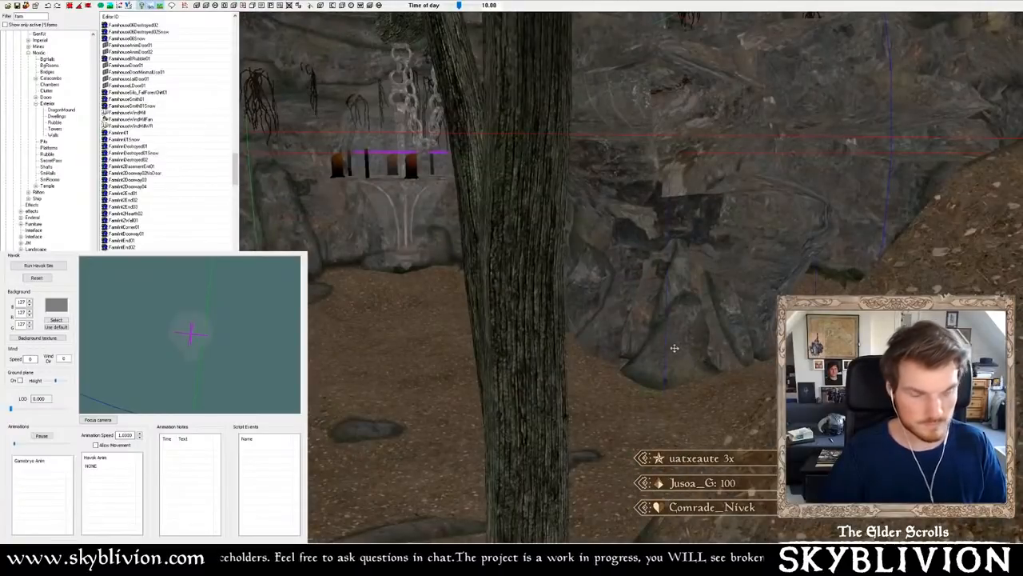
pyautogui.moveTo(674, 347); pyautogui.dragTo(744, 326, button='middle')
pyautogui.moveTo(532, 316)
pyautogui.mouseDown(button='middle')
pyautogui.moveTo(551, 352)
pyautogui.moveTo(555, 313)
pyautogui.moveTo(591, 280)
pyautogui.moveTo(552, 315)
pyautogui.mouseUp(button='middle')
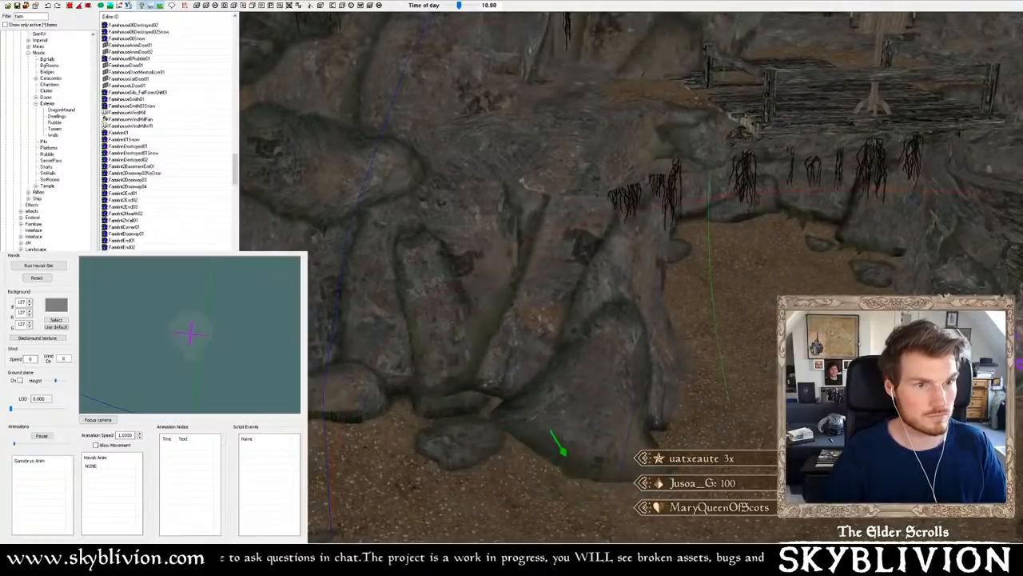
pyautogui.moveTo(550, 430); pyautogui.dragTo(550, 430, button='right')
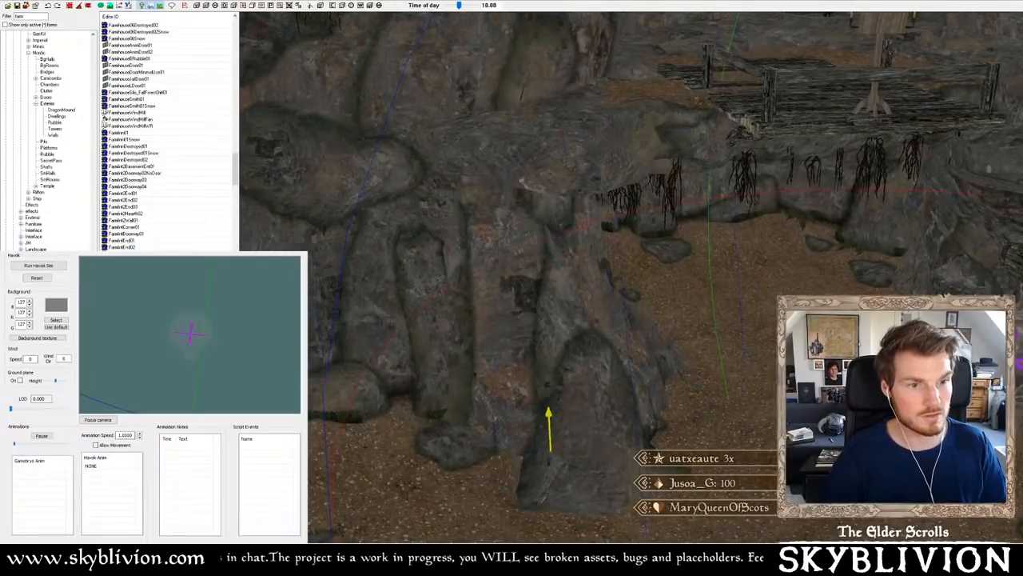
pyautogui.keyDown('shift'); pyautogui.moveTo(550, 430); pyautogui.dragTo(516, 335, button='middle'); pyautogui.keyUp('shift')
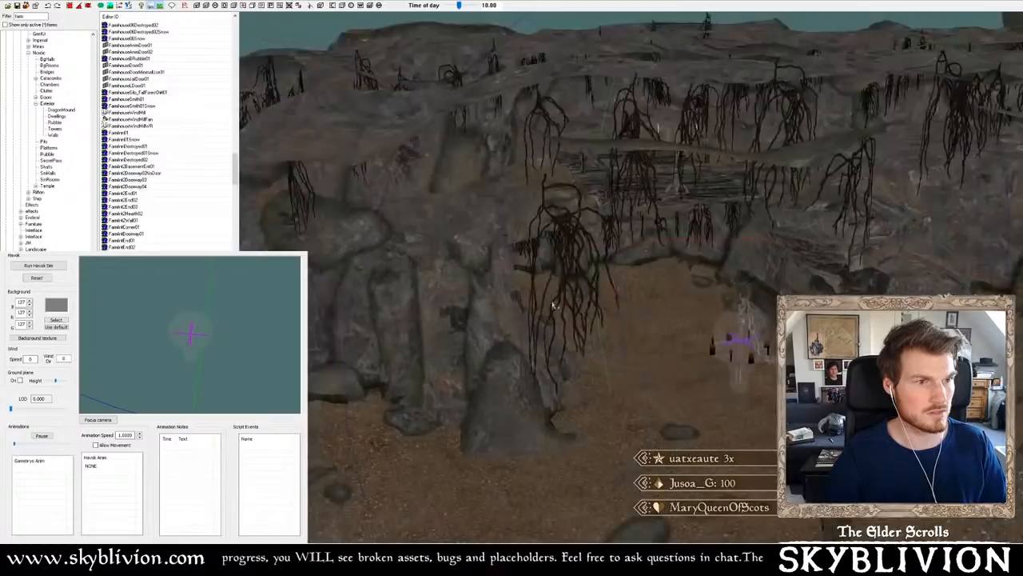
# - Survey the cave interior from above, from the rooted cavern to the small room with bedrolls and sleeping markers
pyautogui.moveTo(553, 305); pyautogui.dragTo(550, 288, button='middle')
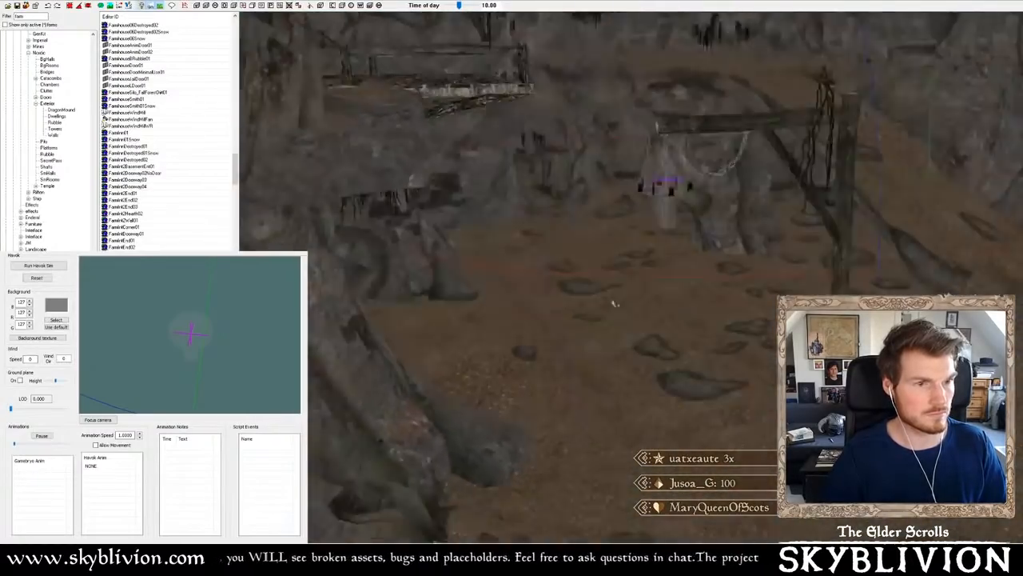
pyautogui.moveTo(593, 335); pyautogui.dragTo(660, 322, button='middle')
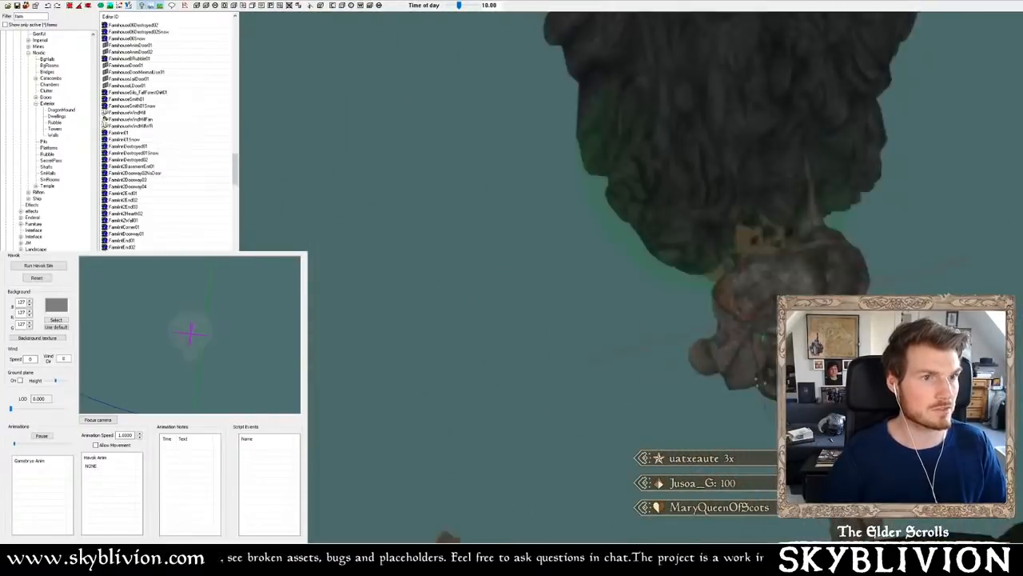
pyautogui.moveTo(782, 188); pyautogui.dragTo(692, 340, button='middle')
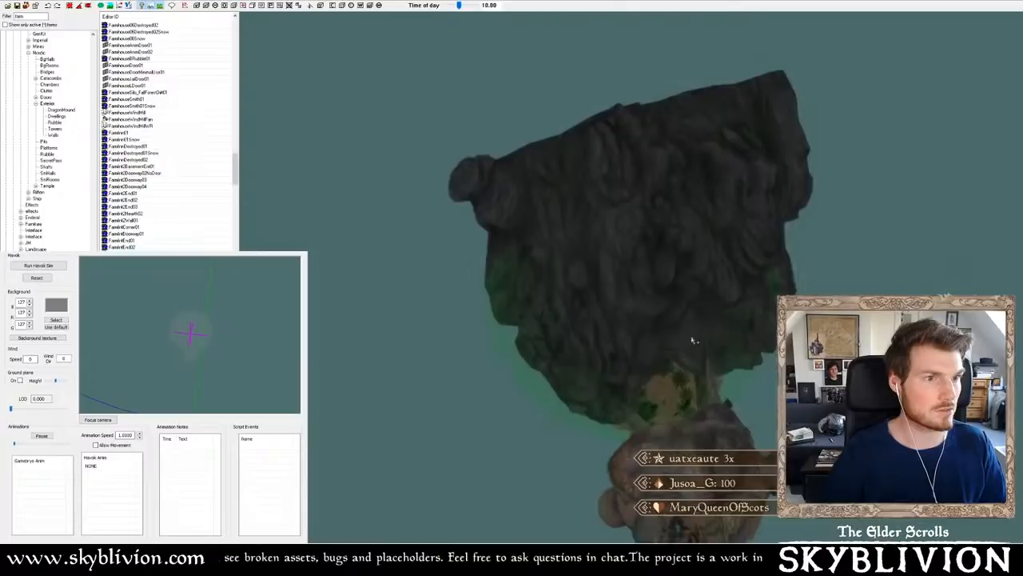
pyautogui.scroll(-10, 673, 316)
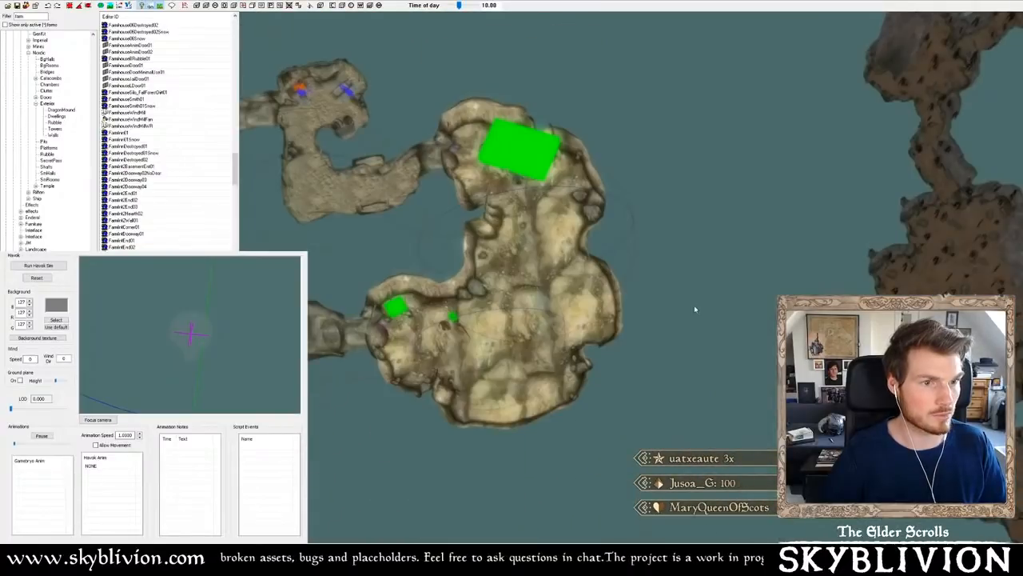
pyautogui.moveTo(383, 349); pyautogui.dragTo(708, 315, button='middle')
pyautogui.scroll(3, 707, 316)
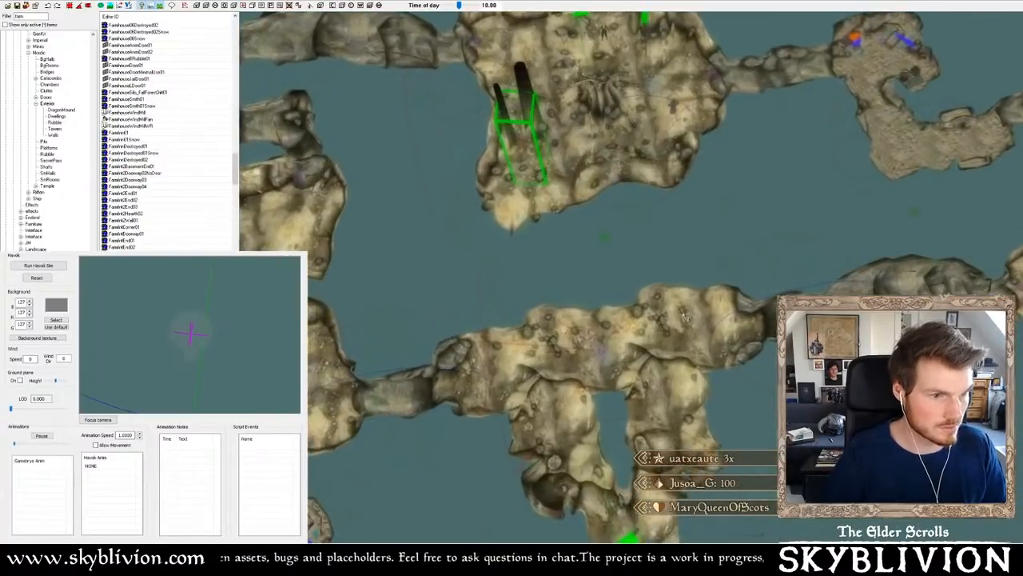
pyautogui.moveTo(665, 505)
pyautogui.mouseDown(button='middle')
pyautogui.moveTo(670, 210)
pyautogui.moveTo(749, 220)
pyautogui.moveTo(838, 452)
pyautogui.moveTo(866, 470)
pyautogui.mouseUp(button='middle')
pyautogui.scroll(2, 662, 286)
pyautogui.scroll(6, 866, 470)
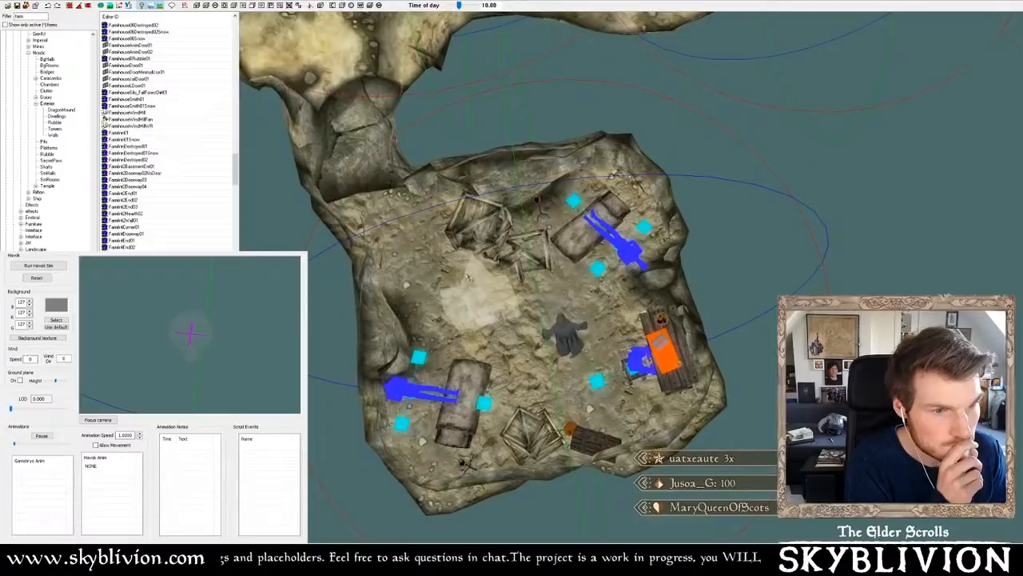
# - Examine the bedroll rooms and check the reference properties of the vampire placed beside the orange marker
pyautogui.scroll(-2, 631, 277)
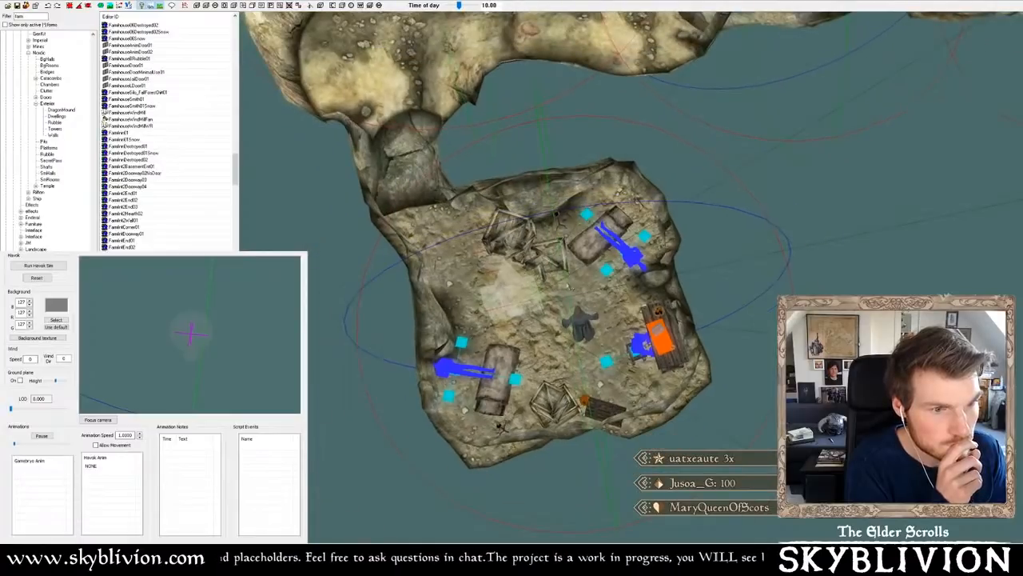
pyautogui.moveTo(554, 281); pyautogui.dragTo(554, 288, button='middle')
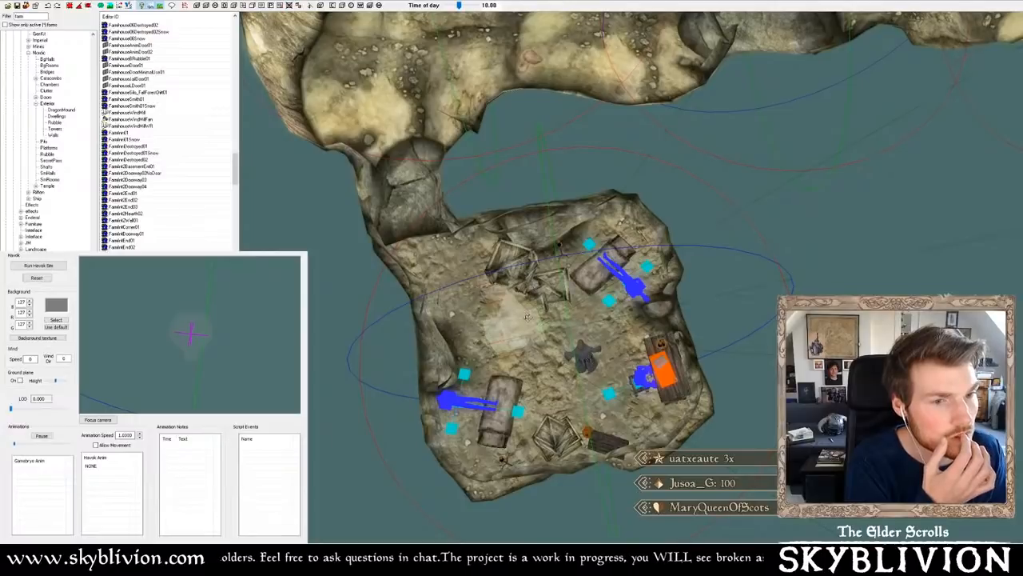
pyautogui.moveTo(632, 282); pyautogui.dragTo(628, 349, button='middle')
pyautogui.scroll(-2, 630, 344)
pyautogui.moveTo(660, 382); pyautogui.dragTo(646, 478, button='middle')
pyautogui.moveTo(538, 303); pyautogui.dragTo(545, 321, button='middle')
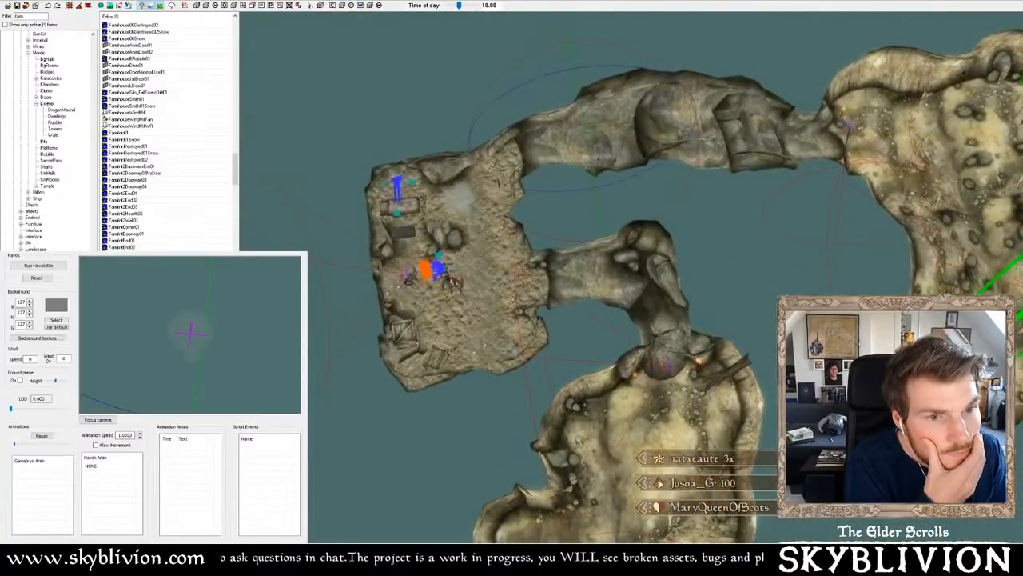
pyautogui.doubleClick(451, 281)
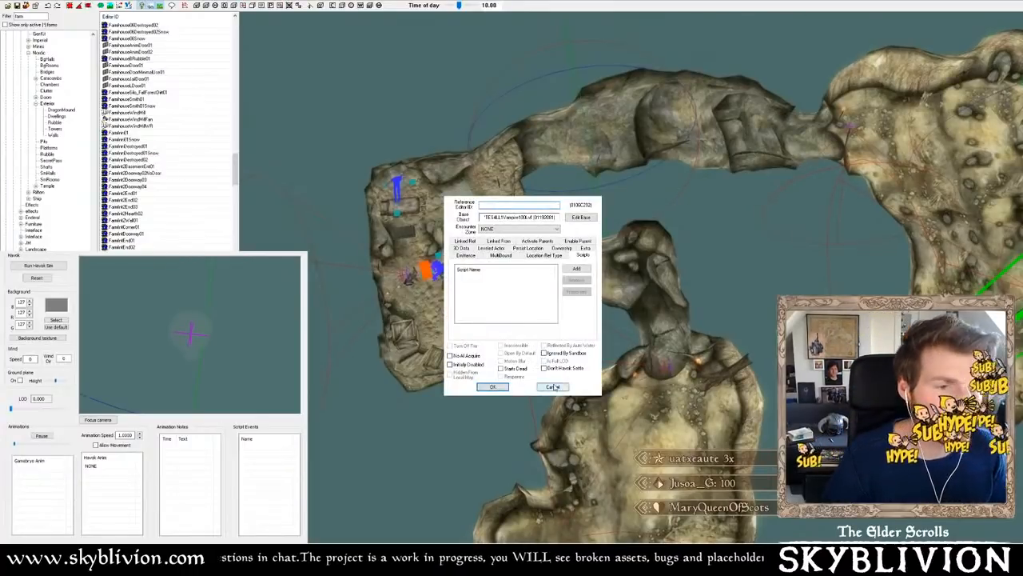
pyautogui.click(553, 386)
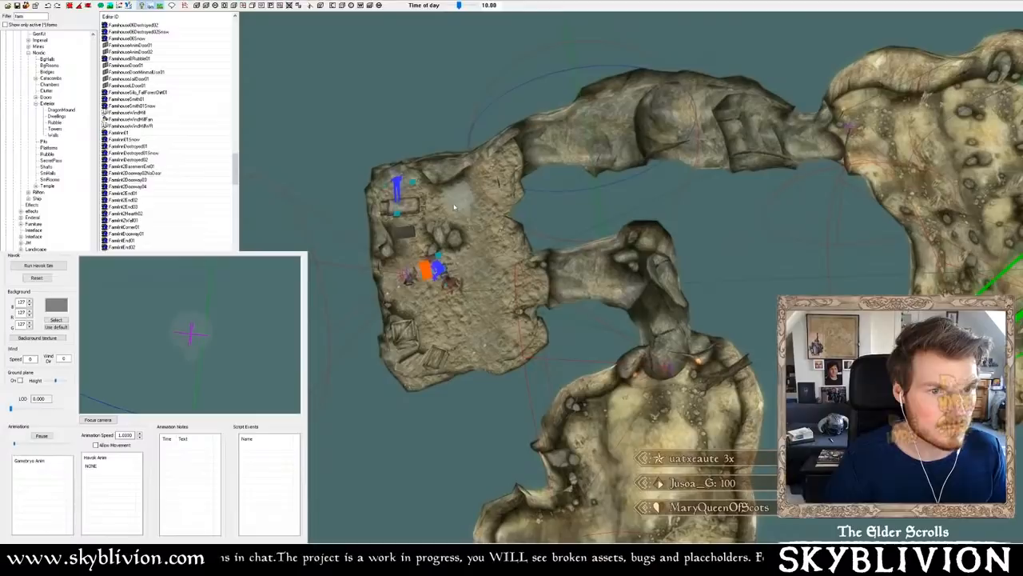
# - Hide the green box near the upper wall of the large cavern with the central hole
pyautogui.scroll(-1, 639, 224)
pyautogui.moveTo(759, 226); pyautogui.dragTo(469, 291, button='middle')
pyautogui.scroll(2, 480, 283)
pyautogui.scroll(2, 481, 284)
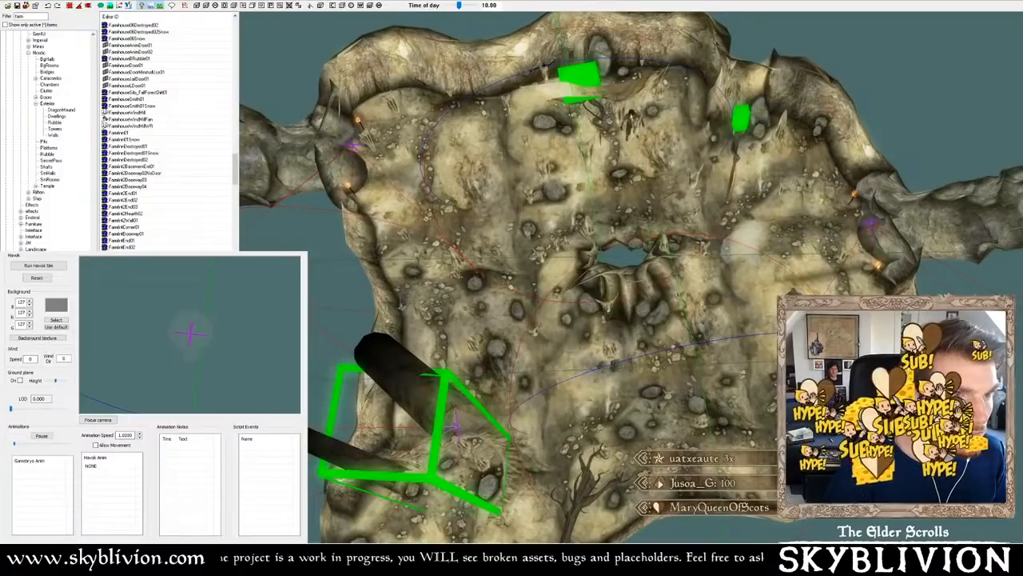
pyautogui.scroll(3, 633, 118)
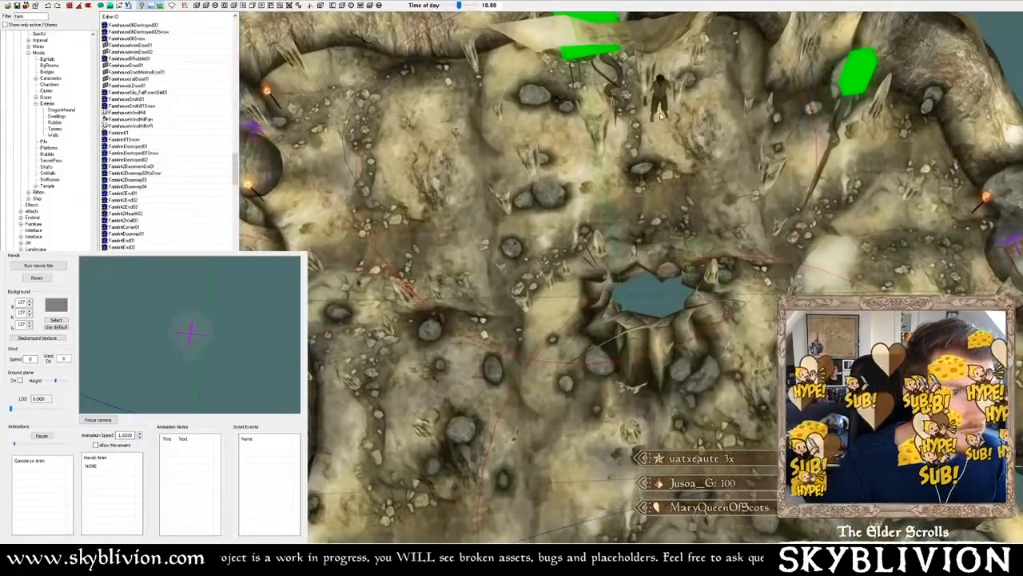
pyautogui.press('1')
pyautogui.press('1')
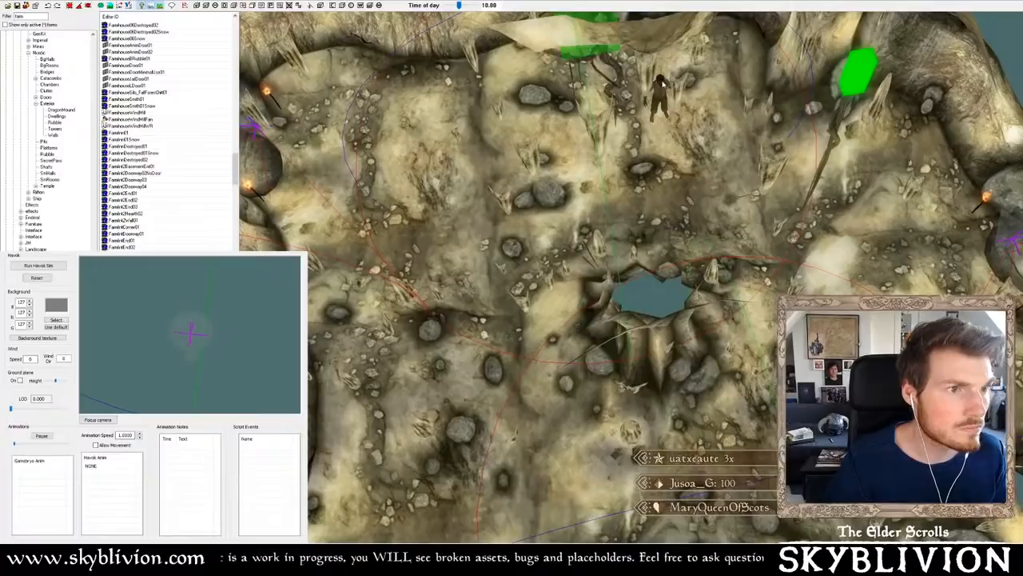
# - Examine the placed characters in the large cavern and the furnished room at the end of its tunnel
pyautogui.scroll(-4, 670, 115)
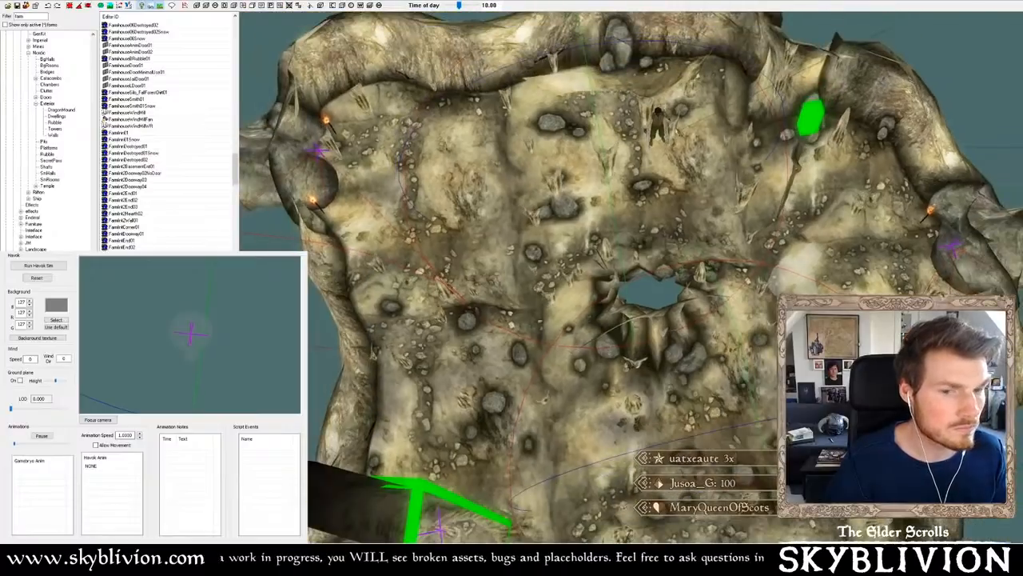
pyautogui.keyDown('shift'); pyautogui.moveTo(679, 133); pyautogui.dragTo(631, 96, button='middle'); pyautogui.keyUp('shift')
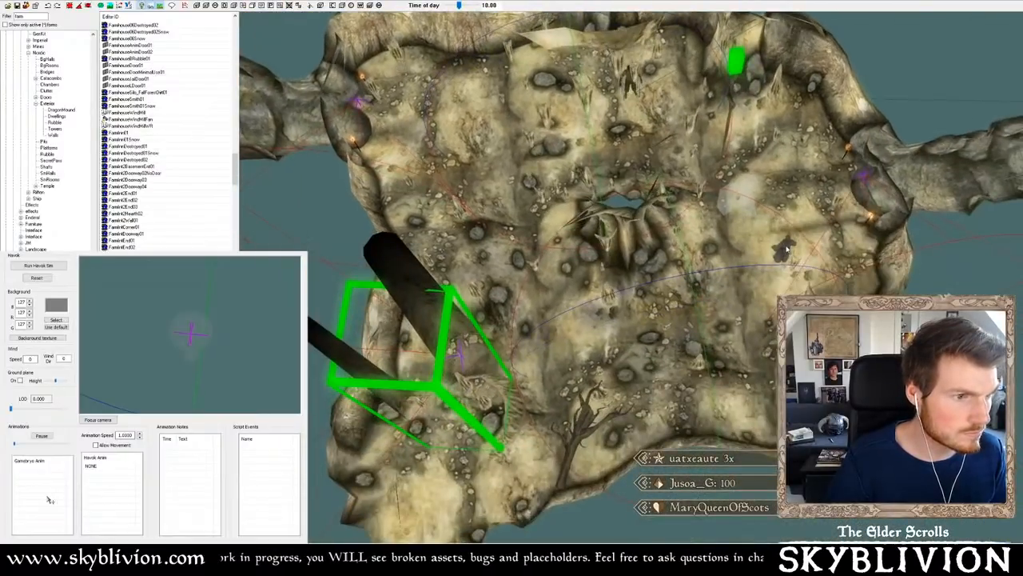
pyautogui.keyDown('shift'); pyautogui.moveTo(785, 241); pyautogui.dragTo(575, 274, button='middle'); pyautogui.keyUp('shift')
pyautogui.scroll(-3, 764, 253)
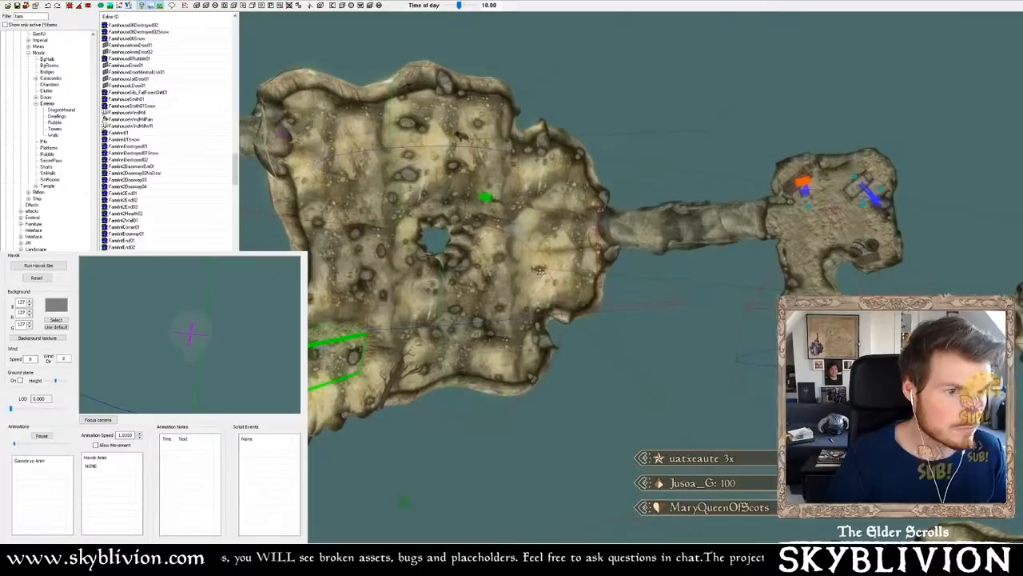
pyautogui.moveTo(991, 171); pyautogui.dragTo(909, 183, button='middle')
pyautogui.scroll(2, 686, 246)
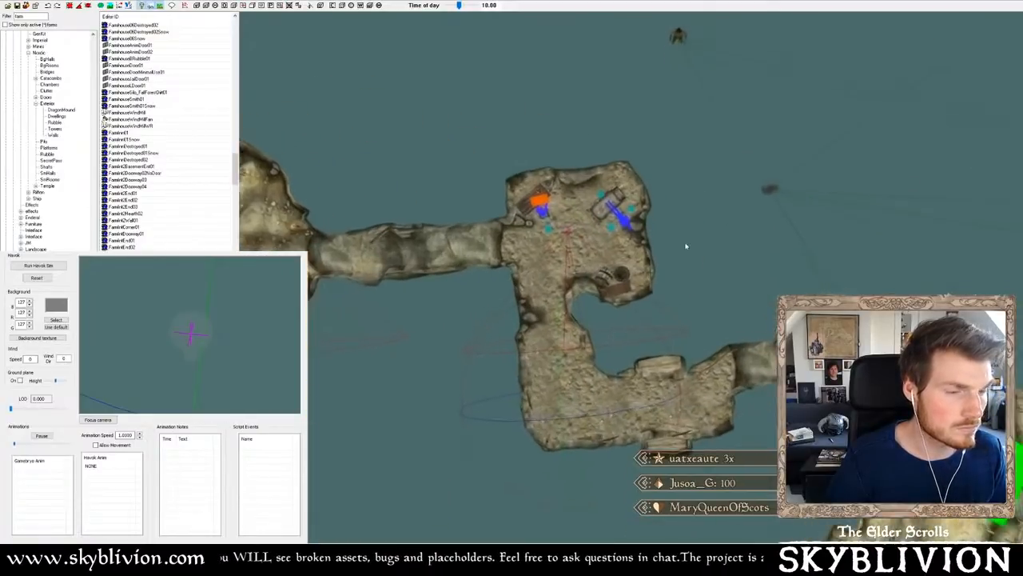
# - Select the two stray objects floating outside the caves and activate the rotation gizmo on them
pyautogui.scroll(-2, 686, 247)
pyautogui.keyDown('shift'); pyautogui.moveTo(683, 249); pyautogui.dragTo(517, 220, button='middle'); pyautogui.keyUp('shift')
pyautogui.moveTo(469, 202); pyautogui.dragTo(860, 260)
pyautogui.moveTo(860, 260); pyautogui.dragTo(697, 255, button='middle')
pyautogui.moveTo(411, 163); pyautogui.dragTo(424, 162)
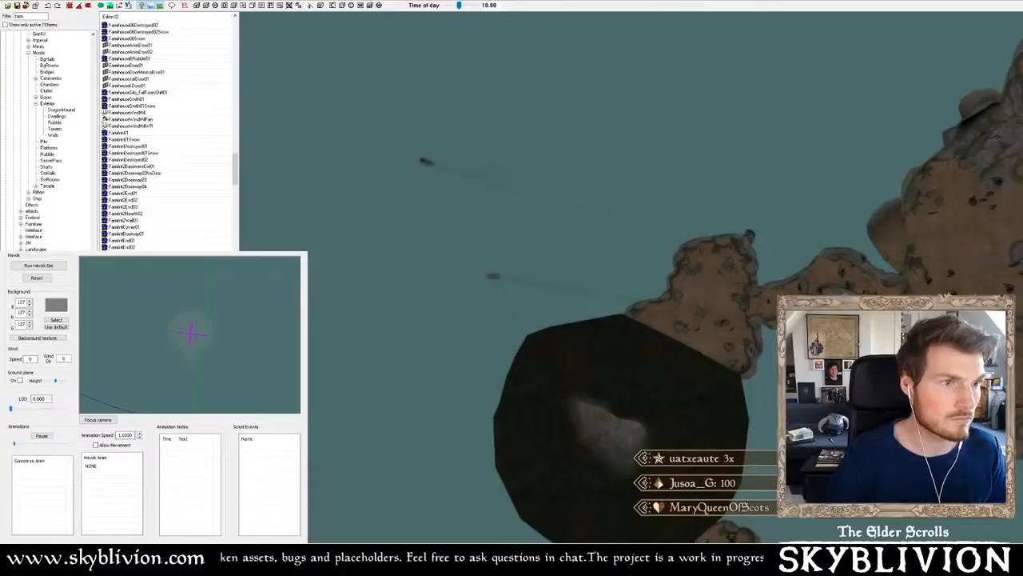
pyautogui.press('w')
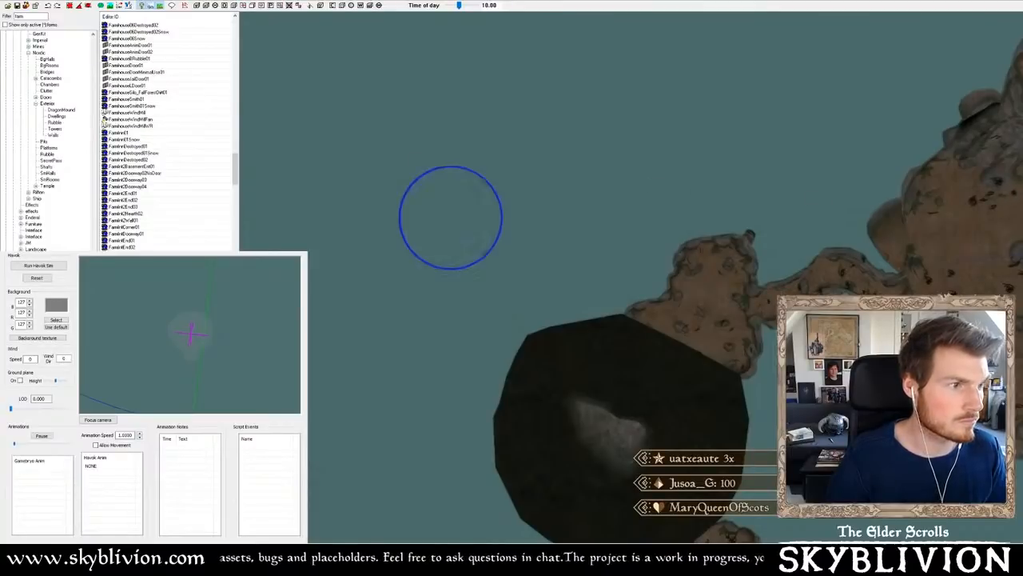
# - Examine the brown rooted cavern around the wooden platform and the character standing beside it
pyautogui.scroll(4, 927, 212)
pyautogui.moveTo(991, 196); pyautogui.dragTo(848, 226, button='middle')
pyautogui.scroll(1, 847, 226)
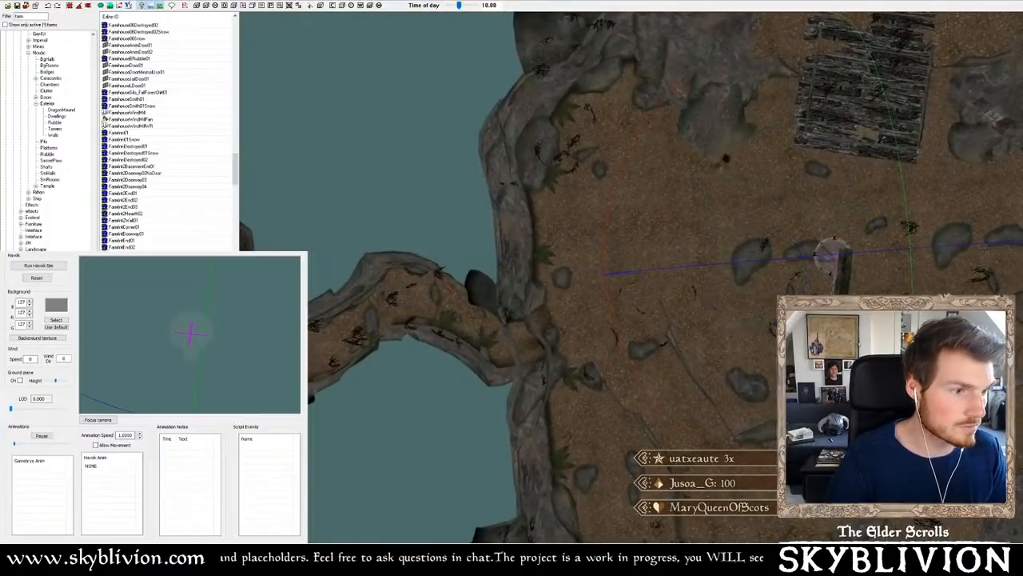
pyautogui.moveTo(874, 215); pyautogui.dragTo(772, 225, button='middle')
pyautogui.scroll(1, 771, 226)
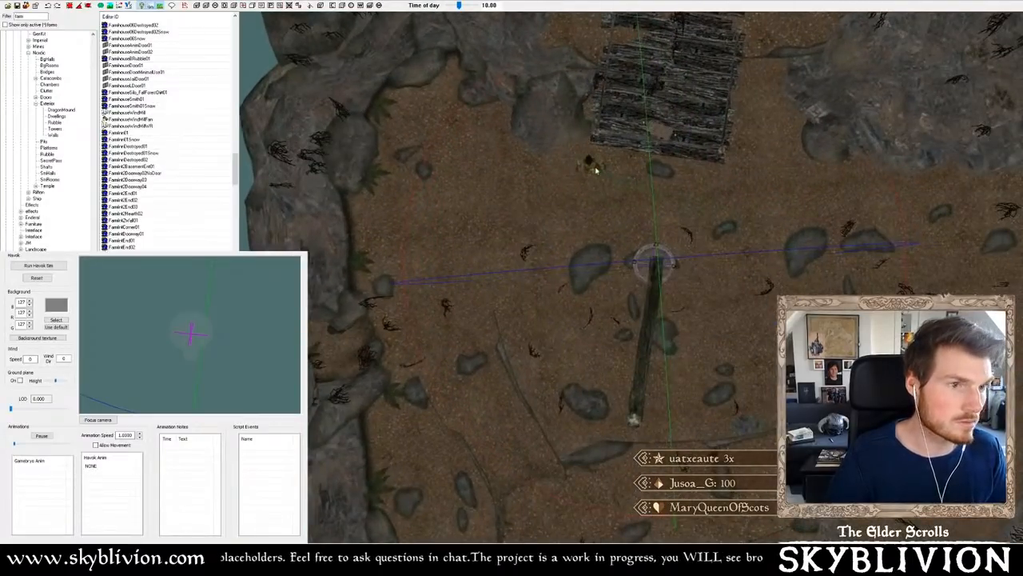
pyautogui.moveTo(596, 170)
pyautogui.keyDown('shift'); pyautogui.mouseDown(button='middle')
pyautogui.moveTo(616, 148)
pyautogui.moveTo(607, 133)
pyautogui.moveTo(673, 159)
pyautogui.moveTo(662, 194)
pyautogui.moveTo(696, 242)
pyautogui.moveTo(711, 235)
pyautogui.moveTo(703, 192)
pyautogui.moveTo(681, 172)
pyautogui.moveTo(598, 218)
pyautogui.mouseUp(button='middle'); pyautogui.keyUp('shift')
pyautogui.scroll(-5, 547, 159)
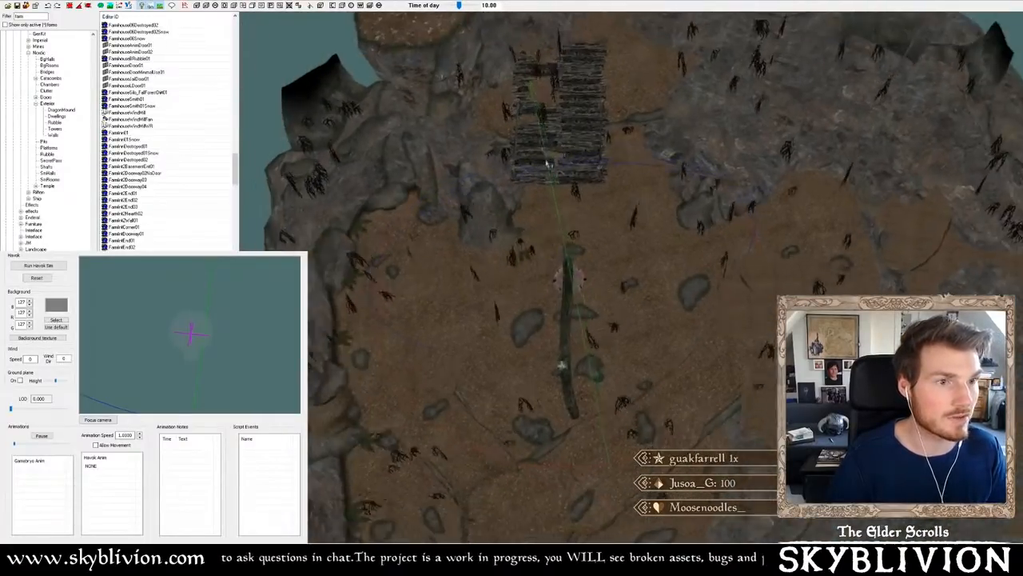
# - Return to the curved cave with the green boxes and check the reference properties of an object near its tunnel entrance
pyautogui.moveTo(548, 160); pyautogui.dragTo(704, 190, button='middle')
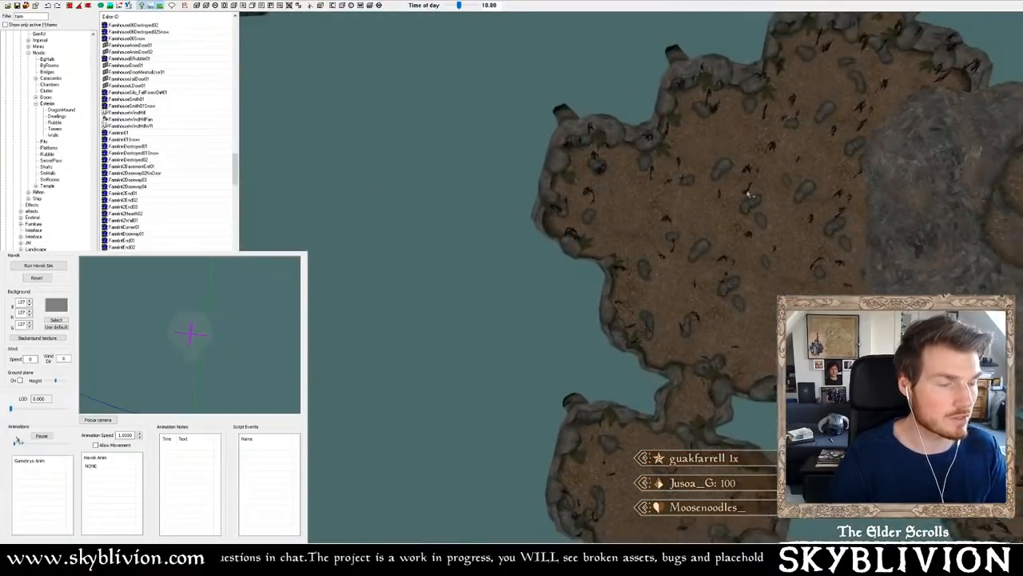
pyautogui.scroll(-3, 739, 220)
pyautogui.moveTo(615, 203); pyautogui.dragTo(807, 289, button='middle')
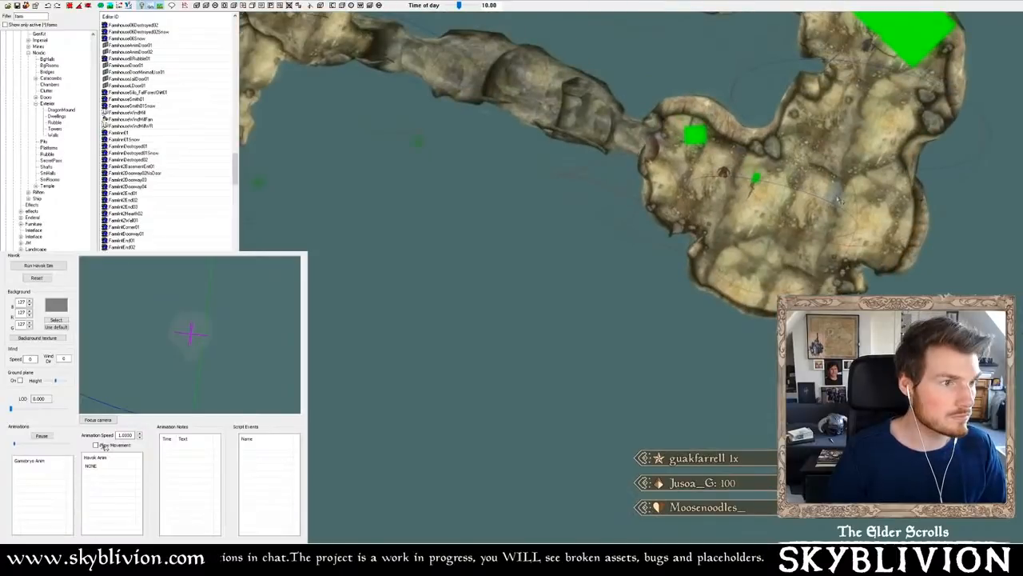
pyautogui.moveTo(837, 196); pyautogui.dragTo(839, 313, button='middle')
pyautogui.scroll(4, 104, 521)
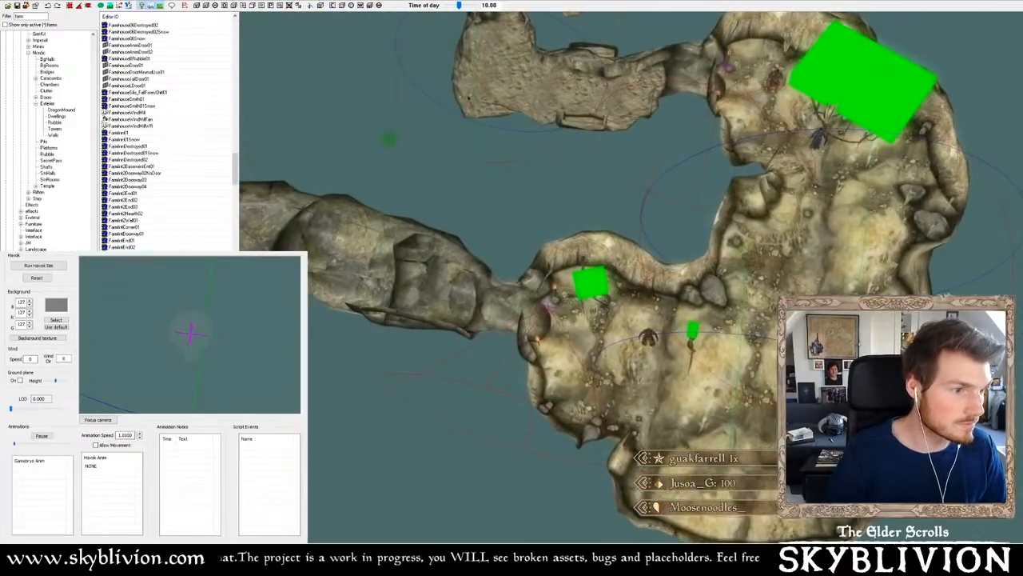
pyautogui.doubleClick(596, 350)
pyautogui.click(549, 385)
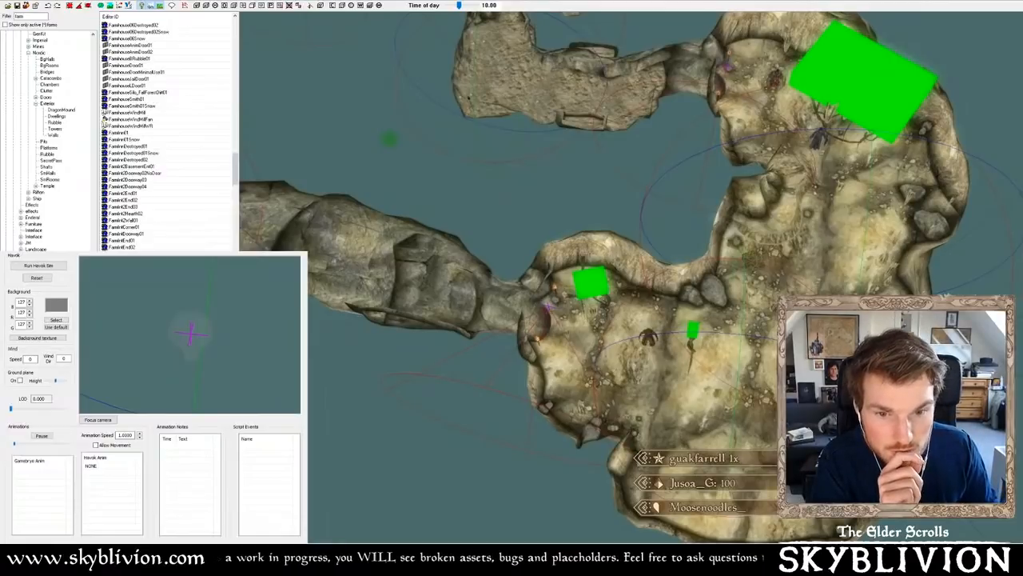
# - Examine the barrel room and check the reference properties of the vampire battlemage beside the large green box
pyautogui.scroll(-6, 541, 299)
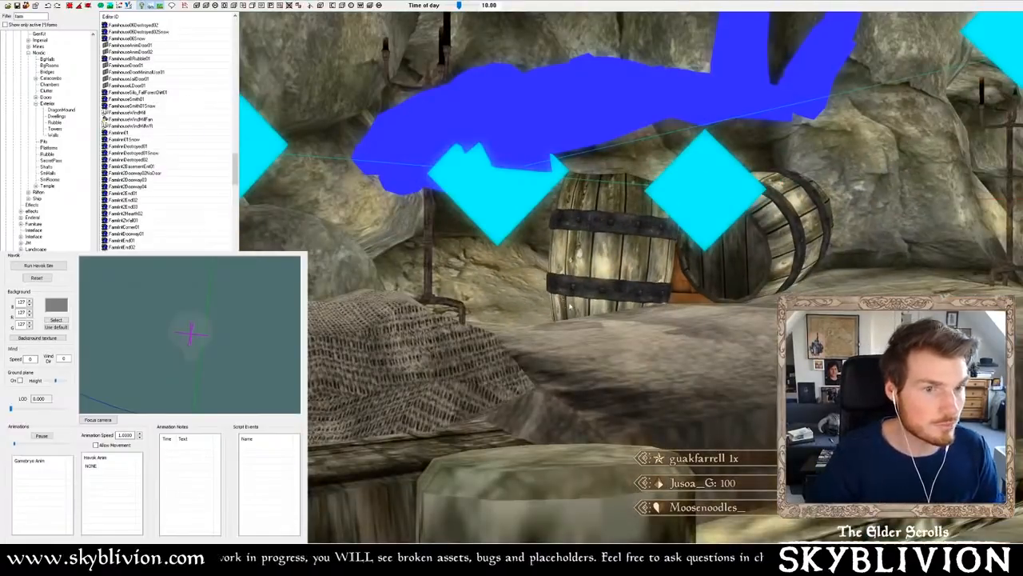
pyautogui.scroll(-5, 570, 306)
pyautogui.scroll(-6, 591, 371)
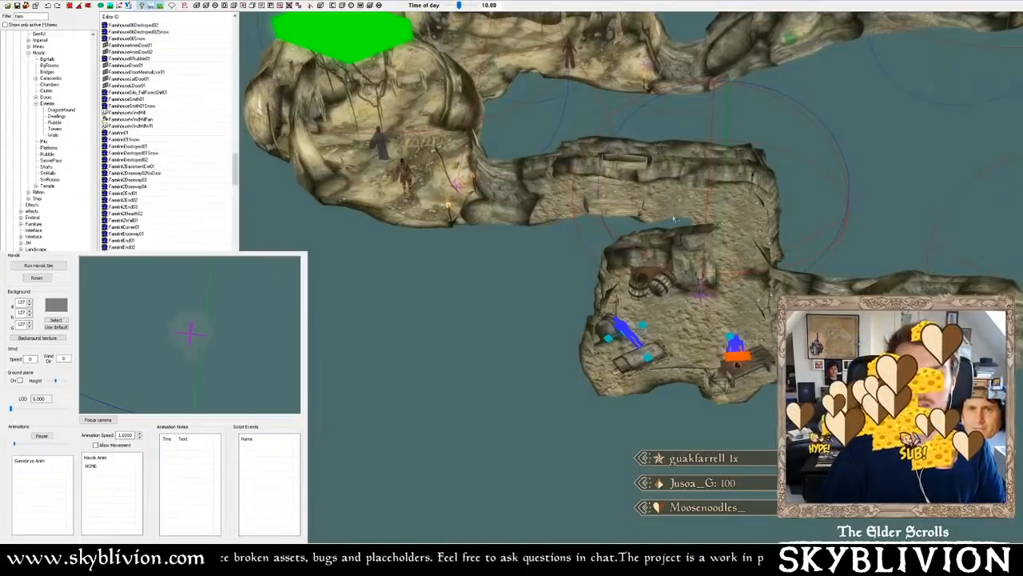
pyautogui.keyDown('shift'); pyautogui.moveTo(674, 218); pyautogui.dragTo(646, 254, button='middle'); pyautogui.keyUp('shift')
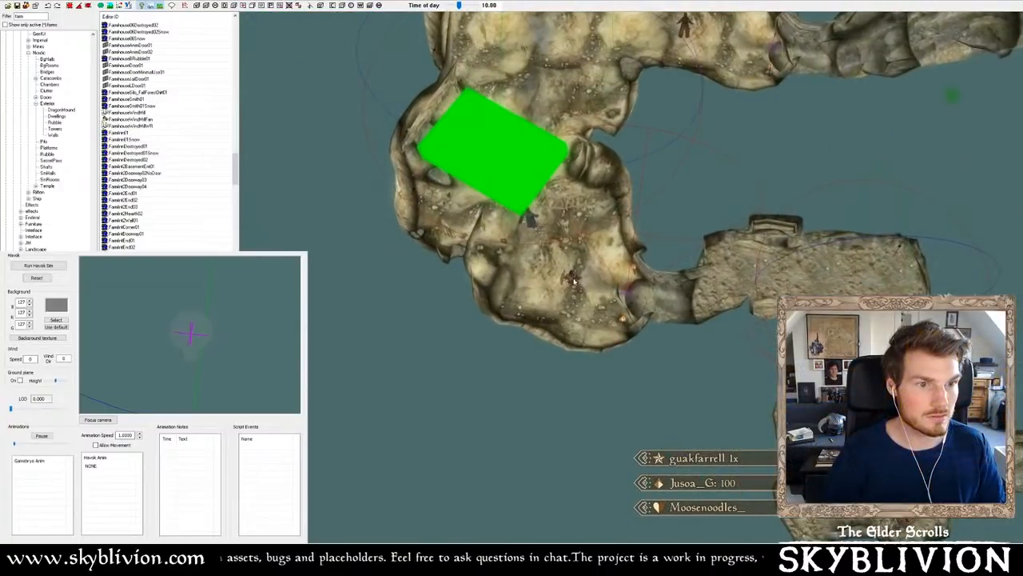
pyautogui.doubleClick(529, 218)
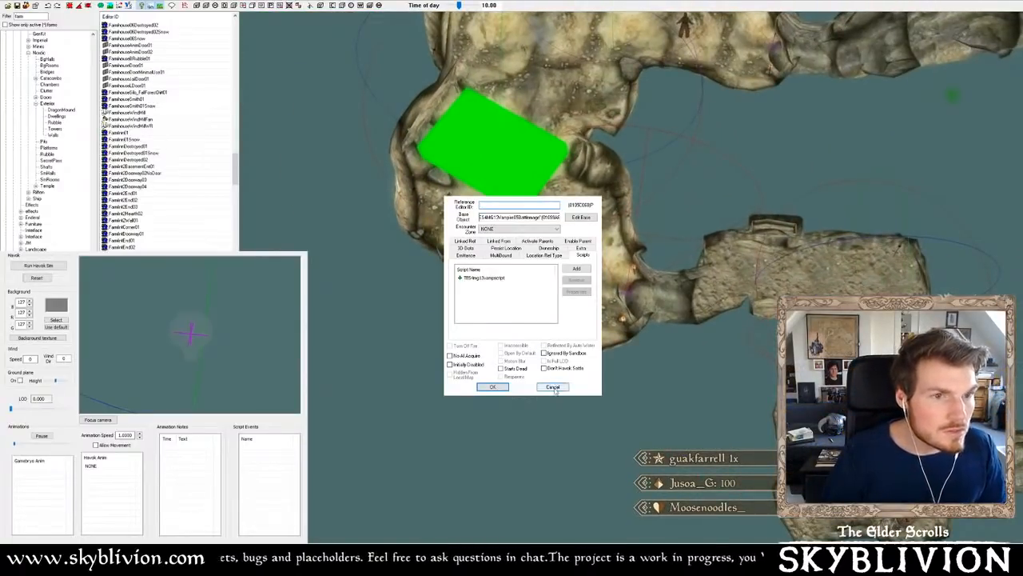
pyautogui.click(555, 389)
# - Hide the large green box and the green box nearest the tunnel entrance in the curved cave
pyautogui.moveTo(520, 298); pyautogui.dragTo(1004, 196, button='middle')
pyautogui.moveTo(779, 332); pyautogui.dragTo(476, 352, button='middle')
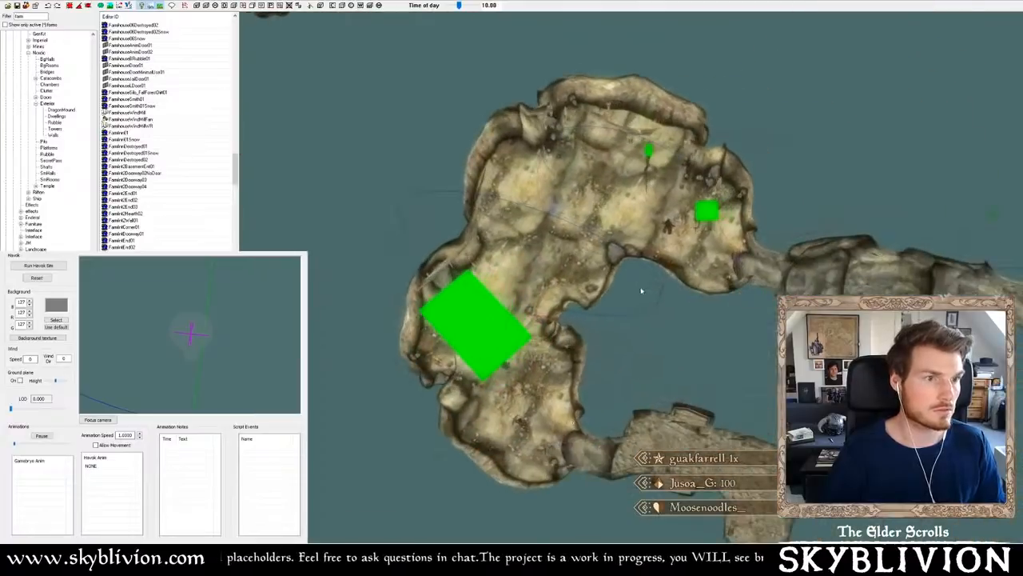
pyautogui.scroll(3, 668, 226)
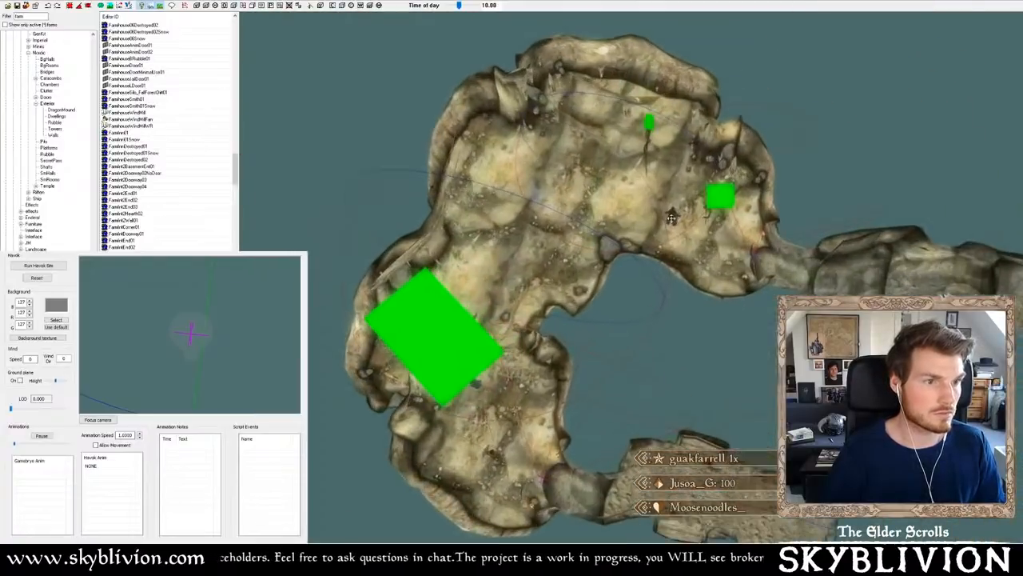
pyautogui.press('Delete')
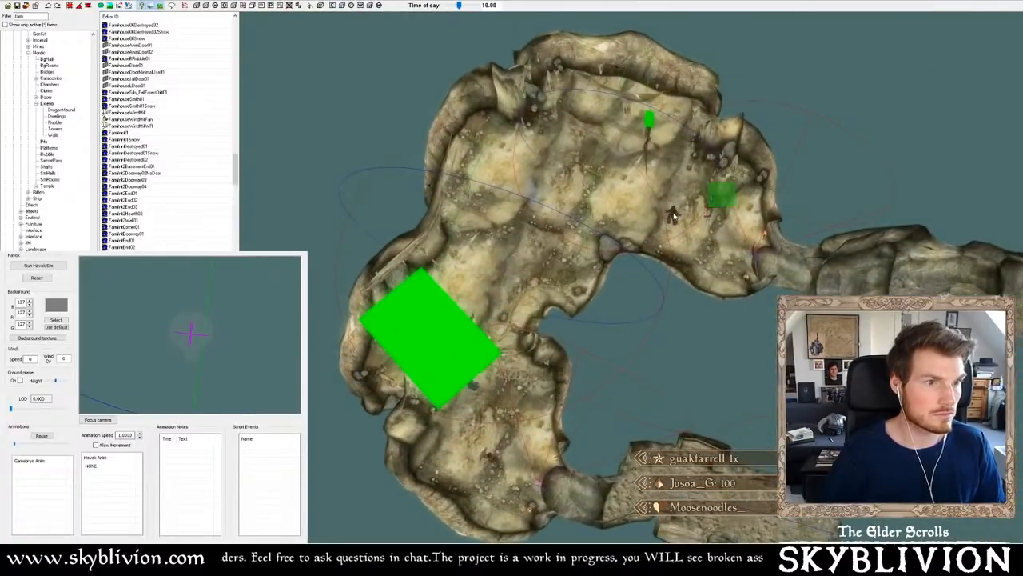
pyautogui.press('Delete')
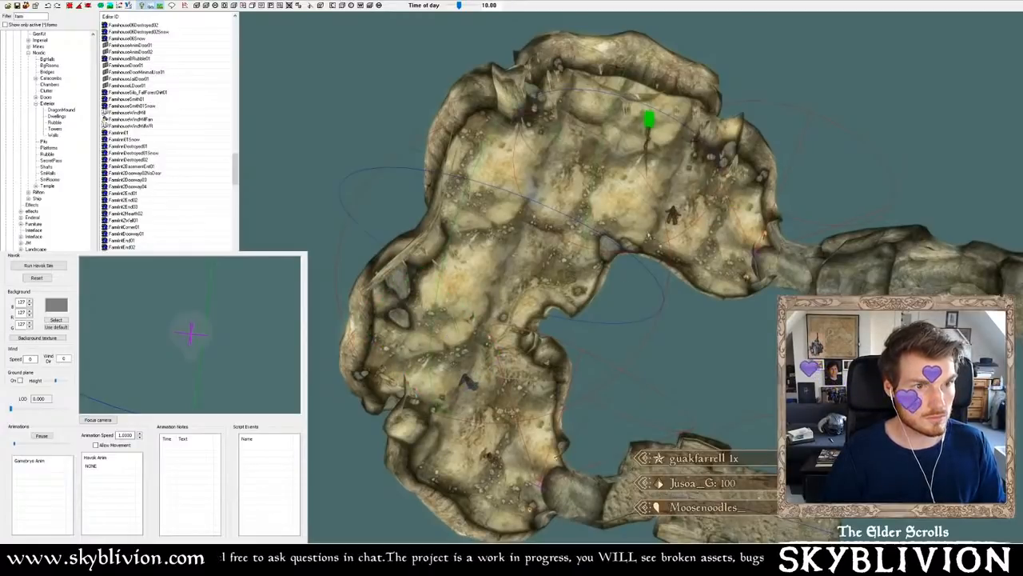
# - Survey the brown rooted cavern and its connecting tunnels from above, starting from the curved cave
pyautogui.scroll(-3, 673, 216)
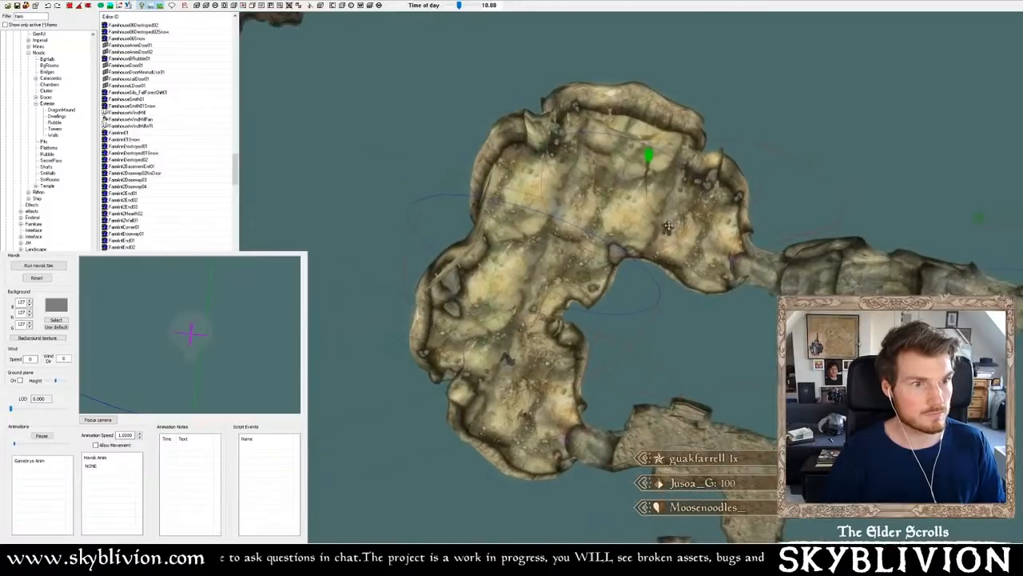
pyautogui.moveTo(669, 226); pyautogui.dragTo(973, 267, button='middle')
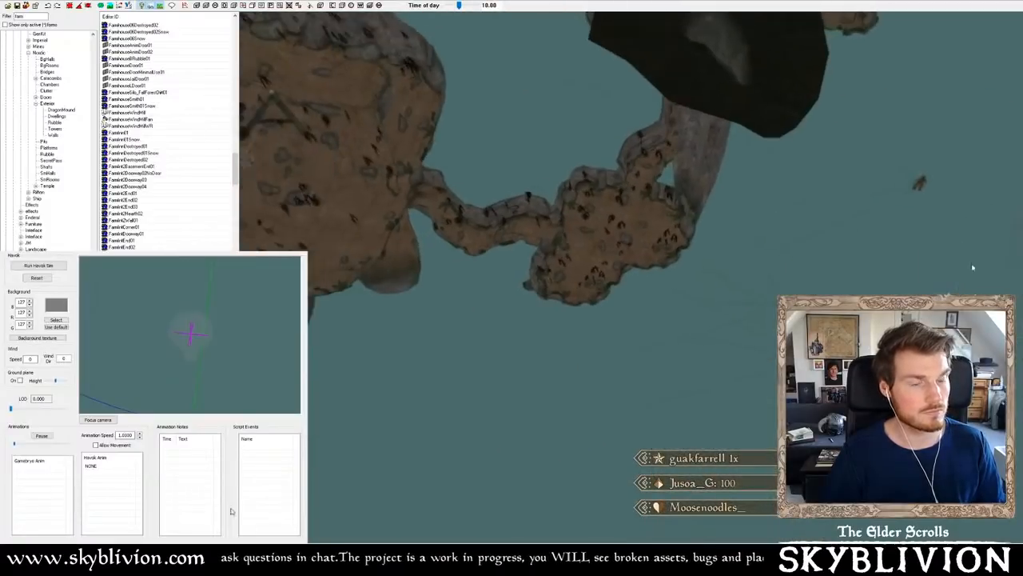
pyautogui.scroll(-2, 850, 281)
pyautogui.moveTo(850, 281); pyautogui.dragTo(921, 342, button='middle')
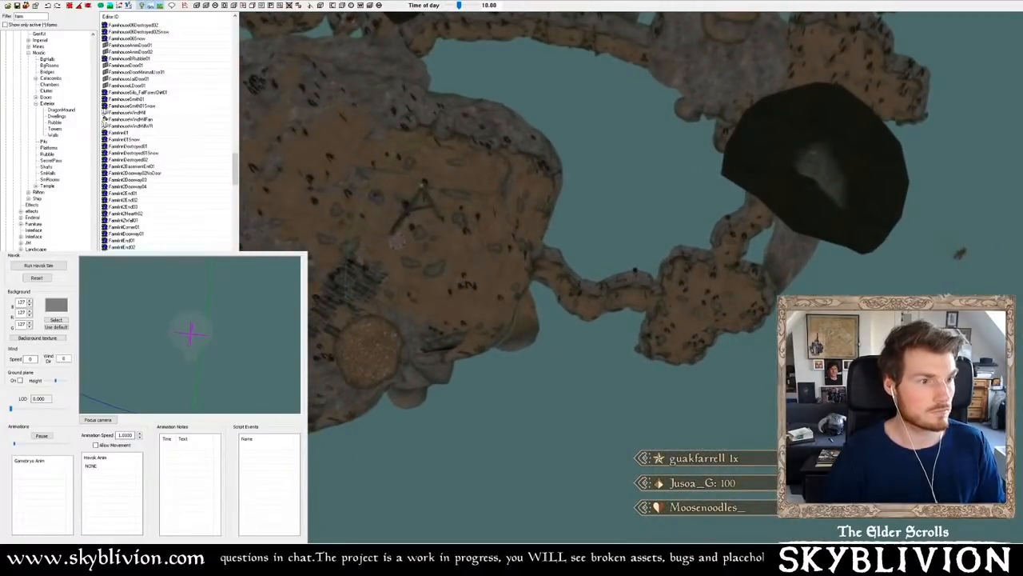
pyautogui.click(897, 327)
pyautogui.press('d')
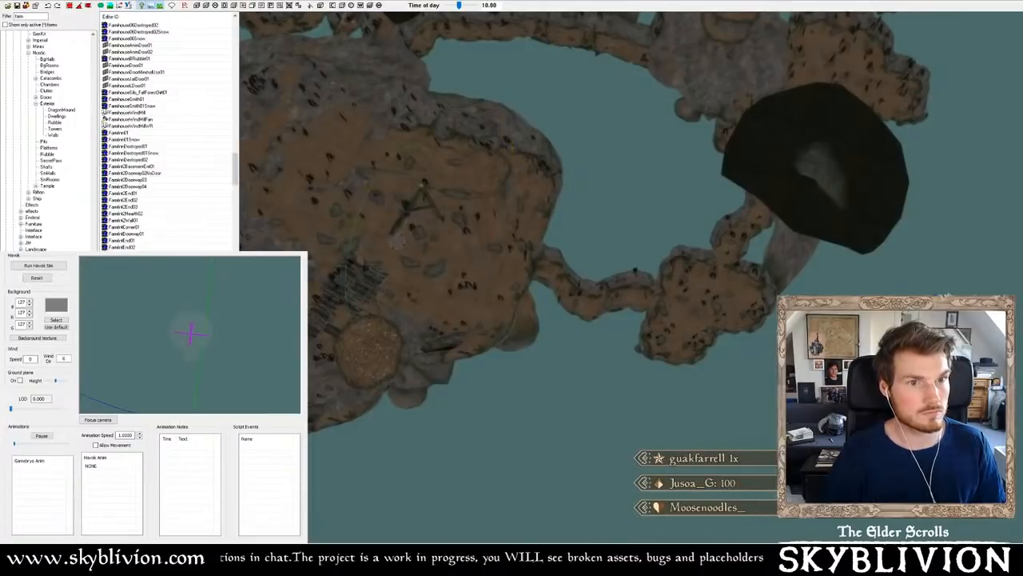
# - Examine the wooden platform with the robed character and lectern, and the hanging chandelier in the brown cavern
pyautogui.moveTo(352, 256); pyautogui.dragTo(635, 302, button='middle')
pyautogui.scroll(3, 558, 296)
pyautogui.scroll(3, 558, 296)
pyautogui.scroll(2, 646, 299)
pyautogui.scroll(3, 524, 278)
pyautogui.scroll(3, 644, 296)
pyautogui.moveTo(636, 302)
pyautogui.mouseDown()
pyautogui.moveTo(642, 232)
pyautogui.moveTo(658, 320)
pyautogui.moveTo(392, 163)
pyautogui.moveTo(429, 205)
pyautogui.moveTo(455, 209)
pyautogui.mouseUp()
pyautogui.keyDown('shift'); pyautogui.moveTo(461, 211); pyautogui.dragTo(458, 180, button='middle'); pyautogui.keyUp('shift')
pyautogui.scroll(2, 498, 197)
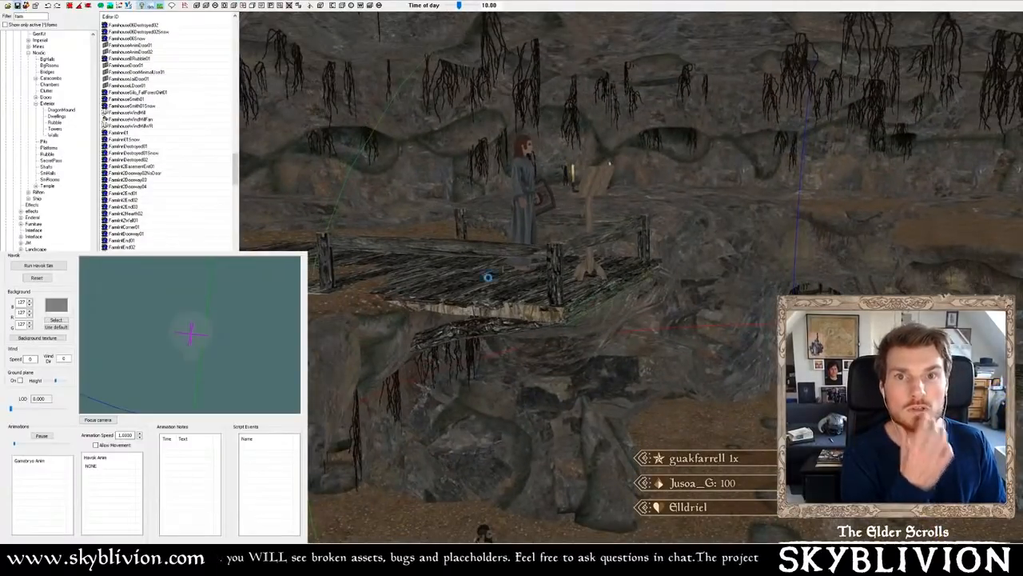
pyautogui.moveTo(928, 392); pyautogui.dragTo(779, 377, button='middle')
pyautogui.scroll(5, 773, 347)
pyautogui.press('a')
pyautogui.scroll(-2, 774, 347)
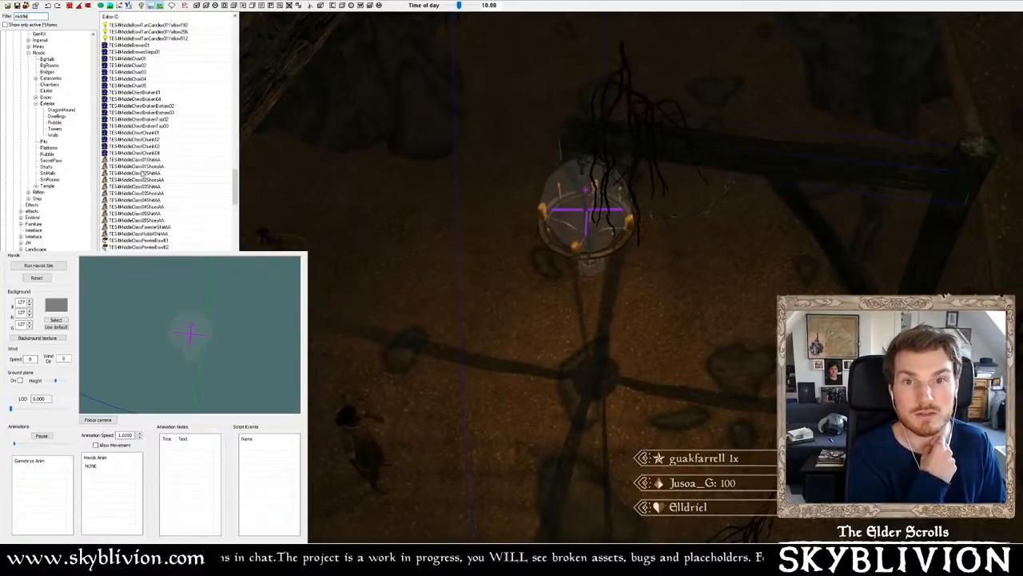
# - Preview the TES4Middle chair, chest pieces, rugs and double beds among the objects filtered by "middle"
pyautogui.click(147, 73)
pyautogui.click(151, 117)
pyautogui.click(155, 132)
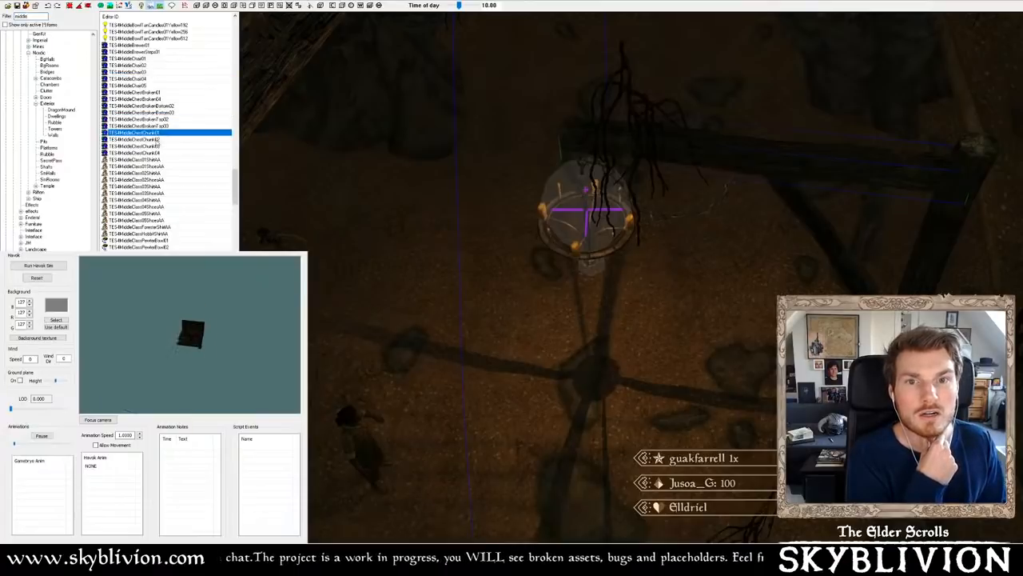
pyautogui.click(158, 146)
pyautogui.scroll(-12, 163, 184)
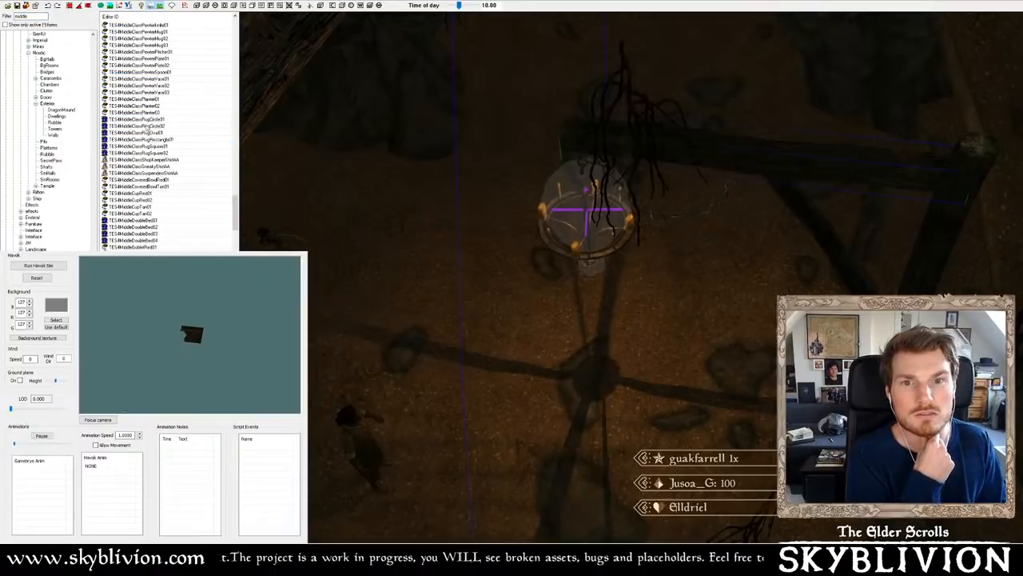
pyautogui.click(139, 126)
pyautogui.click(147, 133)
pyautogui.click(151, 227)
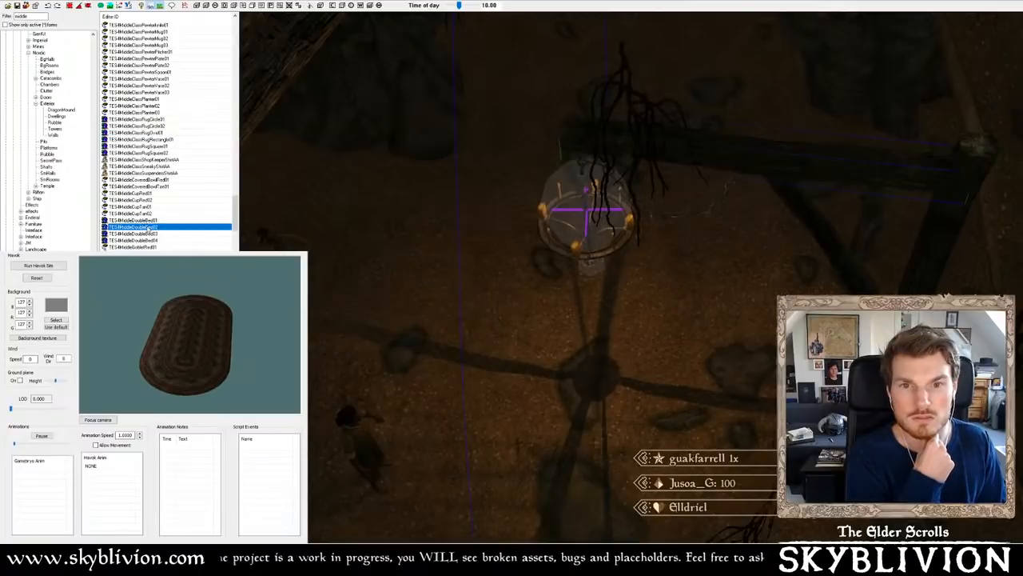
pyautogui.scroll(-5, 153, 246)
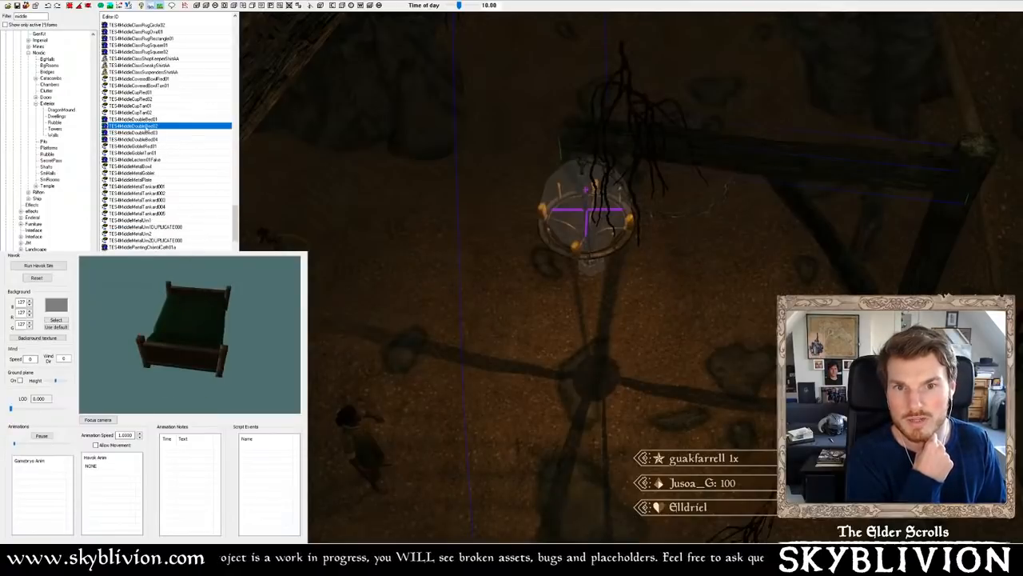
pyautogui.click(145, 132)
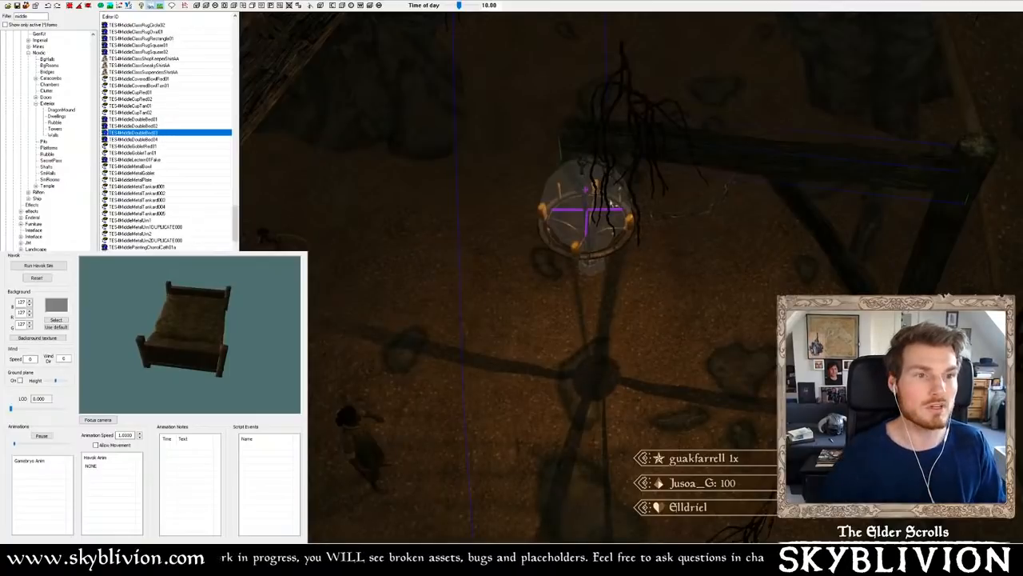
# - Place the double bed TES4MiddleDoubleBed03 against the rock wall behind the wooden platform
pyautogui.click(608, 205)
pyautogui.press('a')
pyautogui.scroll(-4, 606, 214)
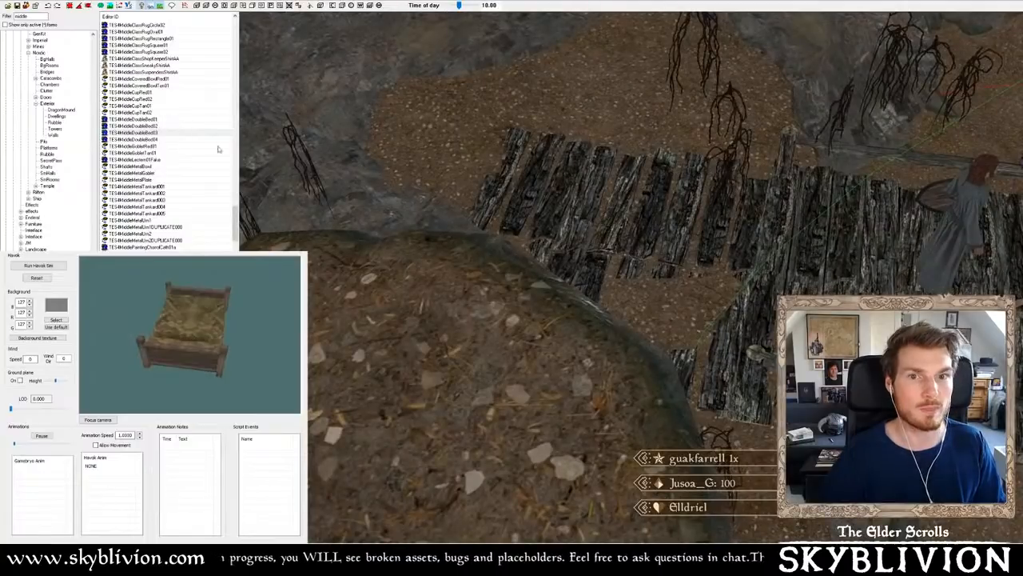
pyautogui.click(175, 133)
pyautogui.moveTo(457, 136); pyautogui.dragTo(456, 136)
pyautogui.keyDown('shift'); pyautogui.moveTo(457, 136); pyautogui.dragTo(404, 134, button='middle'); pyautogui.keyUp('shift')
pyautogui.moveTo(518, 260); pyautogui.dragTo(461, 152)
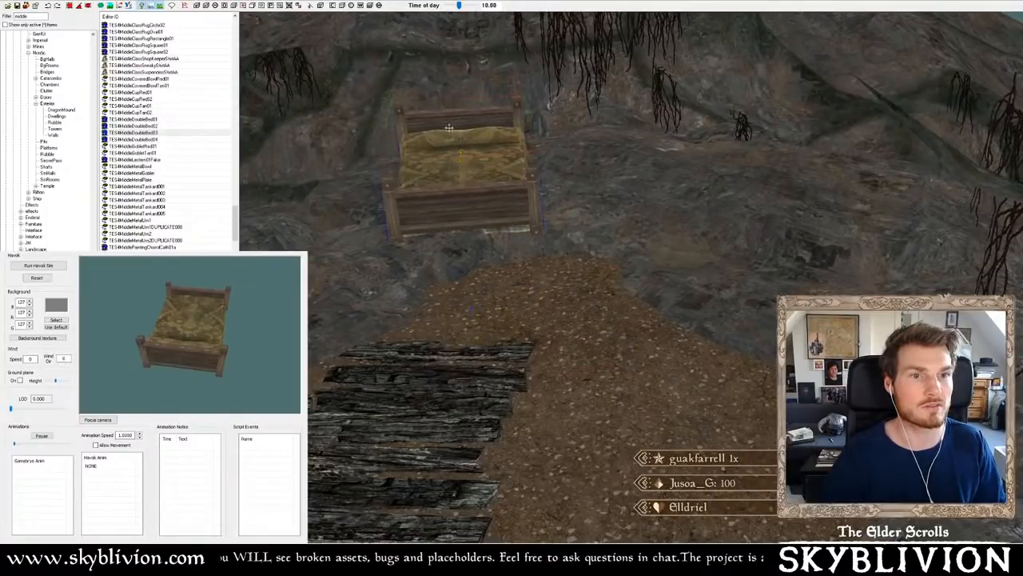
# - Move the double bed along the rock wall and rotate it slightly
pyautogui.moveTo(460, 152)
pyautogui.keyDown('shift'); pyautogui.mouseDown(button='middle')
pyautogui.moveTo(505, 126)
pyautogui.moveTo(450, 130)
pyautogui.moveTo(468, 138)
pyautogui.mouseUp(button='middle'); pyautogui.keyUp('shift')
pyautogui.moveTo(467, 138); pyautogui.dragTo(782, 186)
pyautogui.moveTo(782, 186)
pyautogui.mouseDown(button='right')
pyautogui.moveTo(828, 187)
pyautogui.moveTo(795, 185)
pyautogui.mouseUp(button='right')
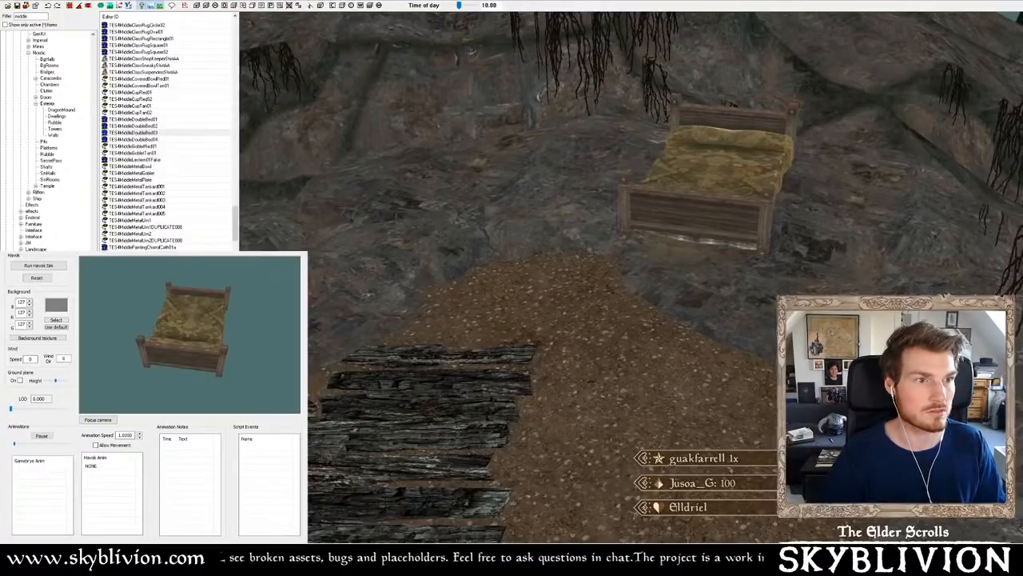
pyautogui.keyDown('shift'); pyautogui.moveTo(794, 185); pyautogui.dragTo(781, 60, button='middle'); pyautogui.keyUp('shift')
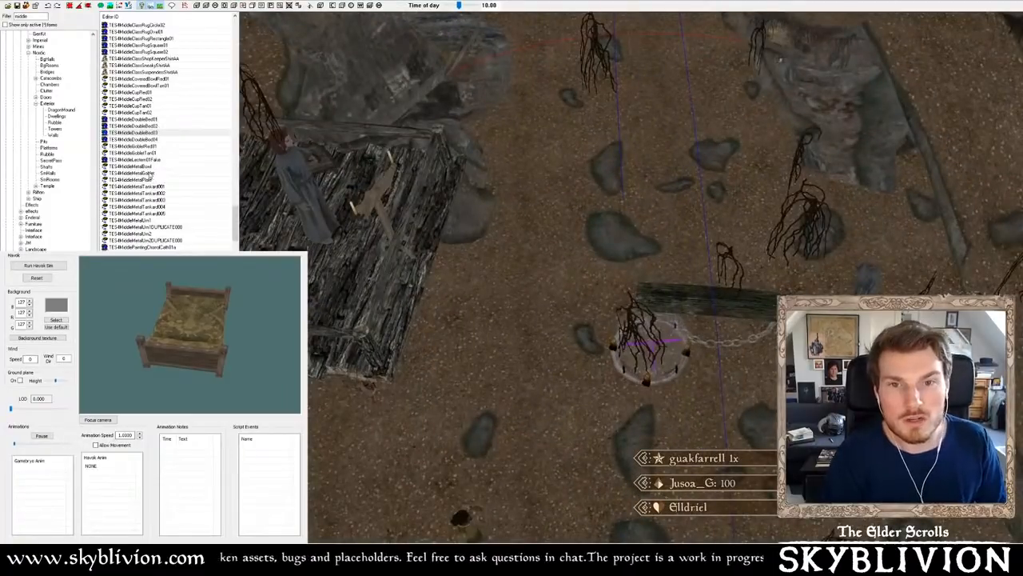
# - Preview the TES4Middle lectern and painting models and browse the remaining filtered objects for further furniture
pyautogui.click(152, 166)
pyautogui.click(153, 160)
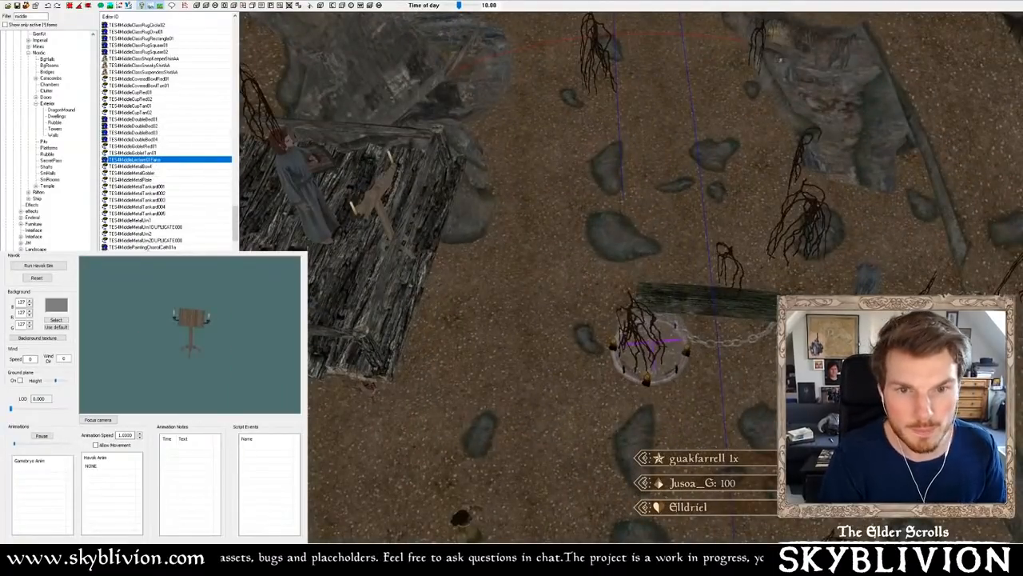
pyautogui.click(150, 247)
pyautogui.scroll(-6, 150, 240)
pyautogui.scroll(-5, 167, 132)
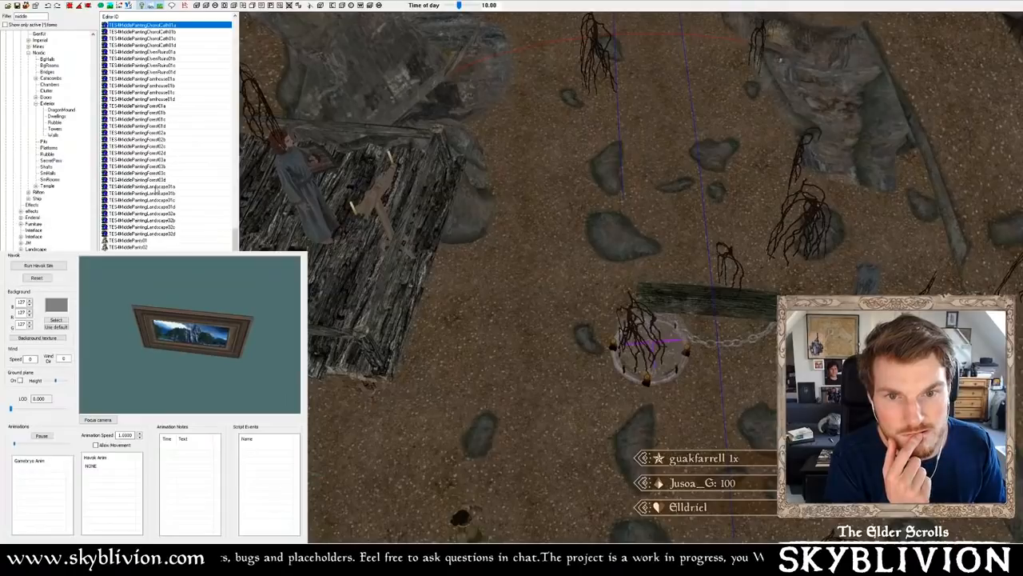
pyautogui.click(156, 186)
pyautogui.scroll(-4, 160, 191)
pyautogui.scroll(9, 160, 180)
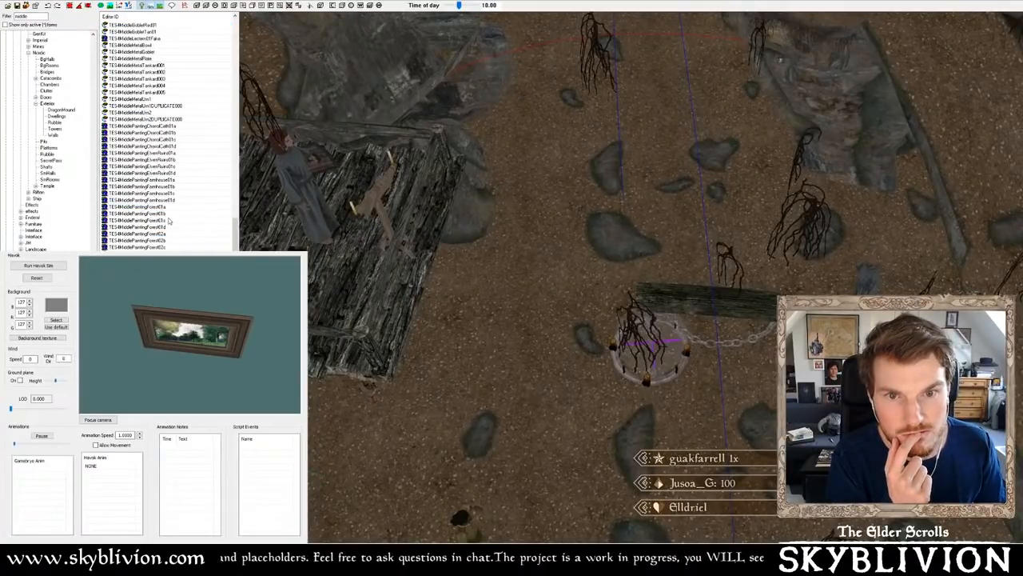
pyautogui.scroll(-8, 147, 232)
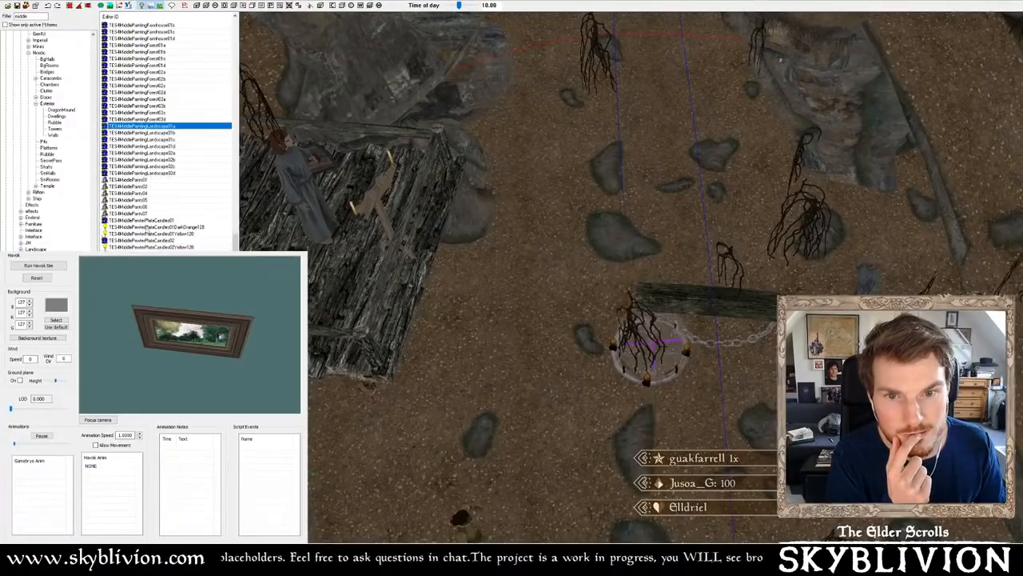
pyautogui.scroll(-4, 142, 219)
pyautogui.scroll(-9, 146, 199)
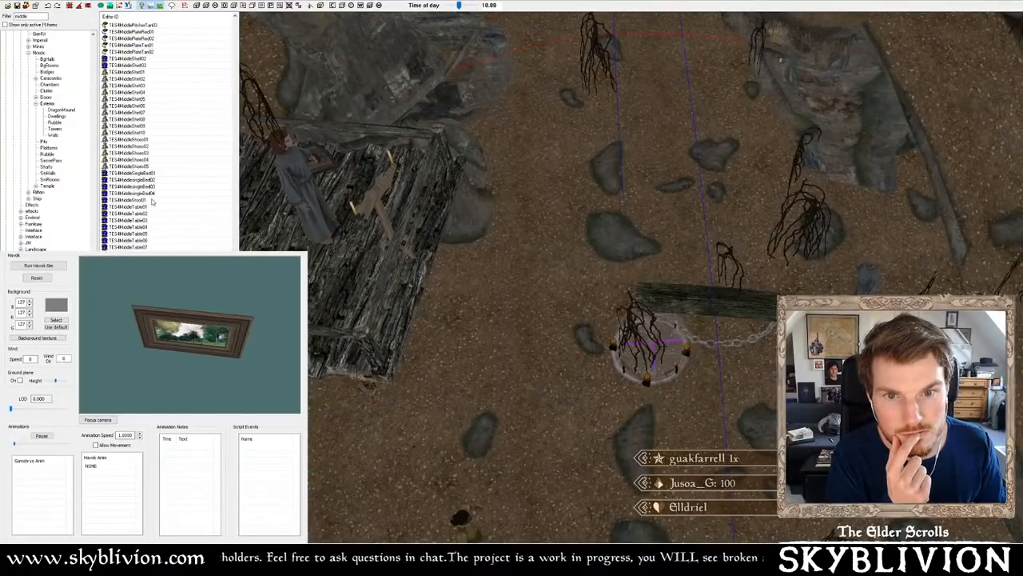
# - Preview the TES4MiddleSingleBed variants, the tables from TES4MiddleTable01 to TES4MiddleTable07, and TES4MiddleTapestry02
pyautogui.click(144, 180)
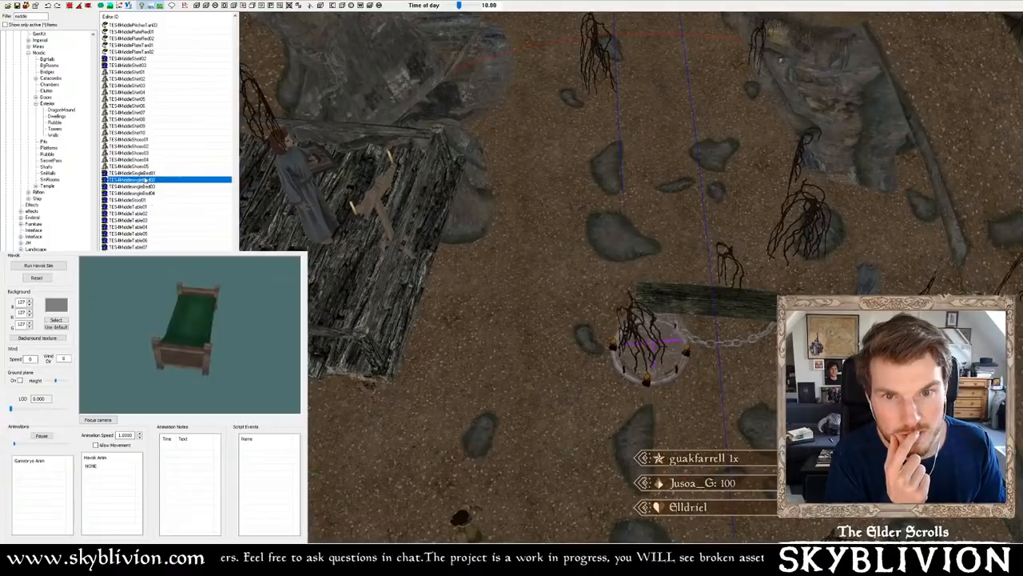
pyautogui.click(141, 174)
pyautogui.click(144, 187)
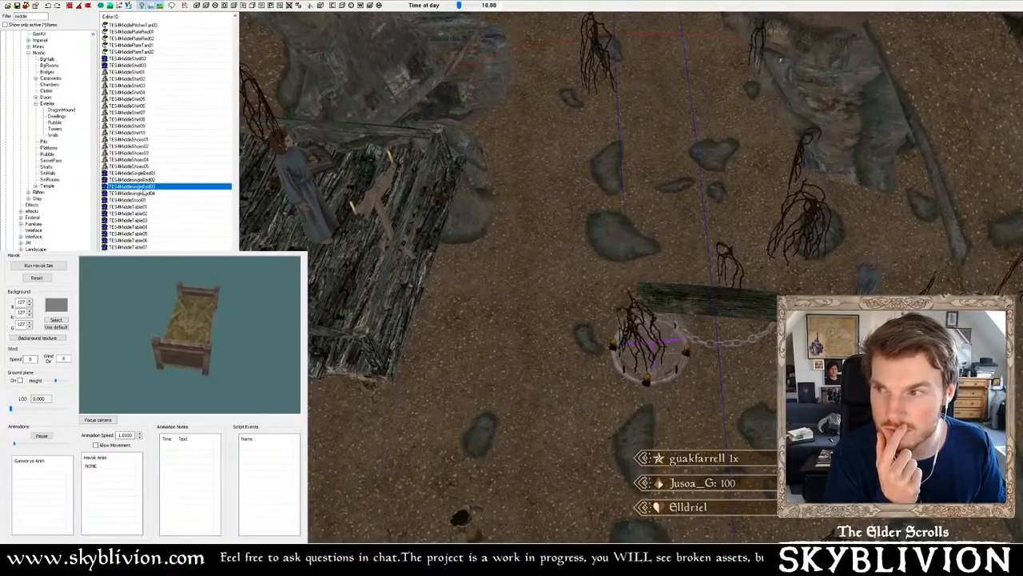
pyautogui.click(130, 208)
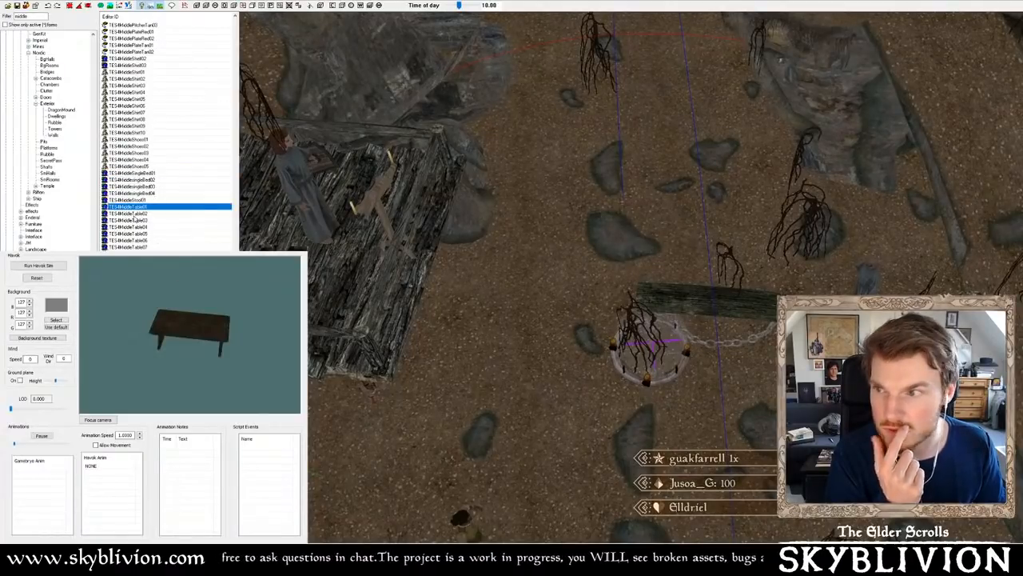
pyautogui.keyDown('shift'); pyautogui.click(130, 247); pyautogui.keyUp('shift')
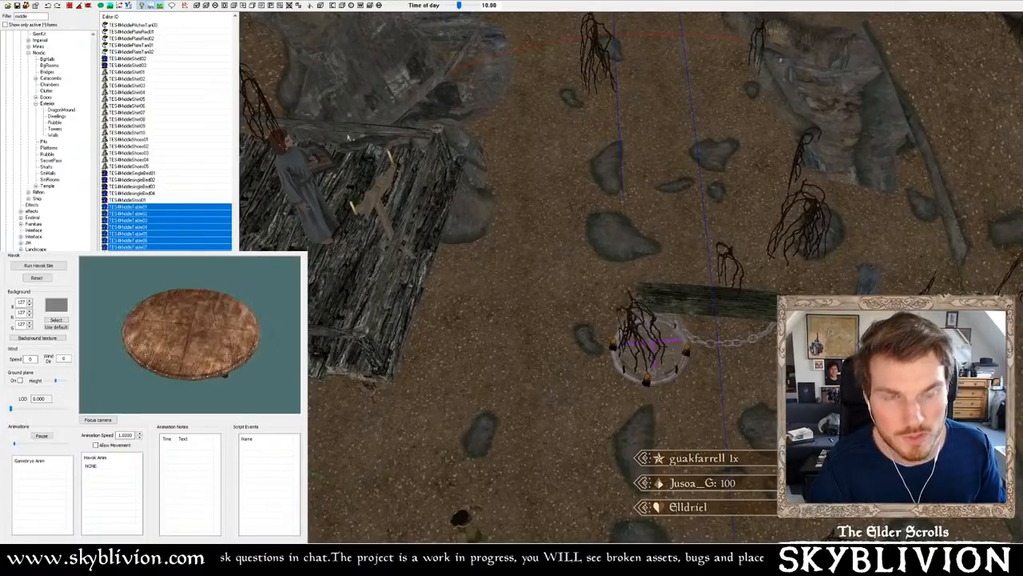
pyautogui.click(286, 6)
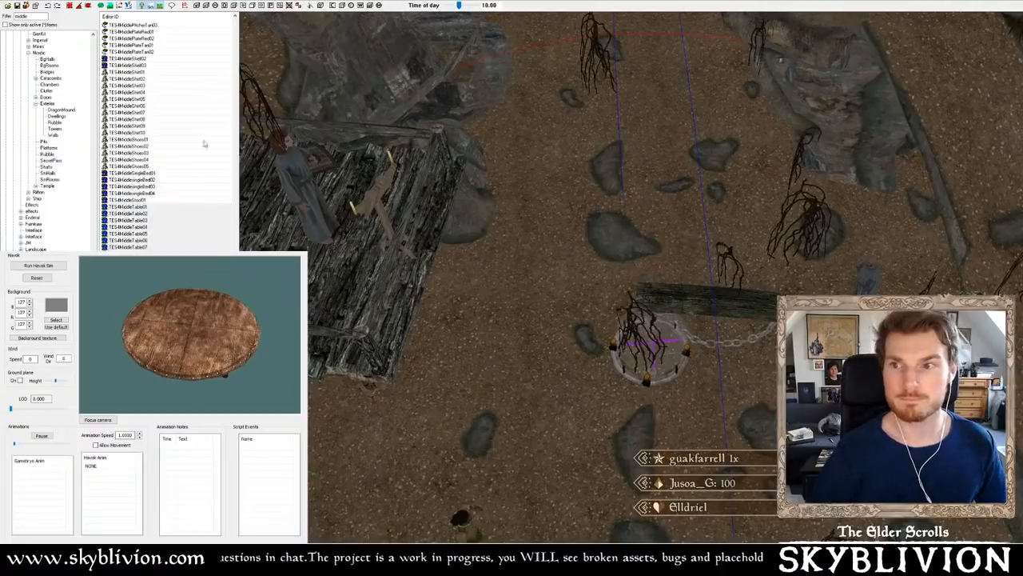
pyautogui.moveTo(139, 220); pyautogui.dragTo(313, 142)
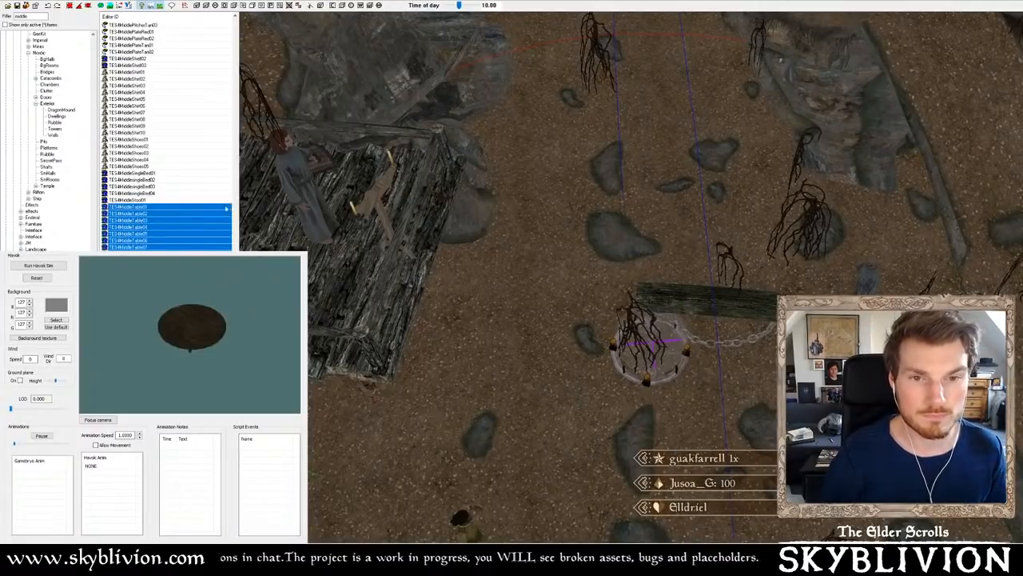
pyautogui.press('Down')
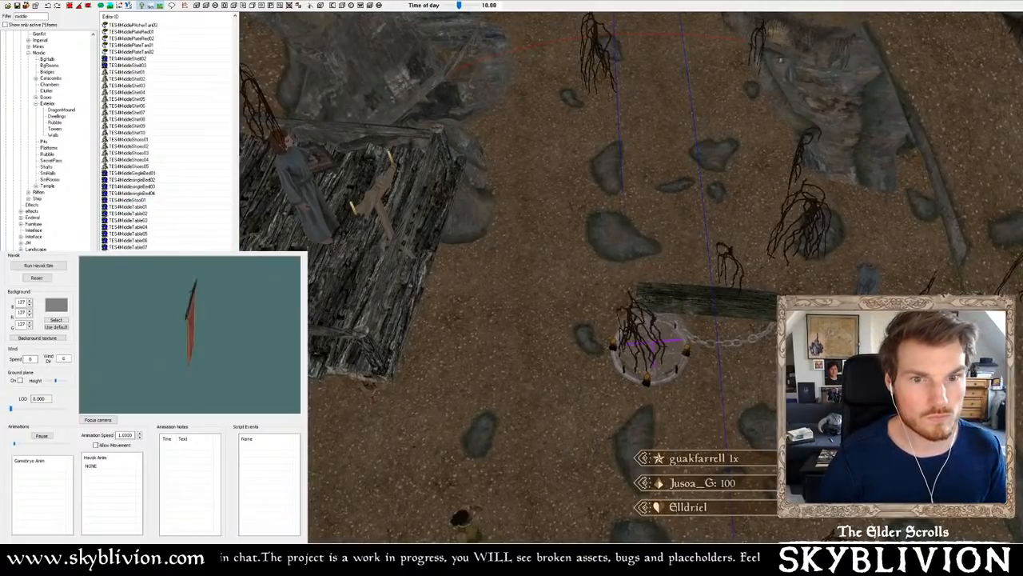
pyautogui.scroll(-4, 145, 162)
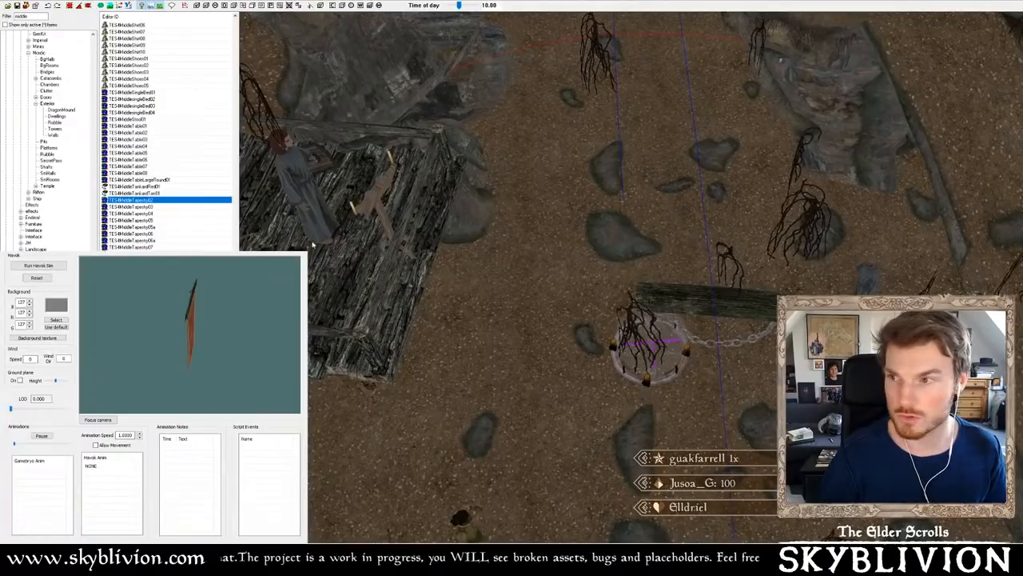
pyautogui.click(311, 170)
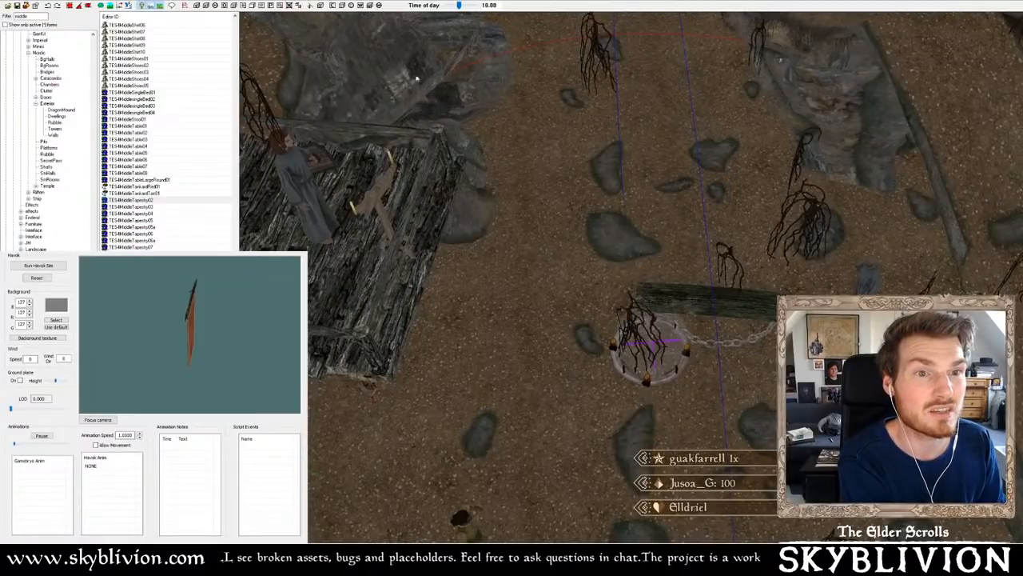
# - Position a small square pedestal table beside the double bed at the rock wall
pyautogui.moveTo(556, 126); pyautogui.dragTo(496, 158, button='middle')
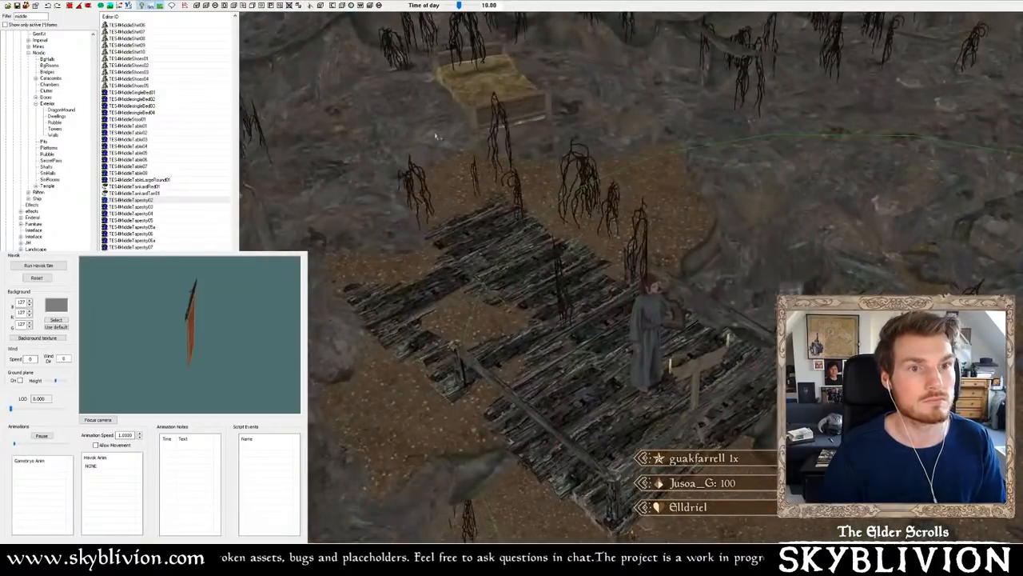
pyautogui.keyDown('shift'); pyautogui.moveTo(436, 136); pyautogui.dragTo(434, 152, button='middle'); pyautogui.keyUp('shift')
pyautogui.moveTo(434, 138); pyautogui.dragTo(427, 69)
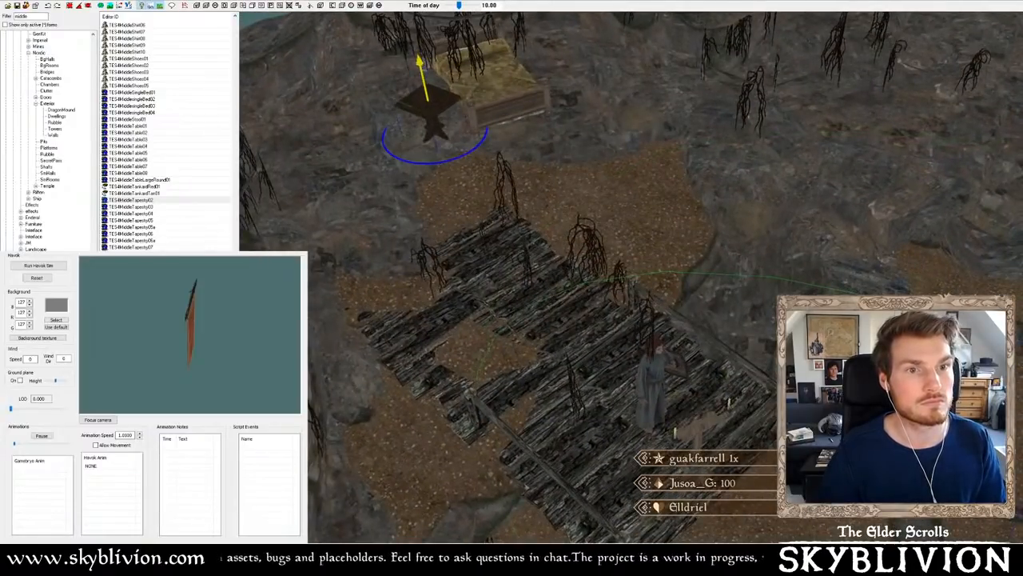
pyautogui.scroll(-2, 426, 68)
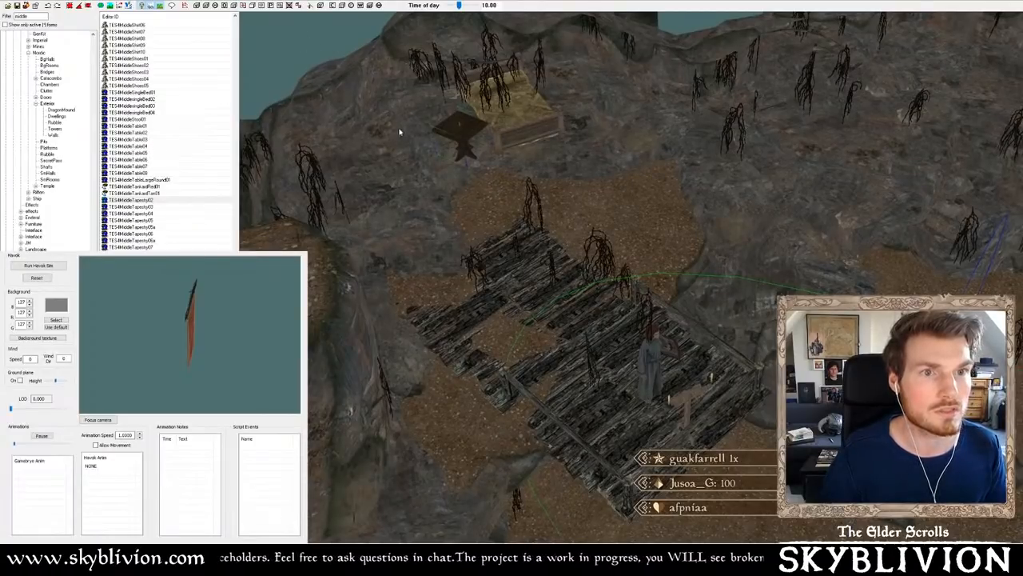
pyautogui.scroll(-5, 606, 184)
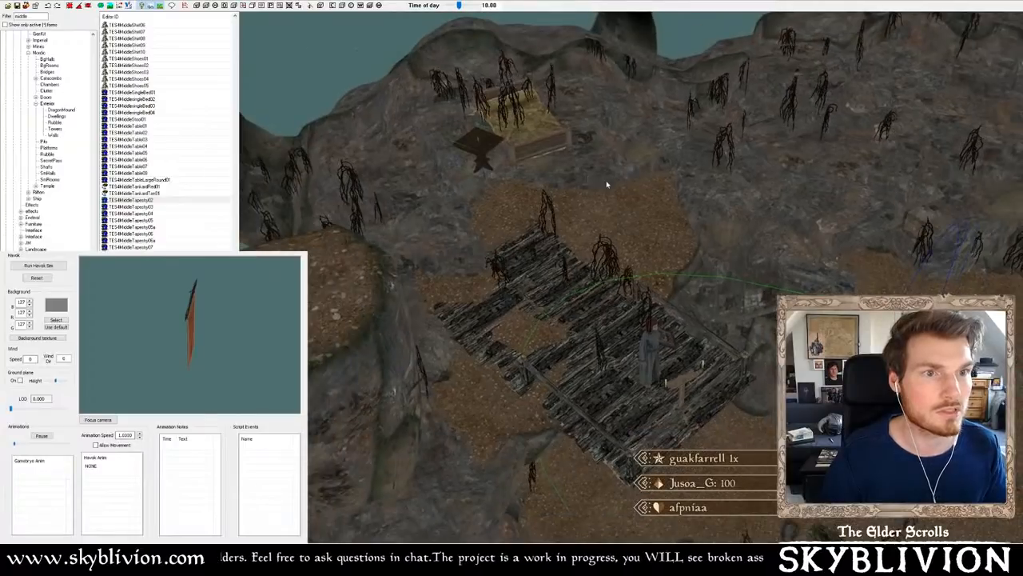
# - Paste a long wooden table onto the cavern floor and add a second one beside it
pyautogui.moveTo(617, 187); pyautogui.dragTo(555, 243, button='middle')
pyautogui.hotkey('ctrl', 'v')
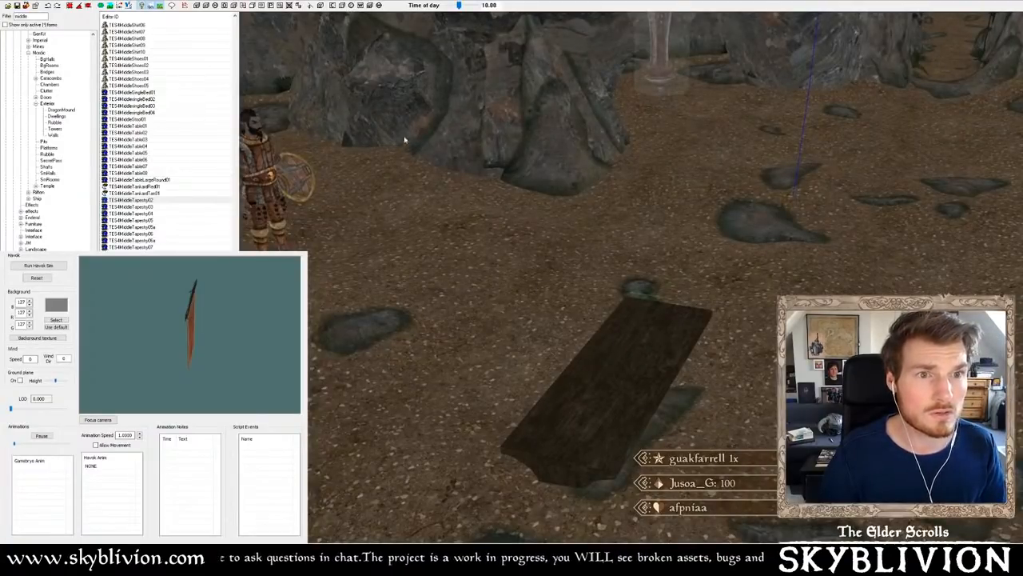
pyautogui.hotkey('ctrl', 'v')
pyautogui.scroll(2, 732, 450)
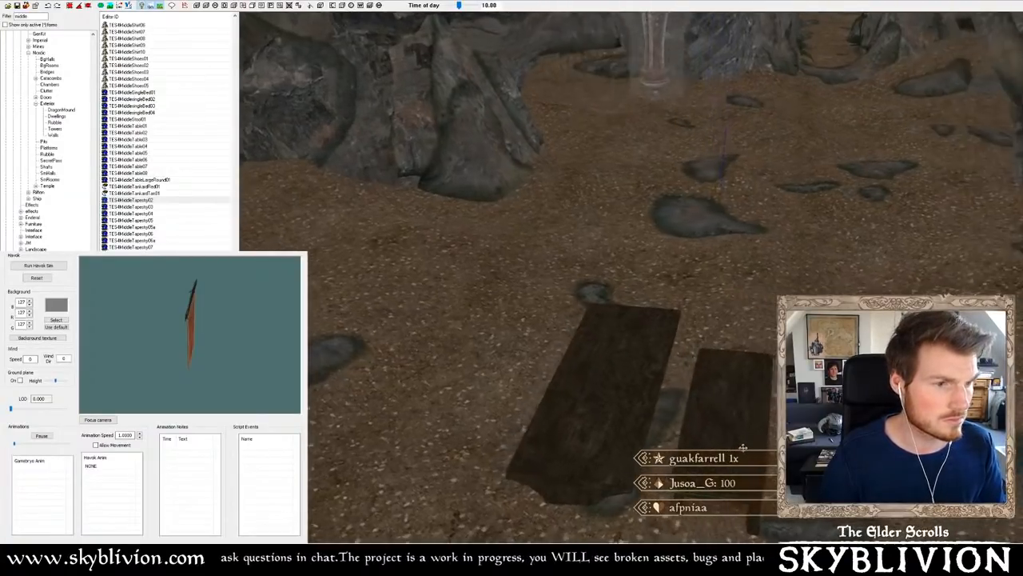
# - Delete the second long table and move the remaining one across the cavern floor toward the hanging chandelier
pyautogui.keyDown('shift'); pyautogui.moveTo(732, 450); pyautogui.dragTo(719, 421, button='middle'); pyautogui.keyUp('shift')
pyautogui.scroll(-2, 719, 421)
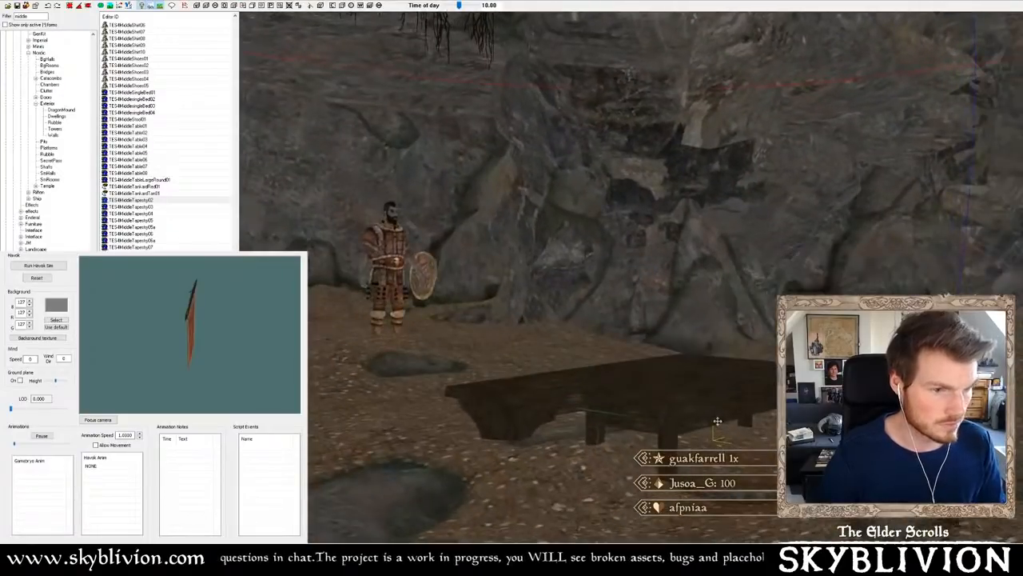
pyautogui.press('Delete')
pyautogui.keyDown('shift'); pyautogui.moveTo(604, 387); pyautogui.dragTo(630, 411, button='middle'); pyautogui.keyUp('shift')
pyautogui.moveTo(630, 411); pyautogui.dragTo(630, 367)
pyautogui.moveTo(647, 411)
pyautogui.keyDown('shift'); pyautogui.mouseDown(button='middle')
pyautogui.moveTo(622, 390)
pyautogui.moveTo(651, 391)
pyautogui.mouseUp(button='middle'); pyautogui.keyUp('shift')
pyautogui.moveTo(651, 391); pyautogui.dragTo(670, 166)
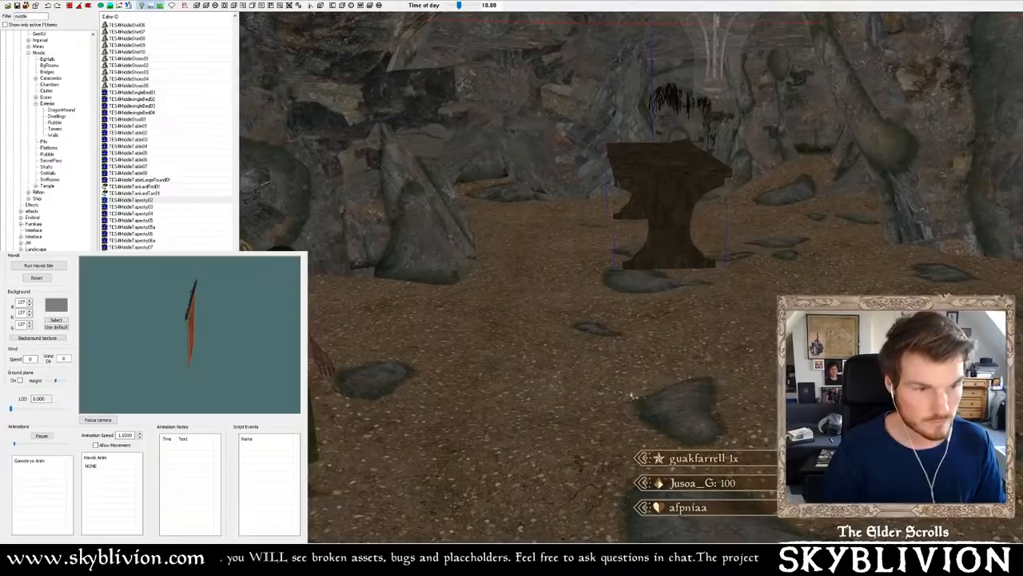
# - Position a wooden plank floor section by the long table and place a rotated duplicate of it under the table
pyautogui.keyDown('shift'); pyautogui.moveTo(662, 373); pyautogui.dragTo(665, 392, button='middle'); pyautogui.keyUp('shift')
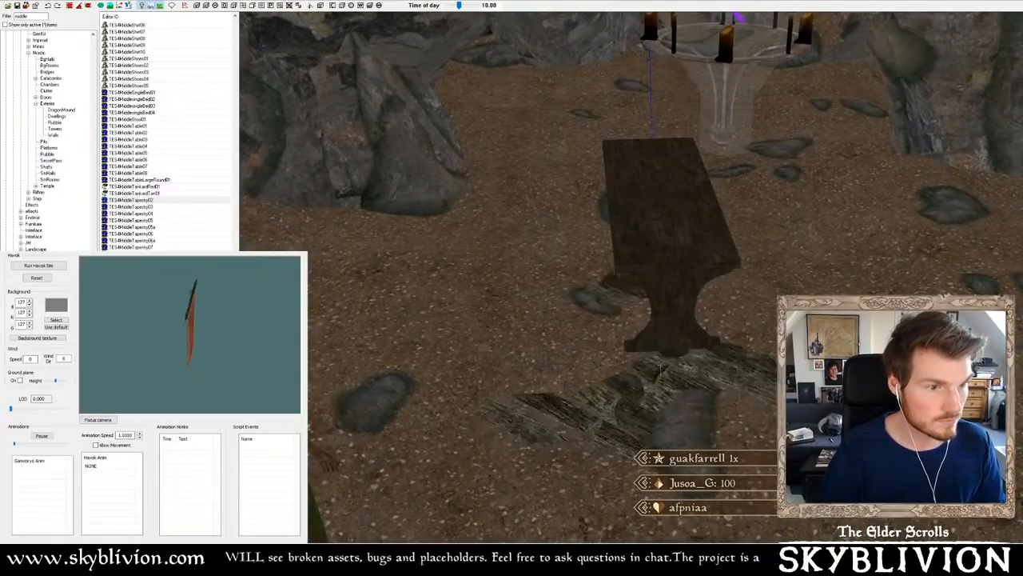
pyautogui.moveTo(676, 392); pyautogui.dragTo(676, 385)
pyautogui.keyDown('shift'); pyautogui.moveTo(676, 385); pyautogui.dragTo(647, 355, button='middle'); pyautogui.keyUp('shift')
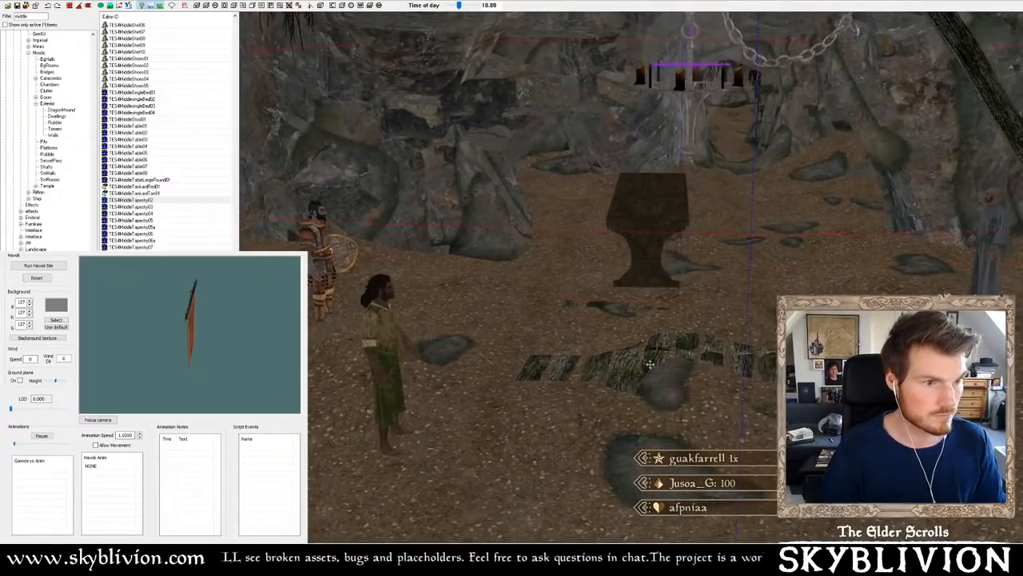
pyautogui.moveTo(647, 355); pyautogui.dragTo(649, 354)
pyautogui.moveTo(649, 354)
pyautogui.keyDown('shift'); pyautogui.mouseDown(button='middle')
pyautogui.moveTo(632, 365)
pyautogui.moveTo(649, 374)
pyautogui.moveTo(653, 366)
pyautogui.mouseUp(button='middle'); pyautogui.keyUp('shift')
pyautogui.hotkey('ctrl', 'd')
pyautogui.moveTo(631, 369); pyautogui.dragTo(646, 240)
pyautogui.moveTo(646, 238); pyautogui.dragTo(707, 238, button='right')
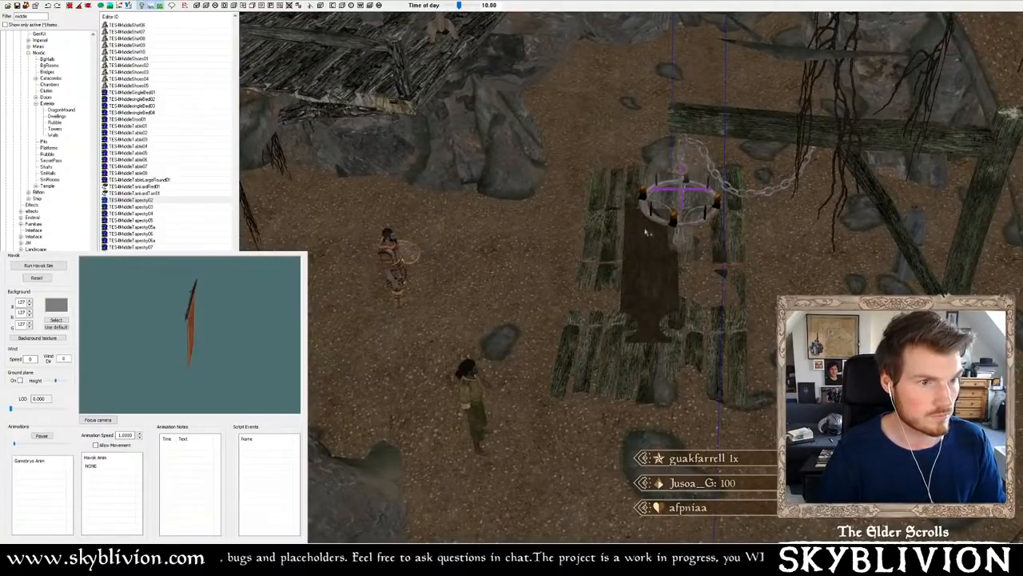
# - Extend the plank flooring forward from the table and sideways toward the woman in the green skirt
pyautogui.keyDown('shift'); pyautogui.moveTo(648, 233); pyautogui.dragTo(646, 274, button='middle'); pyautogui.keyUp('shift')
pyautogui.scroll(3, 646, 274)
pyautogui.moveTo(646, 274); pyautogui.dragTo(641, 249)
pyautogui.keyDown('shift'); pyautogui.moveTo(641, 249); pyautogui.dragTo(610, 268, button='middle'); pyautogui.keyUp('shift')
pyautogui.scroll(-5, 589, 258)
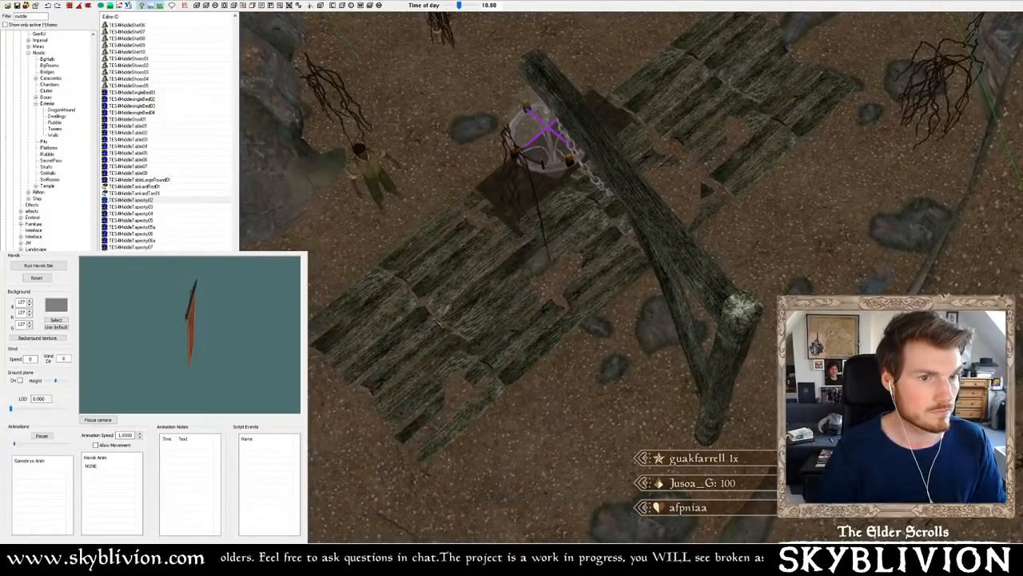
pyautogui.keyDown('shift'); pyautogui.moveTo(492, 233); pyautogui.dragTo(525, 407, button='middle'); pyautogui.keyUp('shift')
pyautogui.moveTo(525, 407); pyautogui.dragTo(374, 399)
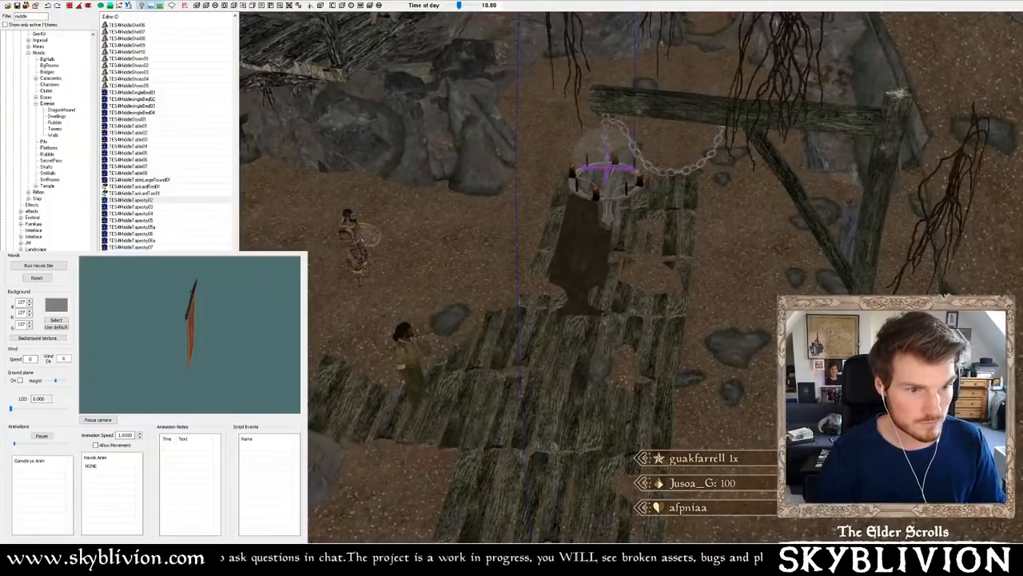
pyautogui.keyDown('shift'); pyautogui.moveTo(374, 400); pyautogui.dragTo(502, 432, button='middle'); pyautogui.keyUp('shift')
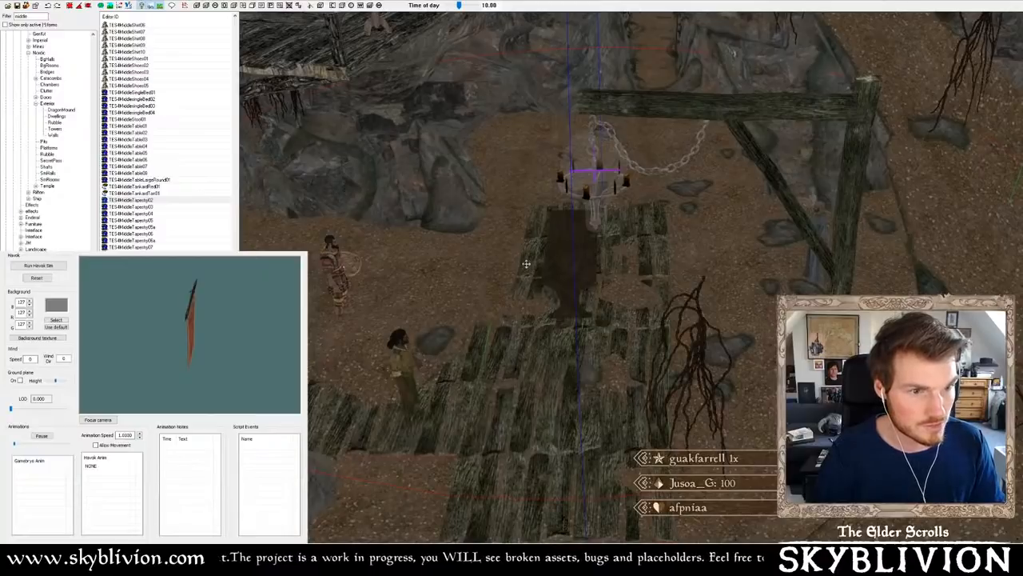
# - Adjust the height of the plank sections so they sit partly sunk into the cavern floor
pyautogui.moveTo(542, 363); pyautogui.dragTo(540, 358)
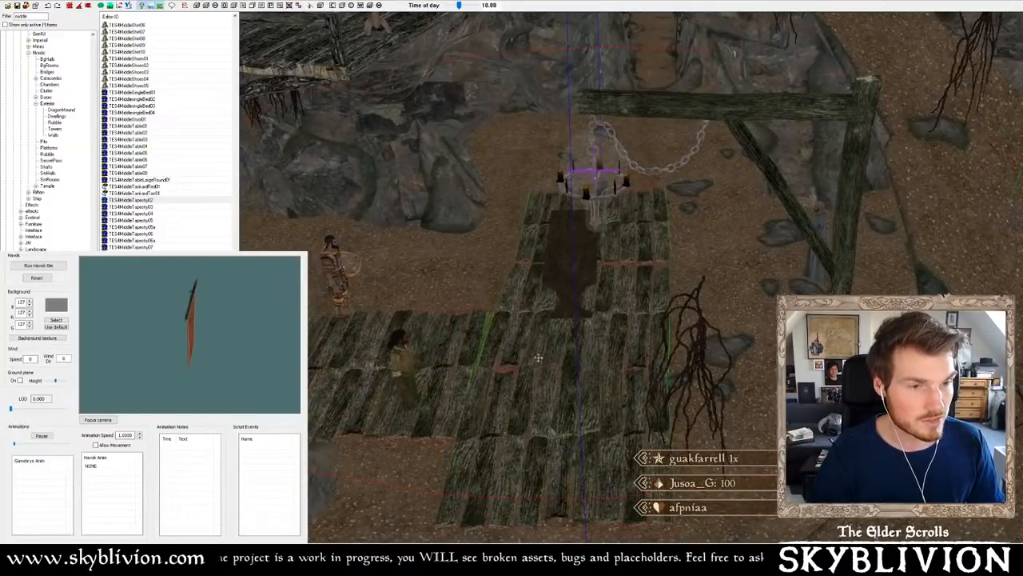
pyautogui.moveTo(540, 358)
pyautogui.keyDown('shift'); pyautogui.mouseDown(button='middle')
pyautogui.moveTo(540, 335)
pyautogui.moveTo(541, 345)
pyautogui.mouseUp(button='middle'); pyautogui.keyUp('shift')
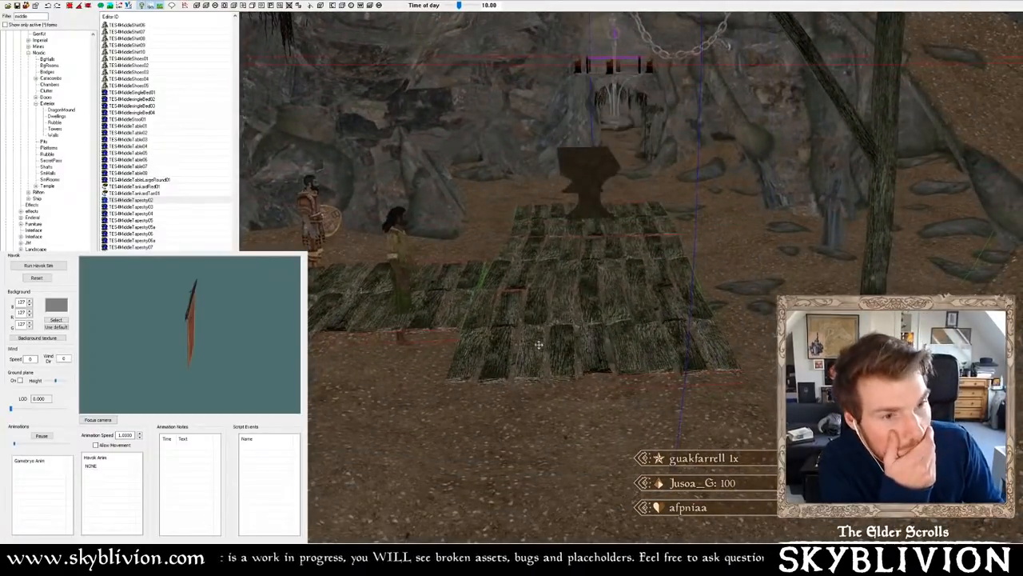
pyautogui.moveTo(542, 346); pyautogui.dragTo(539, 345)
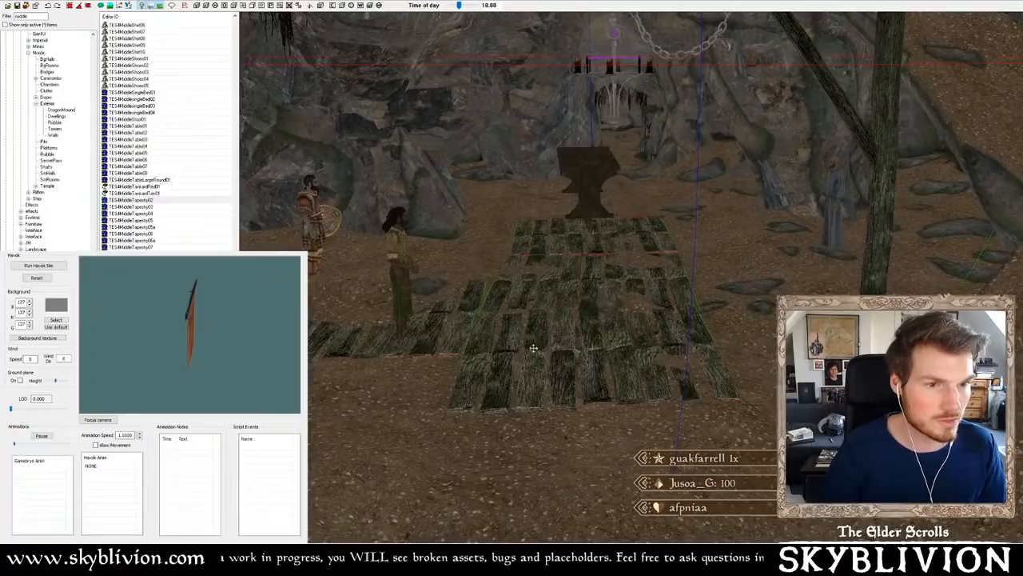
pyautogui.keyDown('shift'); pyautogui.moveTo(431, 338); pyautogui.dragTo(426, 359, button='middle'); pyautogui.keyUp('shift')
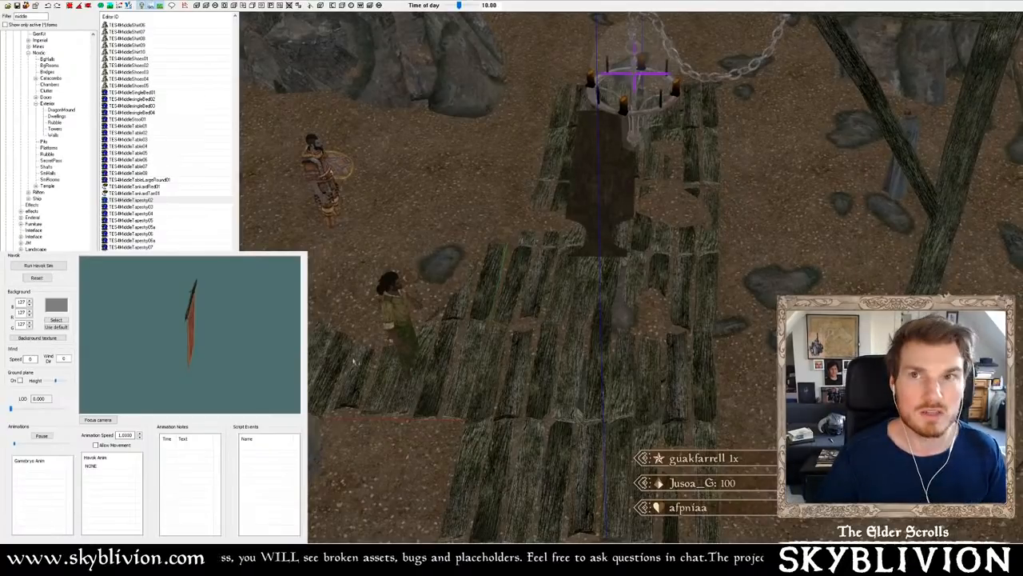
# - Adjust the side plank area beside the woman and the boulder so the ground partly covers the boards
pyautogui.keyDown('shift'); pyautogui.moveTo(355, 361); pyautogui.dragTo(381, 348, button='middle'); pyautogui.keyUp('shift')
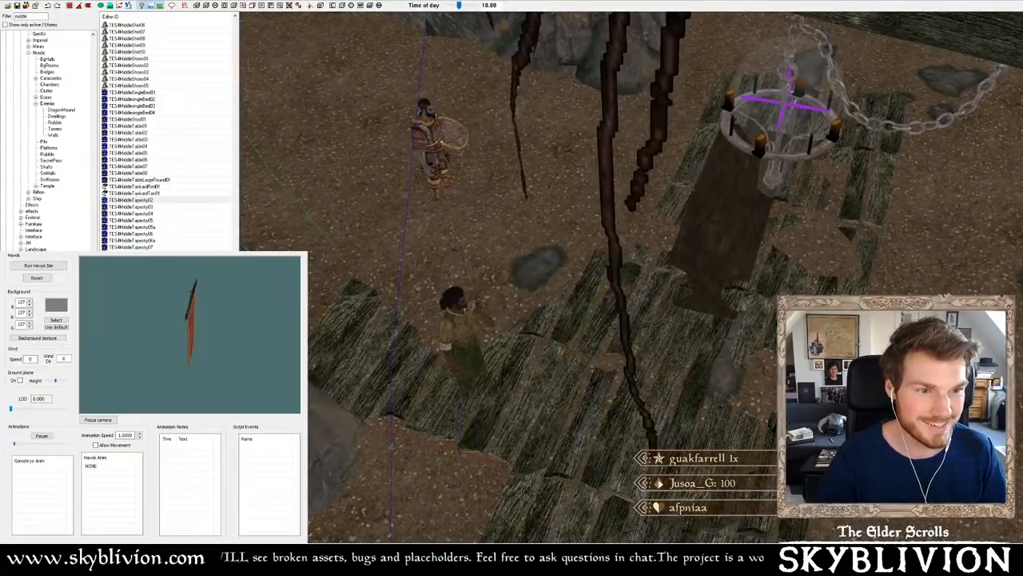
pyautogui.click(454, 320)
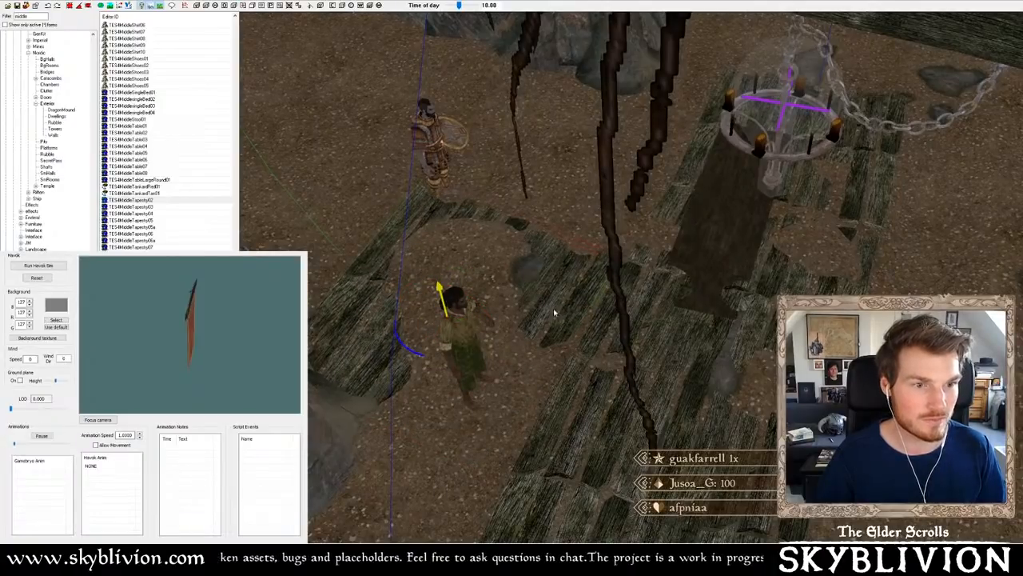
pyautogui.moveTo(555, 313); pyautogui.dragTo(554, 344)
pyautogui.keyDown('shift'); pyautogui.moveTo(555, 320); pyautogui.dragTo(509, 285, button='middle'); pyautogui.keyUp('shift')
pyautogui.moveTo(509, 286); pyautogui.dragTo(573, 294)
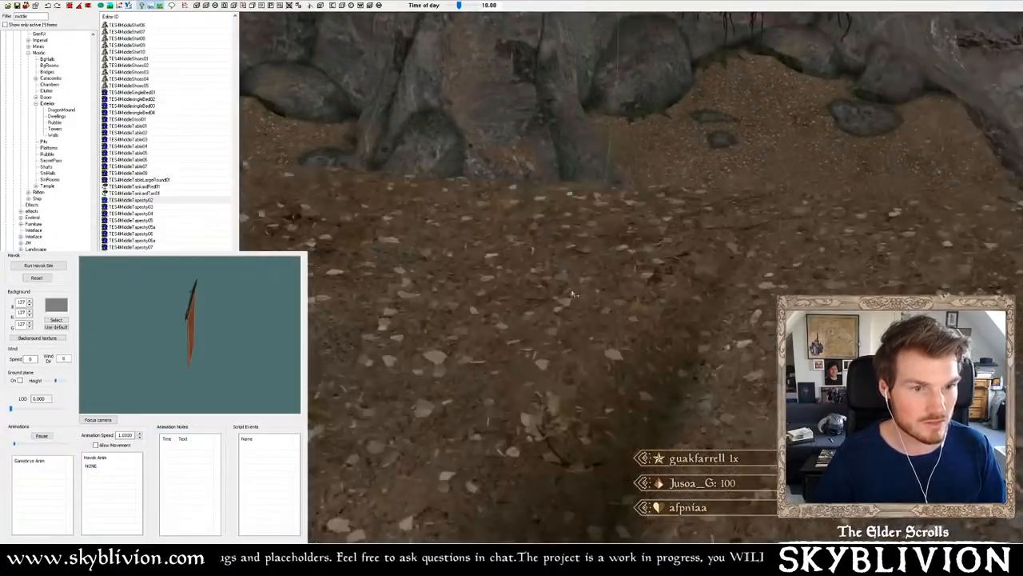
pyautogui.keyDown('shift'); pyautogui.moveTo(573, 295); pyautogui.dragTo(638, 296, button='middle'); pyautogui.keyUp('shift')
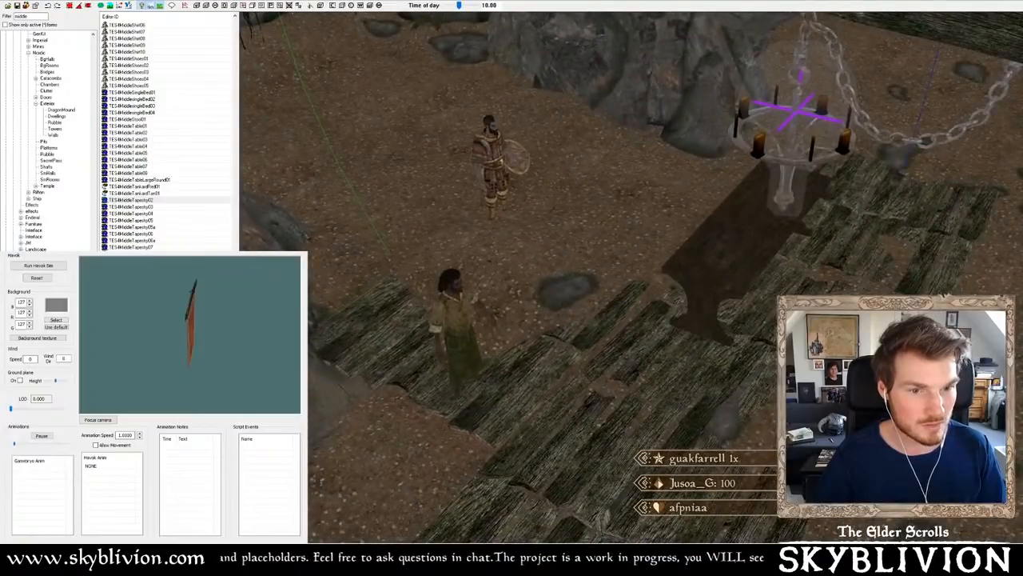
pyautogui.moveTo(484, 276)
pyautogui.keyDown('shift'); pyautogui.mouseDown(button='middle')
pyautogui.moveTo(406, 301)
pyautogui.moveTo(481, 274)
pyautogui.mouseUp(button='middle'); pyautogui.keyUp('shift')
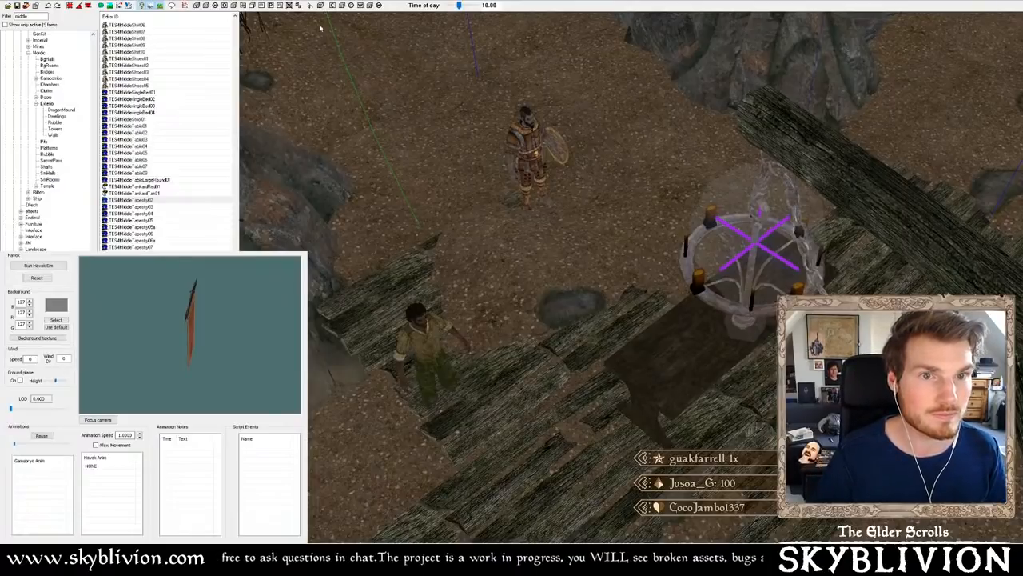
pyautogui.moveTo(362, 384); pyautogui.dragTo(449, 325, button='middle')
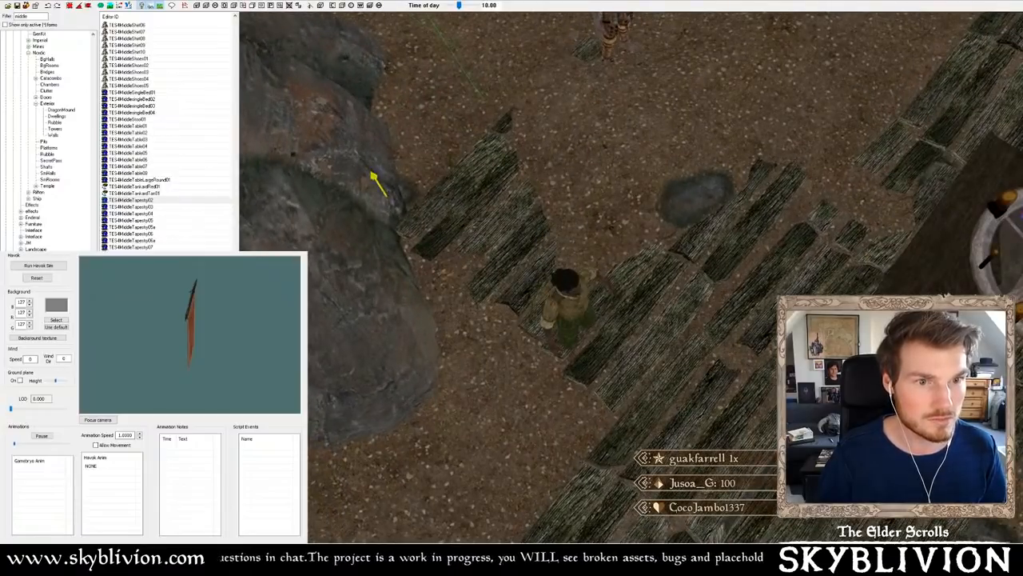
# - Extend the plank flooring along the base of the rock wall toward the armoured figure with the shield
pyautogui.keyDown('shift'); pyautogui.moveTo(376, 187); pyautogui.dragTo(524, 218, button='middle'); pyautogui.keyUp('shift')
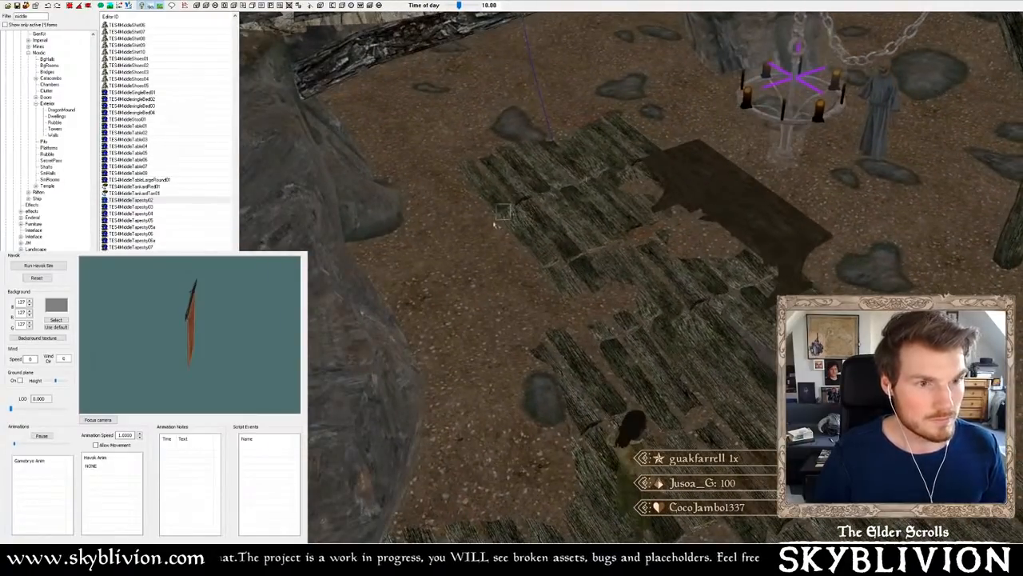
pyautogui.moveTo(499, 196); pyautogui.dragTo(446, 246)
pyautogui.keyDown('shift'); pyautogui.moveTo(446, 247); pyautogui.dragTo(496, 279, button='middle'); pyautogui.keyUp('shift')
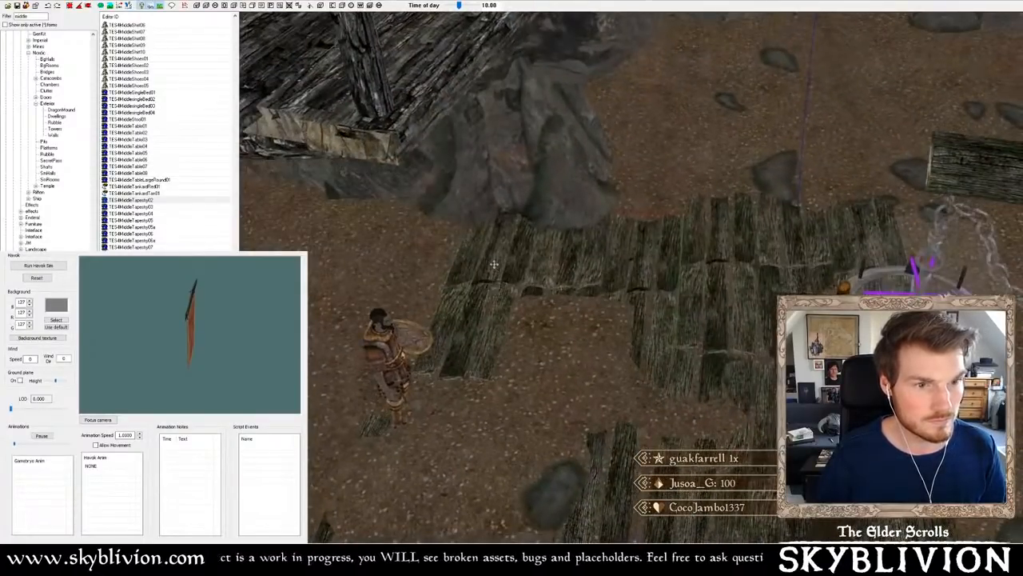
pyautogui.moveTo(494, 264); pyautogui.dragTo(472, 298)
pyautogui.keyDown('shift'); pyautogui.moveTo(472, 298); pyautogui.dragTo(480, 292, button='middle'); pyautogui.keyUp('shift')
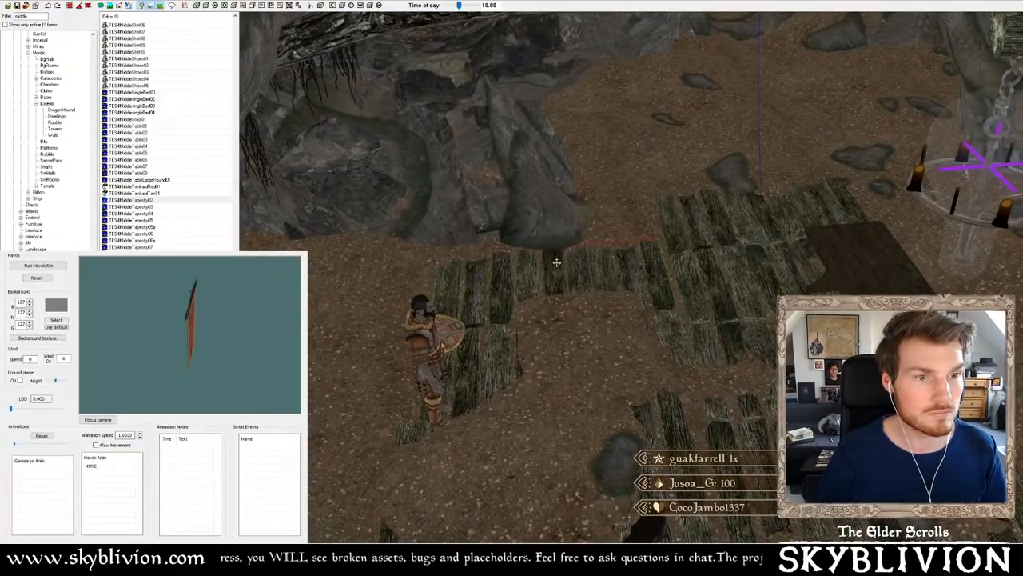
# - Undo the last changes near the rock wall and bury most of the connecting planks under the cavern floor
pyautogui.moveTo(558, 262); pyautogui.dragTo(558, 262)
pyautogui.hotkey('ctrl', 'z')
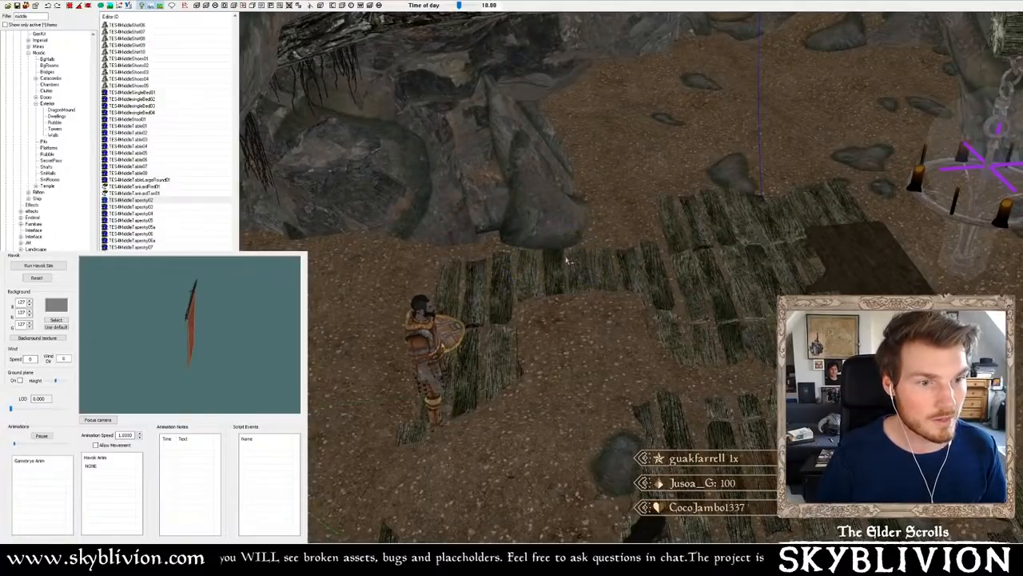
pyautogui.hotkey('ctrl', 'z')
pyautogui.hotkey('ctrl', 'z')
pyautogui.moveTo(557, 272)
pyautogui.mouseDown()
pyautogui.moveTo(546, 251)
pyautogui.moveTo(520, 281)
pyautogui.moveTo(517, 270)
pyautogui.mouseUp()
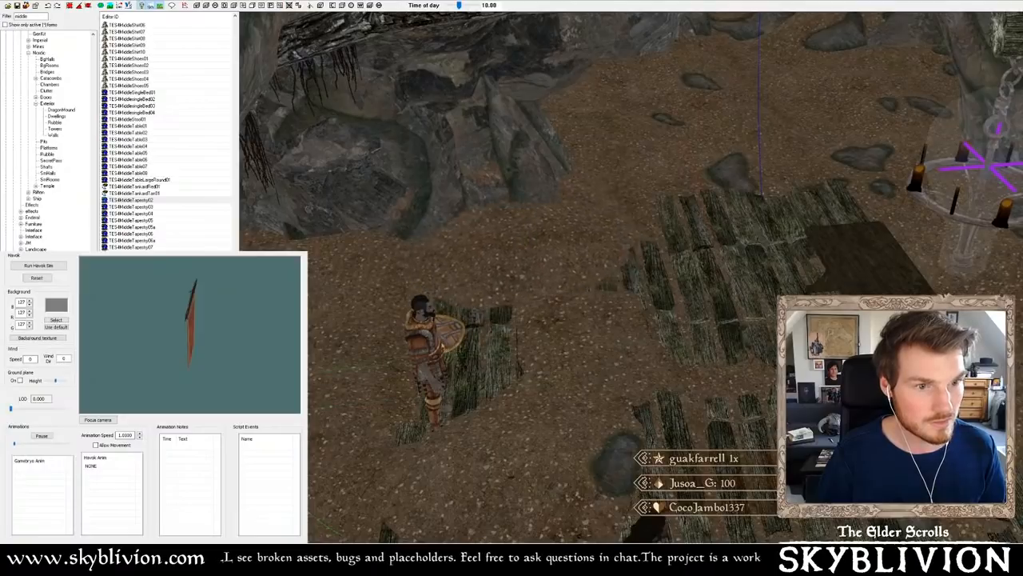
pyautogui.press('c')
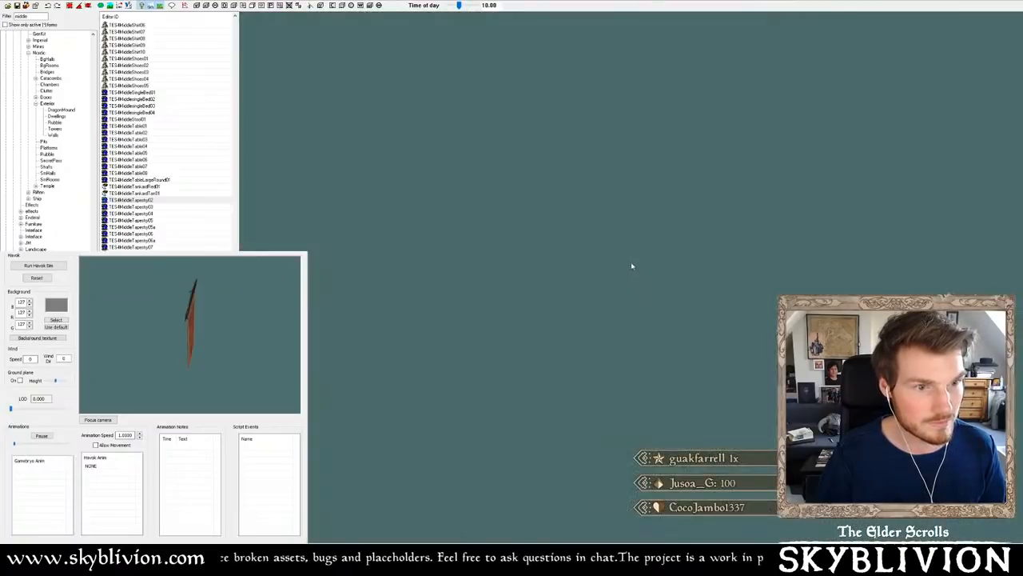
pyautogui.keyDown('shift'); pyautogui.moveTo(638, 258); pyautogui.dragTo(615, 271, button='middle'); pyautogui.keyUp('shift')
pyautogui.press('c')
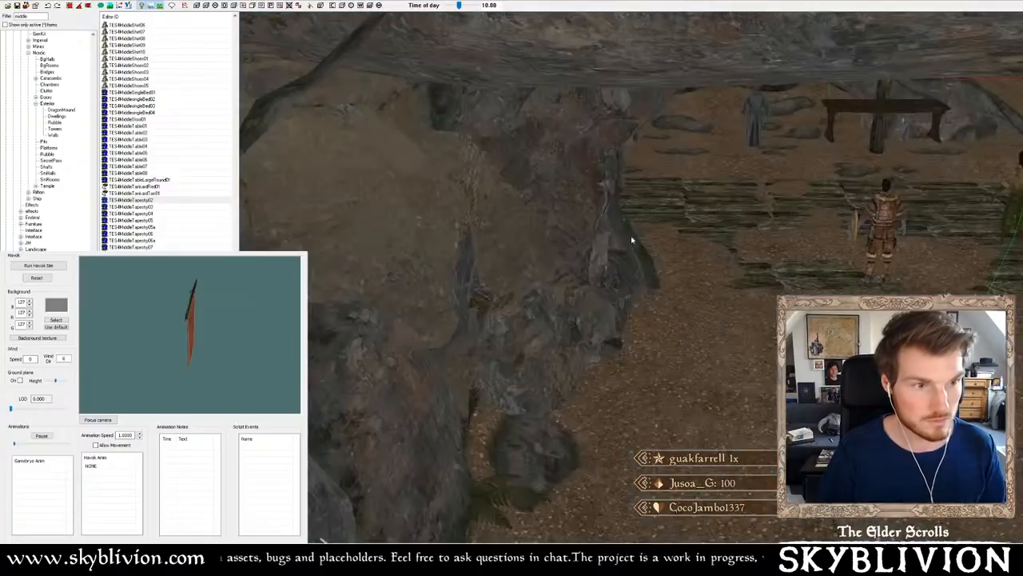
pyautogui.keyDown('shift'); pyautogui.moveTo(599, 230); pyautogui.dragTo(554, 260, button='middle'); pyautogui.keyUp('shift')
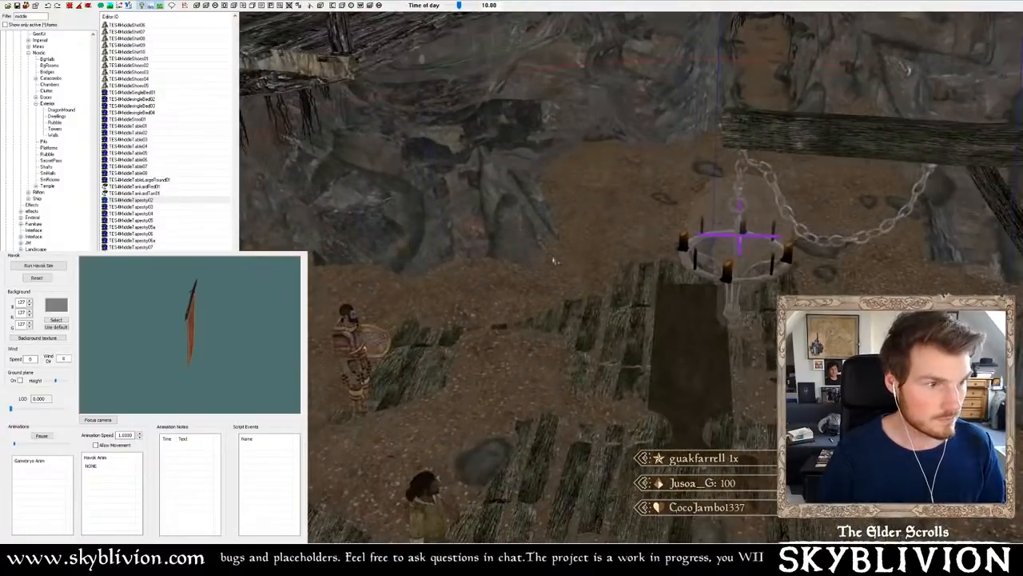
# - Move the long table out from under the chandelier along the plank floor and adjust its height on the boards
pyautogui.moveTo(687, 345); pyautogui.dragTo(692, 412)
pyautogui.keyDown('shift'); pyautogui.moveTo(692, 412); pyautogui.dragTo(687, 308, button='middle'); pyautogui.keyUp('shift')
pyautogui.press('z')
pyautogui.moveTo(670, 395); pyautogui.dragTo(666, 350)
pyautogui.keyDown('shift'); pyautogui.moveTo(666, 350); pyautogui.dragTo(660, 373, button='middle'); pyautogui.keyUp('shift')
pyautogui.scroll(2, 699, 295)
pyautogui.keyDown('shift'); pyautogui.moveTo(701, 289); pyautogui.dragTo(676, 283, button='middle'); pyautogui.keyUp('shift')
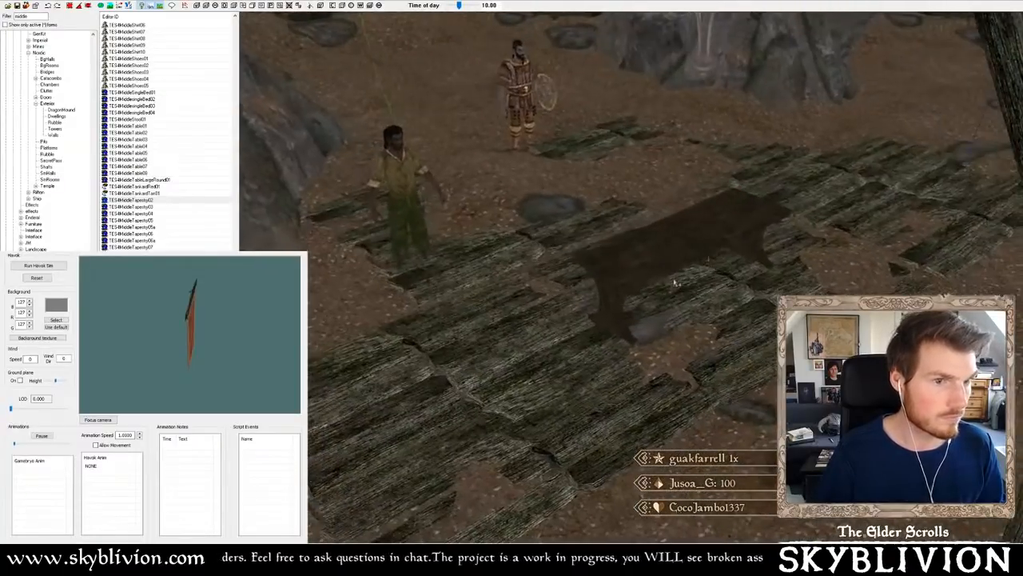
# - Move the woman in the green skirt next to the long table to compare its scale
pyautogui.click(413, 189)
pyautogui.keyDown('shift'); pyautogui.moveTo(412, 189); pyautogui.dragTo(425, 192, button='middle'); pyautogui.keyUp('shift')
pyautogui.moveTo(425, 192); pyautogui.dragTo(615, 178)
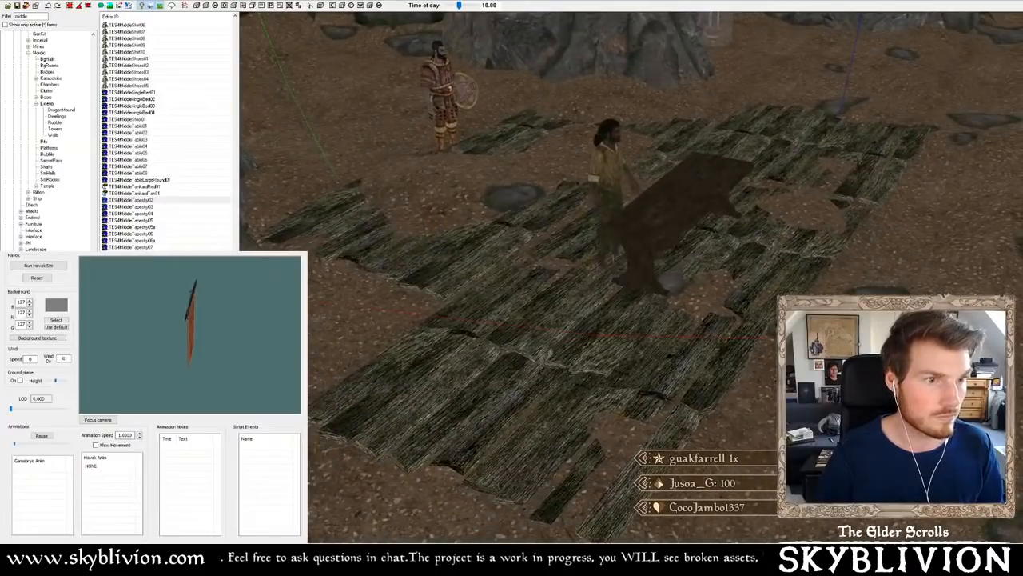
pyautogui.keyDown('shift'); pyautogui.moveTo(616, 177); pyautogui.dragTo(630, 174, button='middle'); pyautogui.keyUp('shift')
pyautogui.scroll(3, 639, 192)
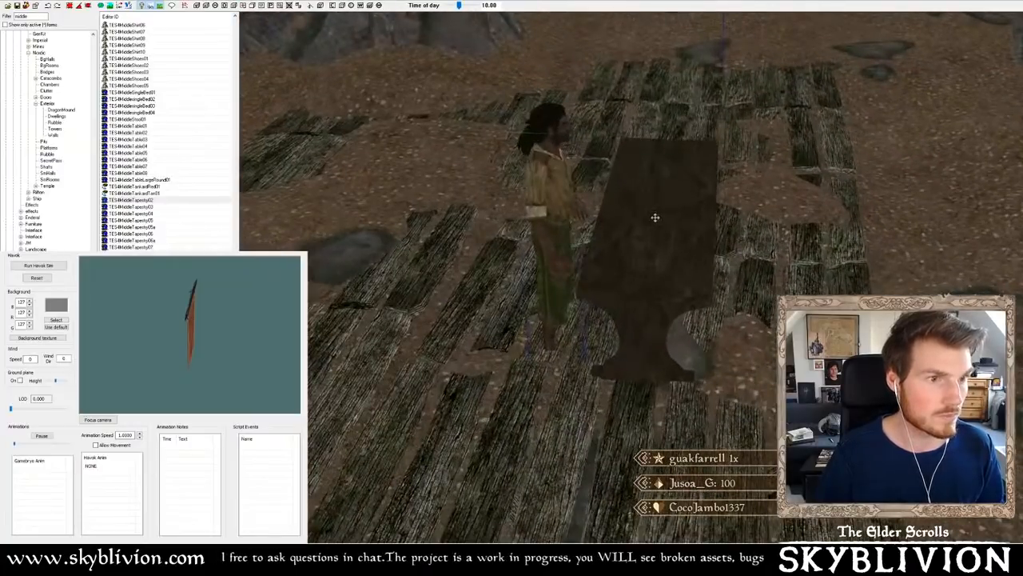
pyautogui.moveTo(657, 221)
pyautogui.keyDown('shift'); pyautogui.mouseDown(button='middle')
pyautogui.moveTo(630, 208)
pyautogui.moveTo(661, 208)
pyautogui.mouseUp(button='middle'); pyautogui.keyUp('shift')
# - Duplicate the long table and place the copy end to end with the original along the plank floor
pyautogui.click(649, 251)
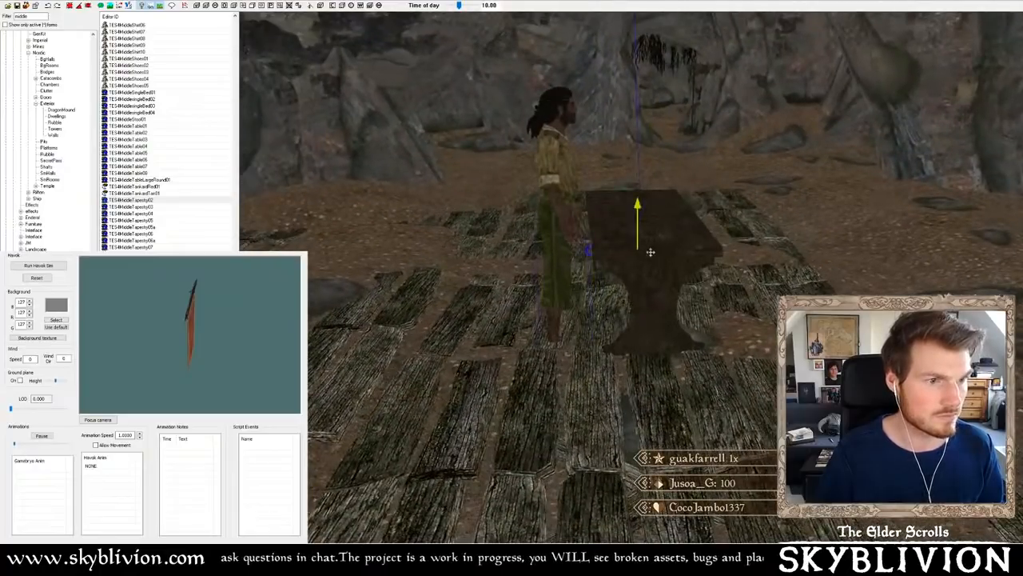
pyautogui.keyDown('shift'); pyautogui.moveTo(649, 243); pyautogui.dragTo(629, 248, button='middle'); pyautogui.keyUp('shift')
pyautogui.hotkey('ctrl', 'd')
pyautogui.moveTo(610, 251); pyautogui.dragTo(448, 336)
pyautogui.moveTo(345, 420); pyautogui.dragTo(339, 427)
pyautogui.keyDown('shift'); pyautogui.moveTo(339, 427); pyautogui.dragTo(359, 351, button='middle'); pyautogui.keyUp('shift')
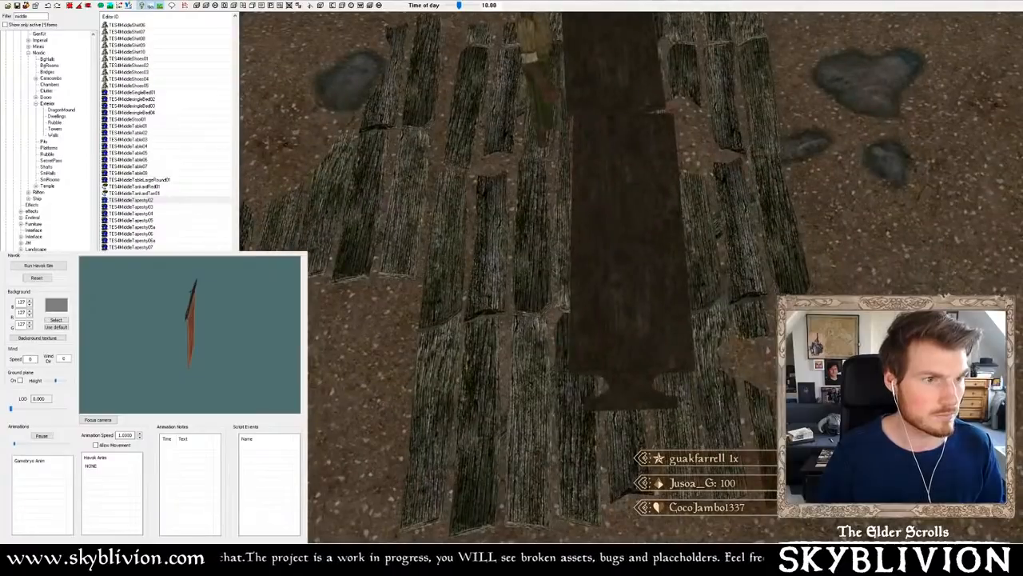
# - Reposition the row of long tables lengthwise on the plank floor toward the chandelier
pyautogui.moveTo(582, 303); pyautogui.dragTo(578, 326, button='middle')
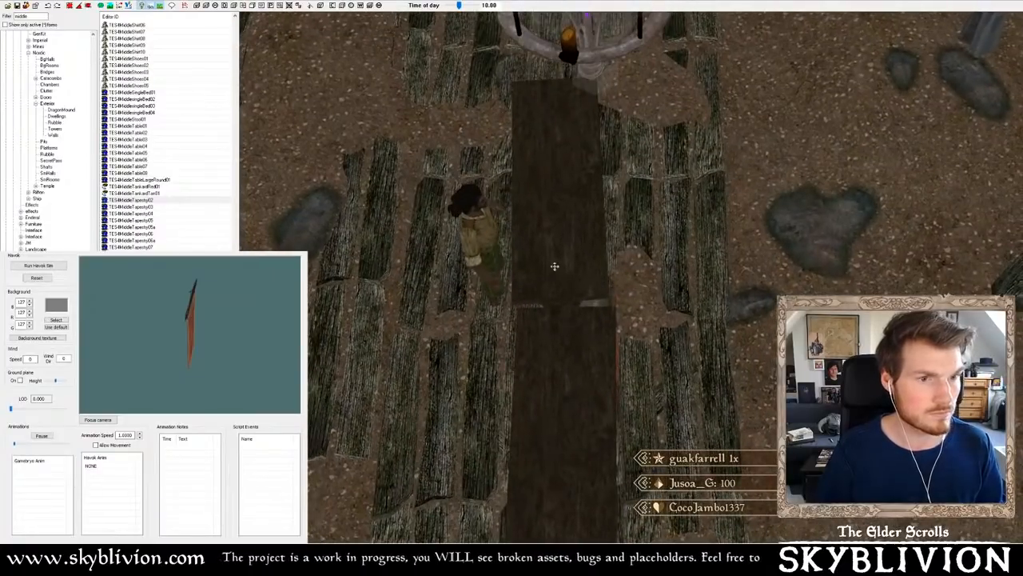
pyautogui.scroll(-3, 555, 267)
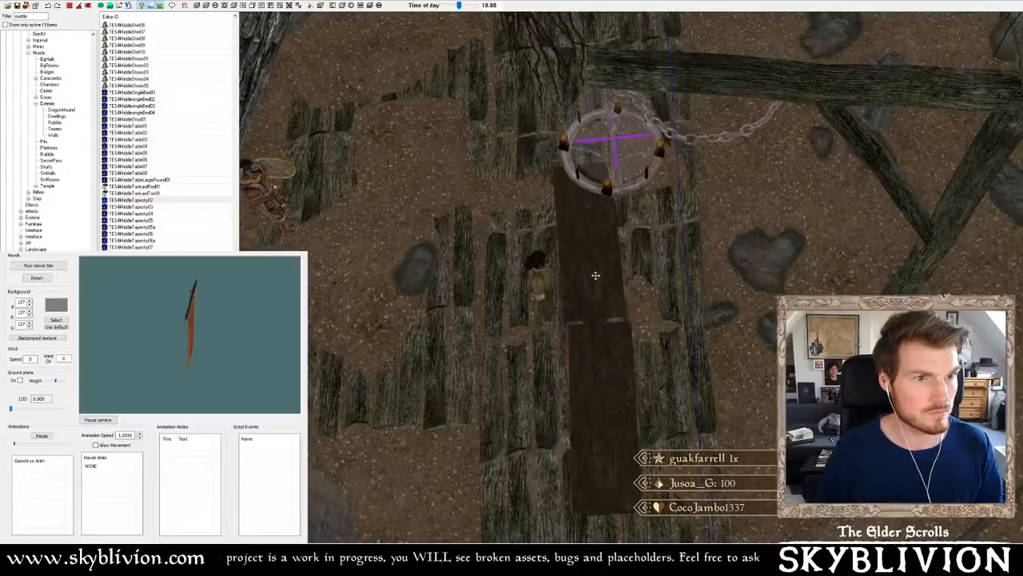
pyautogui.moveTo(606, 273); pyautogui.dragTo(594, 115)
pyautogui.moveTo(594, 115); pyautogui.dragTo(587, 152, button='middle')
pyautogui.moveTo(587, 151)
pyautogui.mouseDown()
pyautogui.moveTo(601, 151)
pyautogui.moveTo(581, 148)
pyautogui.mouseUp()
pyautogui.keyDown('shift'); pyautogui.moveTo(581, 132); pyautogui.dragTo(587, 101, button='middle'); pyautogui.keyUp('shift')
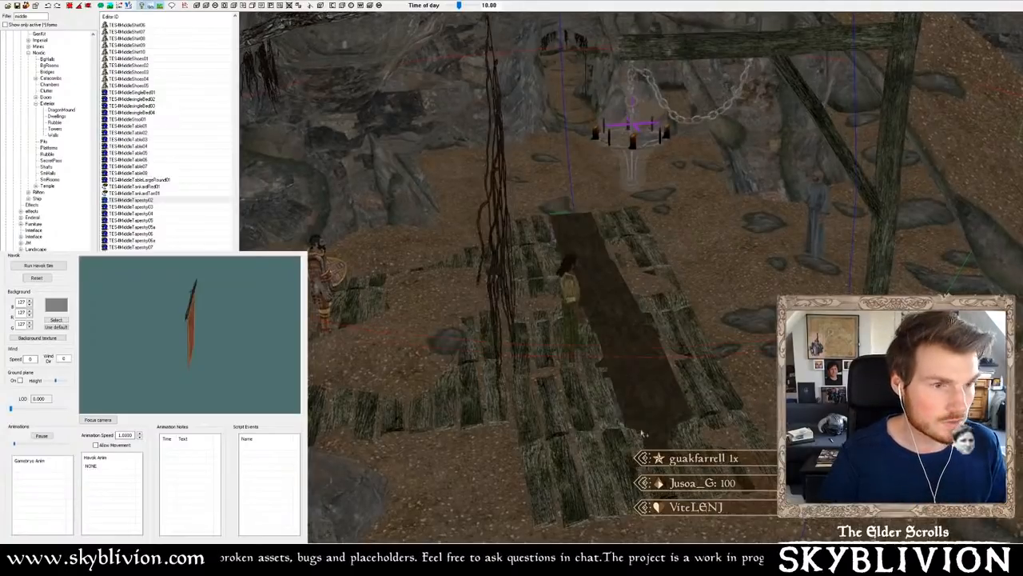
pyautogui.keyDown('shift'); pyautogui.moveTo(642, 432); pyautogui.dragTo(641, 443, button='middle'); pyautogui.keyUp('shift')
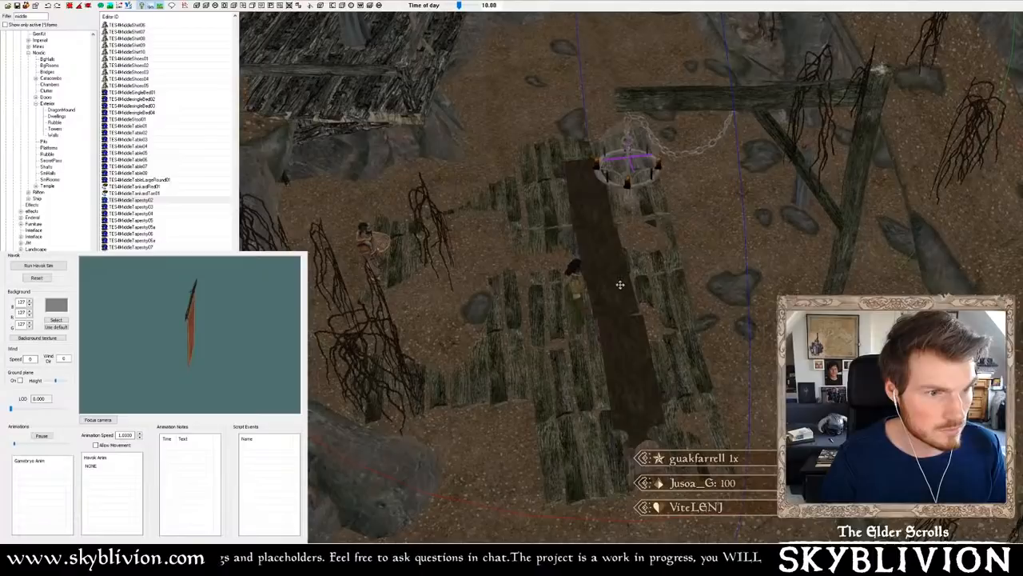
# - Nudge the row of long tables toward the far end of the plank floor, leaving a wooden chair at its near end
pyautogui.moveTo(620, 285); pyautogui.dragTo(616, 267)
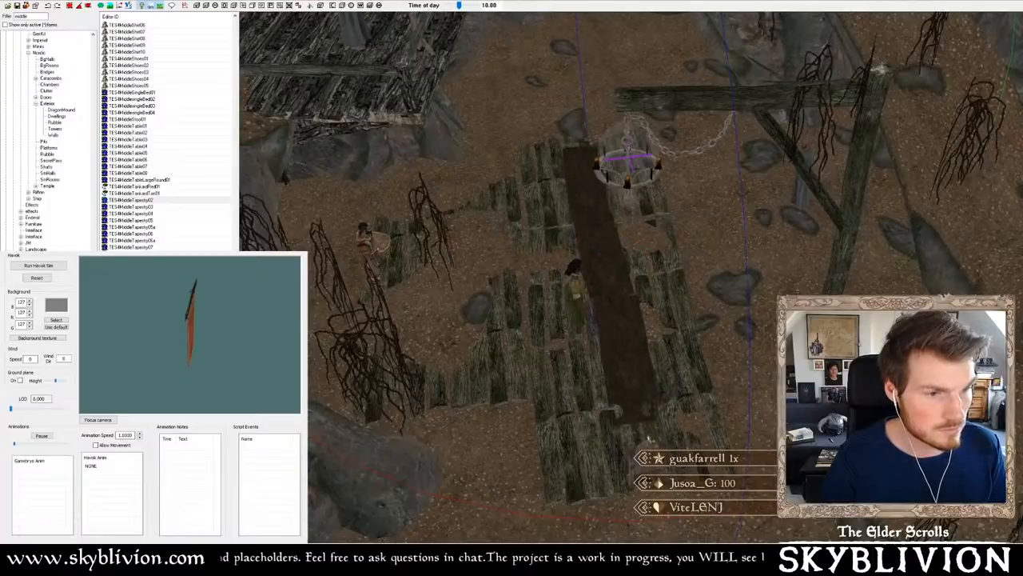
pyautogui.moveTo(616, 267); pyautogui.dragTo(609, 281, button='middle')
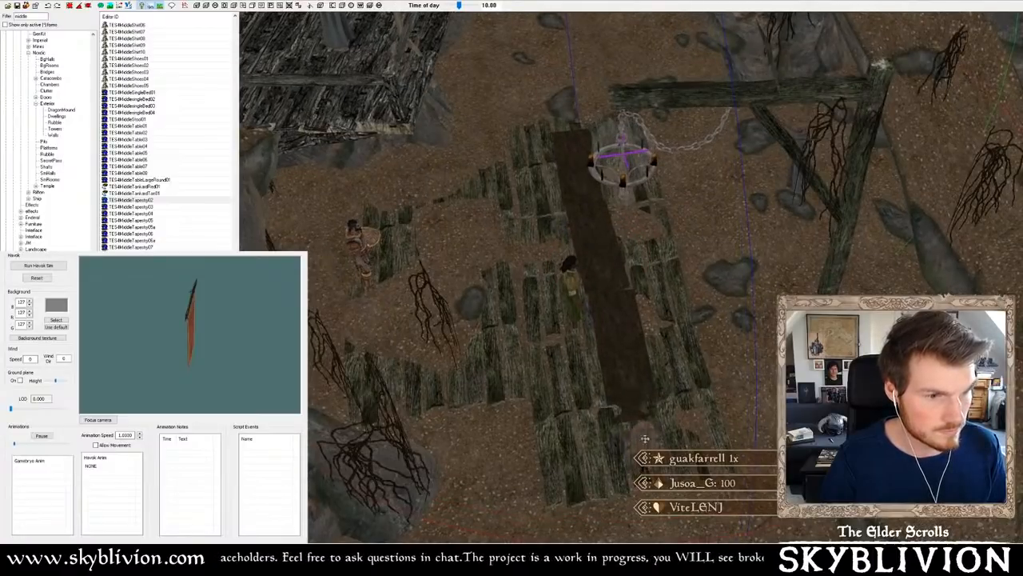
pyautogui.moveTo(646, 438); pyautogui.dragTo(659, 421, button='middle')
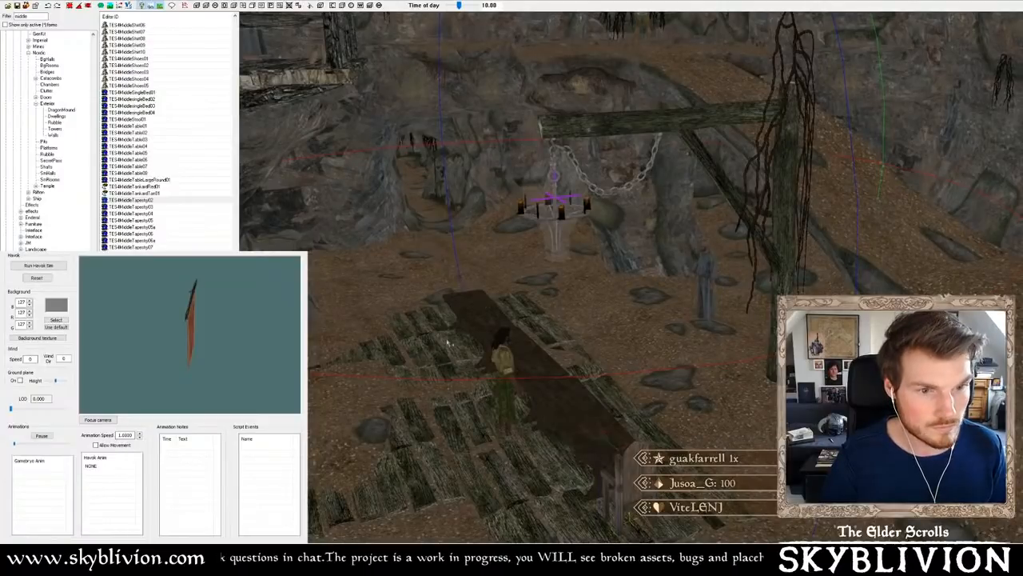
# - Place wooden chairs along both long sides of the table row on the plank floor
pyautogui.moveTo(450, 350); pyautogui.dragTo(590, 274, button='middle')
pyautogui.moveTo(528, 332); pyautogui.dragTo(542, 328, button='middle')
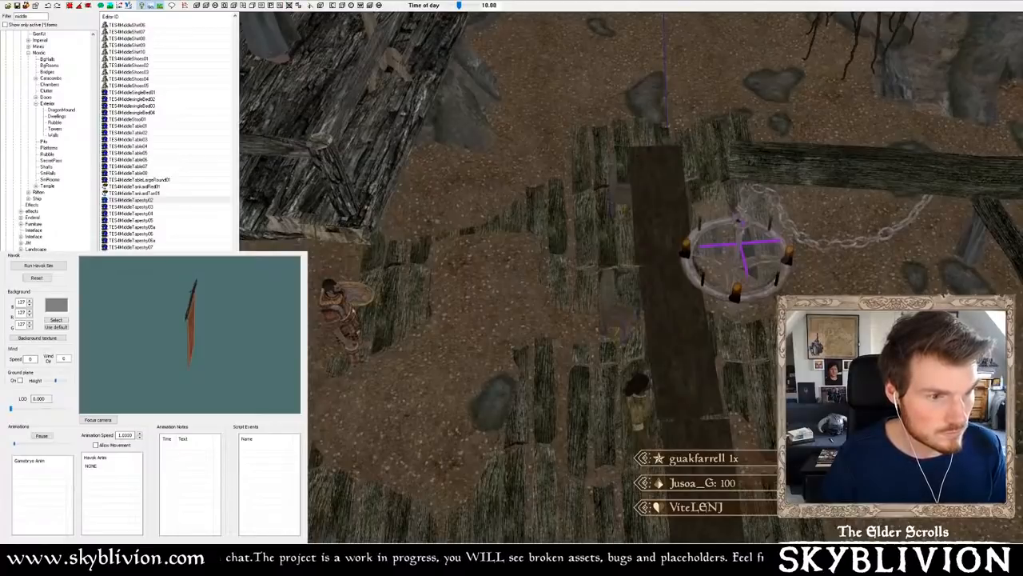
pyautogui.scroll(-1, 626, 326)
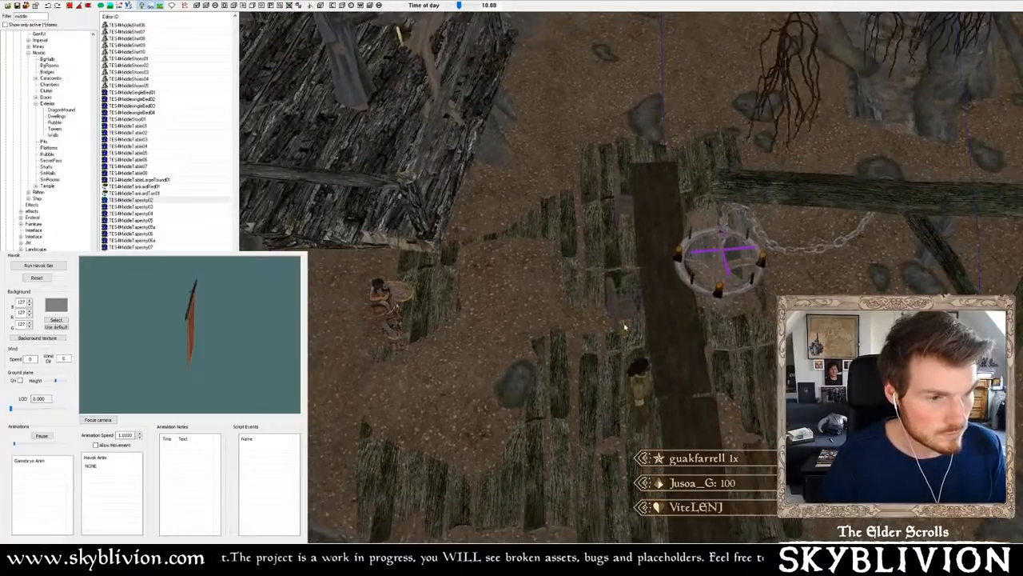
pyautogui.moveTo(626, 326); pyautogui.dragTo(625, 304, button='middle')
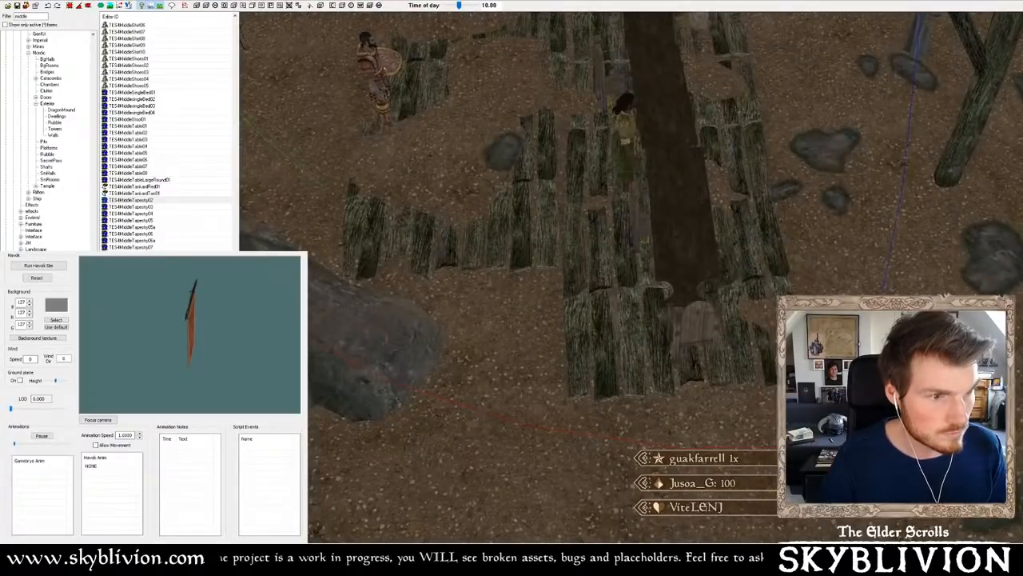
pyautogui.moveTo(659, 231); pyautogui.dragTo(647, 280, button='middle')
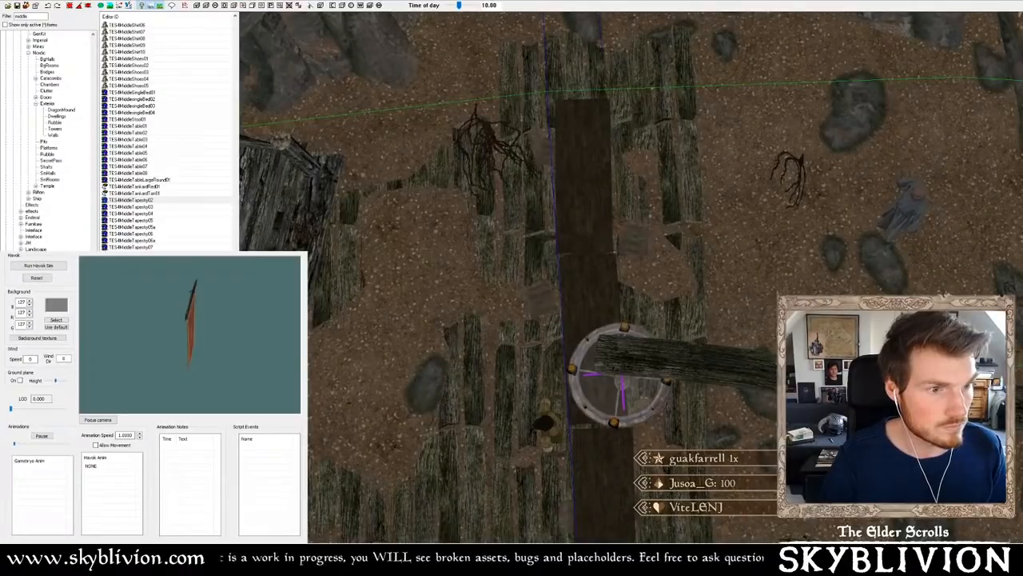
pyautogui.moveTo(632, 182); pyautogui.dragTo(625, 299, button='middle')
# - Move the wooden chair across from the woman in the green skirt closer to the table edge
pyautogui.scroll(2, 626, 299)
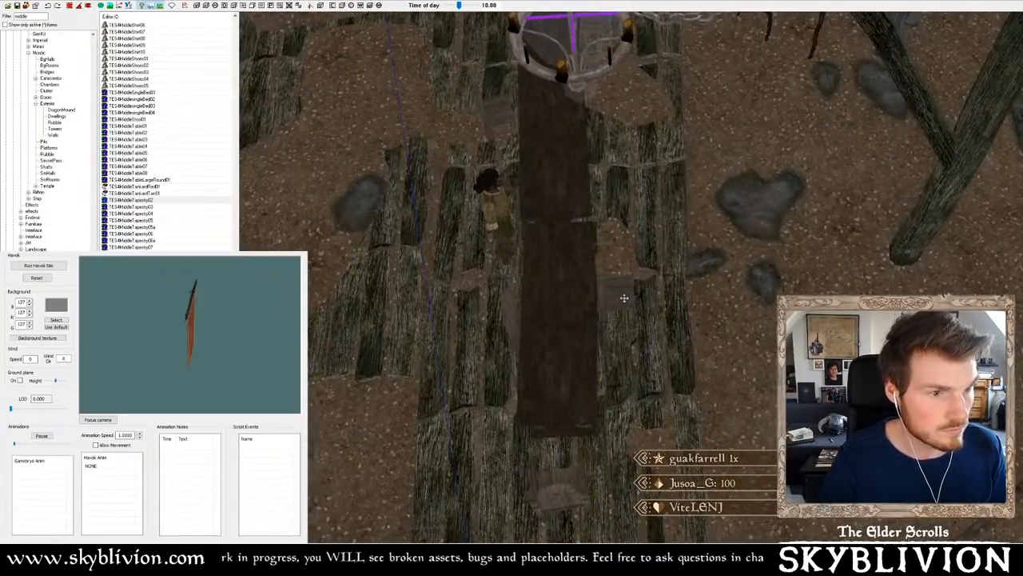
pyautogui.scroll(3, 624, 294)
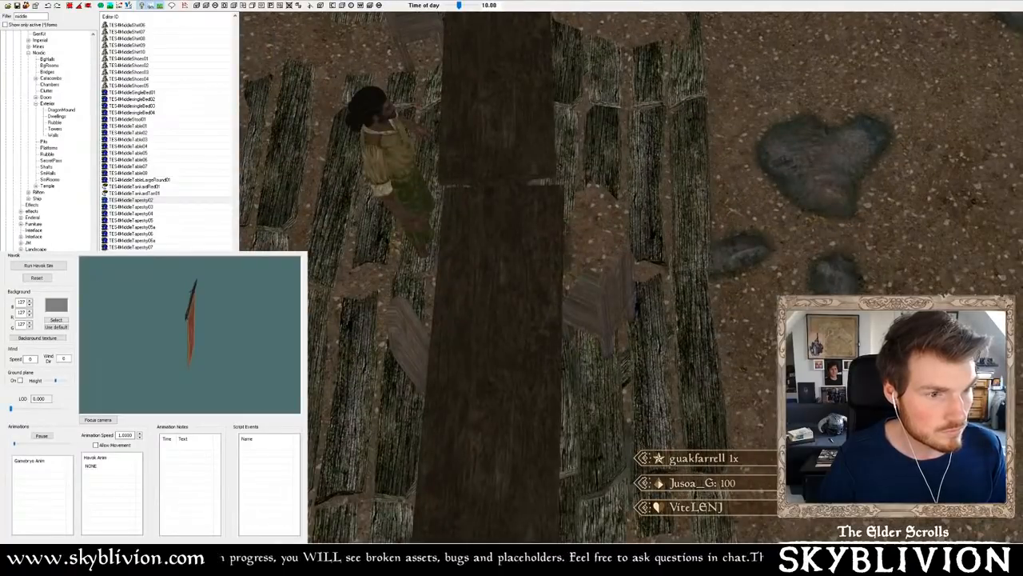
pyautogui.moveTo(616, 292); pyautogui.dragTo(603, 290)
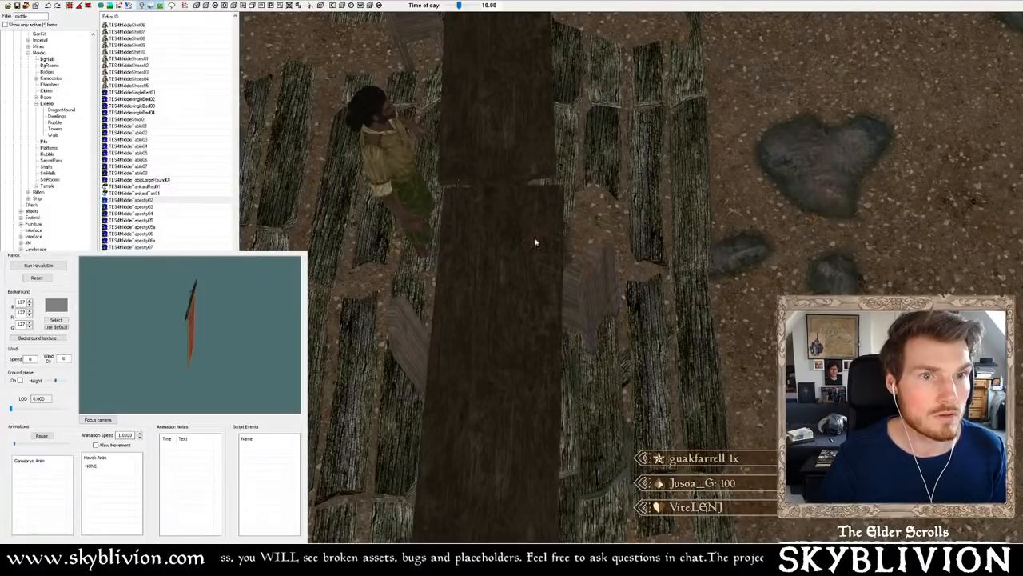
# - Duplicate a wooden chair, turn the copy slightly and place it farther along the same side of the near table
pyautogui.hotkey('ctrl', 'v')
pyautogui.moveTo(609, 478); pyautogui.dragTo(665, 352, button='middle')
pyautogui.moveTo(665, 352); pyautogui.dragTo(632, 348, button='right')
pyautogui.moveTo(698, 339); pyautogui.dragTo(680, 305)
pyautogui.scroll(-4, 679, 300)
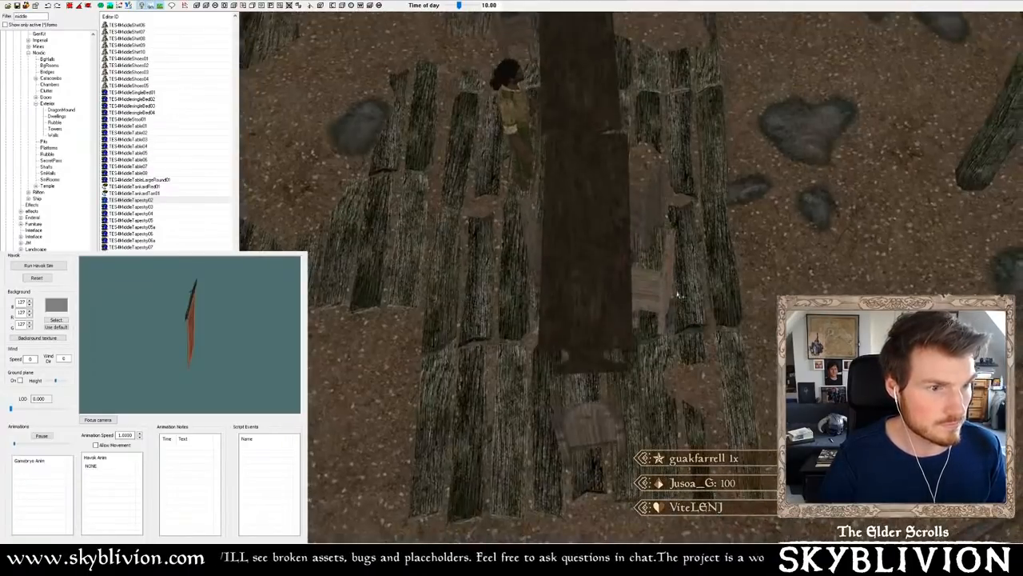
# - Remove the woman in the green skirt from beside the table and shift the chair near her spot closer to the table
pyautogui.moveTo(645, 184); pyautogui.dragTo(675, 335, button='middle')
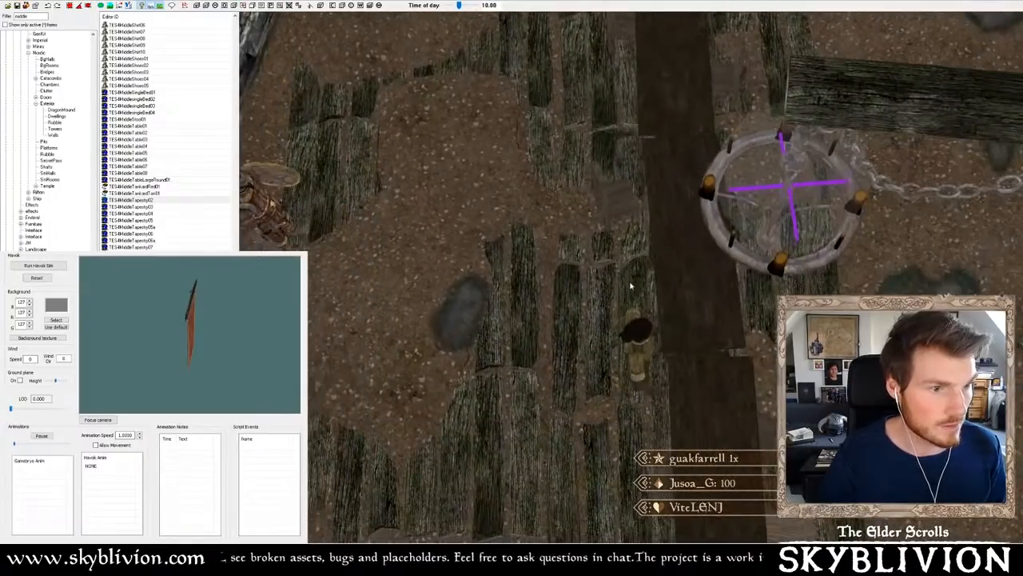
pyautogui.keyDown('shift'); pyautogui.moveTo(631, 285); pyautogui.dragTo(654, 256, button='middle'); pyautogui.keyUp('shift')
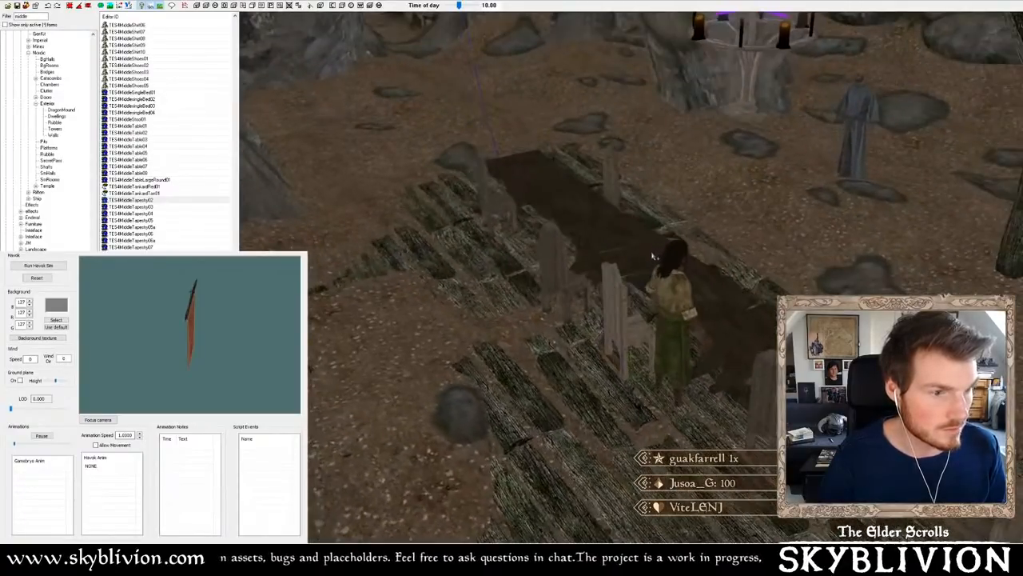
pyautogui.press('Delete')
pyautogui.click(622, 325)
pyautogui.keyDown('shift'); pyautogui.moveTo(621, 325); pyautogui.dragTo(630, 352, button='middle'); pyautogui.keyUp('shift')
pyautogui.moveTo(630, 352); pyautogui.dragTo(649, 353)
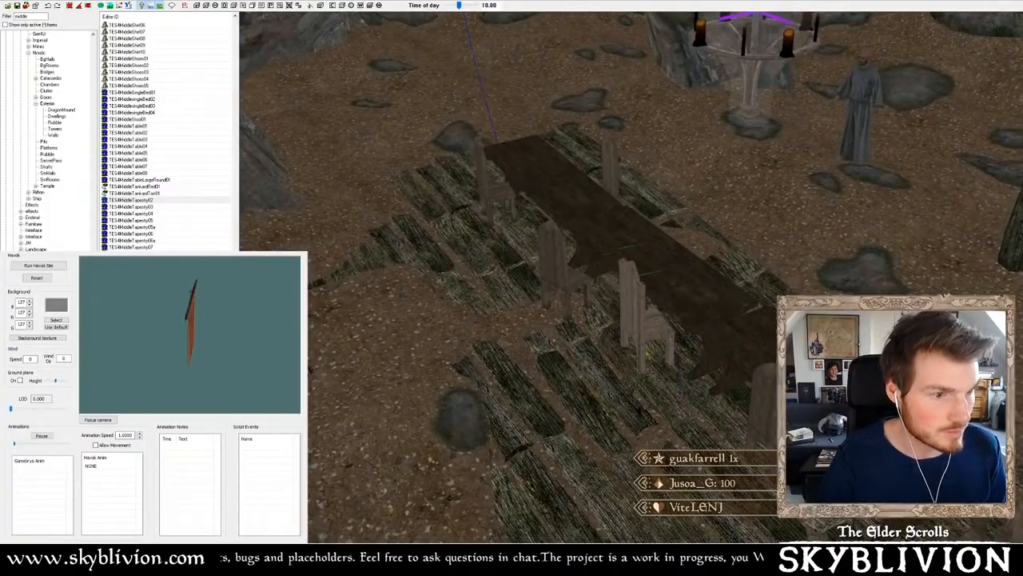
# - Examine the table row and its chairs from high overhead and close up to judge the layout on the plank floor
pyautogui.scroll(-5, 649, 353)
pyautogui.keyDown('shift'); pyautogui.moveTo(649, 352); pyautogui.dragTo(556, 300, button='middle'); pyautogui.keyUp('shift')
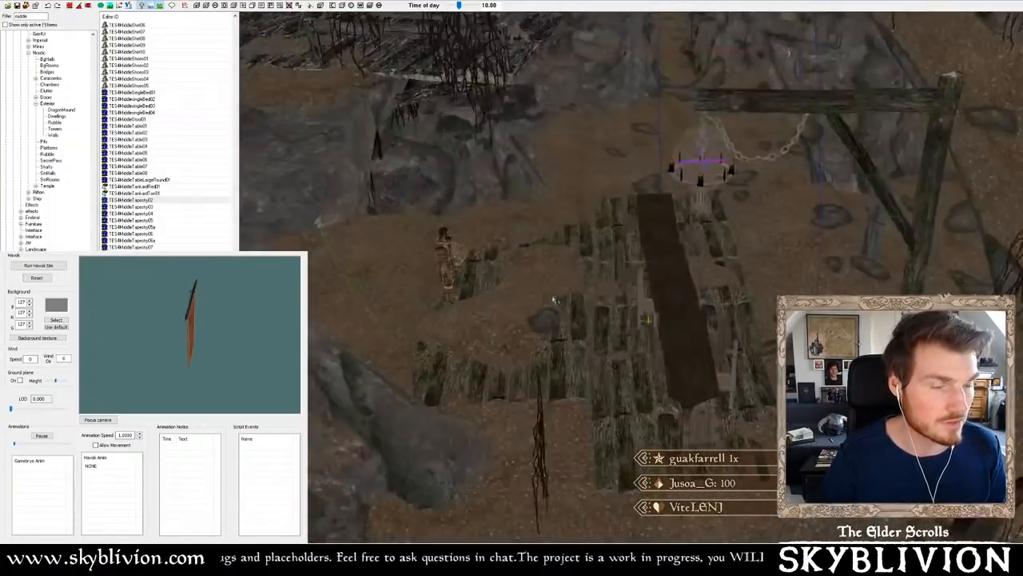
pyautogui.scroll(-8, 554, 300)
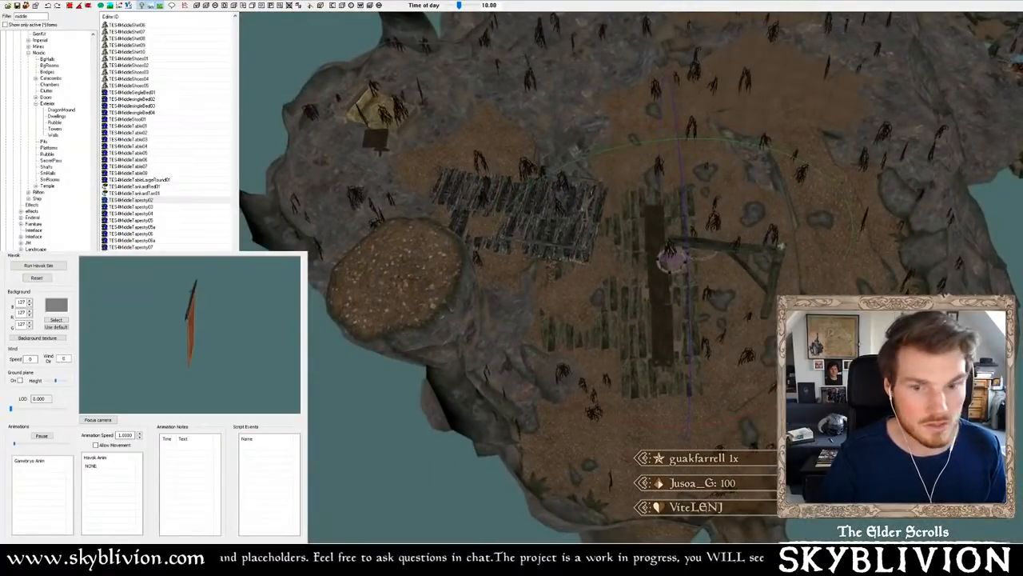
pyautogui.keyDown('shift'); pyautogui.moveTo(444, 297); pyautogui.dragTo(599, 296, button='middle'); pyautogui.keyUp('shift')
pyautogui.scroll(7, 605, 297)
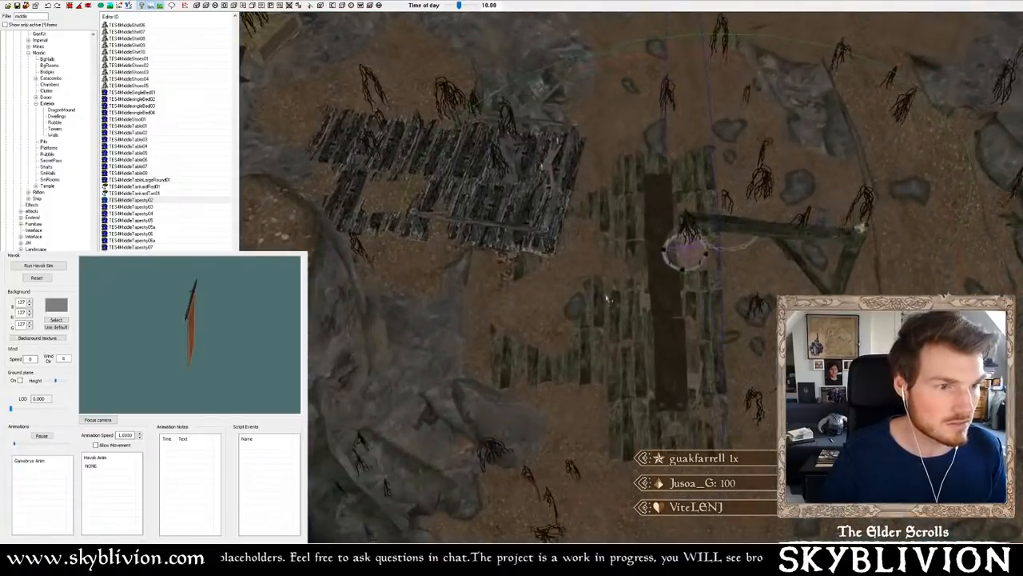
pyautogui.scroll(3, 605, 299)
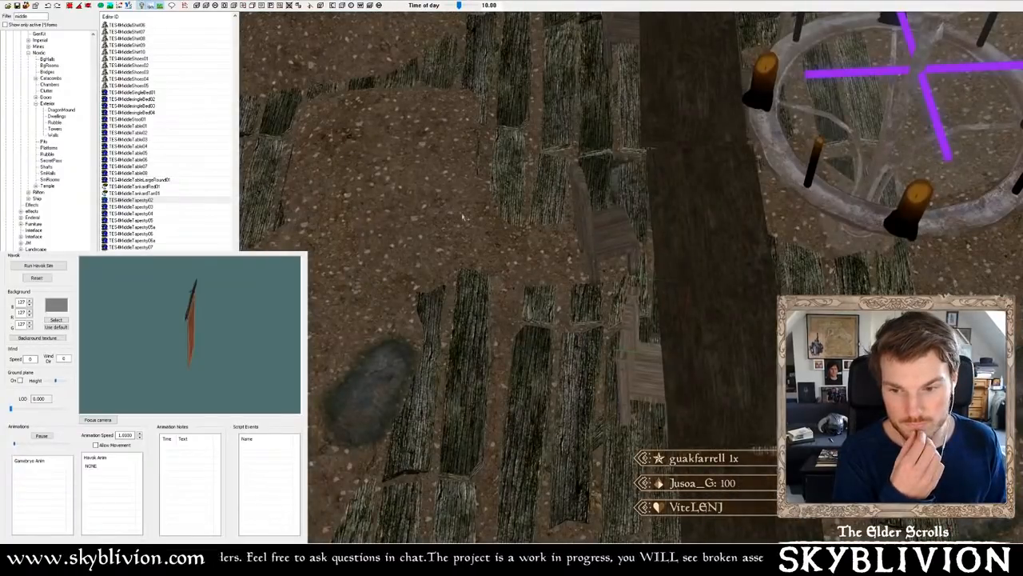
pyautogui.moveTo(463, 216); pyautogui.dragTo(464, 219, button='middle')
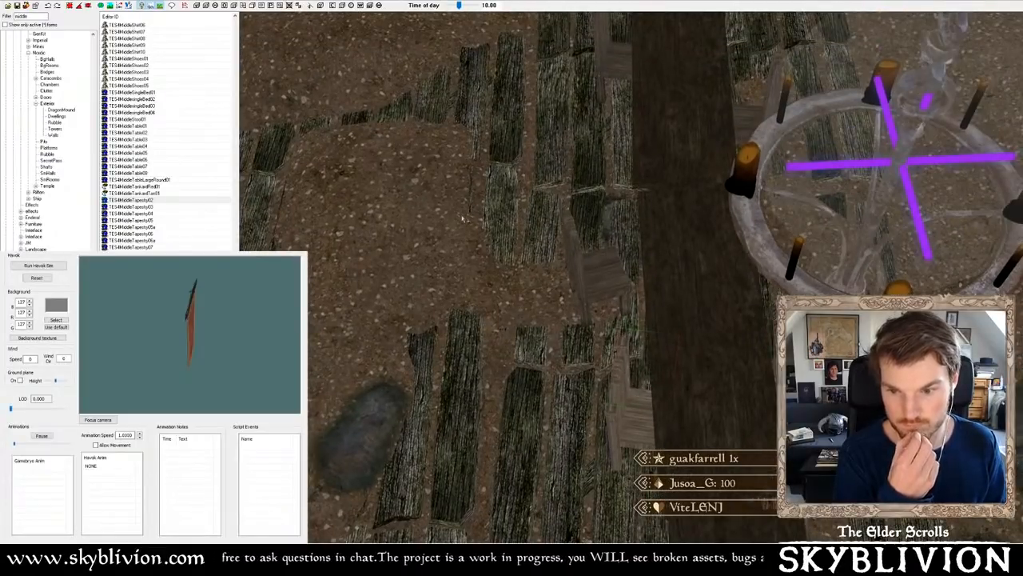
pyautogui.scroll(-4, 671, 141)
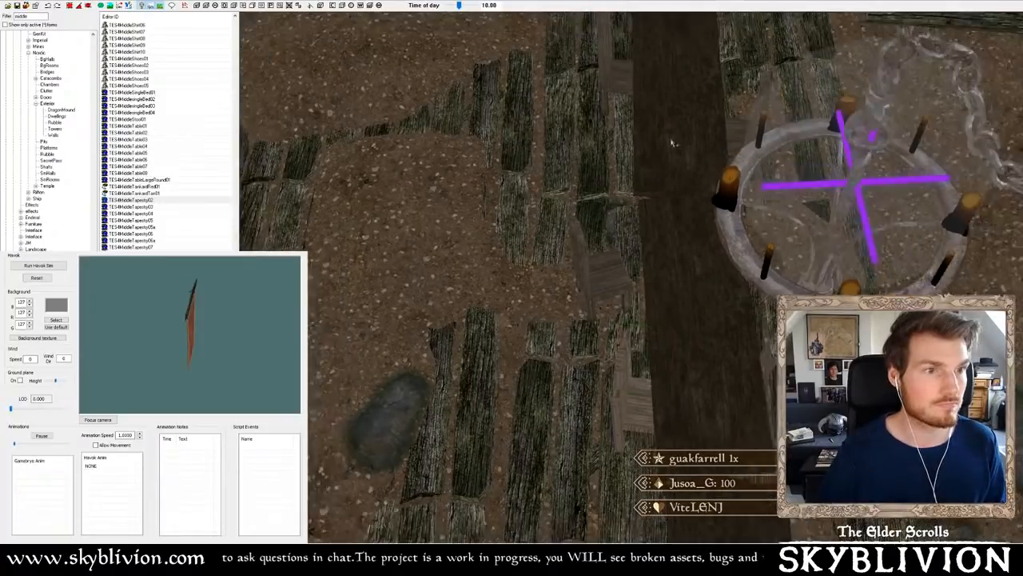
pyautogui.moveTo(671, 142); pyautogui.dragTo(676, 121, button='middle')
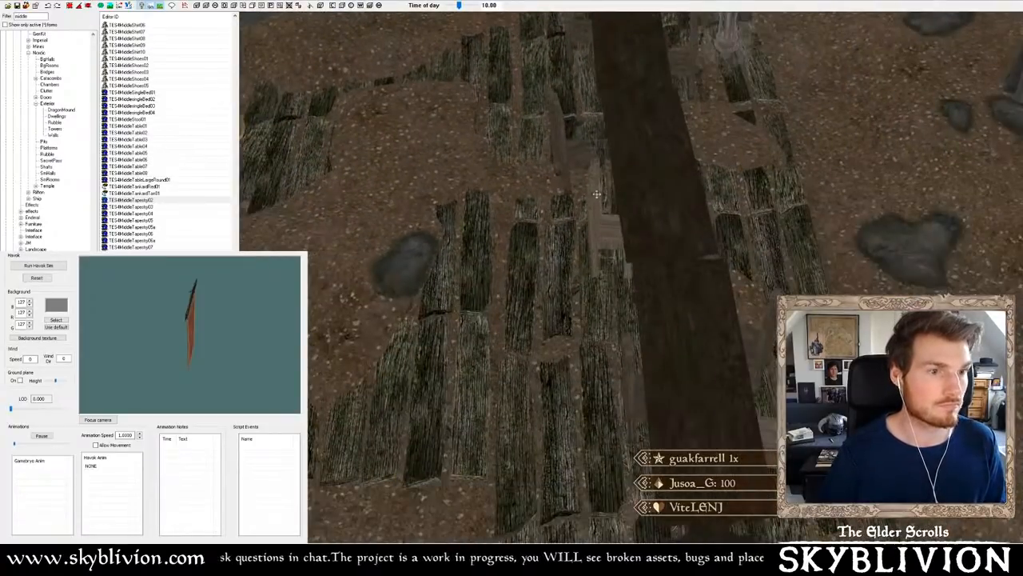
pyautogui.moveTo(597, 195)
pyautogui.keyDown('shift'); pyautogui.mouseDown(button='middle')
pyautogui.moveTo(560, 183)
pyautogui.moveTo(607, 203)
pyautogui.mouseUp(button='middle'); pyautogui.keyUp('shift')
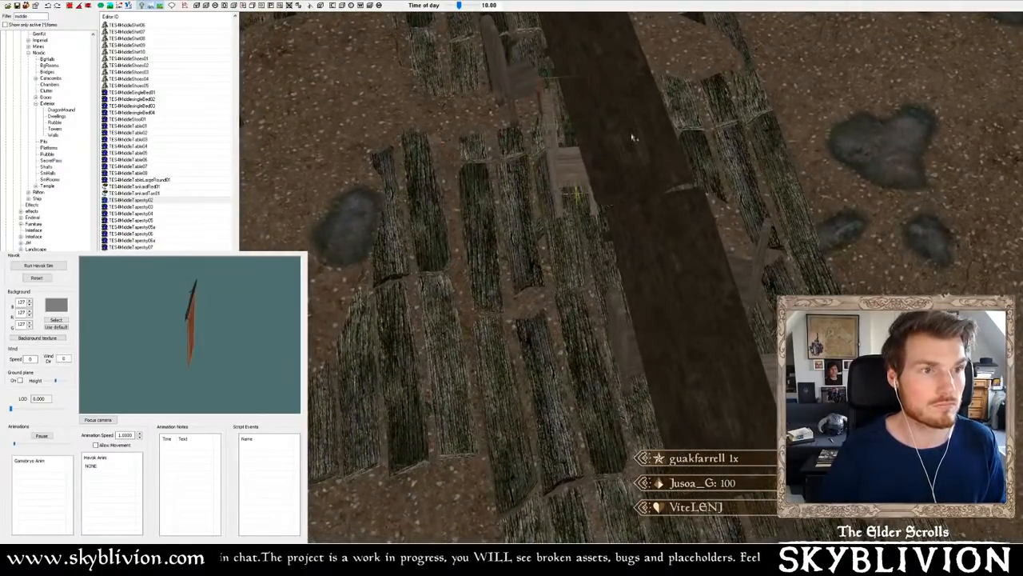
# - Paste another wooden chair and line it up along the chandelier side of the table row
pyautogui.hotkey('ctrl', 'v')
pyautogui.moveTo(685, 114); pyautogui.dragTo(647, 152)
pyautogui.keyDown('shift'); pyautogui.moveTo(647, 152); pyautogui.dragTo(651, 264, button='middle'); pyautogui.keyUp('shift')
pyautogui.moveTo(651, 270)
pyautogui.mouseDown()
pyautogui.moveTo(661, 277)
pyautogui.moveTo(649, 278)
pyautogui.moveTo(653, 271)
pyautogui.mouseUp()
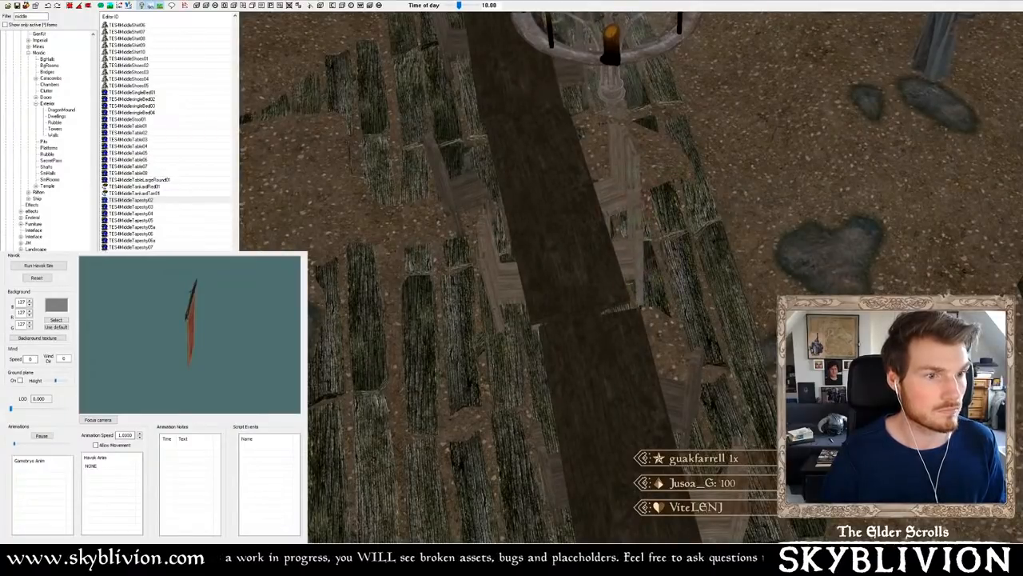
pyautogui.keyDown('shift'); pyautogui.moveTo(640, 268); pyautogui.dragTo(389, 53, button='middle'); pyautogui.keyUp('shift')
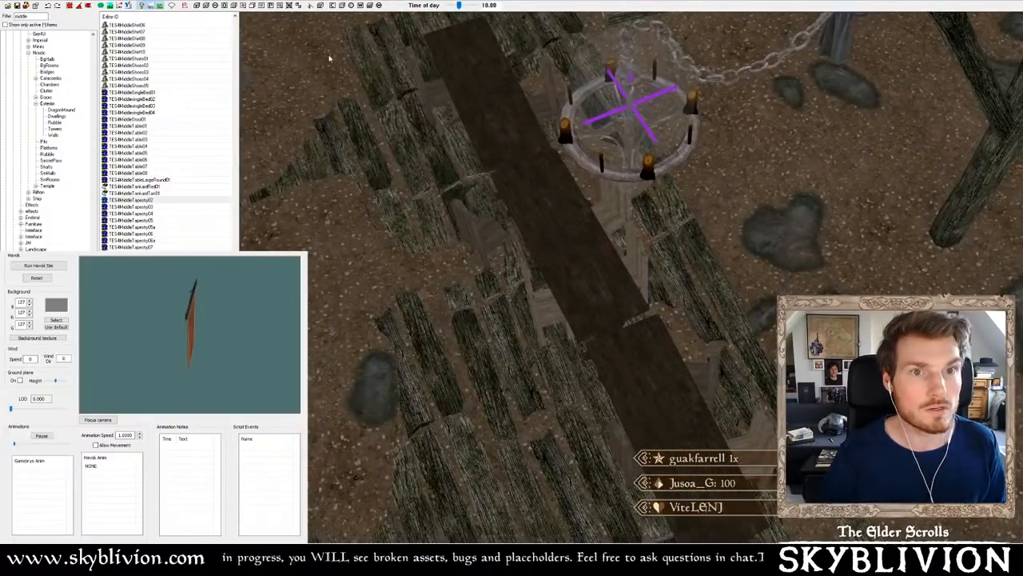
pyautogui.moveTo(594, 244); pyautogui.dragTo(595, 248, button='middle')
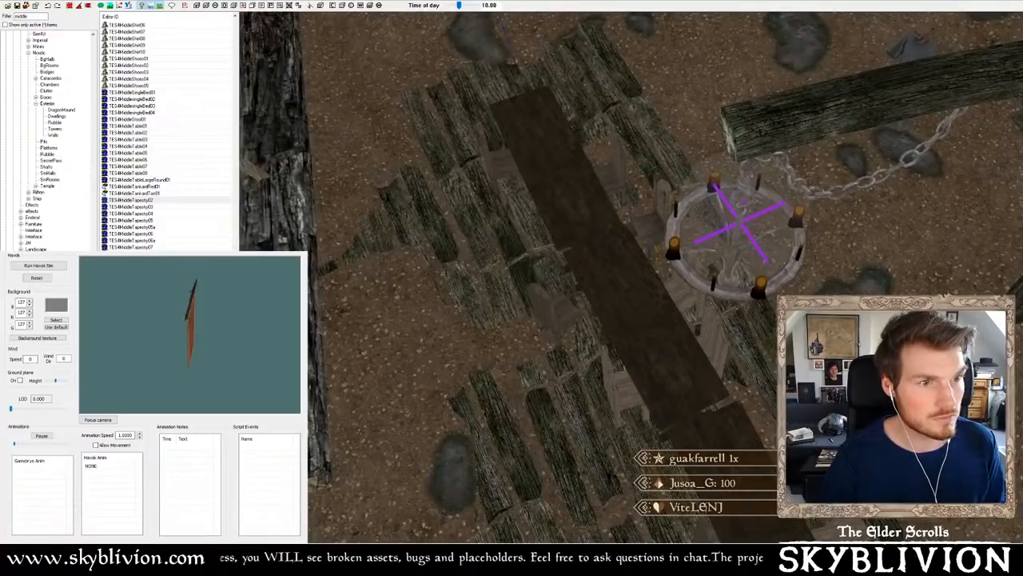
# - Bring back the woman in the green skirt and remove the farthest long table with its surplus chairs, leaving two tables
pyautogui.scroll(-3, 670, 205)
pyautogui.keyDown('shift'); pyautogui.moveTo(670, 204); pyautogui.dragTo(686, 261, button='middle'); pyautogui.keyUp('shift')
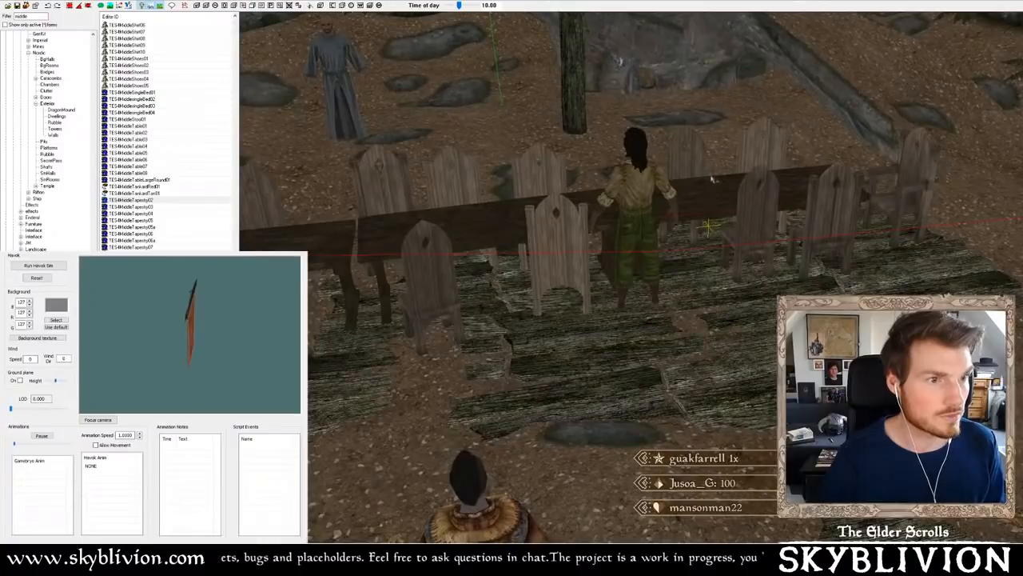
pyautogui.moveTo(772, 141); pyautogui.dragTo(580, 164, button='middle')
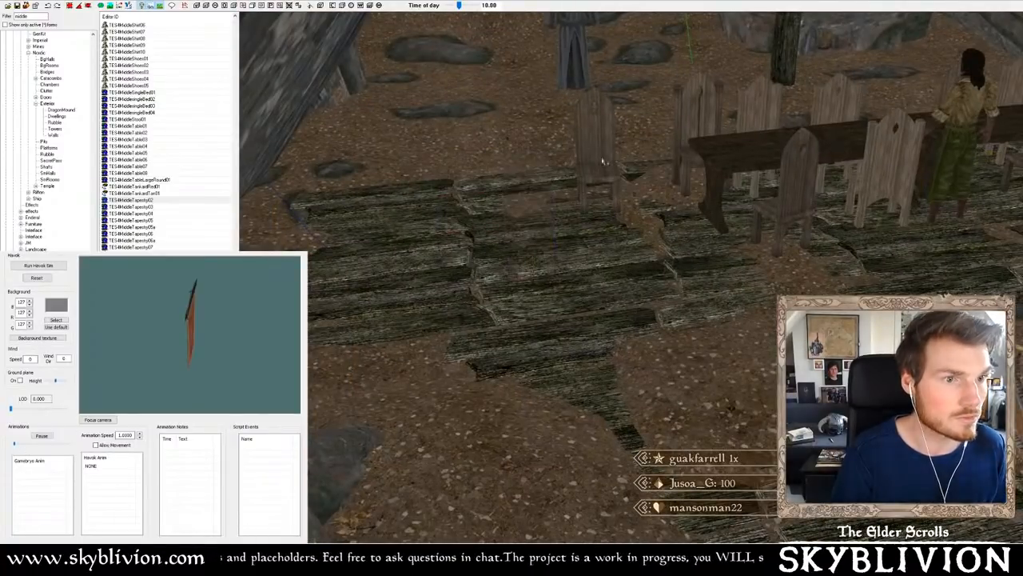
pyautogui.scroll(5, 605, 166)
pyautogui.moveTo(601, 196); pyautogui.dragTo(435, 139, button='middle')
pyautogui.scroll(-5, 574, 312)
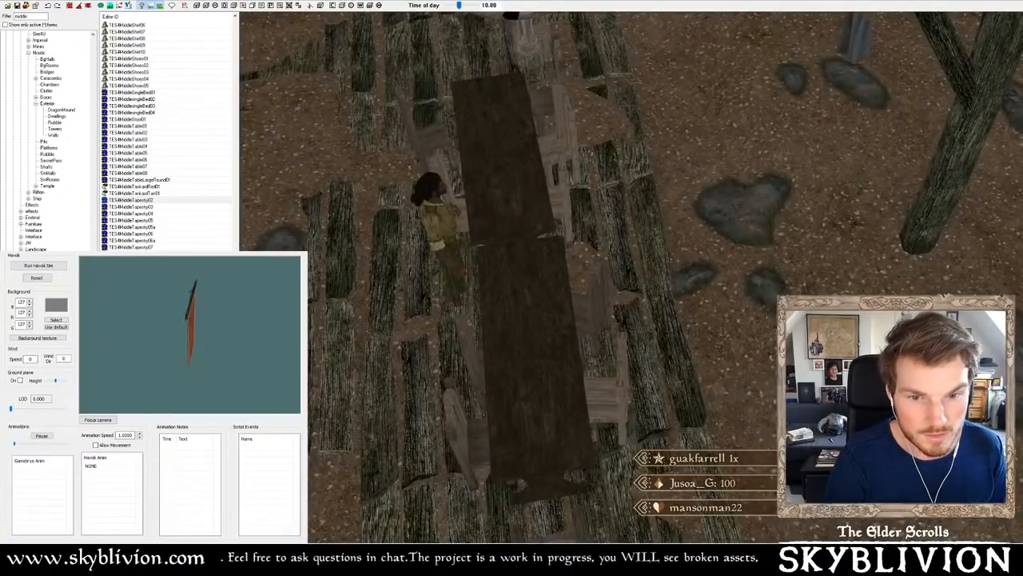
# - Inspect the reference properties of the woman in the green skirt and review the chairs around both tables from several angles
pyautogui.doubleClick(434, 227)
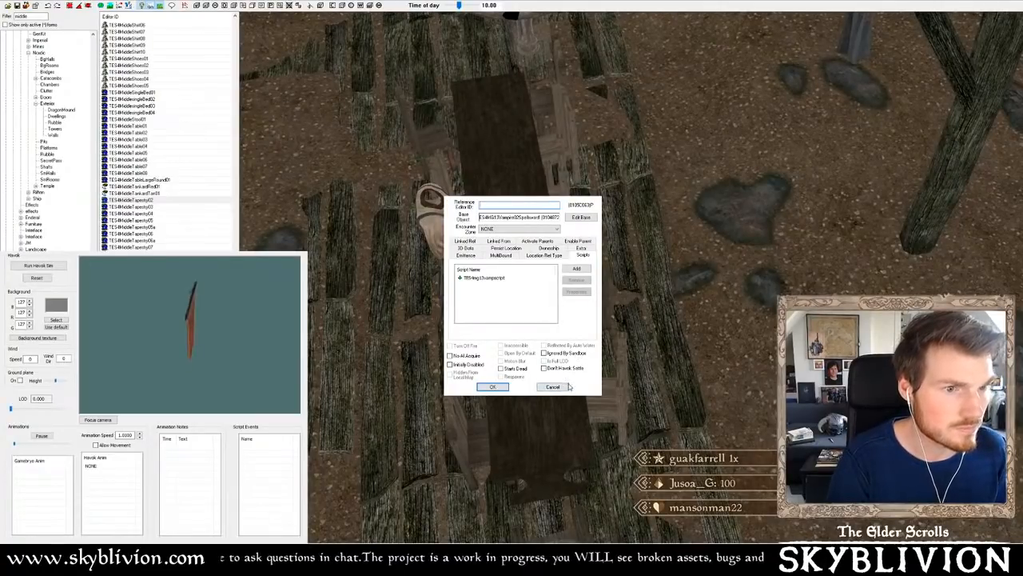
pyautogui.click(552, 387)
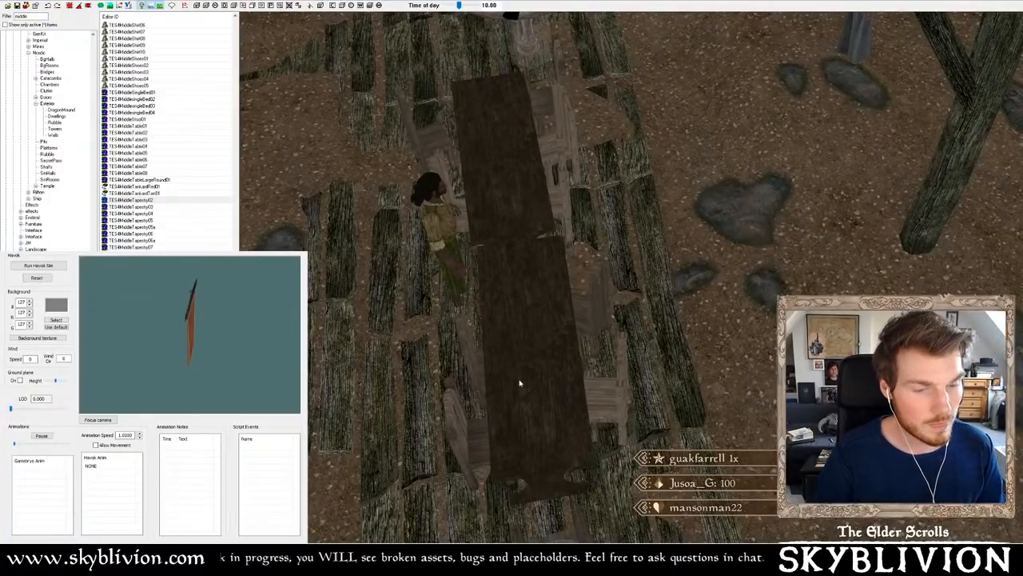
pyautogui.keyDown('shift'); pyautogui.moveTo(521, 383); pyautogui.dragTo(436, 368, button='middle'); pyautogui.keyUp('shift')
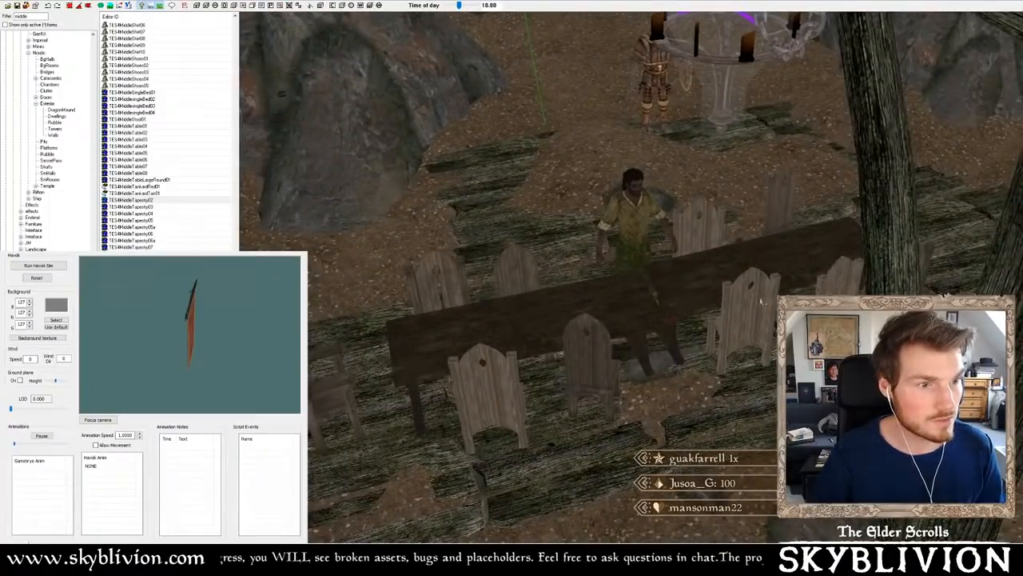
pyautogui.keyDown('shift'); pyautogui.moveTo(33, 526); pyautogui.dragTo(90, 529, button='middle'); pyautogui.keyUp('shift')
pyautogui.keyDown('shift'); pyautogui.moveTo(825, 286); pyautogui.dragTo(835, 295, button='middle'); pyautogui.keyUp('shift')
pyautogui.keyDown('shift'); pyautogui.moveTo(665, 265); pyautogui.dragTo(753, 260, button='middle'); pyautogui.keyUp('shift')
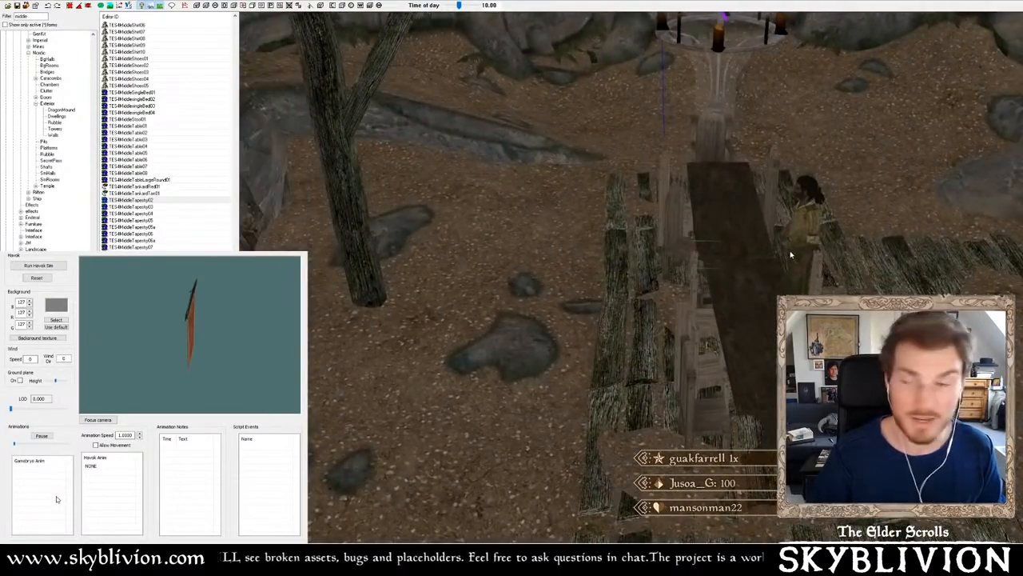
pyautogui.scroll(-2, 754, 260)
pyautogui.keyDown('shift'); pyautogui.moveTo(693, 428); pyautogui.dragTo(633, 383, button='middle'); pyautogui.keyUp('shift')
pyautogui.scroll(3, 633, 383)
# - Select both long tables with their chairs and shift them along the row to recentre them on the plank floor
pyautogui.moveTo(452, 211); pyautogui.dragTo(864, 423)
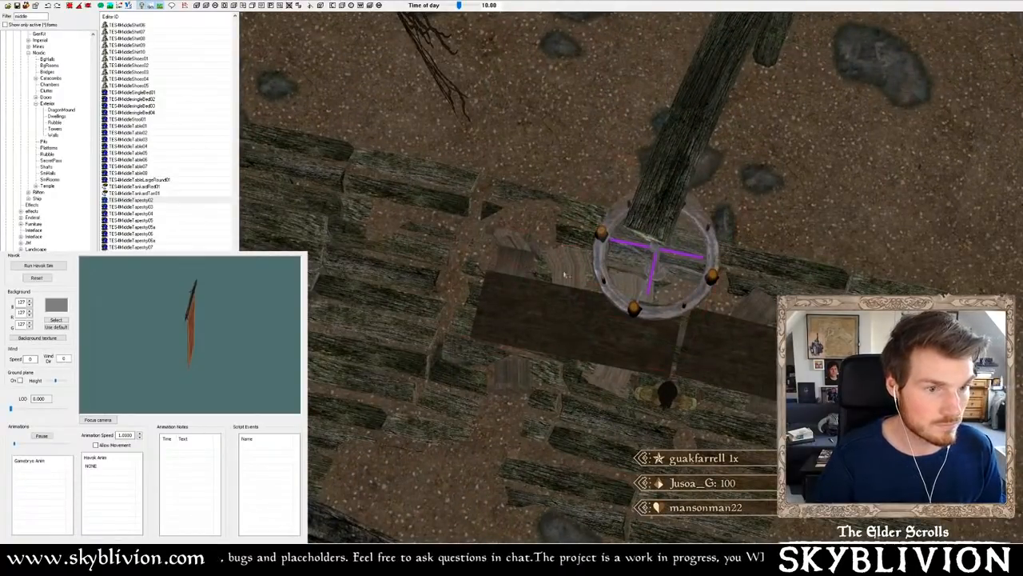
pyautogui.keyDown('shift'); pyautogui.moveTo(614, 382); pyautogui.dragTo(618, 340, button='middle'); pyautogui.keyUp('shift')
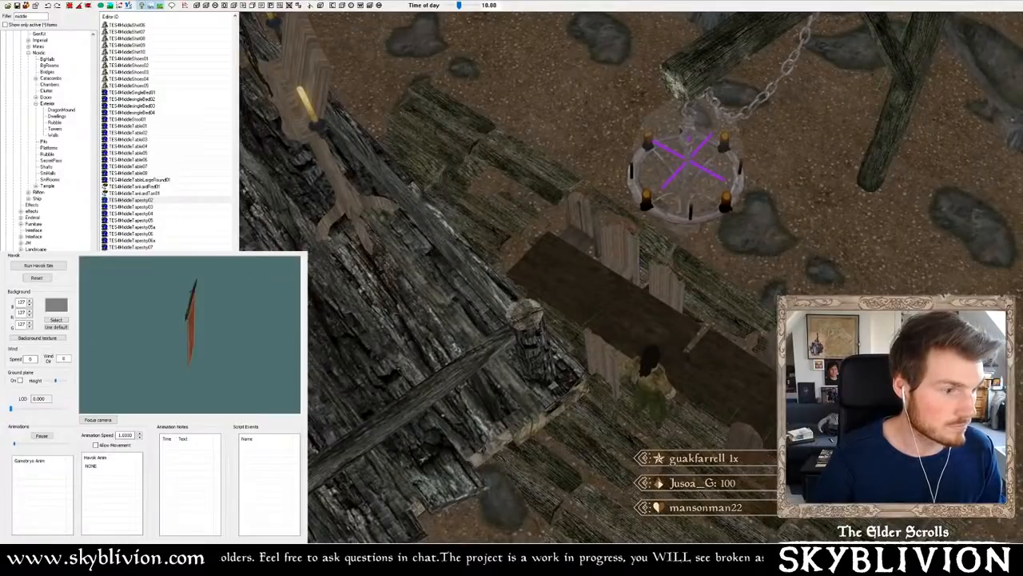
pyautogui.keyDown('shift'); pyautogui.moveTo(583, 272); pyautogui.dragTo(612, 314, button='middle'); pyautogui.keyUp('shift')
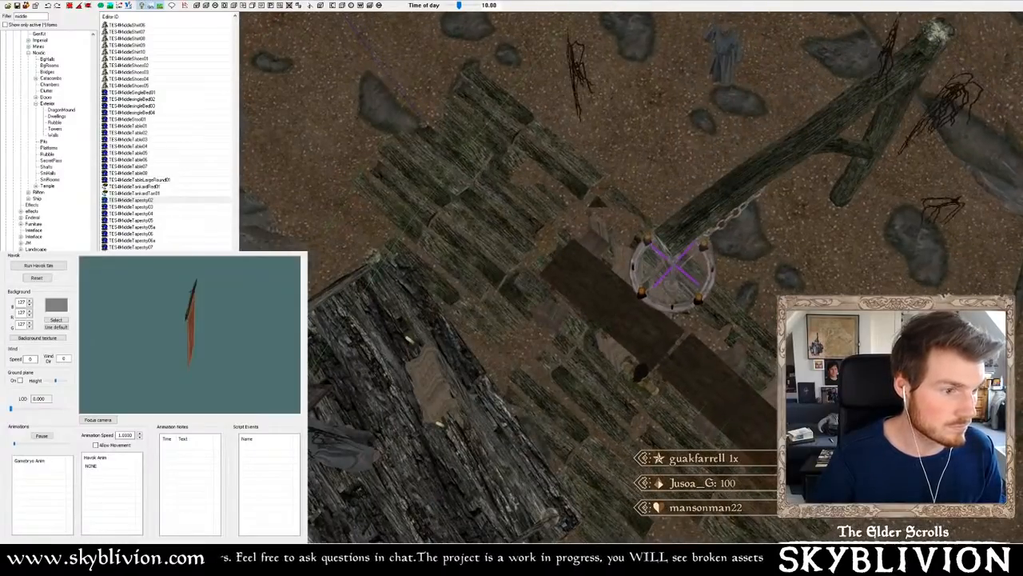
pyautogui.moveTo(766, 444); pyautogui.dragTo(729, 407)
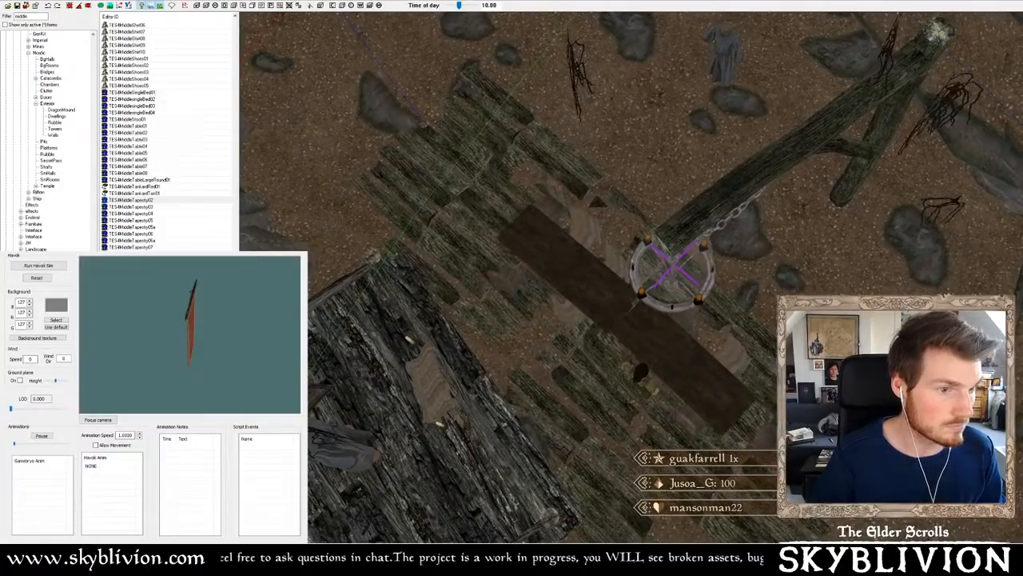
# - Examine the shifted tables, chairs and standing woman against the planks and hanging chandelier from above and from the side
pyautogui.keyDown('shift'); pyautogui.moveTo(729, 407); pyautogui.dragTo(682, 401, button='middle'); pyautogui.keyUp('shift')
pyautogui.scroll(5, 696, 361)
pyautogui.scroll(-5, 696, 362)
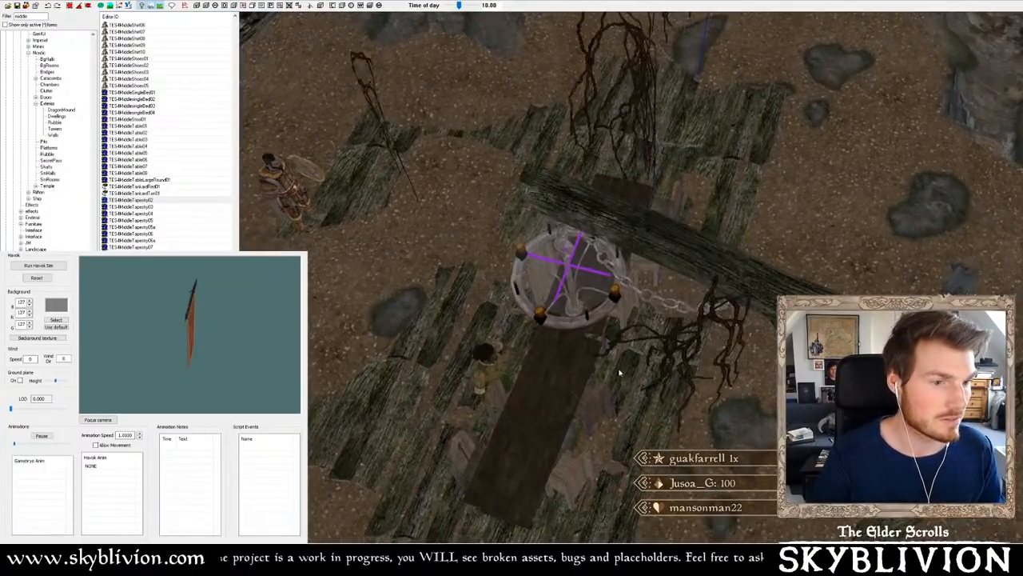
pyautogui.moveTo(594, 345)
pyautogui.keyDown('shift'); pyautogui.mouseDown(button='middle')
pyautogui.moveTo(600, 322)
pyautogui.moveTo(620, 316)
pyautogui.moveTo(579, 335)
pyautogui.moveTo(614, 331)
pyautogui.moveTo(598, 334)
pyautogui.mouseUp(button='middle'); pyautogui.keyUp('shift')
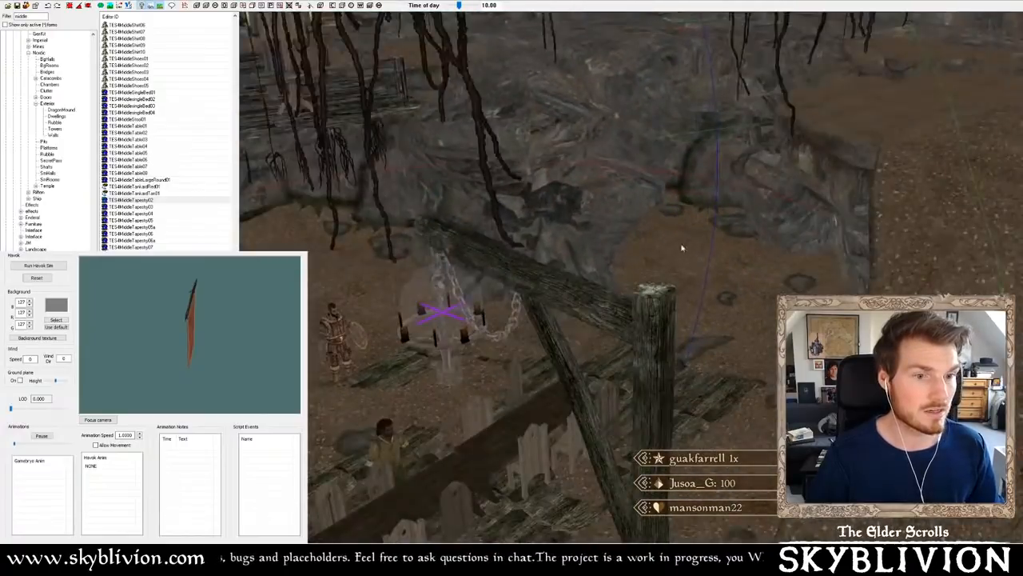
pyautogui.keyDown('shift'); pyautogui.moveTo(682, 248); pyautogui.dragTo(596, 315, button='middle'); pyautogui.keyUp('shift')
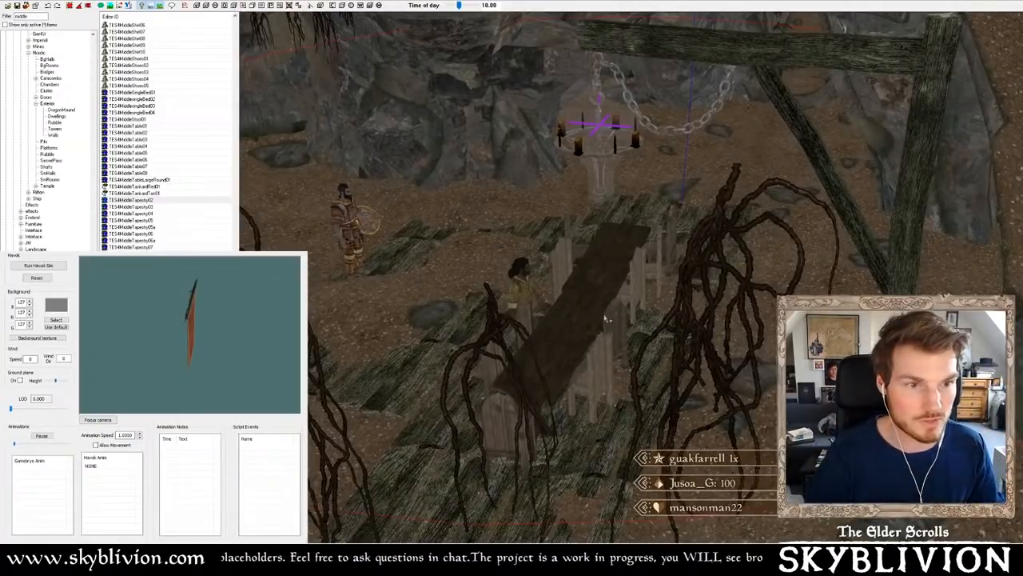
pyautogui.scroll(3, 592, 314)
pyautogui.keyDown('shift'); pyautogui.moveTo(563, 316); pyautogui.dragTo(595, 338, button='middle'); pyautogui.keyUp('shift')
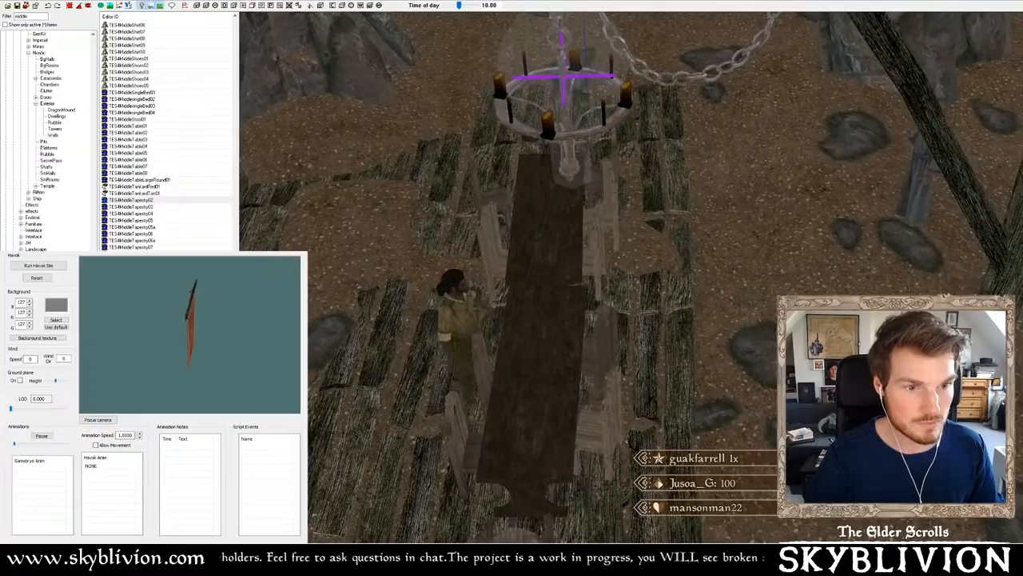
pyautogui.click(449, 267)
pyautogui.keyDown('shift'); pyautogui.moveTo(449, 267); pyautogui.dragTo(480, 257, button='middle'); pyautogui.keyUp('shift')
pyautogui.moveTo(459, 280); pyautogui.dragTo(446, 284, button='right')
pyautogui.keyDown('shift'); pyautogui.moveTo(422, 267); pyautogui.dragTo(270, 114, button='middle'); pyautogui.keyUp('shift')
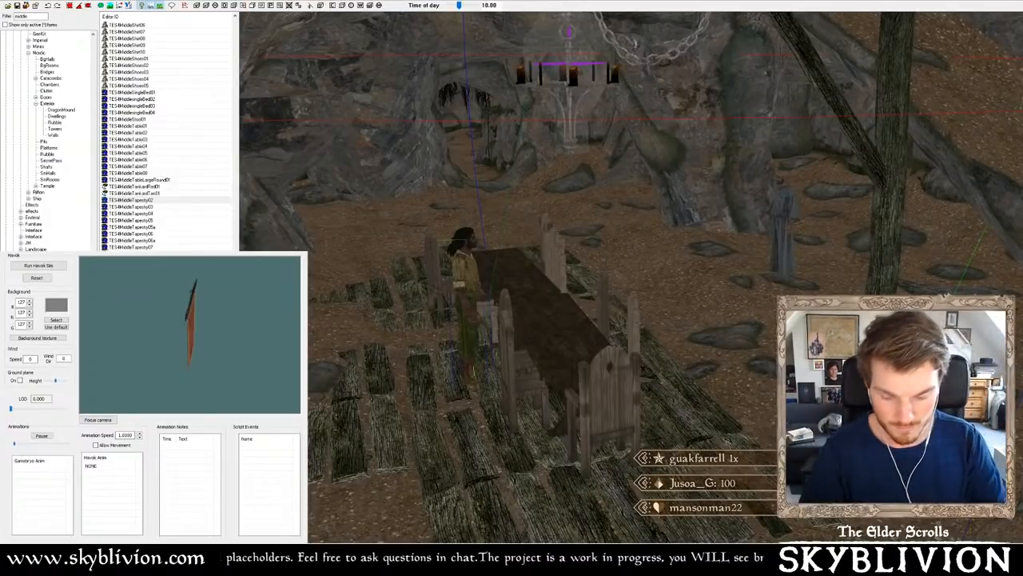
# - Switch to the running Skyblivion game and load the cavern cell with the console command coc tes4bloodcrustcavern
pyautogui.hotkey('alt', 'Tab')
pyautogui.write('coc res')
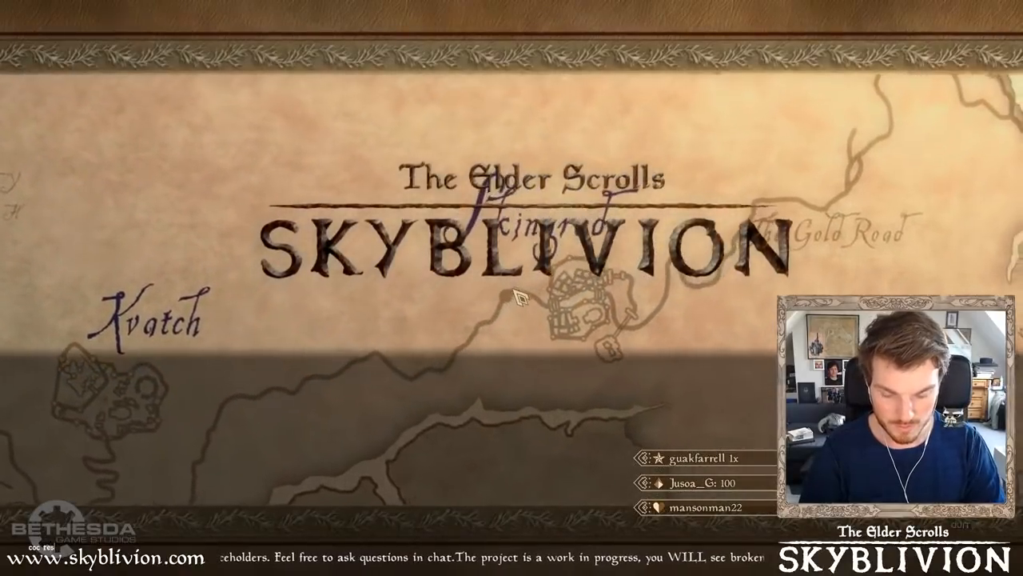
pyautogui.write('4bloodc')
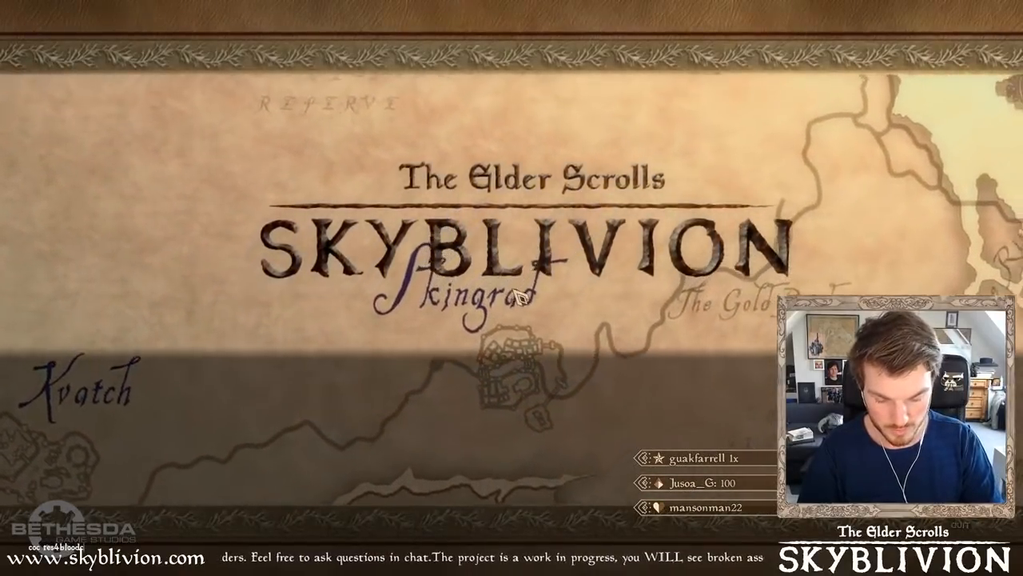
pyautogui.write('rust')
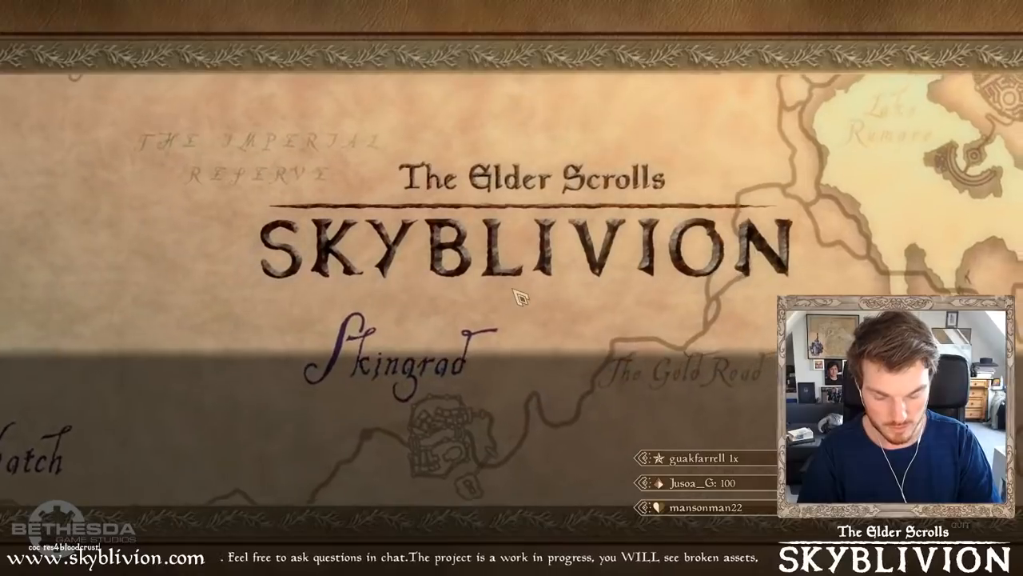
pyautogui.write('cavern')
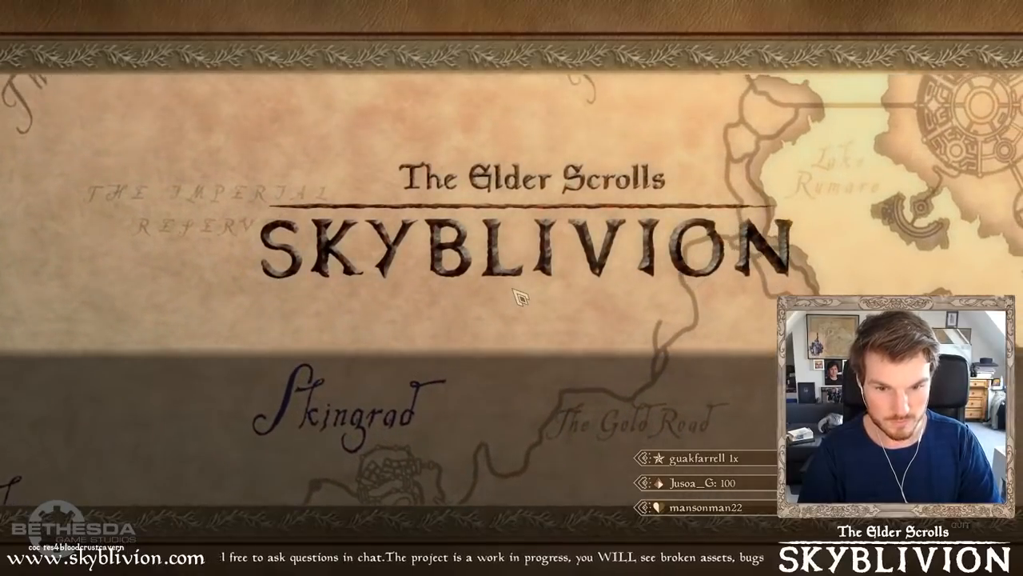
pyautogui.press('Return')
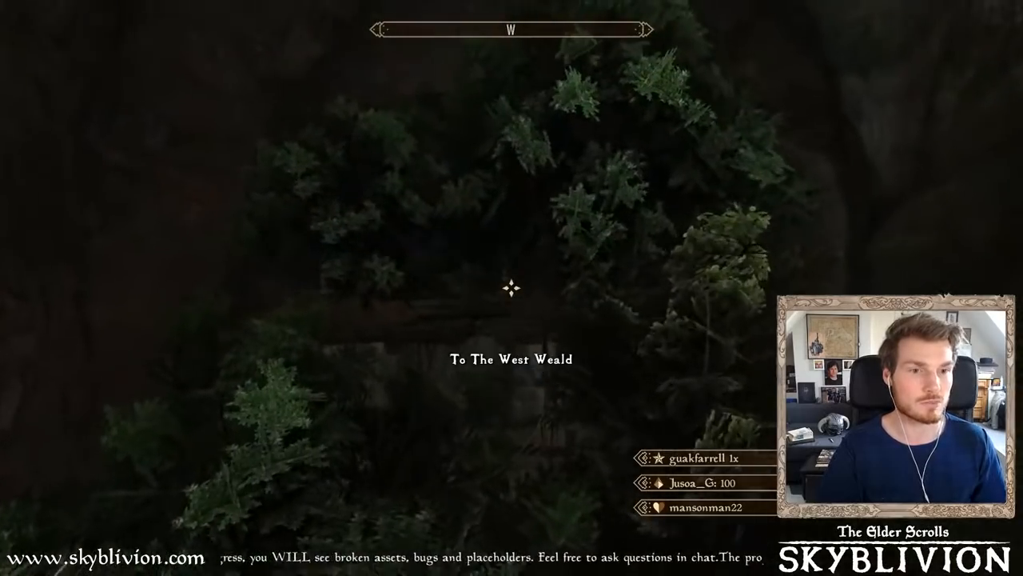
# - Walk from the West Weald entrance through the root-hung tunnels to the campfire to check the cavern's lighting and layout
pyautogui.press('w')
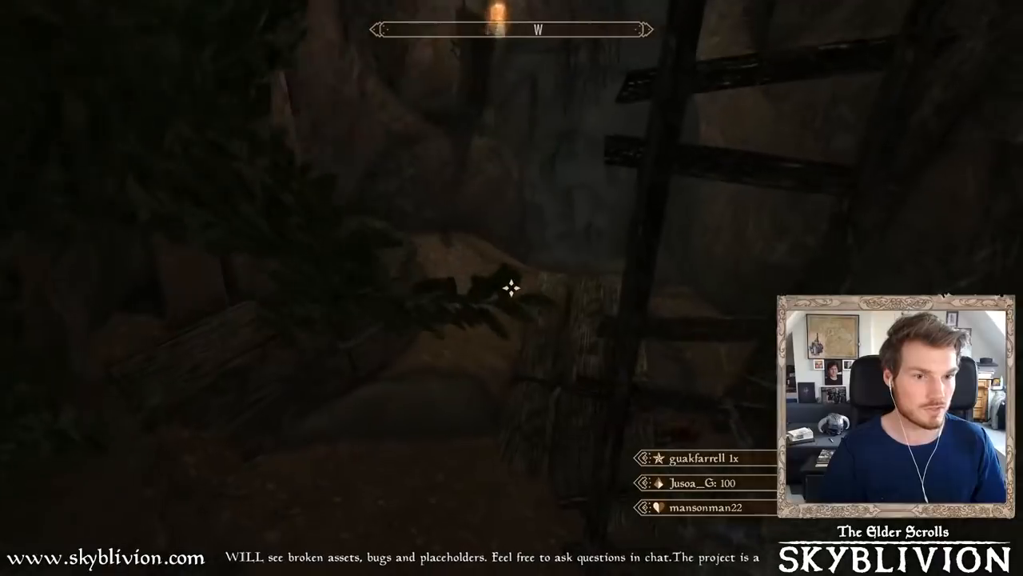
pyautogui.press('w')
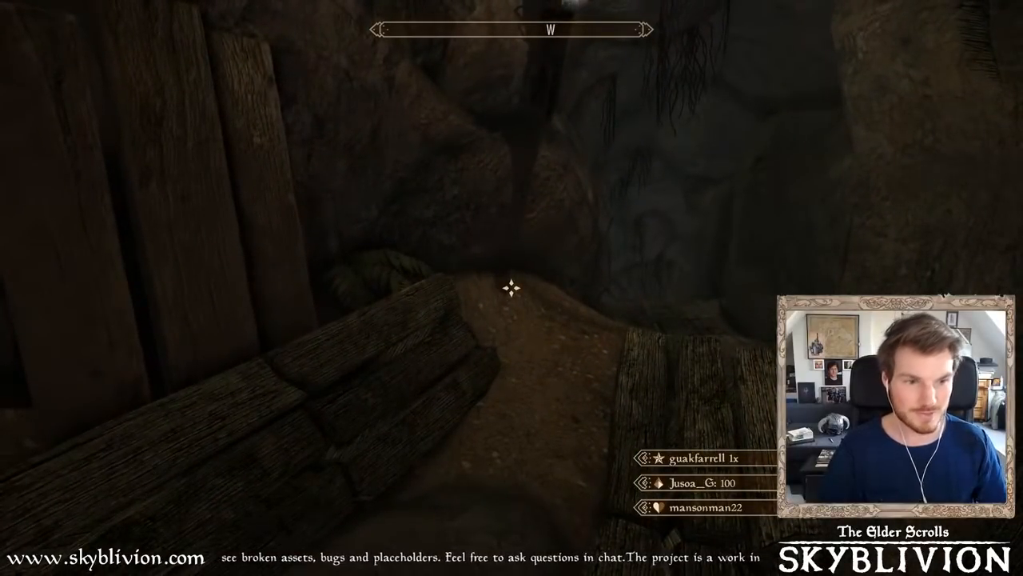
pyautogui.press('w')
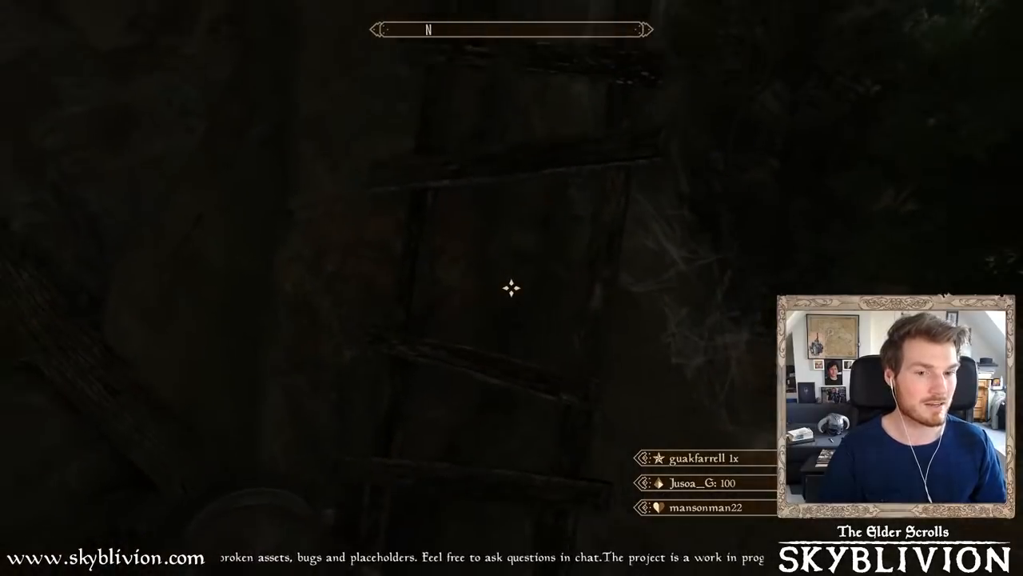
pyautogui.press('`')
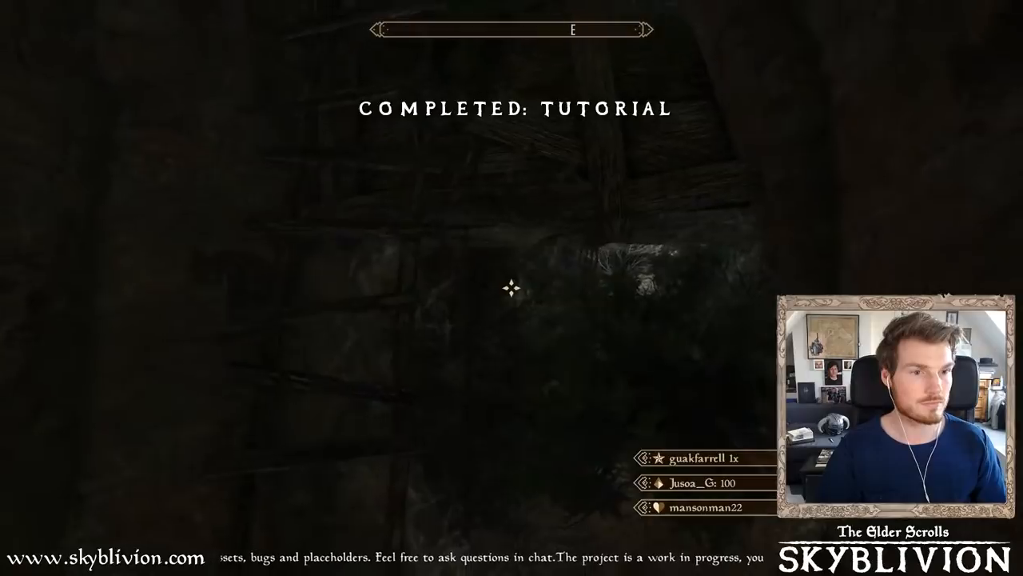
pyautogui.press('w')
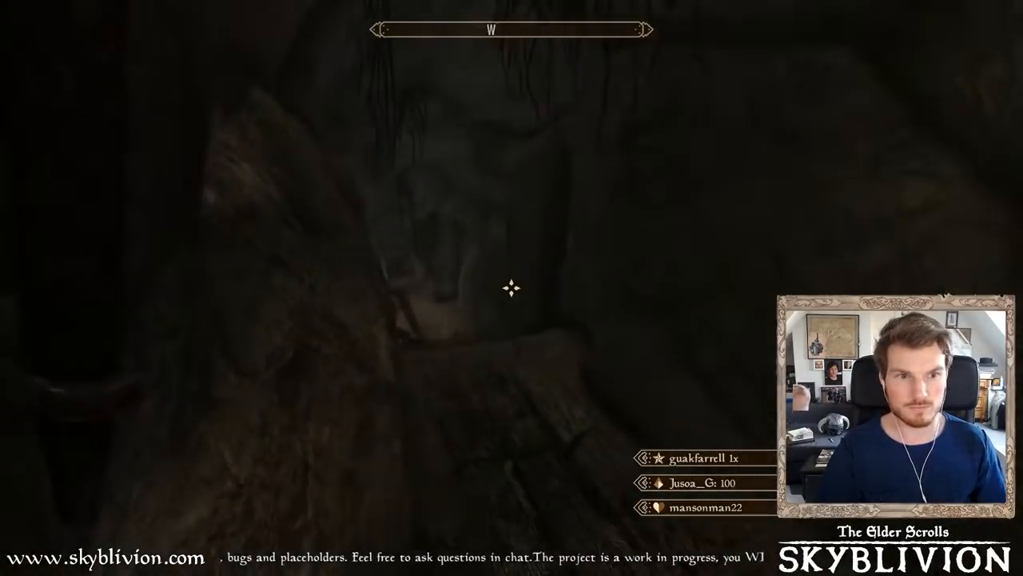
pyautogui.press('w')
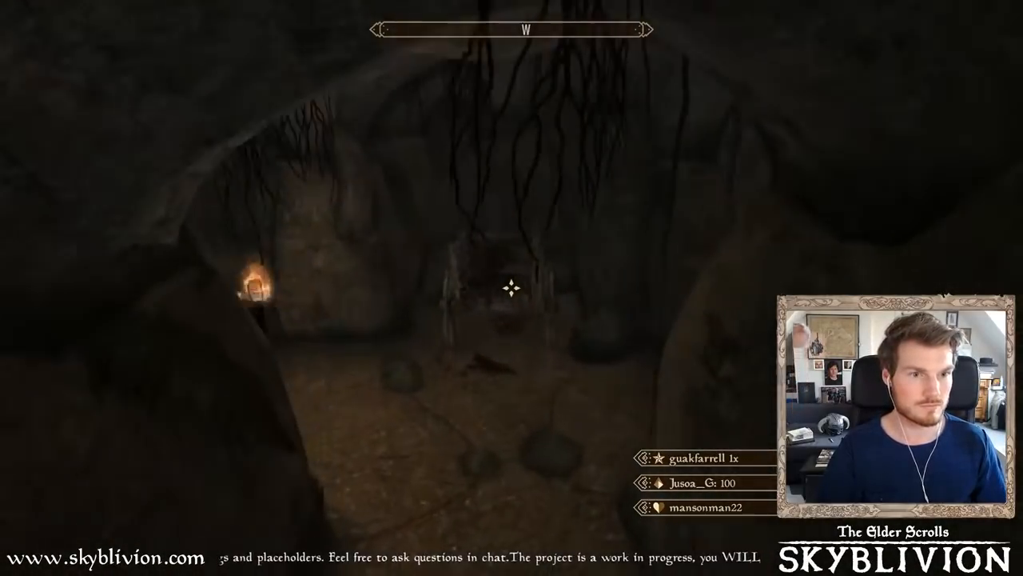
pyautogui.press('w')
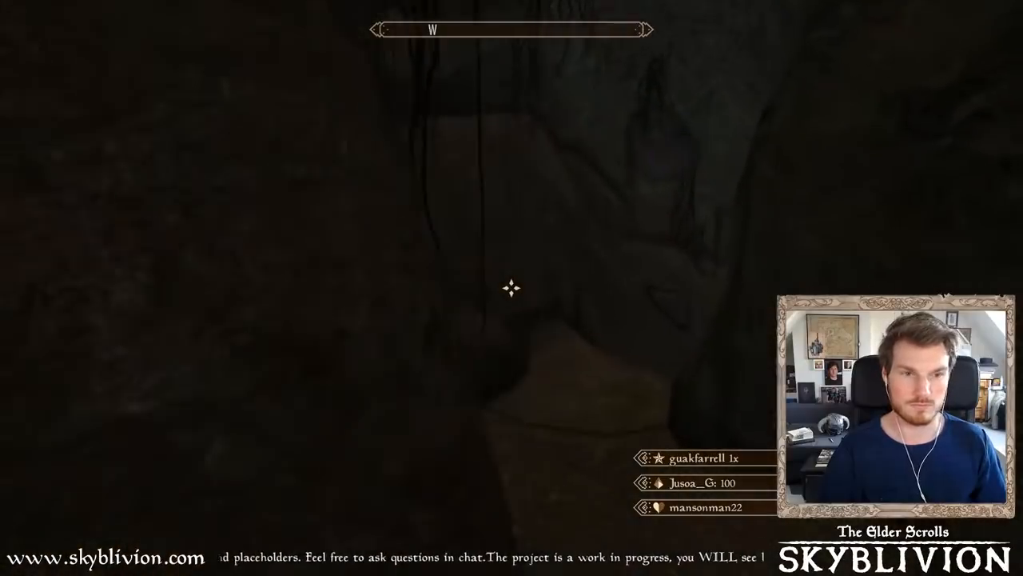
pyautogui.press('w')
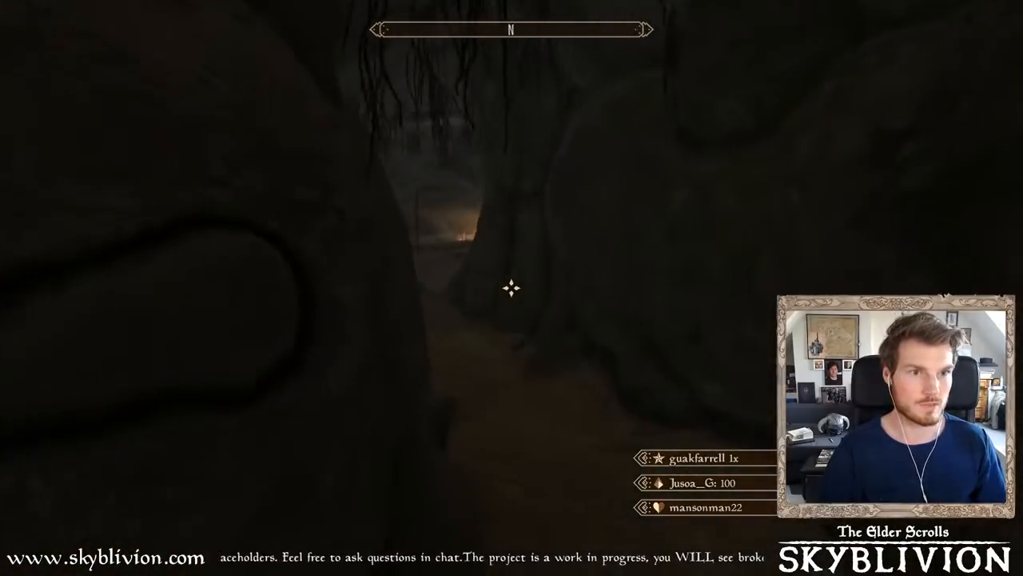
pyautogui.press('w')
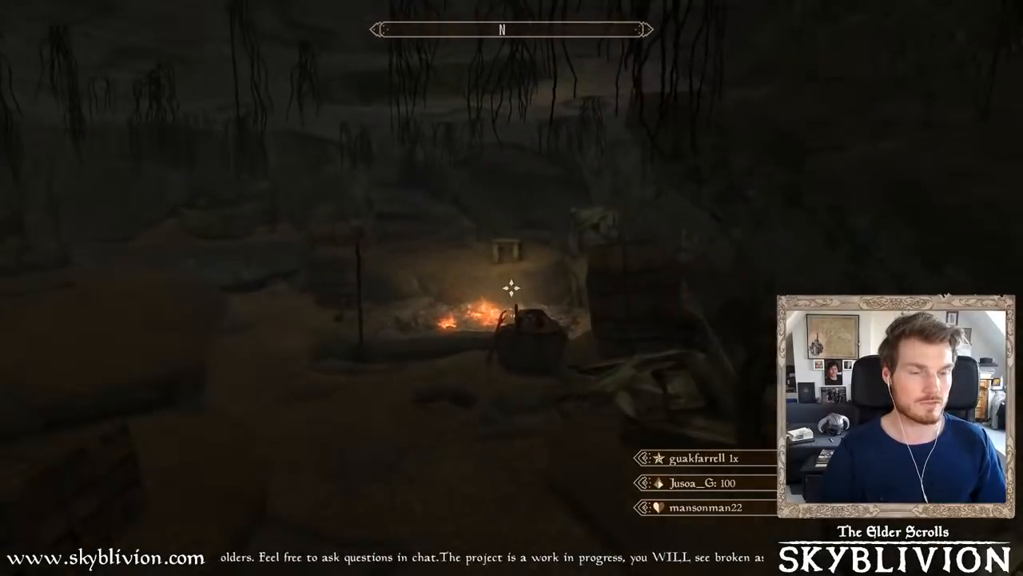
# - Explore the dark passages and the large root-hung chamber in-game on the way to the wooden platform
pyautogui.press('w')
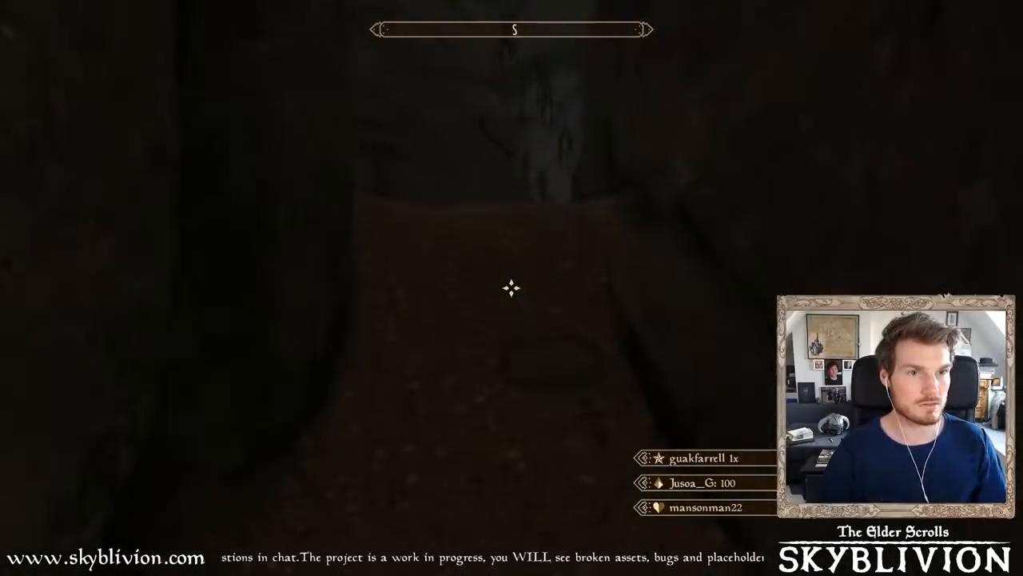
pyautogui.press('w')
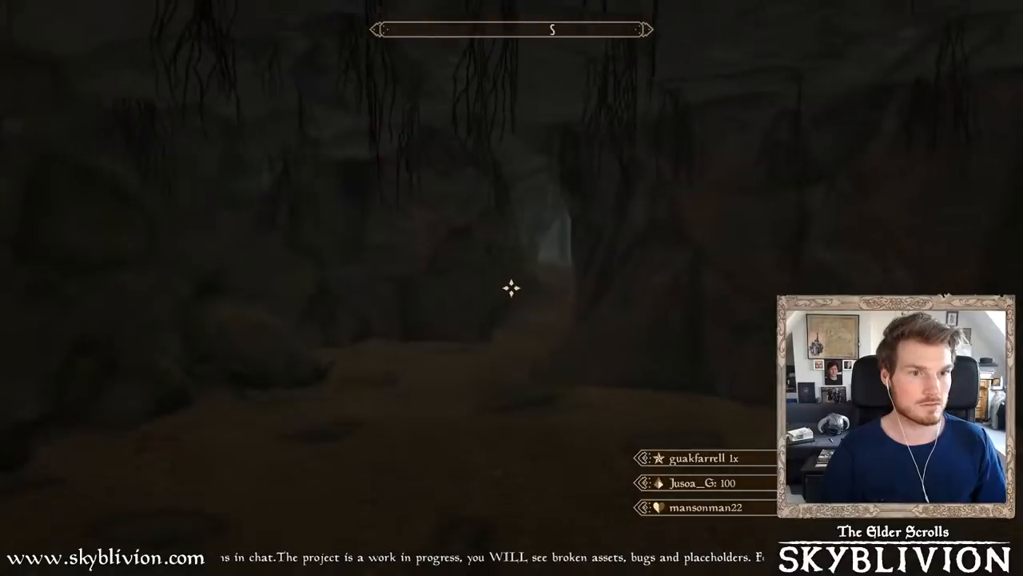
pyautogui.press('w')
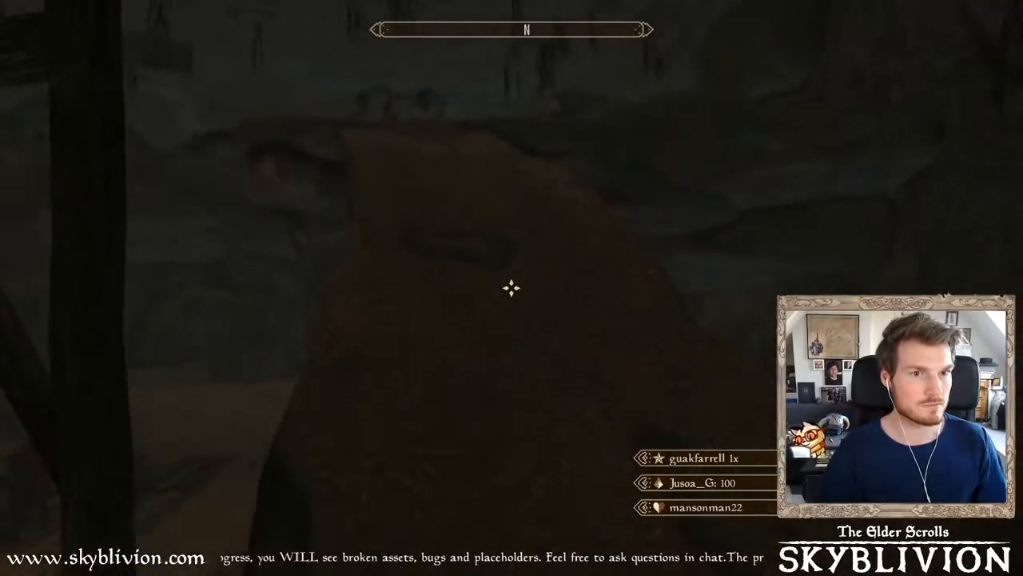
pyautogui.press('w')
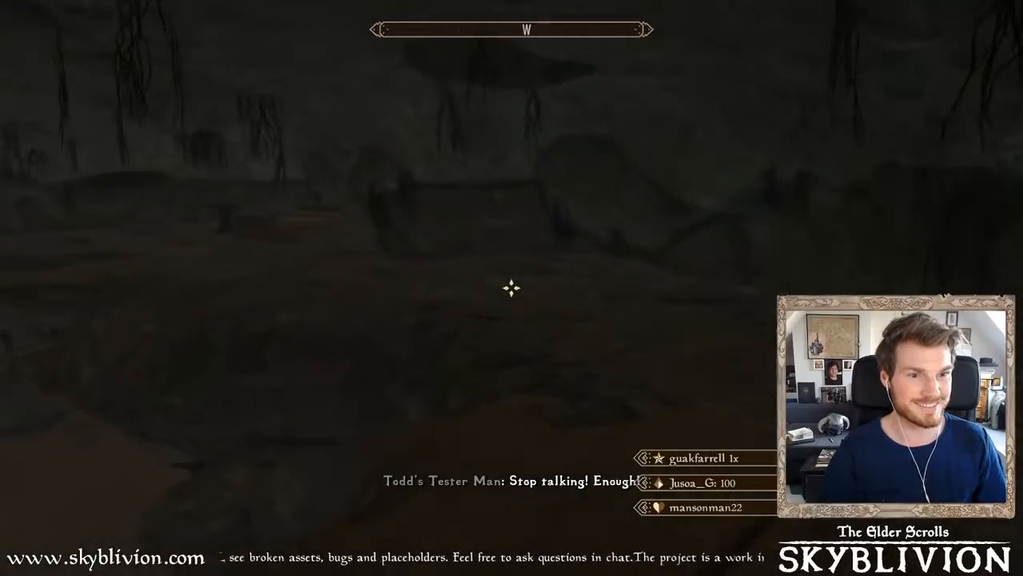
pyautogui.press('w')
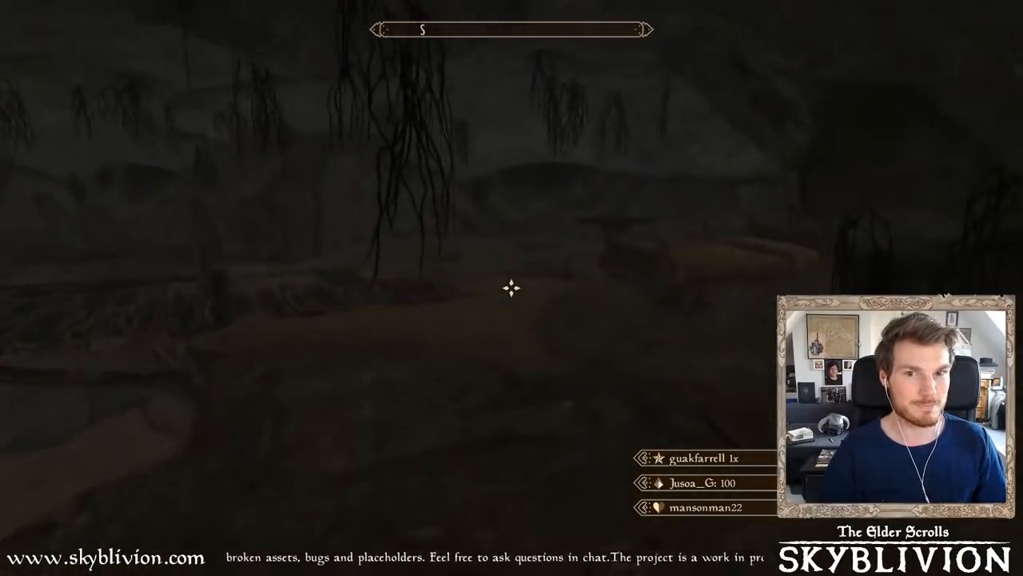
# - Inspect the lectern with its candle holders and the railings on the wooden platform in-game
pyautogui.press('w')
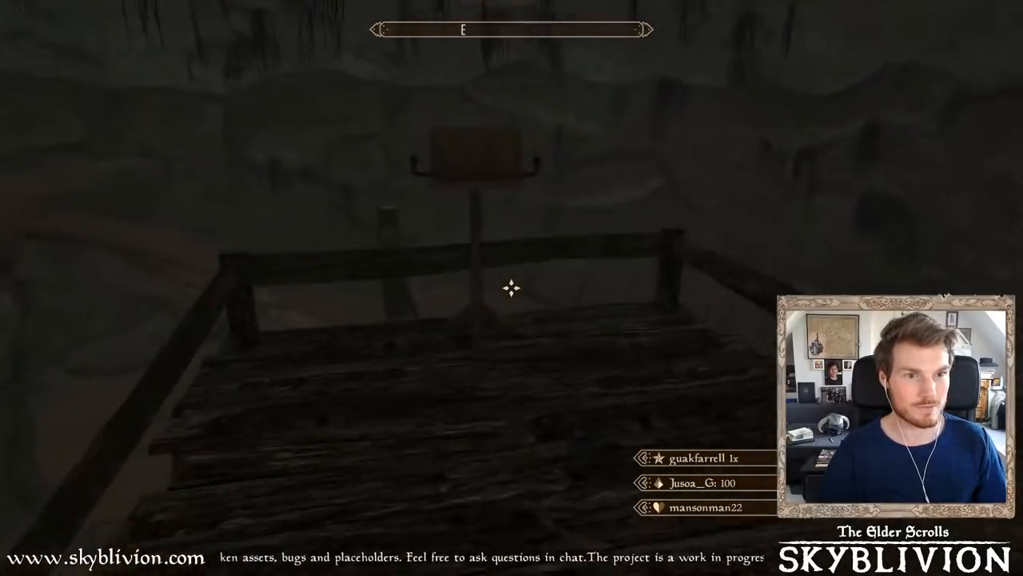
pyautogui.press('w')
pyautogui.press('space')
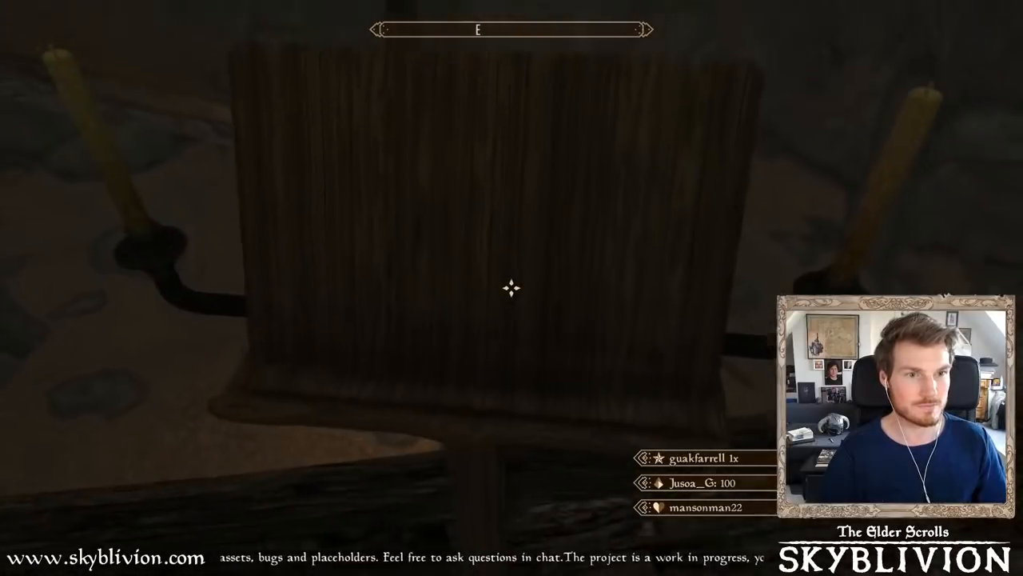
pyautogui.press('a')
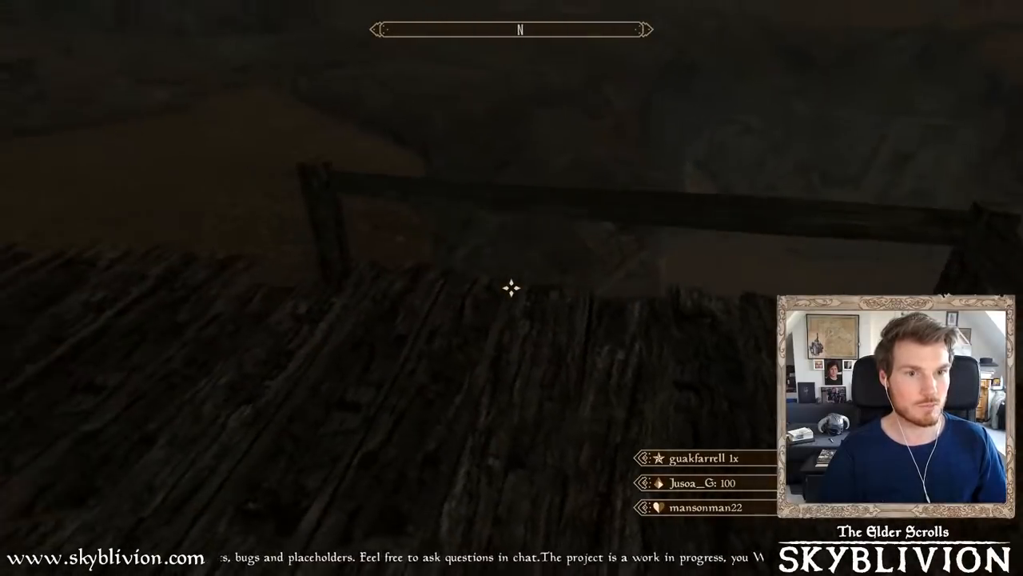
pyautogui.press('s')
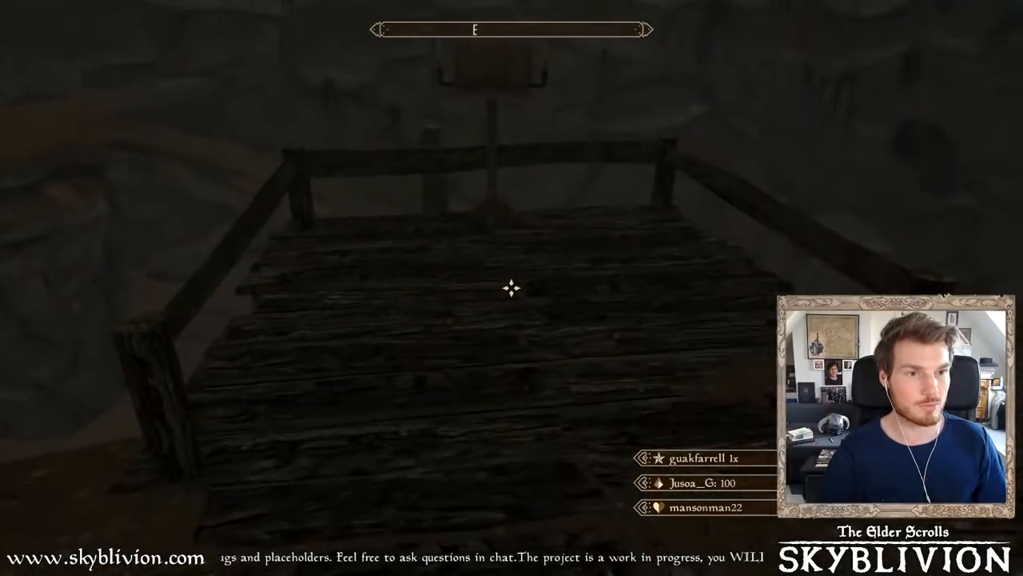
# - View the lit chandelier and the dining area below from the platform's edge, and open the game console
pyautogui.press('w')
pyautogui.press('w')
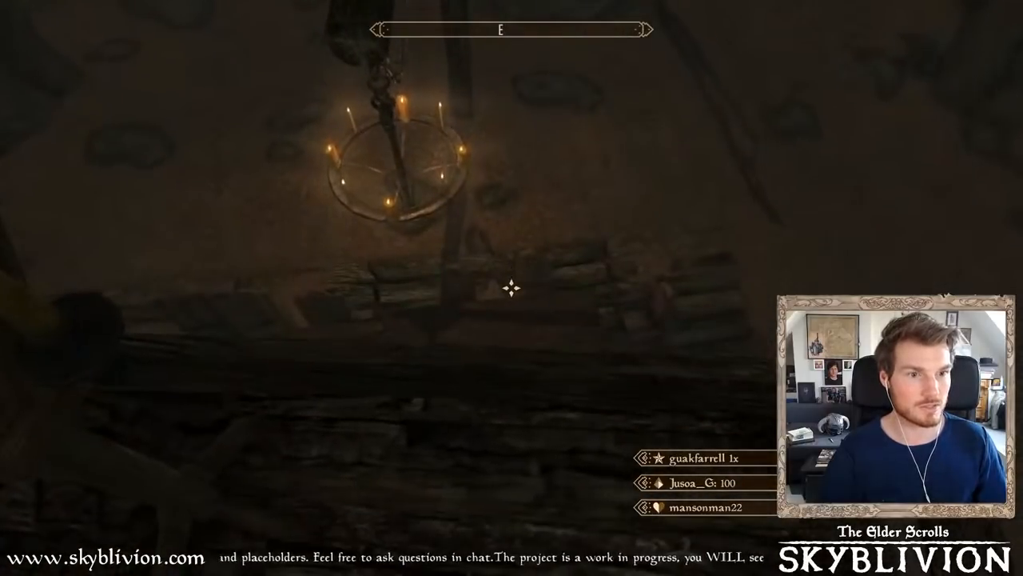
pyautogui.press('d')
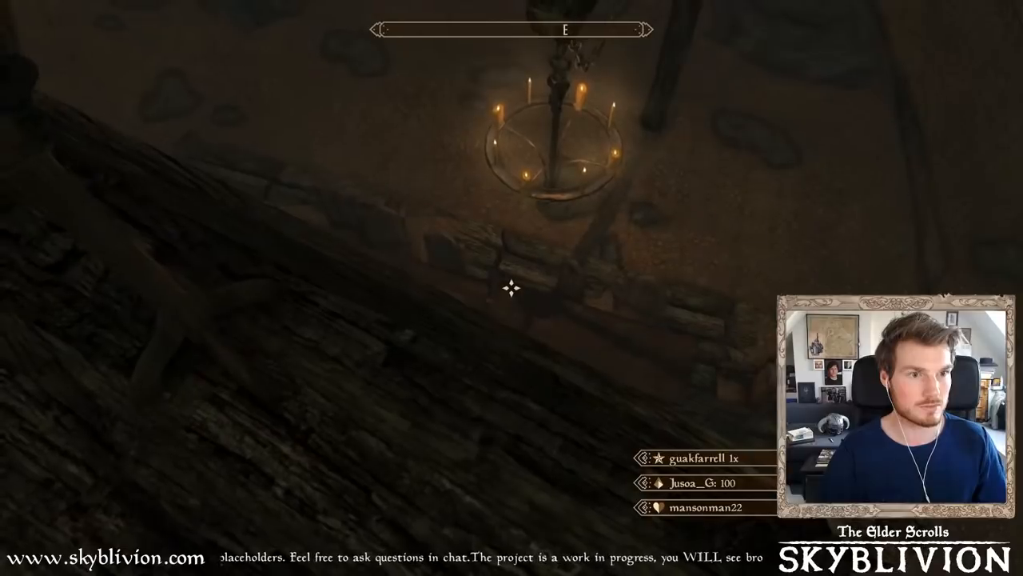
pyautogui.press('s')
pyautogui.press('w')
pyautogui.press('`')
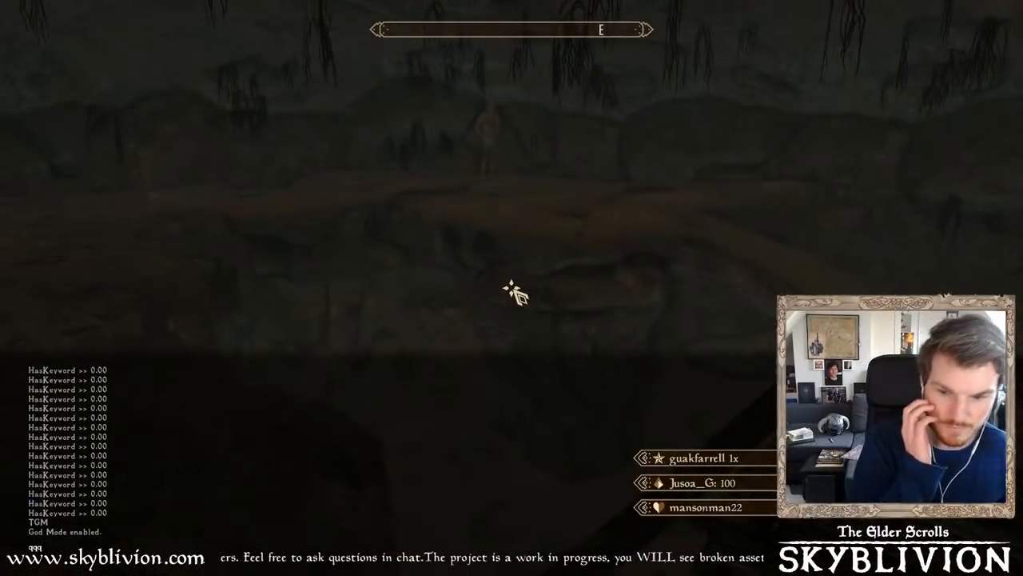
# - Quit the game with the console command qqq, return to the Creation Kit and bring the campfire into close view with cell lighting shown
pyautogui.press('Return')
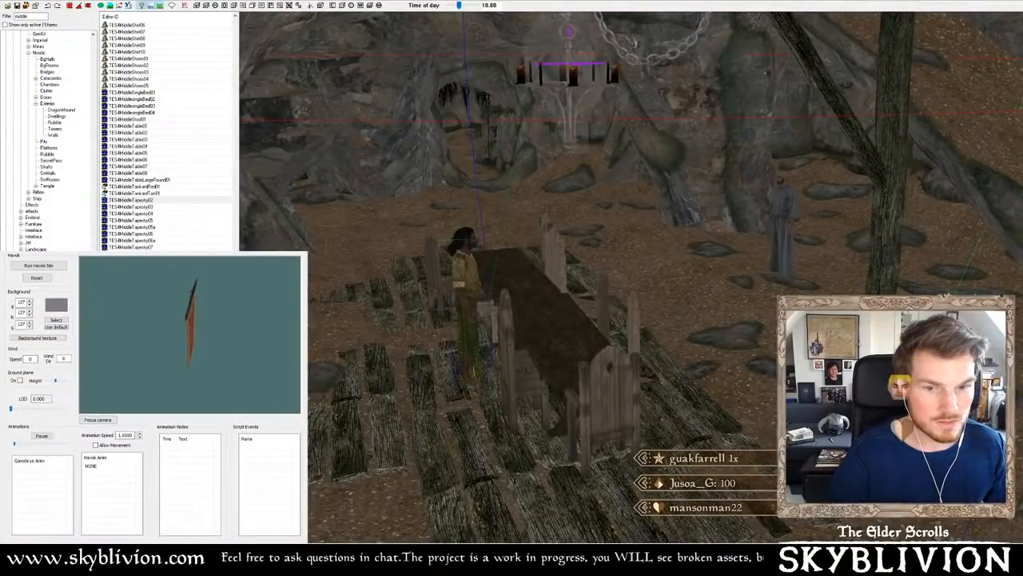
pyautogui.scroll(-8, 619, 498)
pyautogui.moveTo(618, 498); pyautogui.dragTo(536, 525, button='middle')
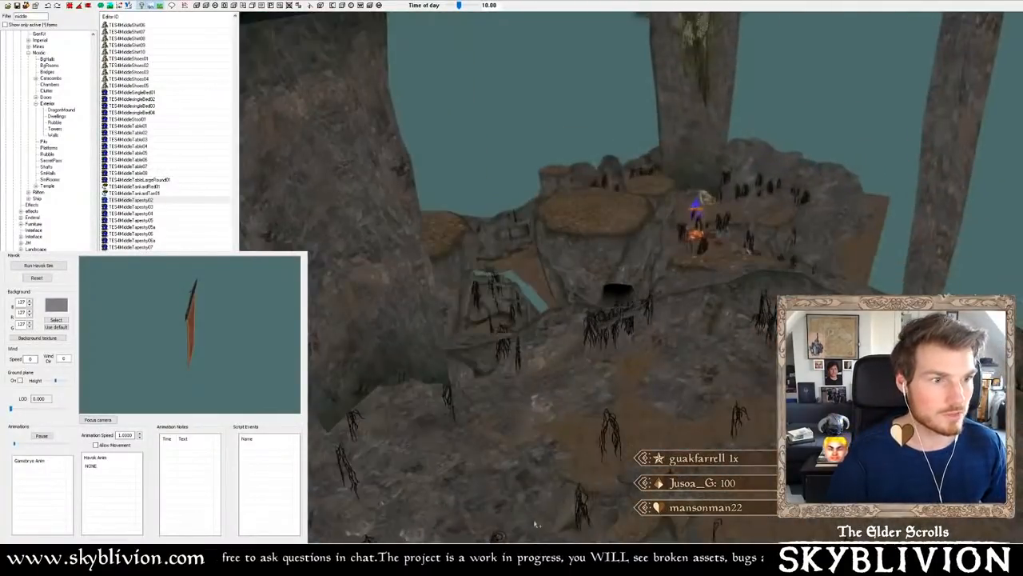
pyautogui.scroll(8, 584, 425)
pyautogui.moveTo(612, 365); pyautogui.dragTo(622, 387, button='middle')
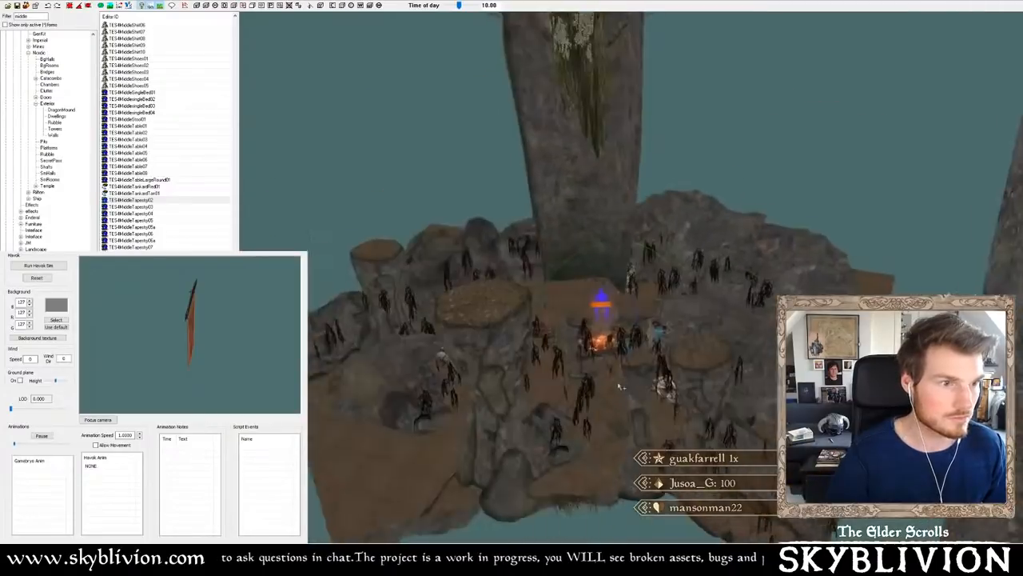
pyautogui.scroll(10, 619, 387)
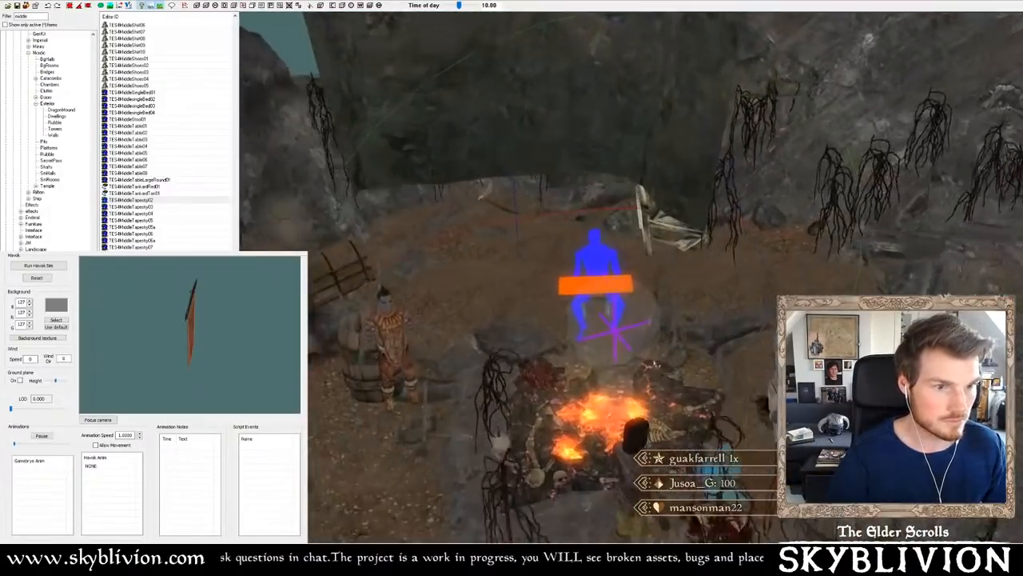
pyautogui.scroll(2, 619, 366)
pyautogui.press('a')
pyautogui.moveTo(619, 366)
pyautogui.keyDown('shift'); pyautogui.mouseDown(button='middle')
pyautogui.moveTo(581, 343)
pyautogui.moveTo(668, 323)
pyautogui.mouseUp(button='middle'); pyautogui.keyUp('shift')
pyautogui.press('a')
pyautogui.press('a')
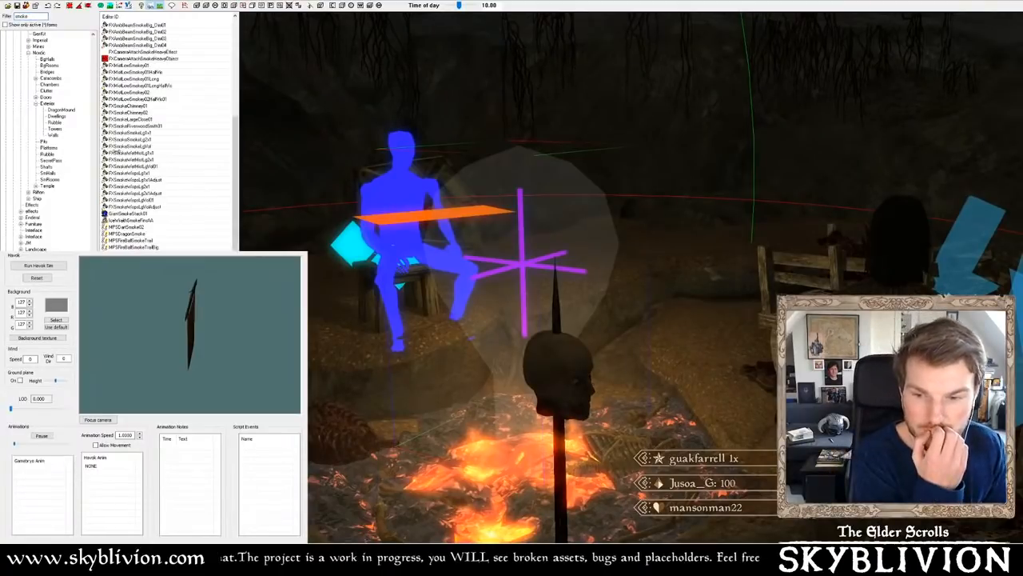
# - Preview the FXAmbBeamSmokeBig_Dim and FXAmbBeamSmoke variants to compare their smoke for the campfire
pyautogui.click(149, 25)
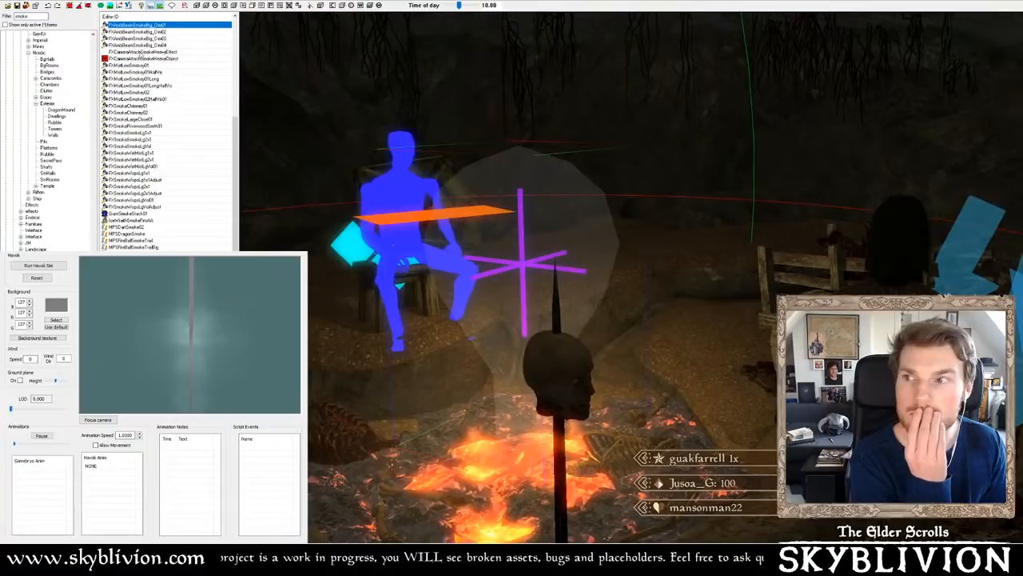
pyautogui.click(148, 31)
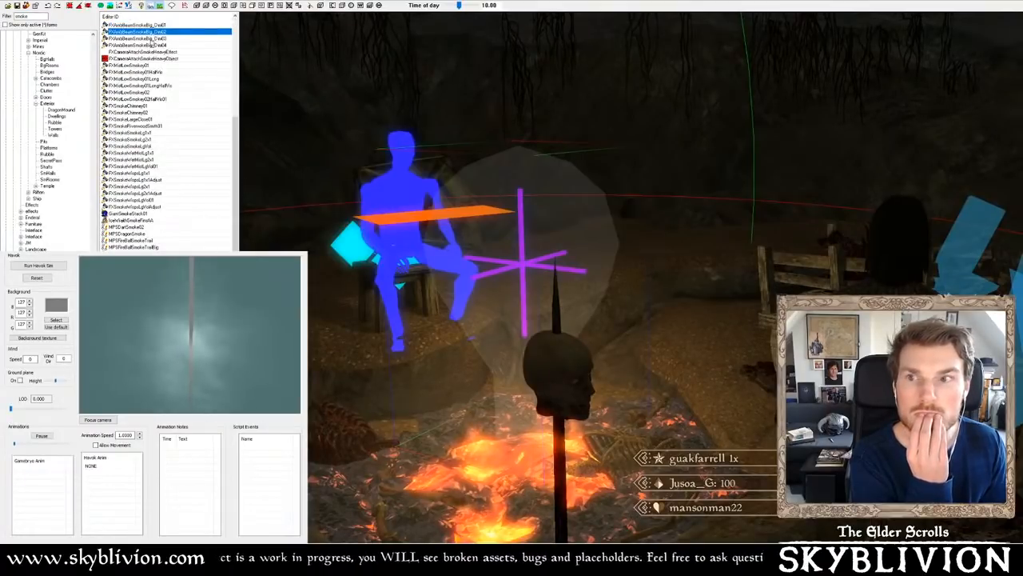
pyautogui.click(149, 39)
pyautogui.scroll(6, 177, 78)
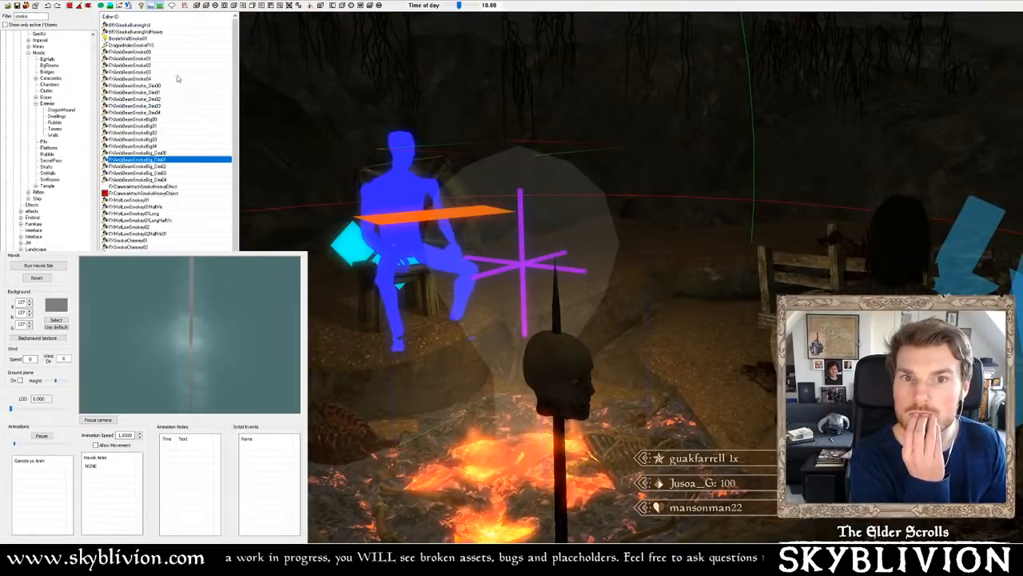
pyautogui.click(143, 51)
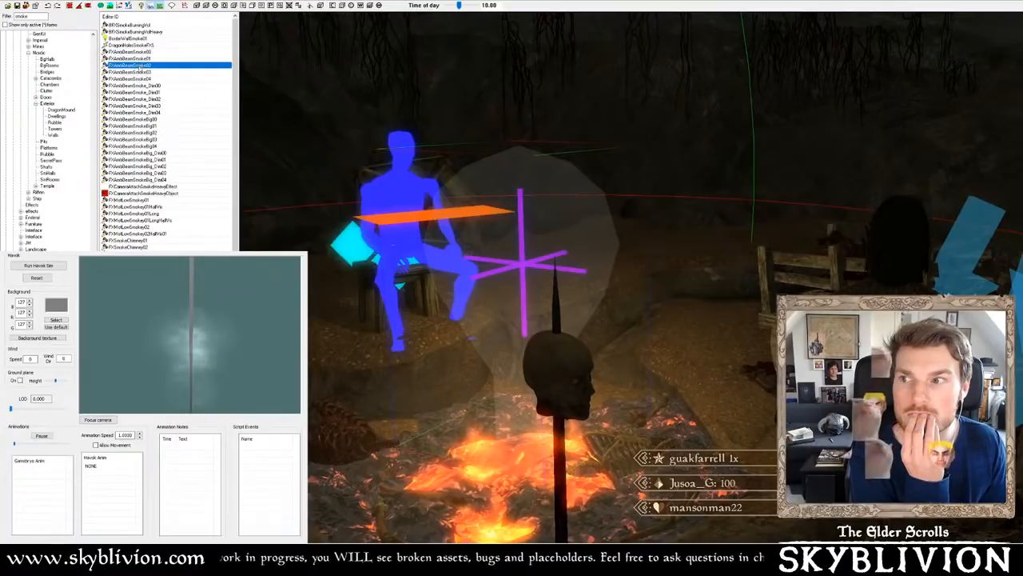
pyautogui.click(146, 87)
pyautogui.click(148, 73)
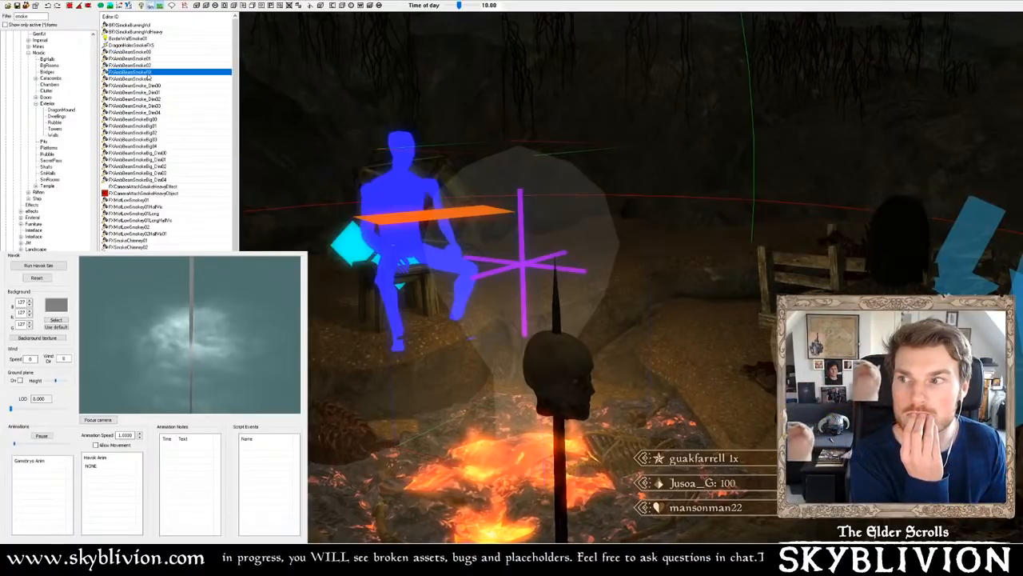
pyautogui.click(147, 65)
pyautogui.click(148, 72)
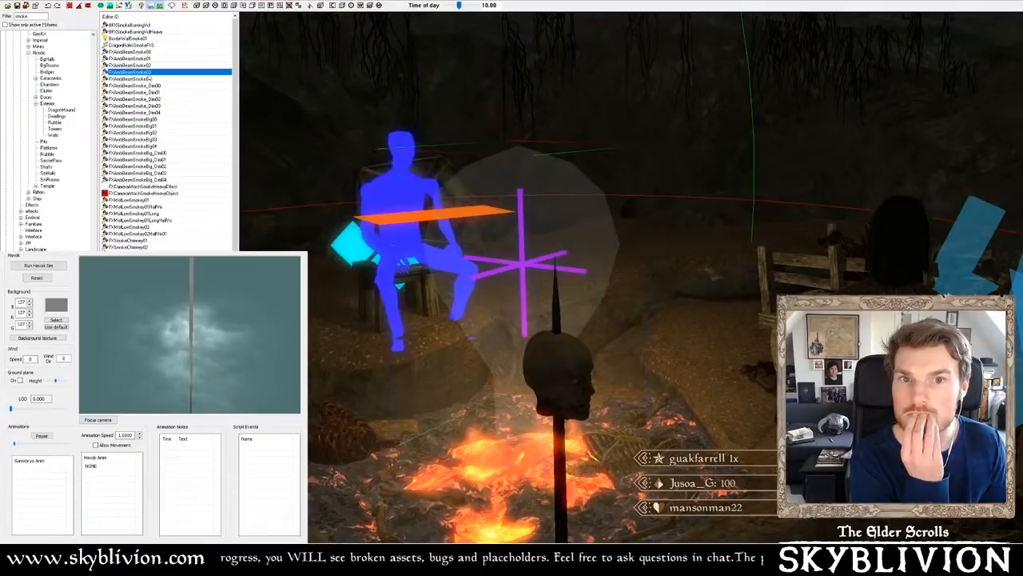
# - Place the FXAmbBeamSmoke03 effect on the campfire embers and raise it so the smoke column extends upward
pyautogui.moveTo(148, 72); pyautogui.dragTo(552, 319)
pyautogui.scroll(-5, 552, 319)
pyautogui.keyDown('shift'); pyautogui.moveTo(552, 320); pyautogui.dragTo(600, 229, button='middle'); pyautogui.keyUp('shift')
pyautogui.press('z')
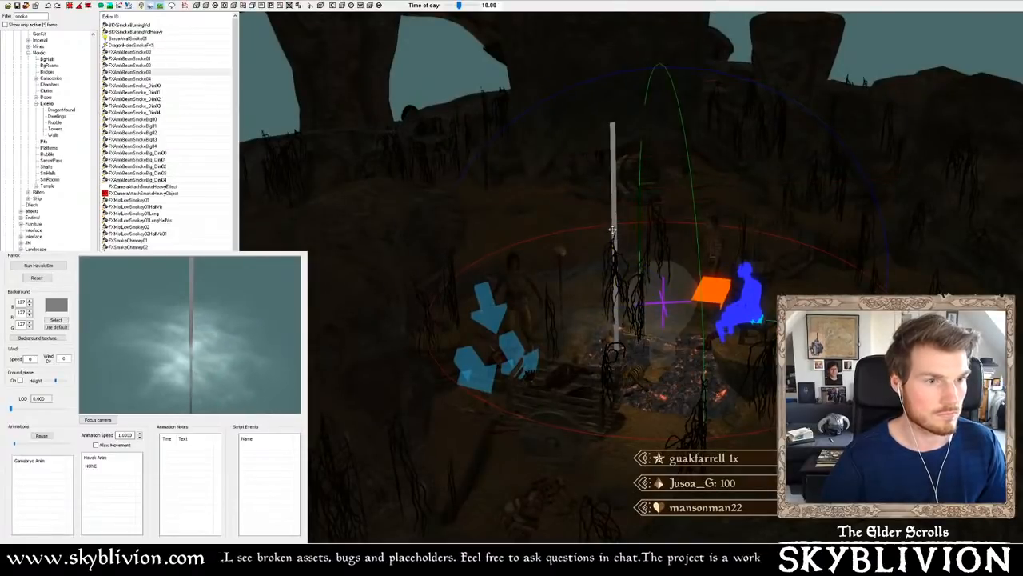
pyautogui.moveTo(614, 209); pyautogui.dragTo(655, 138)
pyautogui.scroll(-5, 647, 277)
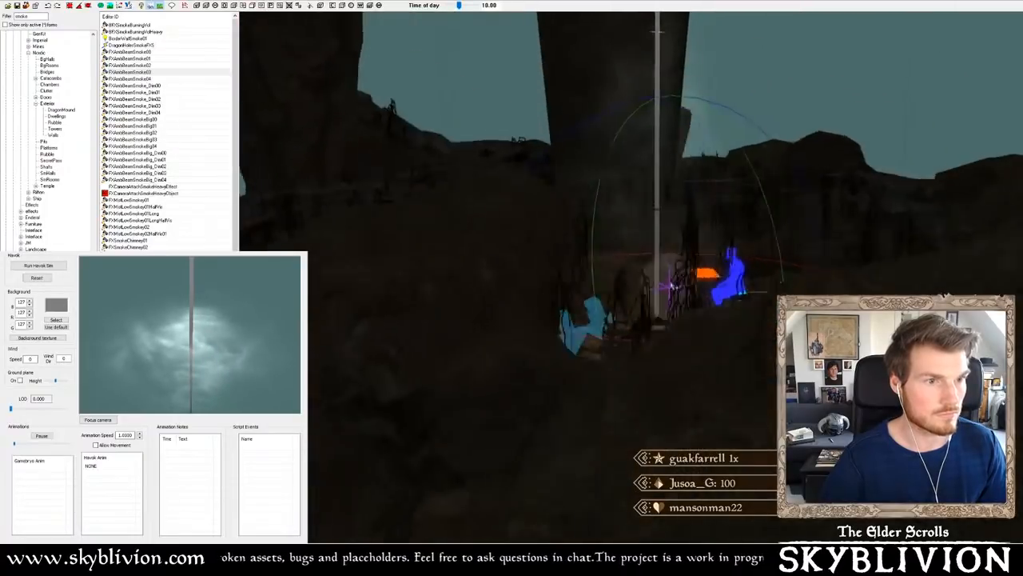
# - Fine-tune the placement of the smoke beam over the campfire, checking it against the surrounding cavern
pyautogui.keyDown('shift'); pyautogui.moveTo(648, 278); pyautogui.dragTo(593, 305, button='middle'); pyautogui.keyUp('shift')
pyautogui.scroll(3, 613, 315)
pyautogui.keyDown('shift'); pyautogui.moveTo(566, 263); pyautogui.dragTo(603, 226, button='middle'); pyautogui.keyUp('shift')
pyautogui.press('z')
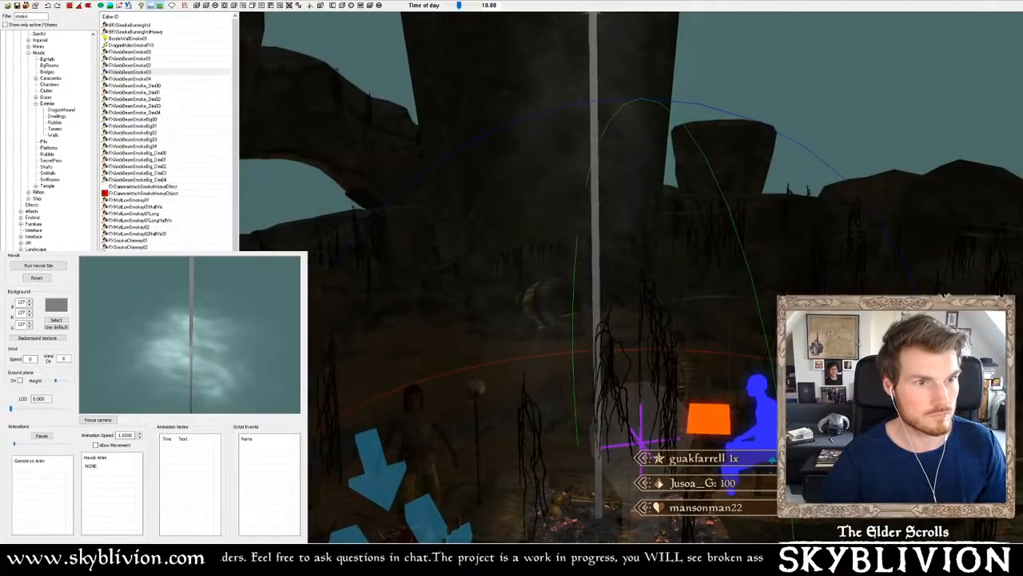
pyautogui.moveTo(593, 206); pyautogui.dragTo(560, 205)
pyautogui.scroll(-2, 560, 205)
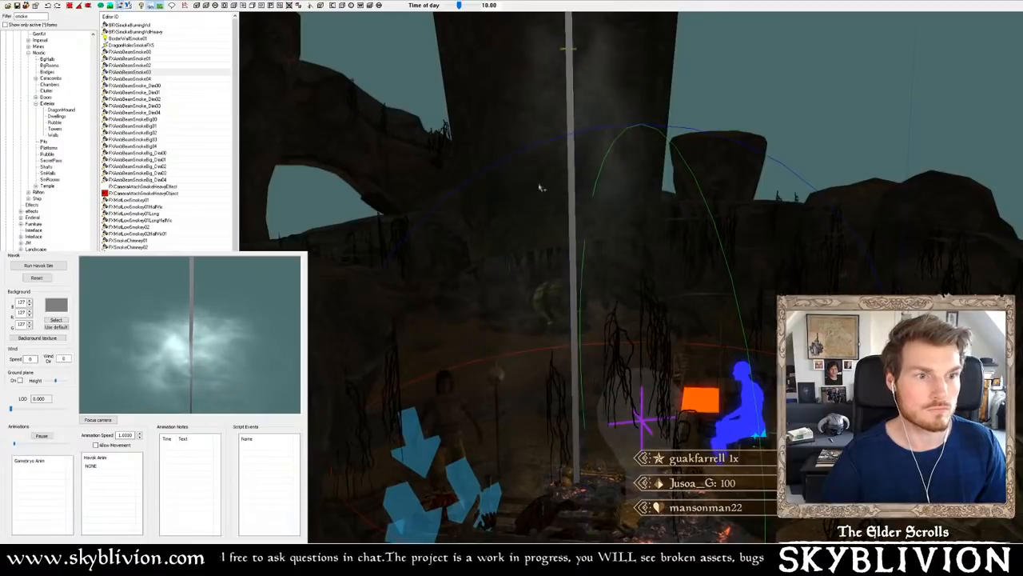
# - Inspect the chandelier's light near the wooden planks, and move the campfire's light marker over the embers
pyautogui.keyDown('shift'); pyautogui.moveTo(540, 187); pyautogui.dragTo(296, 186, button='middle'); pyautogui.keyUp('shift')
pyautogui.keyDown('shift'); pyautogui.moveTo(481, 244); pyautogui.dragTo(485, 272, button='middle'); pyautogui.keyUp('shift')
pyautogui.keyDown('shift'); pyautogui.moveTo(574, 275); pyautogui.dragTo(577, 268, button='middle'); pyautogui.keyUp('shift')
pyautogui.moveTo(572, 274); pyautogui.dragTo(670, 193, button='middle')
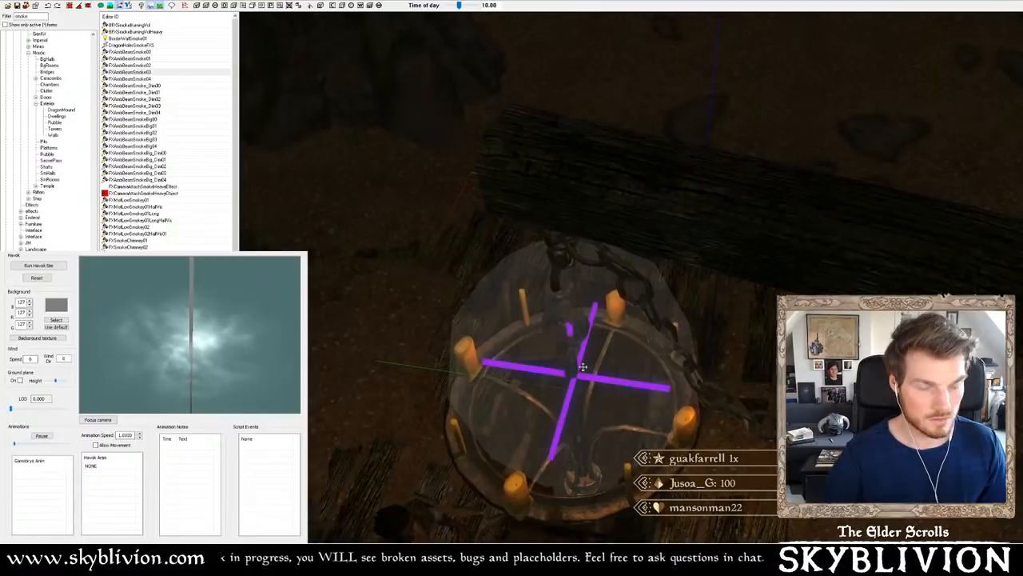
pyautogui.moveTo(596, 334)
pyautogui.mouseDown(button='middle')
pyautogui.moveTo(482, 395)
pyautogui.moveTo(608, 251)
pyautogui.moveTo(605, 297)
pyautogui.moveTo(713, 306)
pyautogui.moveTo(722, 319)
pyautogui.moveTo(701, 329)
pyautogui.mouseUp(button='middle')
pyautogui.scroll(5, 605, 296)
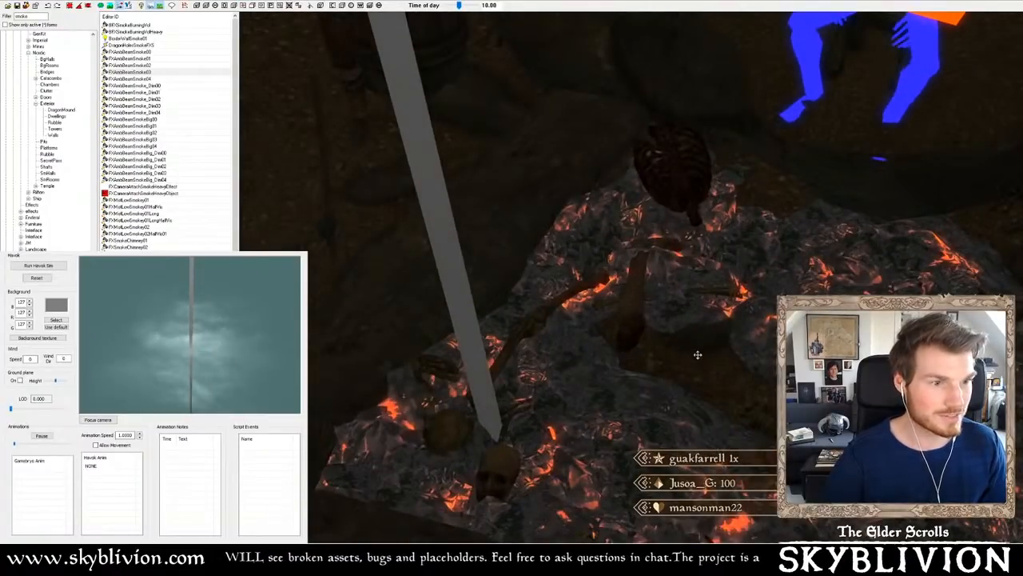
pyautogui.scroll(-5, 698, 354)
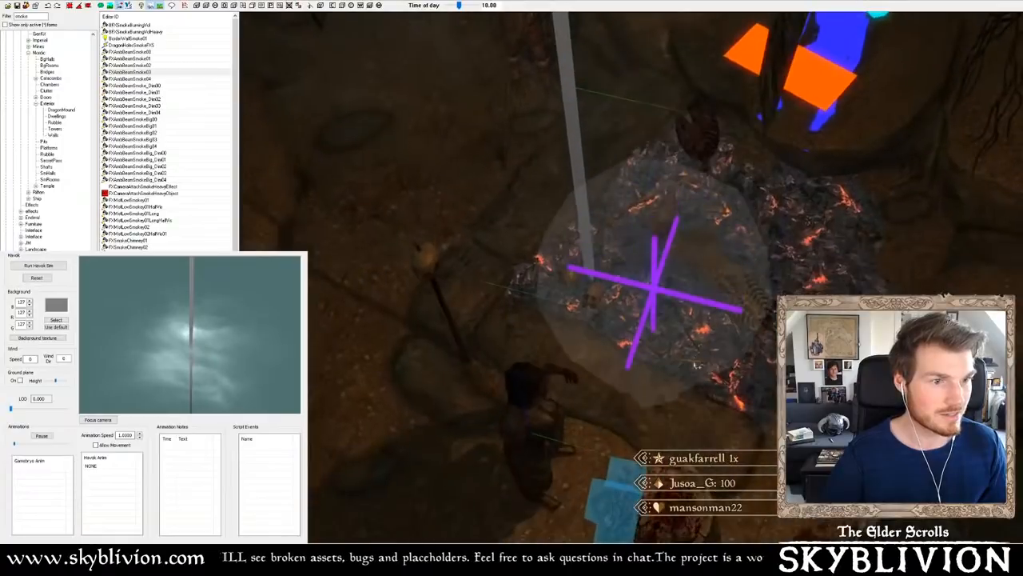
pyautogui.moveTo(651, 296)
pyautogui.mouseDown()
pyautogui.moveTo(713, 170)
pyautogui.moveTo(715, 297)
pyautogui.moveTo(711, 212)
pyautogui.mouseUp()
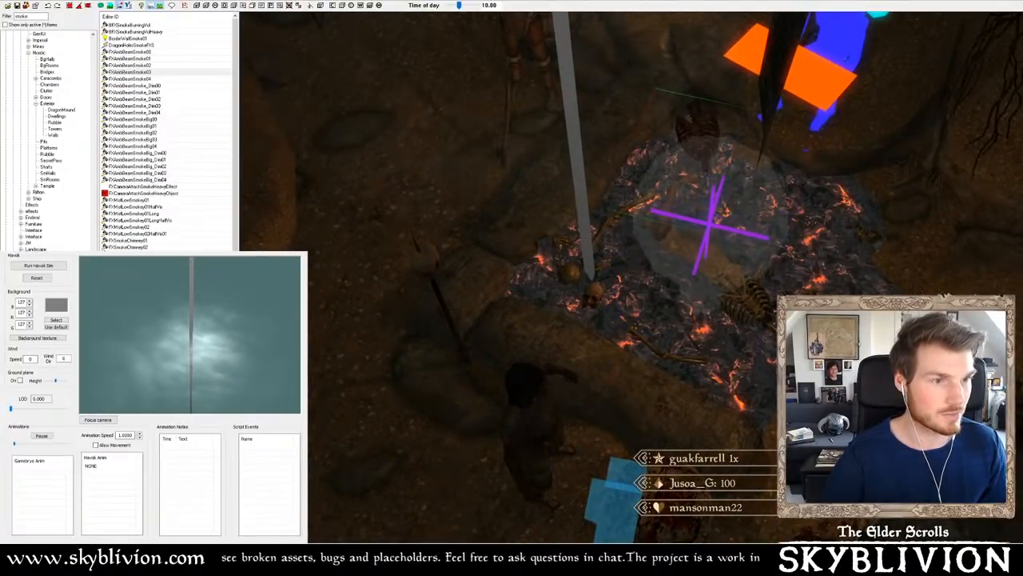
pyautogui.moveTo(712, 214); pyautogui.dragTo(671, 296, button='middle')
pyautogui.scroll(-3, 624, 320)
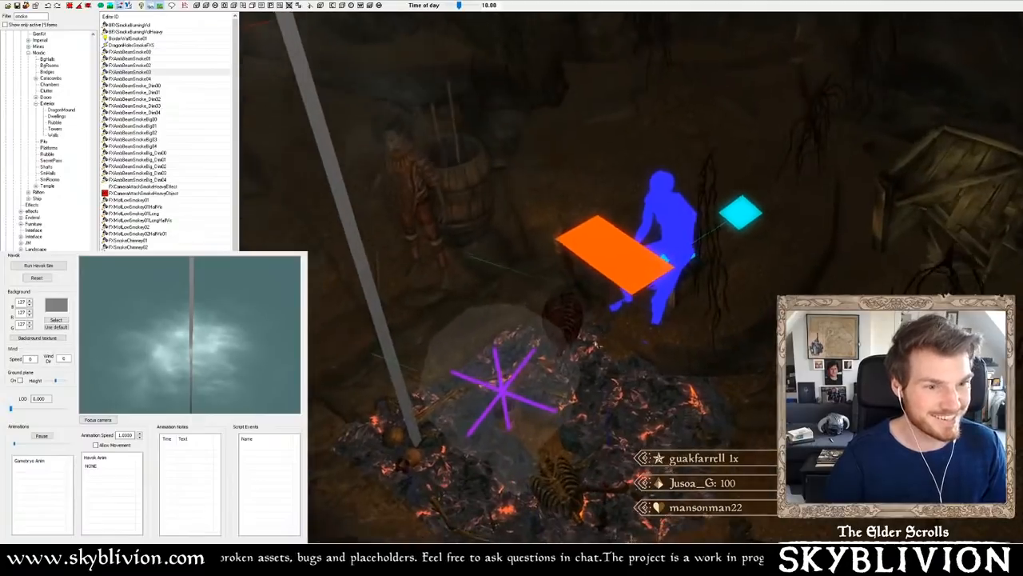
pyautogui.moveTo(601, 308); pyautogui.dragTo(596, 351, button='middle')
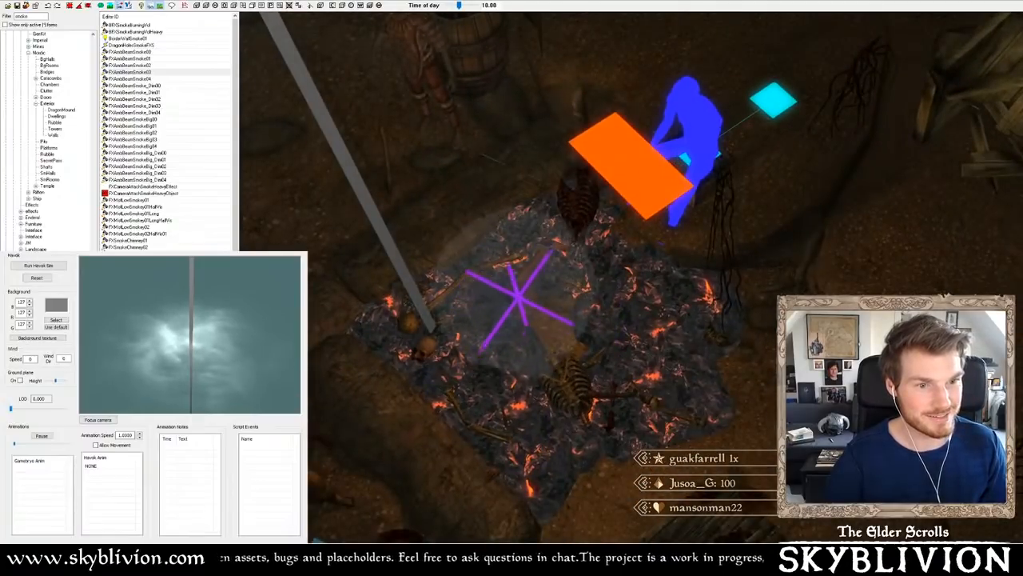
pyautogui.moveTo(516, 257)
pyautogui.mouseDown(button='middle')
pyautogui.moveTo(503, 263)
pyautogui.moveTo(501, 240)
pyautogui.moveTo(571, 249)
pyautogui.moveTo(583, 167)
pyautogui.mouseUp(button='middle')
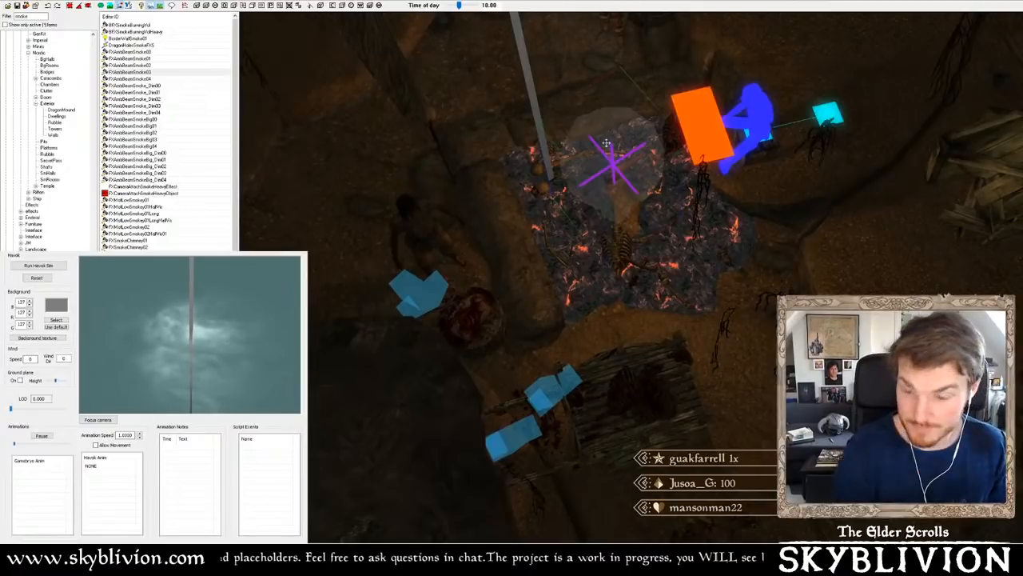
pyautogui.moveTo(489, 222)
pyautogui.mouseDown(button='middle')
pyautogui.moveTo(540, 204)
pyautogui.moveTo(506, 213)
pyautogui.moveTo(482, 201)
pyautogui.moveTo(486, 190)
pyautogui.moveTo(522, 206)
pyautogui.moveTo(212, 83)
pyautogui.mouseUp(button='middle')
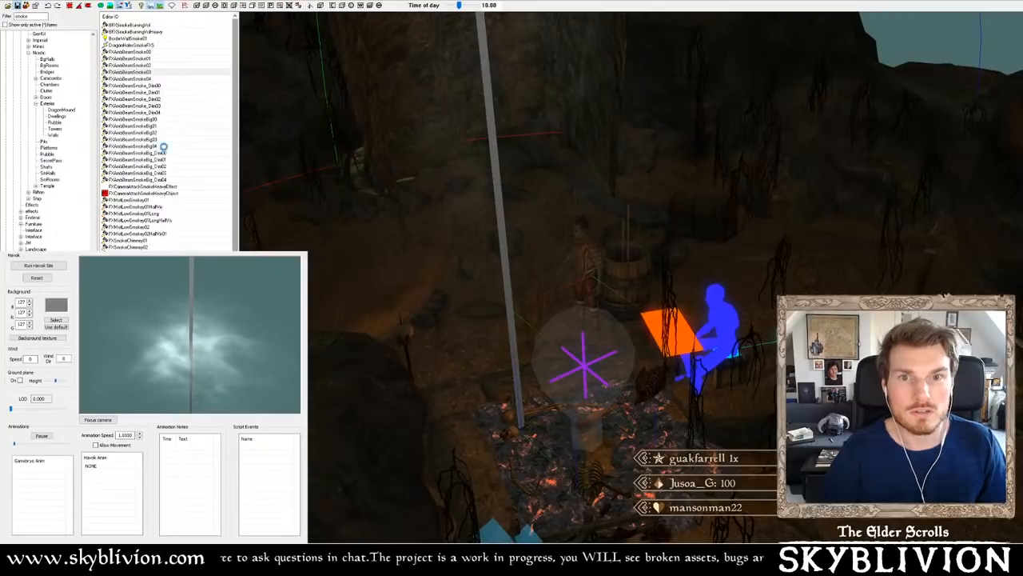
# - Try the BFXSmokeBurningVol smoke volume over the campfire, lowering it toward the embers
pyautogui.click(146, 26)
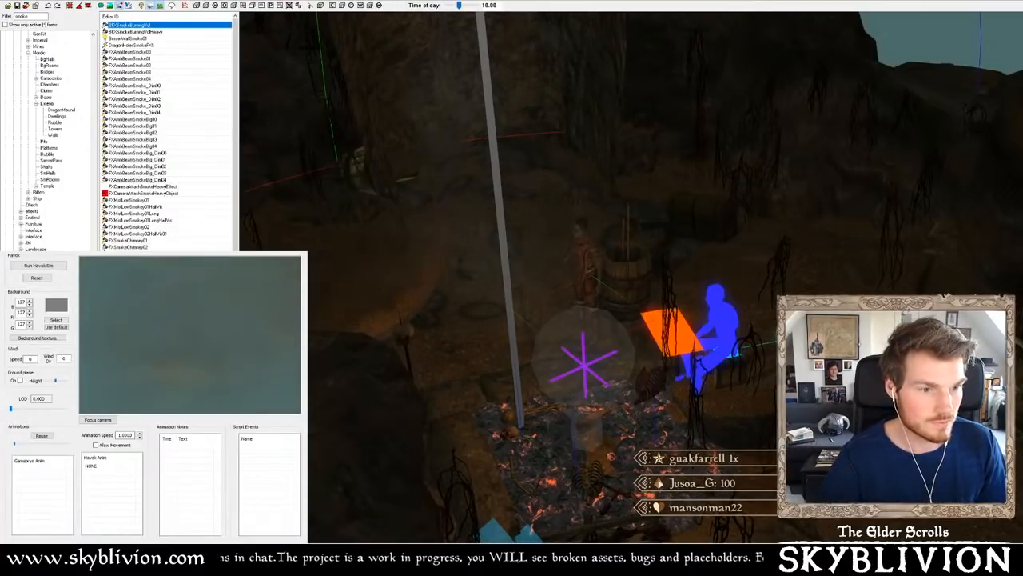
pyautogui.scroll(-8, 606, 384)
pyautogui.moveTo(605, 385)
pyautogui.keyDown('shift'); pyautogui.mouseDown(button='middle')
pyautogui.moveTo(568, 445)
pyautogui.moveTo(522, 437)
pyautogui.mouseUp(button='middle'); pyautogui.keyUp('shift')
pyautogui.press('a')
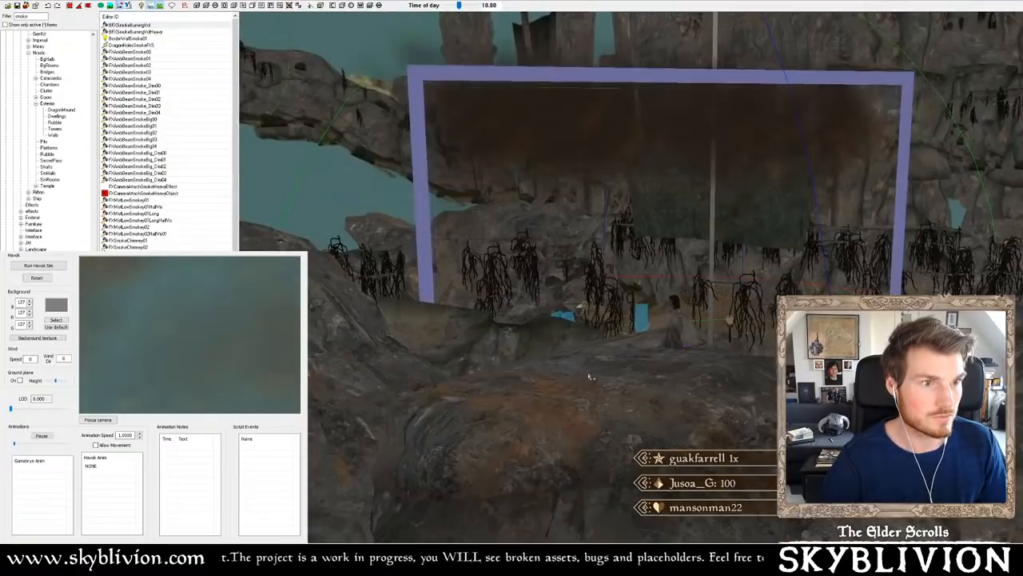
pyautogui.moveTo(590, 376)
pyautogui.keyDown('shift'); pyautogui.mouseDown(button='middle')
pyautogui.moveTo(494, 355)
pyautogui.moveTo(649, 355)
pyautogui.moveTo(662, 124)
pyautogui.mouseUp(button='middle'); pyautogui.keyUp('shift')
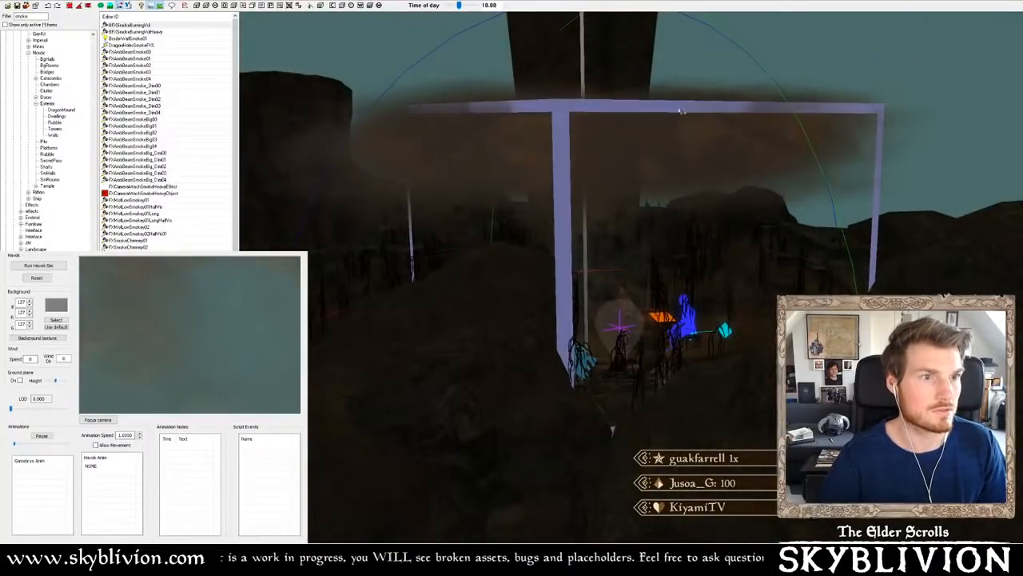
pyautogui.moveTo(628, 330); pyautogui.dragTo(628, 483)
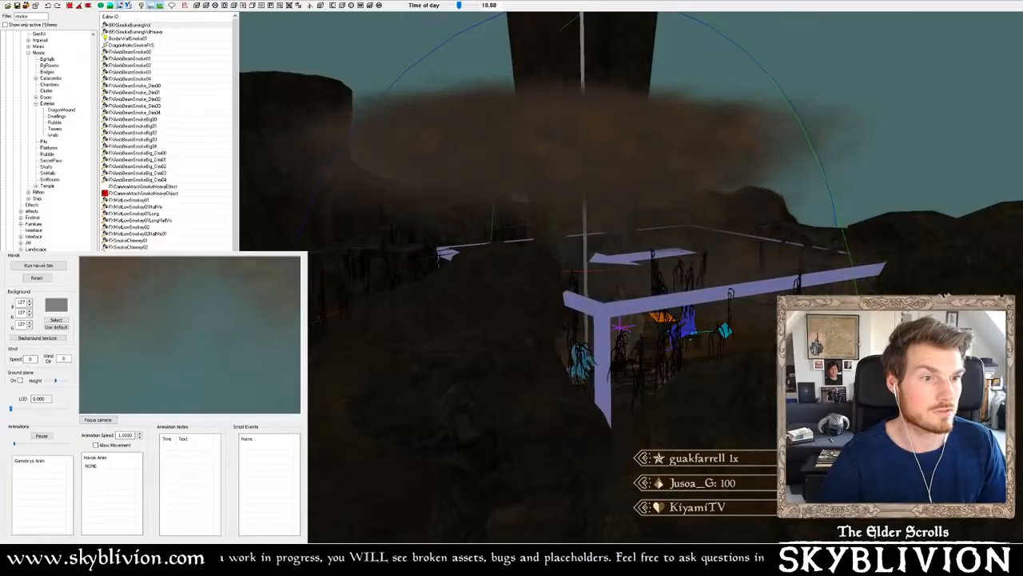
pyautogui.scroll(-3, 676, 94)
pyautogui.moveTo(676, 94)
pyautogui.keyDown('shift'); pyautogui.mouseDown(button='middle')
pyautogui.moveTo(674, 83)
pyautogui.moveTo(722, 73)
pyautogui.moveTo(736, 82)
pyautogui.moveTo(737, 68)
pyautogui.moveTo(757, 83)
pyautogui.mouseUp(button='middle'); pyautogui.keyUp('shift')
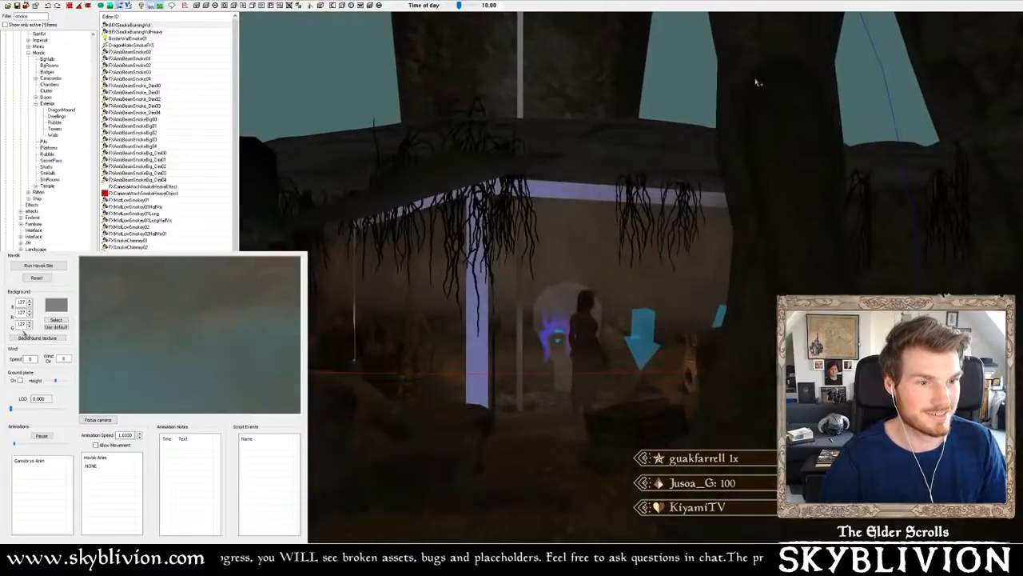
# - Try different heights for the burning smoke volume around the campfire, and delete the volume
pyautogui.scroll(1, 670, 157)
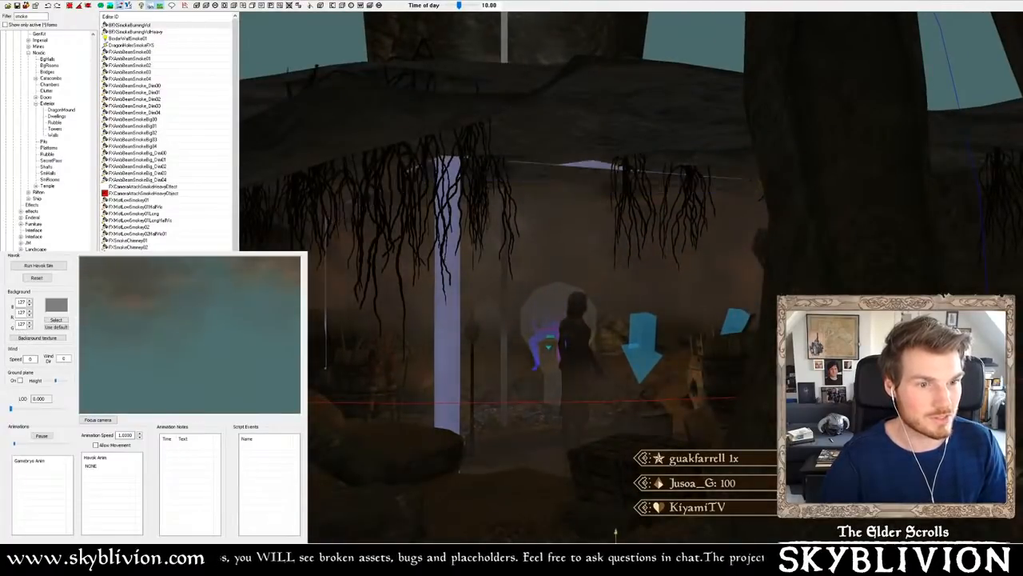
pyautogui.moveTo(617, 480); pyautogui.dragTo(616, 233)
pyautogui.keyDown('shift'); pyautogui.moveTo(620, 237); pyautogui.dragTo(646, 281, button='middle'); pyautogui.keyUp('shift')
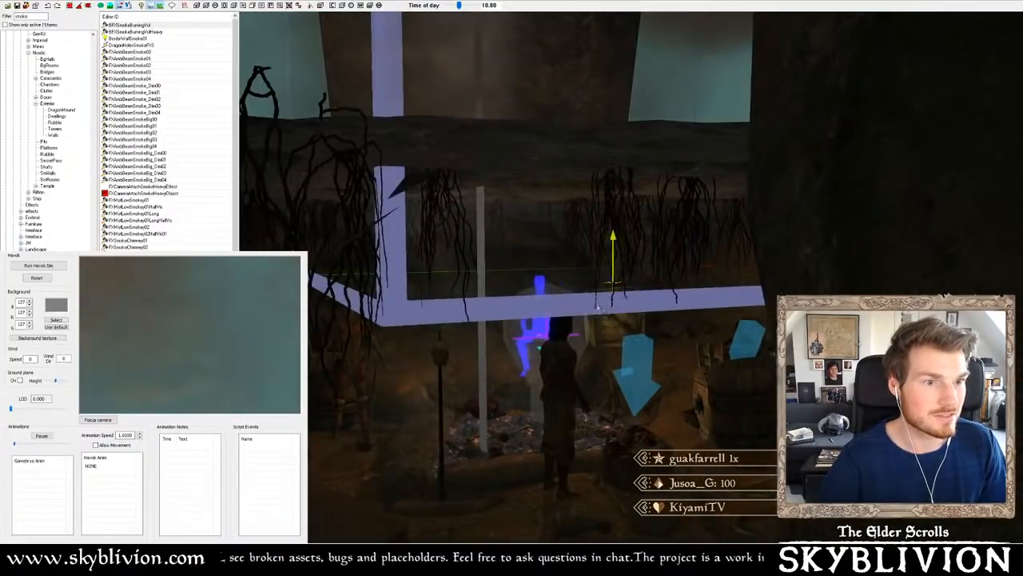
pyautogui.keyDown('shift'); pyautogui.moveTo(600, 308); pyautogui.dragTo(601, 288, button='middle'); pyautogui.keyUp('shift')
pyautogui.moveTo(613, 264); pyautogui.dragTo(613, 324)
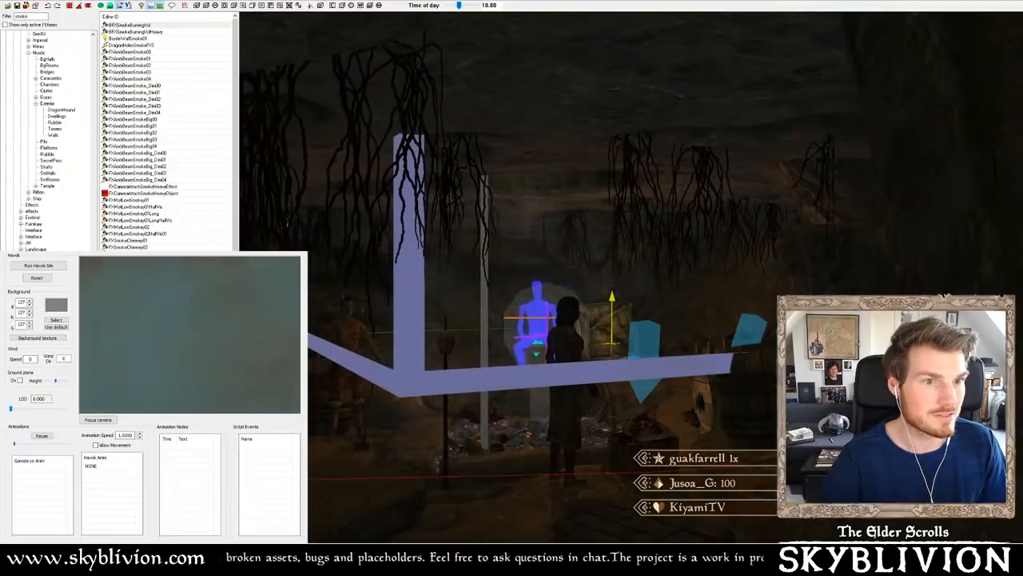
pyautogui.keyDown('shift'); pyautogui.moveTo(458, 376); pyautogui.dragTo(460, 379, button='middle'); pyautogui.keyUp('shift')
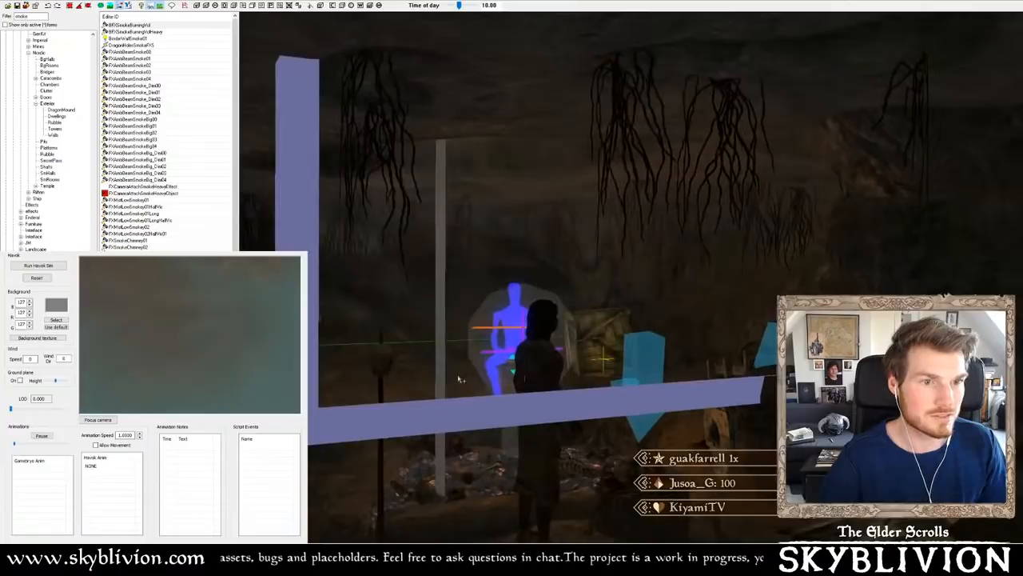
pyautogui.press('Delete')
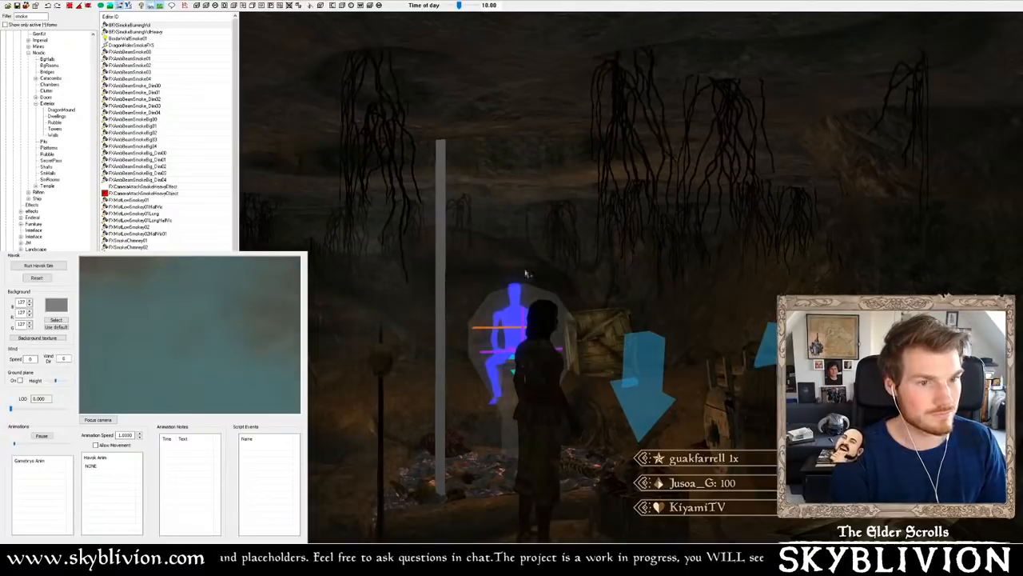
# - Place the FXSmokeLargeClose01 smoke effect at the campfire and lower it into the embers
pyautogui.scroll(-5, 171, 229)
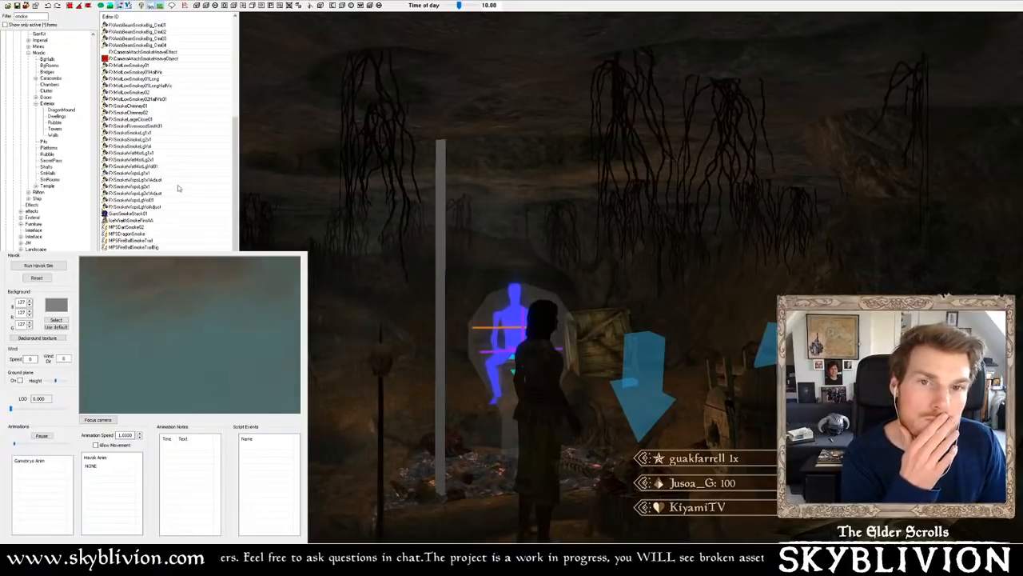
pyautogui.click(148, 126)
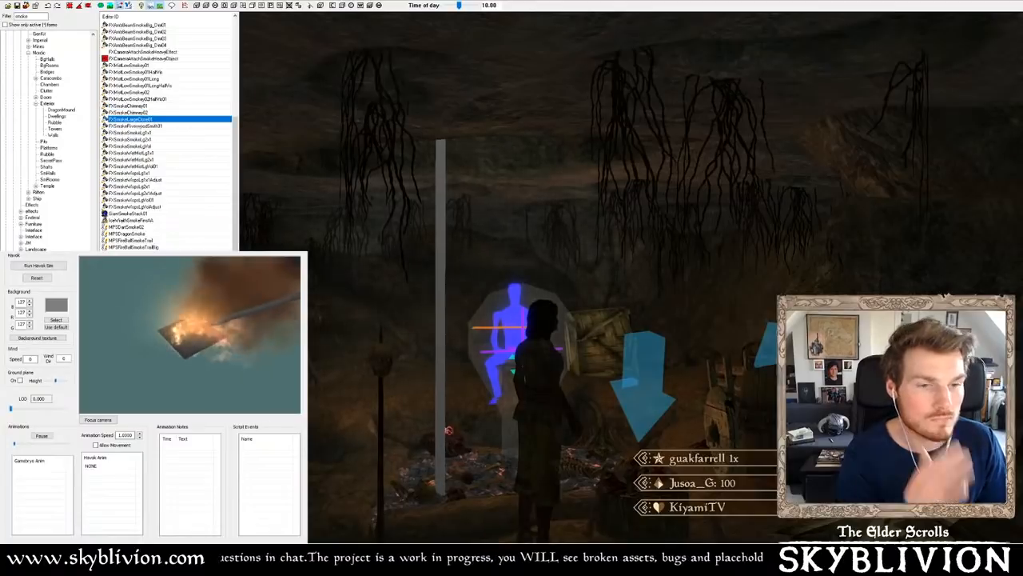
pyautogui.moveTo(465, 471); pyautogui.dragTo(468, 469)
pyautogui.keyDown('shift'); pyautogui.moveTo(468, 469); pyautogui.dragTo(466, 468, button='middle'); pyautogui.keyUp('shift')
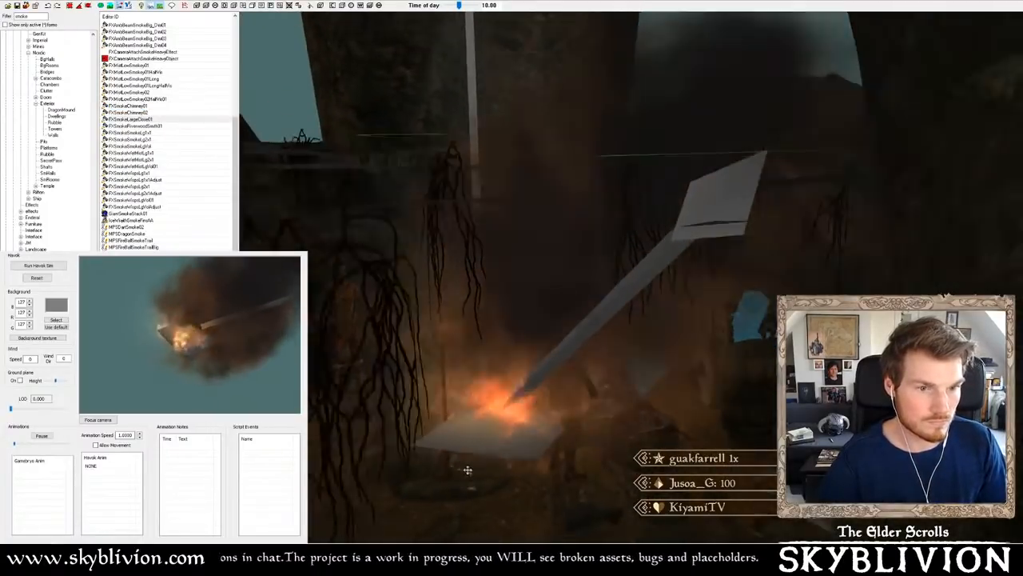
pyautogui.moveTo(466, 468); pyautogui.dragTo(478, 438)
pyautogui.press('Delete')
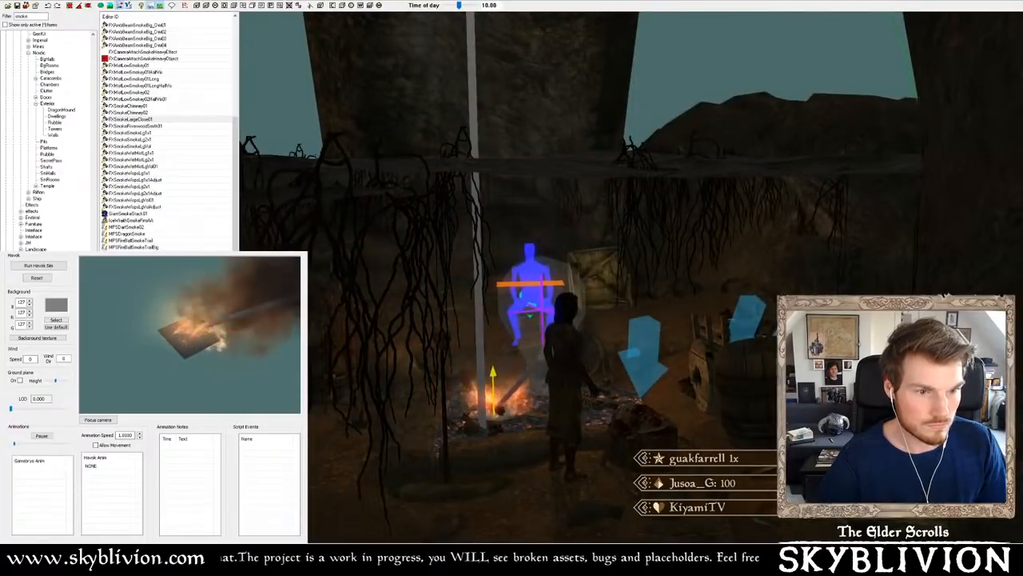
# - Examine the campfire's smoke from several angles and survey the surrounding cavern and wooden platforms from above
pyautogui.moveTo(478, 423)
pyautogui.keyDown('shift'); pyautogui.mouseDown(button='middle')
pyautogui.moveTo(485, 413)
pyautogui.moveTo(472, 411)
pyautogui.moveTo(535, 411)
pyautogui.mouseUp(button='middle'); pyautogui.keyUp('shift')
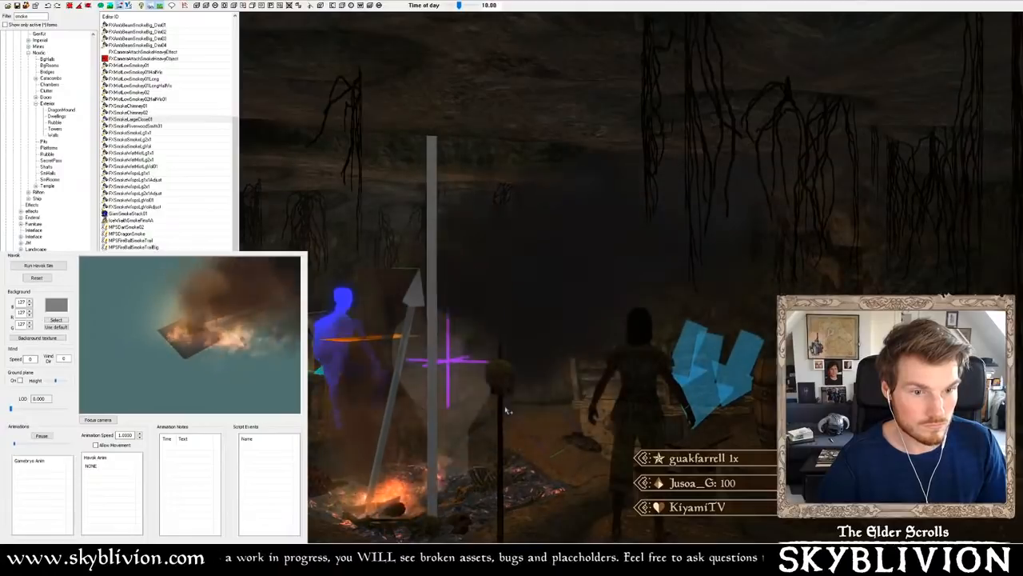
pyautogui.keyDown('shift'); pyautogui.moveTo(506, 410); pyautogui.dragTo(413, 447, button='middle'); pyautogui.keyUp('shift')
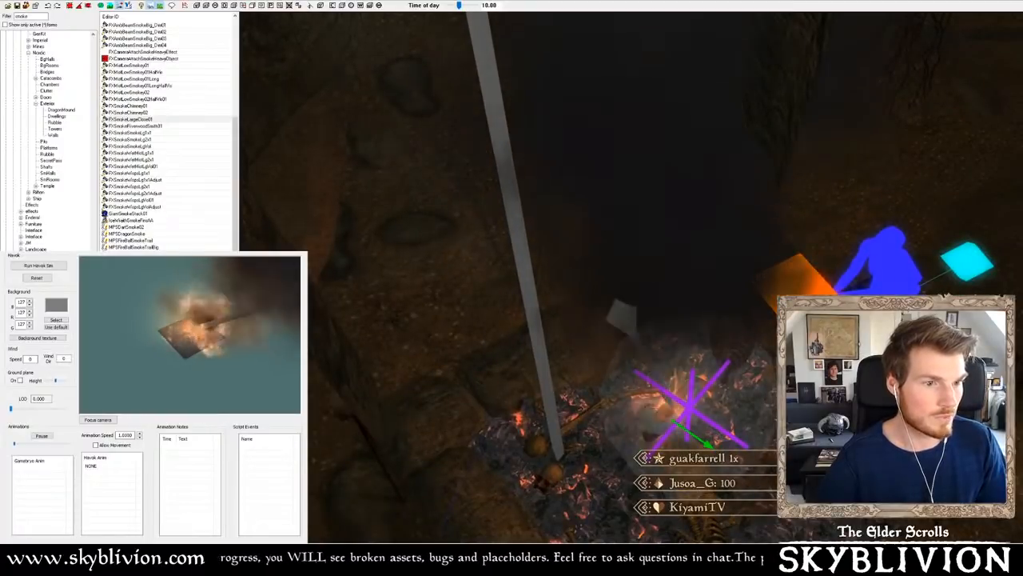
pyautogui.keyDown('shift'); pyautogui.moveTo(639, 416); pyautogui.dragTo(713, 392, button='middle'); pyautogui.keyUp('shift')
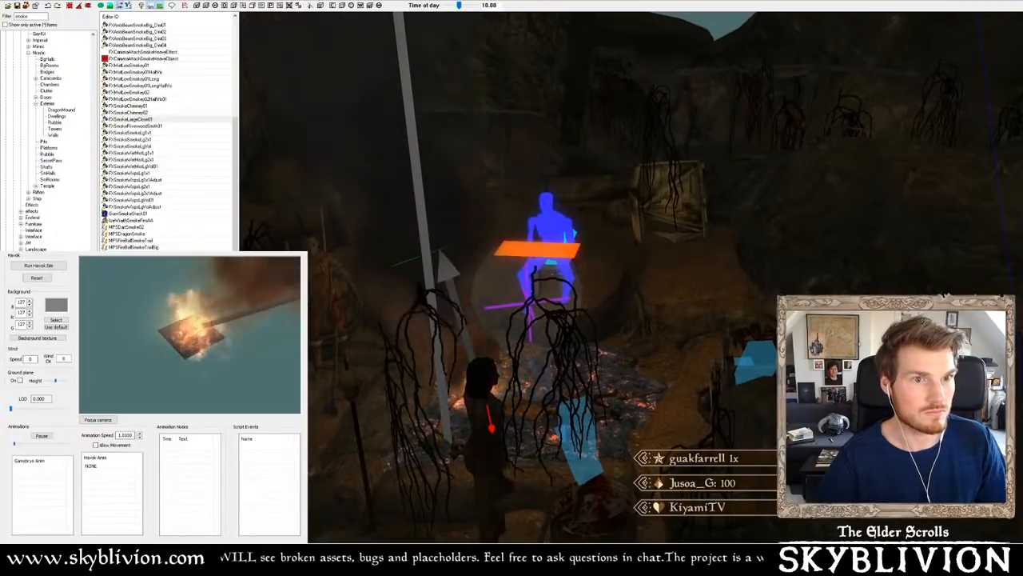
pyautogui.moveTo(711, 382)
pyautogui.keyDown('shift'); pyautogui.mouseDown(button='middle')
pyautogui.moveTo(736, 364)
pyautogui.moveTo(705, 367)
pyautogui.mouseUp(button='middle'); pyautogui.keyUp('shift')
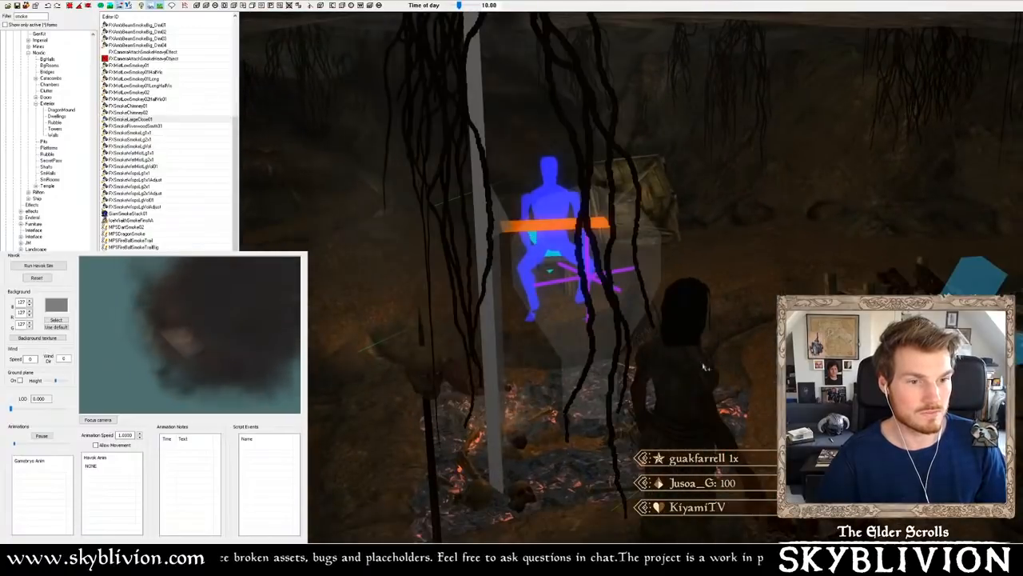
pyautogui.keyDown('shift'); pyautogui.moveTo(648, 398); pyautogui.dragTo(579, 446, button='middle'); pyautogui.keyUp('shift')
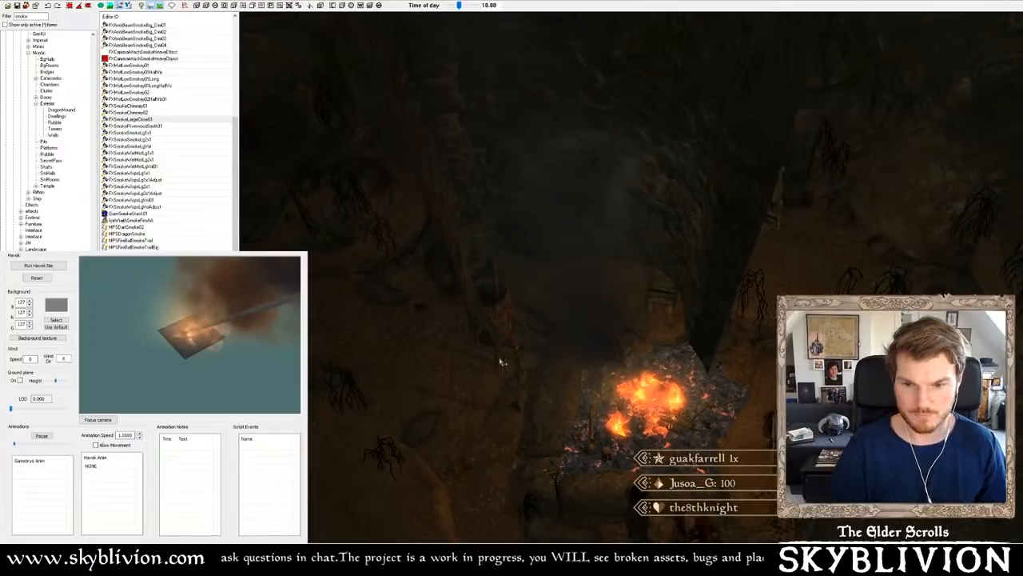
pyautogui.keyDown('shift'); pyautogui.moveTo(500, 362); pyautogui.dragTo(659, 291, button='middle'); pyautogui.keyUp('shift')
pyautogui.scroll(4, 607, 379)
pyautogui.scroll(-4, 704, 366)
pyautogui.press('a')
pyautogui.scroll(-2, 544, 339)
pyautogui.scroll(-5, 544, 338)
pyautogui.scroll(-6, 554, 326)
pyautogui.scroll(4, 571, 292)
pyautogui.scroll(3, 572, 293)
pyautogui.scroll(2, 613, 270)
pyautogui.scroll(-3, 613, 269)
pyautogui.scroll(1, 622, 275)
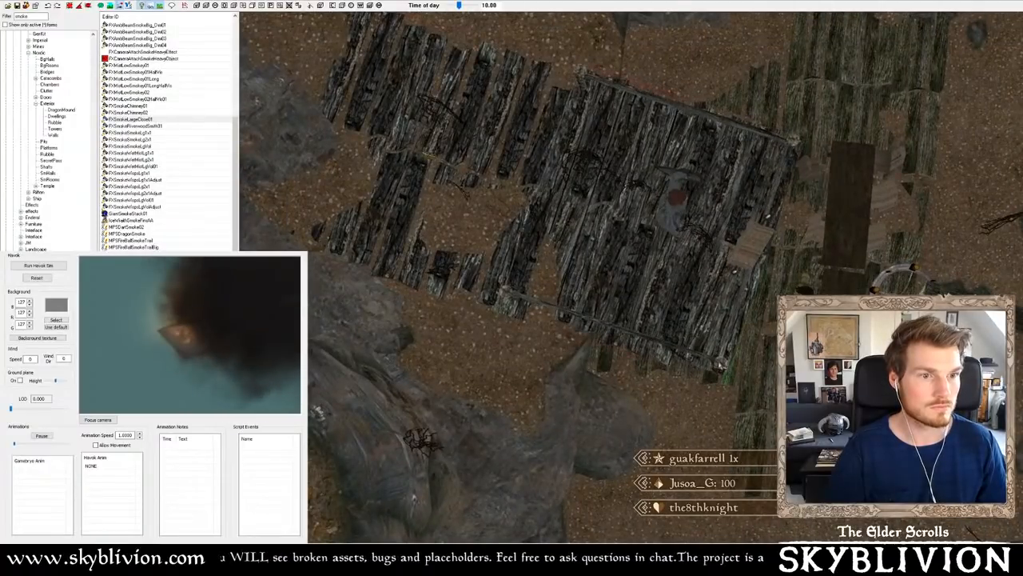
# - Examine the wooden platform with the robed figure and lectern from several sides, including its railing and underside
pyautogui.keyDown('shift'); pyautogui.moveTo(747, 261); pyautogui.dragTo(399, 268, button='middle'); pyautogui.keyUp('shift')
pyautogui.scroll(2, 626, 201)
pyautogui.moveTo(399, 267); pyautogui.dragTo(404, 255)
pyautogui.press('d')
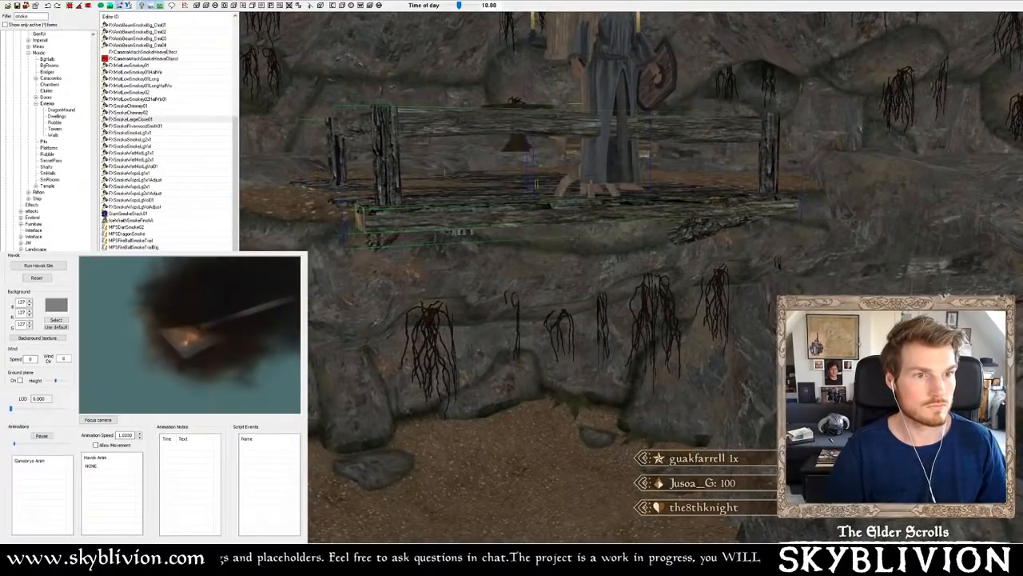
pyautogui.keyDown('shift'); pyautogui.moveTo(552, 176); pyautogui.dragTo(631, 233, button='middle'); pyautogui.keyUp('shift')
pyautogui.keyDown('shift'); pyautogui.moveTo(663, 202); pyautogui.dragTo(678, 178, button='middle'); pyautogui.keyUp('shift')
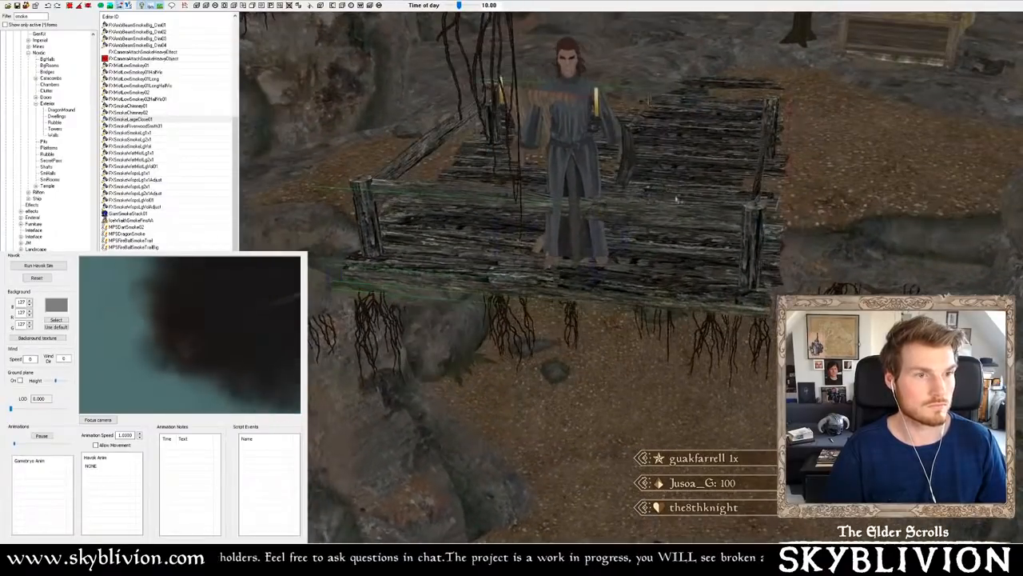
pyautogui.moveTo(676, 200); pyautogui.dragTo(788, 200)
pyautogui.keyDown('shift'); pyautogui.moveTo(787, 199); pyautogui.dragTo(687, 249, button='middle'); pyautogui.keyUp('shift')
pyautogui.moveTo(515, 209); pyautogui.dragTo(598, 198)
pyautogui.keyDown('shift'); pyautogui.moveTo(598, 198); pyautogui.dragTo(537, 99, button='middle'); pyautogui.keyUp('shift')
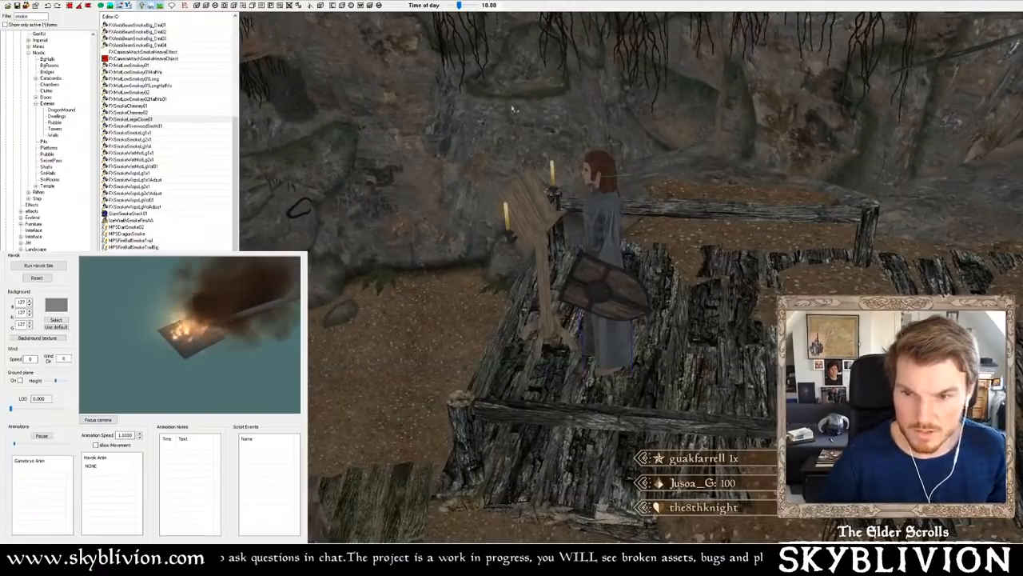
pyautogui.scroll(-3, 514, 110)
pyautogui.keyDown('shift'); pyautogui.moveTo(614, 206); pyautogui.dragTo(612, 228, button='middle'); pyautogui.keyUp('shift')
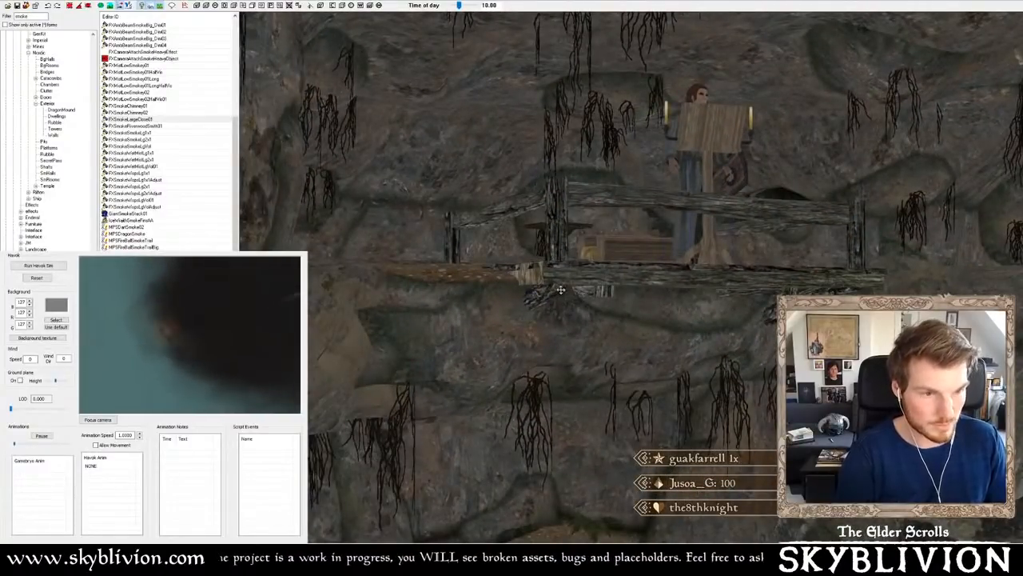
# - Remove the diagonal support beam under the platform and filter the object list by stockadewood
pyautogui.keyDown('shift'); pyautogui.moveTo(552, 296); pyautogui.dragTo(503, 297, button='middle'); pyautogui.keyUp('shift')
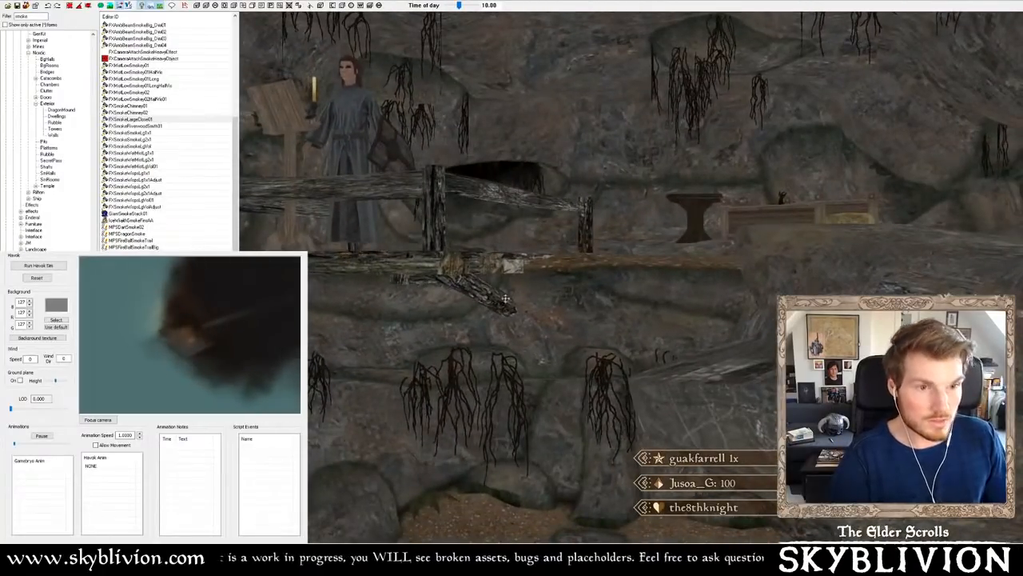
pyautogui.doubleClick(548, 336)
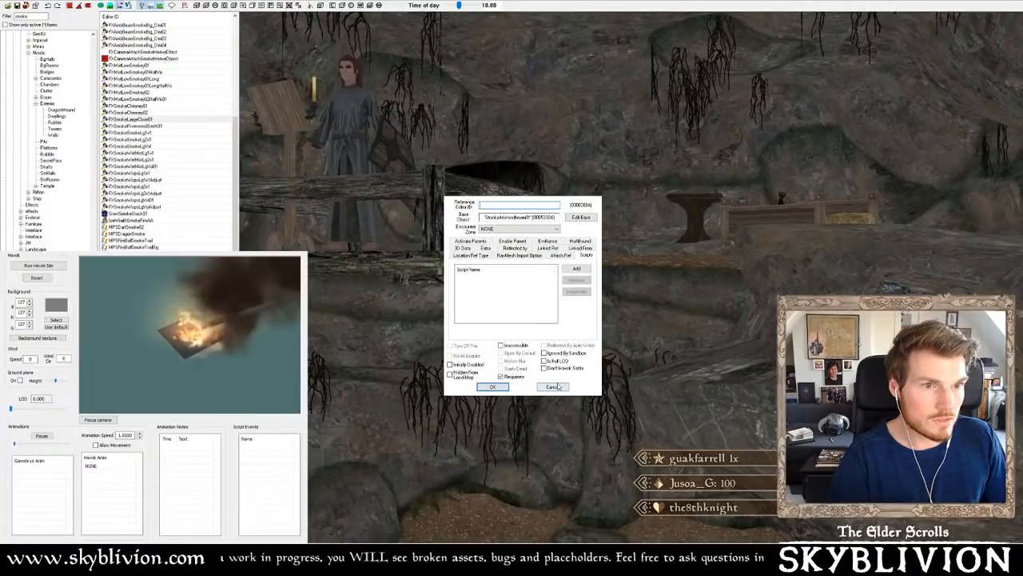
pyautogui.click(555, 387)
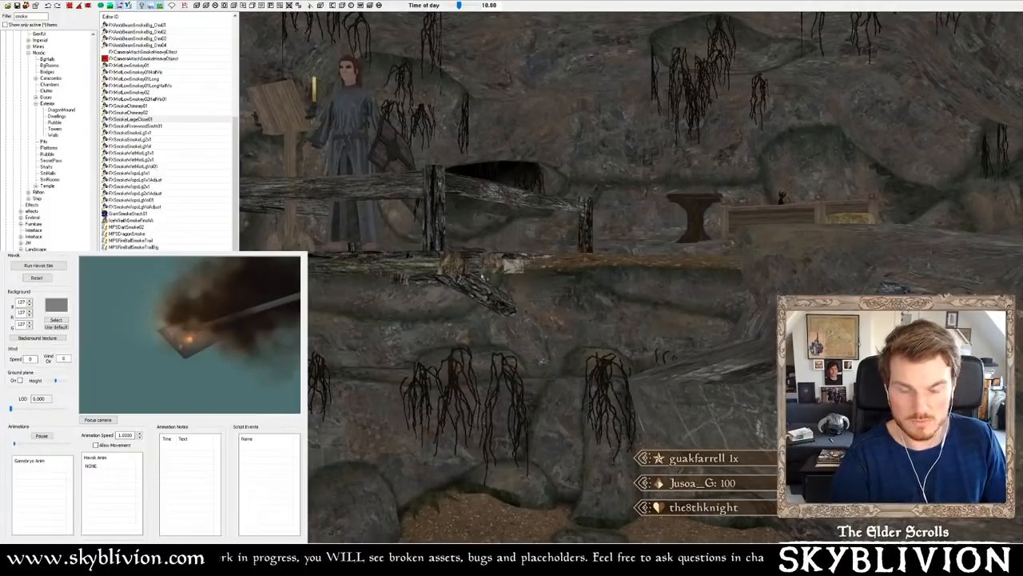
pyautogui.doubleClick(22, 16)
pyautogui.write('stockadewood')
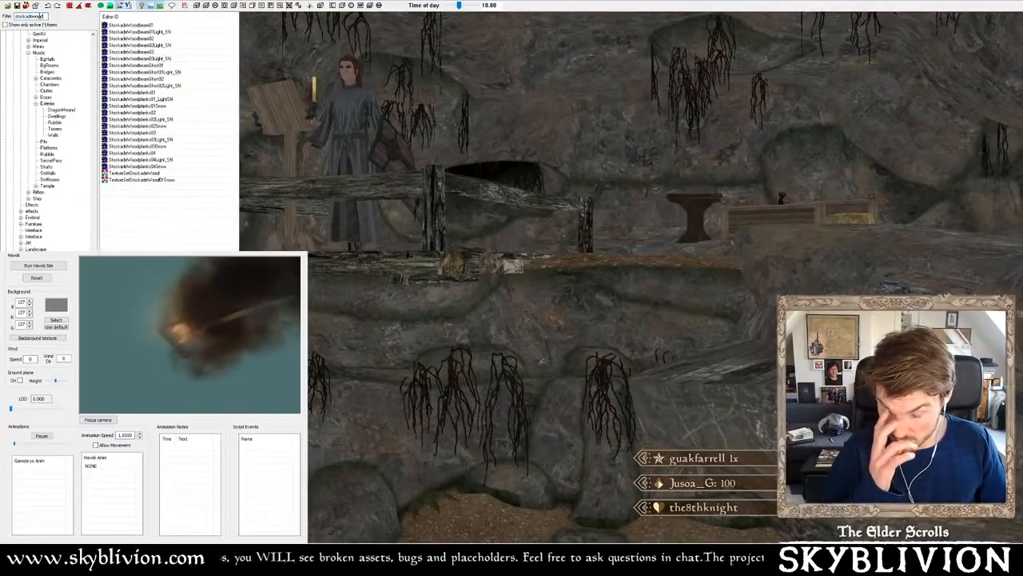
# - Place a StockadeWoodbeamShort01 beam under the platform's corner and rotate it into a diagonal support
pyautogui.click(140, 32)
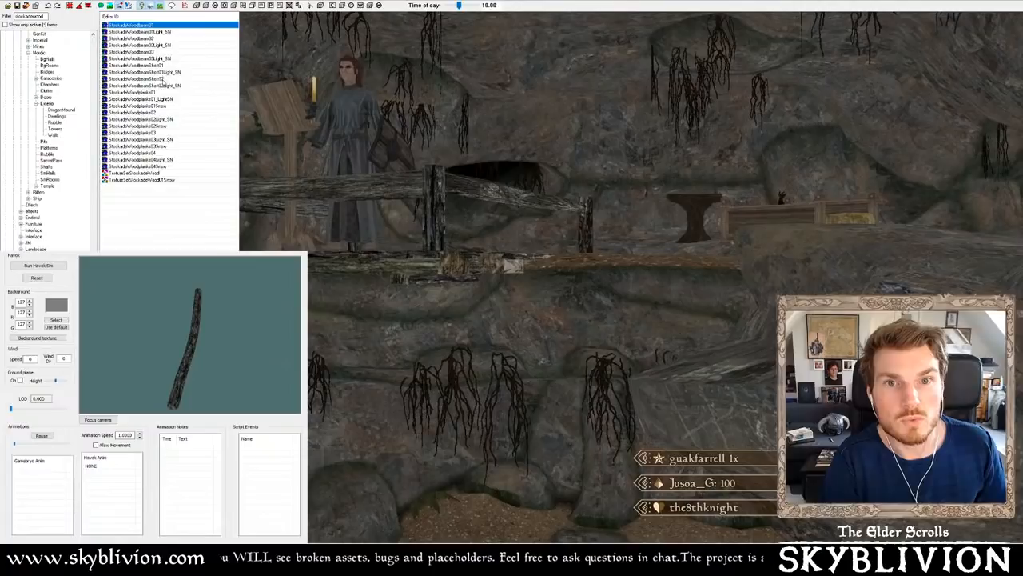
pyautogui.click(153, 65)
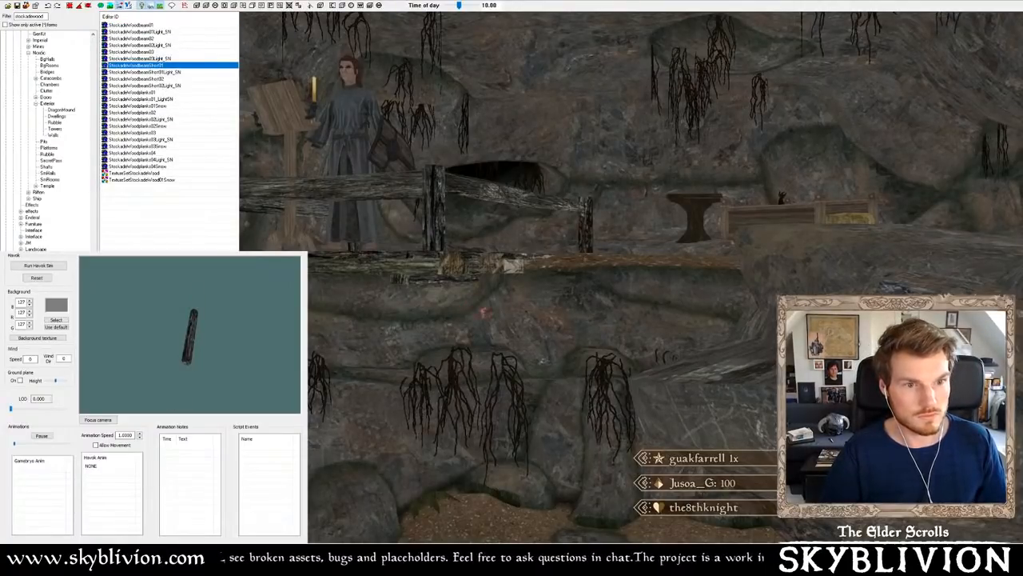
pyautogui.moveTo(484, 312); pyautogui.dragTo(499, 312)
pyautogui.keyDown('shift'); pyautogui.moveTo(499, 312); pyautogui.dragTo(508, 311, button='middle'); pyautogui.keyUp('shift')
pyautogui.moveTo(508, 310); pyautogui.dragTo(487, 297, button='right')
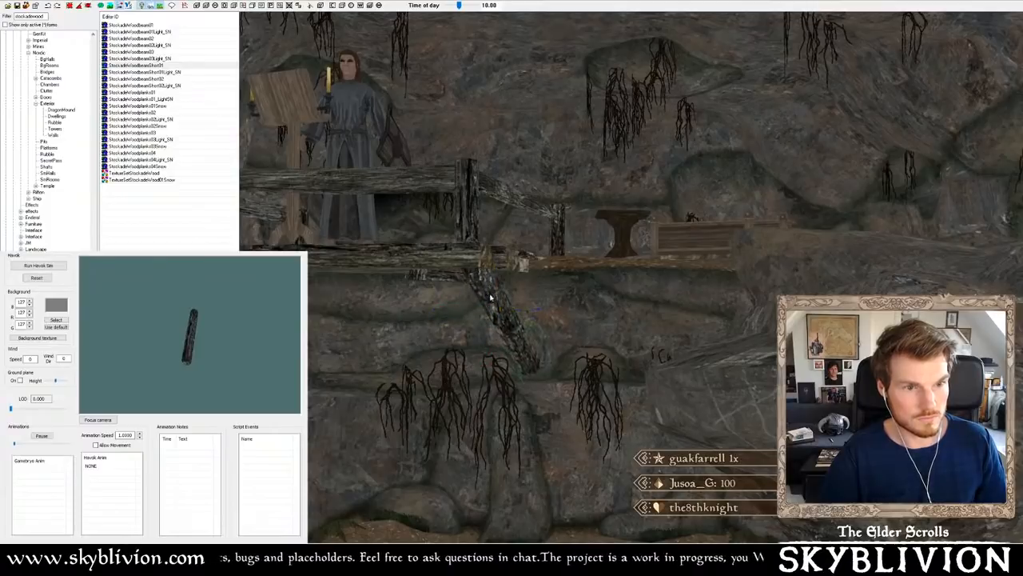
# - Examine the robed figure's platform and the plank floor around the long table and chandelier
pyautogui.keyDown('shift'); pyautogui.moveTo(488, 296); pyautogui.dragTo(523, 278, button='middle'); pyautogui.keyUp('shift')
pyautogui.scroll(-3, 480, 294)
pyautogui.scroll(3, 479, 295)
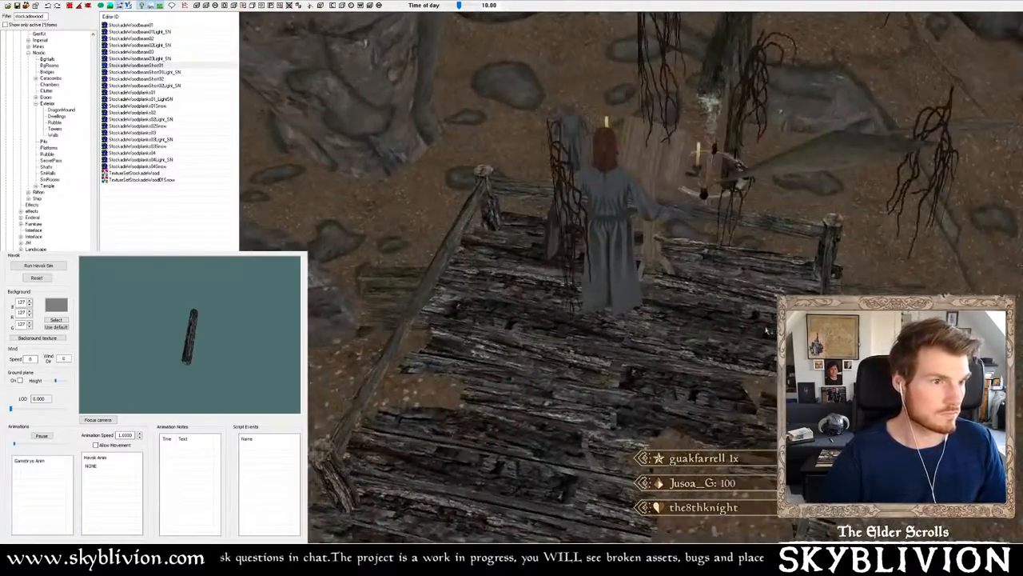
pyautogui.press('shift')
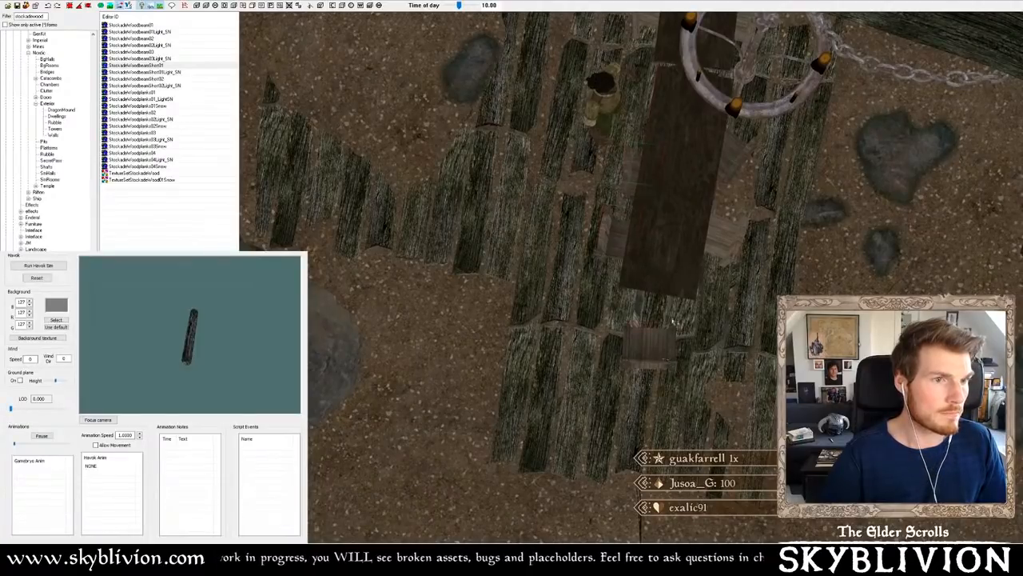
pyautogui.moveTo(674, 322); pyautogui.dragTo(576, 256, button='middle')
pyautogui.scroll(-3, 672, 325)
pyautogui.scroll(4, 704, 248)
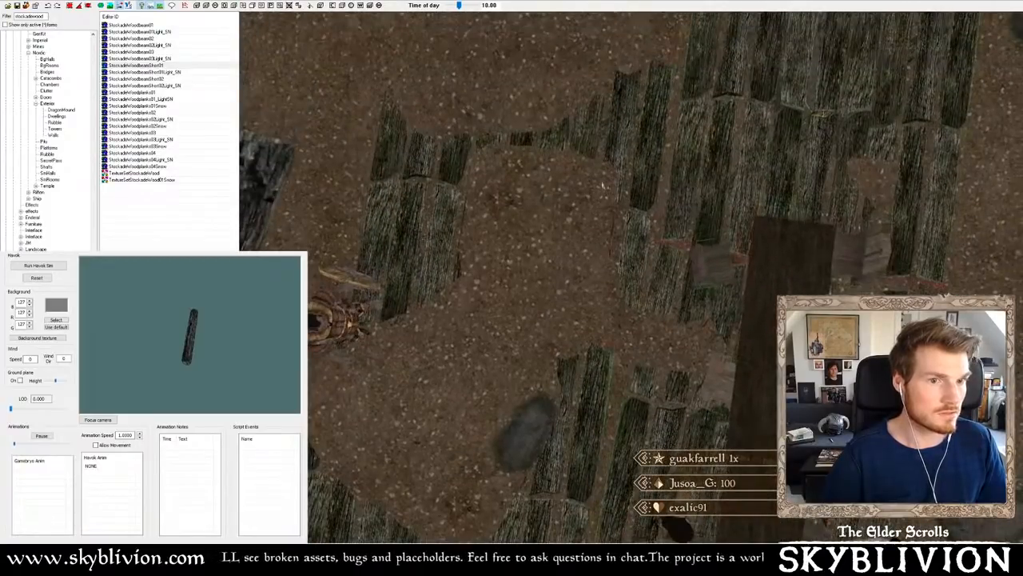
pyautogui.moveTo(603, 185); pyautogui.dragTo(620, 182, button='middle')
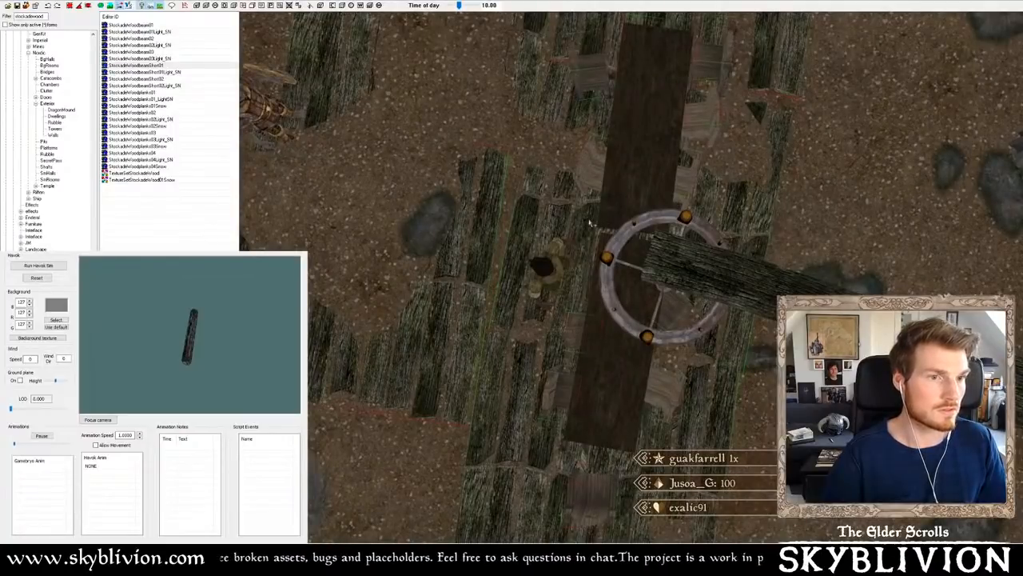
pyautogui.moveTo(634, 290); pyautogui.dragTo(685, 336, button='middle')
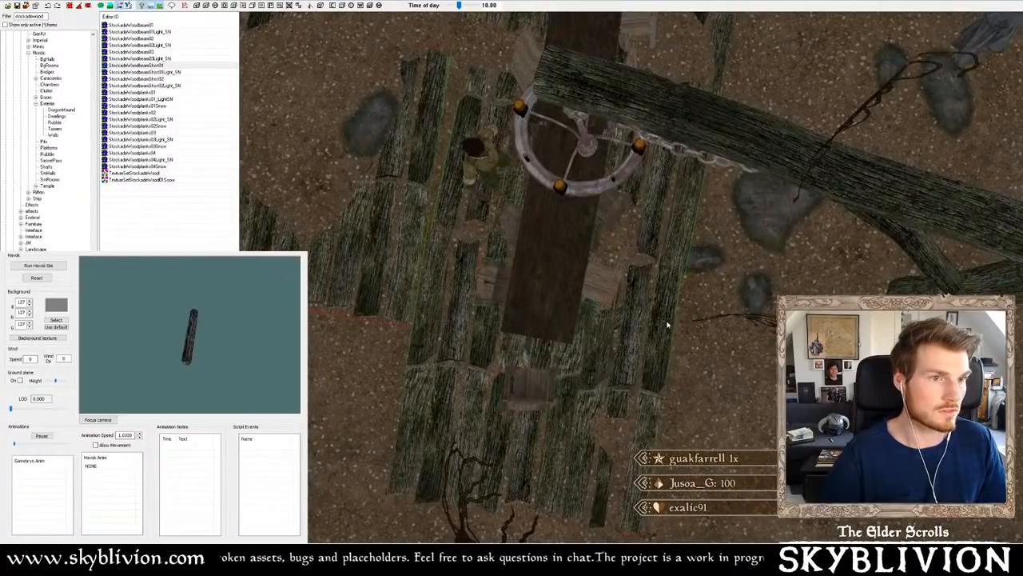
pyautogui.moveTo(668, 325); pyautogui.dragTo(717, 336)
pyautogui.keyDown('shift'); pyautogui.moveTo(717, 337); pyautogui.dragTo(631, 150, button='middle'); pyautogui.keyUp('shift')
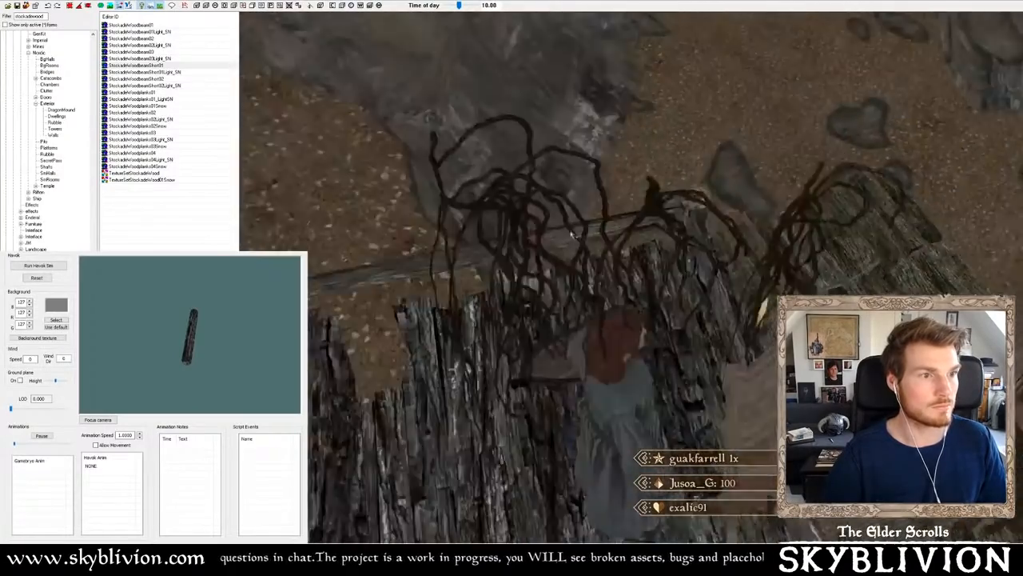
pyautogui.scroll(-5, 573, 234)
pyautogui.scroll(3, 577, 229)
pyautogui.moveTo(588, 236); pyautogui.dragTo(626, 223, button='middle')
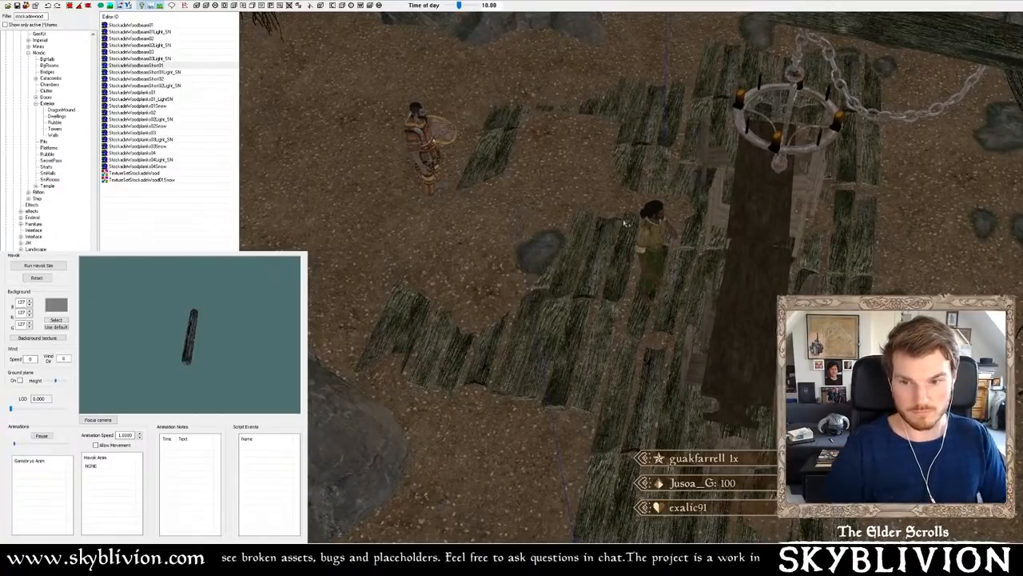
# - Duplicate the chandelier's light and move the copy over to the robed figure's wooden platform
pyautogui.scroll(-1, 750, 227)
pyautogui.keyDown('shift'); pyautogui.moveTo(751, 224); pyautogui.dragTo(778, 196, button='middle'); pyautogui.keyUp('shift')
pyautogui.press('a')
pyautogui.scroll(2, 778, 194)
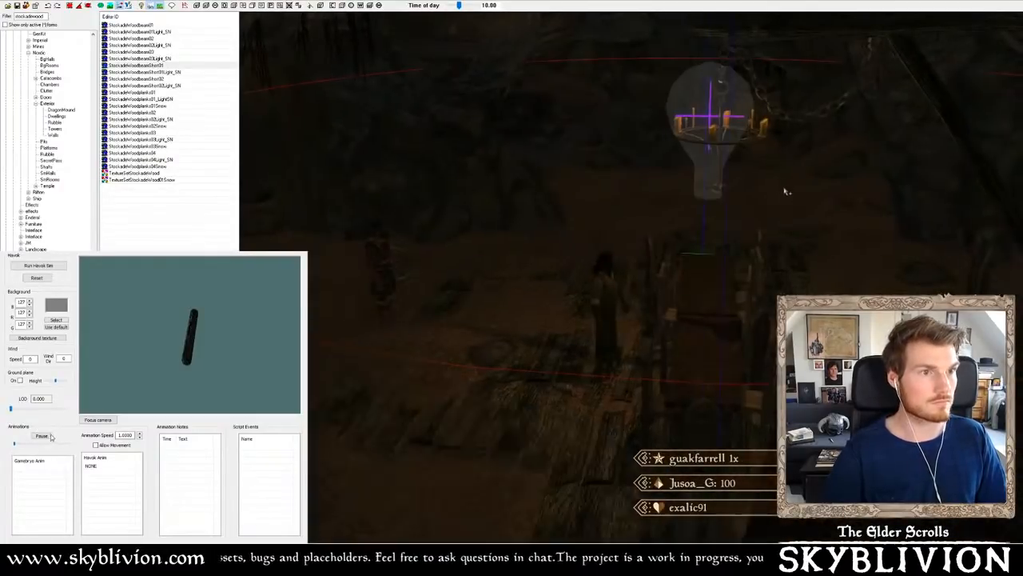
pyautogui.scroll(1, 784, 190)
pyautogui.moveTo(718, 87); pyautogui.dragTo(716, 72)
pyautogui.scroll(-2, 727, 98)
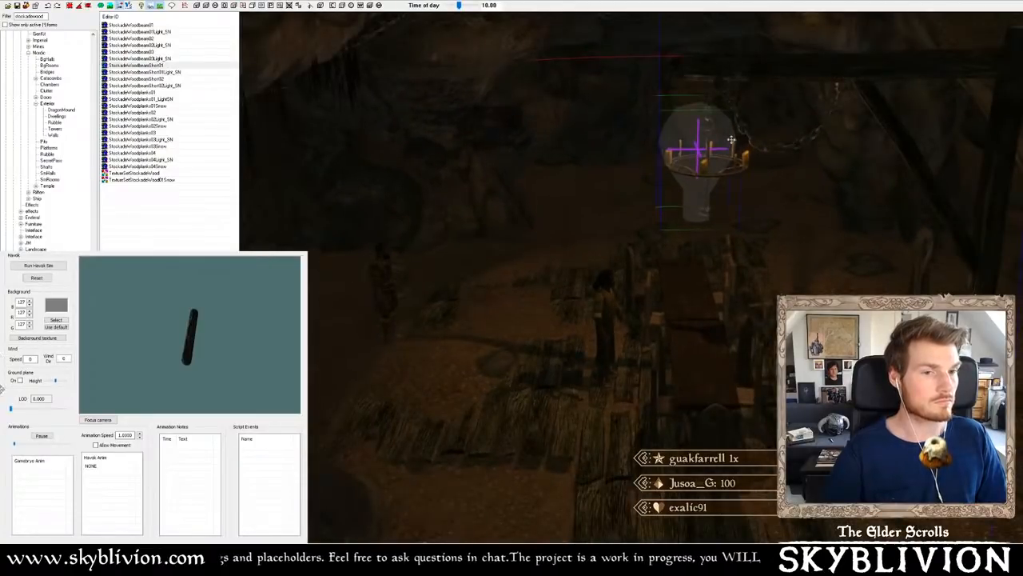
pyautogui.keyDown('shift'); pyautogui.moveTo(731, 141); pyautogui.dragTo(734, 184, button='middle'); pyautogui.keyUp('shift')
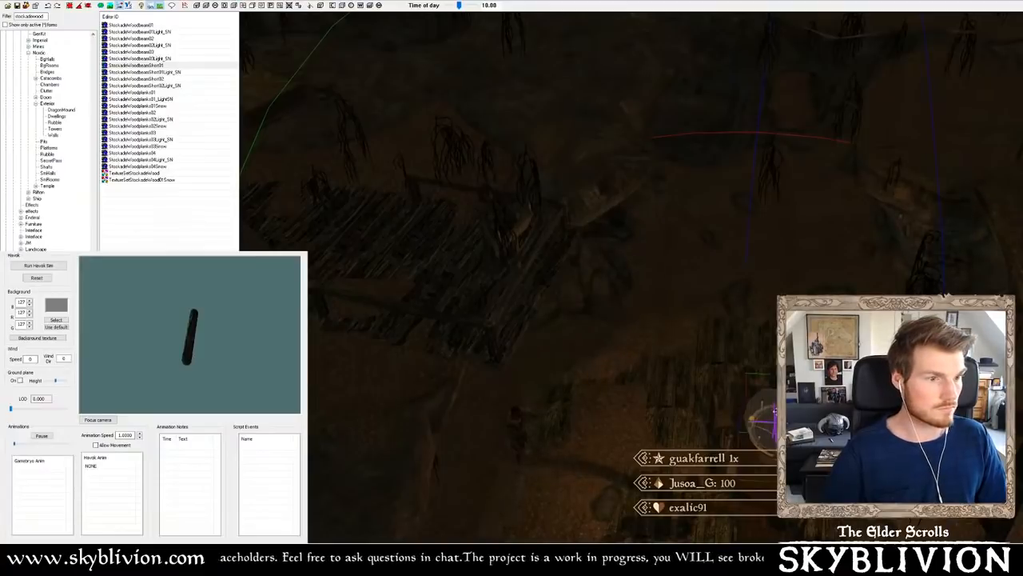
pyautogui.hotkey('ctrl', 'd')
pyautogui.moveTo(770, 419); pyautogui.dragTo(516, 211)
pyautogui.scroll(5, 468, 192)
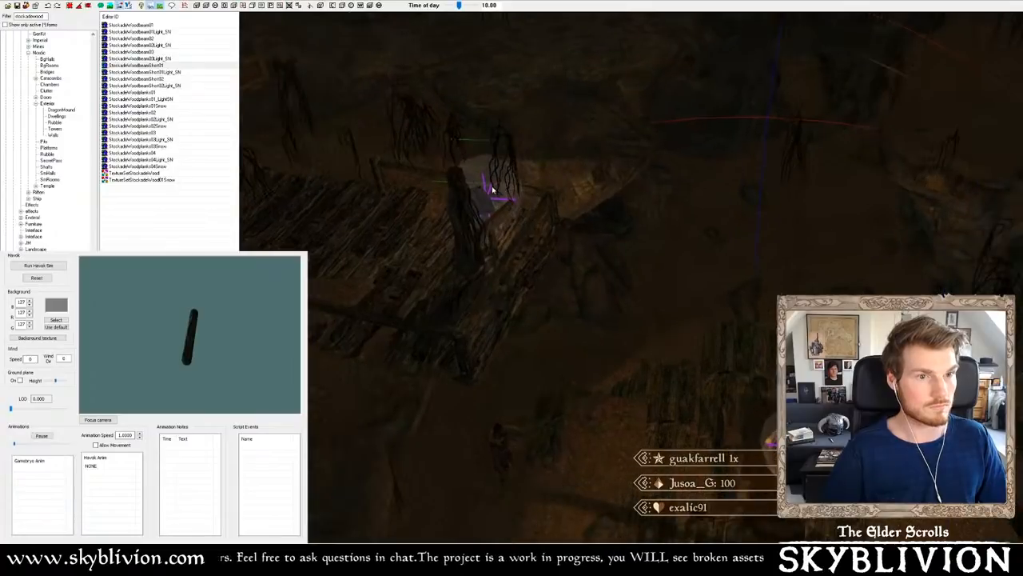
# - Move the duplicated light across the wooden platform to the robed figure at the lectern
pyautogui.scroll(2, 462, 195)
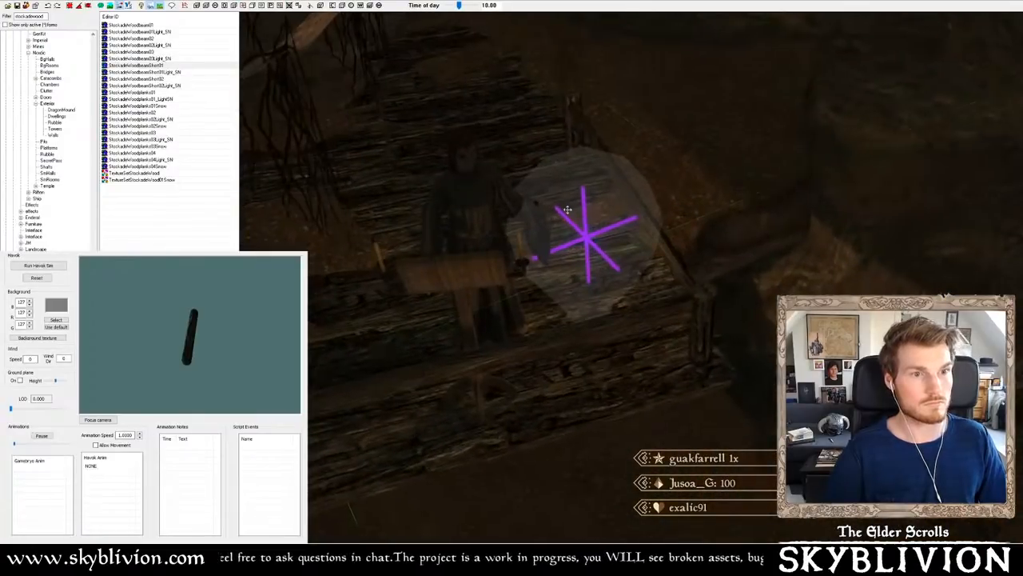
pyautogui.keyDown('shift'); pyautogui.moveTo(585, 220); pyautogui.dragTo(565, 211, button='middle'); pyautogui.keyUp('shift')
pyautogui.moveTo(565, 211)
pyautogui.mouseDown()
pyautogui.moveTo(560, 198)
pyautogui.moveTo(360, 169)
pyautogui.moveTo(391, 134)
pyautogui.mouseUp()
pyautogui.moveTo(391, 134)
pyautogui.mouseDown(button='right')
pyautogui.moveTo(424, 137)
pyautogui.moveTo(521, 208)
pyautogui.mouseUp(button='right')
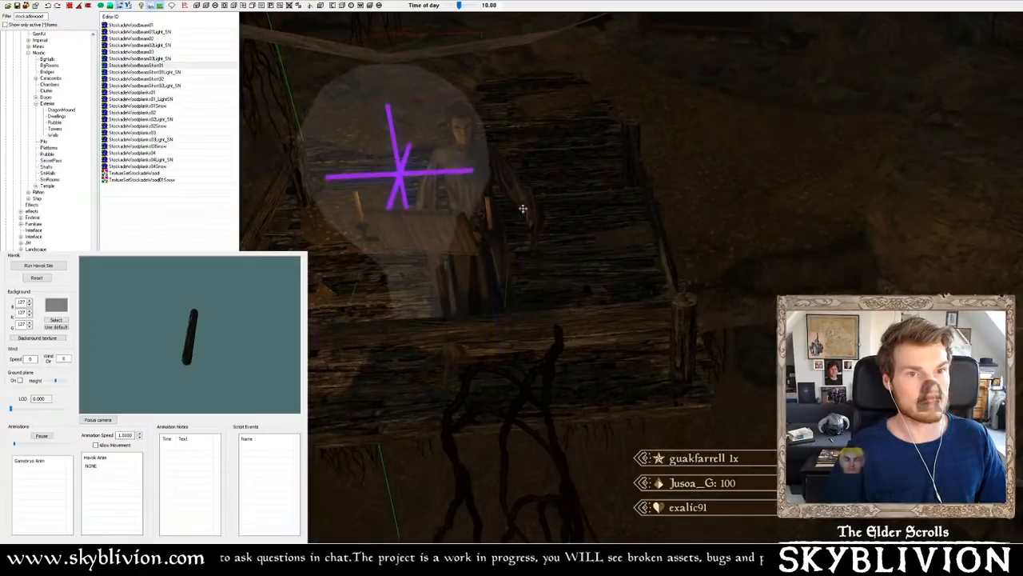
# - Select the light at the lectern and fine-tune its height and position around the robed figure
pyautogui.click(410, 165)
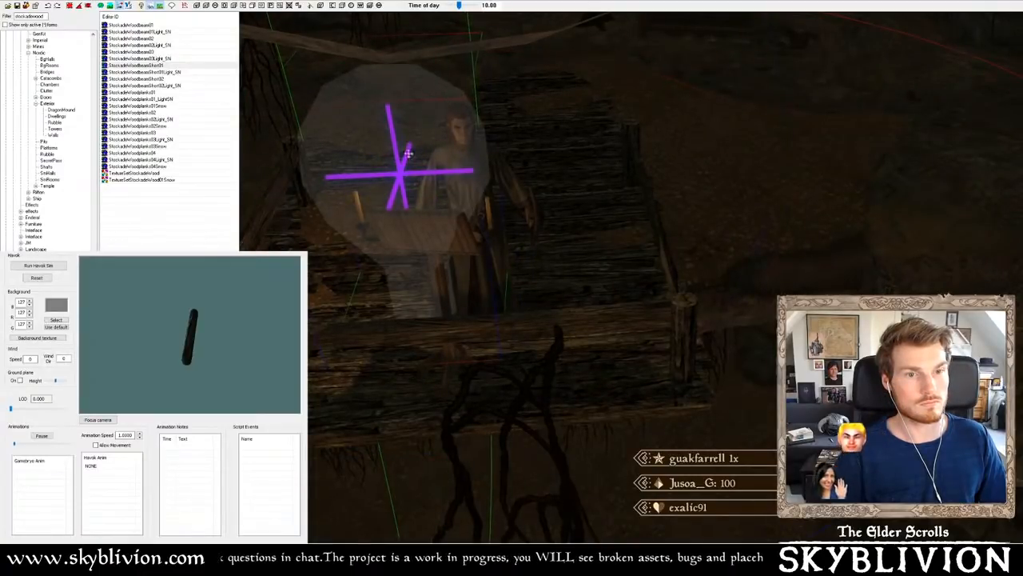
pyautogui.keyDown('shift'); pyautogui.moveTo(409, 152); pyautogui.dragTo(473, 251, button='middle'); pyautogui.keyUp('shift')
pyautogui.moveTo(473, 250); pyautogui.dragTo(526, 269)
pyautogui.moveTo(526, 270)
pyautogui.keyDown('shift'); pyautogui.mouseDown(button='middle')
pyautogui.moveTo(599, 270)
pyautogui.moveTo(539, 265)
pyautogui.mouseUp(button='middle'); pyautogui.keyUp('shift')
pyautogui.moveTo(538, 264); pyautogui.dragTo(515, 269)
pyautogui.press('z')
pyautogui.keyDown('shift'); pyautogui.moveTo(526, 269); pyautogui.dragTo(434, 257, button='middle'); pyautogui.keyUp('shift')
pyautogui.press('a')
pyautogui.press('a')
# - Hide the editor markers and view the figures around the campfire under the cell's own lighting
pyautogui.scroll(-10, 436, 262)
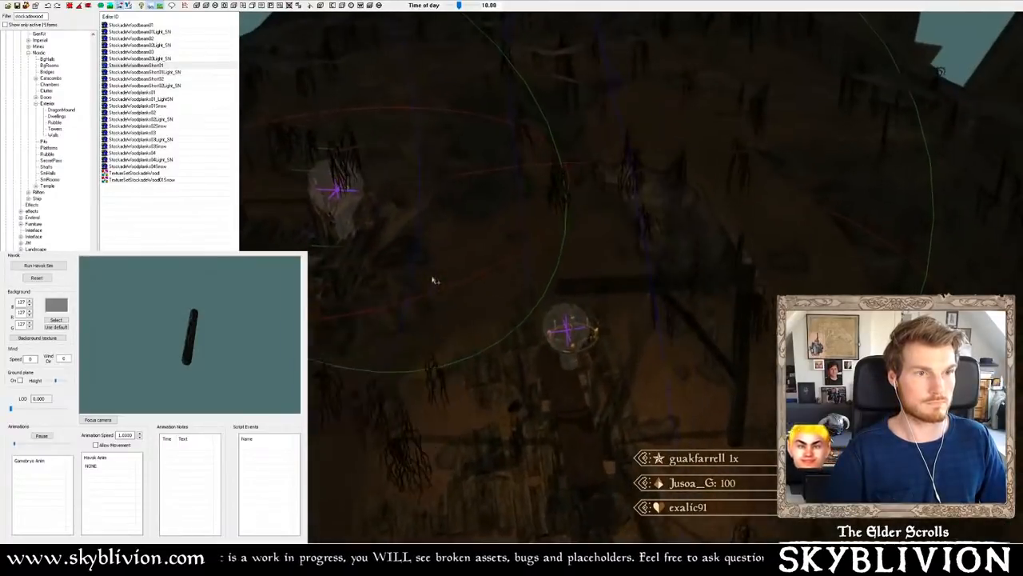
pyautogui.scroll(-4, 344, 296)
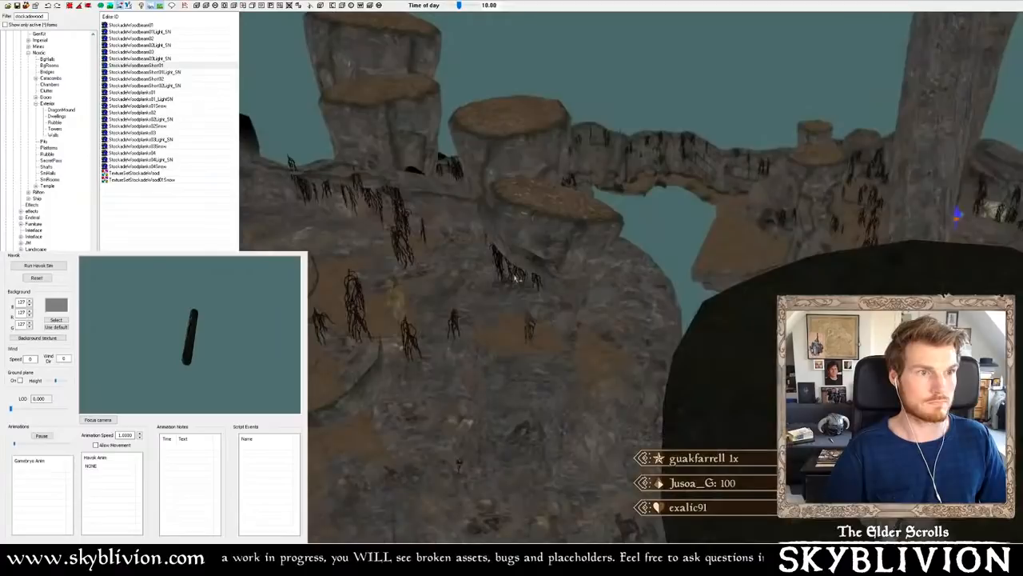
pyautogui.keyDown('shift'); pyautogui.moveTo(514, 274); pyautogui.dragTo(818, 193, button='middle'); pyautogui.keyUp('shift')
pyautogui.press('a')
pyautogui.press('m')
pyautogui.keyDown('shift'); pyautogui.moveTo(772, 256); pyautogui.dragTo(775, 253, button='middle'); pyautogui.keyUp('shift')
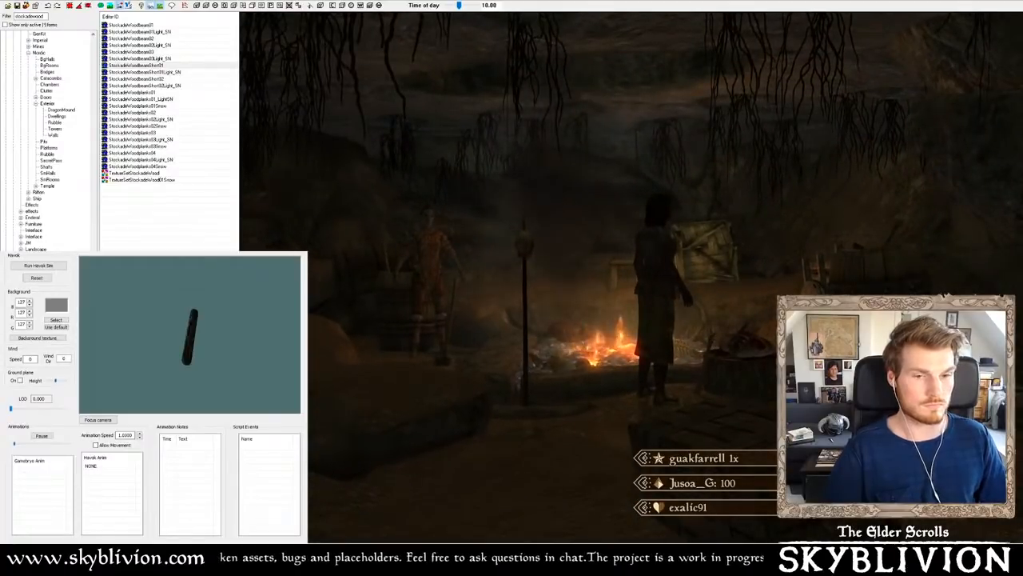
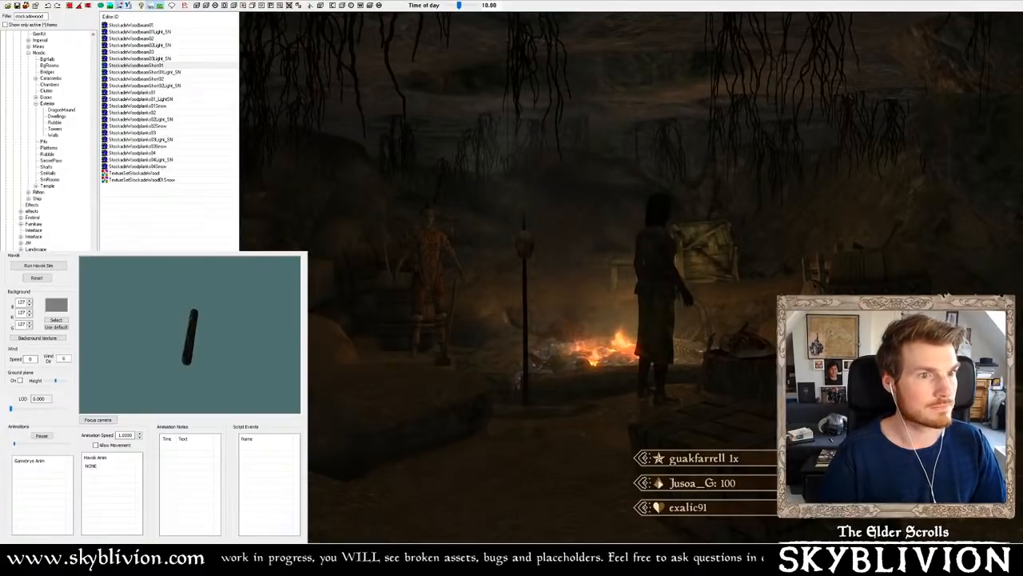
# - Switch to bright lighting and view the cave floor around the large barrel from above
pyautogui.scroll(-5, 726, 312)
pyautogui.press('a')
pyautogui.keyDown('shift'); pyautogui.moveTo(726, 311); pyautogui.dragTo(664, 372, button='middle'); pyautogui.keyUp('shift')
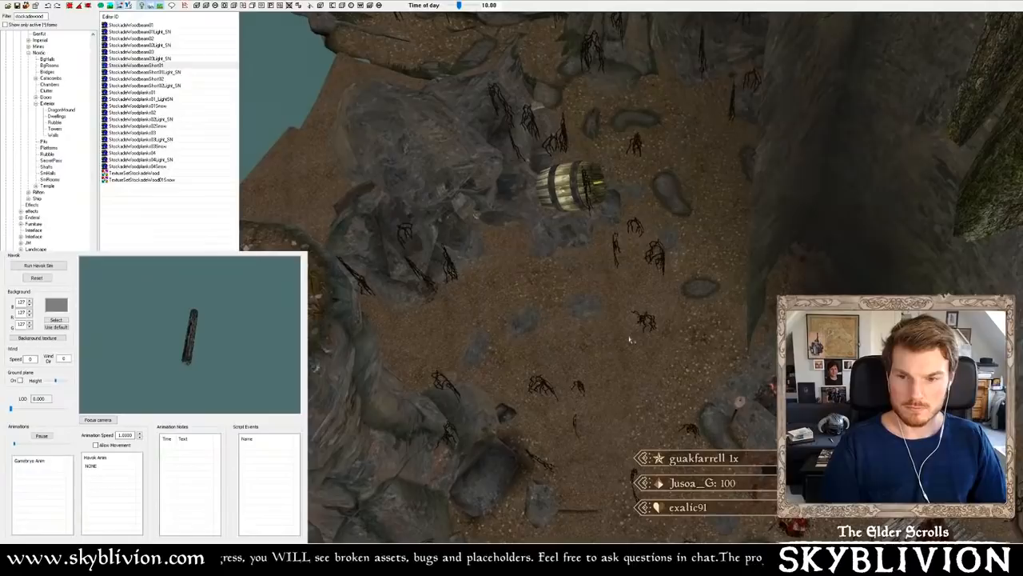
pyautogui.keyDown('shift'); pyautogui.moveTo(596, 345); pyautogui.dragTo(596, 347, button='middle'); pyautogui.keyUp('shift')
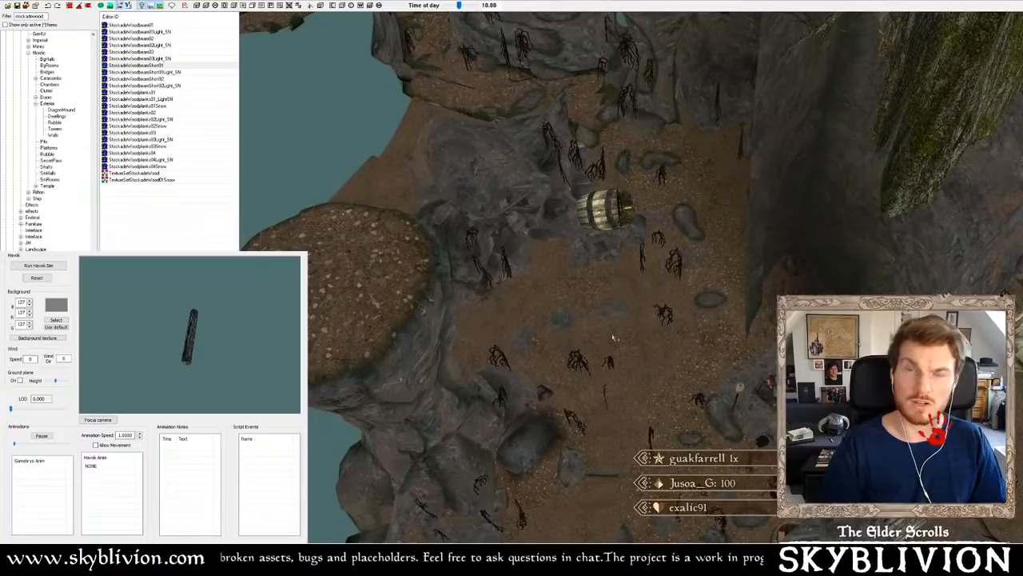
# - Select the bed beside the small table on the rocky ledge and view its surroundings
pyautogui.keyDown('shift'); pyautogui.moveTo(391, 294); pyautogui.dragTo(473, 251, button='middle'); pyautogui.keyUp('shift')
pyautogui.keyDown('shift'); pyautogui.moveTo(548, 229); pyautogui.dragTo(570, 233, button='middle'); pyautogui.keyUp('shift')
pyautogui.keyDown('shift'); pyautogui.moveTo(698, 205); pyautogui.dragTo(771, 228, button='middle'); pyautogui.keyUp('shift')
pyautogui.scroll(3, 736, 225)
pyautogui.click(770, 229)
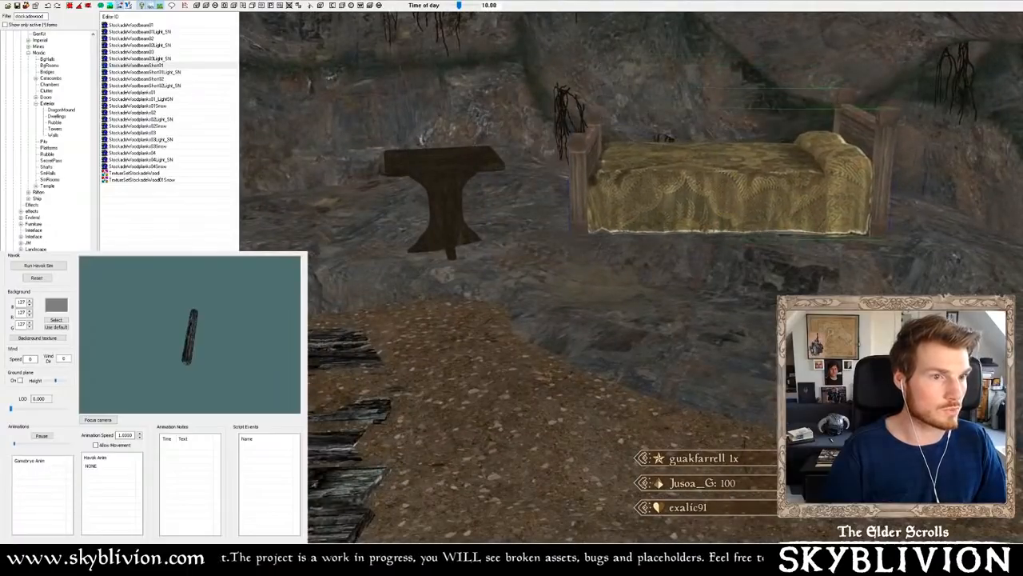
pyautogui.keyDown('shift'); pyautogui.moveTo(872, 203); pyautogui.dragTo(964, 152, button='middle'); pyautogui.keyUp('shift')
pyautogui.scroll(-3, 871, 203)
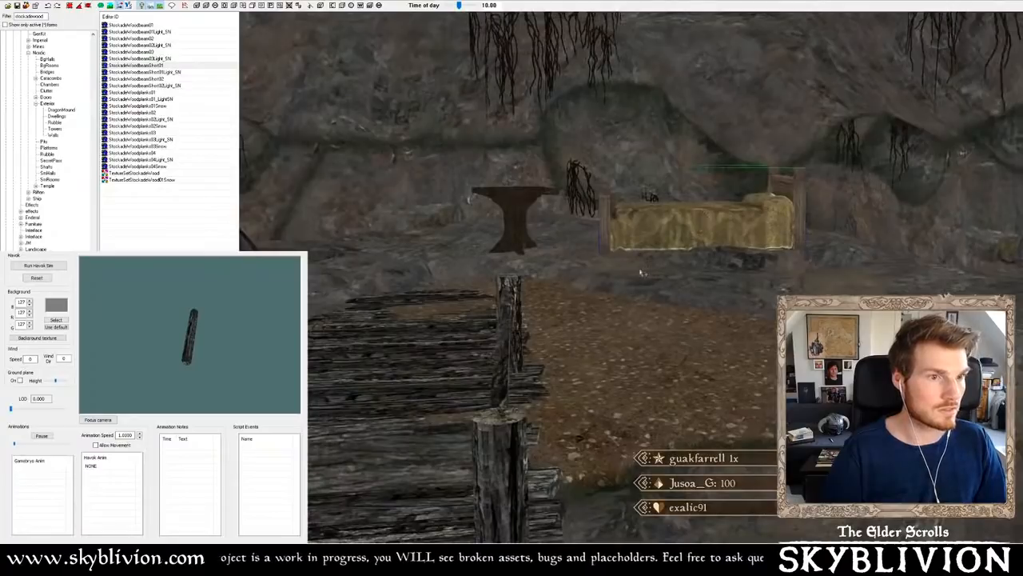
# - Select the ground piece in front of the bed and adjust its height against the rocky ledge
pyautogui.click(639, 272)
pyautogui.keyDown('shift'); pyautogui.moveTo(643, 274); pyautogui.dragTo(453, 300, button='middle'); pyautogui.keyUp('shift')
pyautogui.scroll(5, 643, 268)
pyautogui.scroll(-5, 604, 353)
pyautogui.scroll(-3, 404, 311)
pyautogui.moveTo(541, 335); pyautogui.dragTo(535, 314)
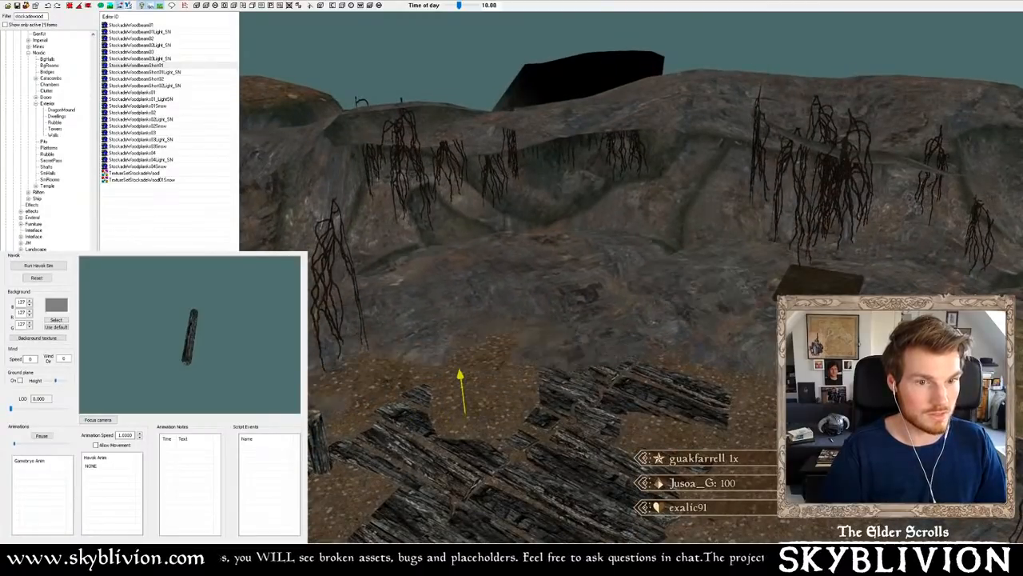
pyautogui.moveTo(536, 277); pyautogui.dragTo(539, 251)
# - Examine the bed, small table and surrounding rock from above and from the front
pyautogui.scroll(-3, 539, 251)
pyautogui.keyDown('shift'); pyautogui.moveTo(539, 251); pyautogui.dragTo(616, 380, button='middle'); pyautogui.keyUp('shift')
pyautogui.scroll(5, 570, 214)
pyautogui.scroll(3, 558, 208)
pyautogui.scroll(-3, 551, 217)
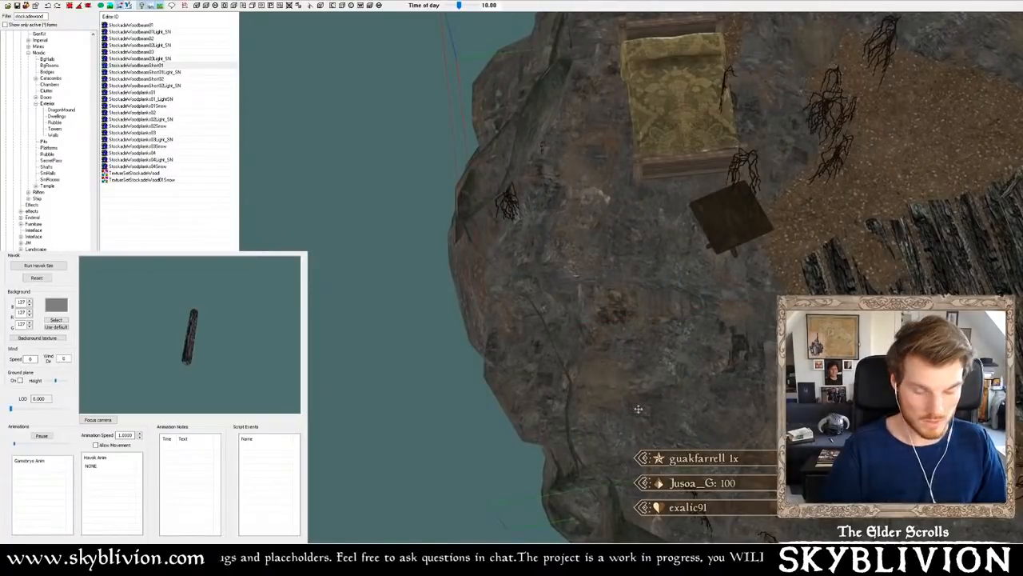
pyautogui.moveTo(616, 381)
pyautogui.keyDown('shift'); pyautogui.mouseDown(button='middle')
pyautogui.moveTo(605, 400)
pyautogui.moveTo(622, 392)
pyautogui.mouseUp(button='middle'); pyautogui.keyUp('shift')
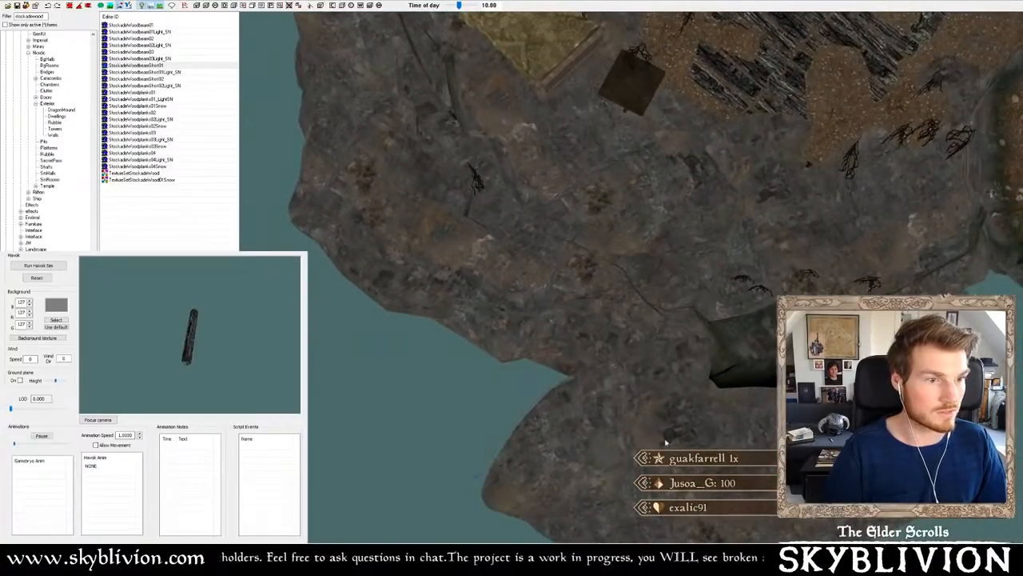
pyautogui.keyDown('shift'); pyautogui.moveTo(665, 442); pyautogui.dragTo(610, 229, button='middle'); pyautogui.keyUp('shift')
pyautogui.scroll(3, 517, 329)
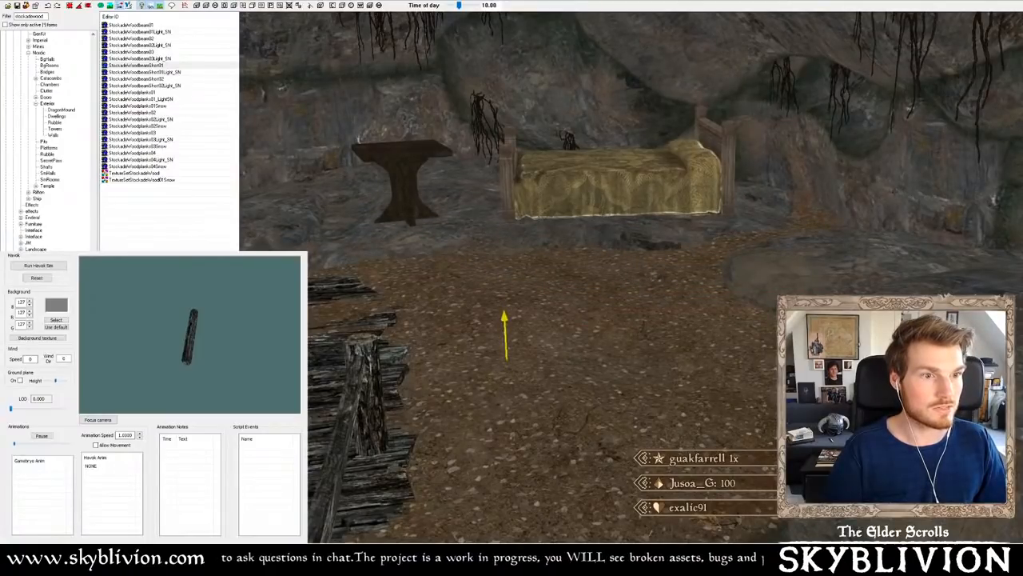
pyautogui.keyDown('shift'); pyautogui.moveTo(610, 229); pyautogui.dragTo(613, 78, button='middle'); pyautogui.keyUp('shift')
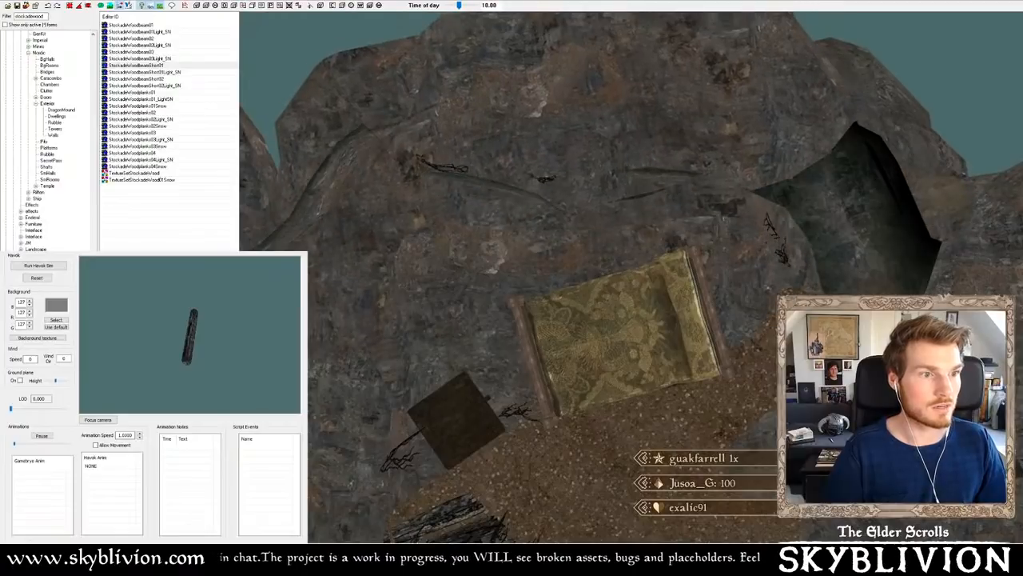
pyautogui.keyDown('shift'); pyautogui.moveTo(712, 79); pyautogui.dragTo(647, 116, button='middle'); pyautogui.keyUp('shift')
pyautogui.scroll(-3, 713, 44)
pyautogui.scroll(4, 707, 66)
pyautogui.scroll(-1, 642, 112)
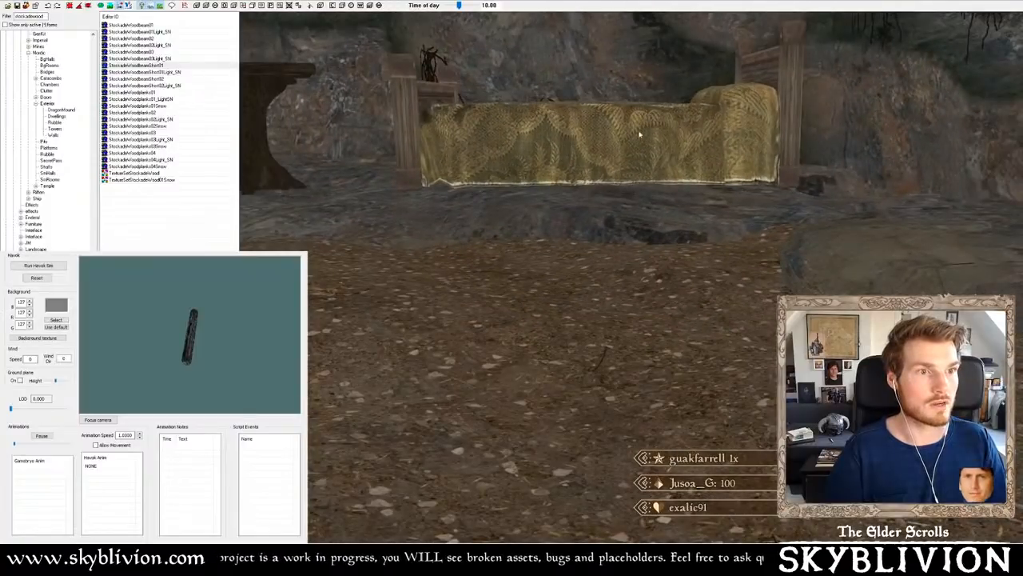
# - Move the bed farther back on the ledge towards the cave wall
pyautogui.moveTo(639, 133); pyautogui.dragTo(610, 120)
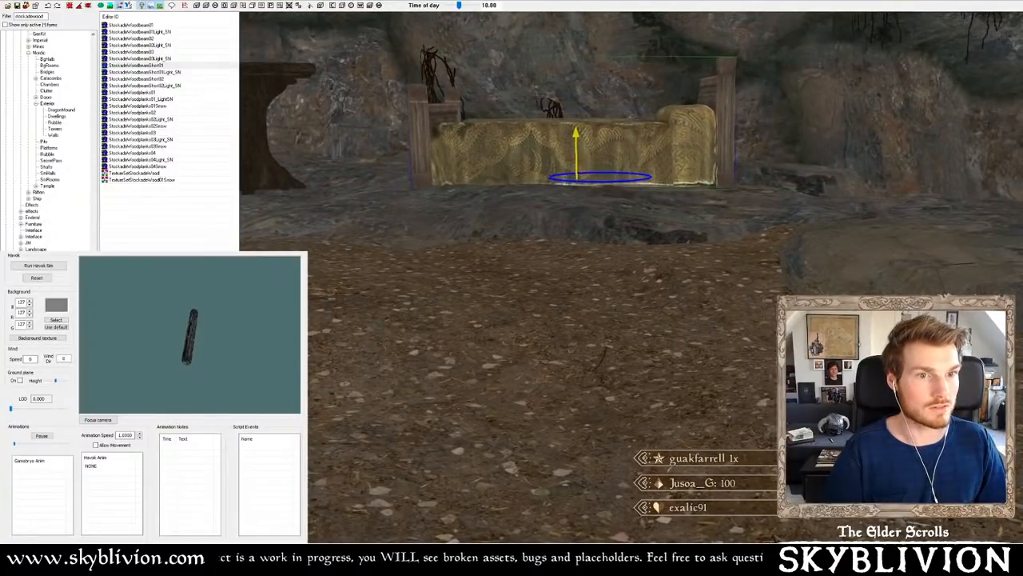
pyautogui.keyDown('shift'); pyautogui.moveTo(596, 129); pyautogui.dragTo(603, 173, button='middle'); pyautogui.keyUp('shift')
pyautogui.scroll(-2, 311, 92)
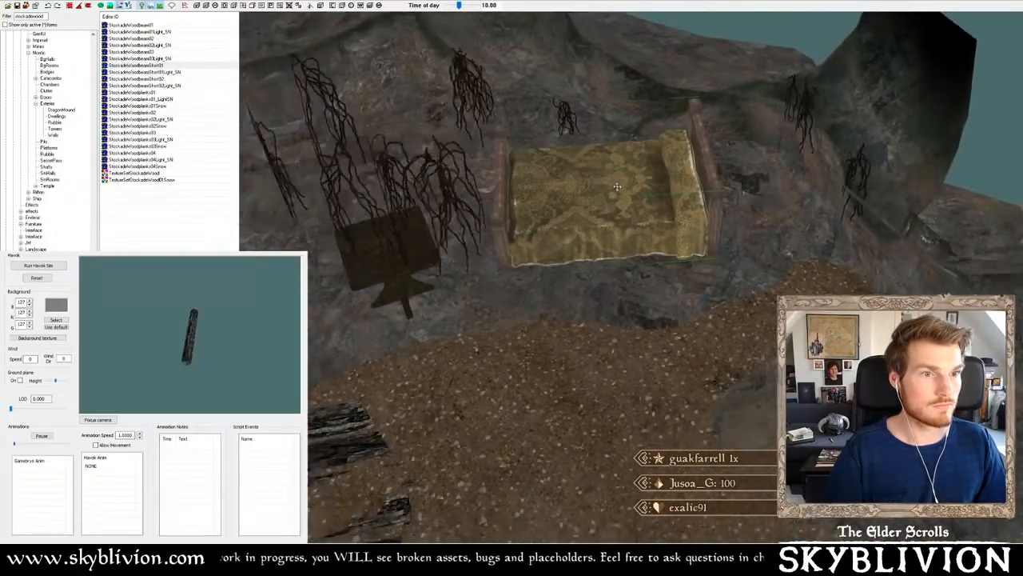
# - Duplicate a plank floor section from the platform, move it to the bed and lower it beneath the bed's legs
pyautogui.moveTo(346, 383); pyautogui.dragTo(451, 257, button='middle')
pyautogui.scroll(-1, 452, 257)
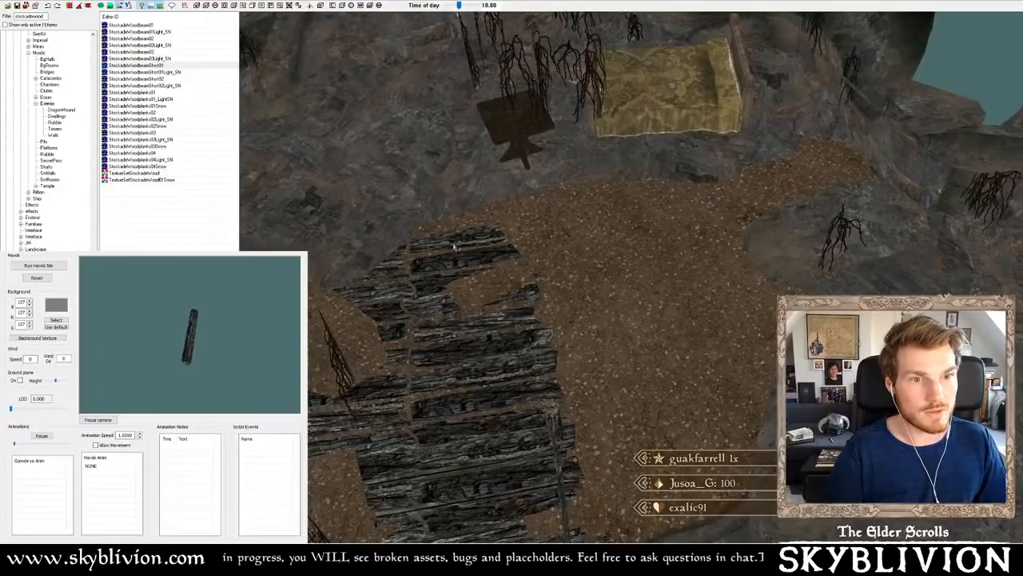
pyautogui.hotkey('ctrl', 'd')
pyautogui.moveTo(454, 243); pyautogui.dragTo(694, 192)
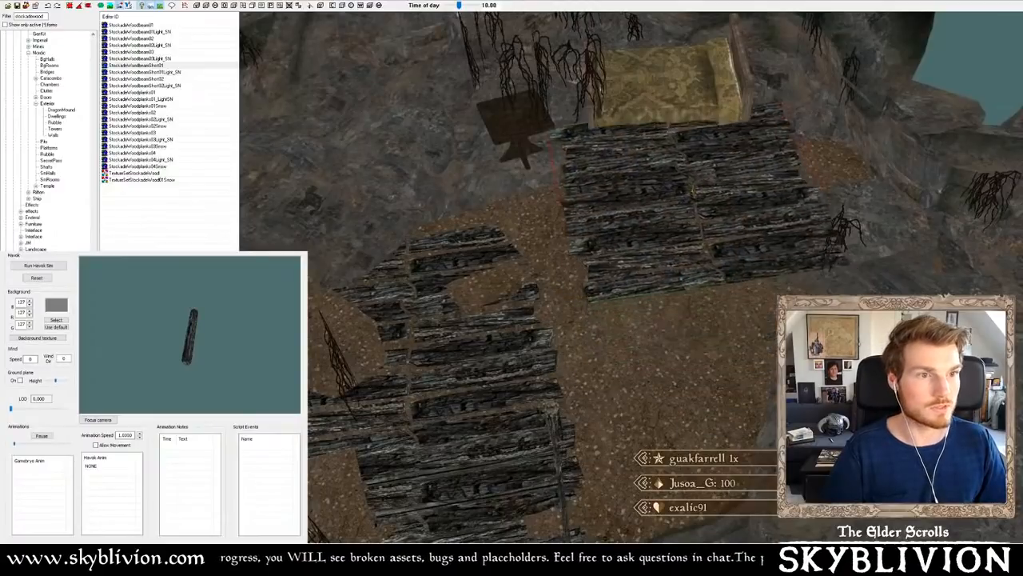
pyautogui.keyDown('shift'); pyautogui.moveTo(692, 35); pyautogui.dragTo(642, 140, button='middle'); pyautogui.keyUp('shift')
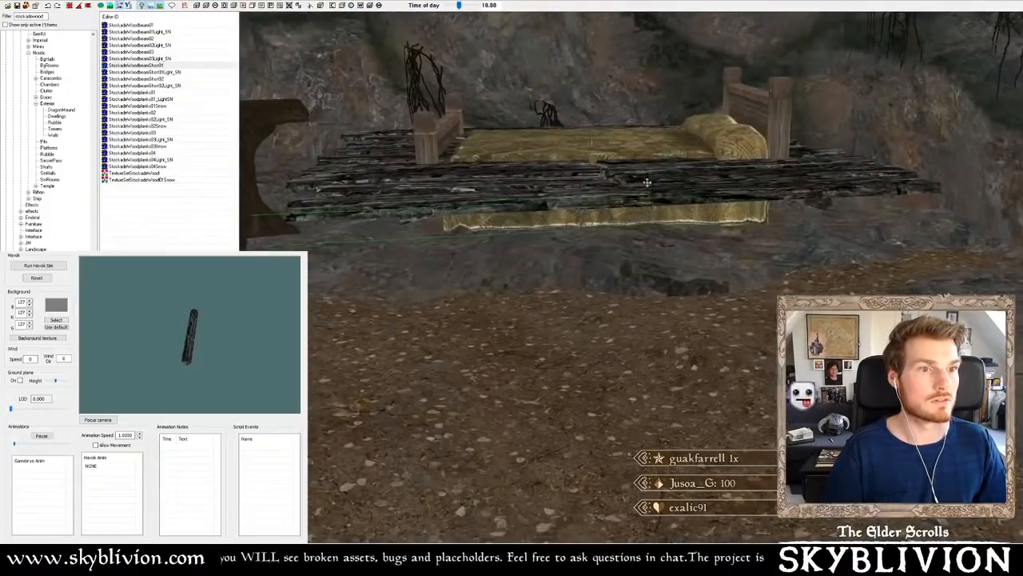
pyautogui.moveTo(642, 140); pyautogui.dragTo(649, 236)
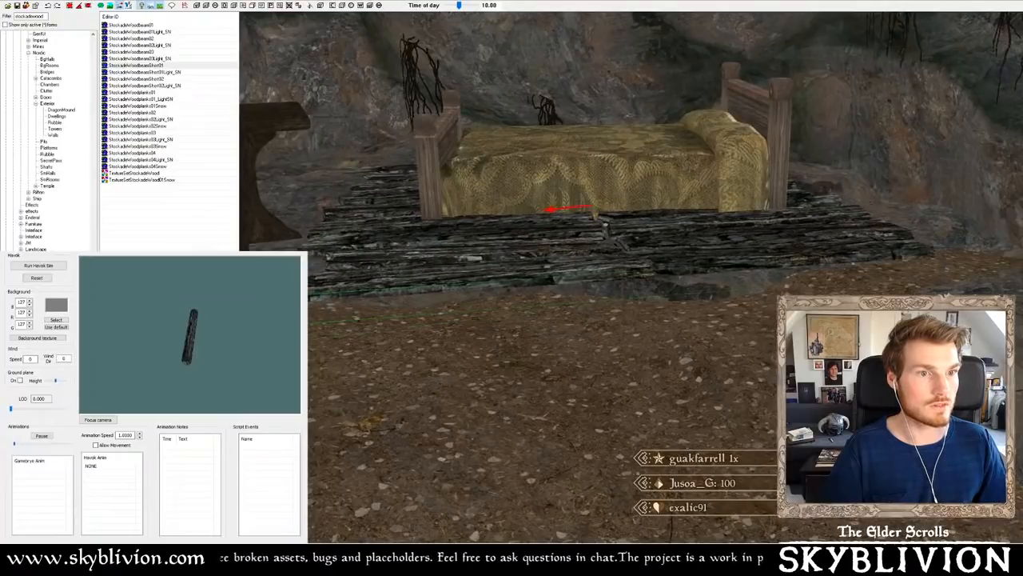
# - Place a copy of a wooden post at the front corner of the bed's plank floor, near the small table
pyautogui.keyDown('shift'); pyautogui.moveTo(609, 231); pyautogui.dragTo(631, 228, button='middle'); pyautogui.keyUp('shift')
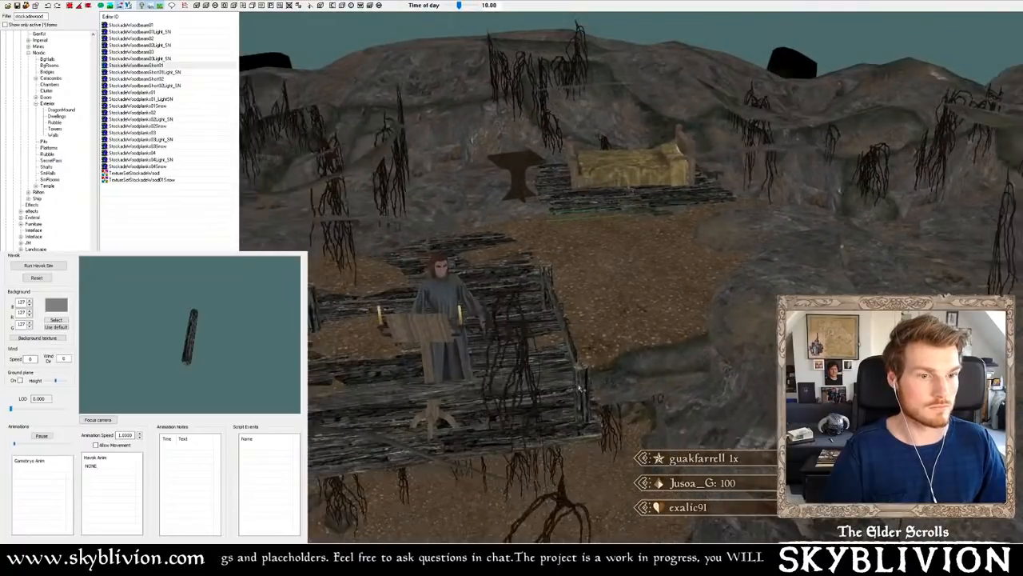
pyautogui.keyDown('shift'); pyautogui.moveTo(580, 387); pyautogui.dragTo(484, 447, button='middle'); pyautogui.keyUp('shift')
pyautogui.scroll(3, 552, 407)
pyautogui.scroll(5, 581, 361)
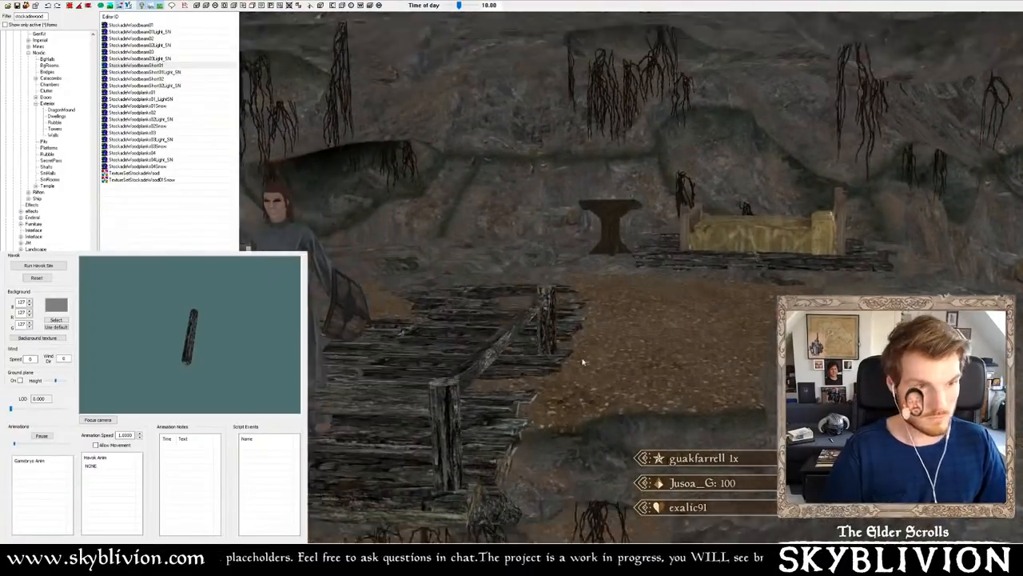
pyautogui.keyDown('shift'); pyautogui.moveTo(632, 360); pyautogui.dragTo(686, 357, button='middle'); pyautogui.keyUp('shift')
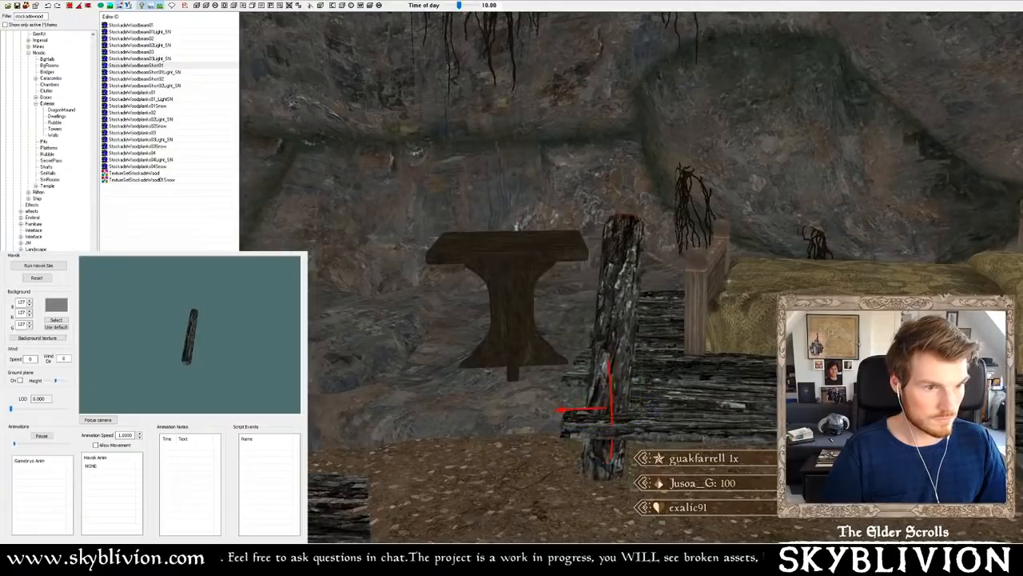
# - Lower the wooden post into the corner of the bed's plank floor
pyautogui.scroll(5, 606, 433)
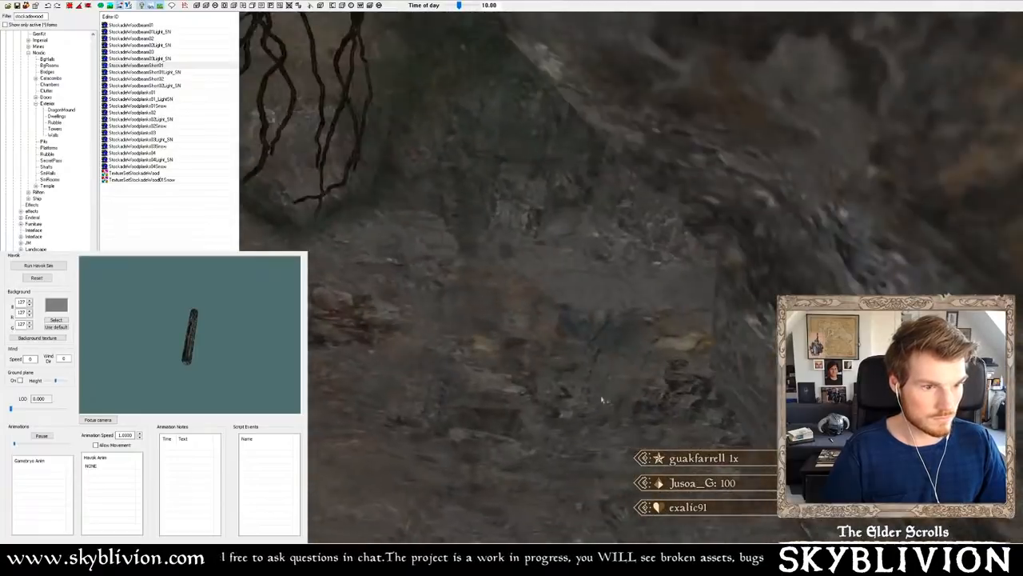
pyautogui.scroll(-7, 605, 425)
pyautogui.moveTo(630, 313); pyautogui.dragTo(631, 386)
pyautogui.moveTo(632, 385); pyautogui.dragTo(618, 404, button='middle')
pyautogui.scroll(5, 624, 393)
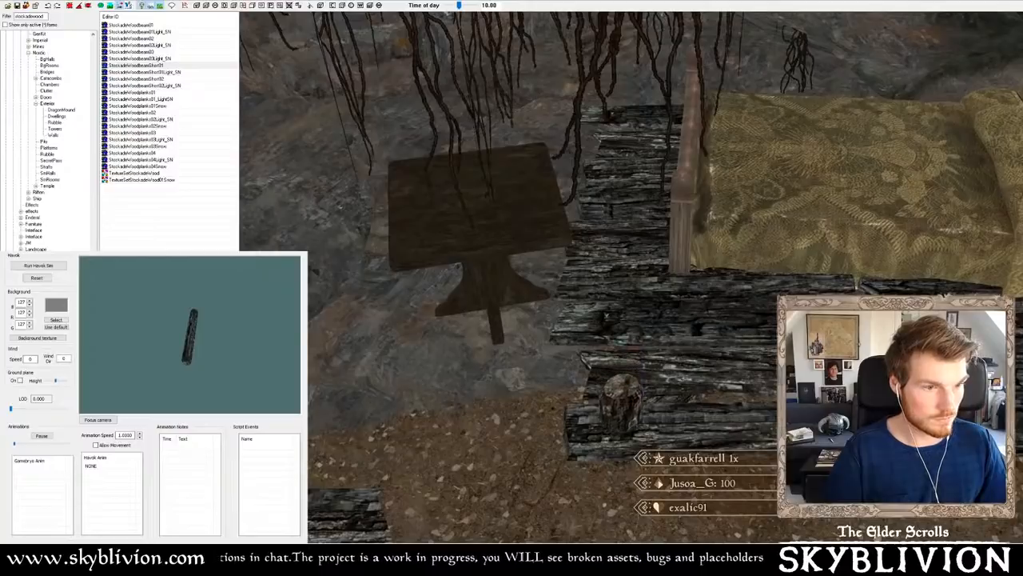
pyautogui.moveTo(620, 402)
pyautogui.mouseDown(button='middle')
pyautogui.moveTo(669, 405)
pyautogui.moveTo(631, 405)
pyautogui.mouseUp(button='middle')
pyautogui.scroll(3, 667, 402)
pyautogui.scroll(-3, 665, 403)
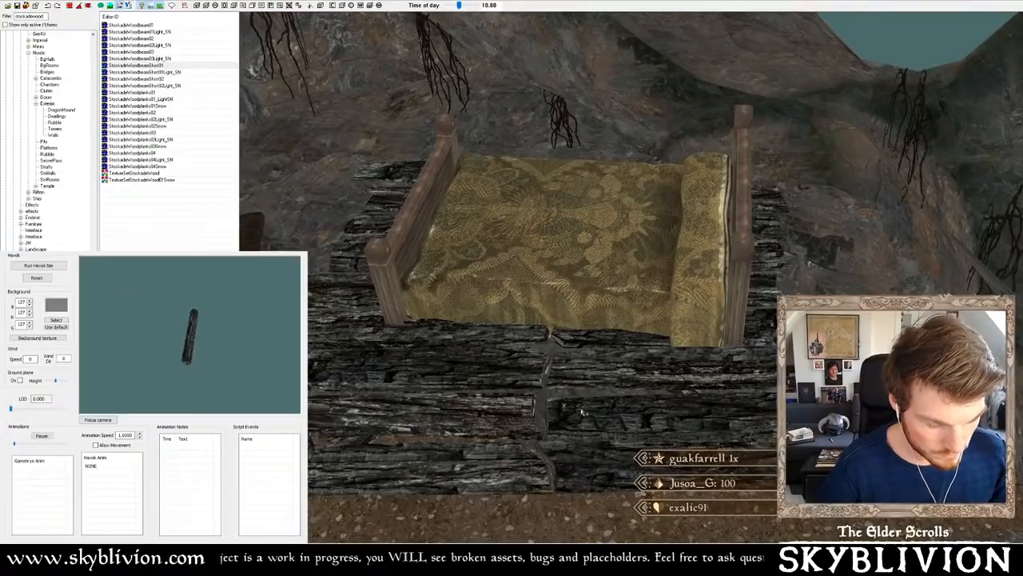
# - Adjust the bed and plank floor relative to each other, leaving plank space behind the bed
pyautogui.scroll(-3, 582, 412)
pyautogui.moveTo(582, 412); pyautogui.dragTo(670, 366, button='middle')
pyautogui.moveTo(670, 365); pyautogui.dragTo(684, 392)
pyautogui.moveTo(684, 392)
pyautogui.mouseDown(button='middle')
pyautogui.moveTo(696, 405)
pyautogui.moveTo(691, 383)
pyautogui.mouseUp(button='middle')
pyautogui.moveTo(692, 382); pyautogui.dragTo(700, 391)
pyautogui.moveTo(699, 391); pyautogui.dragTo(731, 402, button='middle')
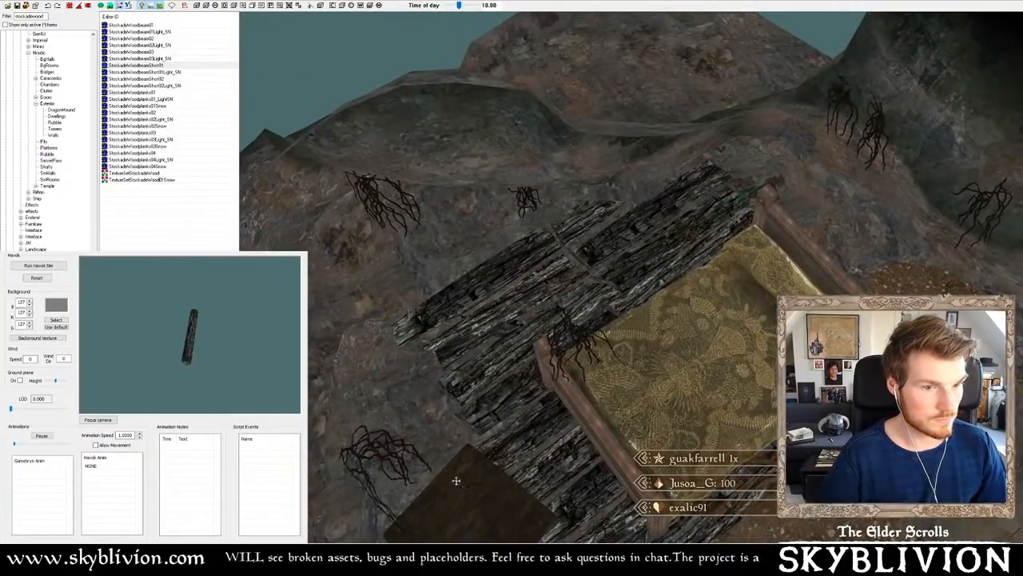
# - Move the small table onto the planks behind the bed
pyautogui.moveTo(456, 481); pyautogui.dragTo(451, 472, button='middle')
pyautogui.moveTo(451, 473); pyautogui.dragTo(612, 365)
pyautogui.moveTo(646, 311); pyautogui.dragTo(681, 322, button='middle')
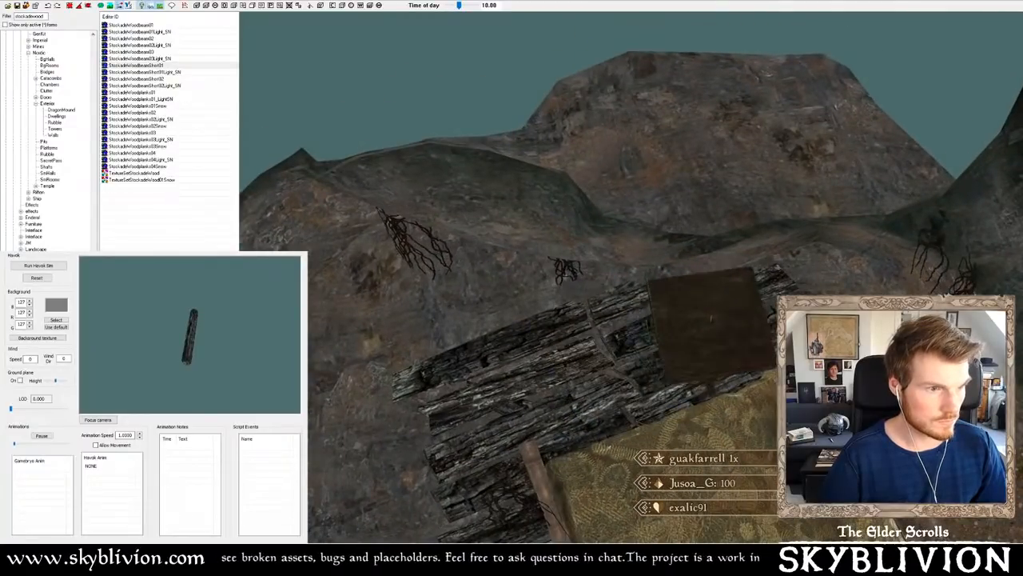
pyautogui.moveTo(748, 301); pyautogui.dragTo(571, 320, button='middle')
# - Lower the small table so its foot rests on the plank floor near the cave wall
pyautogui.scroll(3, 571, 320)
pyautogui.click(571, 320)
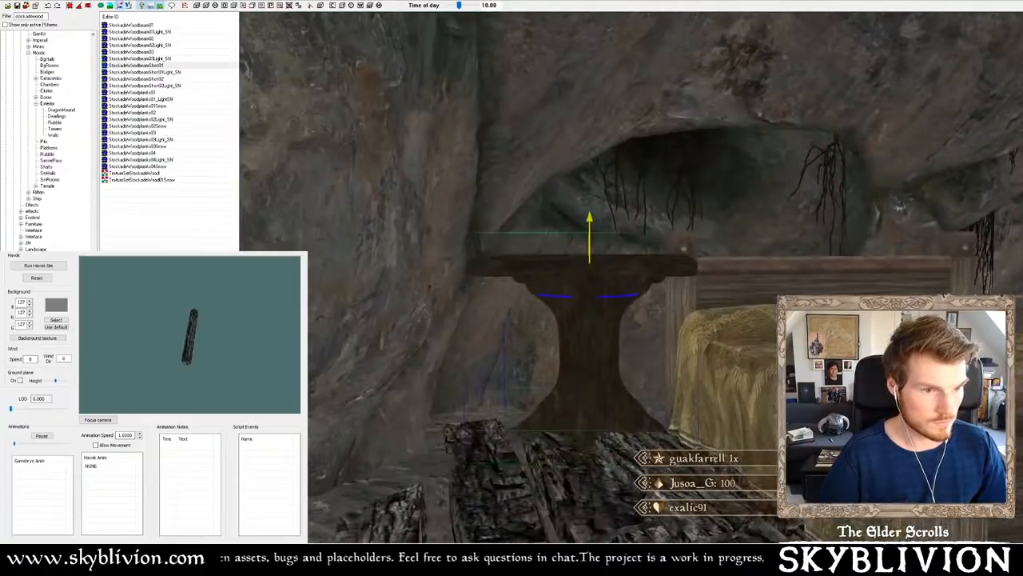
pyautogui.moveTo(582, 345); pyautogui.dragTo(582, 338)
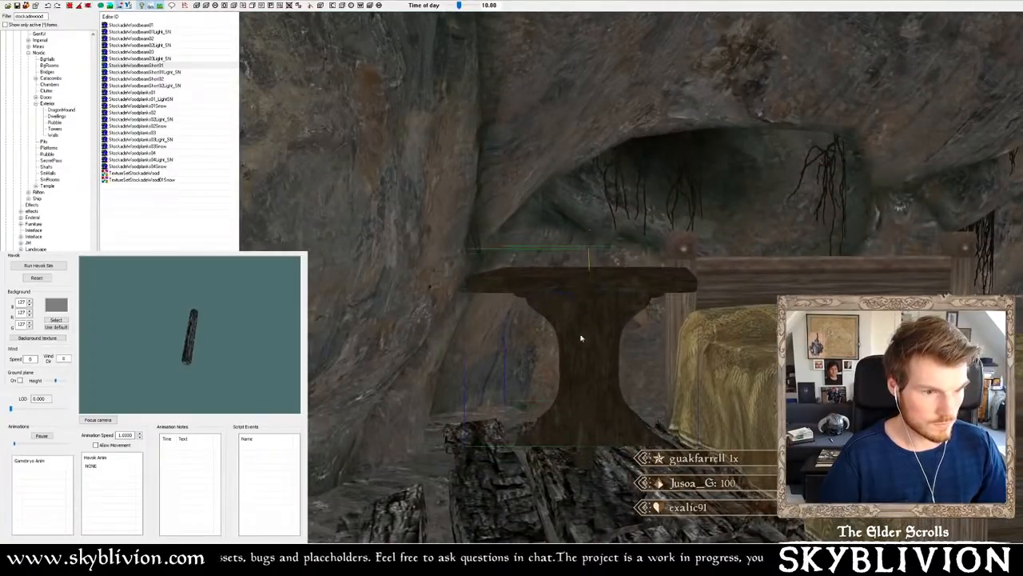
pyautogui.moveTo(582, 338); pyautogui.dragTo(644, 338, button='middle')
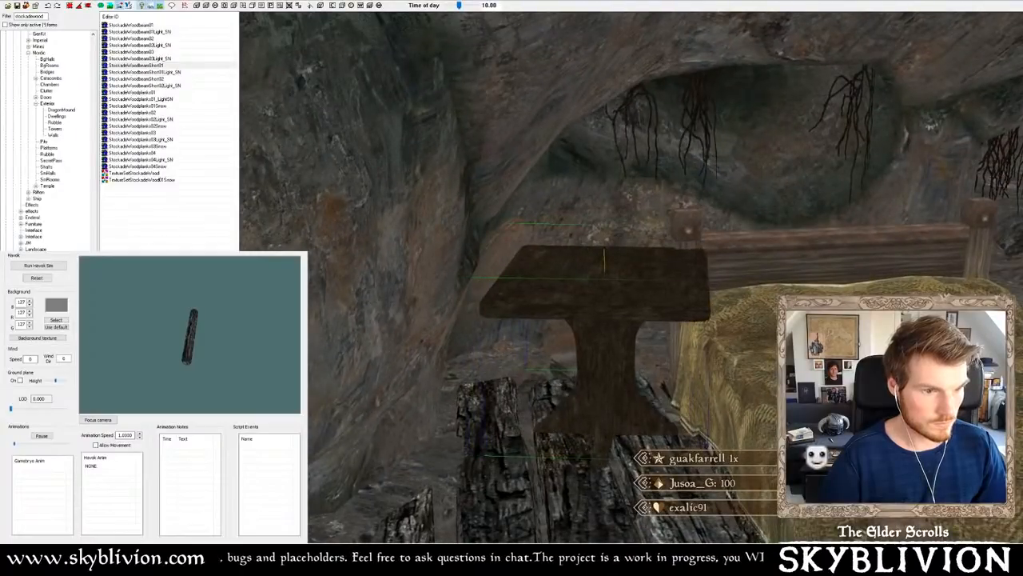
pyautogui.moveTo(582, 297); pyautogui.dragTo(590, 338, button='middle')
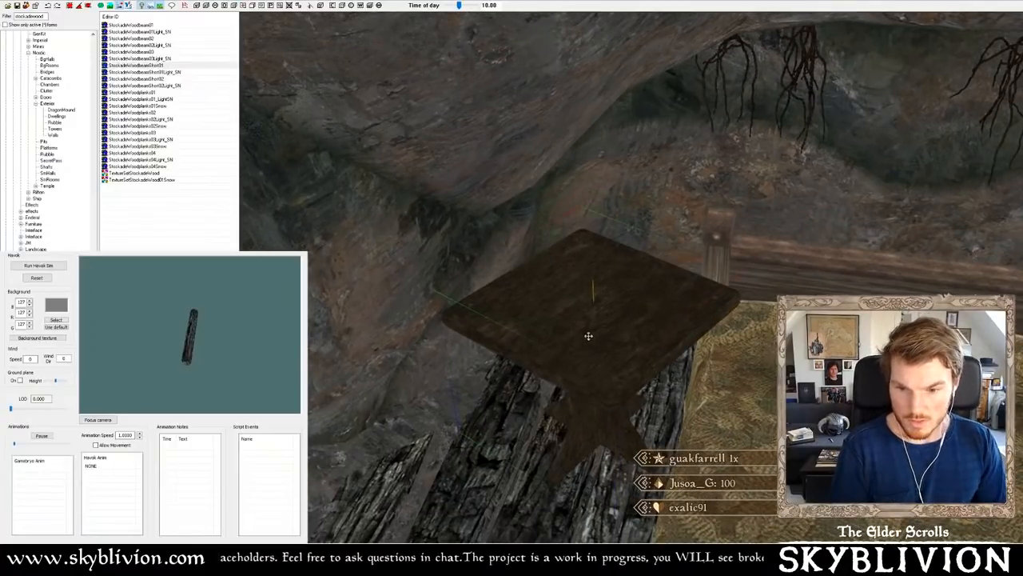
# - Shift and rotate the wide plank section on the ground in front of the bed
pyautogui.scroll(-5, 611, 347)
pyautogui.moveTo(611, 347)
pyautogui.mouseDown(button='middle')
pyautogui.moveTo(614, 330)
pyautogui.moveTo(609, 360)
pyautogui.moveTo(603, 344)
pyautogui.moveTo(621, 331)
pyautogui.mouseUp(button='middle')
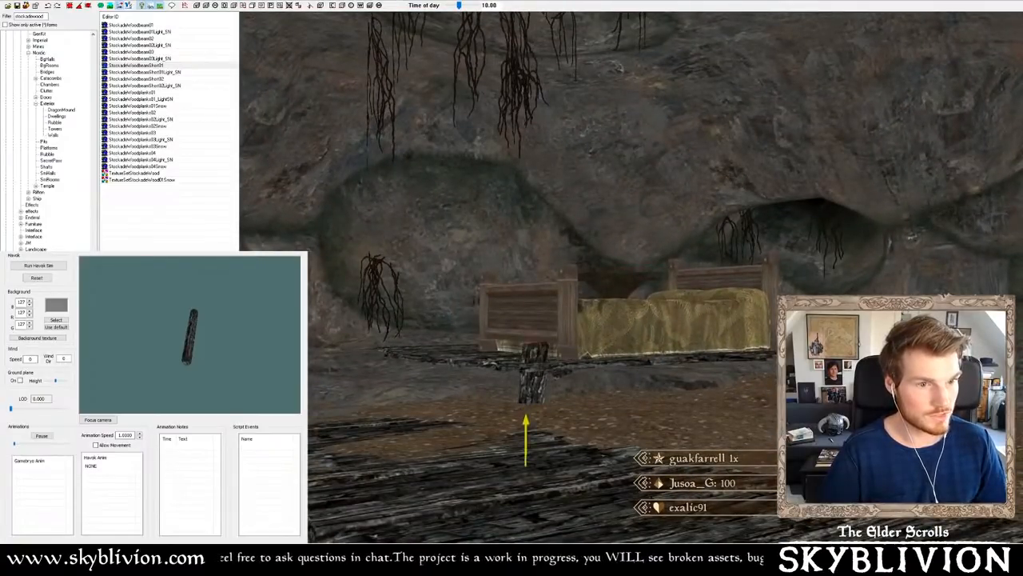
pyautogui.moveTo(533, 352); pyautogui.dragTo(598, 353, button='middle')
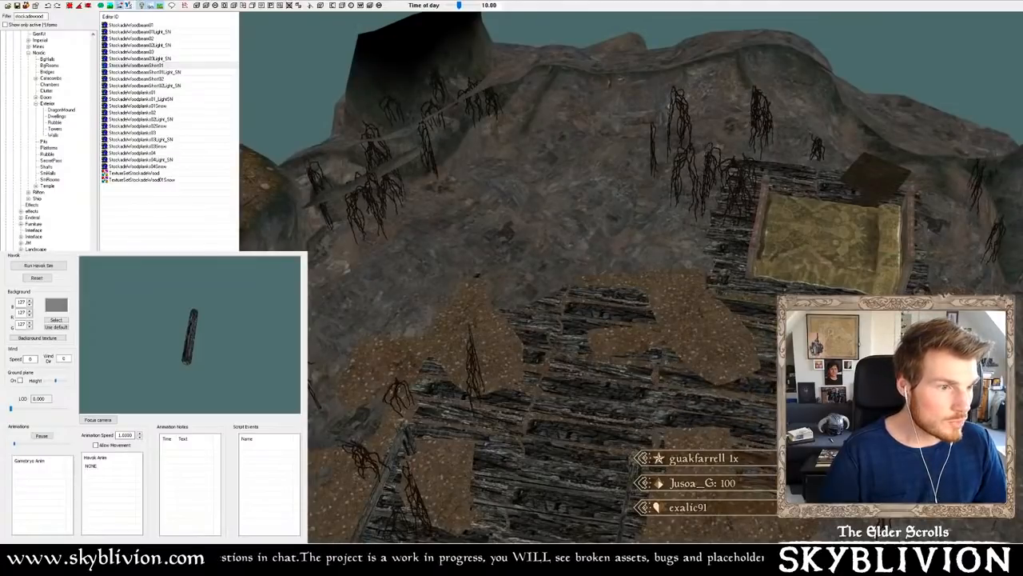
pyautogui.moveTo(594, 314); pyautogui.dragTo(543, 264, button='middle')
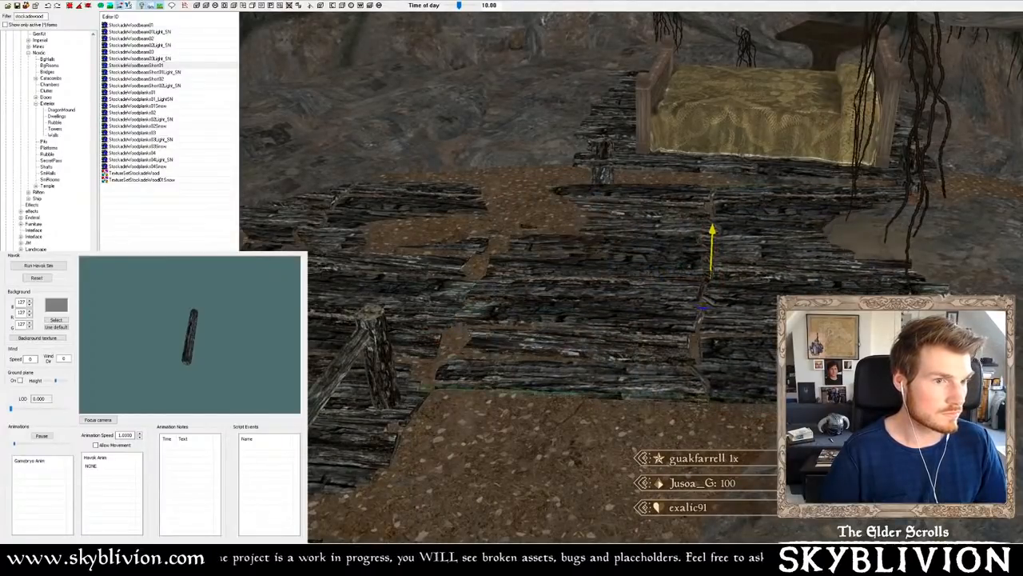
pyautogui.moveTo(809, 299); pyautogui.dragTo(840, 308, button='middle')
pyautogui.press('z')
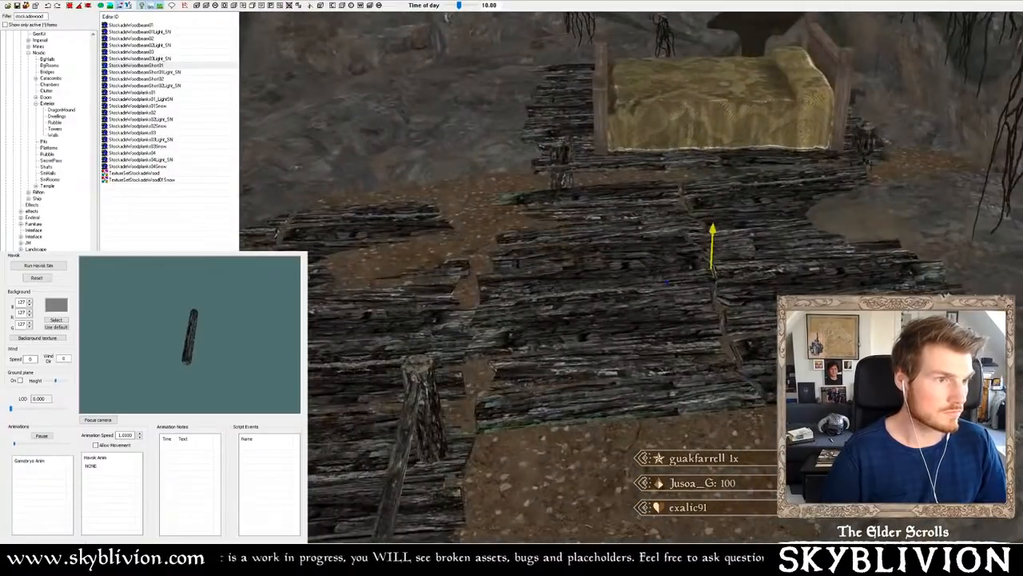
pyautogui.moveTo(839, 307); pyautogui.dragTo(840, 301)
pyautogui.press('c')
pyautogui.moveTo(839, 300); pyautogui.dragTo(851, 301, button='right')
pyautogui.press('x')
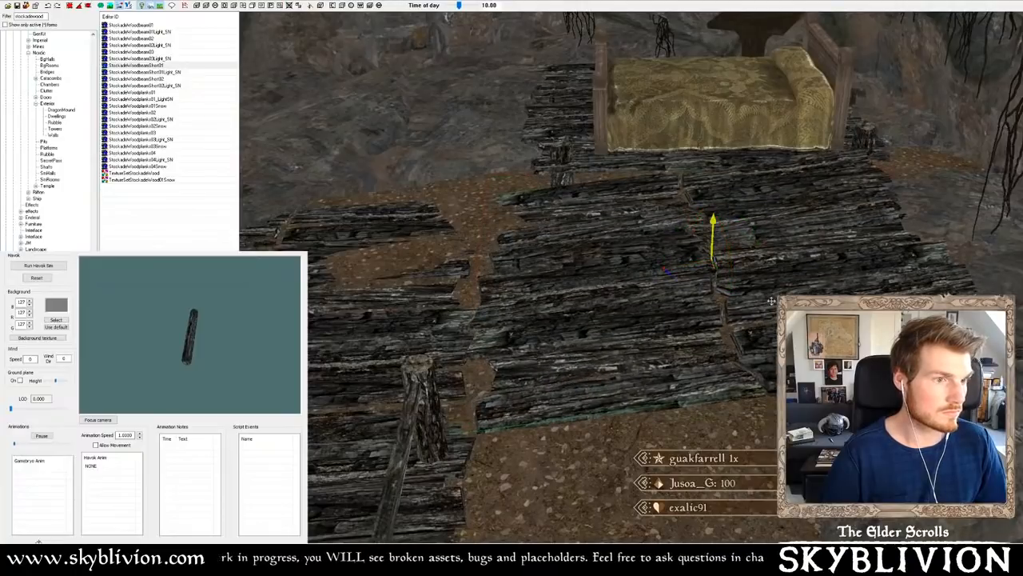
pyautogui.moveTo(772, 300); pyautogui.dragTo(757, 313)
pyautogui.press('z')
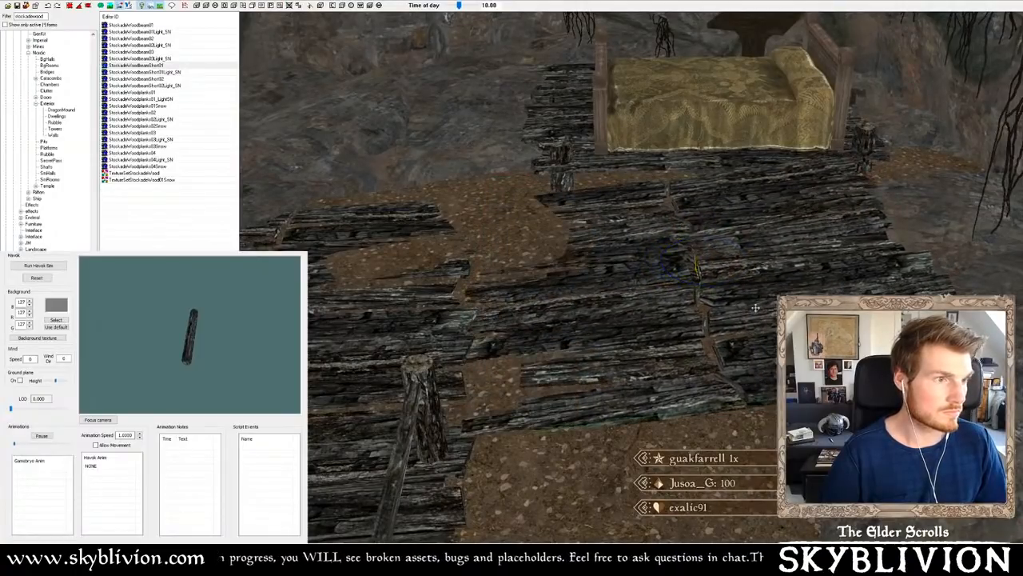
pyautogui.moveTo(756, 308)
pyautogui.keyDown('shift'); pyautogui.mouseDown(button='middle')
pyautogui.moveTo(689, 296)
pyautogui.moveTo(761, 313)
pyautogui.moveTo(774, 304)
pyautogui.mouseUp(button='middle'); pyautogui.keyUp('shift')
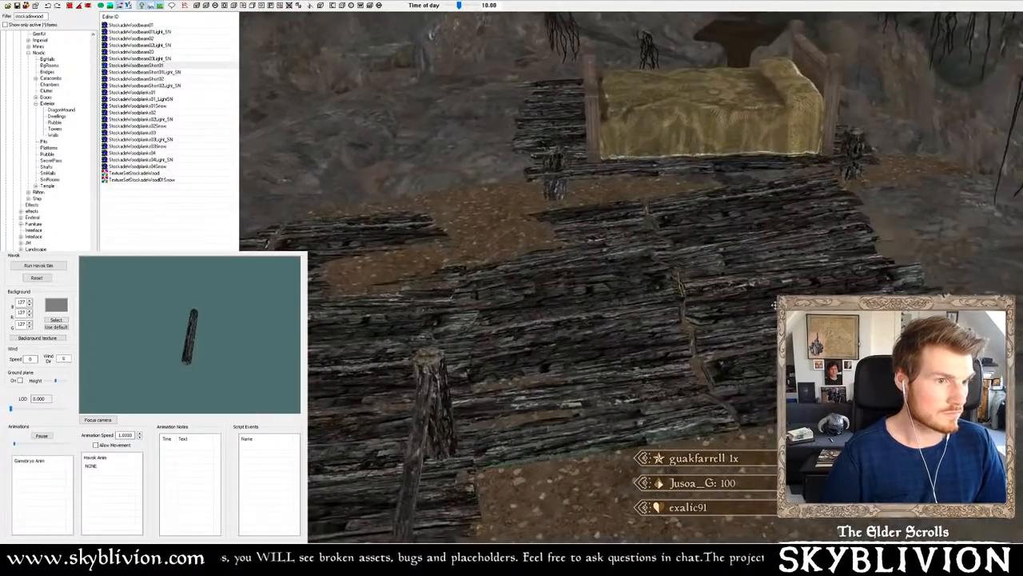
# - Delete the wide plank section in front of the bed and filter the object list for "plank"
pyautogui.press('Delete')
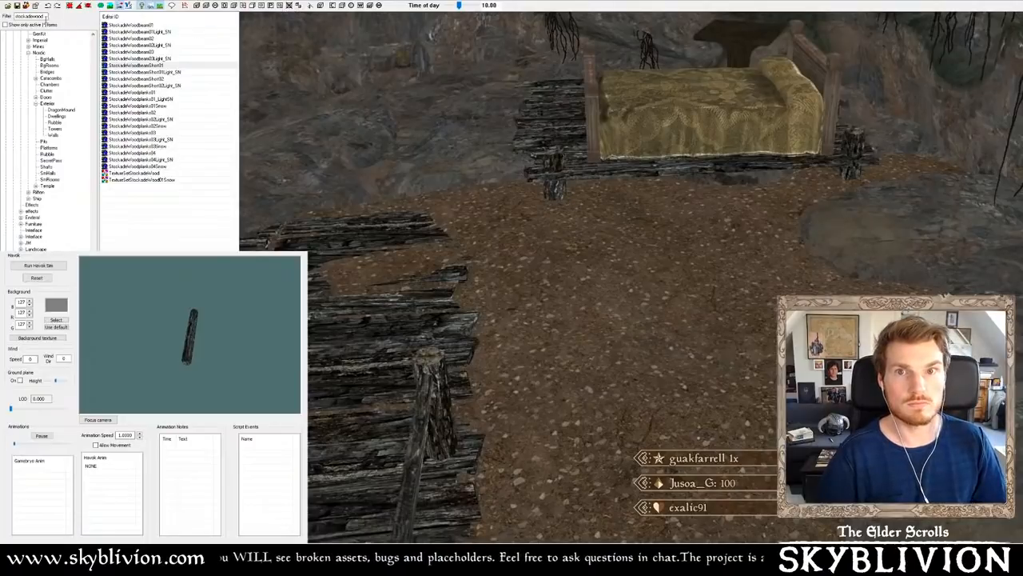
pyautogui.doubleClick(44, 16)
pyautogui.press('BackSpace')
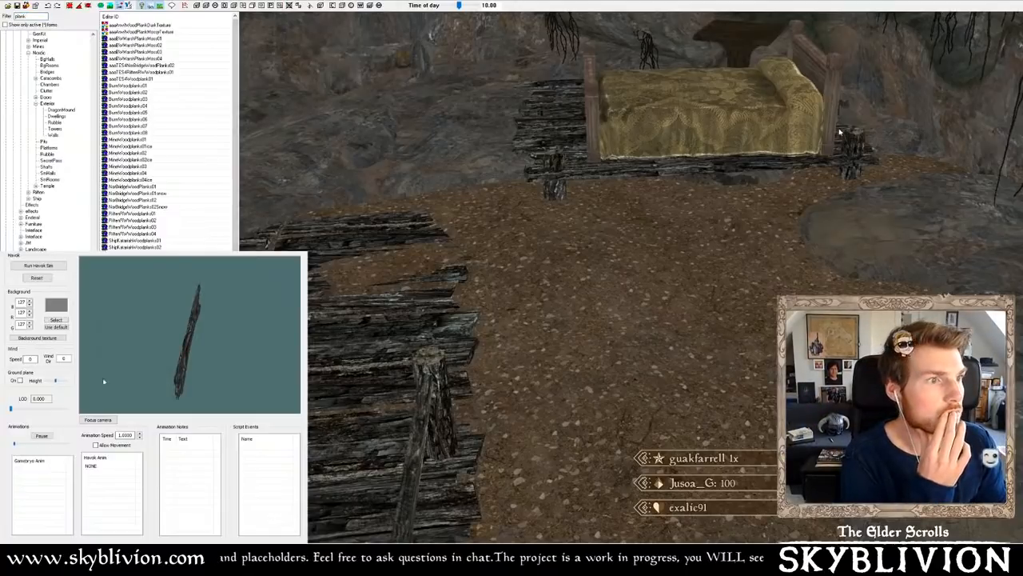
# - Place a long burnt-wood plank section on the ground before the bed, turned roughly parallel to the bed's long side
pyautogui.moveTo(103, 381); pyautogui.dragTo(47, 330)
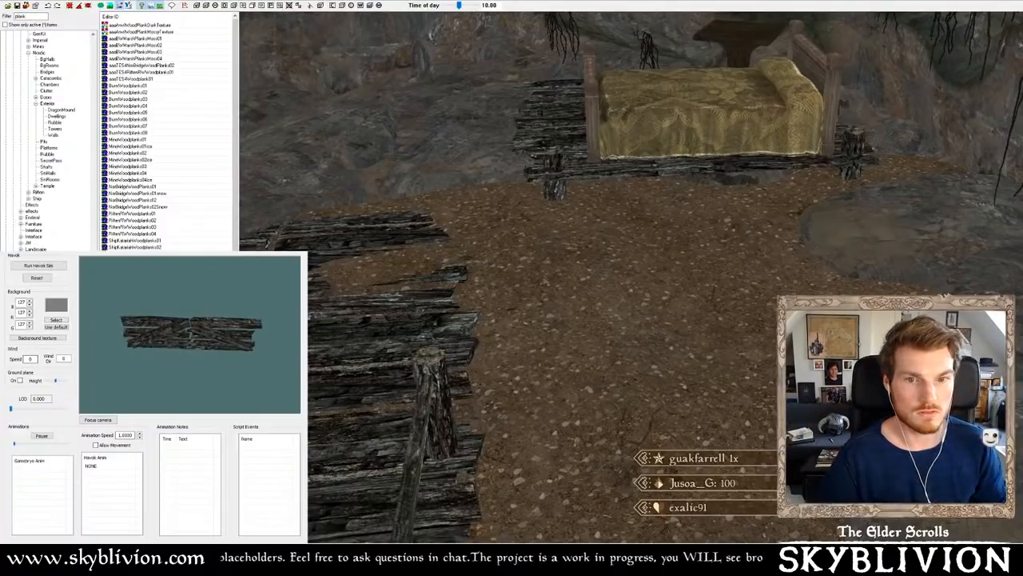
pyautogui.moveTo(604, 252); pyautogui.dragTo(605, 252)
pyautogui.scroll(-1, 606, 252)
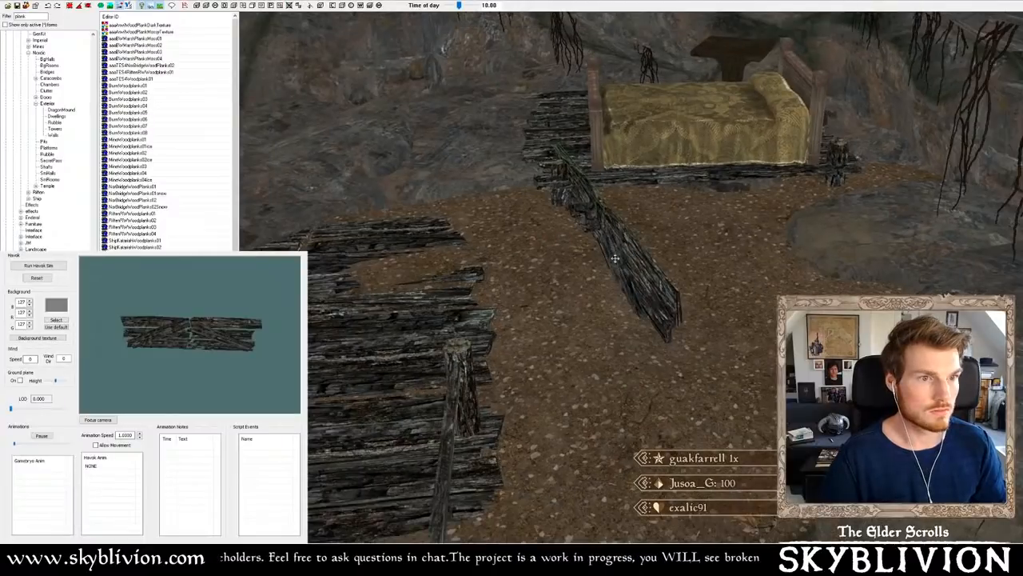
pyautogui.moveTo(614, 258); pyautogui.dragTo(784, 257, button='right')
pyautogui.press('c')
pyautogui.press('x')
pyautogui.press('c')
pyautogui.moveTo(605, 256); pyautogui.dragTo(717, 256)
pyautogui.moveTo(717, 256); pyautogui.dragTo(723, 256, button='right')
pyautogui.moveTo(718, 254); pyautogui.dragTo(718, 241)
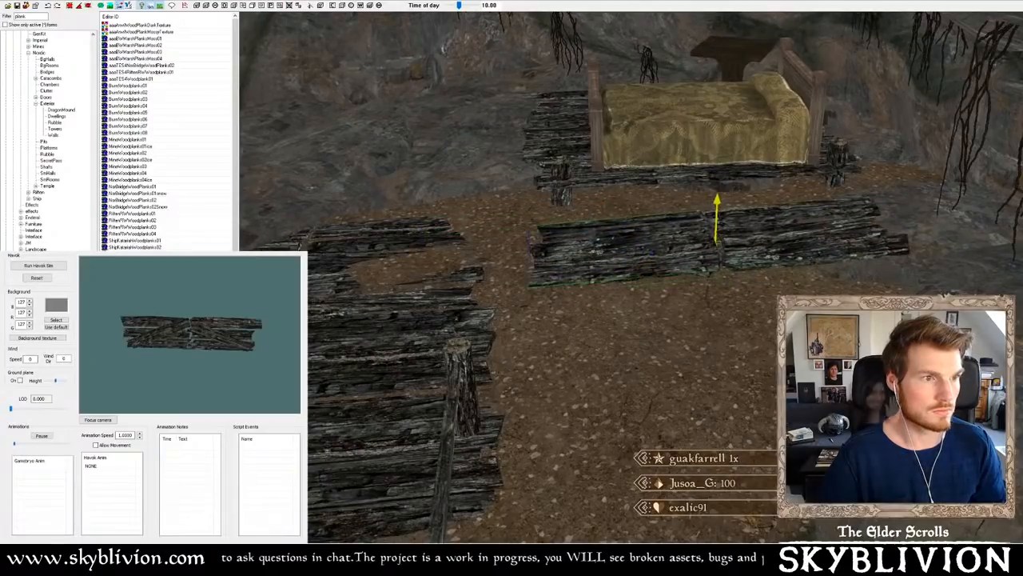
pyautogui.keyDown('shift'); pyautogui.moveTo(717, 242); pyautogui.dragTo(600, 216, button='middle'); pyautogui.keyUp('shift')
# - Duplicate the long plank section, set the copy beside it farther from the bed, and fit it to the ground
pyautogui.scroll(3, 600, 216)
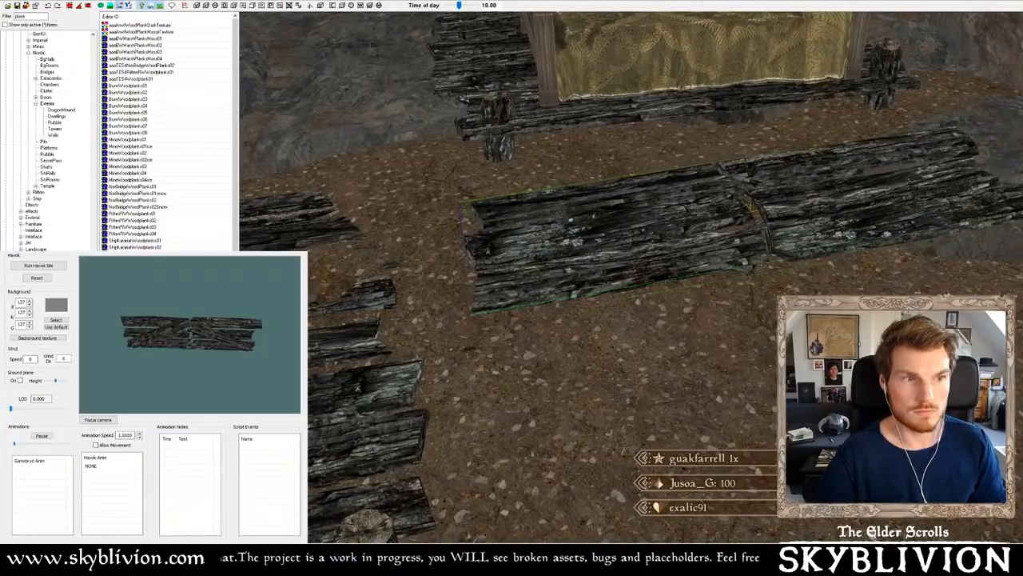
pyautogui.keyDown('shift'); pyautogui.moveTo(719, 216); pyautogui.dragTo(701, 224, button='middle'); pyautogui.keyUp('shift')
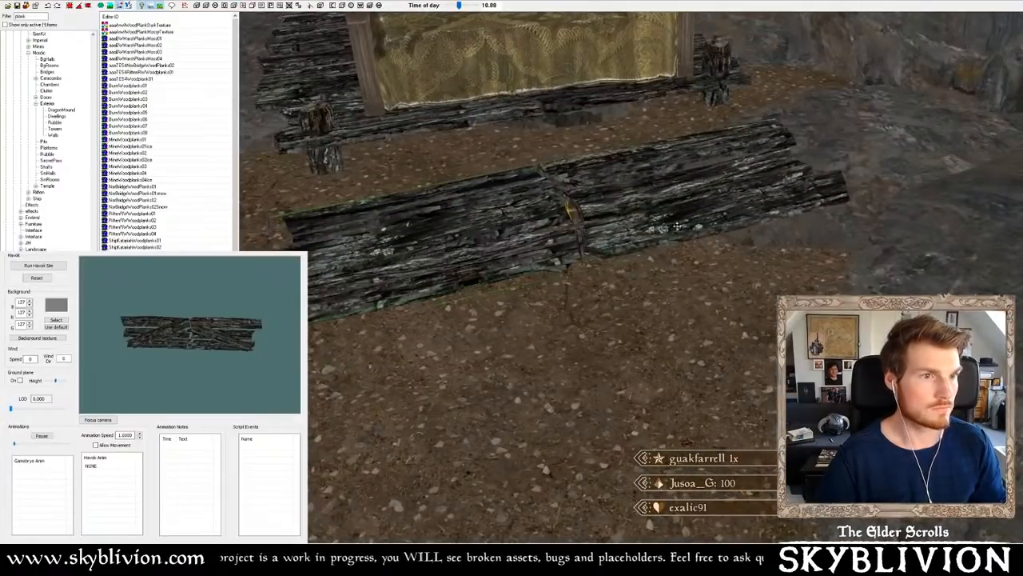
pyautogui.hotkey('ctrl', 'd')
pyautogui.moveTo(677, 226); pyautogui.dragTo(721, 346)
pyautogui.moveTo(721, 346); pyautogui.dragTo(750, 345, button='right')
pyautogui.press('x')
pyautogui.press('y')
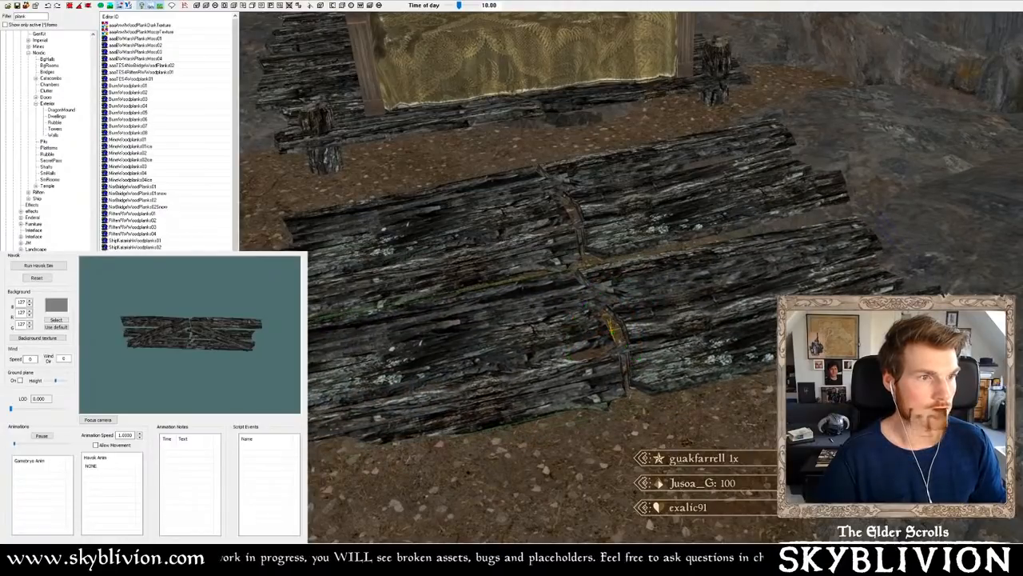
pyautogui.moveTo(613, 329)
pyautogui.mouseDown(button='right')
pyautogui.moveTo(604, 331)
pyautogui.moveTo(614, 330)
pyautogui.mouseUp(button='right')
pyautogui.moveTo(613, 329)
pyautogui.keyDown('shift'); pyautogui.mouseDown(button='middle')
pyautogui.moveTo(609, 344)
pyautogui.moveTo(612, 332)
pyautogui.mouseUp(button='middle'); pyautogui.keyUp('shift')
pyautogui.moveTo(611, 328)
pyautogui.mouseDown(button='right')
pyautogui.moveTo(632, 329)
pyautogui.moveTo(610, 329)
pyautogui.mouseUp(button='right')
pyautogui.keyDown('shift'); pyautogui.moveTo(611, 329); pyautogui.dragTo(679, 312, button='middle'); pyautogui.keyUp('shift')
pyautogui.moveTo(679, 312); pyautogui.dragTo(676, 312, button='right')
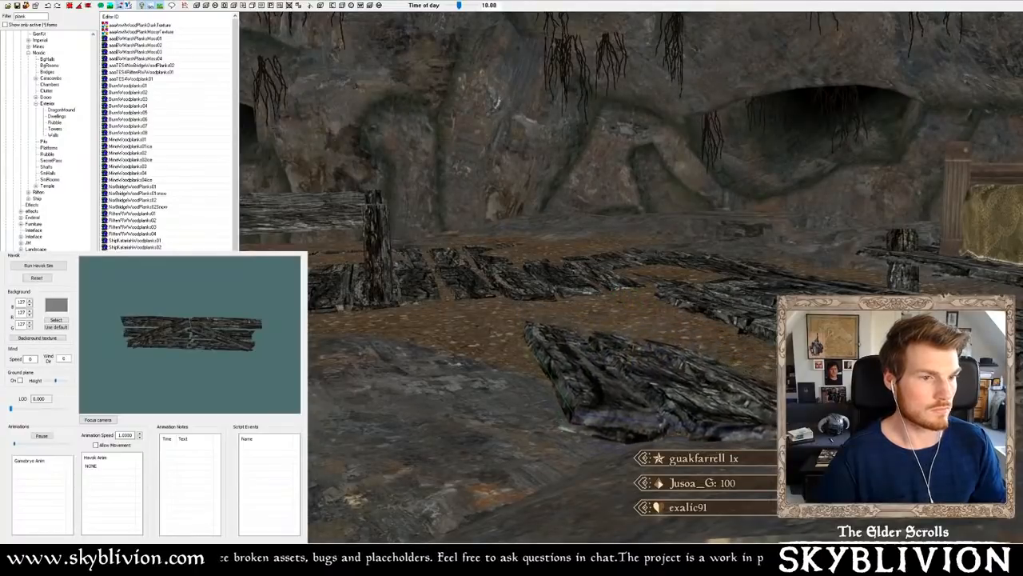
# - Tilt and turn the outer plank section to follow the ground, and delete the long section closest to the bed
pyautogui.keyDown('shift'); pyautogui.moveTo(674, 411); pyautogui.dragTo(578, 366, button='middle'); pyautogui.keyUp('shift')
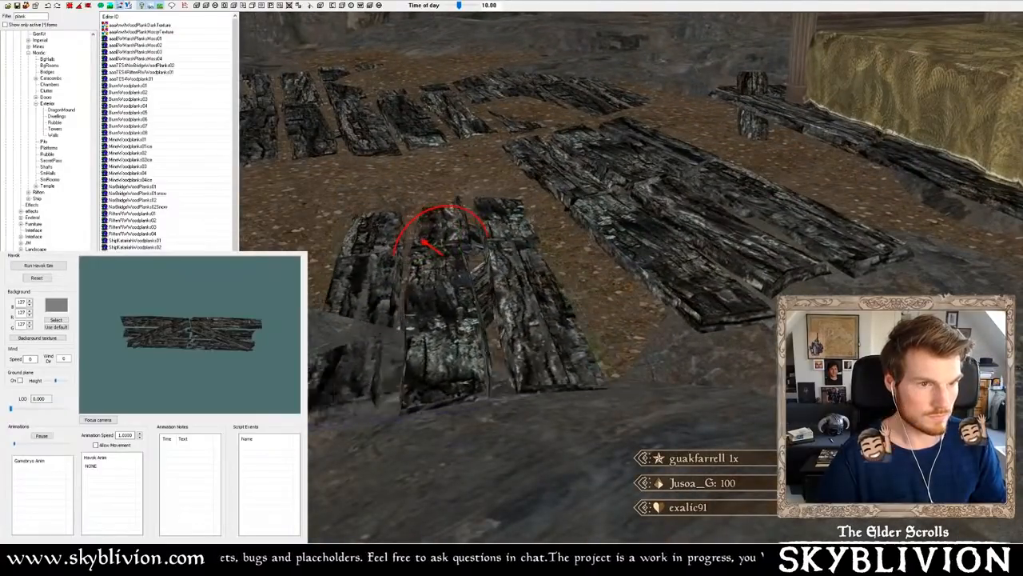
pyautogui.moveTo(444, 256); pyautogui.dragTo(491, 260, button='right')
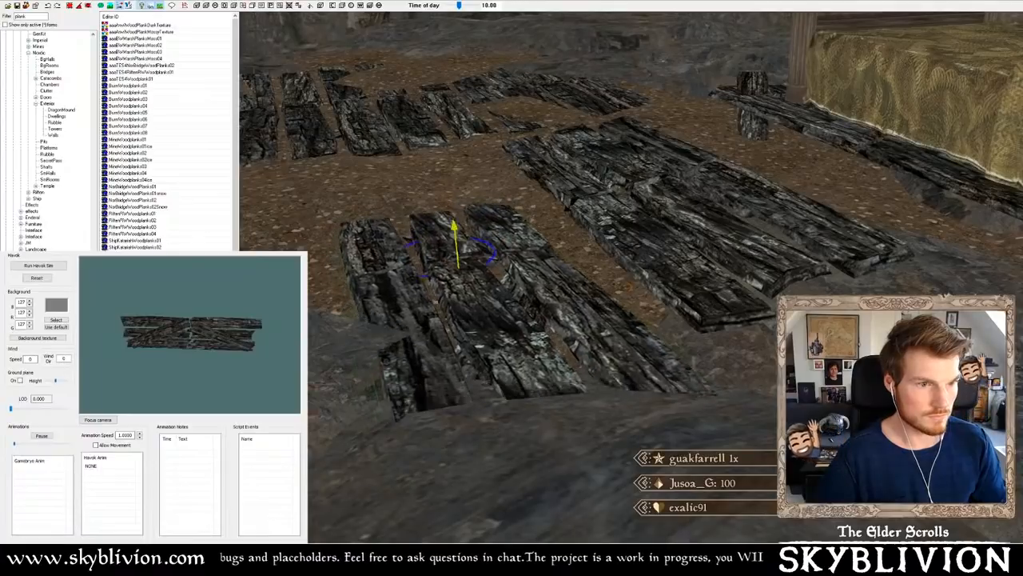
pyautogui.keyDown('shift'); pyautogui.moveTo(559, 388); pyautogui.dragTo(561, 337, button='middle'); pyautogui.keyUp('shift')
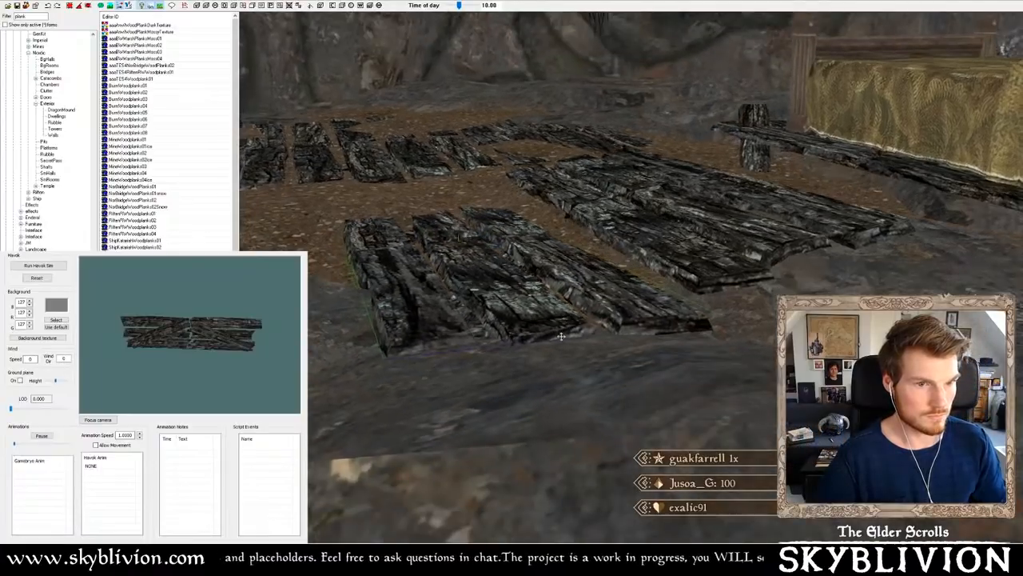
pyautogui.keyDown('shift'); pyautogui.moveTo(506, 286); pyautogui.dragTo(642, 295, button='middle'); pyautogui.keyUp('shift')
pyautogui.press('Delete')
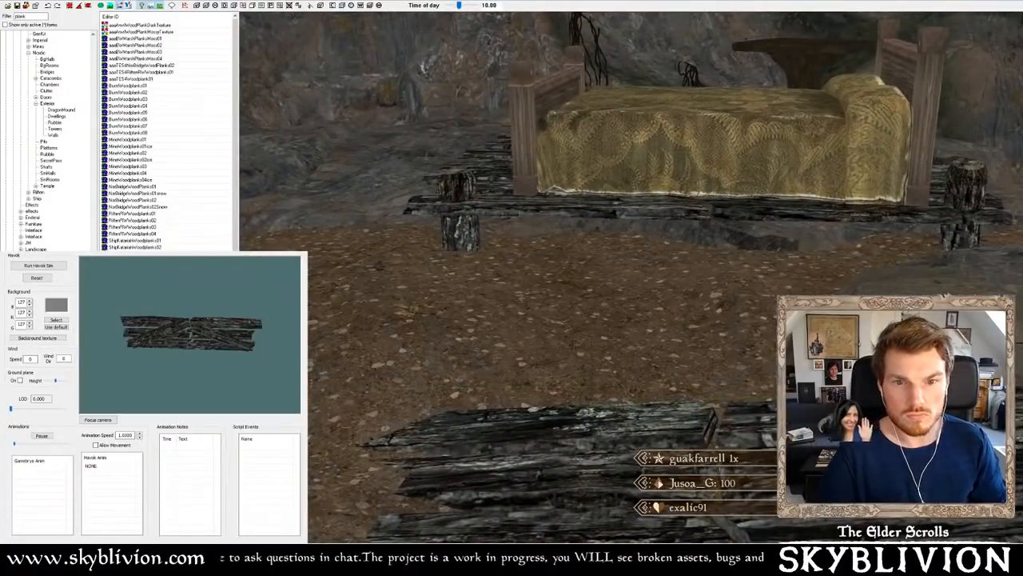
# - Place a short burnt-wood plank piece between the bed and the remaining long plank section
pyautogui.press('Down')
pyautogui.moveTo(127, 106); pyautogui.dragTo(769, 356)
pyautogui.keyDown('shift'); pyautogui.moveTo(769, 356); pyautogui.dragTo(788, 363, button='middle'); pyautogui.keyUp('shift')
pyautogui.press('w')
pyautogui.moveTo(720, 336); pyautogui.dragTo(824, 379)
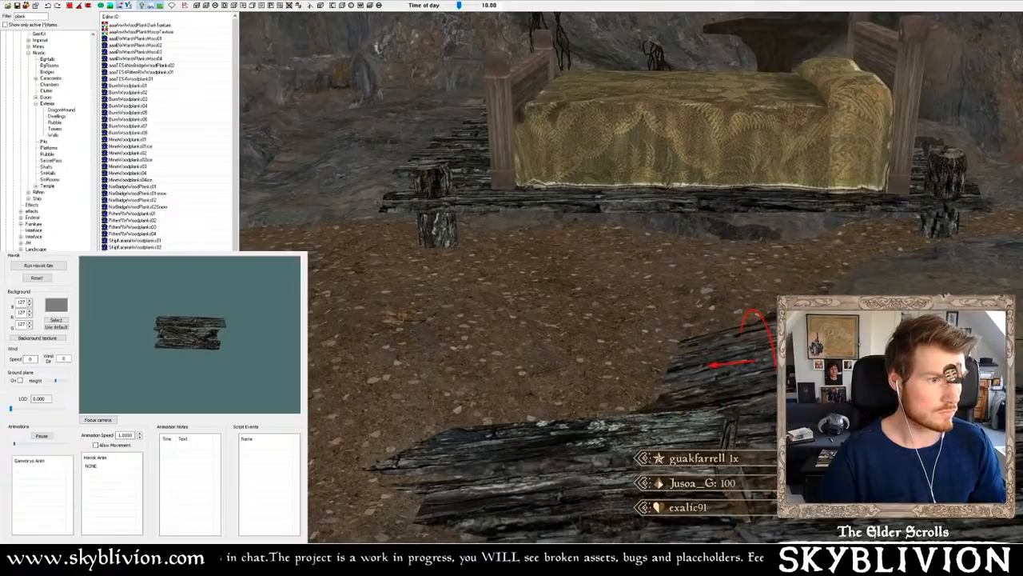
pyautogui.keyDown('shift'); pyautogui.moveTo(774, 359); pyautogui.dragTo(760, 376, button='middle'); pyautogui.keyUp('shift')
pyautogui.scroll(-3, 760, 376)
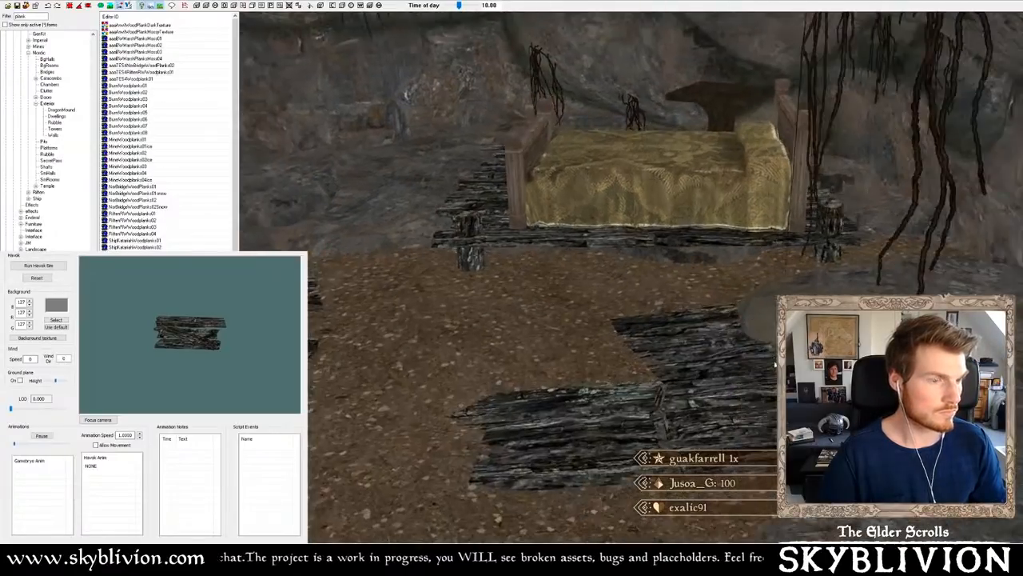
# - Rotate and tilt the short plank piece so it lies on the slope beside the long section
pyautogui.scroll(3, 720, 359)
pyautogui.press('e')
pyautogui.moveTo(701, 344); pyautogui.dragTo(726, 333)
pyautogui.press('w')
pyautogui.keyDown('shift'); pyautogui.moveTo(759, 380); pyautogui.dragTo(707, 384, button='middle'); pyautogui.keyUp('shift')
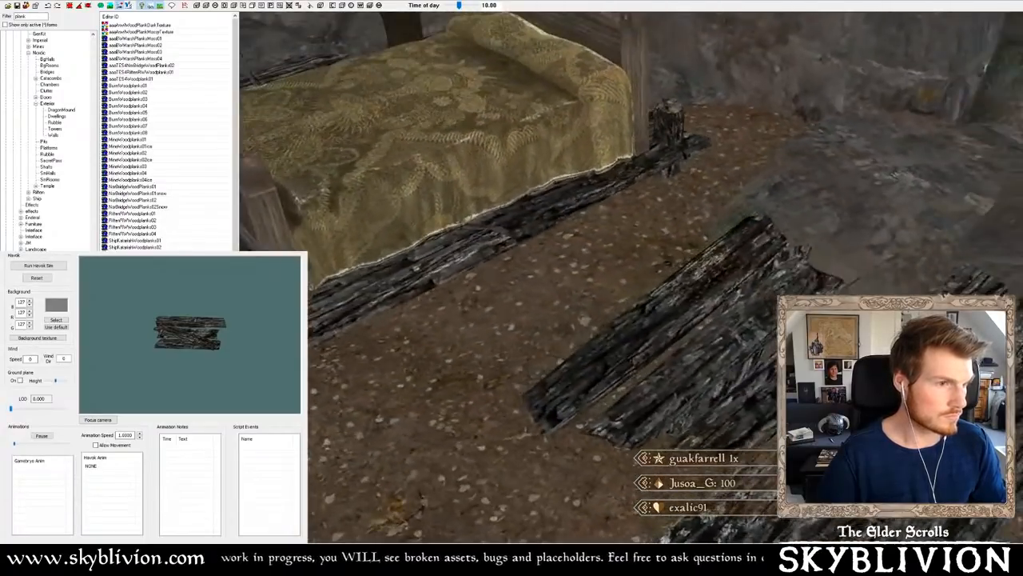
pyautogui.moveTo(707, 384); pyautogui.dragTo(716, 336)
pyautogui.moveTo(676, 373); pyautogui.dragTo(676, 373, button='right')
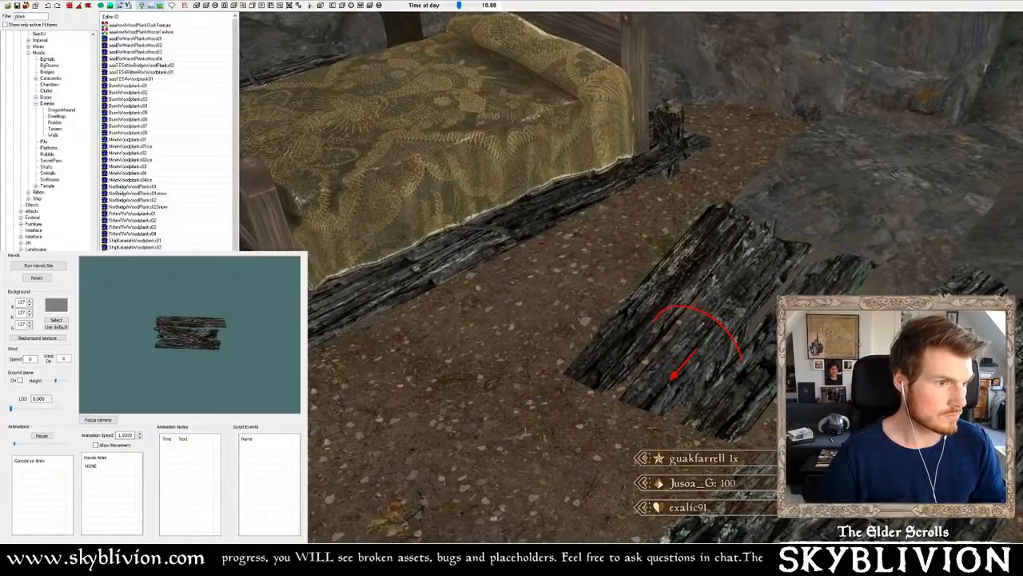
pyautogui.moveTo(696, 336)
pyautogui.mouseDown(button='right')
pyautogui.moveTo(691, 328)
pyautogui.moveTo(703, 336)
pyautogui.moveTo(699, 350)
pyautogui.mouseUp(button='right')
# - Move the short plank piece closer to the long section and turn its boards to run nearly parallel
pyautogui.keyDown('shift'); pyautogui.moveTo(698, 350); pyautogui.dragTo(496, 324, button='middle'); pyautogui.keyUp('shift')
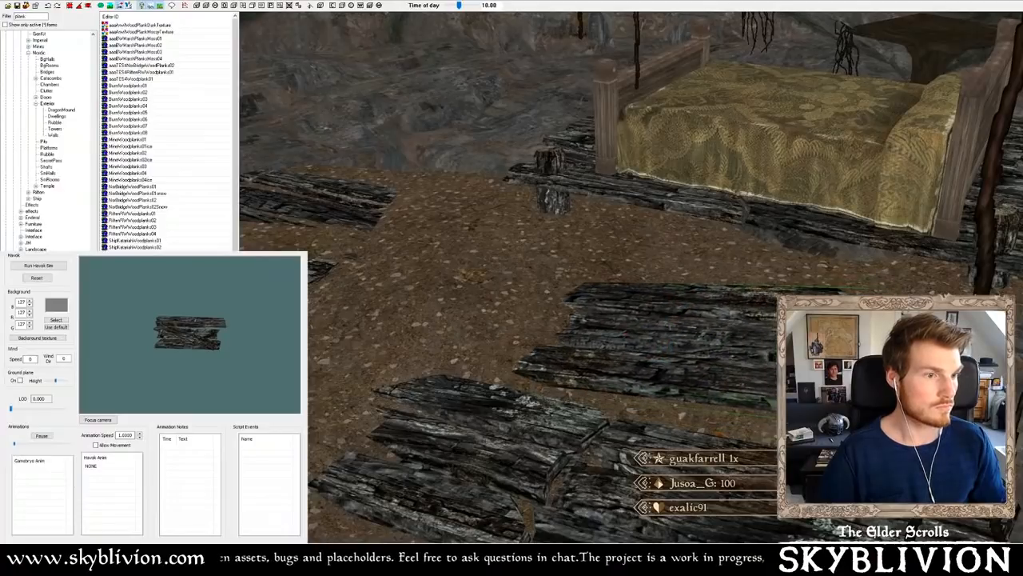
pyautogui.scroll(-3, 524, 356)
pyautogui.keyDown('shift'); pyautogui.moveTo(525, 355); pyautogui.dragTo(768, 328, button='middle'); pyautogui.keyUp('shift')
pyautogui.scroll(3, 694, 322)
pyautogui.scroll(-4, 691, 300)
pyautogui.scroll(3, 690, 300)
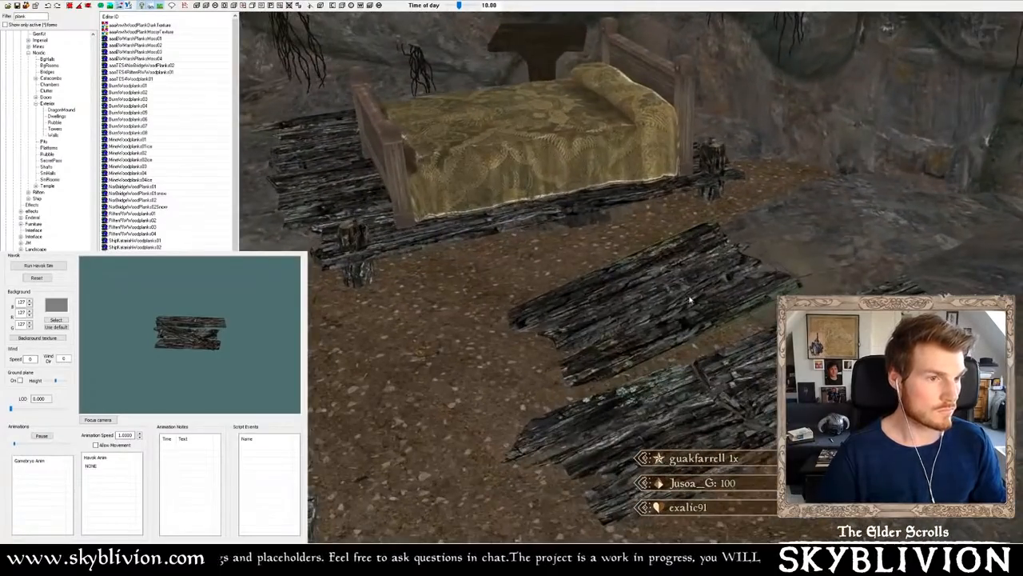
pyautogui.moveTo(689, 300); pyautogui.dragTo(688, 311)
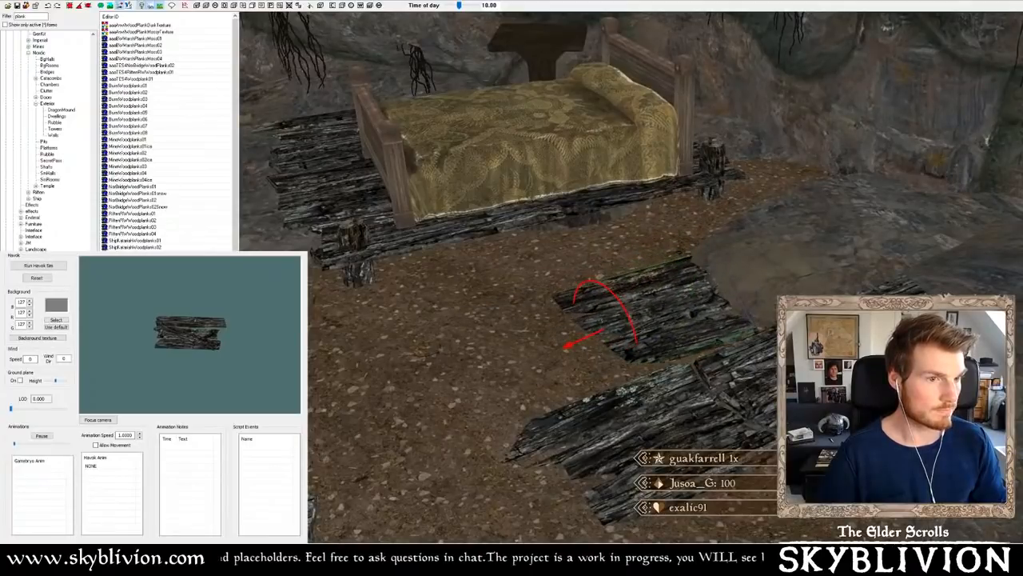
pyautogui.moveTo(640, 312); pyautogui.dragTo(671, 314, button='right')
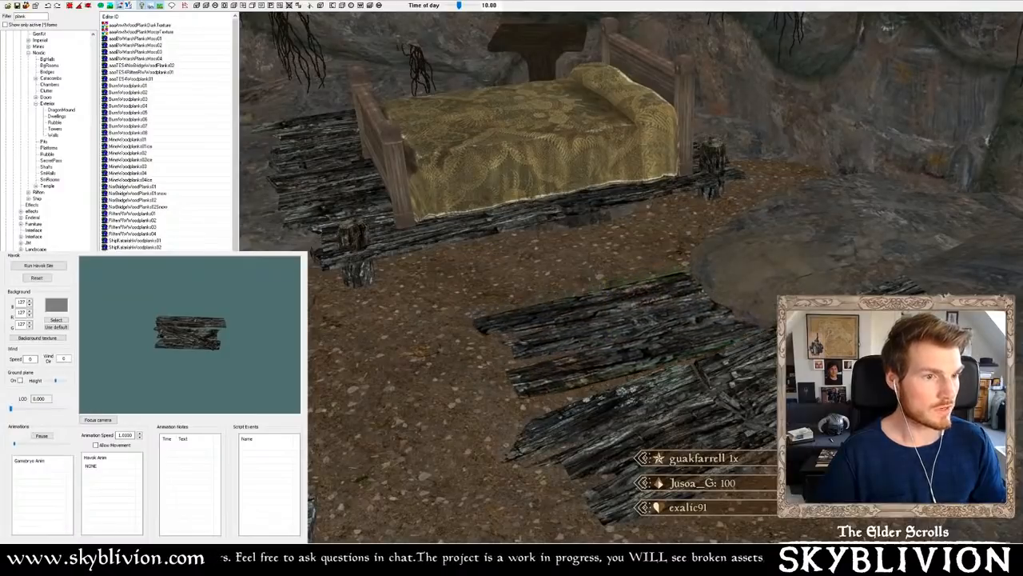
# - Add a copy of the short plank piece on the far side of the long section and align it
pyautogui.scroll(-3, 629, 323)
pyautogui.keyDown('shift'); pyautogui.moveTo(628, 323); pyautogui.dragTo(619, 268, button='middle'); pyautogui.keyUp('shift')
pyautogui.scroll(3, 626, 313)
pyautogui.moveTo(618, 268); pyautogui.dragTo(631, 268, button='right')
pyautogui.moveTo(625, 249); pyautogui.dragTo(624, 236)
pyautogui.moveTo(633, 260); pyautogui.dragTo(620, 262, button='right')
pyautogui.press('x')
pyautogui.moveTo(620, 262); pyautogui.dragTo(574, 328, button='middle')
pyautogui.moveTo(577, 306); pyautogui.dragTo(594, 306, button='right')
pyautogui.moveTo(578, 303); pyautogui.dragTo(579, 310)
pyautogui.moveTo(580, 310); pyautogui.dragTo(637, 303, button='middle')
pyautogui.scroll(4, 623, 312)
# - Duplicate the short plank piece and move the copy into the gap between the two plank floors
pyautogui.hotkey('ctrl', 'd')
pyautogui.moveTo(633, 304); pyautogui.dragTo(479, 180)
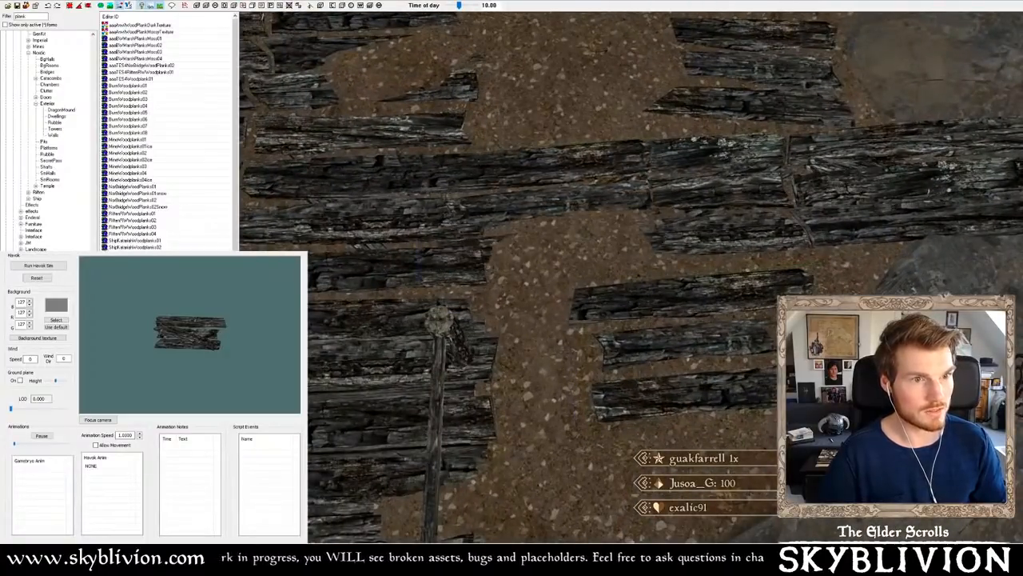
pyautogui.moveTo(480, 179); pyautogui.dragTo(481, 180, button='right')
pyautogui.moveTo(544, 185); pyautogui.dragTo(488, 194)
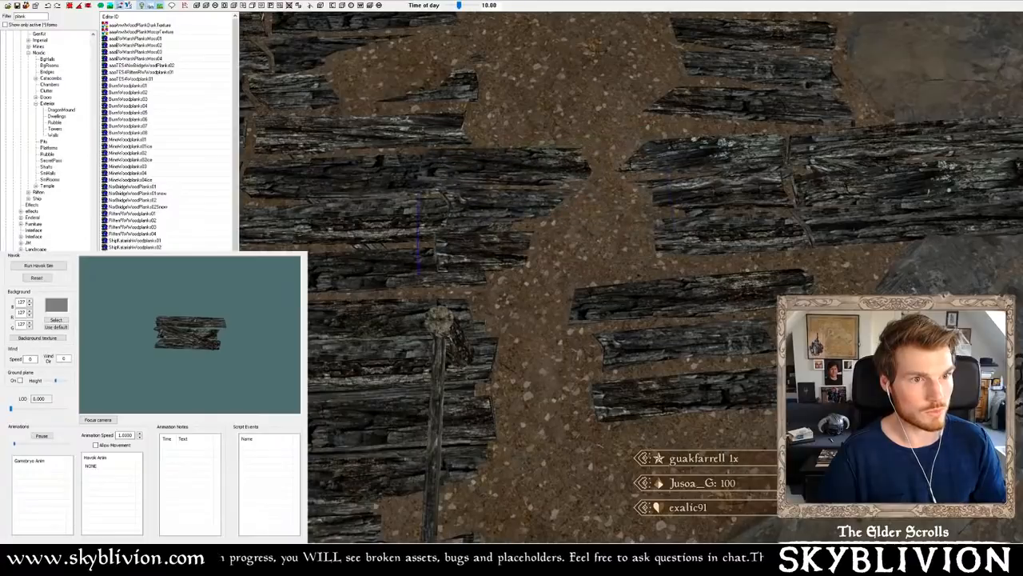
# - Turn the copied plank piece crosswise and fit it into the gap between the two plank floors
pyautogui.moveTo(487, 194); pyautogui.dragTo(553, 197, button='right')
pyautogui.press('y')
pyautogui.press('x')
pyautogui.press('z')
pyautogui.moveTo(553, 197)
pyautogui.mouseDown()
pyautogui.moveTo(553, 172)
pyautogui.moveTo(554, 182)
pyautogui.mouseUp()
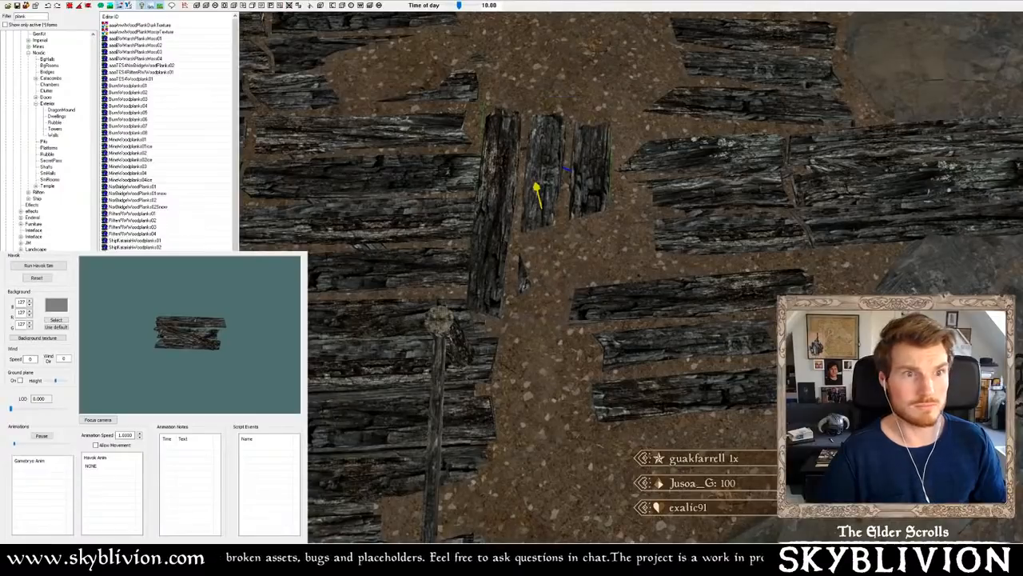
pyautogui.moveTo(553, 181); pyautogui.dragTo(556, 181, button='right')
pyautogui.moveTo(529, 166); pyautogui.dragTo(555, 166)
pyautogui.keyDown('shift'); pyautogui.moveTo(555, 166); pyautogui.dragTo(551, 160, button='middle'); pyautogui.keyUp('shift')
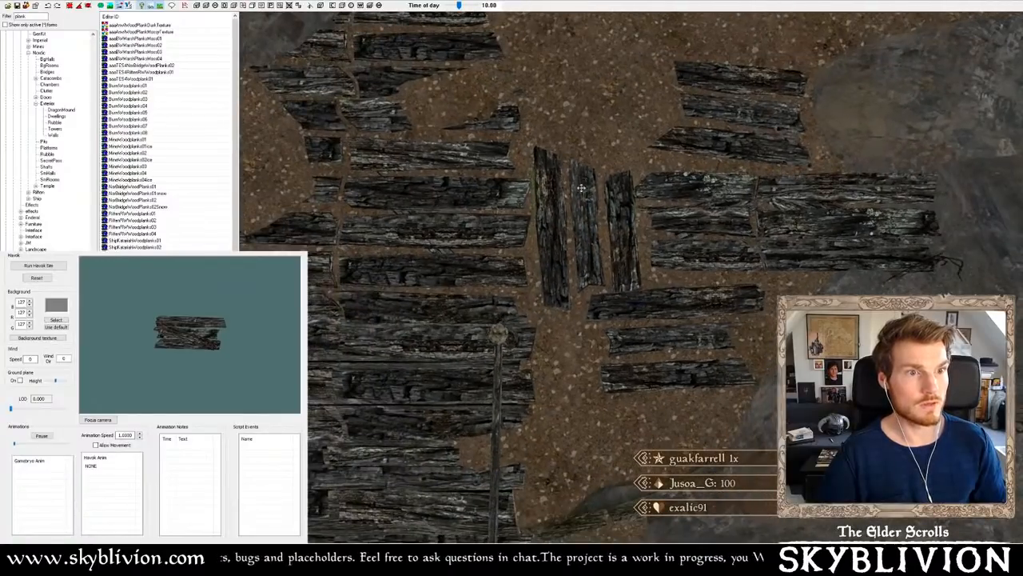
# - Place a copy of the crosswise plank piece in line with it towards the bed and turn it to match
pyautogui.moveTo(577, 165); pyautogui.dragTo(574, 50)
pyautogui.scroll(5, 573, 56)
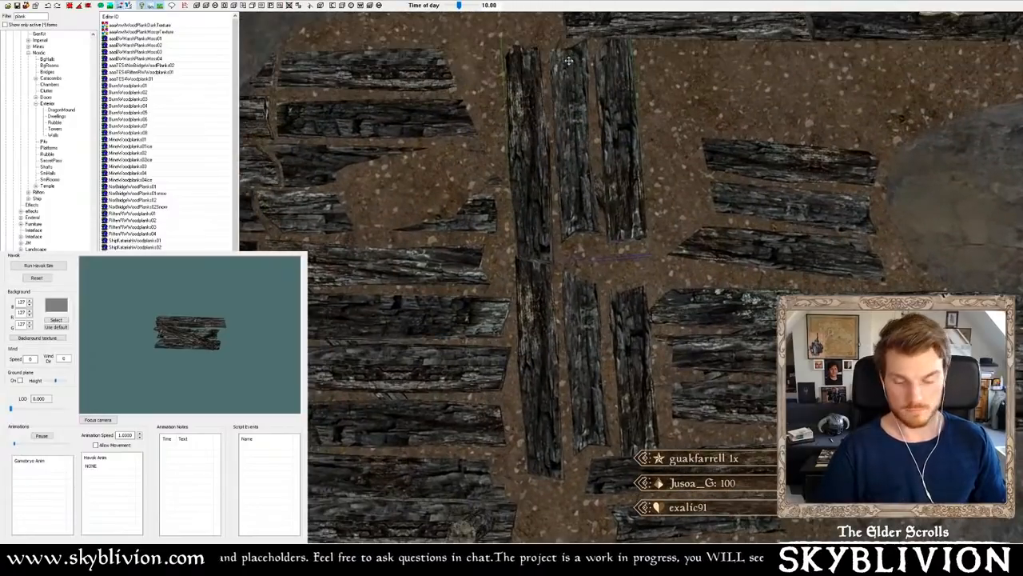
pyautogui.moveTo(569, 60)
pyautogui.mouseDown(button='right')
pyautogui.moveTo(568, 51)
pyautogui.moveTo(596, 55)
pyautogui.moveTo(561, 48)
pyautogui.moveTo(567, 38)
pyautogui.mouseUp(button='right')
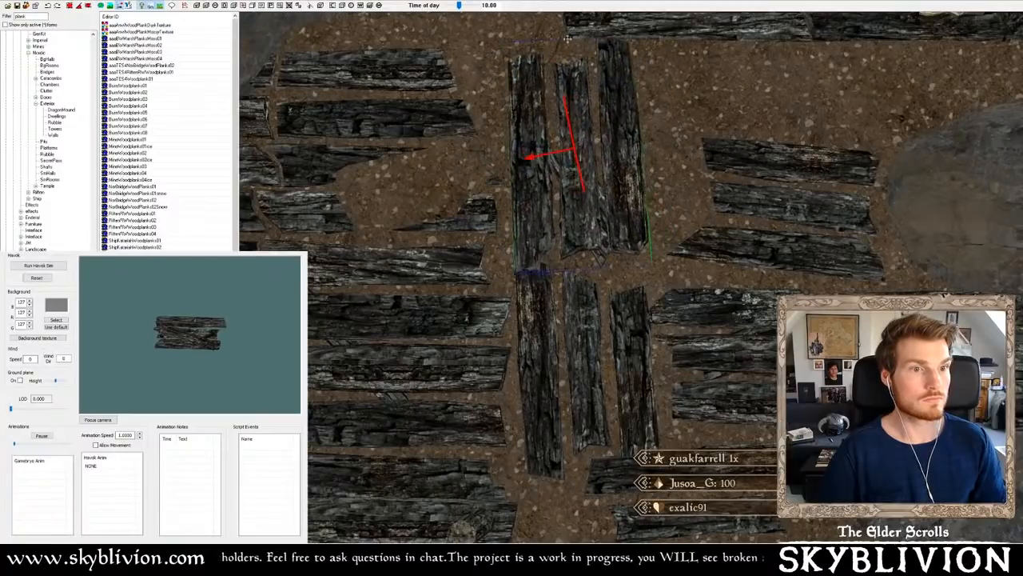
pyautogui.keyDown('shift'); pyautogui.moveTo(567, 38); pyautogui.dragTo(551, 24, button='middle'); pyautogui.keyUp('shift')
# - Tilt the copied crosswise plank piece and settle it into the ground in front of the bed
pyautogui.keyDown('shift'); pyautogui.moveTo(575, 146); pyautogui.dragTo(576, 121, button='middle'); pyautogui.keyUp('shift')
pyautogui.moveTo(575, 120); pyautogui.dragTo(574, 125, button='right')
pyautogui.moveTo(574, 124); pyautogui.dragTo(573, 122)
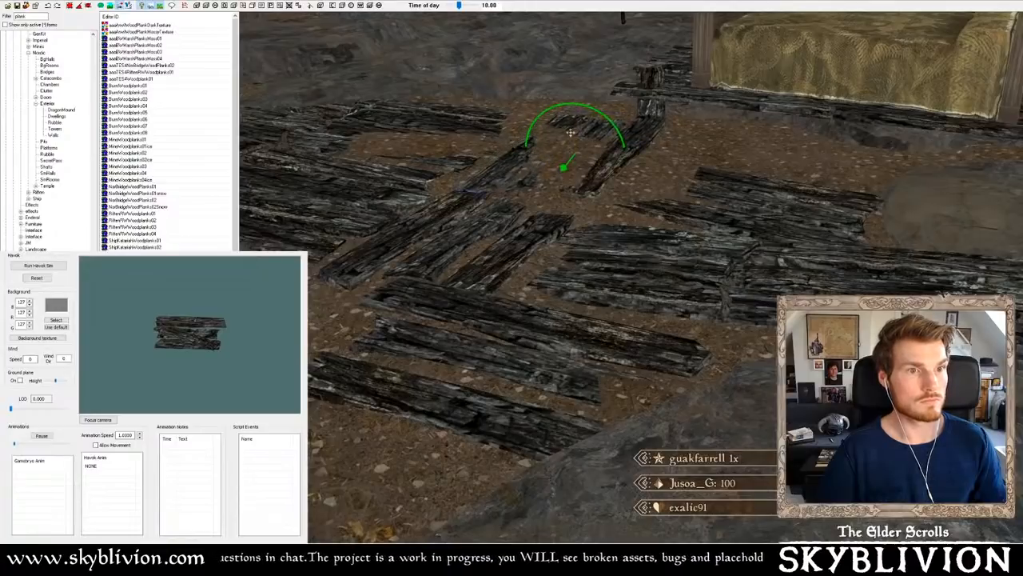
pyautogui.keyDown('shift'); pyautogui.moveTo(571, 133); pyautogui.dragTo(612, 114, button='middle'); pyautogui.keyUp('shift')
pyautogui.moveTo(612, 114); pyautogui.dragTo(614, 110)
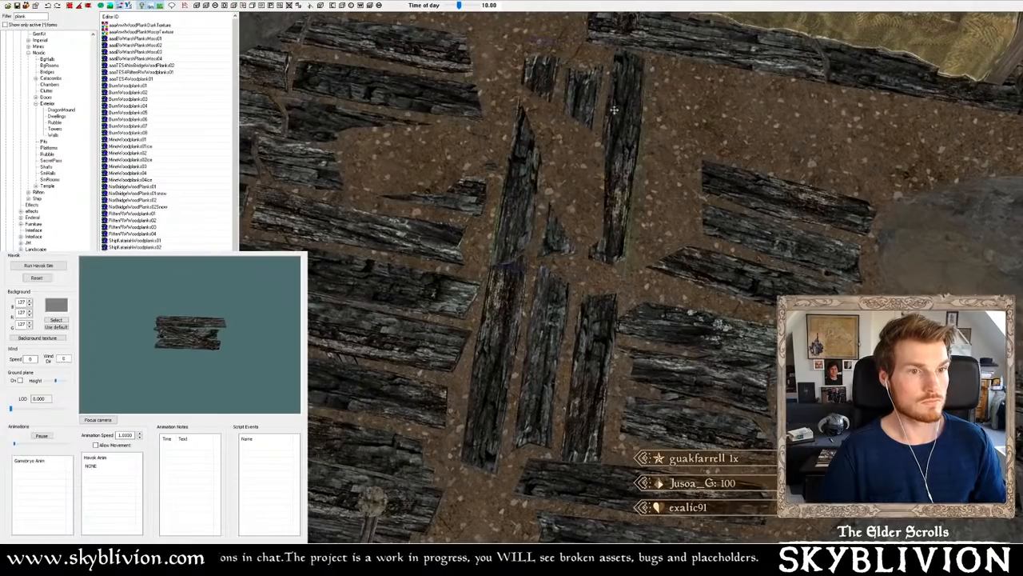
# - Review the whole cavern from above with the preview lighting toggled
pyautogui.scroll(-5, 614, 110)
pyautogui.keyDown('shift'); pyautogui.moveTo(614, 110); pyautogui.dragTo(718, 246, button='middle'); pyautogui.keyUp('shift')
pyautogui.press('a')
pyautogui.press('a')
pyautogui.keyDown('shift'); pyautogui.moveTo(595, 294); pyautogui.dragTo(552, 288, button='middle'); pyautogui.keyUp('shift')
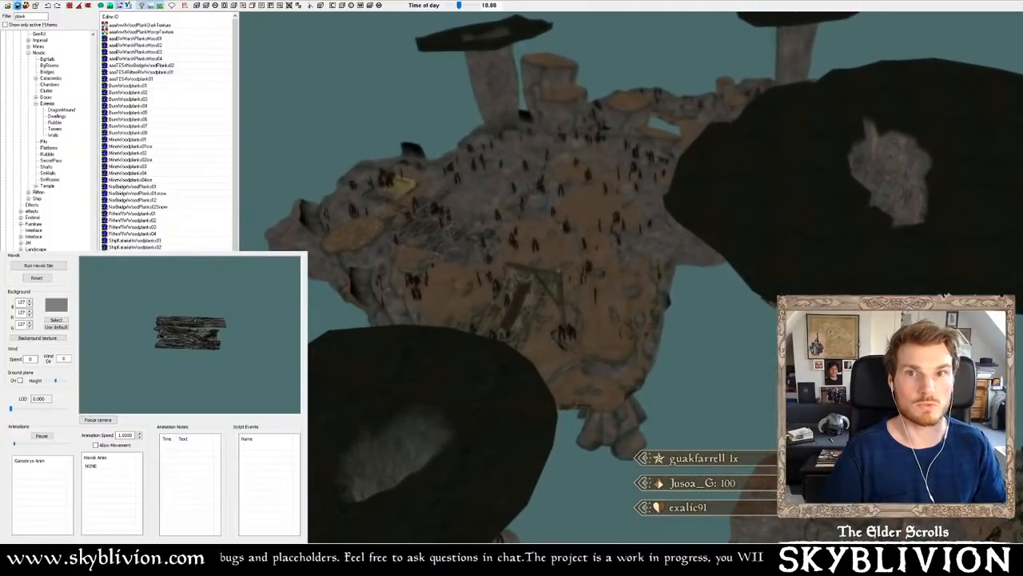
pyautogui.keyDown('shift'); pyautogui.moveTo(453, 353); pyautogui.dragTo(457, 352, button='middle'); pyautogui.keyUp('shift')
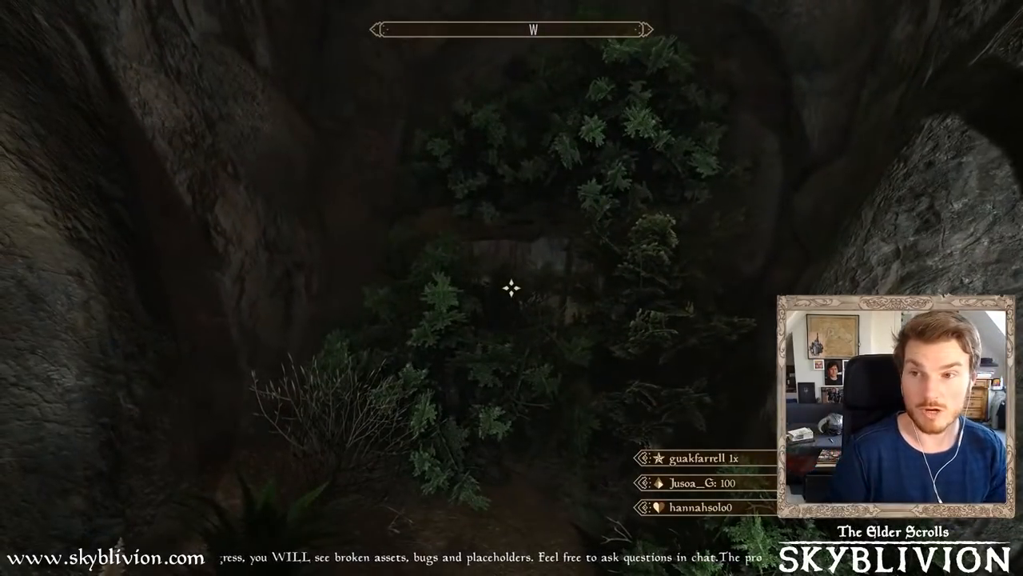
# - Switch to the running game and enable god mode with the tgm console command
pyautogui.press('`')
pyautogui.write('tgm')
pyautogui.press('Return')
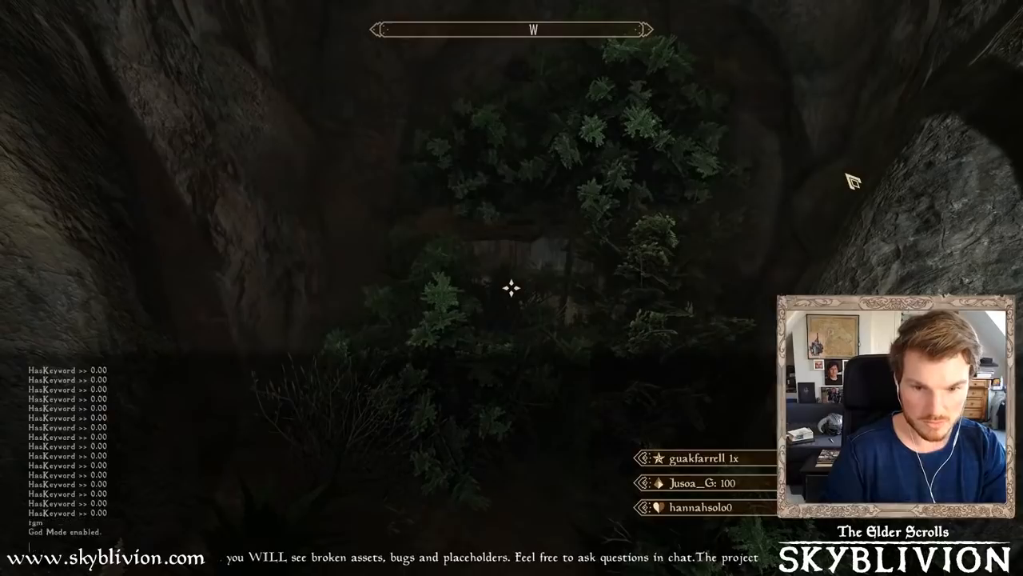
pyautogui.press('`')
# - Dismiss the SkyUI error in the inventory and mark the Torch as a favourite
pyautogui.press('w')
pyautogui.press('Tab')
pyautogui.click(694, 297)
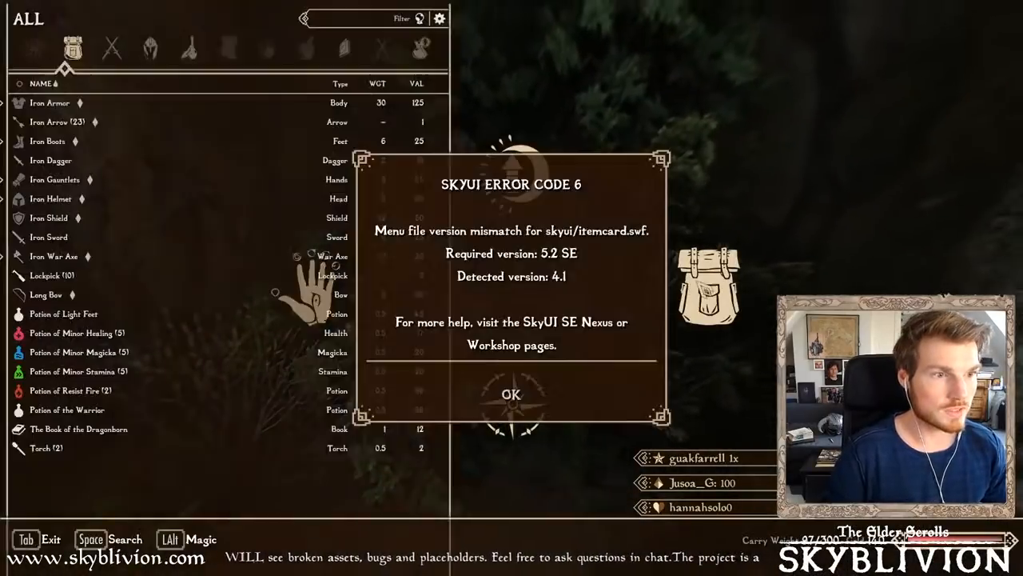
pyautogui.click(533, 397)
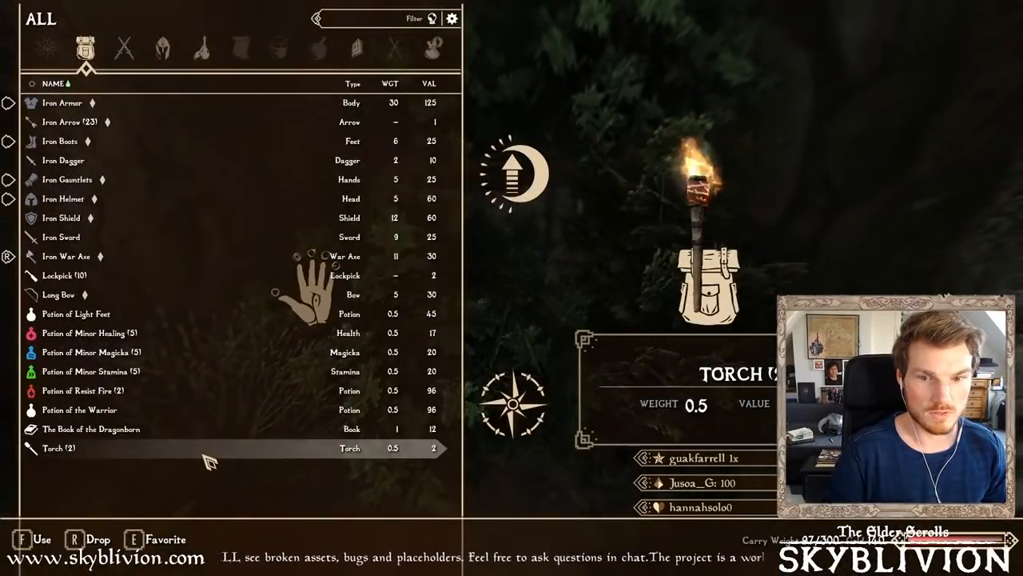
pyautogui.press('e')
pyautogui.press('Tab')
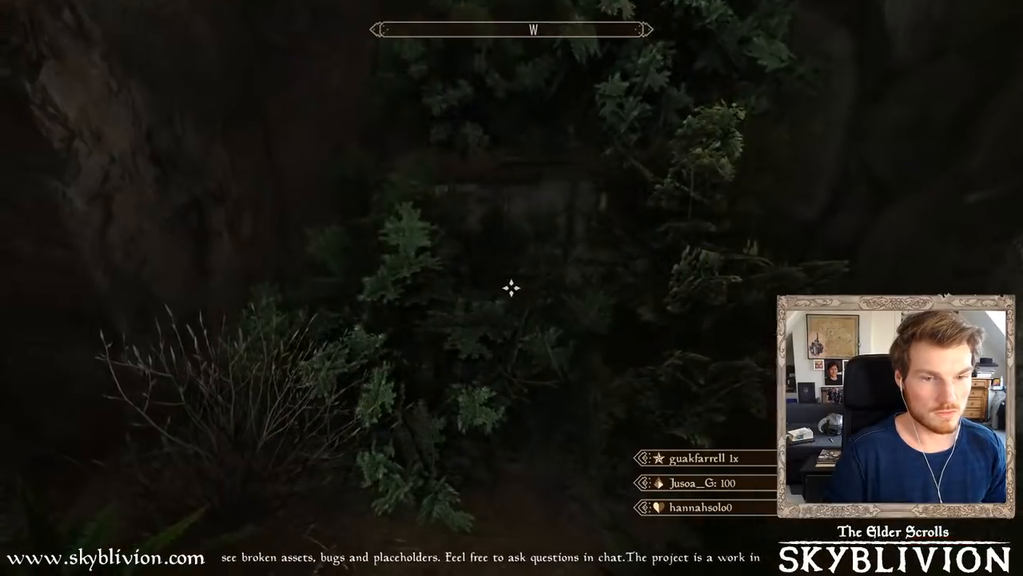
# - Equip the favourited torch to light the way through the dark cave
pyautogui.press('q')
pyautogui.click(477, 389)
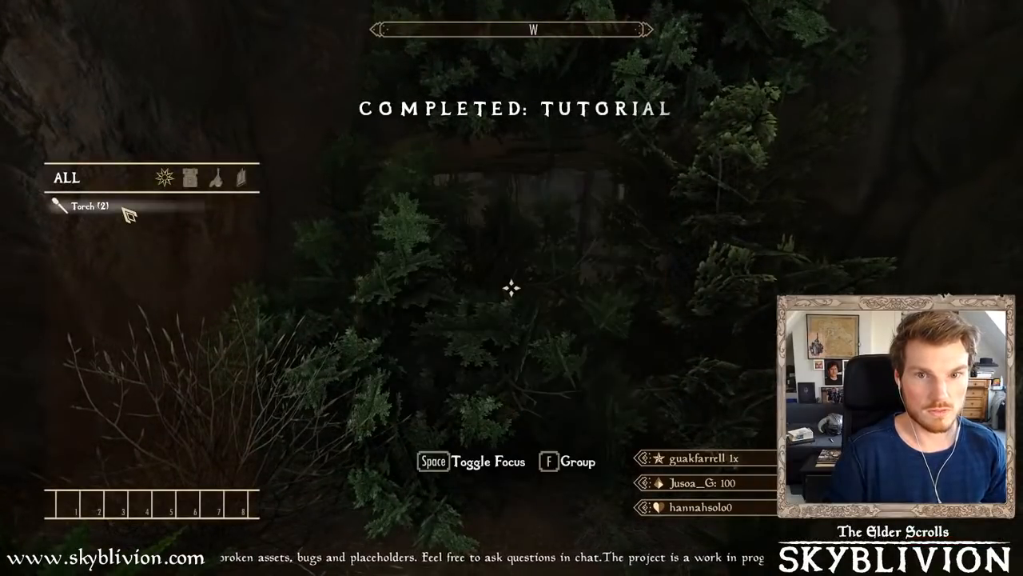
pyautogui.press('Tab')
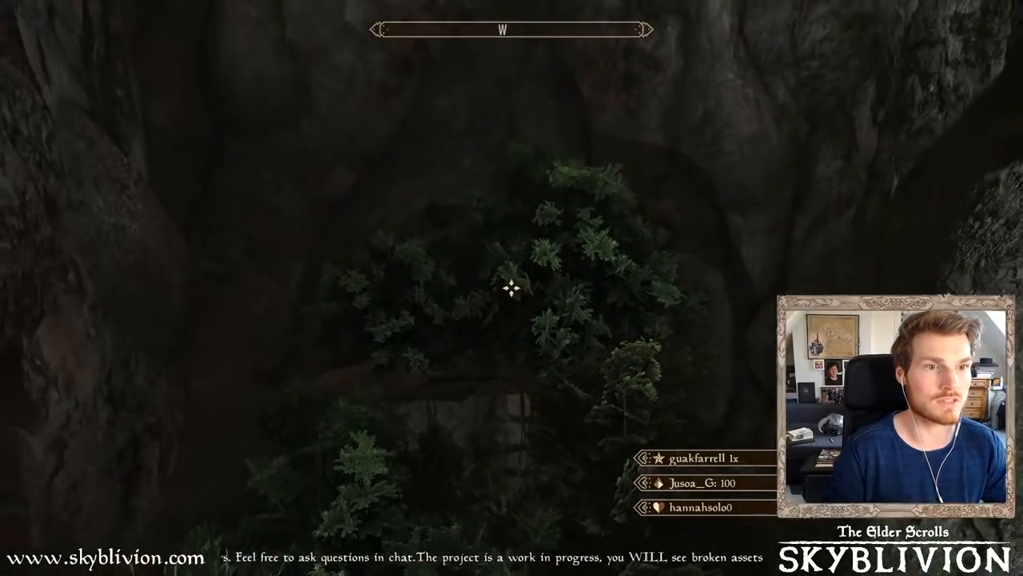
pyautogui.press('w')
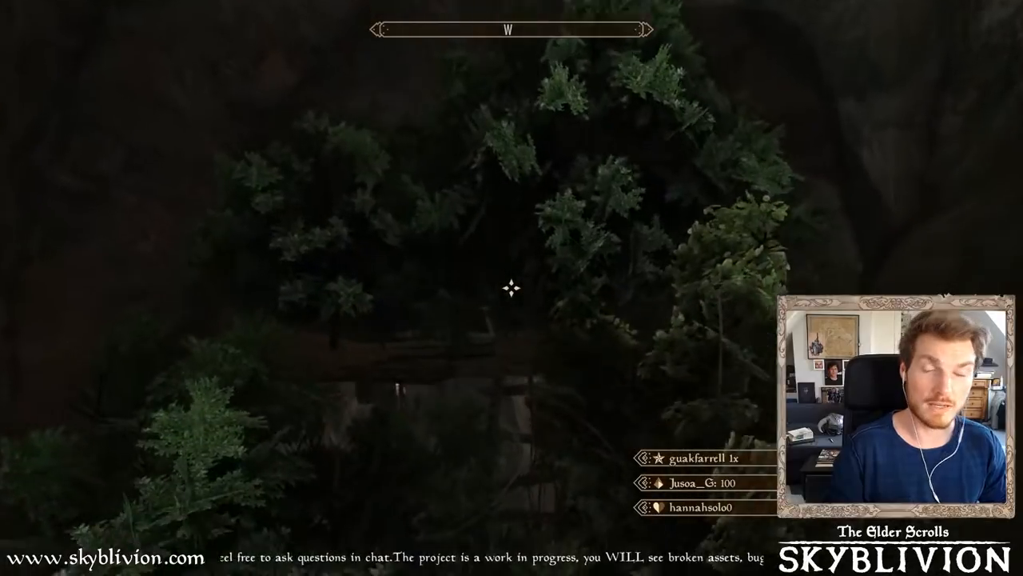
pyautogui.press('w')
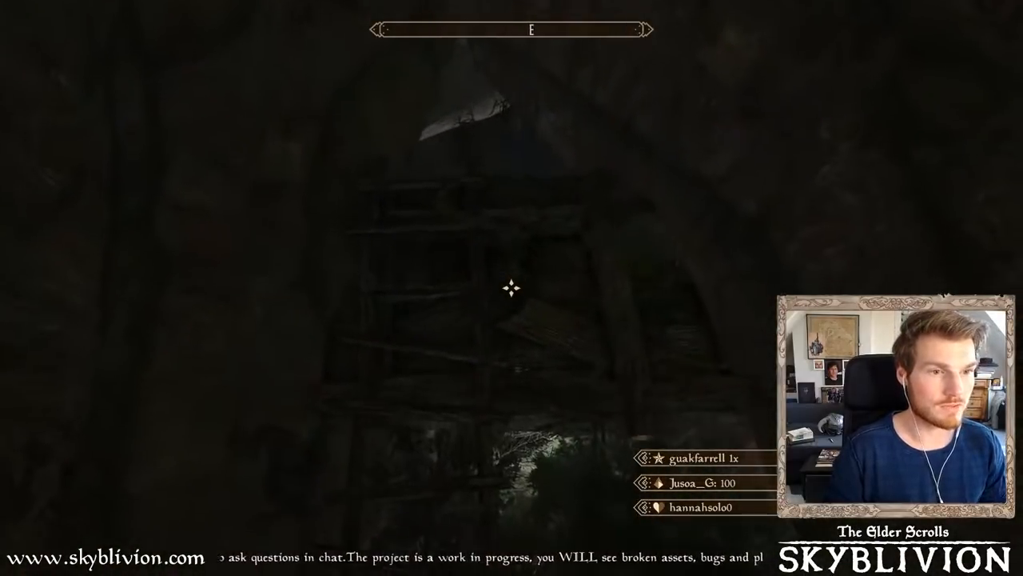
pyautogui.press('1')
# - Walk through the cavern by torchlight to inspect the dead captive, the table area, the terrain and the ledge's plank flooring
pyautogui.press('w')
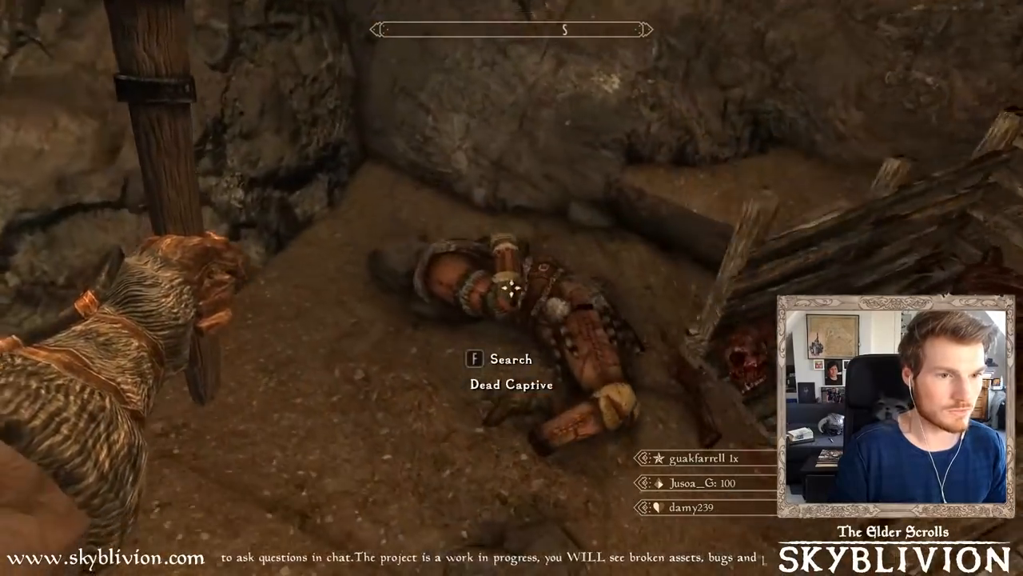
pyautogui.press('d')
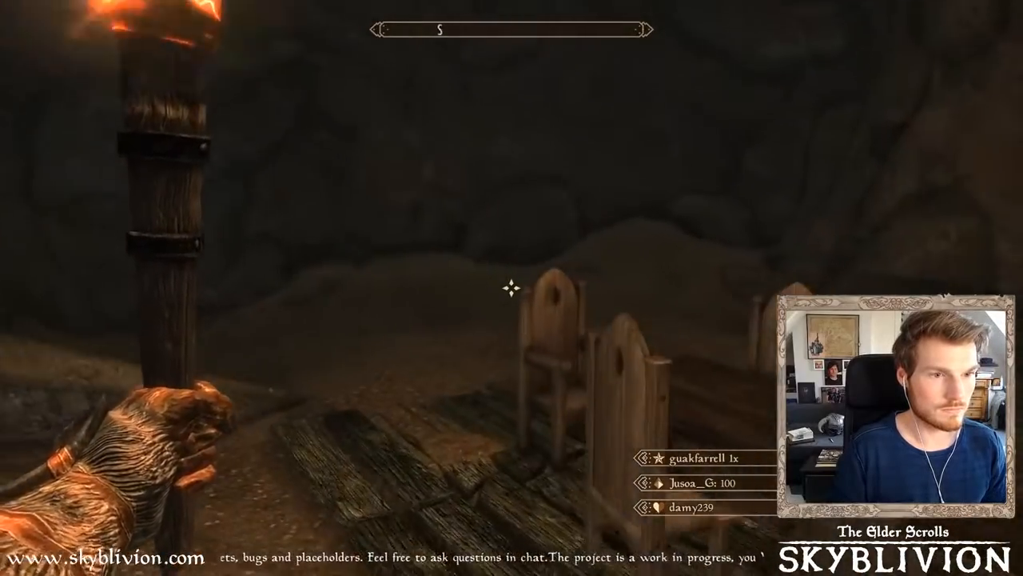
pyautogui.press('w')
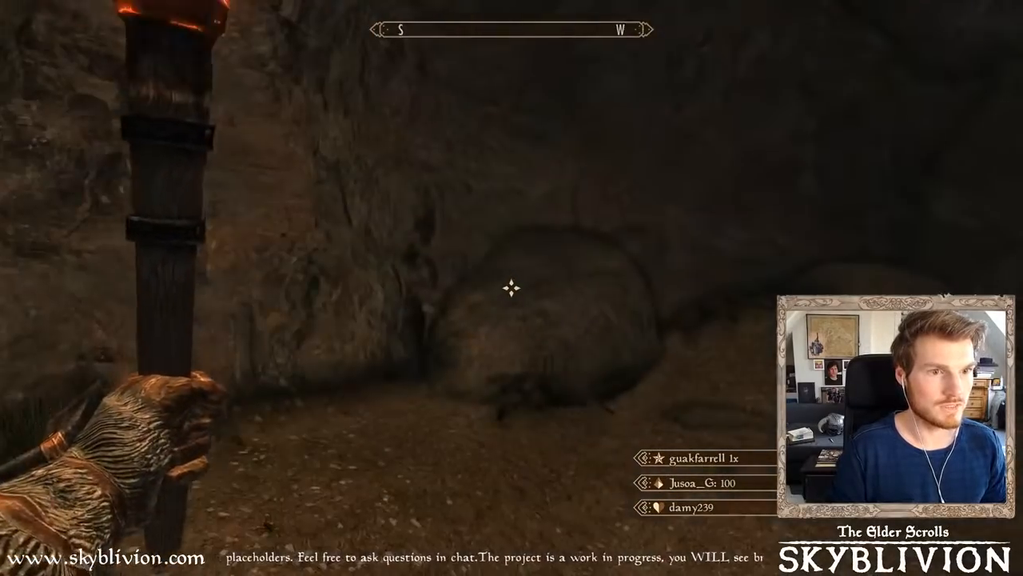
pyautogui.press('w')
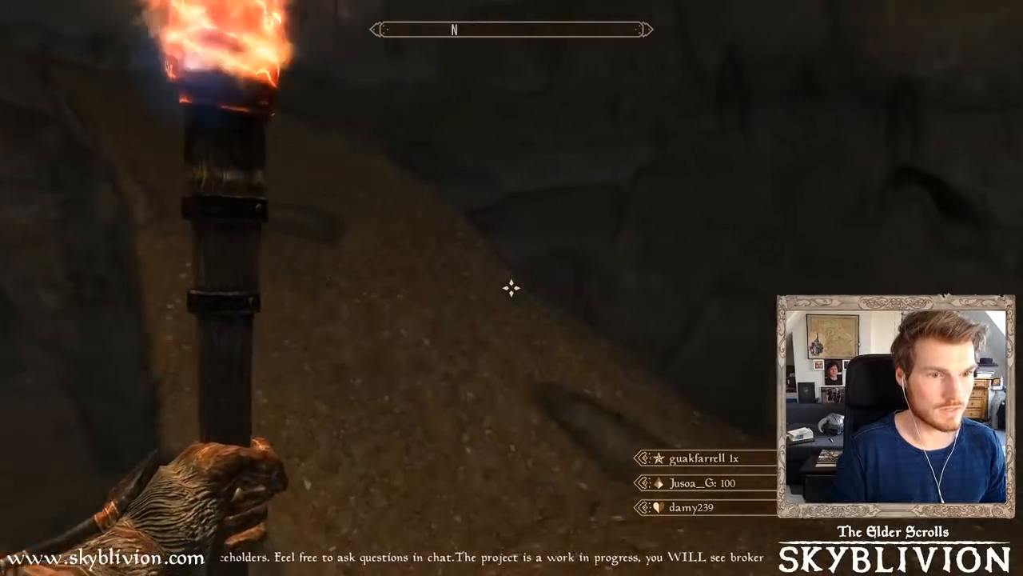
pyautogui.press('w')
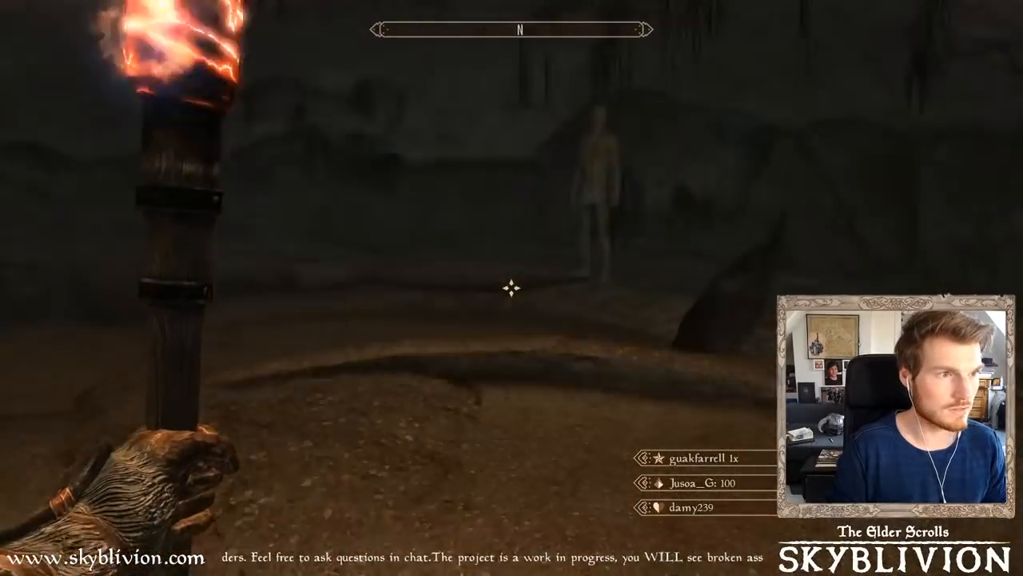
pyautogui.press('w')
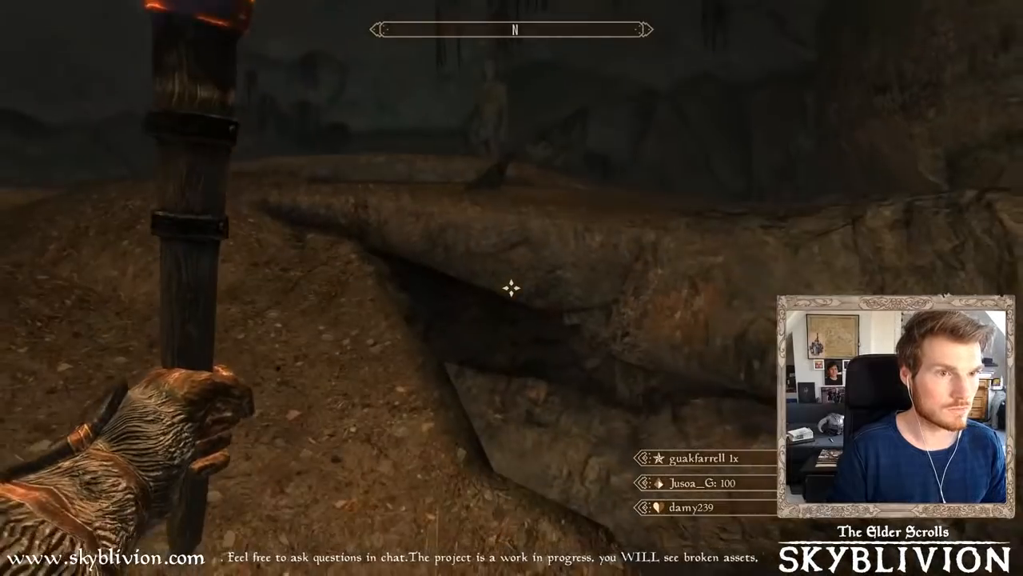
pyautogui.press('w')
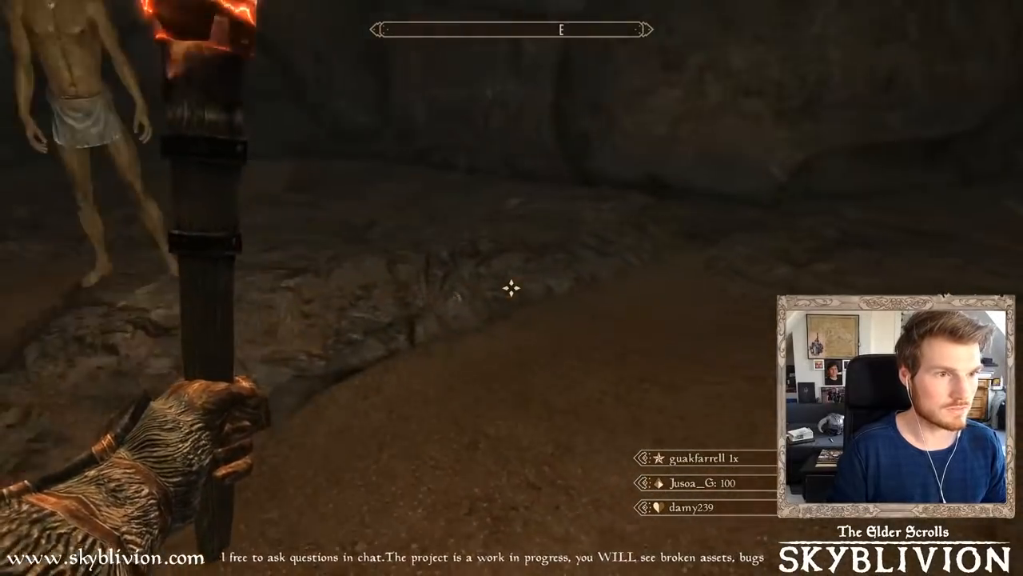
pyautogui.press('w')
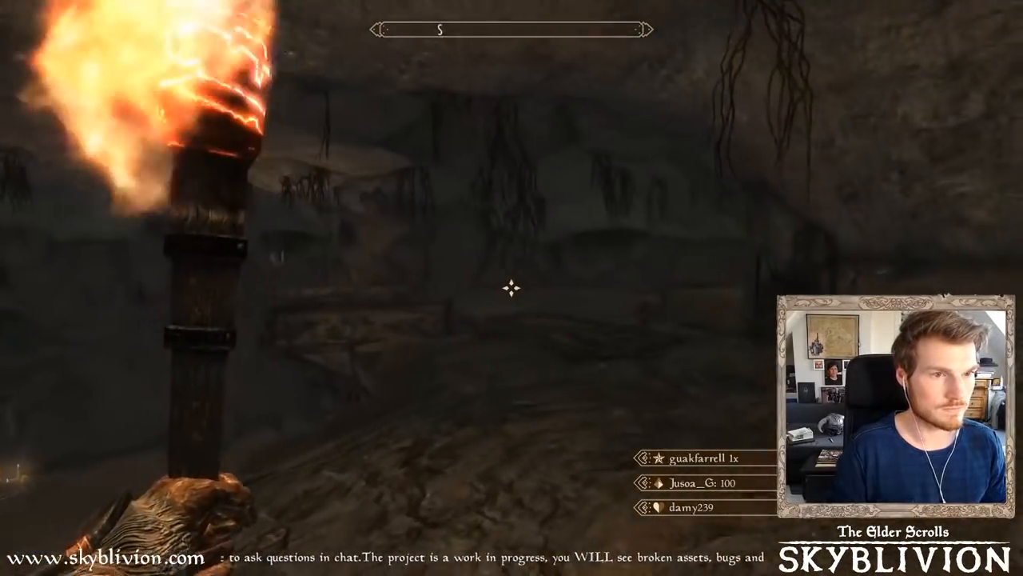
pyautogui.press('w')
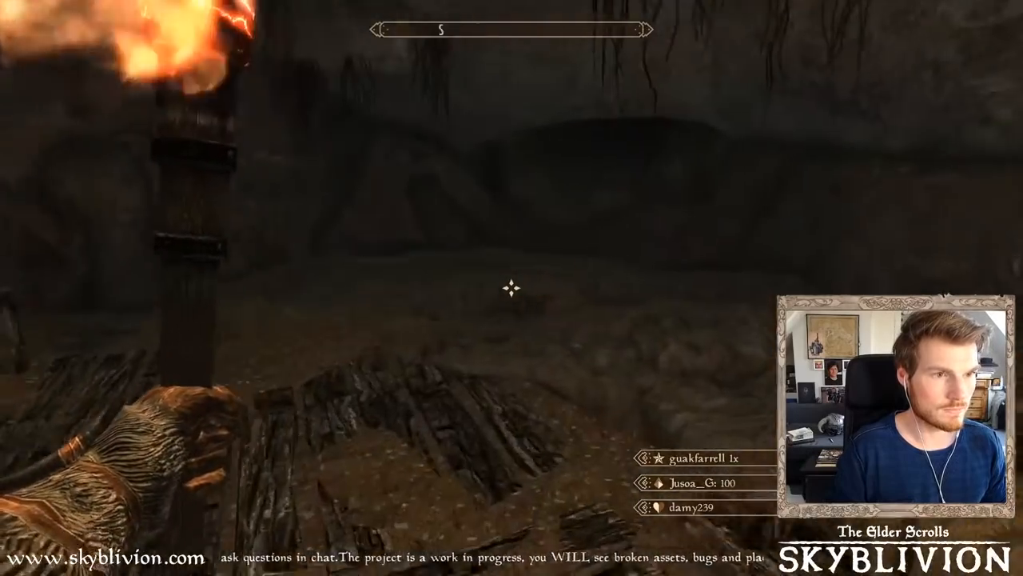
pyautogui.press('a')
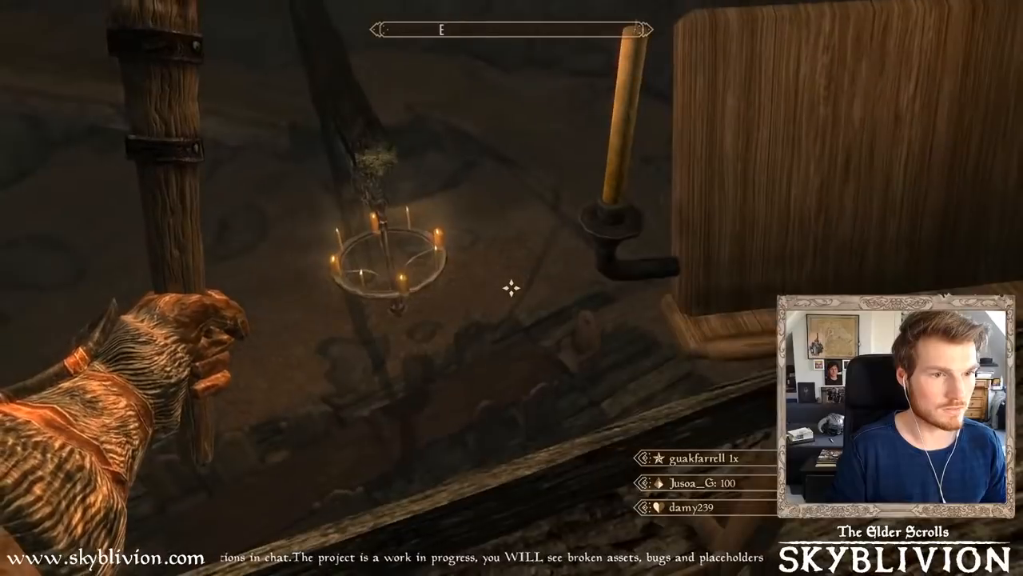
pyautogui.press('d')
# - Quit the game with the qqq console command and return to the Creation Kit
pyautogui.press('`')
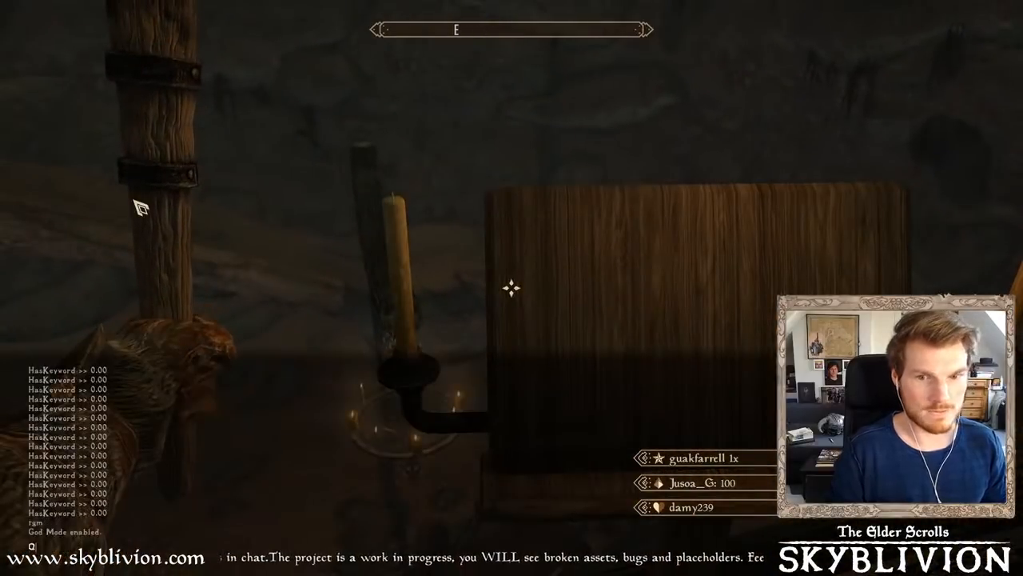
pyautogui.write('qqq')
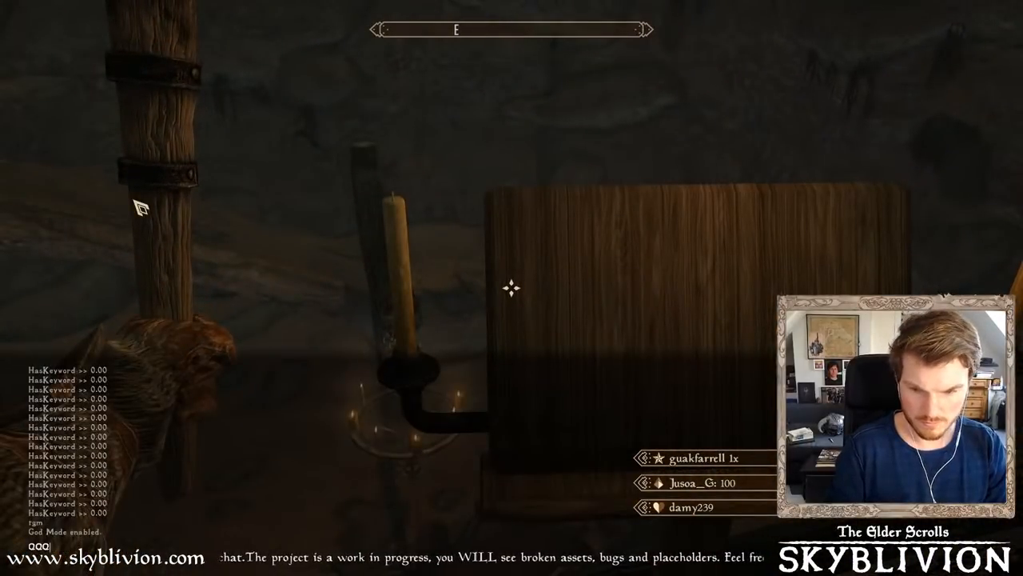
pyautogui.press('Return')
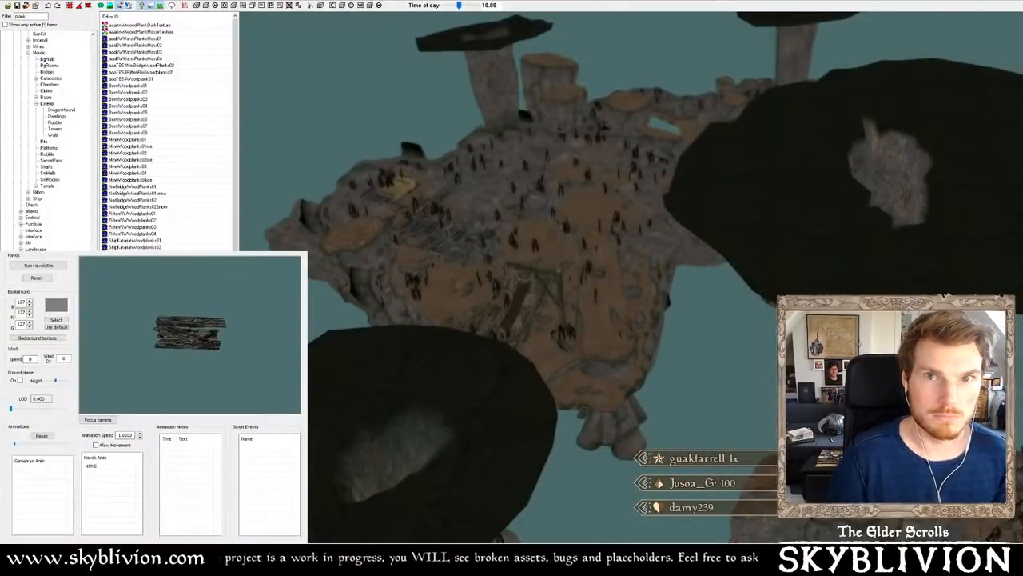
# - Move the rock pillar near the long table sideways along the cavern wall
pyautogui.moveTo(745, 109); pyautogui.dragTo(706, 190, button='middle')
pyautogui.scroll(6, 692, 176)
pyautogui.scroll(10, 707, 190)
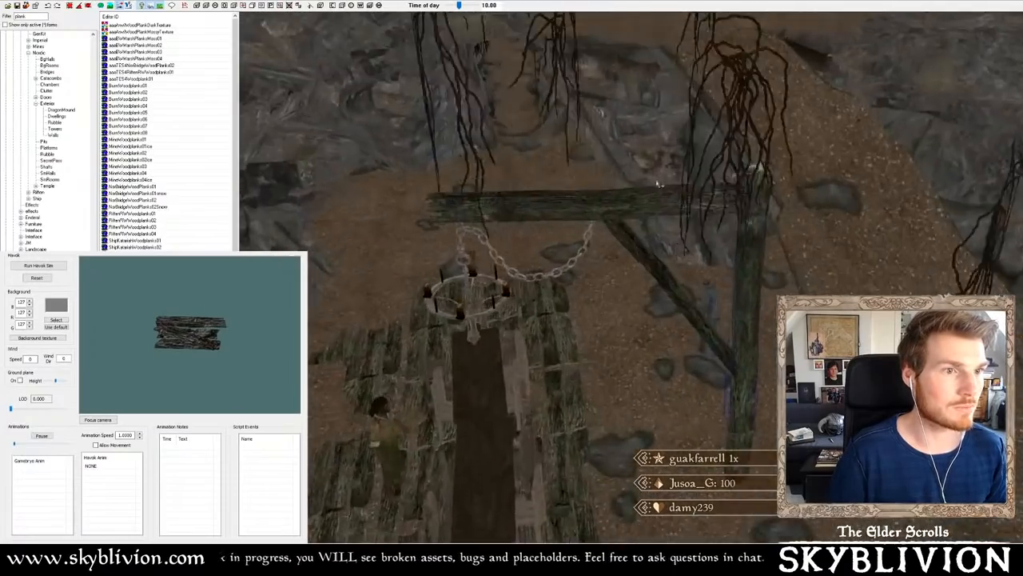
pyautogui.moveTo(692, 189)
pyautogui.keyDown('shift'); pyautogui.mouseDown(button='middle')
pyautogui.moveTo(674, 178)
pyautogui.moveTo(674, 189)
pyautogui.moveTo(682, 185)
pyautogui.mouseUp(button='middle'); pyautogui.keyUp('shift')
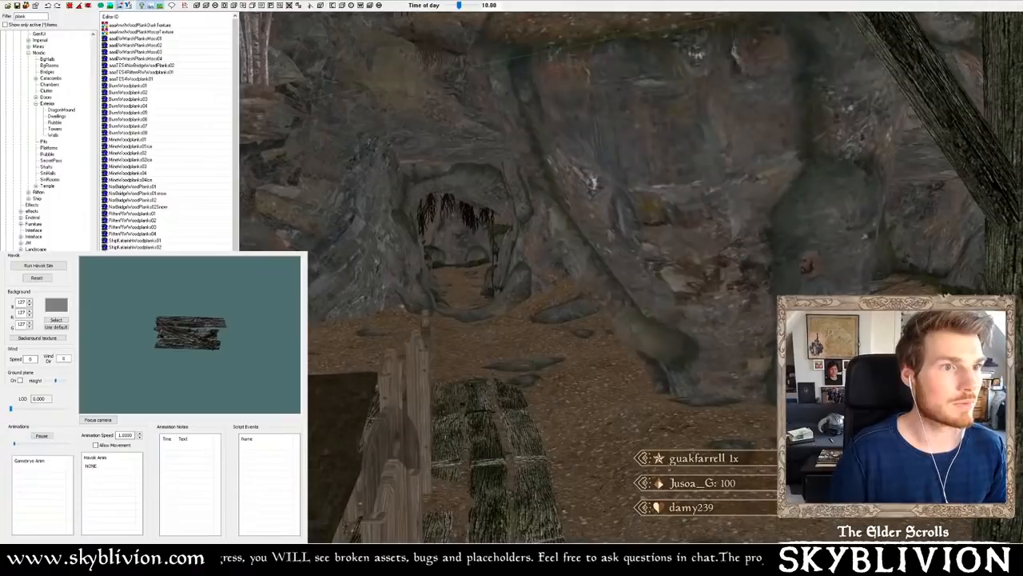
pyautogui.scroll(-4, 682, 175)
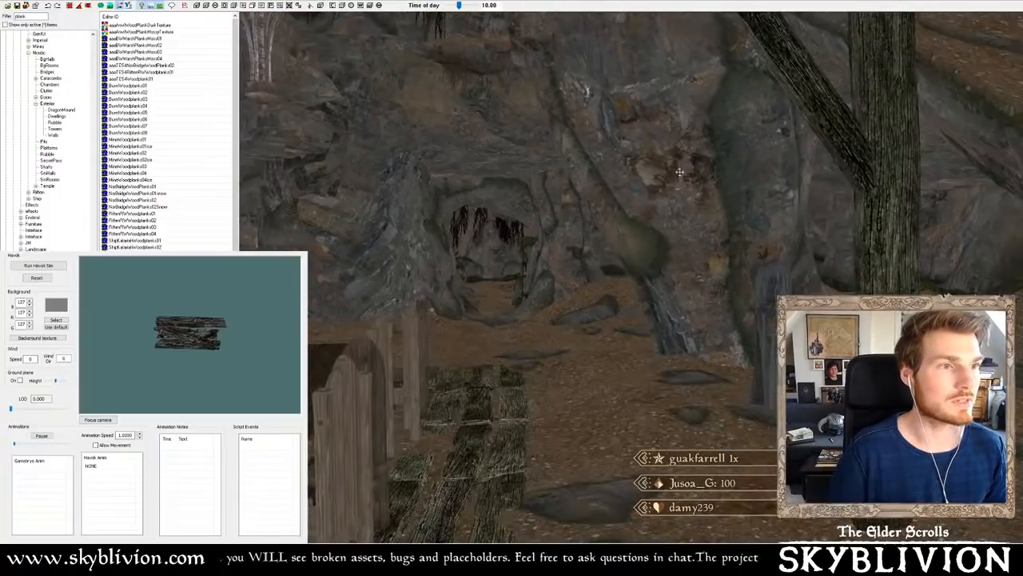
pyautogui.keyDown('shift'); pyautogui.moveTo(759, 160); pyautogui.dragTo(615, 208, button='middle'); pyautogui.keyUp('shift')
pyautogui.scroll(3, 610, 212)
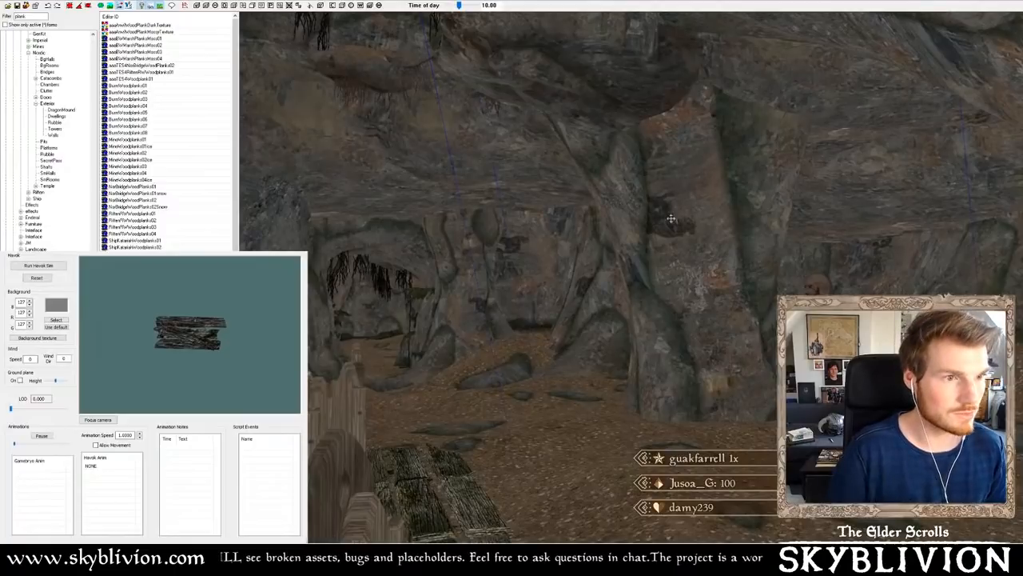
pyautogui.moveTo(680, 192); pyautogui.dragTo(717, 269)
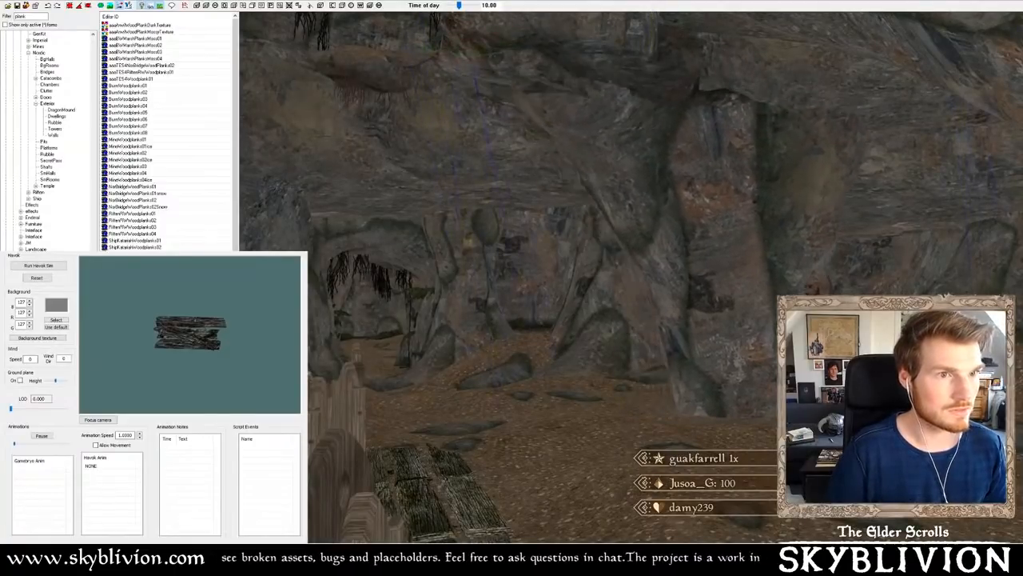
# - Reposition the rock pillar from another angle and save the plugin
pyautogui.keyDown('shift'); pyautogui.moveTo(710, 289); pyautogui.dragTo(663, 297, button='middle'); pyautogui.keyUp('shift')
pyautogui.moveTo(775, 292); pyautogui.dragTo(679, 283)
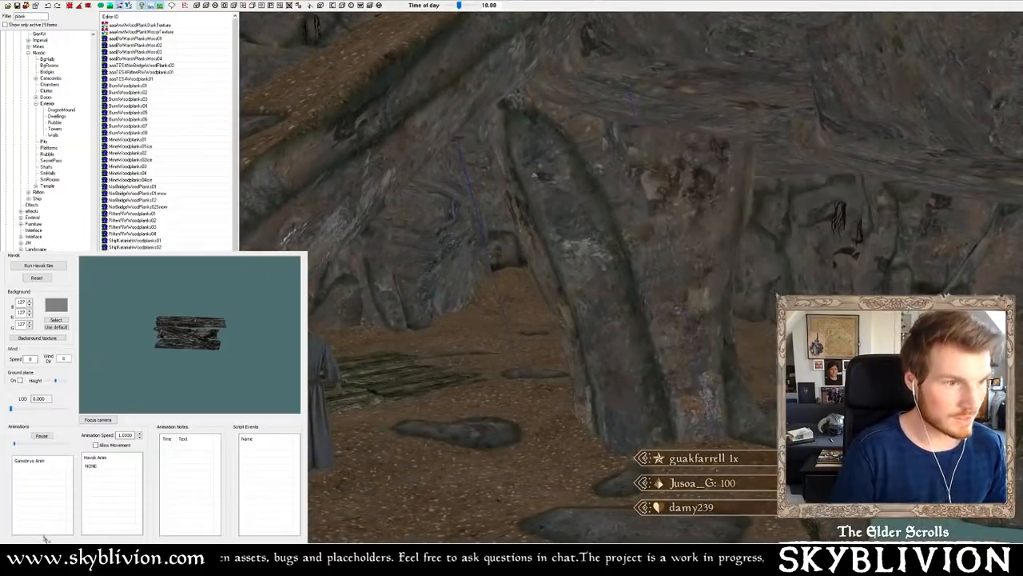
pyautogui.keyDown('shift'); pyautogui.moveTo(679, 283); pyautogui.dragTo(250, 97, button='middle'); pyautogui.keyUp('shift')
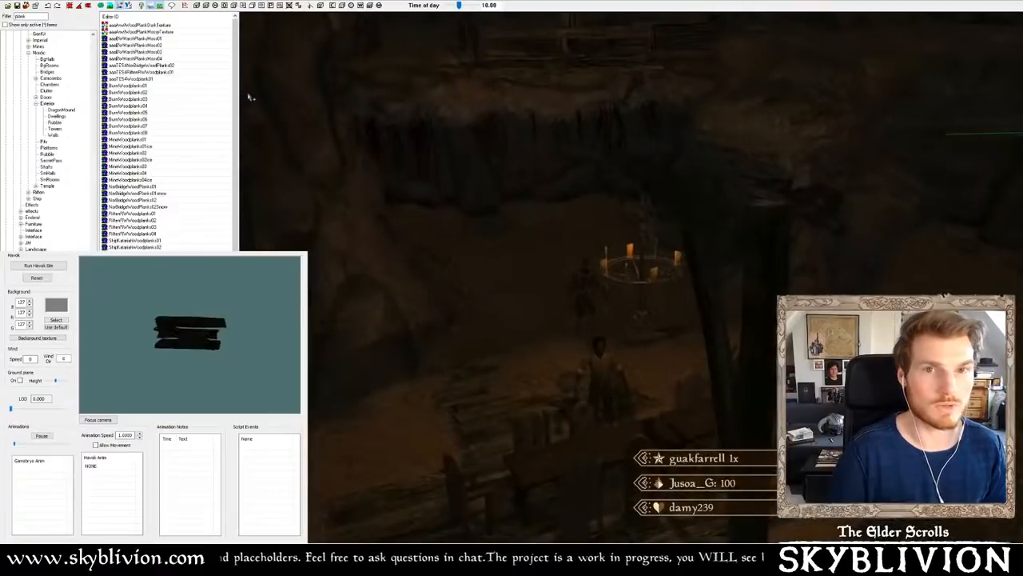
pyautogui.click(18, 6)
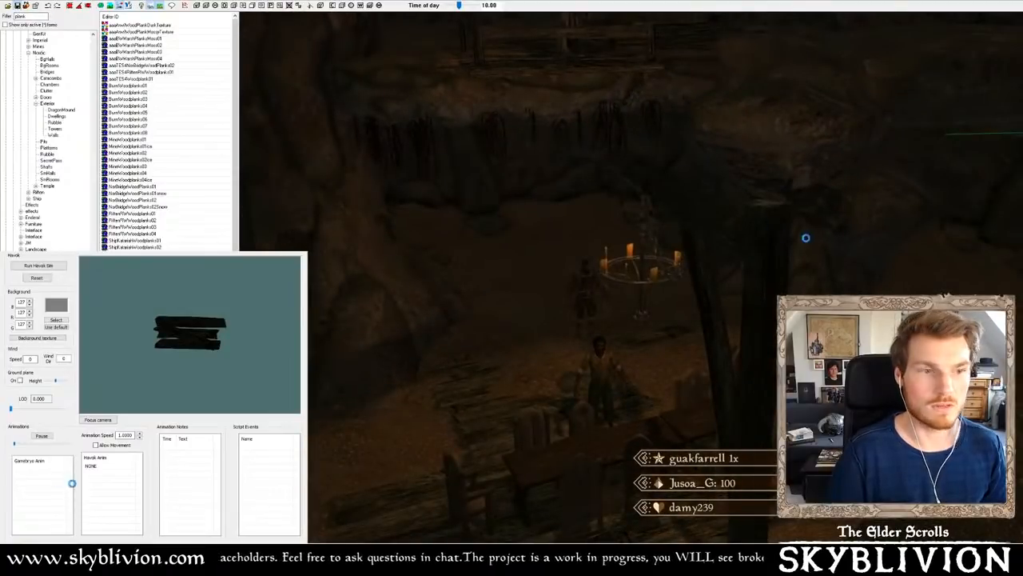
pyautogui.keyDown('shift'); pyautogui.moveTo(804, 236); pyautogui.dragTo(633, 201, button='middle'); pyautogui.keyUp('shift')
pyautogui.press('a')
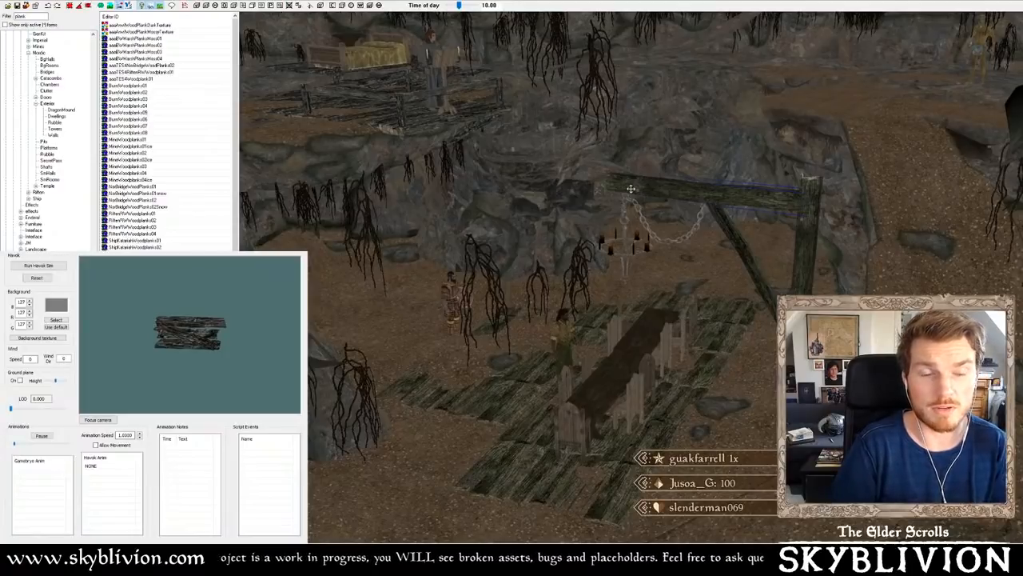
pyautogui.scroll(3, 632, 190)
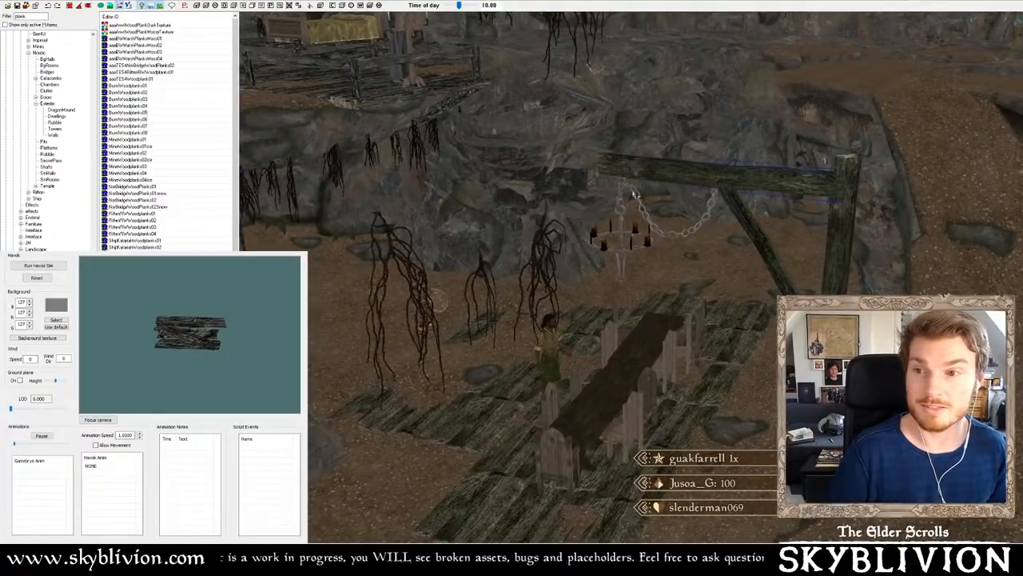